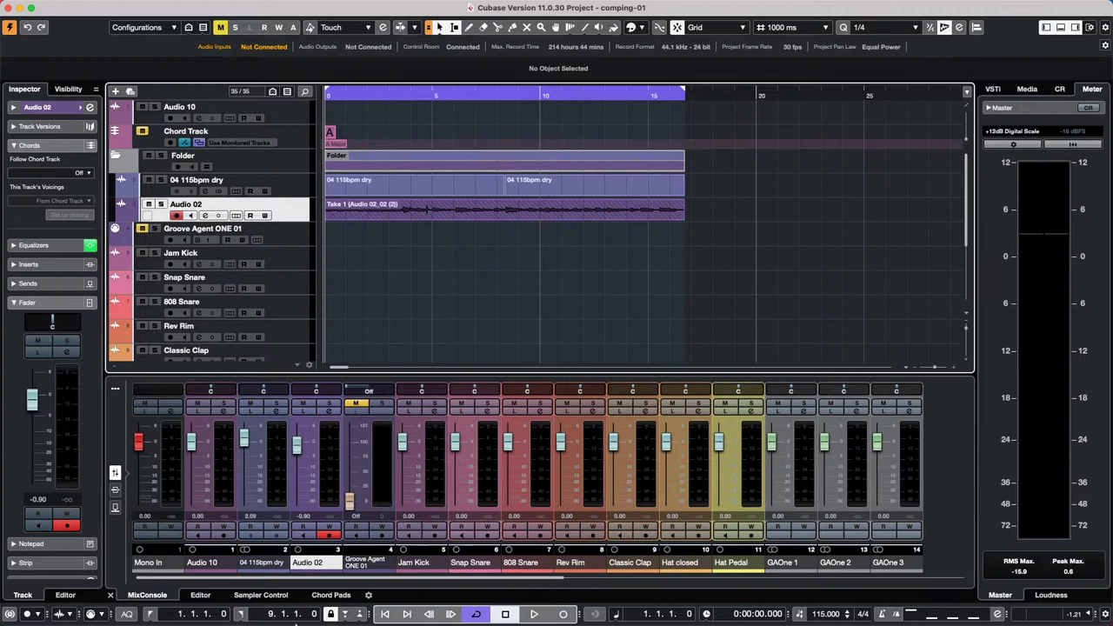
# - Show the lanes of the Audio 02 track and play back the first seconds of Take 1
pyautogui.moveTo(699, 625)
pyautogui.click(236, 216)
pyautogui.scroll(-1, 717, 253)
pyautogui.scroll(-1, 732, 268)
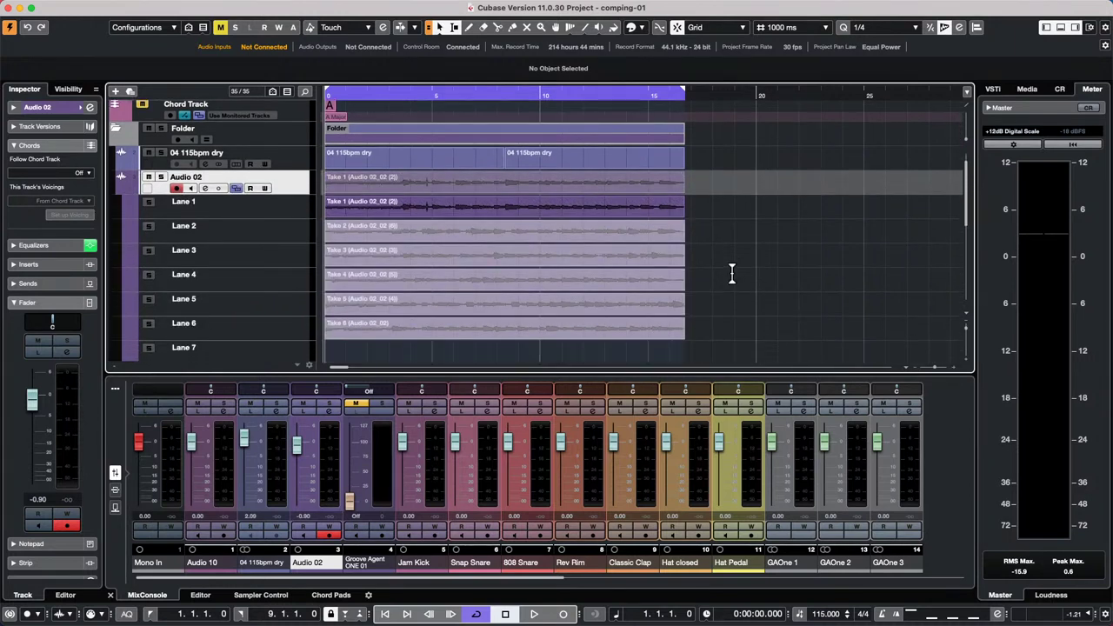
pyautogui.press('space')
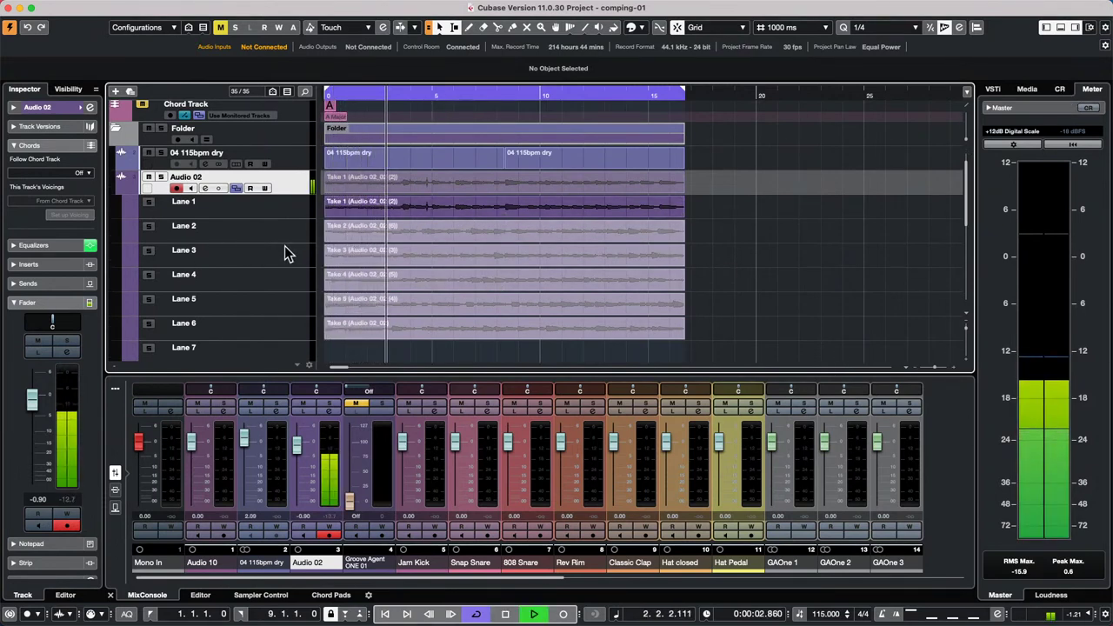
pyautogui.press('space')
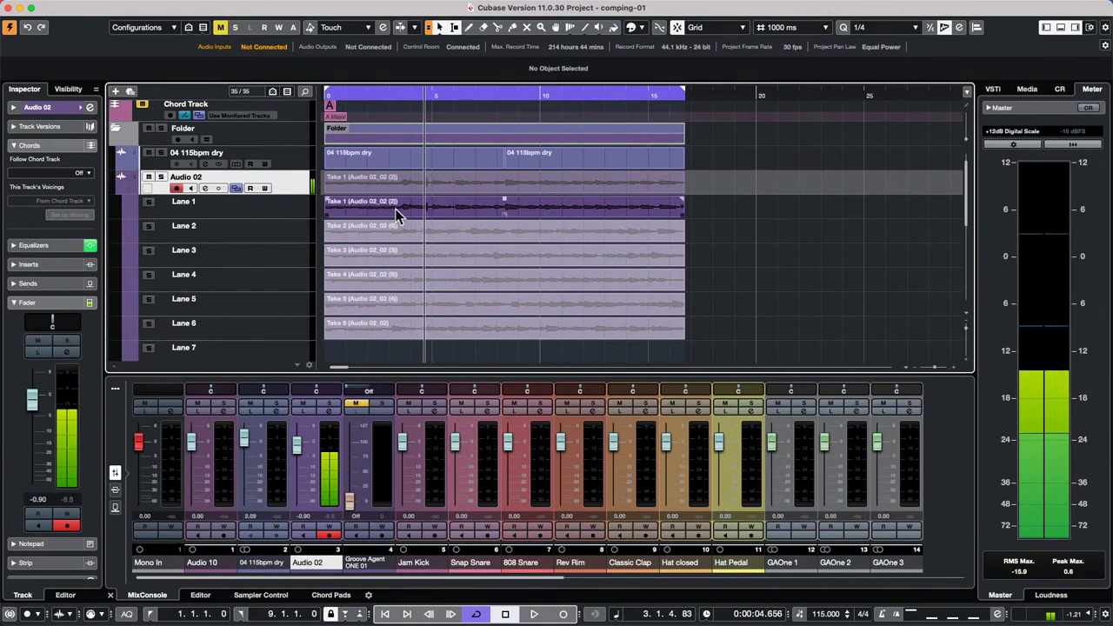
# - Use the Comp tool during playback to audition different whole takes on Audio 02, ending with Take 2 active
pyautogui.rightClick(434, 210)
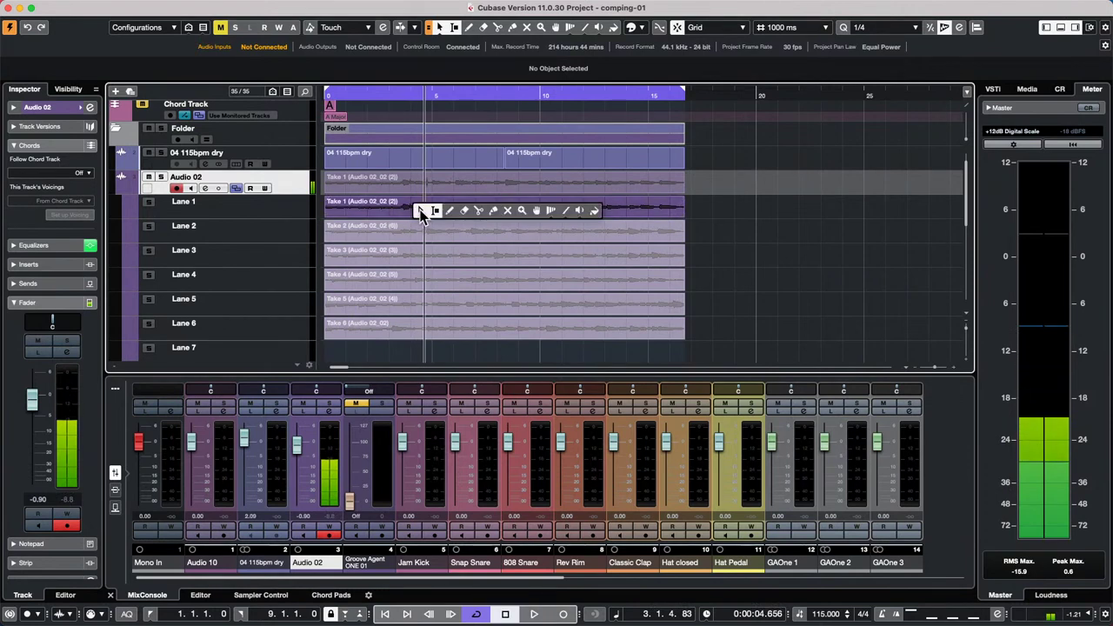
pyautogui.click(538, 211)
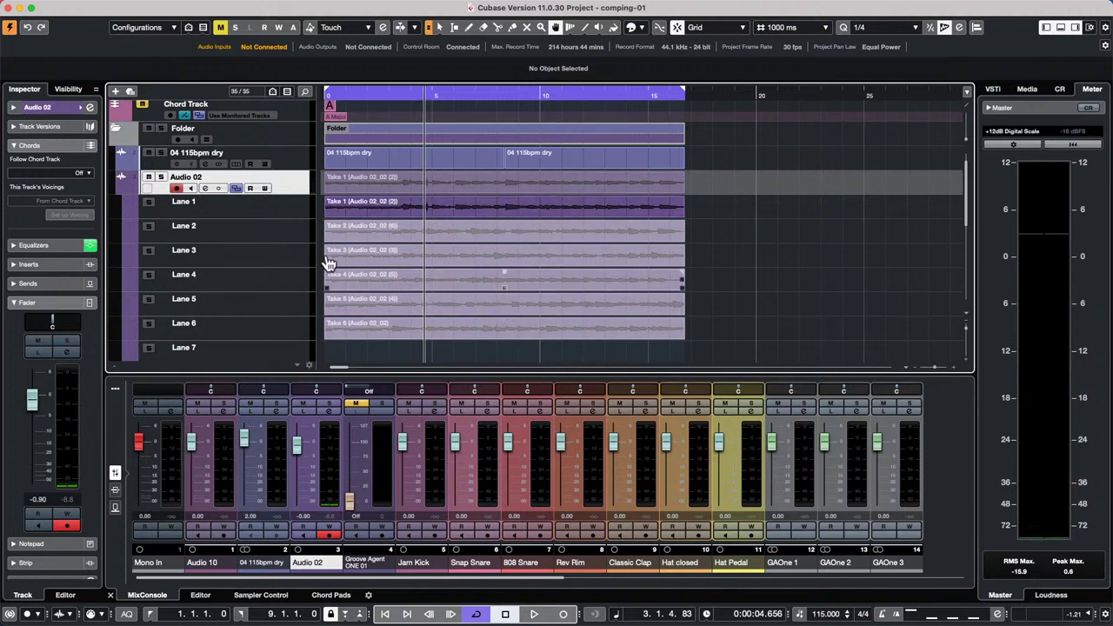
pyautogui.press('space')
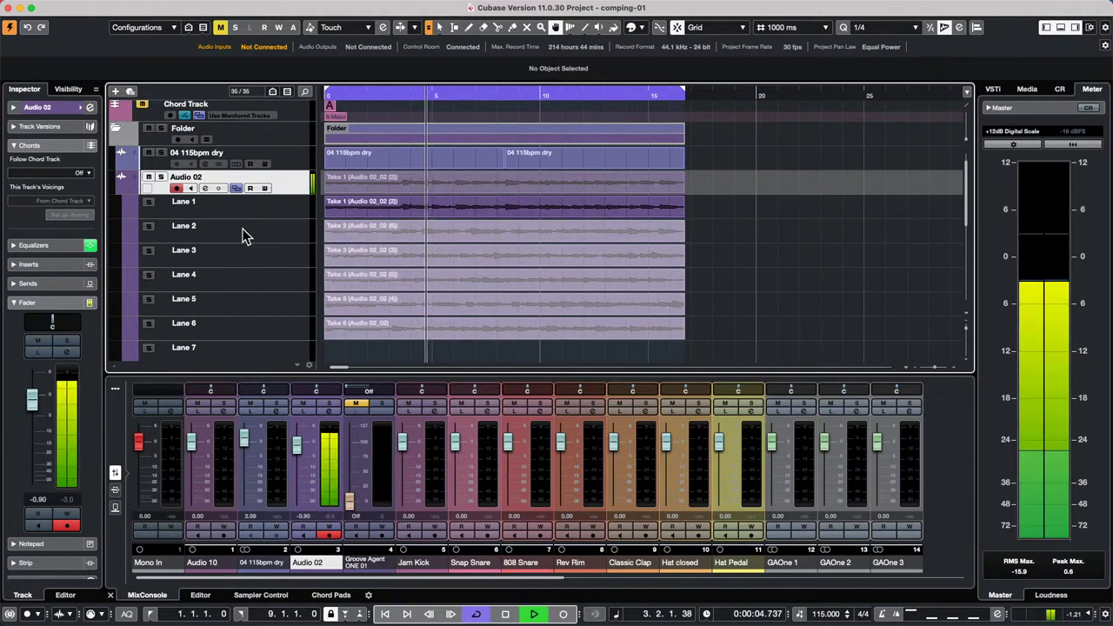
pyautogui.click(365, 231)
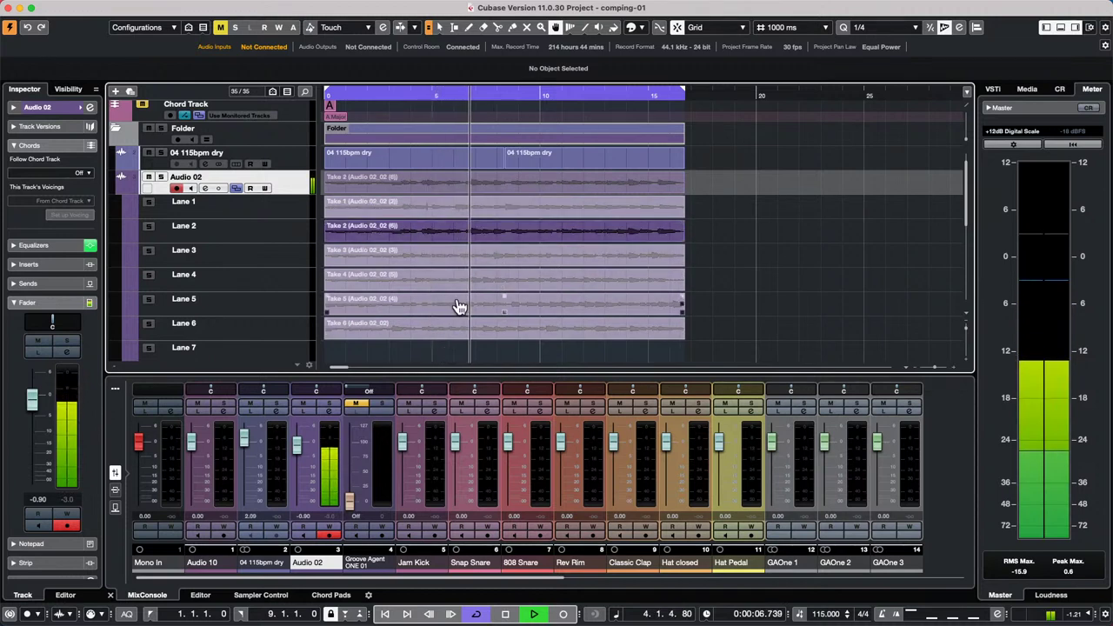
pyautogui.click(459, 257)
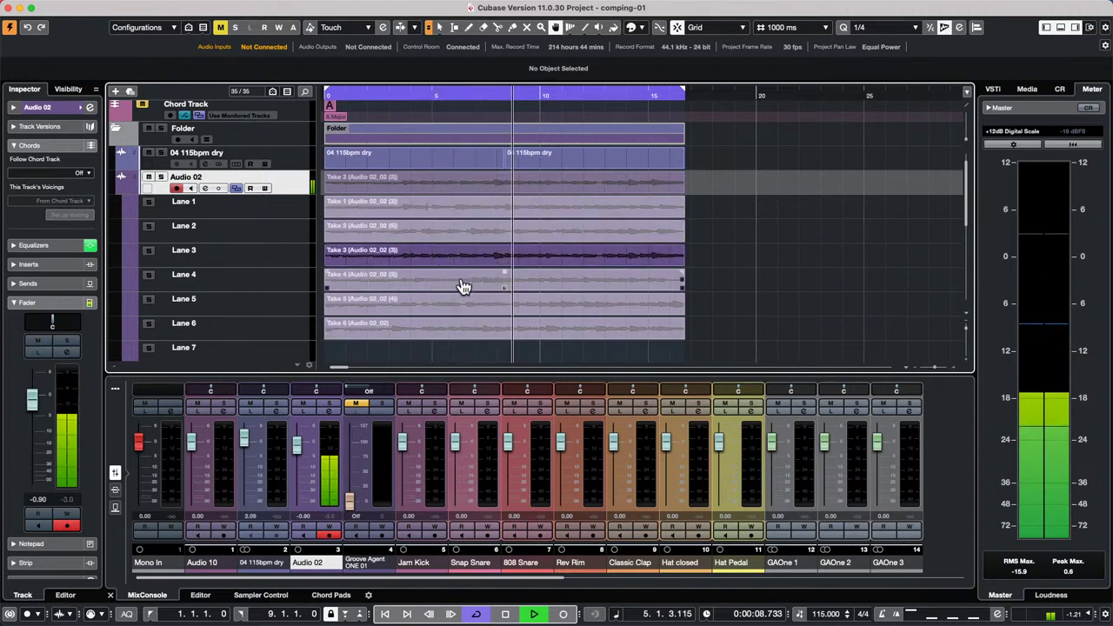
pyautogui.click(461, 284)
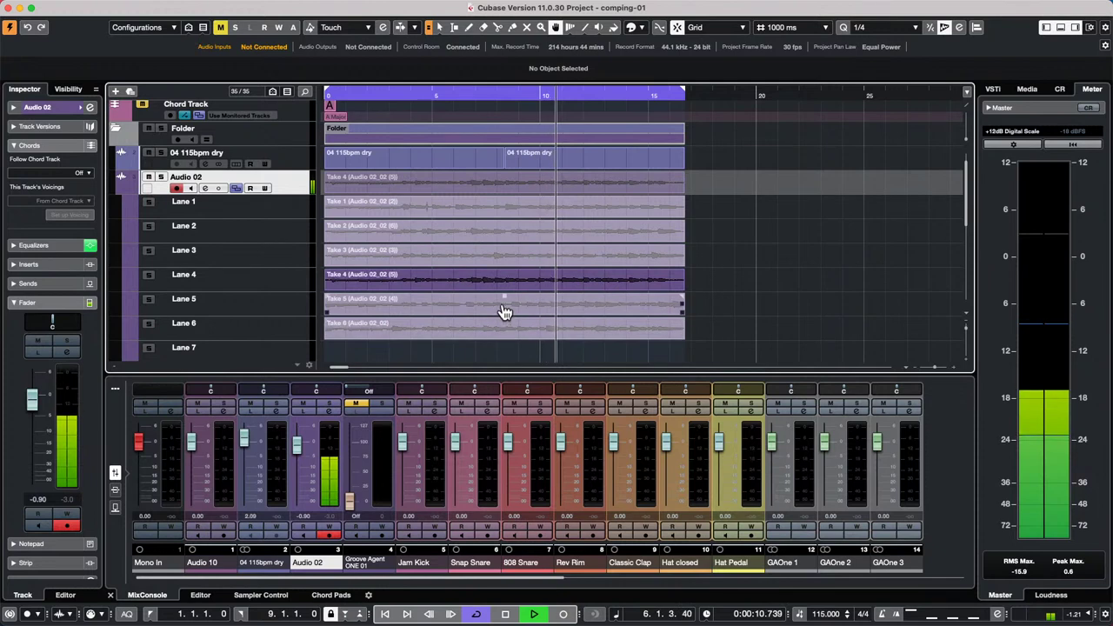
pyautogui.click(503, 329)
pyautogui.click(453, 286)
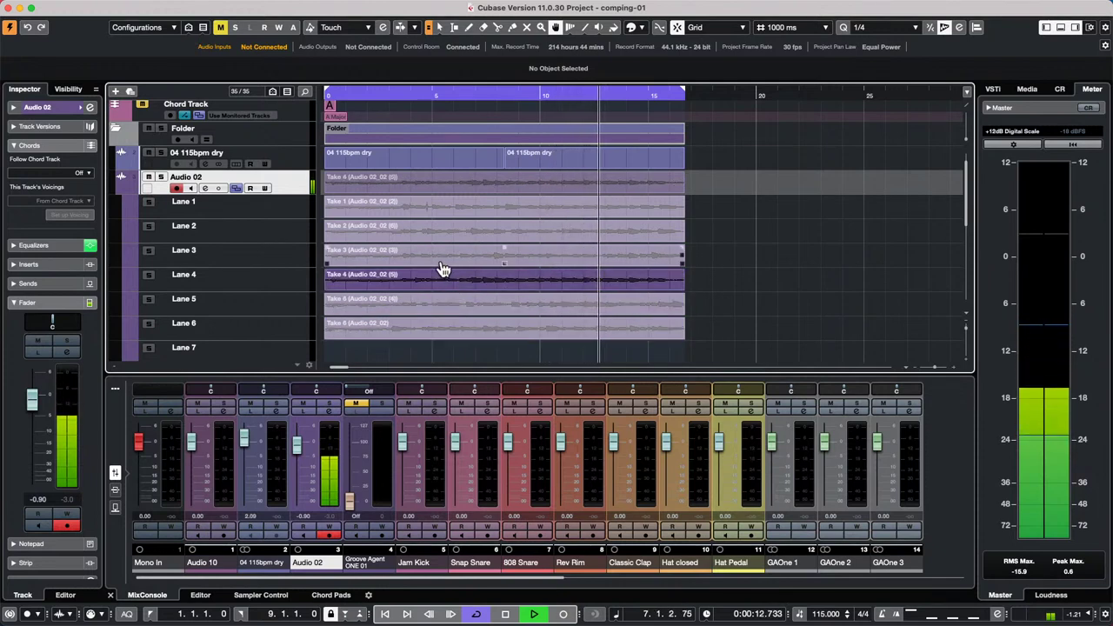
pyautogui.click(440, 250)
pyautogui.click(442, 235)
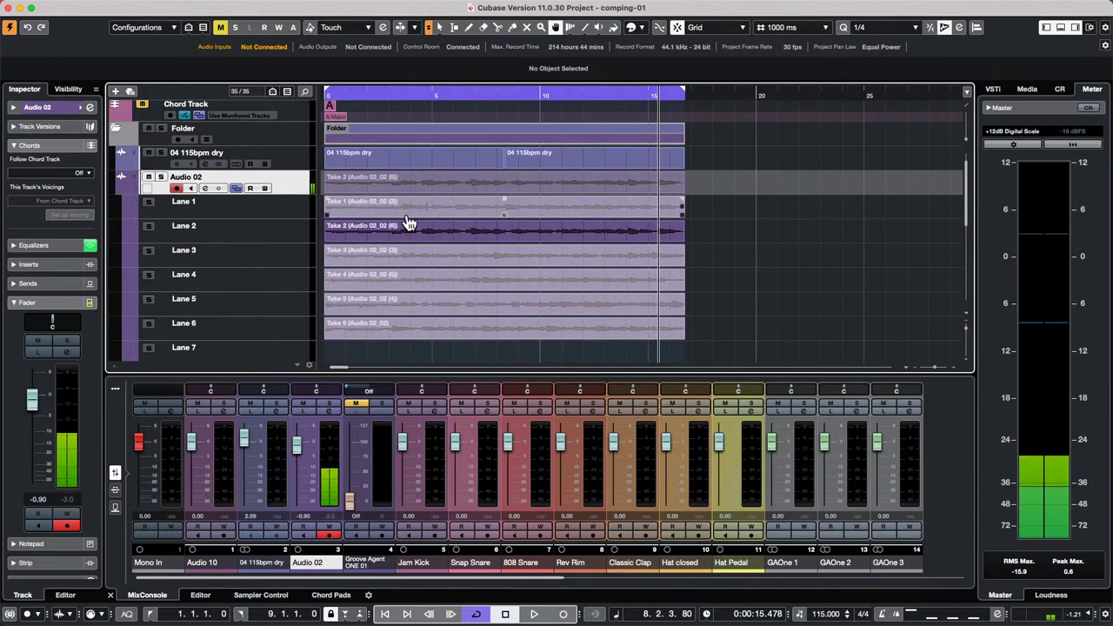
# - Split off the 2 to 5 second section across the lanes, audition its takes and activate Take 5 there
pyautogui.moveTo(369, 211); pyautogui.dragTo(427, 217)
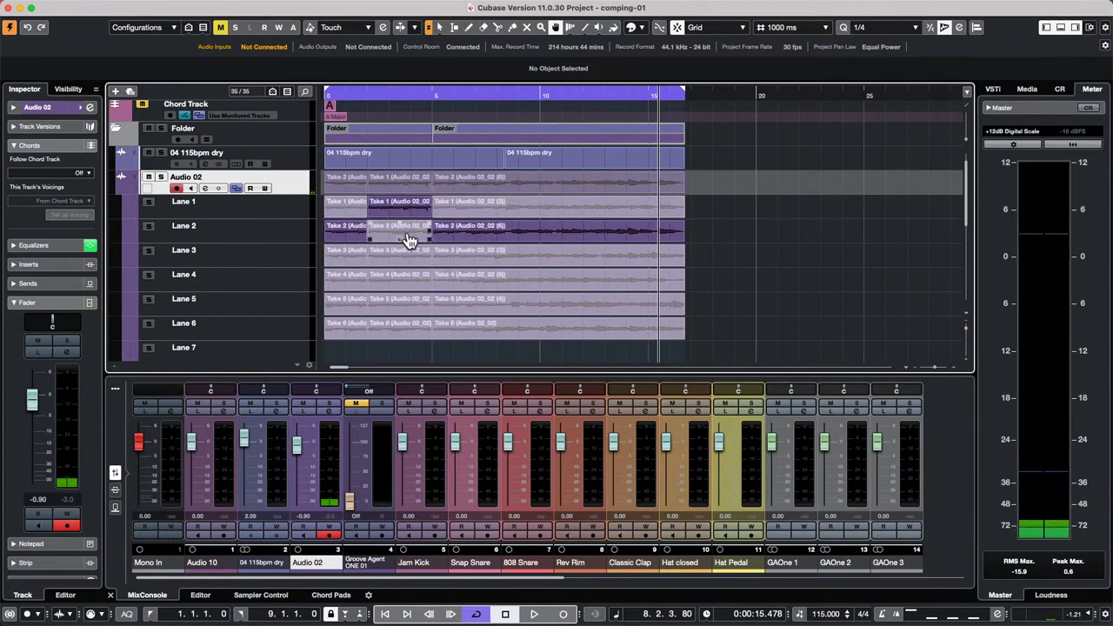
pyautogui.keyDown('super'); pyautogui.click(378, 280); pyautogui.keyUp('super')
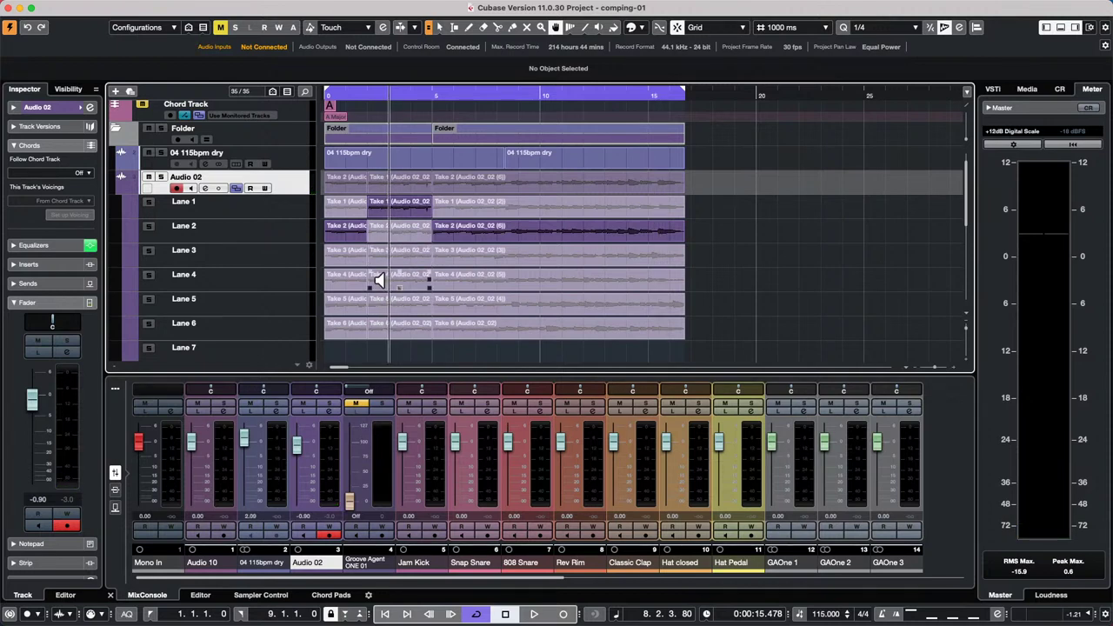
pyautogui.keyDown('super'); pyautogui.click(377, 256); pyautogui.keyUp('super')
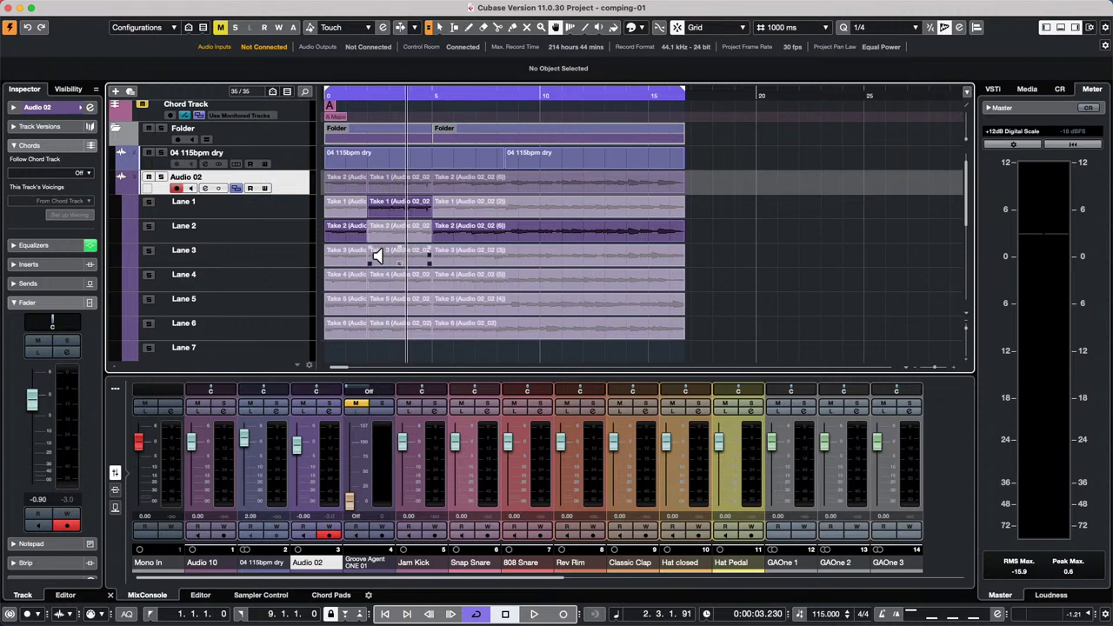
pyautogui.keyDown('super'); pyautogui.click(380, 233); pyautogui.keyUp('super')
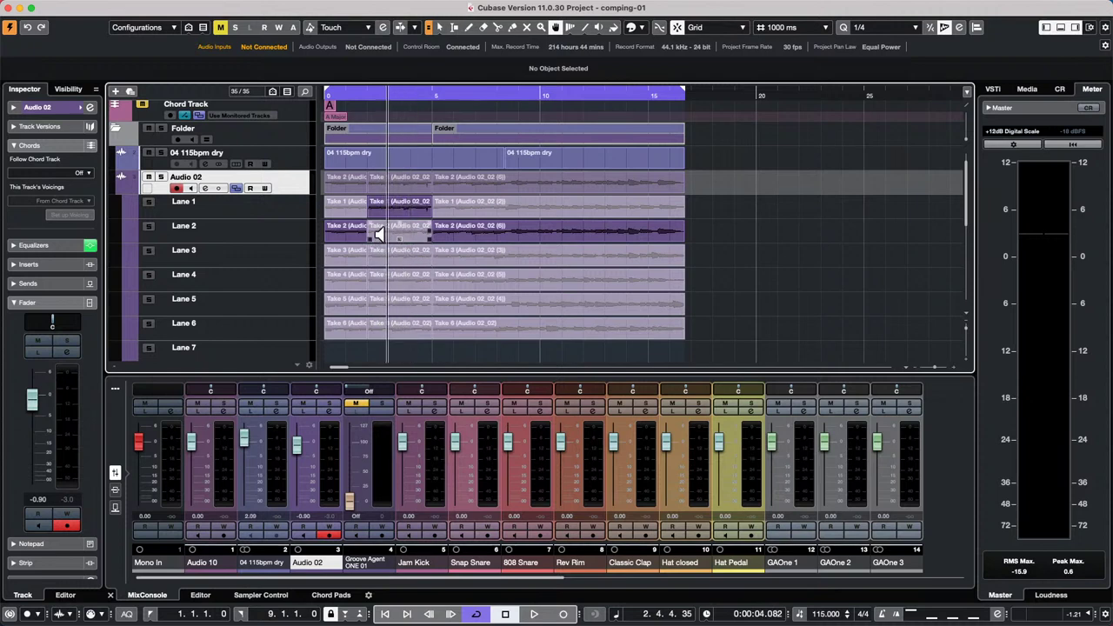
pyautogui.keyDown('super'); pyautogui.click(377, 307); pyautogui.keyUp('super')
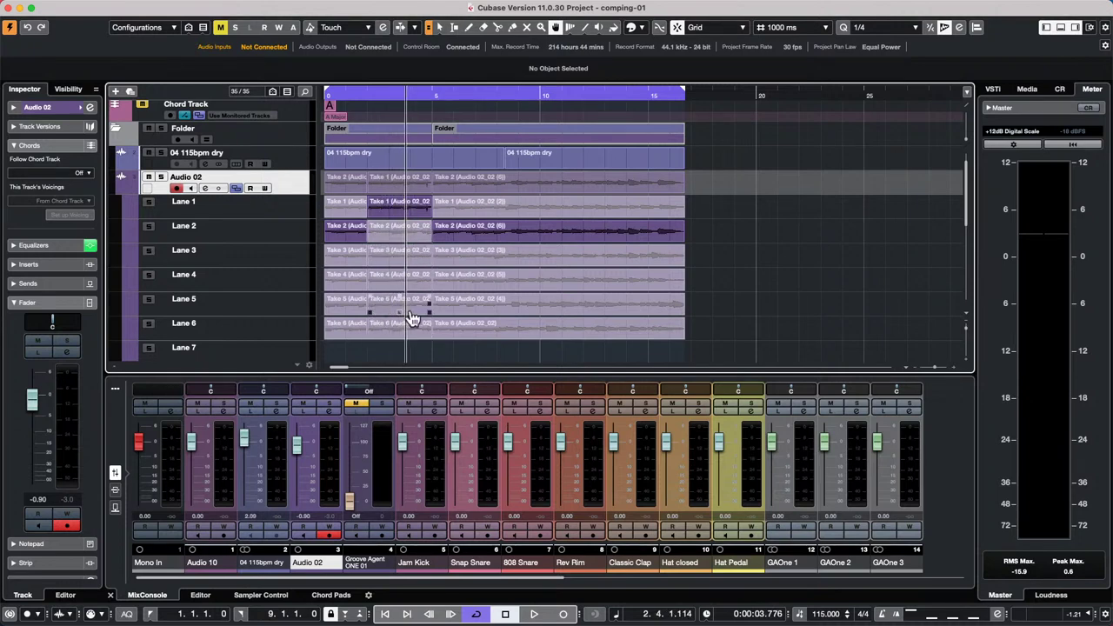
pyautogui.click(409, 311)
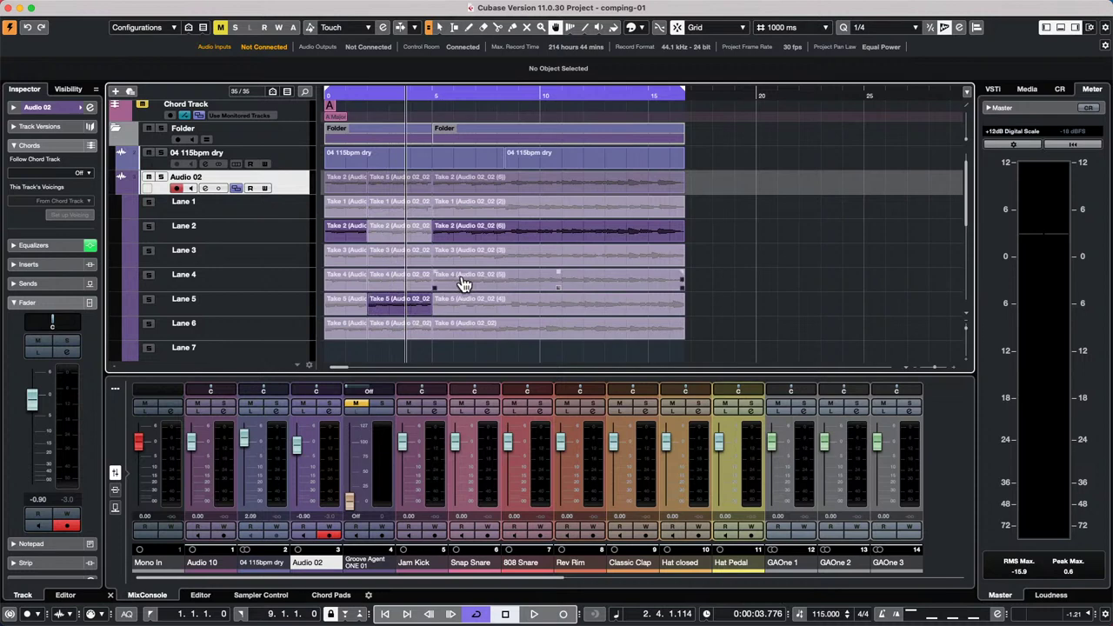
# - Comp in Take 4 from 6 to 7 seconds and Take 5 from 9 to 10 and 12 to 14 seconds
pyautogui.moveTo(453, 287); pyautogui.dragTo(542, 309)
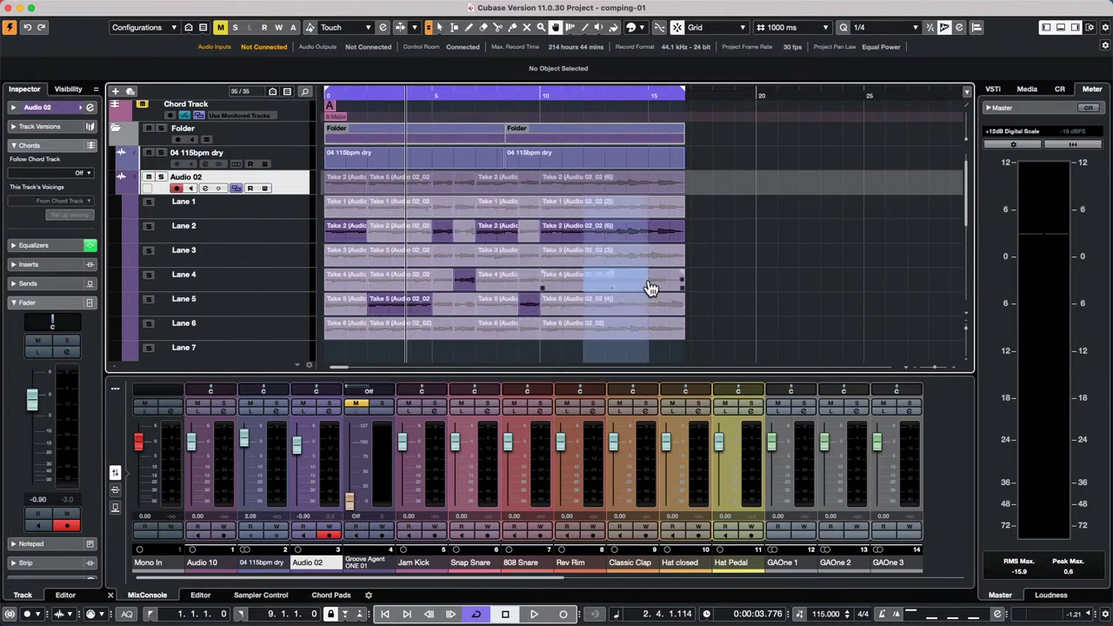
pyautogui.moveTo(609, 284); pyautogui.dragTo(628, 286)
pyautogui.click(601, 259)
pyautogui.click(600, 308)
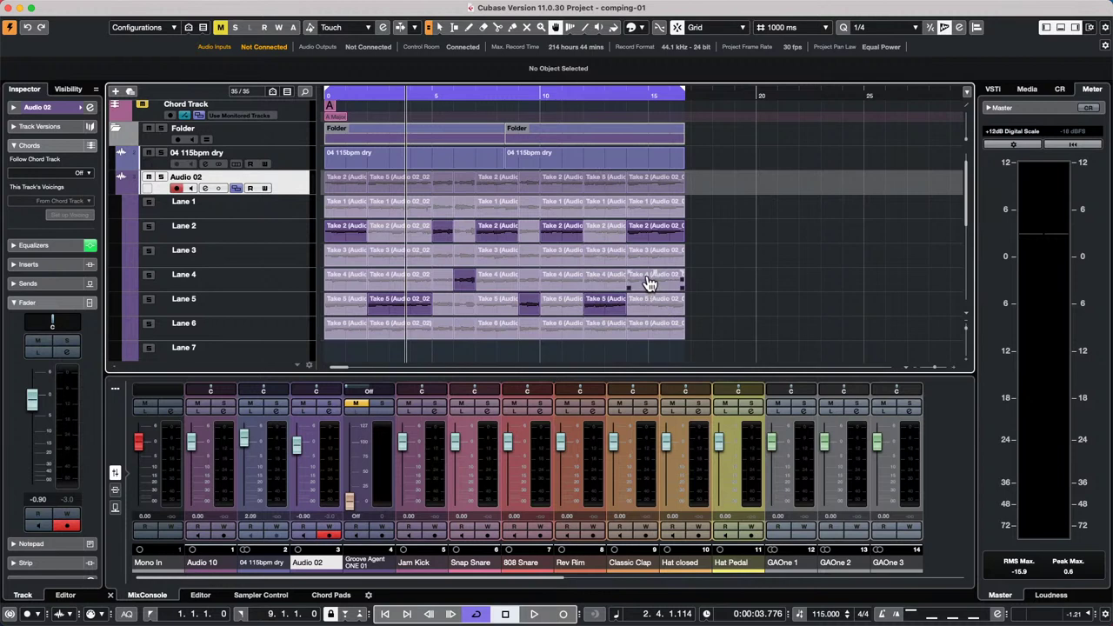
# - Comp in Take 3 from 15 to 16 seconds and Take 1 from 14 to 15 seconds
pyautogui.moveTo(651, 282)
pyautogui.mouseDown()
pyautogui.moveTo(691, 286)
pyautogui.moveTo(662, 286)
pyautogui.mouseUp()
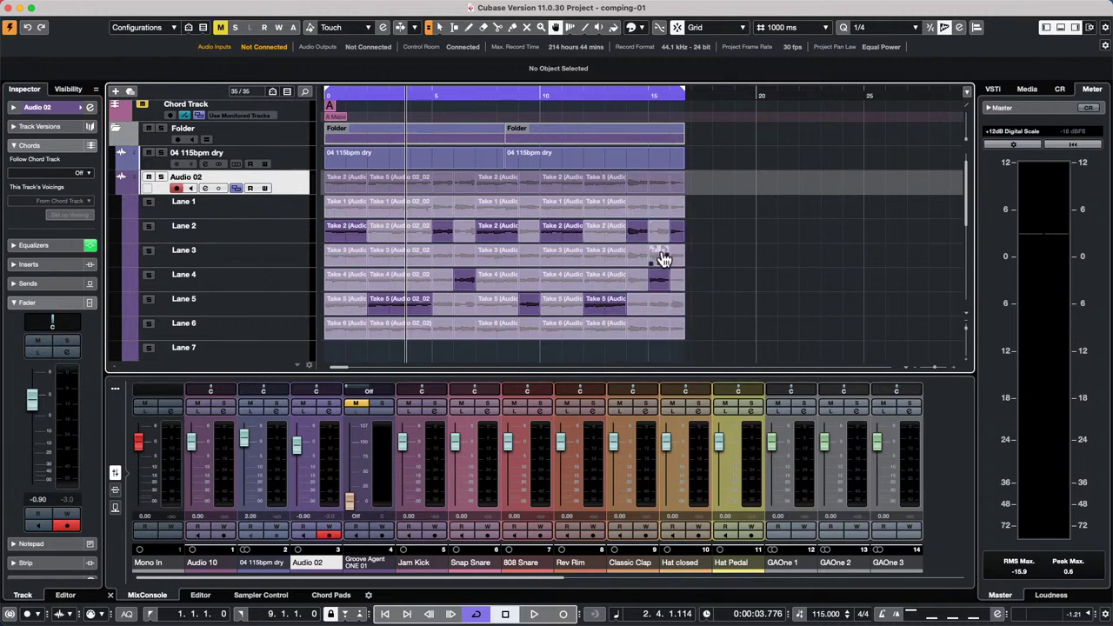
pyautogui.click(660, 255)
pyautogui.click(641, 209)
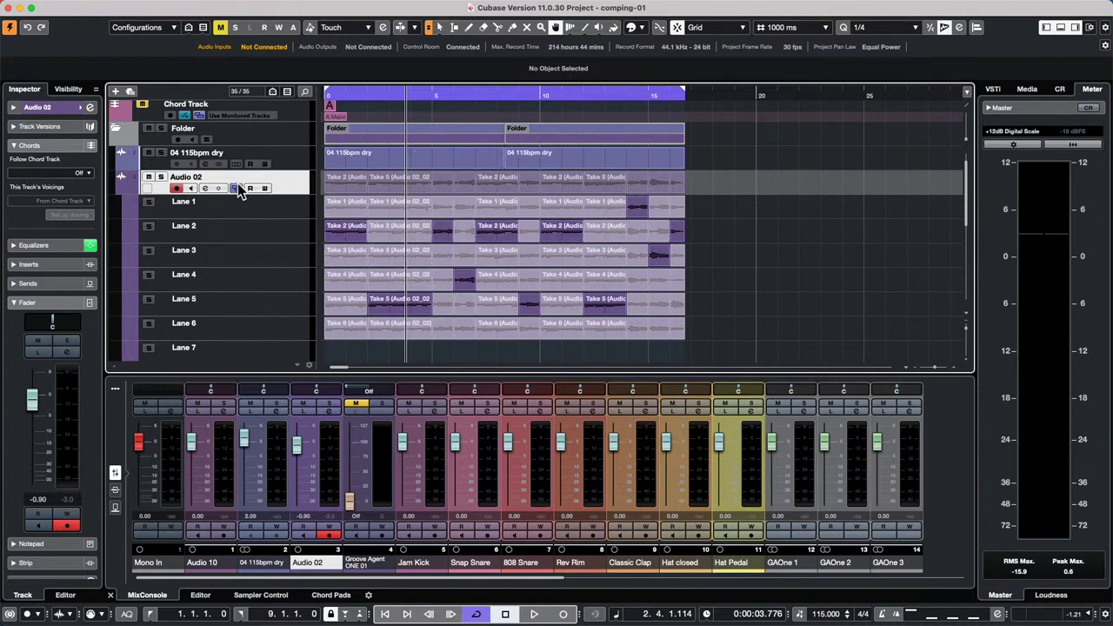
# - Try Take 3 in the 6 to 7 second section, restore Take 4, and hide the Audio 02 lanes
pyautogui.click(237, 190)
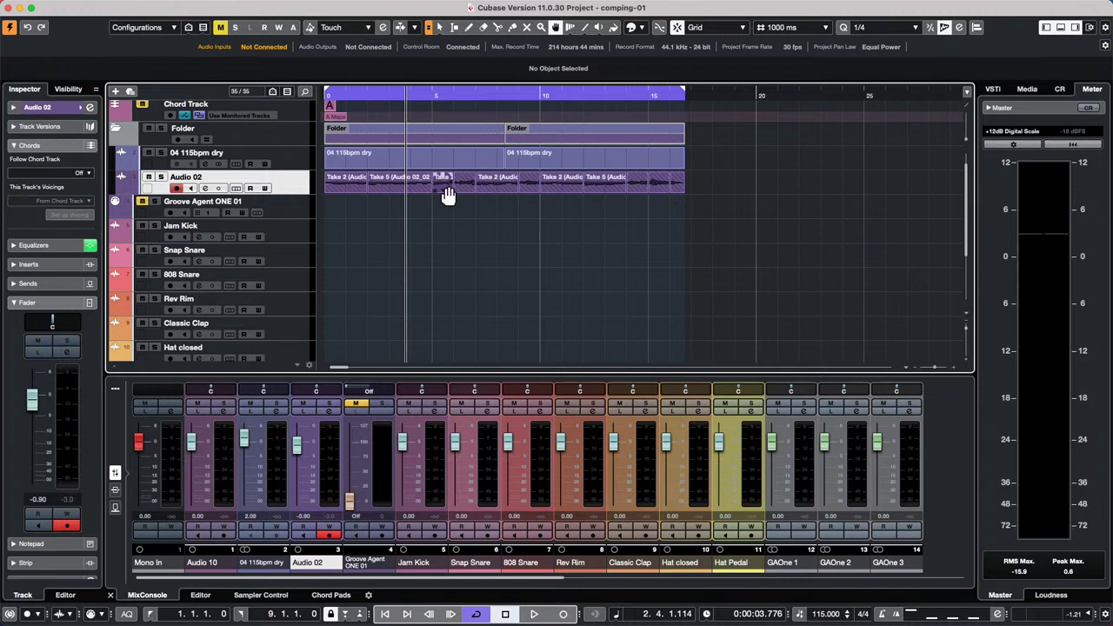
pyautogui.click(234, 190)
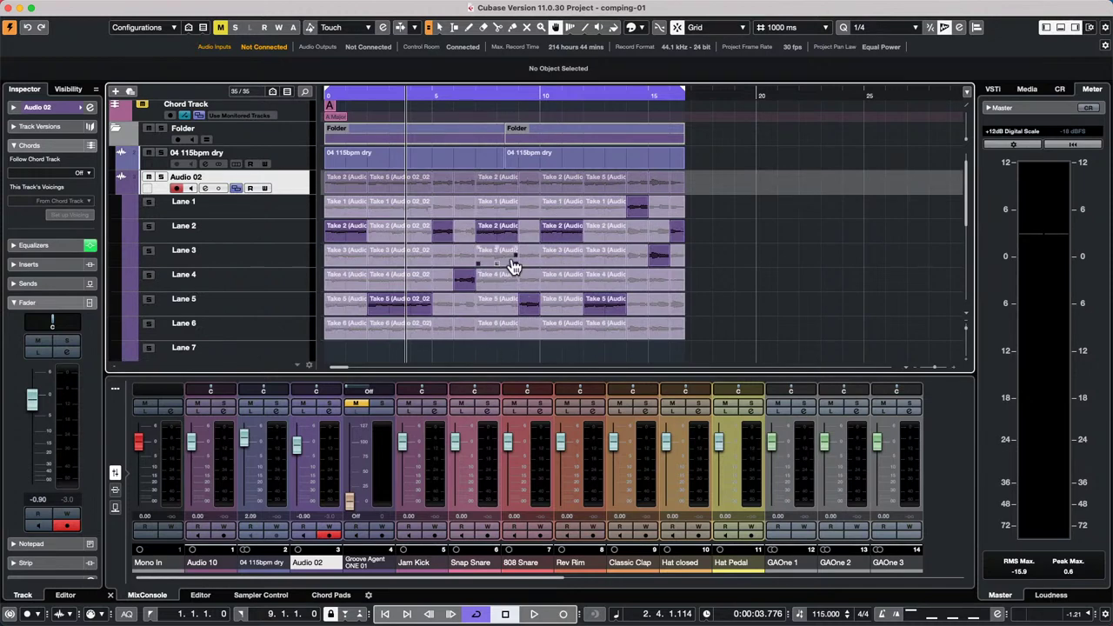
pyautogui.click(467, 254)
pyautogui.click(467, 278)
pyautogui.click(238, 188)
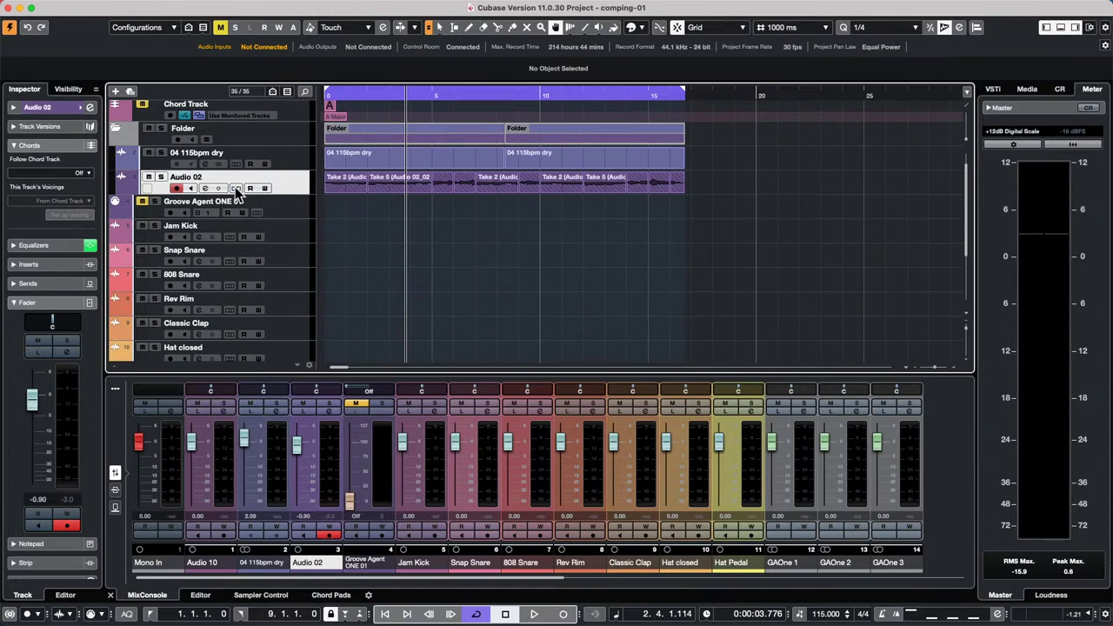
pyautogui.click(236, 189)
pyautogui.click(237, 190)
# - Add one stereo HALion Sonic SE instrument track below Jam Kick and expand its MIDI inserts
pyautogui.rightClick(294, 234)
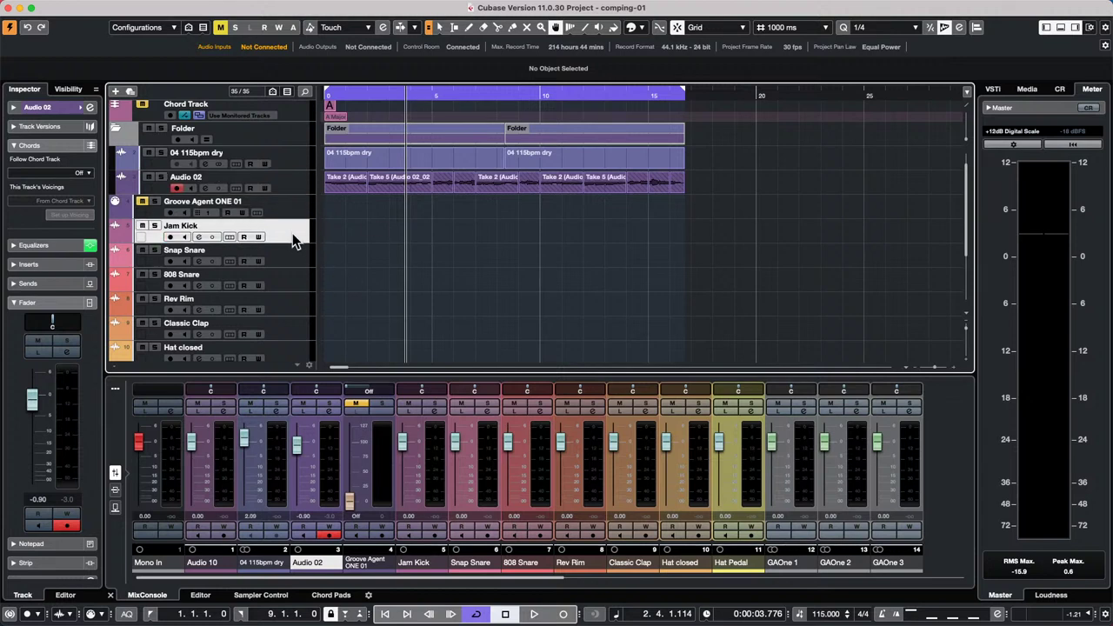
pyautogui.moveTo(323, 240)
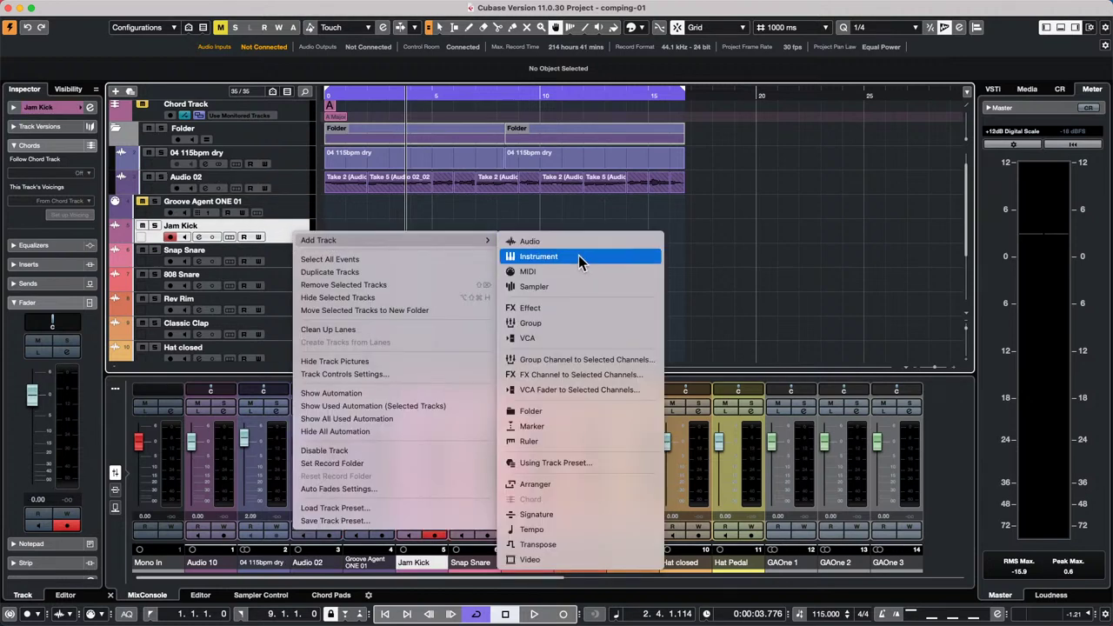
pyautogui.click(581, 259)
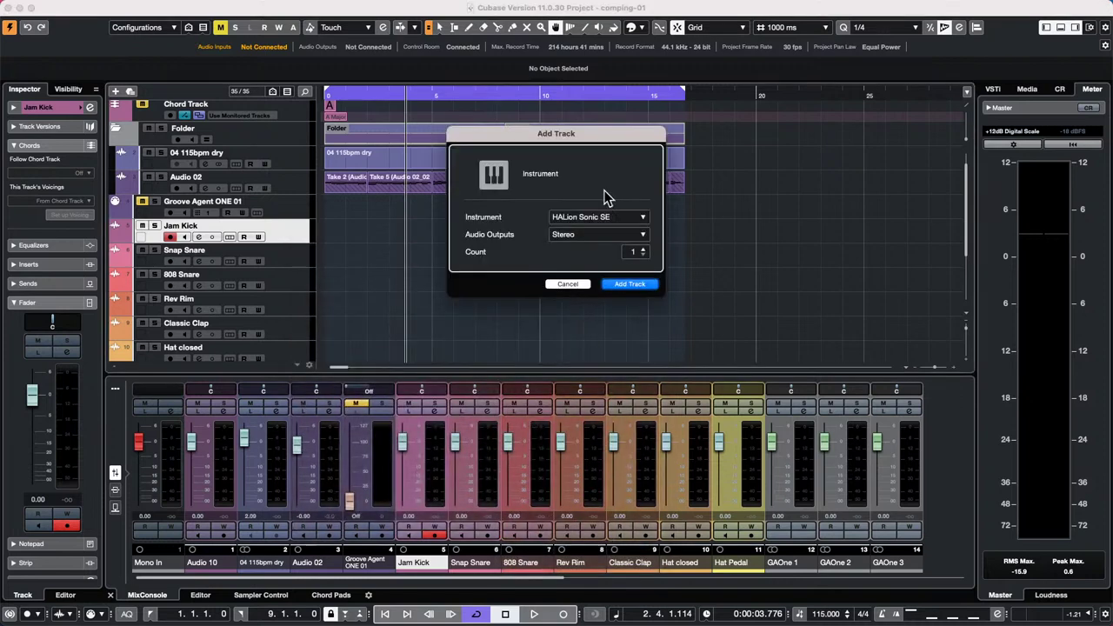
pyautogui.click(629, 283)
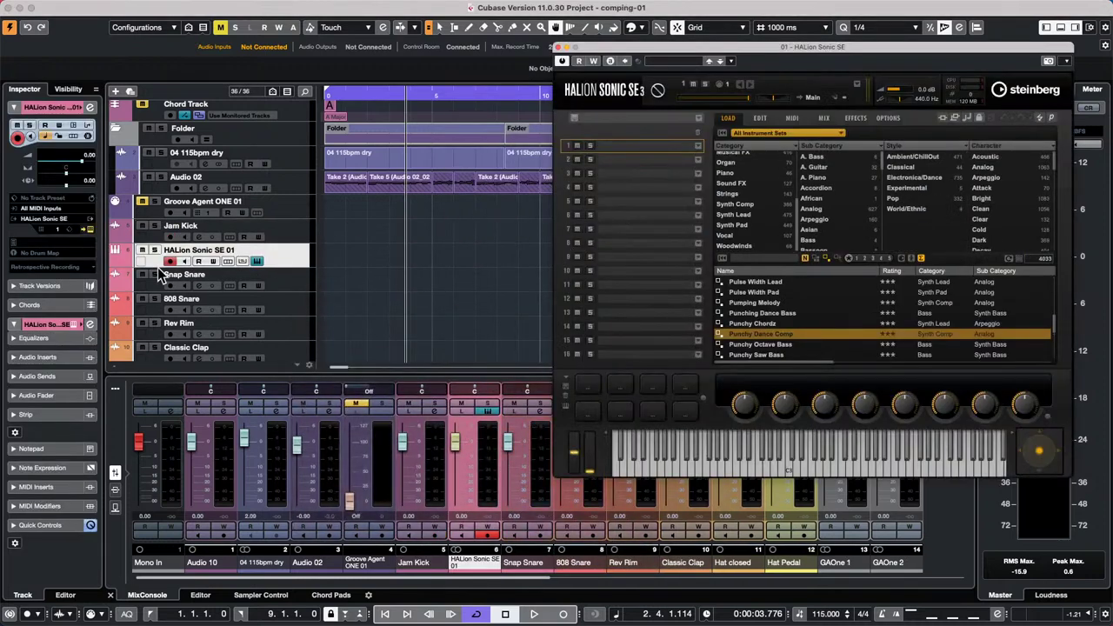
pyautogui.click(59, 487)
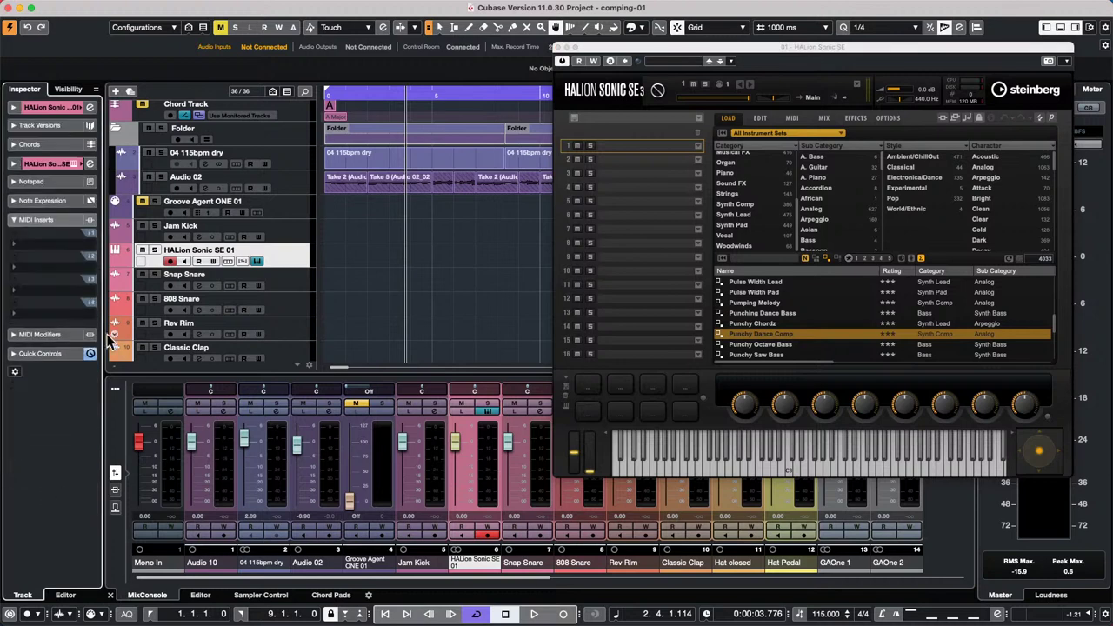
# - Show the on-screen keyboard, play some test notes on it and lower its octave range
pyautogui.moveTo(4, 9)
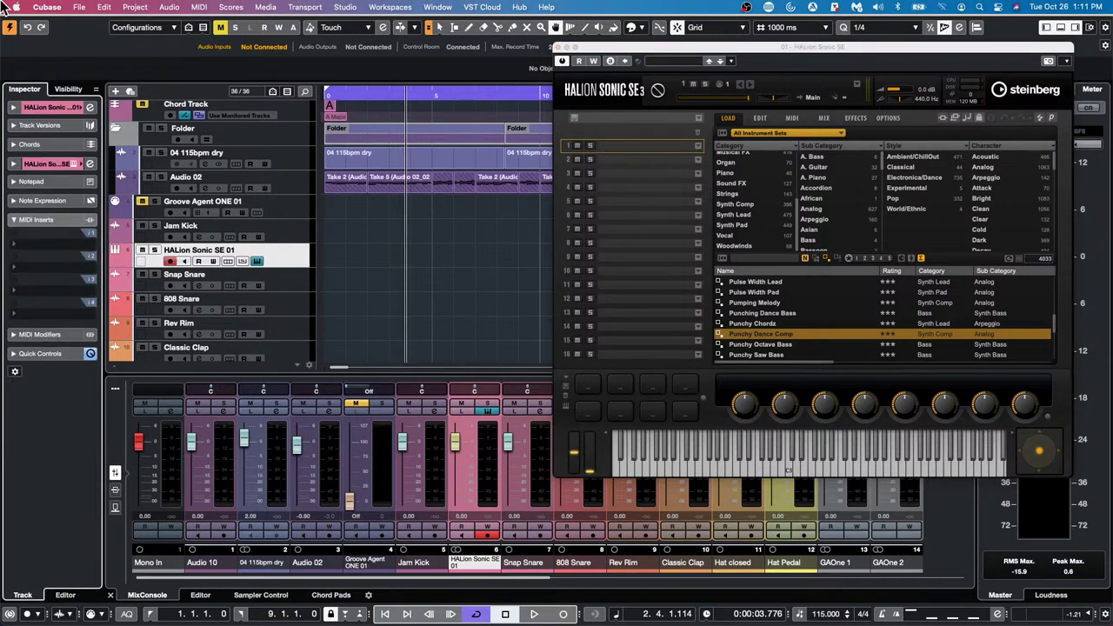
pyautogui.hotkey('alt', 'k')
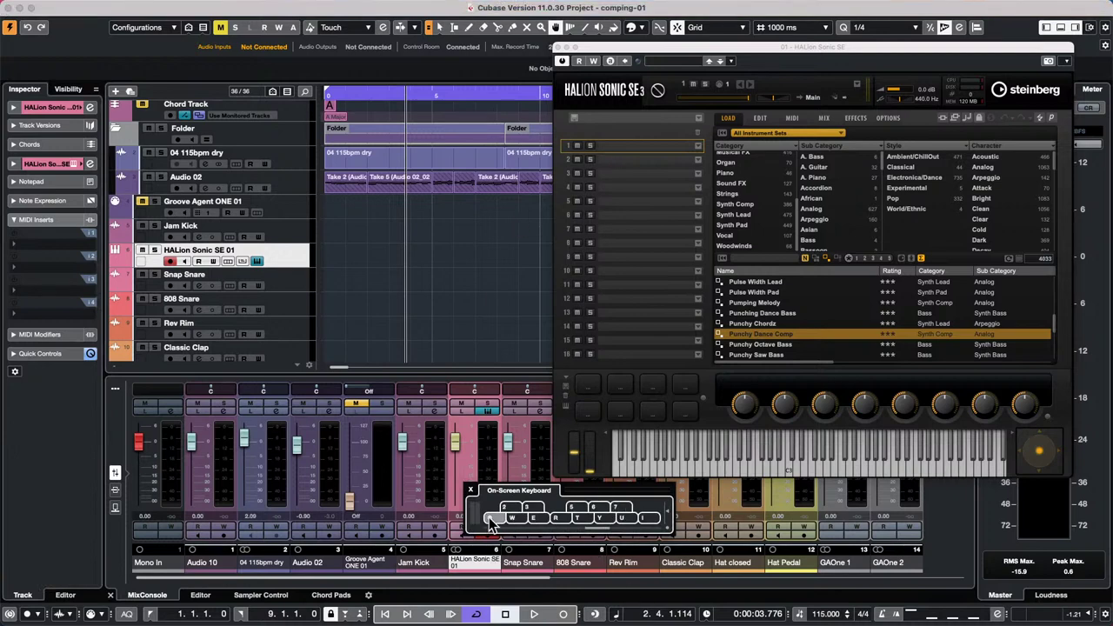
pyautogui.click(509, 508)
pyautogui.click(512, 520)
pyautogui.click(509, 509)
pyautogui.click(512, 520)
pyautogui.press('s')
pyautogui.click(512, 519)
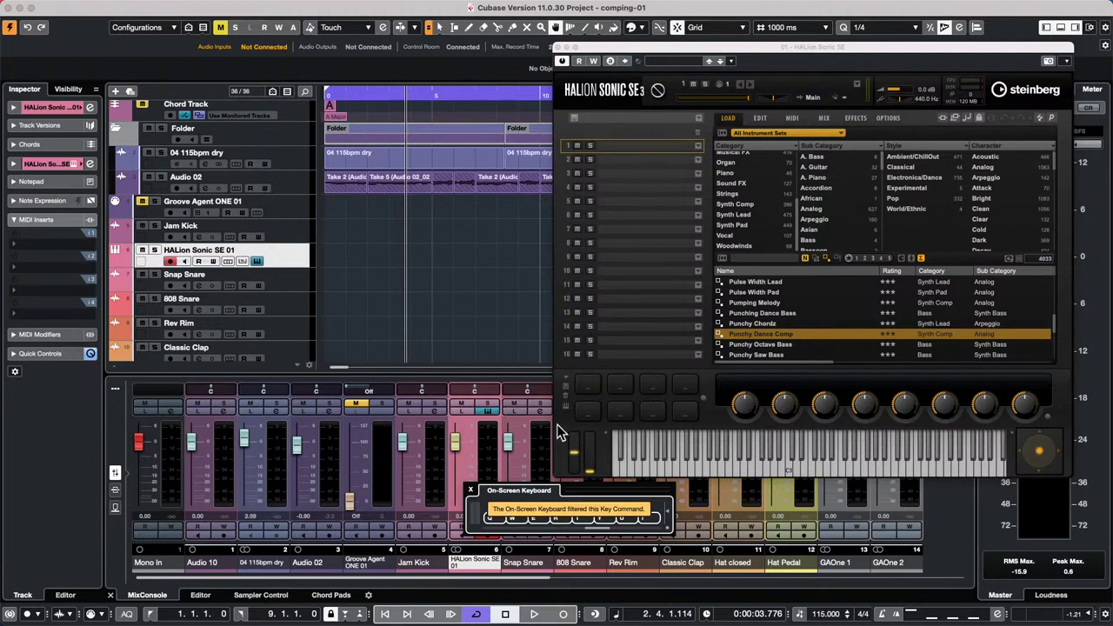
pyautogui.click(498, 527)
pyautogui.click(513, 508)
pyautogui.click(499, 519)
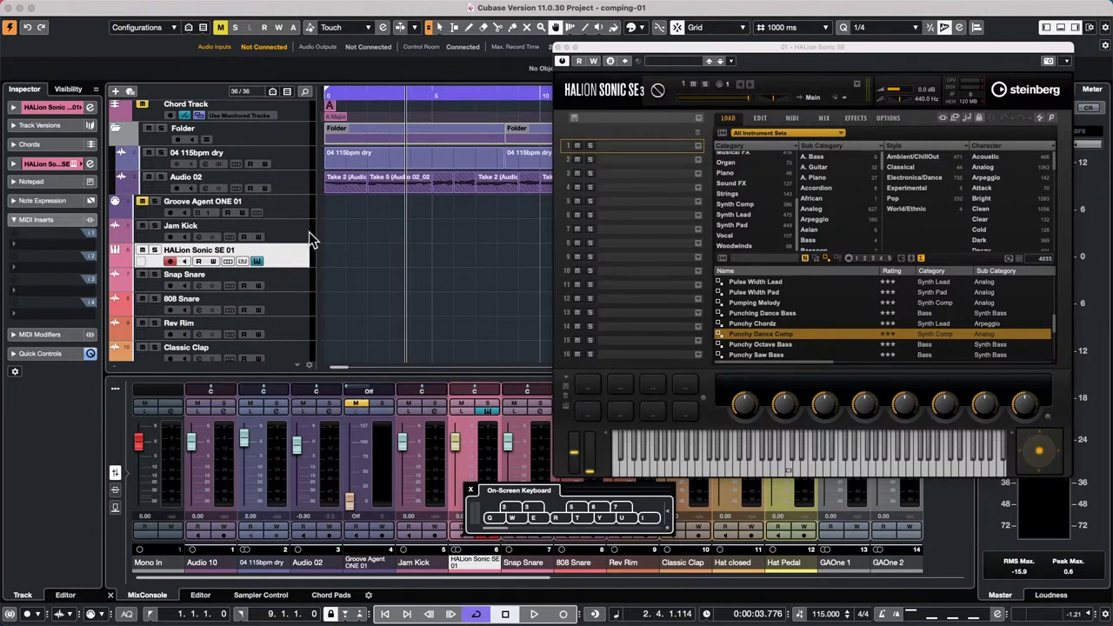
# - Look through the MIDI effects available for the HALion Sonic SE track's first insert without choosing one
pyautogui.click(51, 246)
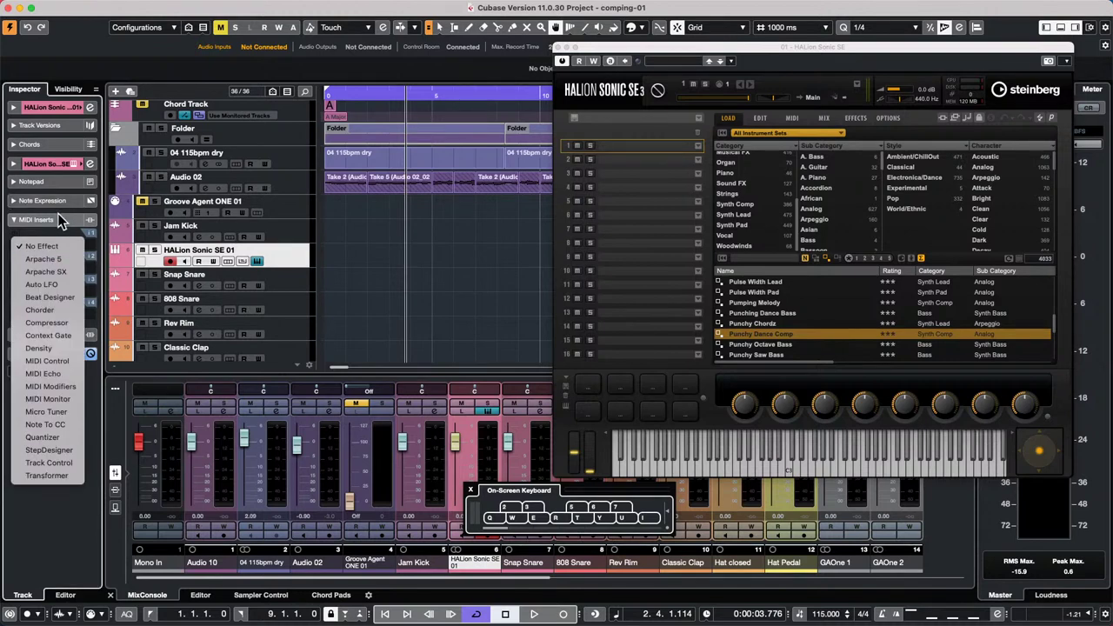
pyautogui.click(58, 214)
pyautogui.click(59, 215)
pyautogui.click(58, 216)
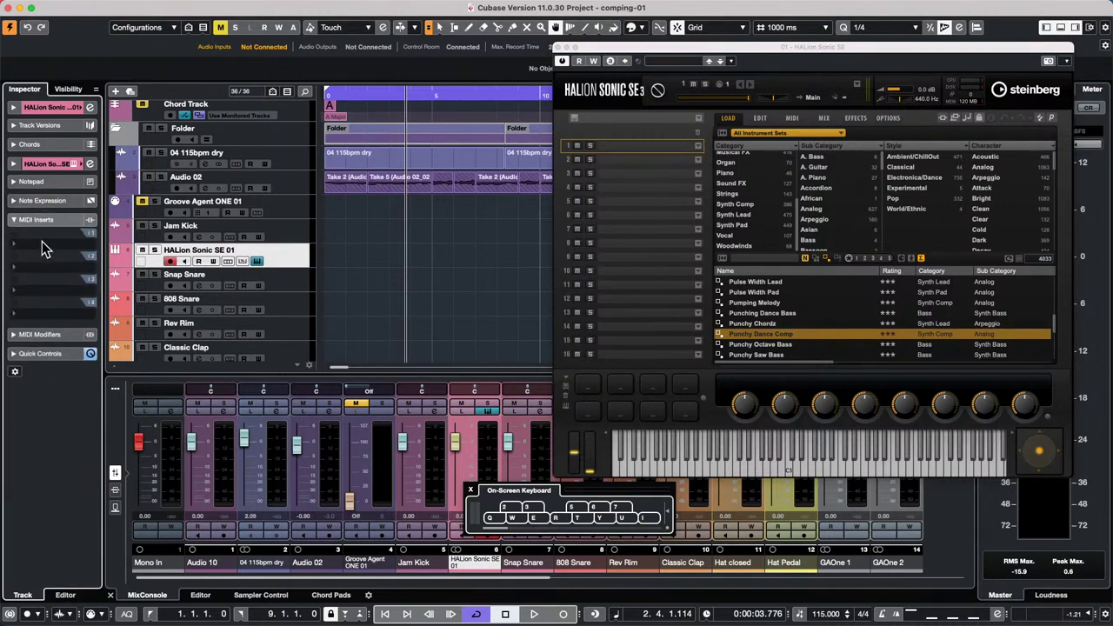
# - Load MIDI Monitor in the first MIDI insert of the HALion Sonic SE track, close its window and hide the on-screen keyboard
pyautogui.click(44, 240)
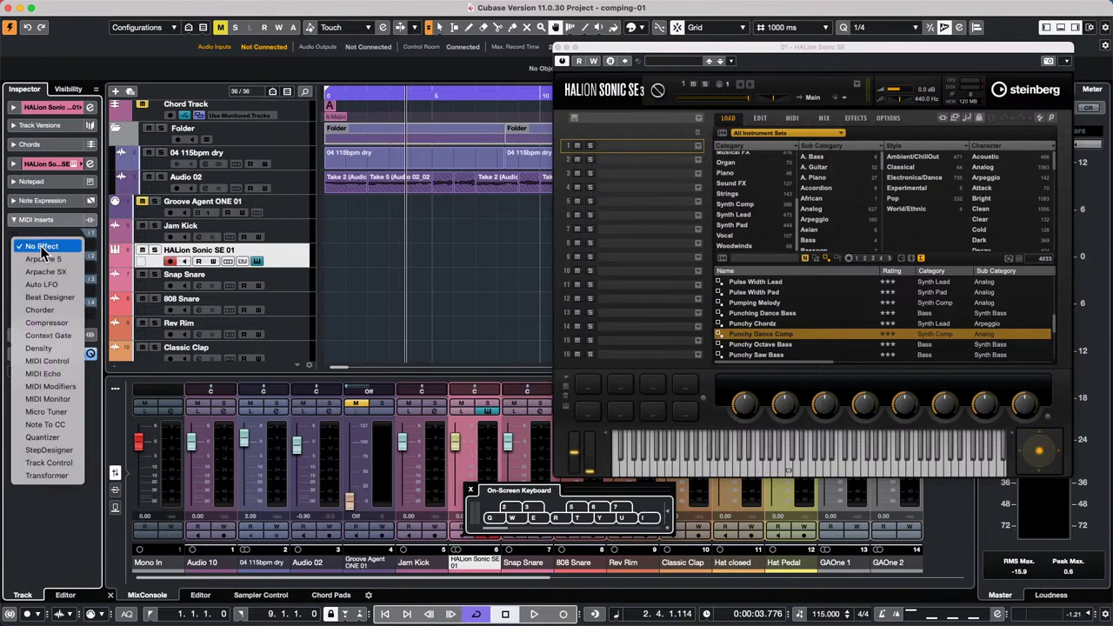
pyautogui.click(69, 400)
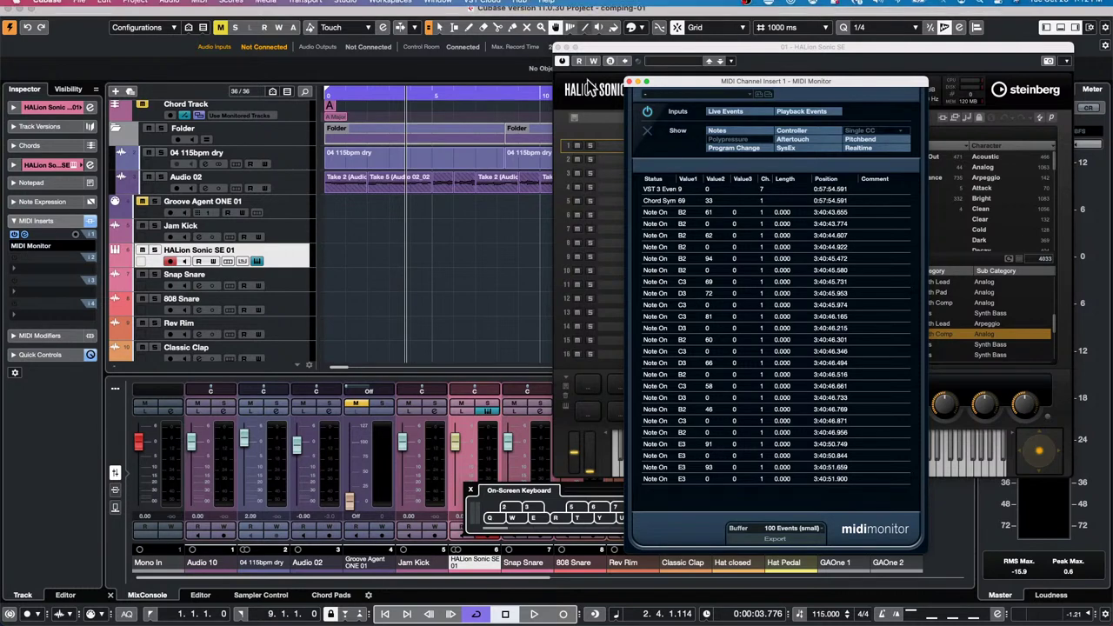
pyautogui.click(631, 81)
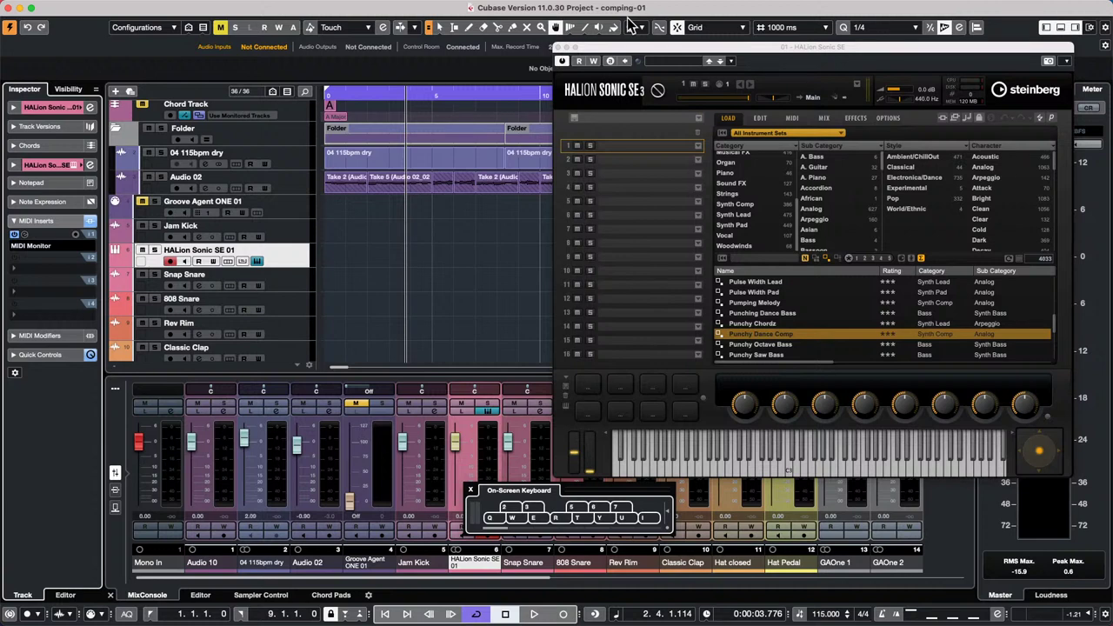
pyautogui.moveTo(331, 7)
pyautogui.click(470, 490)
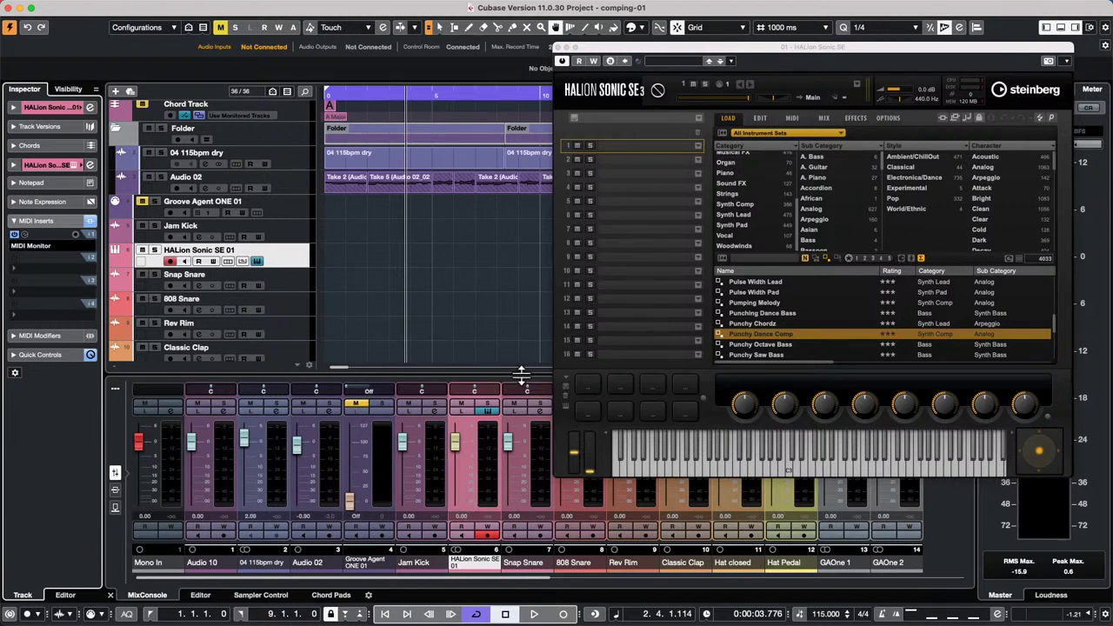
# - Launch Nuendo 10.3 in Safe Mode with the program preferences disabled
pyautogui.moveTo(474, 622)
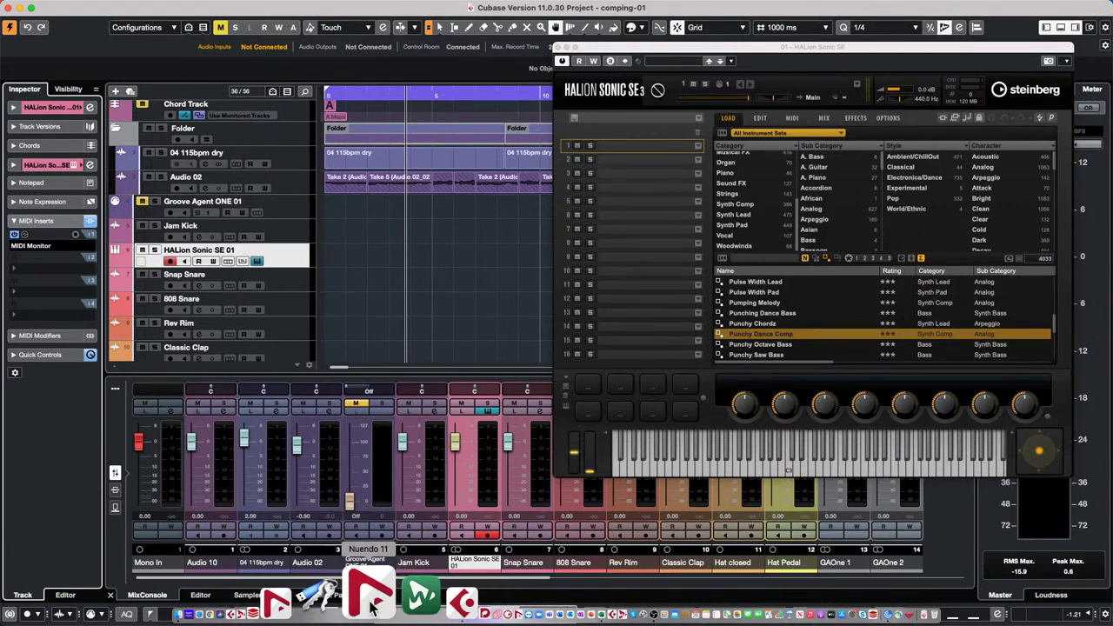
pyautogui.moveTo(357, 624)
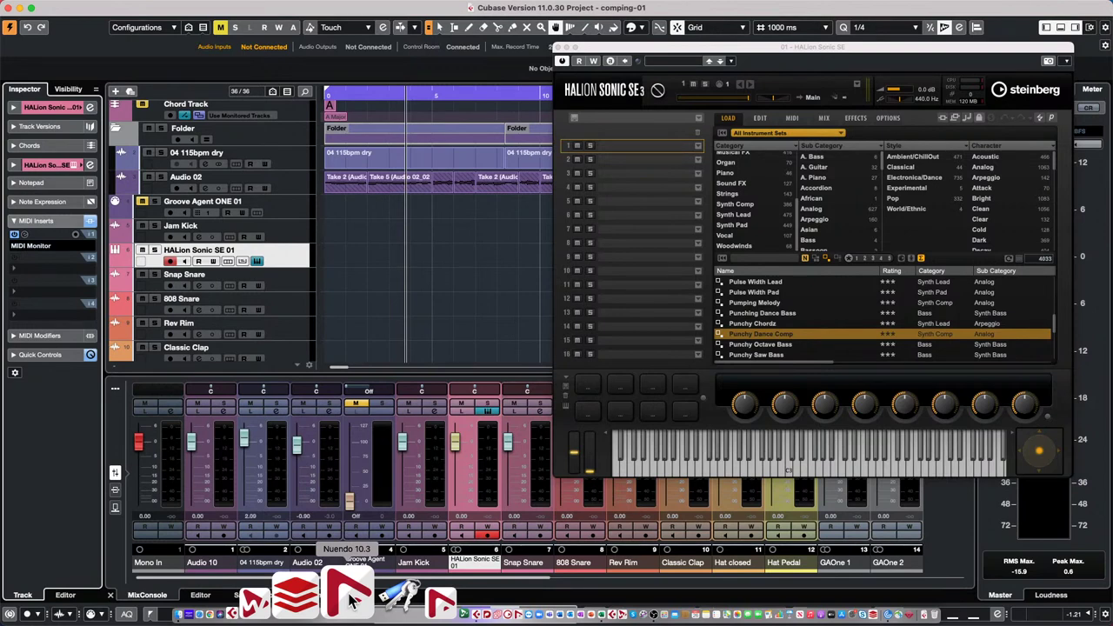
pyautogui.click(349, 596)
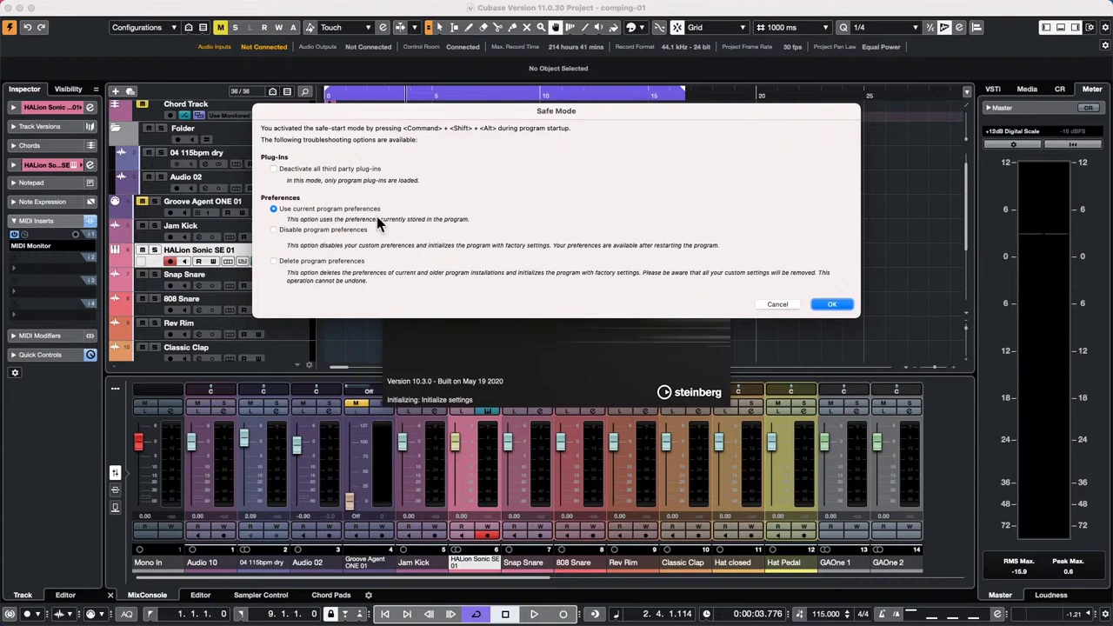
pyautogui.click(273, 230)
pyautogui.click(840, 305)
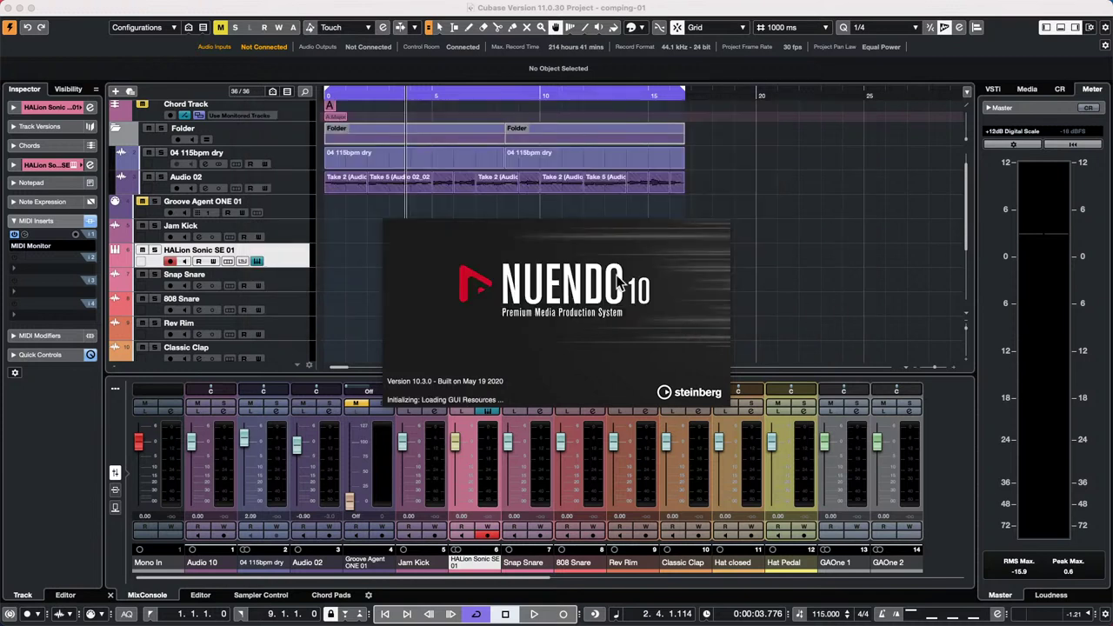
# - Allow Nuendo 10.3 to access the Documents folder and accept Aggregate Device as its audio driver
pyautogui.click(596, 218)
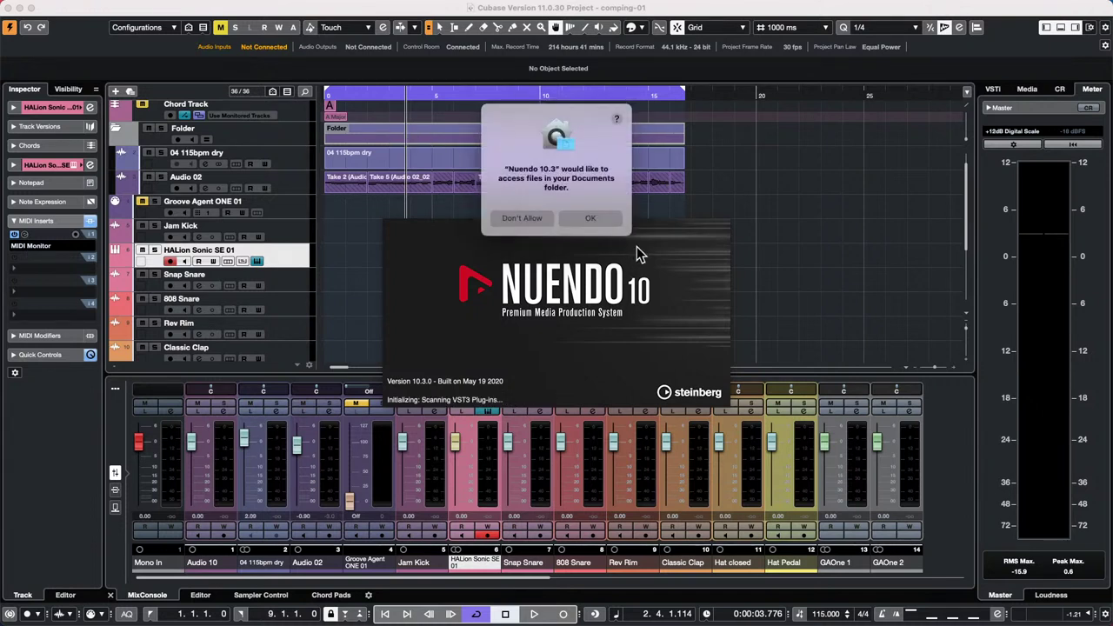
pyautogui.click(594, 220)
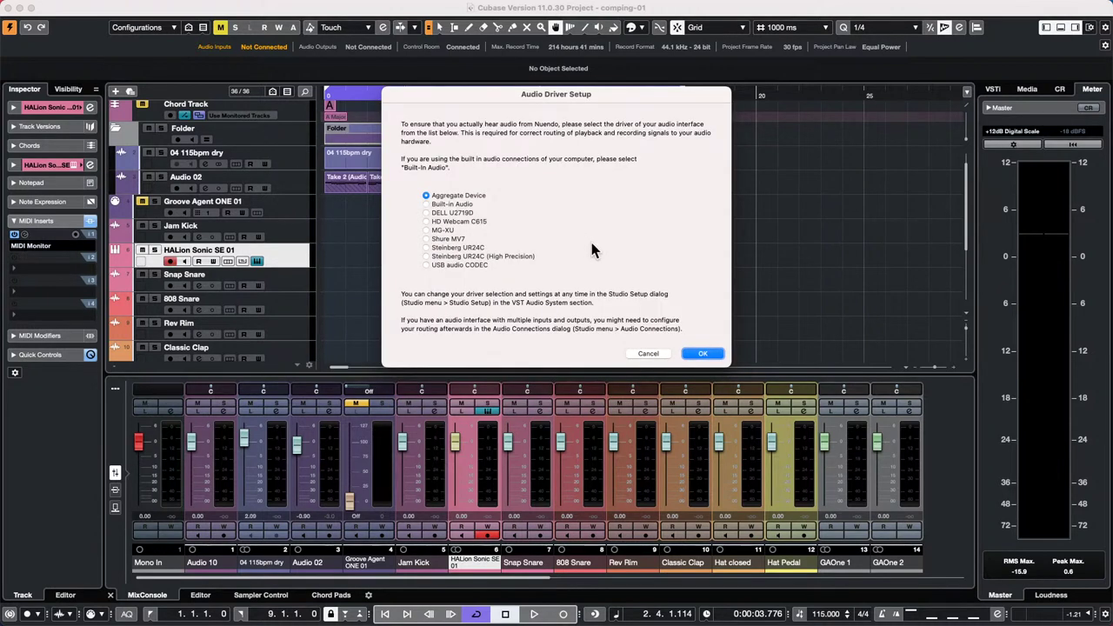
pyautogui.click(703, 353)
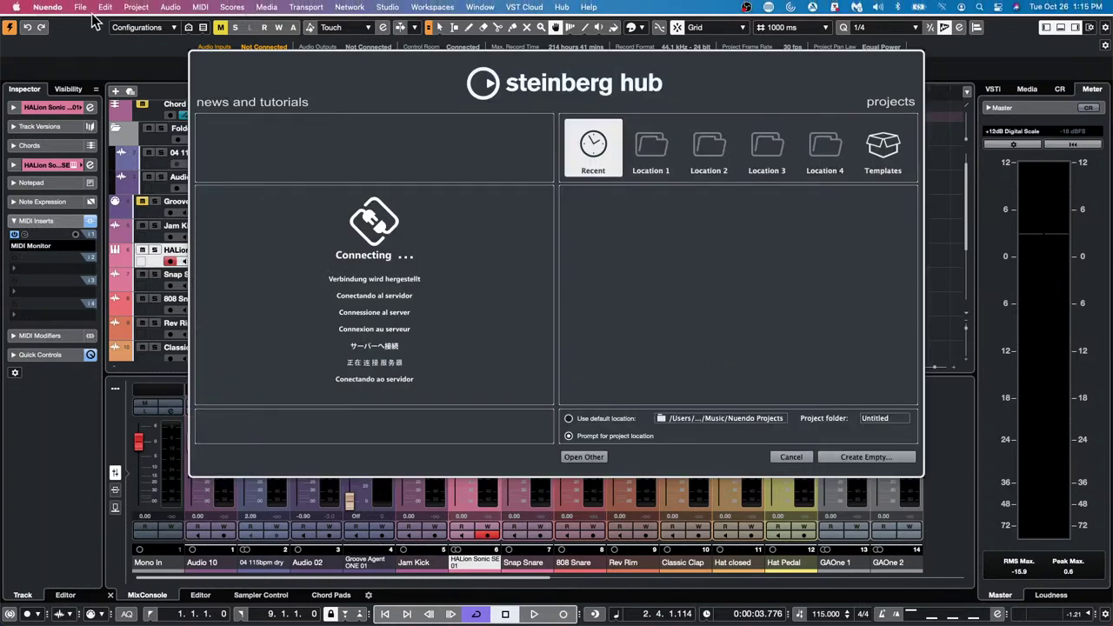
# - Cancel the Steinberg Hub, answer the registration request with Already Registered, quit Nuendo and return to Cubase
pyautogui.click(34, 7)
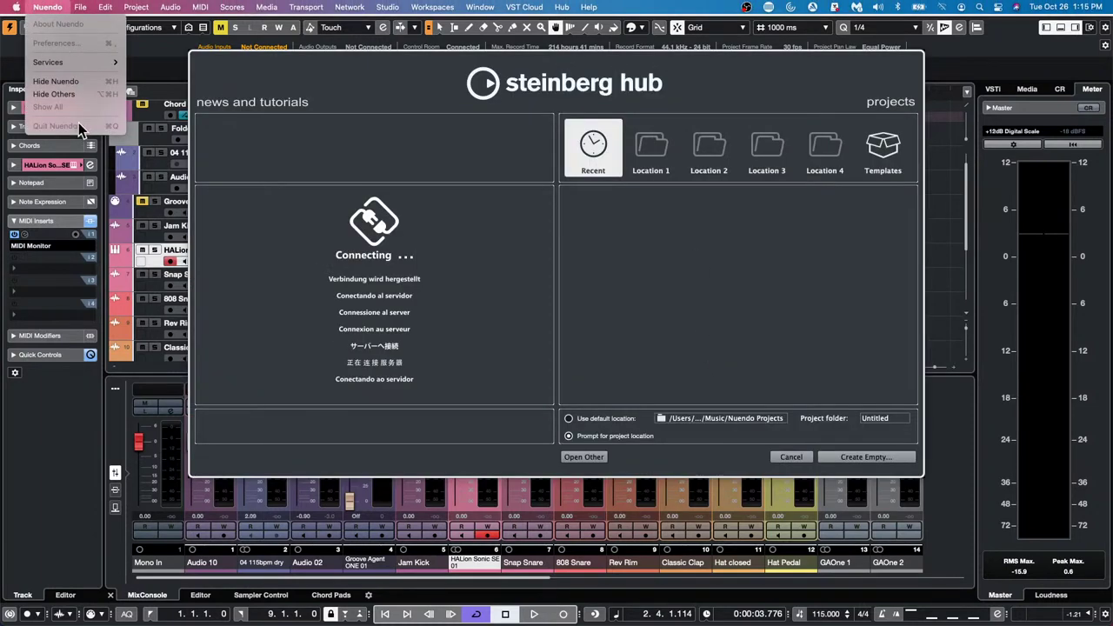
pyautogui.click(775, 352)
pyautogui.click(792, 458)
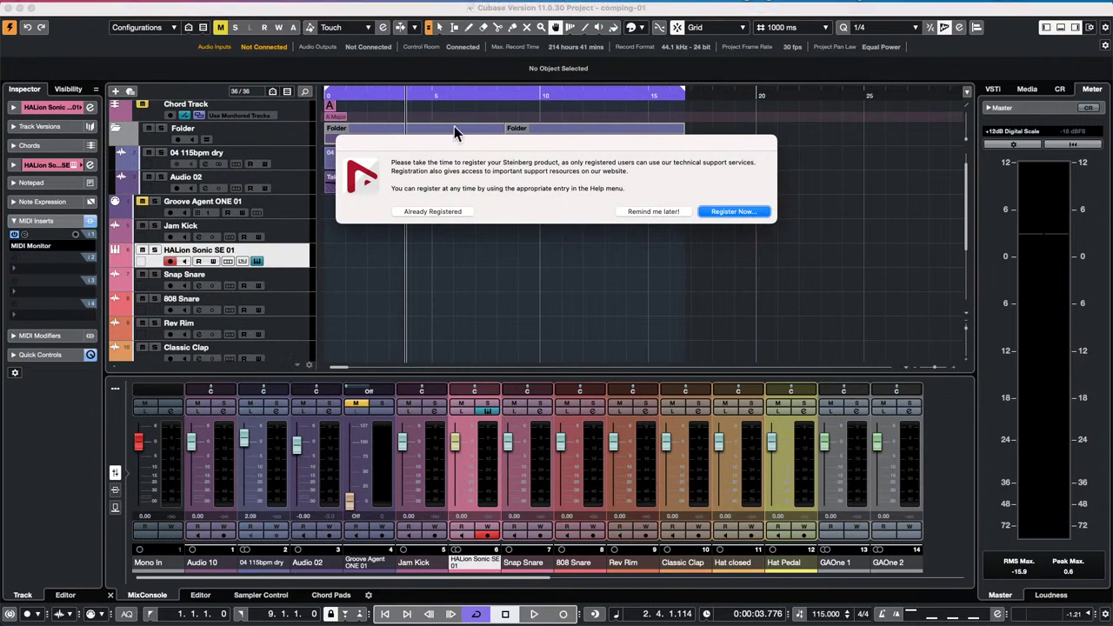
pyautogui.click(422, 213)
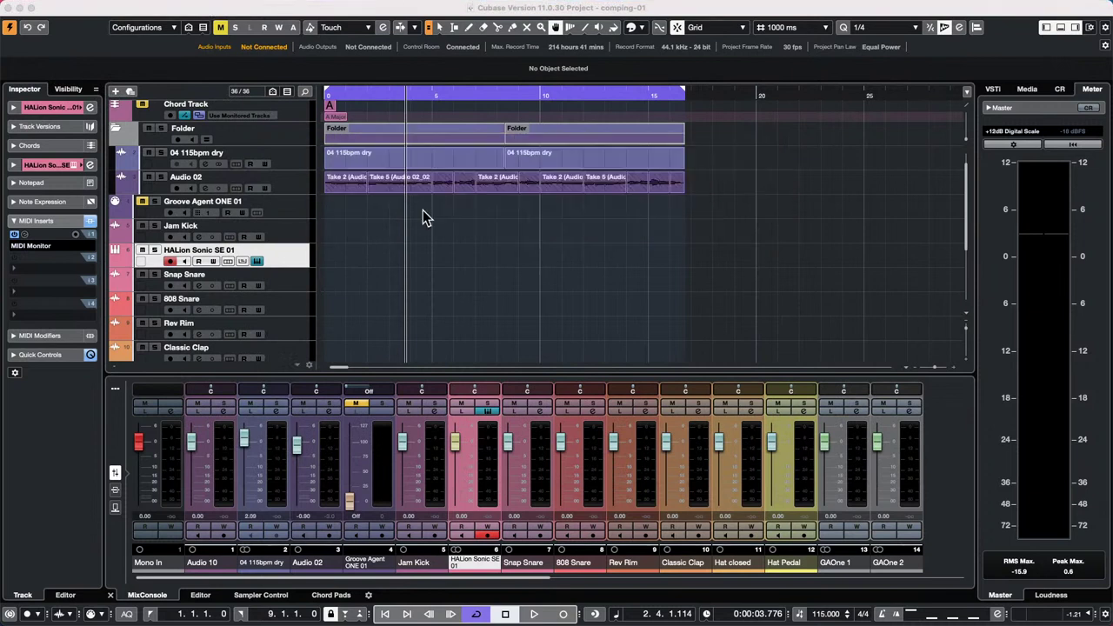
pyautogui.click(47, 7)
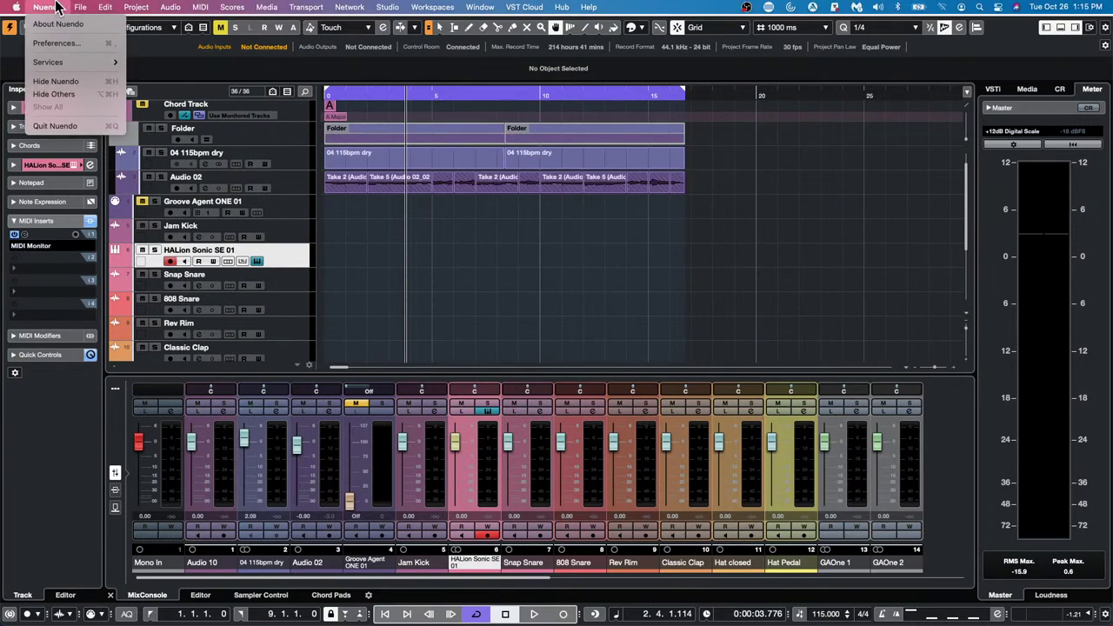
pyautogui.click(100, 127)
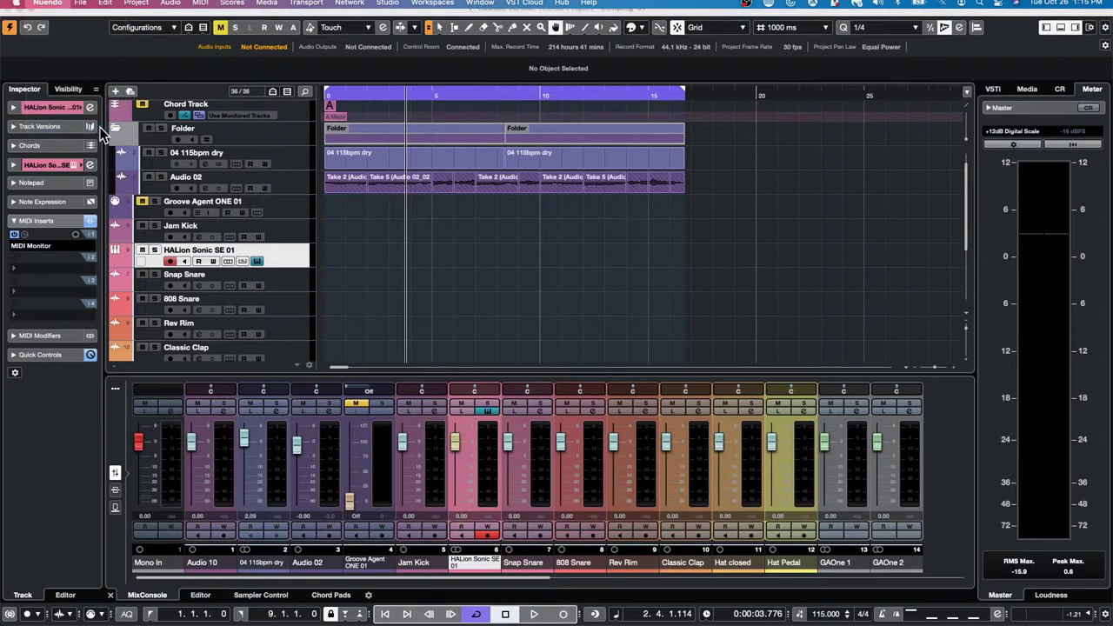
pyautogui.click(590, 227)
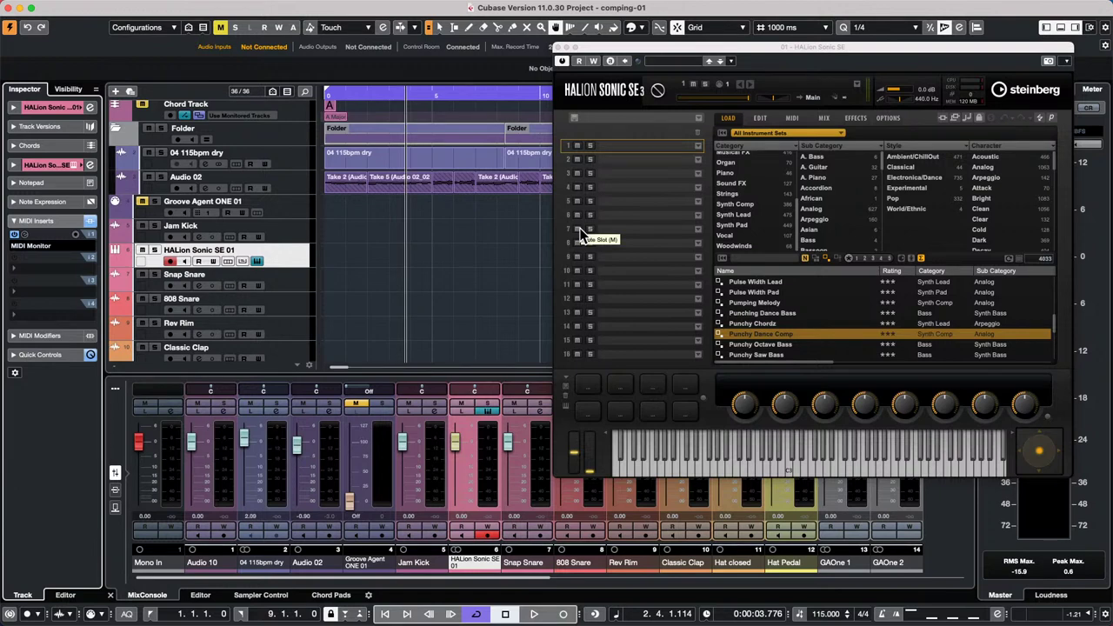
# - Open Steinberg Download Assistant and display the downloads for Cubase Pro 11
pyautogui.moveTo(416, 586)
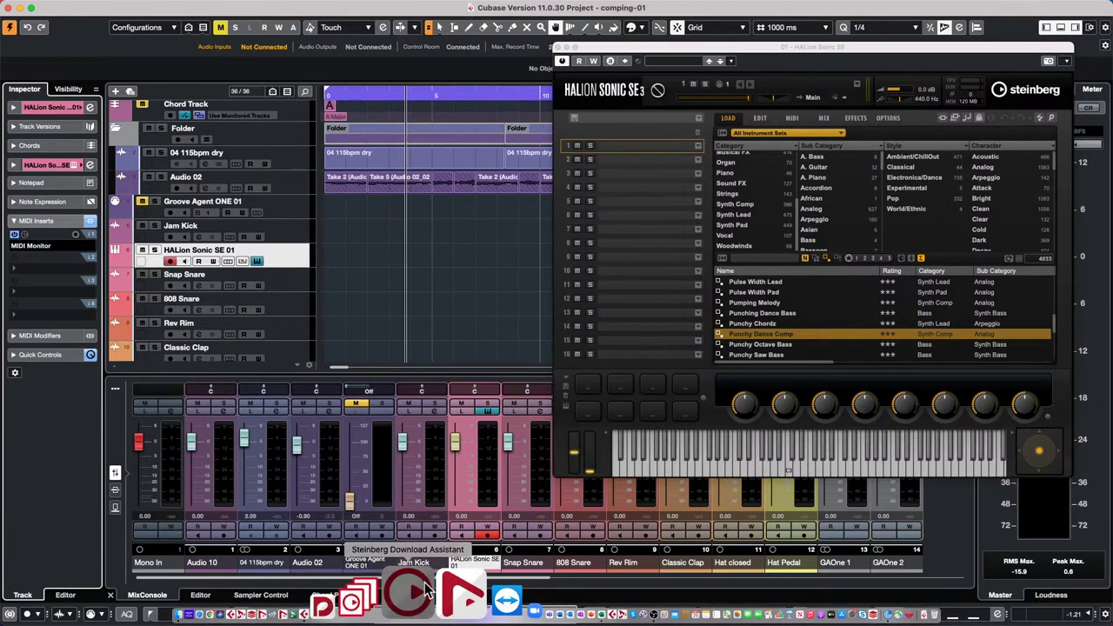
pyautogui.click(452, 385)
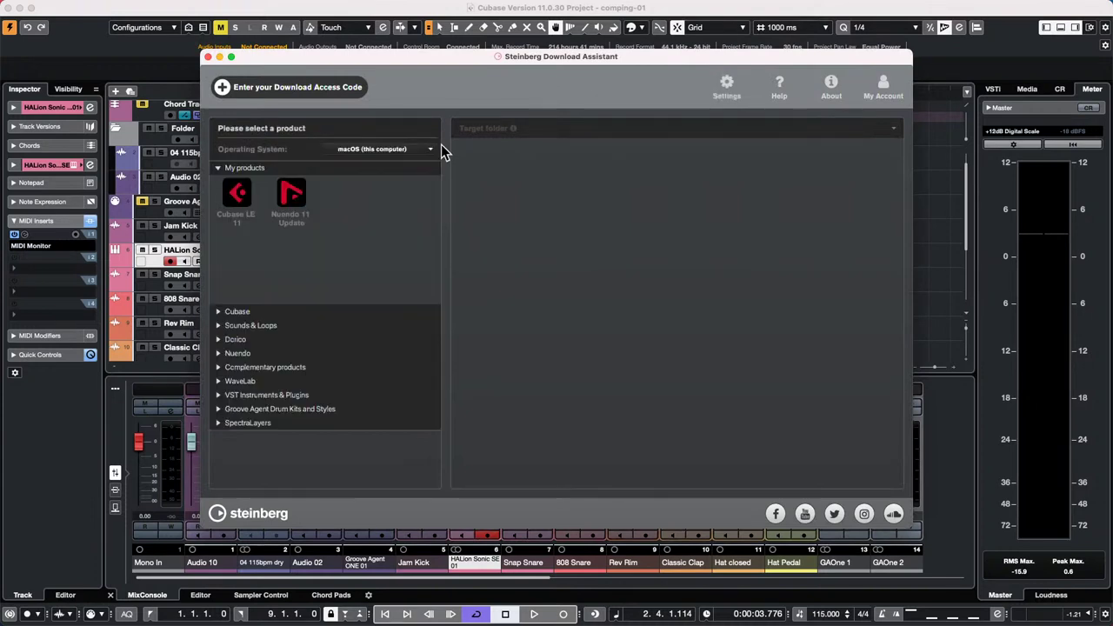
pyautogui.click(296, 313)
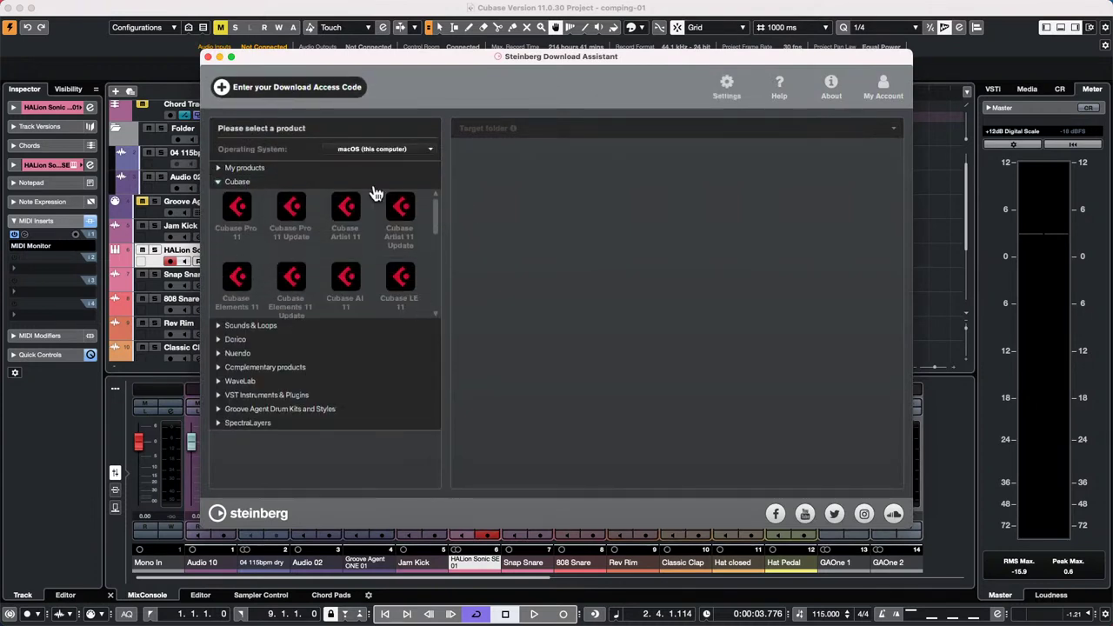
pyautogui.click(237, 210)
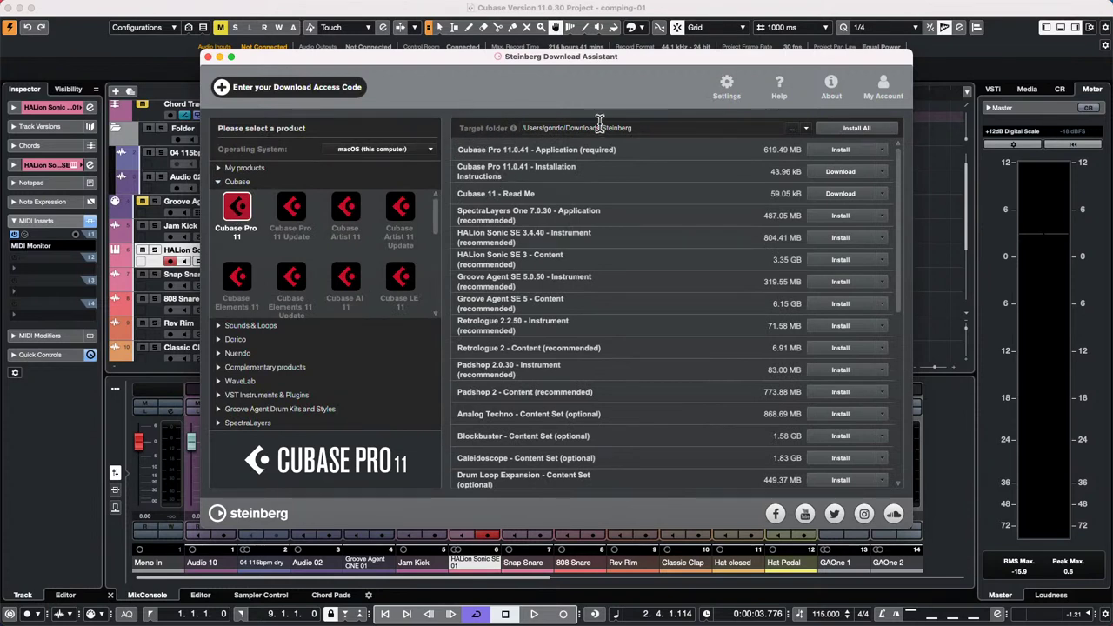
# - Look through the locations available for the download target folder, cancel without choosing one, and close Steinberg Download Assistant
pyautogui.click(790, 130)
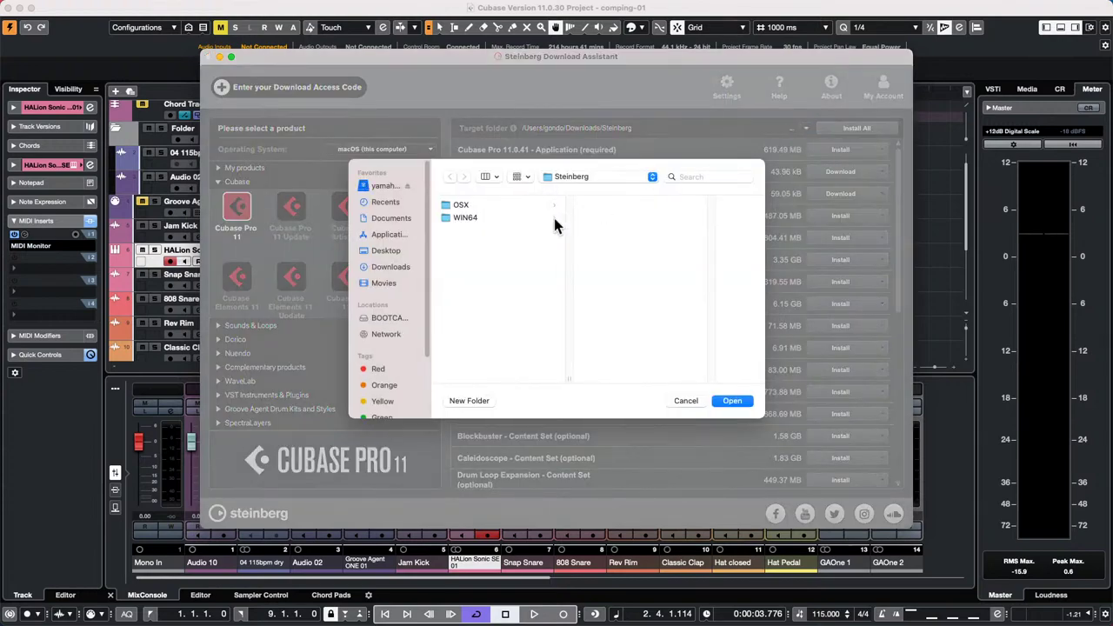
pyautogui.click(583, 177)
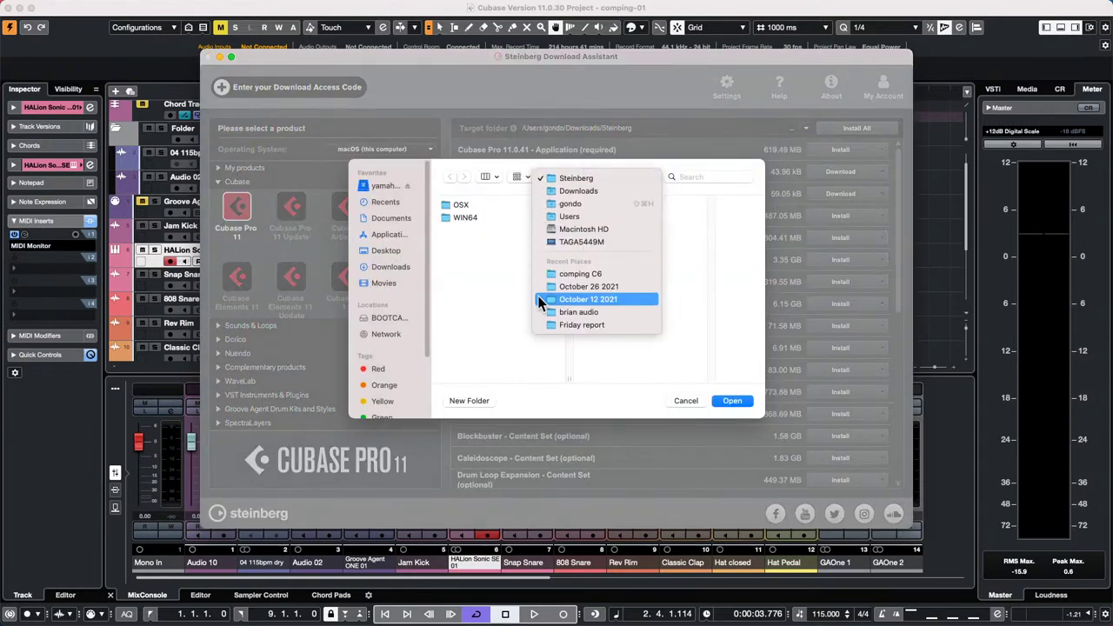
pyautogui.click(705, 352)
pyautogui.click(694, 399)
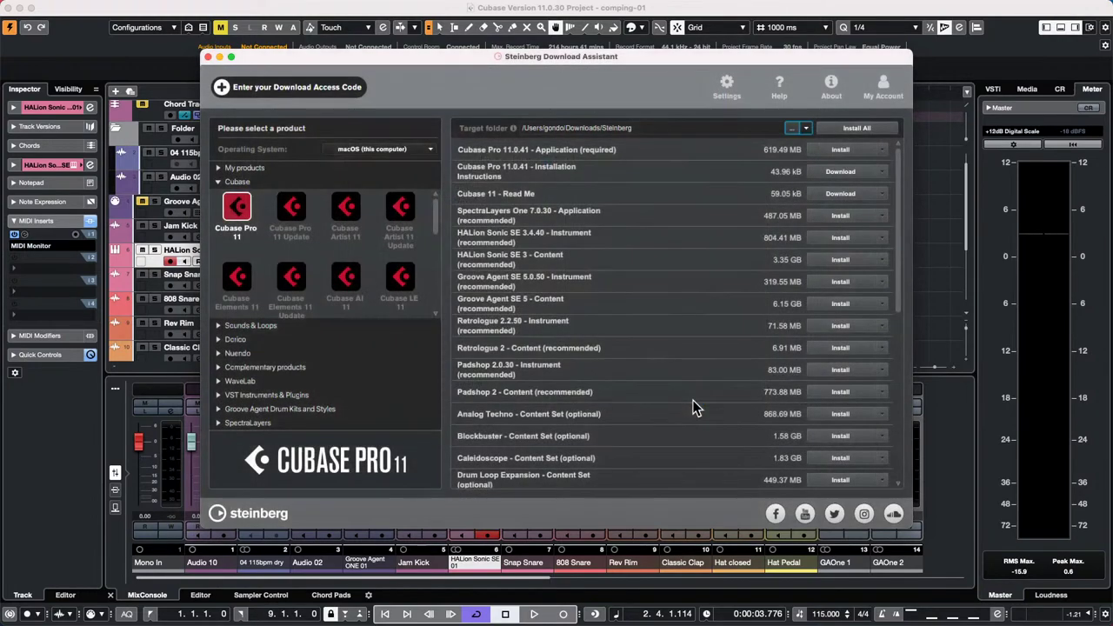
pyautogui.click(209, 57)
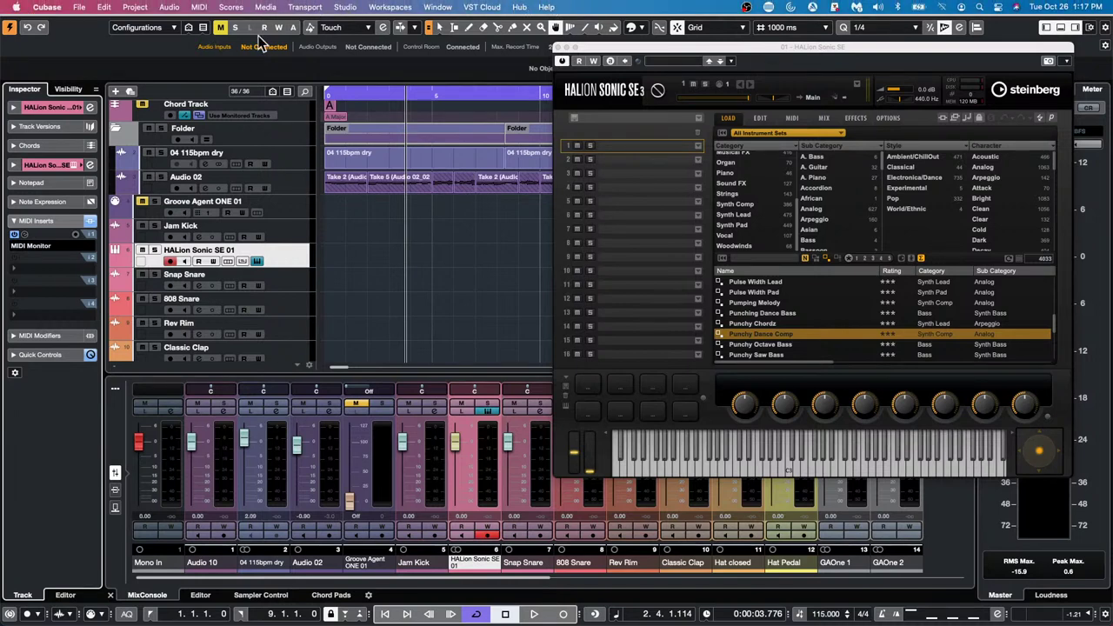
# - Open the recent project SL One.cpr and activate it
pyautogui.click(83, 7)
pyautogui.moveTo(145, 260)
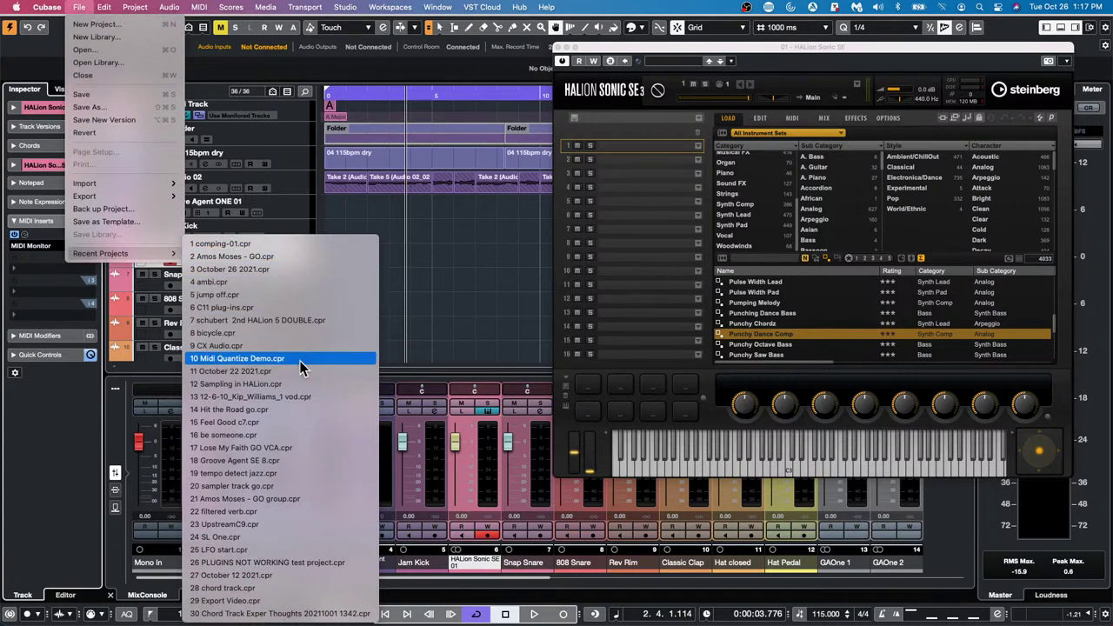
pyautogui.click(279, 537)
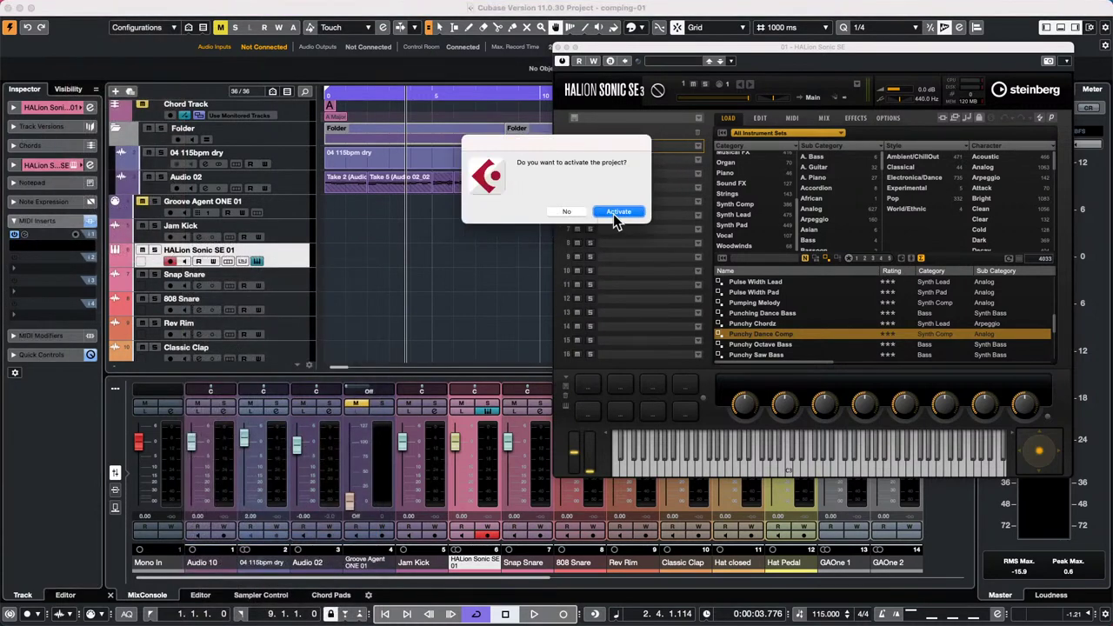
pyautogui.click(617, 213)
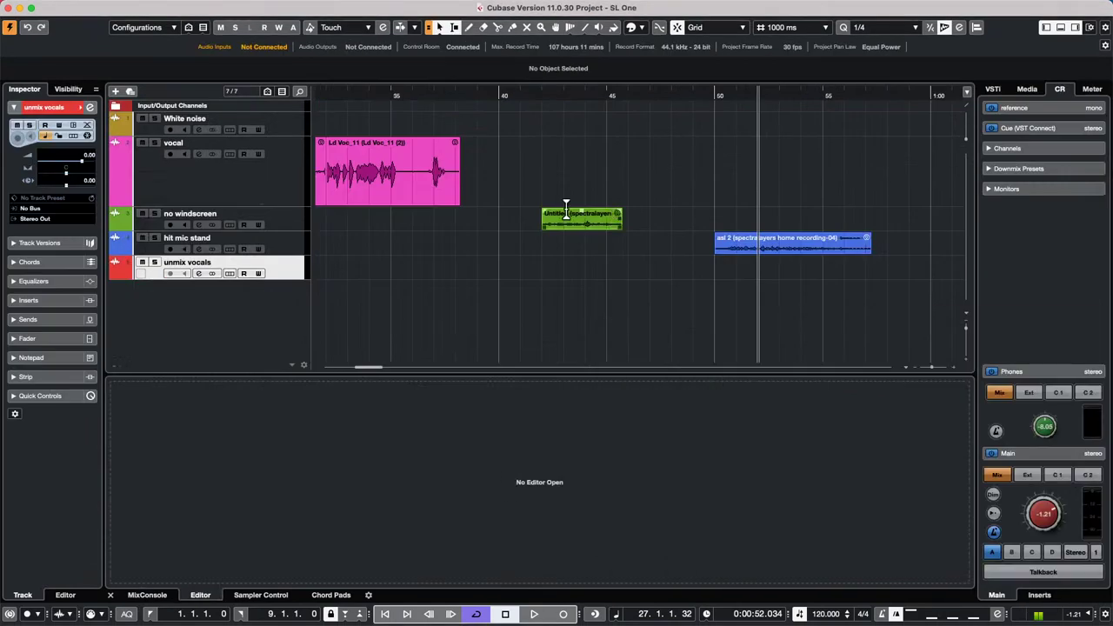
# - Play the hit mic stand clip briefly from just after 50 seconds, then stop playback
pyautogui.click(725, 96)
pyautogui.press('space')
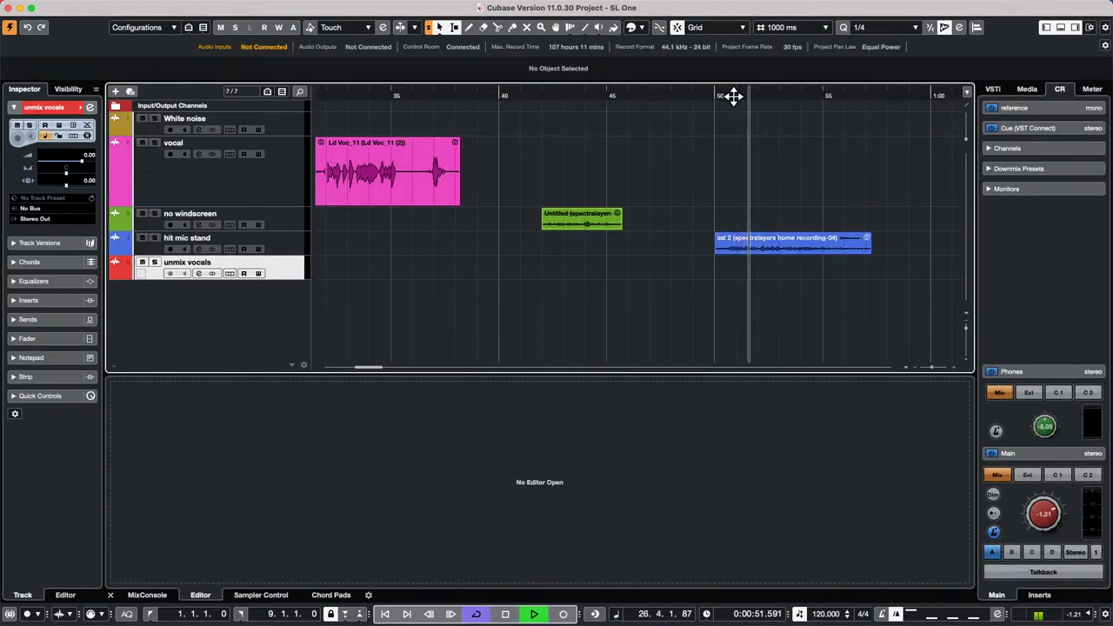
pyautogui.press('space')
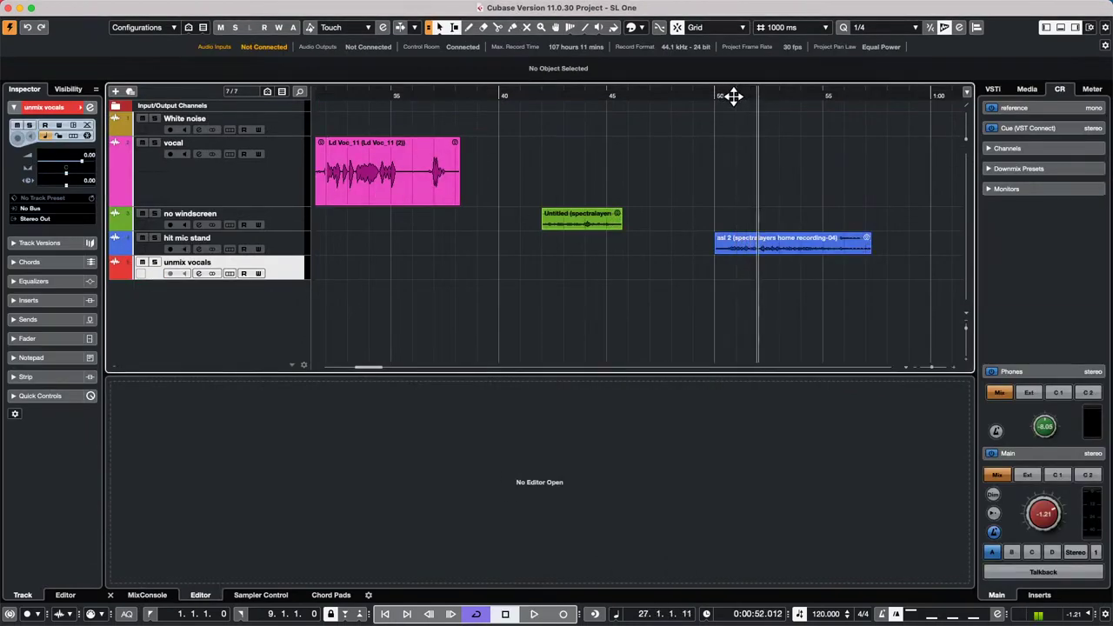
pyautogui.click(737, 280)
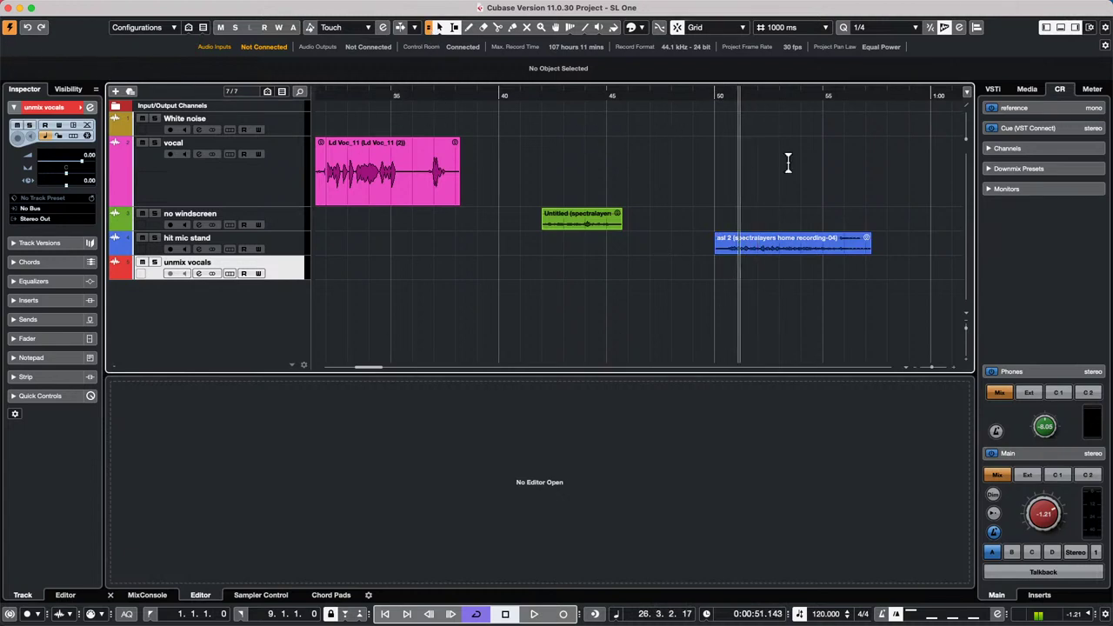
# - Play the unmix vocals clip from 1:42 and stop after a few seconds
pyautogui.click(601, 94)
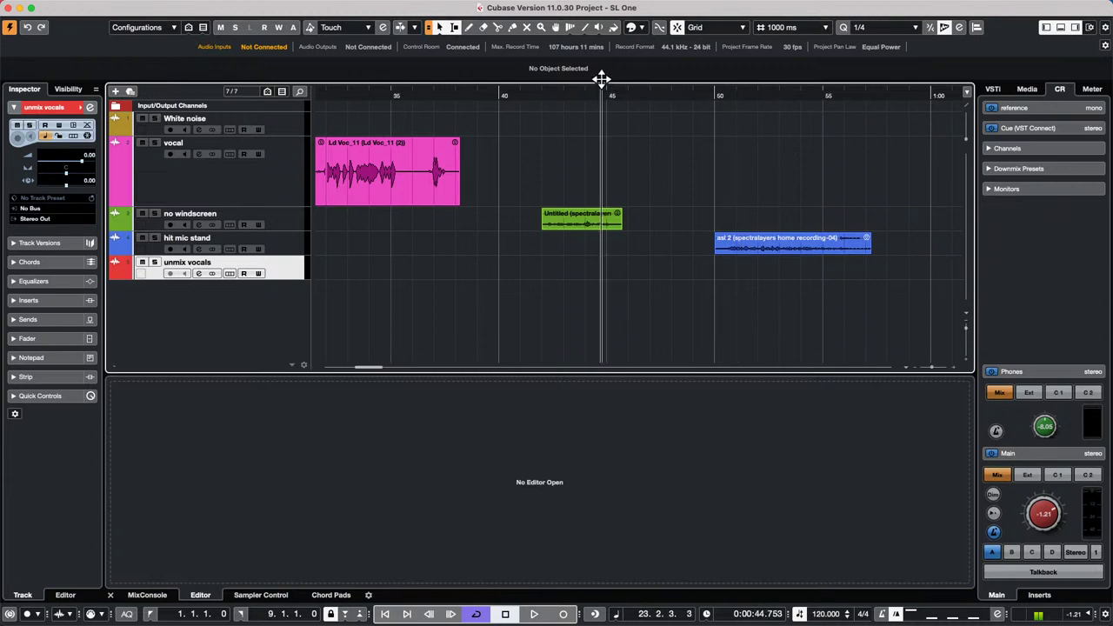
pyautogui.moveTo(601, 79); pyautogui.dragTo(603, 54)
pyautogui.click(670, 96)
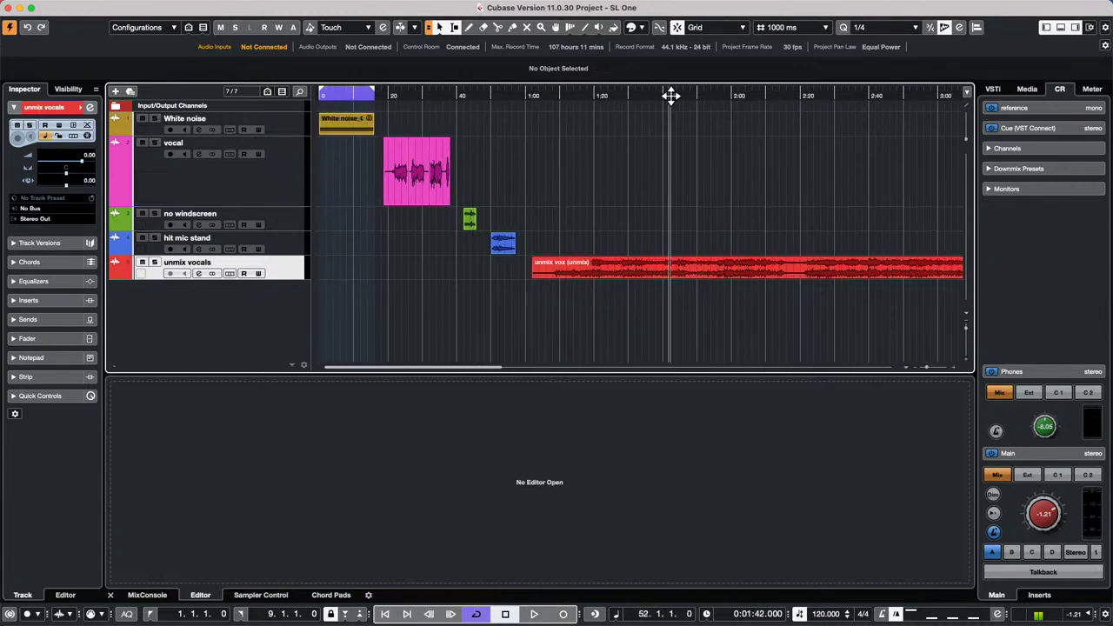
pyautogui.press('space')
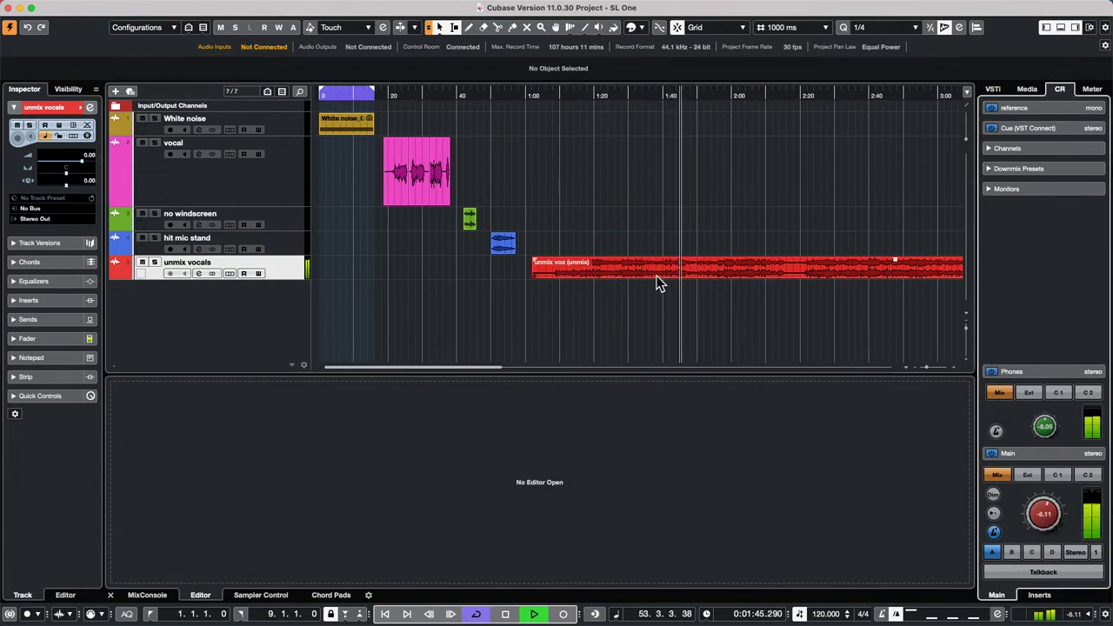
pyautogui.press('space')
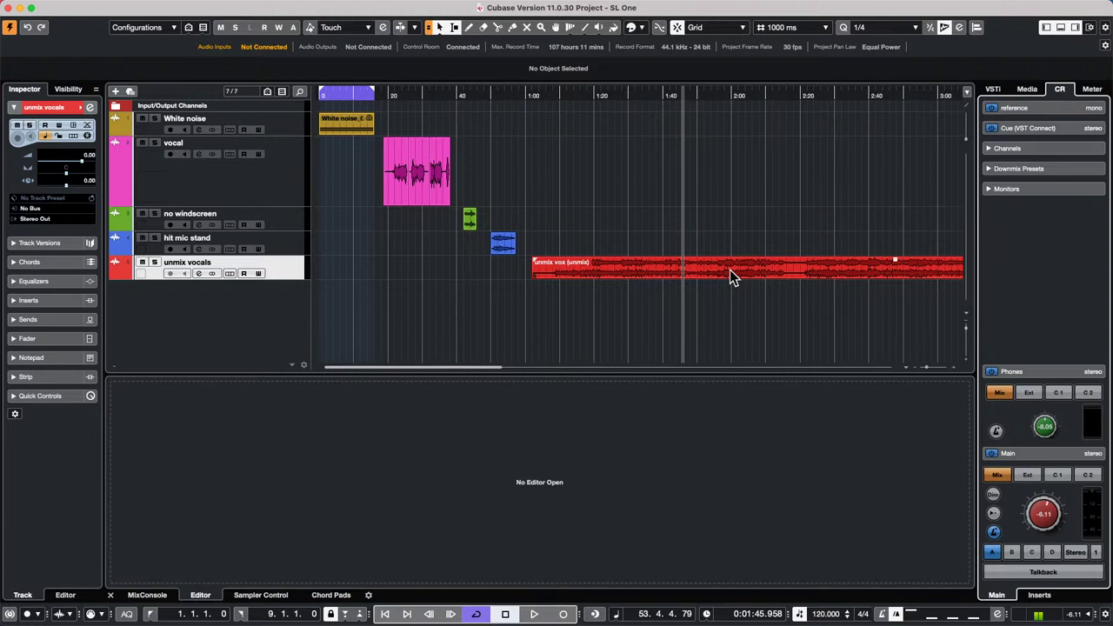
# - Open the unmix vox clip on the unmix vocals track with the SpectraLayers extension
pyautogui.click(624, 275)
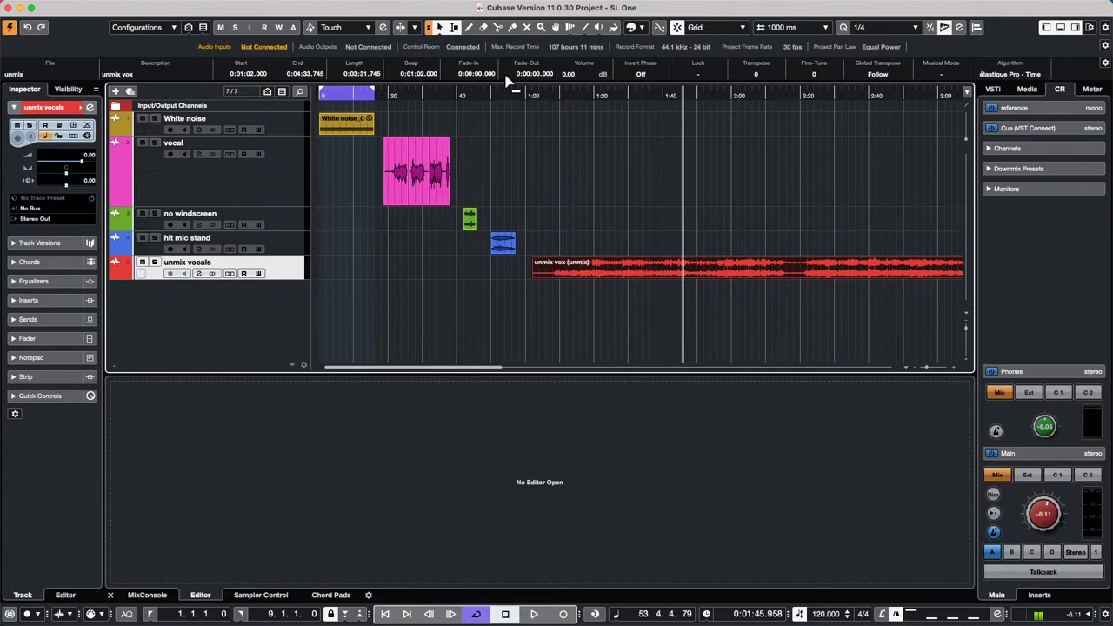
pyautogui.moveTo(268, 4)
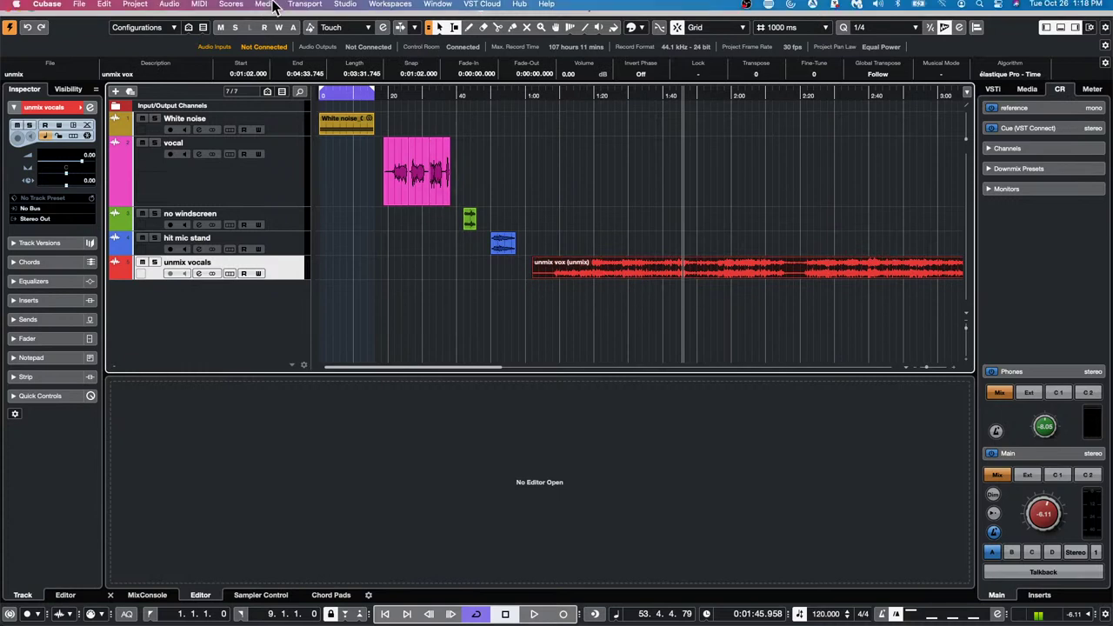
pyautogui.click(170, 8)
pyautogui.moveTo(188, 133)
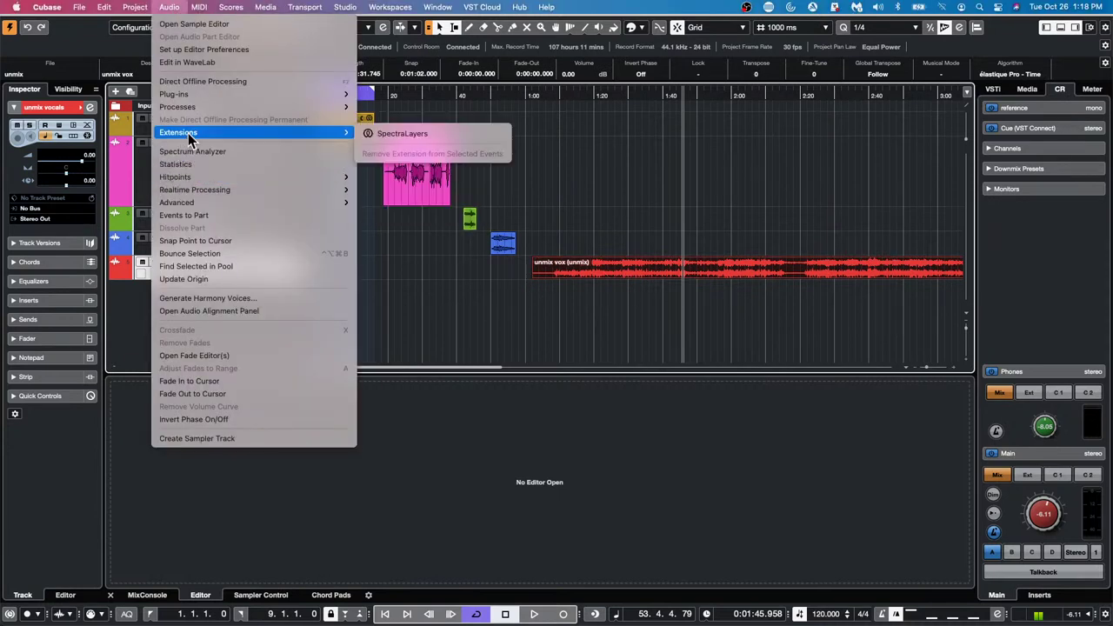
pyautogui.click(434, 134)
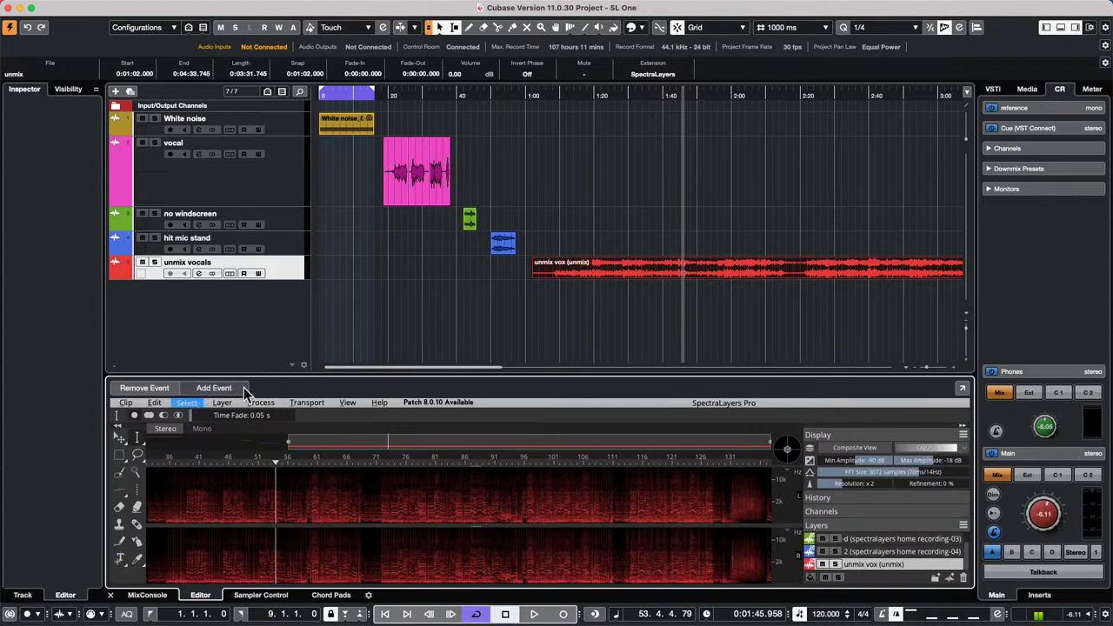
# - Unmix the unmix vox layer into stems with only Vocals separated, excluding Piano, Drums and Bass, and keeping Non-destructive enabled
pyautogui.click(265, 408)
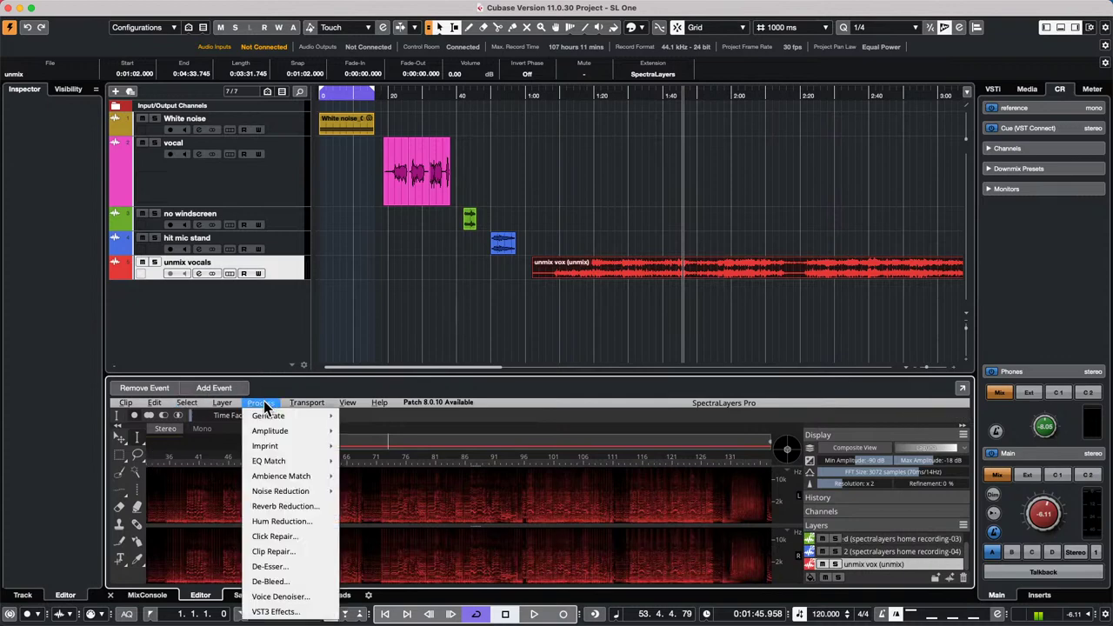
pyautogui.moveTo(221, 403)
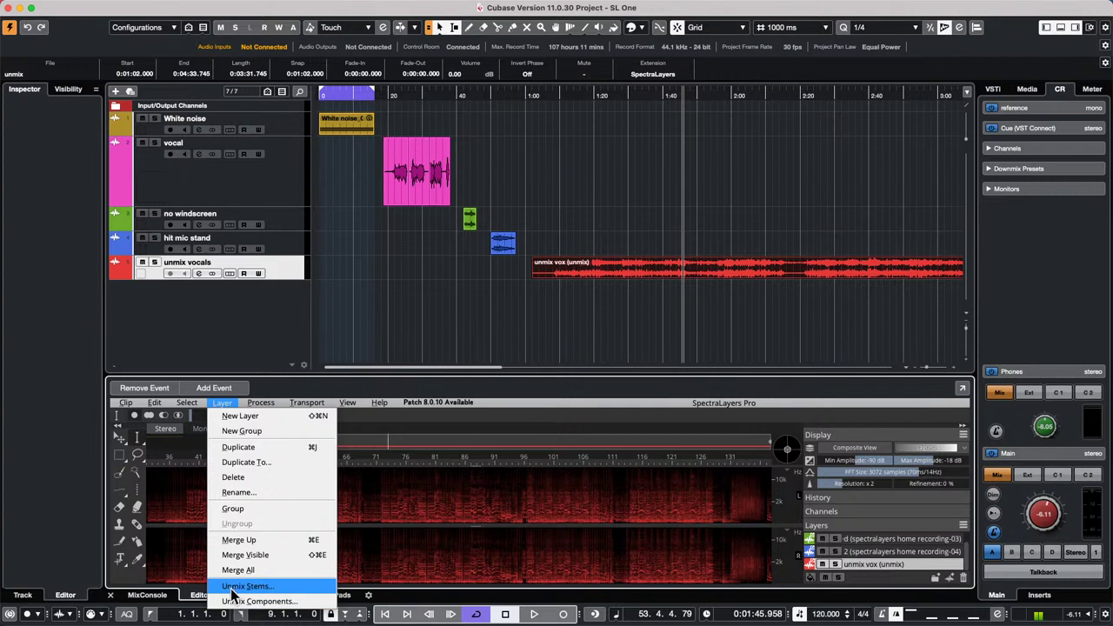
pyautogui.click(291, 587)
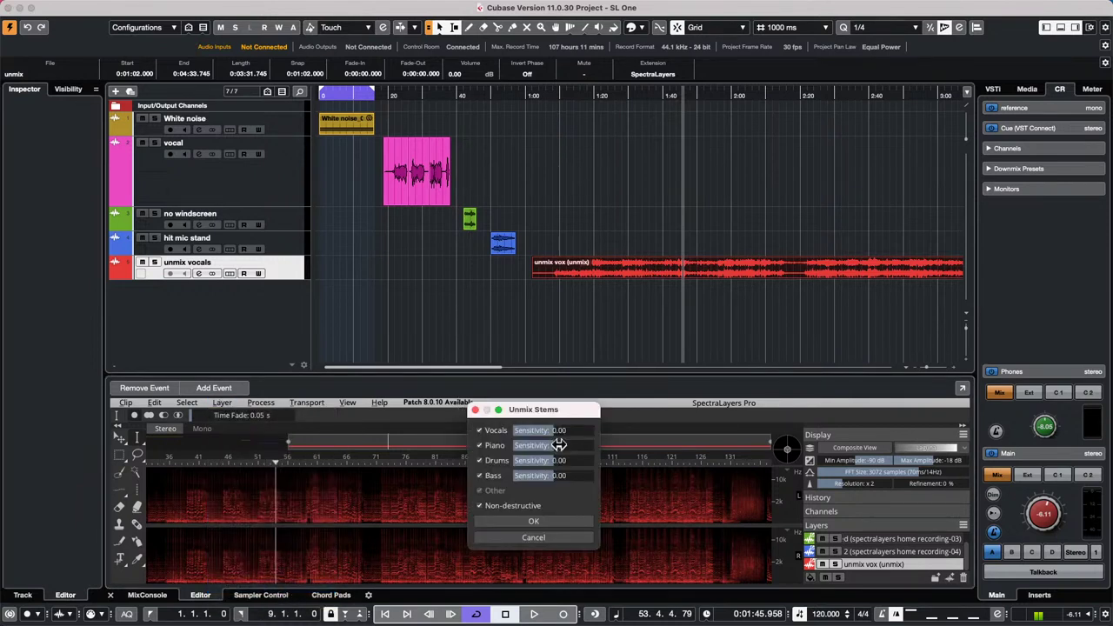
pyautogui.click(479, 446)
pyautogui.click(479, 476)
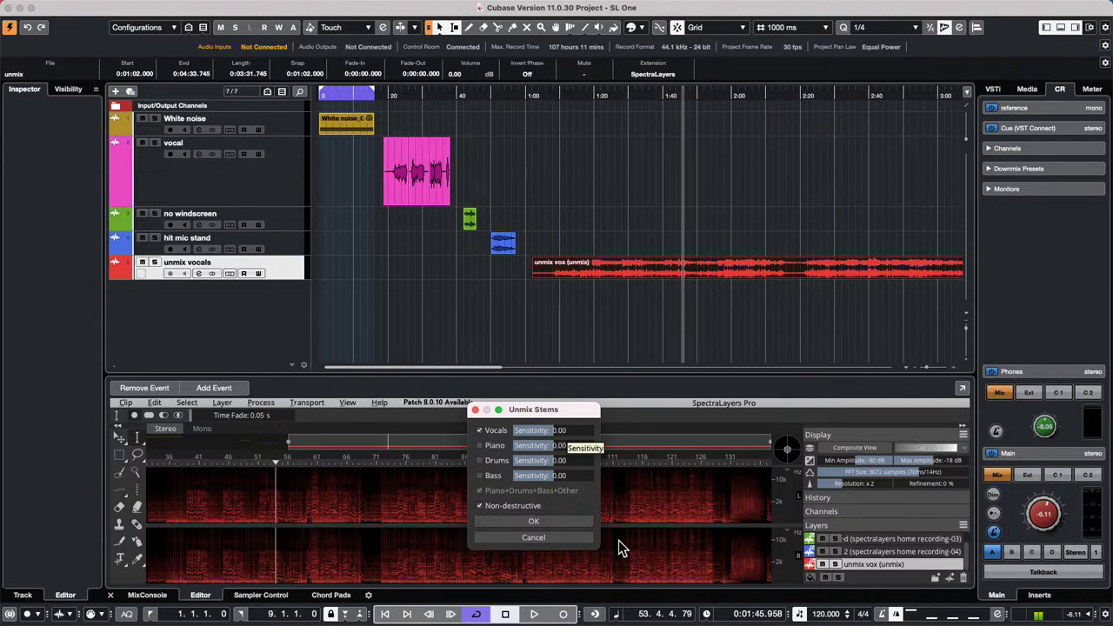
pyautogui.click(545, 518)
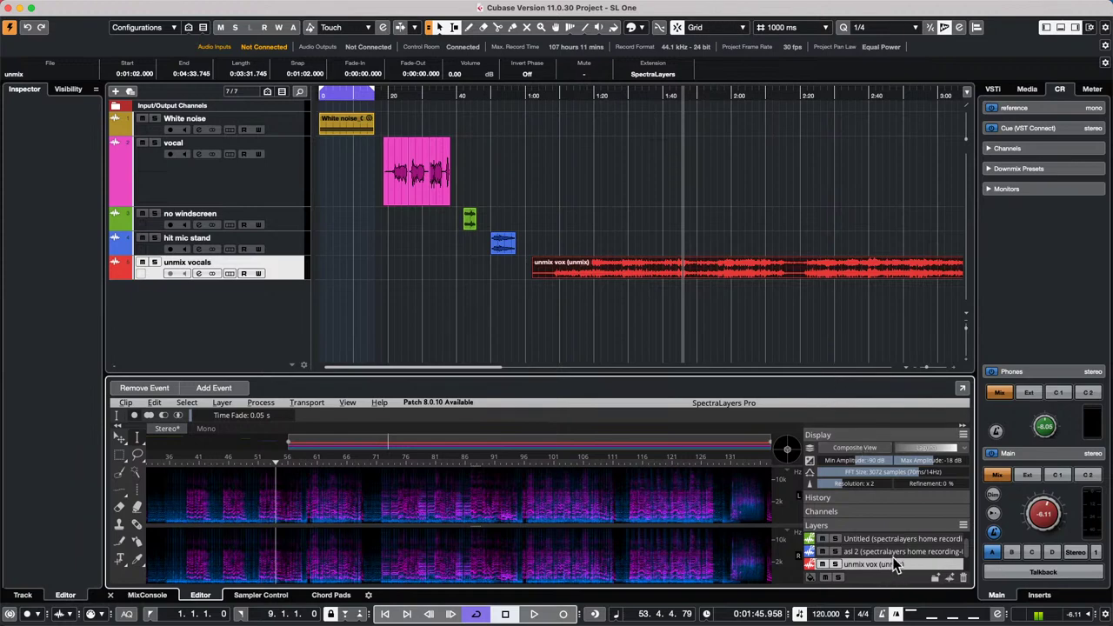
# - Play the unmixed result, muting and unmuting the Vocals layer, and solo it briefly to compare the separated parts
pyautogui.scroll(-2, 904, 545)
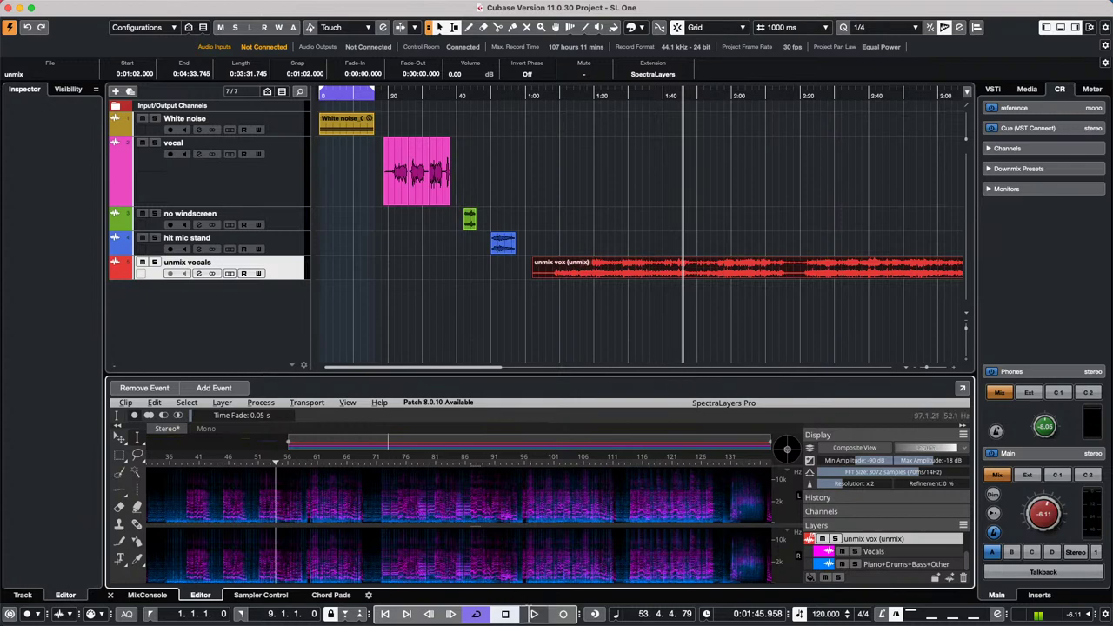
pyautogui.click(534, 614)
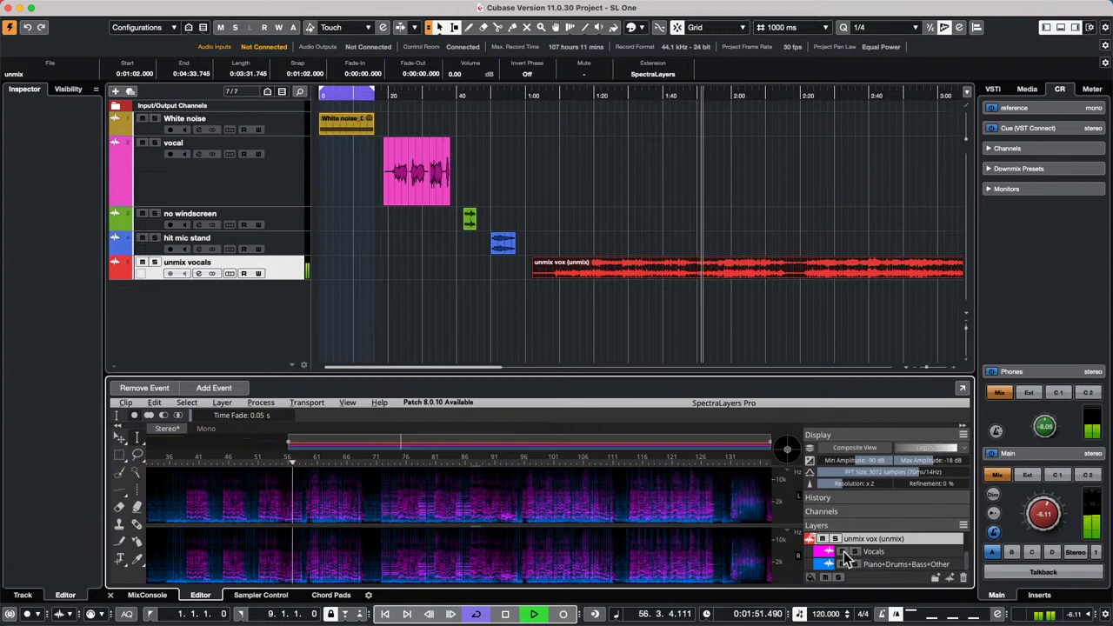
pyautogui.click(843, 552)
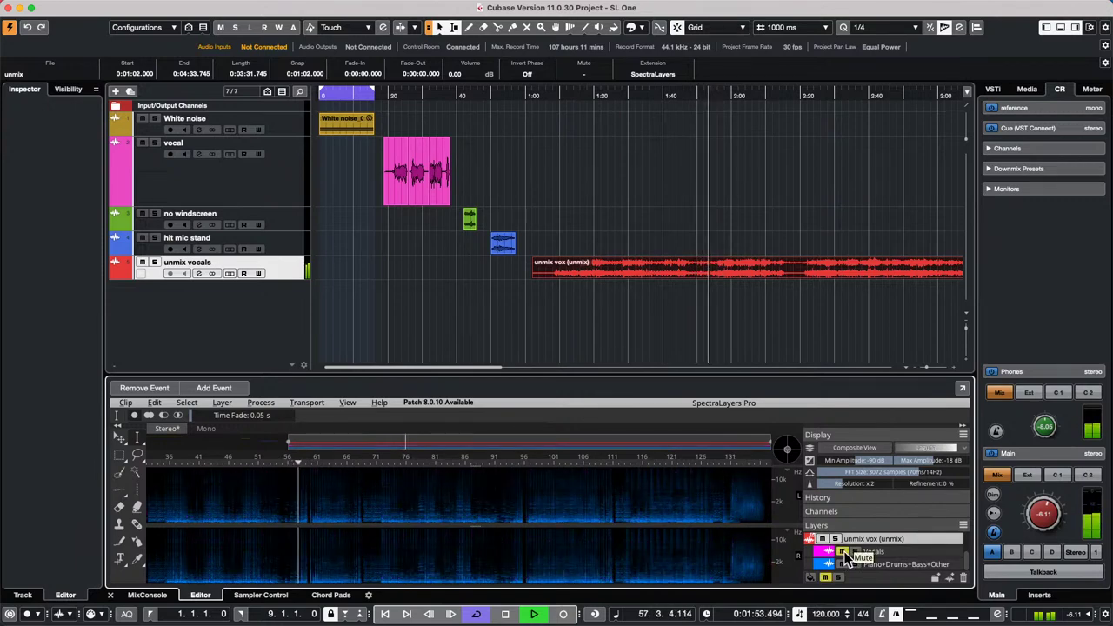
pyautogui.click(842, 553)
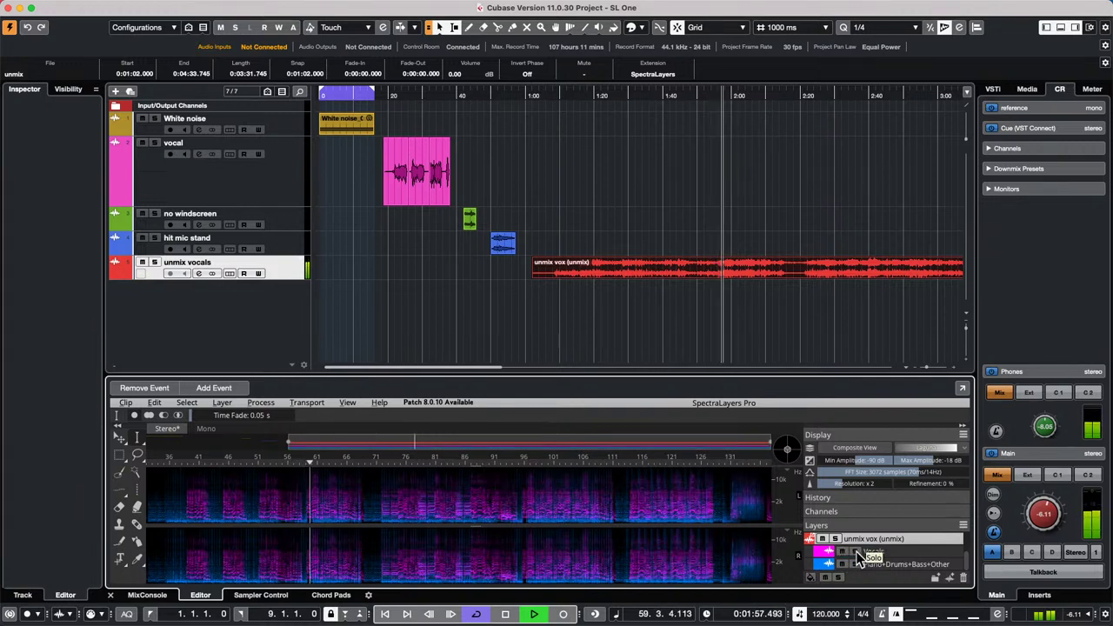
pyautogui.click(856, 554)
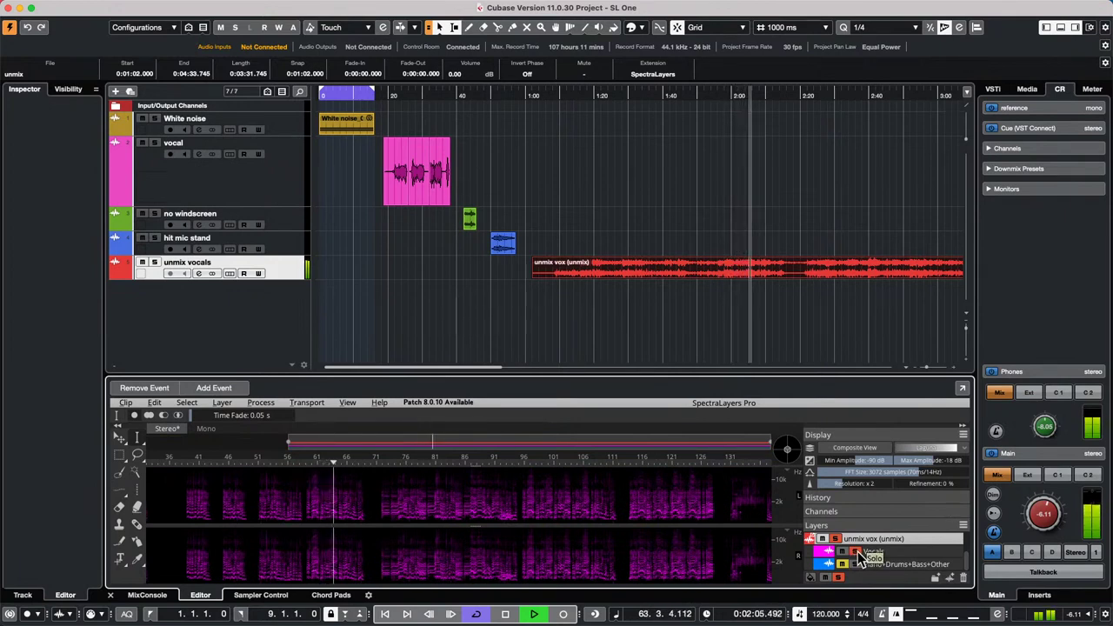
pyautogui.click(856, 552)
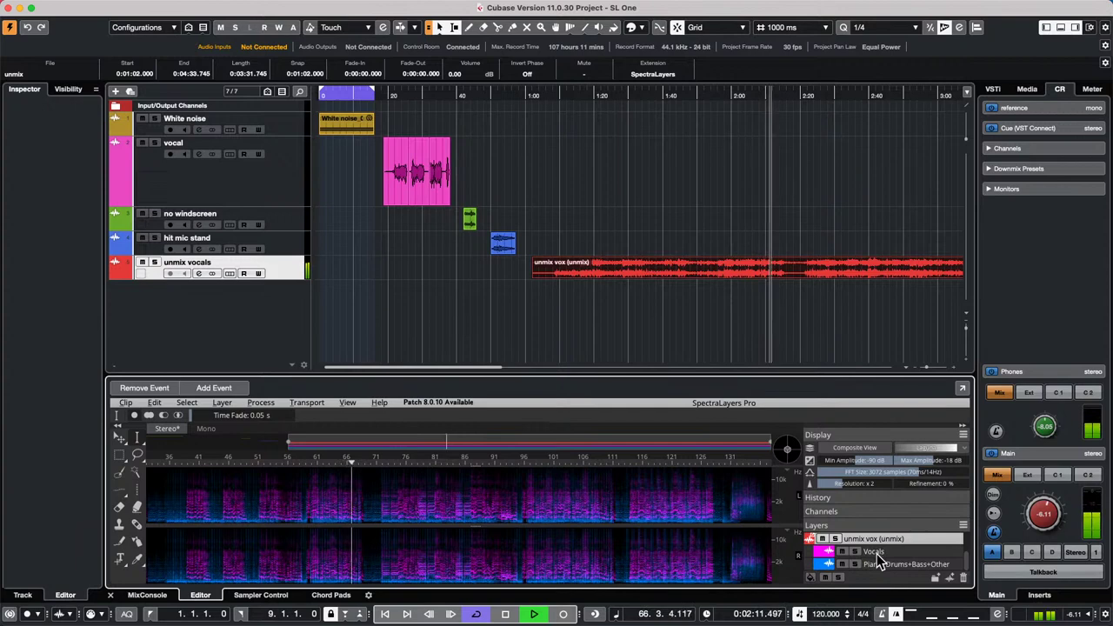
# - Stop playback and place the separated Vocals layer on a new track directly below unmix vocals
pyautogui.press('space')
pyautogui.moveTo(875, 556); pyautogui.dragTo(541, 292)
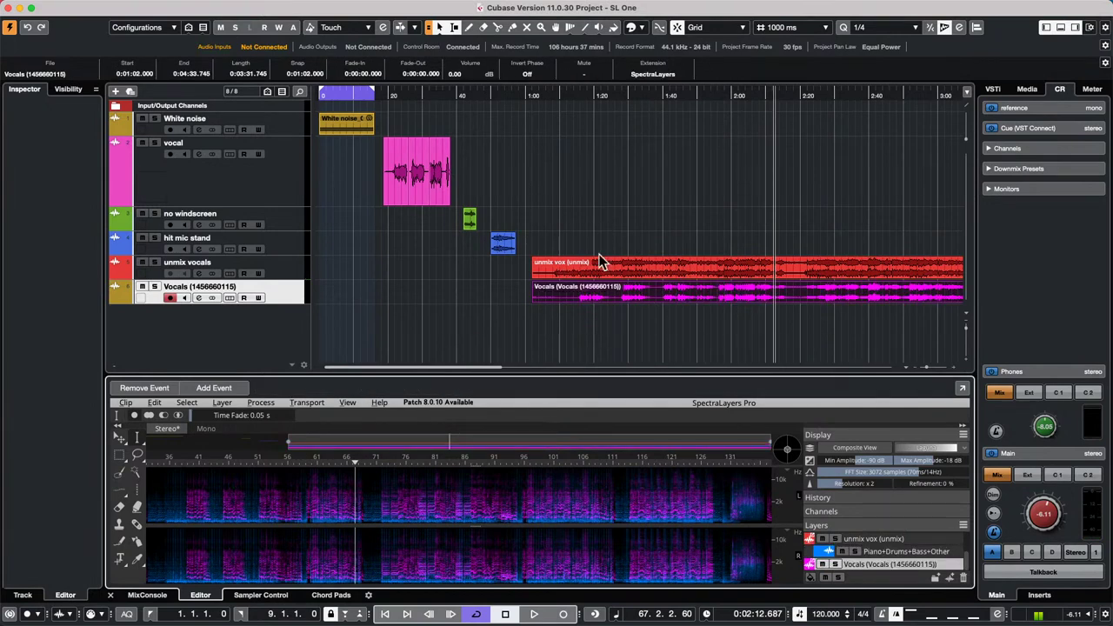
# - Play from 1:30, soloing the unmix vocals track and the extracted Vocals track in turn, and stop playback
pyautogui.click(628, 93)
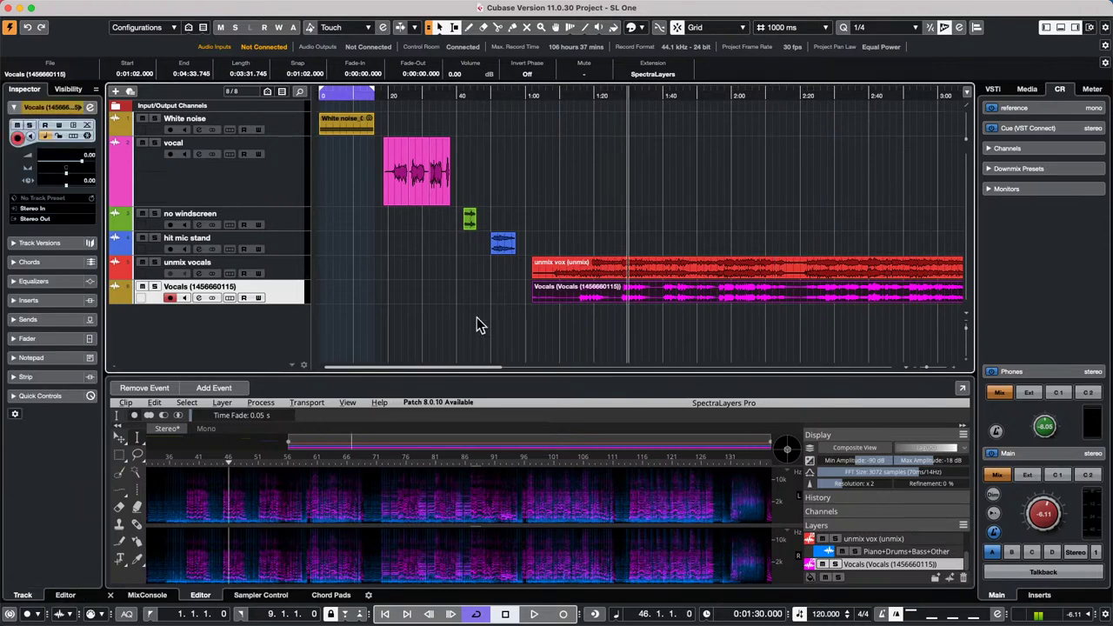
pyautogui.press('space')
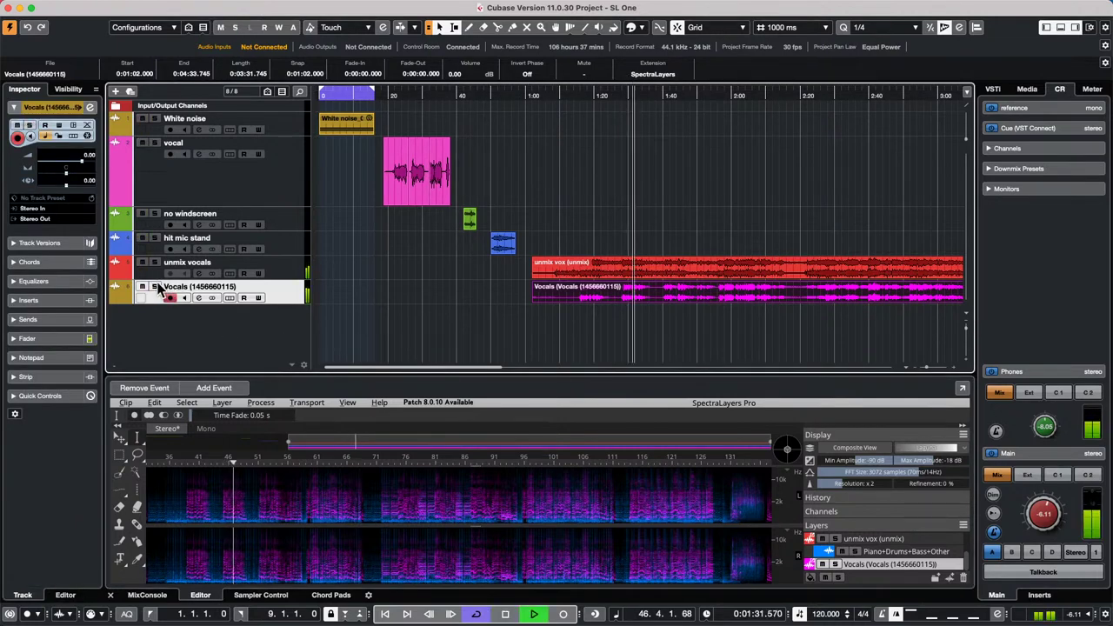
pyautogui.click(155, 263)
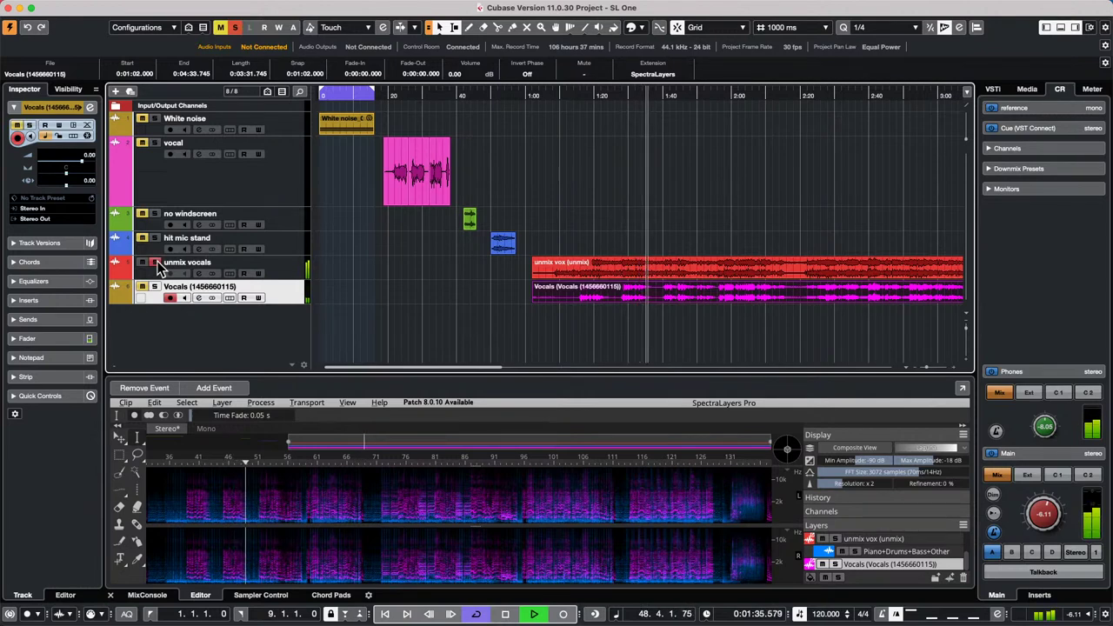
pyautogui.click(155, 263)
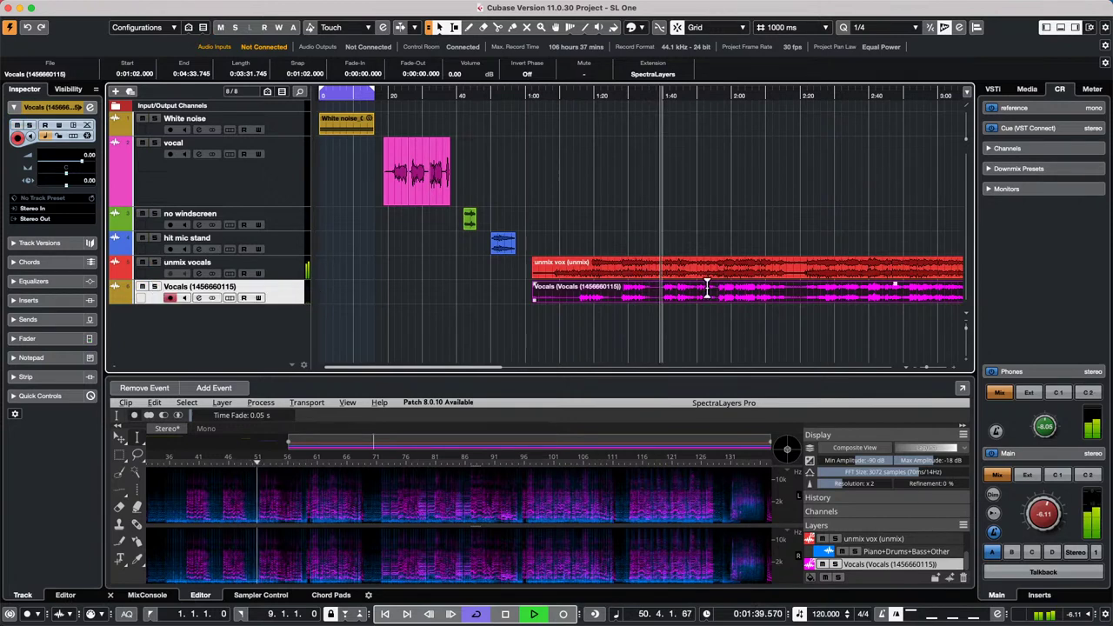
pyautogui.click(153, 288)
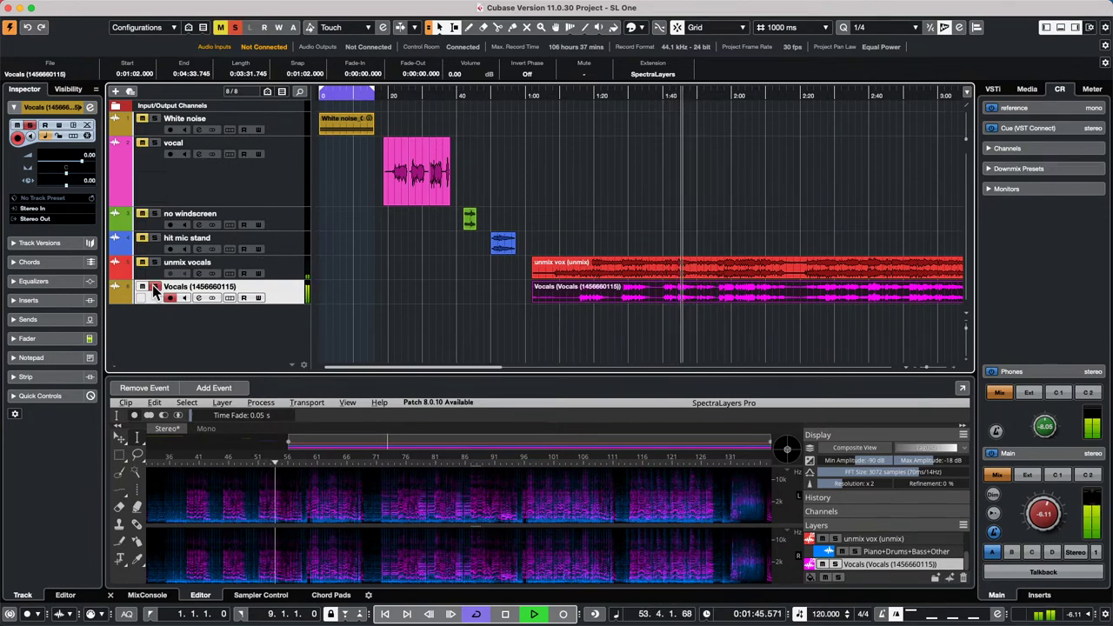
pyautogui.click(153, 287)
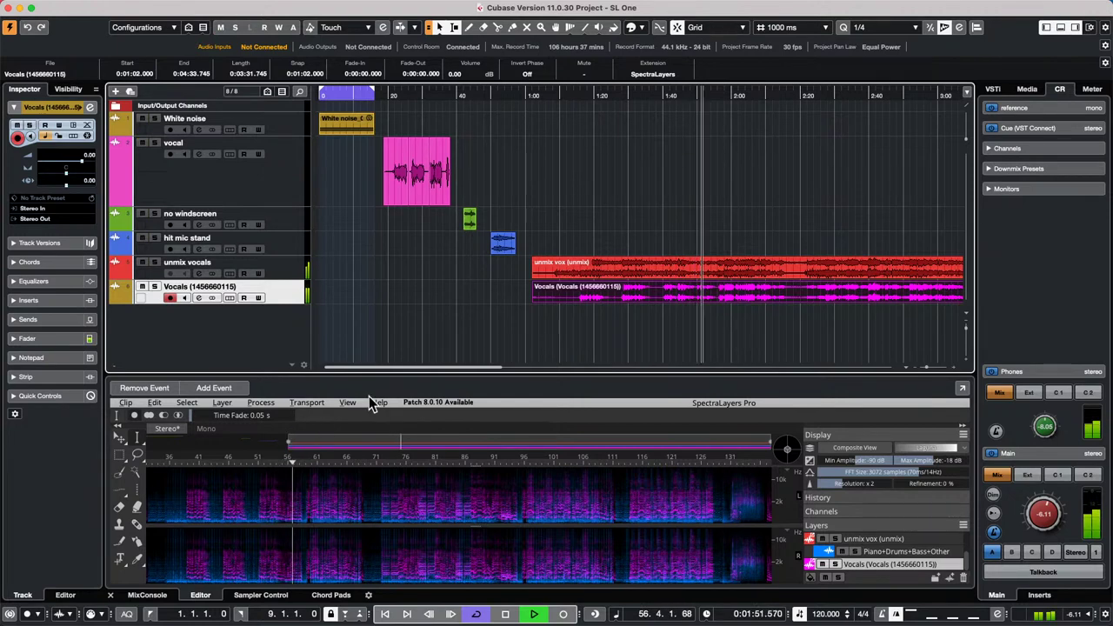
pyautogui.press('space')
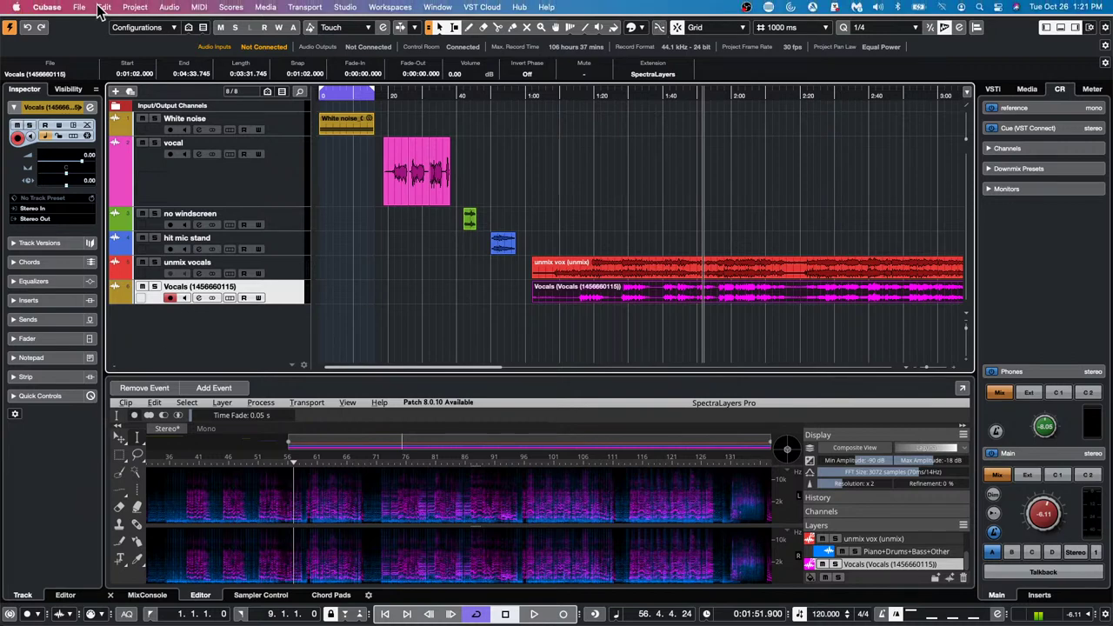
# - Open the recent project be someone.cpr and activate it
pyautogui.click(98, 7)
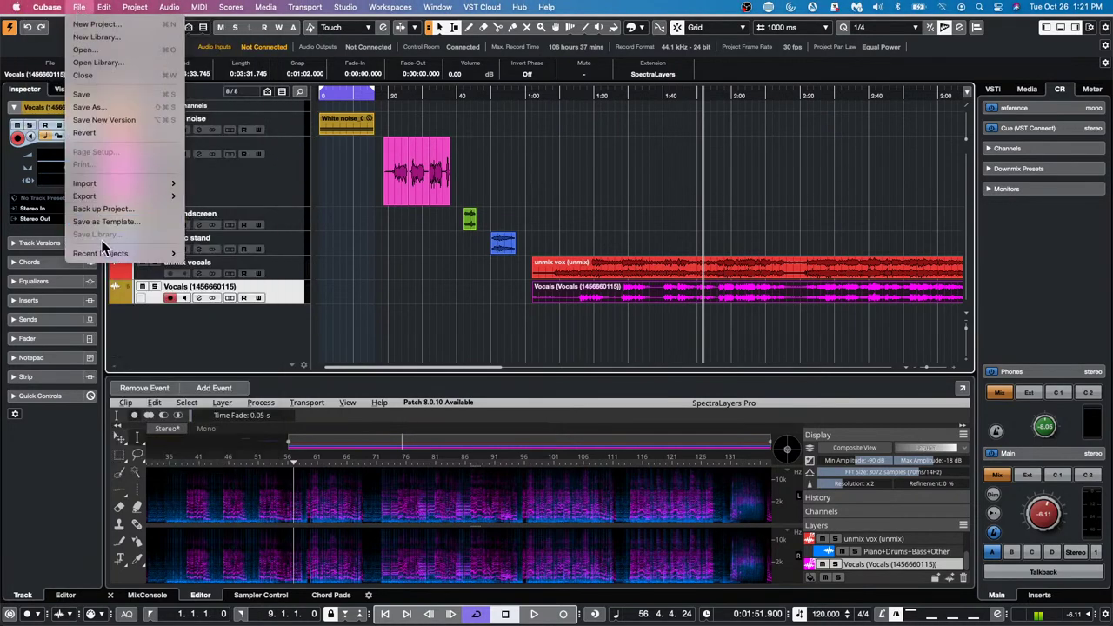
pyautogui.moveTo(104, 252)
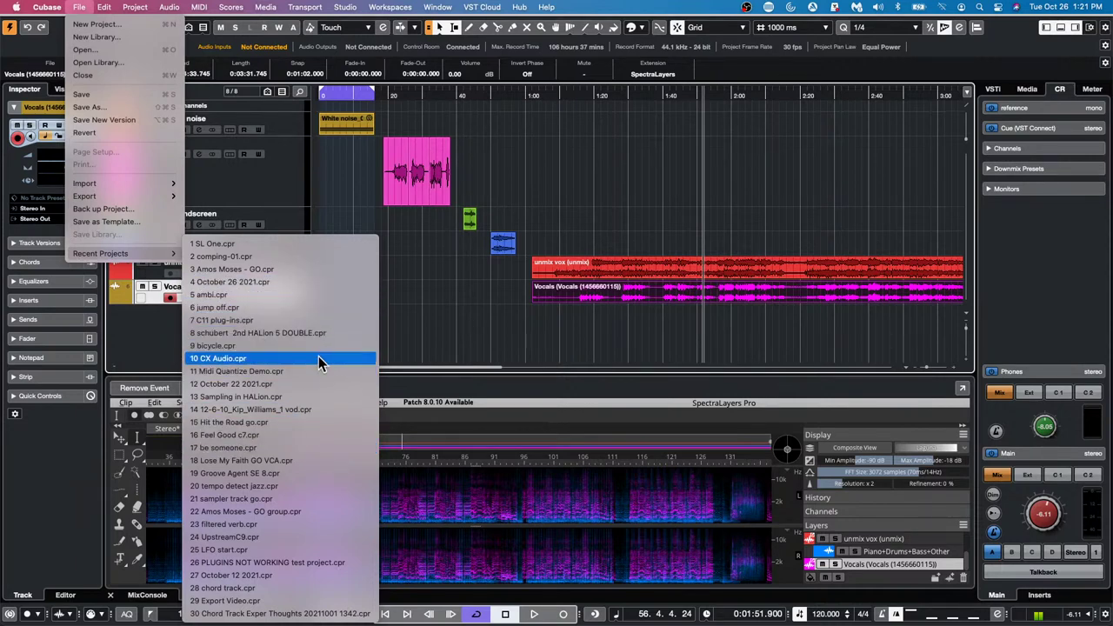
pyautogui.click(302, 447)
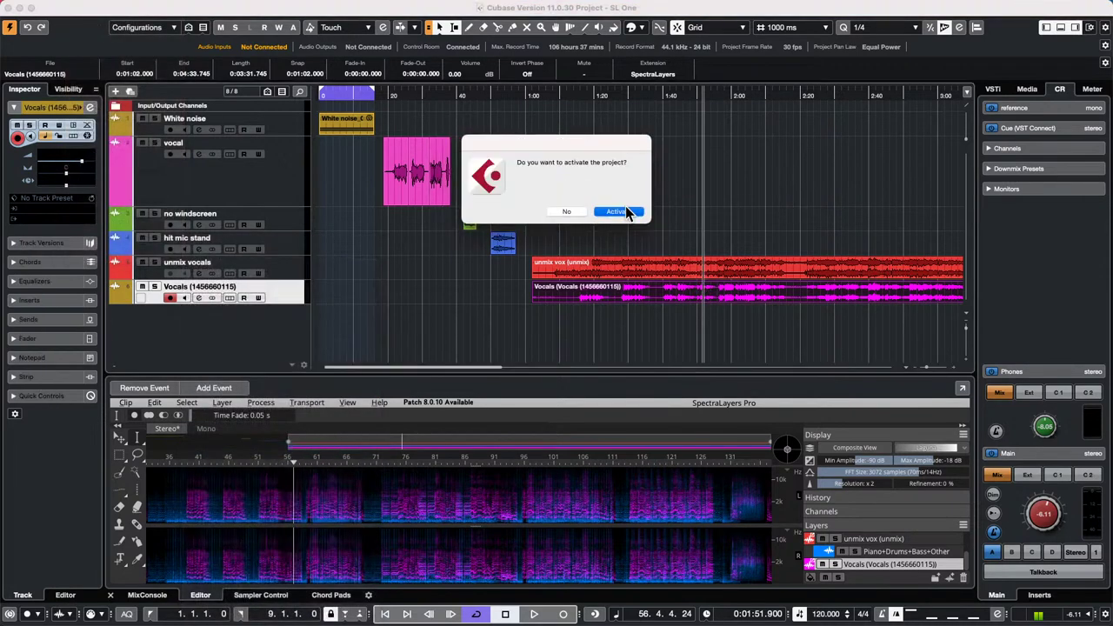
pyautogui.click(626, 211)
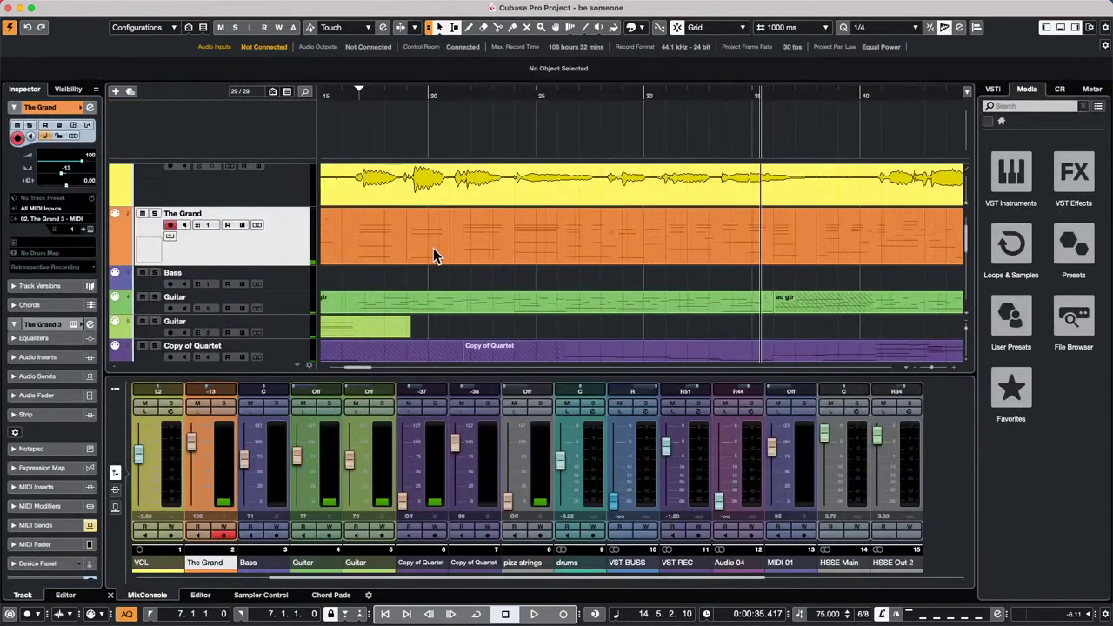
# - Open The Grand MIDI part in a separate Key Editor window and switch to the Score Editor
pyautogui.click(434, 253)
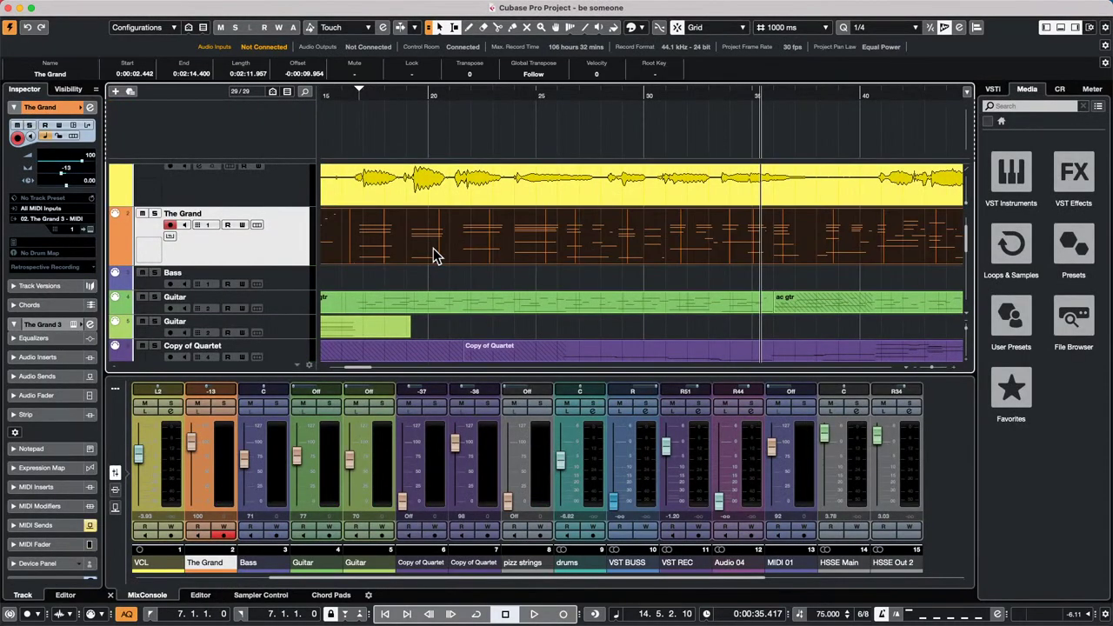
pyautogui.doubleClick(434, 247)
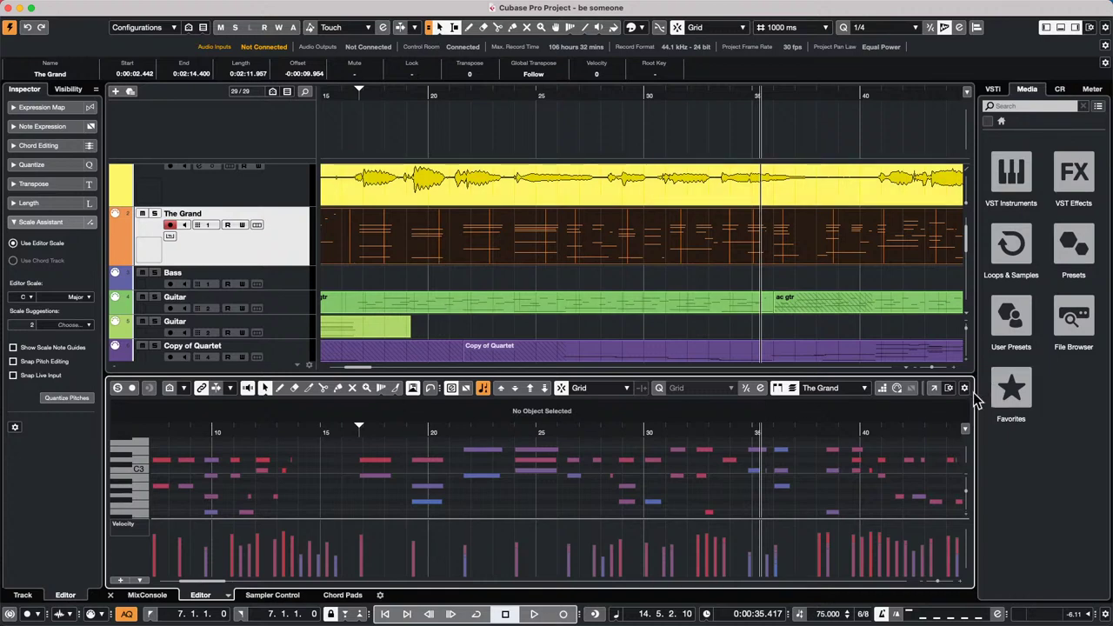
pyautogui.click(933, 388)
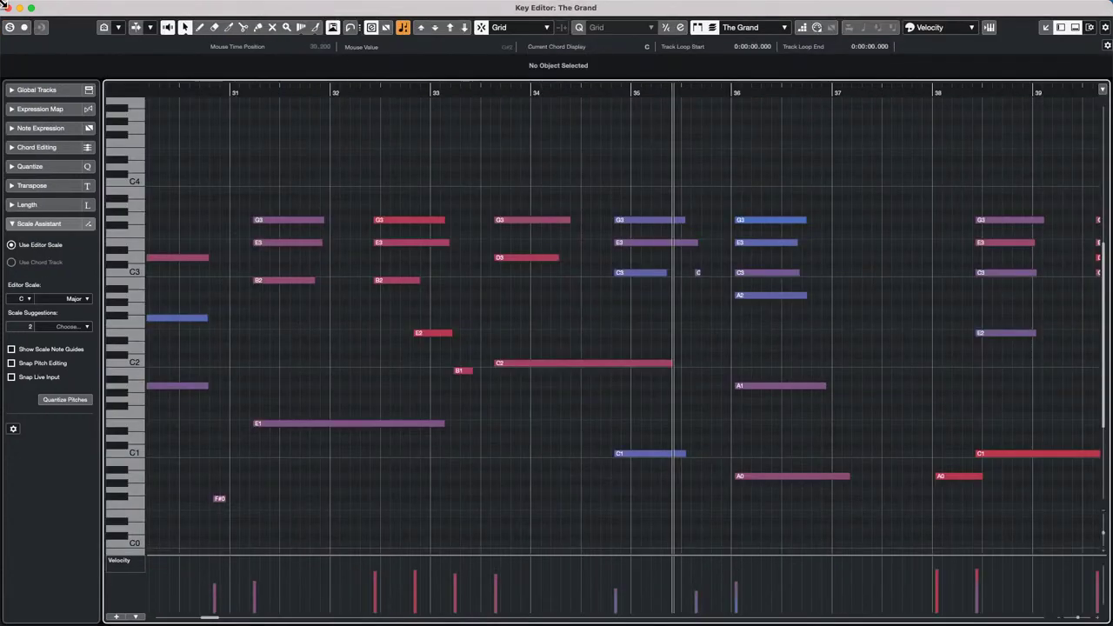
pyautogui.press('super+r')
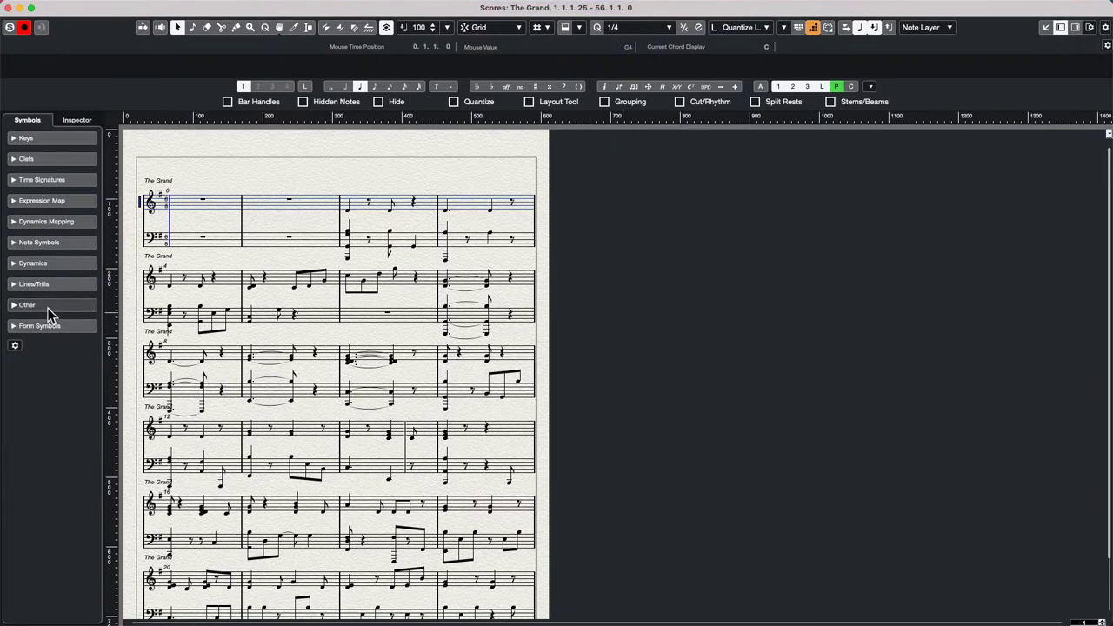
# - Expand the Other symbols and choose the Lyrics symbol
pyautogui.click(63, 283)
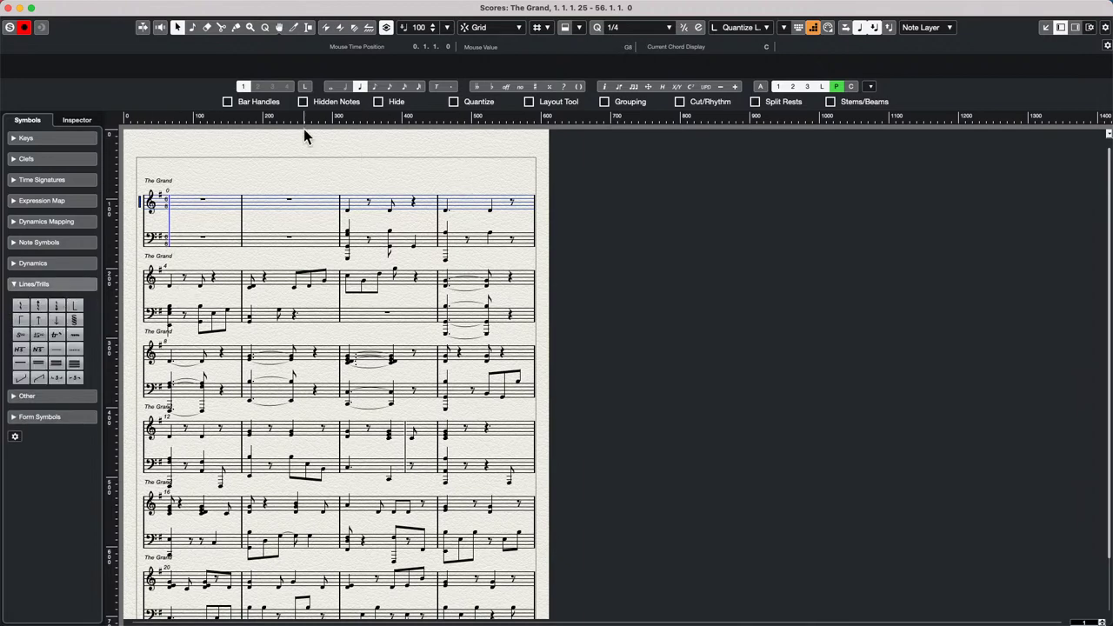
pyautogui.click(34, 396)
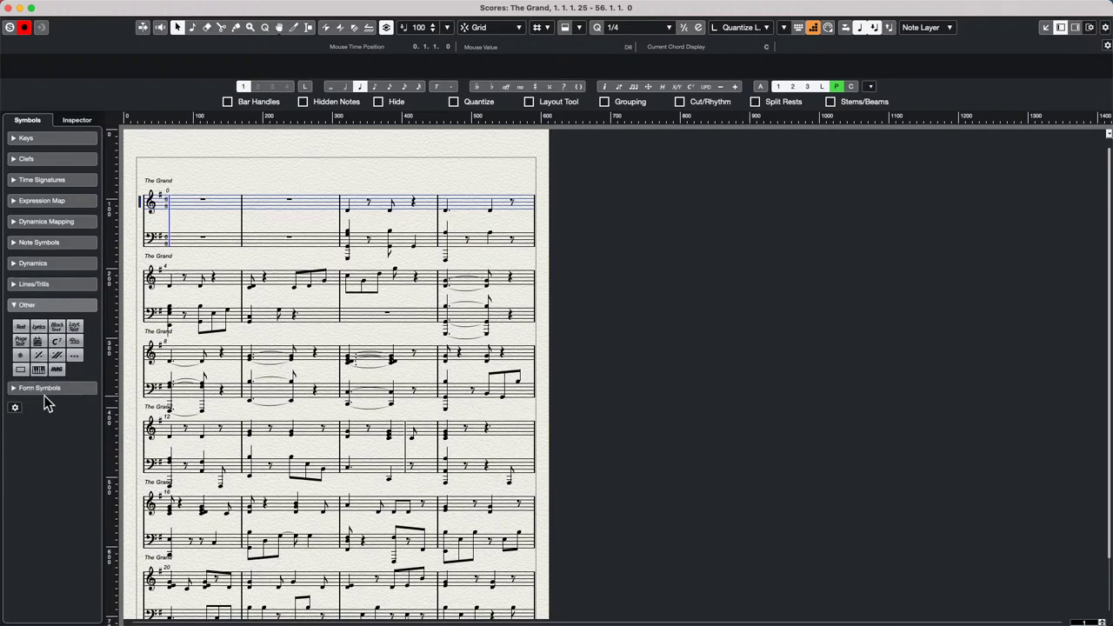
pyautogui.click(38, 326)
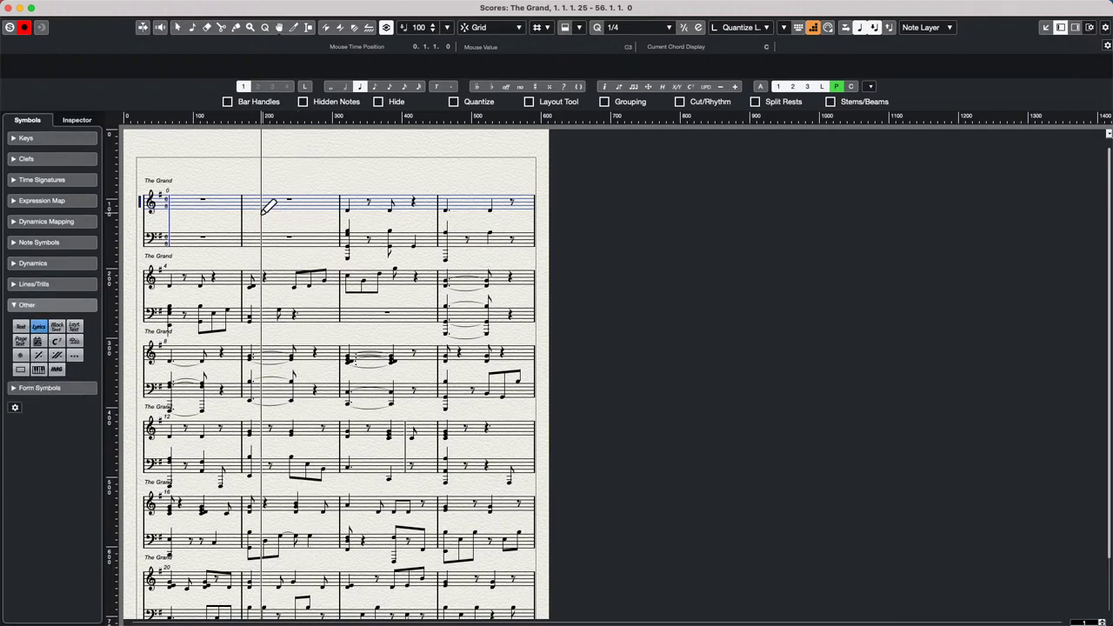
pyautogui.click(350, 213)
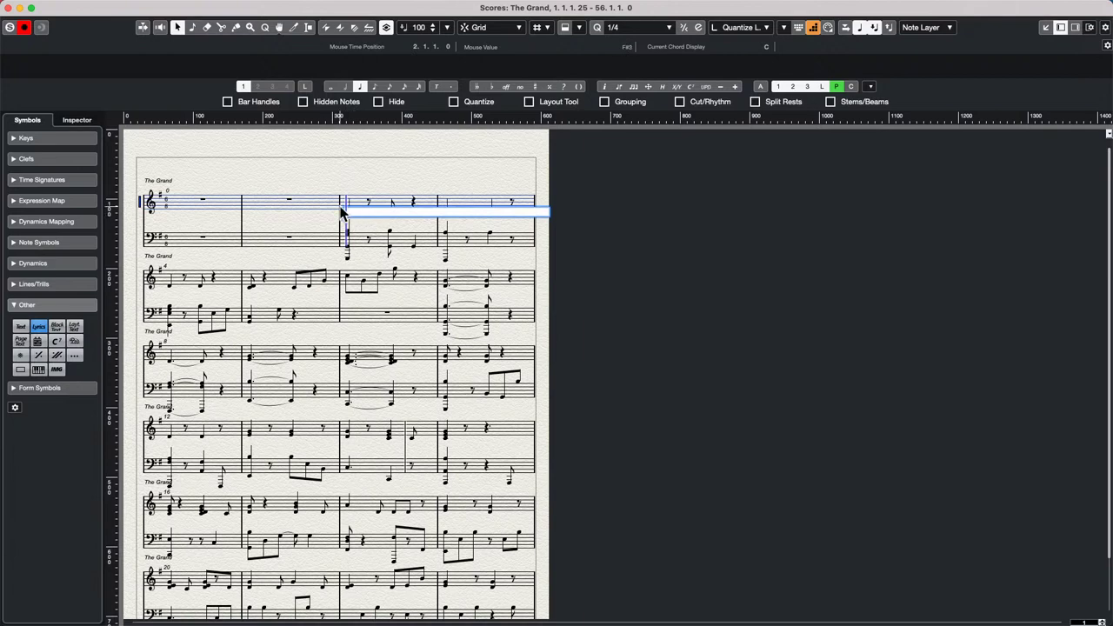
pyautogui.press('Tab')
pyautogui.press('Tab')
pyautogui.press('Tab')
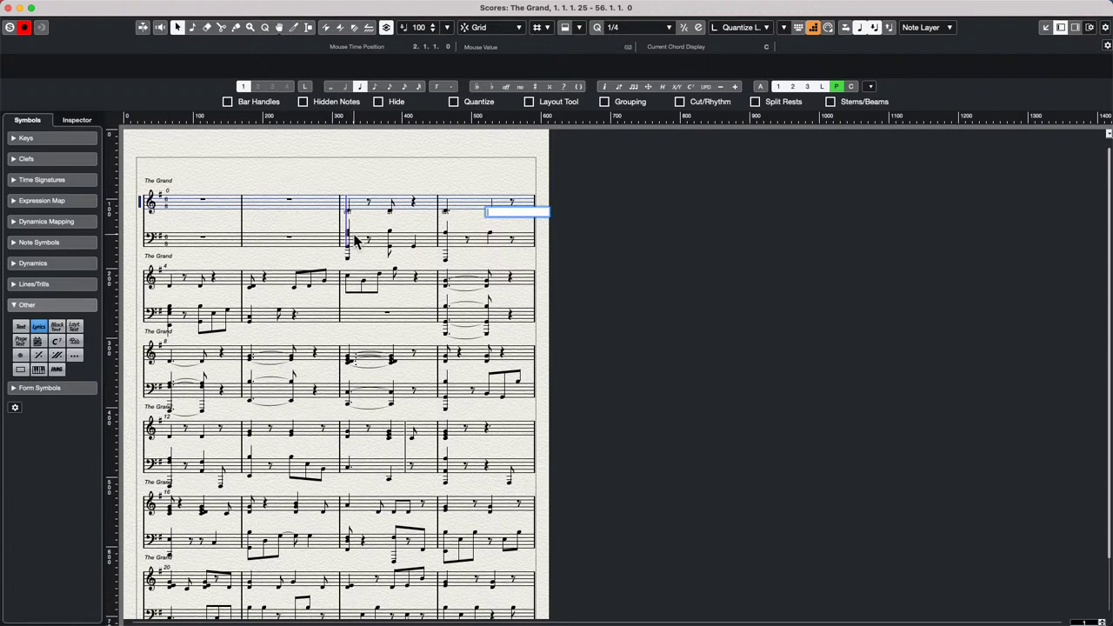
pyautogui.press('Escape')
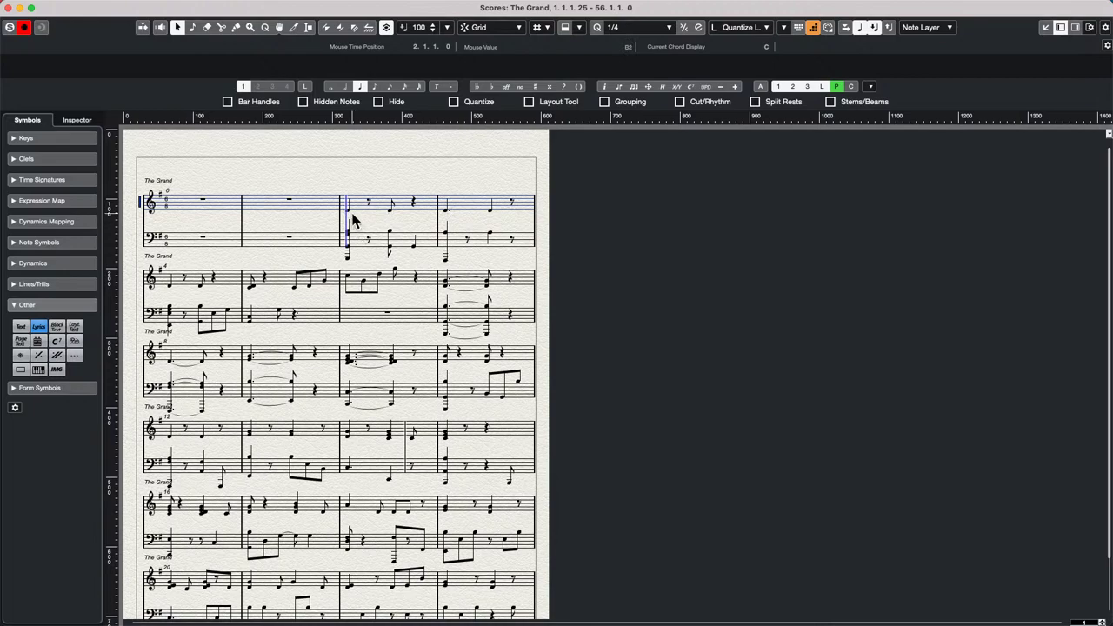
# - Add the lyrics "iyg", "ouy", "ouy" and "o uy" between the staves of the first system, starting at the first note of bar 2
pyautogui.press('h')
pyautogui.press('h')
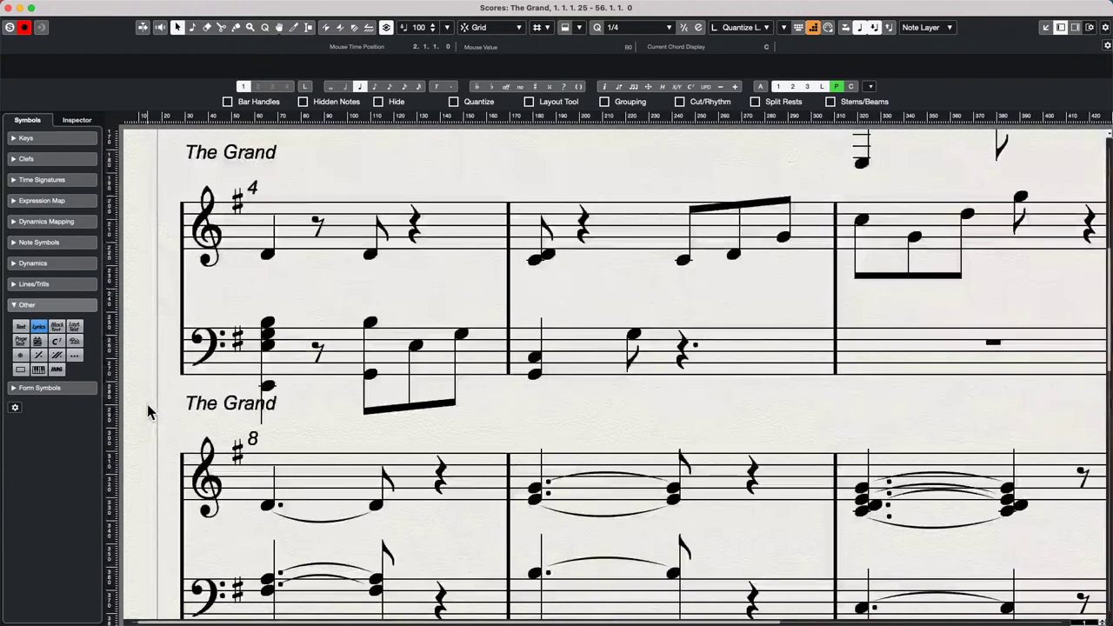
pyautogui.press('g')
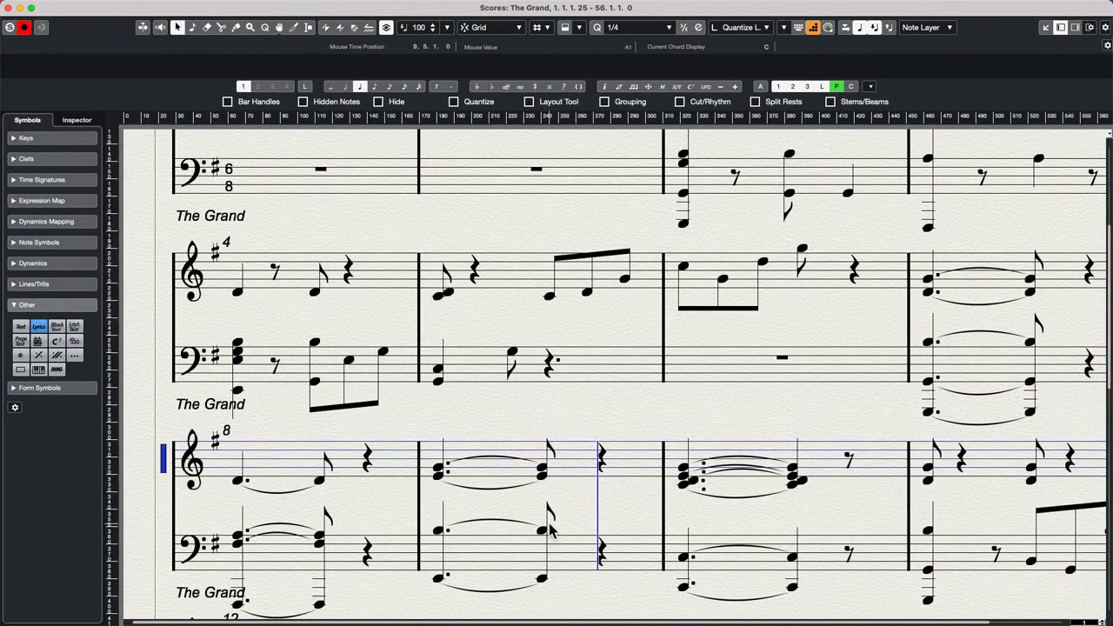
pyautogui.scroll(3, 574, 530)
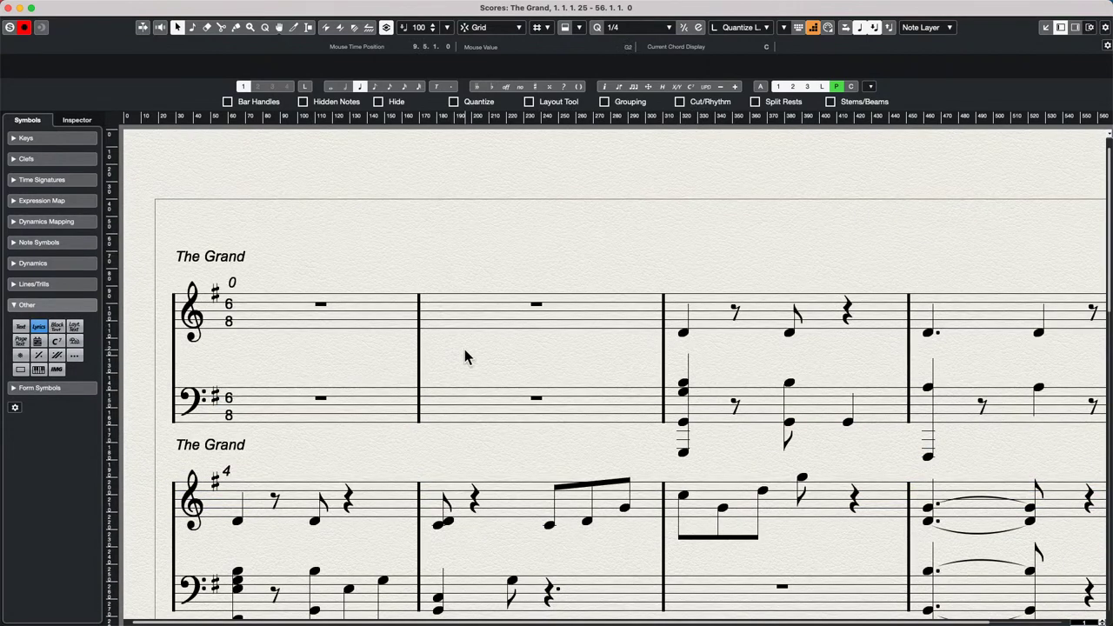
pyautogui.rightClick(685, 359)
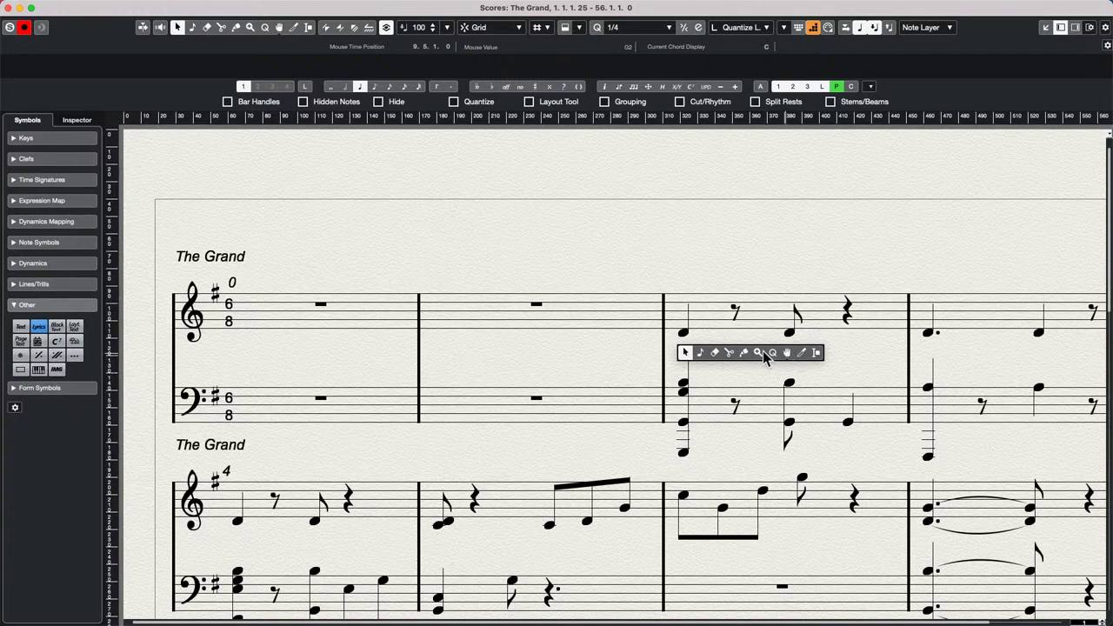
pyautogui.click(684, 353)
pyautogui.rightClick(688, 358)
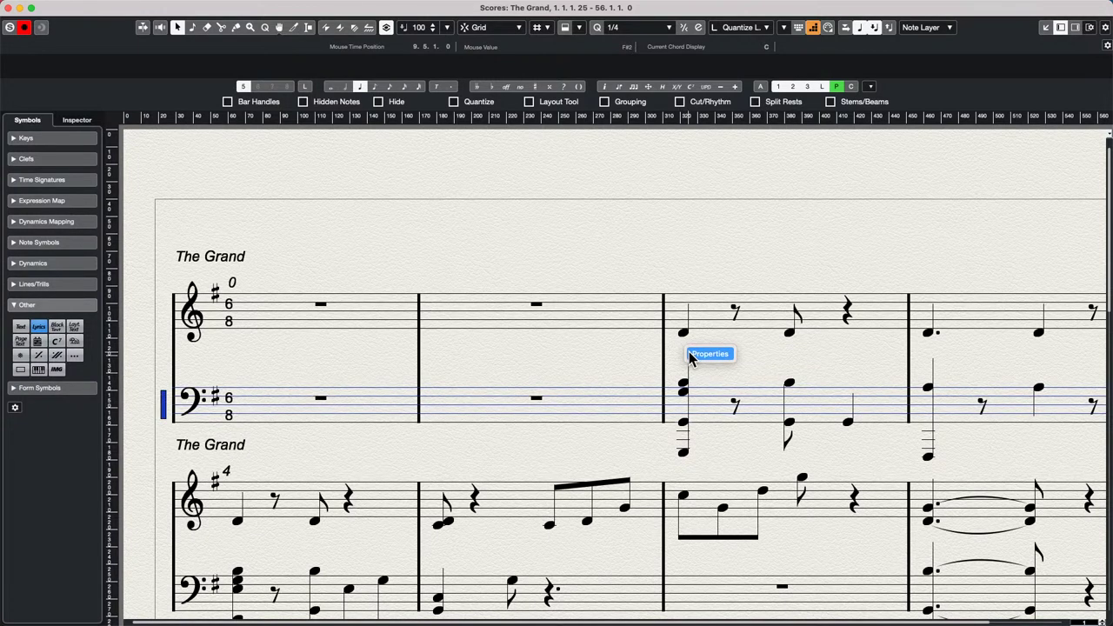
pyautogui.click(58, 343)
pyautogui.click(21, 328)
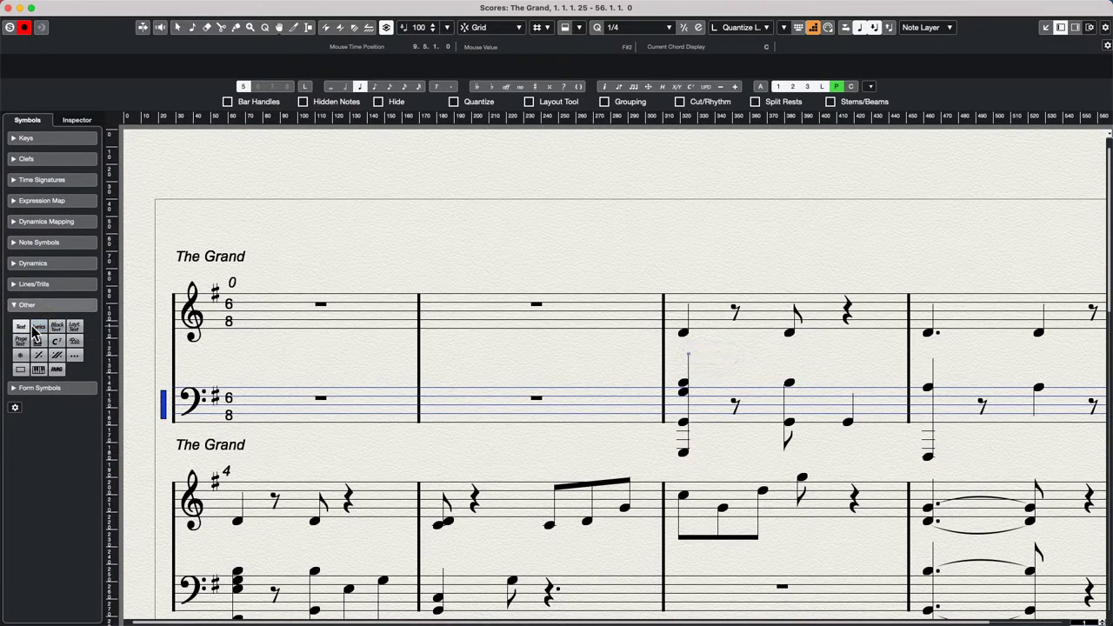
pyautogui.click(35, 330)
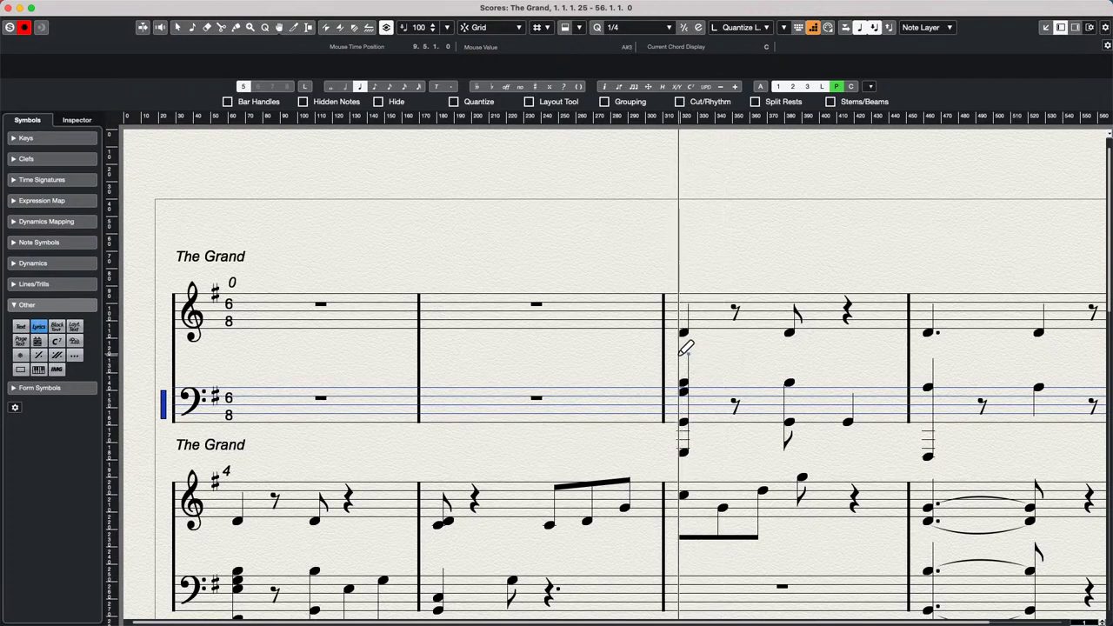
pyautogui.click(680, 352)
pyautogui.write('iyg')
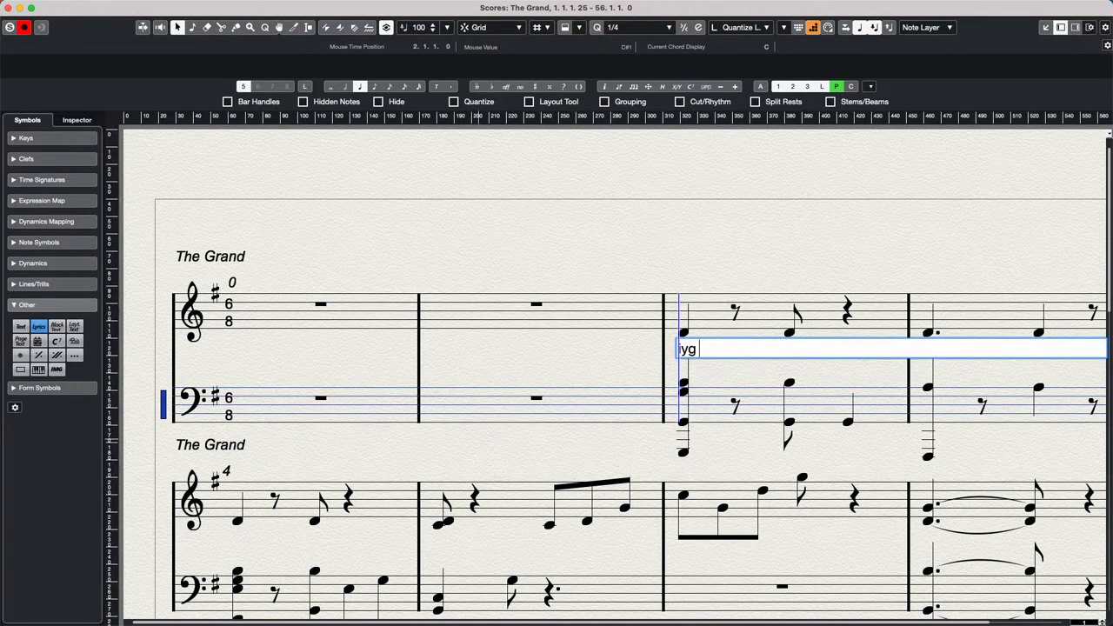
pyautogui.write(' ouy ouy o uy')
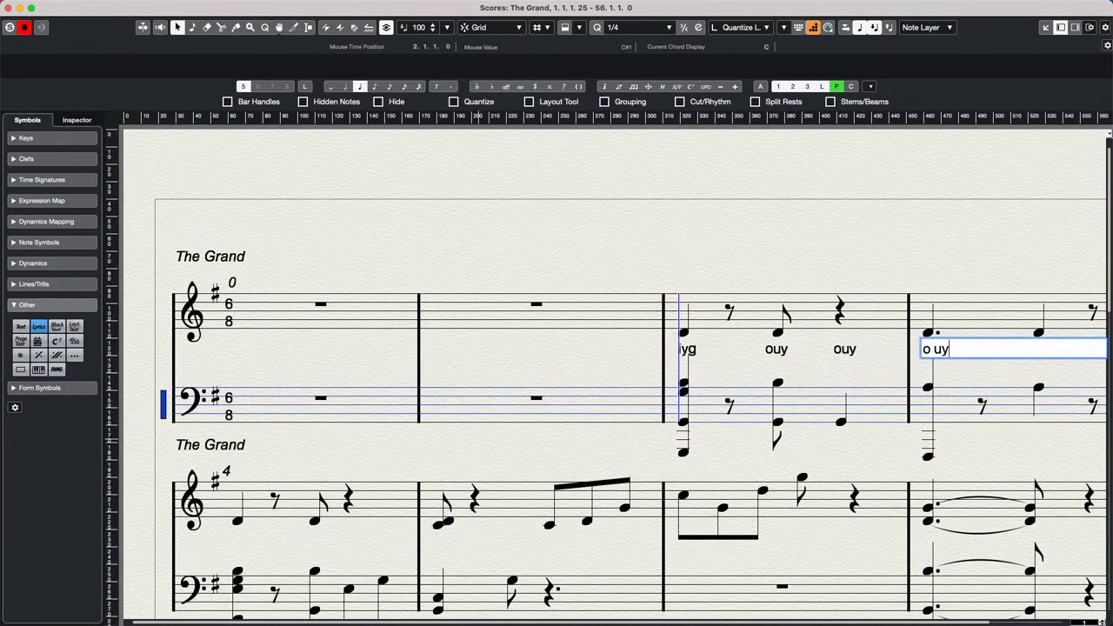
# - Show the text properties of the "o uy" lyric and make it bold with font size 24
pyautogui.click(1075, 27)
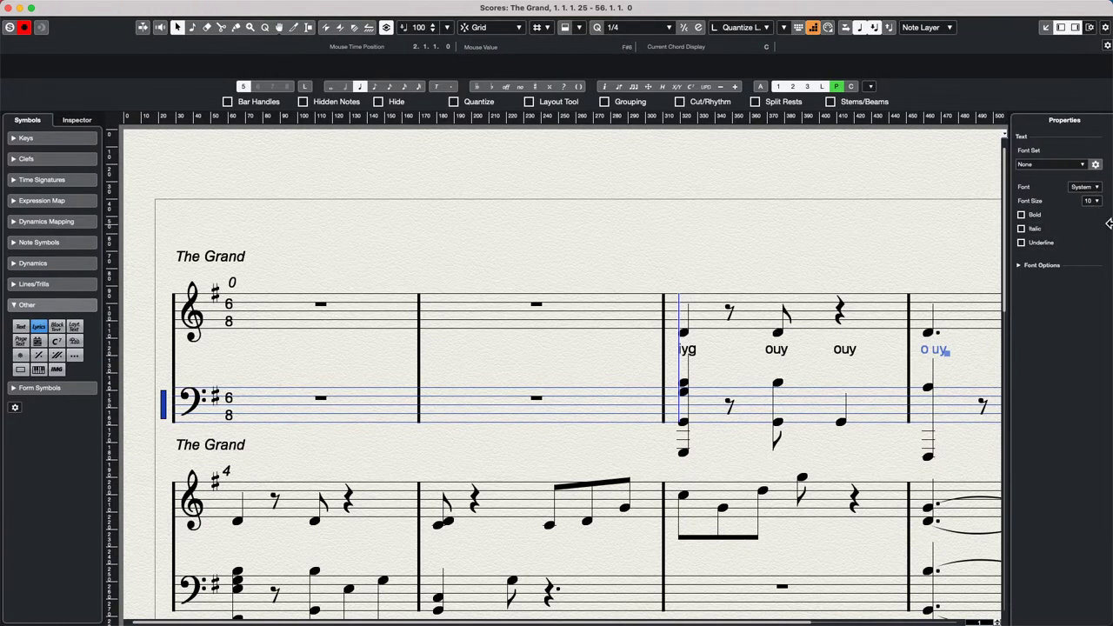
pyautogui.click(1021, 215)
pyautogui.click(1094, 202)
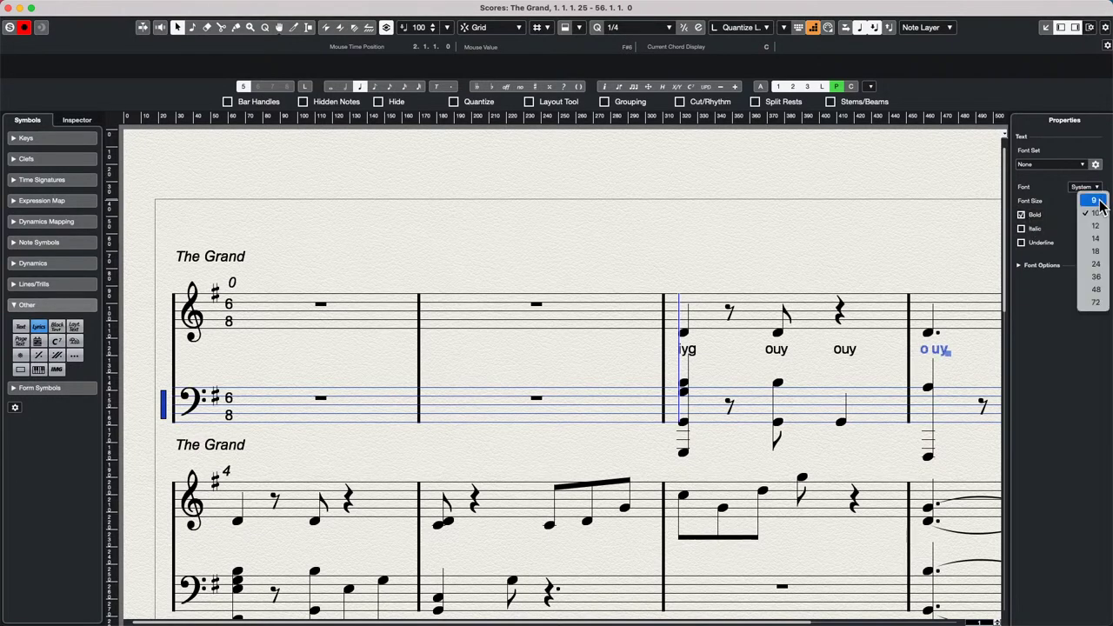
pyautogui.click(1097, 265)
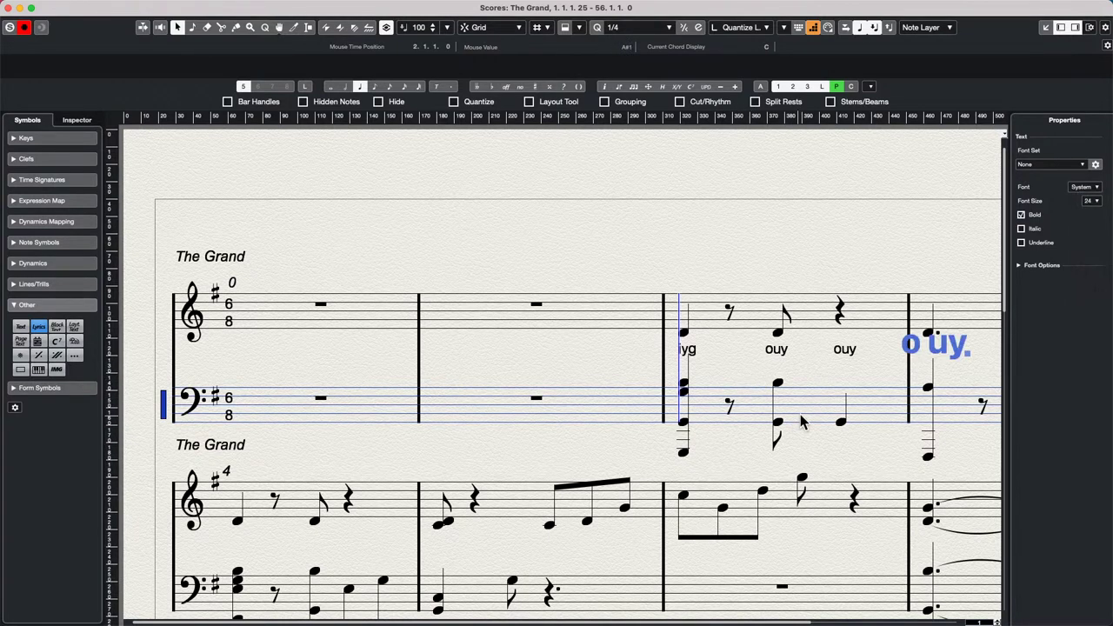
pyautogui.click(837, 256)
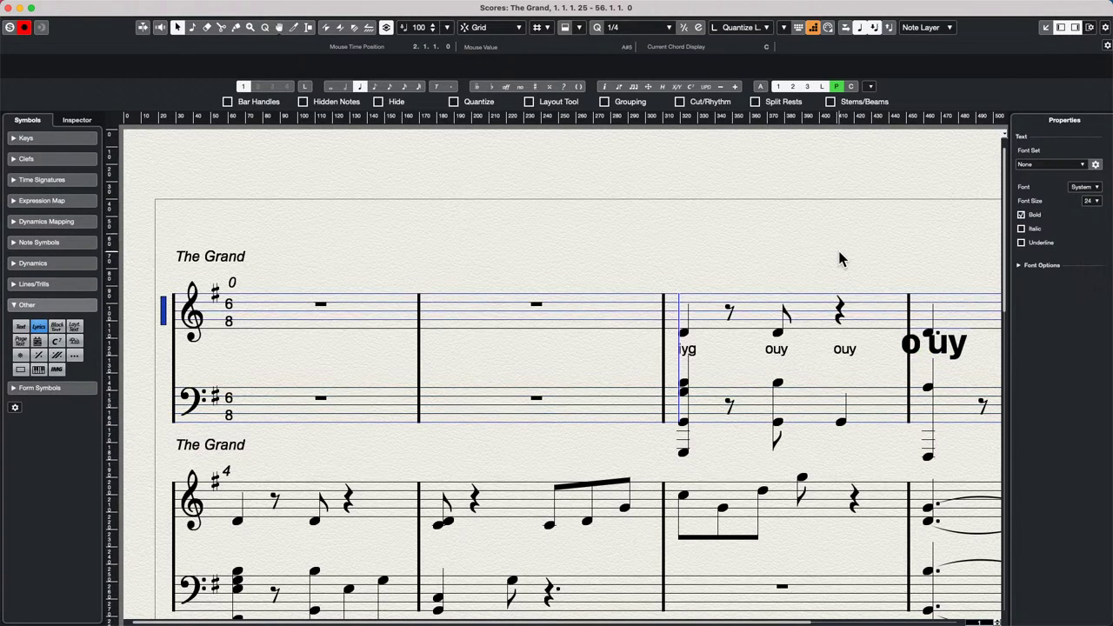
# - Add the lyrics "ig", "og" and "ioyg." below the treble staff of the second system, starting at the first note of bar 4
pyautogui.click(692, 352)
pyautogui.rightClick(340, 543)
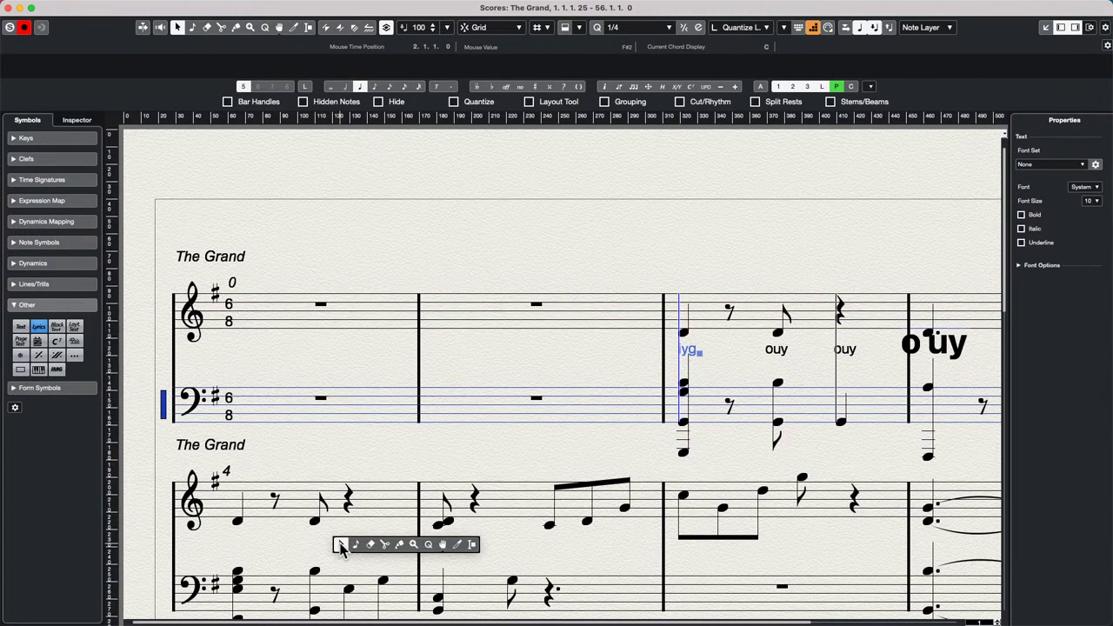
pyautogui.click(19, 329)
pyautogui.click(38, 326)
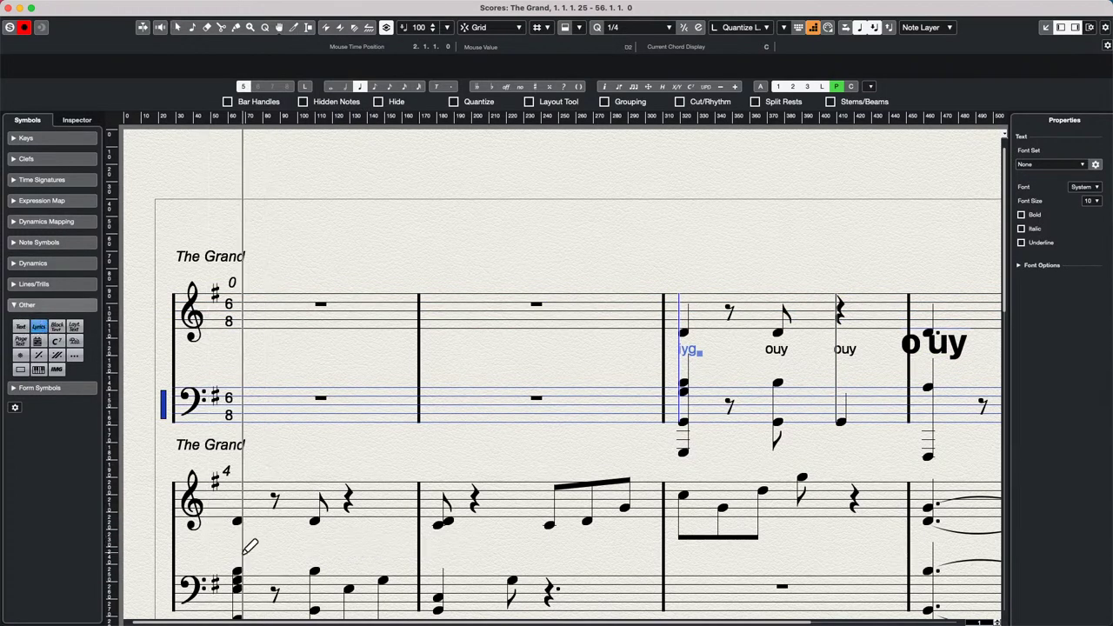
pyautogui.click(238, 540)
pyautogui.write('g')
pyautogui.press('Tab')
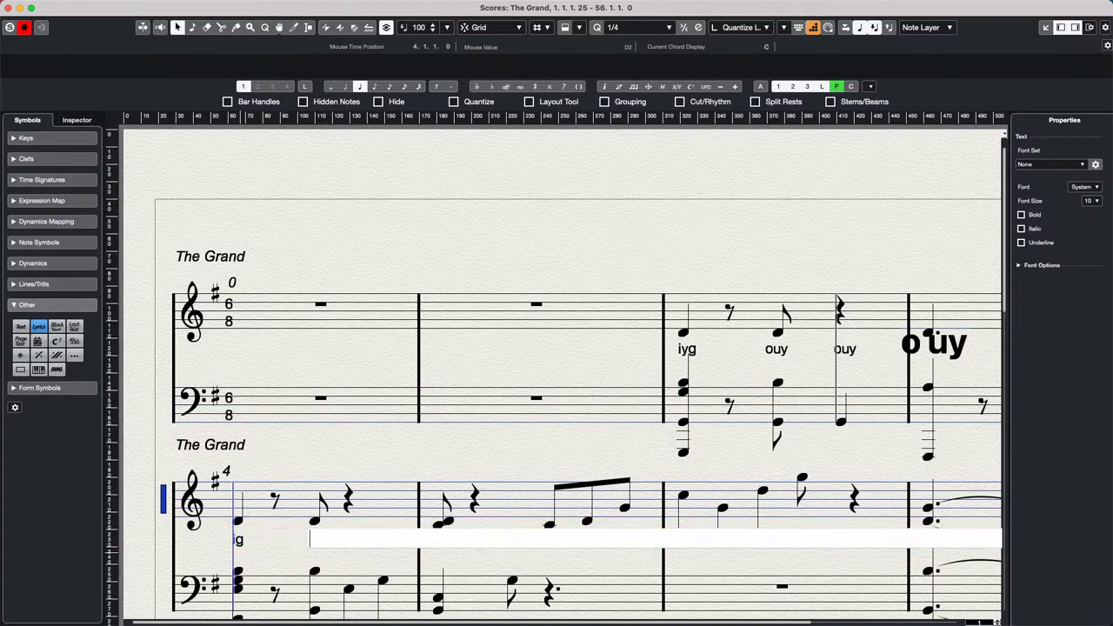
pyautogui.write('og')
pyautogui.press('Tab')
pyautogui.write('ioyg.')
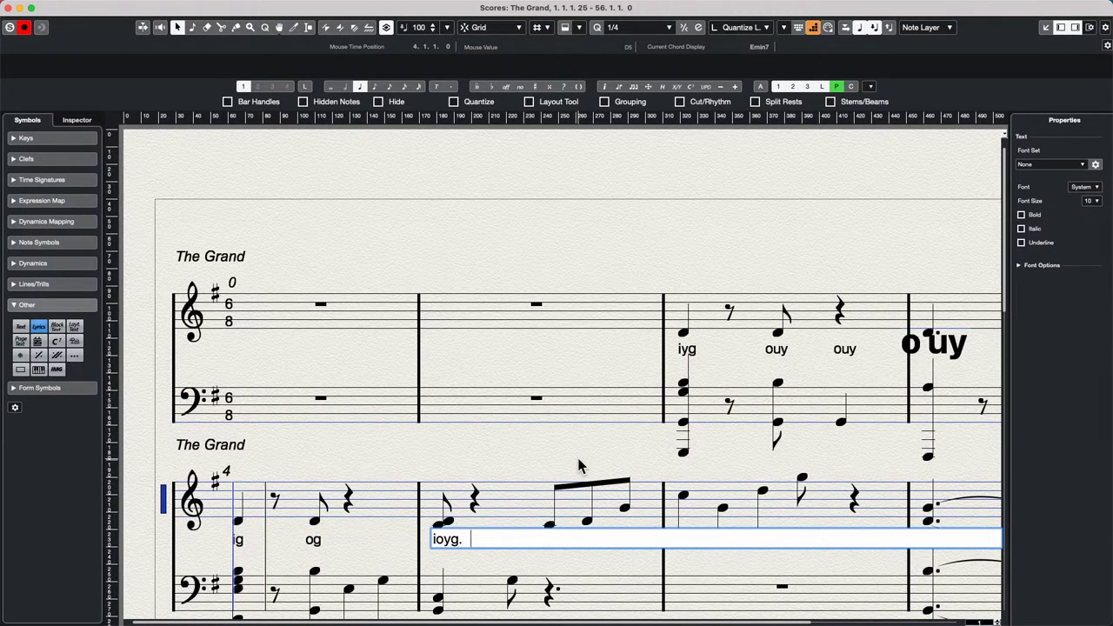
pyautogui.press('Return')
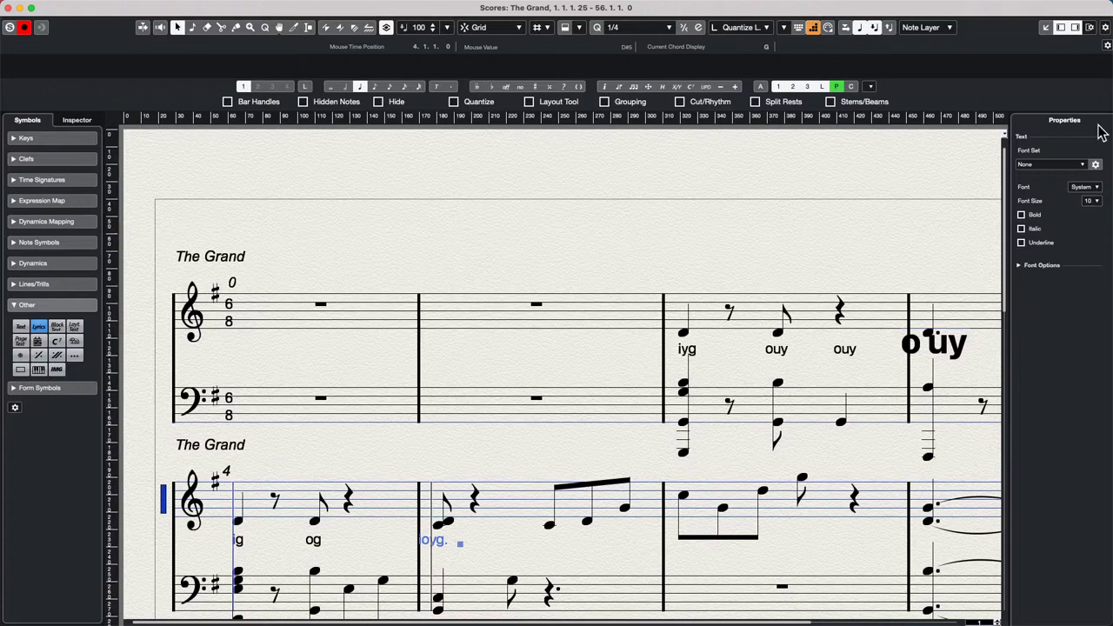
# - Toggle the score window's side zones off and on
pyautogui.click(1059, 27)
pyautogui.click(1074, 27)
pyautogui.click(1060, 27)
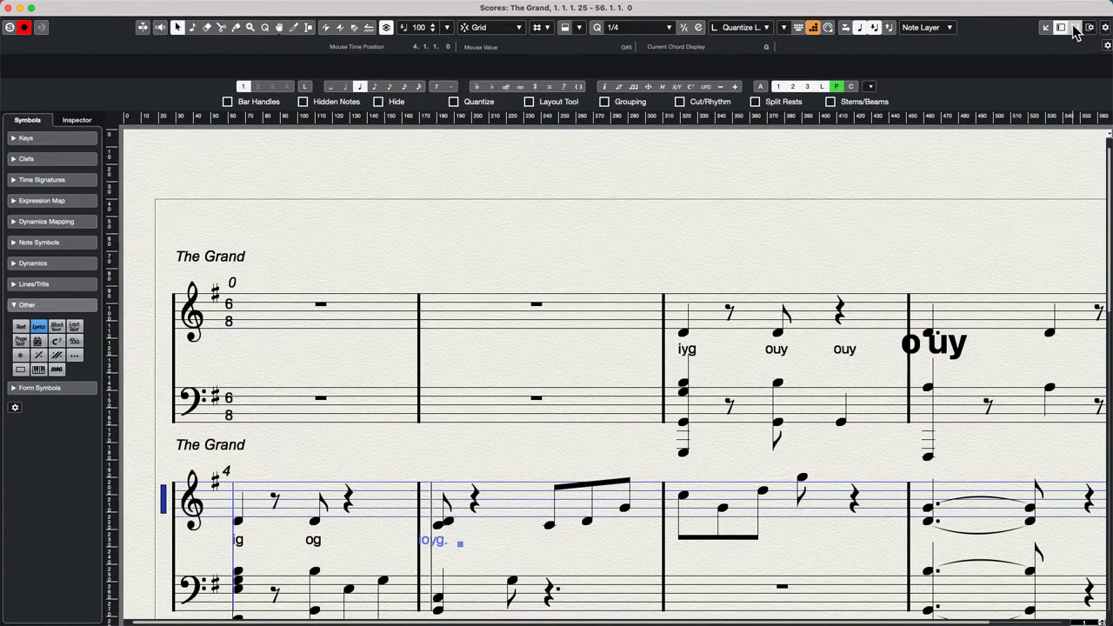
pyautogui.click(1074, 27)
pyautogui.click(1074, 27)
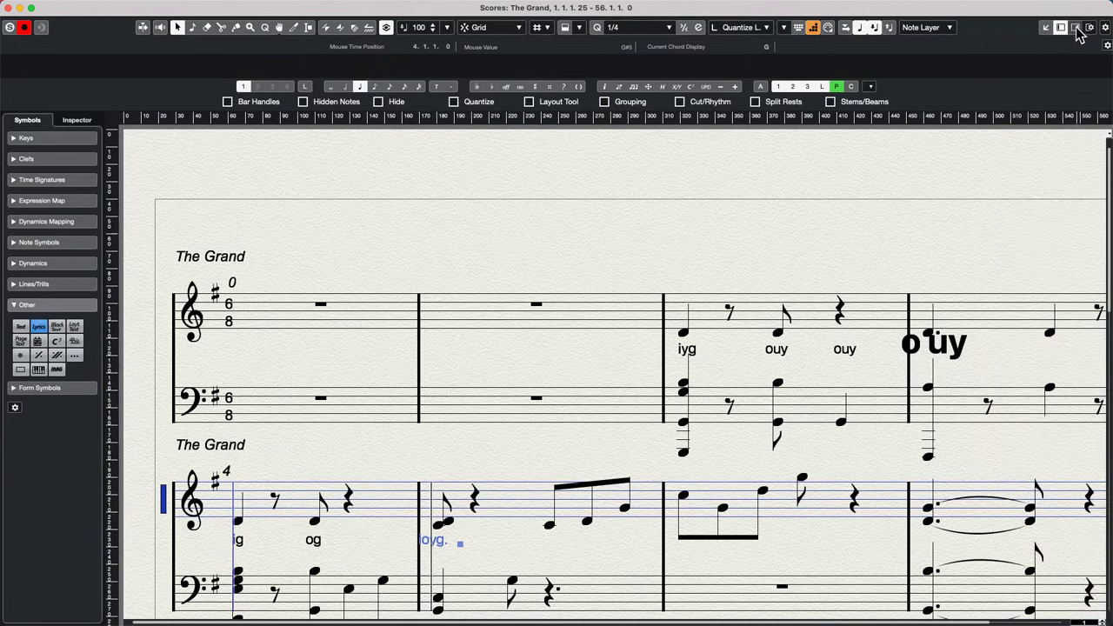
# - Select the first "ouy" lyric, show its text properties and look through the available fonts
pyautogui.click(700, 349)
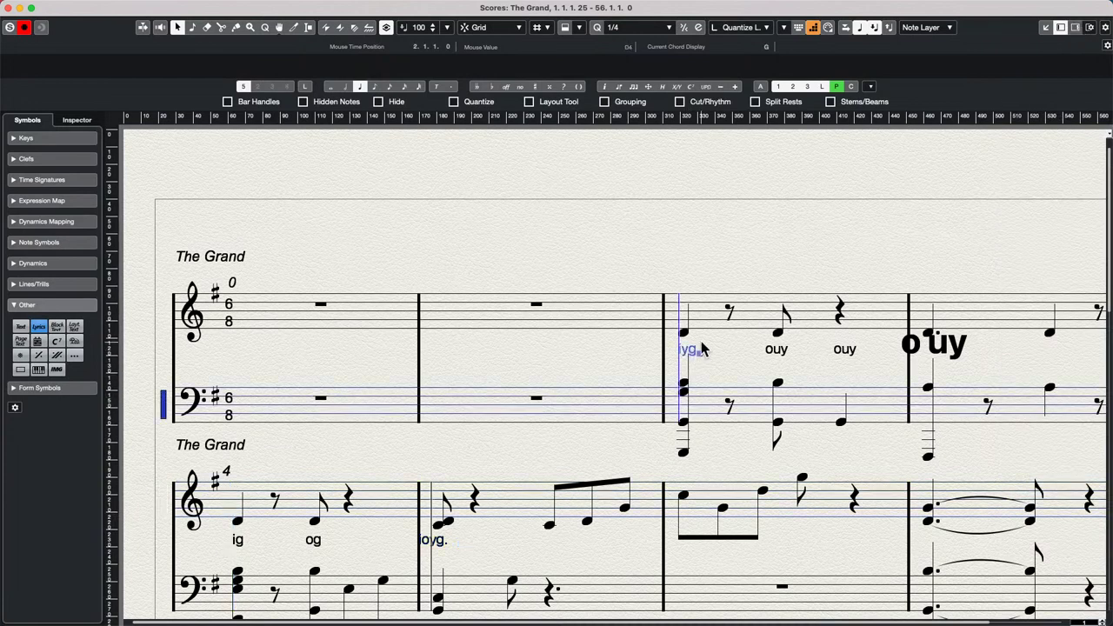
pyautogui.click(778, 352)
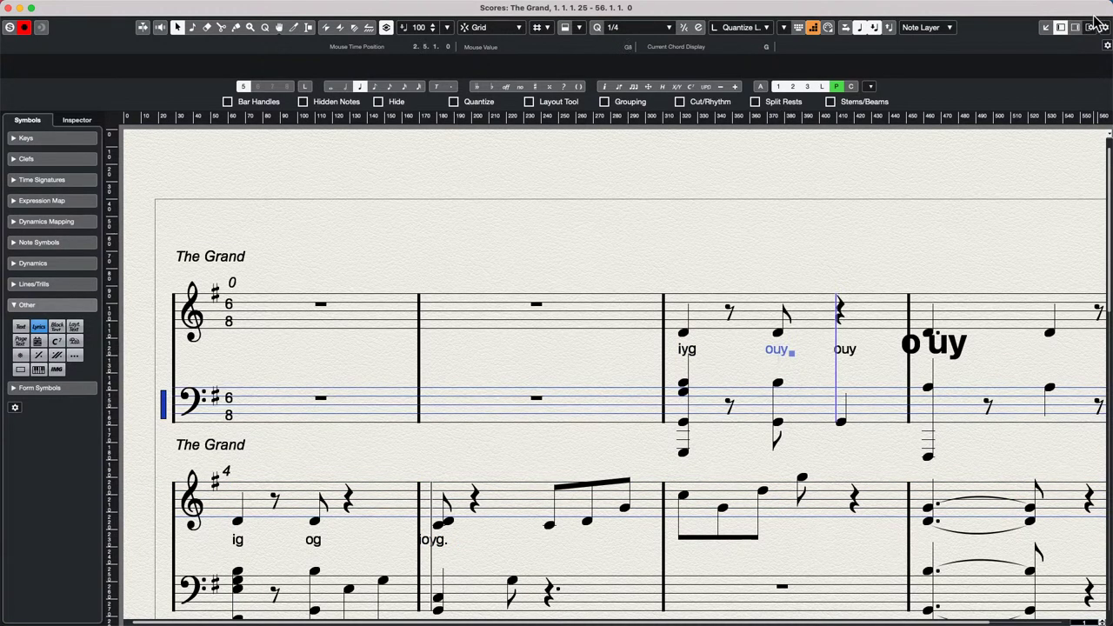
pyautogui.click(1074, 27)
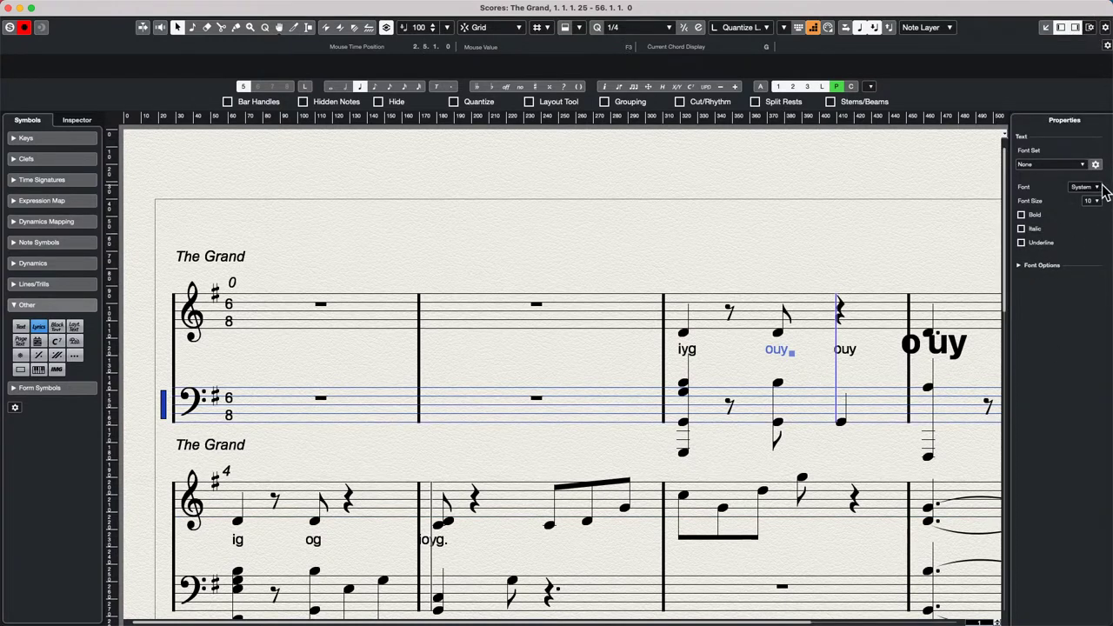
pyautogui.click(1100, 188)
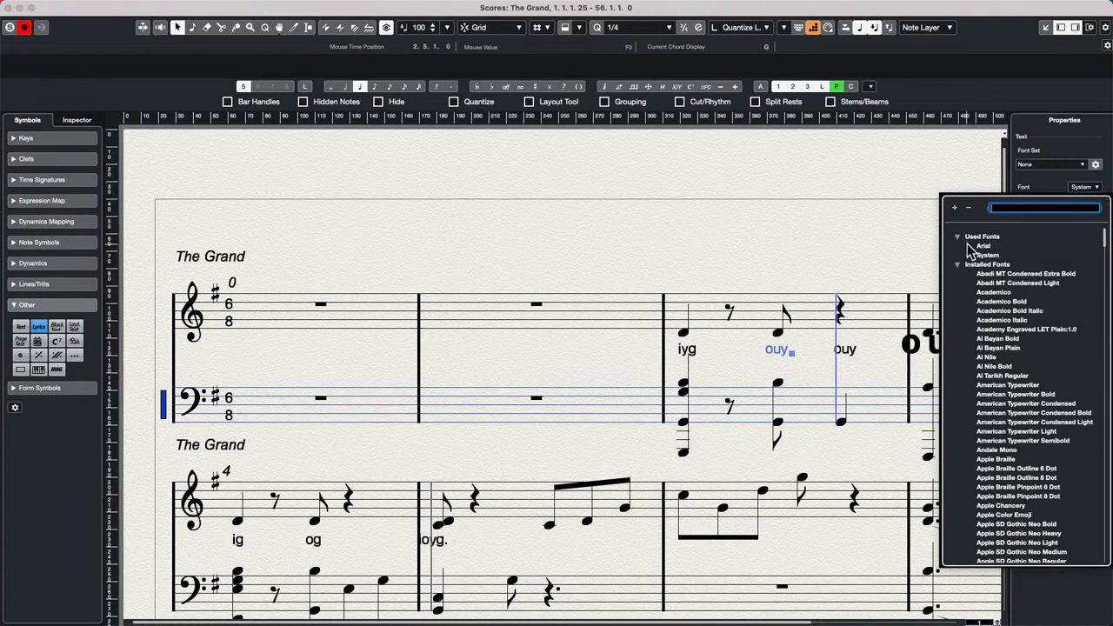
pyautogui.click(1040, 178)
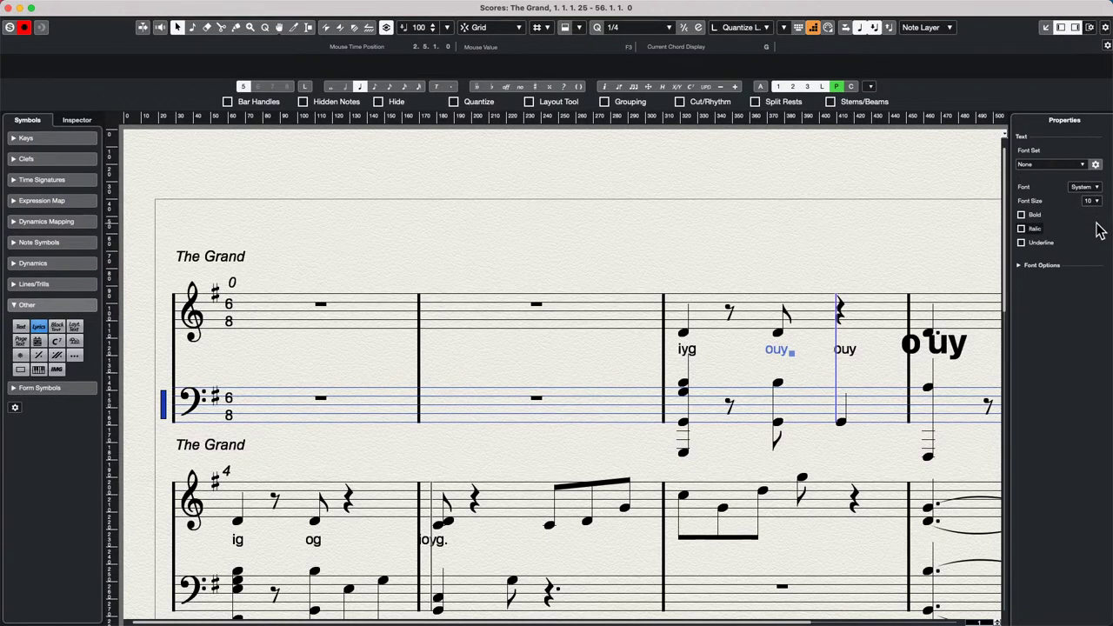
# - Try font size 10 and bold on the first "ouy" lyric, remove the bold and toggle the properties display
pyautogui.click(1094, 200)
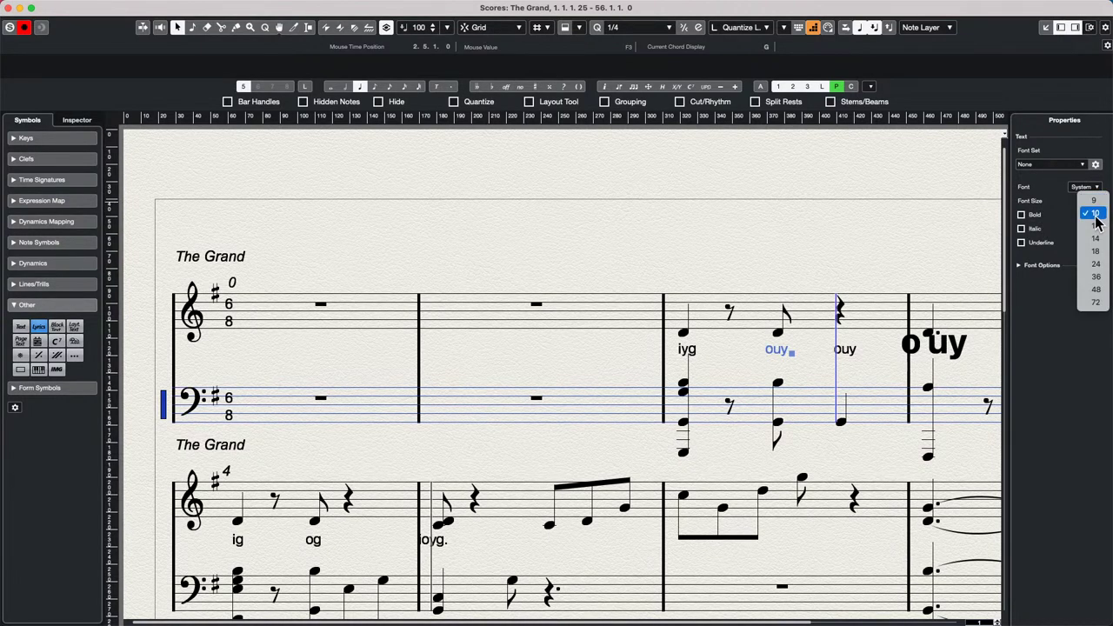
pyautogui.click(1095, 214)
pyautogui.click(1023, 215)
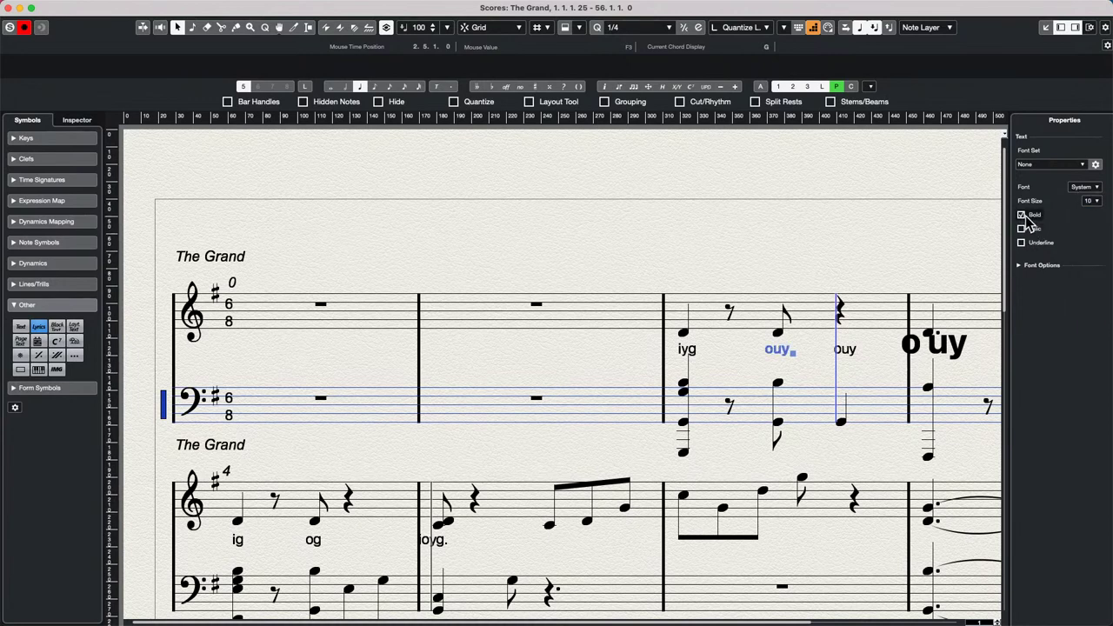
pyautogui.click(1023, 216)
pyautogui.click(1074, 27)
pyautogui.click(1074, 27)
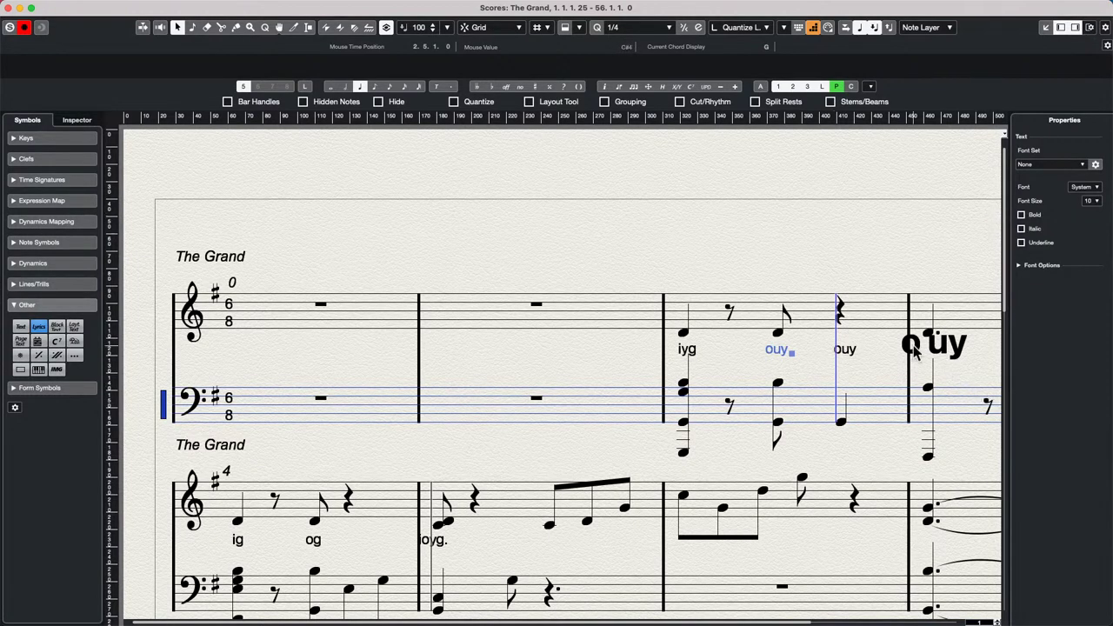
# - Look at the font choices again and expand the font options of the selected "ouy" lyric
pyautogui.click(1093, 187)
pyautogui.click(1038, 179)
pyautogui.click(1019, 266)
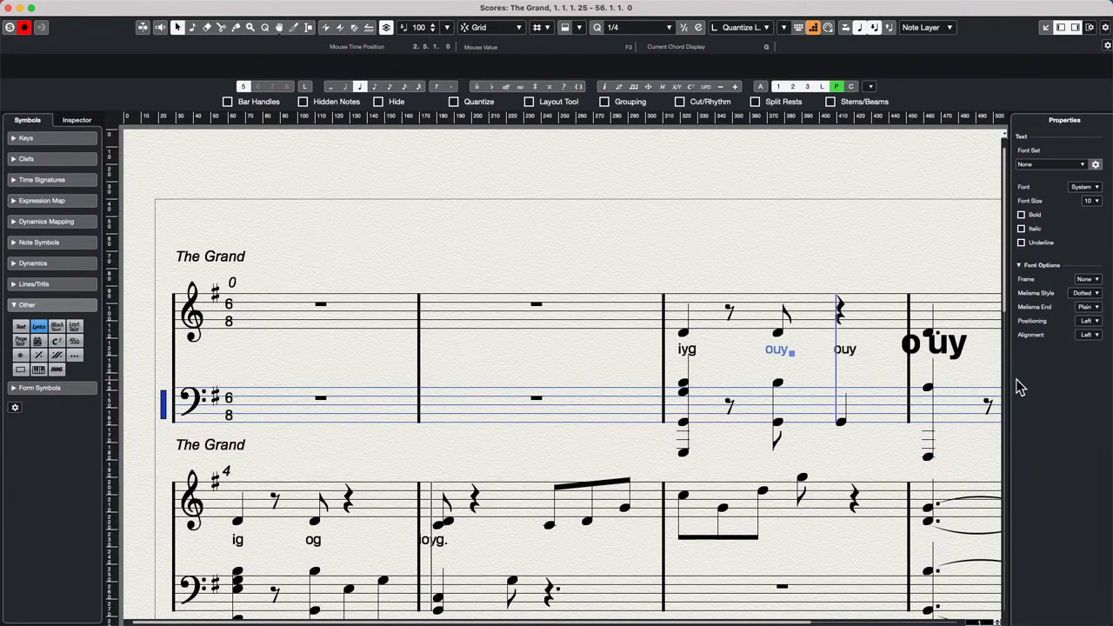
# - Collapse the lyric's font options and shift the barline before the first lyric rightward to widen the two empty opening measures
pyautogui.click(1019, 266)
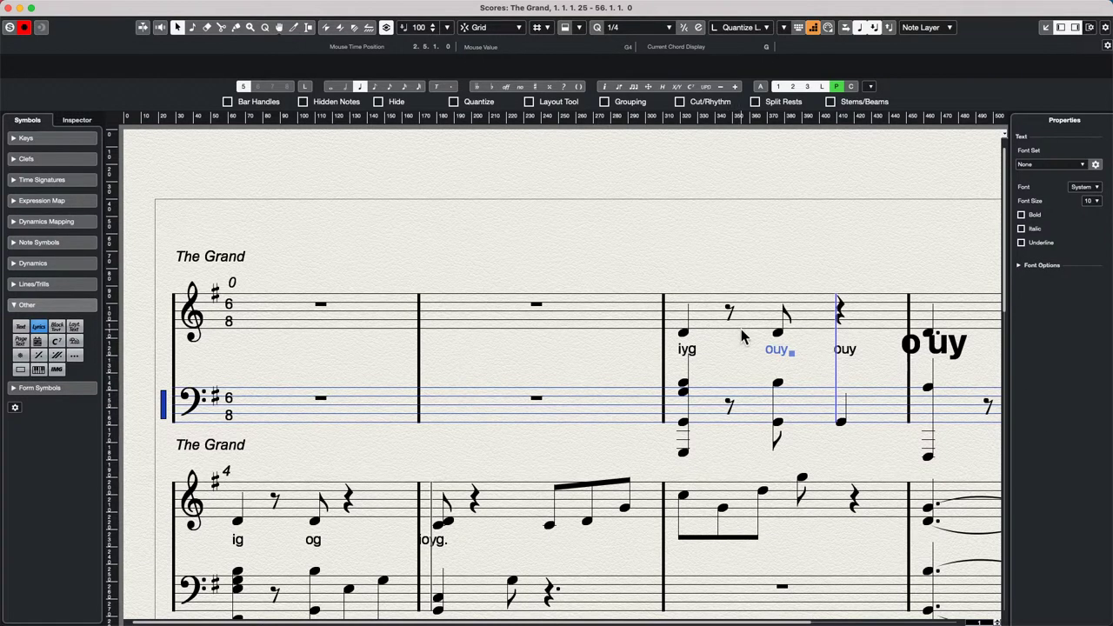
pyautogui.moveTo(664, 362); pyautogui.dragTo(898, 363)
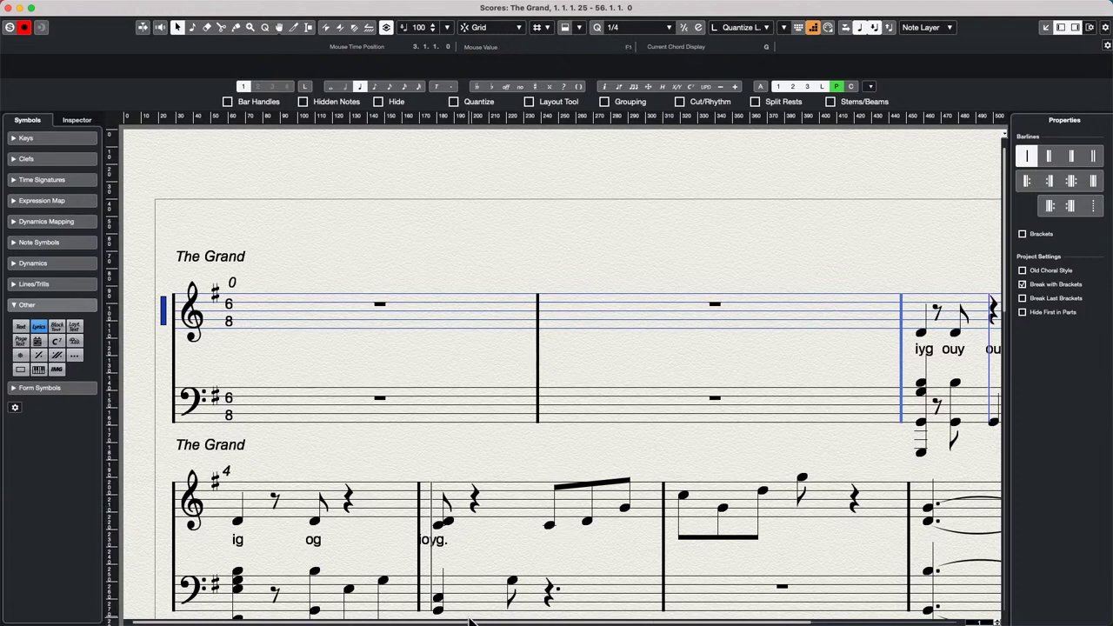
pyautogui.moveTo(470, 618); pyautogui.dragTo(680, 616)
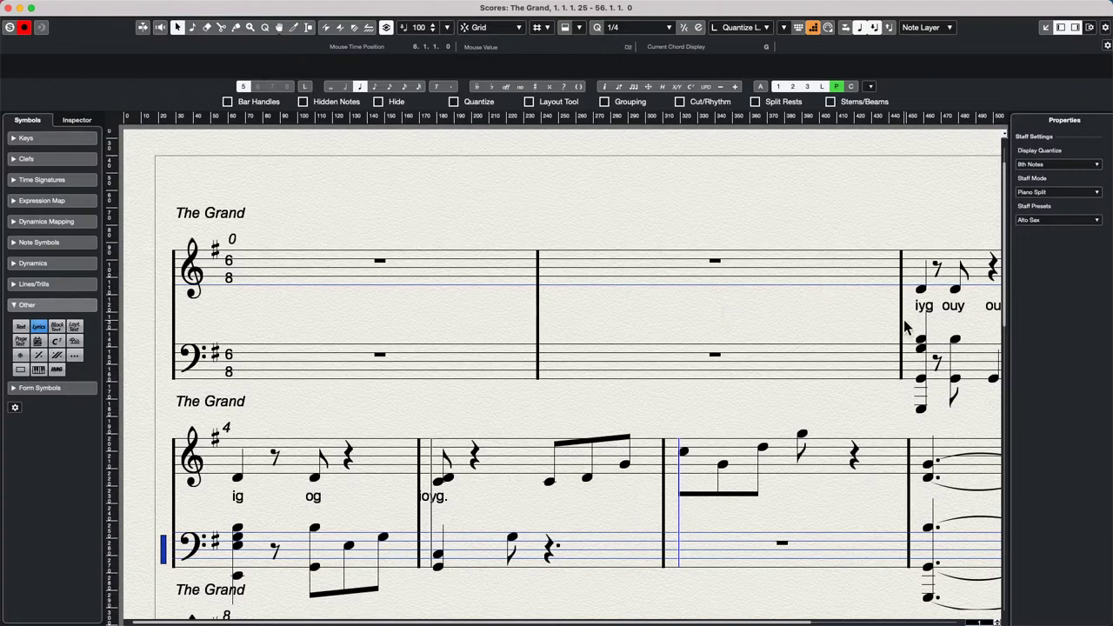
# - Set the font size of the "iyg" lyric and the two small "ouy" lyrics after it to 12
pyautogui.click(920, 288)
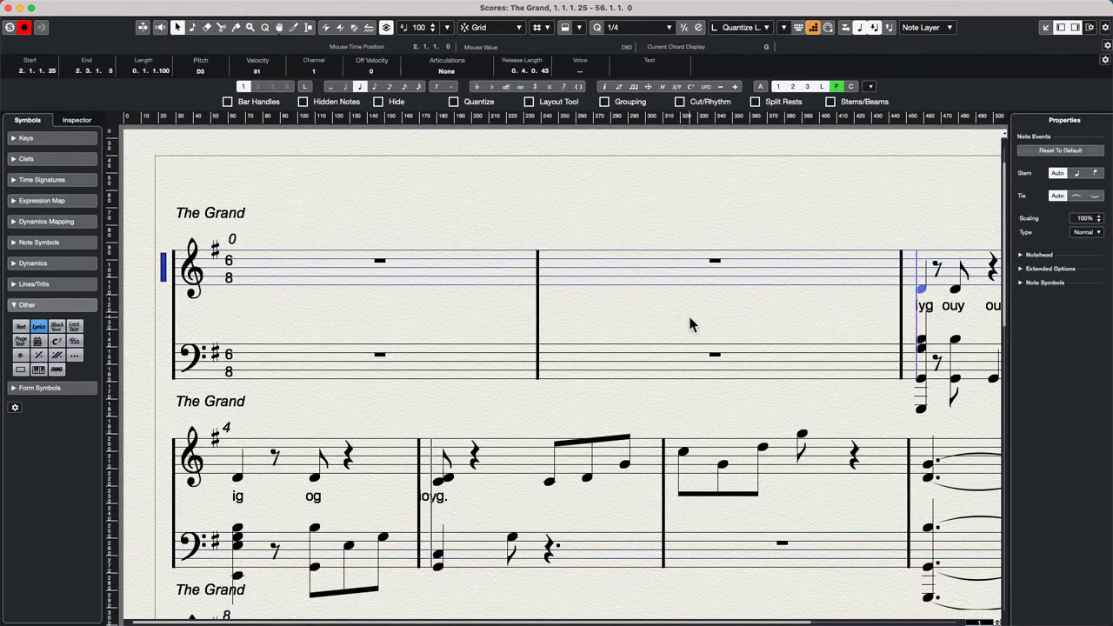
pyautogui.press('g')
pyautogui.press('g')
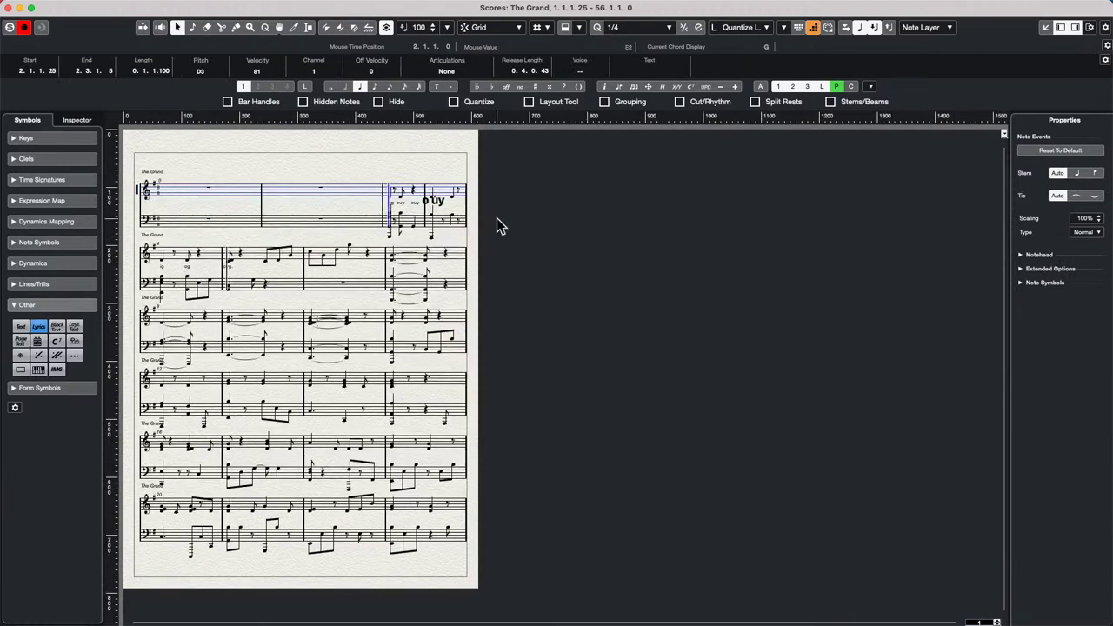
pyautogui.press('h')
pyautogui.press('h')
pyautogui.press('h')
pyautogui.press('g')
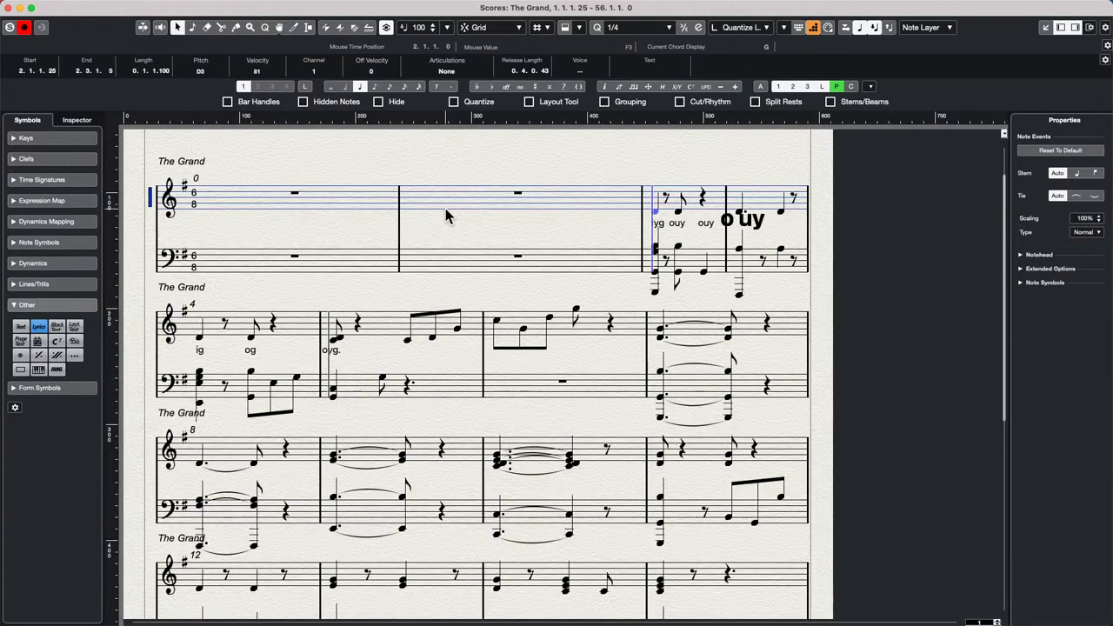
pyautogui.click(740, 224)
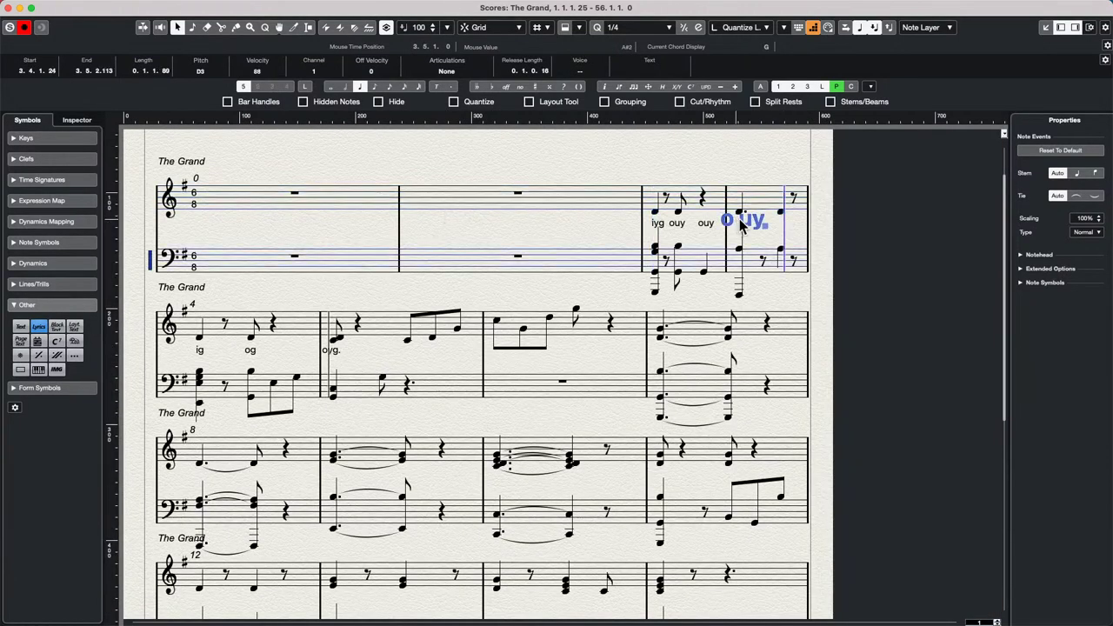
pyautogui.keyDown('shift'); pyautogui.click(674, 225); pyautogui.keyUp('shift')
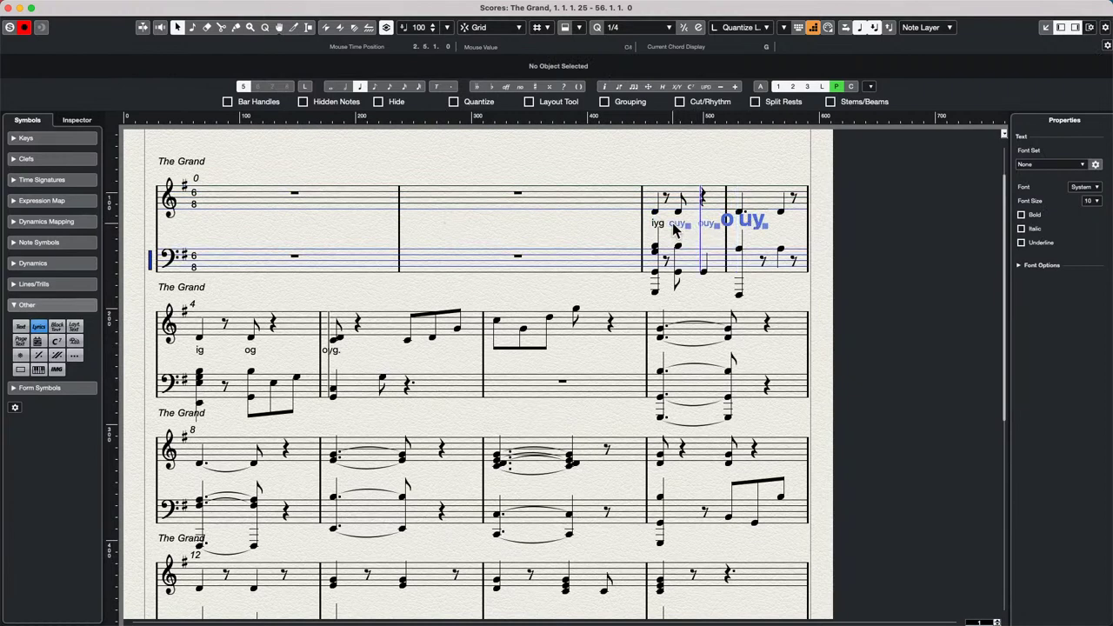
pyautogui.keyDown('shift'); pyautogui.click(660, 225); pyautogui.keyUp('shift')
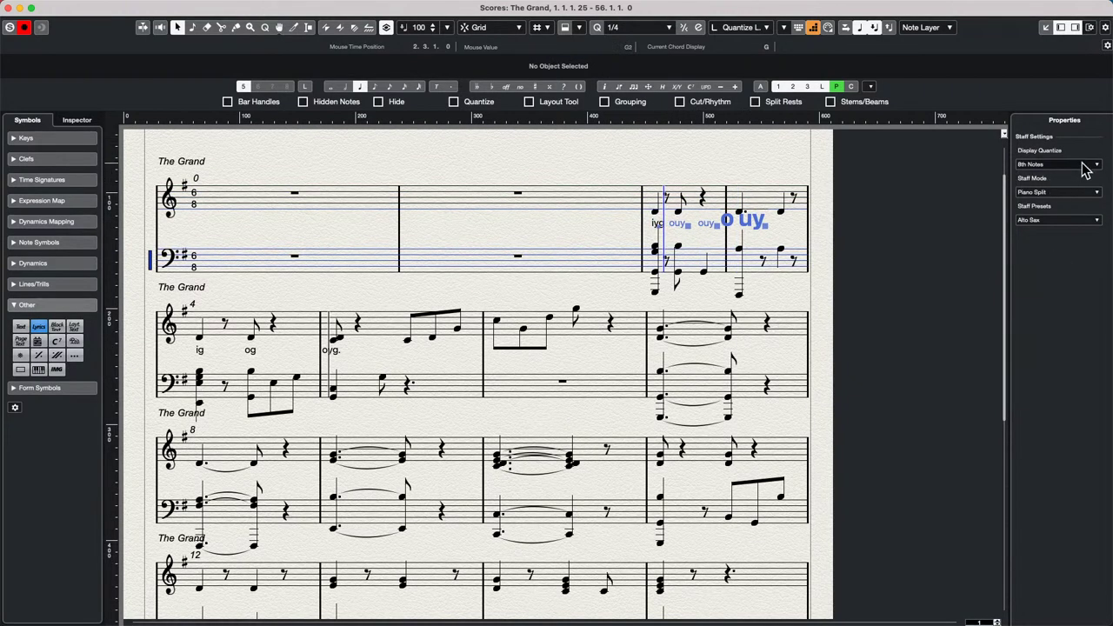
pyautogui.click(659, 225)
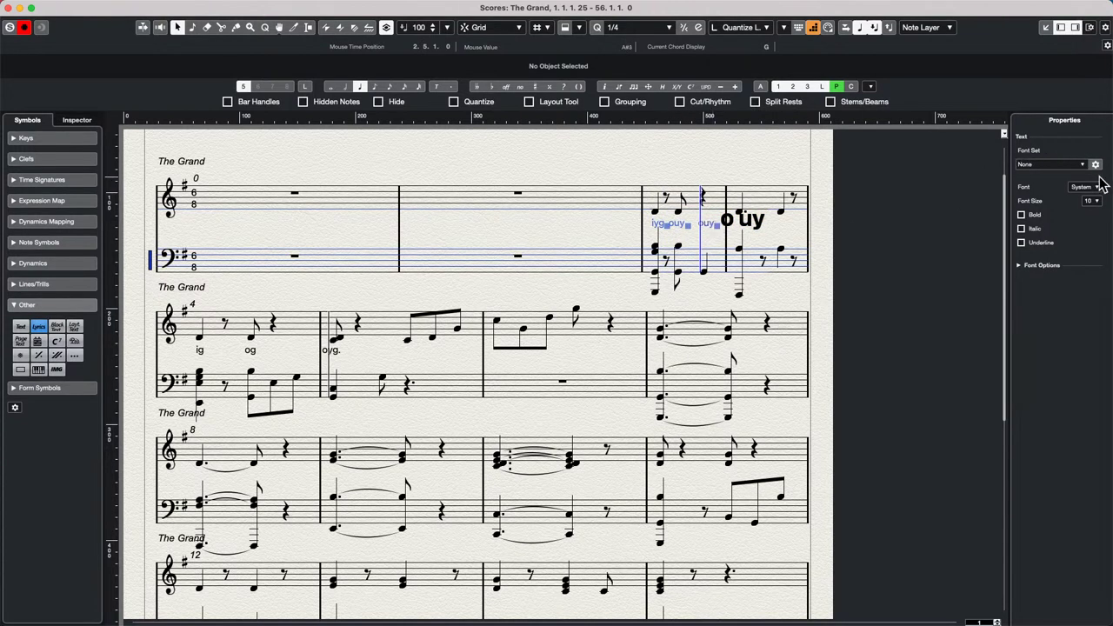
pyautogui.click(1093, 200)
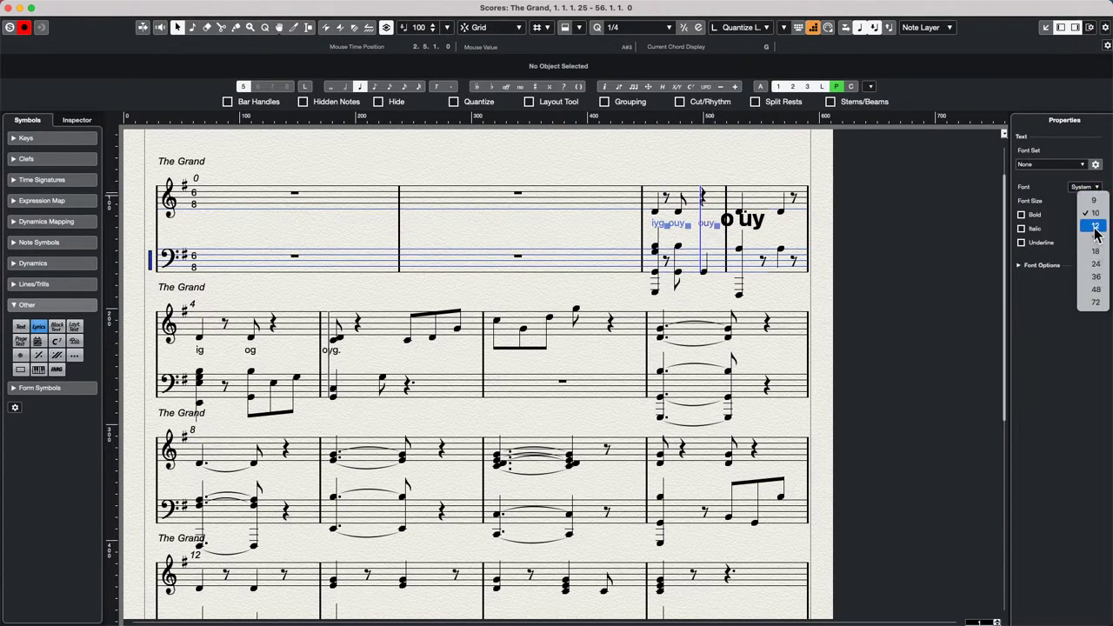
pyautogui.click(1094, 227)
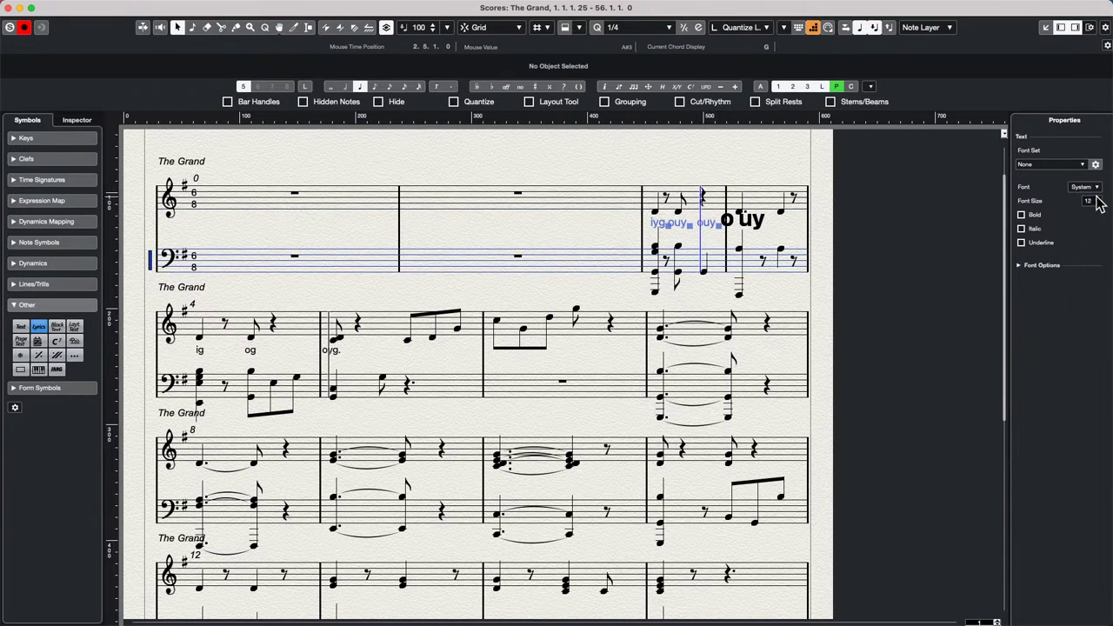
# - Add the large bold "ouy" to the selected lyrics and try font sizes 9, 12 and 18 on all four
pyautogui.keyDown('shift'); pyautogui.click(749, 219); pyautogui.keyUp('shift')
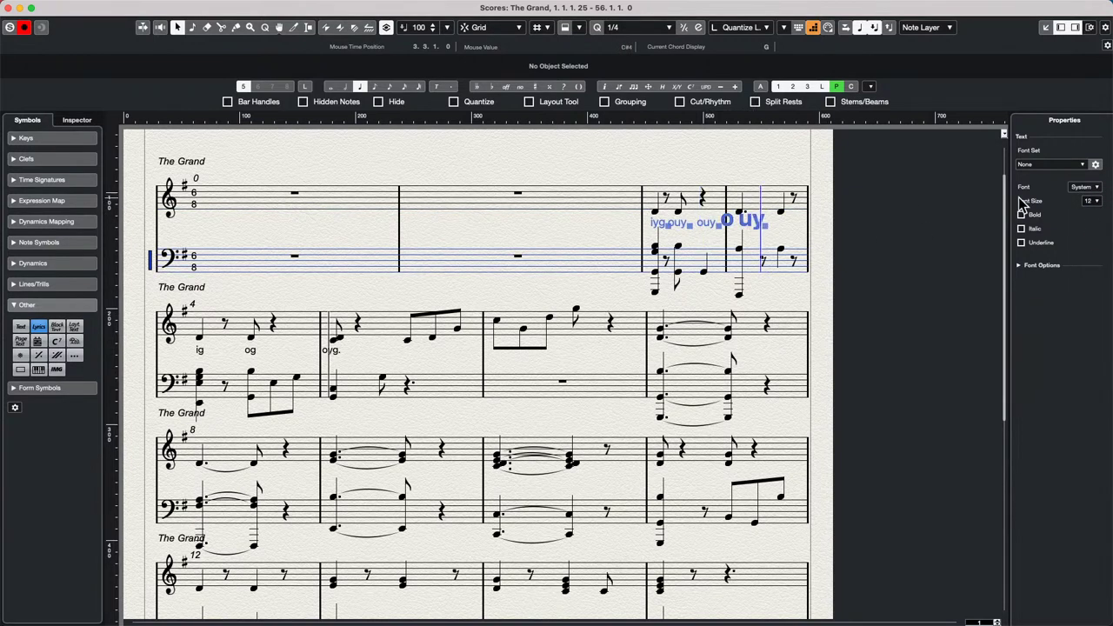
pyautogui.click(1100, 201)
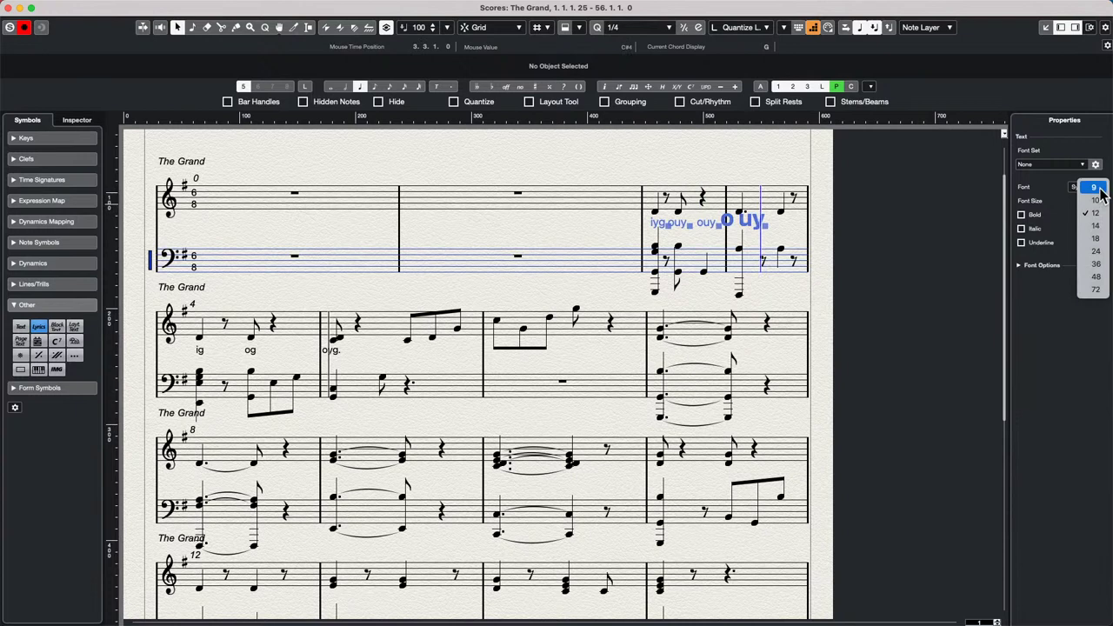
pyautogui.click(1100, 192)
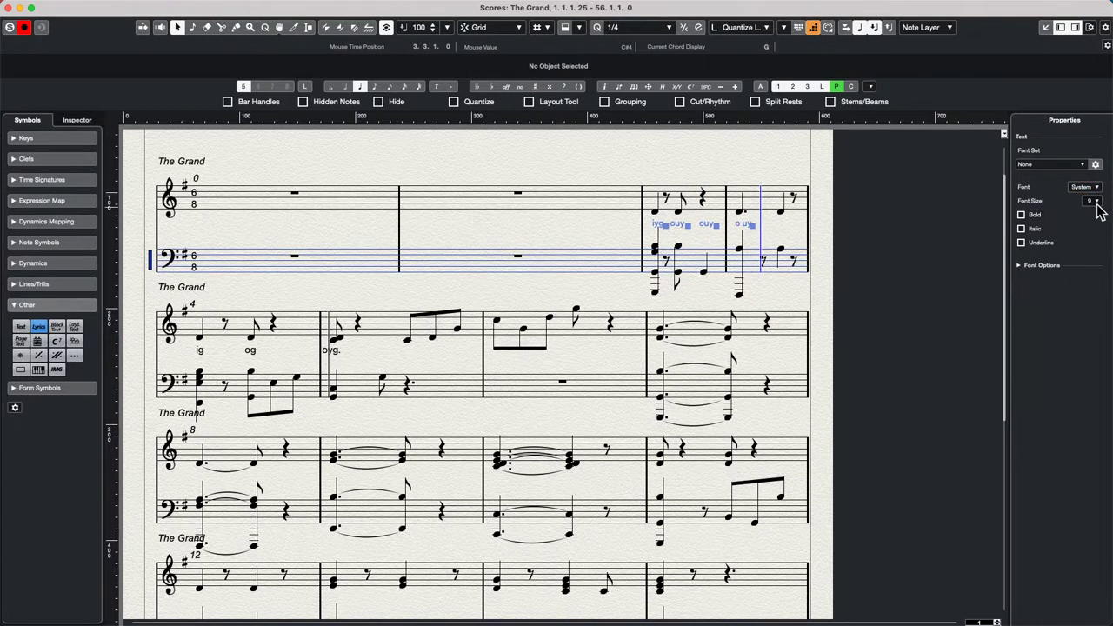
pyautogui.click(1098, 201)
pyautogui.click(1097, 238)
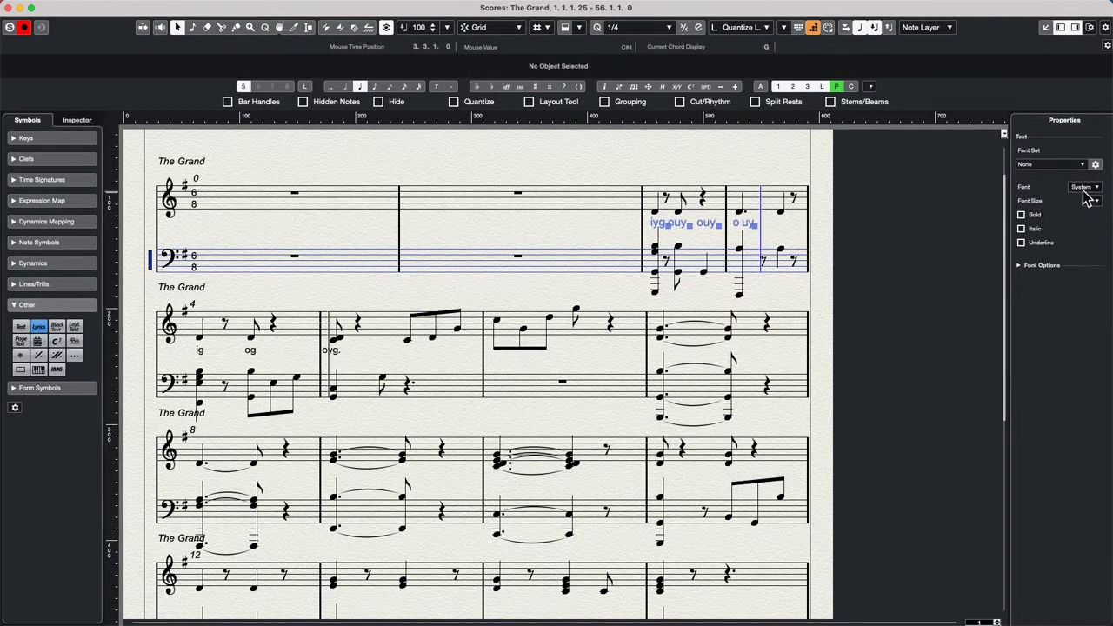
pyautogui.click(1094, 204)
pyautogui.click(1096, 240)
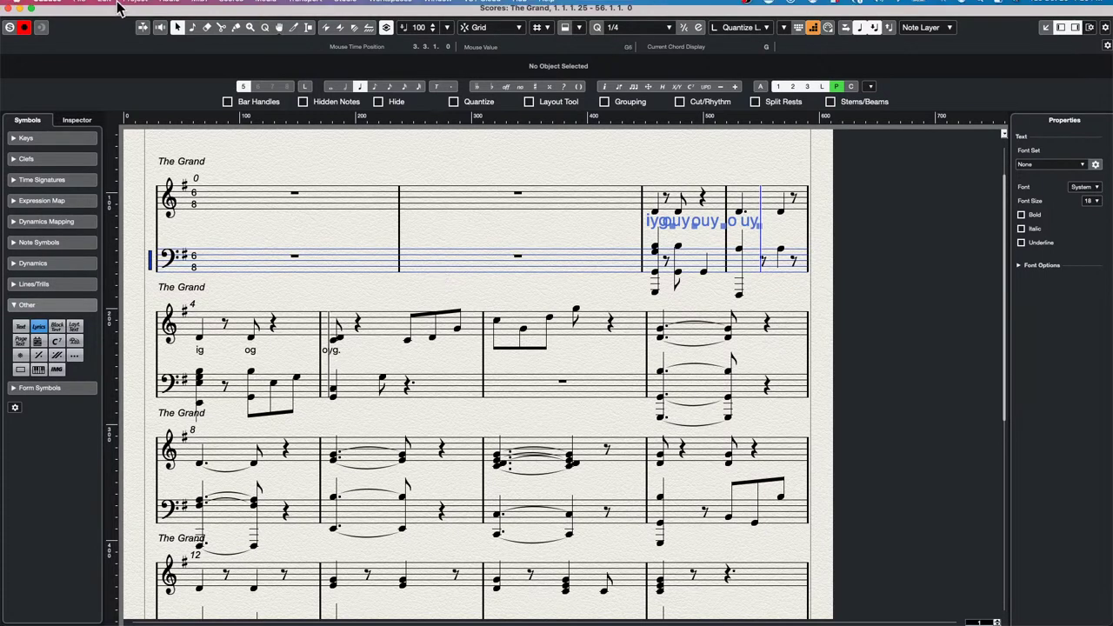
# - Close the score window and revert the "be someone" project to its previously saved version
pyautogui.click(8, 8)
pyautogui.click(8, 8)
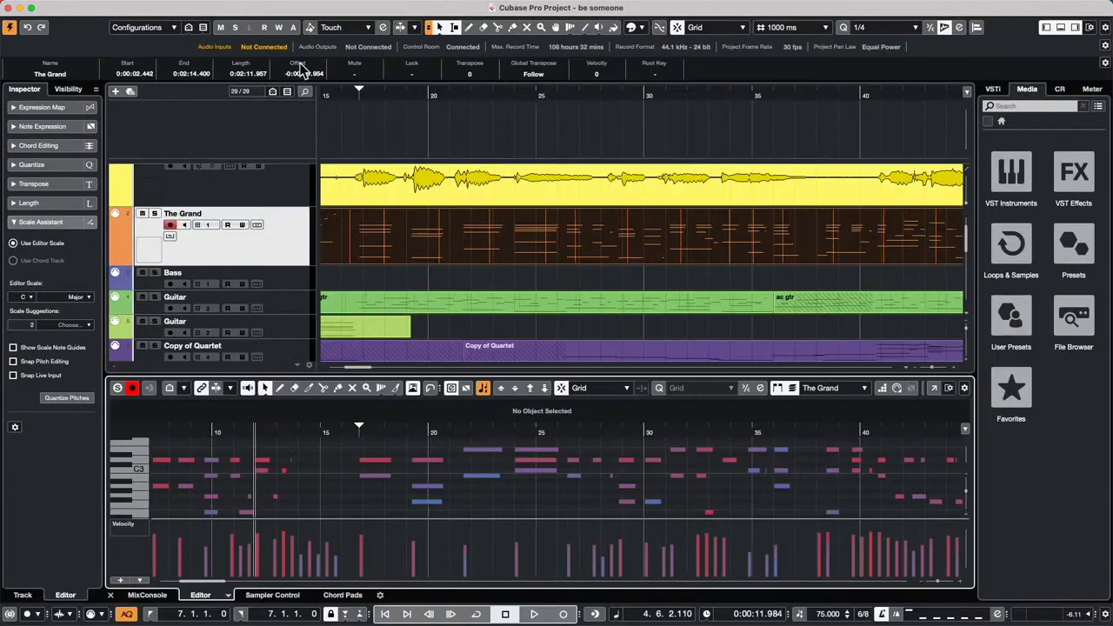
pyautogui.click(79, 7)
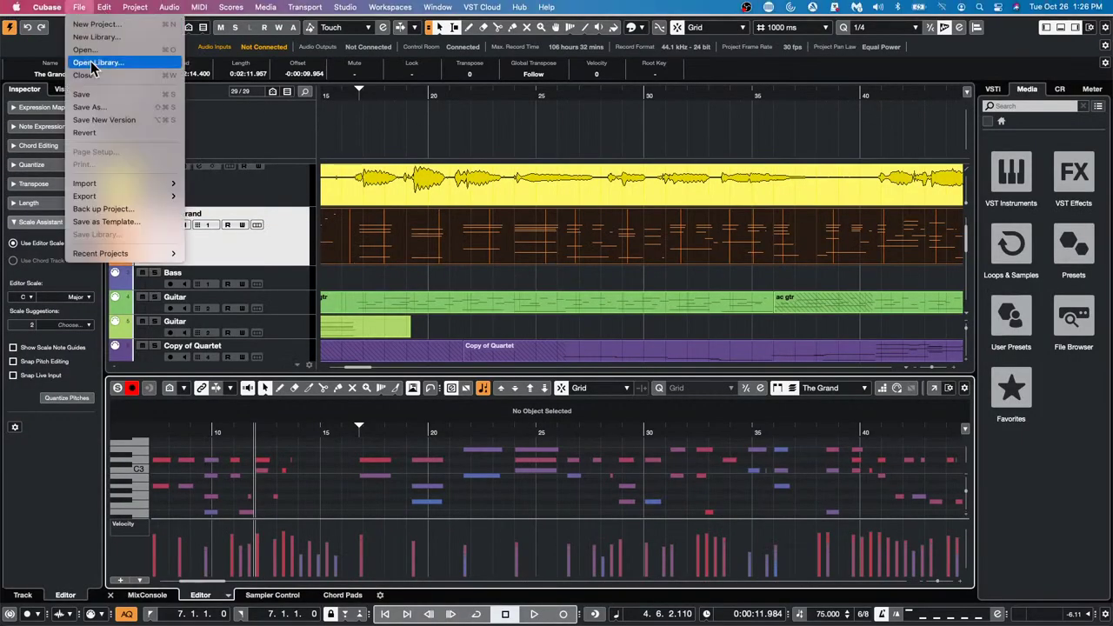
pyautogui.click(85, 133)
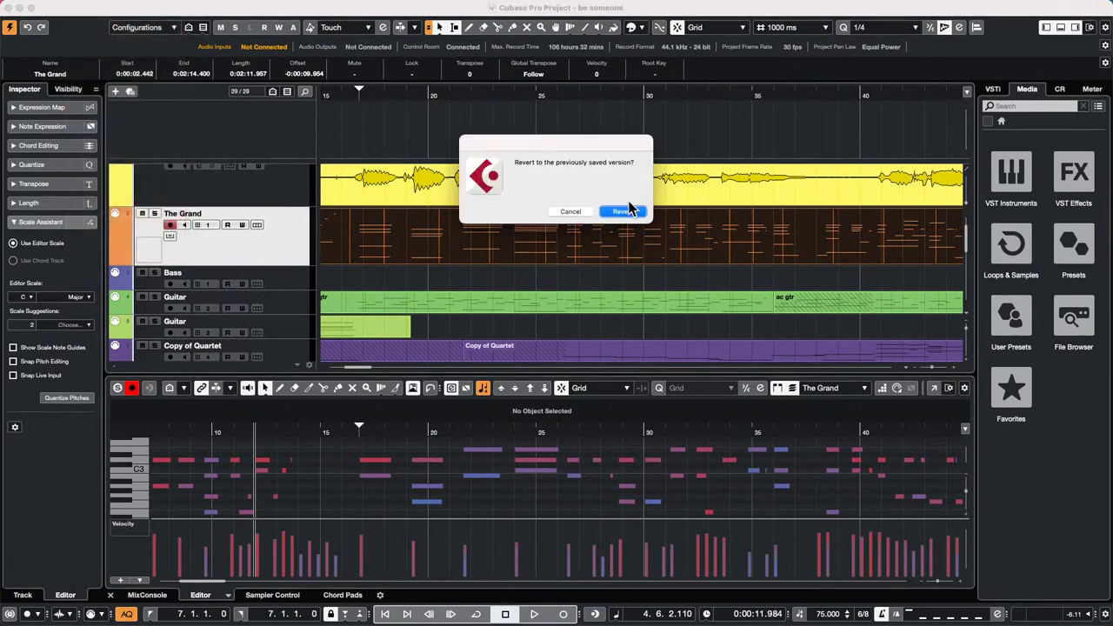
pyautogui.click(569, 212)
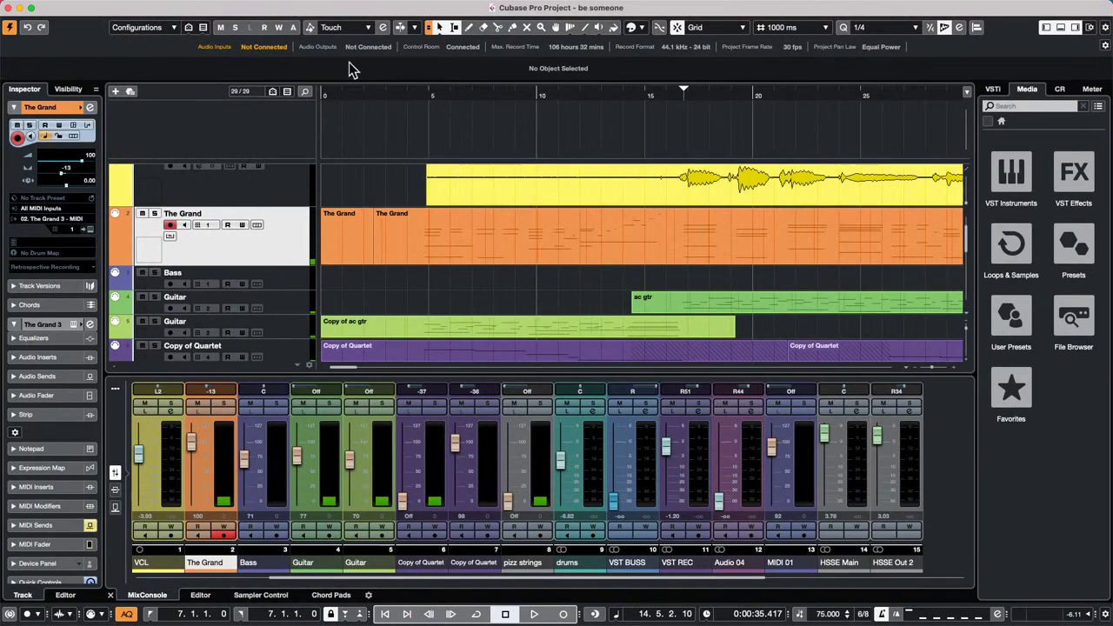
# - Open the recent project comping-01.cpr
pyautogui.moveTo(166, 3)
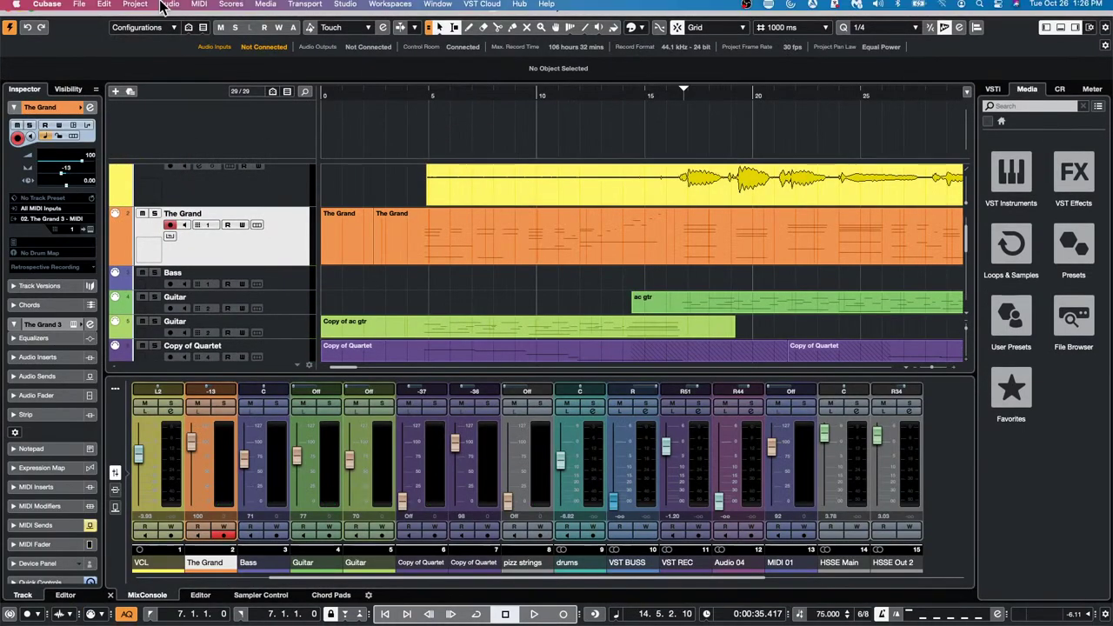
pyautogui.click(78, 7)
pyautogui.moveTo(121, 253)
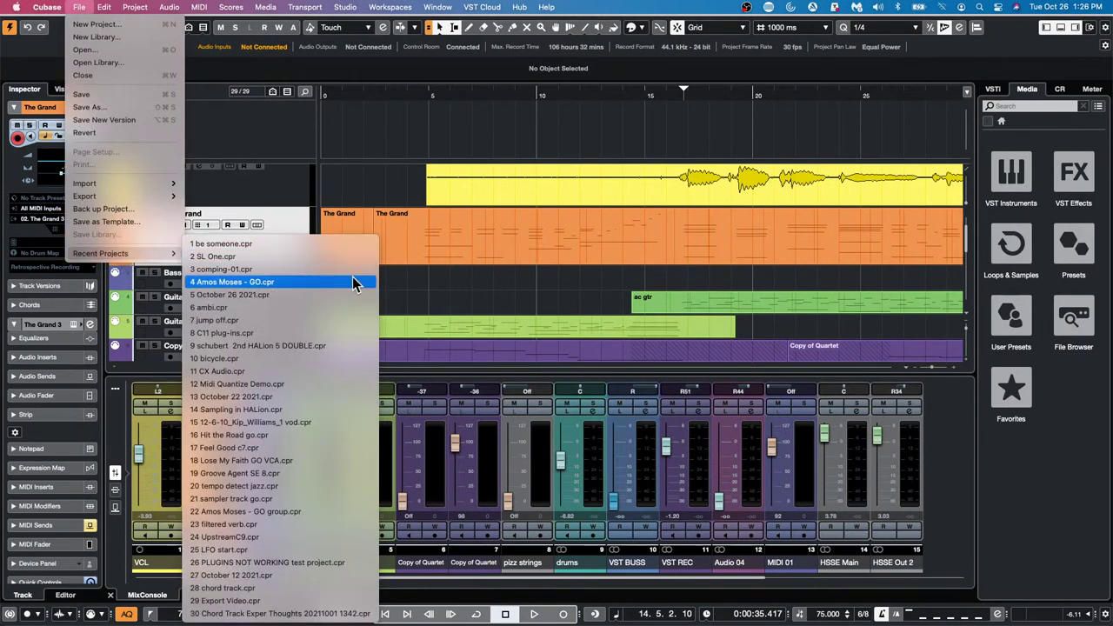
pyautogui.click(344, 268)
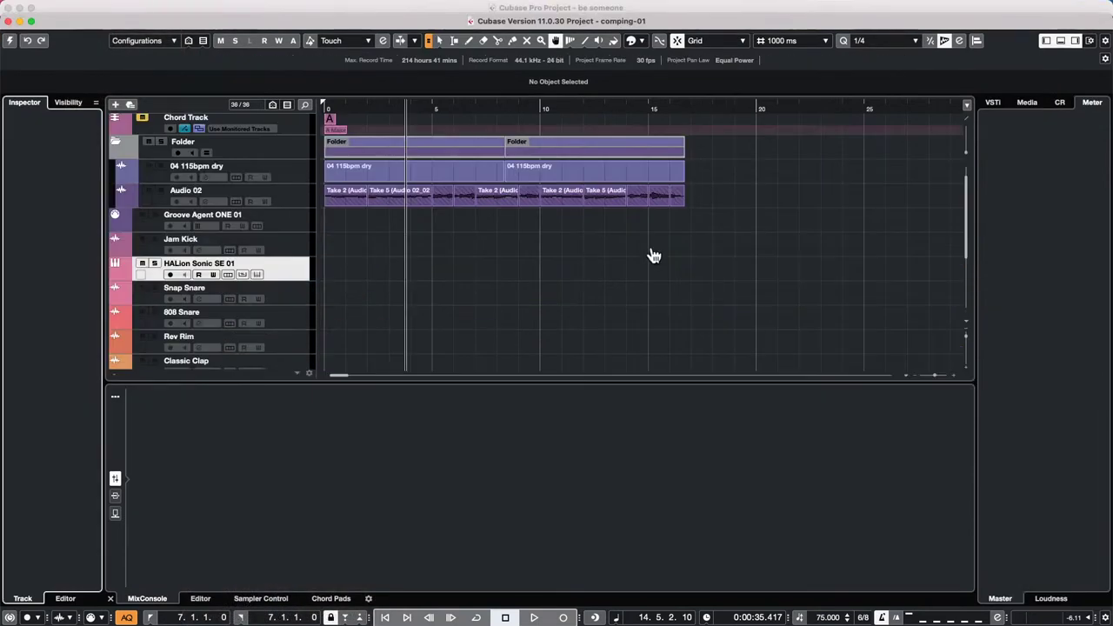
# - Select the Audio 02 track and look through its track commands and the track types that can be added
pyautogui.click(307, 198)
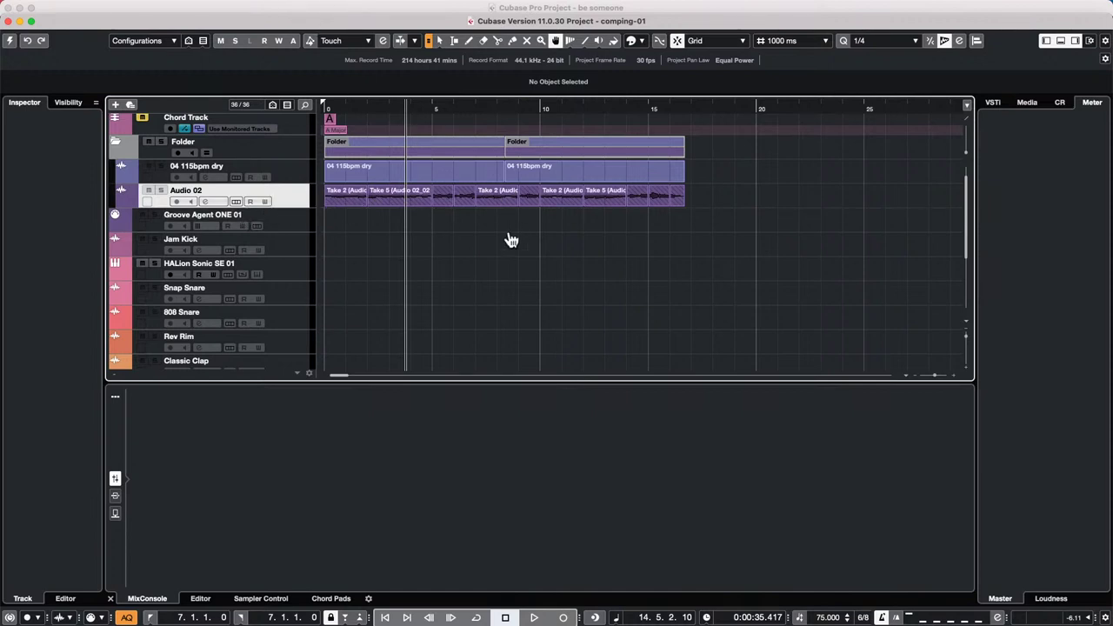
pyautogui.rightClick(288, 197)
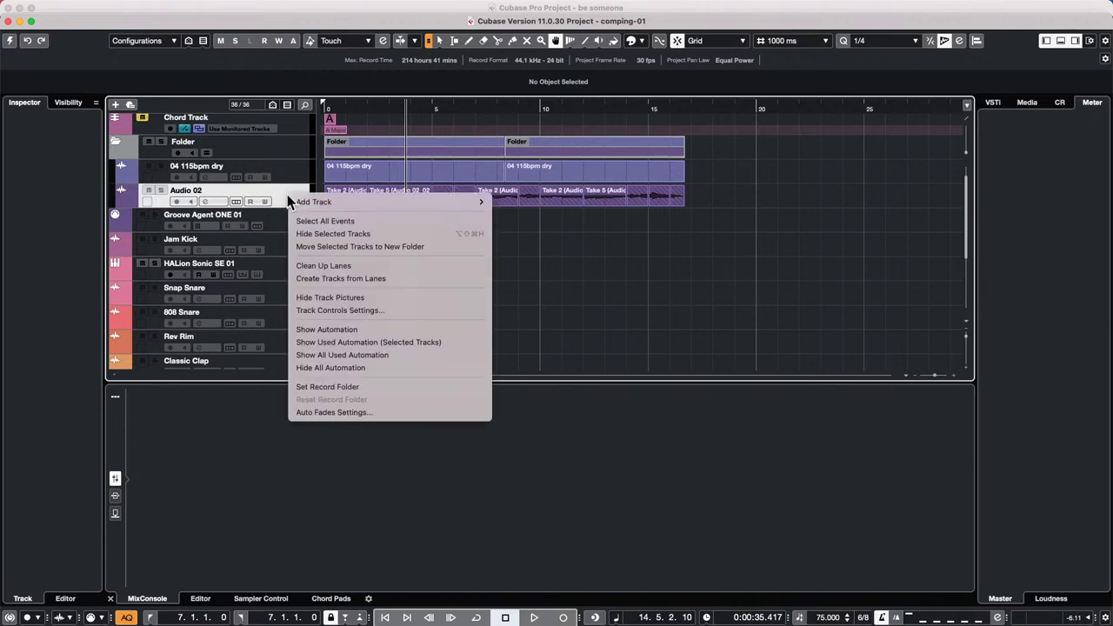
pyautogui.moveTo(375, 203)
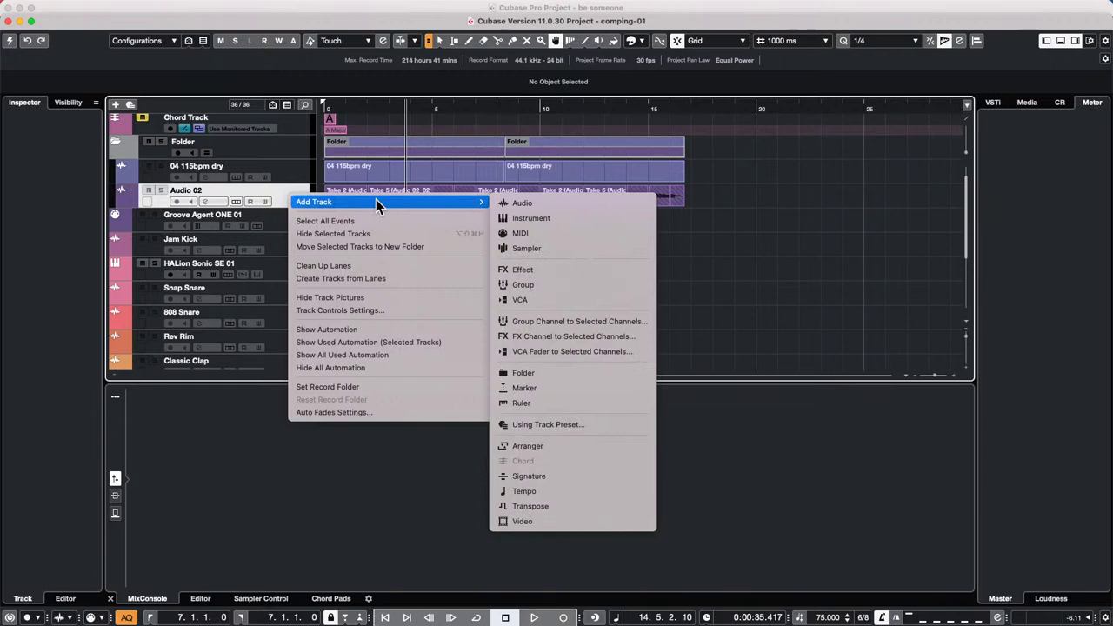
pyautogui.click(282, 190)
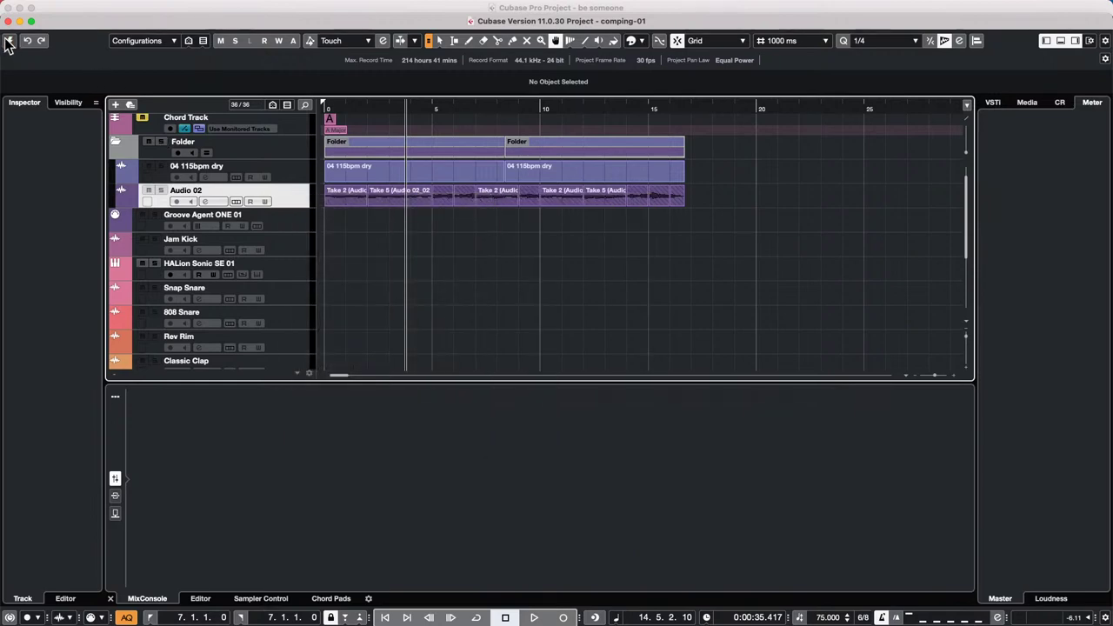
# - Activate the comping-01 project, close the HALion Sonic SE window and check the commands available for the Audio 02 track
pyautogui.click(8, 41)
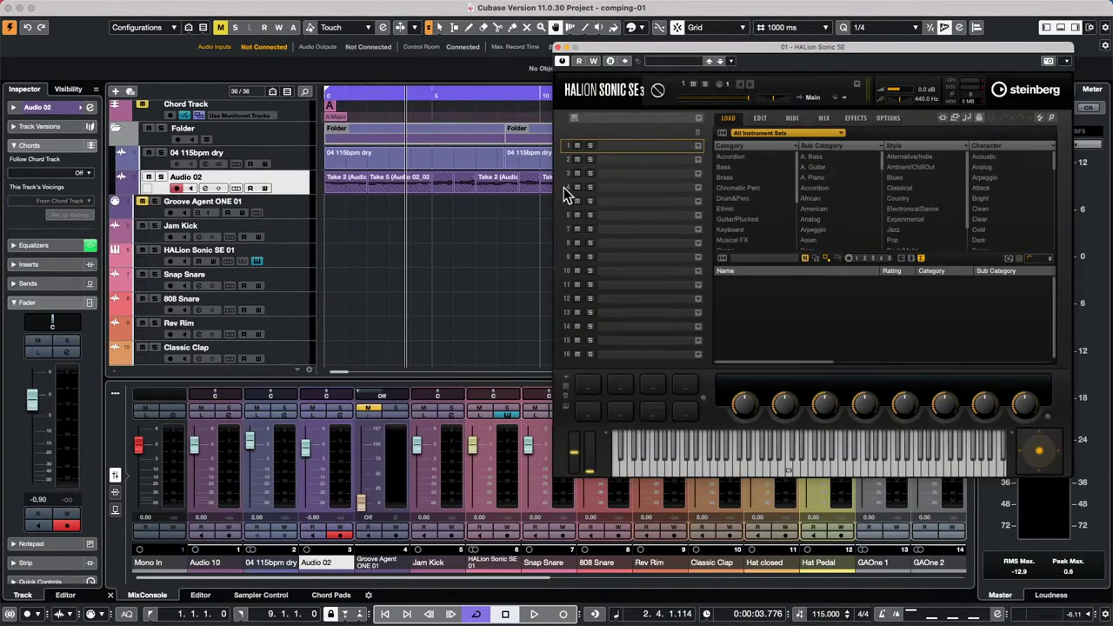
pyautogui.click(558, 47)
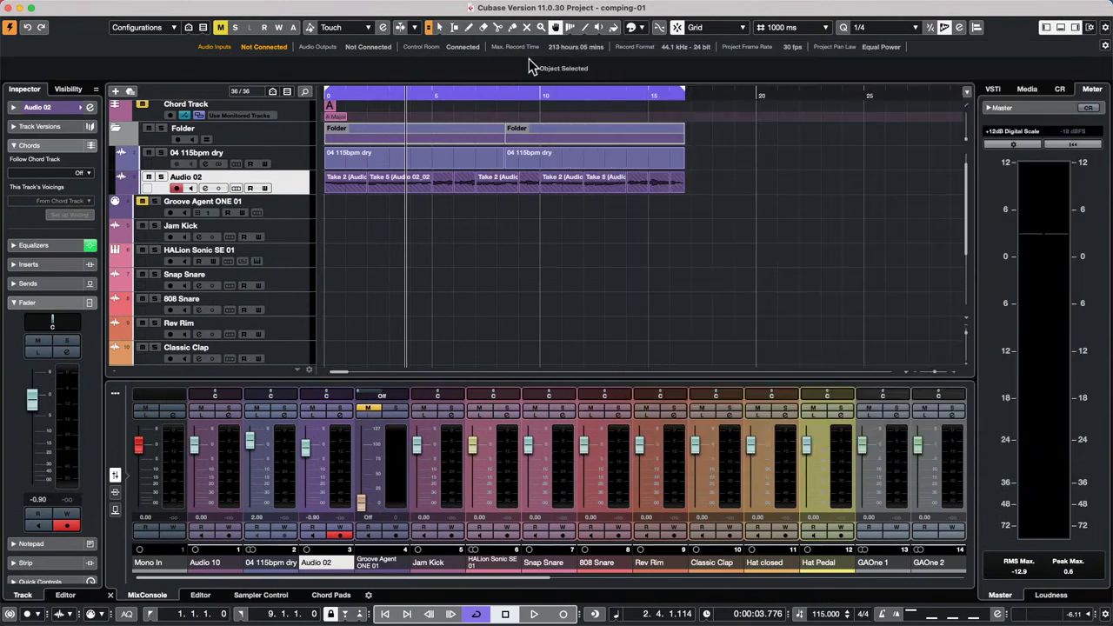
pyautogui.rightClick(289, 184)
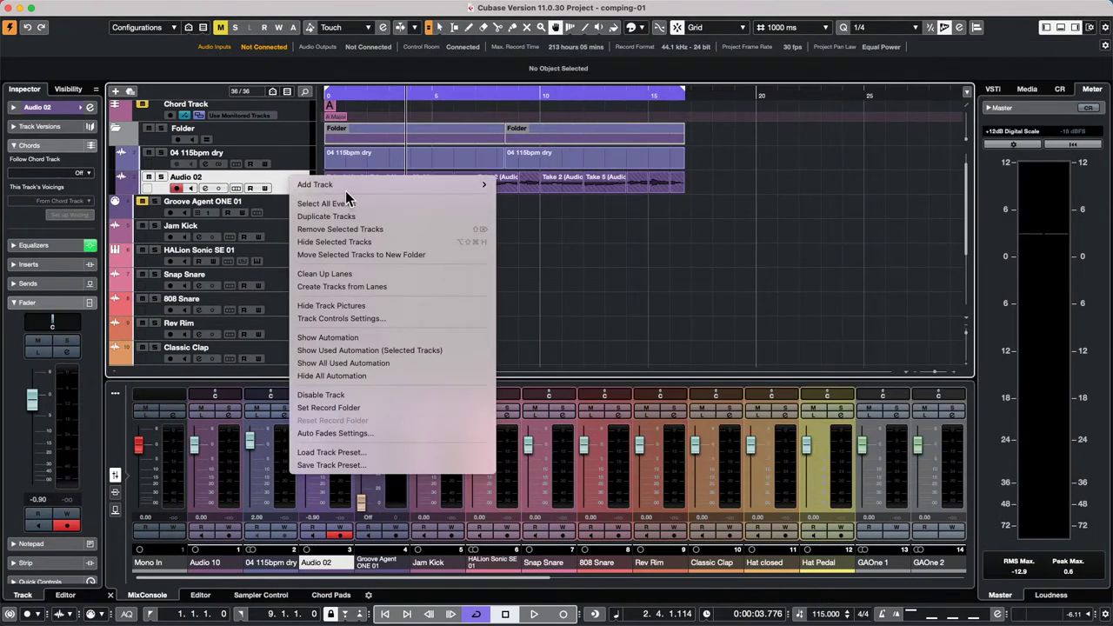
pyautogui.click(287, 185)
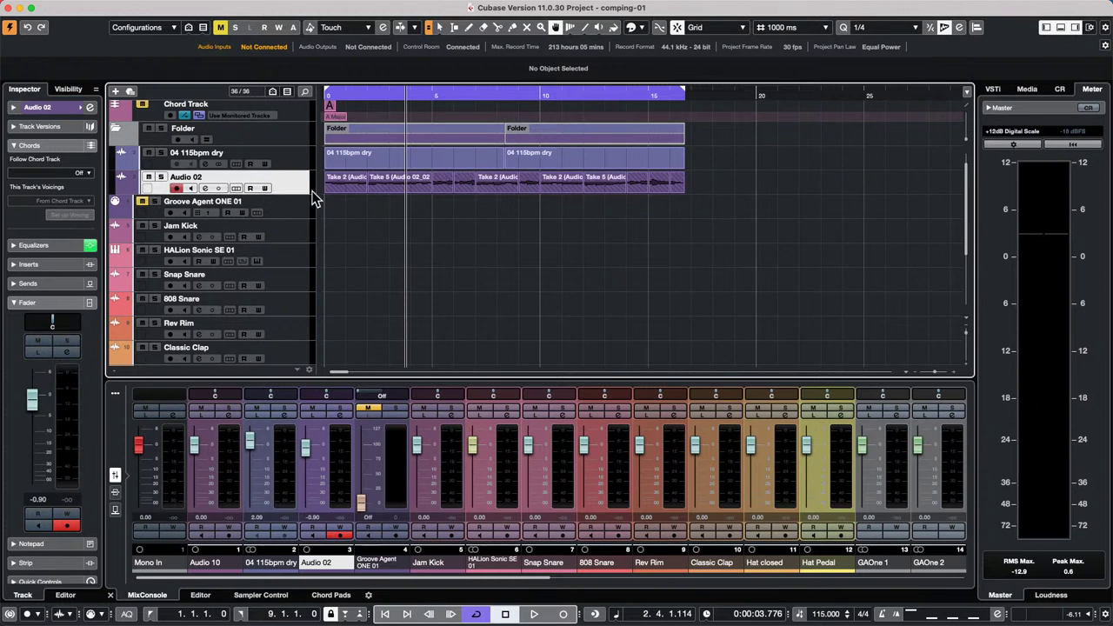
# - Revert the comping-01 project to its previously saved version and dismiss the missing plug-in warnings
pyautogui.moveTo(197, 5)
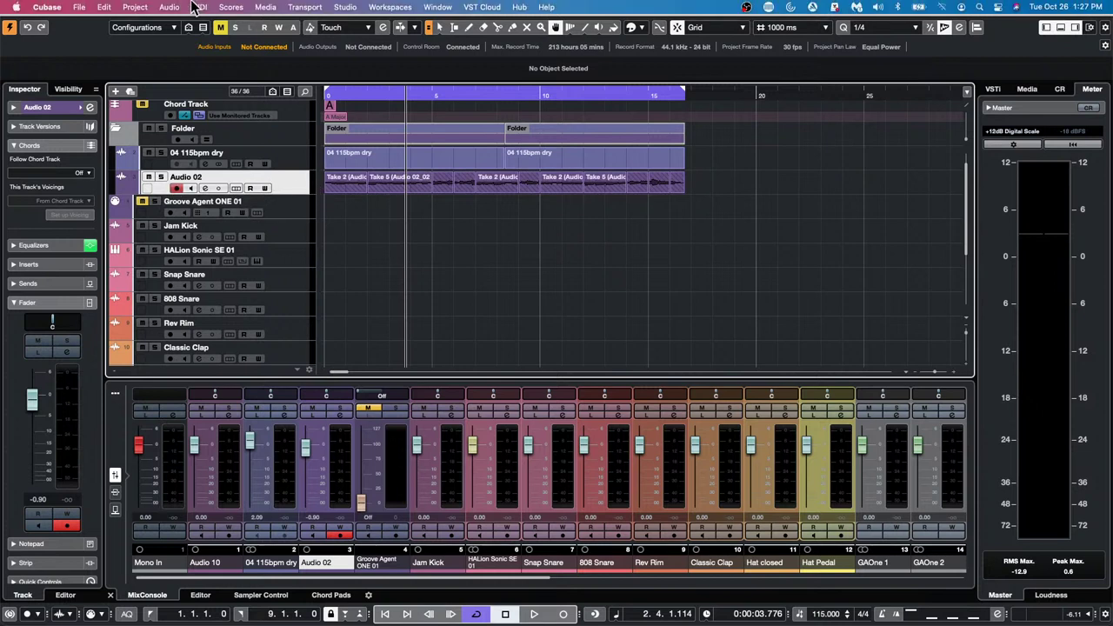
pyautogui.click(78, 7)
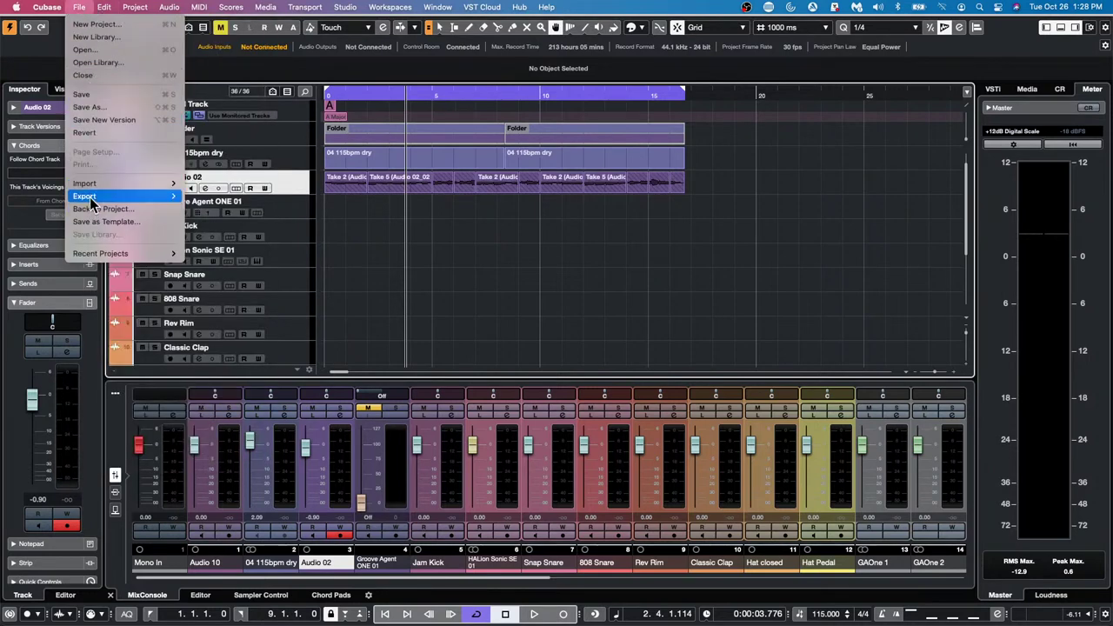
pyautogui.click(99, 136)
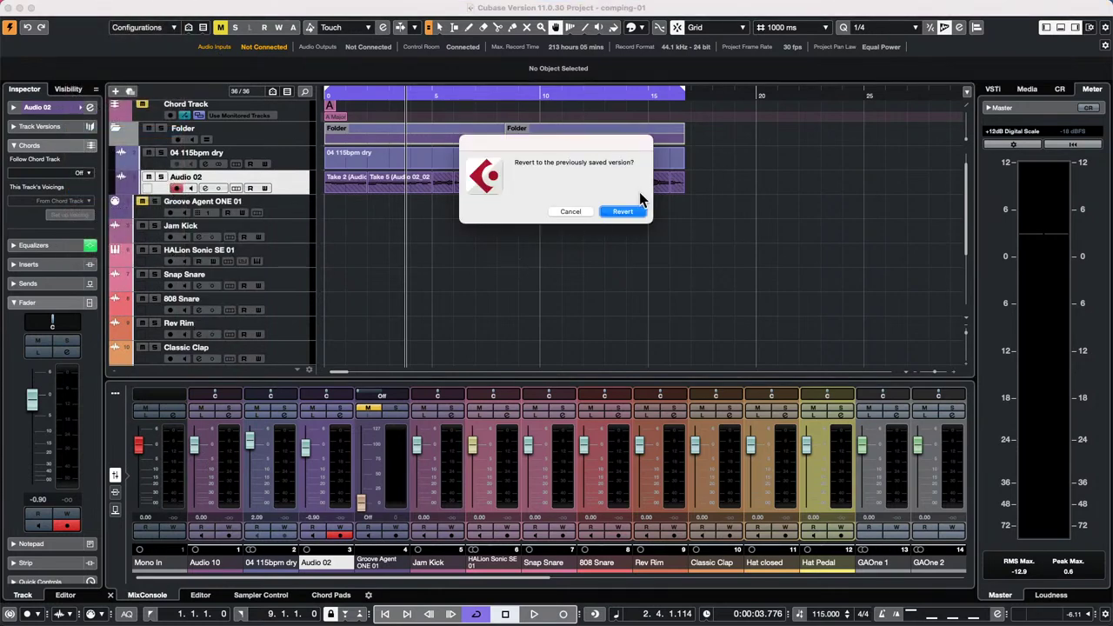
pyautogui.click(616, 212)
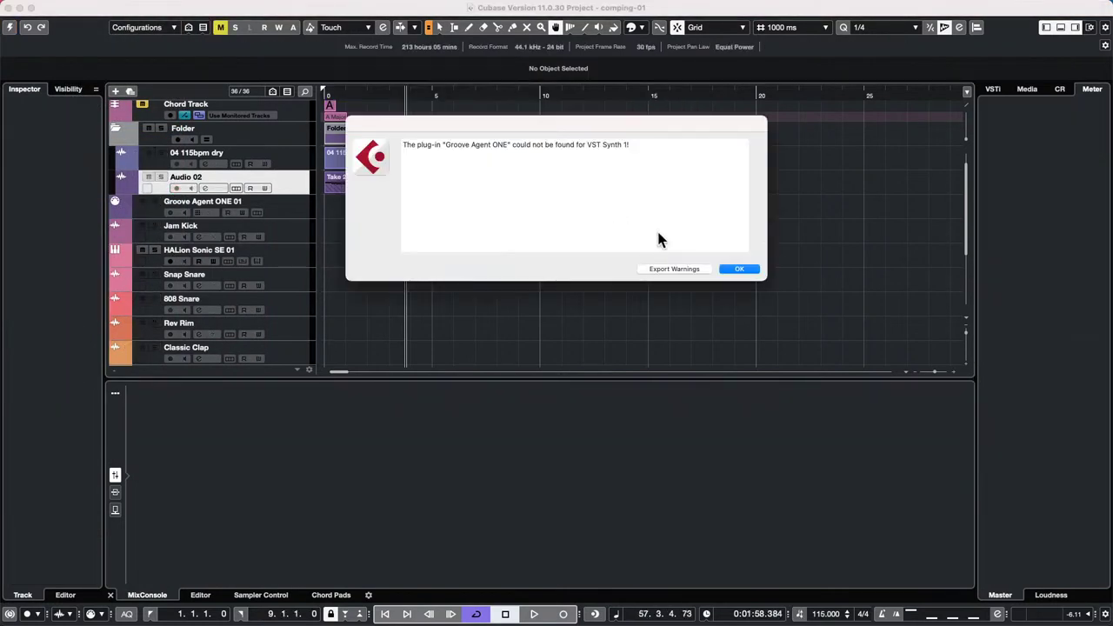
pyautogui.click(739, 268)
pyautogui.click(680, 290)
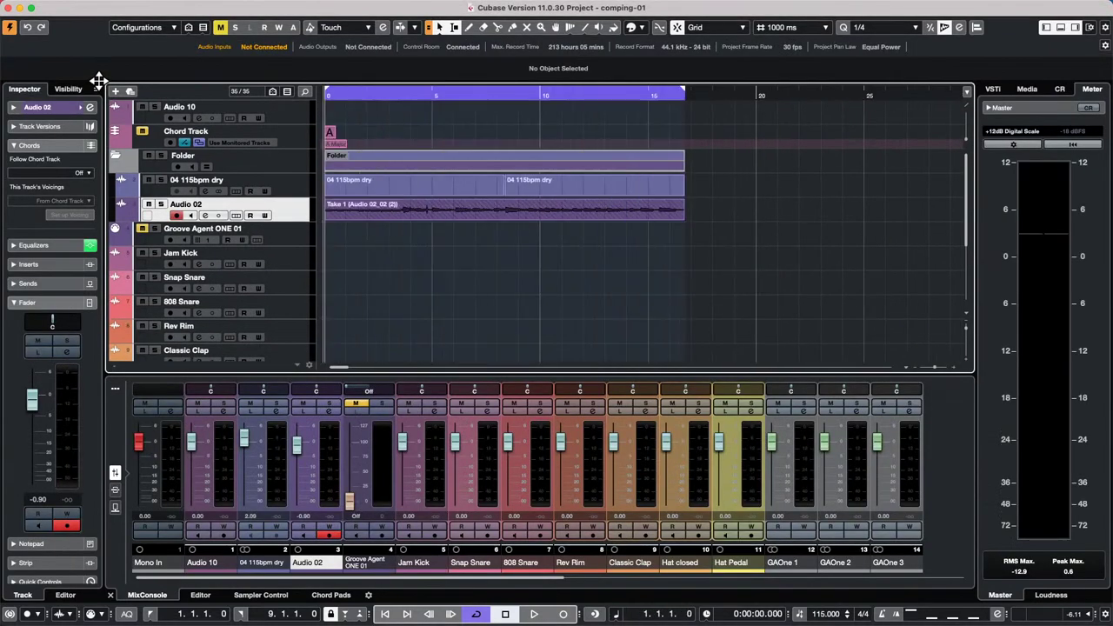
# - Play the project briefly, then show and hide the take lanes of the Audio 02 track
pyautogui.press('space')
pyautogui.press('space')
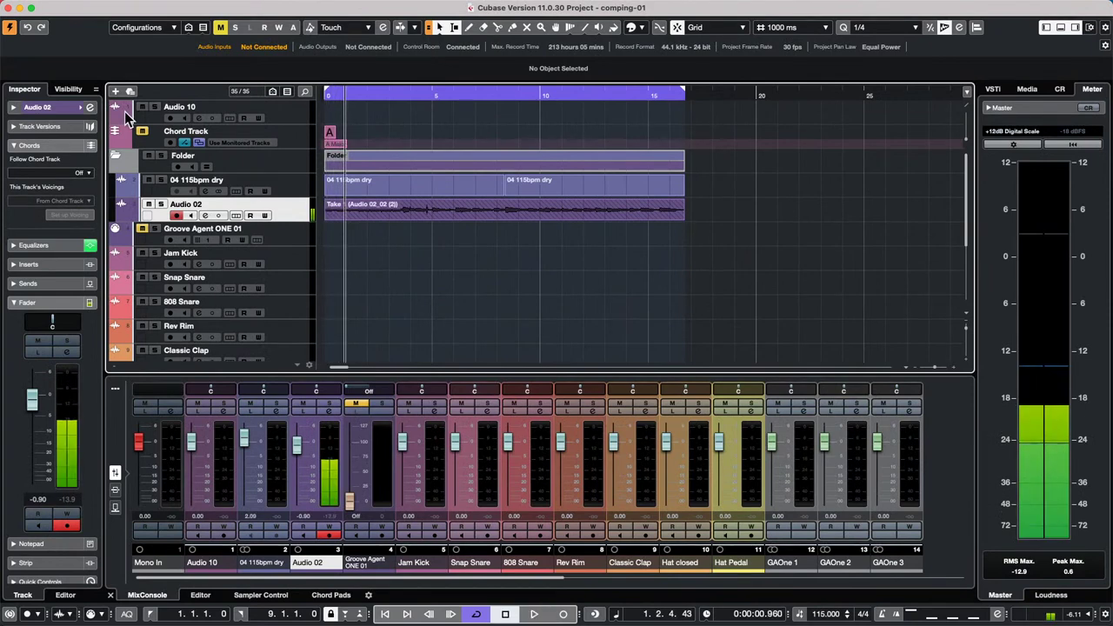
pyautogui.click(236, 216)
pyautogui.click(235, 216)
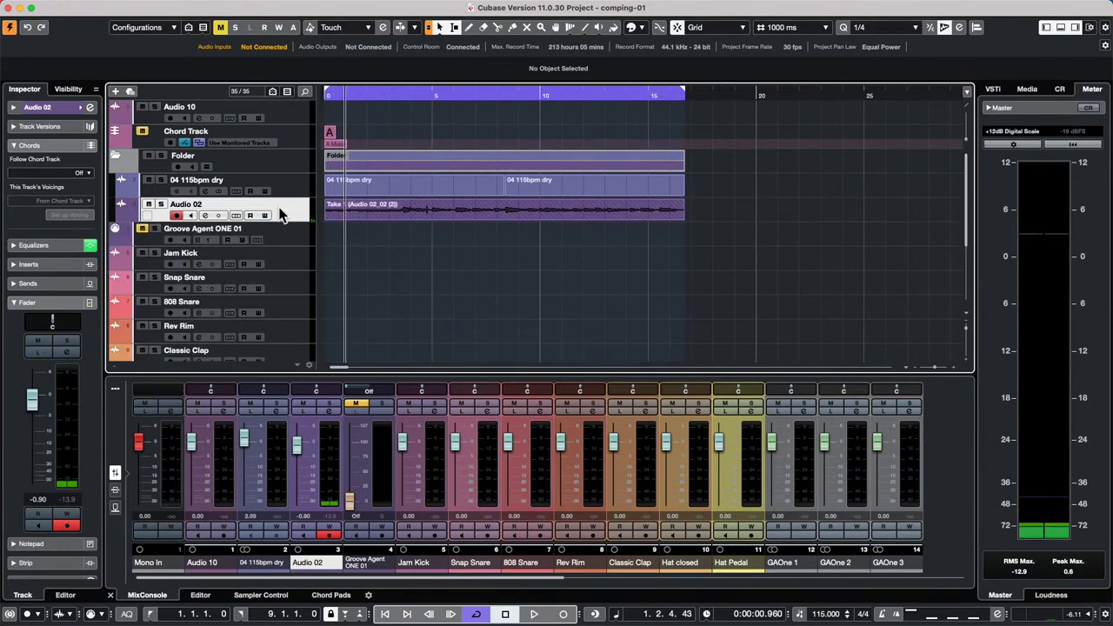
# - Duplicate the Audio 02 track with its recorded takes
pyautogui.rightClick(287, 214)
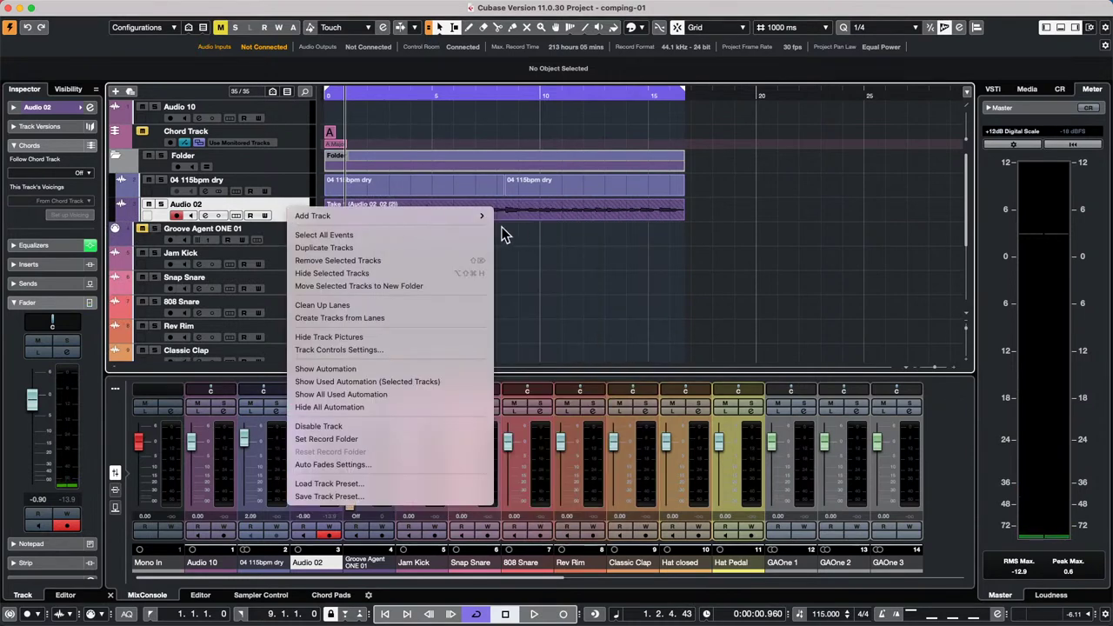
pyautogui.moveTo(483, 217)
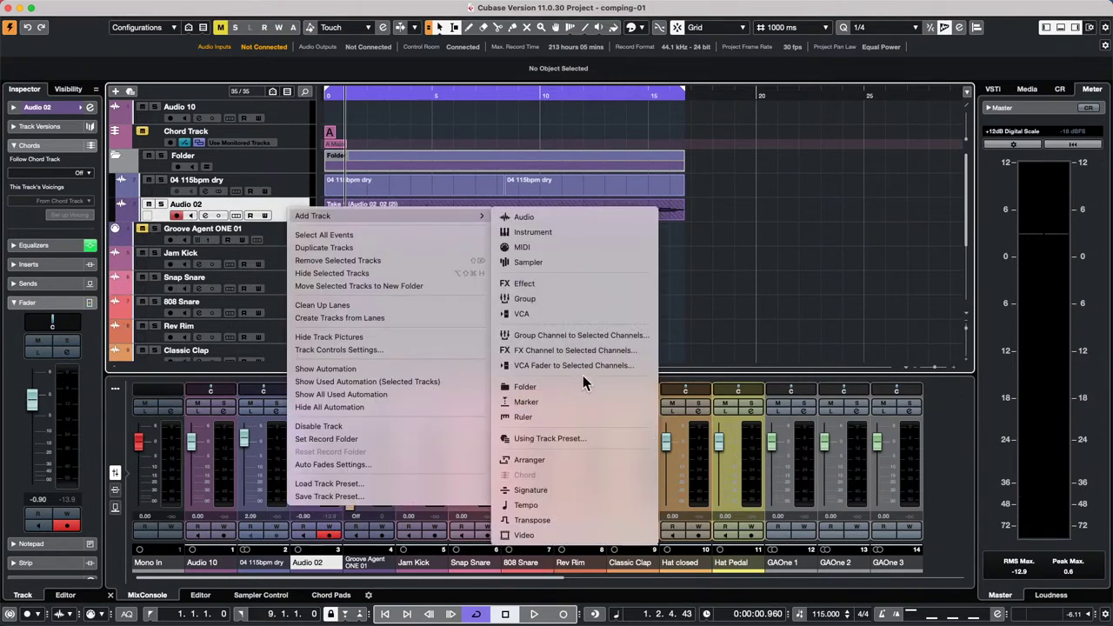
pyautogui.click(362, 249)
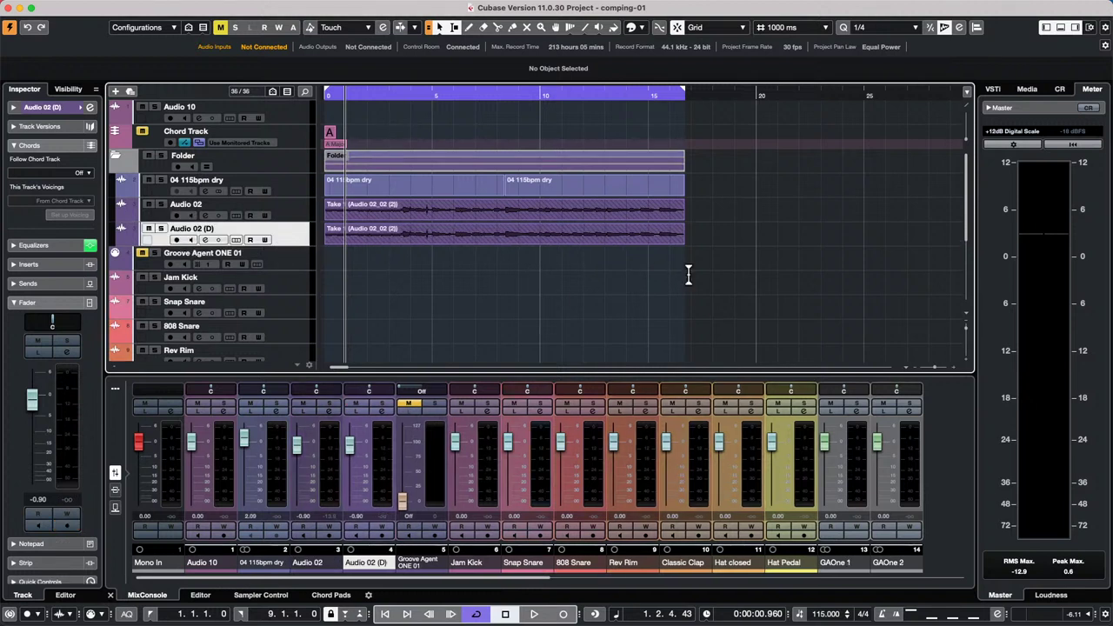
# - Show the take lanes of the duplicated track Audio 02 (D)
pyautogui.moveTo(705, 240); pyautogui.dragTo(343, 249)
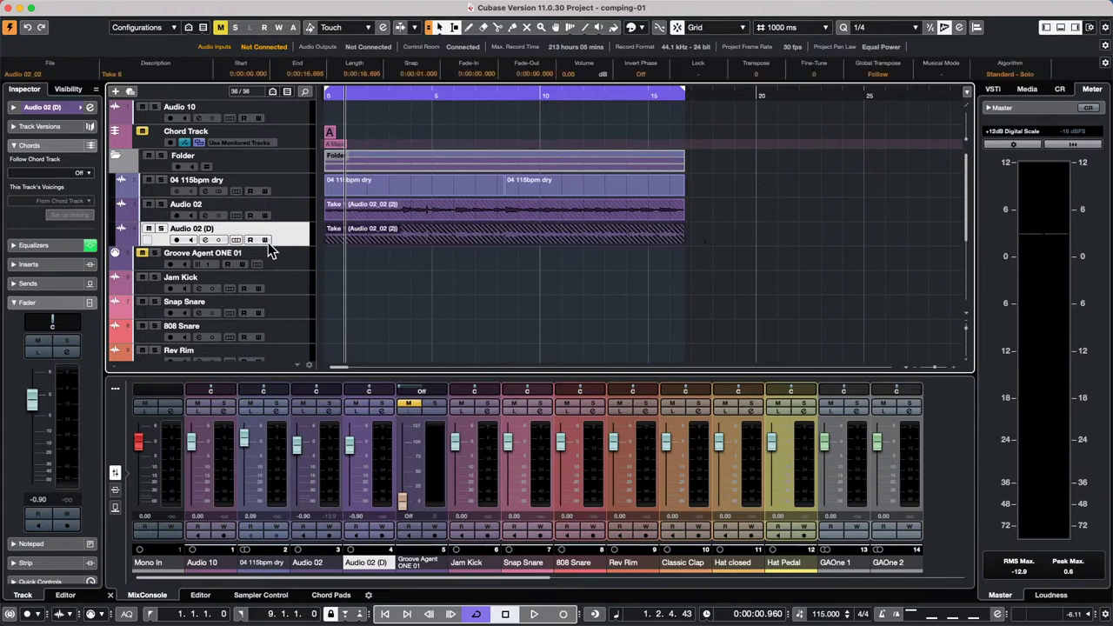
pyautogui.click(235, 240)
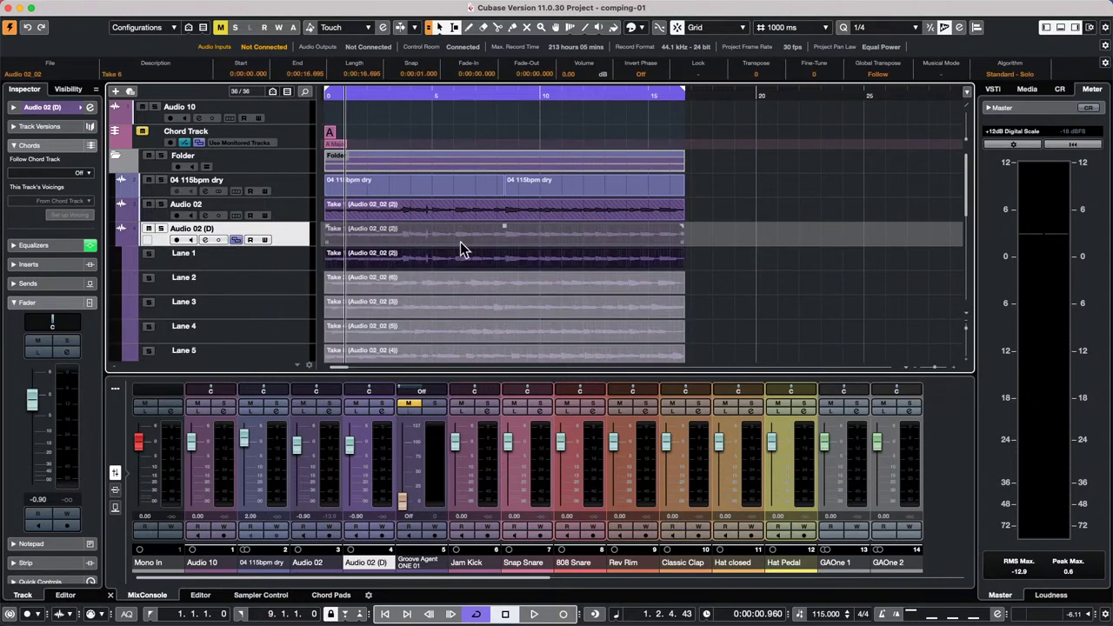
pyautogui.click(716, 260)
pyautogui.scroll(-2, 713, 309)
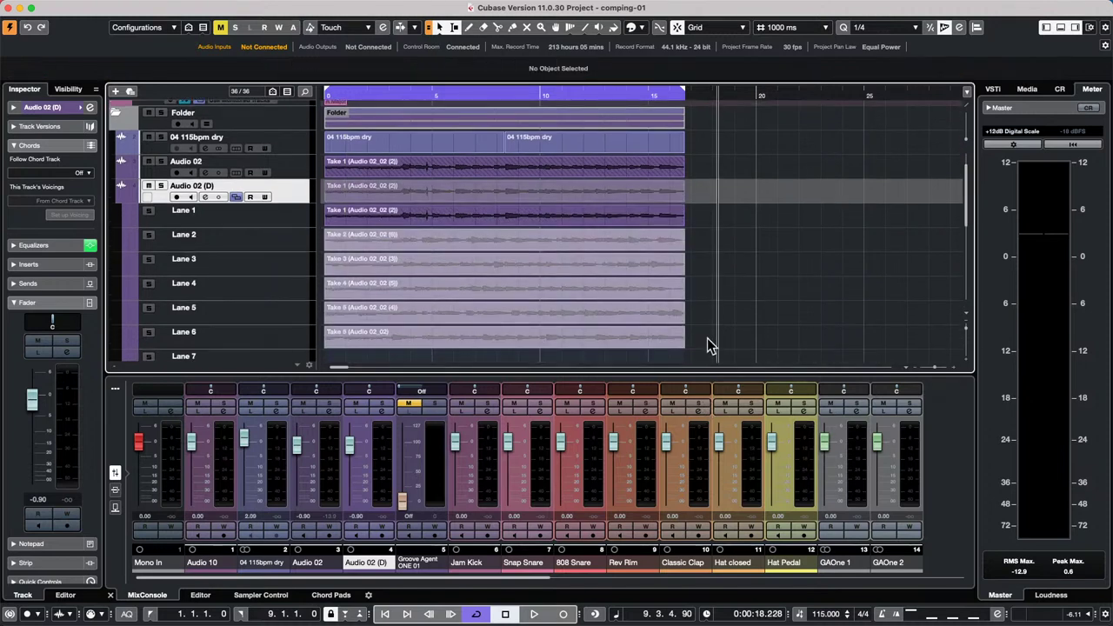
pyautogui.moveTo(702, 345); pyautogui.dragTo(341, 217)
pyautogui.click(720, 231)
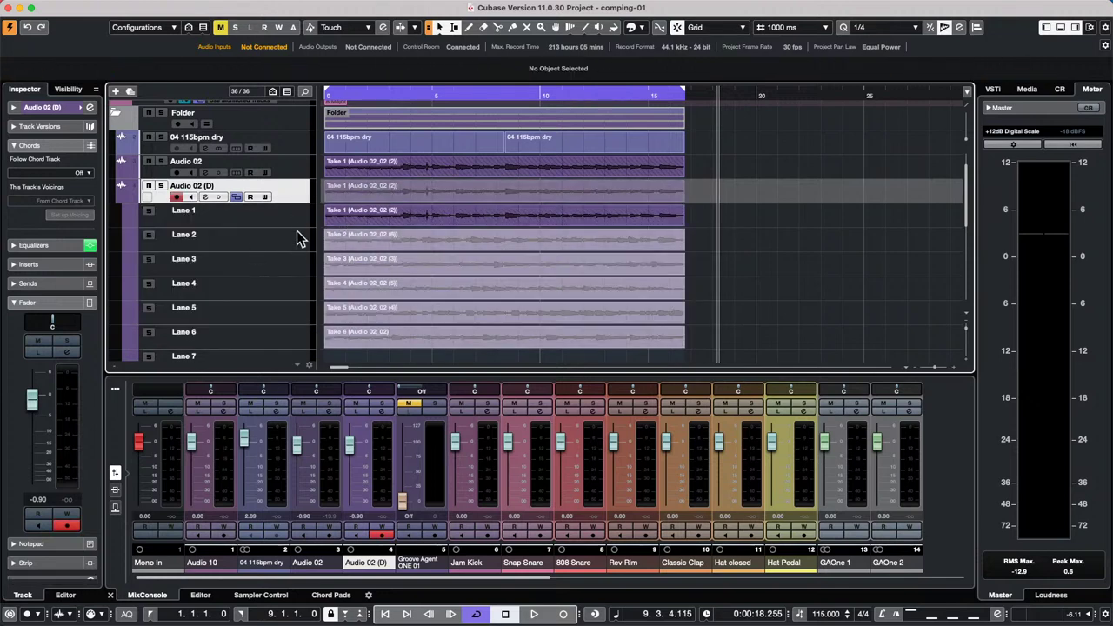
# - Select Lane 1 through Lane 6 of Audio 02 (D) and create separate tracks from these lanes
pyautogui.click(297, 217)
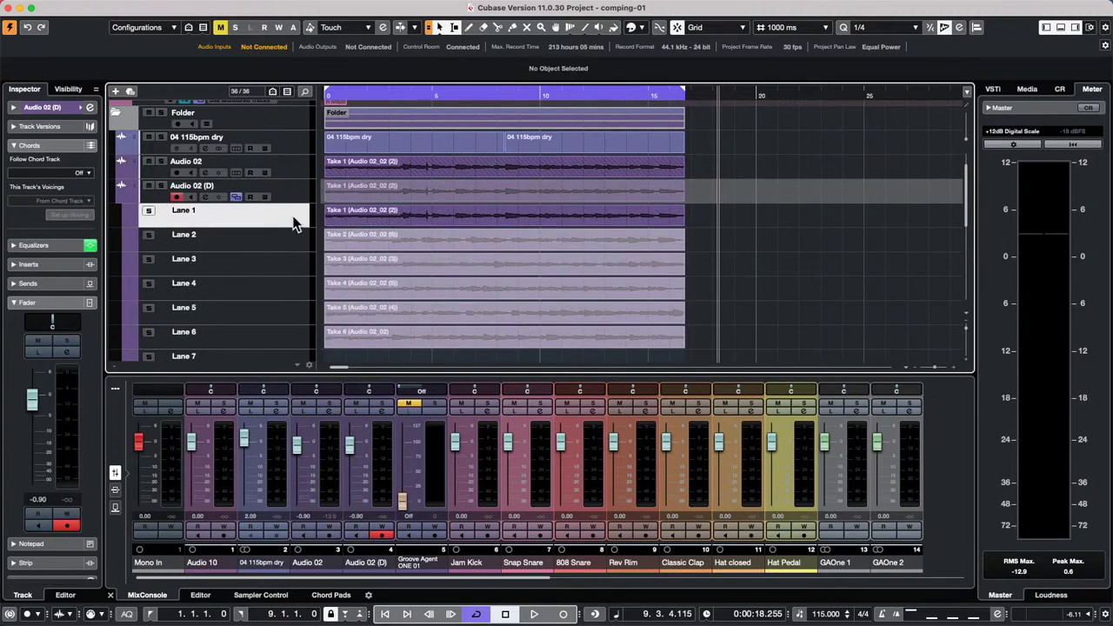
pyautogui.keyDown('shift'); pyautogui.click(273, 339); pyautogui.keyUp('shift')
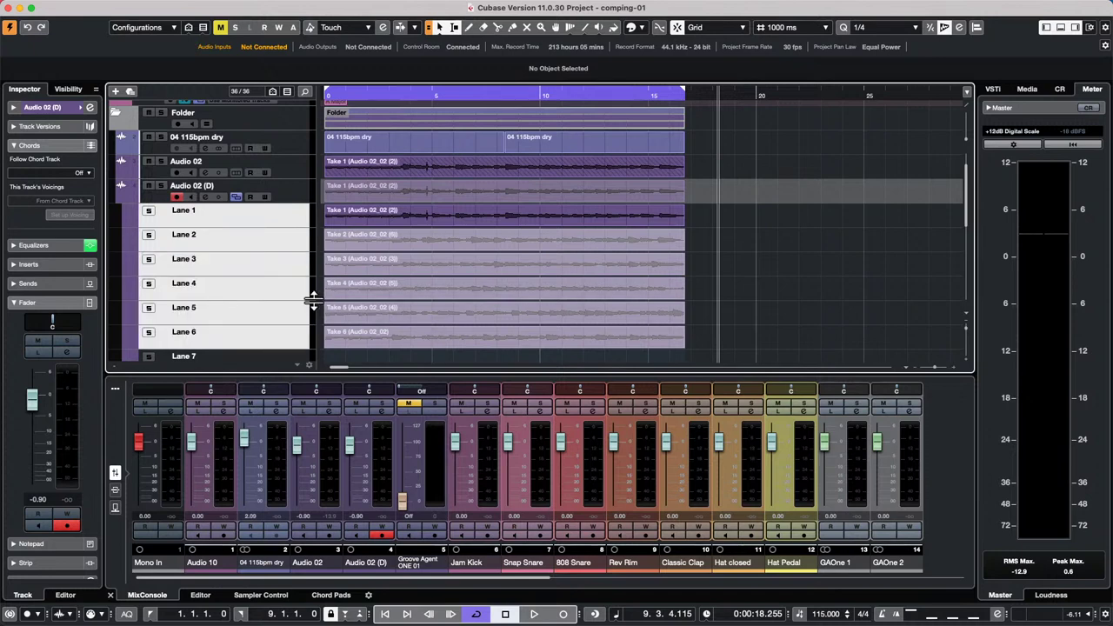
pyautogui.rightClick(265, 221)
pyautogui.moveTo(335, 228)
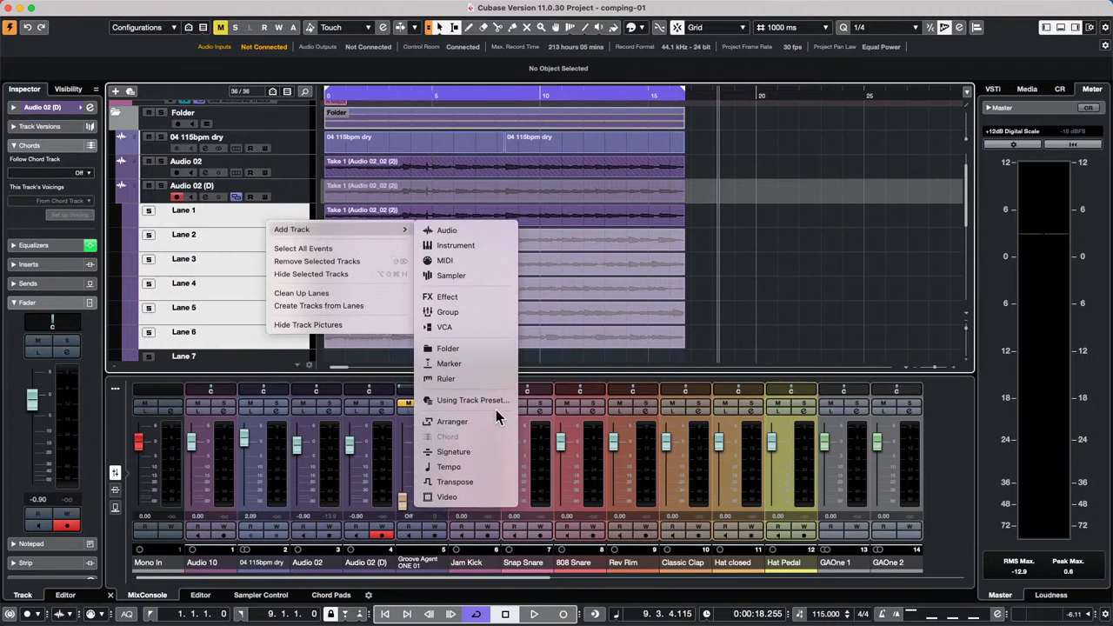
pyautogui.click(321, 308)
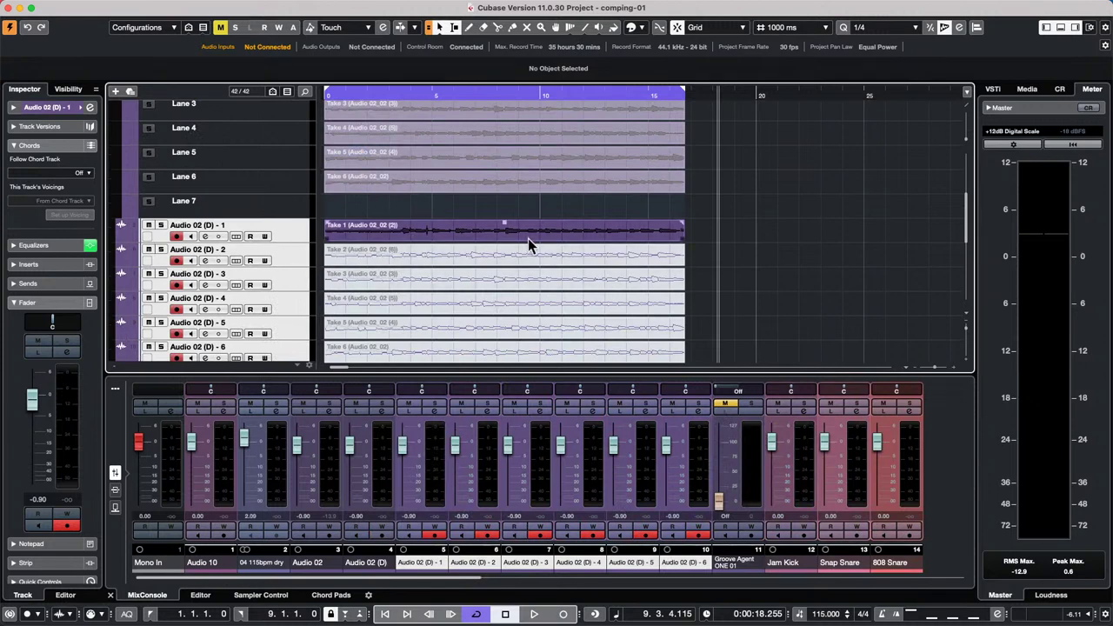
# - Unmute Take 2 through Take 6 on the new lane tracks with the Mute tool
pyautogui.click(745, 261)
pyautogui.moveTo(711, 260); pyautogui.dragTo(360, 241)
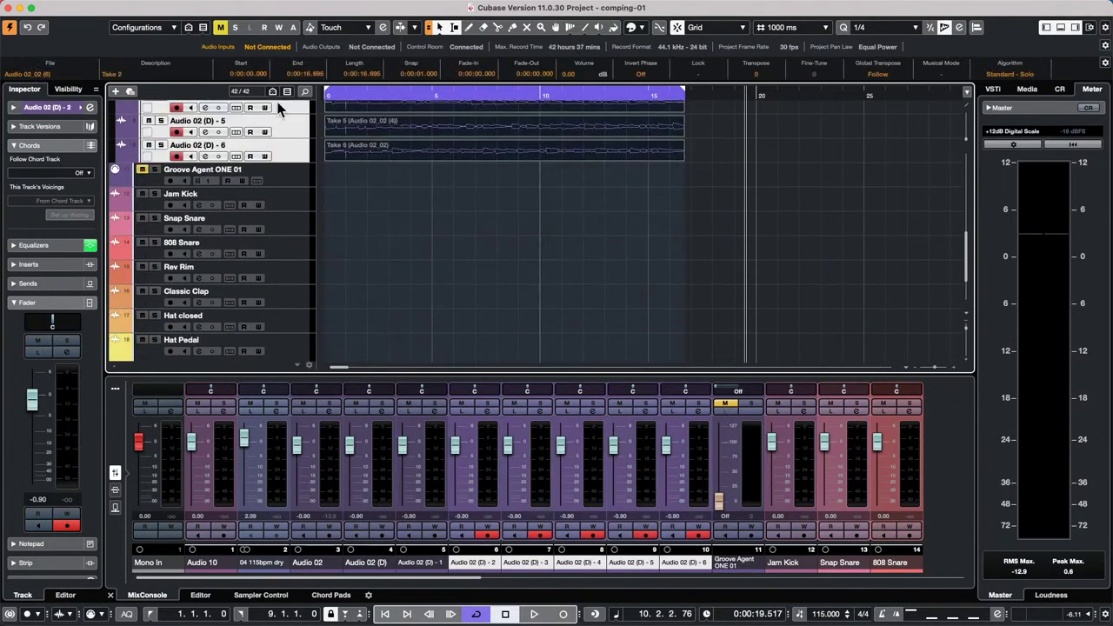
pyautogui.scroll(5, 337, 170)
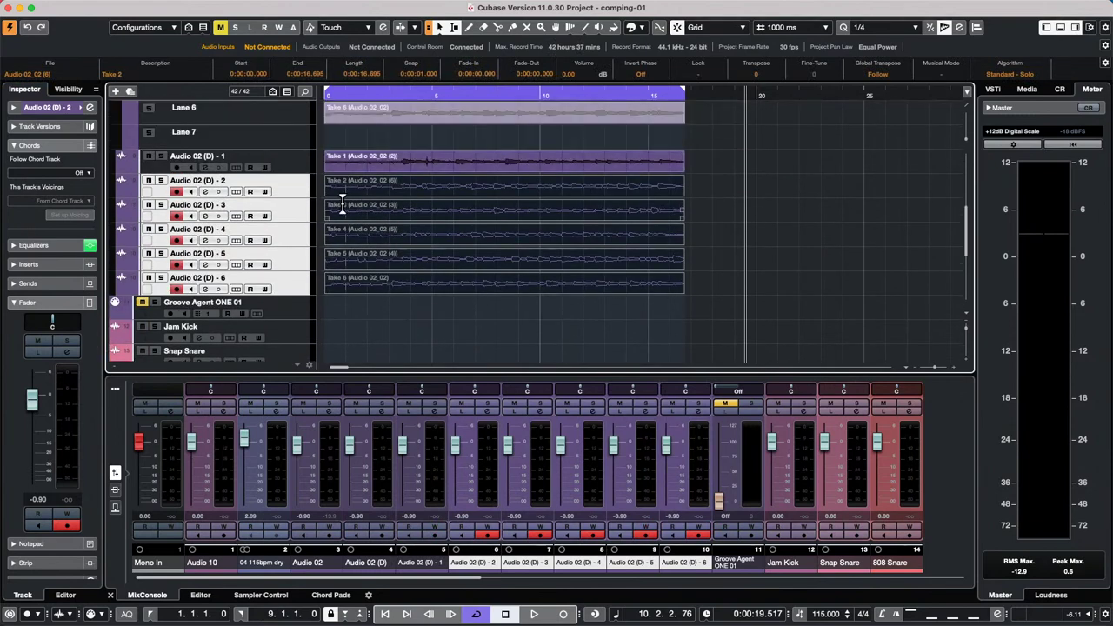
pyautogui.rightClick(353, 212)
pyautogui.click(439, 204)
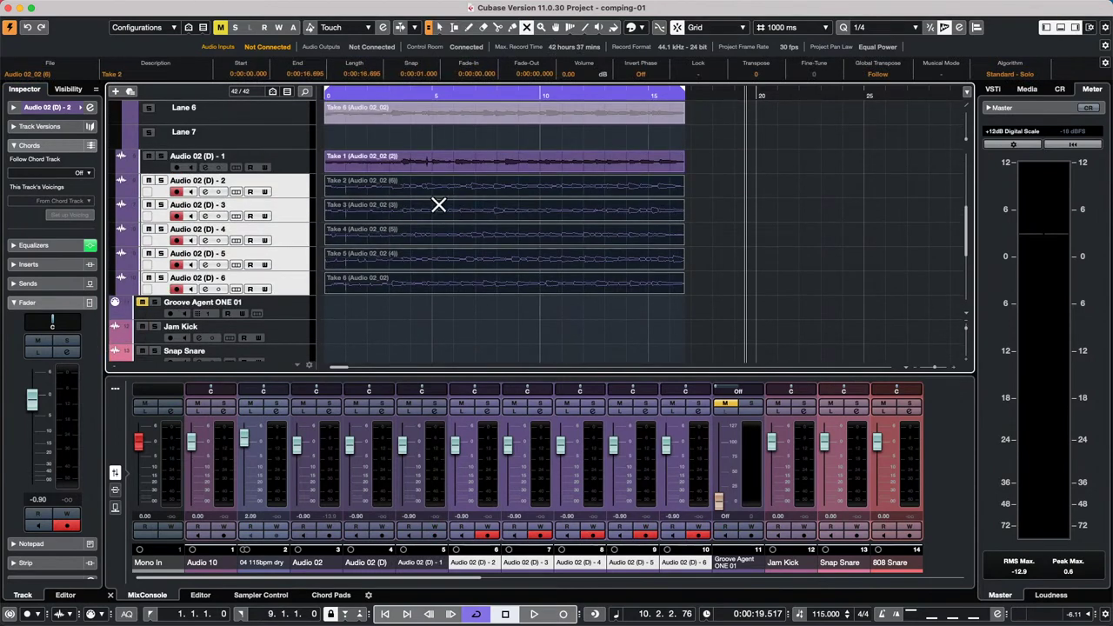
pyautogui.click(447, 191)
pyautogui.click(444, 210)
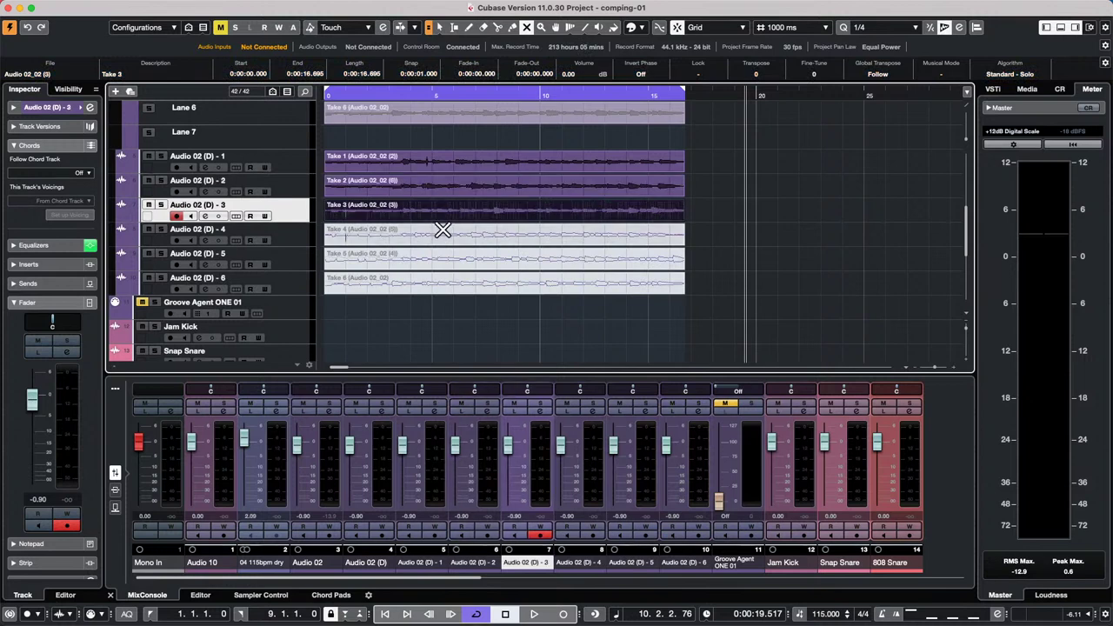
pyautogui.click(442, 233)
pyautogui.click(436, 259)
pyautogui.click(434, 281)
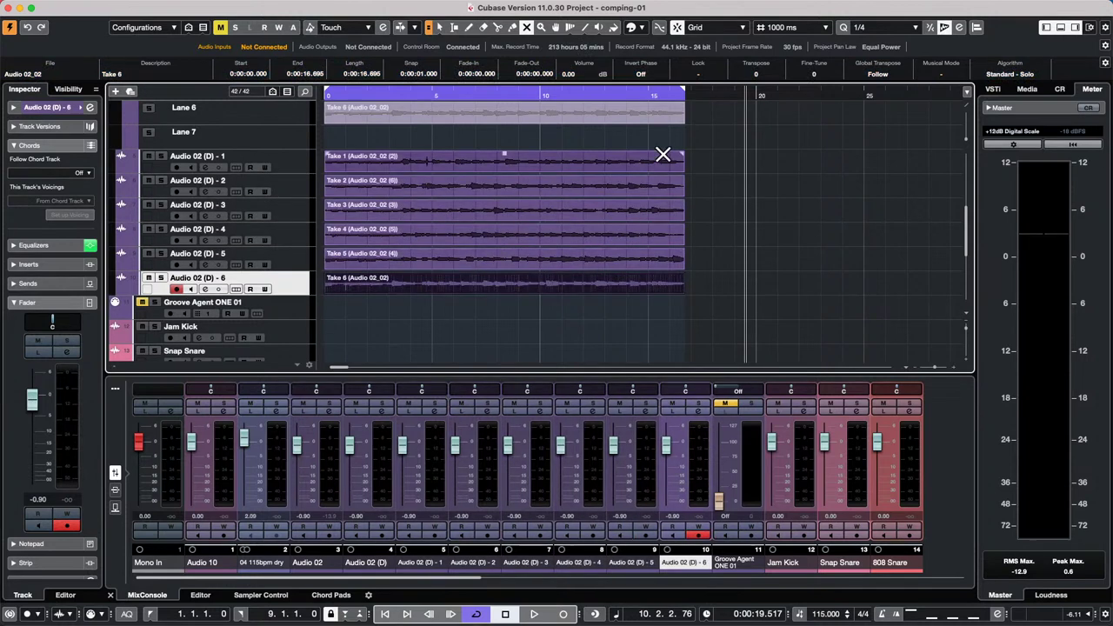
# - Switch back to the Object Selection tool and select all six takes on the Audio 02 (D) - 1 to - 6 tracks
pyautogui.rightClick(729, 173)
pyautogui.click(729, 173)
pyautogui.moveTo(725, 168); pyautogui.dragTo(447, 281)
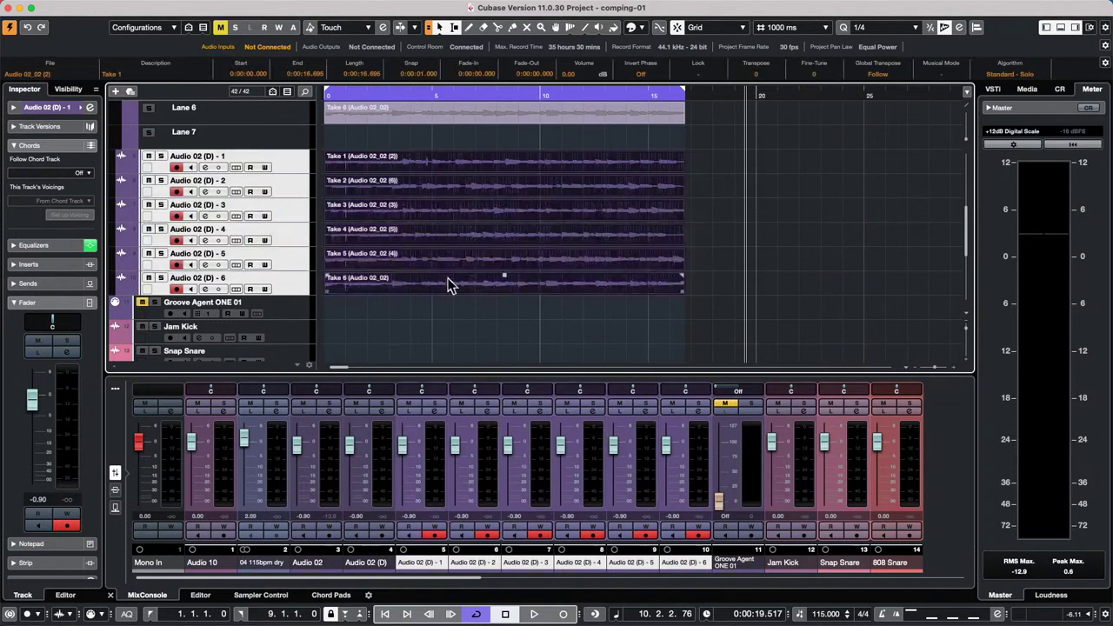
# - Open Export Audio Mixdown, set the channel selection to Multiple and sync it to the channel/track selection
pyautogui.moveTo(208, 5)
pyautogui.click(169, 7)
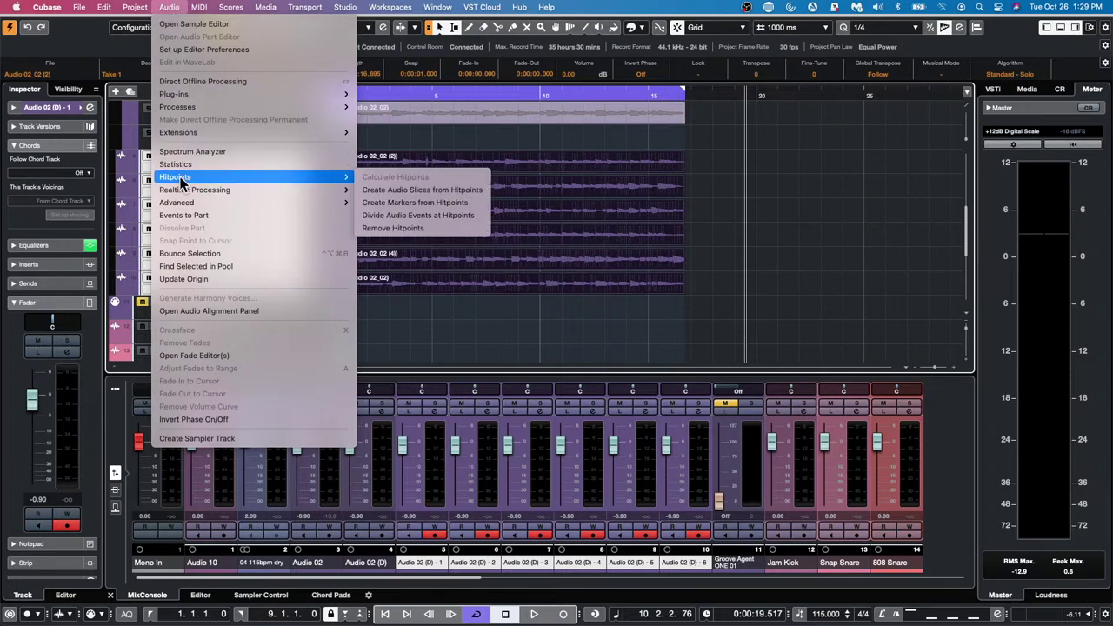
pyautogui.moveTo(173, 140)
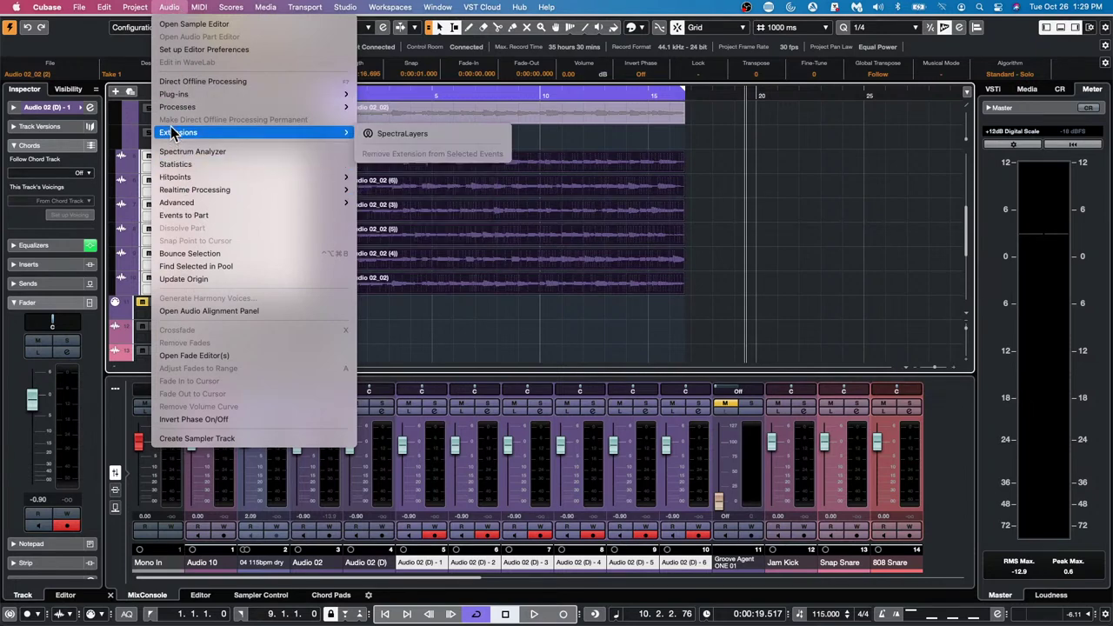
pyautogui.moveTo(132, 14)
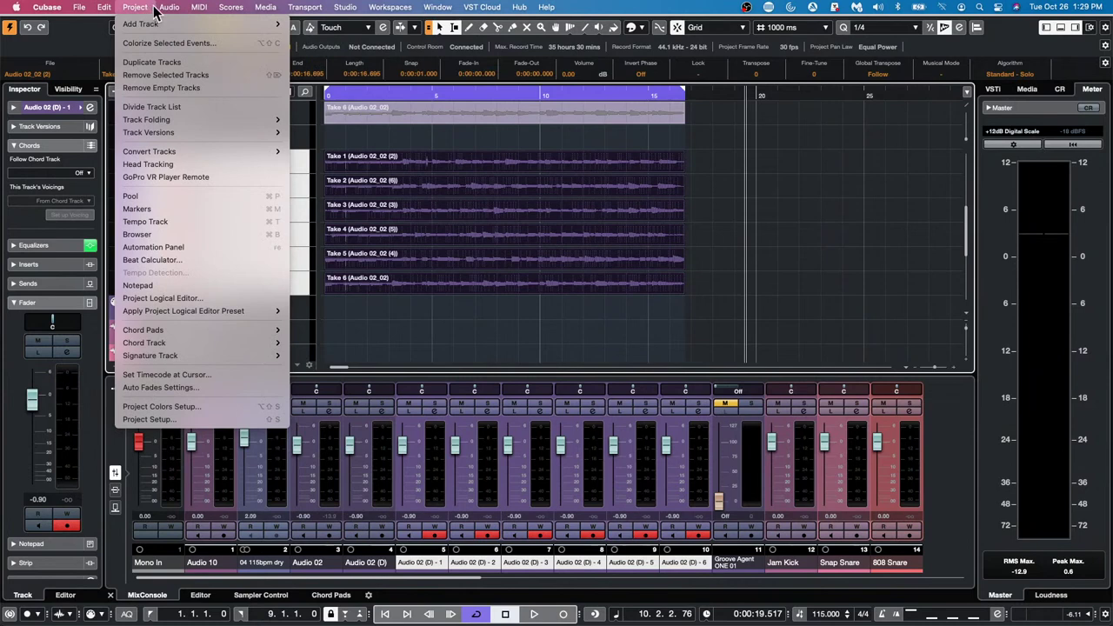
pyautogui.moveTo(165, 10)
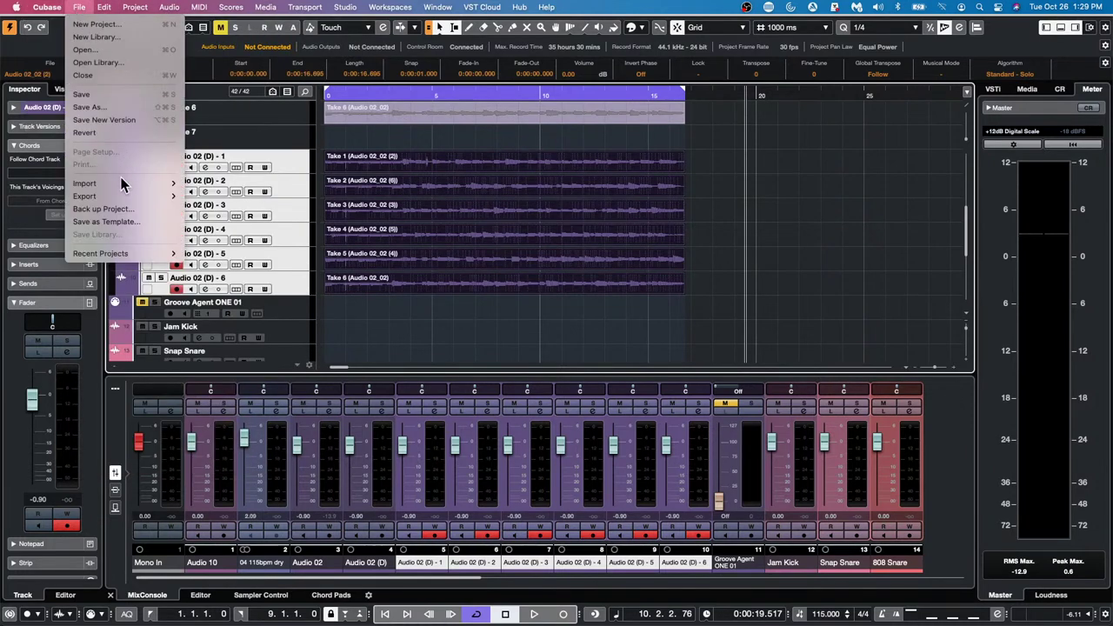
pyautogui.moveTo(126, 196)
pyautogui.click(213, 196)
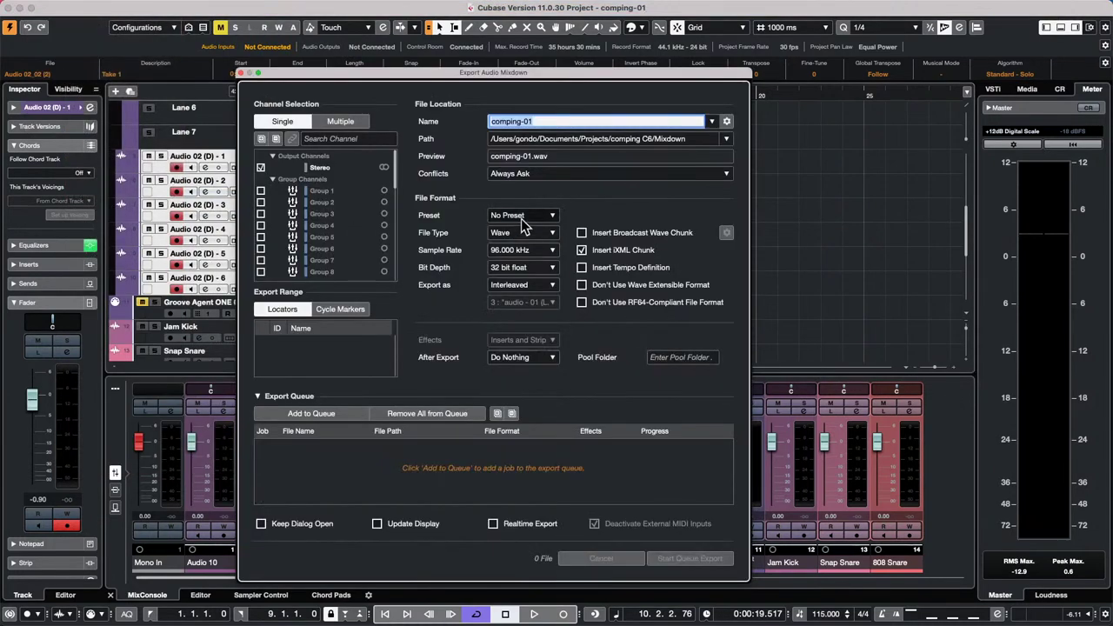
pyautogui.click(262, 141)
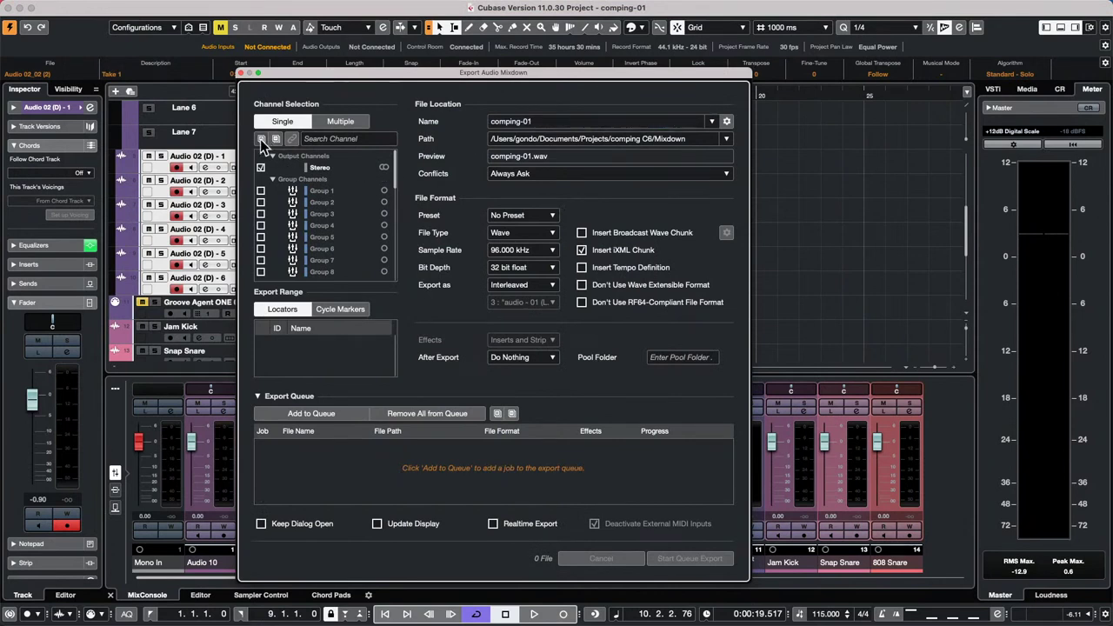
pyautogui.click(341, 122)
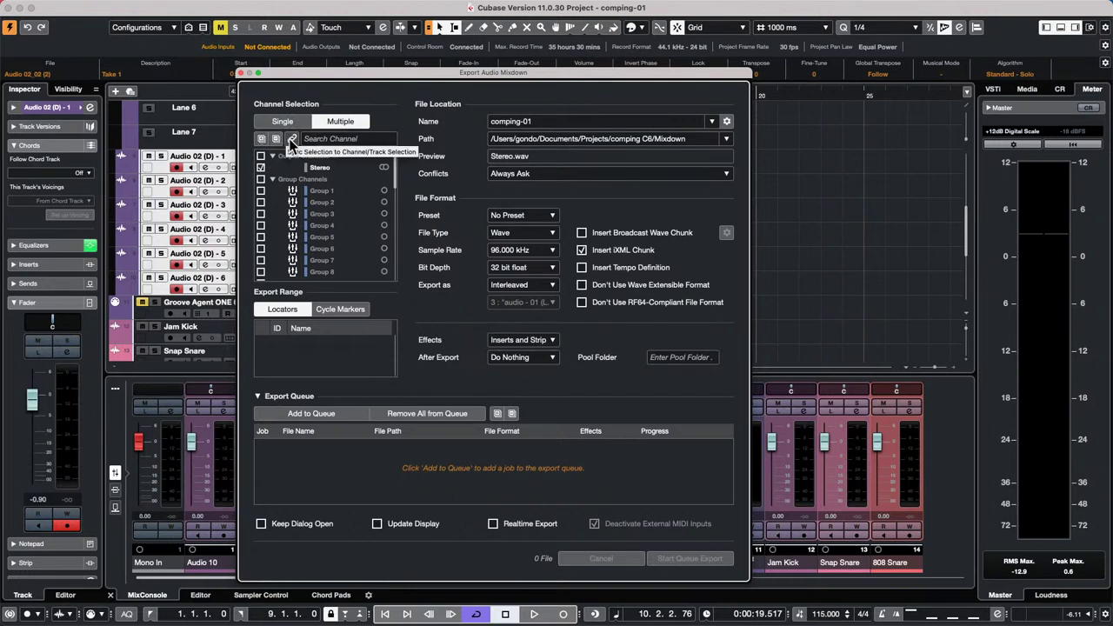
pyautogui.click(291, 138)
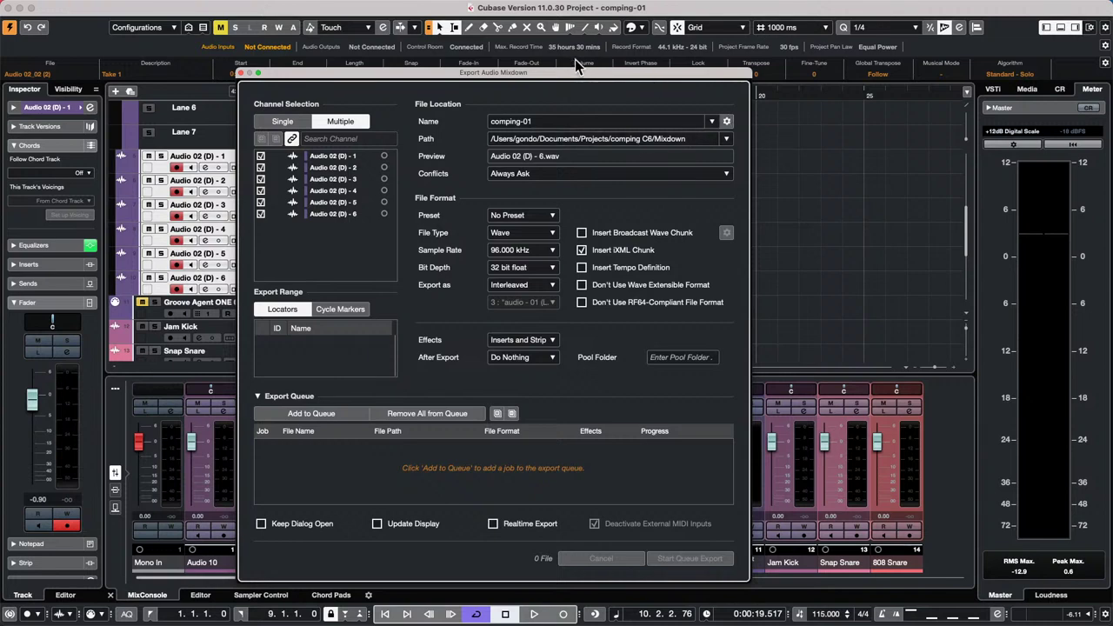
# - Compare the channels chosen for export with the selected tracks in the project, then close the export dialog without exporting
pyautogui.moveTo(569, 73); pyautogui.dragTo(793, 6)
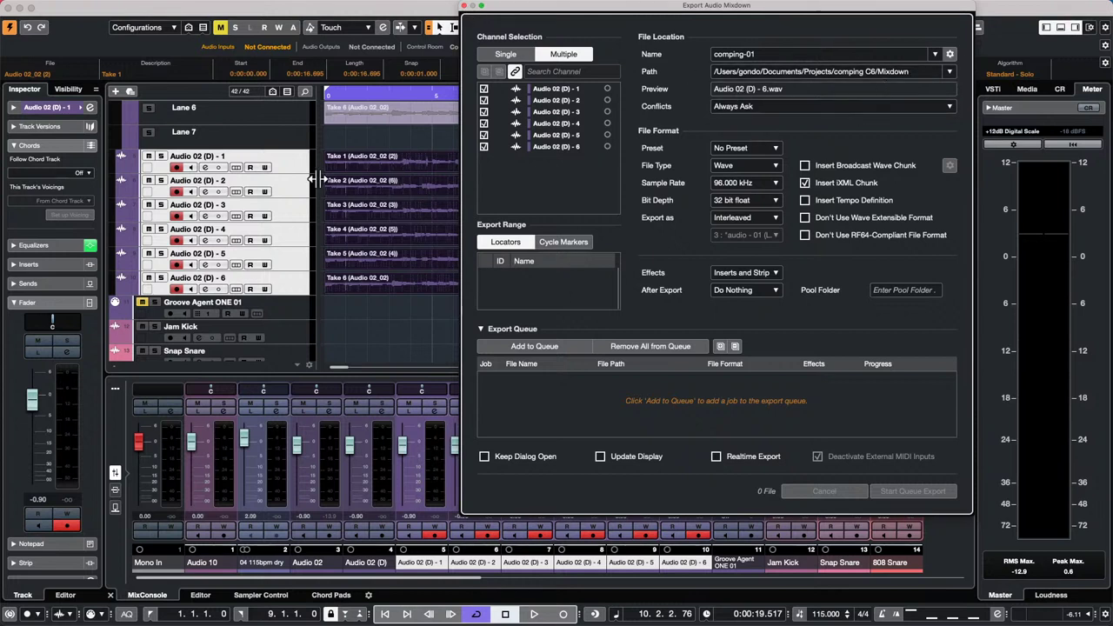
pyautogui.scroll(4, 287, 181)
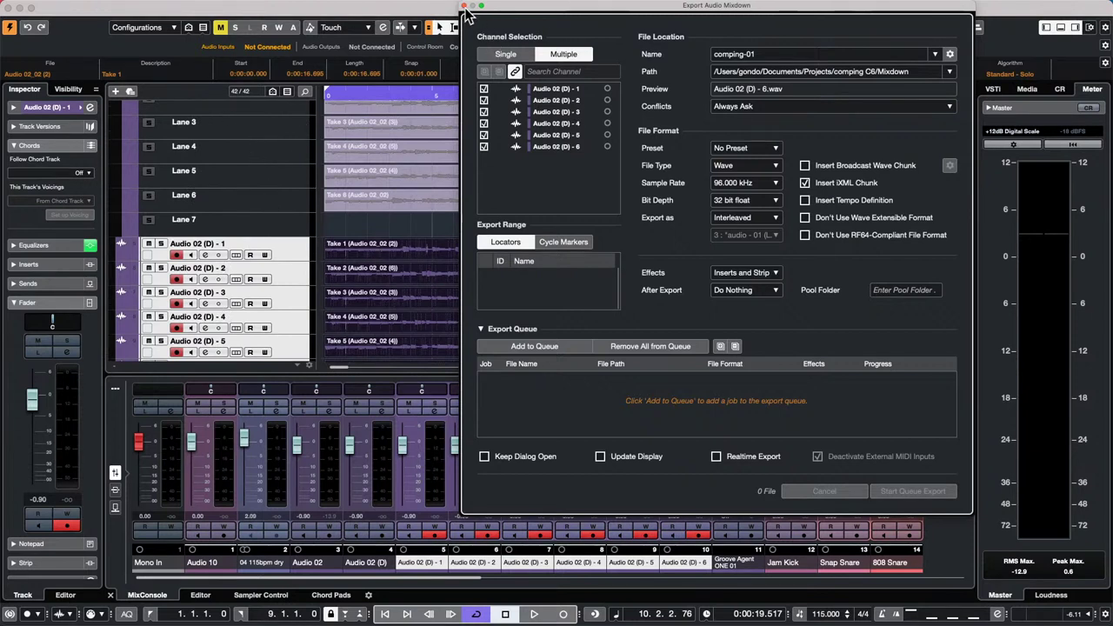
pyautogui.click(466, 7)
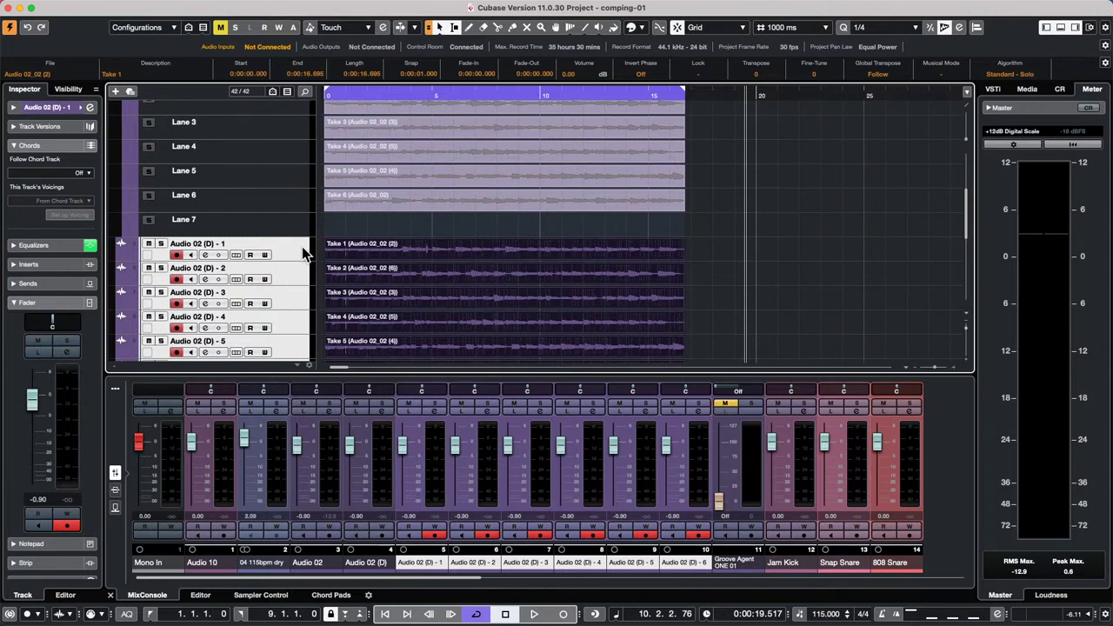
# - Select only the Audio 02 (D) - 1 track and try adjusting the Pre-Gain in its channel settings, then close the settings
pyautogui.click(399, 248)
pyautogui.click(760, 261)
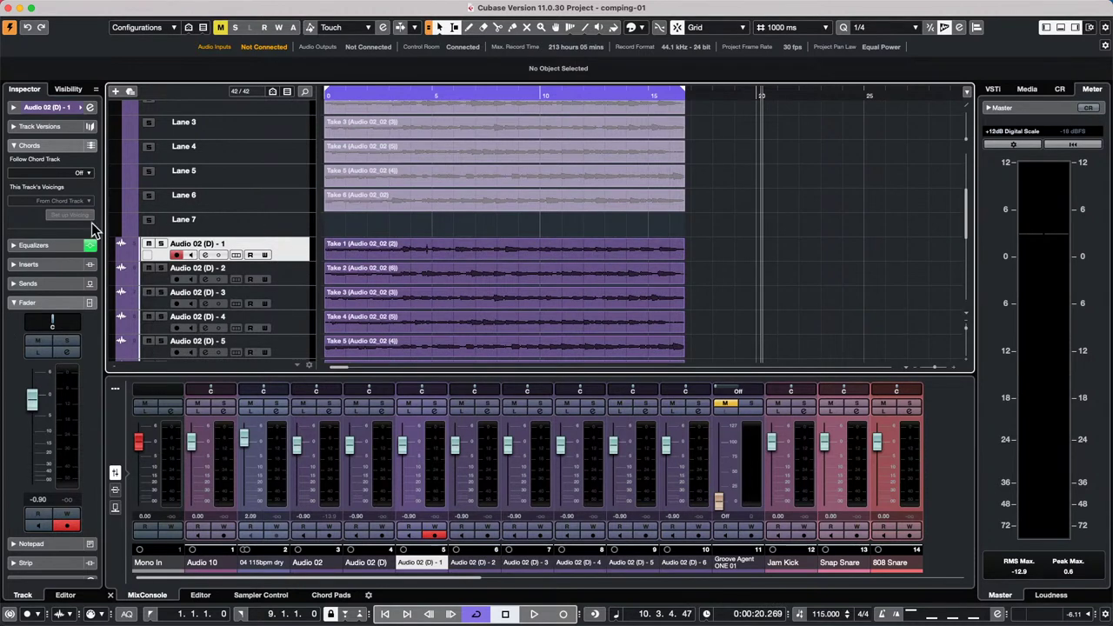
pyautogui.click(89, 107)
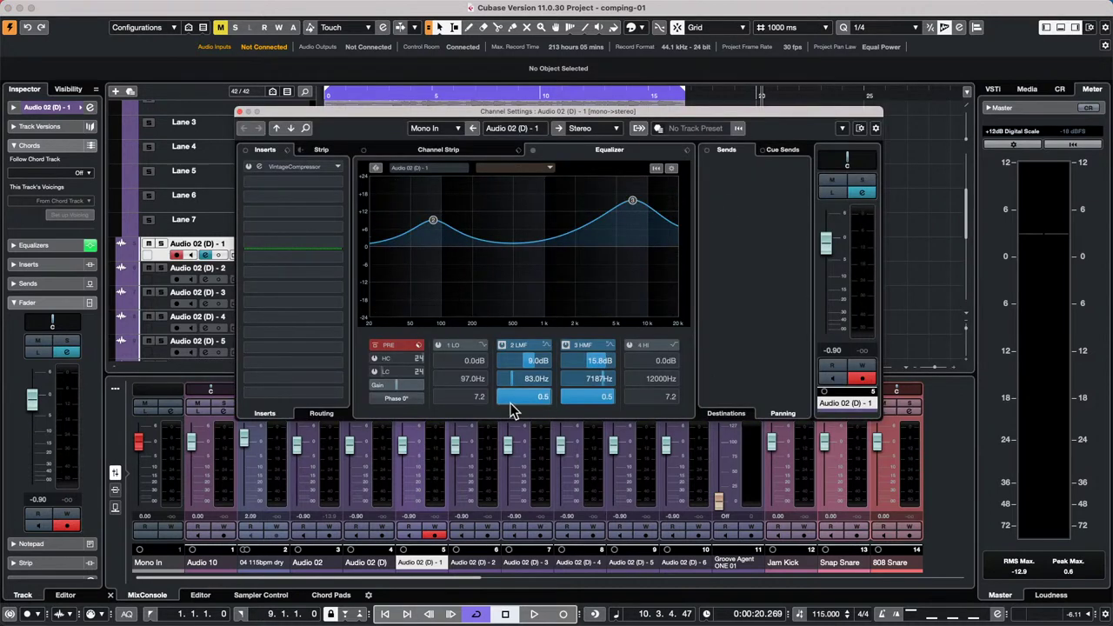
pyautogui.click(402, 347)
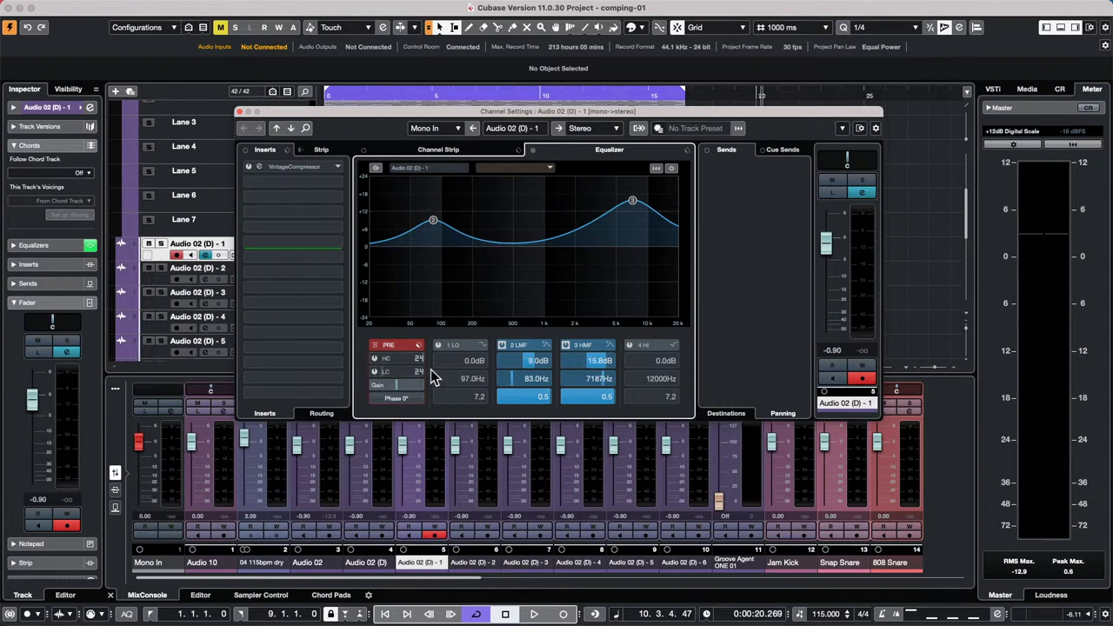
pyautogui.moveTo(398, 386); pyautogui.dragTo(432, 396)
pyautogui.moveTo(442, 386); pyautogui.dragTo(406, 390)
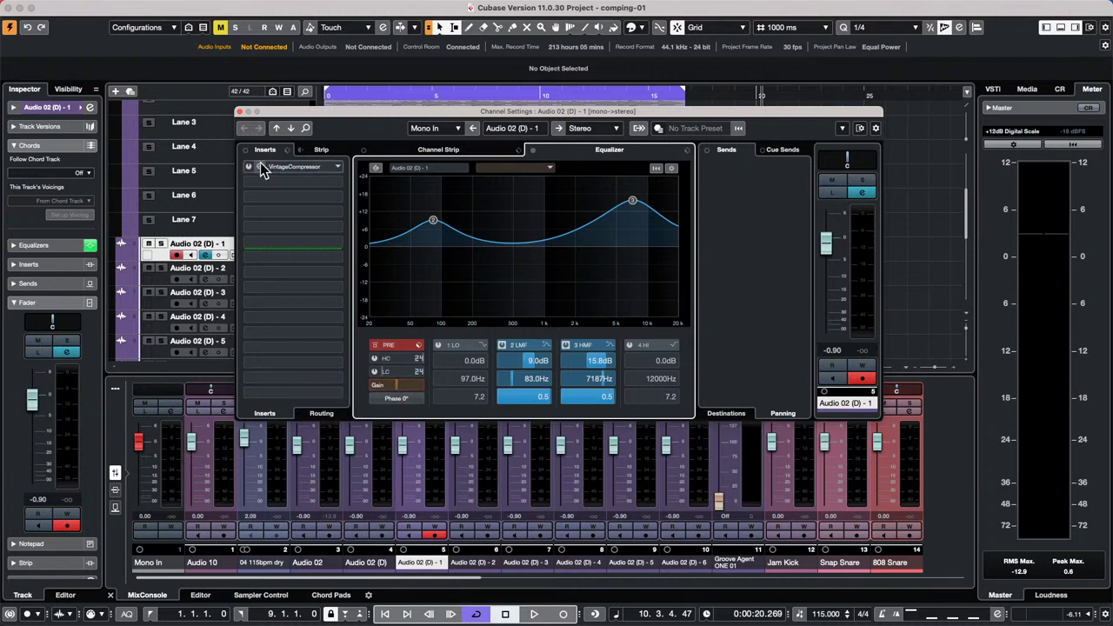
pyautogui.click(241, 112)
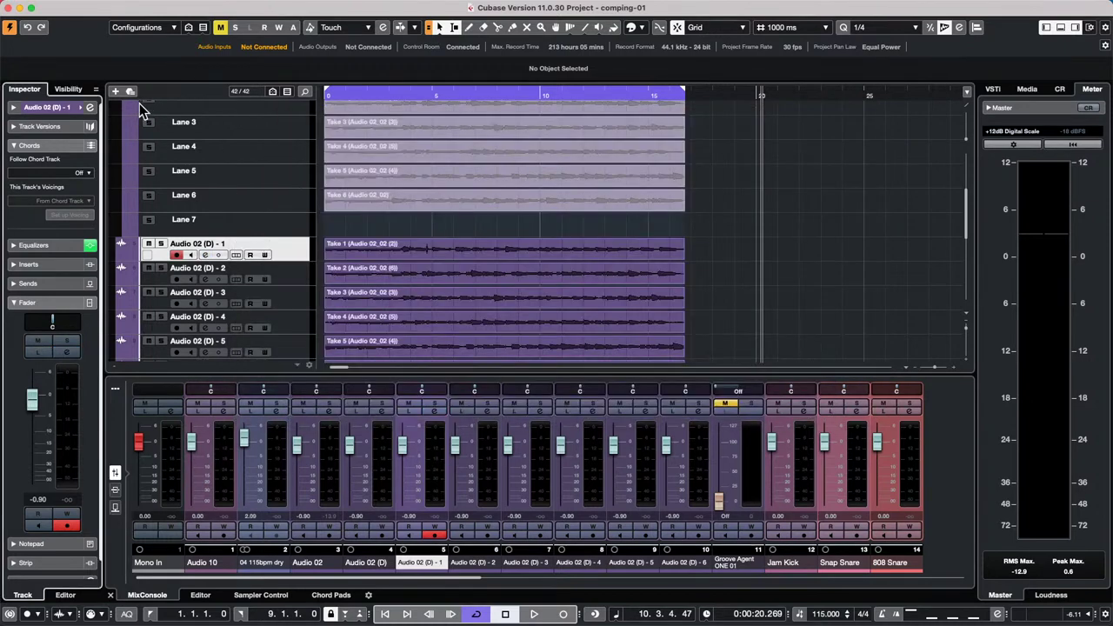
# - Reopen the Audio 02 (D) - 1 channel settings, set the Pre-Gain to about -2.0 dB and close them
pyautogui.click(90, 107)
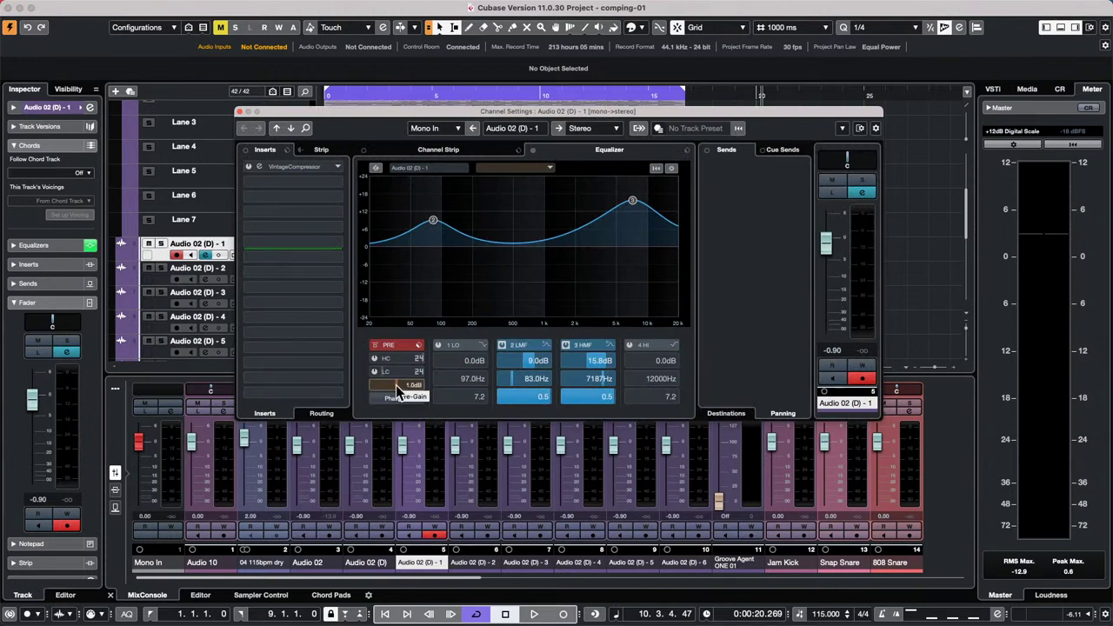
pyautogui.click(395, 387)
pyautogui.moveTo(396, 387)
pyautogui.mouseDown()
pyautogui.moveTo(439, 394)
pyautogui.moveTo(398, 390)
pyautogui.mouseUp()
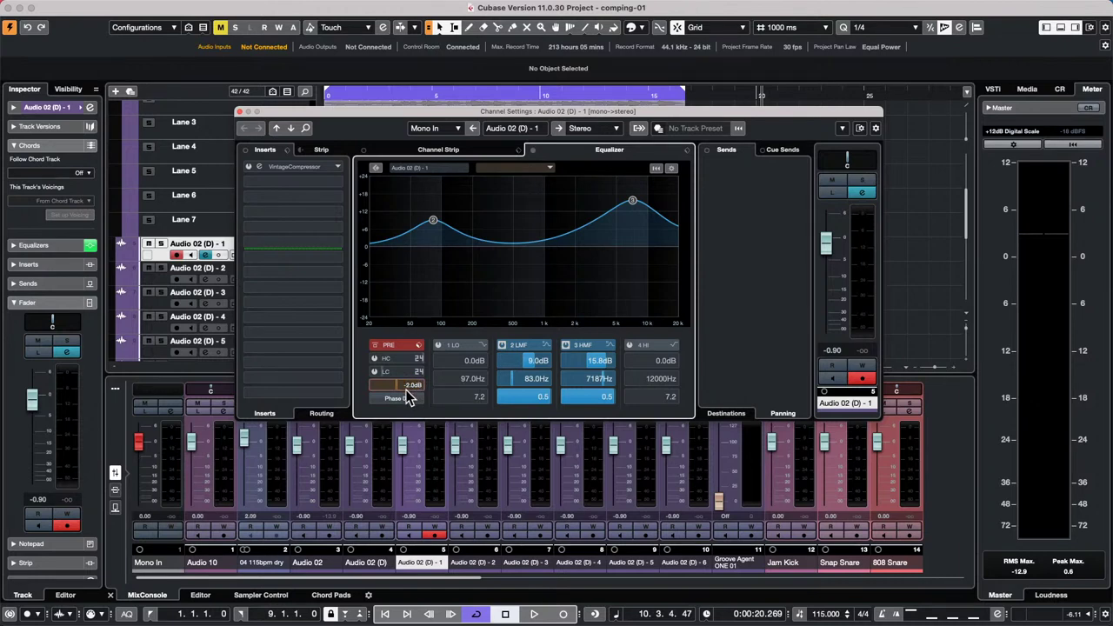
pyautogui.click(240, 112)
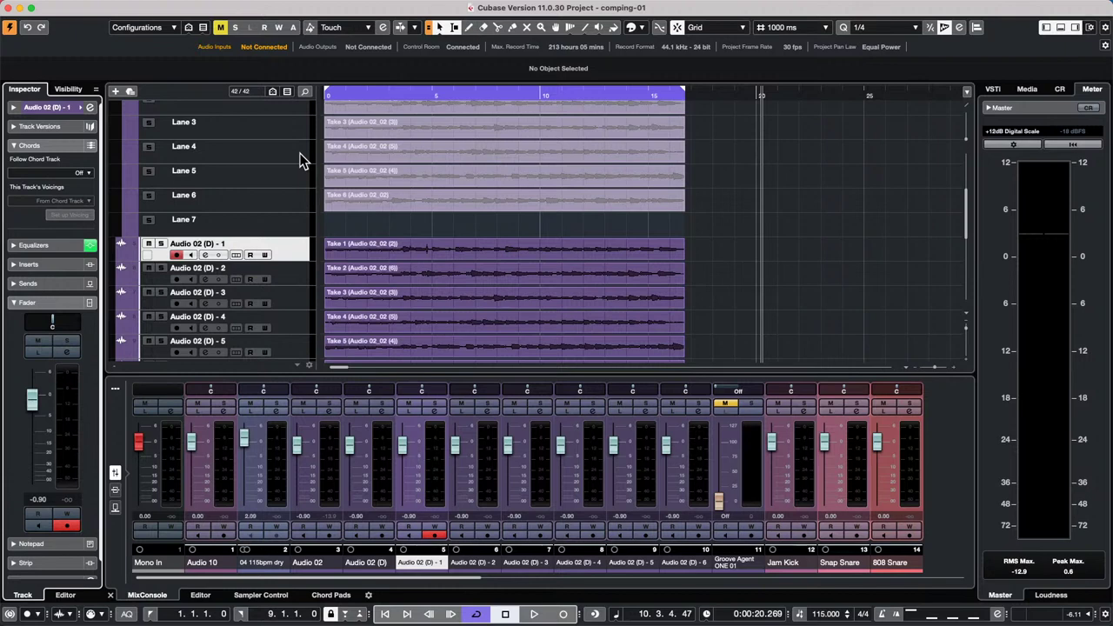
# - Examine the Channel Strip and Equalizer views in the Audio 02 (D) - 1 channel settings, then close the window
pyautogui.click(91, 108)
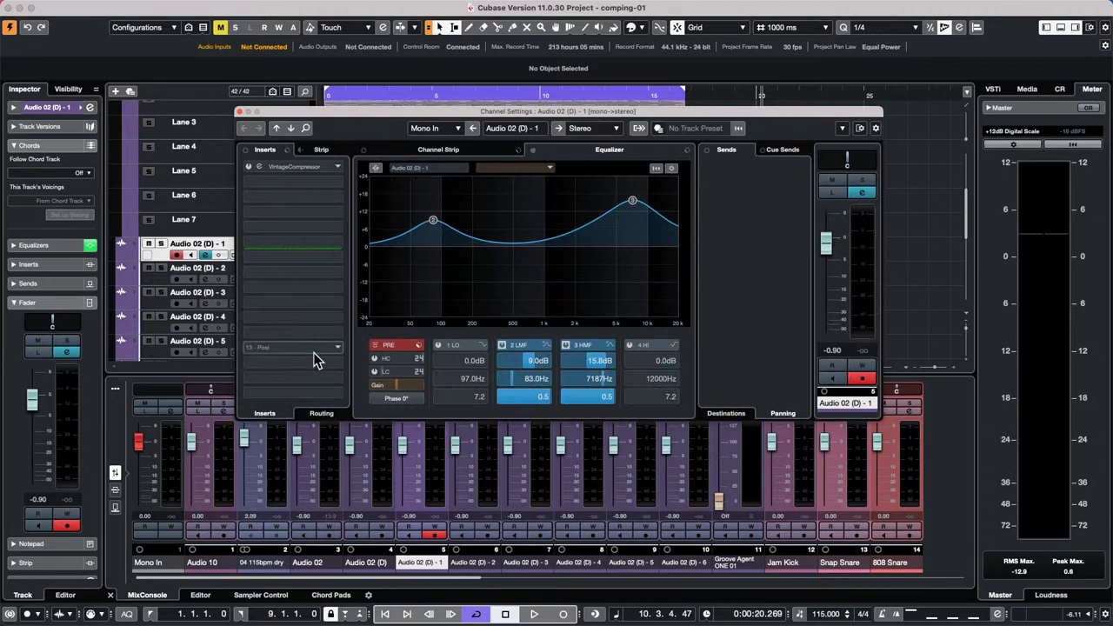
pyautogui.click(479, 155)
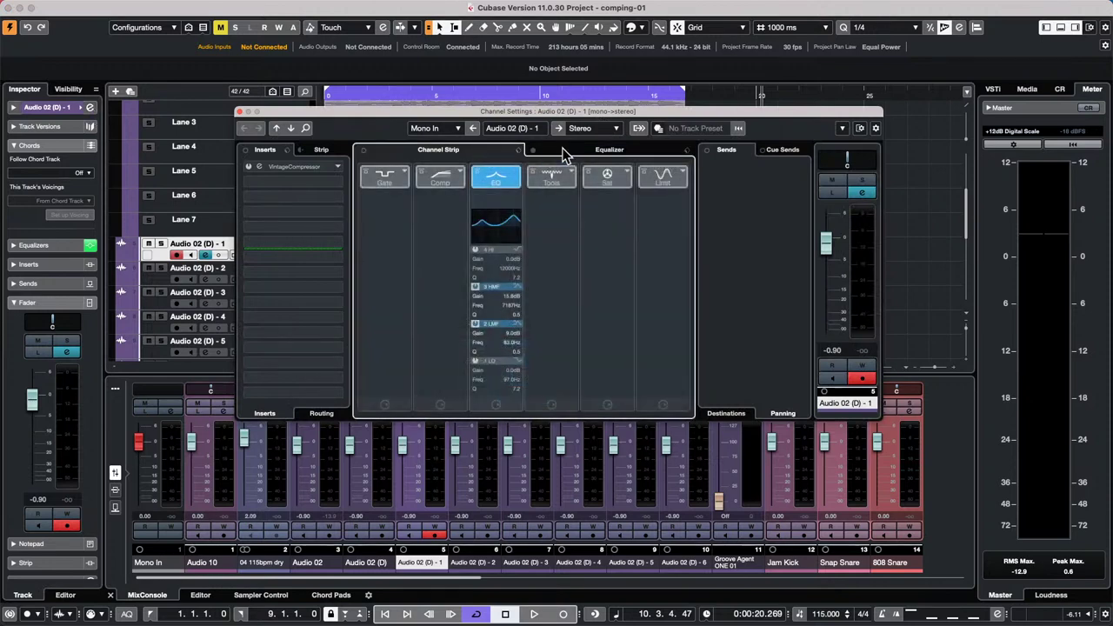
pyautogui.click(566, 154)
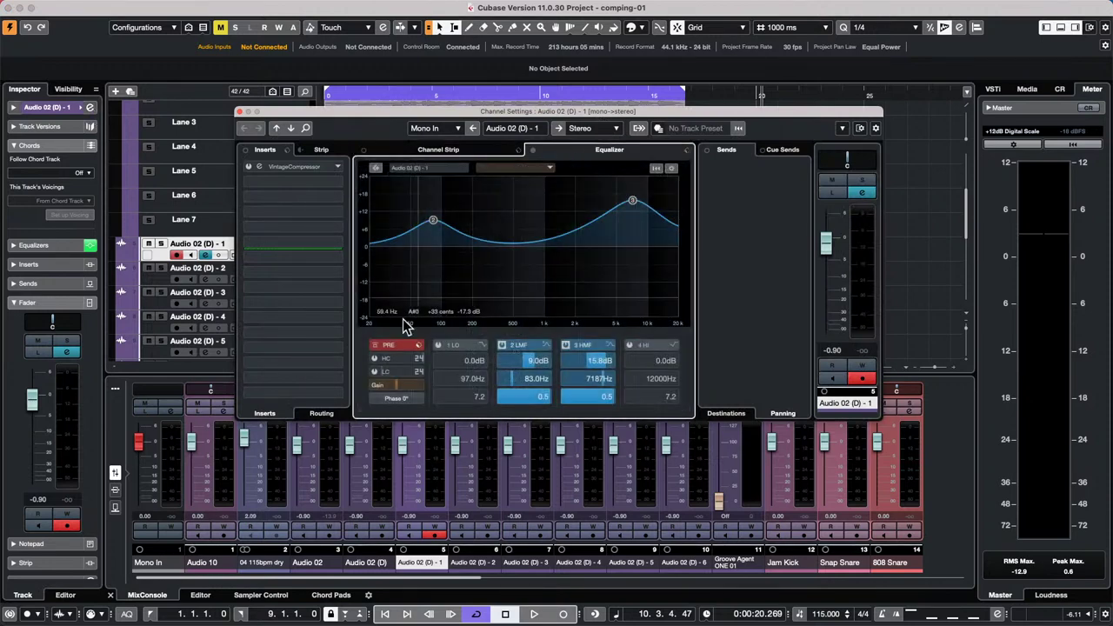
pyautogui.click(239, 112)
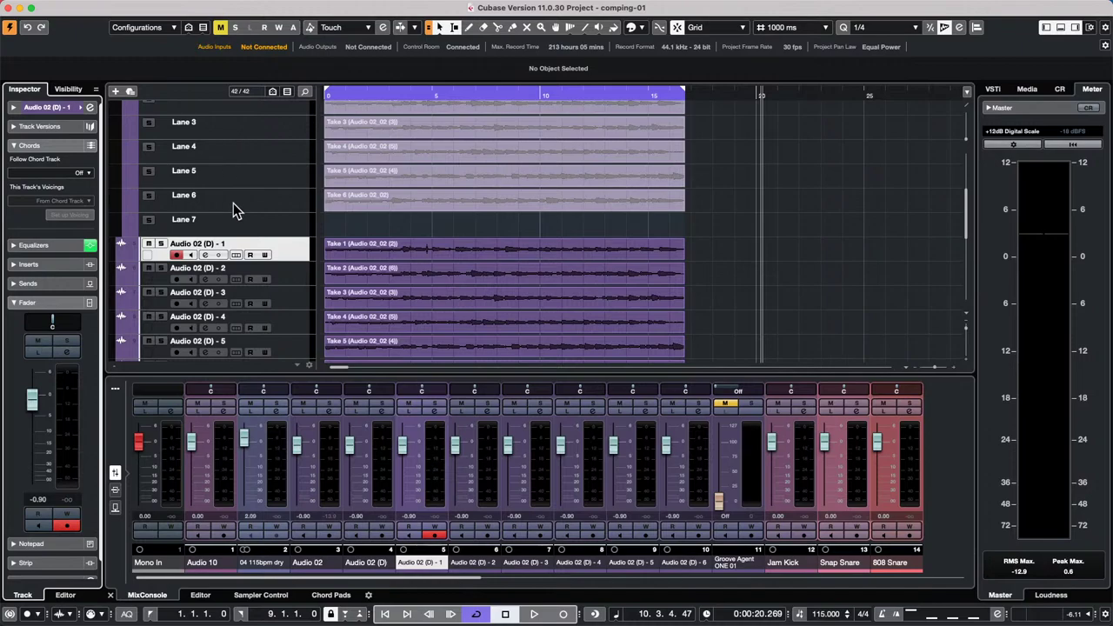
# - View the full MixConsole in its own window and return to the project
pyautogui.hotkey('ctrl', 'Up')
pyautogui.hotkey('ctrl', 'Up')
pyautogui.press('F3')
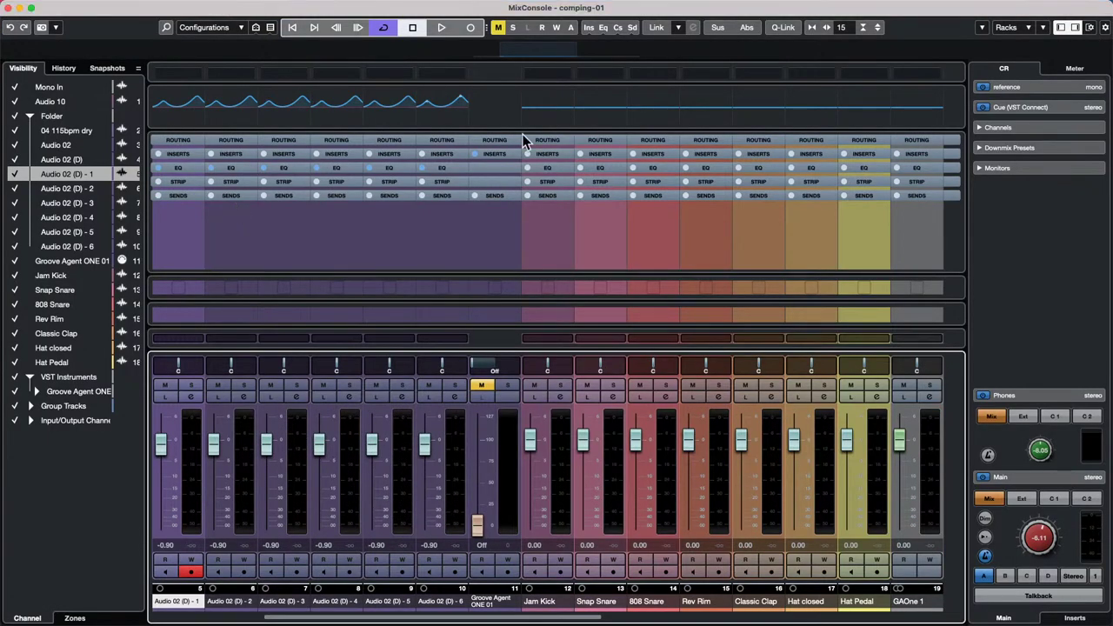
pyautogui.press('F3')
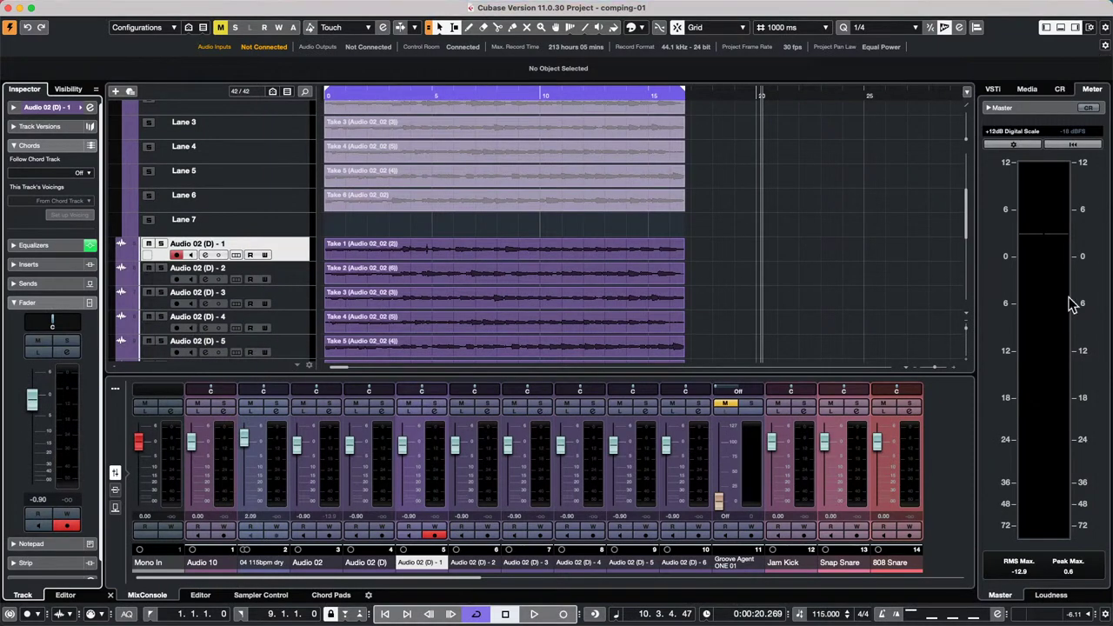
# - Hide the lower zone of the project window so the track list fills the space
pyautogui.click(1061, 28)
pyautogui.click(1060, 29)
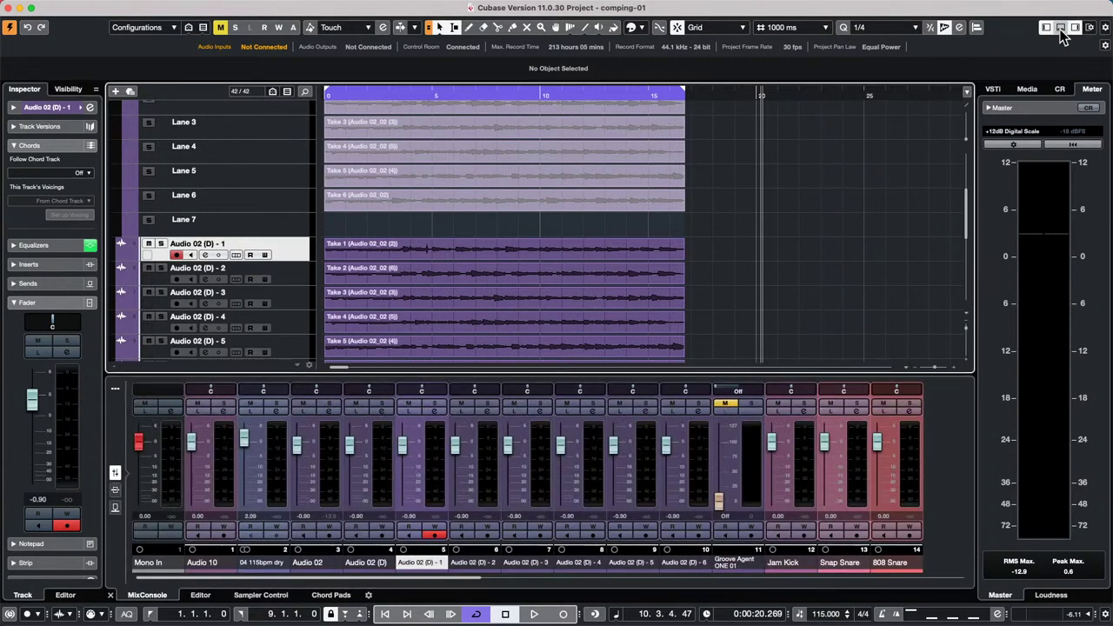
pyautogui.click(1061, 29)
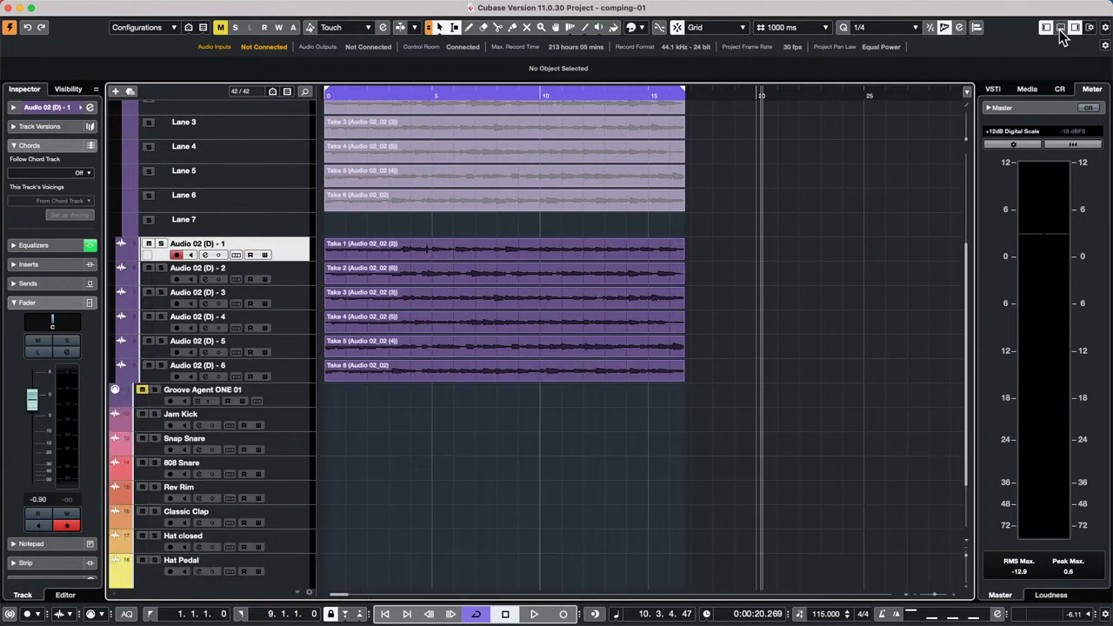
# - Alternate repeatedly between the separate MixConsole window and the full-height project view, ending on the project
pyautogui.press('F3')
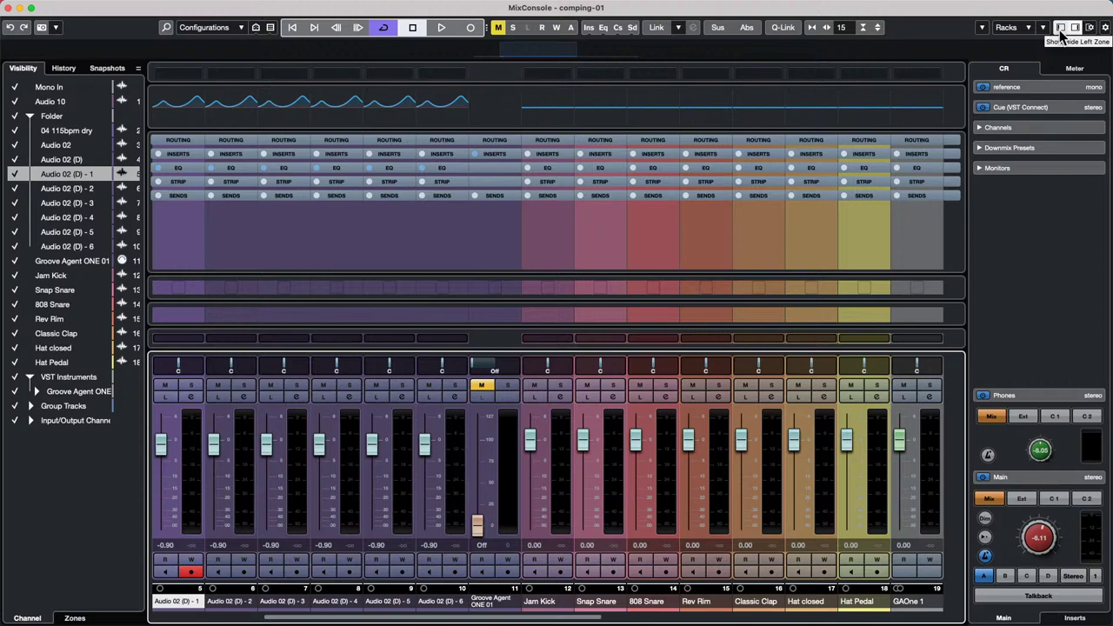
pyautogui.press('F3')
pyautogui.press('F3')
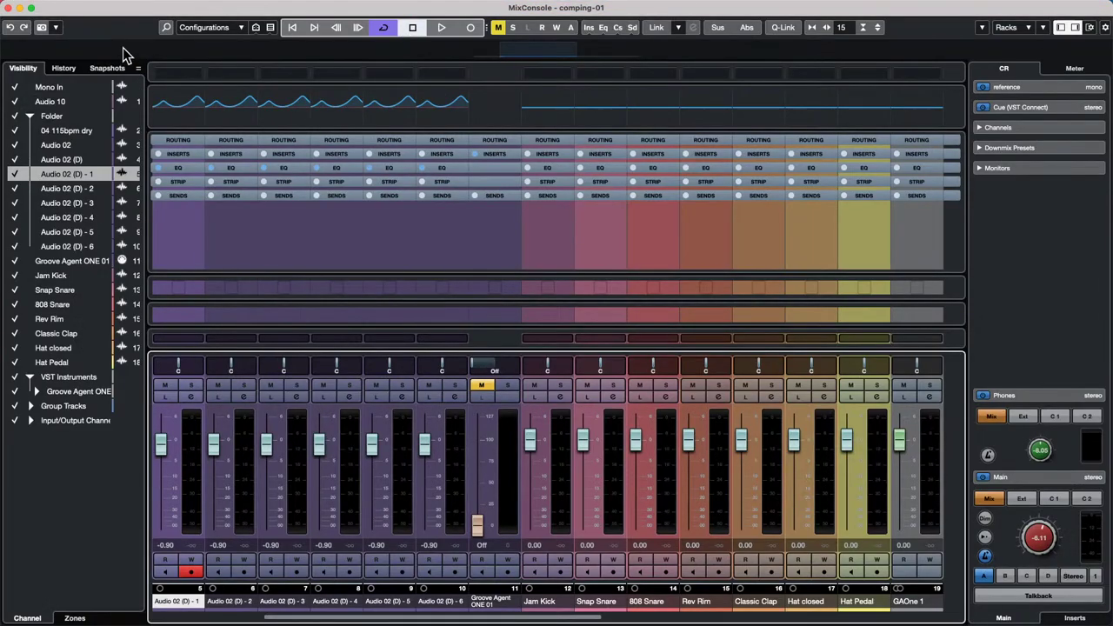
pyautogui.moveTo(136, 15)
pyautogui.mouseDown()
pyautogui.moveTo(560, 40)
pyautogui.moveTo(143, 13)
pyautogui.mouseUp()
pyautogui.press('F3')
pyautogui.press('F3')
pyautogui.press('F3')
pyautogui.press('F3')
pyautogui.press('F3')
pyautogui.press('F3')
pyautogui.press('F3')
pyautogui.press('F3')
pyautogui.press('F3')
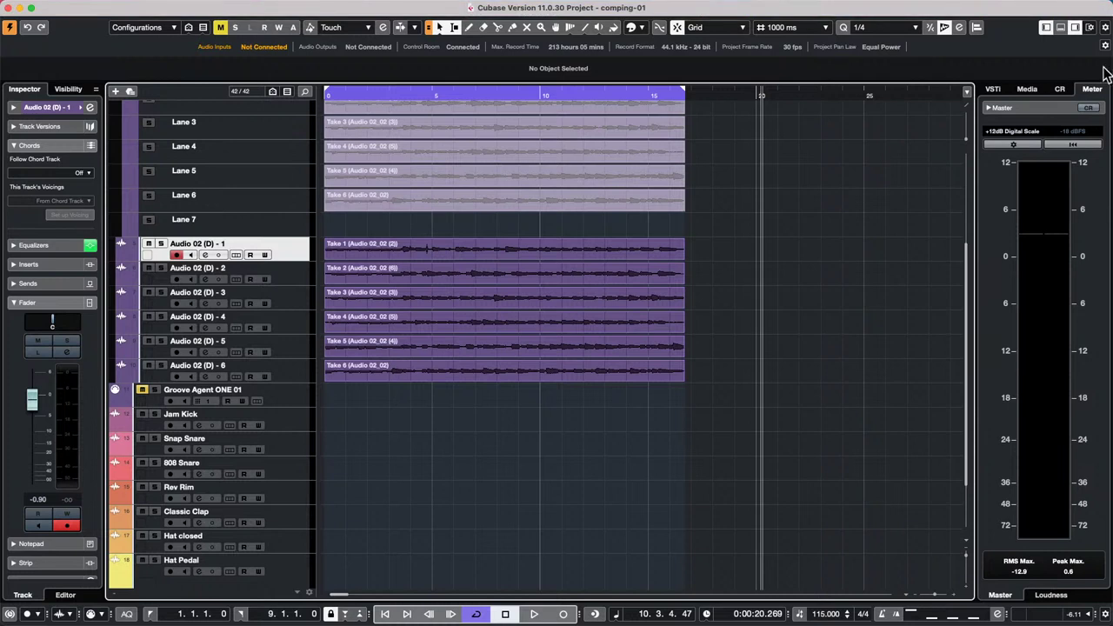
# - Show the lower-zone MixConsole again and hide the take lanes of the Audio 02 (D) track
pyautogui.click(1059, 27)
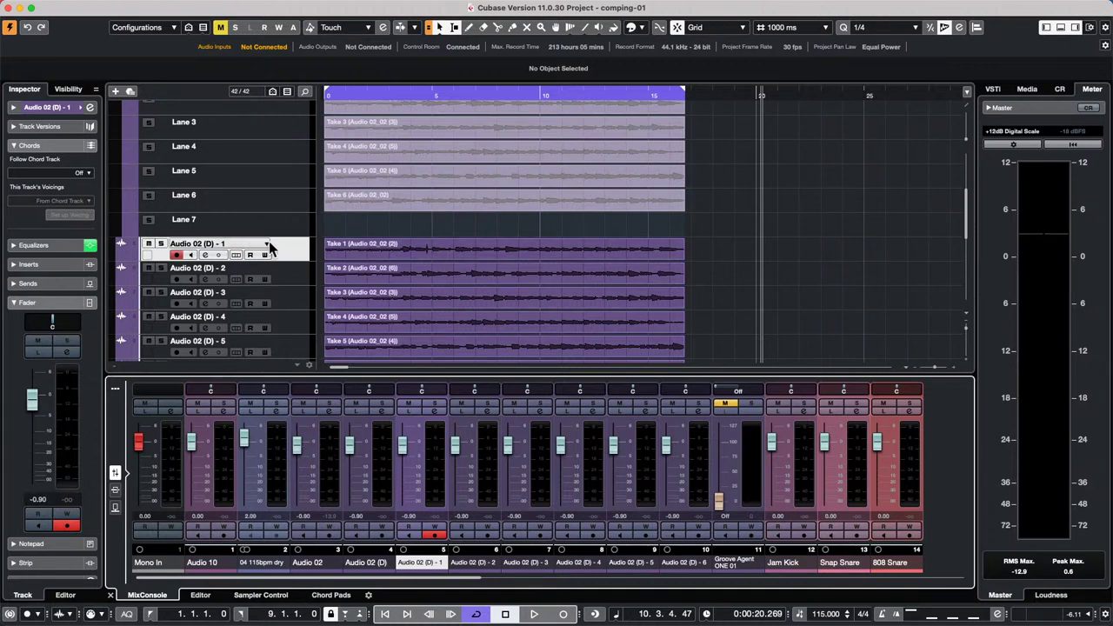
pyautogui.scroll(5, 341, 245)
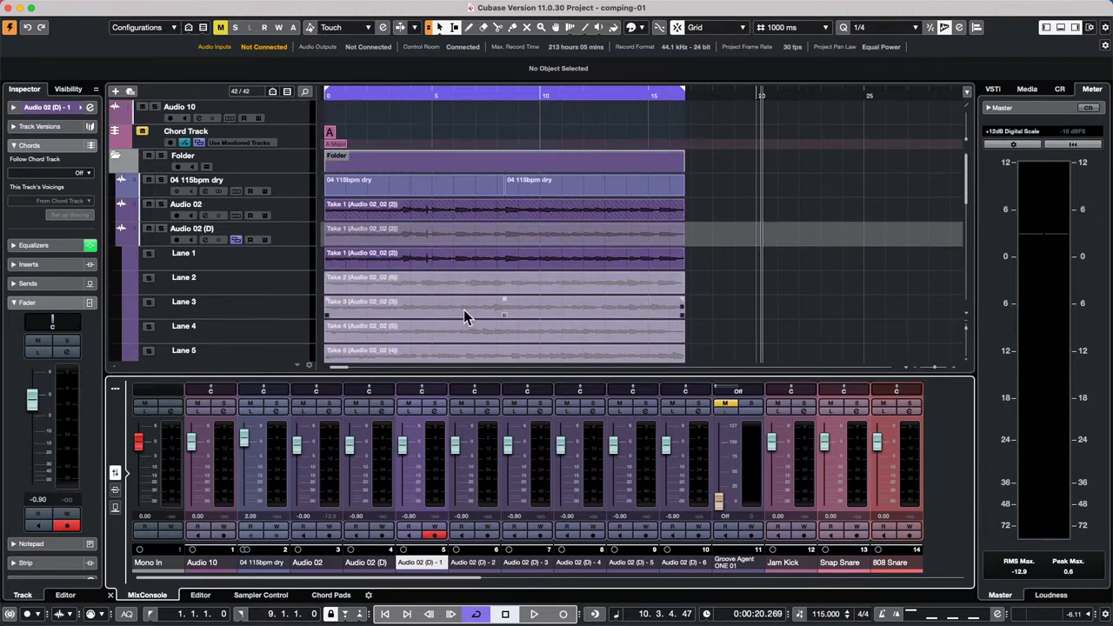
pyautogui.click(236, 240)
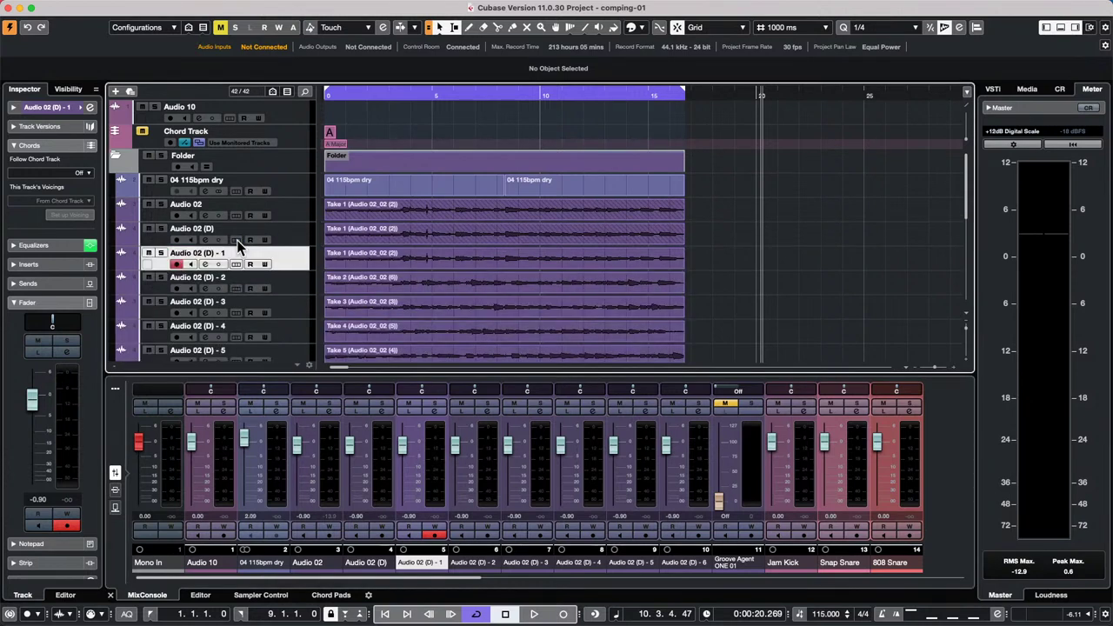
# - Revert the comping-01 project to its previously saved version and dismiss the missing plug-in warning
pyautogui.click(294, 209)
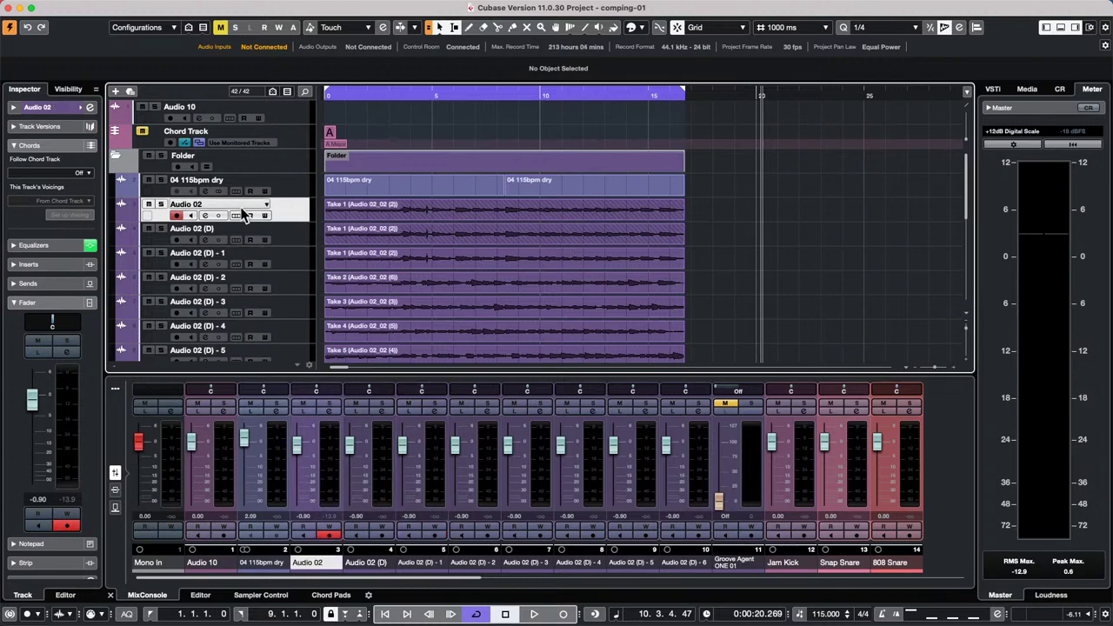
pyautogui.click(80, 7)
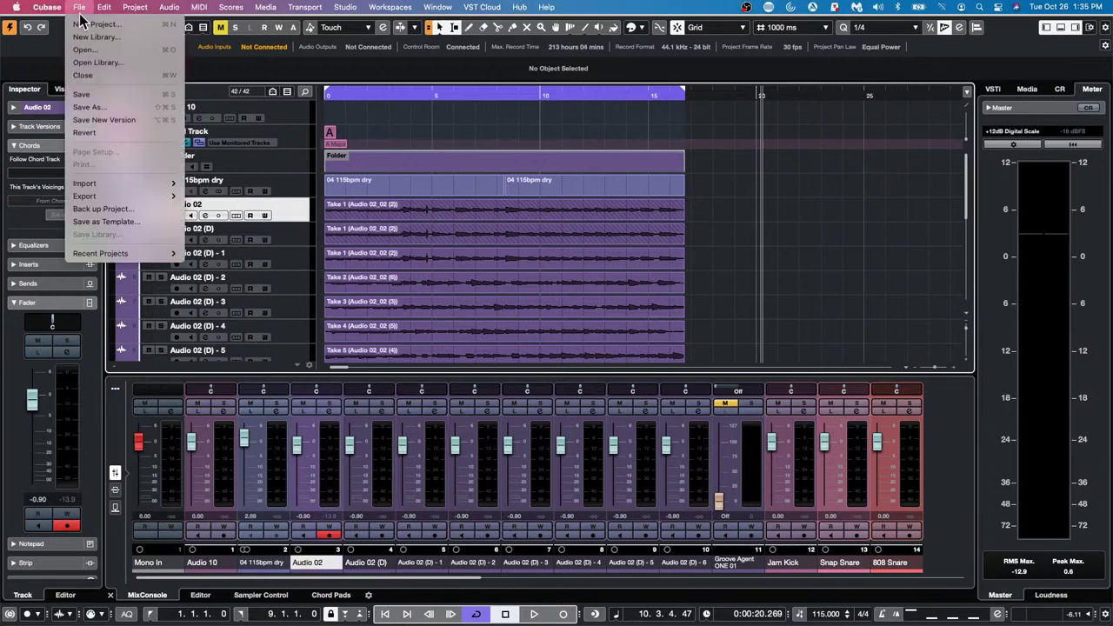
pyautogui.click(85, 141)
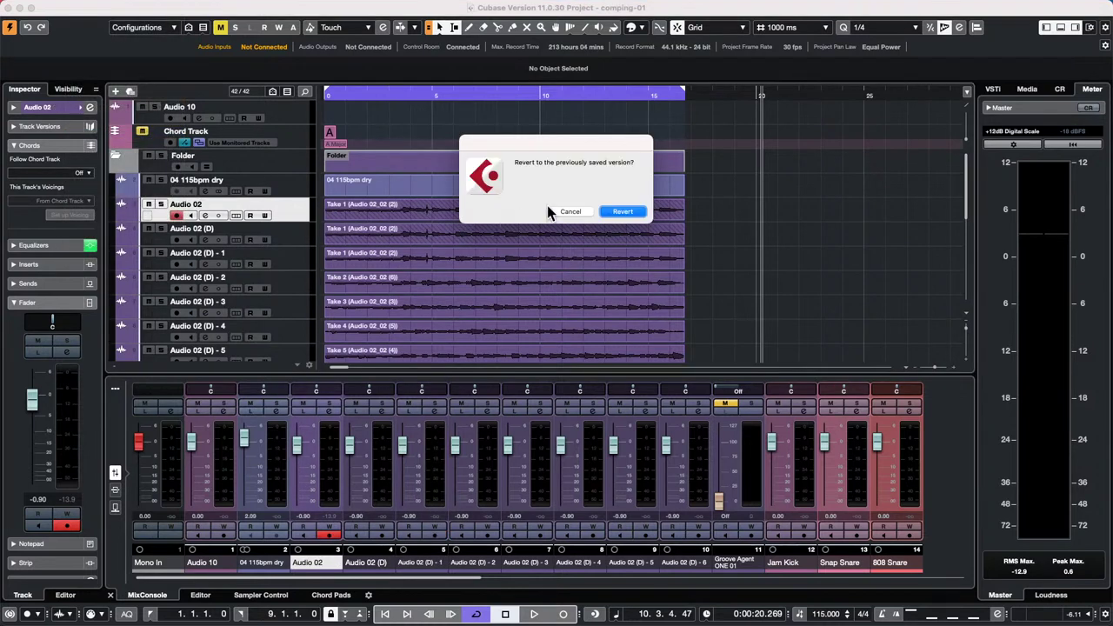
pyautogui.click(623, 212)
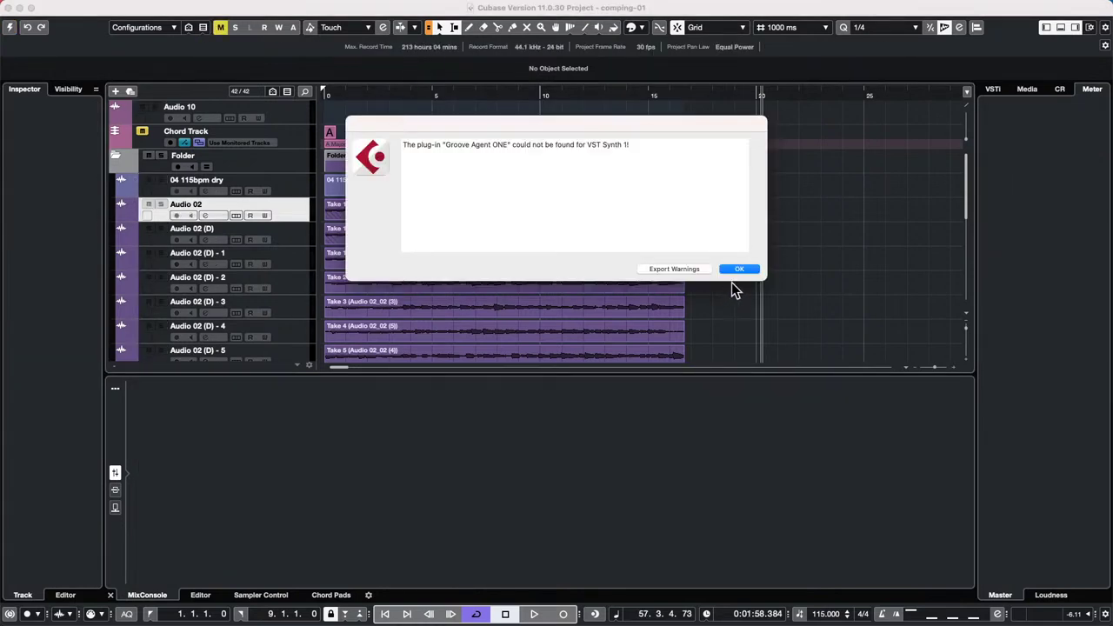
pyautogui.click(738, 269)
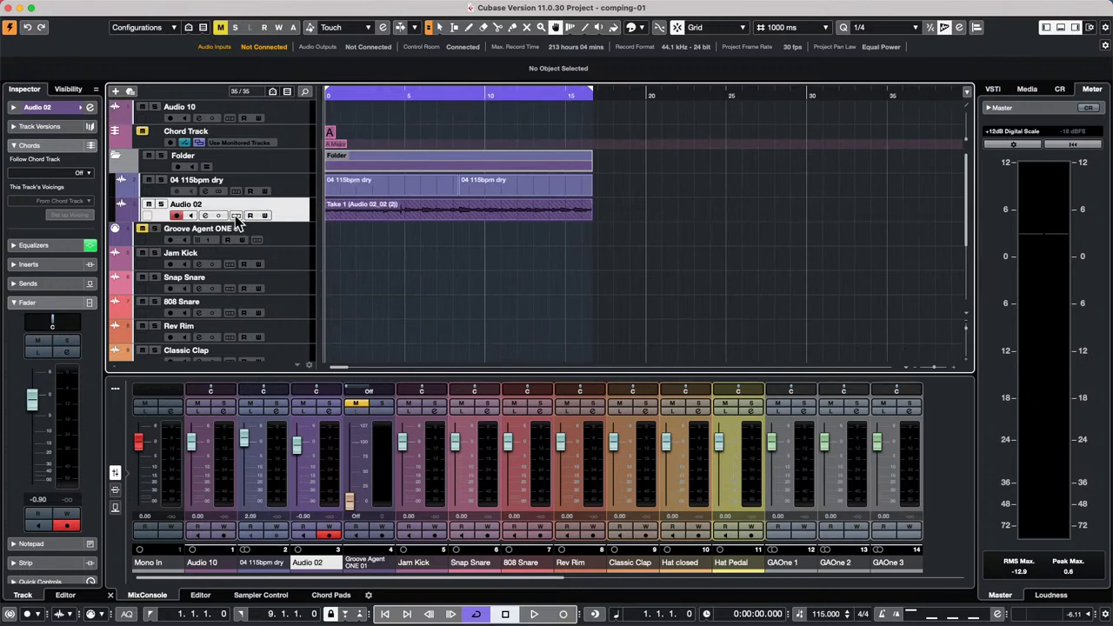
# - Show the take lanes of the Audio 02 track
pyautogui.click(236, 216)
pyautogui.click(236, 216)
pyautogui.click(236, 216)
# - Enable Delete Overlaps in the Editing preferences and apply the change
pyautogui.moveTo(148, 4)
pyautogui.click(46, 7)
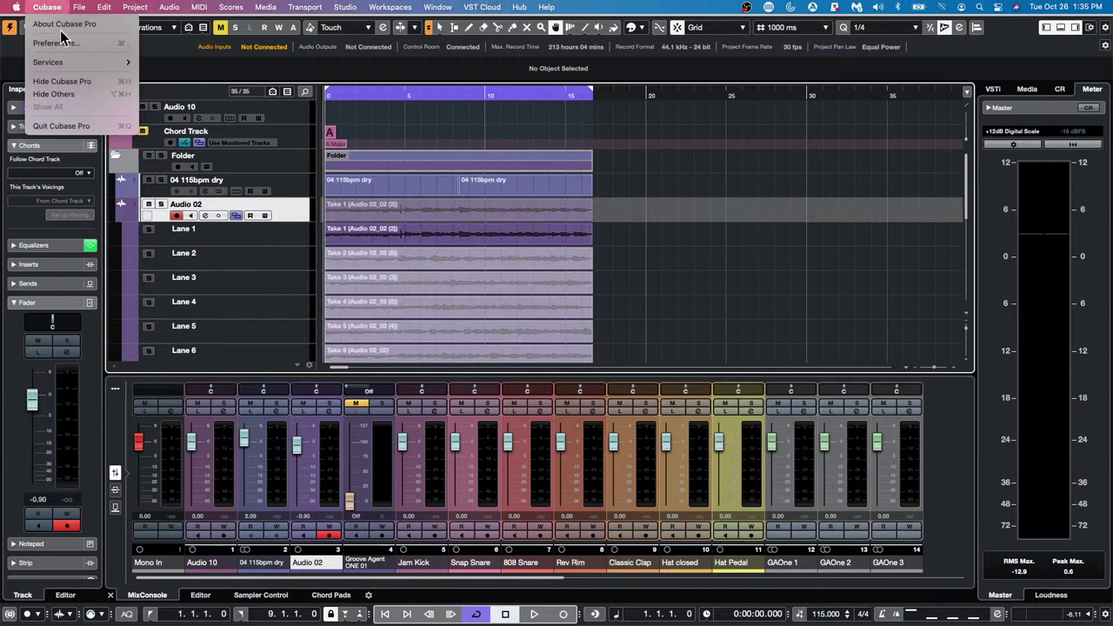
pyautogui.click(57, 43)
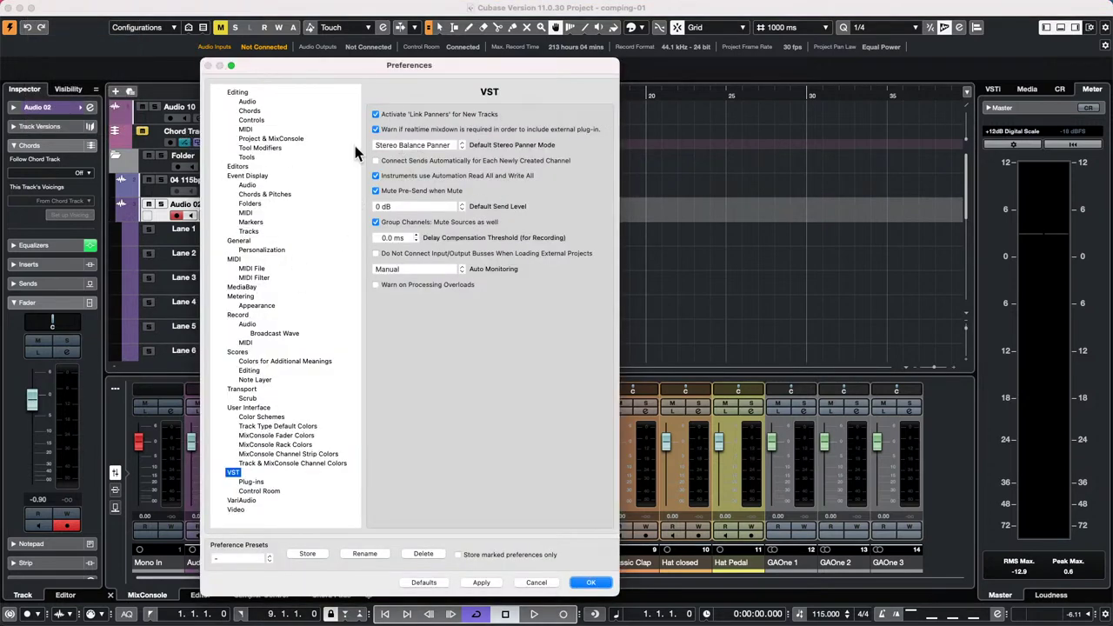
pyautogui.click(236, 93)
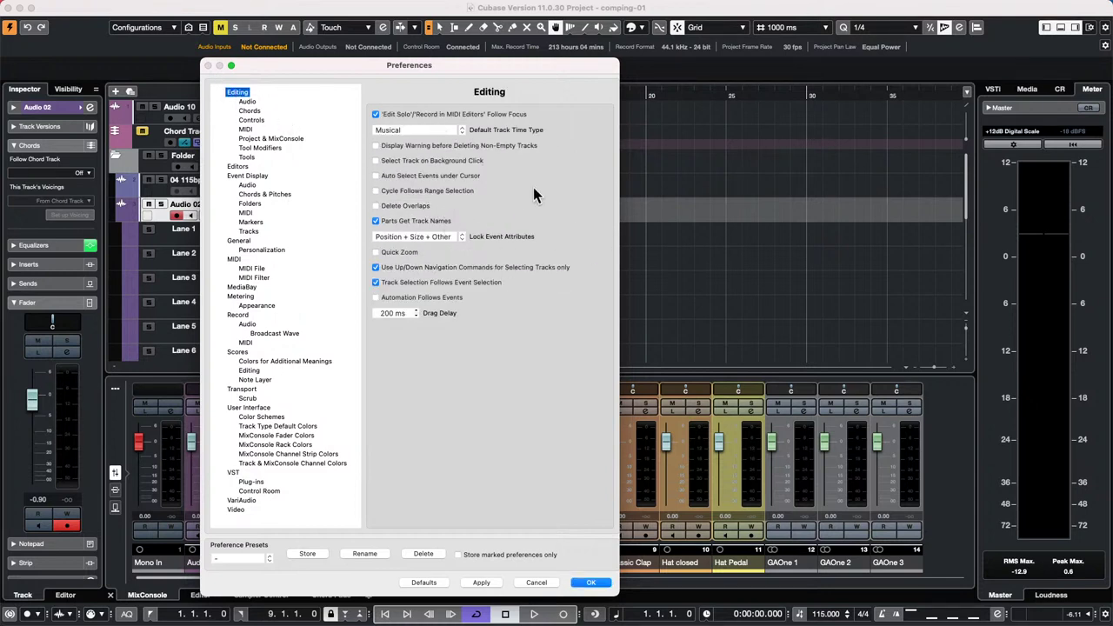
pyautogui.click(376, 206)
pyautogui.click(602, 582)
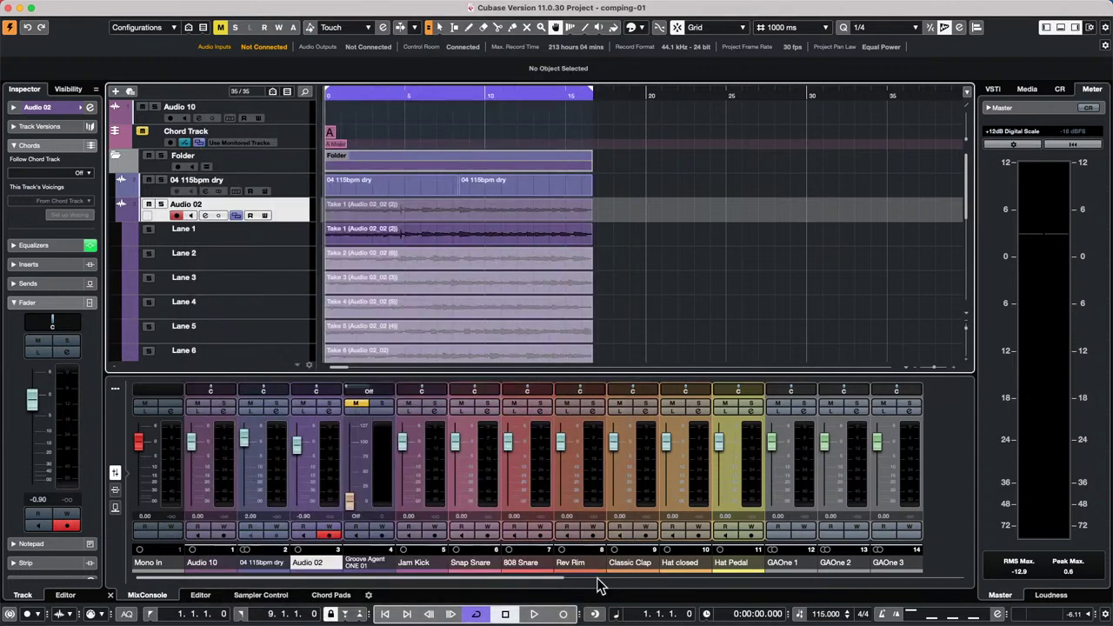
# - Comp the Audio 02 lanes with the Comp tool, making Take 2 active from 8 to 11 seconds and 13 to 15 seconds
pyautogui.rightClick(410, 250)
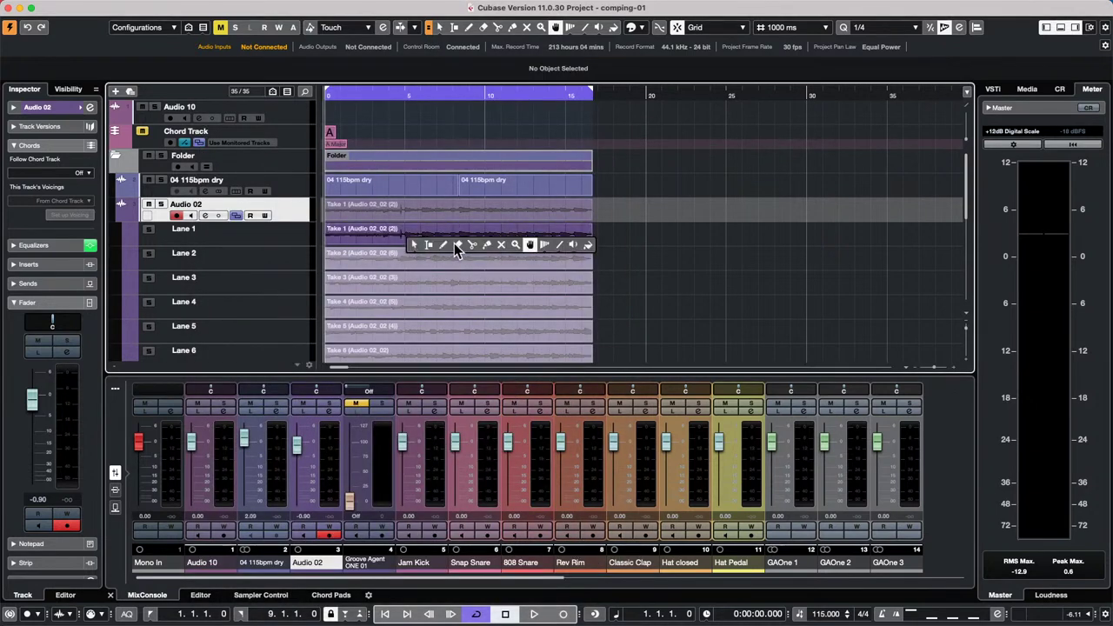
pyautogui.click(529, 244)
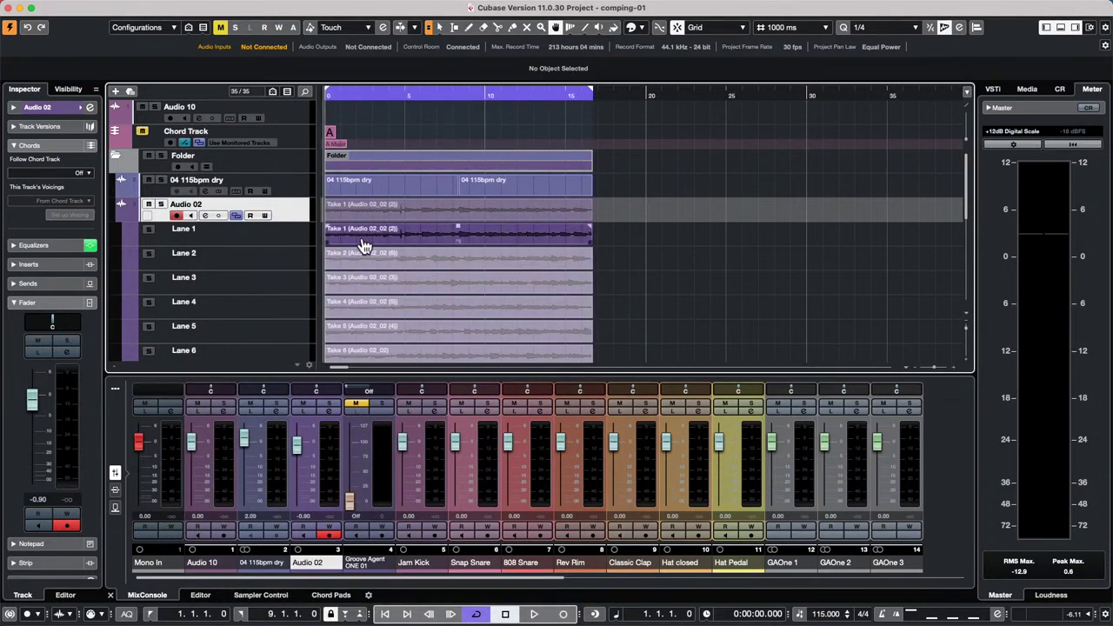
pyautogui.moveTo(365, 240); pyautogui.dragTo(501, 253)
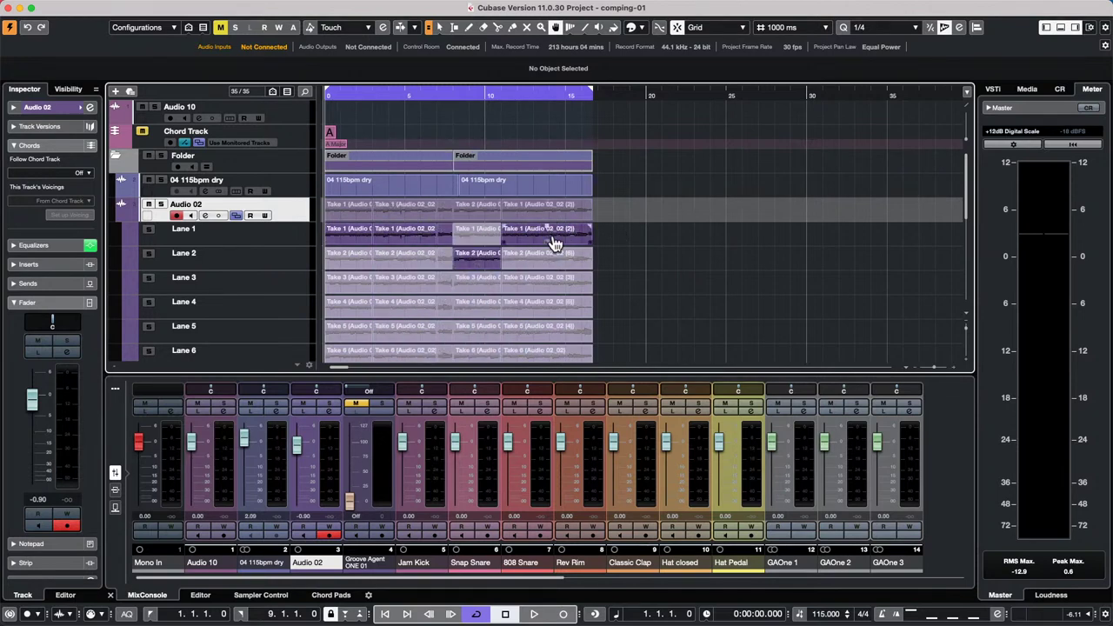
pyautogui.click(172, 7)
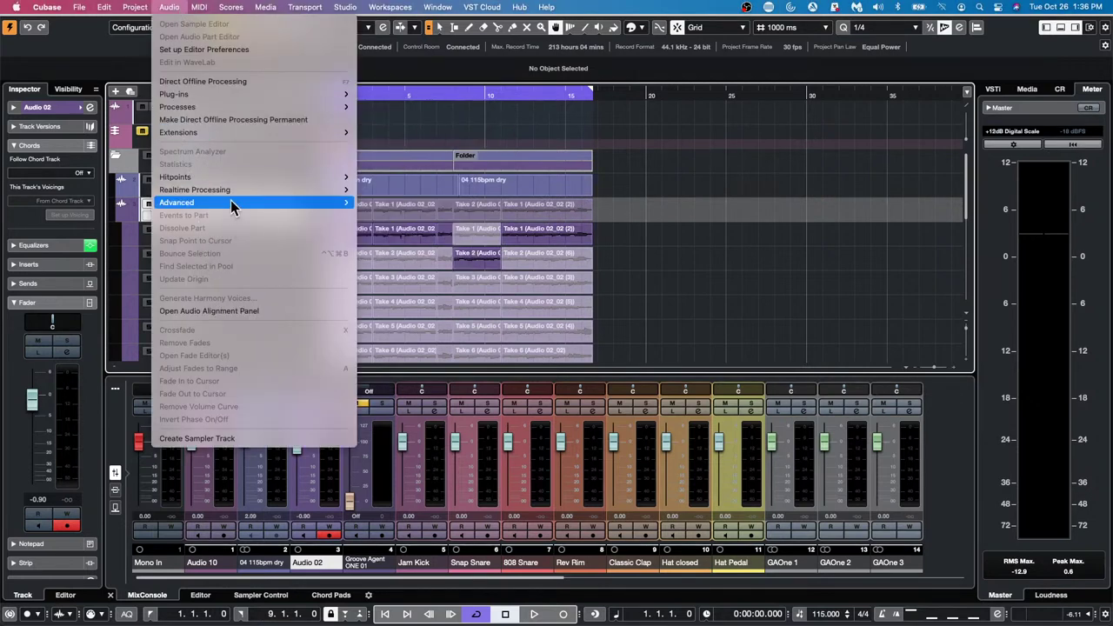
pyautogui.moveTo(233, 202)
pyautogui.click(665, 241)
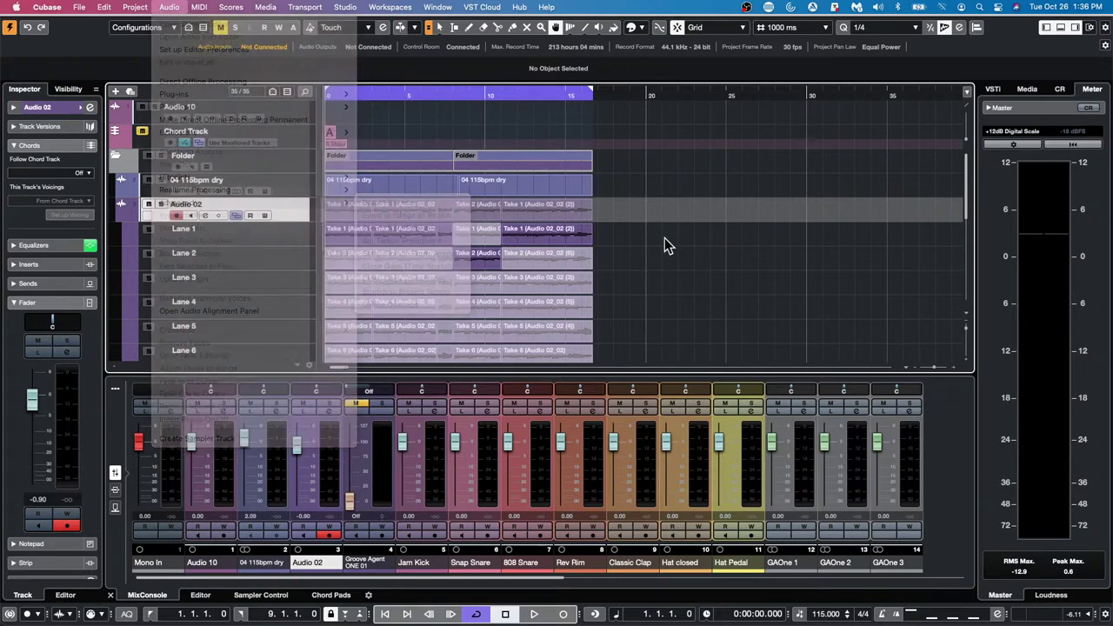
pyautogui.moveTo(562, 263); pyautogui.dragTo(540, 262)
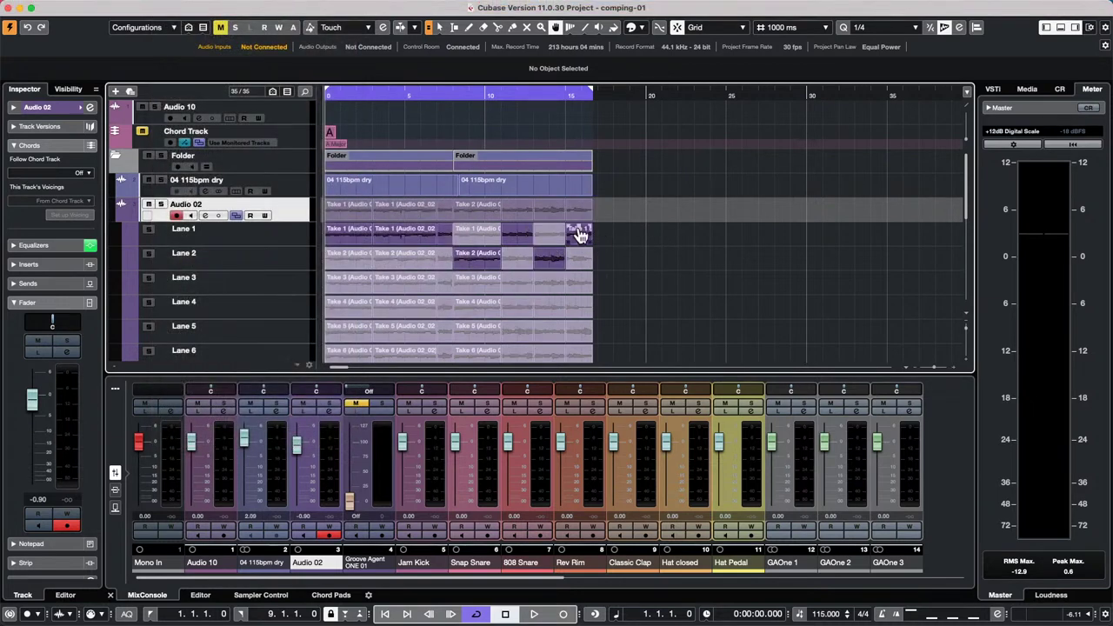
# - Review the Delete Overlaps option in the Editing preferences, keep it enabled, and apply the settings
pyautogui.click(75, 7)
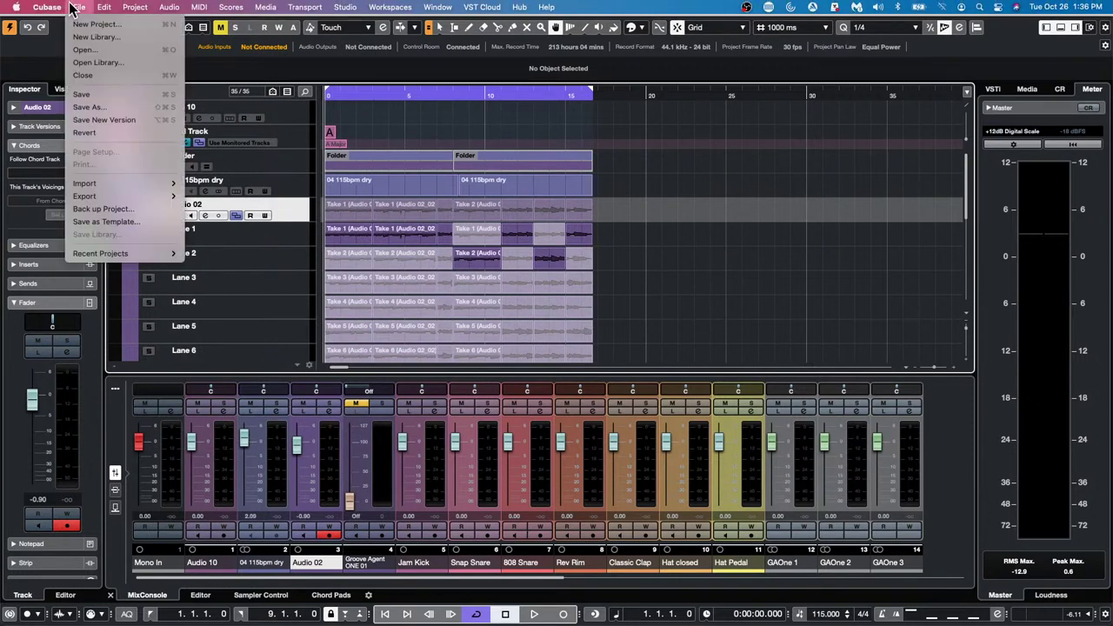
pyautogui.click(66, 43)
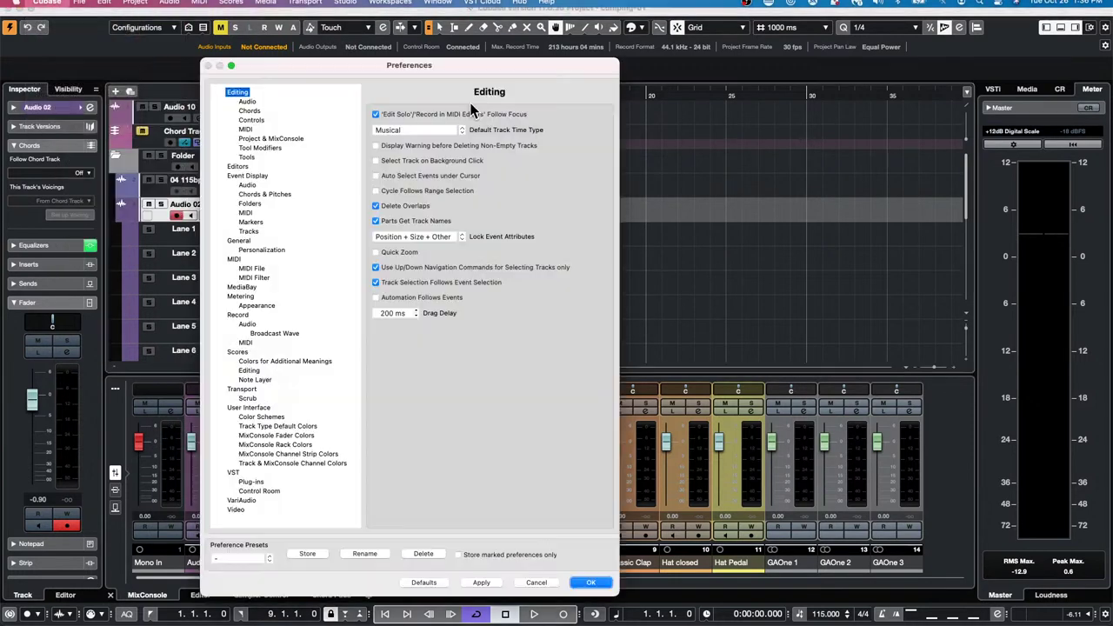
pyautogui.click(483, 583)
pyautogui.click(605, 582)
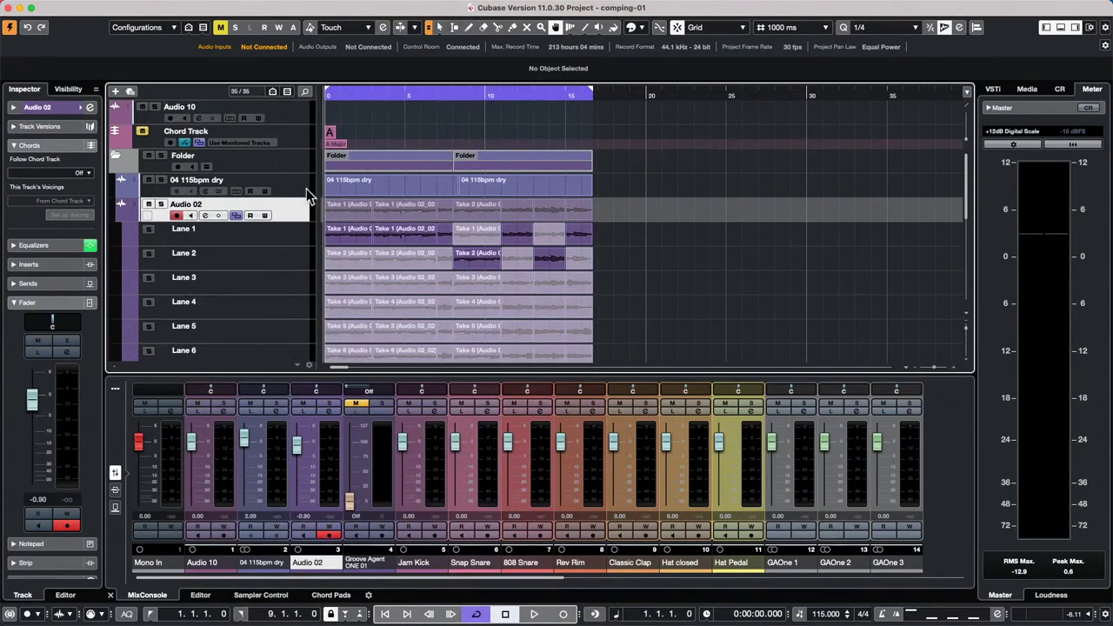
# - Trim the starts of the last two Audio 02 comp sections, Take 2 to 0:00:14.000 and Take 1 to 0:00:16.000
pyautogui.click(235, 217)
pyautogui.click(236, 217)
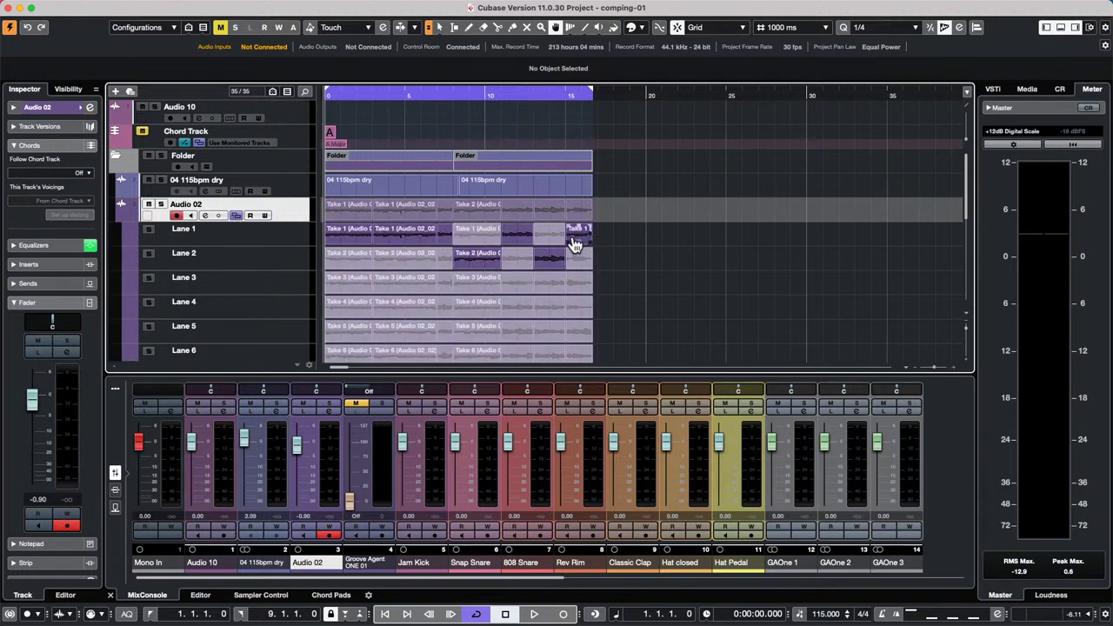
pyautogui.moveTo(565, 243); pyautogui.dragTo(582, 245)
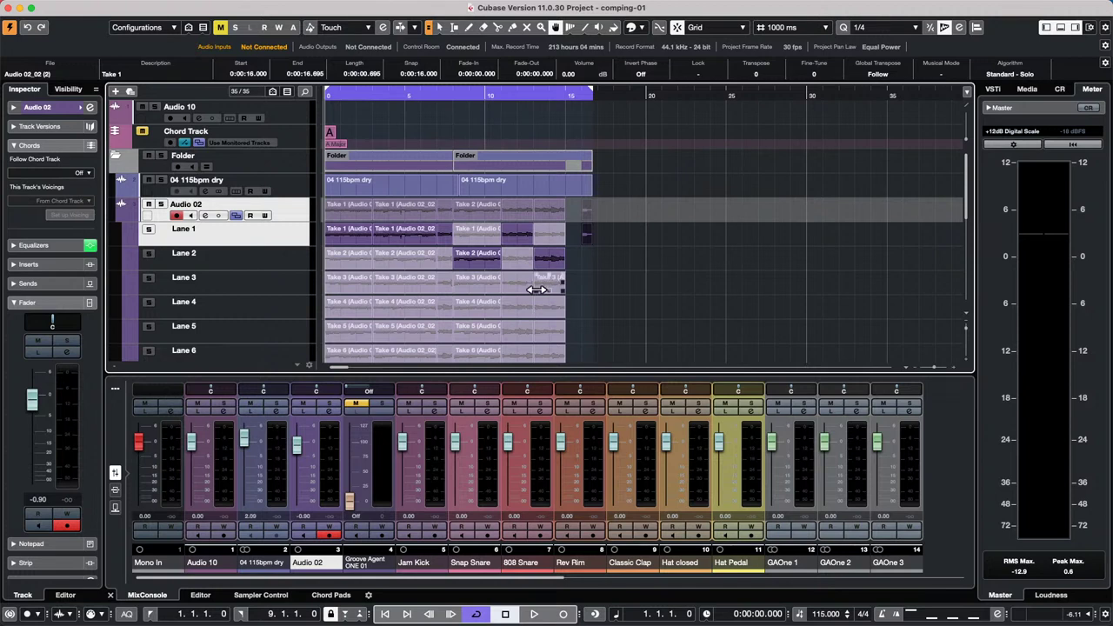
pyautogui.moveTo(536, 288); pyautogui.dragTo(549, 288)
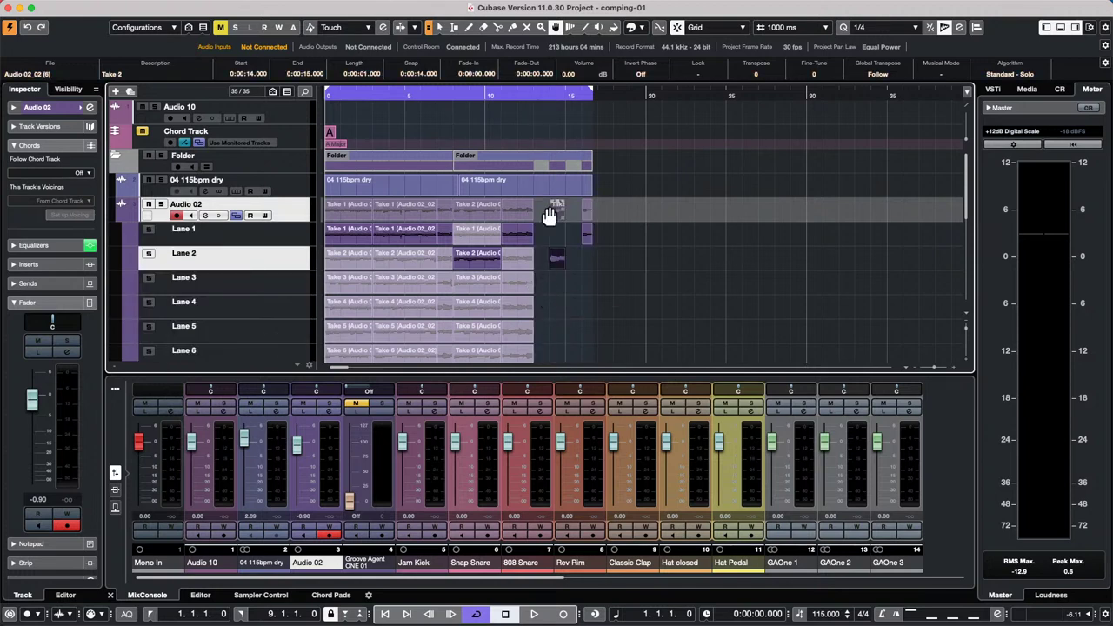
pyautogui.click(565, 285)
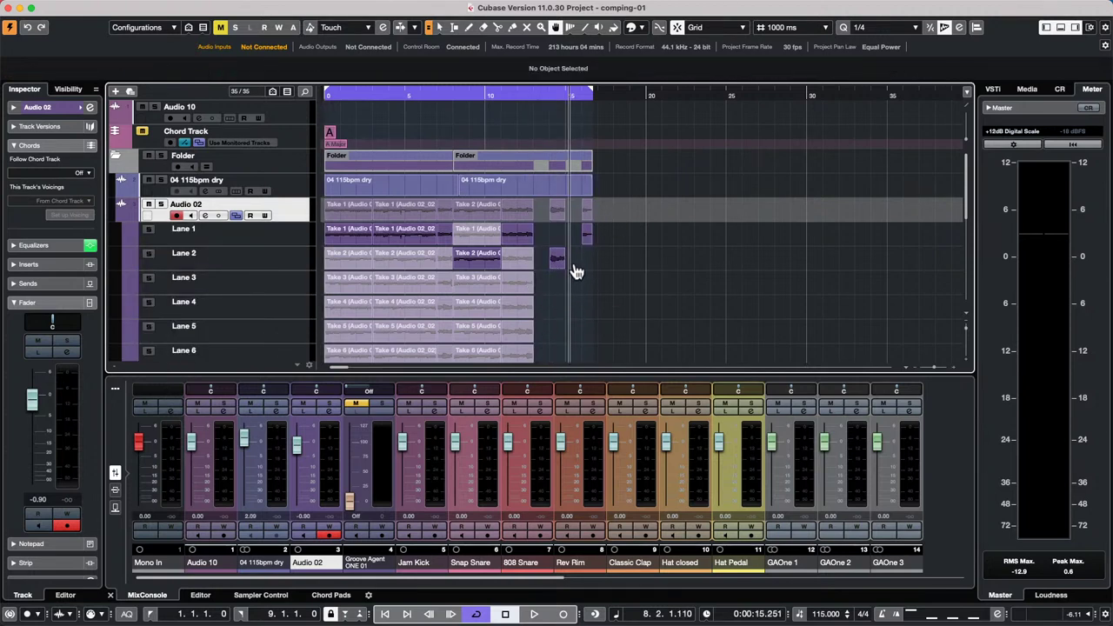
# - Trim the Audio 02 comp section starting at 0:00:08.000 to end at 0:00:10.000, with Take 4 active, and hide the track's lanes
pyautogui.click(235, 216)
pyautogui.click(236, 216)
pyautogui.moveTo(497, 266); pyautogui.dragTo(487, 266)
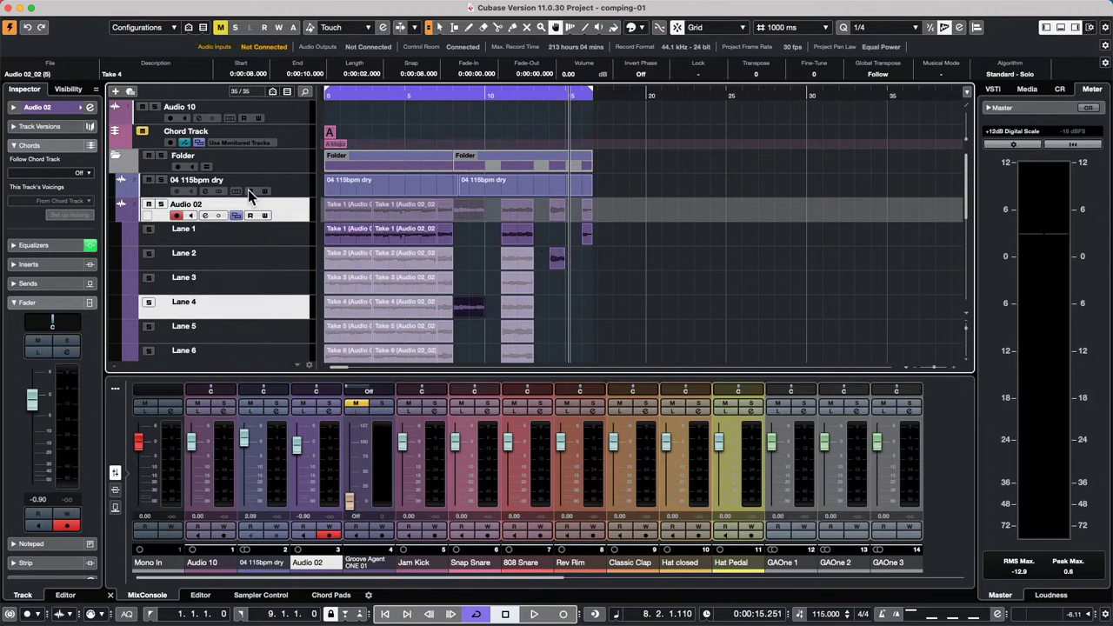
pyautogui.click(236, 216)
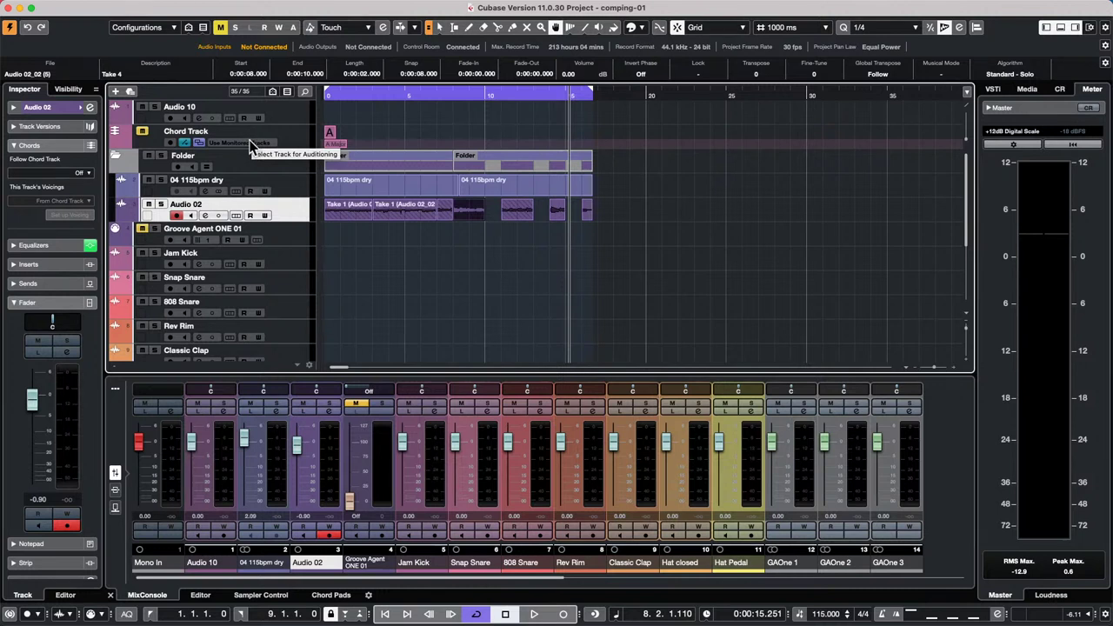
# - Add Padshop as a rack instrument below Groove Agent and create a MIDI track assigned to it
pyautogui.click(298, 240)
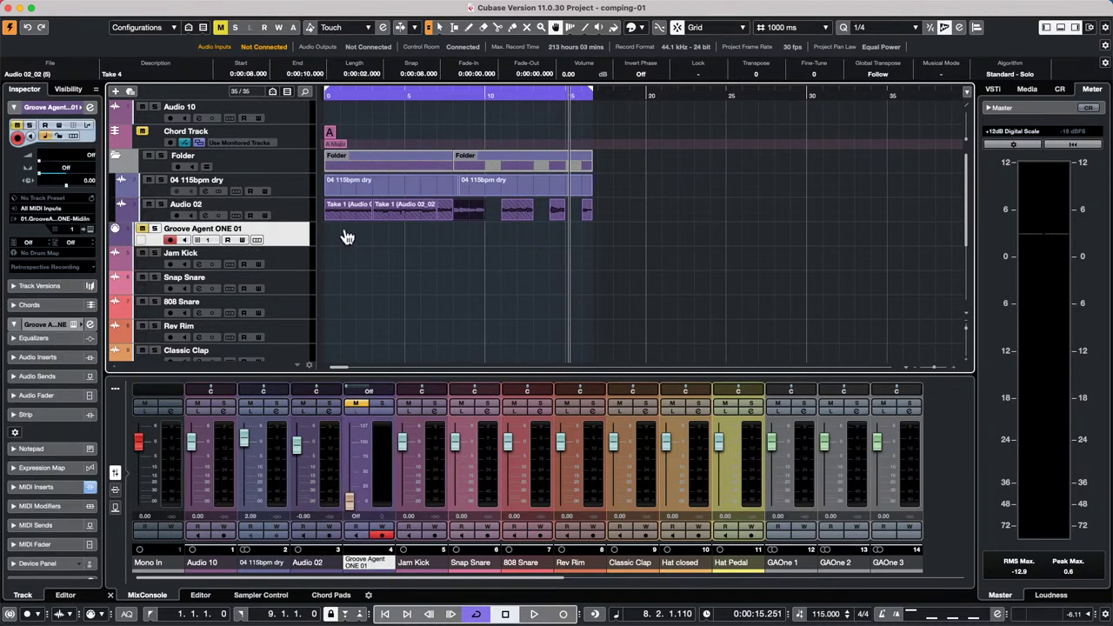
pyautogui.rightClick(290, 237)
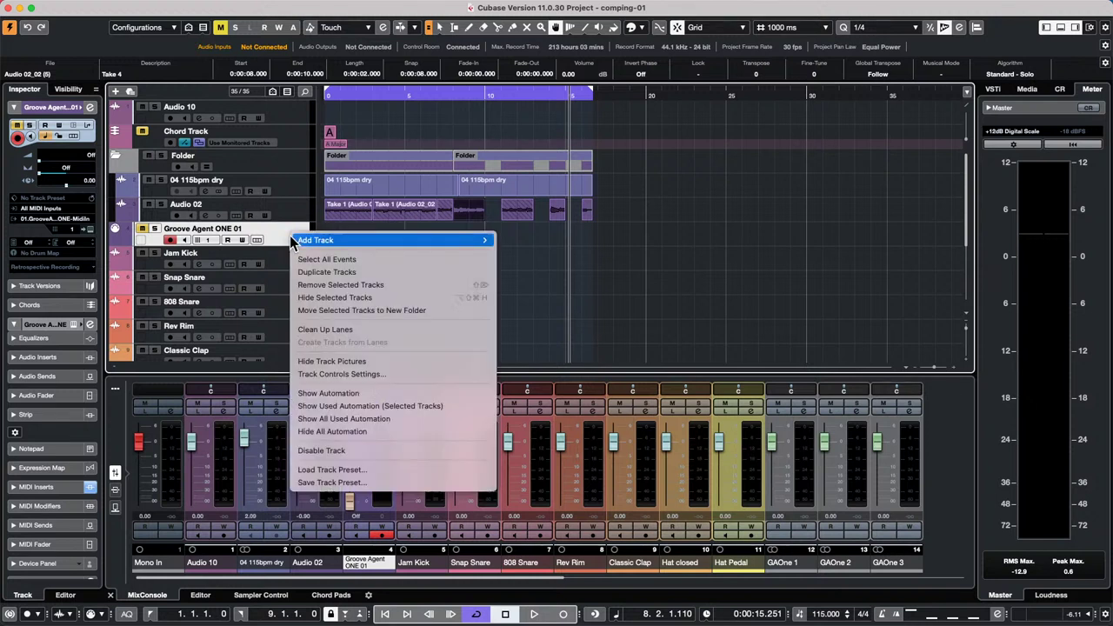
pyautogui.moveTo(360, 243)
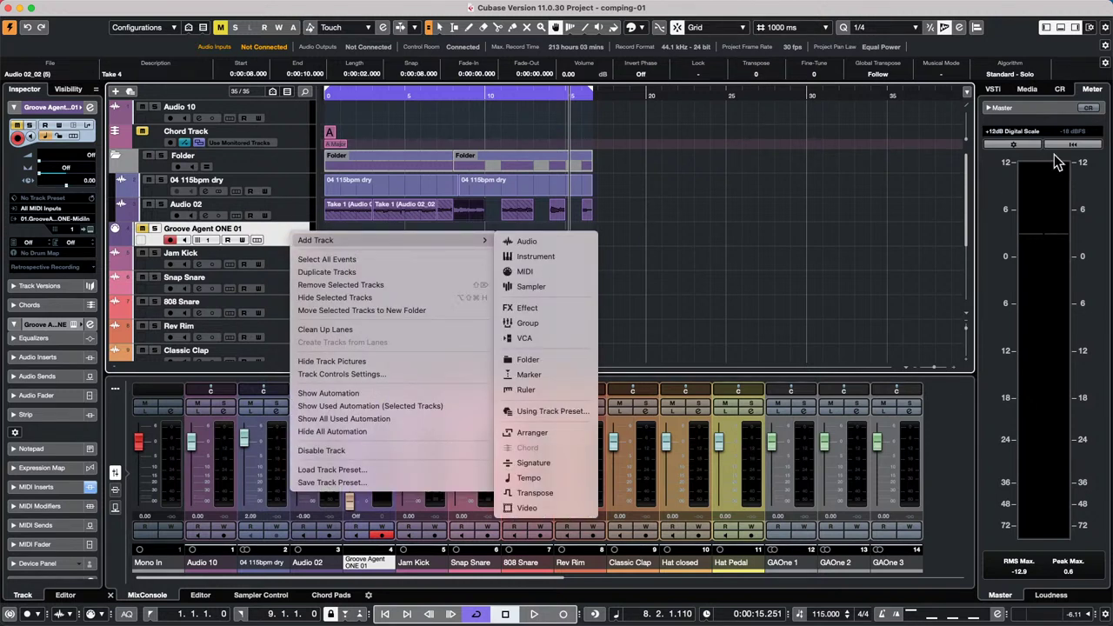
pyautogui.click(1000, 97)
pyautogui.click(992, 90)
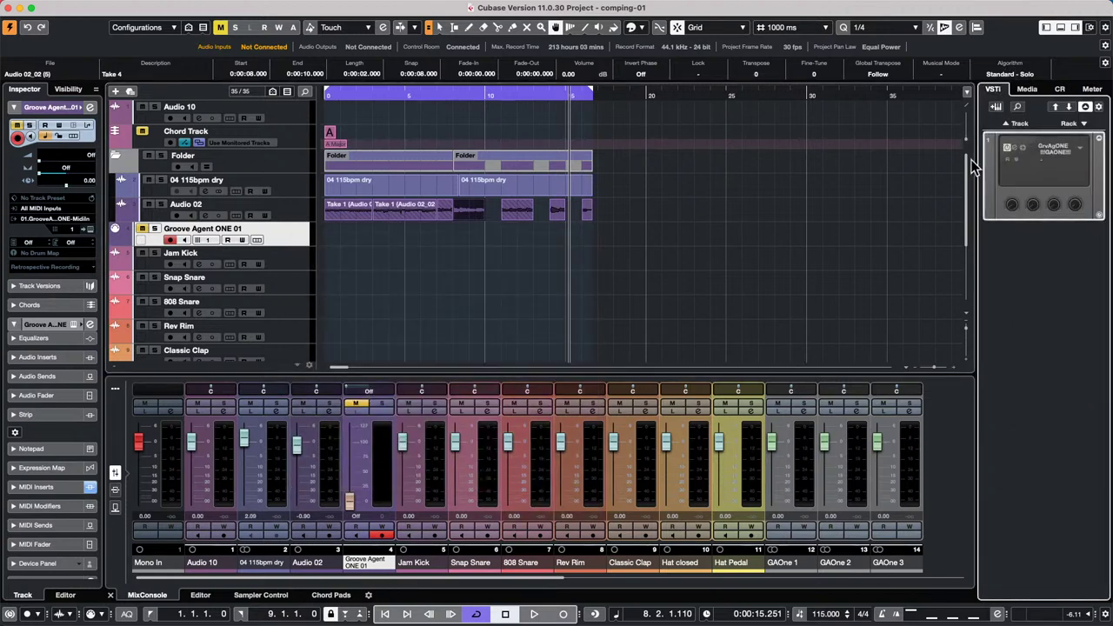
pyautogui.click(1081, 128)
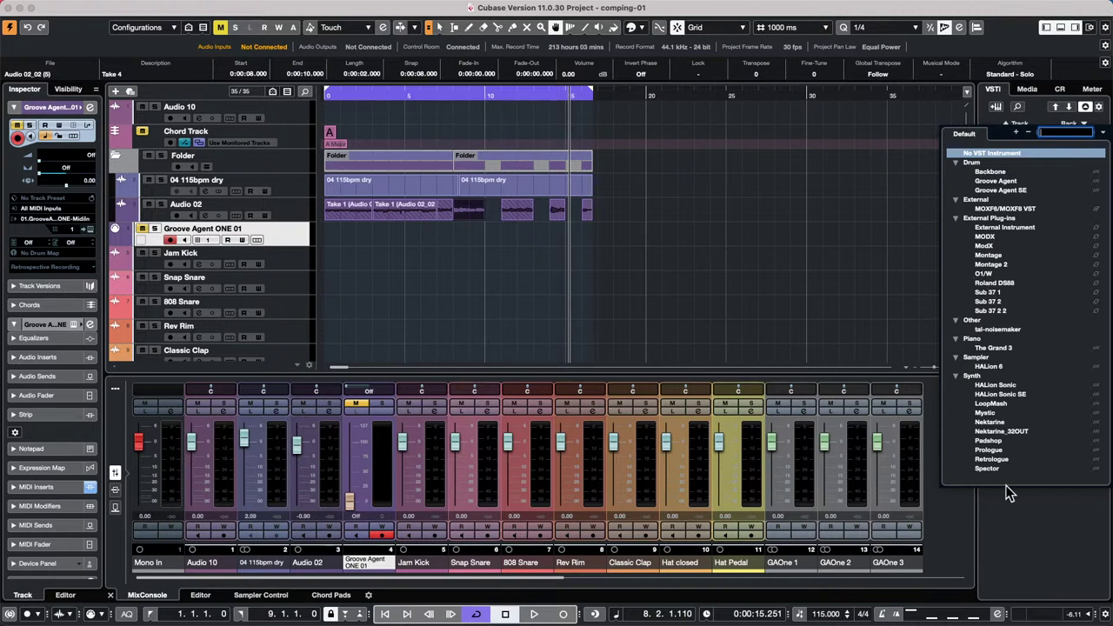
pyautogui.click(1004, 441)
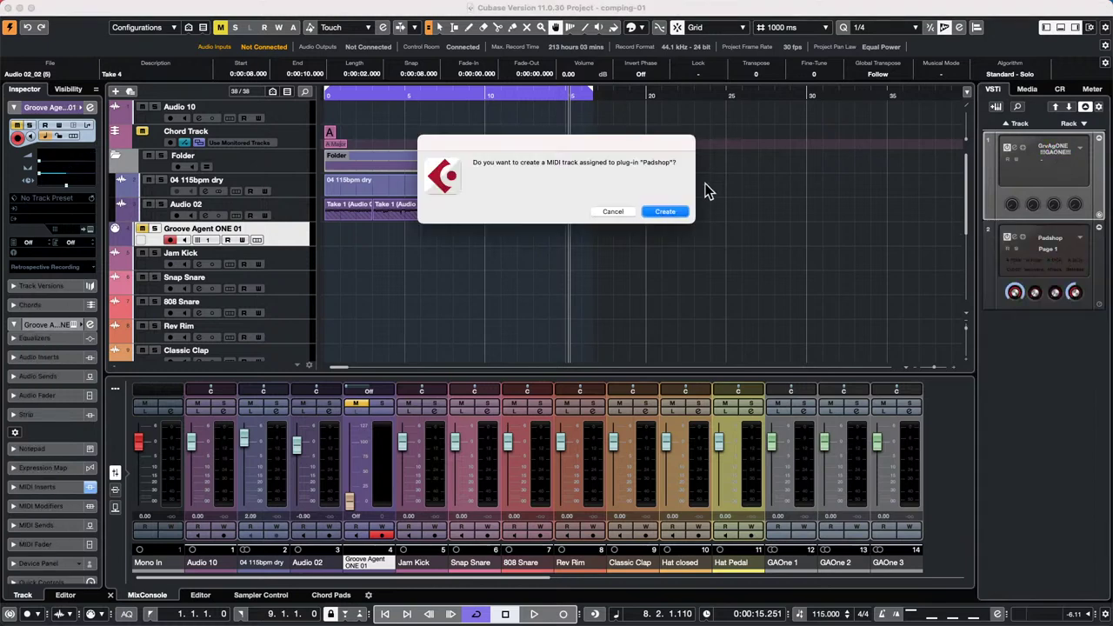
pyautogui.click(667, 213)
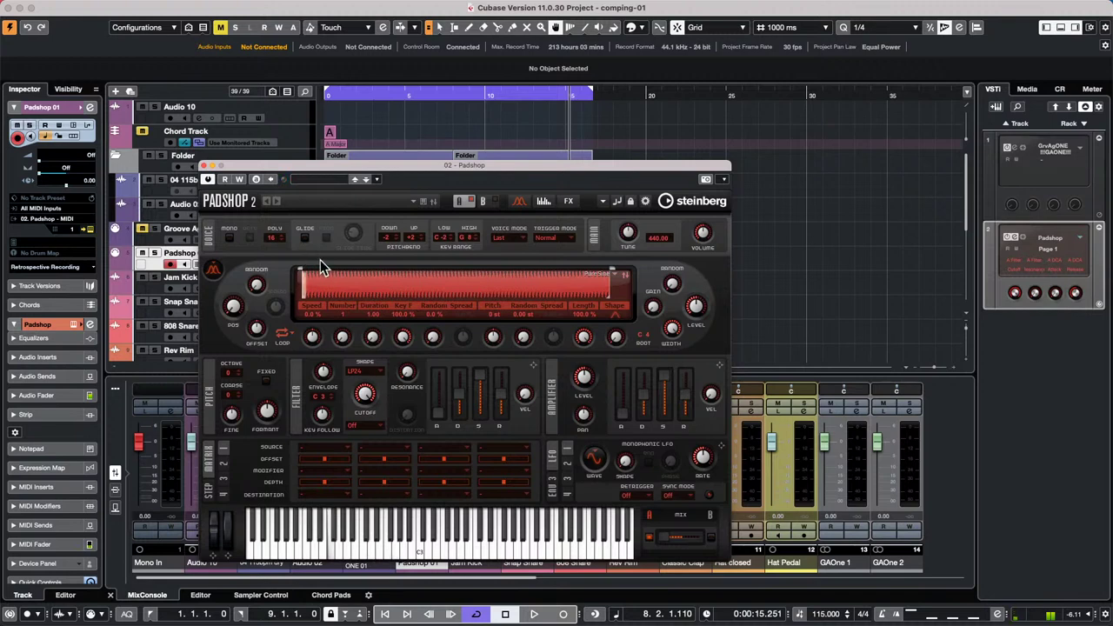
# - Load the Magnus Choir preset in Padshop and move the instrument window clear of the track list
pyautogui.click(335, 179)
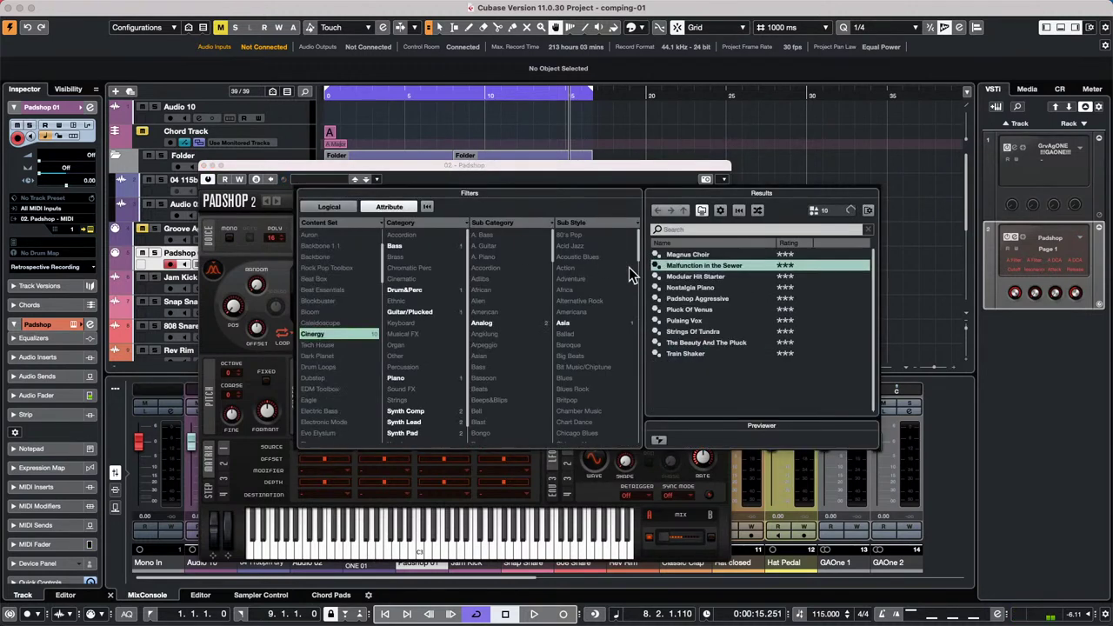
pyautogui.doubleClick(705, 334)
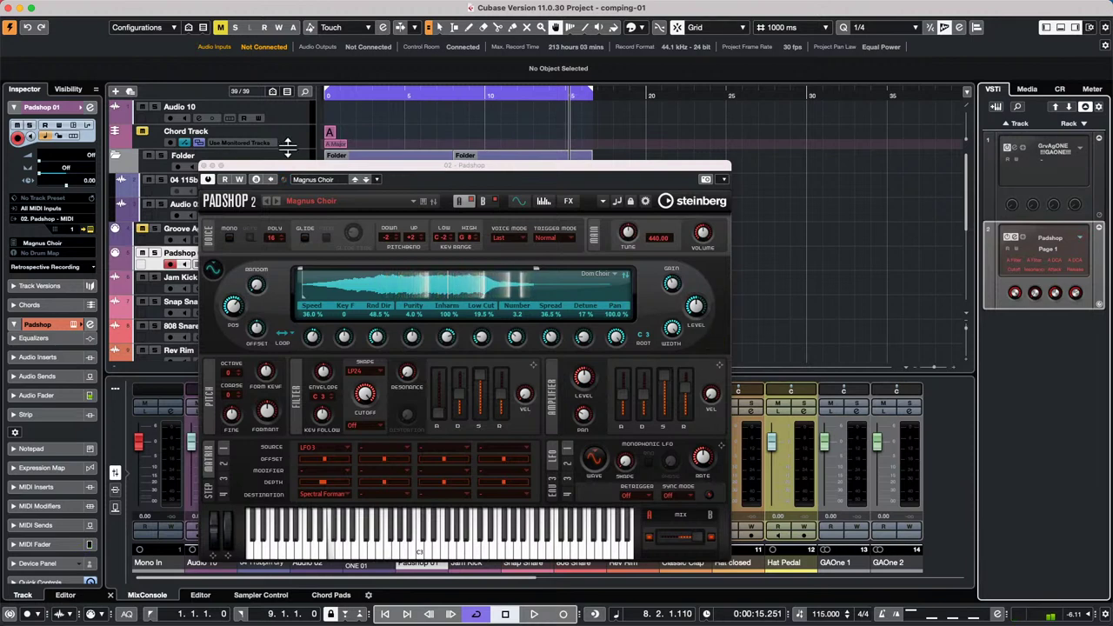
pyautogui.moveTo(288, 165); pyautogui.dragTo(548, 129)
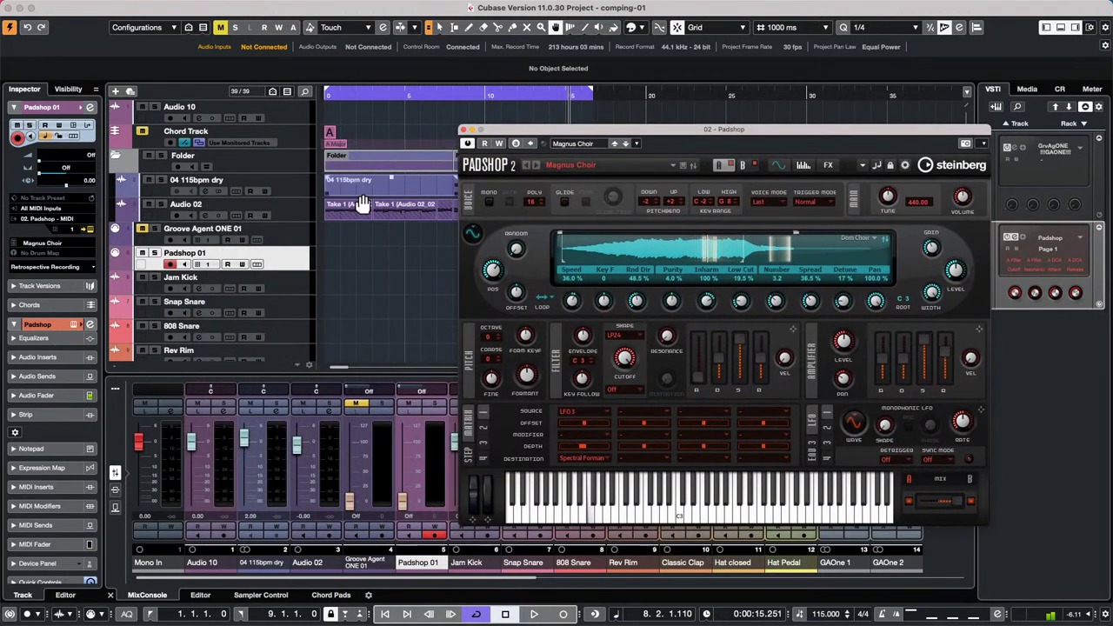
# - Disable the Padshop 01 track and enable it again
pyautogui.rightClick(278, 247)
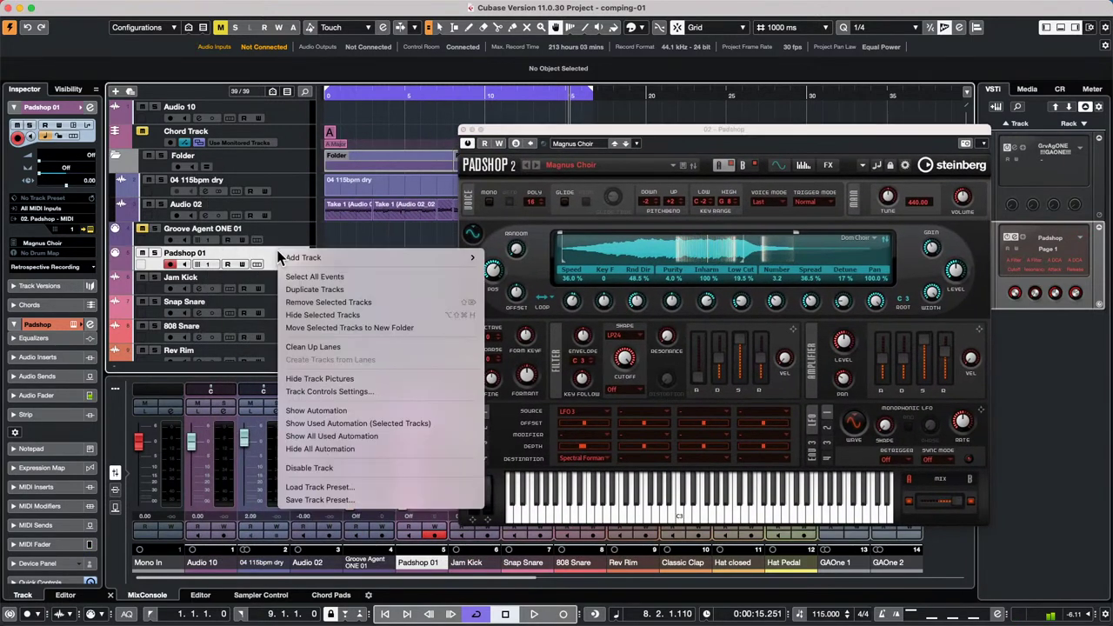
pyautogui.click(310, 467)
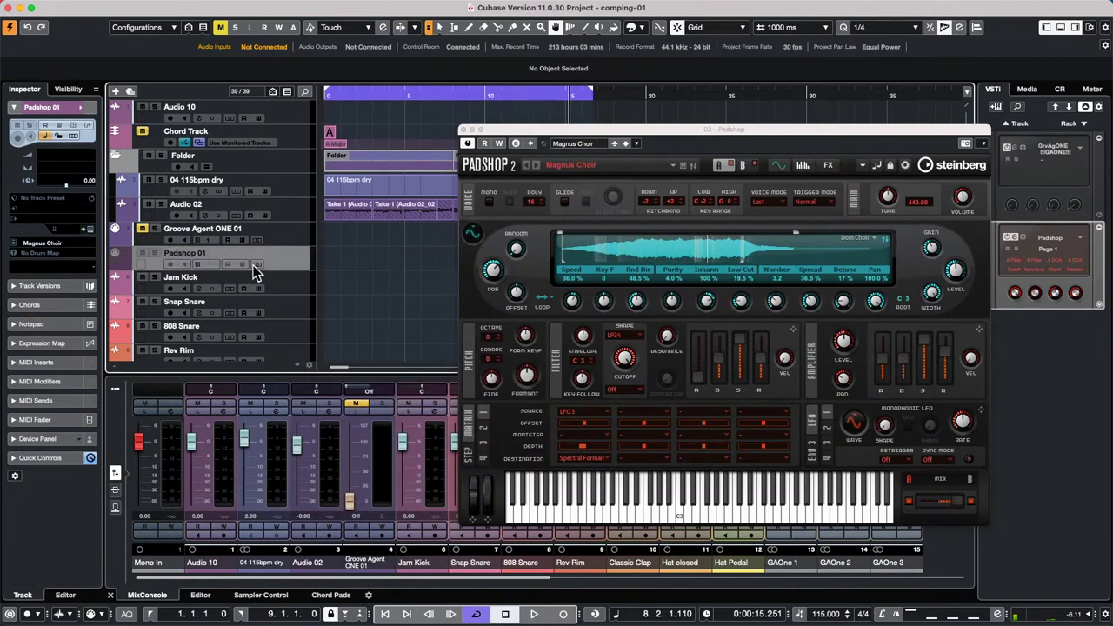
pyautogui.rightClick(296, 248)
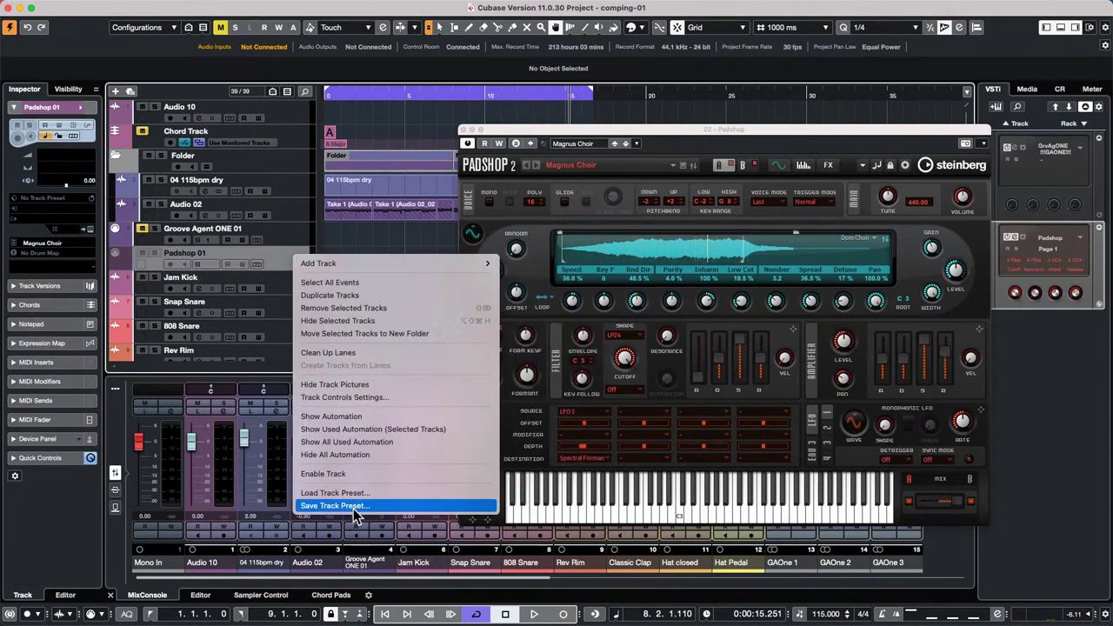
pyautogui.click(365, 474)
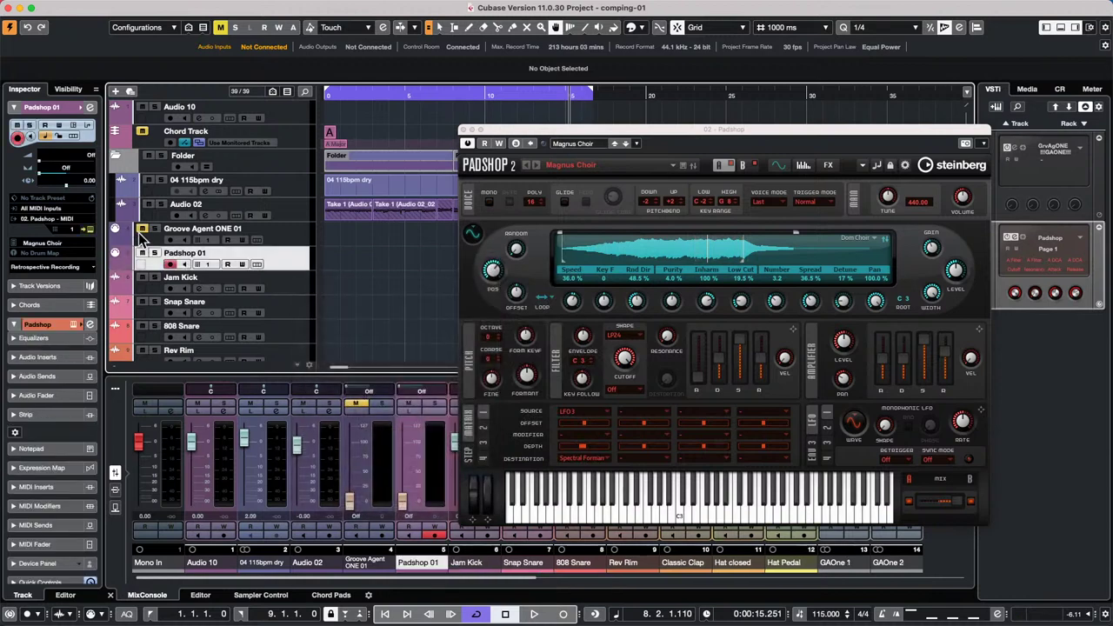
# - Disarm the Padshop 01 track, switch its monitoring on and off, and record-enable it again
pyautogui.click(169, 265)
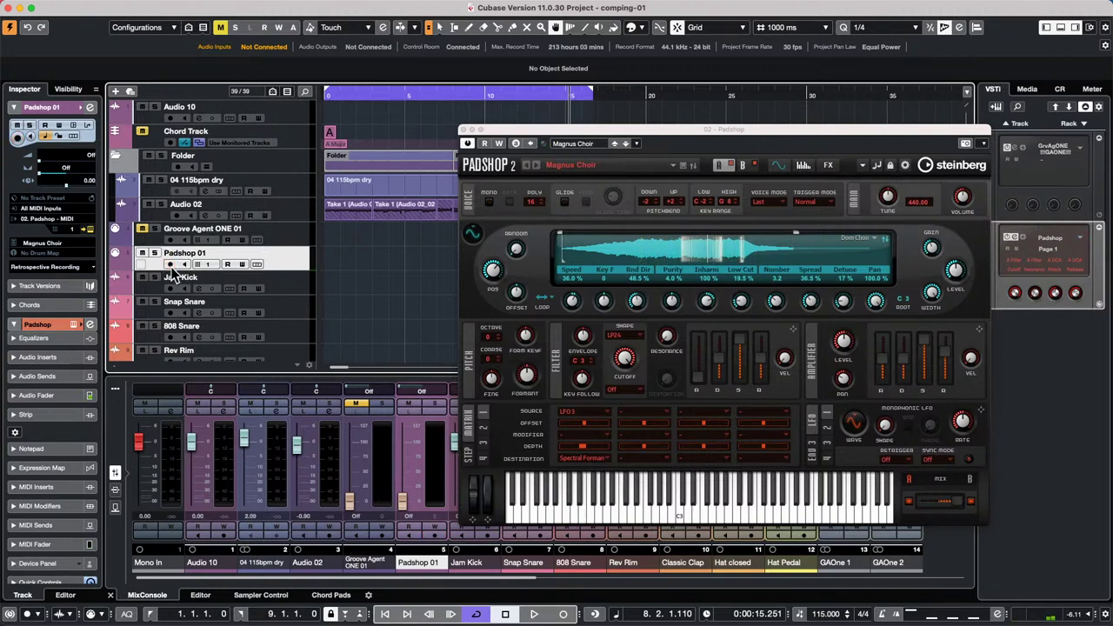
pyautogui.click(170, 266)
pyautogui.click(171, 265)
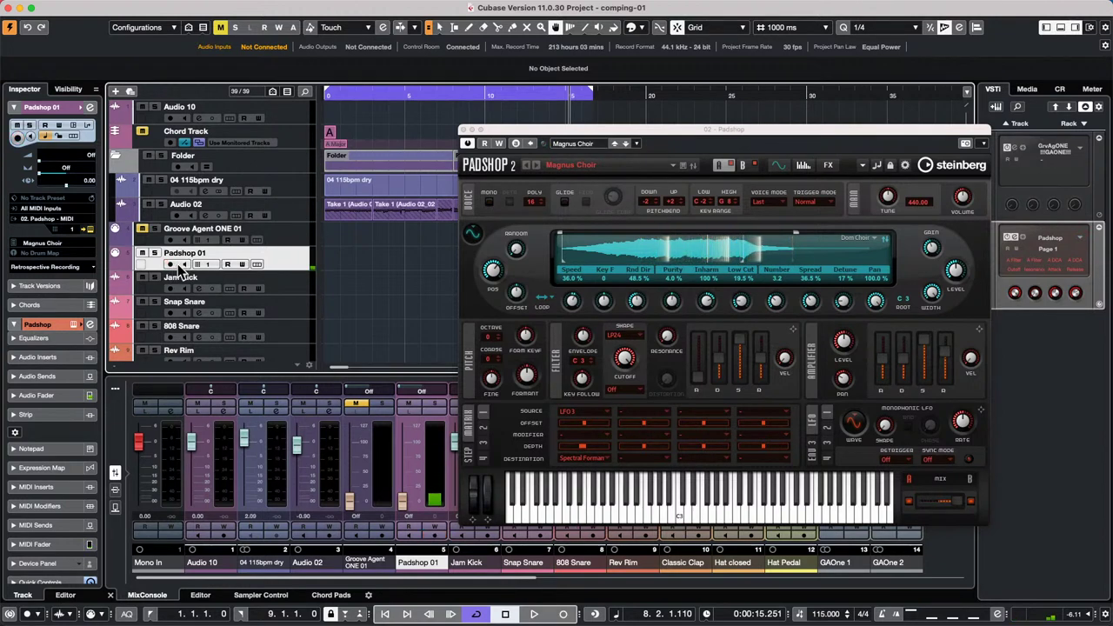
pyautogui.click(183, 264)
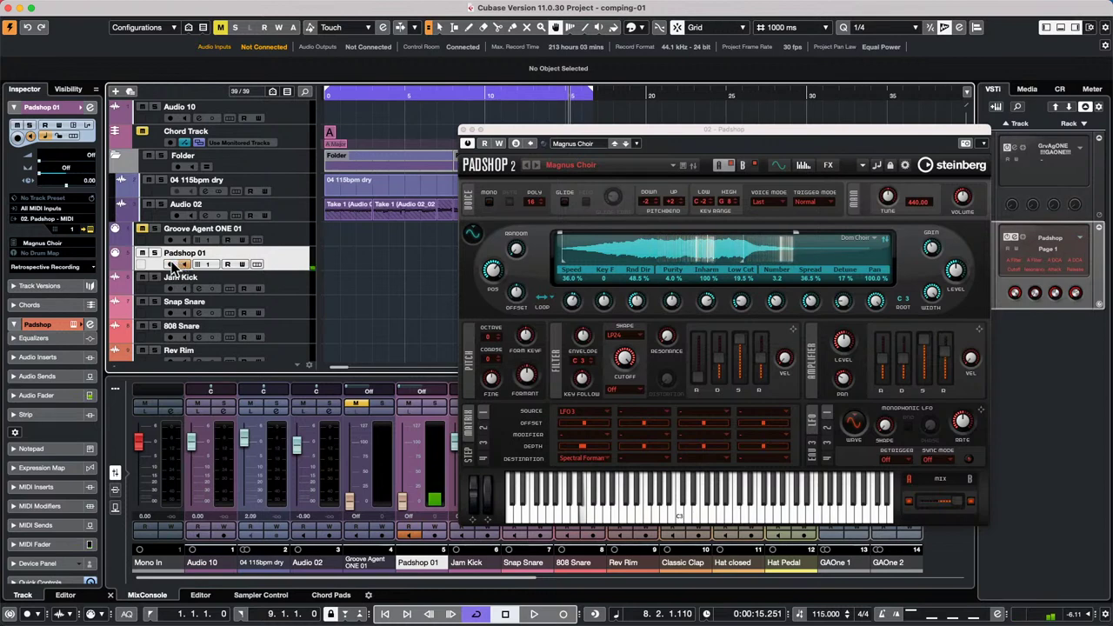
pyautogui.click(183, 265)
pyautogui.click(171, 265)
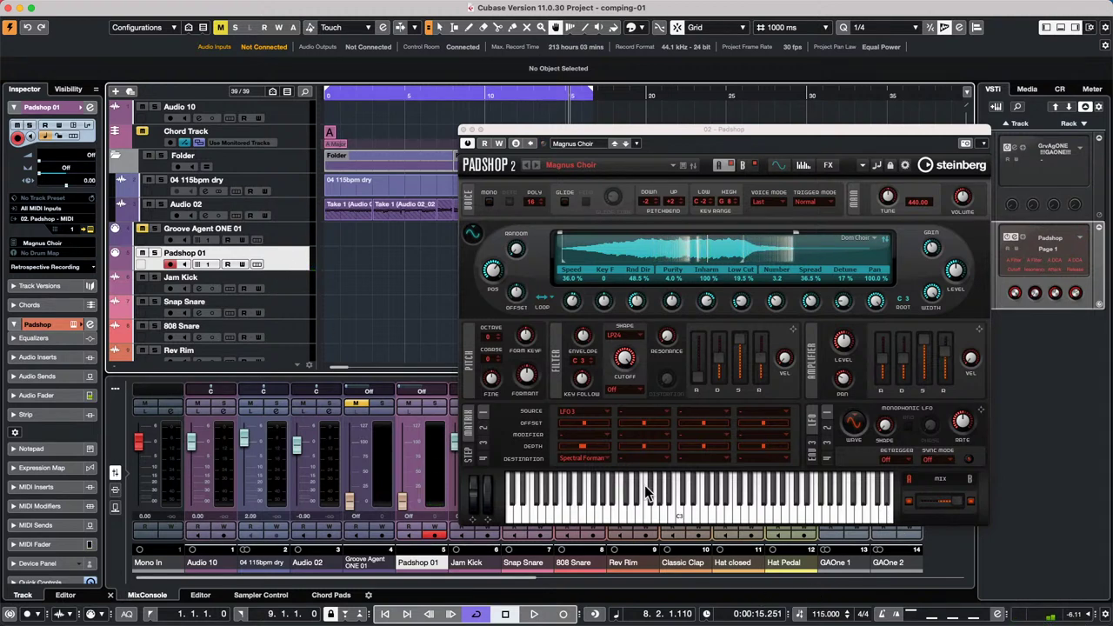
# - Audition the Magnus Choir sound by playing several notes on Padshop's virtual keyboard
pyautogui.click(761, 521)
pyautogui.click(672, 511)
pyautogui.click(553, 511)
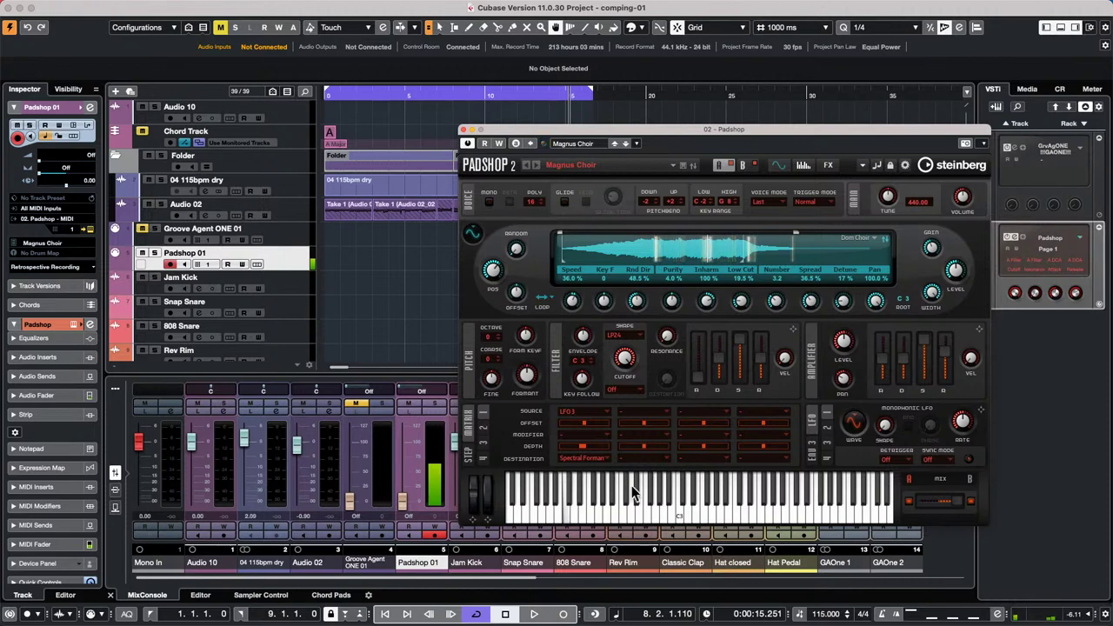
pyautogui.click(576, 514)
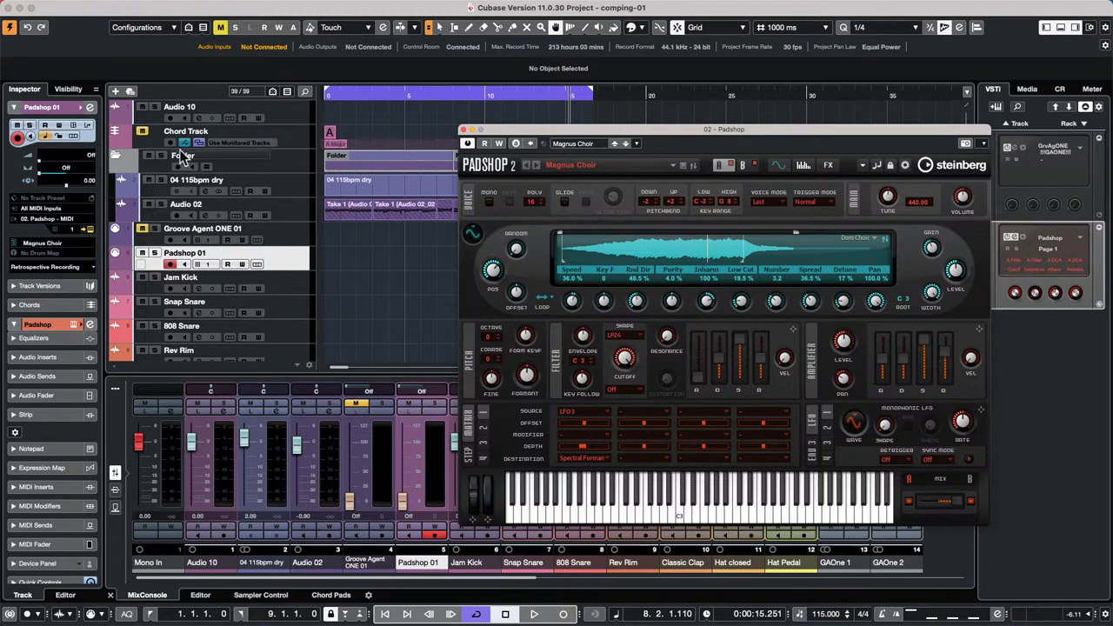
# - Close the Padshop window and load MIDI Monitor in the first MIDI insert slot of the Padshop 01 track
pyautogui.click(463, 128)
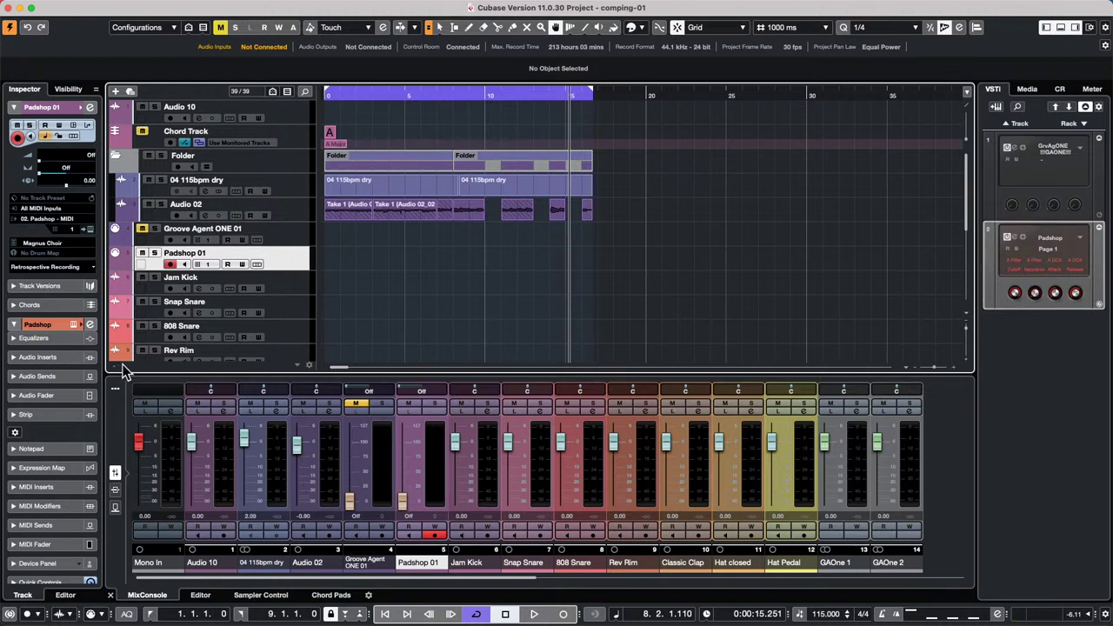
pyautogui.click(52, 487)
pyautogui.click(44, 244)
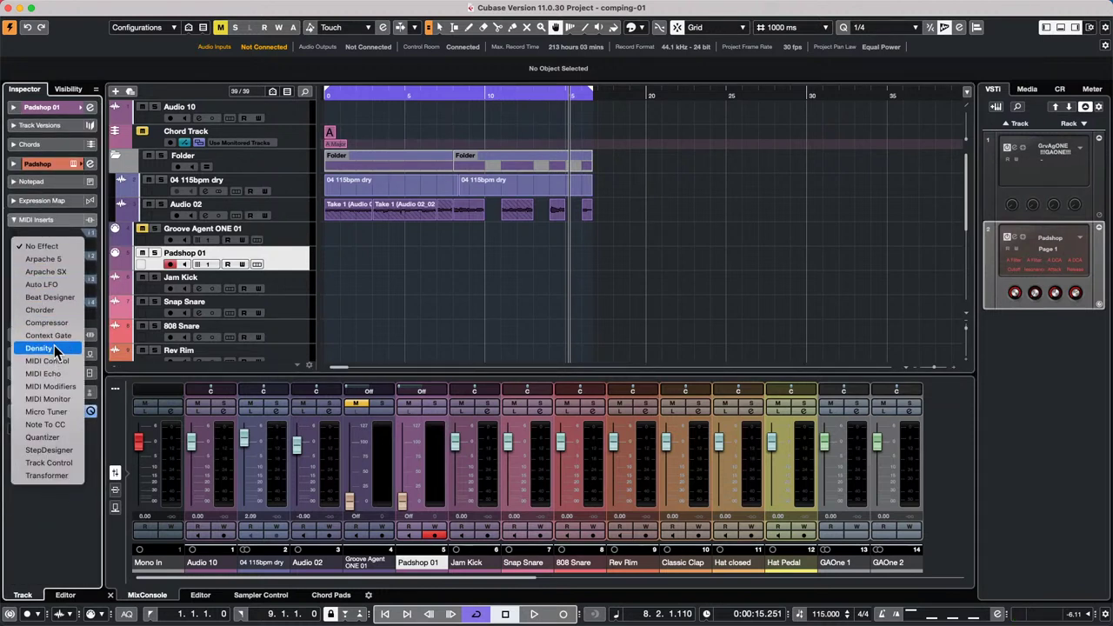
pyautogui.click(48, 398)
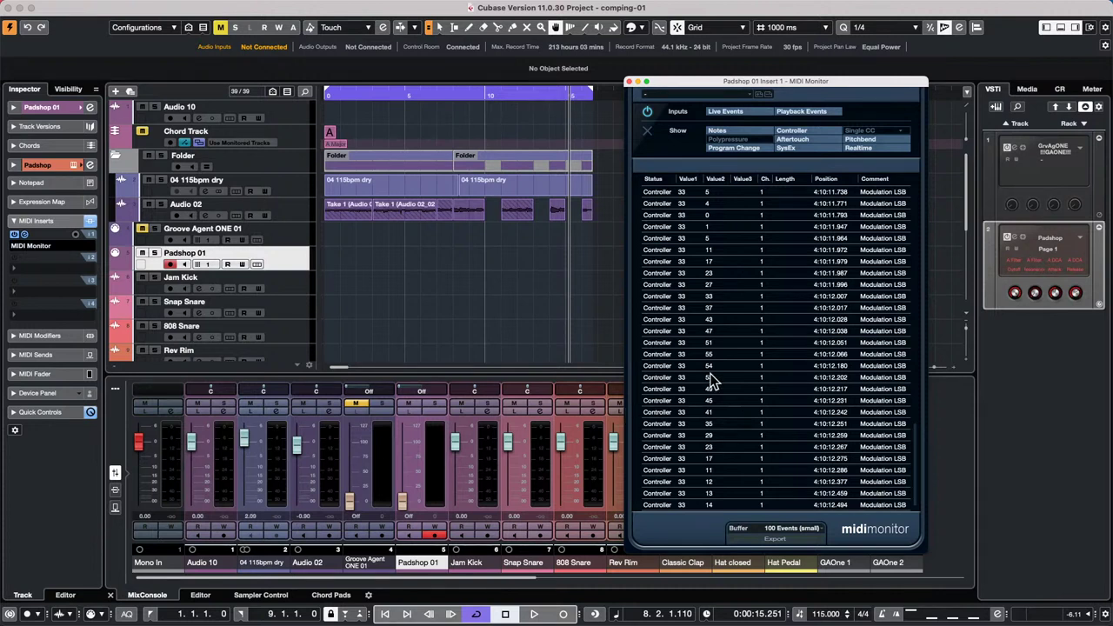
# - Open the local Input Transformer for the Padshop 01 track and delete both existing filter conditions from Module 1
pyautogui.click(47, 104)
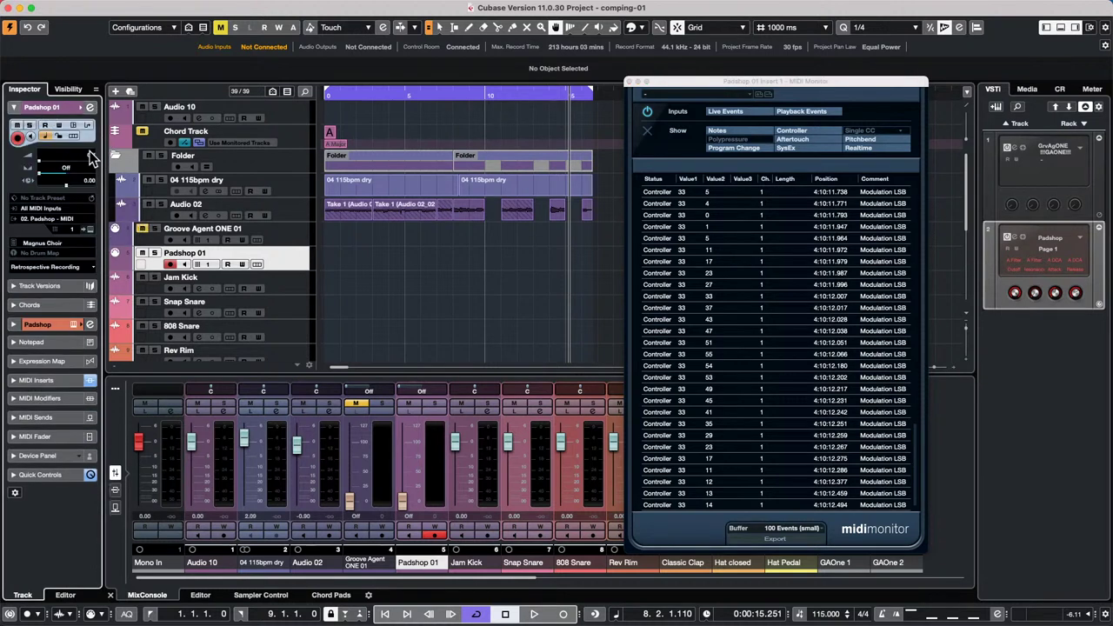
pyautogui.click(86, 126)
pyautogui.click(121, 163)
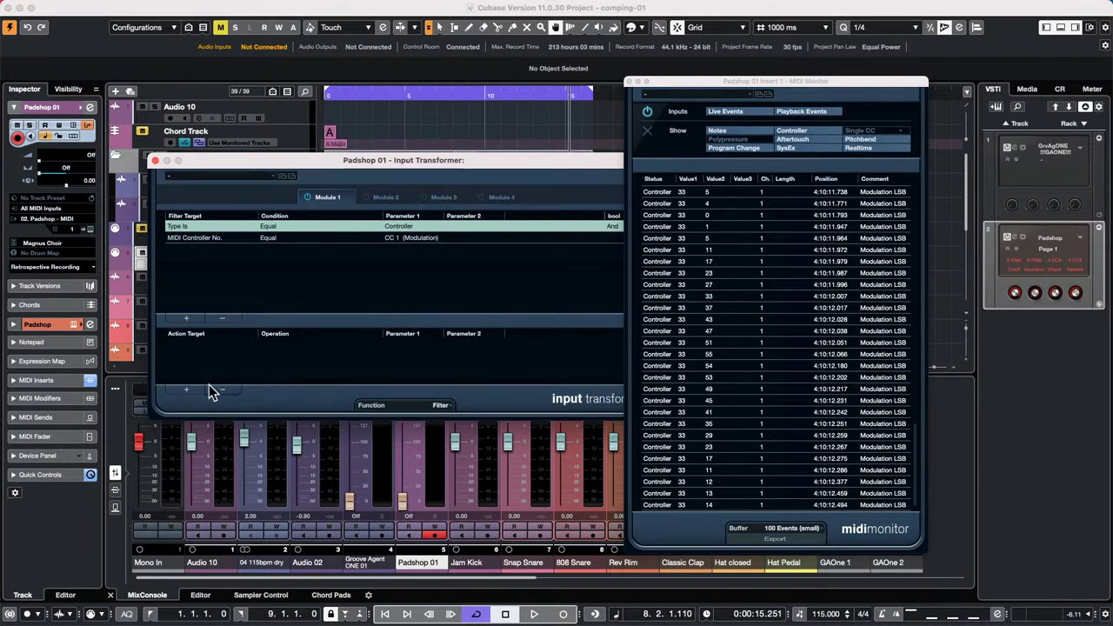
pyautogui.click(222, 318)
pyautogui.click(223, 319)
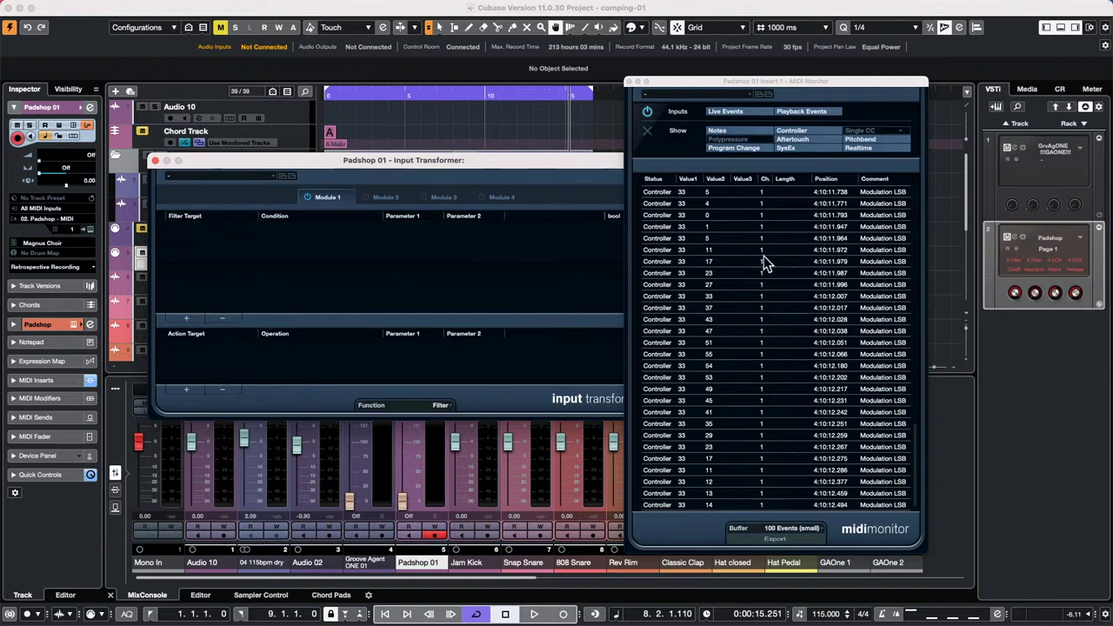
# - Set the Module 1 function to Transform and add the filter condition Type Is Equal Controller
pyautogui.click(440, 407)
pyautogui.click(383, 421)
pyautogui.click(188, 318)
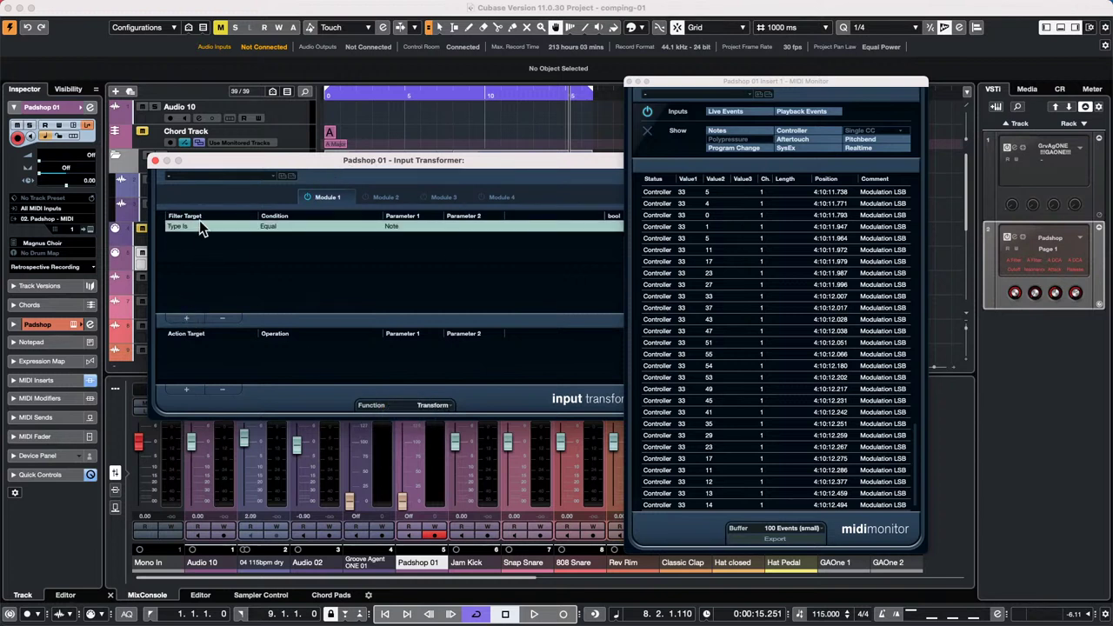
pyautogui.click(392, 224)
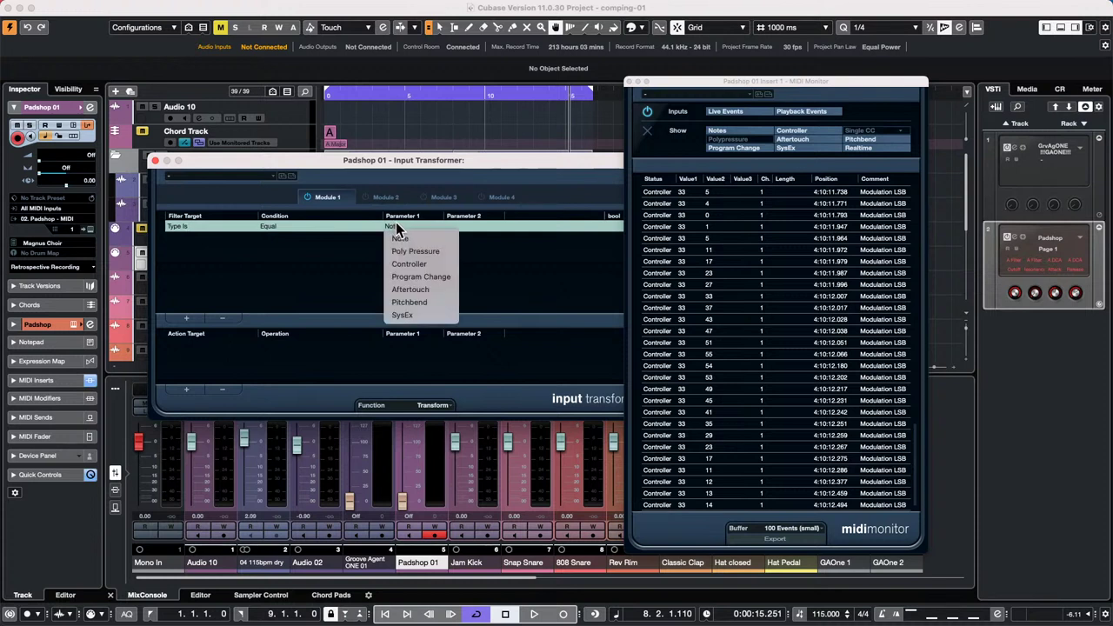
pyautogui.click(416, 261)
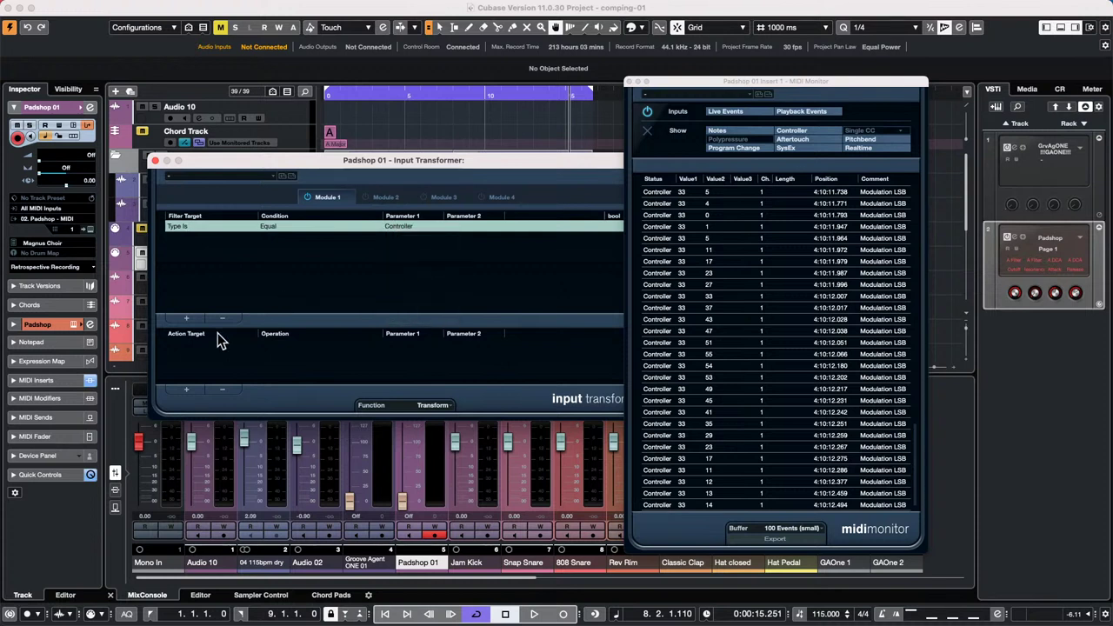
# - Add an action to Module 1 that adds 4 to Value 1 of the filtered events
pyautogui.click(186, 389)
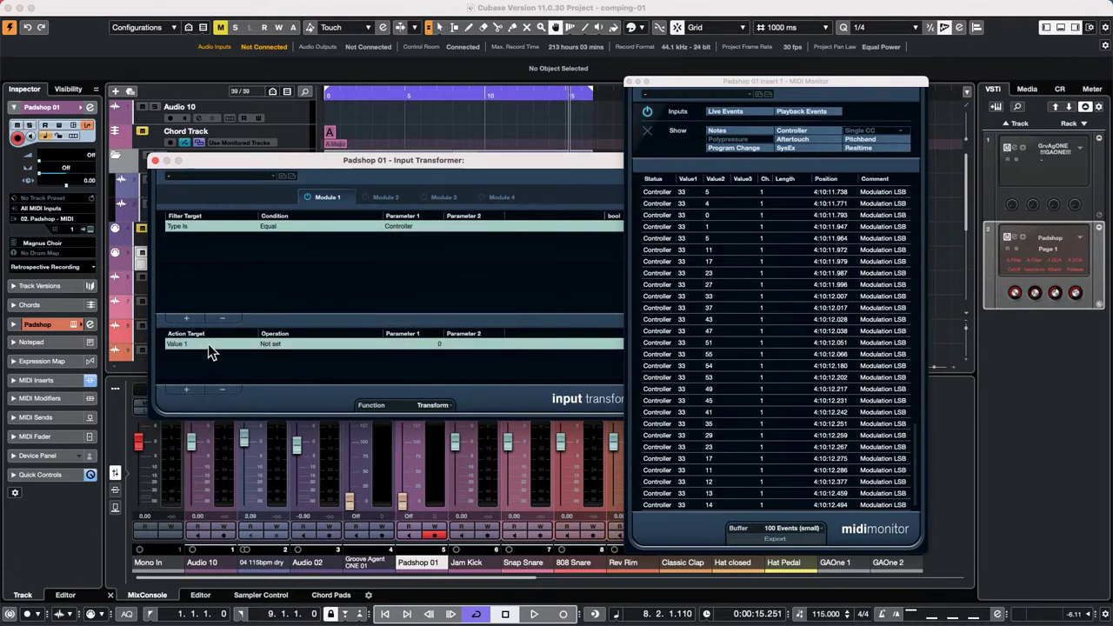
pyautogui.click(268, 343)
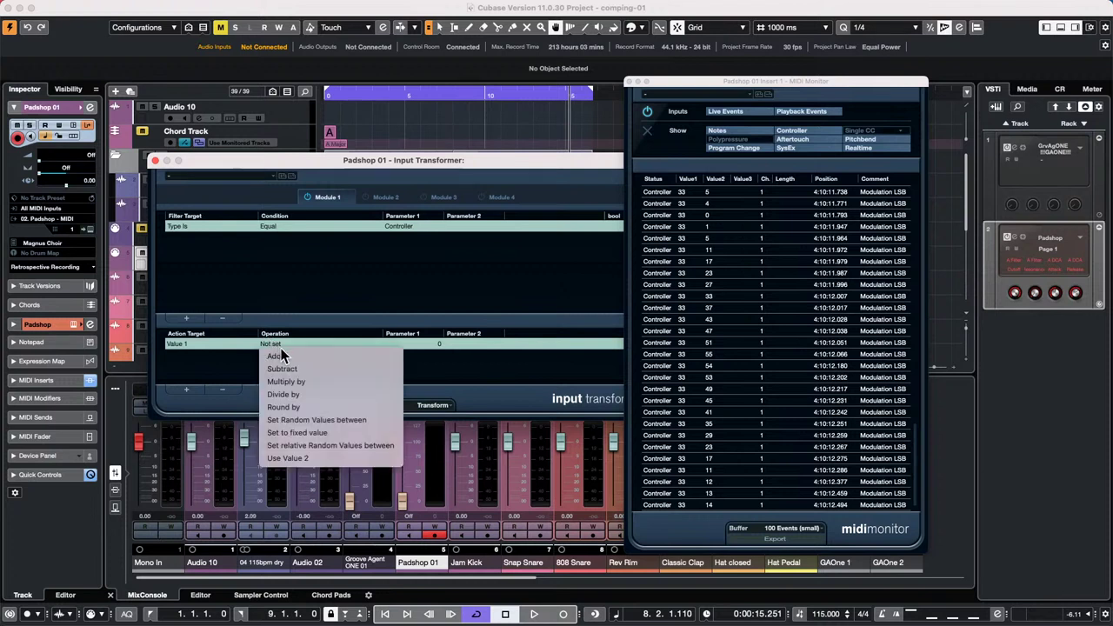
pyautogui.click(278, 356)
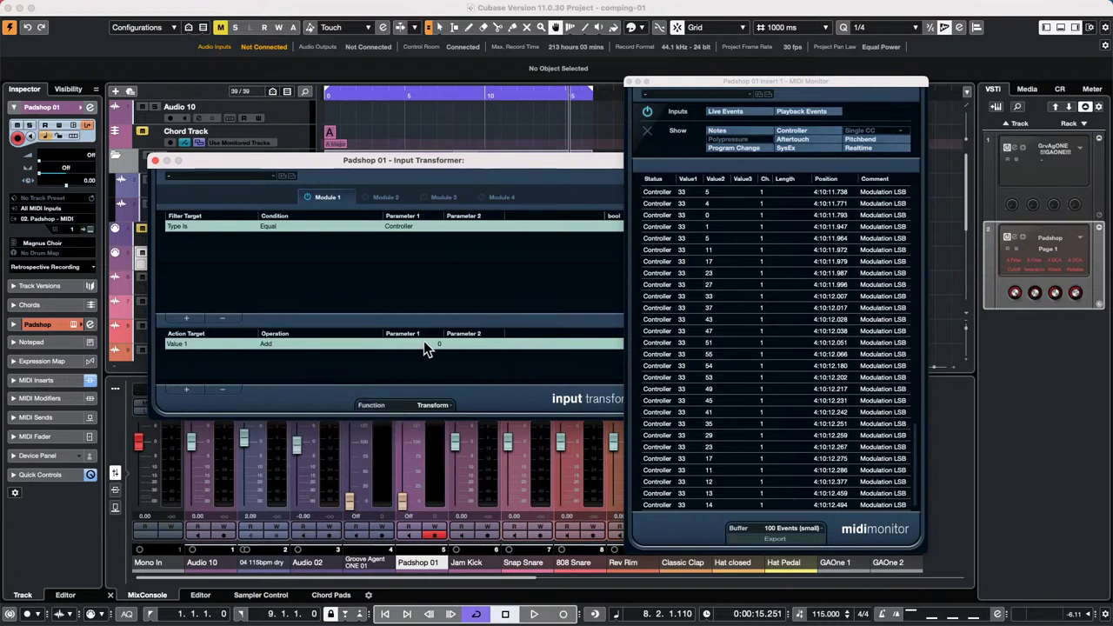
pyautogui.click(426, 345)
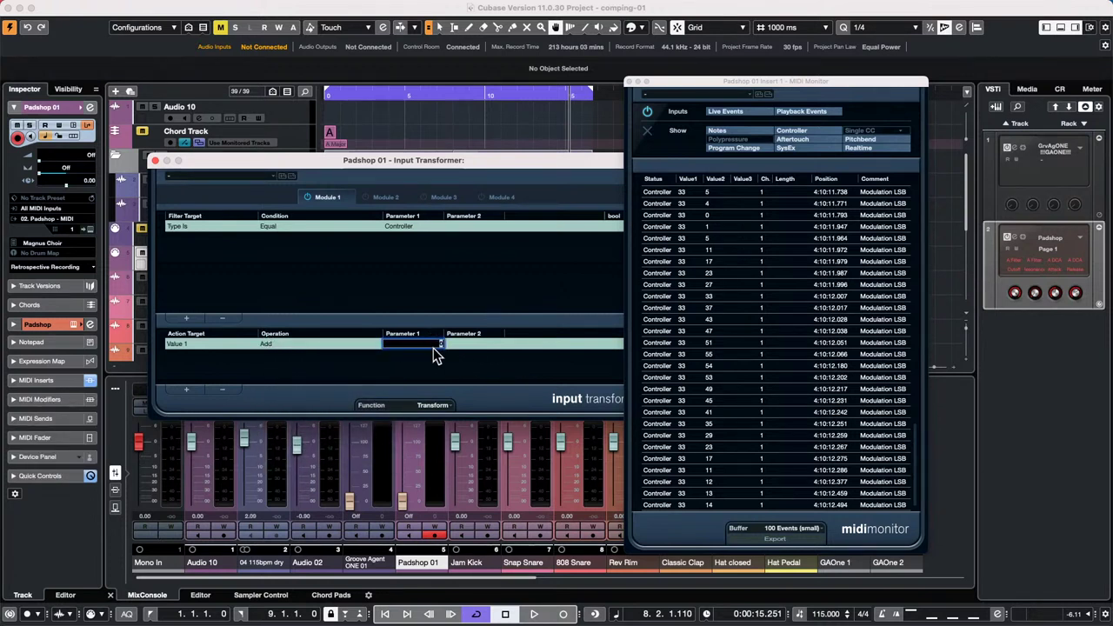
pyautogui.write('4')
pyautogui.click(464, 367)
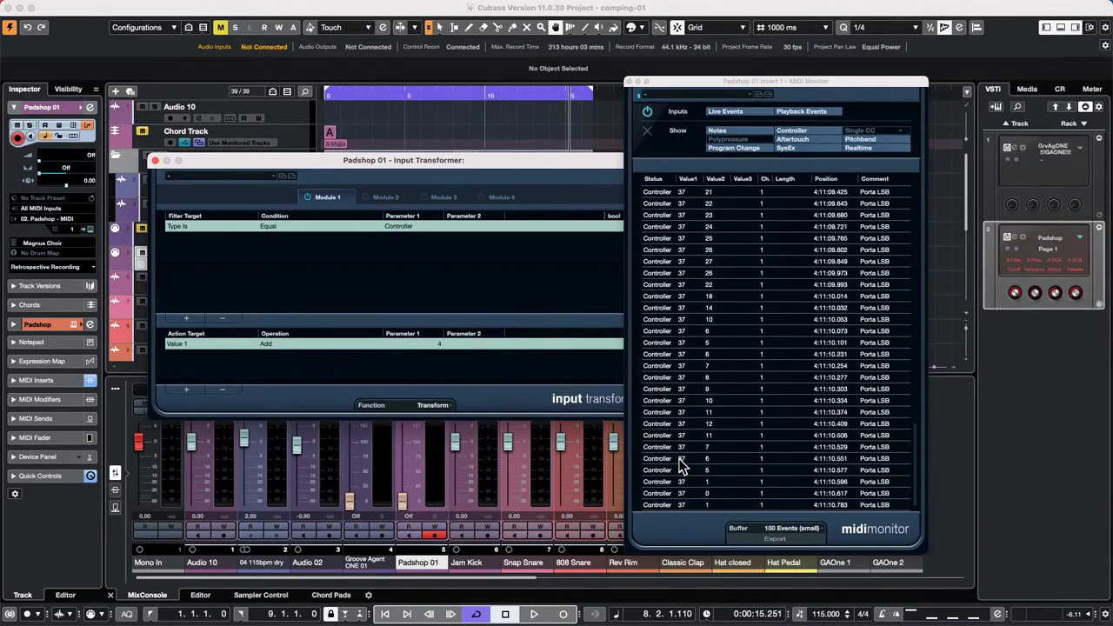
# - Switch Module 1 off and on again to compare, and close the Input Transformer and the deactivated MIDI Monitor
pyautogui.click(308, 199)
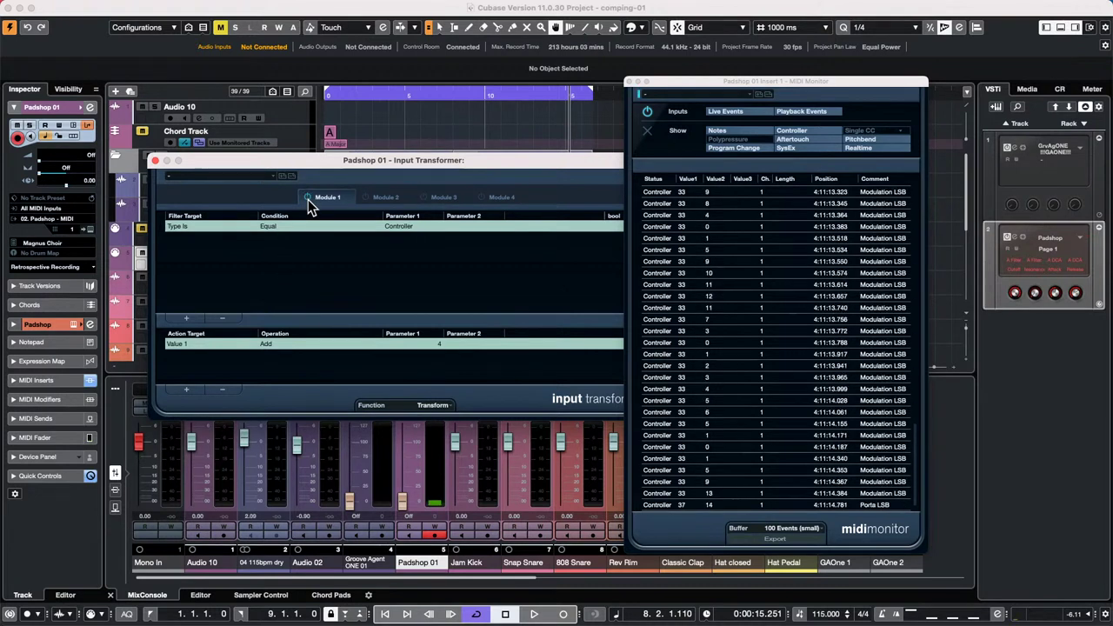
pyautogui.click(308, 198)
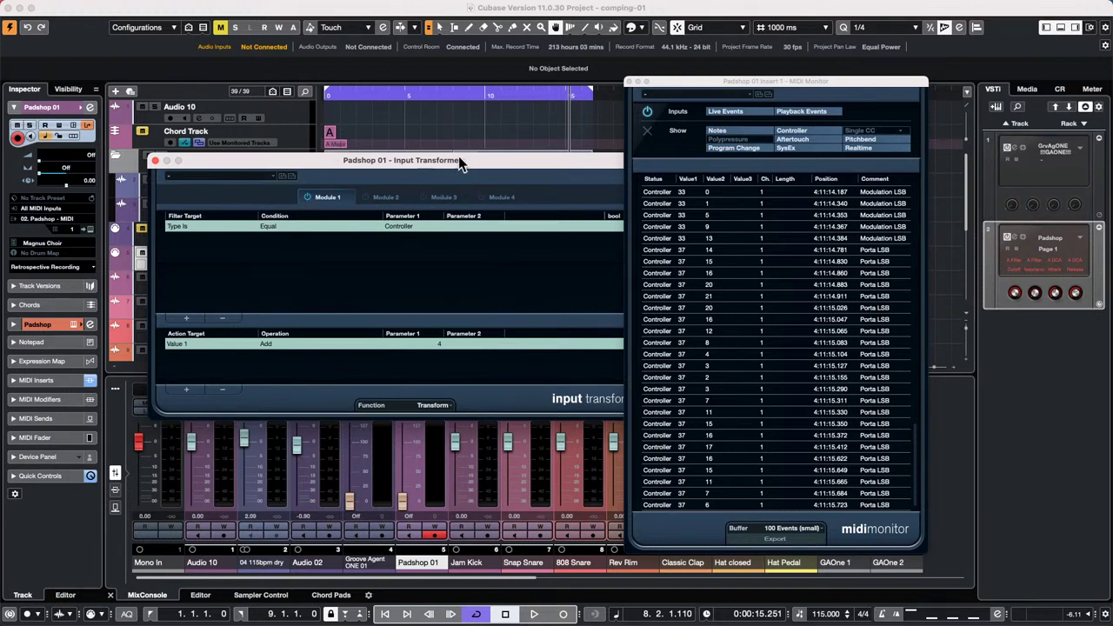
pyautogui.click(156, 161)
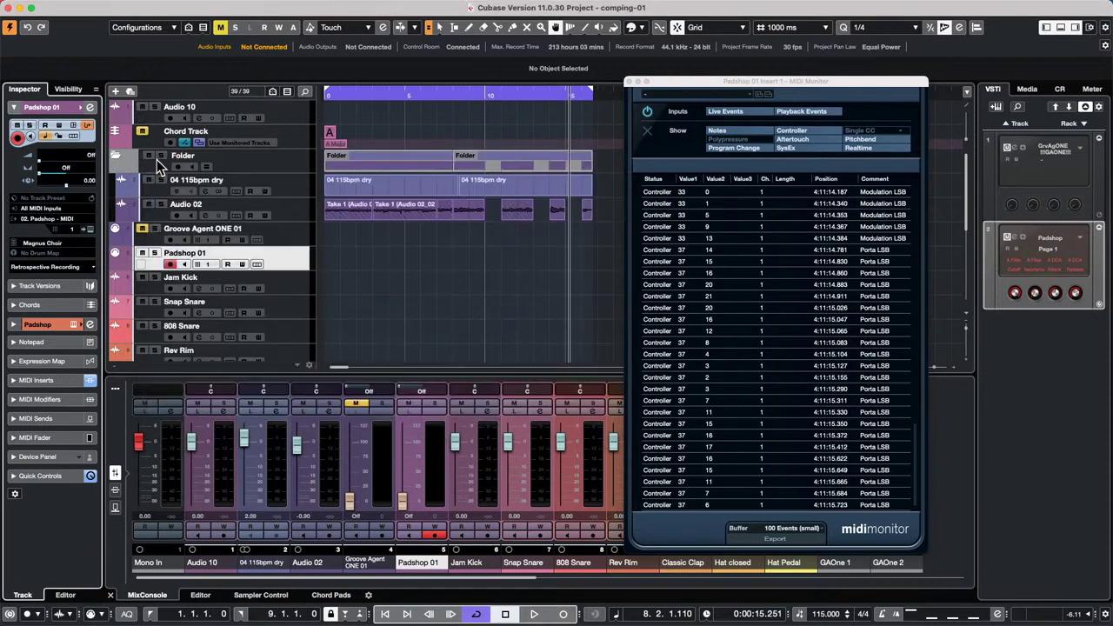
pyautogui.click(650, 114)
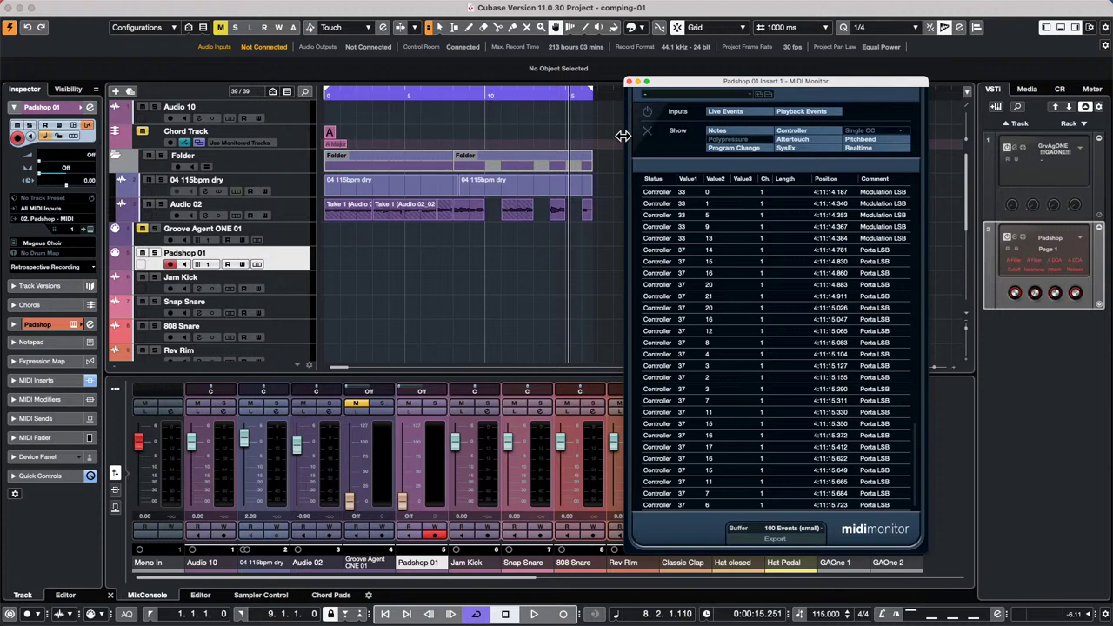
pyautogui.click(629, 82)
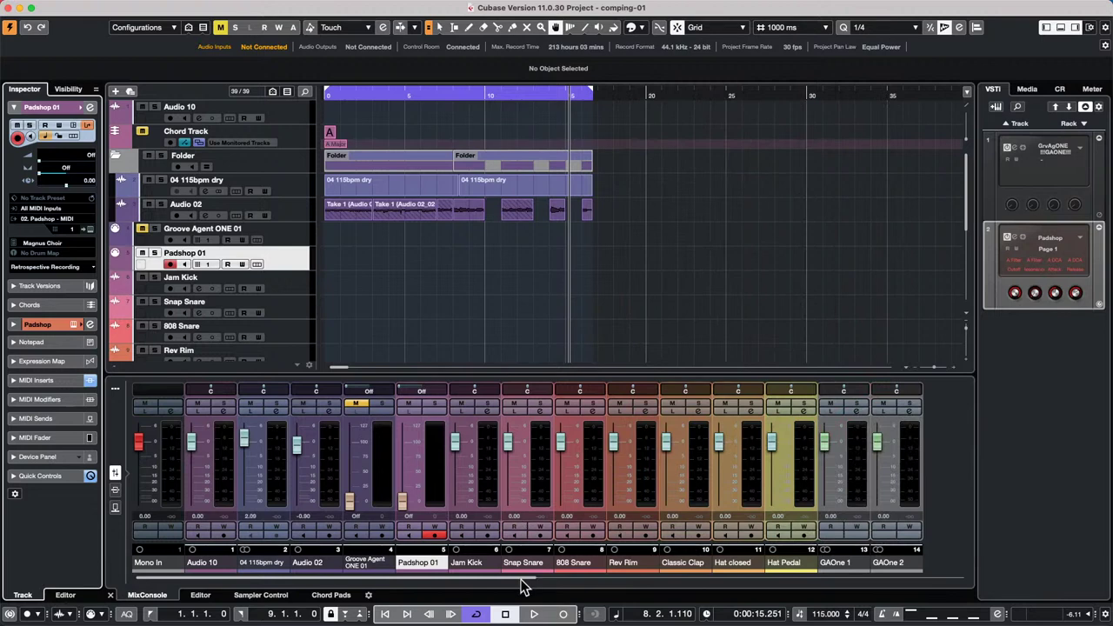
# - Show the MixConsole zones, expand Input/Output Channels and attach the Stereo channel to the right edge of the mixer
pyautogui.moveTo(525, 579); pyautogui.dragTo(951, 579)
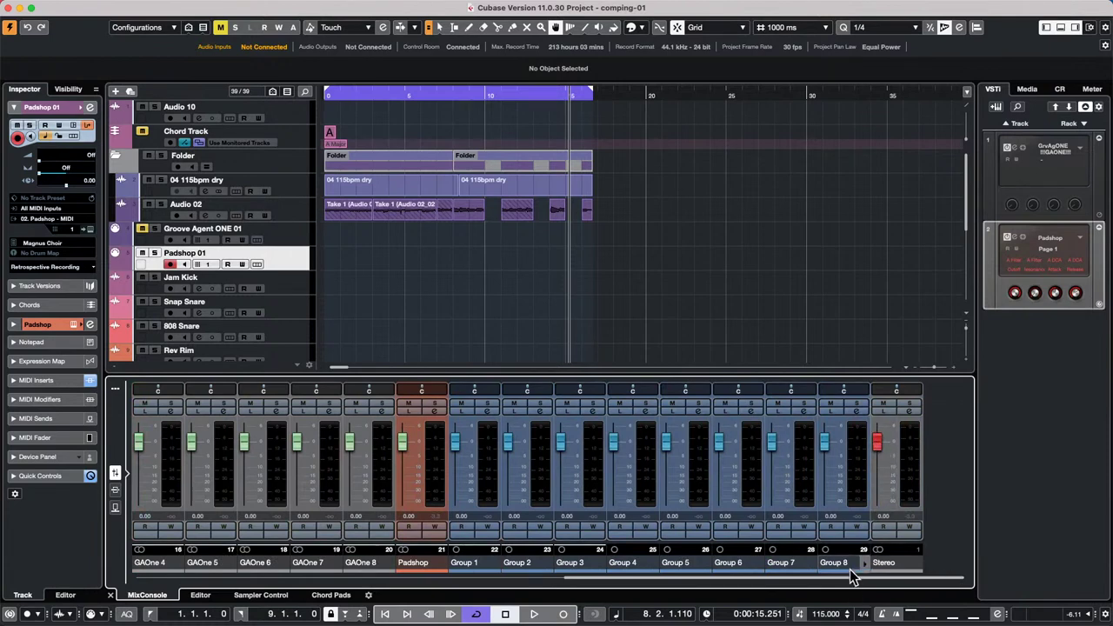
pyautogui.moveTo(848, 577); pyautogui.dragTo(392, 563)
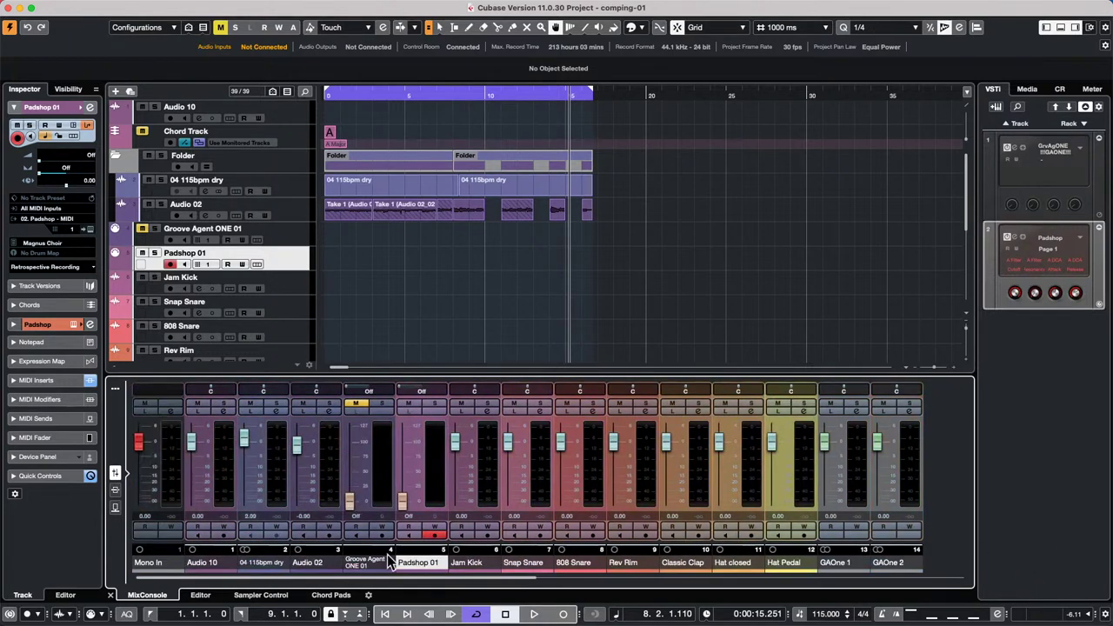
pyautogui.click(70, 90)
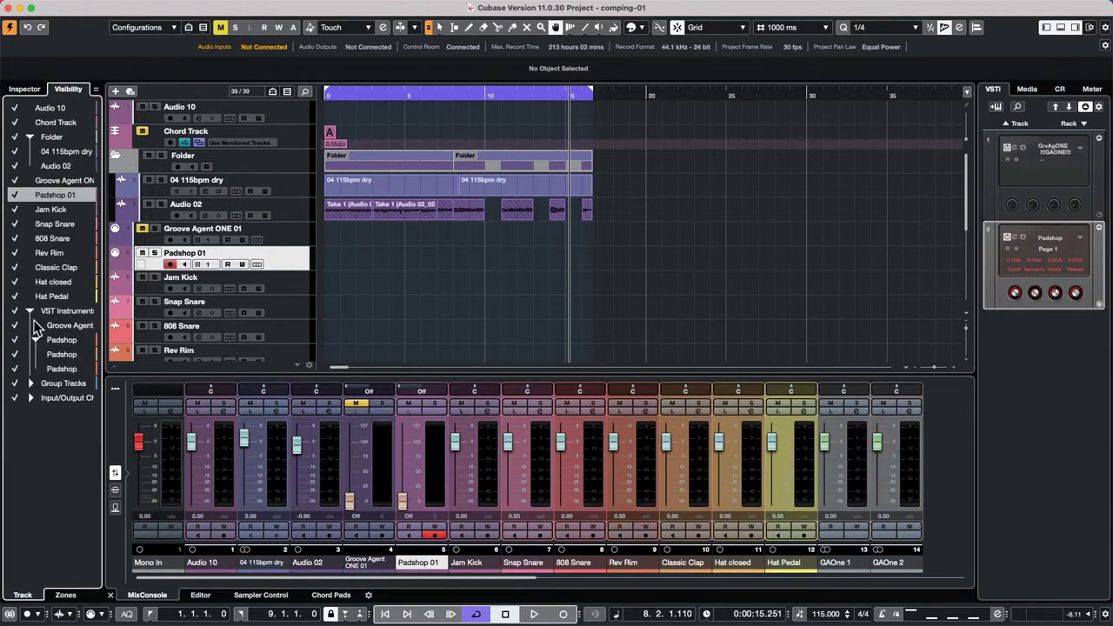
pyautogui.click(65, 595)
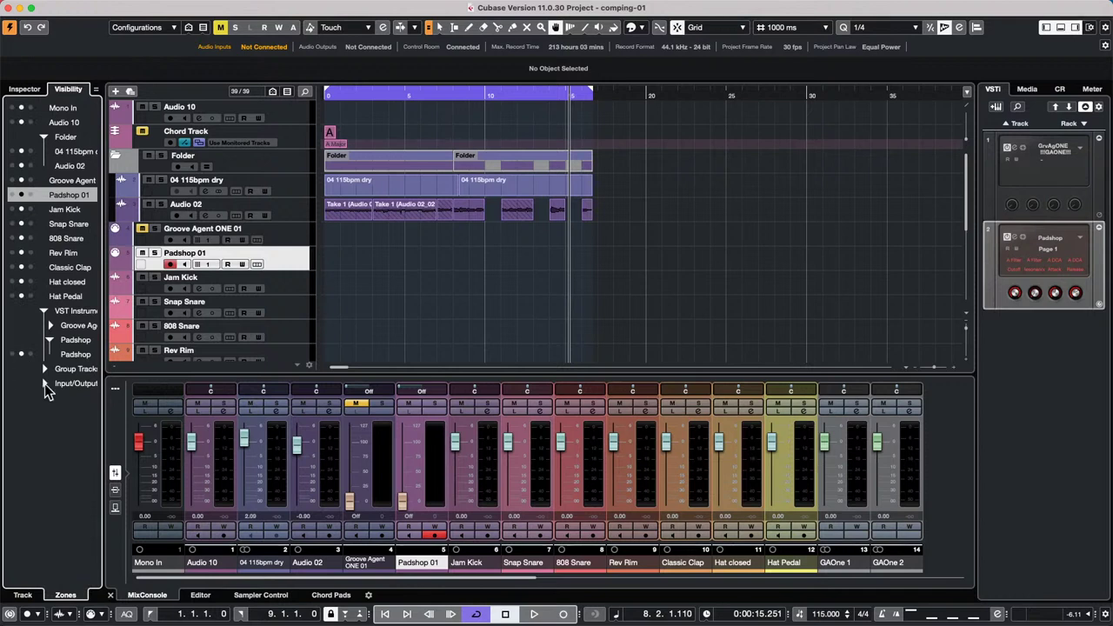
pyautogui.click(45, 383)
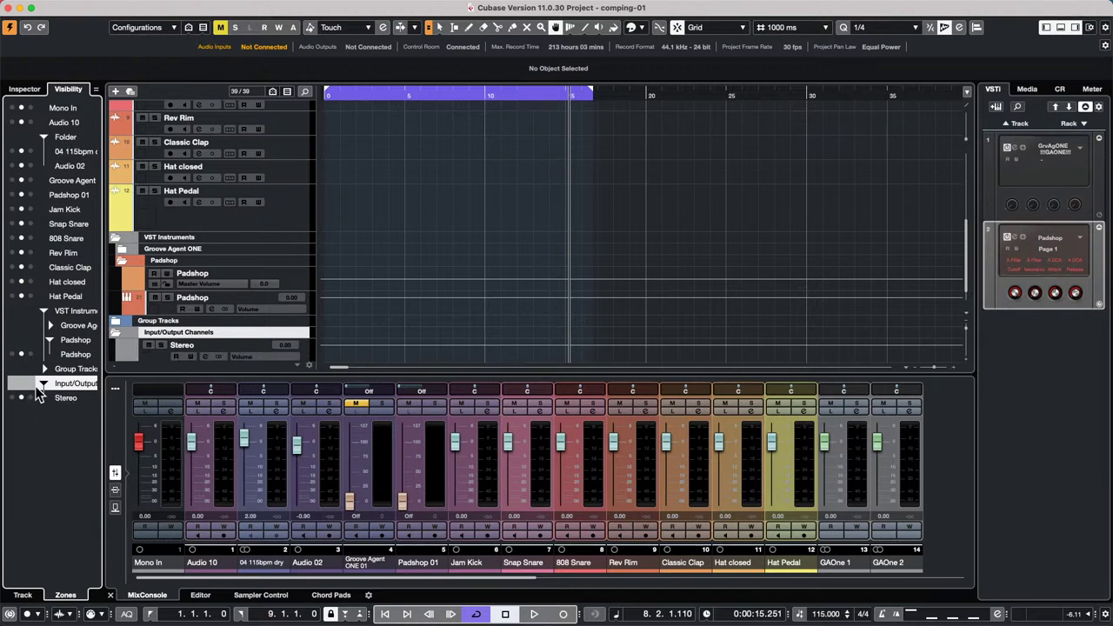
pyautogui.click(42, 383)
pyautogui.click(42, 383)
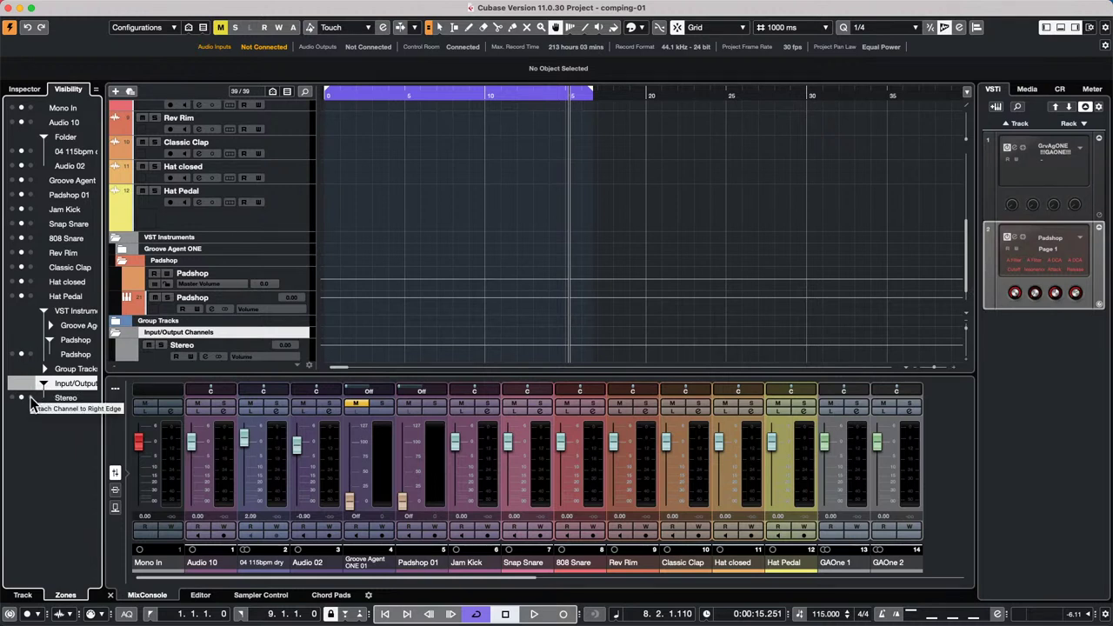
pyautogui.moveTo(358, 578)
pyautogui.mouseDown()
pyautogui.moveTo(870, 587)
pyautogui.moveTo(339, 578)
pyautogui.mouseUp()
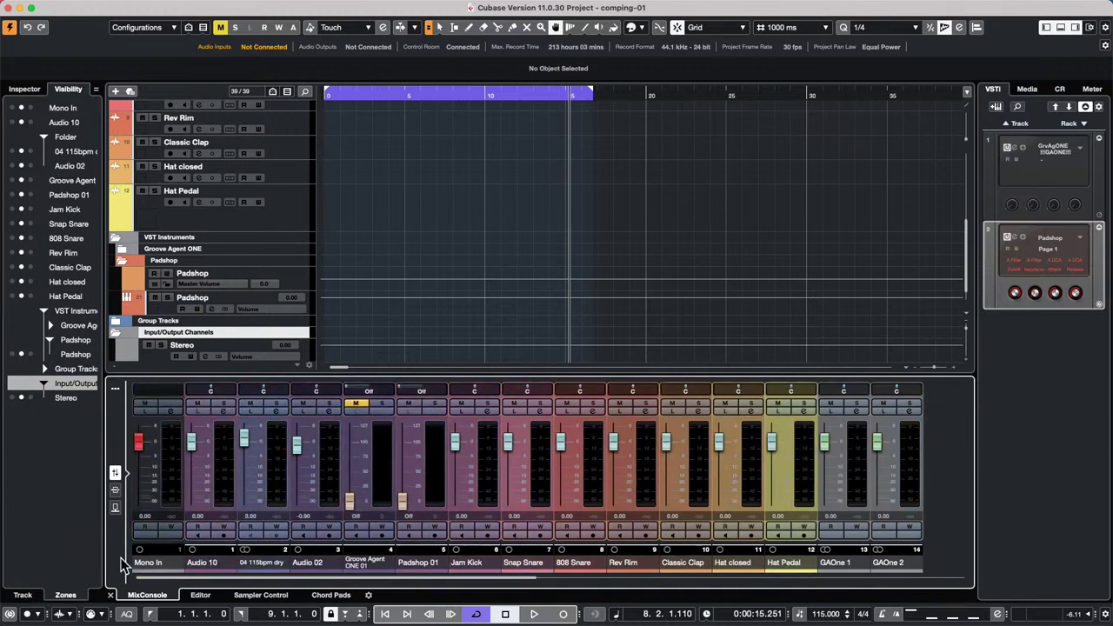
pyautogui.click(31, 398)
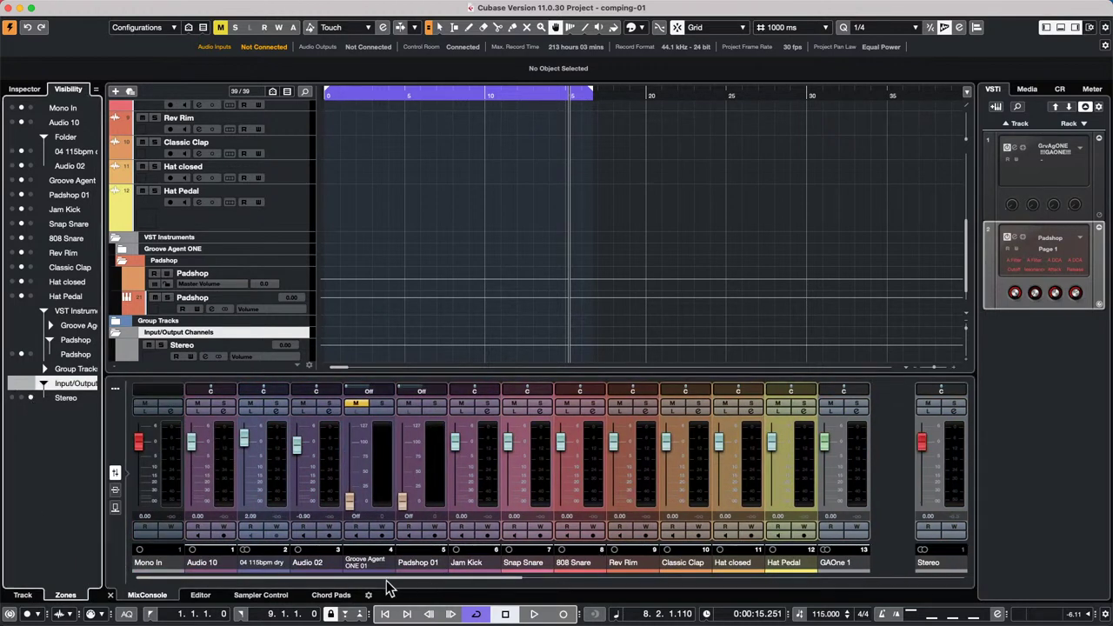
pyautogui.moveTo(388, 582); pyautogui.dragTo(278, 568)
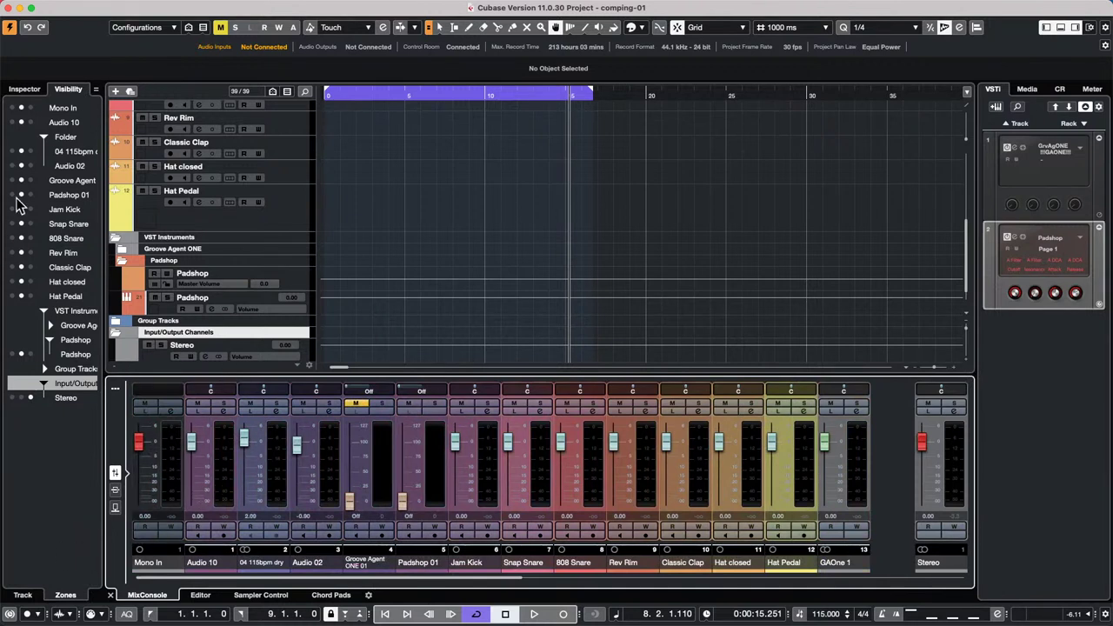
# - Attach the Audio 10 channel to the left edge of the MixConsole and test it by scrolling the other channels
pyautogui.click(11, 123)
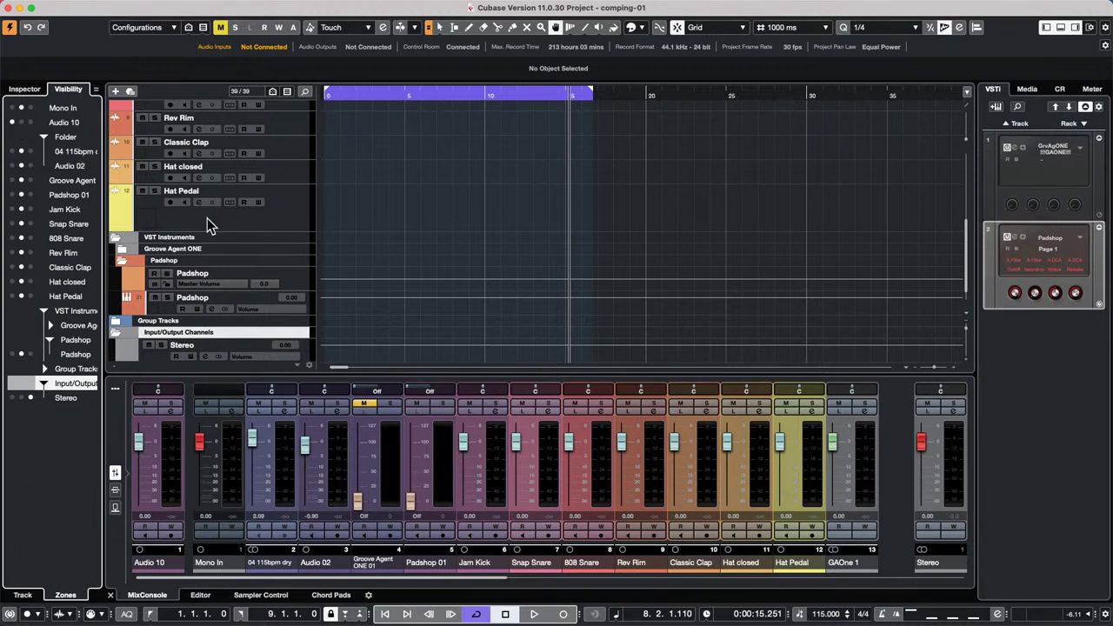
pyautogui.moveTo(350, 577); pyautogui.dragTo(206, 593)
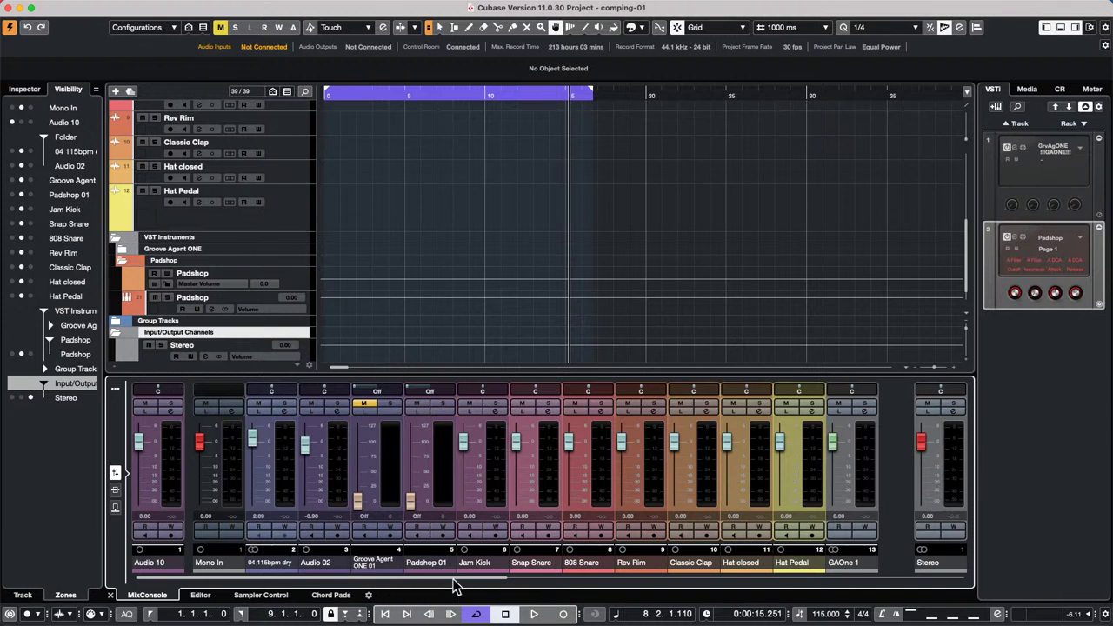
pyautogui.moveTo(467, 577); pyautogui.dragTo(400, 533)
pyautogui.moveTo(494, 578); pyautogui.dragTo(590, 588)
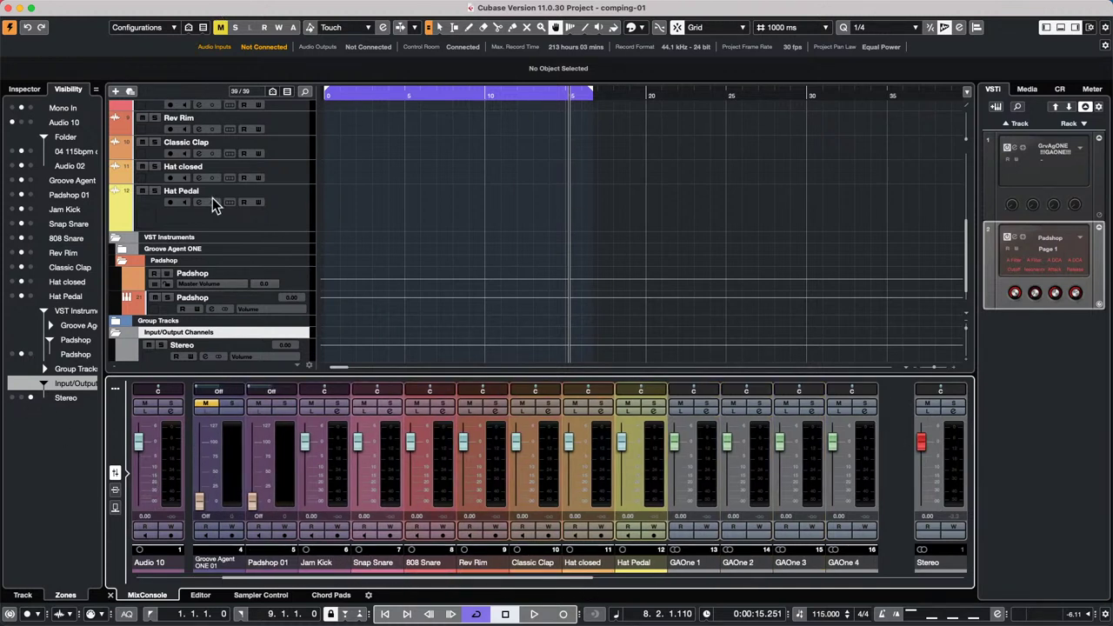
# - In the separate MixConsole window, attach the Stereo channel to the right zone, detach it again and close the window
pyautogui.press('F3')
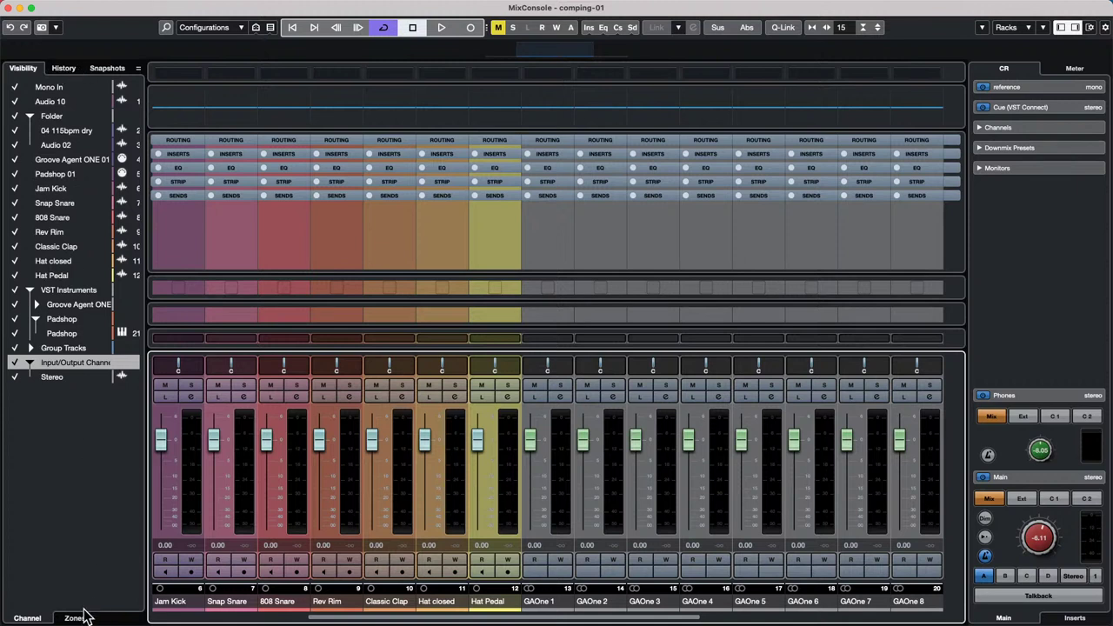
pyautogui.click(78, 617)
pyautogui.click(30, 377)
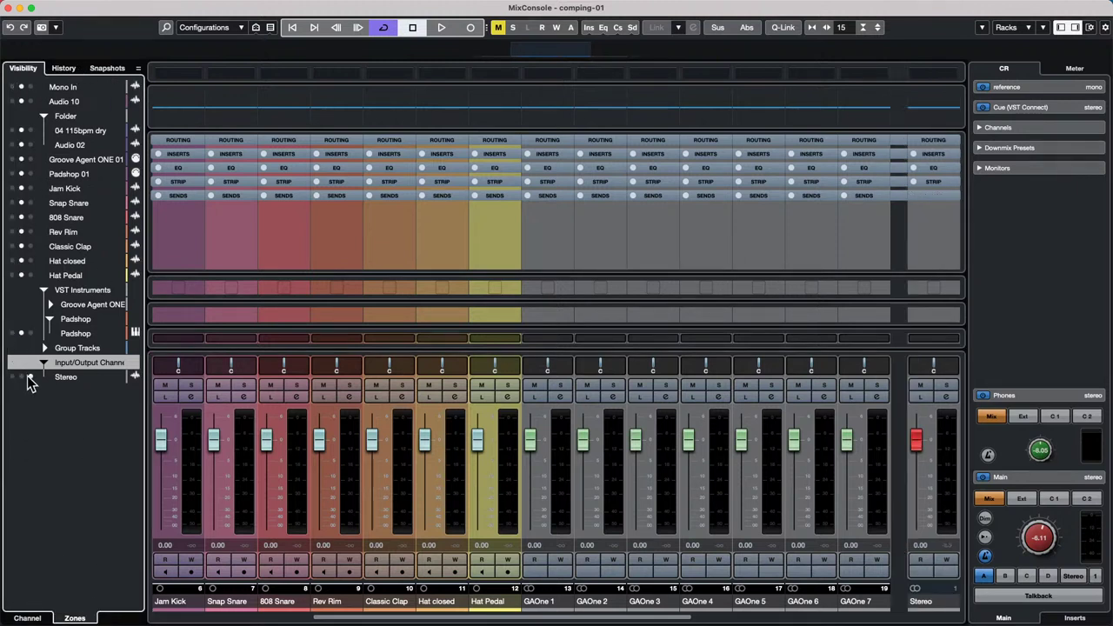
pyautogui.click(21, 376)
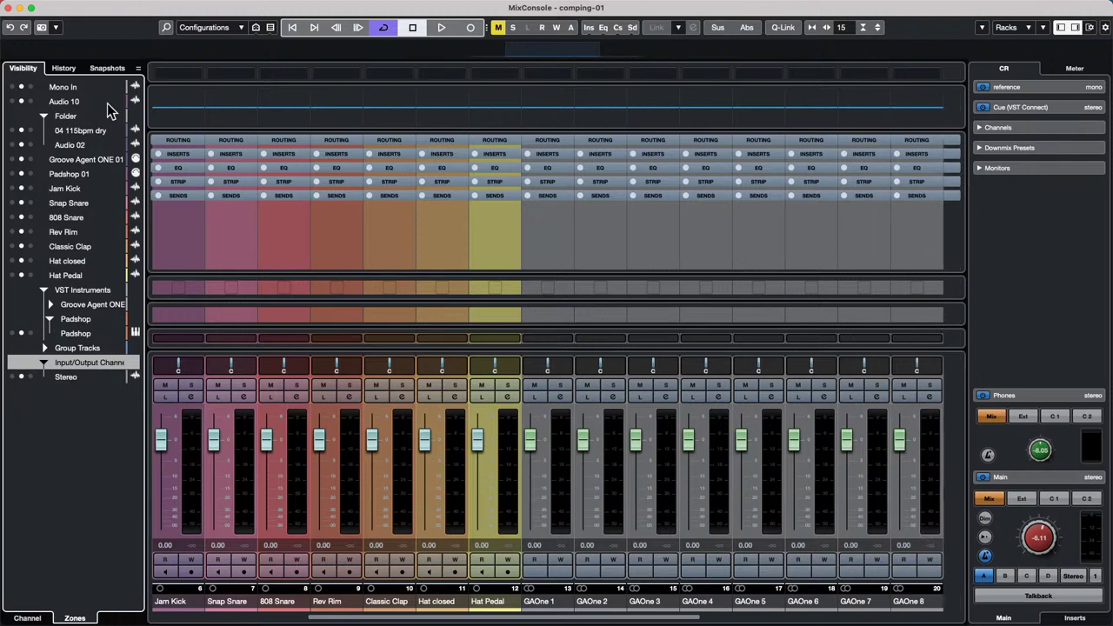
pyautogui.click(11, 7)
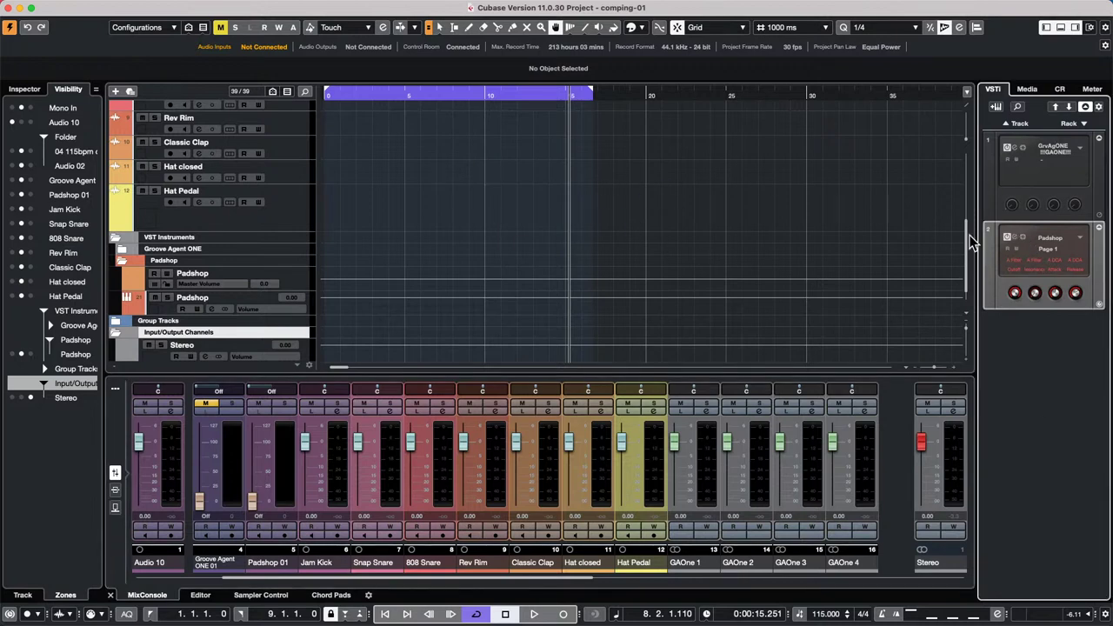
# - Open the Padshop instrument's editor from the rack, move it over the project area and close it again
pyautogui.click(1012, 237)
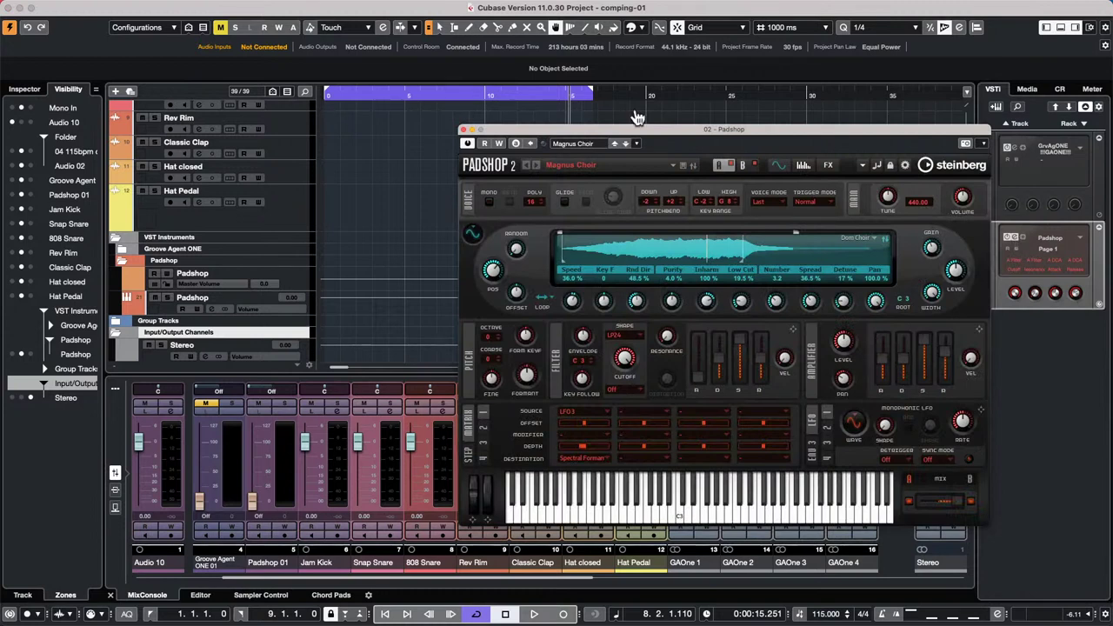
pyautogui.moveTo(731, 133); pyautogui.dragTo(461, 87)
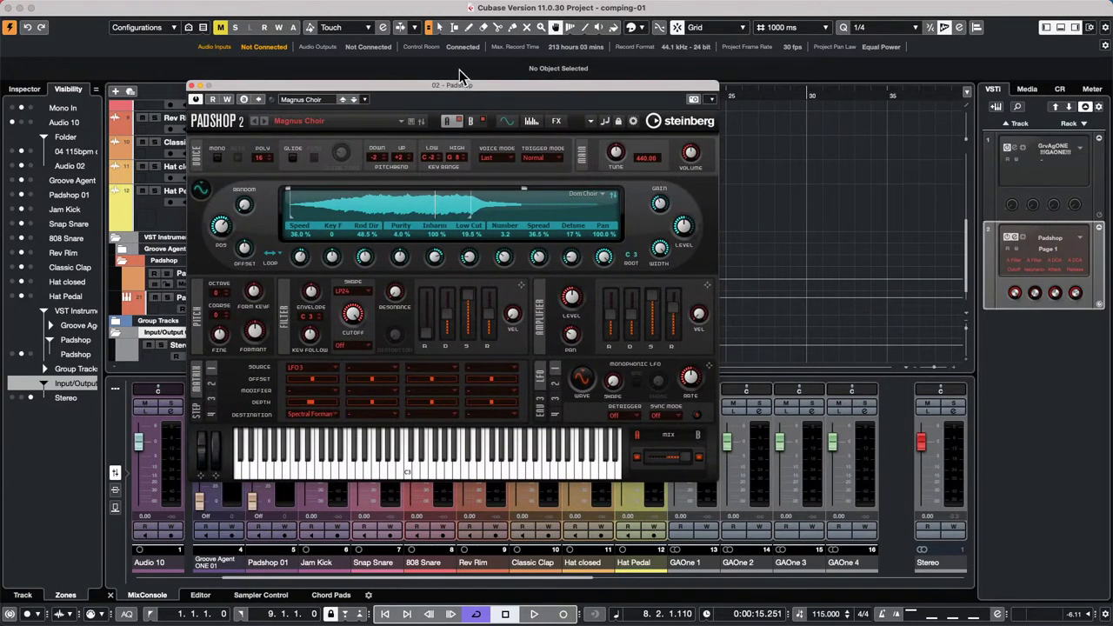
pyautogui.moveTo(461, 5)
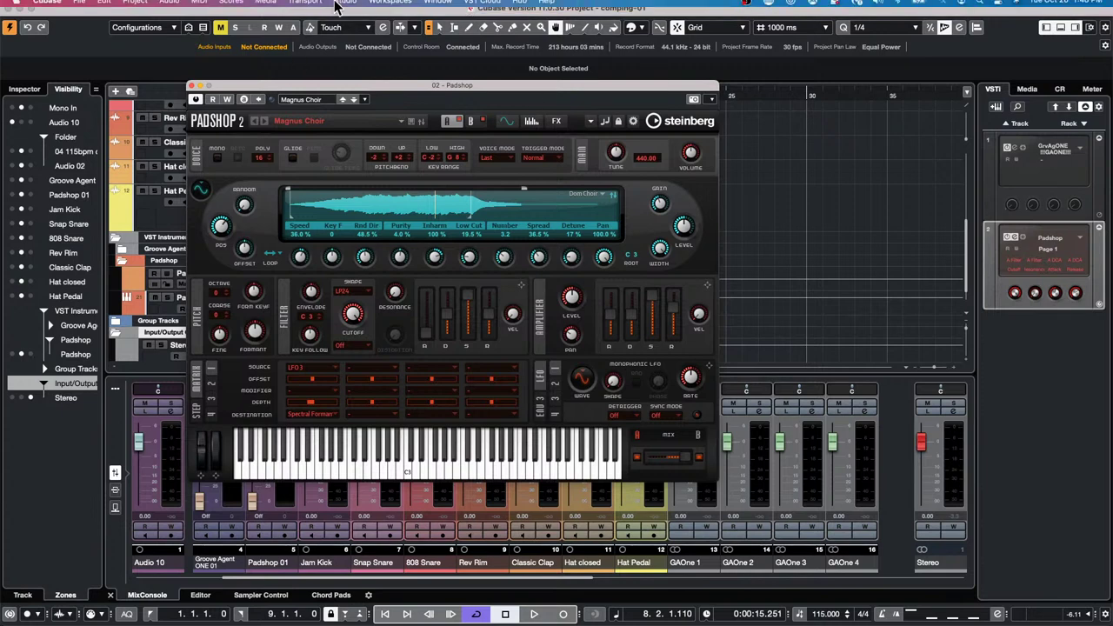
pyautogui.click(313, 7)
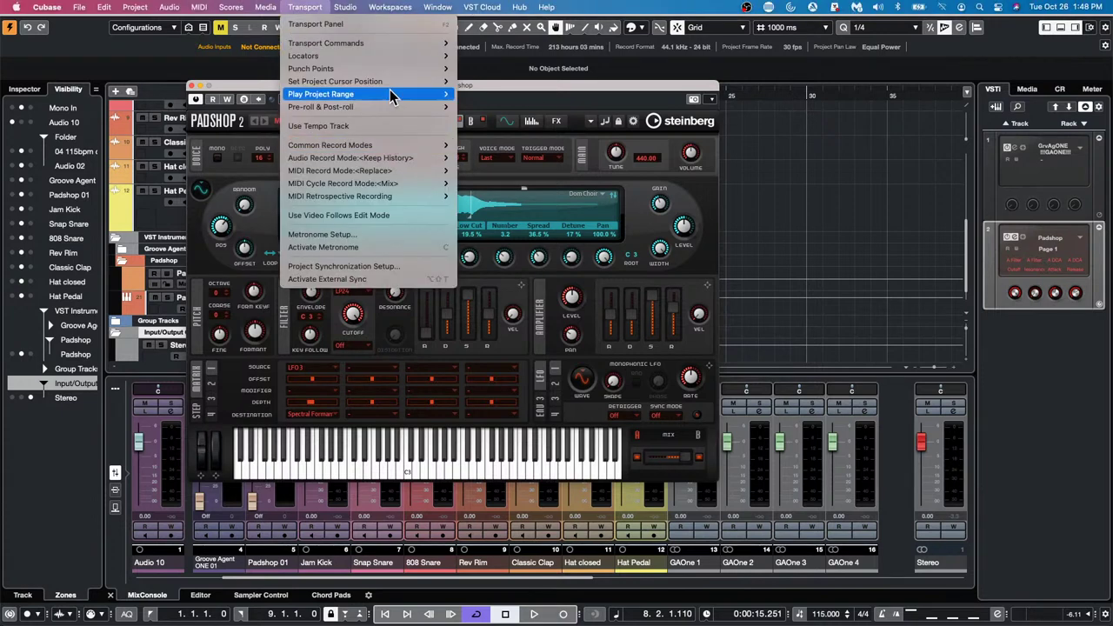
pyautogui.click(812, 192)
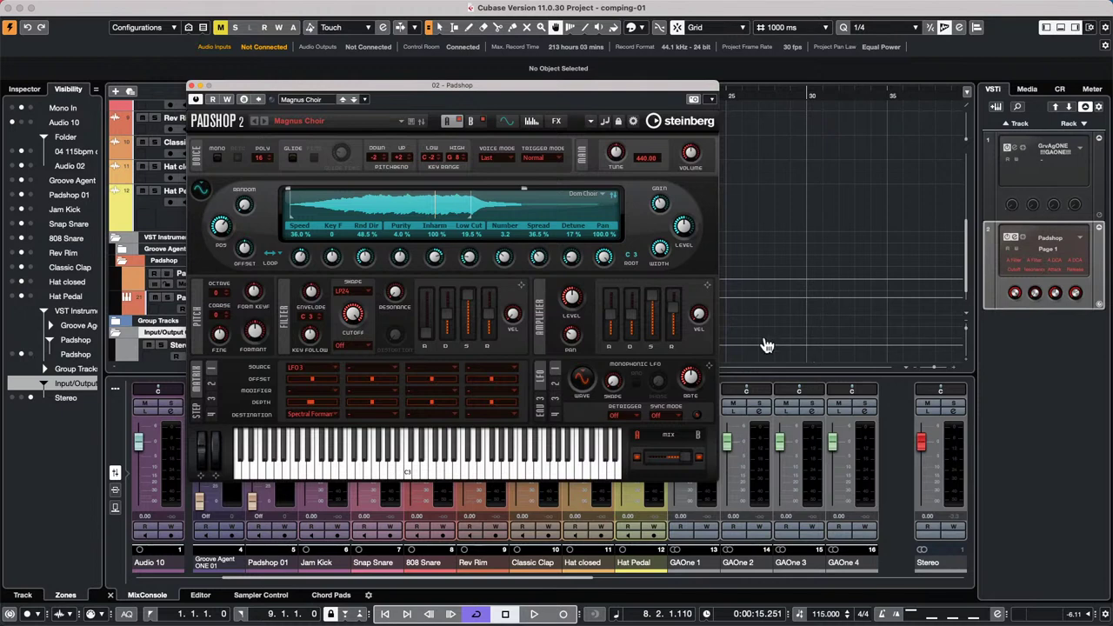
pyautogui.click(192, 86)
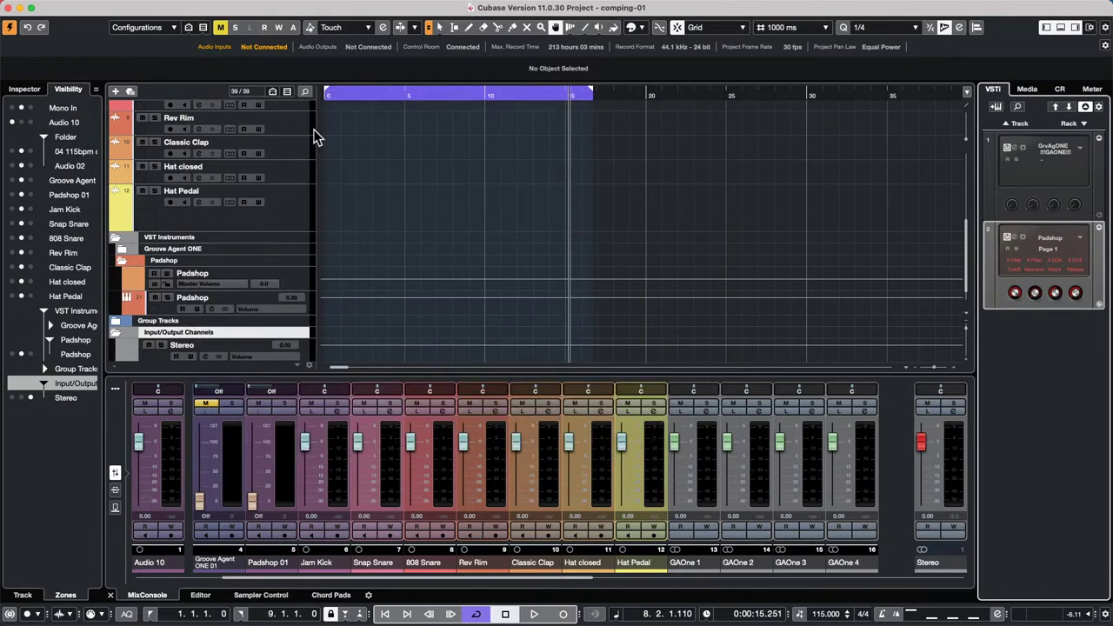
# - Revert the comping-01 project to its previously saved version, dismissing the missing plug-in warning and closing the missing files dialog unresolved
pyautogui.scroll(5, 432, 159)
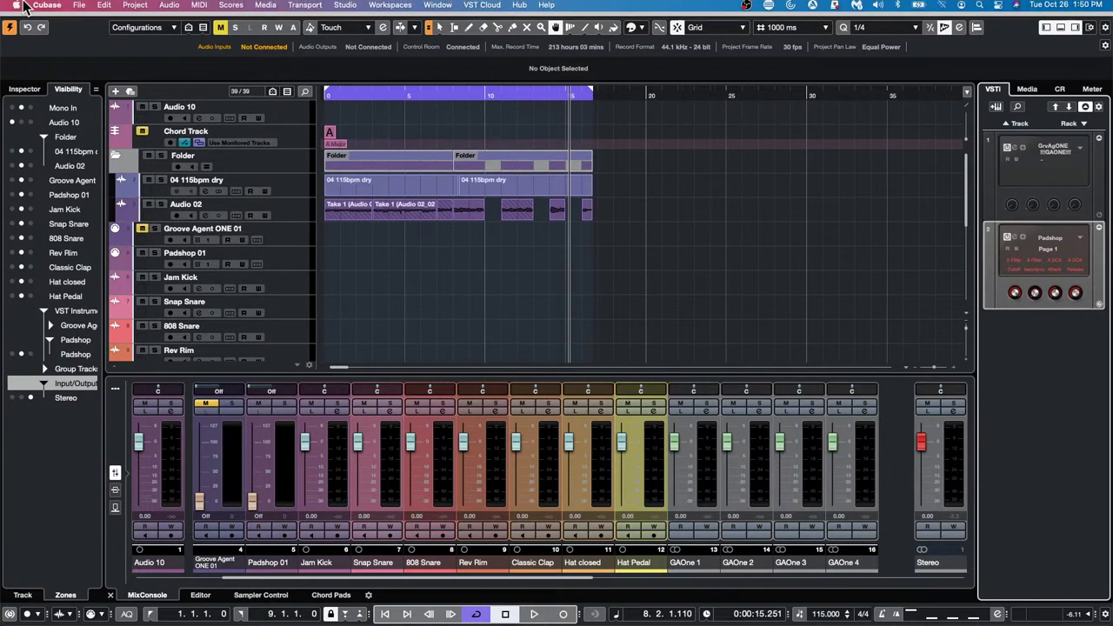
pyautogui.click(73, 7)
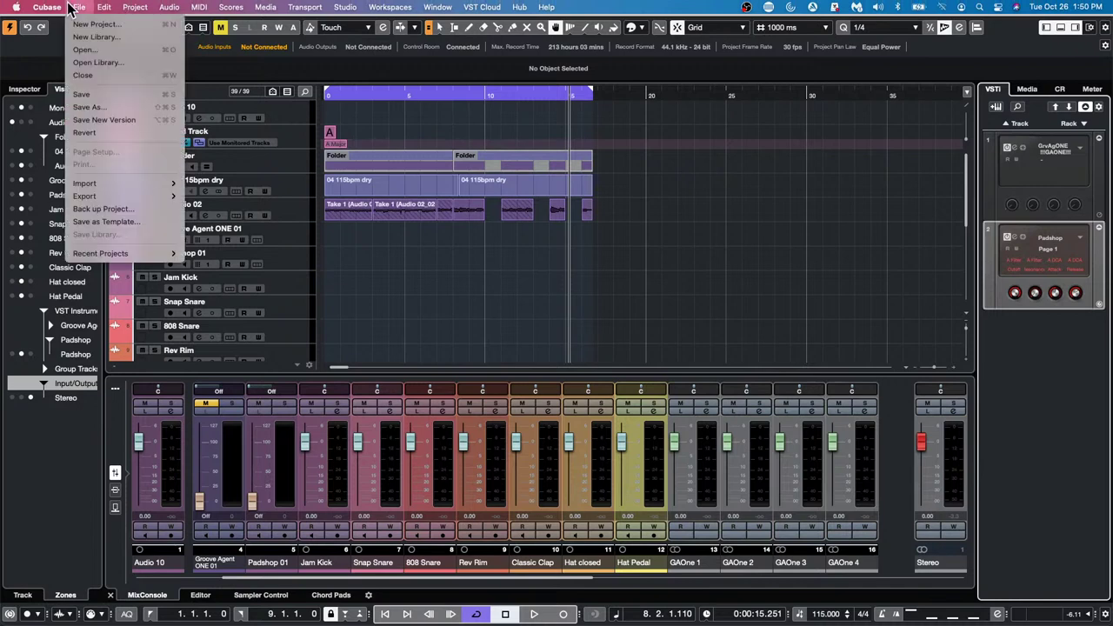
pyautogui.click(98, 132)
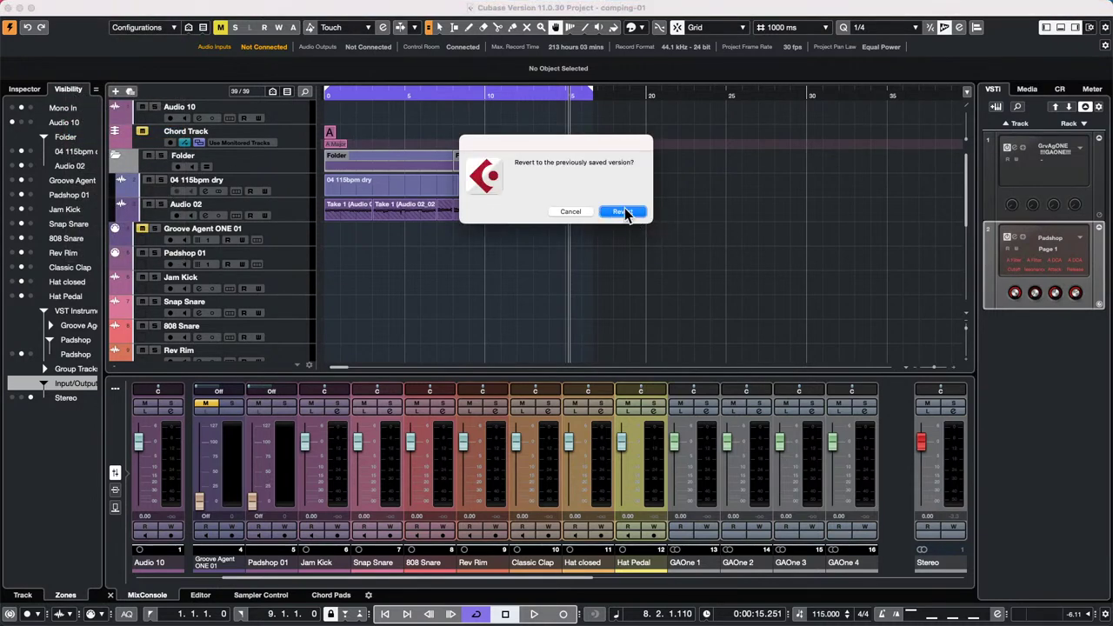
pyautogui.click(627, 212)
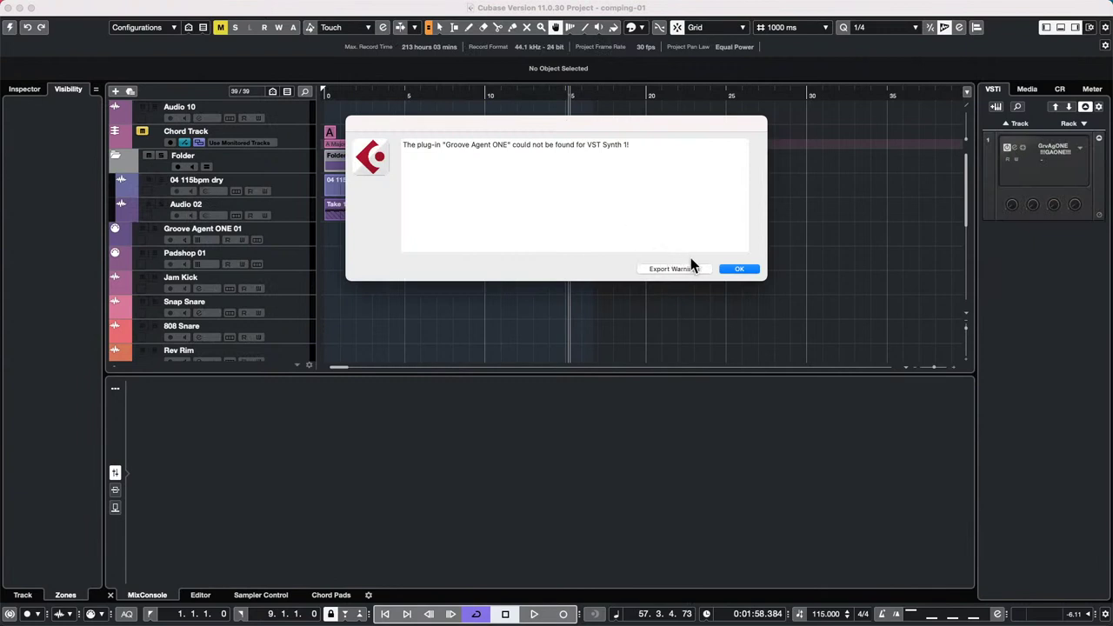
pyautogui.click(748, 270)
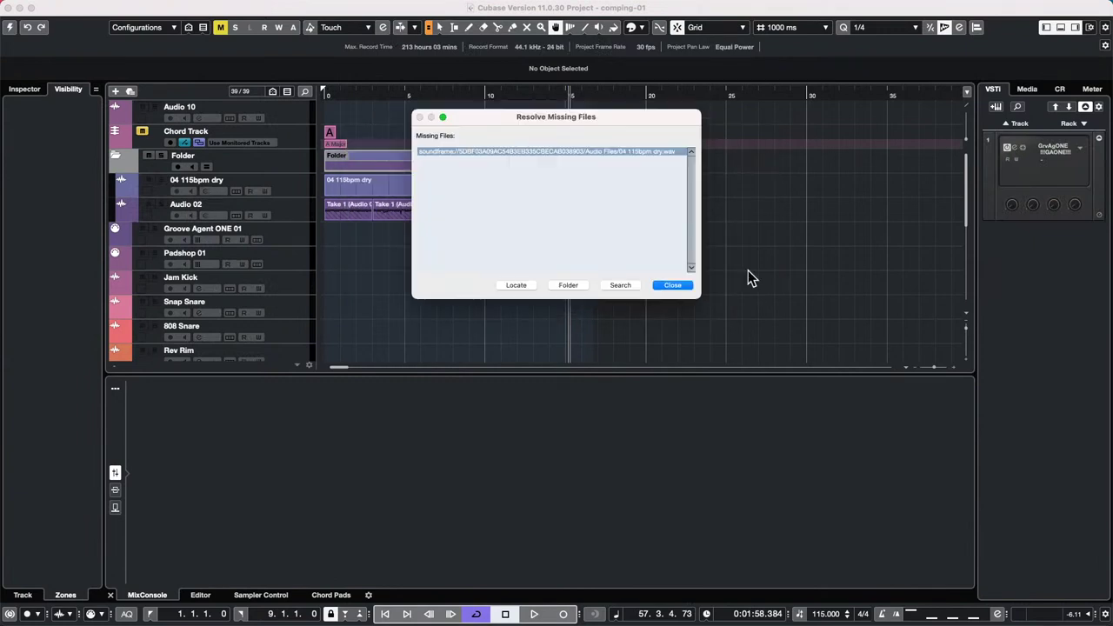
pyautogui.click(668, 286)
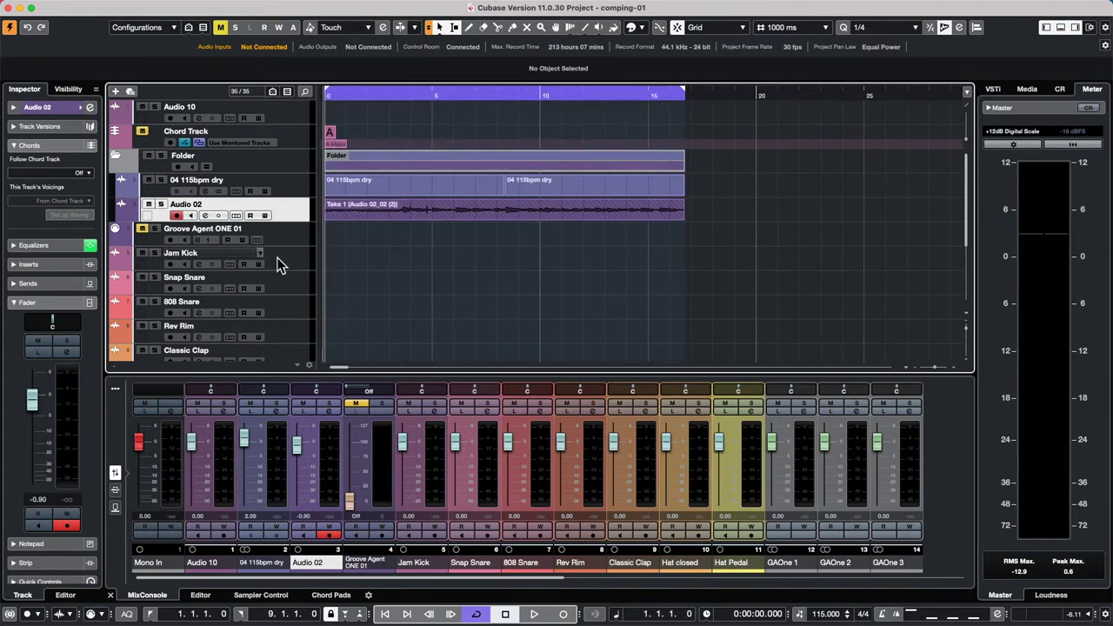
# - Enlarge the Audio 02 track and use the Range Selection tool to select 3 to 8 seconds of its event
pyautogui.moveTo(286, 223); pyautogui.dragTo(288, 268)
pyautogui.rightClick(416, 231)
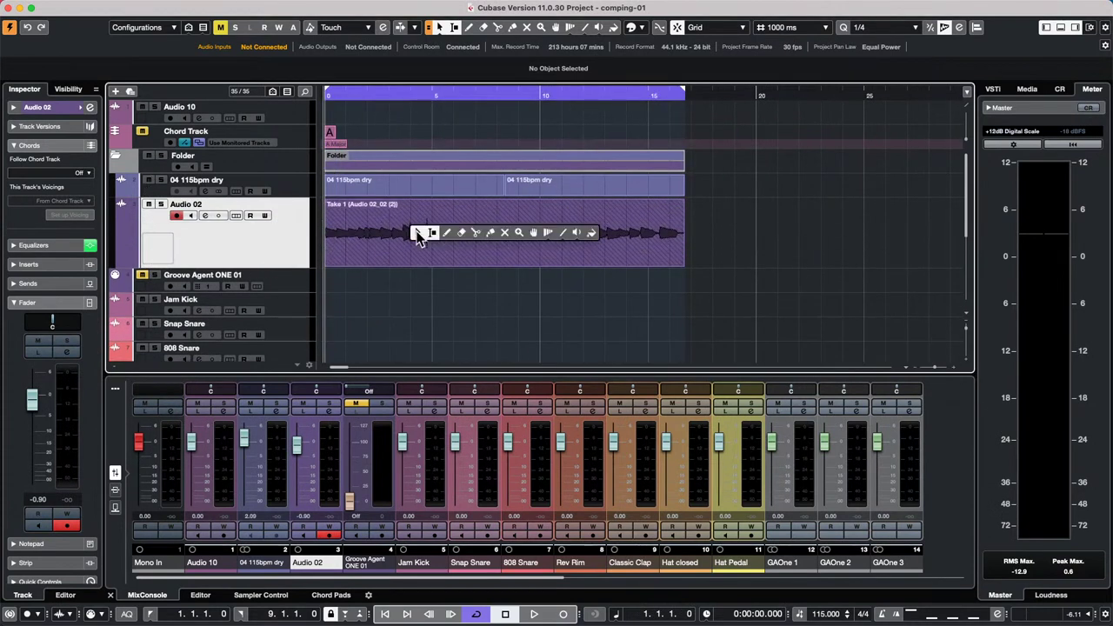
pyautogui.click(433, 233)
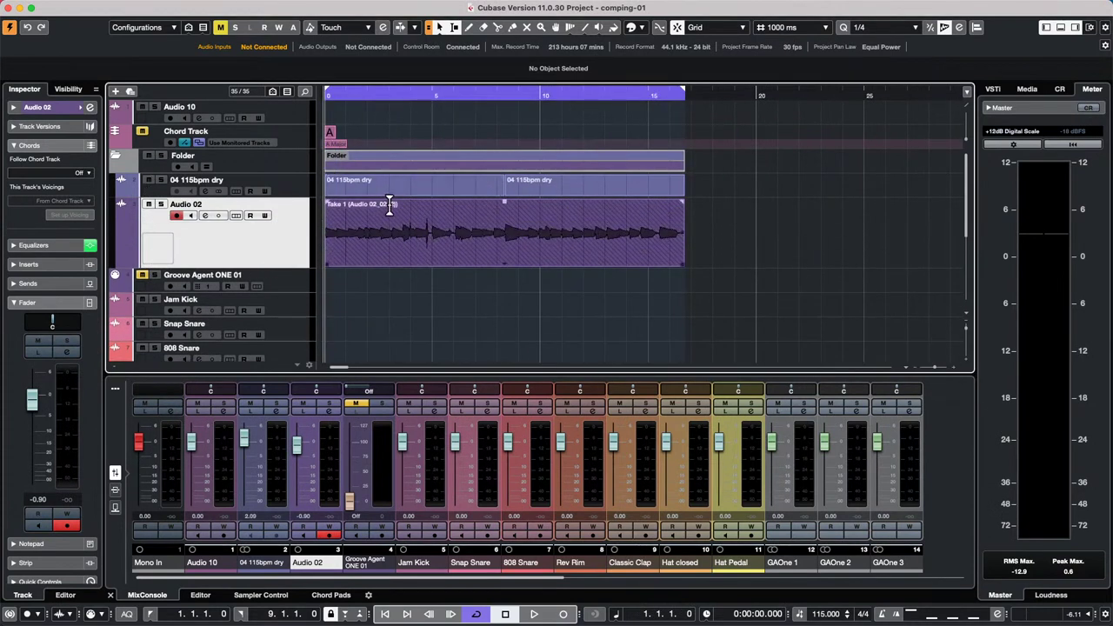
pyautogui.moveTo(388, 205); pyautogui.dragTo(496, 219)
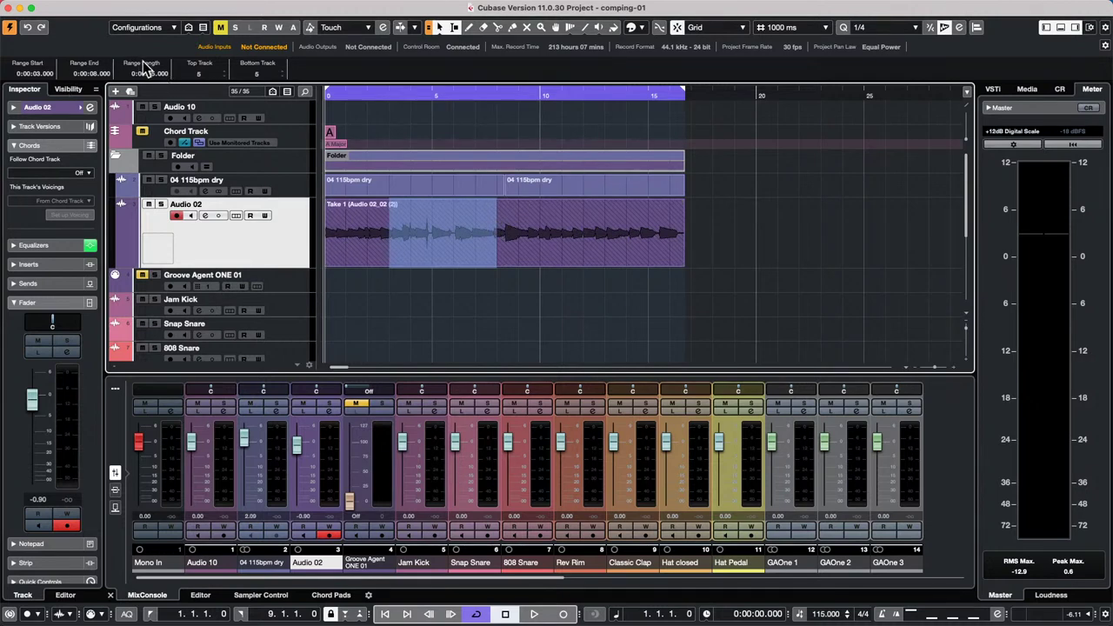
# - Select the range from 5 to 10 seconds on Audio 02 and set its length to 7 seconds
pyautogui.moveTo(539, 217); pyautogui.dragTo(432, 217)
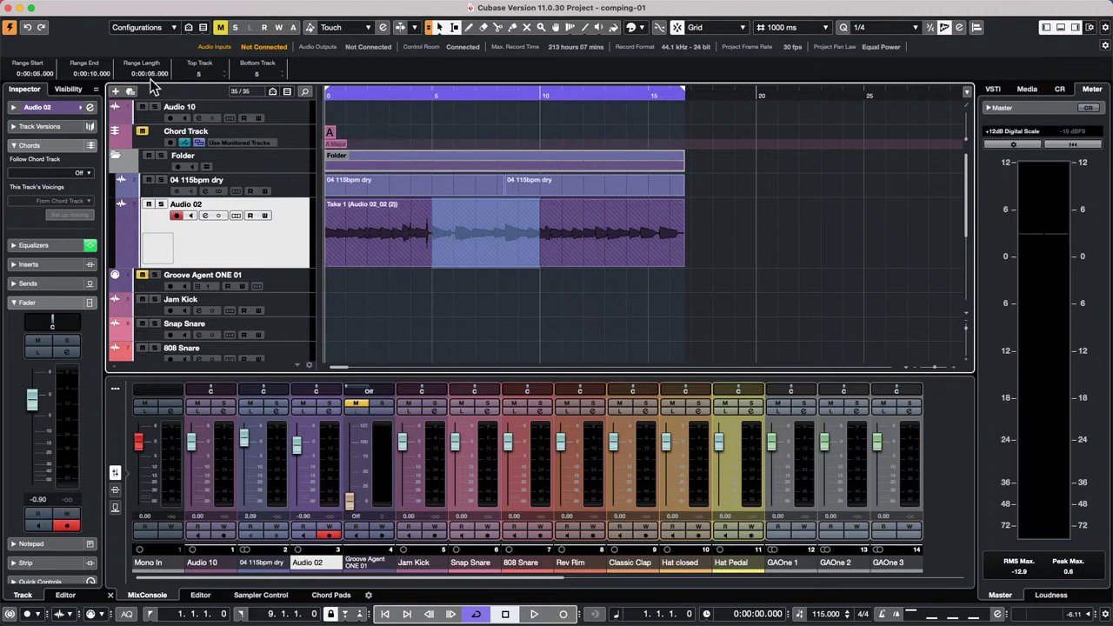
pyautogui.scroll(-1, 152, 75)
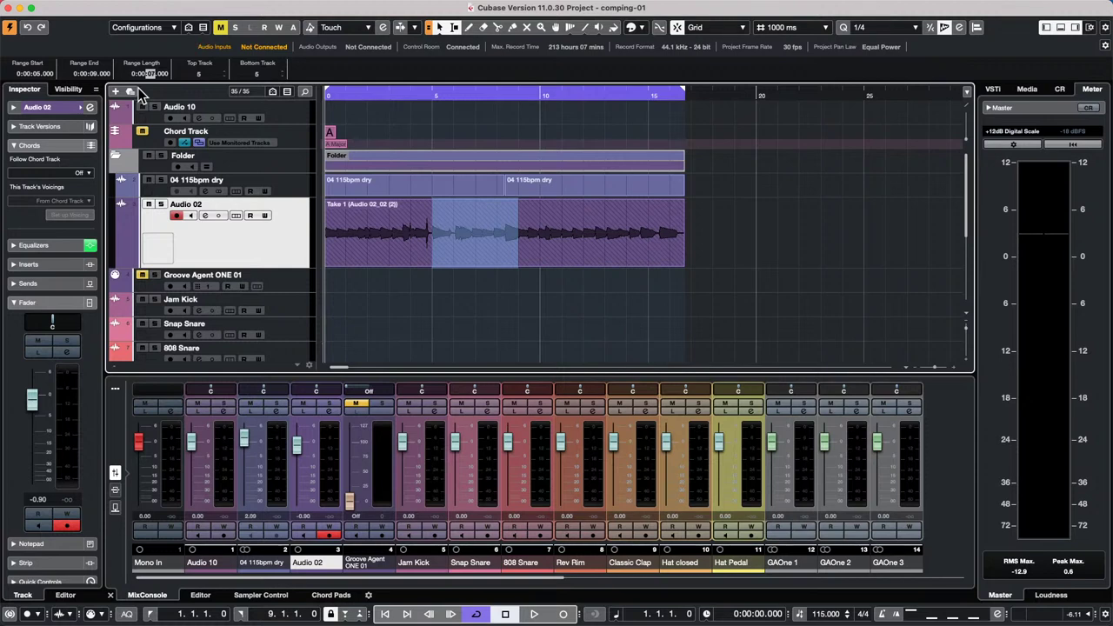
pyautogui.press('Return')
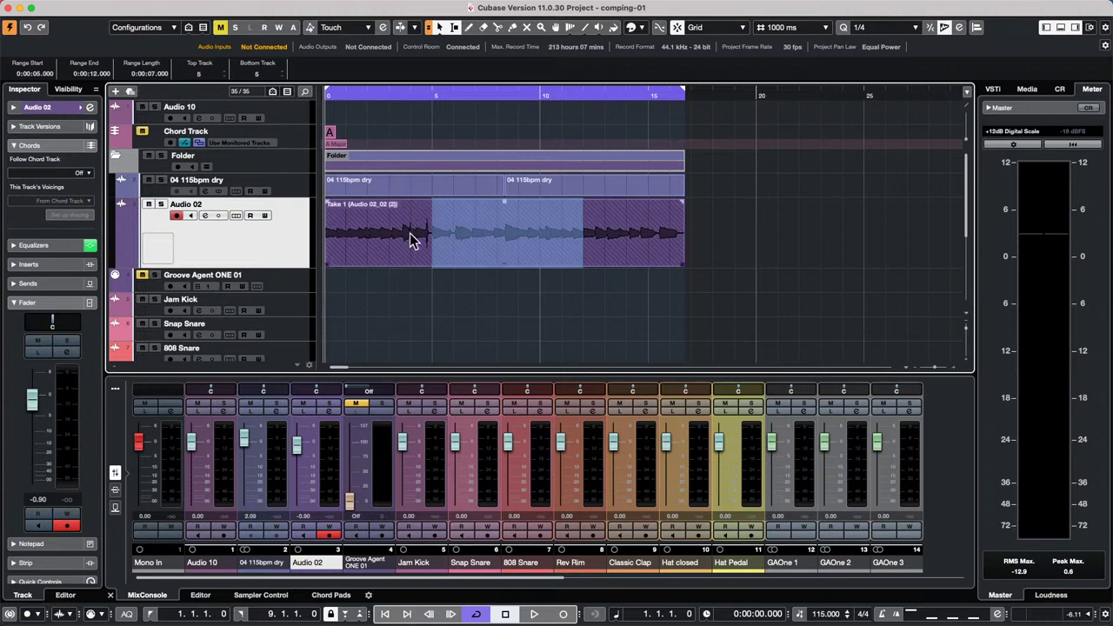
# - Select the range from 1 to 7 seconds on Audio 02 and set its length to 4.123 seconds
pyautogui.moveTo(349, 221); pyautogui.dragTo(474, 228)
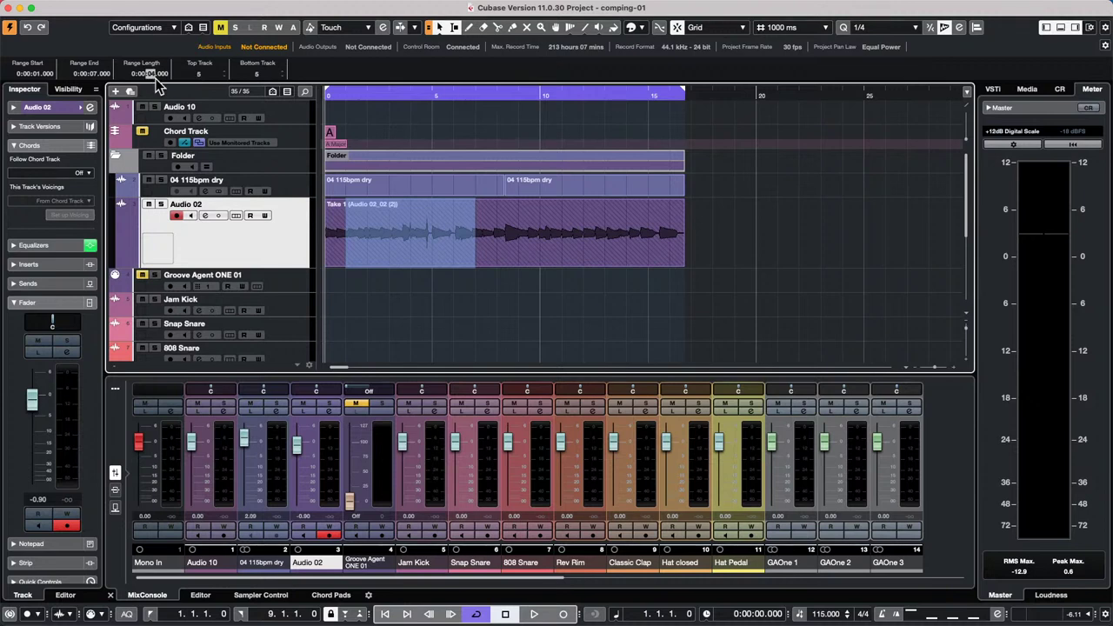
pyautogui.write('04.123')
pyautogui.press('Return')
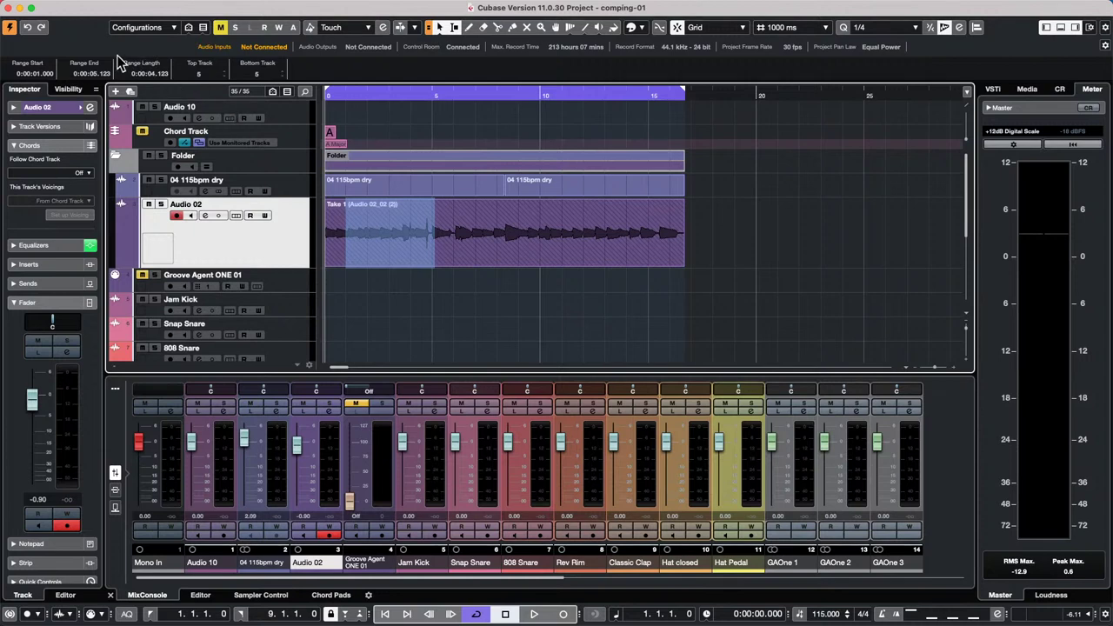
# - Select 8 to 15 seconds on Audio 02, then adjust the range length to 8.018 seconds and its start to 4 seconds
pyautogui.moveTo(499, 224); pyautogui.dragTo(648, 239)
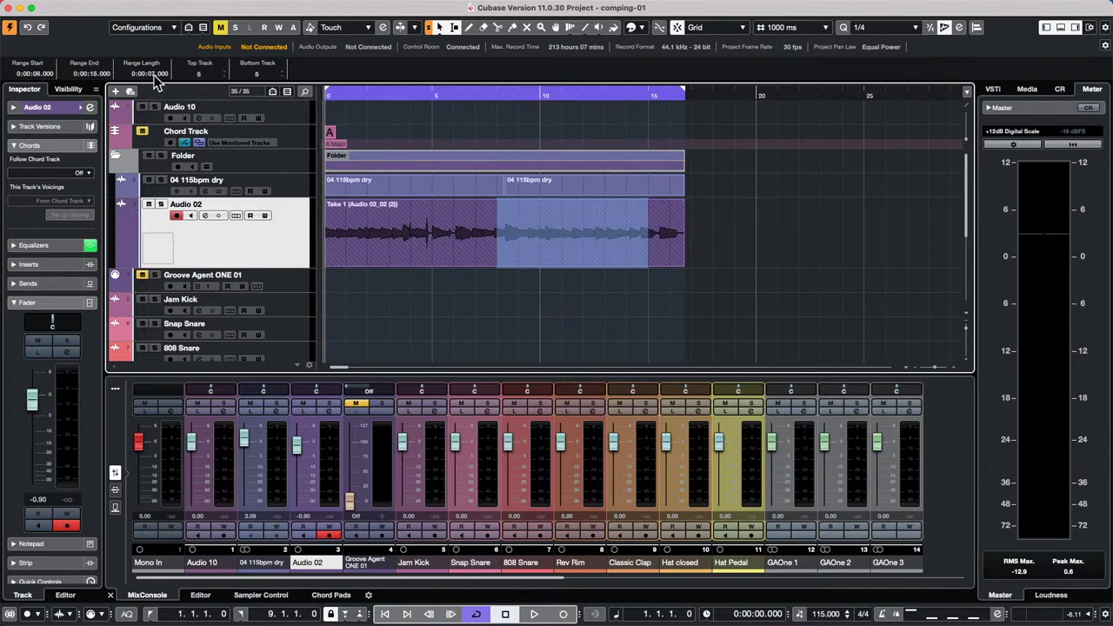
pyautogui.scroll(-3, 155, 76)
pyautogui.scroll(4, 155, 75)
pyautogui.scroll(-4, 36, 75)
pyautogui.scroll(1, 37, 76)
pyautogui.scroll(-1, 38, 76)
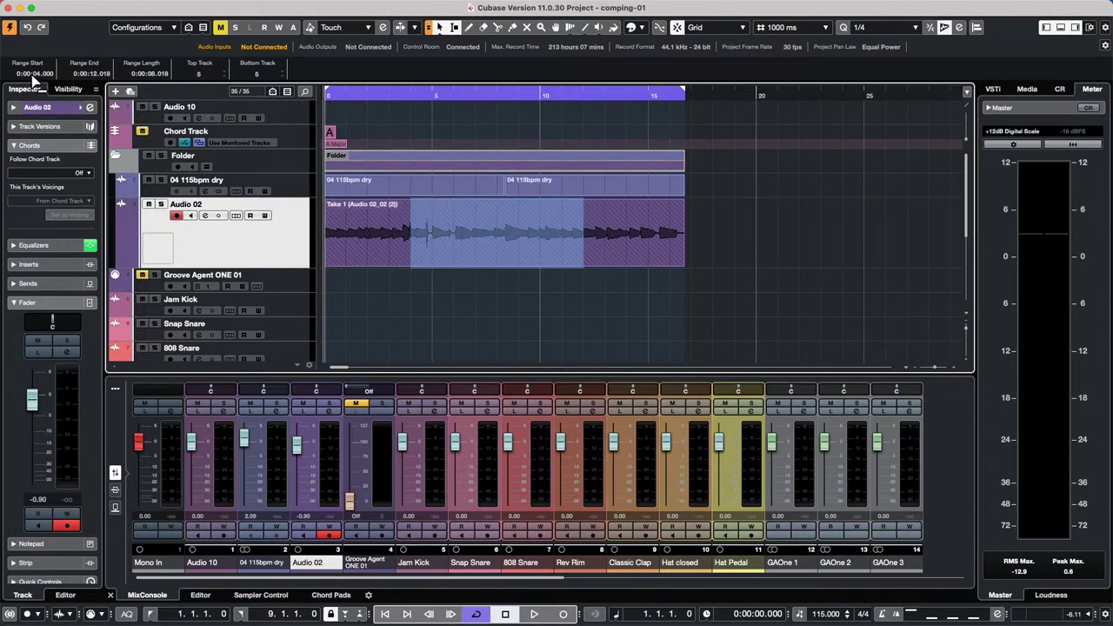
# - Move the range start to 1 second, try range ends of 14.028 and 10.028 seconds, and reduce the length to 4.028 seconds
pyautogui.scroll(-3, 39, 77)
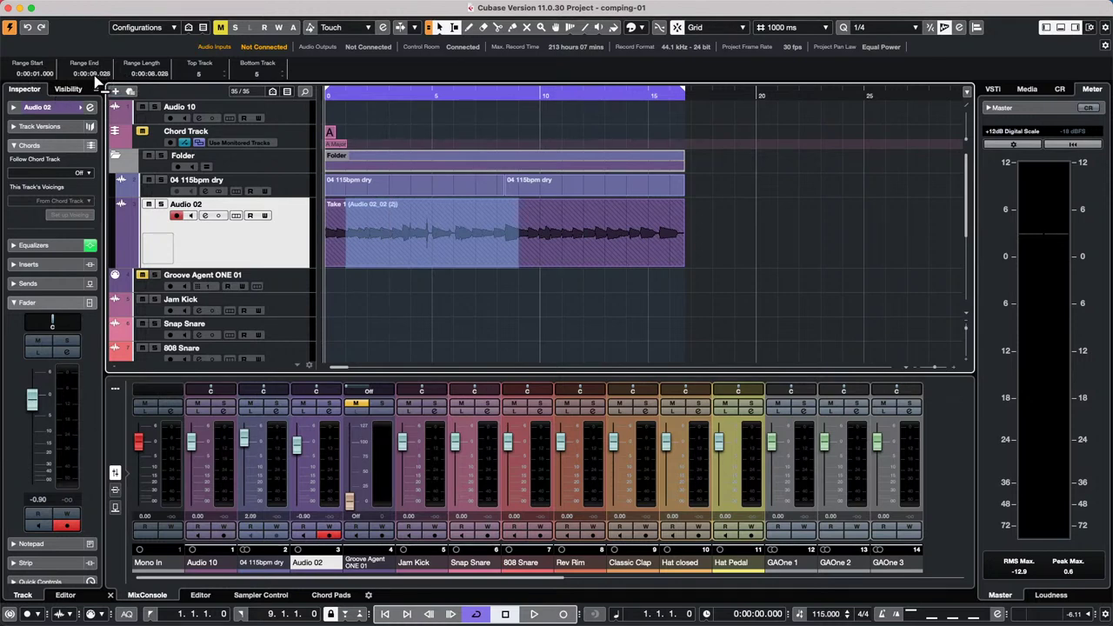
pyautogui.scroll(10, 96, 78)
pyautogui.scroll(-5, 94, 80)
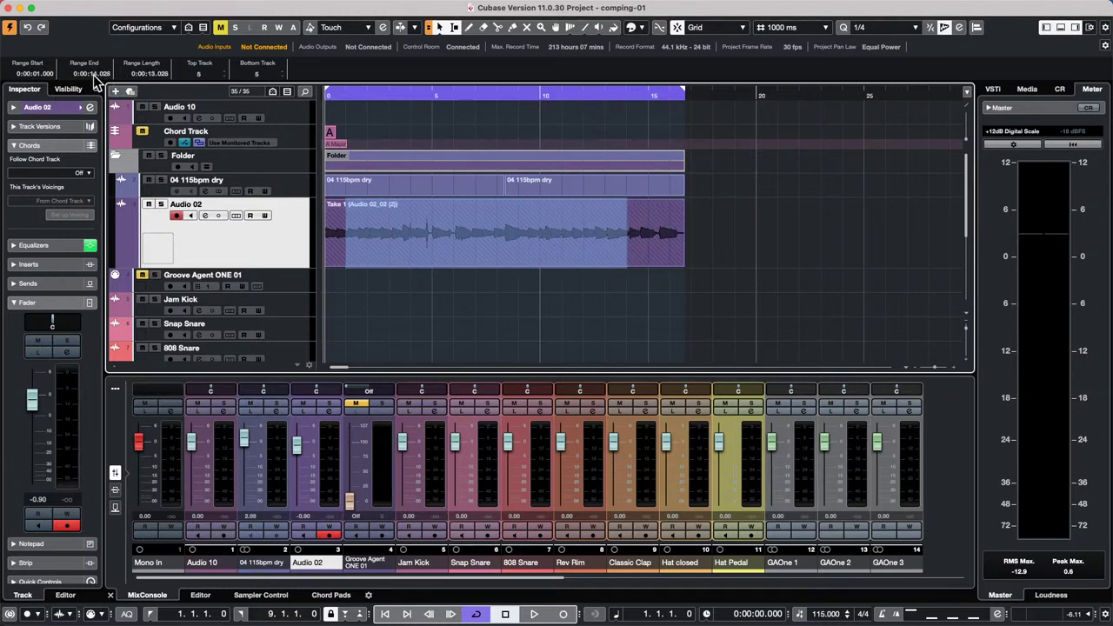
pyautogui.scroll(-4, 96, 76)
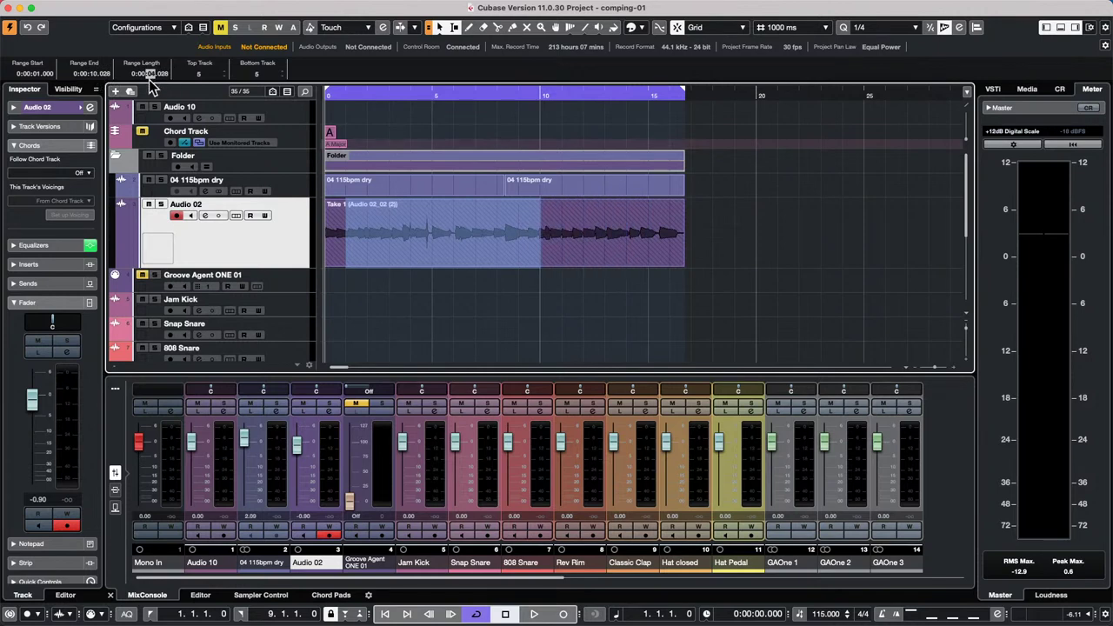
pyautogui.scroll(-5, 151, 80)
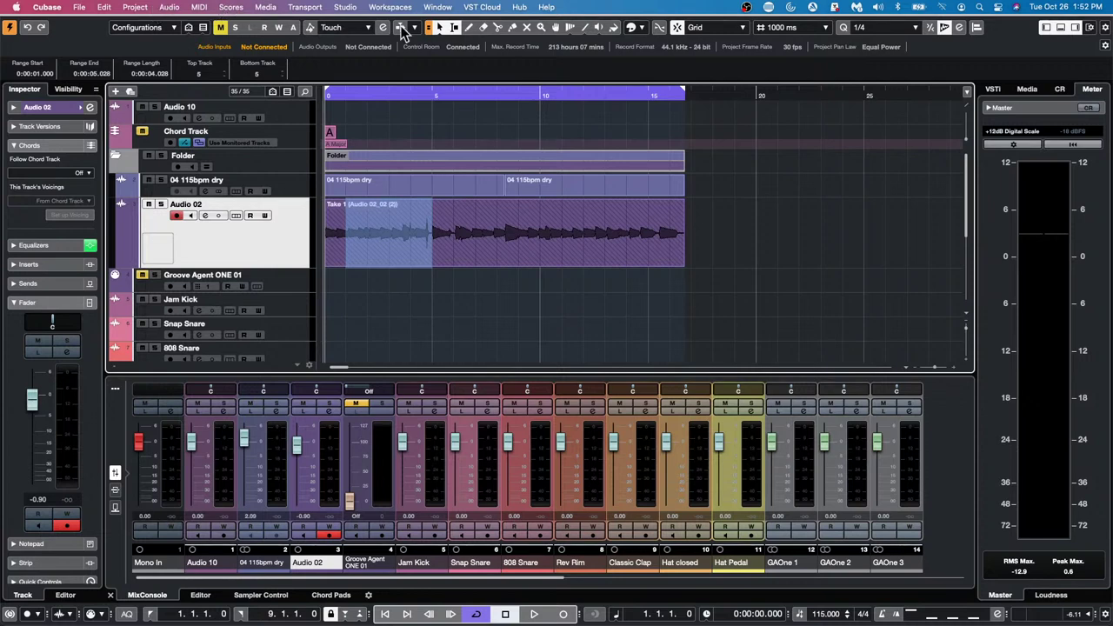
# - Clear the range selection, open the recent project be someone.cpr and activate it
pyautogui.click(518, 271)
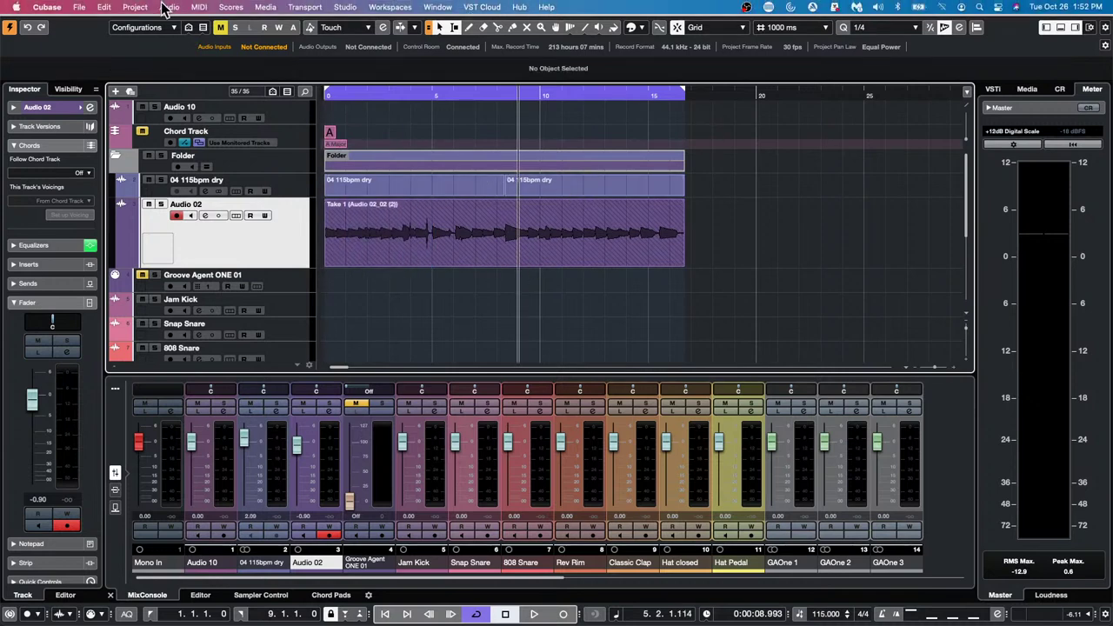
pyautogui.click(79, 7)
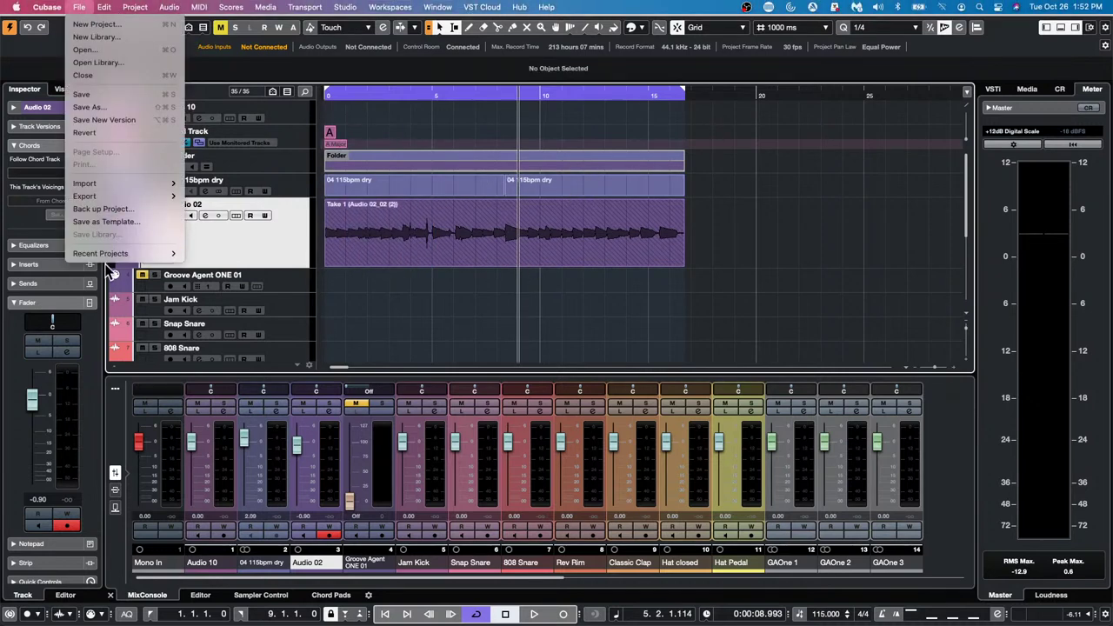
pyautogui.moveTo(109, 254)
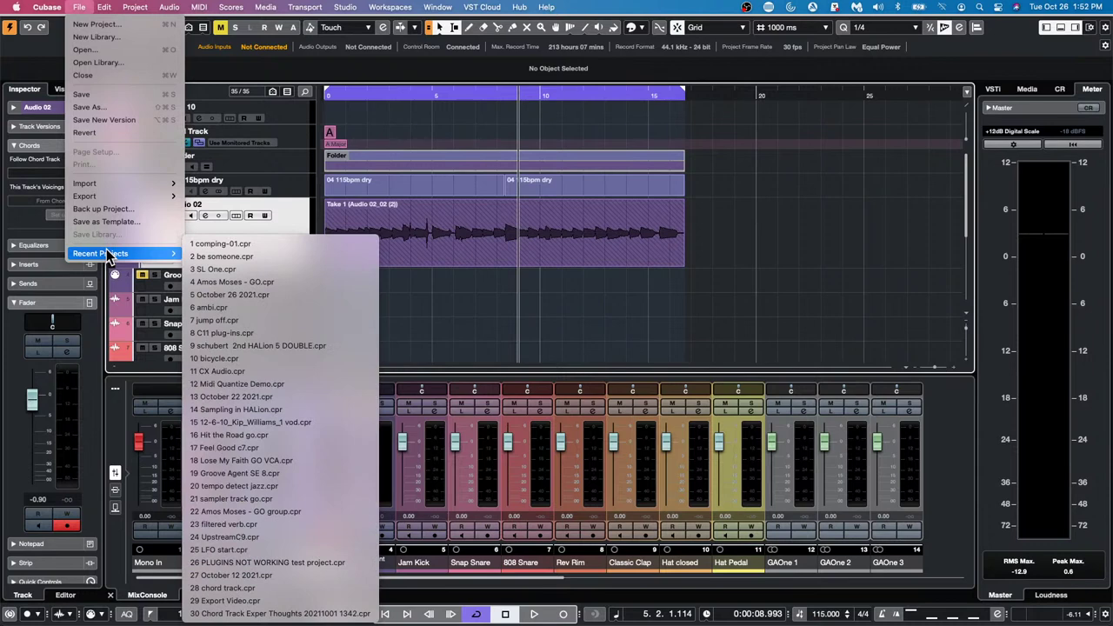
pyautogui.click(265, 256)
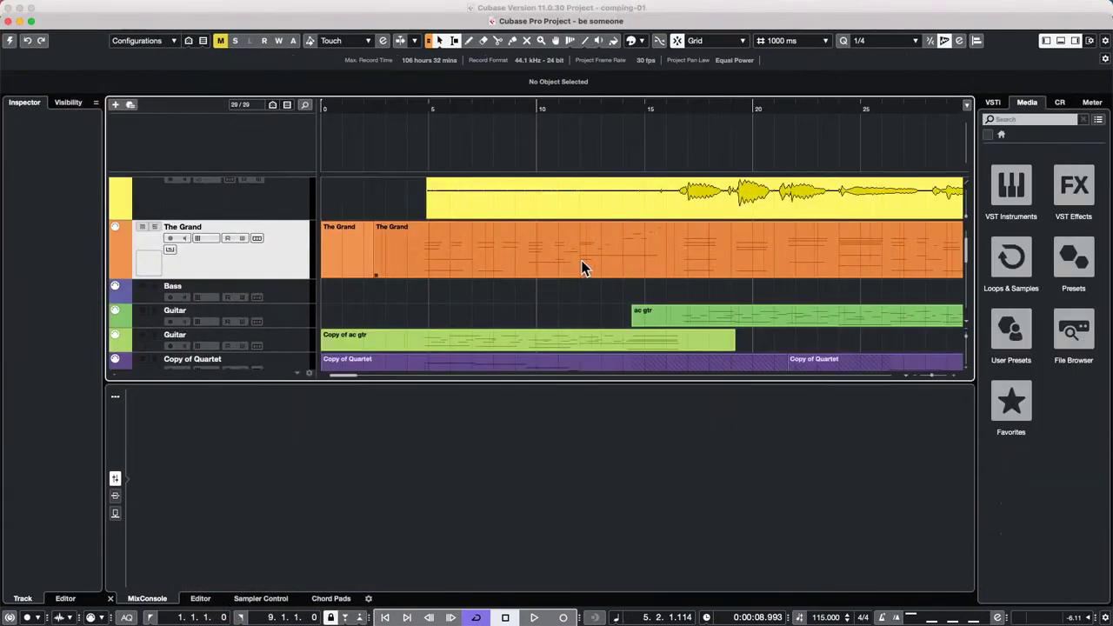
pyautogui.click(10, 40)
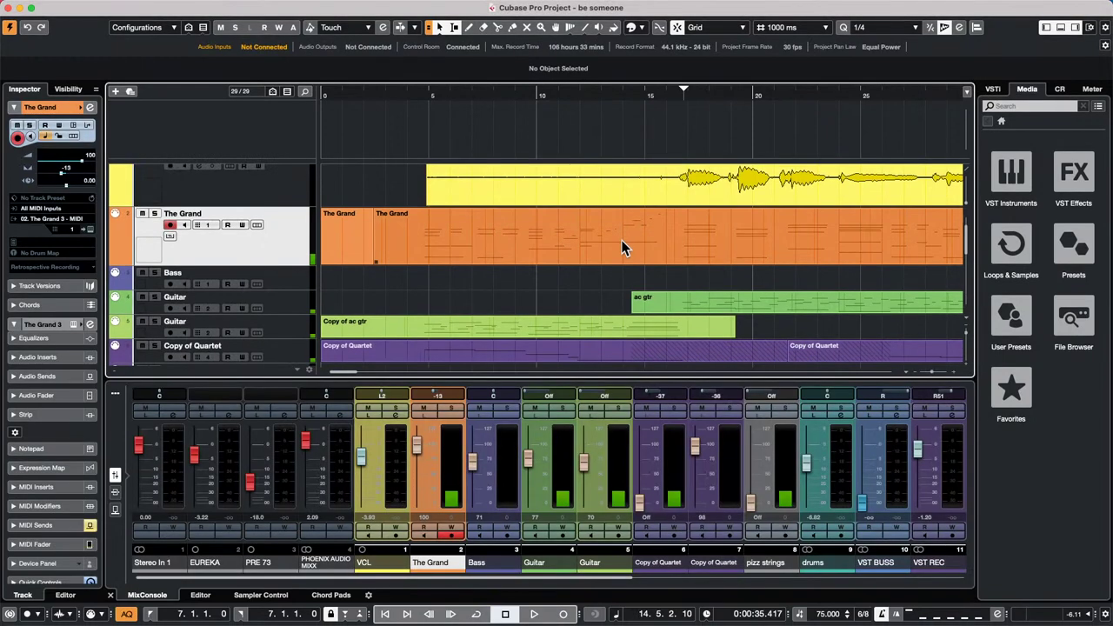
# - Open The Grand's long MIDI part in the Score Editor and switch the score to Page Mode
pyautogui.doubleClick(623, 247)
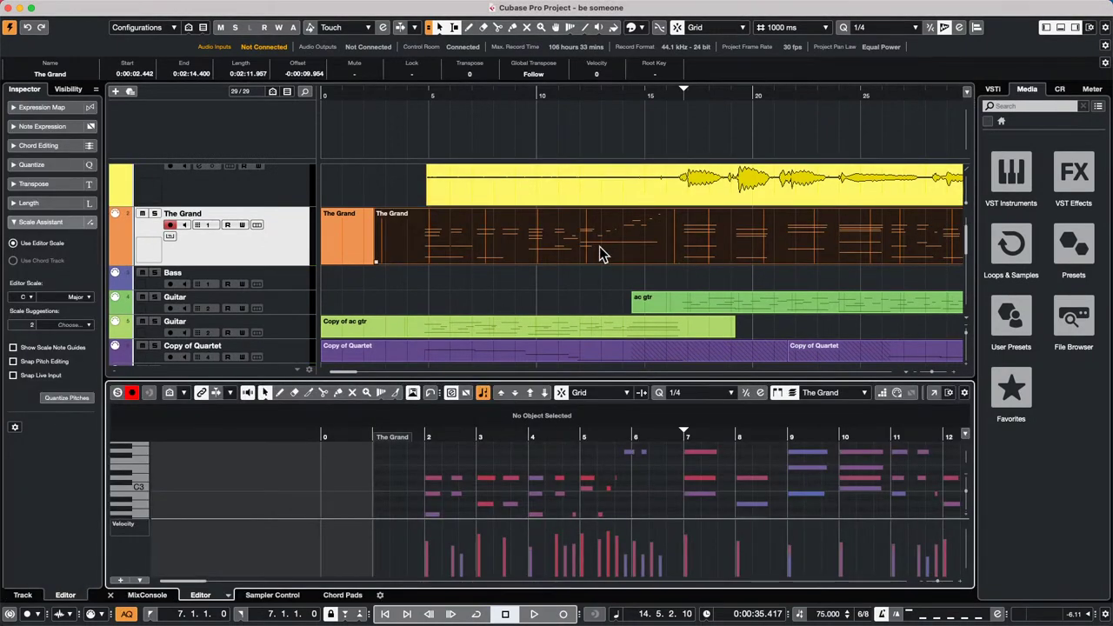
pyautogui.press('super+r')
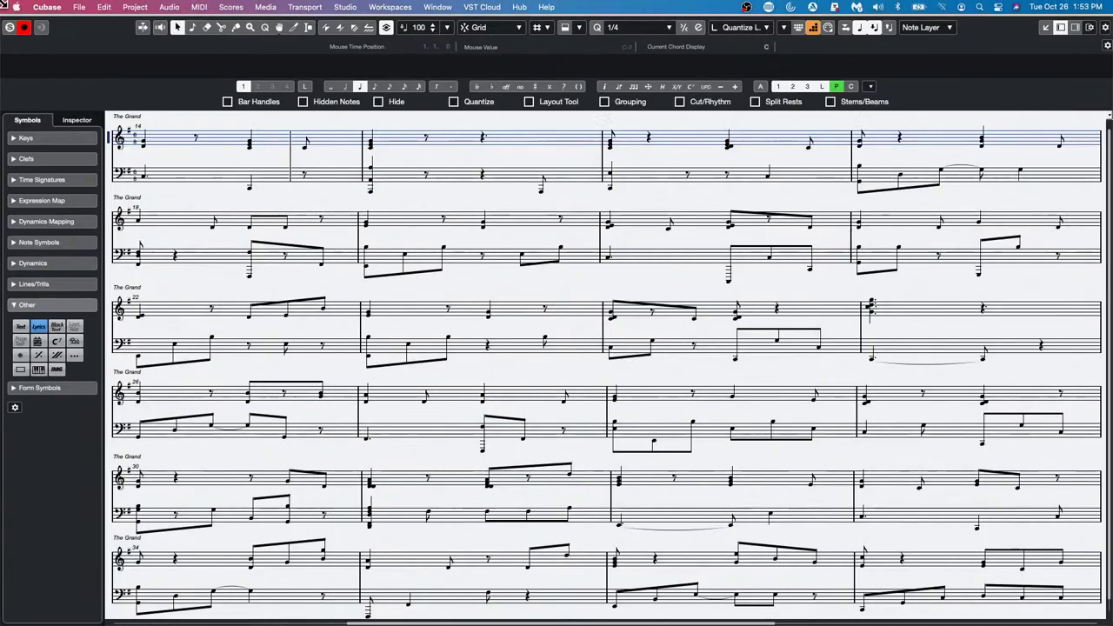
pyautogui.click(230, 7)
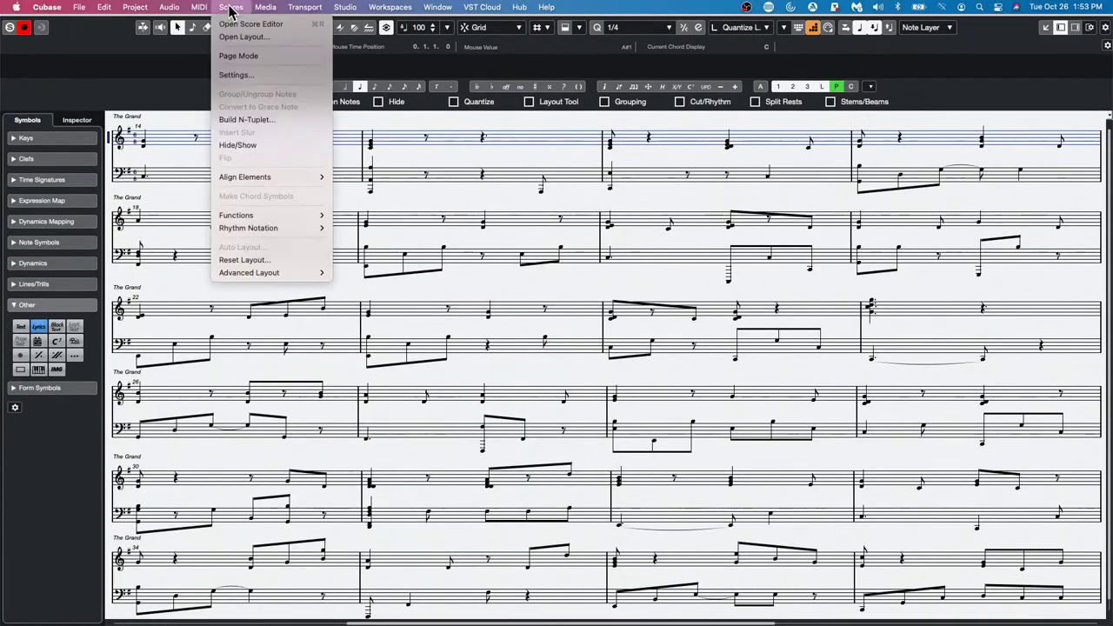
pyautogui.click(248, 56)
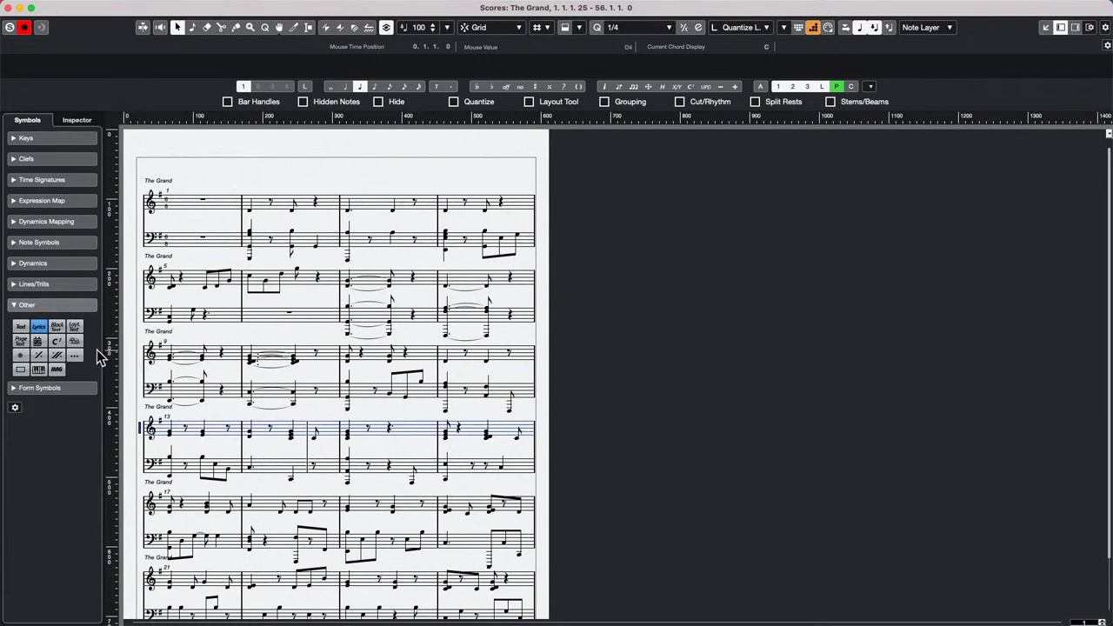
# - Add lyrics below the upper staff from bar 2, entering "yt yt ty", "TF" and "YT" under successive notes
pyautogui.click(38, 326)
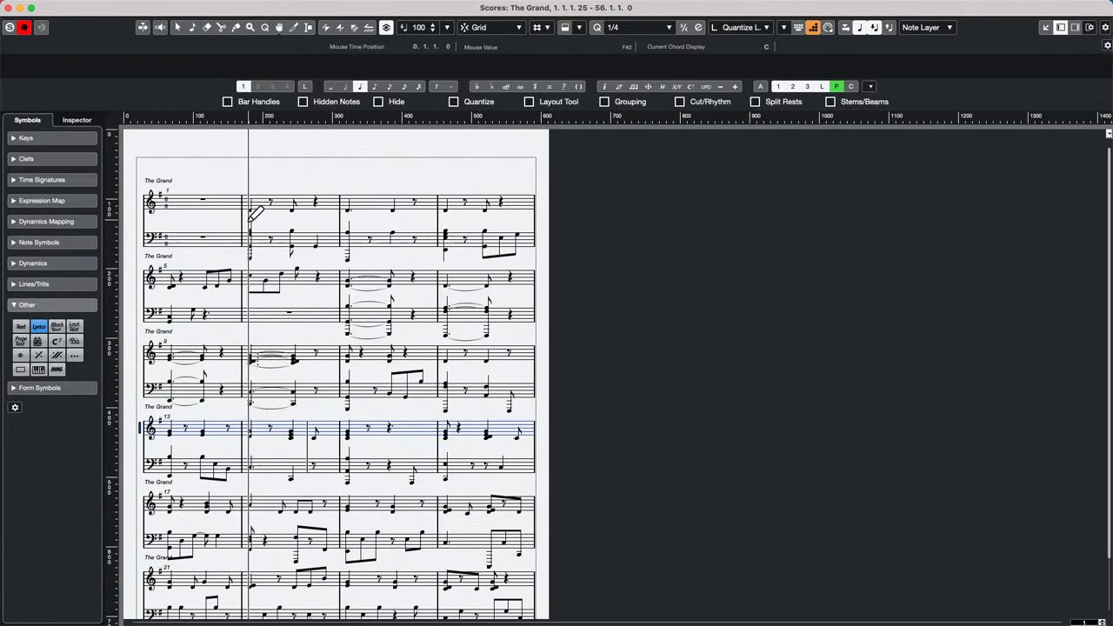
pyautogui.scroll(5, 256, 211)
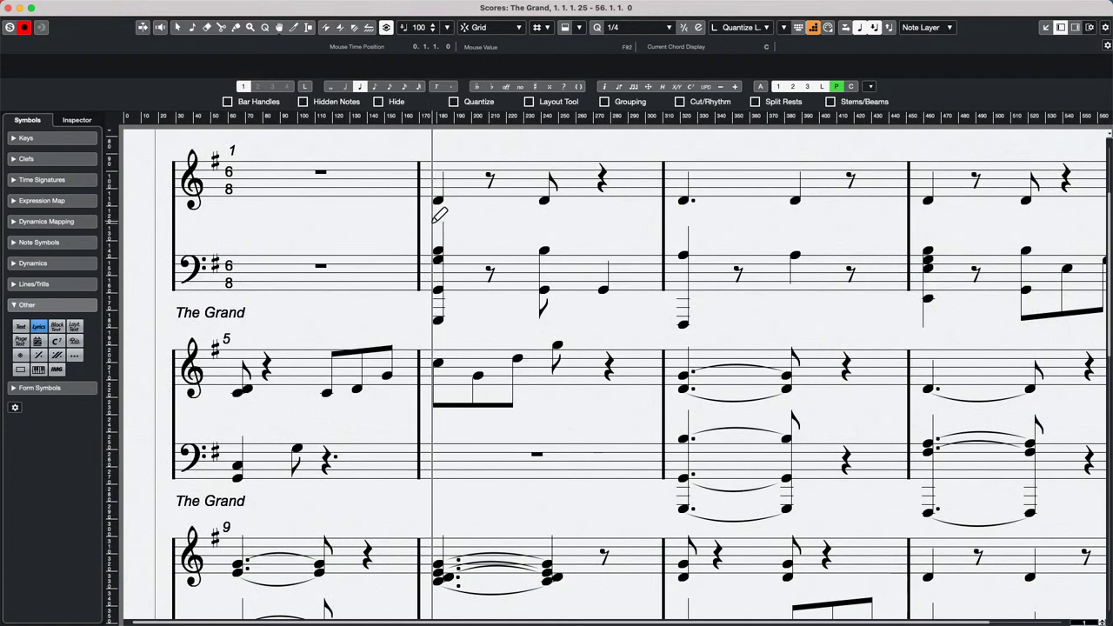
pyautogui.click(440, 215)
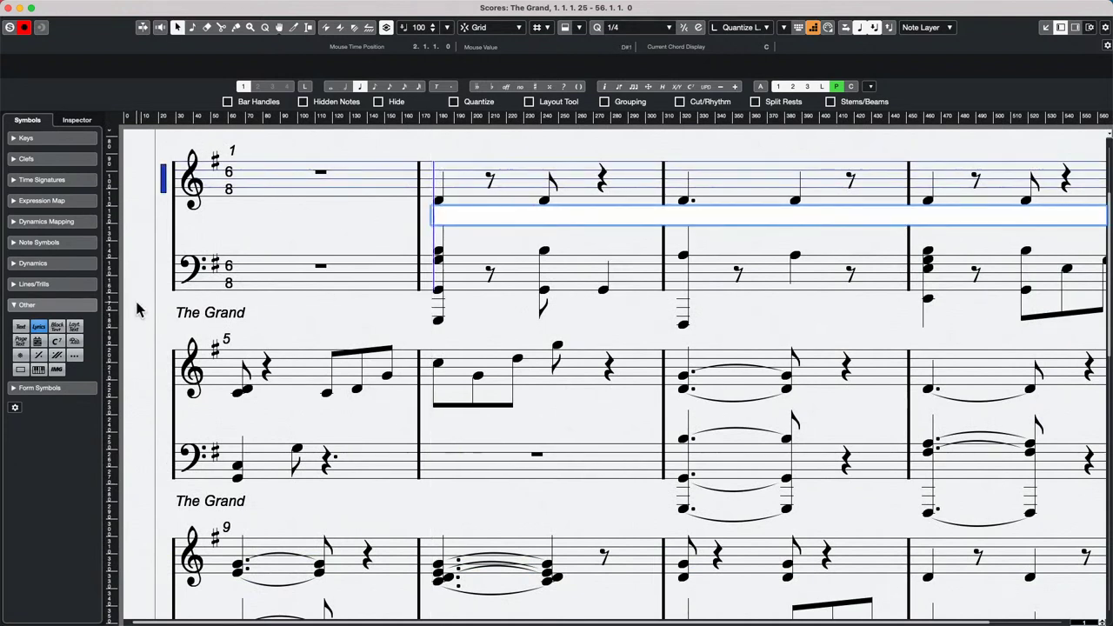
pyautogui.write('yt yt ty')
pyautogui.press('Tab')
pyautogui.write('TF')
pyautogui.press('Tab')
pyautogui.write('YT')
pyautogui.press('Tab')
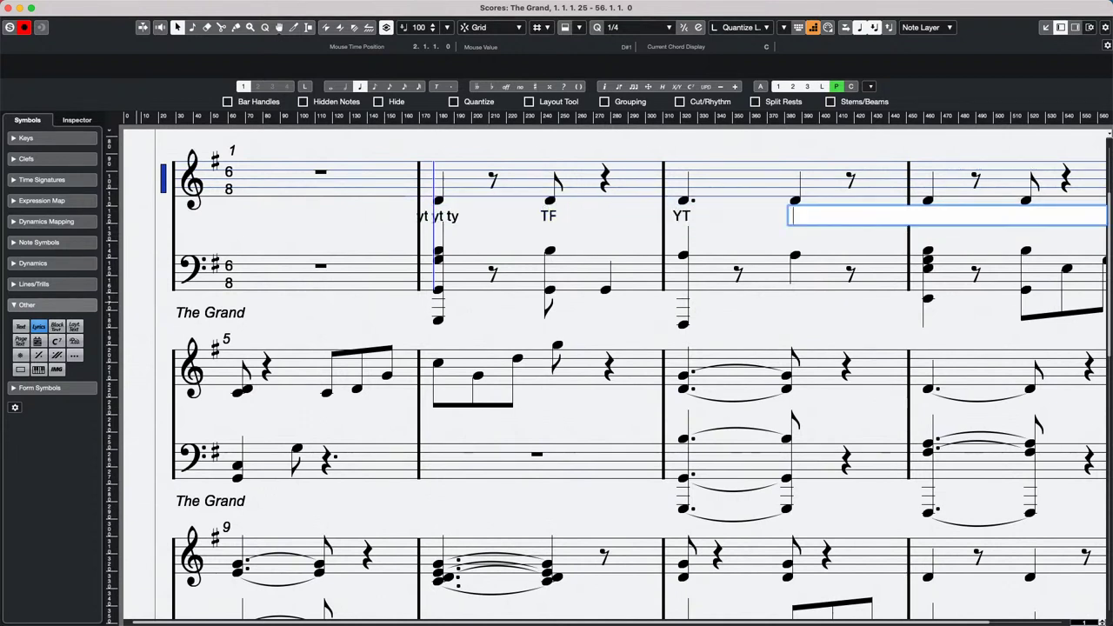
# - Continue the lyrics under the notes of bars 3 and 4 with "TF iuf", "tf" and "u i"
pyautogui.write('TF iuf')
pyautogui.press('Tab')
pyautogui.write('tf')
pyautogui.press('Tab')
pyautogui.write('u i')
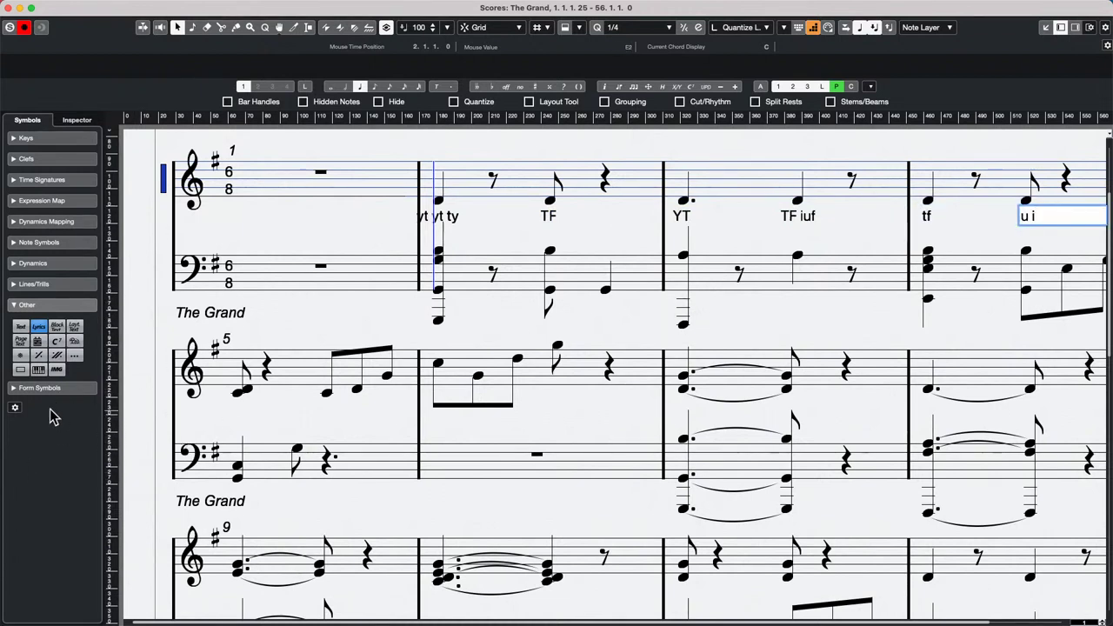
pyautogui.click(165, 179)
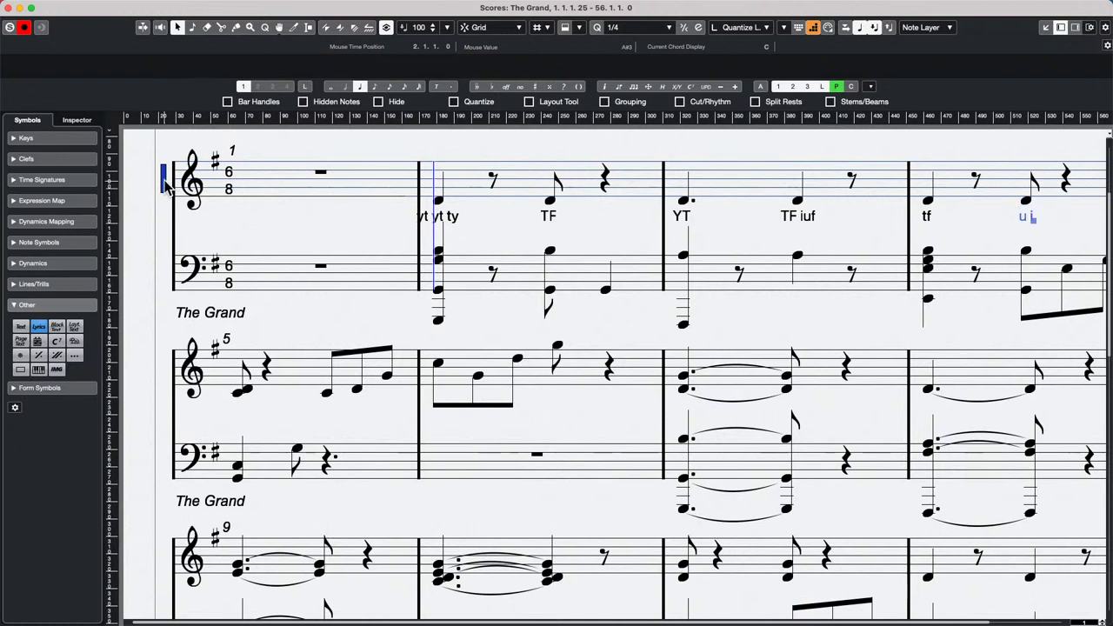
# - Open the Score Settings for the upper staff and look through the Project, Layout and main Staff settings
pyautogui.click(165, 180)
pyautogui.doubleClick(164, 182)
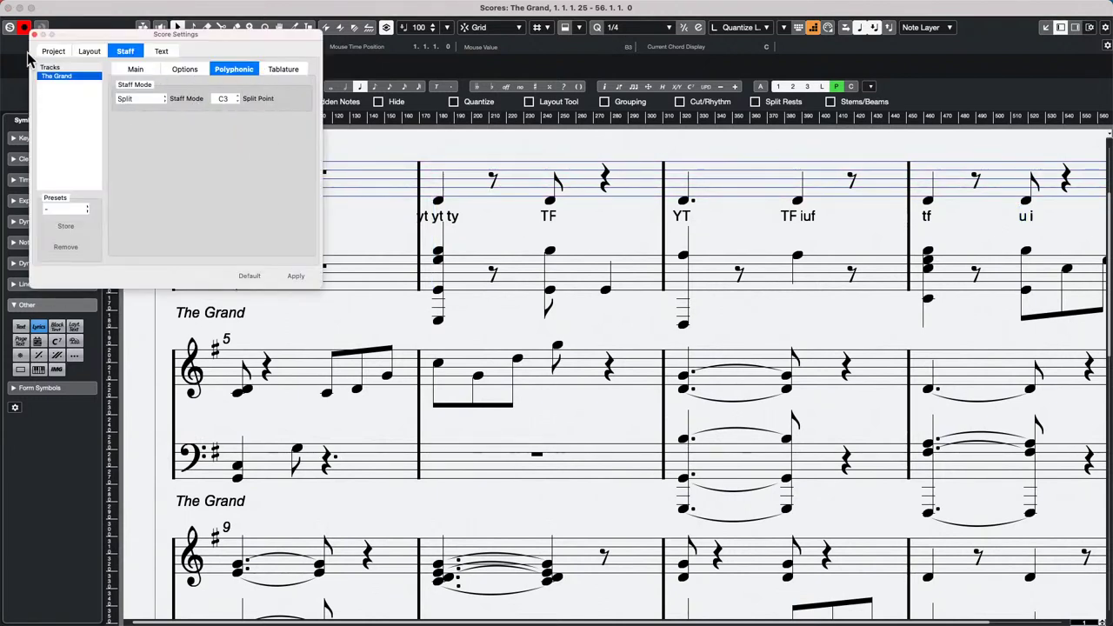
pyautogui.click(54, 51)
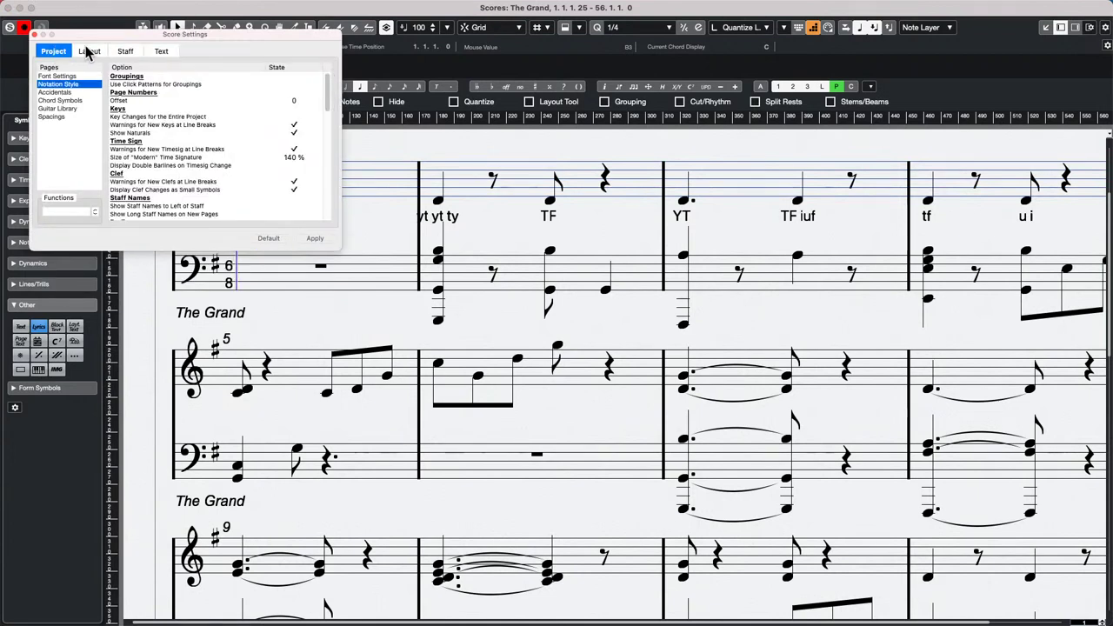
pyautogui.click(90, 50)
pyautogui.click(127, 51)
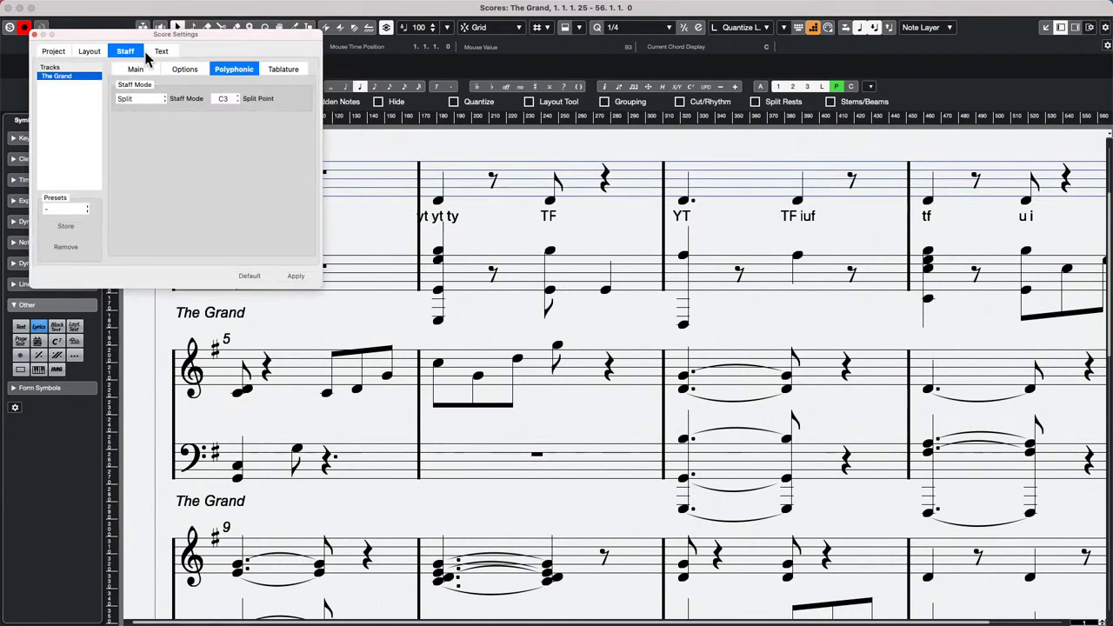
pyautogui.click(126, 70)
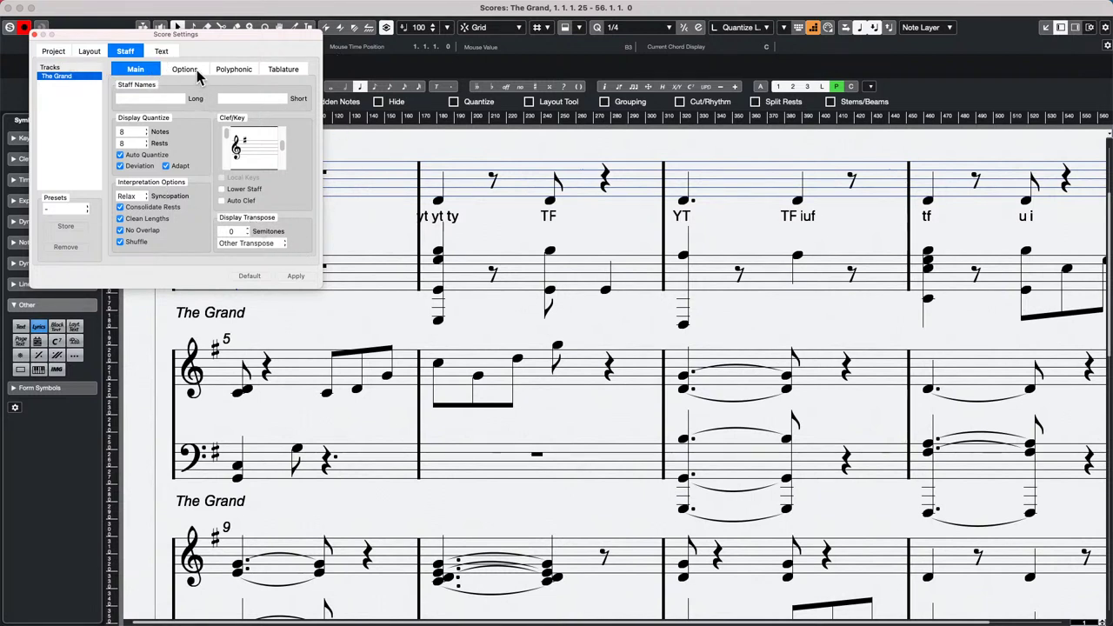
# - In the Score Settings text options, look through the available fonts and apply a font size of 14
pyautogui.click(161, 49)
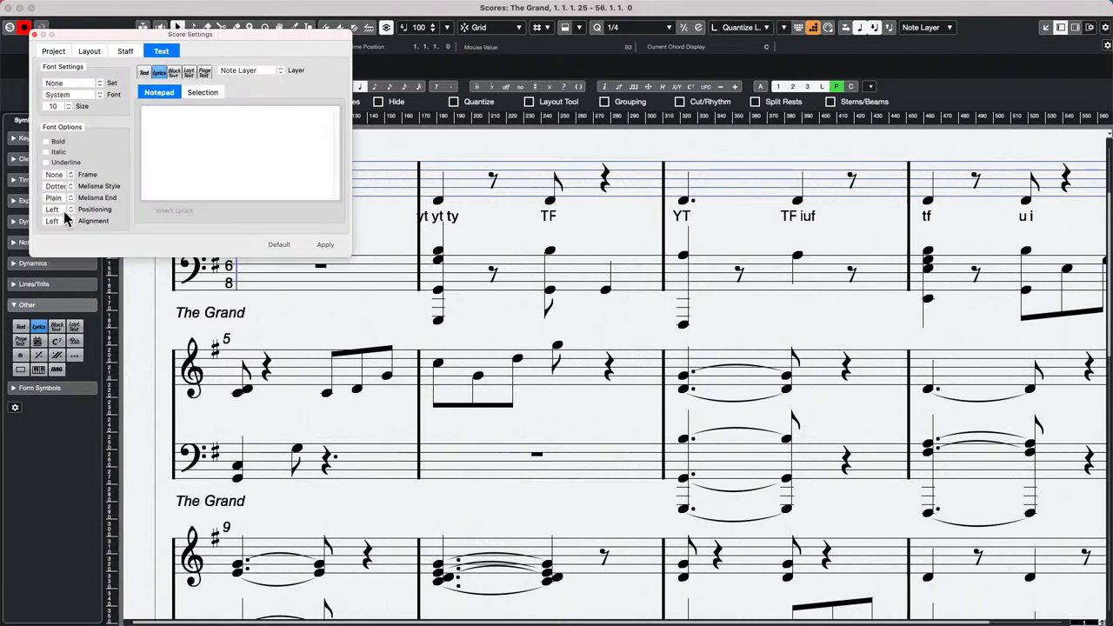
pyautogui.click(67, 103)
pyautogui.click(68, 107)
pyautogui.click(52, 97)
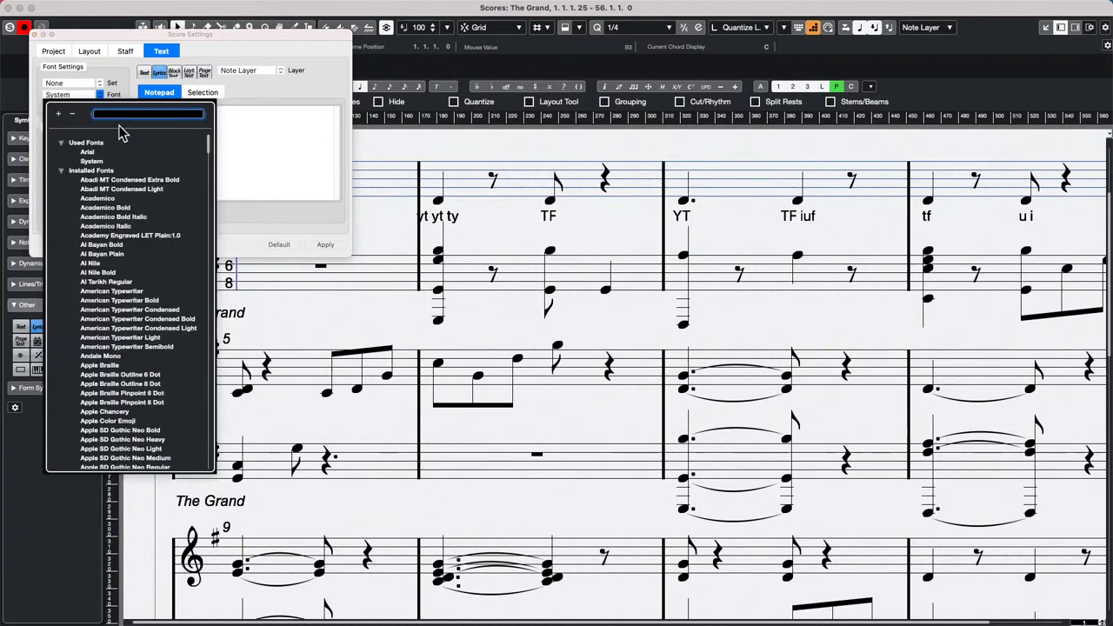
pyautogui.click(124, 93)
pyautogui.doubleClick(55, 106)
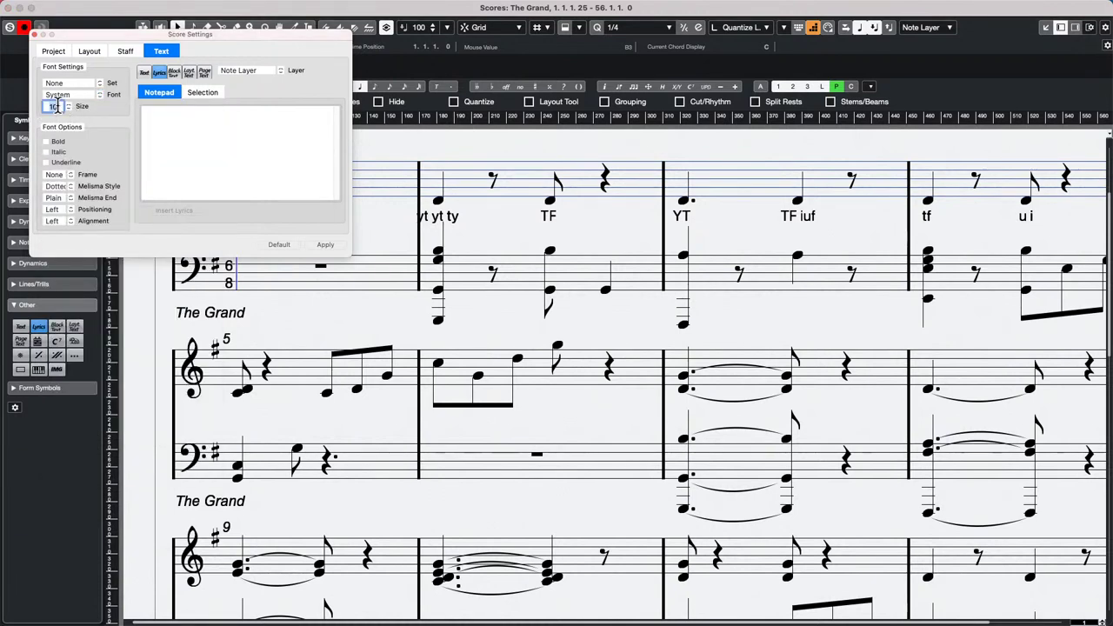
pyautogui.write('14')
pyautogui.click(323, 246)
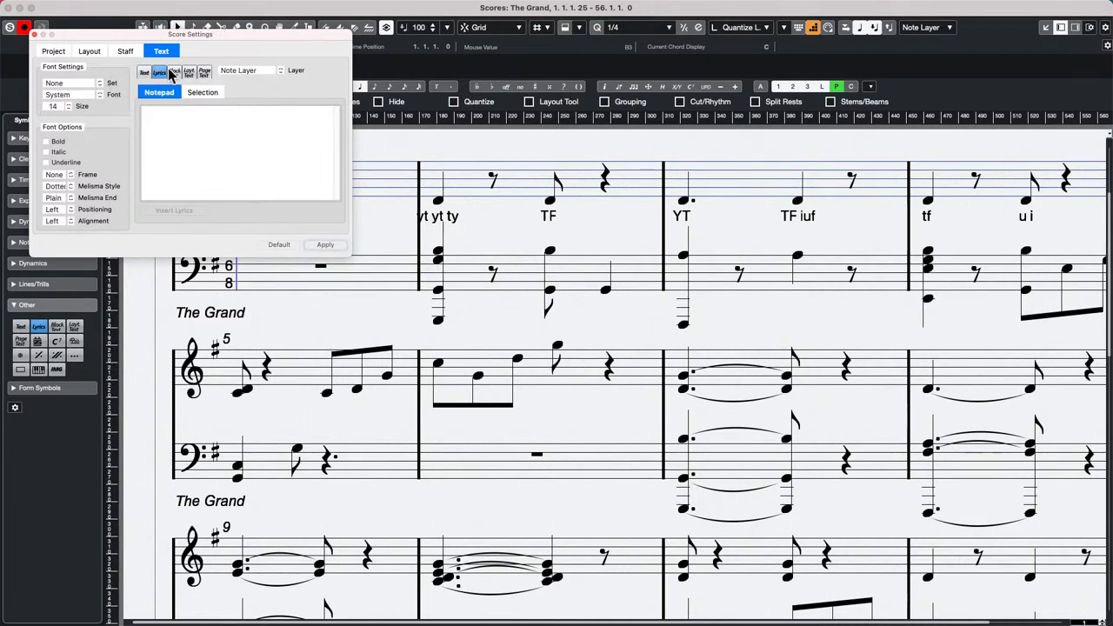
# - Apply a font size of 24 in the text settings
pyautogui.doubleClick(54, 105)
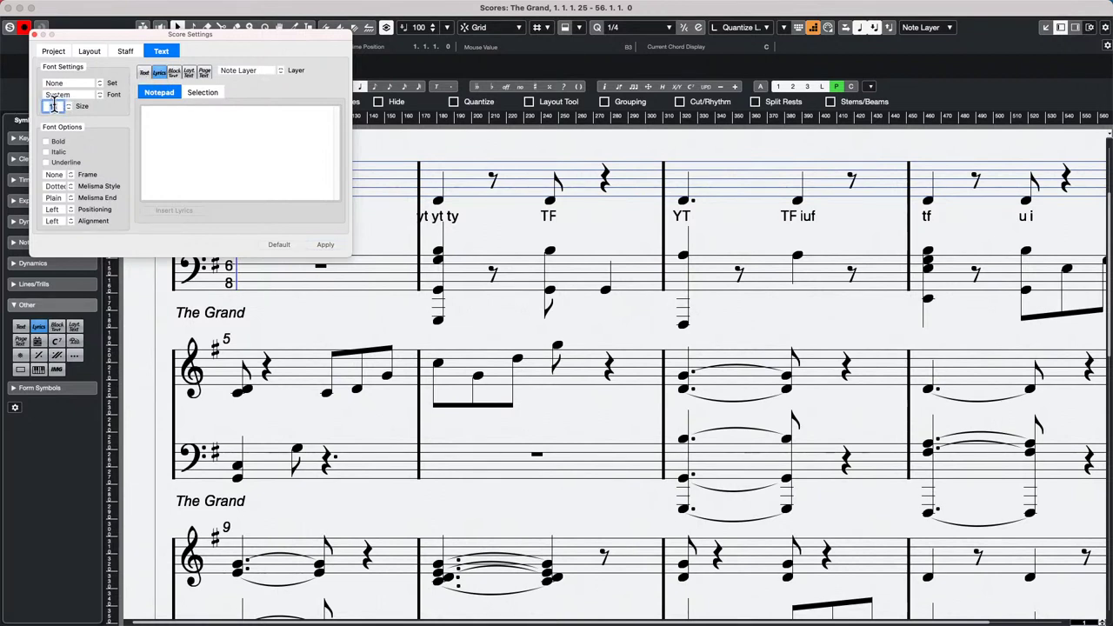
pyautogui.write('24')
pyautogui.press('Return')
pyautogui.click(325, 247)
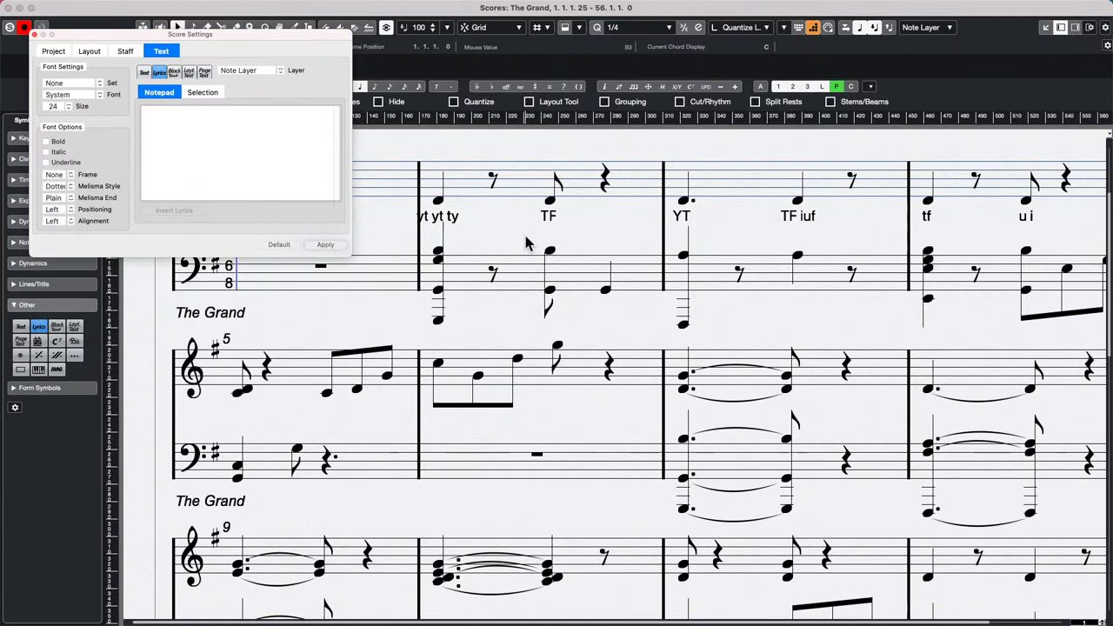
# - Select the "yt yt ty" lyric in bar 2, try a font size of 14 for it, and close the Score Settings
pyautogui.click(446, 217)
pyautogui.doubleClick(445, 217)
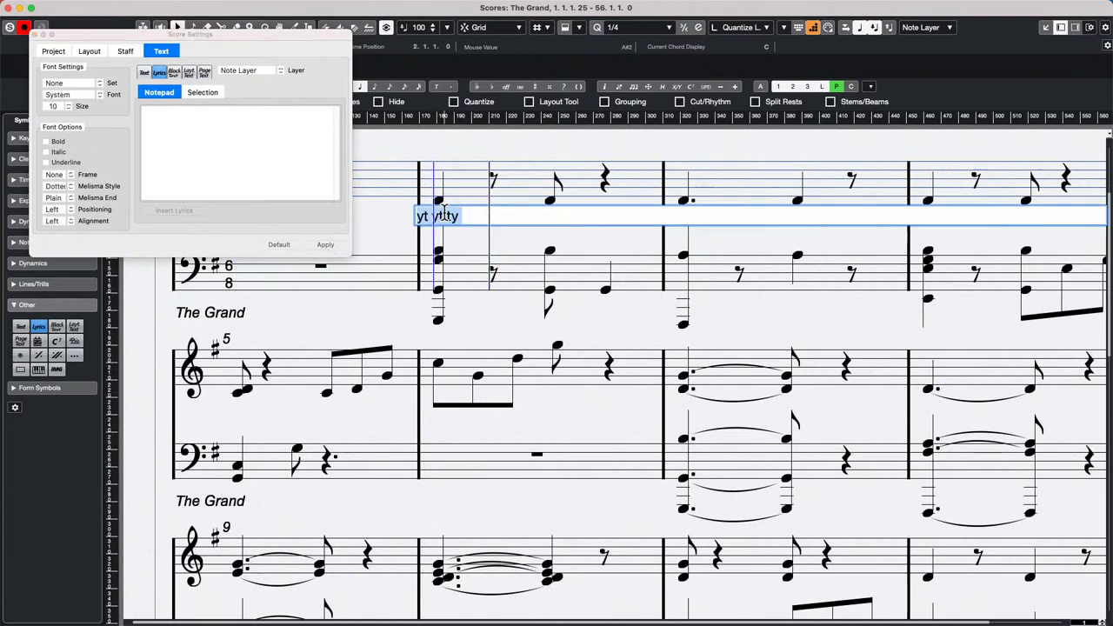
pyautogui.click(569, 236)
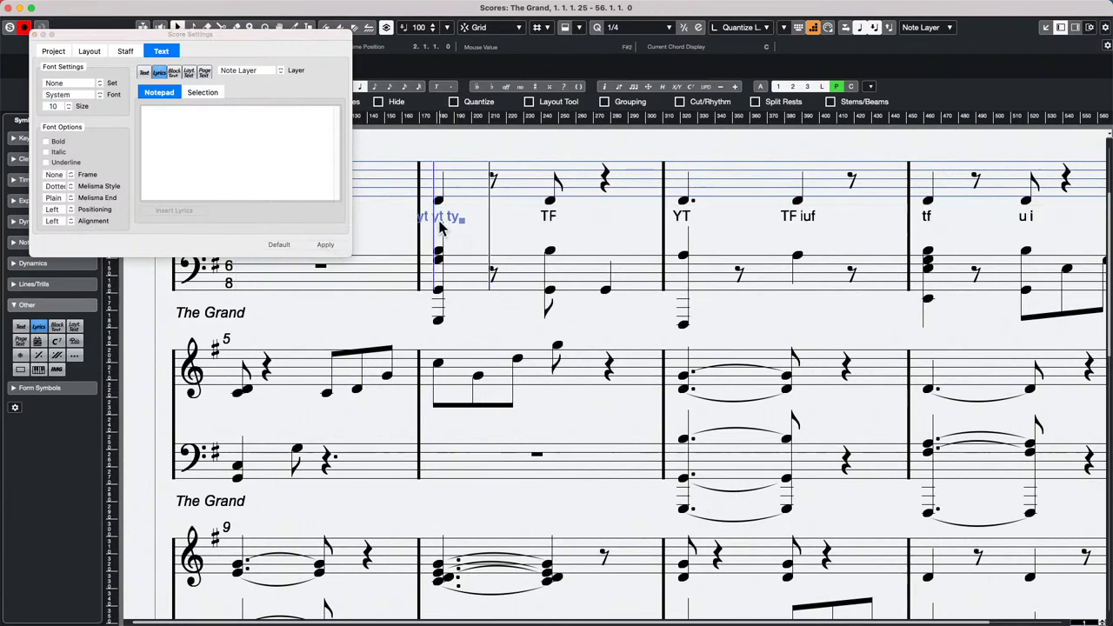
pyautogui.click(279, 247)
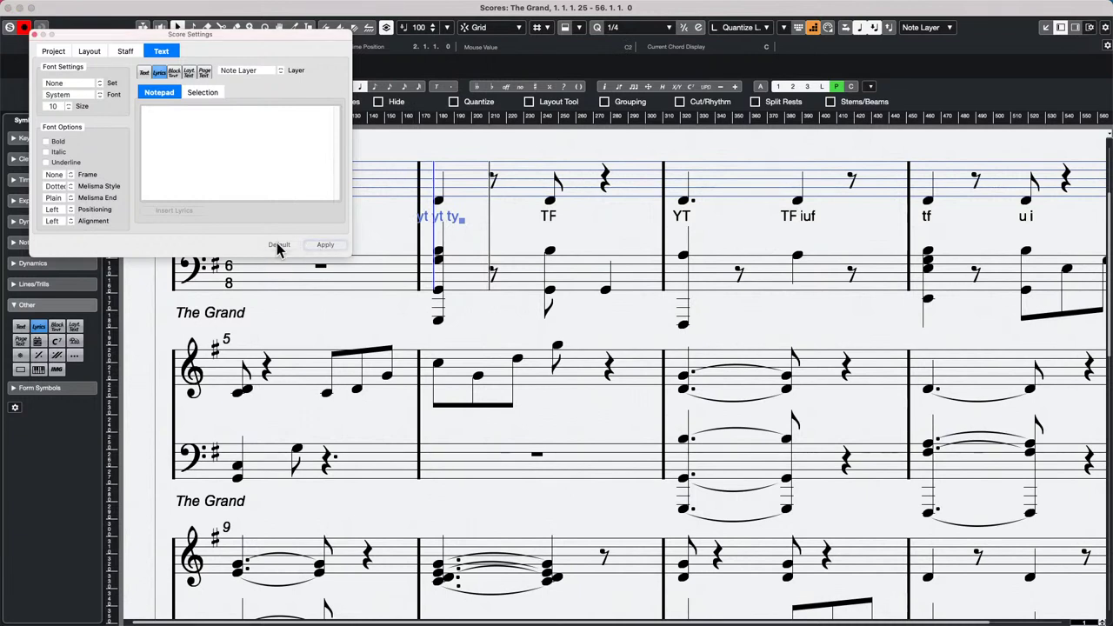
pyautogui.click(48, 105)
pyautogui.write('14')
pyautogui.press('Return')
pyautogui.click(34, 35)
pyautogui.click(582, 216)
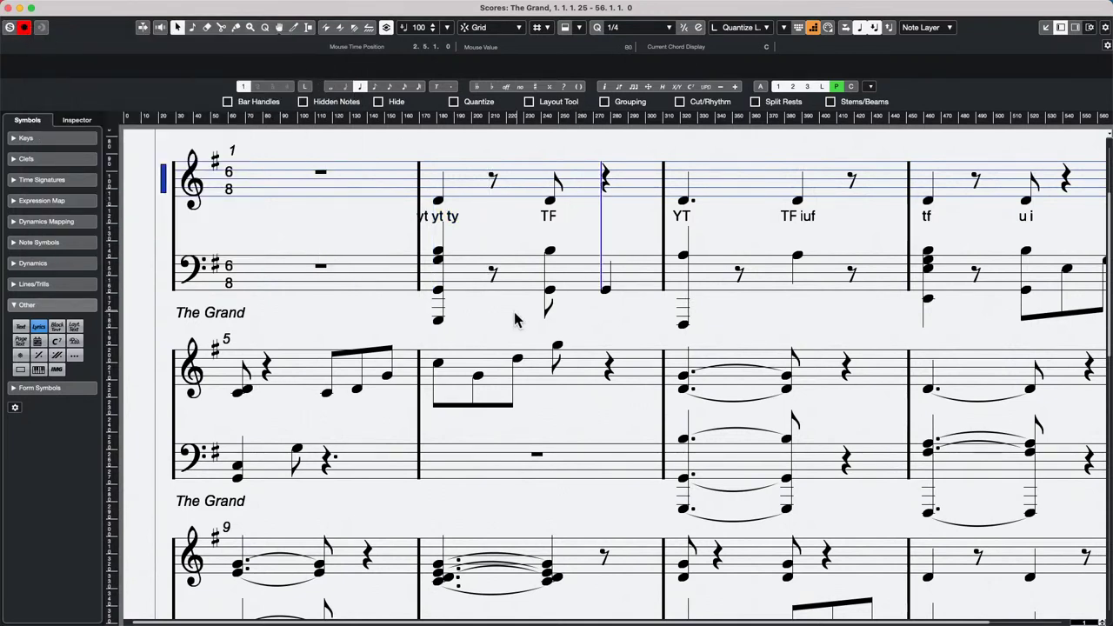
# - Select all the lyrics in bars 2 to 4 and enter a font size of 20 in the Score Settings text options
pyautogui.click(449, 220)
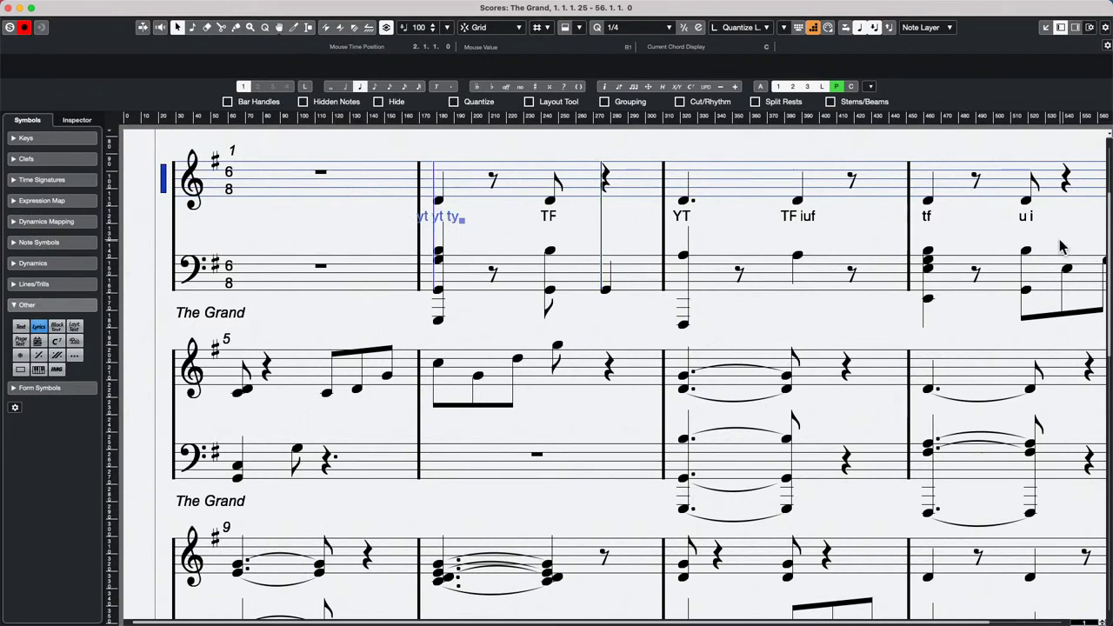
pyautogui.keyDown('shift'); pyautogui.click(1027, 220); pyautogui.keyUp('shift')
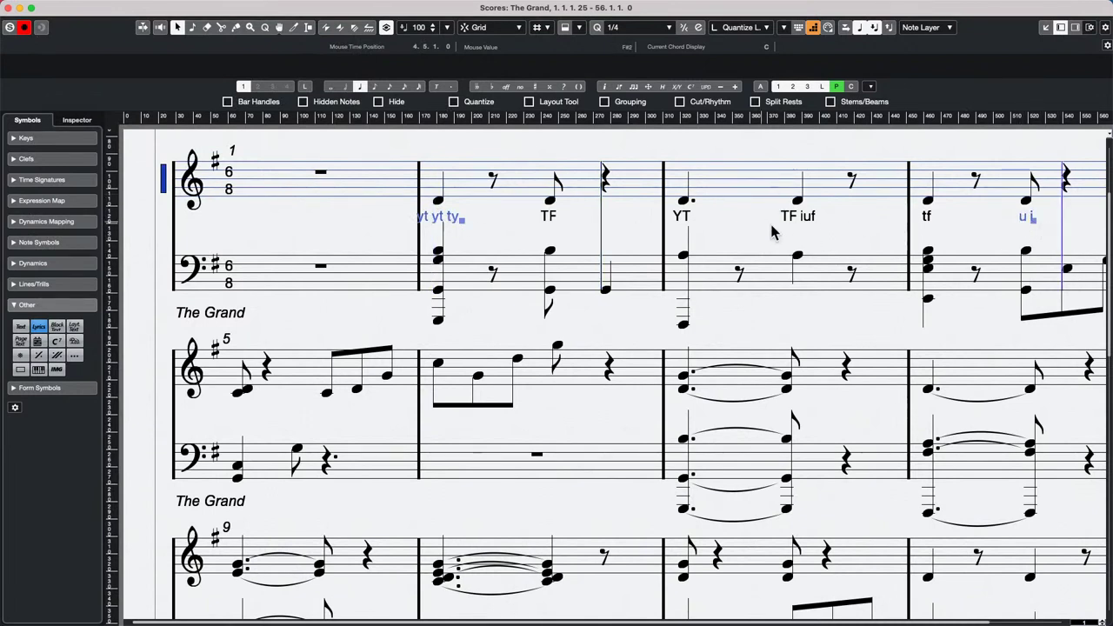
pyautogui.keyDown('shift'); pyautogui.click(927, 216); pyautogui.keyUp('shift')
pyautogui.keyDown('shift'); pyautogui.click(797, 214); pyautogui.keyUp('shift')
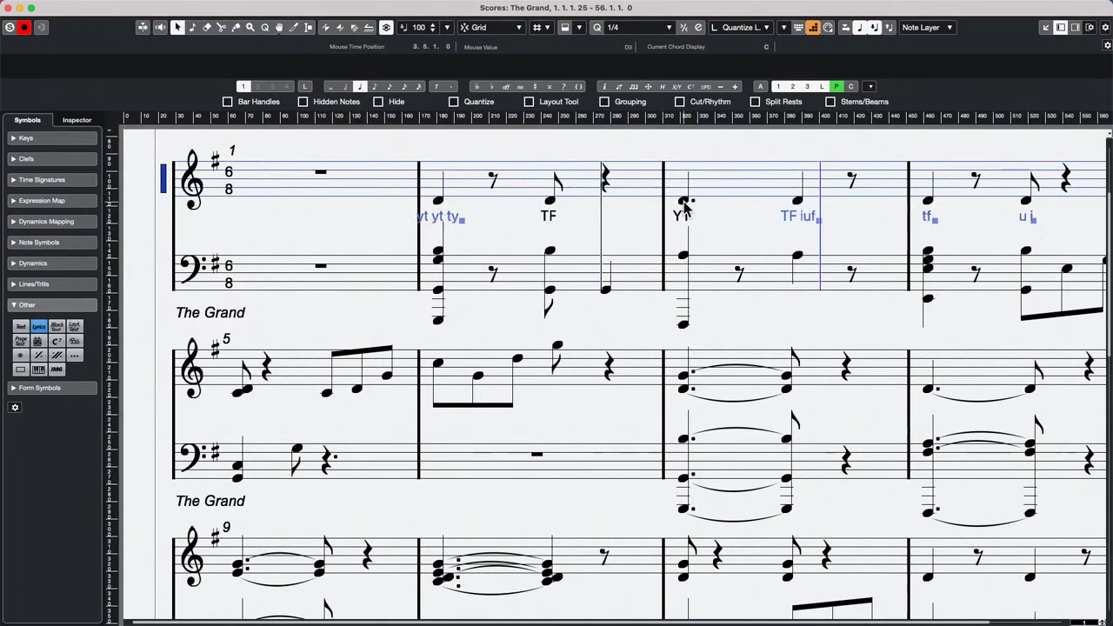
pyautogui.keyDown('shift'); pyautogui.click(683, 215); pyautogui.keyUp('shift')
pyautogui.keyDown('shift'); pyautogui.click(546, 216); pyautogui.keyUp('shift')
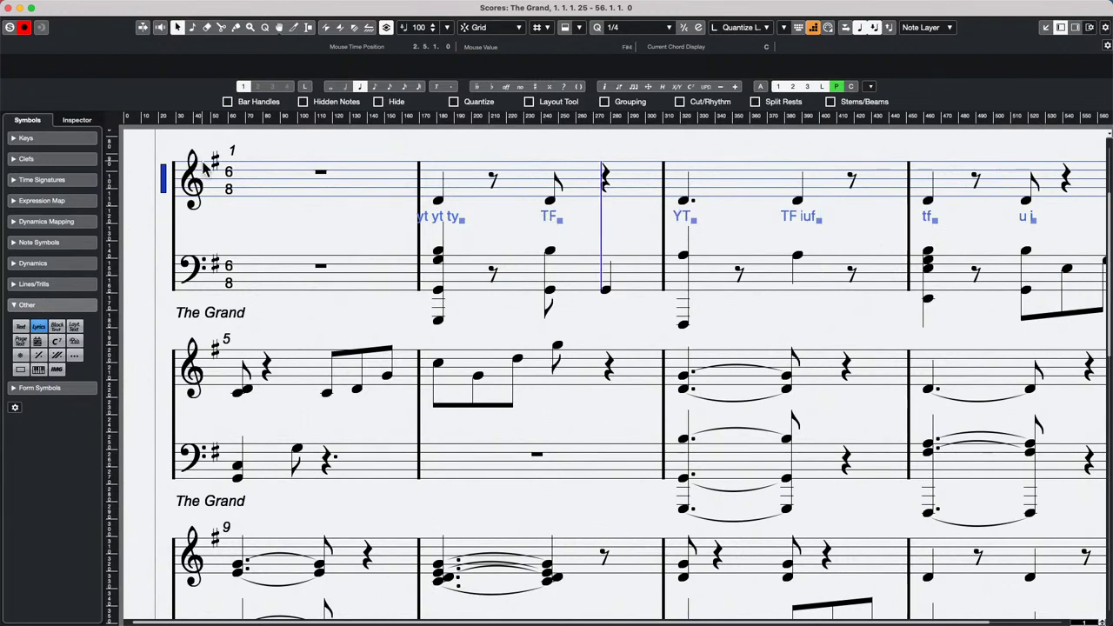
pyautogui.doubleClick(162, 184)
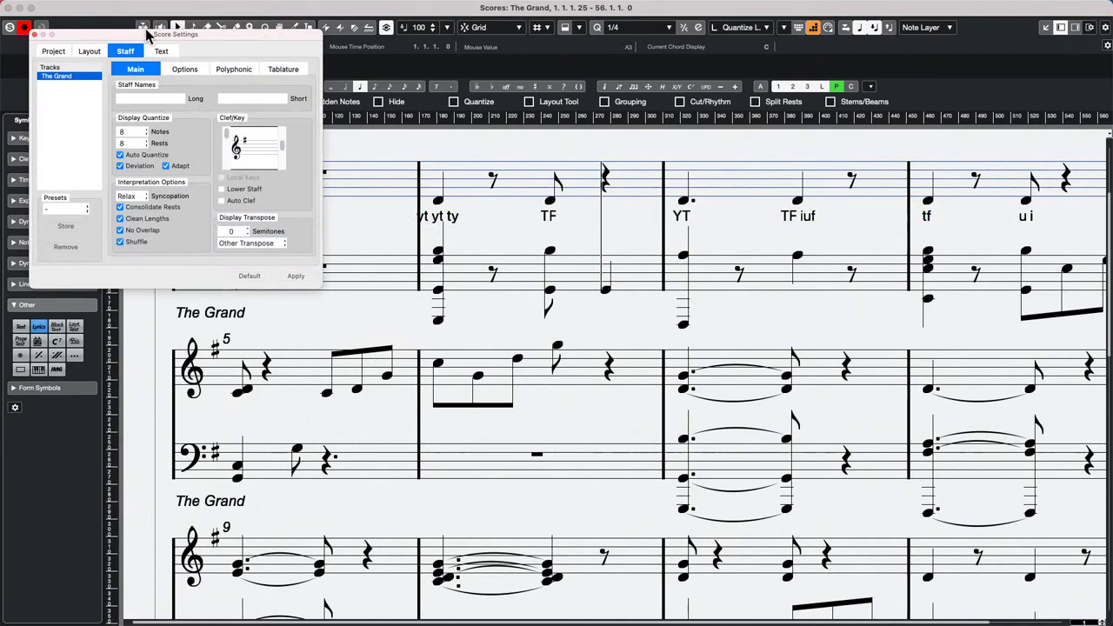
pyautogui.click(160, 52)
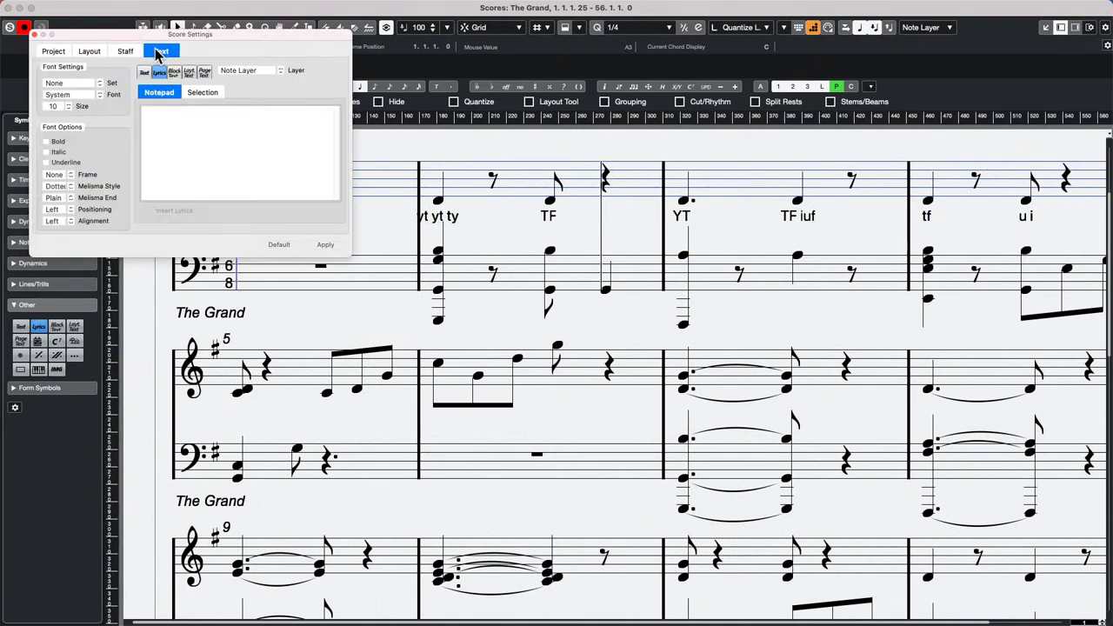
pyautogui.doubleClick(55, 106)
pyautogui.press('Return')
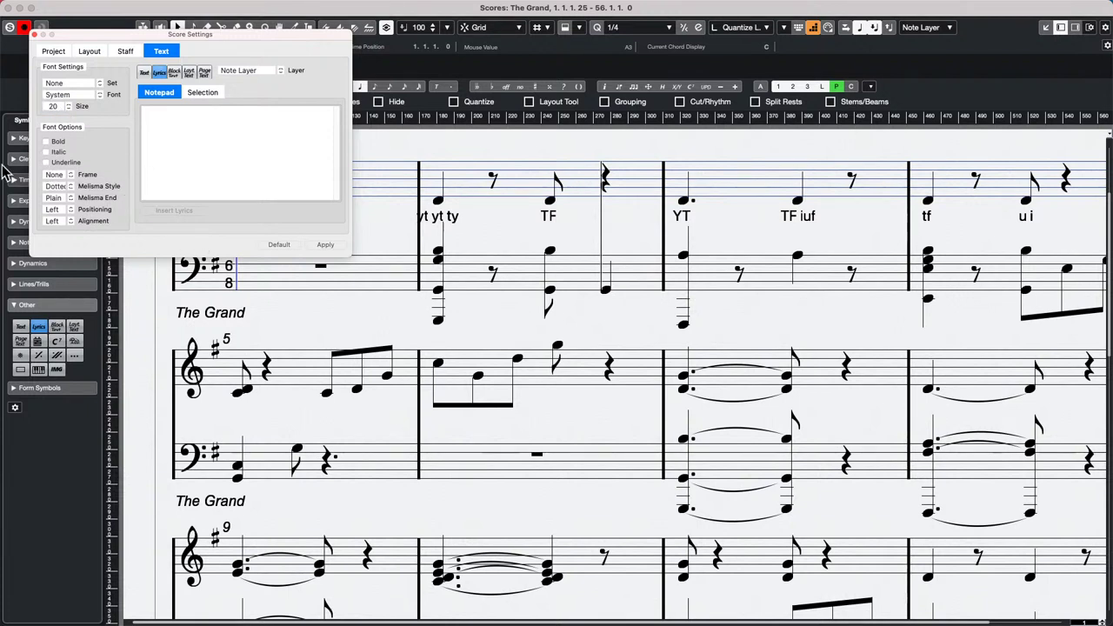
# - Show the selected text in the text settings and apply the Project Layer to it
pyautogui.click(207, 92)
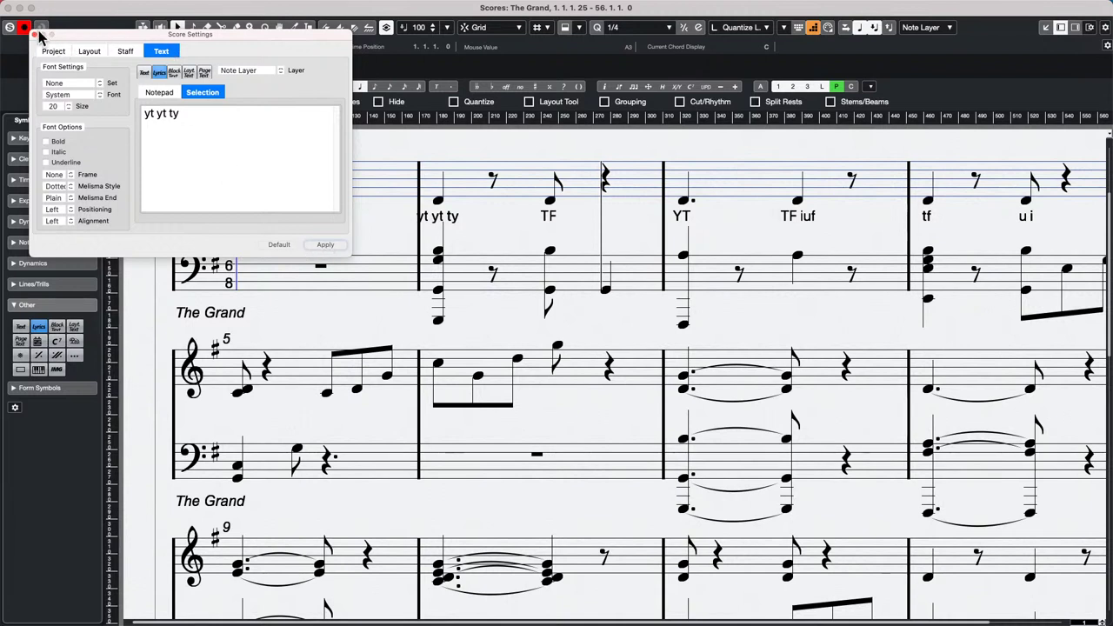
pyautogui.click(264, 71)
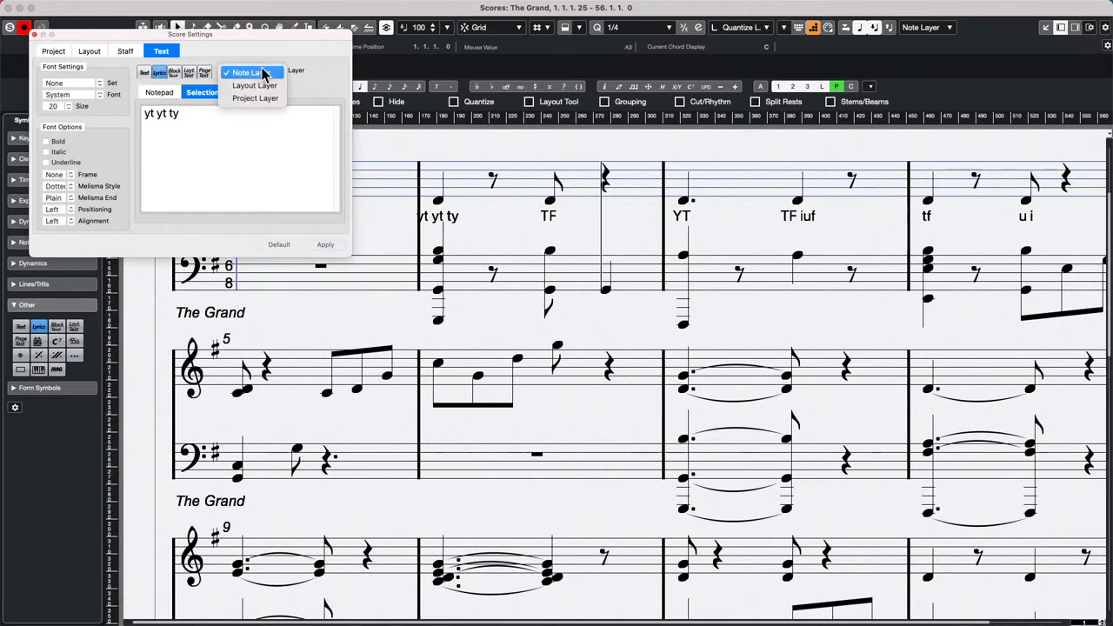
pyautogui.click(256, 99)
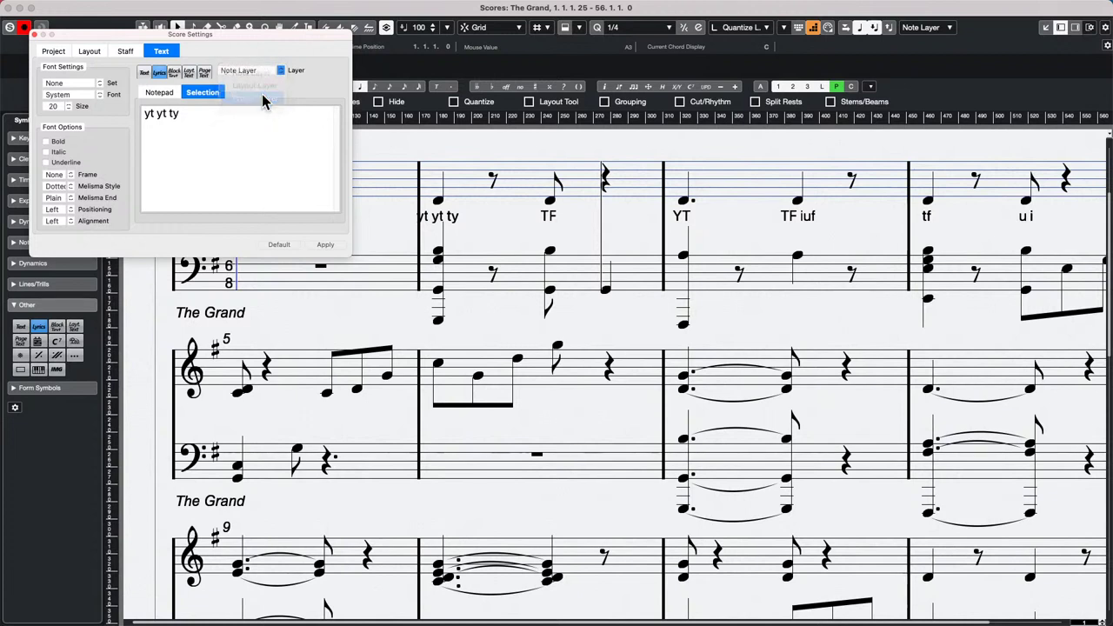
pyautogui.click(328, 246)
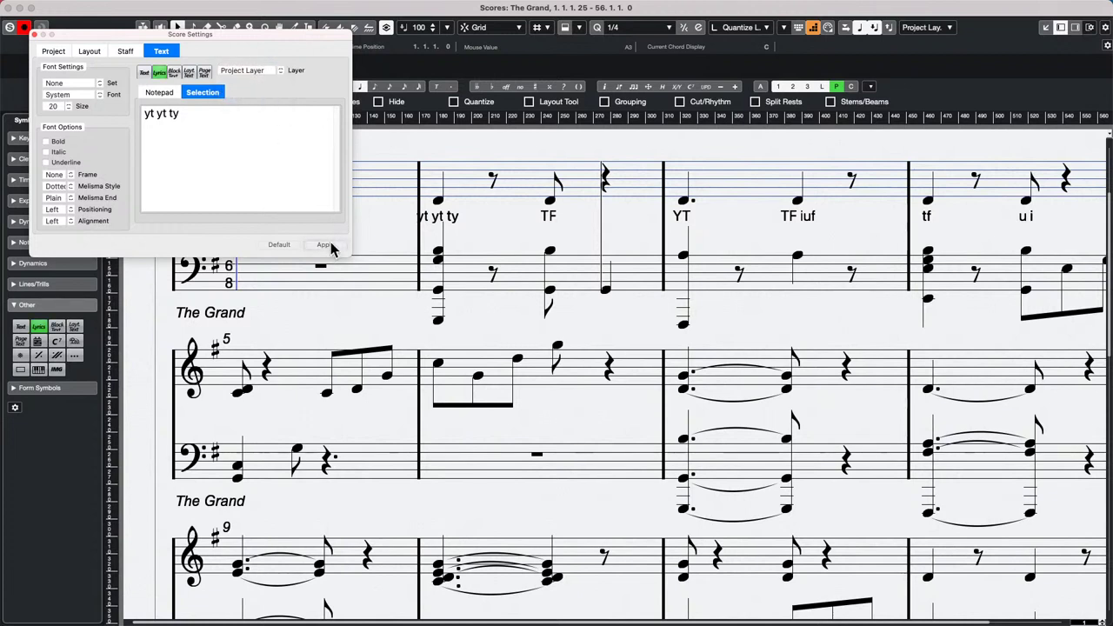
# - Try applying the font size of 20 again with the lyrics deselected, and close the Score Settings
pyautogui.click(780, 245)
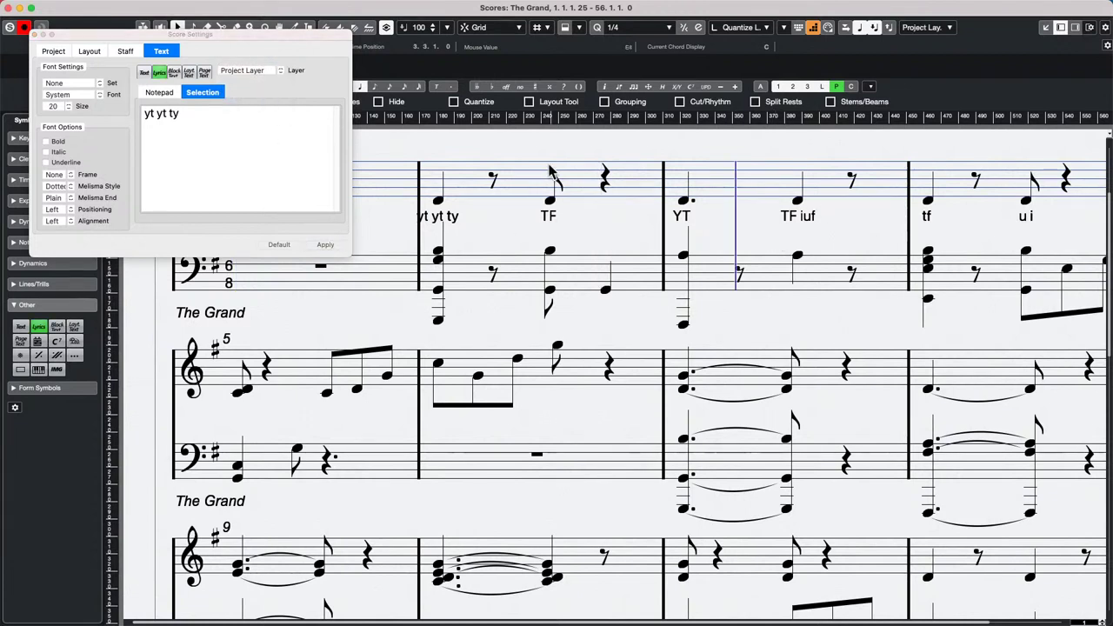
pyautogui.click(58, 106)
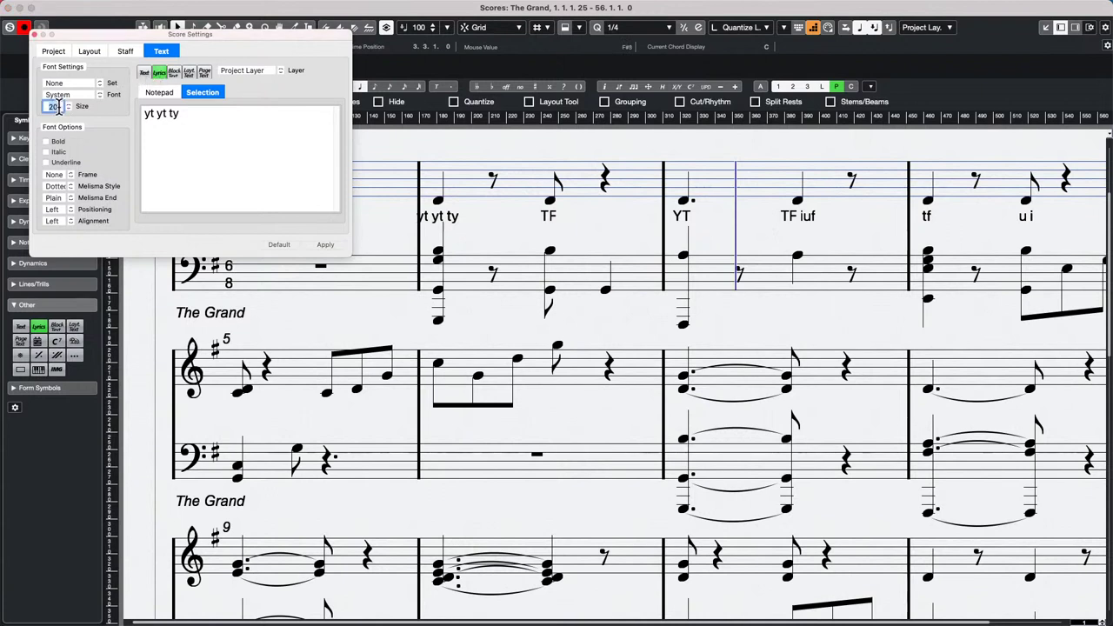
pyautogui.click(462, 205)
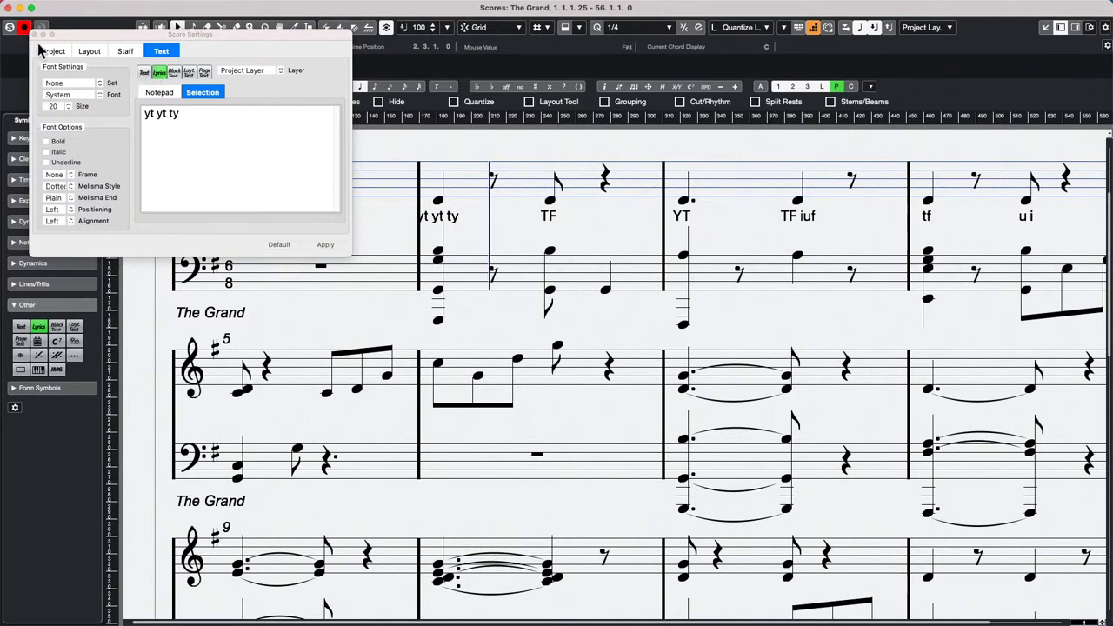
pyautogui.click(325, 245)
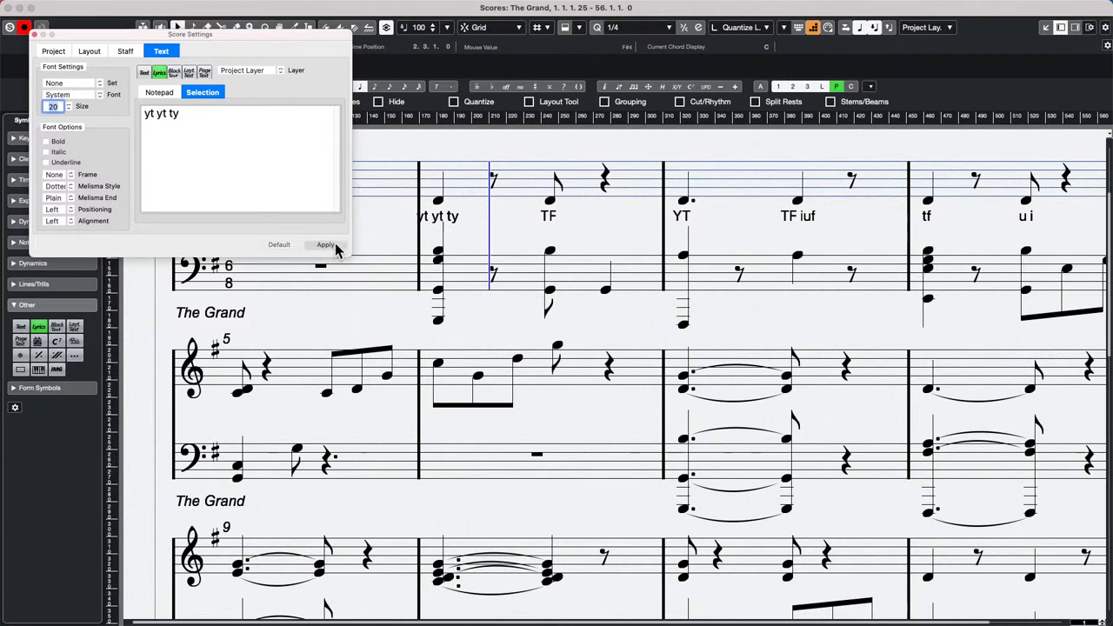
pyautogui.click(35, 35)
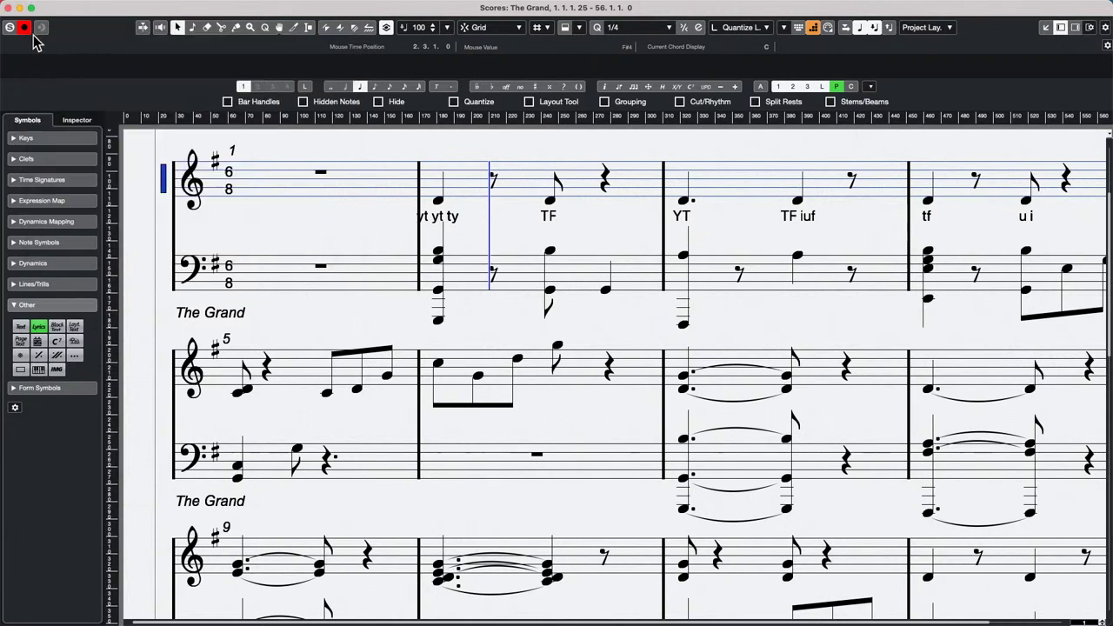
# - Show the score's Properties and open the project-wide Font Settings in the Score Settings
pyautogui.click(1075, 29)
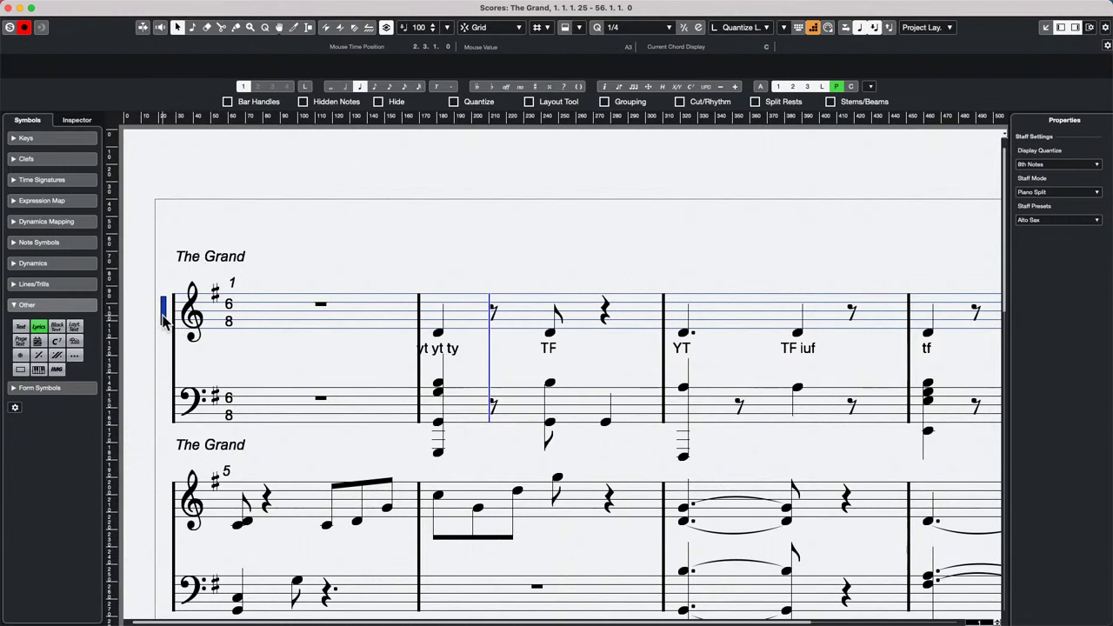
pyautogui.doubleClick(164, 320)
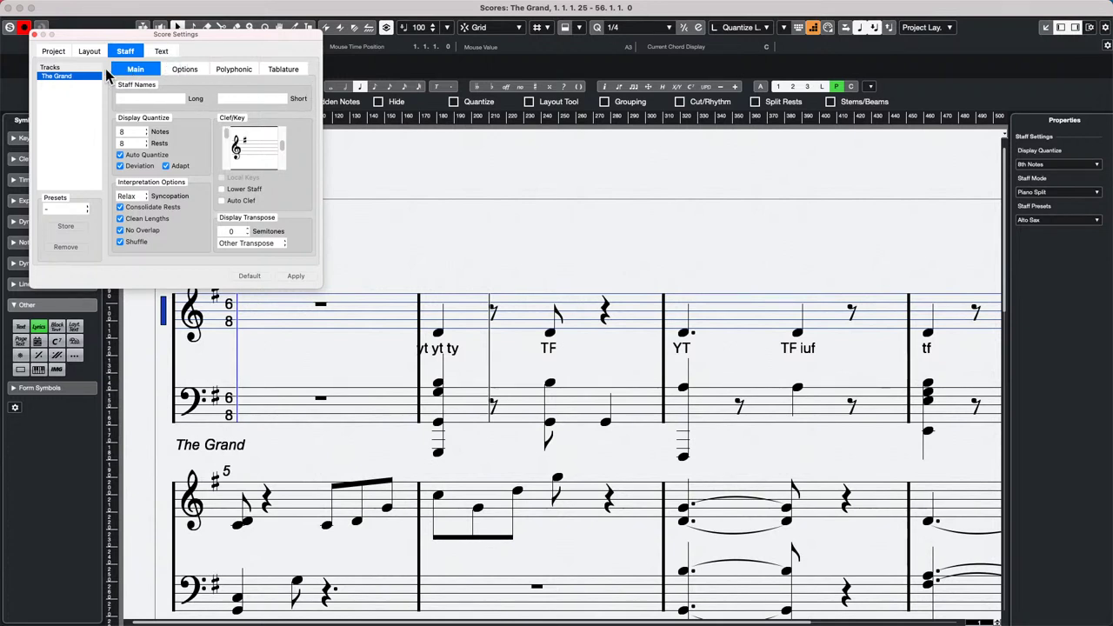
pyautogui.click(61, 53)
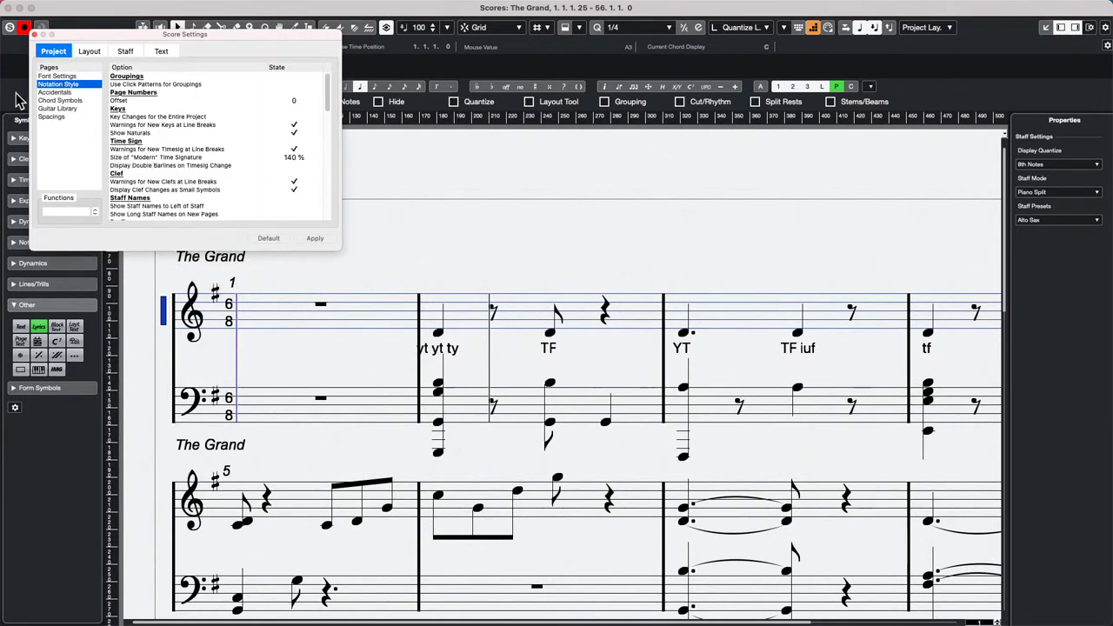
pyautogui.click(67, 78)
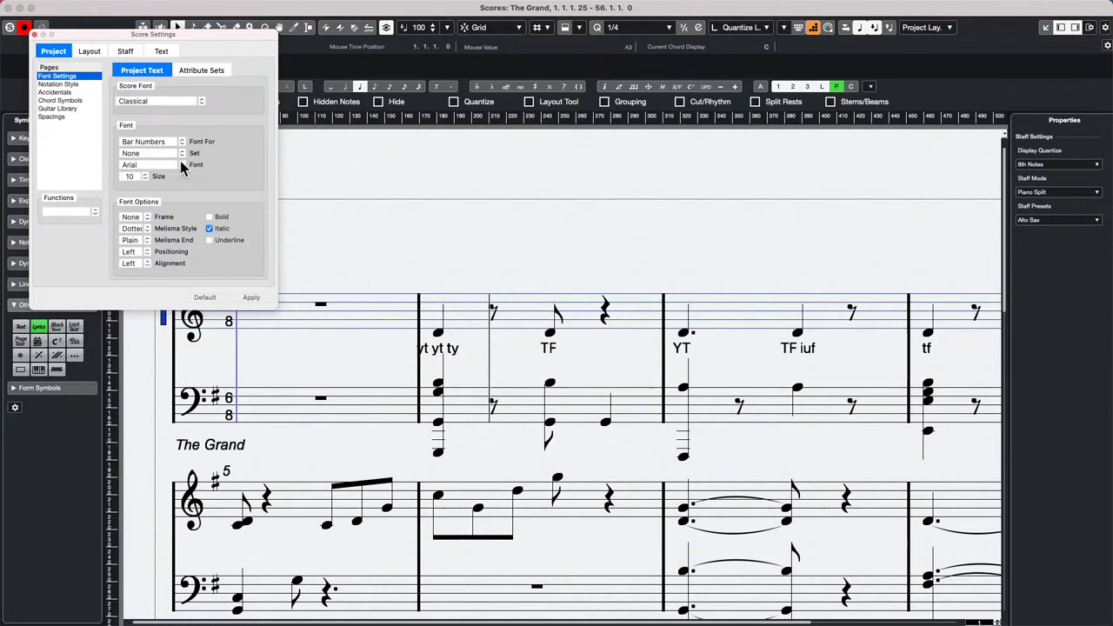
# - Set the project font size for Bar Numbers to 18 and apply the change
pyautogui.click(150, 177)
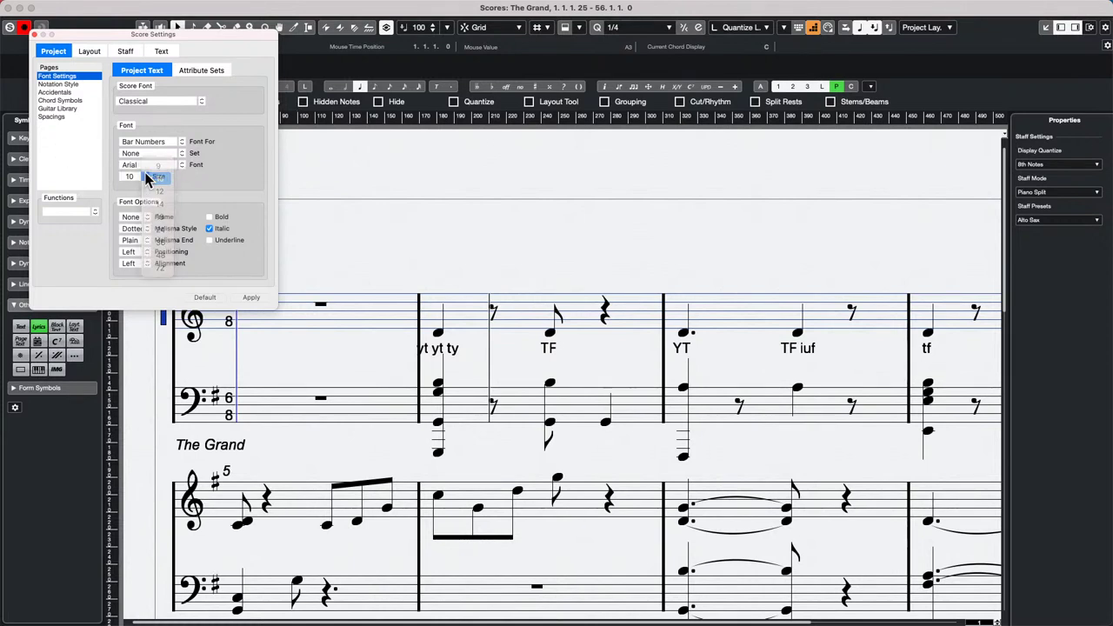
pyautogui.click(160, 216)
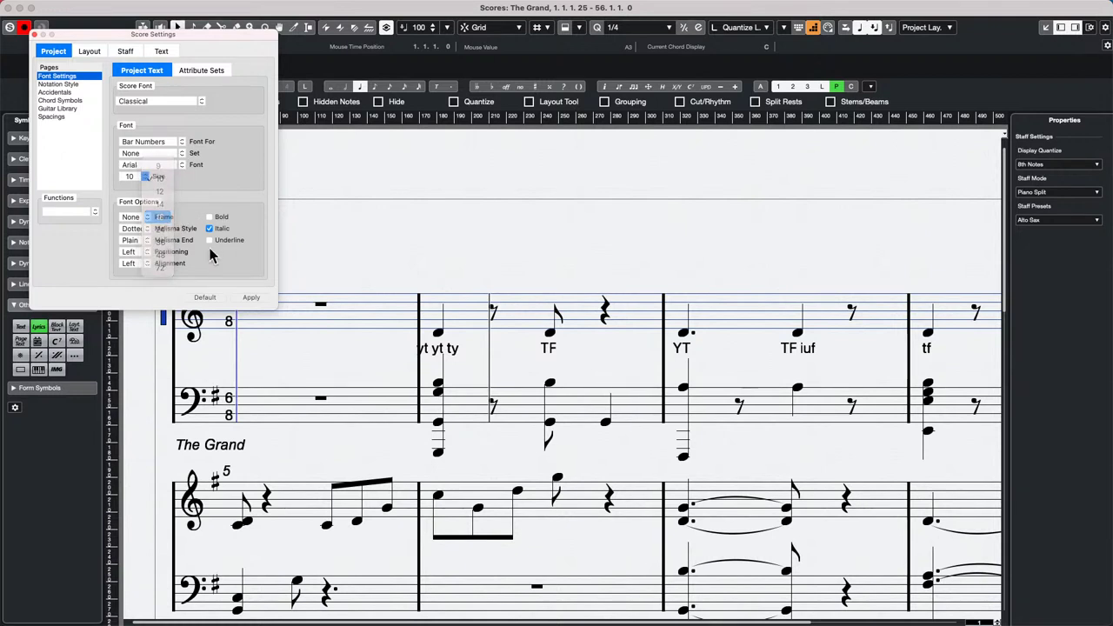
pyautogui.click(251, 297)
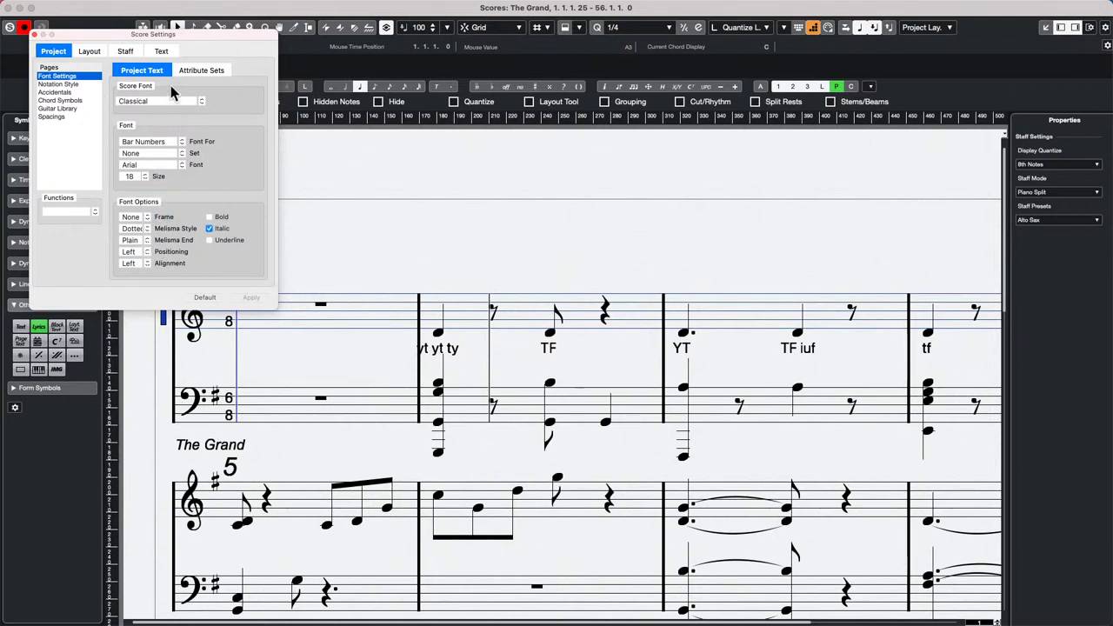
# - Assign Lyrics text to the Layout Layer in the score's text settings, and close the settings and the score window
pyautogui.click(169, 141)
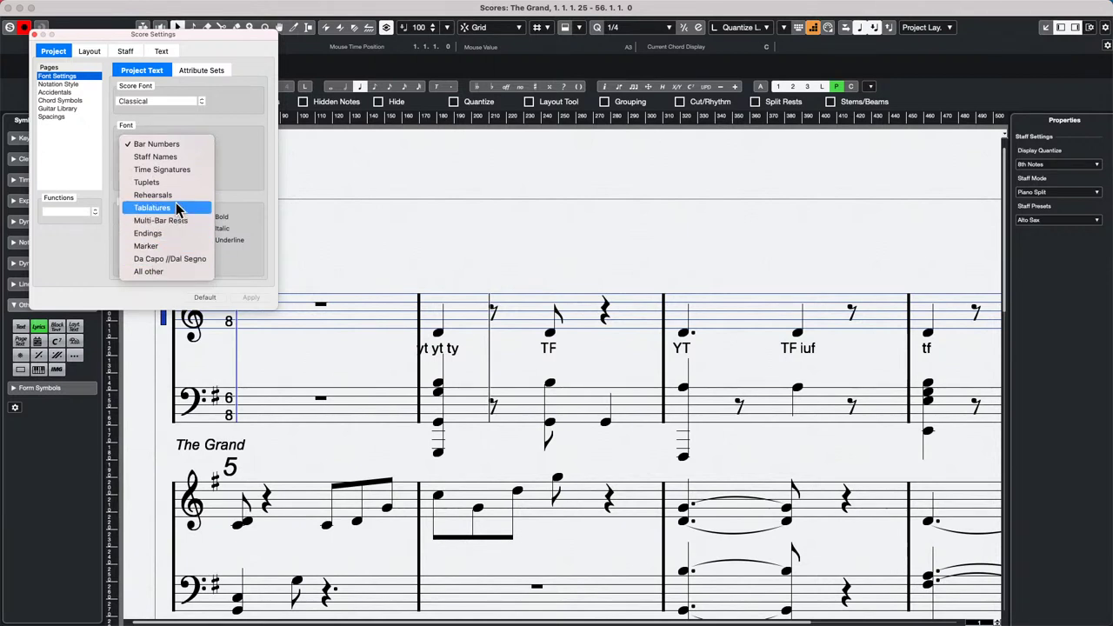
pyautogui.click(168, 51)
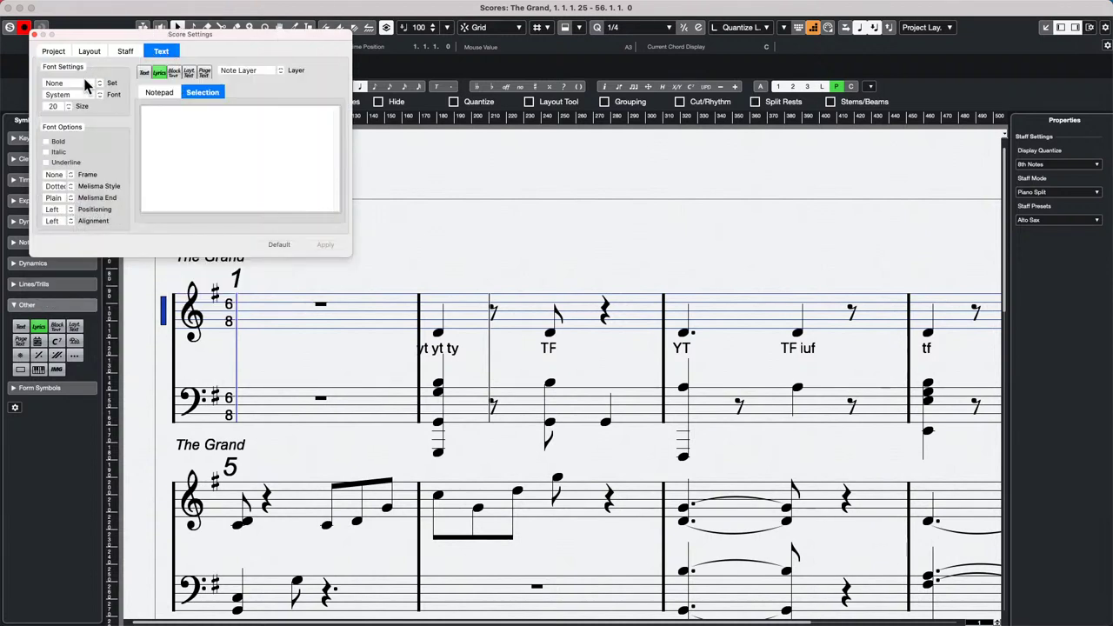
pyautogui.click(154, 73)
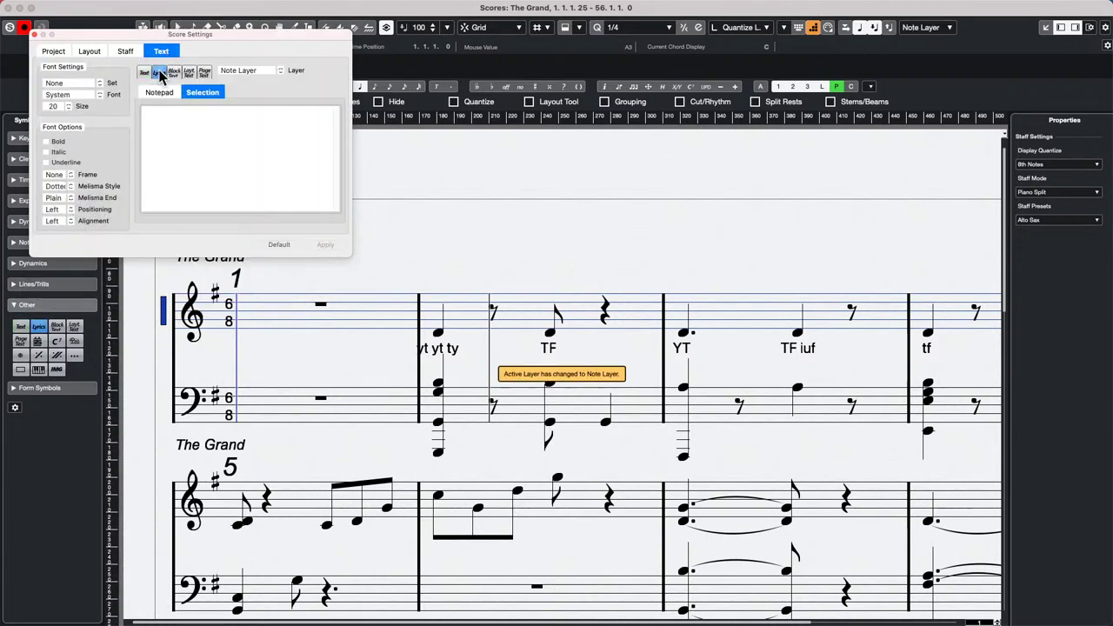
pyautogui.click(247, 73)
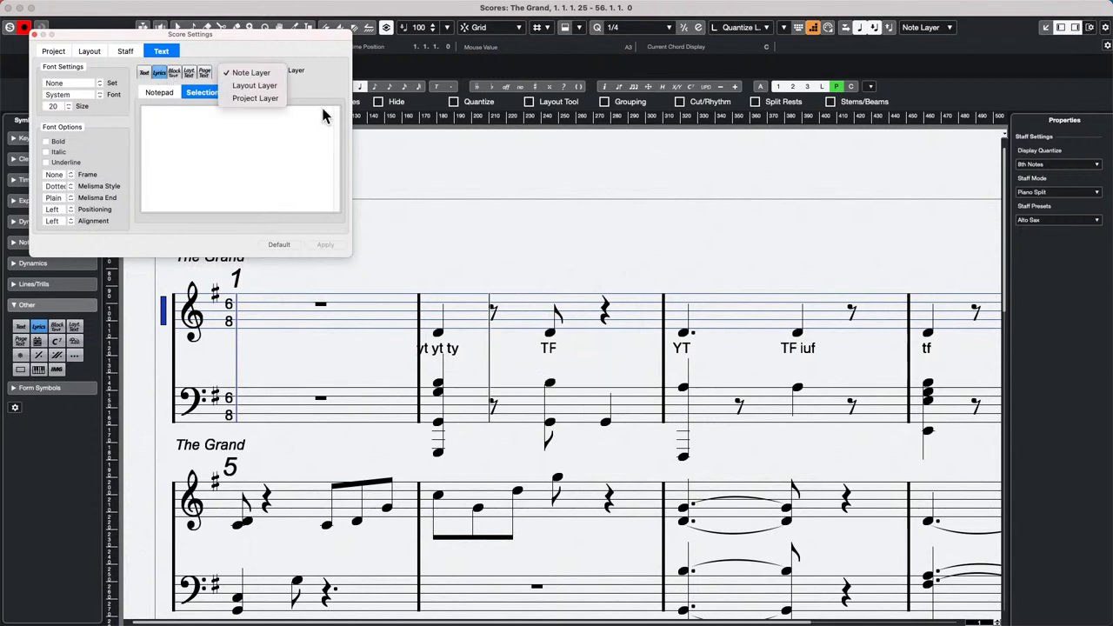
pyautogui.click(244, 85)
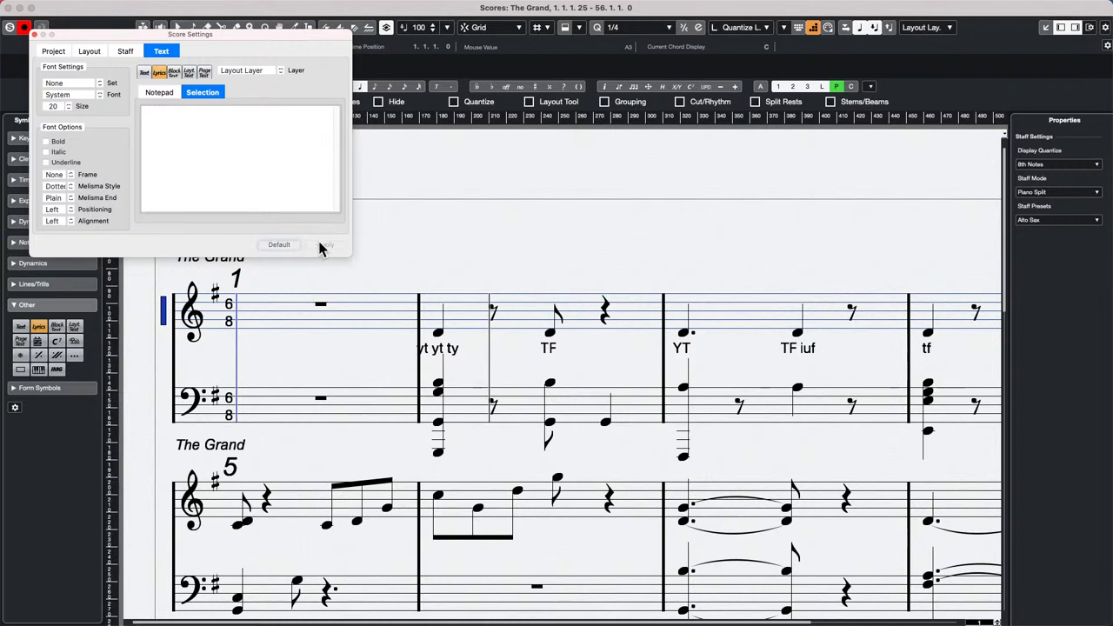
pyautogui.click(34, 34)
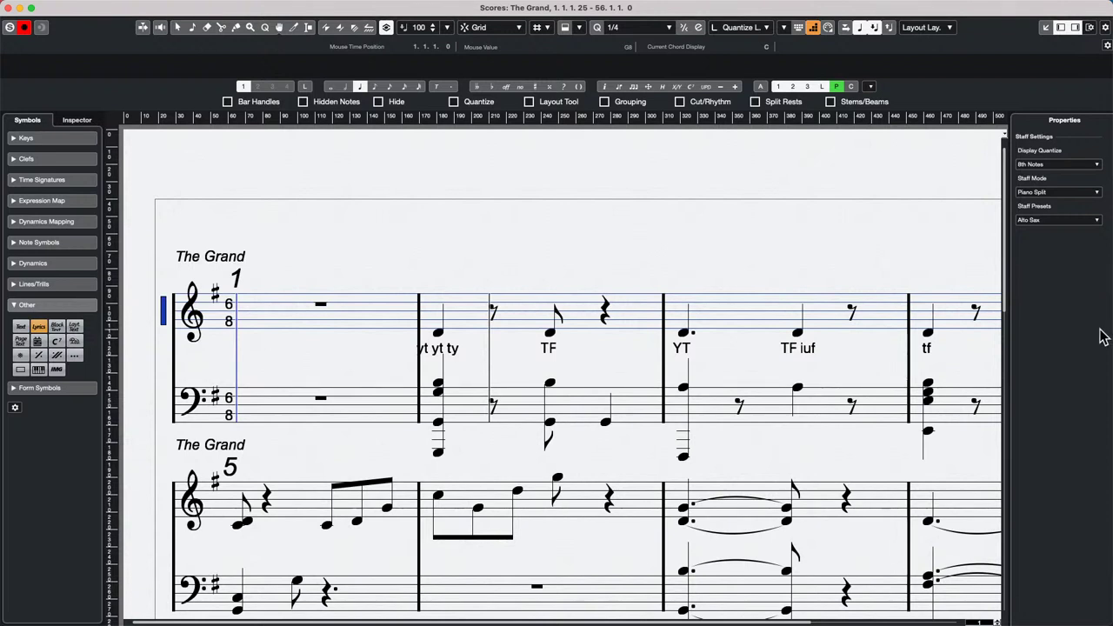
pyautogui.click(9, 8)
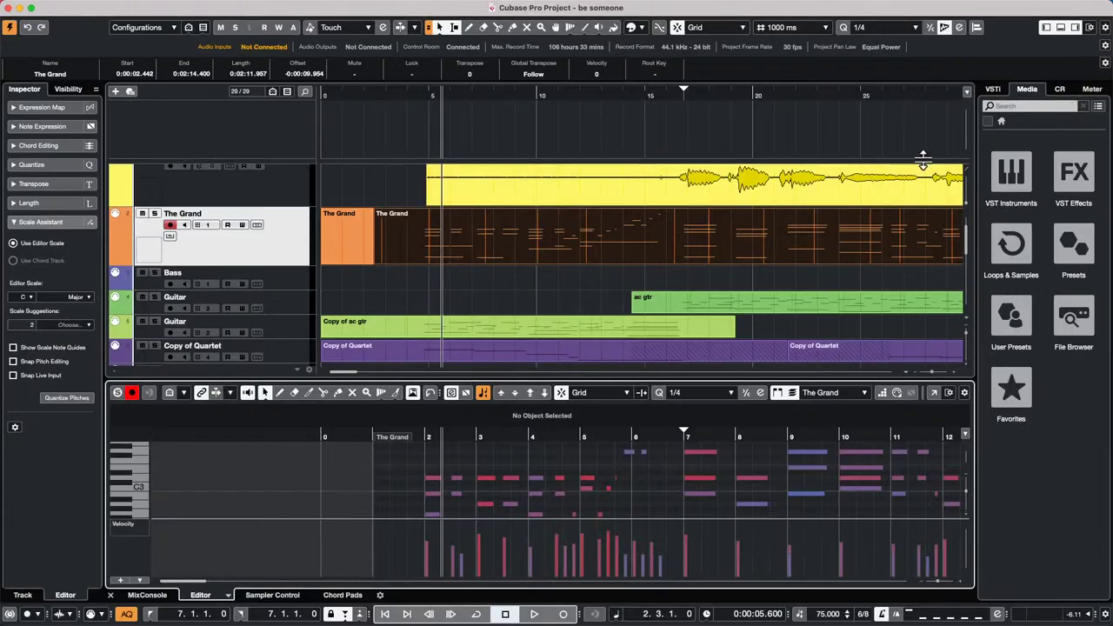
# - Start playback of the project and bring up the master level meter in the right zone
pyautogui.press('space')
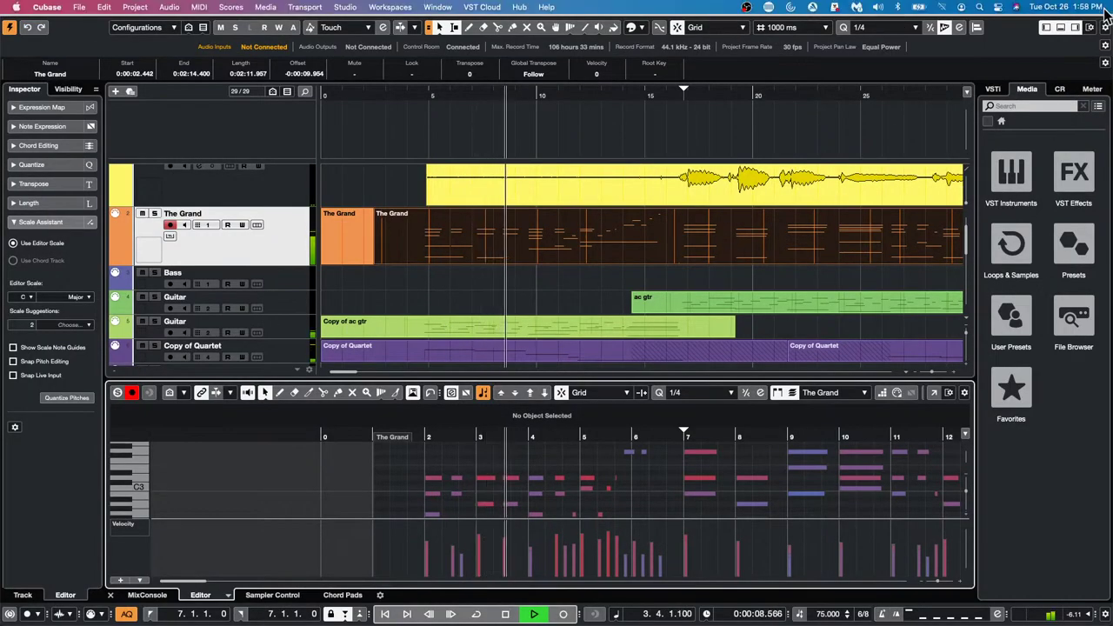
pyautogui.click(1062, 90)
pyautogui.click(995, 91)
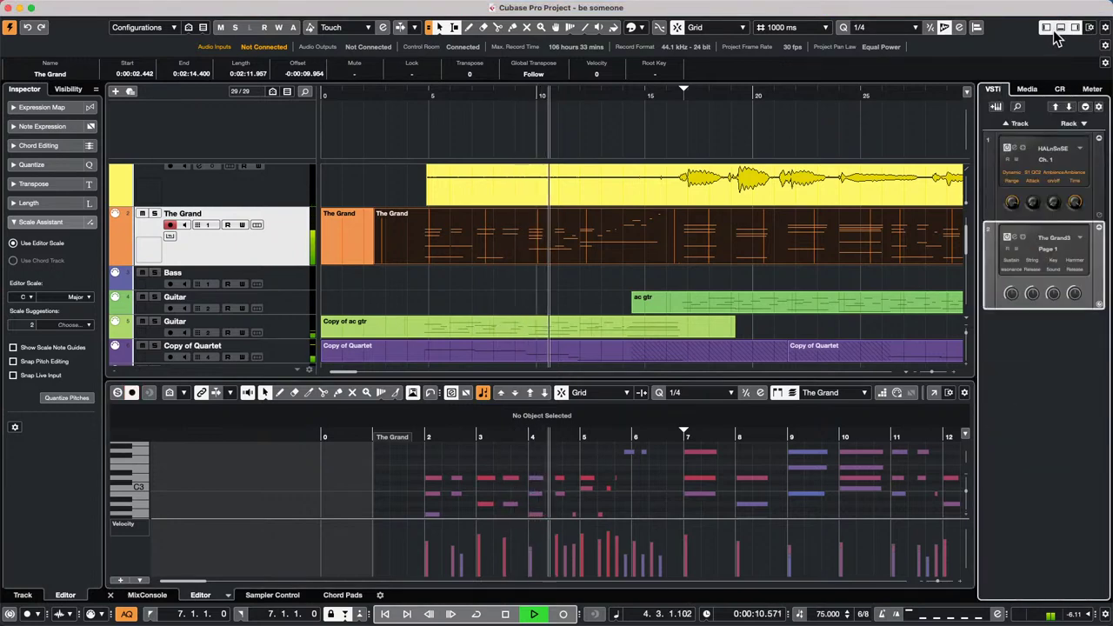
pyautogui.click(1076, 29)
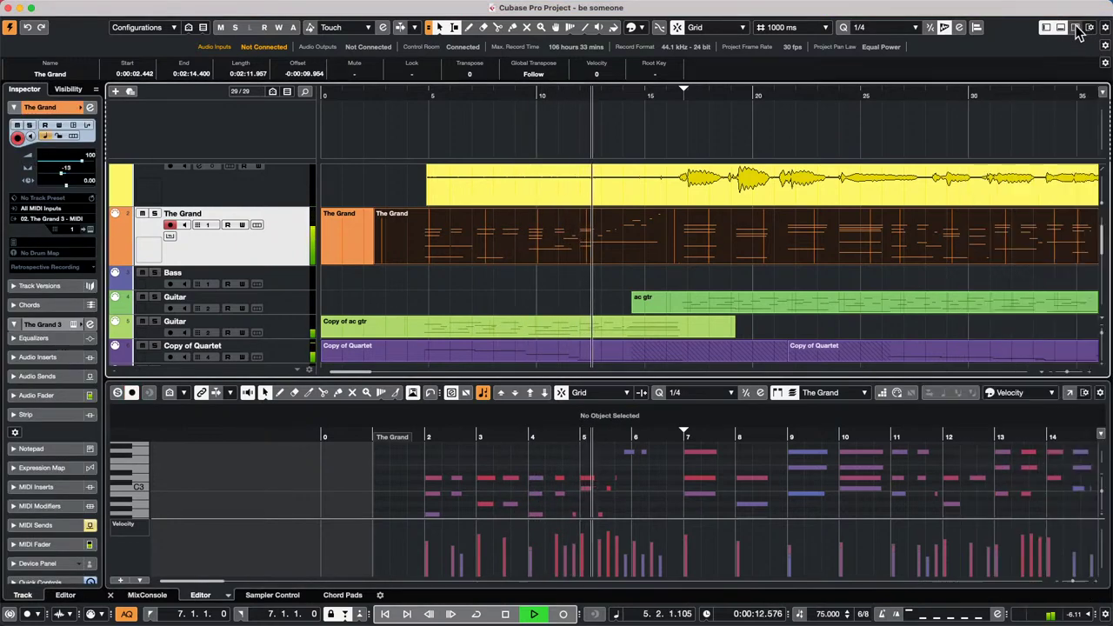
pyautogui.click(1026, 89)
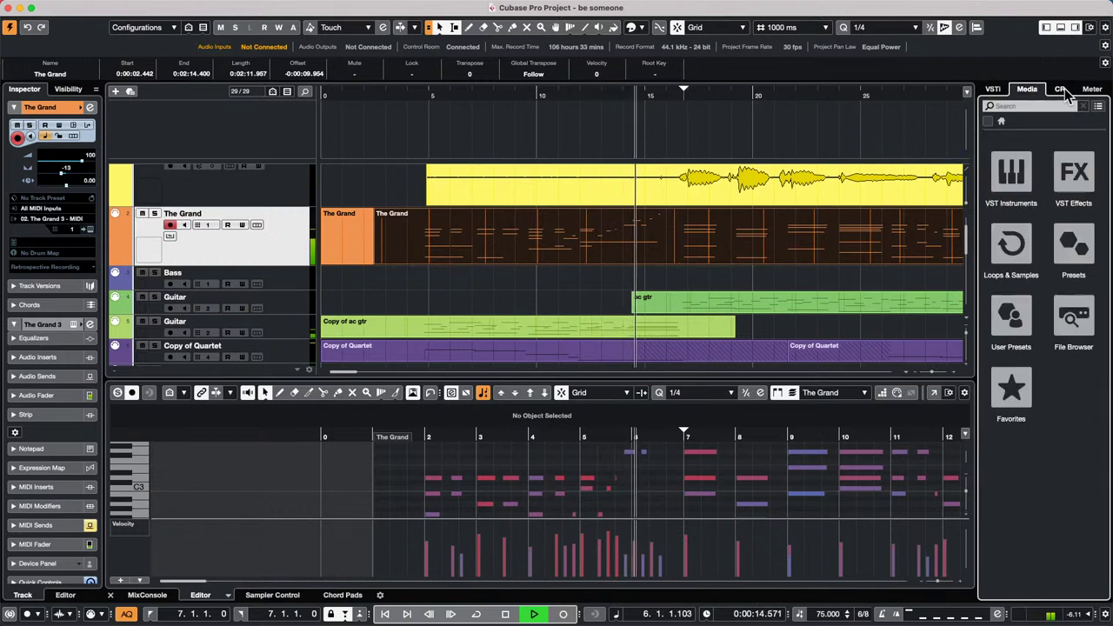
pyautogui.click(1061, 89)
pyautogui.click(1092, 90)
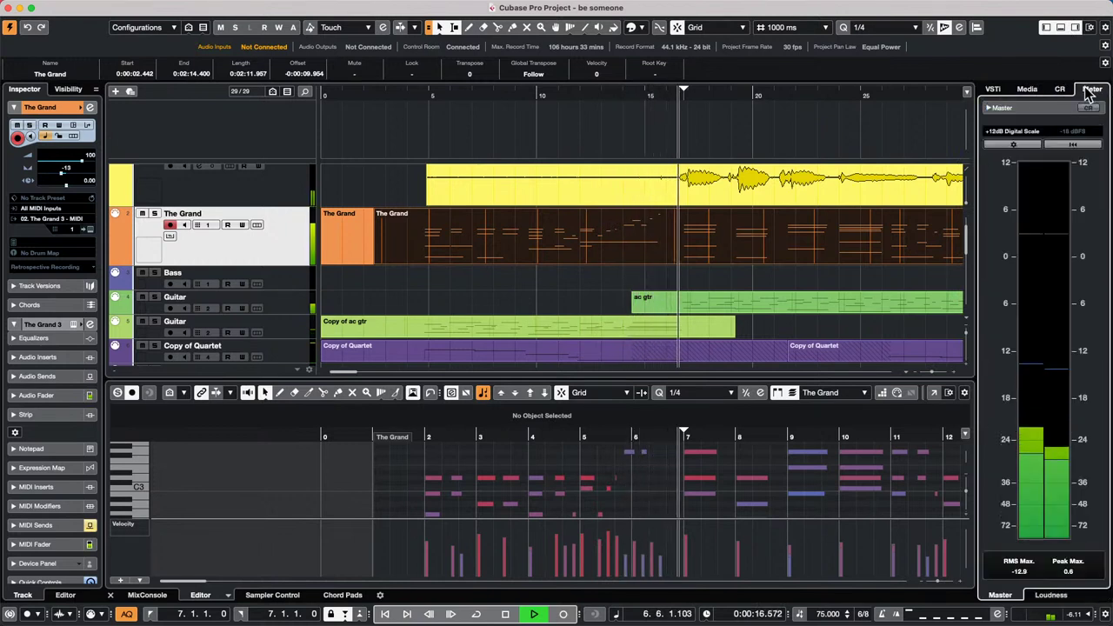
# - Try the K-20 Scale on the master meter, settle on Digital Scale, and stop playback
pyautogui.press('KP_Multiply')
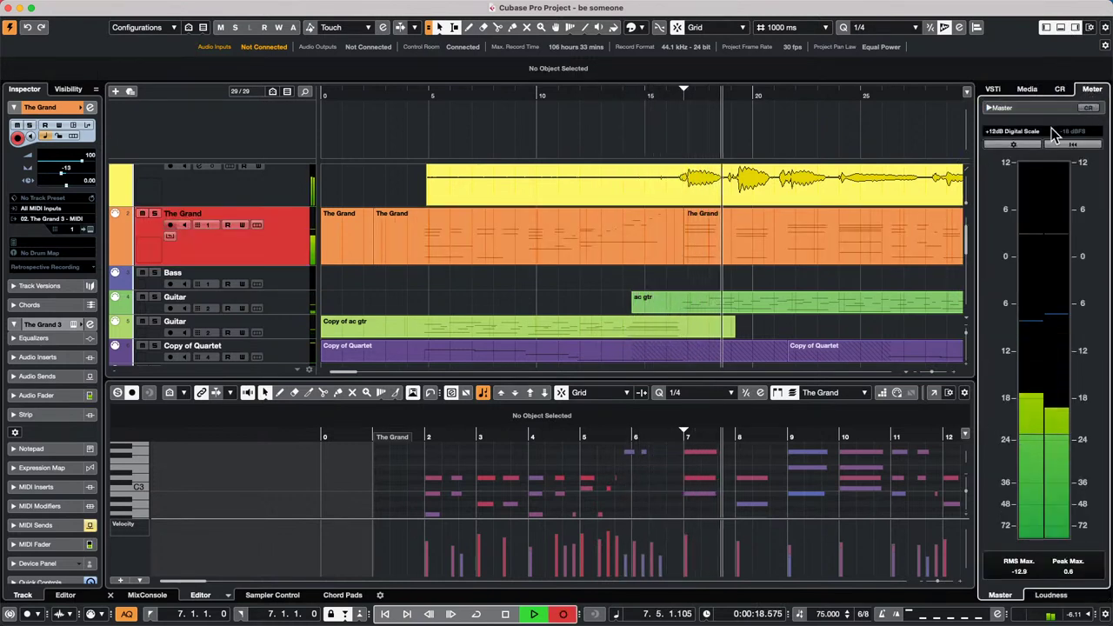
pyautogui.click(1017, 133)
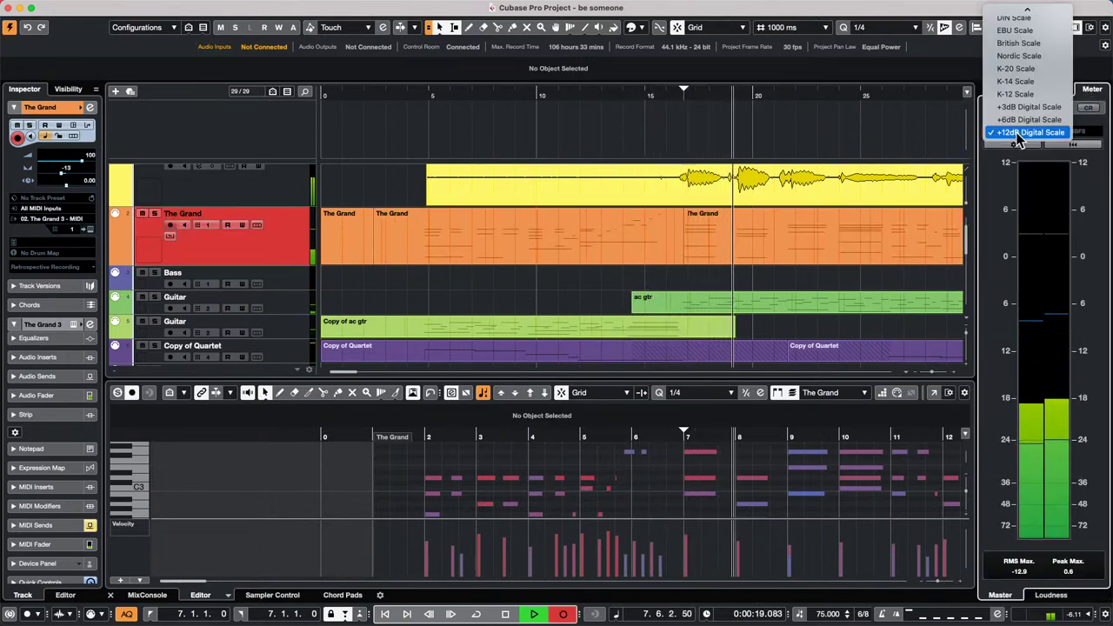
pyautogui.click(1035, 68)
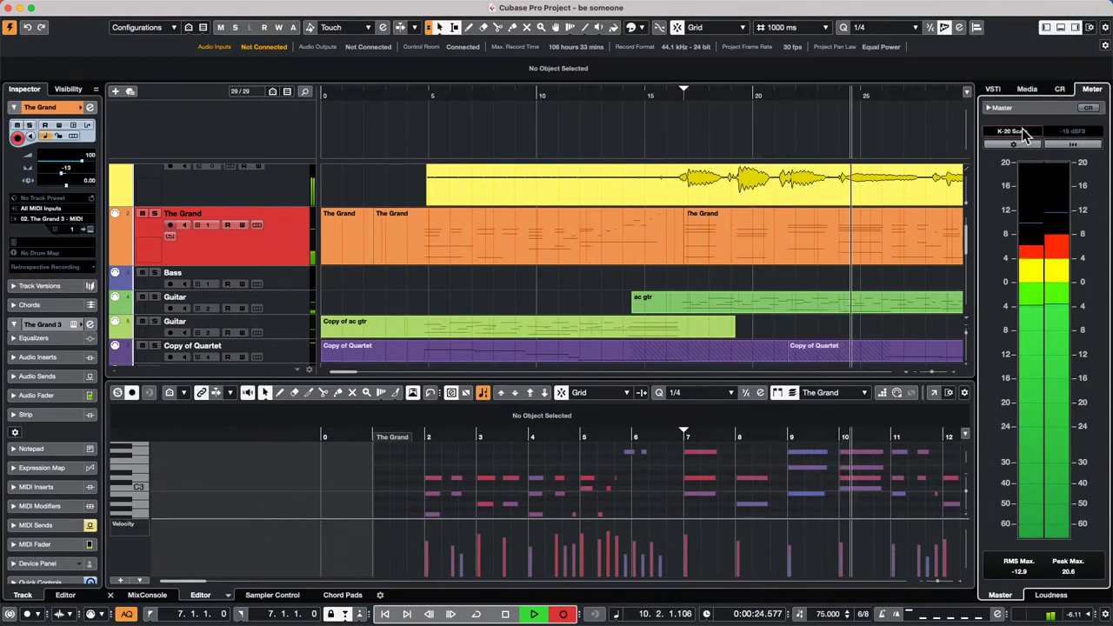
pyautogui.click(1025, 135)
pyautogui.click(1037, 68)
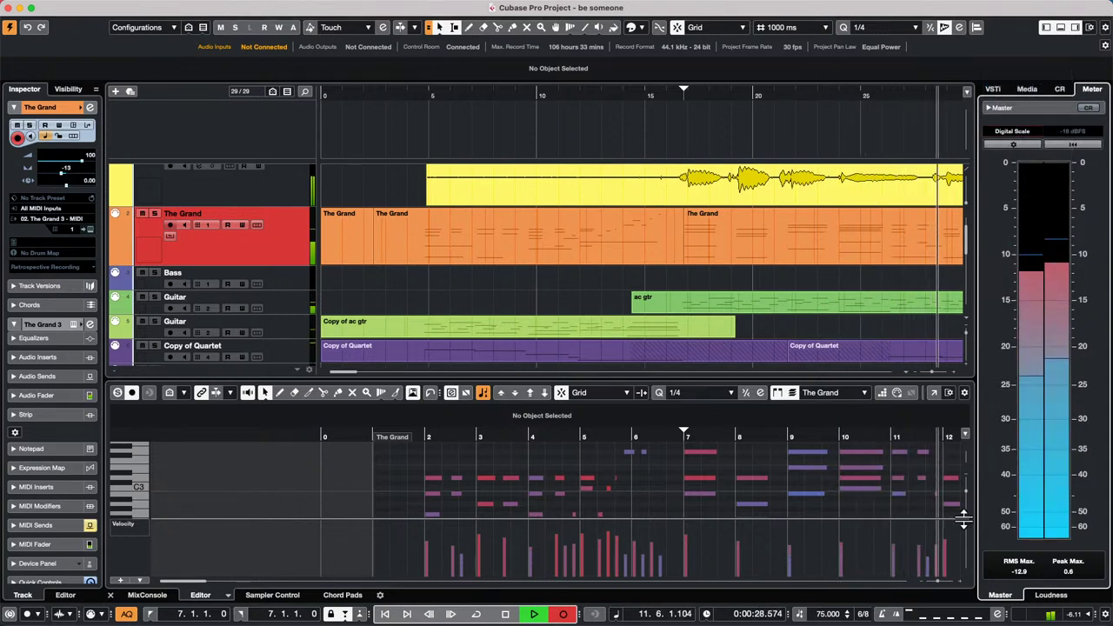
pyautogui.click(1025, 134)
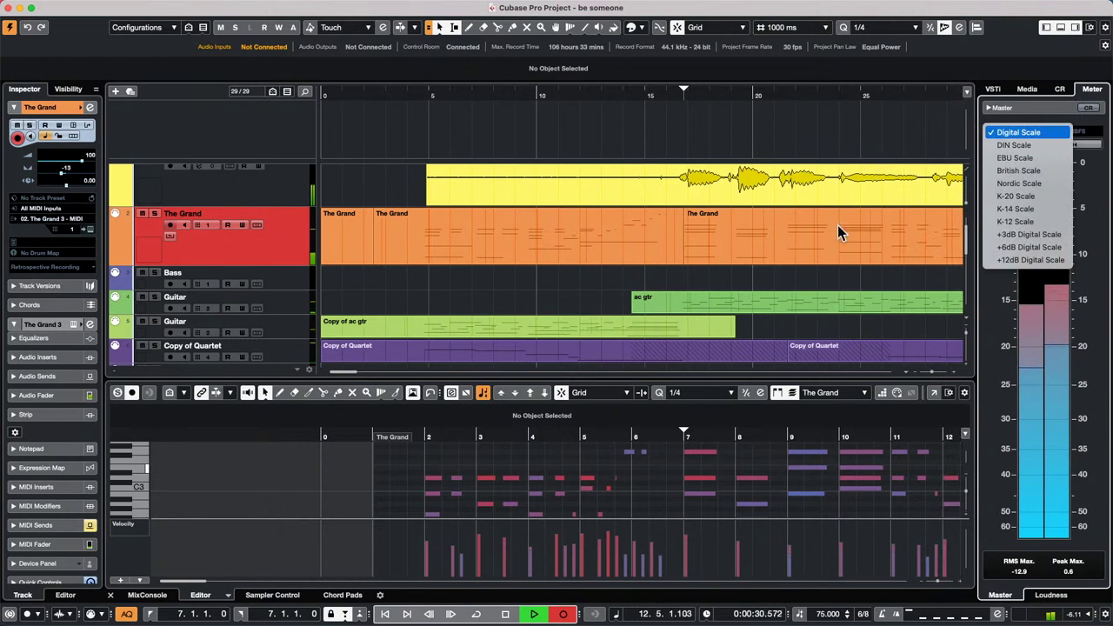
pyautogui.click(808, 293)
pyautogui.click(809, 283)
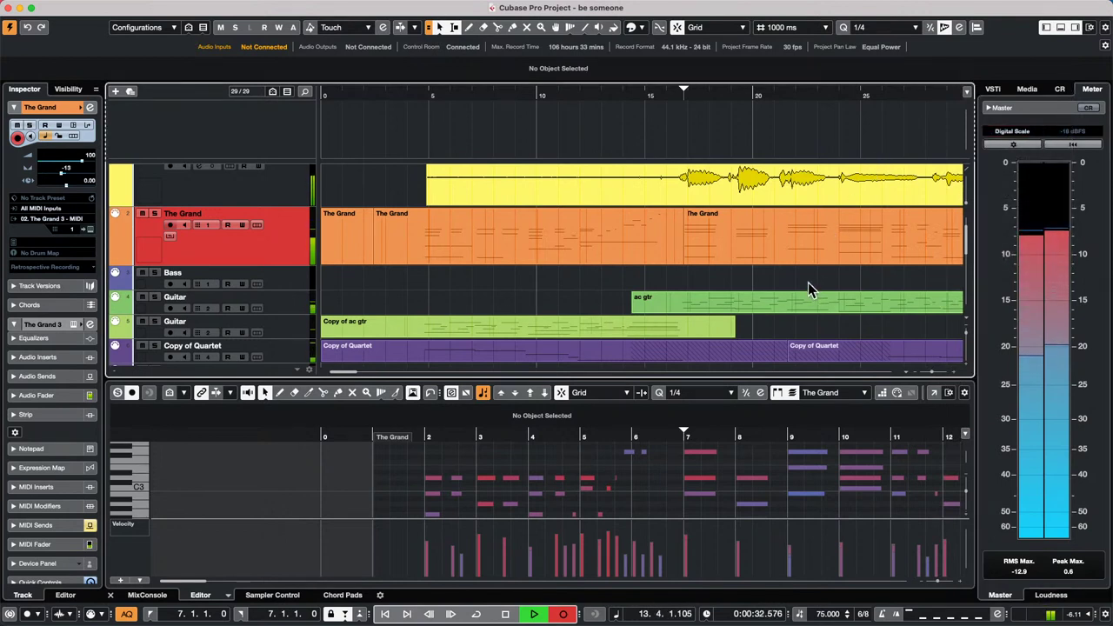
pyautogui.press('space')
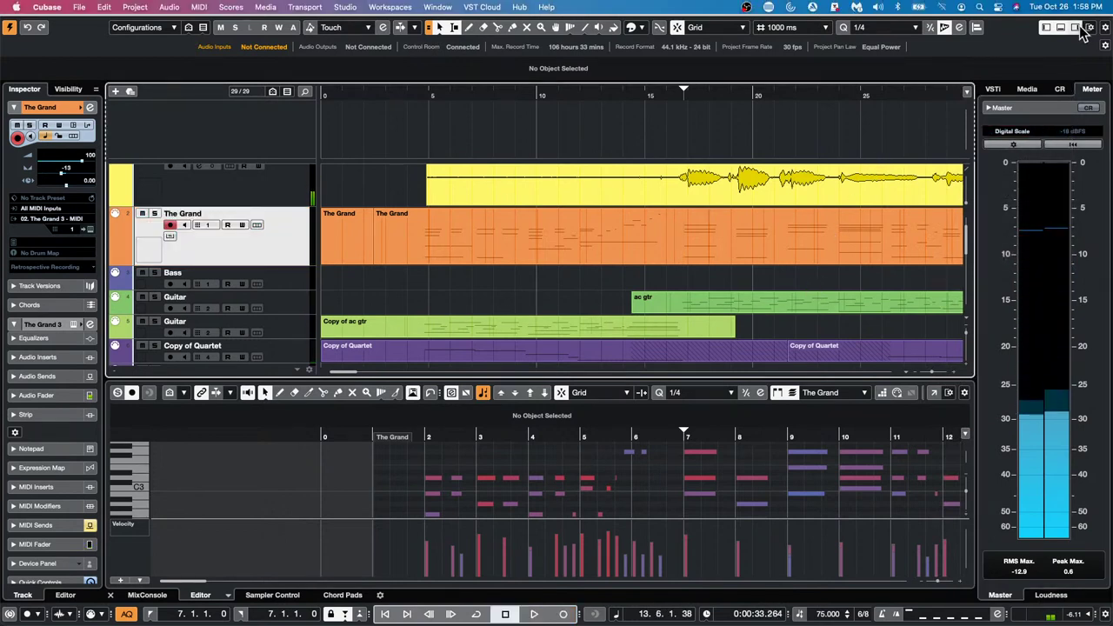
# - Toggle the right zone and review its instrument rack, media browser, Control Room and master meter
pyautogui.click(1076, 27)
pyautogui.click(1077, 27)
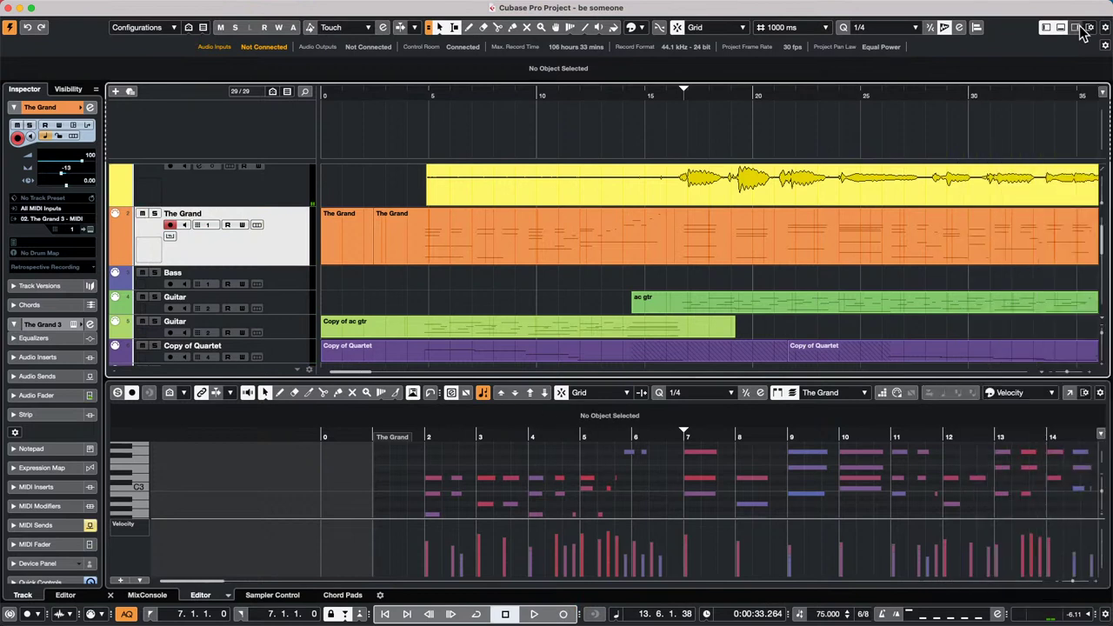
pyautogui.click(994, 90)
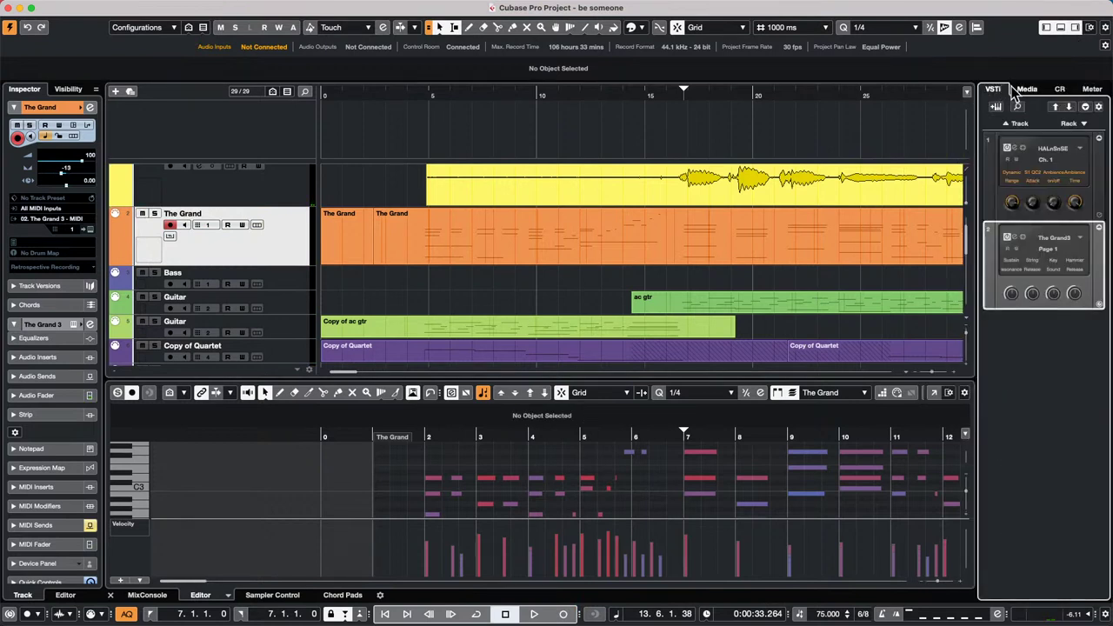
pyautogui.click(1027, 89)
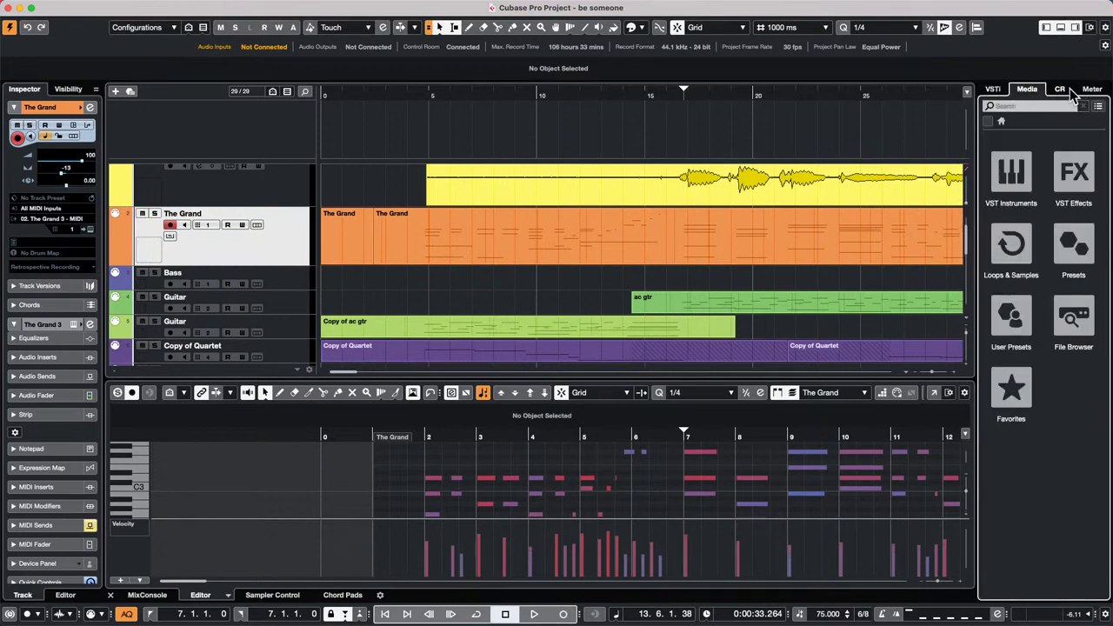
pyautogui.click(1059, 89)
pyautogui.click(1091, 90)
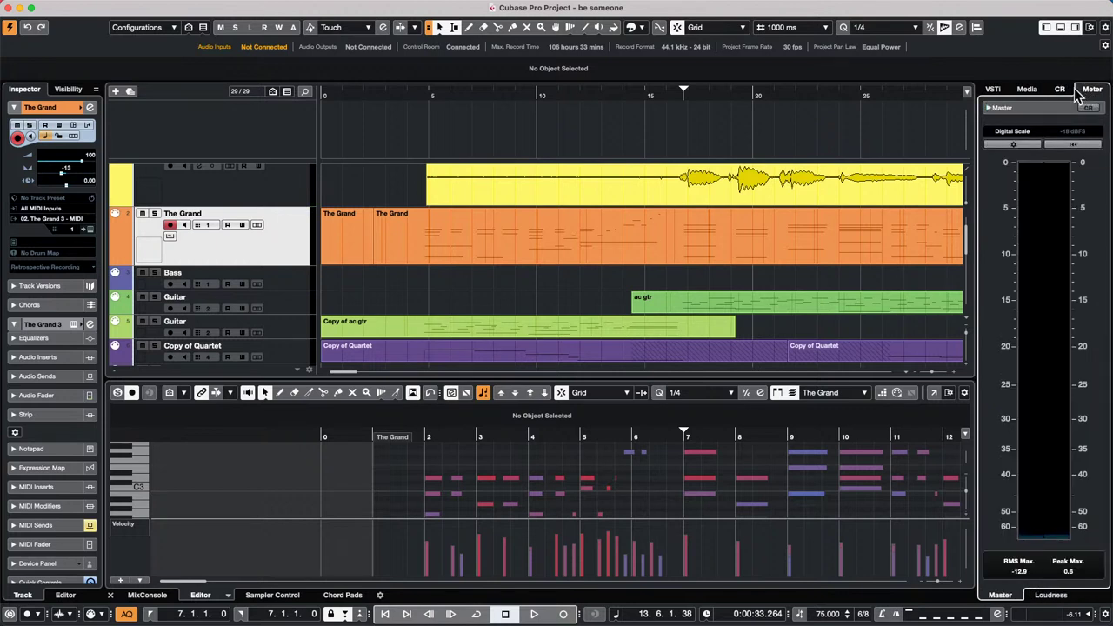
pyautogui.click(1060, 88)
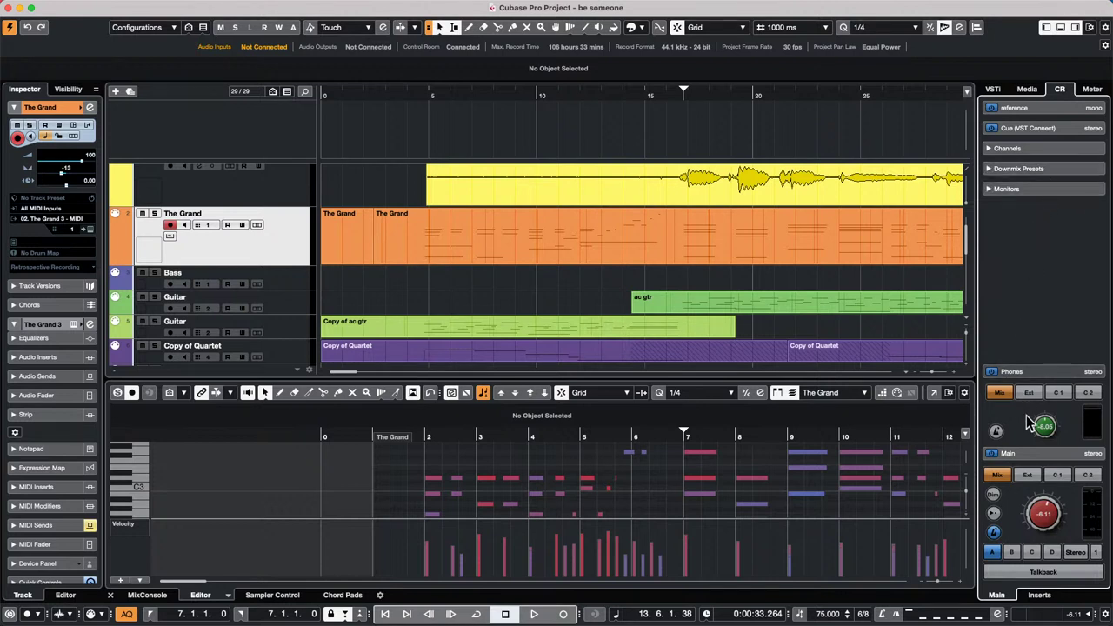
pyautogui.click(1093, 90)
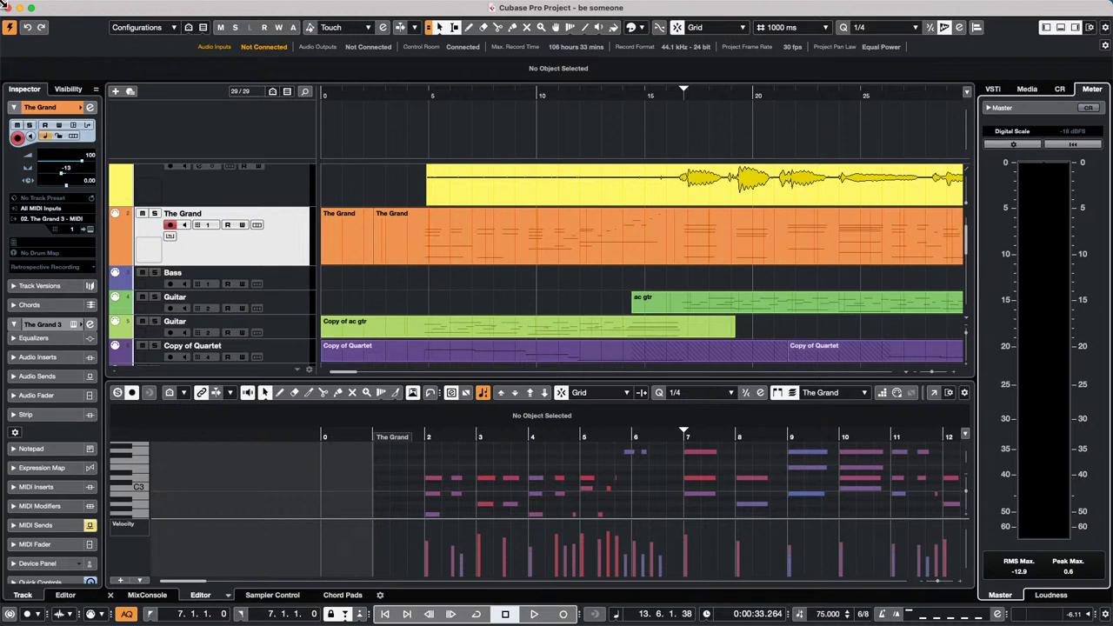
pyautogui.moveTo(4, 9)
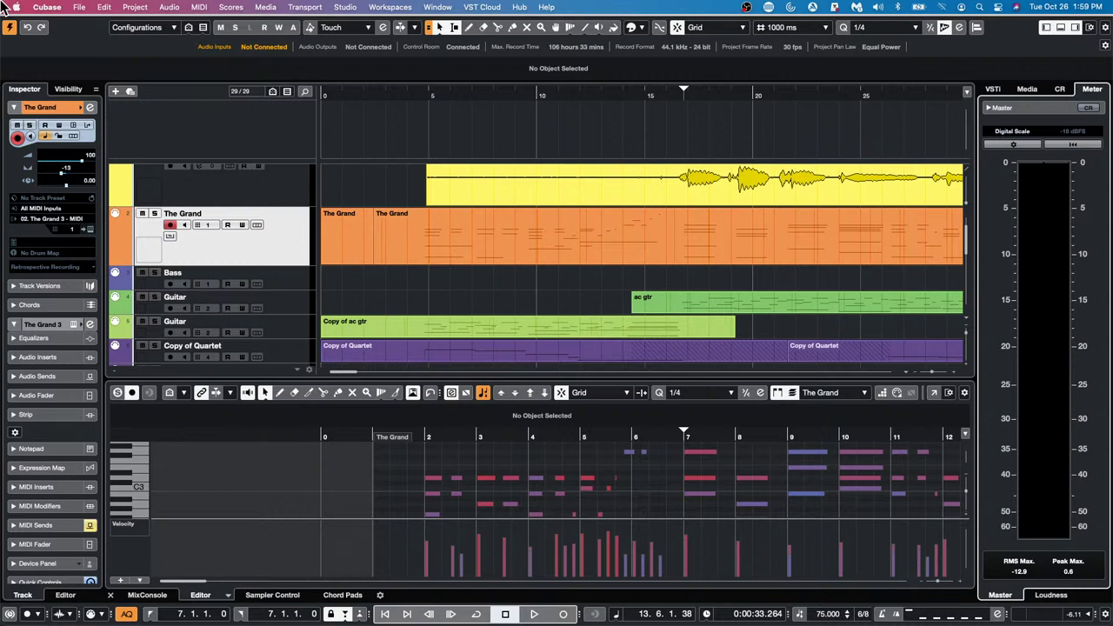
pyautogui.hotkey('alt', 'k')
pyautogui.hotkey('alt', 'k')
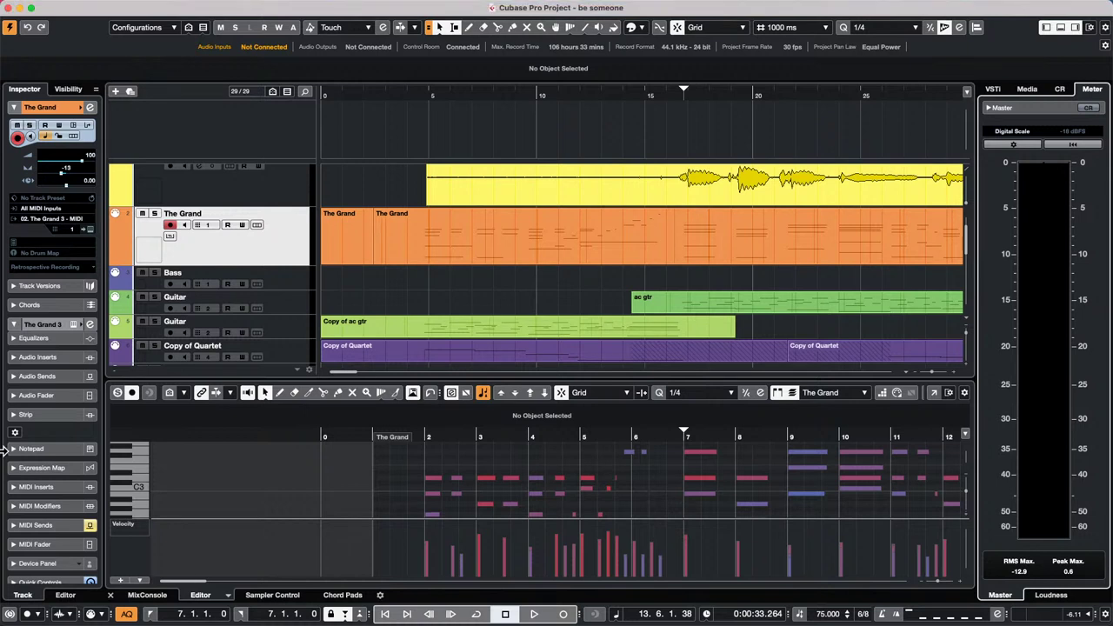
# - Open the recent project comping-01.cpr and make it the active project
pyautogui.click(79, 7)
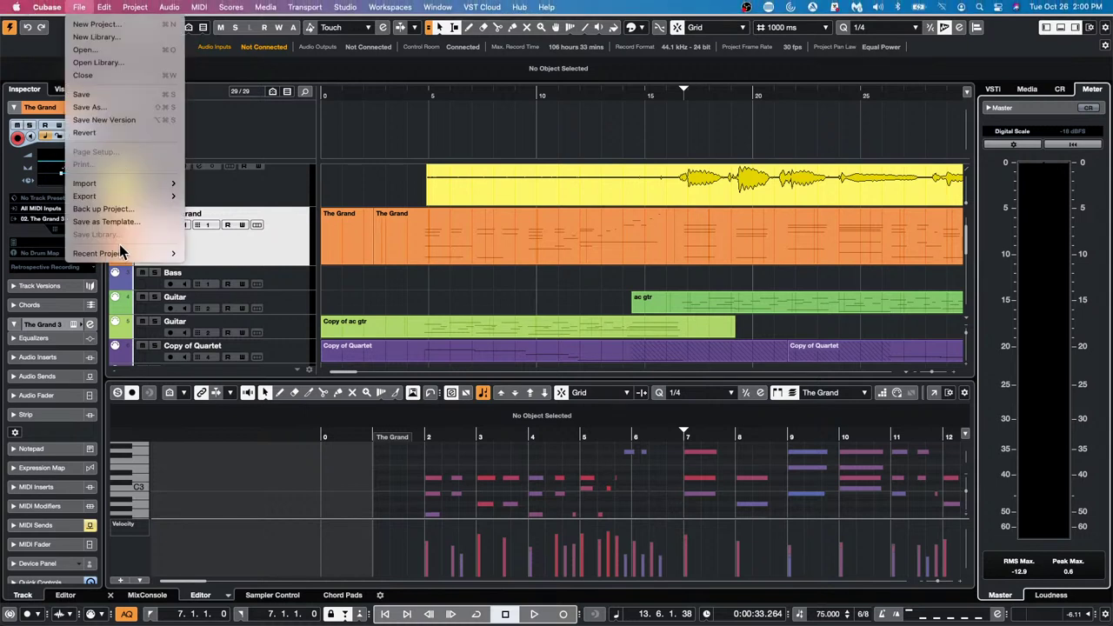
pyautogui.moveTo(122, 255)
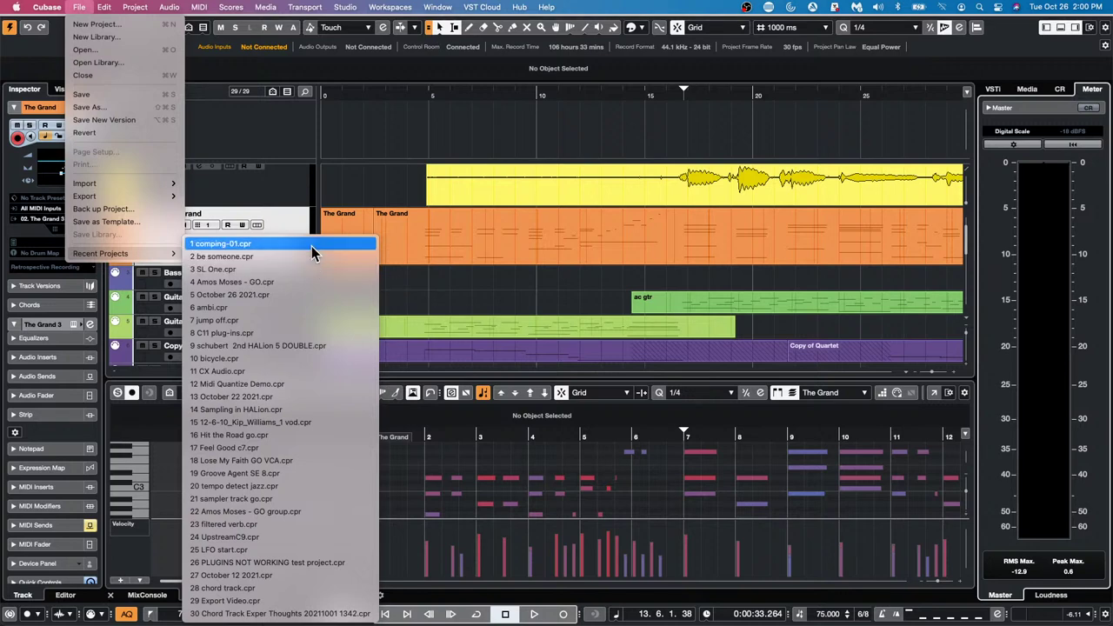
pyautogui.click(311, 246)
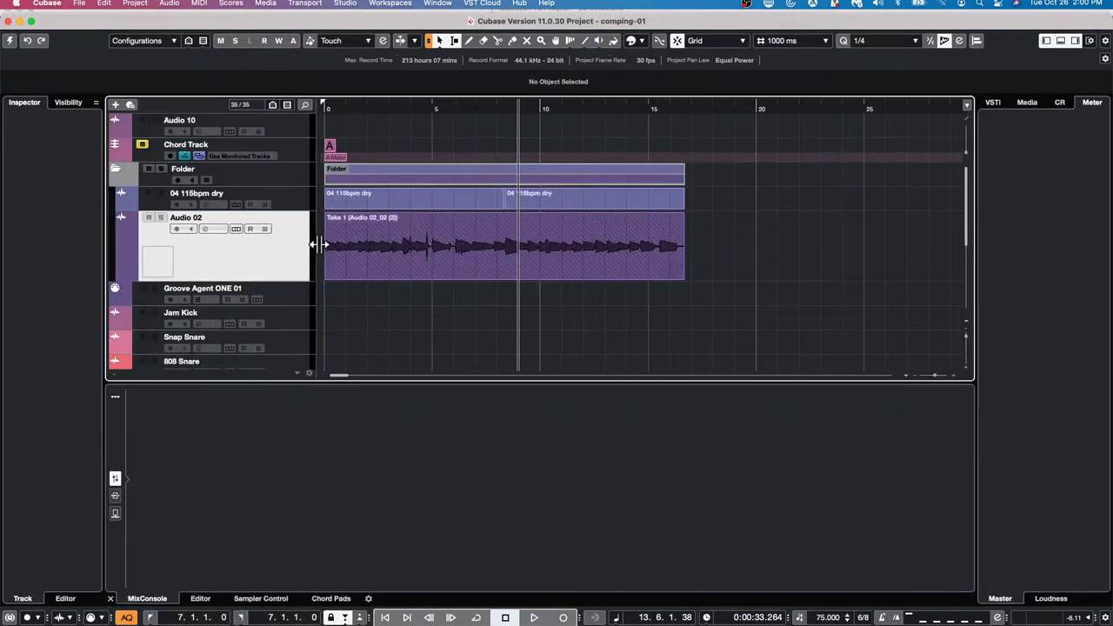
pyautogui.click(10, 41)
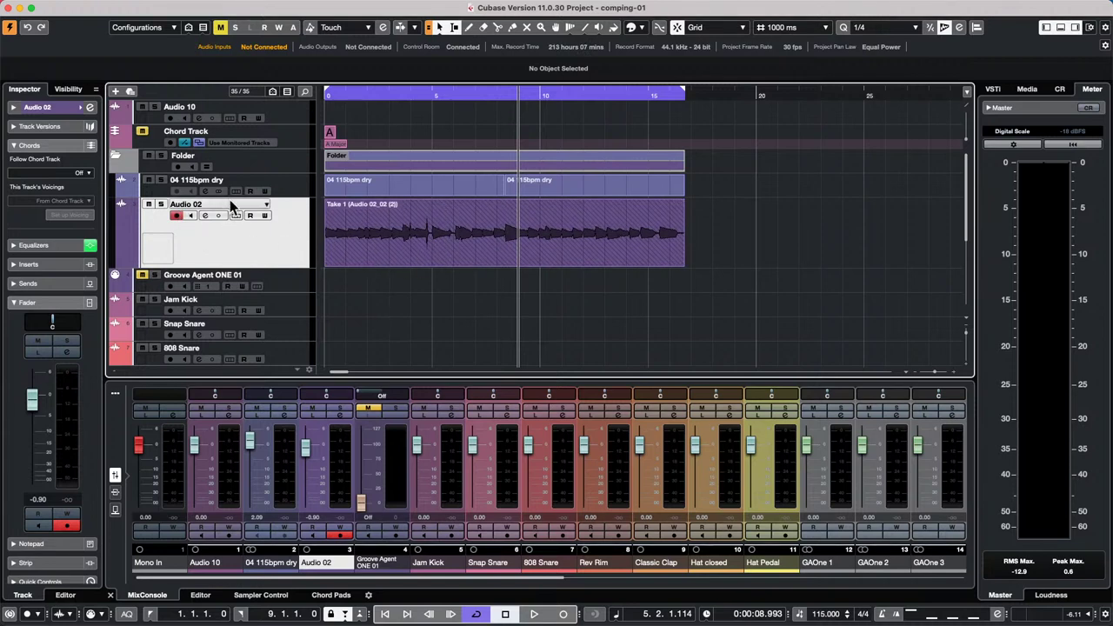
# - Show the take lanes of the Audio 02 track
pyautogui.click(235, 215)
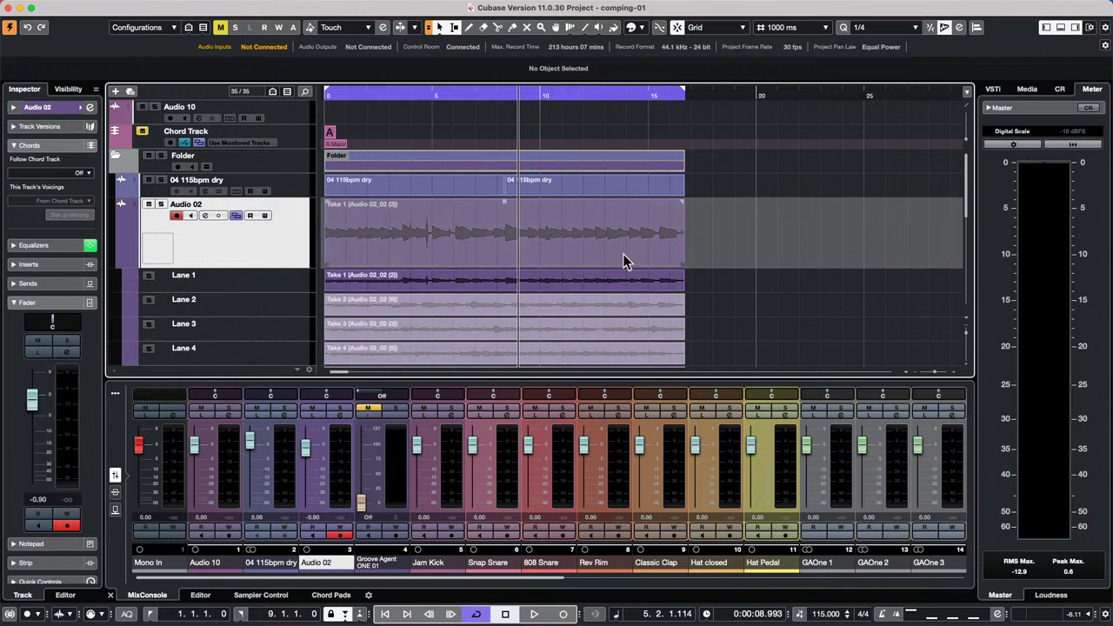
# - Start playback and use the Comp tool to make all of Take 3 active, followed by all of Take 2
pyautogui.scroll(-1, 800, 306)
pyautogui.scroll(-1, 800, 306)
pyautogui.press('space')
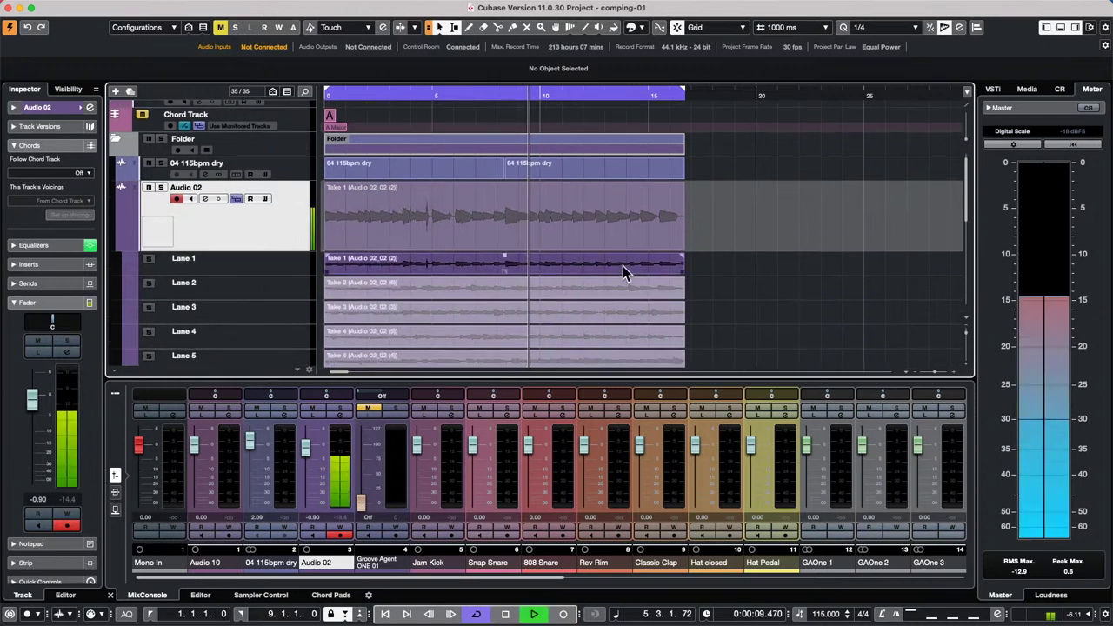
pyautogui.rightClick(499, 224)
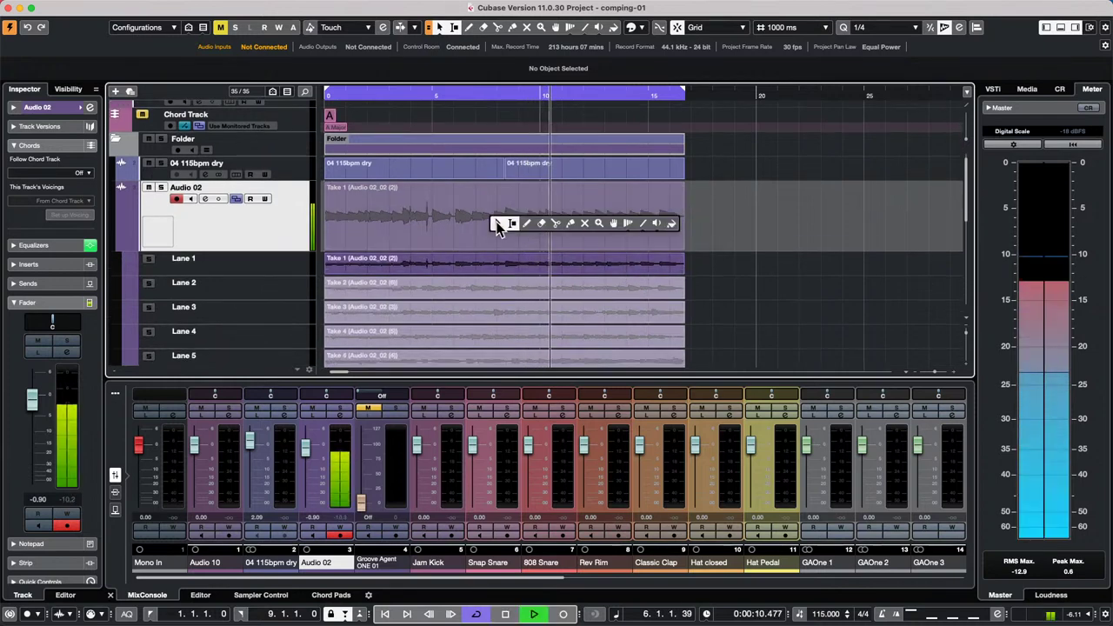
pyautogui.click(613, 224)
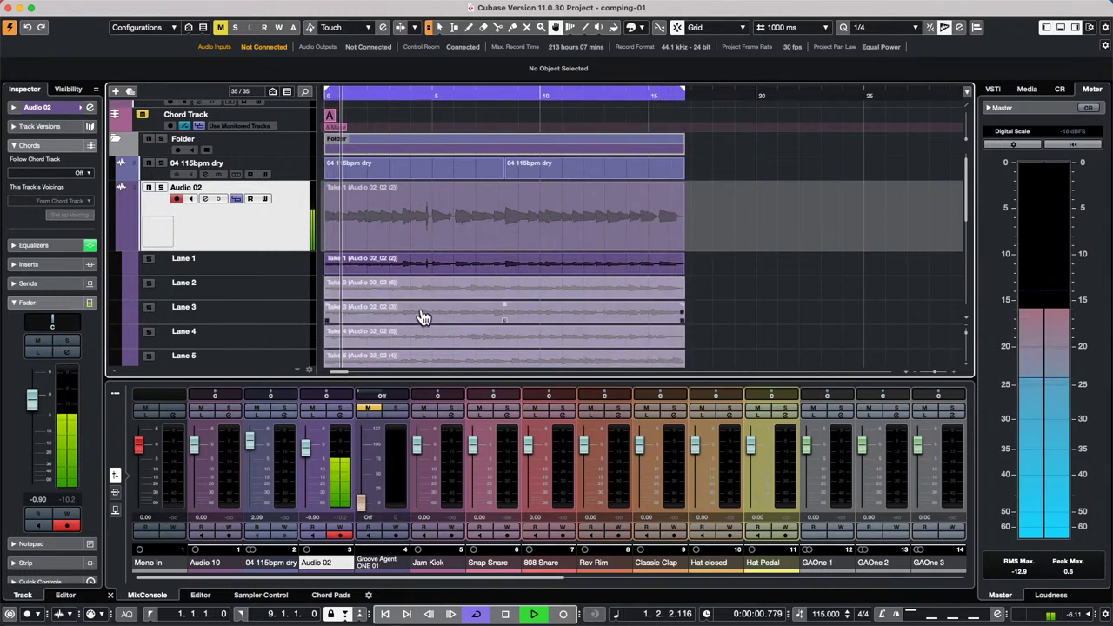
pyautogui.click(455, 319)
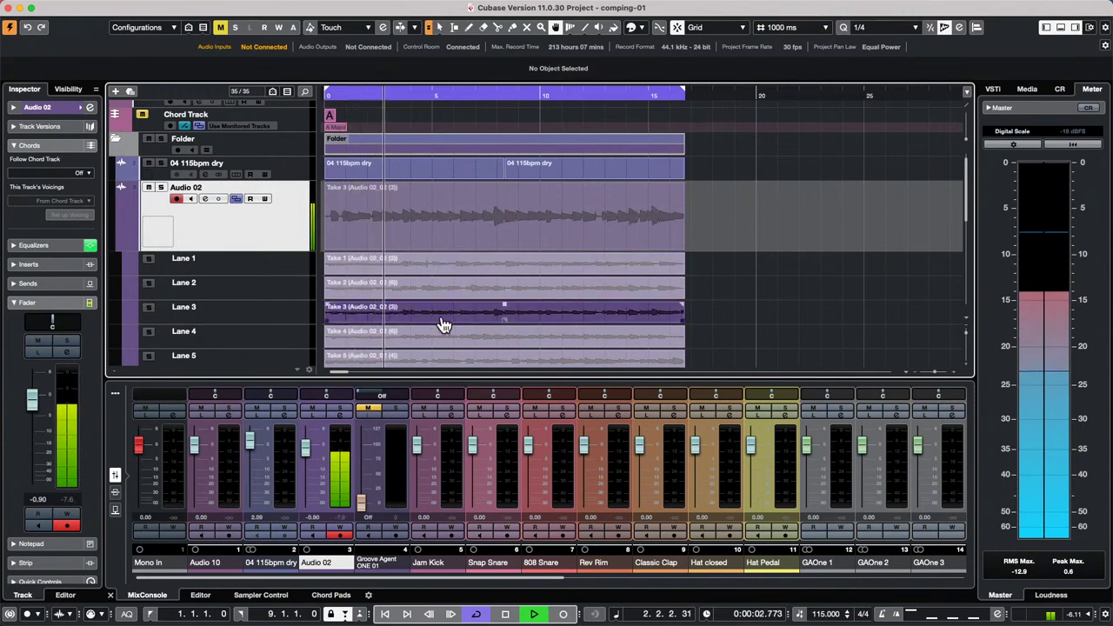
pyautogui.click(602, 296)
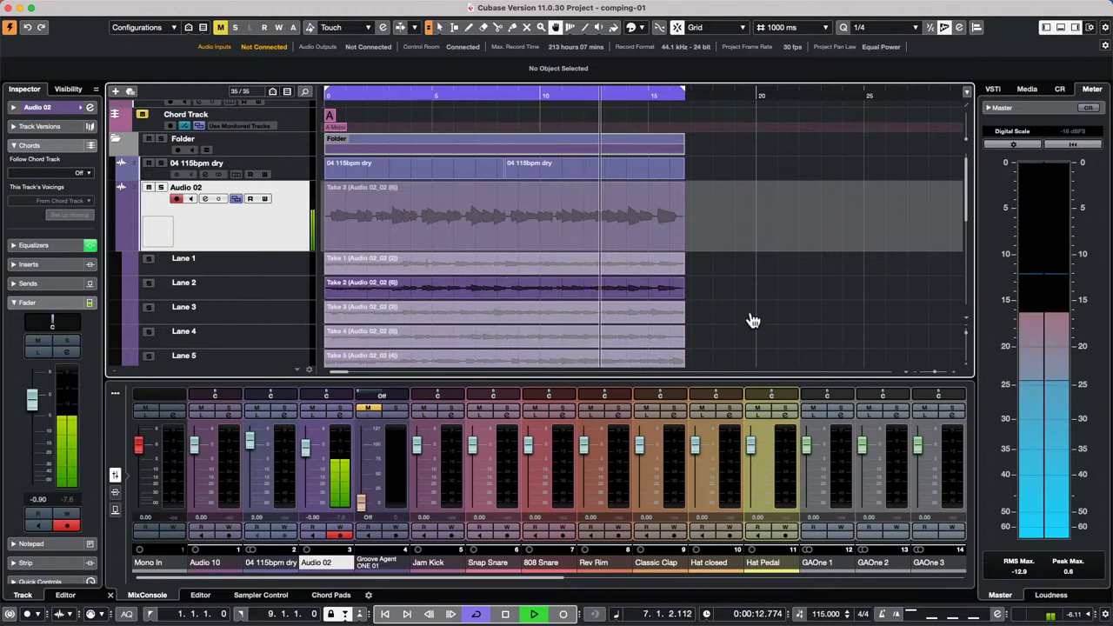
# - Audition the takes by making all of Take 4 active, followed by all of Take 3
pyautogui.scroll(-1, 751, 319)
pyautogui.scroll(-1, 752, 319)
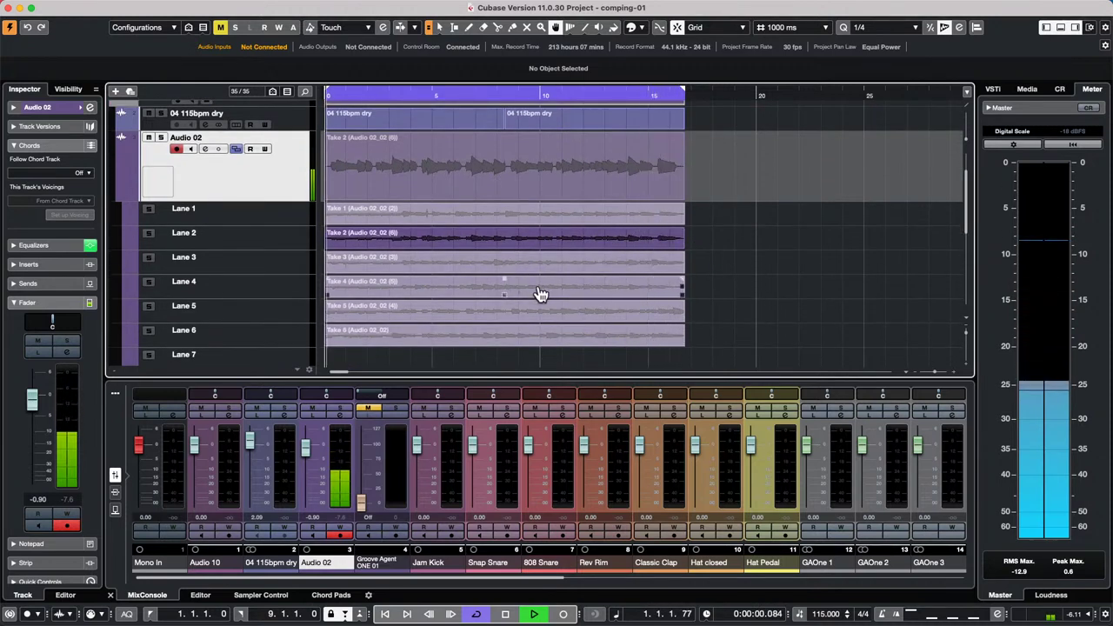
pyautogui.click(459, 289)
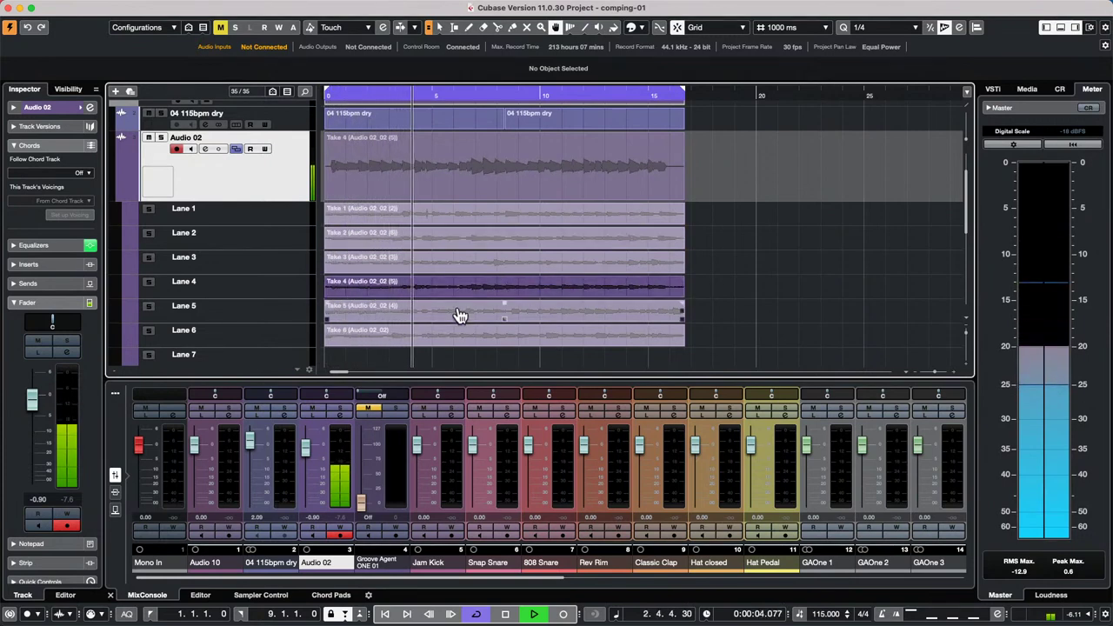
pyautogui.click(553, 270)
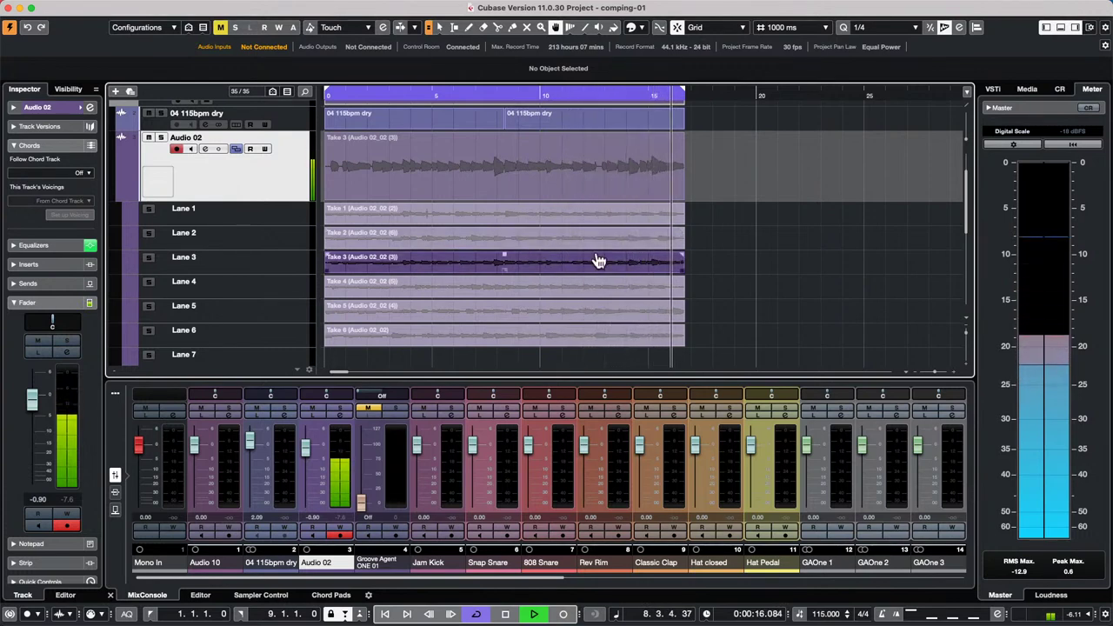
# - Comp Take 5 into Take 3 at about 4–7 s and 10–11 s, and Take 4 at about 12–14 s
pyautogui.click(680, 269)
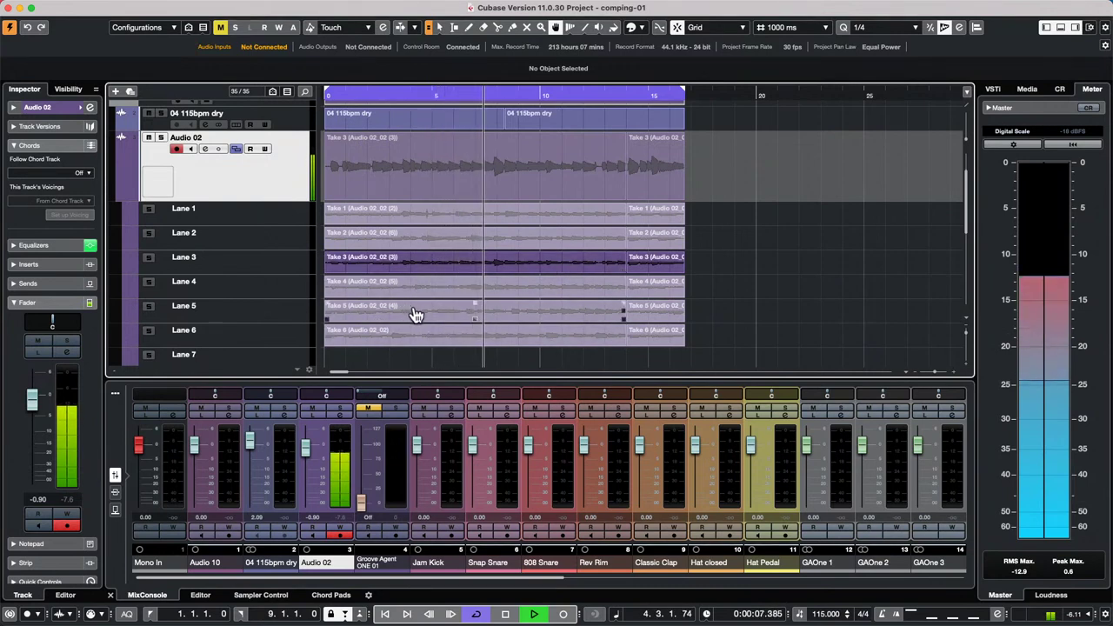
pyautogui.moveTo(420, 316); pyautogui.dragTo(469, 315)
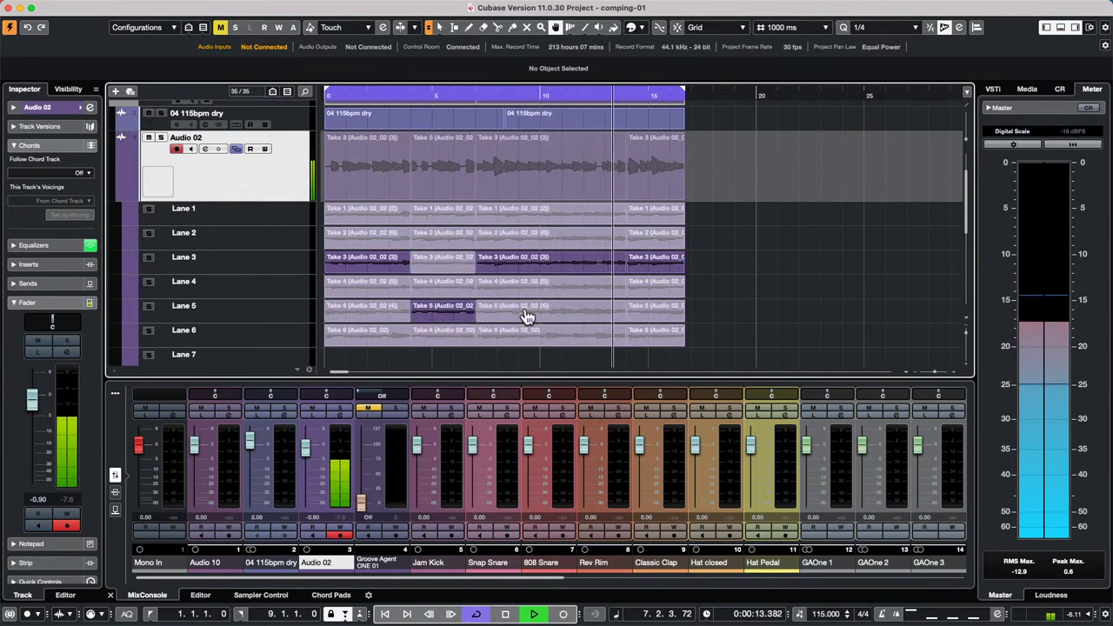
pyautogui.moveTo(541, 320); pyautogui.dragTo(643, 319)
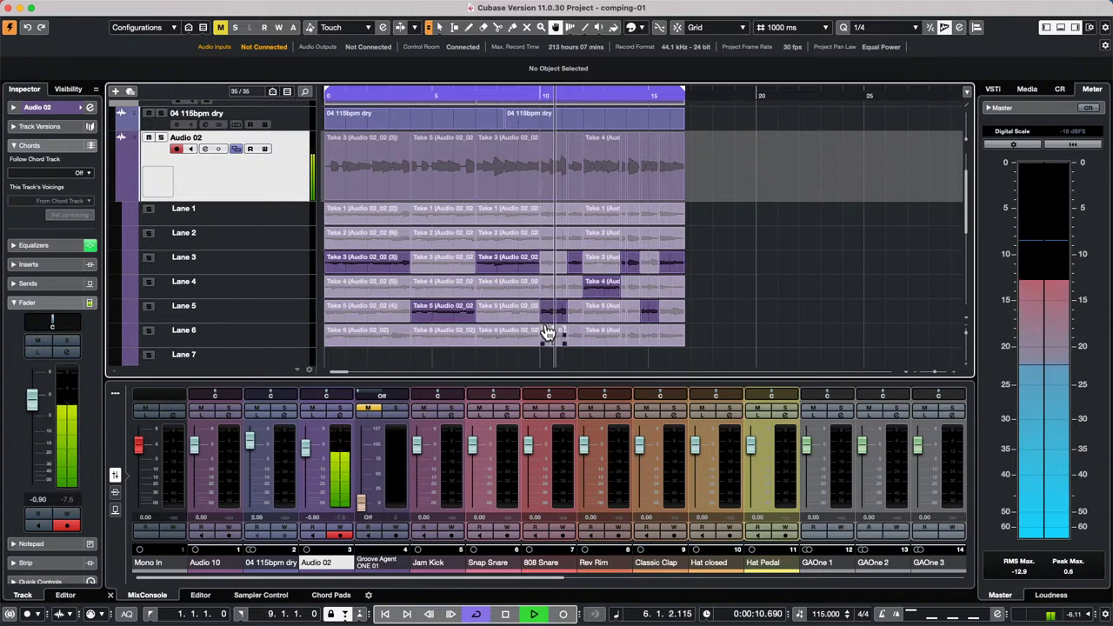
# - Switch the section at about 10–11 s to Take 2, stop playback, and comp in Take 1 at about 5–6 s
pyautogui.click(558, 271)
pyautogui.click(551, 239)
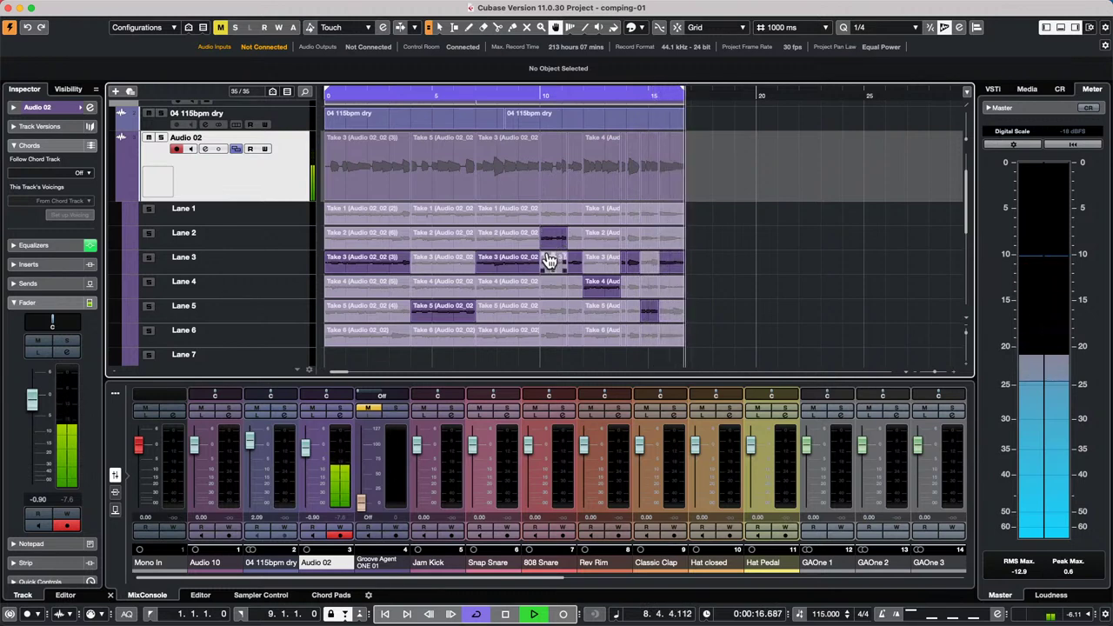
pyautogui.press('space')
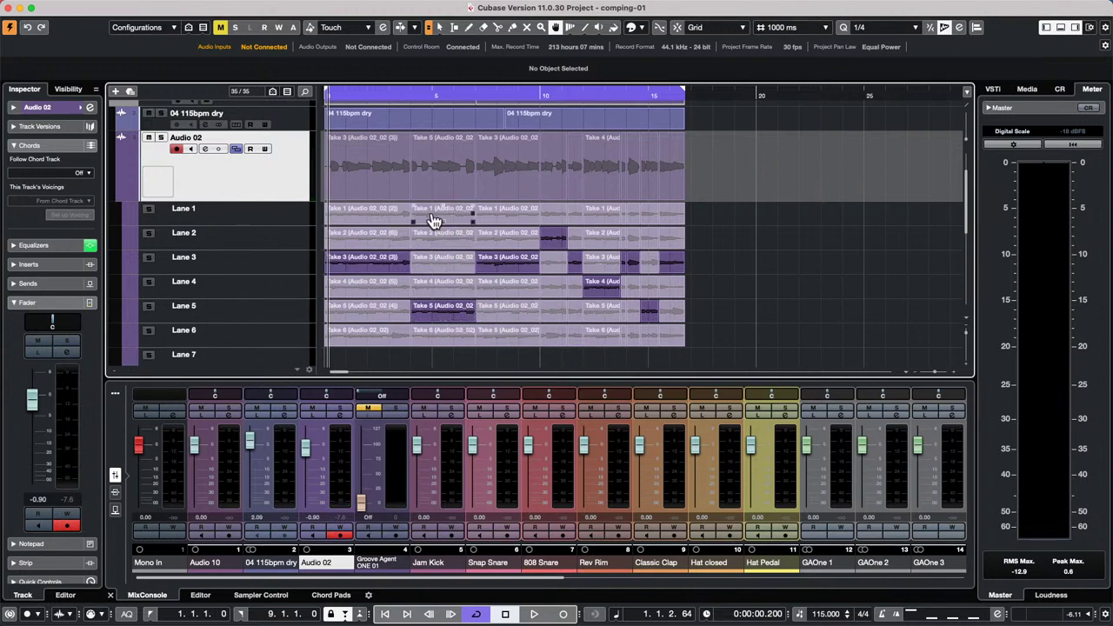
pyautogui.moveTo(431, 223); pyautogui.dragTo(452, 220)
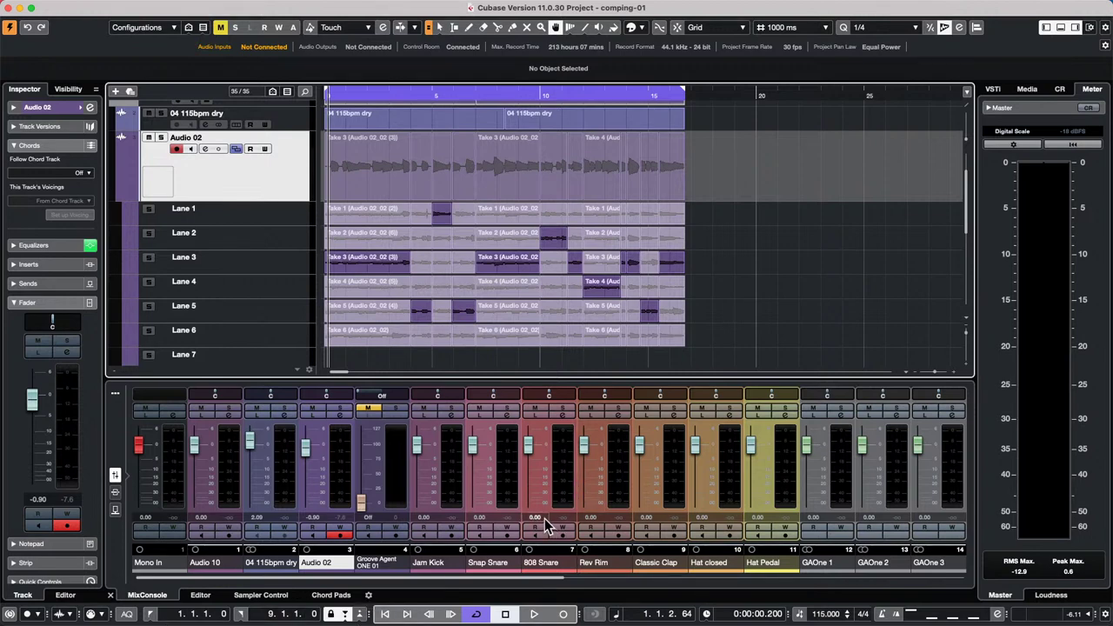
# - Undo all comp edits on Audio 02 back to the activation of the whole Take 2
pyautogui.moveTo(443, 620)
pyautogui.moveTo(551, 623)
pyautogui.press('super+z')
pyautogui.press('super+z')
pyautogui.press('super+z')
pyautogui.press('super+z')
pyautogui.press('super+z')
pyautogui.press('super+z')
pyautogui.press('super+z')
pyautogui.press('super+z')
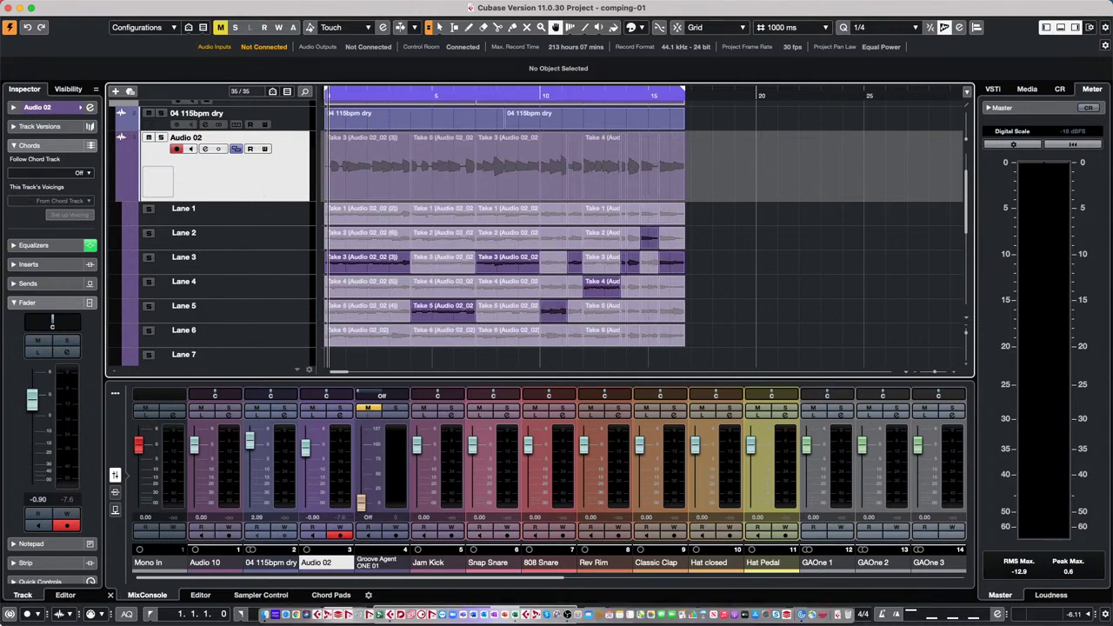
pyautogui.press('super+z')
pyautogui.press('super+z')
pyautogui.press('super+z')
pyautogui.press('super+z')
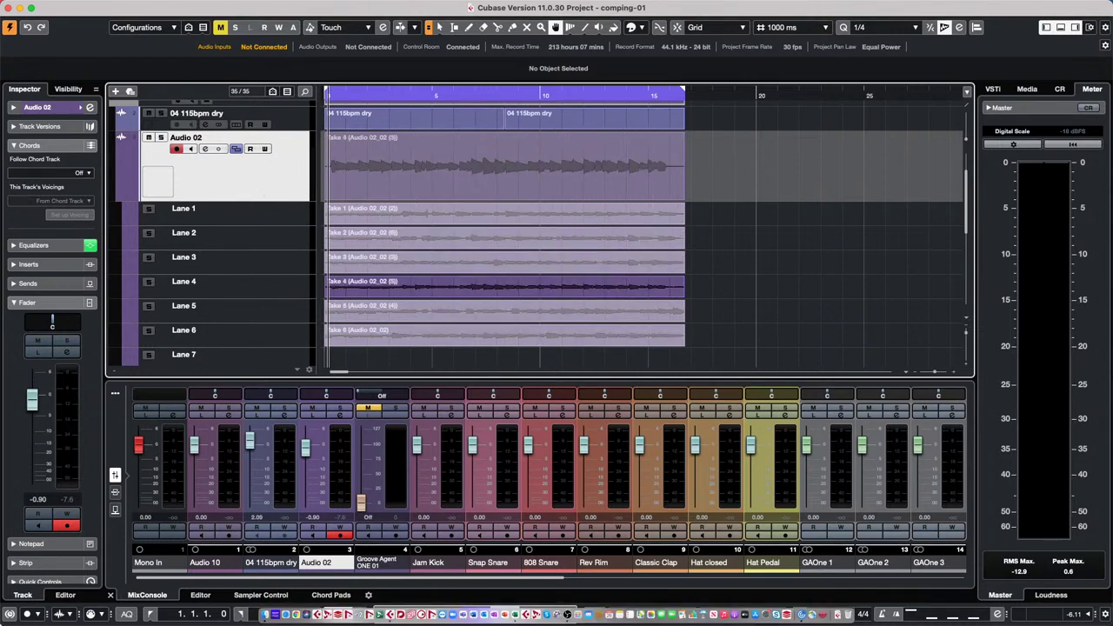
pyautogui.press('super+z')
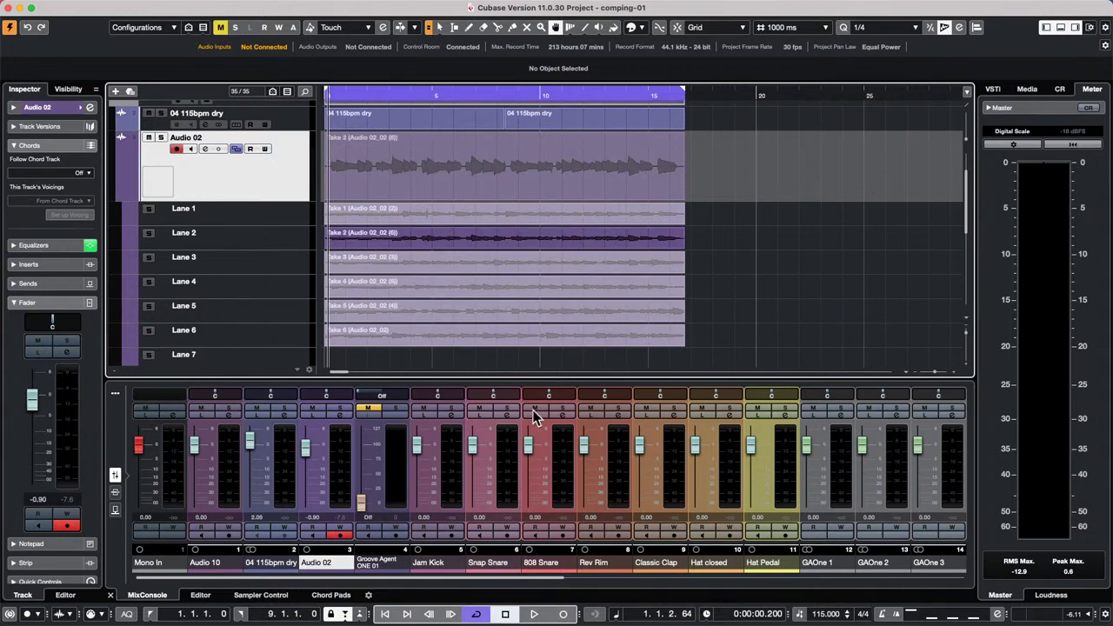
# - Hide the take lanes of Audio 02 and switch to the Object Selection tool
pyautogui.click(235, 149)
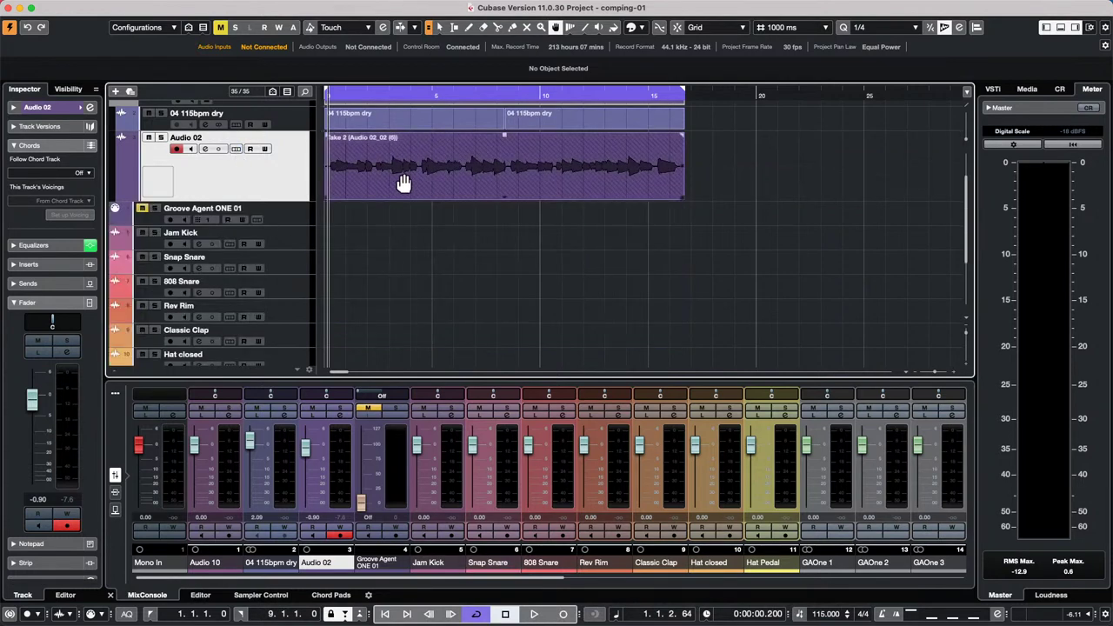
pyautogui.rightClick(400, 175)
pyautogui.click(402, 178)
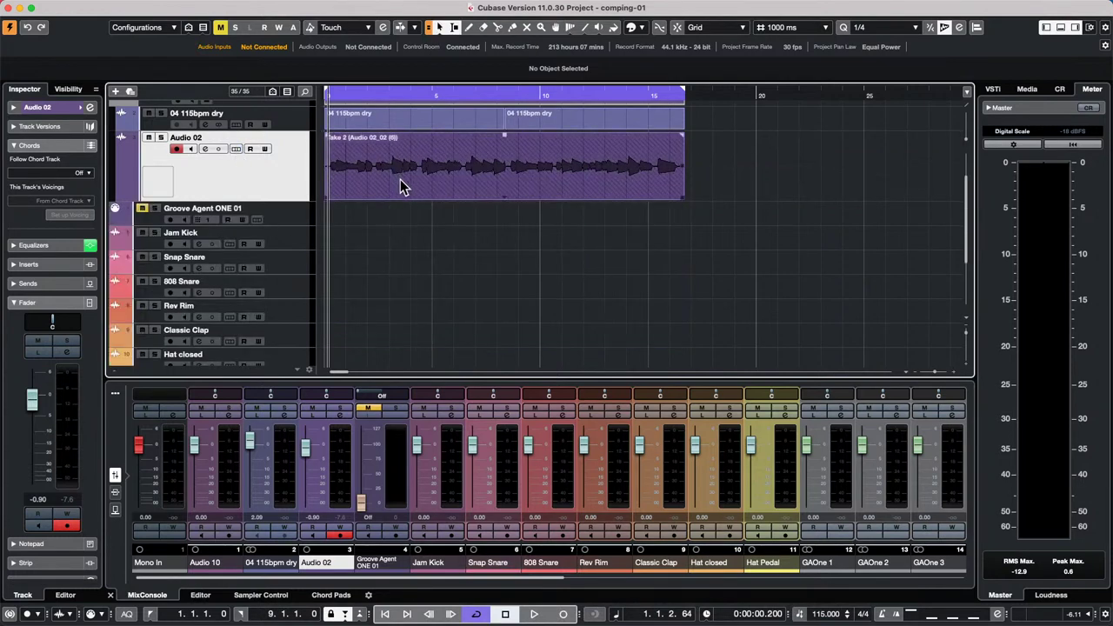
# - Try cutting out the part of Take 2 at about 4–6 s on Audio 02 and moving it to about 18.3 s
pyautogui.rightClick(421, 186)
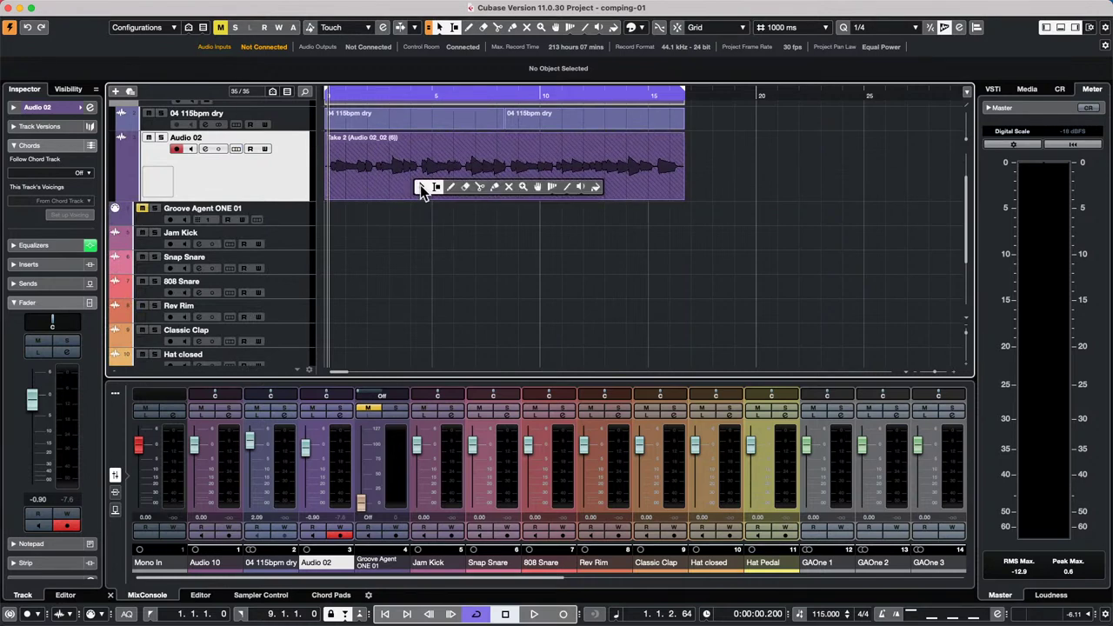
pyautogui.click(480, 187)
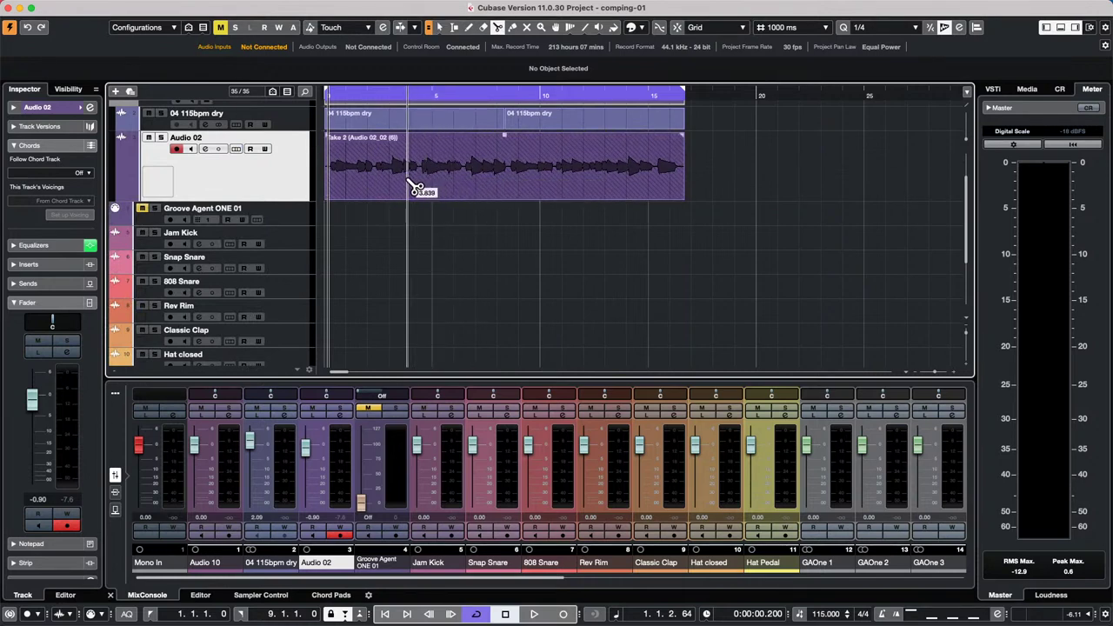
pyautogui.click(420, 184)
pyautogui.click(453, 182)
pyautogui.press('1')
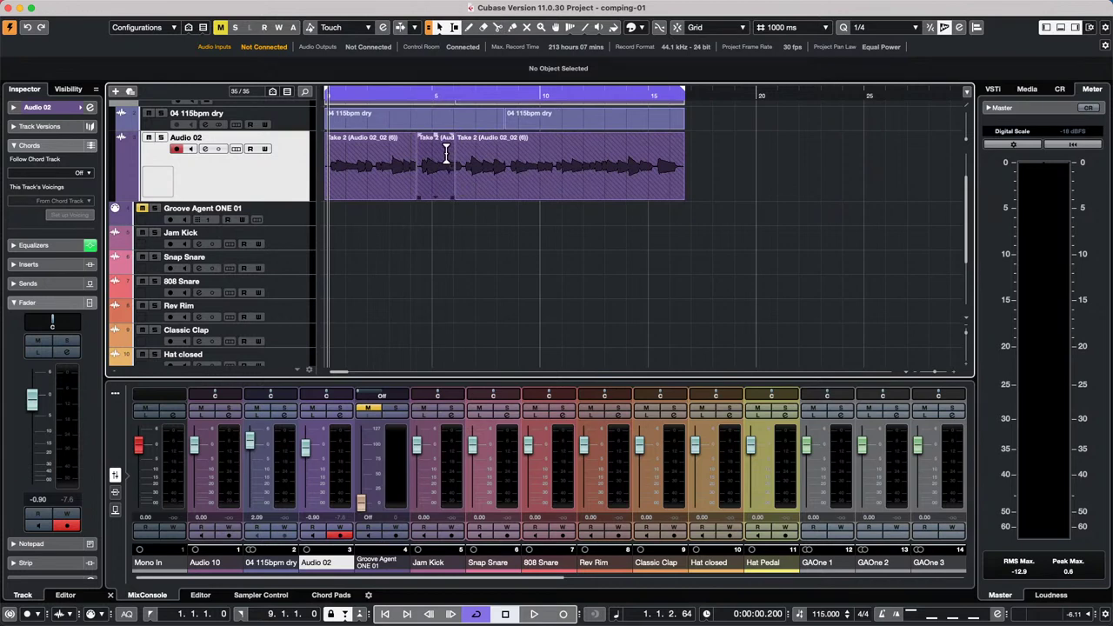
pyautogui.moveTo(435, 184); pyautogui.dragTo(739, 198)
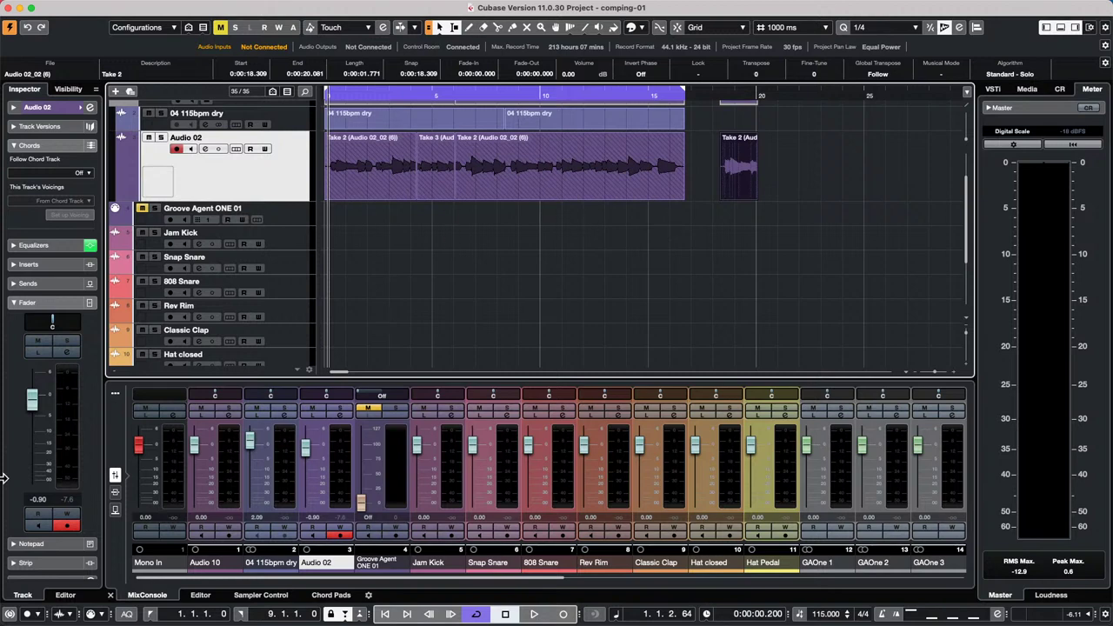
pyautogui.press('Delete')
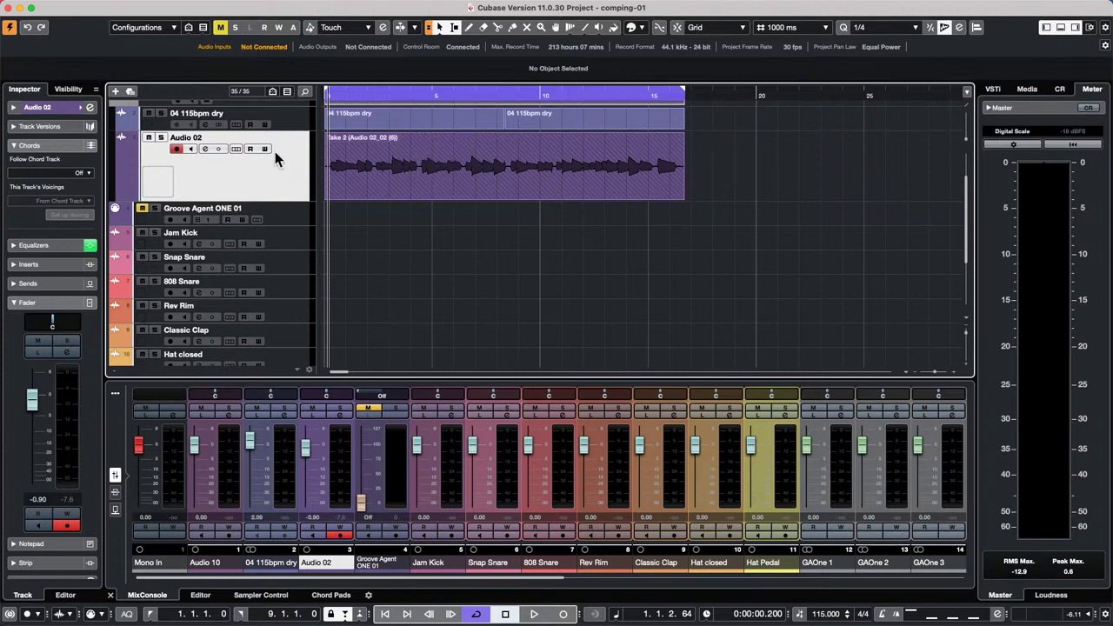
# - Show the Audio 02 lanes, move Take 2 along its lane to start at about 17.7 s, and hide the lanes again
pyautogui.click(234, 149)
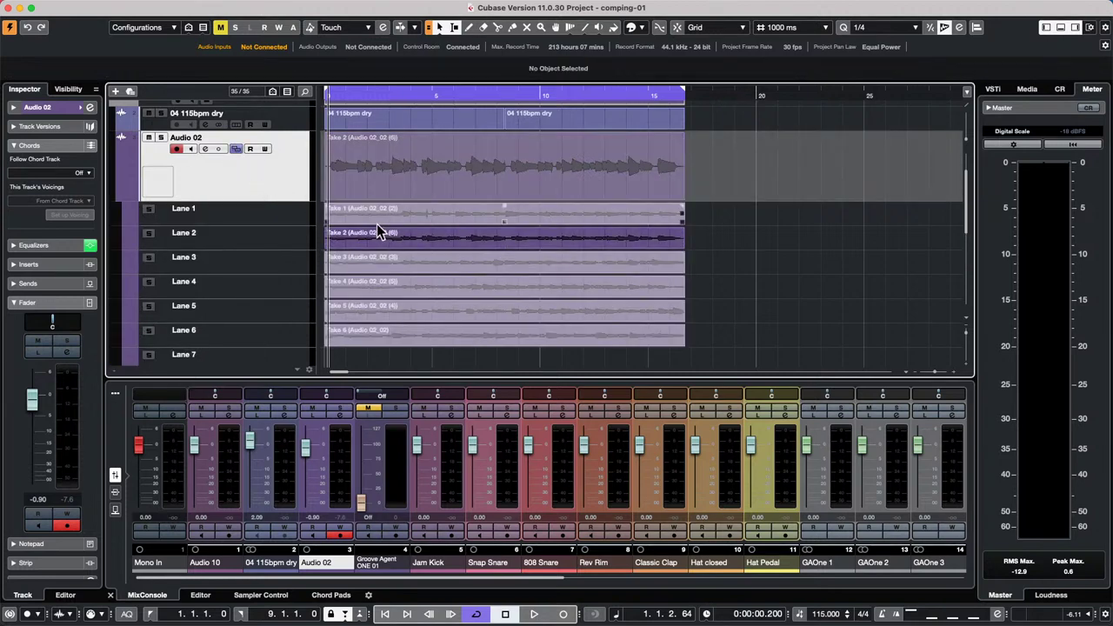
pyautogui.moveTo(465, 246); pyautogui.dragTo(847, 191)
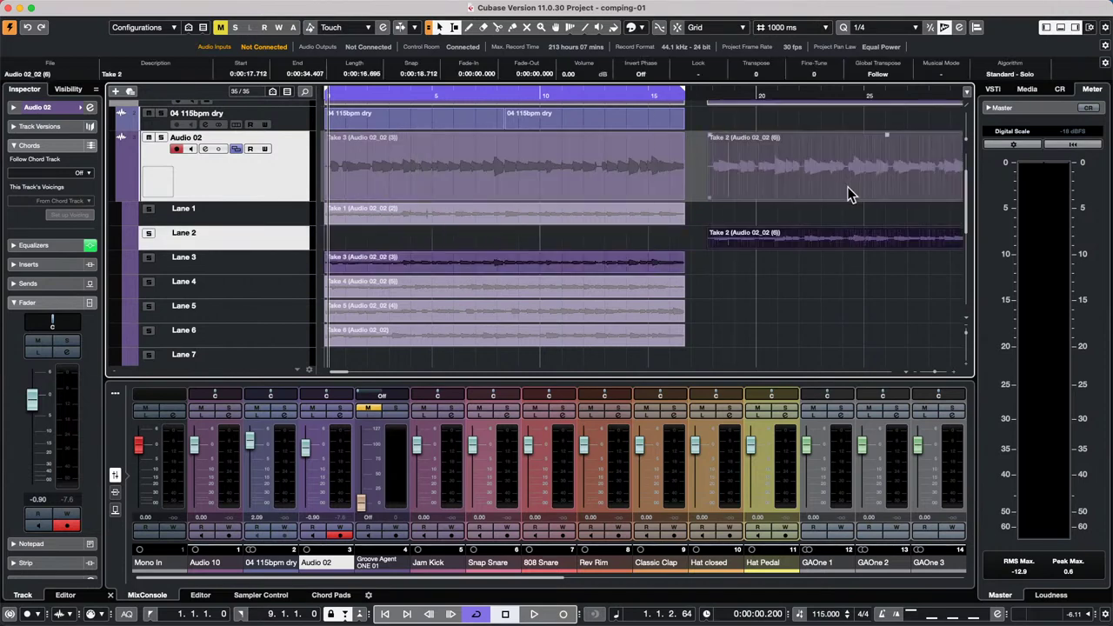
pyautogui.click(236, 148)
# - Split the moved Take 2 event at about 22.2 s and 23.9 s
pyautogui.moveTo(377, 96); pyautogui.dragTo(375, 54)
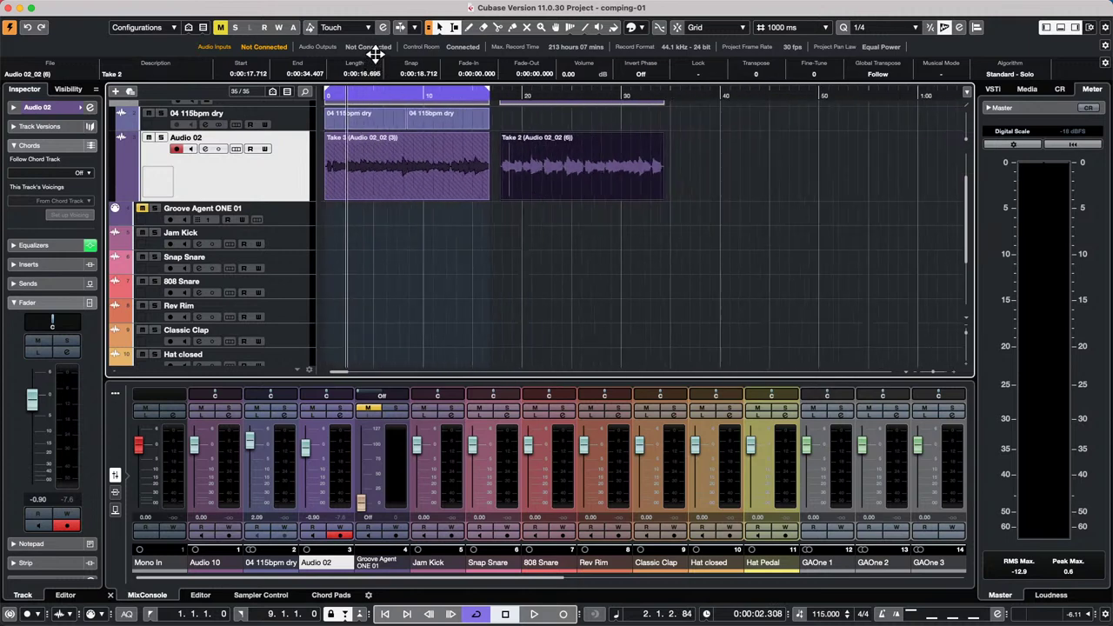
pyautogui.moveTo(511, 93); pyautogui.dragTo(496, 126)
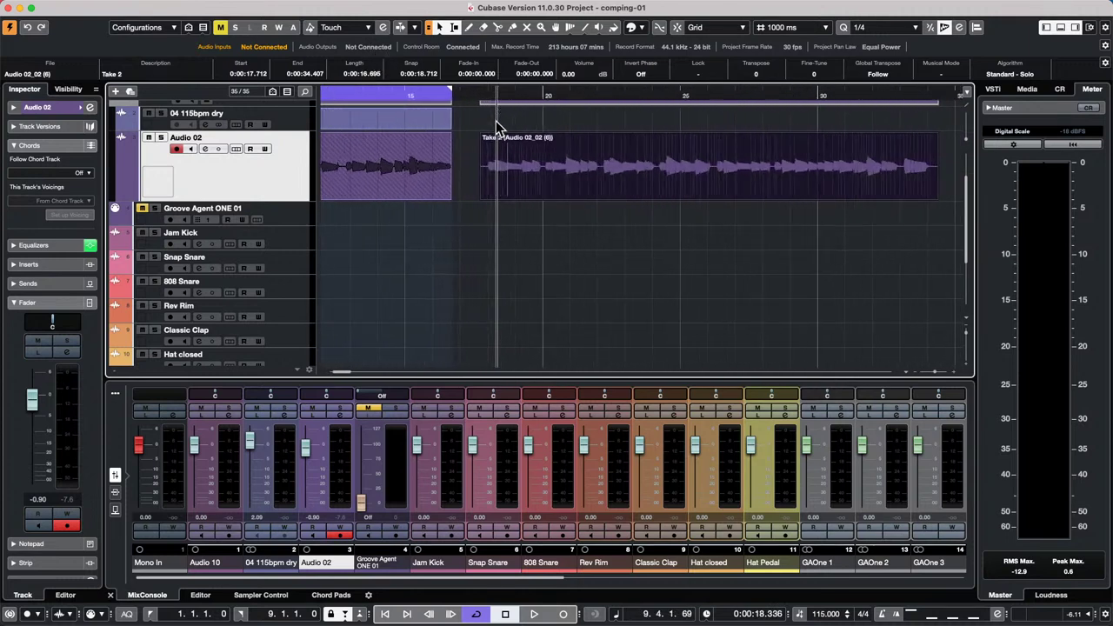
pyautogui.rightClick(590, 175)
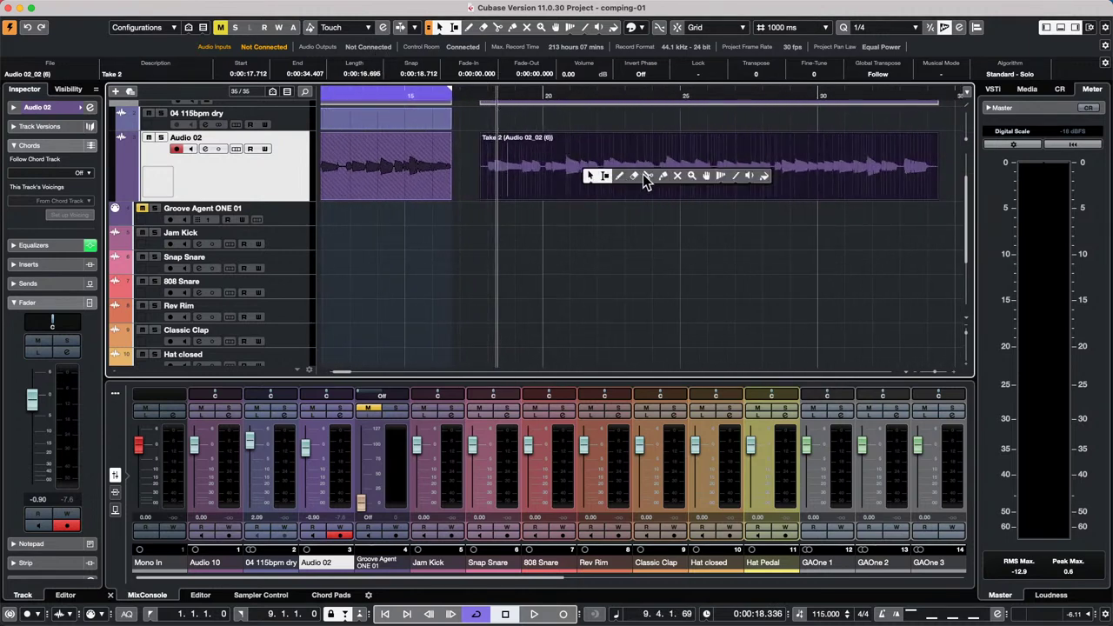
pyautogui.click(646, 177)
pyautogui.click(603, 178)
pyautogui.click(652, 181)
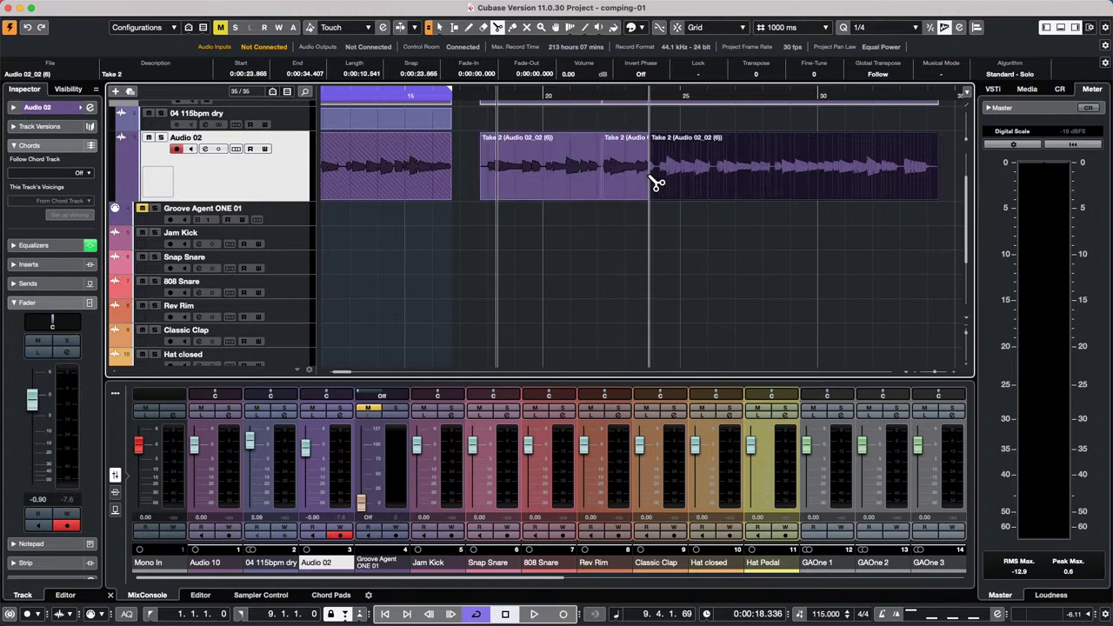
pyautogui.press('1')
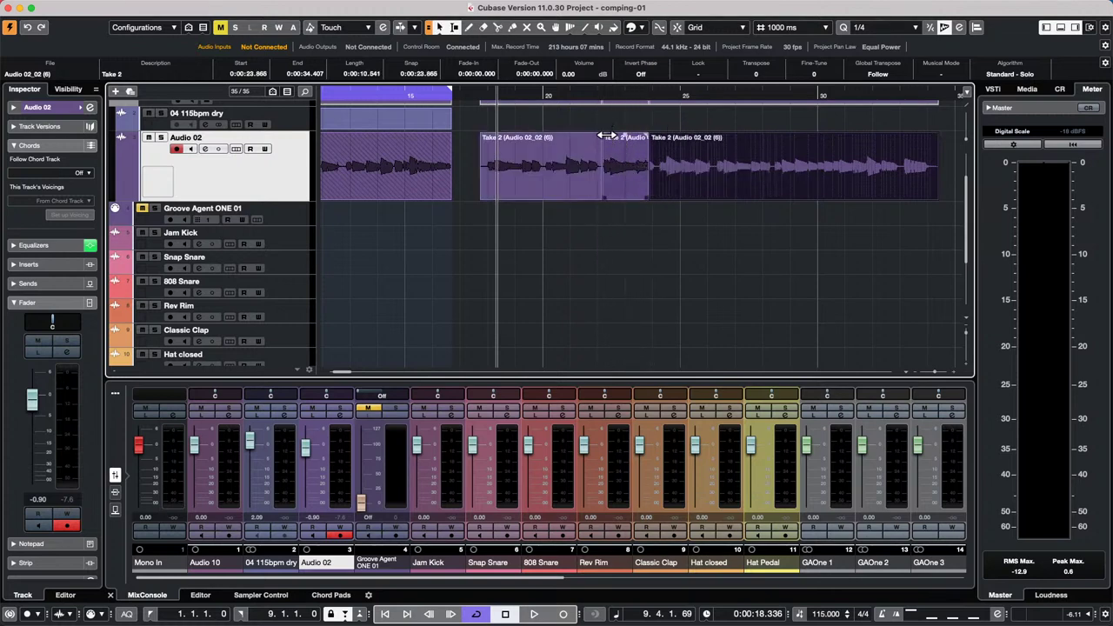
# - Give the middle Take 2 segment a fade-in of about 0.9 s and split the last segment at about 26.1 s
pyautogui.moveTo(605, 136); pyautogui.dragTo(623, 137)
pyautogui.rightClick(705, 174)
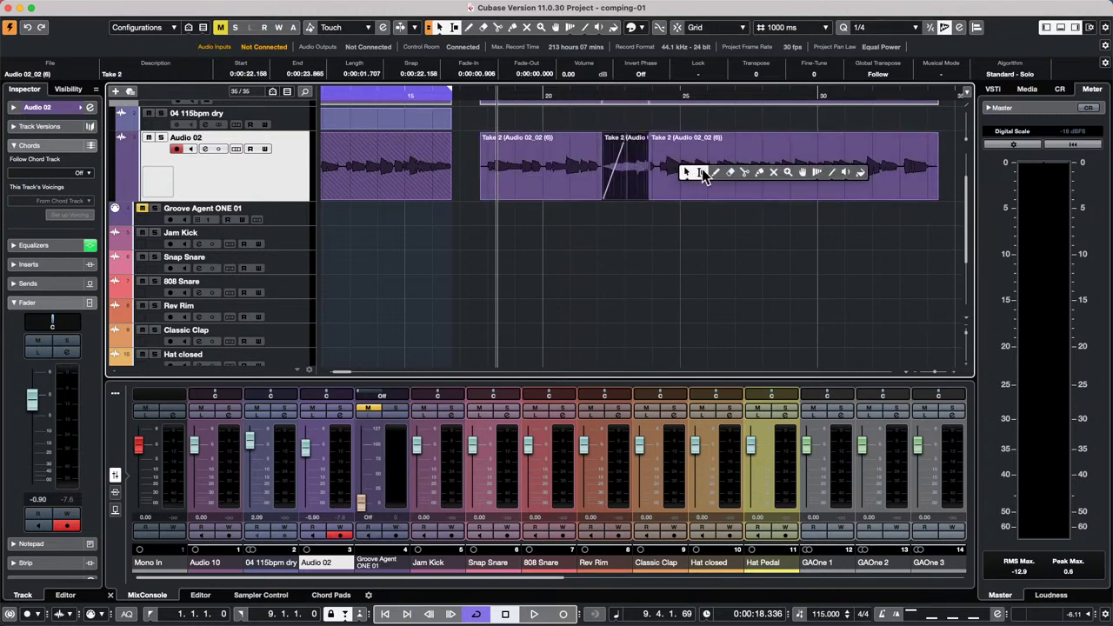
pyautogui.click(745, 172)
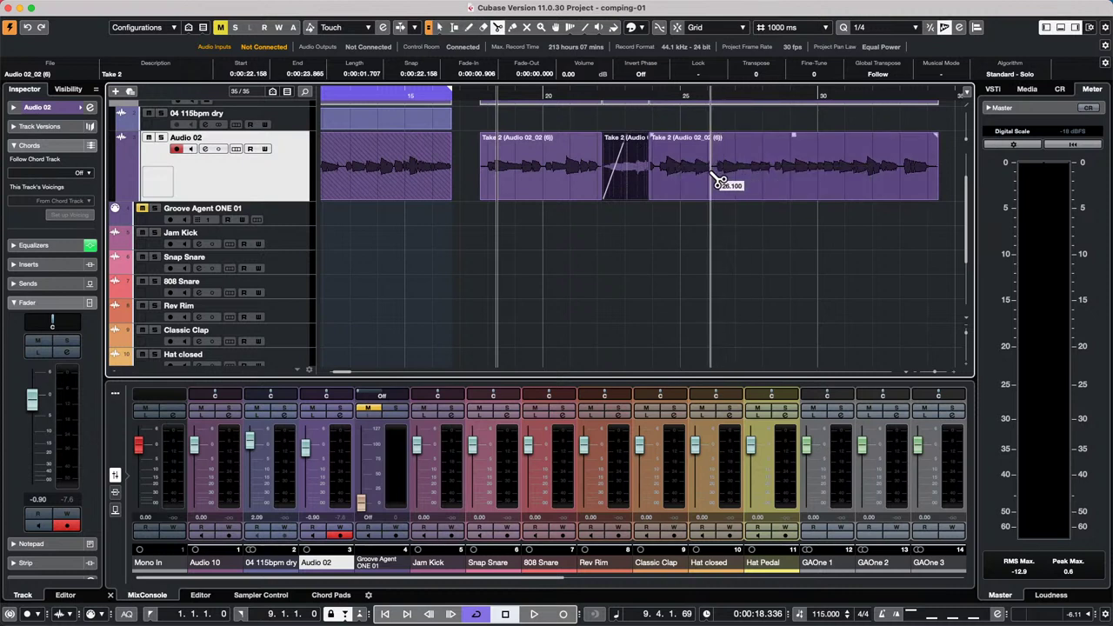
pyautogui.click(717, 179)
# - Erase the two Take 2 segments that follow about 23.9 s on Audio 02
pyautogui.rightClick(670, 178)
pyautogui.click(706, 179)
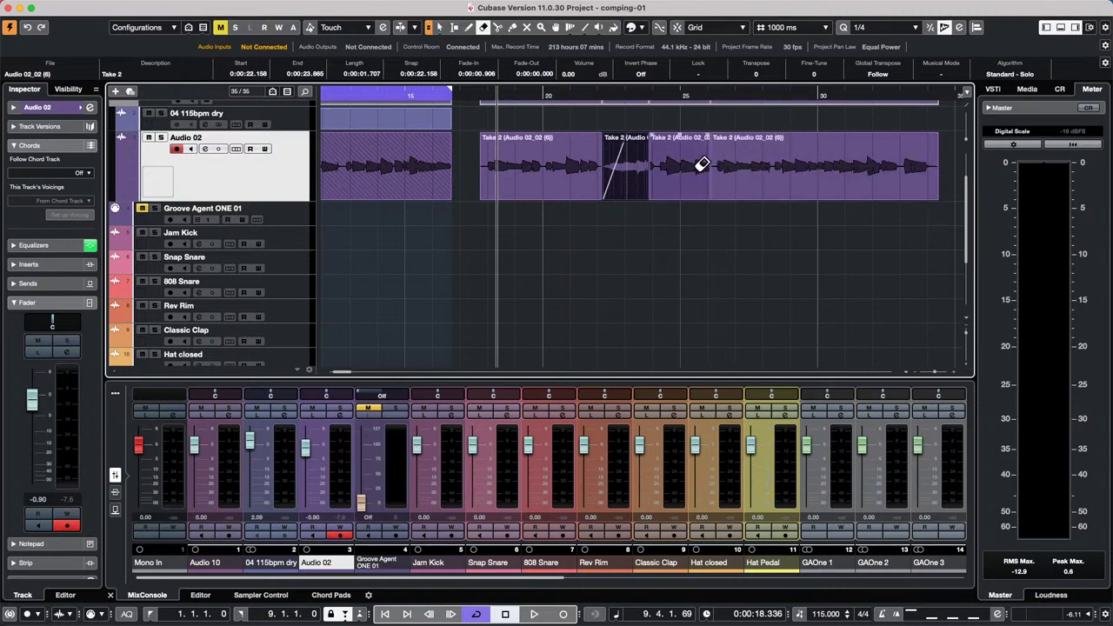
pyautogui.click(702, 164)
pyautogui.click(774, 169)
pyautogui.rightClick(777, 176)
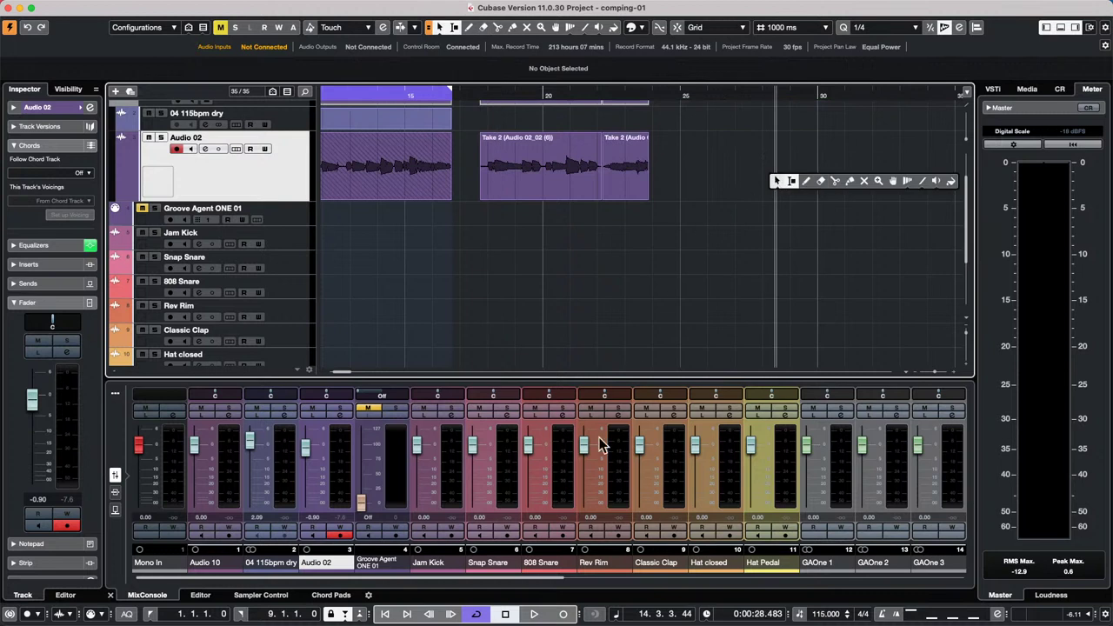
# - Undo the erasing of the last Take 2 segment and move that segment back against its neighbour, starting at about 23.9 s
pyautogui.hotkey('ctrl', 'z')
pyautogui.press('Escape')
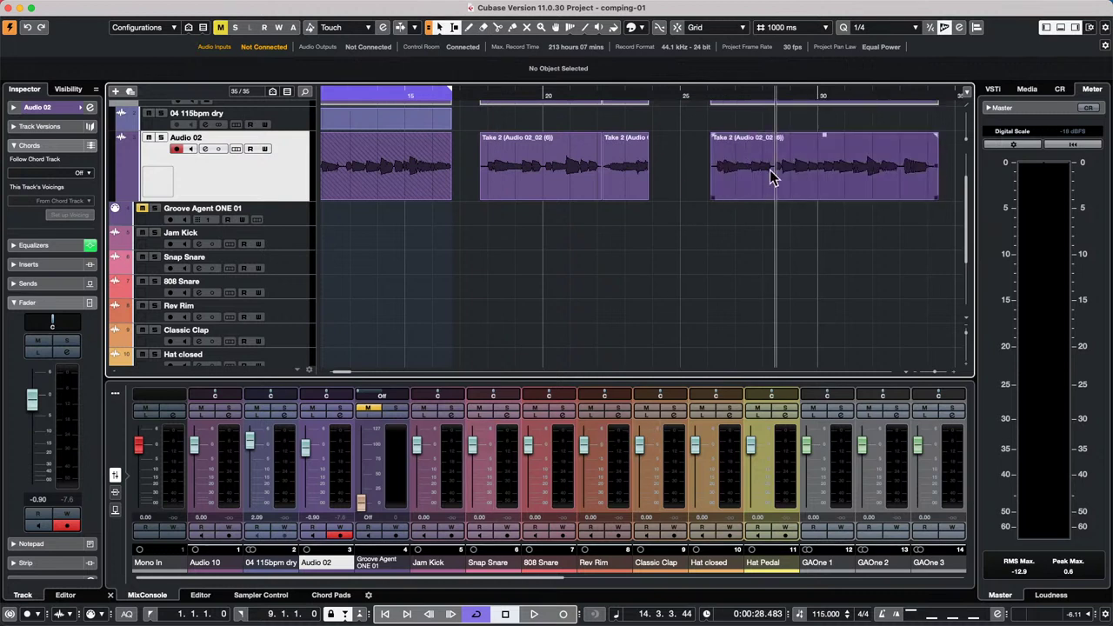
pyautogui.moveTo(772, 176); pyautogui.dragTo(670, 181)
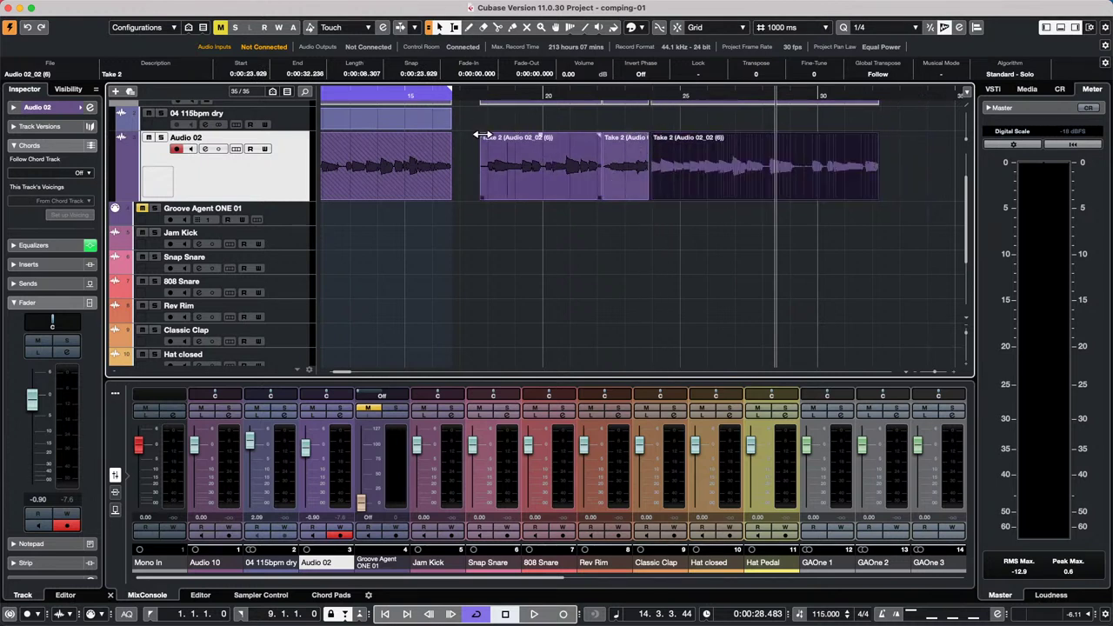
# - Give the first Take 2 segment a fade-in of about 1.6 s and split the last segment at several points between about 25.4 s and 31.3 s
pyautogui.moveTo(481, 136); pyautogui.dragTo(524, 139)
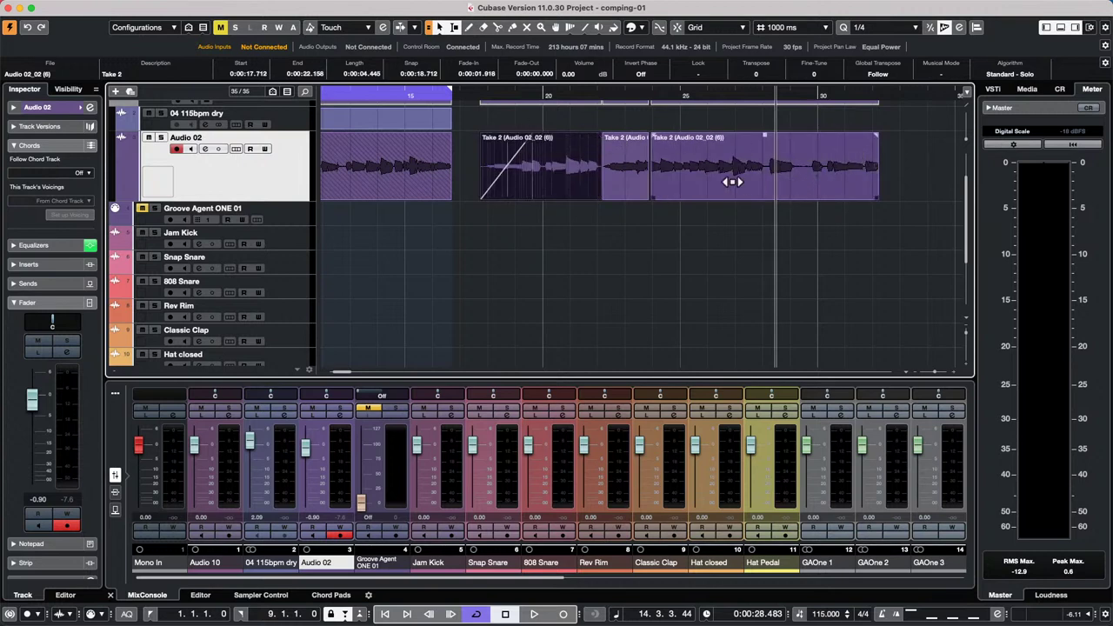
pyautogui.moveTo(752, 178); pyautogui.dragTo(748, 182)
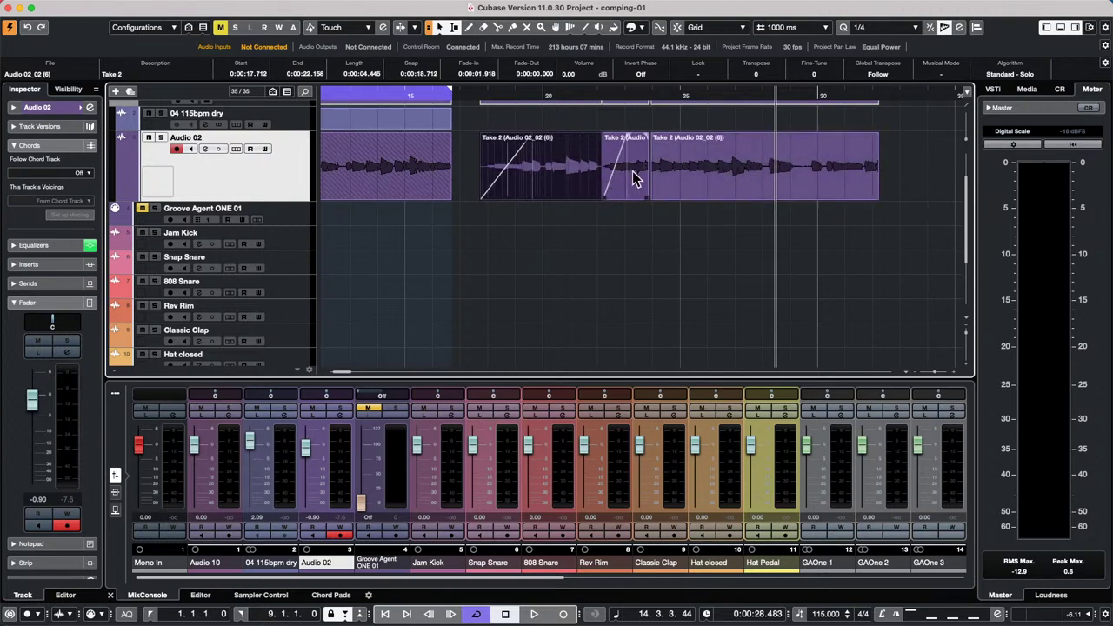
pyautogui.rightClick(715, 178)
pyautogui.click(774, 179)
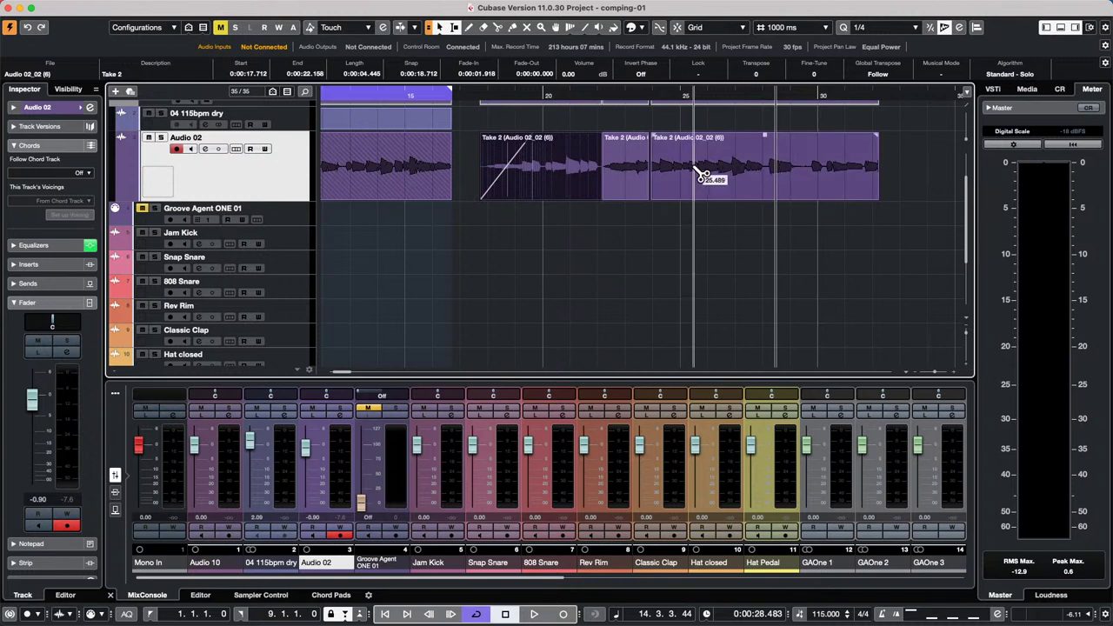
pyautogui.click(701, 174)
pyautogui.click(752, 173)
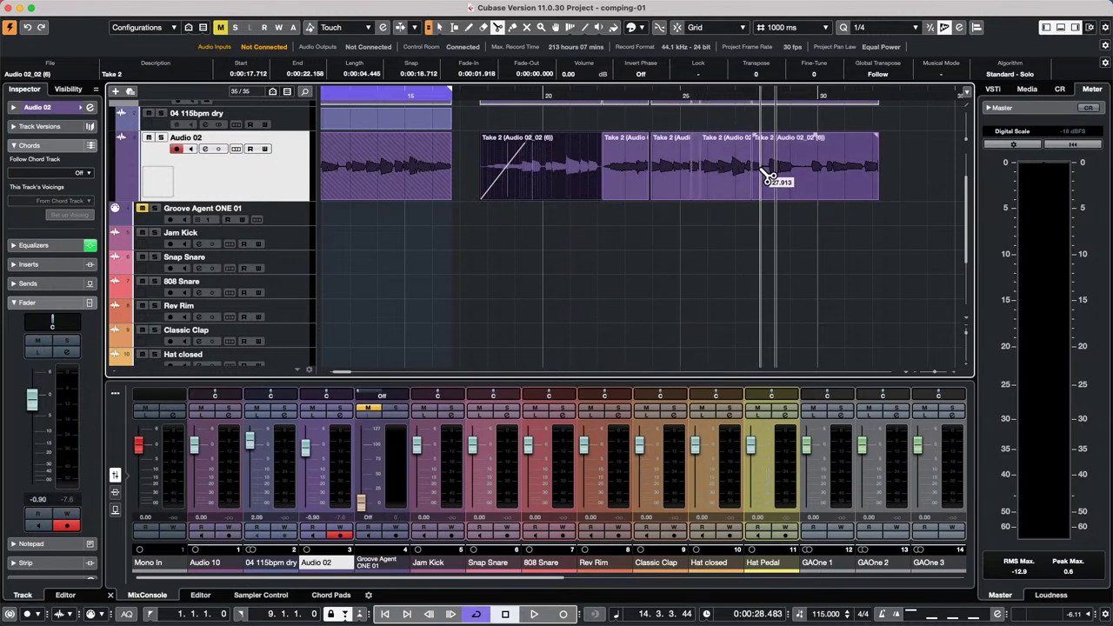
pyautogui.click(810, 174)
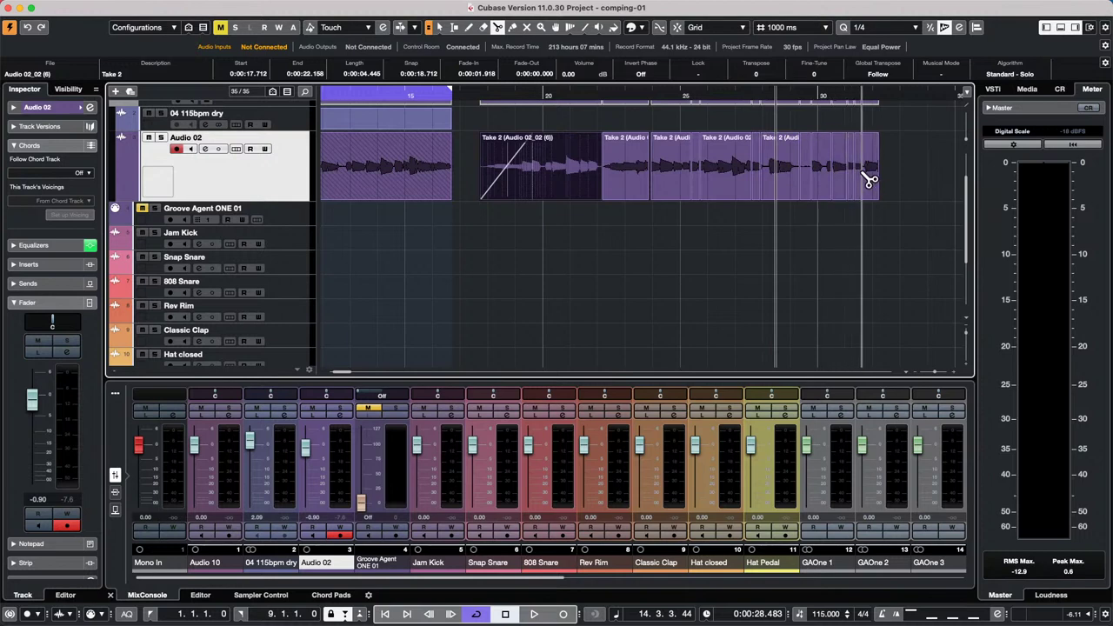
# - Erase the short Take 2 slices at about 25.5 s and 27.7 s and the one after 31.3 s
pyautogui.rightClick(846, 175)
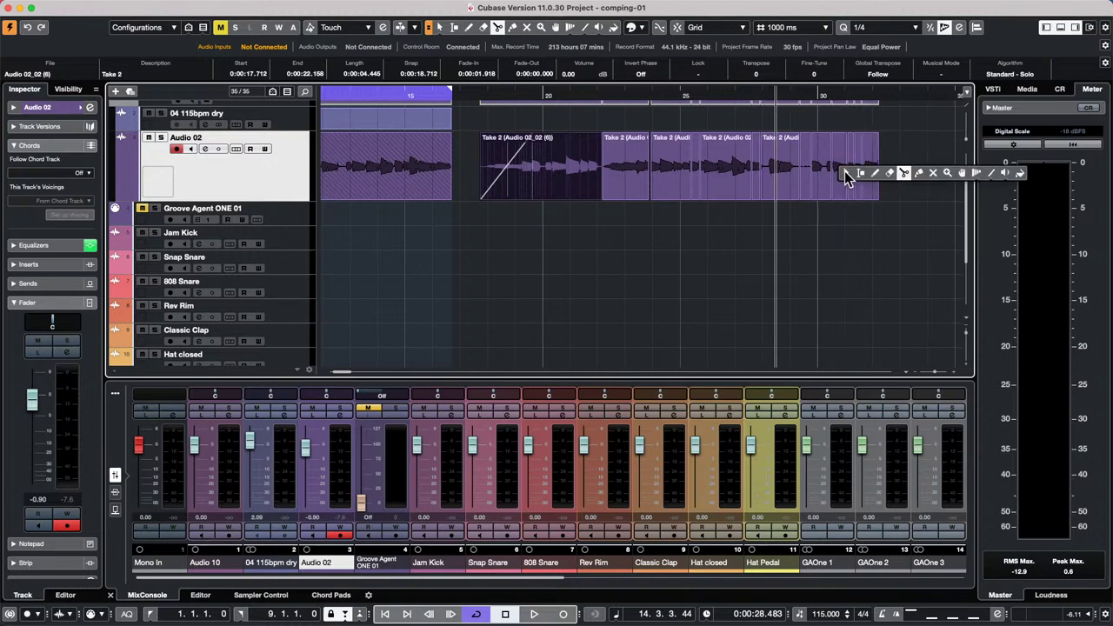
pyautogui.click(888, 174)
pyautogui.moveTo(864, 178)
pyautogui.mouseDown()
pyautogui.moveTo(835, 176)
pyautogui.moveTo(852, 180)
pyautogui.moveTo(818, 190)
pyautogui.moveTo(758, 177)
pyautogui.mouseUp()
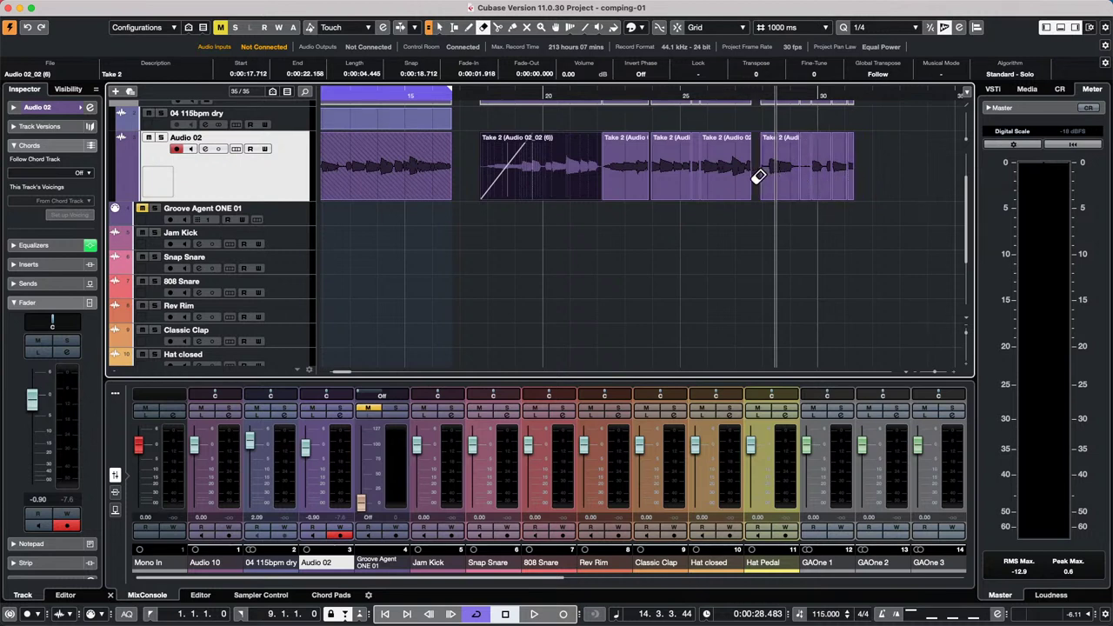
pyautogui.click(695, 173)
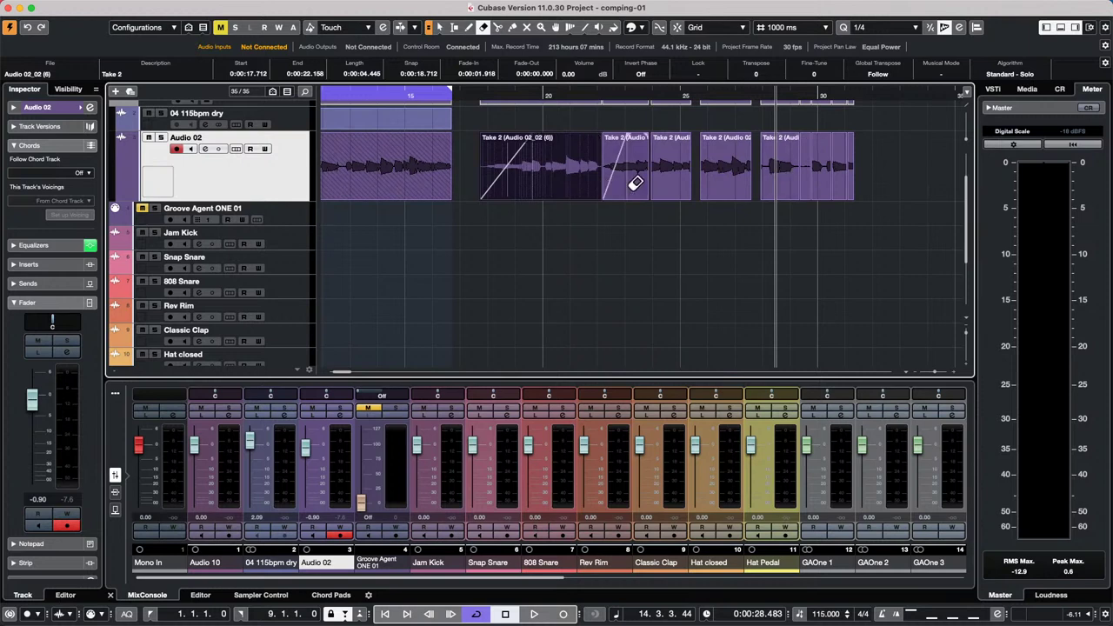
pyautogui.press('1')
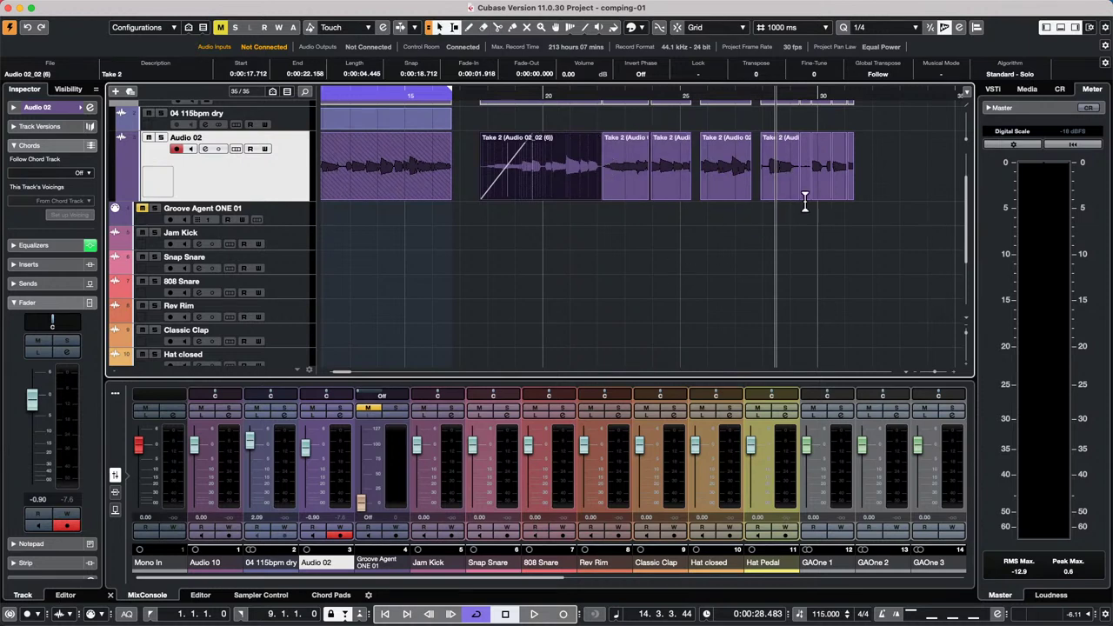
# - Move all the Take 2 segments together to start at about 18.4 s and bounce them into one audio event, replacing the originals
pyautogui.moveTo(919, 186)
pyautogui.mouseDown()
pyautogui.moveTo(663, 190)
pyautogui.moveTo(527, 177)
pyautogui.moveTo(627, 179)
pyautogui.moveTo(543, 167)
pyautogui.mouseUp()
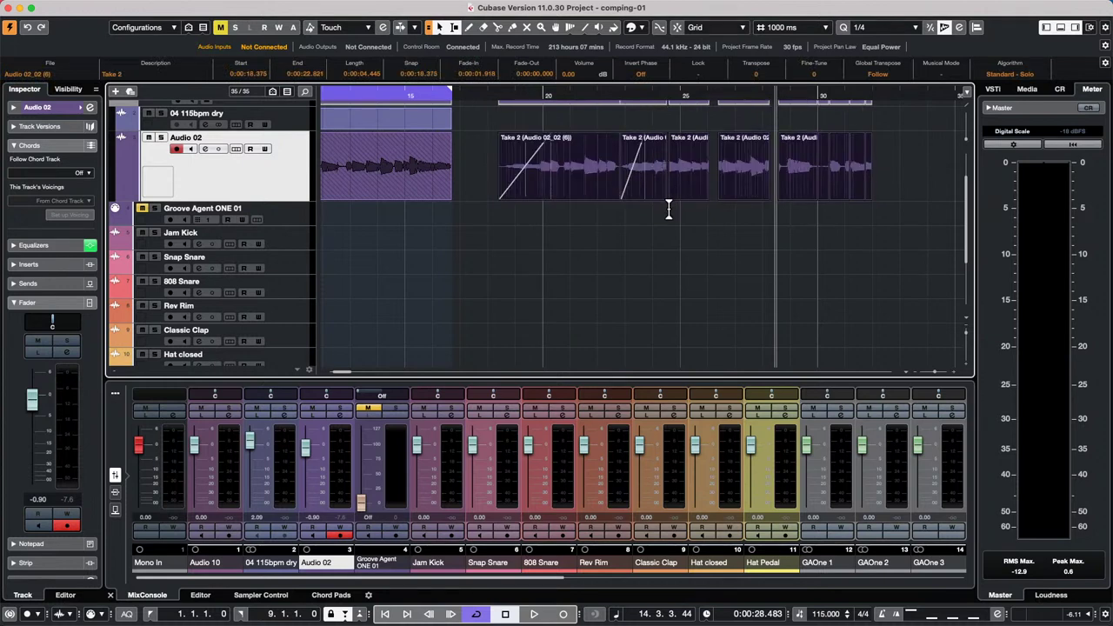
pyautogui.click(668, 212)
pyautogui.moveTo(914, 175); pyautogui.dragTo(510, 184)
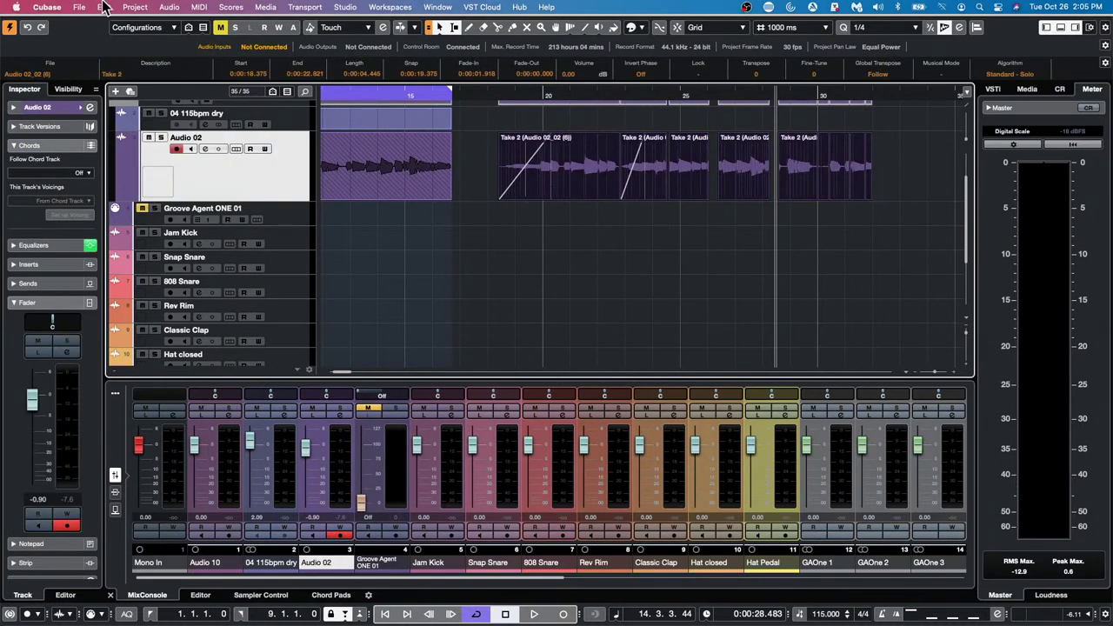
pyautogui.click(162, 7)
pyautogui.moveTo(135, 7)
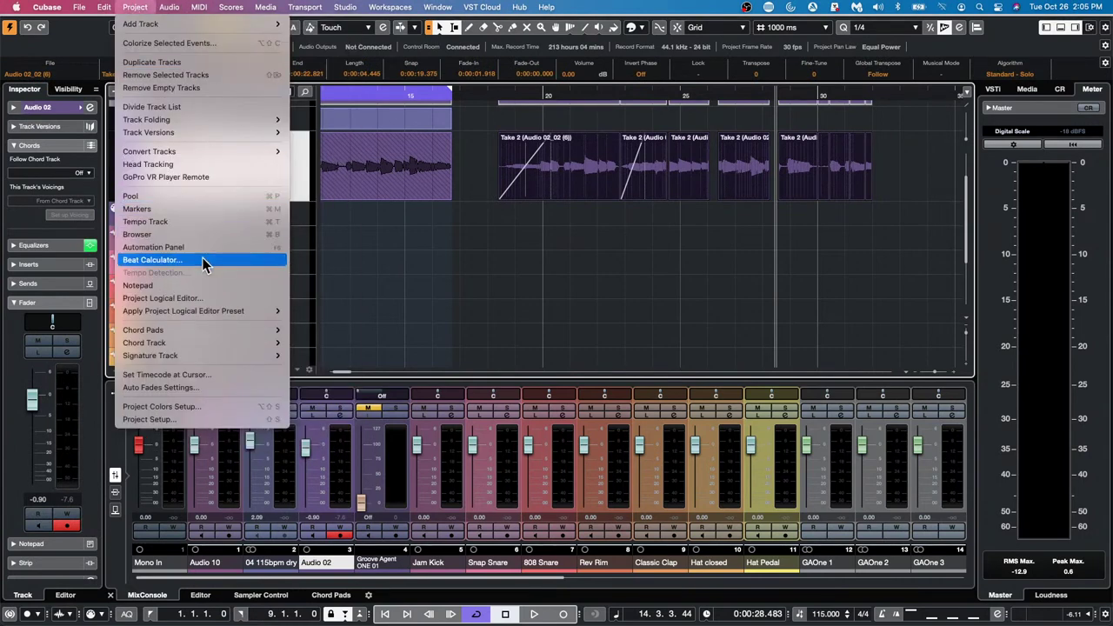
pyautogui.moveTo(178, 9)
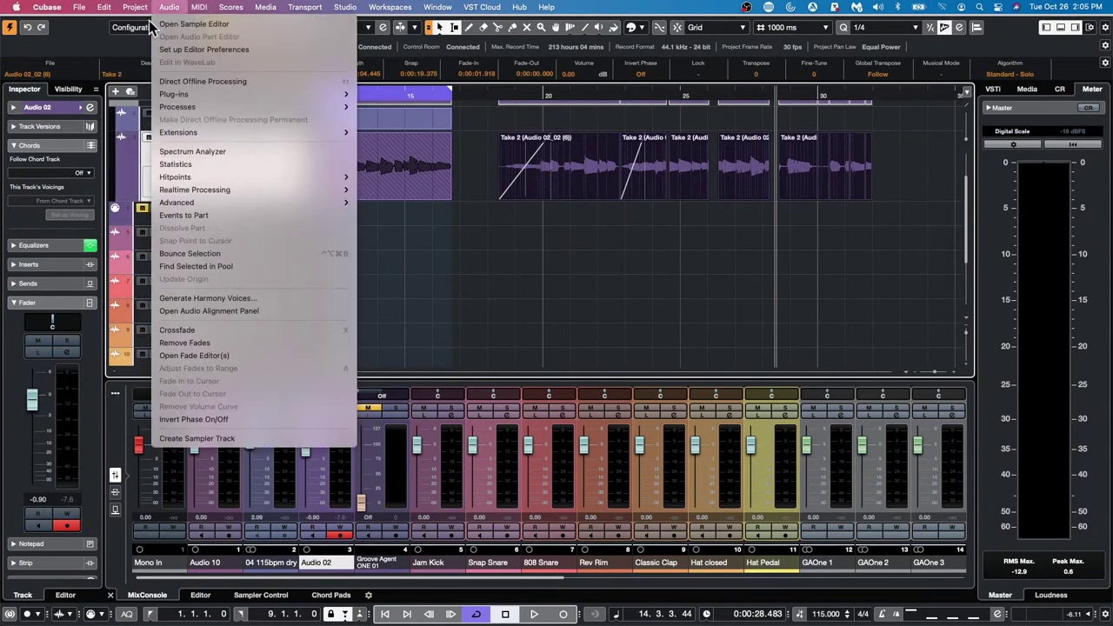
pyautogui.click(191, 253)
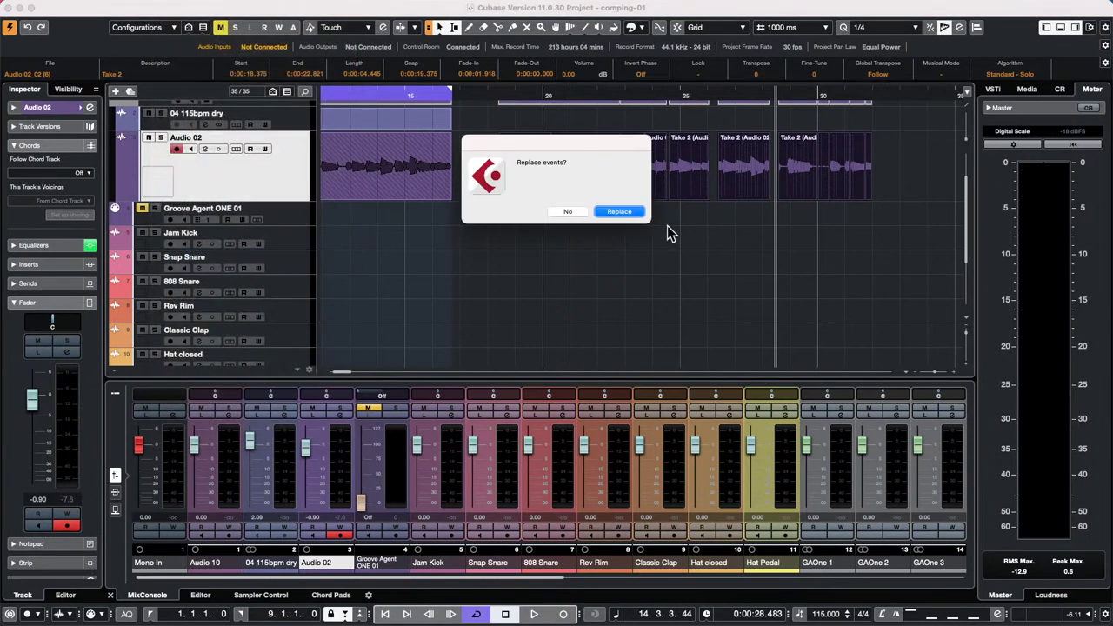
pyautogui.click(623, 212)
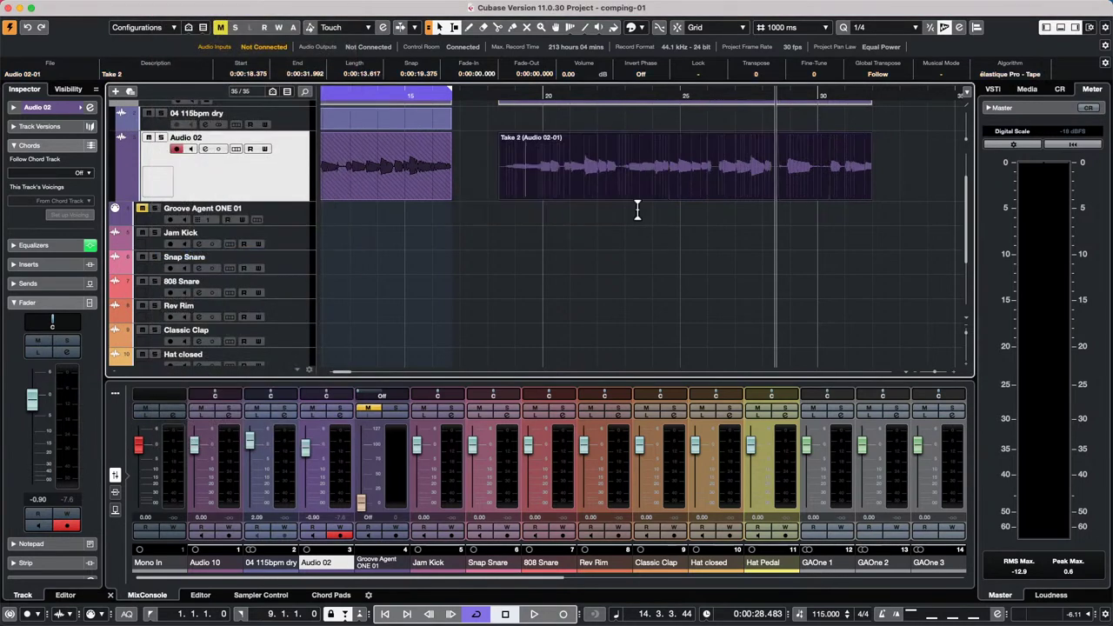
# - Move the bounced Take 2 event along Audio 02 to start at about 18.0 s
pyautogui.click(601, 259)
pyautogui.moveTo(615, 173); pyautogui.dragTo(691, 172)
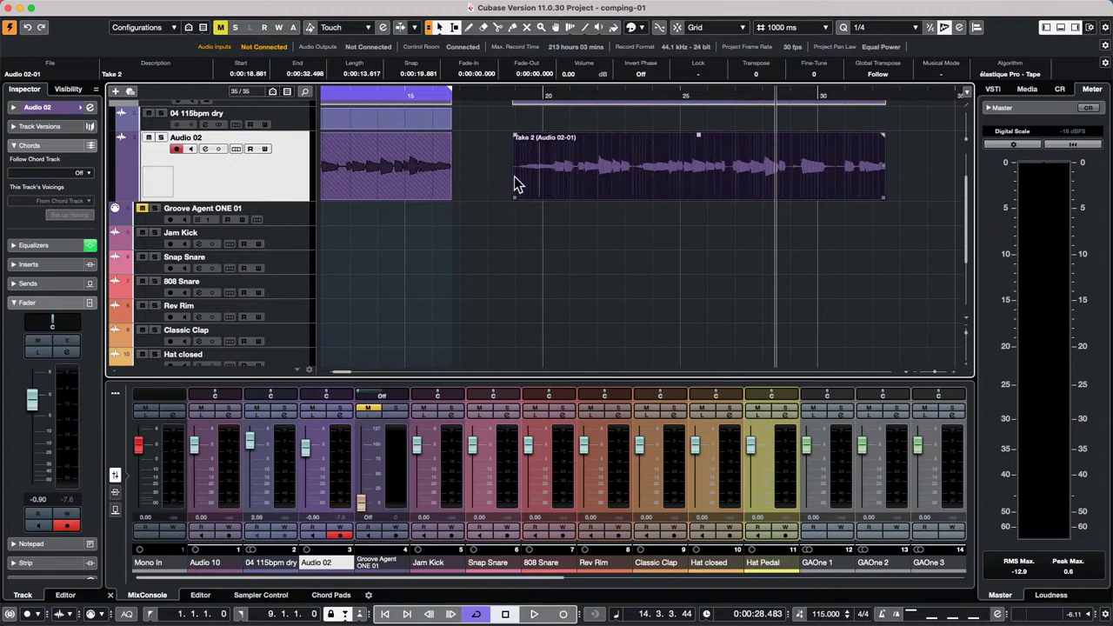
pyautogui.moveTo(657, 173); pyautogui.dragTo(632, 172)
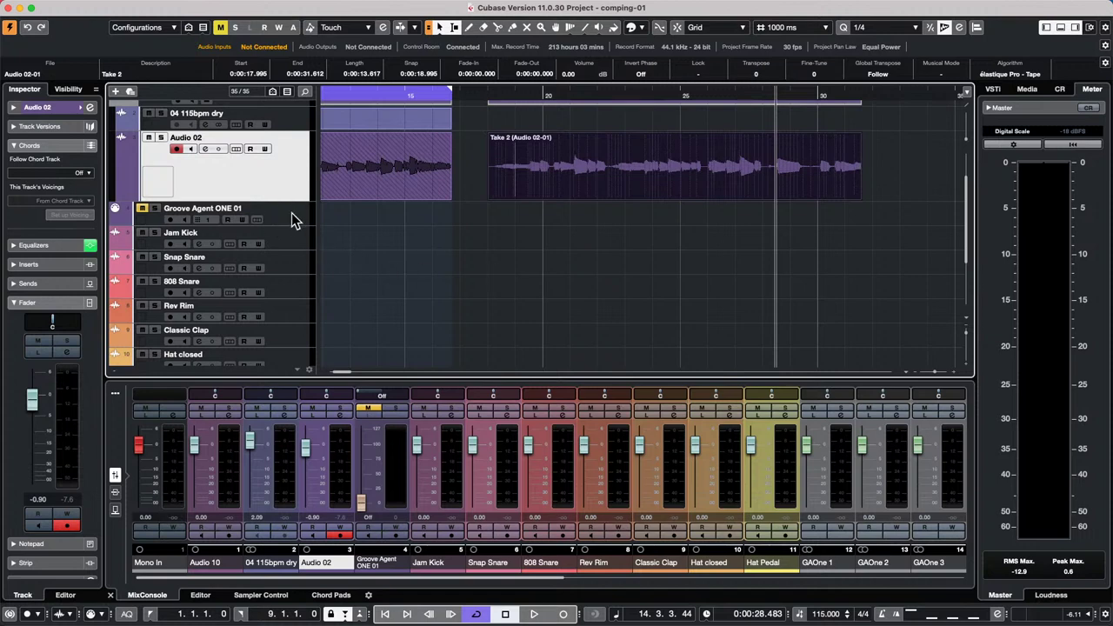
# - Draw a MIDI part on the Groove Agent ONE 01 track from about 16.0 s to 18.5 s
pyautogui.rightClick(387, 213)
pyautogui.click(424, 210)
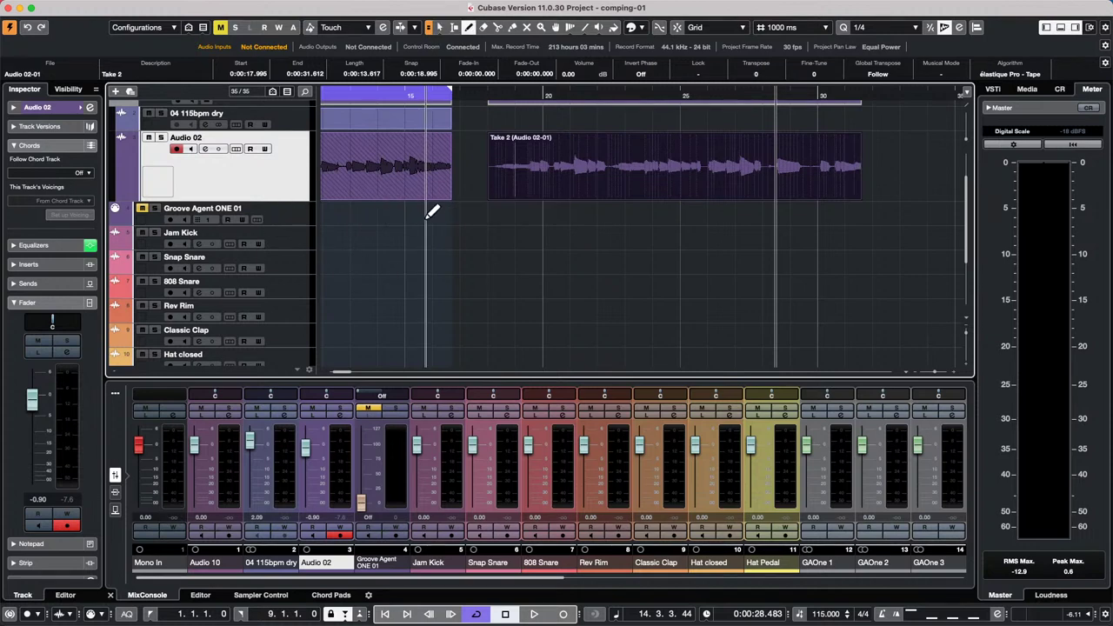
pyautogui.moveTo(433, 209); pyautogui.dragTo(500, 212)
pyautogui.press('1')
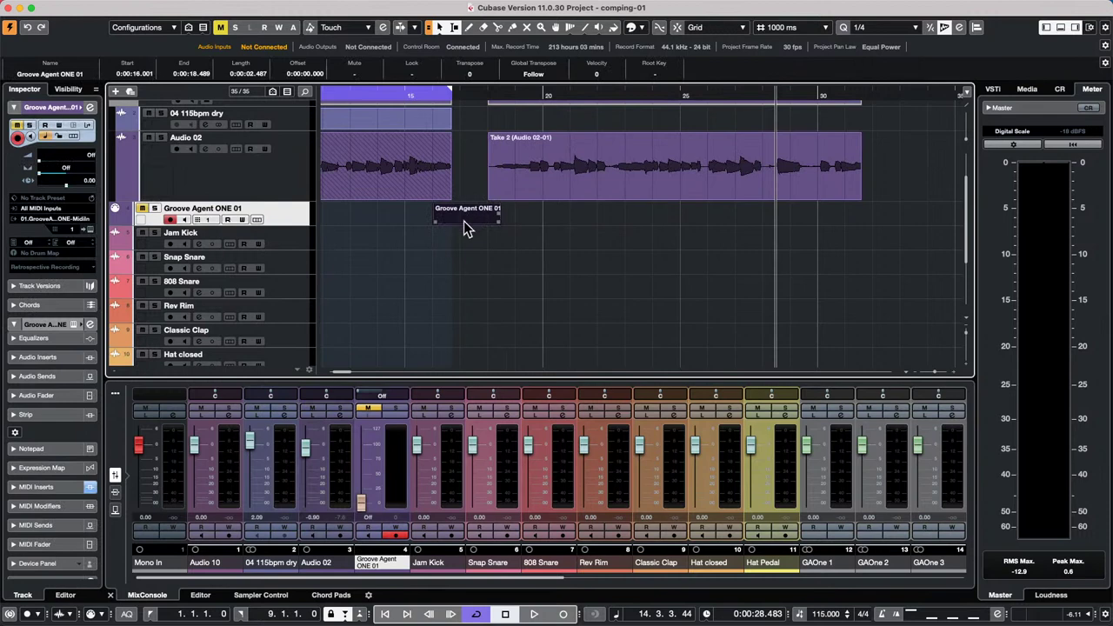
# - Open the new Groove Agent ONE 01 part for note editing and draw six short notes around bar 9
pyautogui.doubleClick(464, 220)
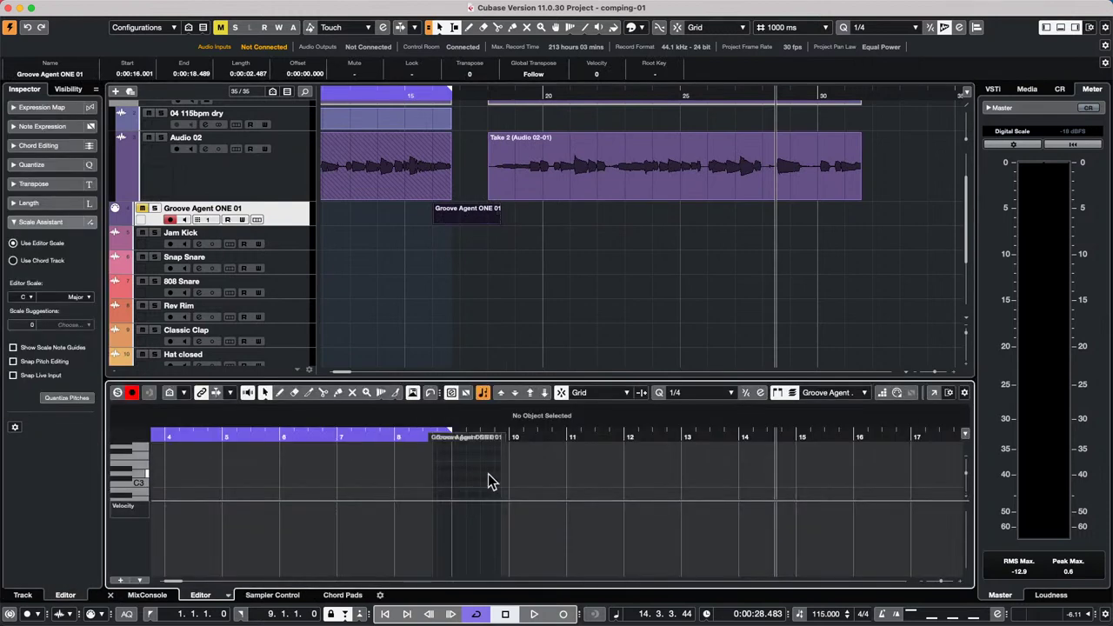
pyautogui.rightClick(393, 458)
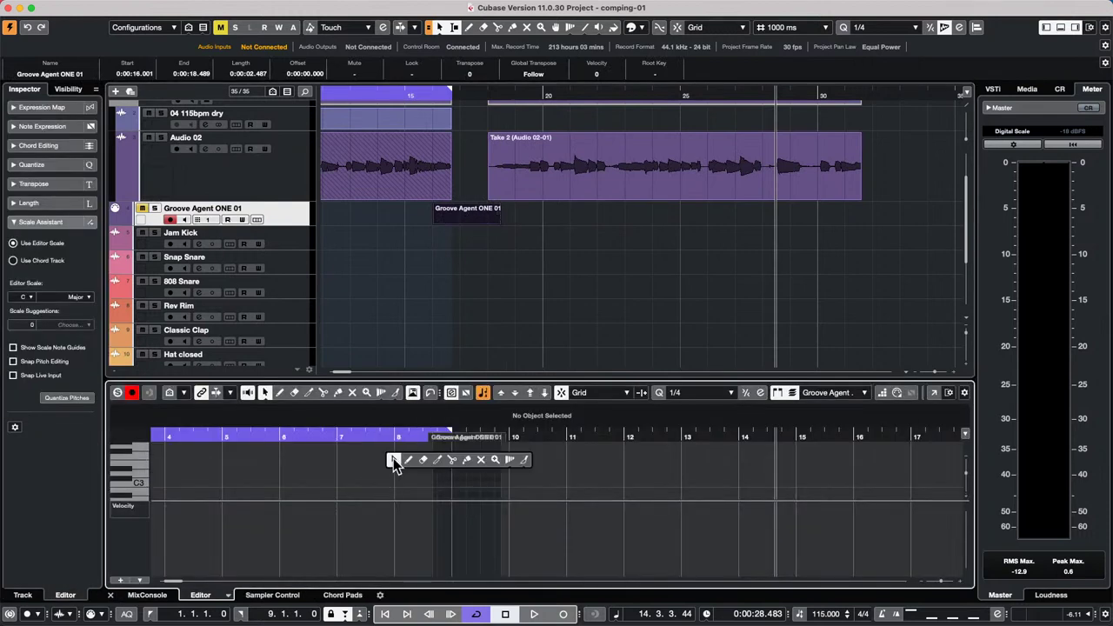
pyautogui.click(473, 93)
pyautogui.rightClick(456, 467)
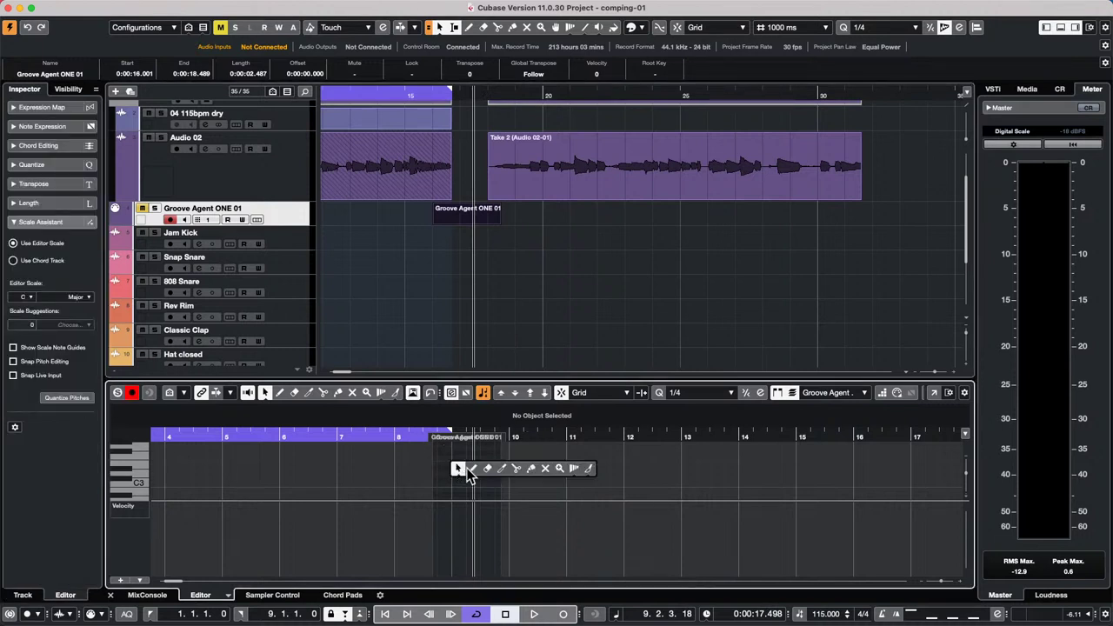
pyautogui.click(471, 470)
pyautogui.click(463, 469)
pyautogui.click(475, 445)
pyautogui.click(475, 485)
pyautogui.click(456, 491)
pyautogui.click(446, 491)
pyautogui.click(461, 495)
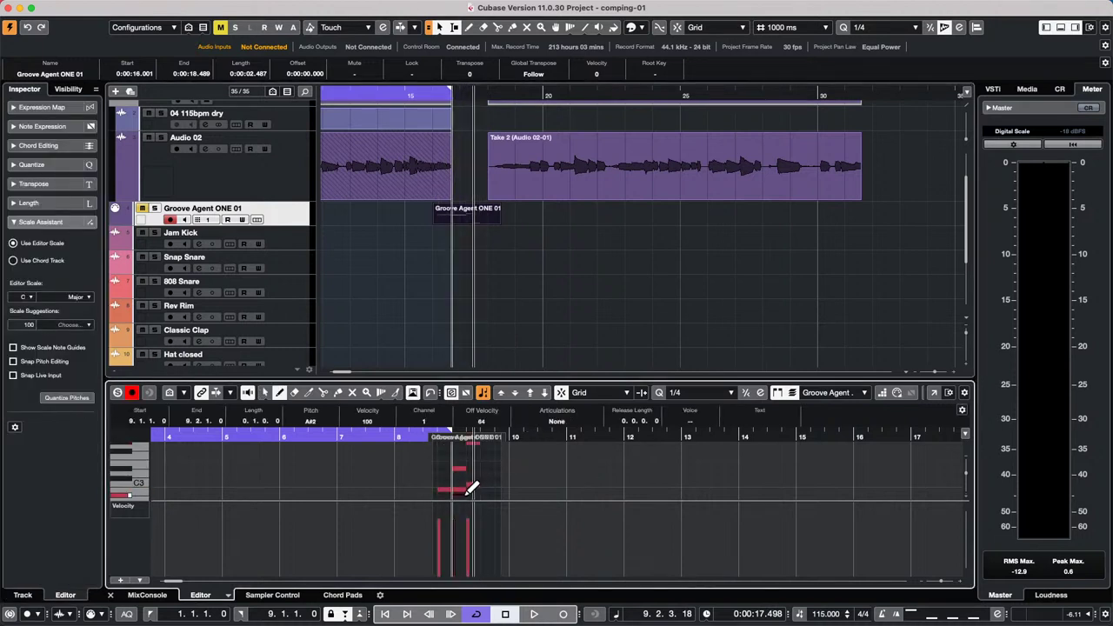
# - Copy the Groove Agent ONE 01 part to about 20.7 s and 26.0 s, and bounce all three parts into one MIDI part
pyautogui.click(480, 269)
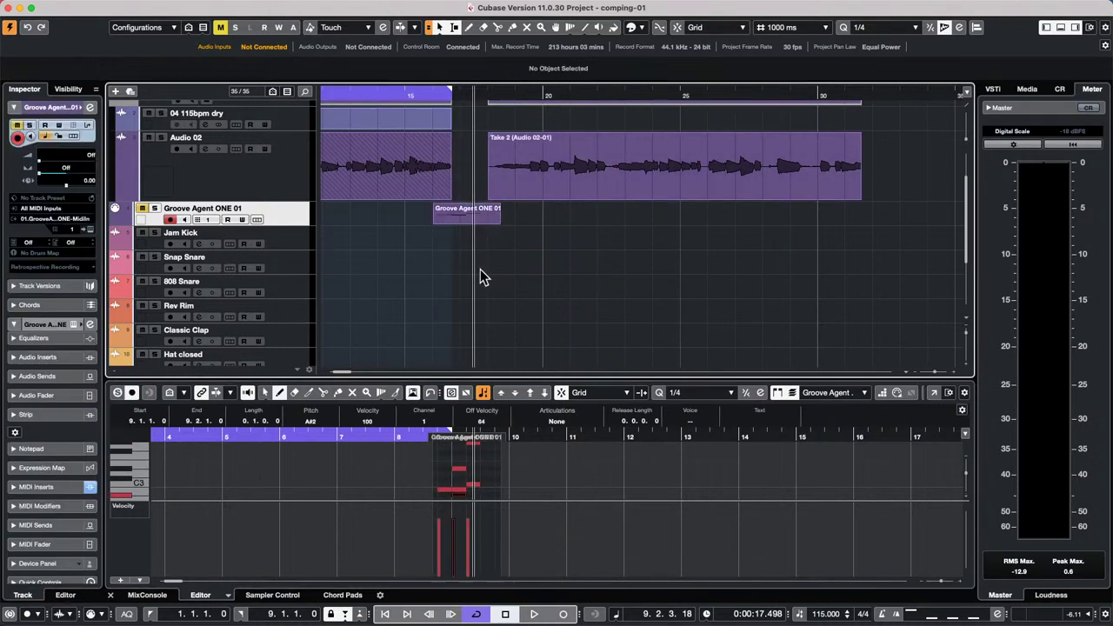
pyautogui.moveTo(484, 219); pyautogui.dragTo(747, 225)
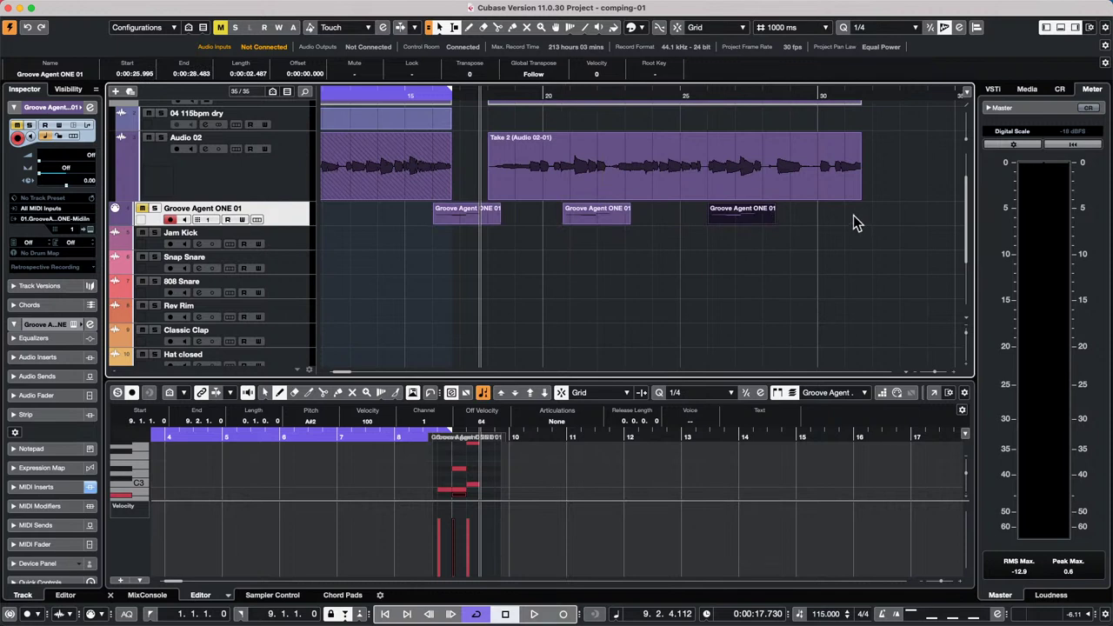
pyautogui.moveTo(853, 221); pyautogui.dragTo(479, 247)
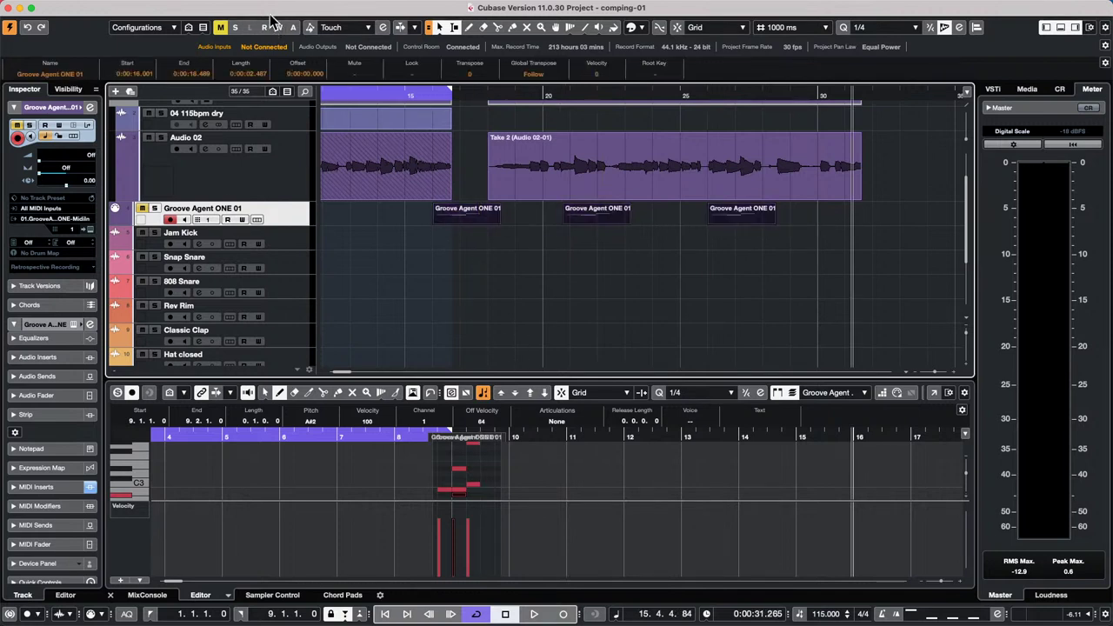
pyautogui.click(199, 7)
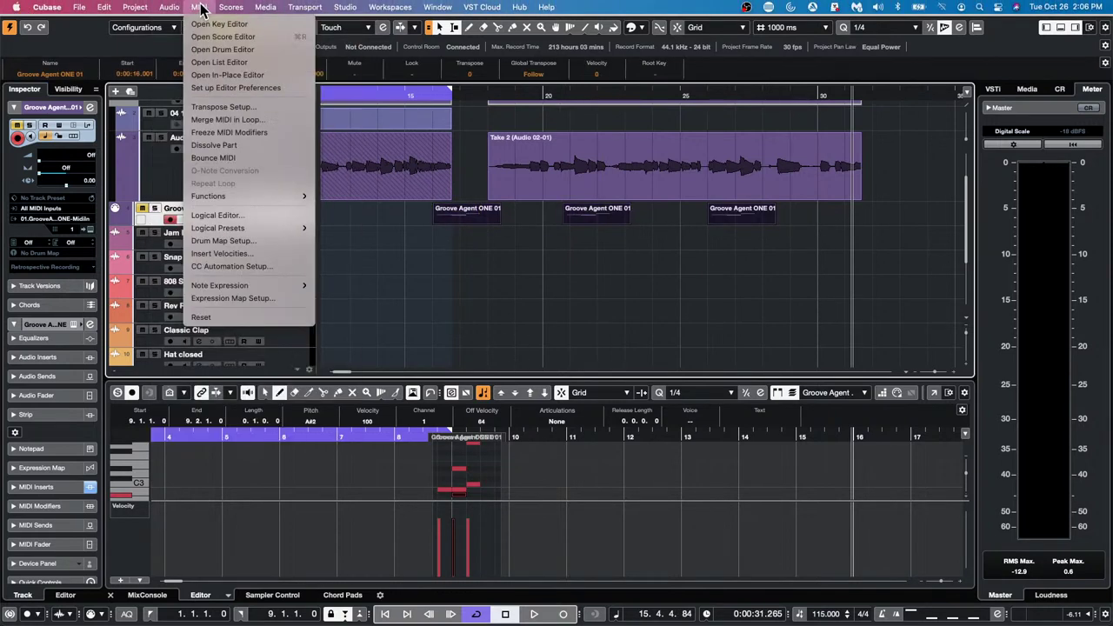
pyautogui.click(244, 158)
pyautogui.click(546, 231)
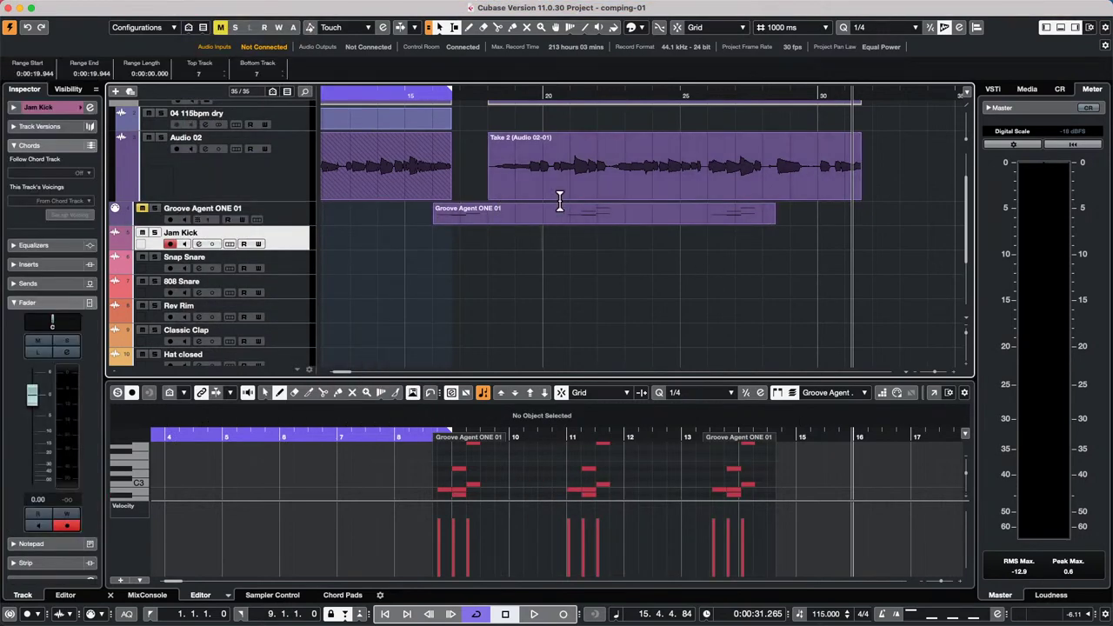
# - Move the bounced Groove Agent ONE 01 part to start at about 16.8 s
pyautogui.moveTo(584, 217); pyautogui.dragTo(607, 224)
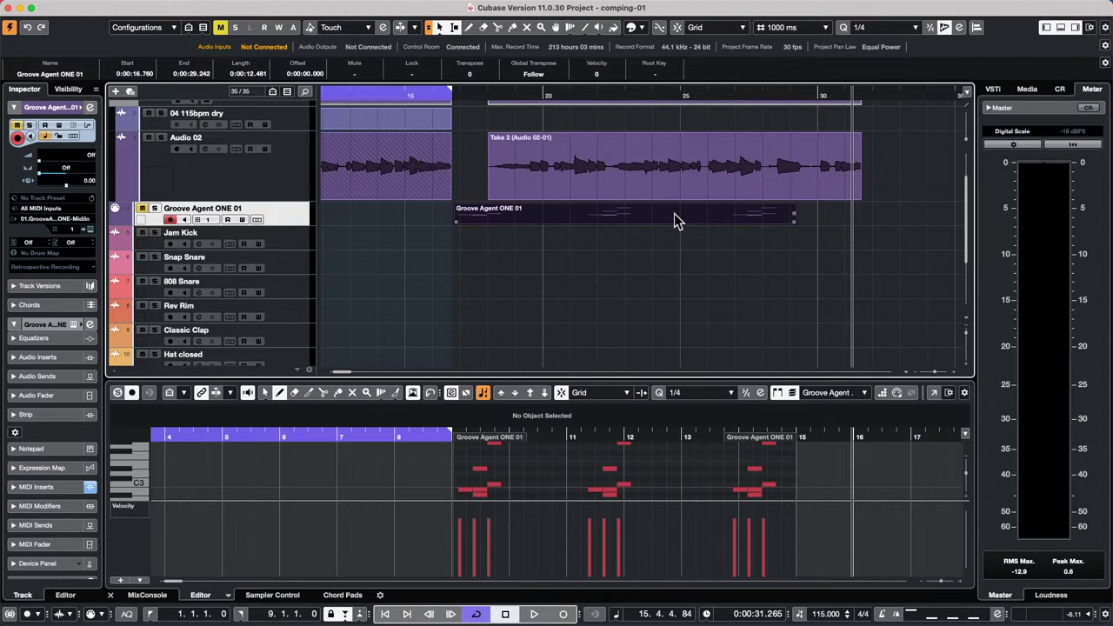
pyautogui.press('alt')
pyautogui.click(588, 295)
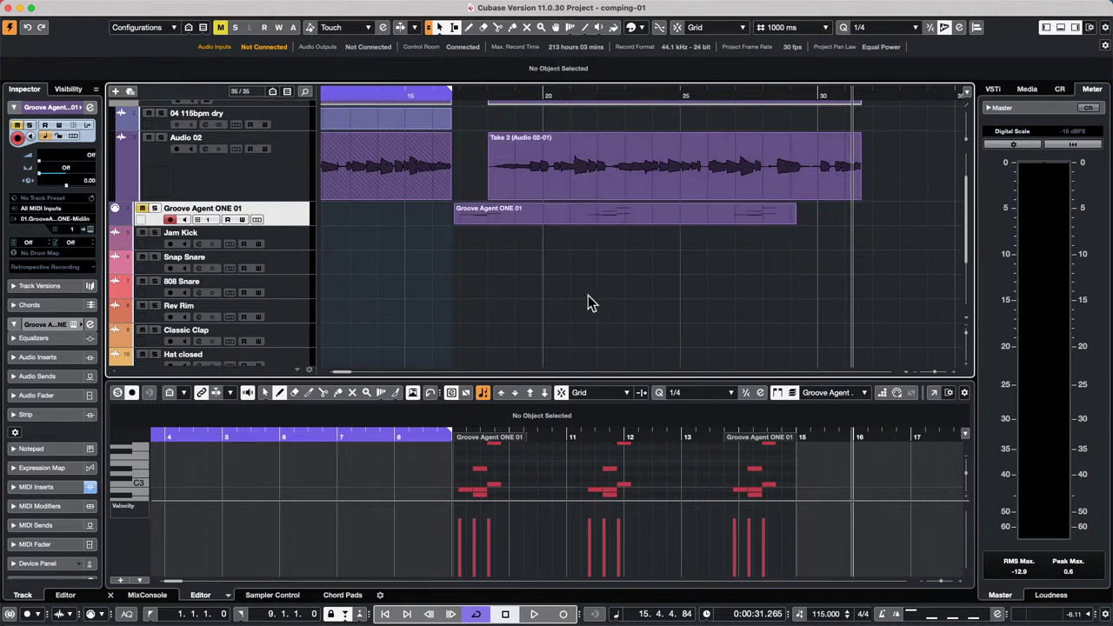
pyautogui.hotkey('alt', 'k')
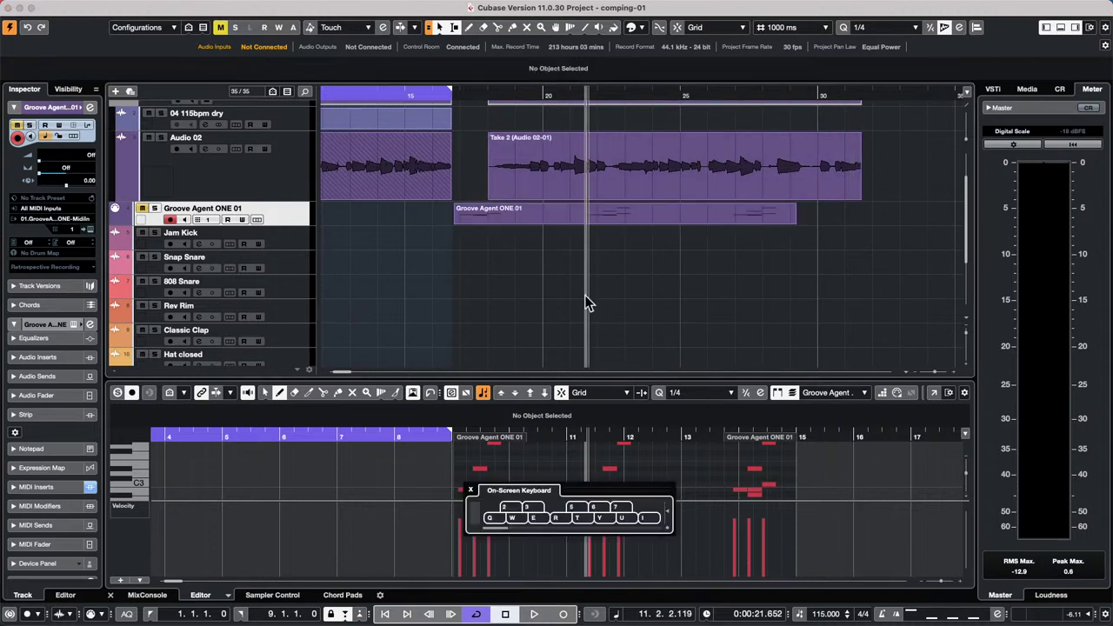
pyautogui.click(470, 491)
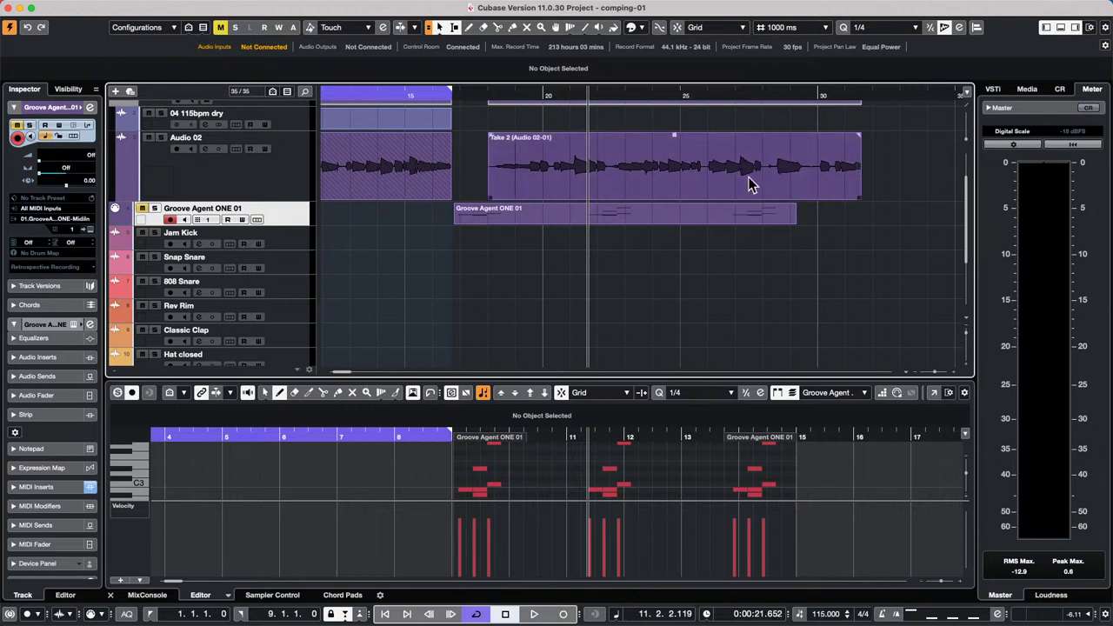
# - Move the bounced Groove Agent ONE 01 part earlier on its track to start at about 8.7 s
pyautogui.moveTo(494, 230); pyautogui.dragTo(512, 219)
pyautogui.moveTo(480, 84); pyautogui.dragTo(472, 87)
pyautogui.moveTo(545, 213); pyautogui.dragTo(452, 228)
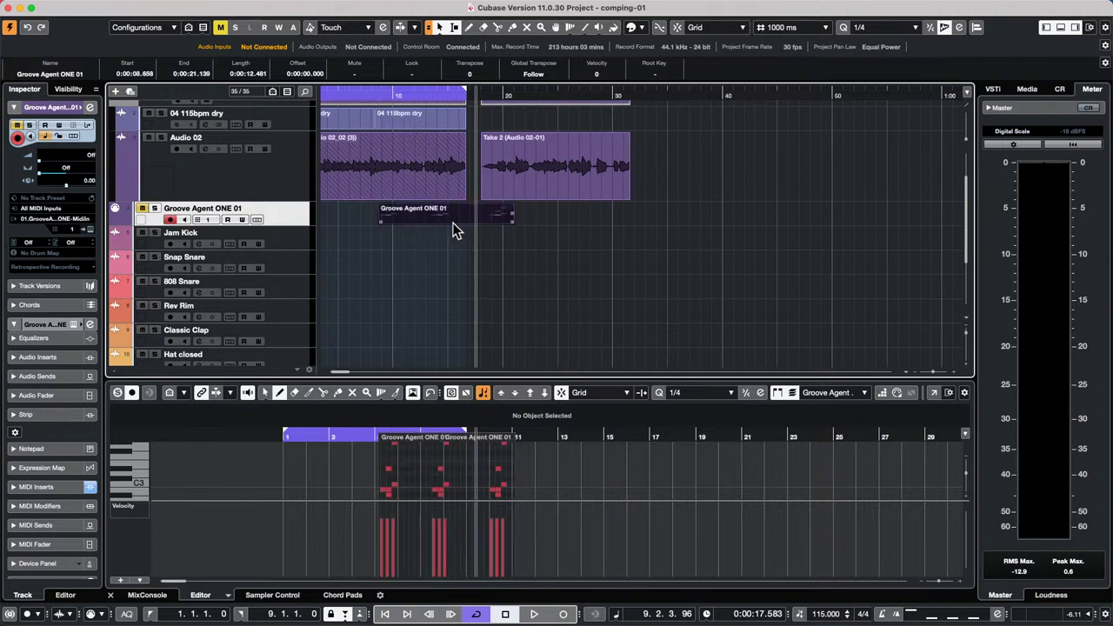
# - Move the Take 2 event on Audio 02 to start at about 29.3 s, and try range selections over part and all of it
pyautogui.moveTo(559, 174); pyautogui.dragTo(681, 180)
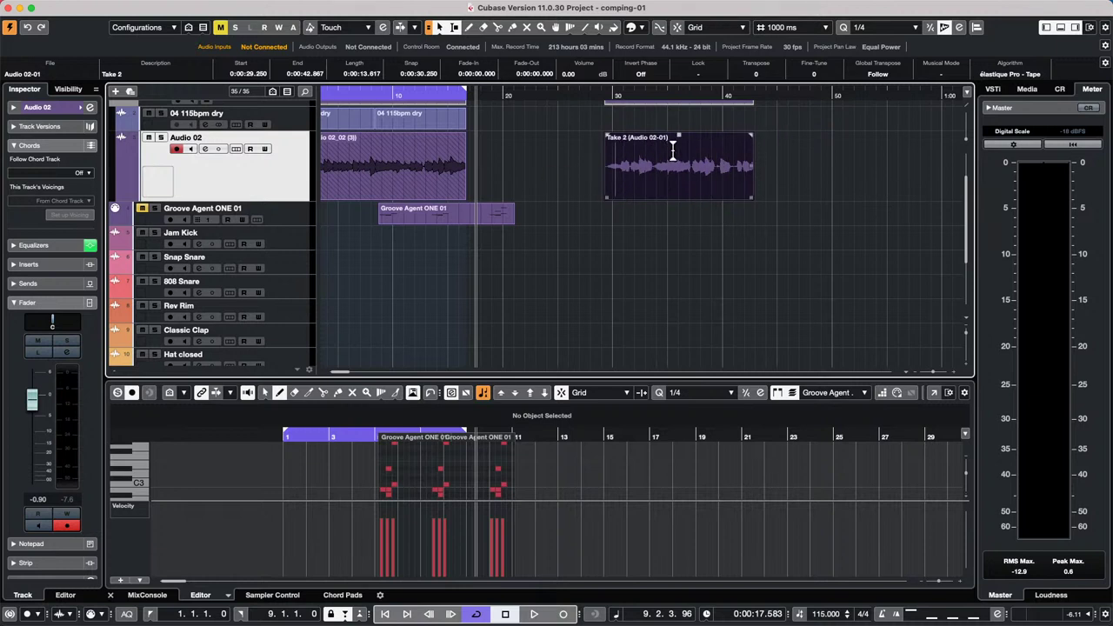
pyautogui.press('2')
pyautogui.moveTo(648, 158); pyautogui.dragTo(694, 155)
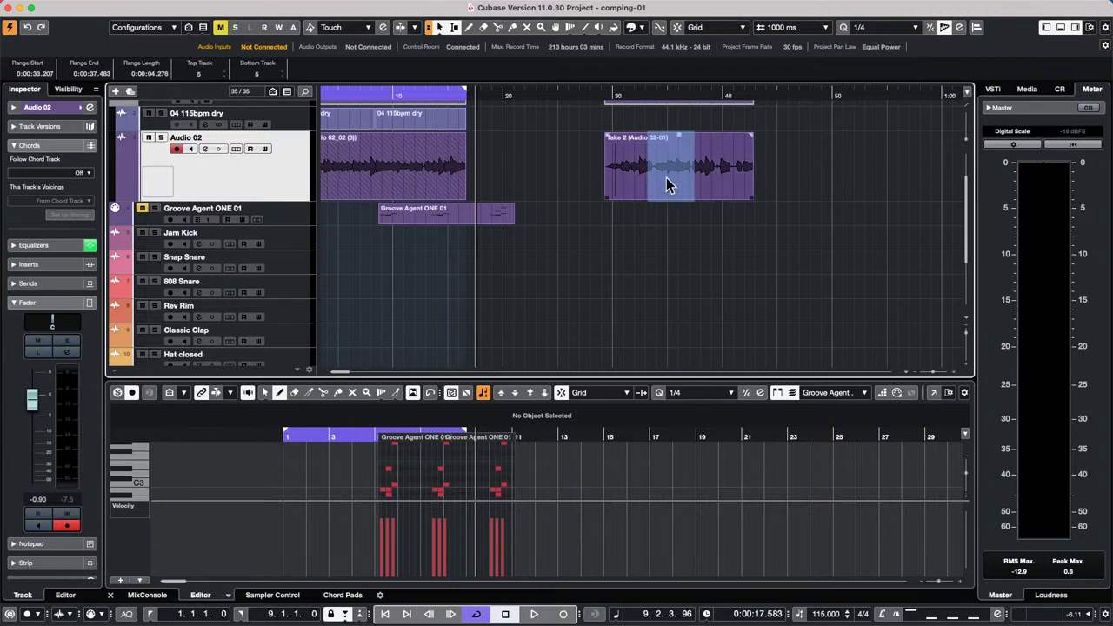
pyautogui.click(632, 257)
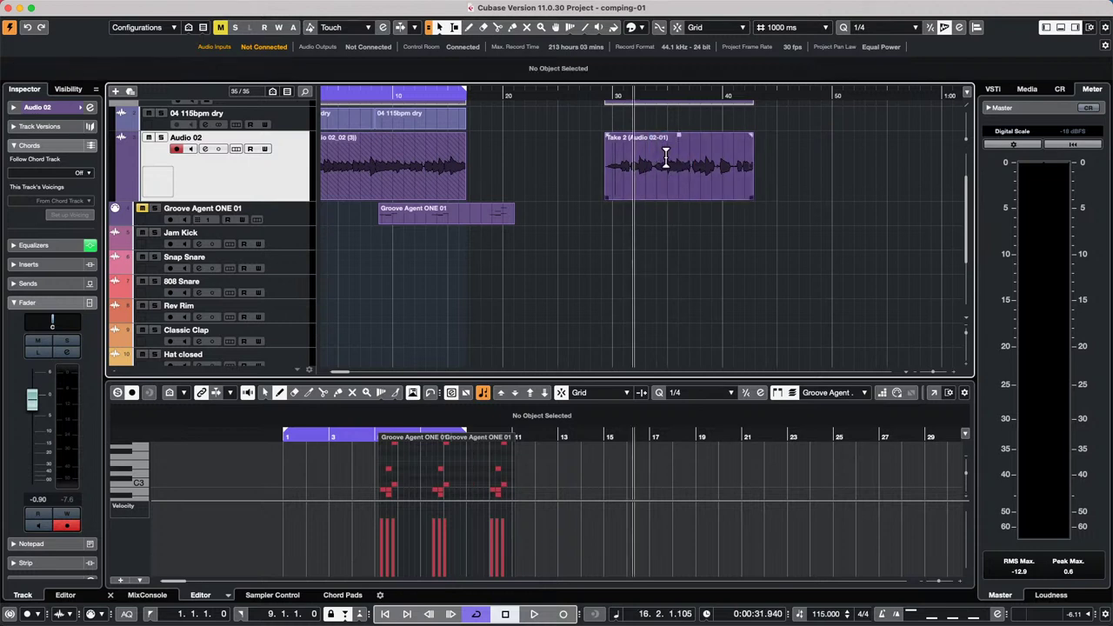
pyautogui.doubleClick(666, 167)
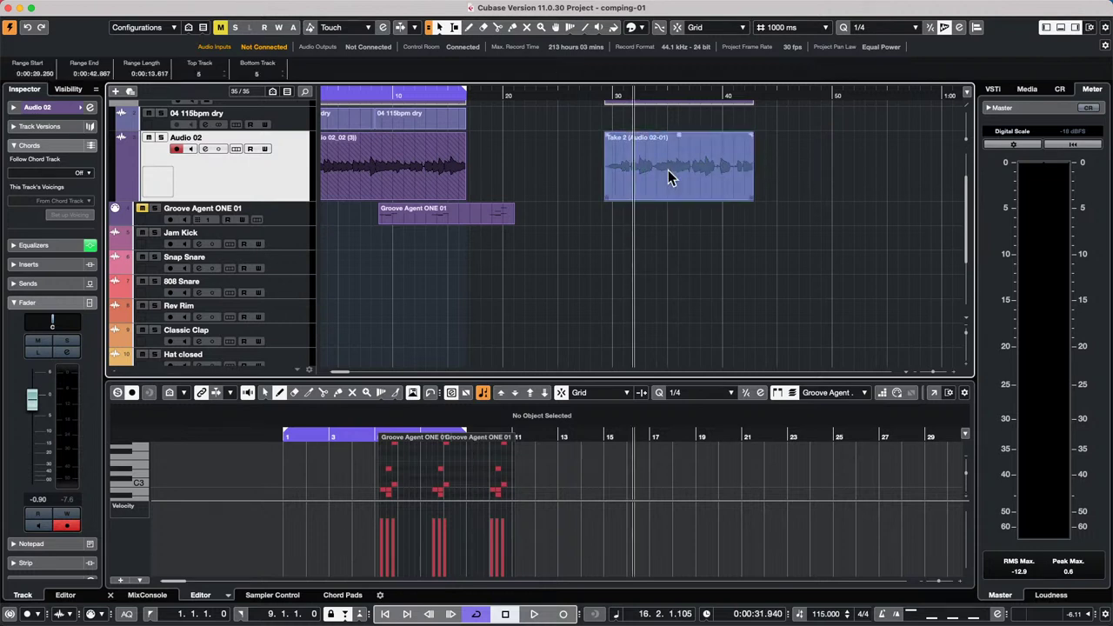
pyautogui.click(418, 320)
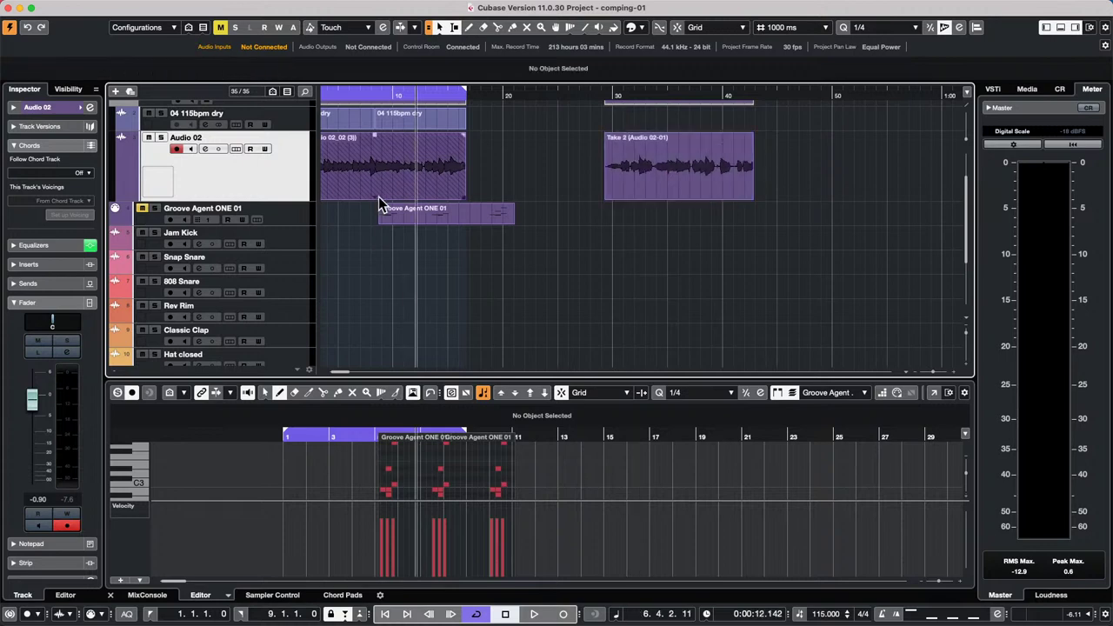
# - Open the Take 2 event in the Sample Editor and enable the Regions list in its window layout
pyautogui.click(388, 191)
pyautogui.click(661, 175)
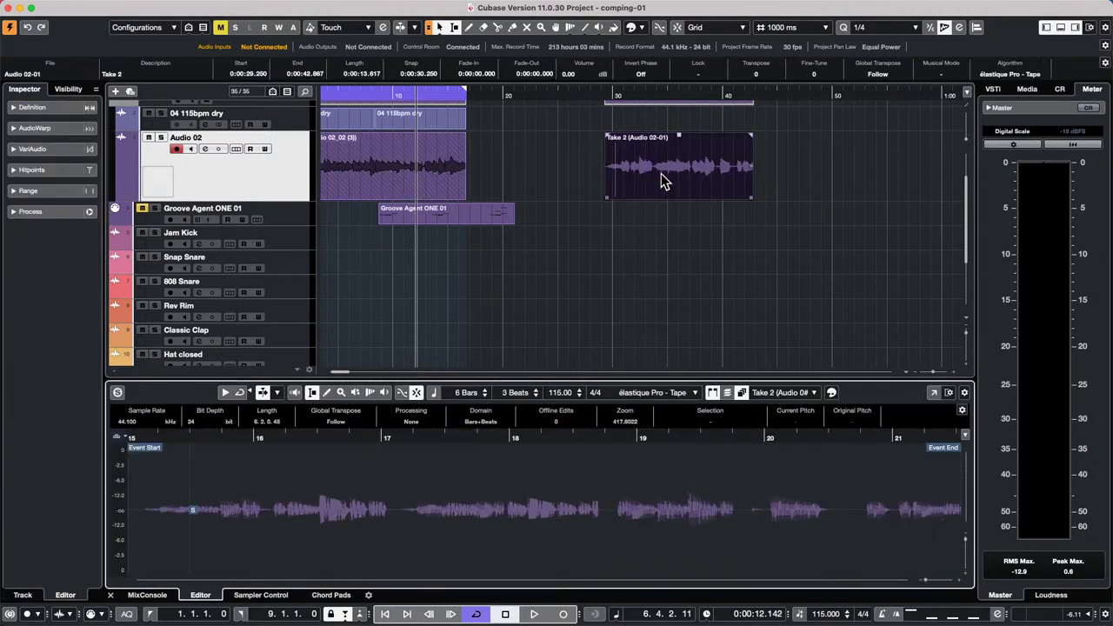
pyautogui.moveTo(498, 523); pyautogui.dragTo(662, 507)
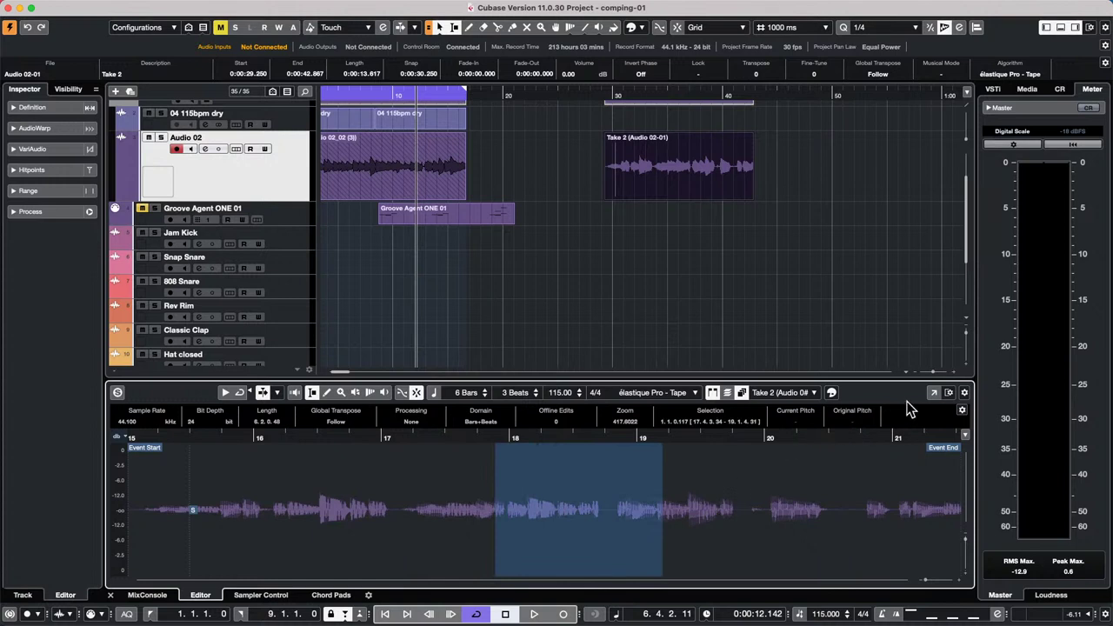
pyautogui.click(949, 392)
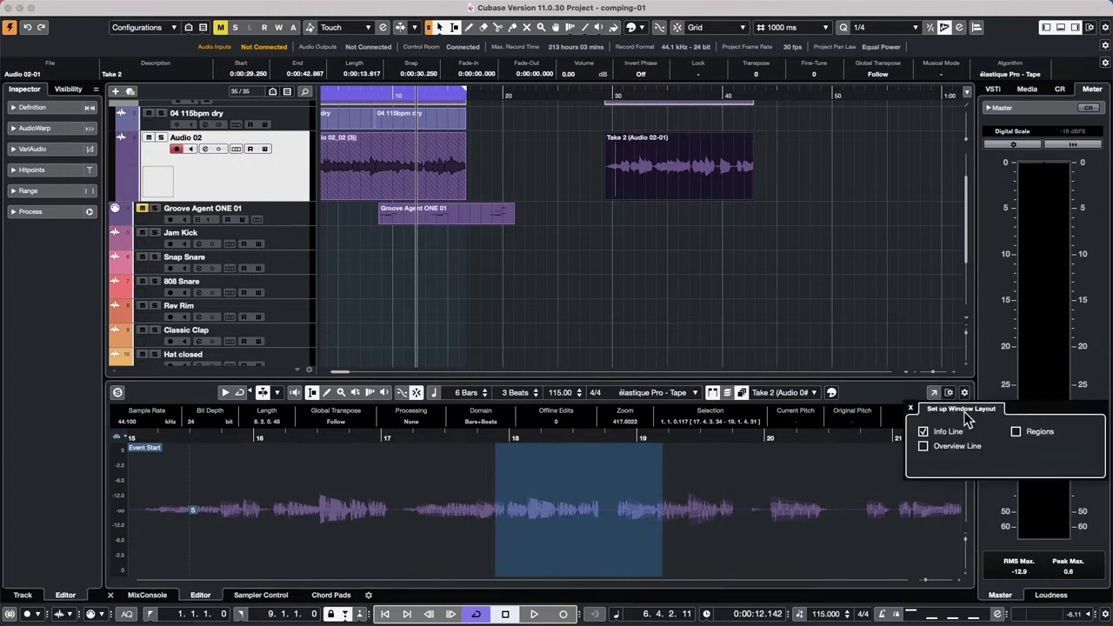
pyautogui.click(1017, 431)
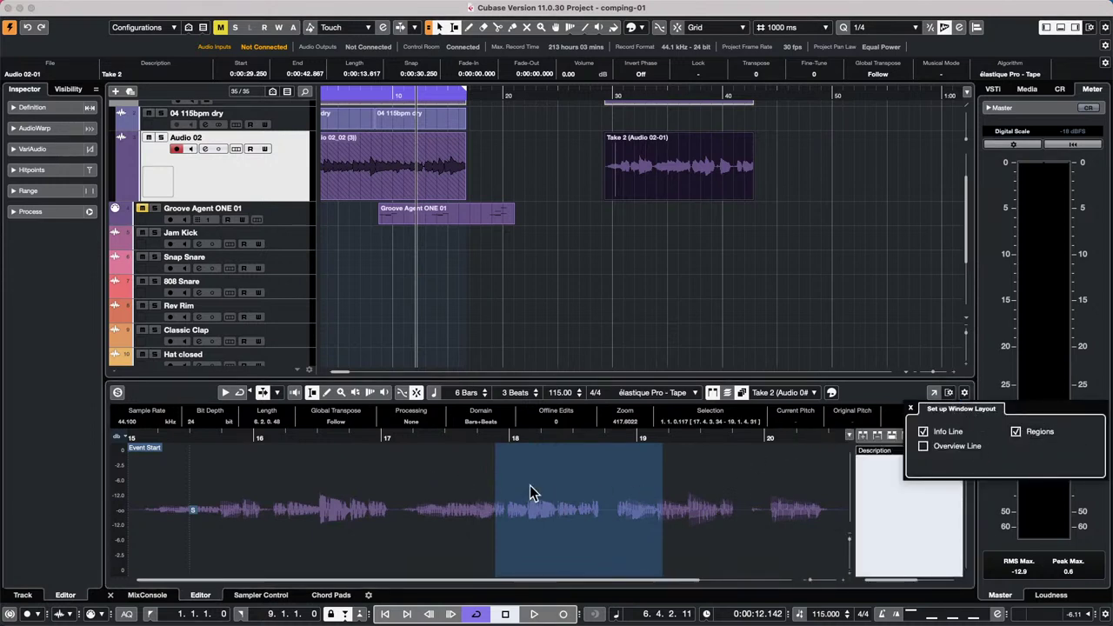
pyautogui.click(826, 477)
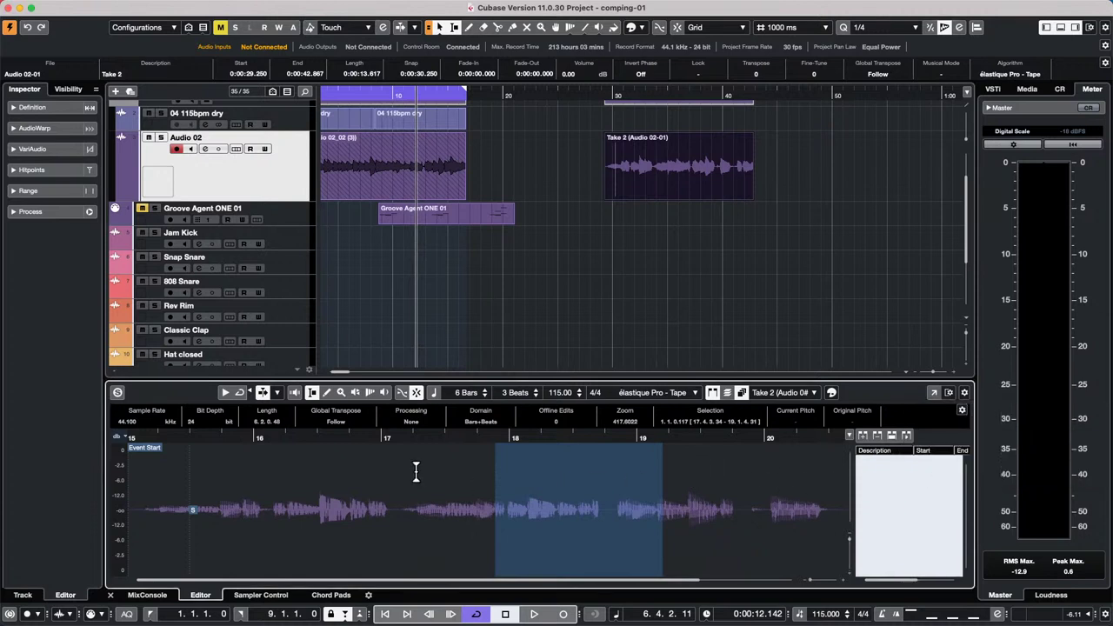
# - Create a region in Take 2 from about 17.1.3 to 18.3.4 and name it "fiygilygeuyg"
pyautogui.moveTo(404, 474); pyautogui.dragTo(600, 493)
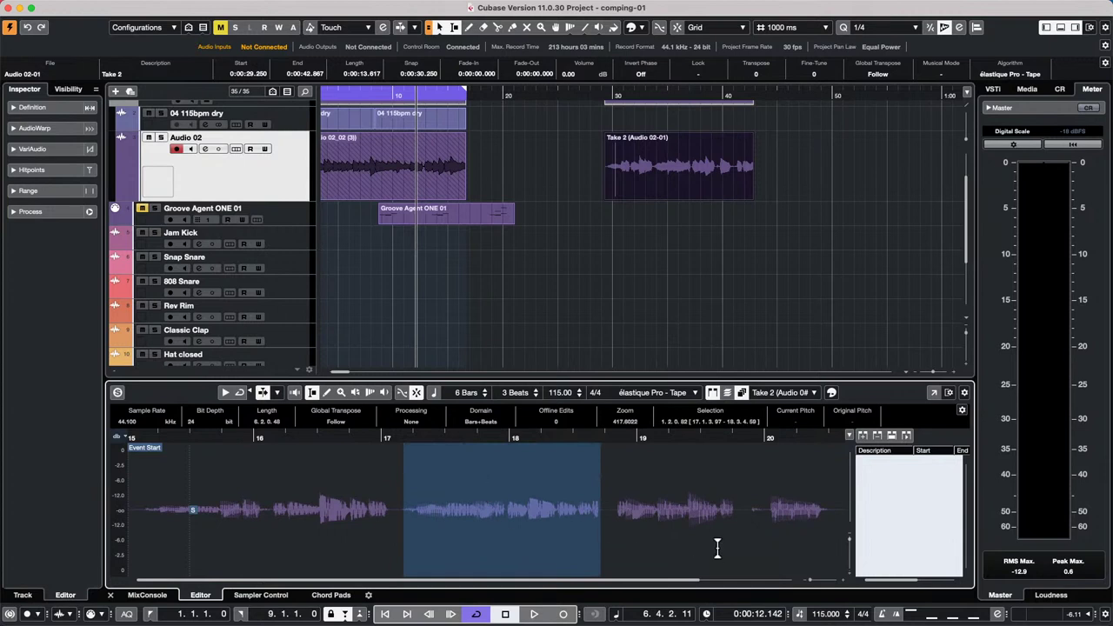
pyautogui.click(861, 437)
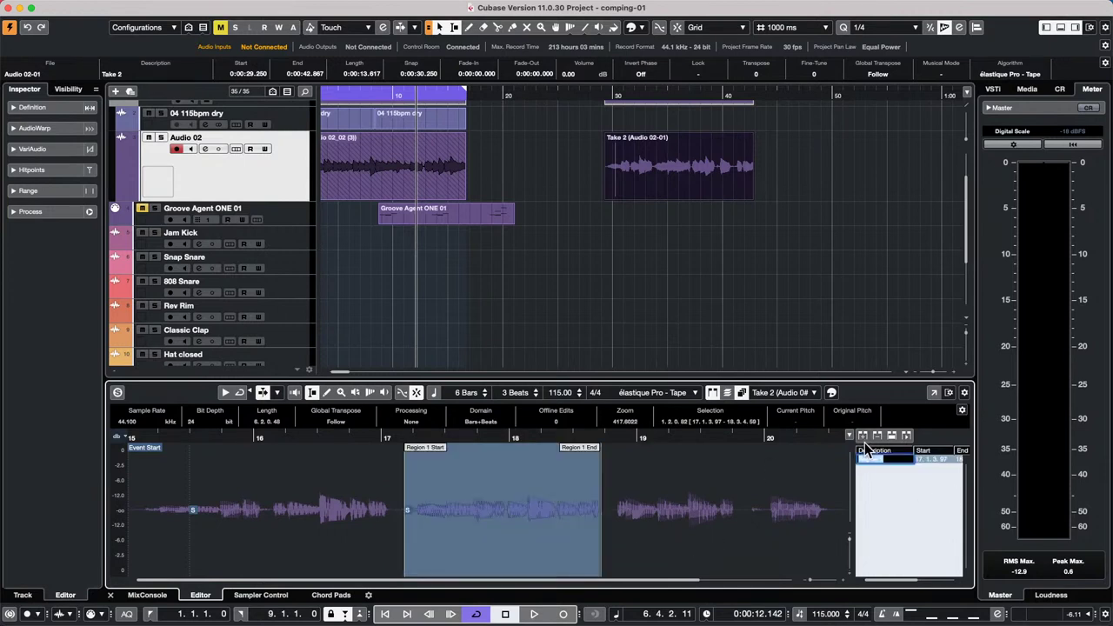
pyautogui.write('fiygilygeuyg')
# - Add a second region to Take 2 over the short phrase from about 20.1.1 to 20.2.4
pyautogui.moveTo(767, 502); pyautogui.dragTo(825, 491)
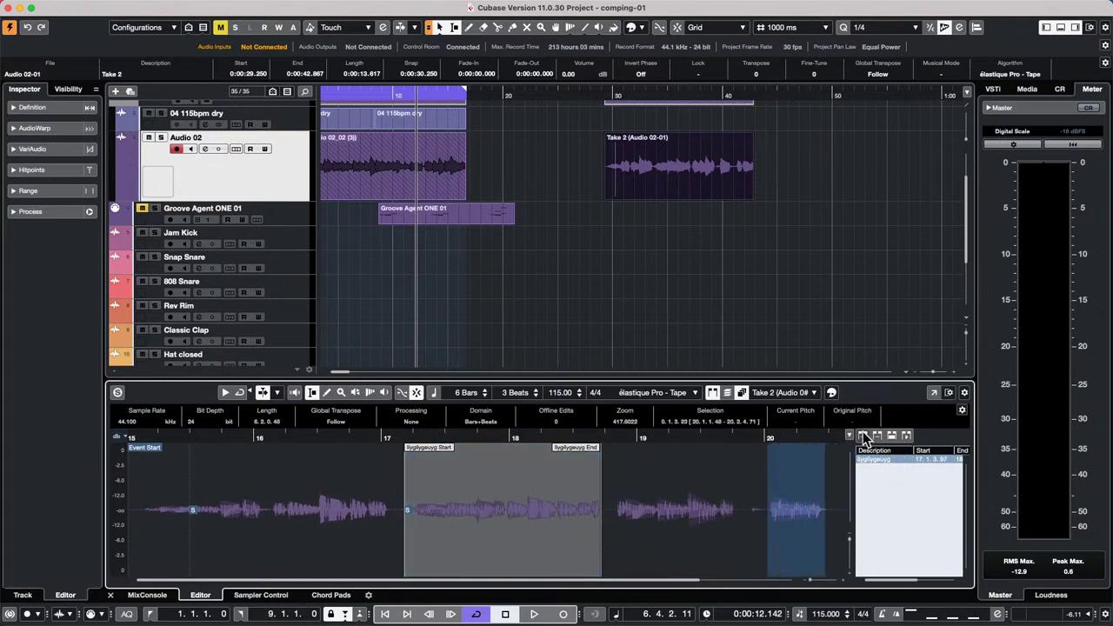
pyautogui.click(862, 434)
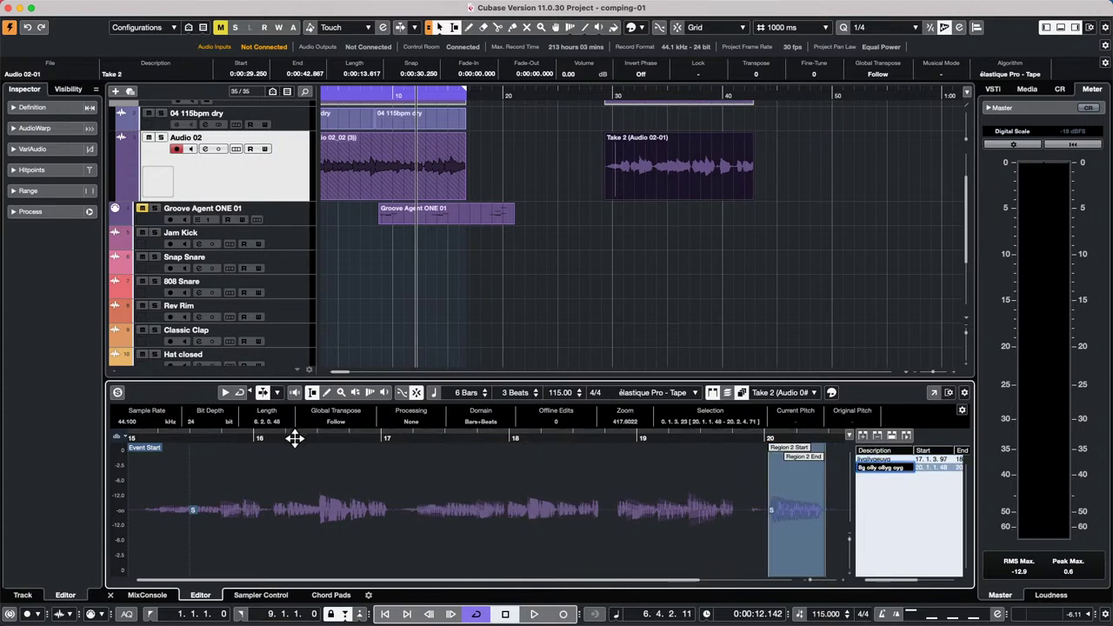
pyautogui.moveTo(293, 437); pyautogui.dragTo(295, 426)
# - Add a third region to Take 2 from about 15.4.3 to 16.4.3 and name it "i7t it itvoyg itv"
pyautogui.moveTo(334, 488); pyautogui.dragTo(222, 492)
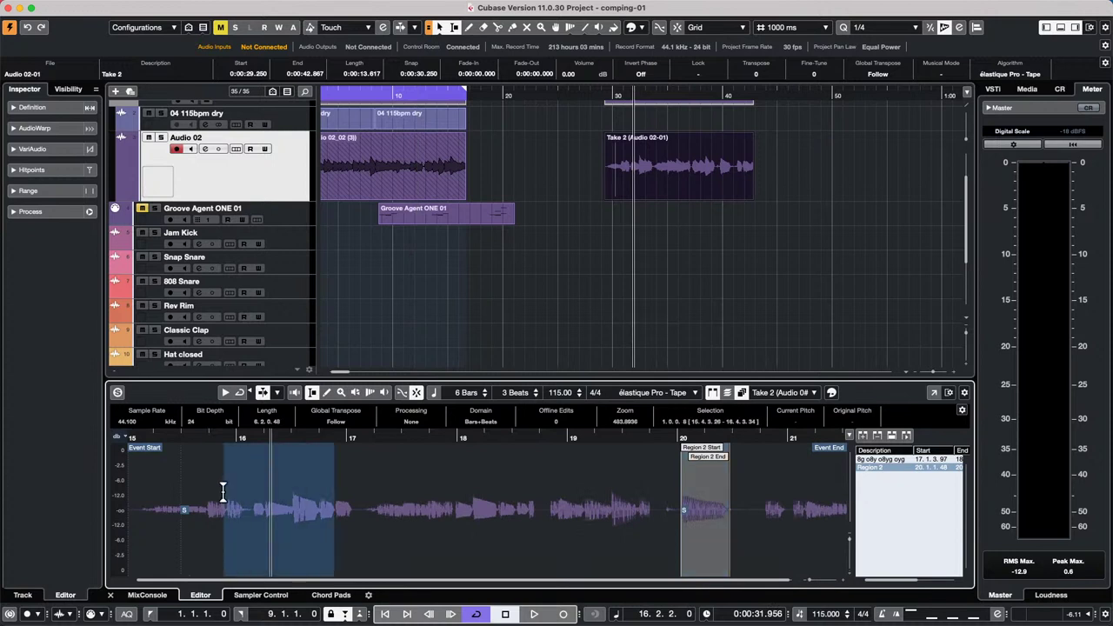
pyautogui.click(862, 435)
pyautogui.write('i7t it itvoyg itv')
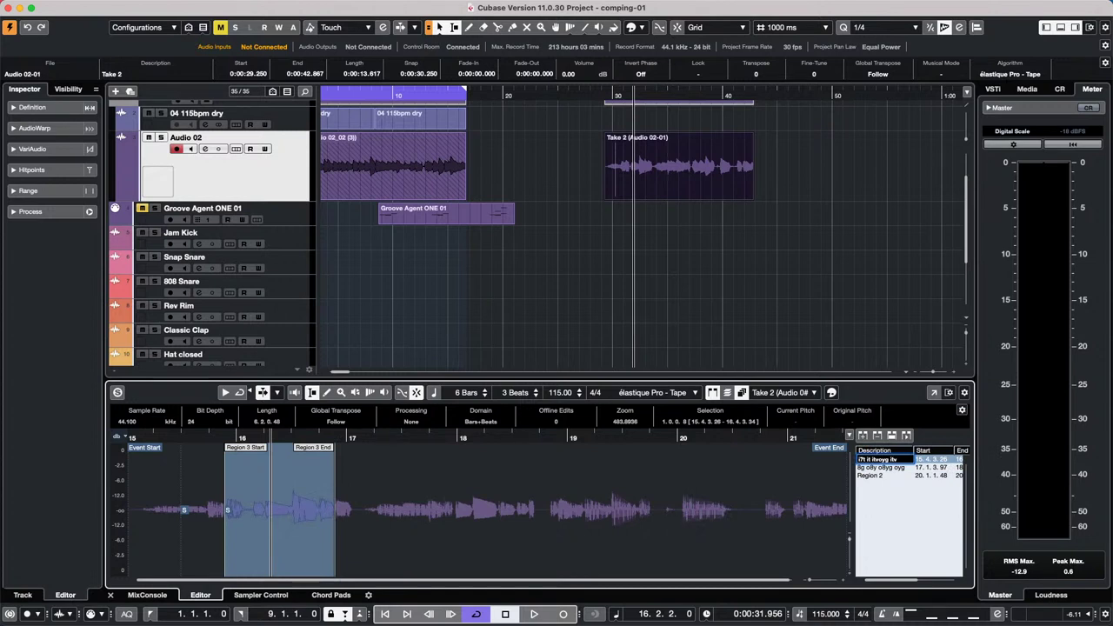
pyautogui.press('Return')
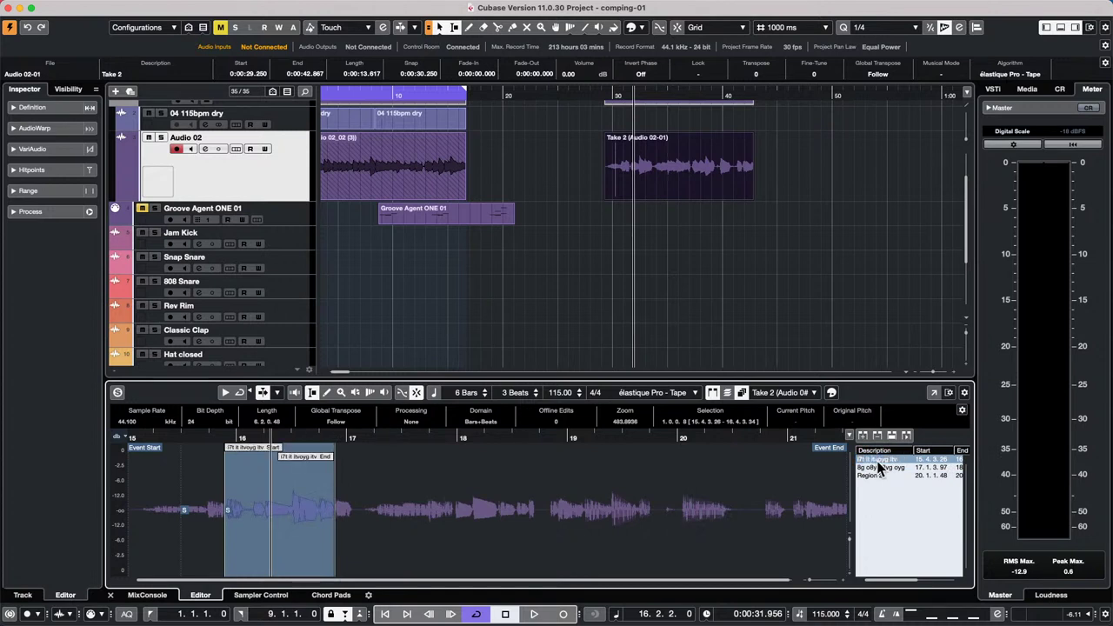
pyautogui.click(461, 520)
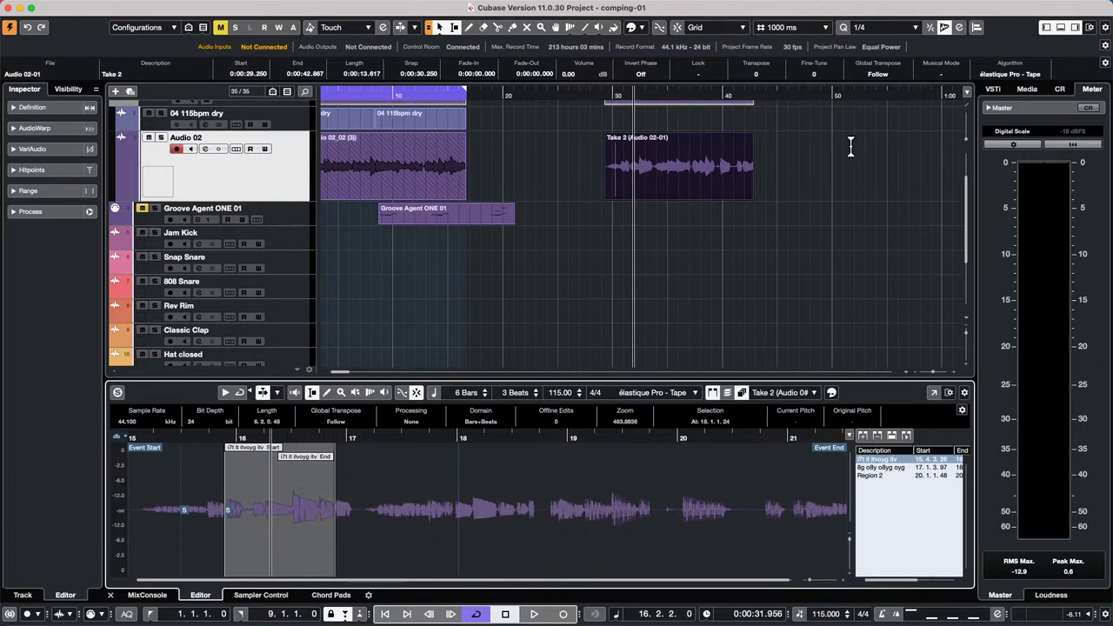
# - Open the Pool and place the middle region of Audio 02-01 on the Audio 02 track at about 47.0 s
pyautogui.click(199, 7)
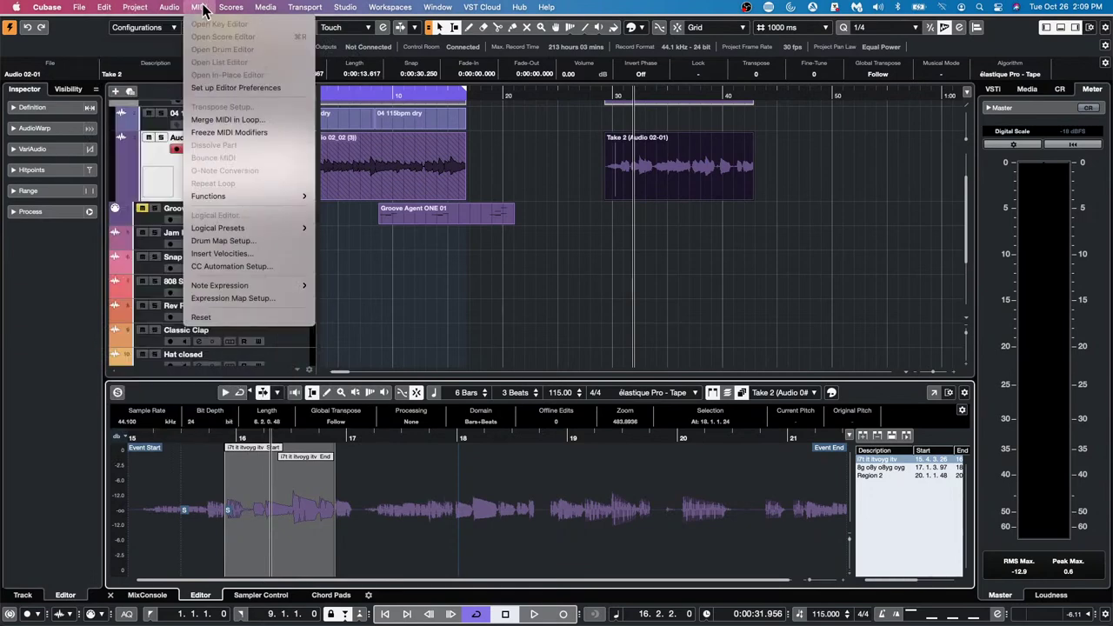
pyautogui.click(280, 20)
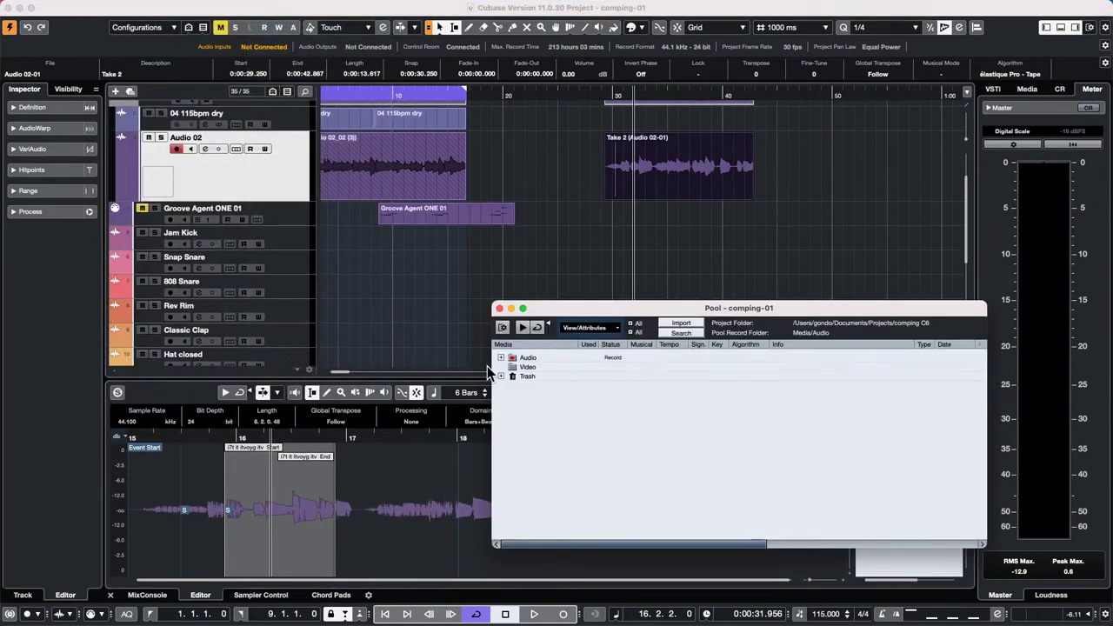
pyautogui.click(501, 357)
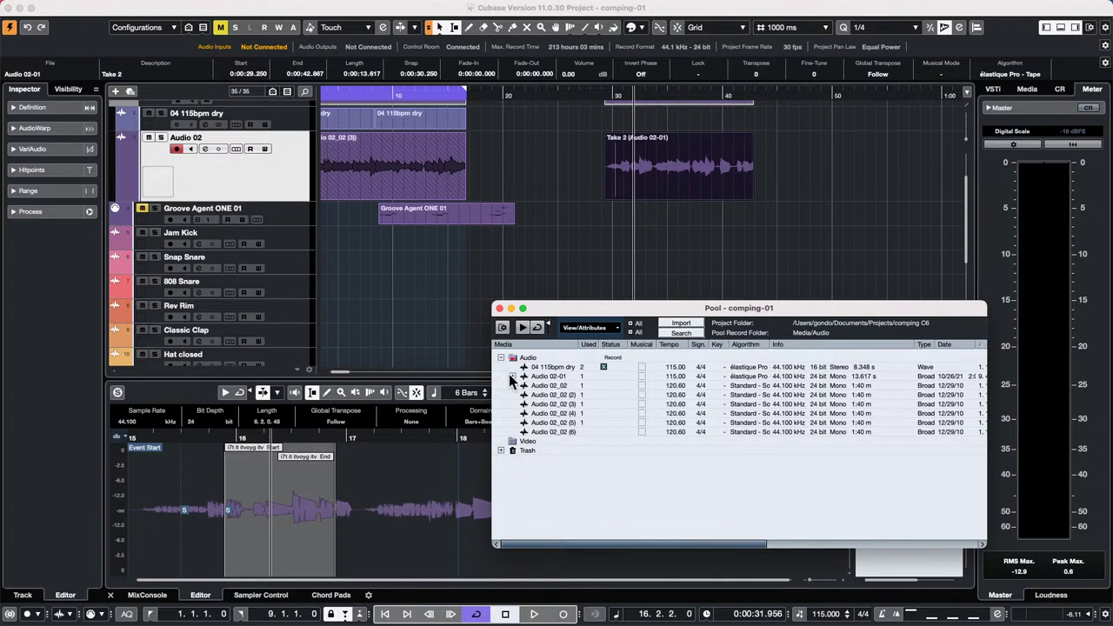
pyautogui.click(513, 377)
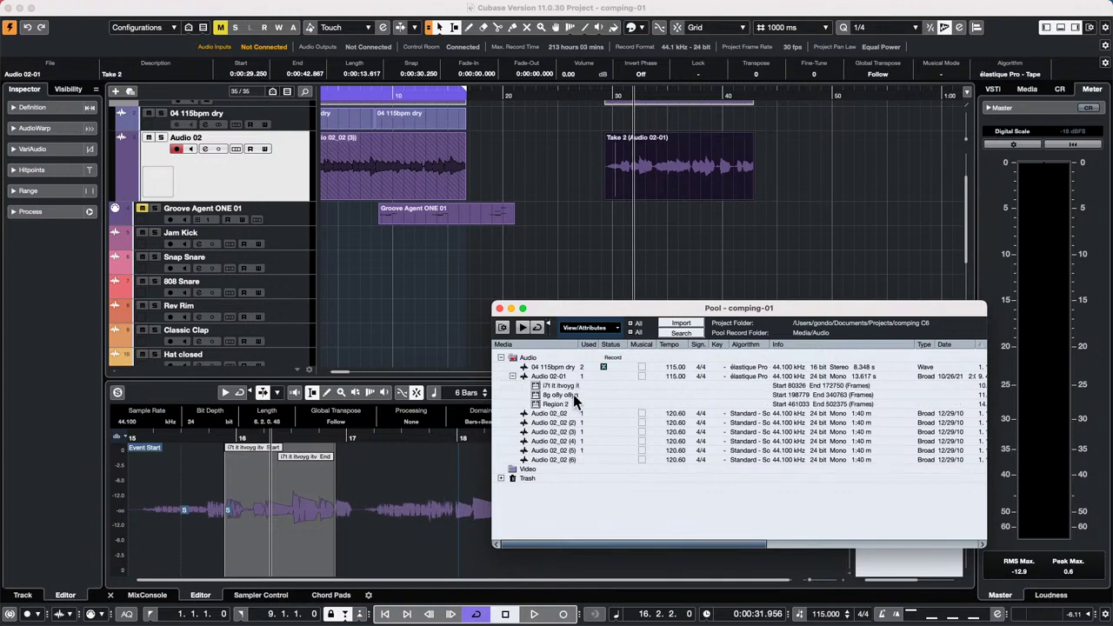
pyautogui.moveTo(623, 310); pyautogui.dragTo(807, 252)
pyautogui.moveTo(727, 336); pyautogui.dragTo(800, 162)
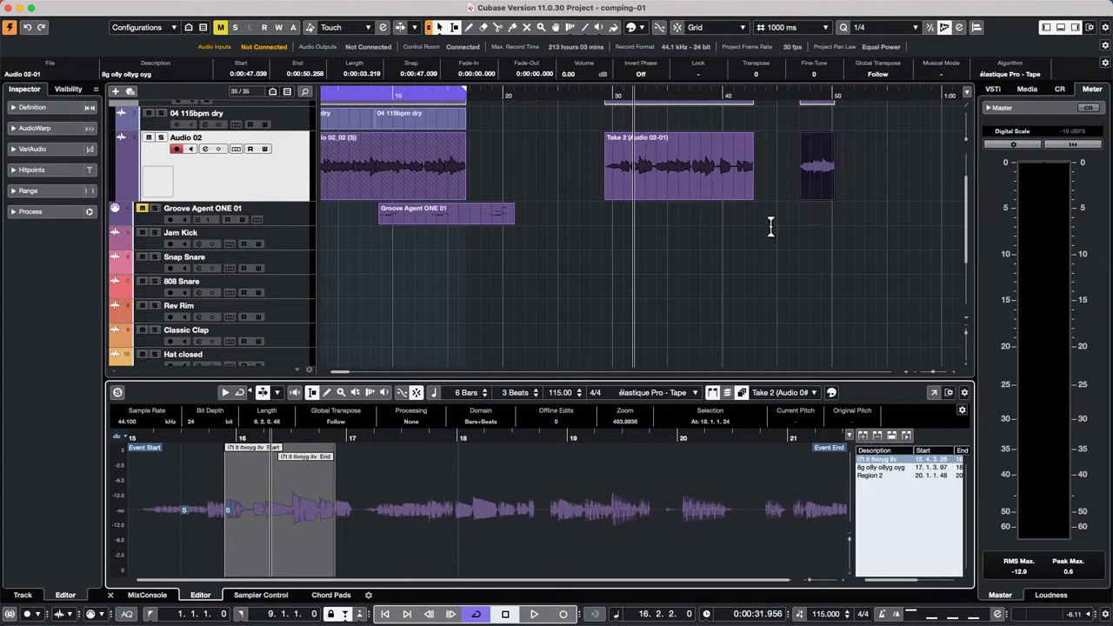
# - Bounce all three Audio 02-01 regions in the Pool to new audio files in the comping C6 folder, and close the Pool
pyautogui.press('super+p')
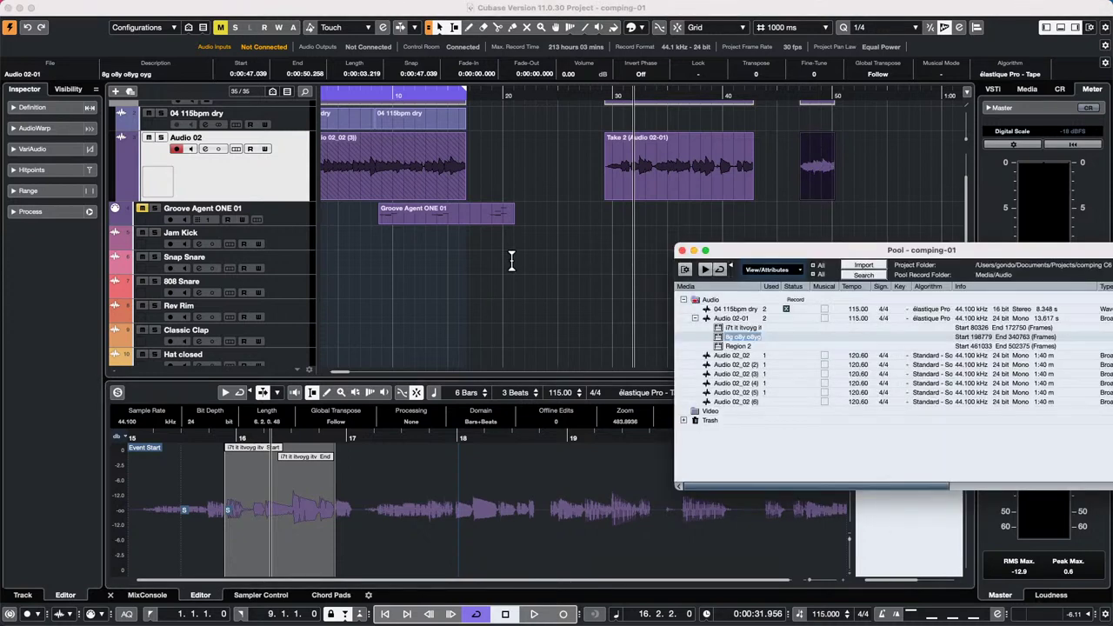
pyautogui.click(737, 326)
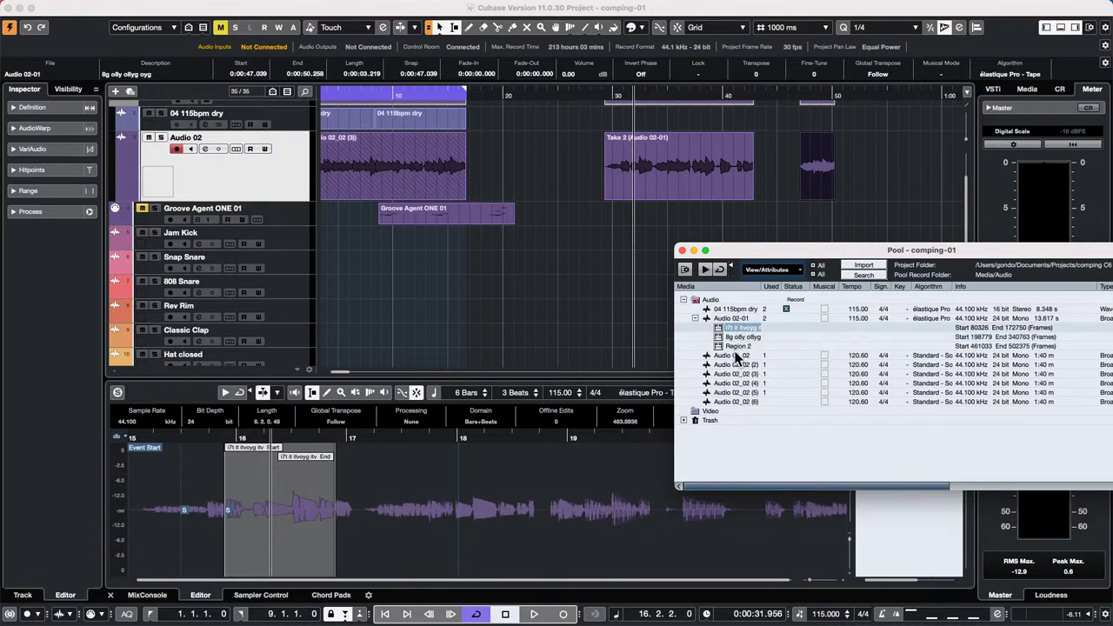
pyautogui.keyDown('shift'); pyautogui.click(734, 345); pyautogui.keyUp('shift')
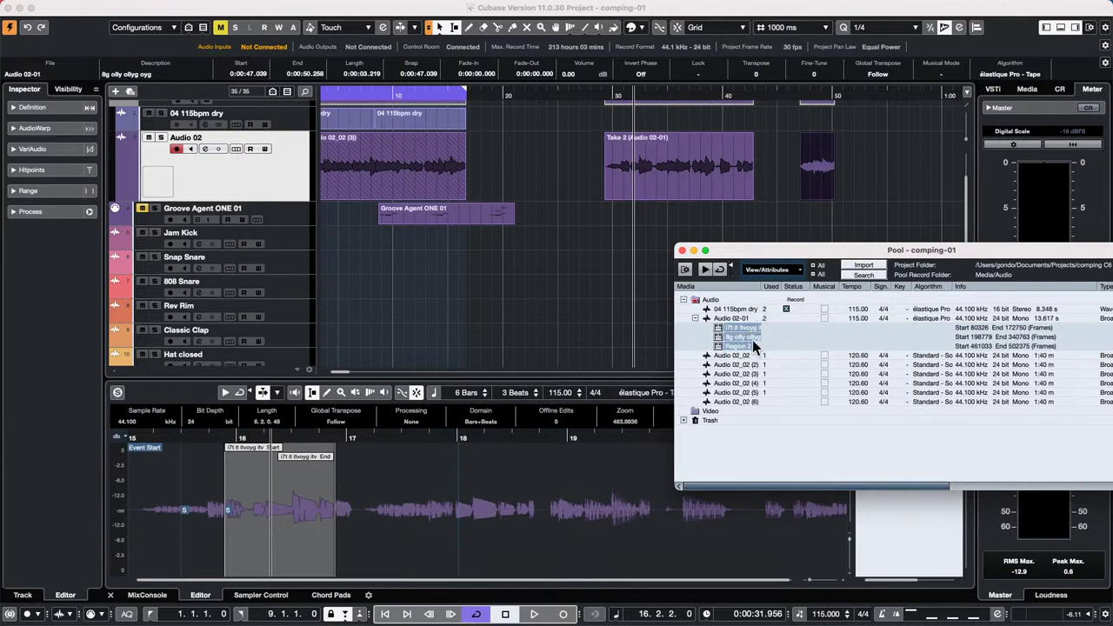
pyautogui.click(784, 309)
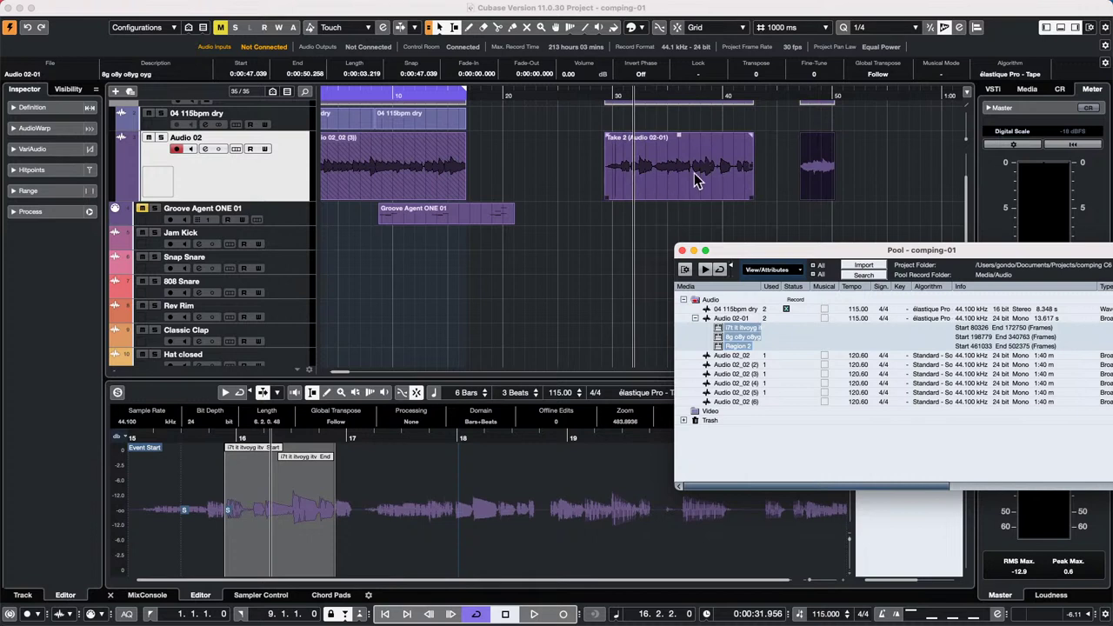
pyautogui.rightClick(737, 334)
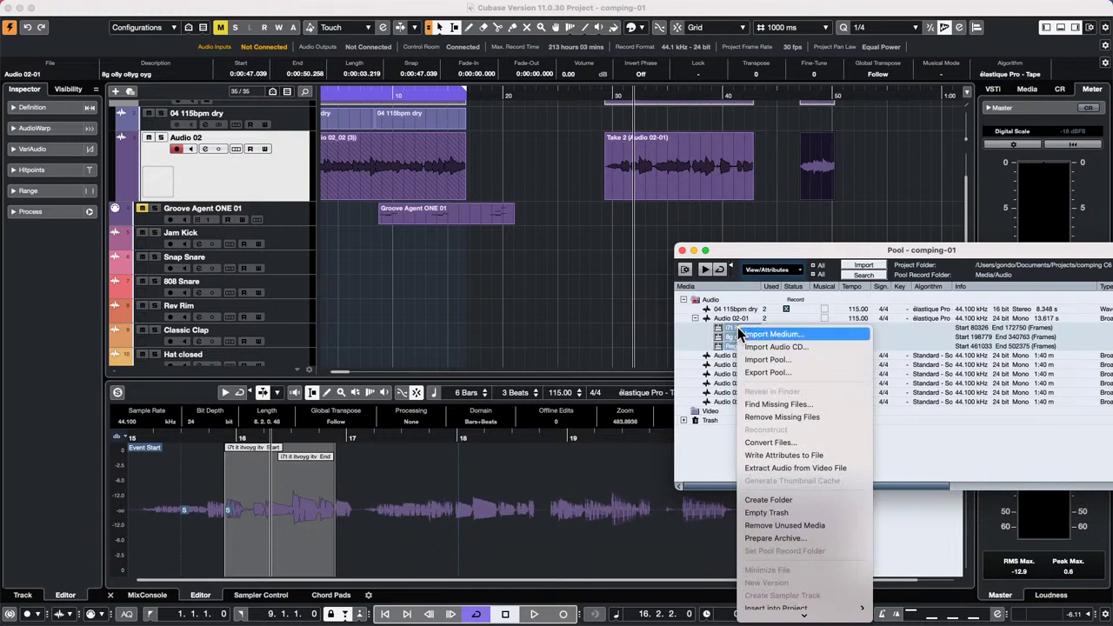
pyautogui.moveTo(741, 619)
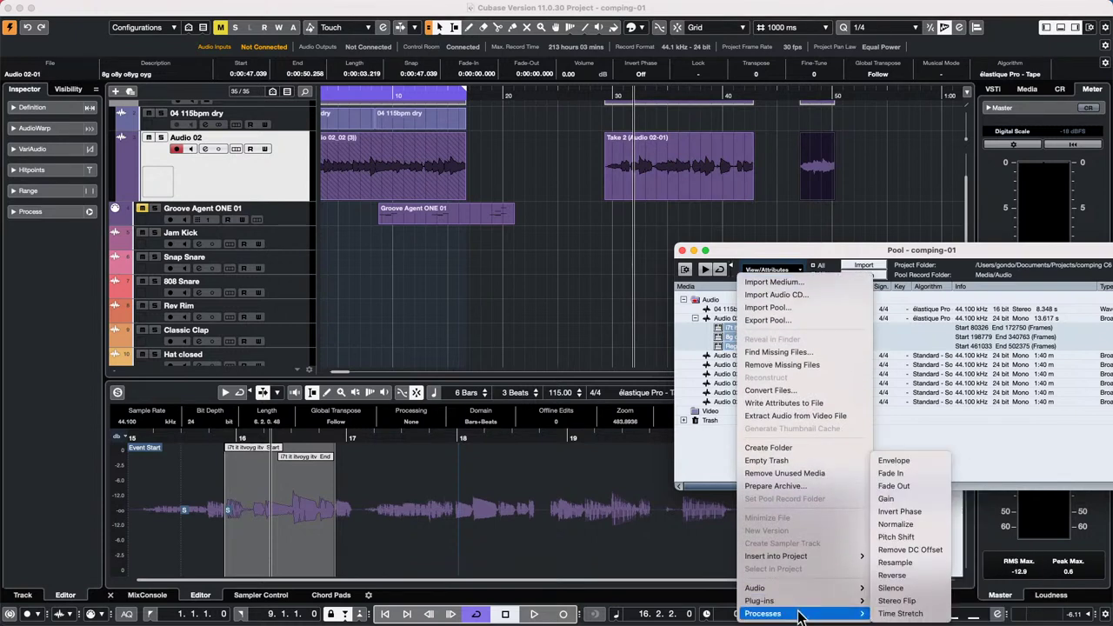
pyautogui.moveTo(817, 604)
pyautogui.moveTo(783, 587)
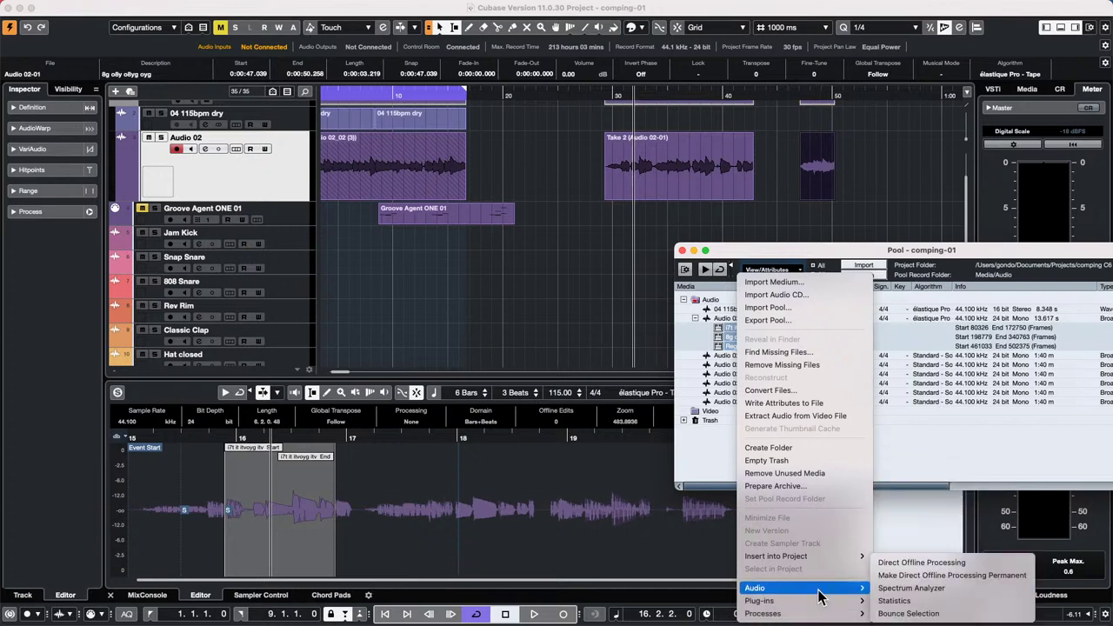
pyautogui.click(996, 614)
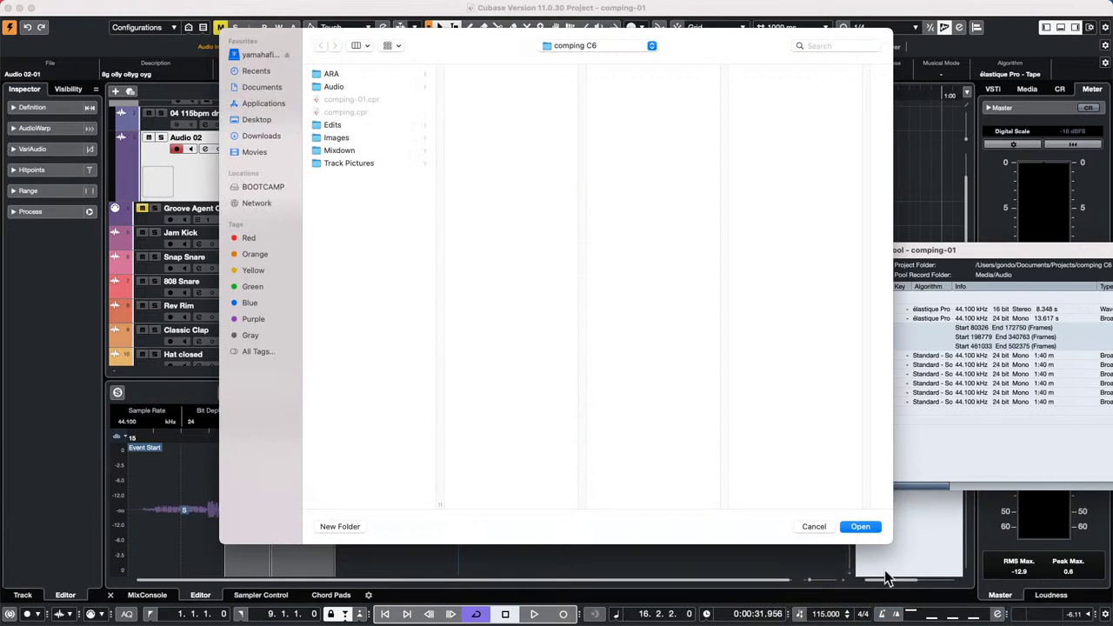
pyautogui.click(859, 527)
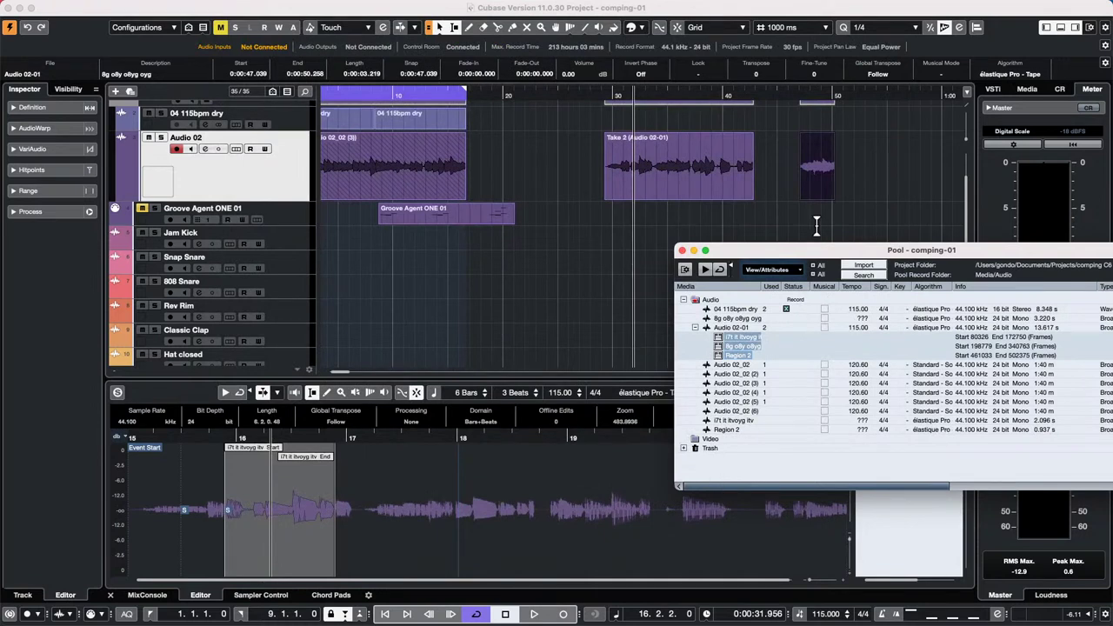
pyautogui.click(681, 250)
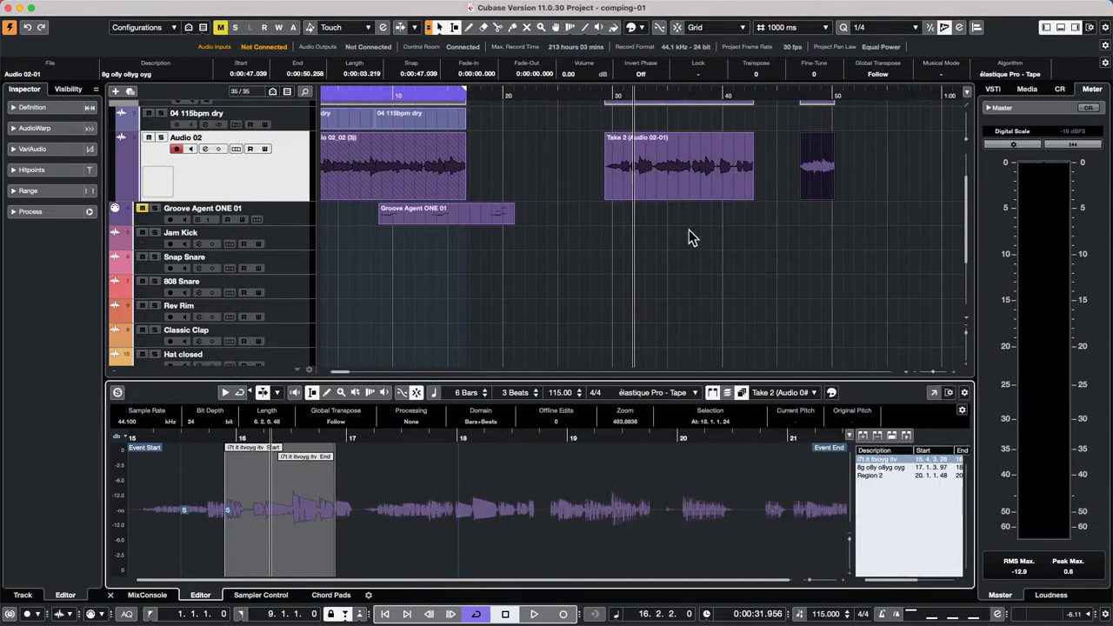
# - Select the range from about 33.7 to 37.8 s in Take 2 and move that section to start at about 56.3 s
pyautogui.click(658, 267)
pyautogui.moveTo(652, 156); pyautogui.dragTo(697, 152)
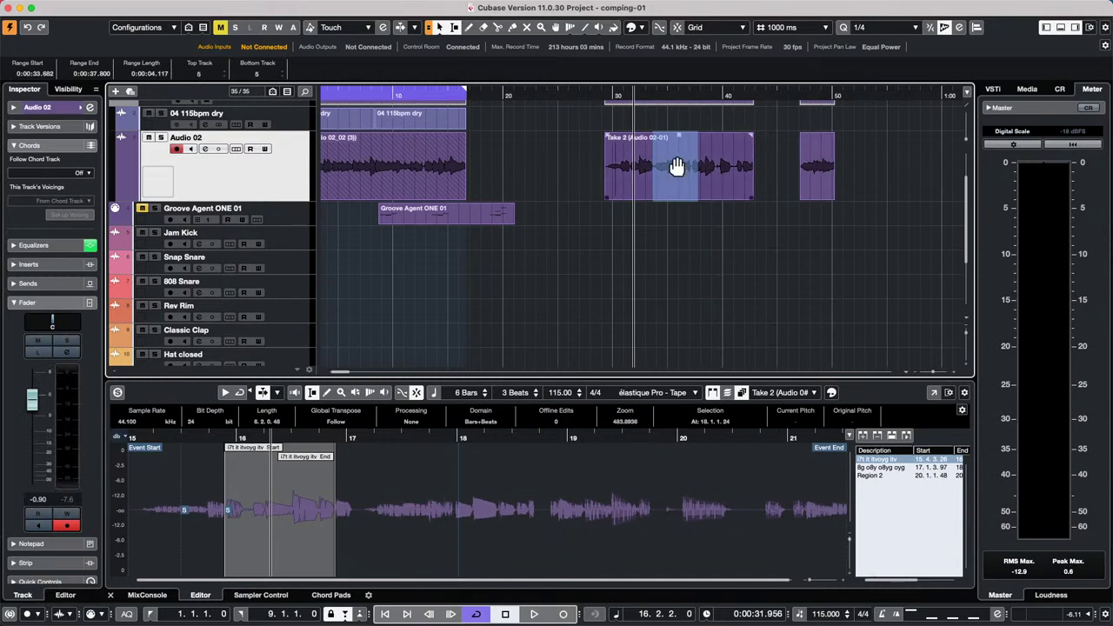
pyautogui.moveTo(666, 166); pyautogui.dragTo(921, 150)
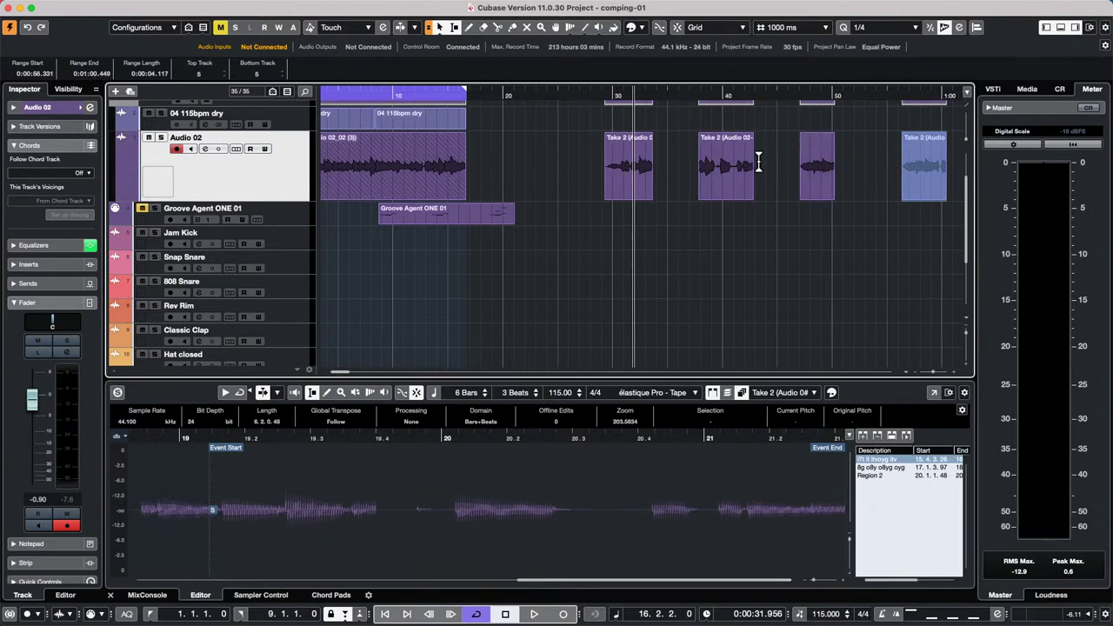
# - Move a 1.478 s section of the second Take 2 event to about 43.7 s and a 1.161 s section of the next event to about 51.4 s
pyautogui.moveTo(716, 152); pyautogui.dragTo(763, 177)
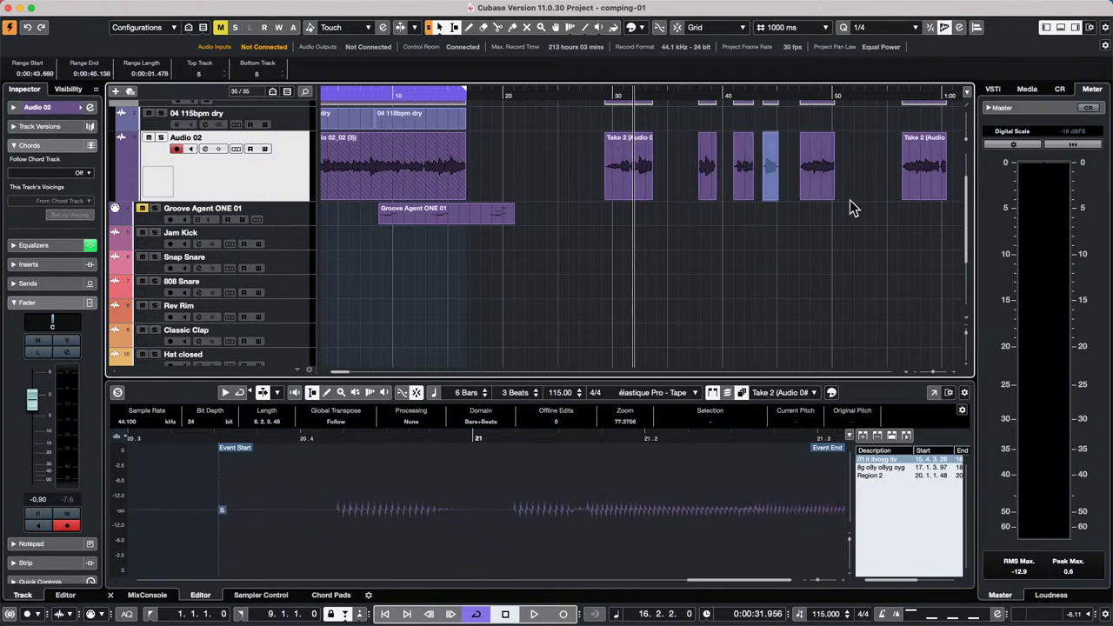
pyautogui.click(809, 165)
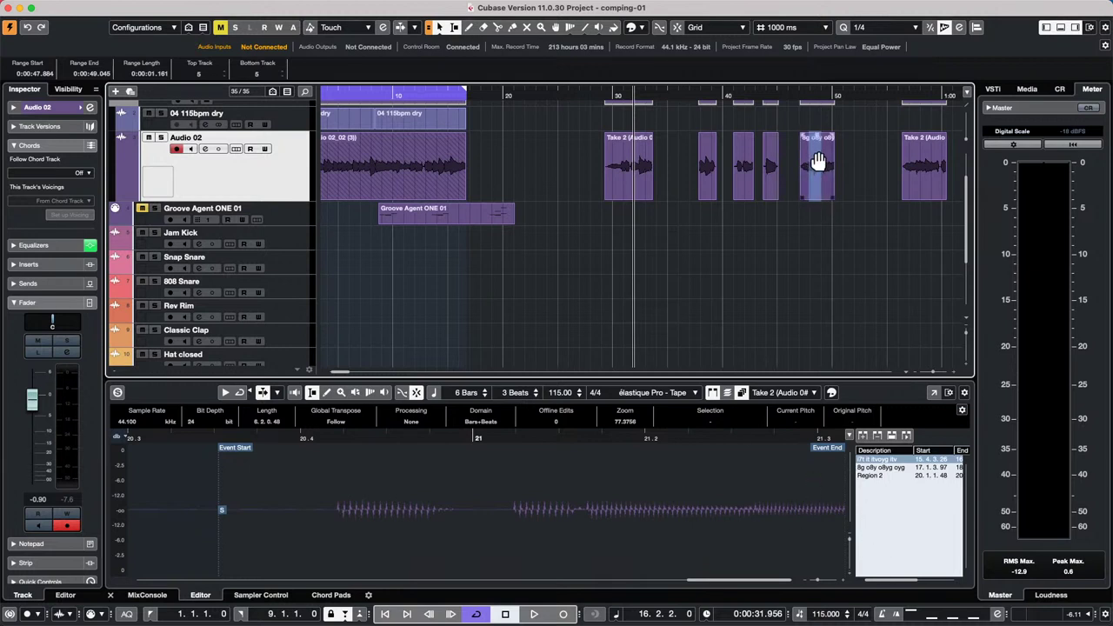
pyautogui.moveTo(818, 166); pyautogui.dragTo(855, 165)
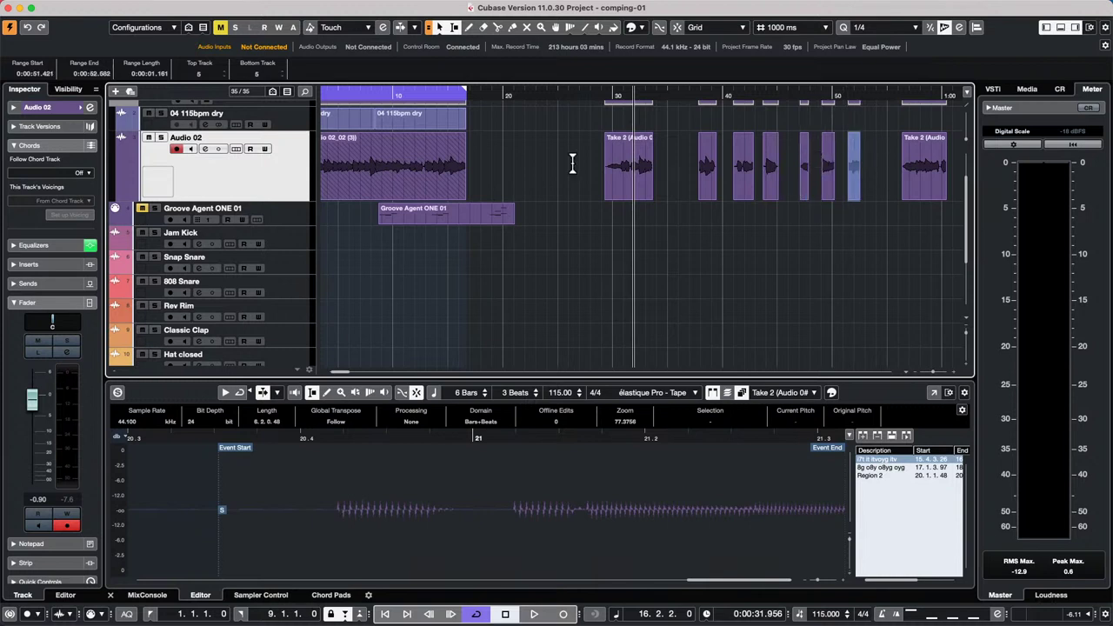
# - Move the short Audio 02 event at about 37.8 s to 38.328 s, and try range selections from about 30.9 to 48.4 s
pyautogui.moveTo(613, 165); pyautogui.dragTo(797, 173)
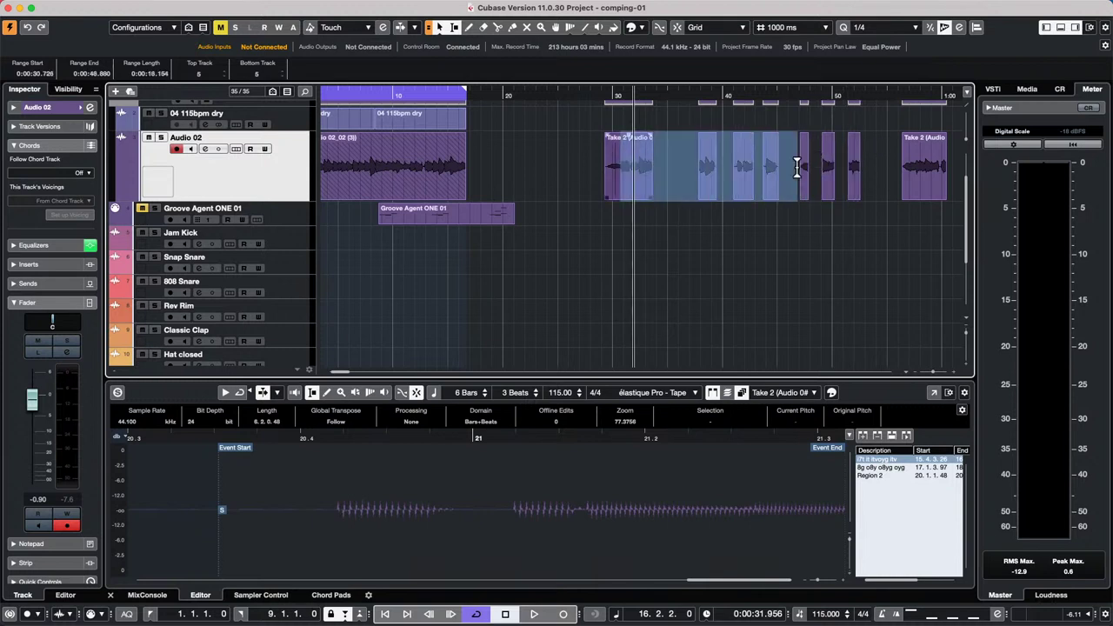
pyautogui.moveTo(708, 176)
pyautogui.mouseDown()
pyautogui.moveTo(571, 177)
pyautogui.moveTo(718, 174)
pyautogui.mouseUp()
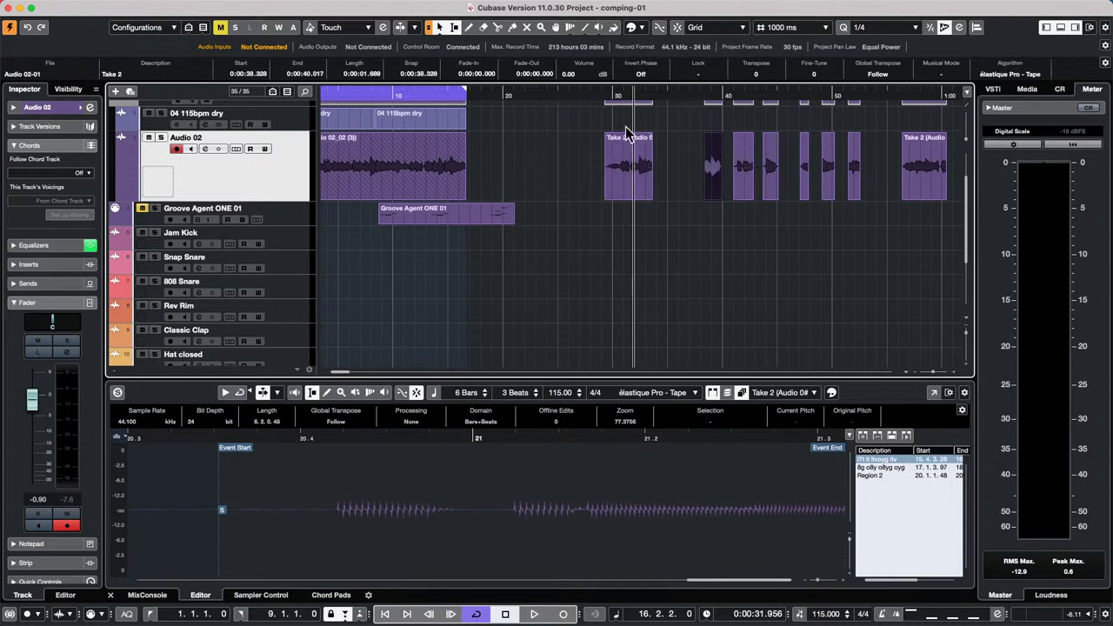
pyautogui.moveTo(621, 144); pyautogui.dragTo(809, 148)
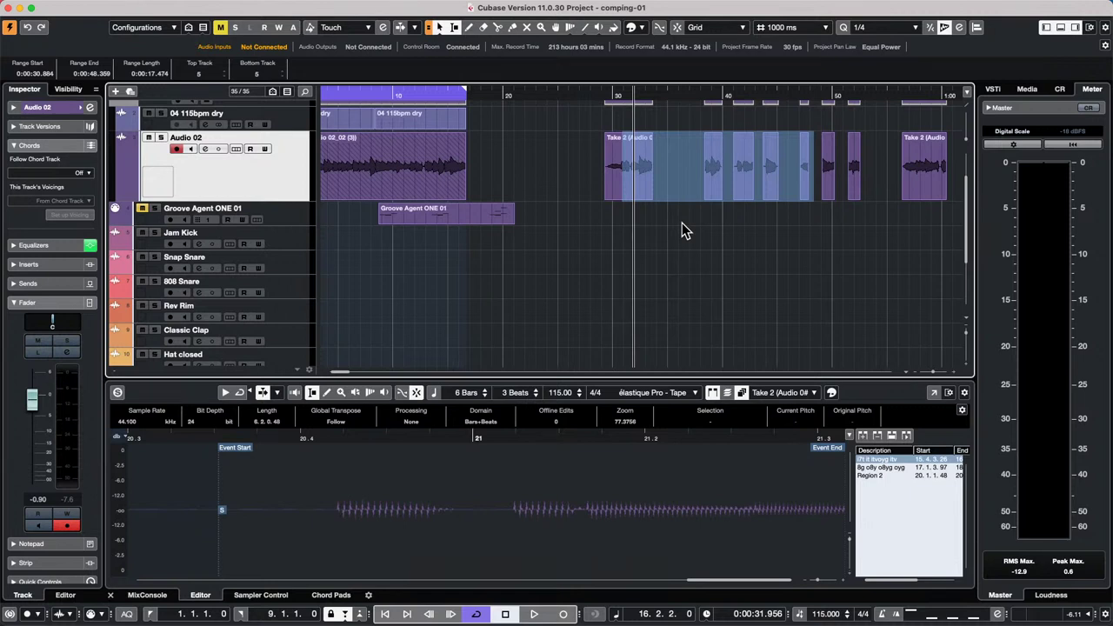
pyautogui.click(687, 260)
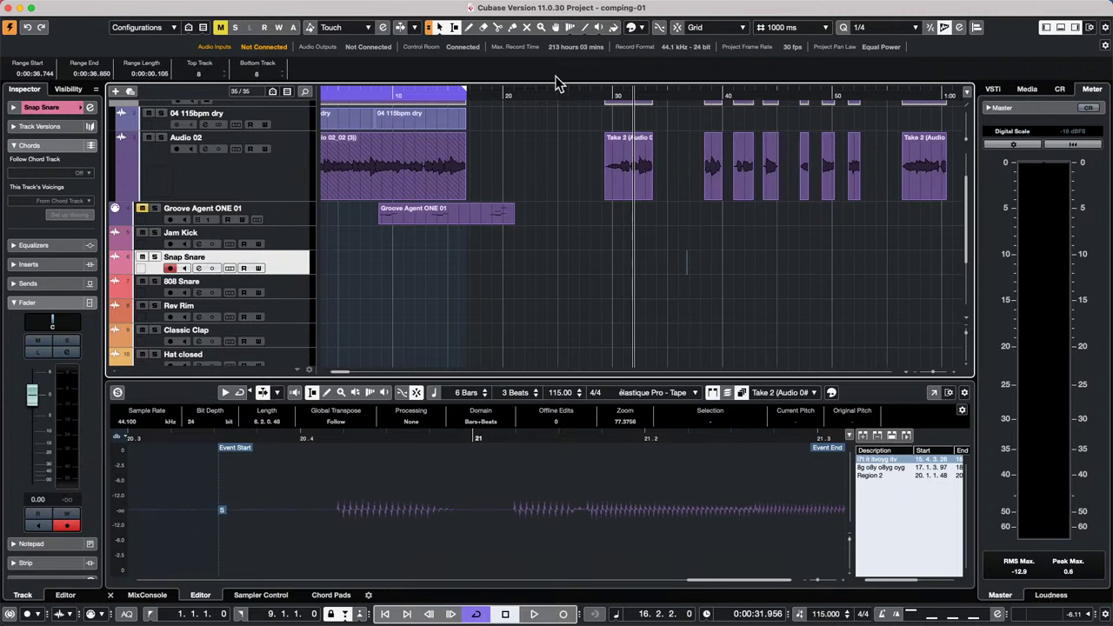
# - Play the arrangement briefly and enable Release Driver when Application is in Background in the Audio System section of Studio Setup
pyautogui.moveTo(356, 97); pyautogui.dragTo(354, 92)
pyautogui.press('space')
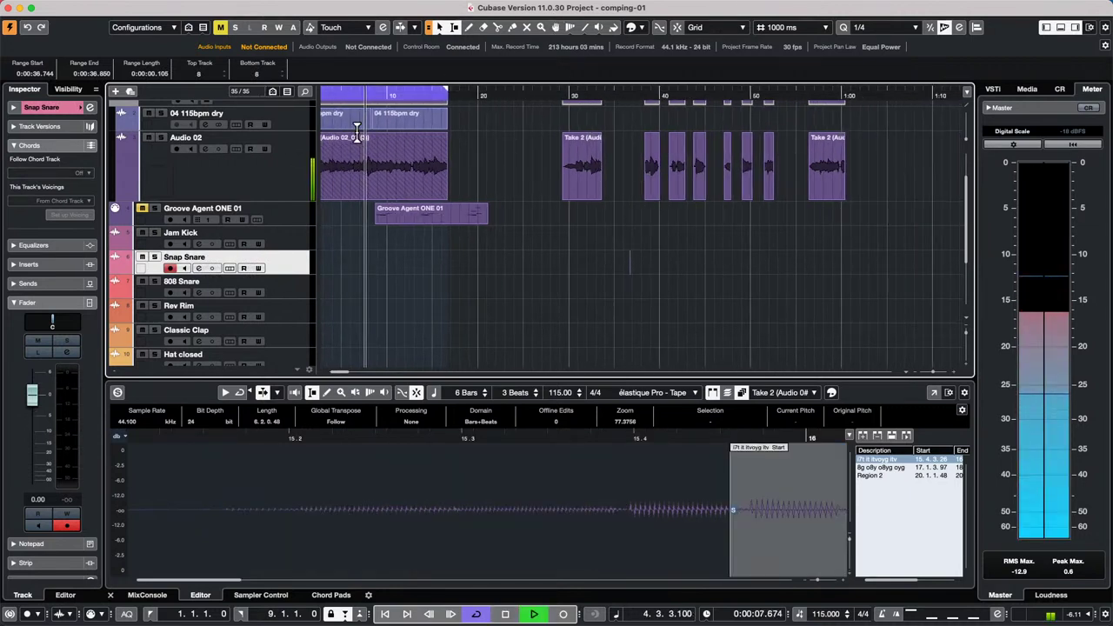
pyautogui.moveTo(382, 619)
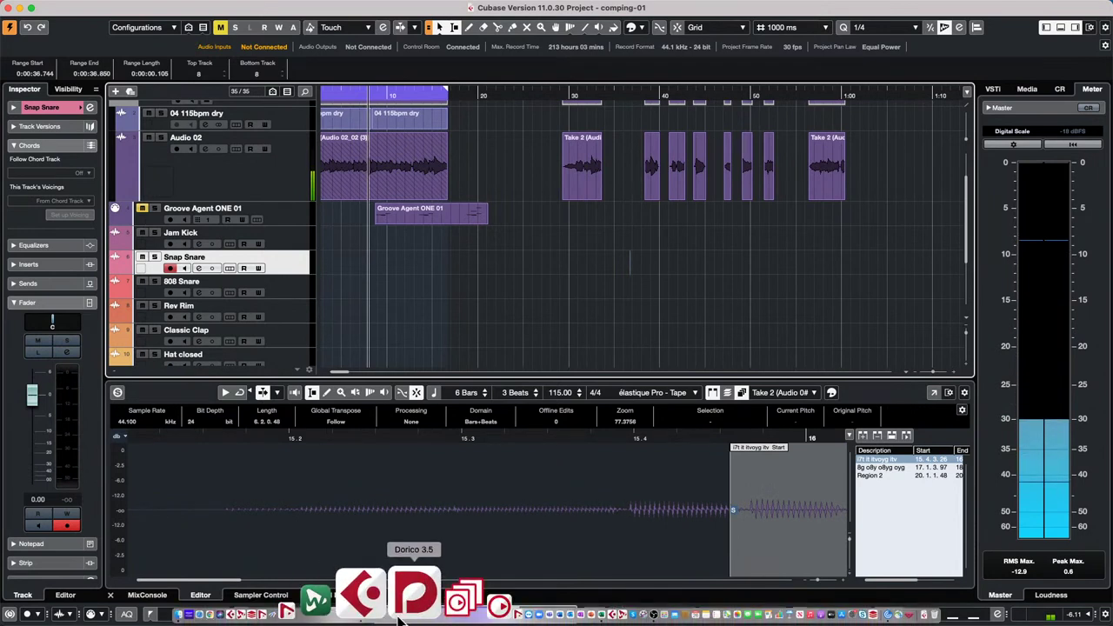
pyautogui.click(389, 7)
pyautogui.moveTo(331, 12)
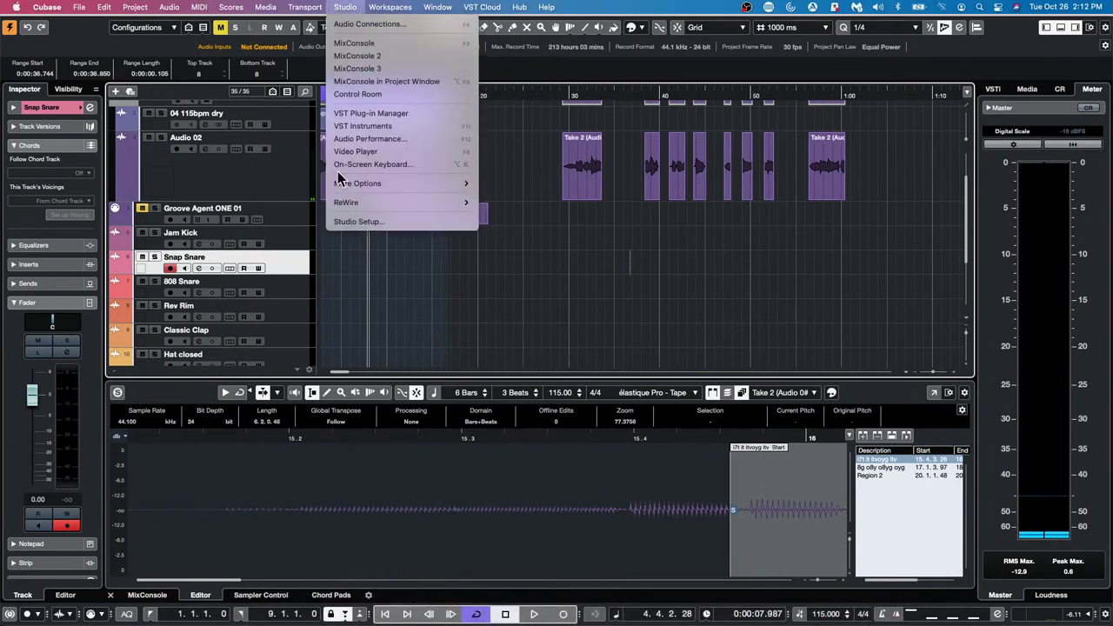
pyautogui.click(358, 221)
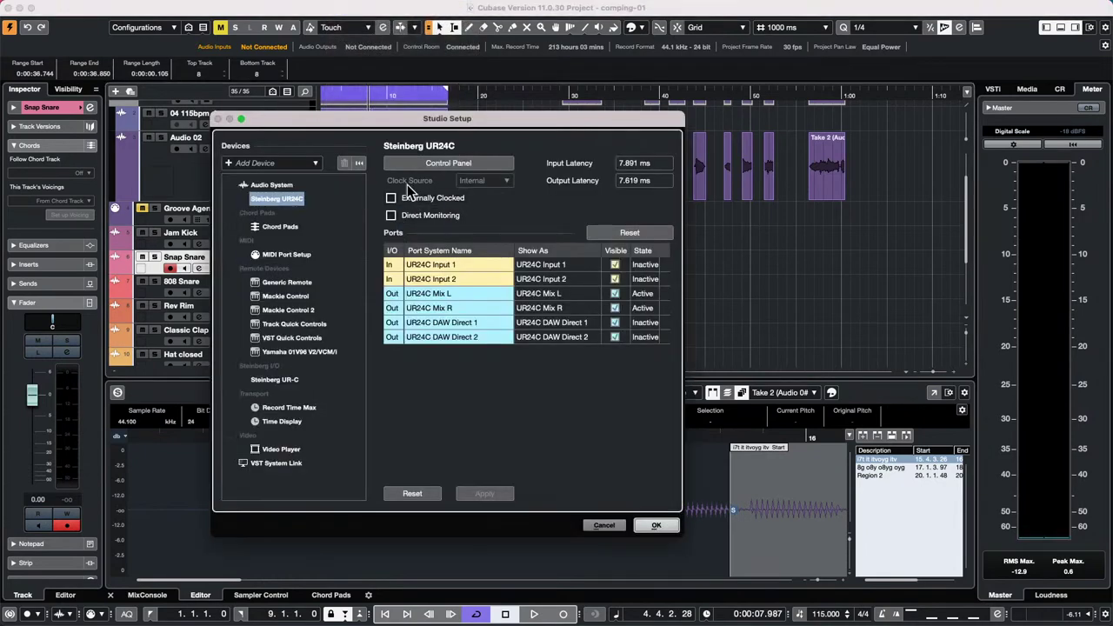
pyautogui.click(278, 186)
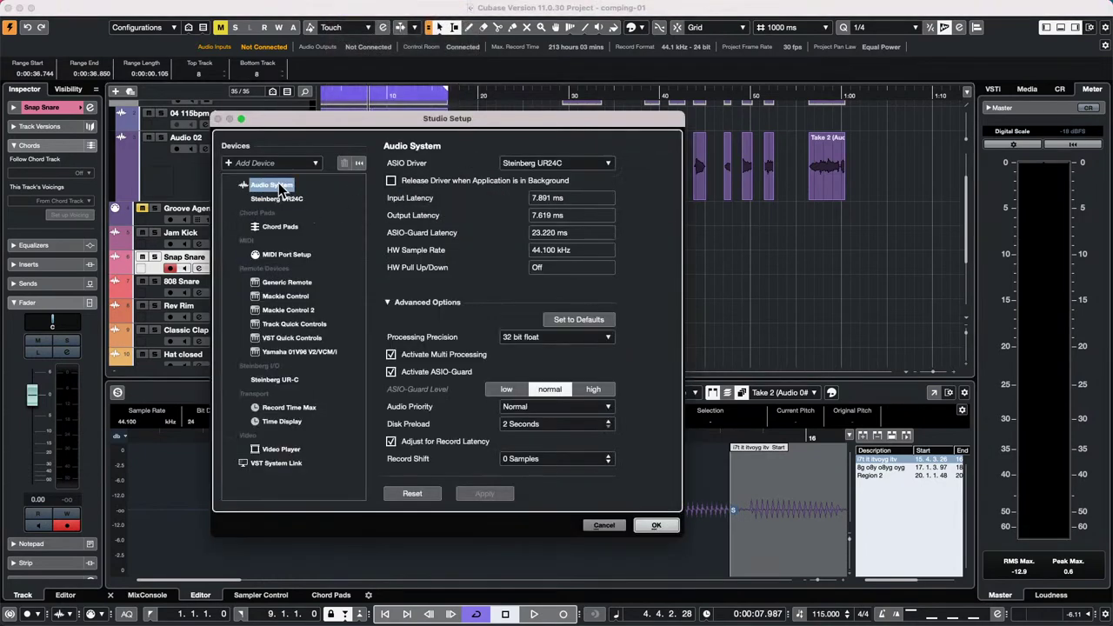
pyautogui.click(391, 181)
pyautogui.click(657, 527)
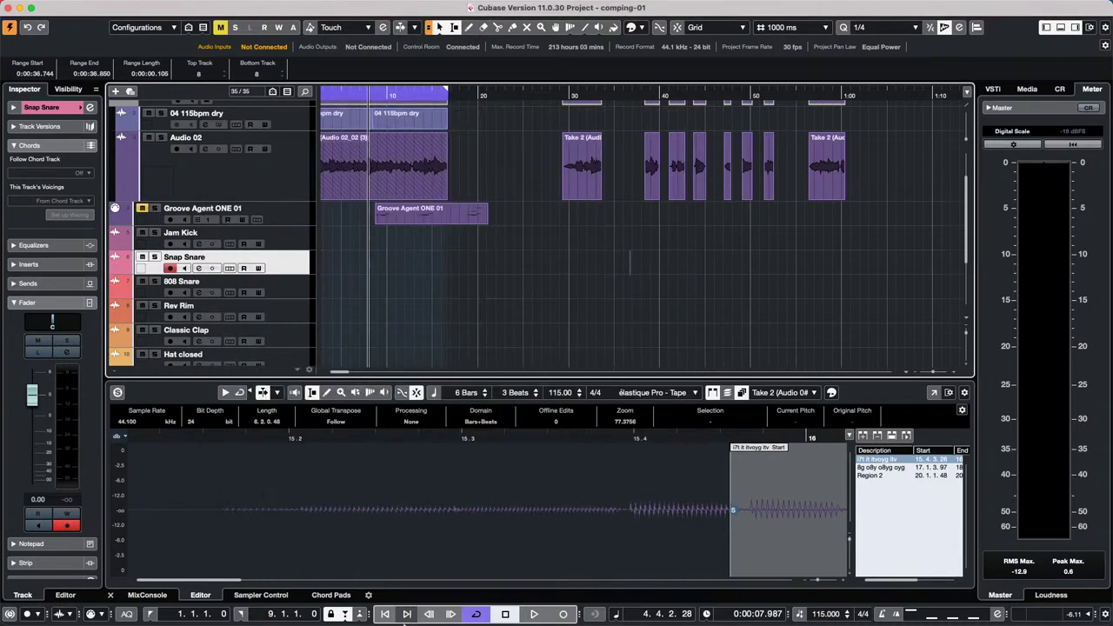
# - Launch Dorico 3.5 with access to the Documents folder and open the recent project Dowland - Lady Hunsdon.dorico
pyautogui.moveTo(400, 615)
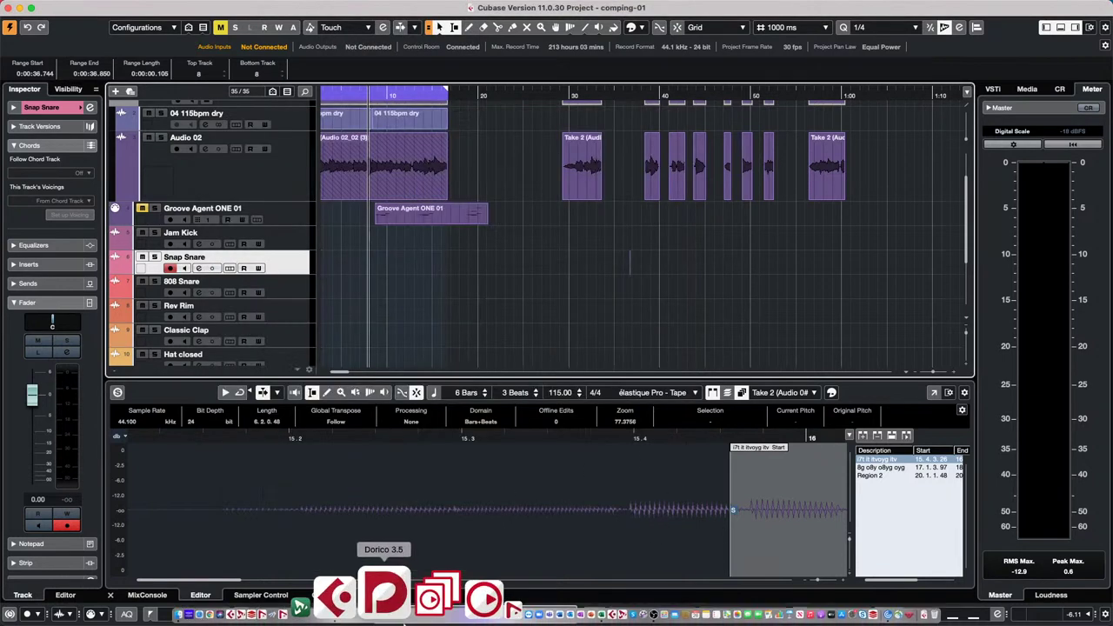
pyautogui.click(406, 613)
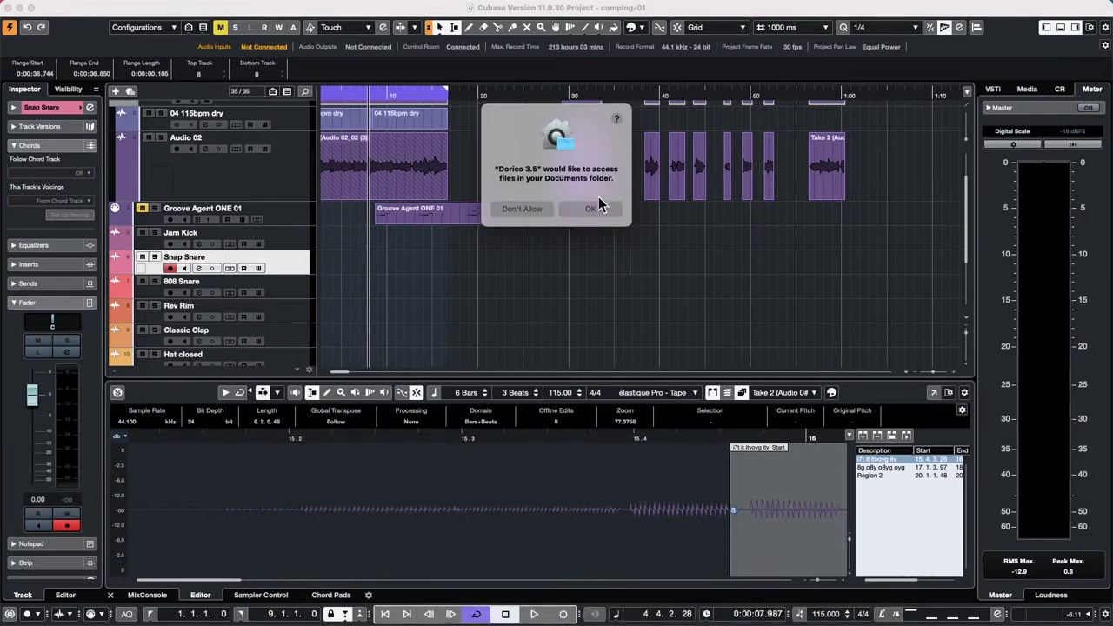
pyautogui.click(601, 209)
pyautogui.click(591, 209)
pyautogui.click(597, 209)
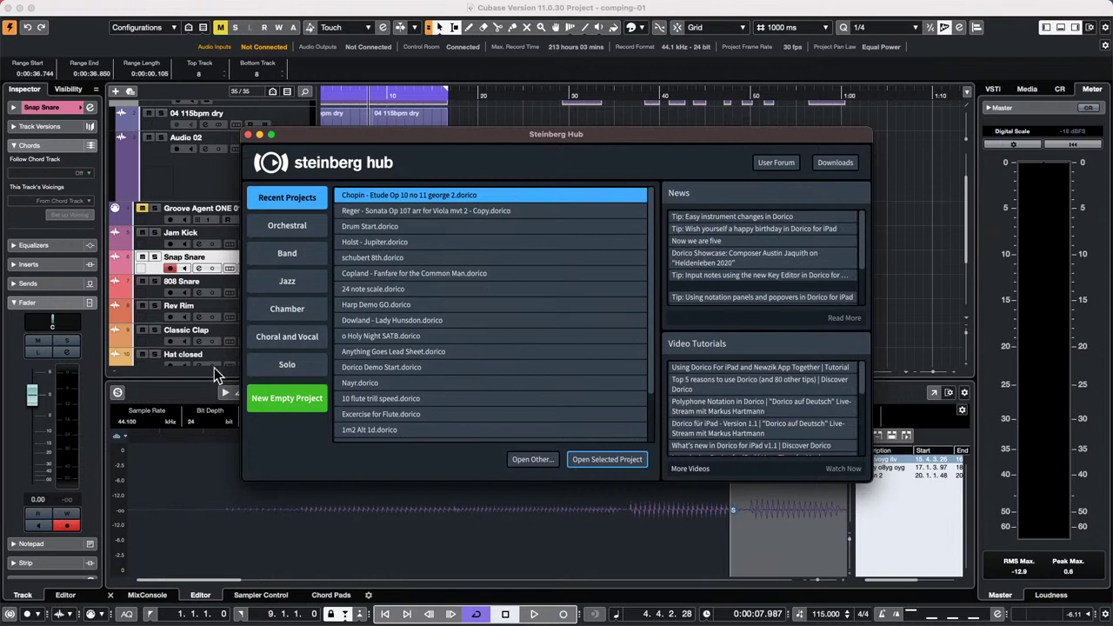
pyautogui.doubleClick(440, 320)
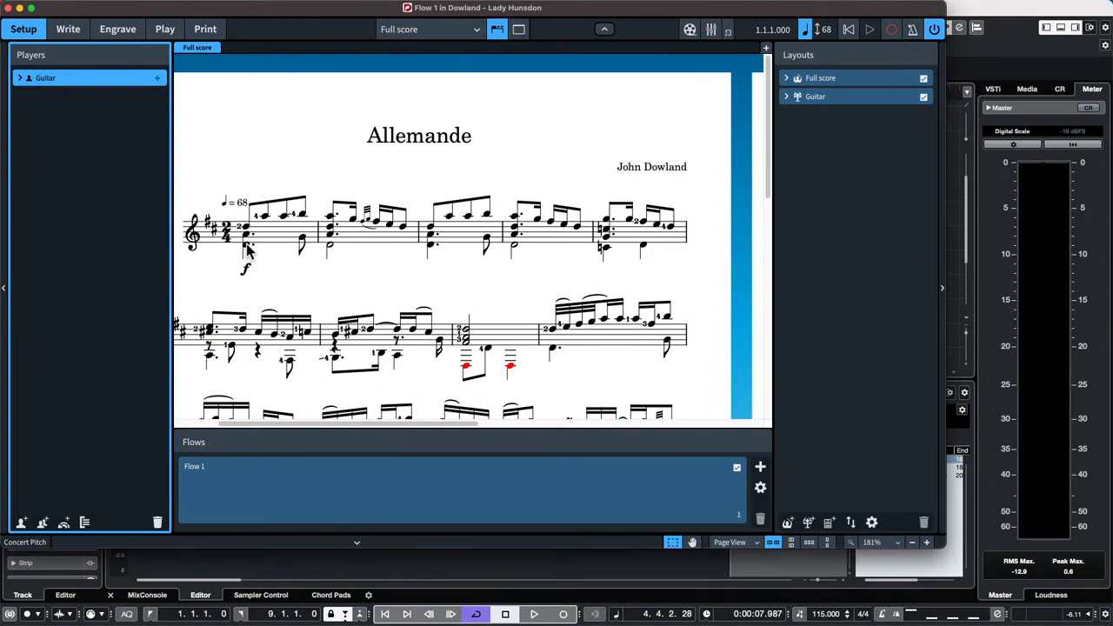
# - Enter Write mode, select the low D note in bar 1 and start score playback from there
pyautogui.press('super+2')
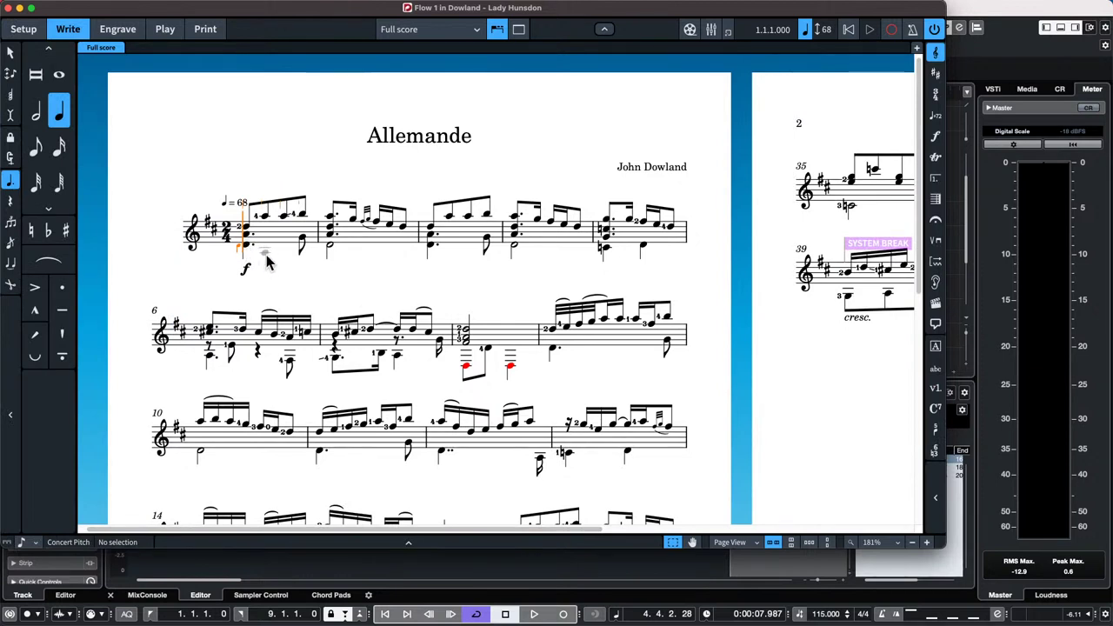
pyautogui.click(11, 52)
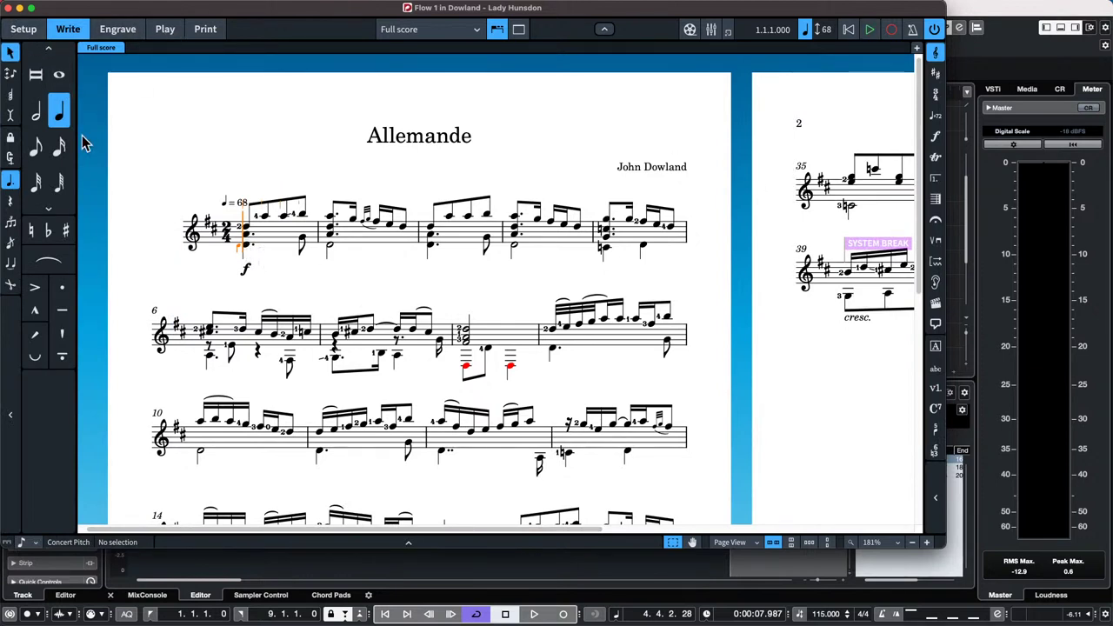
pyautogui.click(247, 245)
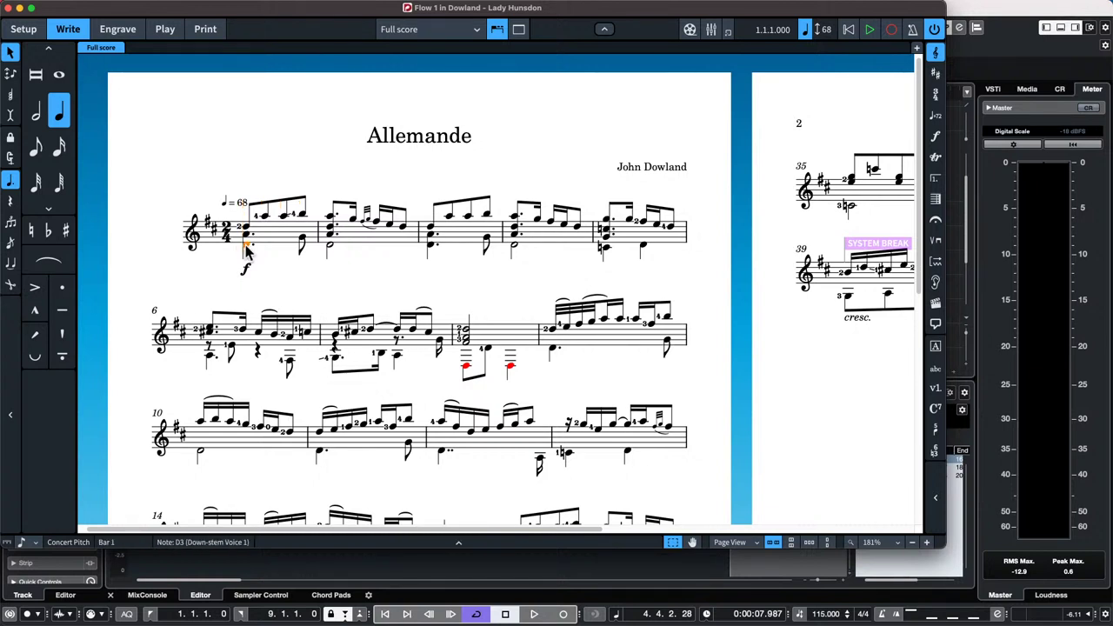
pyautogui.press('space')
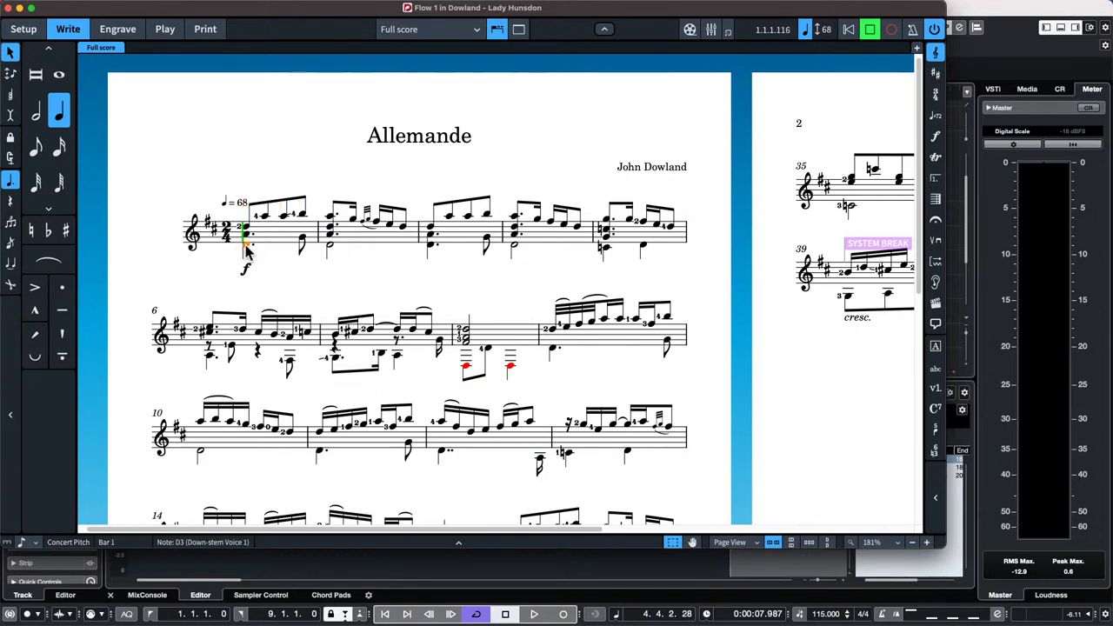
# - Switch to Cubase and start its playback, alternate between Cubase and Dorico to compare their audio, and stop playback in Dorico
pyautogui.press('super+Tab')
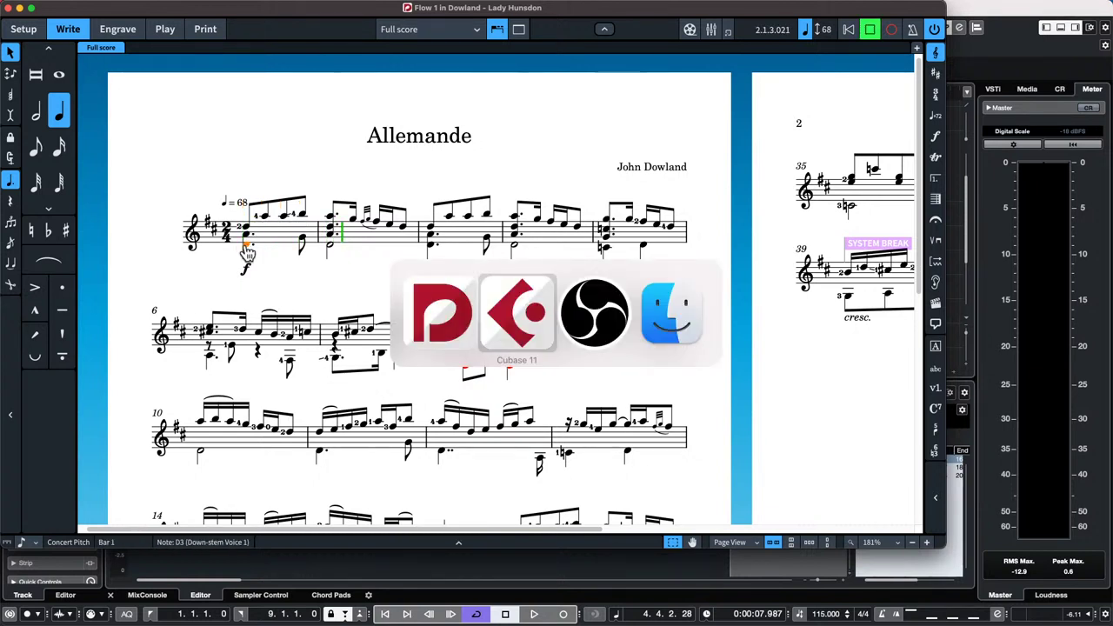
pyautogui.press('space')
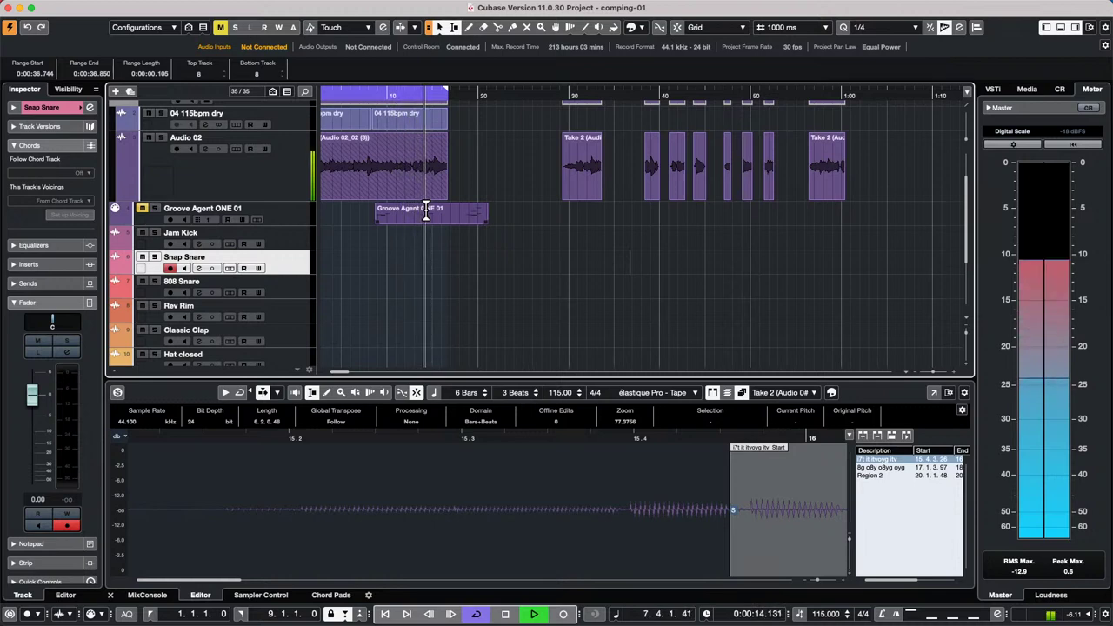
pyautogui.press('super+Tab')
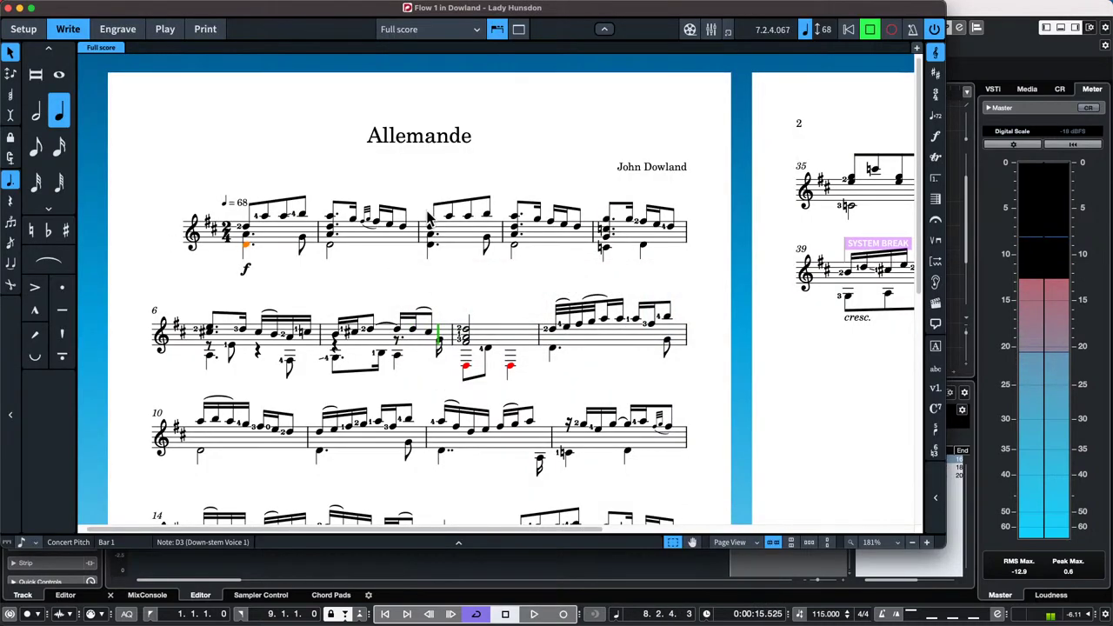
pyautogui.press('super+Tab')
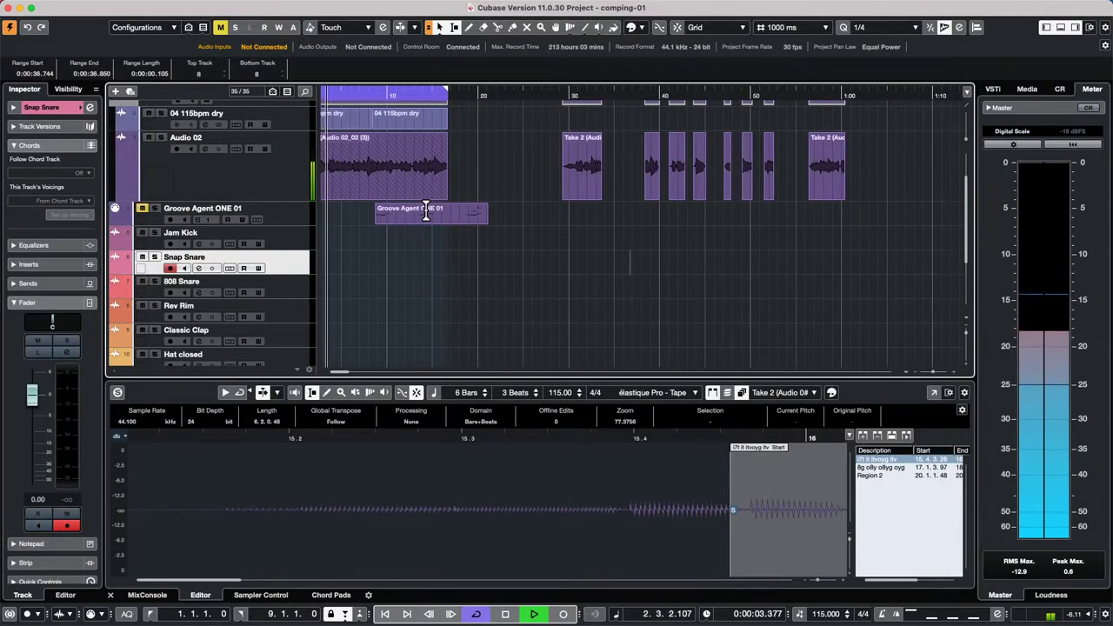
pyautogui.press('super+Tab')
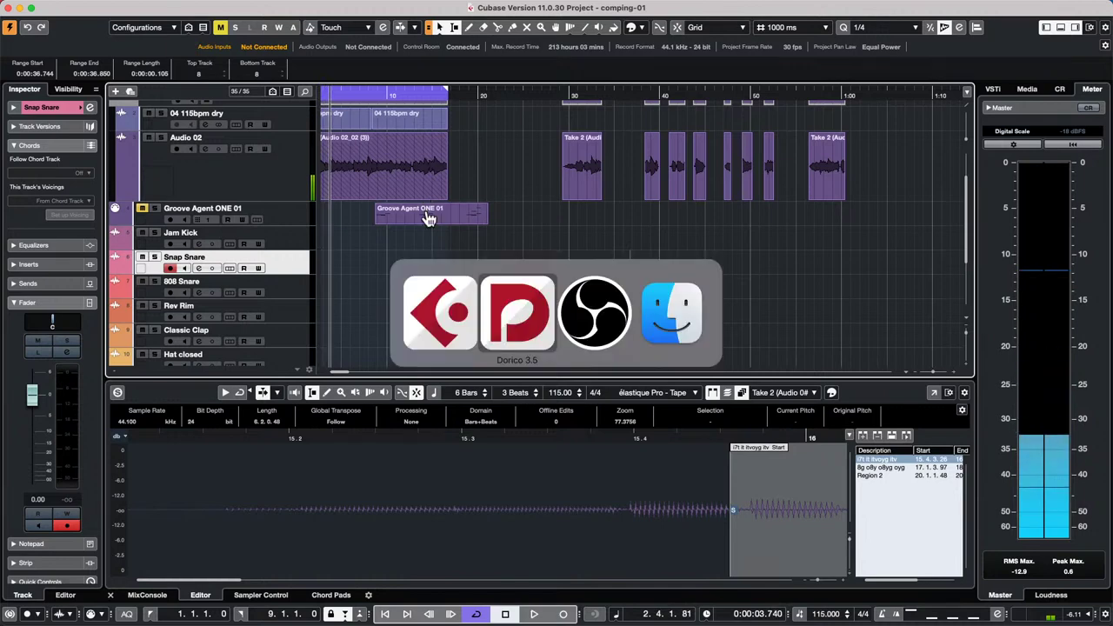
pyautogui.press('space')
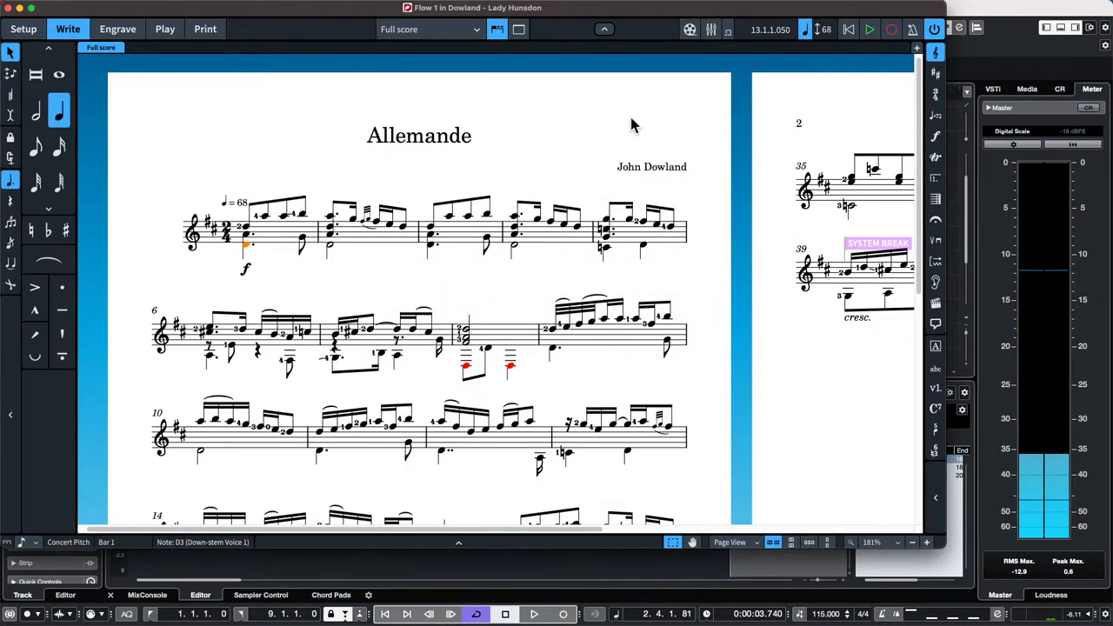
# - Quit Dorico and return to the Cubase project
pyautogui.click(75, 7)
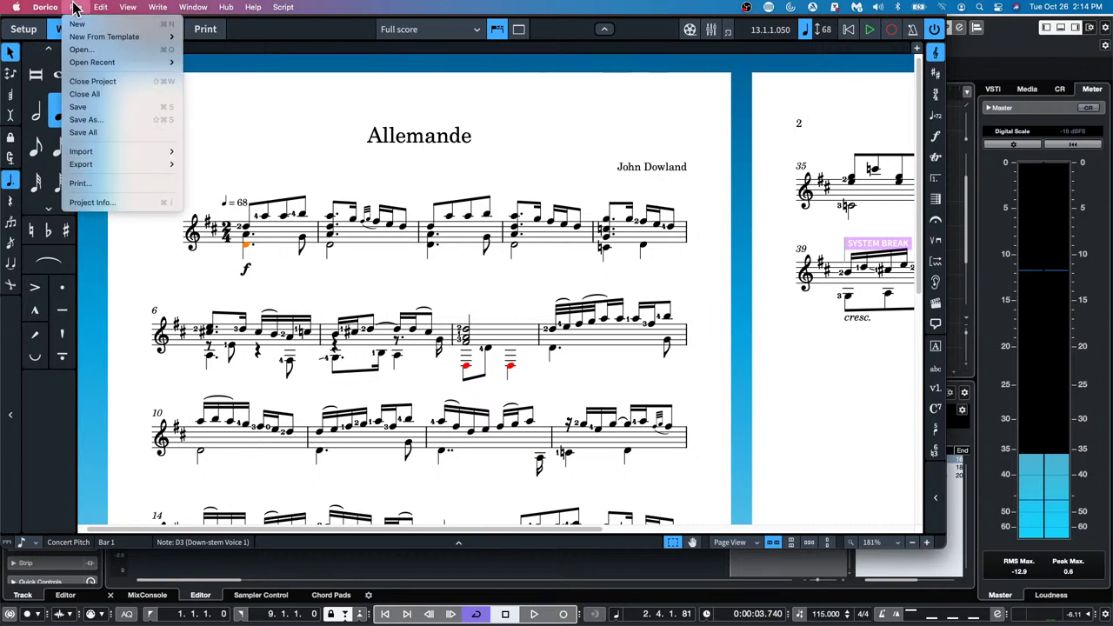
pyautogui.moveTo(52, 7)
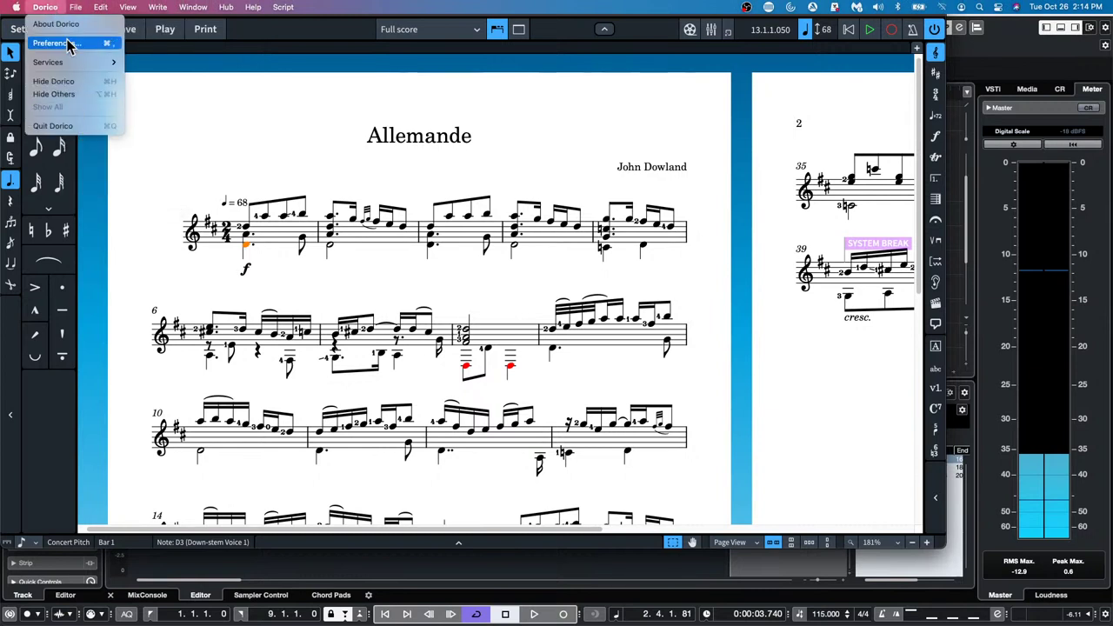
pyautogui.click(54, 126)
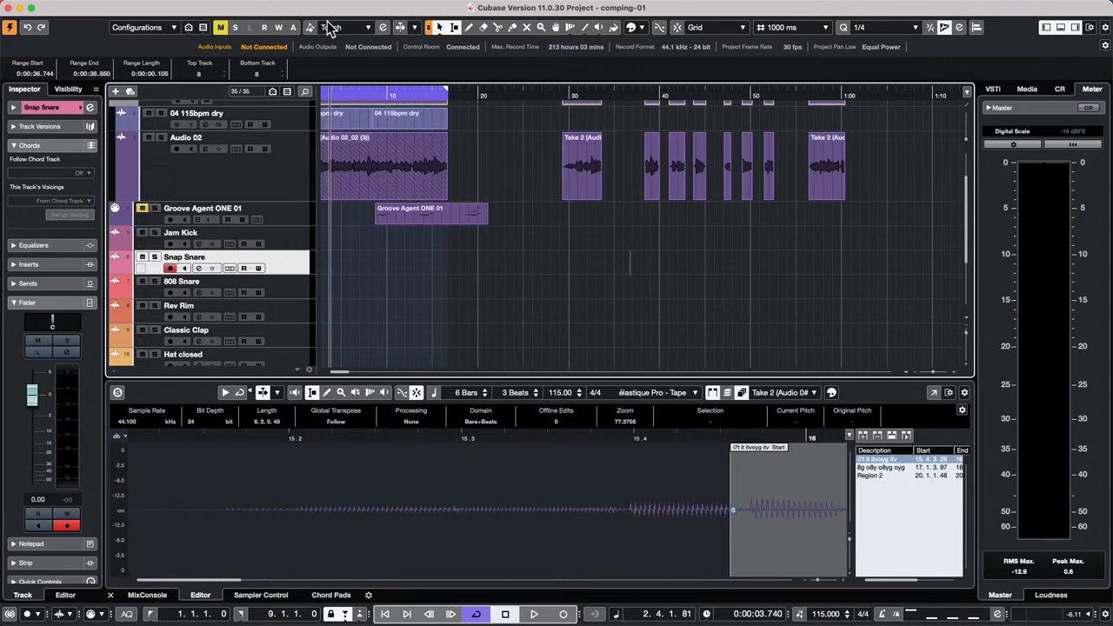
# - Open the recent project Amos Moses - GO.cpr, activate it and start playback
pyautogui.click(78, 7)
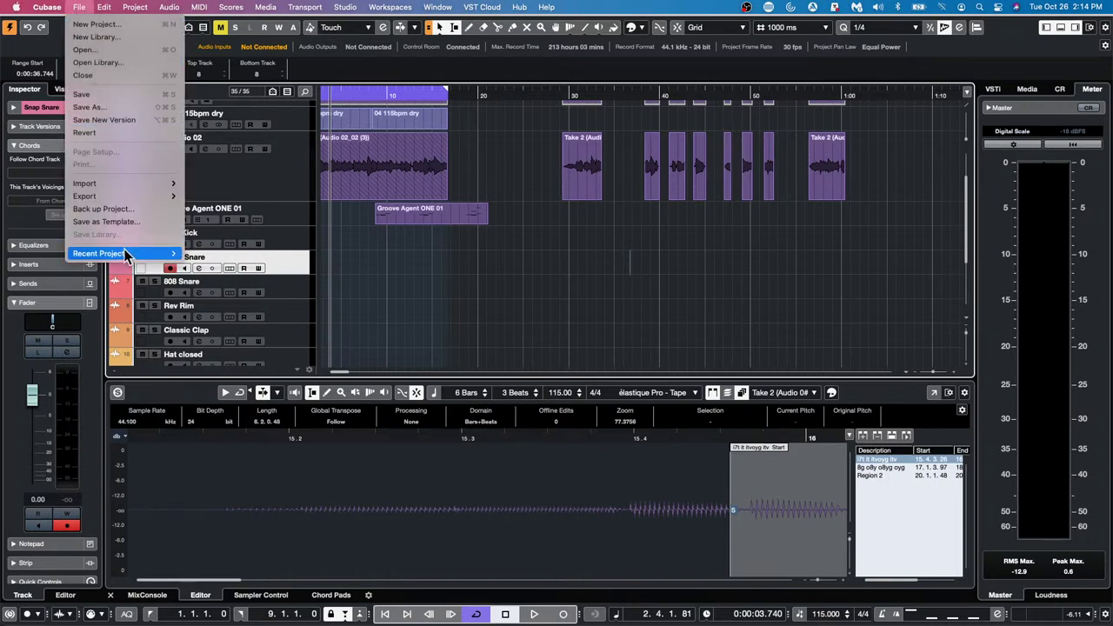
pyautogui.moveTo(126, 252)
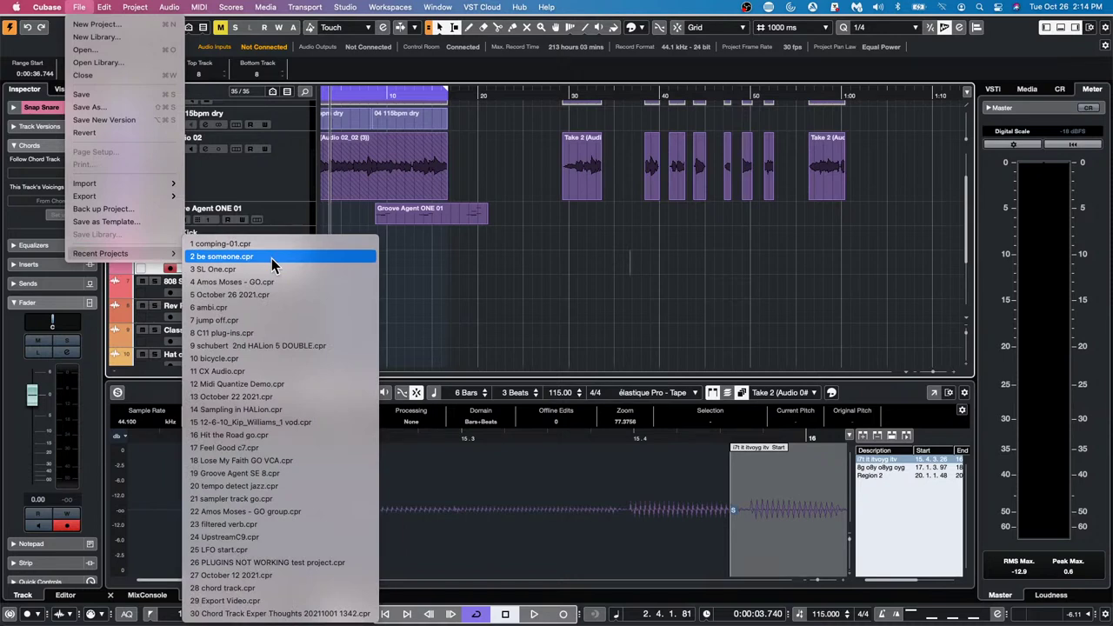
pyautogui.click(261, 281)
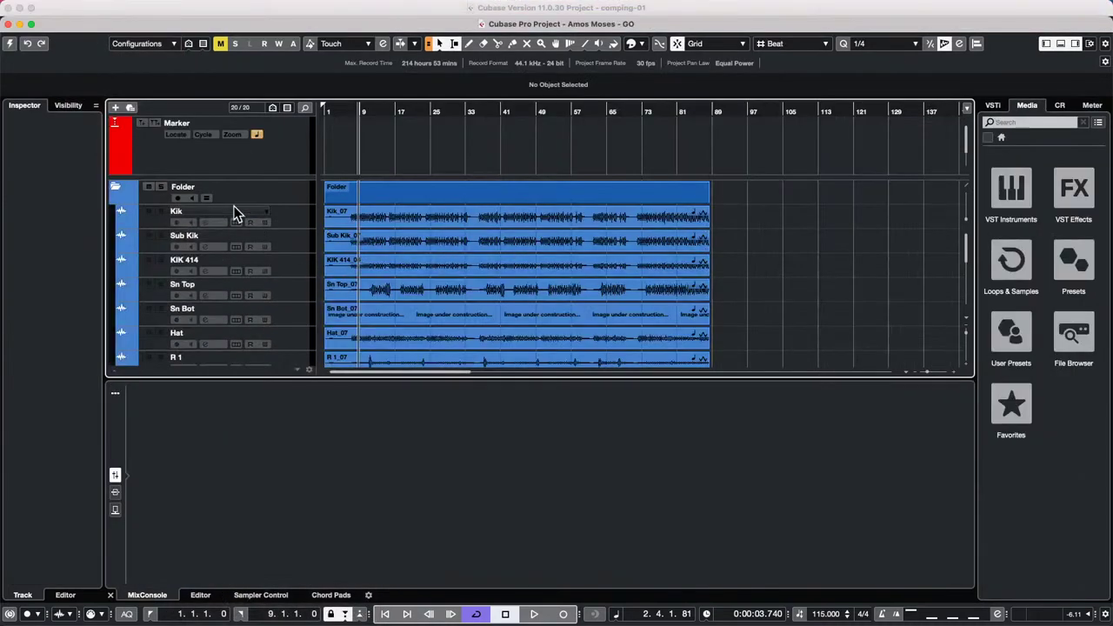
pyautogui.click(10, 43)
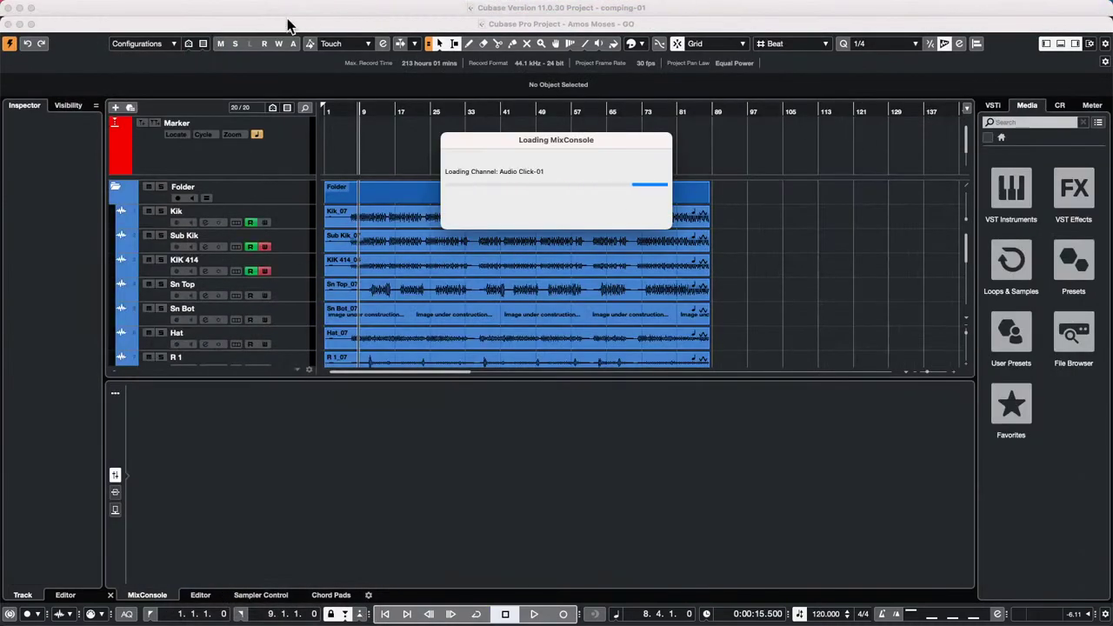
pyautogui.press('space')
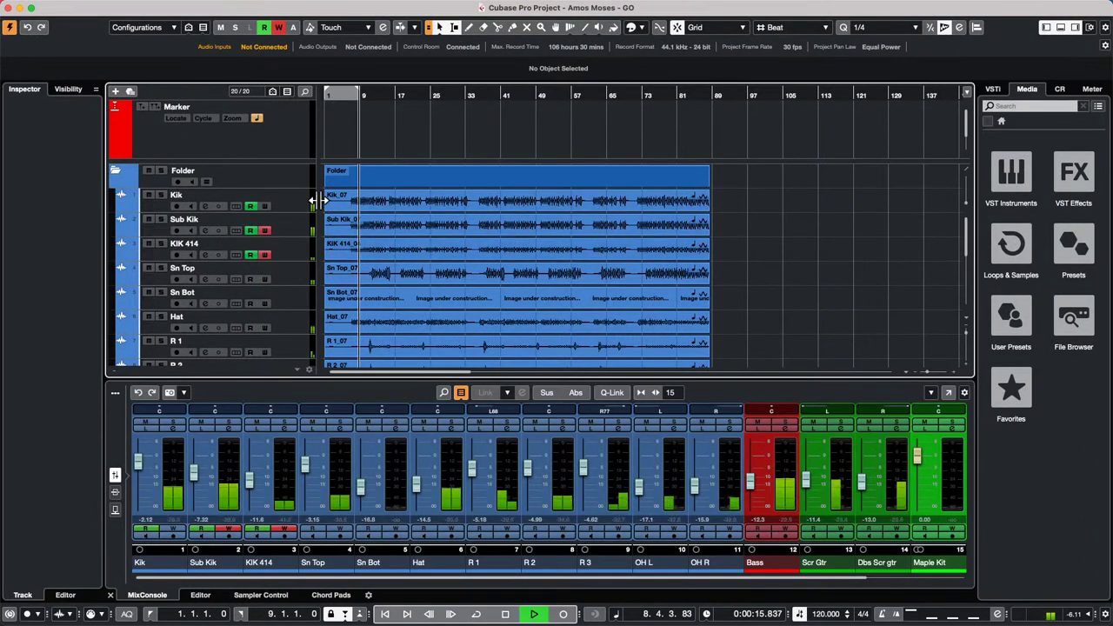
# - Stop playback, set the project tempo to 100 BPM, and play a short passage at that tempo
pyautogui.press('space')
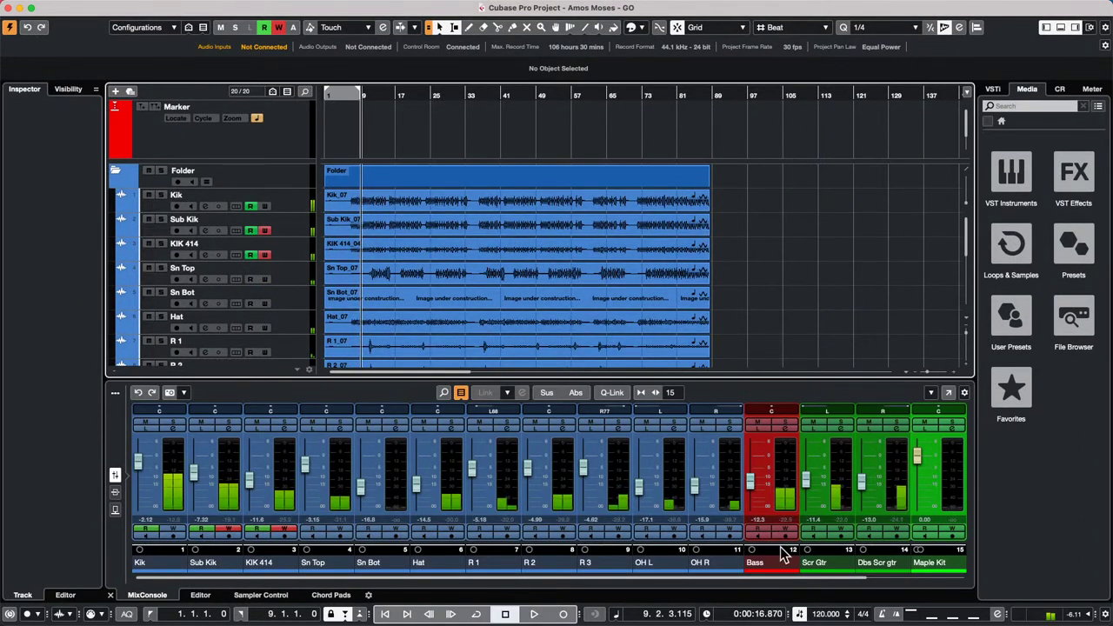
pyautogui.doubleClick(837, 607)
pyautogui.write('1')
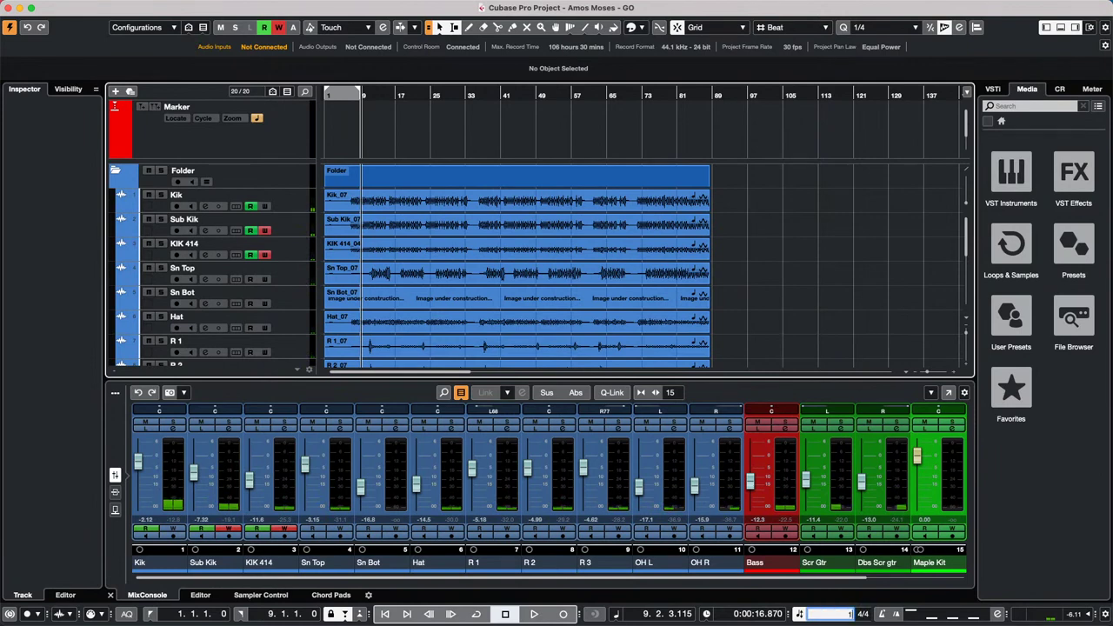
pyautogui.press('Return')
pyautogui.press('space')
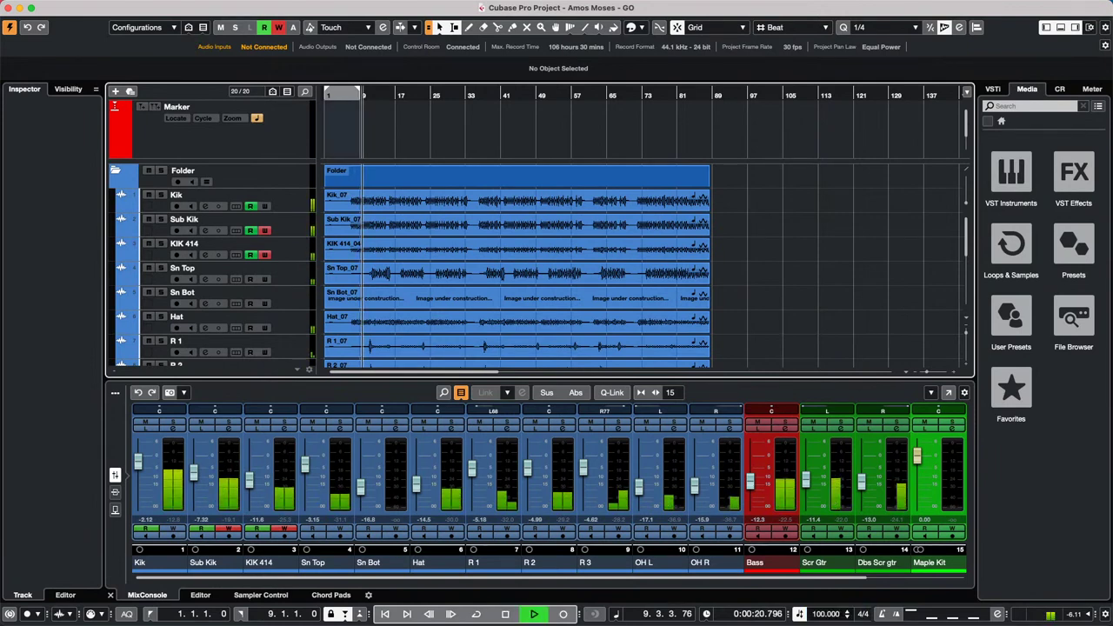
pyautogui.press('space')
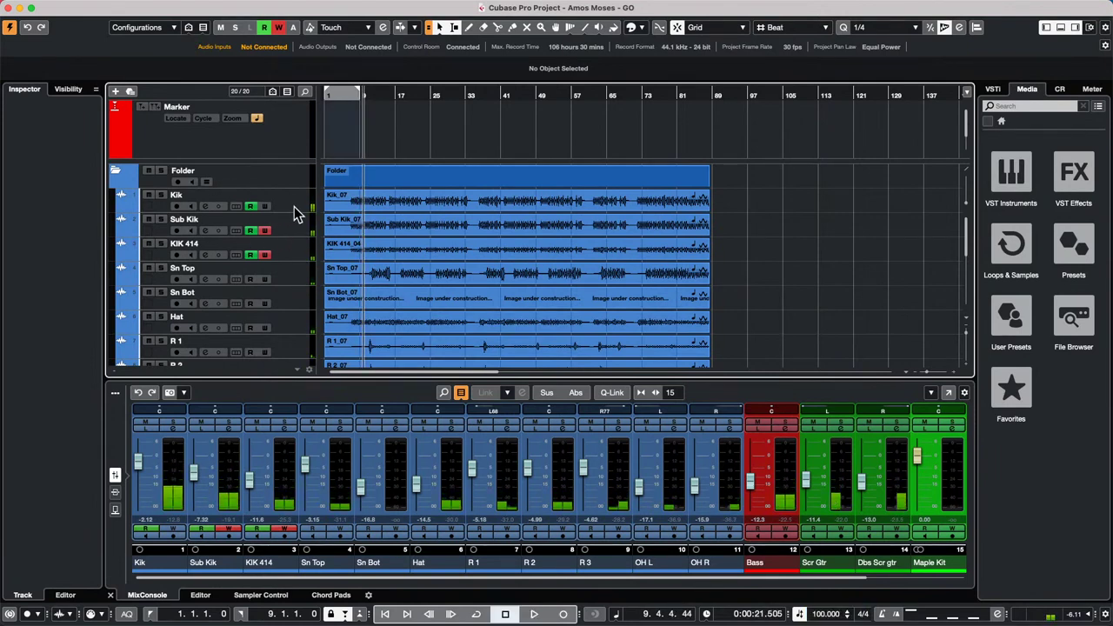
# - Start playback and insert the VST Bass Amp distortion effect in the Bass track's first insert slot
pyautogui.scroll(-6, 336, 248)
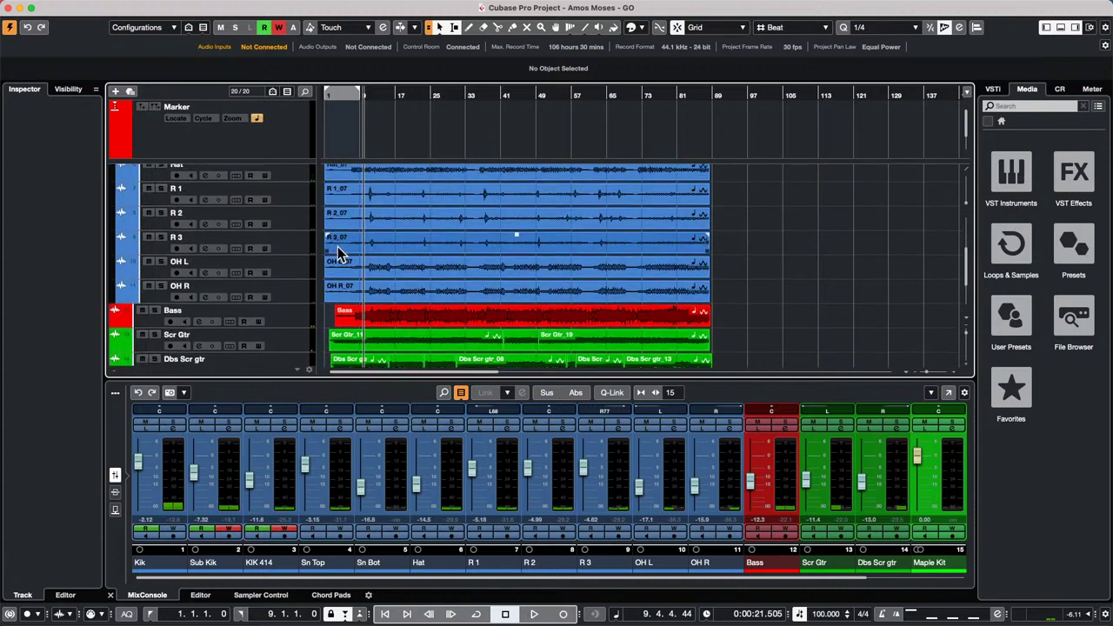
pyautogui.press('space')
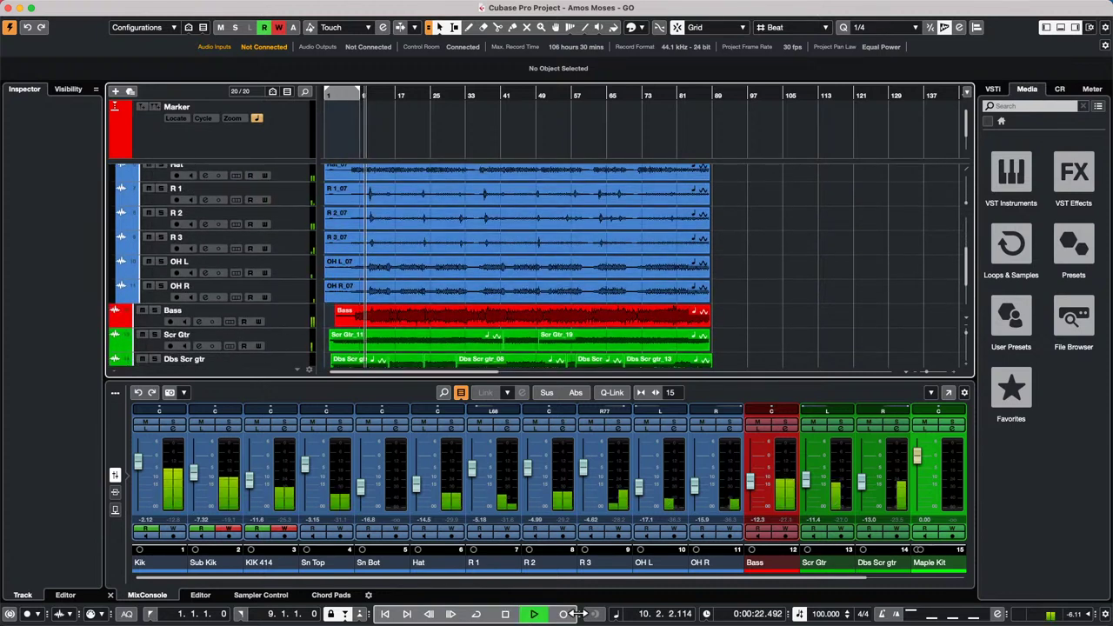
pyautogui.click(286, 319)
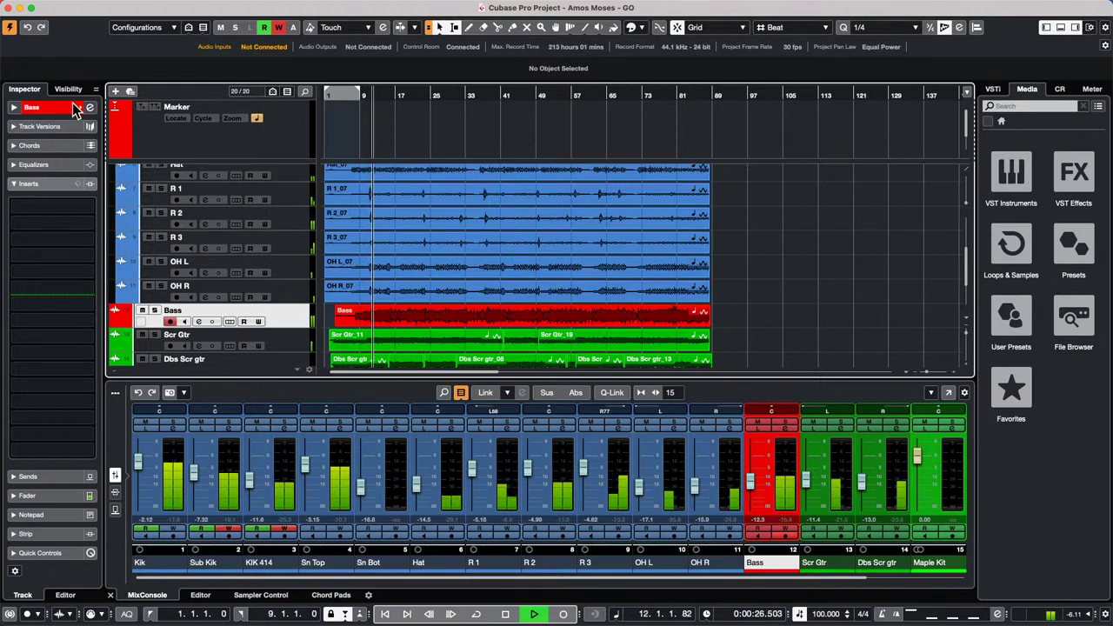
pyautogui.click(85, 205)
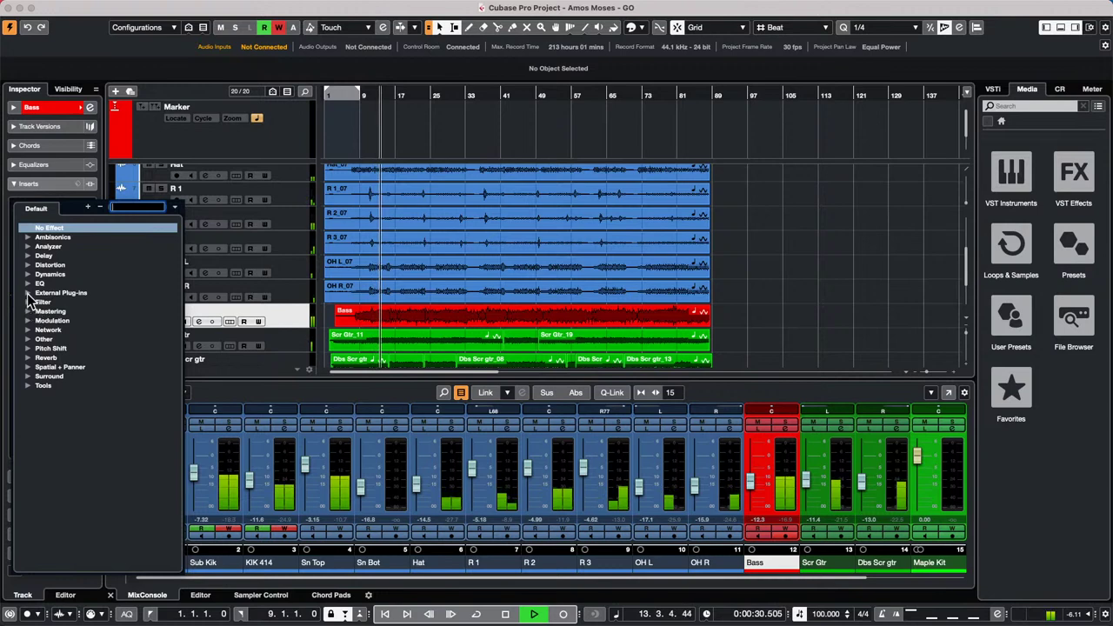
pyautogui.click(30, 266)
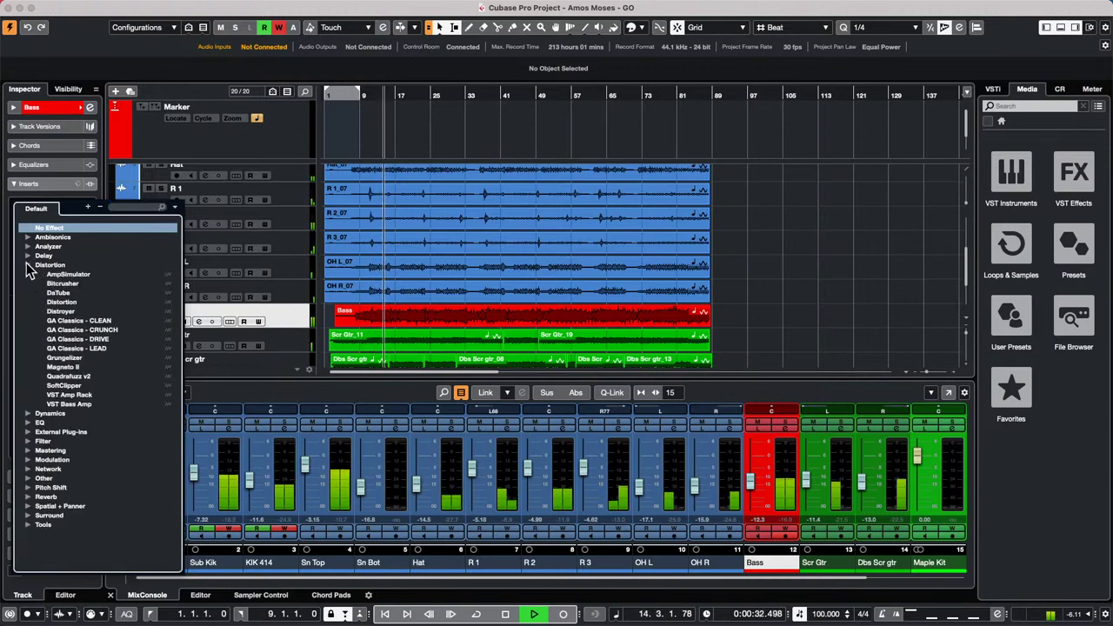
pyautogui.click(87, 402)
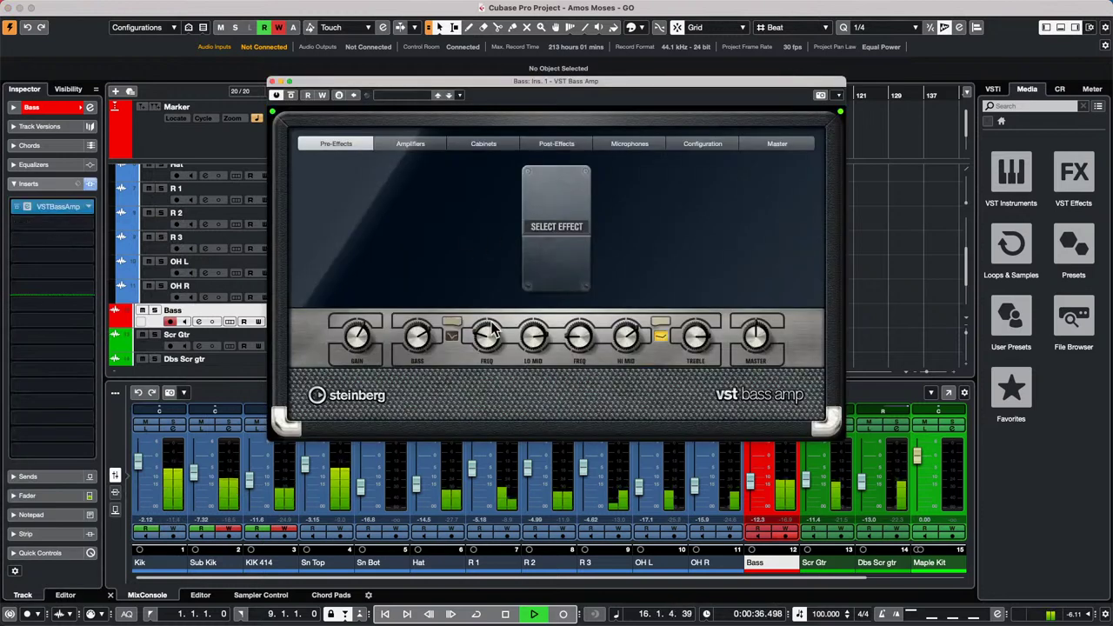
# - Try the 8 x 10 cabinet in VST Bass Amp, and choose the 1 x 15 cabinet instead
pyautogui.moveTo(617, 330)
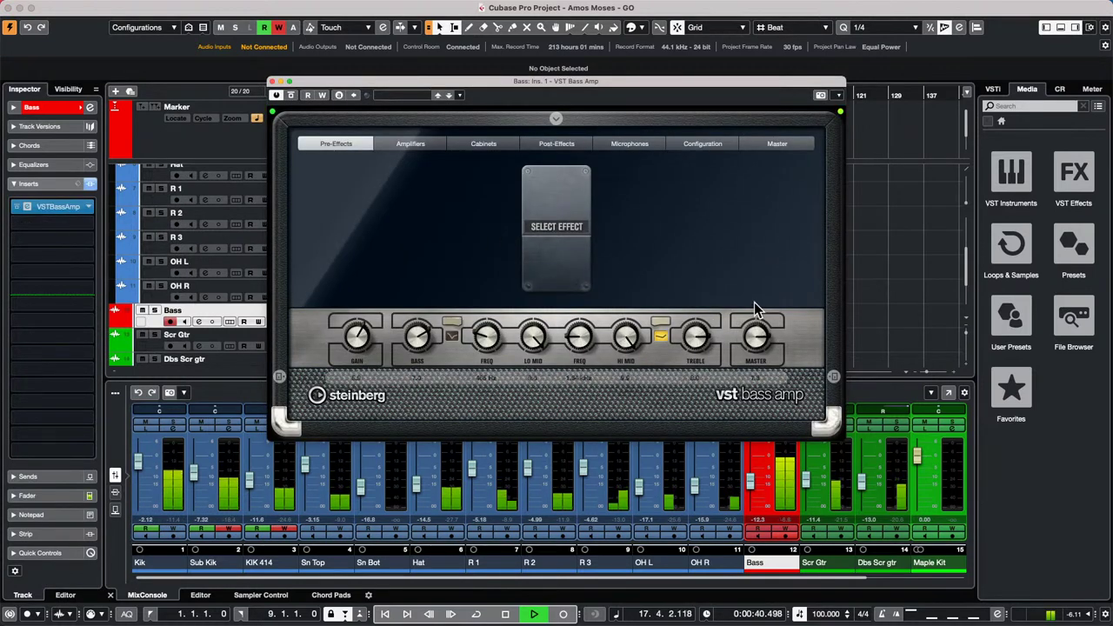
pyautogui.click(484, 145)
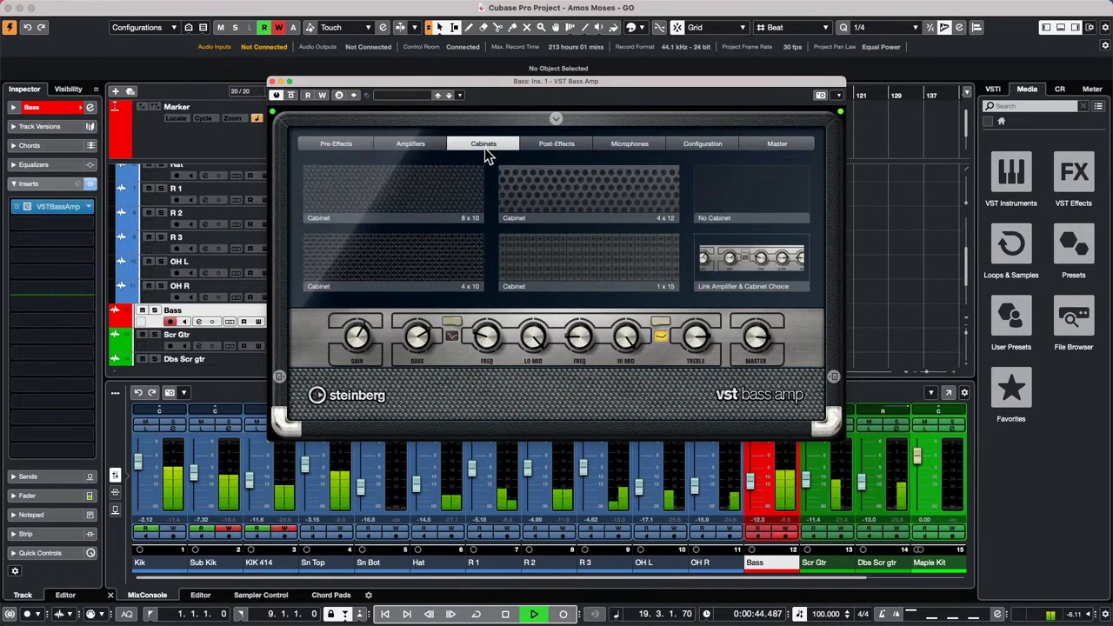
pyautogui.click(467, 193)
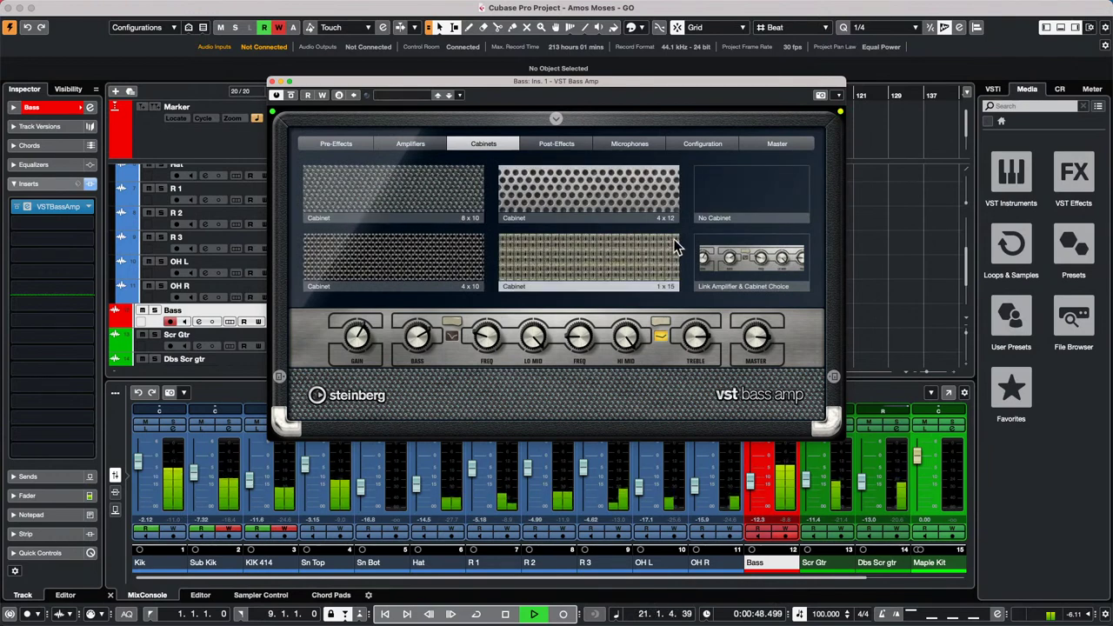
pyautogui.click(591, 289)
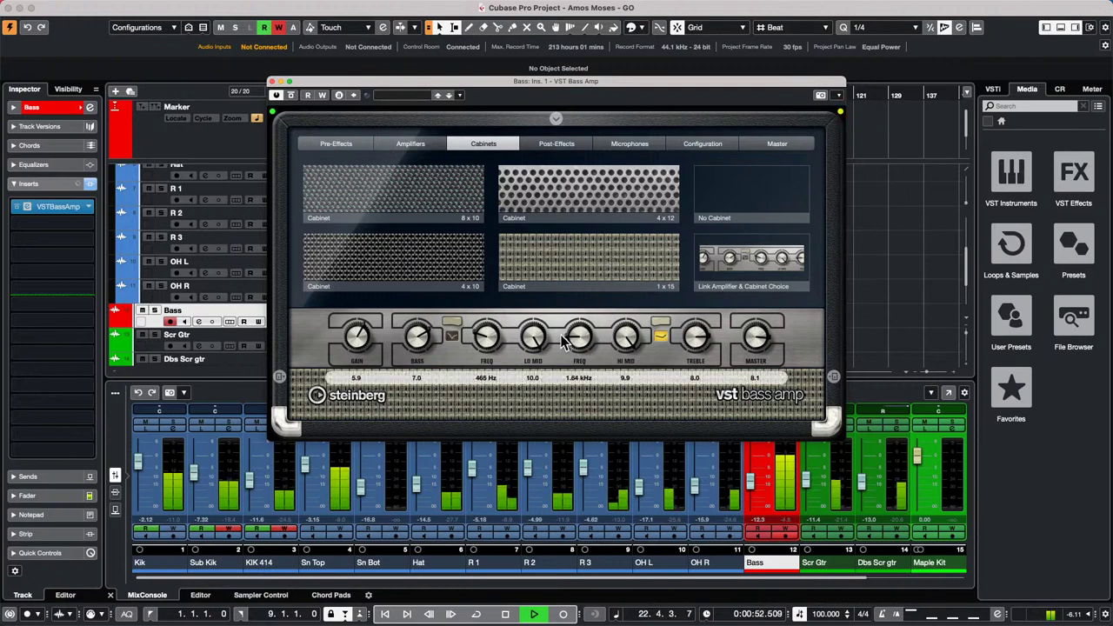
# - Set the bass amp's Lo Mid to about 5.8 at about 969 Hz, raise Bass, and close the amp with playback stopped
pyautogui.moveTo(534, 337); pyautogui.dragTo(528, 366)
pyautogui.moveTo(497, 327); pyautogui.dragTo(498, 266)
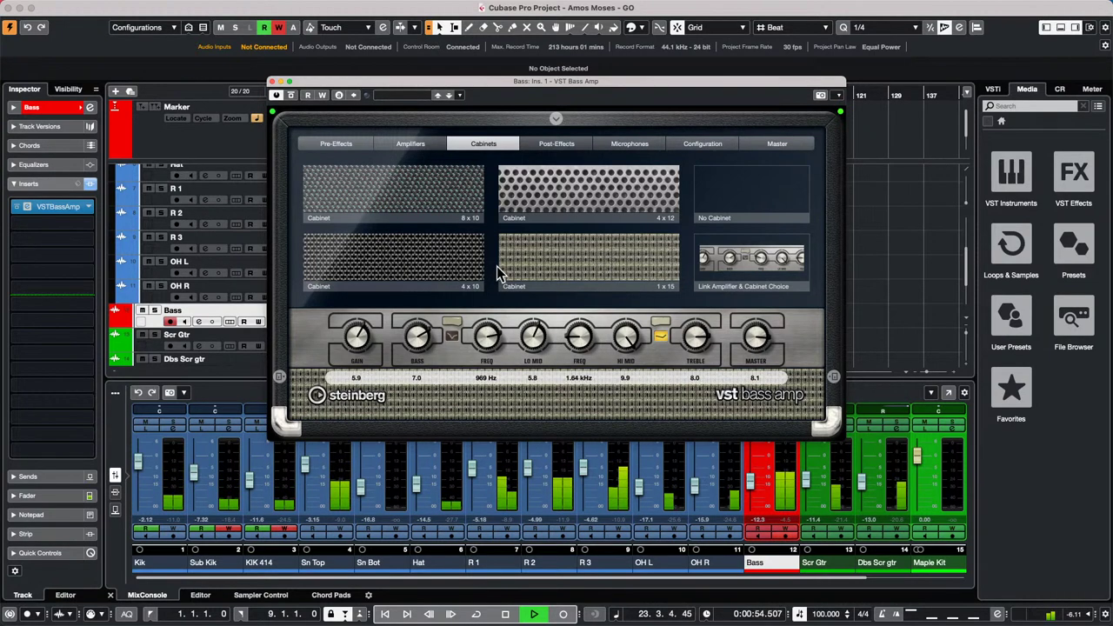
pyautogui.click(393, 321)
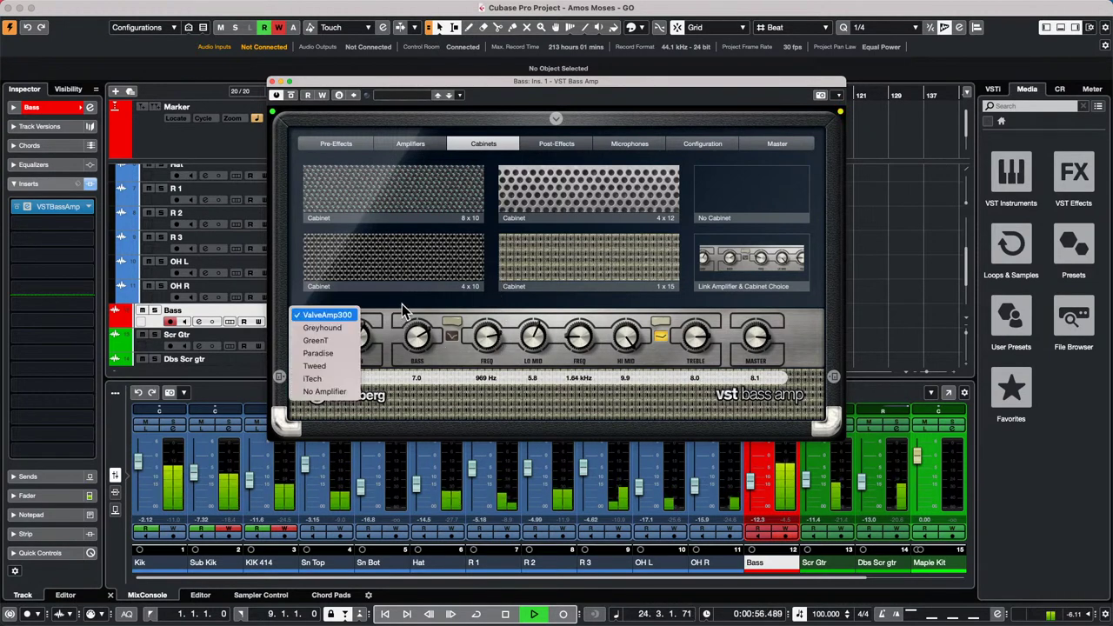
pyautogui.click(403, 297)
pyautogui.moveTo(408, 323); pyautogui.dragTo(416, 298)
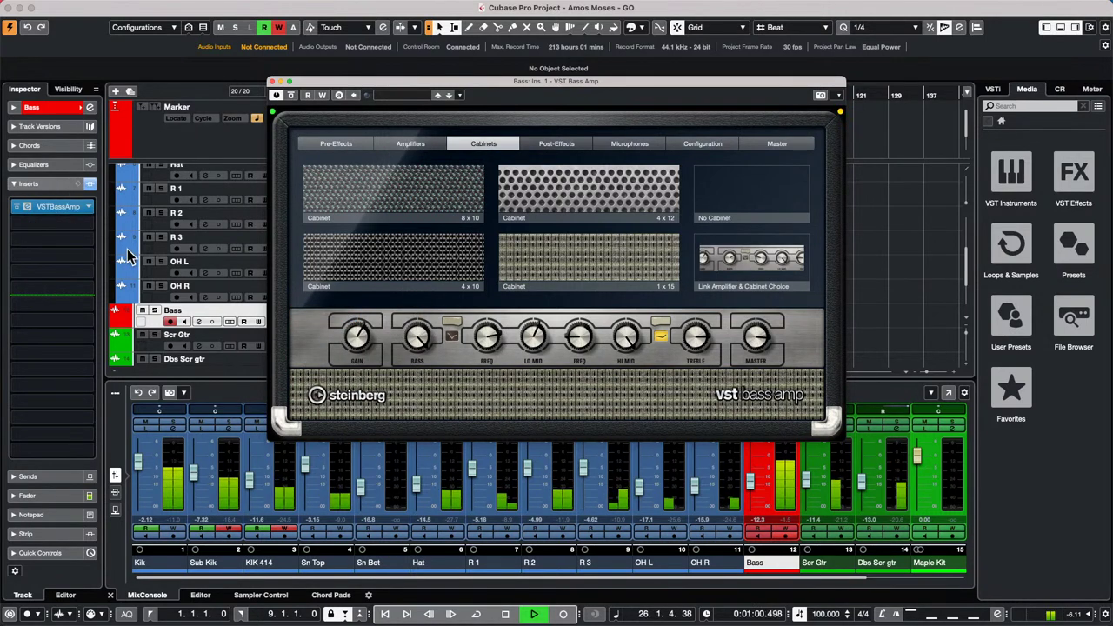
pyautogui.press('space')
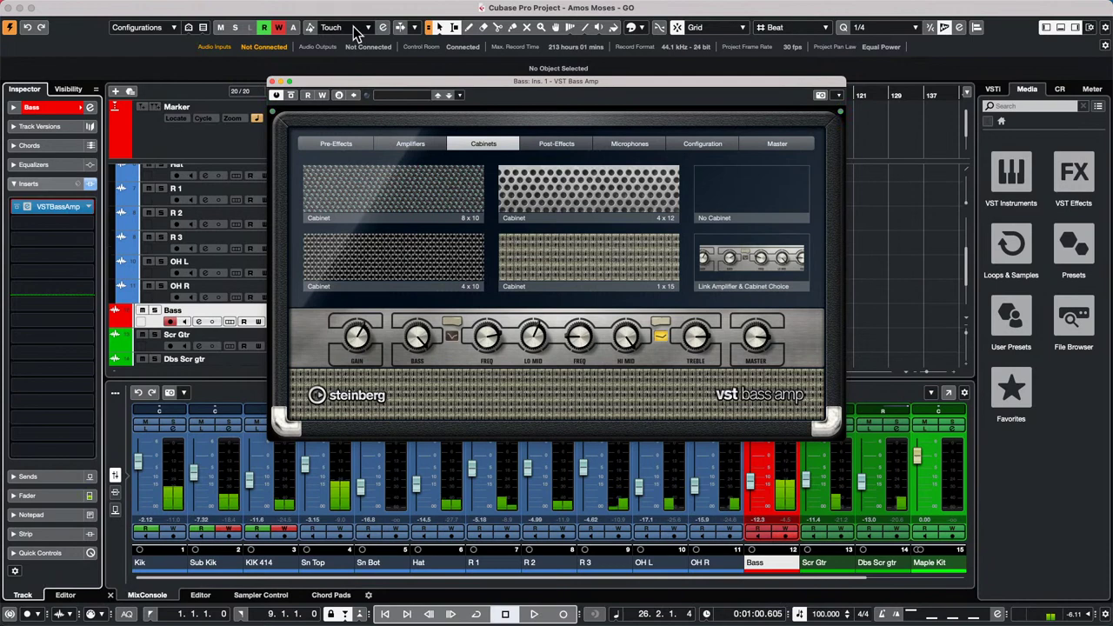
pyautogui.click(274, 81)
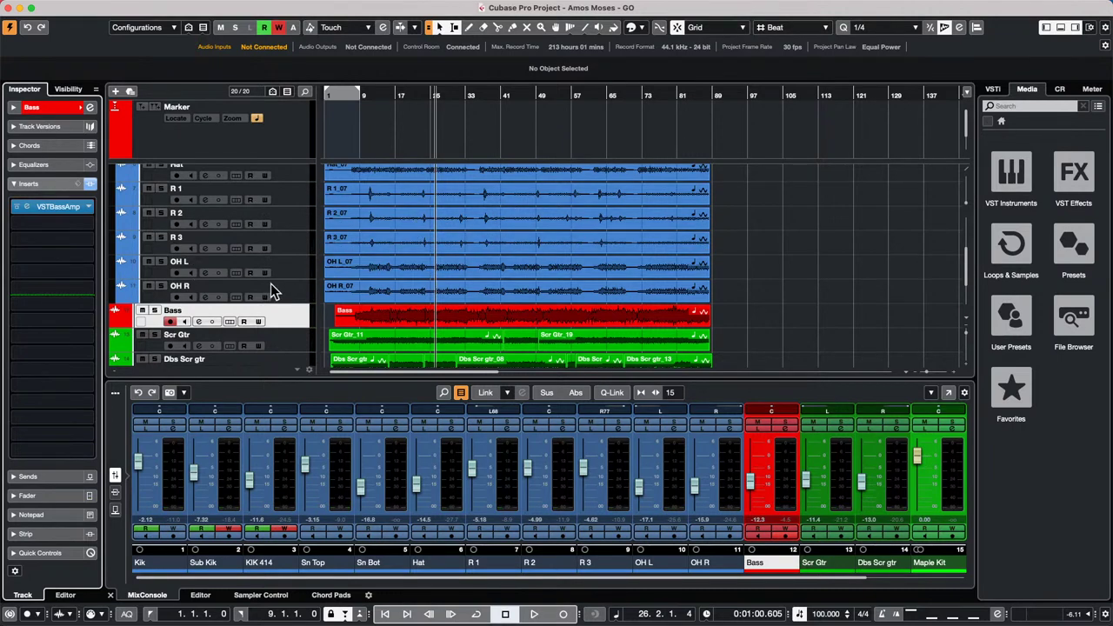
# - Add a mono effect track after Maple Kit, using the REVelation reverb and routed to Stereo Out
pyautogui.scroll(-4, 279, 306)
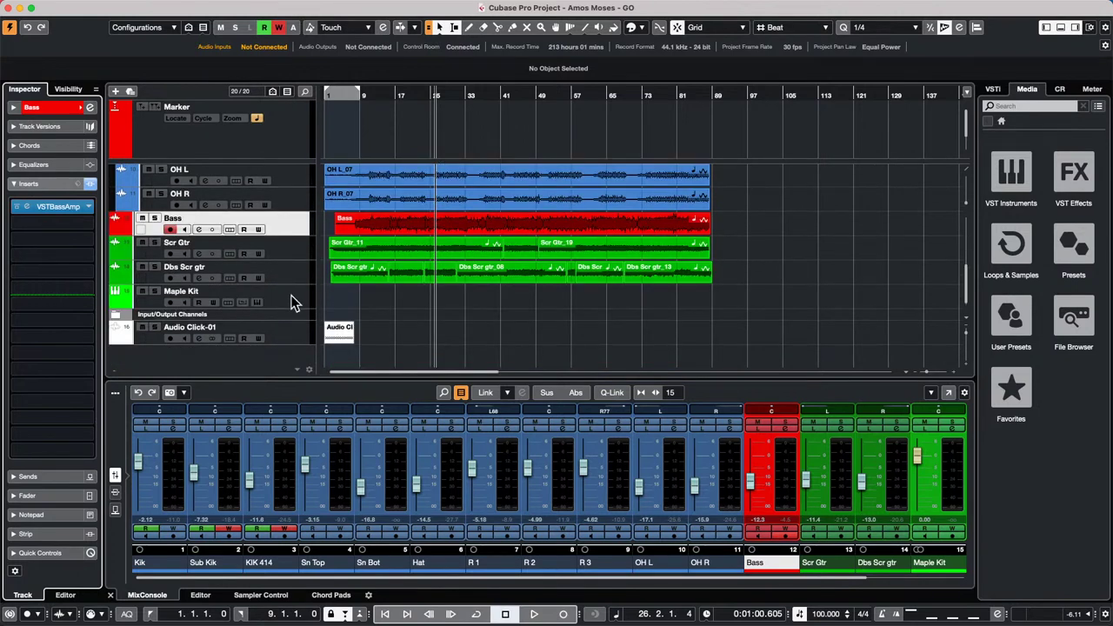
pyautogui.rightClick(292, 302)
pyautogui.moveTo(344, 300)
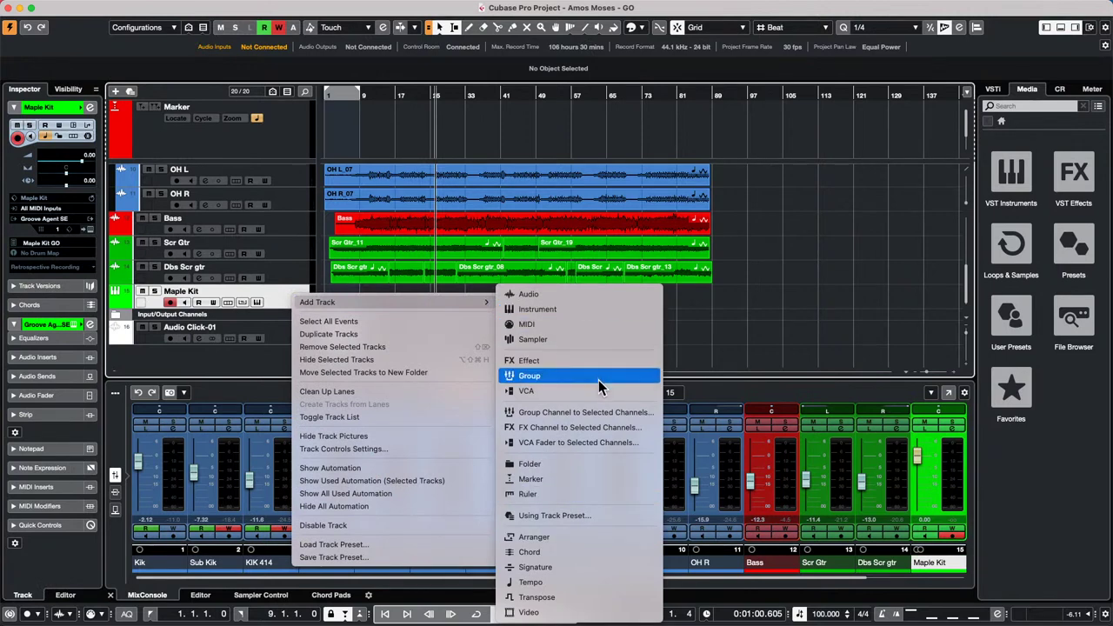
pyautogui.click(611, 360)
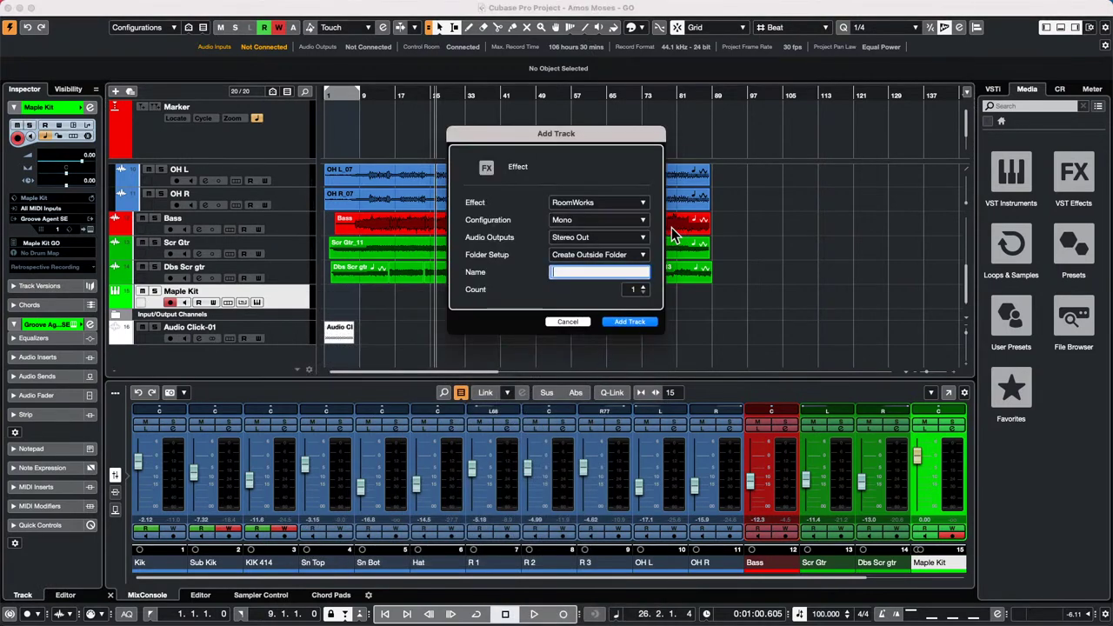
pyautogui.click(589, 204)
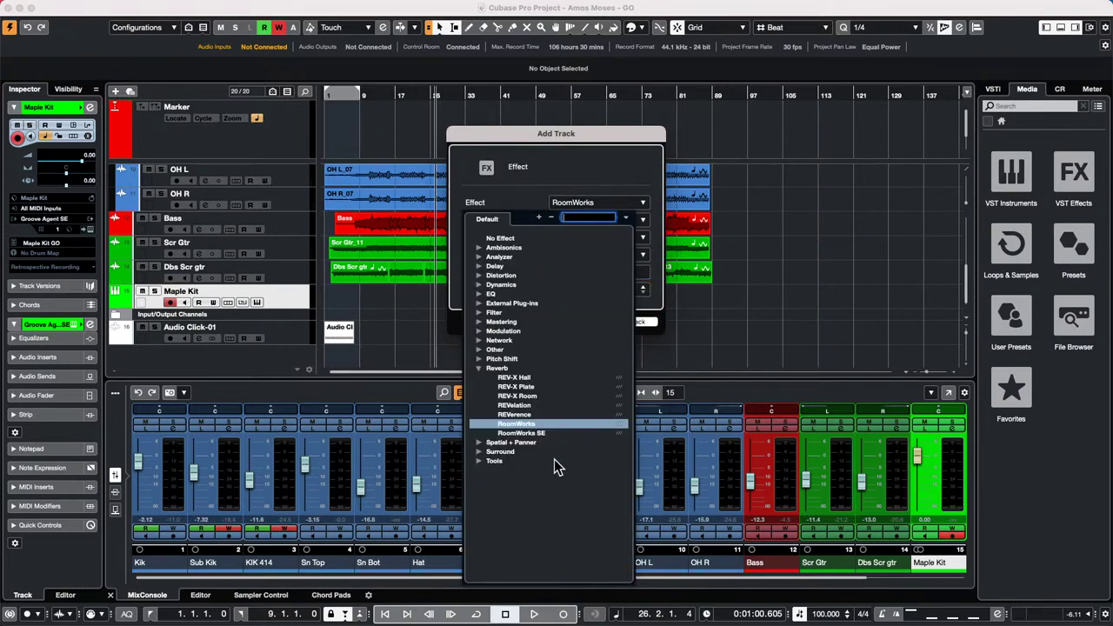
pyautogui.click(544, 405)
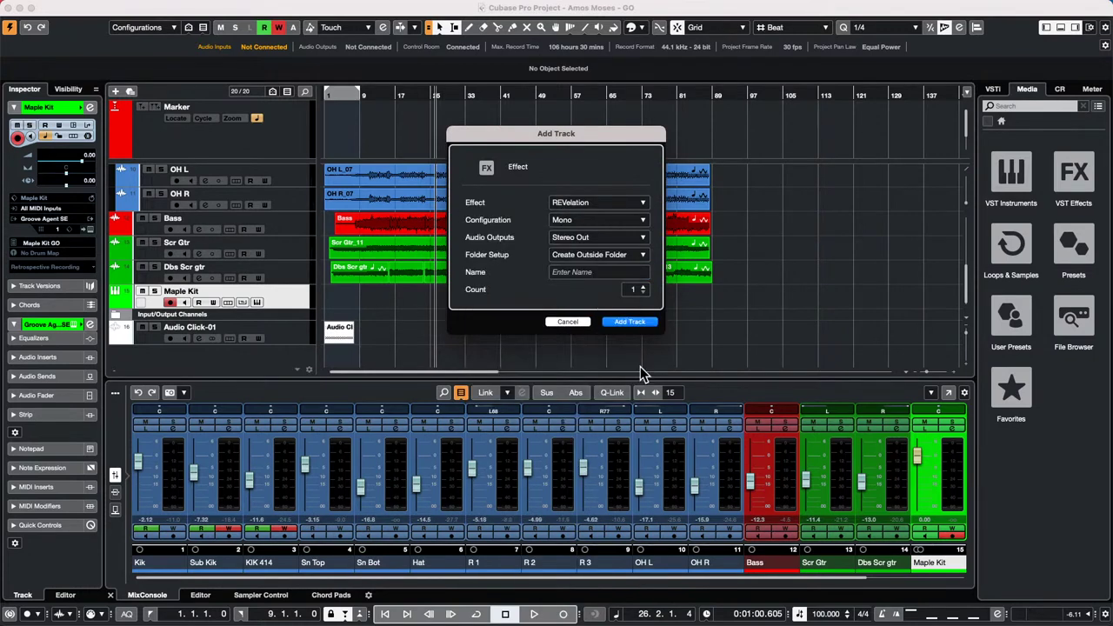
pyautogui.click(632, 326)
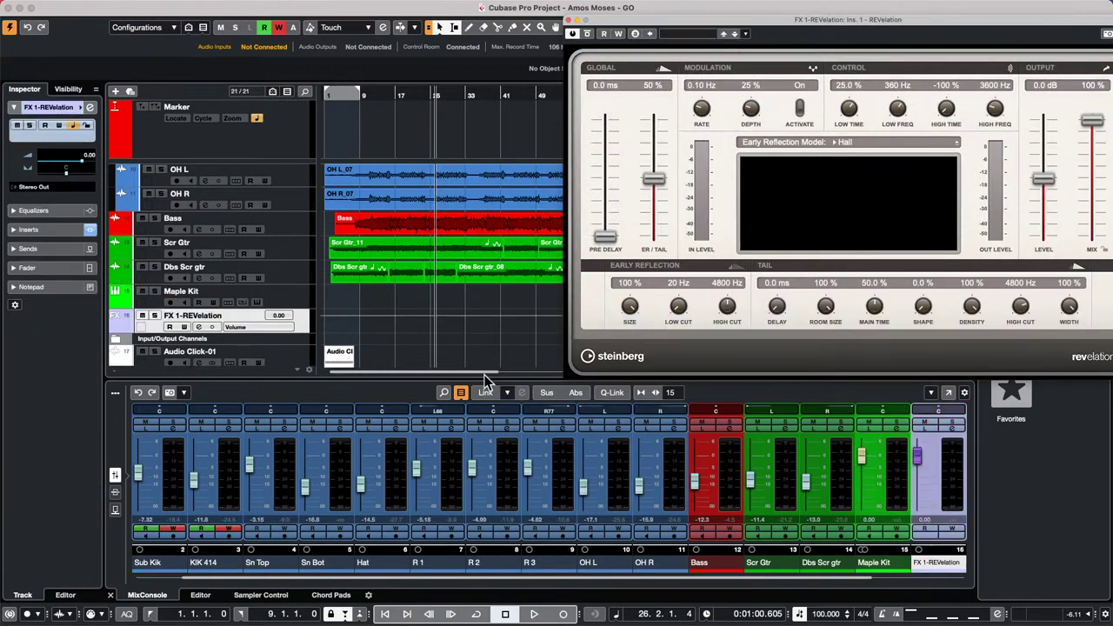
# - Start playback and raise the KIK 414 channel's fader to about -4.37 dB
pyautogui.press('space')
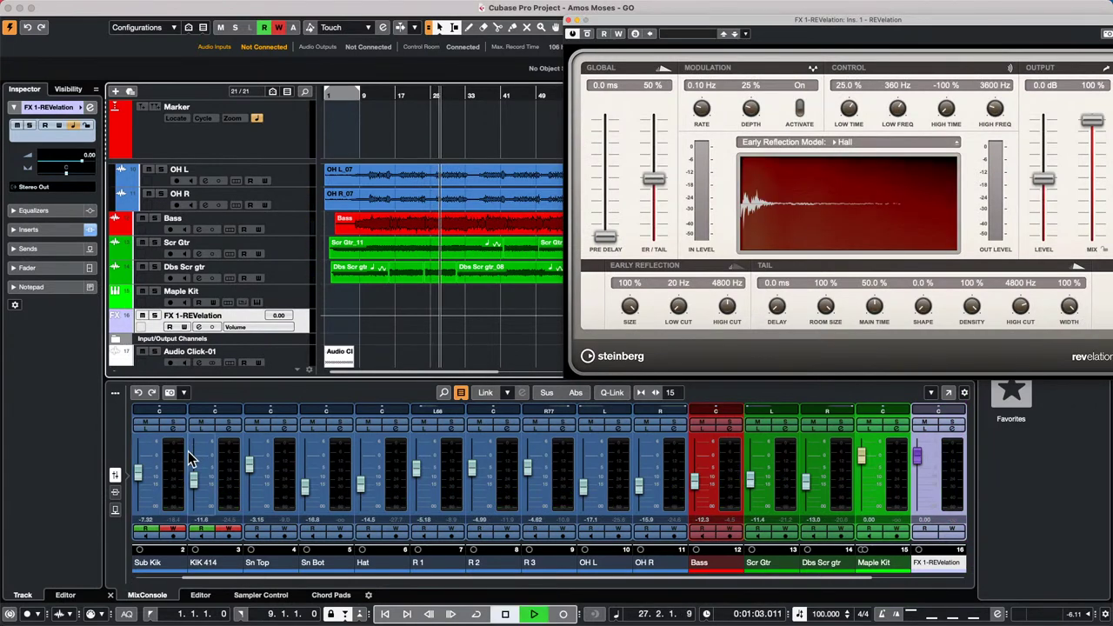
pyautogui.click(201, 485)
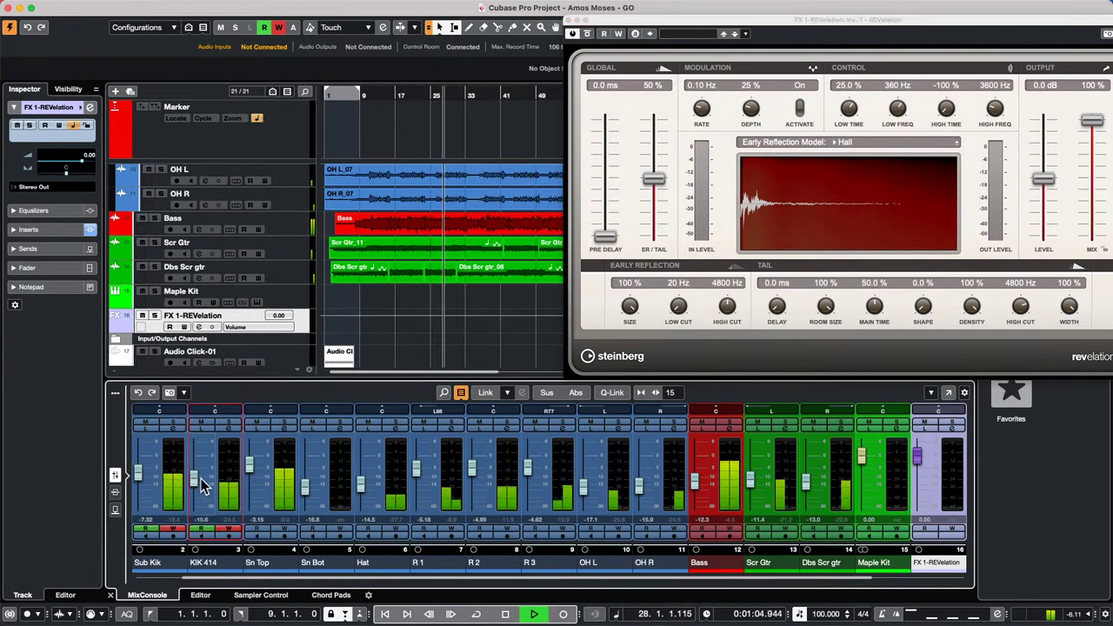
# - Show the mixer's sends and assign the first send of Sub Kik and KIK 414 to FX 1-REVelation
pyautogui.click(115, 509)
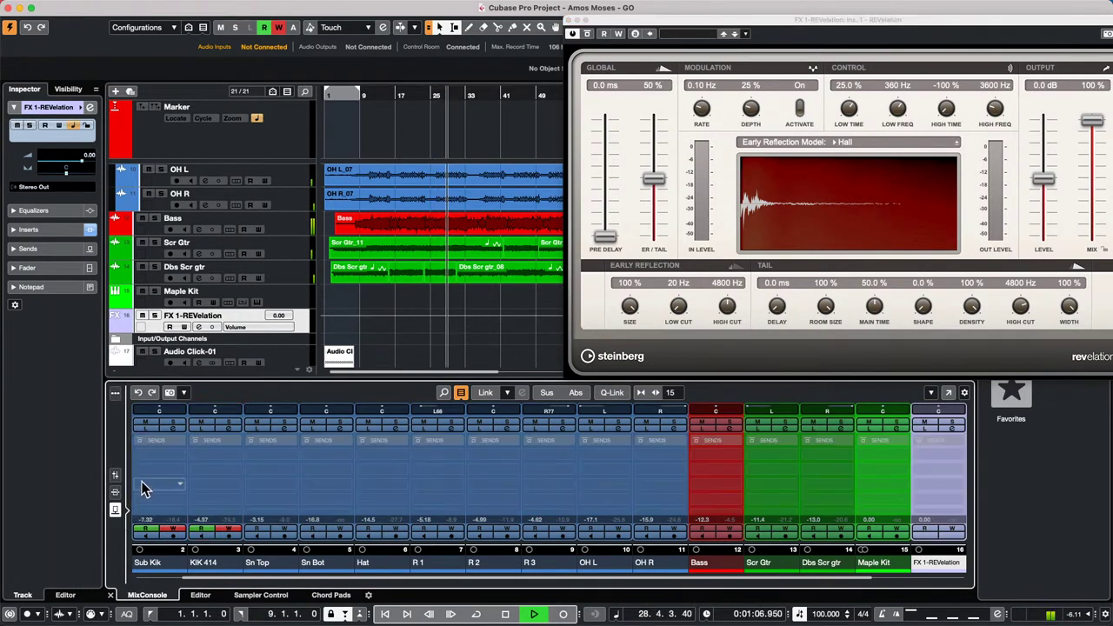
pyautogui.click(181, 487)
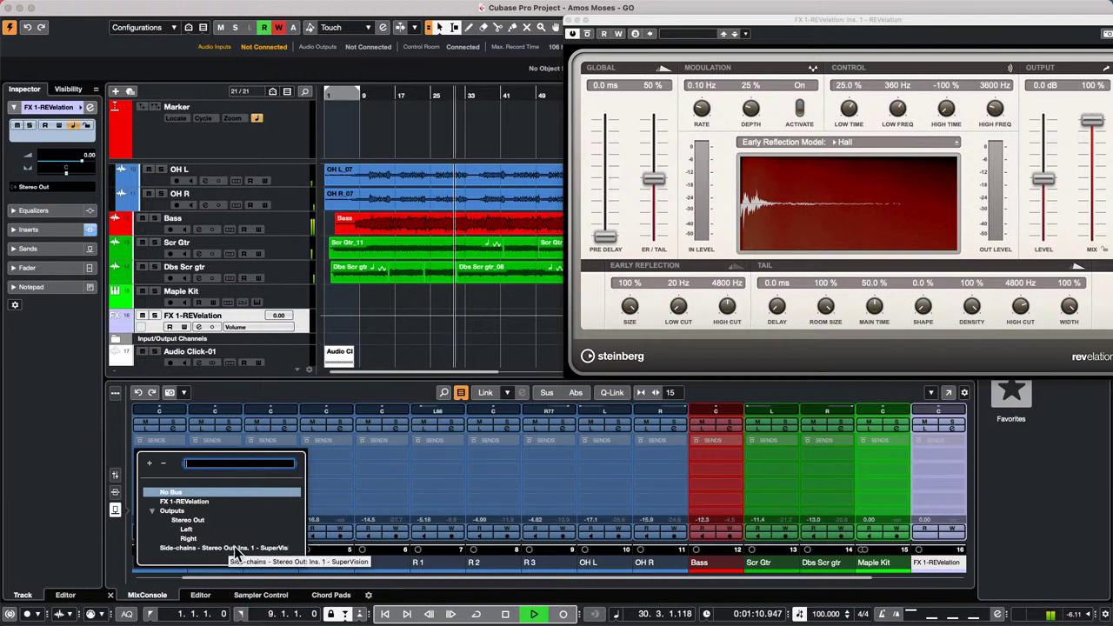
pyautogui.click(209, 501)
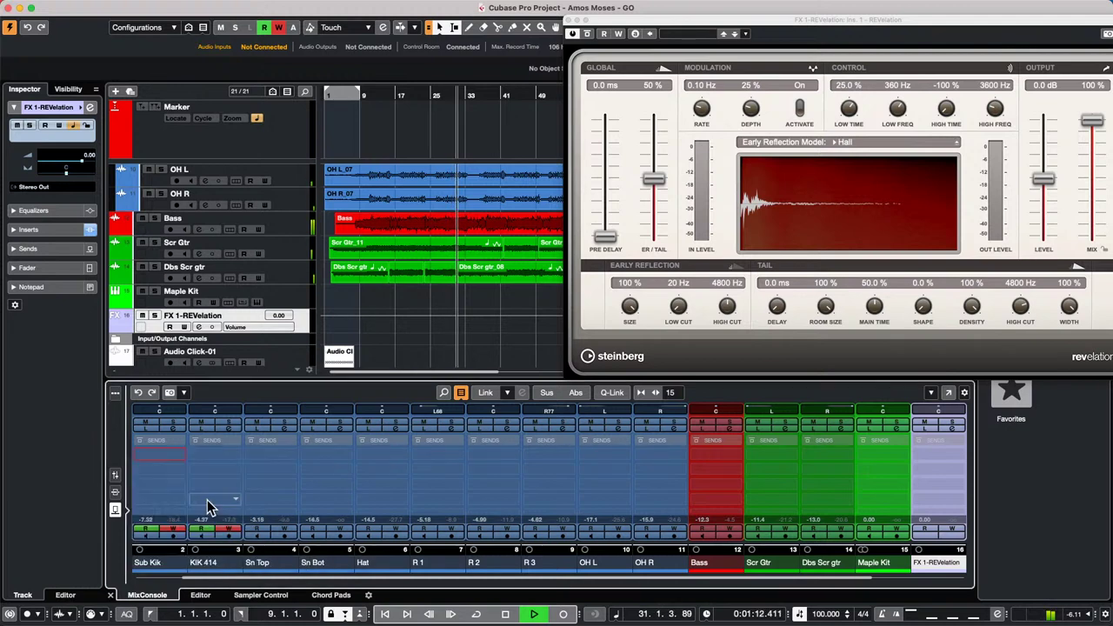
pyautogui.click(238, 454)
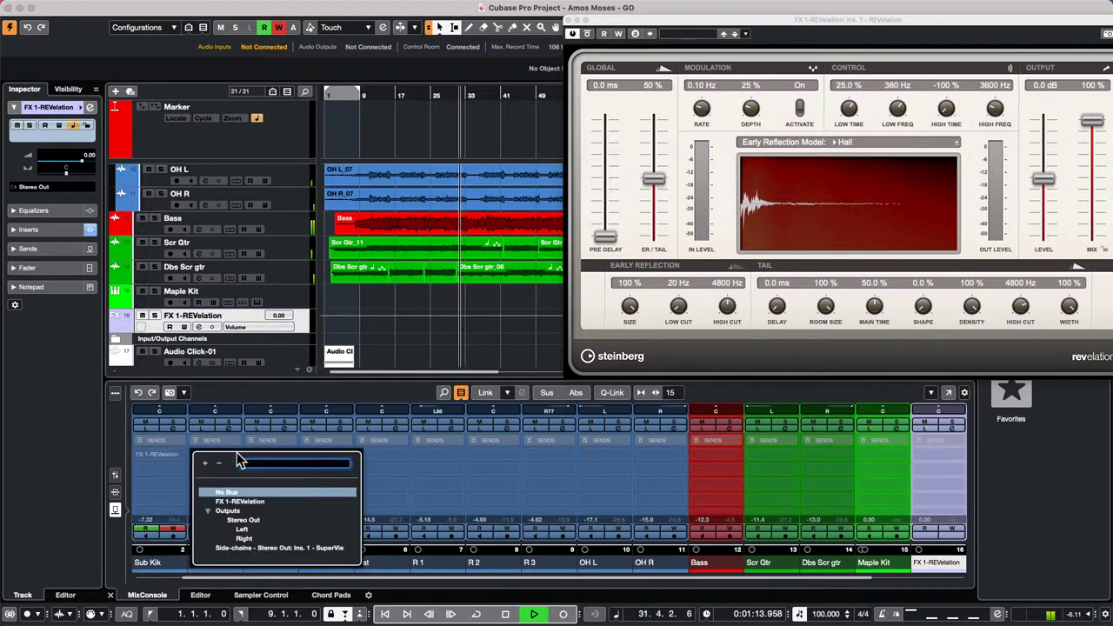
pyautogui.click(246, 503)
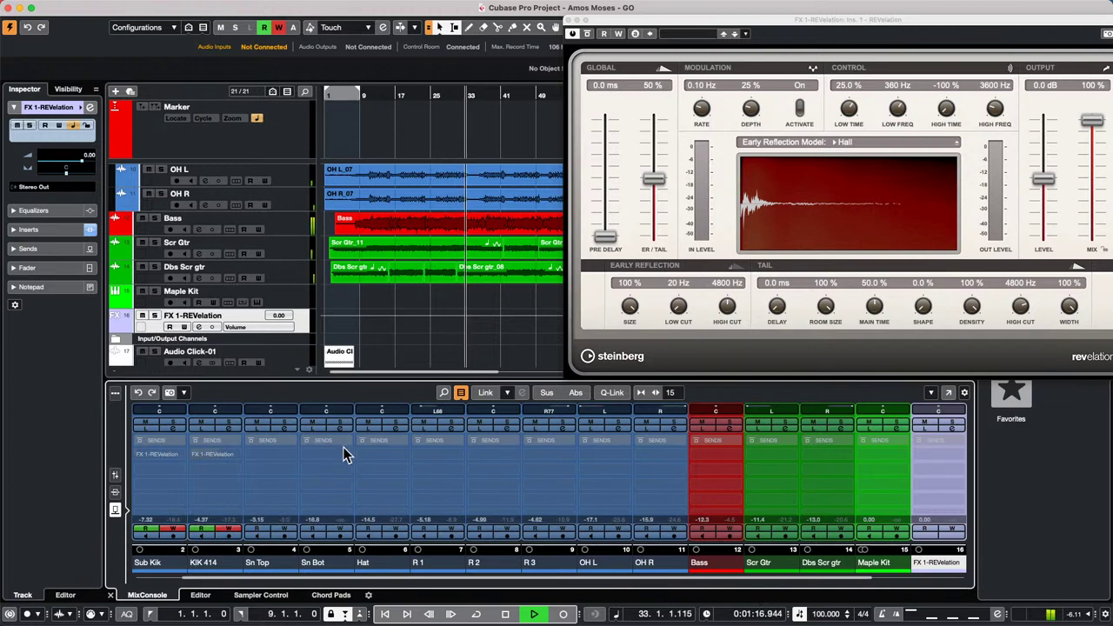
# - Assign the Sn Top channel's first send to FX 1-REVelation and activate that send
pyautogui.click(294, 458)
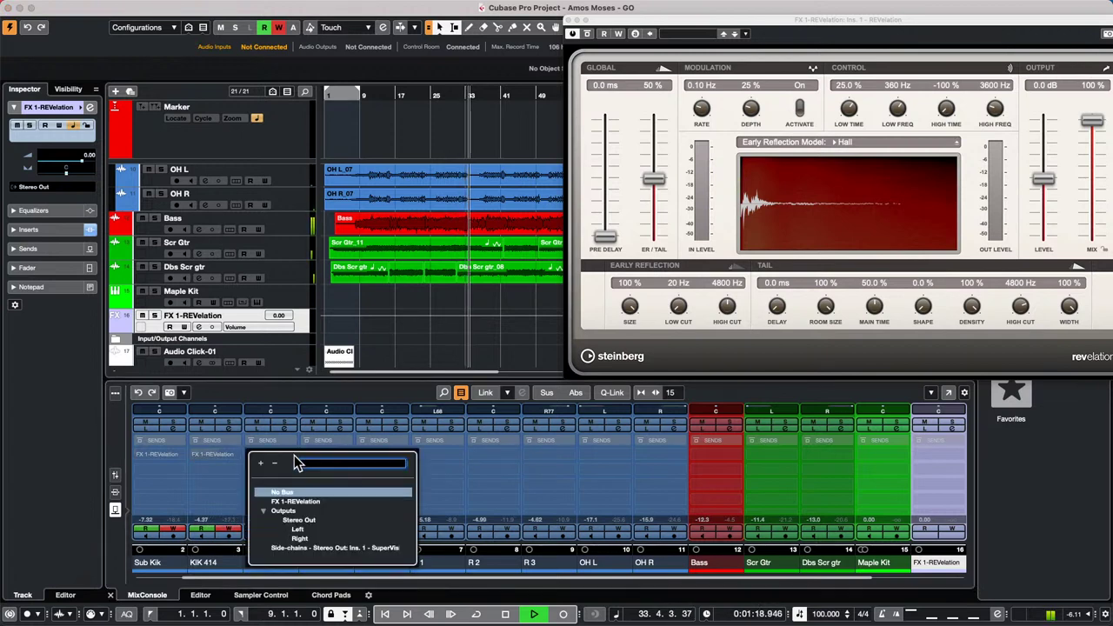
pyautogui.click(304, 502)
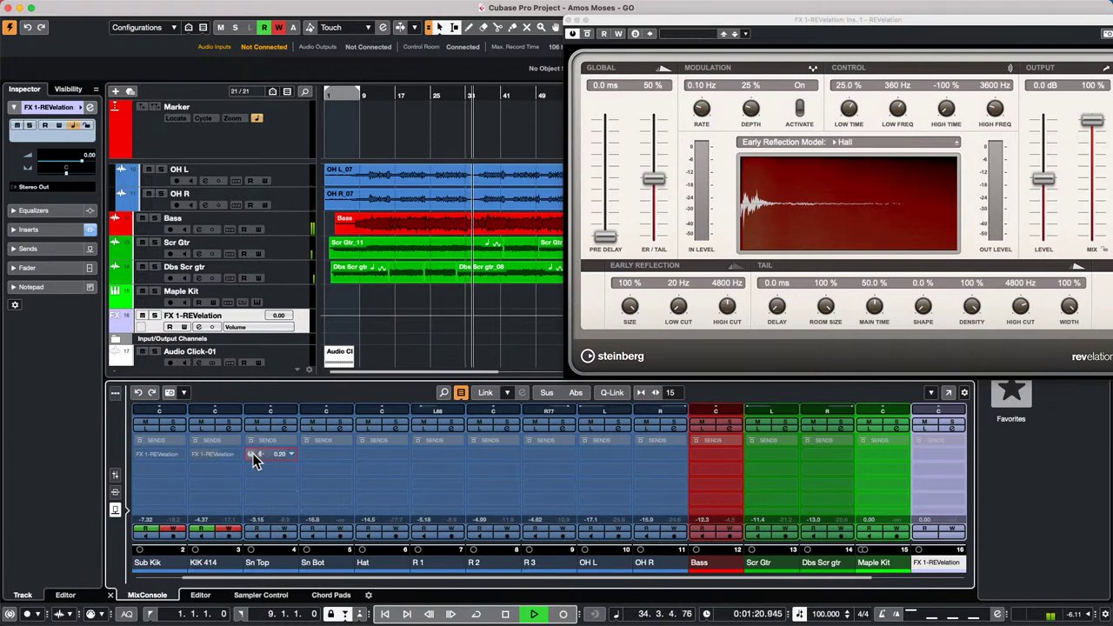
pyautogui.click(252, 454)
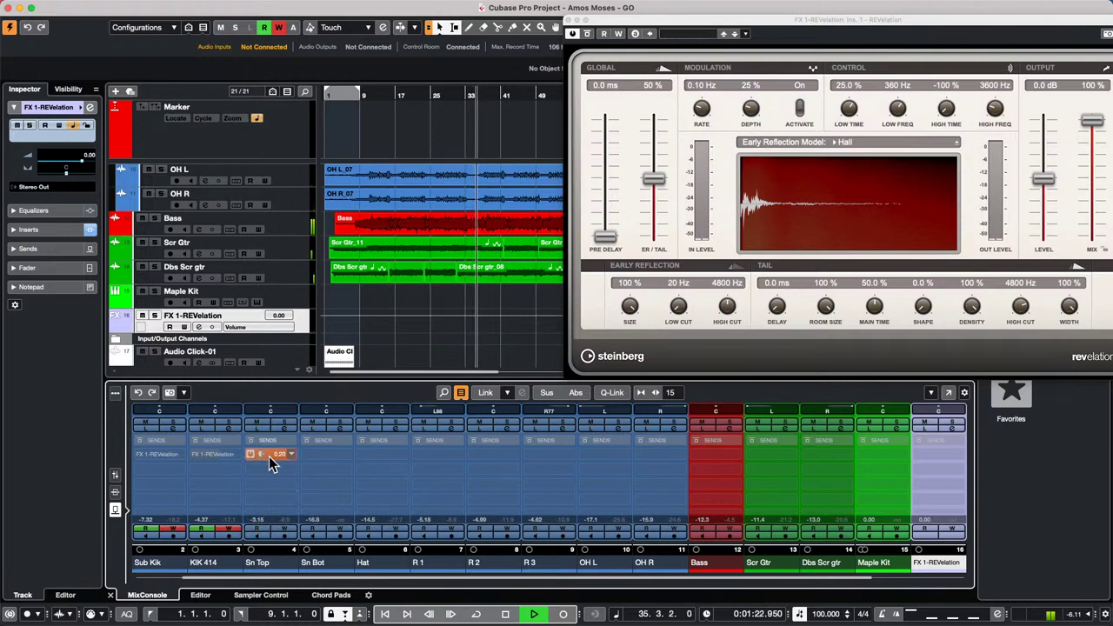
# - Activate the REVelation sends on KIK 414 and Sub Kik and pull their send levels down to -∞
pyautogui.click(195, 454)
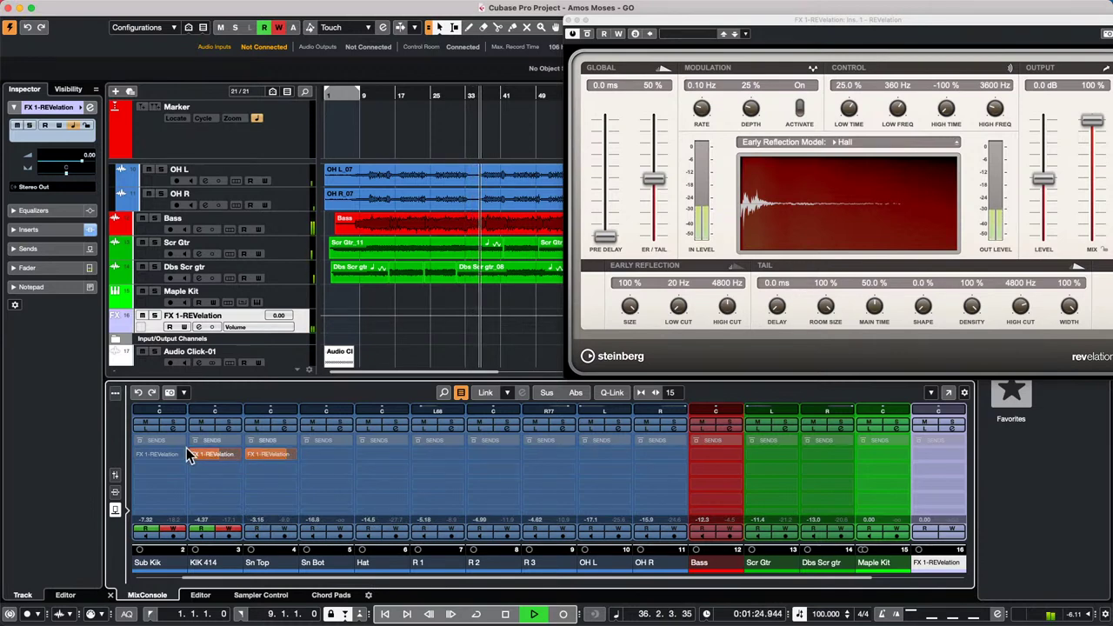
pyautogui.click(141, 454)
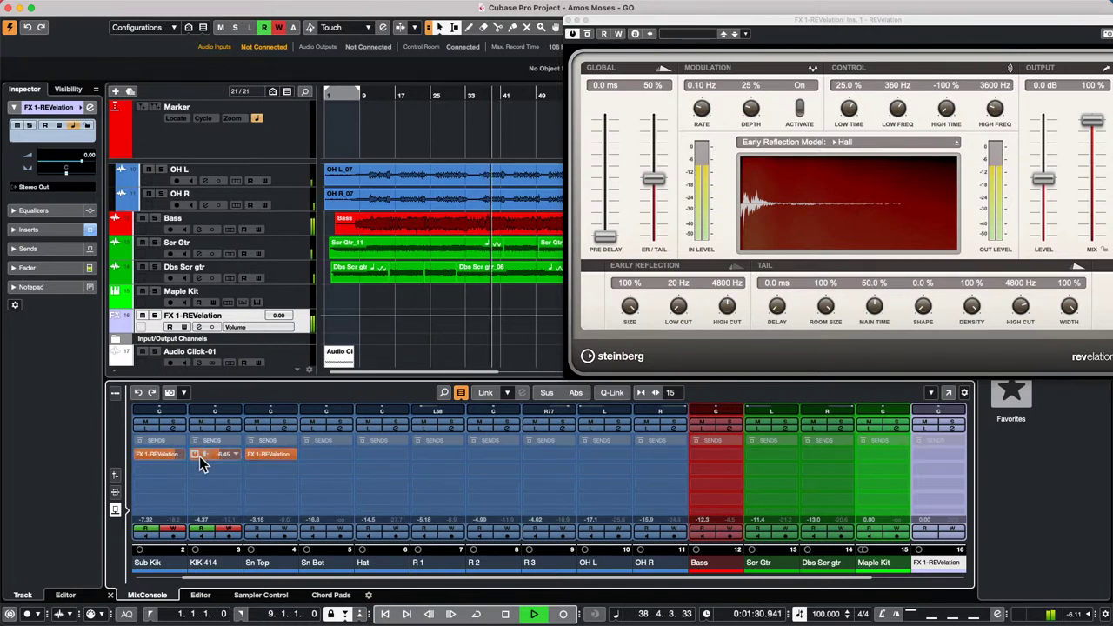
pyautogui.moveTo(206, 455); pyautogui.dragTo(83, 460)
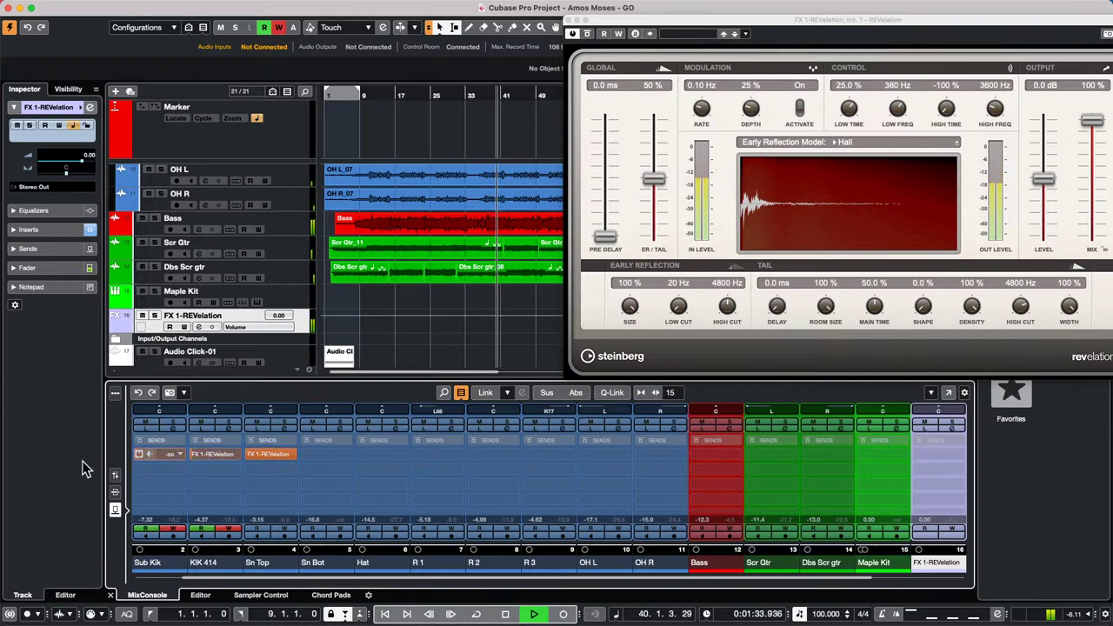
# - Solo the Sn Top channel, pull its REVelation send down to -∞, and raise it again to a moderate level
pyautogui.click(285, 422)
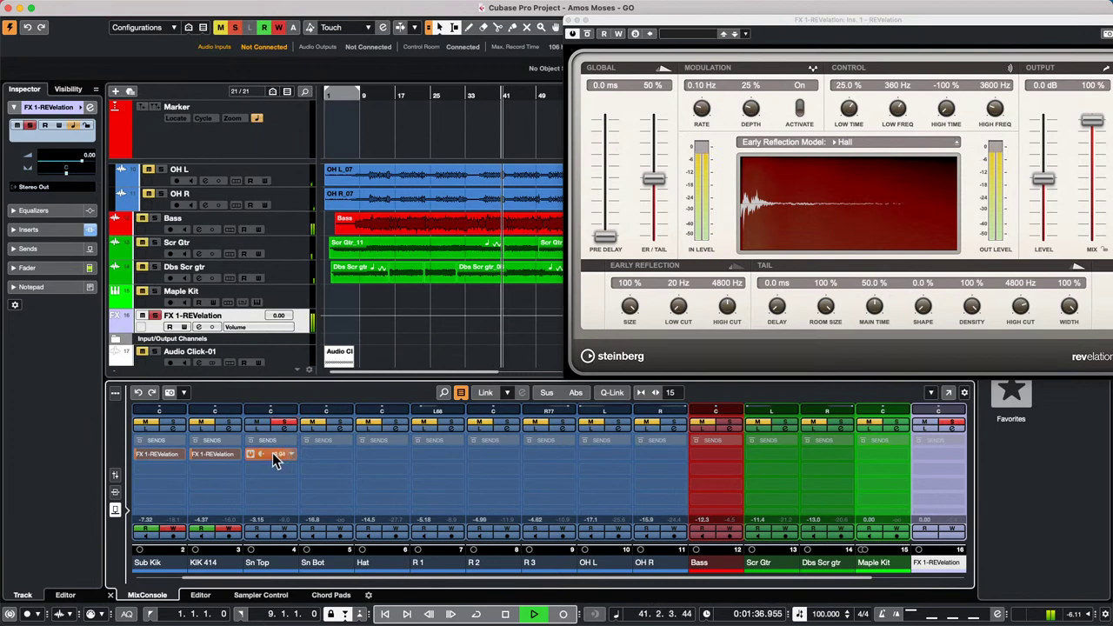
pyautogui.moveTo(273, 460); pyautogui.dragTo(194, 466)
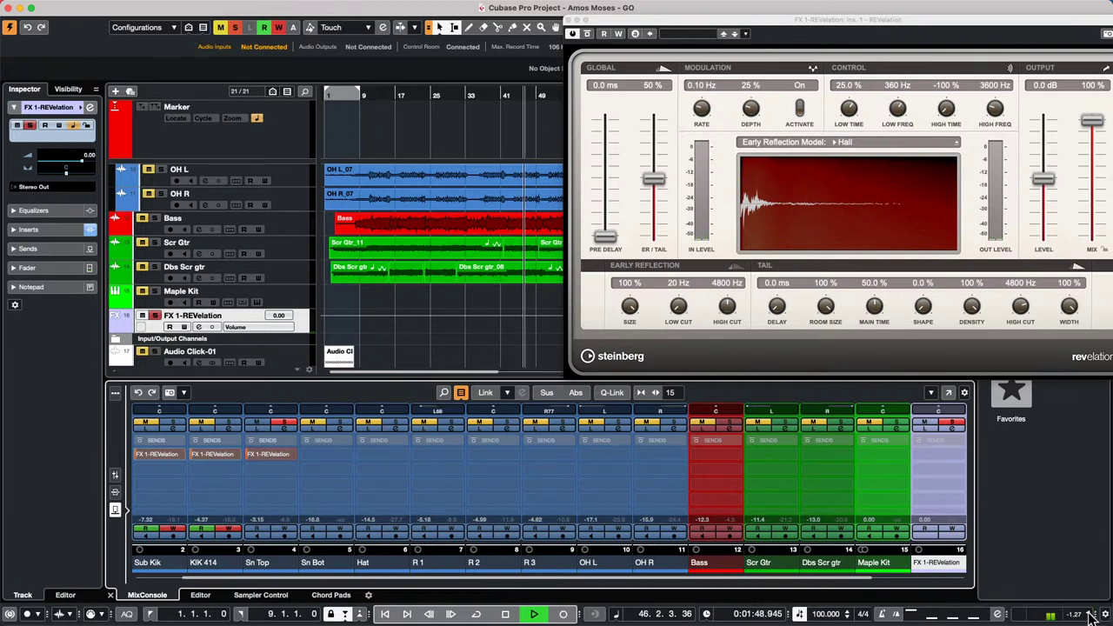
pyautogui.moveTo(265, 459)
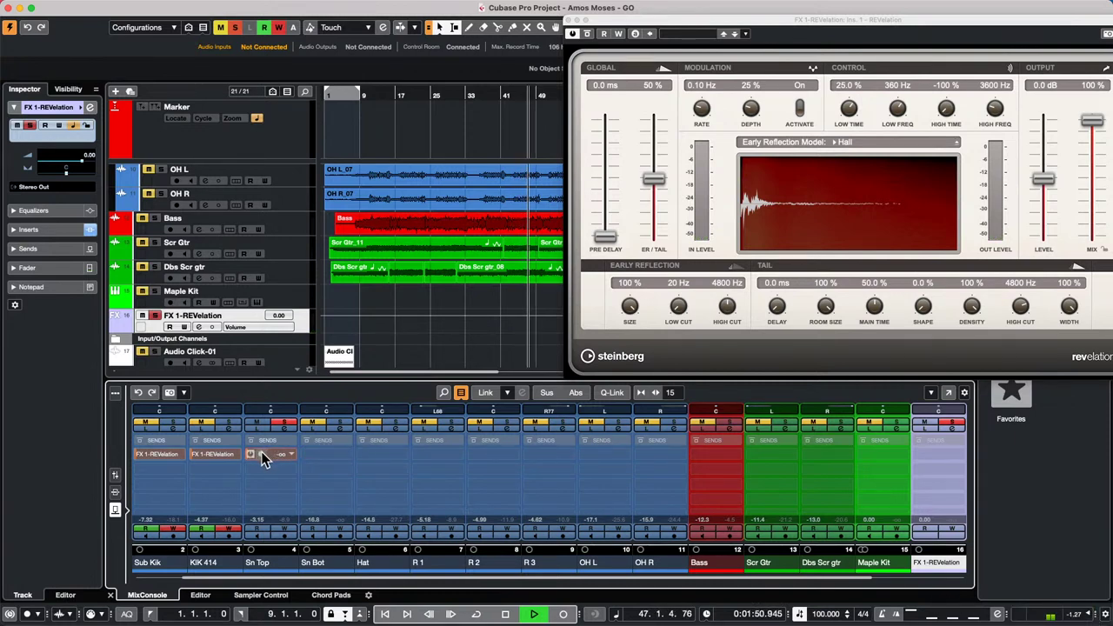
pyautogui.moveTo(265, 459); pyautogui.dragTo(301, 464)
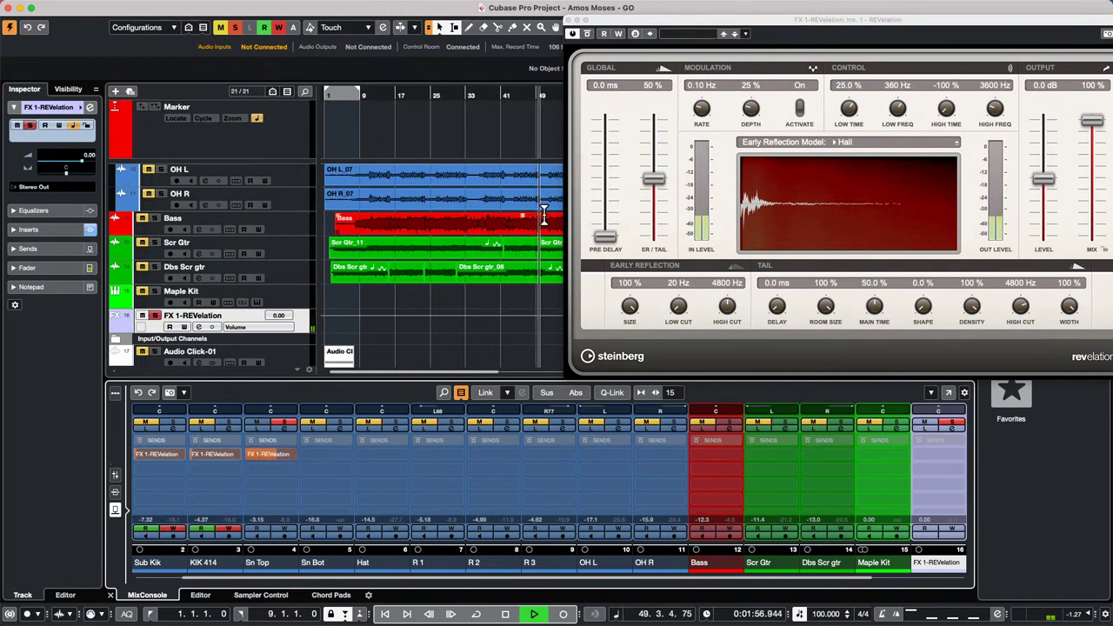
pyautogui.moveTo(280, 459)
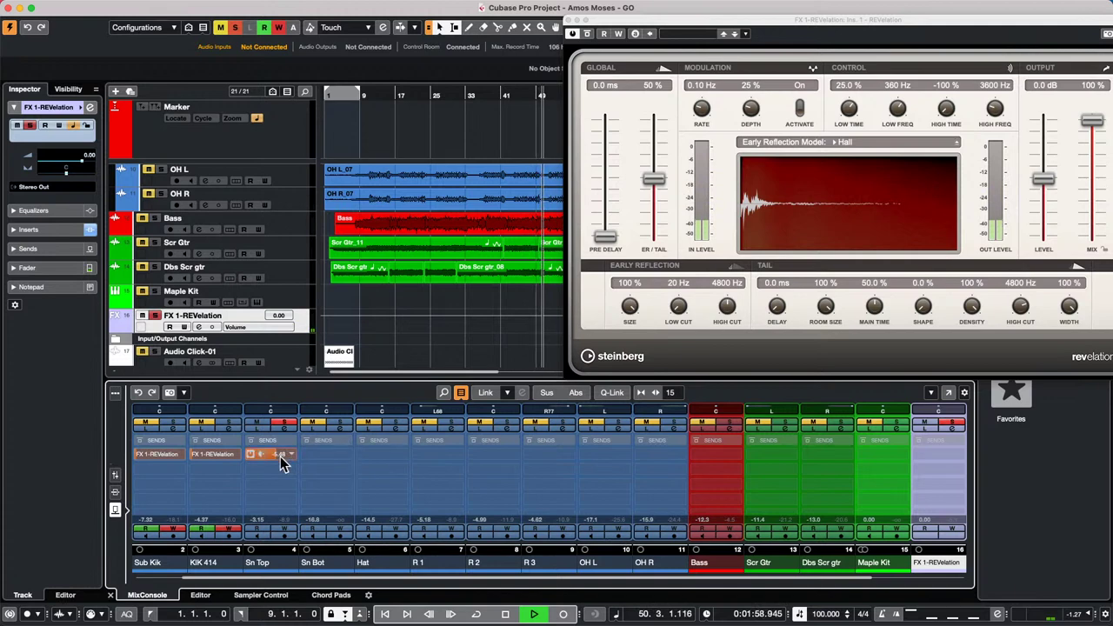
pyautogui.moveTo(272, 455); pyautogui.dragTo(257, 465)
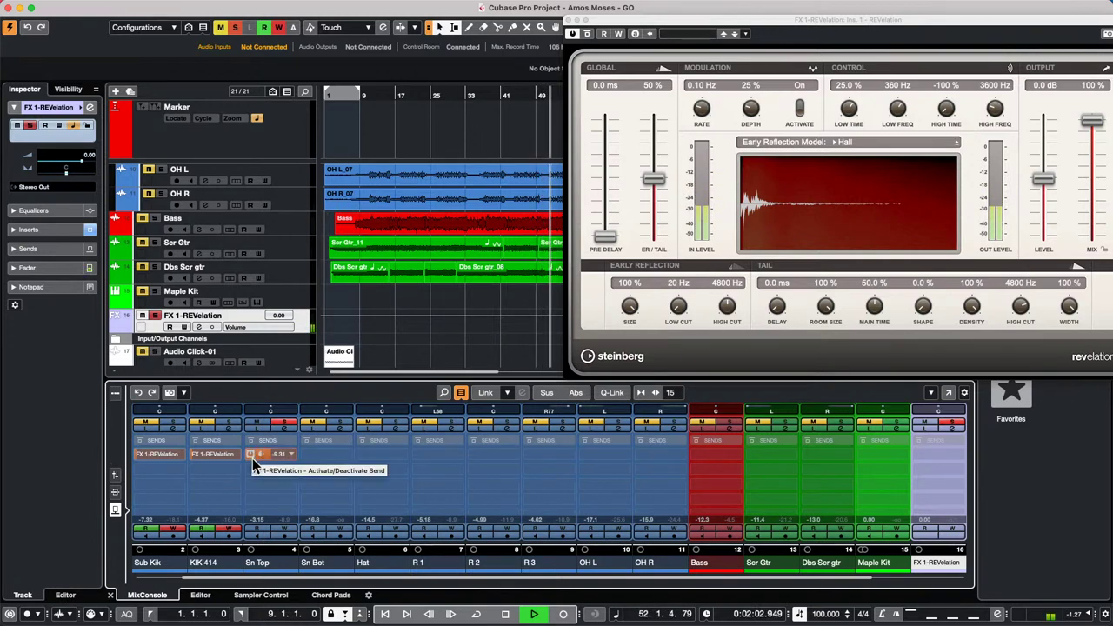
pyautogui.moveTo(263, 456)
pyautogui.mouseDown()
pyautogui.moveTo(227, 458)
pyautogui.moveTo(278, 463)
pyautogui.mouseUp()
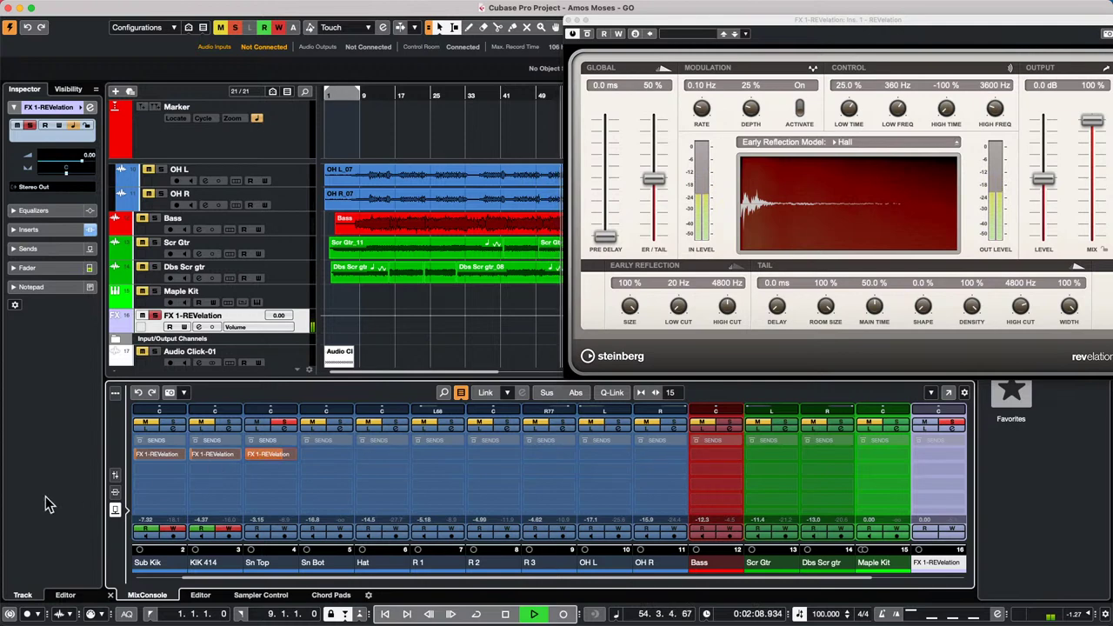
# - Switch the mixer to its inserts, stop playback and close the REVelation plug-in window
pyautogui.click(114, 492)
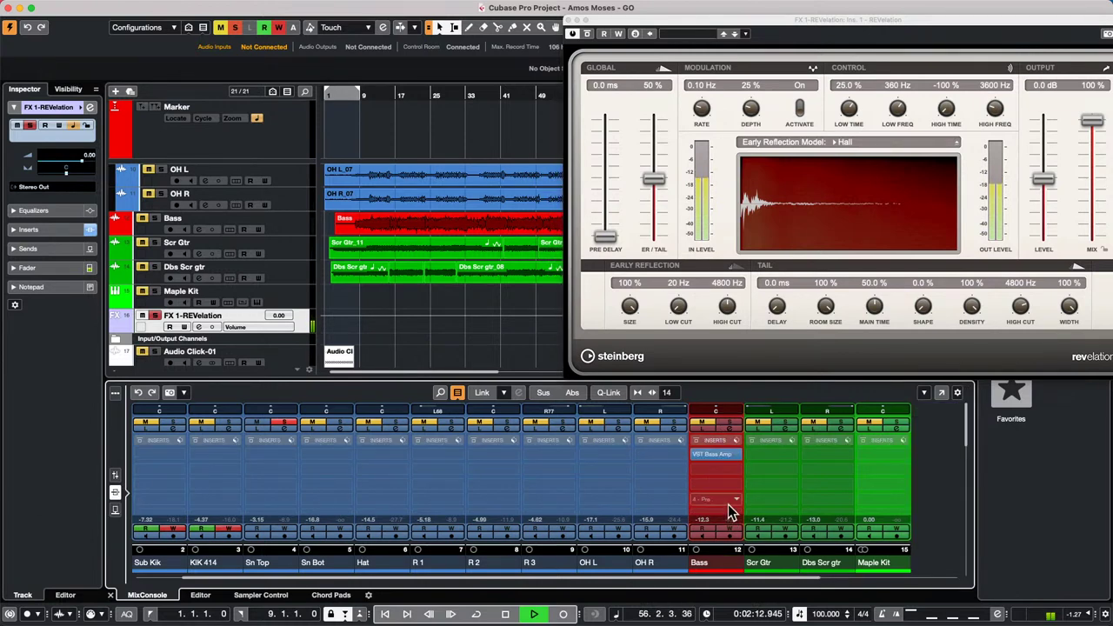
pyautogui.press('space')
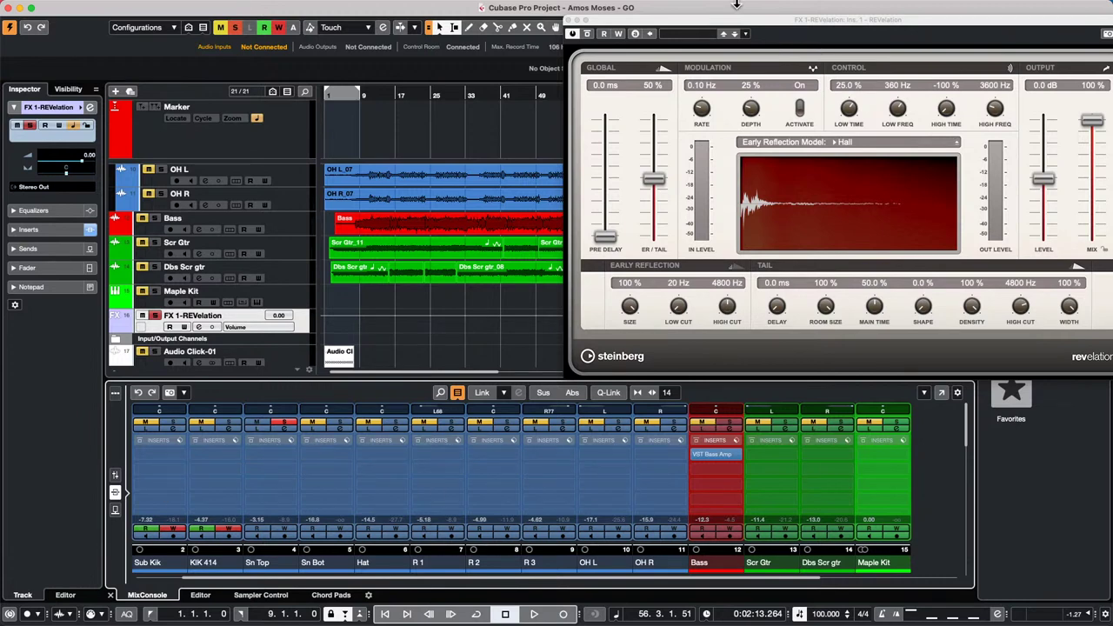
pyautogui.moveTo(484, 7)
pyautogui.click(567, 20)
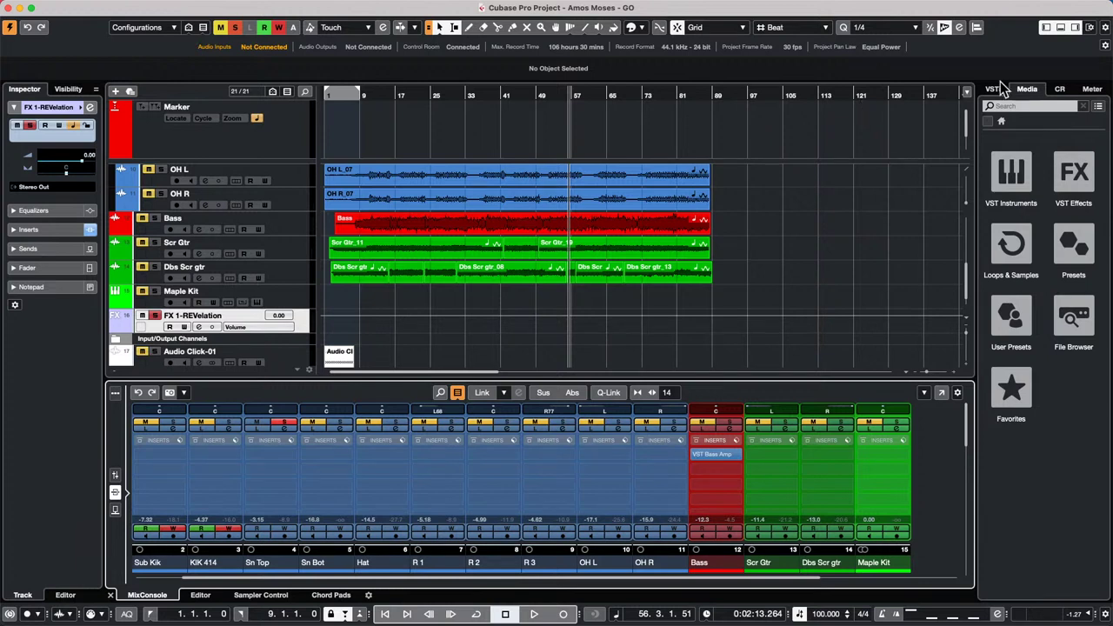
pyautogui.moveTo(966, 7)
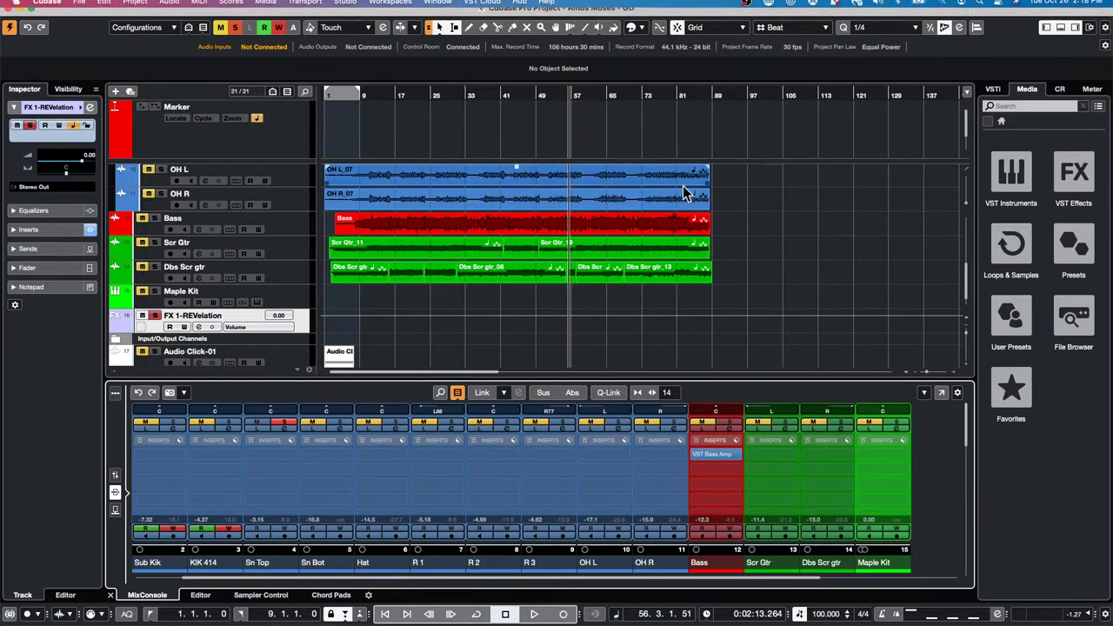
# - Show the mixer's sends again and readjust the level of Sn Top's REVelation send
pyautogui.click(117, 509)
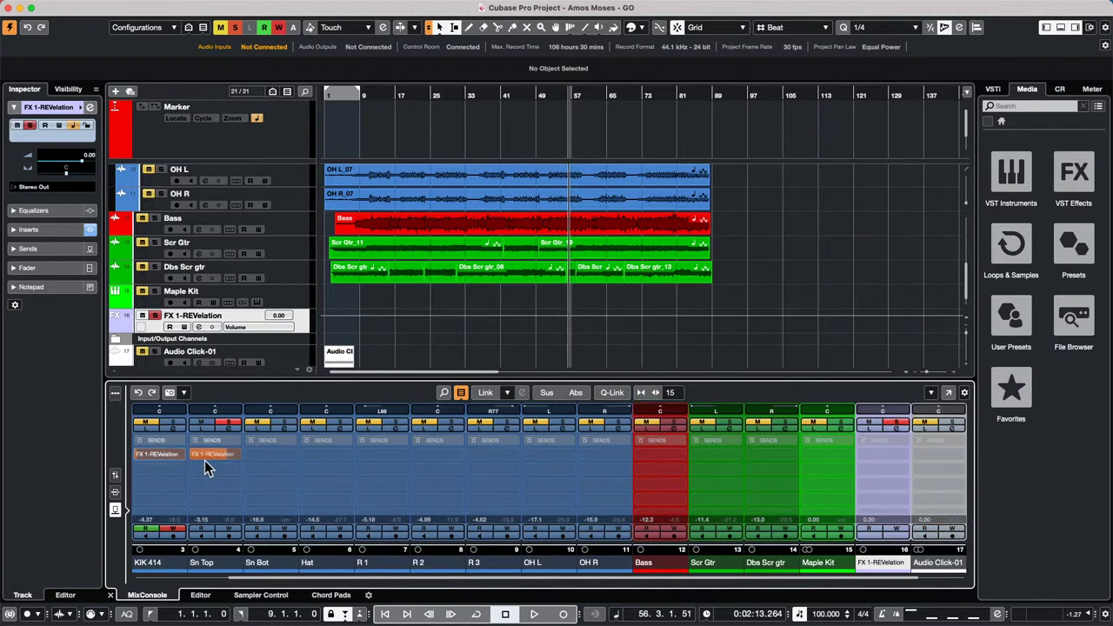
pyautogui.moveTo(226, 452); pyautogui.dragTo(146, 481)
pyautogui.moveTo(167, 477); pyautogui.dragTo(212, 474)
# - Select the Maple Kit track, disable its record enable and turn on its monitoring
pyautogui.click(304, 298)
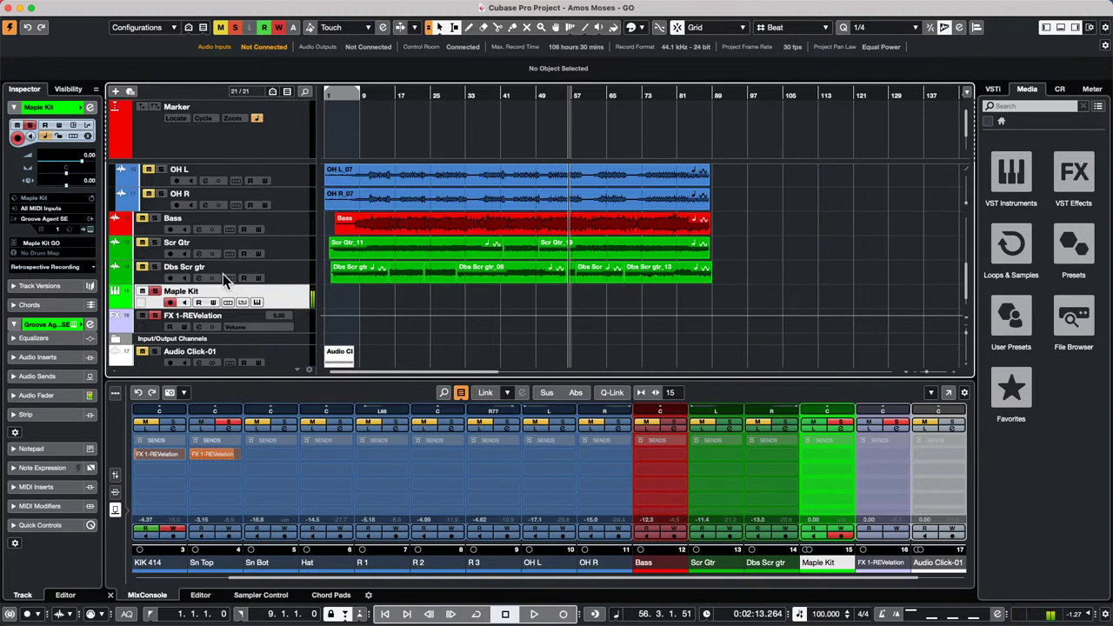
pyautogui.click(170, 302)
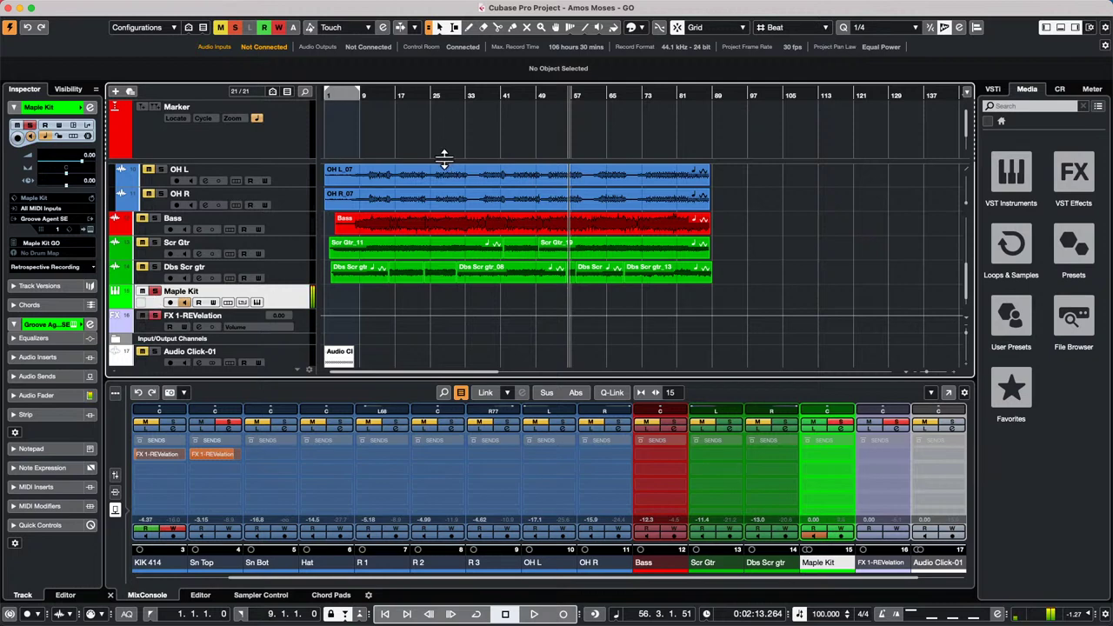
pyautogui.rightClick(283, 294)
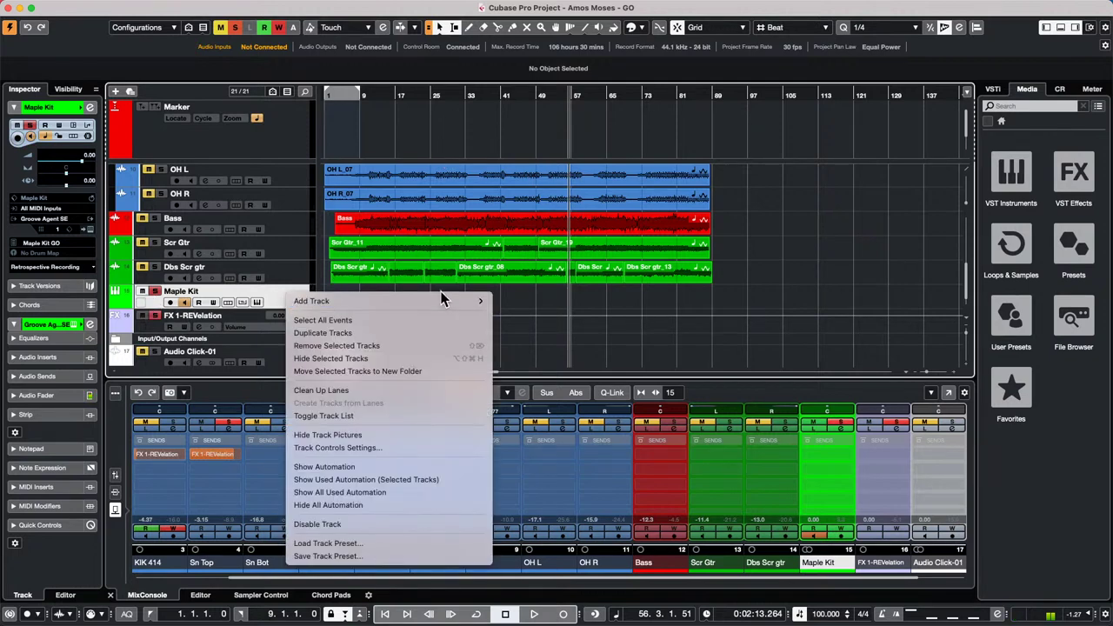
pyautogui.press('Escape')
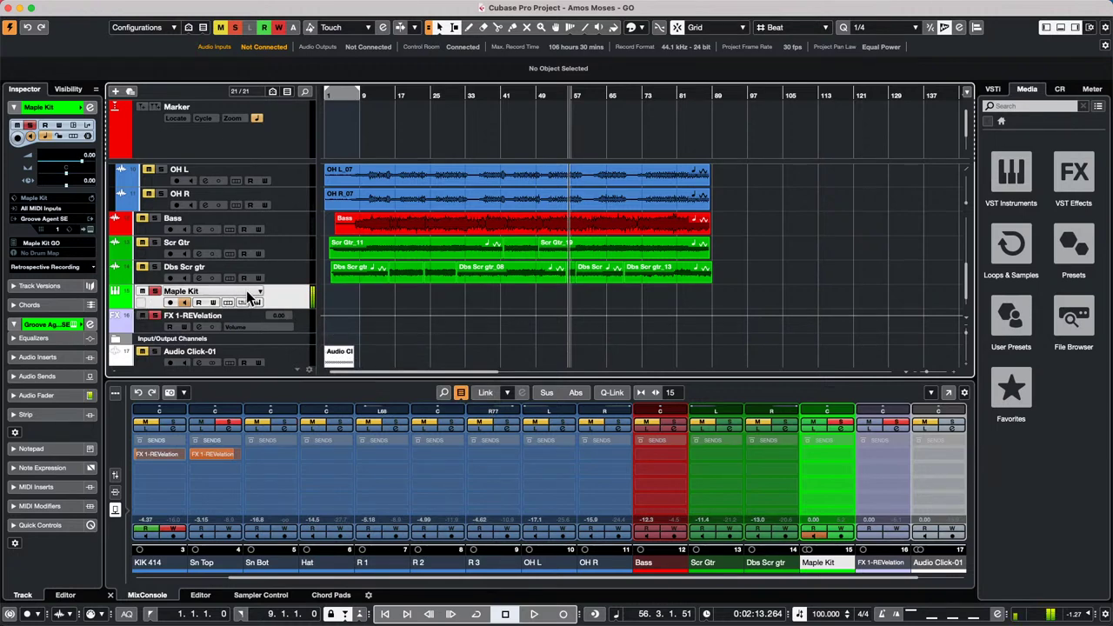
# - Try to record on Maple Kit with only monitoring active, and stop the transport
pyautogui.click(533, 614)
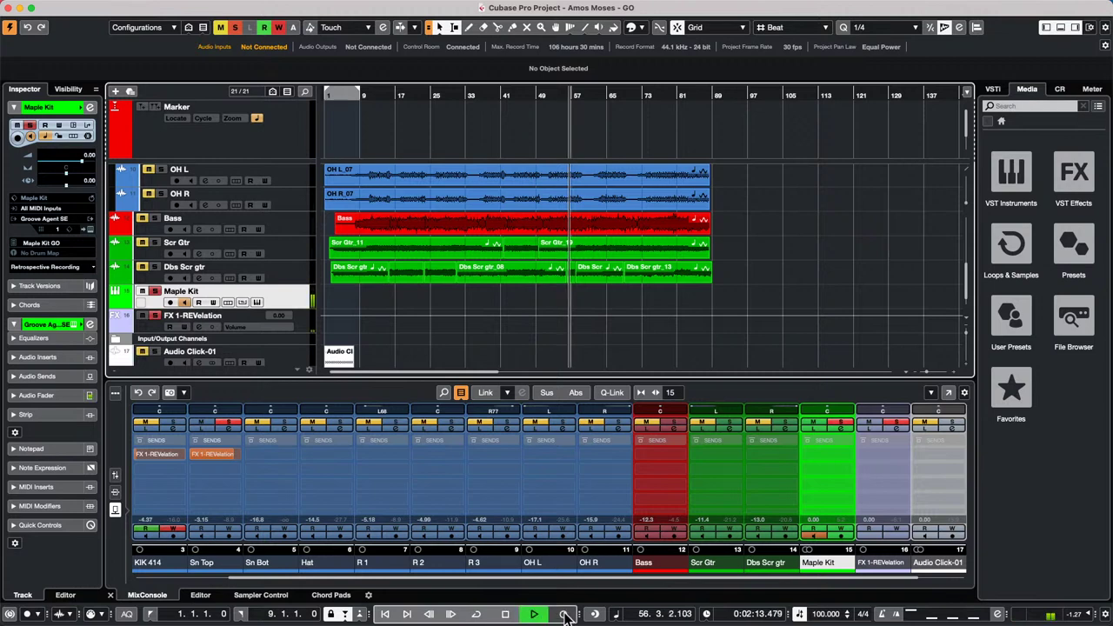
pyautogui.click(563, 614)
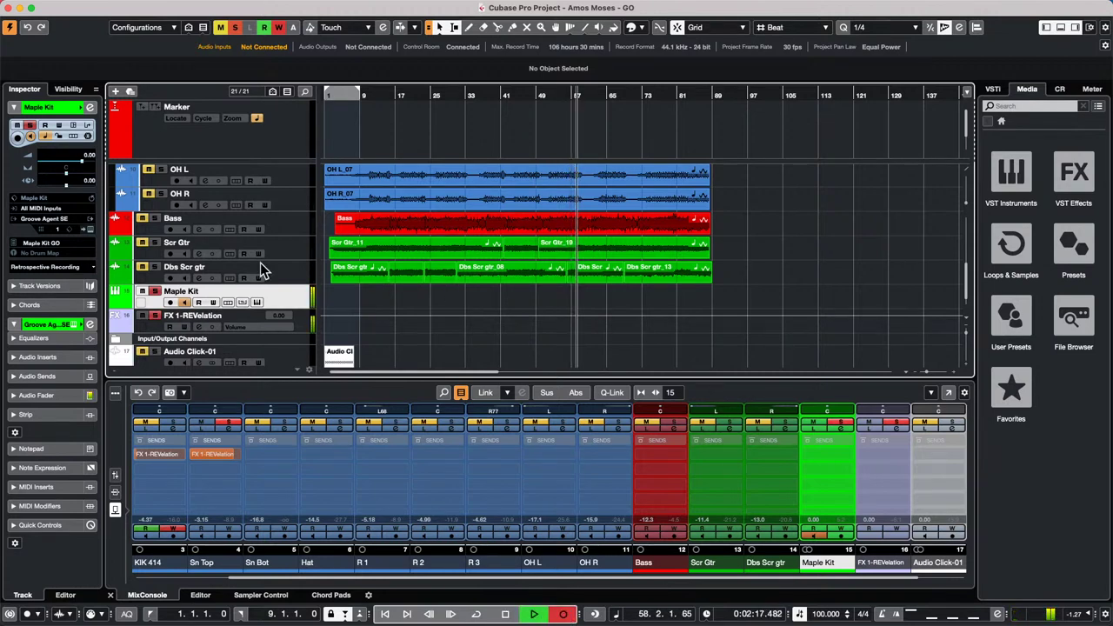
pyautogui.press('space')
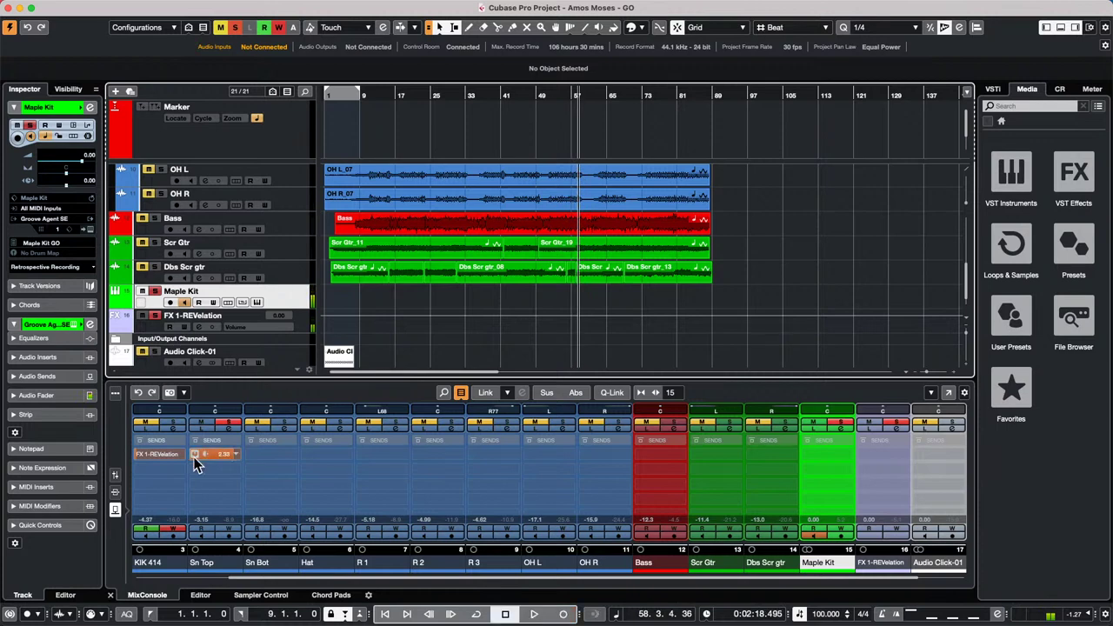
# - Switch Maple Kit from monitoring to record enable and record a short MIDI part around bar 58
pyautogui.click(183, 302)
pyautogui.click(170, 302)
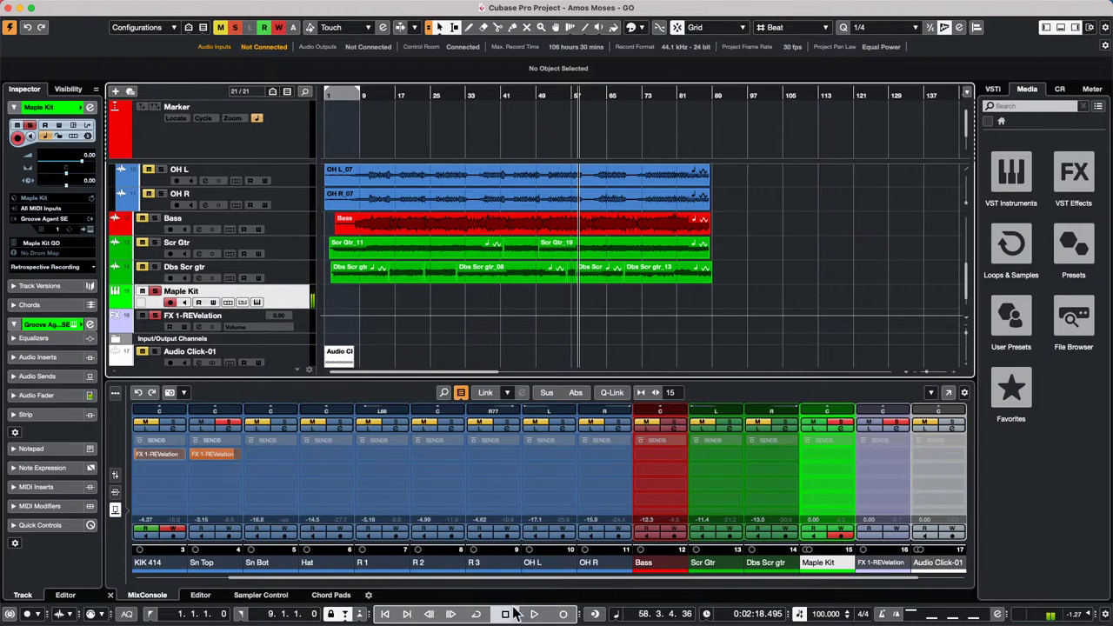
pyautogui.click(561, 614)
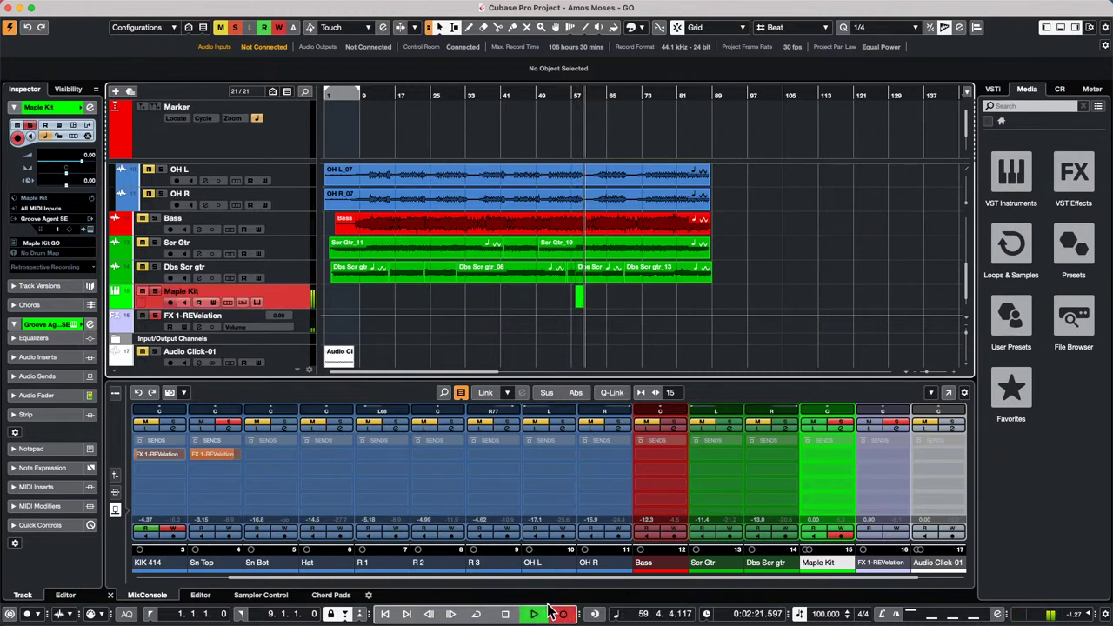
pyautogui.press('space')
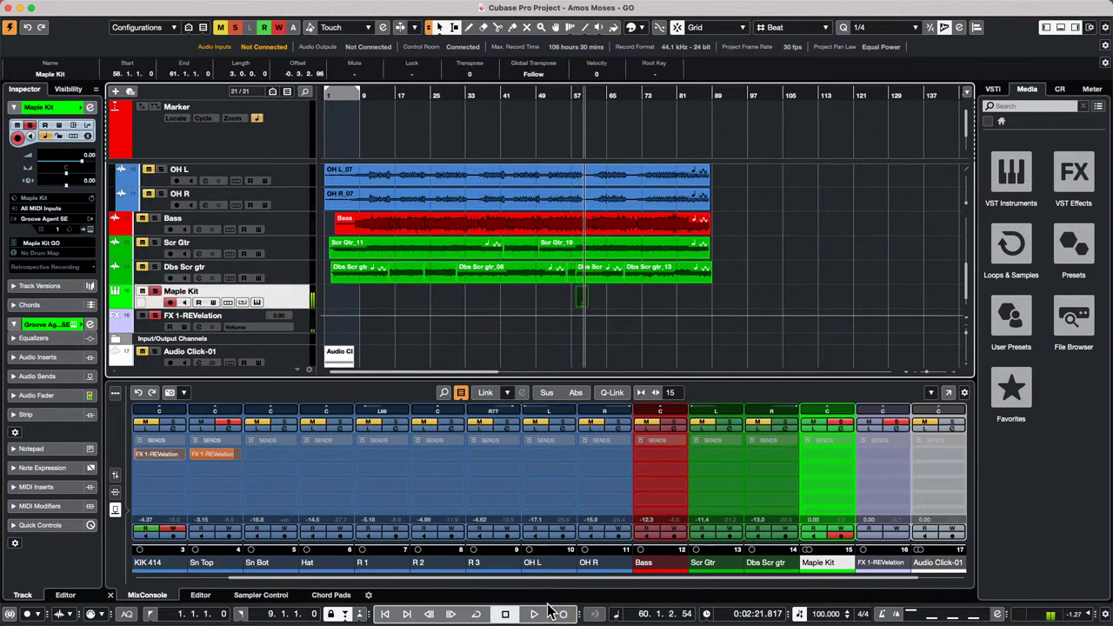
# - Toggle Maple Kit between monitoring and record enable, leaving only monitoring active
pyautogui.click(183, 303)
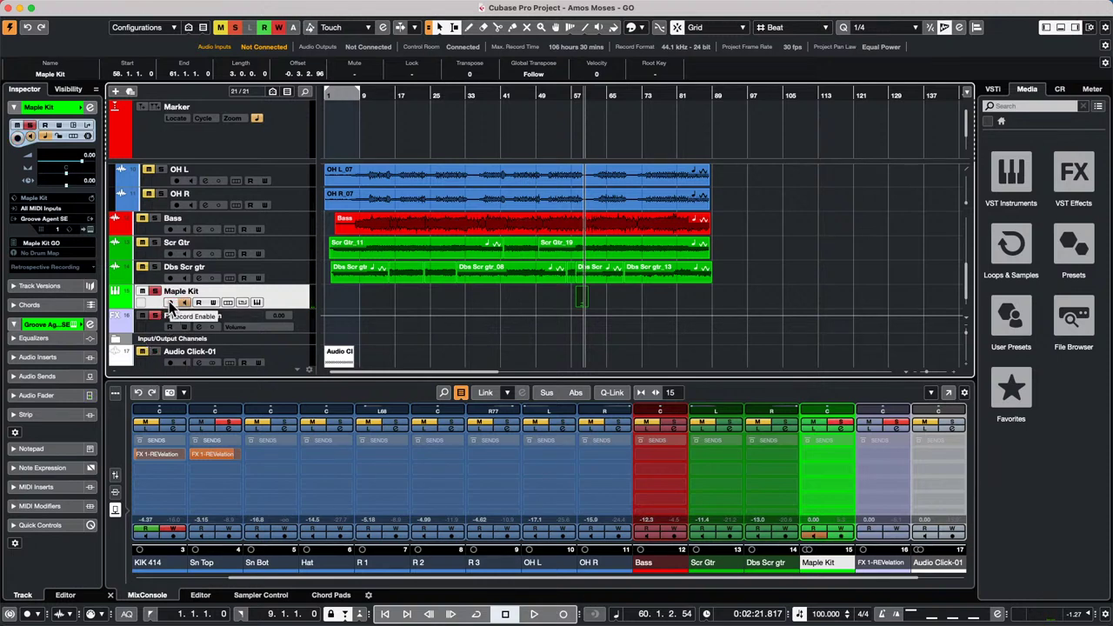
pyautogui.click(171, 303)
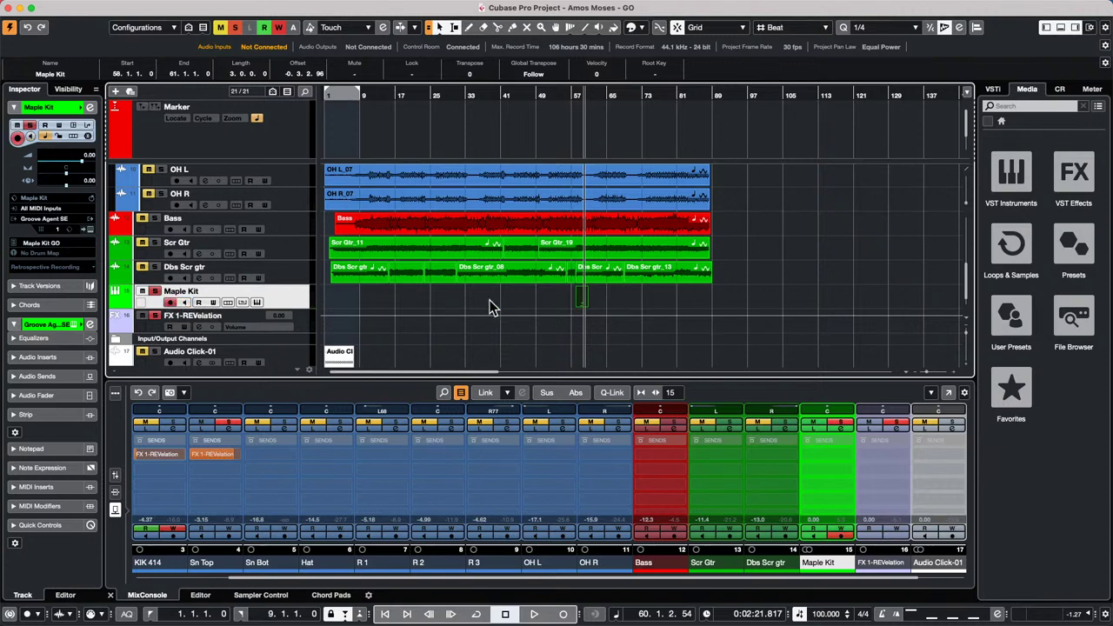
pyautogui.click(171, 302)
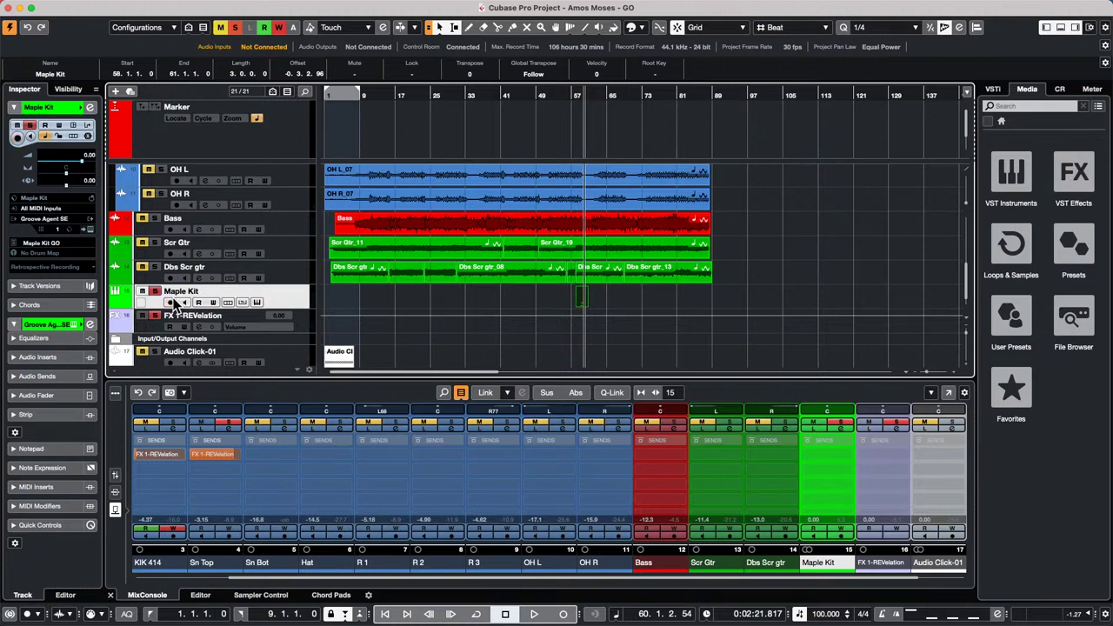
pyautogui.click(183, 302)
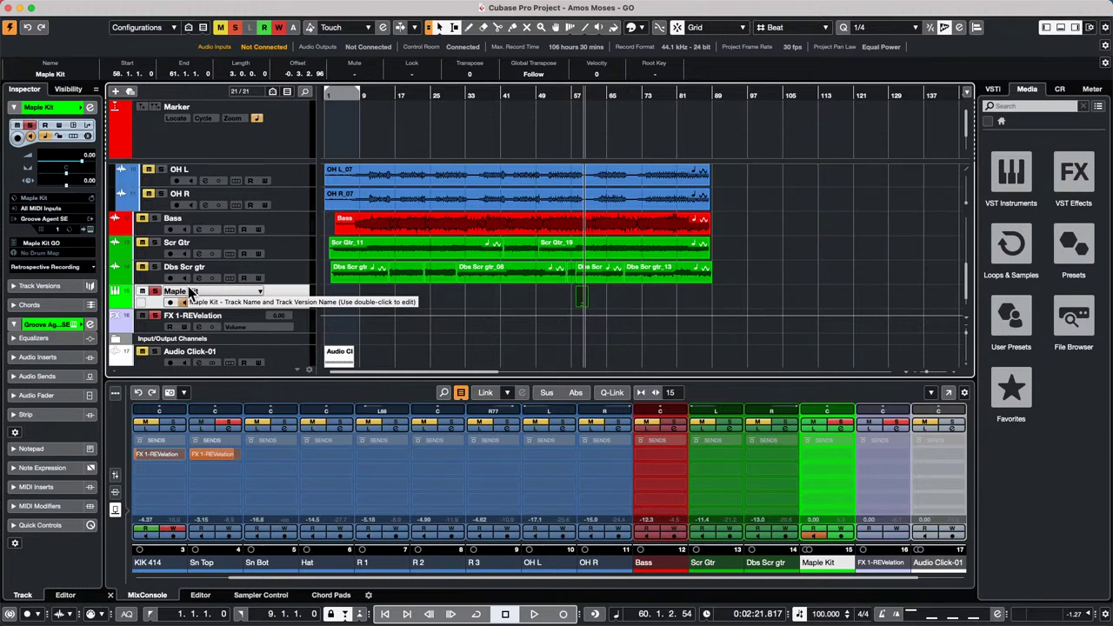
# - Review the Control Room audio connections and the Audio System settings in Studio Setup, and close both windows
pyautogui.moveTo(397, 11)
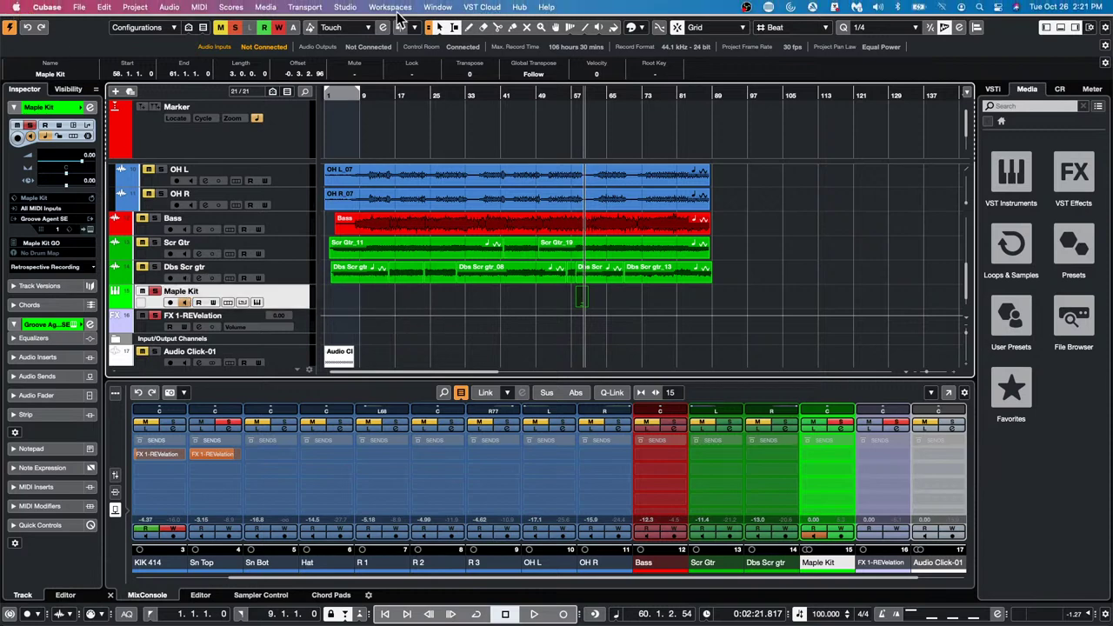
pyautogui.click(348, 7)
pyautogui.click(364, 23)
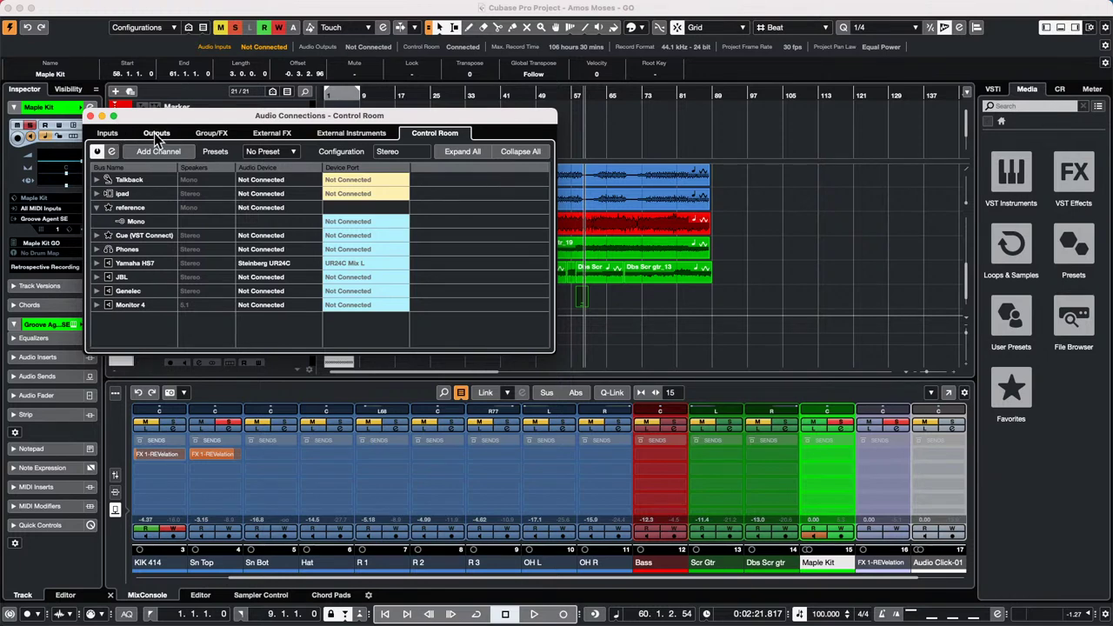
pyautogui.click(378, 7)
pyautogui.moveTo(348, 8)
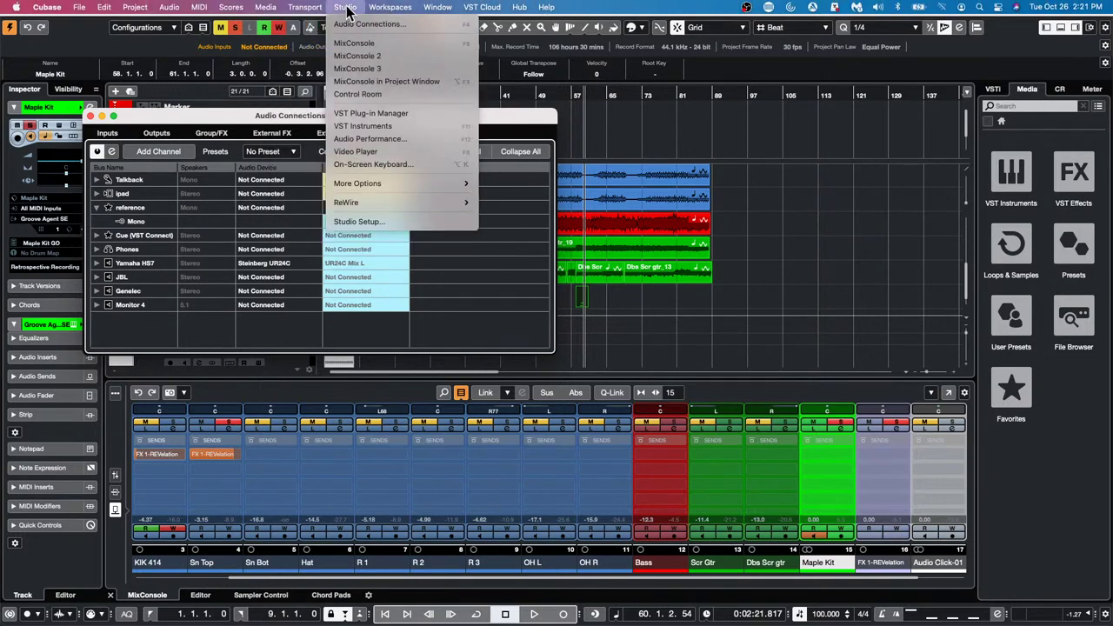
pyautogui.click(376, 225)
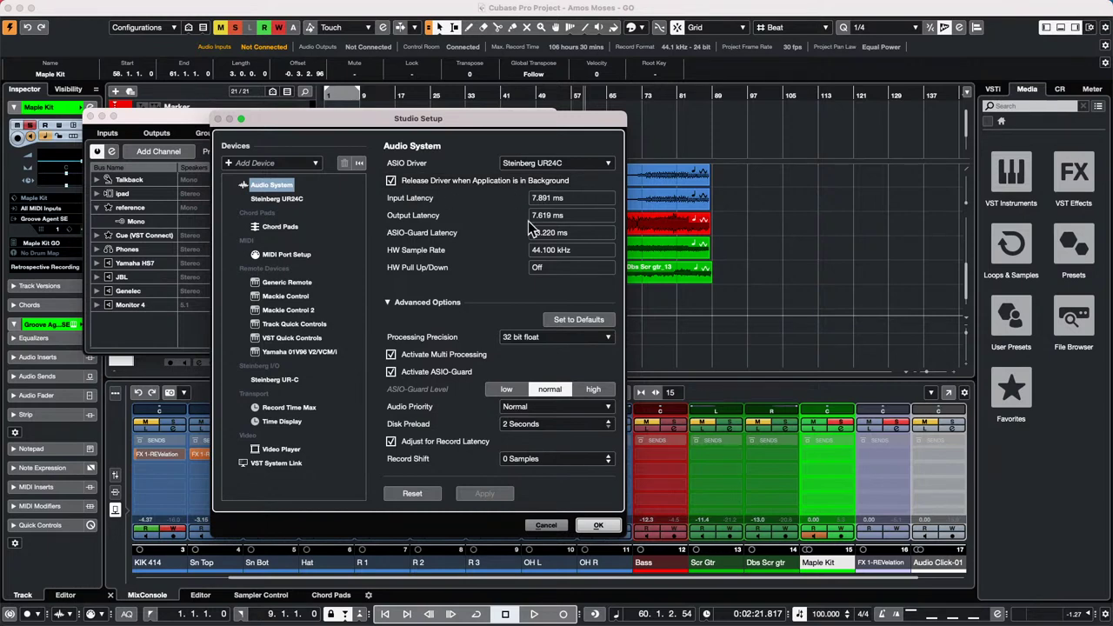
pyautogui.click(598, 525)
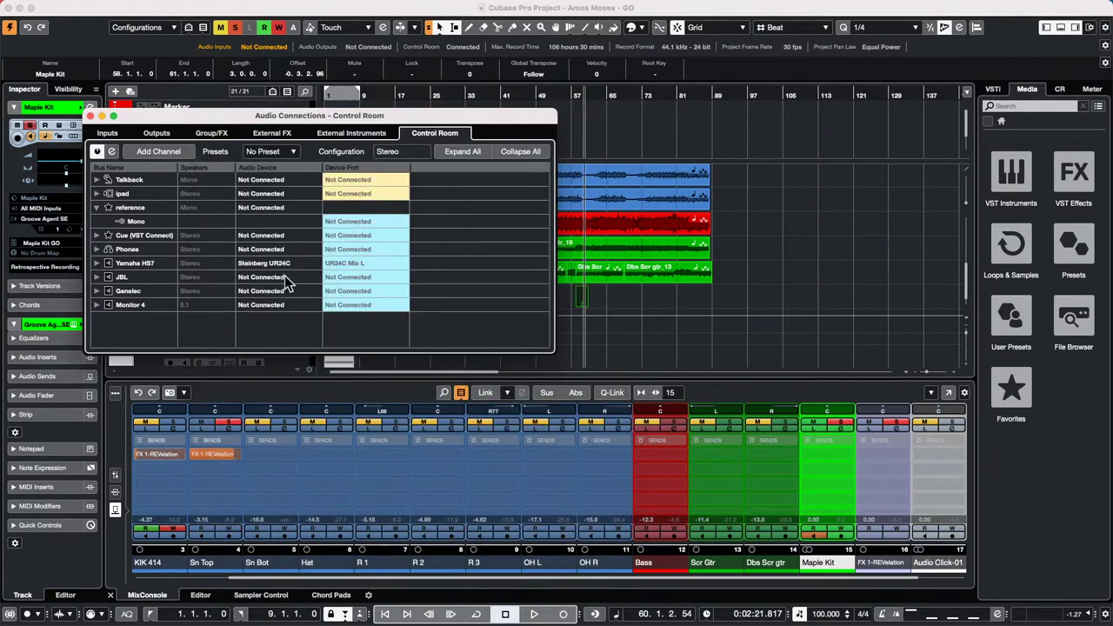
pyautogui.click(90, 114)
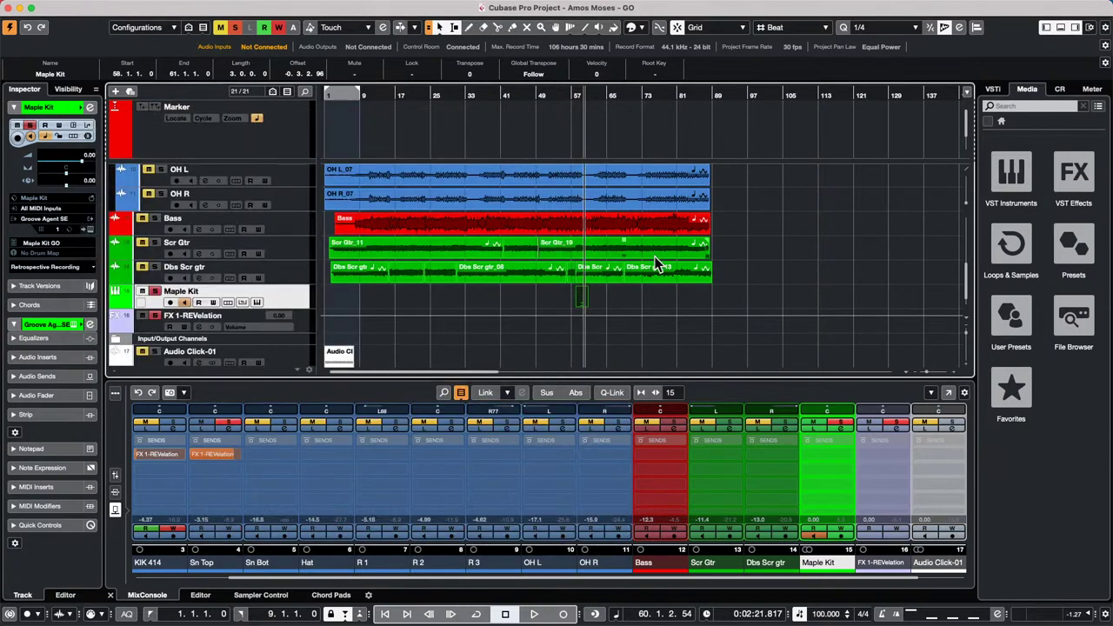
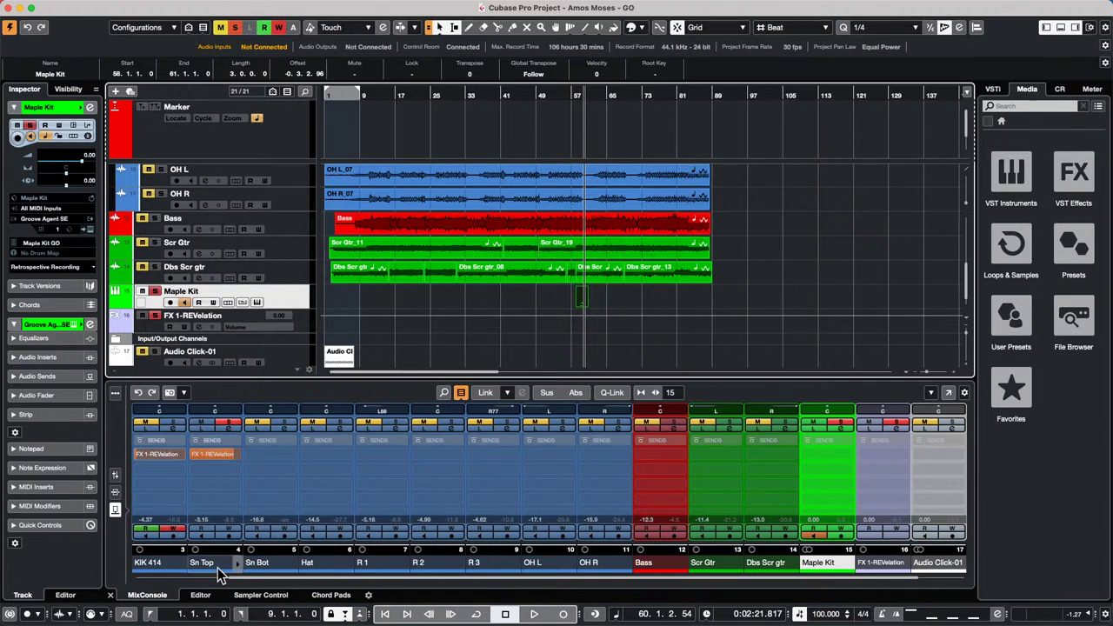
# - Show the channel faders in the lower MixConsole and play the project from about bar 18
pyautogui.click(126, 596)
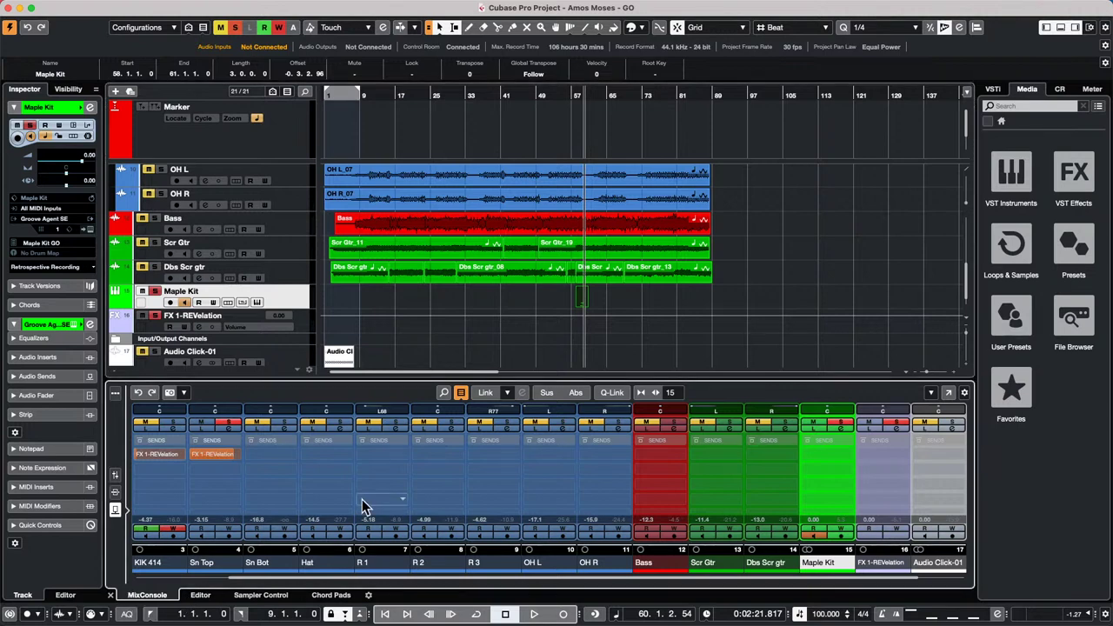
pyautogui.press('space')
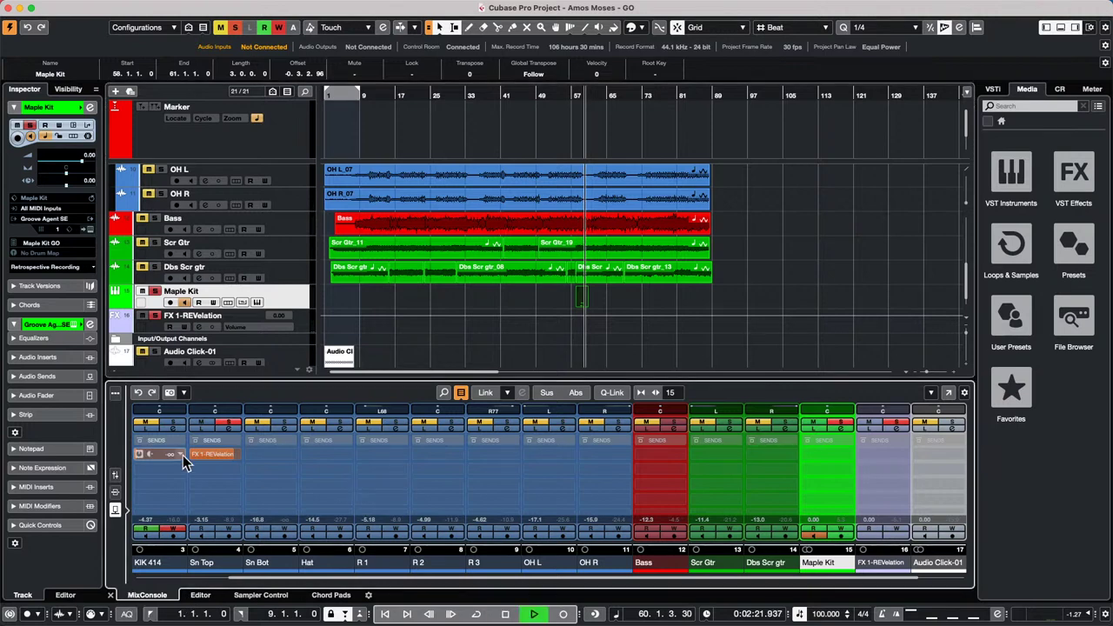
pyautogui.click(115, 473)
pyautogui.press('space')
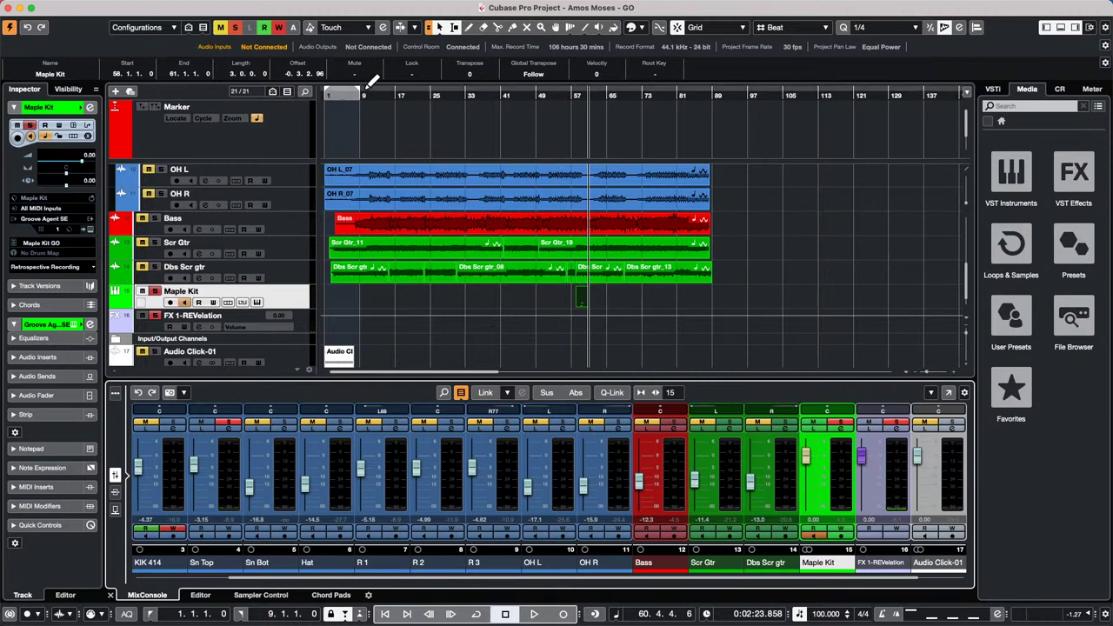
pyautogui.click(400, 94)
pyautogui.press('space')
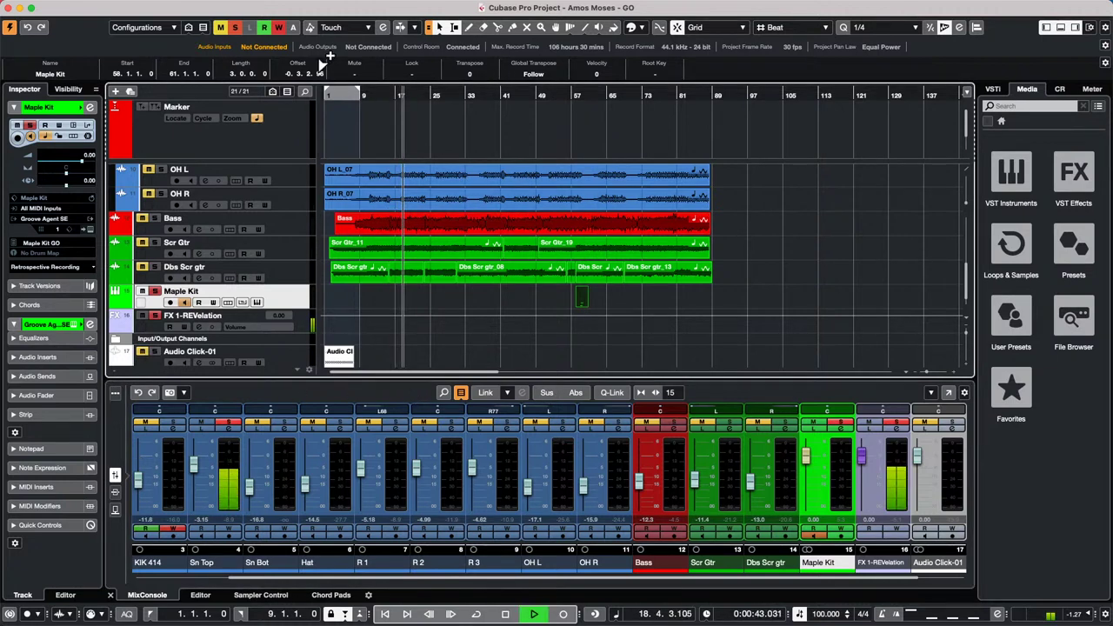
# - Clear all mute and solo states across the project and resume playback
pyautogui.press('space')
pyautogui.click(235, 27)
pyautogui.press('space')
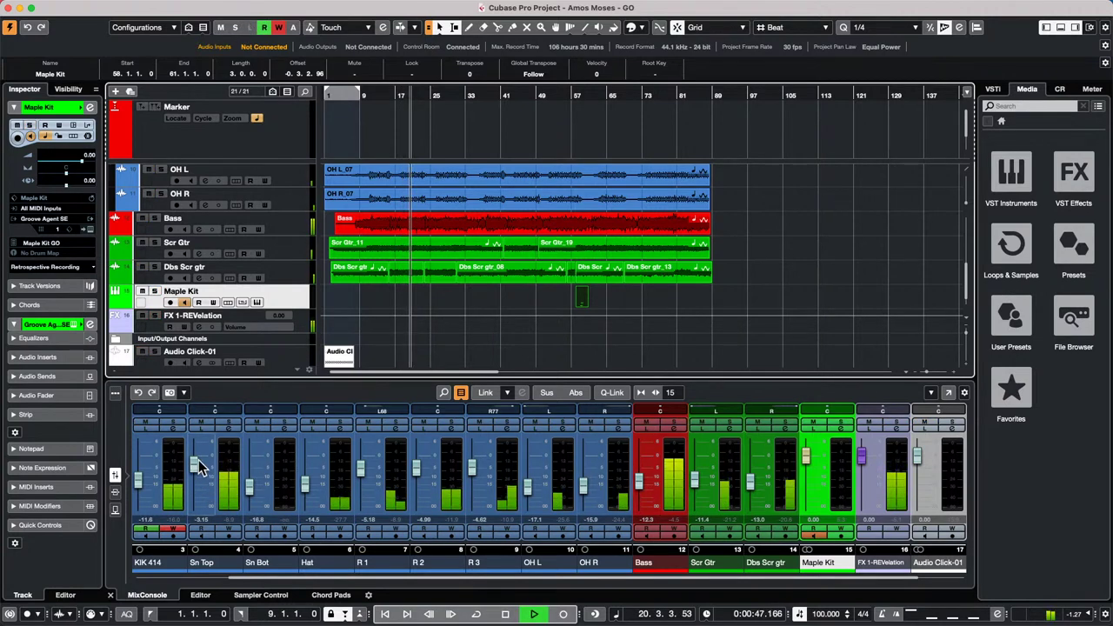
# - Bypass the FX 1-REVelation send on Sn Top during playback, return to the channel faders, and stop
pyautogui.click(114, 512)
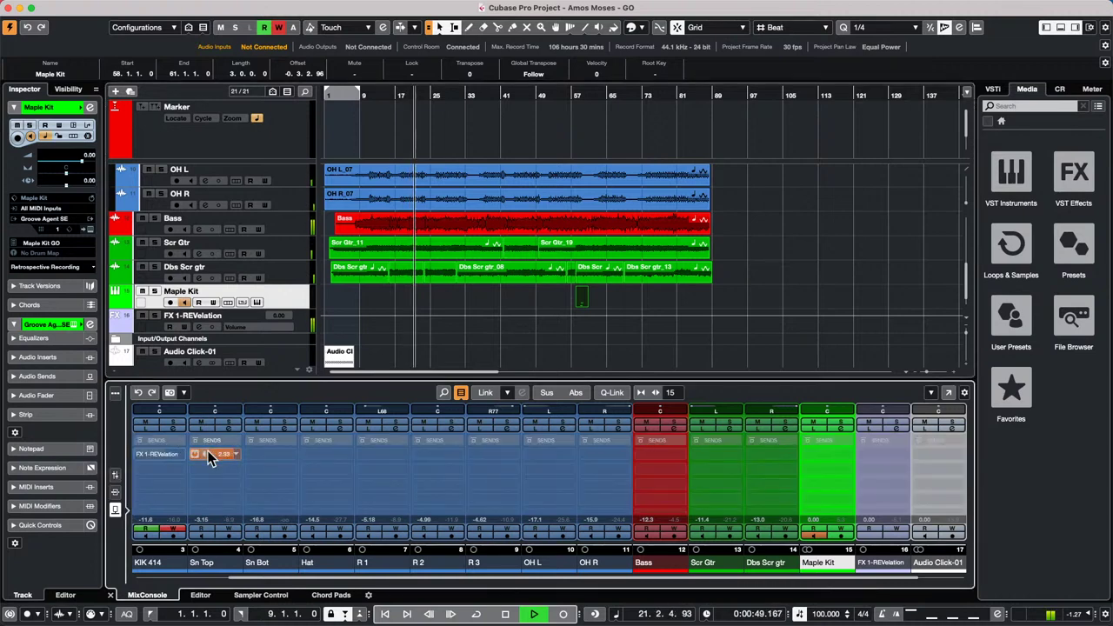
pyautogui.click(196, 453)
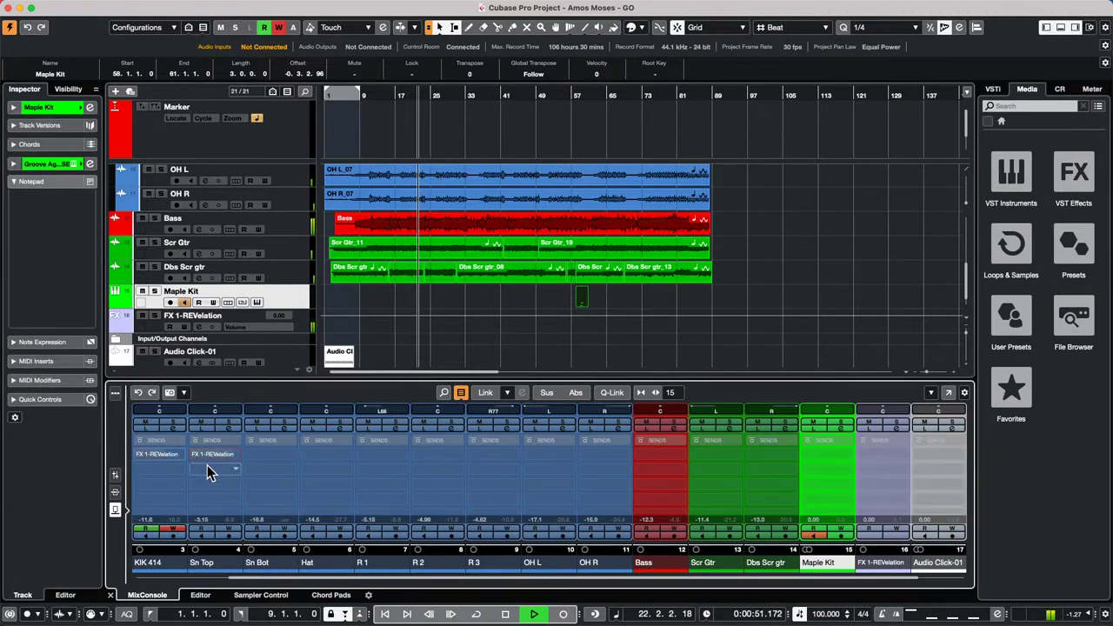
pyautogui.press('space')
pyautogui.press('space')
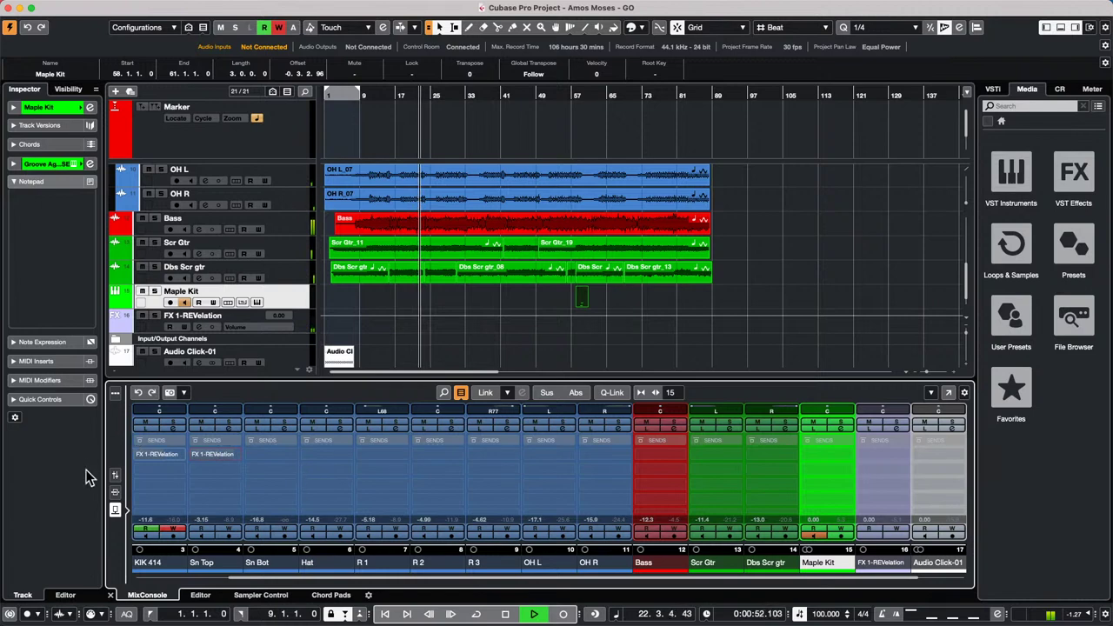
pyautogui.click(115, 477)
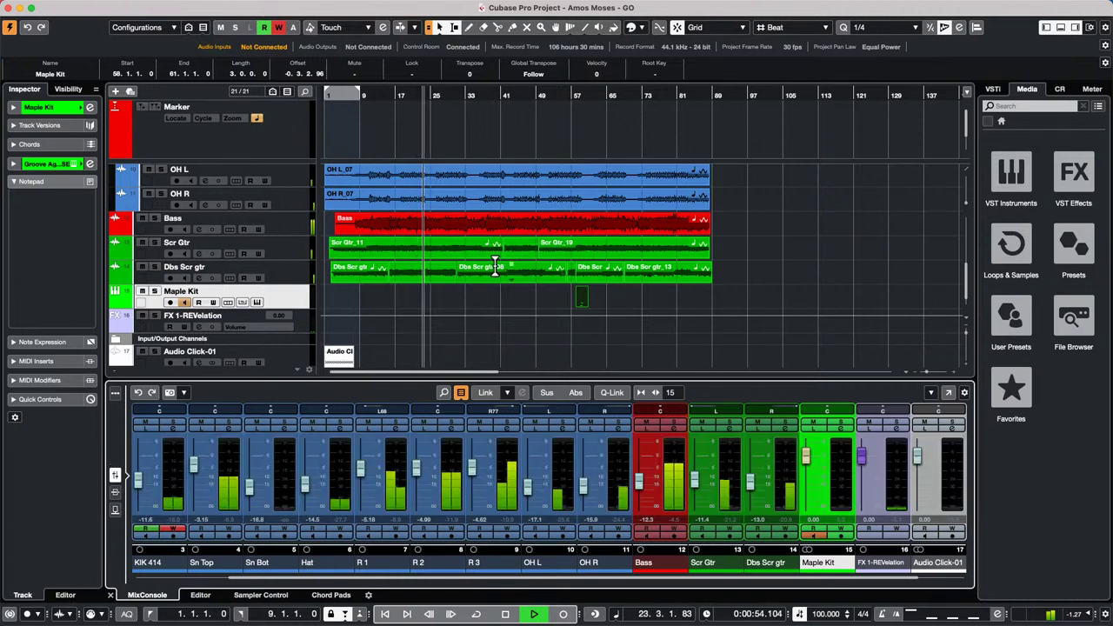
pyautogui.press('space')
# - Open the MixConsole in its own window and arrange it beside the project window, comparing both during playback
pyautogui.press('F3')
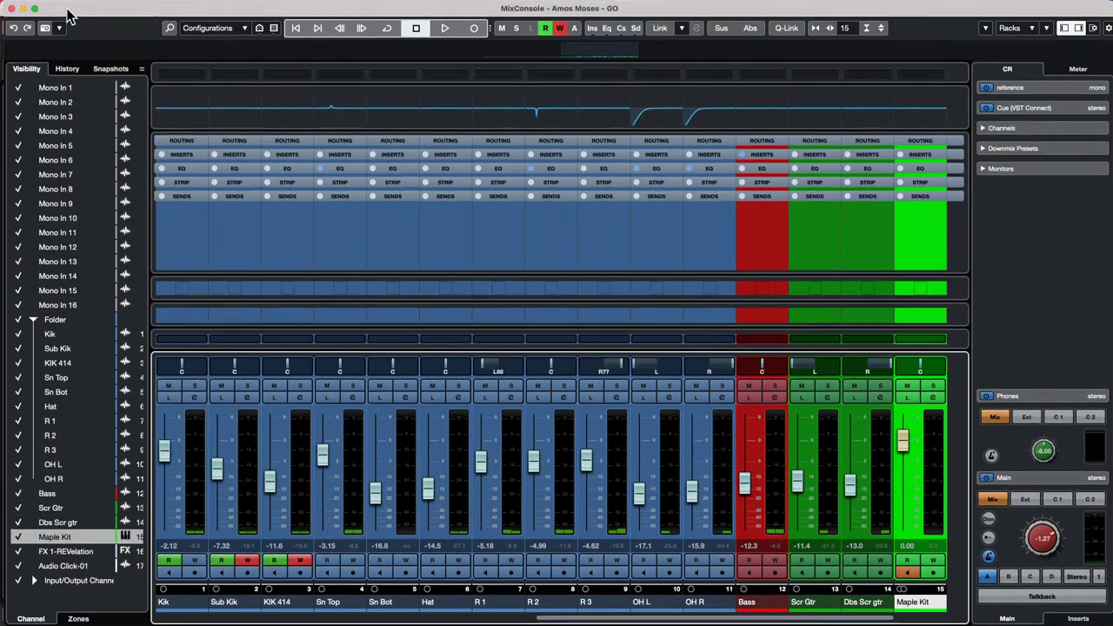
pyautogui.moveTo(69, 15); pyautogui.dragTo(519, 43)
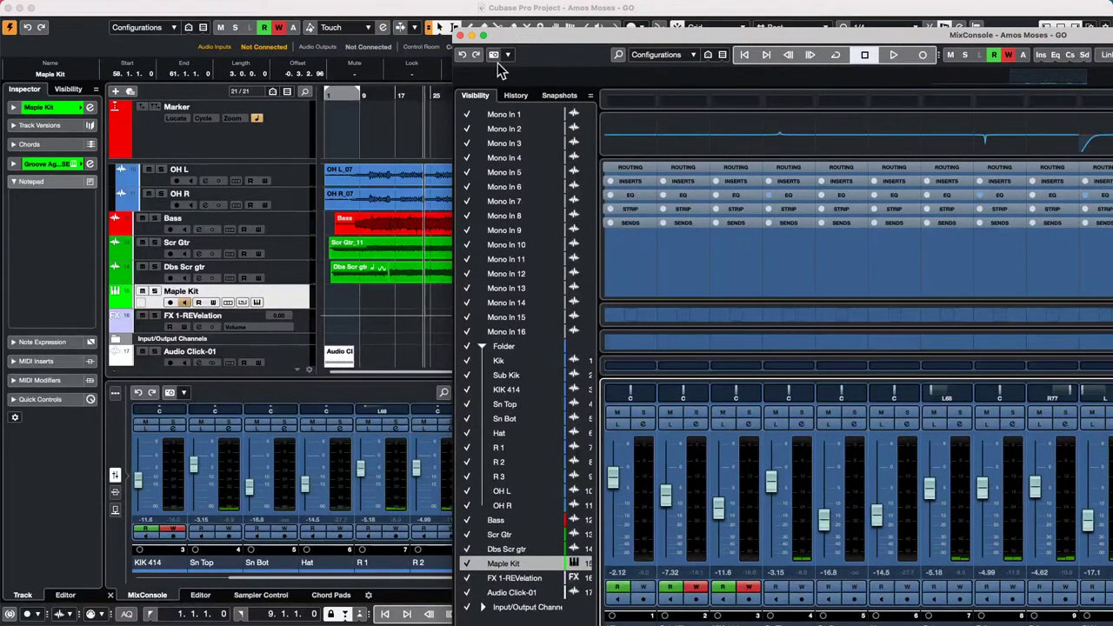
pyautogui.press('space')
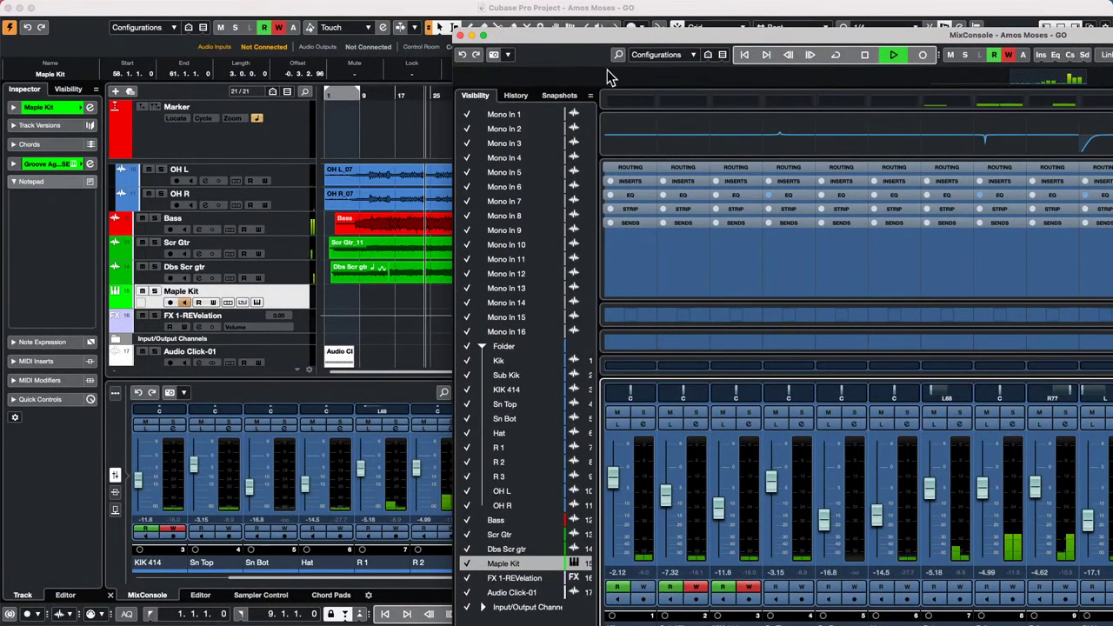
pyautogui.rightClick(566, 40)
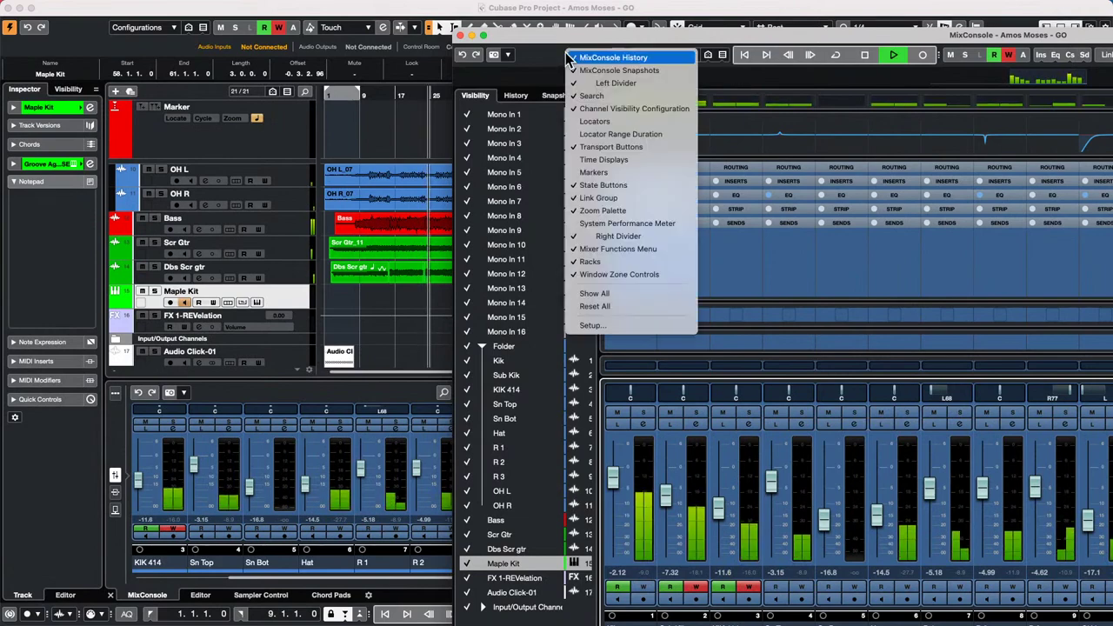
pyautogui.click(566, 38)
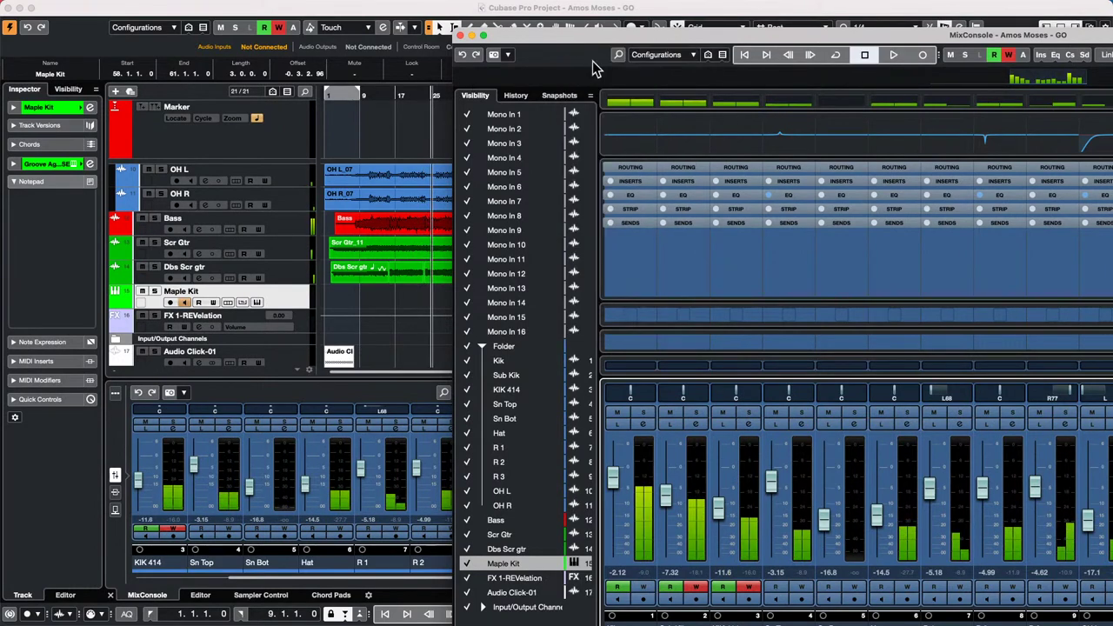
pyautogui.moveTo(602, 38); pyautogui.dragTo(866, 30)
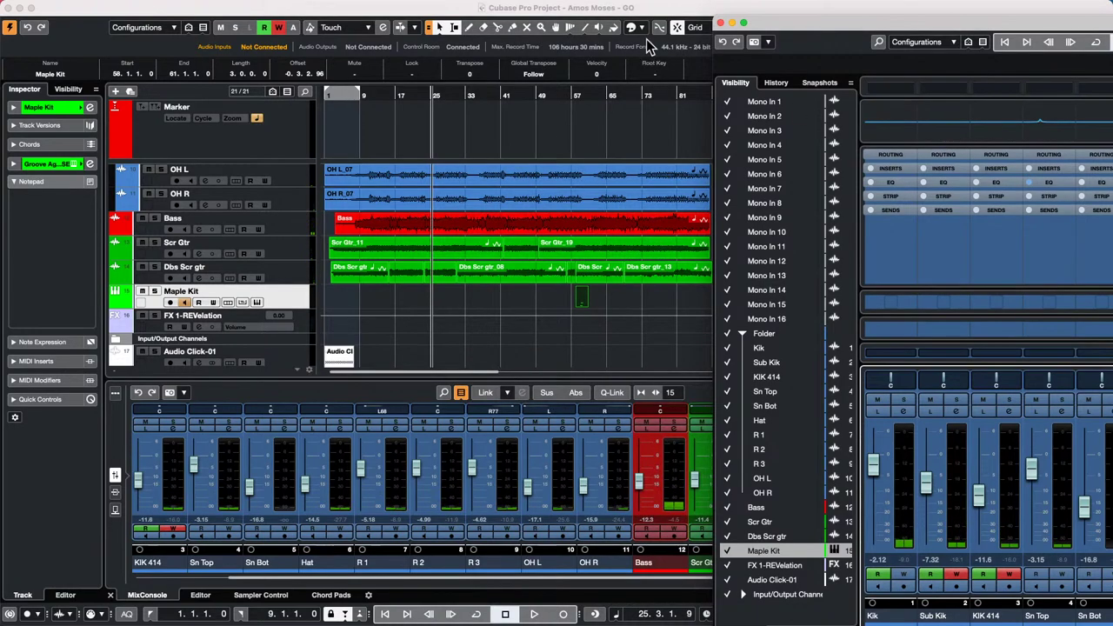
pyautogui.moveTo(671, 13); pyautogui.dragTo(267, 28)
pyautogui.press('space')
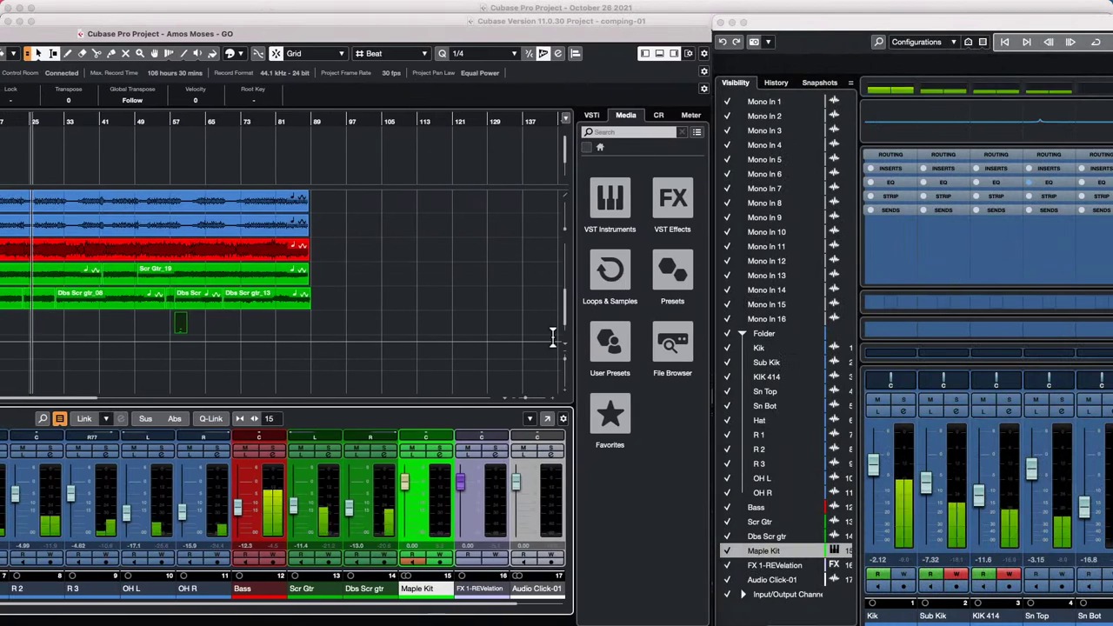
# - Check the list of available workspaces and enlarge the Amos Moses - GO project window to fill the screen again
pyautogui.click(345, 7)
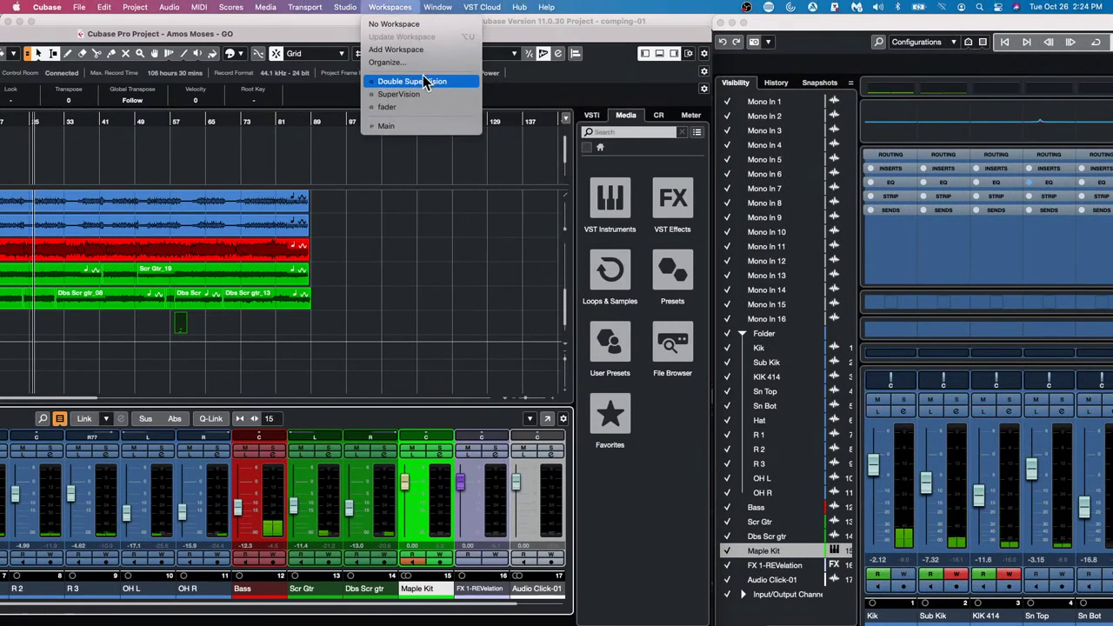
pyautogui.click(458, 213)
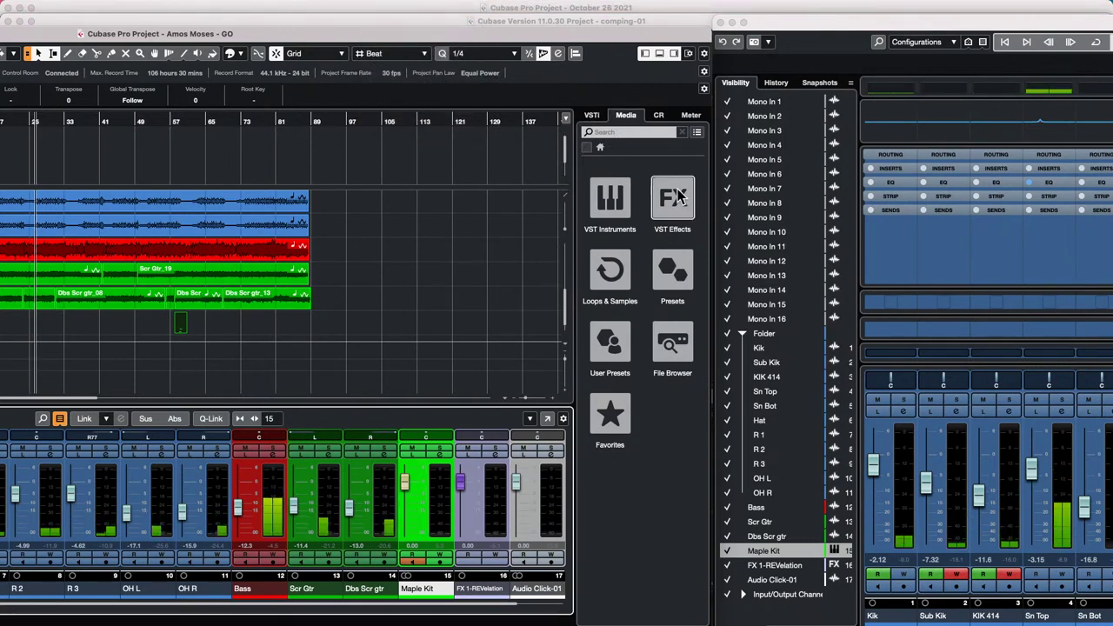
pyautogui.doubleClick(315, 35)
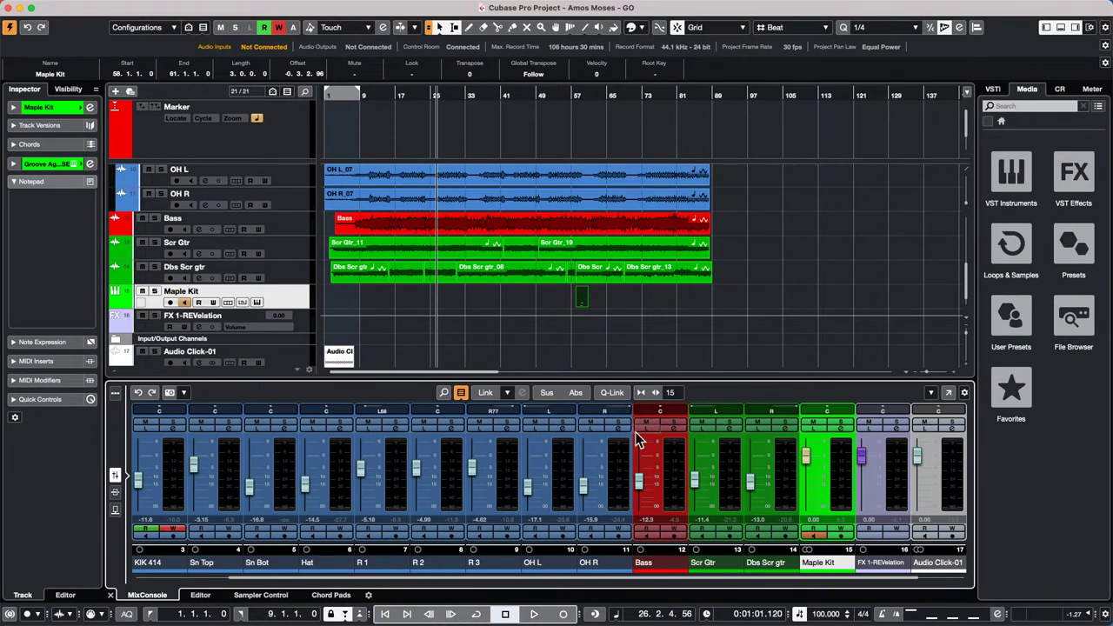
pyautogui.press('space')
pyautogui.press('space')
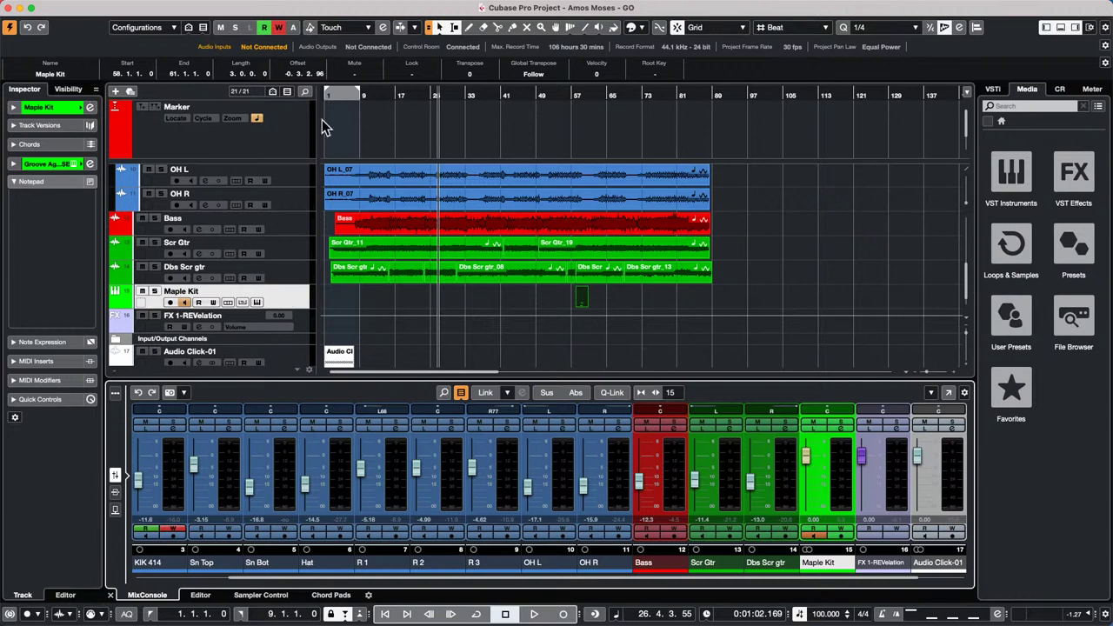
# - Select the OH L track and examine the Render in Place commands without rendering anything
pyautogui.click(299, 177)
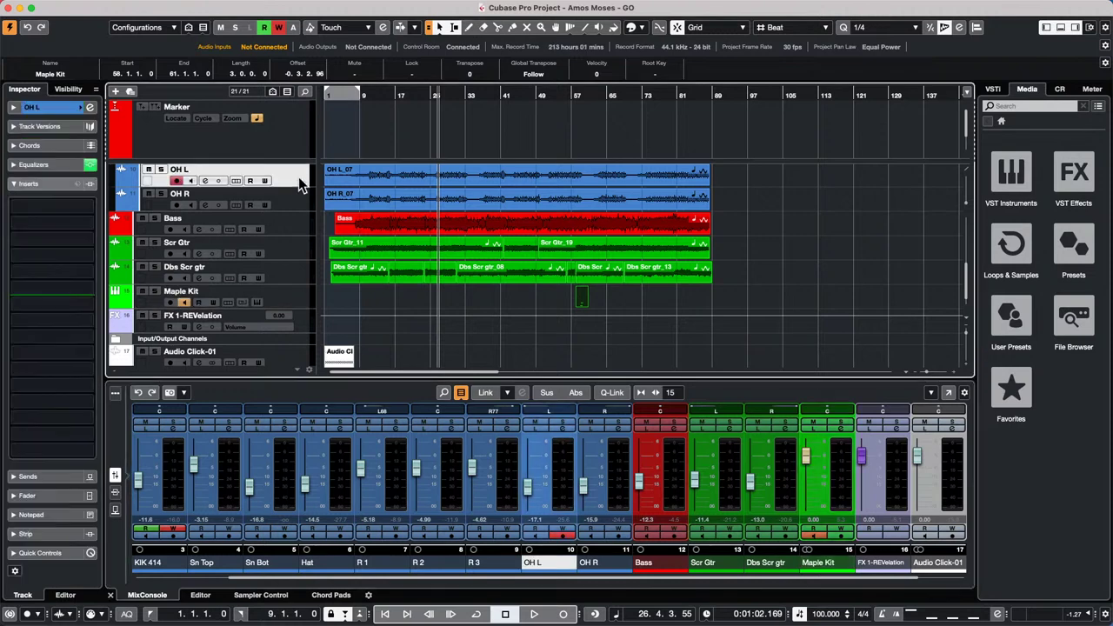
pyautogui.scroll(5, 251, 202)
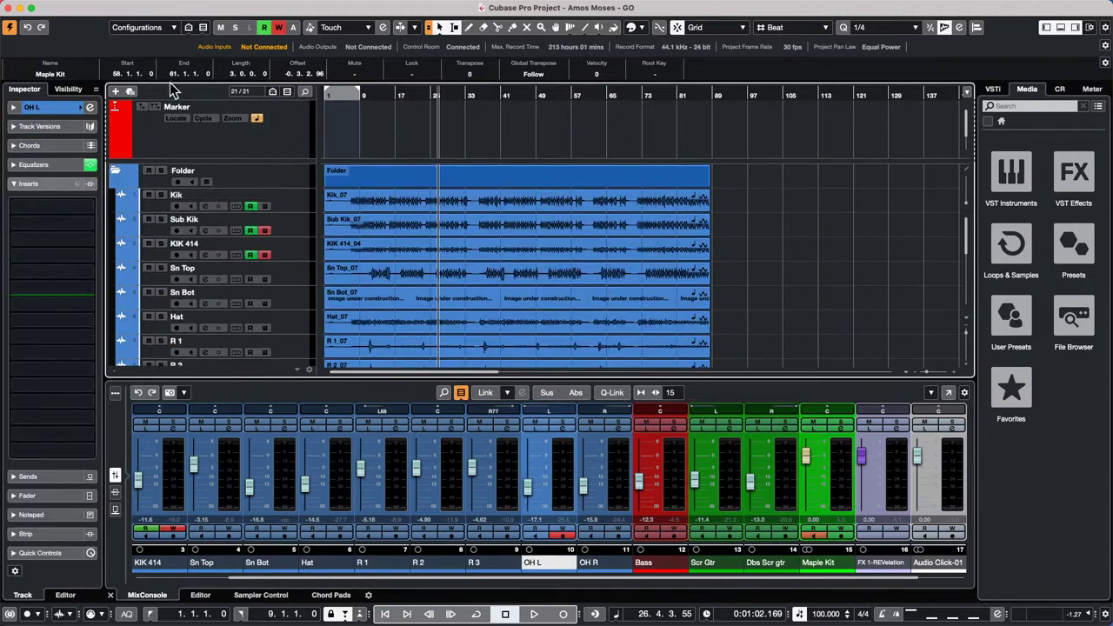
pyautogui.click(170, 7)
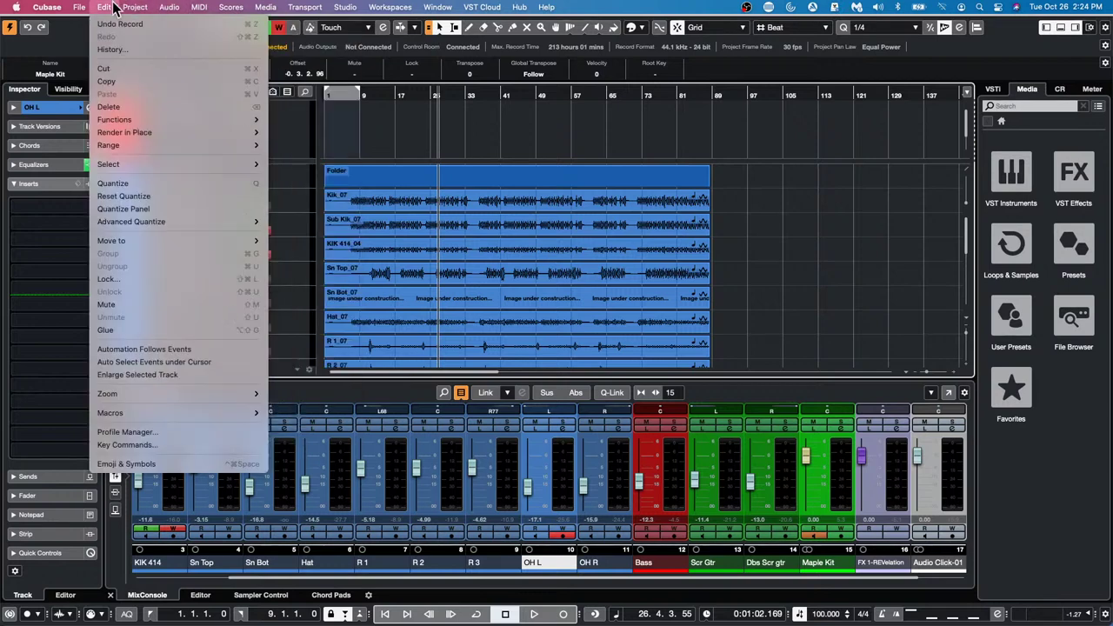
pyautogui.moveTo(101, 8)
pyautogui.moveTo(190, 132)
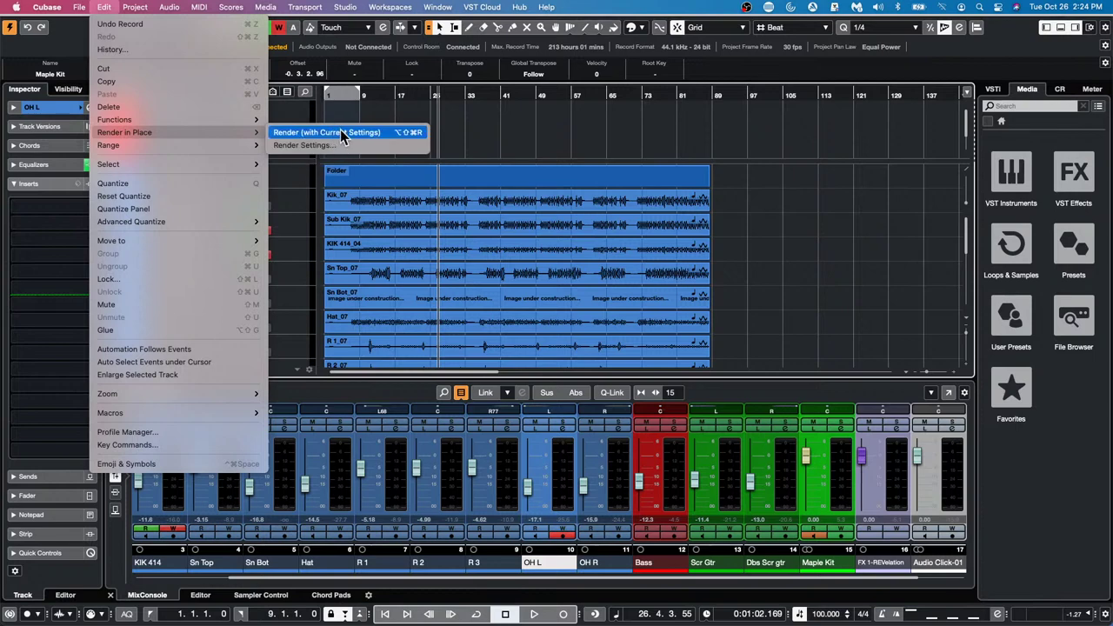
pyautogui.click(789, 154)
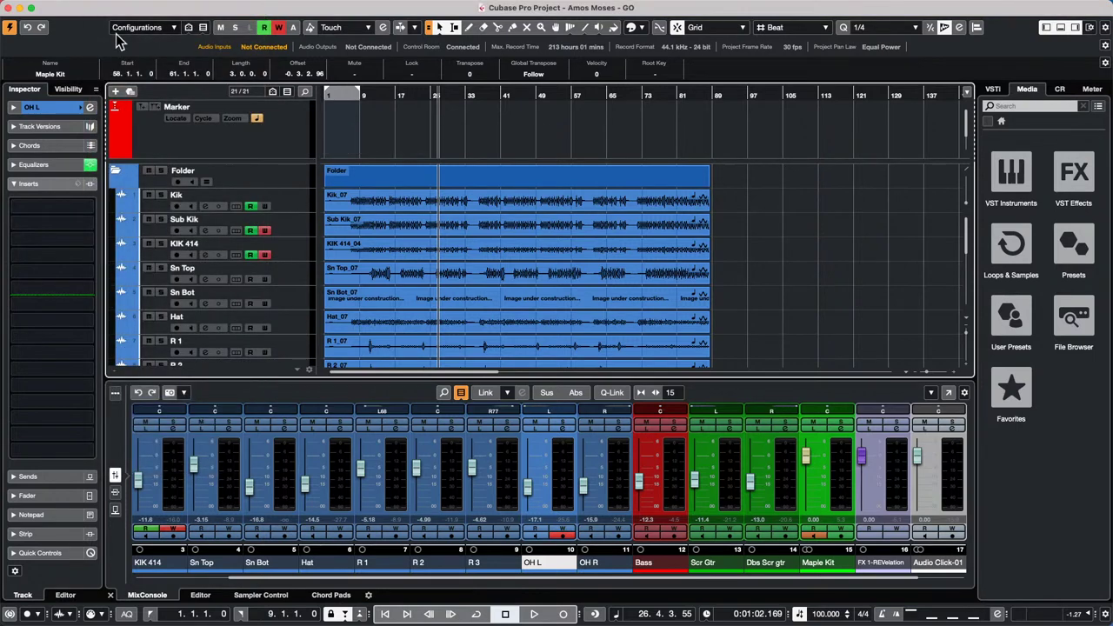
pyautogui.moveTo(149, 4)
pyautogui.click(102, 7)
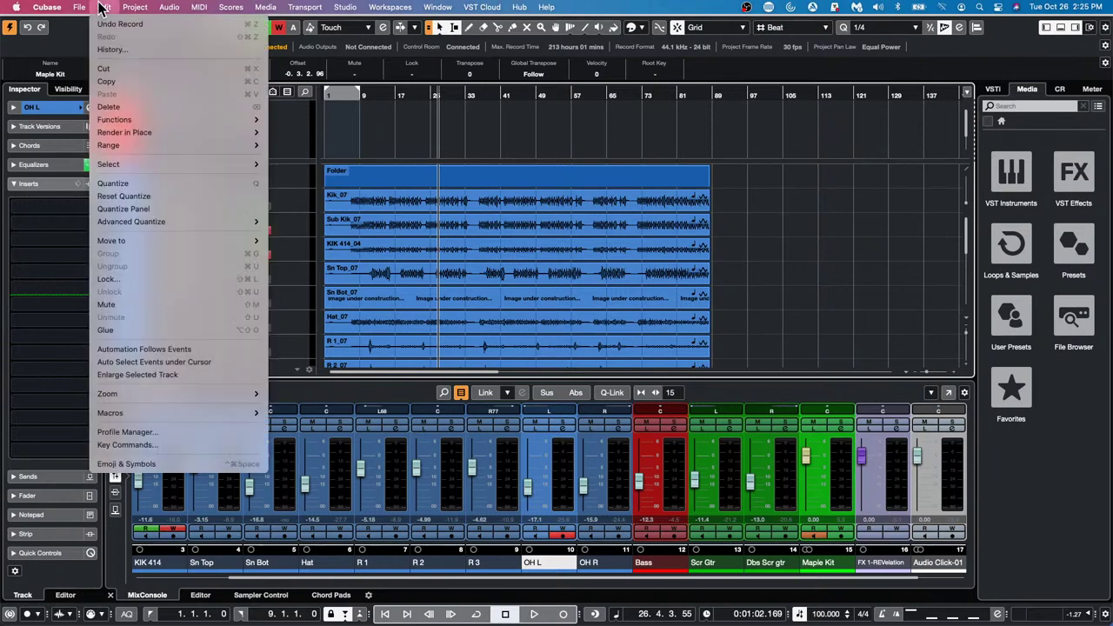
pyautogui.moveTo(168, 137)
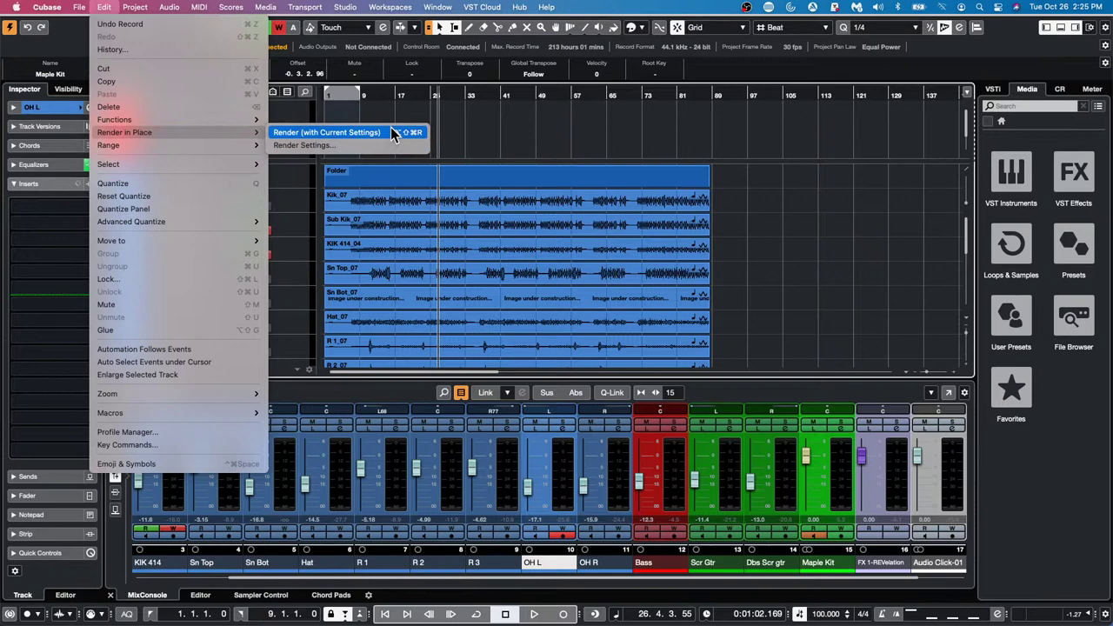
pyautogui.click(714, 174)
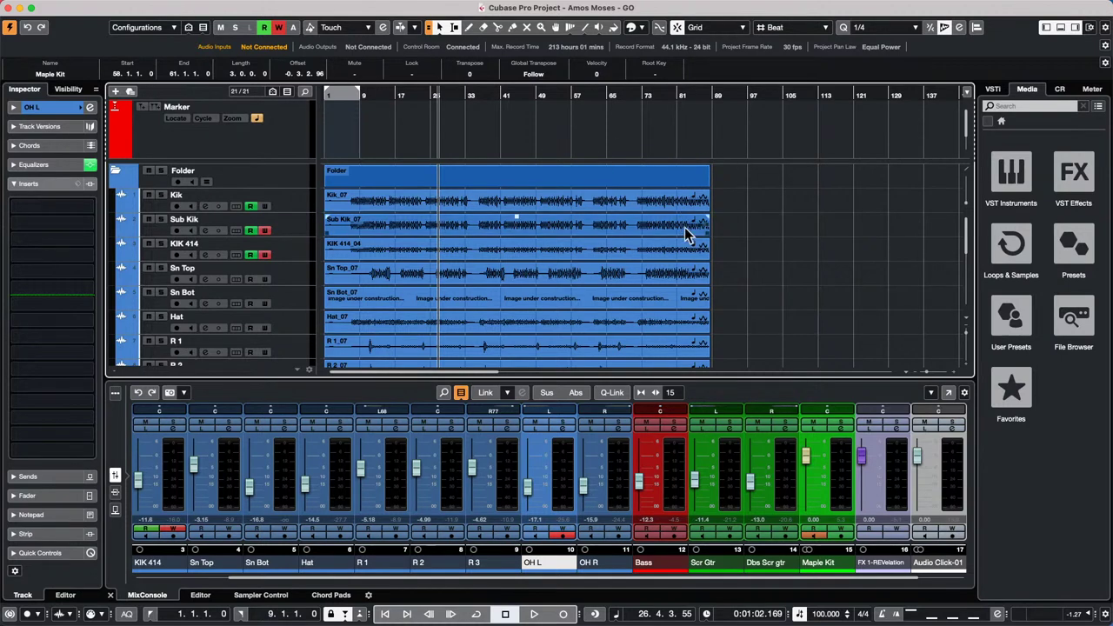
# - Revert the project to its previously saved version, delete the newly created files, and fit the whole song in the timeline
pyautogui.moveTo(129, 12)
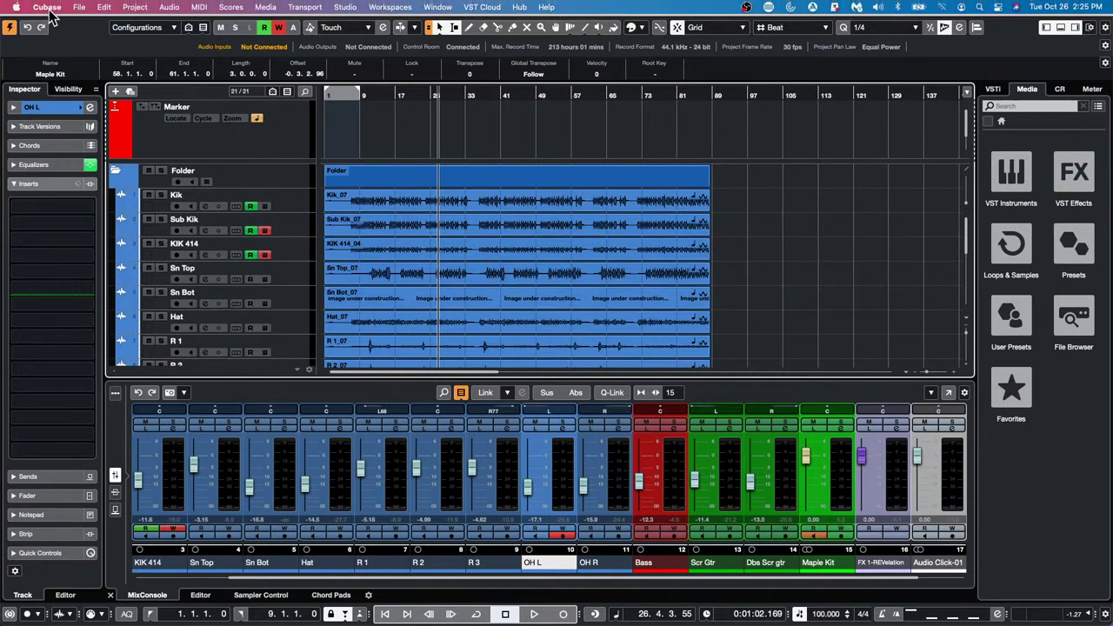
pyautogui.click(78, 7)
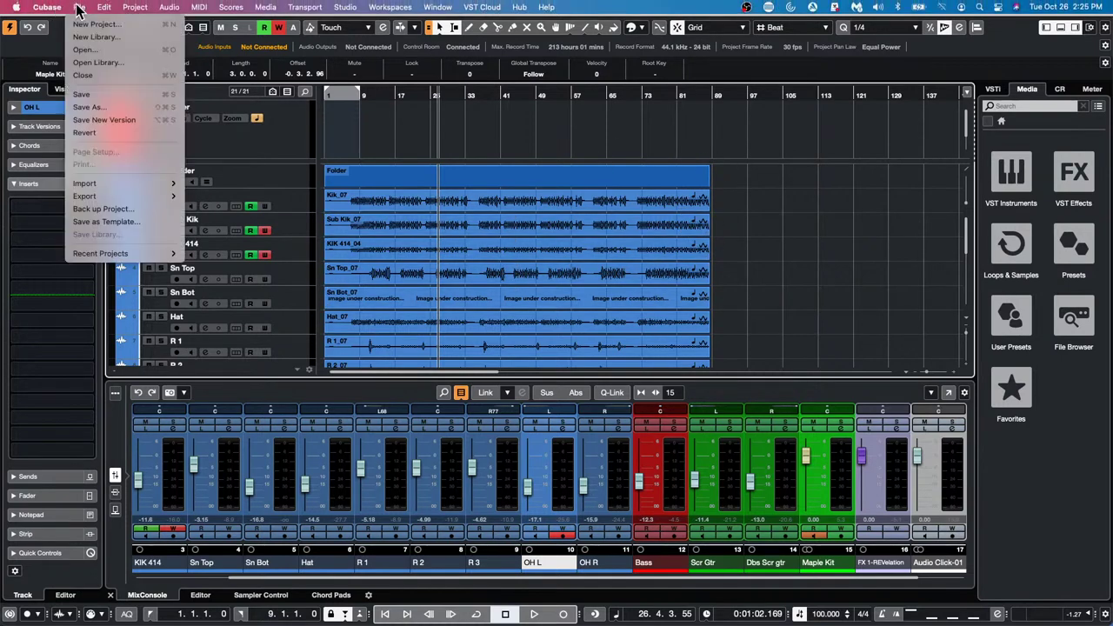
pyautogui.click(97, 134)
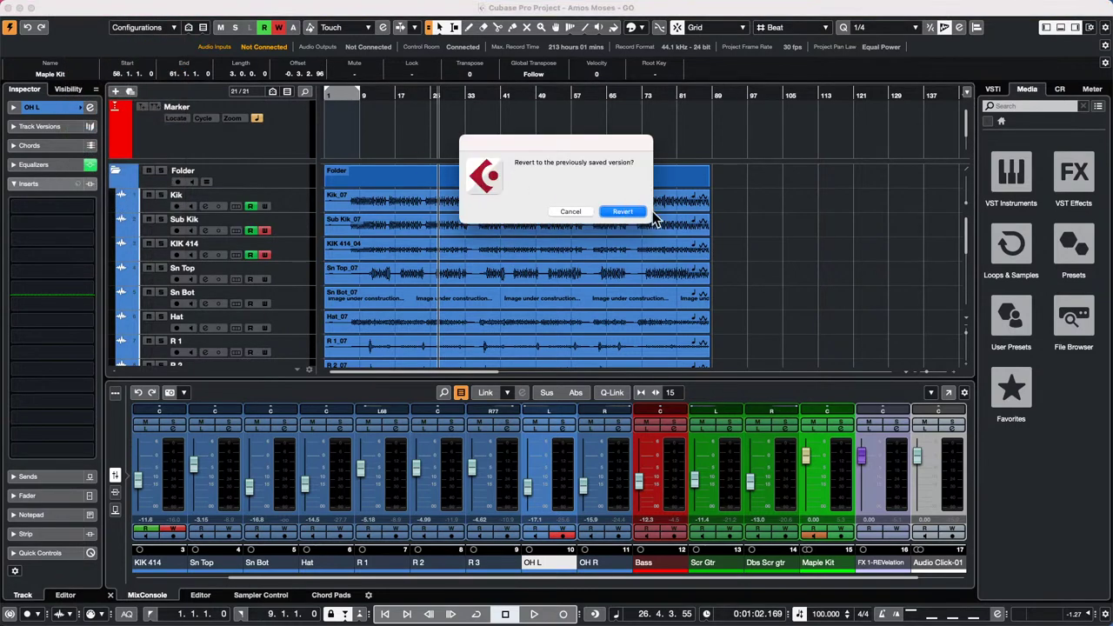
pyautogui.click(621, 211)
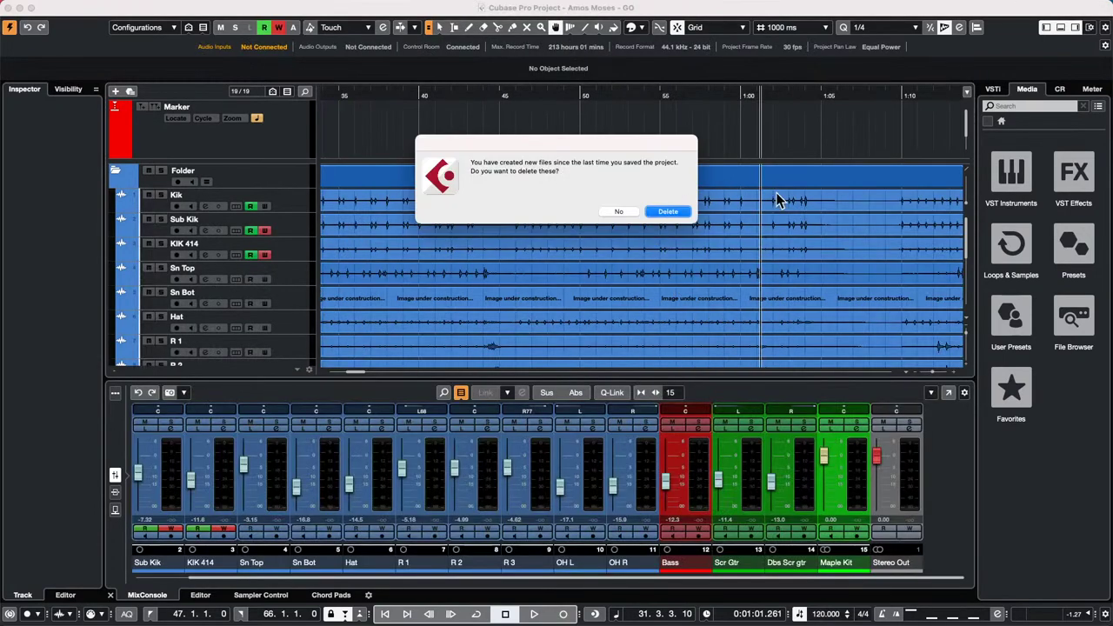
pyautogui.click(668, 213)
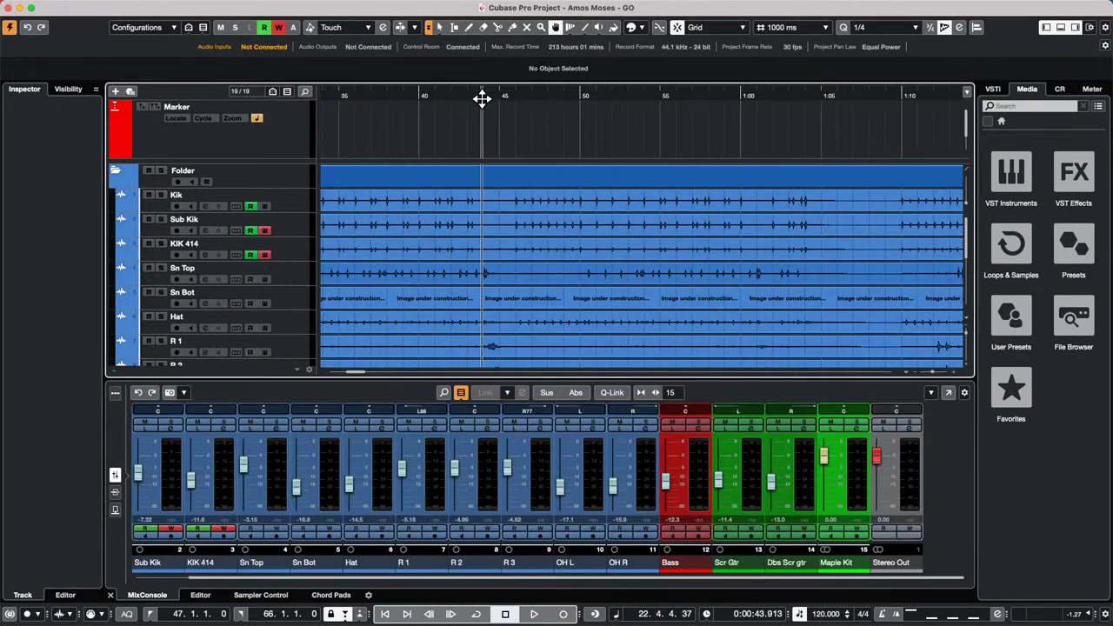
pyautogui.moveTo(482, 95); pyautogui.dragTo(425, 50)
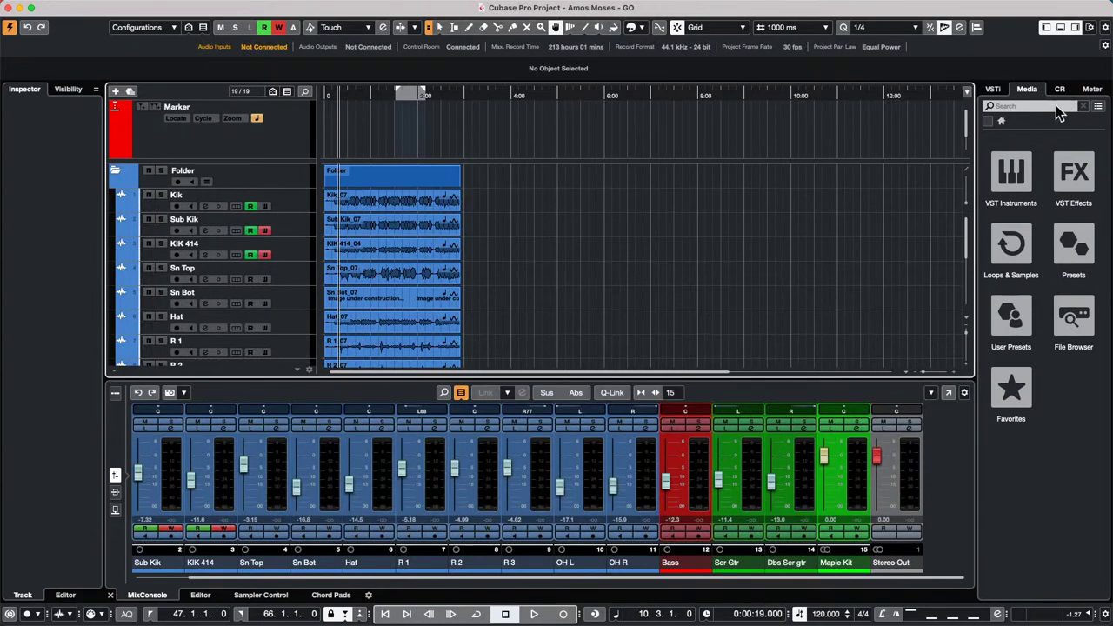
# - Browse the VST instruments in the Media rack and add LoopMash as a new instrument track between Bass and Scr Gtr
pyautogui.click(1013, 175)
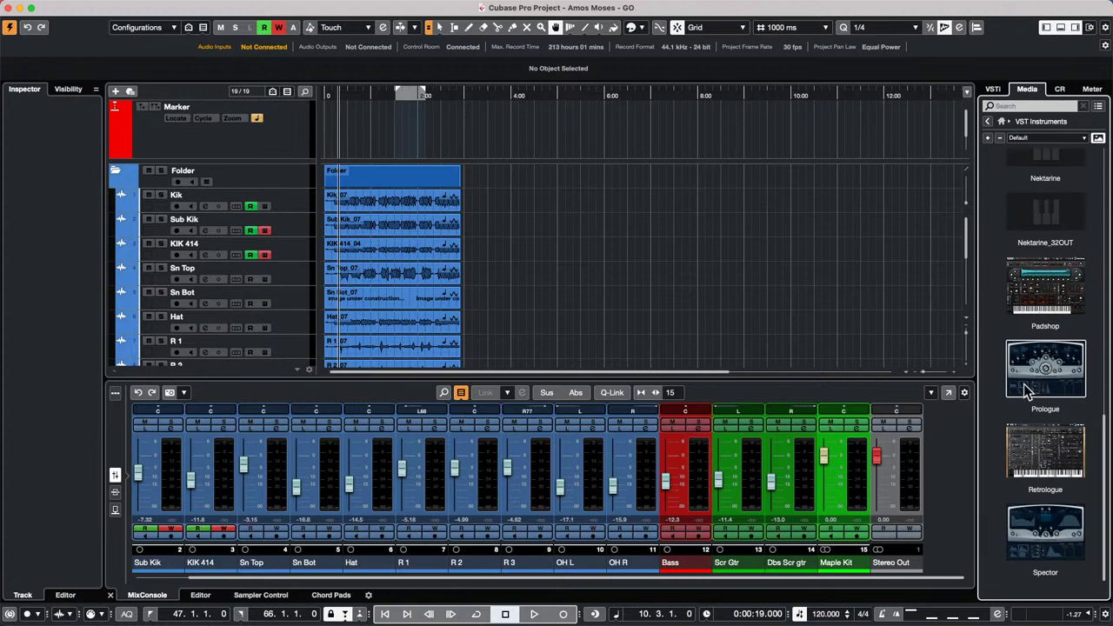
pyautogui.scroll(10, 1026, 389)
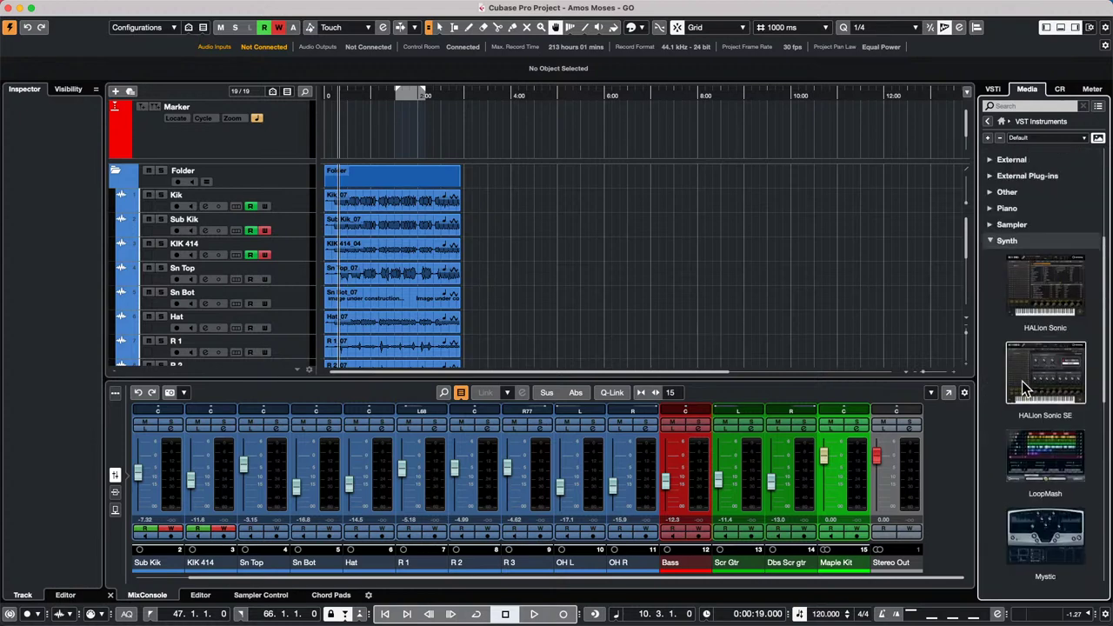
pyautogui.scroll(-3, 1024, 388)
pyautogui.moveTo(1060, 363); pyautogui.dragTo(304, 336)
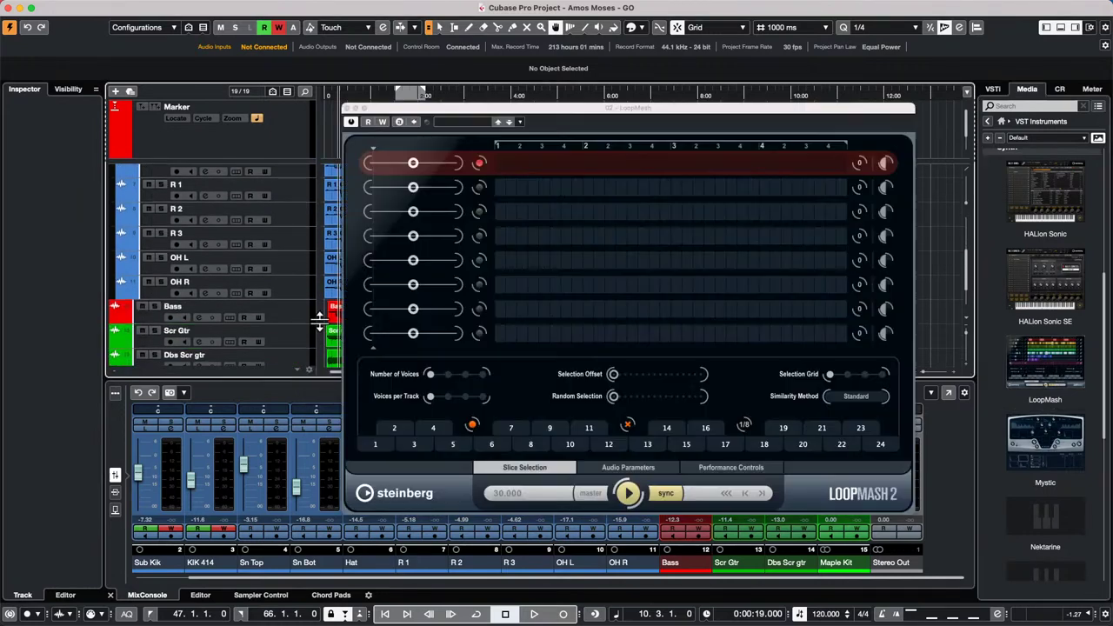
# - Load the LoopMash preset Bounce It Right 120 and start playback from an empty part of the timeline past the song
pyautogui.click(478, 126)
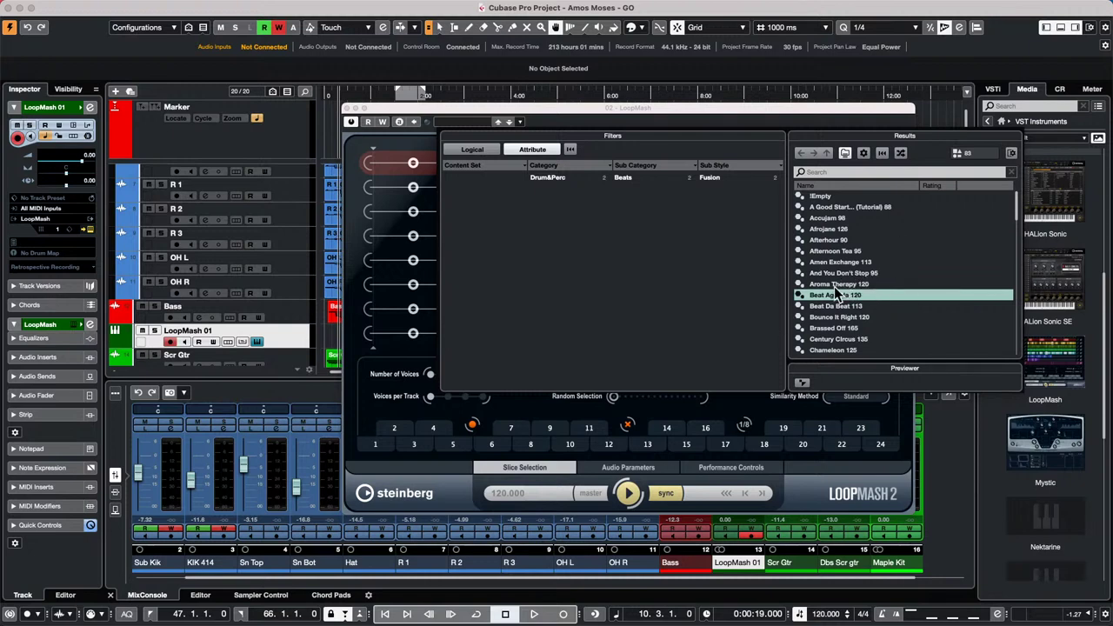
pyautogui.doubleClick(848, 318)
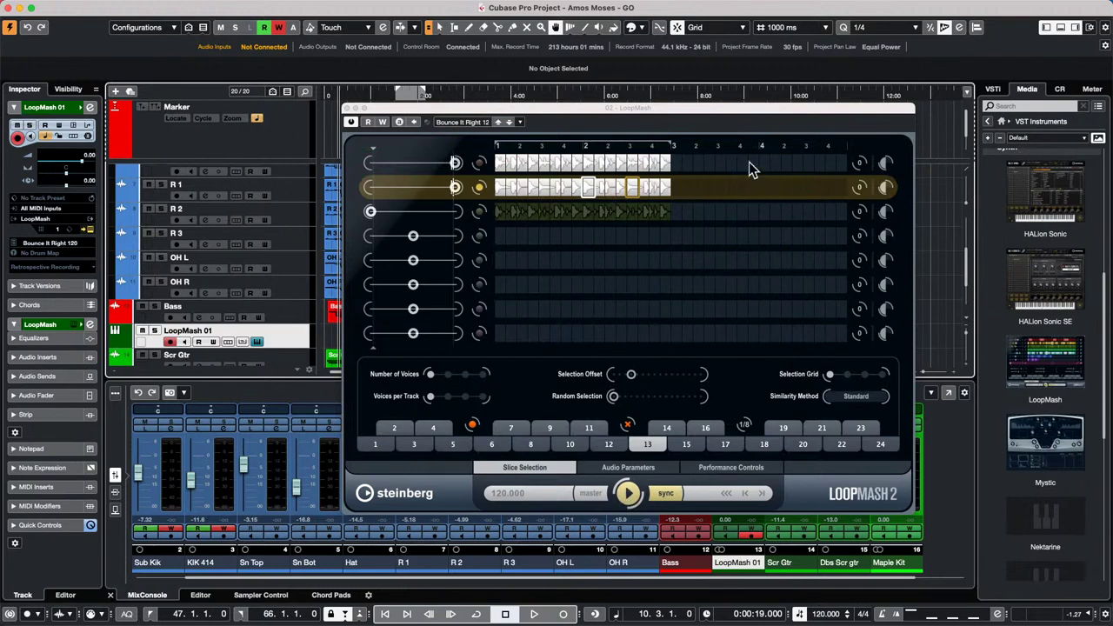
pyautogui.click(923, 92)
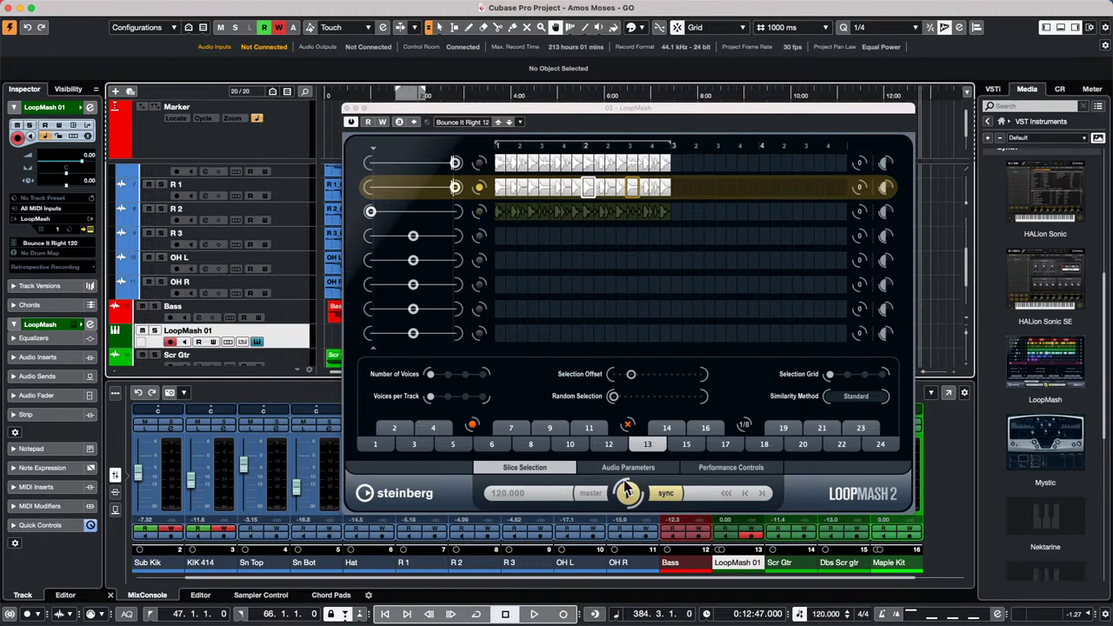
pyautogui.click(534, 614)
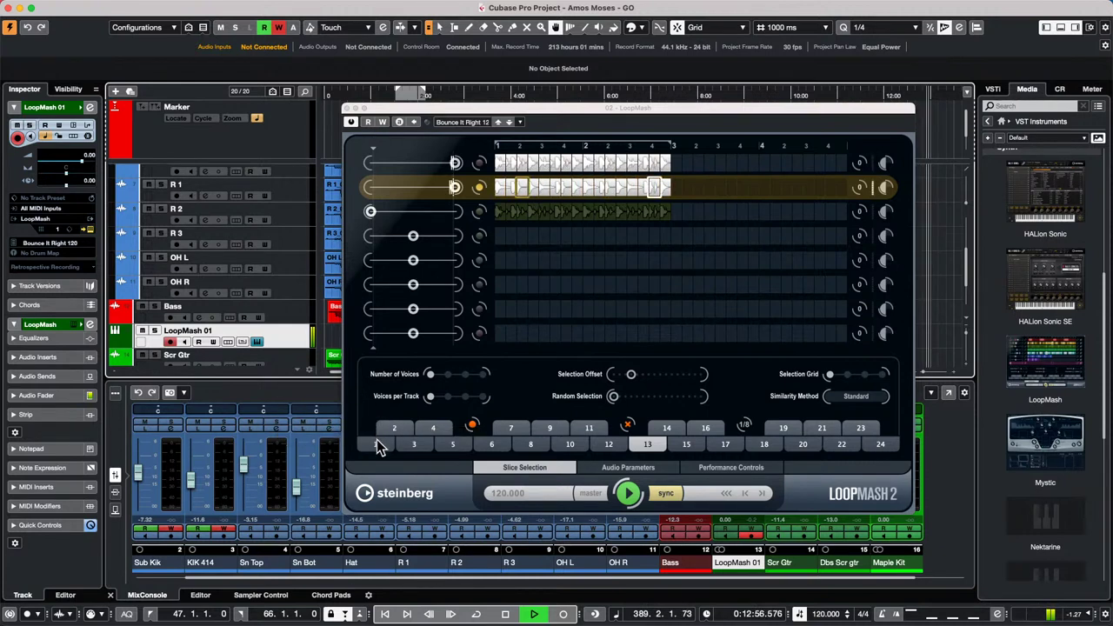
# - Audition LoopMash scenes 2, 4, 7, 8, 12 and 13 of the Bounce It Right preset during playback
pyautogui.click(393, 429)
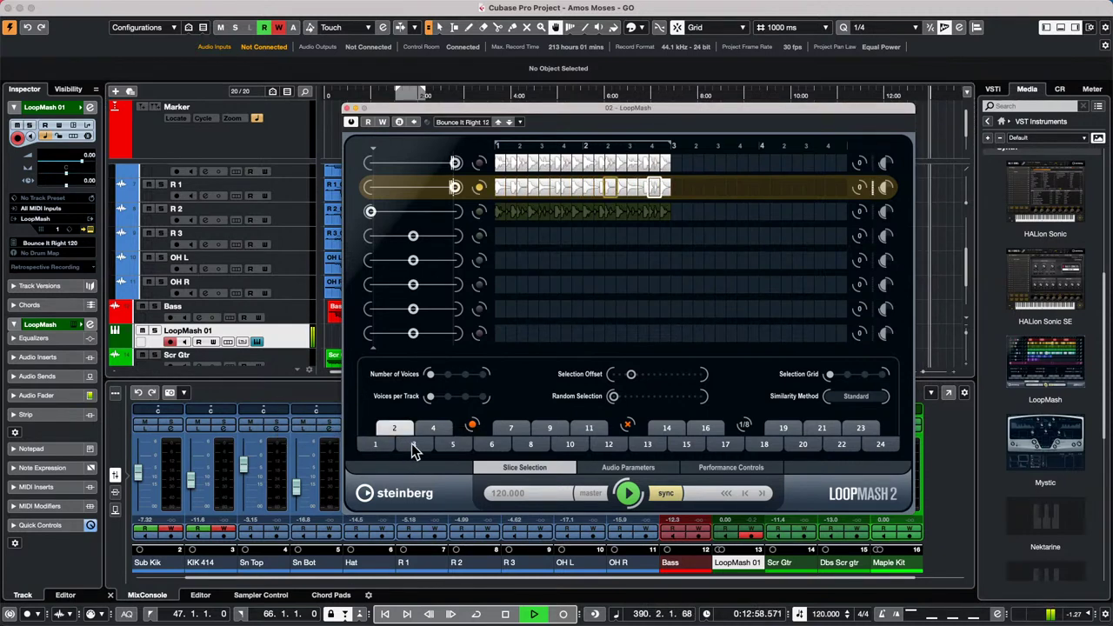
pyautogui.click(435, 429)
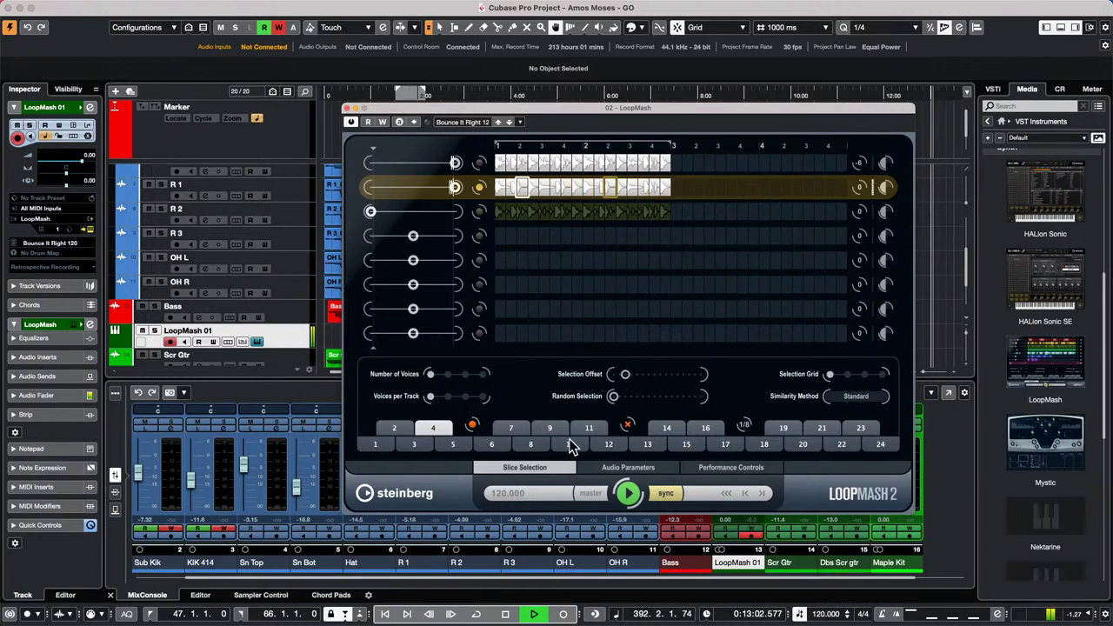
pyautogui.click(603, 469)
pyautogui.click(532, 467)
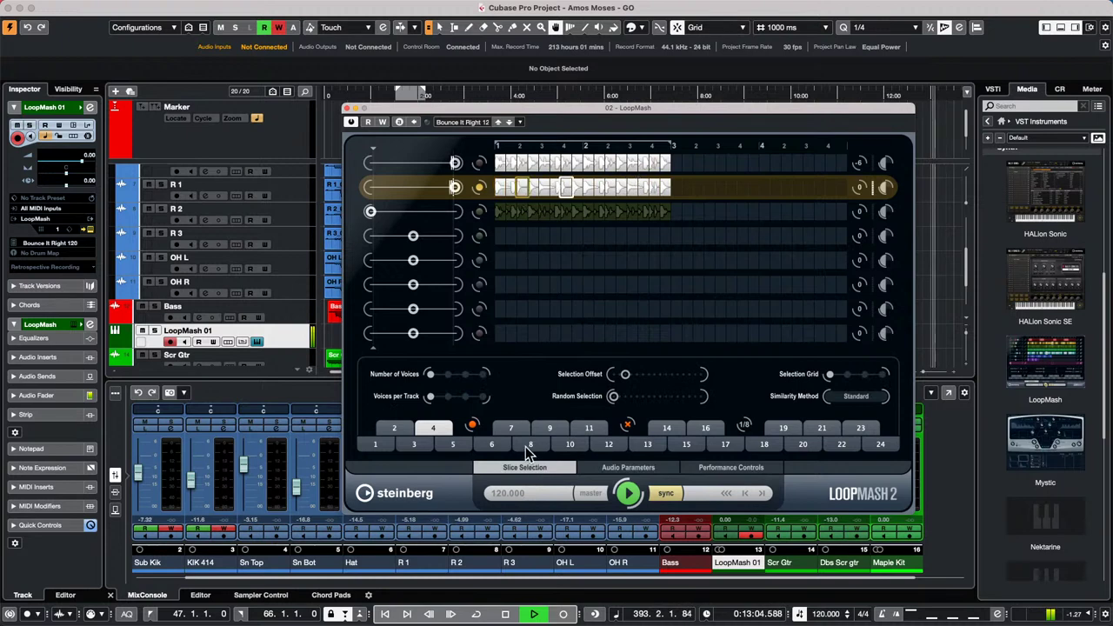
pyautogui.click(510, 428)
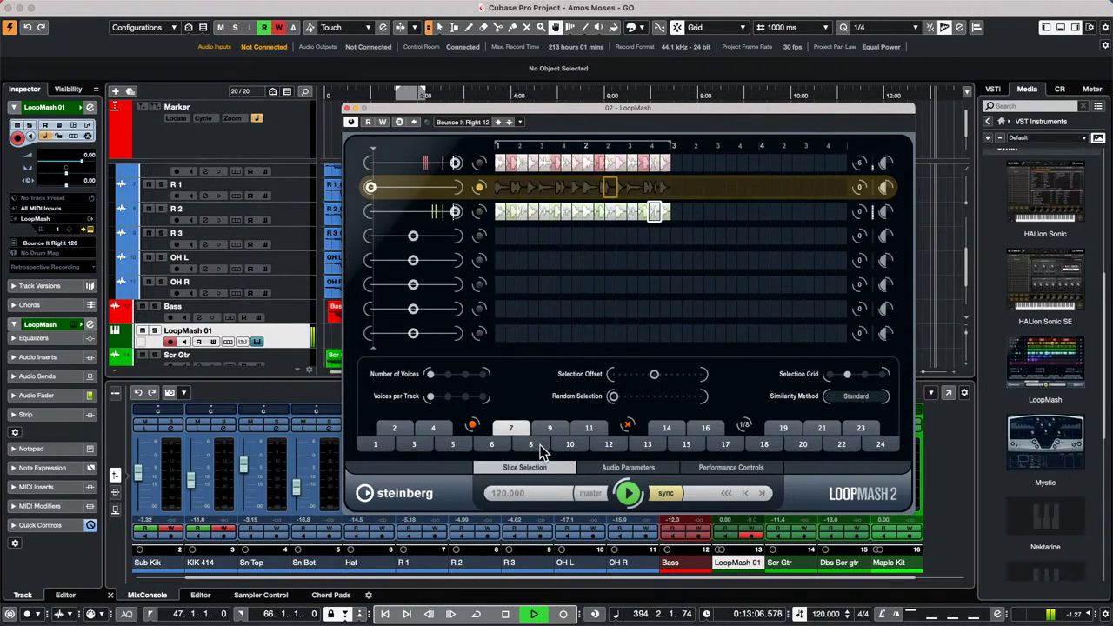
pyautogui.click(539, 446)
pyautogui.click(621, 445)
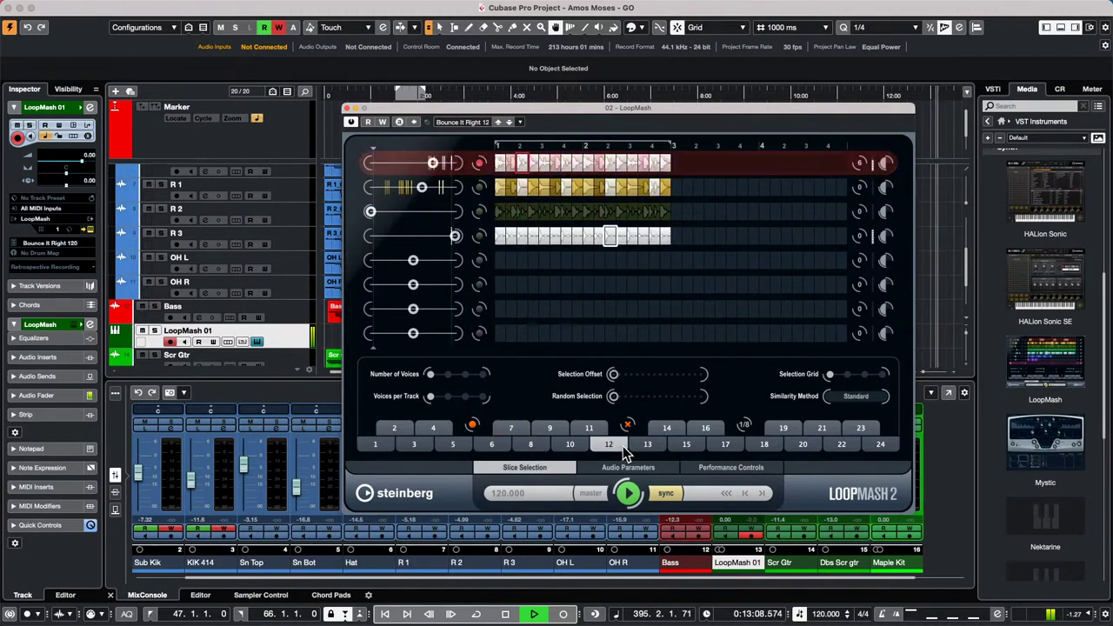
pyautogui.click(647, 444)
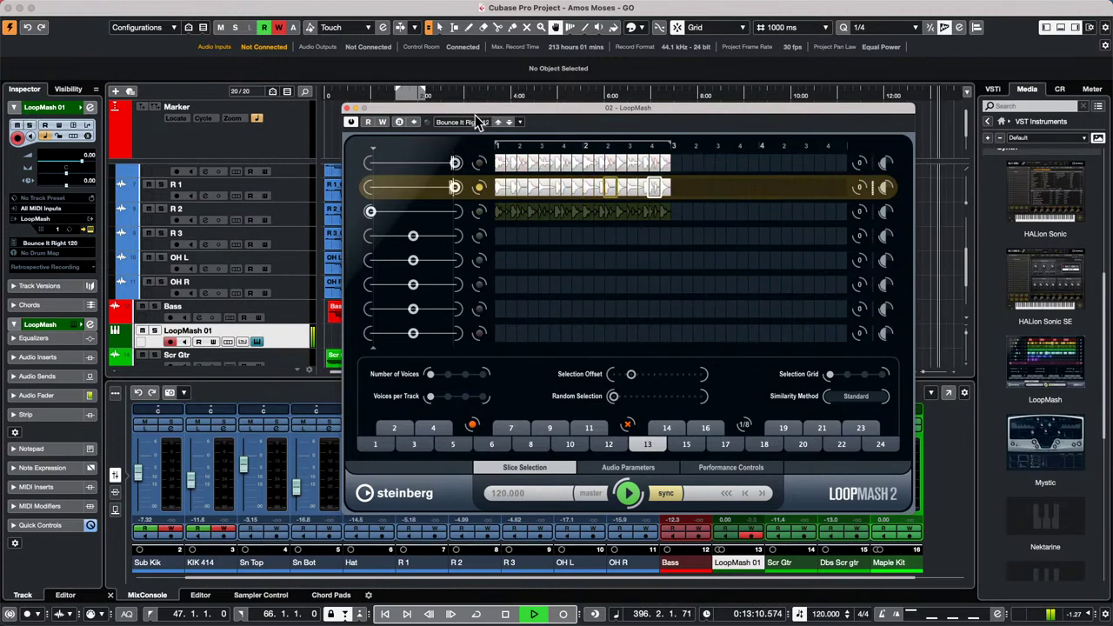
# - Load the LoopMash preset Aroma Therapy 120, audition scenes 2 and 5, and stop playback
pyautogui.click(476, 122)
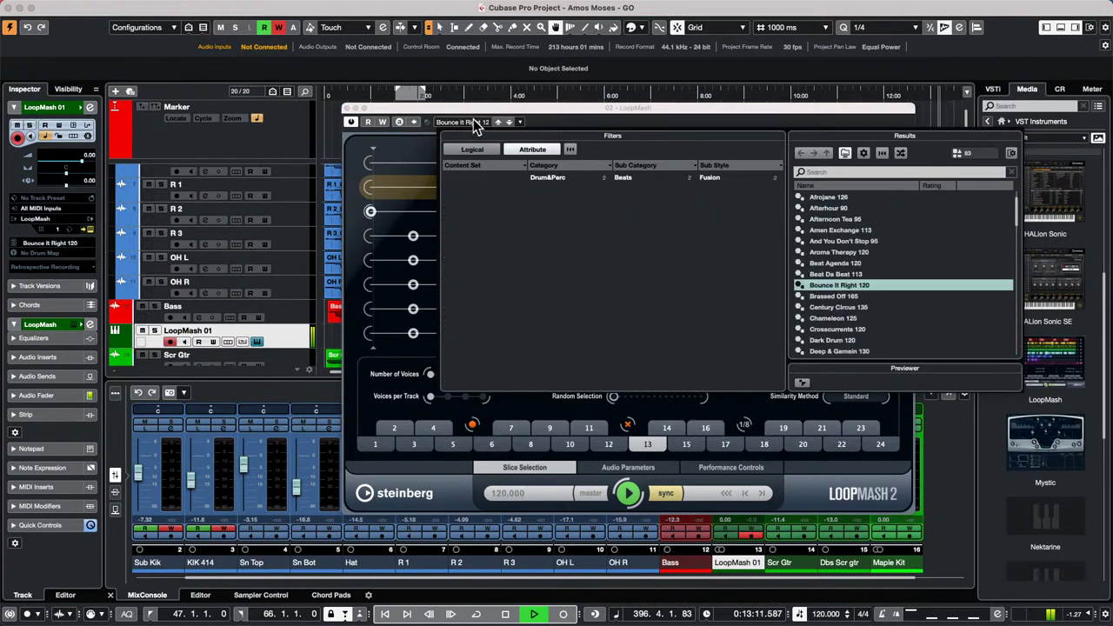
pyautogui.doubleClick(870, 252)
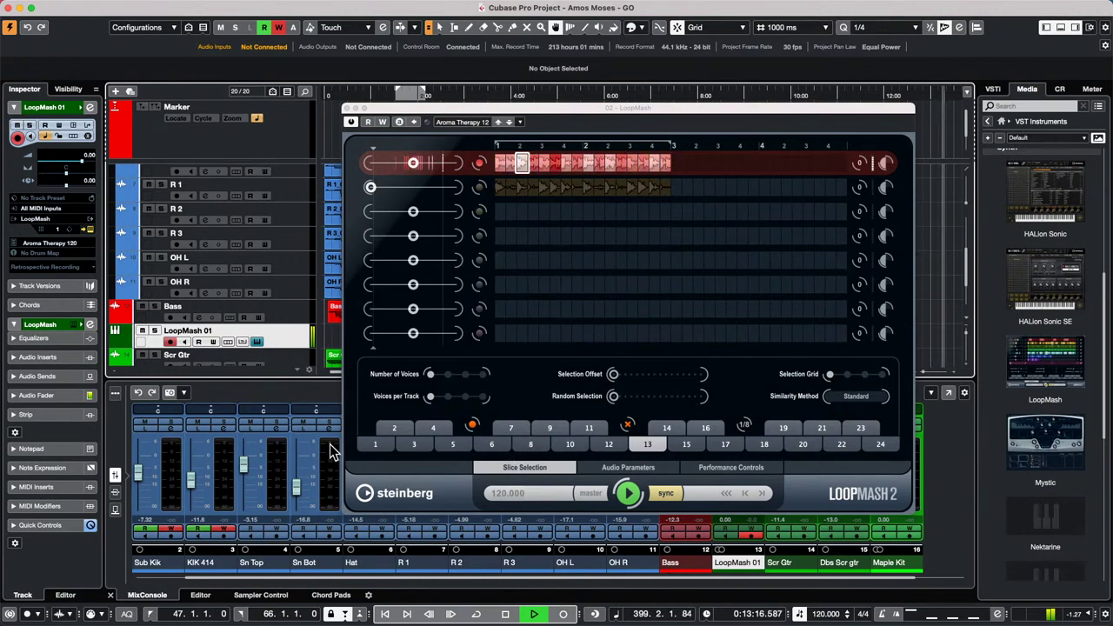
pyautogui.click(400, 431)
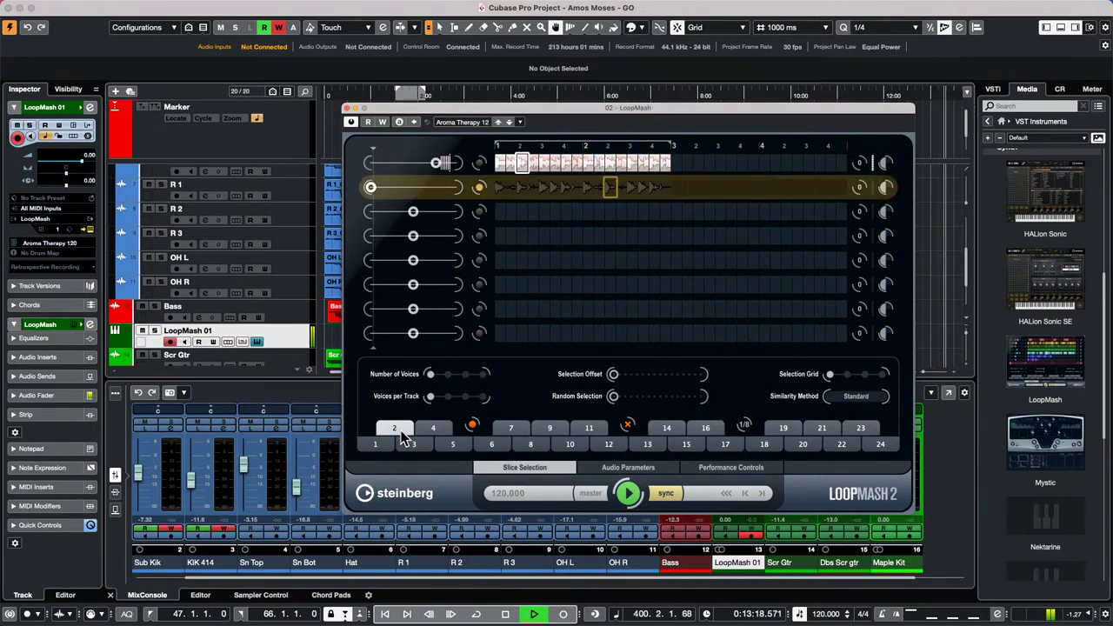
pyautogui.click(451, 445)
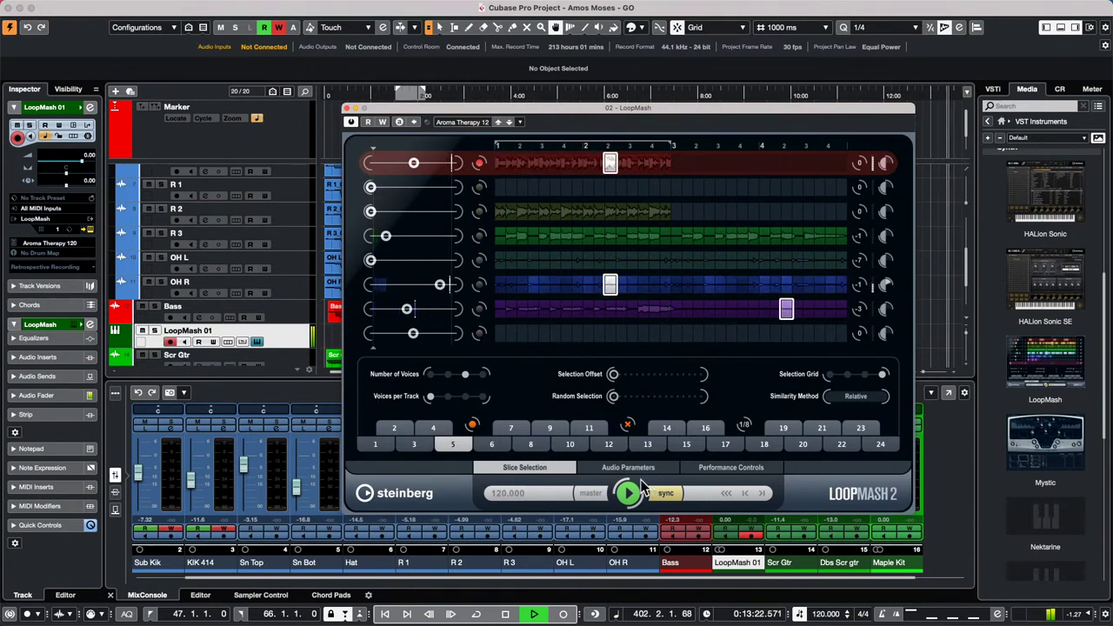
pyautogui.click(628, 493)
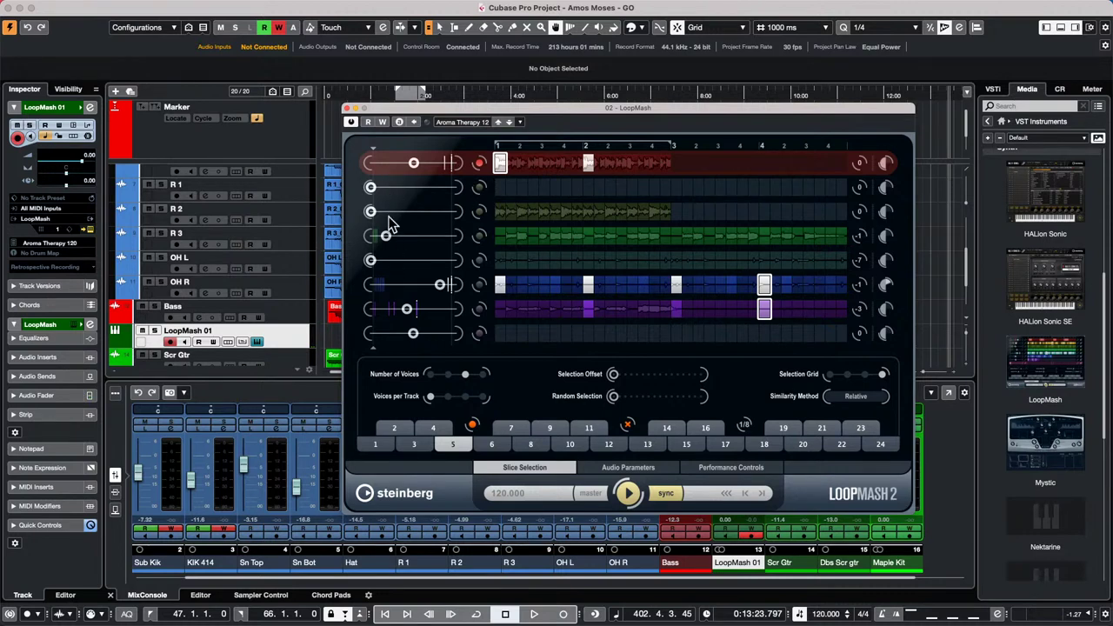
# - Lower the similarity gain of LoopMash loop tracks four, six and seven to minimum
pyautogui.moveTo(386, 244); pyautogui.dragTo(347, 242)
pyautogui.moveTo(439, 285); pyautogui.dragTo(323, 285)
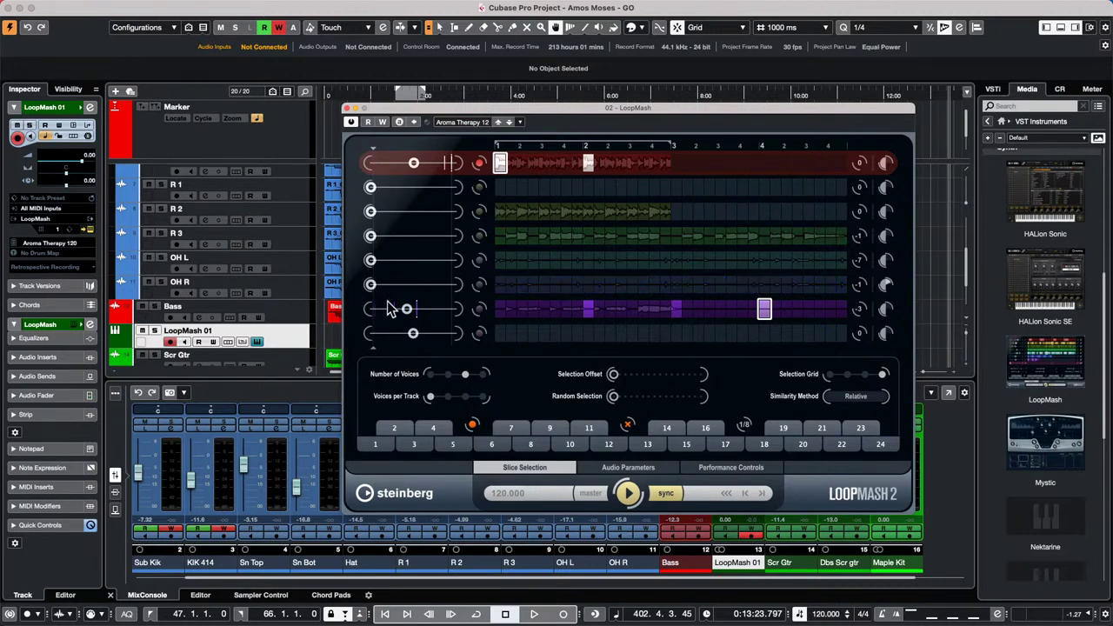
pyautogui.moveTo(412, 313); pyautogui.dragTo(370, 323)
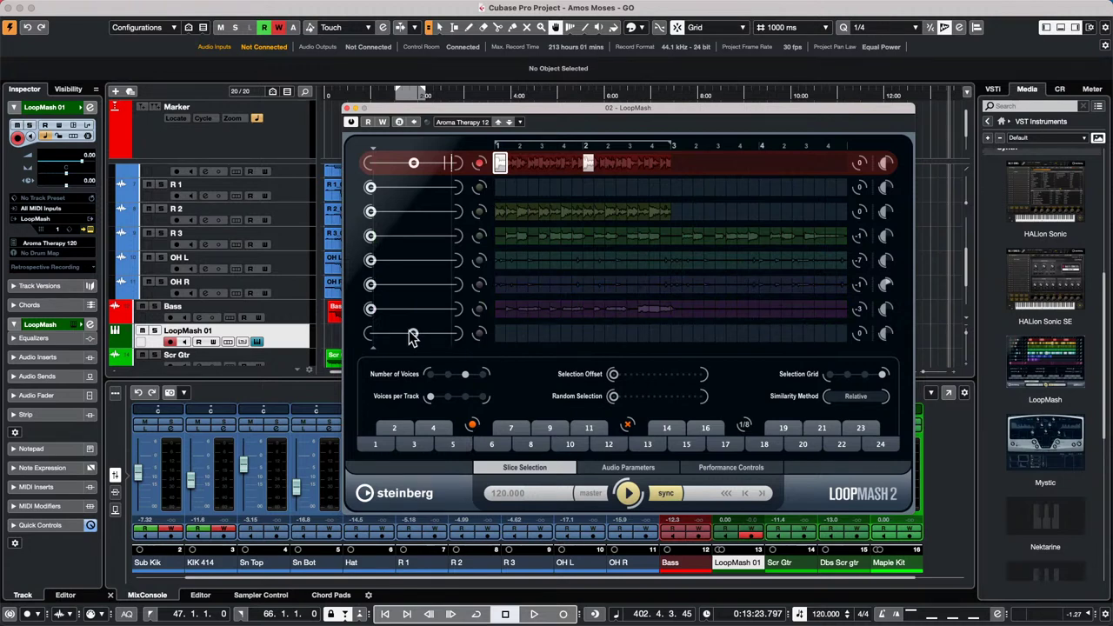
# - Restart playback, lower the first loop track's similarity gain to minimum and raise it back to just below the middle
pyautogui.press('space')
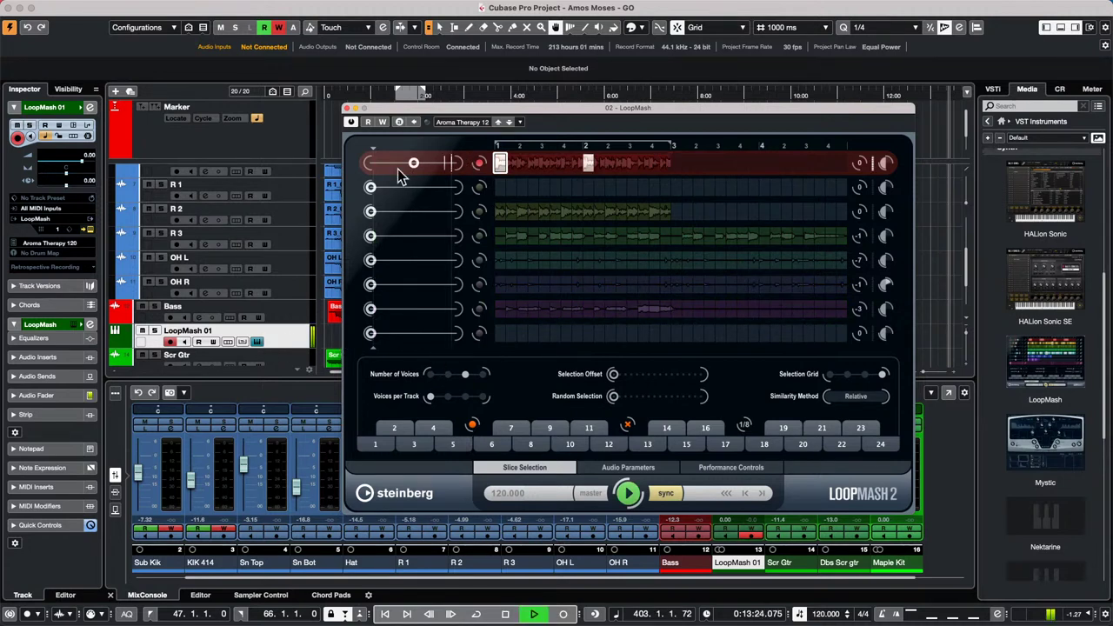
pyautogui.moveTo(414, 164); pyautogui.dragTo(256, 170)
pyautogui.moveTo(370, 163); pyautogui.dragTo(403, 164)
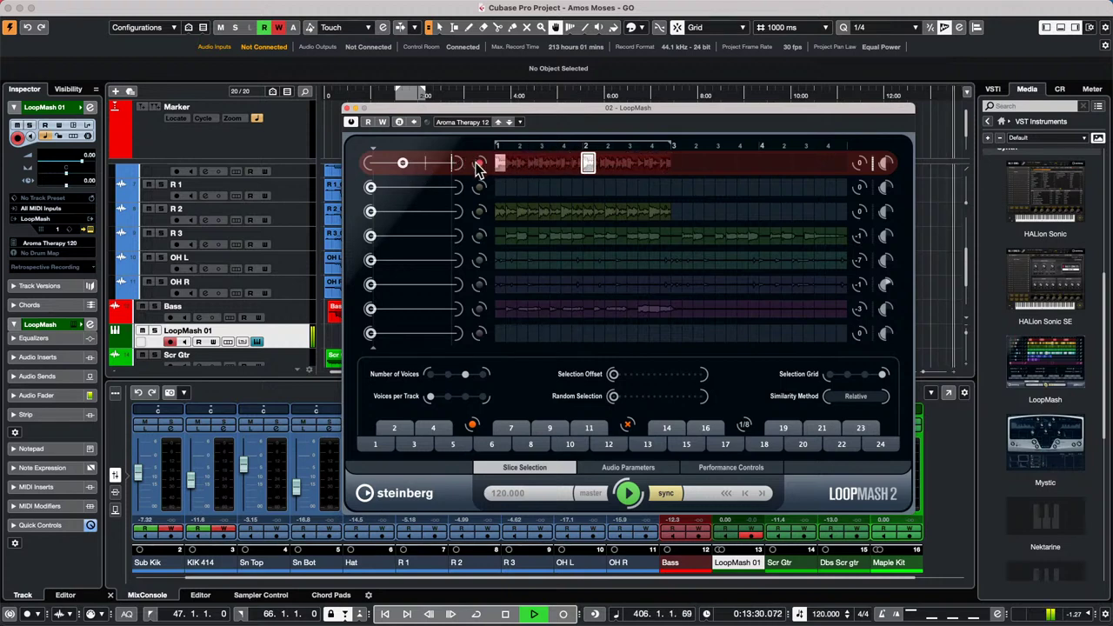
pyautogui.click(1109, 567)
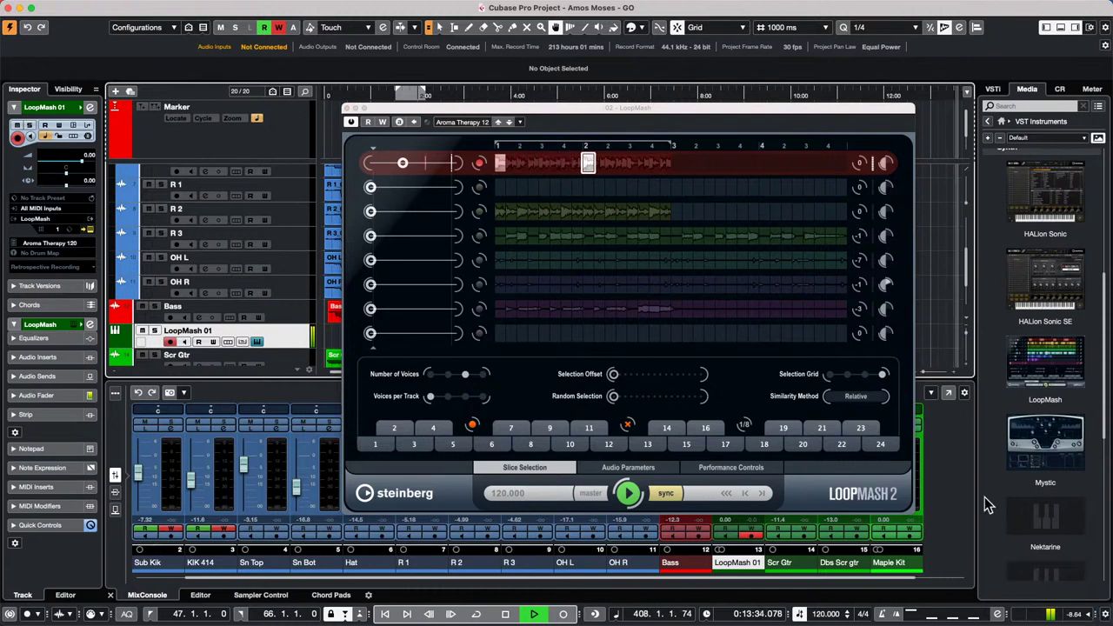
# - Raise the third loop track's similarity gain to just below the middle, make it the master loop, and return master to the first track
pyautogui.click(380, 214)
pyautogui.moveTo(380, 215); pyautogui.dragTo(405, 215)
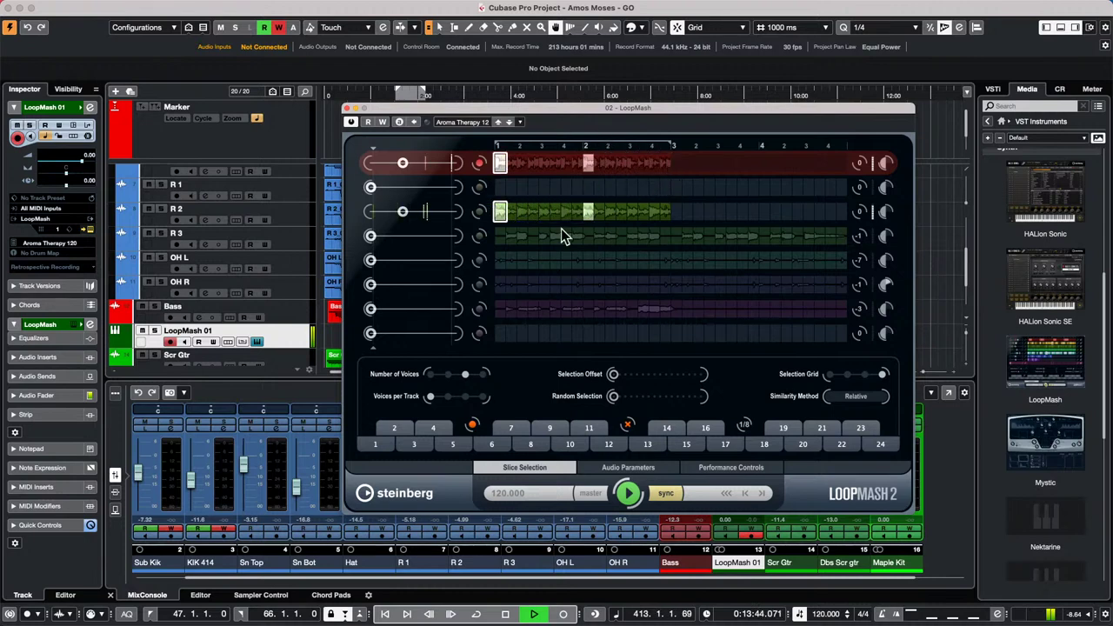
pyautogui.moveTo(371, 235); pyautogui.dragTo(325, 247)
pyautogui.click(479, 212)
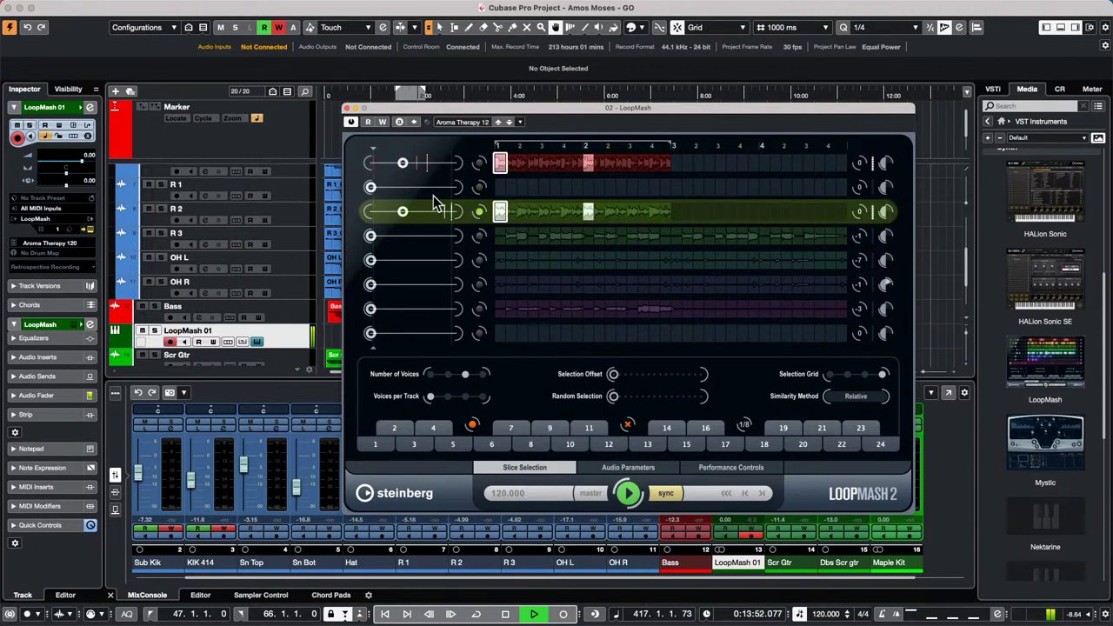
pyautogui.click(481, 162)
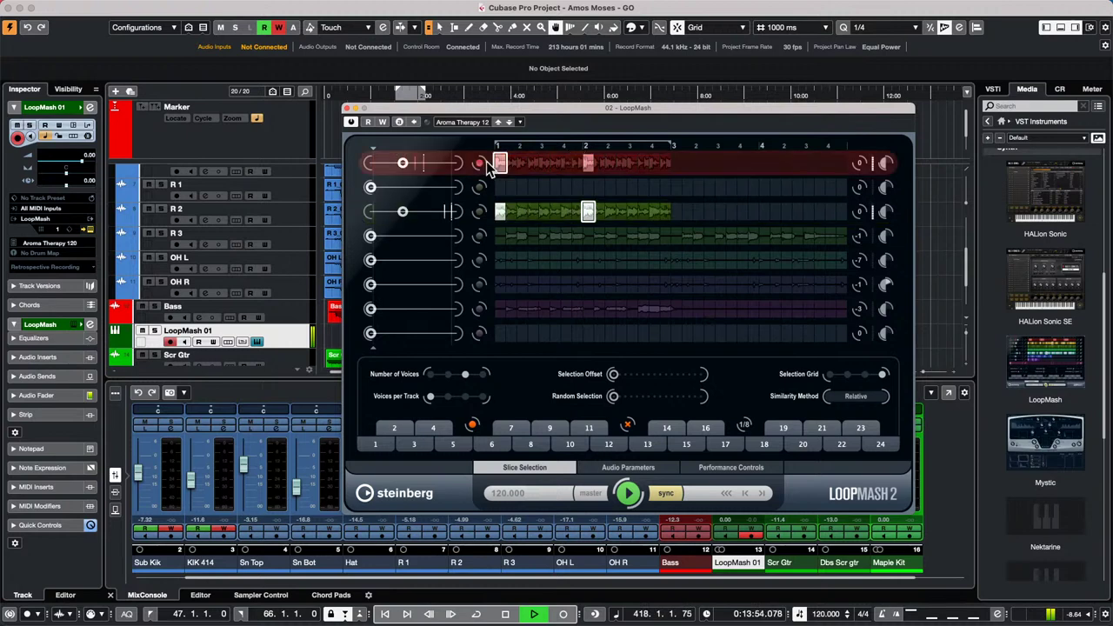
# - Raise the sixth loop track's similarity gain to maximum and bring the seventh, fifth and fourth to around the middle
pyautogui.moveTo(371, 284); pyautogui.dragTo(456, 284)
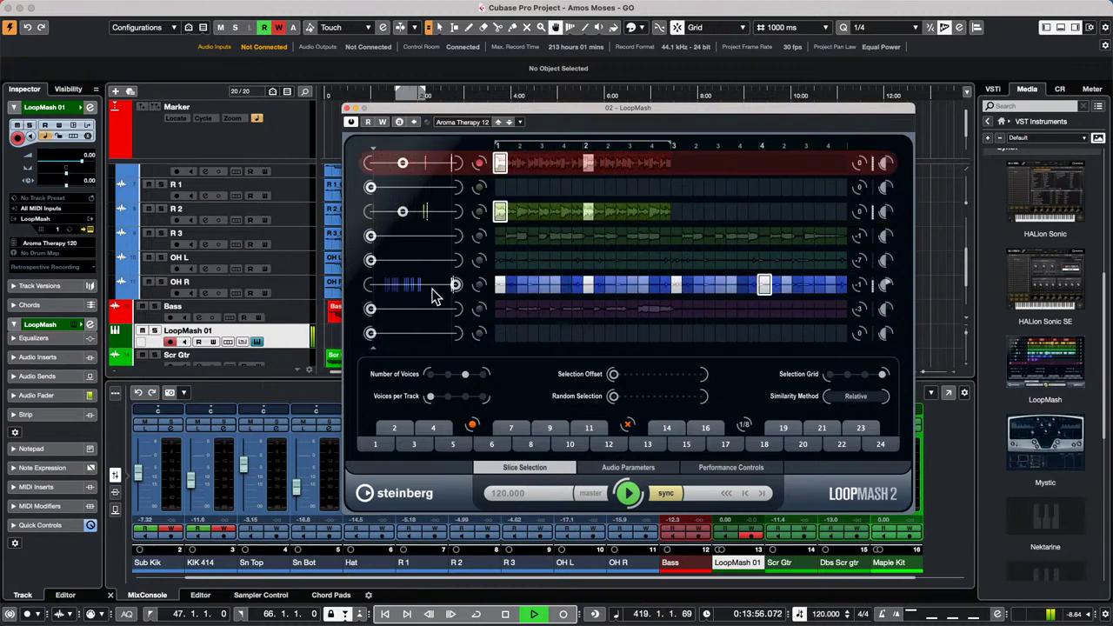
pyautogui.moveTo(372, 308); pyautogui.dragTo(416, 308)
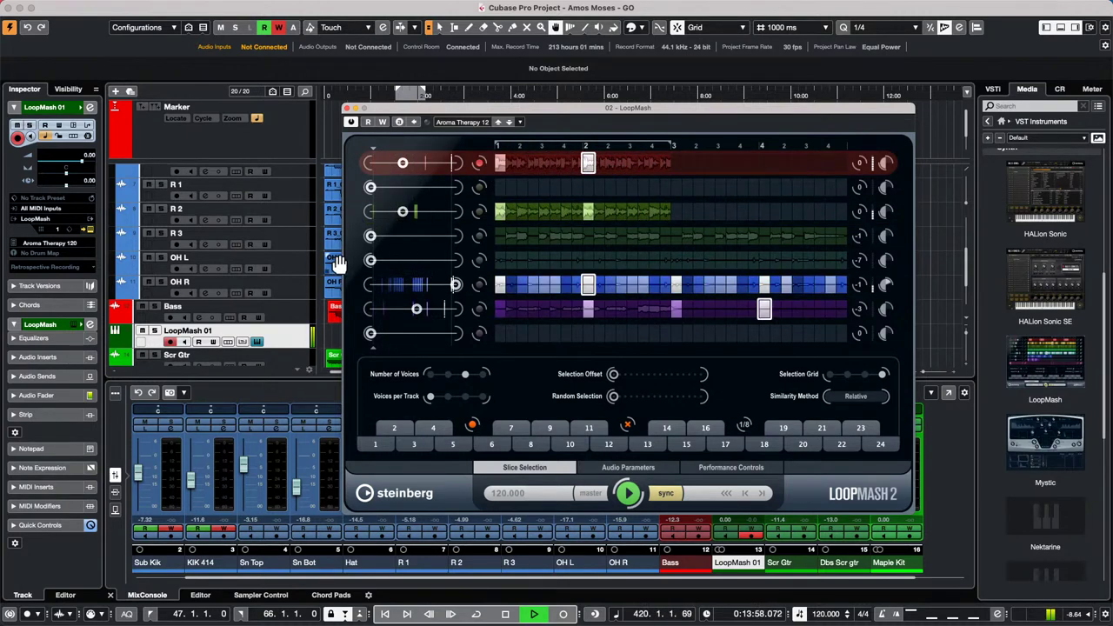
pyautogui.moveTo(371, 260); pyautogui.dragTo(424, 259)
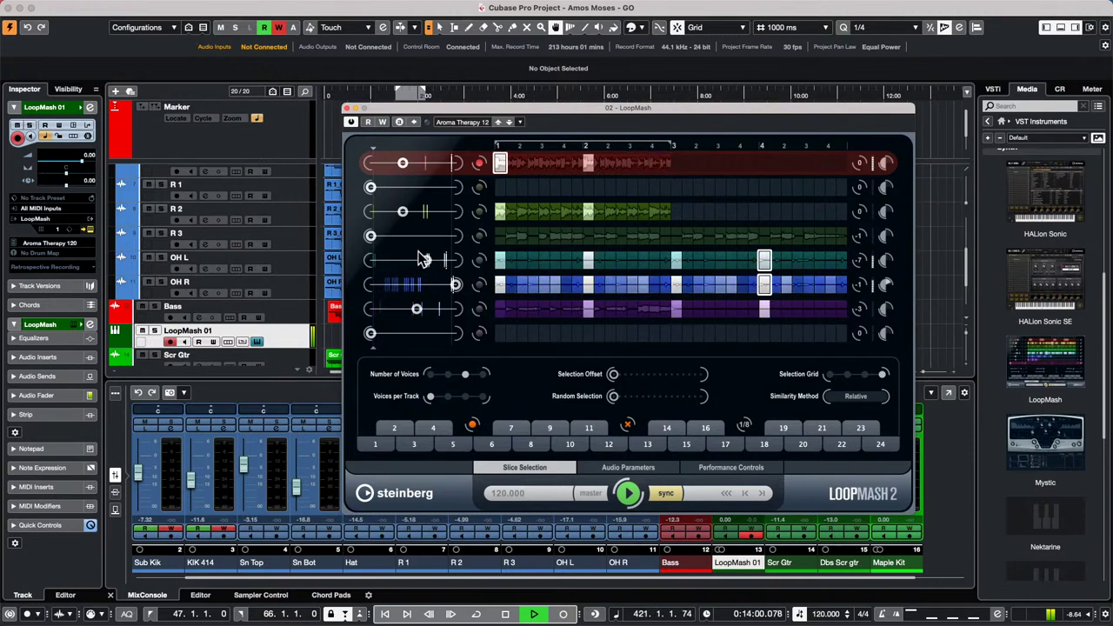
pyautogui.moveTo(372, 235); pyautogui.dragTo(405, 211)
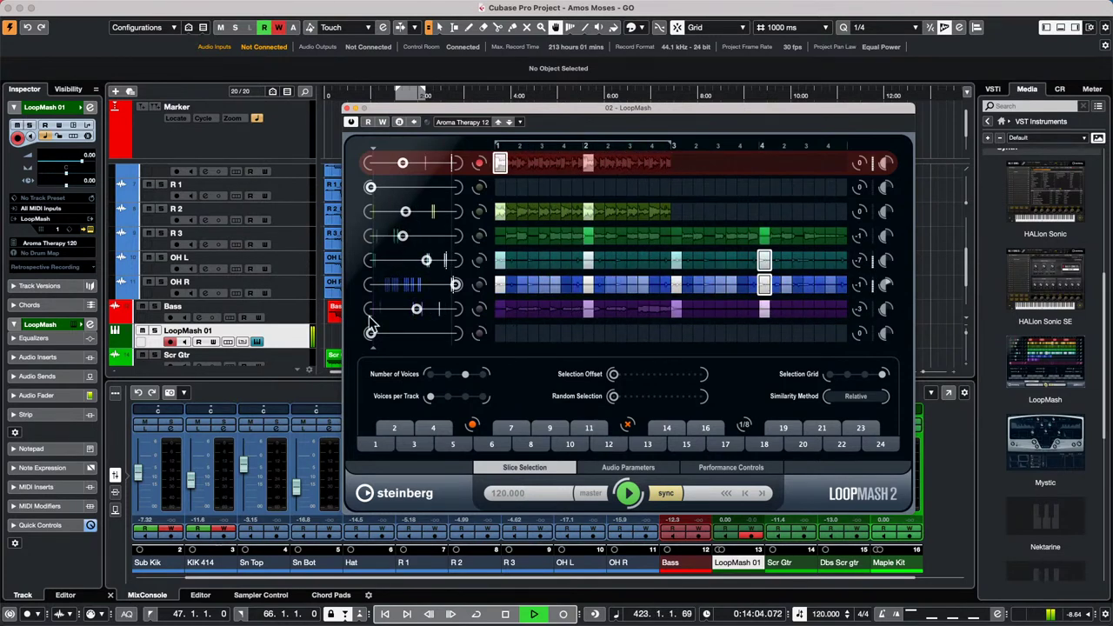
# - Audition scenes 5, 7, 9, 10, 17 and 20 of the Aroma Therapy preset during playback
pyautogui.click(452, 444)
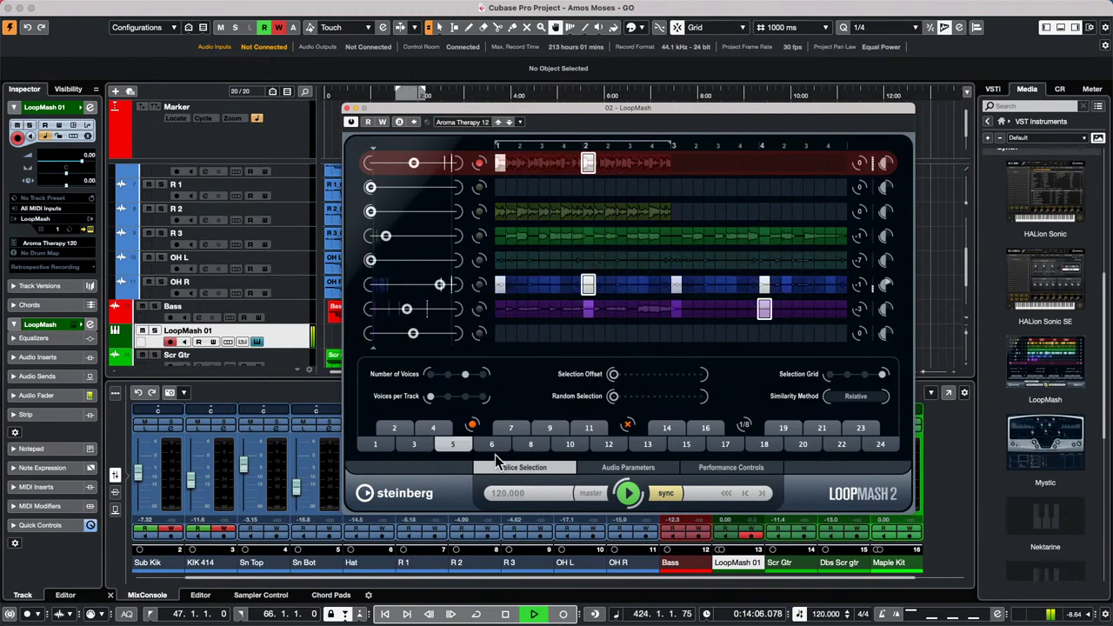
pyautogui.click(510, 428)
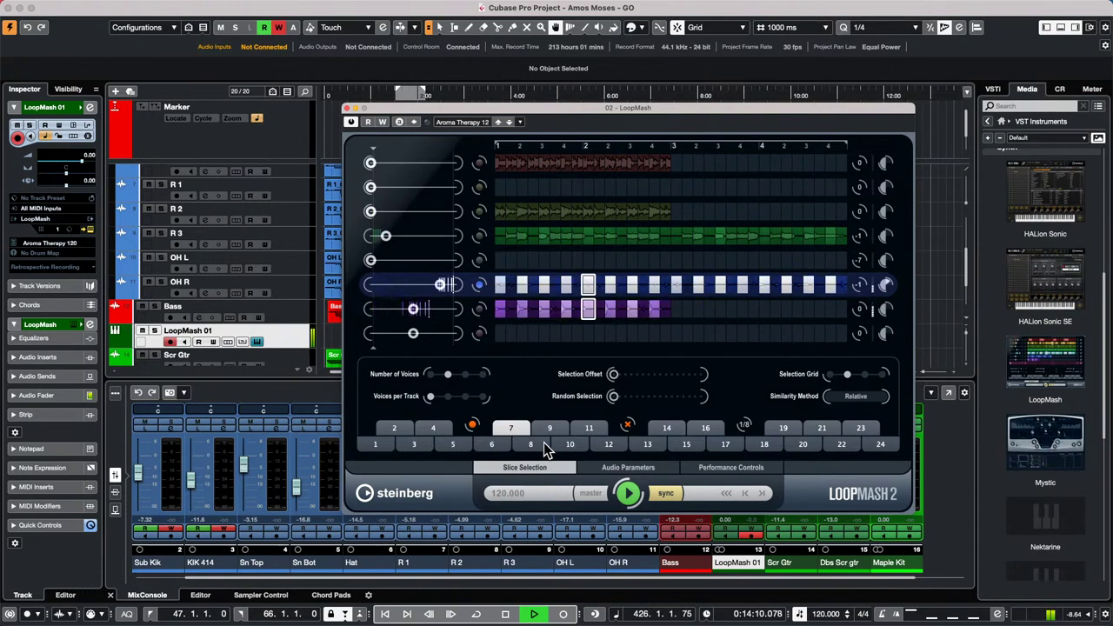
pyautogui.click(551, 426)
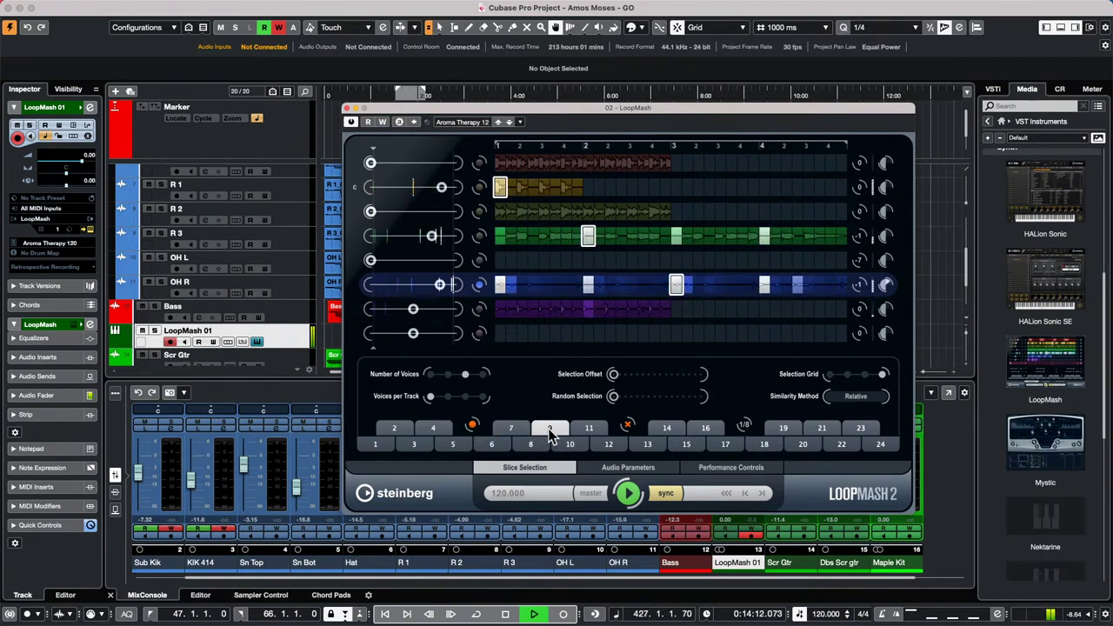
pyautogui.click(574, 445)
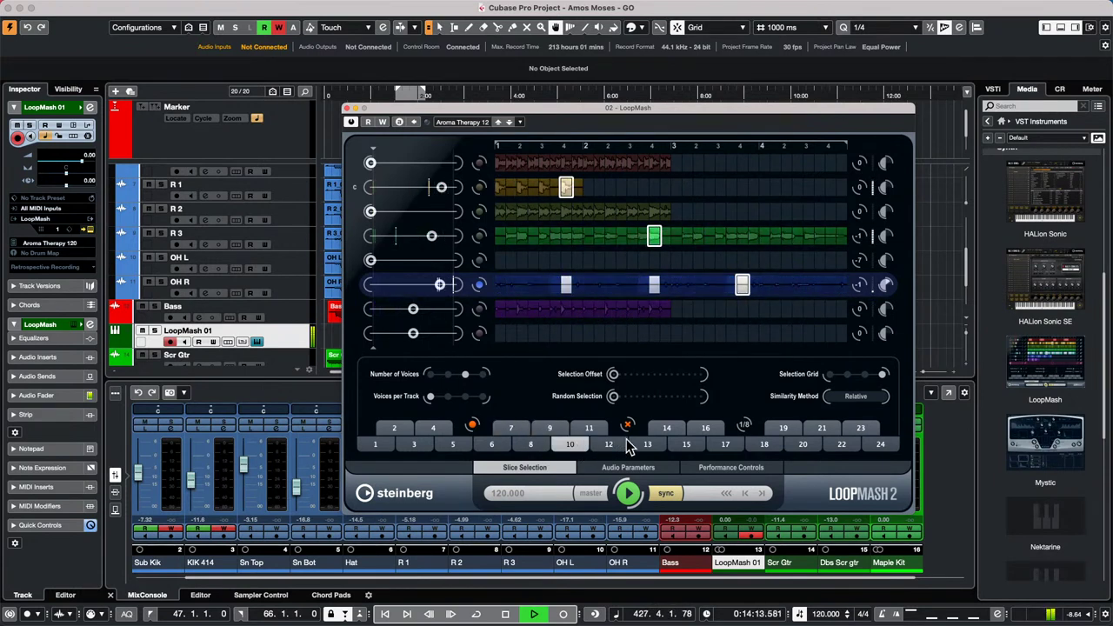
pyautogui.click(728, 445)
pyautogui.click(802, 444)
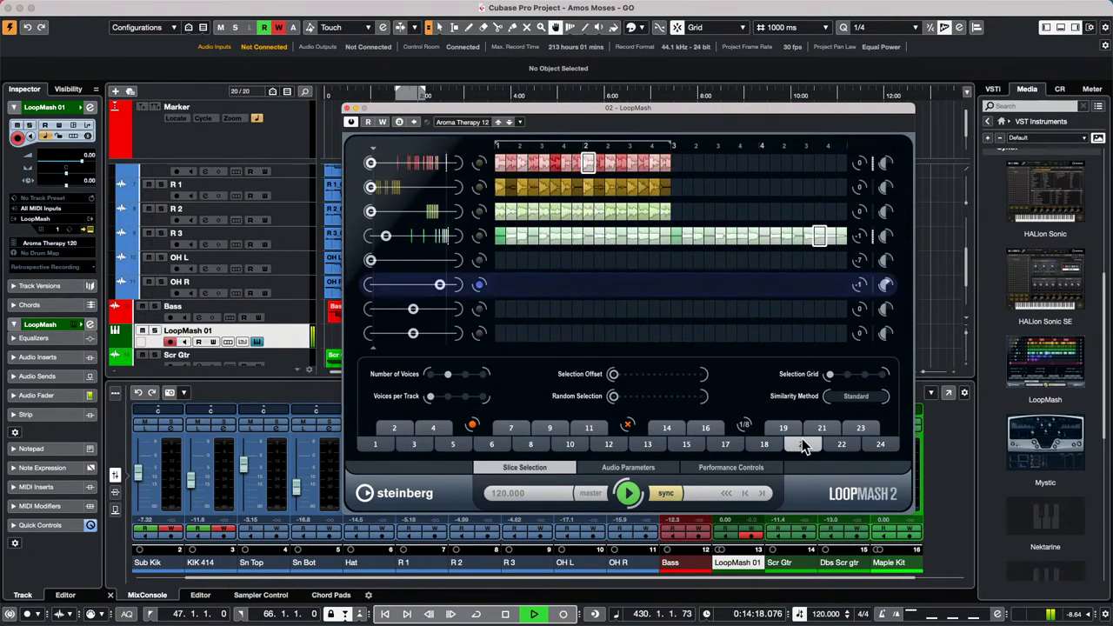
# - Switch LoopMash to scene 17, stop playback and close the instrument's editor
pyautogui.click(726, 444)
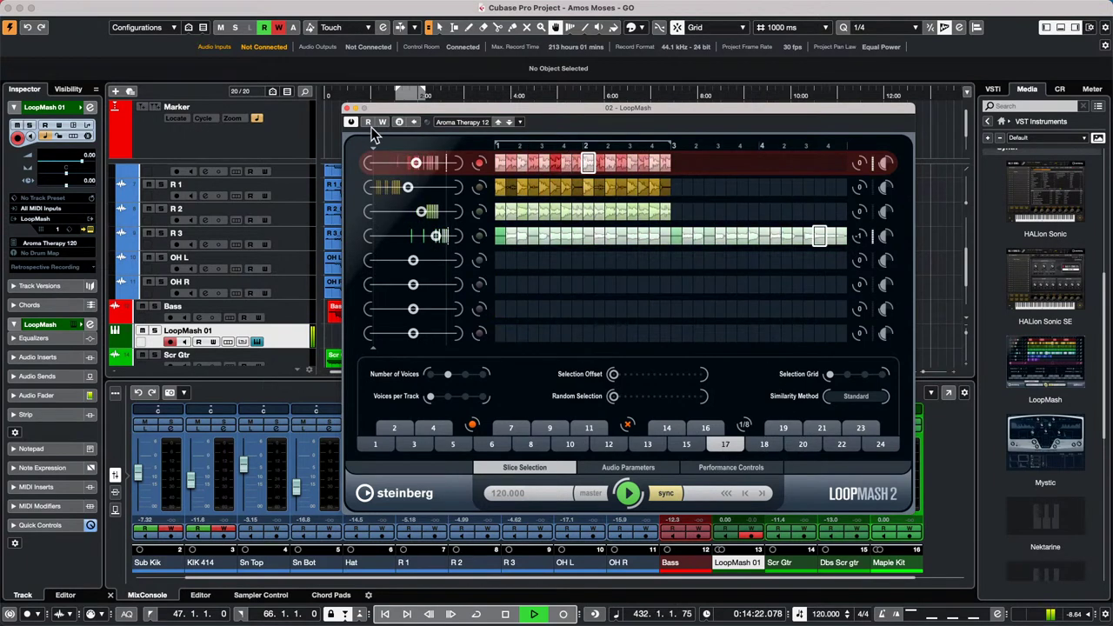
pyautogui.press('space')
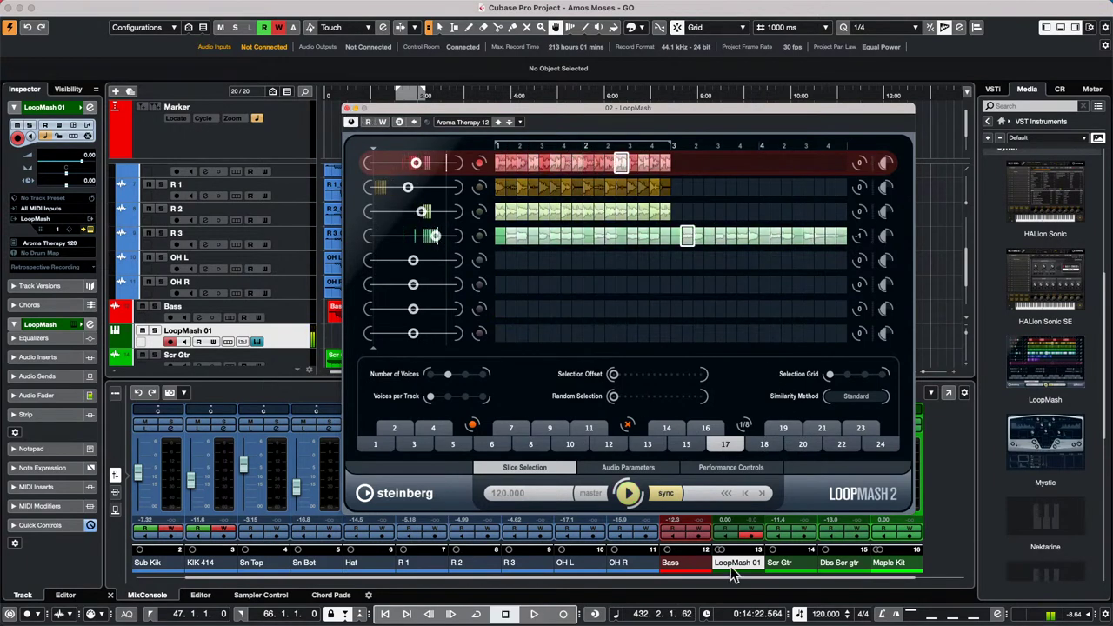
pyautogui.click(346, 110)
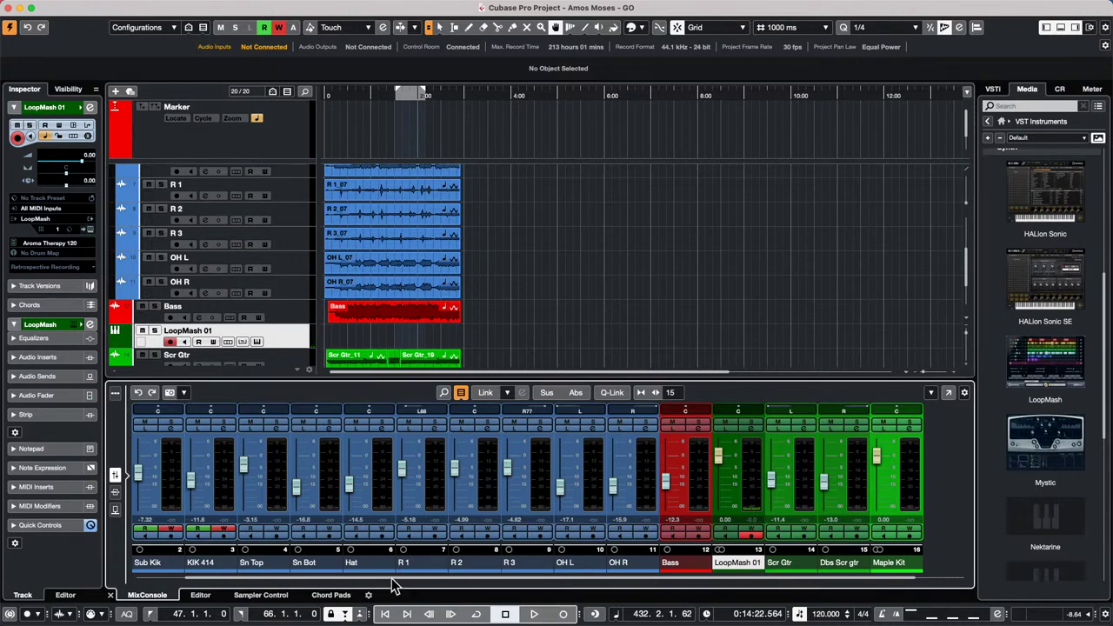
# - Load LoopMash FX into the second insert slot of the Stereo Out channel
pyautogui.moveTo(382, 577); pyautogui.dragTo(807, 577)
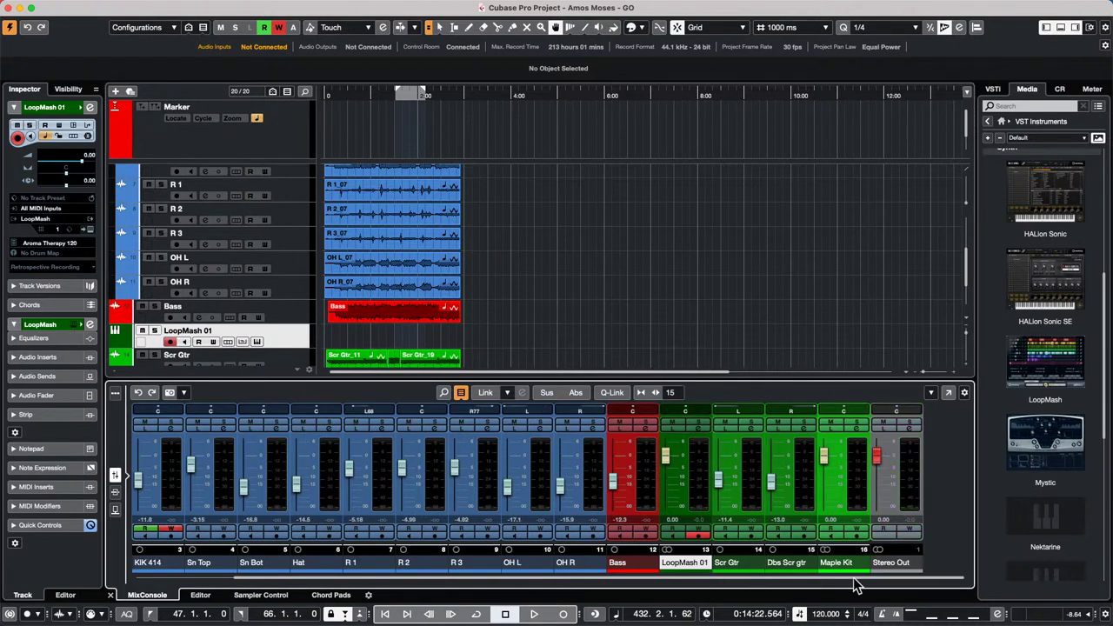
pyautogui.click(916, 430)
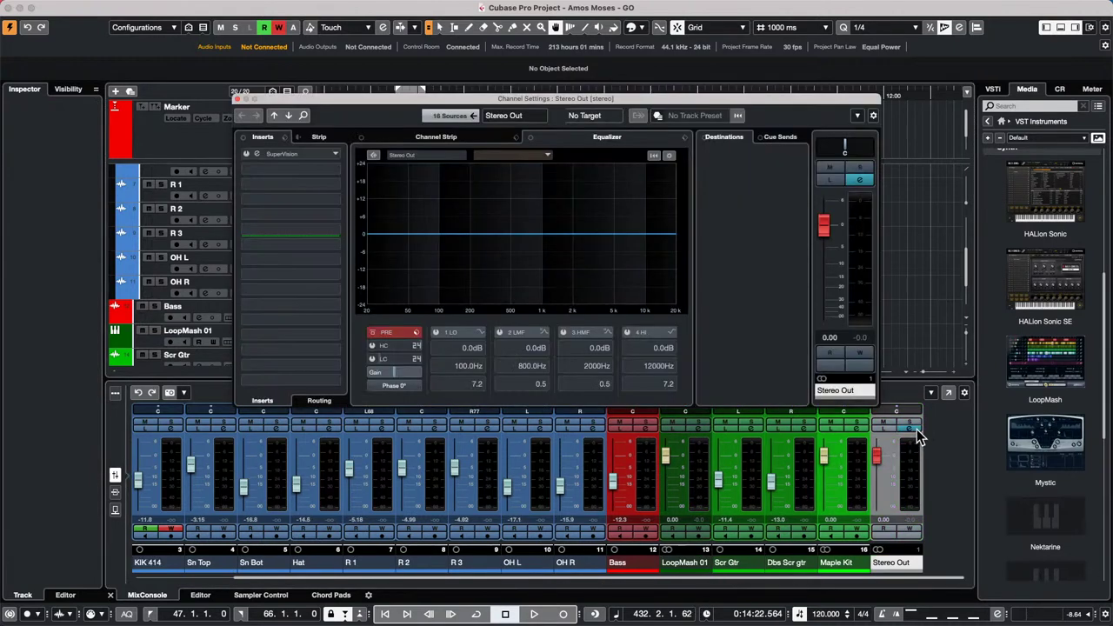
pyautogui.click(335, 170)
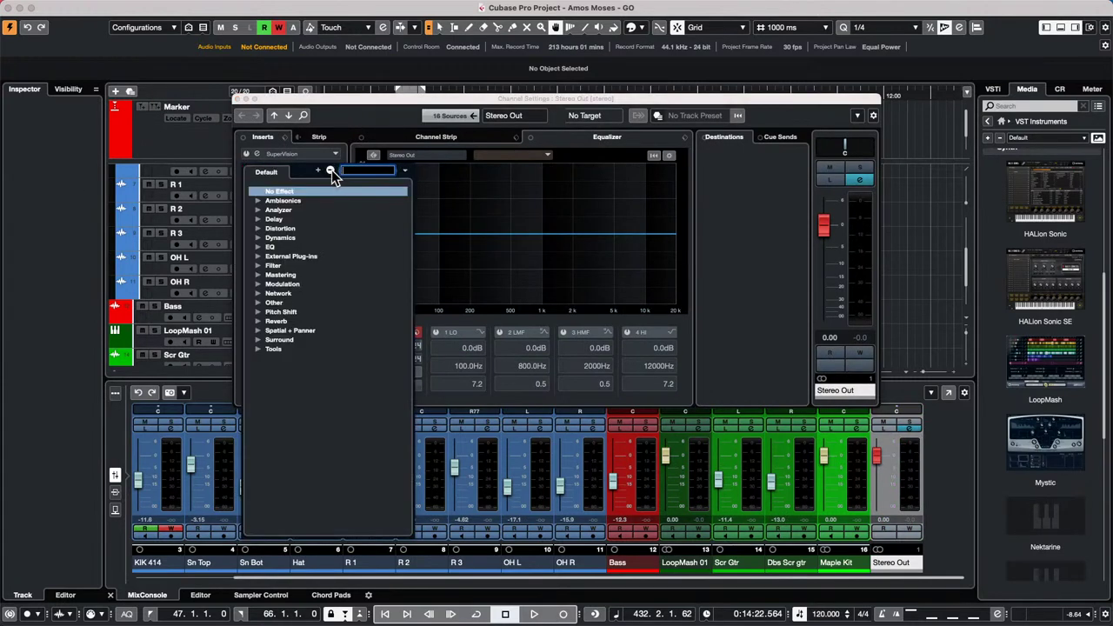
pyautogui.click(257, 302)
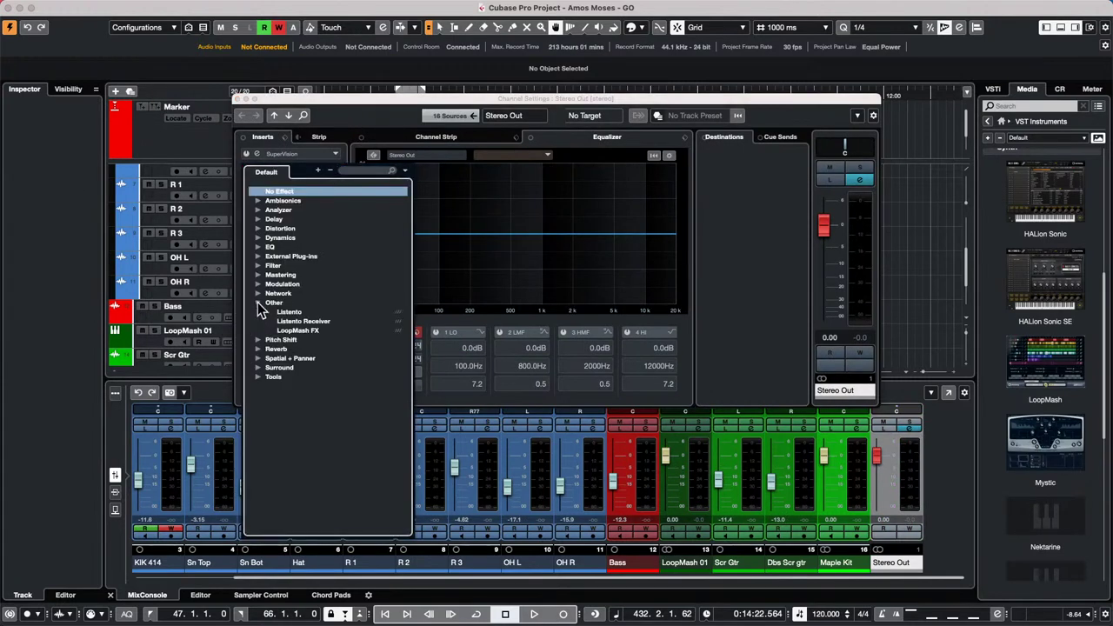
pyautogui.click(298, 330)
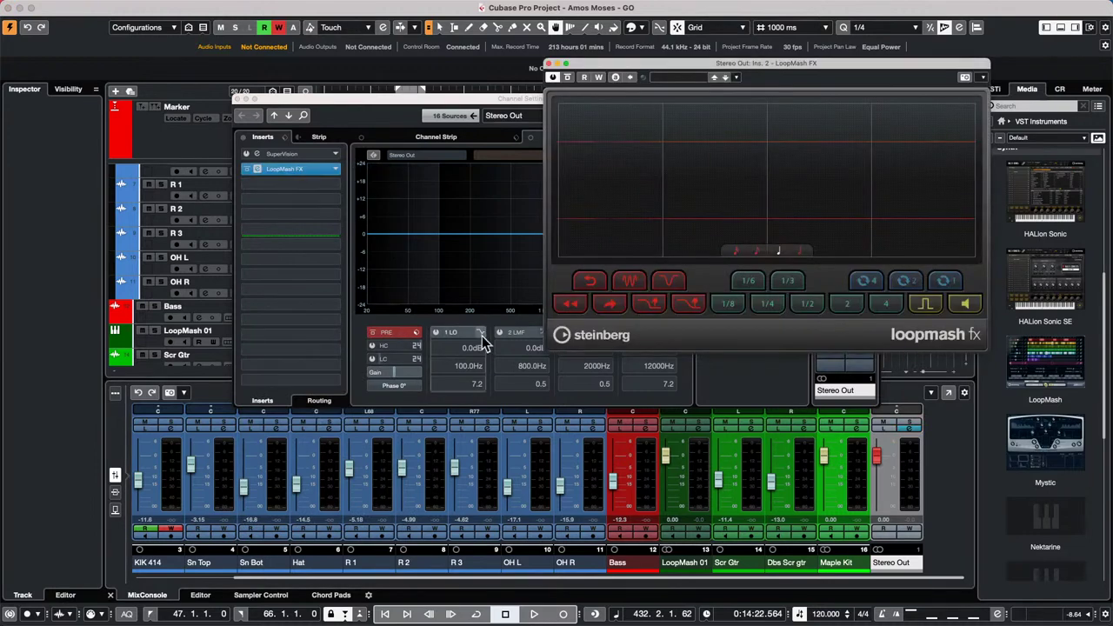
# - Close the Stereo Out channel settings, mute the LoopMash 01 track and play the song from near its start through LoopMash FX
pyautogui.press('space')
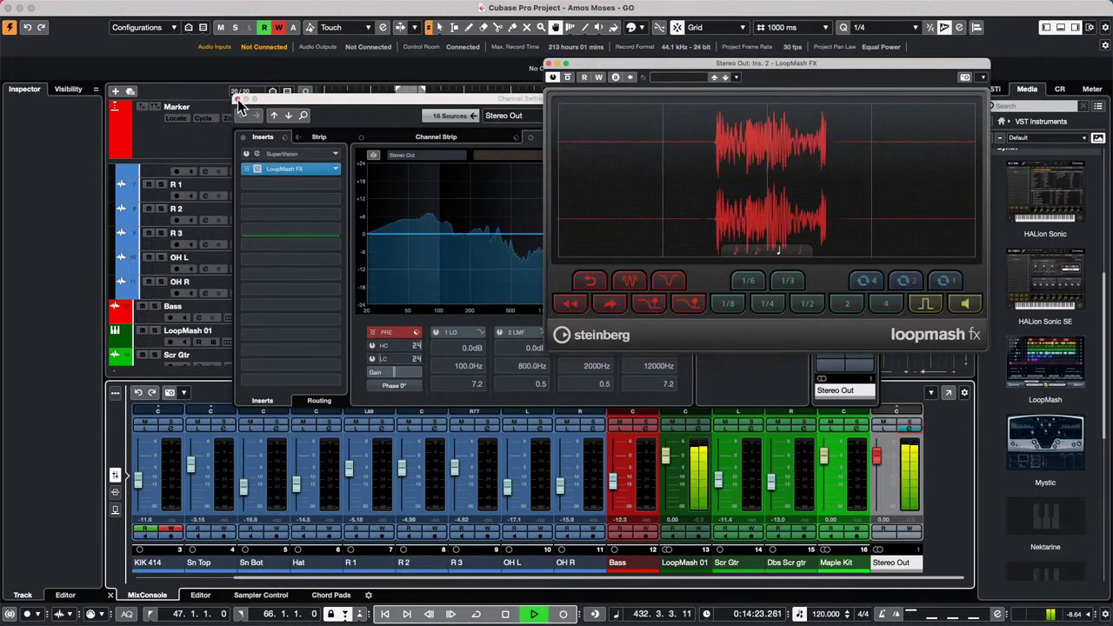
pyautogui.click(239, 99)
pyautogui.press('space')
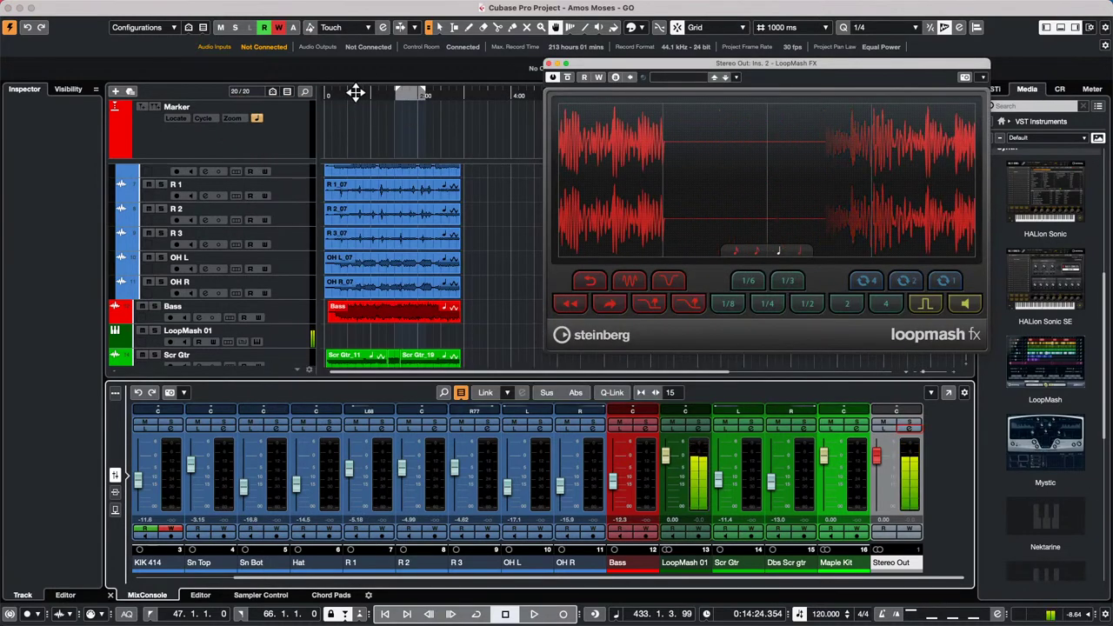
pyautogui.click(142, 332)
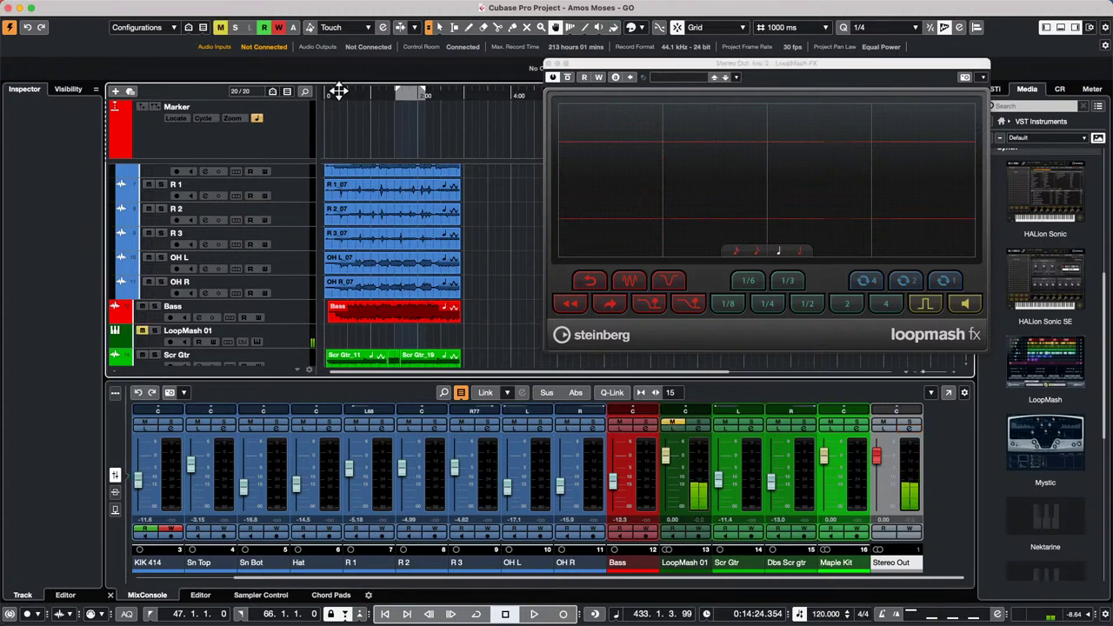
pyautogui.moveTo(385, 94); pyautogui.dragTo(266, 93)
pyautogui.press('space')
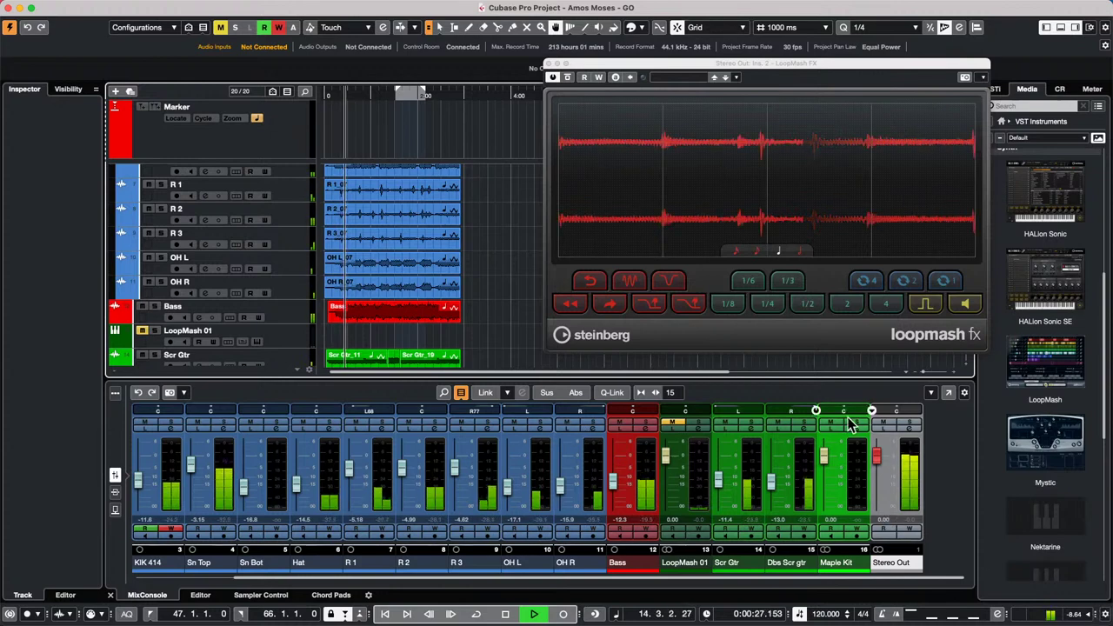
# - Set the project tempo to 100 BPM and raise the Control Room level to about -5.46 dB during playback
pyautogui.click(829, 615)
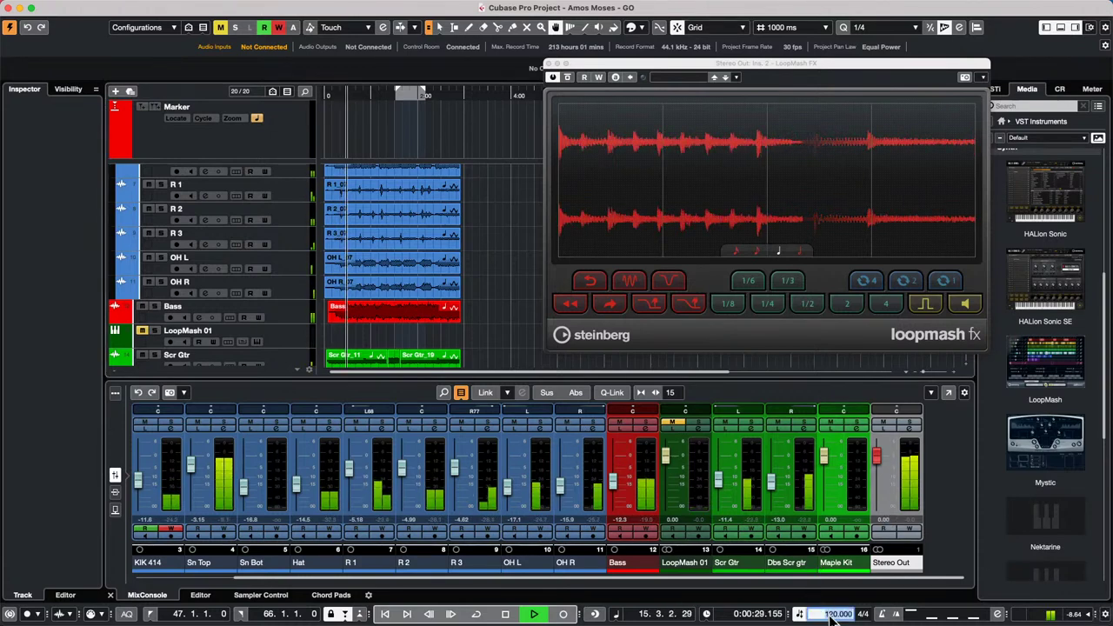
pyautogui.write('1')
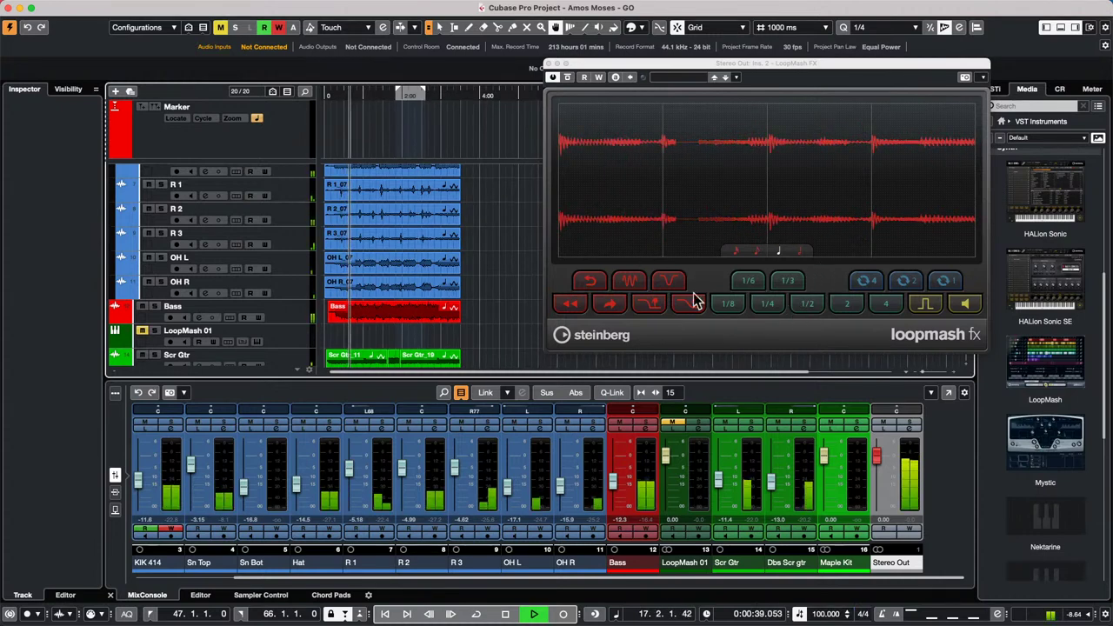
pyautogui.click(760, 254)
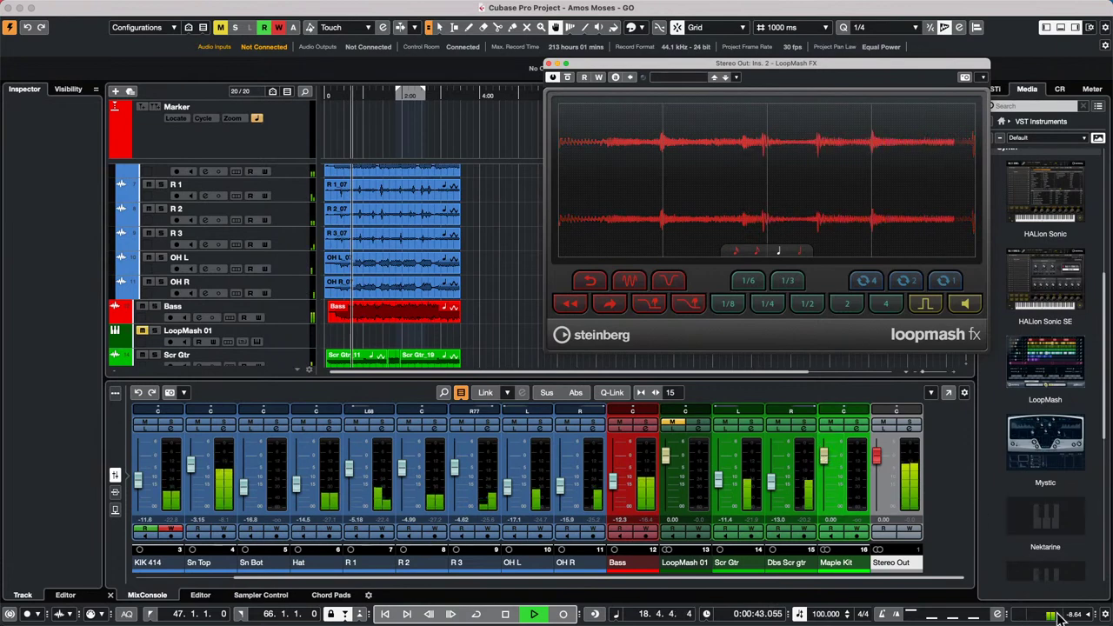
pyautogui.click(1092, 615)
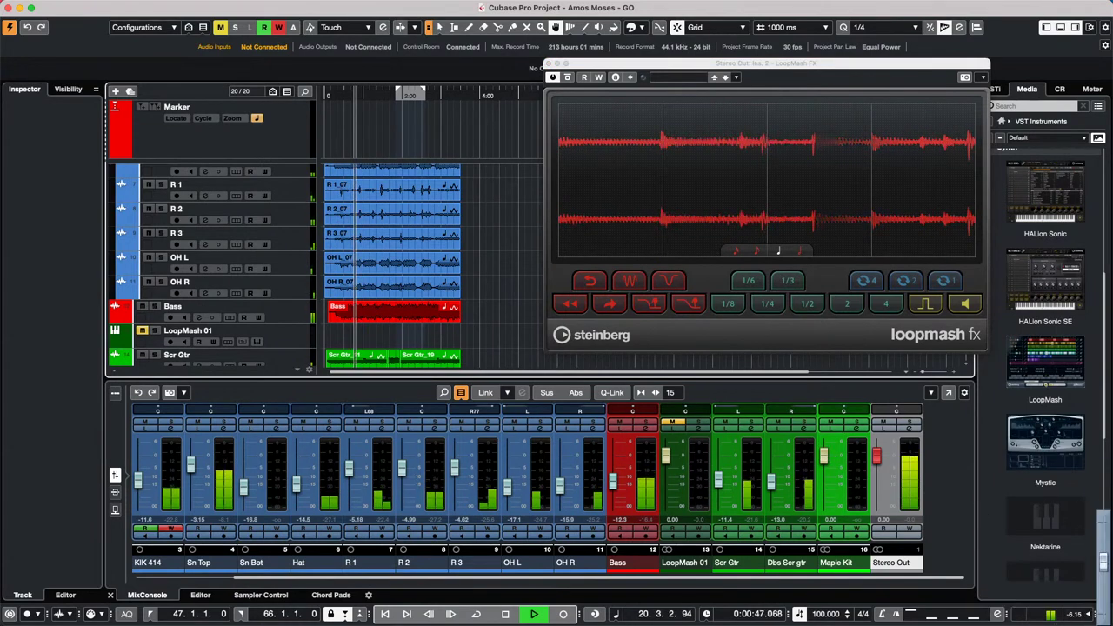
# - Audition the LoopMash FX 1/4, 1/8, TapeStop 2 and single-dip effects, changing the performance grid to eighth notes along the way
pyautogui.click(763, 299)
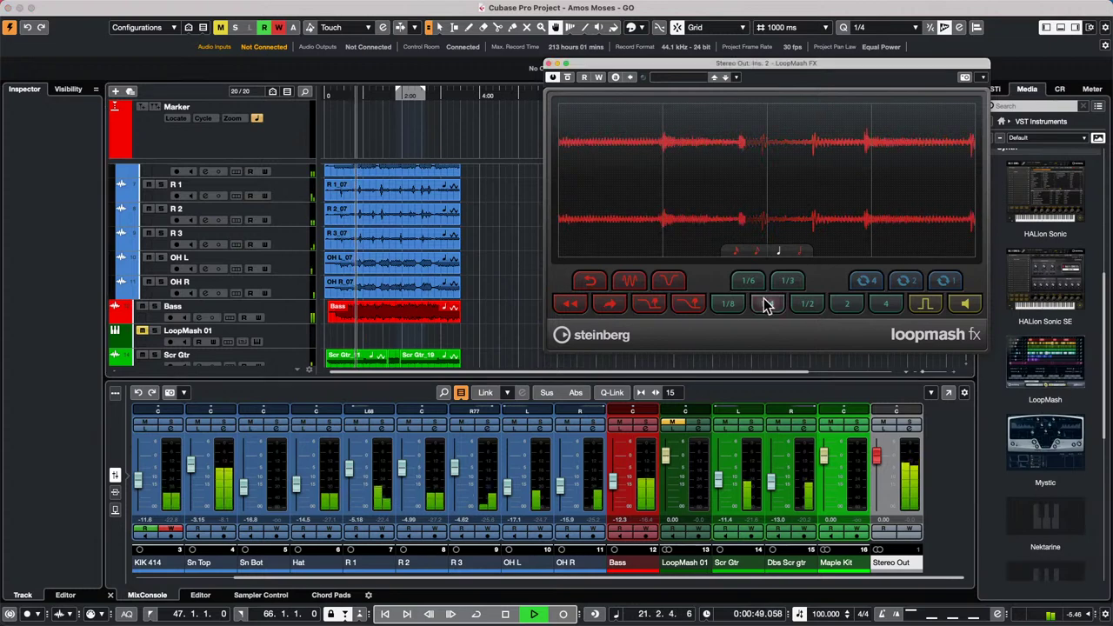
pyautogui.click(735, 306)
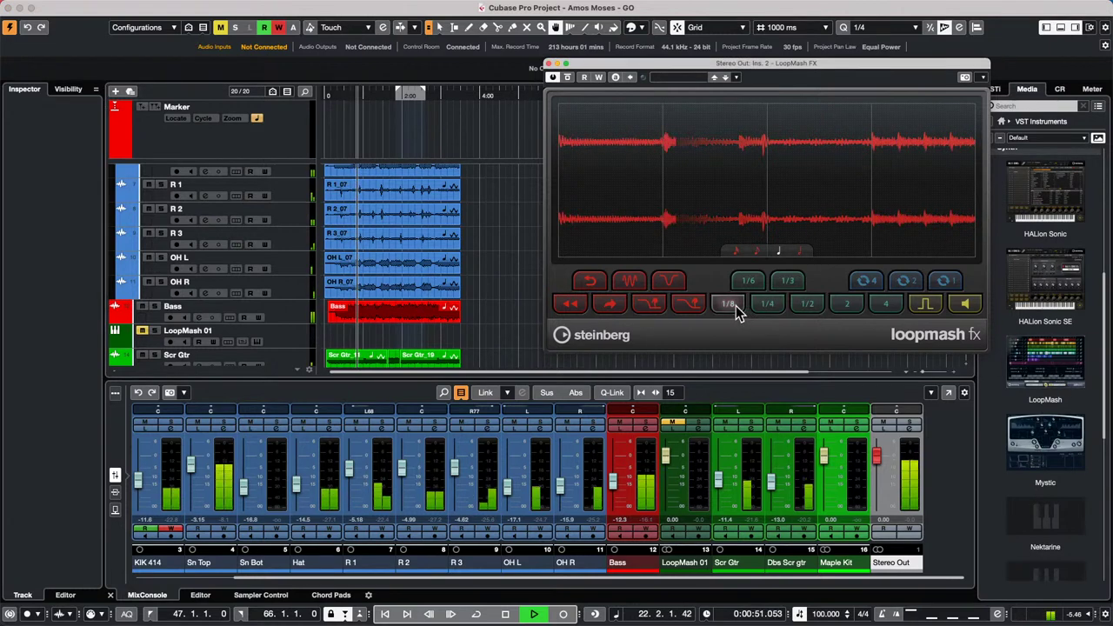
pyautogui.click(688, 303)
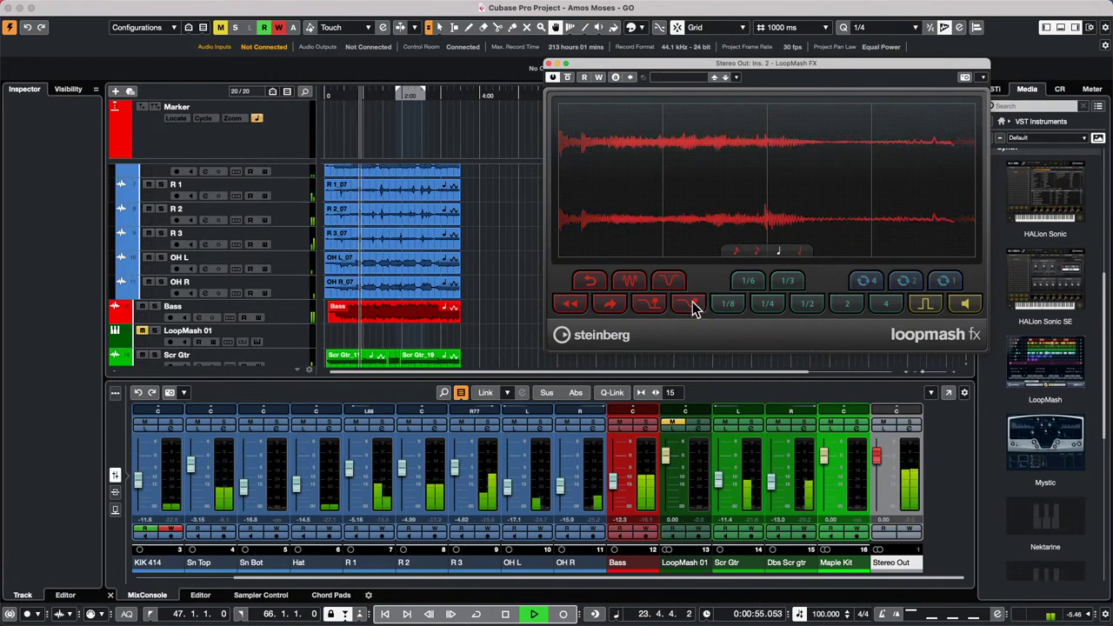
pyautogui.click(677, 283)
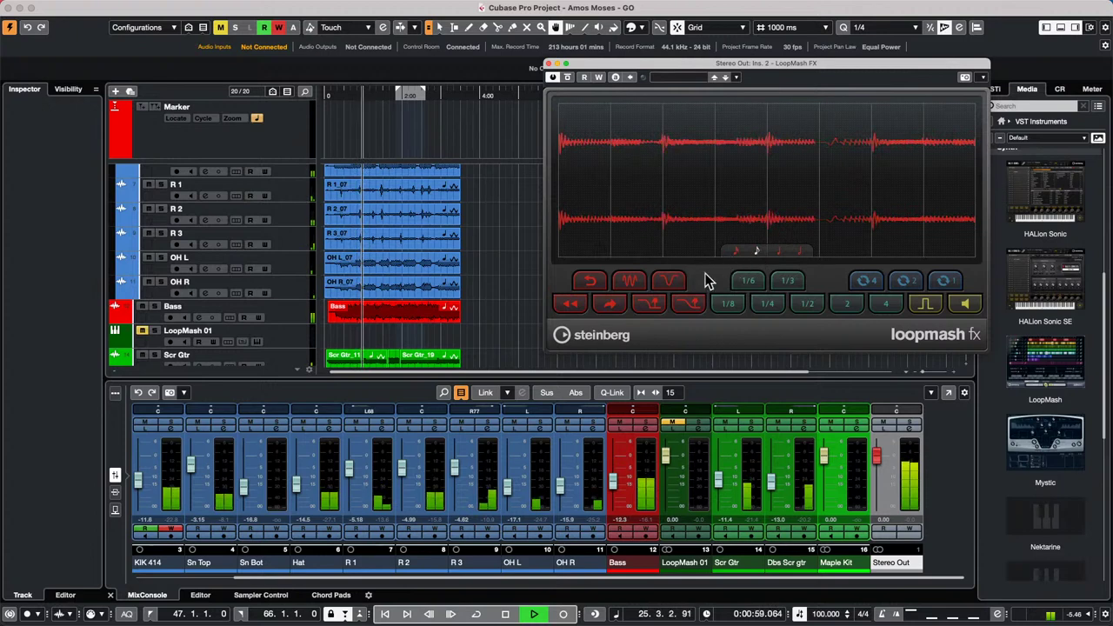
pyautogui.click(658, 287)
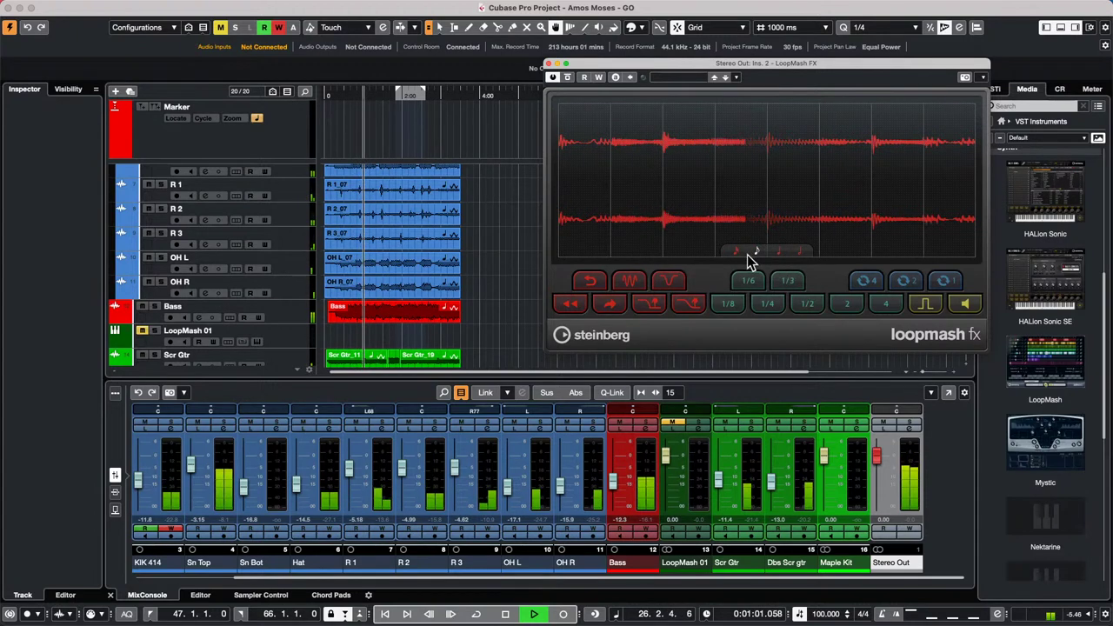
# - Set the LoopMash FX grid to sixteenth notes and audition the single-dip, 1/4, pulse, curved-arrow and TapeStop 2 effects
pyautogui.click(736, 251)
pyautogui.click(666, 286)
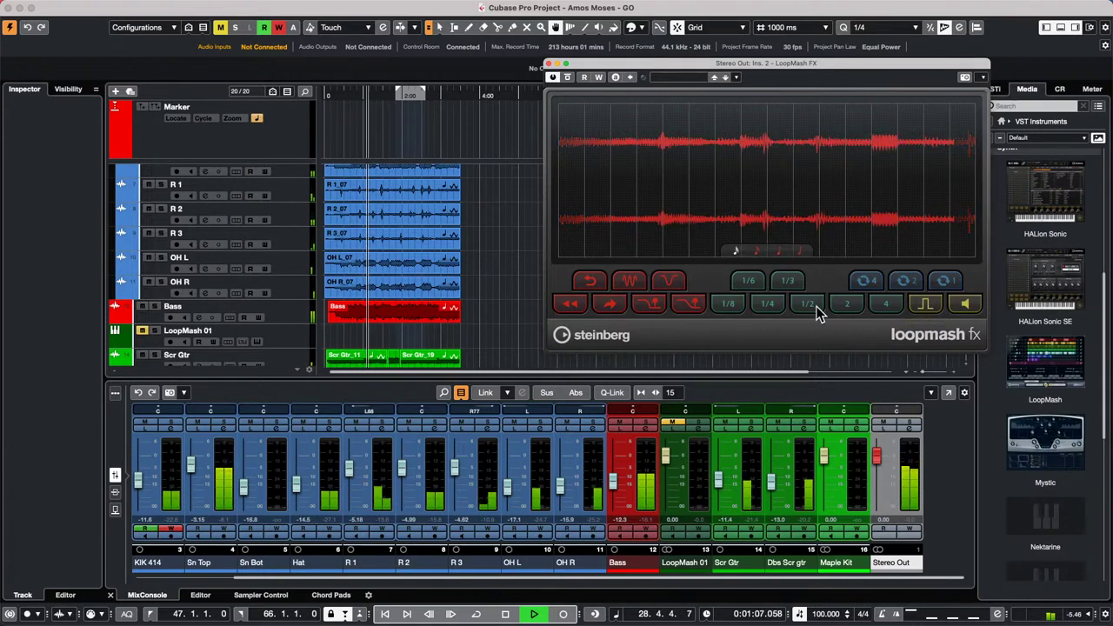
pyautogui.click(779, 304)
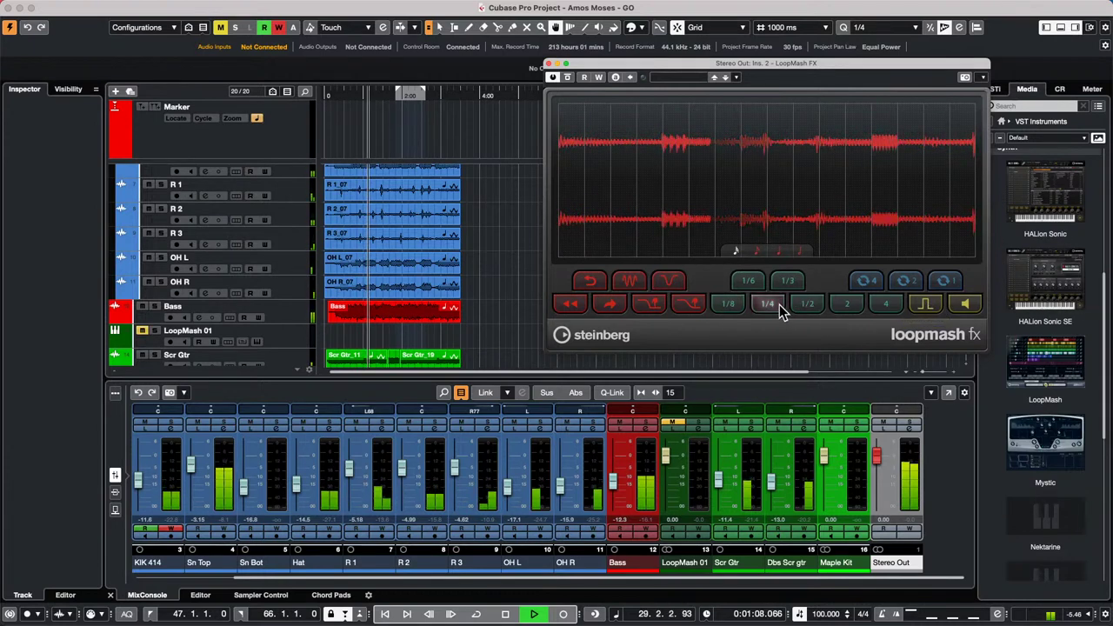
pyautogui.click(938, 301)
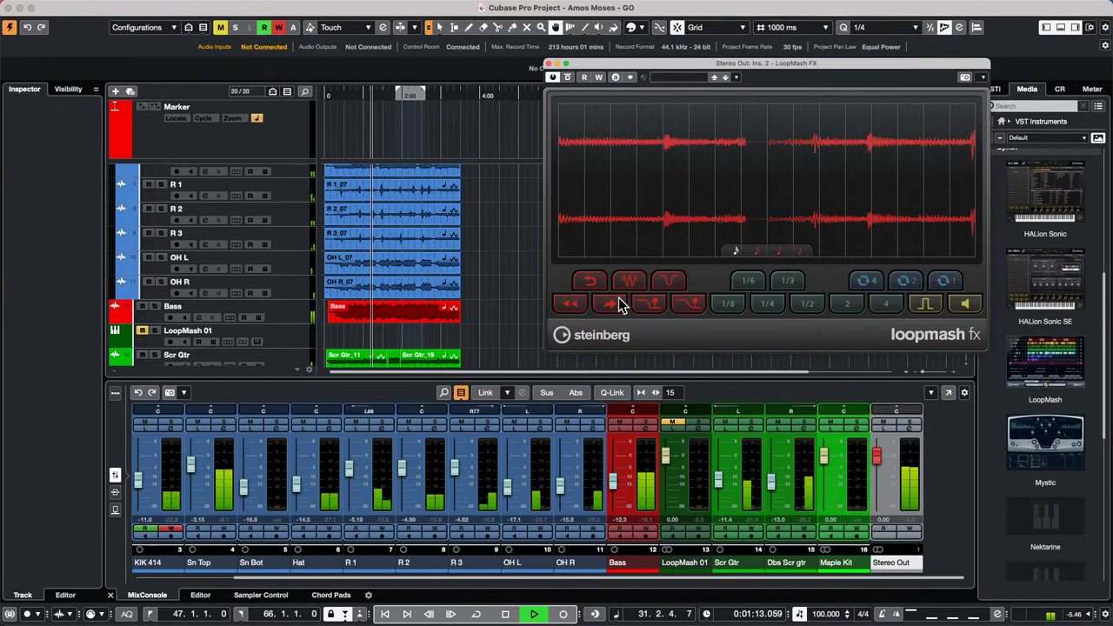
pyautogui.click(599, 285)
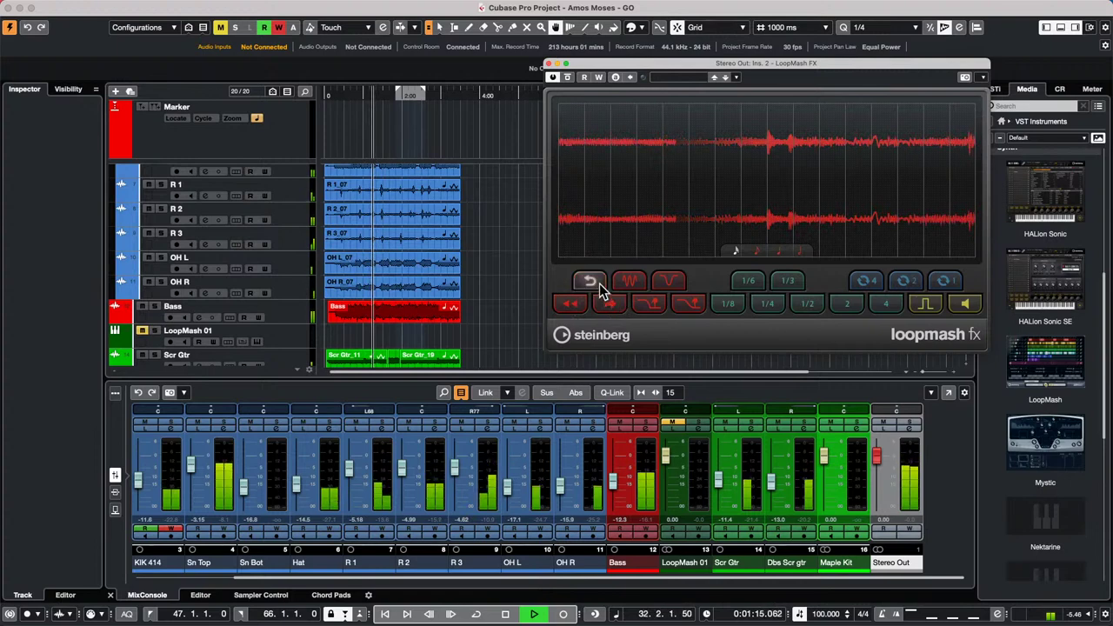
pyautogui.click(688, 304)
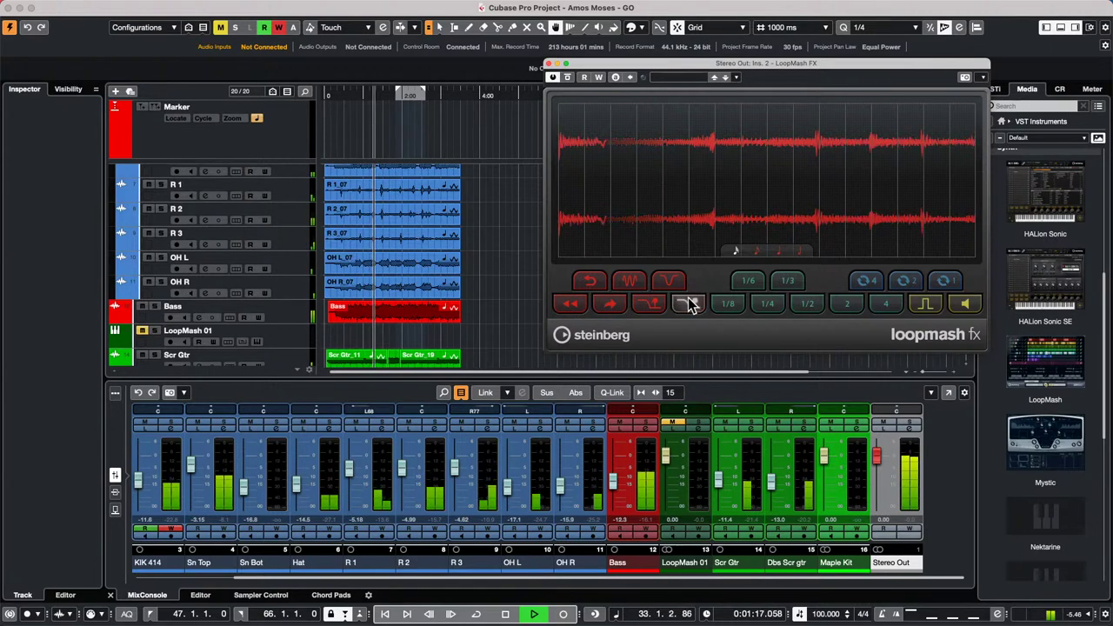
# - Audition TapeStop 2 after choosing the quarter-note grid, and the 1/8 and 1/4 effects on the eighth-note grid
pyautogui.click(779, 252)
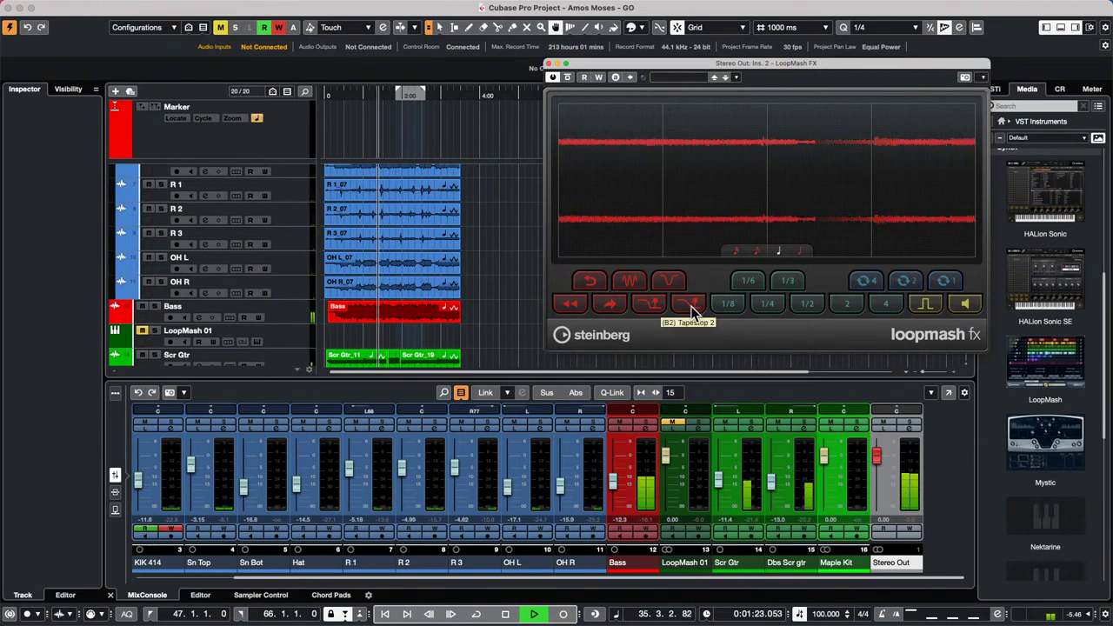
pyautogui.click(692, 307)
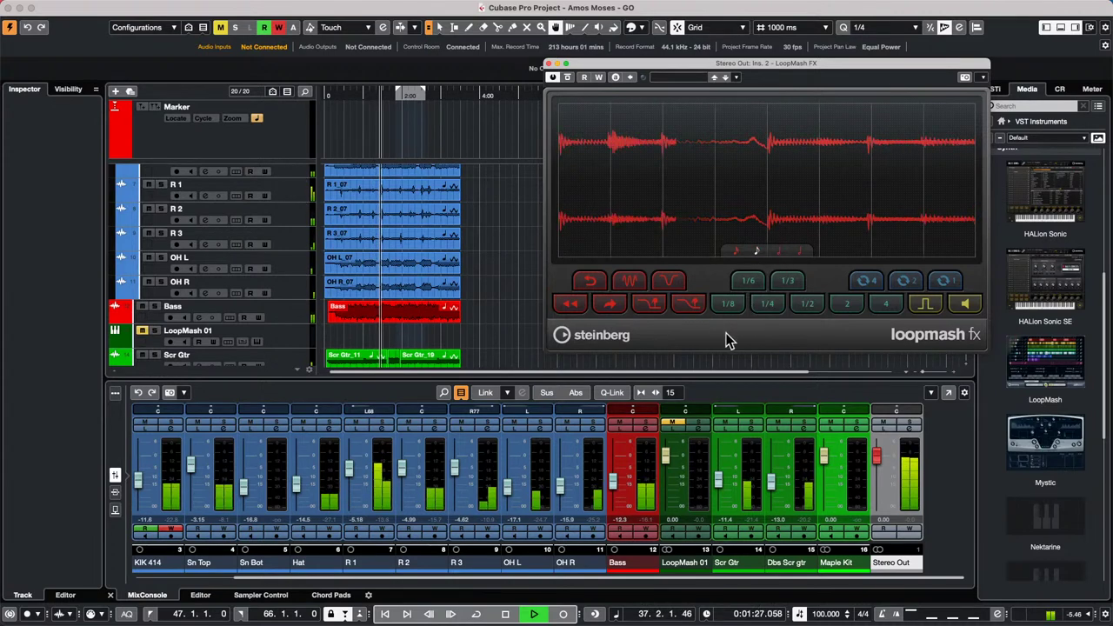
pyautogui.click(727, 304)
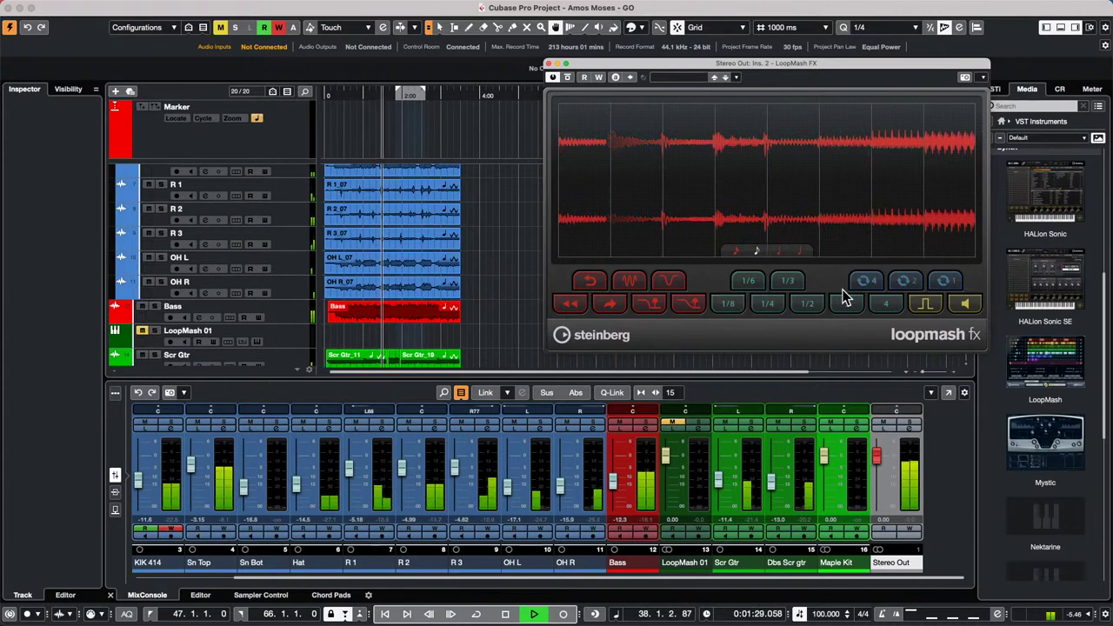
pyautogui.click(778, 307)
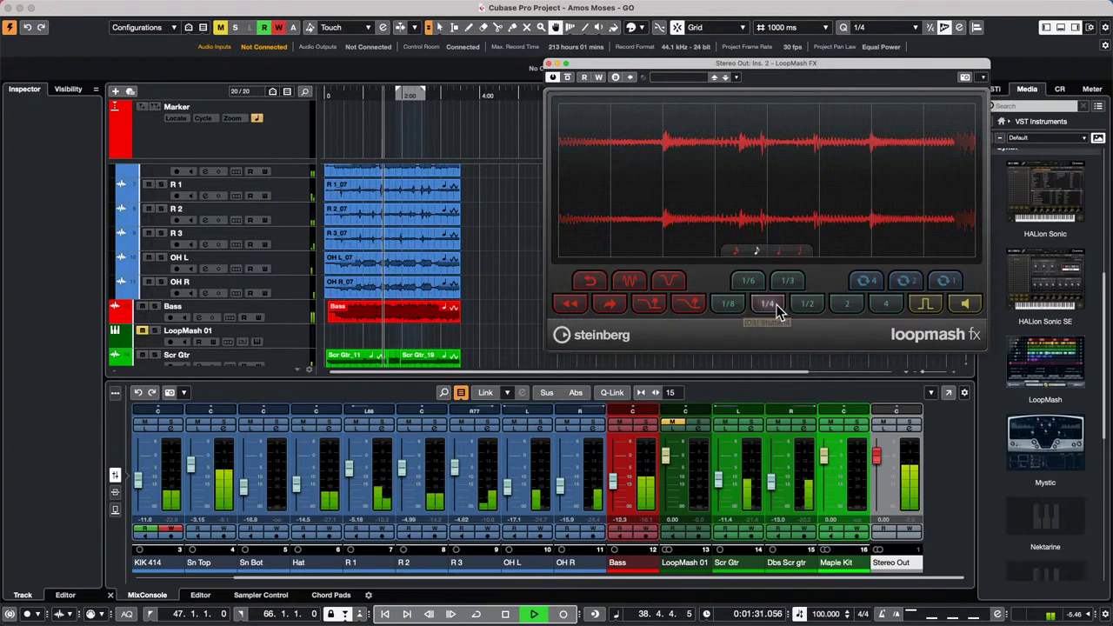
# - Trigger the four-step cycle effect repeatedly and the forward-arrow effect once in LoopMash FX, and stop playback
pyautogui.click(872, 285)
pyautogui.click(875, 287)
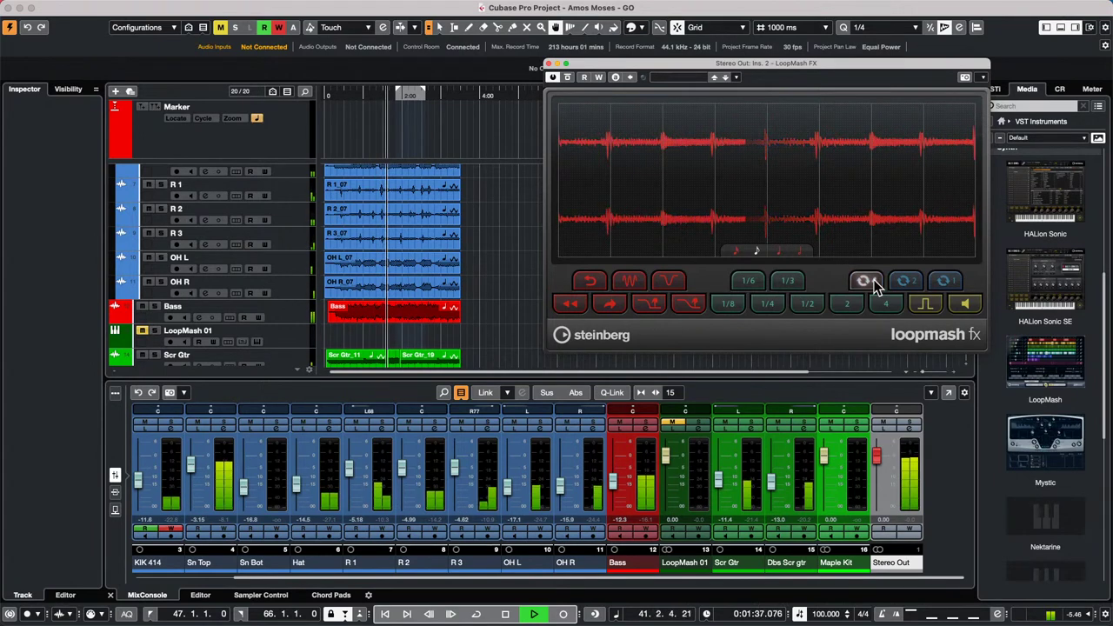
pyautogui.click(874, 287)
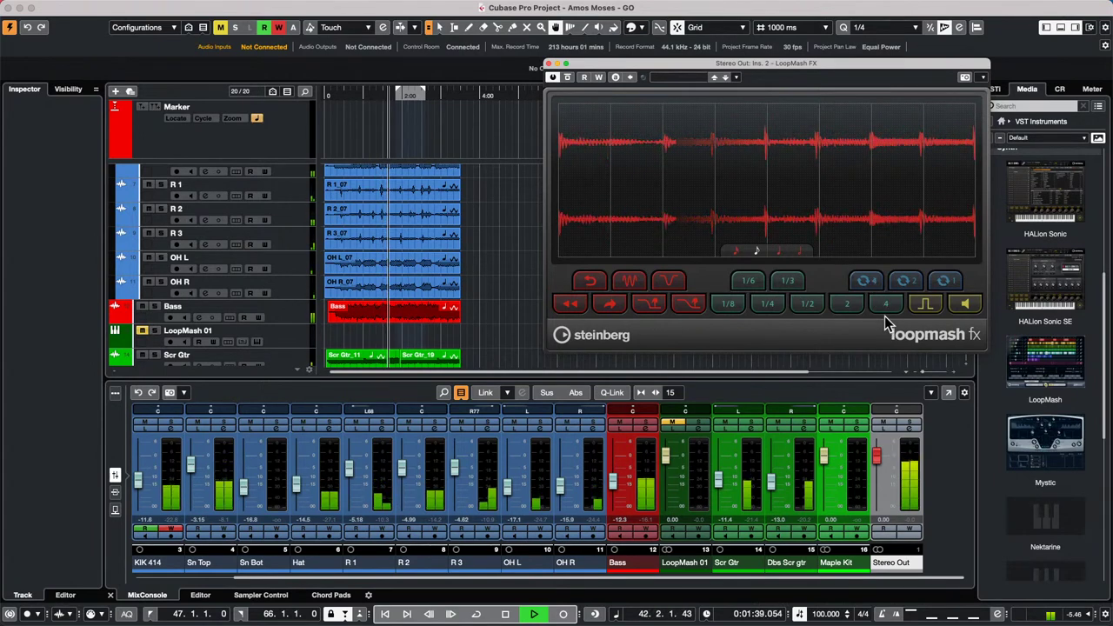
pyautogui.click(606, 303)
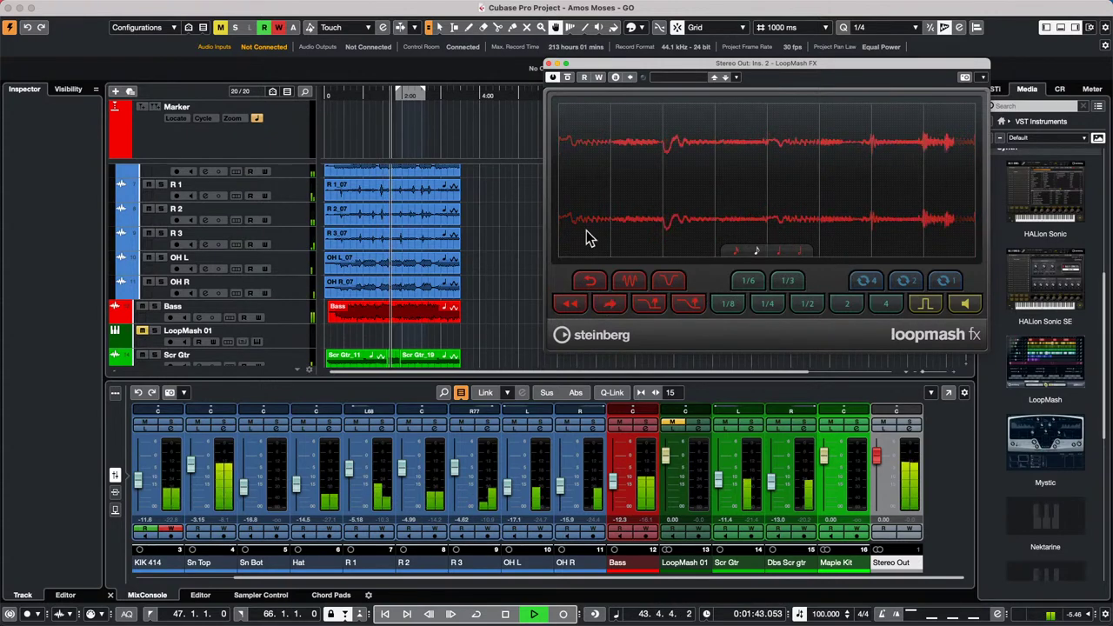
pyautogui.press('space')
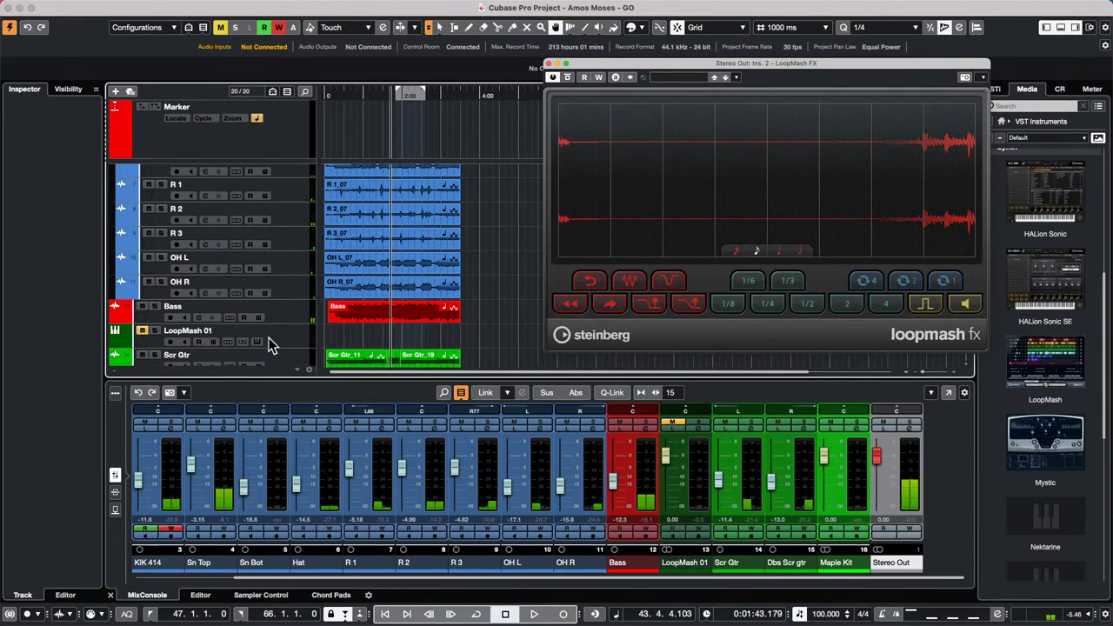
# - Add a MIDI track below LoopMash 01, and show the output routing destinations available for it before closing LoopMash FX
pyautogui.rightClick(272, 339)
pyautogui.moveTo(308, 345)
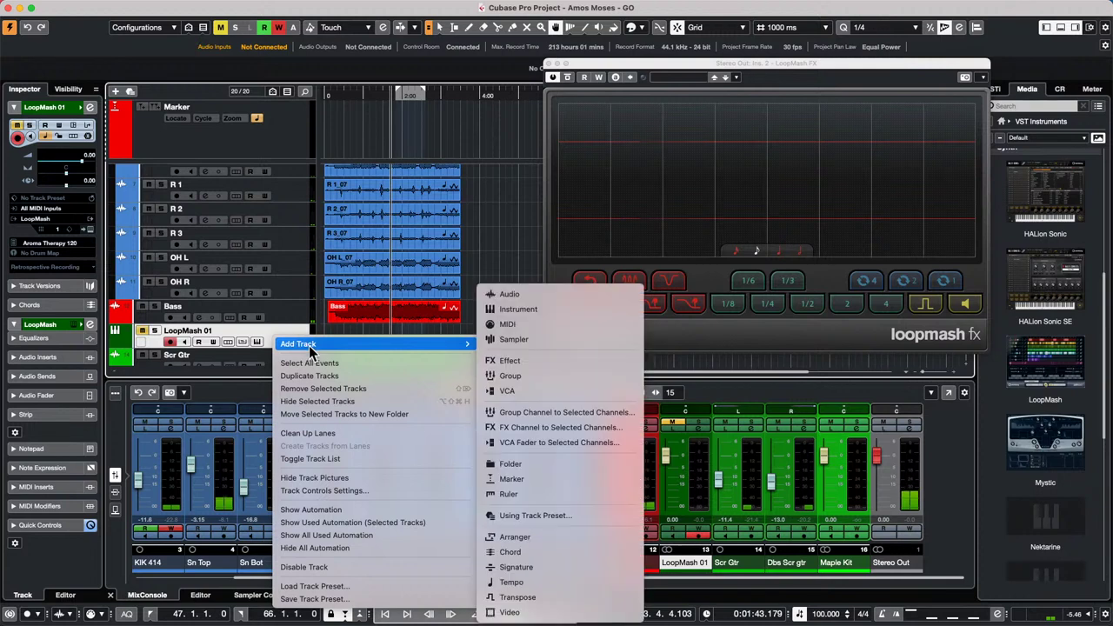
pyautogui.click(547, 323)
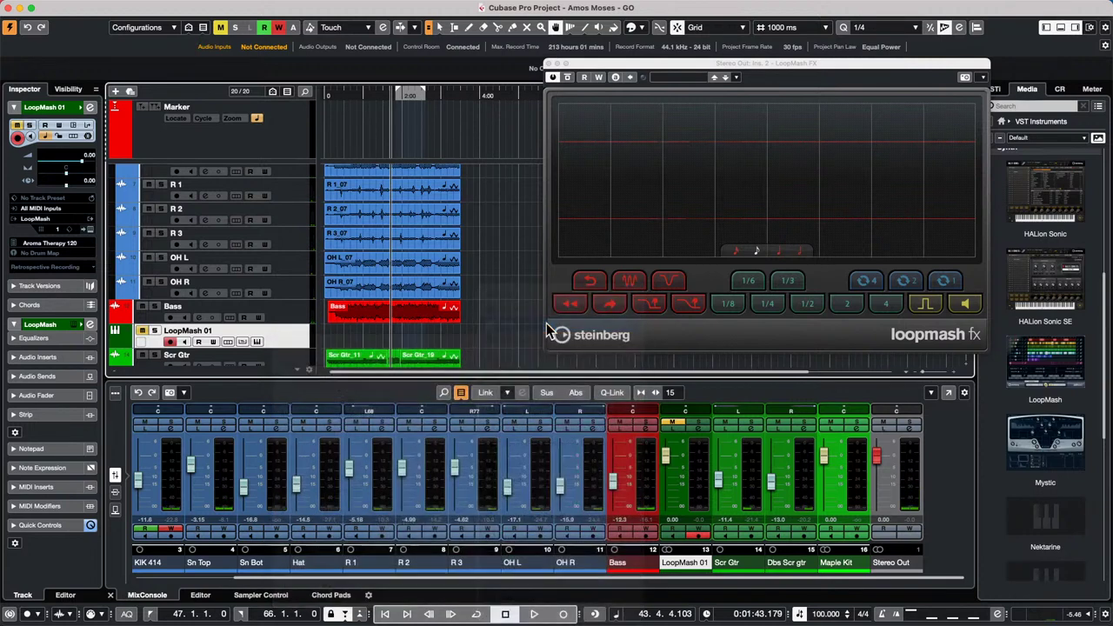
pyautogui.click(630, 267)
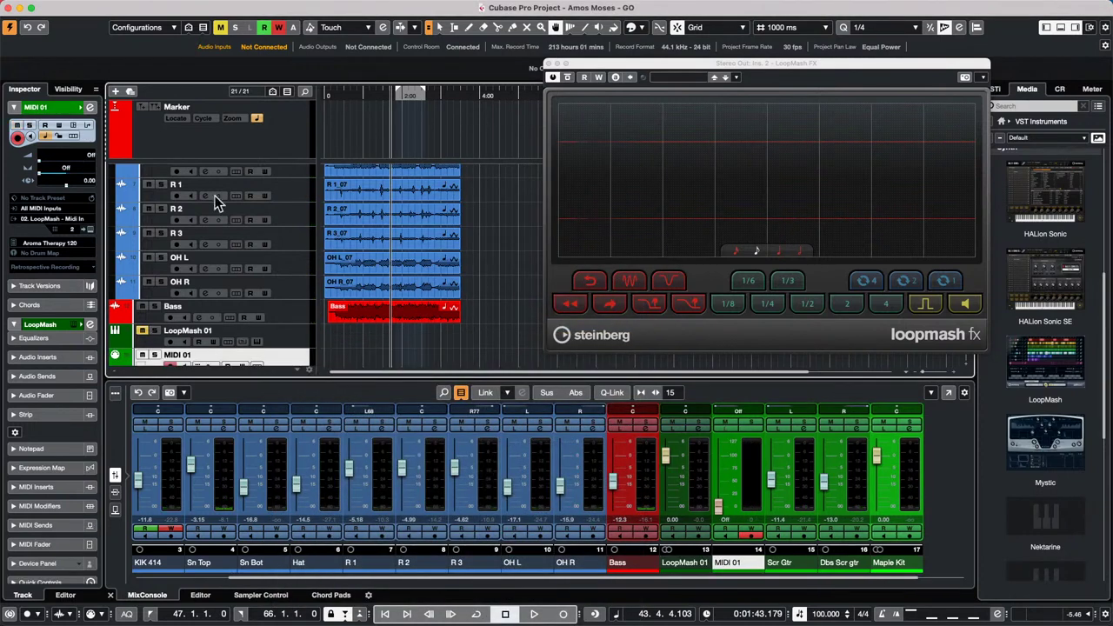
pyautogui.click(52, 219)
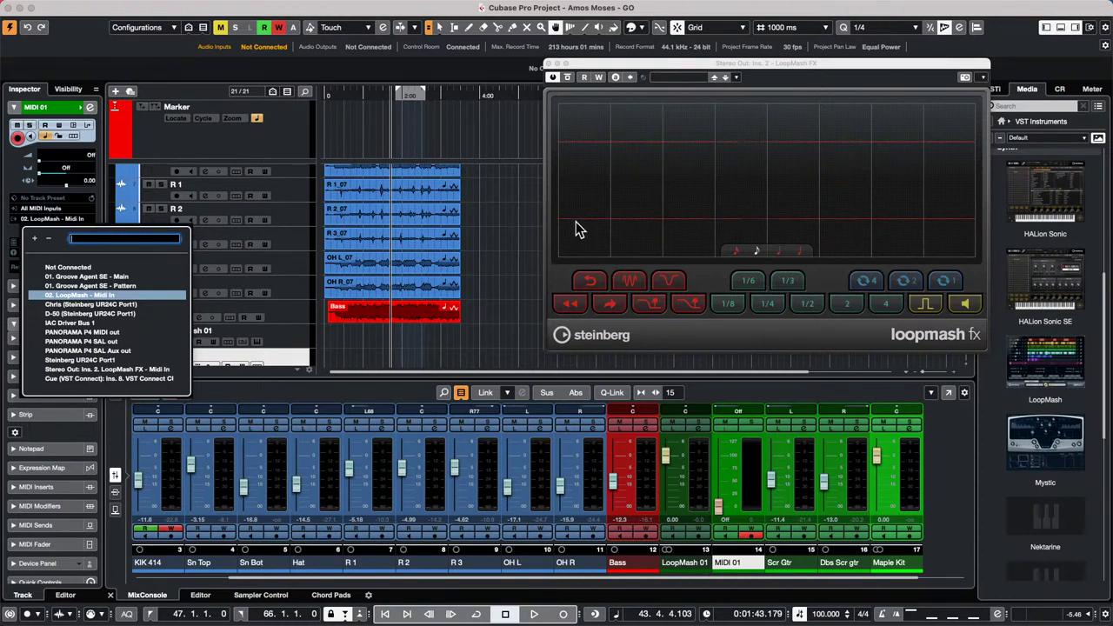
pyautogui.click(548, 63)
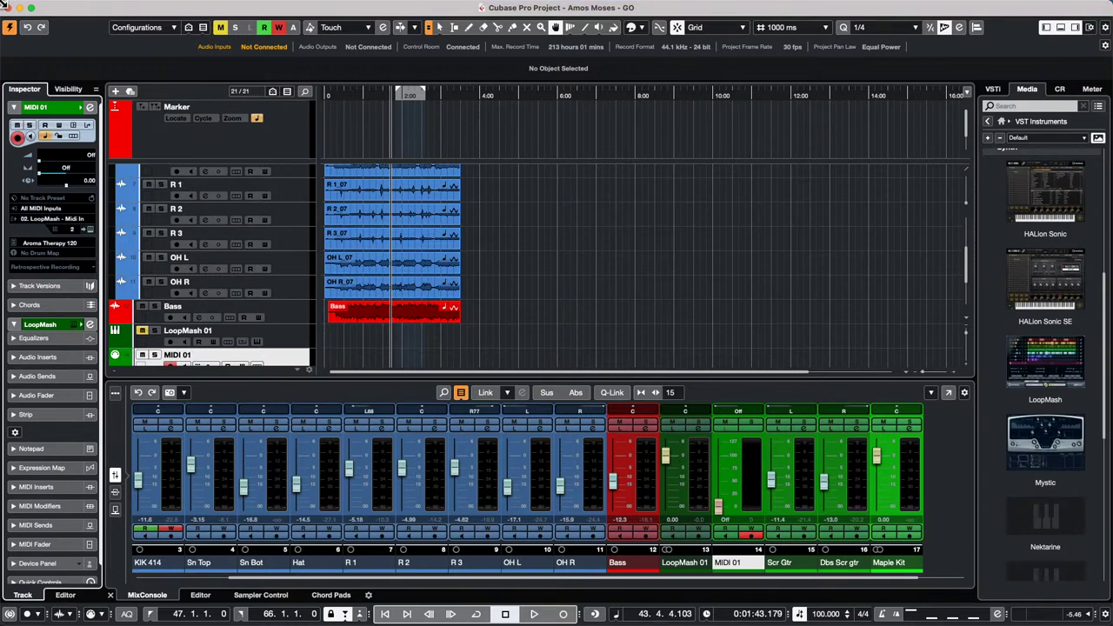
# - Open the recent project be someone.cpr and activate it
pyautogui.click(78, 8)
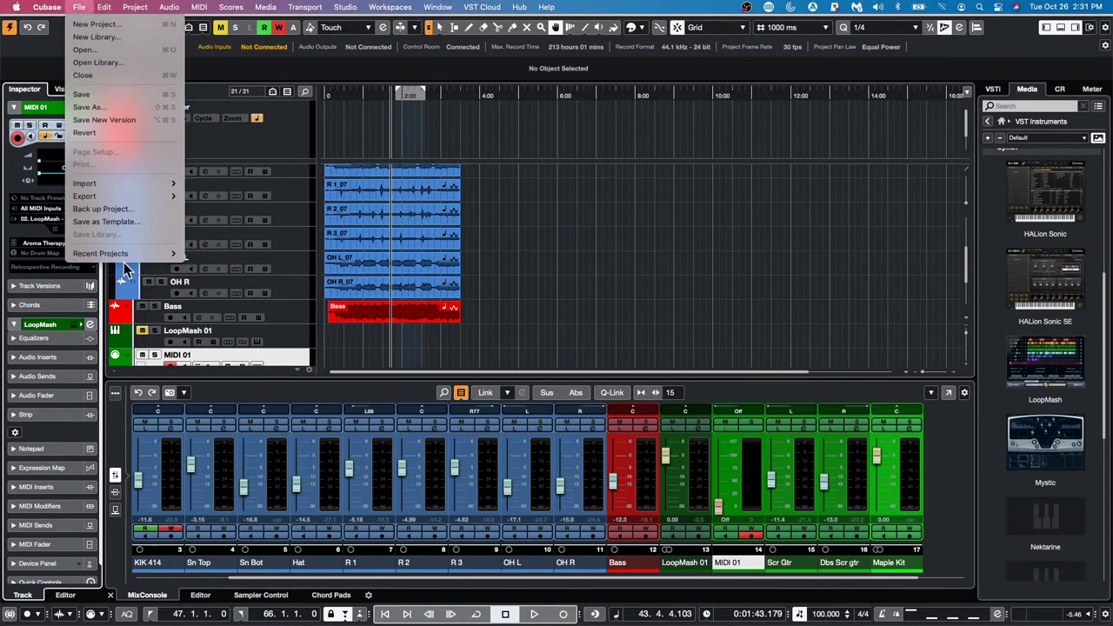
pyautogui.moveTo(130, 253)
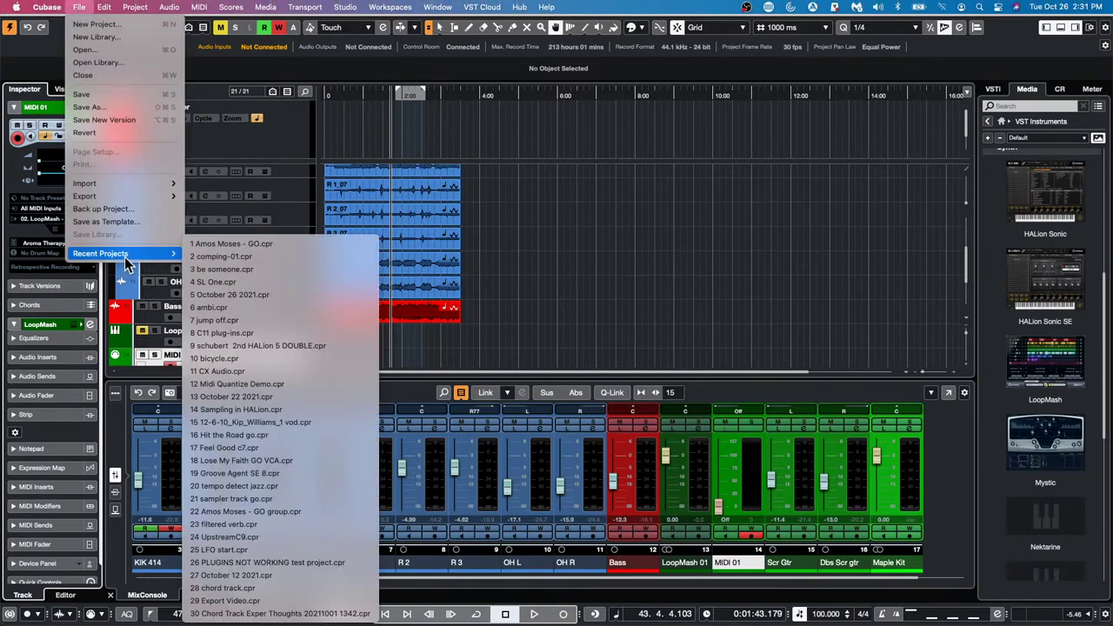
pyautogui.click(357, 270)
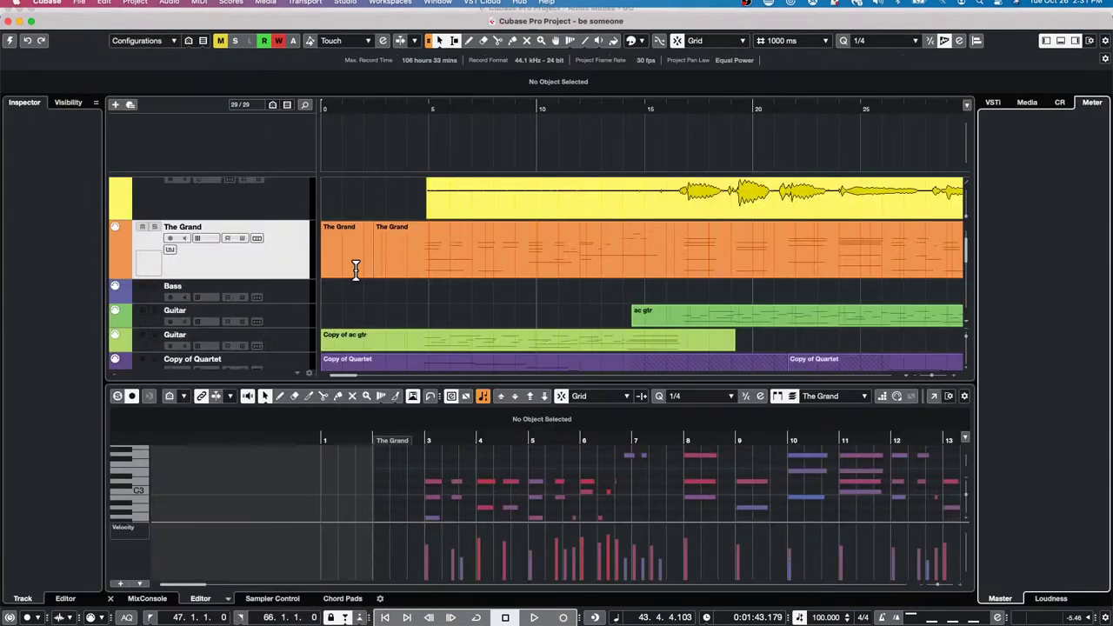
pyautogui.click(10, 40)
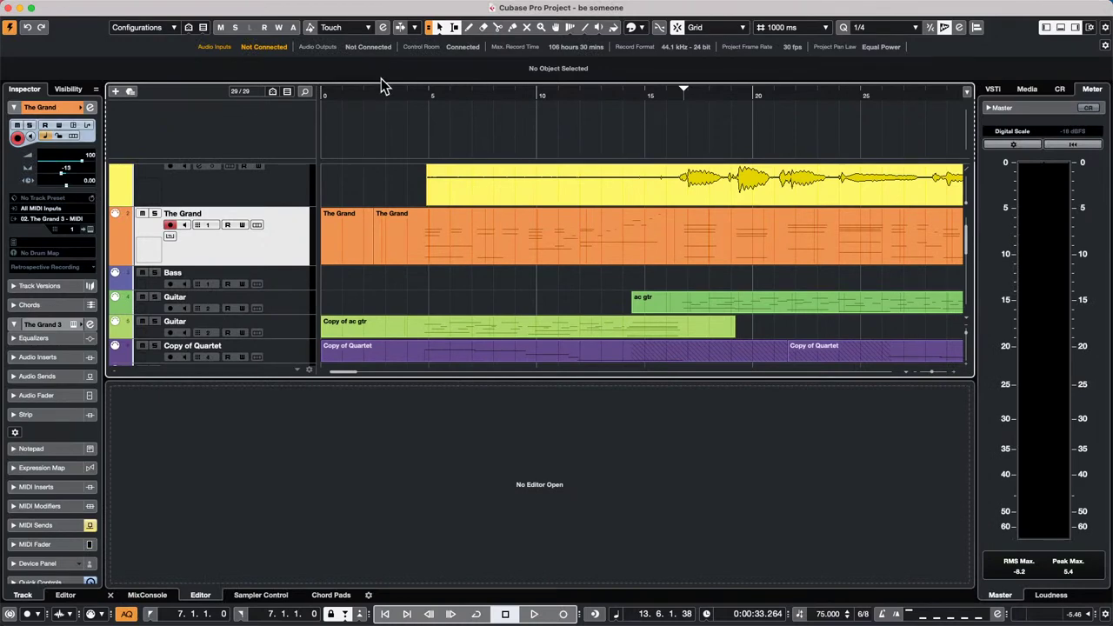
# - Open The Grand part in the lower-zone editor, view its notation in the Score Editor, and return to the project
pyautogui.moveTo(383, 85); pyautogui.dragTo(375, 52)
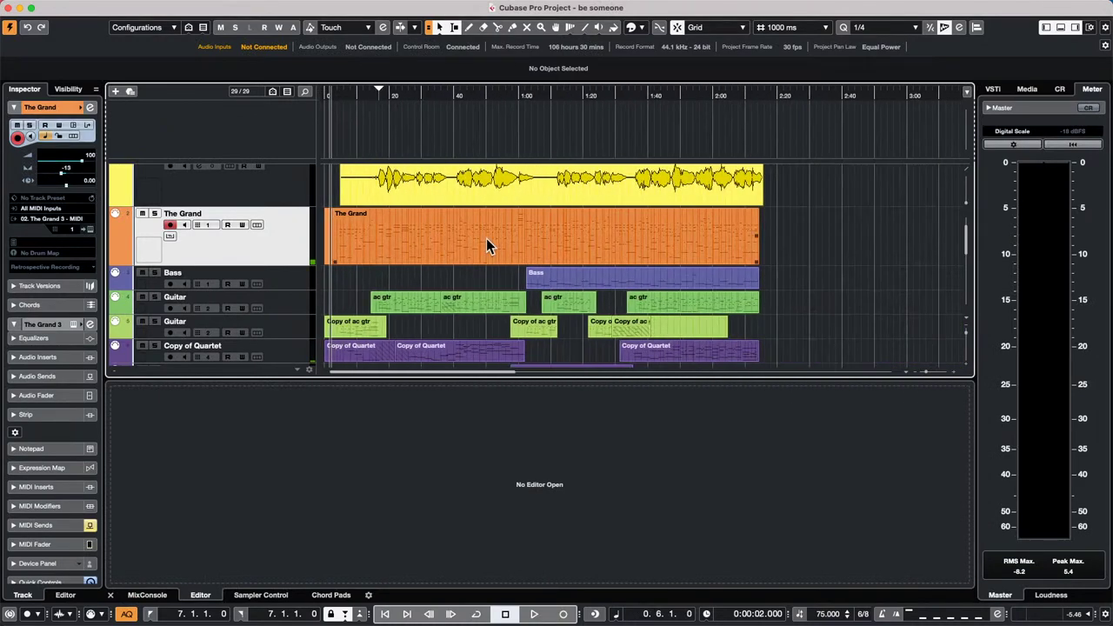
pyautogui.scroll(3, 487, 246)
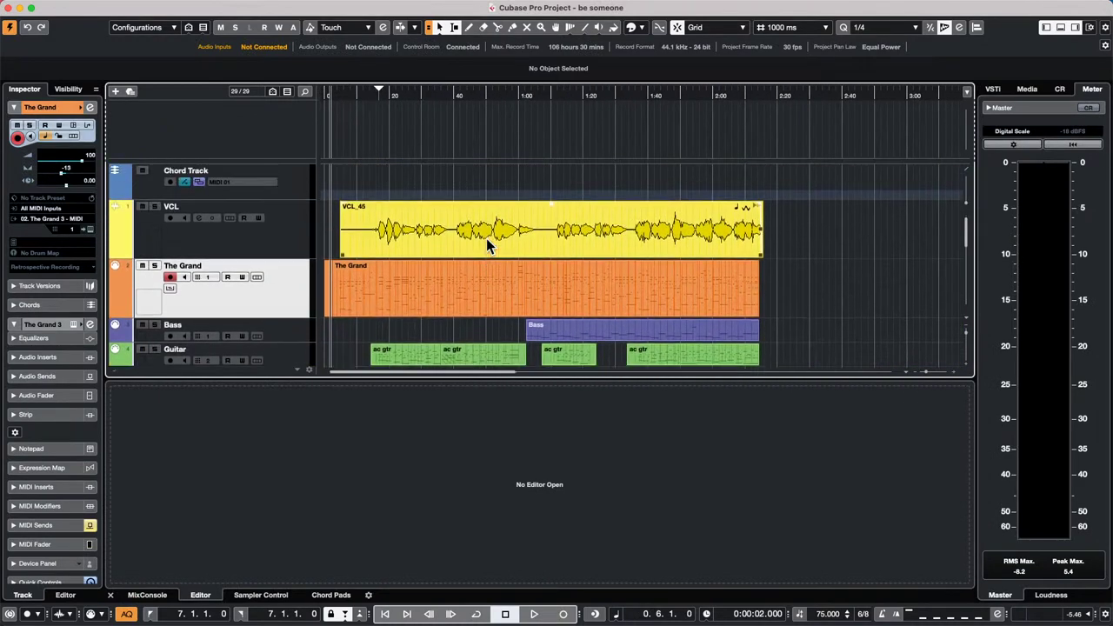
pyautogui.doubleClick(444, 296)
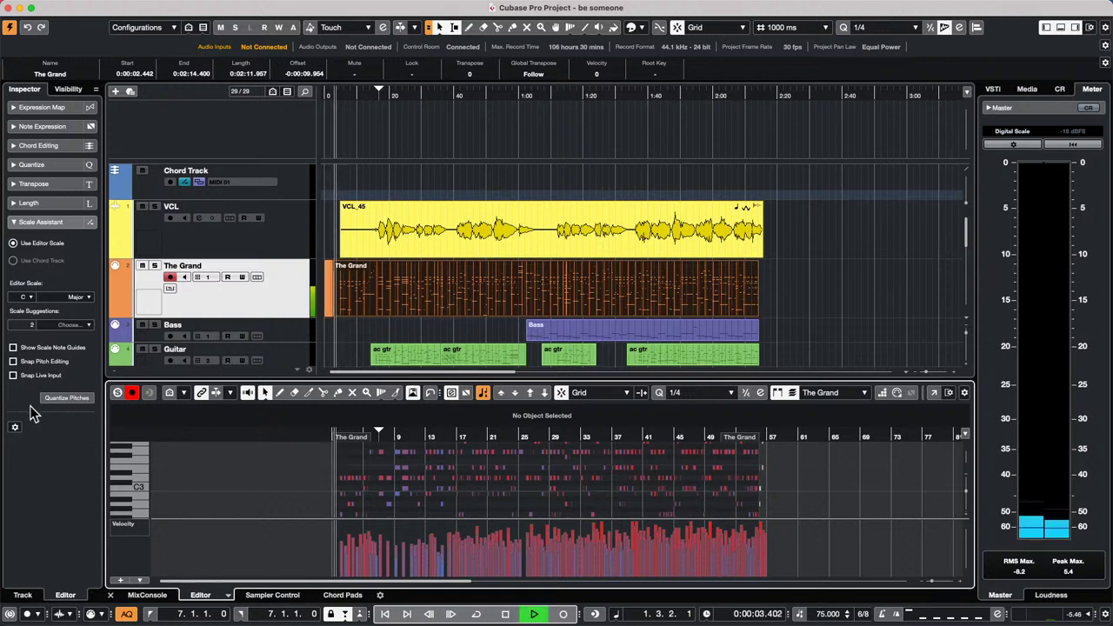
pyautogui.press('super+r')
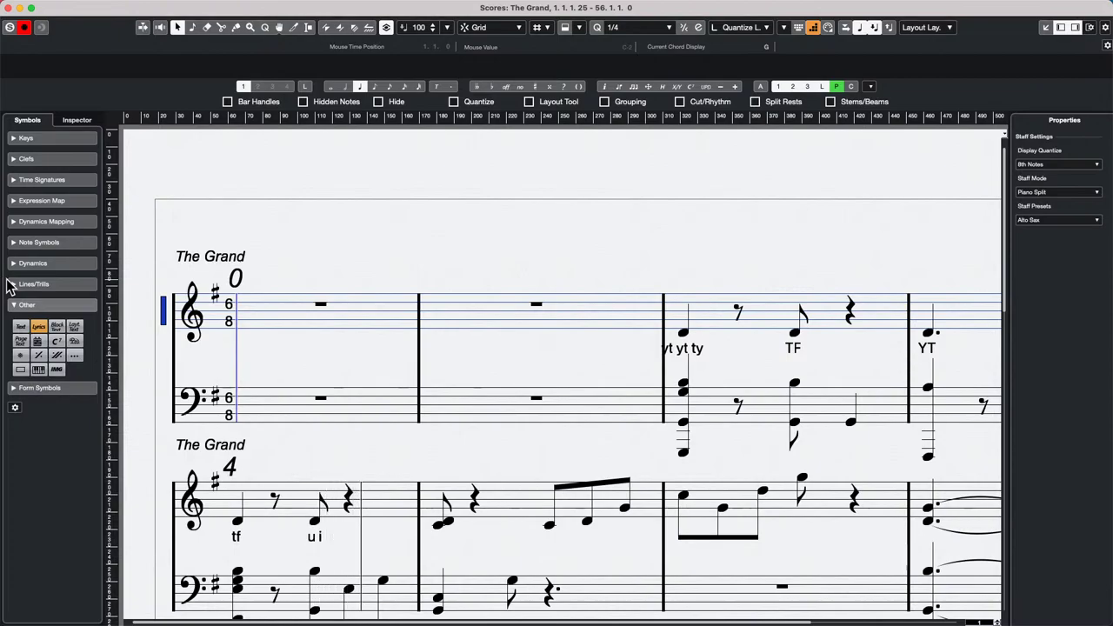
pyautogui.press('super+w')
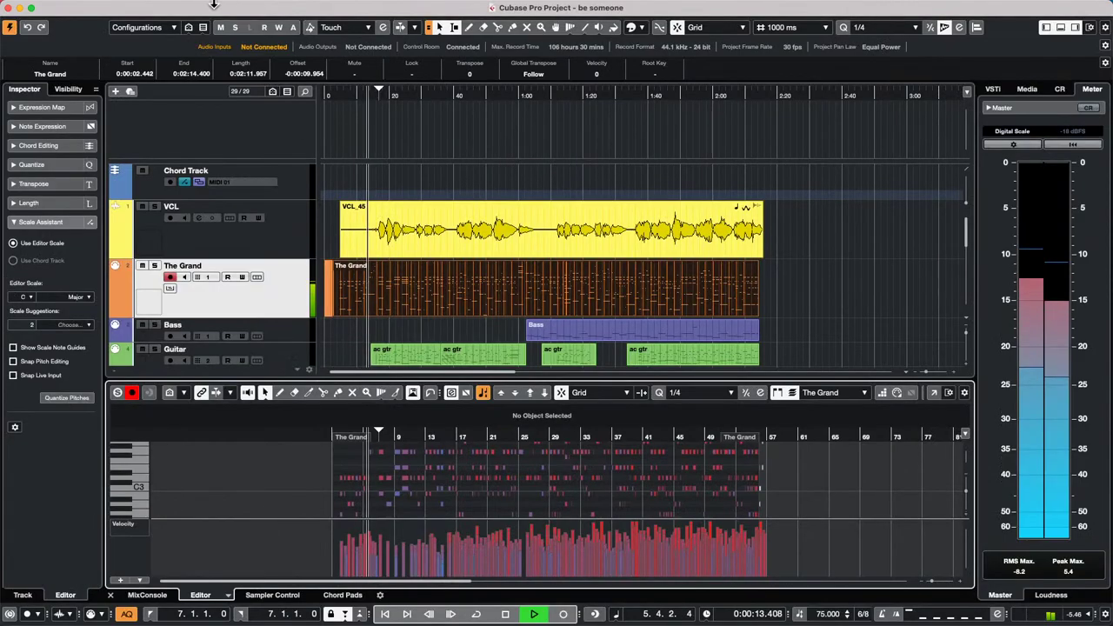
# - Turn on monitoring for The Grand track and stop the transport
pyautogui.click(165, 8)
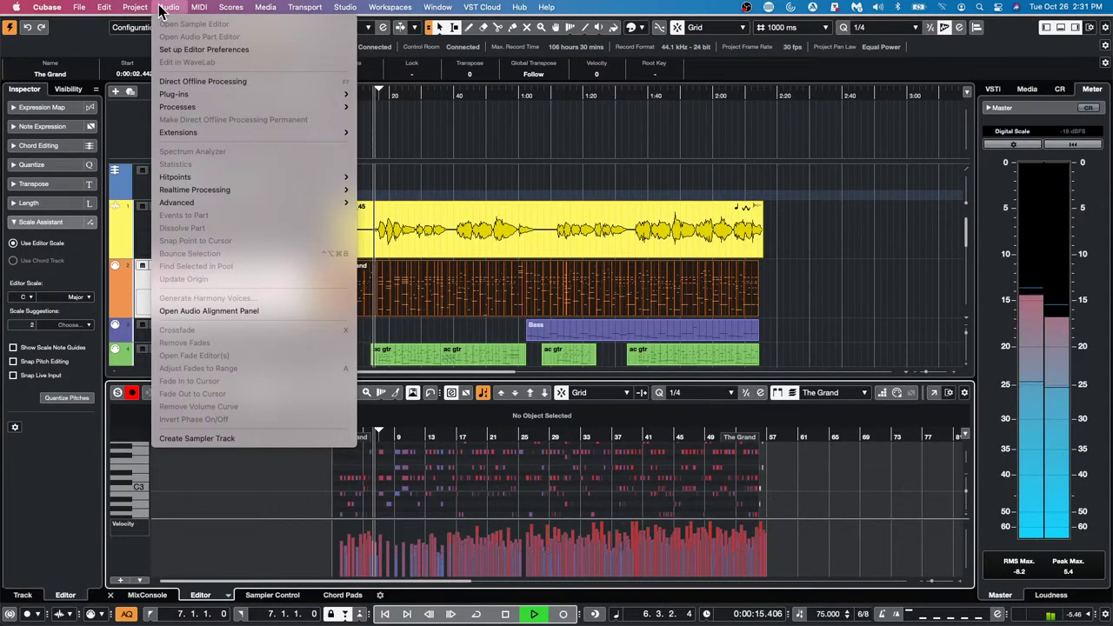
pyautogui.click(248, 144)
pyautogui.click(255, 291)
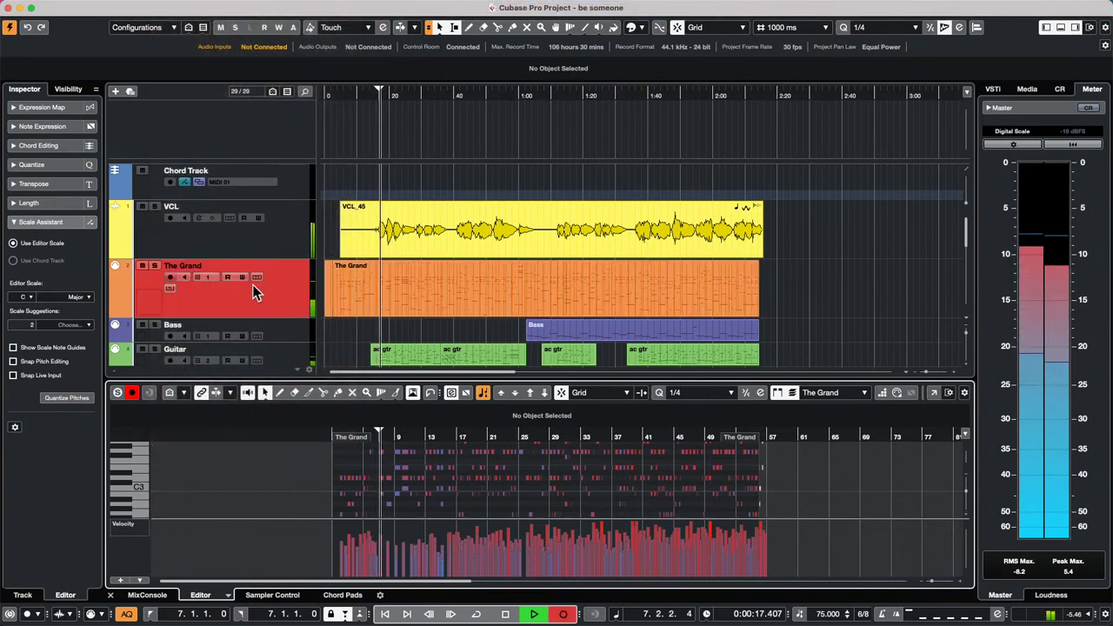
pyautogui.click(168, 278)
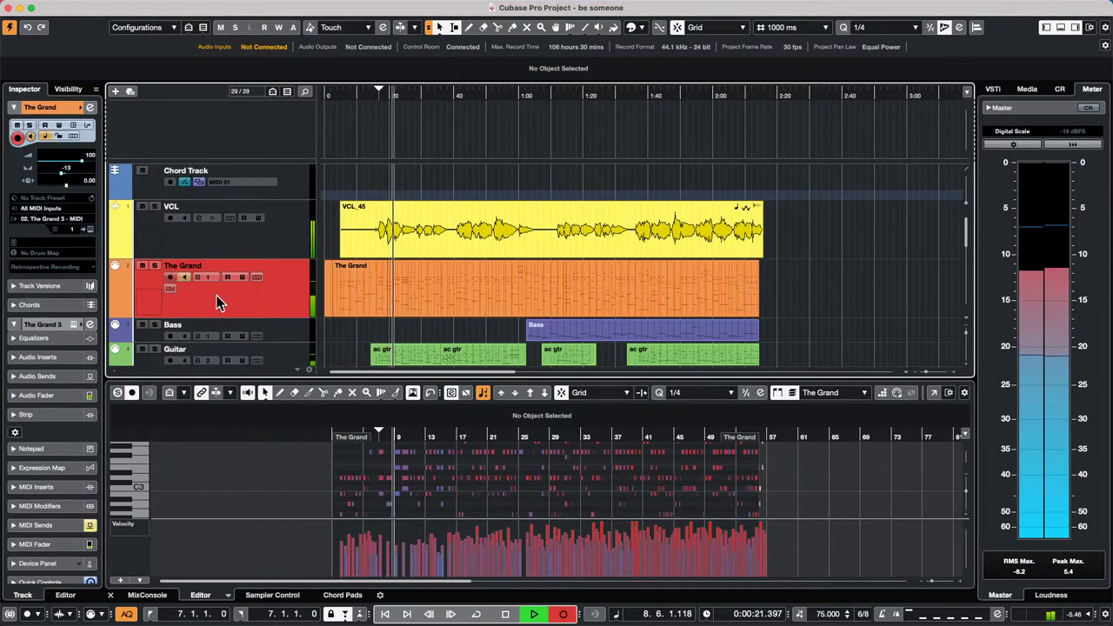
pyautogui.press('space')
# - Create chord symbols on the Chord Track from The Grand part, with bass notes and tensions included
pyautogui.click(398, 299)
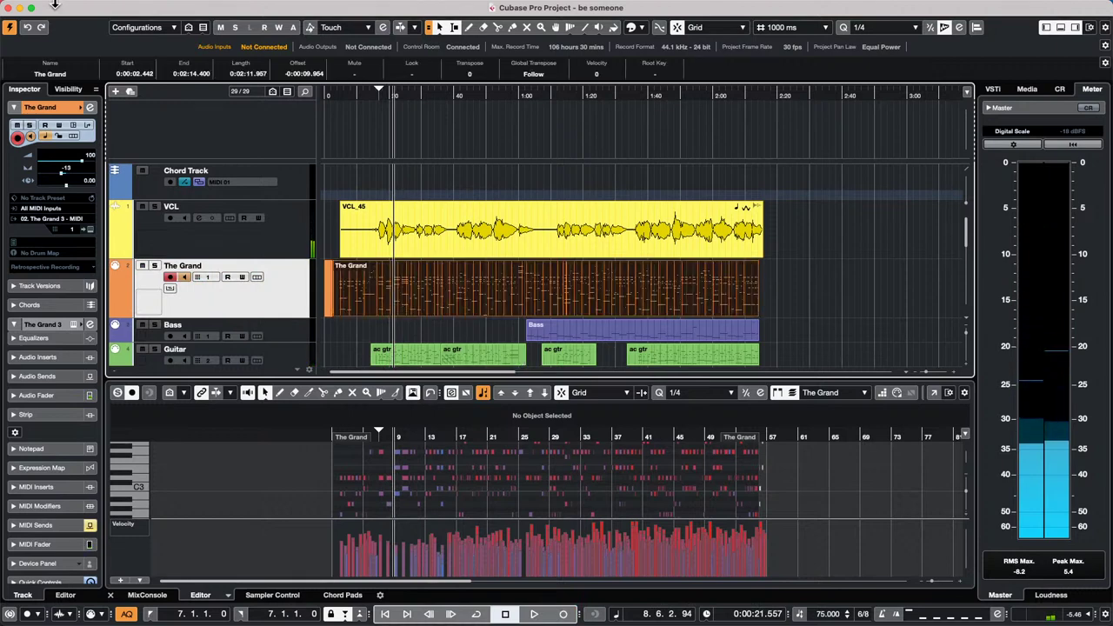
pyautogui.moveTo(54, 3)
pyautogui.click(136, 7)
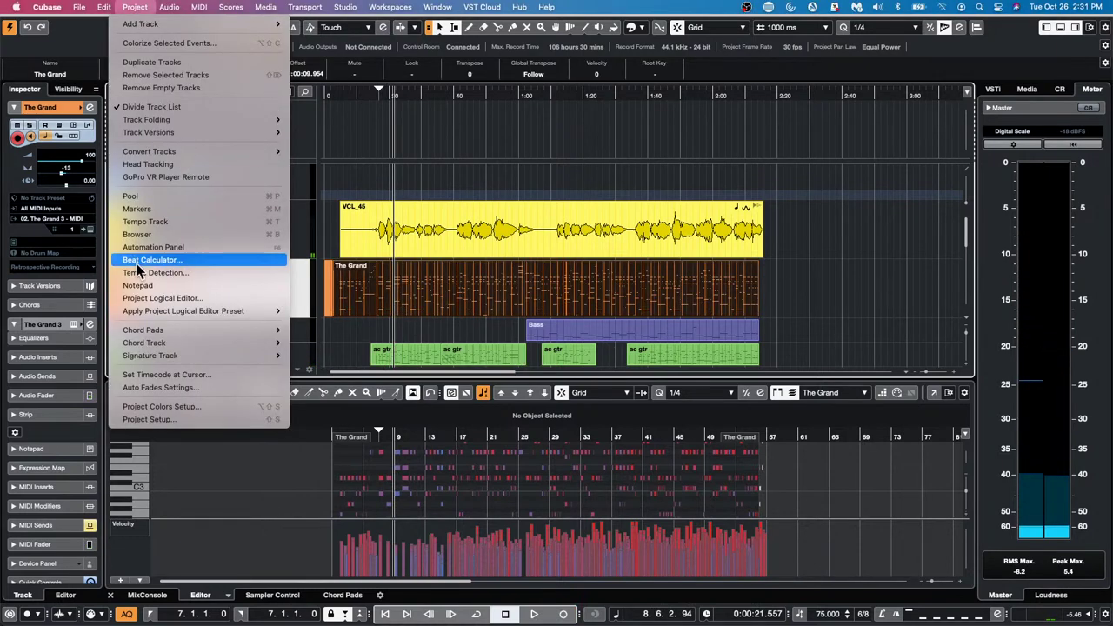
pyautogui.moveTo(217, 343)
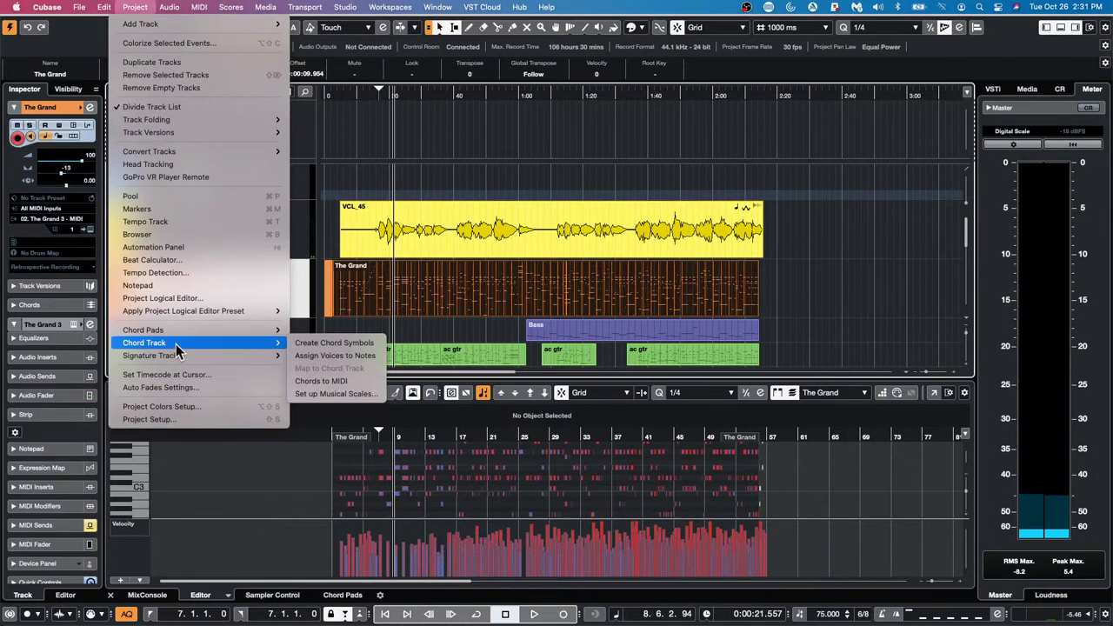
pyautogui.click(379, 346)
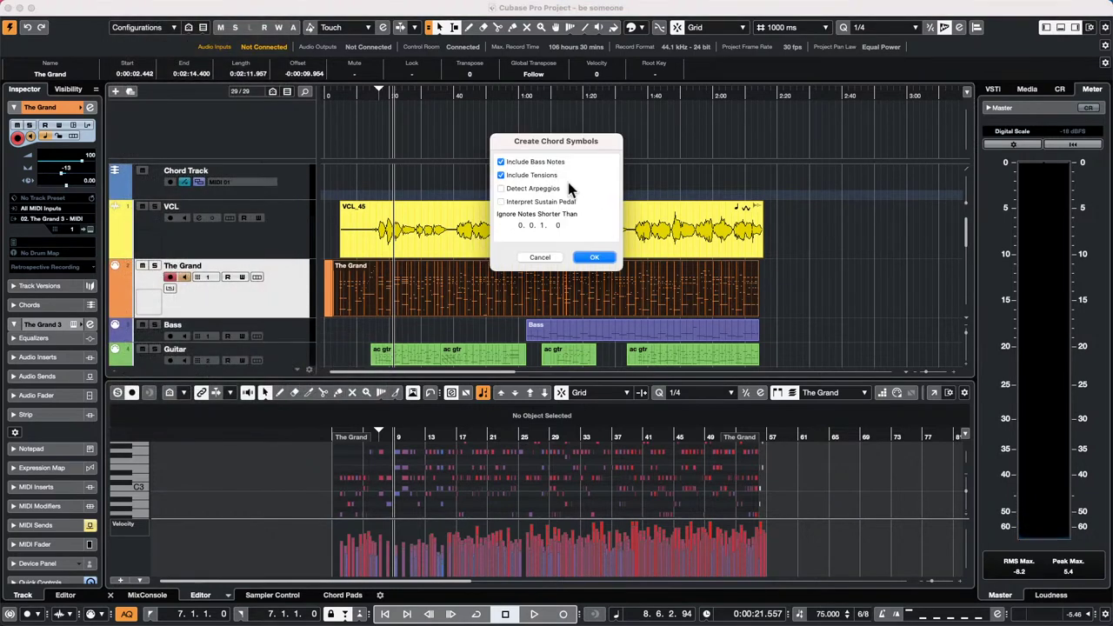
pyautogui.click(595, 258)
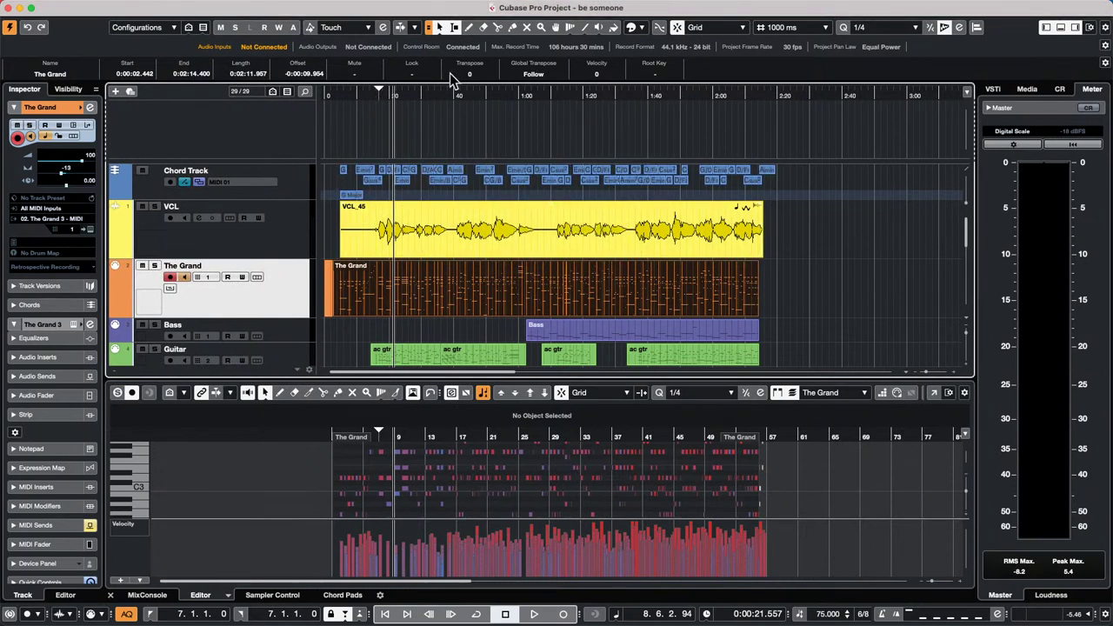
# - Play the song to follow the chord events at a closer timeline zoom, and stop playback
pyautogui.press('space')
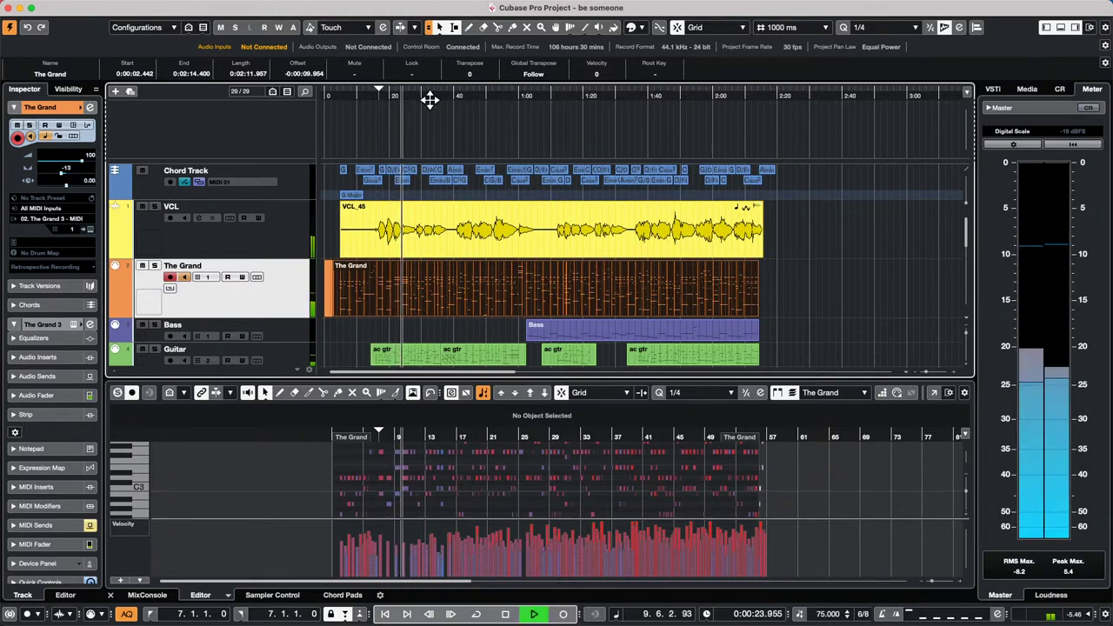
pyautogui.press('h')
pyautogui.press('h')
pyautogui.press('h')
pyautogui.press('h')
pyautogui.press('h')
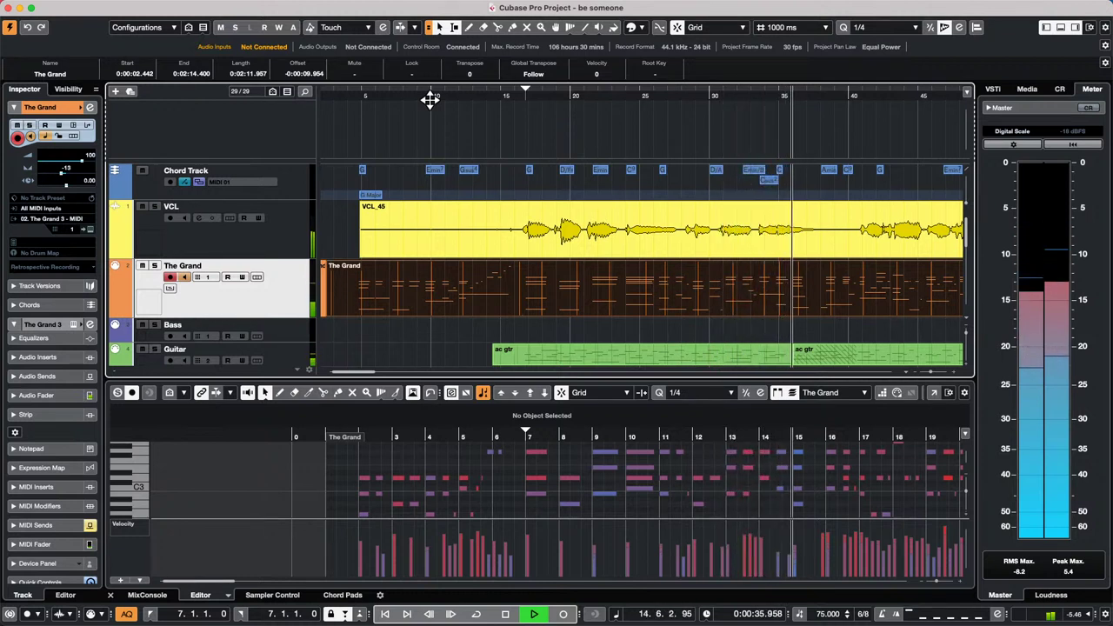
pyautogui.press('space')
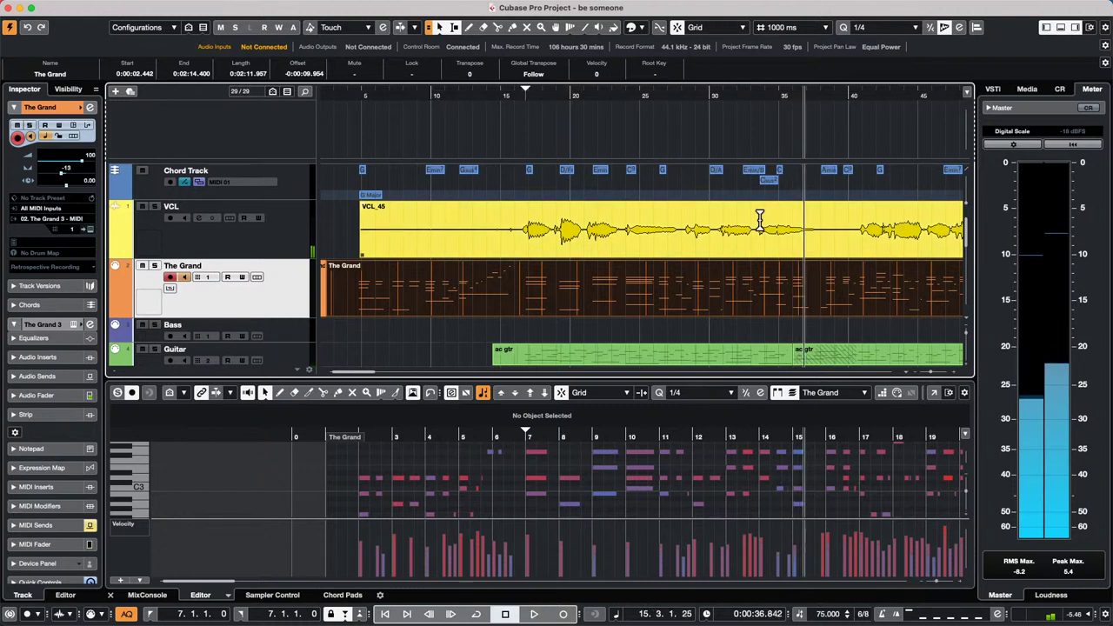
# - Select the VCL_45 vocal range from 33 to 38 seconds and open the Generate Harmony Voices settings for it
pyautogui.moveTo(750, 223); pyautogui.dragTo(813, 226)
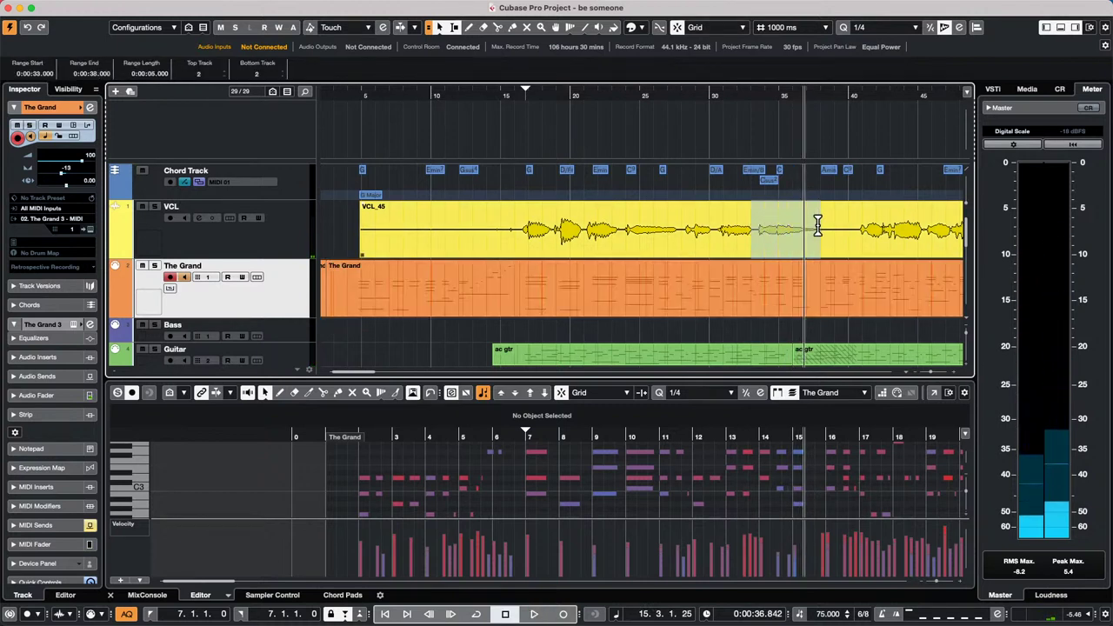
pyautogui.click(814, 226)
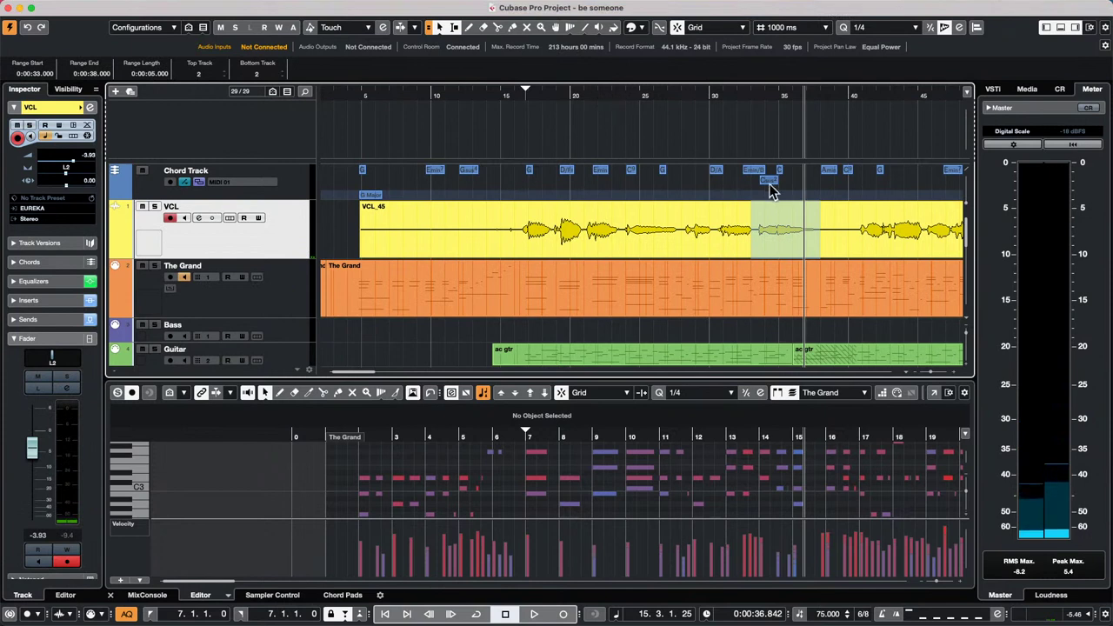
pyautogui.click(169, 8)
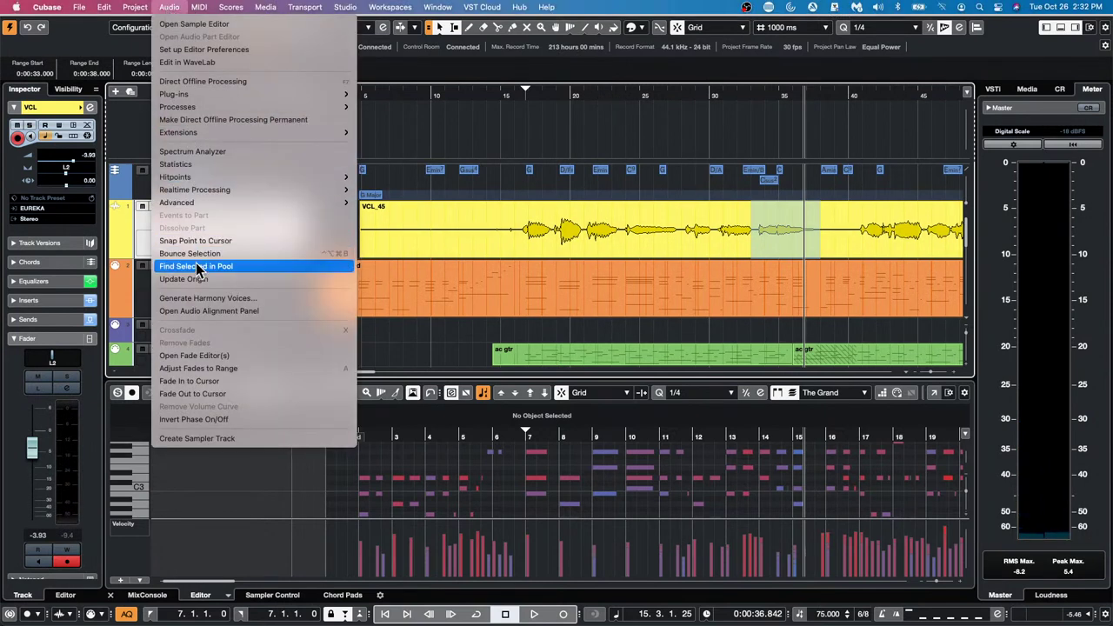
pyautogui.moveTo(215, 193)
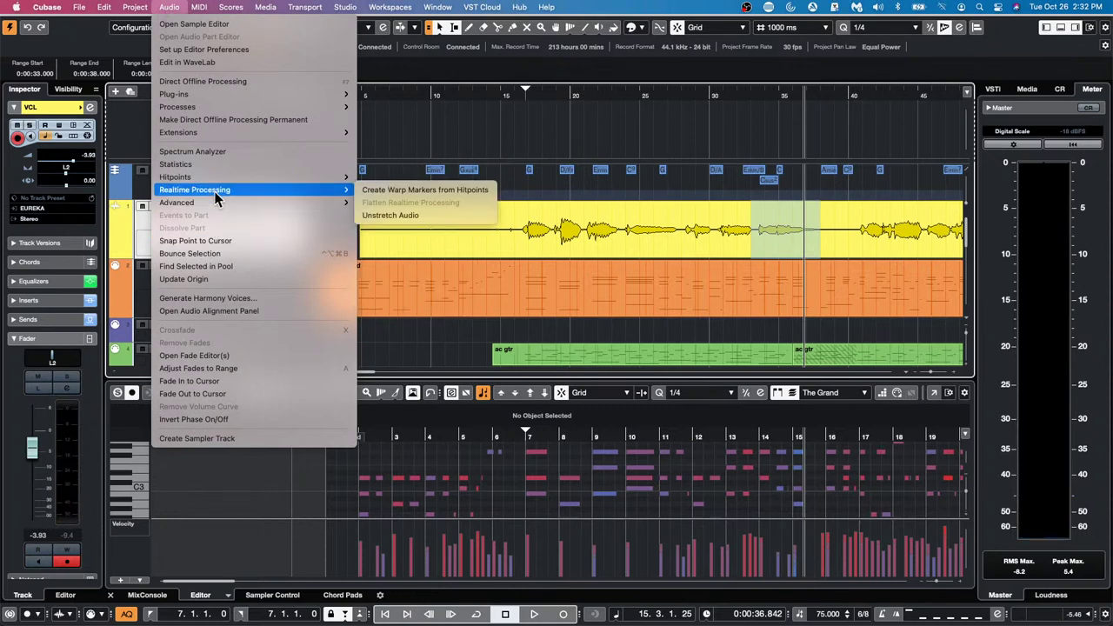
pyautogui.click(204, 298)
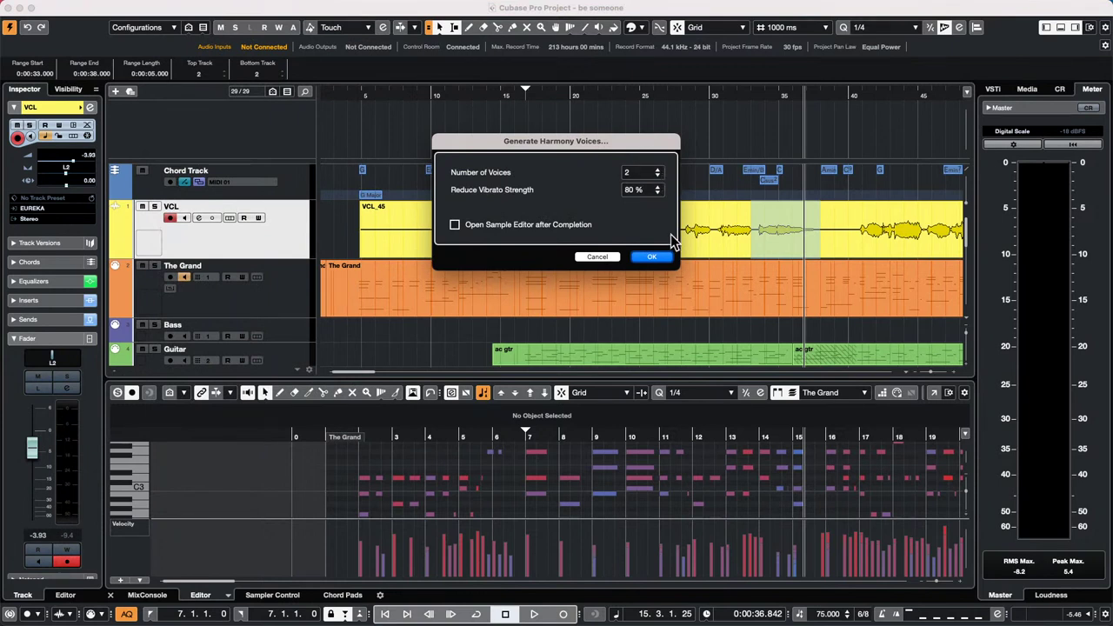
# - Generate two harmony voices with 80% vibrato reduction for the selected VCL range and audition the new events from 29 seconds
pyautogui.click(654, 257)
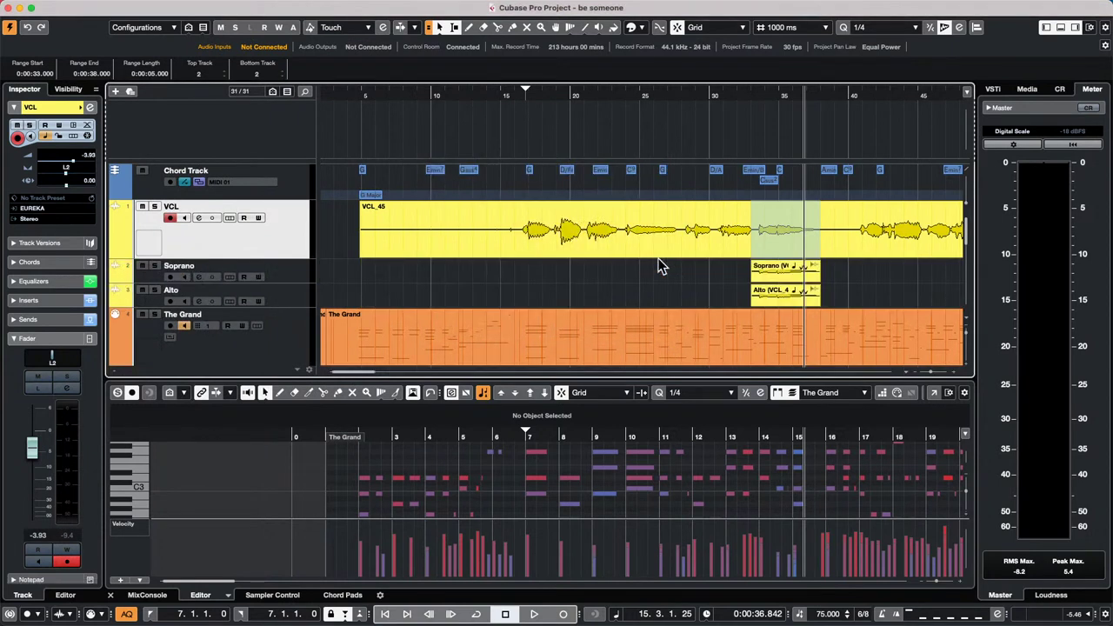
pyautogui.moveTo(718, 94); pyautogui.dragTo(692, 97)
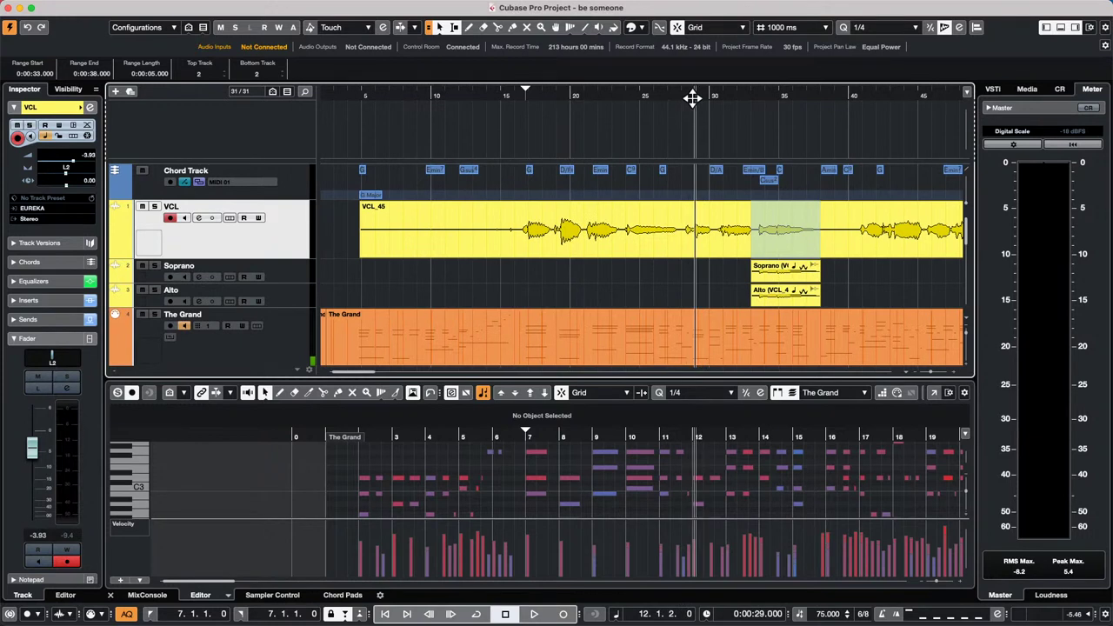
pyautogui.click(857, 281)
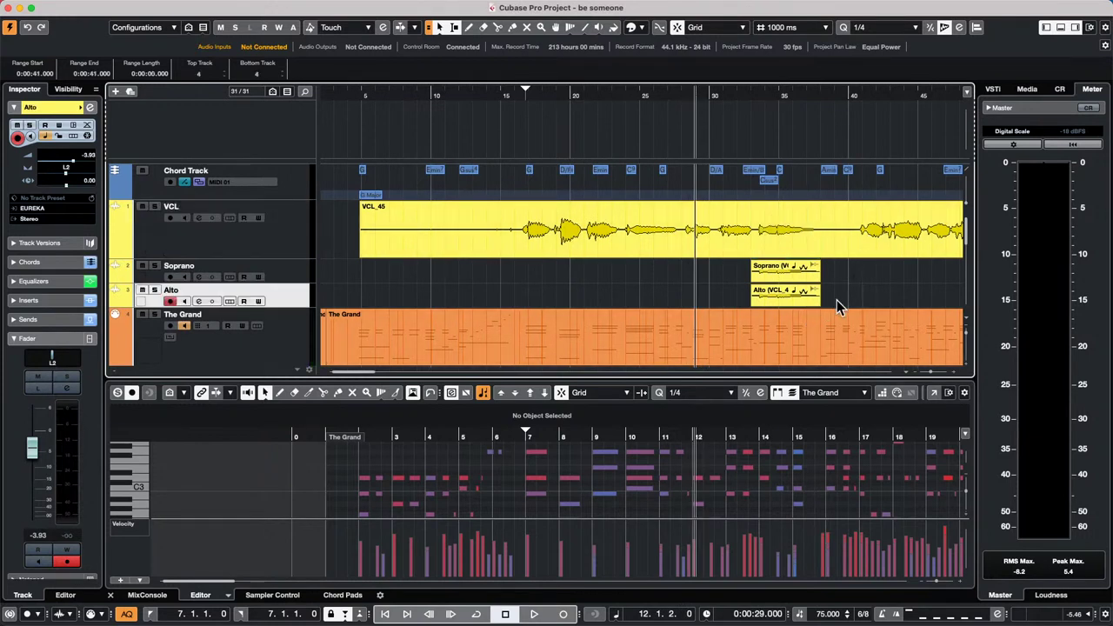
pyautogui.moveTo(802, 297)
pyautogui.mouseDown()
pyautogui.moveTo(739, 259)
pyautogui.moveTo(782, 269)
pyautogui.moveTo(787, 284)
pyautogui.mouseUp()
pyautogui.press('space')
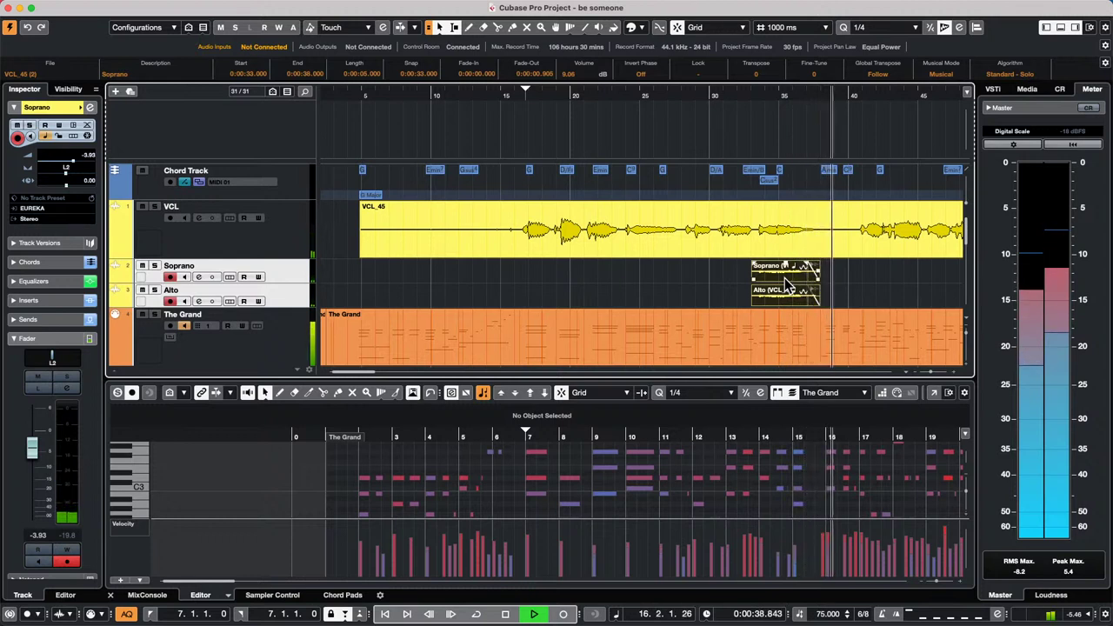
pyautogui.press('space')
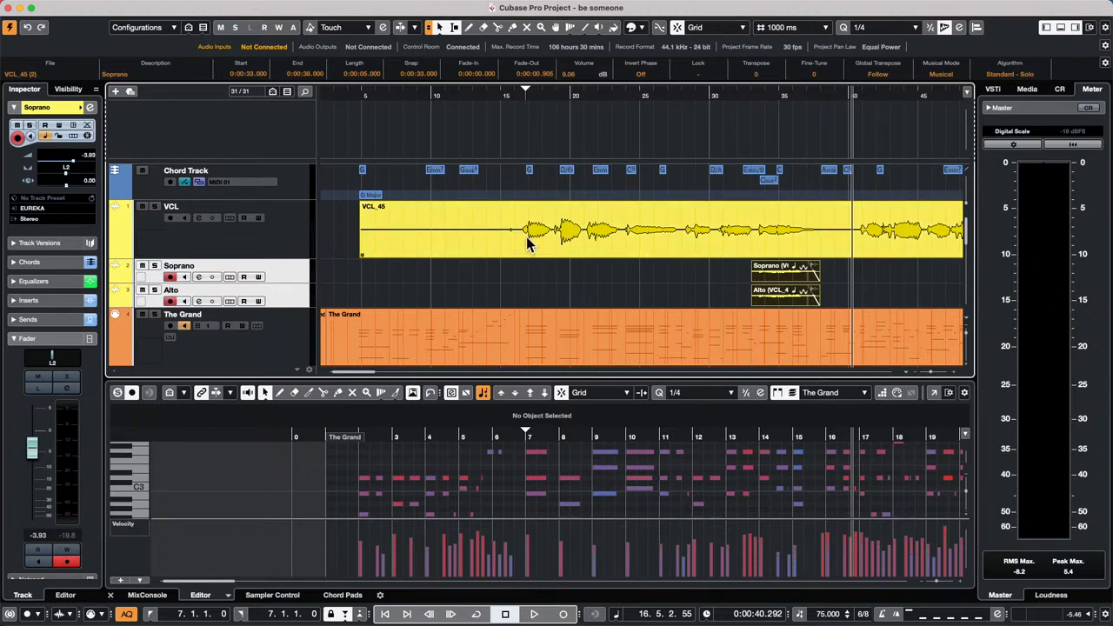
# - Select the VCL range from 17 to 21 seconds and apply the Fade In offline process to it
pyautogui.moveTo(526, 225); pyautogui.dragTo(581, 227)
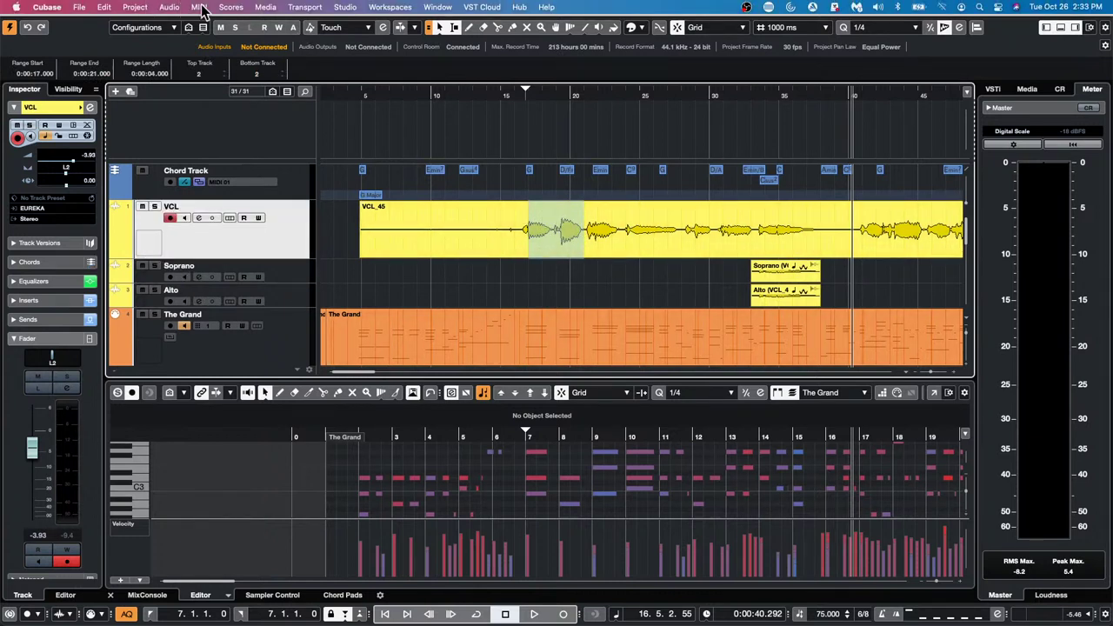
pyautogui.click(224, 9)
pyautogui.moveTo(169, 7)
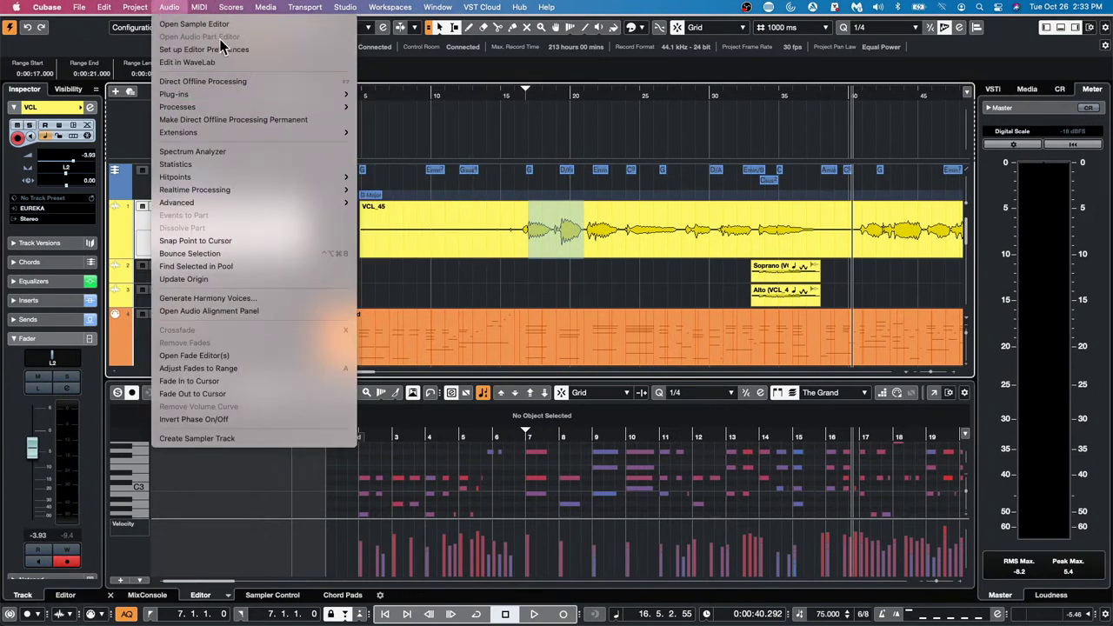
pyautogui.moveTo(239, 106)
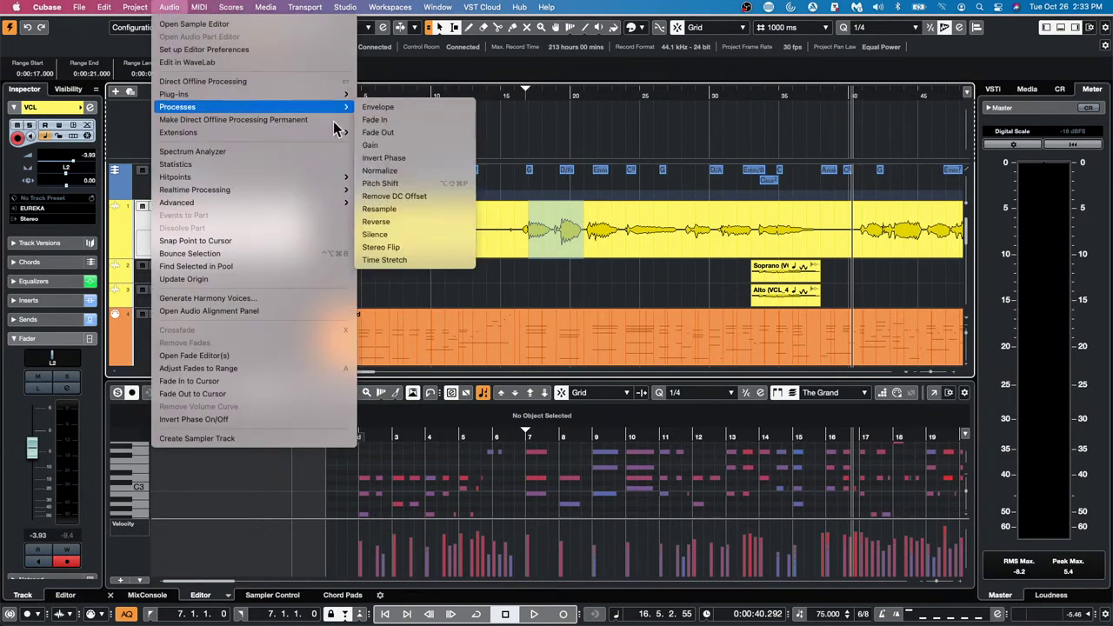
pyautogui.click(398, 121)
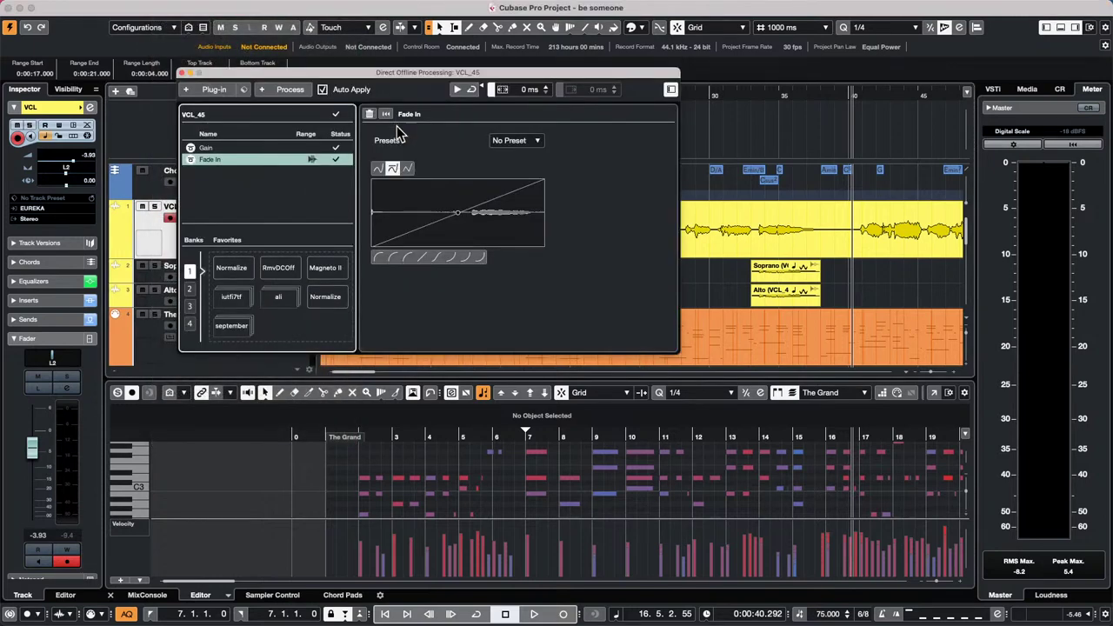
# - Add the Octaver pitch-shift plug-in and the Remove DC Offset process to the selected vocal range
pyautogui.click(220, 89)
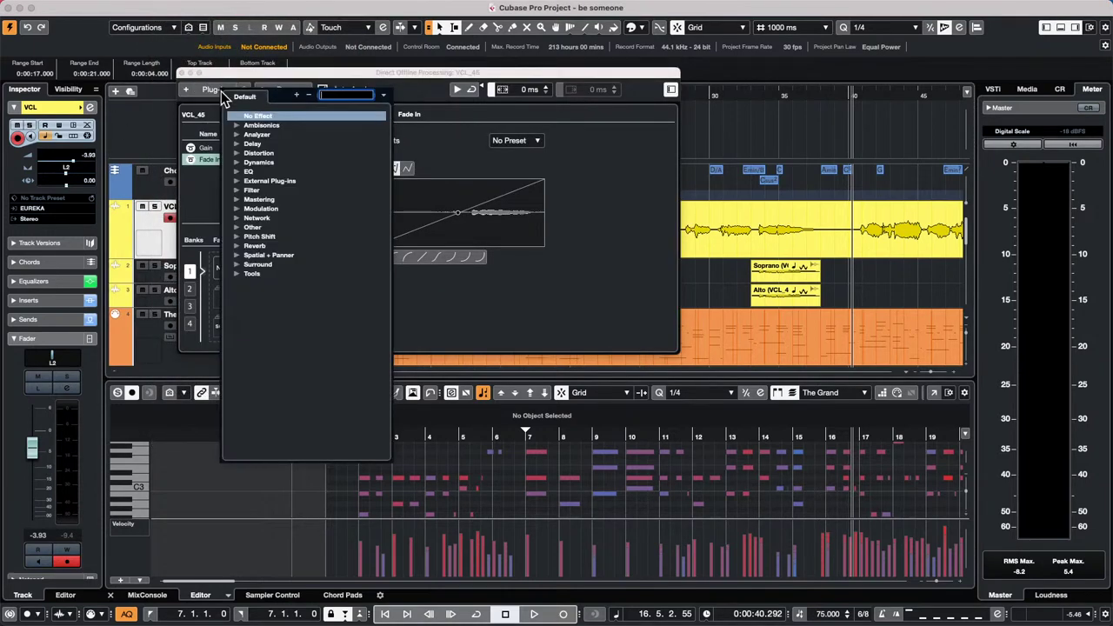
pyautogui.click(236, 236)
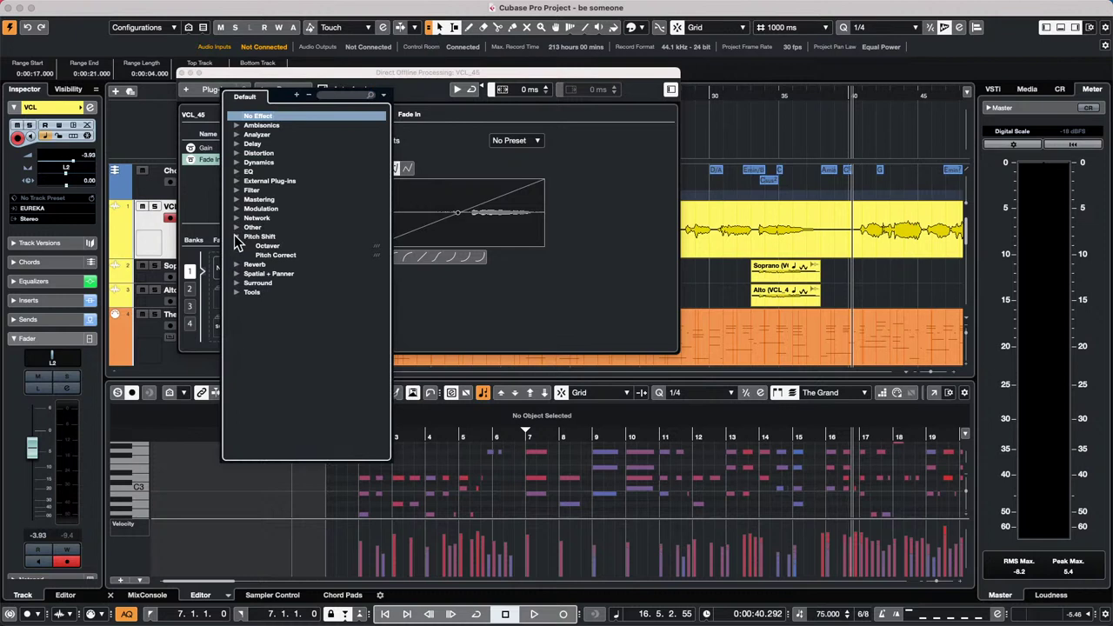
pyautogui.click(270, 246)
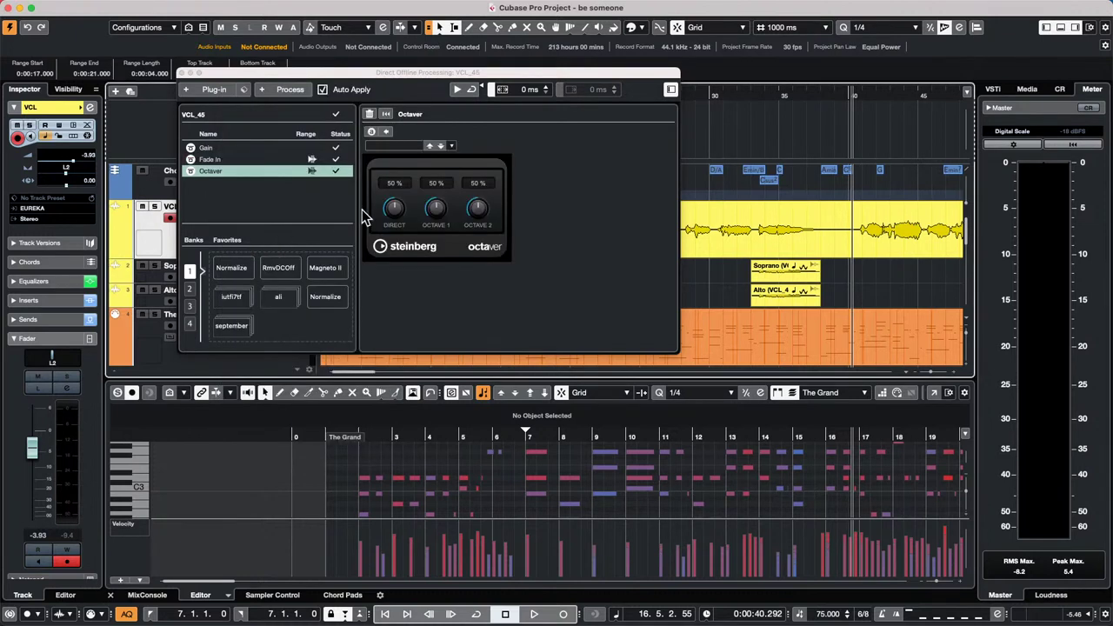
pyautogui.click(294, 90)
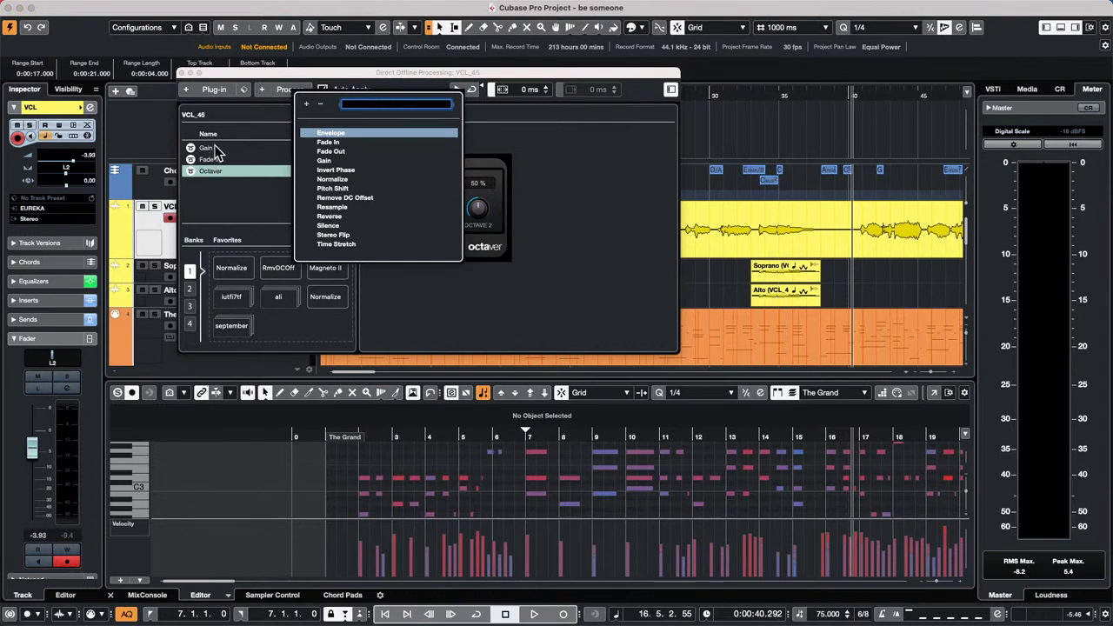
pyautogui.click(351, 198)
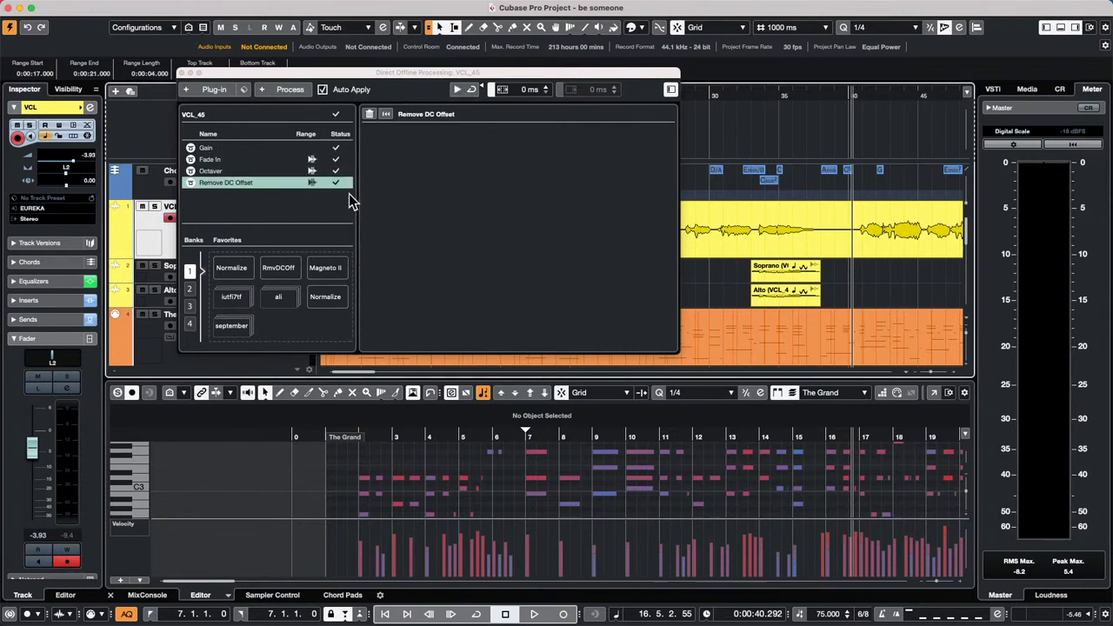
# - Add the Flanger modulation plug-in to the offline processing chain and move the processing window clear of the VCL waveform
pyautogui.click(210, 91)
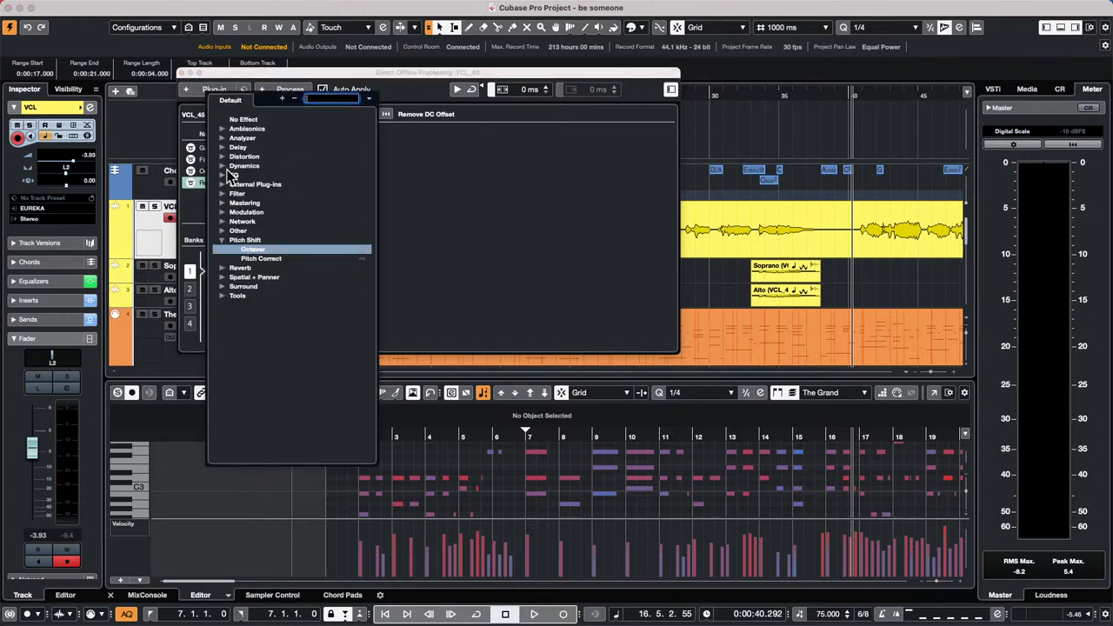
pyautogui.click(222, 212)
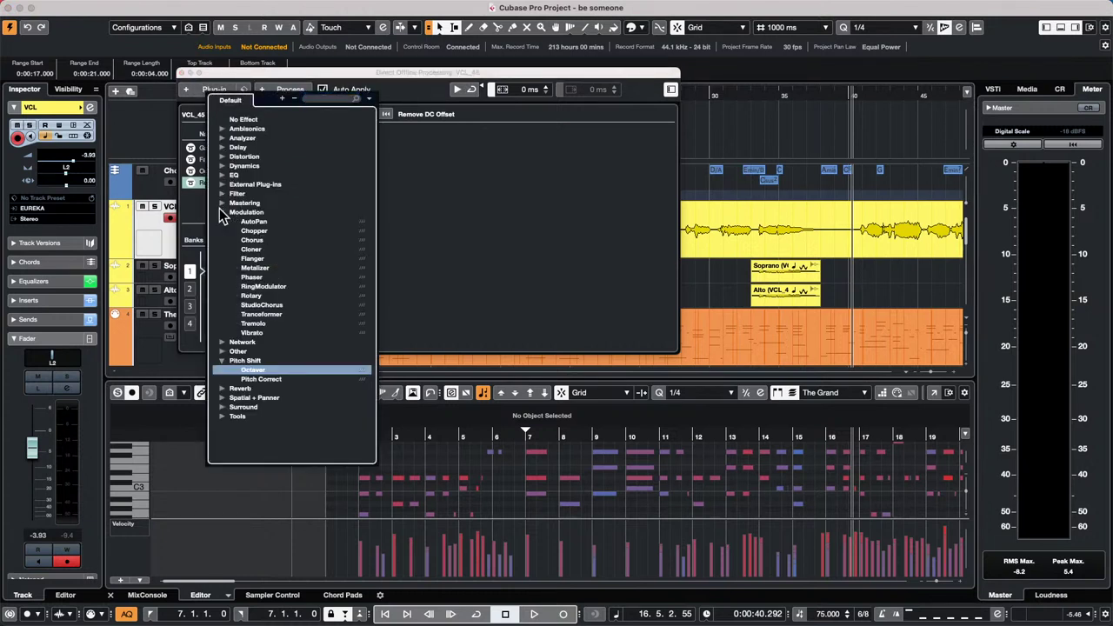
pyautogui.click(252, 259)
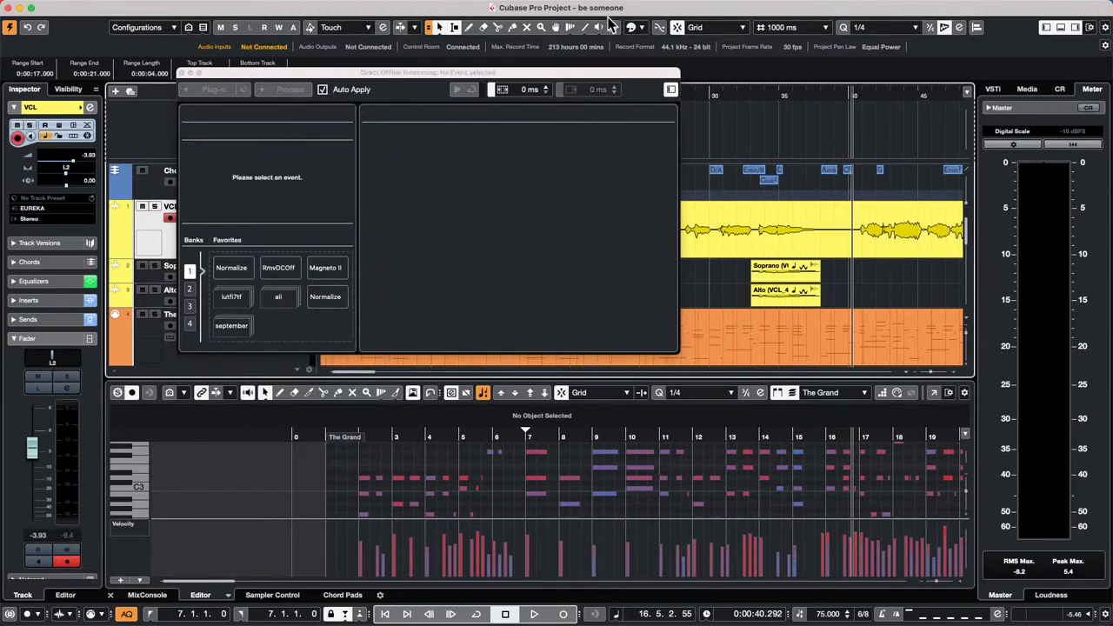
pyautogui.moveTo(478, 74); pyautogui.dragTo(711, 289)
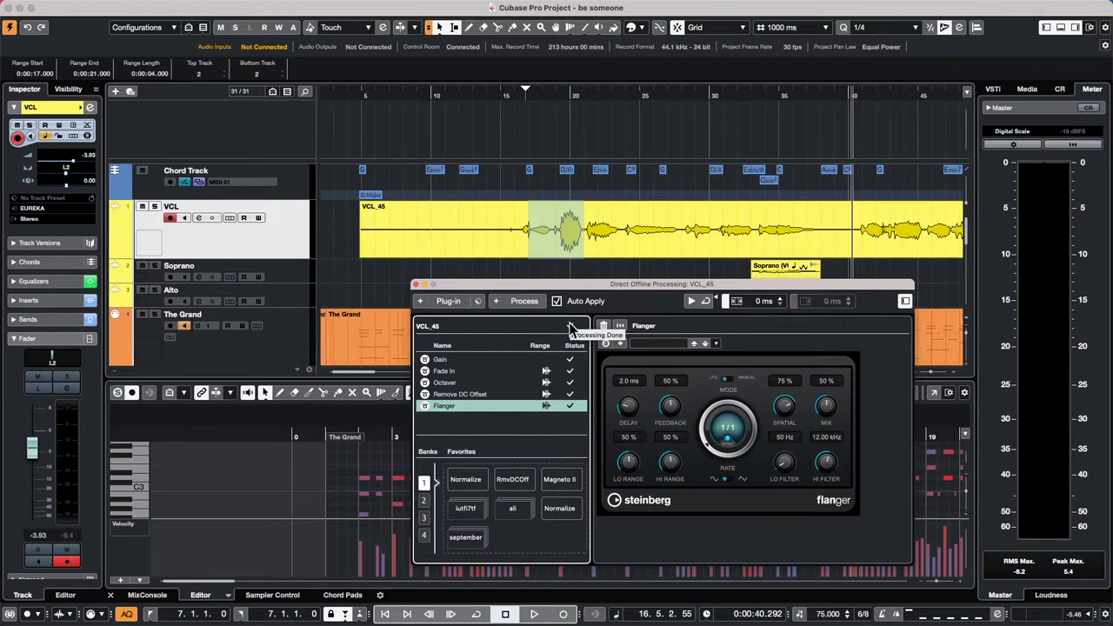
pyautogui.rightClick(459, 405)
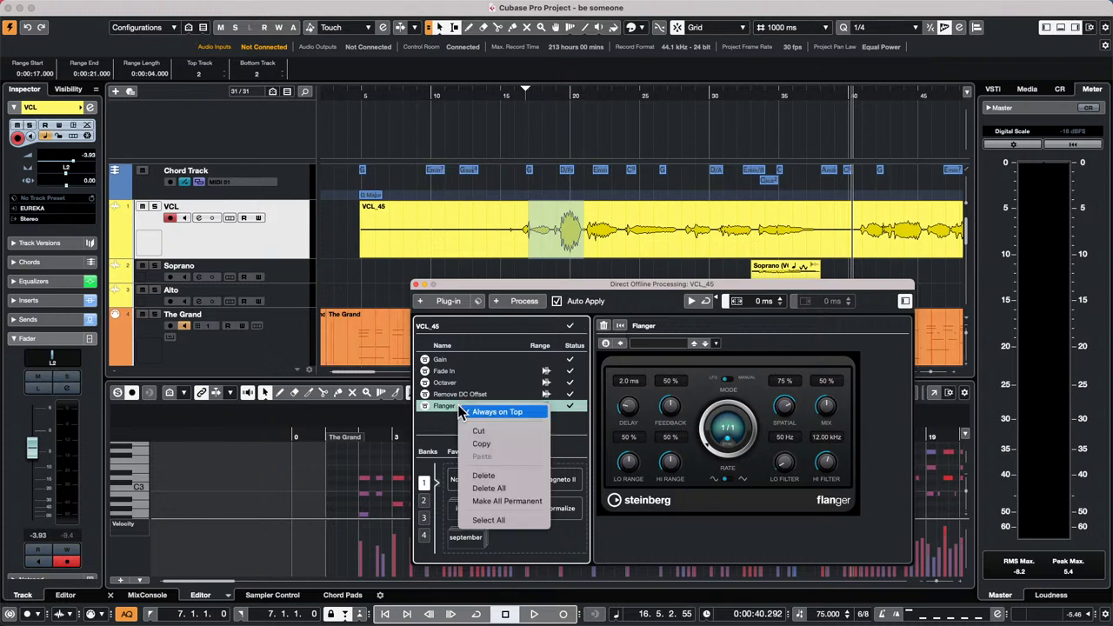
pyautogui.click(35, 7)
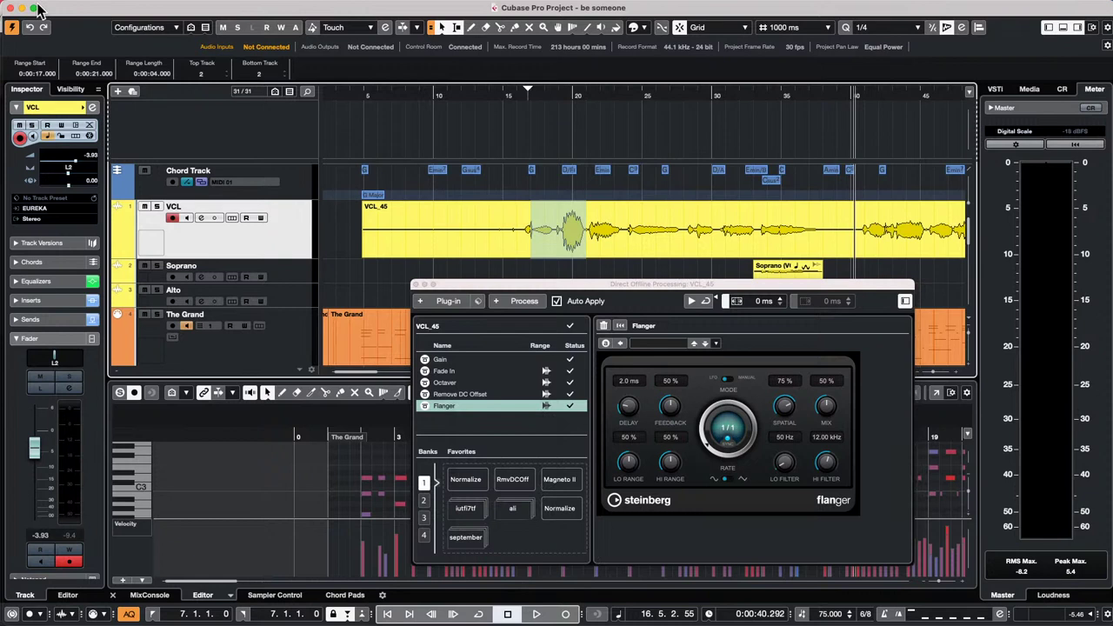
# - Open the Key Commands settings and examine the commands in the Audio Realtime Processing category
pyautogui.click(105, 7)
pyautogui.moveTo(120, 400)
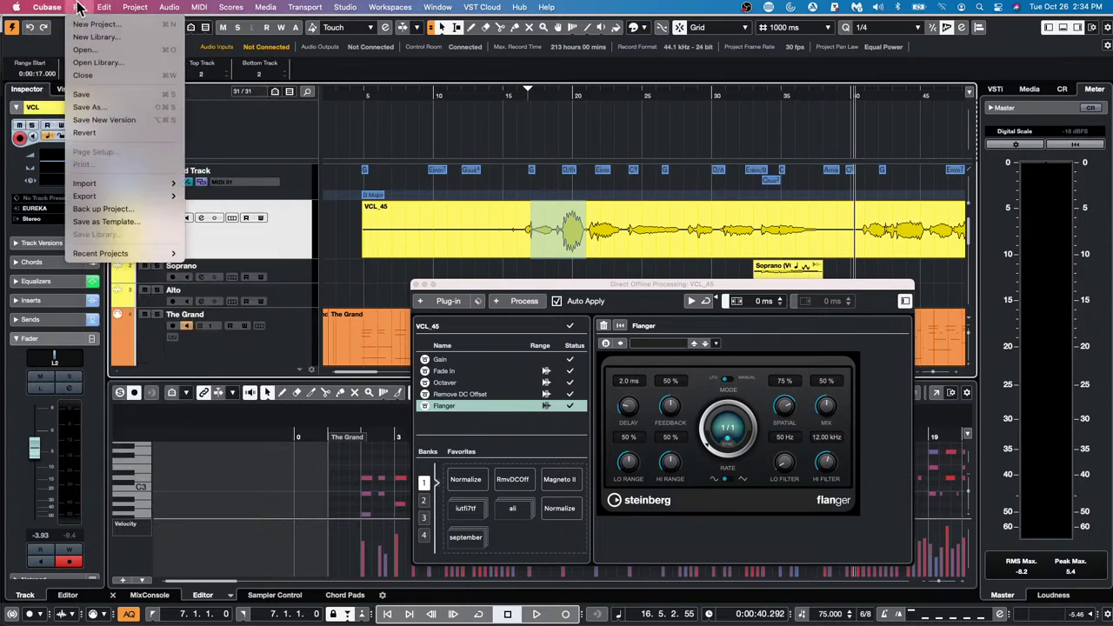
pyautogui.moveTo(89, 9)
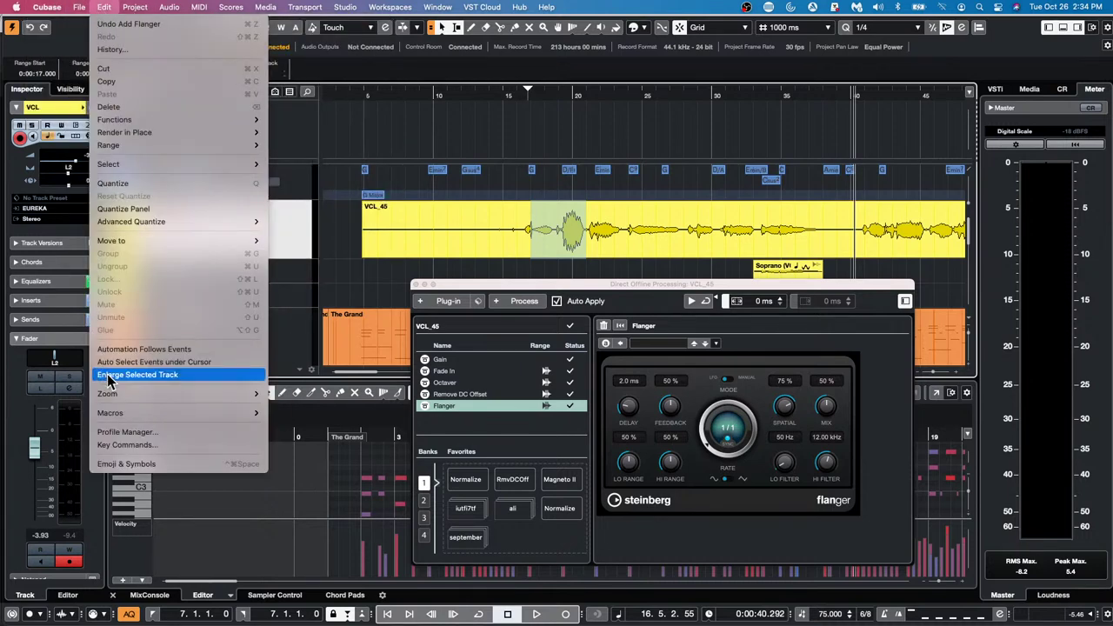
pyautogui.click(117, 445)
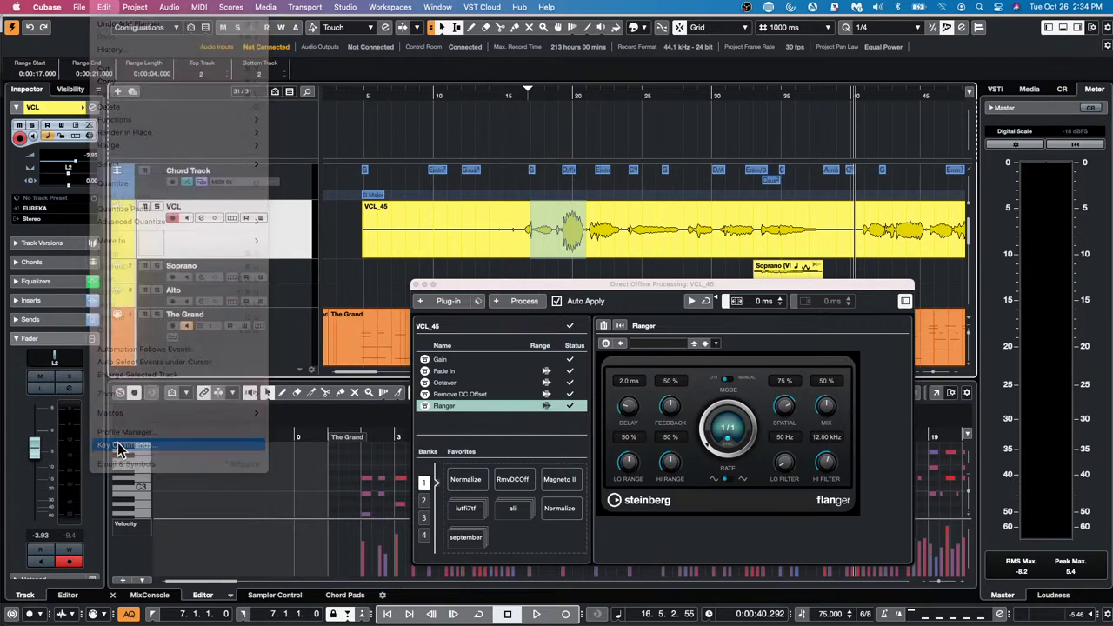
pyautogui.scroll(8, 328, 170)
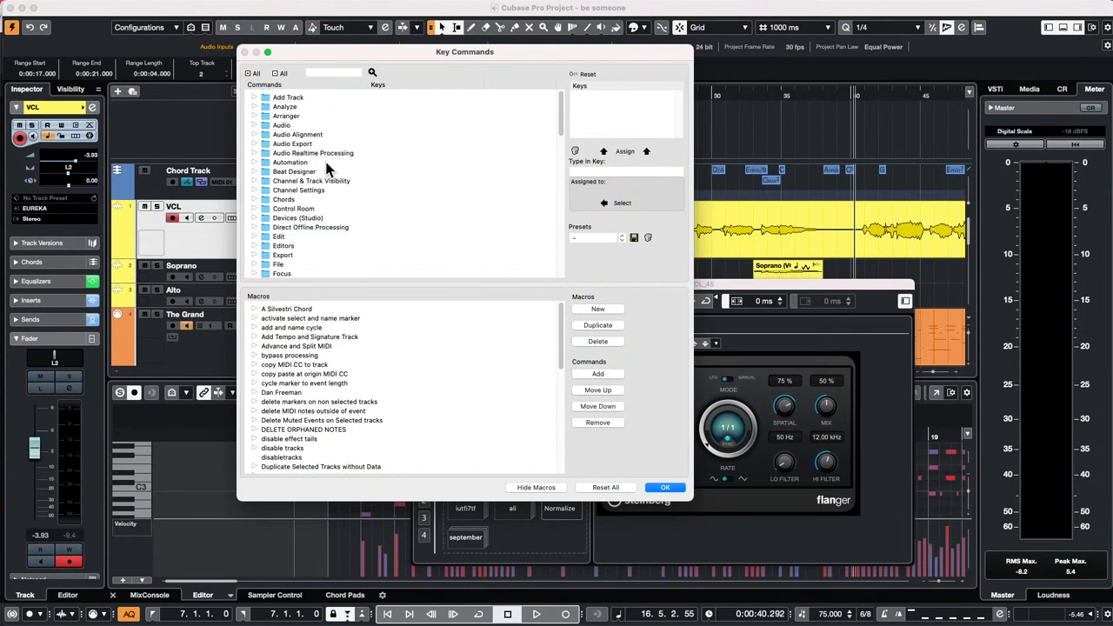
pyautogui.click(253, 152)
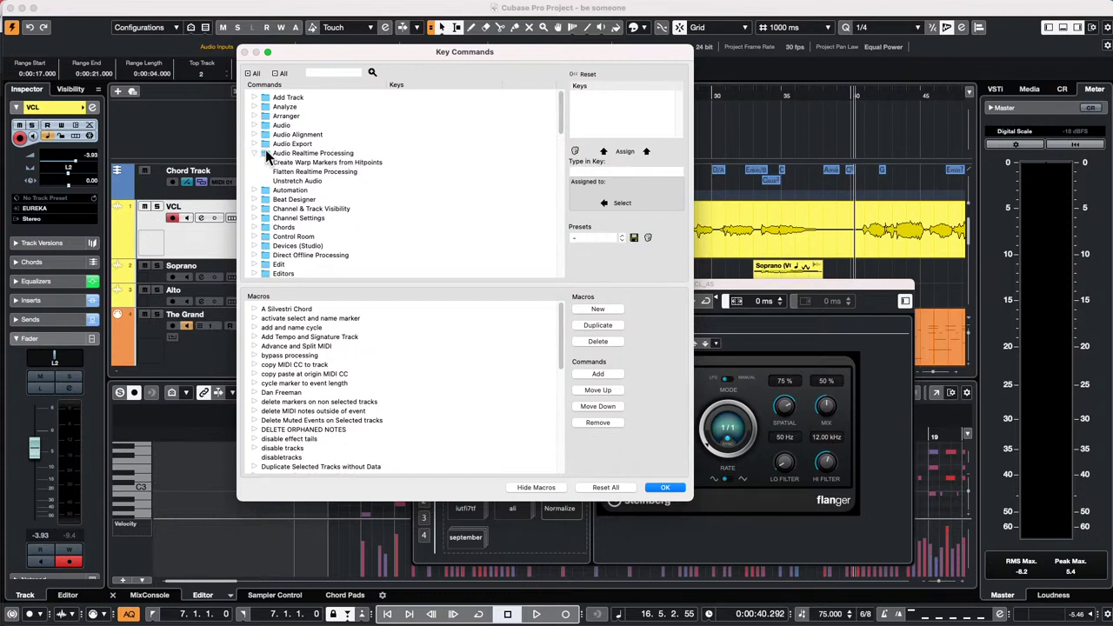
pyautogui.click(254, 153)
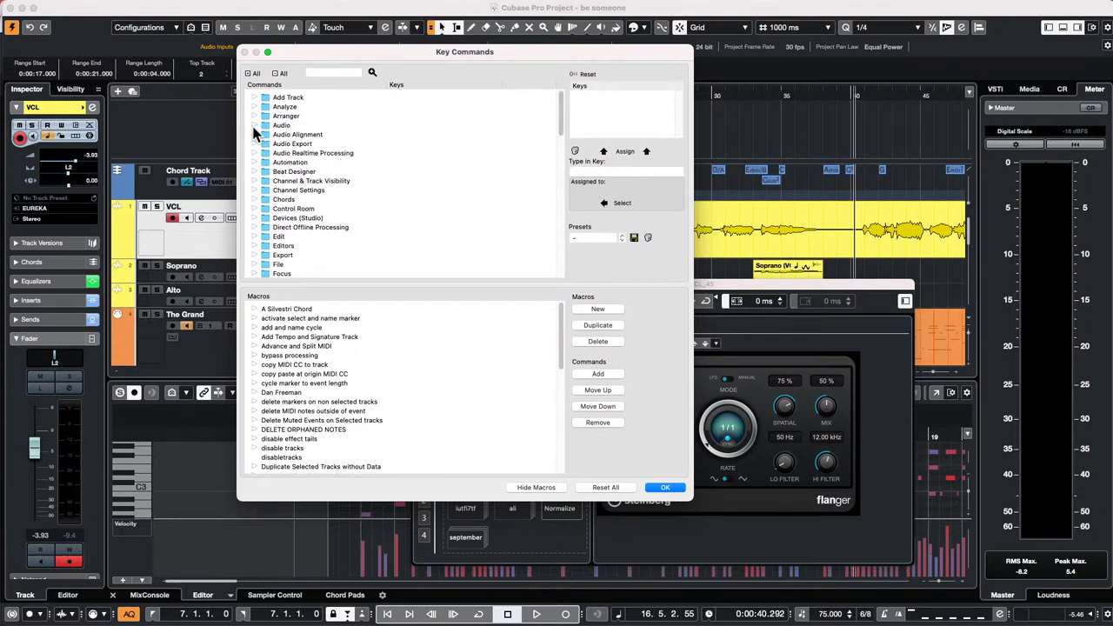
# - Examine the commands in the Audio category of the Key Commands settings
pyautogui.click(251, 125)
pyautogui.click(252, 124)
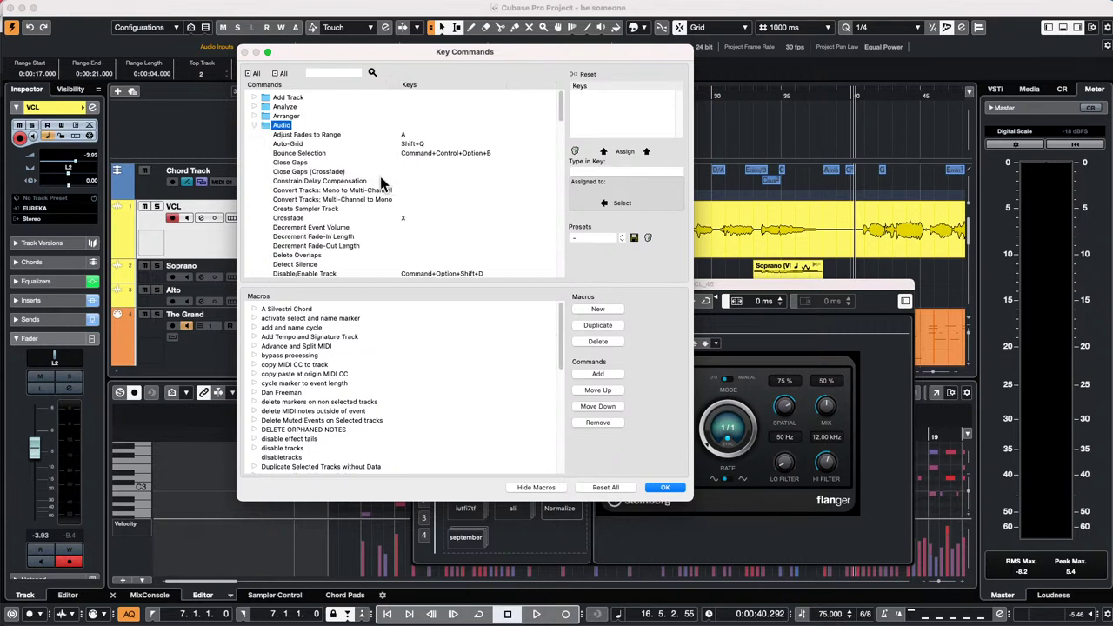
pyautogui.scroll(-2, 375, 178)
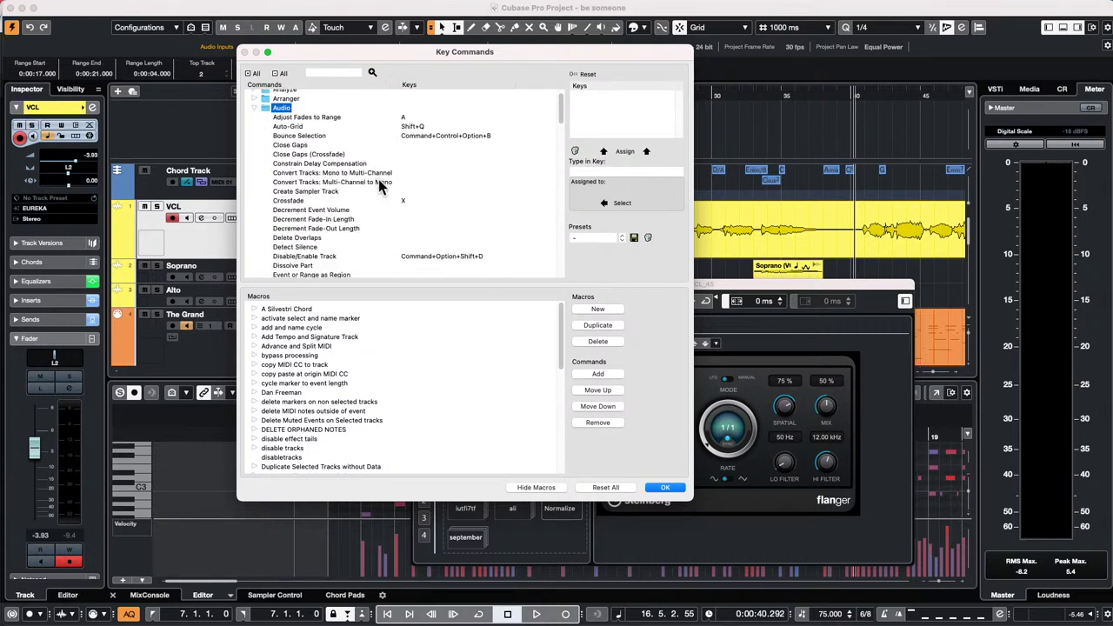
pyautogui.scroll(-5, 378, 181)
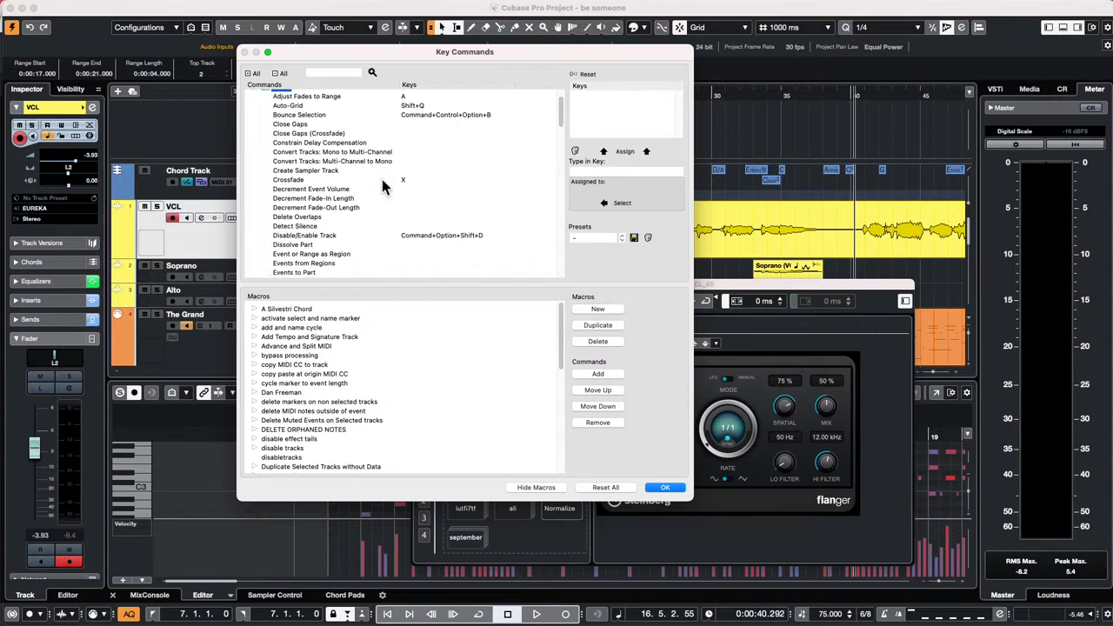
pyautogui.scroll(-9, 382, 179)
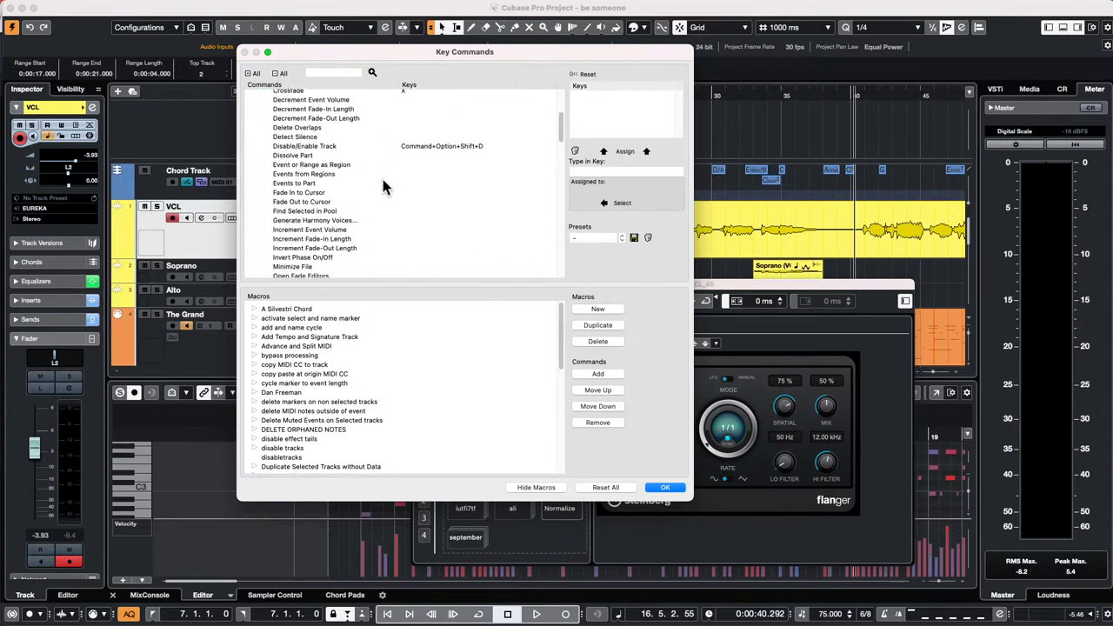
pyautogui.scroll(-2, 382, 179)
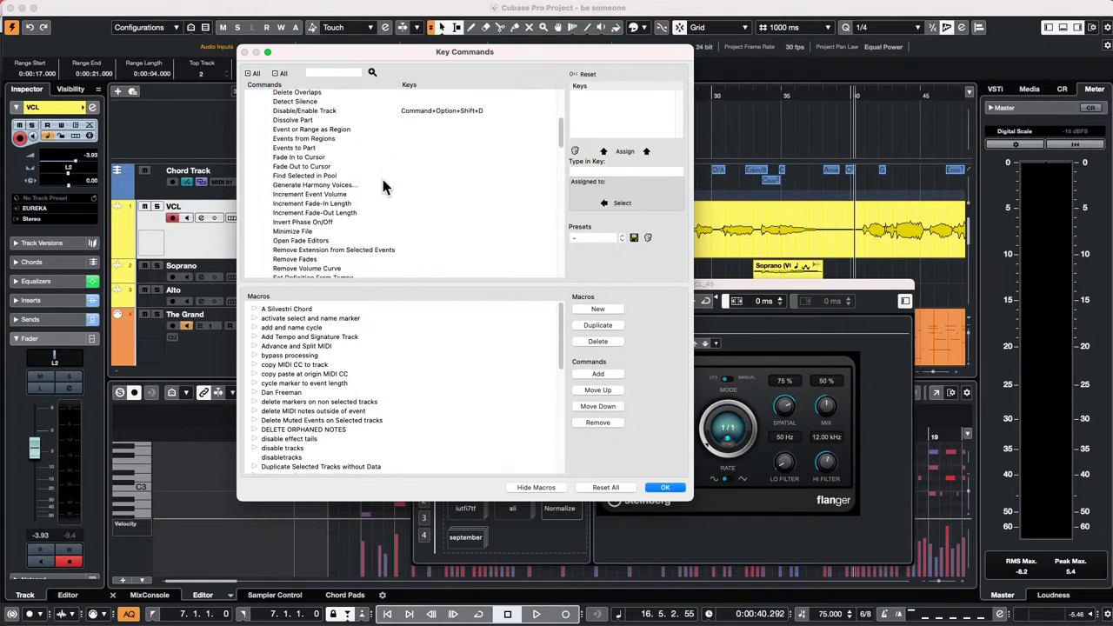
pyautogui.scroll(-6, 382, 179)
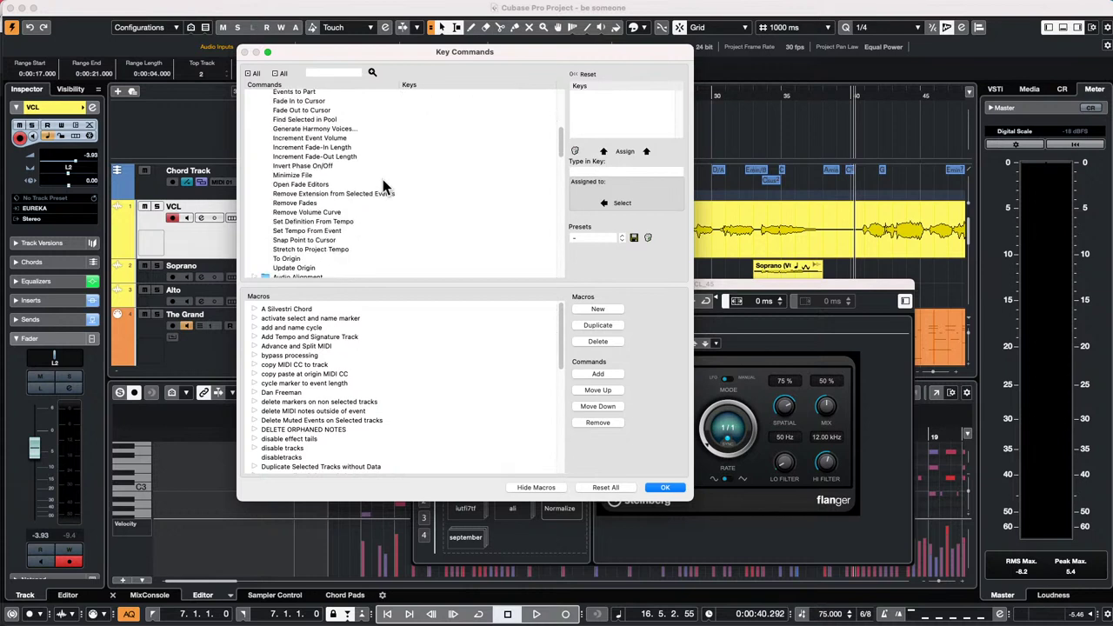
pyautogui.scroll(-12, 383, 179)
pyautogui.scroll(-20, 384, 180)
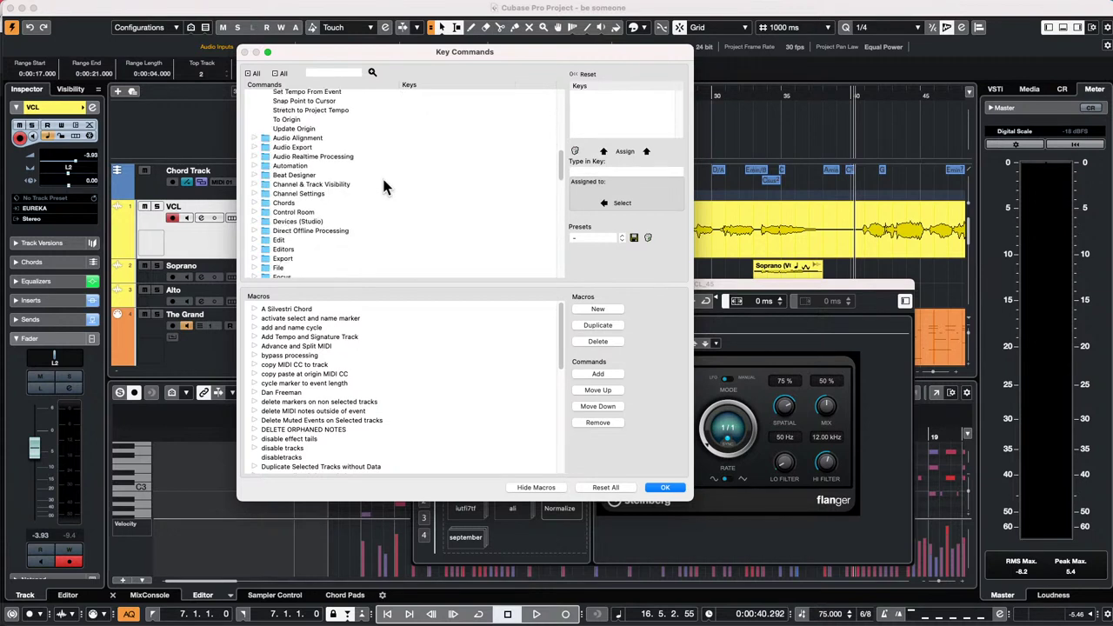
# - Examine the commands in the Direct Offline Processing category and close the Key Commands settings
pyautogui.scroll(14, 385, 180)
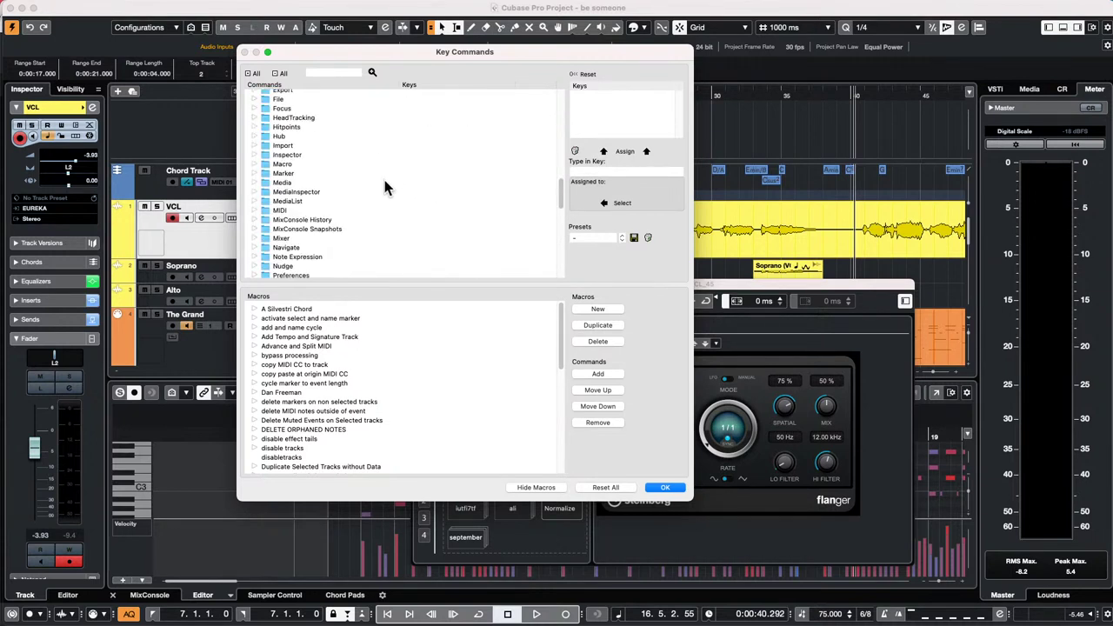
pyautogui.scroll(-9, 387, 175)
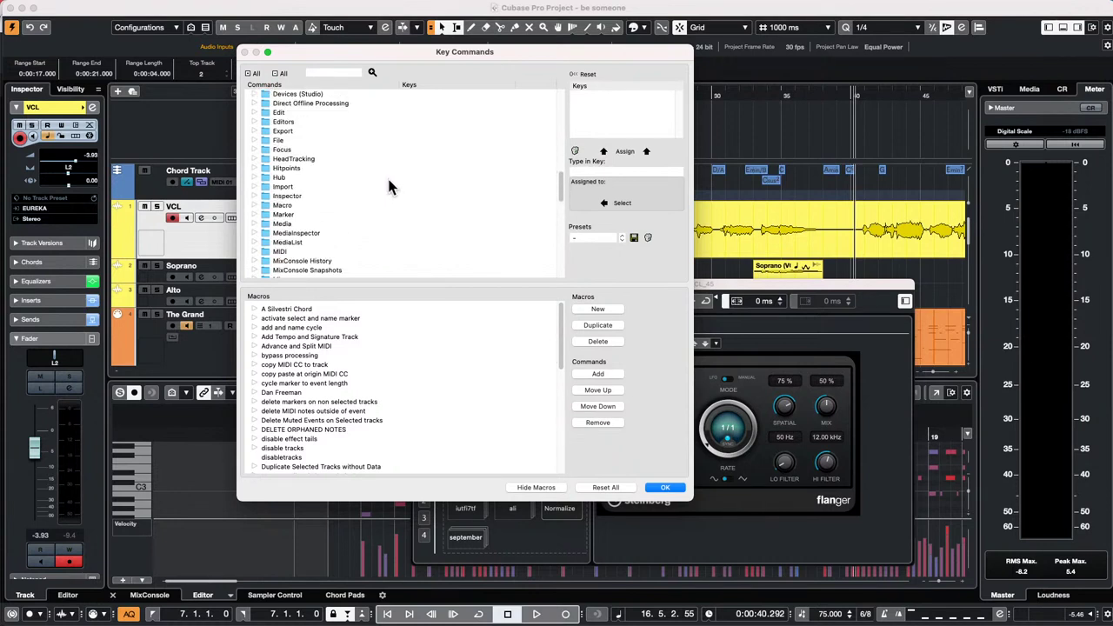
pyautogui.click(255, 107)
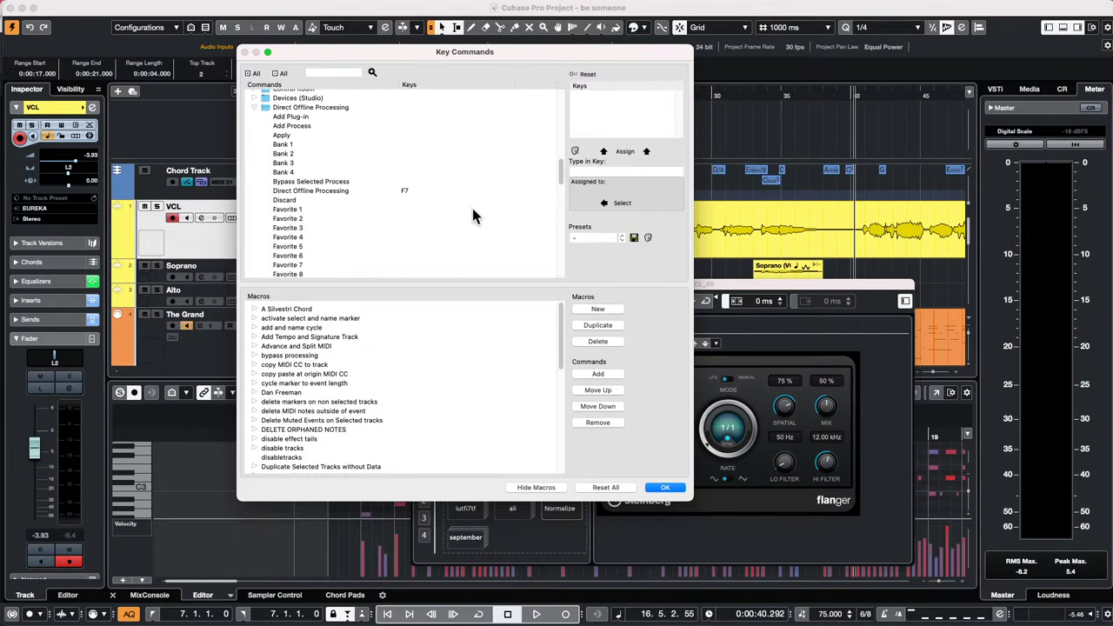
pyautogui.scroll(-4, 376, 207)
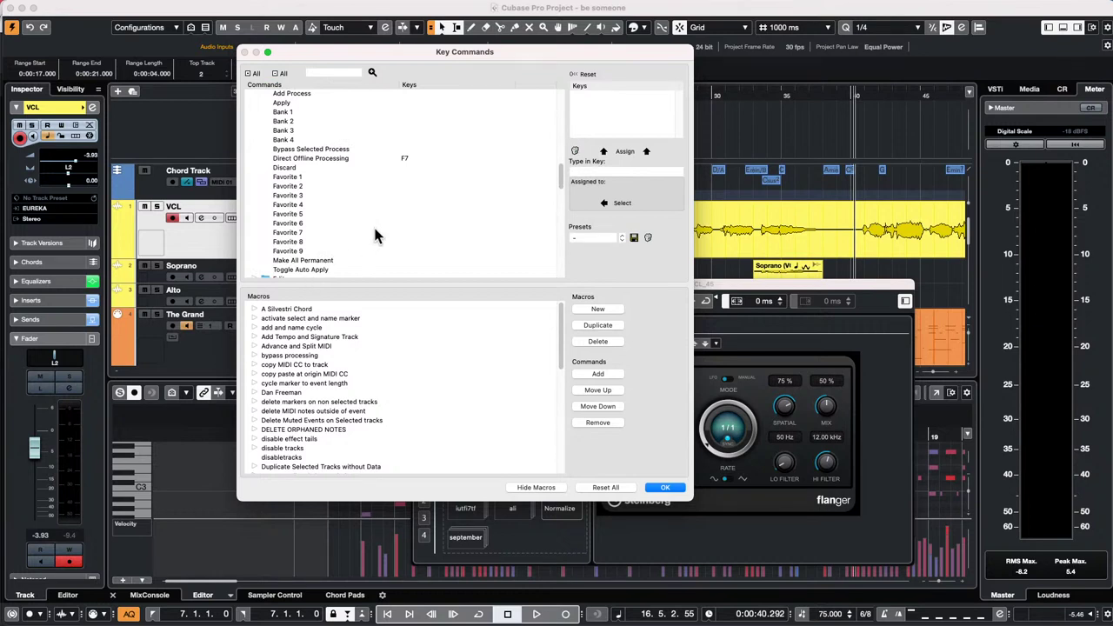
pyautogui.scroll(-1, 376, 235)
pyautogui.scroll(4, 375, 230)
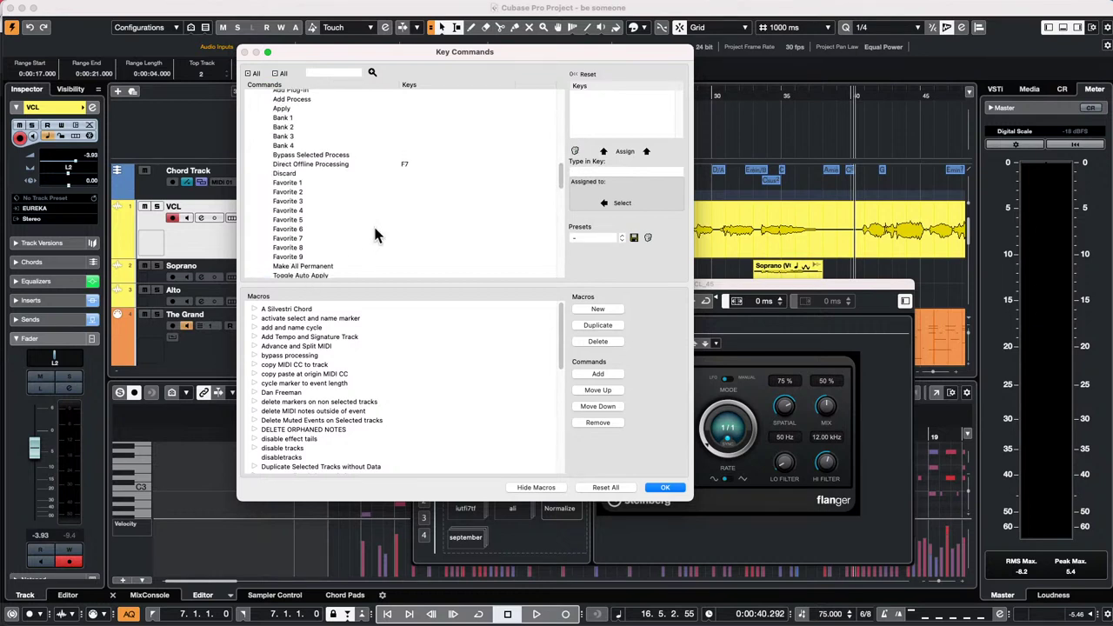
pyautogui.scroll(-8, 376, 229)
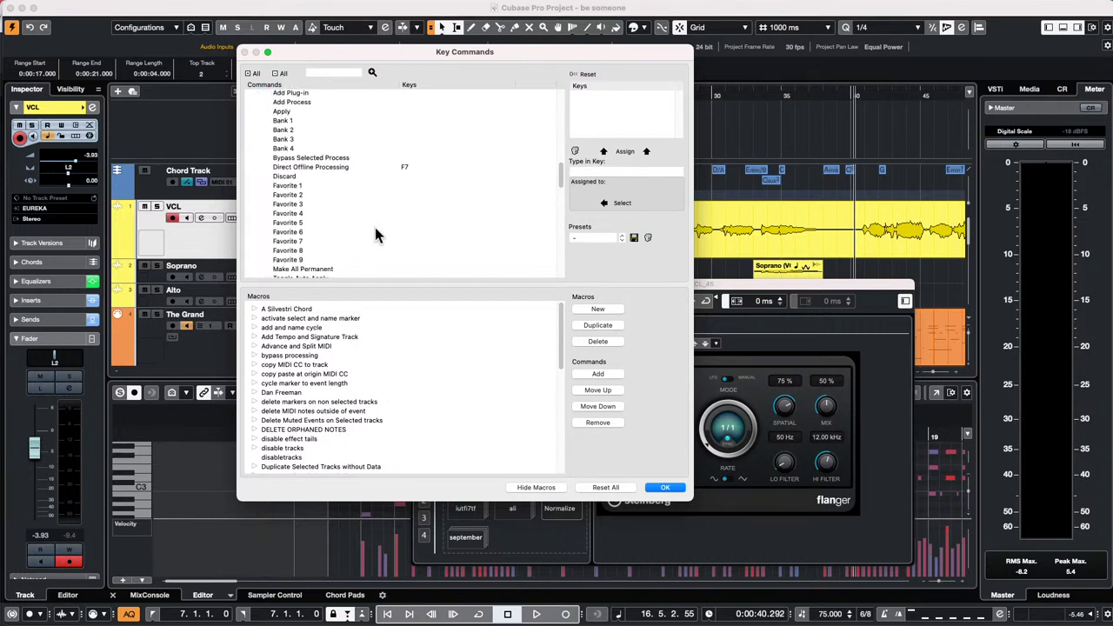
pyautogui.scroll(-10, 376, 233)
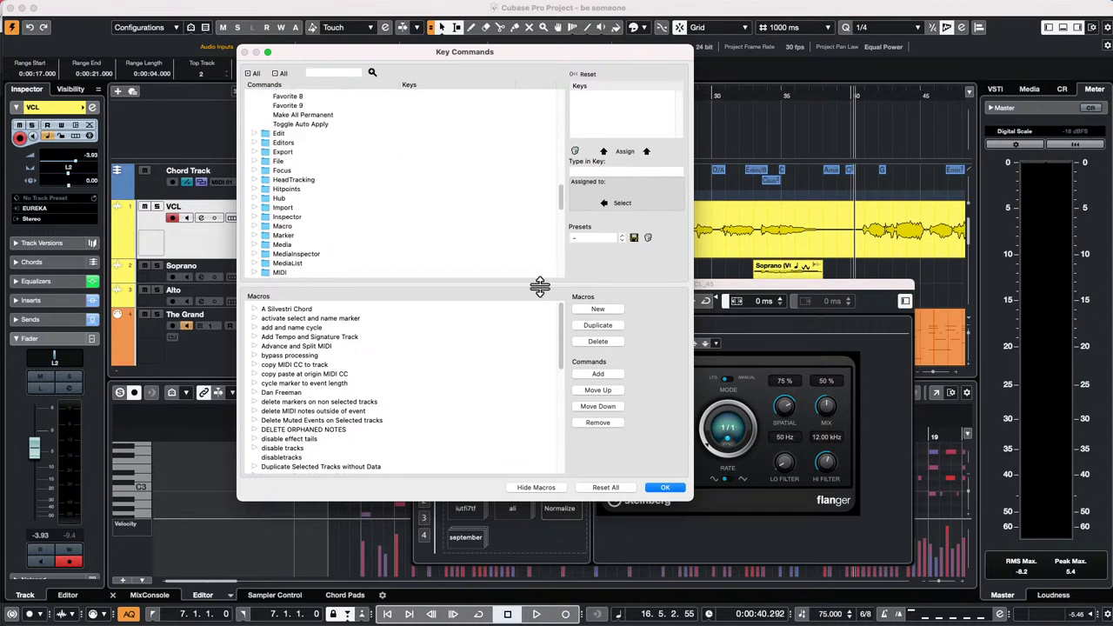
pyautogui.click(681, 488)
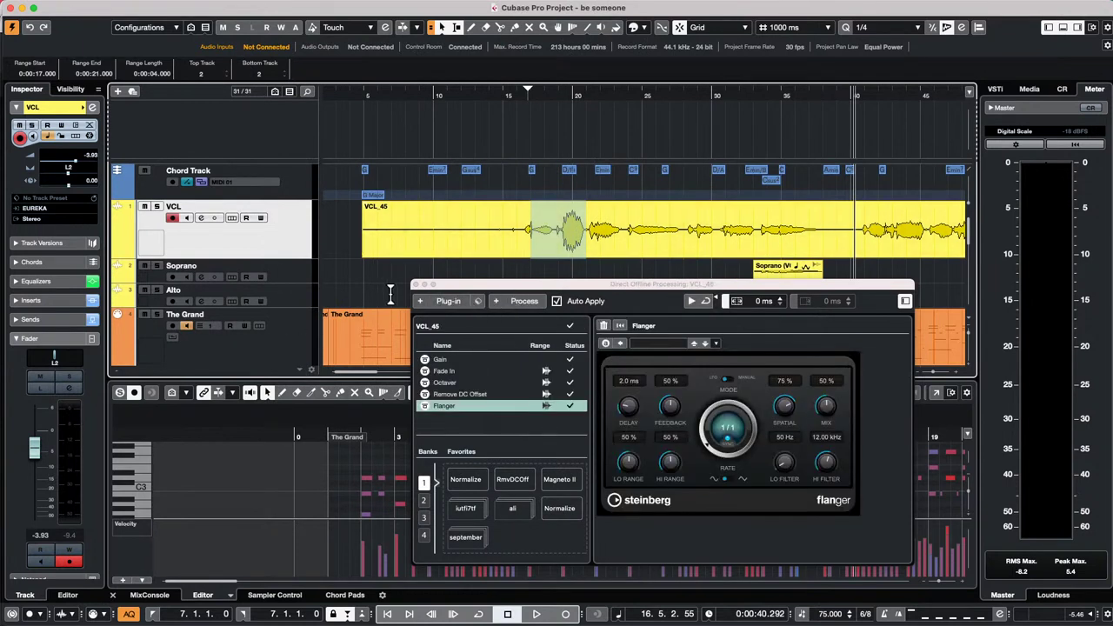
# - Check the options for the VCL_45 process list, then reopen the Key Commands settings and examine the Edit category
pyautogui.rightClick(445, 369)
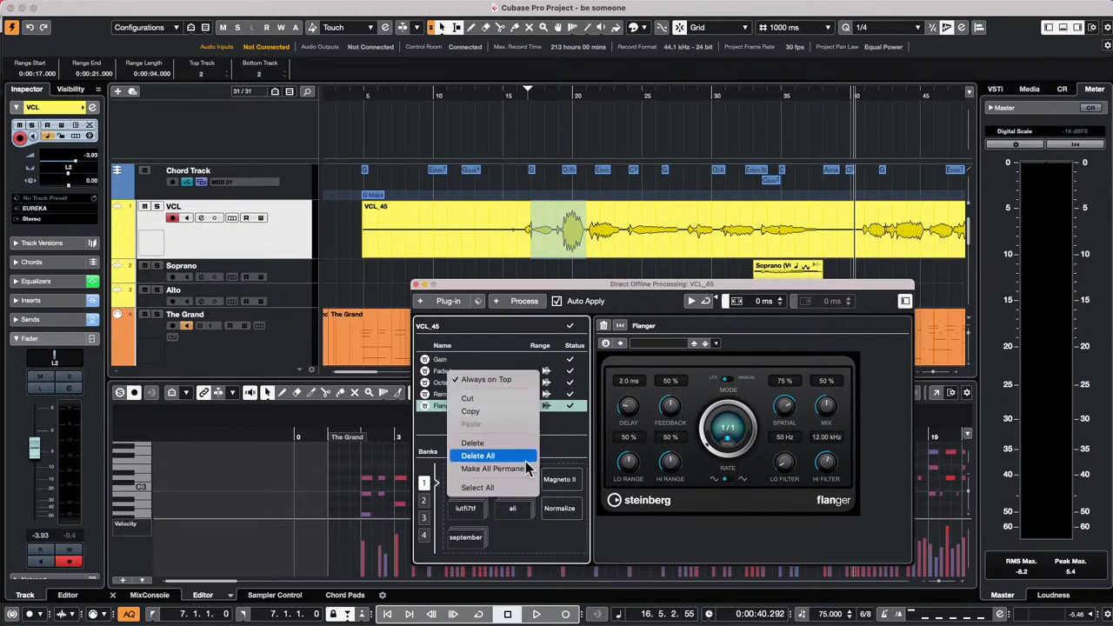
pyautogui.click(142, 5)
pyautogui.click(104, 7)
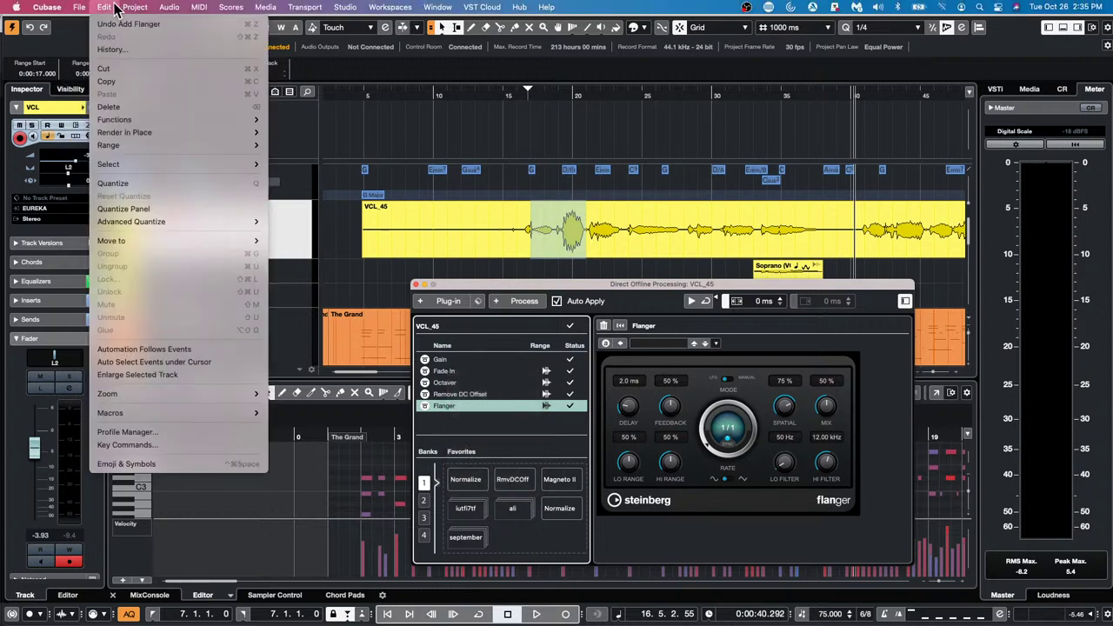
pyautogui.click(155, 443)
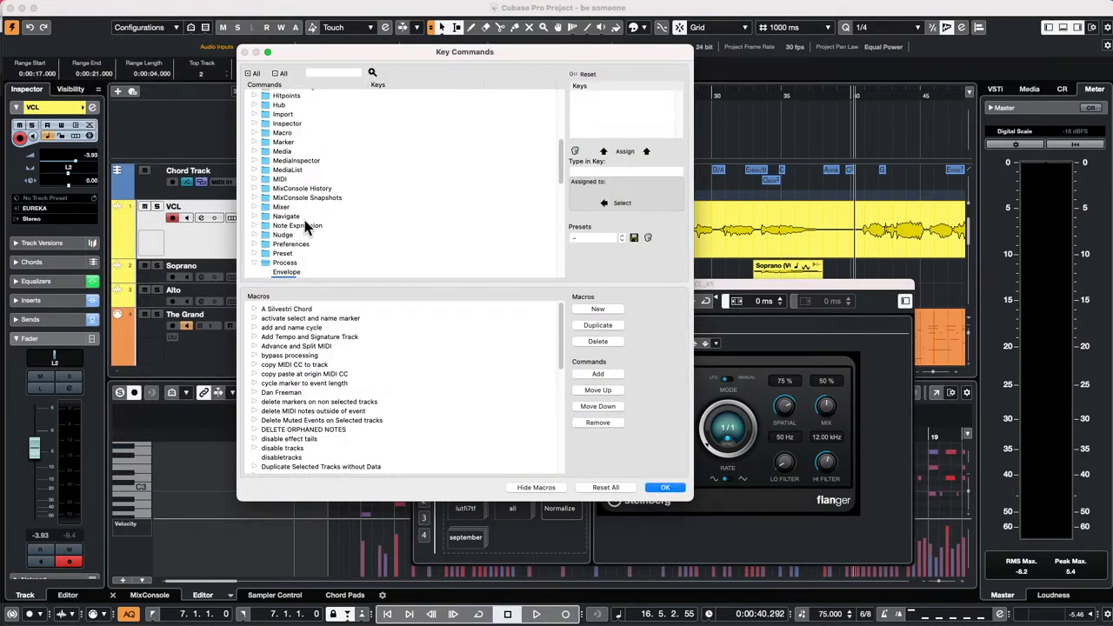
pyautogui.scroll(10, 305, 228)
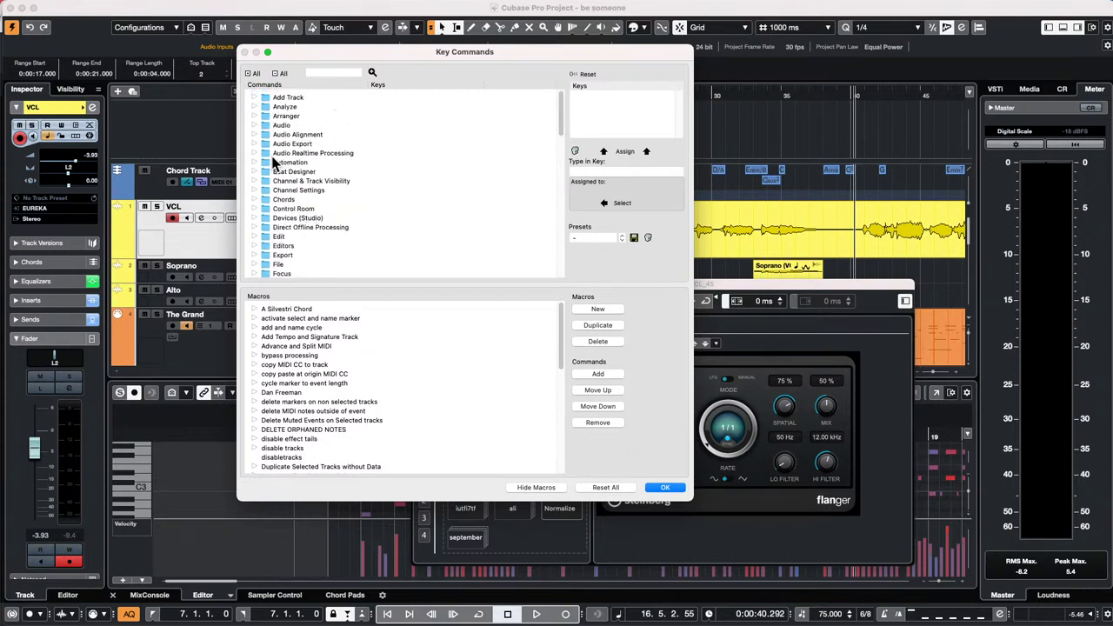
pyautogui.scroll(-1, 274, 161)
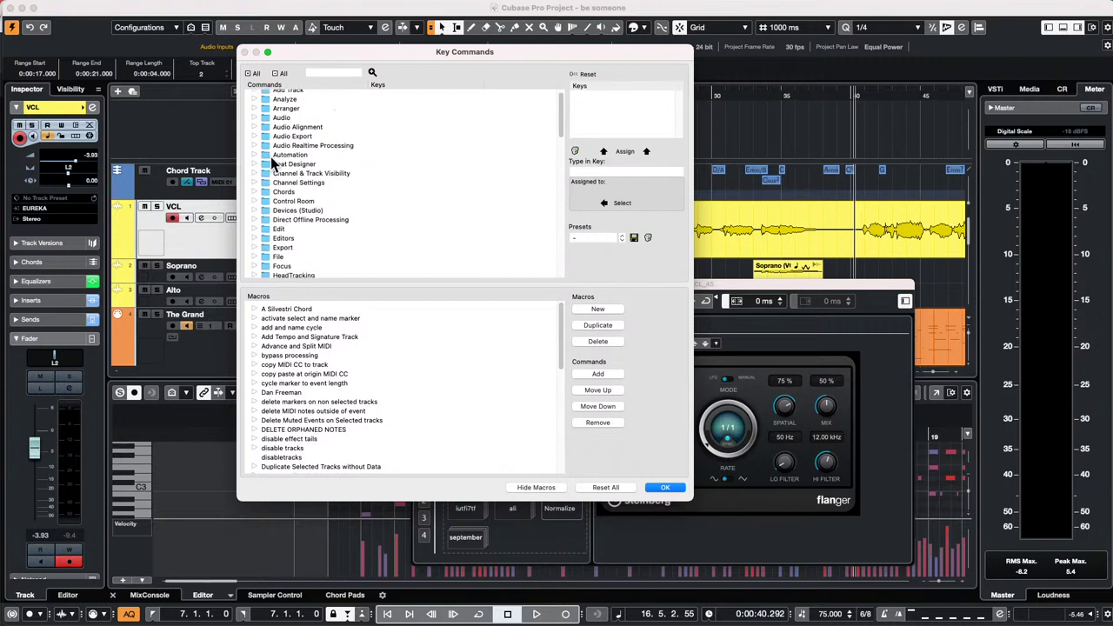
pyautogui.click(250, 229)
pyautogui.scroll(-5, 439, 178)
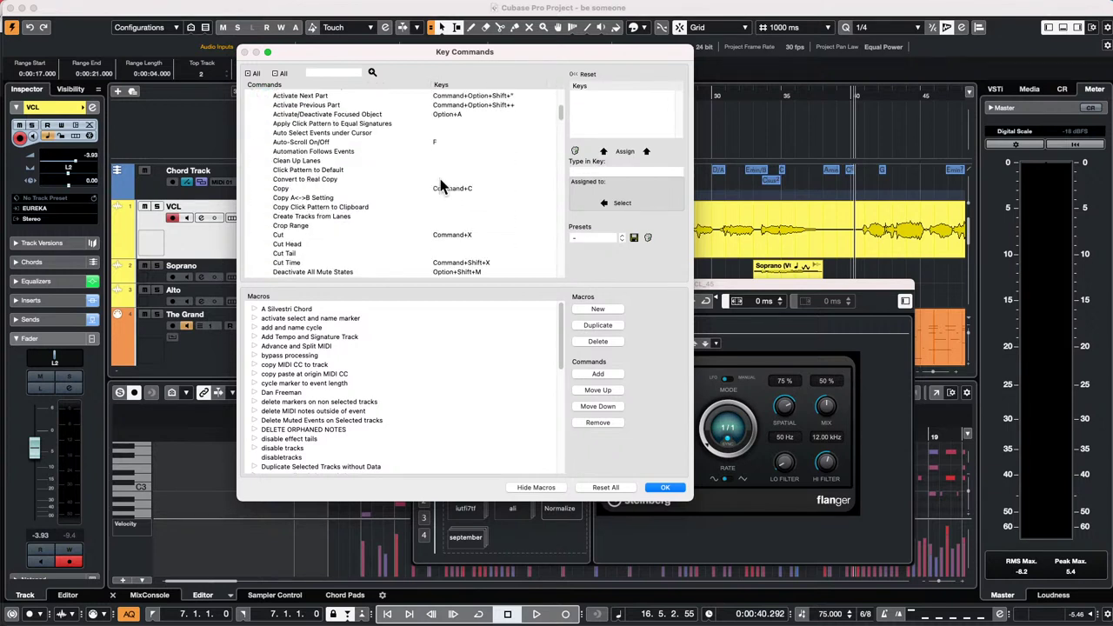
pyautogui.scroll(-1, 441, 186)
pyautogui.scroll(-6, 442, 182)
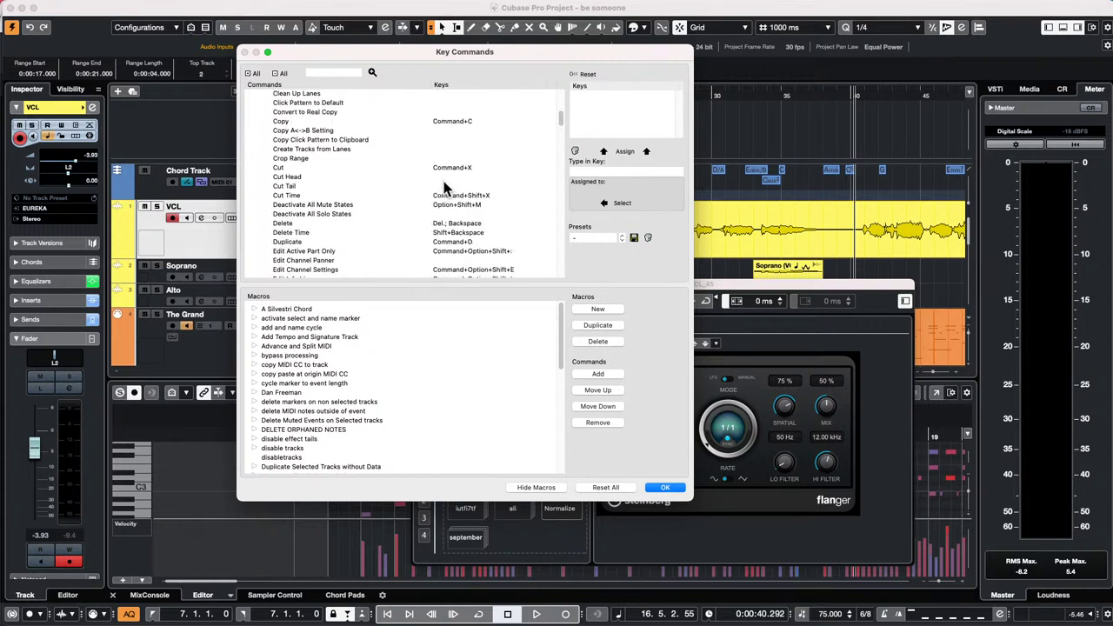
pyautogui.scroll(2, 443, 181)
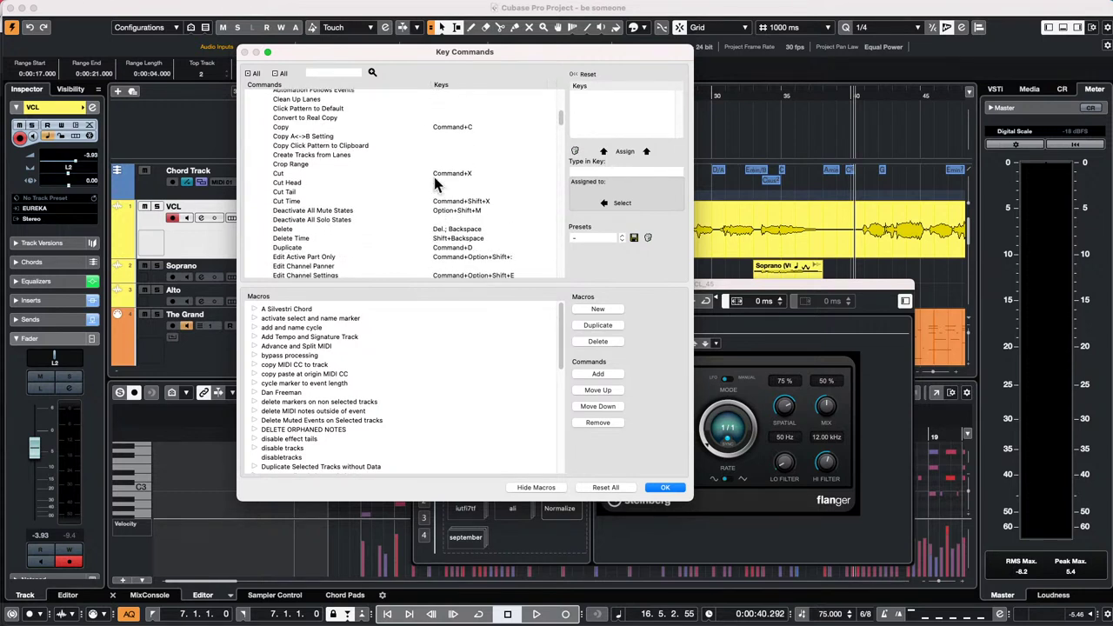
pyautogui.scroll(5, 433, 176)
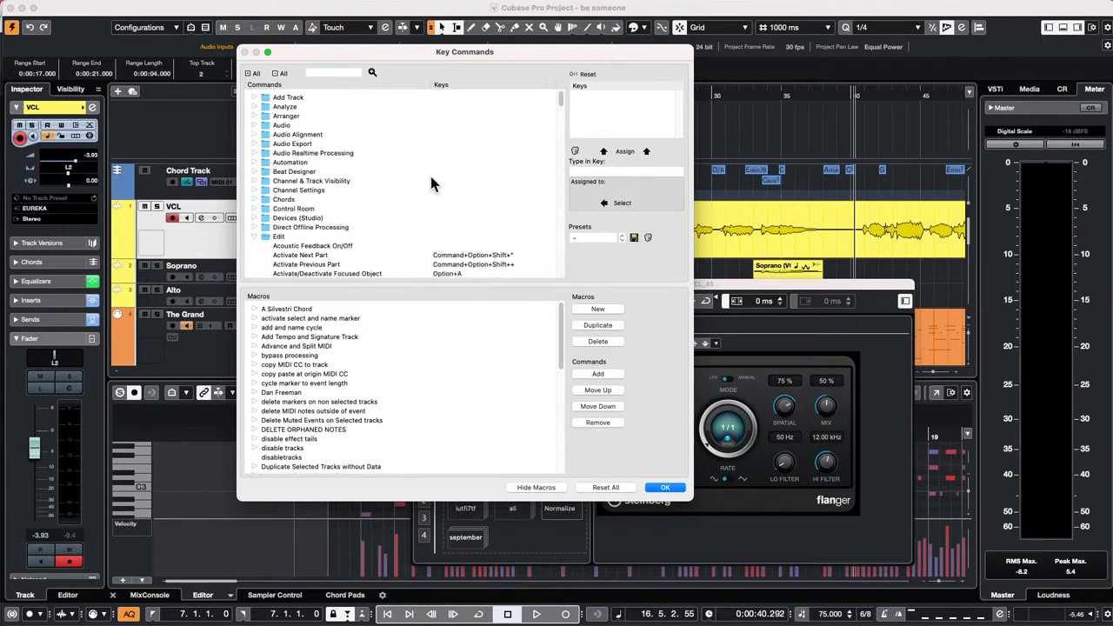
# - Expand the Audio category, search the key commands for "revert", and close the settings
pyautogui.click(252, 126)
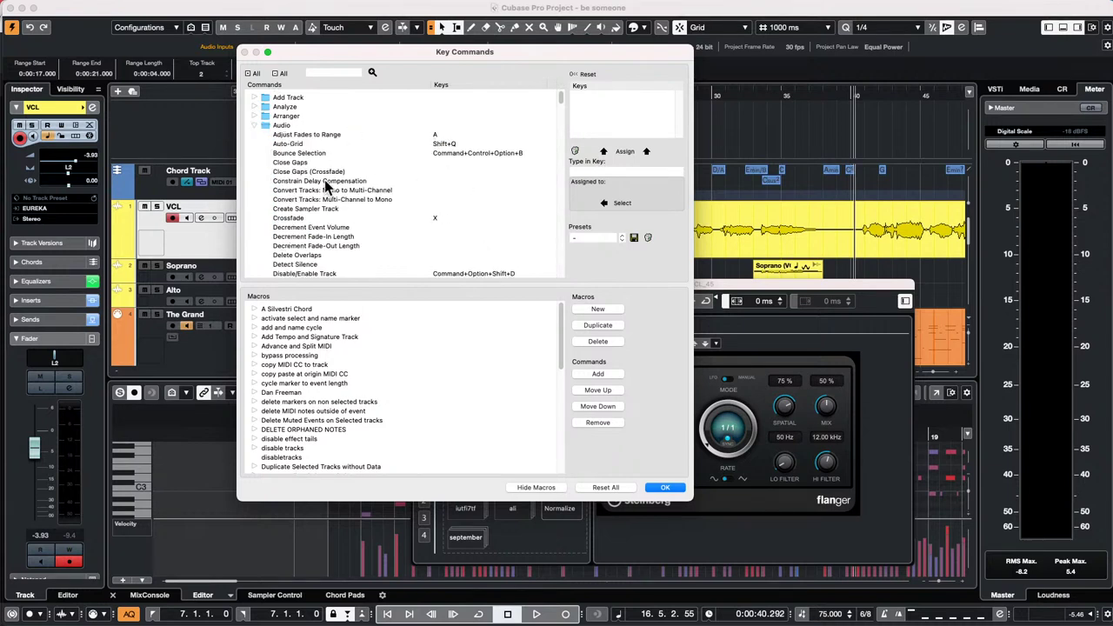
pyautogui.scroll(-1, 329, 188)
pyautogui.click(323, 73)
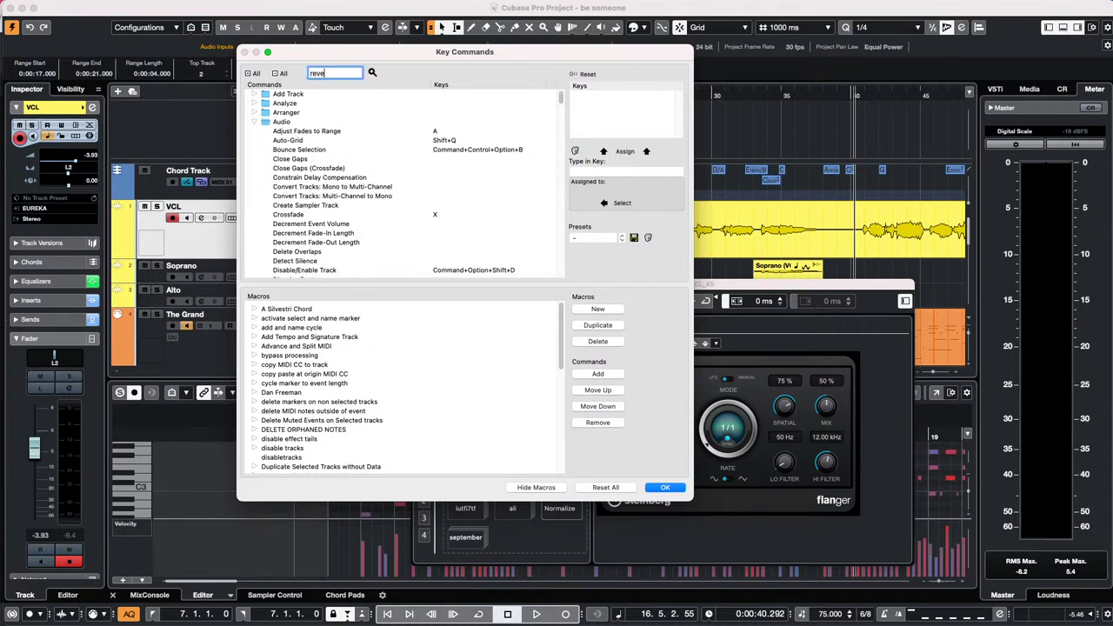
pyautogui.write('revert')
pyautogui.press('Return')
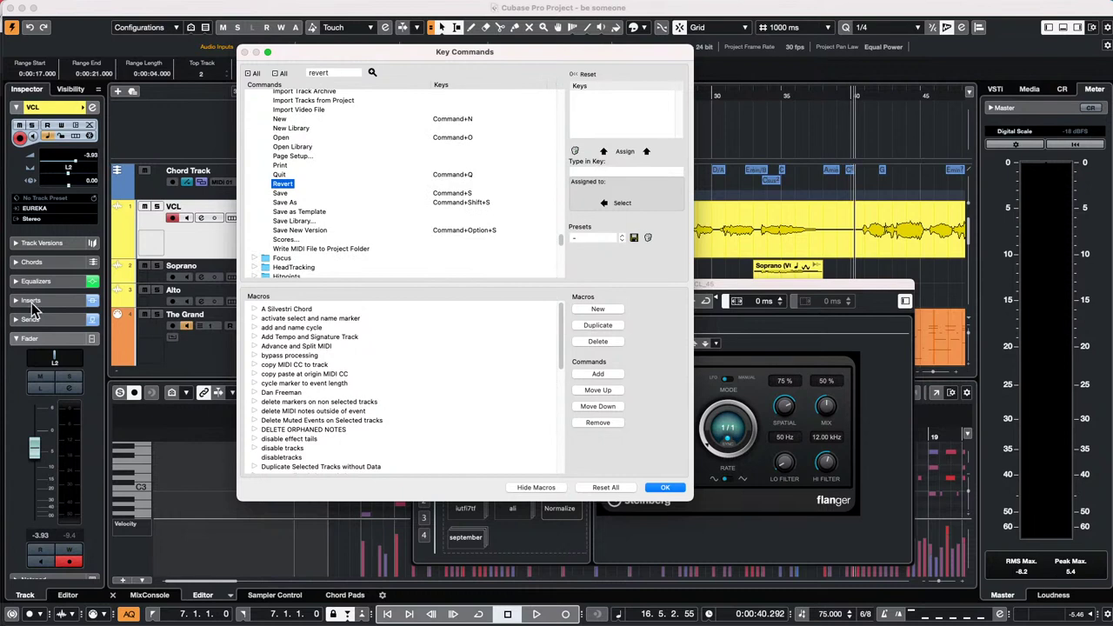
pyautogui.scroll(-3, 376, 226)
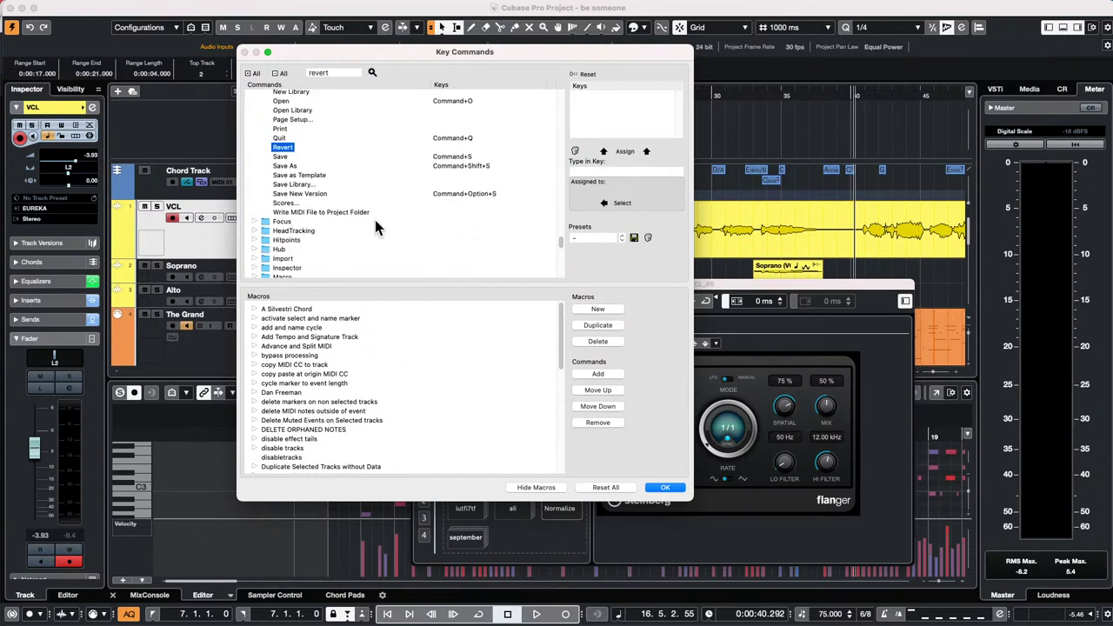
pyautogui.click(662, 488)
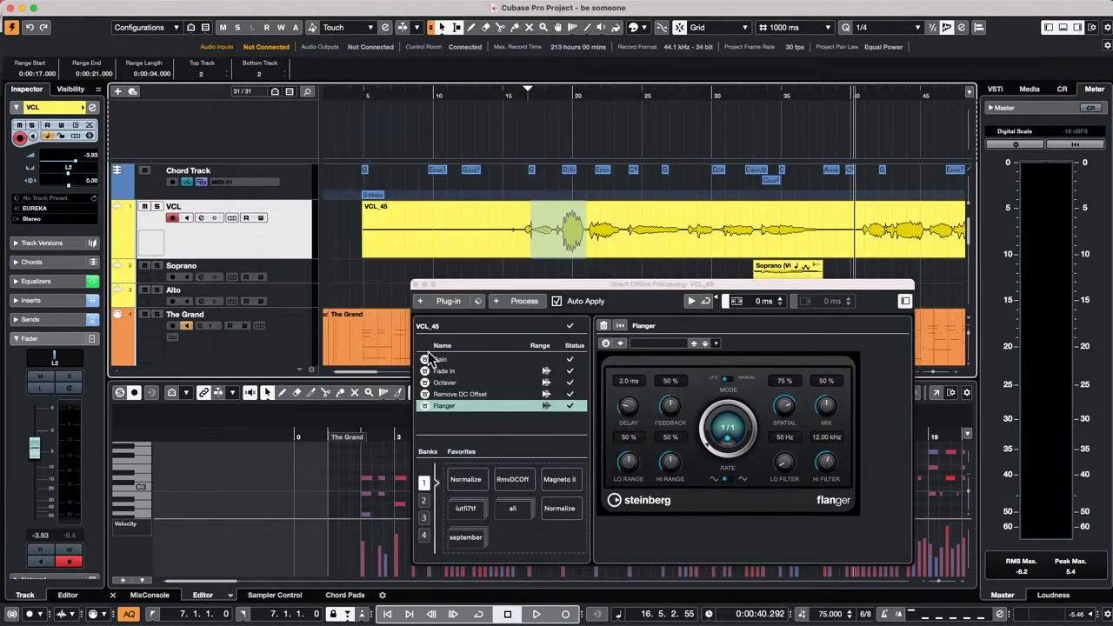
# - Delete all processes from the VCL_45 offline processing chain
pyautogui.rightClick(462, 407)
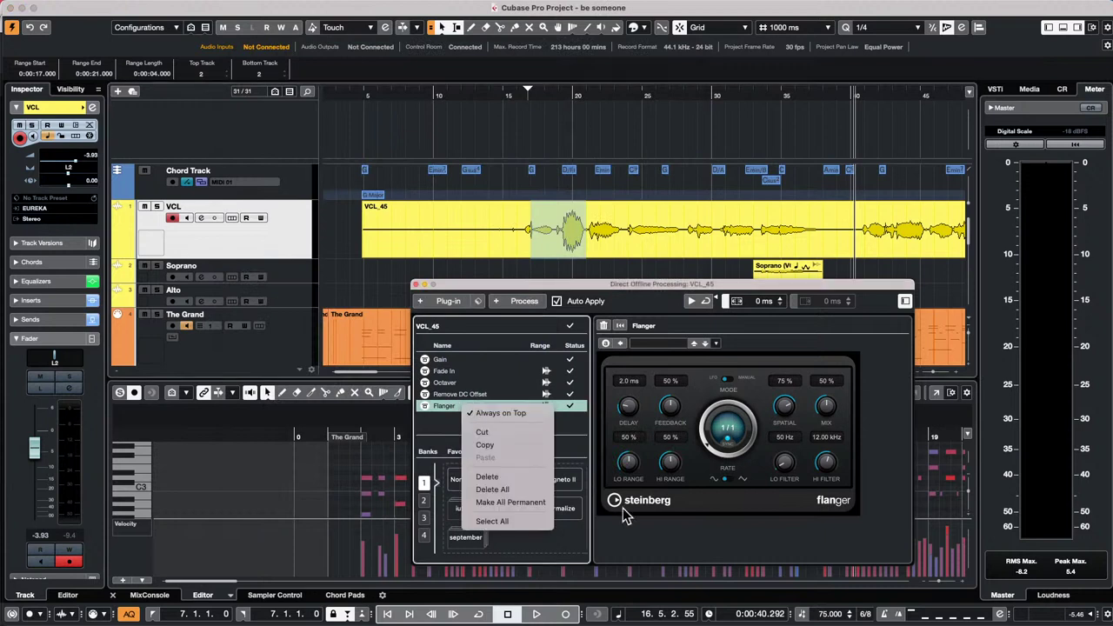
pyautogui.click(542, 488)
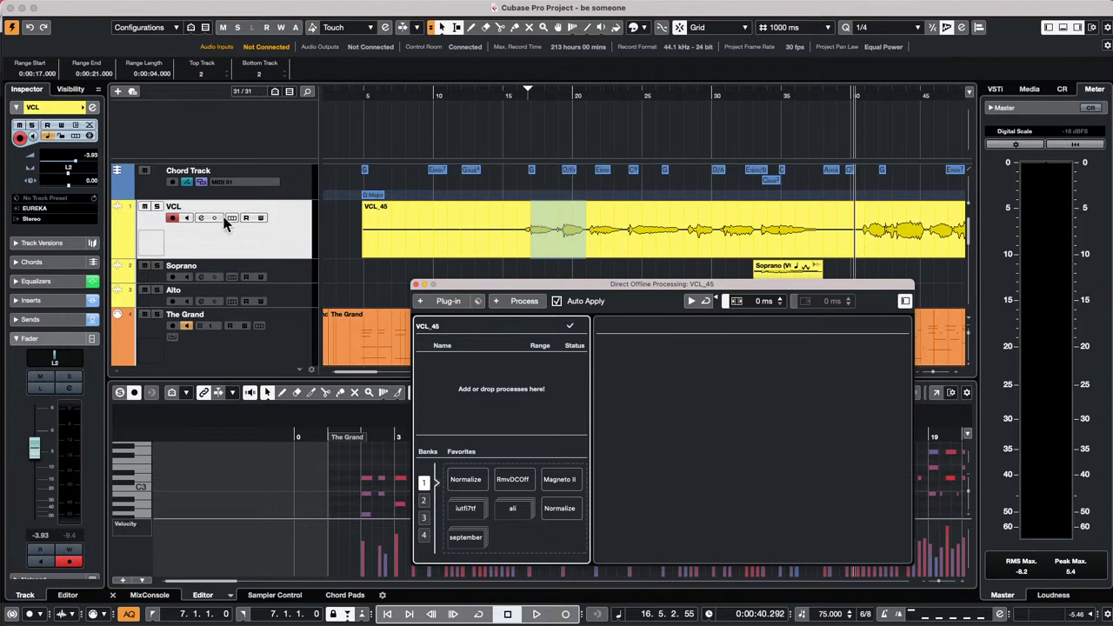
# - Try creating a new track version on the VCL track and undo it
pyautogui.click(260, 207)
pyautogui.click(260, 211)
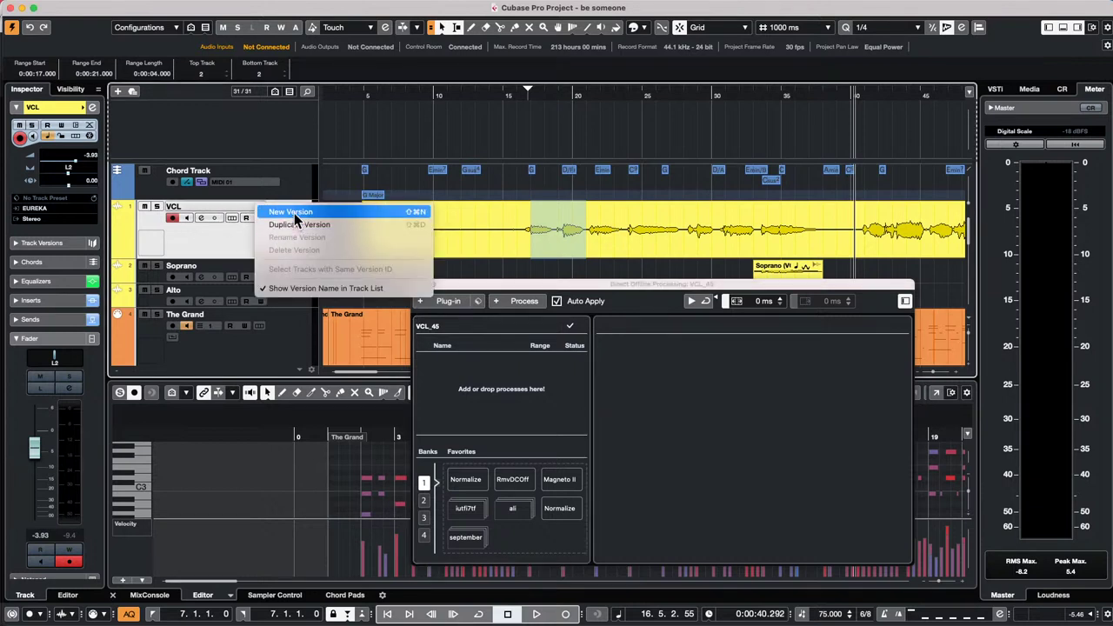
pyautogui.click(294, 213)
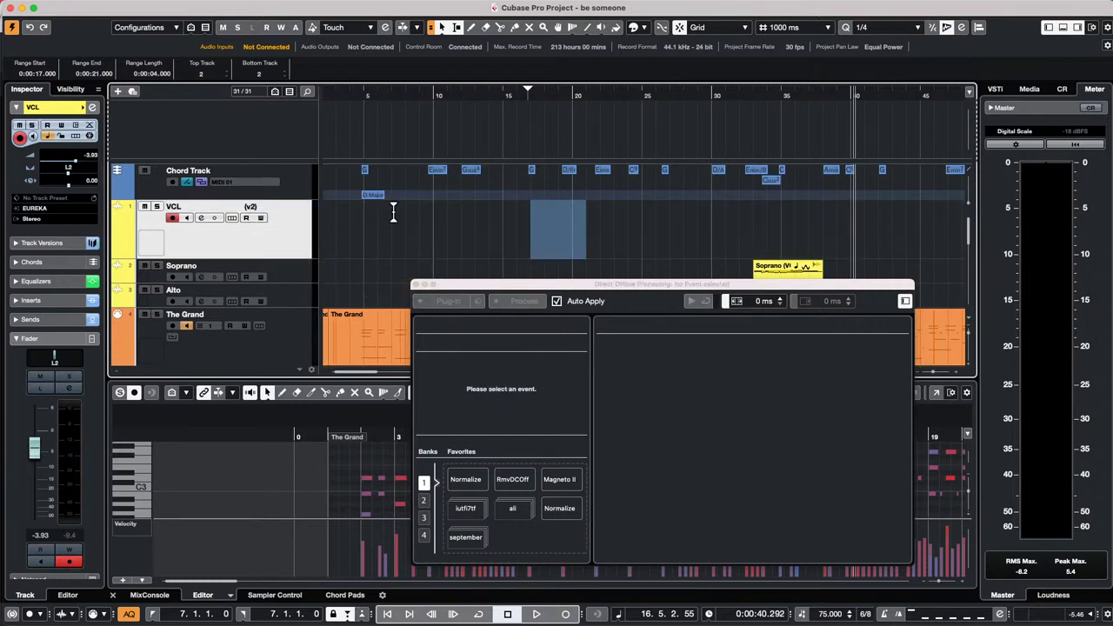
pyautogui.press('super+z')
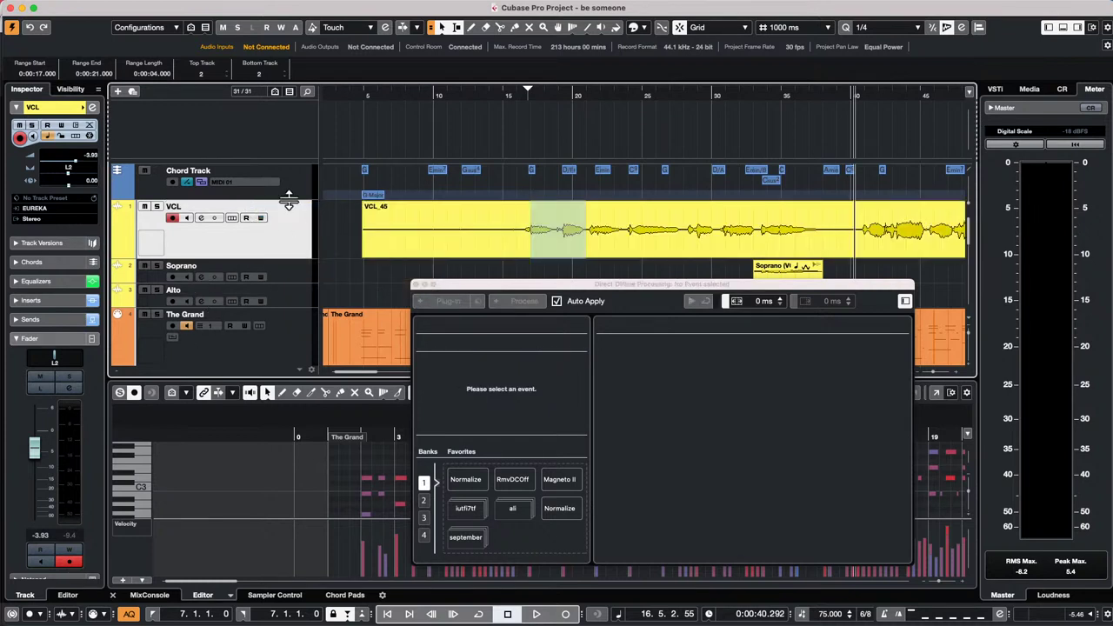
# - Duplicate the current track version on the VCL track and close the Direct Offline Processing window
pyautogui.click(259, 218)
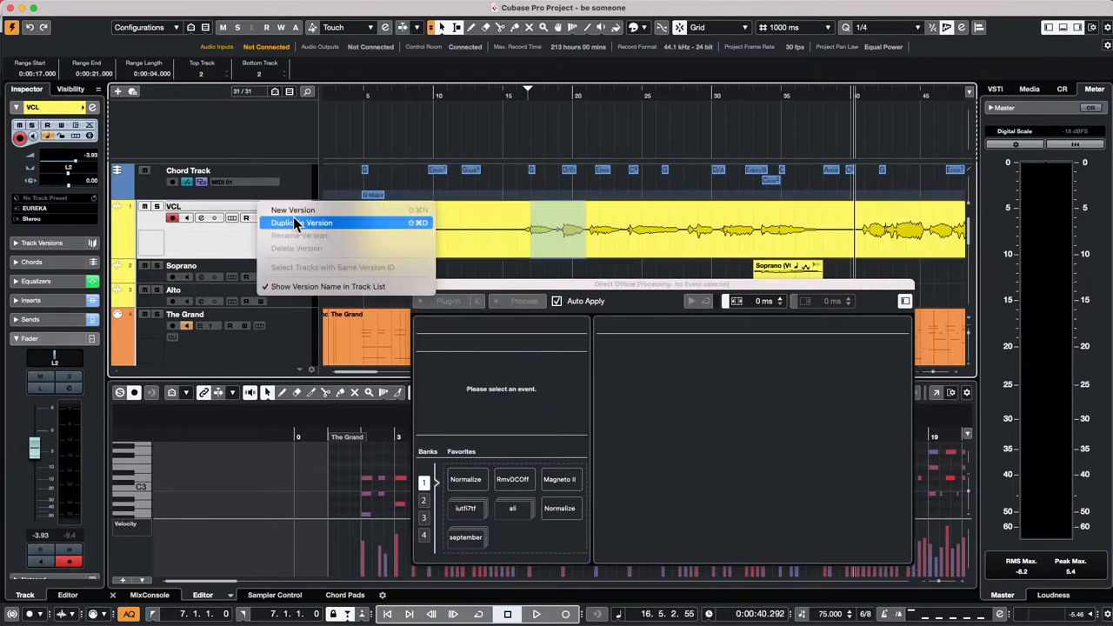
pyautogui.click(293, 223)
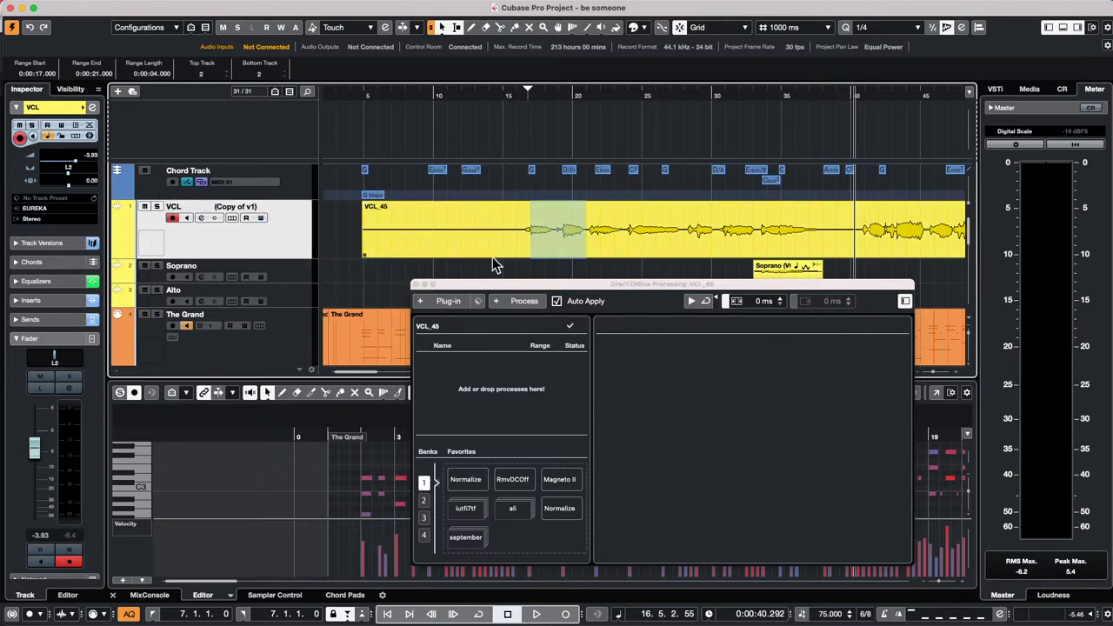
pyautogui.click(416, 284)
# - Split the VCL_45 event at about 23 and 29 seconds and erase the piece between the cuts
pyautogui.rightClick(596, 231)
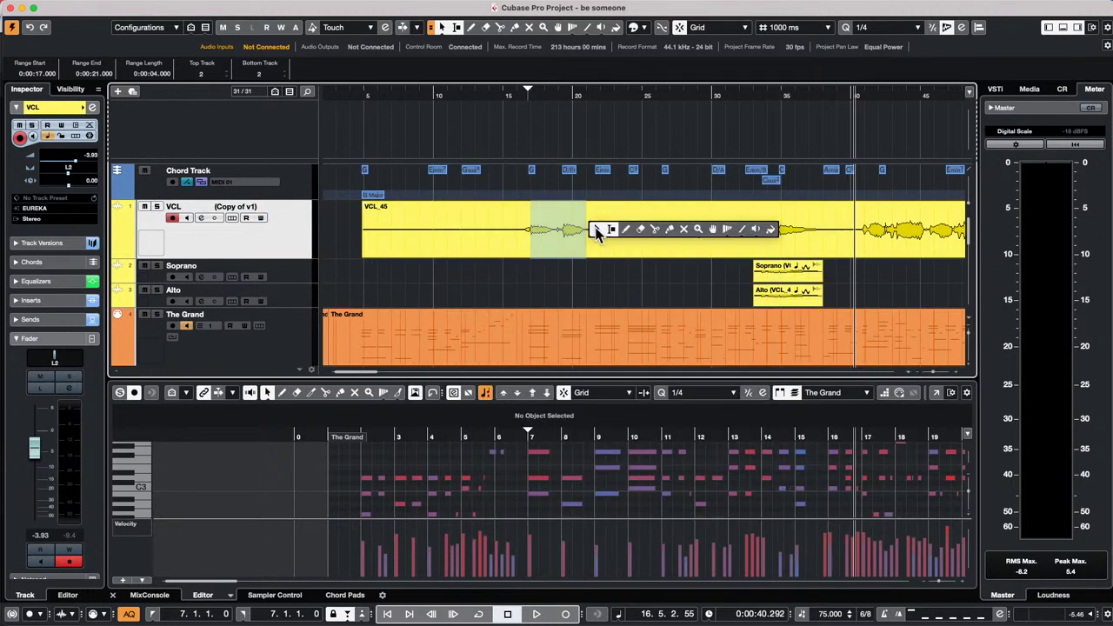
pyautogui.click(653, 229)
pyautogui.click(614, 232)
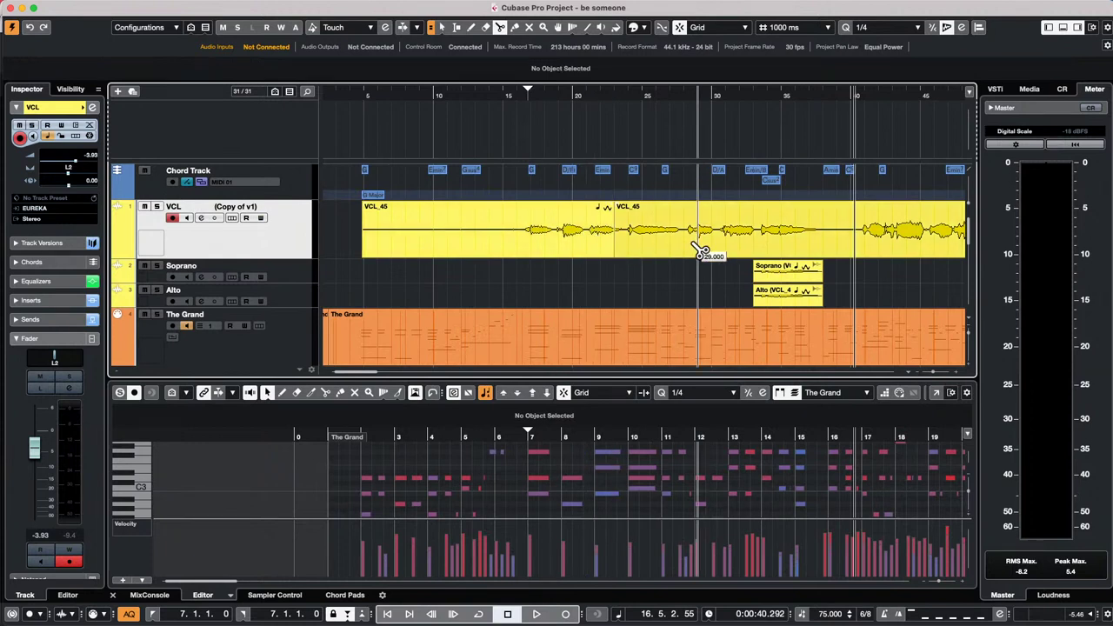
pyautogui.click(698, 250)
pyautogui.rightClick(654, 244)
pyautogui.click(653, 241)
pyautogui.rightClick(652, 239)
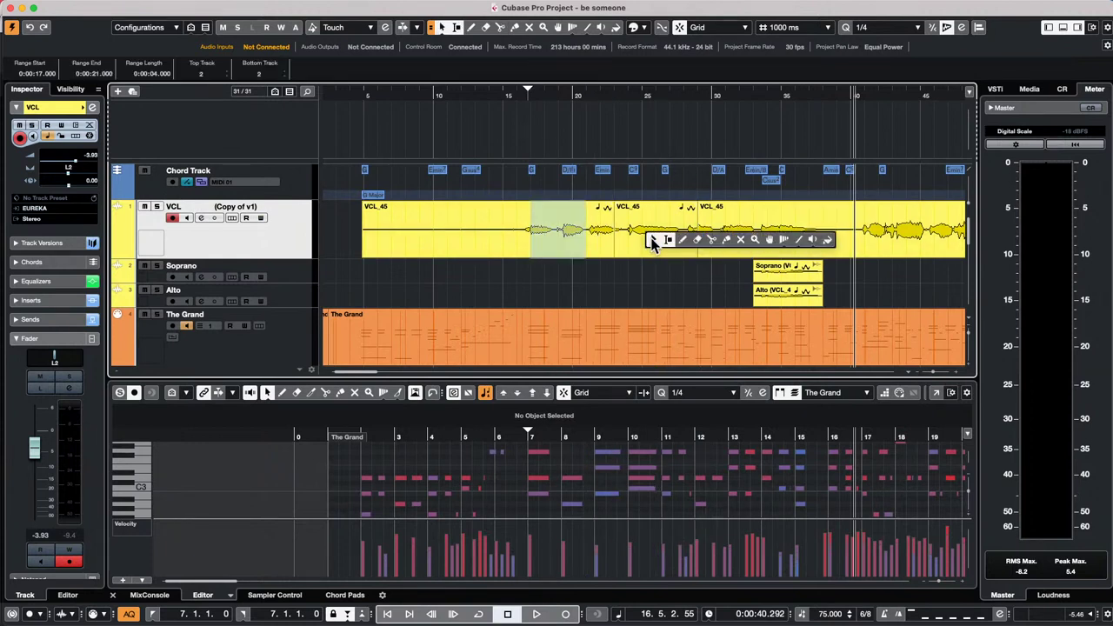
pyautogui.click(697, 239)
pyautogui.click(658, 231)
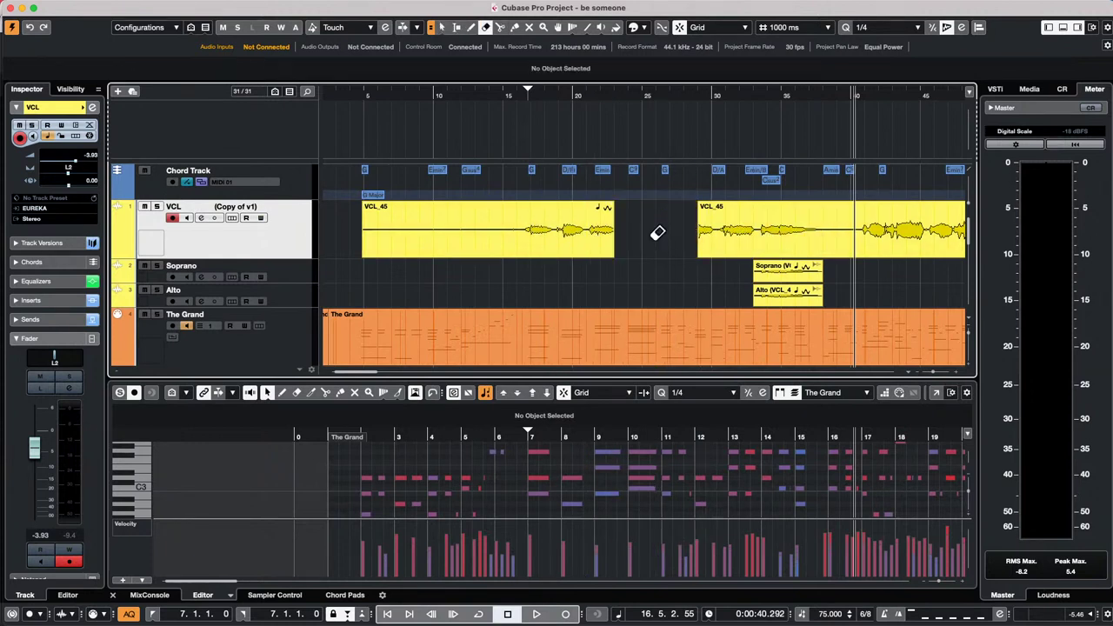
# - Split the remaining VCL_45 event at about 34 and 42 seconds and shift the audio inside the piece between these cuts
pyautogui.rightClick(808, 231)
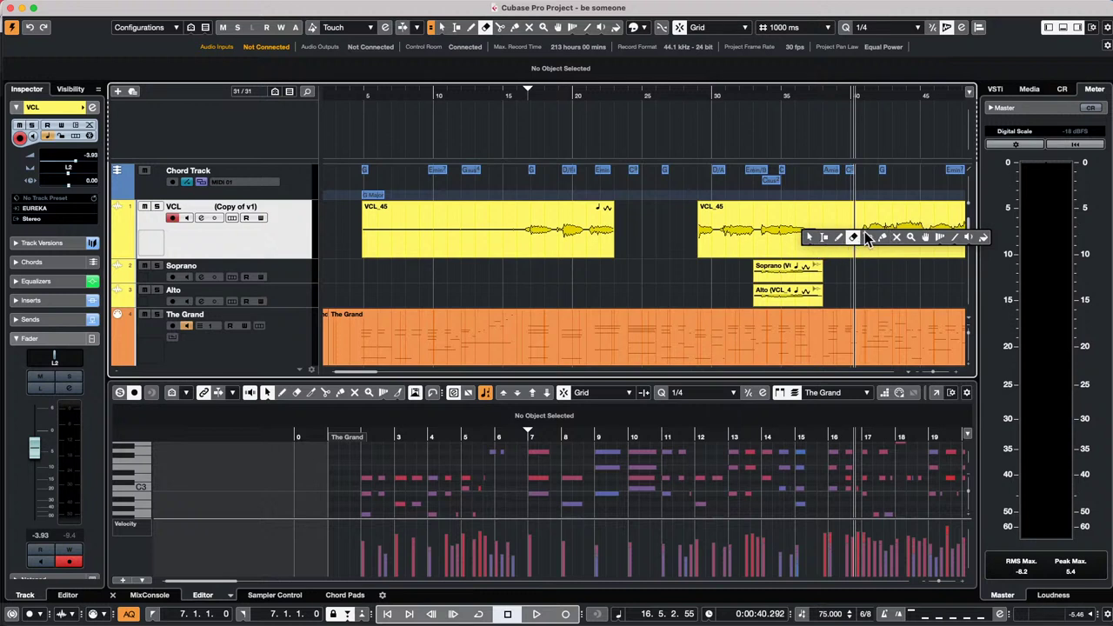
pyautogui.click(867, 237)
pyautogui.click(875, 239)
pyautogui.click(768, 239)
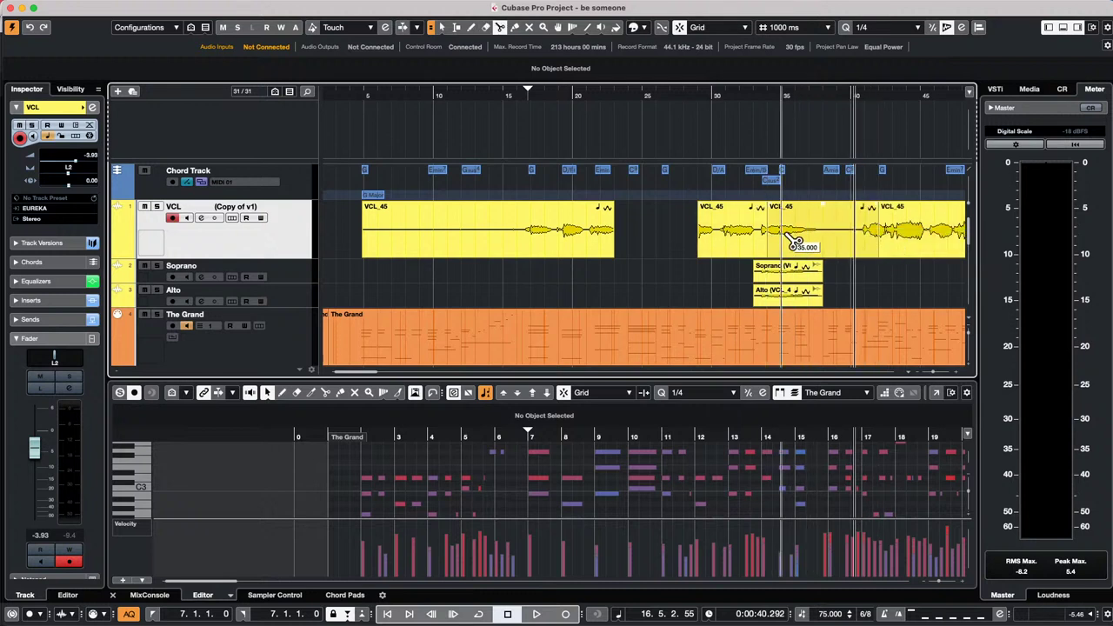
pyautogui.rightClick(789, 236)
pyautogui.click(800, 240)
pyautogui.moveTo(797, 240); pyautogui.dragTo(855, 239)
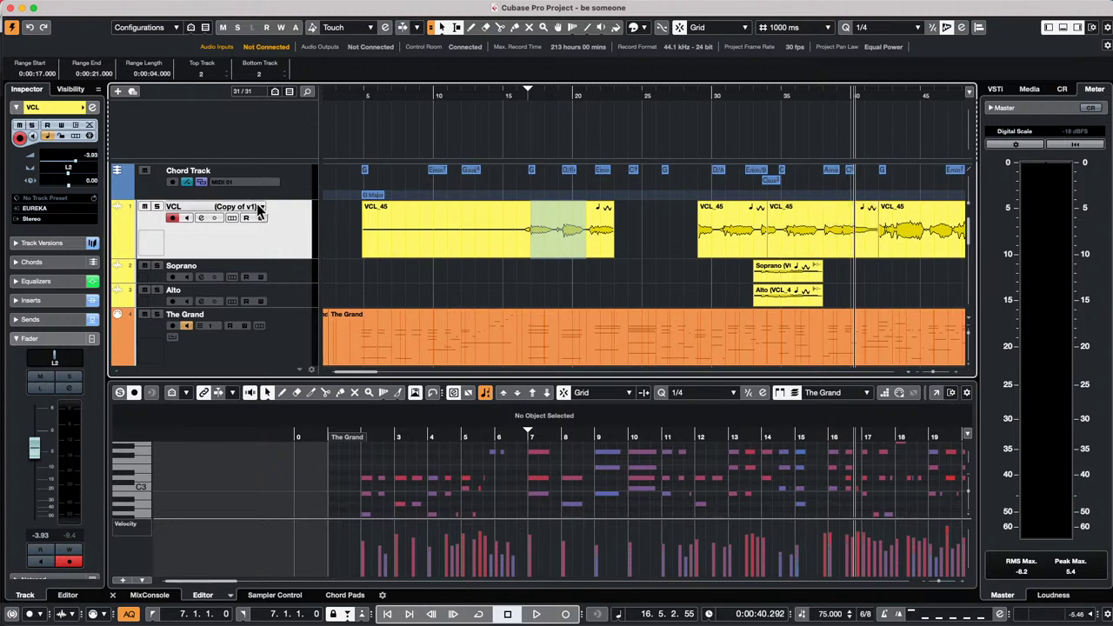
# - Switch the VCL track to version v1 for comparison, then return it to Copy of v1
pyautogui.click(262, 211)
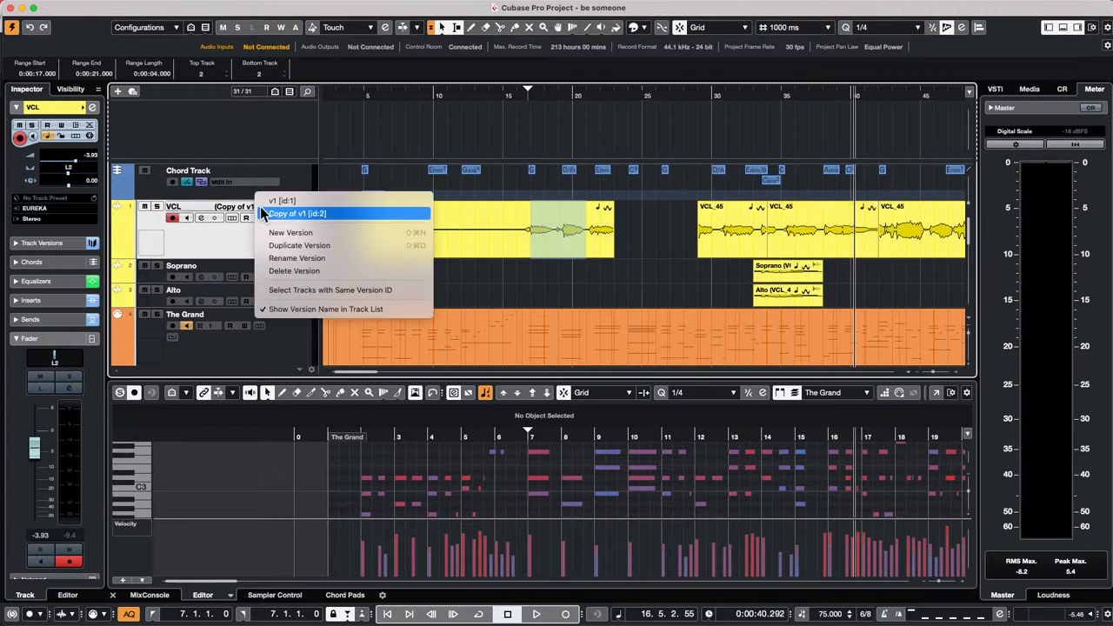
pyautogui.click(284, 202)
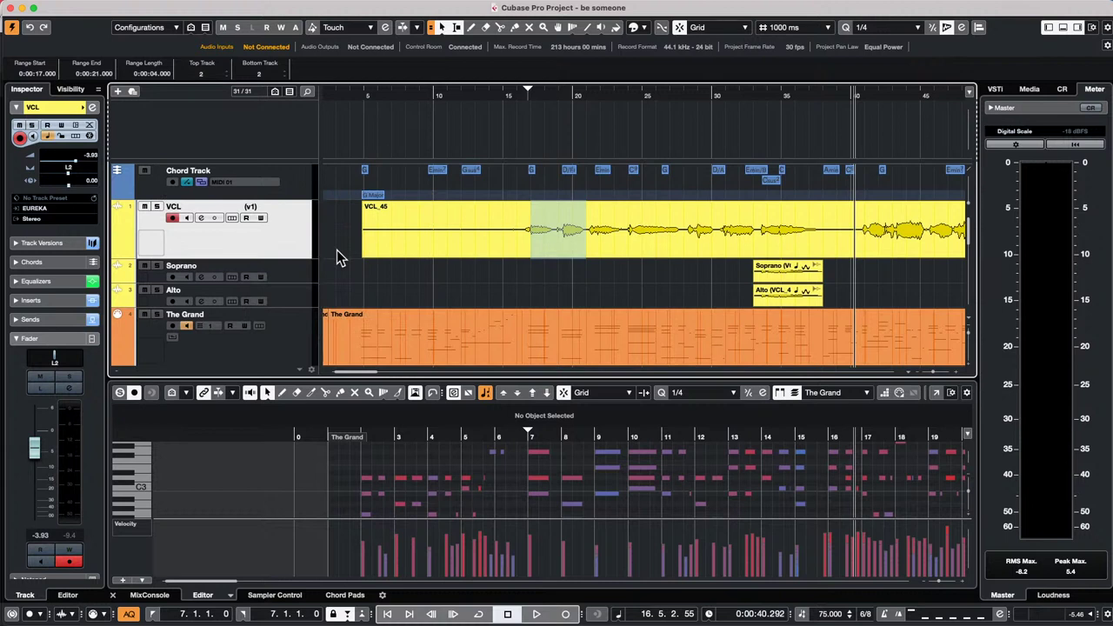
pyautogui.click(262, 208)
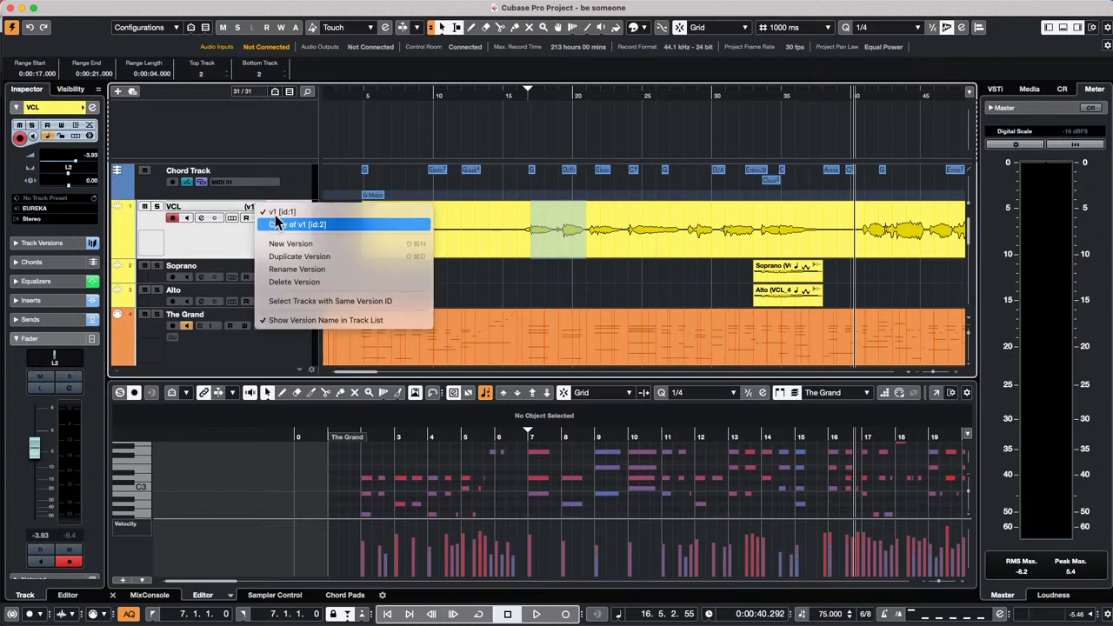
pyautogui.click(275, 224)
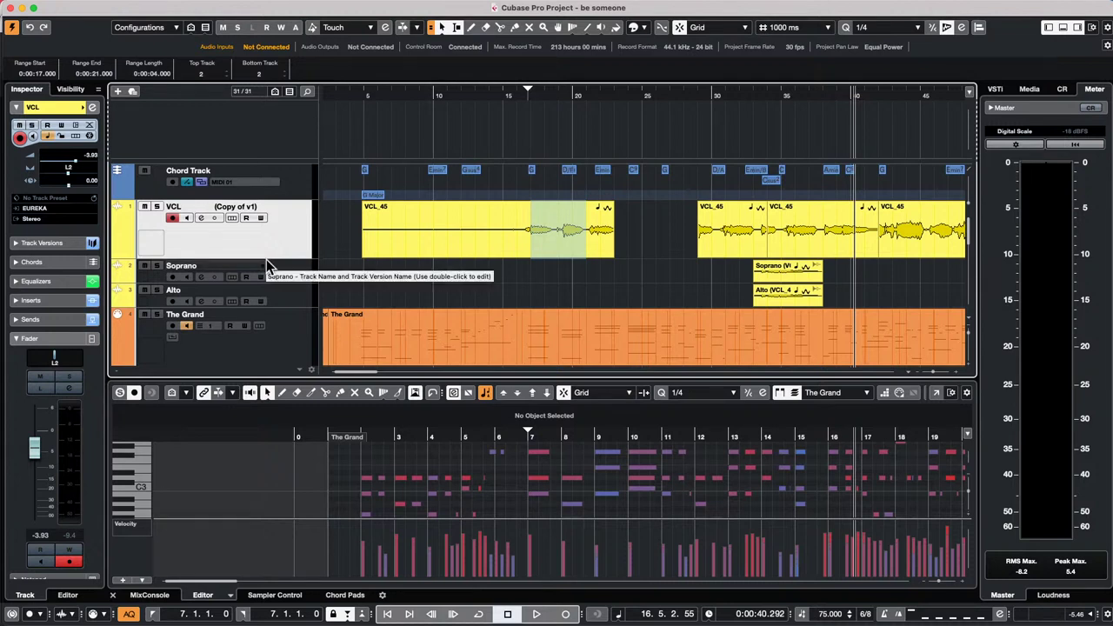
# - Show the MixConsole in the project window at its input channels and expand Input/Output Channels in the track visibility list
pyautogui.click(160, 596)
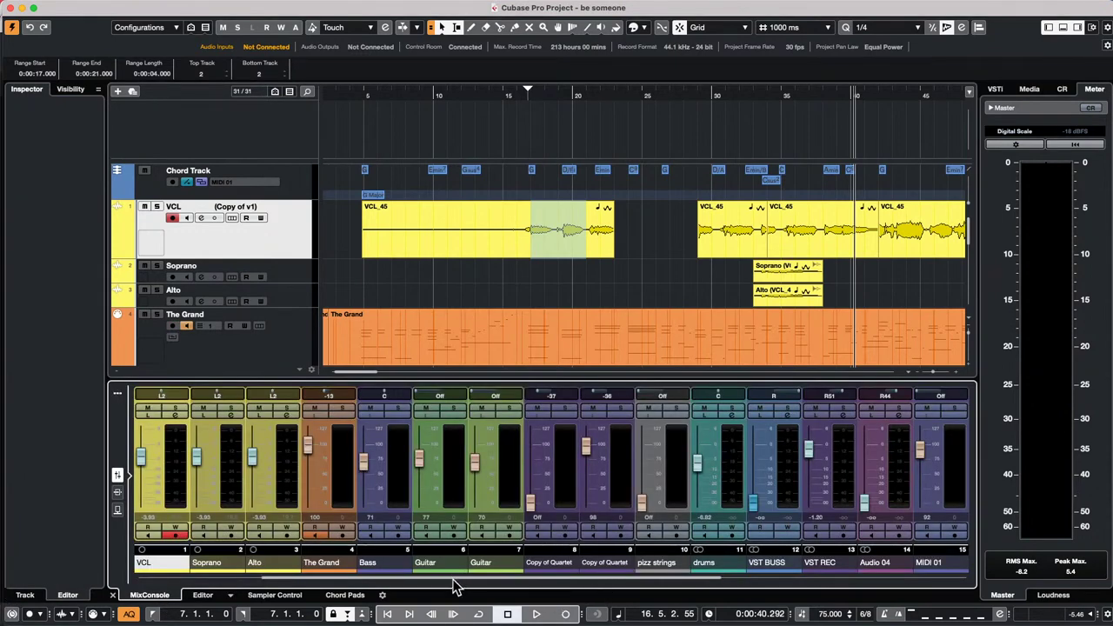
pyautogui.moveTo(451, 578); pyautogui.dragTo(178, 576)
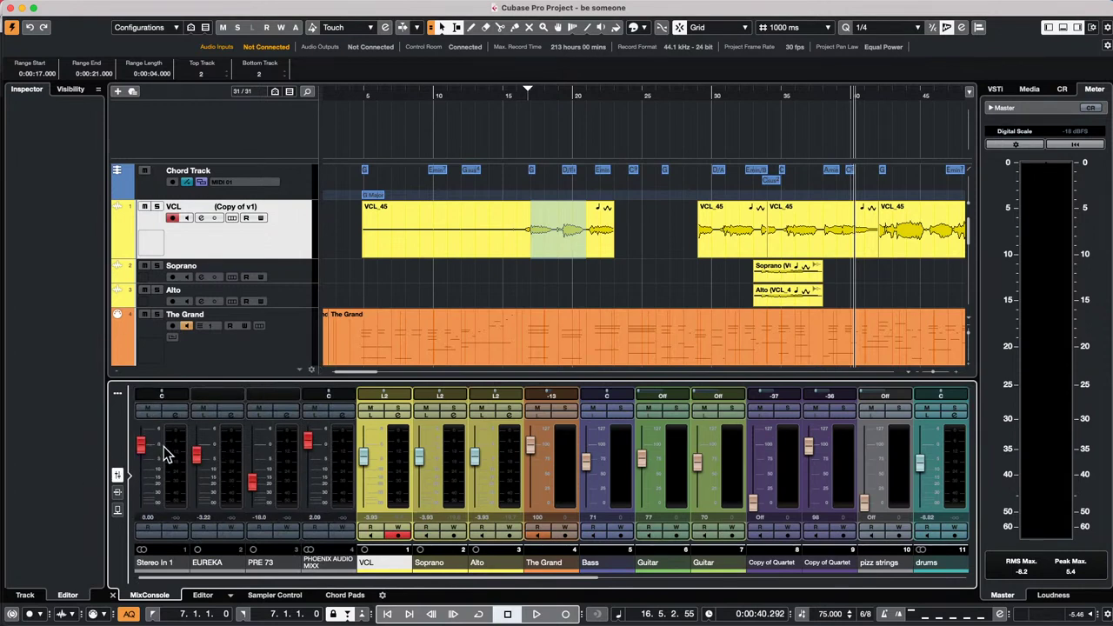
pyautogui.click(69, 88)
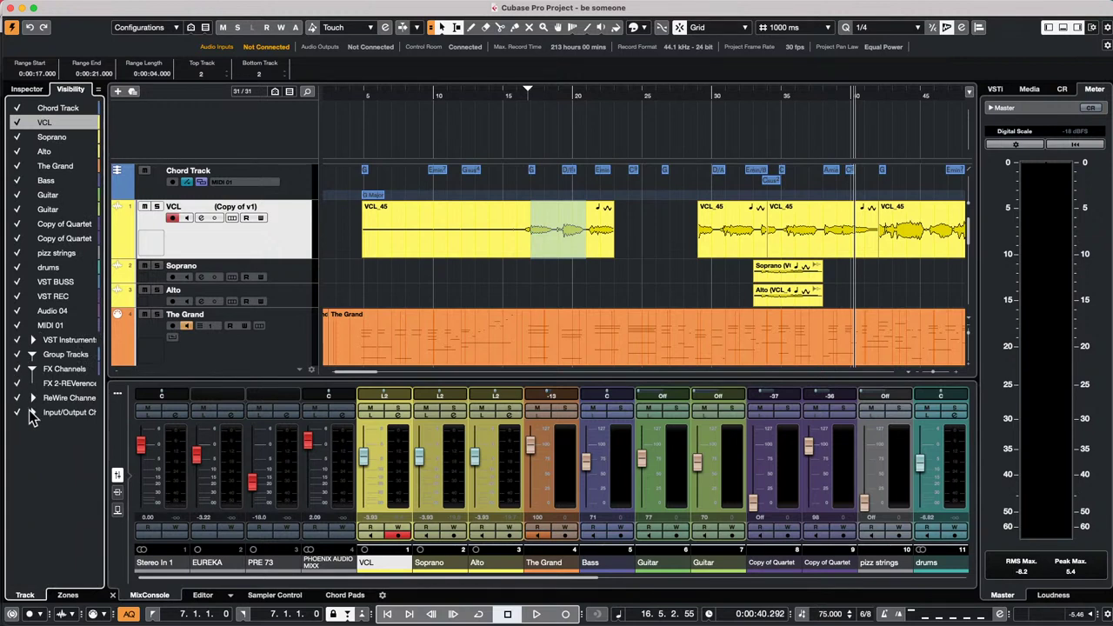
pyautogui.click(32, 412)
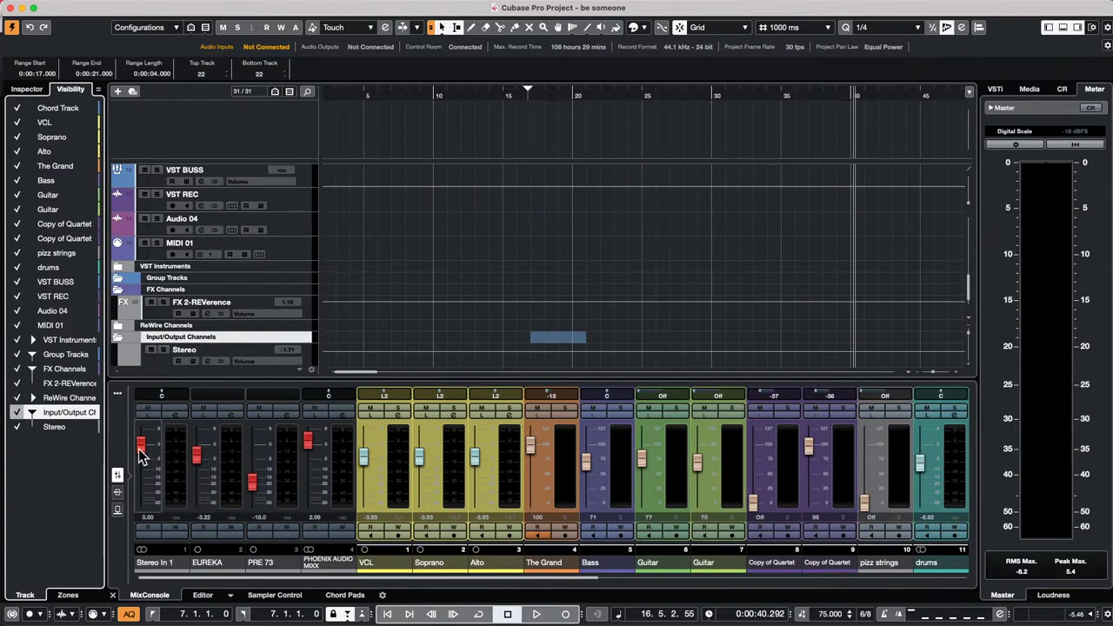
# - Select the Stereo In 1 channel and lower its fader to -1.30
pyautogui.click(174, 453)
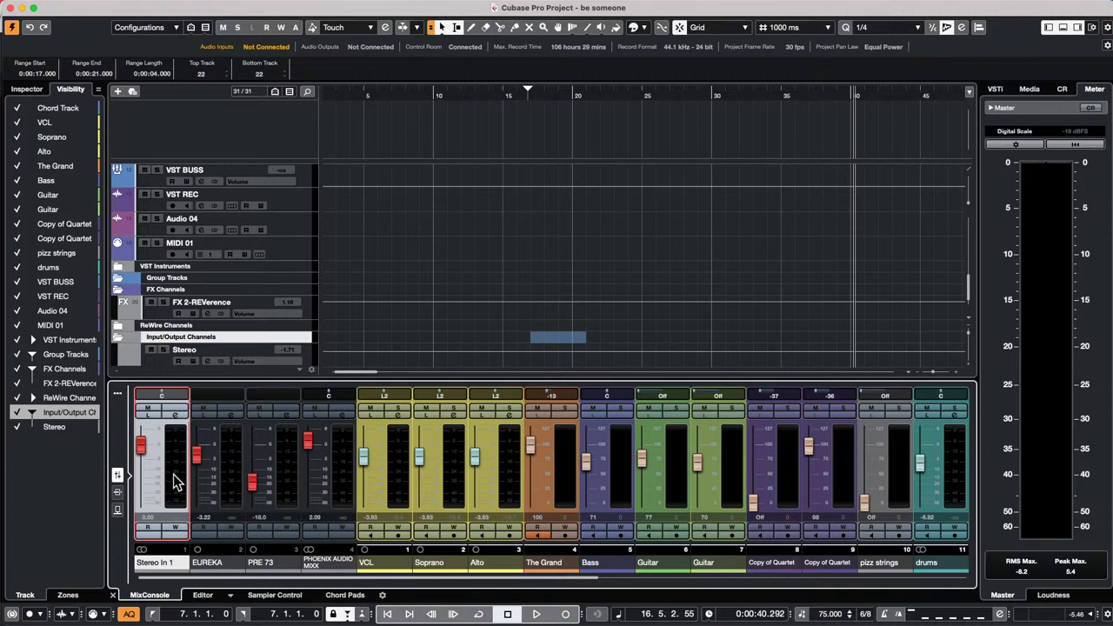
pyautogui.rightClick(173, 483)
pyautogui.click(165, 450)
pyautogui.moveTo(141, 446); pyautogui.dragTo(141, 450)
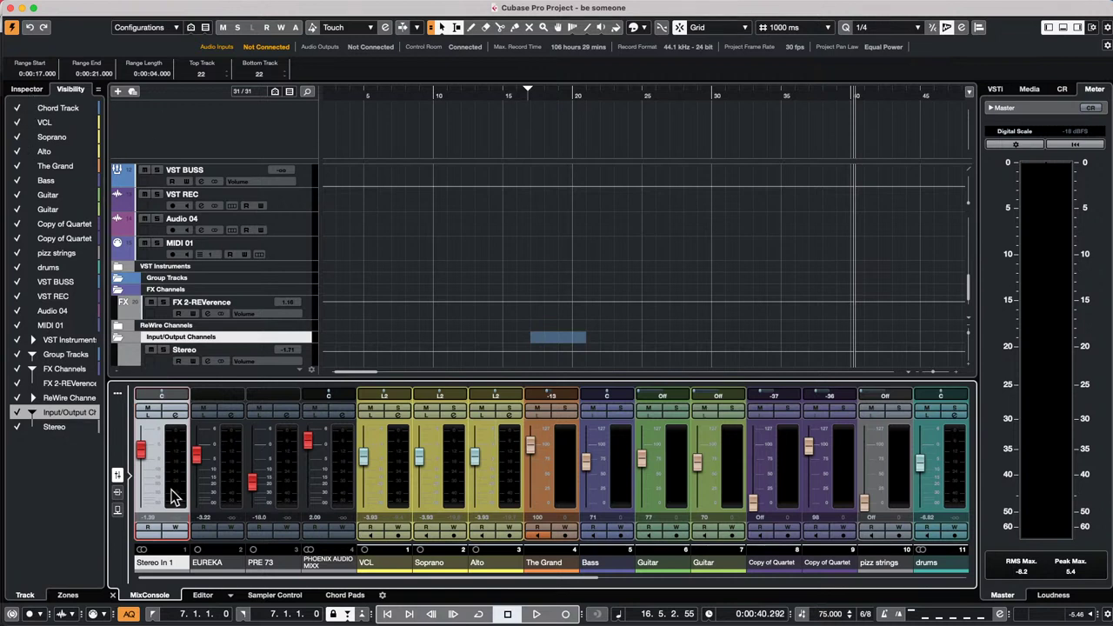
pyautogui.click(410, 9)
pyautogui.moveTo(352, 6)
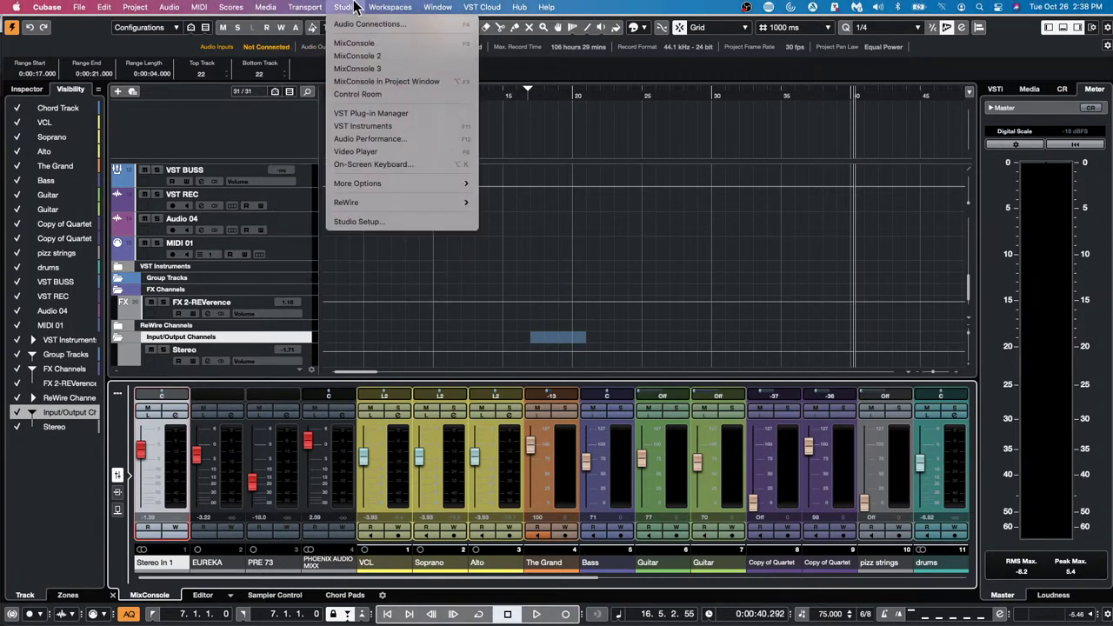
pyautogui.click(376, 46)
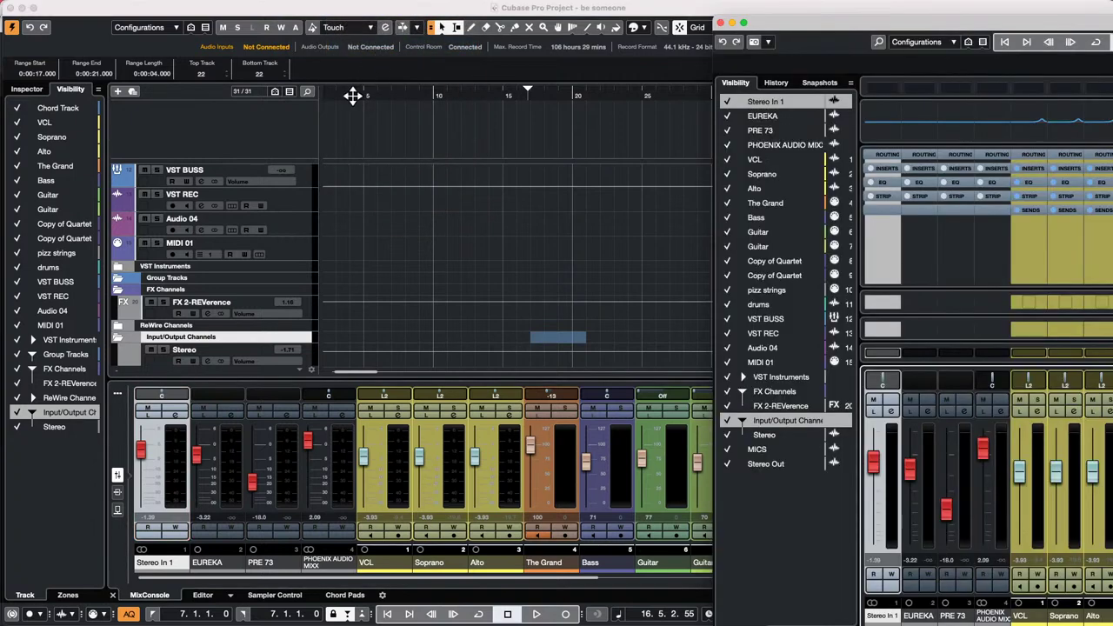
pyautogui.click(721, 24)
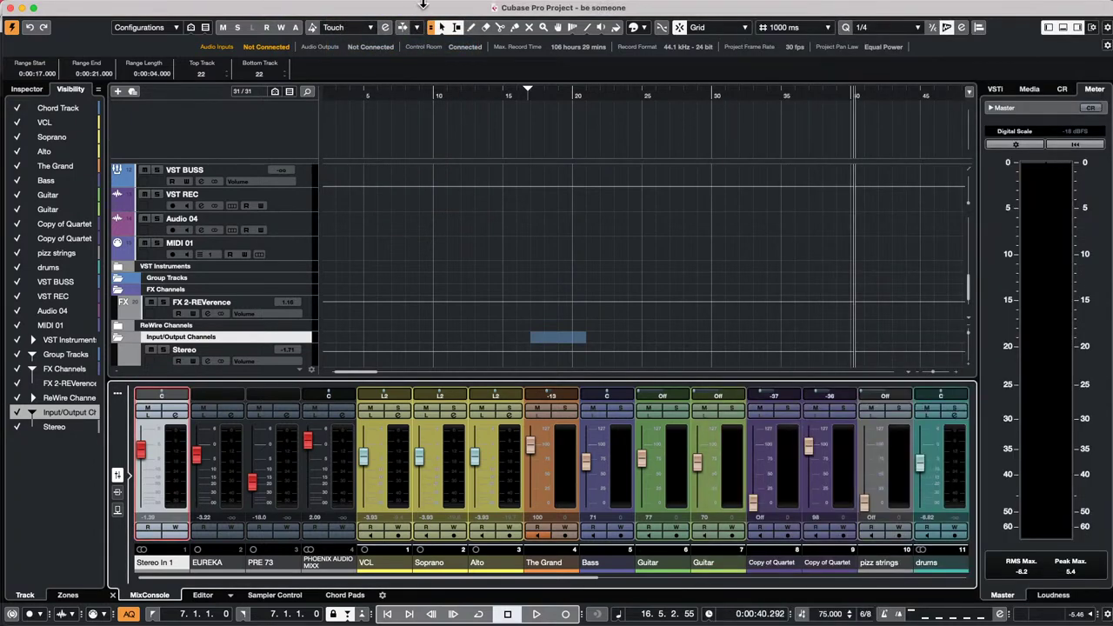
# - In the input Audio Connections, assign UR24C Input 1 to Stereo In 1 Left and UR24C Input 2 to Right, then close the window
pyautogui.click(346, 8)
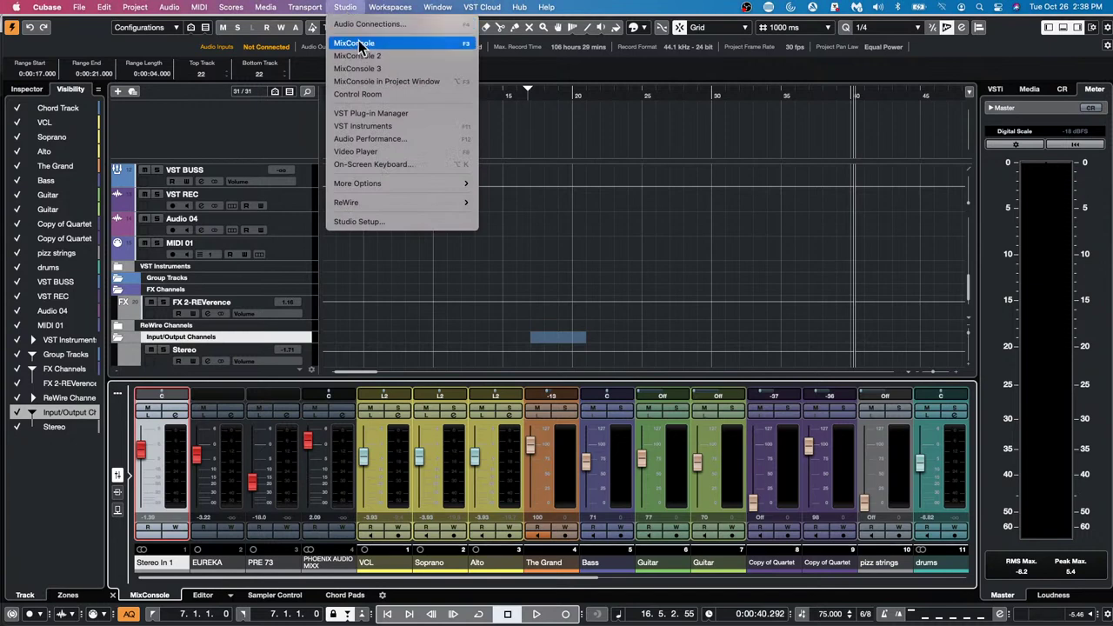
pyautogui.click(363, 23)
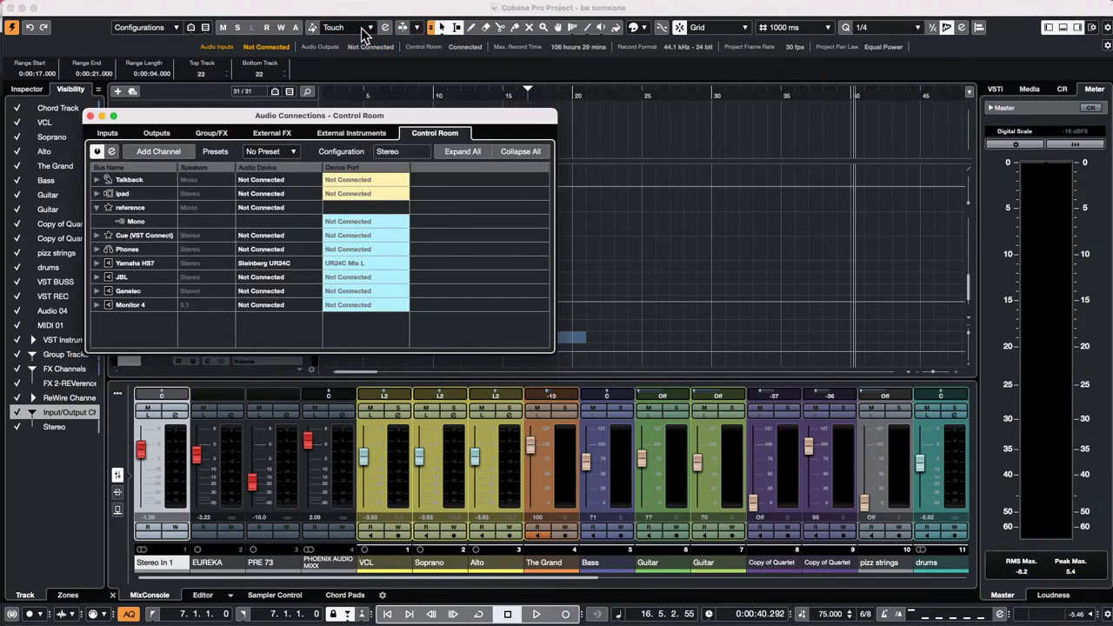
pyautogui.click(108, 134)
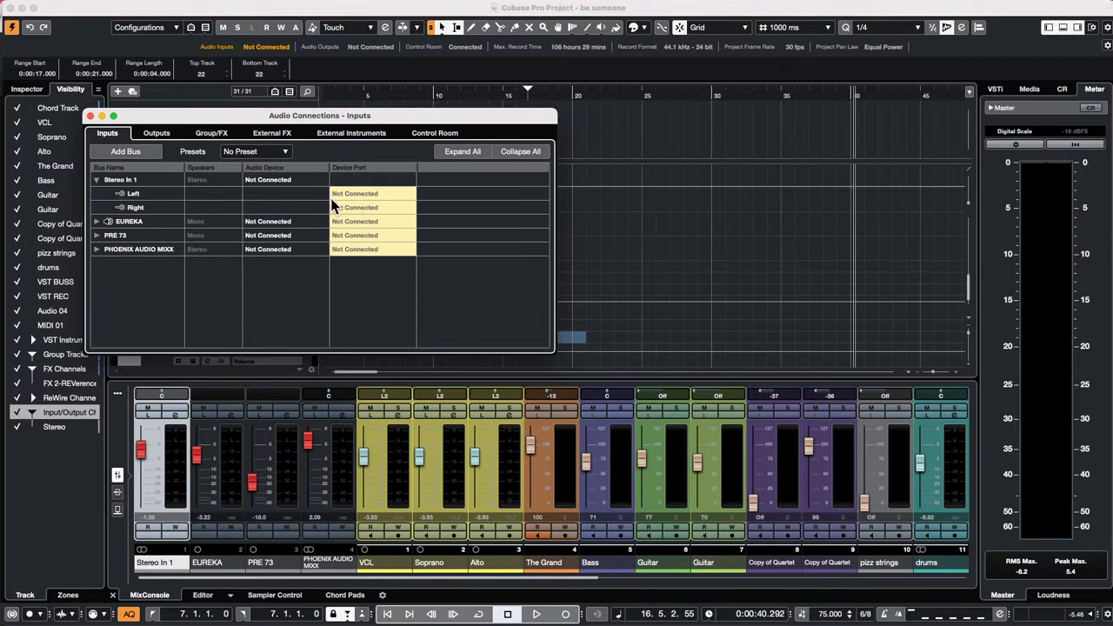
pyautogui.click(361, 195)
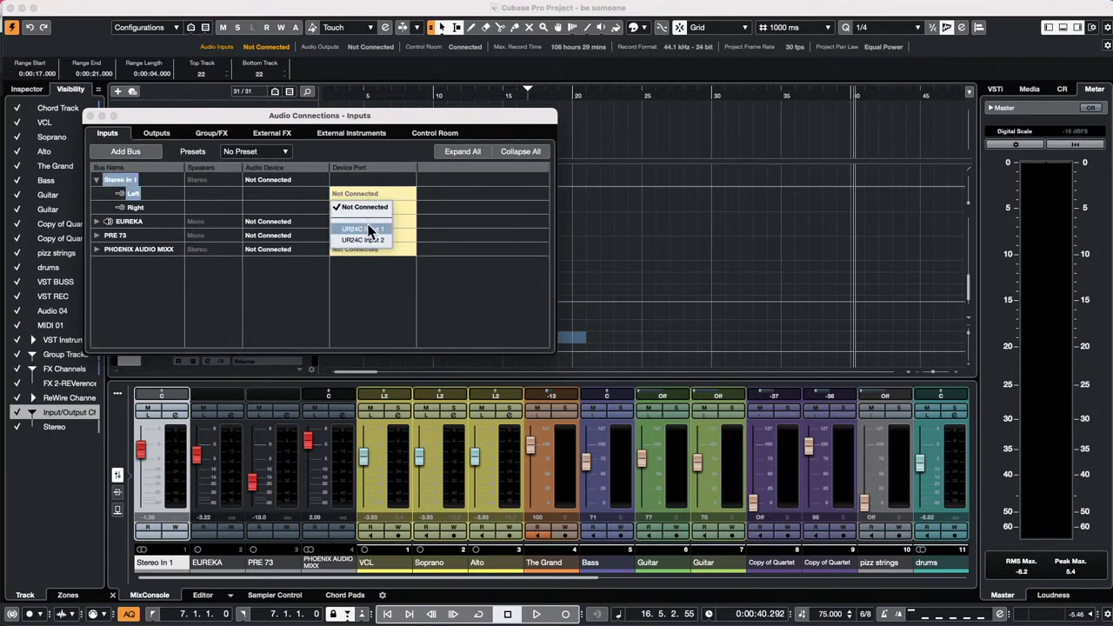
pyautogui.click(369, 230)
pyautogui.click(361, 208)
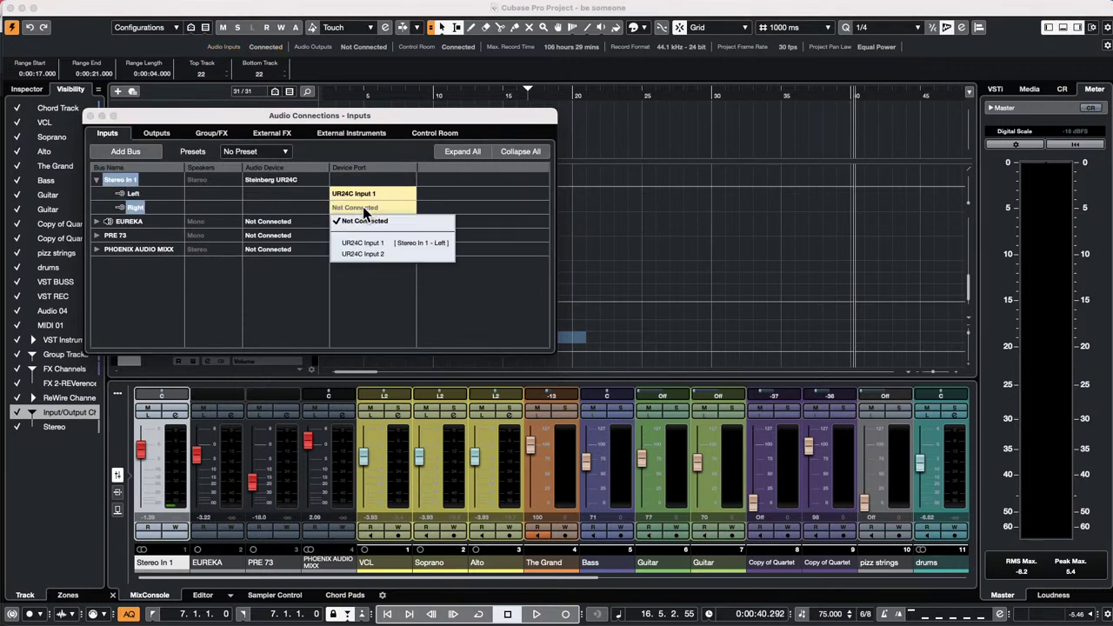
pyautogui.click(365, 250)
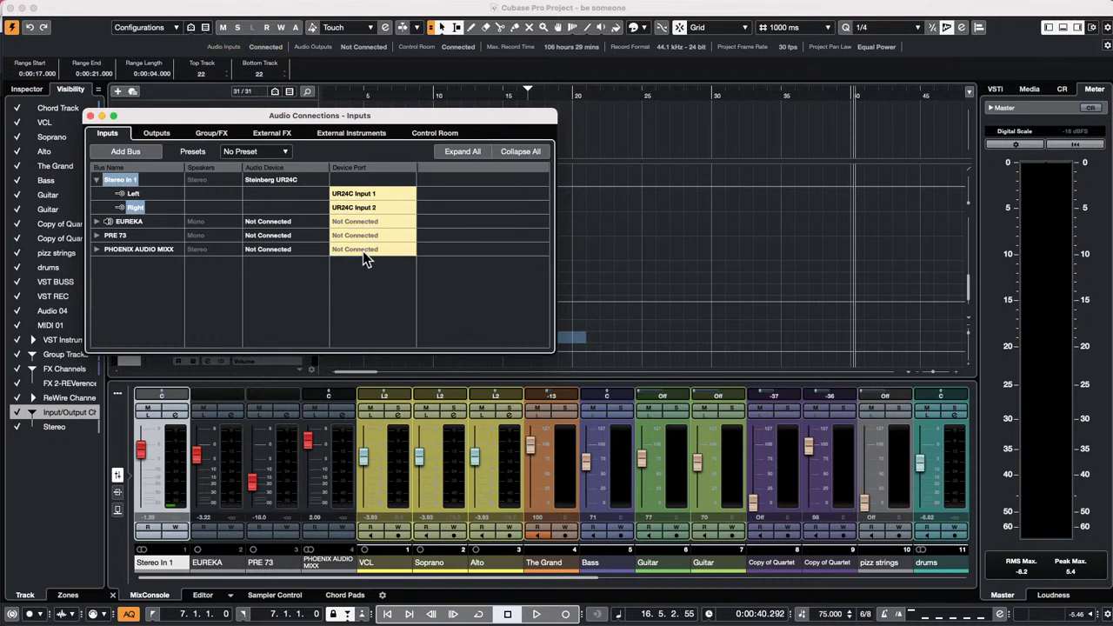
pyautogui.click(88, 116)
# - Collapse Input/Output Channels in the visibility list and briefly expand VST Instruments to check its contents
pyautogui.click(31, 415)
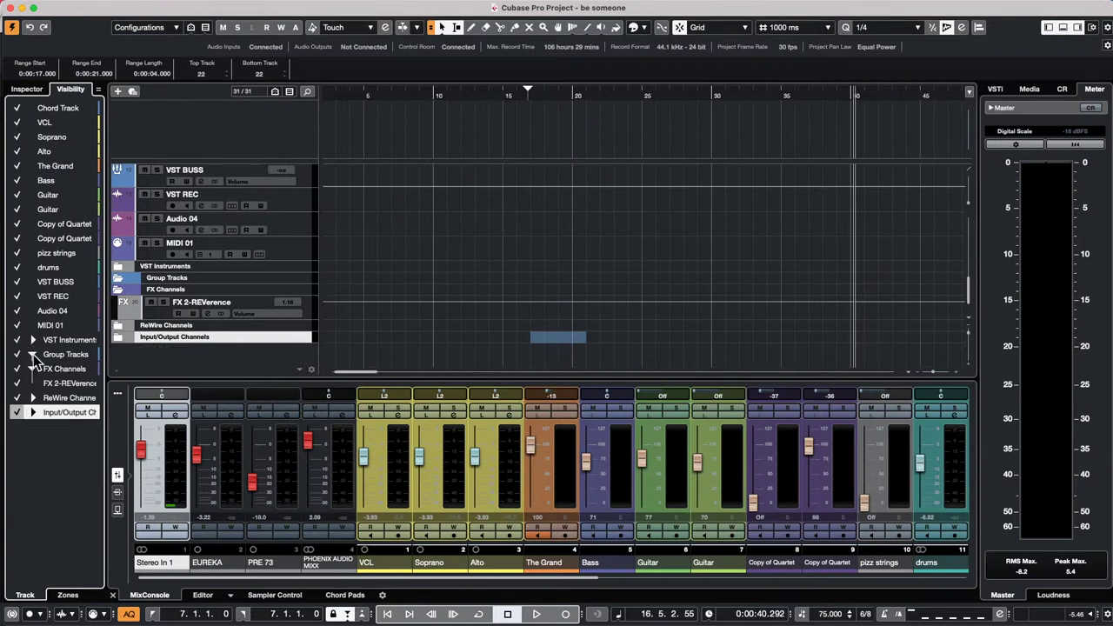
pyautogui.click(33, 340)
pyautogui.click(33, 340)
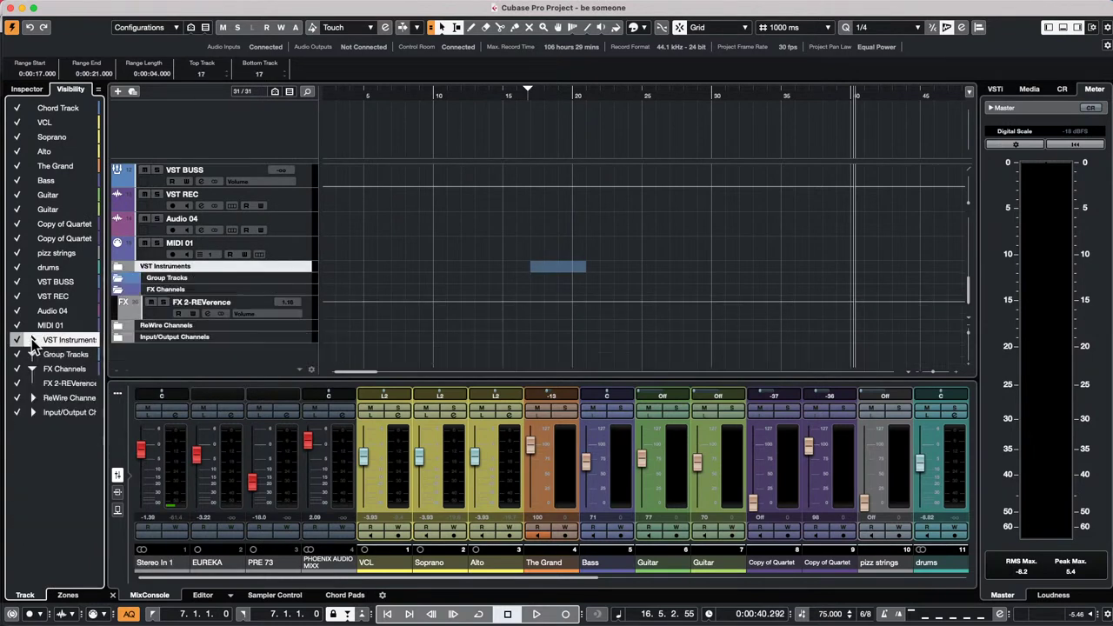
# - Select the input channels from Stereo In 1 through PHOENIX AUDIO MIXX, check the Inspector, and return to the track visibility list
pyautogui.click(384, 575)
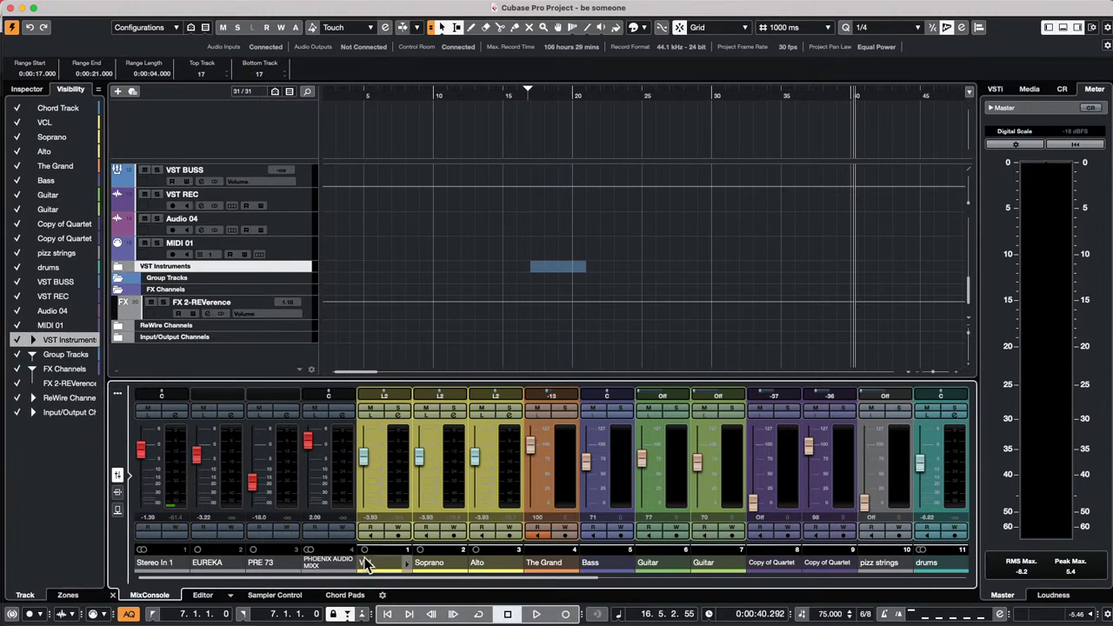
pyautogui.click(178, 473)
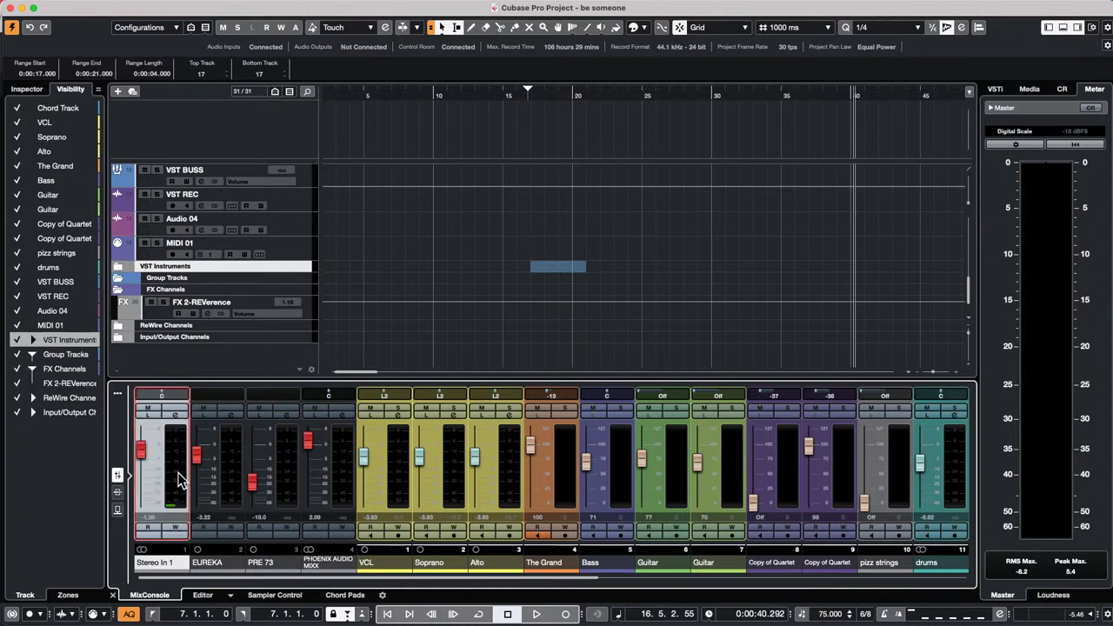
pyautogui.click(351, 480)
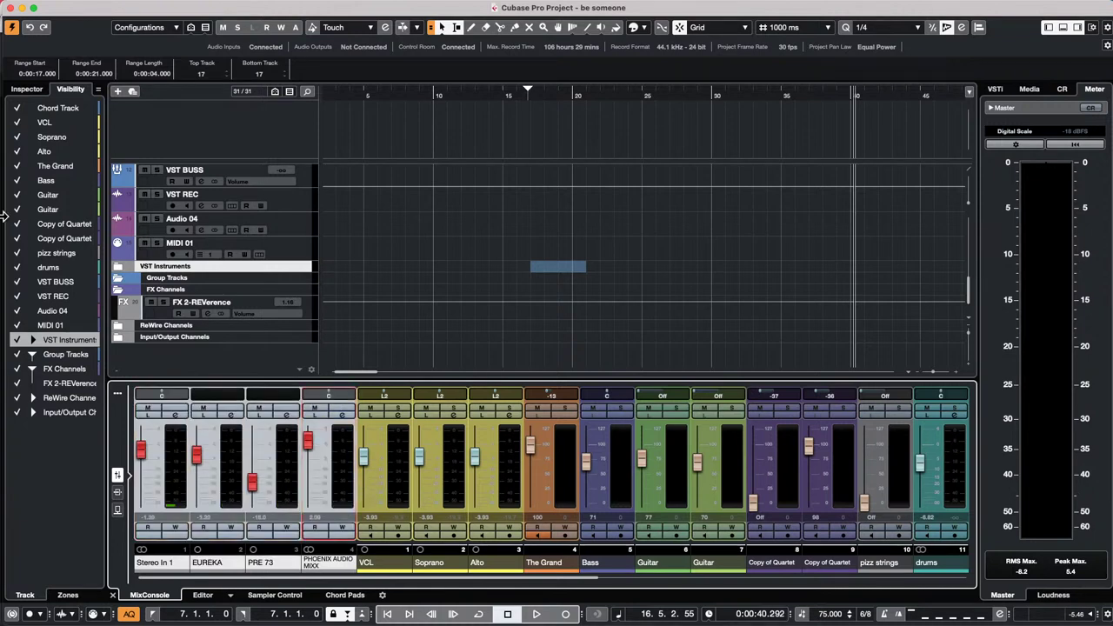
pyautogui.click(24, 92)
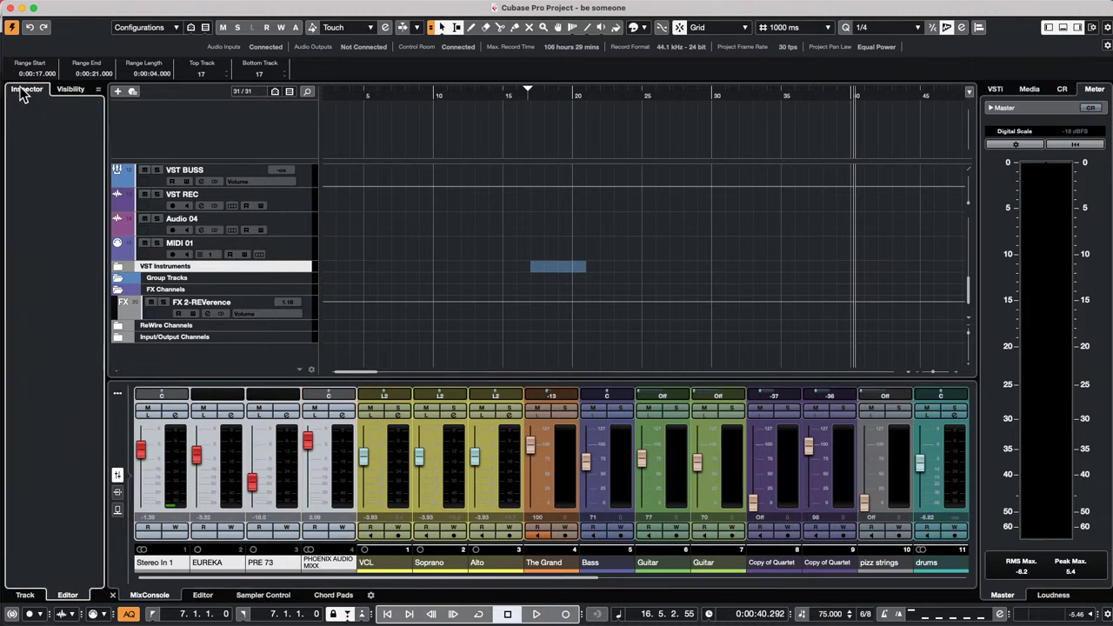
pyautogui.click(74, 90)
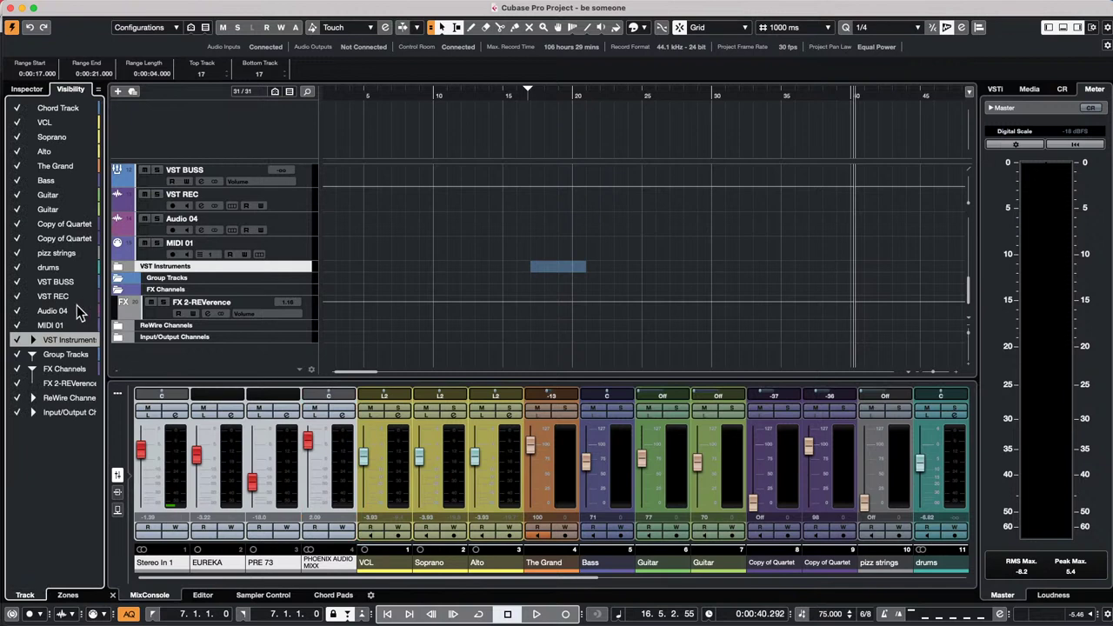
# - Select FX Channels, then expand the ReWire Channels and Input/Output Channels folders in the track visibility list
pyautogui.click(33, 370)
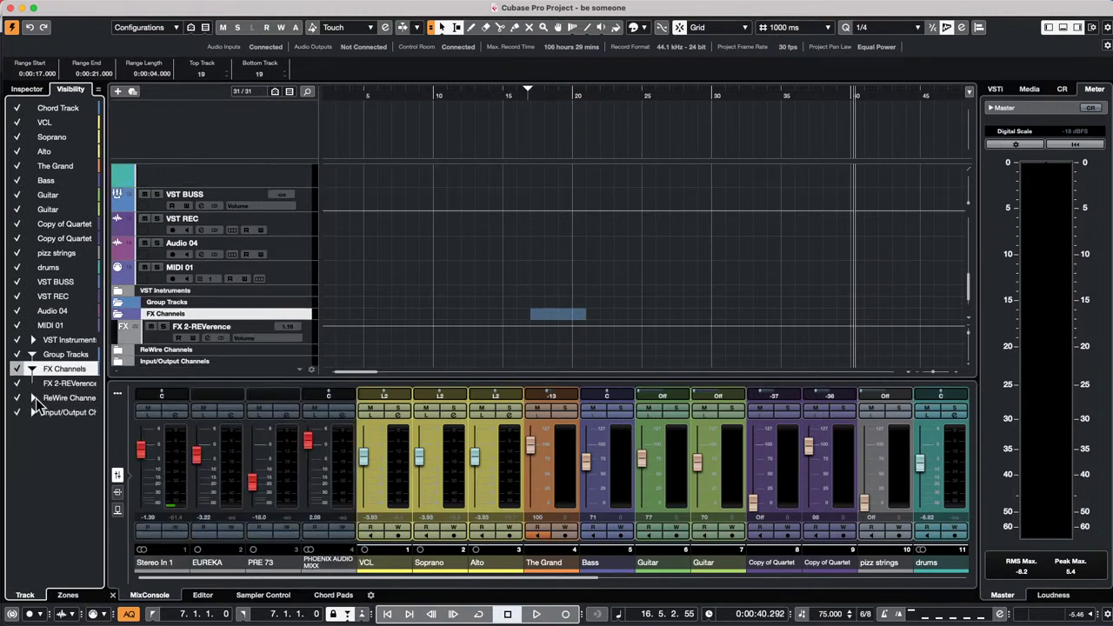
pyautogui.click(32, 397)
pyautogui.click(32, 412)
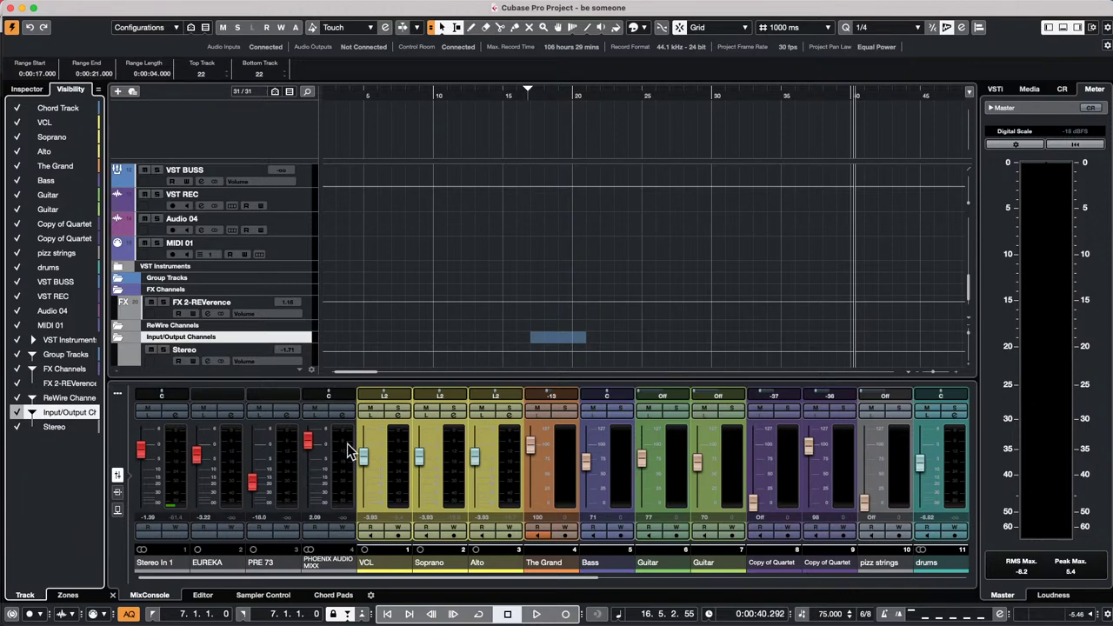
# - Select the VCL channel, hide it through the track visibility list, and show it again
pyautogui.click(393, 493)
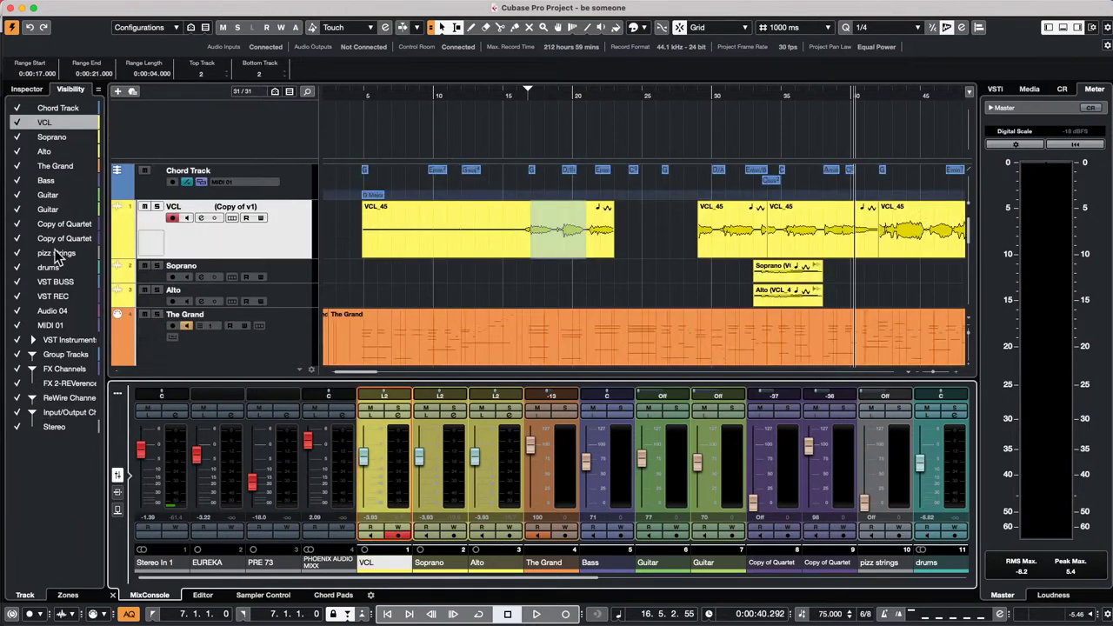
pyautogui.click(17, 123)
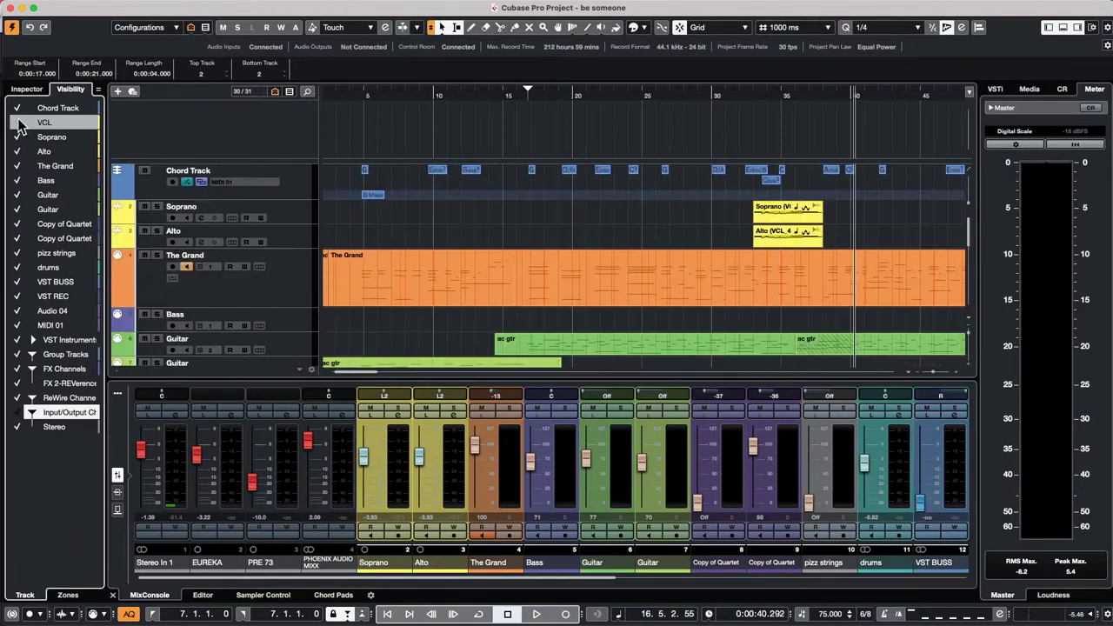
pyautogui.click(17, 122)
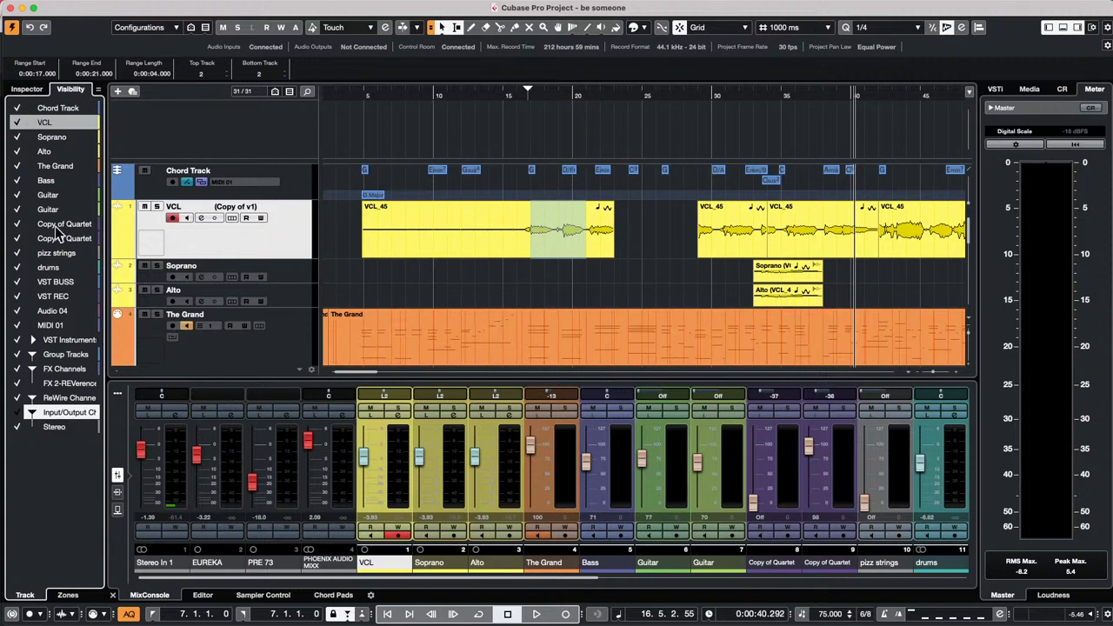
# - In the zone visibility settings, fix the VCL channel in the mixer's left zone and Stereo Out in its right zone
pyautogui.click(62, 596)
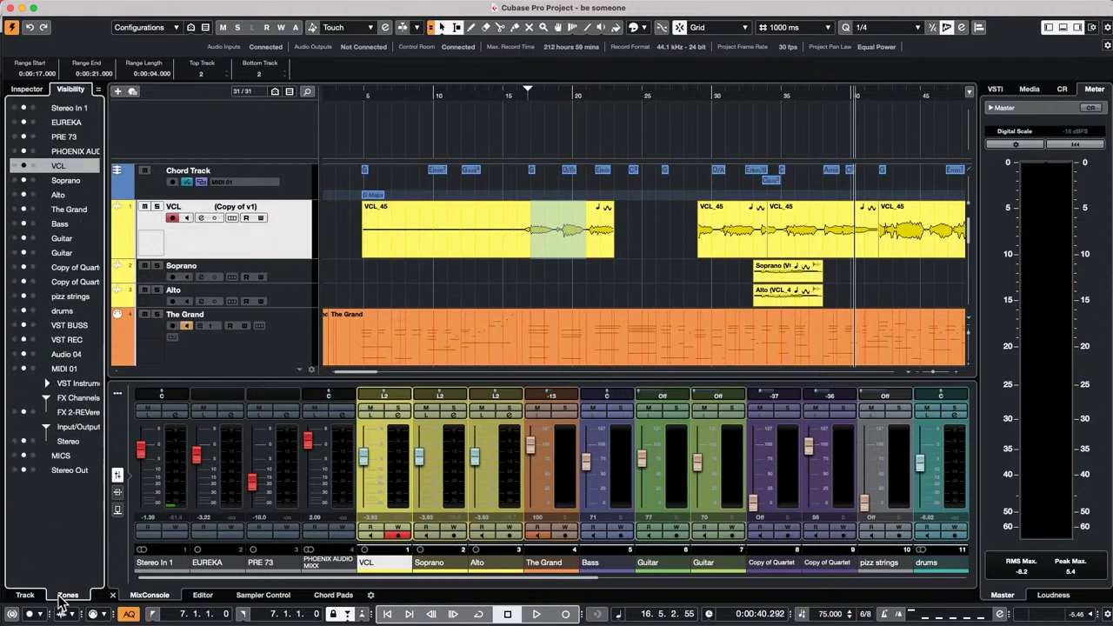
pyautogui.click(32, 166)
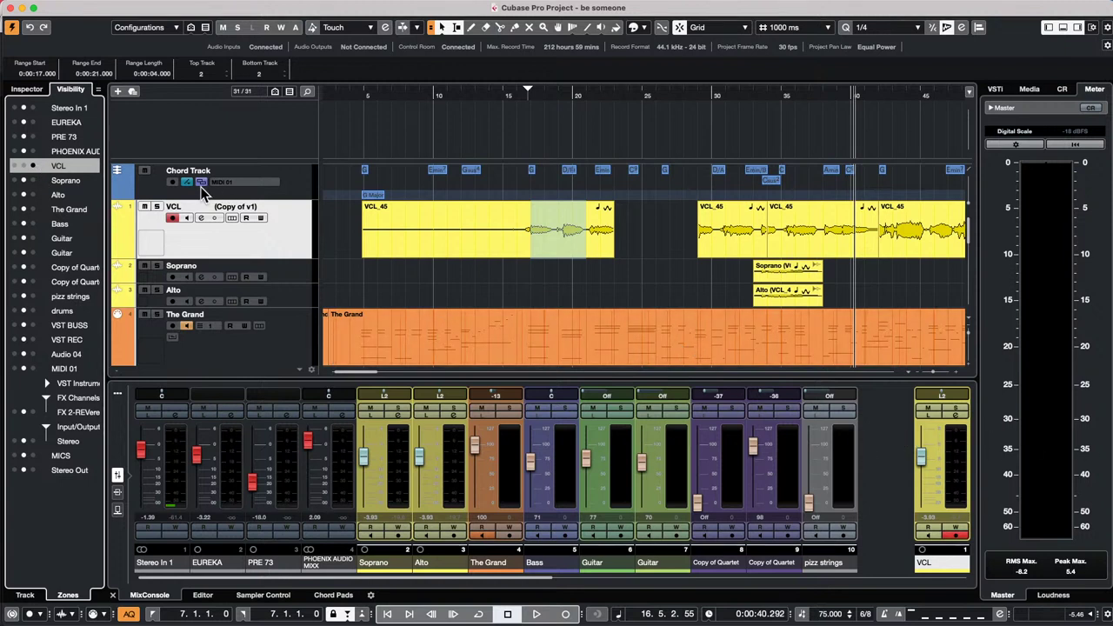
pyautogui.click(15, 166)
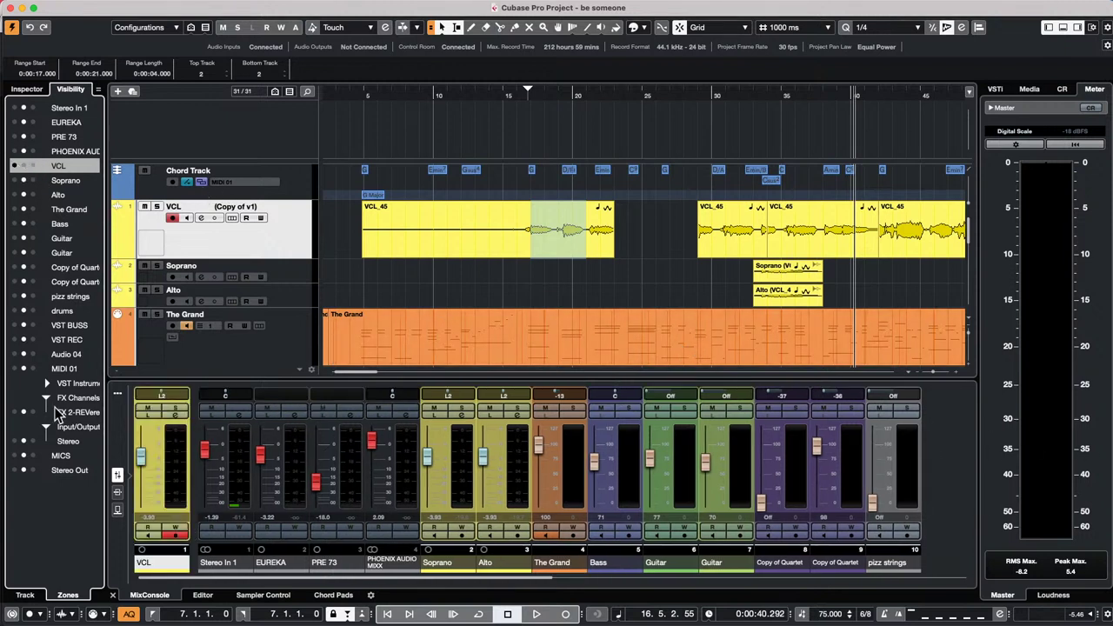
pyautogui.click(32, 470)
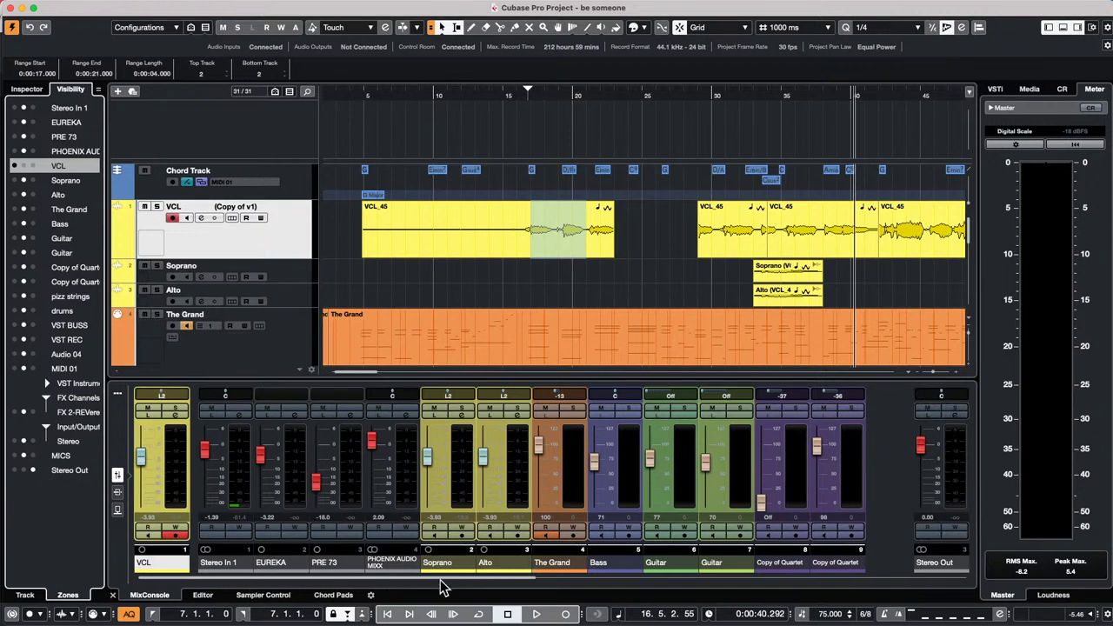
pyautogui.moveTo(444, 579); pyautogui.dragTo(671, 580)
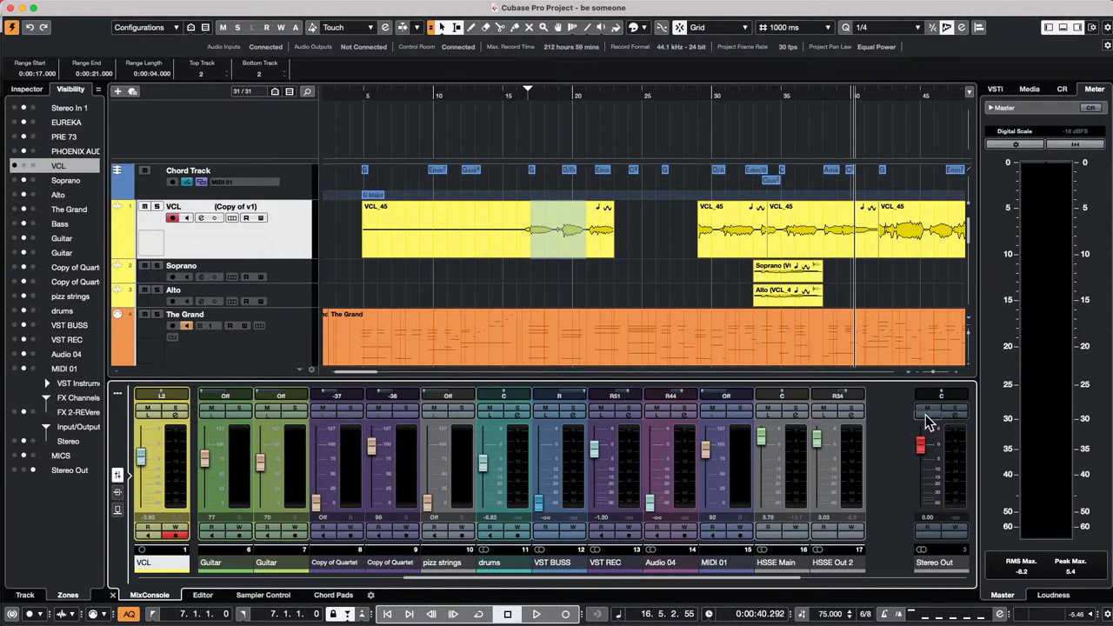
# - Select the first VCL_45 event on the VCL track and apply the SpectraLayers extension to it
pyautogui.click(550, 238)
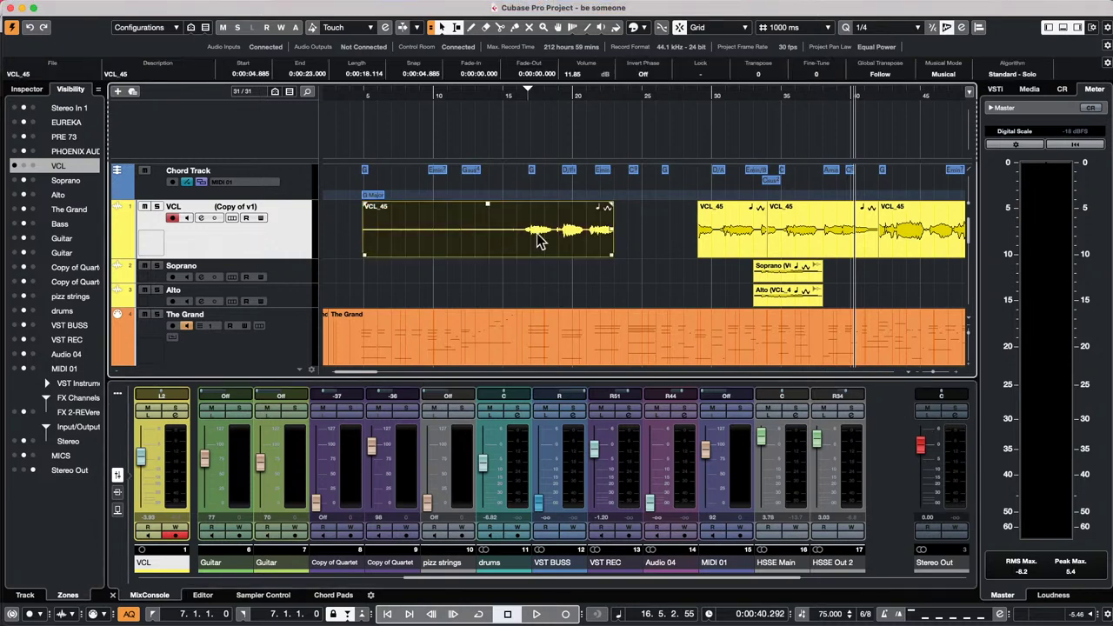
pyautogui.click(228, 7)
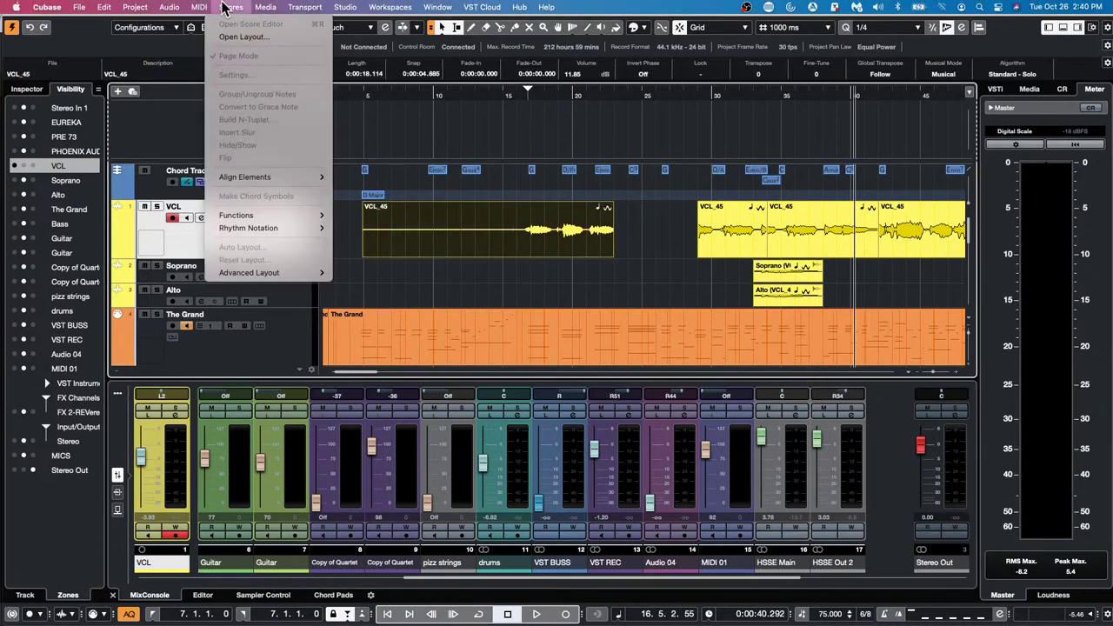
pyautogui.click(432, 140)
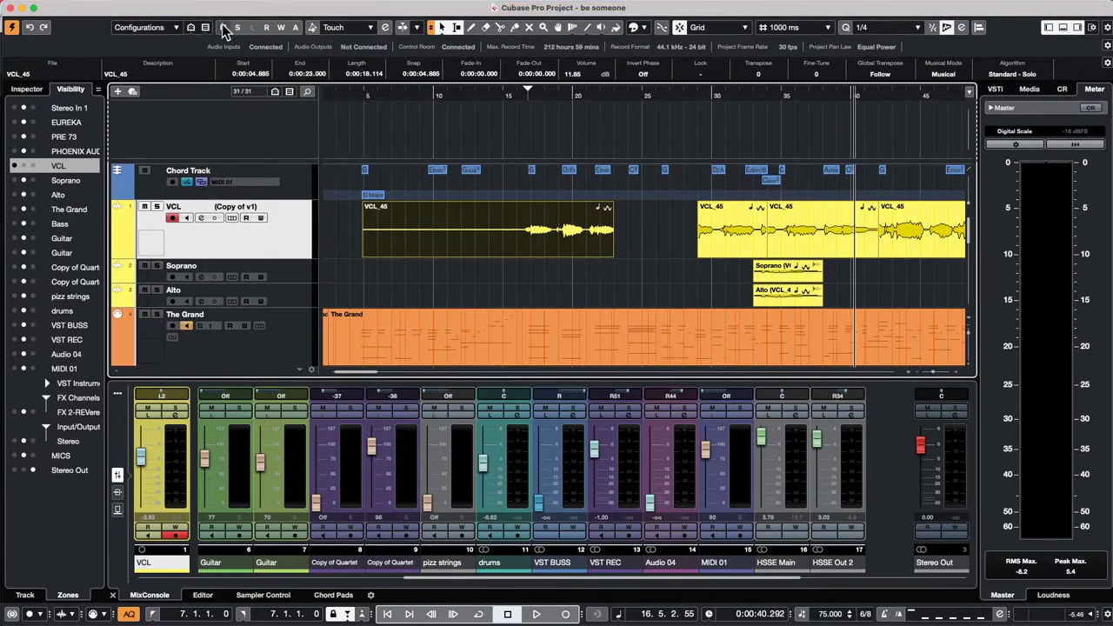
pyautogui.click(169, 8)
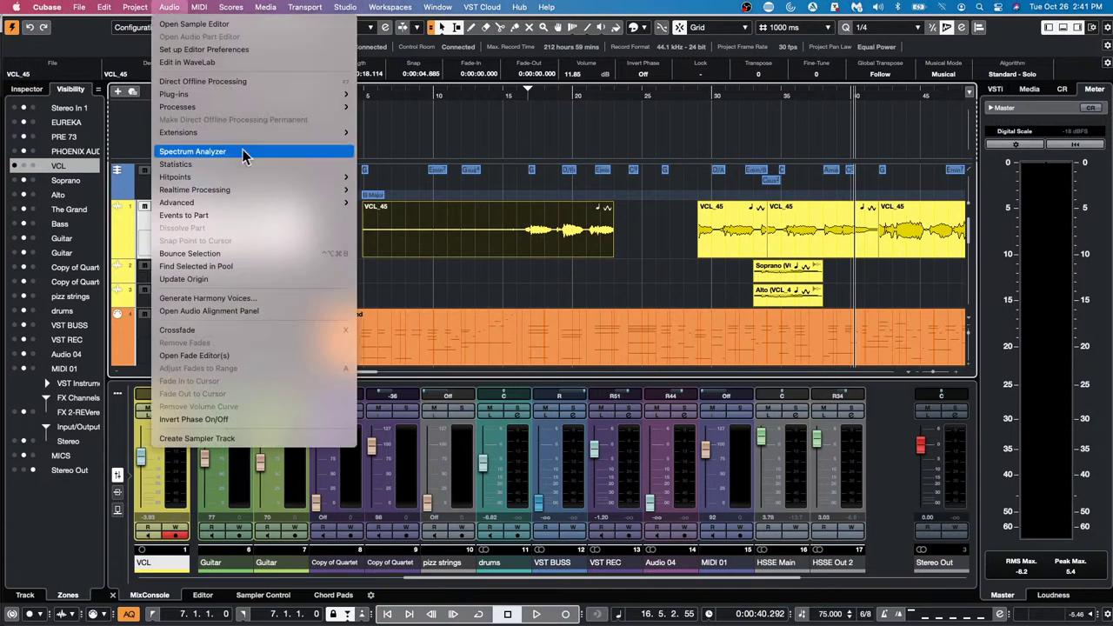
pyautogui.moveTo(256, 209)
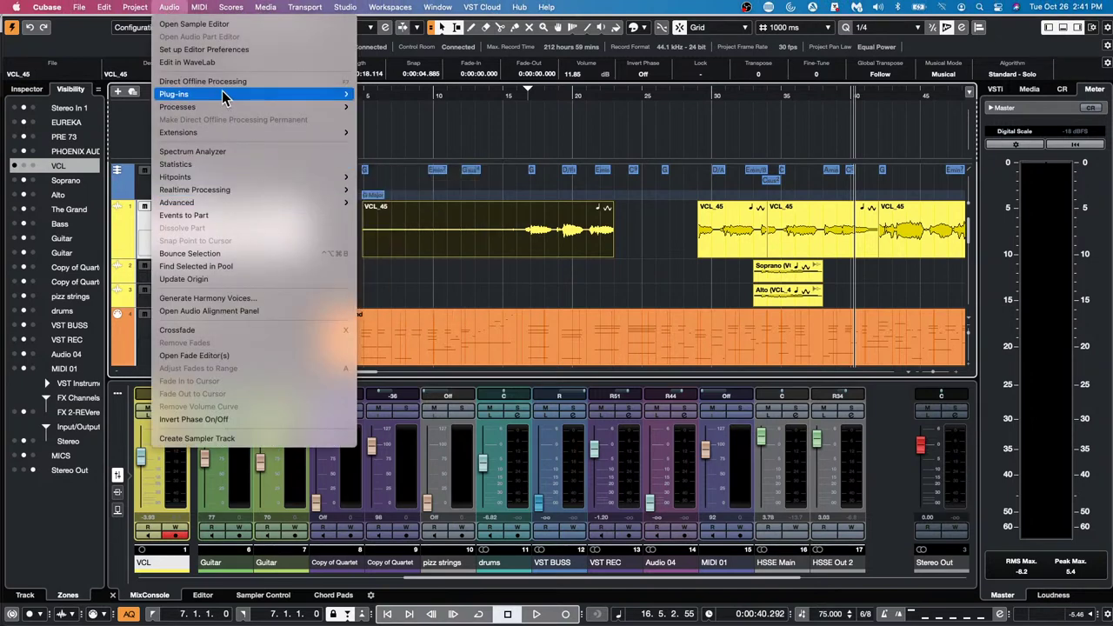
pyautogui.moveTo(229, 135)
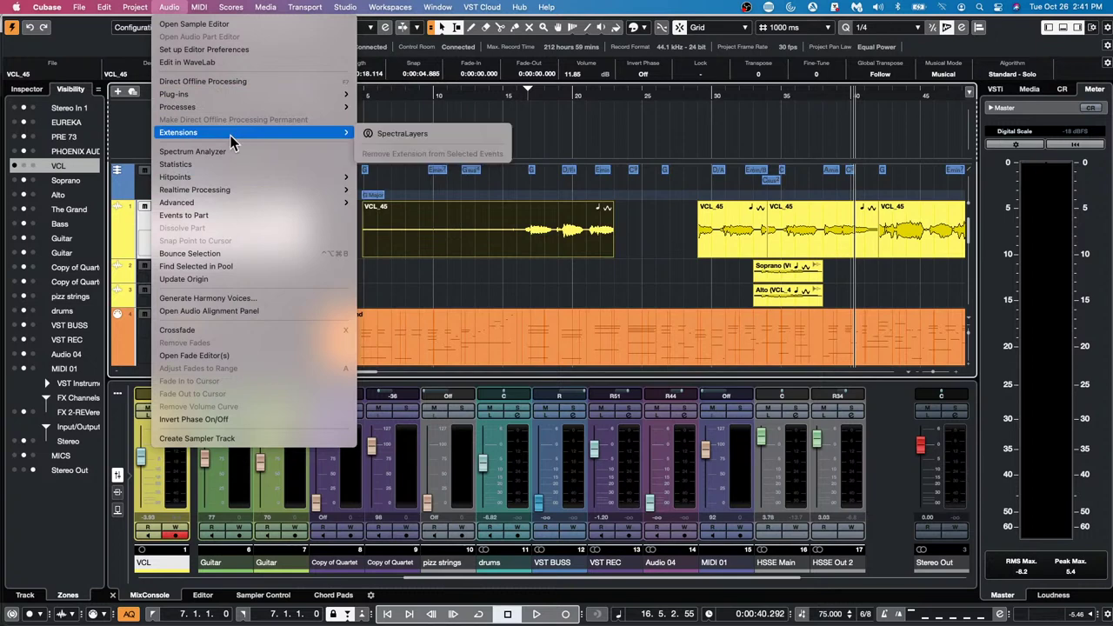
pyautogui.click(389, 135)
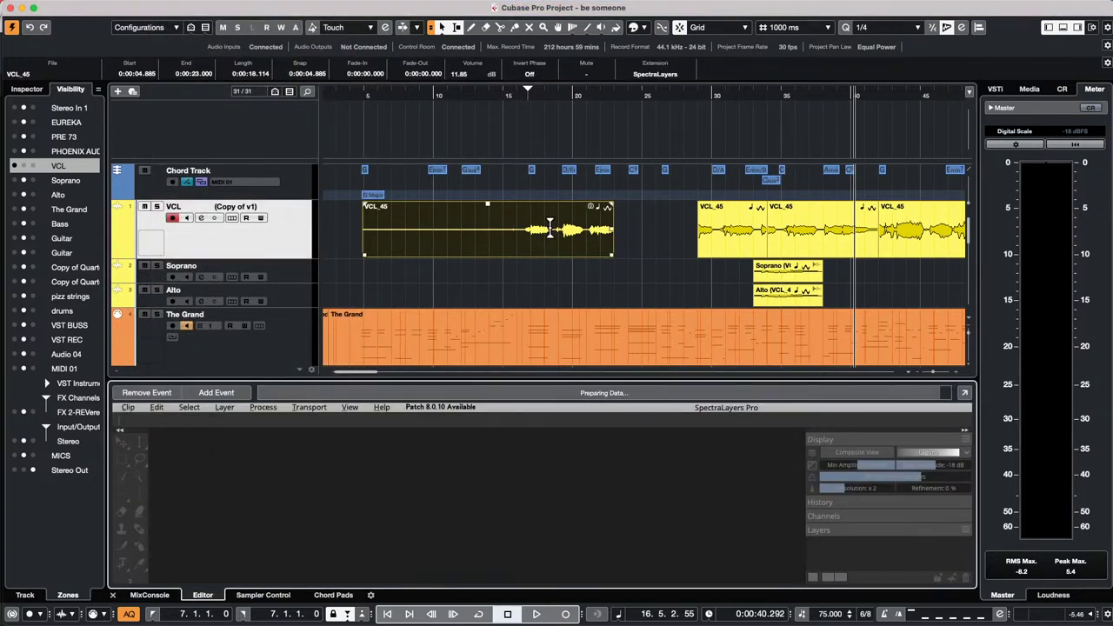
# - Review the SpectraLayers processing commands, patch notice options and transport commands for the VCL_45 event
pyautogui.click(263, 408)
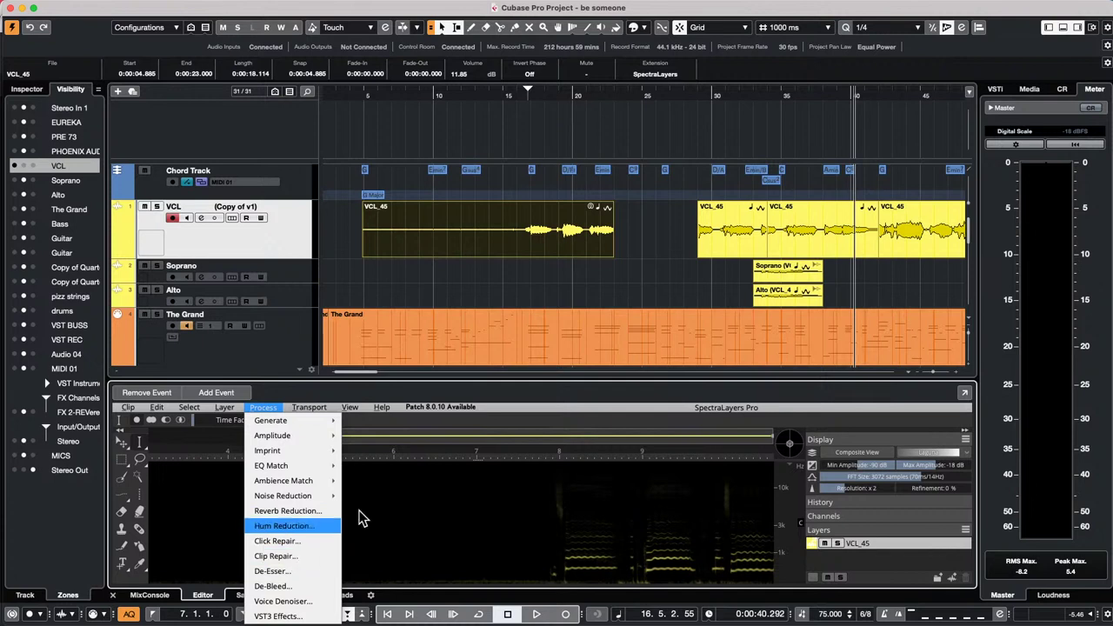
pyautogui.click(478, 287)
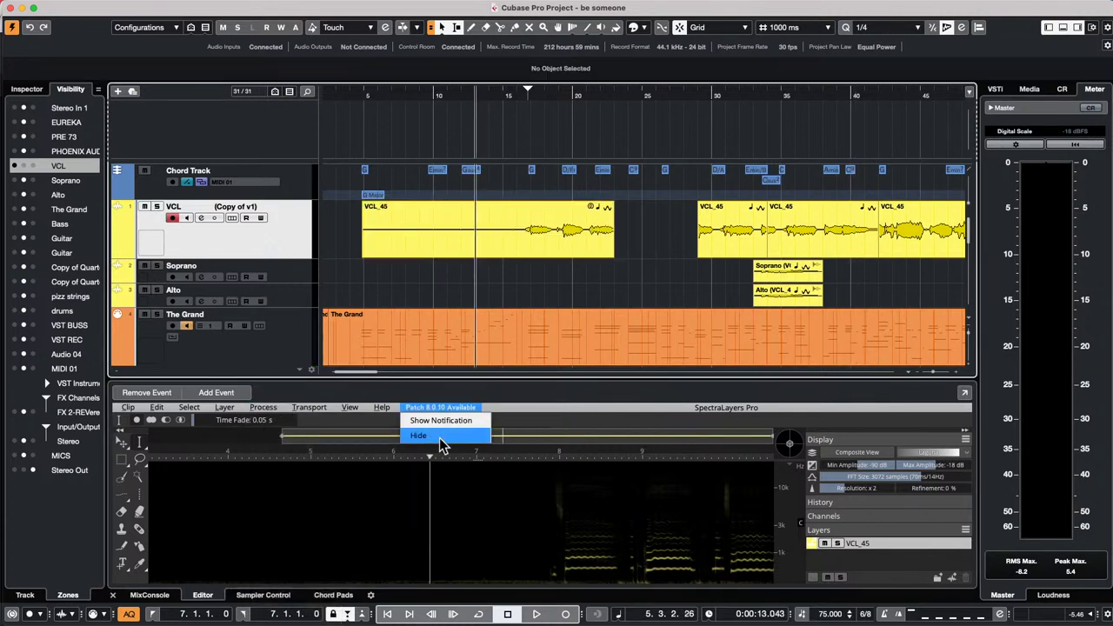
pyautogui.click(534, 405)
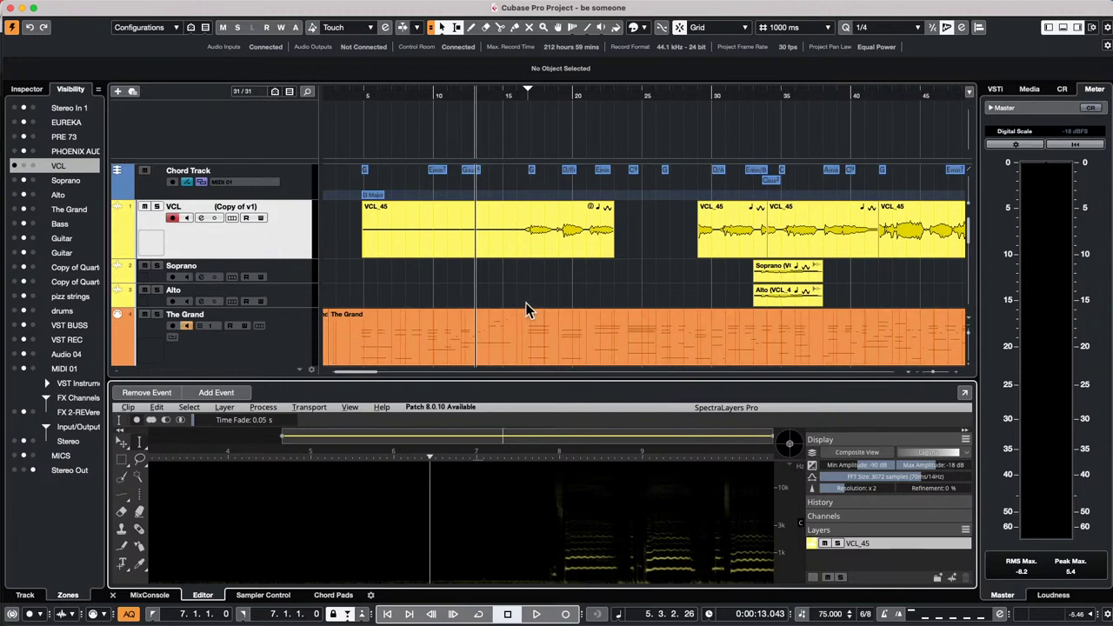
pyautogui.click(309, 409)
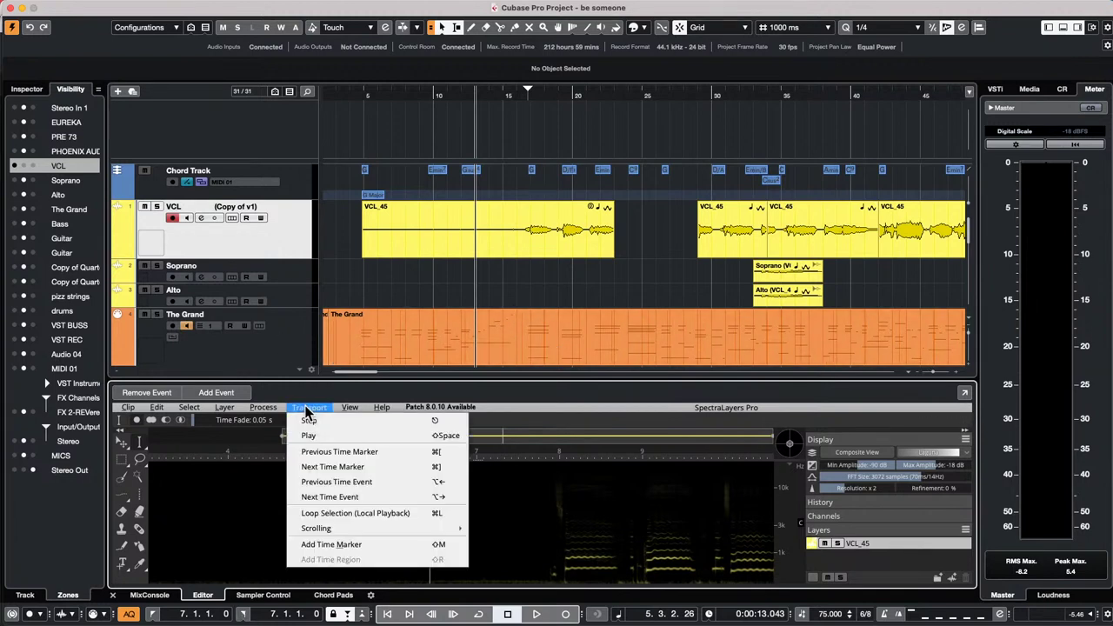
pyautogui.moveTo(329, 496)
pyautogui.click(639, 462)
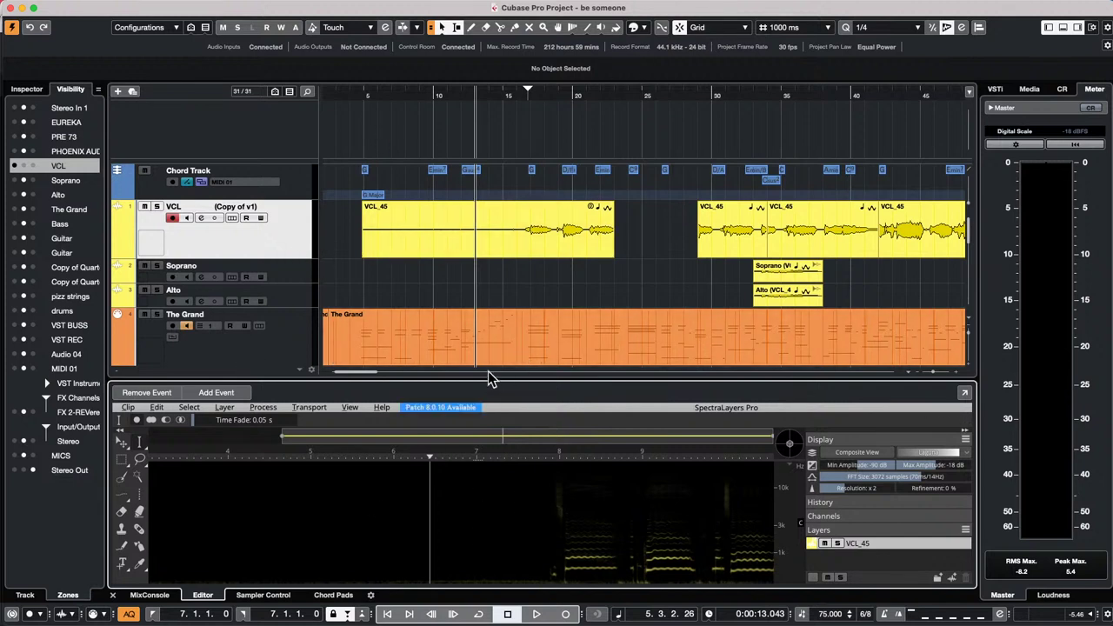
# - Select the first VCL_45 event again and remove its SpectraLayers extension
pyautogui.click(575, 247)
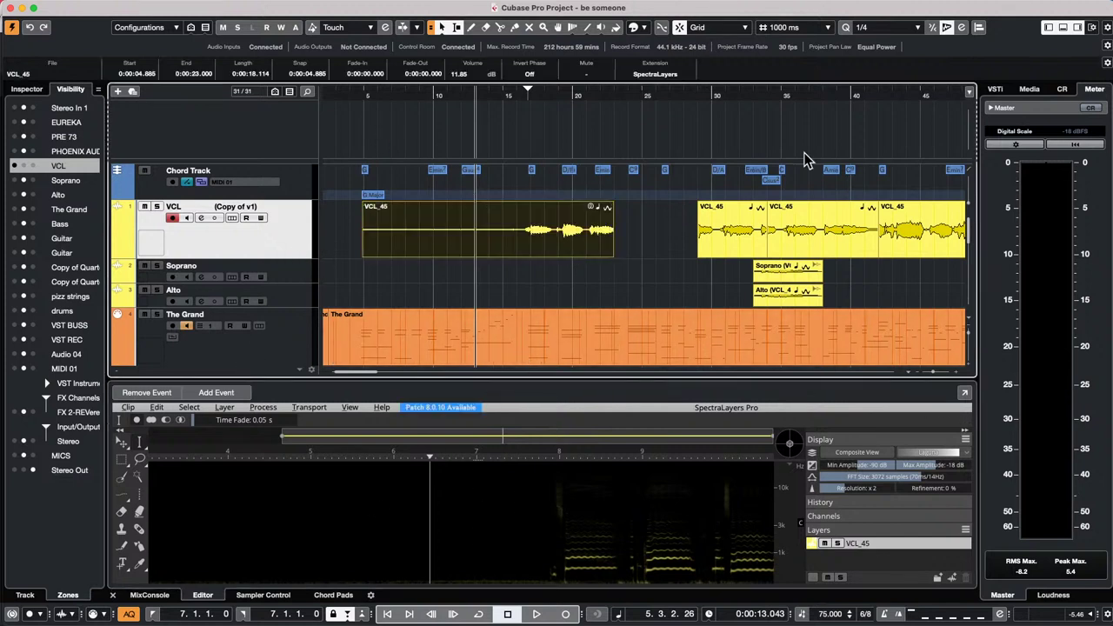
pyautogui.click(664, 74)
pyautogui.click(664, 64)
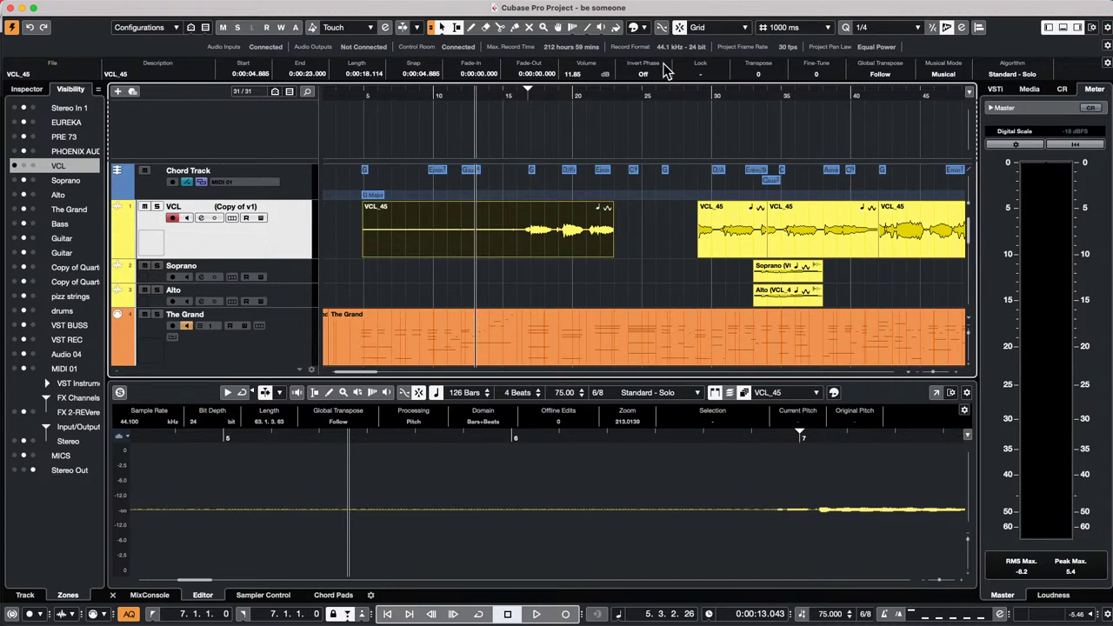
# - Open The Grand part in the Score Editor and hide the editor's right zone
pyautogui.click(572, 343)
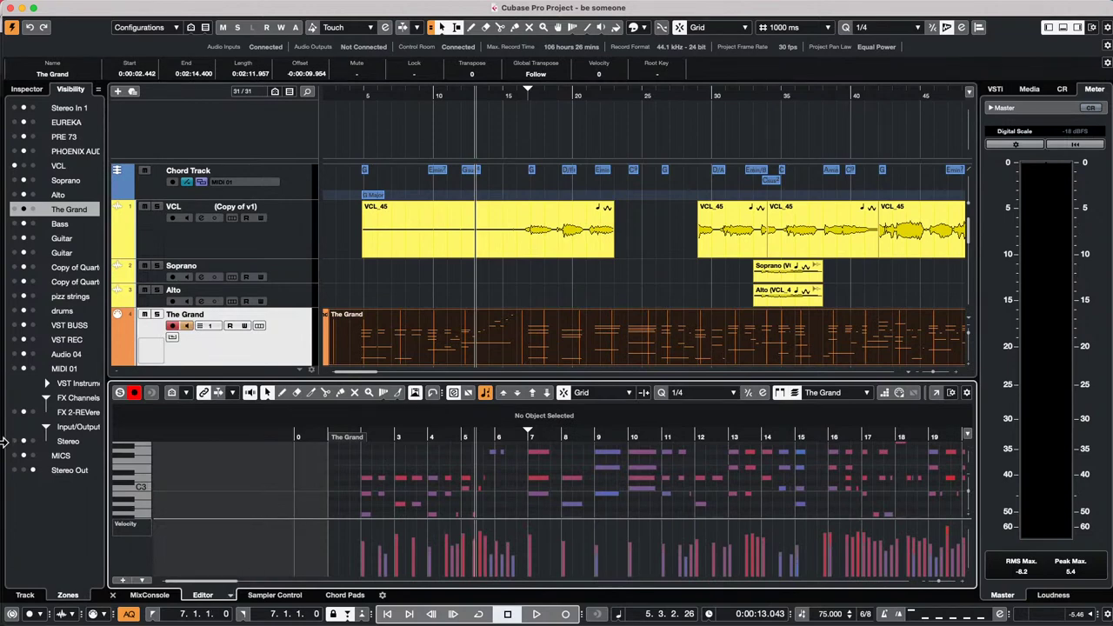
pyautogui.press('super+r')
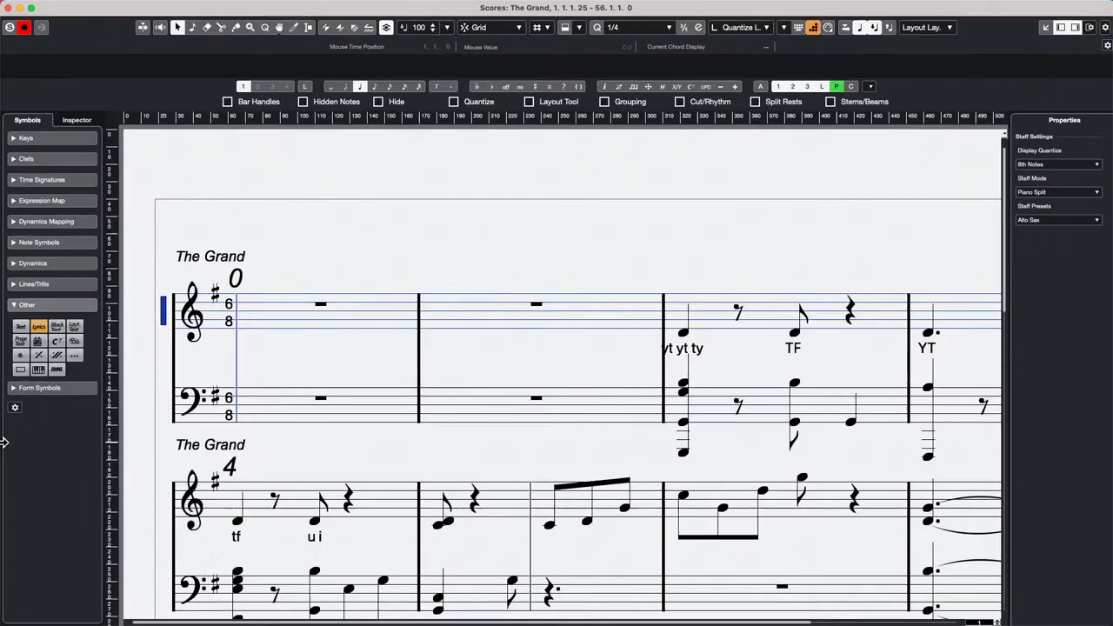
pyautogui.click(1075, 27)
pyautogui.click(1075, 27)
pyautogui.click(1075, 27)
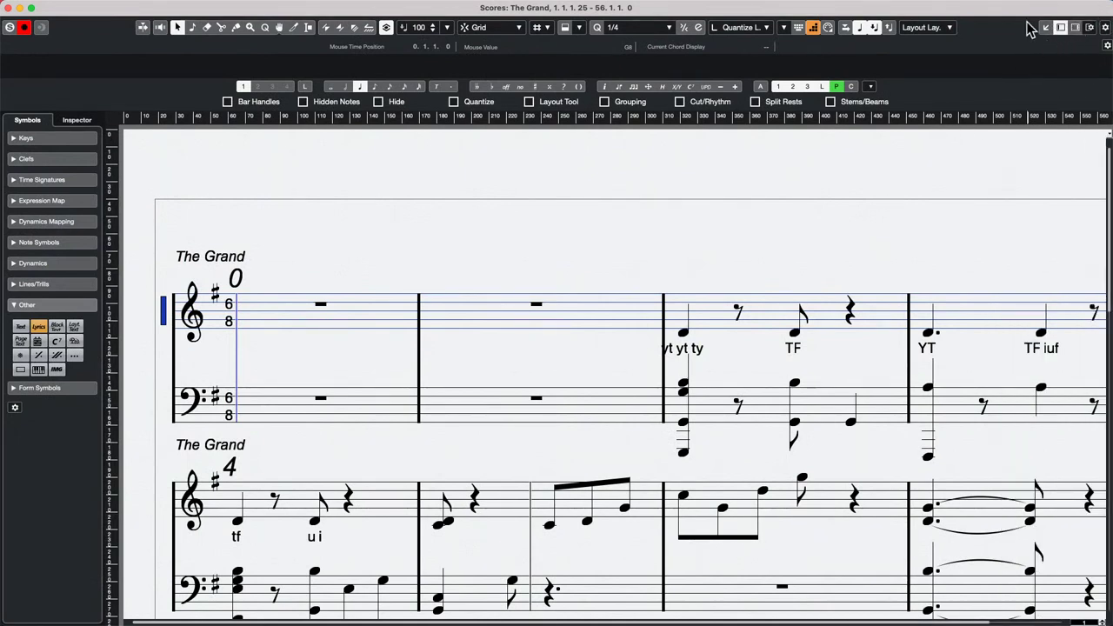
# - Hide and show the Score Editor's left zone to compare the layout with and without the Symbols area
pyautogui.click(1062, 30)
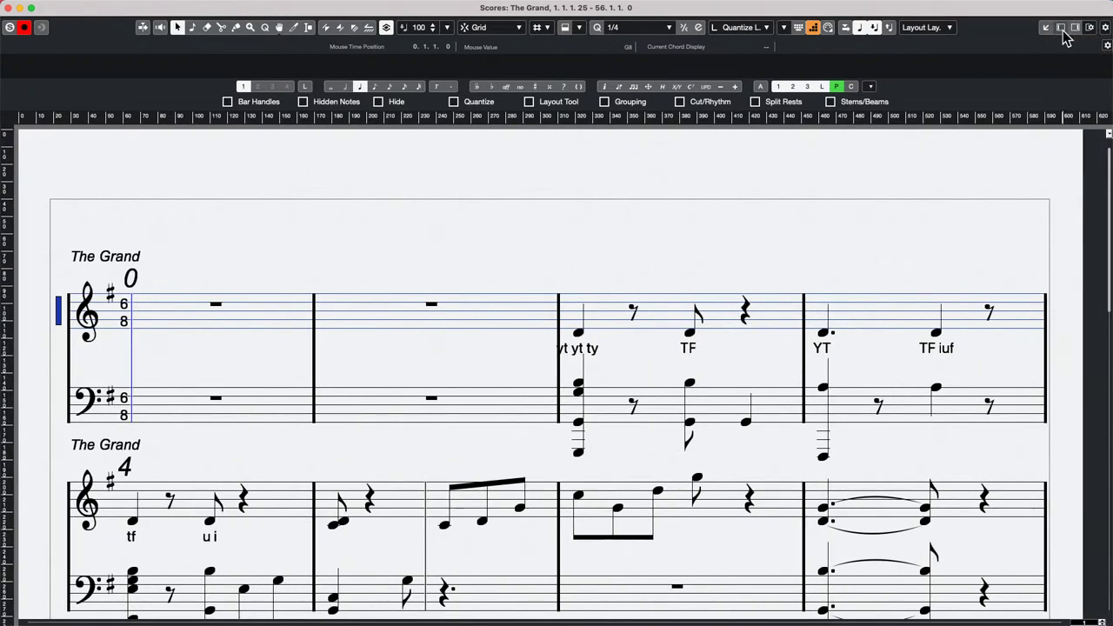
pyautogui.click(1062, 31)
pyautogui.click(1061, 30)
pyautogui.click(1062, 30)
# - Show and hide the Score Editor's right zone repeatedly to demonstrate the staff Properties area, then close the editor window
pyautogui.click(1075, 28)
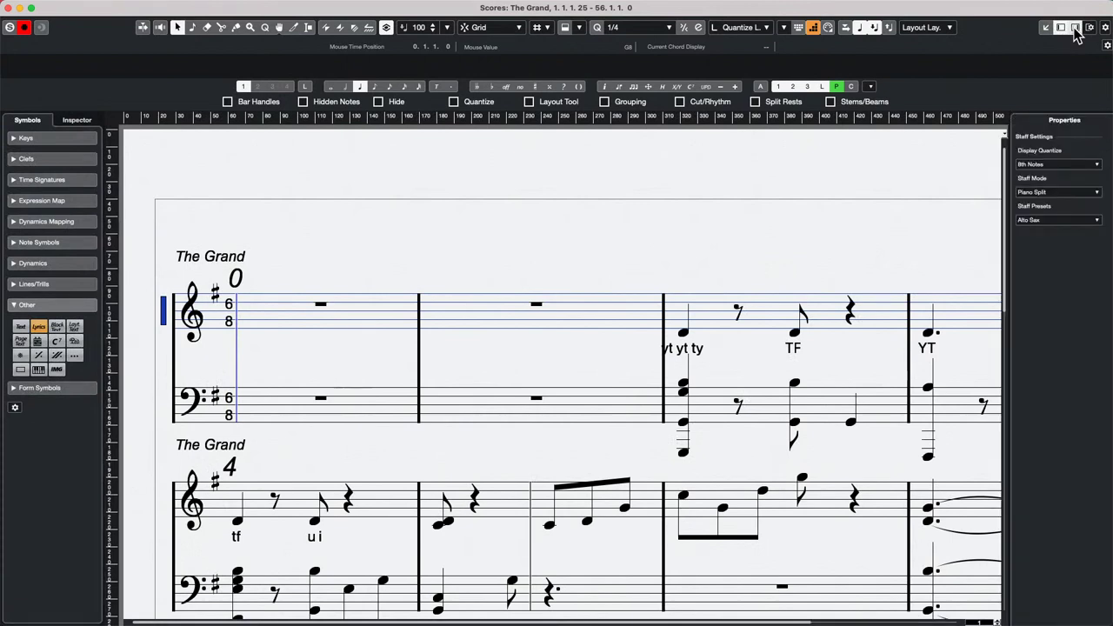
pyautogui.click(1076, 29)
pyautogui.click(1075, 29)
pyautogui.click(1075, 28)
pyautogui.click(1075, 28)
pyautogui.click(1074, 28)
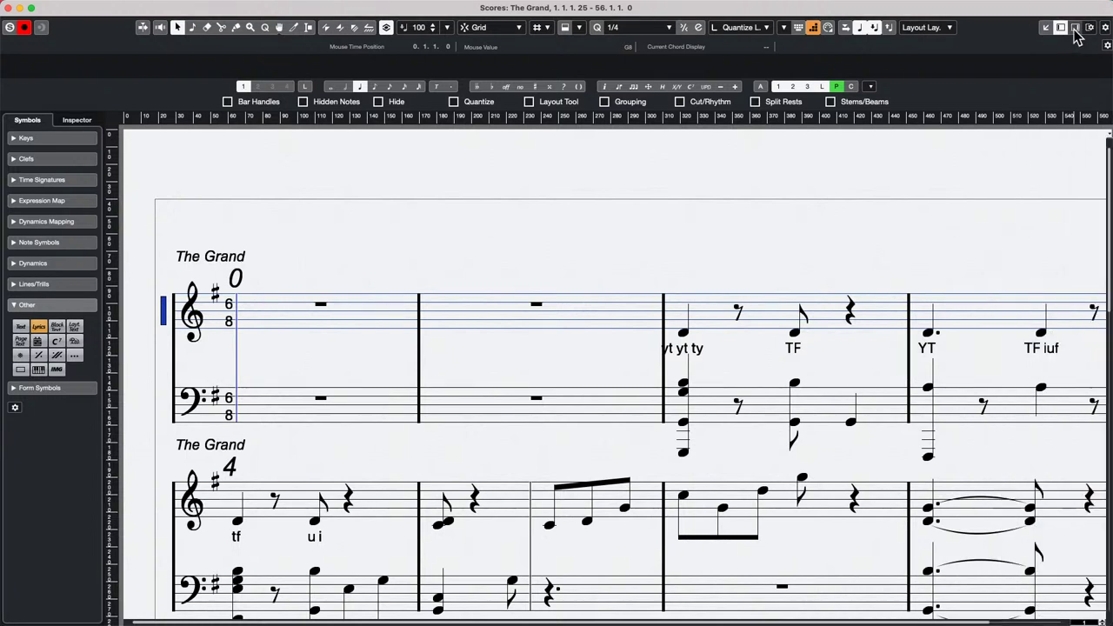
pyautogui.click(1075, 29)
pyautogui.click(1075, 30)
pyautogui.click(1076, 30)
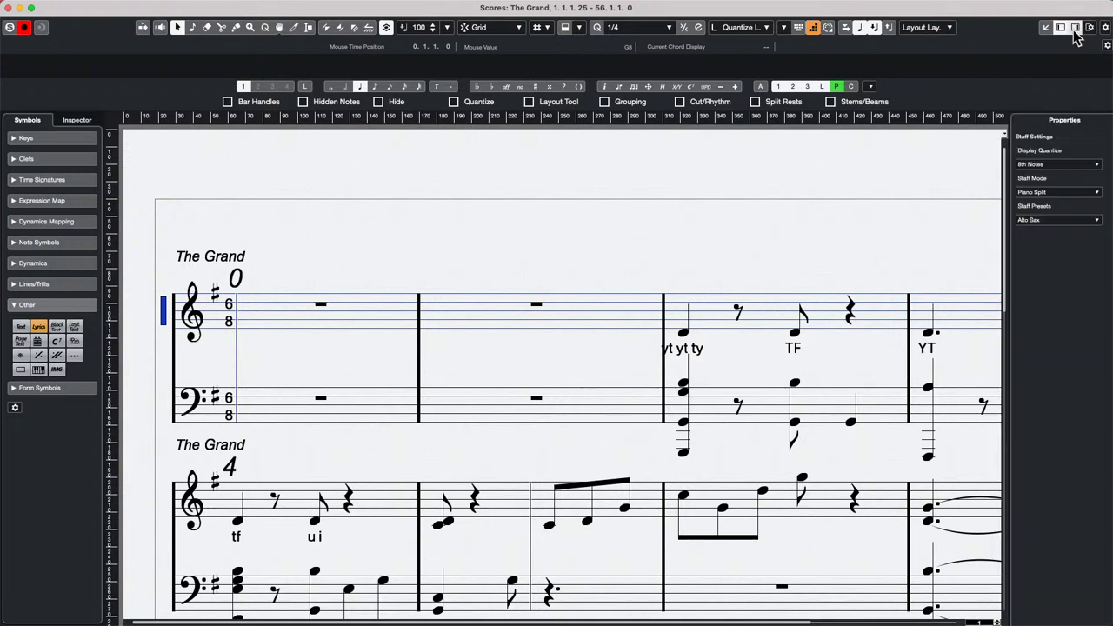
pyautogui.click(1075, 30)
pyautogui.click(1076, 29)
pyautogui.click(1075, 30)
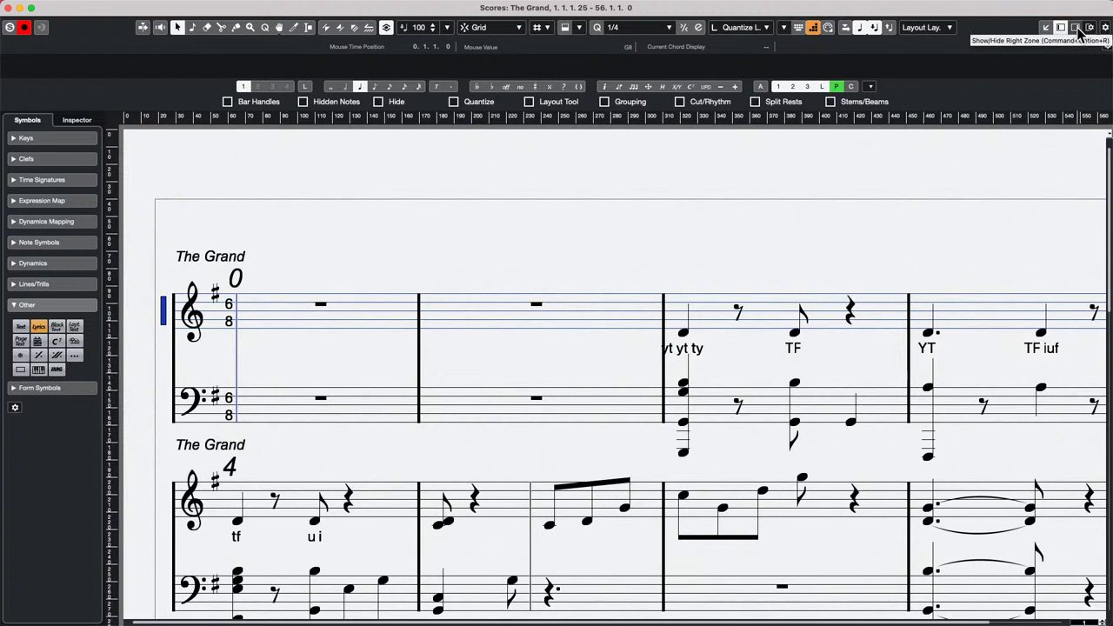
pyautogui.click(1076, 30)
pyautogui.click(1077, 29)
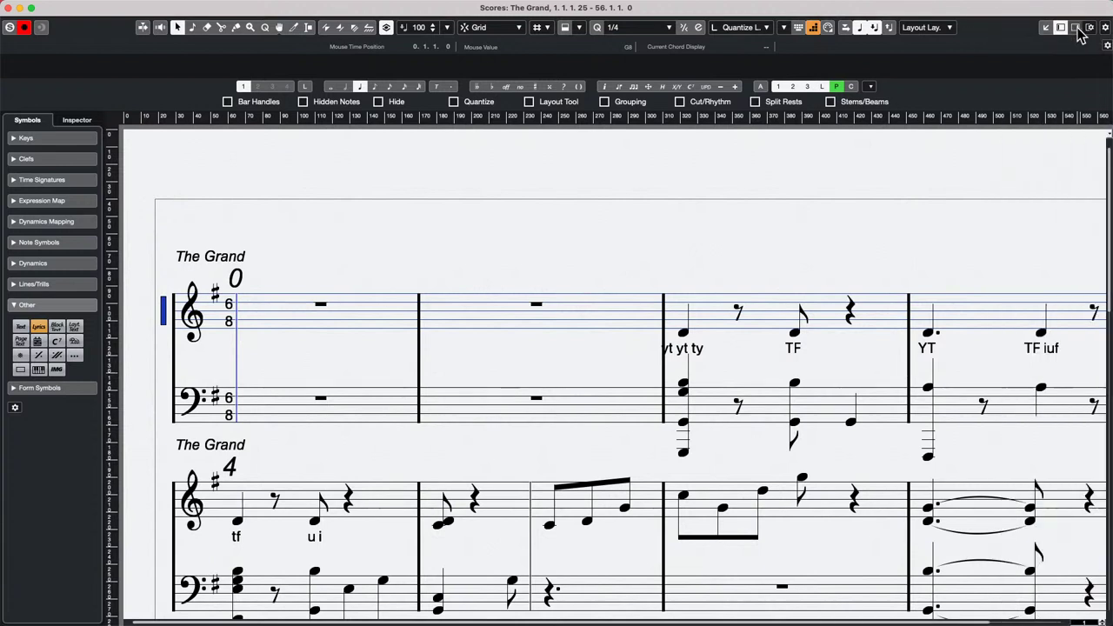
pyautogui.click(1075, 29)
pyautogui.click(1076, 28)
pyautogui.click(10, 8)
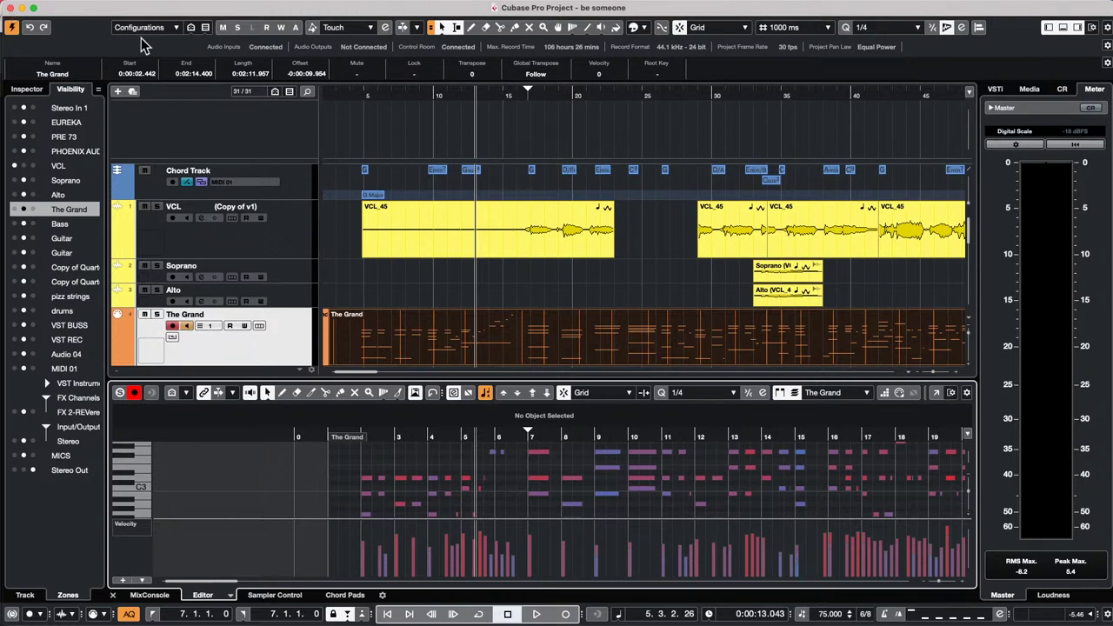
pyautogui.moveTo(130, 7)
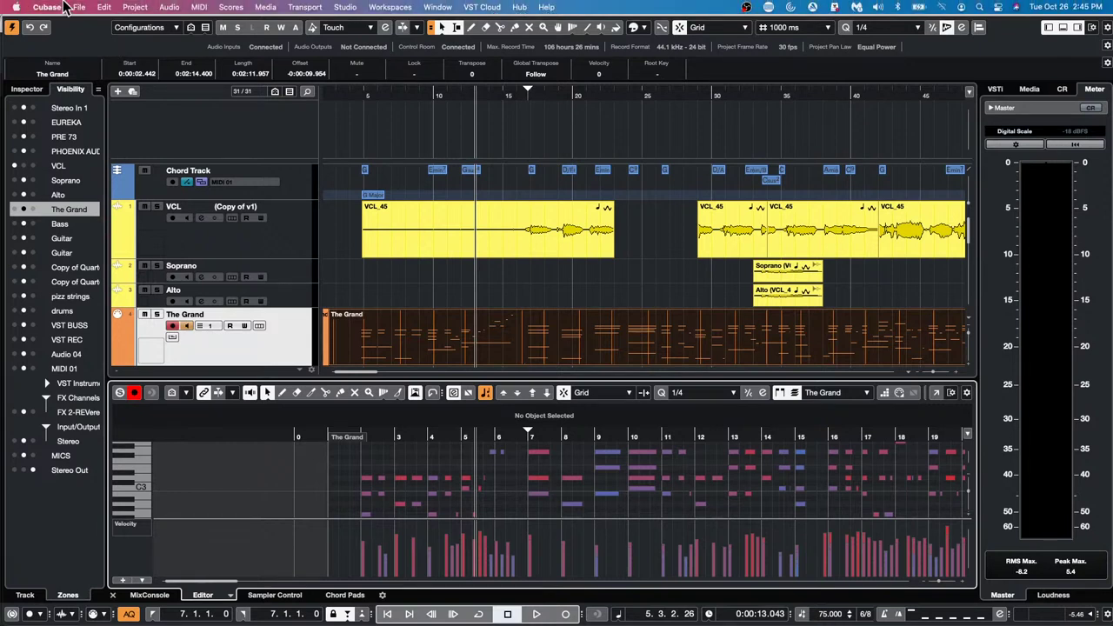
# - Open the Preferences, examine the VST and VST Plug-ins options, and close the dialog
pyautogui.click(58, 8)
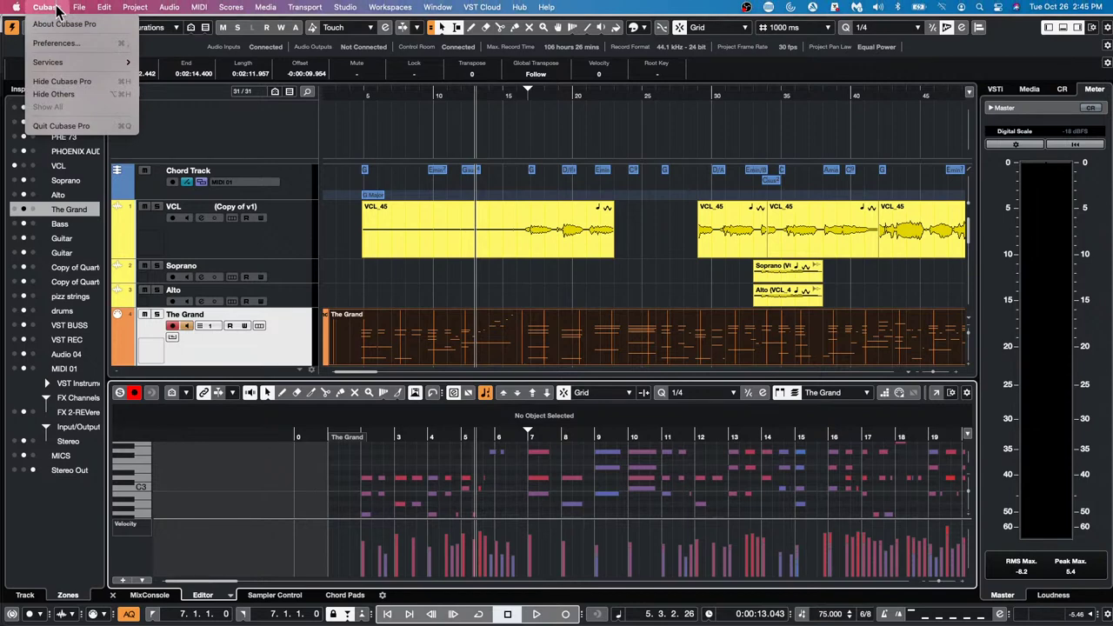
pyautogui.click(68, 43)
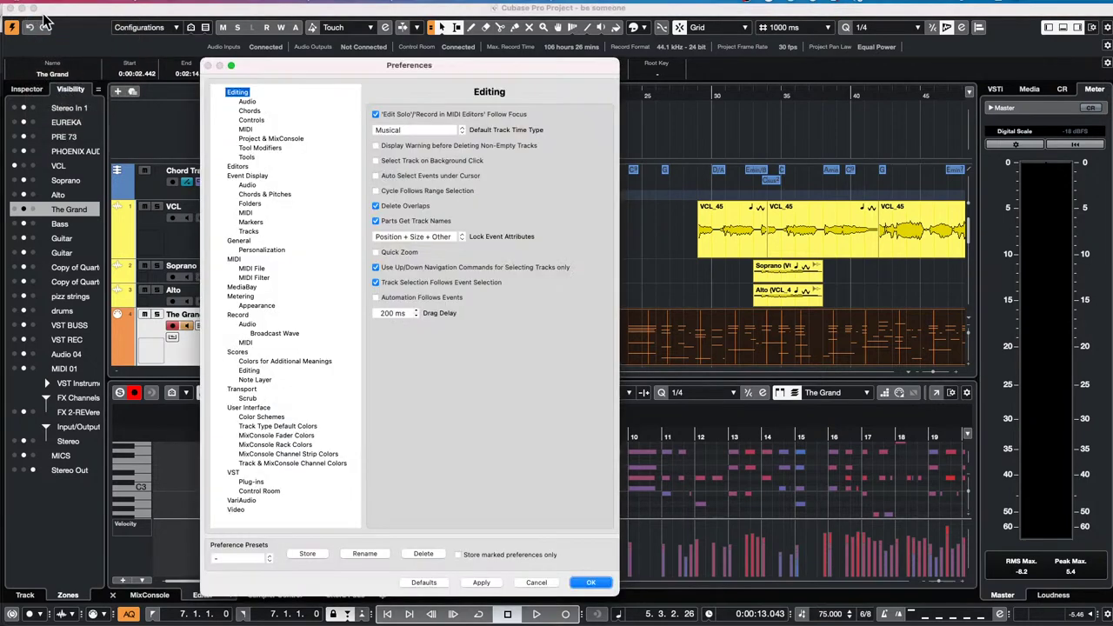
pyautogui.moveTo(304, 72); pyautogui.dragTo(315, 64)
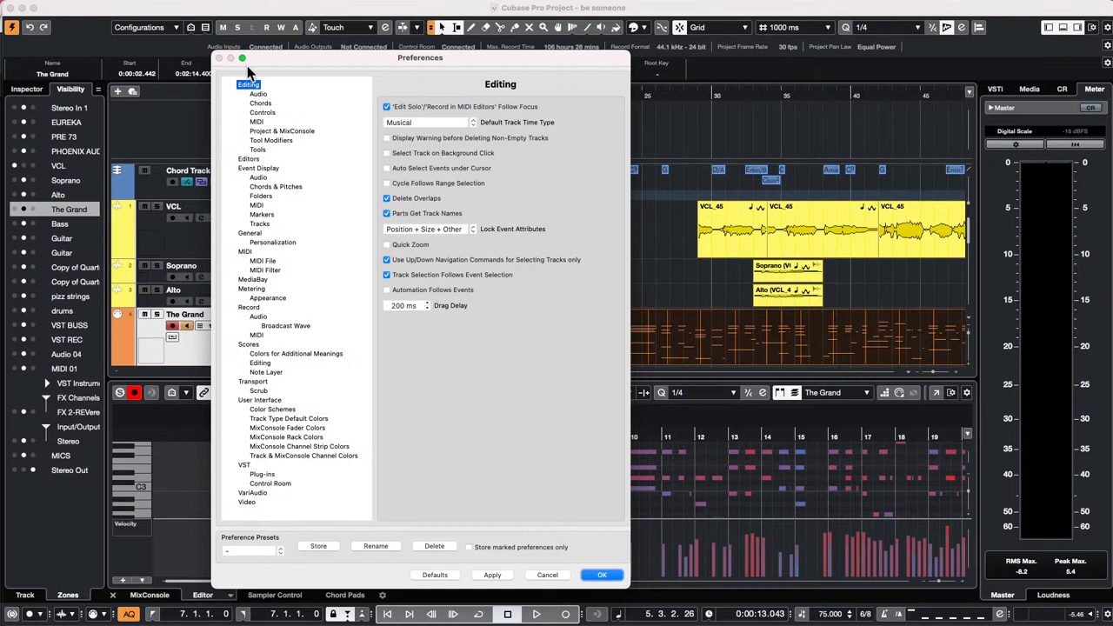
pyautogui.click(245, 465)
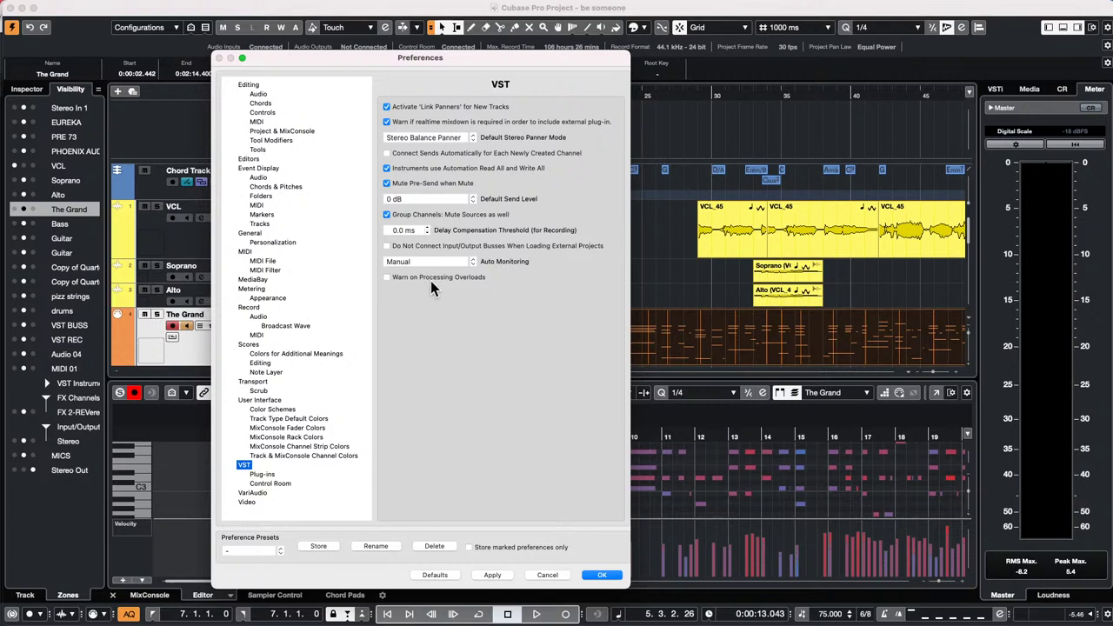
pyautogui.click(269, 475)
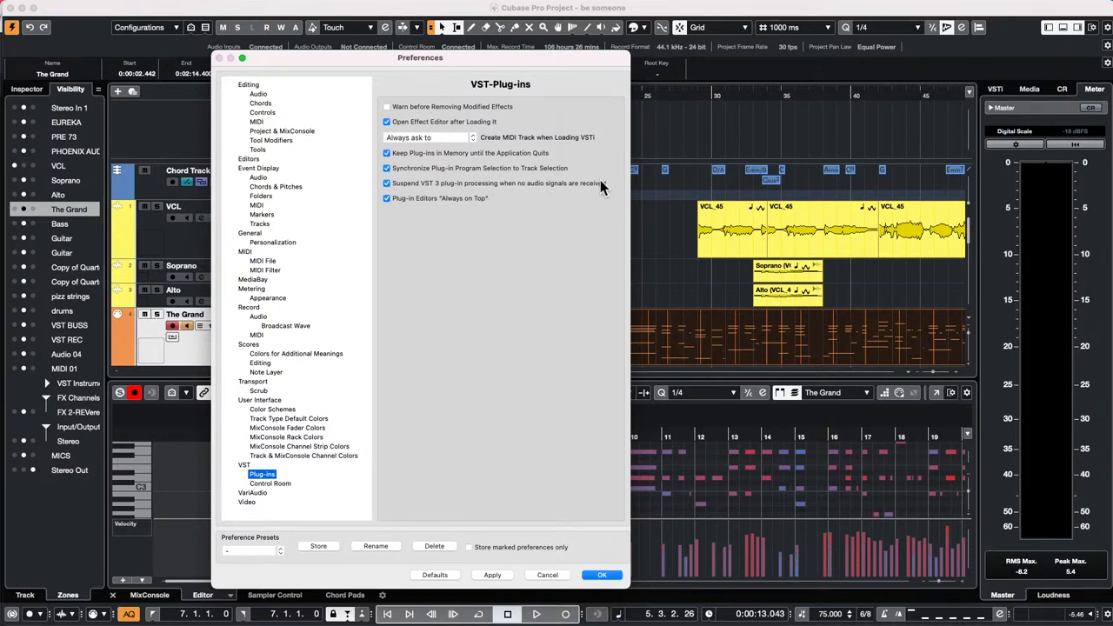
pyautogui.click(607, 574)
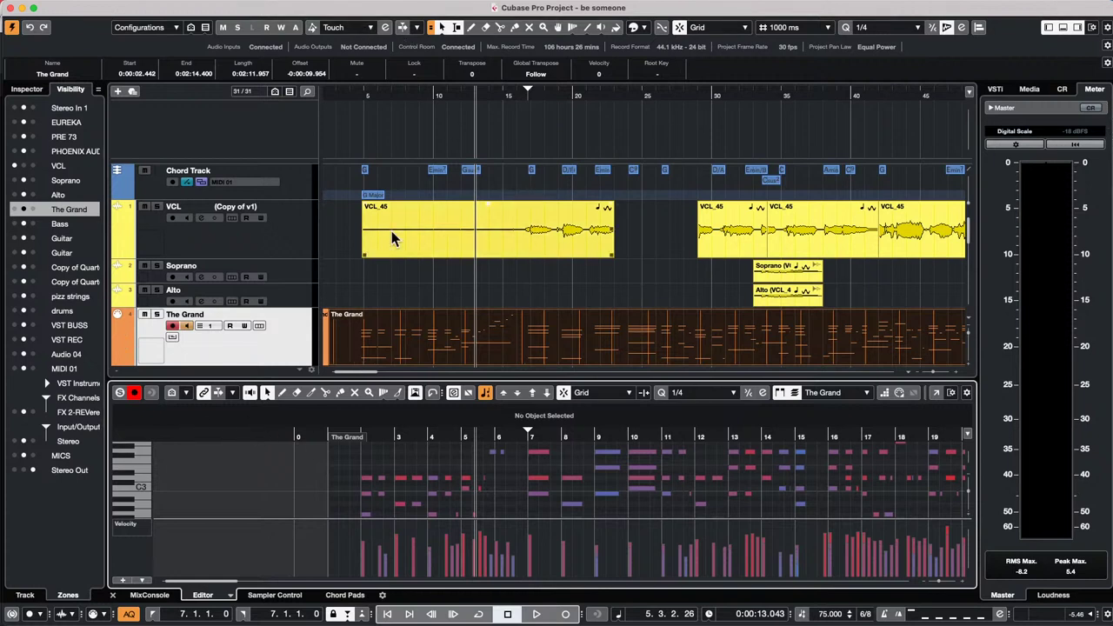
# - Enable Auto Fade In and Auto Fade Out in the VCL track's Auto Fades settings, keeping Use Project Settings on
pyautogui.click(290, 241)
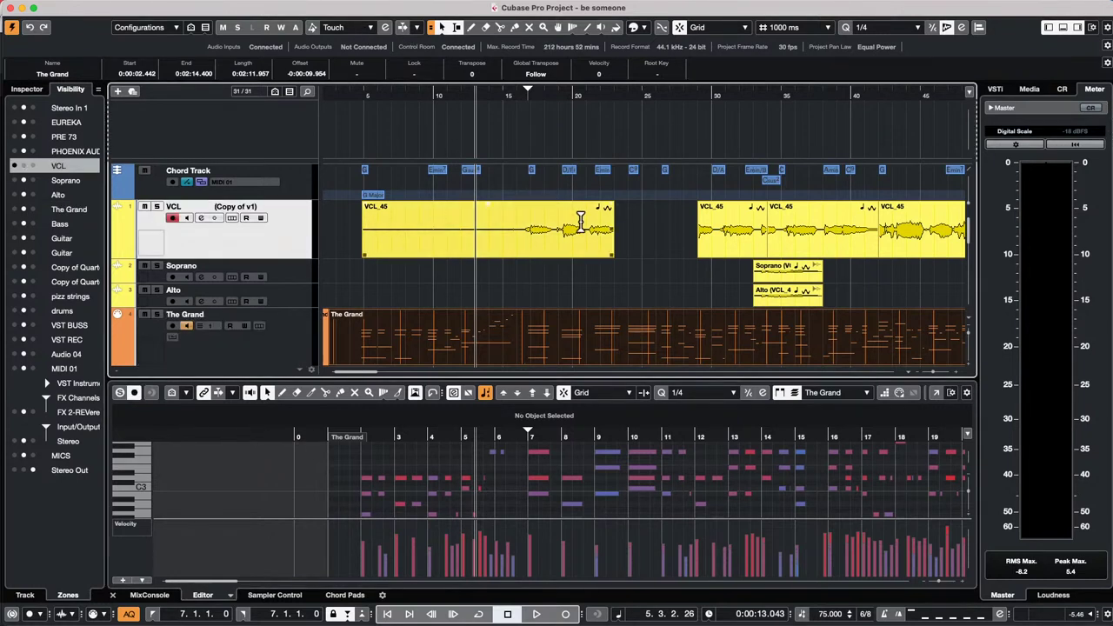
pyautogui.click(26, 90)
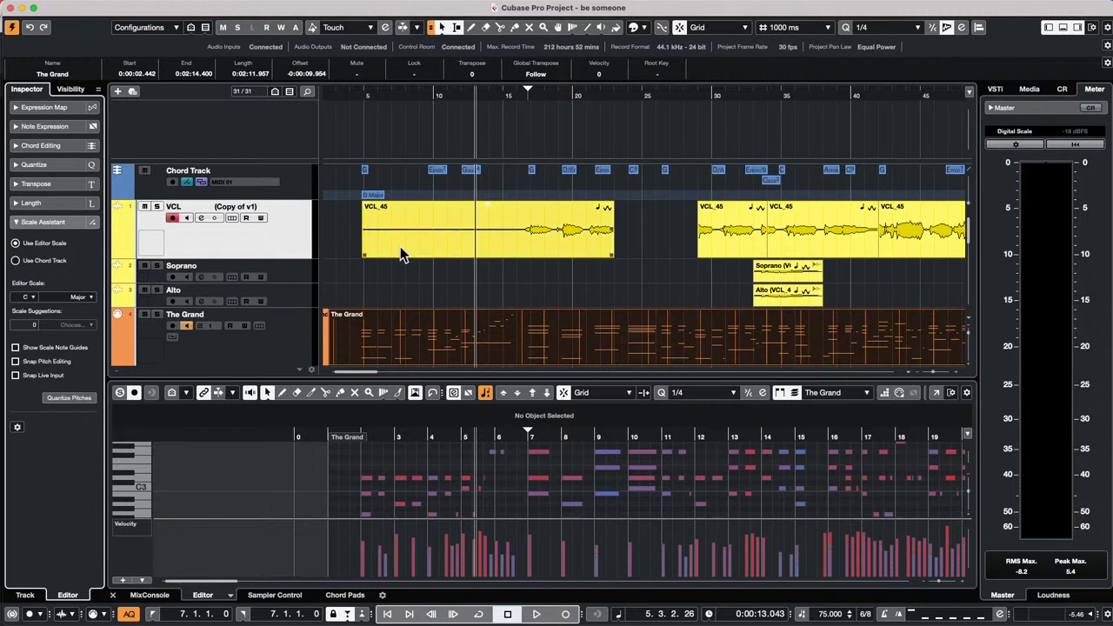
pyautogui.click(288, 238)
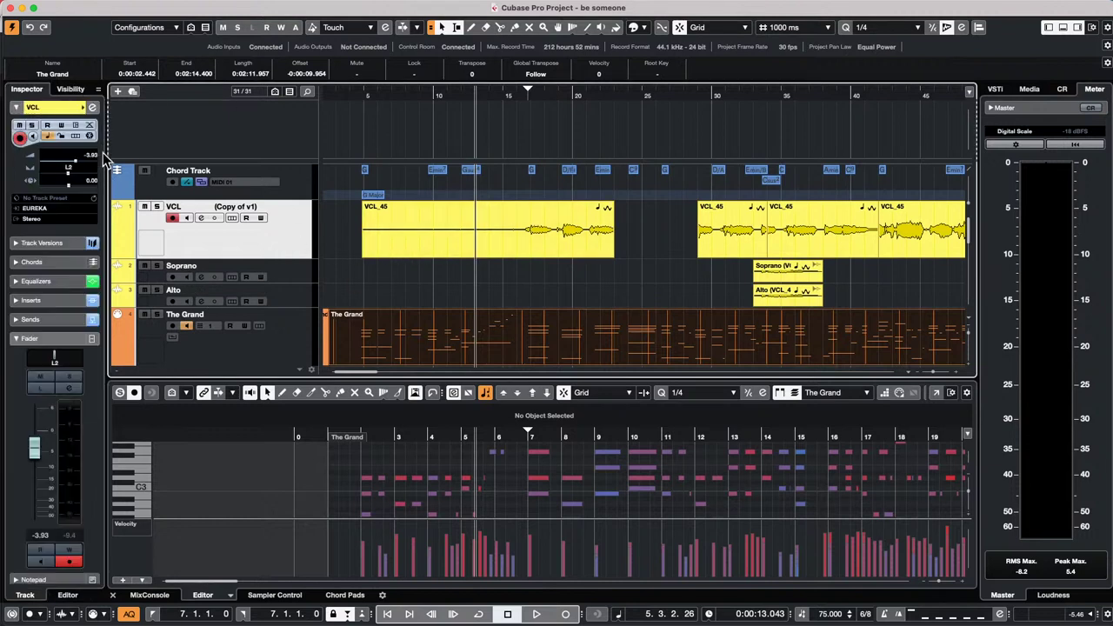
pyautogui.click(90, 126)
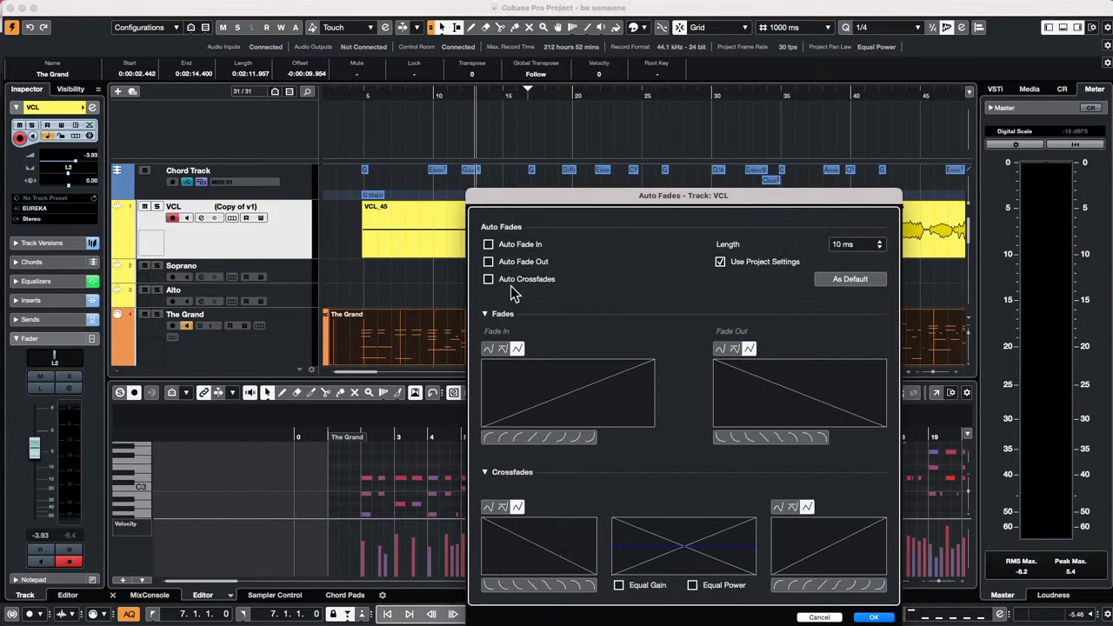
pyautogui.click(489, 244)
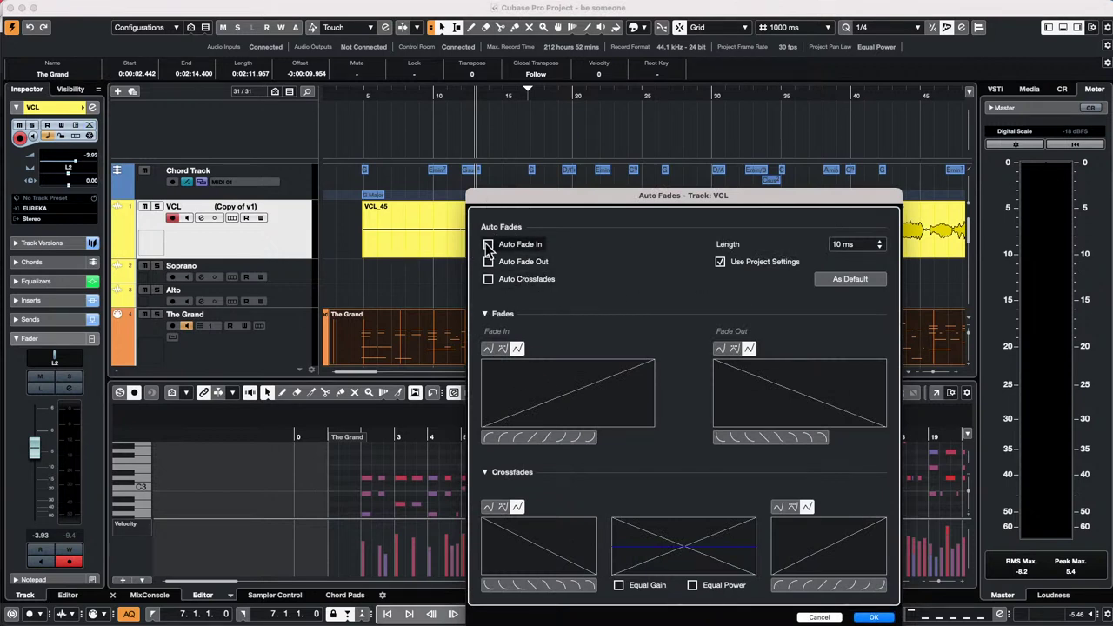
pyautogui.click(488, 261)
pyautogui.click(719, 261)
pyautogui.click(720, 262)
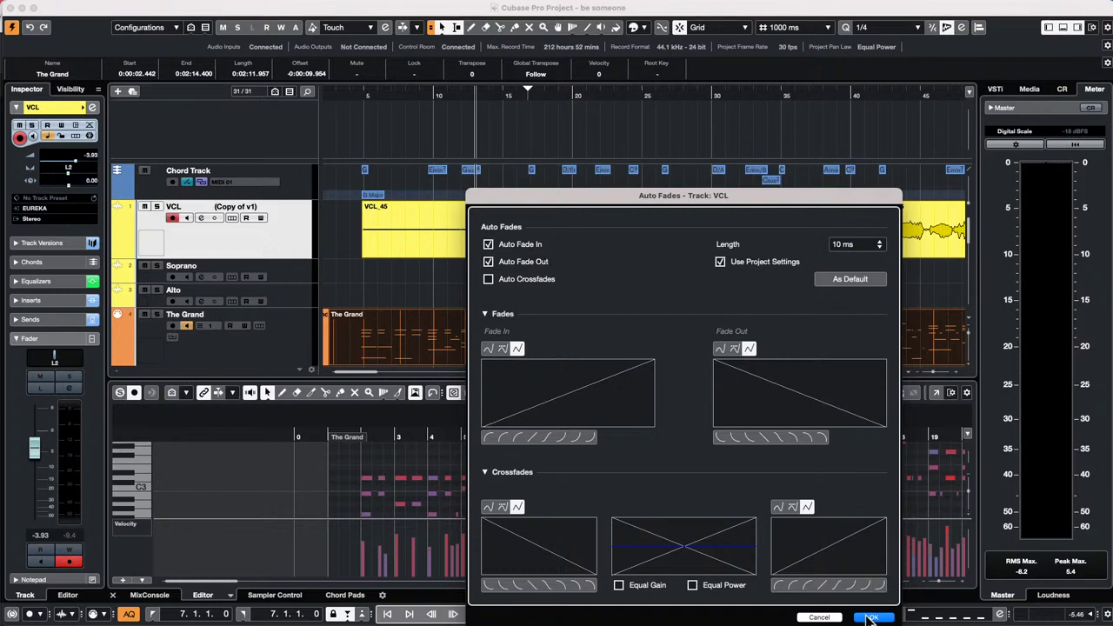
pyautogui.moveTo(815, 204); pyautogui.dragTo(782, 161)
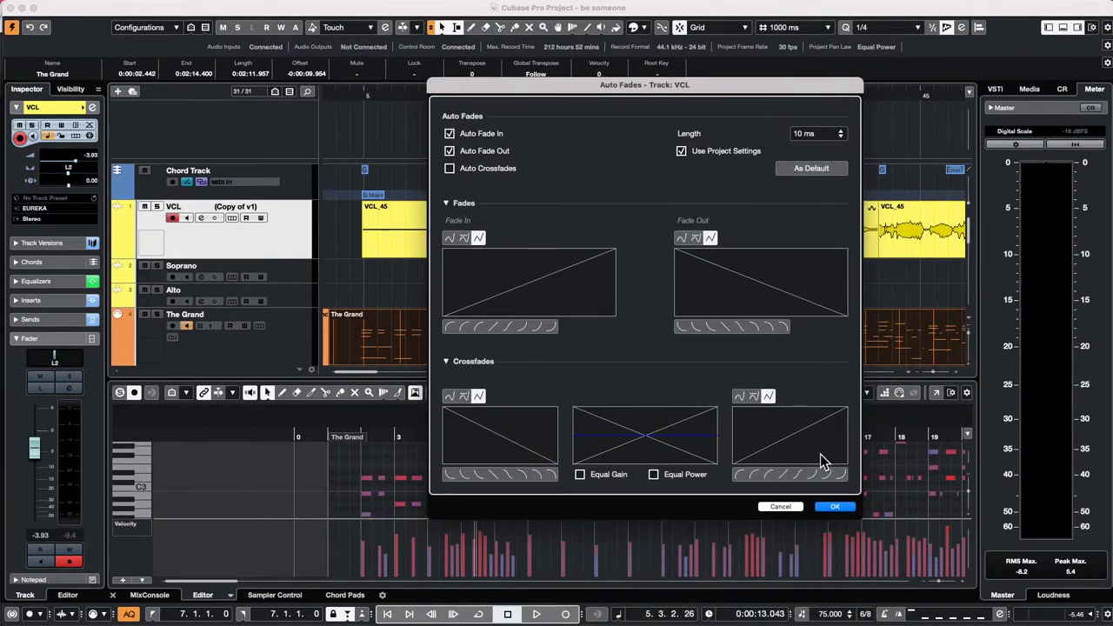
pyautogui.click(830, 507)
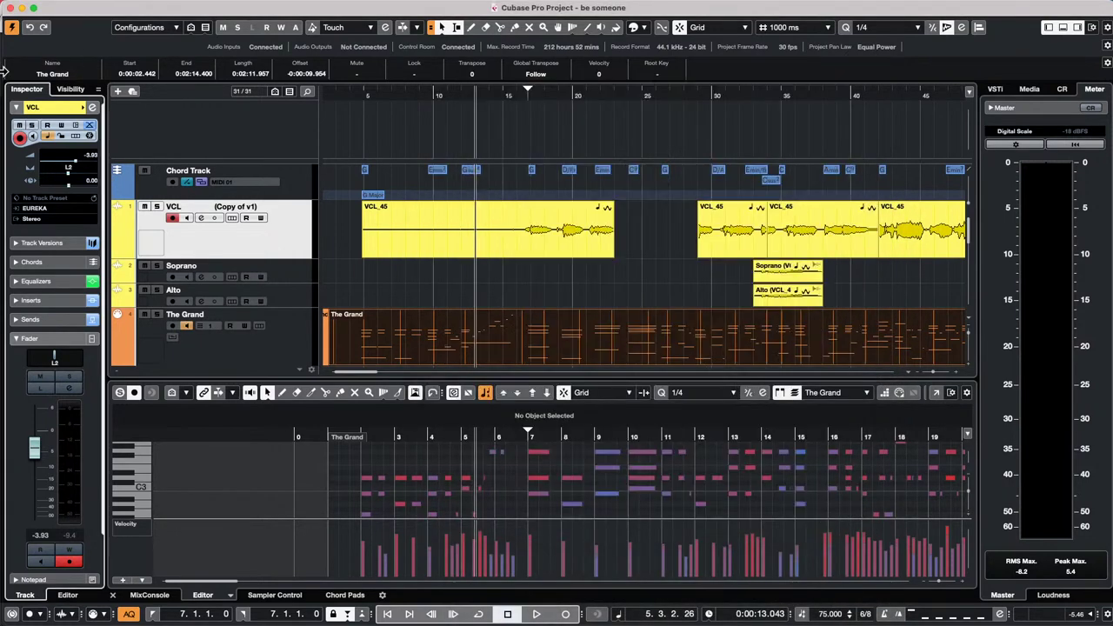
# - Reopen the VCL track's Auto Fades settings and enable Auto Crossfades alongside the fade-in and fade-out options
pyautogui.click(89, 126)
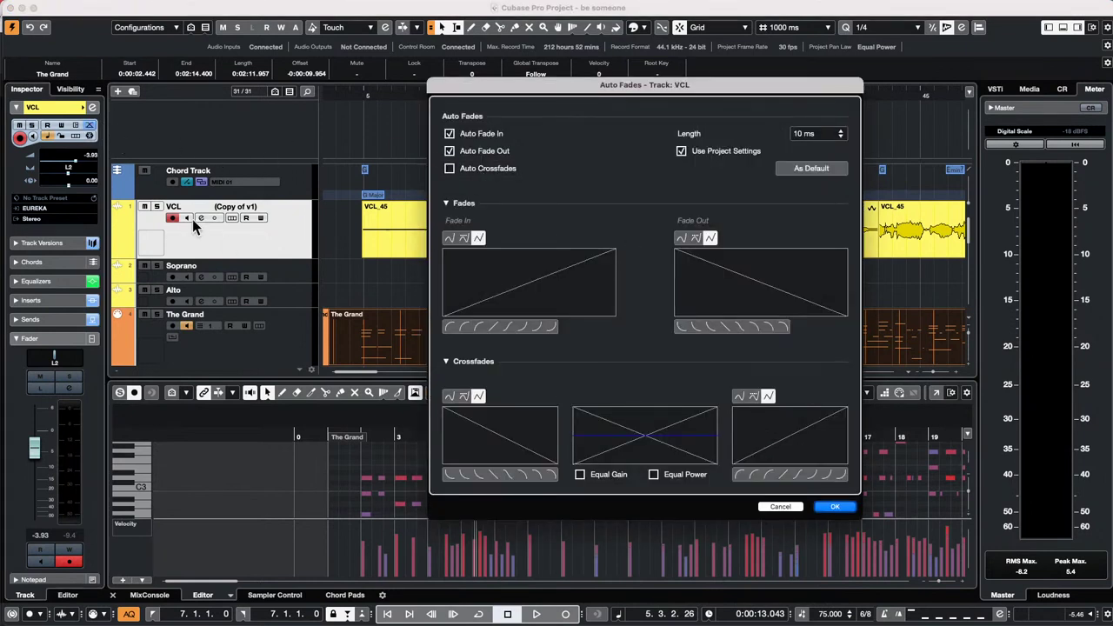
pyautogui.click(449, 135)
pyautogui.click(450, 151)
pyautogui.click(450, 134)
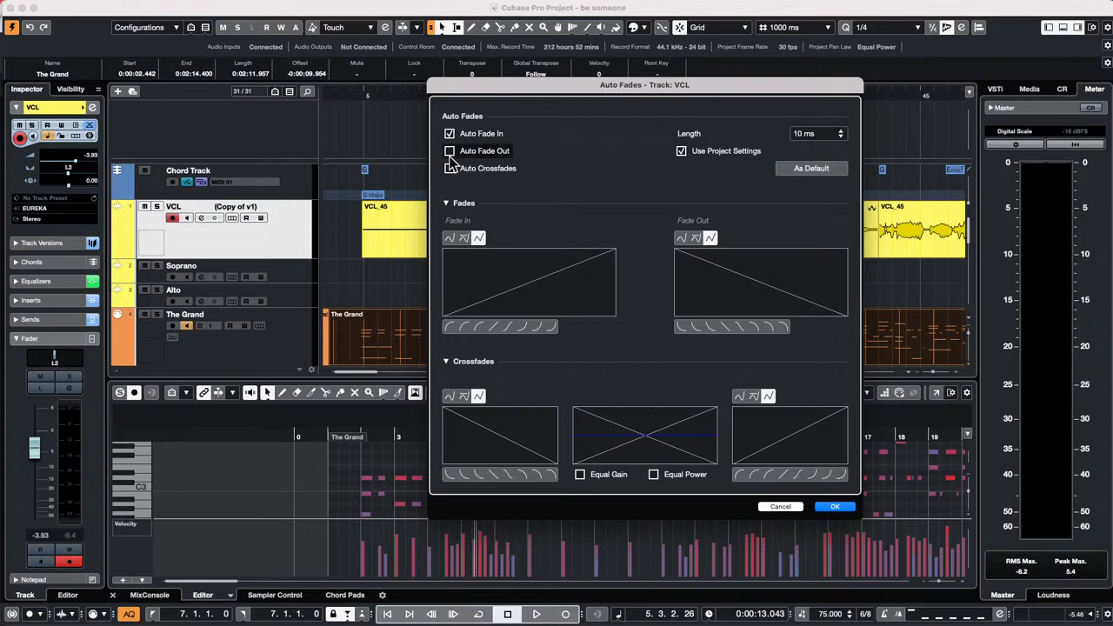
pyautogui.click(450, 150)
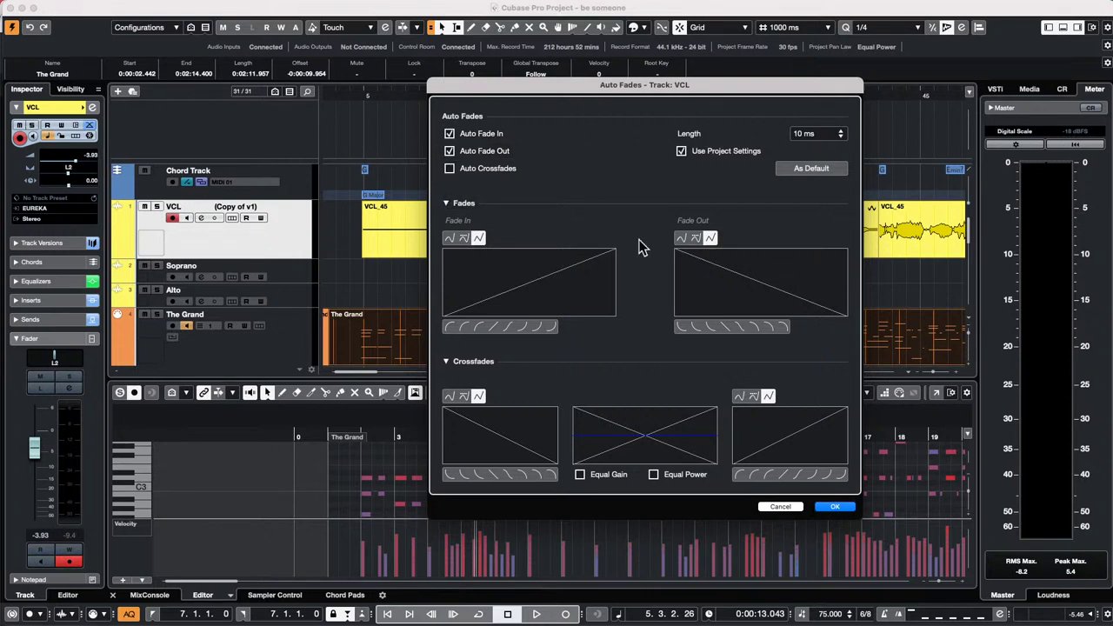
pyautogui.click(449, 168)
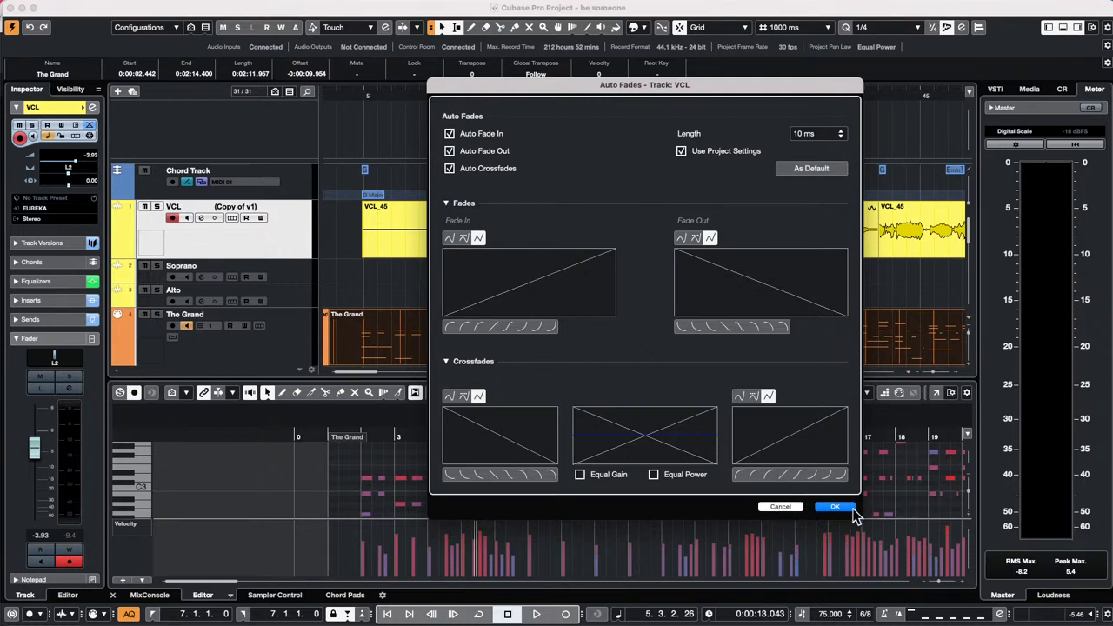
pyautogui.click(835, 507)
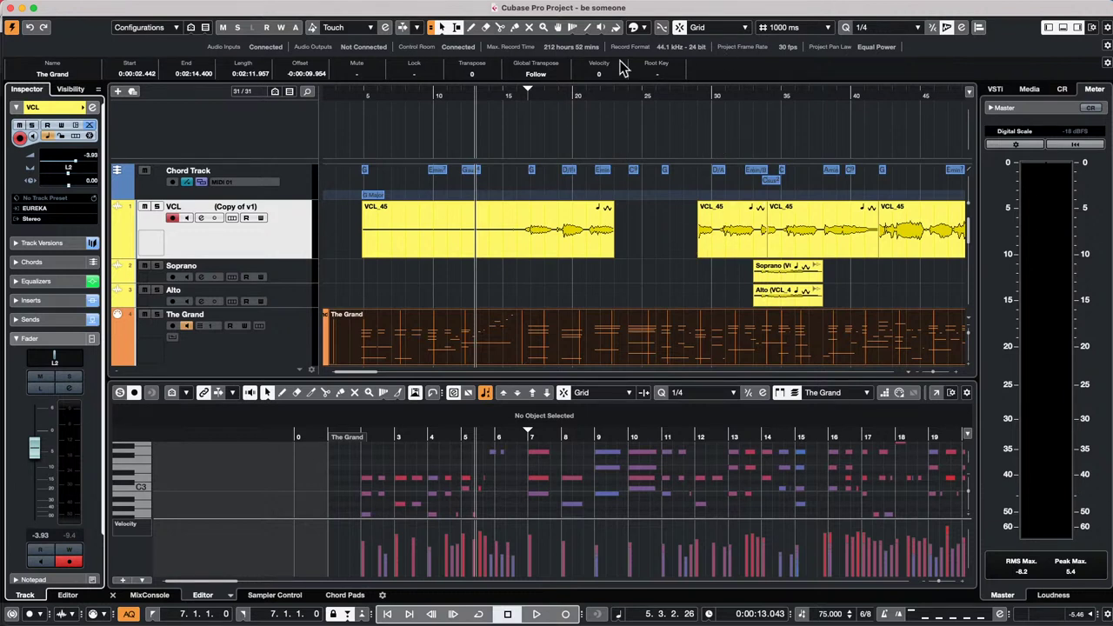
# - Create a new macro in the Key Commands window and name it "Add 10 Audio Tracks"
pyautogui.click(284, 250)
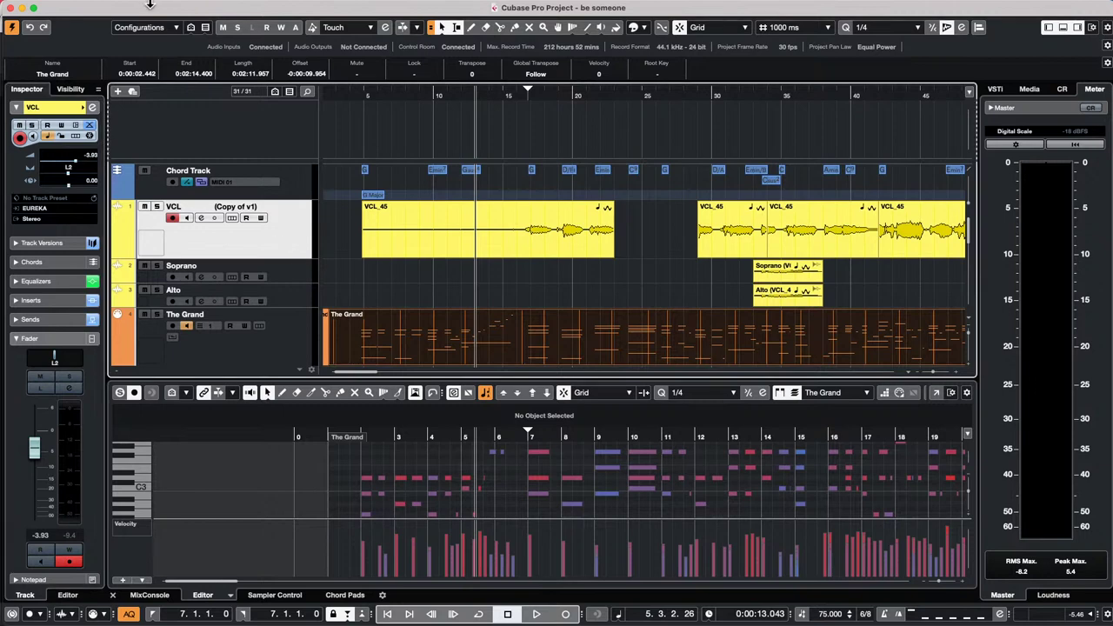
pyautogui.click(79, 7)
pyautogui.moveTo(105, 8)
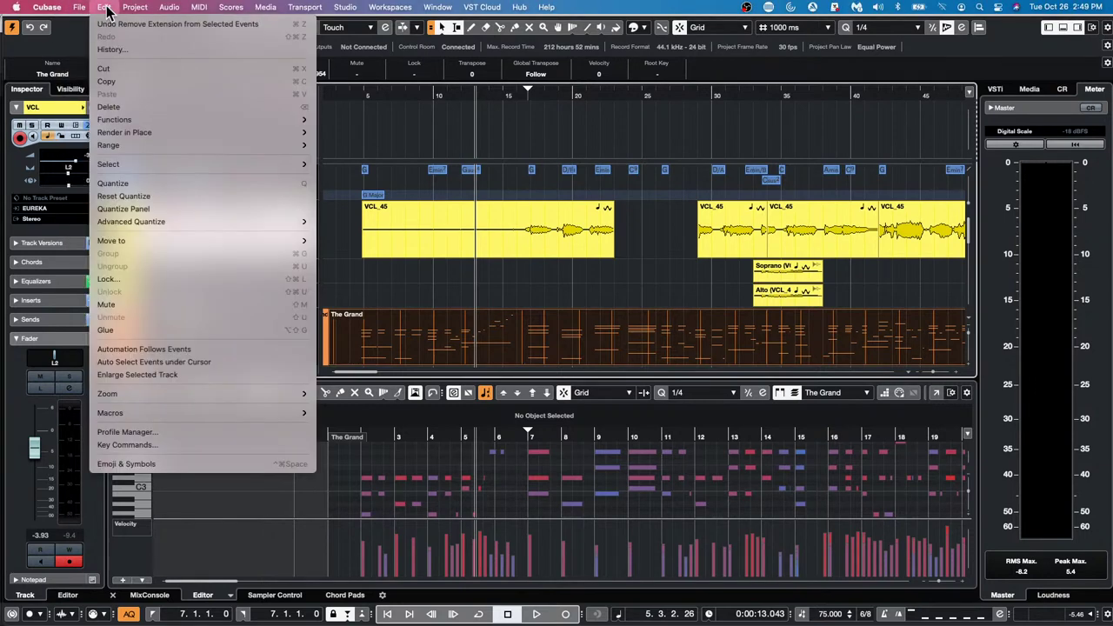
pyautogui.click(124, 447)
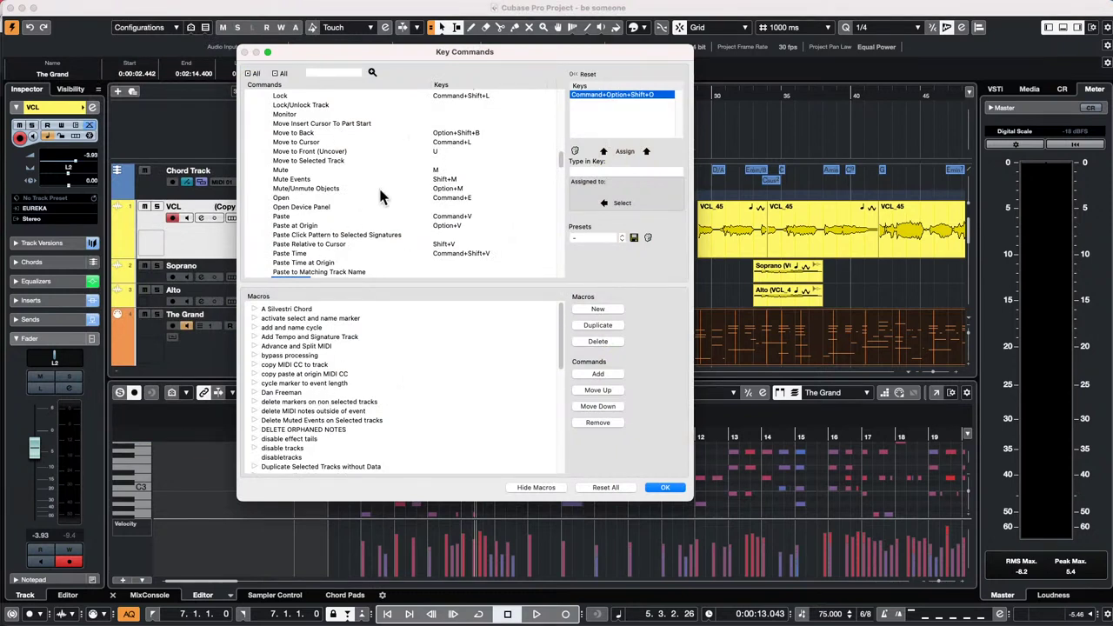
pyautogui.scroll(15, 380, 196)
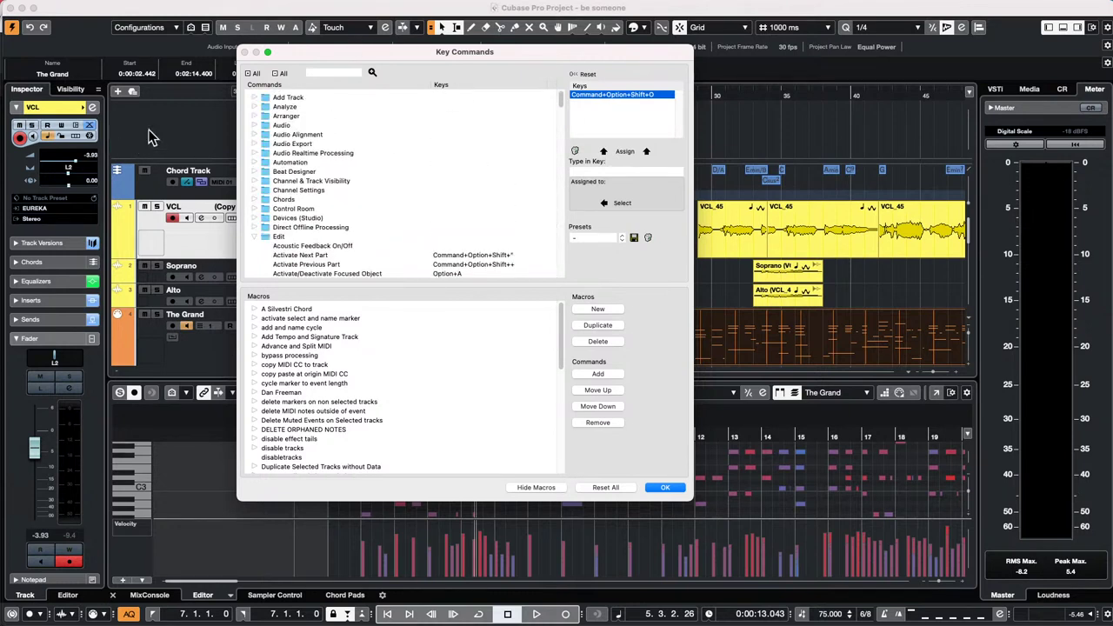
pyautogui.click(605, 313)
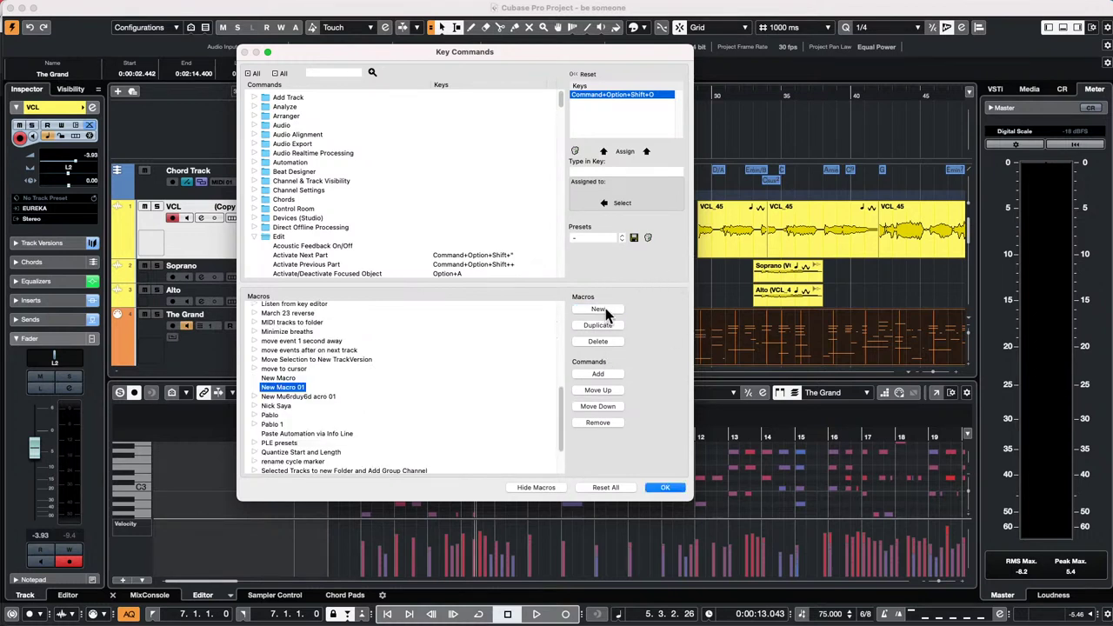
pyautogui.doubleClick(277, 387)
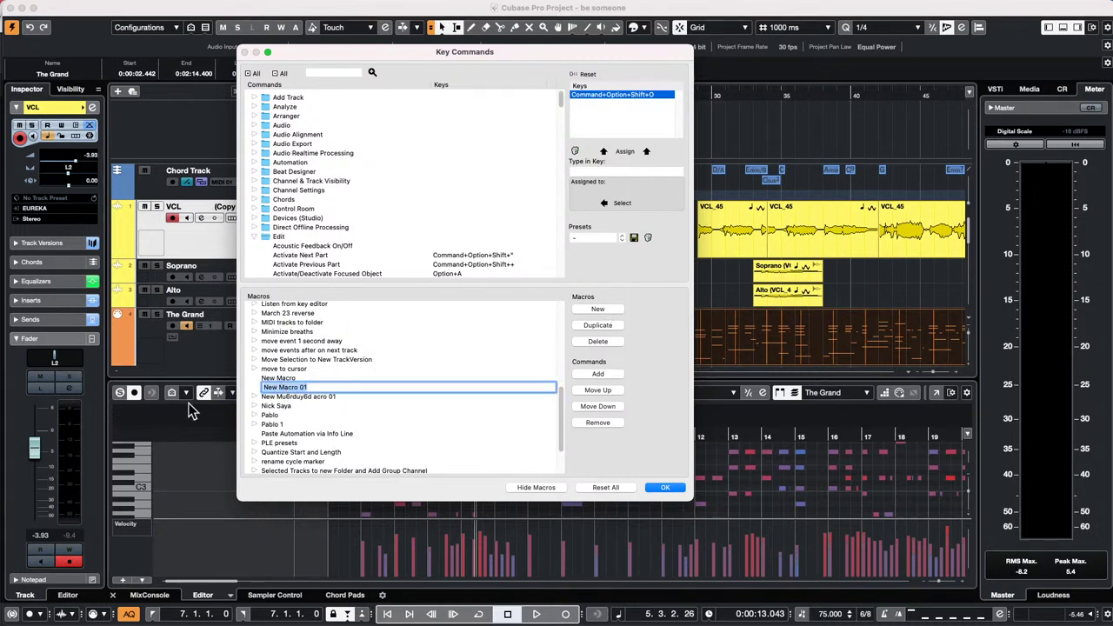
pyautogui.write('Add')
pyautogui.write(' Audio Trac')
pyautogui.press('BackSpace')
pyautogui.press('BackSpace')
pyautogui.press('BackSpace')
pyautogui.press('BackSpace')
pyautogui.press('BackSpace')
pyautogui.write('10 Audio Tracks')
pyautogui.press('Return')
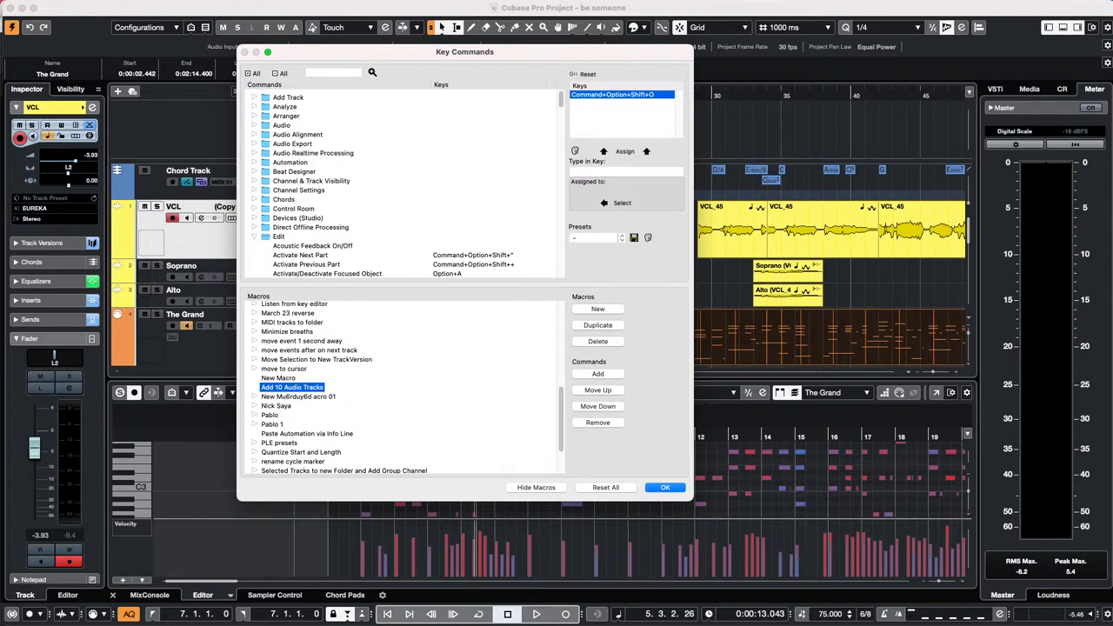
# - Add the Add Track - Audio Mono command ten times to the Add 10 Audio Tracks macro and close the Key Commands window
pyautogui.click(254, 98)
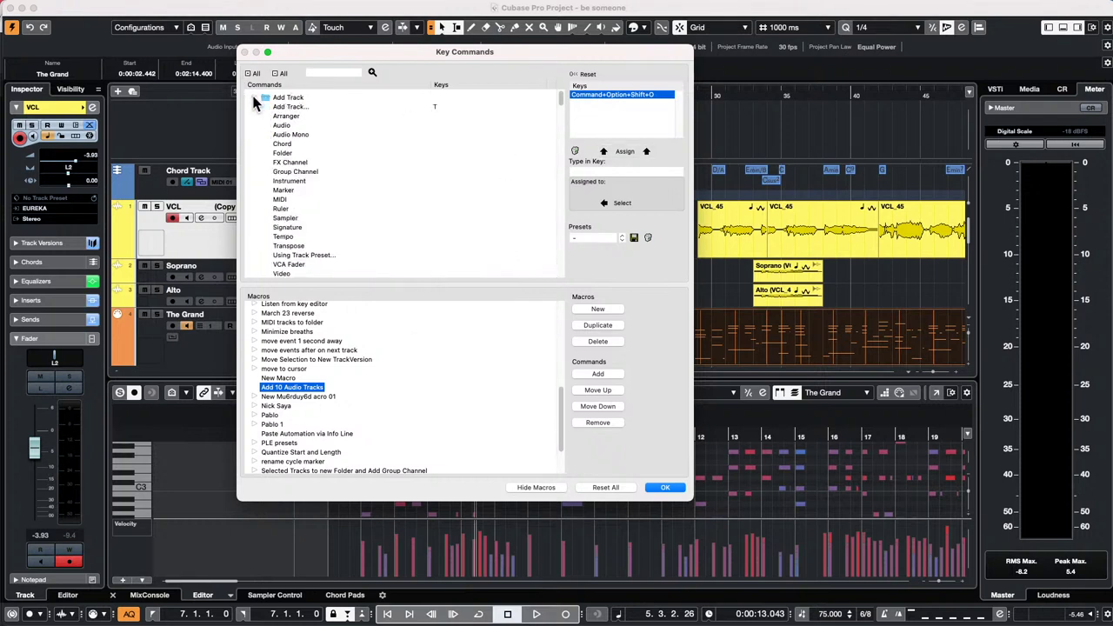
pyautogui.click(292, 127)
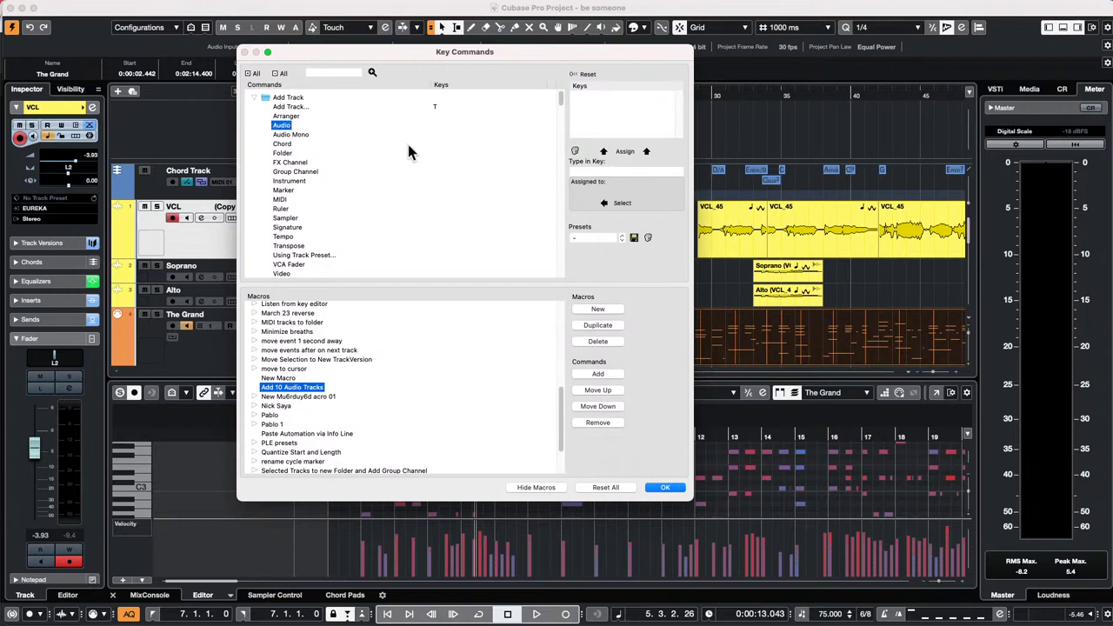
pyautogui.click(302, 136)
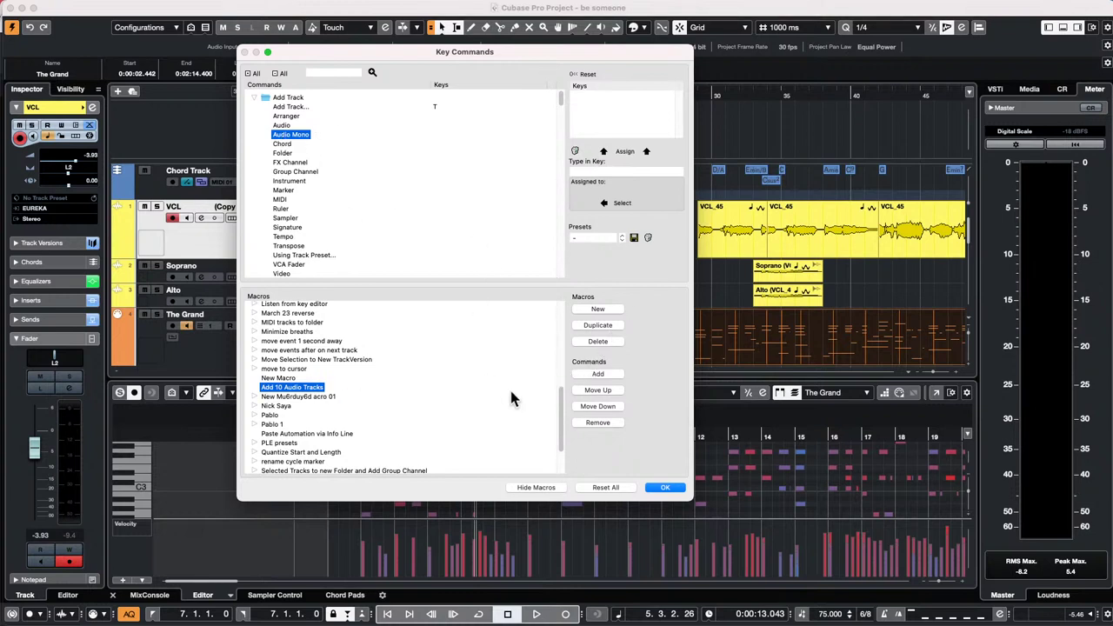
pyautogui.click(614, 375)
pyautogui.click(614, 374)
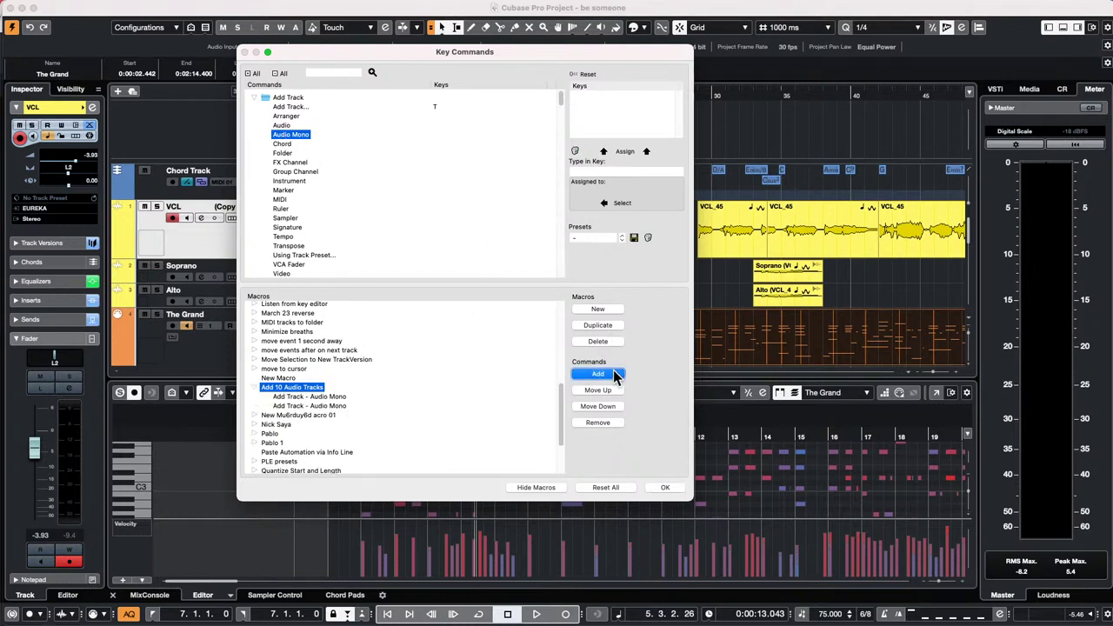
pyautogui.click(614, 374)
pyautogui.click(613, 375)
pyautogui.click(614, 375)
pyautogui.click(614, 375)
pyautogui.click(614, 374)
pyautogui.click(614, 374)
pyautogui.click(614, 375)
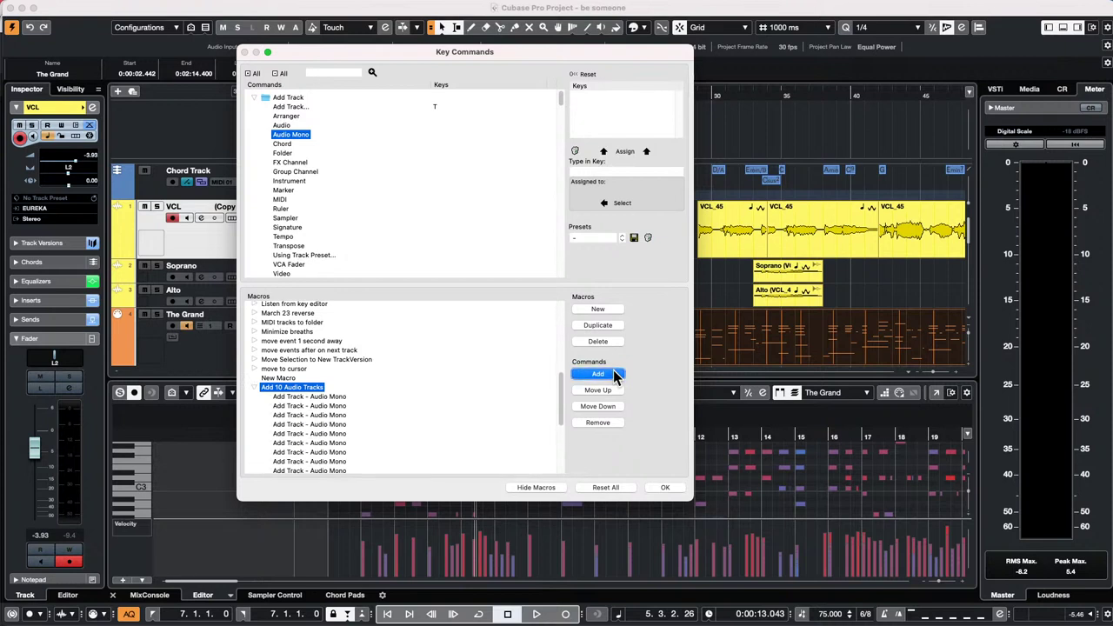
pyautogui.click(614, 375)
pyautogui.click(664, 489)
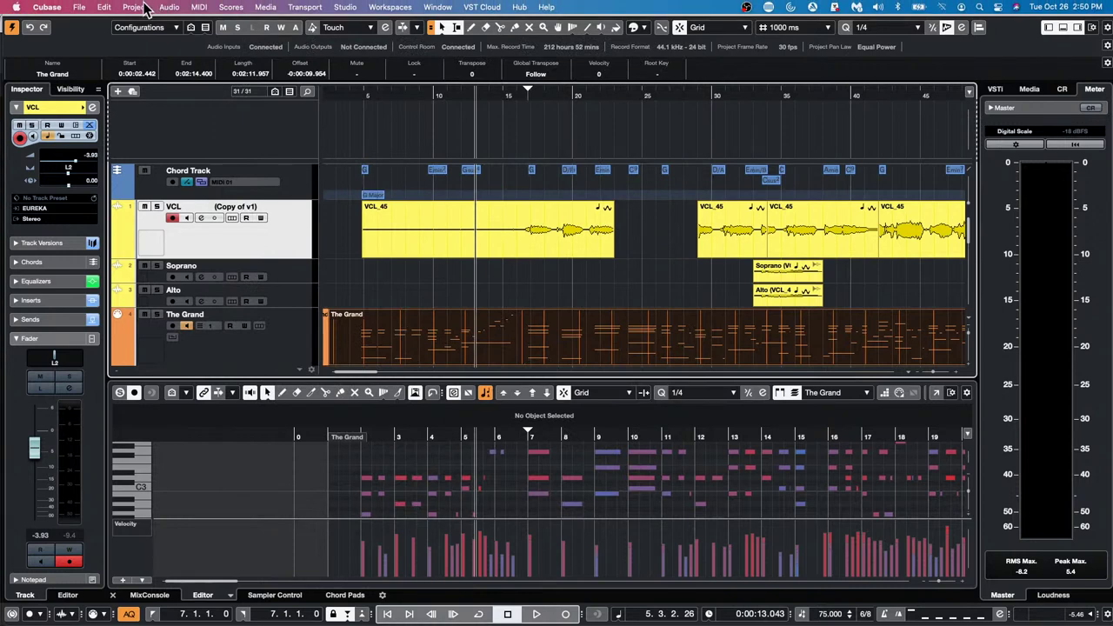
# - Run the Add 10 Audio Tracks macro on the project
pyautogui.click(142, 7)
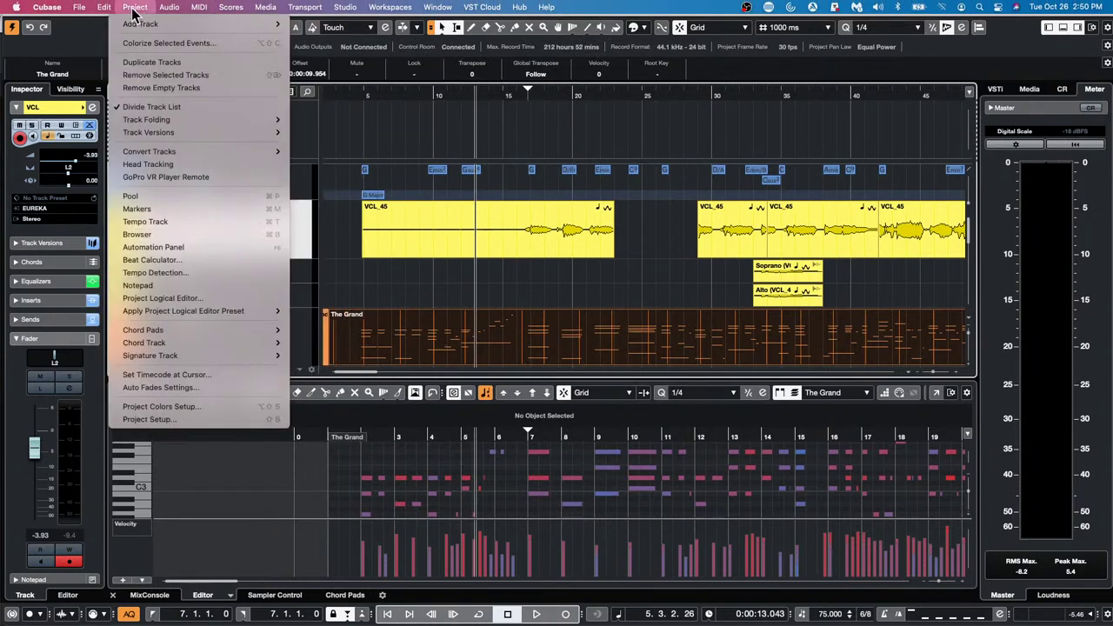
pyautogui.moveTo(103, 7)
pyautogui.moveTo(152, 413)
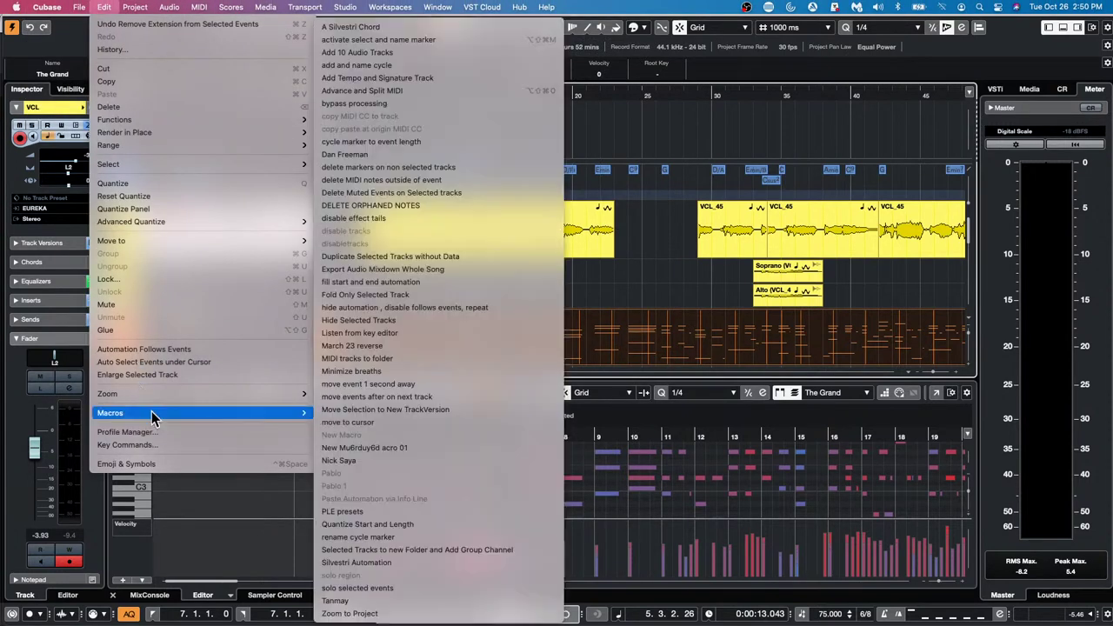
pyautogui.click(424, 52)
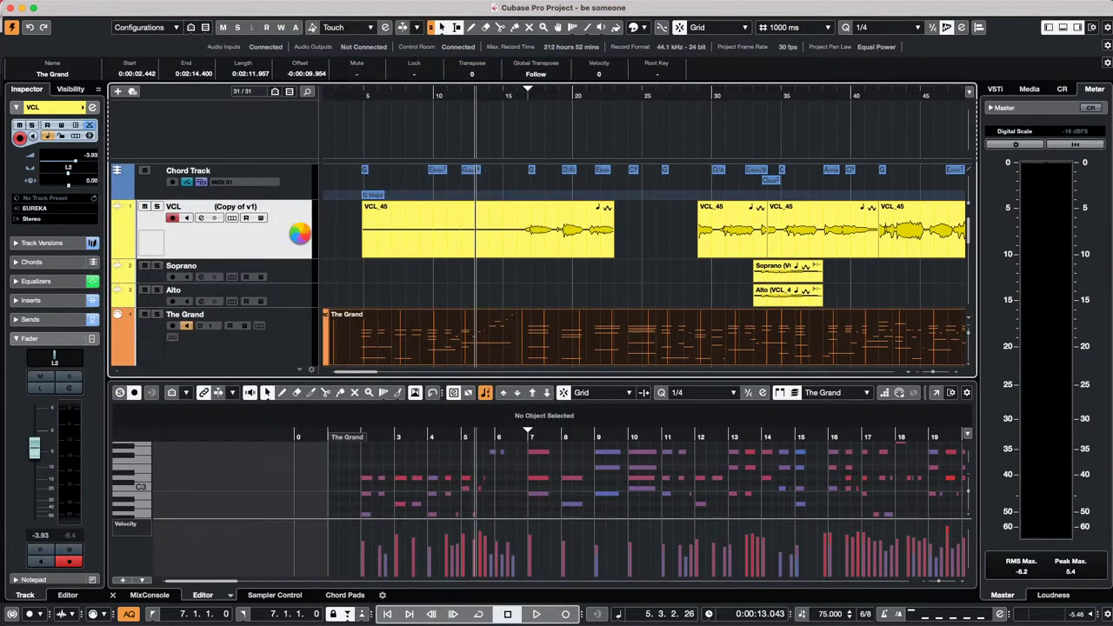
# - Look through the track list at the audio tracks added between VCL and Soprano
pyautogui.scroll(-3, 331, 255)
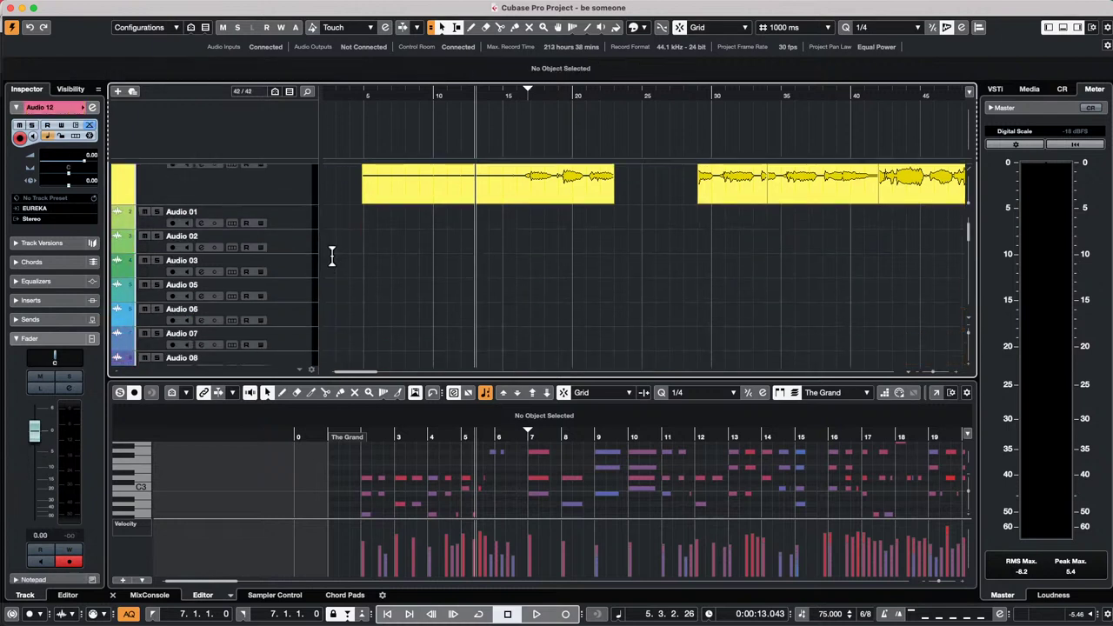
pyautogui.scroll(-4, 331, 255)
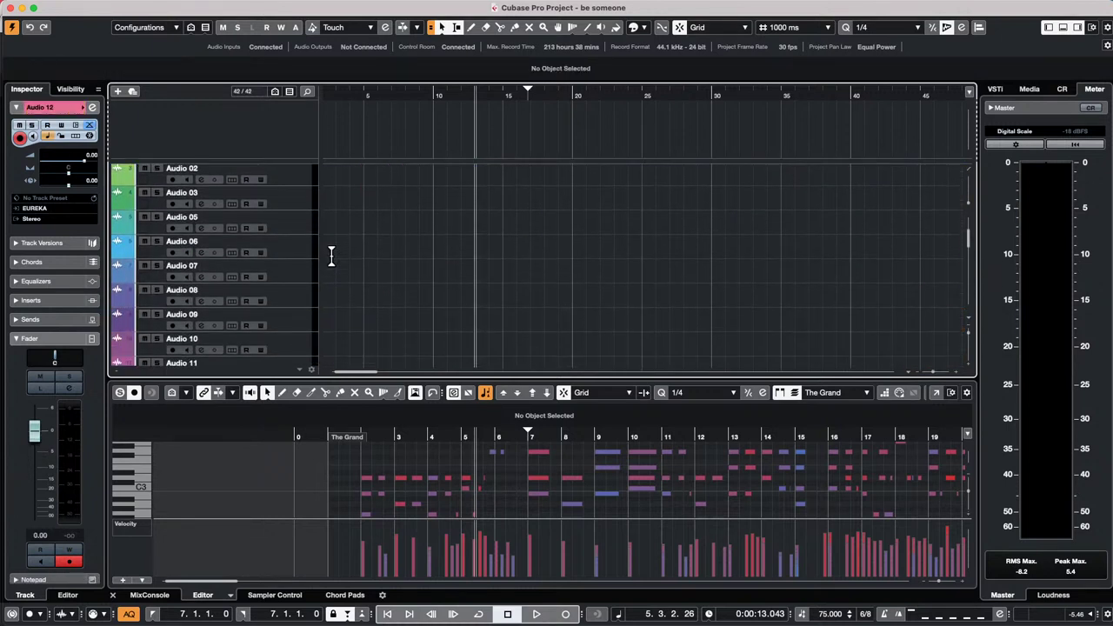
pyautogui.scroll(-5, 336, 259)
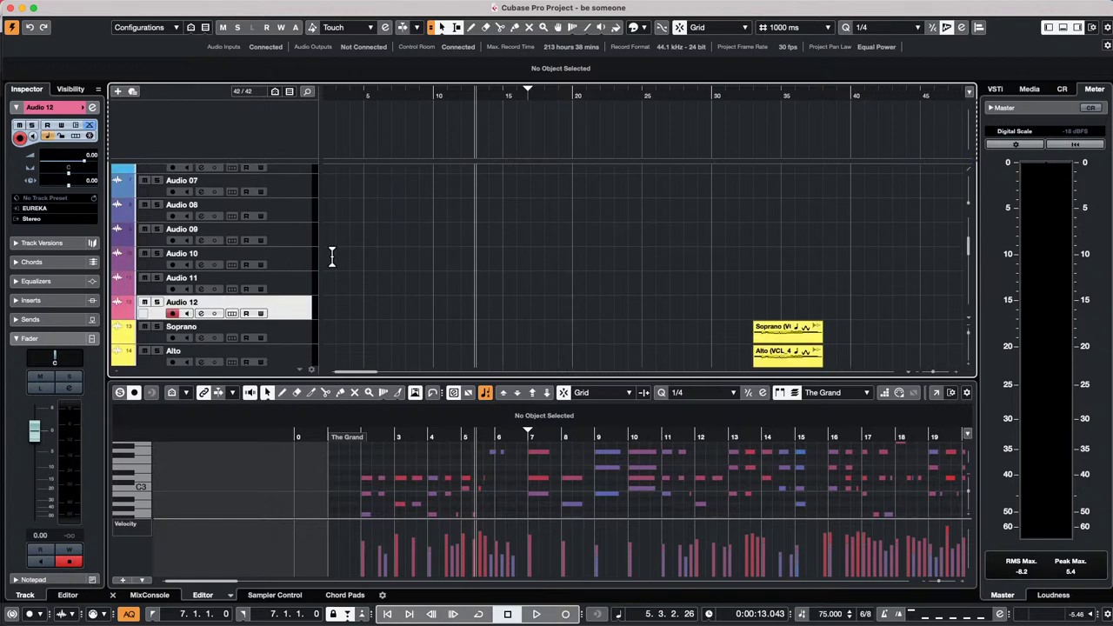
pyautogui.scroll(12, 308, 254)
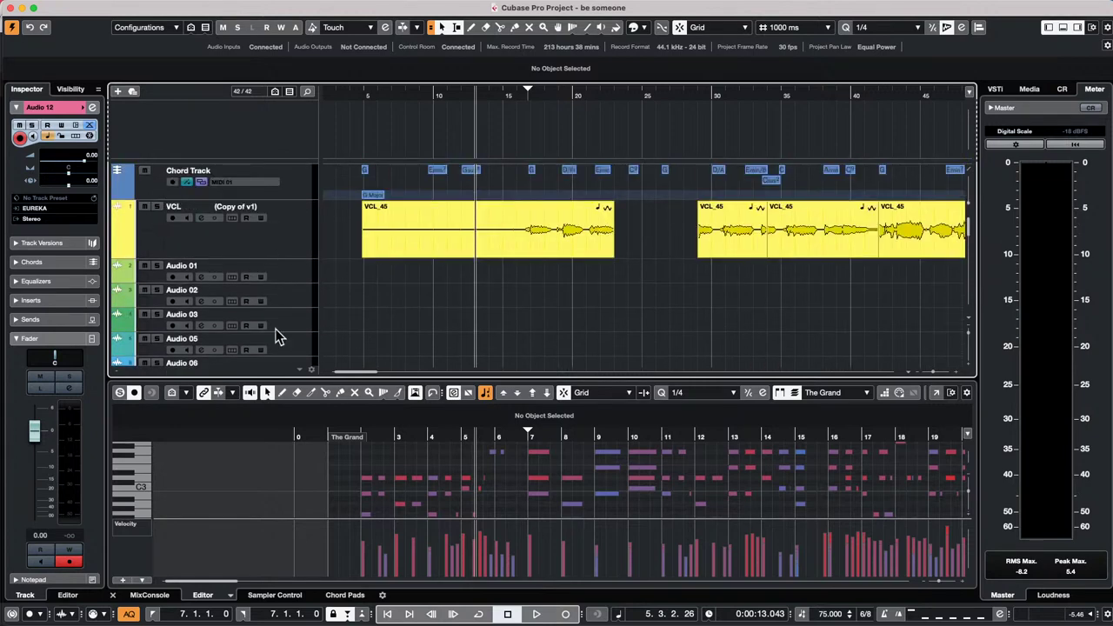
pyautogui.scroll(-20, 209, 235)
pyautogui.scroll(7, 209, 235)
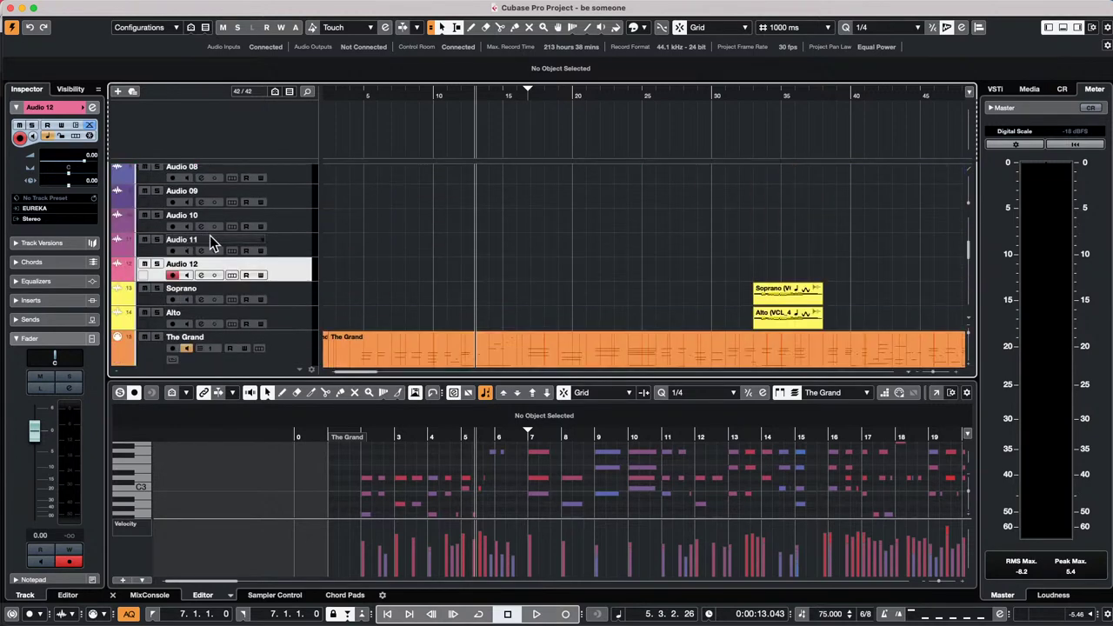
pyautogui.scroll(3, 273, 223)
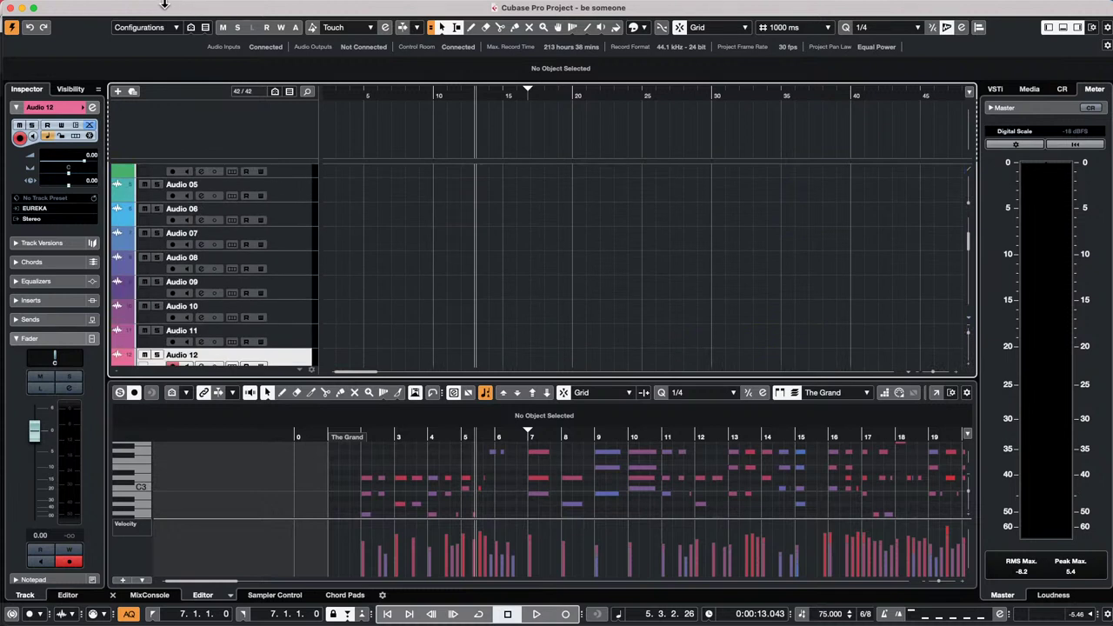
# - Examine the commands in the Add Track category of the Key Commands window and close the window
pyautogui.click(104, 7)
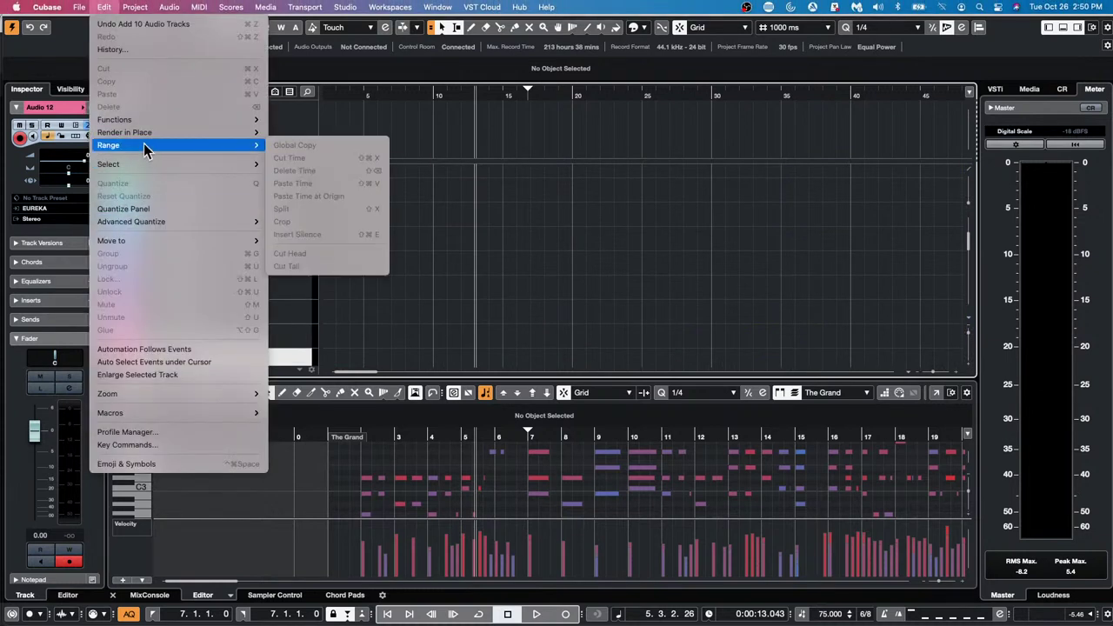
pyautogui.moveTo(78, 7)
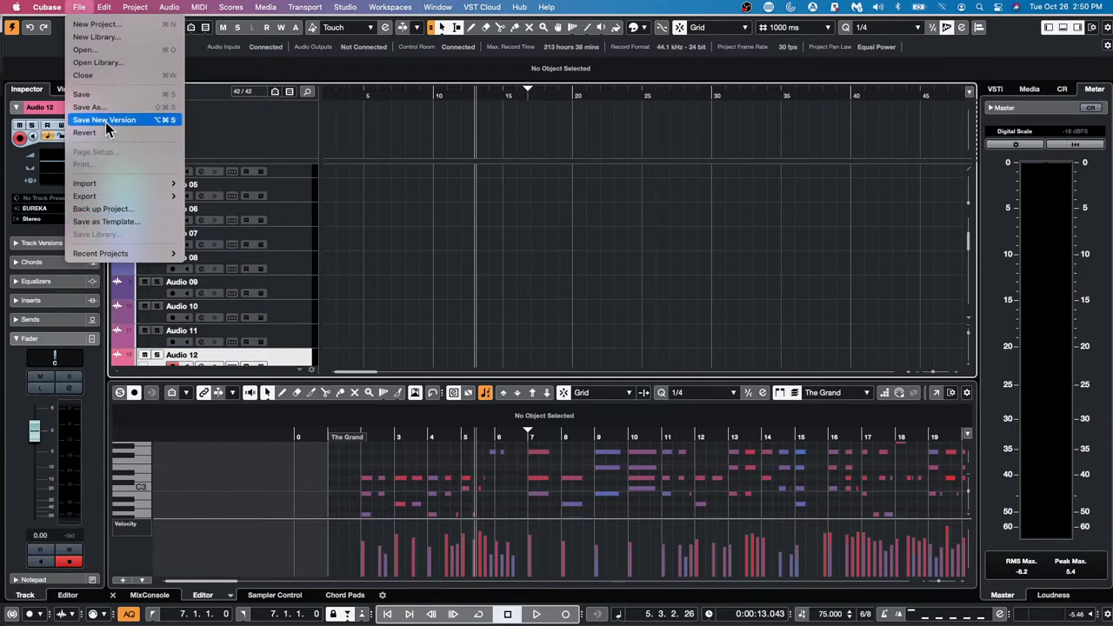
pyautogui.moveTo(138, 413)
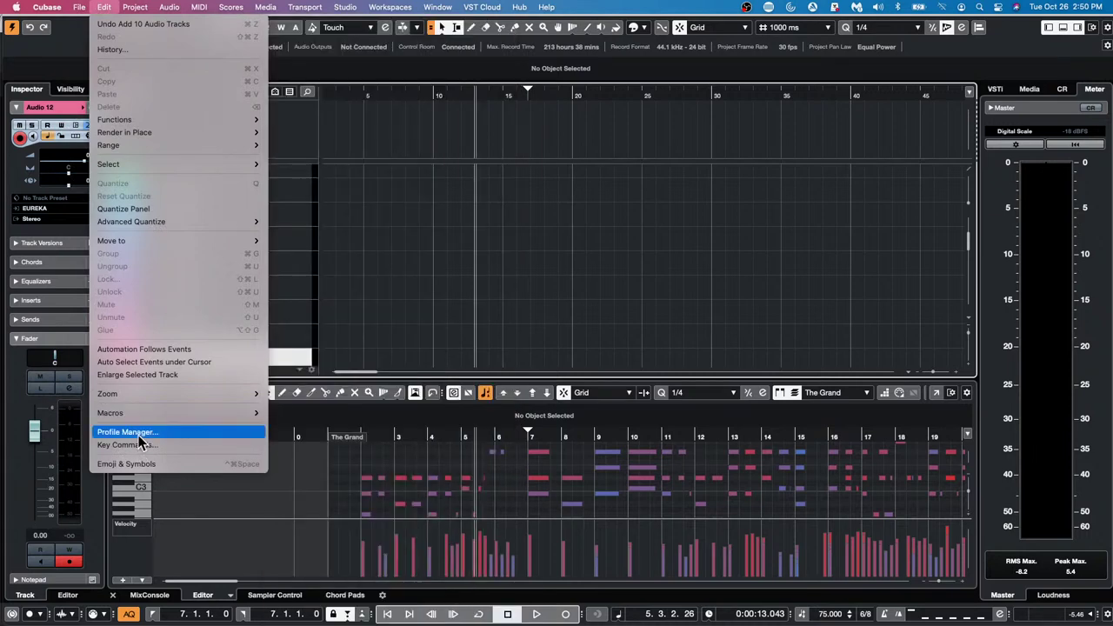
pyautogui.click(131, 444)
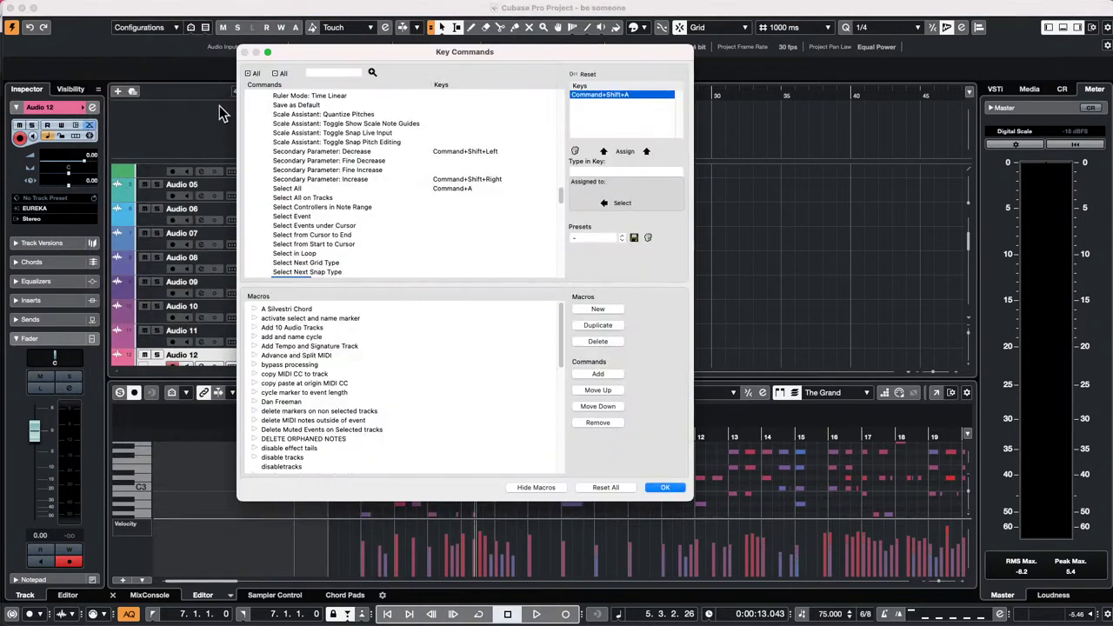
pyautogui.scroll(20, 320, 152)
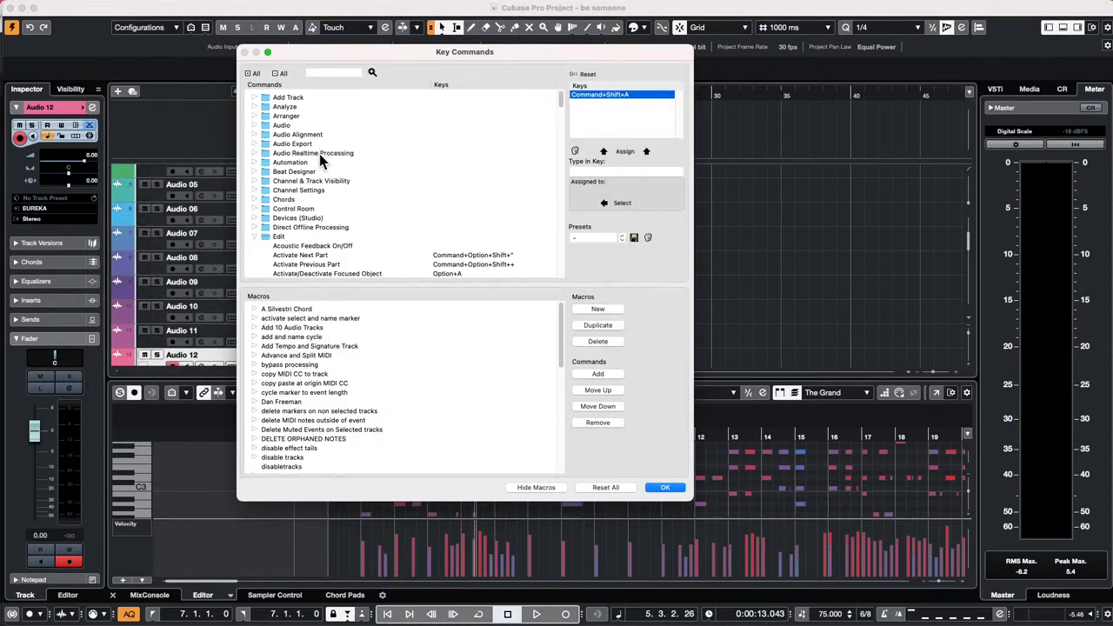
pyautogui.click(254, 98)
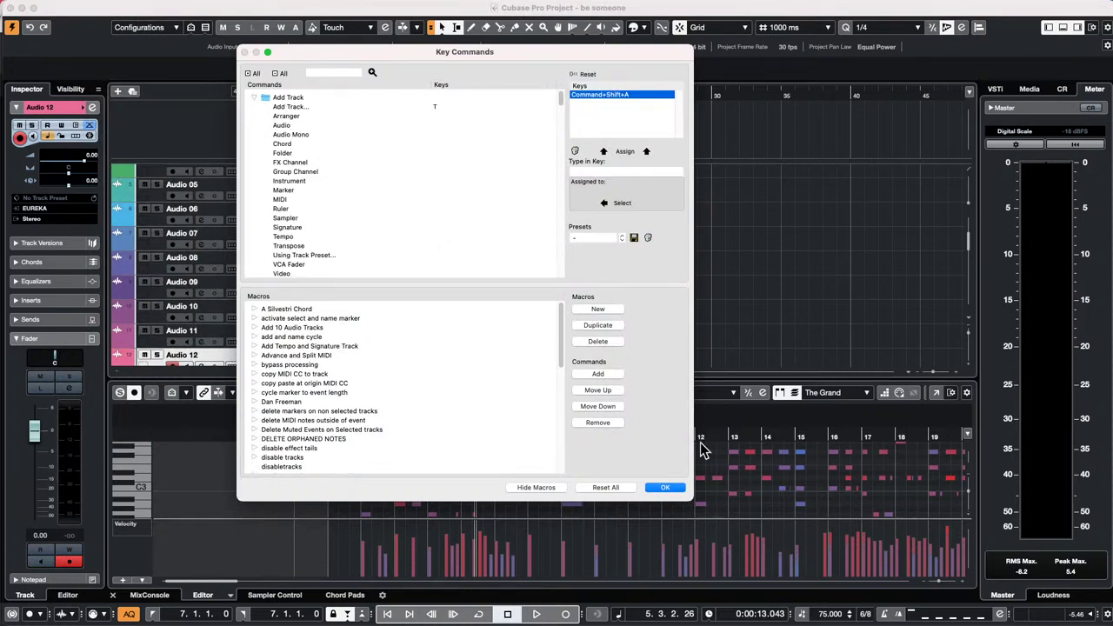
pyautogui.click(675, 487)
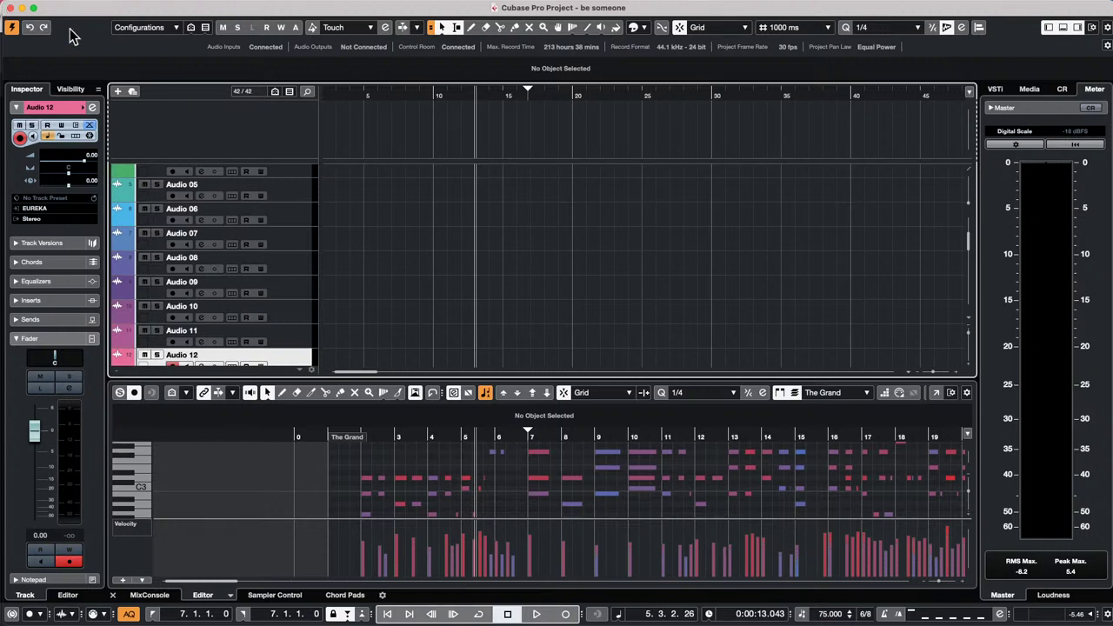
# - Move the last VCL_45 event on the VCL track to start at 3:15 and play briefly from 3:57
pyautogui.scroll(2, 484, 229)
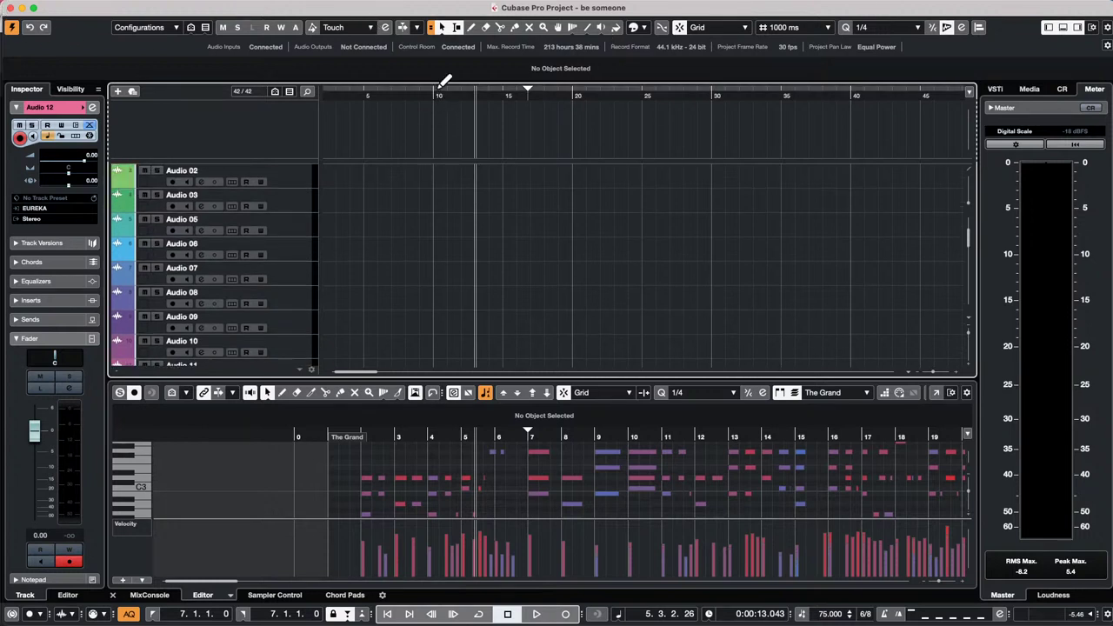
pyautogui.moveTo(438, 94); pyautogui.dragTo(114, 10)
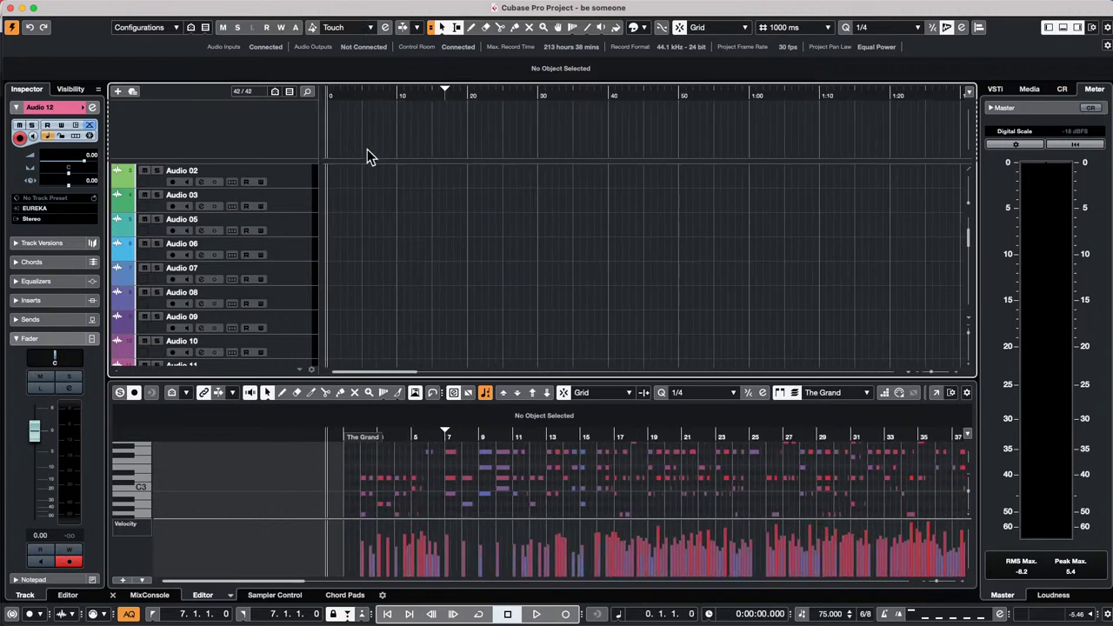
pyautogui.scroll(-2, 440, 232)
pyautogui.scroll(6, 440, 231)
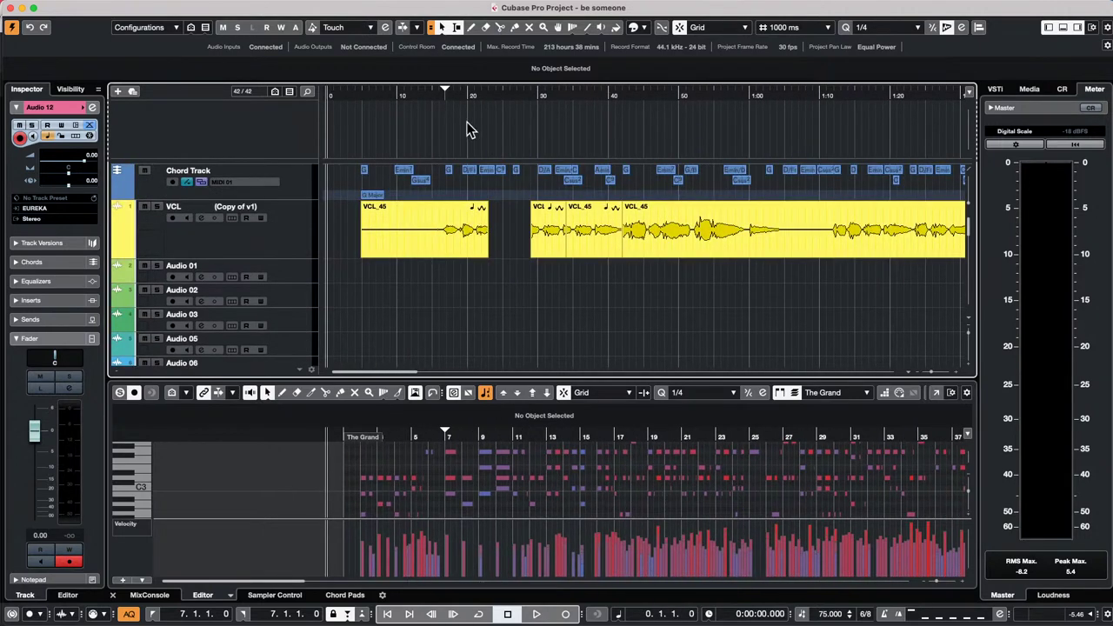
pyautogui.moveTo(464, 96); pyautogui.dragTo(466, 45)
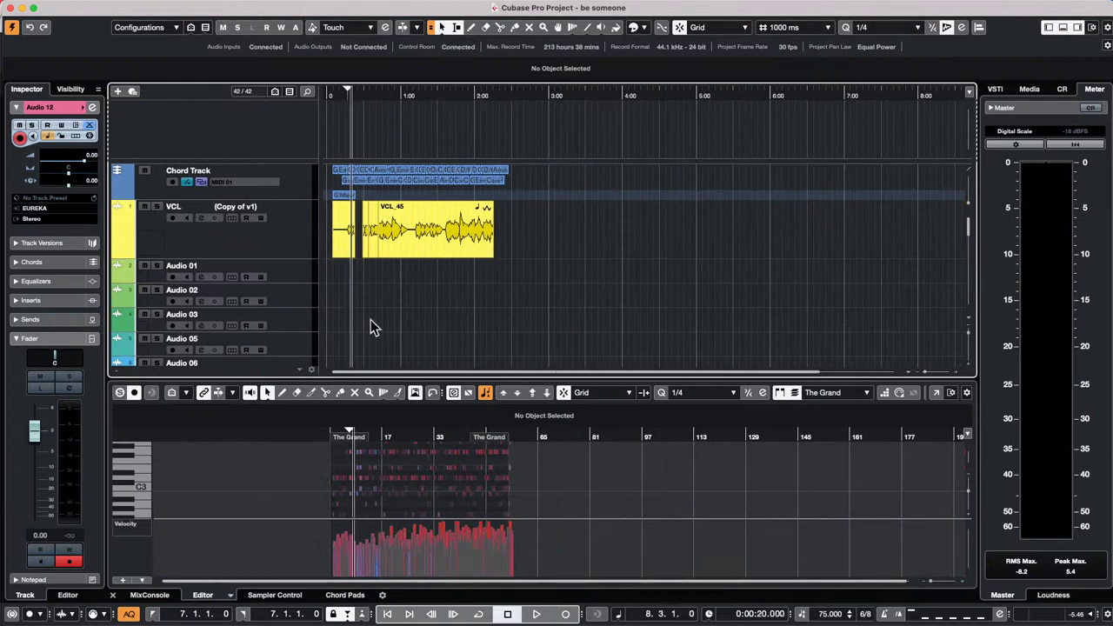
pyautogui.moveTo(462, 241); pyautogui.dragTo(653, 236)
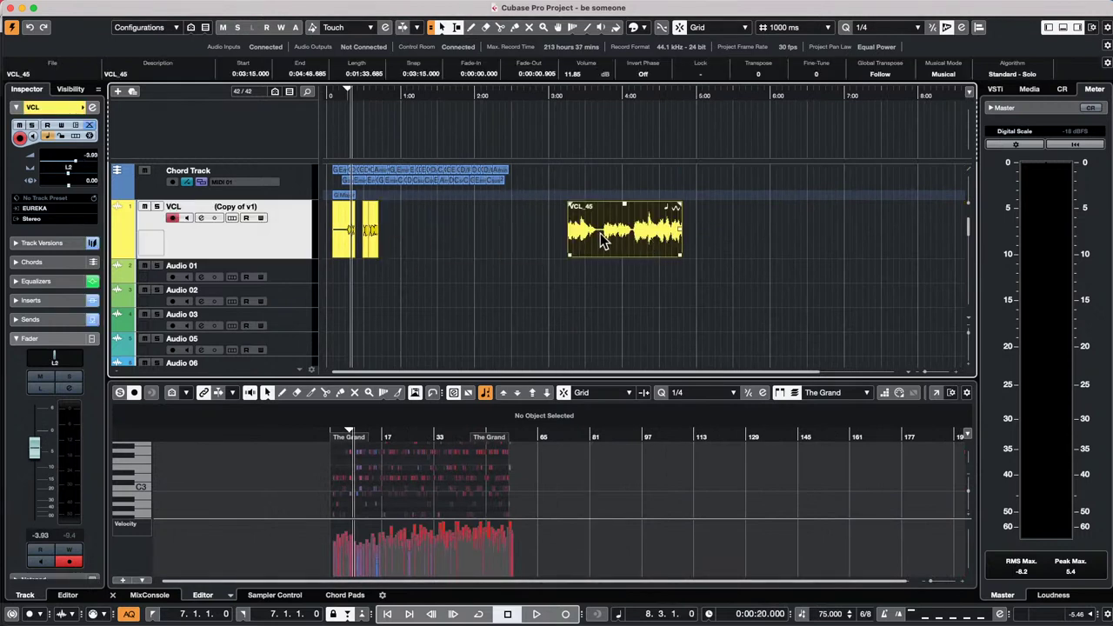
pyautogui.click(619, 95)
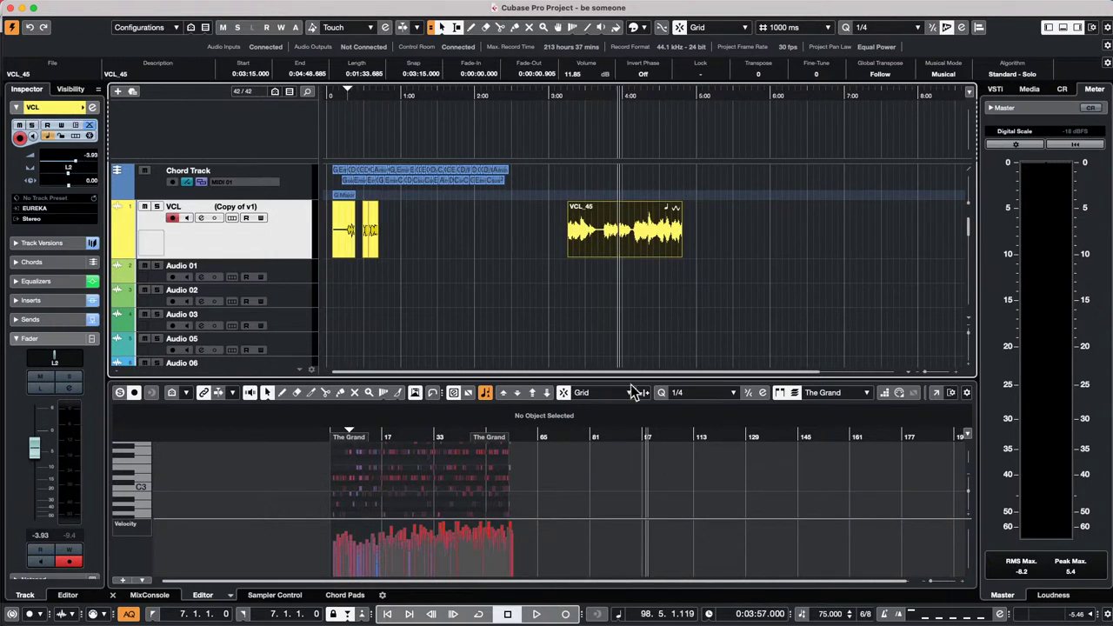
pyautogui.press('space')
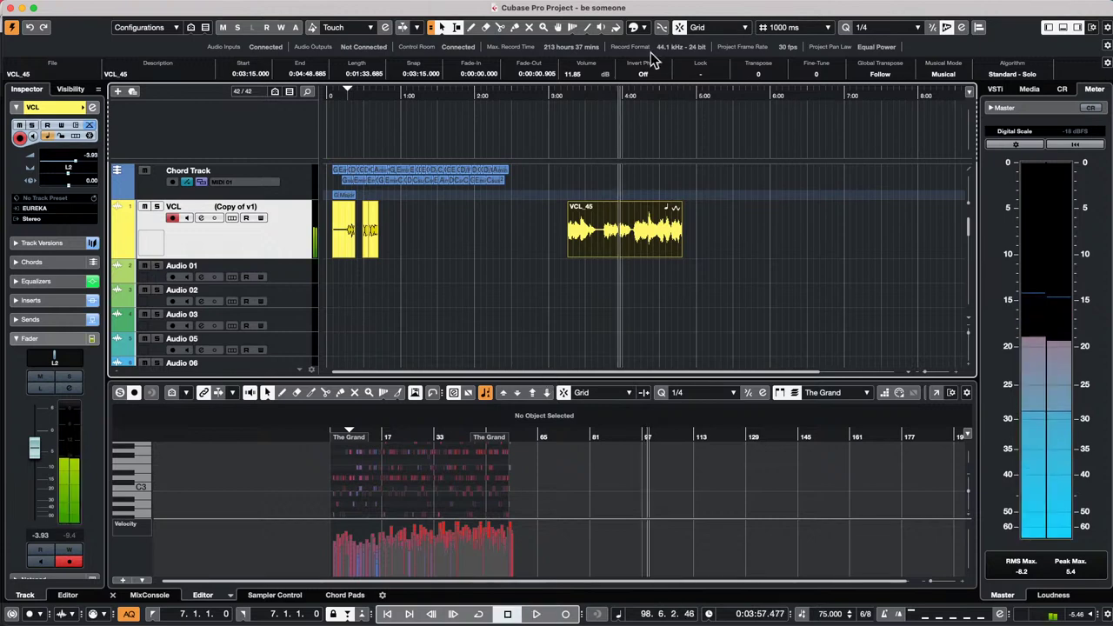
# - Enable Use Video Follows Edit Mode and try it by selecting different events on the VCL track
pyautogui.click(339, 8)
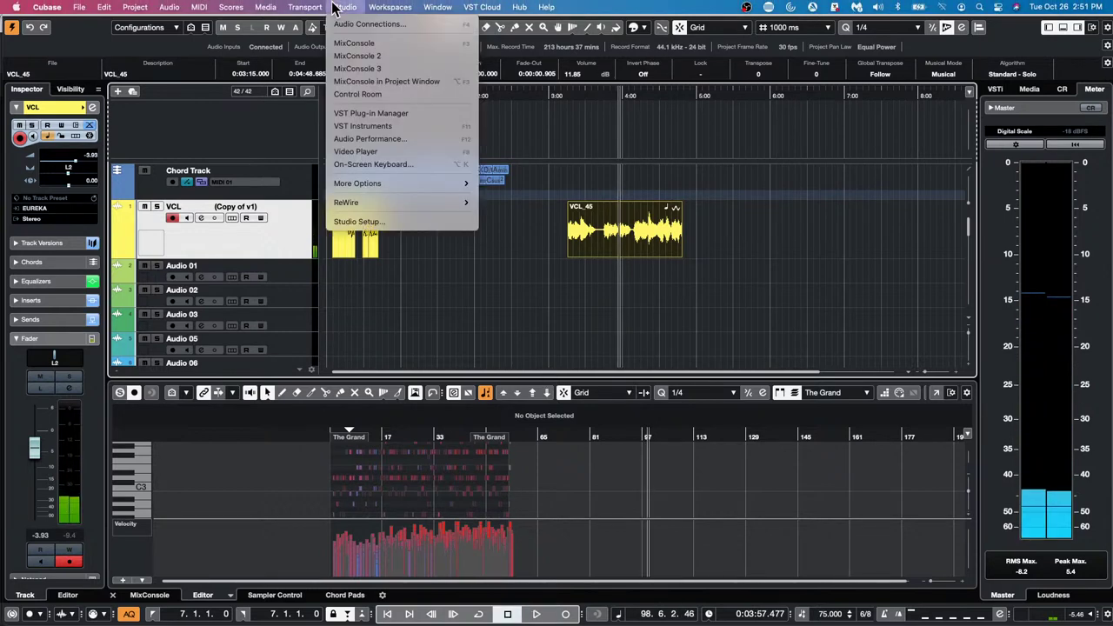
pyautogui.moveTo(305, 7)
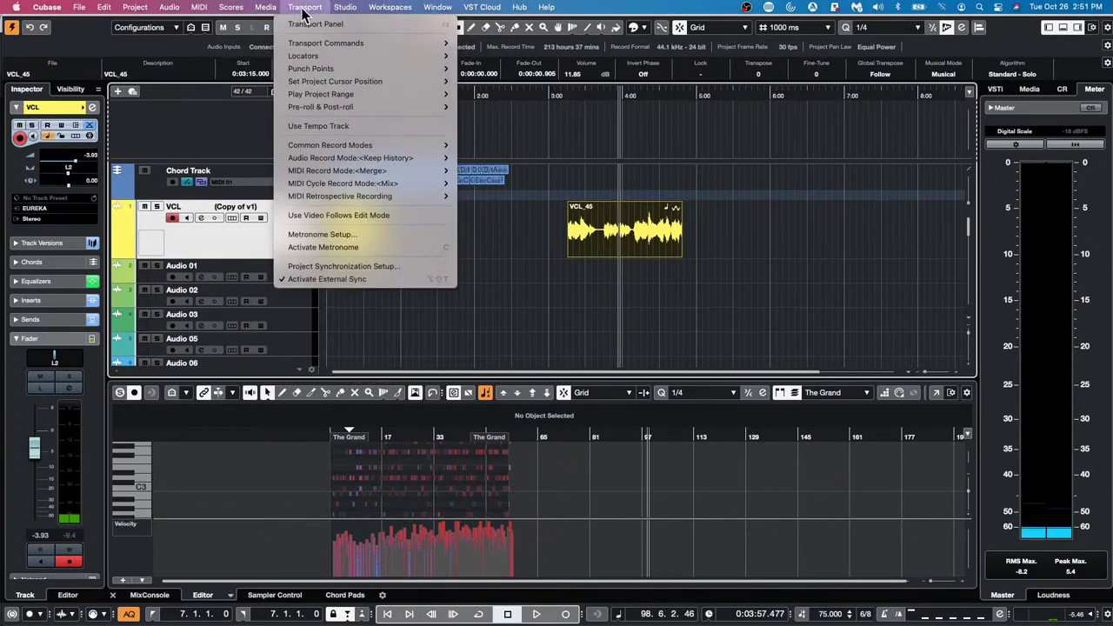
pyautogui.click(344, 220)
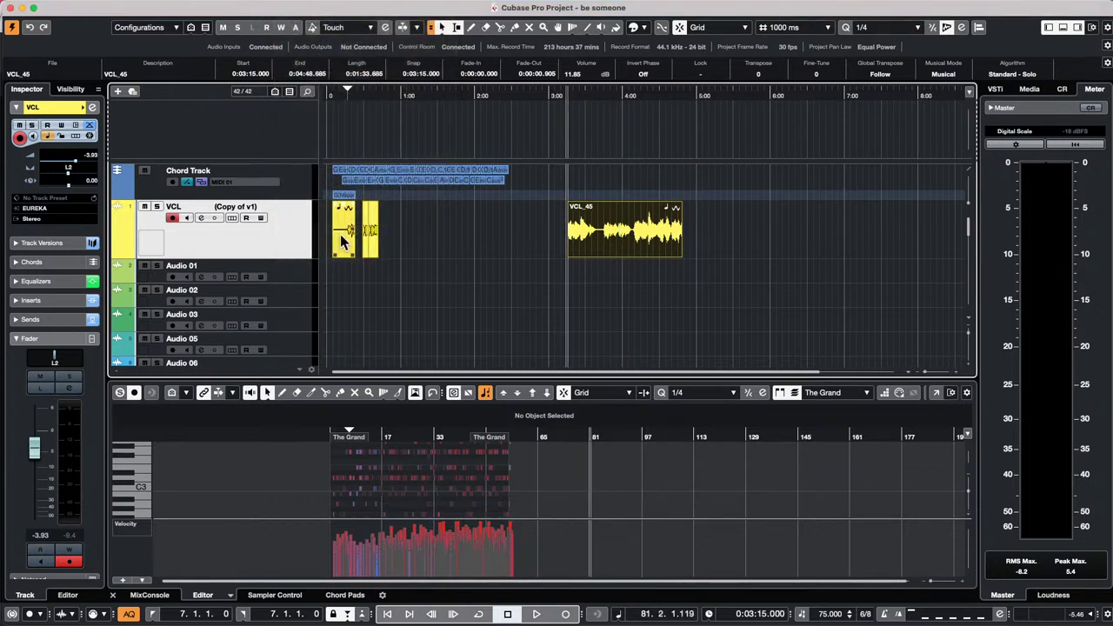
pyautogui.click(579, 247)
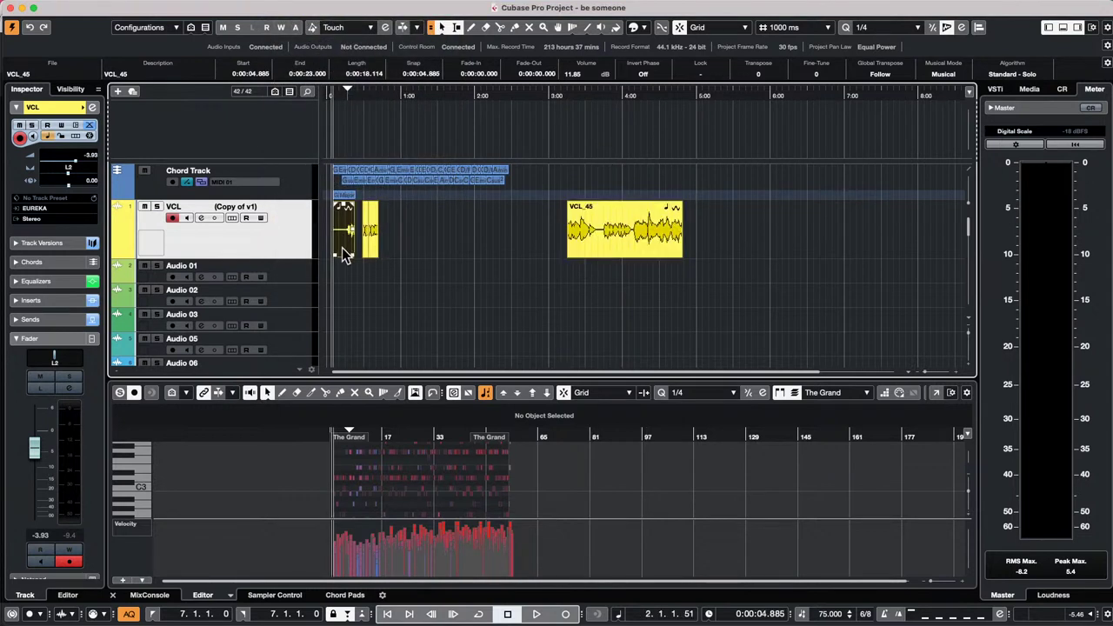
# - Play the moved VCL_45 event from about 3:54 and 4:29, then select it to send the cursor to its start
pyautogui.click(616, 95)
pyautogui.press('space')
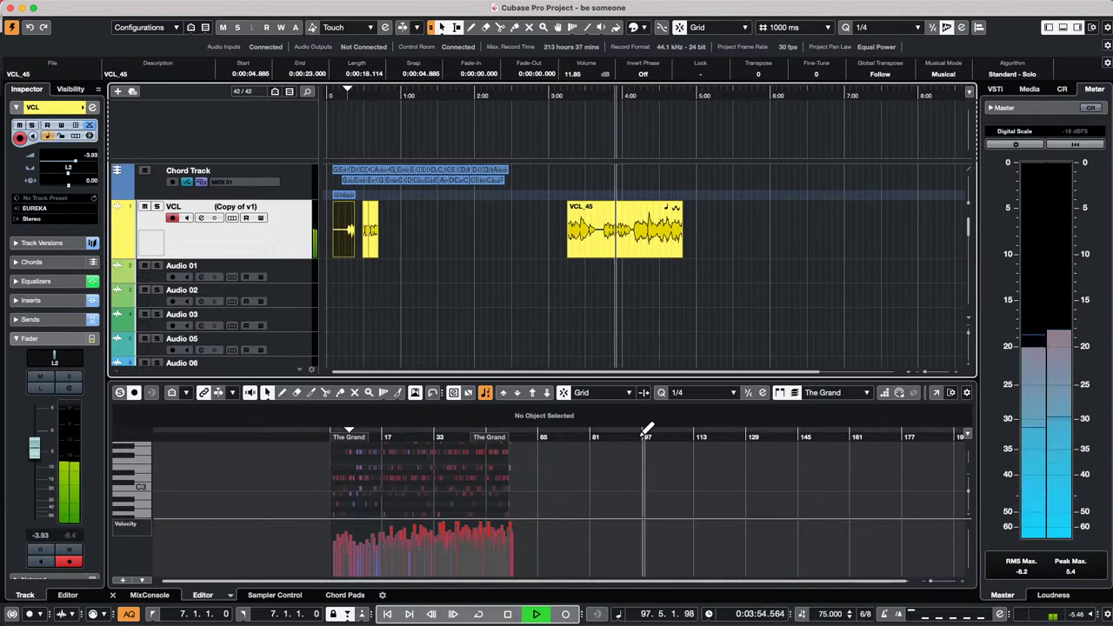
pyautogui.press('space')
pyautogui.click(656, 227)
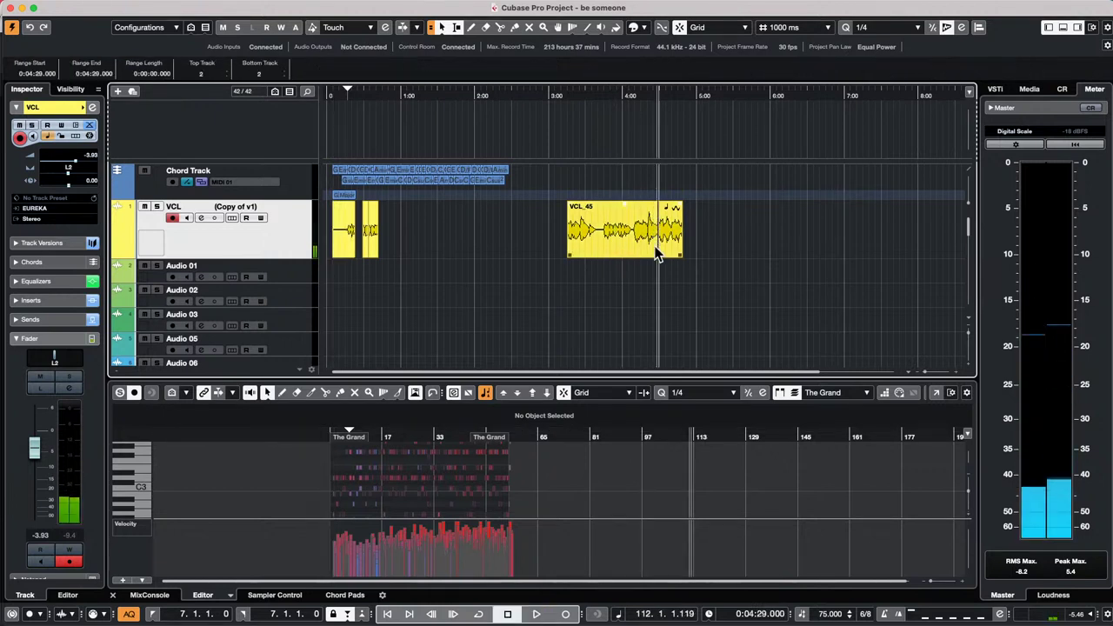
pyautogui.press('space')
pyautogui.click(608, 244)
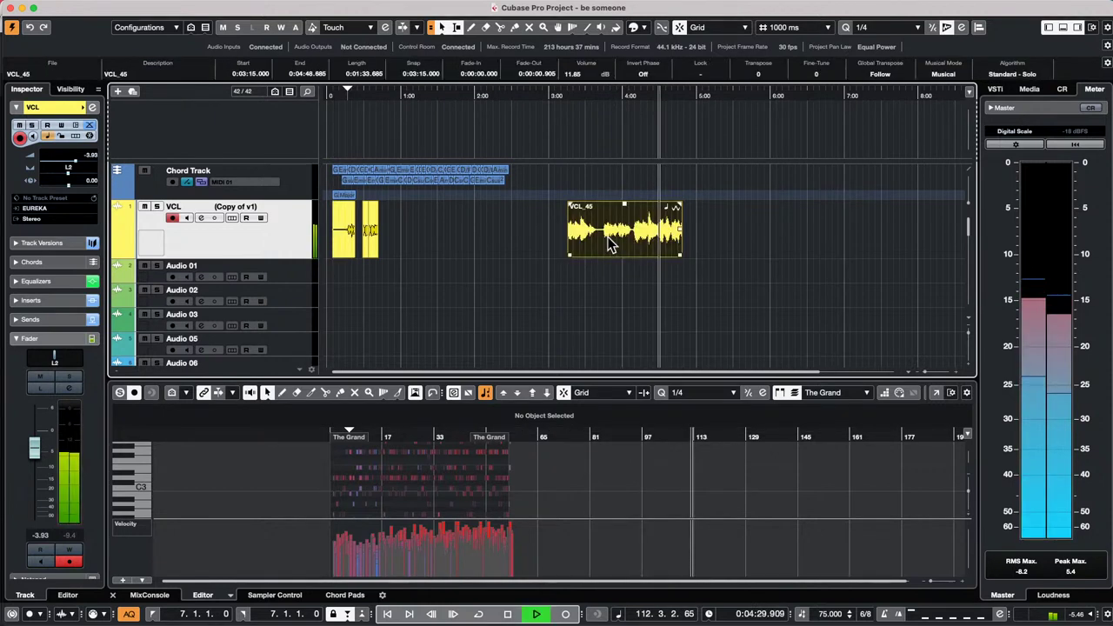
pyautogui.press('space')
# - Check the Use Video Follows Edit Mode option among the transport settings without changing it
pyautogui.click(285, 7)
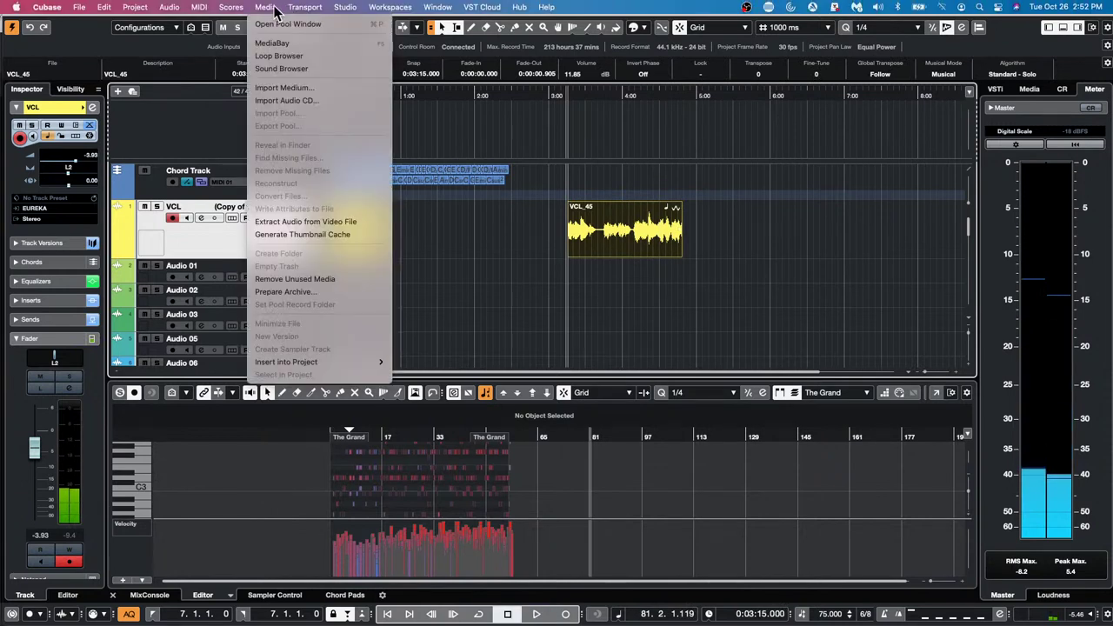
pyautogui.moveTo(300, 7)
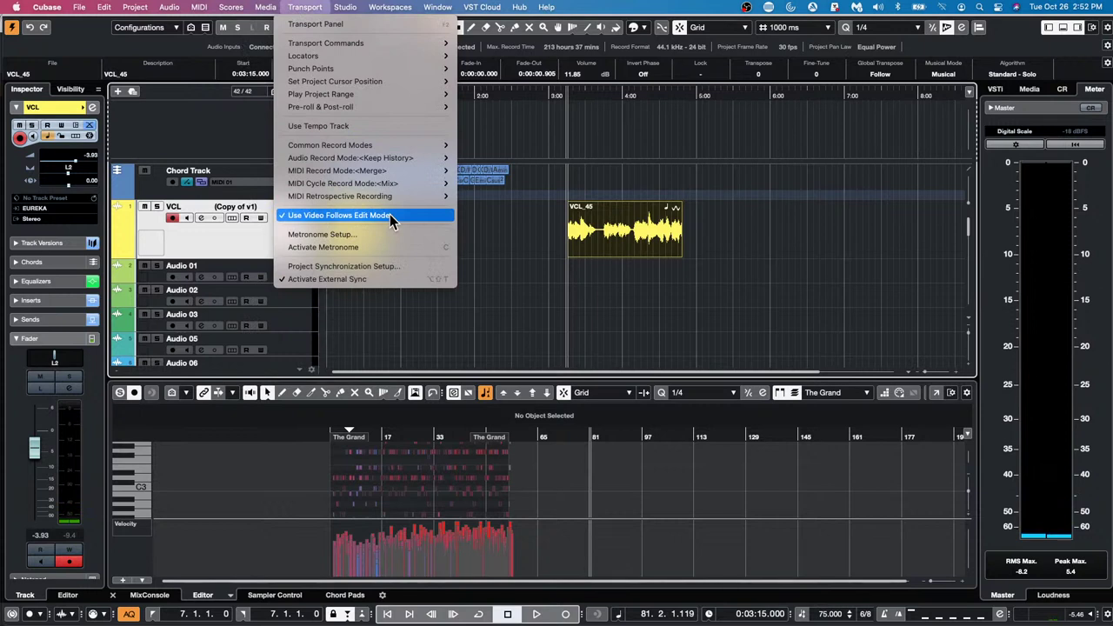
pyautogui.click(448, 219)
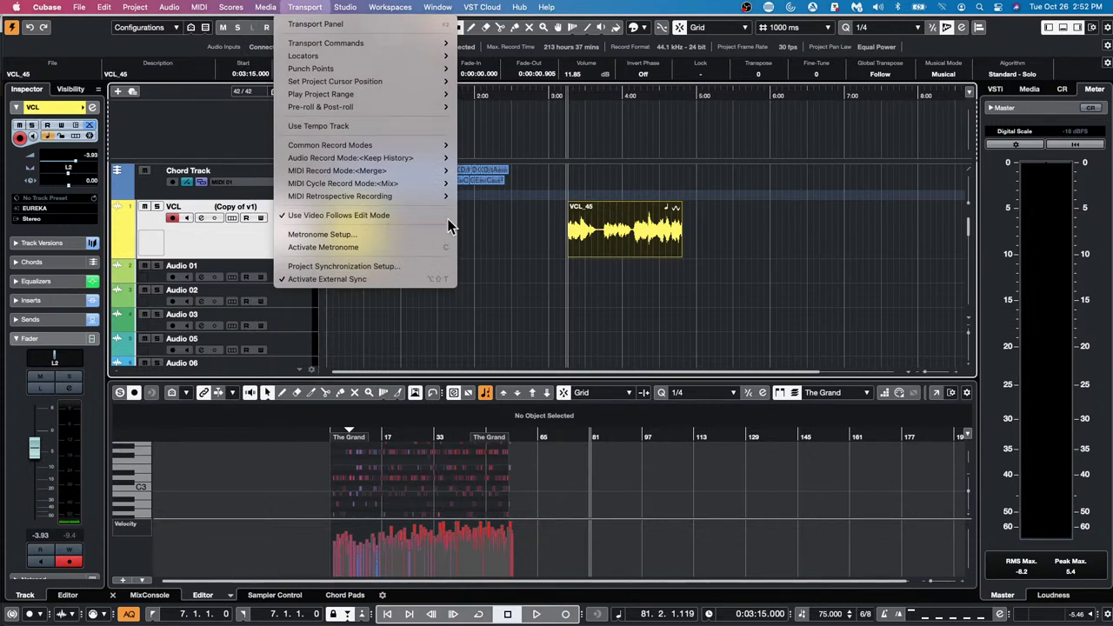
pyautogui.click(479, 258)
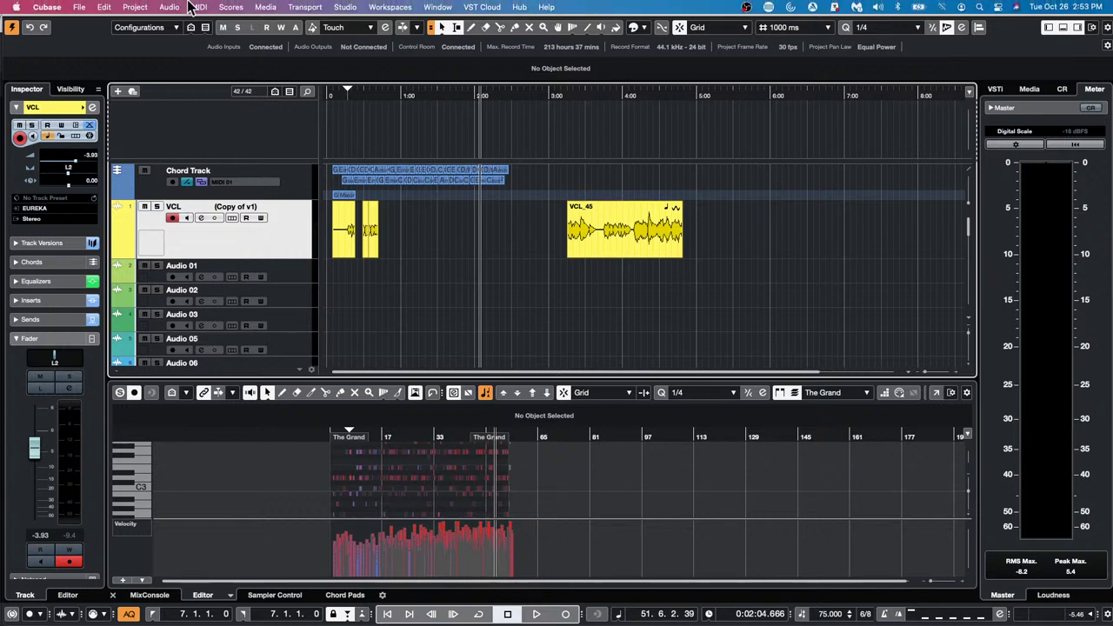
# - Open the project schubert 2nd HALion 5 DOUBLE.cpr from the Projects folder and activate it
pyautogui.click(79, 7)
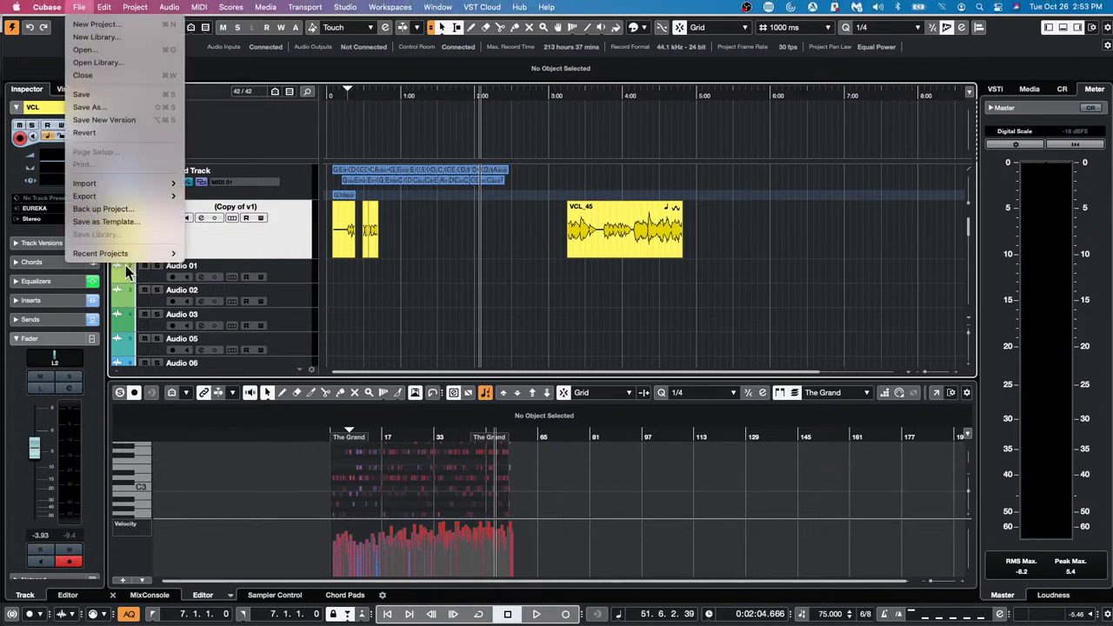
pyautogui.moveTo(137, 255)
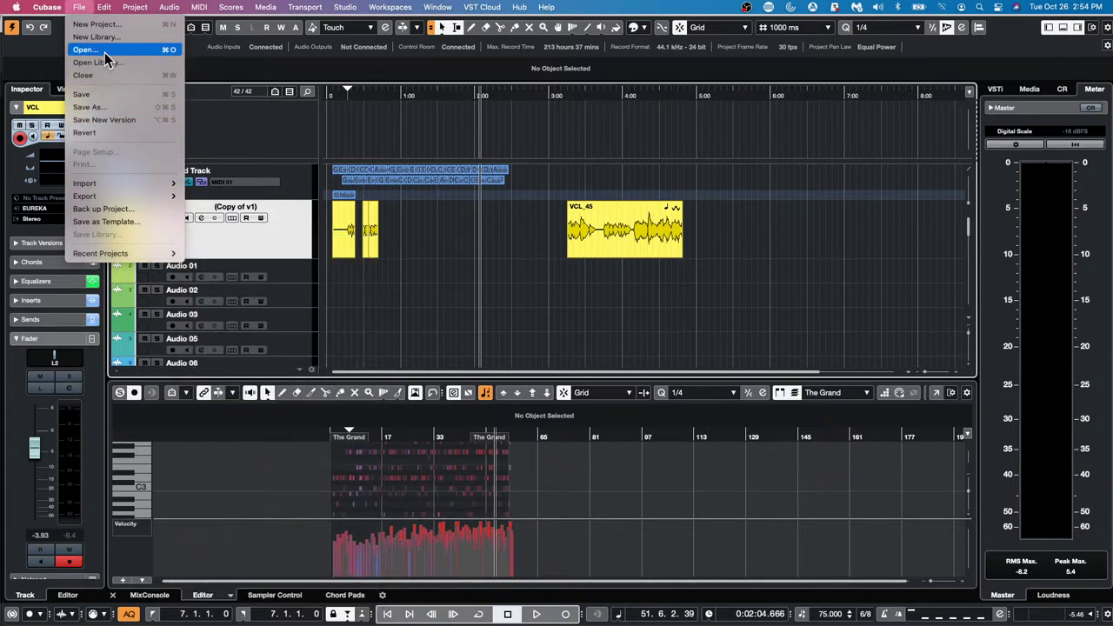
pyautogui.click(104, 52)
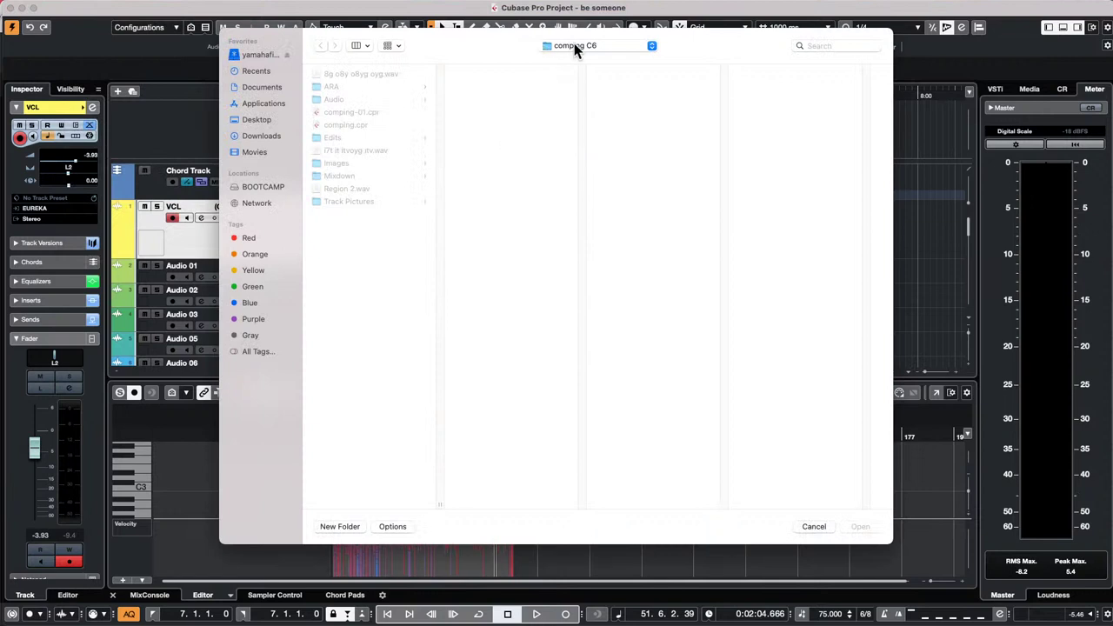
pyautogui.click(574, 45)
pyautogui.click(591, 59)
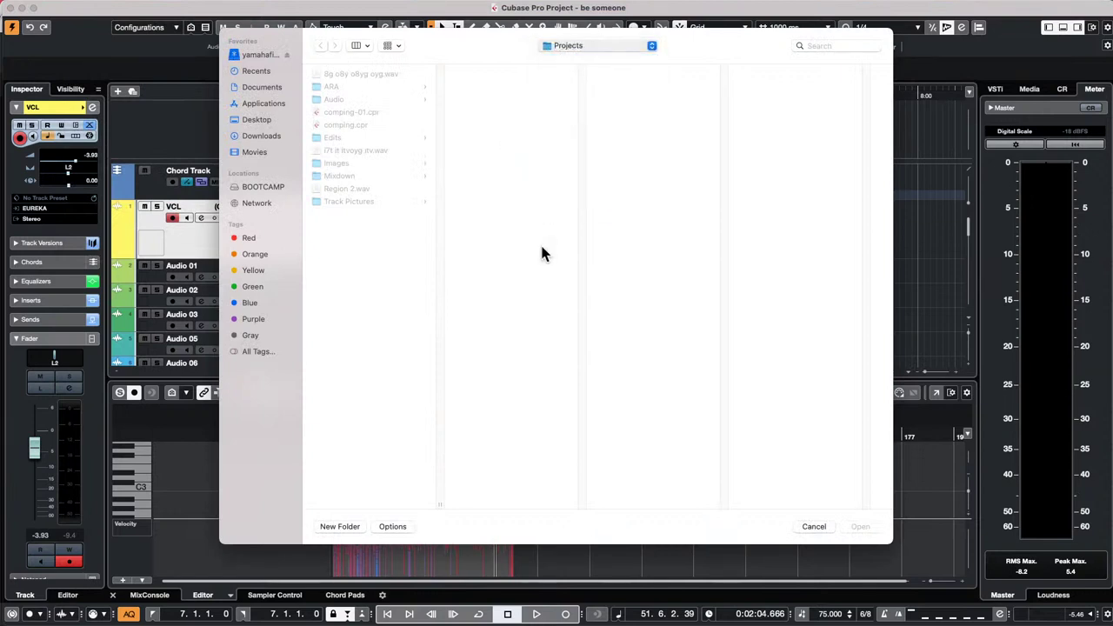
pyautogui.scroll(-10, 513, 274)
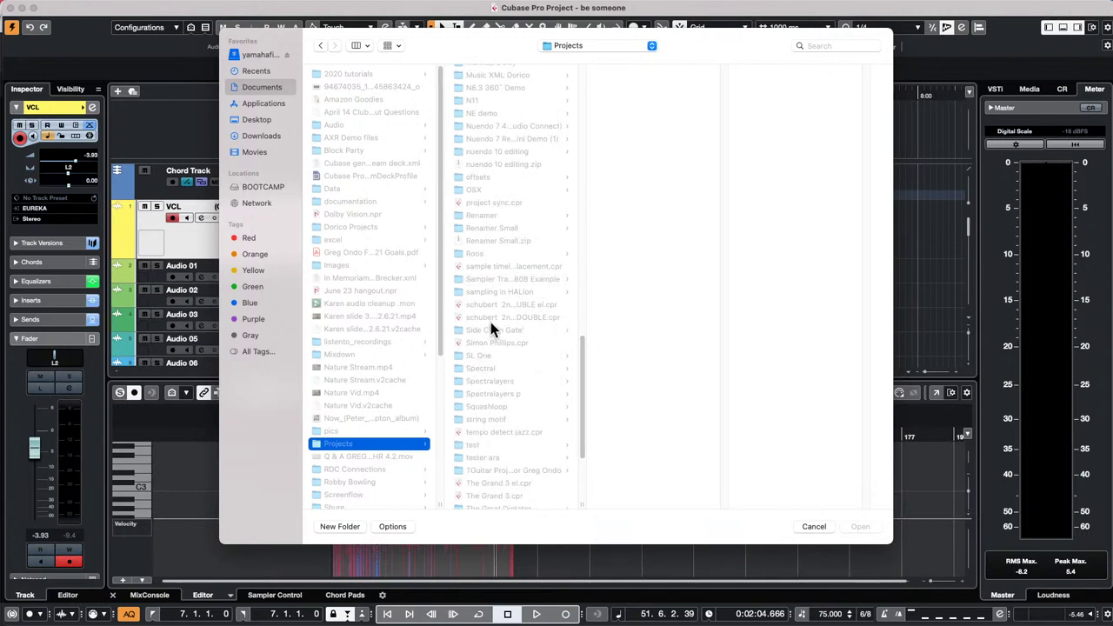
pyautogui.click(504, 318)
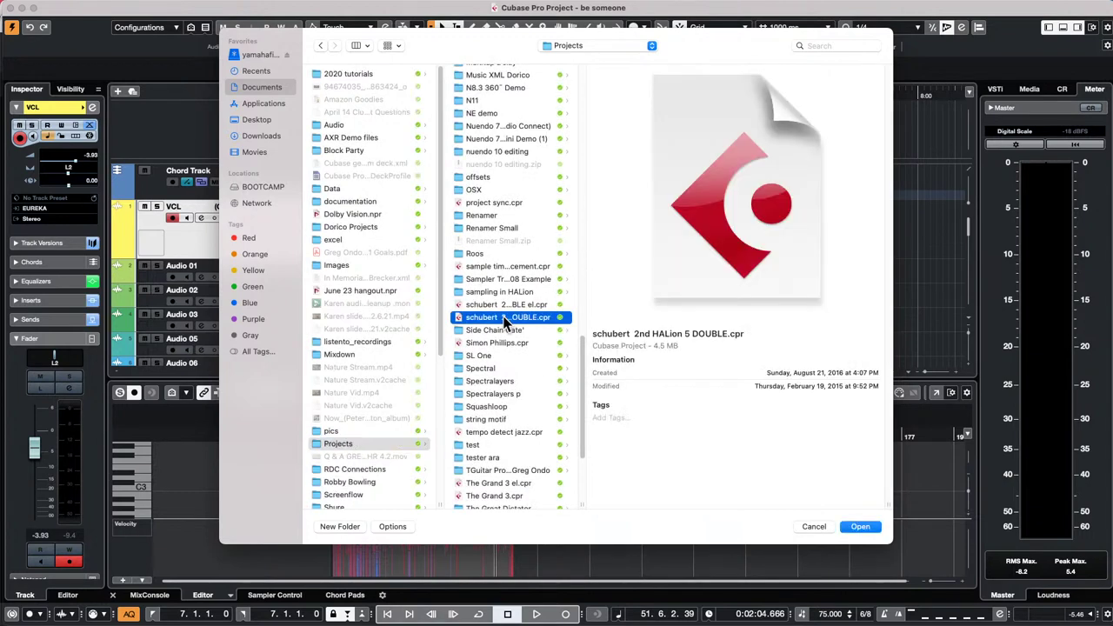
pyautogui.doubleClick(505, 318)
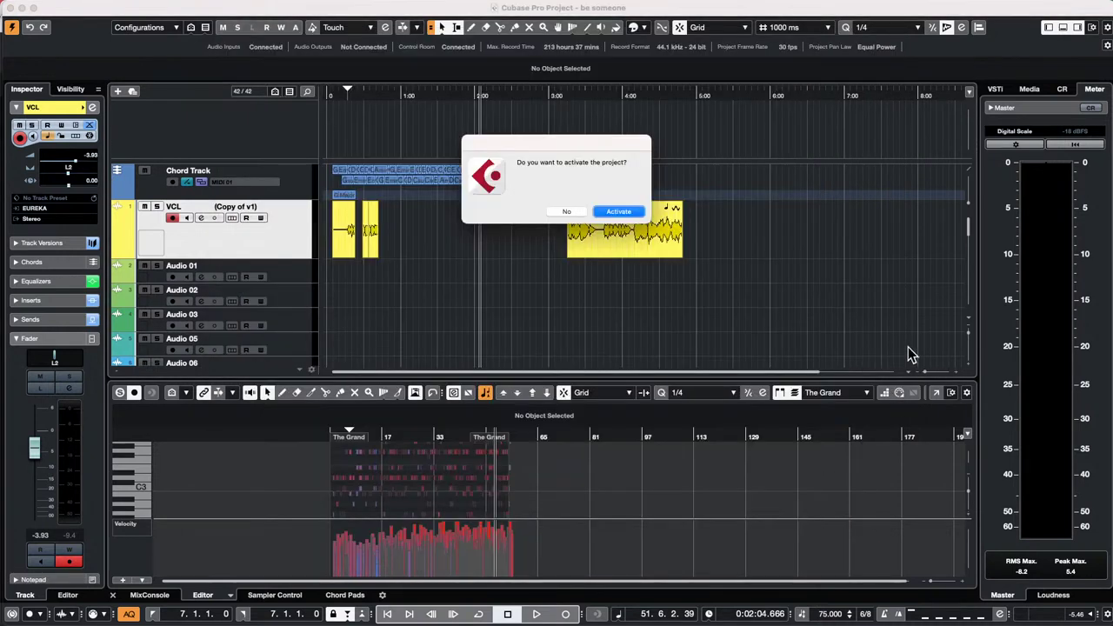
pyautogui.click(607, 212)
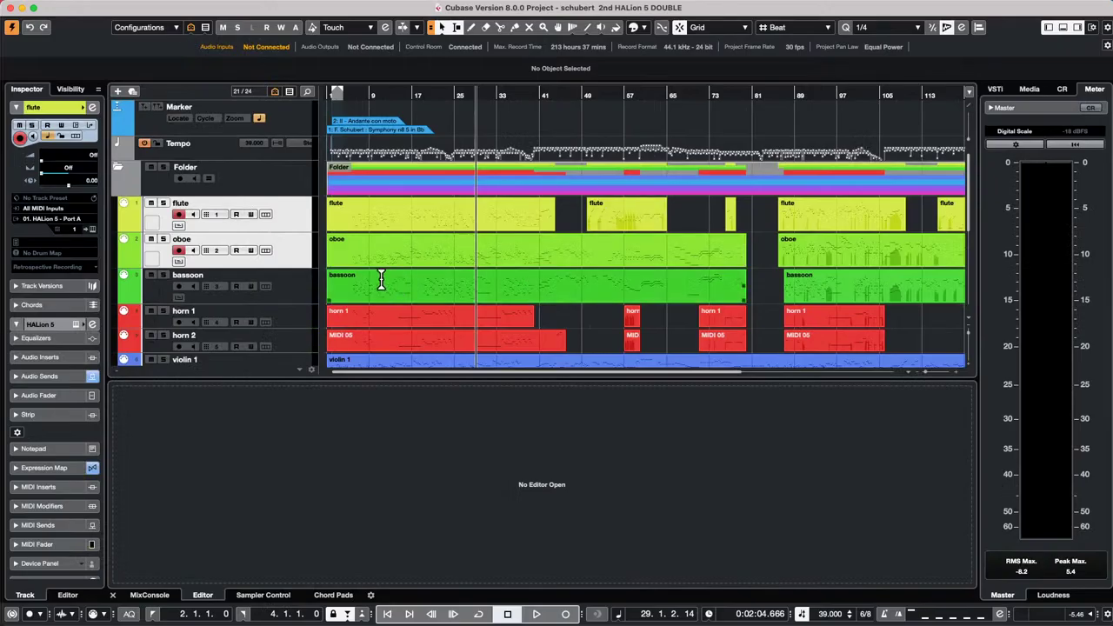
# - Open the violin 1 part in a separate Key Editor window and play it soloed from bar 25
pyautogui.scroll(-5, 442, 274)
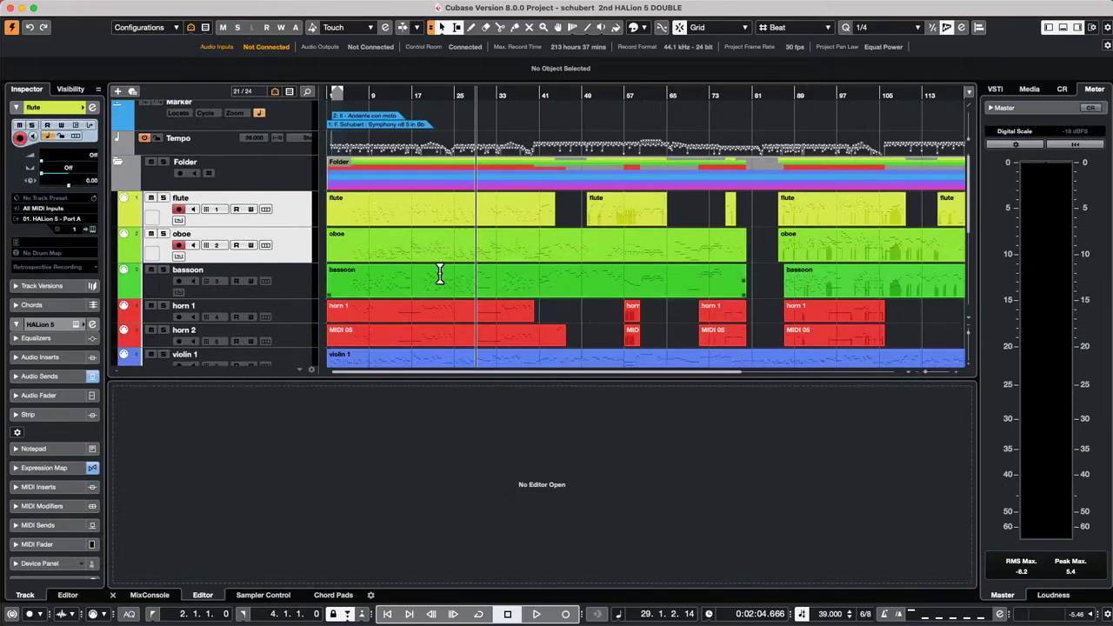
pyautogui.click(408, 223)
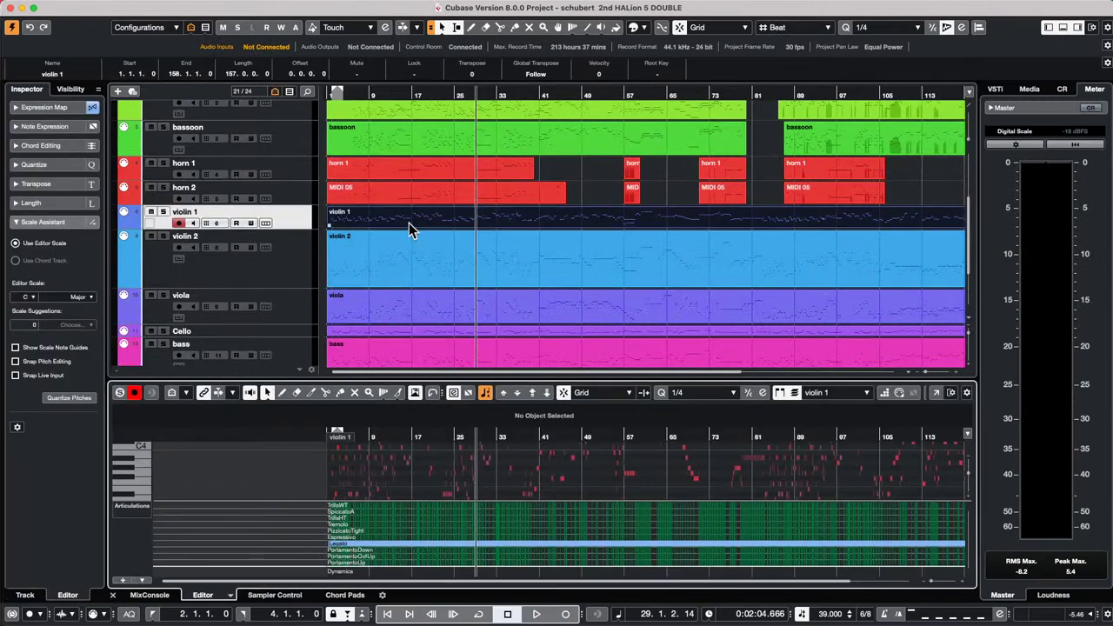
pyautogui.click(936, 392)
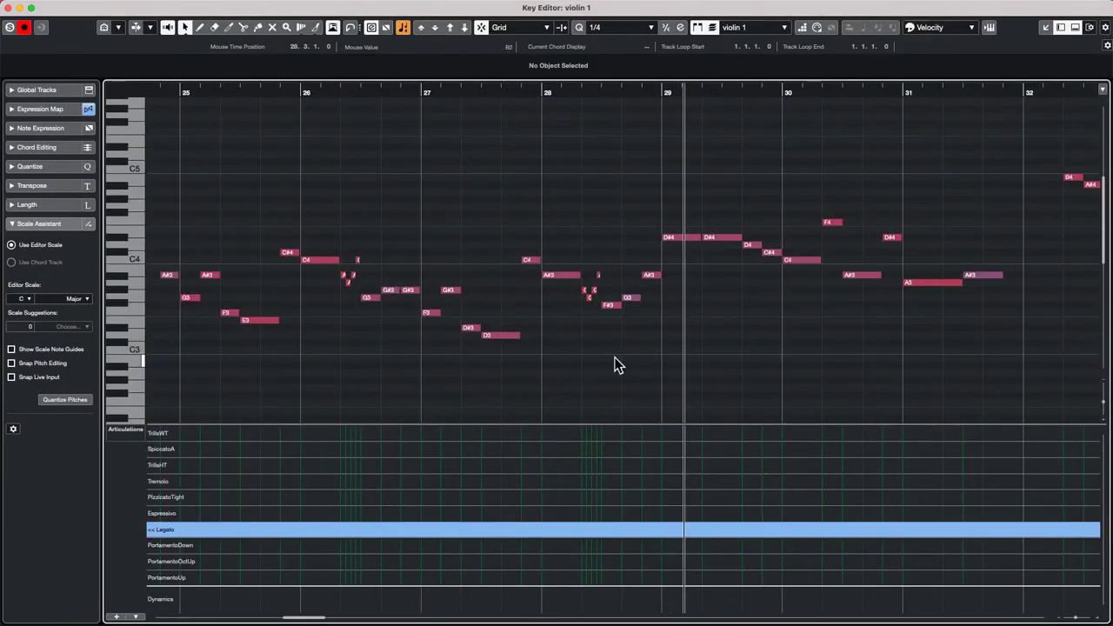
pyautogui.click(9, 27)
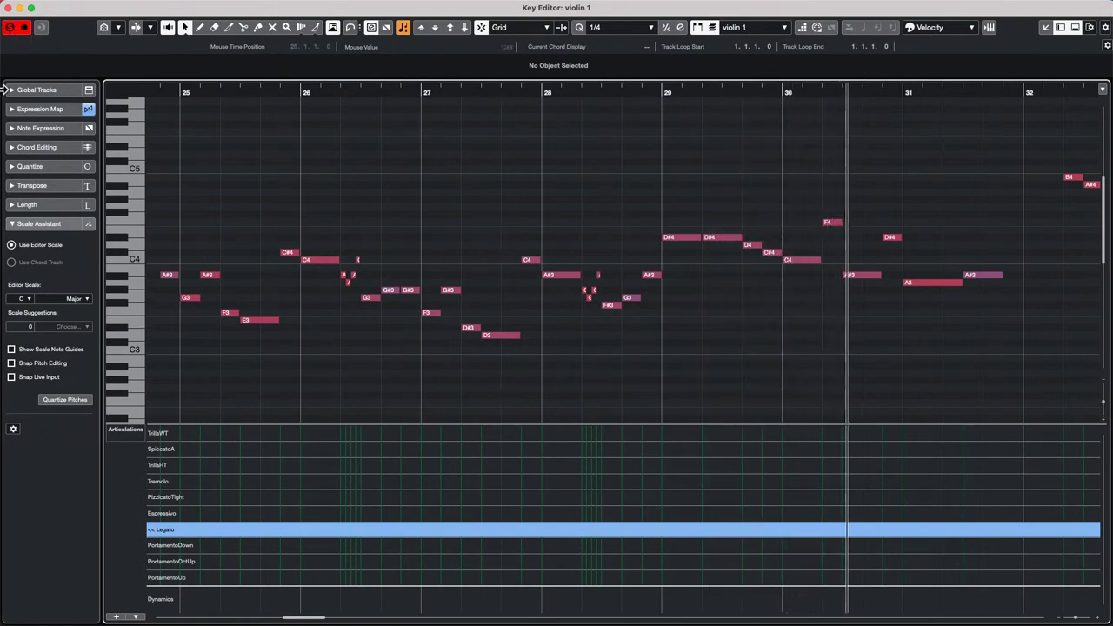
pyautogui.click(187, 91)
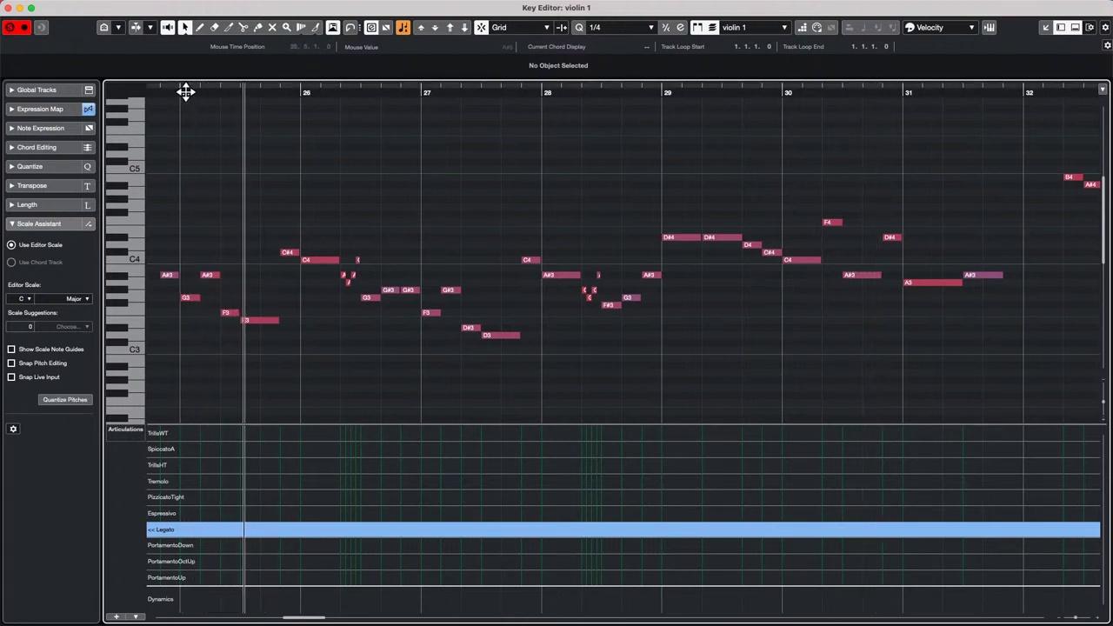
# - Show the violin 1 part in the Score Editor and apply a Display Quantize of 16 for notes and rests at bar 26
pyautogui.press('super+r')
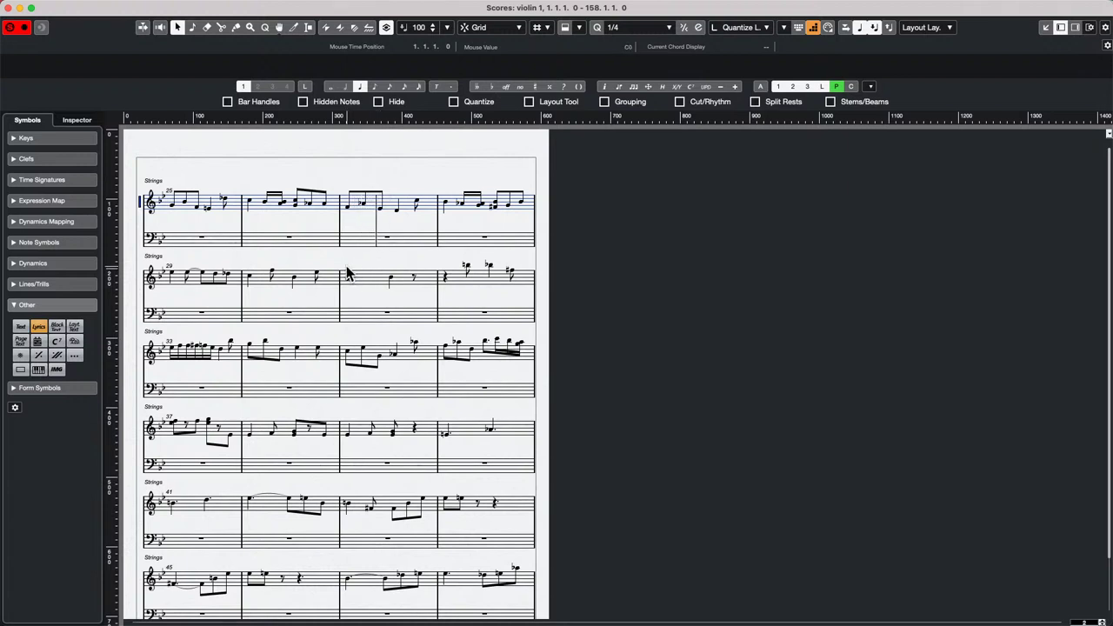
pyautogui.rightClick(276, 177)
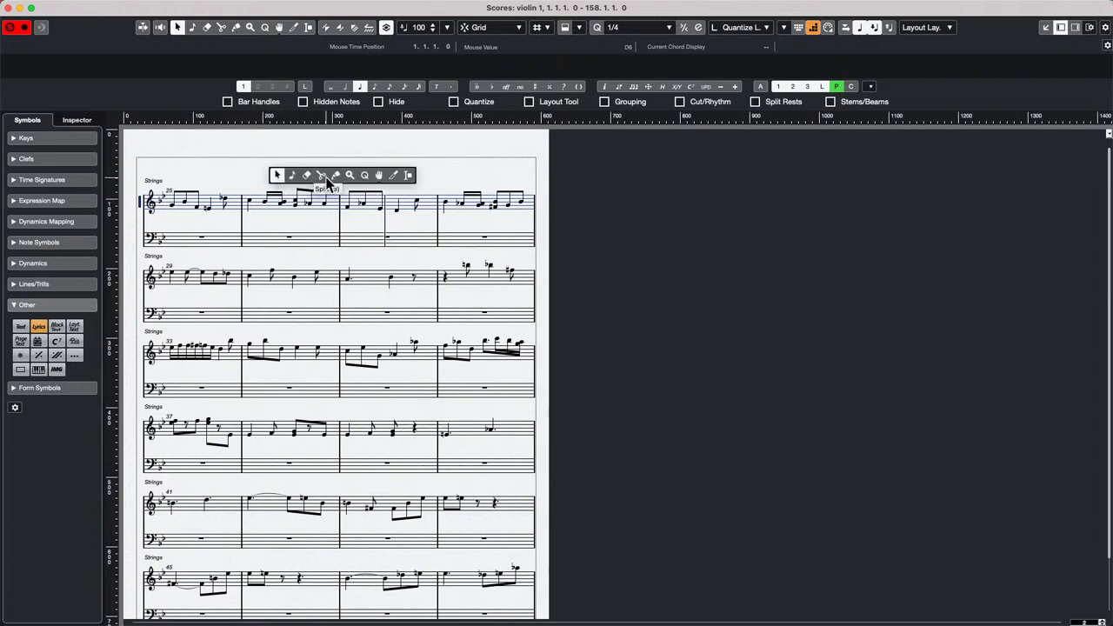
pyautogui.click(364, 176)
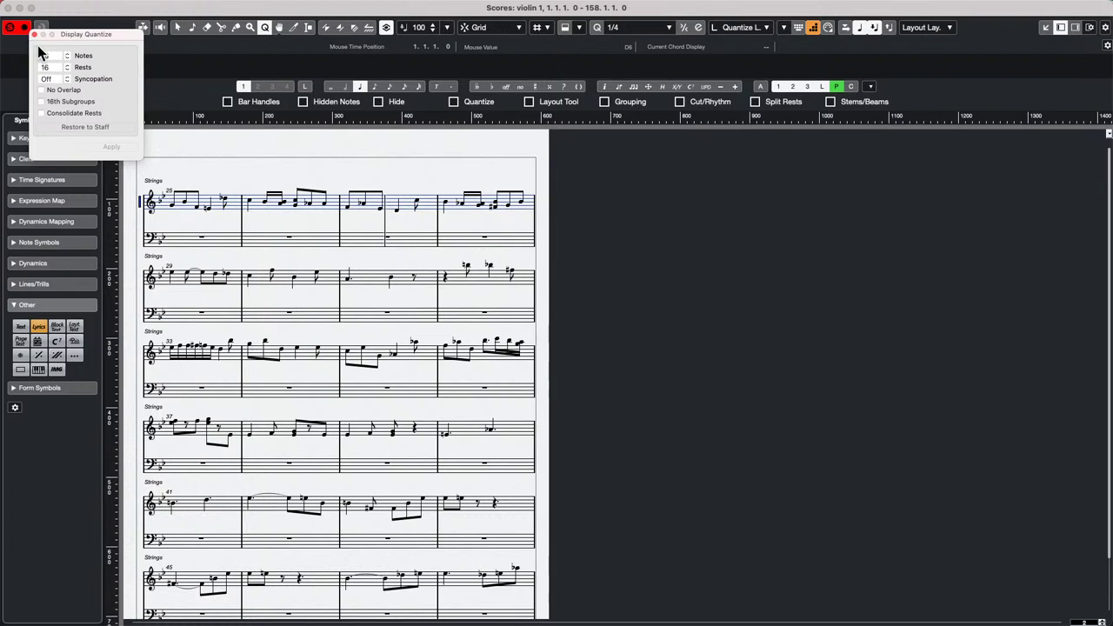
pyautogui.click(280, 201)
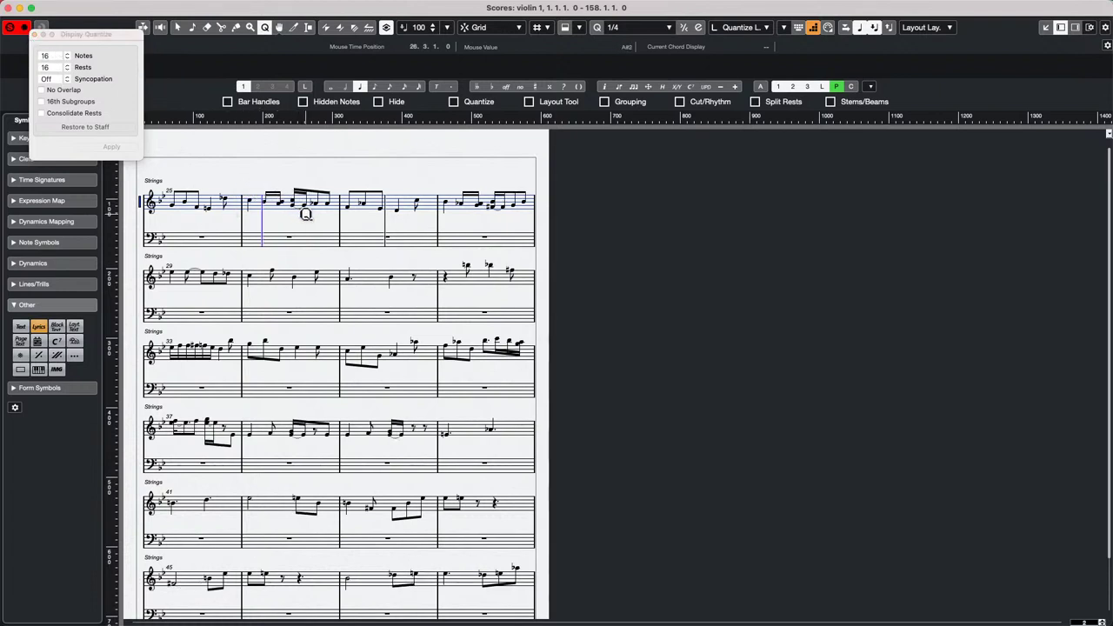
# - Set the Display Quantize for notes to 32, apply it to the upper staff at bar 26 and close the settings
pyautogui.click(64, 57)
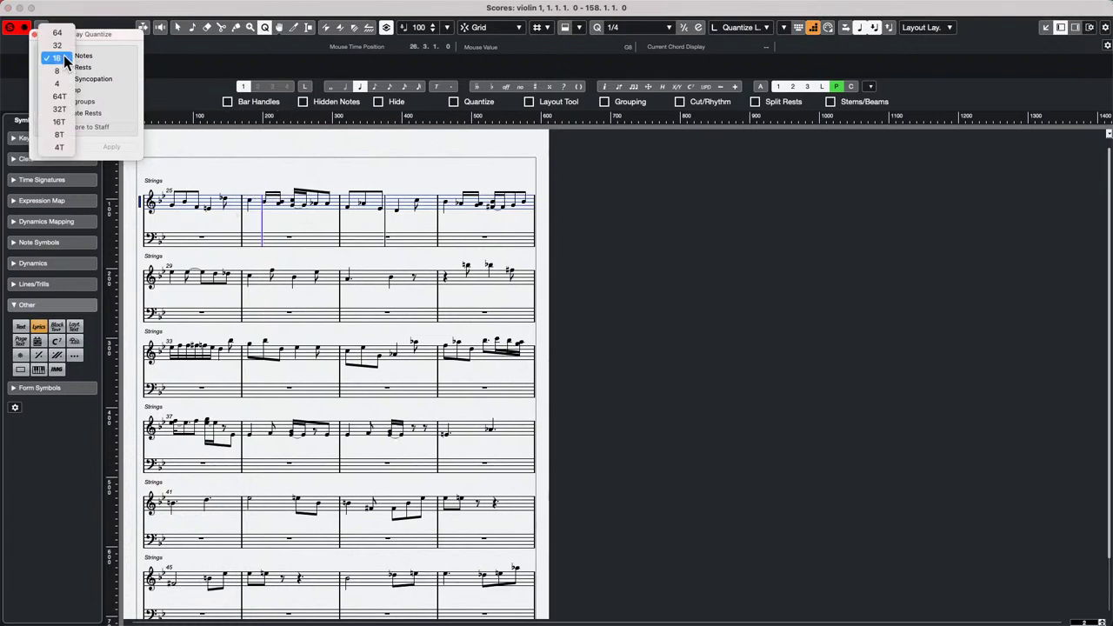
pyautogui.click(54, 28)
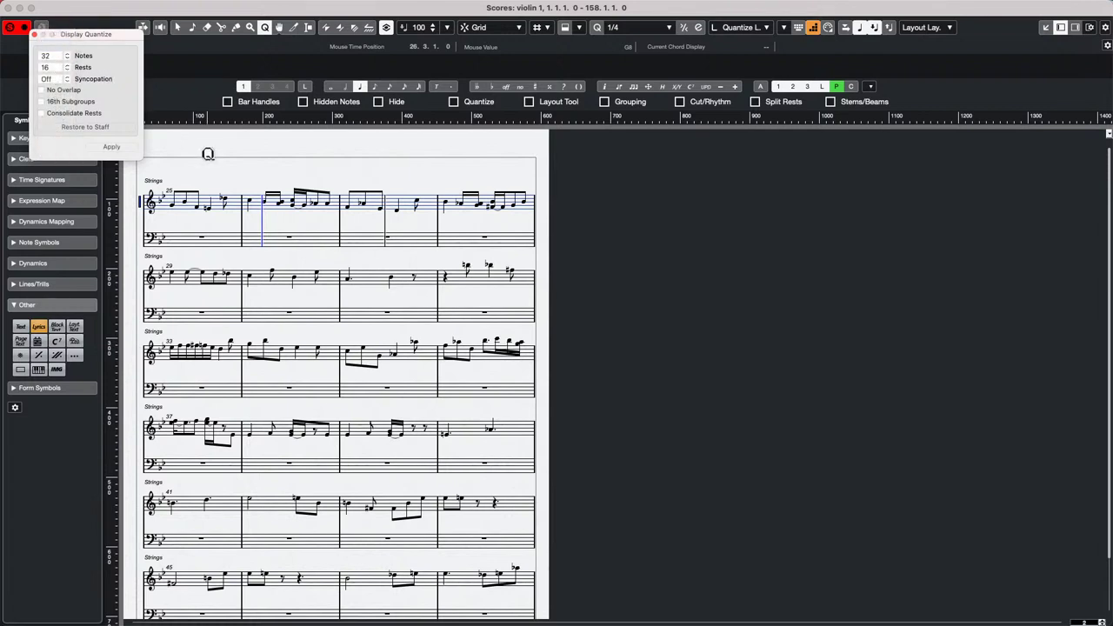
pyautogui.click(264, 183)
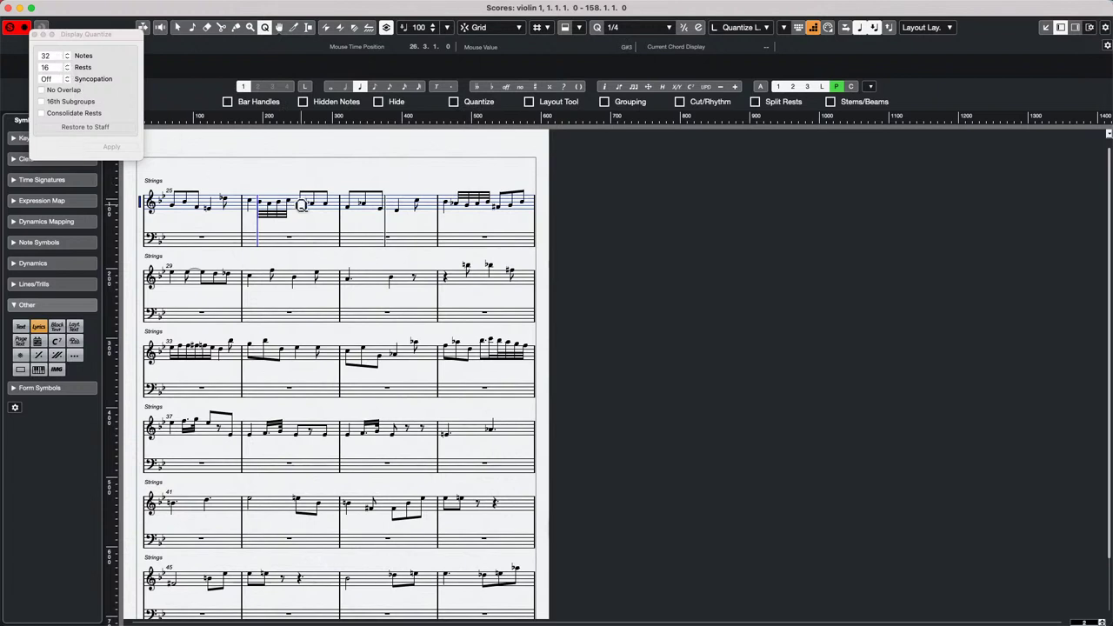
pyautogui.click(35, 35)
# - Try the Display Quantize tool at bar 28 and reapply it to the upper staff at bar 26 to compare the notation
pyautogui.rightClick(264, 155)
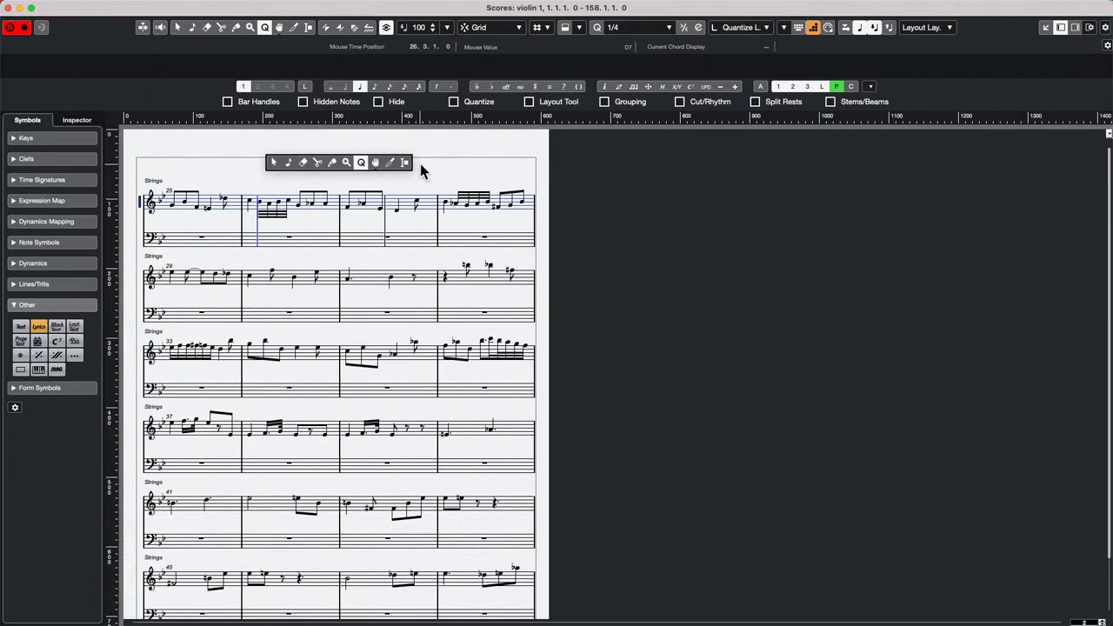
pyautogui.click(359, 162)
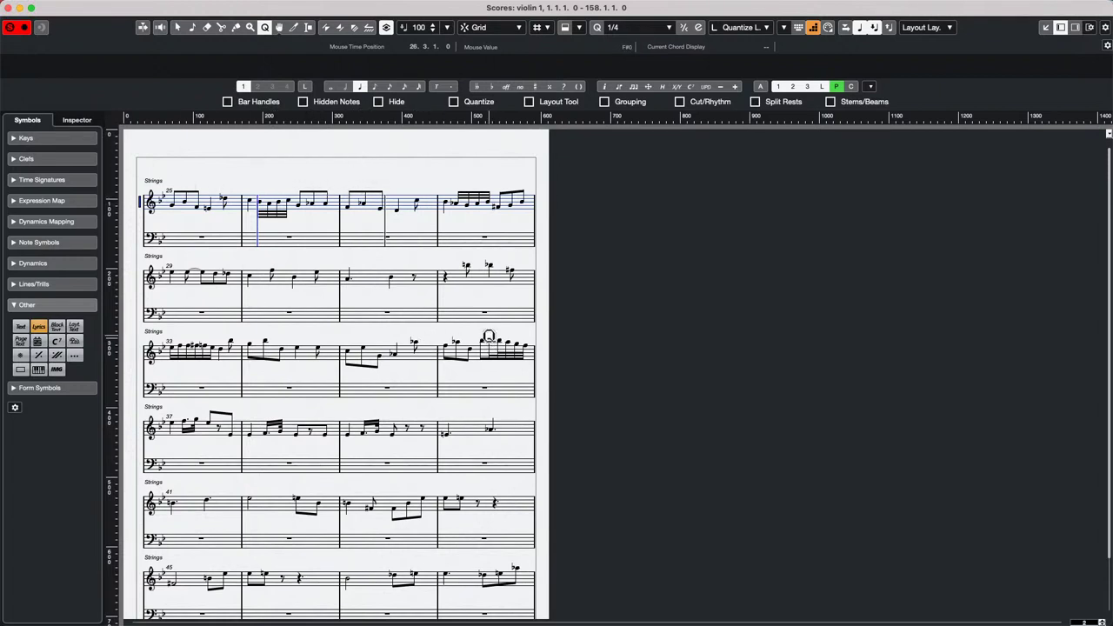
pyautogui.click(522, 339)
pyautogui.click(509, 346)
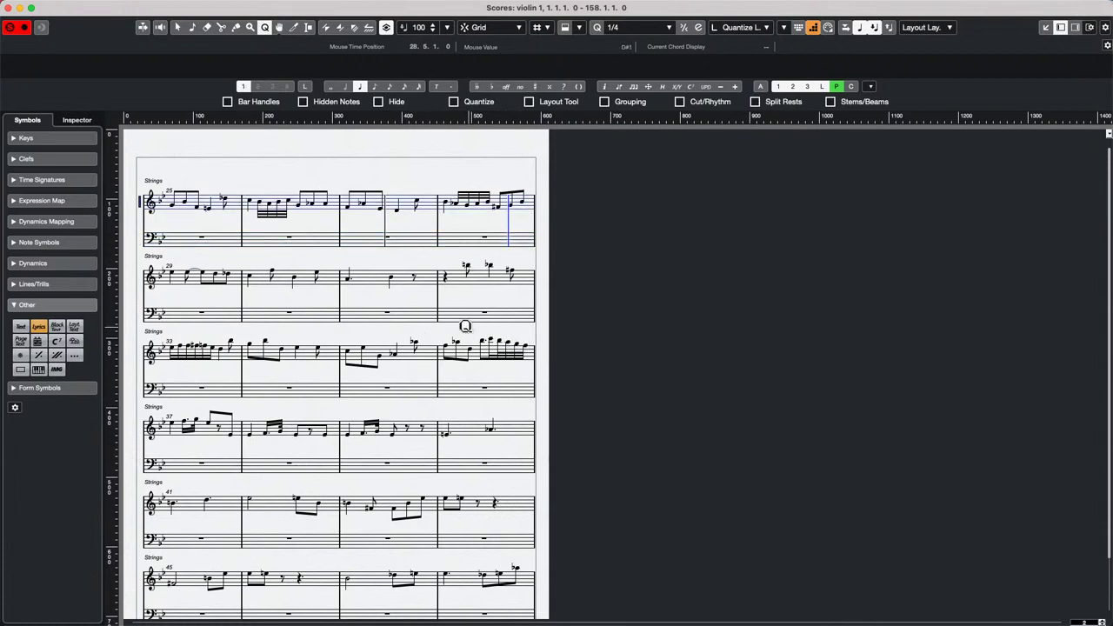
pyautogui.click(466, 327)
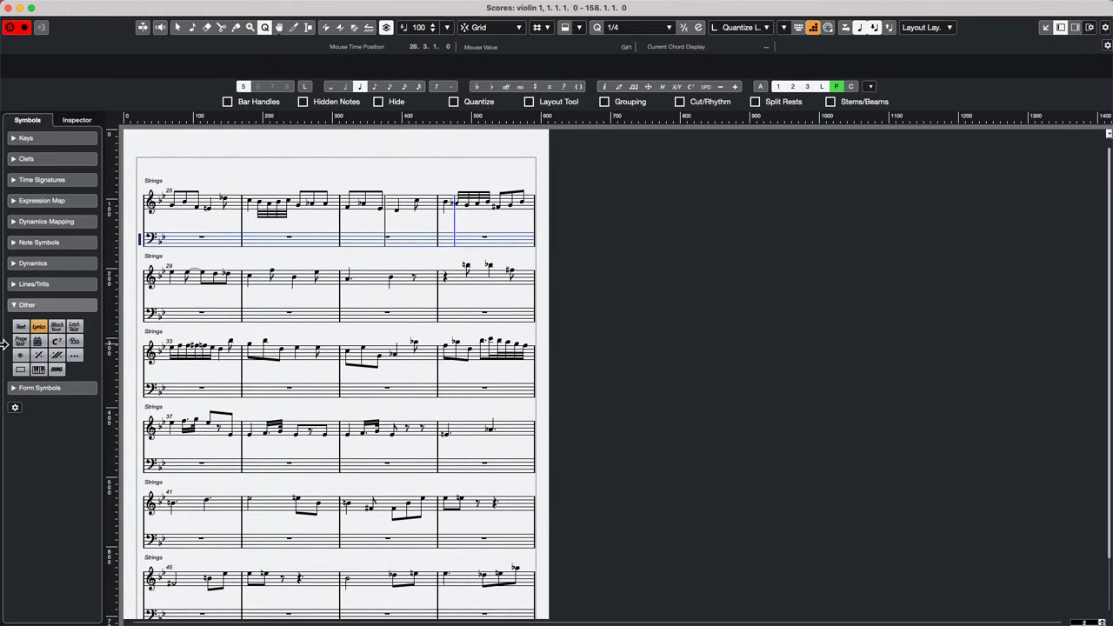
pyautogui.click(330, 231)
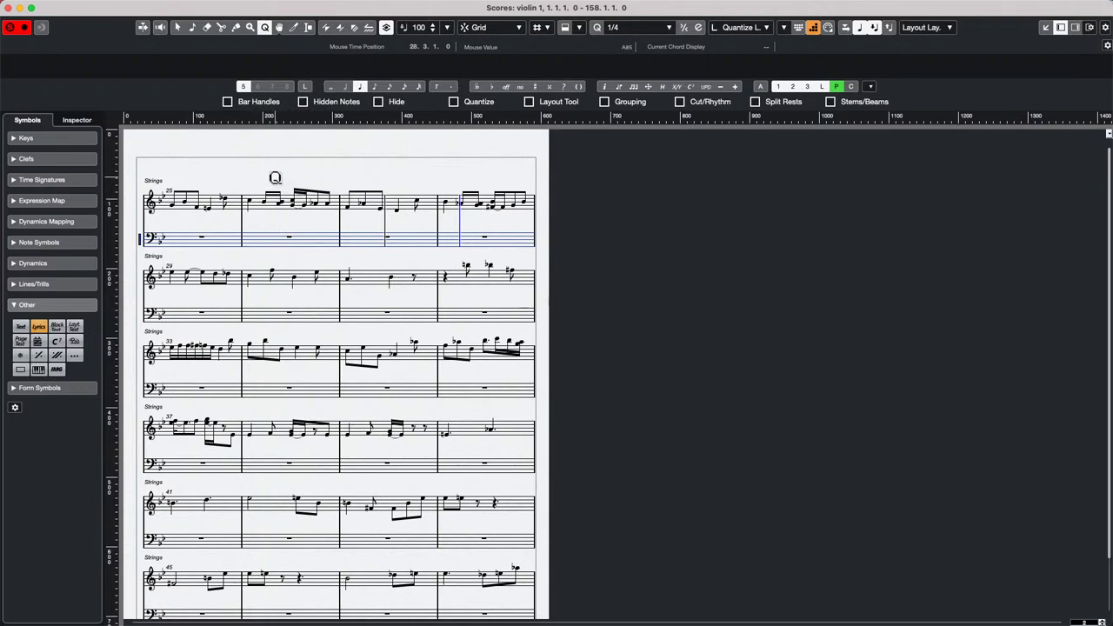
pyautogui.click(290, 189)
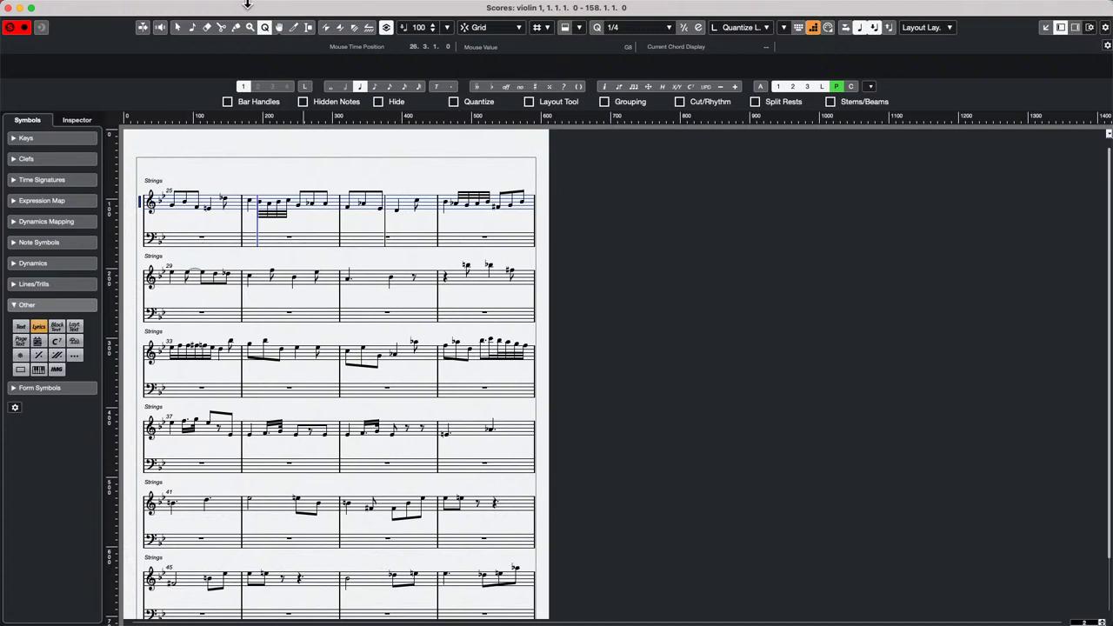
# - Close the score and Key Editor windows and show the MixConsole in a full-screen window
pyautogui.click(8, 7)
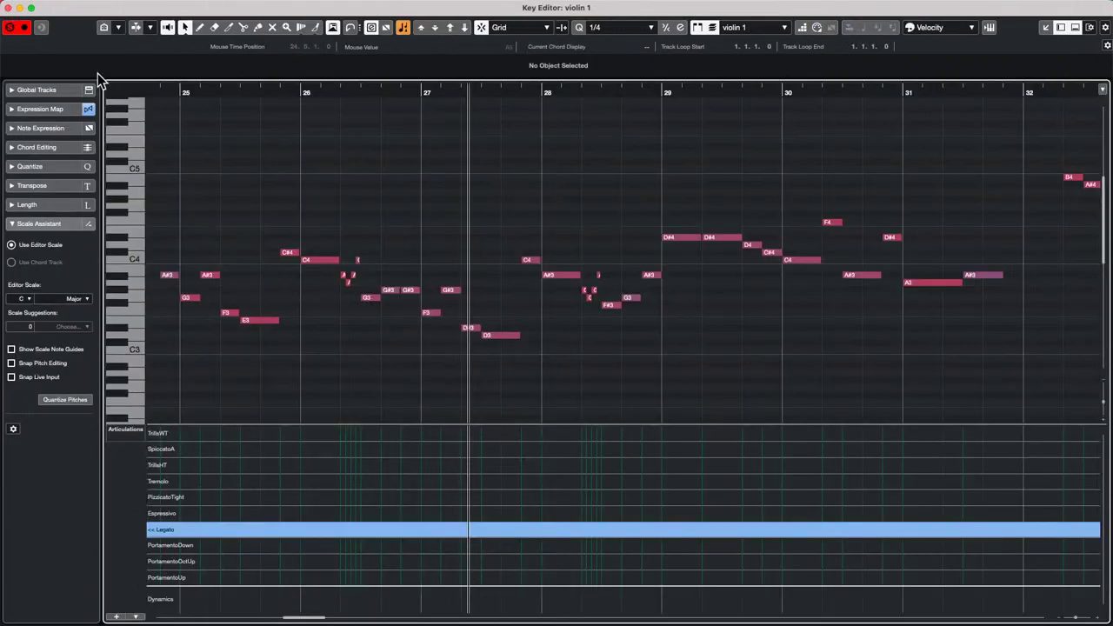
pyautogui.click(7, 9)
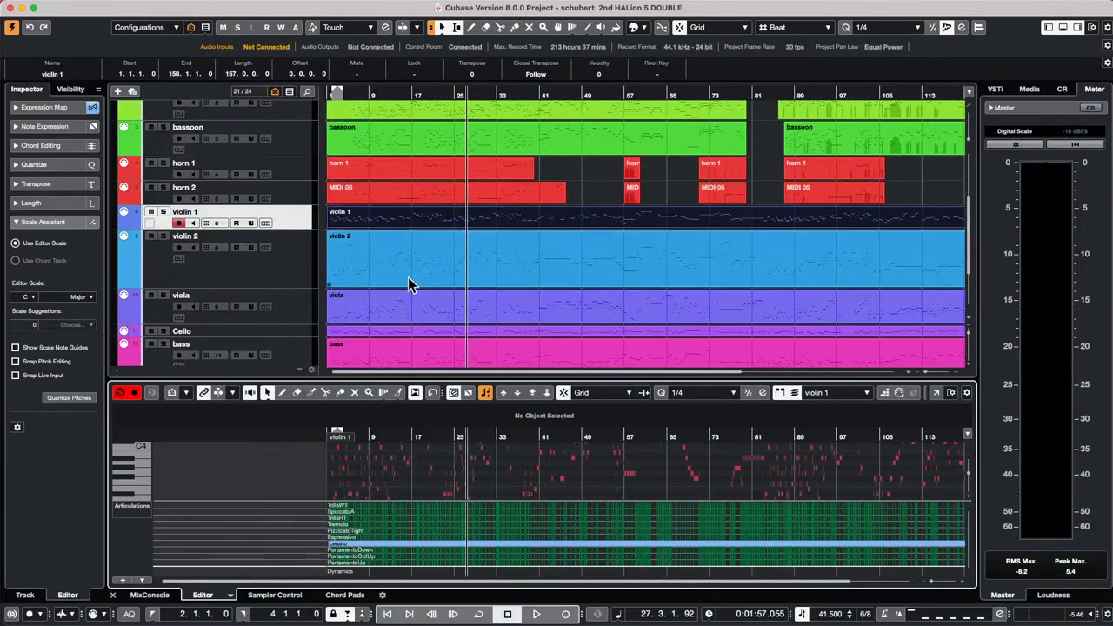
pyautogui.click(151, 594)
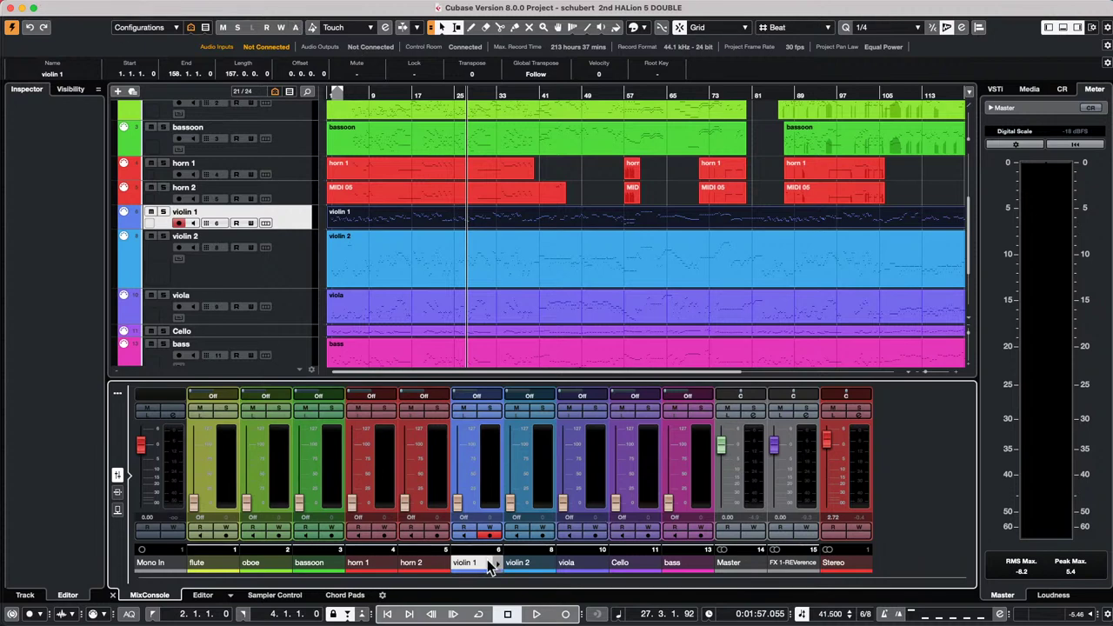
pyautogui.press('F3')
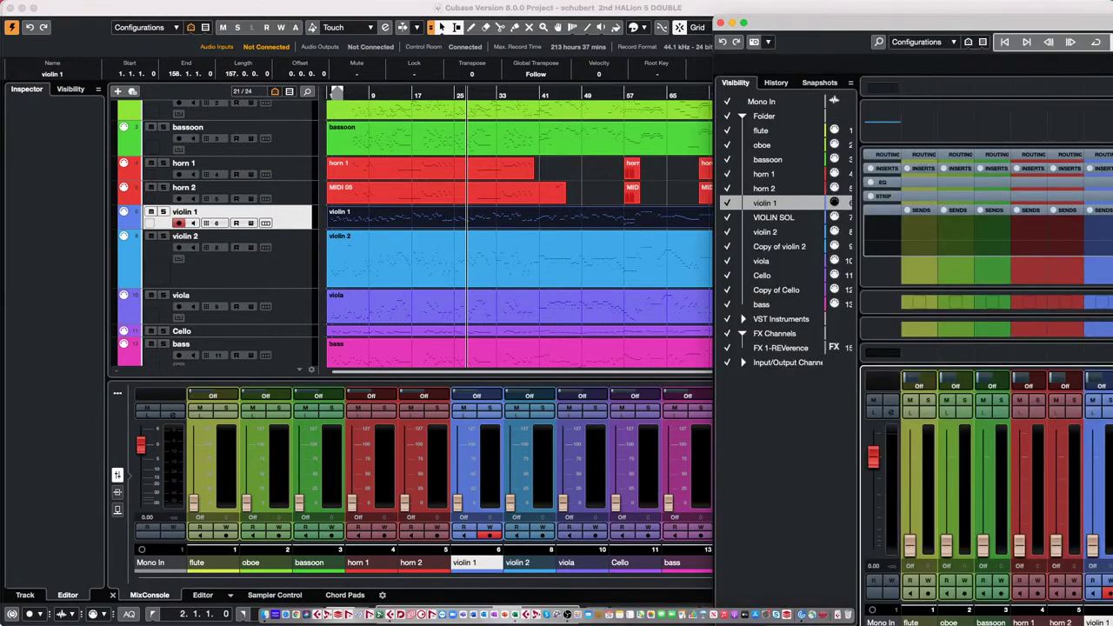
pyautogui.click(743, 21)
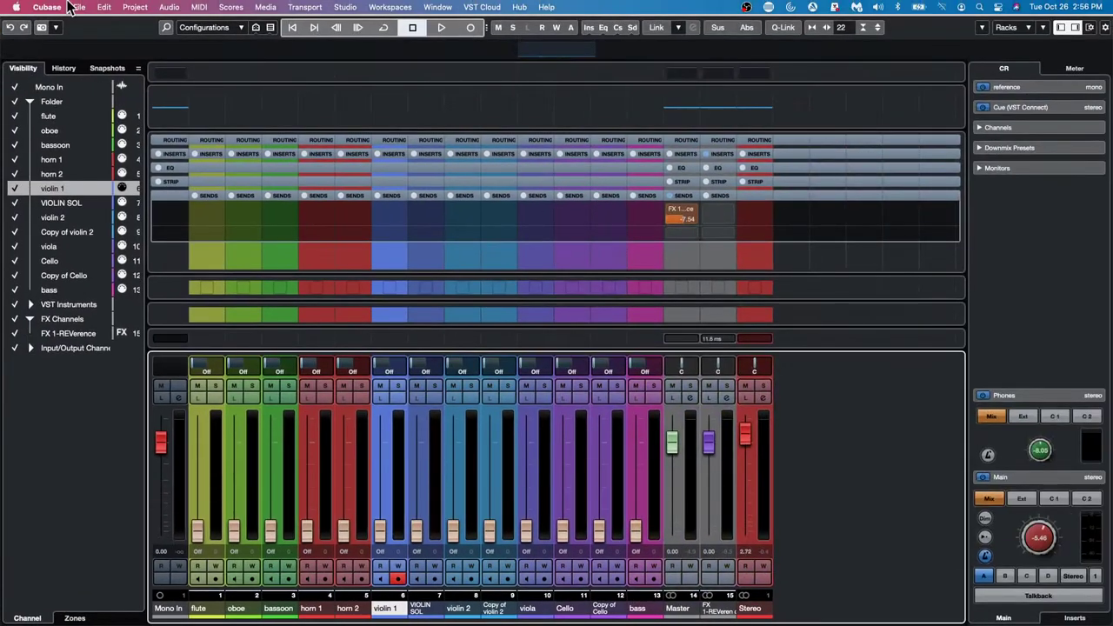
# - Show the user interface preferences for Track & MixConsole Channel Colors
pyautogui.click(78, 6)
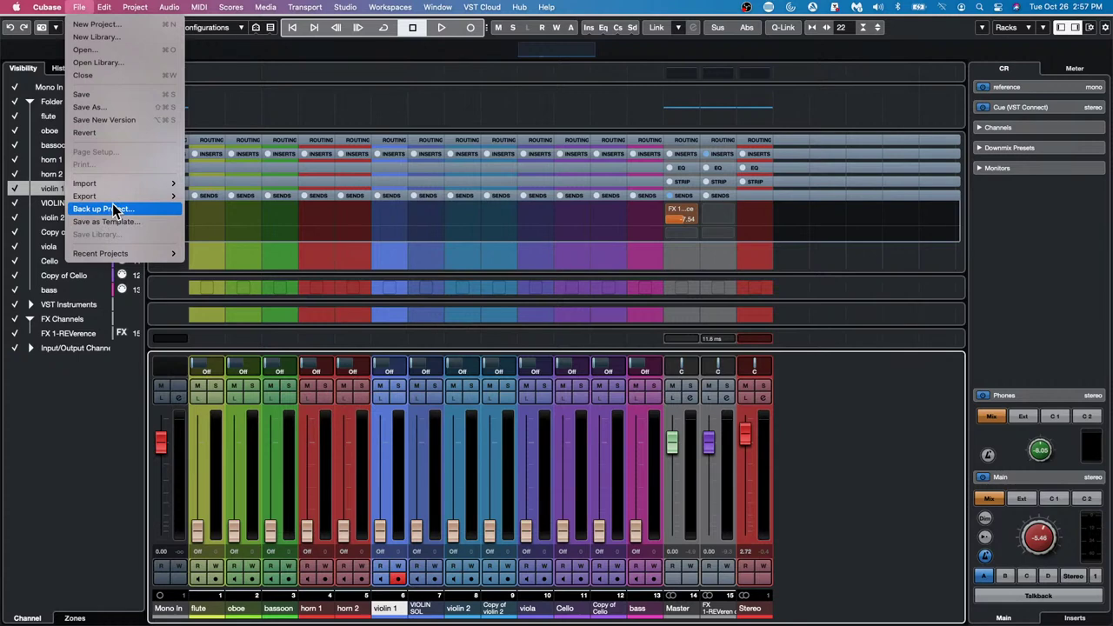
pyautogui.moveTo(26, 5)
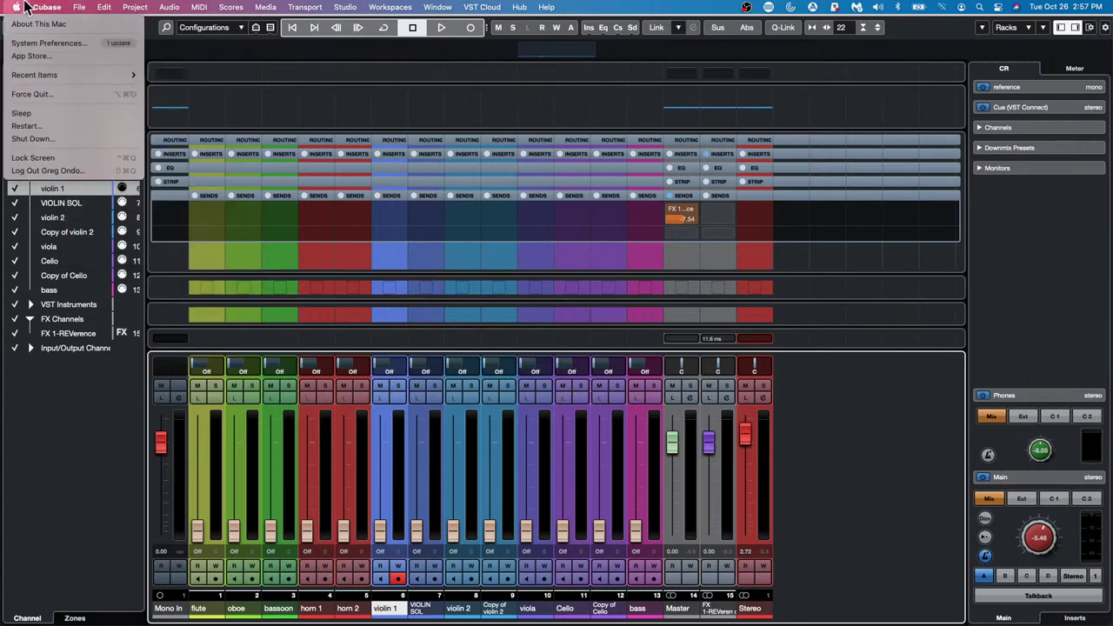
pyautogui.click(55, 43)
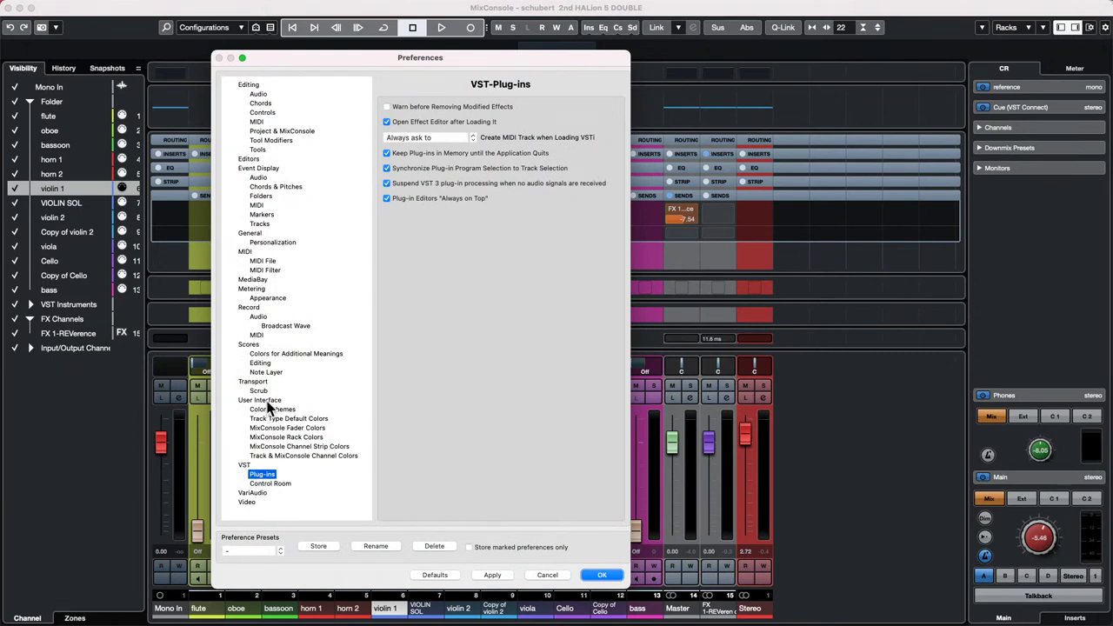
pyautogui.click(340, 459)
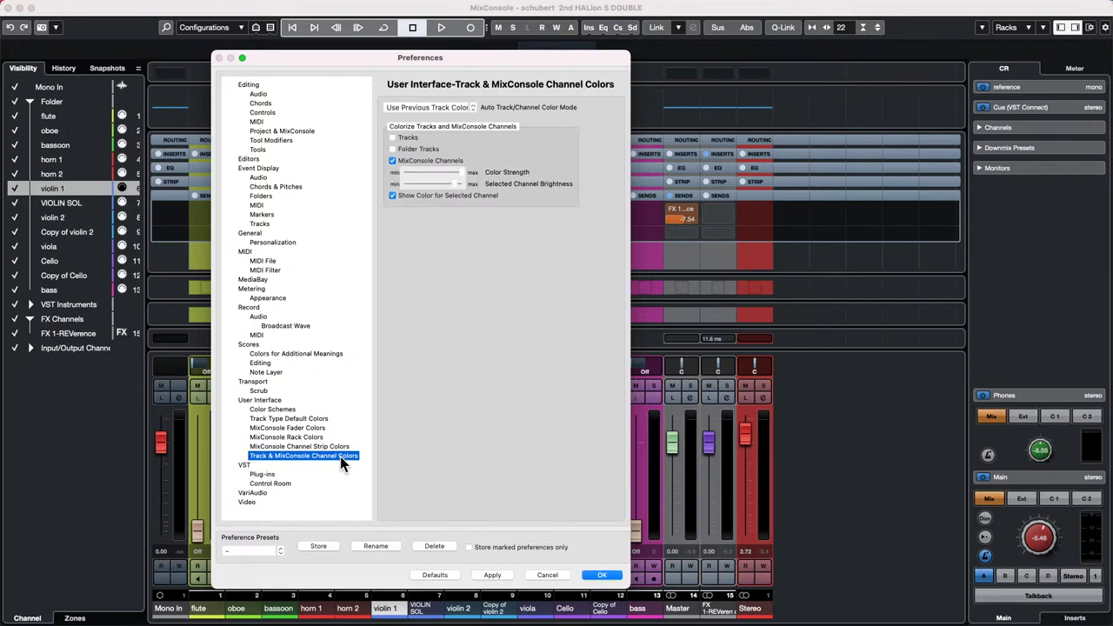
# - Turn off colorizing of MixConsole channels and apply it, moving the preferences aside to see the mixer, then enable and apply it again
pyautogui.click(393, 161)
pyautogui.moveTo(575, 66); pyautogui.dragTo(1085, 60)
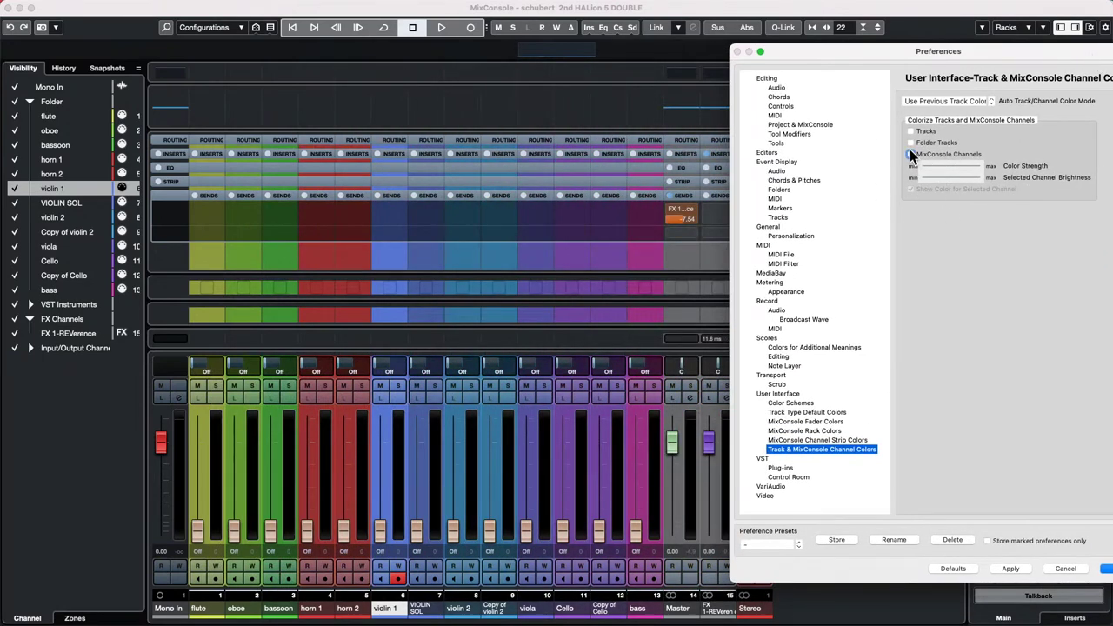
pyautogui.click(1010, 568)
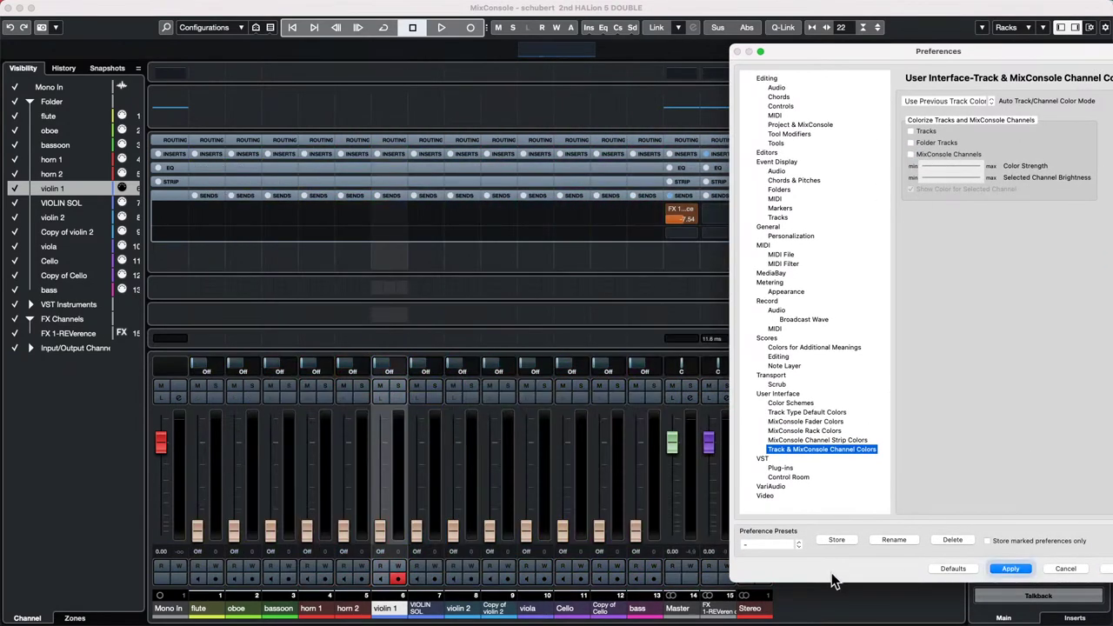
pyautogui.click(910, 155)
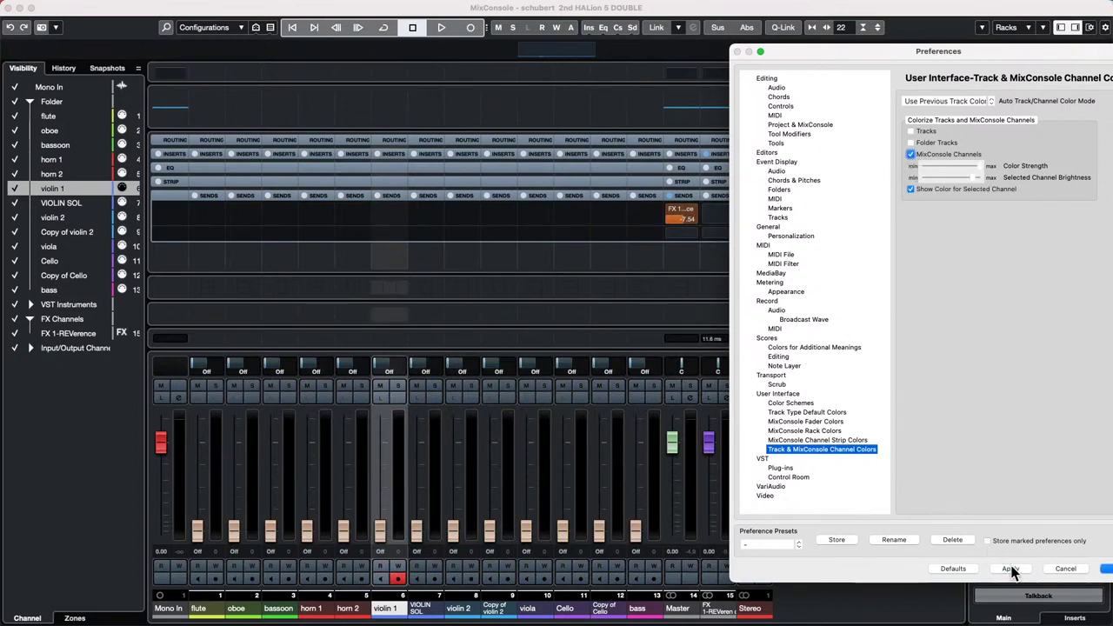
pyautogui.click(1010, 568)
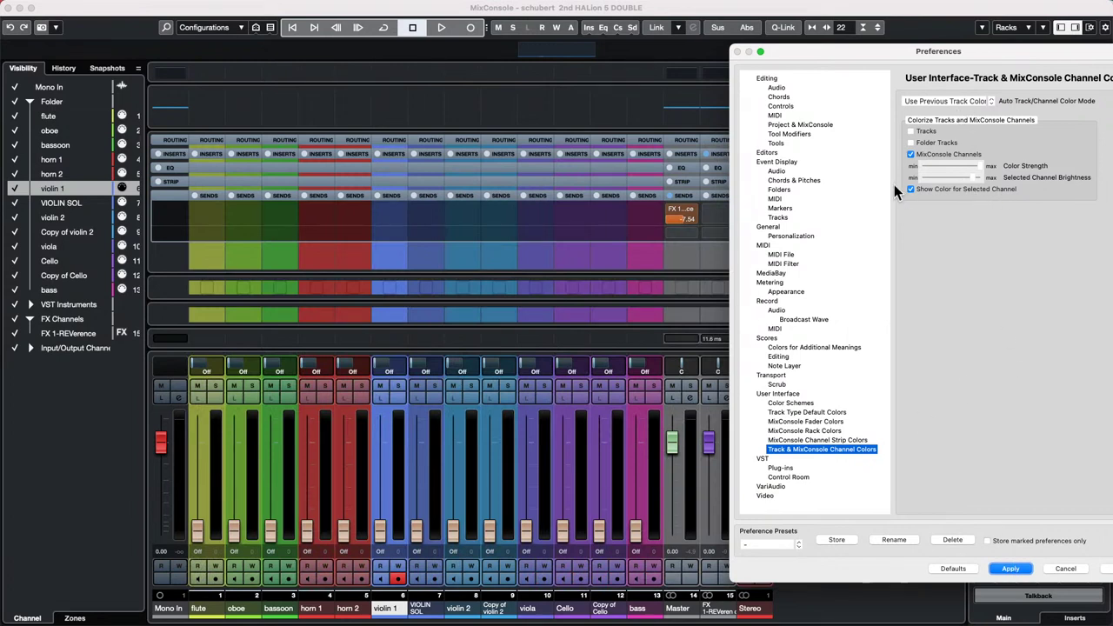
# - Toggle the MixConsole channel colorizing once more to compare the mixer, and accept the preferences with it enabled
pyautogui.click(910, 155)
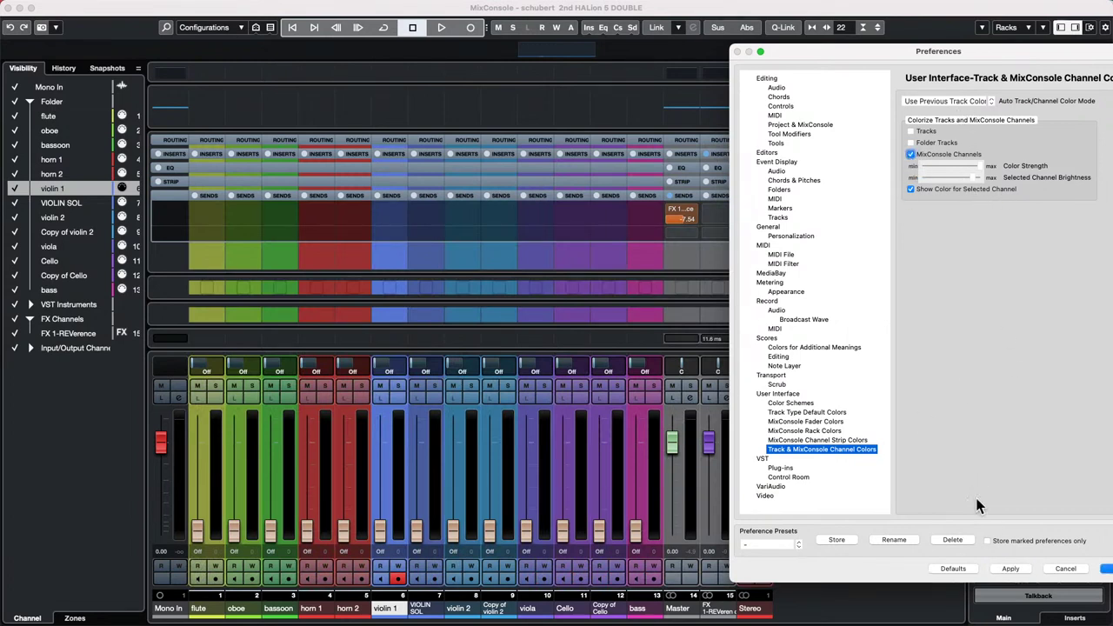
pyautogui.click(1009, 569)
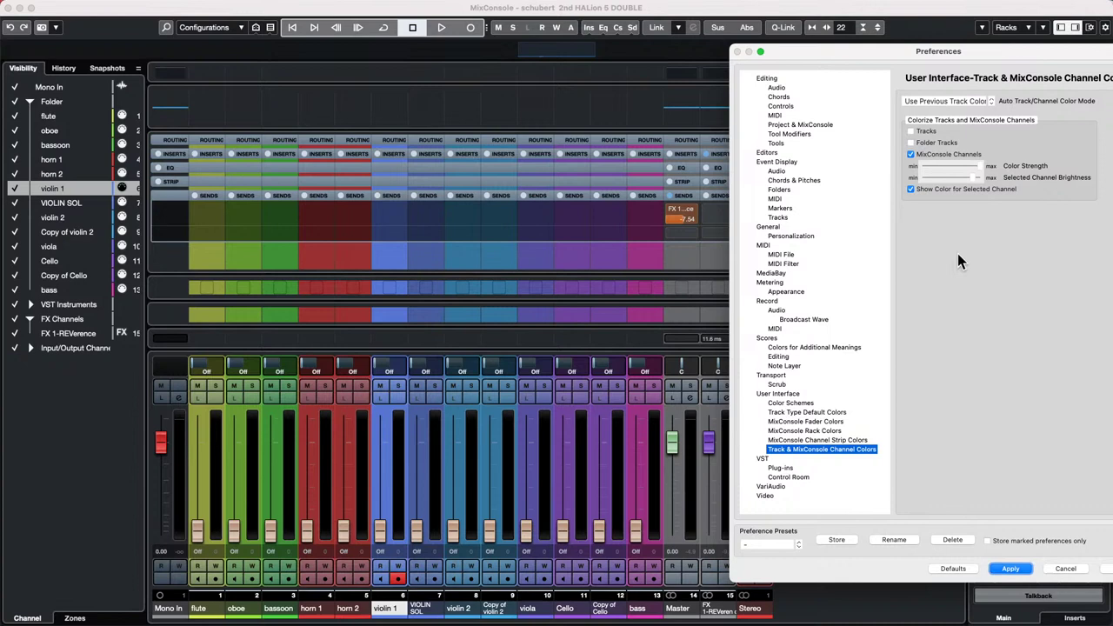
pyautogui.click(911, 153)
pyautogui.click(1007, 568)
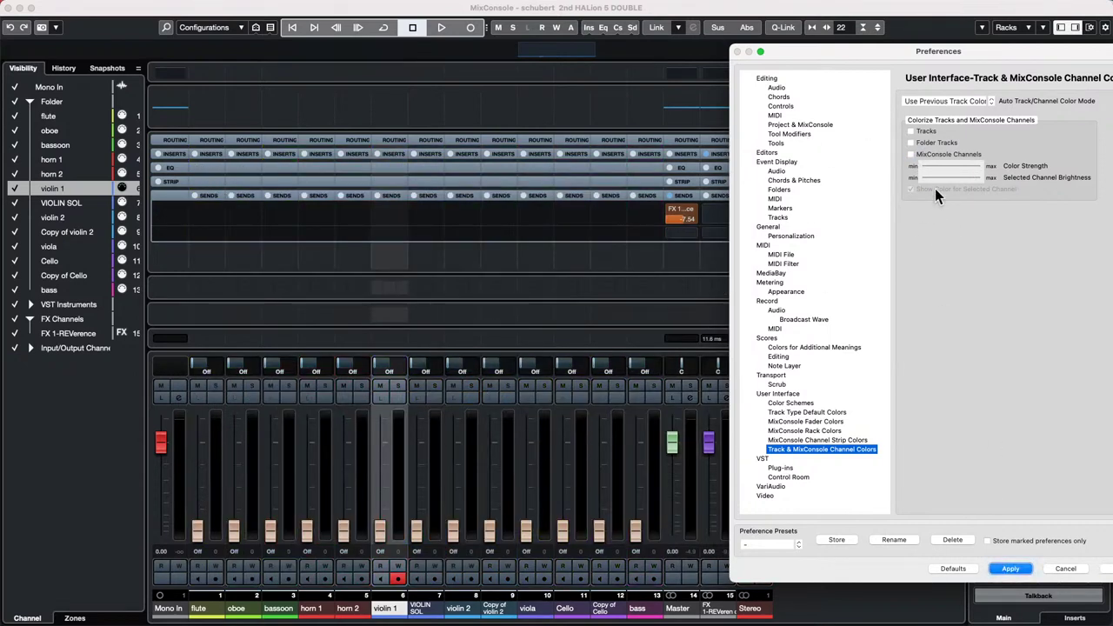
pyautogui.click(911, 154)
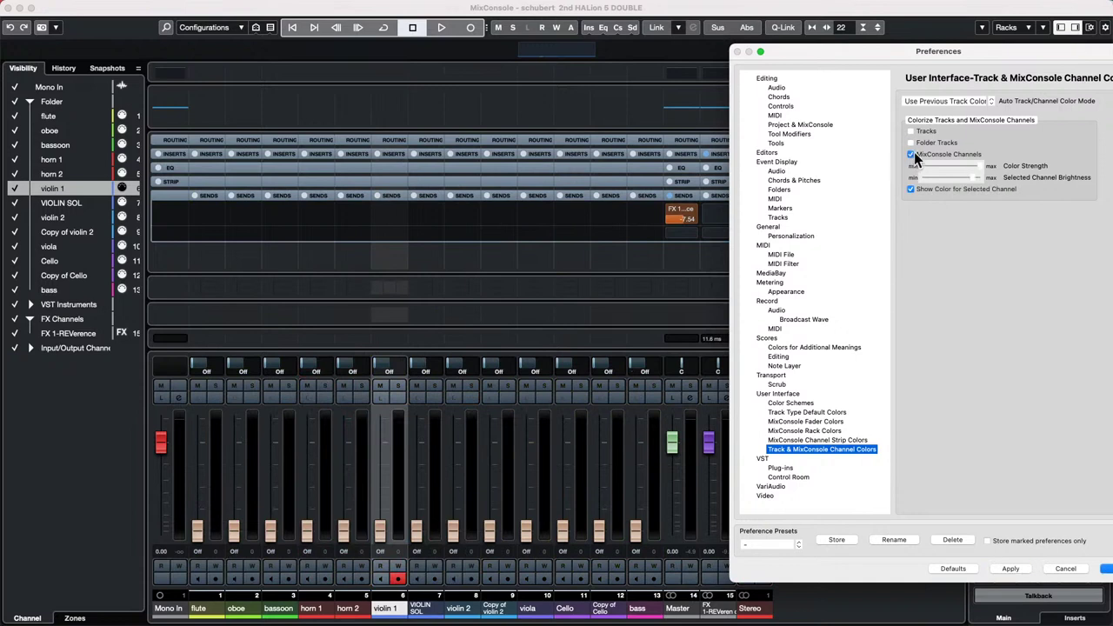
pyautogui.click(1007, 569)
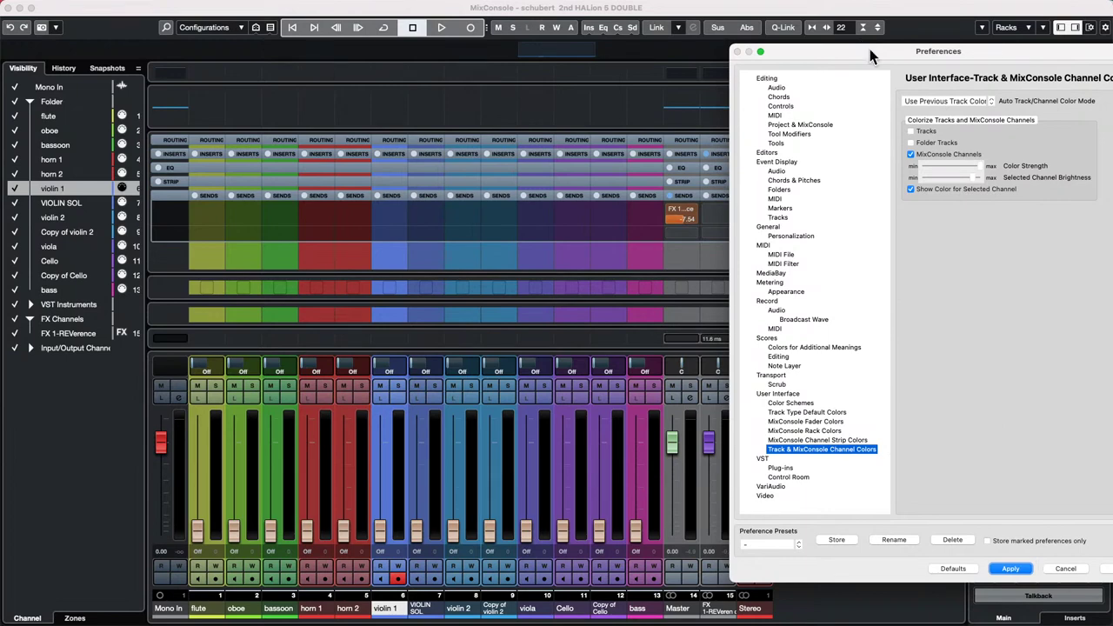
pyautogui.moveTo(870, 46); pyautogui.dragTo(712, 33)
pyautogui.click(961, 557)
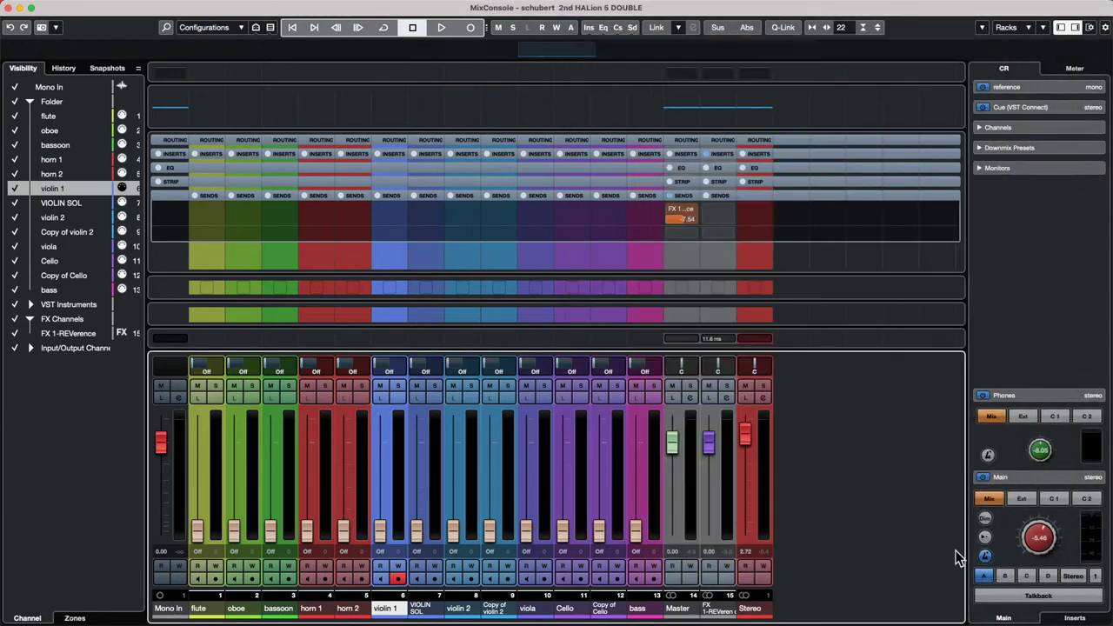
# - Close the full MixConsole window and switch to the recent project Amos Moses - GO
pyautogui.moveTo(452, 7)
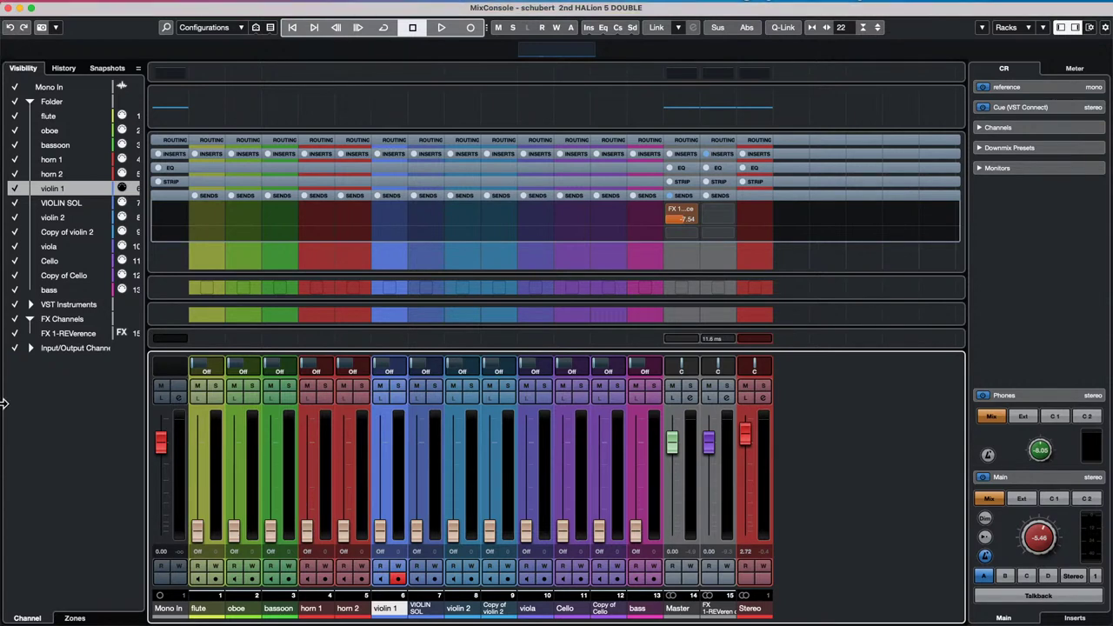
pyautogui.press('F3')
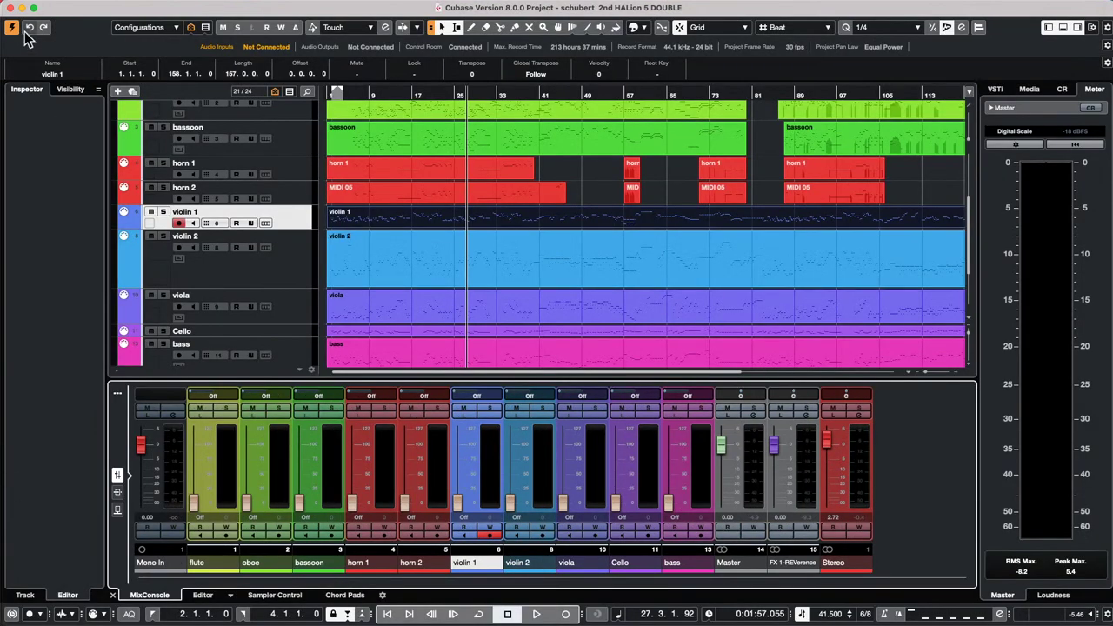
pyautogui.click(79, 7)
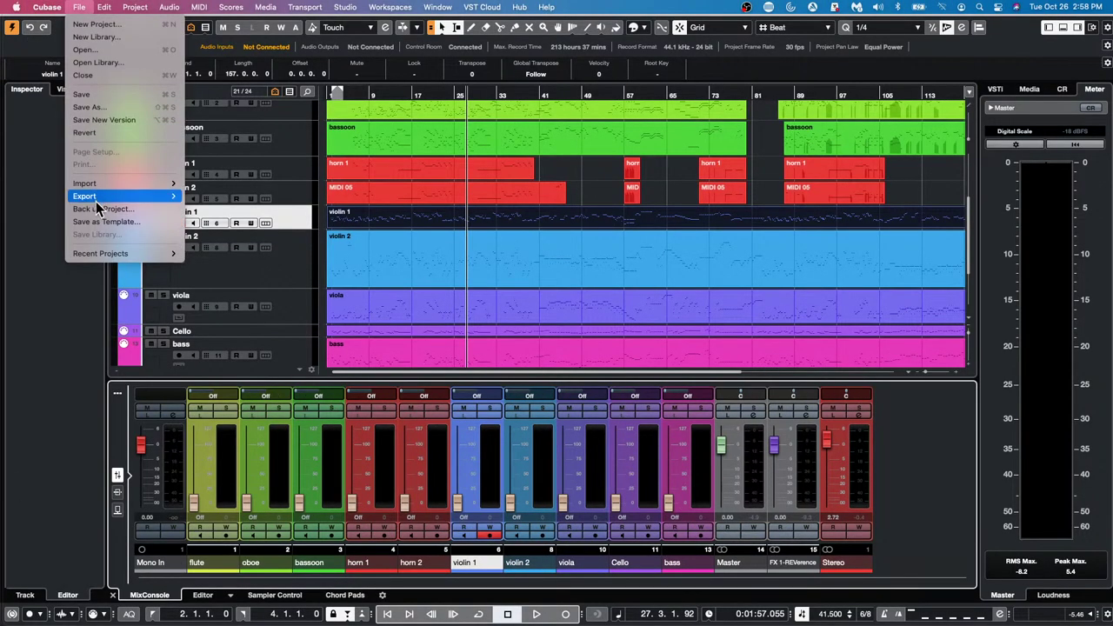
pyautogui.moveTo(100, 253)
pyautogui.click(265, 257)
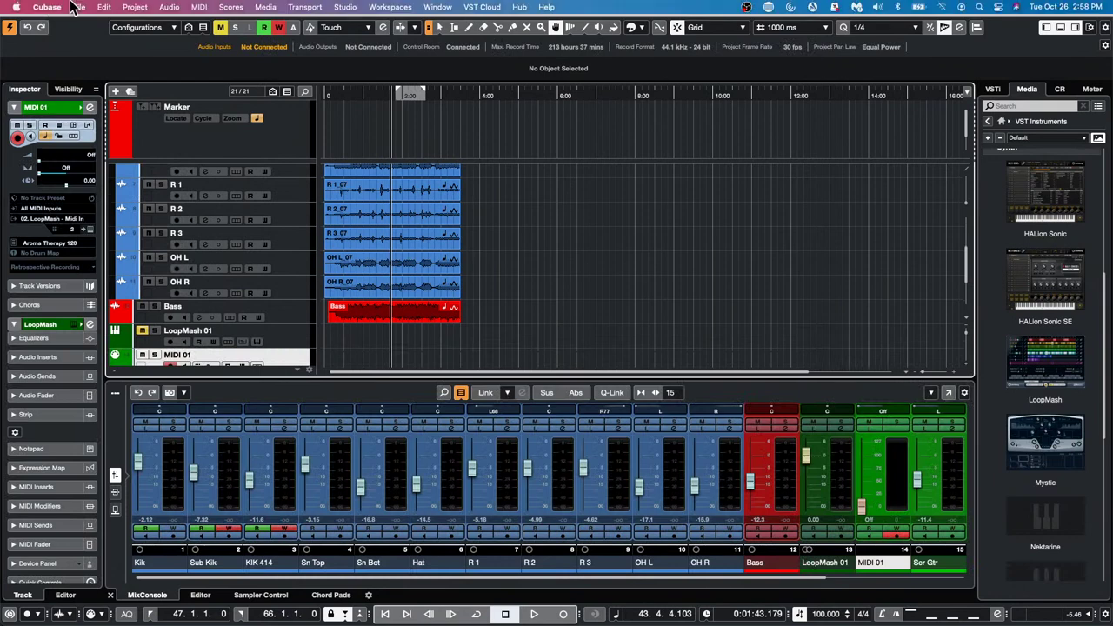
# - Revert the Amos Moses - GO project to its last saved version and set the tempo to 100
pyautogui.click(78, 7)
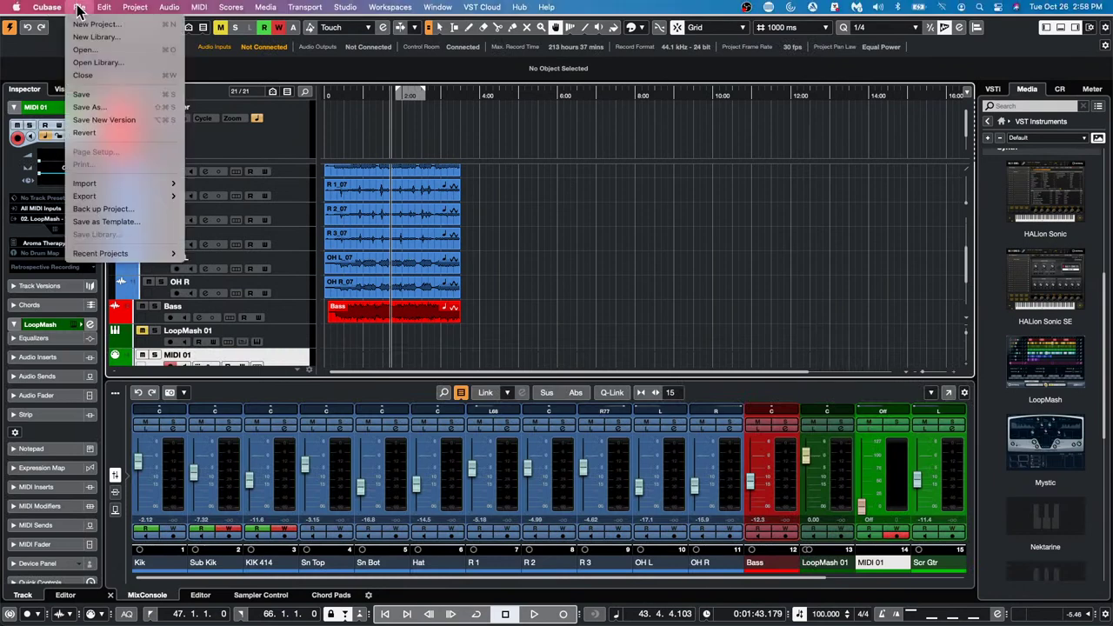
pyautogui.click(98, 133)
pyautogui.click(622, 212)
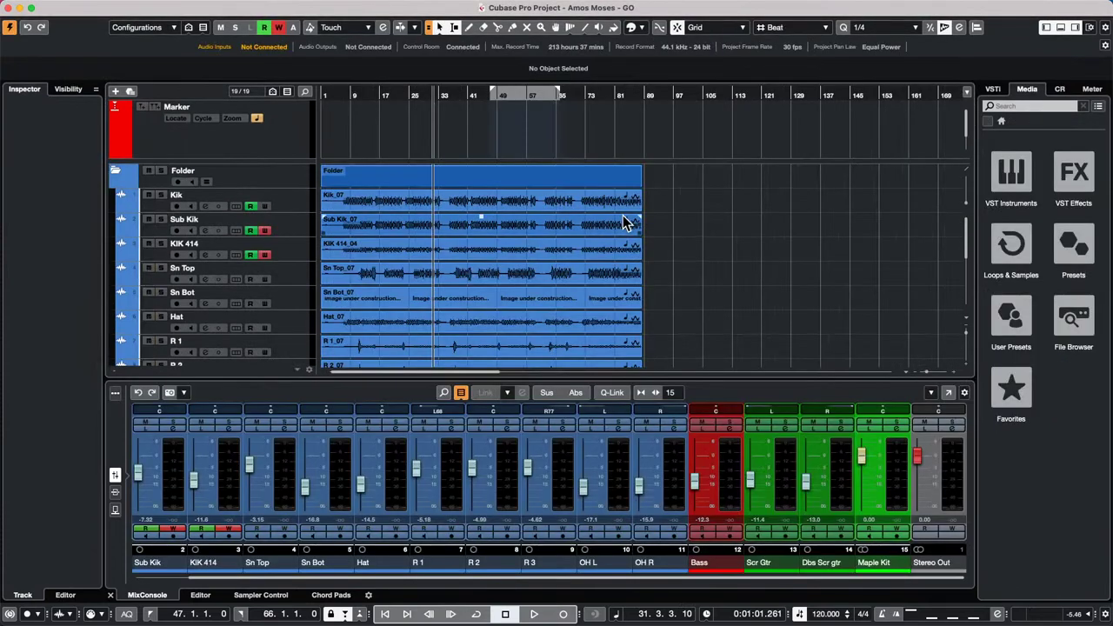
pyautogui.doubleClick(827, 614)
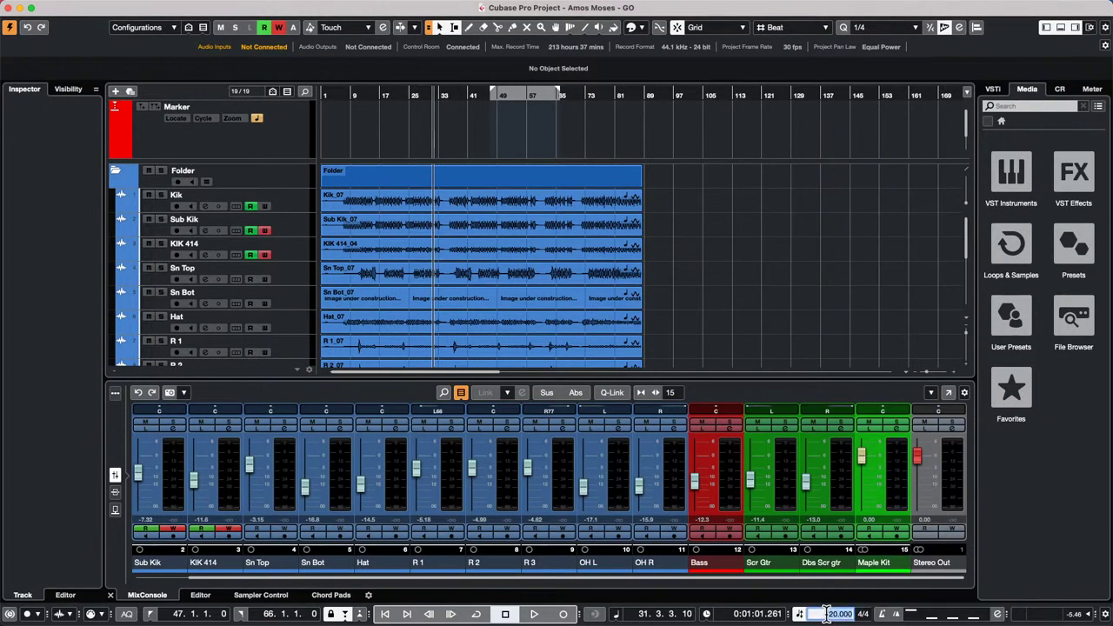
pyautogui.write('100')
pyautogui.press('Return')
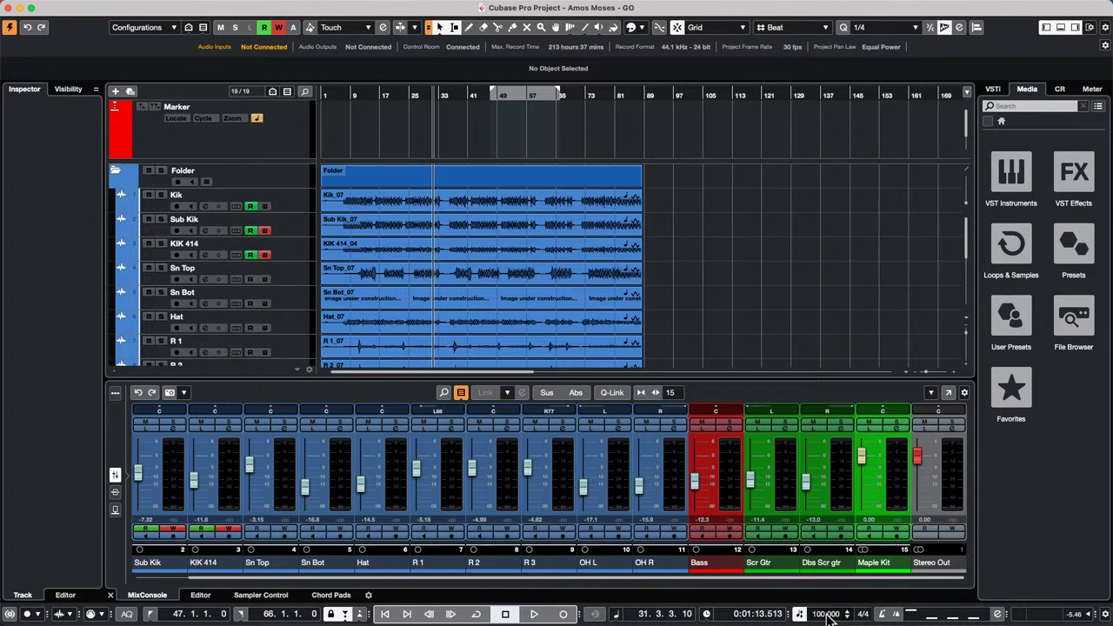
# - Add a stereo FX channel with REVerence to the selected drum channels from Kik through OH R, output to Stereo Out
pyautogui.click(295, 209)
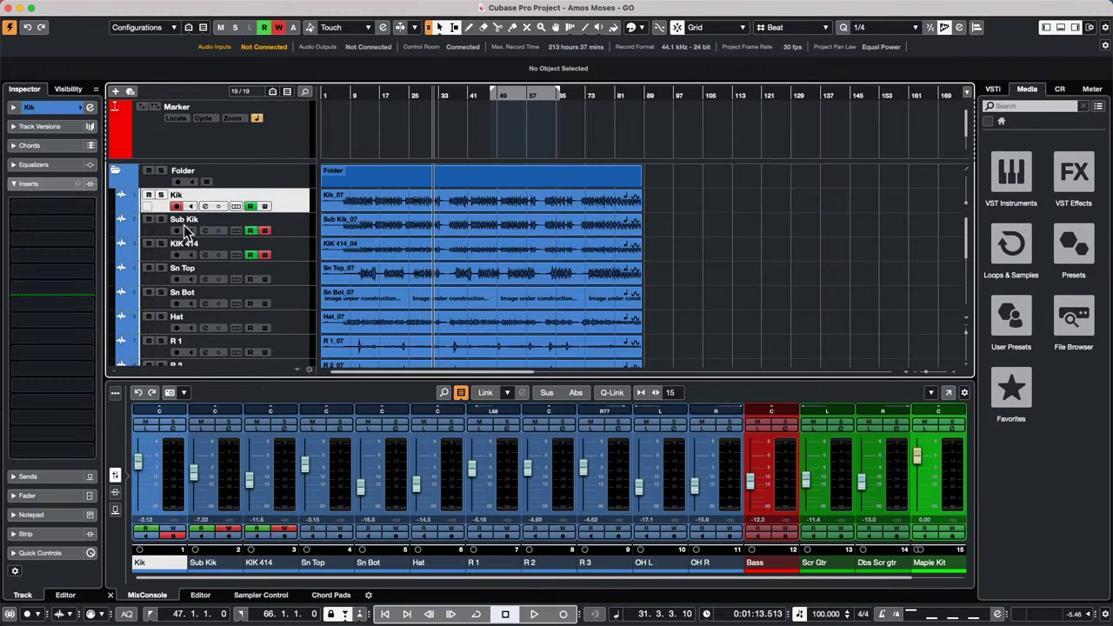
pyautogui.scroll(-6, 284, 261)
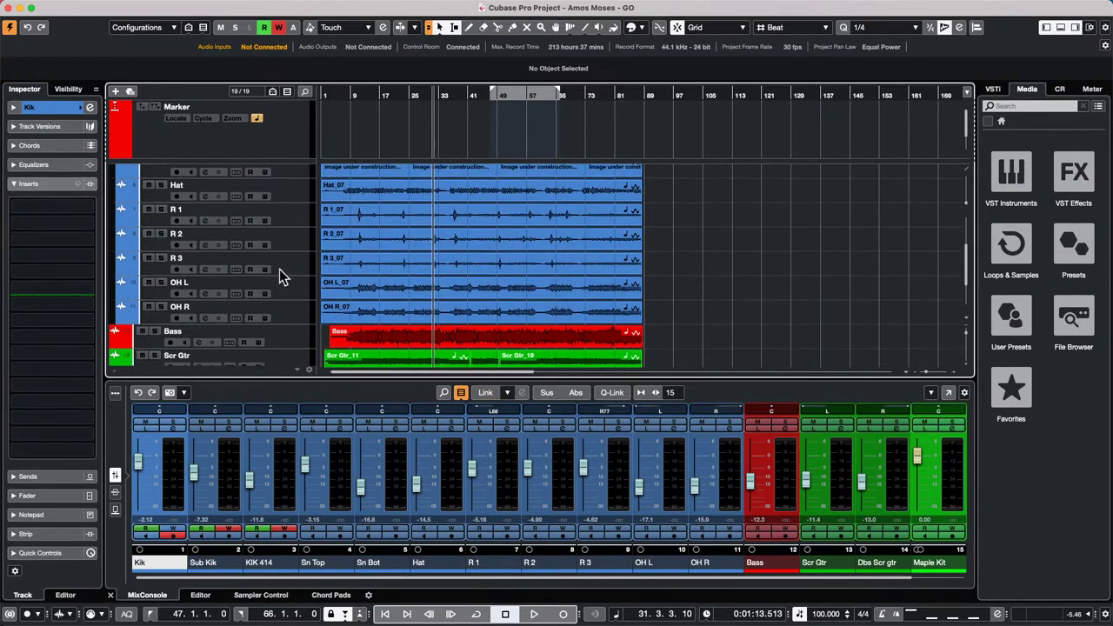
pyautogui.keyDown('shift'); pyautogui.click(284, 310); pyautogui.keyUp('shift')
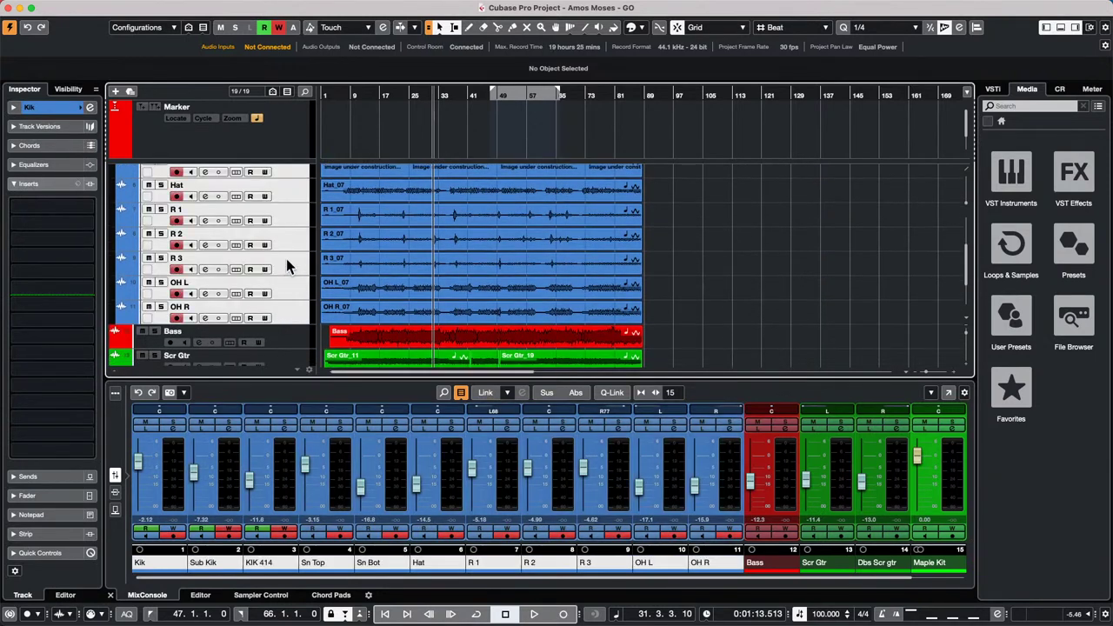
pyautogui.scroll(6, 285, 225)
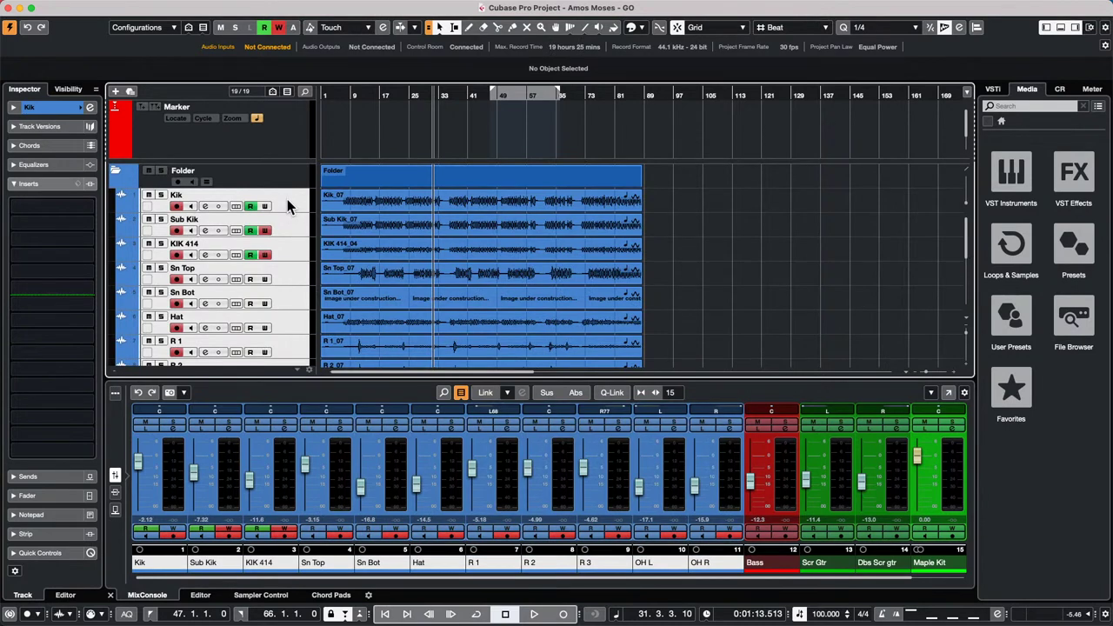
pyautogui.rightClick(288, 203)
pyautogui.moveTo(391, 206)
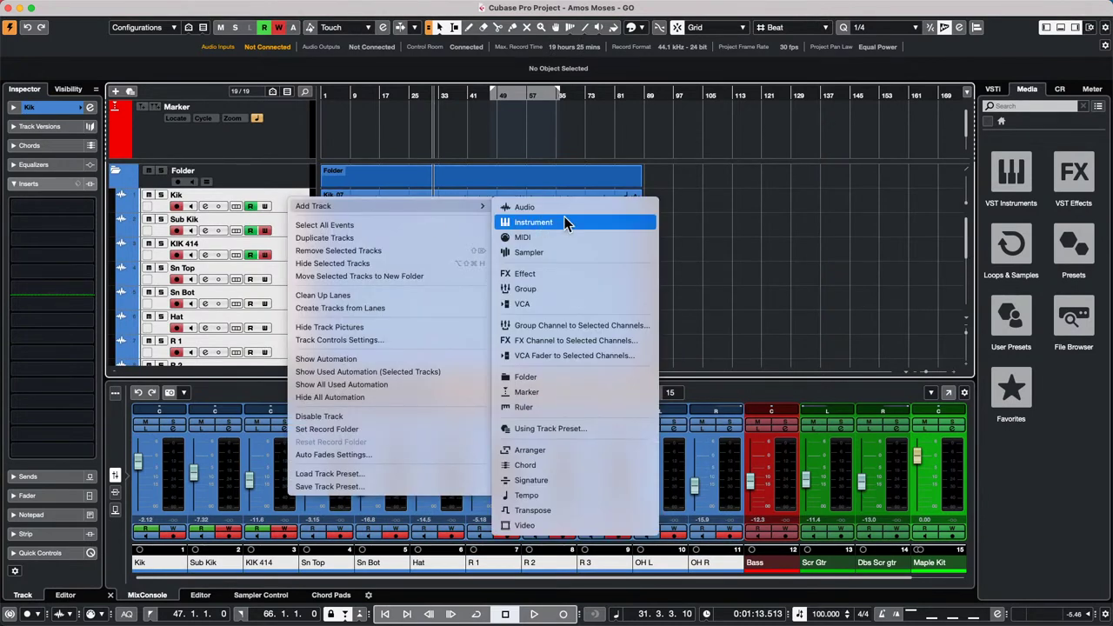
pyautogui.click(557, 340)
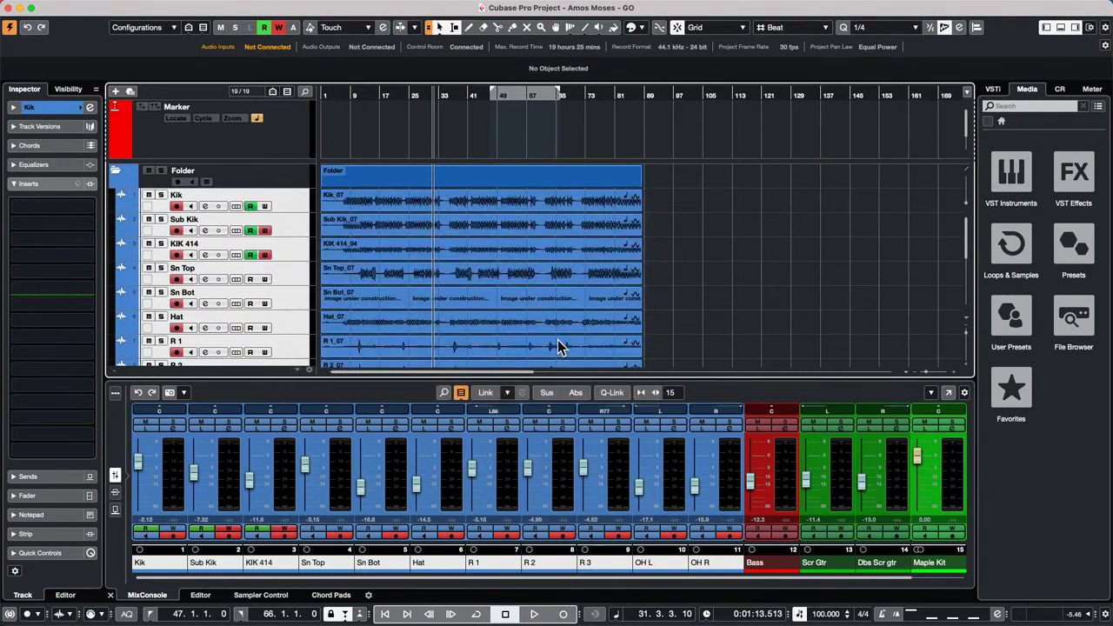
pyautogui.click(632, 220)
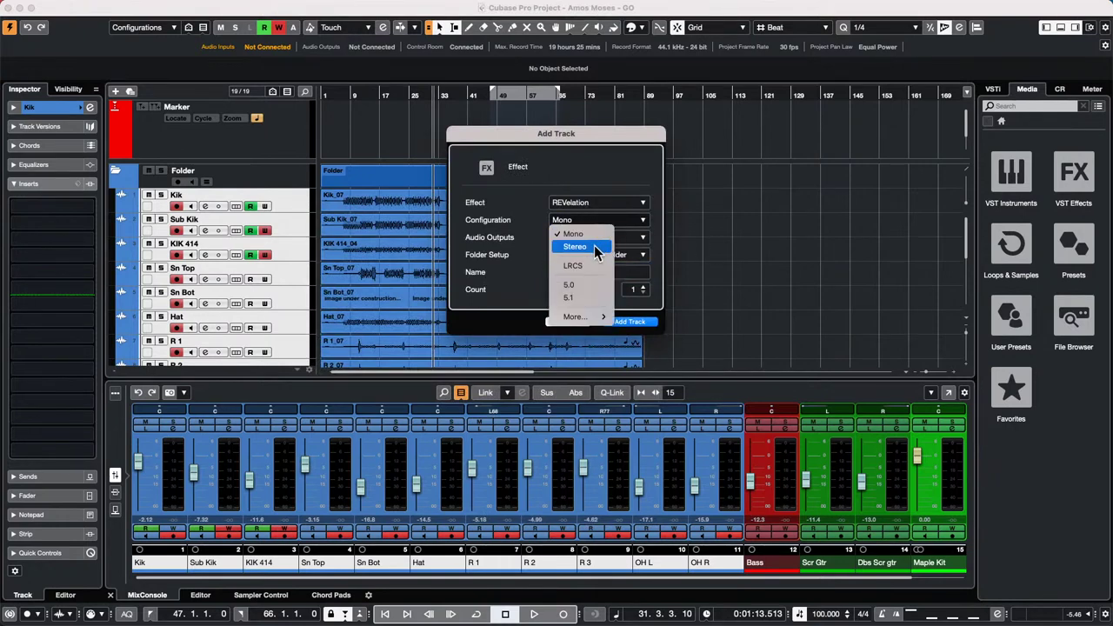
pyautogui.click(594, 247)
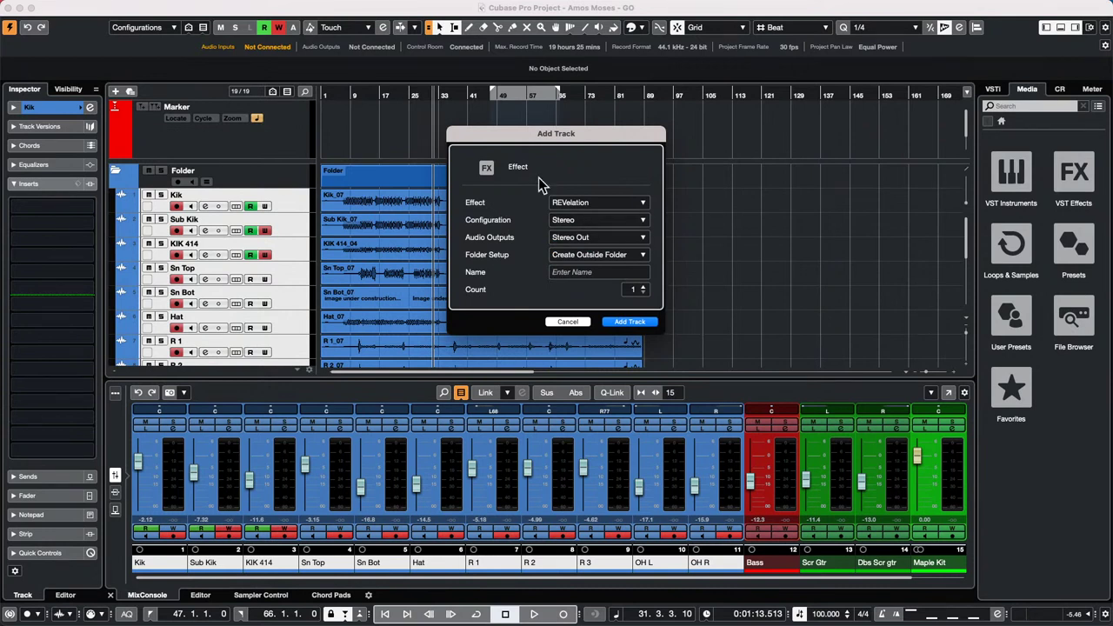
pyautogui.click(561, 204)
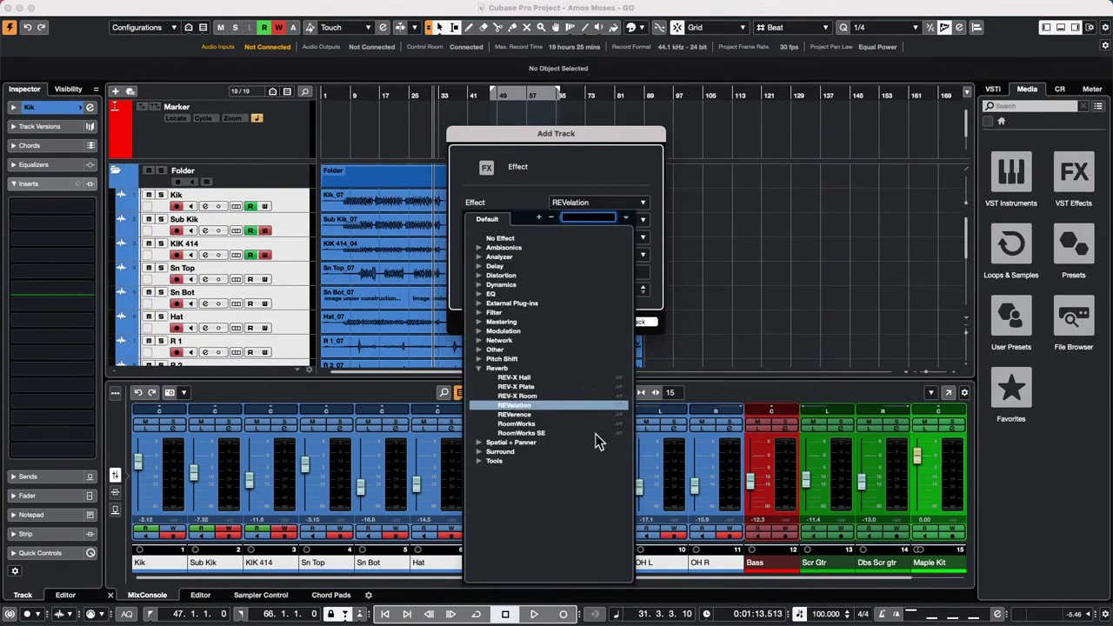
pyautogui.click(508, 414)
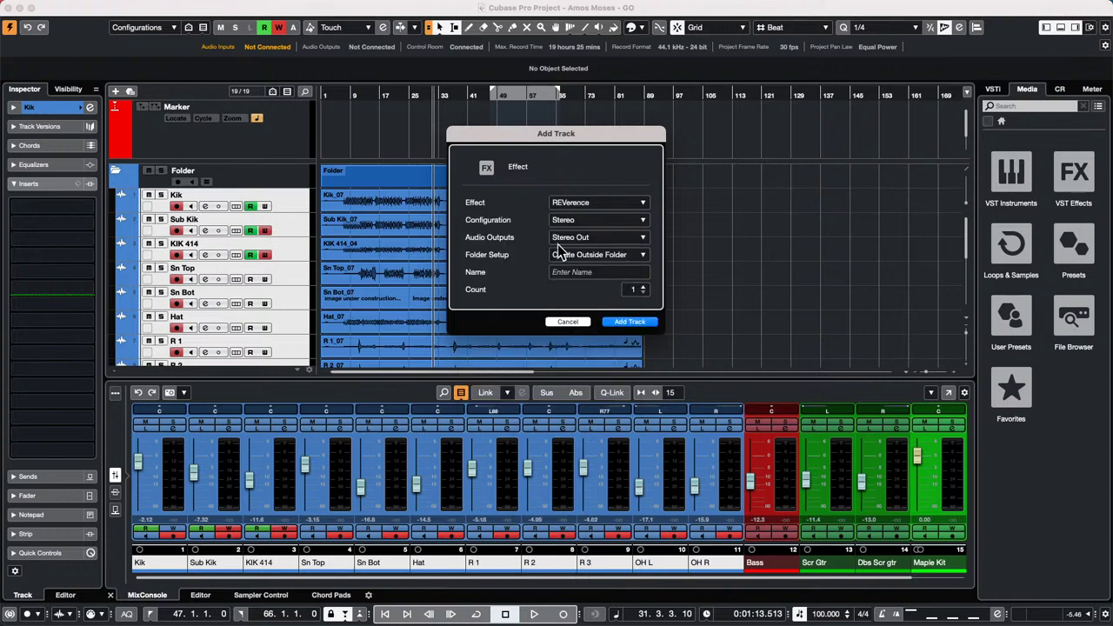
pyautogui.click(639, 321)
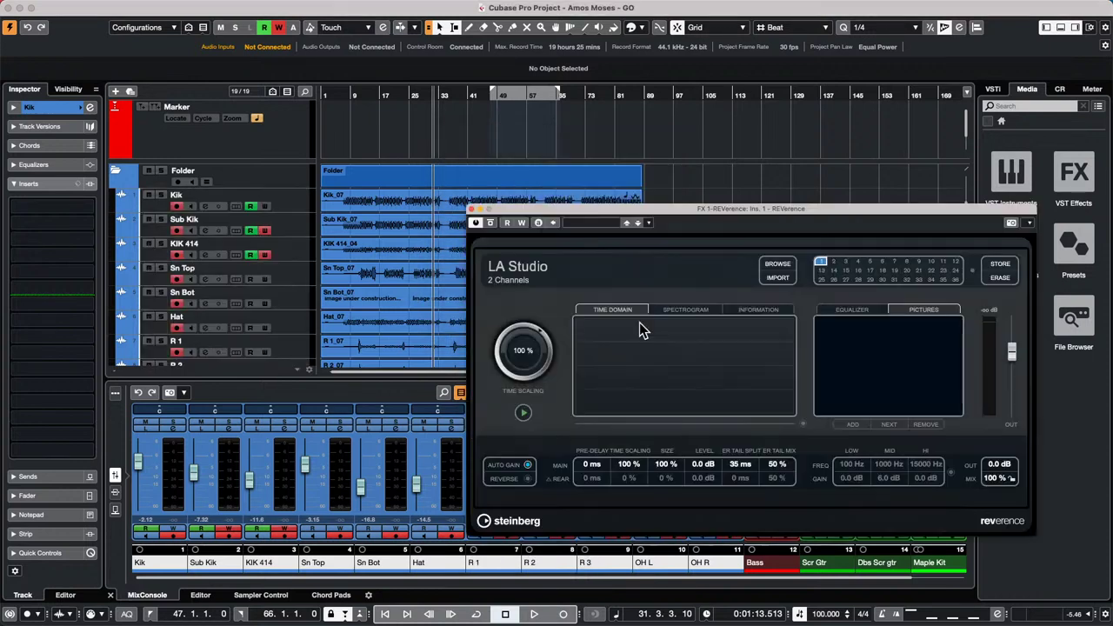
# - Play back with the sends shown in the mixer, raising the REVerence output to 12.0 dB and the Control Room level to -2.68
pyautogui.press('space')
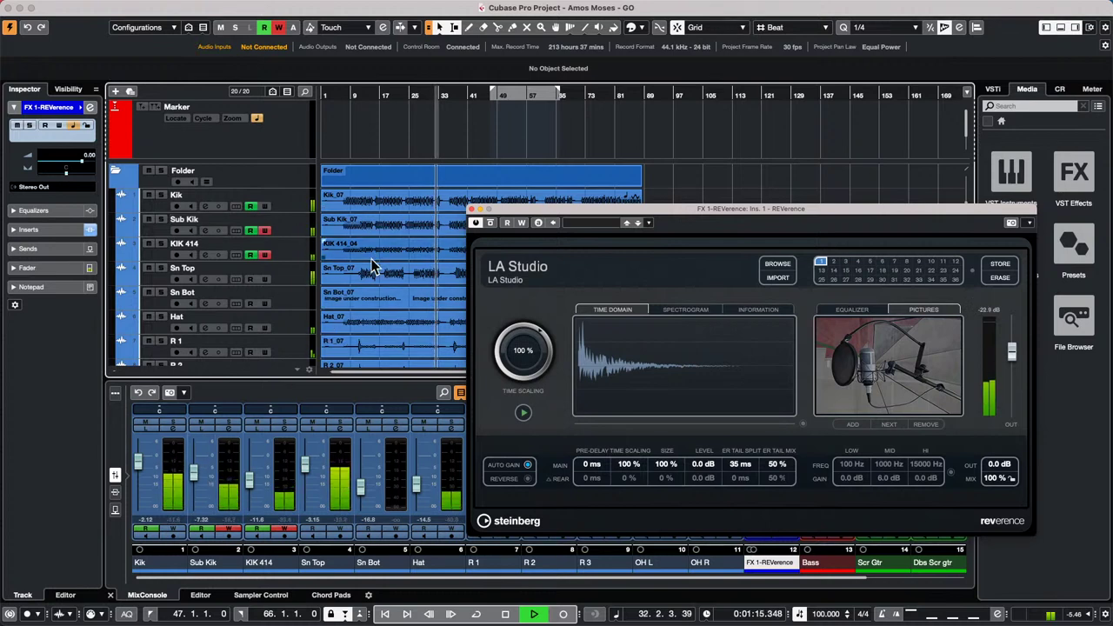
pyautogui.click(114, 491)
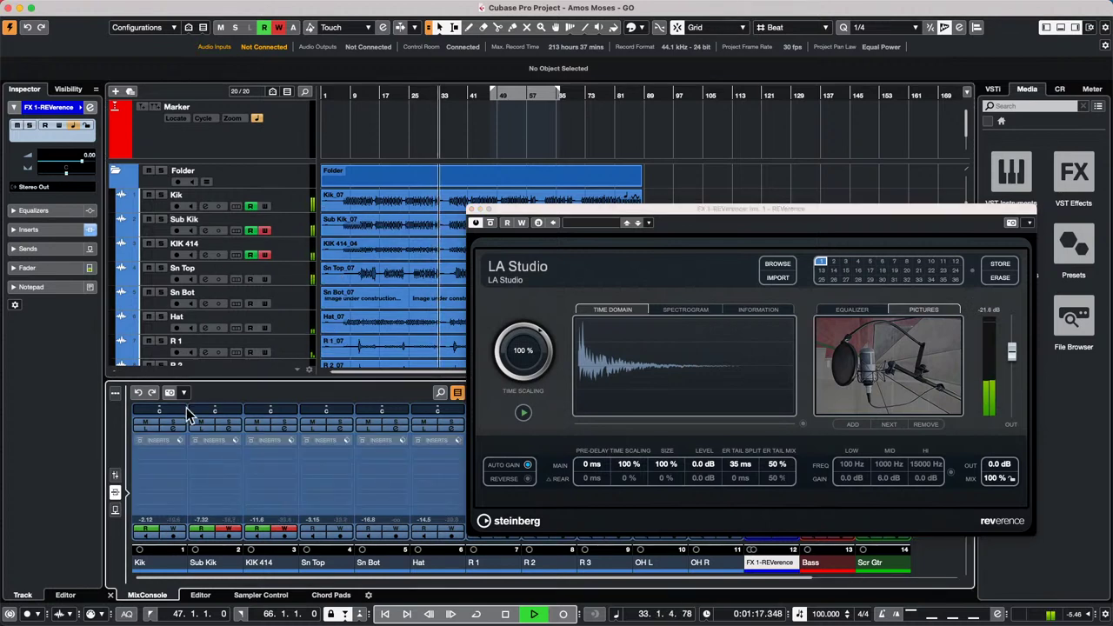
pyautogui.click(115, 509)
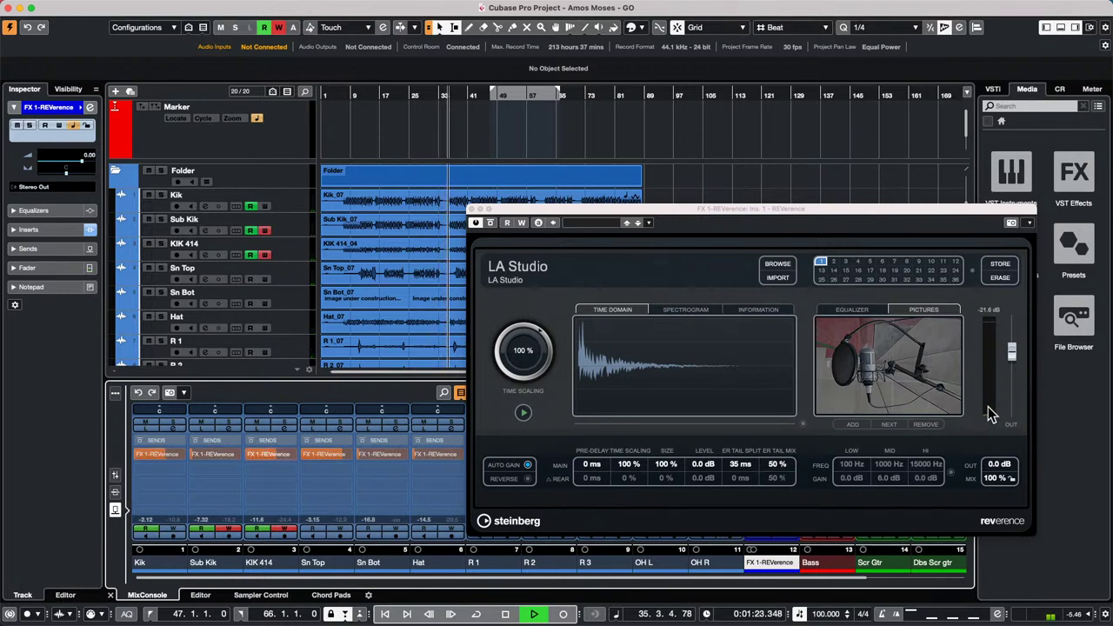
pyautogui.moveTo(1011, 351); pyautogui.dragTo(1013, 313)
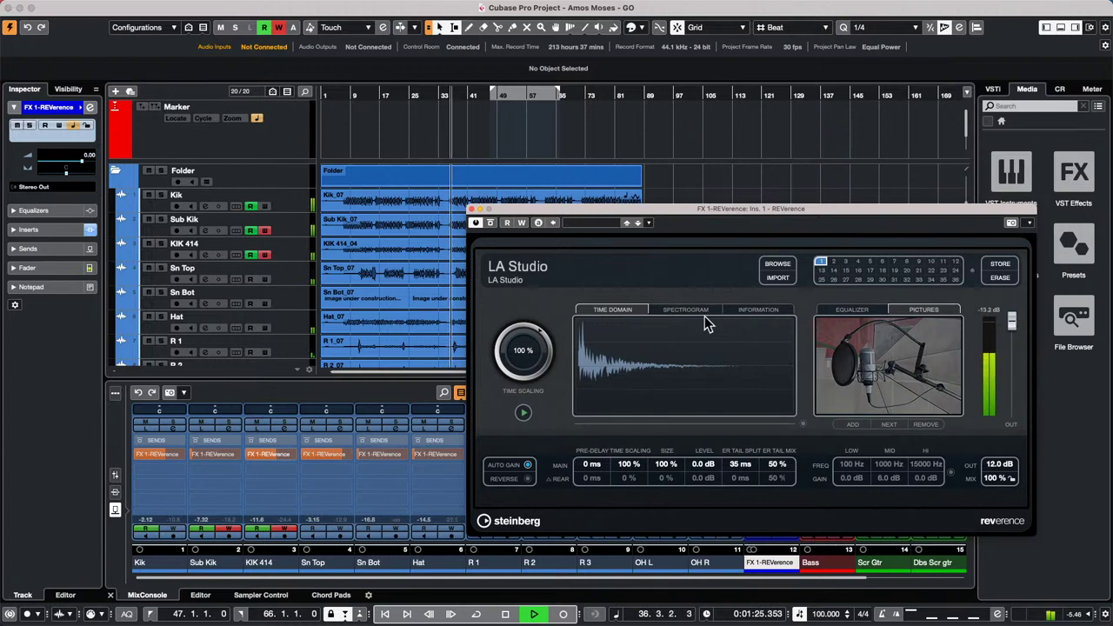
pyautogui.moveTo(1086, 612); pyautogui.dragTo(1103, 548)
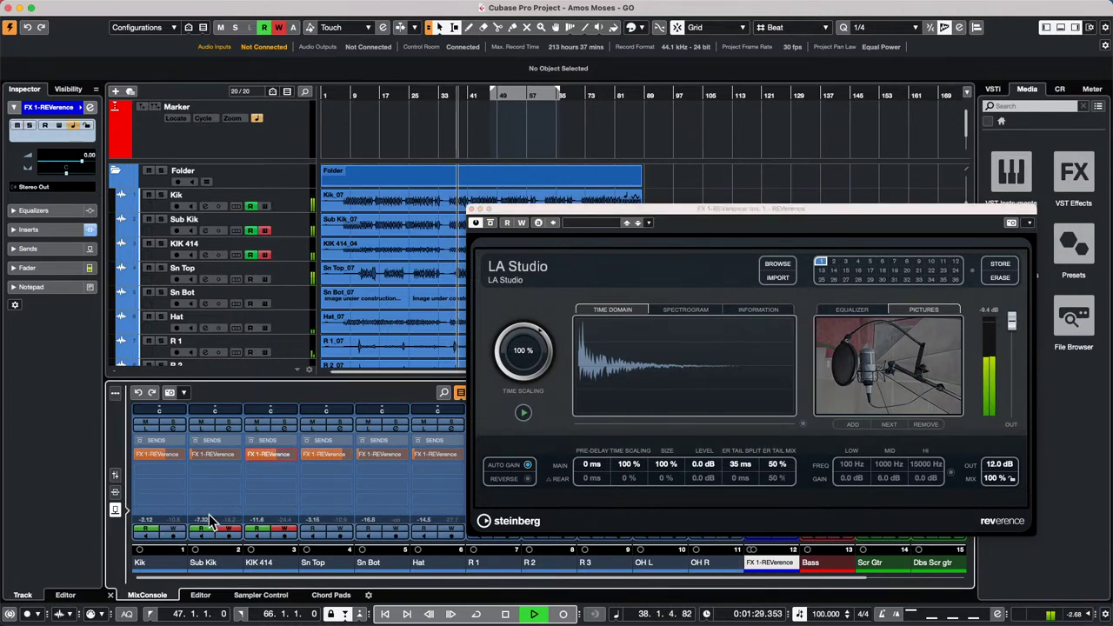
# - Solo the Sn Top channel and restart playback from around bar 17
pyautogui.click(289, 424)
pyautogui.click(289, 424)
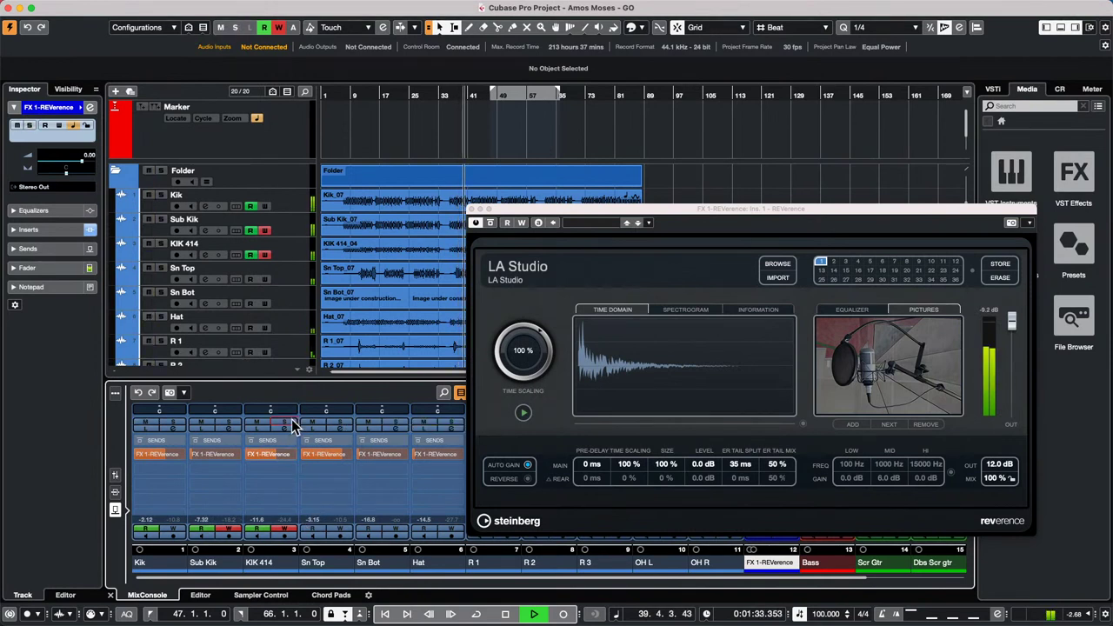
pyautogui.click(340, 424)
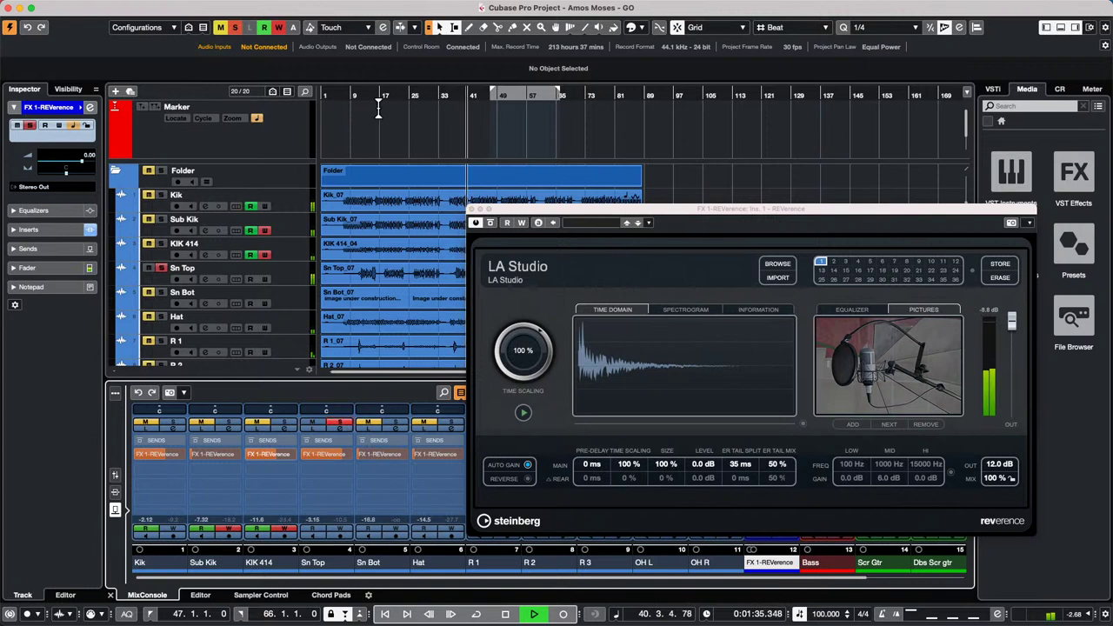
pyautogui.click(380, 96)
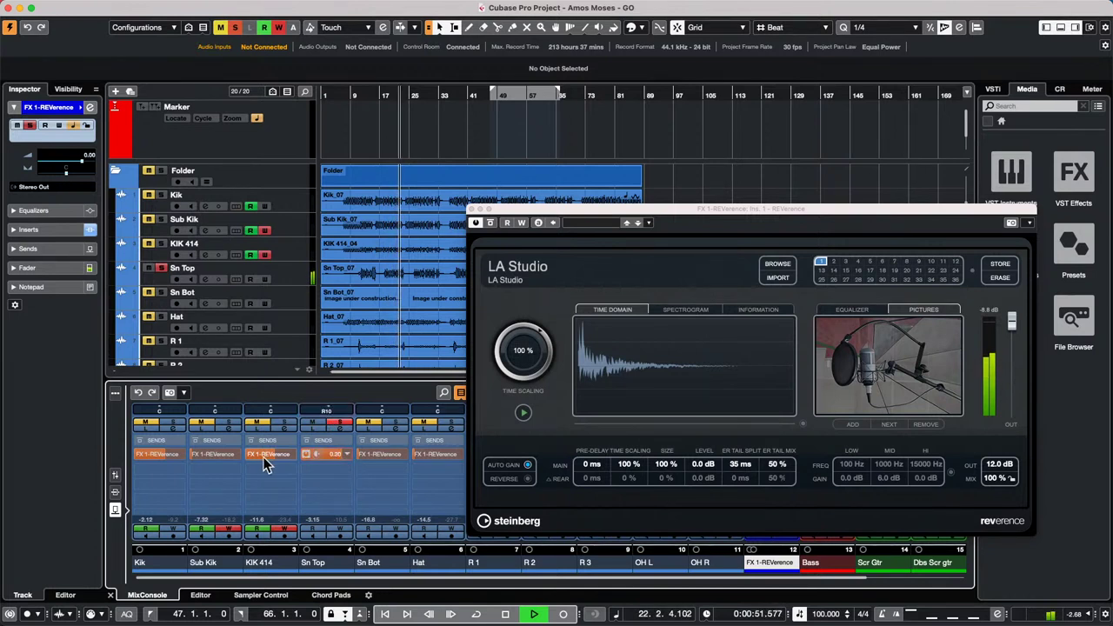
# - Pan Sn Top with its FX 1-REVerence send bypassed and re-enabled, leave it fully right, stop playback and close REVerence
pyautogui.click(308, 453)
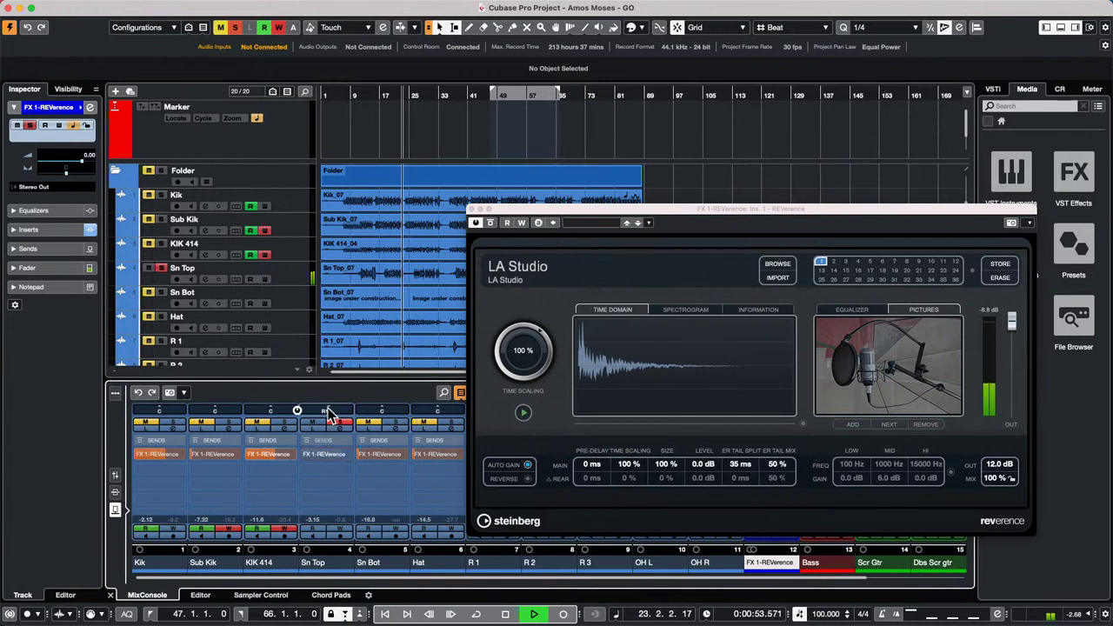
pyautogui.moveTo(327, 410); pyautogui.dragTo(343, 410)
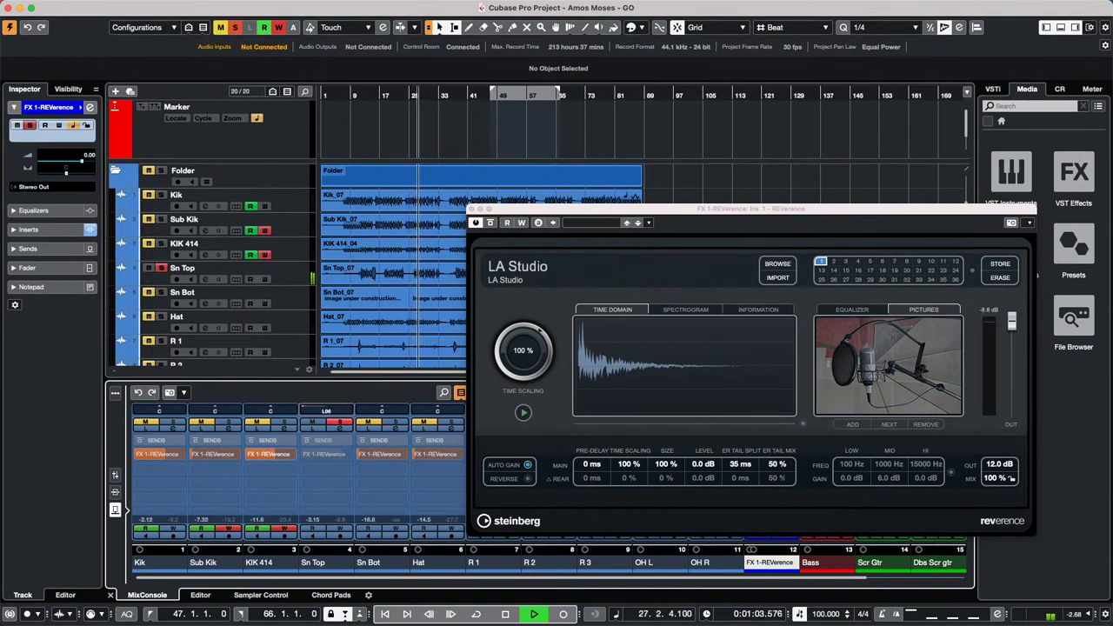
pyautogui.click(301, 457)
pyautogui.moveTo(339, 410); pyautogui.dragTo(355, 410)
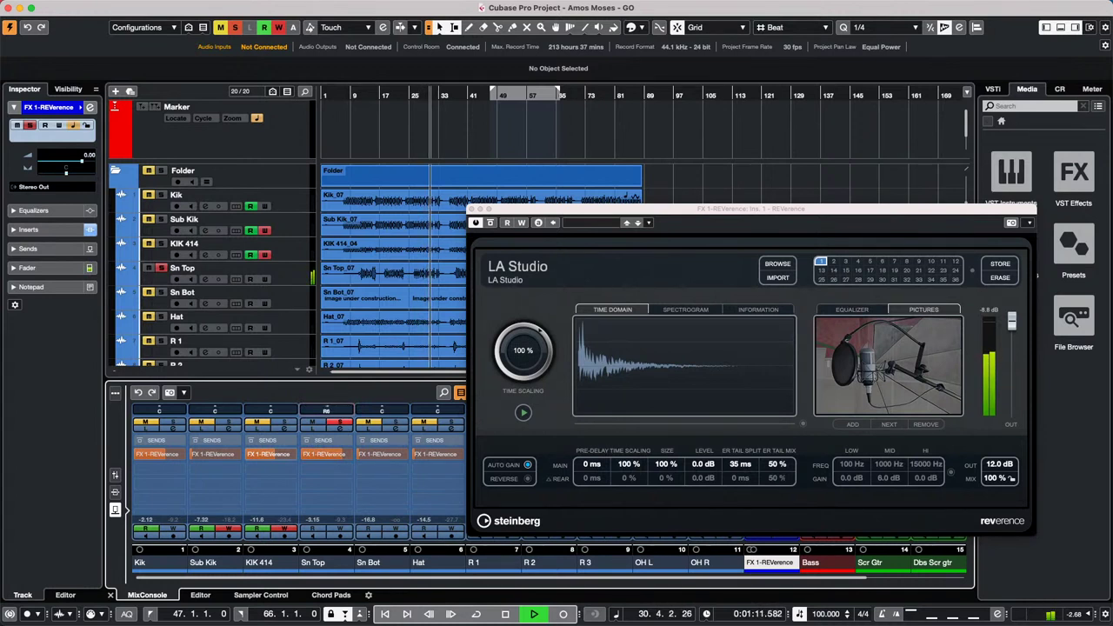
pyautogui.moveTo(354, 410)
pyautogui.mouseDown()
pyautogui.moveTo(301, 411)
pyautogui.moveTo(369, 413)
pyautogui.mouseUp()
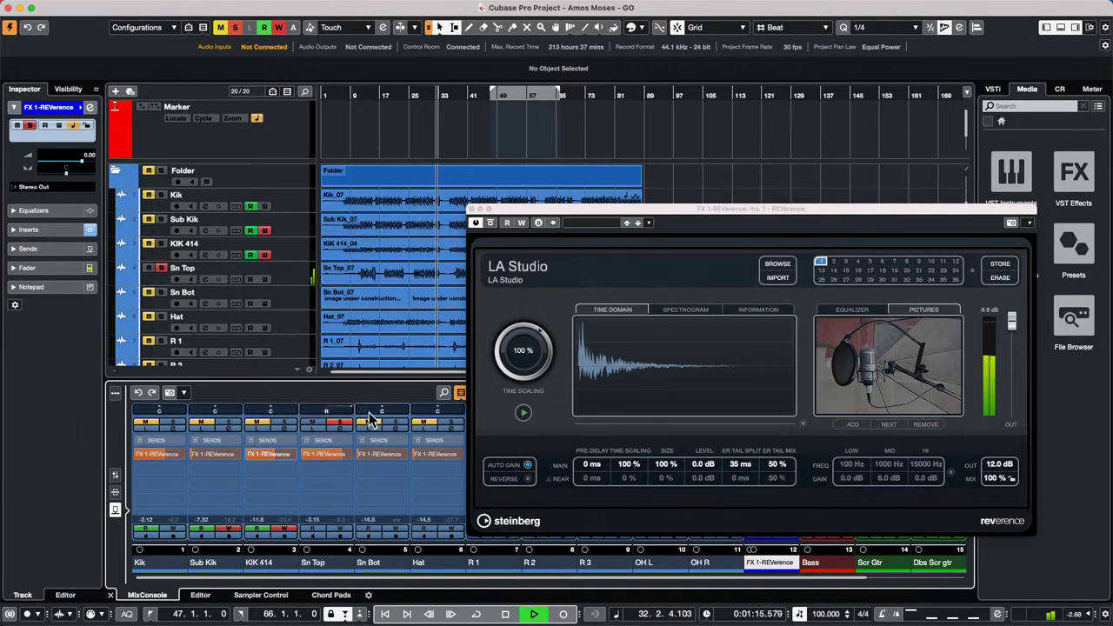
pyautogui.press('space')
pyautogui.click(473, 209)
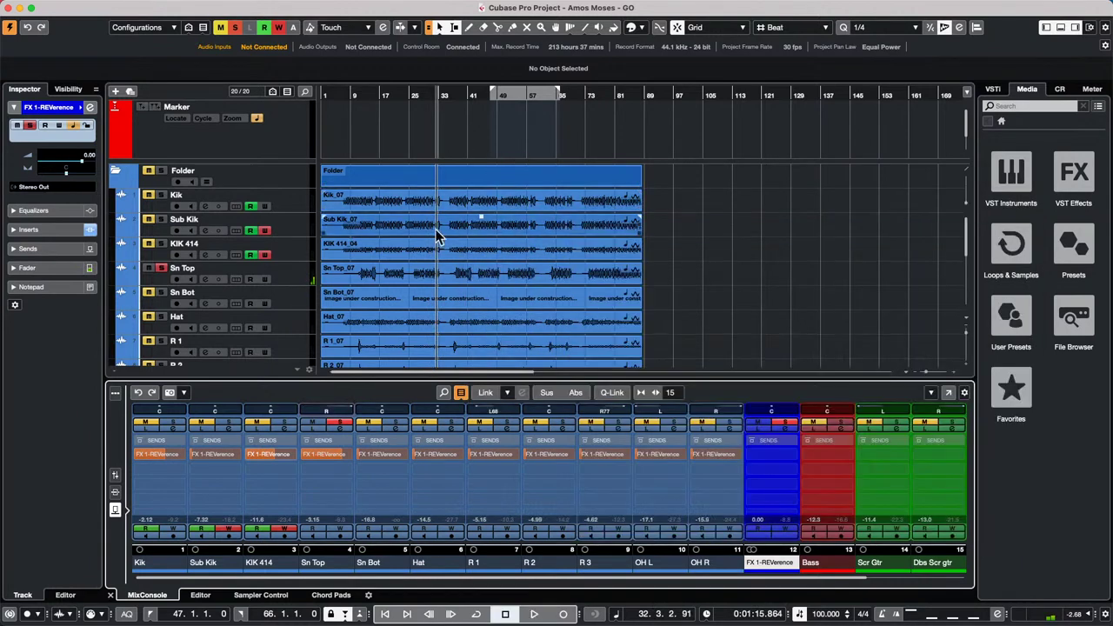
# - Examine the Add Track settings for an effect track, including the list of available effects, and dismiss them
pyautogui.scroll(-1, 313, 207)
pyautogui.rightClick(303, 192)
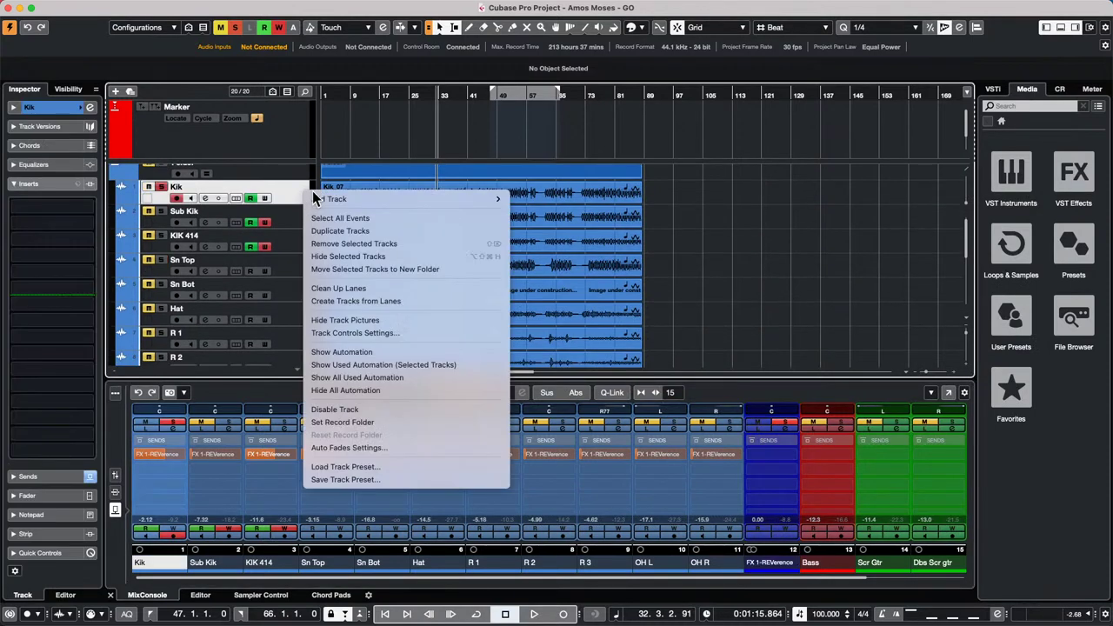
pyautogui.moveTo(361, 200)
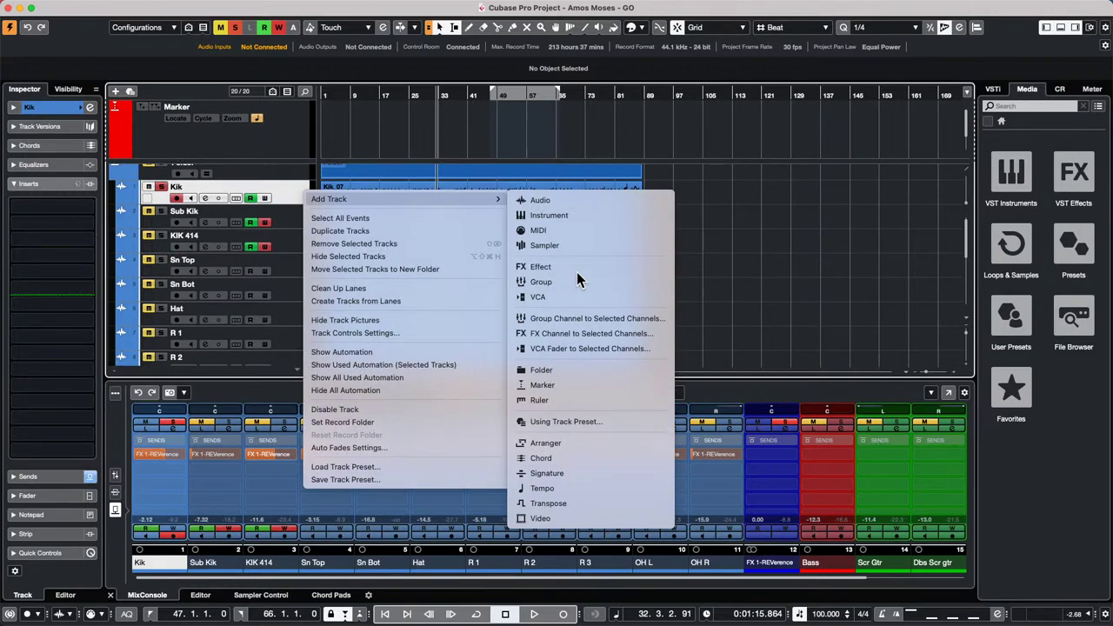
pyautogui.click(548, 266)
pyautogui.click(589, 205)
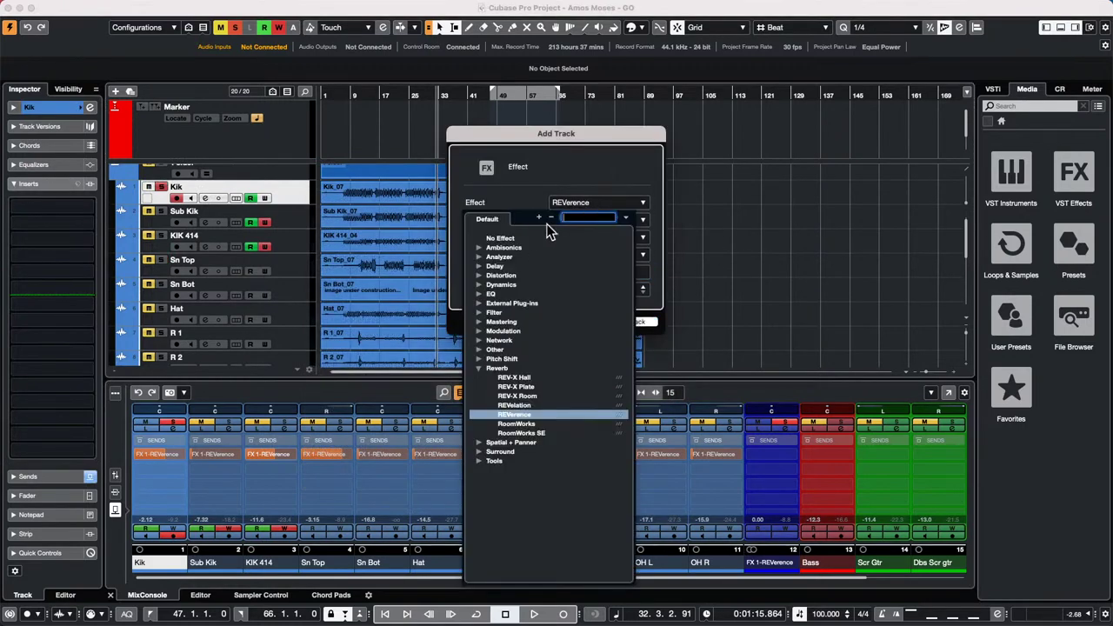
pyautogui.click(629, 165)
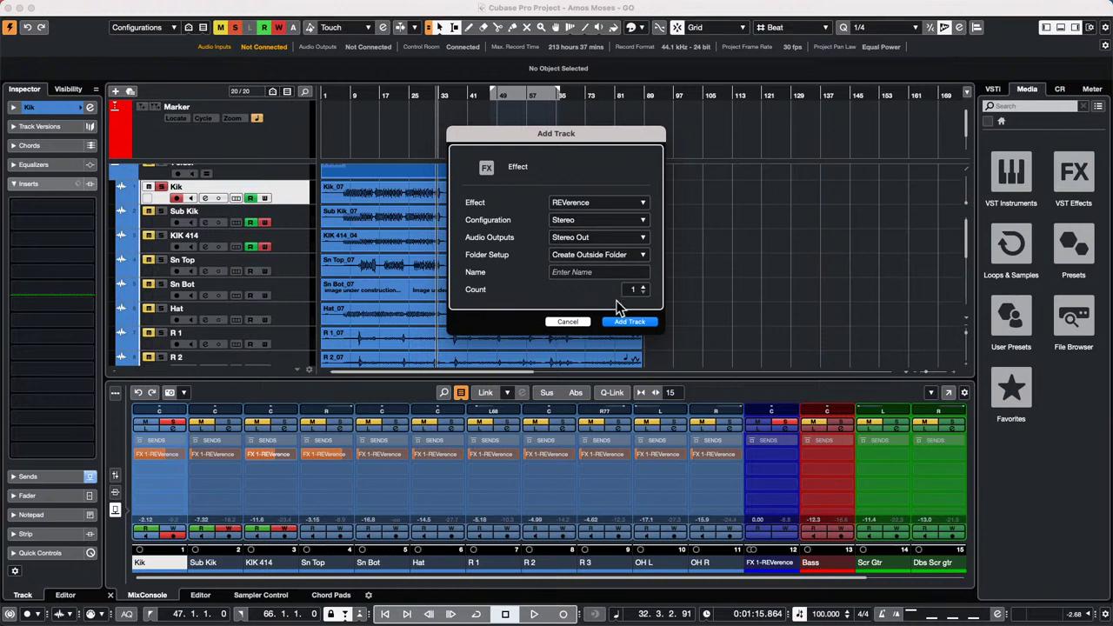
pyautogui.click(606, 322)
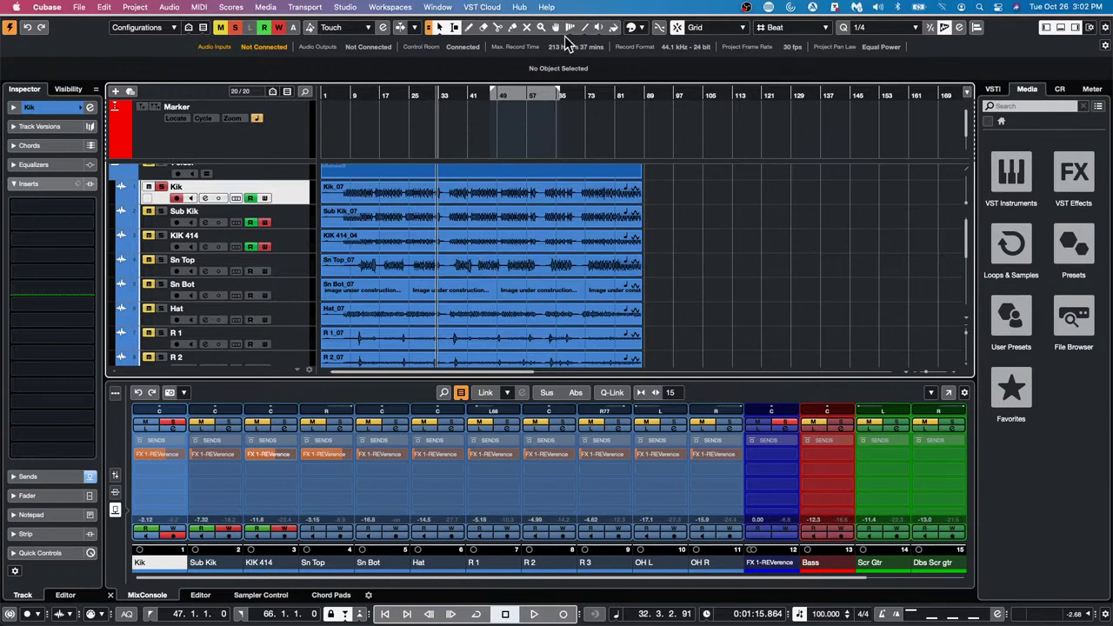
# - Show the Overview line in the project window and use it to shift the visible part of the arrangement
pyautogui.click(1105, 27)
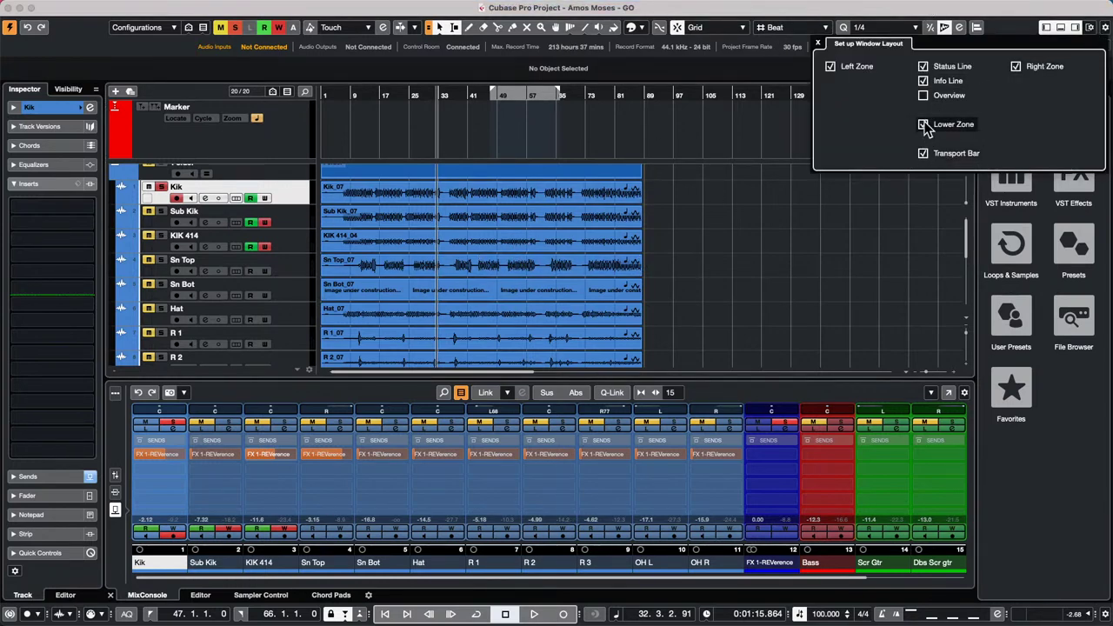
pyautogui.click(923, 97)
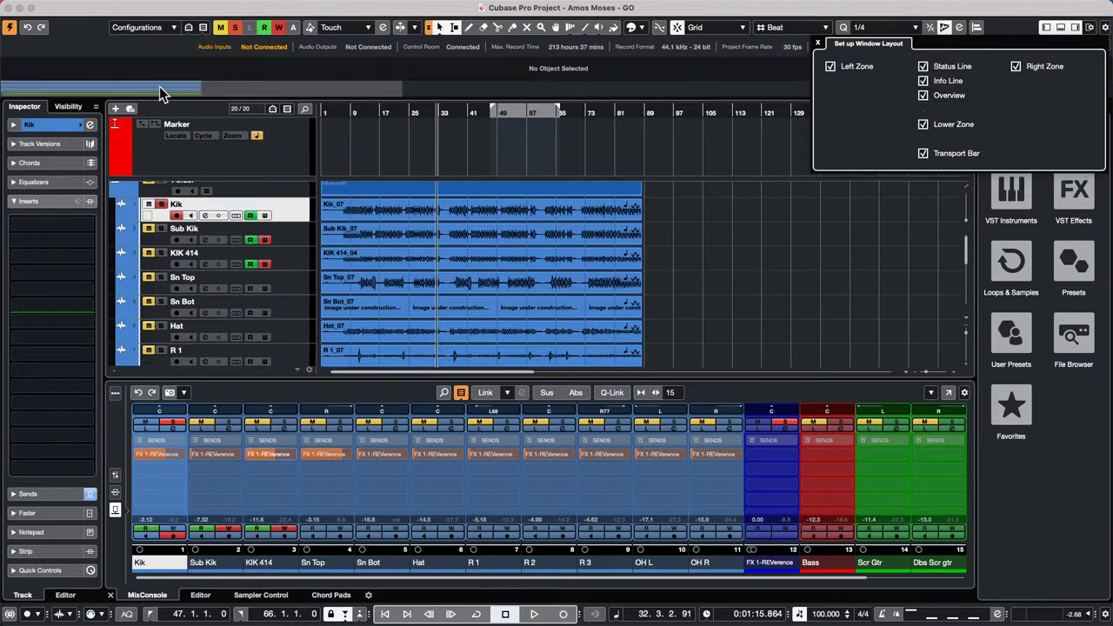
pyautogui.click(102, 83)
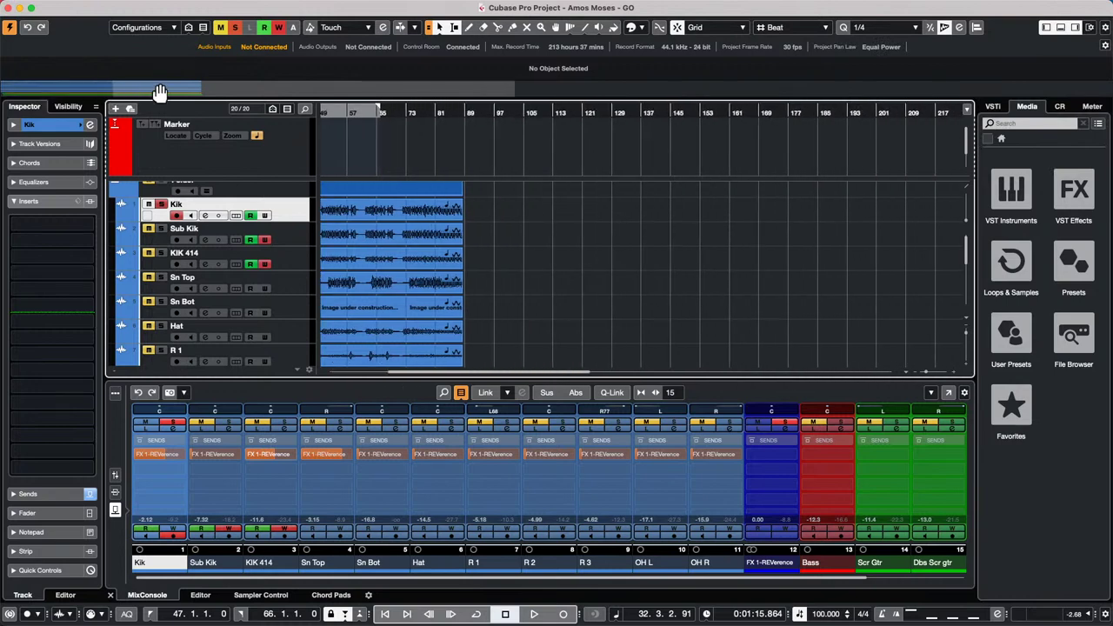
pyautogui.moveTo(2, 95); pyautogui.dragTo(93, 87)
# - Open the recent project Hit the Road go and activate it
pyautogui.click(78, 7)
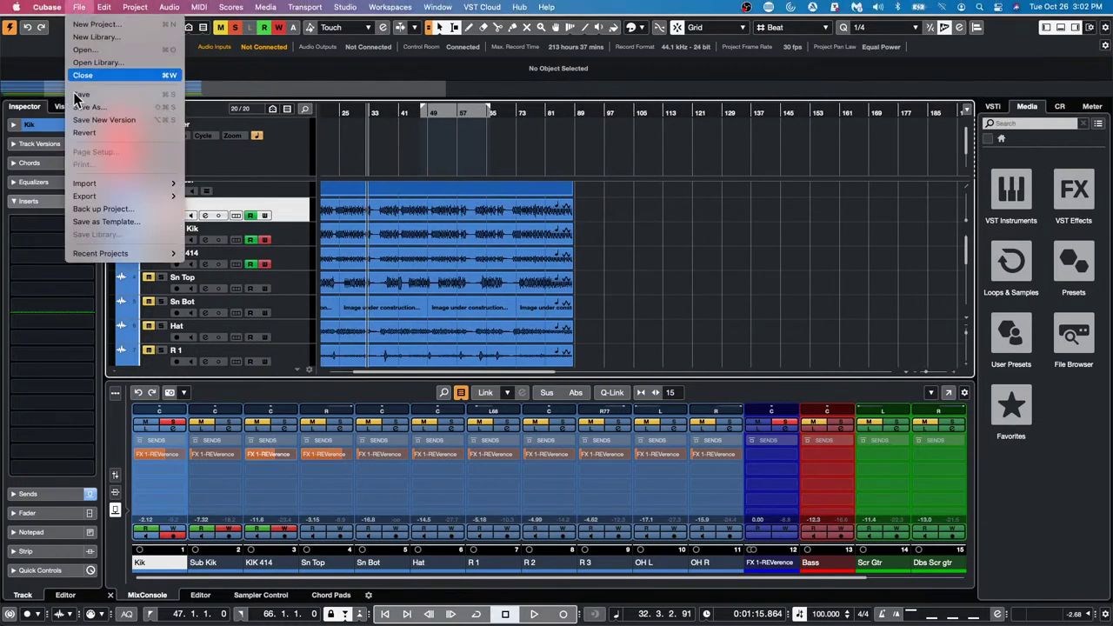
pyautogui.moveTo(131, 253)
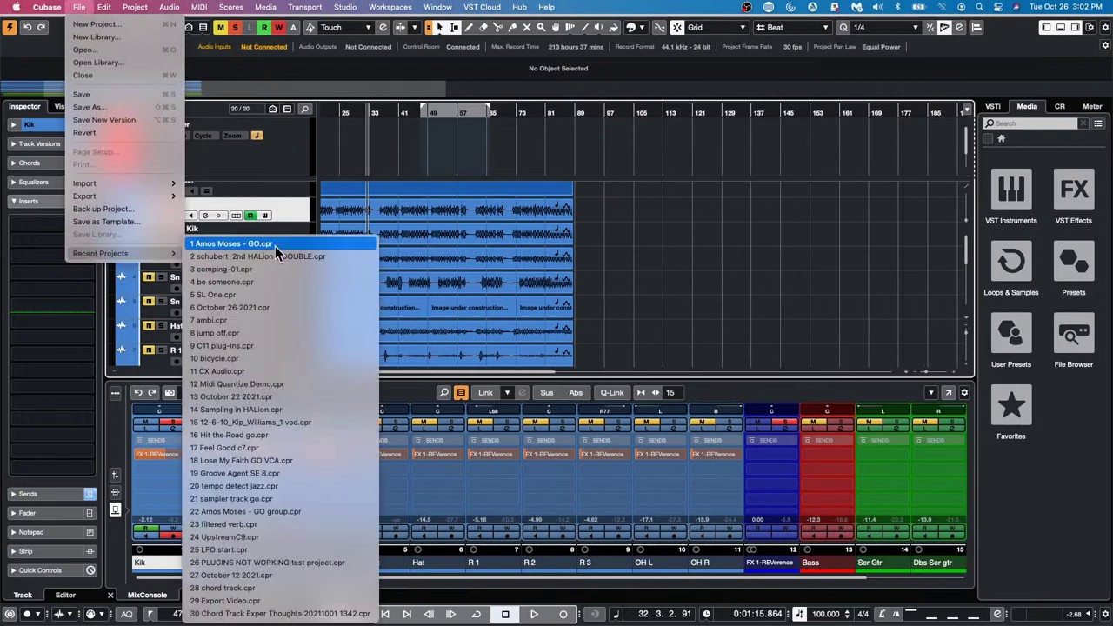
pyautogui.click(299, 436)
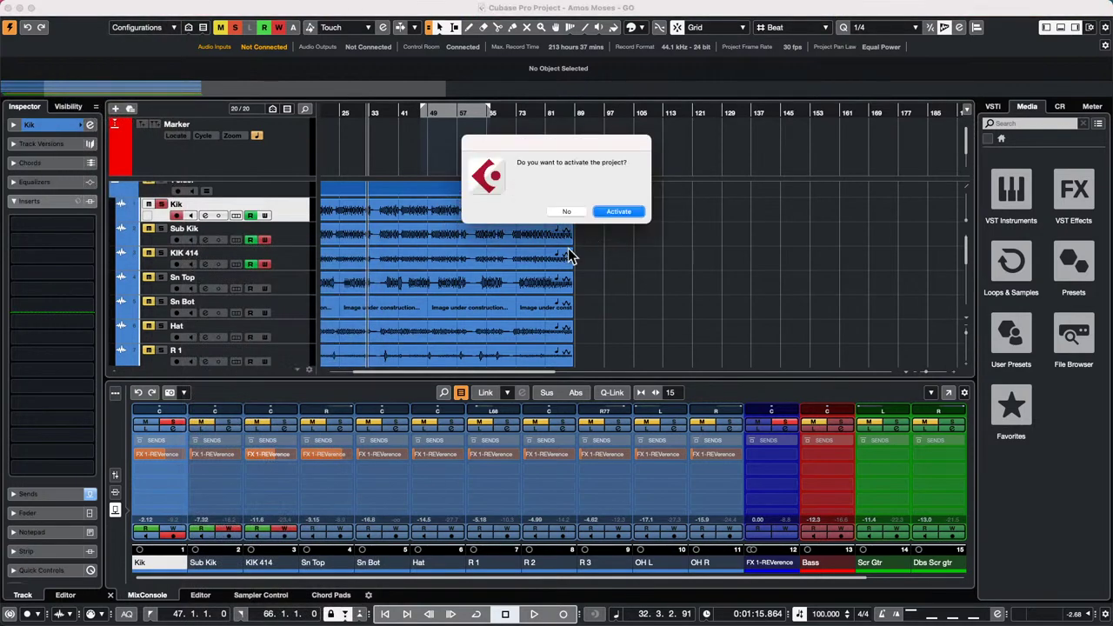
pyautogui.click(619, 212)
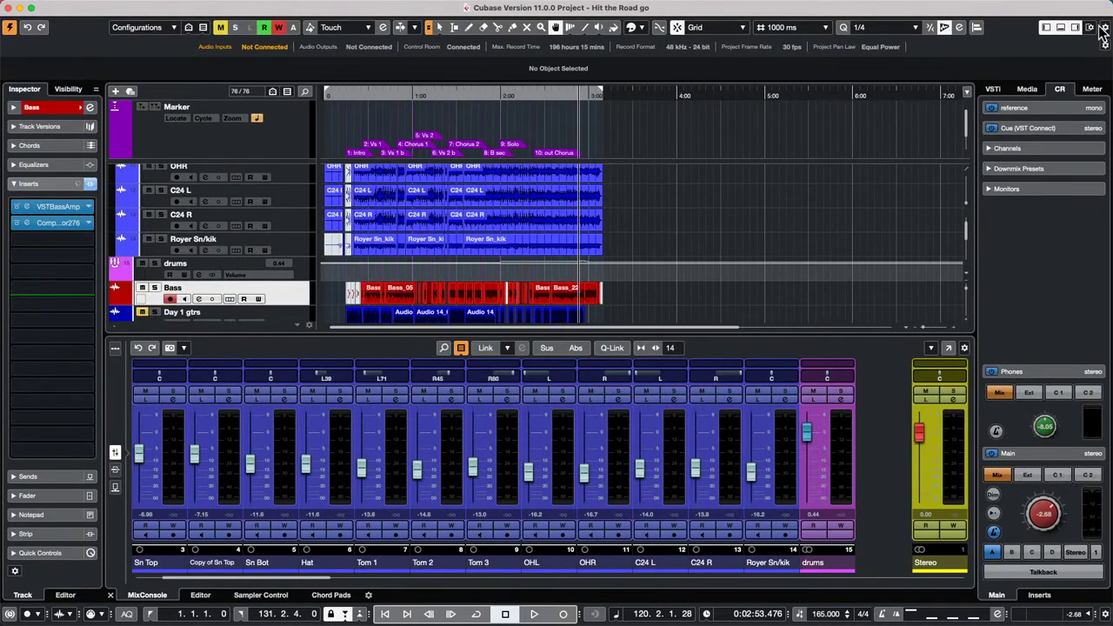
# - Return to the Drums tracks at the start of the track list and show the project's Overview line
pyautogui.scroll(10, 634, 256)
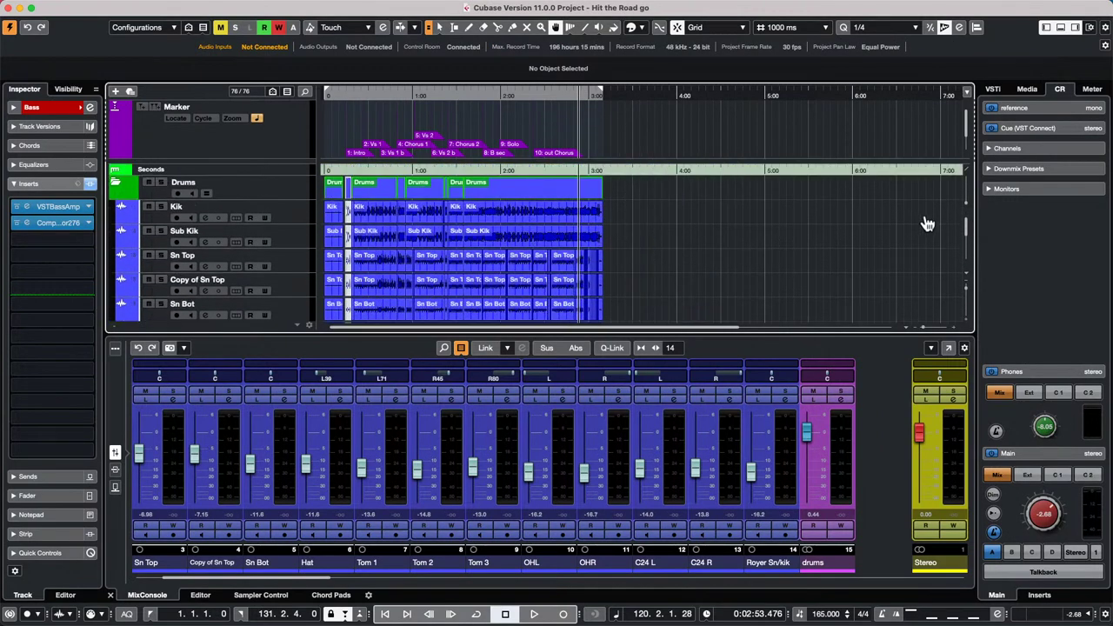
pyautogui.moveTo(965, 224)
pyautogui.mouseDown()
pyautogui.moveTo(965, 237)
pyautogui.moveTo(965, 223)
pyautogui.mouseUp()
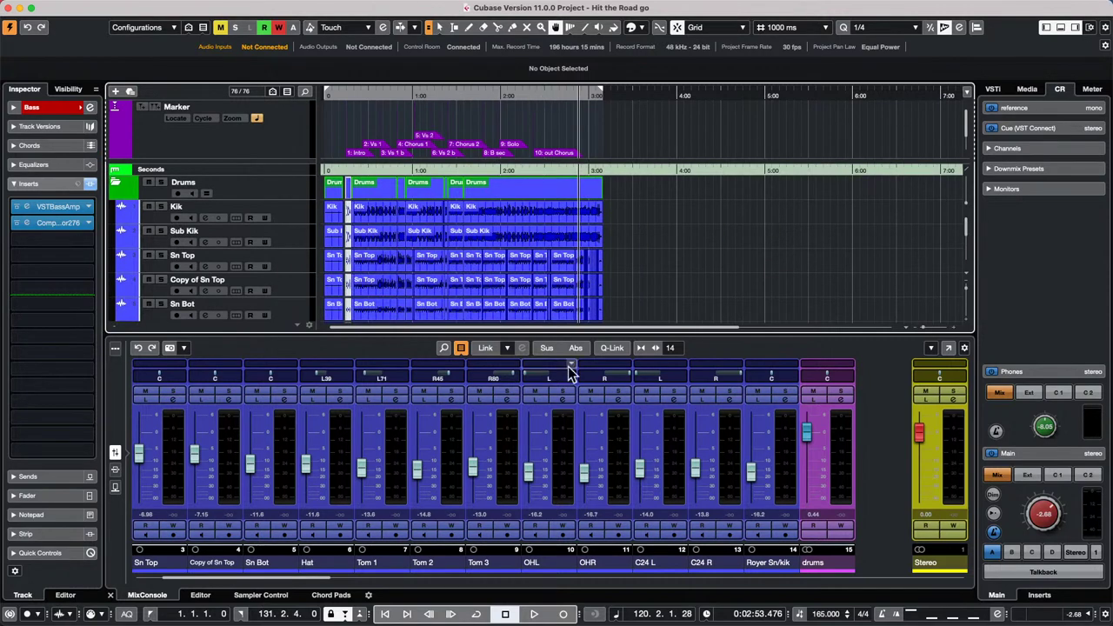
pyautogui.click(1075, 27)
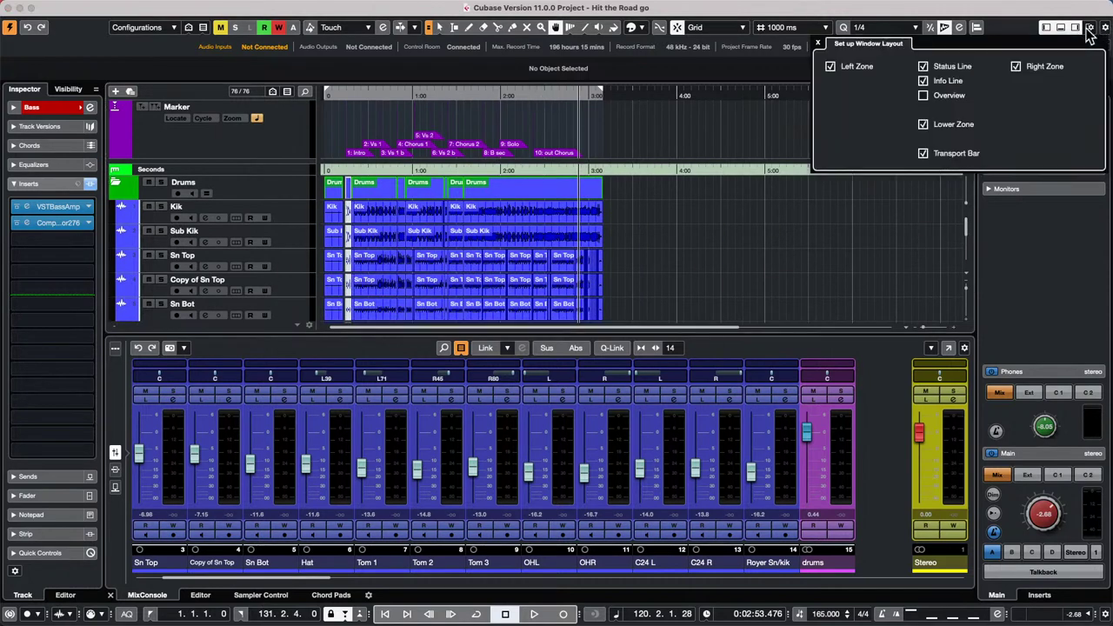
pyautogui.click(923, 95)
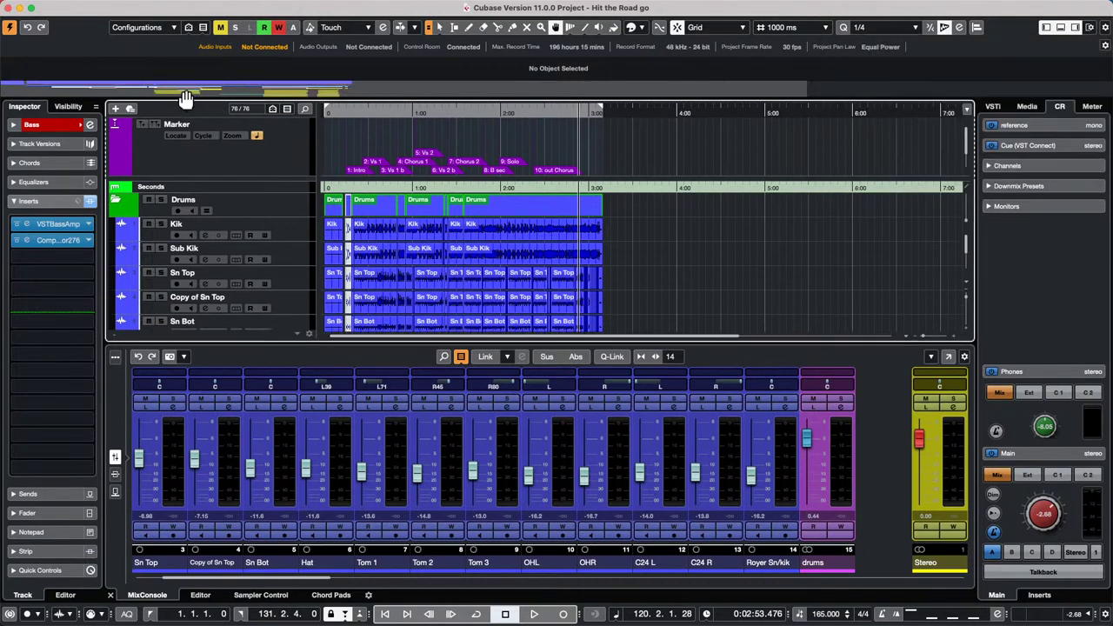
# - Zoom and move through the arrangement with the Overview line, and browse the track list down to the bgv tracks
pyautogui.moveTo(186, 90)
pyautogui.mouseDown()
pyautogui.moveTo(197, 79)
pyautogui.moveTo(318, 90)
pyautogui.moveTo(191, 92)
pyautogui.mouseUp()
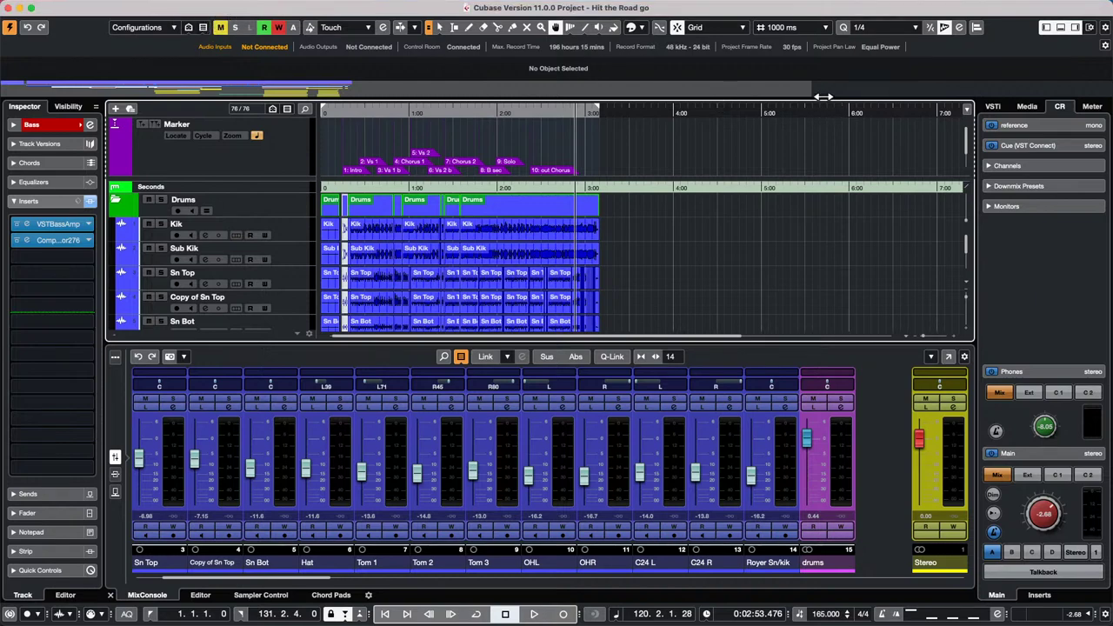
pyautogui.moveTo(815, 91)
pyautogui.mouseDown()
pyautogui.moveTo(137, 93)
pyautogui.moveTo(215, 89)
pyautogui.moveTo(155, 89)
pyautogui.mouseUp()
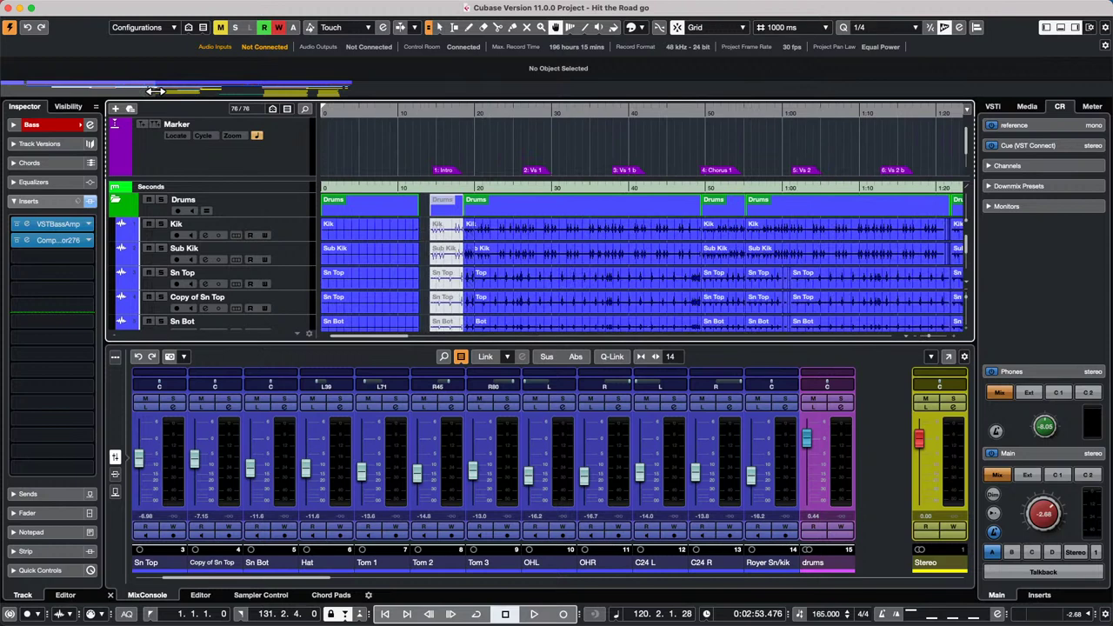
pyautogui.click(86, 85)
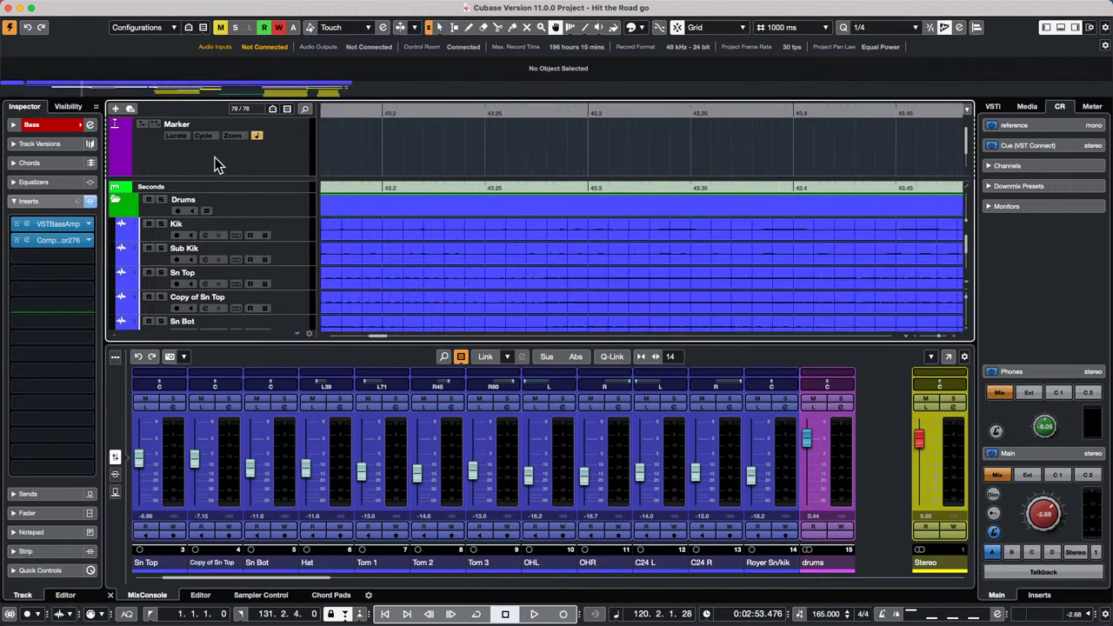
pyautogui.moveTo(183, 103); pyautogui.dragTo(239, 100)
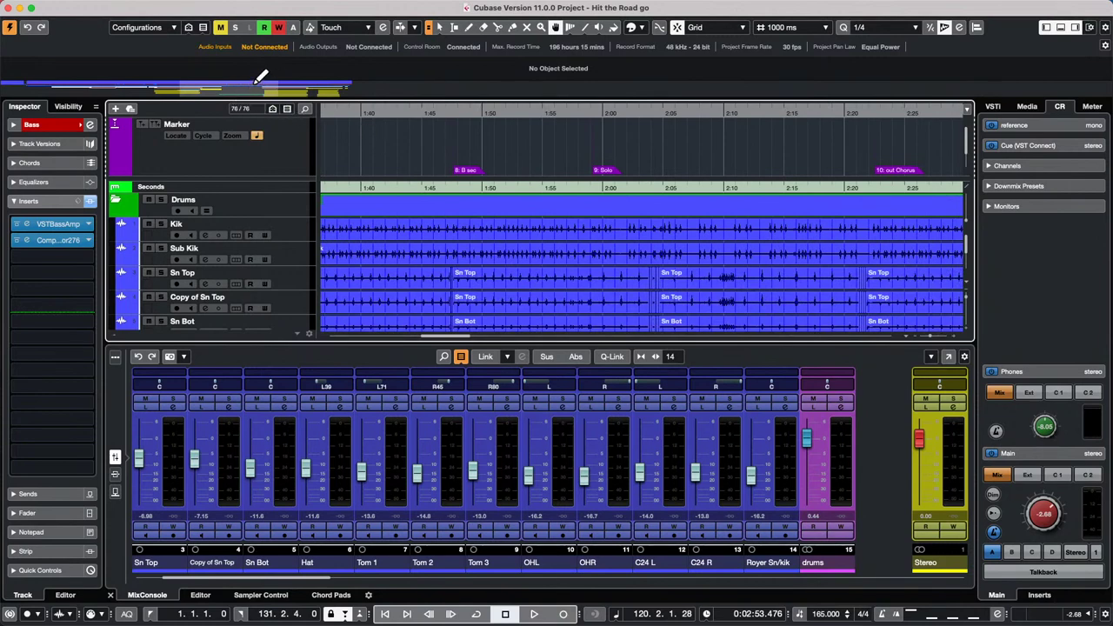
pyautogui.moveTo(231, 94); pyautogui.dragTo(84, 98)
pyautogui.scroll(-10, 596, 224)
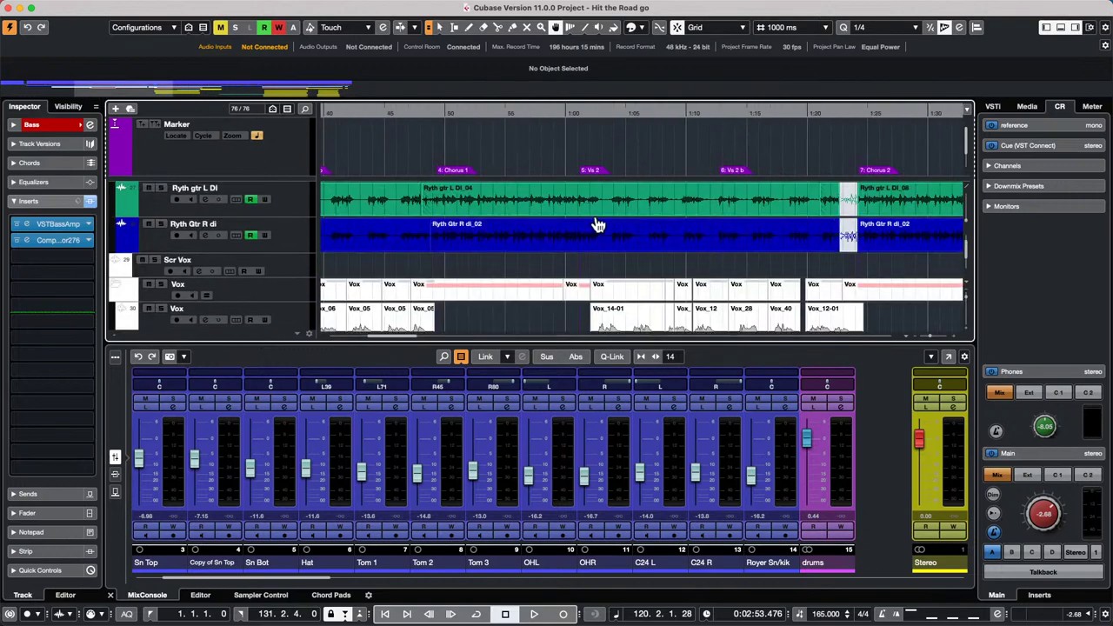
pyautogui.scroll(-15, 598, 227)
pyautogui.scroll(20, 598, 229)
pyautogui.scroll(-15, 599, 232)
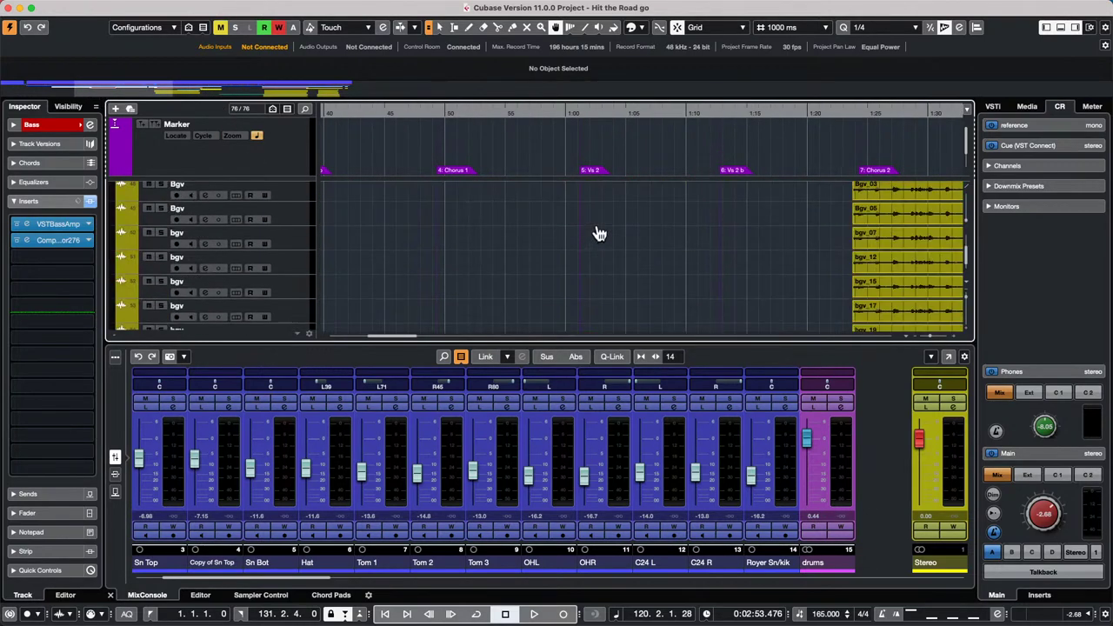
pyautogui.scroll(12, 600, 228)
pyautogui.scroll(5, 600, 228)
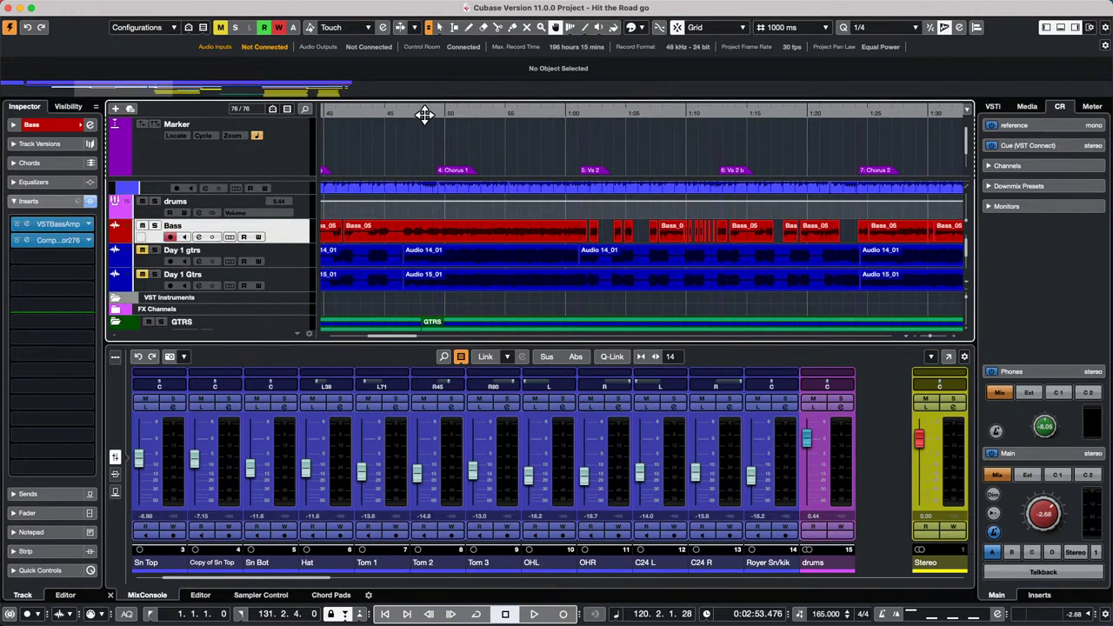
pyautogui.scroll(-15, 643, 232)
pyautogui.scroll(20, 793, 279)
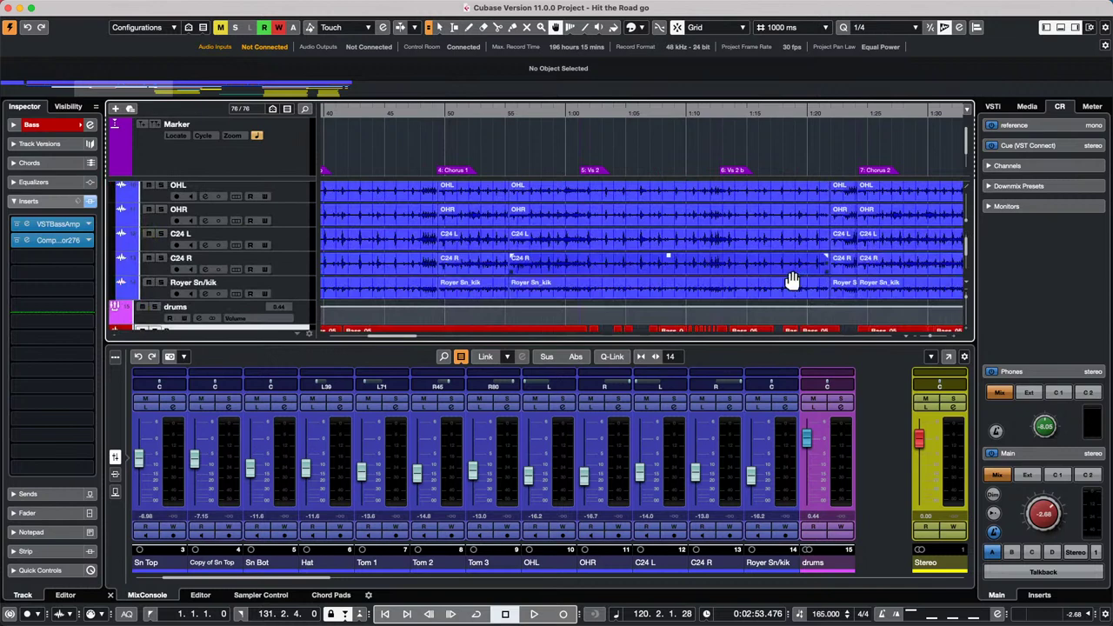
pyautogui.scroll(-6, 789, 280)
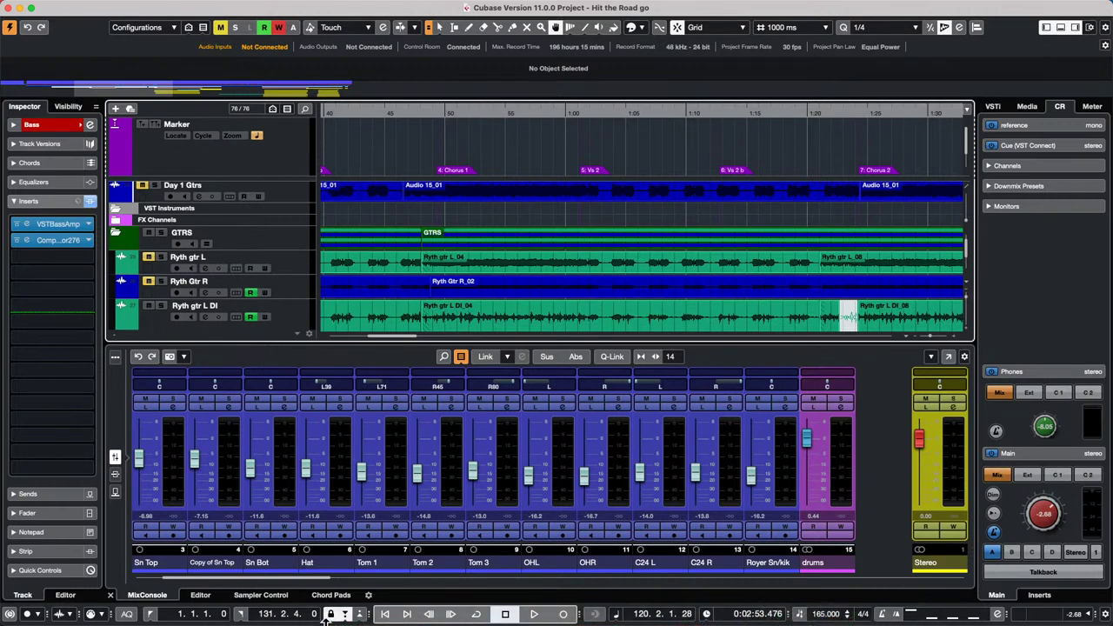
# - Launch Nuendo 11 and allow its requests to access the network volume and the Documents folder
pyautogui.moveTo(379, 623)
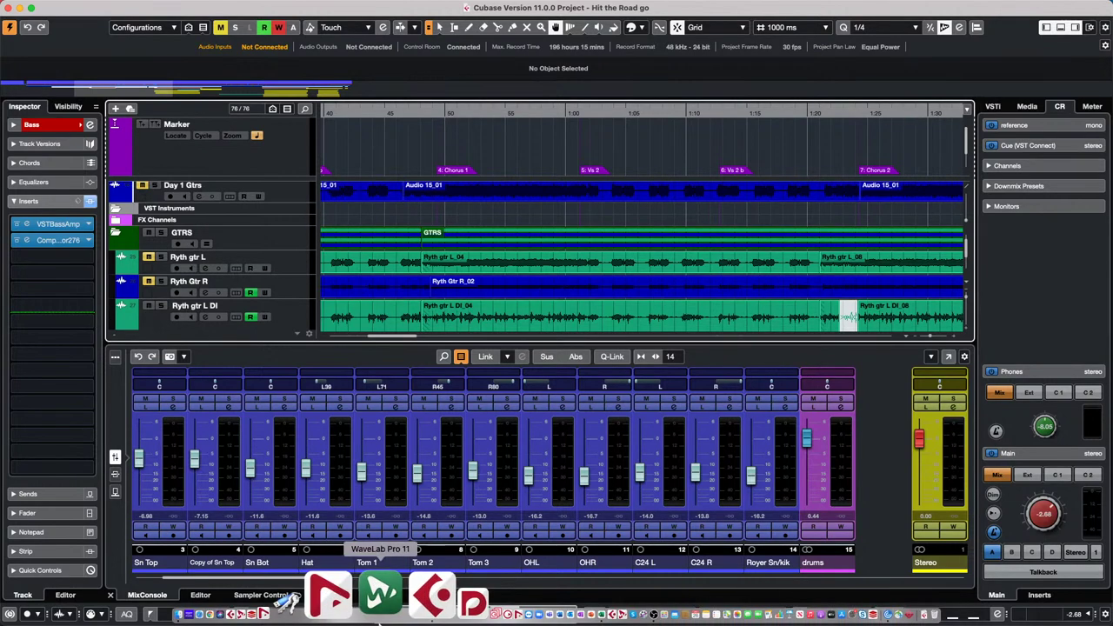
pyautogui.click(373, 606)
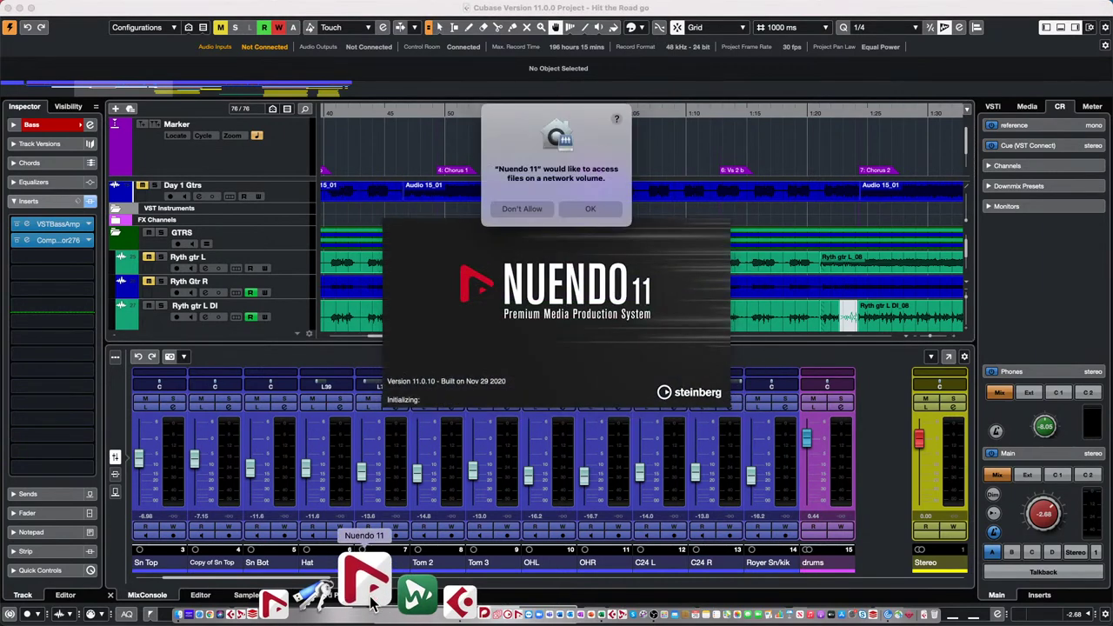
pyautogui.click(577, 213)
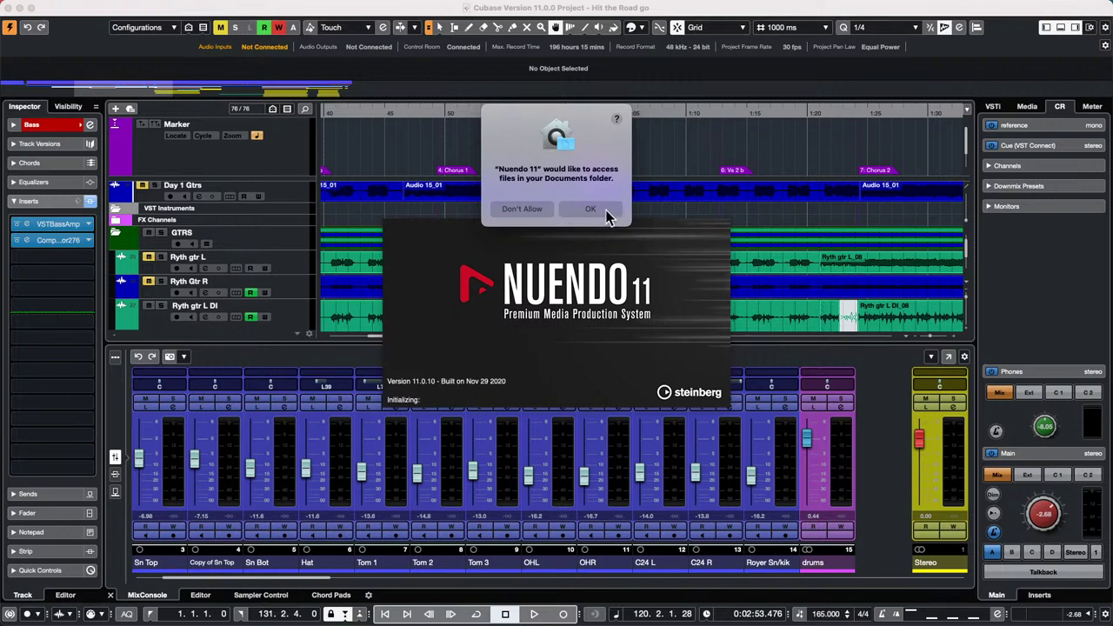
pyautogui.click(606, 210)
pyautogui.click(584, 210)
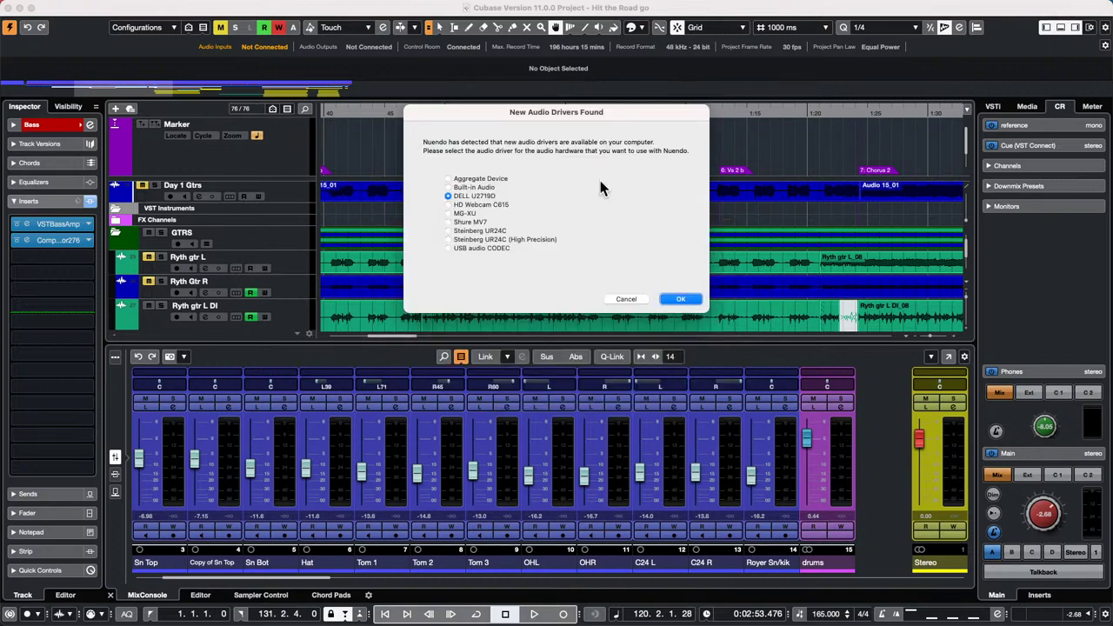
# - Use Steinberg UR24C as Nuendo's audio driver and create an empty project in the Documents folder
pyautogui.click(451, 231)
pyautogui.click(684, 300)
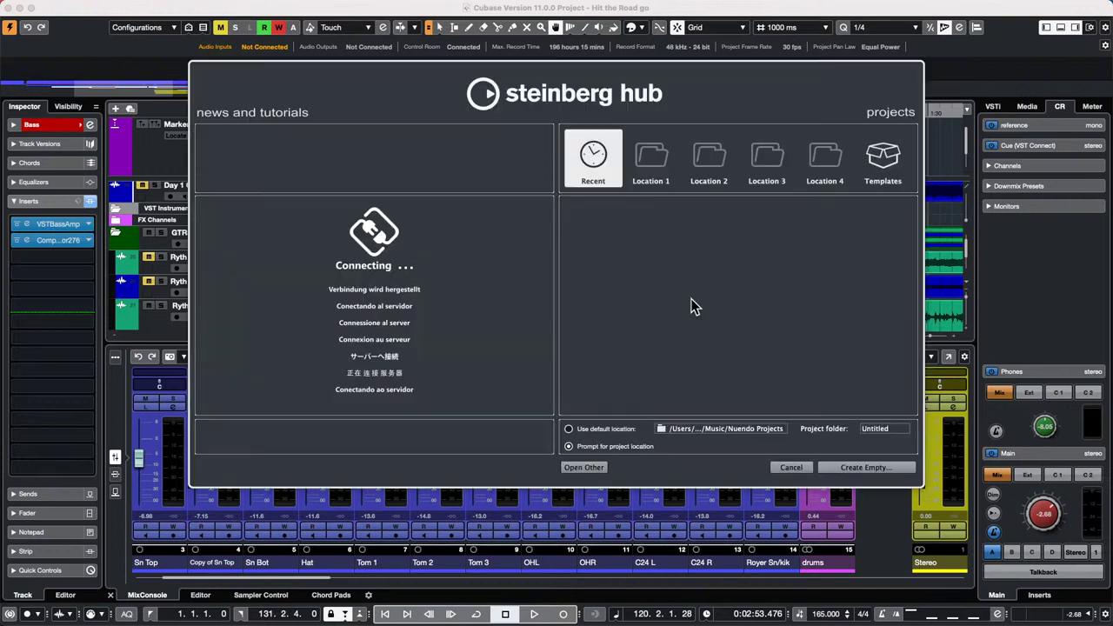
pyautogui.click(882, 470)
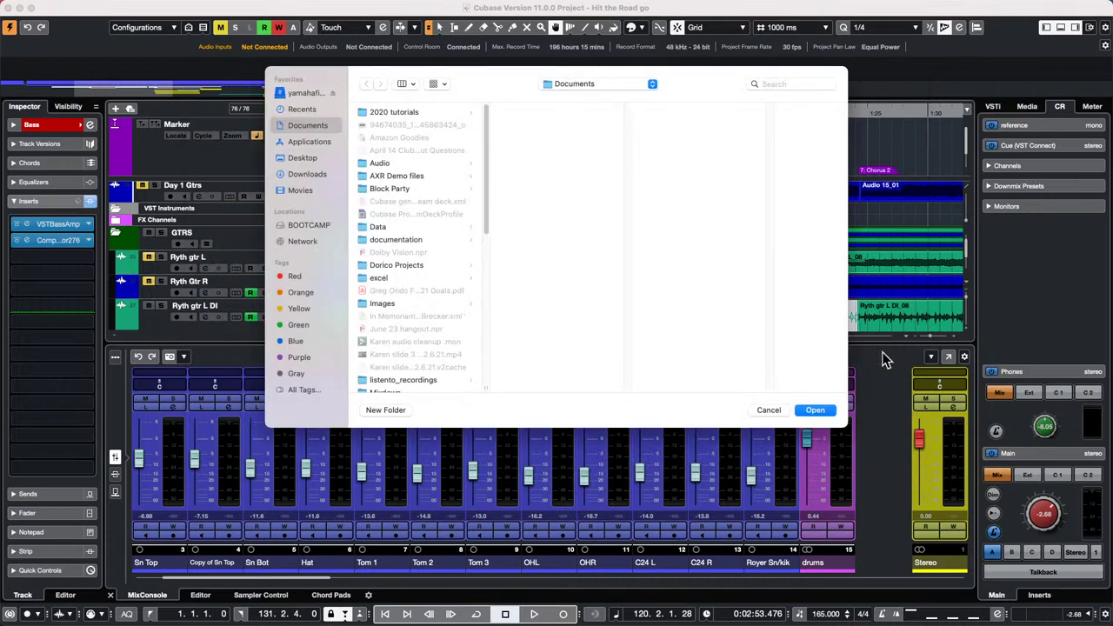
pyautogui.click(820, 409)
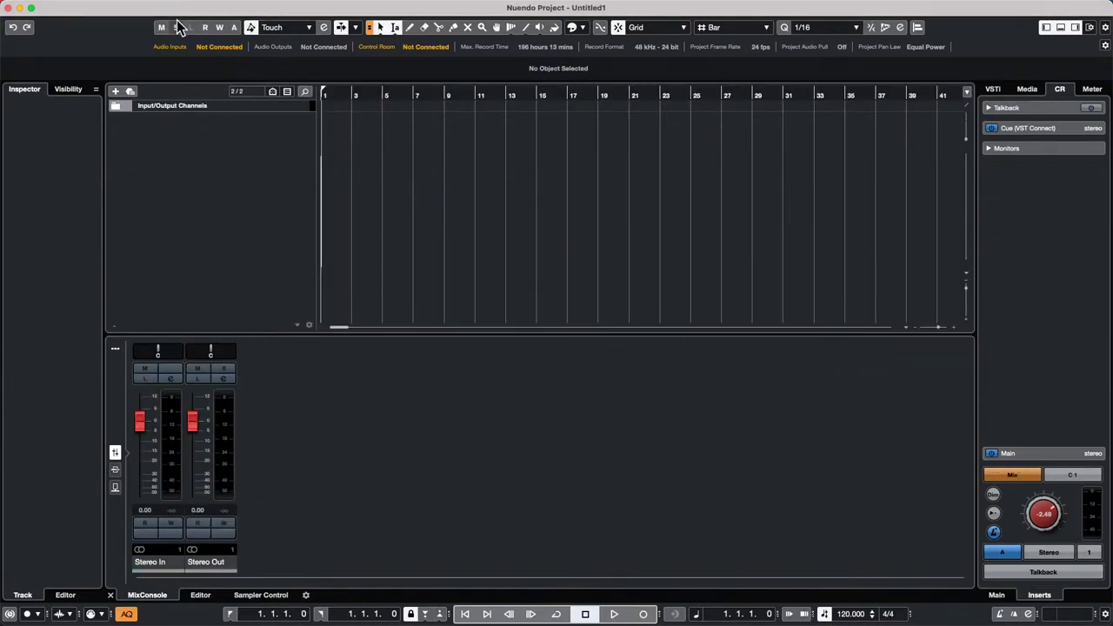
# - Open the recent project 201112_TM Fractured REEDIT 2020 N11 DEMO 0000000 AMIBINAURAL-Fixed-02 and activate it
pyautogui.click(80, 7)
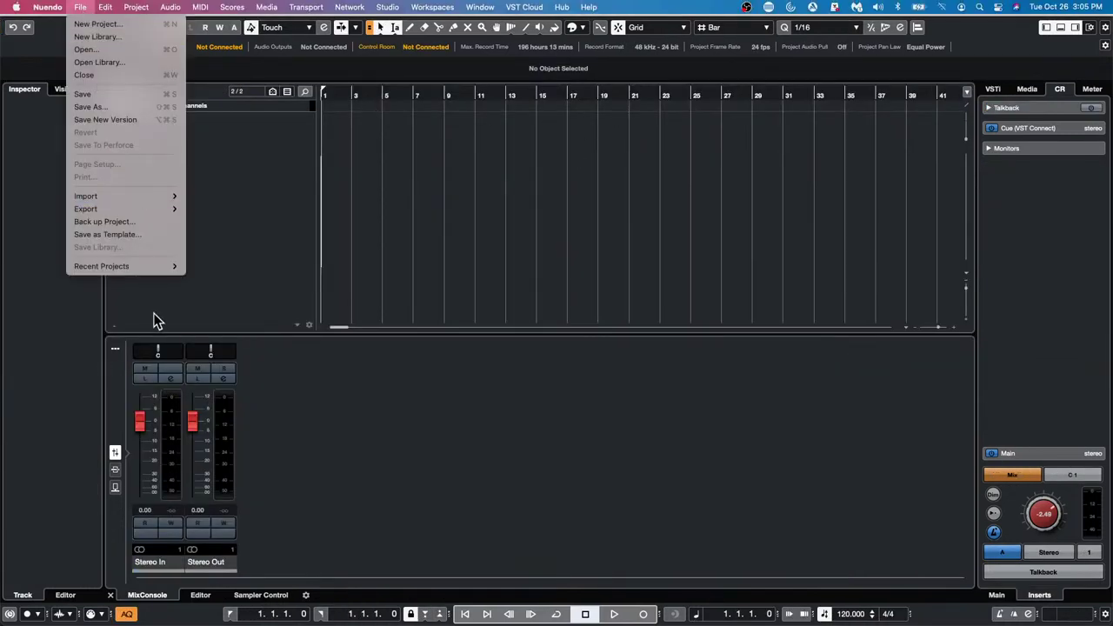
pyautogui.moveTo(142, 271)
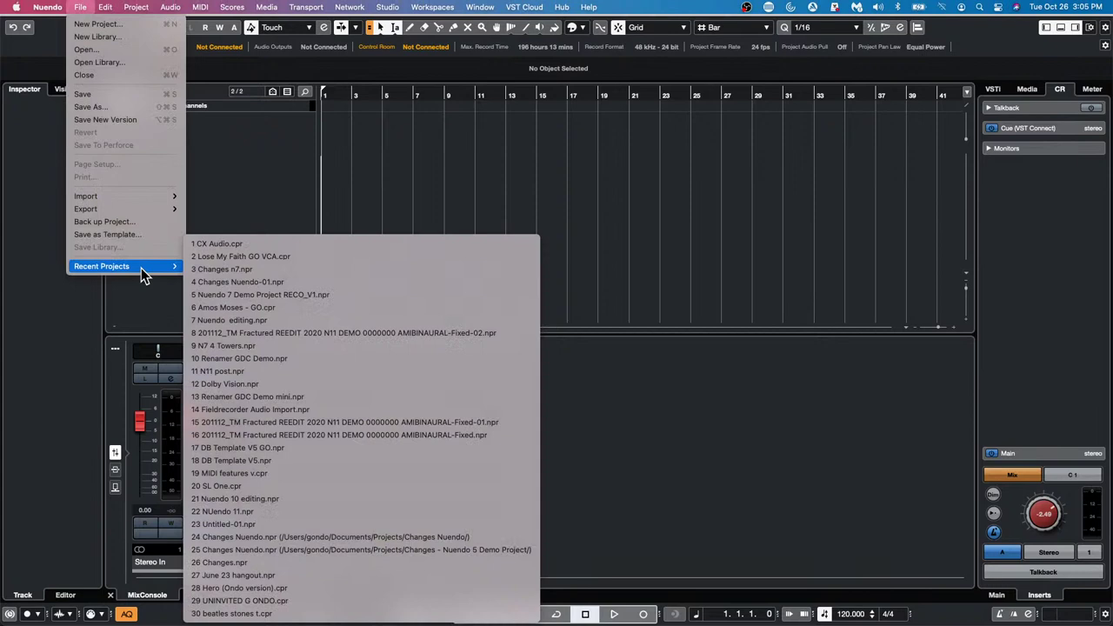
pyautogui.click(420, 332)
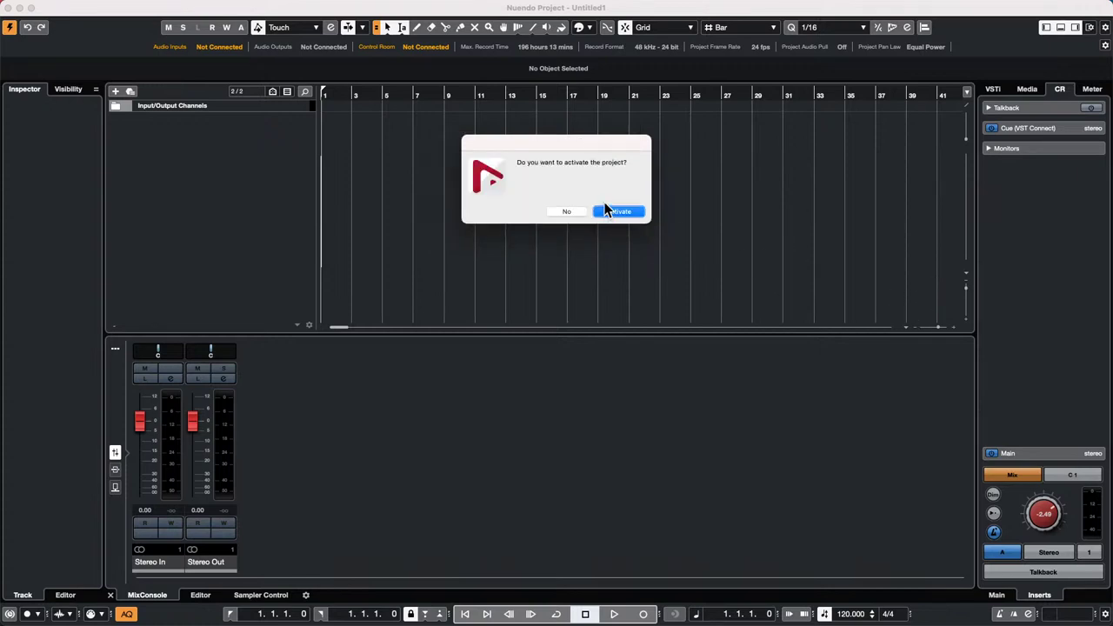
pyautogui.click(618, 213)
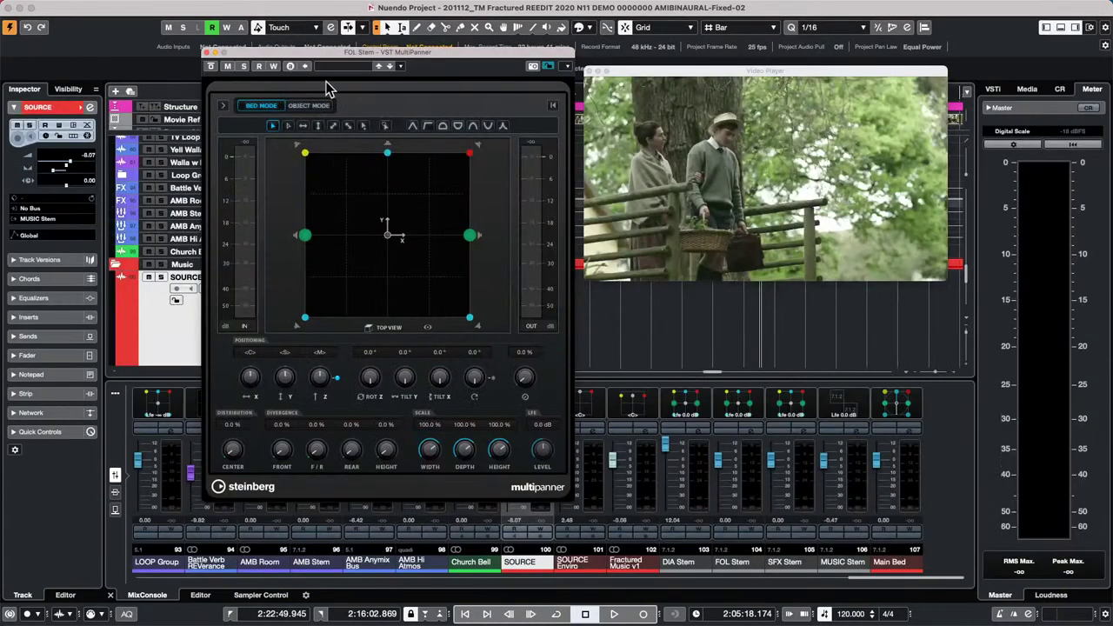
# - Close the FOL Stem MultiPanner, move the video player clear of the timeline's ruler, and play a short passage of the film
pyautogui.click(209, 52)
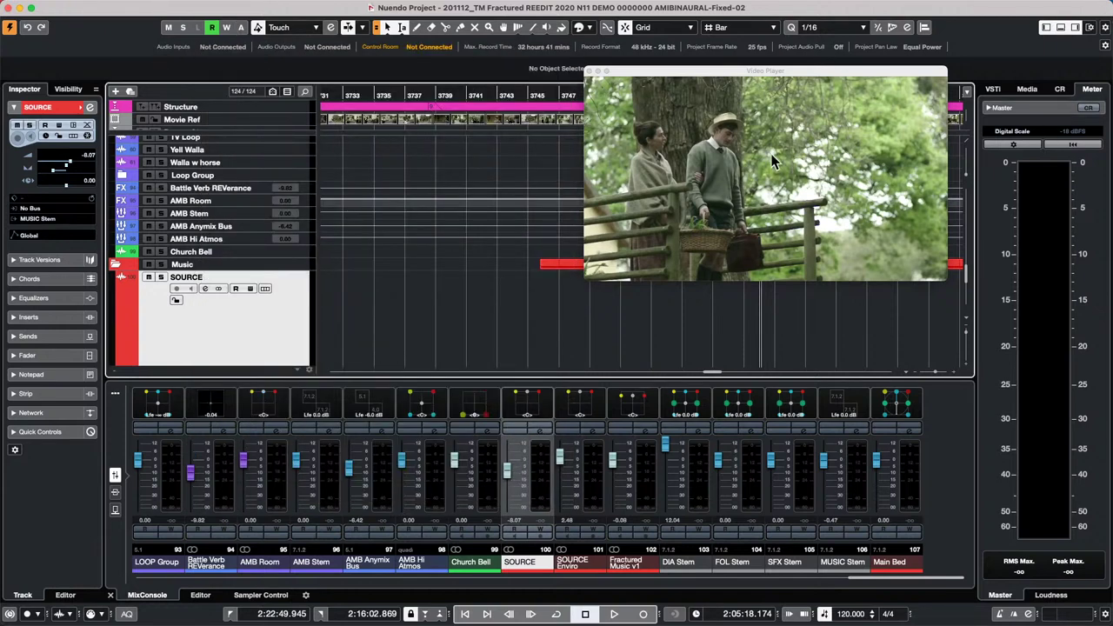
pyautogui.moveTo(770, 72); pyautogui.dragTo(615, 166)
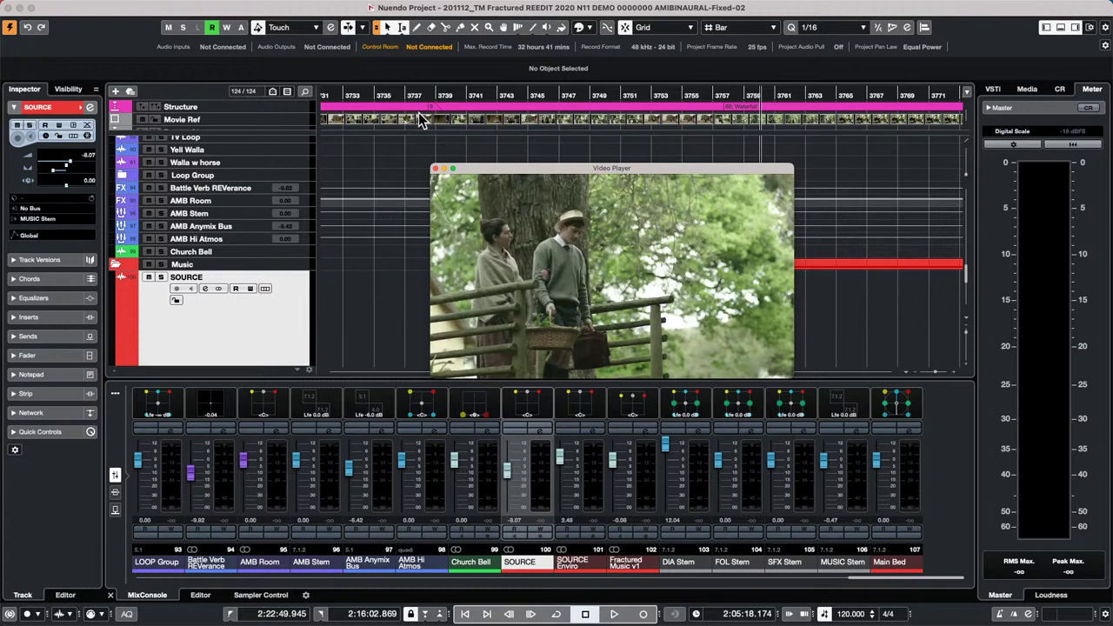
pyautogui.press('space')
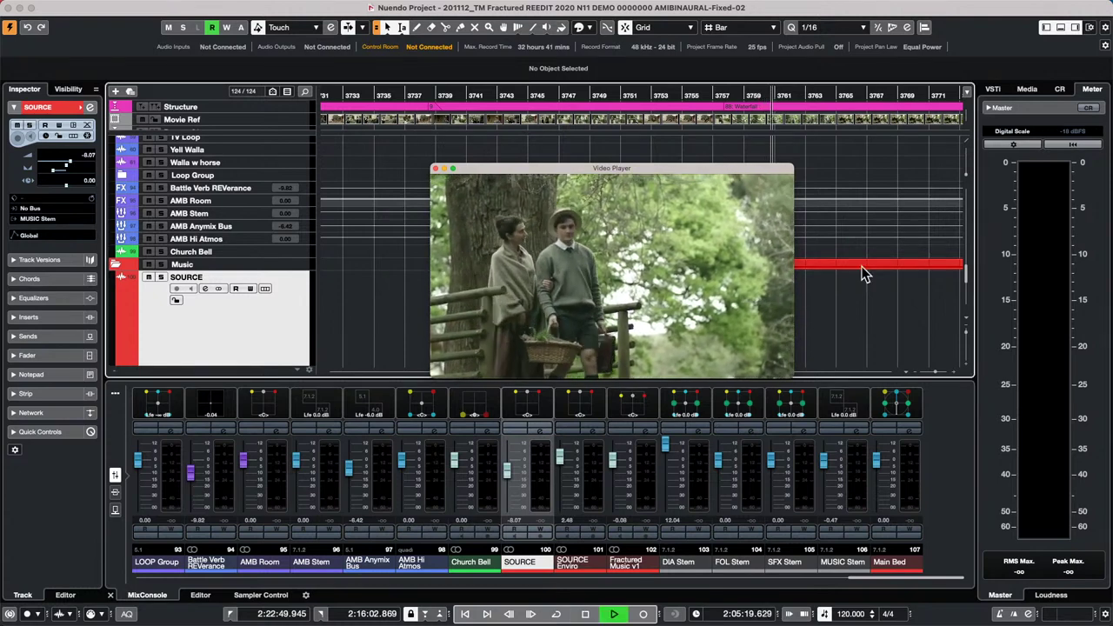
pyautogui.press('space')
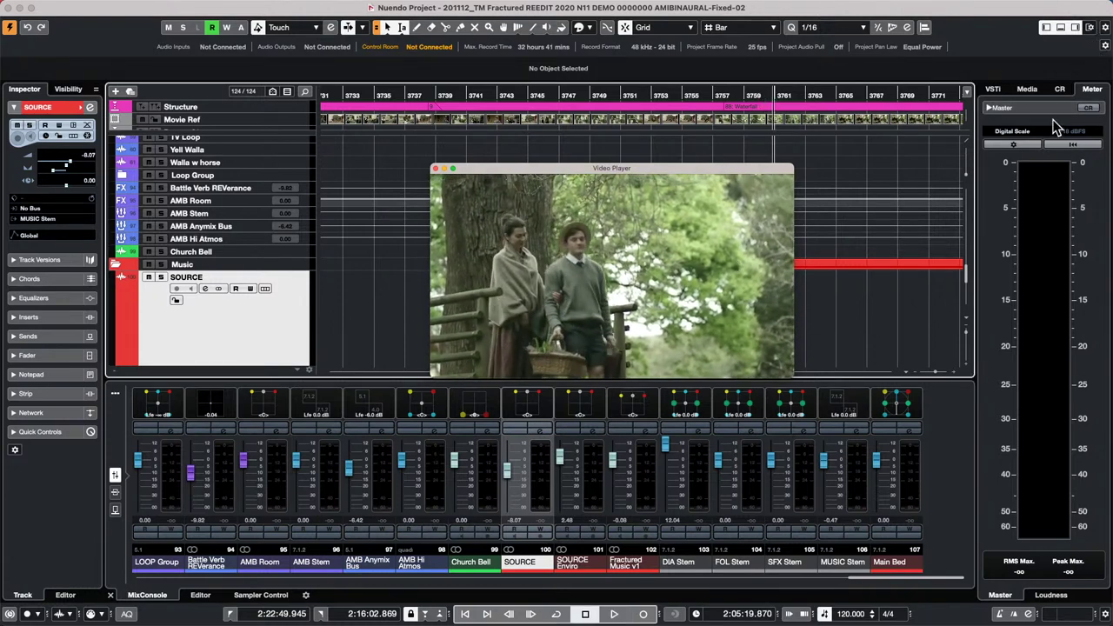
# - Show the Control Room downmix presets and switch between Stereo, Mono and 5.1, ending on 3rd Order Ambisonics
pyautogui.click(1060, 88)
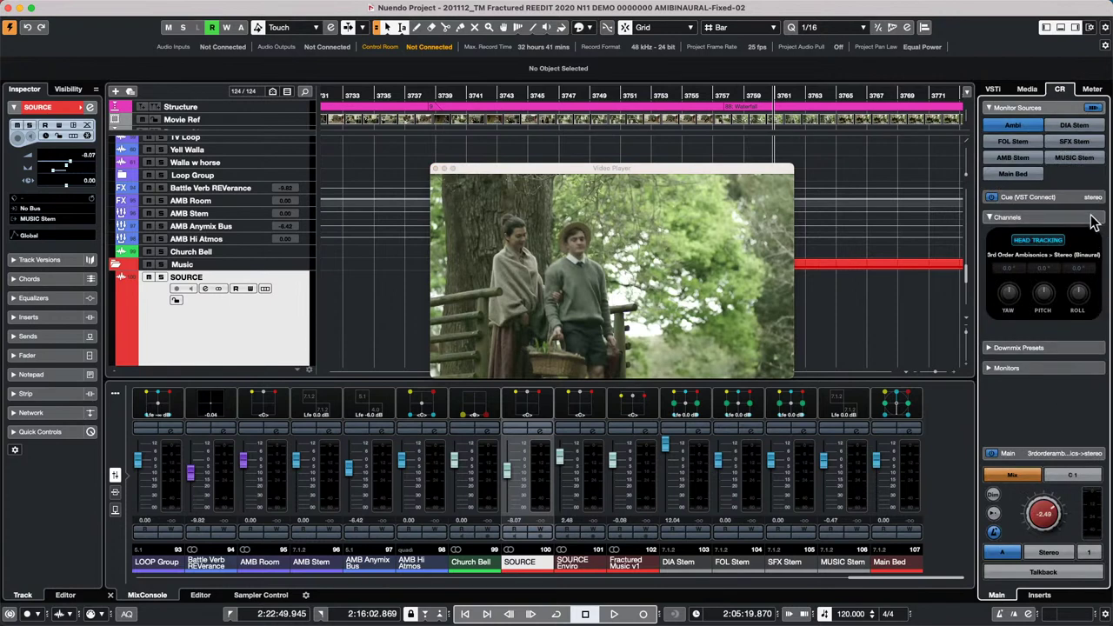
pyautogui.click(1043, 348)
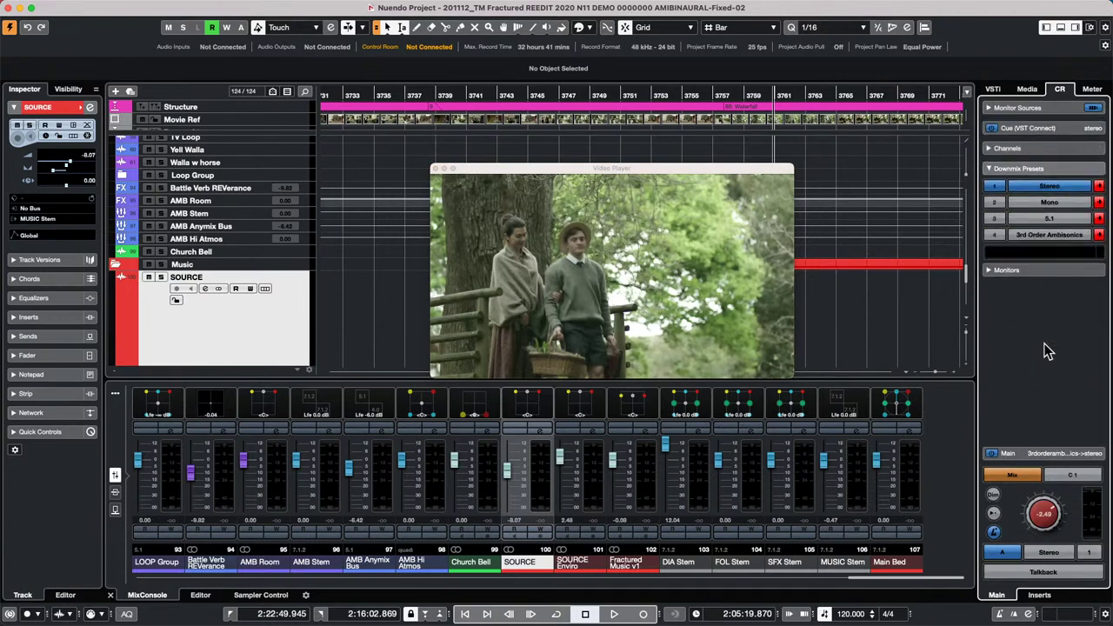
pyautogui.click(1068, 236)
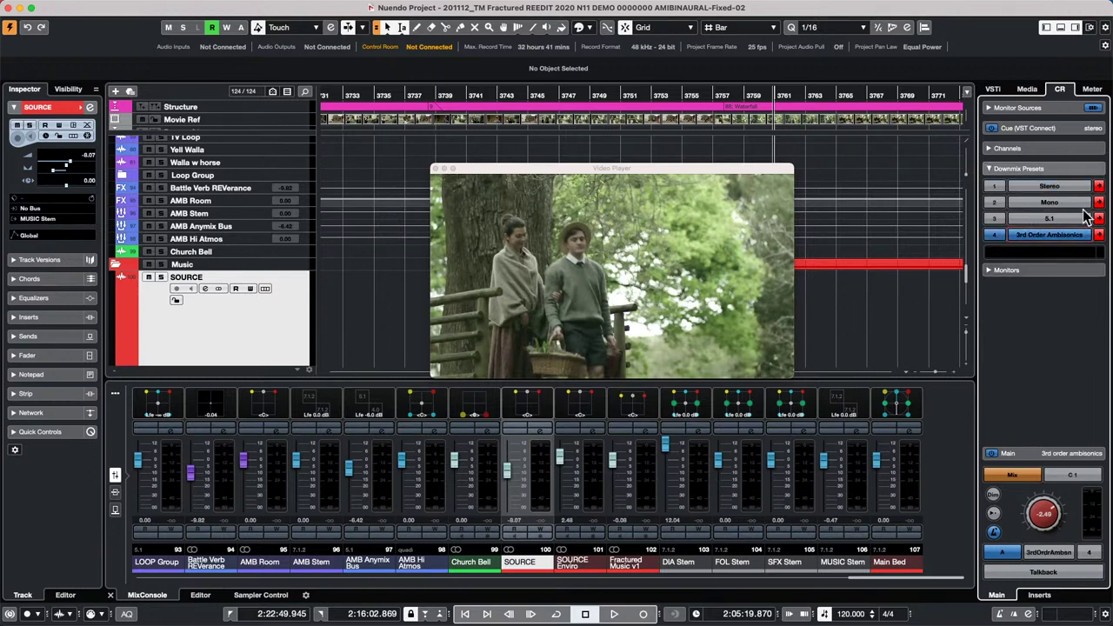
pyautogui.click(1067, 219)
pyautogui.click(1071, 203)
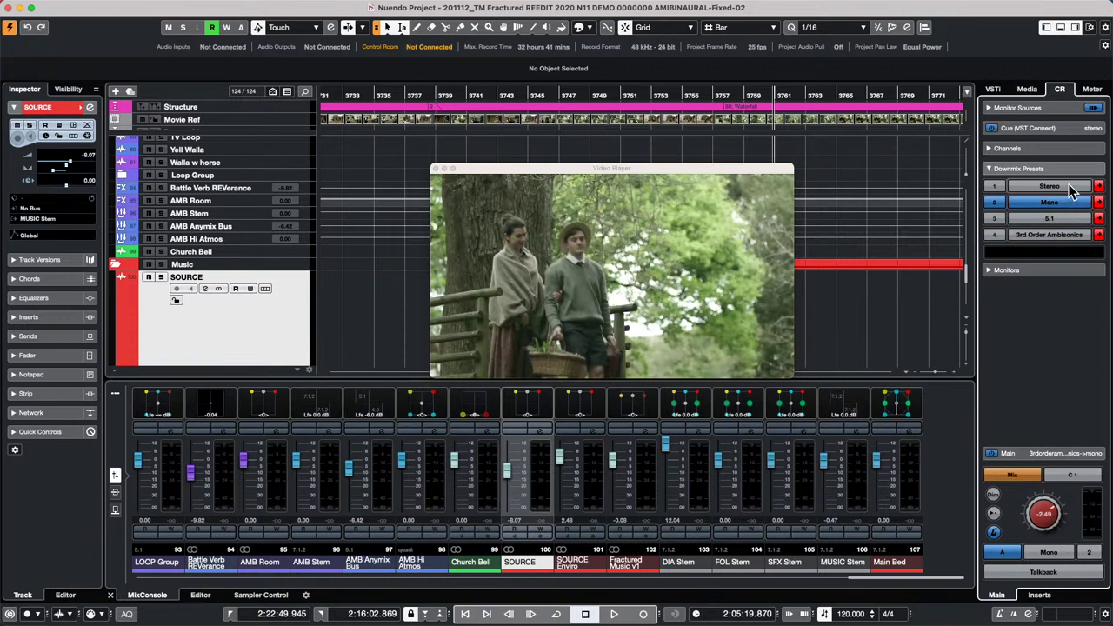
pyautogui.click(1068, 185)
pyautogui.click(1068, 204)
pyautogui.click(1066, 220)
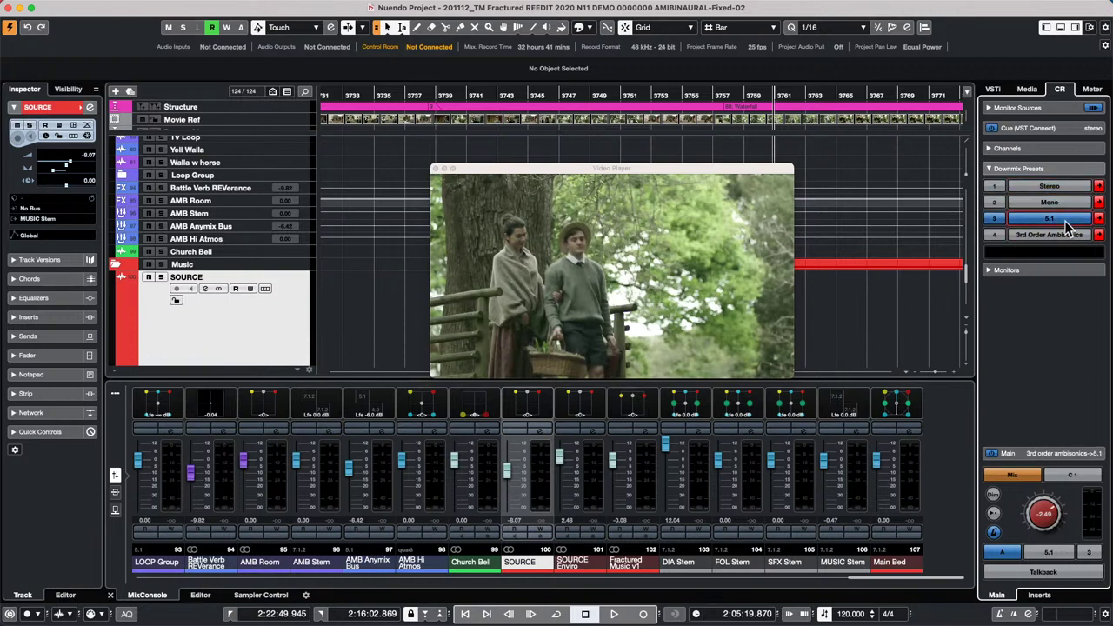
pyautogui.click(1075, 235)
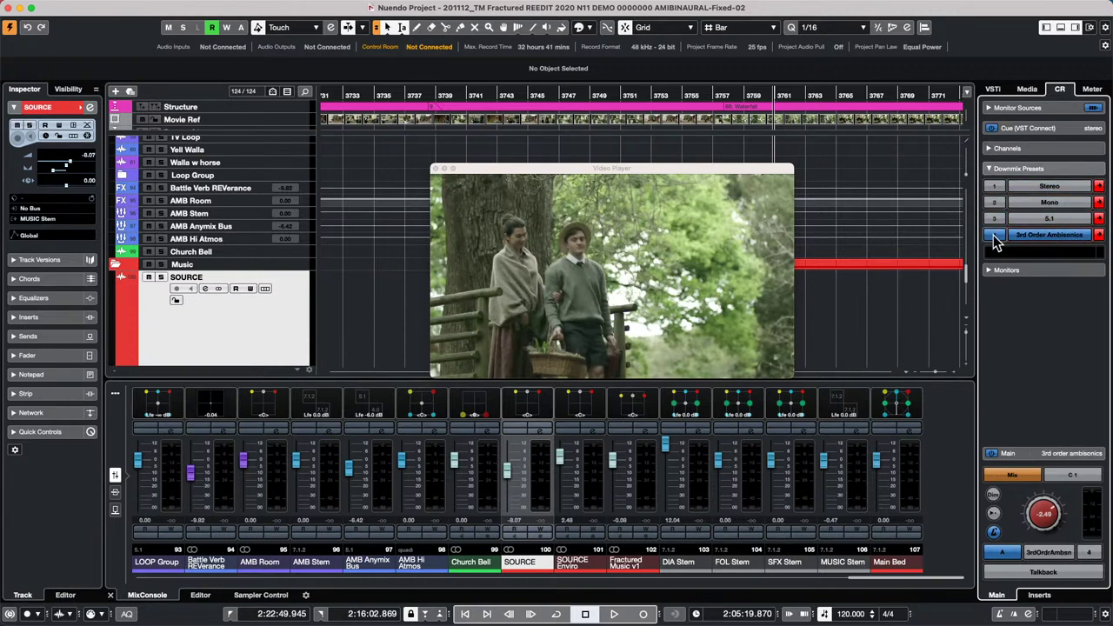
# - Quit Nuendo, close the Game Audio Connect window and return to the Cubase project Hit the Road go
pyautogui.moveTo(11, 7)
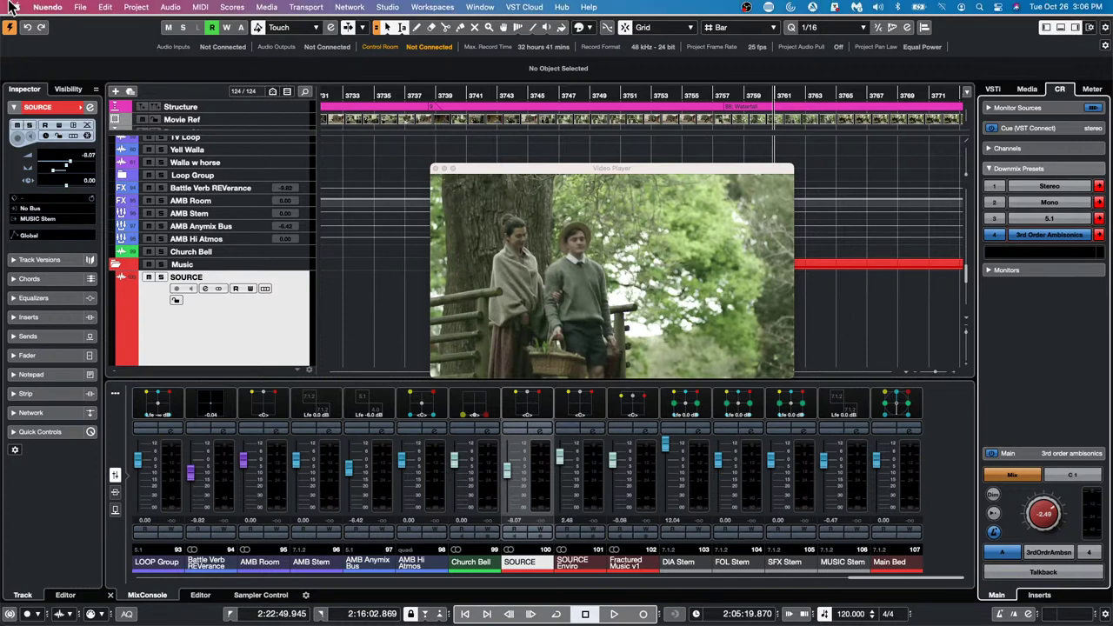
pyautogui.click(48, 7)
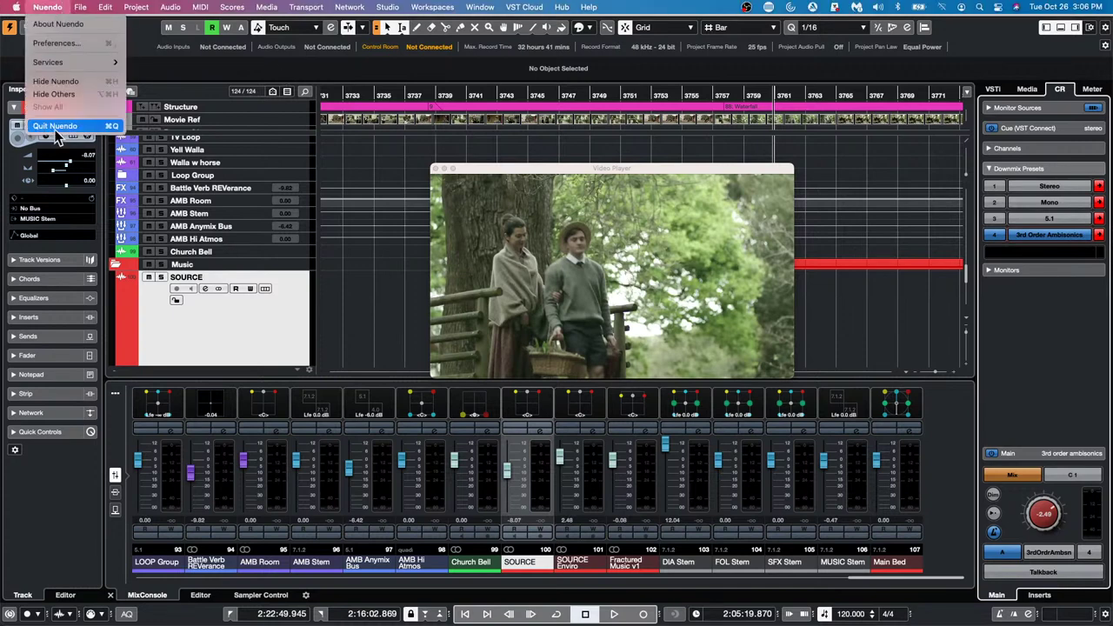
pyautogui.click(58, 127)
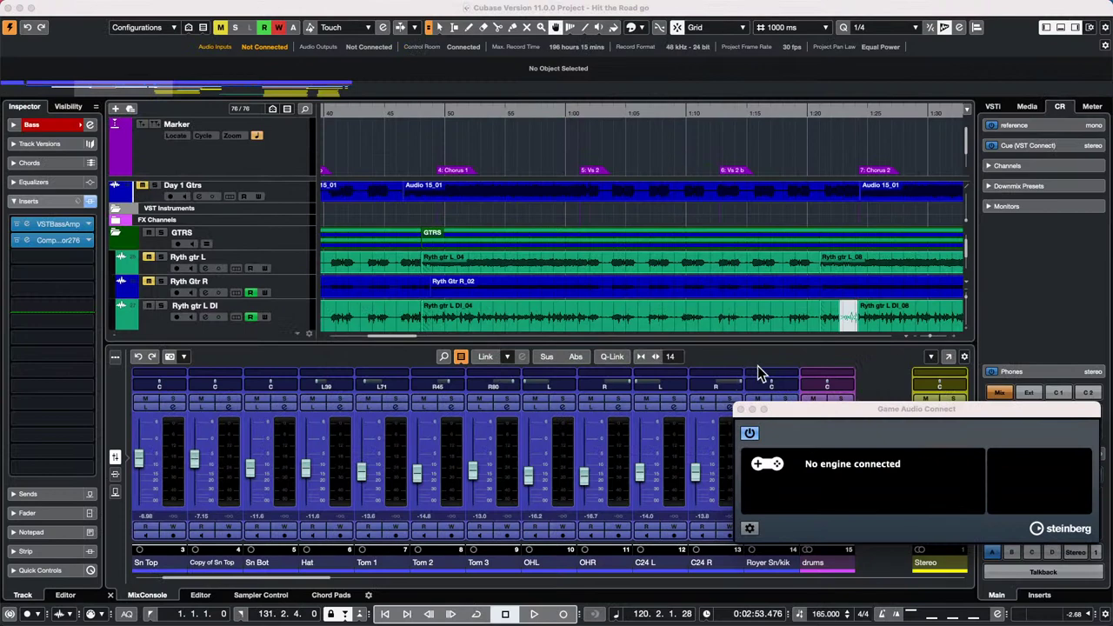
pyautogui.click(739, 408)
pyautogui.click(618, 157)
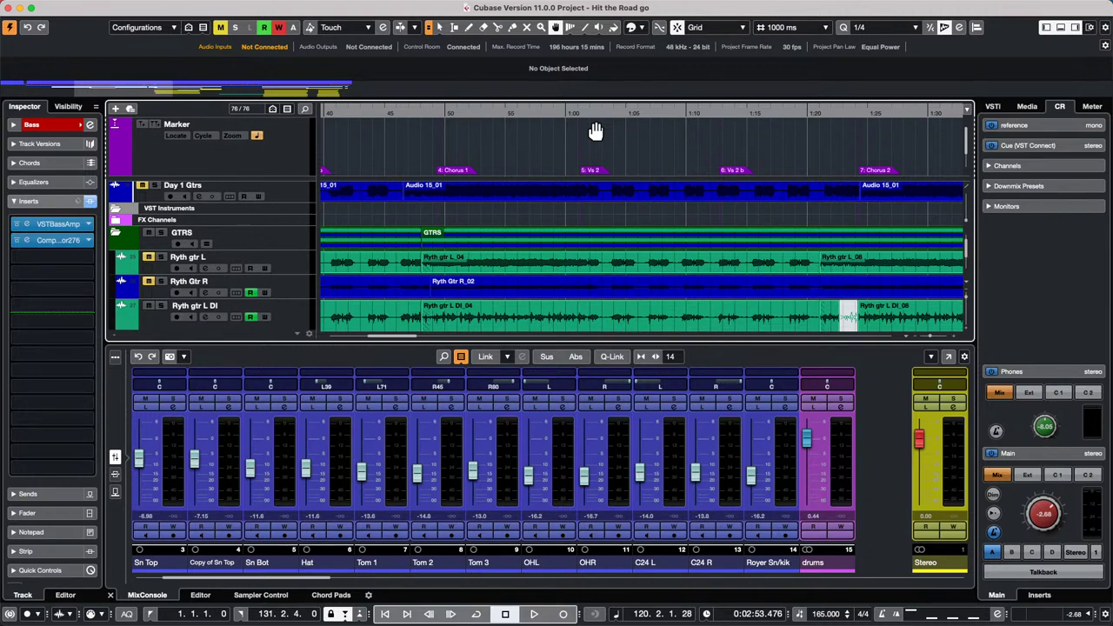
# - Open the Control Room audio connections and examine the device ports assigned to the Yamaha HS7 monitor's channels
pyautogui.moveTo(280, 2)
pyautogui.click(404, 7)
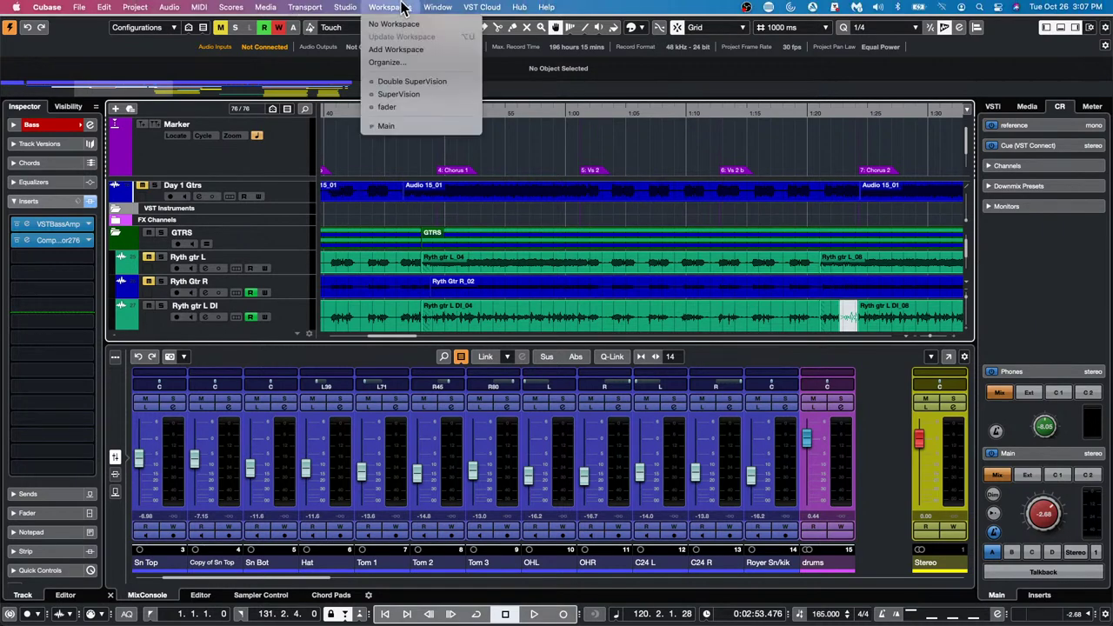
pyautogui.moveTo(345, 7)
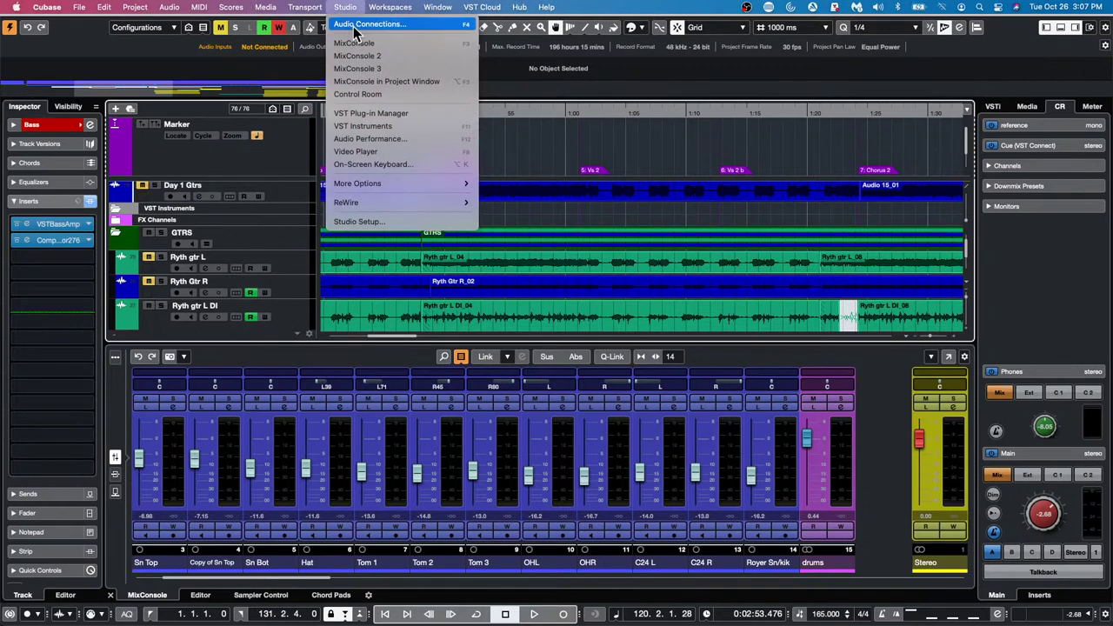
pyautogui.click(354, 27)
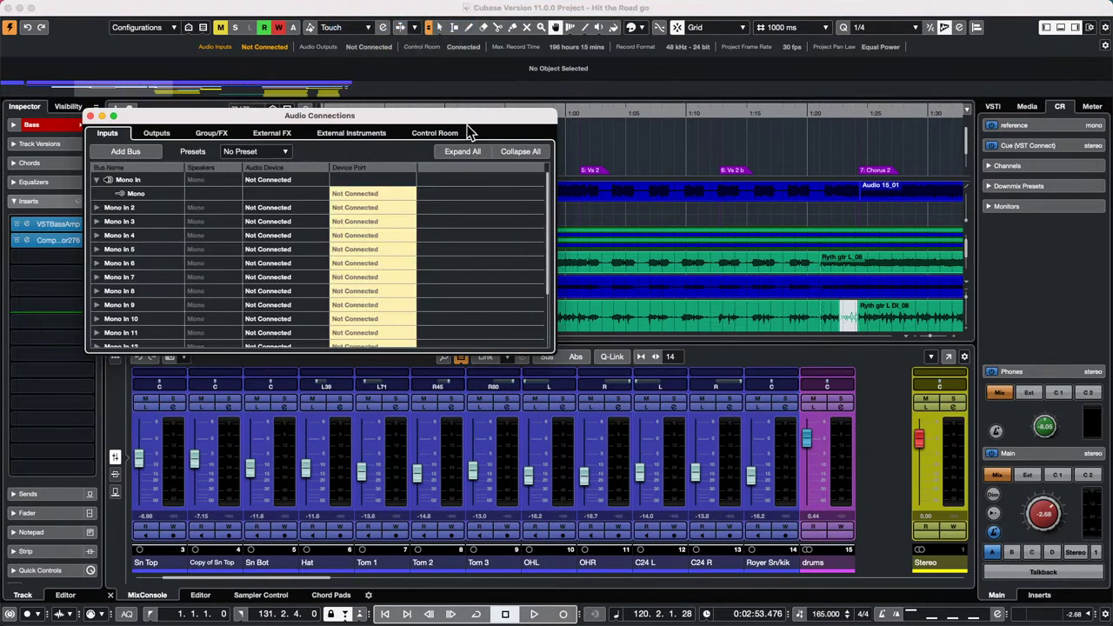
pyautogui.click(422, 133)
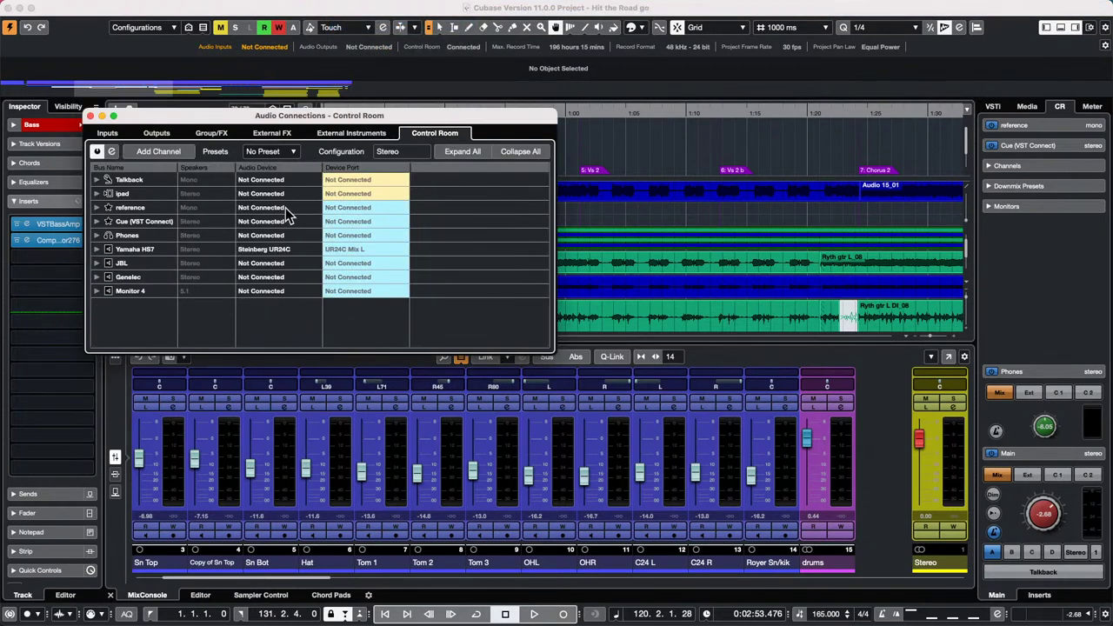
pyautogui.click(96, 249)
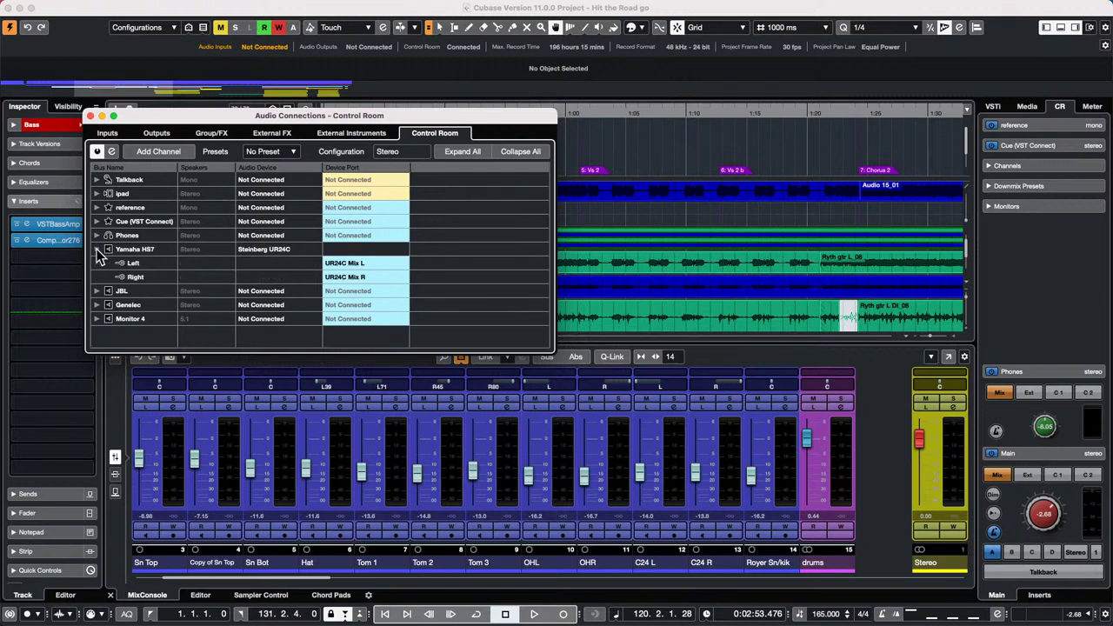
pyautogui.rightClick(142, 261)
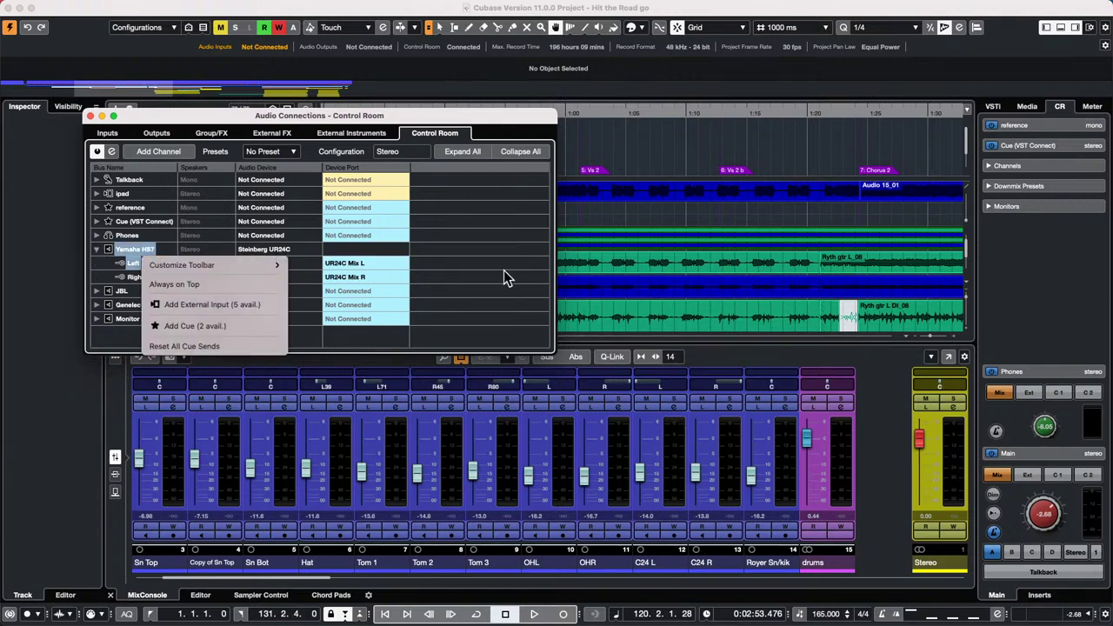
pyautogui.click(361, 281)
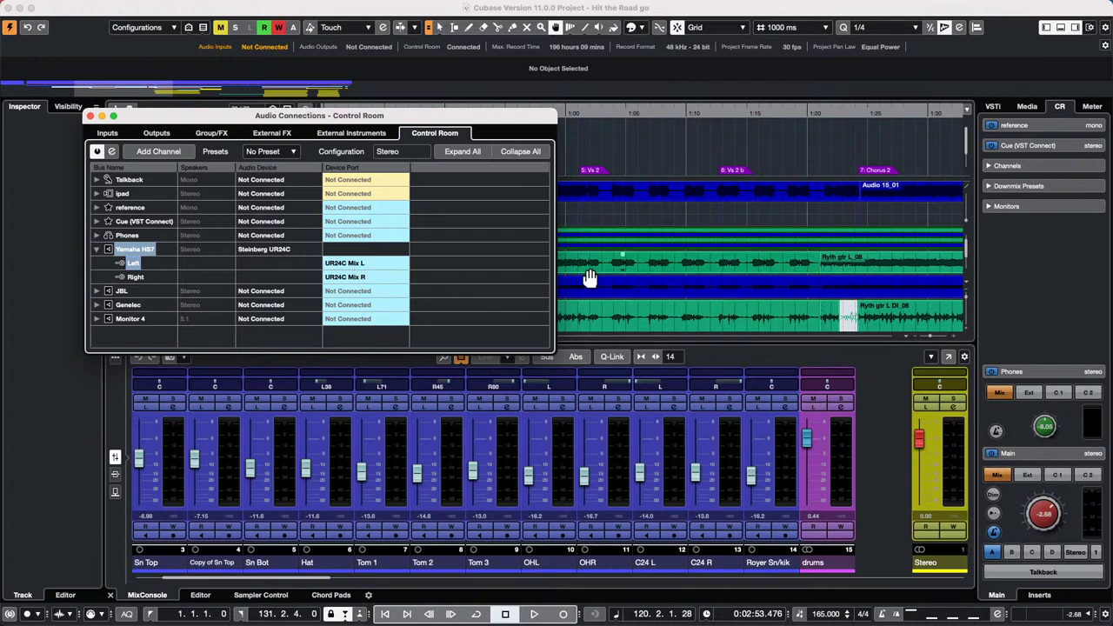
# - Examine the Stereo output bus's left and right port assignments, compare them with the Control Room connections, and close the Audio Connections window
pyautogui.click(147, 136)
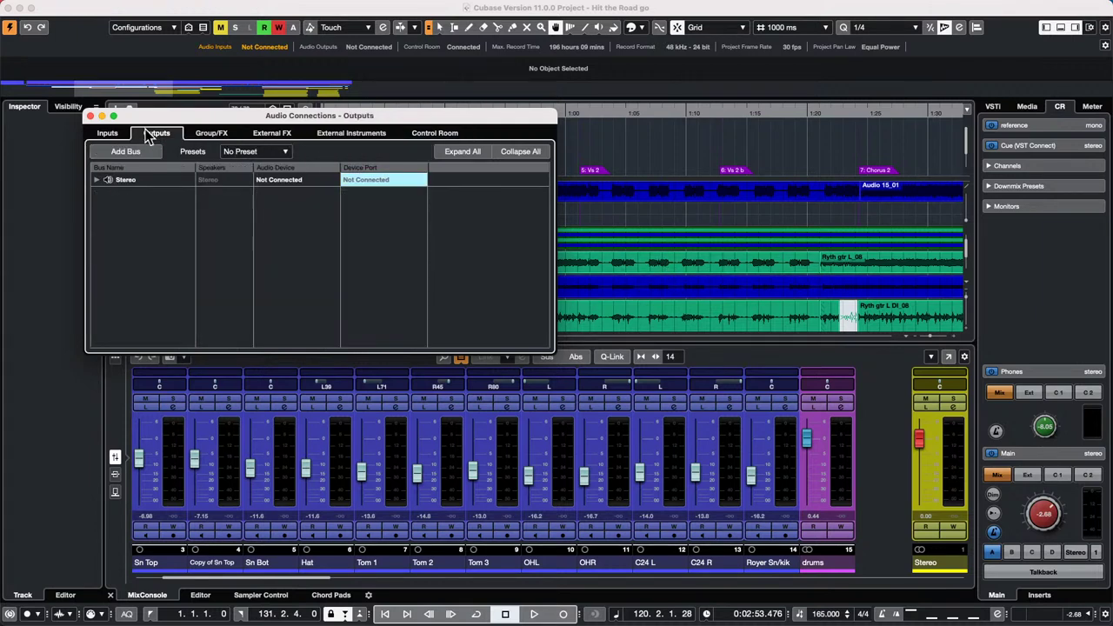
pyautogui.click(97, 180)
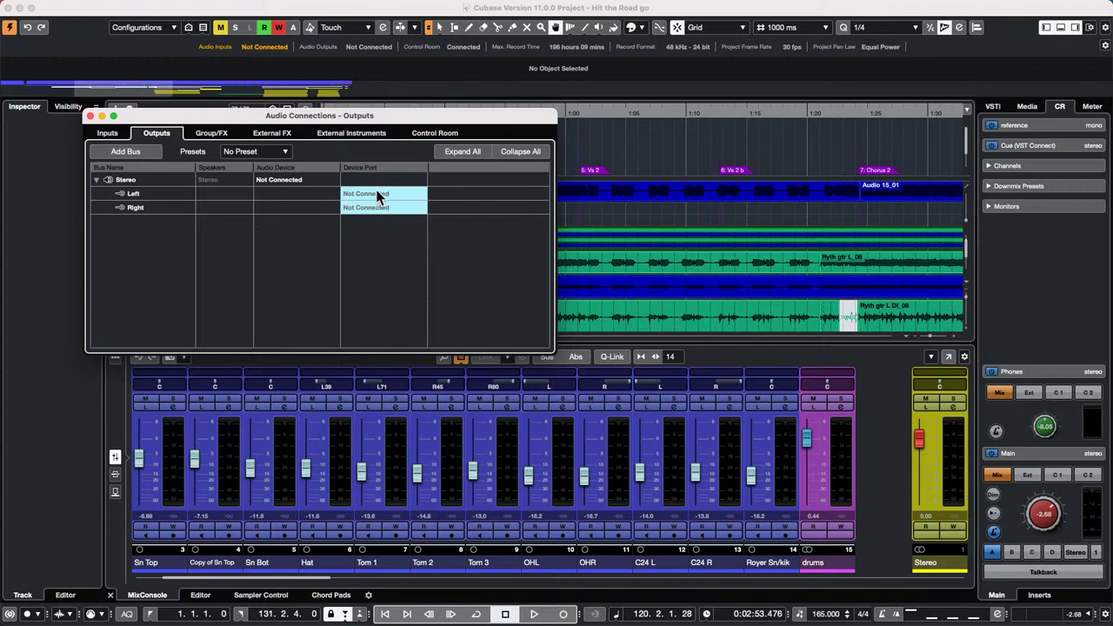
pyautogui.click(445, 135)
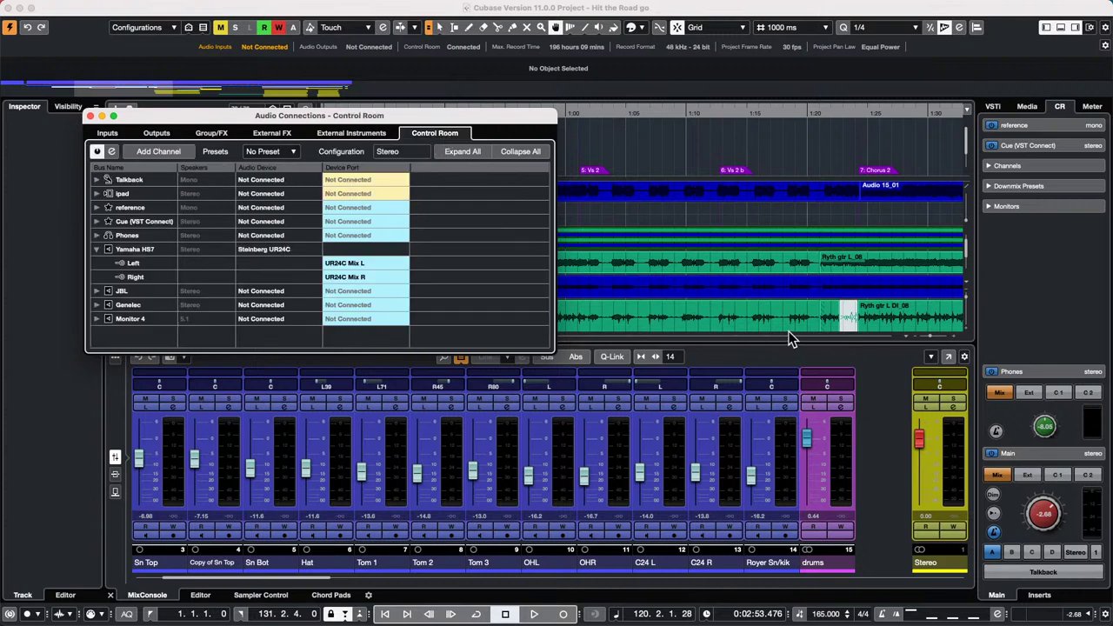
pyautogui.click(91, 115)
# - Browse the Loops & Samples media library and look inside the Bloom set
pyautogui.click(1025, 106)
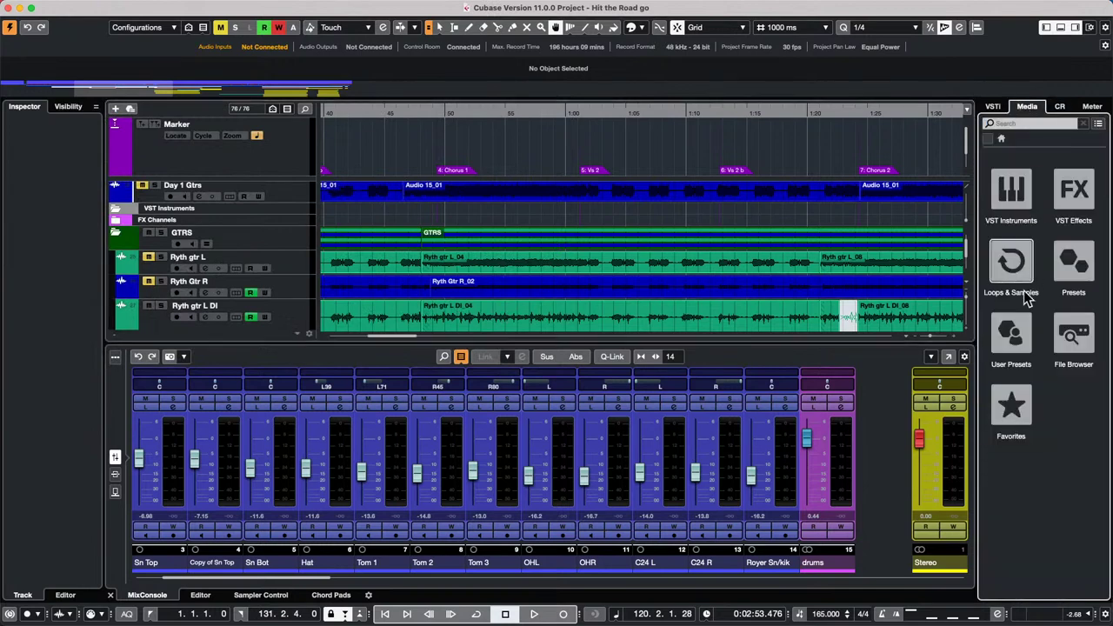
pyautogui.click(1011, 252)
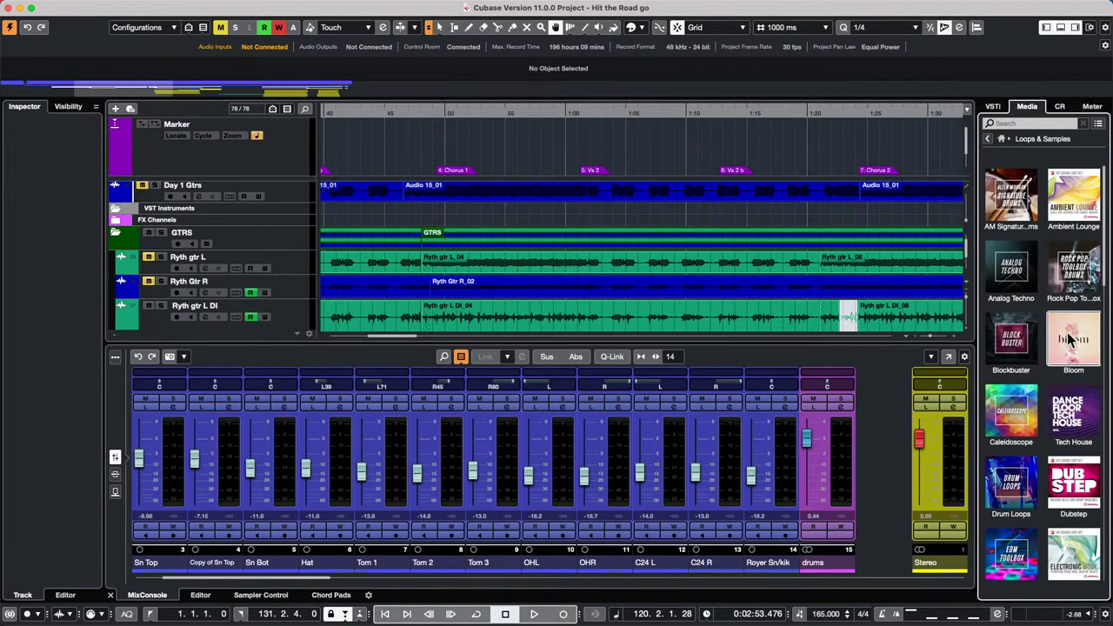
pyautogui.click(1073, 339)
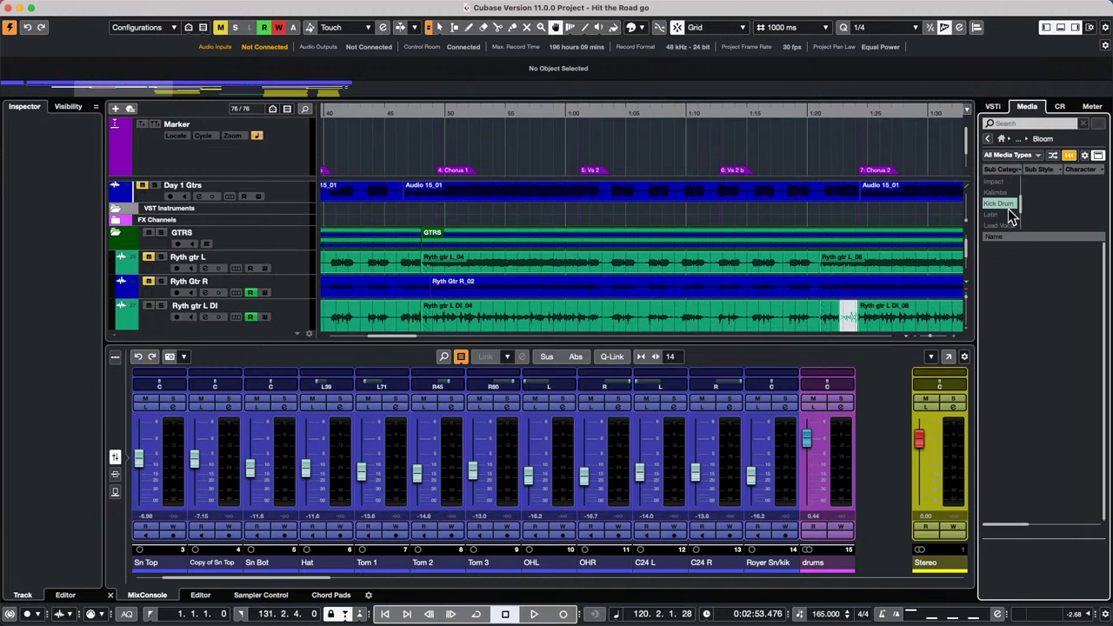
pyautogui.click(987, 139)
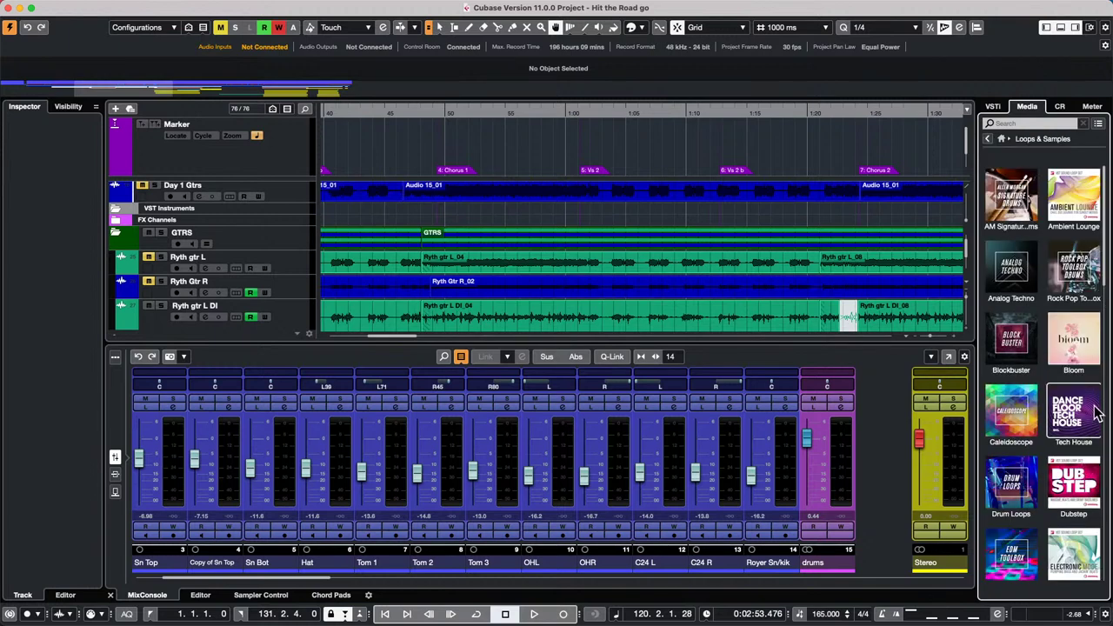
# - Audition several kick samples from the Dancefloor Tech House set, clear the Kick Drum filter and select Tech_House_Kick_15_BODTH
pyautogui.click(1095, 411)
pyautogui.click(1046, 347)
pyautogui.click(1030, 423)
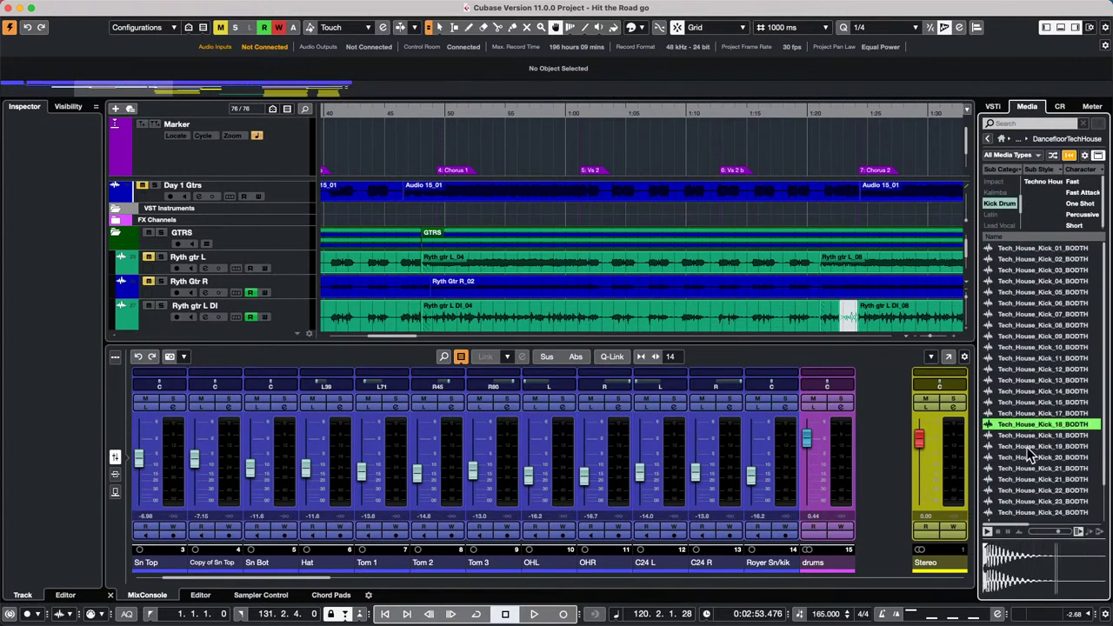
pyautogui.click(1028, 446)
pyautogui.click(1027, 479)
pyautogui.click(1052, 337)
pyautogui.click(1001, 206)
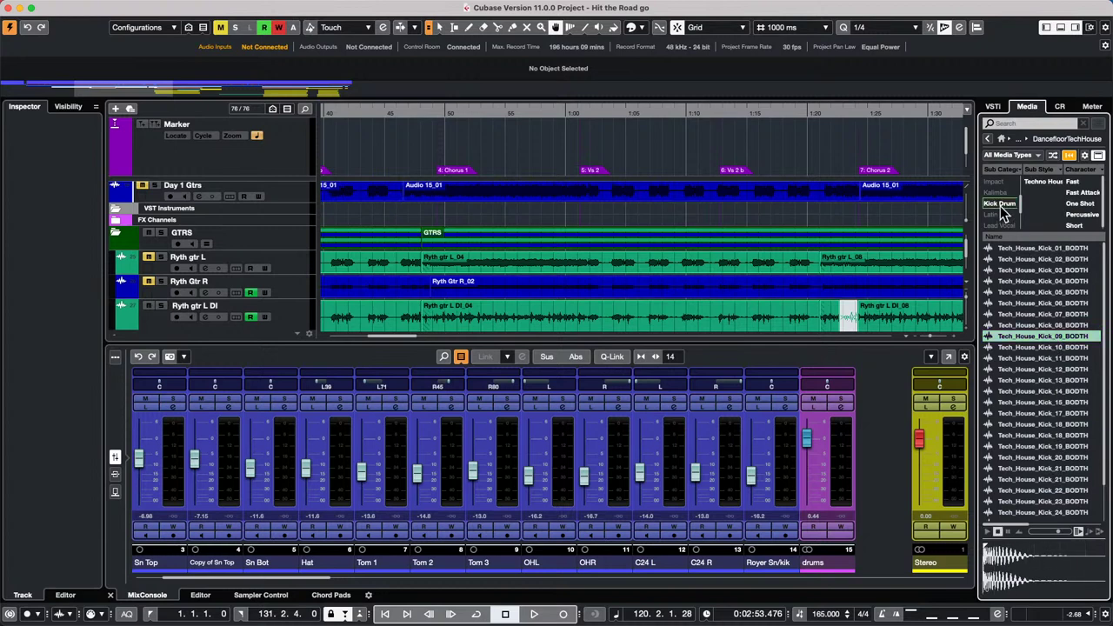
pyautogui.click(1044, 456)
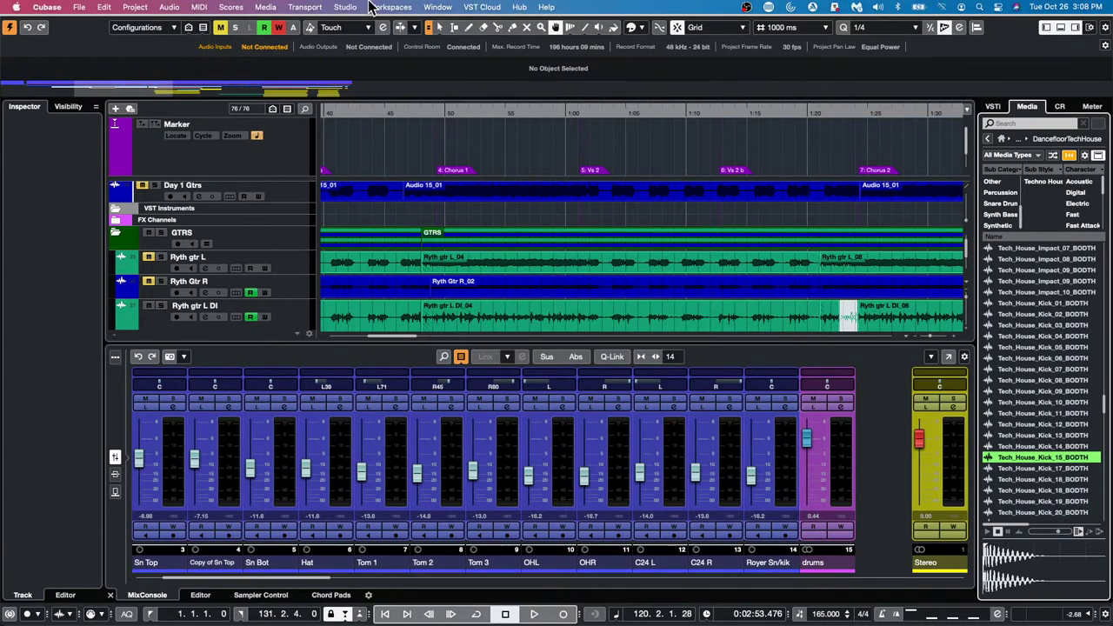
pyautogui.click(396, 7)
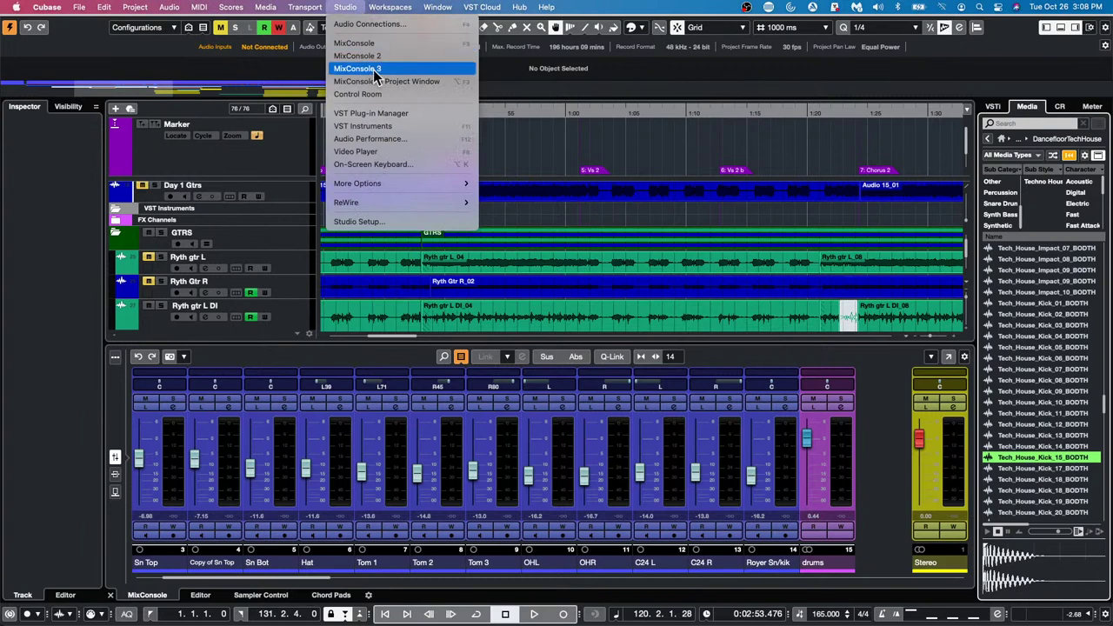
pyautogui.click(1100, 280)
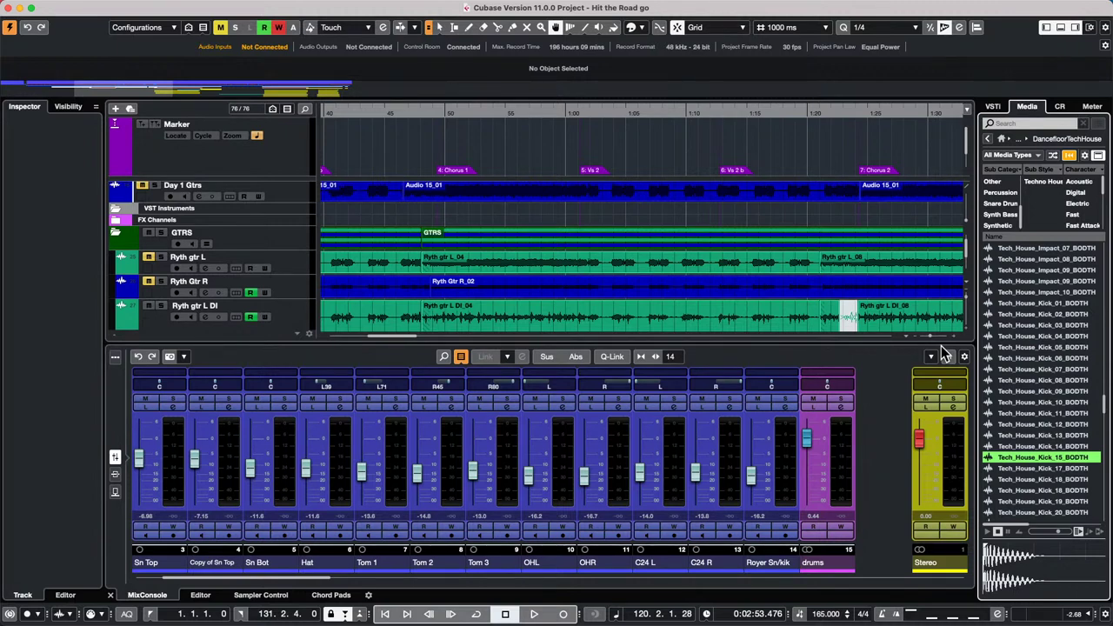
# - Play a moment of the song, lower the Control Room main level to -9.83 and resume playback
pyautogui.scroll(-2, 432, 279)
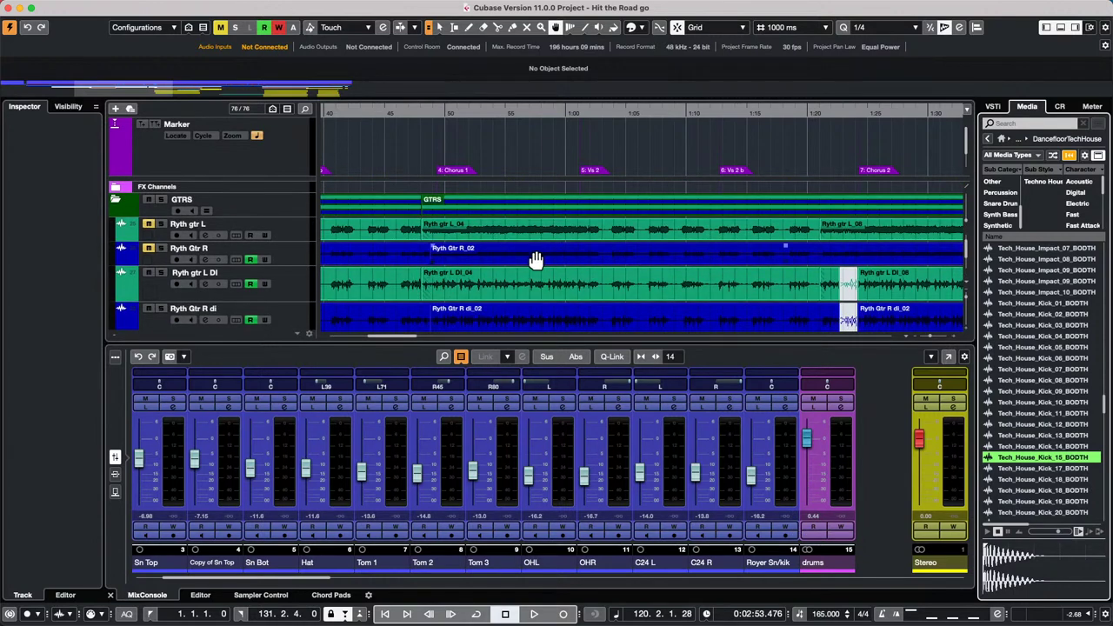
pyautogui.press('space')
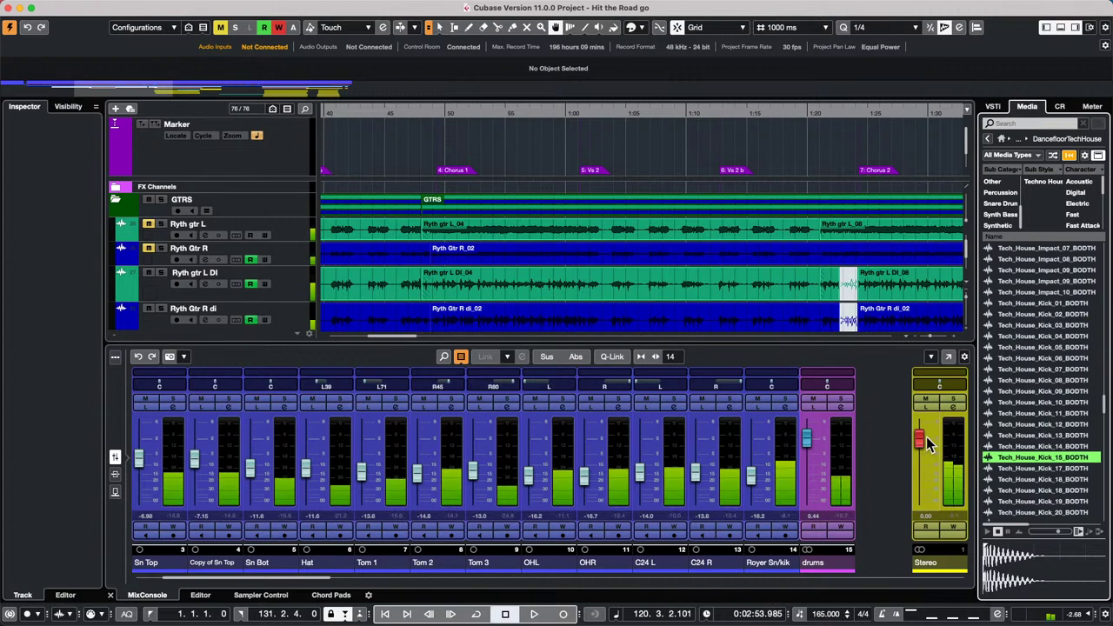
pyautogui.click(1061, 107)
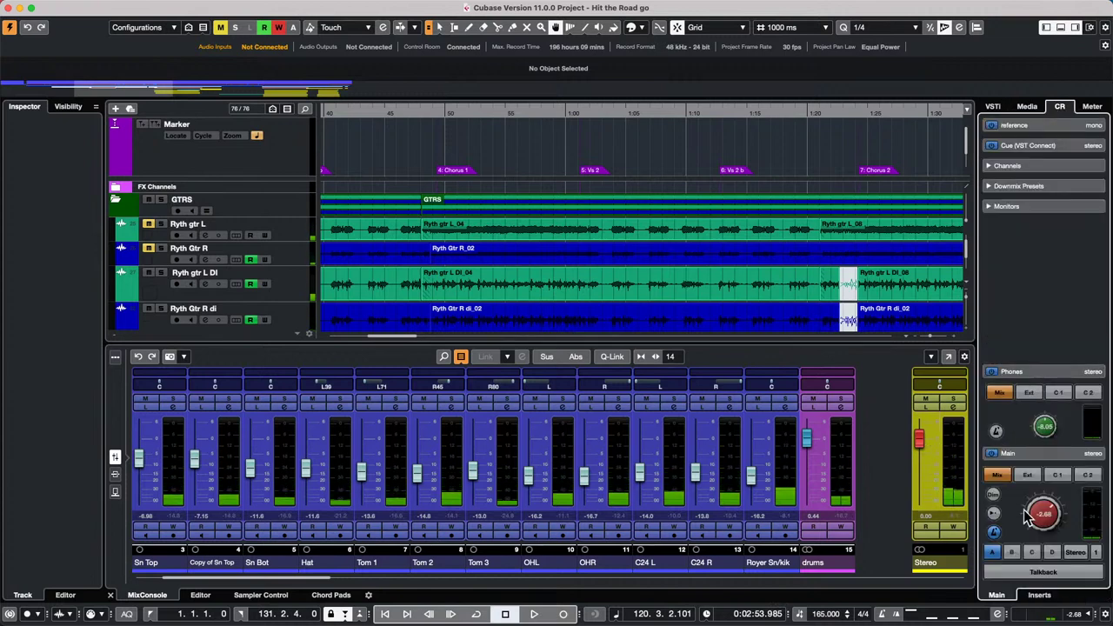
pyautogui.moveTo(1026, 516); pyautogui.dragTo(1035, 543)
pyautogui.press('space')
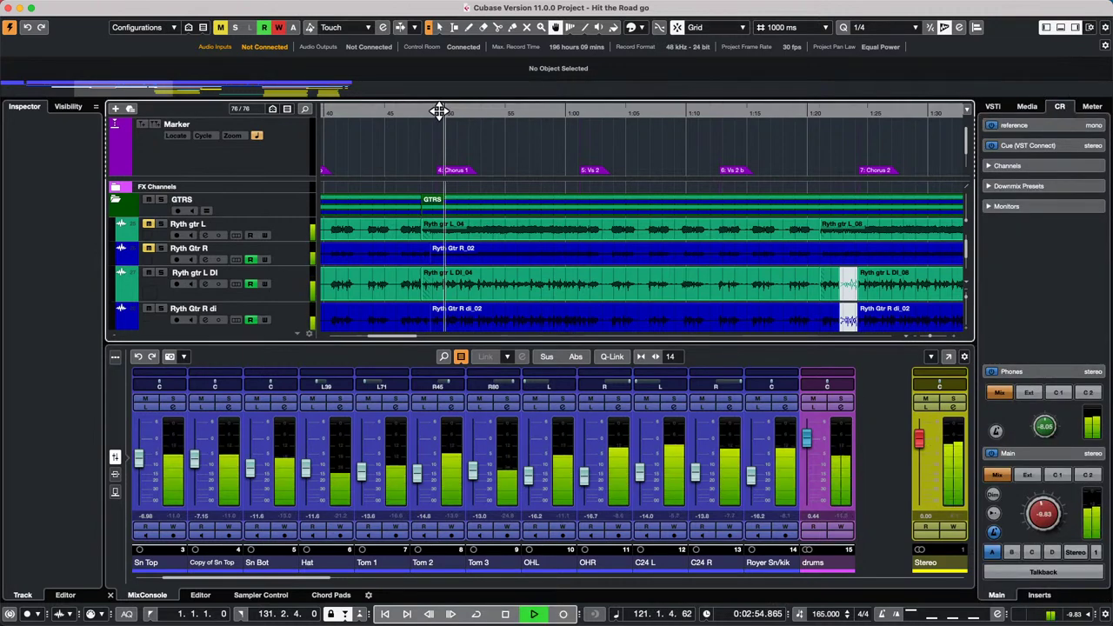
# - Play the song from the intro at about 0:22, pausing and resuming around the first verse
pyautogui.moveTo(439, 111); pyautogui.dragTo(191, 100)
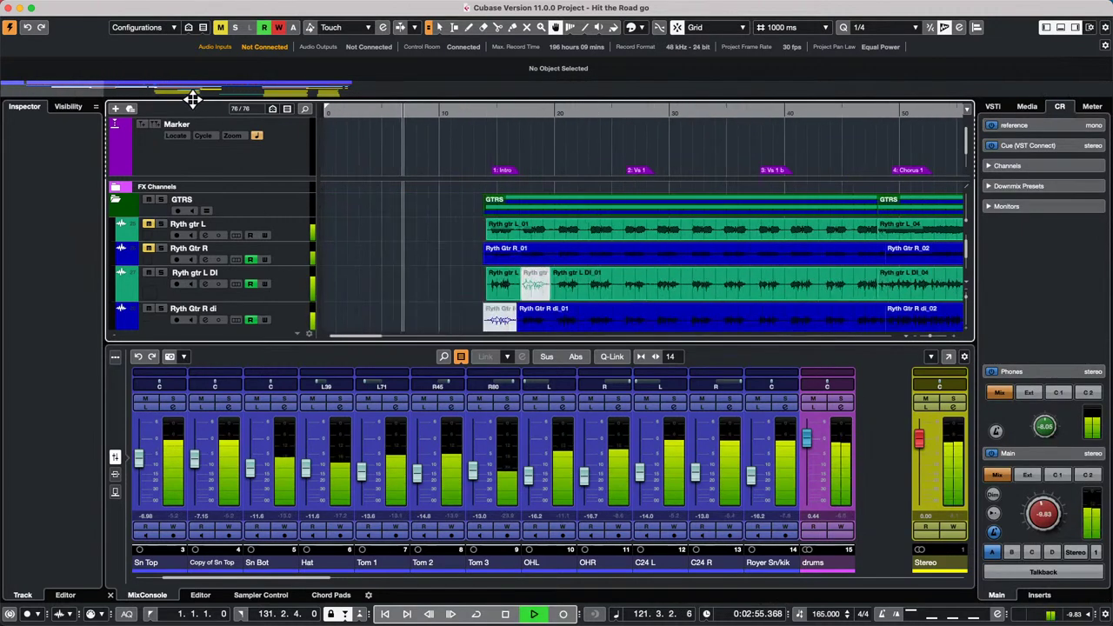
pyautogui.click(578, 109)
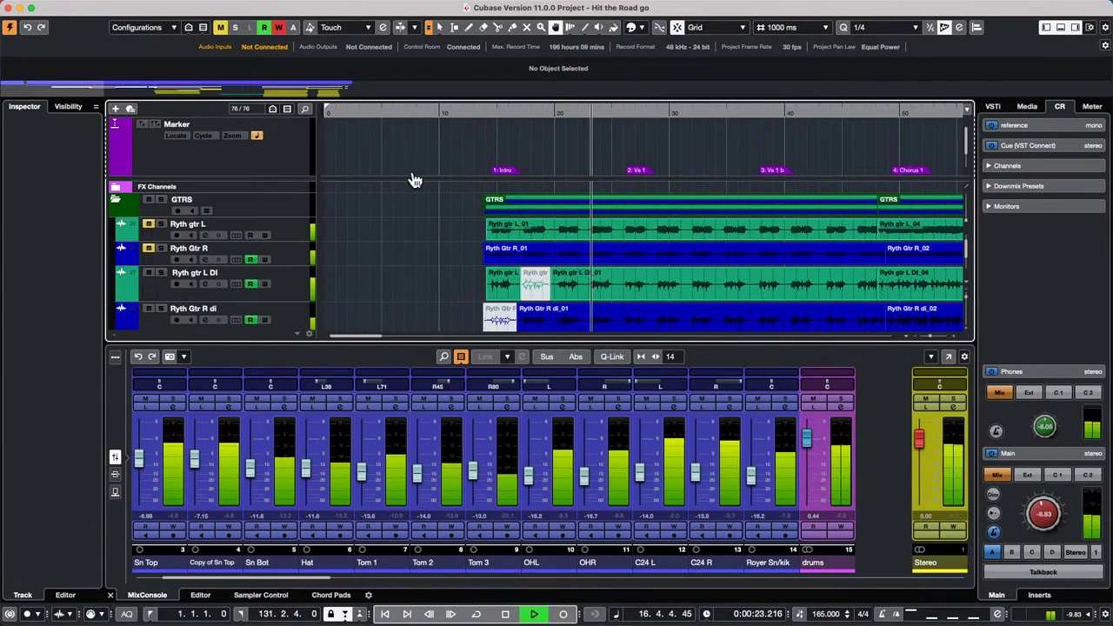
pyautogui.scroll(-3, 380, 281)
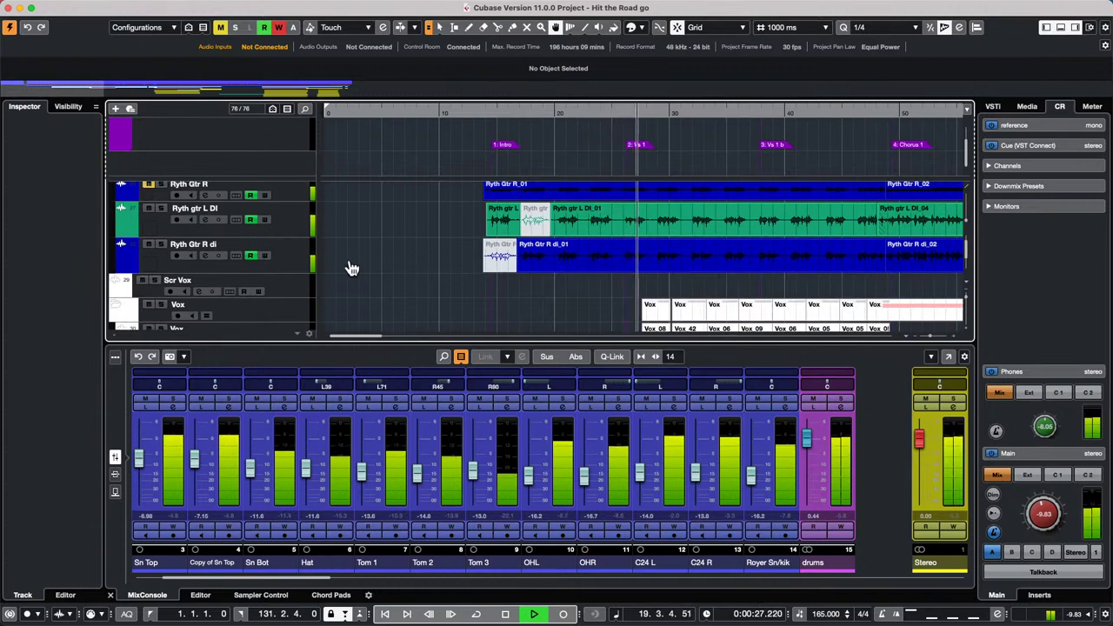
pyautogui.press('space')
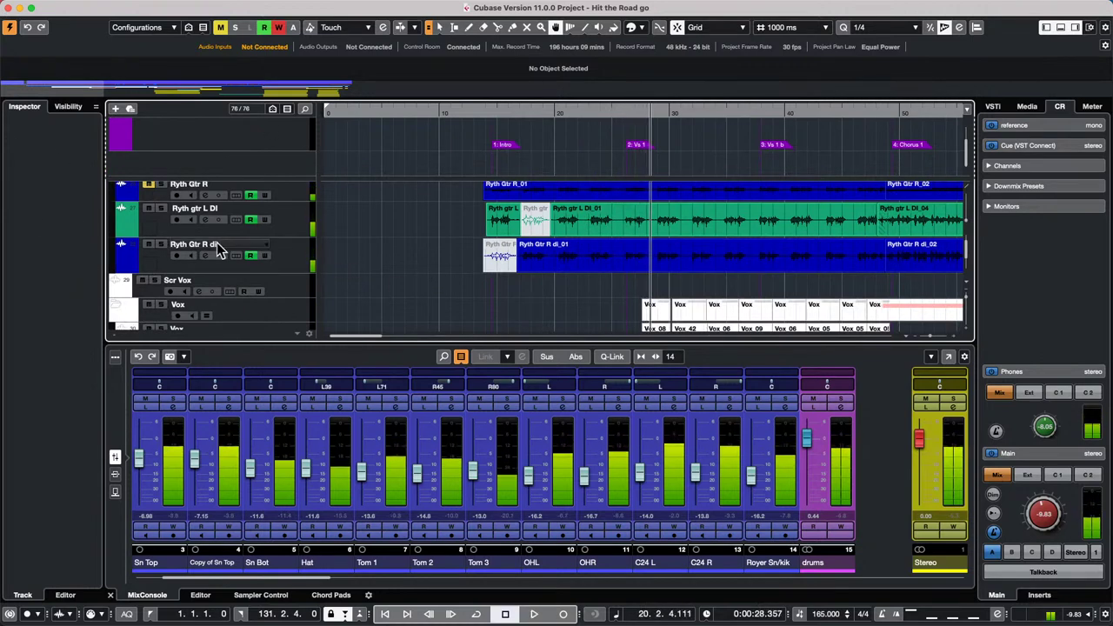
pyautogui.press('space')
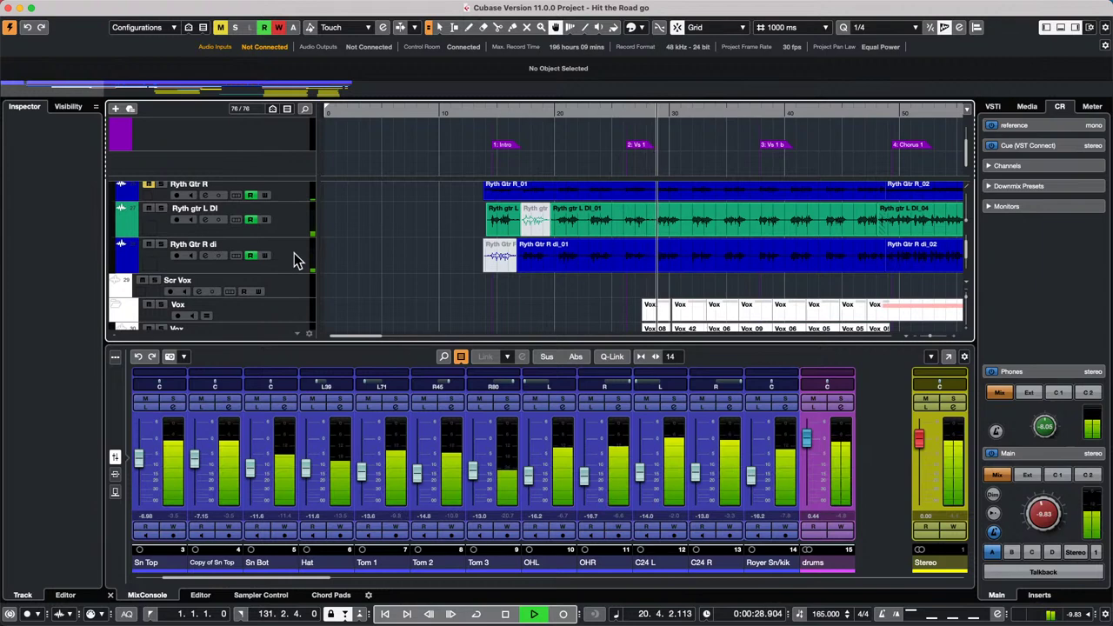
# - Solo the Ryth Gtr R di track and duplicate it
pyautogui.click(162, 243)
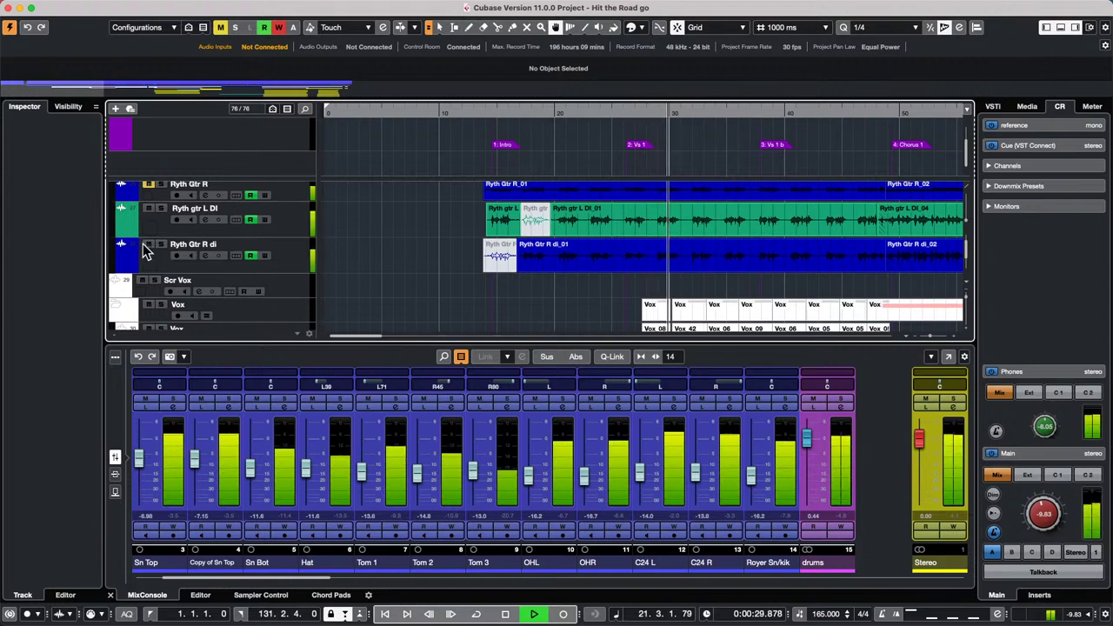
pyautogui.rightClick(293, 250)
pyautogui.moveTo(429, 255)
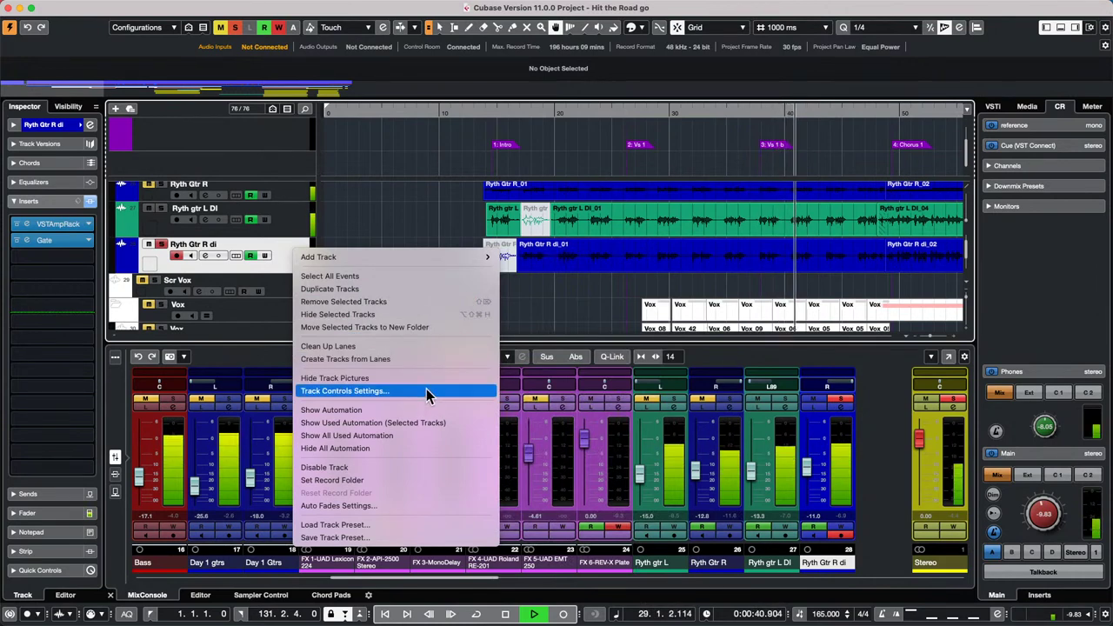
pyautogui.click(424, 288)
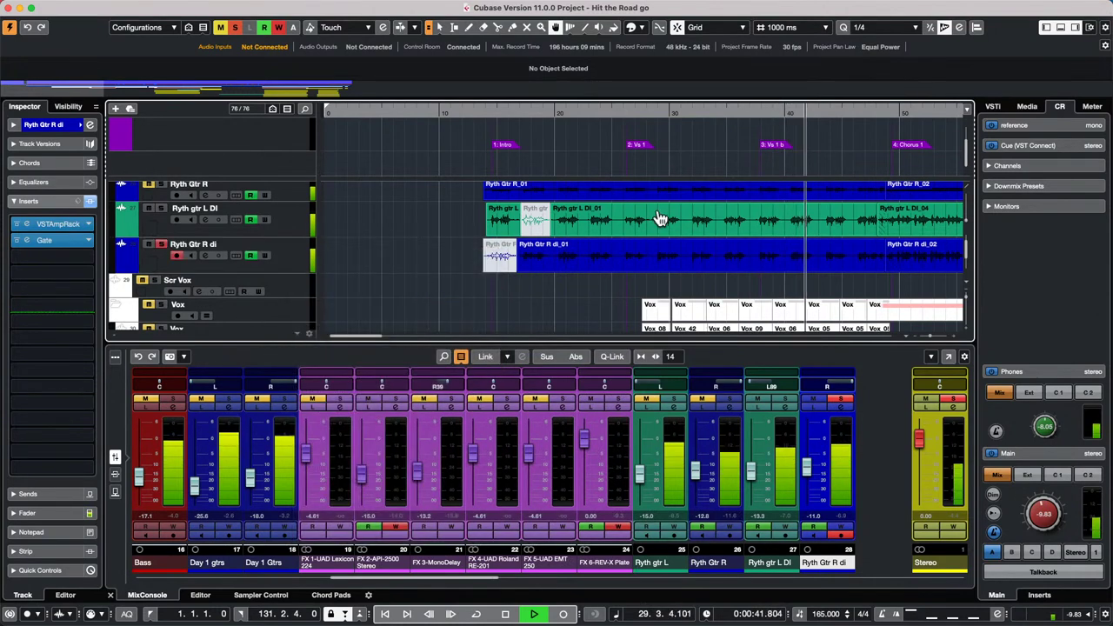
# - Pan the duplicated Ryth Gtr R di (D) track hard left in its track settings
pyautogui.click(161, 245)
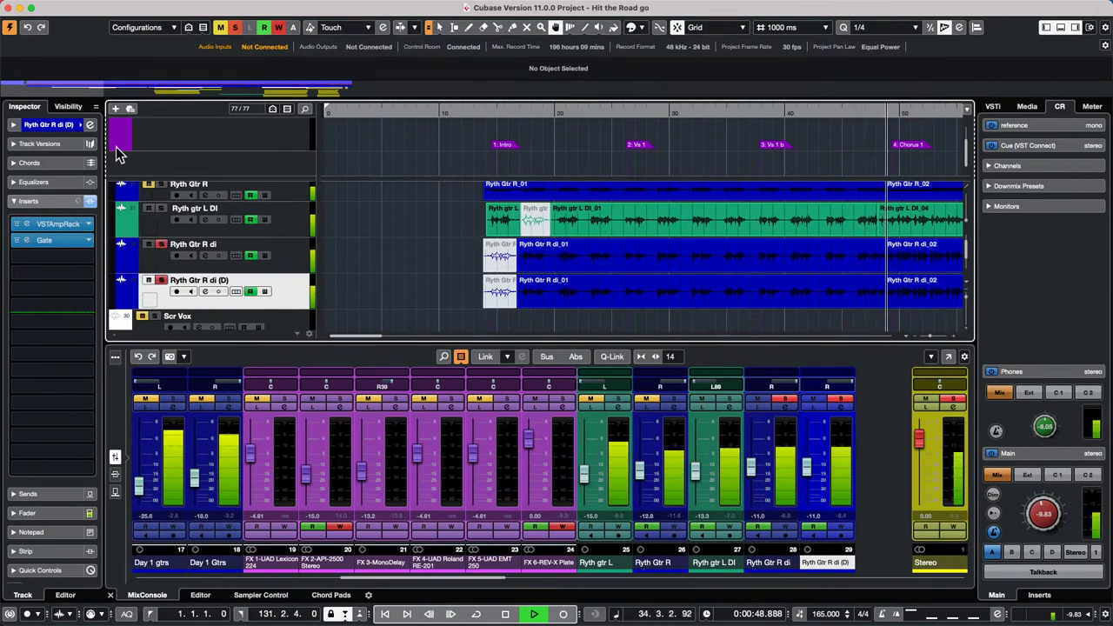
pyautogui.click(53, 126)
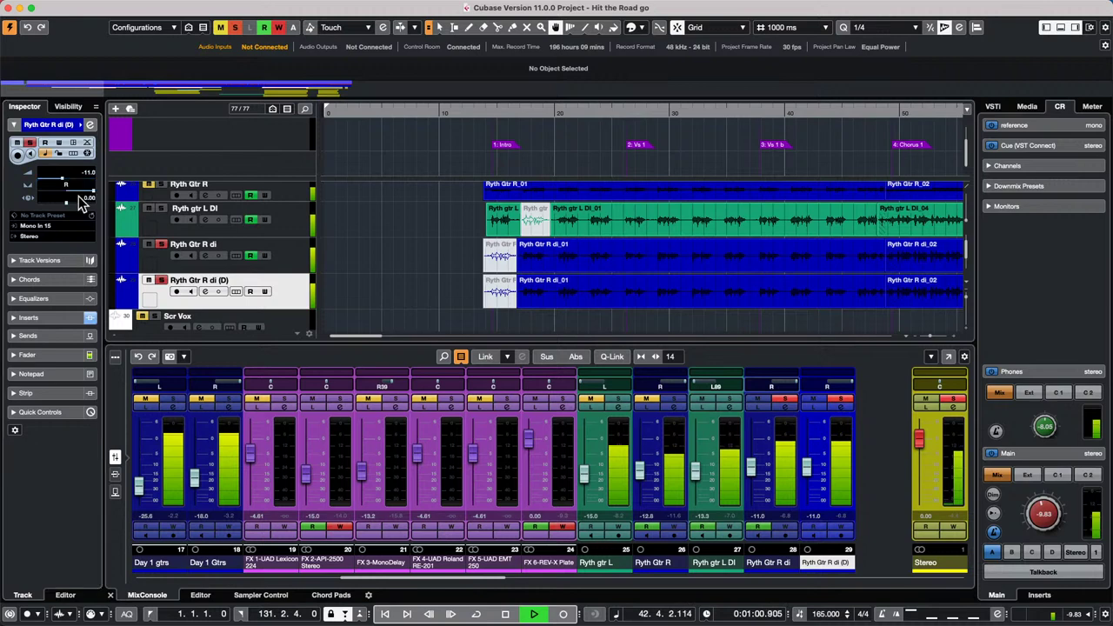
pyautogui.moveTo(73, 195); pyautogui.dragTo(67, 199)
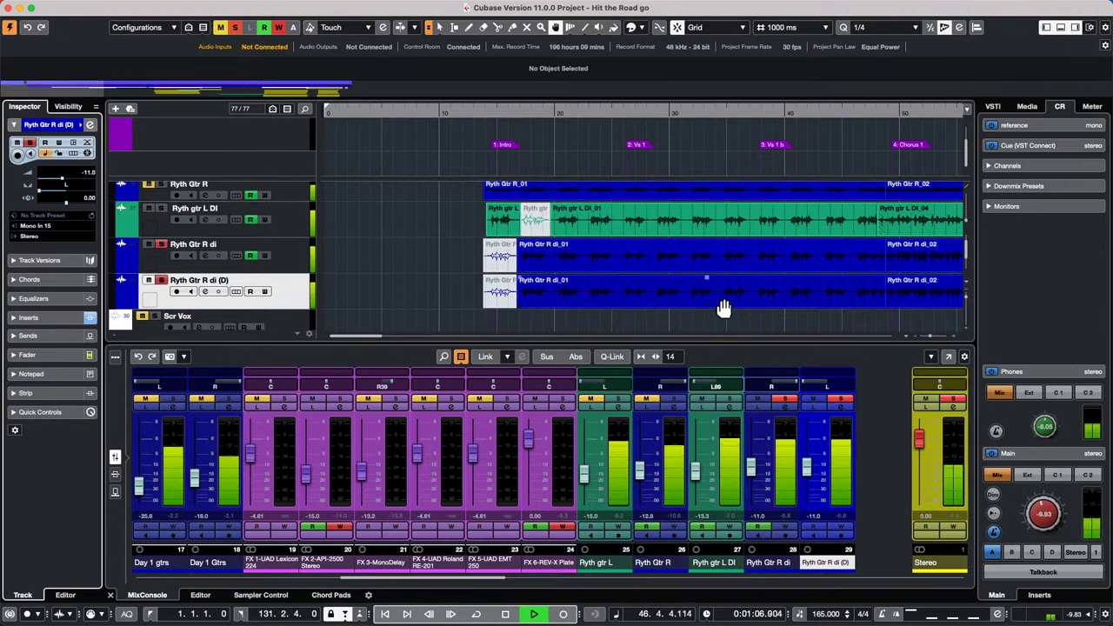
# - Play from near the intro, select all events on Ryth Gtr R di (D) and fine-tune them to -15
pyautogui.moveTo(469, 107); pyautogui.dragTo(481, 68)
pyautogui.moveTo(645, 294); pyautogui.dragTo(390, 300)
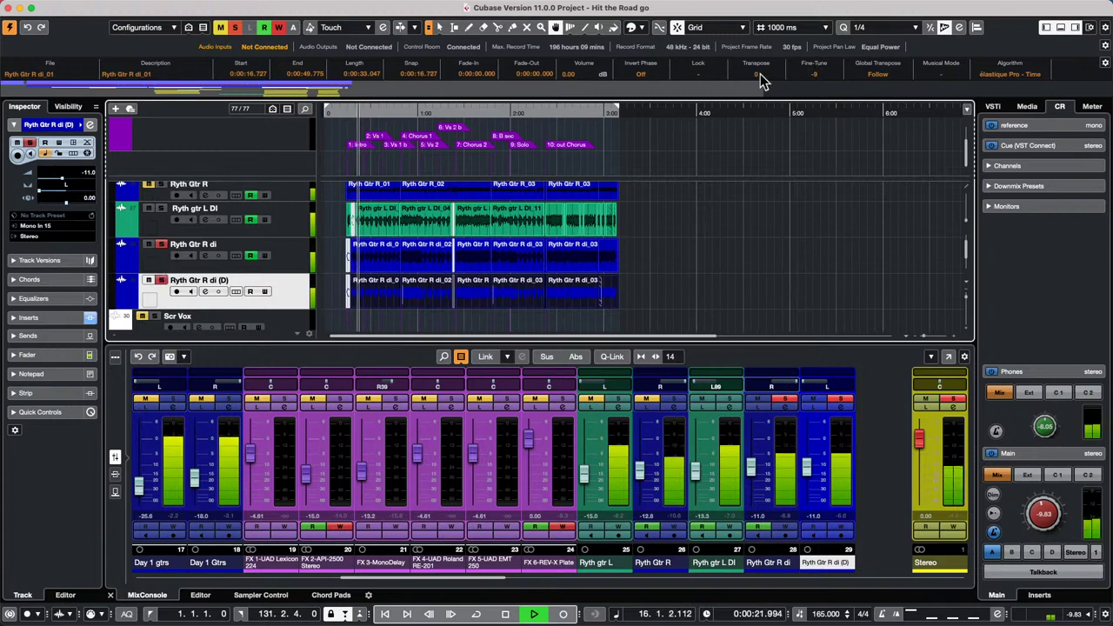
pyautogui.scroll(-4, 827, 76)
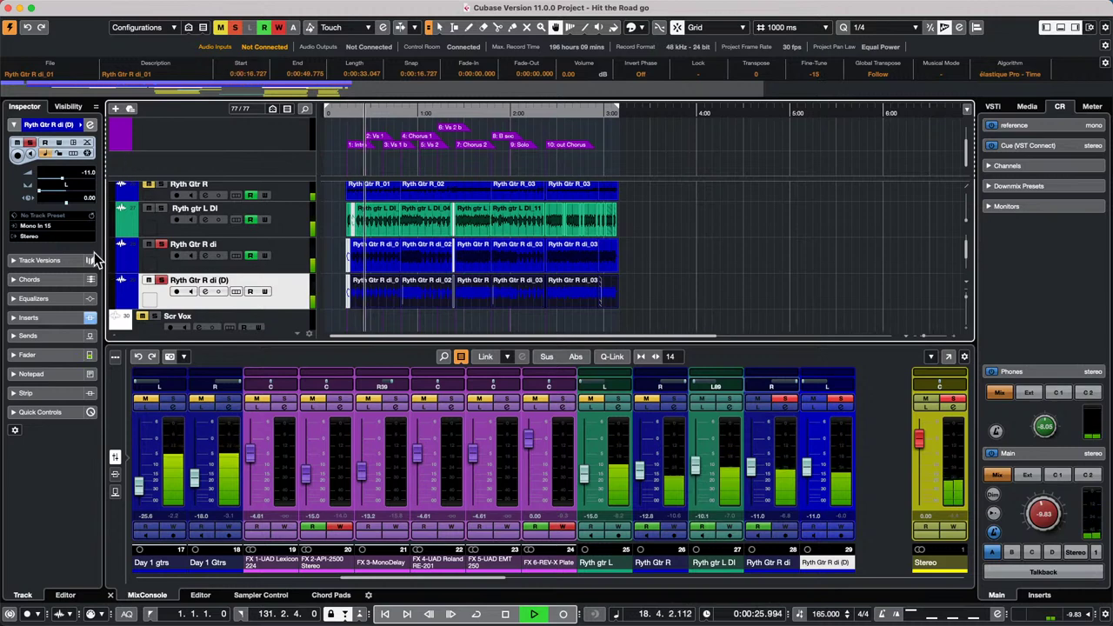
# - Unsolo both Ryth Gtr R di tracks and set the duplicated events' Fine-Tune to -28
pyautogui.click(292, 260)
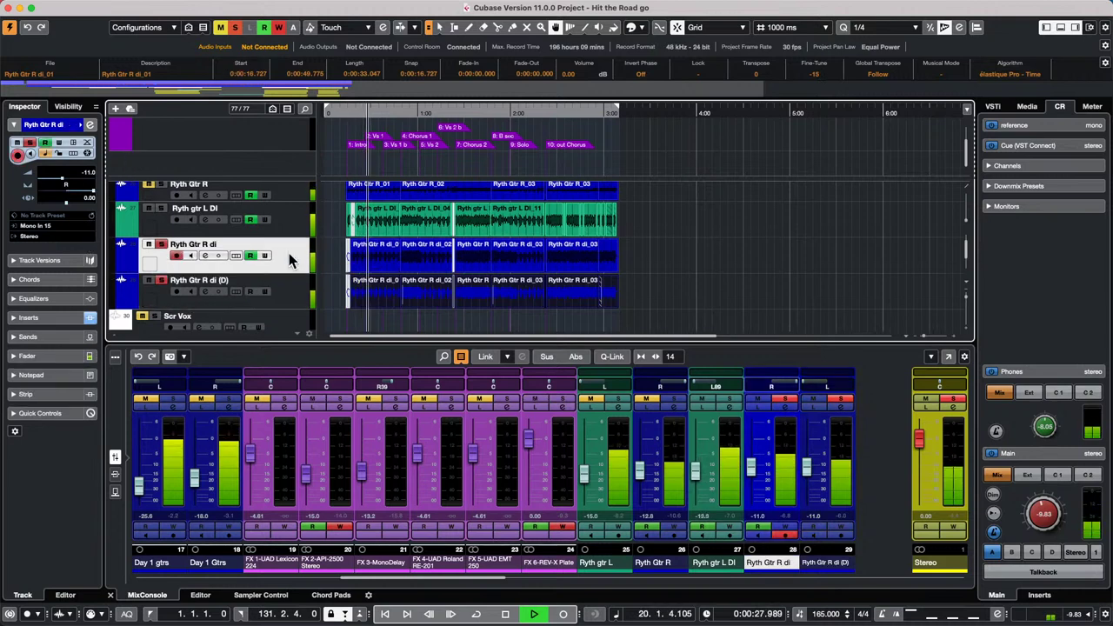
pyautogui.click(163, 249)
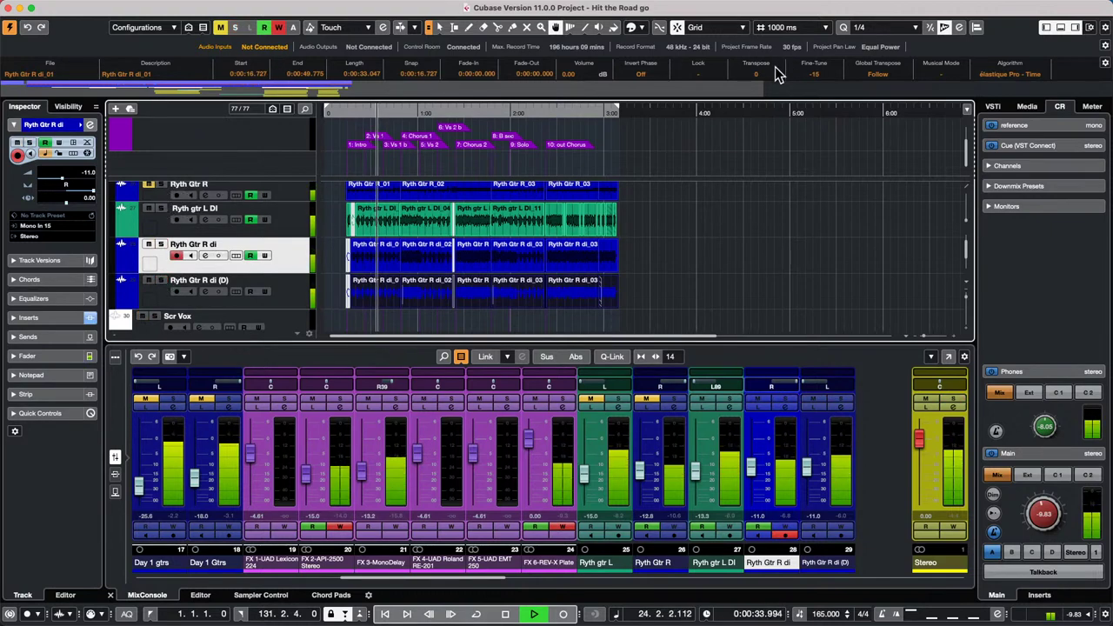
pyautogui.scroll(-10, 815, 76)
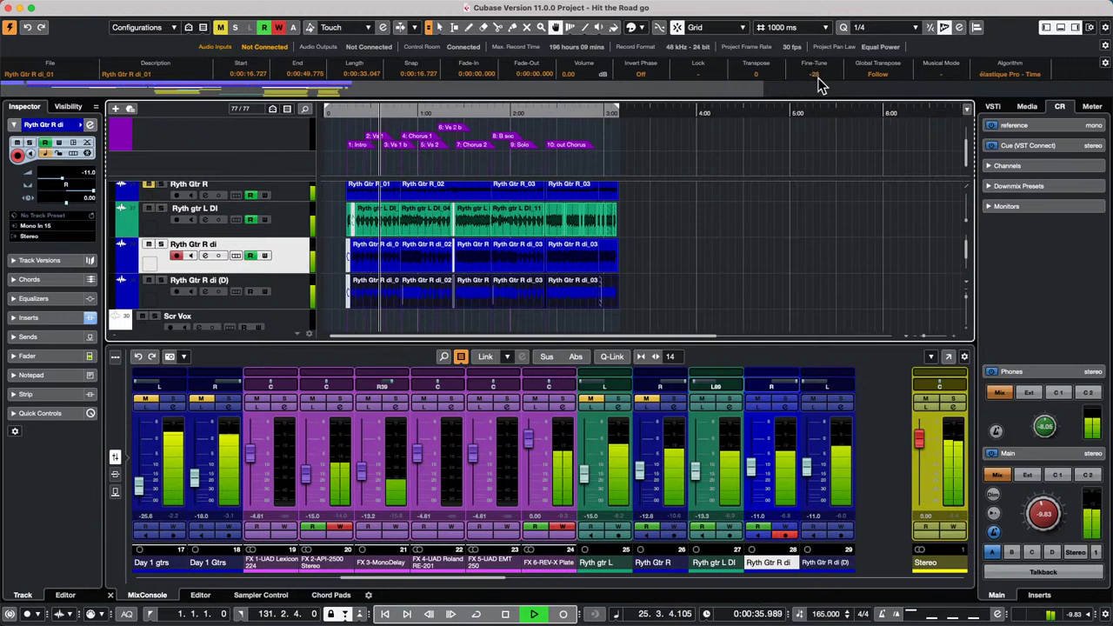
# - Select the Ryth Gtr R di (D) track and reselect all its events to check their Fine-Tune setting
pyautogui.click(290, 287)
pyautogui.click(669, 286)
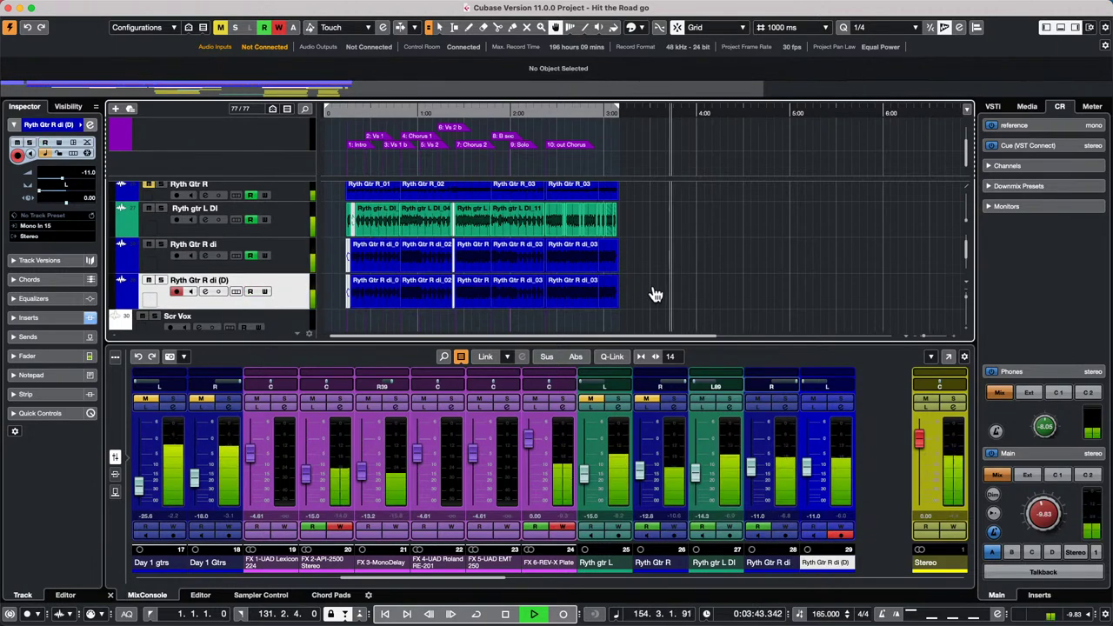
pyautogui.moveTo(654, 287); pyautogui.dragTo(360, 316)
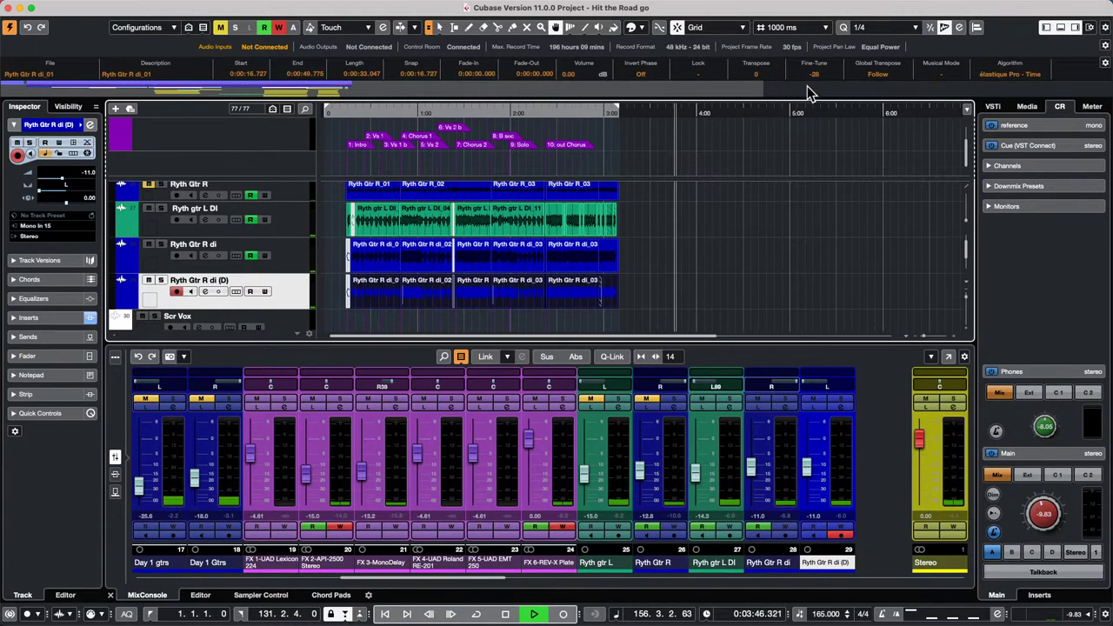
pyautogui.moveTo(522, 7)
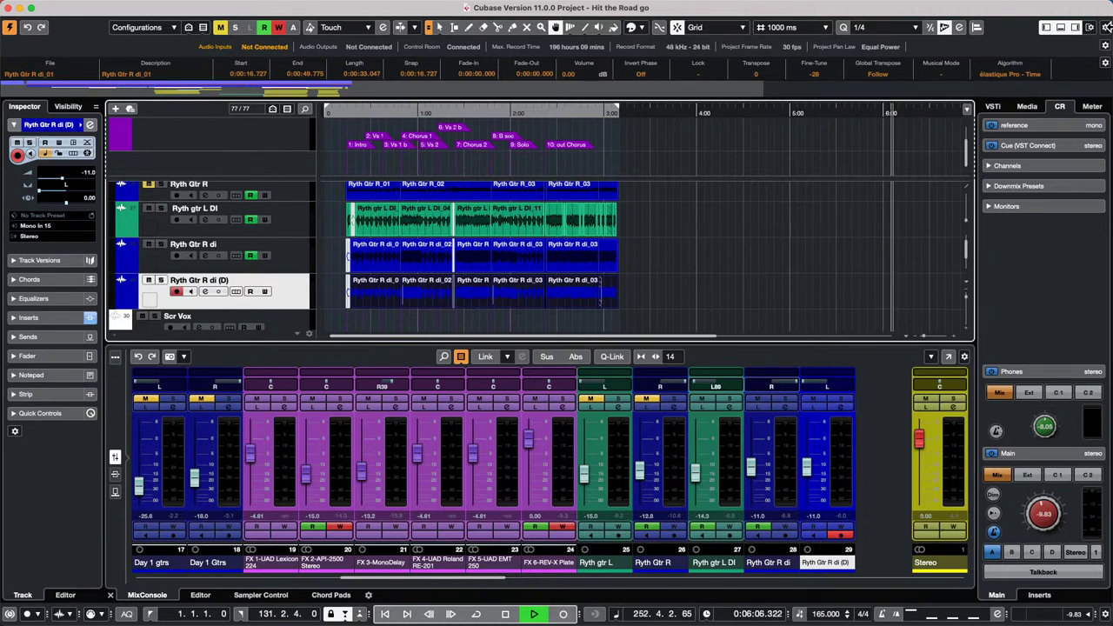
# - Create a new empty project in the October 26 2021 folder inside Hangouts
pyautogui.moveTo(463, 3)
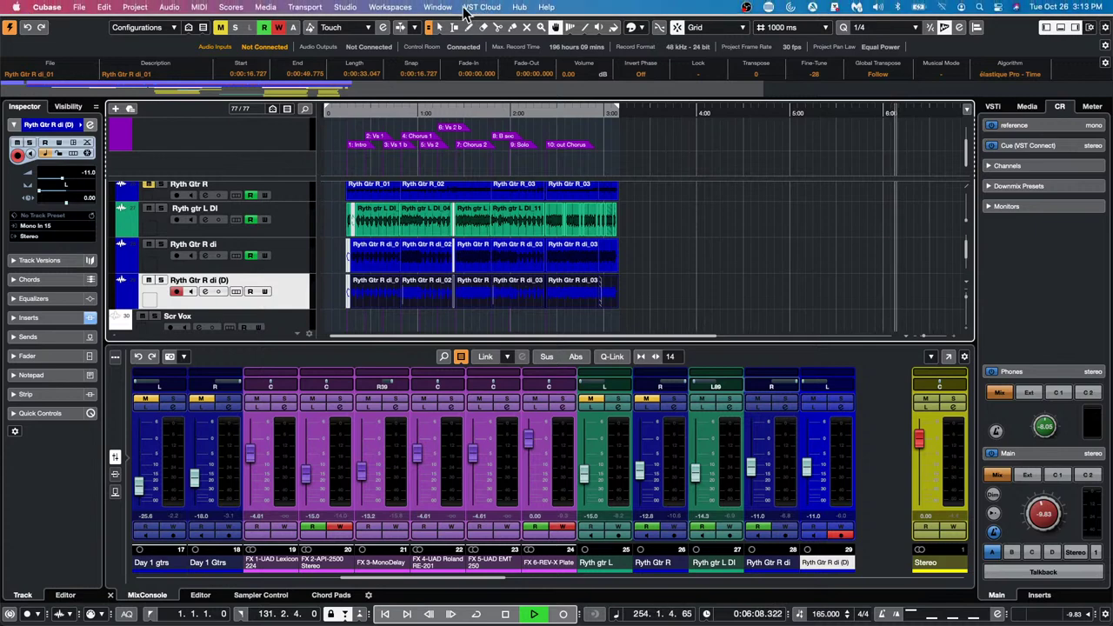
pyautogui.click(345, 7)
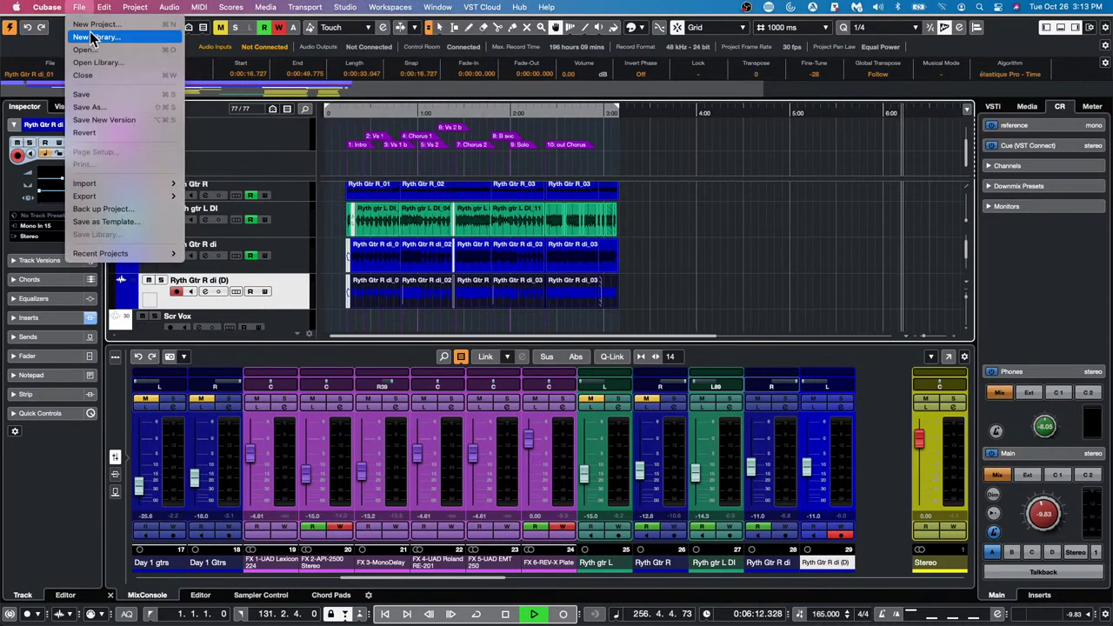
pyautogui.click(96, 24)
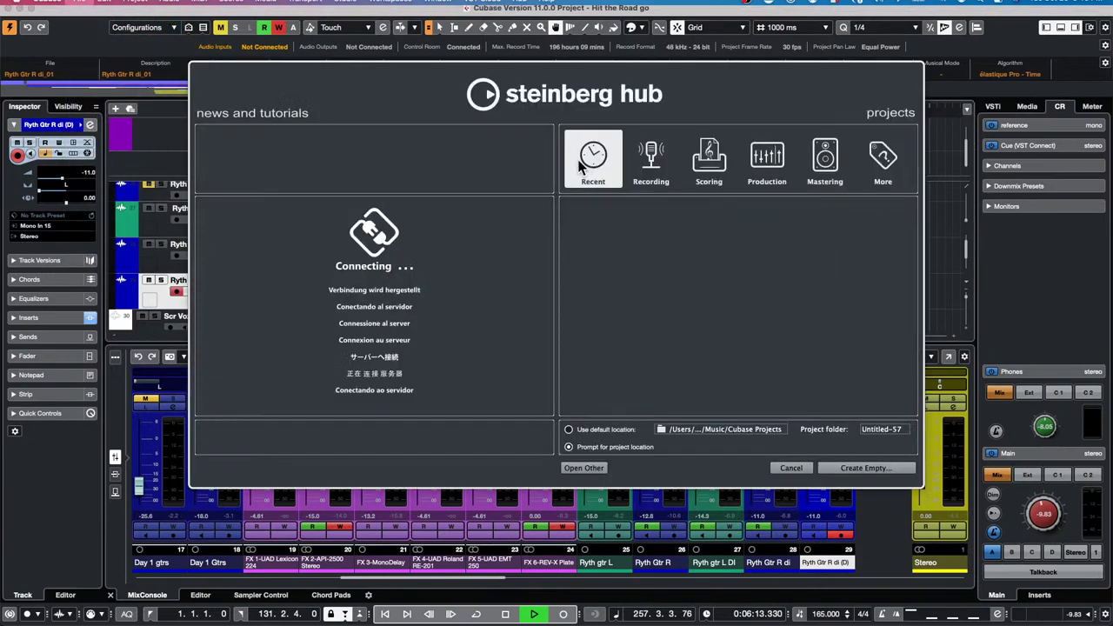
pyautogui.click(866, 468)
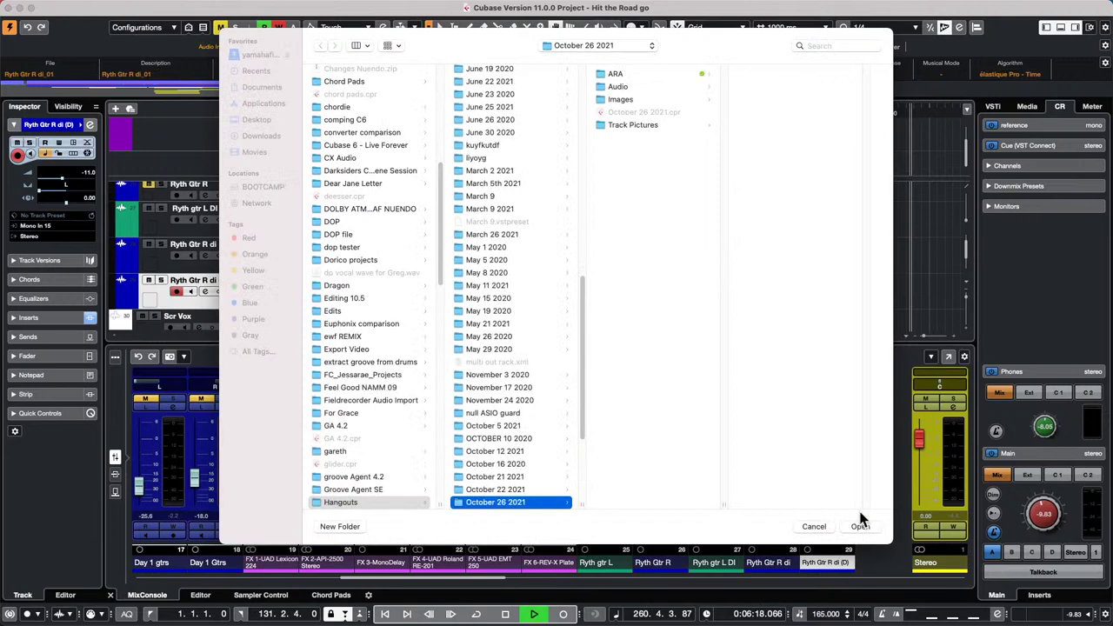
pyautogui.click(856, 526)
# - Review the Audio System settings, including the ASIO driver and latencies, in Studio Setup
pyautogui.rightClick(254, 158)
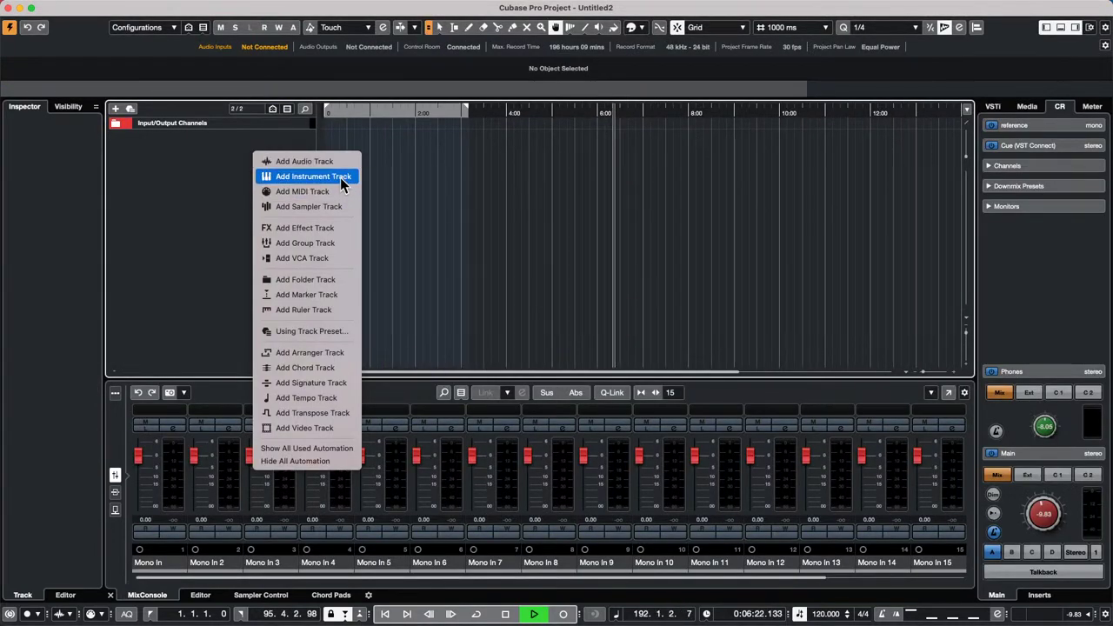
pyautogui.click(403, 5)
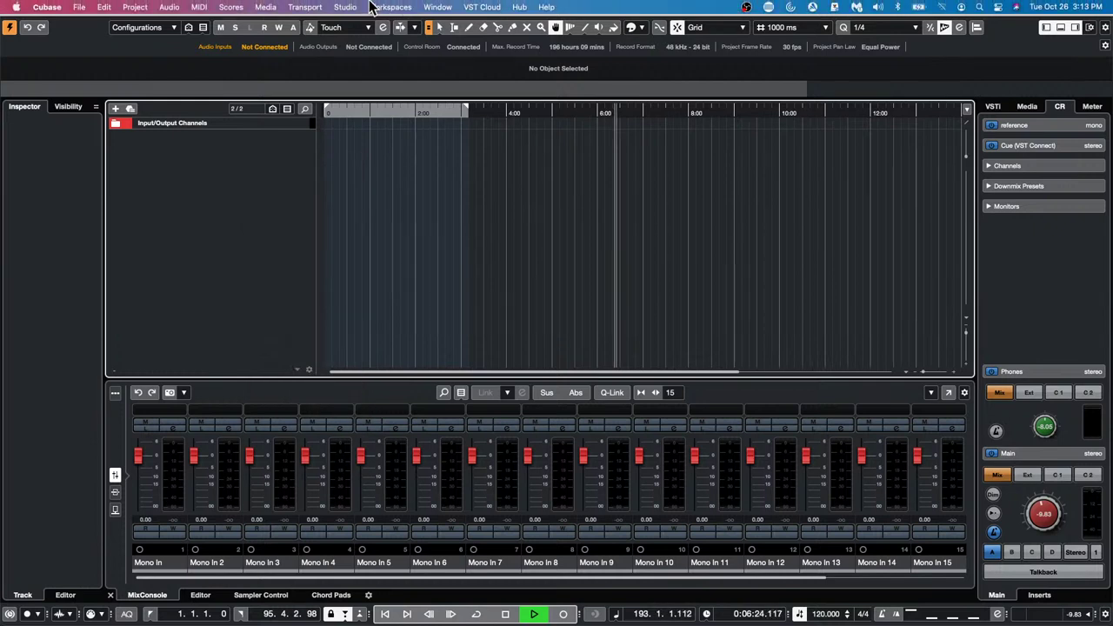
pyautogui.click(345, 7)
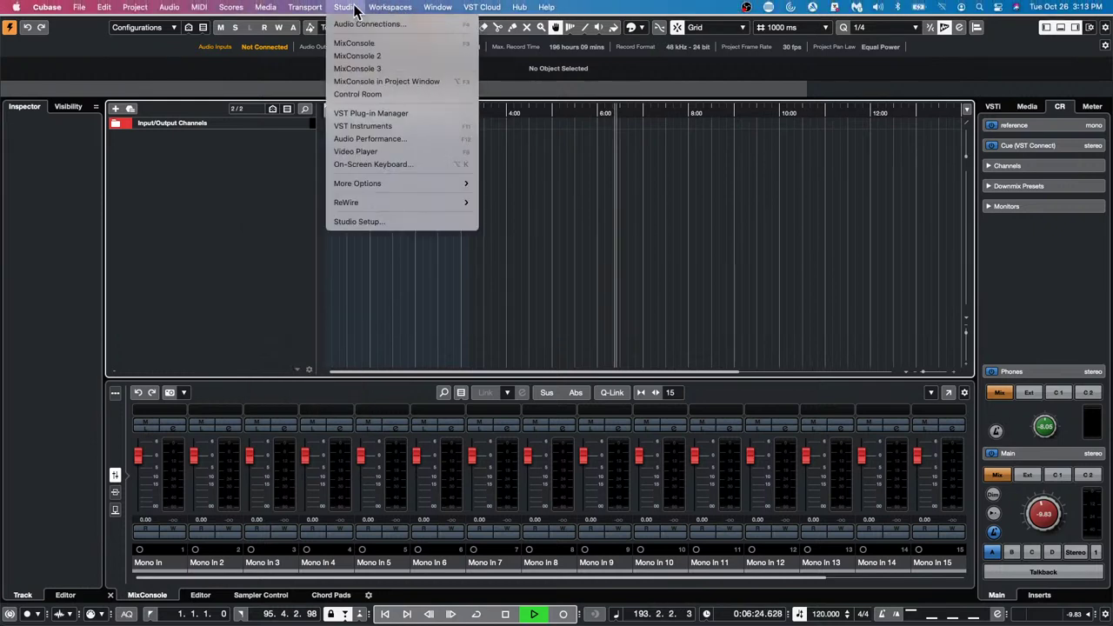
pyautogui.click(379, 222)
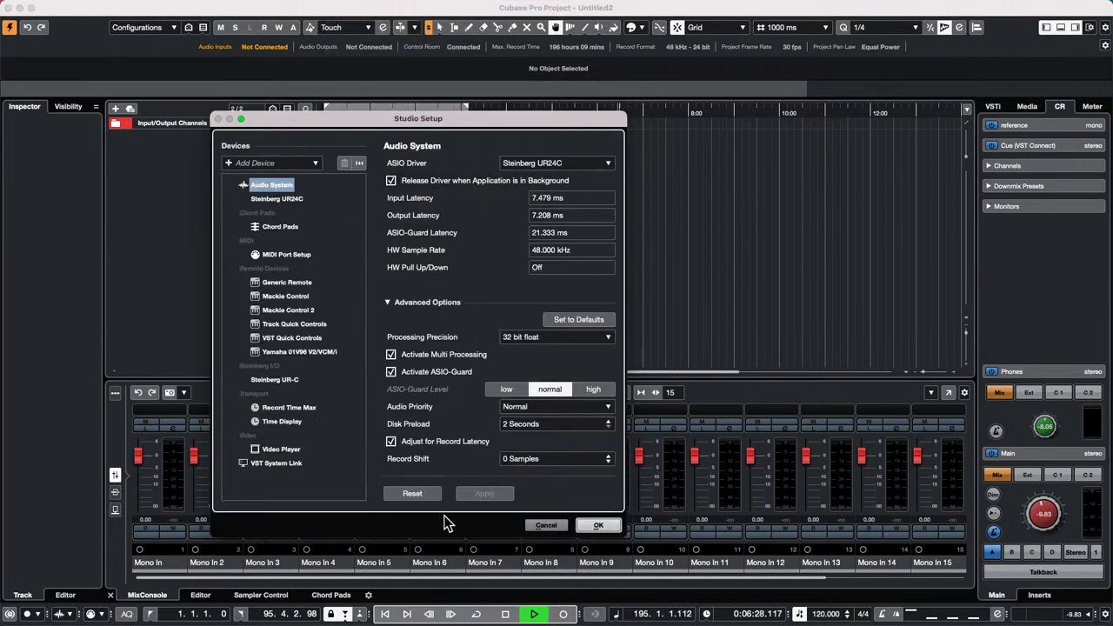
pyautogui.click(595, 525)
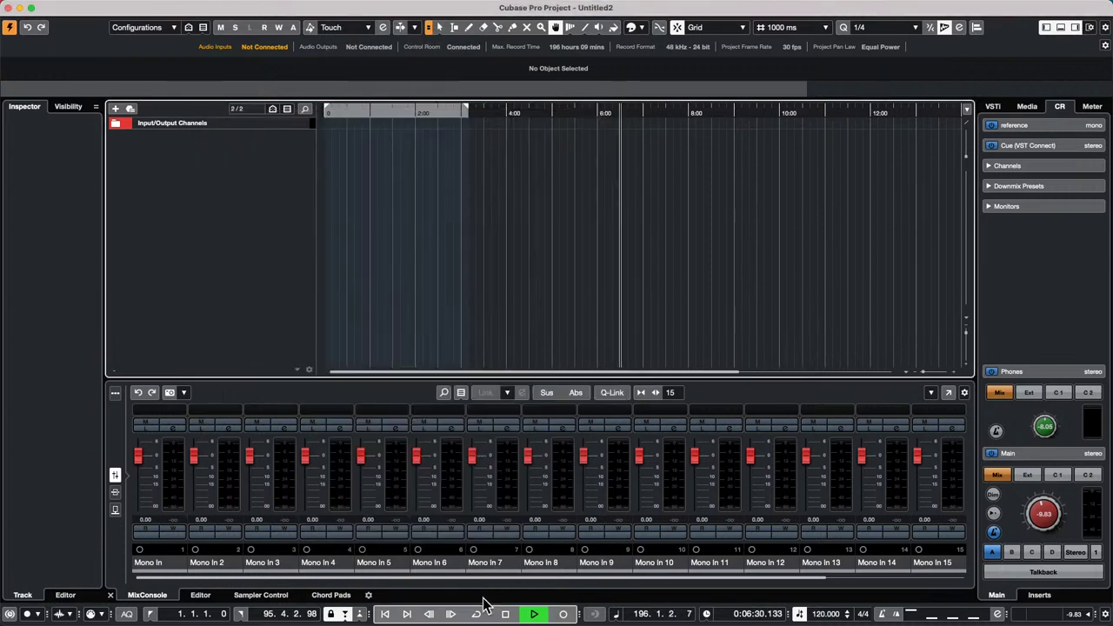
# - Stop playback and inspect the Yamaha HS7 monitor's device ports and available audio devices in the Control Room audio connections
pyautogui.click(505, 613)
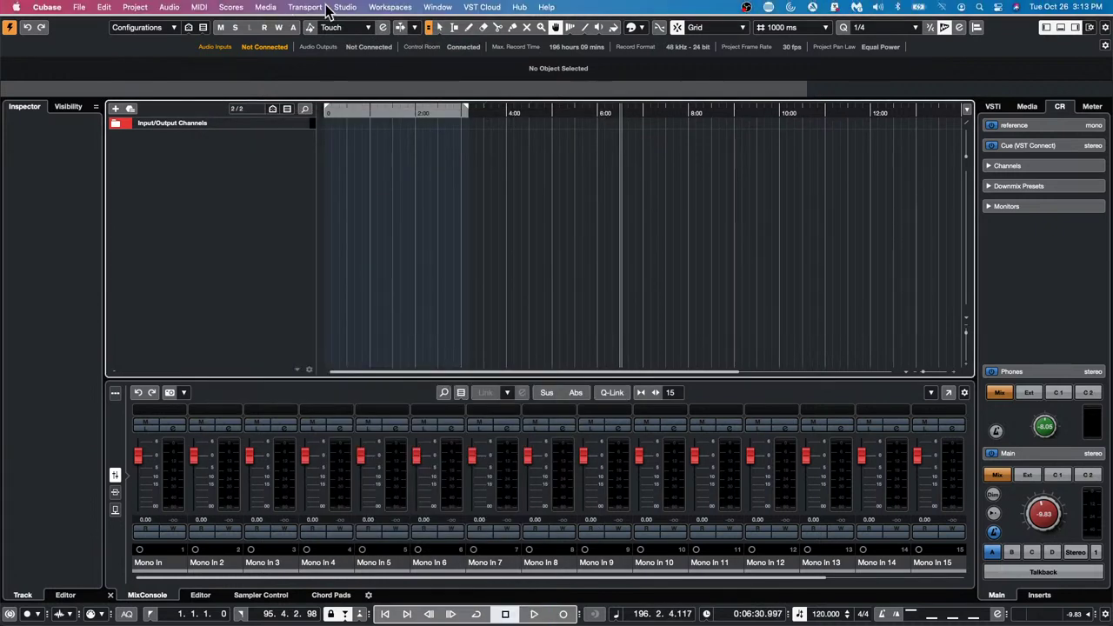
pyautogui.click(338, 7)
pyautogui.click(365, 25)
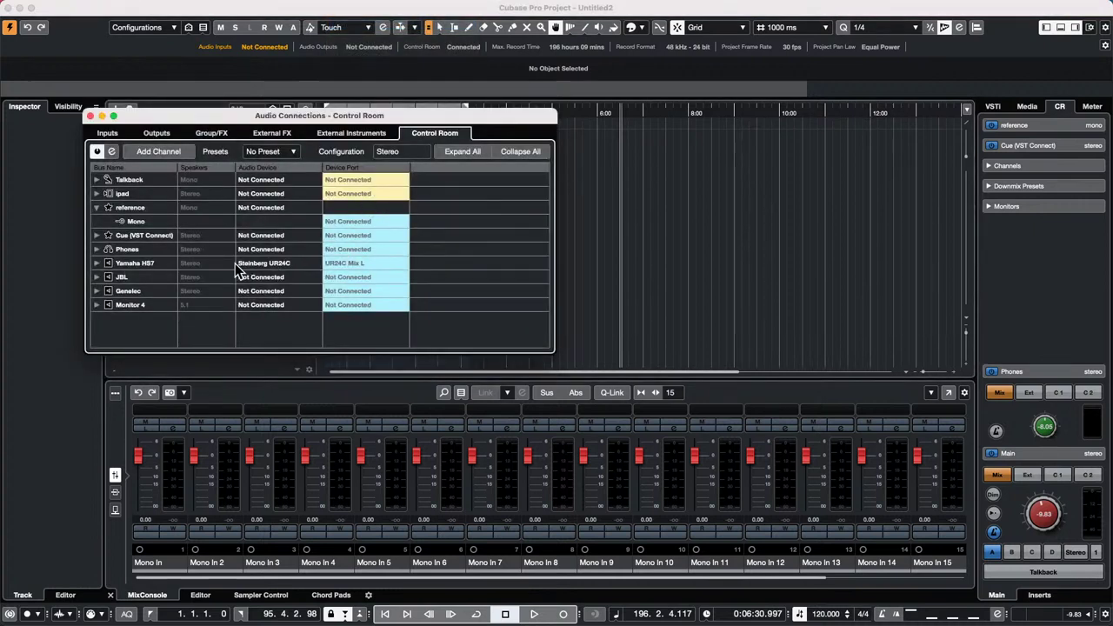
pyautogui.click(96, 263)
pyautogui.doubleClick(135, 263)
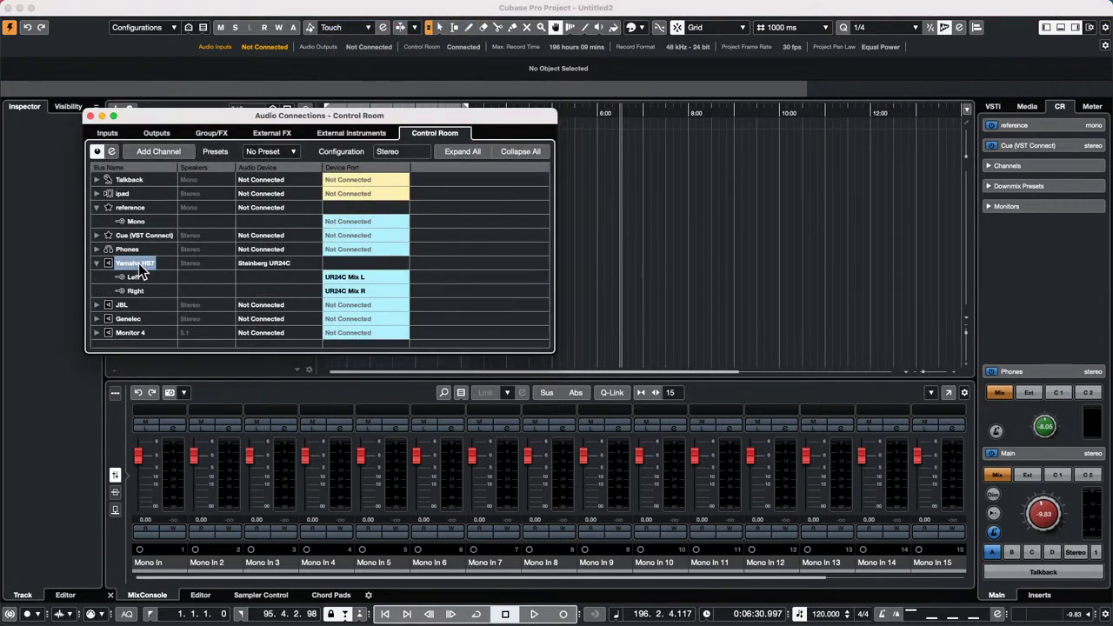
pyautogui.click(260, 262)
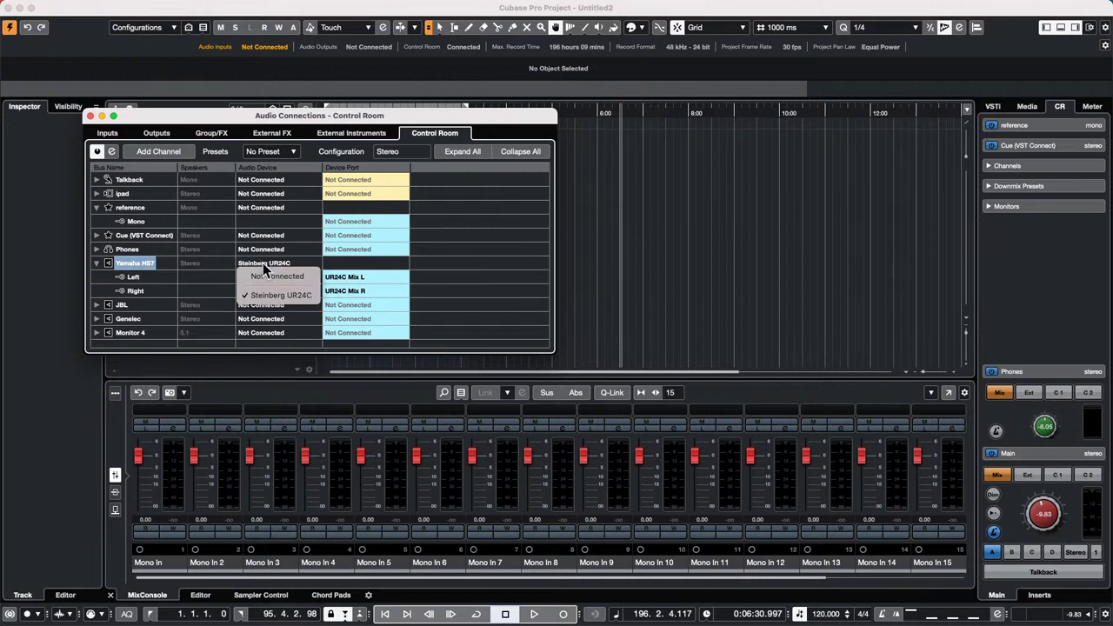
# - Set the Yamaha HS7 monitor to Not Connected in the Control Room and assign Steinberg UR24C to the Stereo output bus
pyautogui.click(271, 276)
pyautogui.click(153, 134)
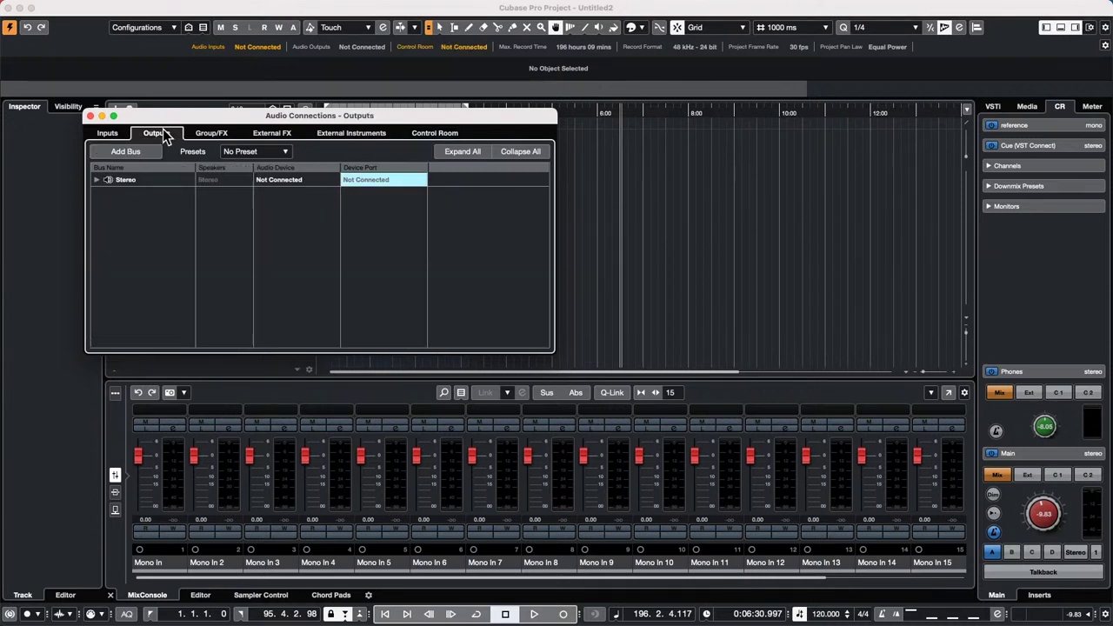
pyautogui.click(97, 180)
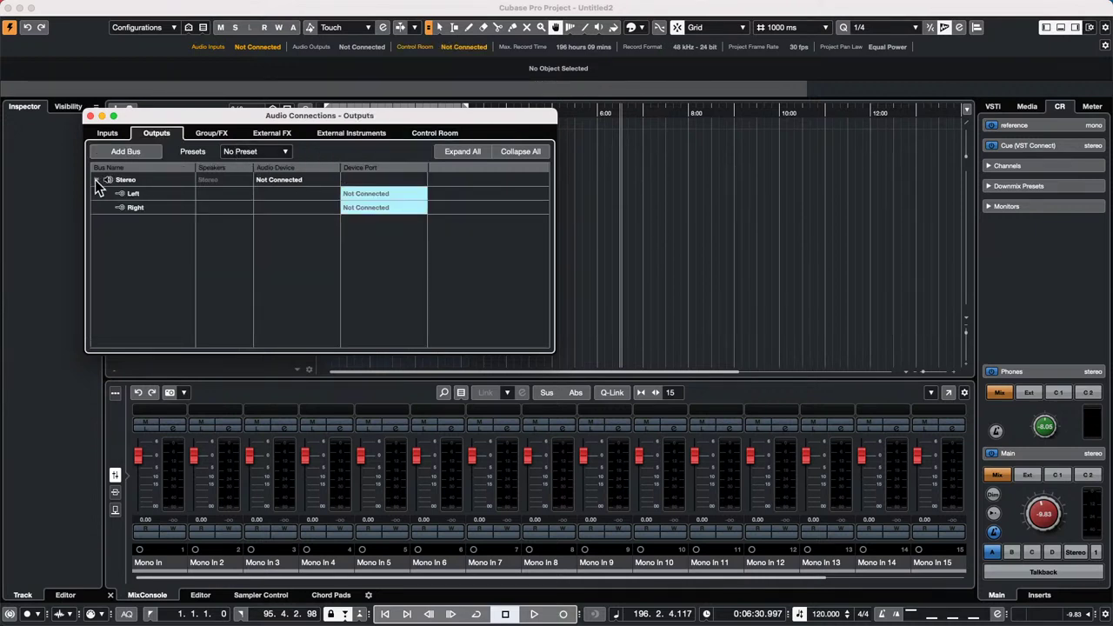
pyautogui.click(267, 181)
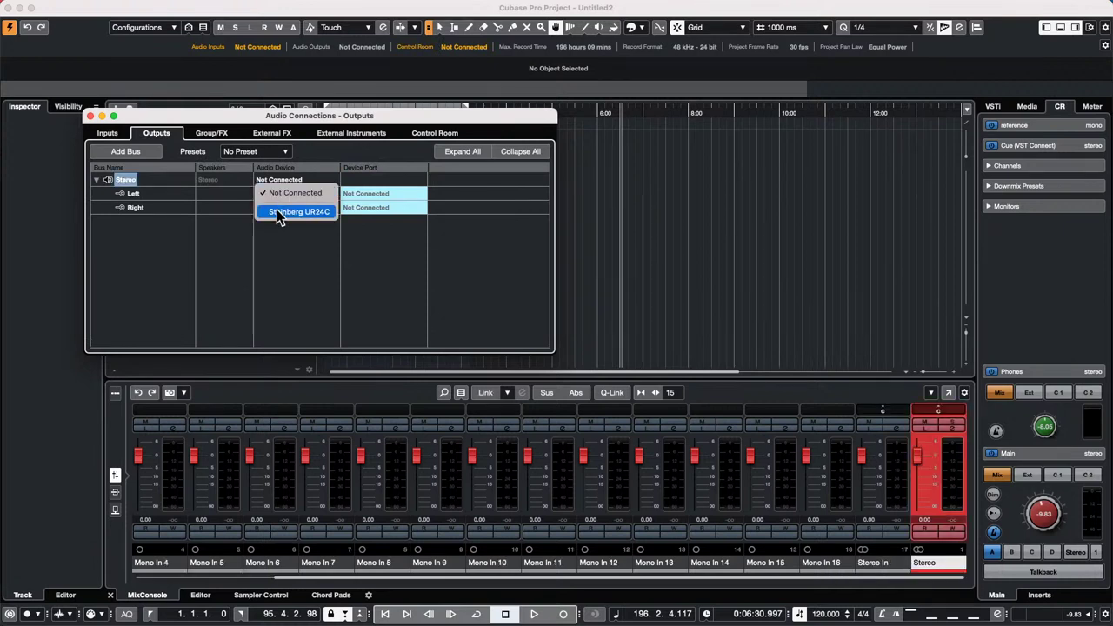
pyautogui.click(278, 212)
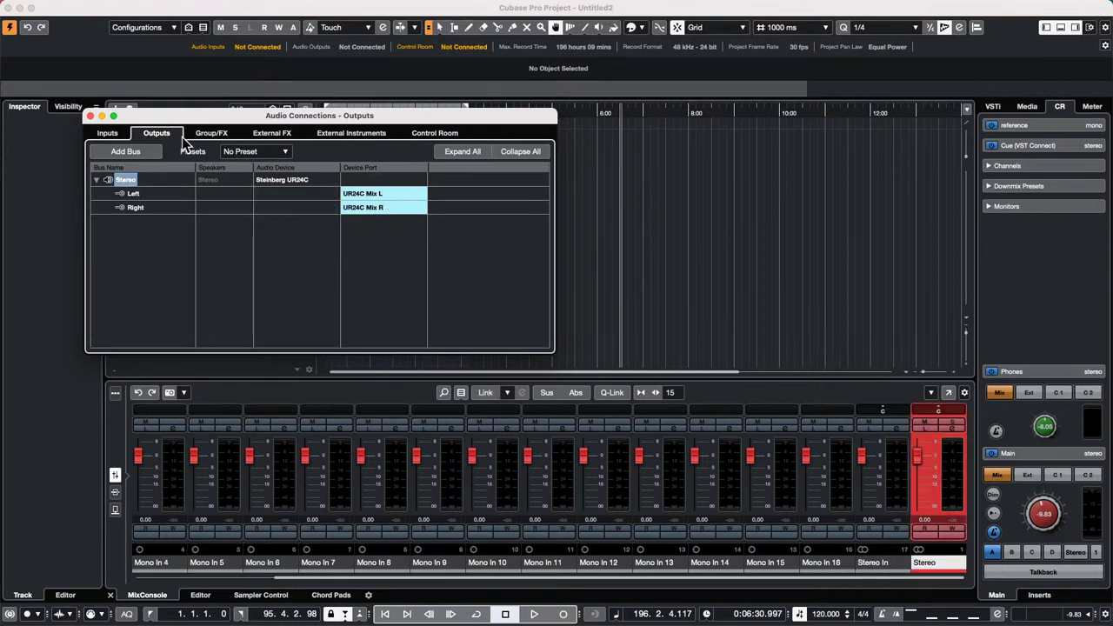
# - Assign UR24C Input 1 to the Mono In bus and UR24C Input 2 to Mono In 2, then close the audio connections
pyautogui.click(104, 134)
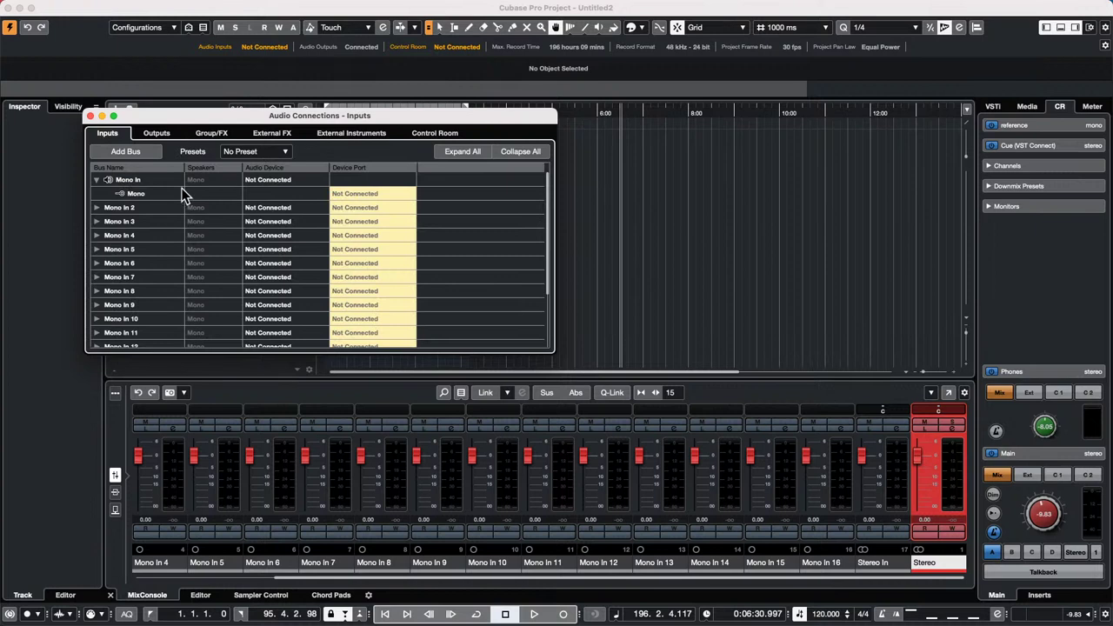
pyautogui.click(361, 193)
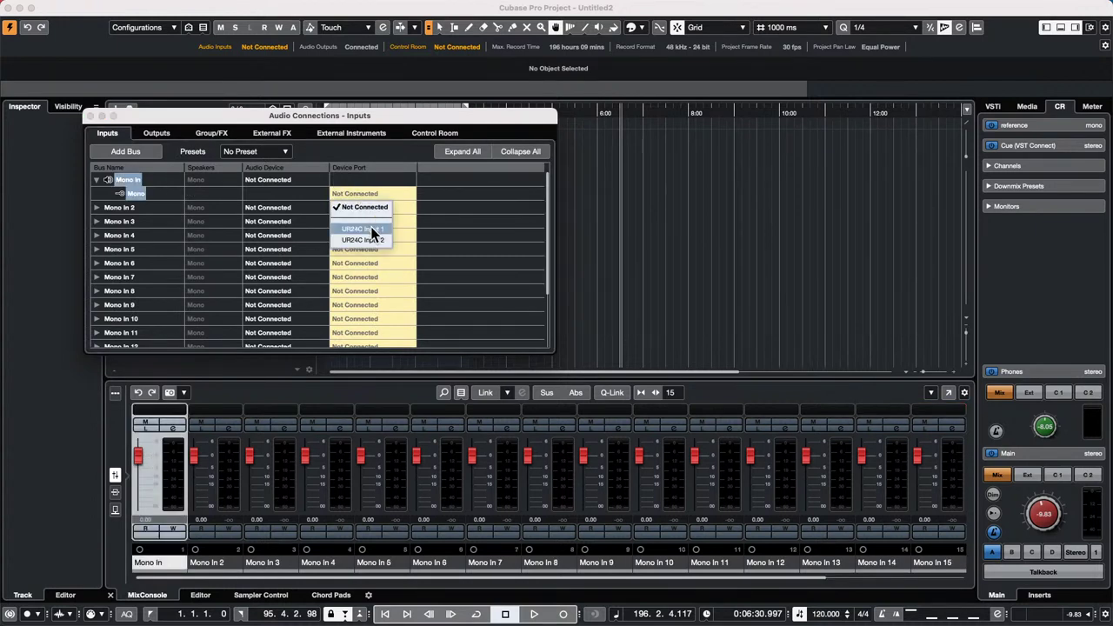
pyautogui.click(370, 230)
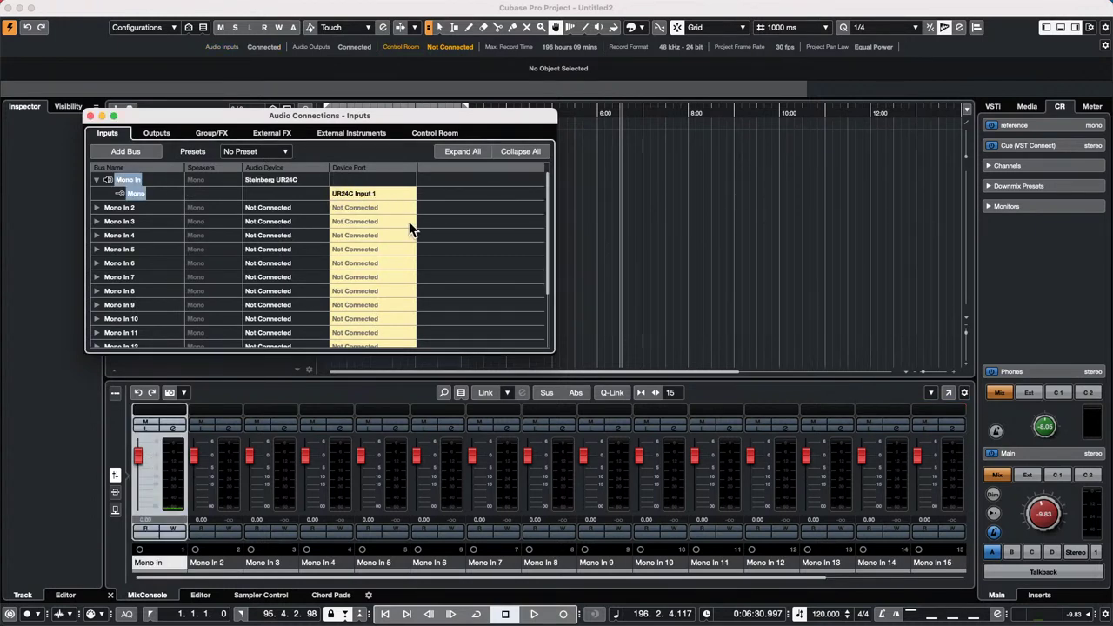
pyautogui.click(96, 208)
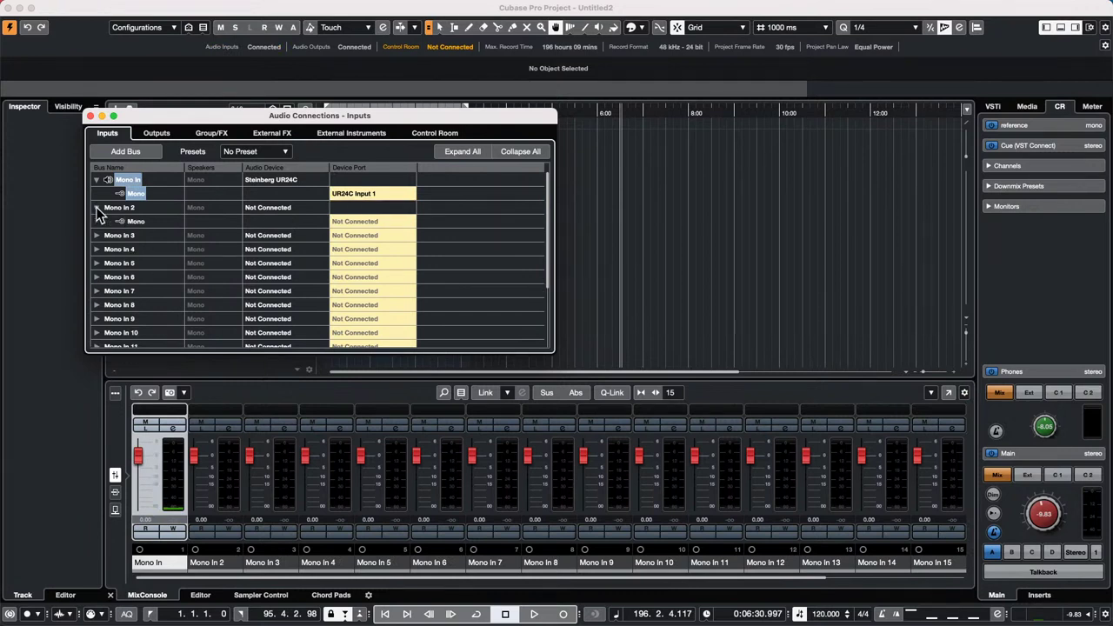
pyautogui.click(356, 224)
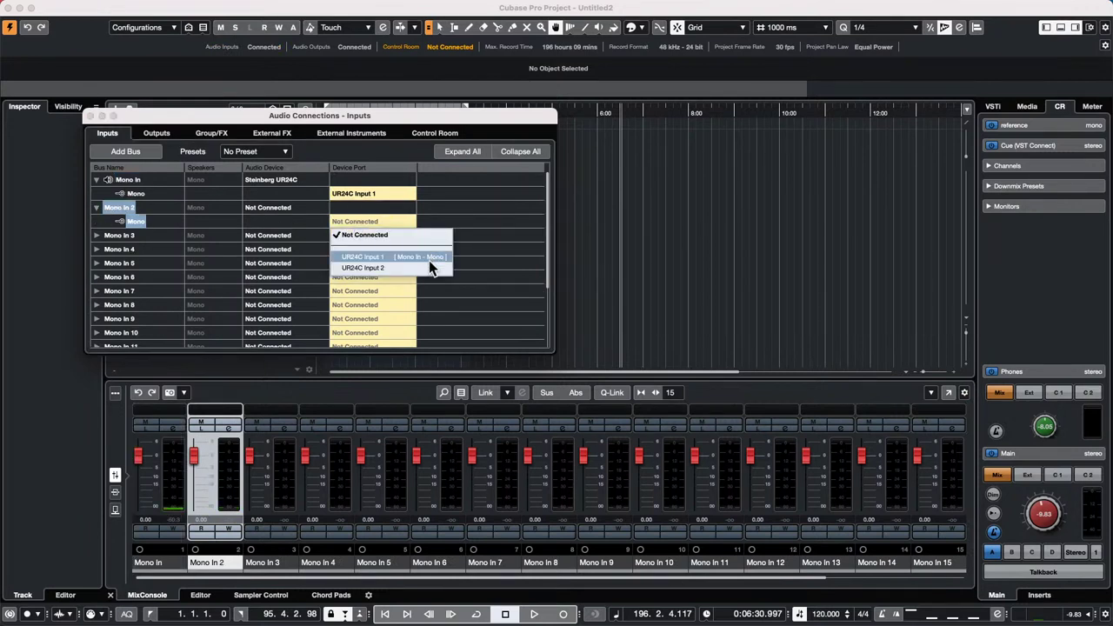
pyautogui.click(429, 260)
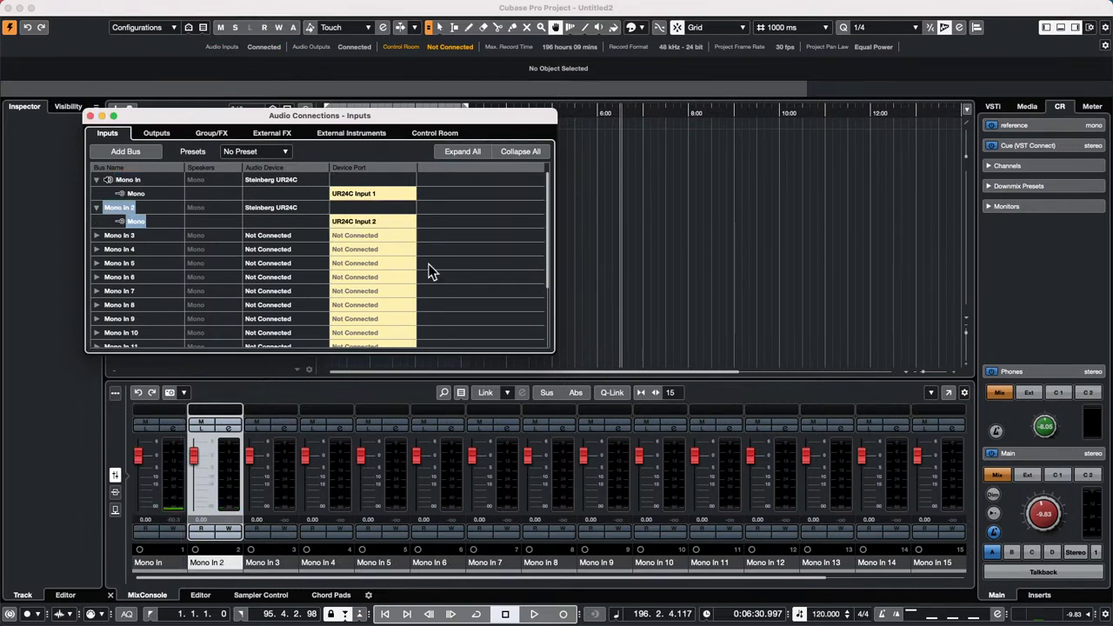
pyautogui.click(89, 116)
# - Add one mono audio track with UR24C Input 1 (Mono) as its audio input and Stereo as its output
pyautogui.rightClick(209, 168)
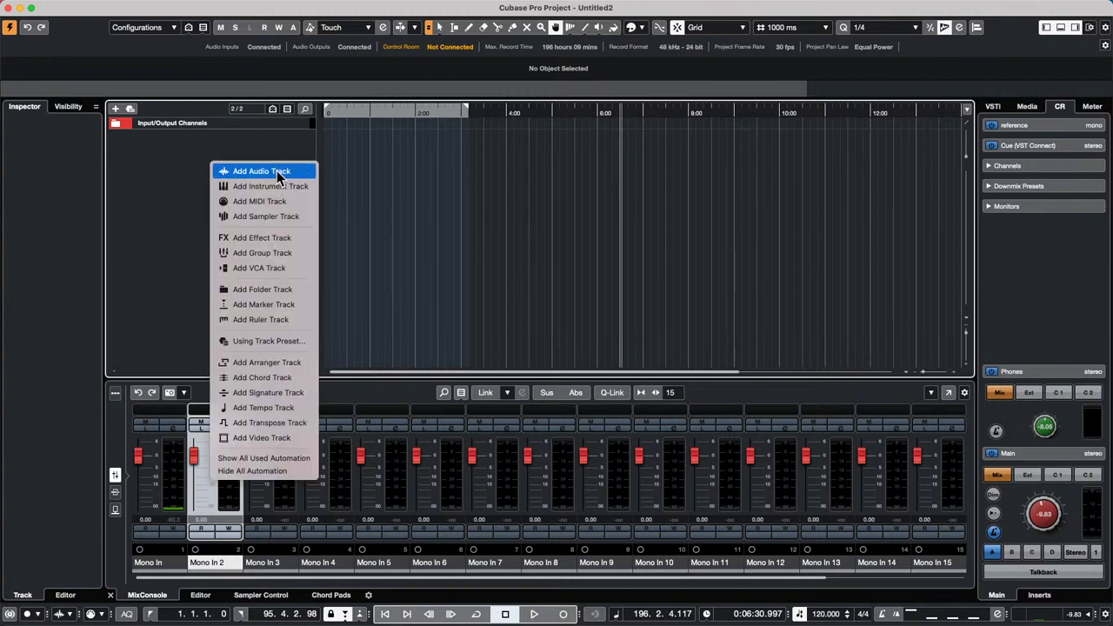
pyautogui.click(248, 170)
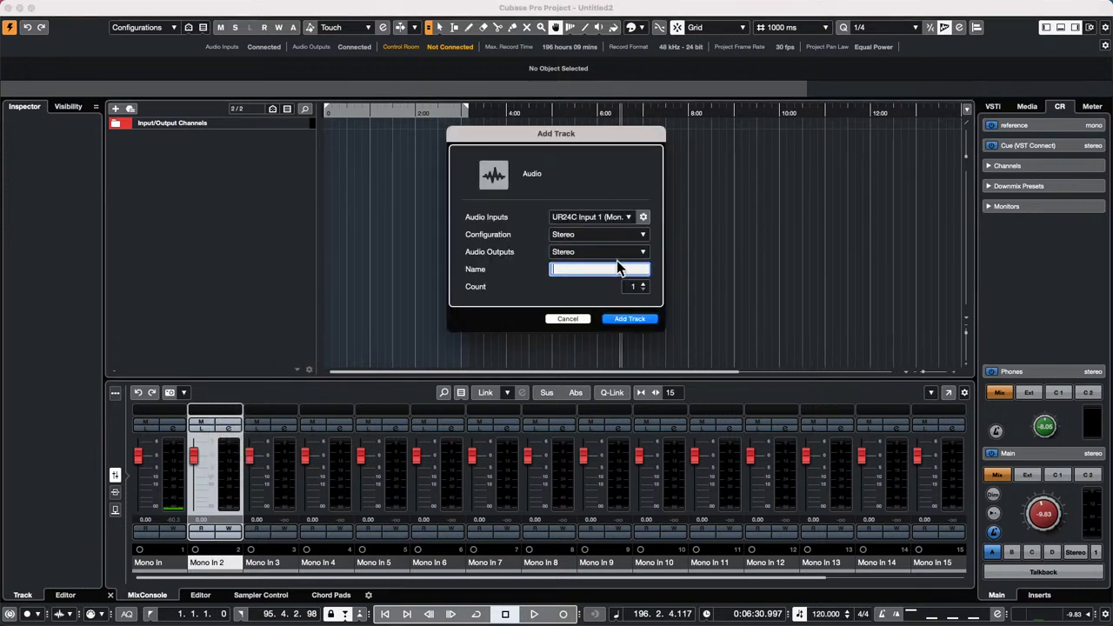
pyautogui.click(607, 235)
pyautogui.click(605, 235)
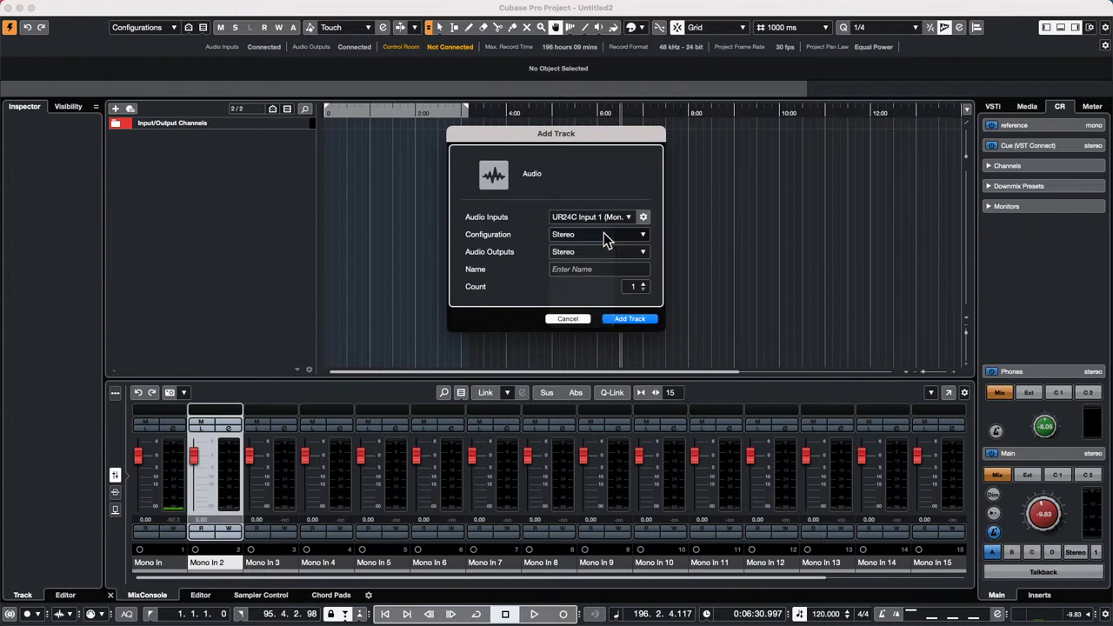
pyautogui.click(624, 217)
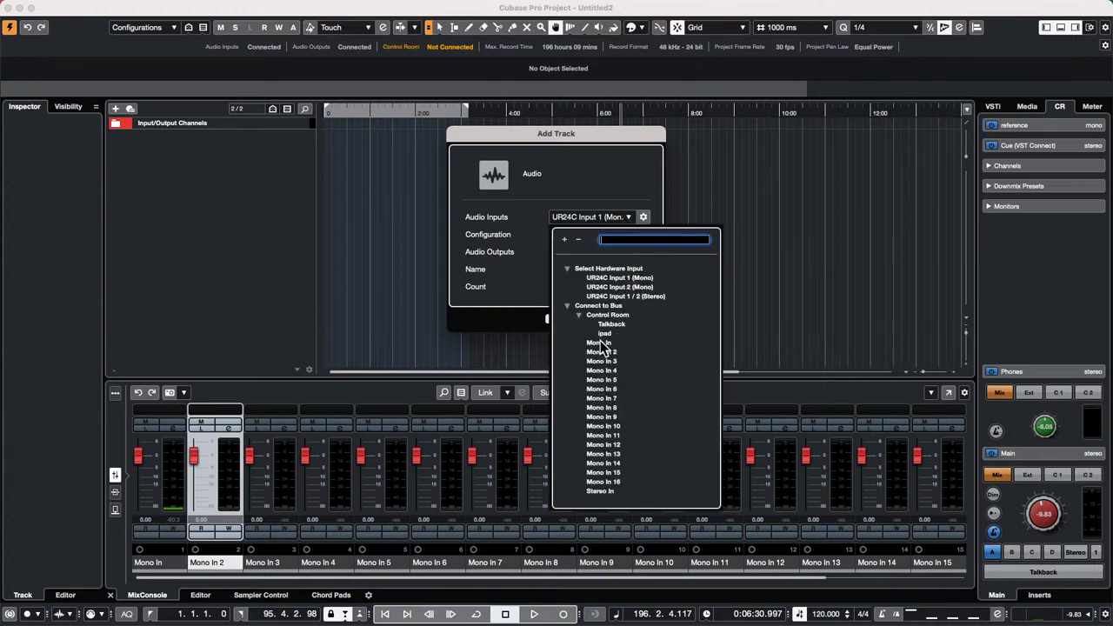
pyautogui.click(640, 278)
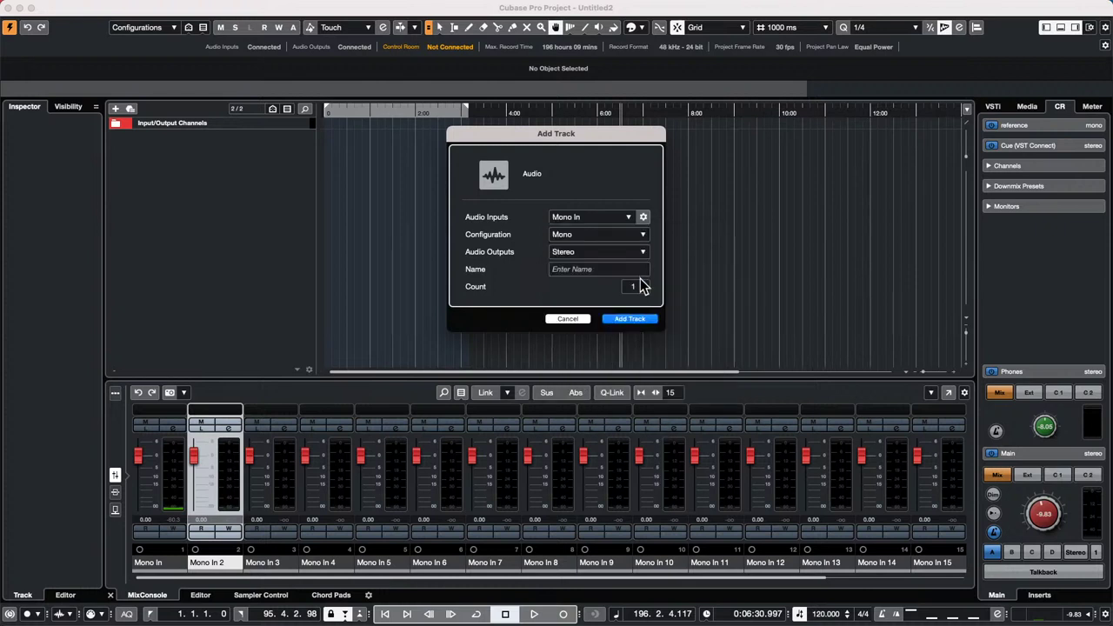
pyautogui.click(630, 319)
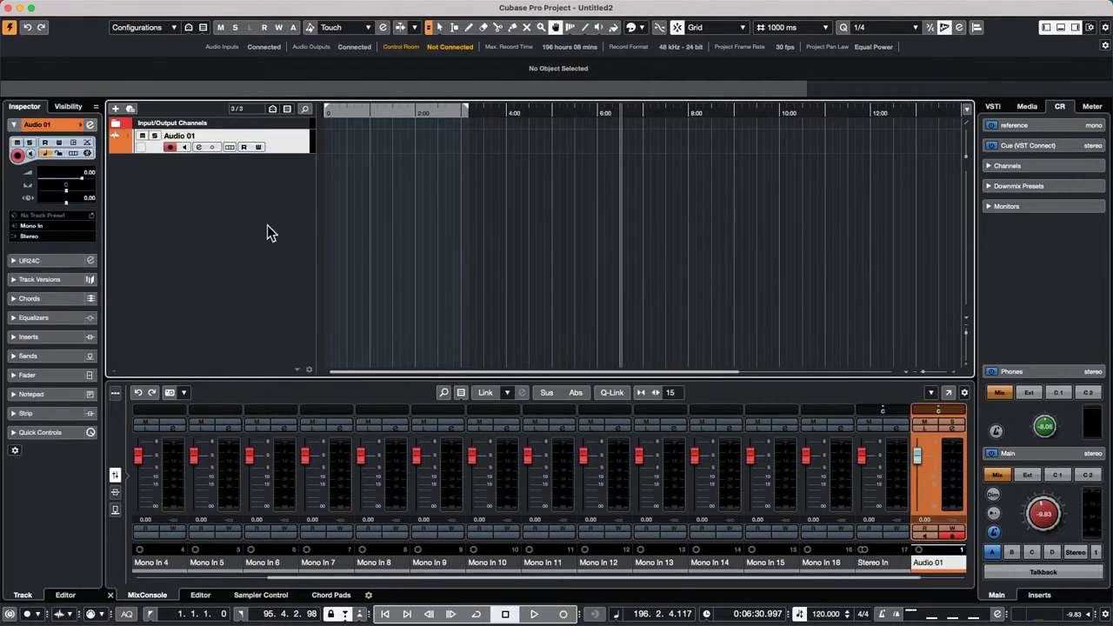
# - Collapse the basic settings of Audio 01 and examine its UR24C hardware section with the input, insert and reverb controls
pyautogui.click(47, 261)
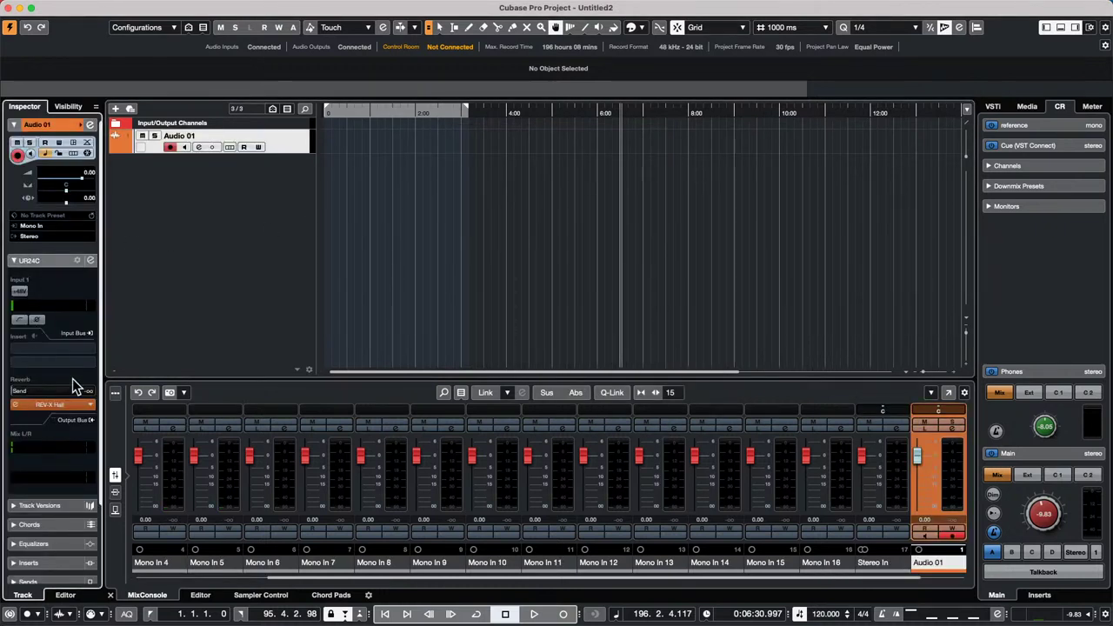
pyautogui.click(54, 257)
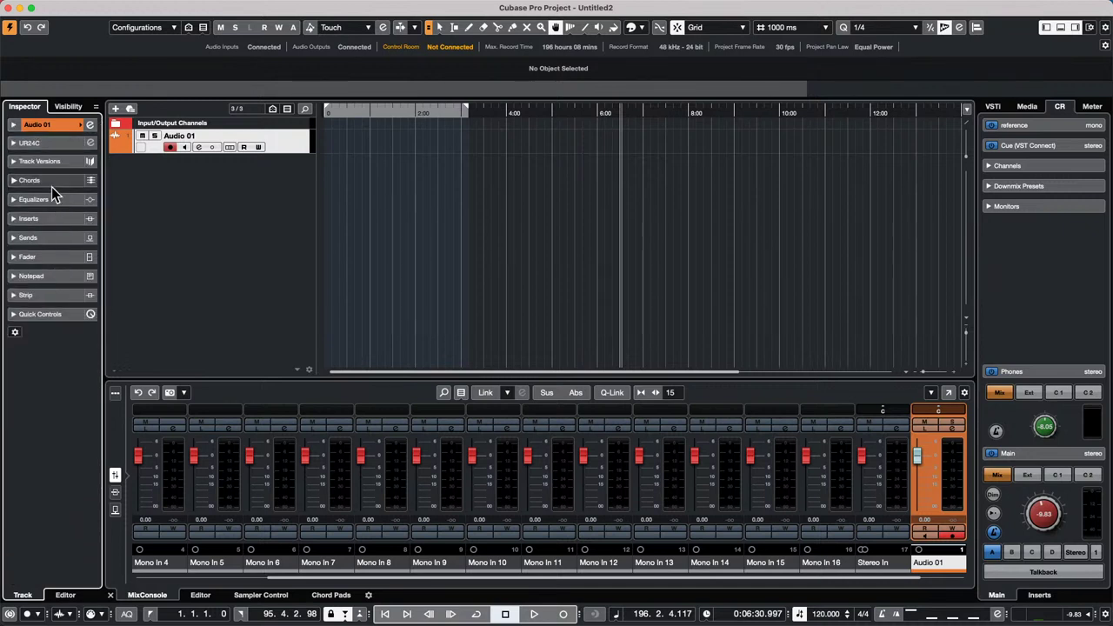
pyautogui.click(53, 128)
pyautogui.click(53, 131)
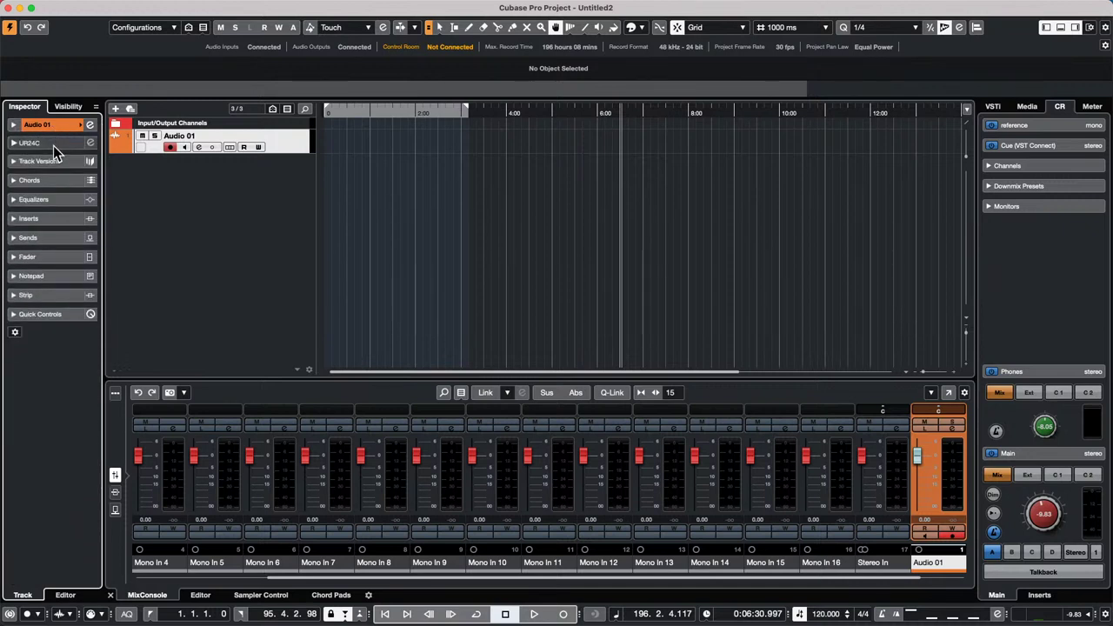
pyautogui.click(39, 143)
# - Reopen the audio connections and set the Stereo output bus's audio device to Not Connected
pyautogui.click(335, 6)
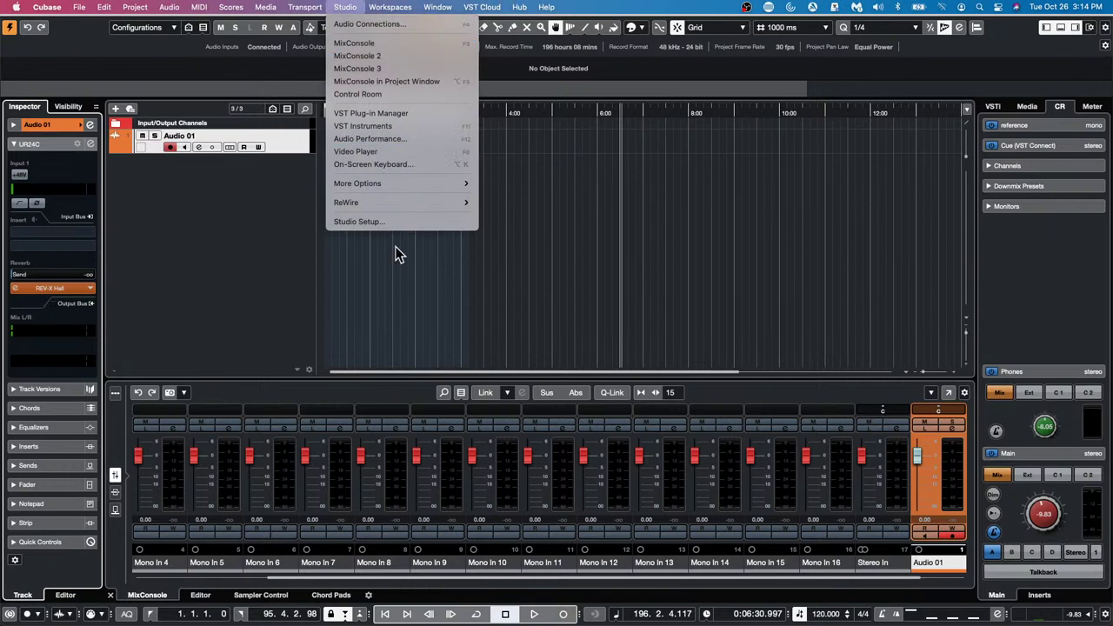
pyautogui.moveTo(387, 202)
pyautogui.moveTo(380, 7)
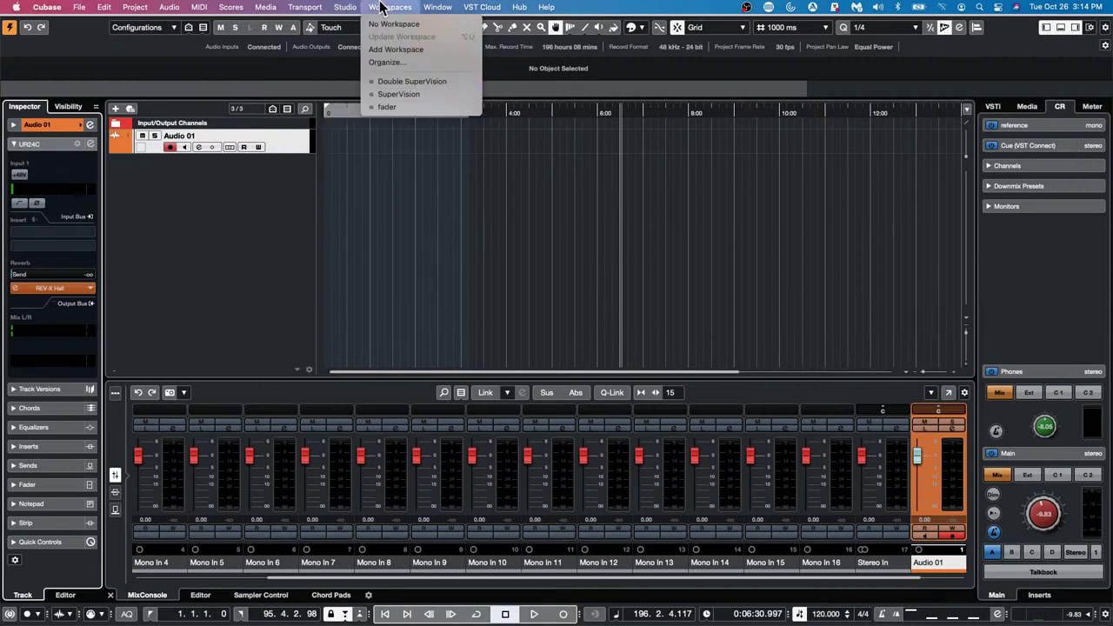
pyautogui.click(360, 25)
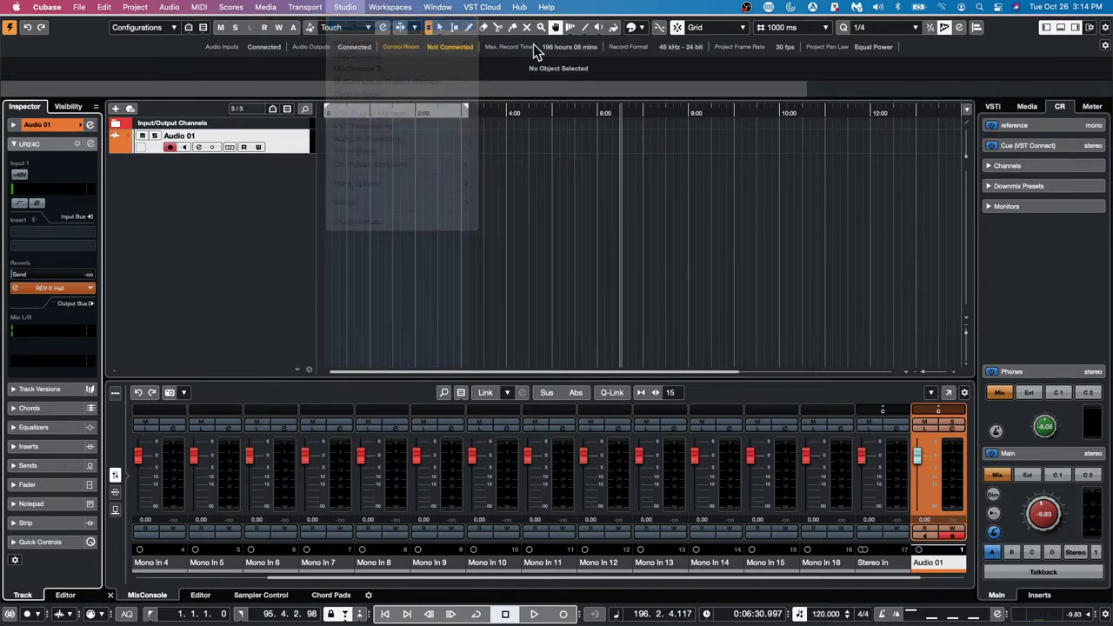
pyautogui.moveTo(424, 115); pyautogui.dragTo(613, 124)
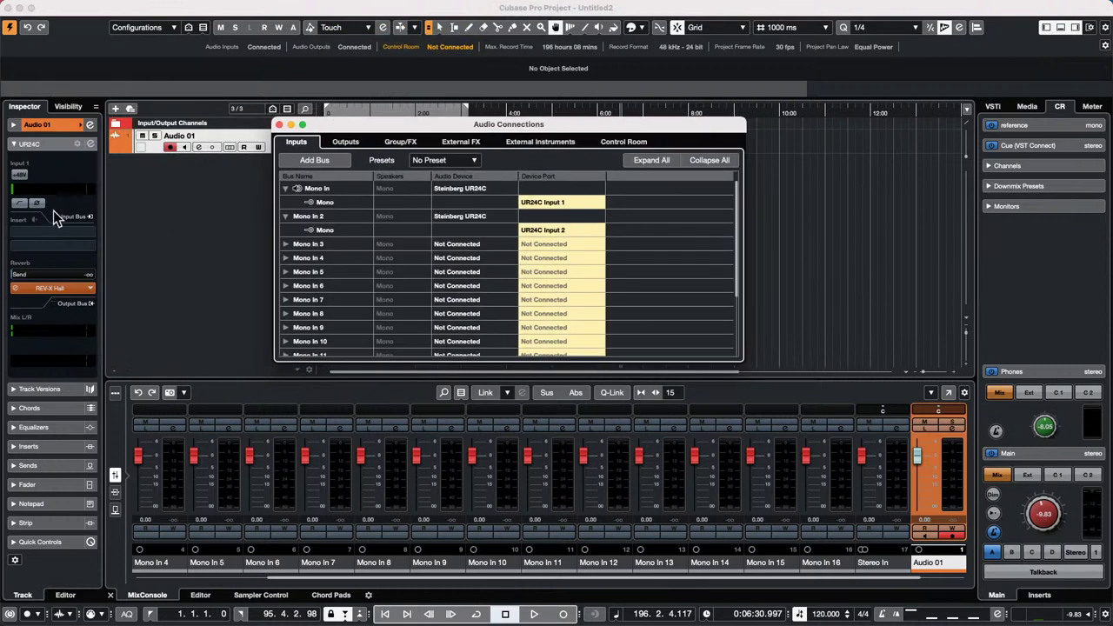
pyautogui.click(346, 144)
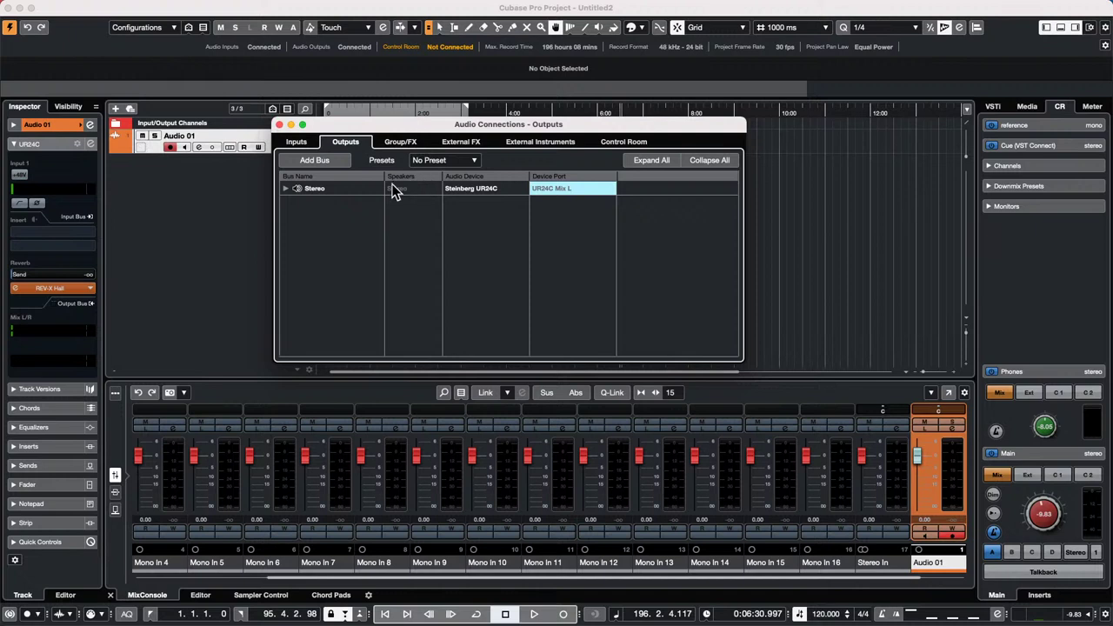
pyautogui.click(283, 188)
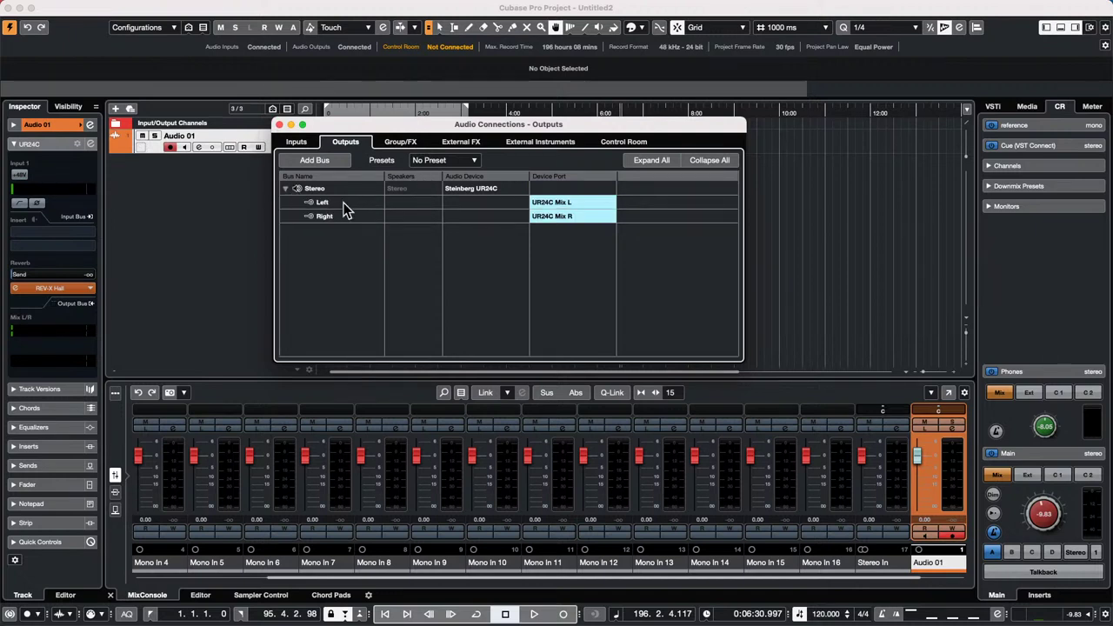
pyautogui.click(472, 189)
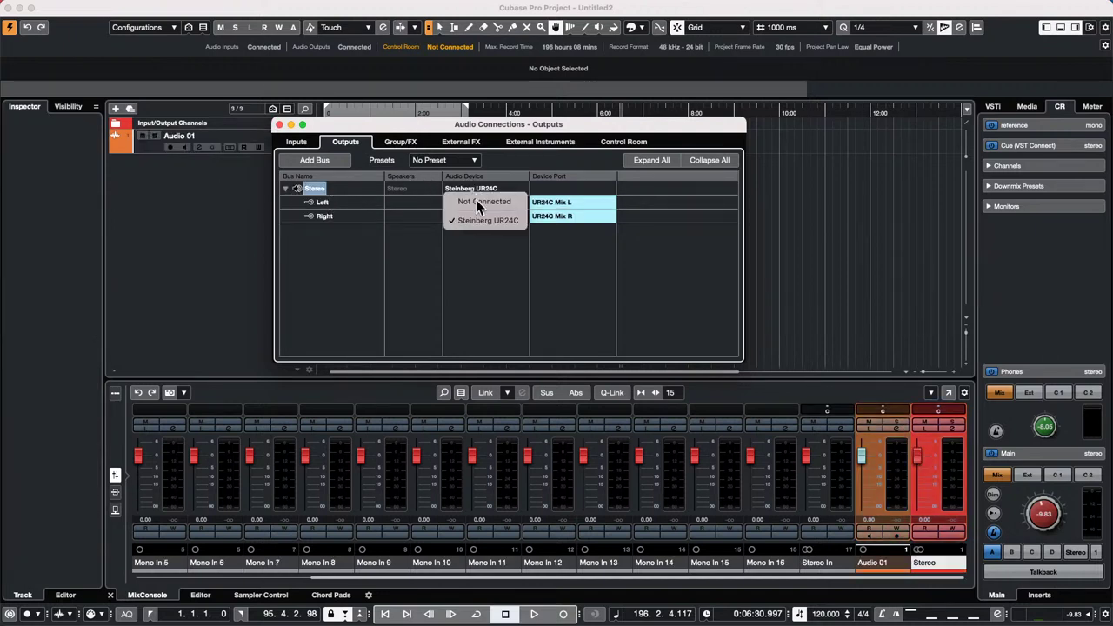
pyautogui.click(469, 201)
# - Assign Steinberg UR24C as the audio device of the Yamaha HS7 monitor in the Control Room and close the audio connections
pyautogui.click(632, 143)
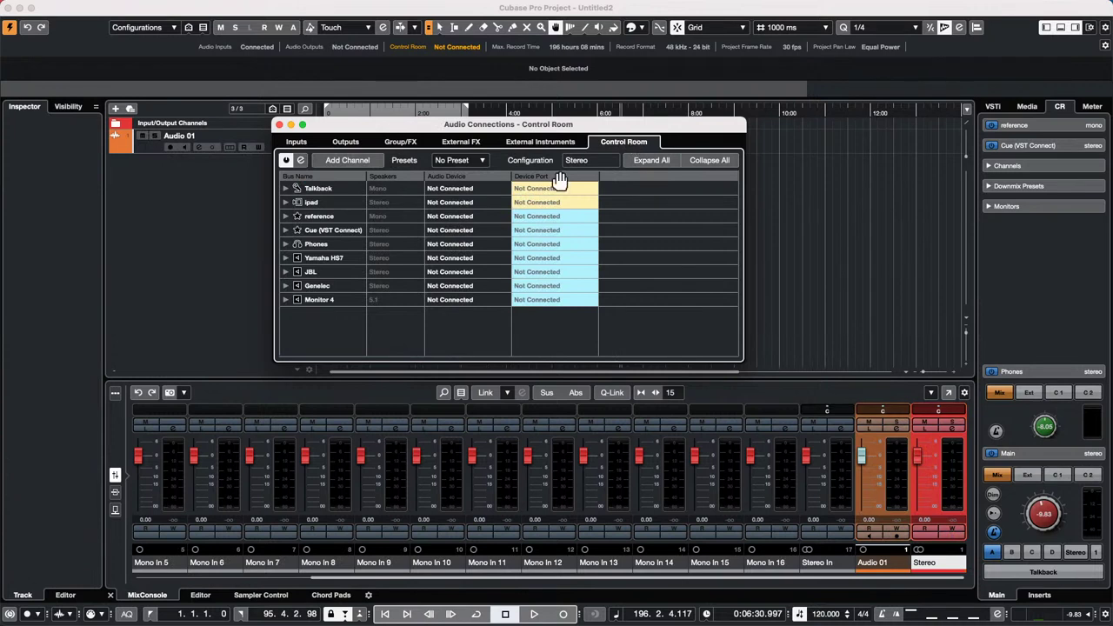
pyautogui.click(286, 258)
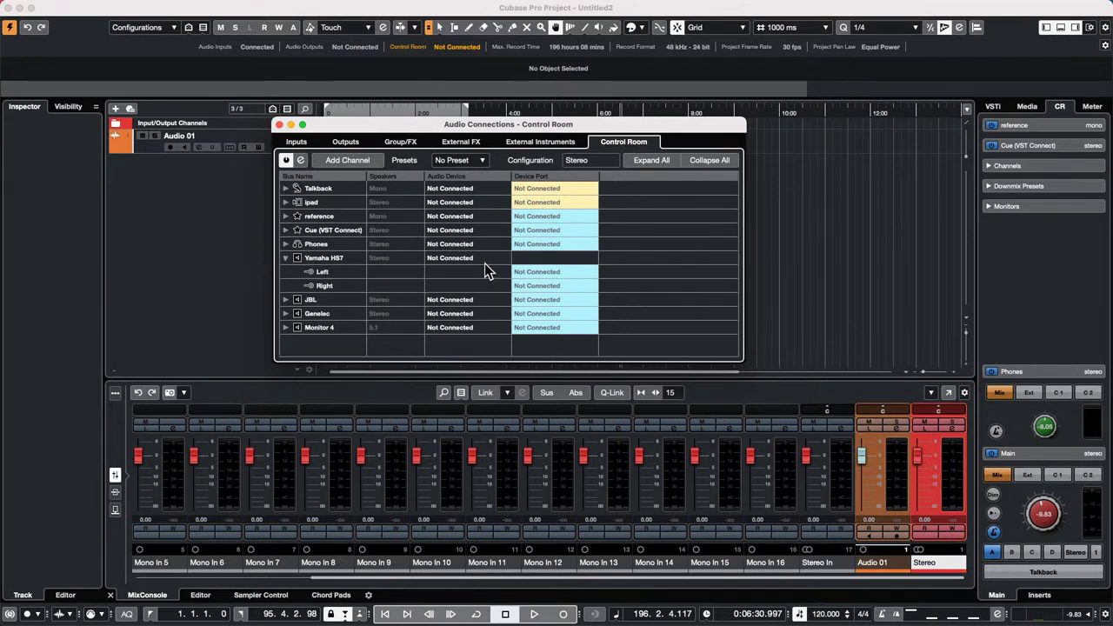
pyautogui.click(460, 258)
pyautogui.click(469, 289)
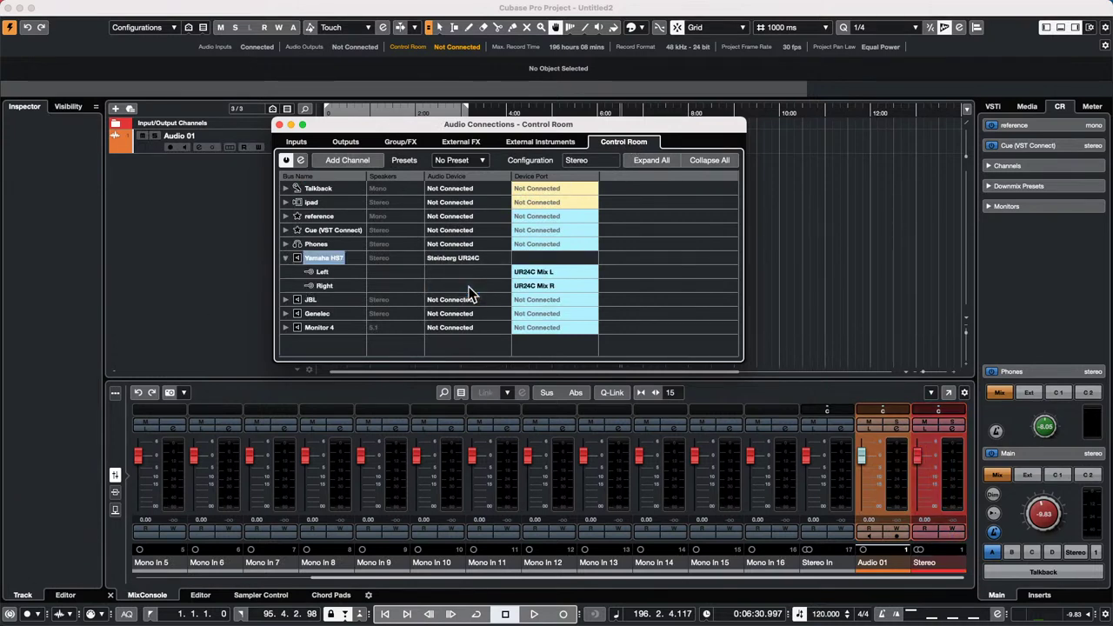
pyautogui.click(278, 124)
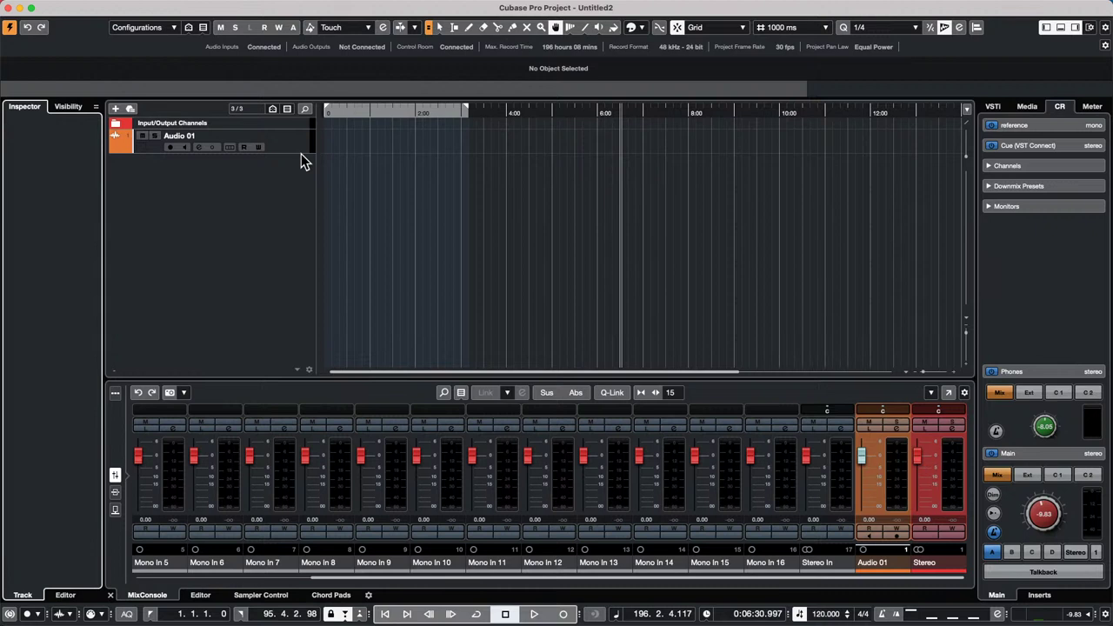
# - Expand the Inserts section of Audio 01 and add a second mono audio track with Mono In as input and Stereo as output
pyautogui.click(283, 137)
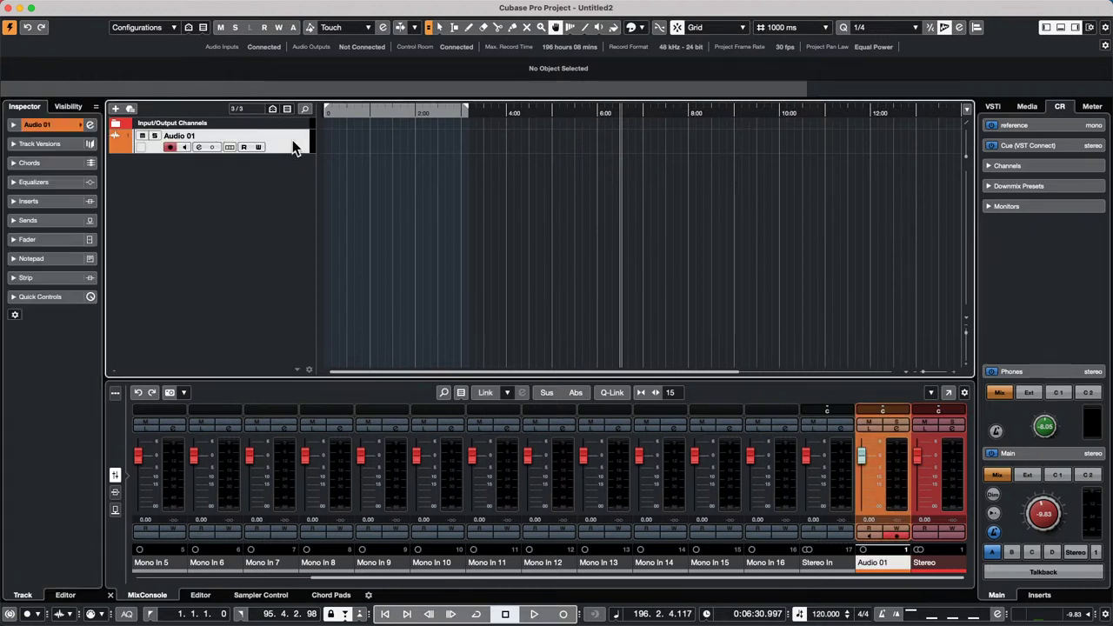
pyautogui.click(42, 203)
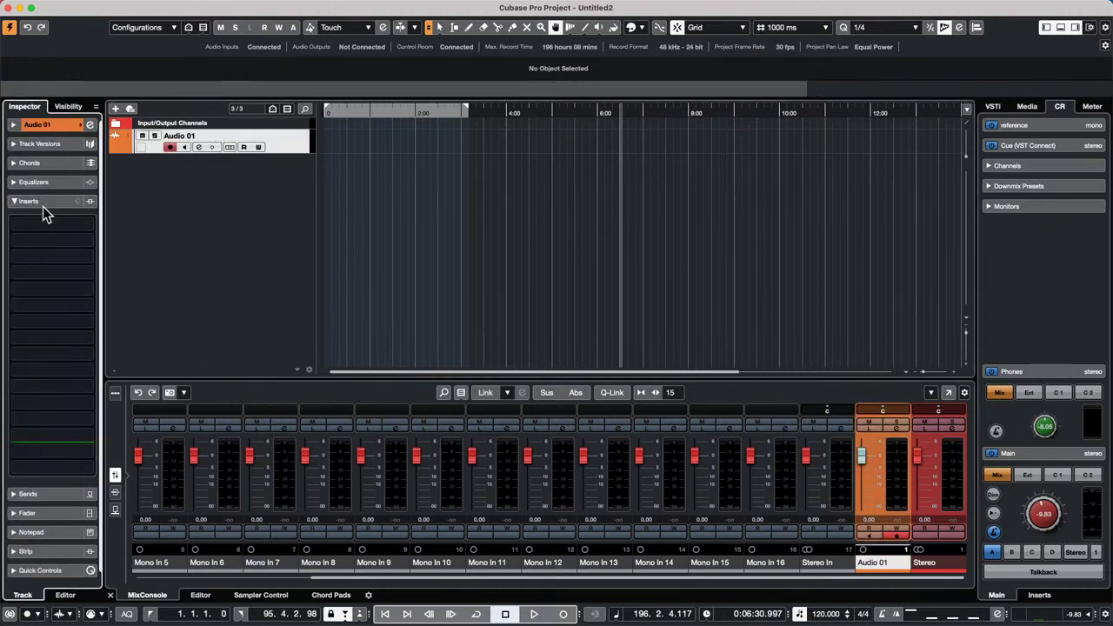
pyautogui.rightClick(224, 188)
pyautogui.click(253, 196)
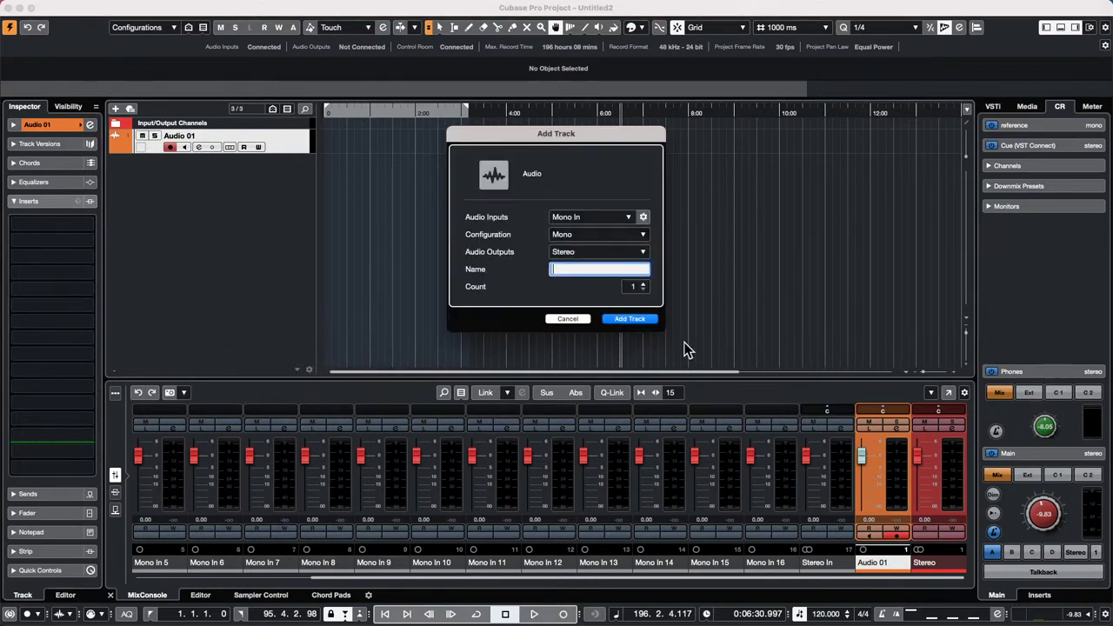
pyautogui.click(630, 319)
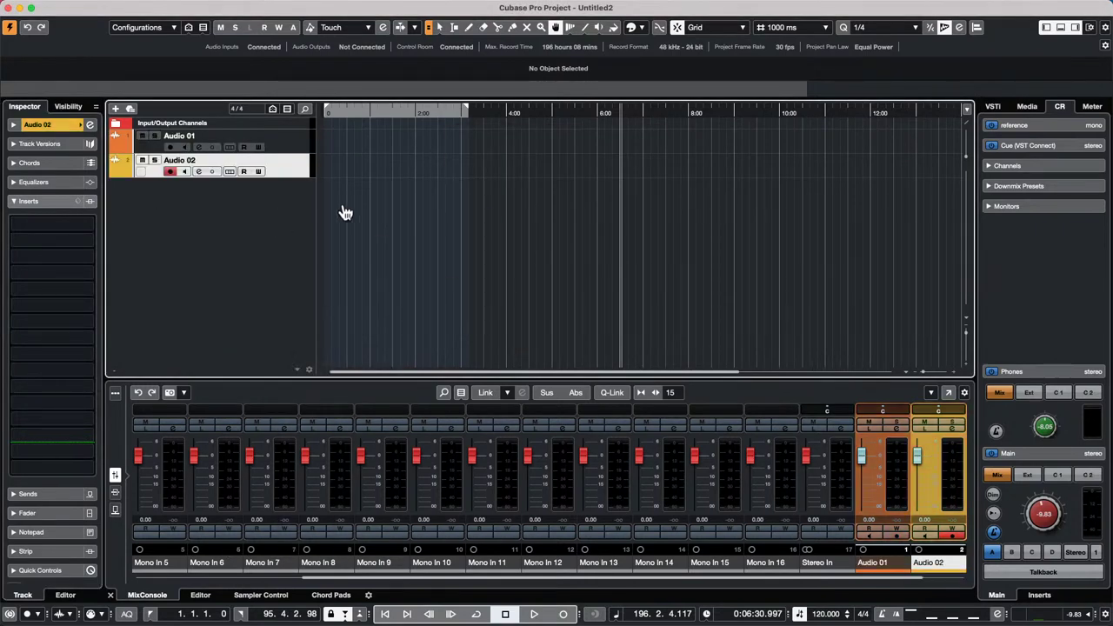
# - Load the SoftClipper distortion effect into the first insert slot of Audio 01
pyautogui.click(280, 143)
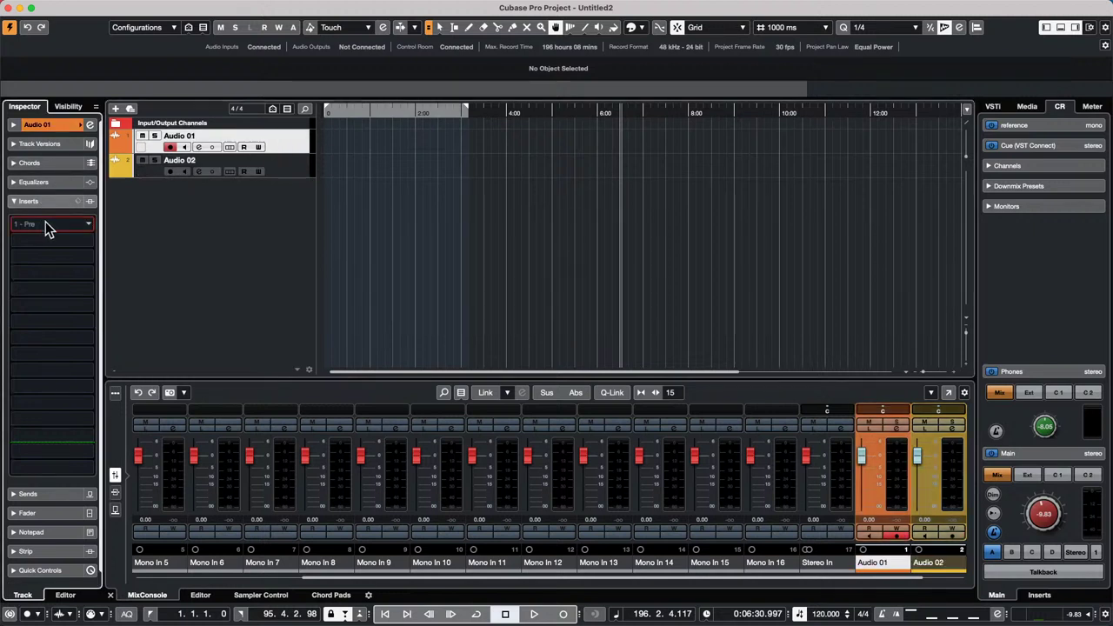
pyautogui.click(46, 223)
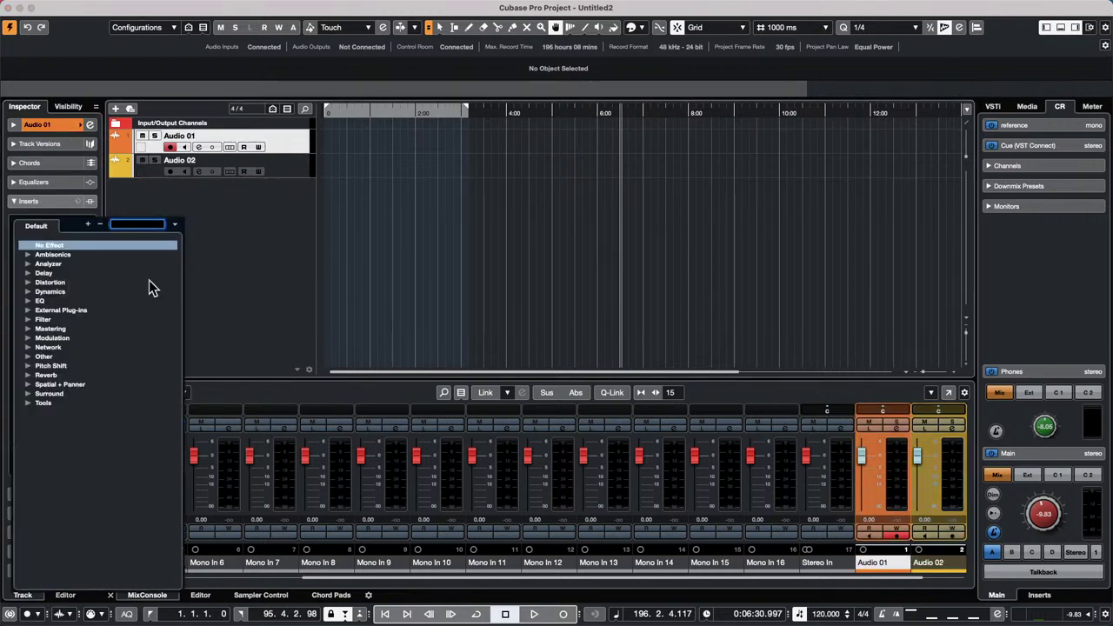
pyautogui.click(29, 282)
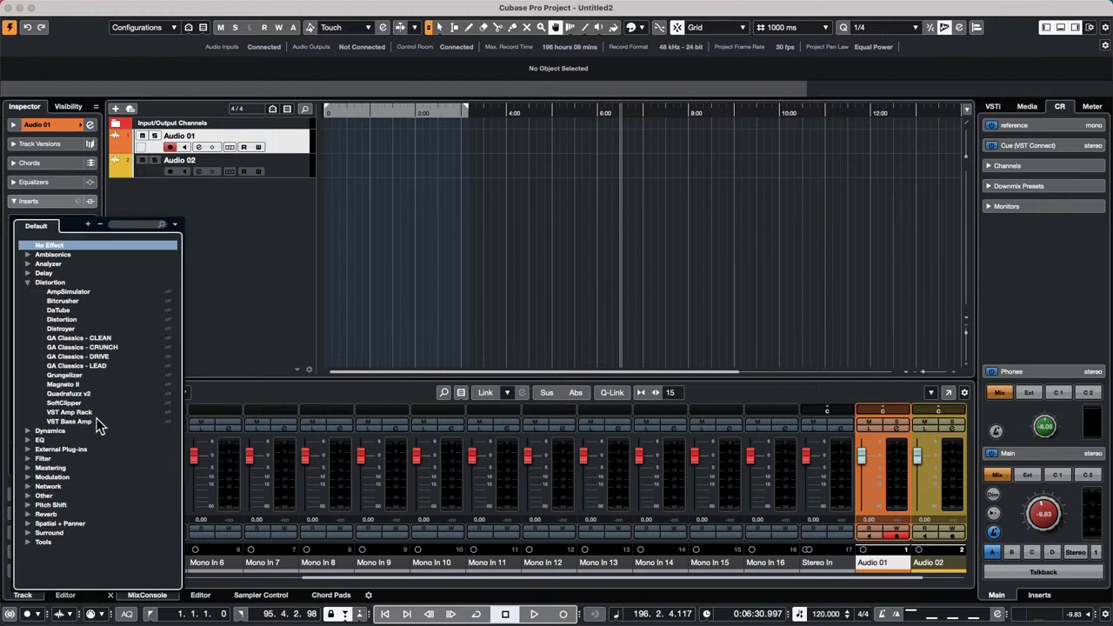
pyautogui.click(70, 403)
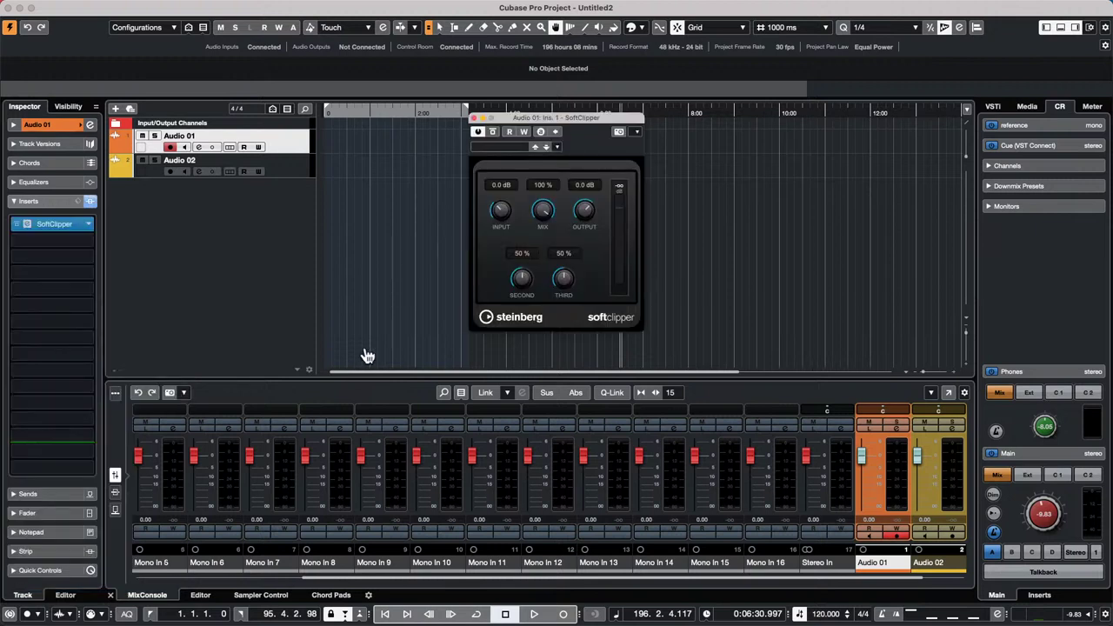
# - Enable automation writing for SoftClipper and, during playback, move Mix to about 56% and Input to about 4.7 dB
pyautogui.press('space')
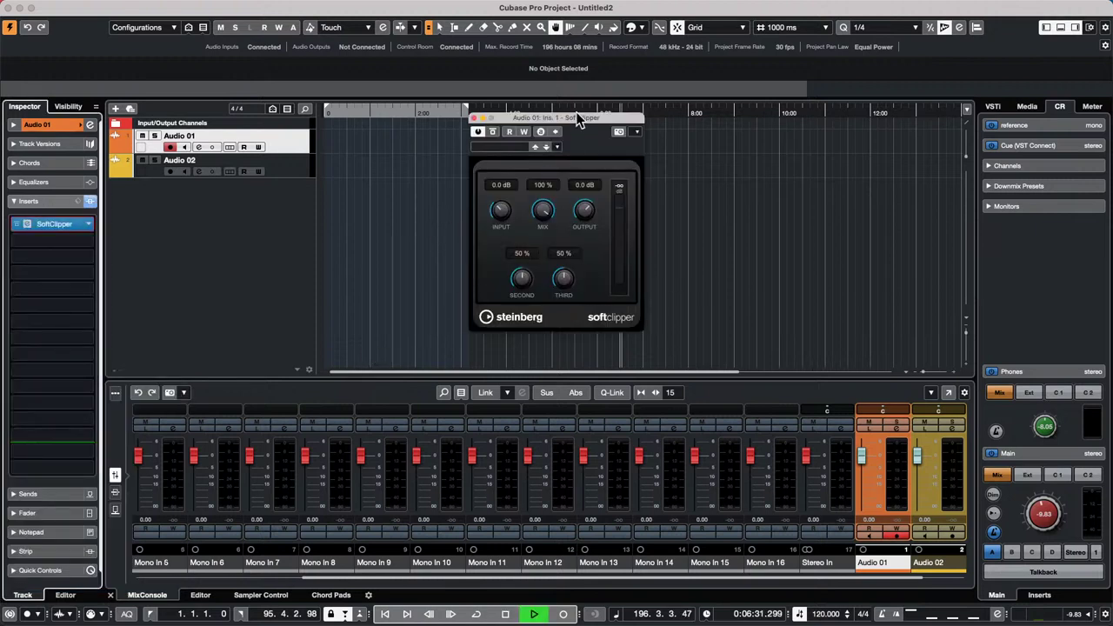
pyautogui.click(522, 132)
pyautogui.moveTo(541, 210); pyautogui.dragTo(516, 242)
pyautogui.moveTo(493, 203); pyautogui.dragTo(502, 199)
pyautogui.press('space')
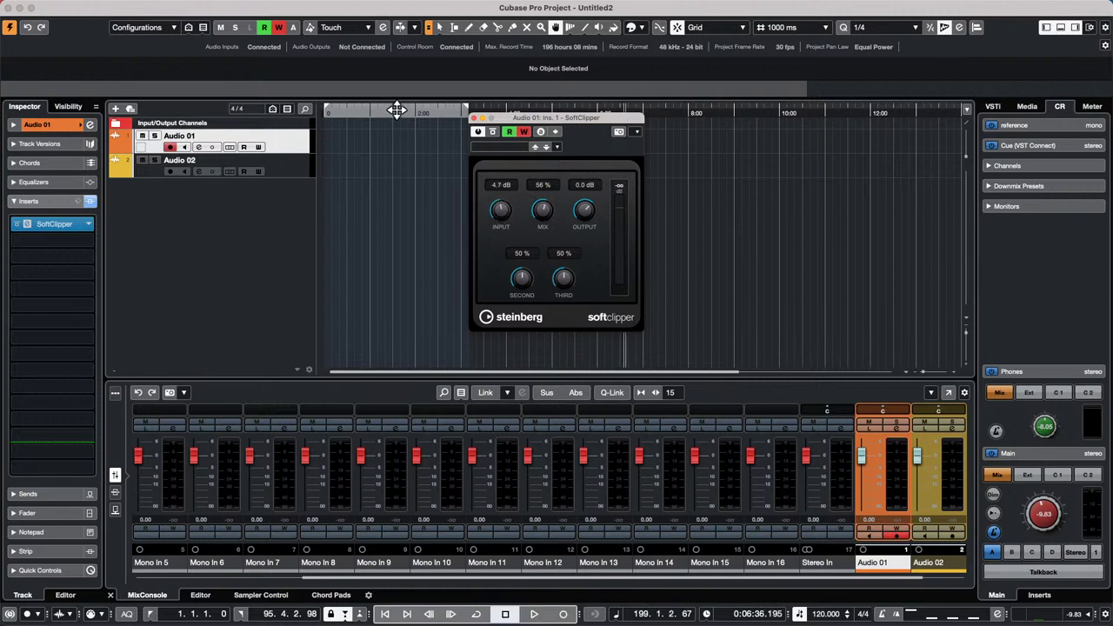
# - Return to the project start and record a take of about 4 seconds on Audio 01
pyautogui.click(327, 112)
pyautogui.press('KP_Multiply')
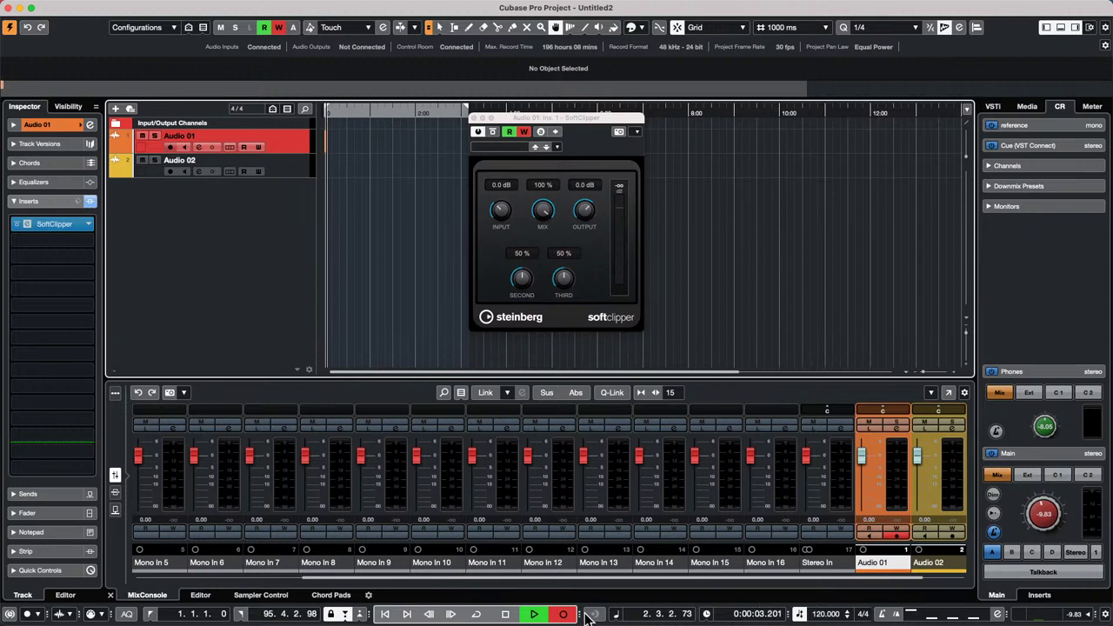
pyautogui.click(563, 614)
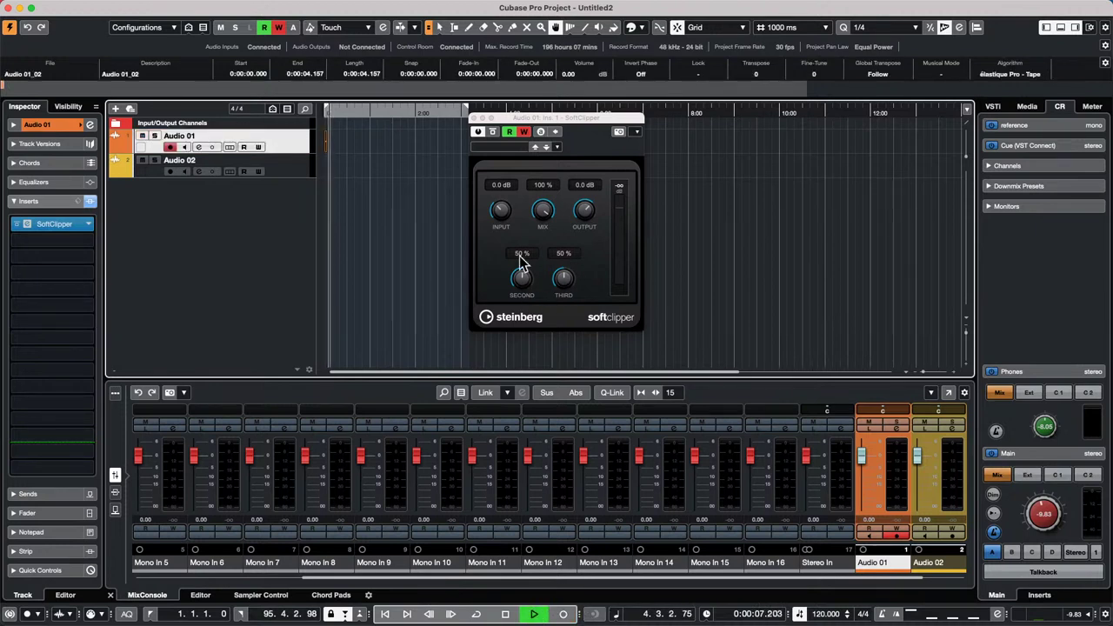
# - Write automation for SoftClipper's Mix, Input and Output during playback, finishing Output at -24.0 dB, and stop
pyautogui.moveTo(542, 211); pyautogui.dragTo(500, 211)
pyautogui.moveTo(572, 211); pyautogui.dragTo(556, 277)
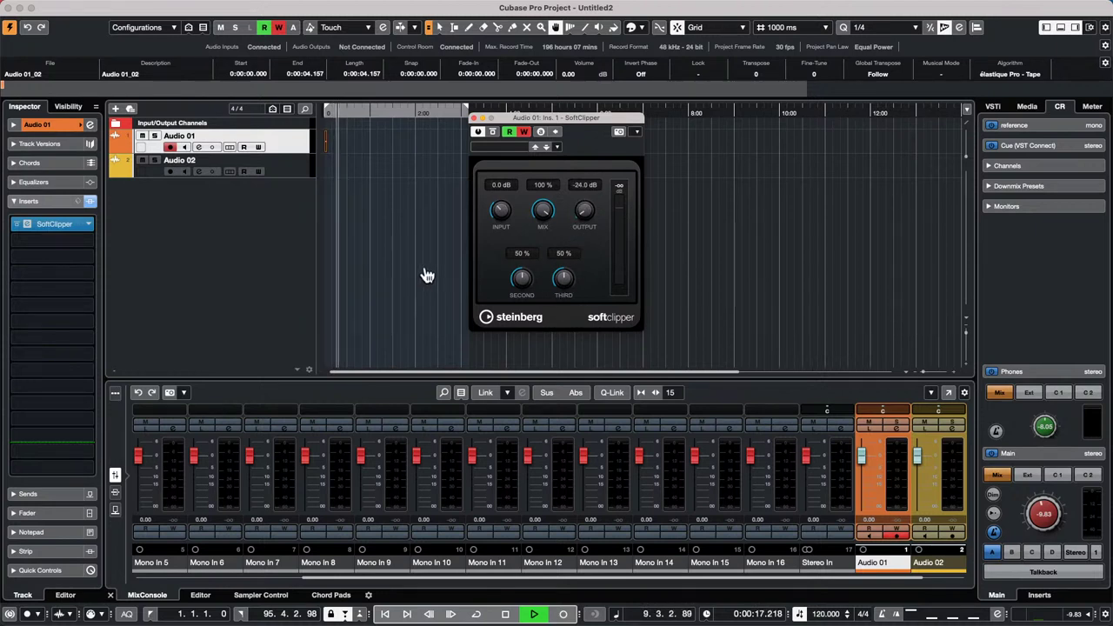
pyautogui.press('space')
# - Open the Automation Panel and show all used automation lanes
pyautogui.moveTo(234, 5)
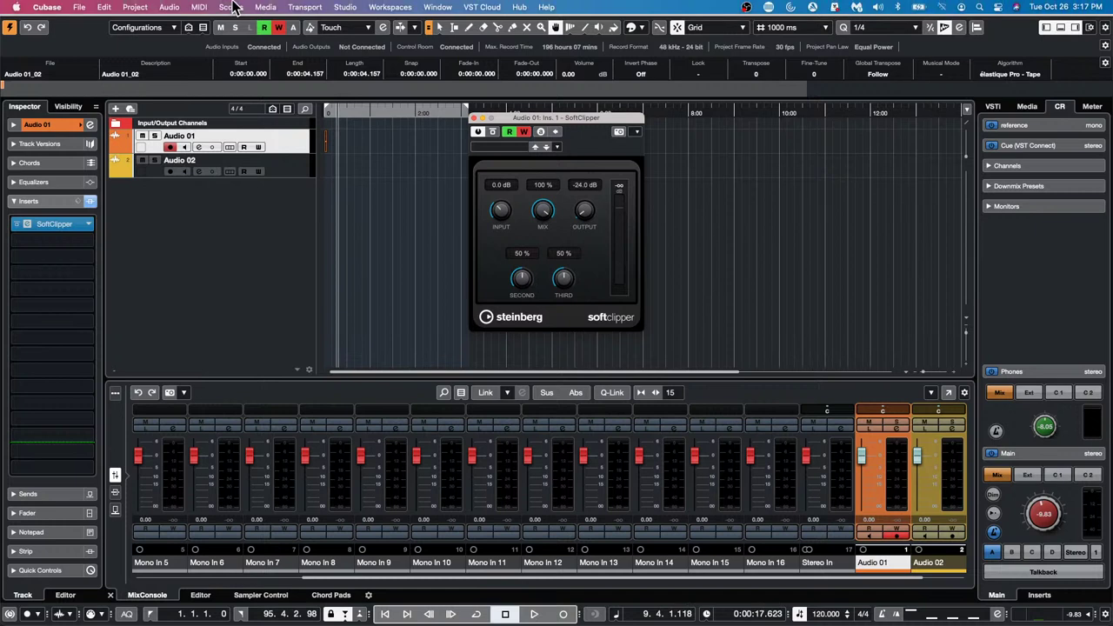
pyautogui.click(384, 27)
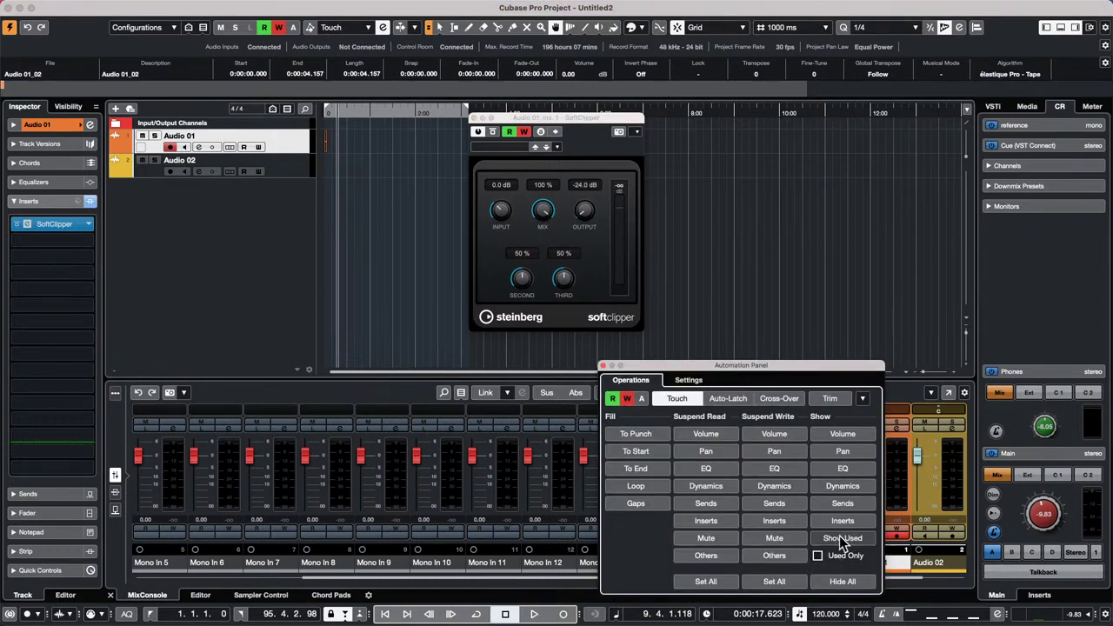
pyautogui.click(842, 539)
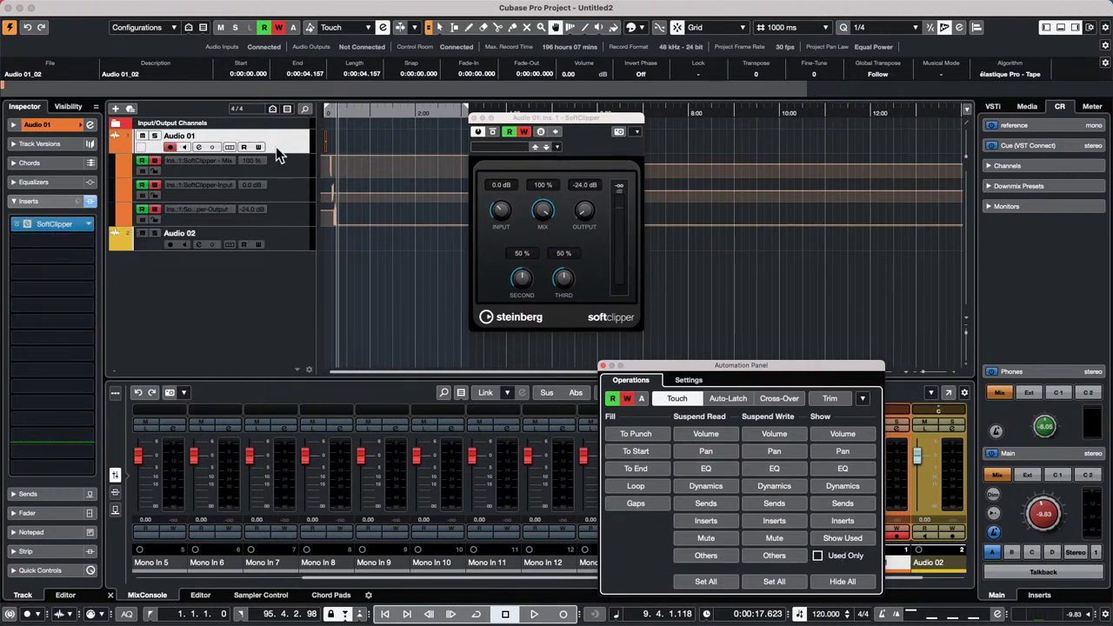
# - Play the automated passage to check the SoftClipper controls following their Mix, Input and Output curves
pyautogui.moveTo(338, 112); pyautogui.dragTo(360, 168)
pyautogui.press('space')
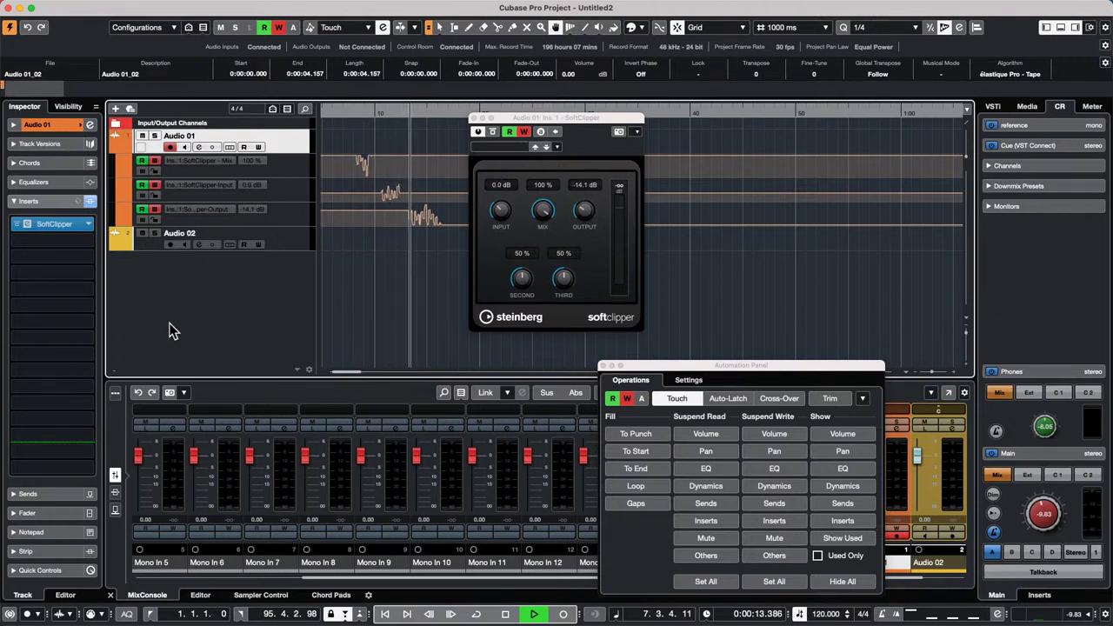
pyautogui.press('space')
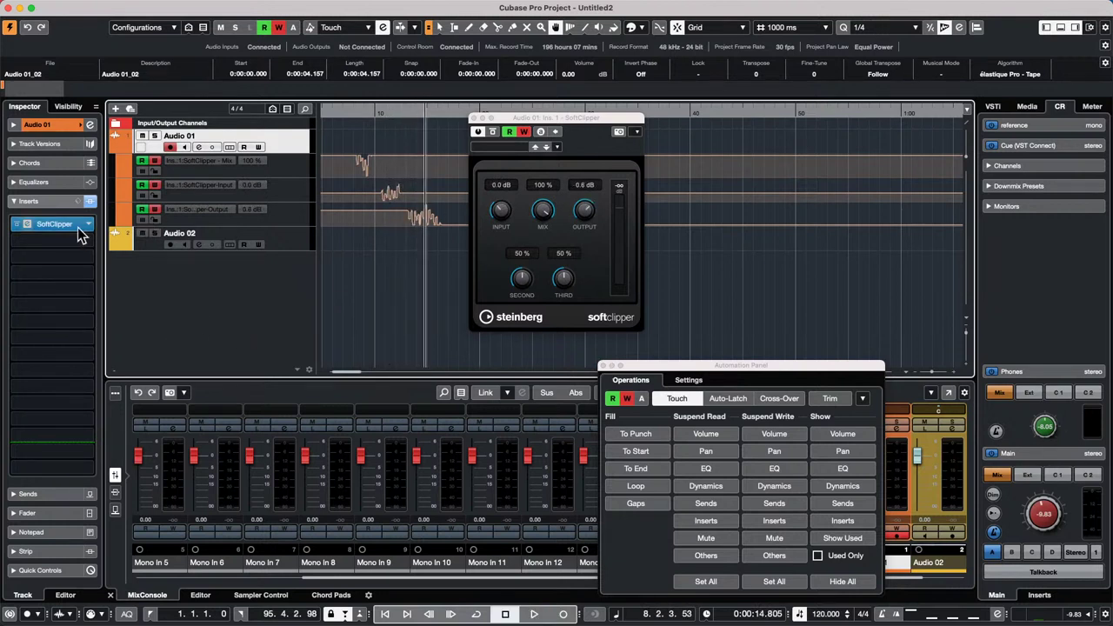
# - Move SoftClipper to the second insert slot of Audio 01 and re-enable its automation reading and writing
pyautogui.click(50, 226)
pyautogui.moveTo(50, 223); pyautogui.dragTo(49, 240)
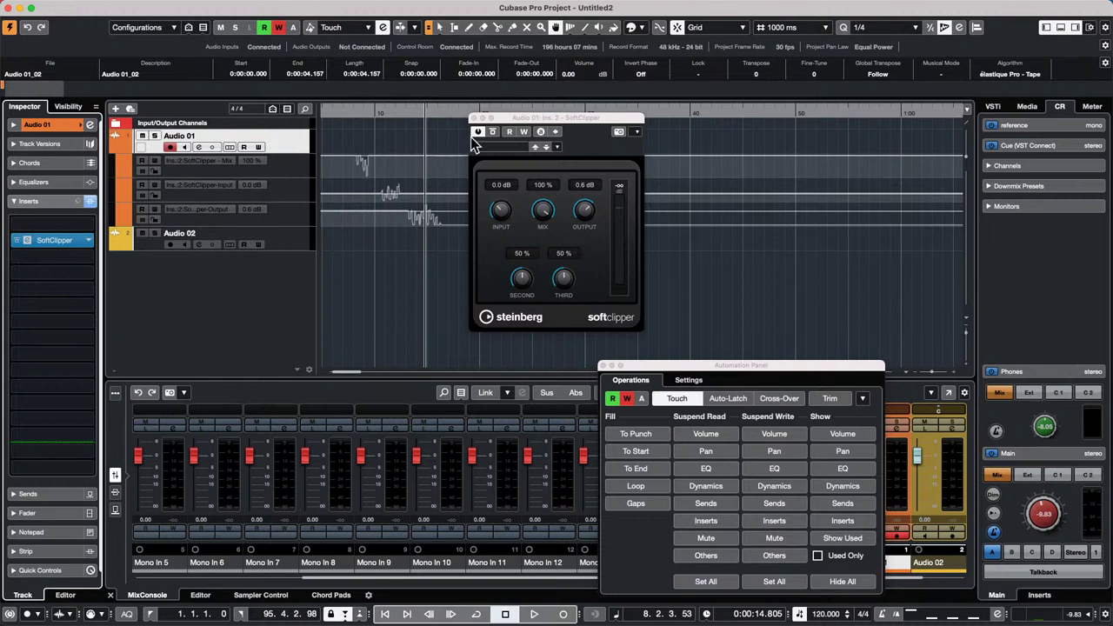
pyautogui.click(524, 133)
# - Play the automated passage from about 8 seconds with SoftClipper in insert slot 2
pyautogui.moveTo(365, 116)
pyautogui.mouseDown()
pyautogui.moveTo(350, 115)
pyautogui.moveTo(372, 110)
pyautogui.moveTo(357, 114)
pyautogui.moveTo(358, 129)
pyautogui.mouseUp()
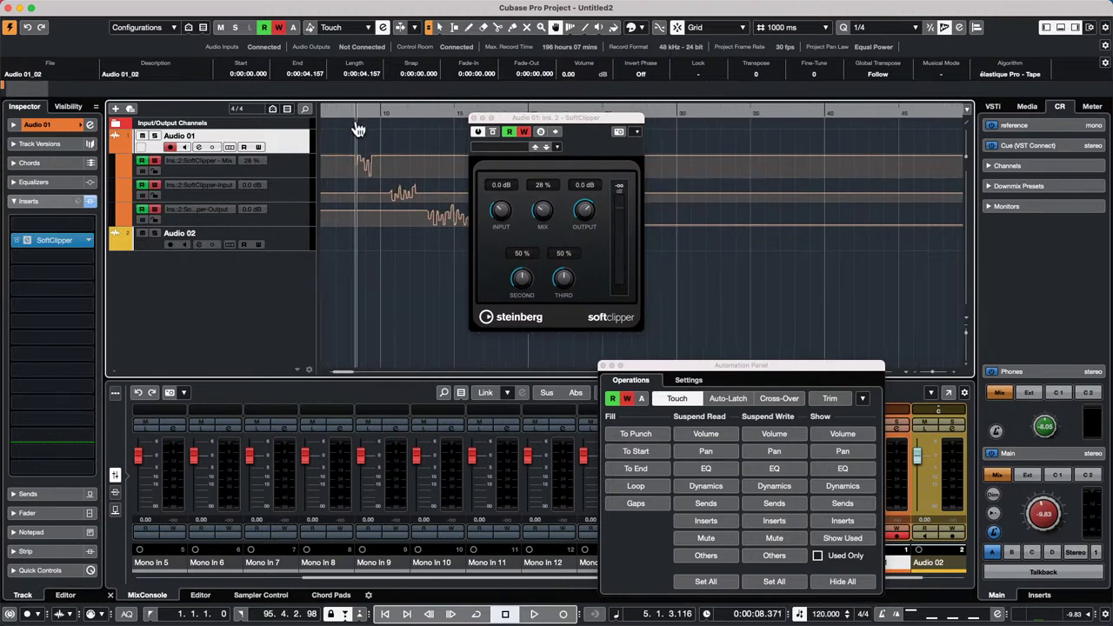
pyautogui.press('space')
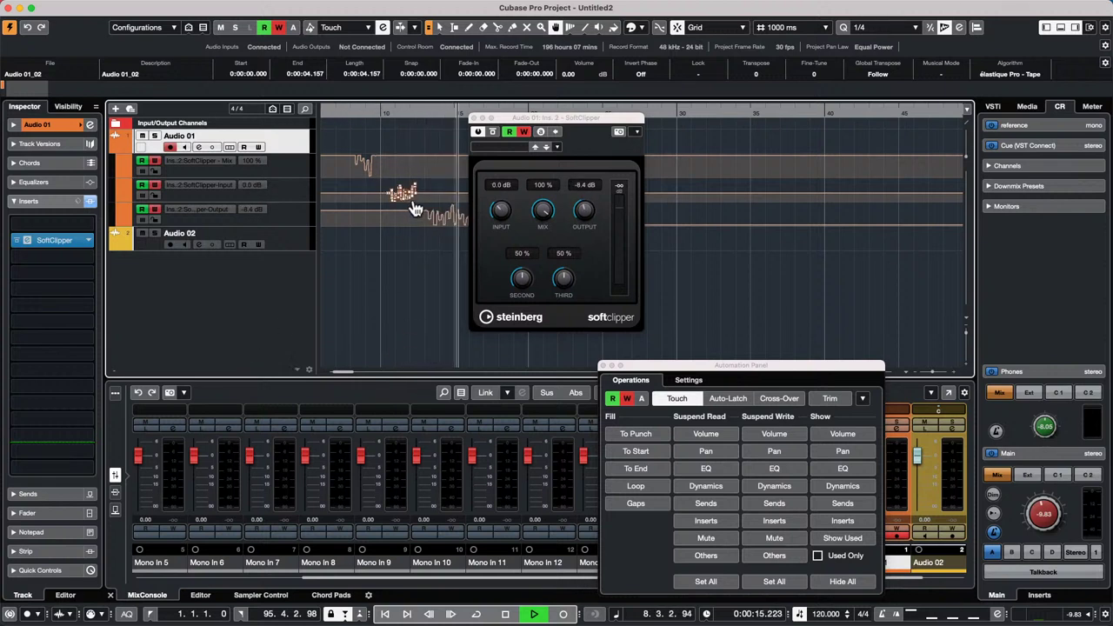
pyautogui.press('space')
# - Move SoftClipper to insert slot 8 and on to slot 6, and re-enable its automation reading and writing
pyautogui.moveTo(47, 242); pyautogui.dragTo(33, 342)
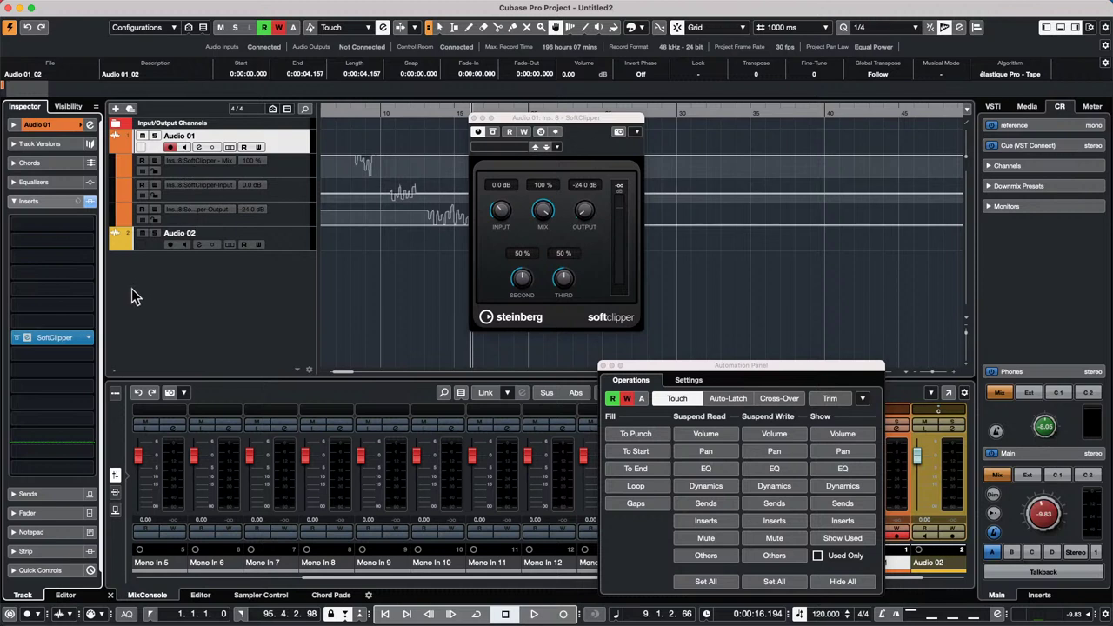
pyautogui.moveTo(71, 339); pyautogui.dragTo(64, 310)
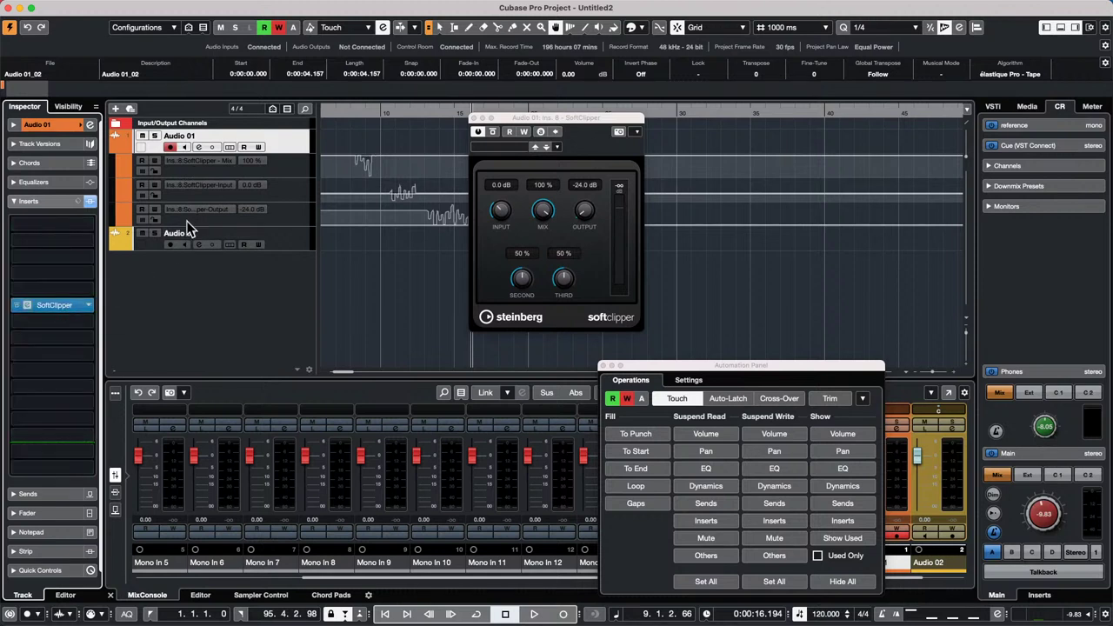
pyautogui.click(524, 131)
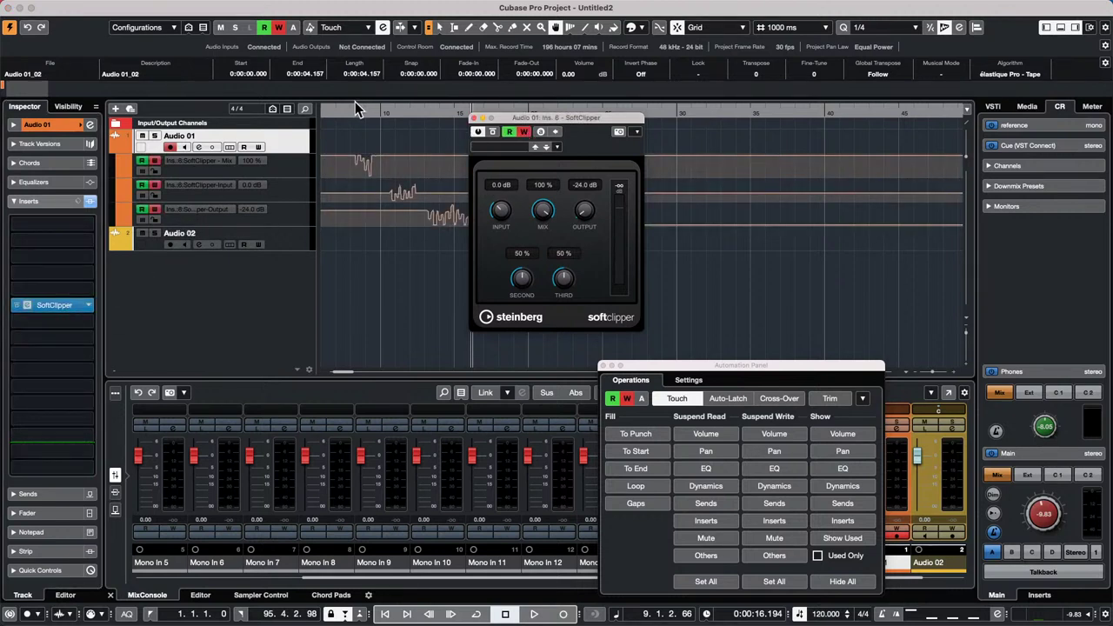
# - Play the automated passage from 8 seconds with SoftClipper in insert slot 6
pyautogui.moveTo(354, 104); pyautogui.dragTo(354, 127)
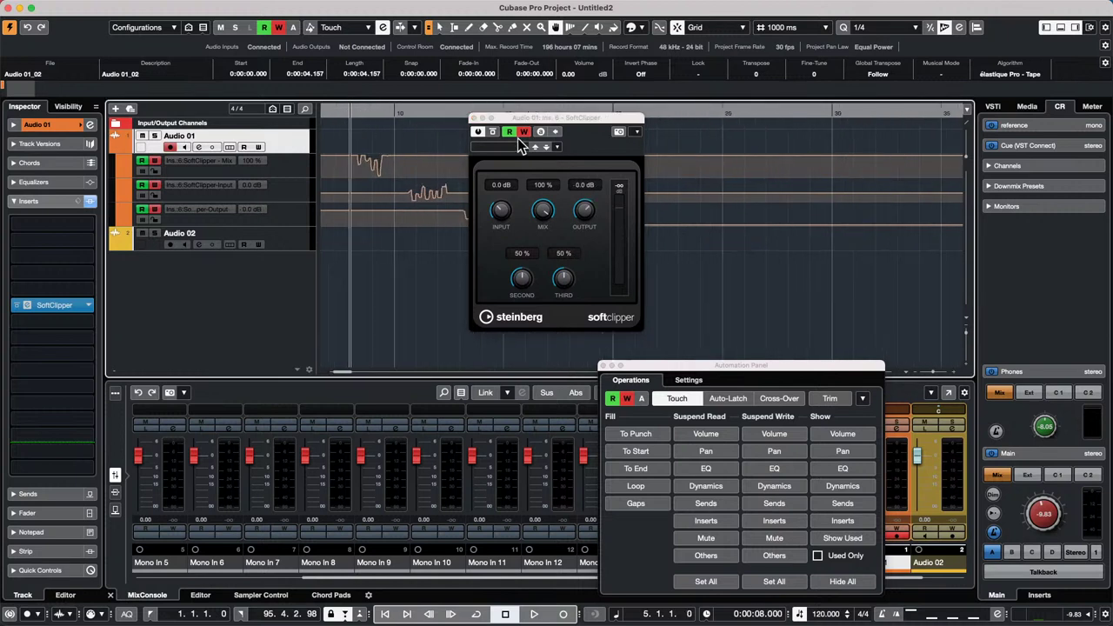
pyautogui.press('space')
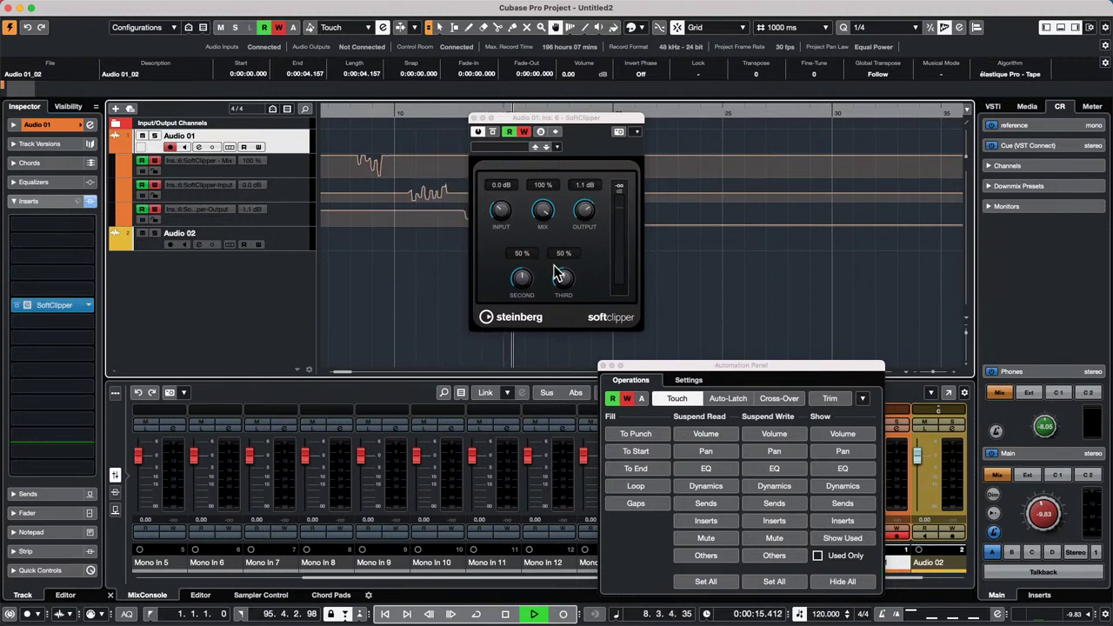
pyautogui.press('space')
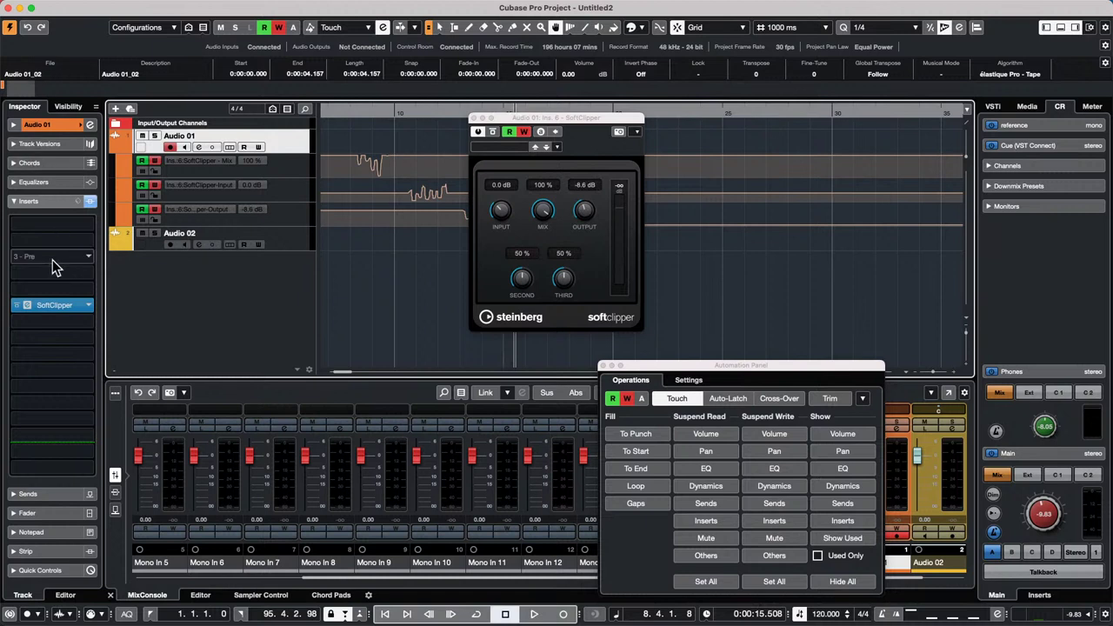
# - Turn off automation writing for SoftClipper, keeping reading on, and select its Output automation lane
pyautogui.click(51, 306)
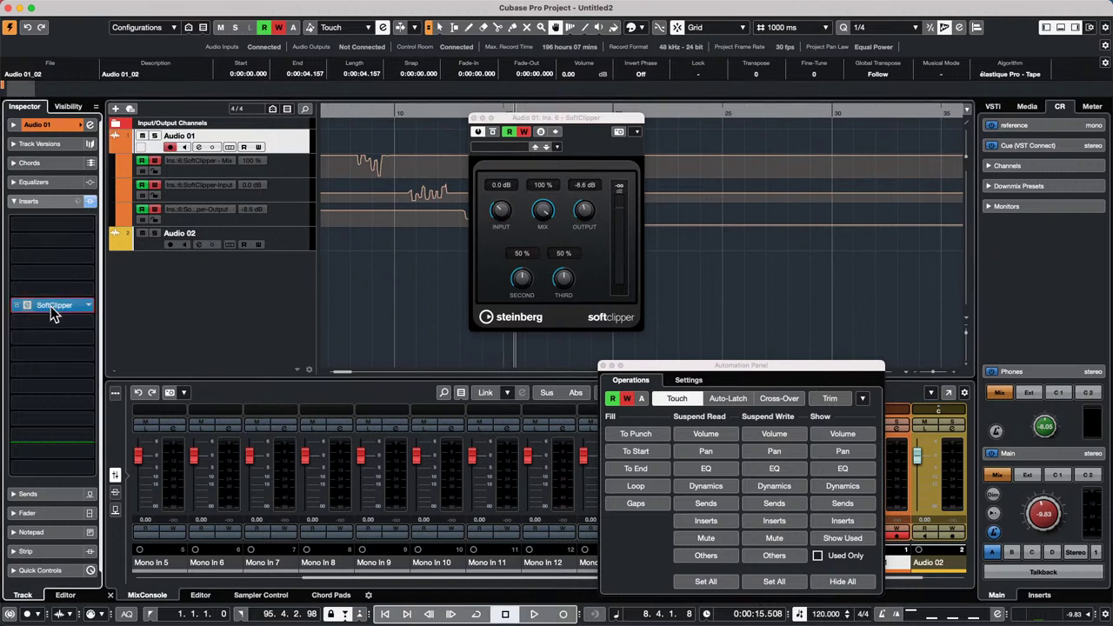
pyautogui.click(50, 306)
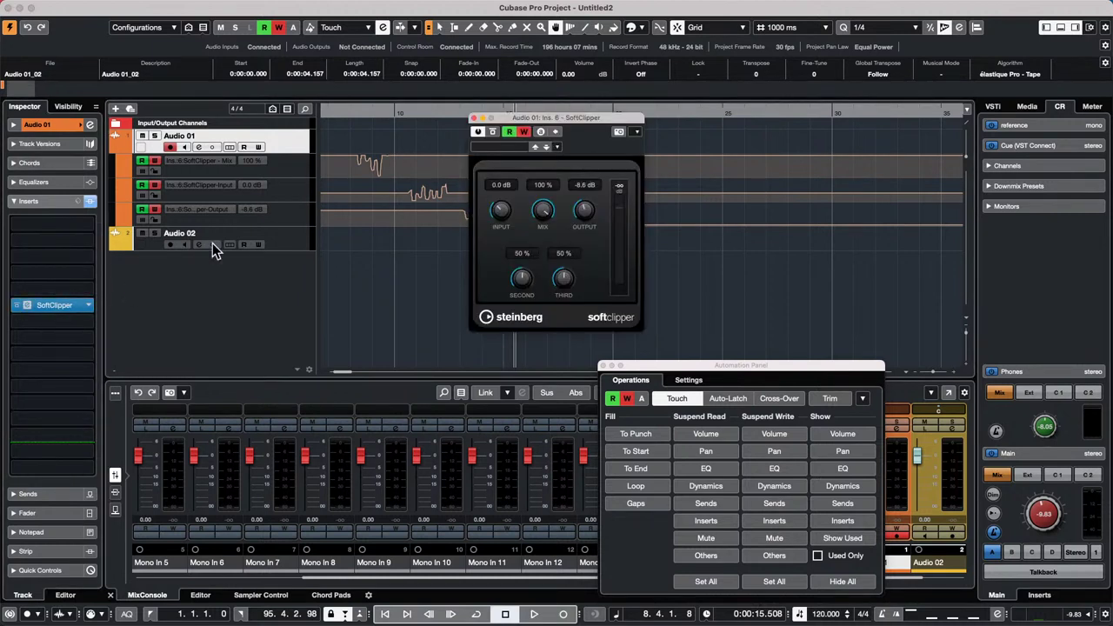
pyautogui.click(513, 135)
pyautogui.click(171, 215)
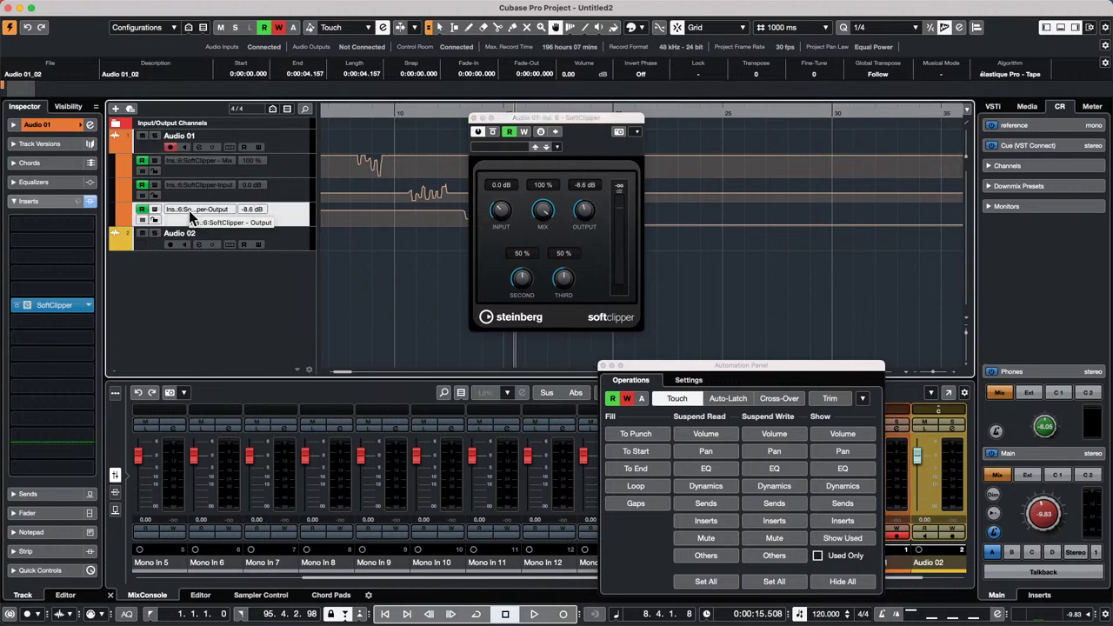
# - Move SoftClipper to insert slot 3, re-enable its automation reading and play the automated passage
pyautogui.moveTo(36, 304); pyautogui.dragTo(44, 260)
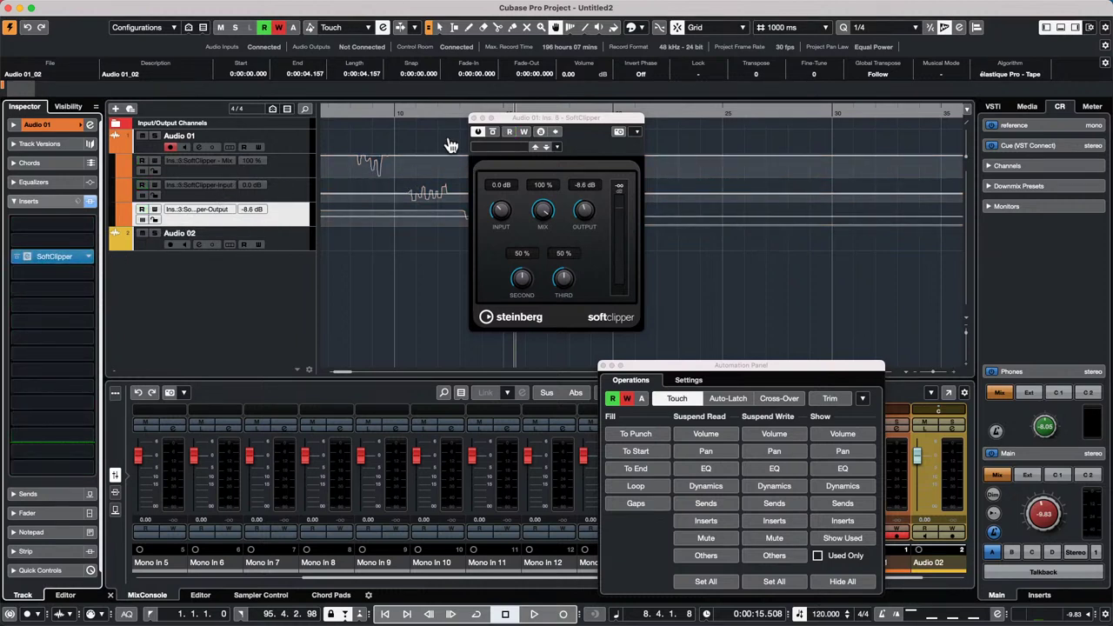
pyautogui.click(508, 132)
pyautogui.doubleClick(358, 114)
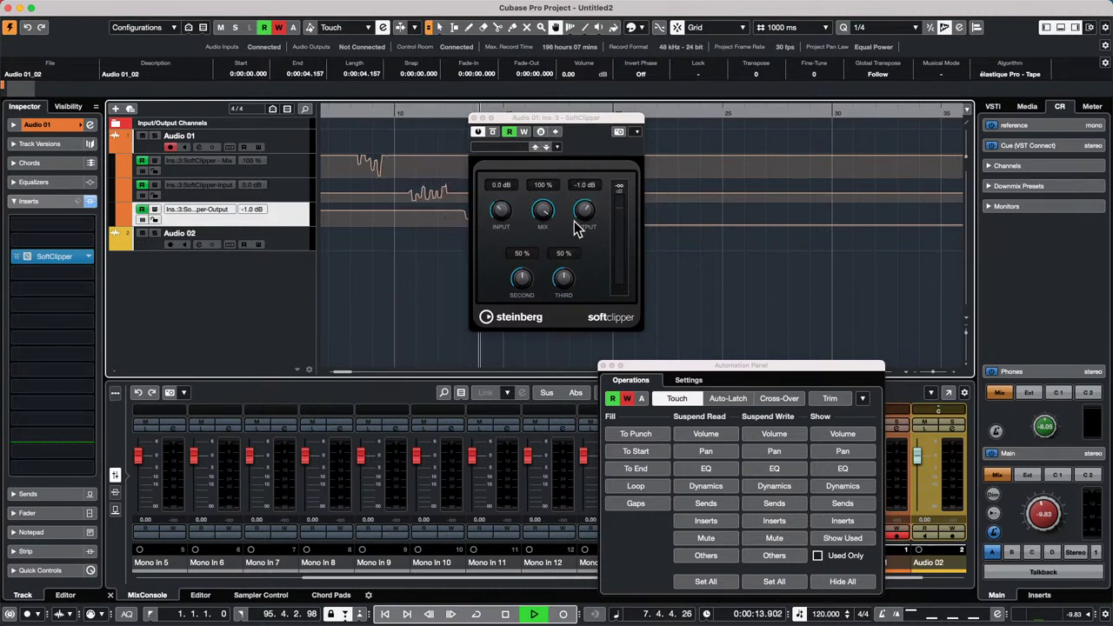
pyautogui.press('space')
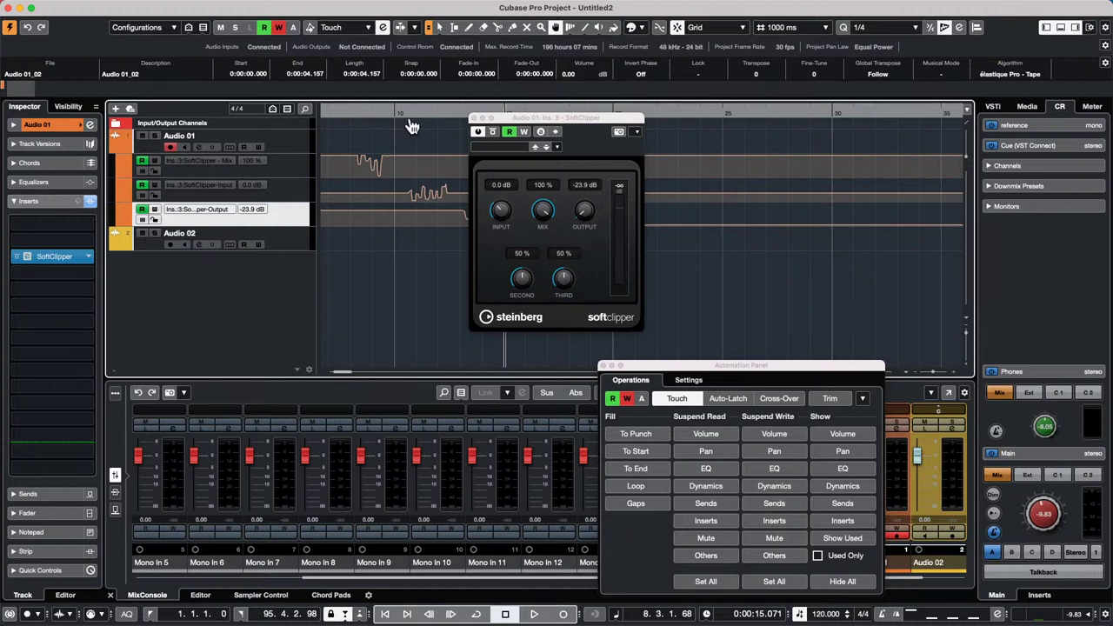
# - Place the playhead at 2 seconds and close the SoftClipper window and the Automation Panel
pyautogui.moveTo(416, 113); pyautogui.dragTo(409, 53)
pyautogui.click(329, 112)
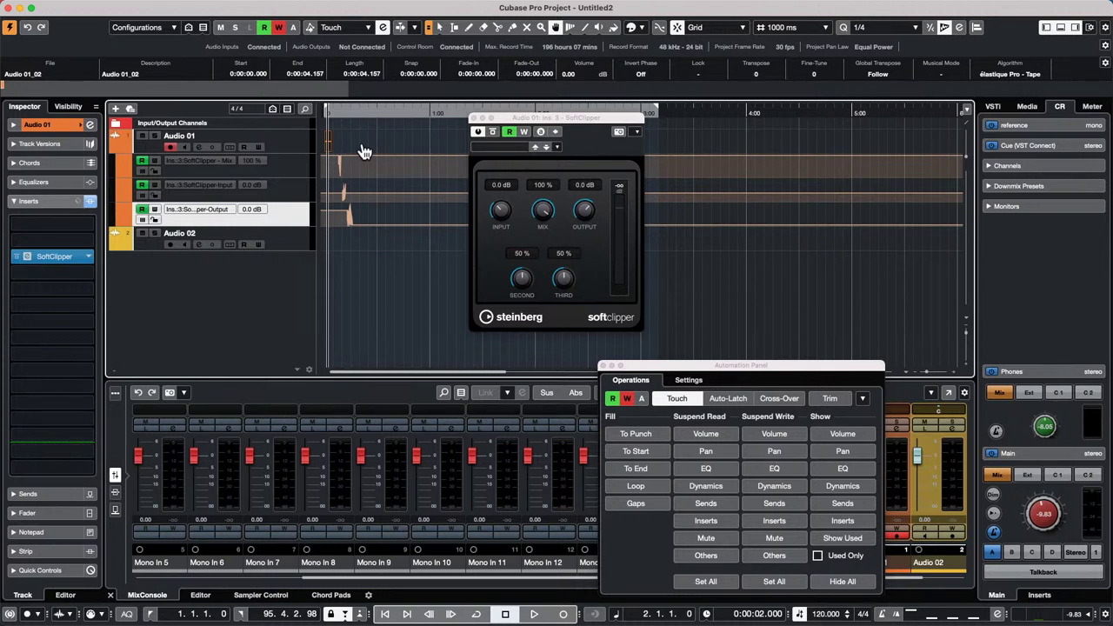
pyautogui.click(602, 362)
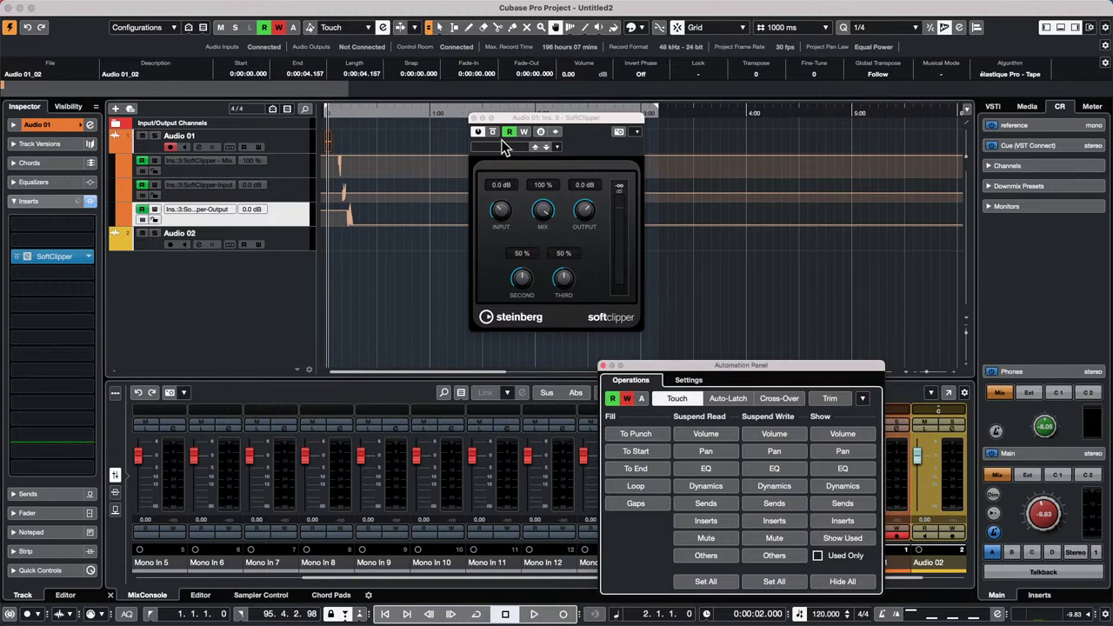
pyautogui.click(473, 118)
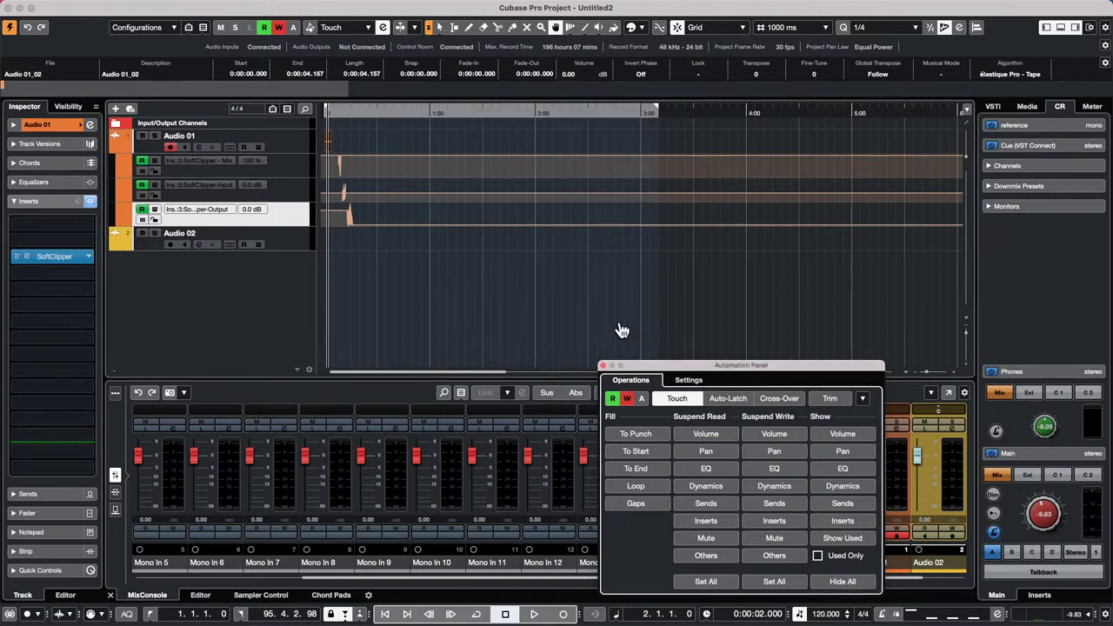
pyautogui.click(603, 366)
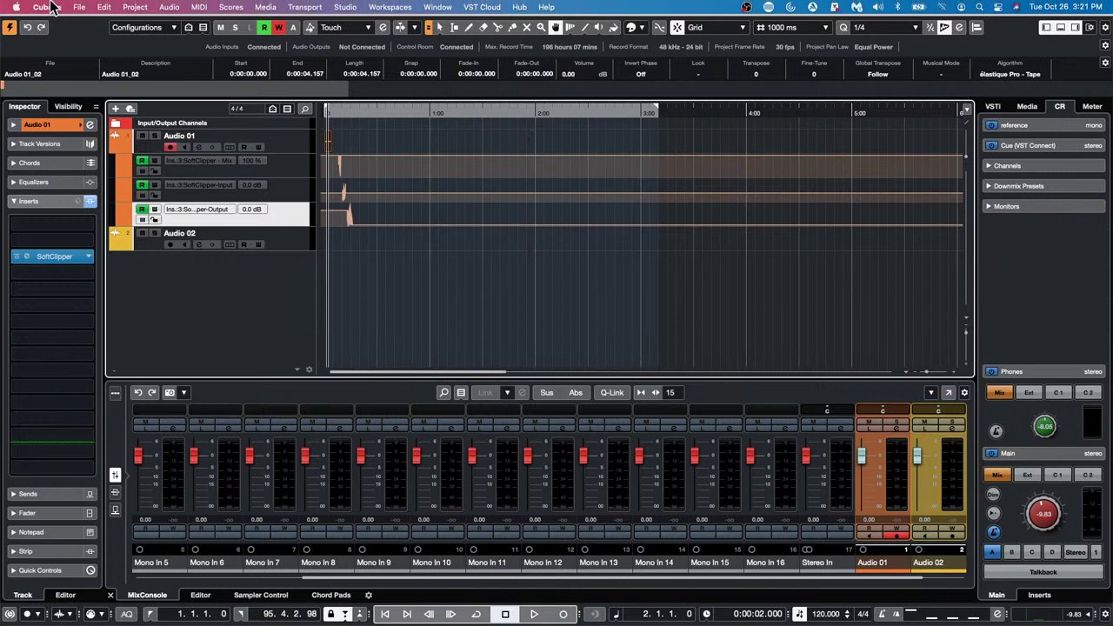
# - Open the recent project "sampler track go.cpr" and make it the active project
pyautogui.click(79, 8)
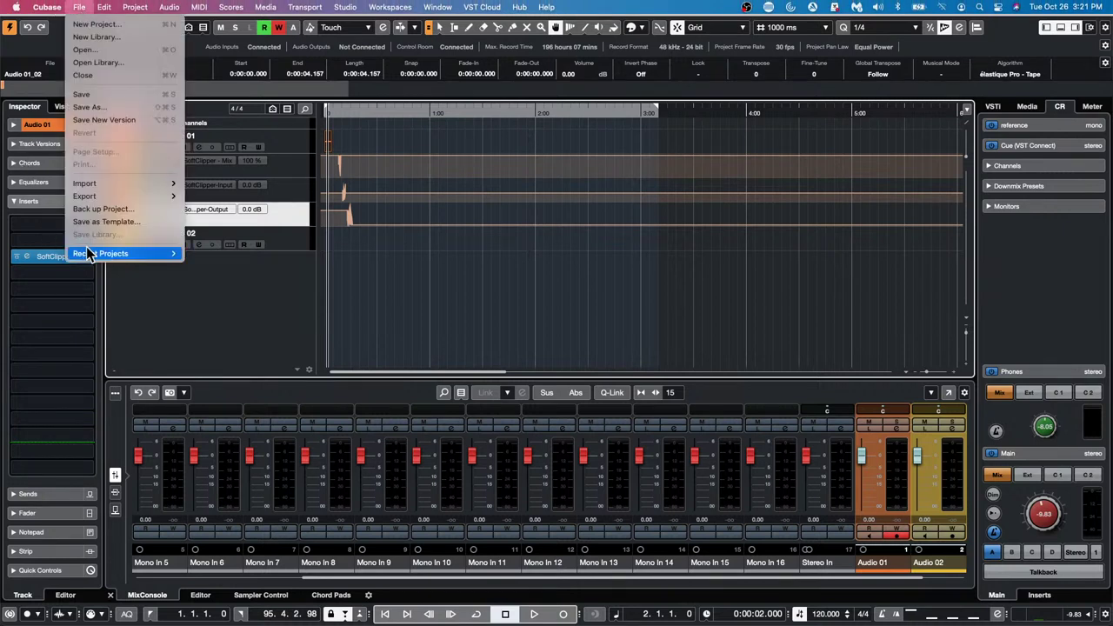
pyautogui.moveTo(100, 253)
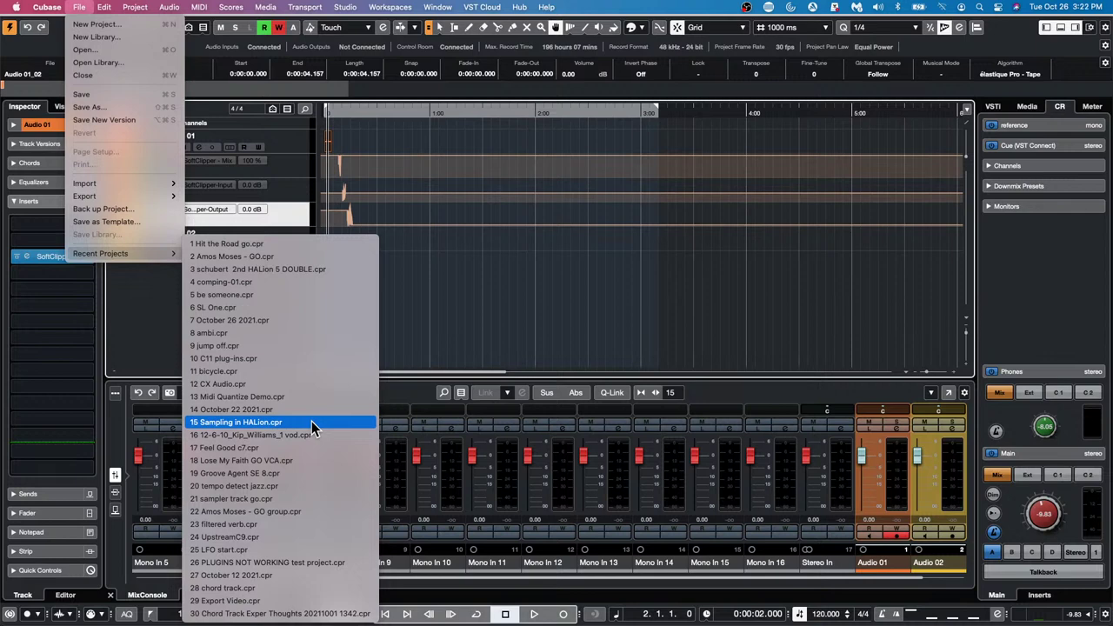
pyautogui.click(287, 499)
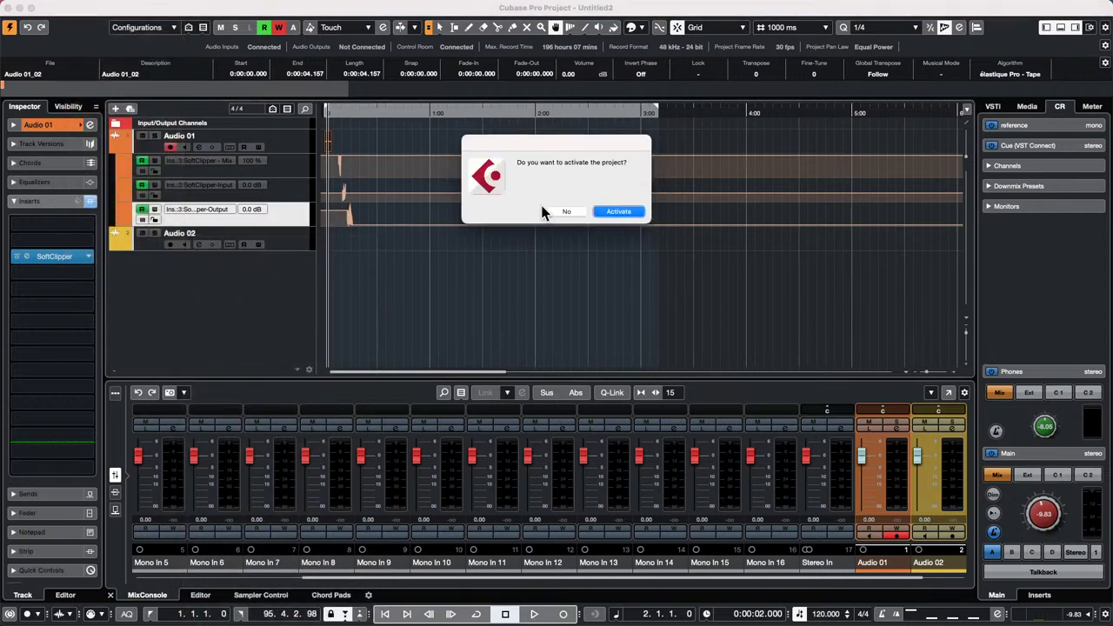
pyautogui.click(616, 211)
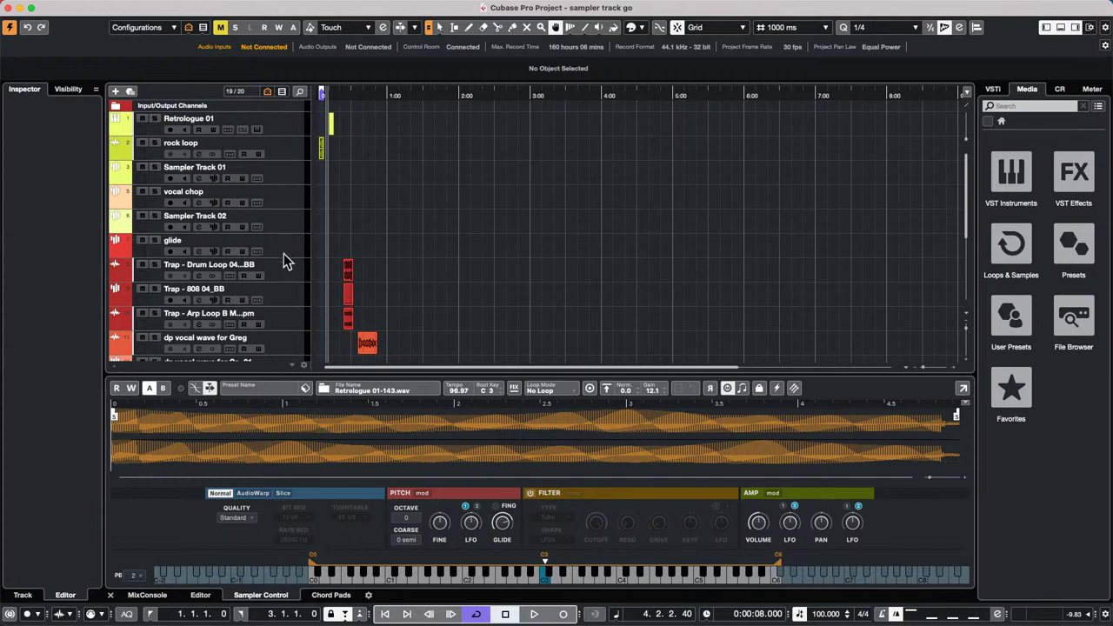
# - Select the glide sampler track and try its monophonic and pitch options together with different Glide amounts in Sampler Control
pyautogui.click(288, 249)
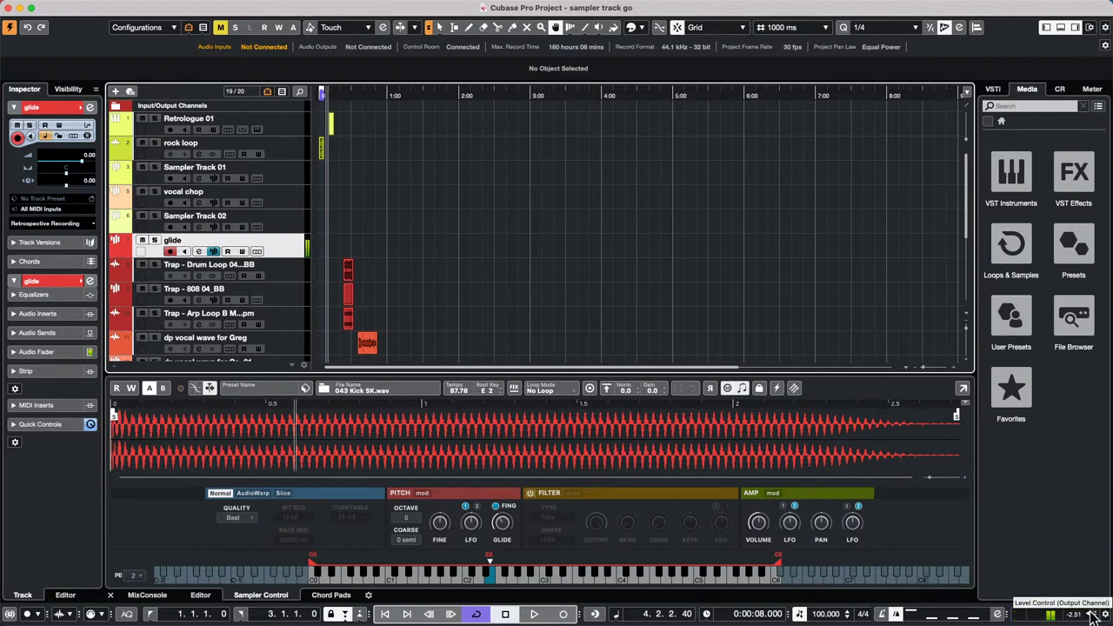
pyautogui.click(727, 388)
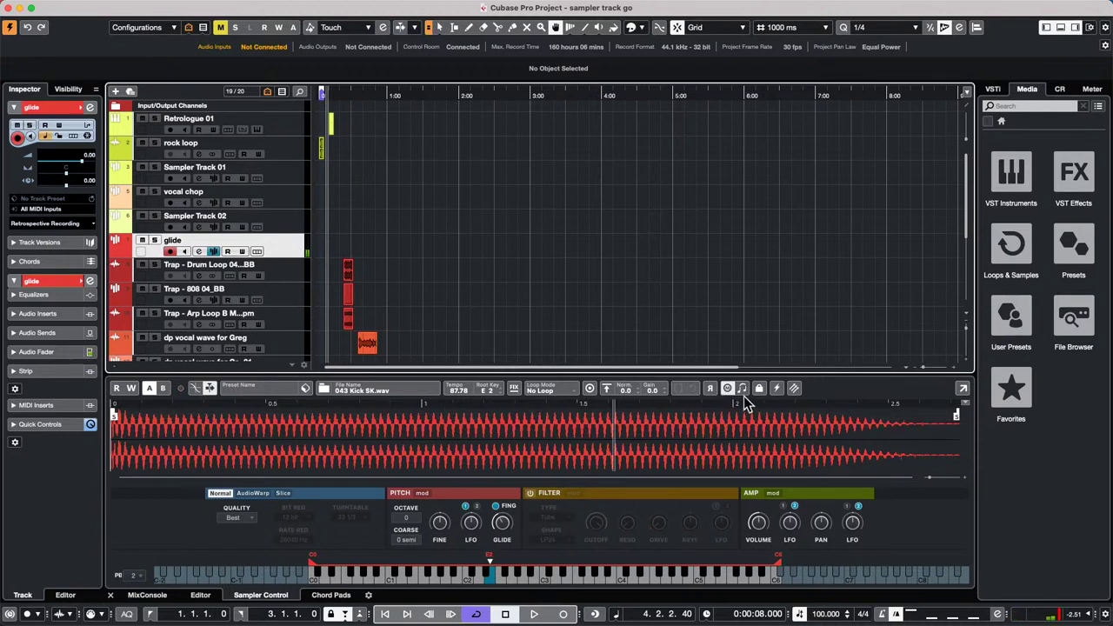
pyautogui.moveTo(502, 522)
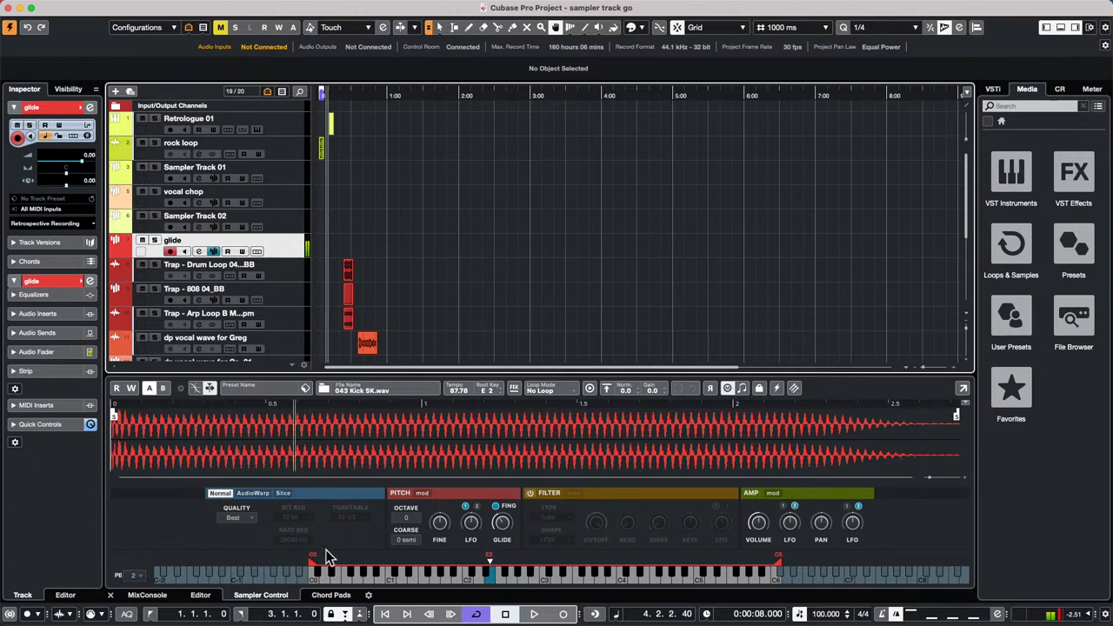
pyautogui.moveTo(503, 521); pyautogui.dragTo(508, 474)
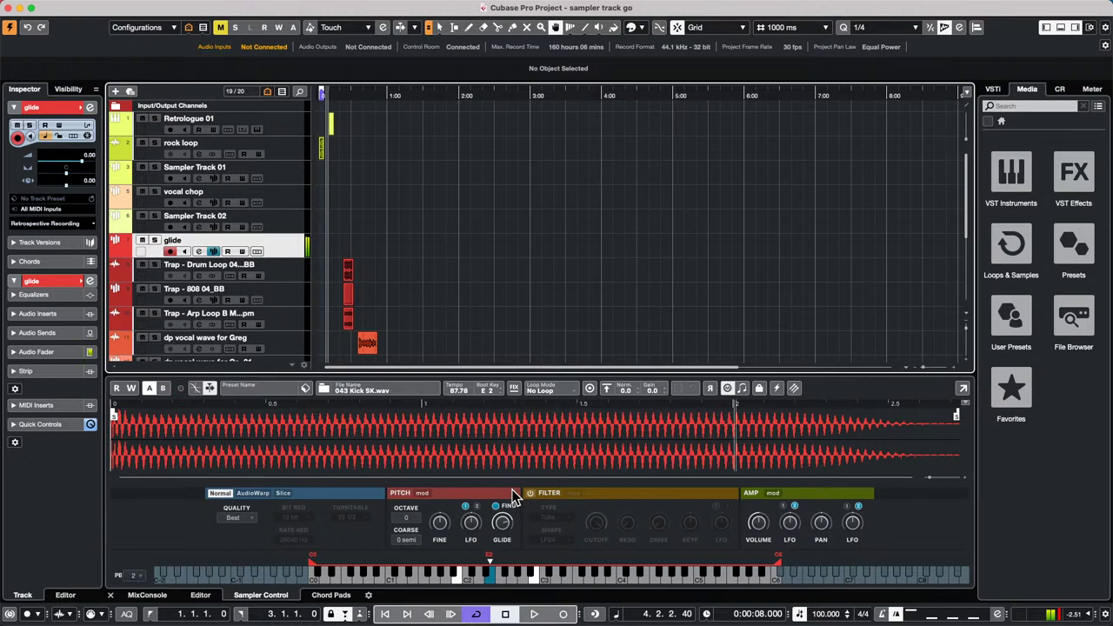
pyautogui.click(741, 388)
pyautogui.moveTo(501, 522); pyautogui.dragTo(495, 551)
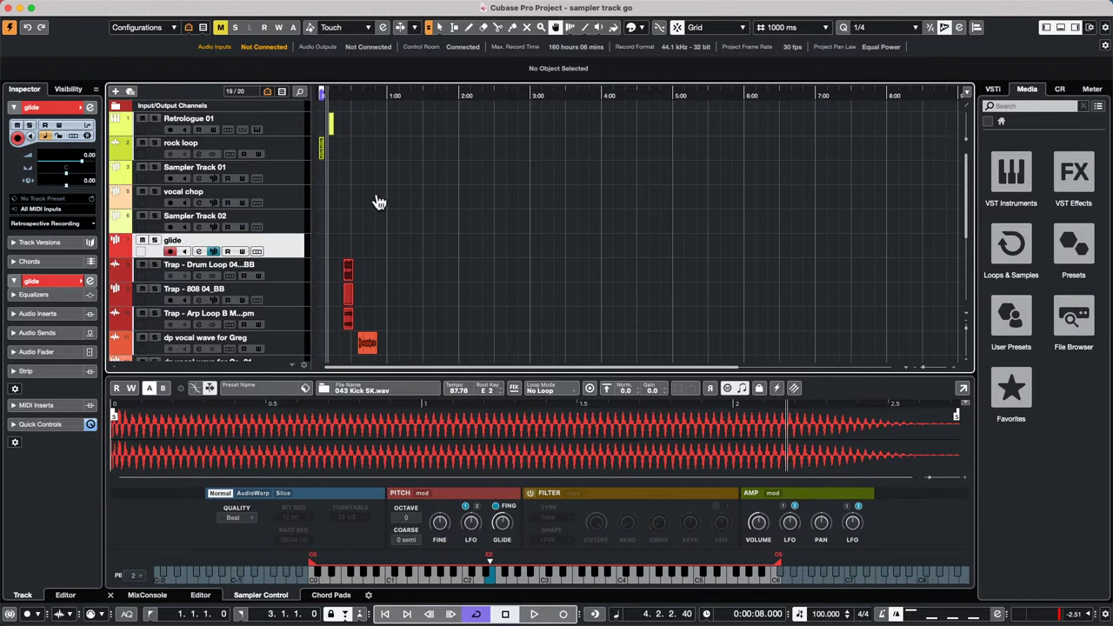
# - Zoom in on the first 15 seconds of the timeline, briefly play past the cycle range, and return the playhead to the project start
pyautogui.moveTo(361, 90); pyautogui.dragTo(205, 147)
pyautogui.click(569, 95)
pyautogui.press('space')
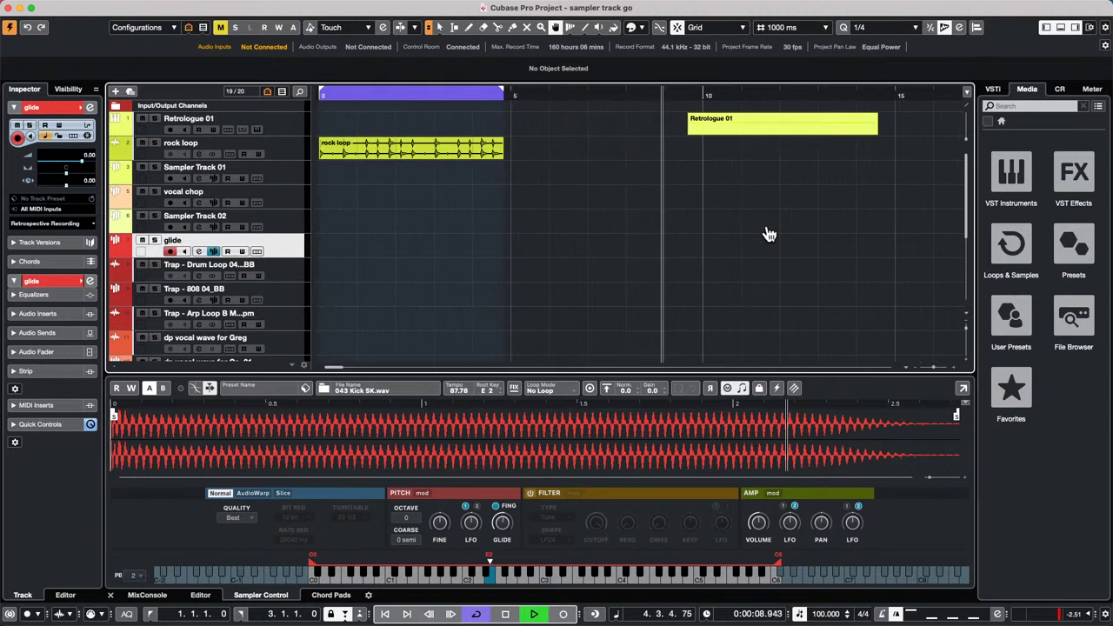
pyautogui.press('space')
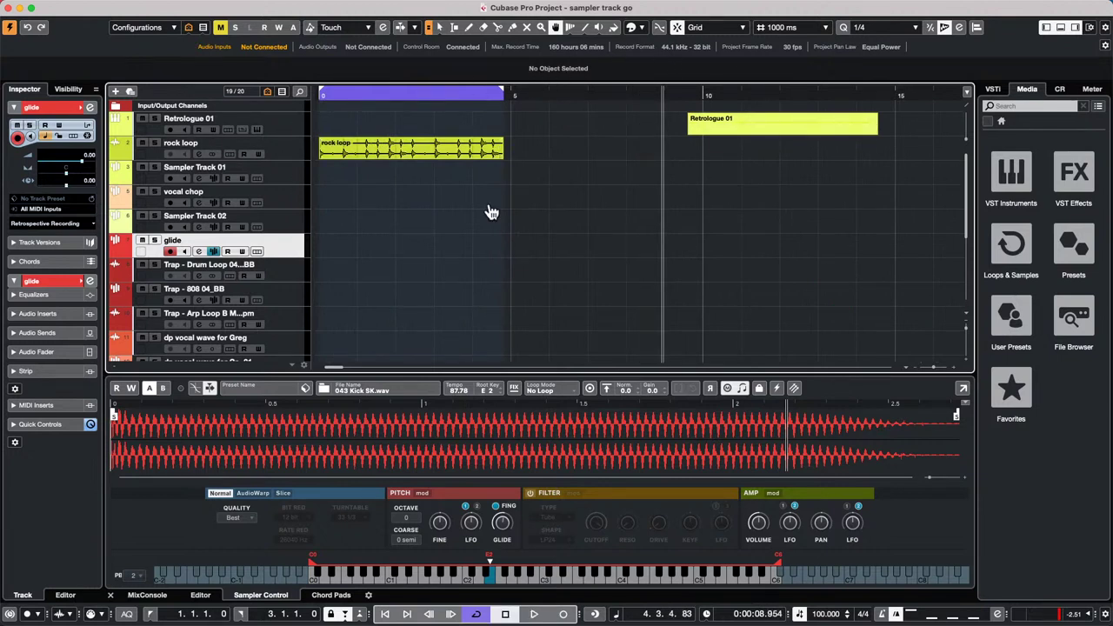
pyautogui.press('Home')
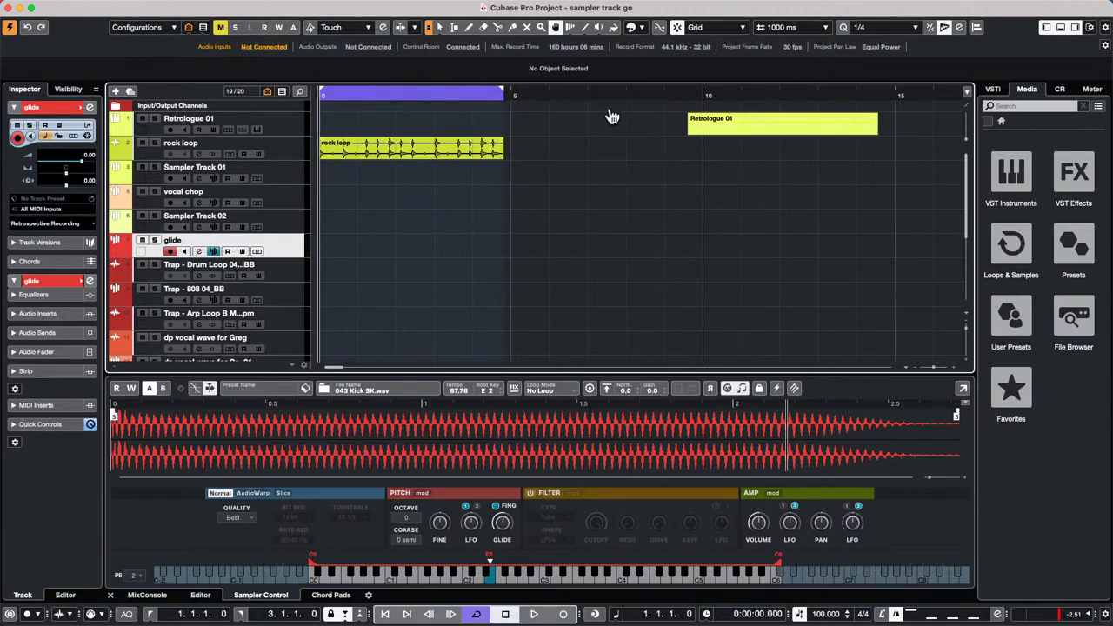
# - Switch cycle mode off and back on twice for the range over the rock loop event
pyautogui.click(476, 614)
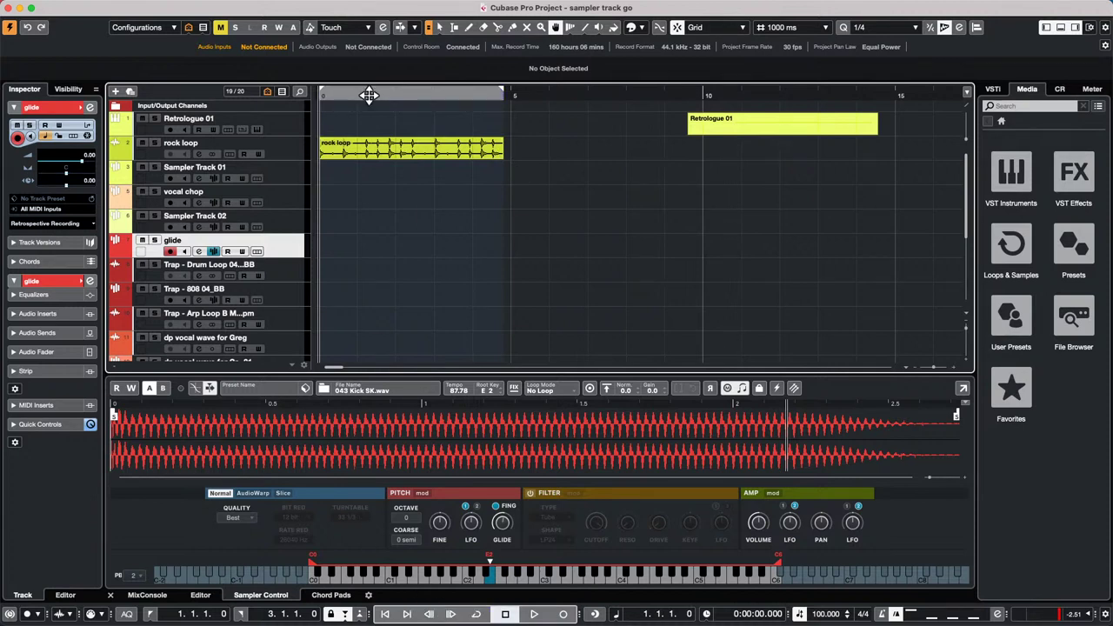
pyautogui.click(475, 614)
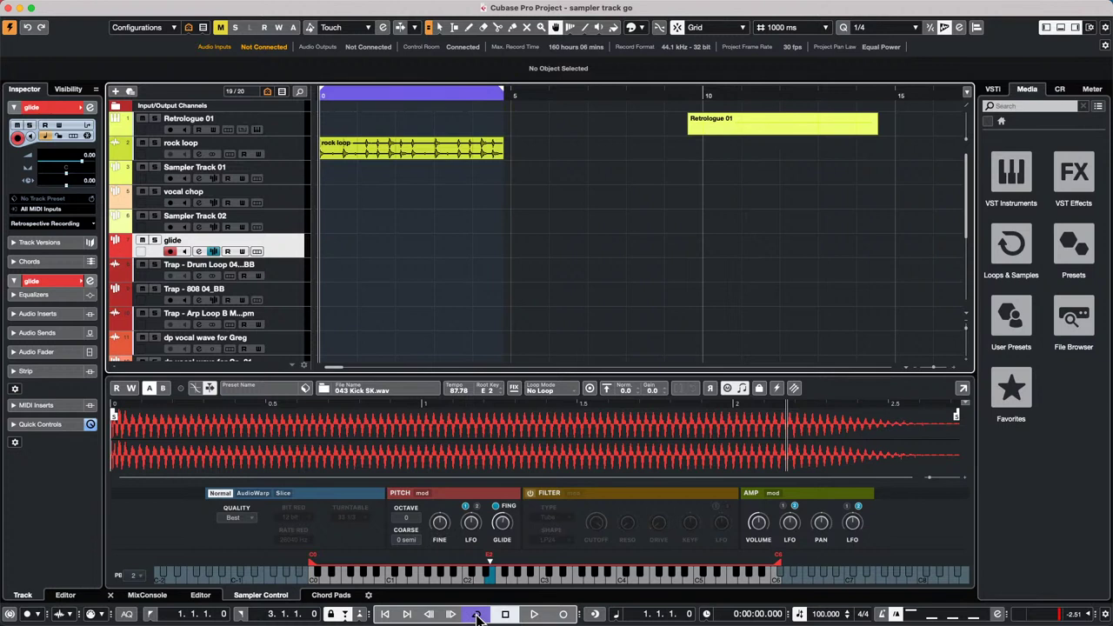
pyautogui.click(476, 614)
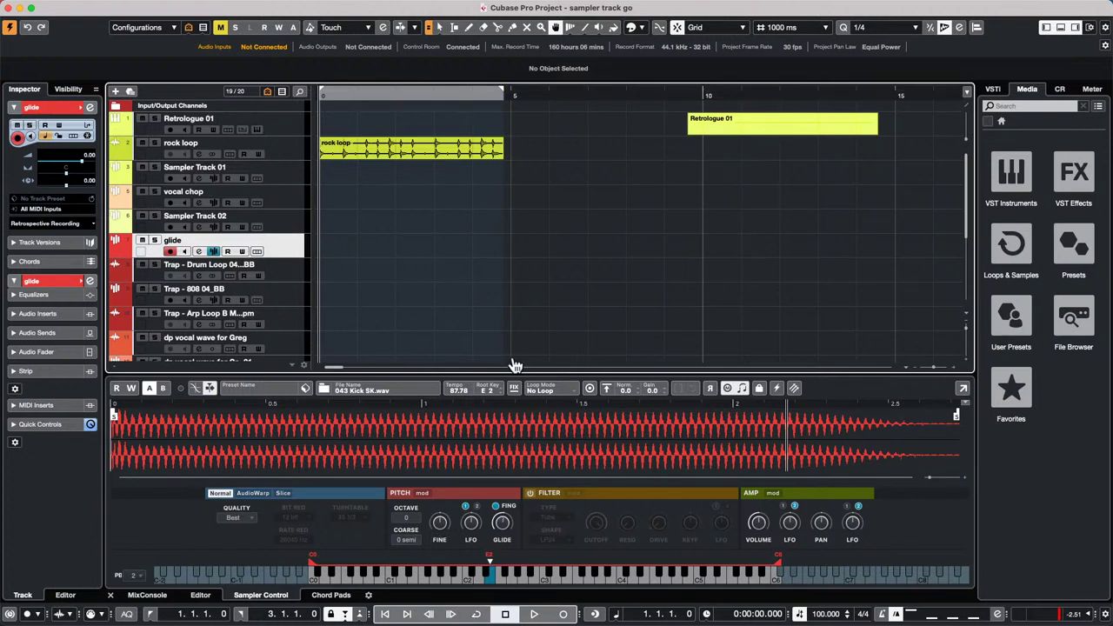
pyautogui.click(476, 614)
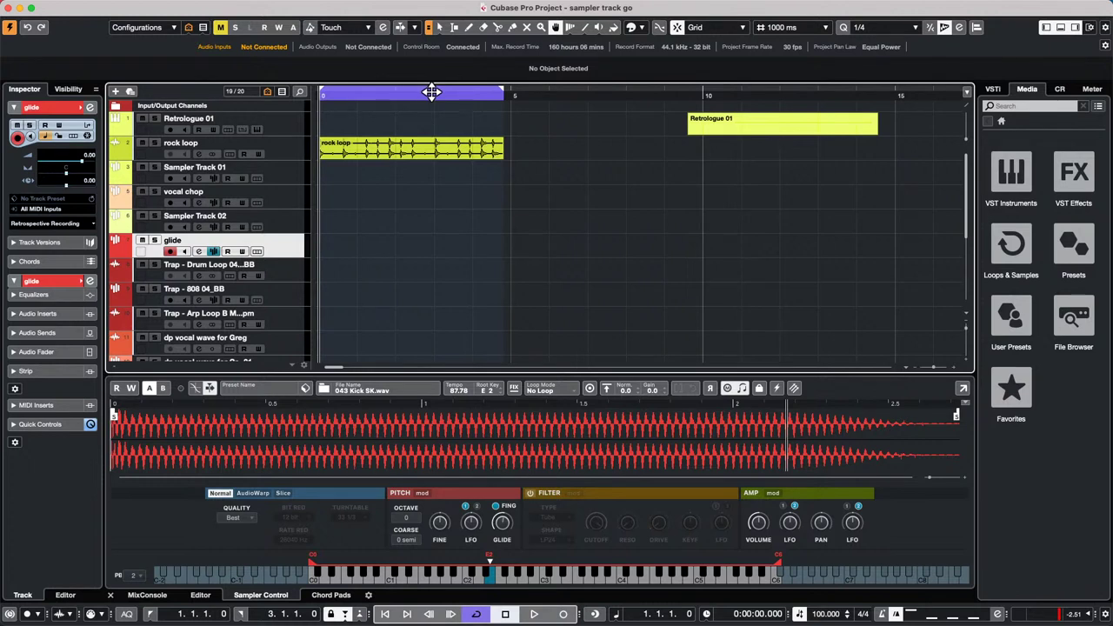
# - Play from the project start with cycle mode on, relocate the playhead beyond the cycle range during playback, and stop inside the Retrologue 01 event
pyautogui.press('KP_Multiply')
pyautogui.press('KP_Multiply')
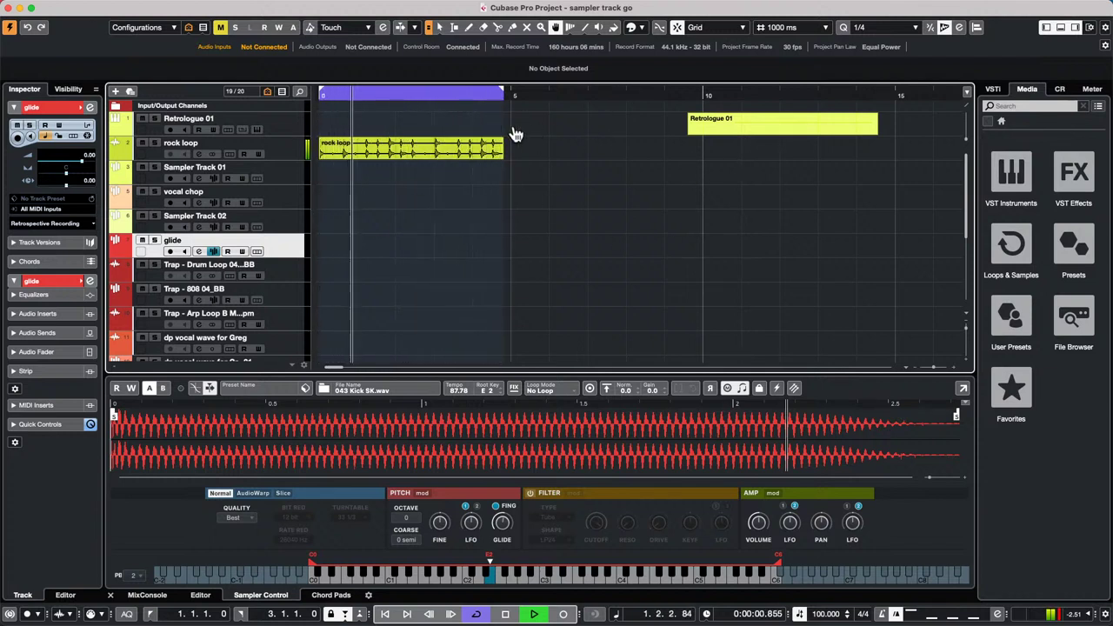
pyautogui.click(533, 91)
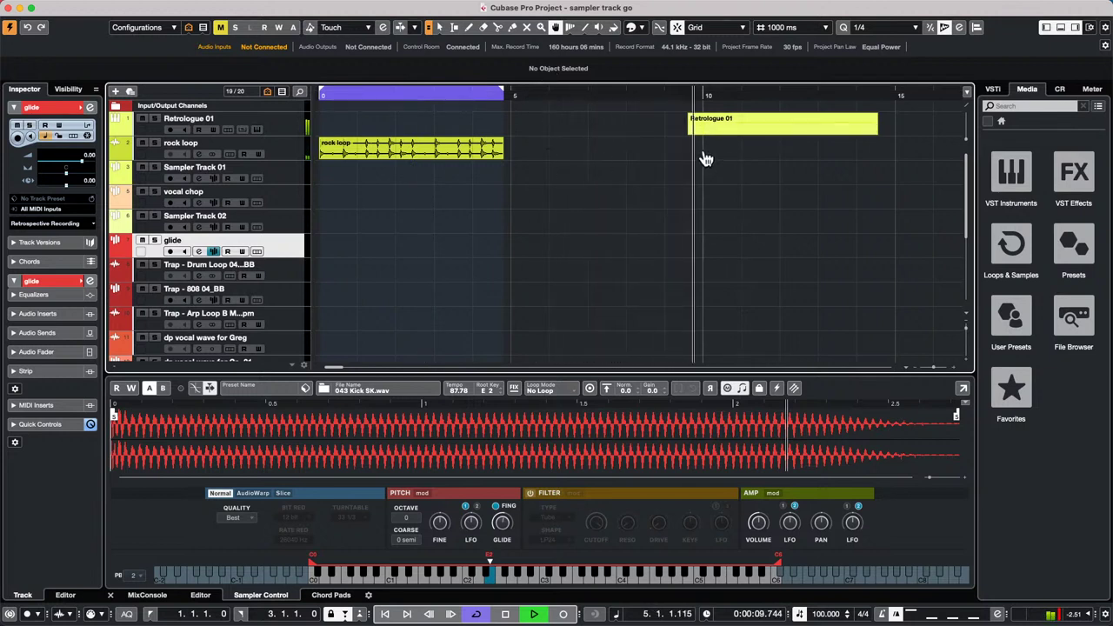
pyautogui.press('space')
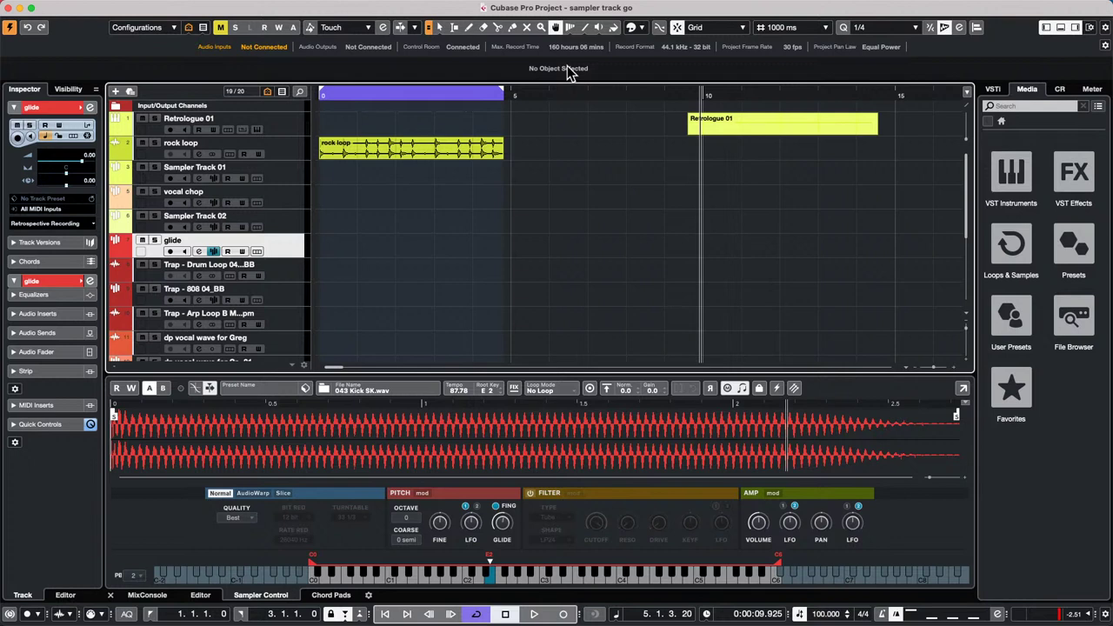
# - Switch to the Play tool and scrub through the rock loop event to its end
pyautogui.rightClick(390, 165)
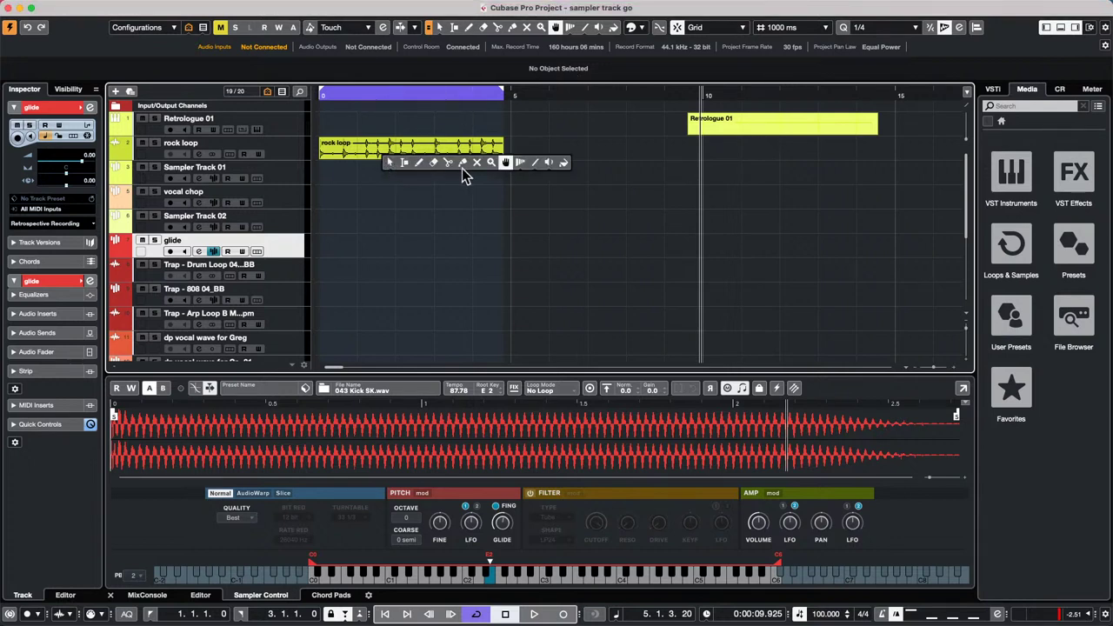
pyautogui.click(548, 162)
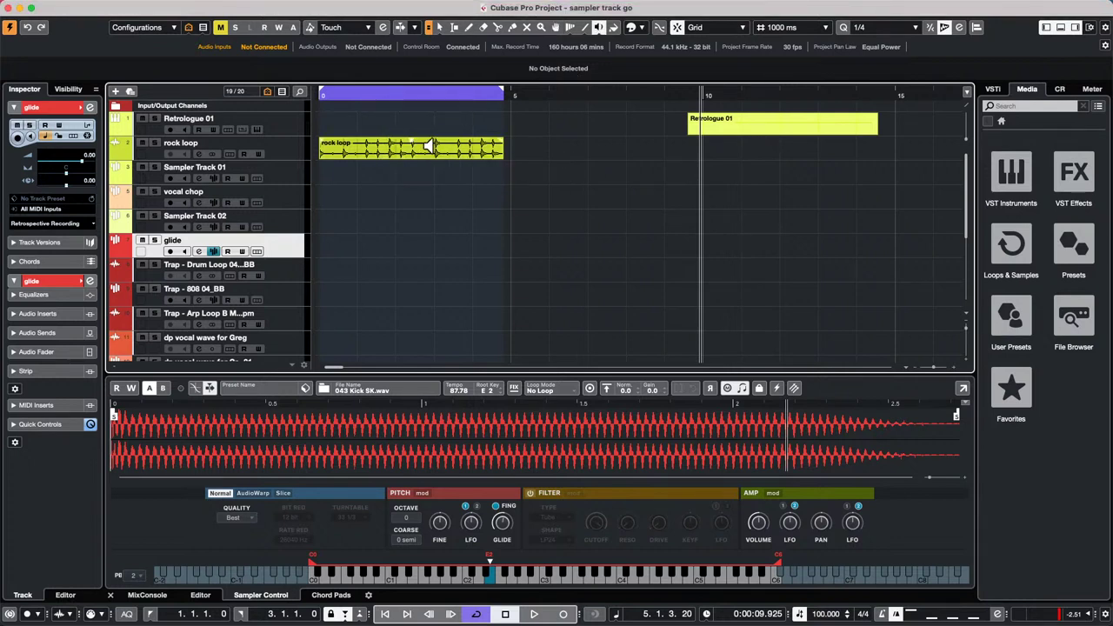
pyautogui.moveTo(396, 148); pyautogui.dragTo(497, 148)
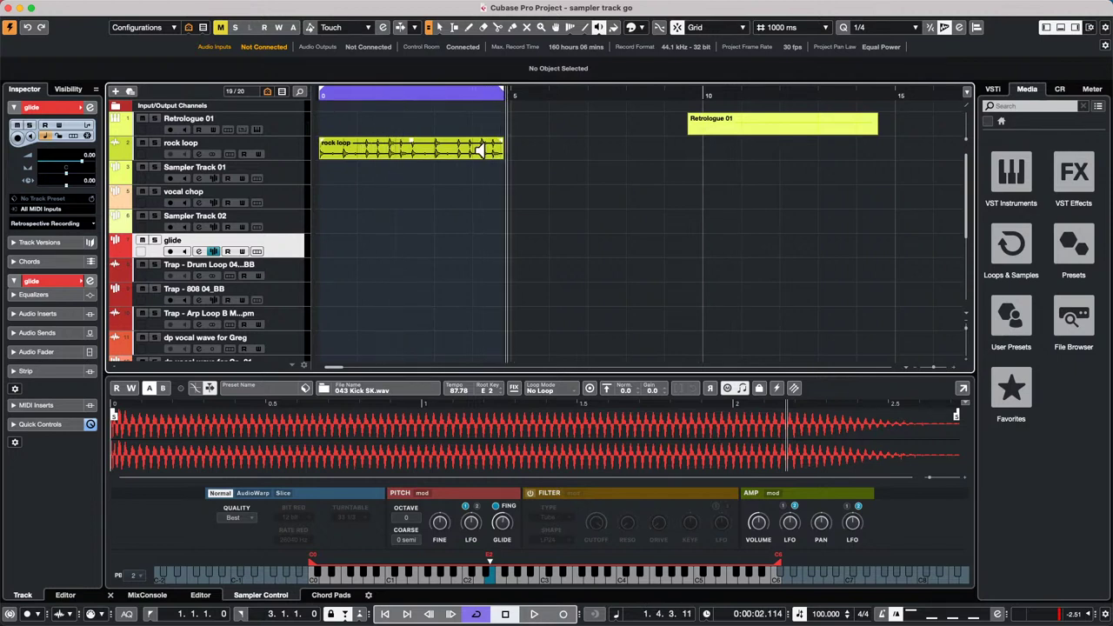
pyautogui.scroll(-5, 534, 151)
pyautogui.scroll(5, 535, 151)
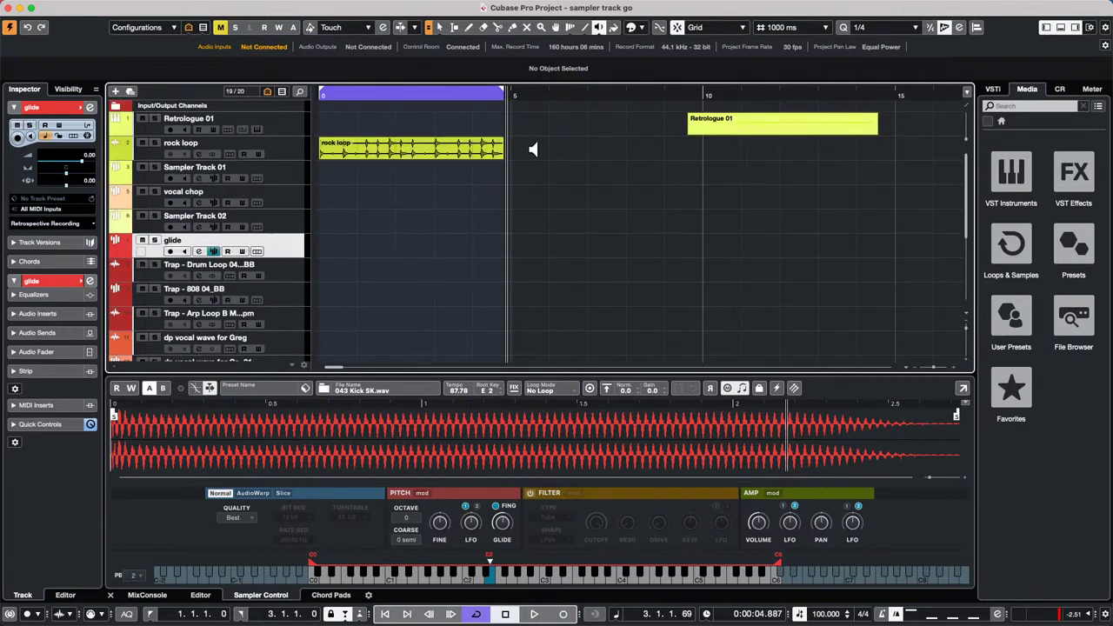
# - Scrub the beginning of the Retrologue 01 event, and audition the rock loop event again near its start and end
pyautogui.moveTo(680, 122); pyautogui.dragTo(701, 117)
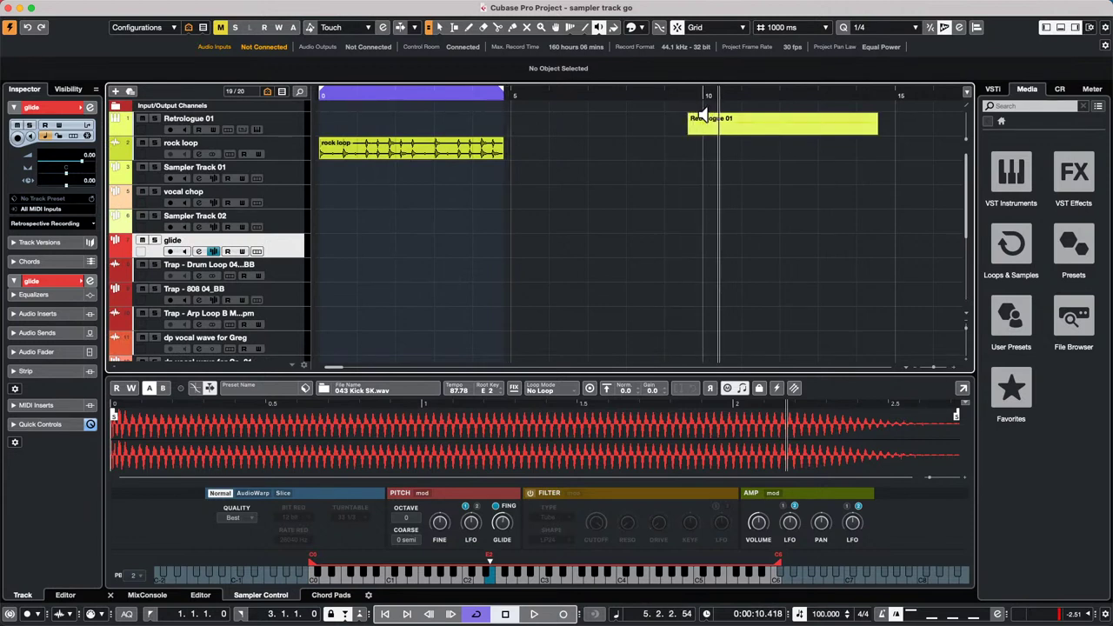
pyautogui.click(718, 124)
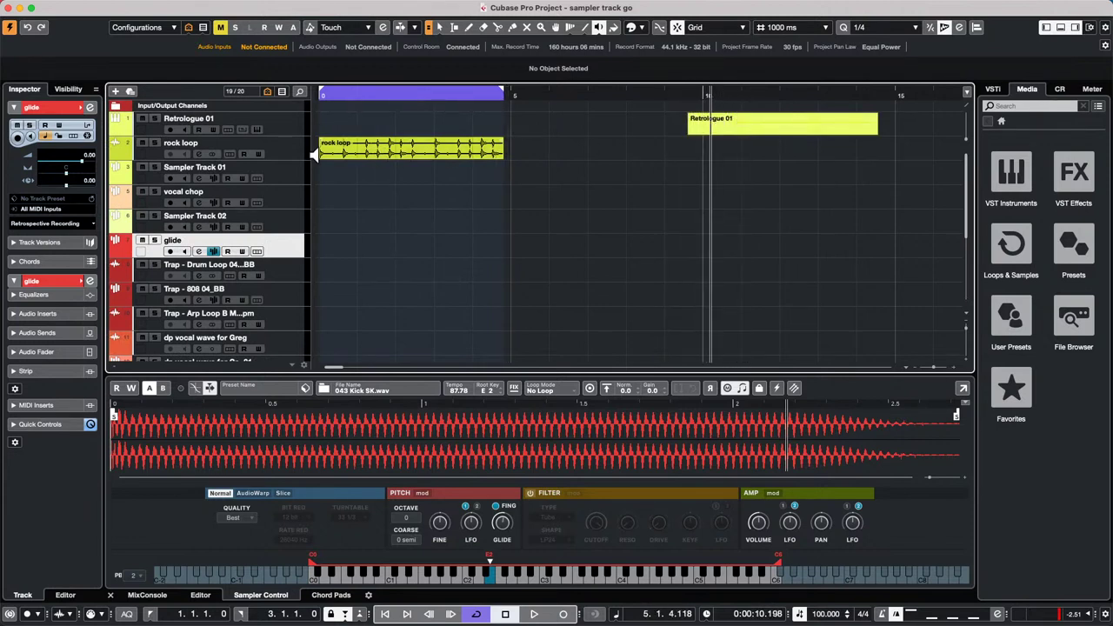
pyautogui.click(332, 148)
pyautogui.click(458, 148)
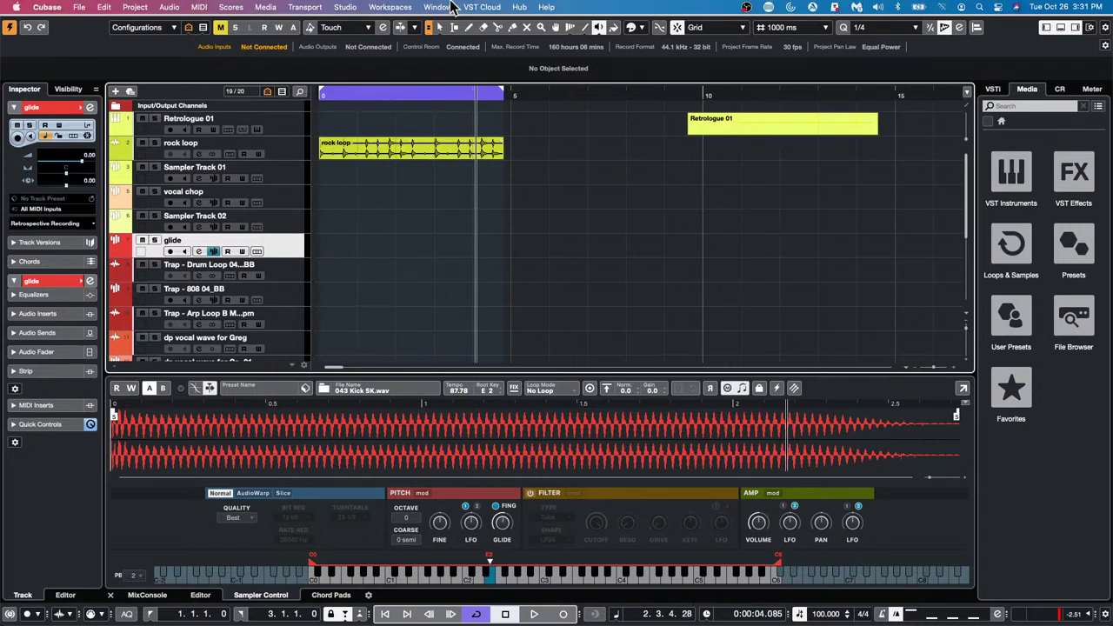
# - Open Audio Connections and disable the Control Room
pyautogui.click(380, 7)
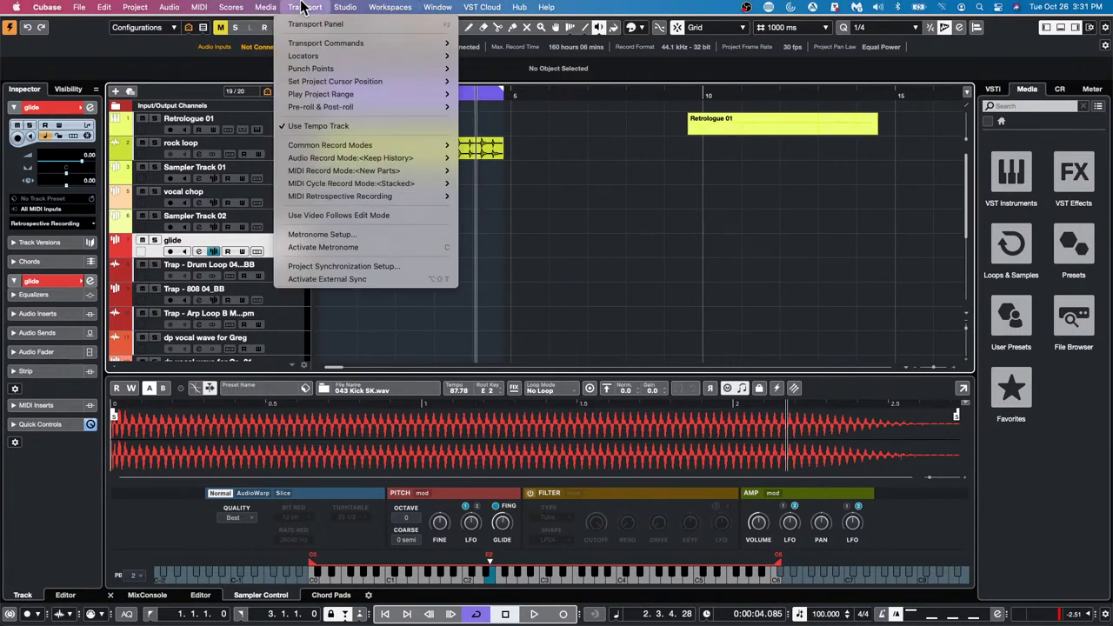
pyautogui.moveTo(344, 8)
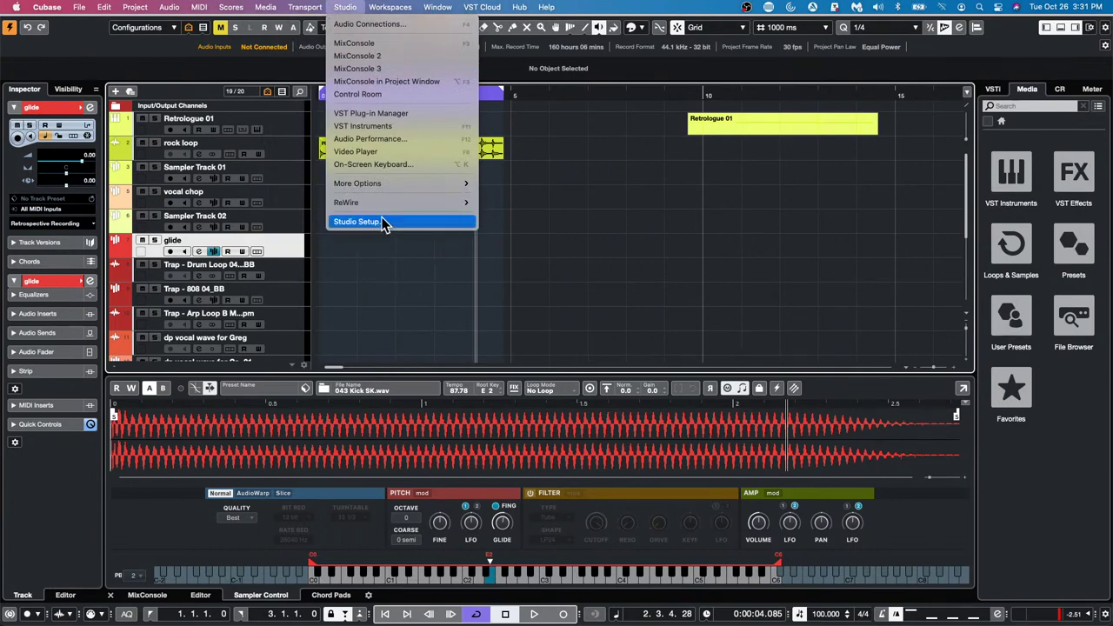
pyautogui.click(414, 24)
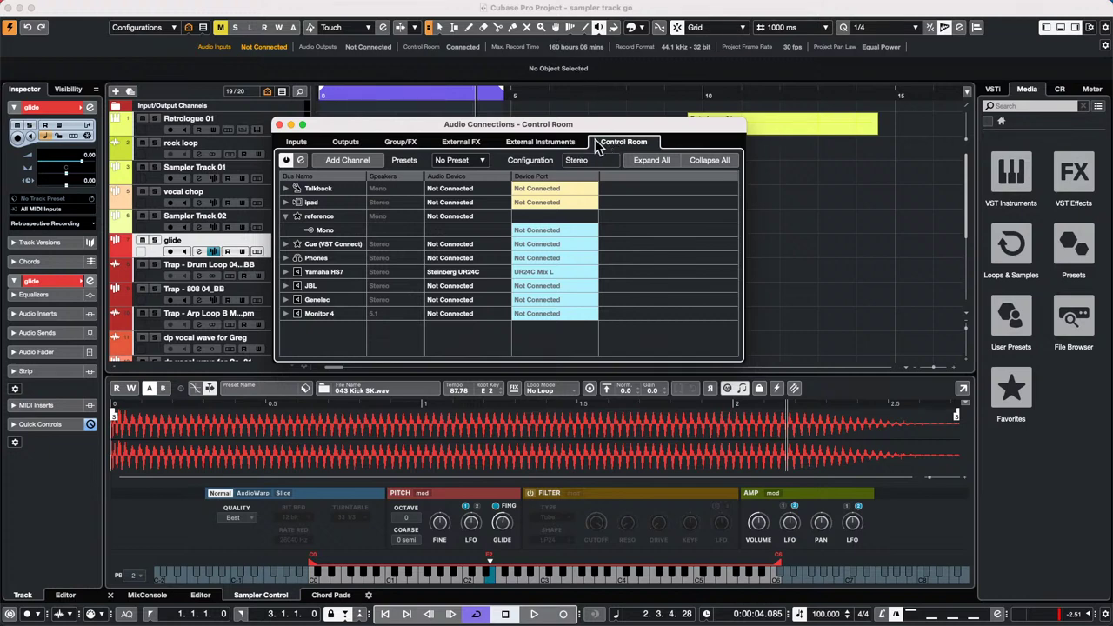
pyautogui.click(285, 160)
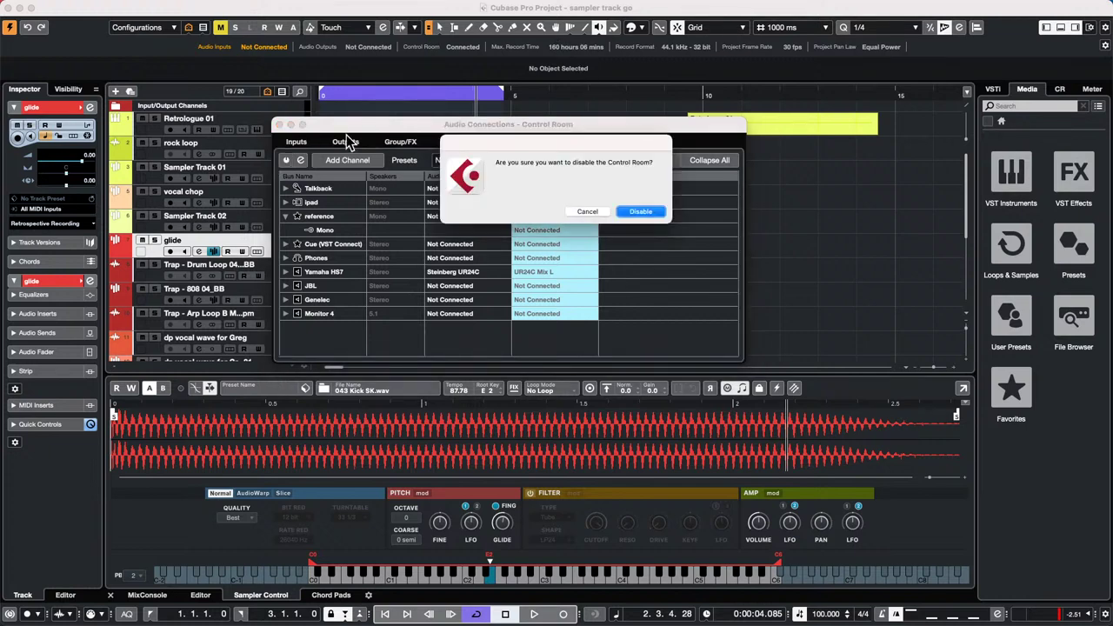
pyautogui.click(639, 212)
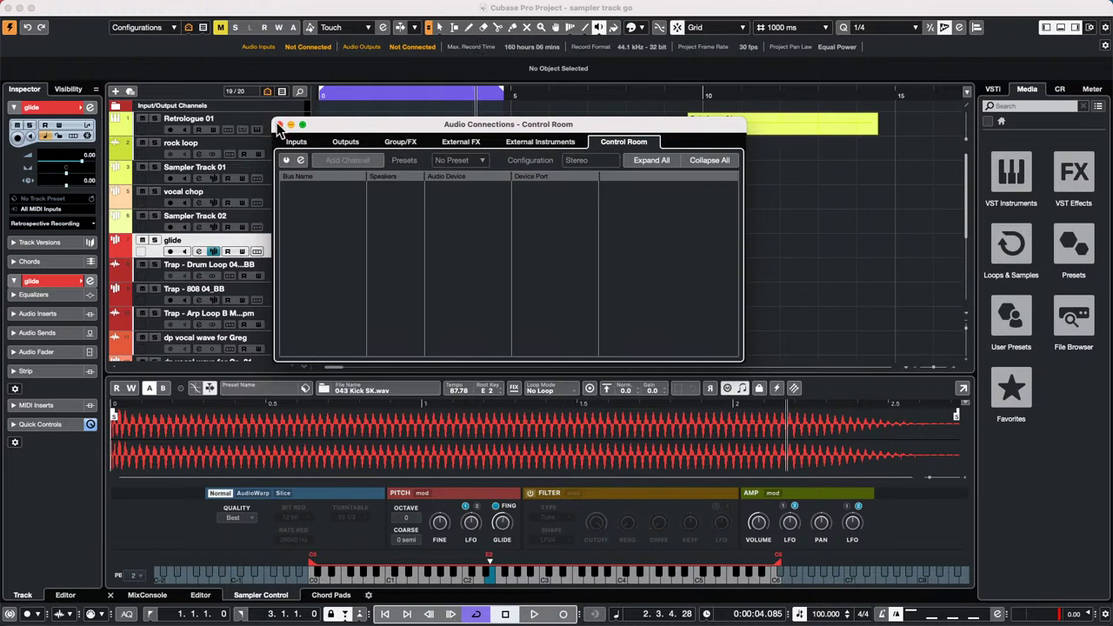
# - Assign the Stereo Out bus to the Steinberg UR24C audio device and close Audio Connections
pyautogui.click(352, 146)
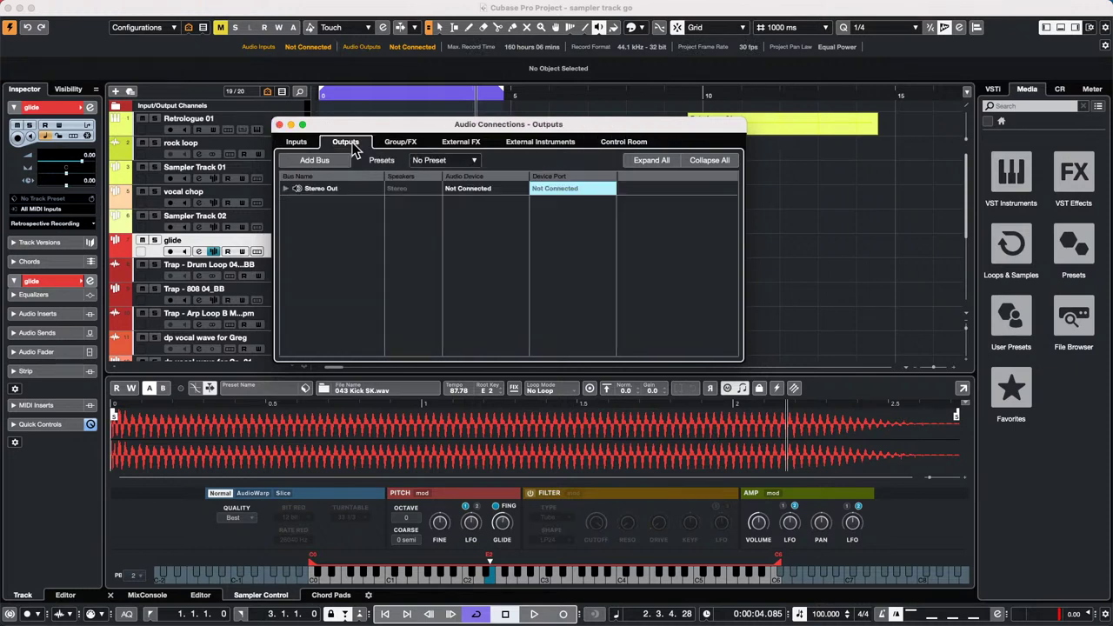
pyautogui.click(285, 188)
pyautogui.click(484, 189)
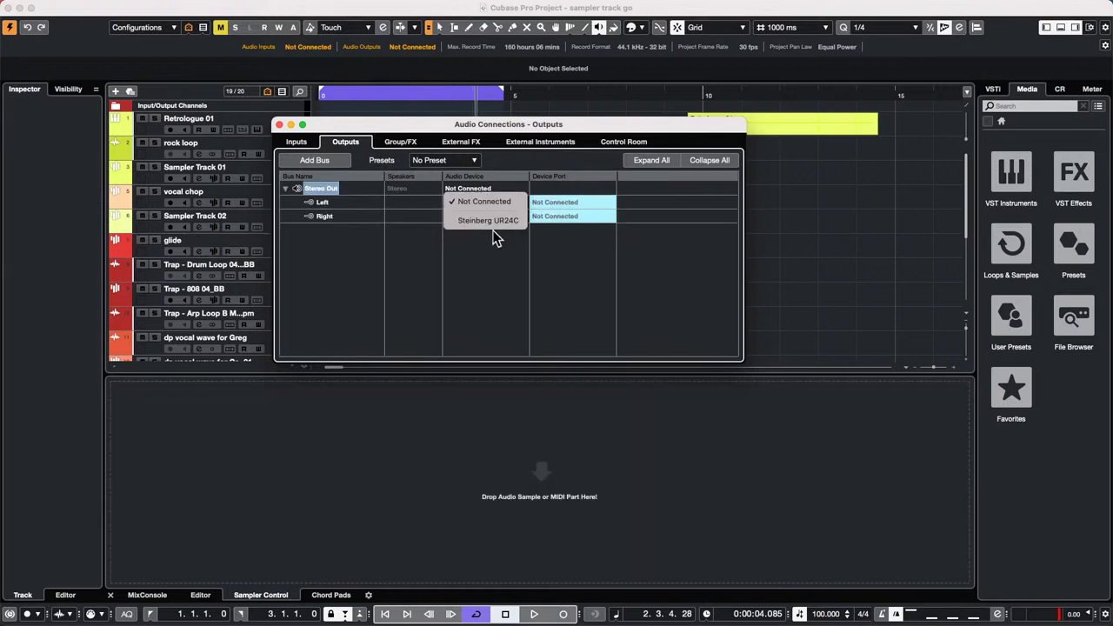
pyautogui.click(488, 219)
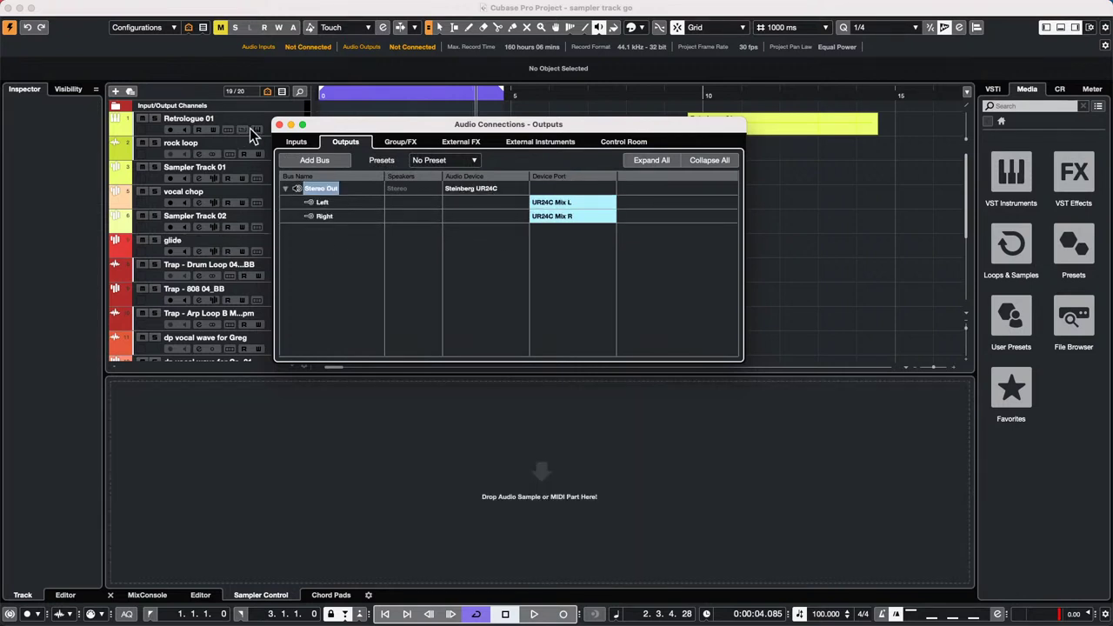
pyautogui.click(282, 126)
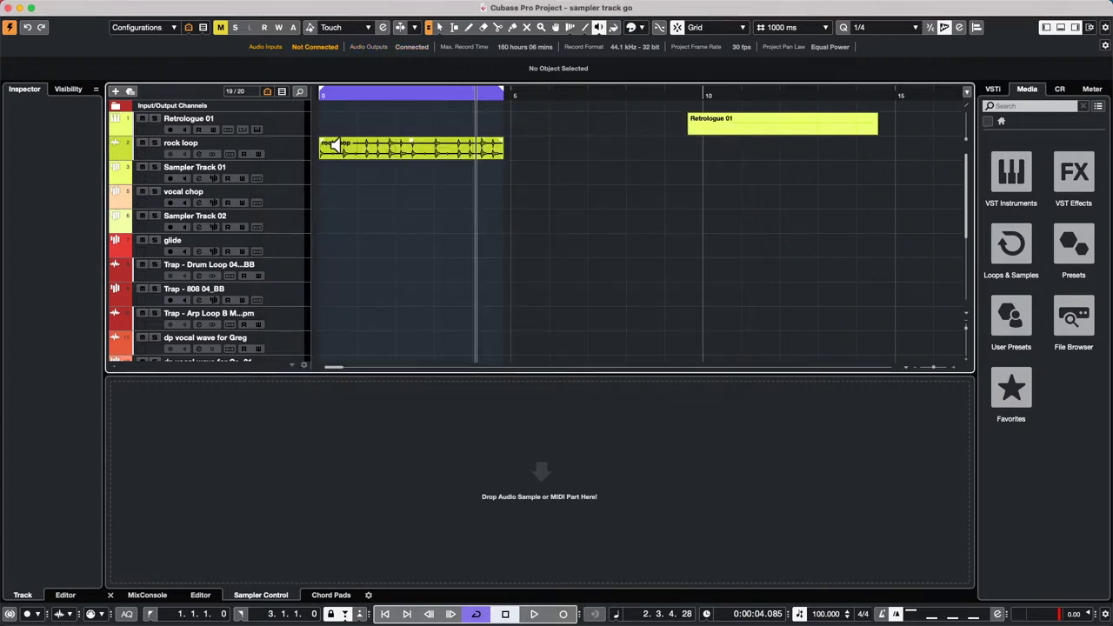
# - Audition the rock loop event near its start and middle, the start of Retrologue 01, and the rock loop again
pyautogui.click(337, 147)
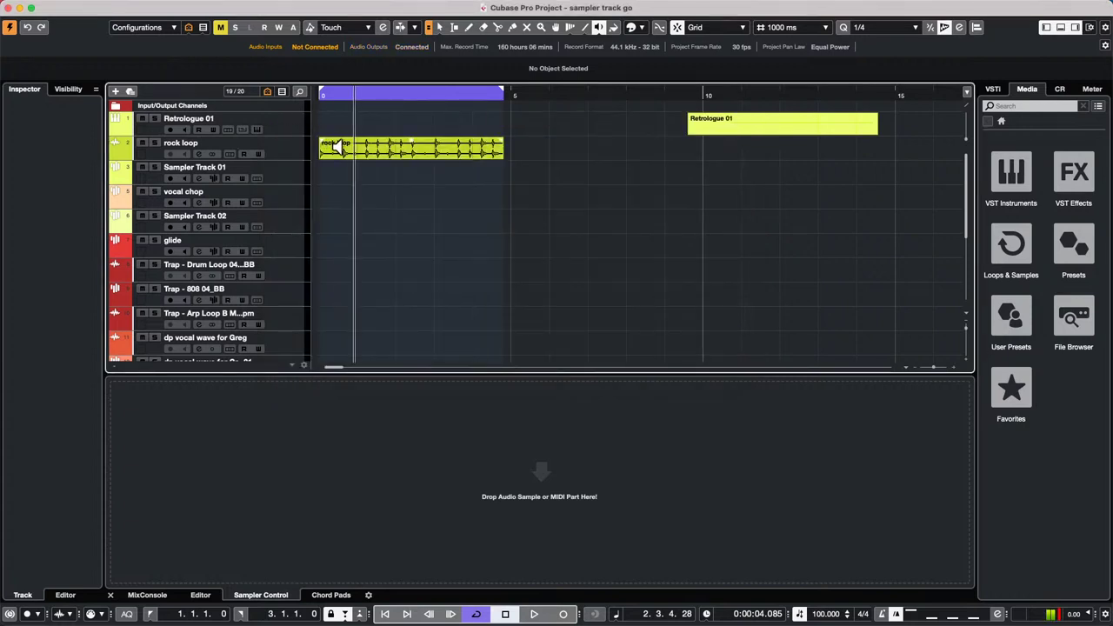
pyautogui.click(393, 149)
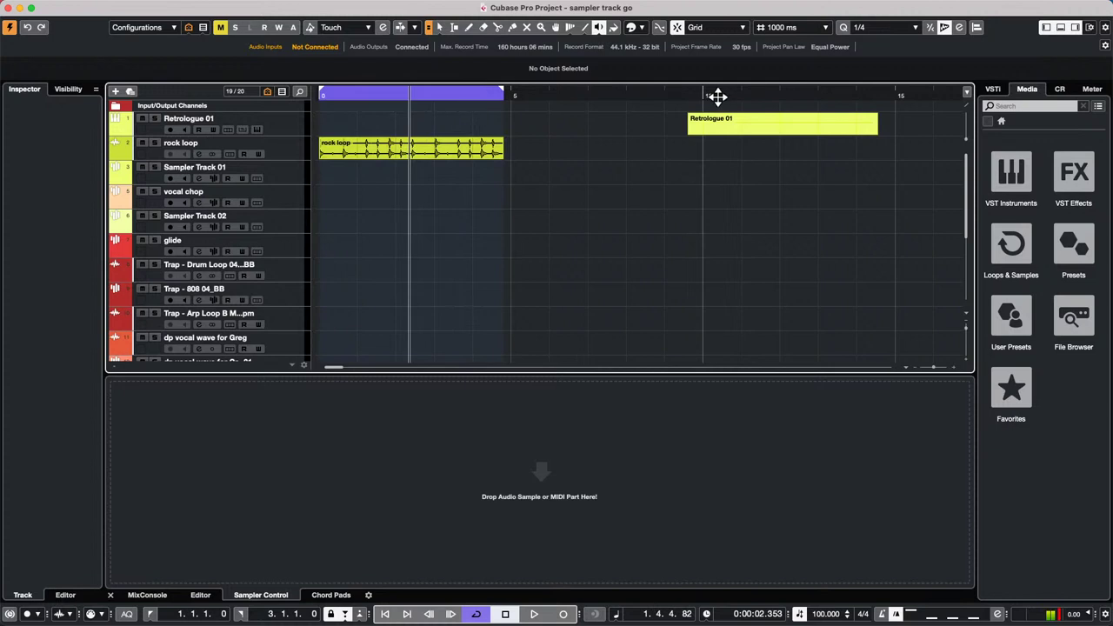
pyautogui.click(699, 123)
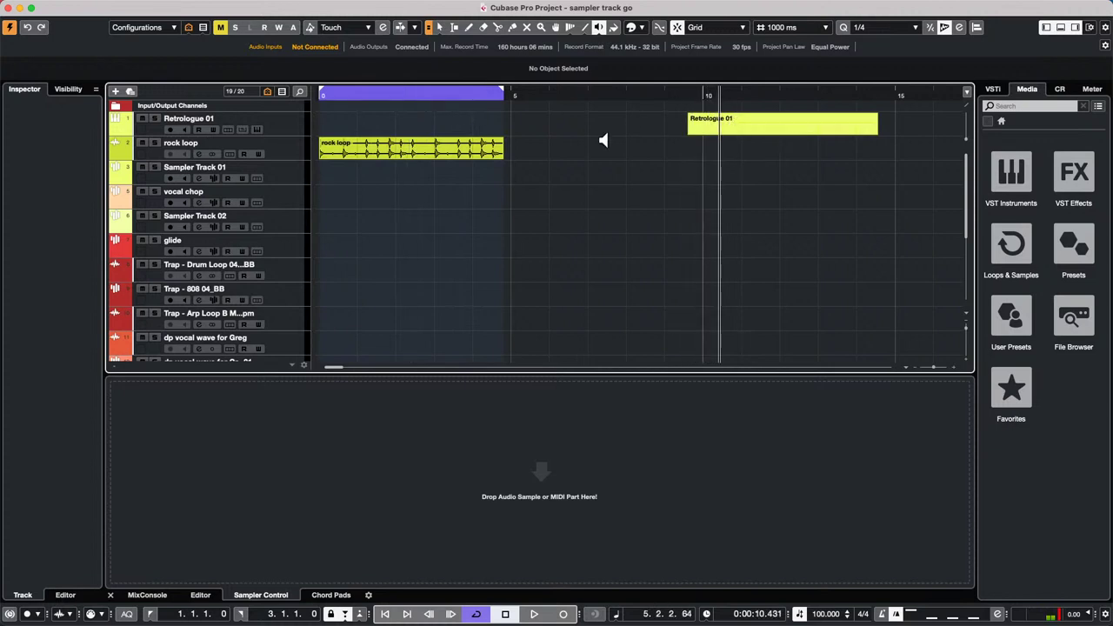
pyautogui.click(343, 148)
# - Review the Audio System settings of the Steinberg UR24C driver in Studio Setup and close the dialog
pyautogui.click(396, 7)
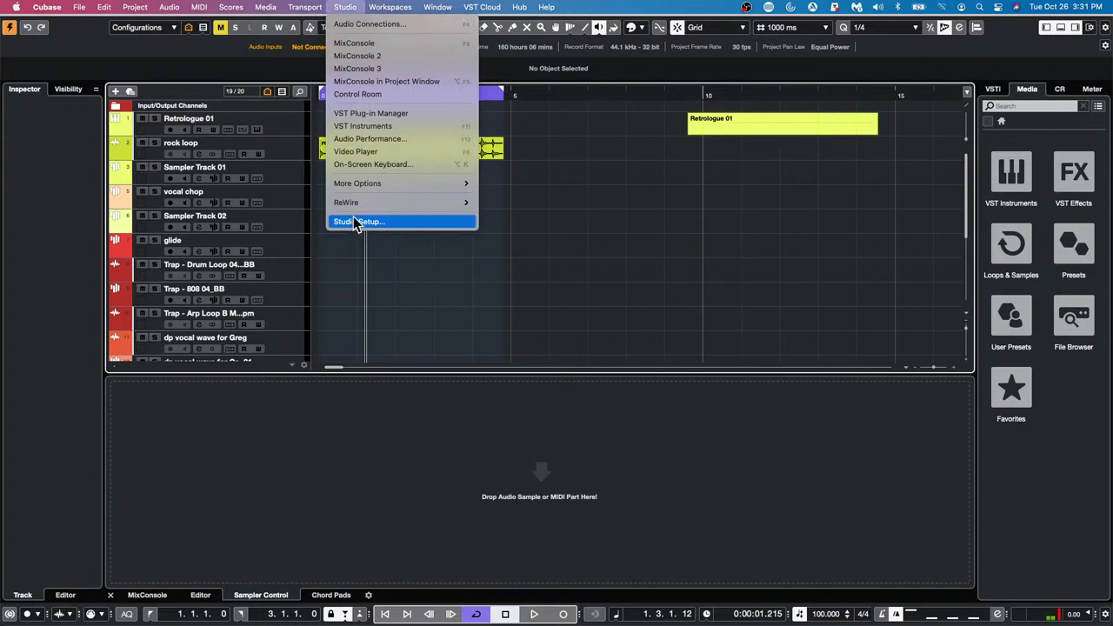
pyautogui.click(444, 222)
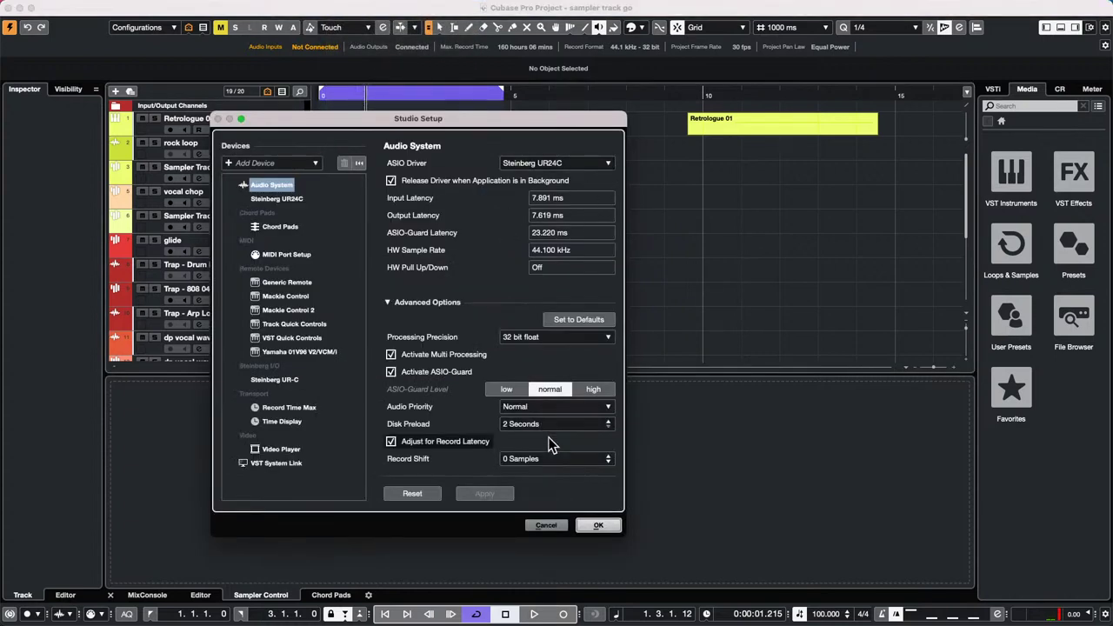
pyautogui.click(593, 526)
# - Re-enable the Control Room in Audio Connections, then audition the middle of the rock loop event
pyautogui.click(396, 7)
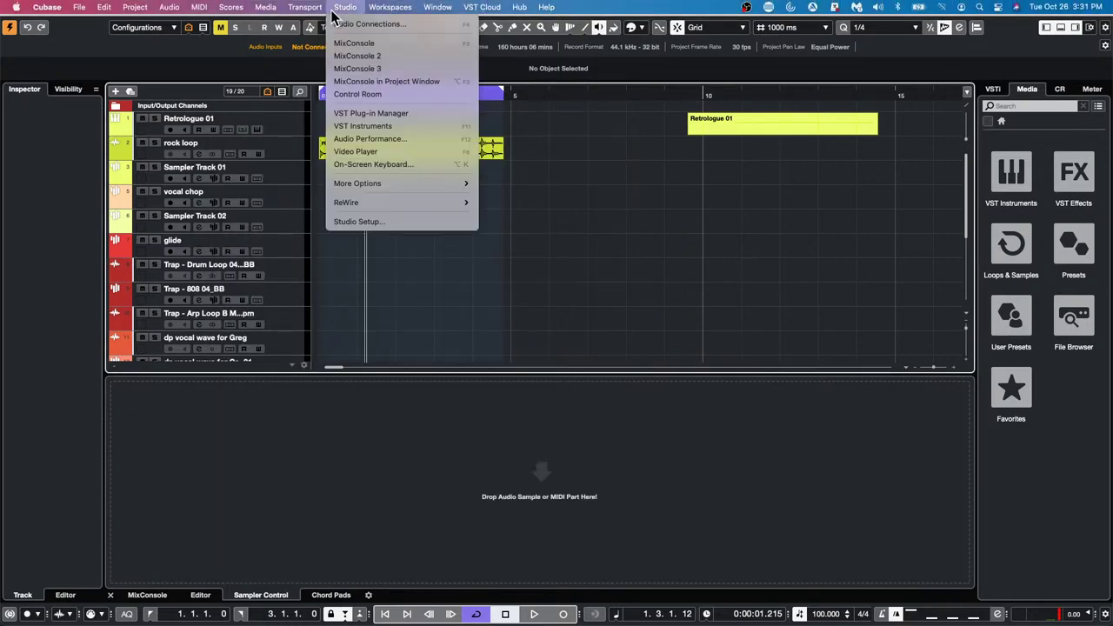
pyautogui.click(342, 25)
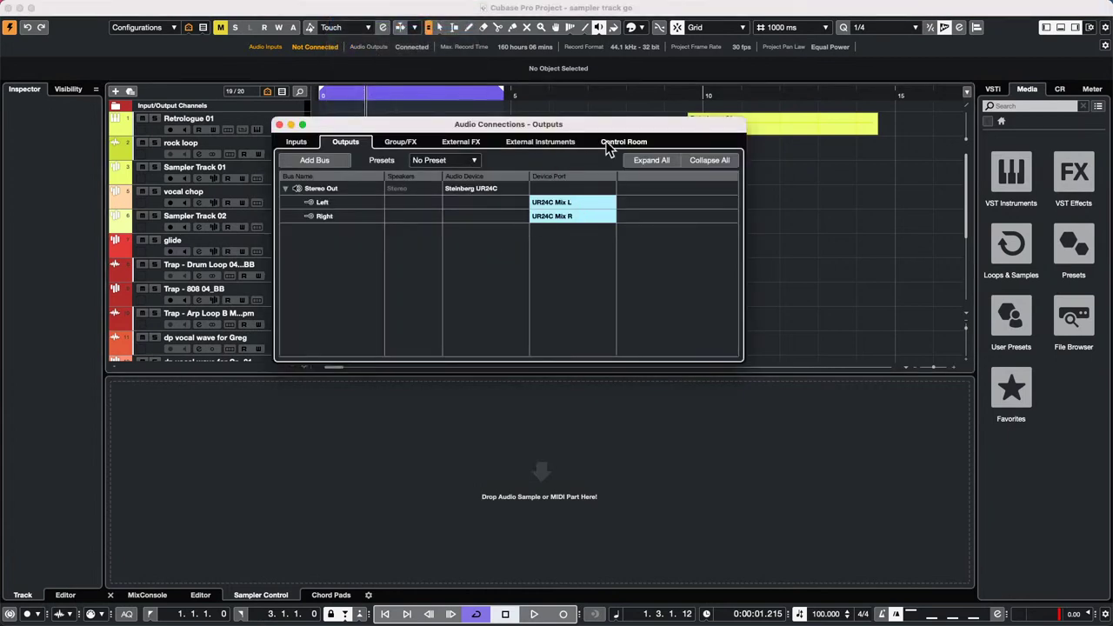
pyautogui.click(611, 141)
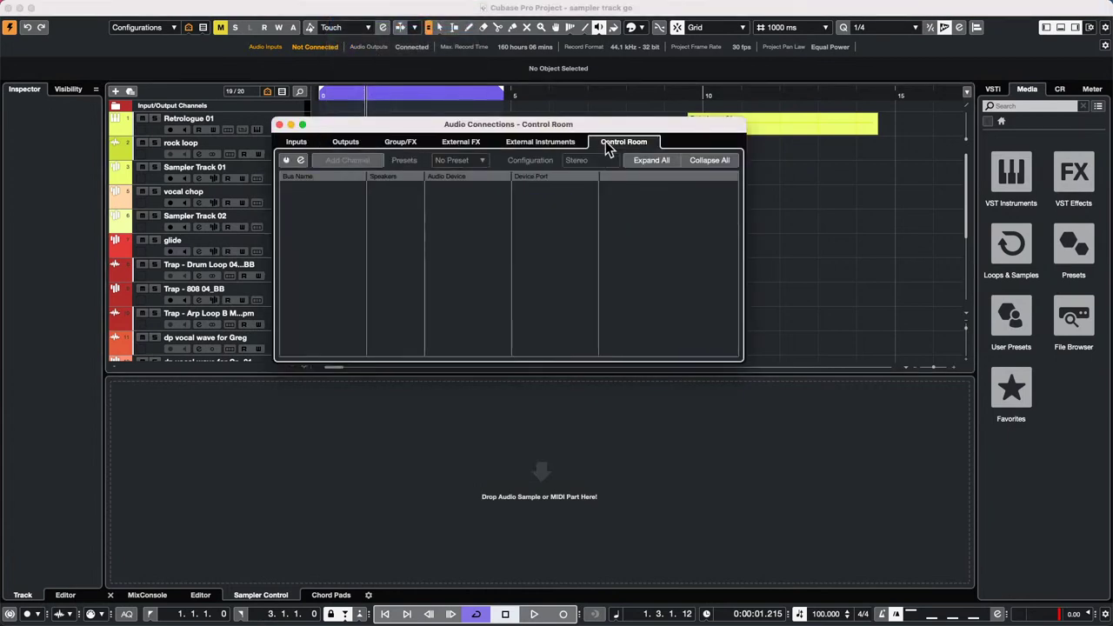
pyautogui.click(286, 160)
pyautogui.click(344, 143)
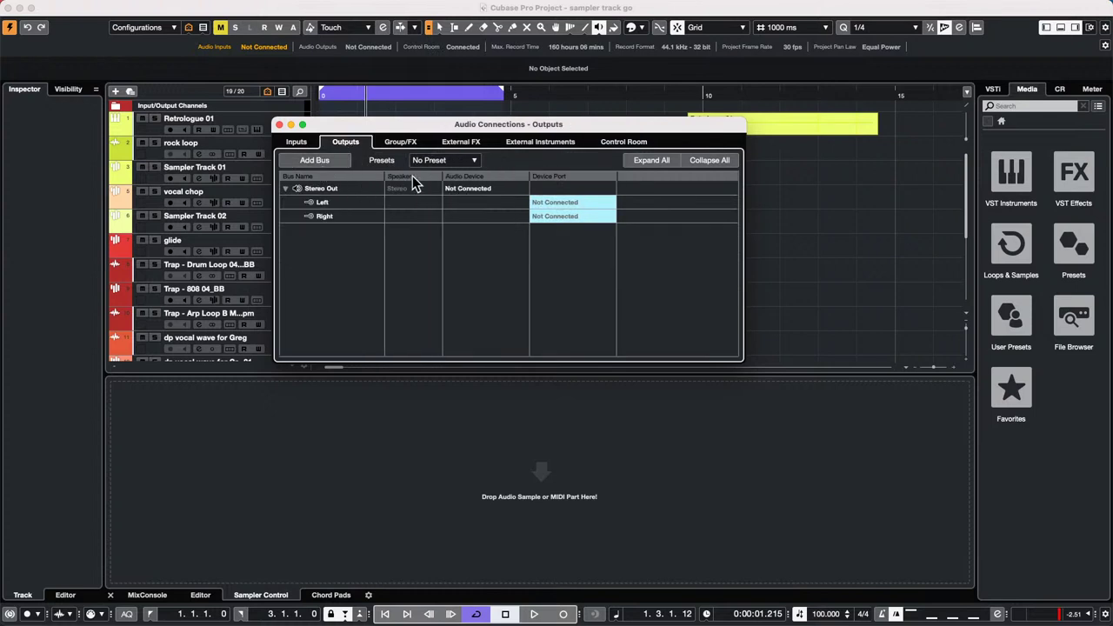
pyautogui.click(279, 124)
pyautogui.click(395, 156)
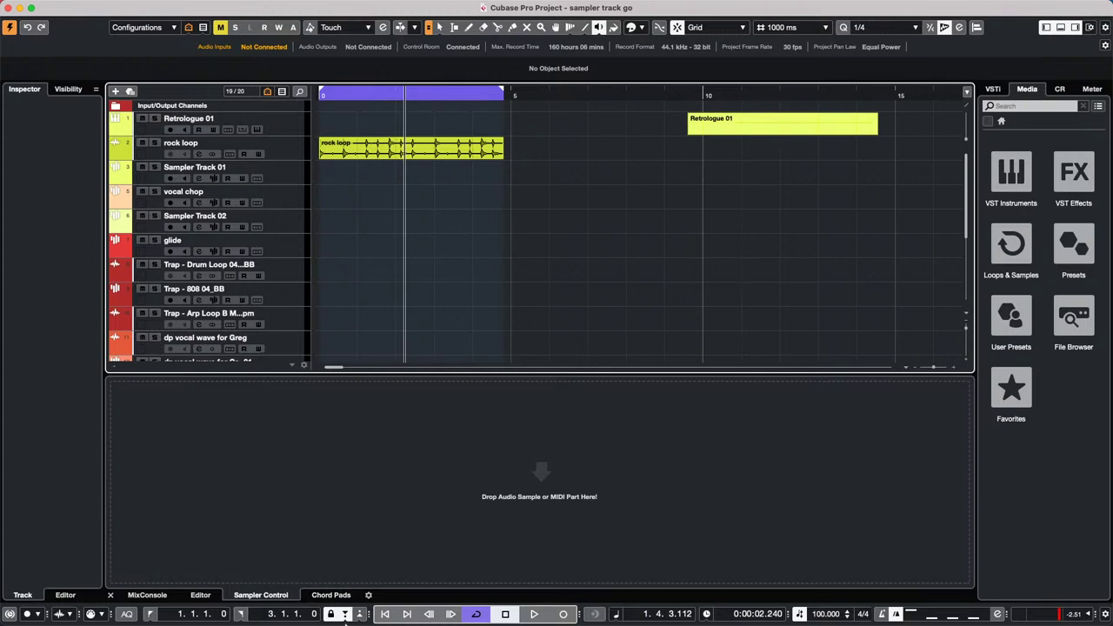
# - Switch to Safari and search the web for "video support in Cubase Nuendo"
pyautogui.moveTo(333, 621)
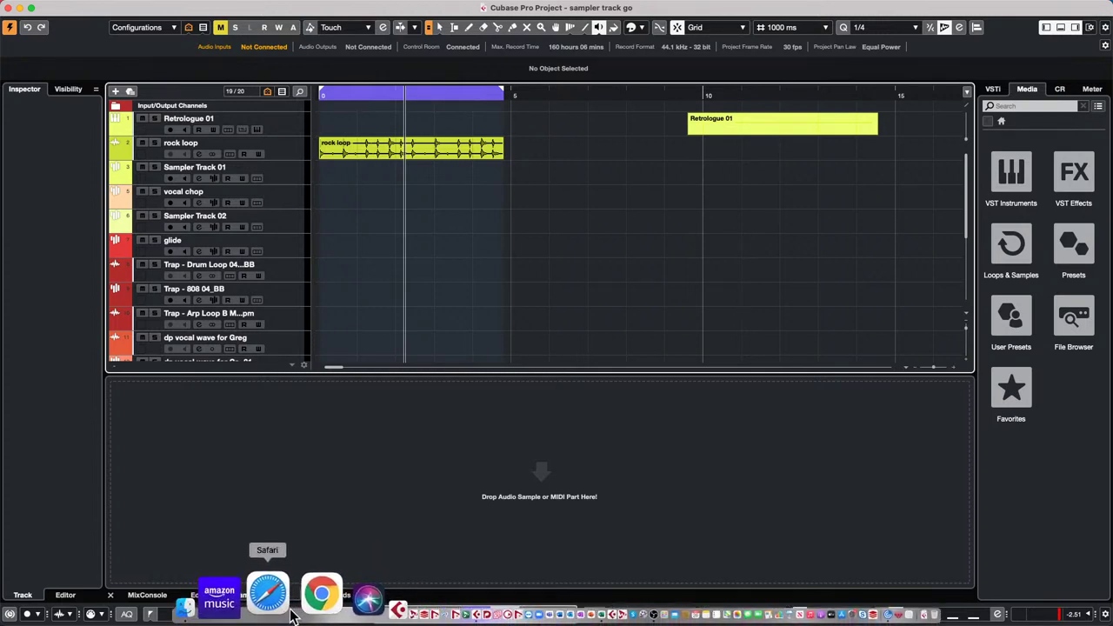
pyautogui.click(286, 596)
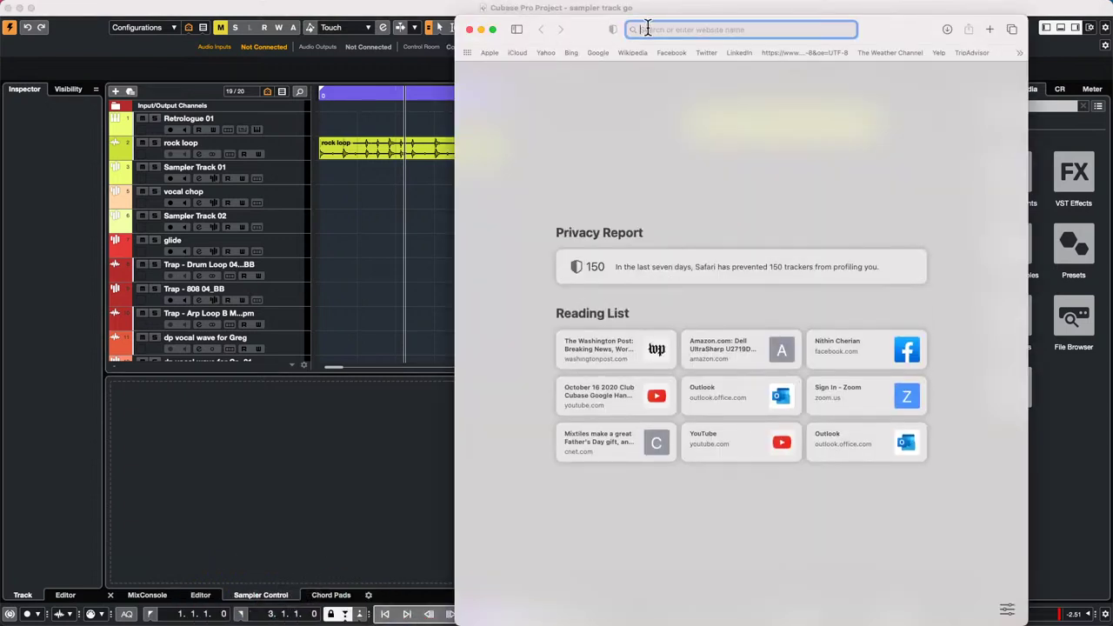
pyautogui.write('v')
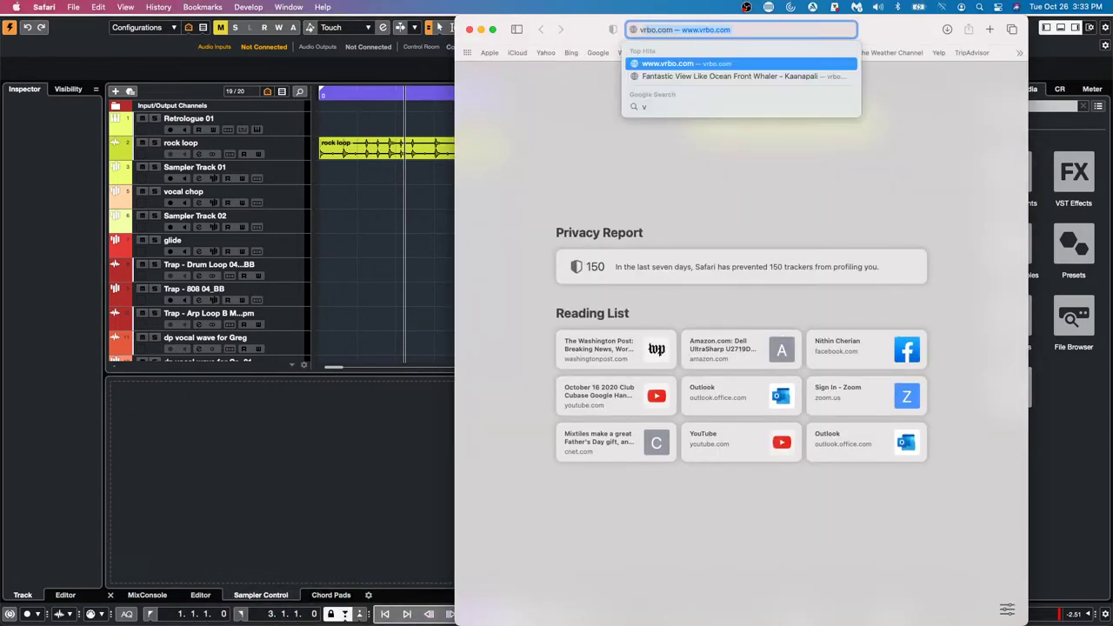
pyautogui.write('ideo su')
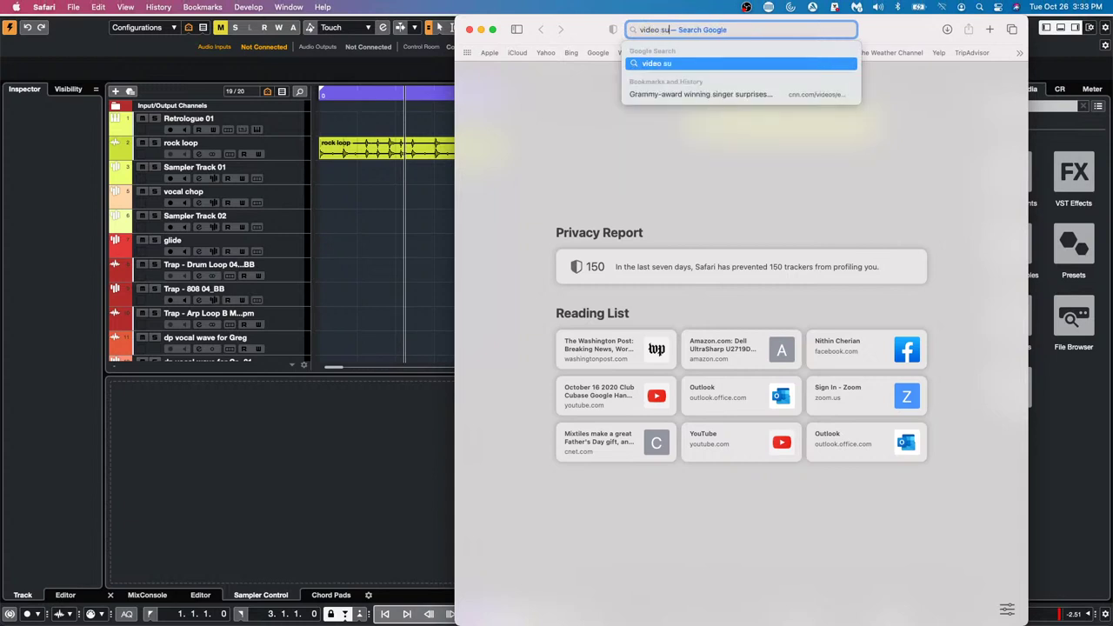
pyautogui.write('ppor')
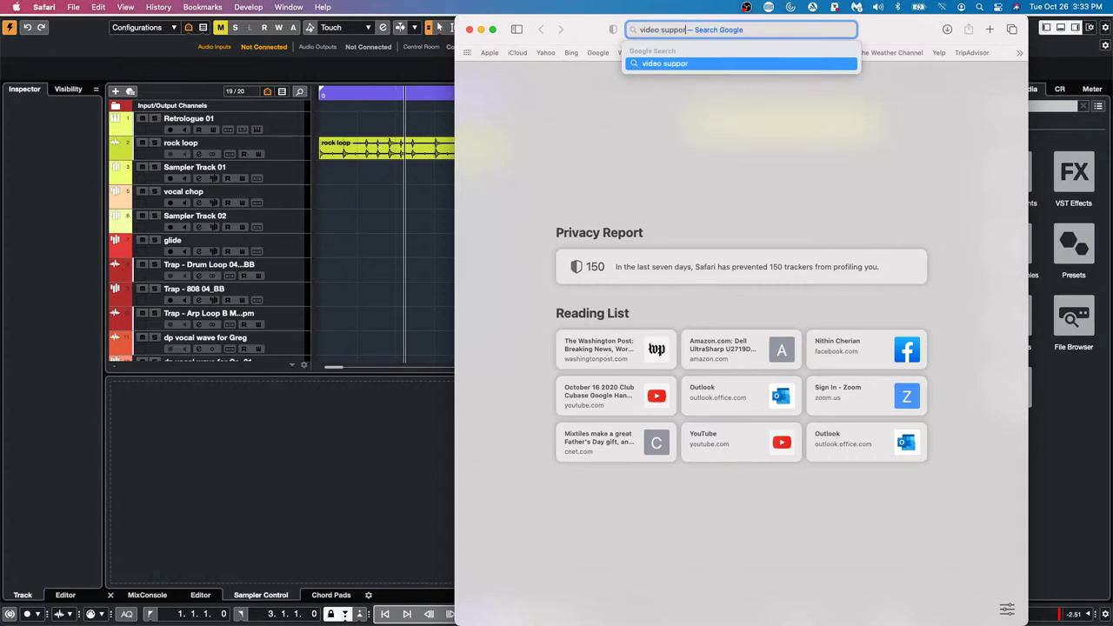
pyautogui.write('t in Cubas')
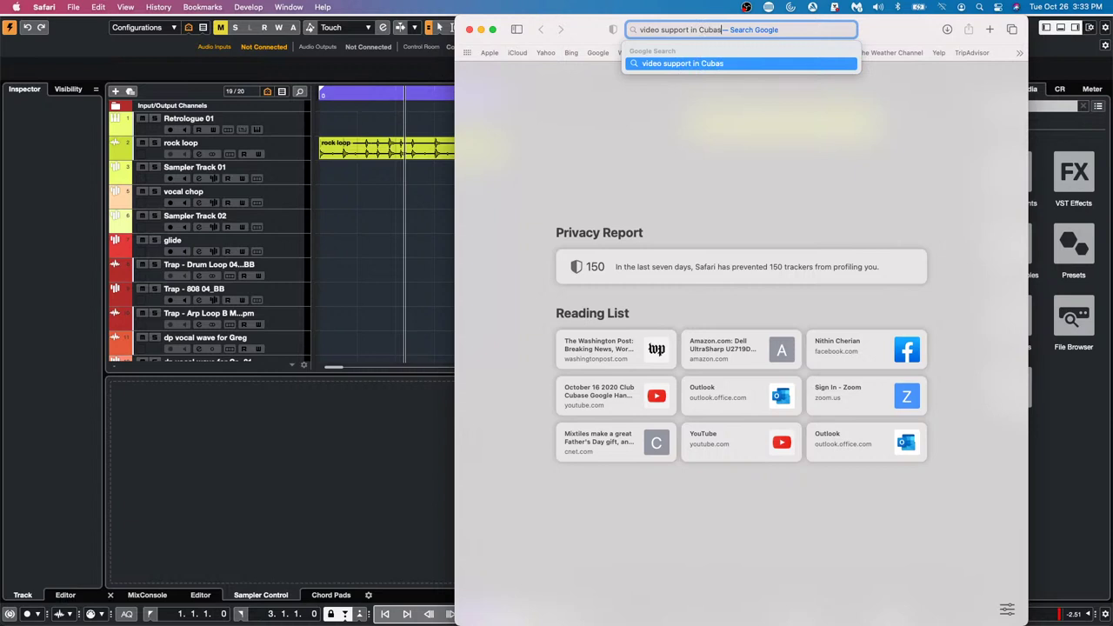
pyautogui.write('e Nuendo')
pyautogui.press('Return')
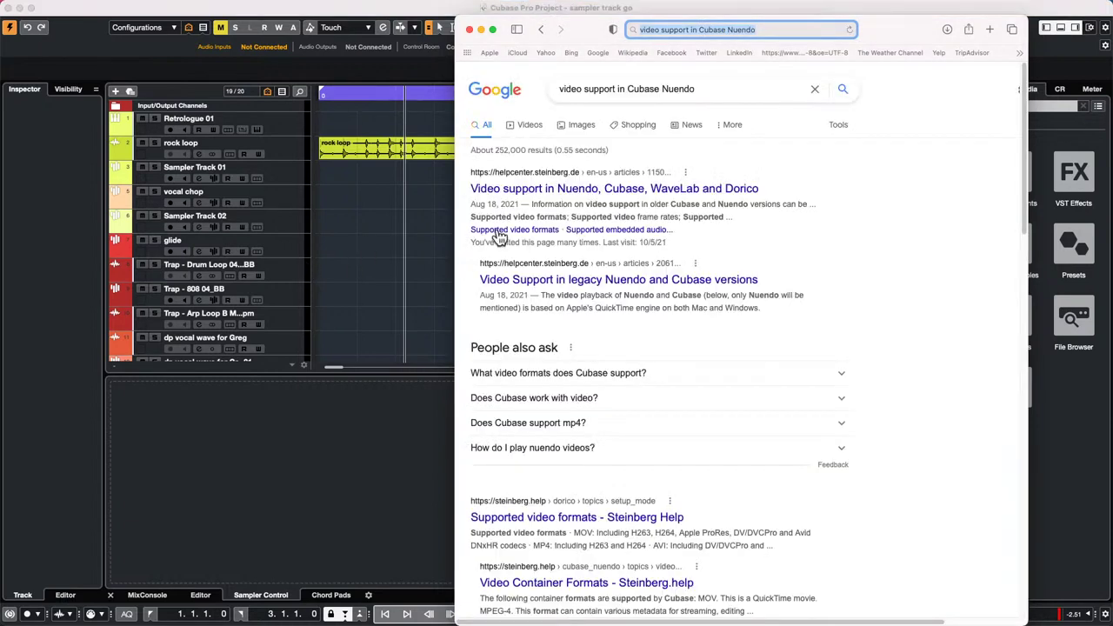
# - Open the Steinberg article on video support in full screen and examine the supported video formats table
pyautogui.click(670, 193)
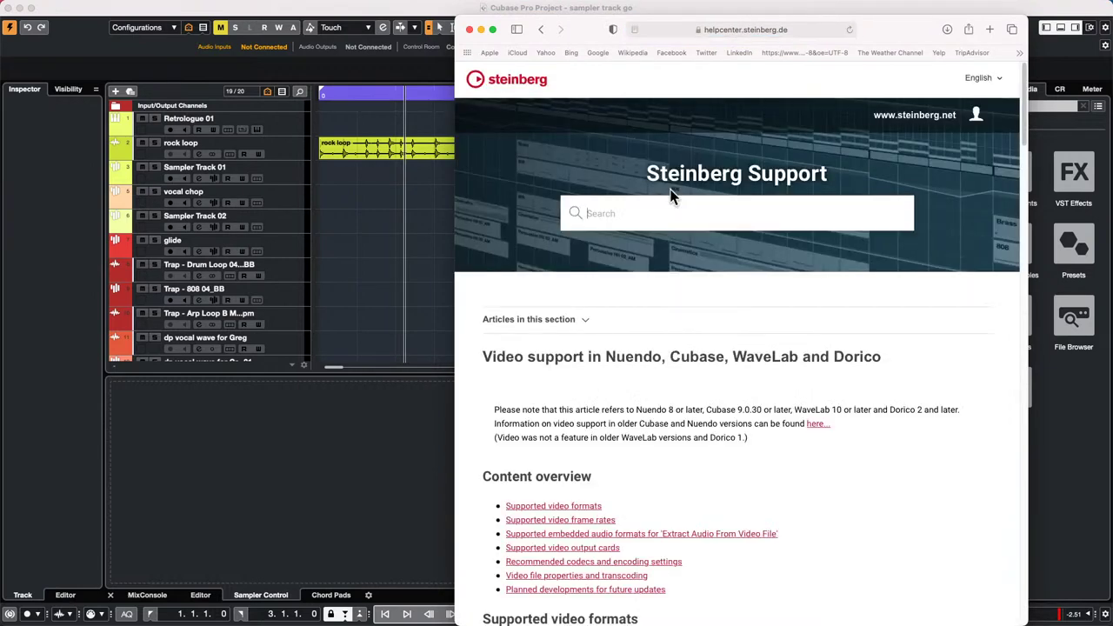
pyautogui.click(492, 30)
pyautogui.scroll(-5, 401, 350)
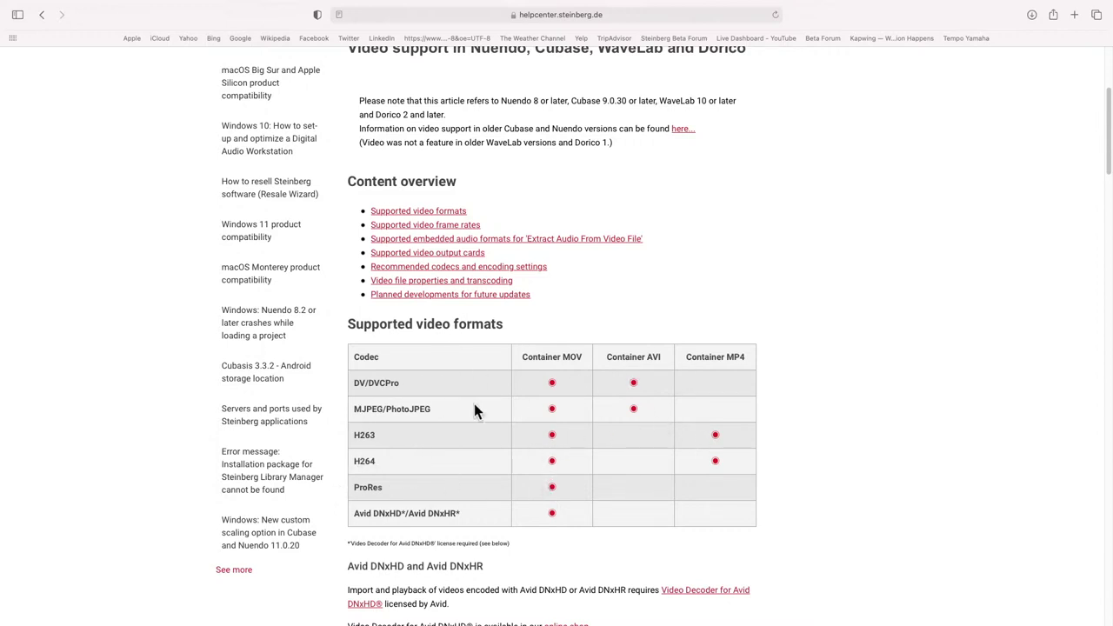
pyautogui.moveTo(154, 5)
pyautogui.scroll(3, 337, 214)
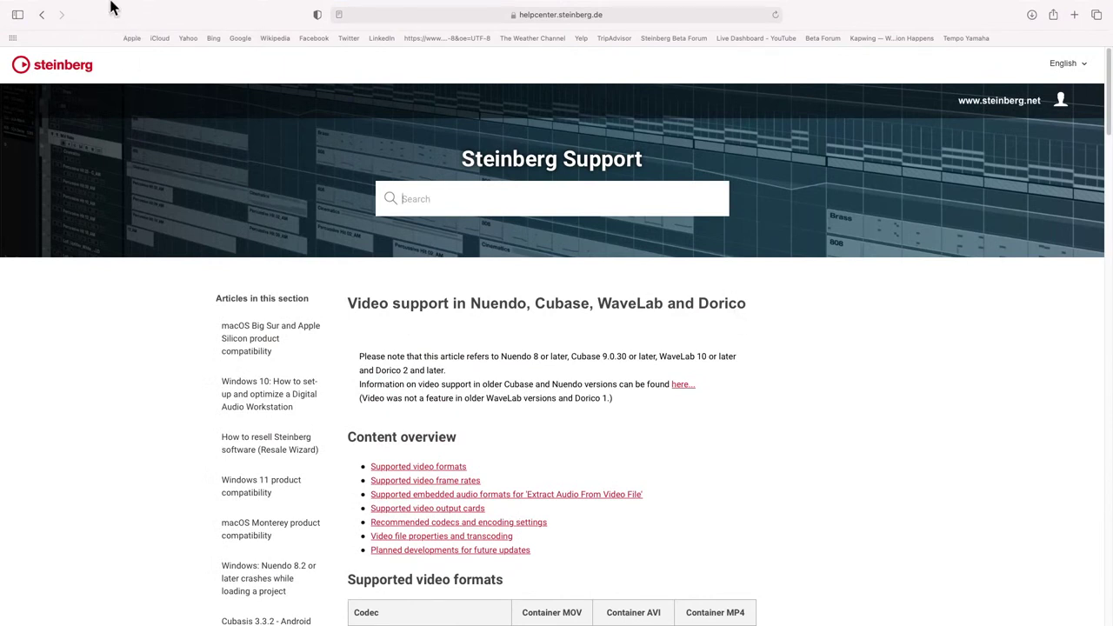
# - Quit Safari and switch back to the Cubase project
pyautogui.moveTo(110, 2)
pyautogui.click(44, 7)
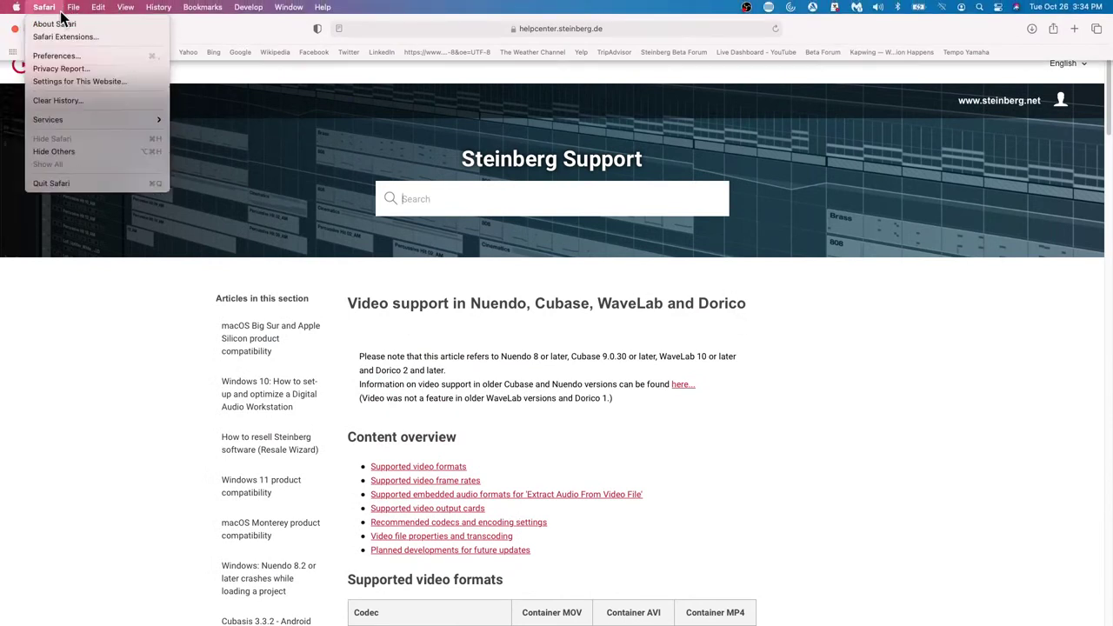
pyautogui.click(81, 184)
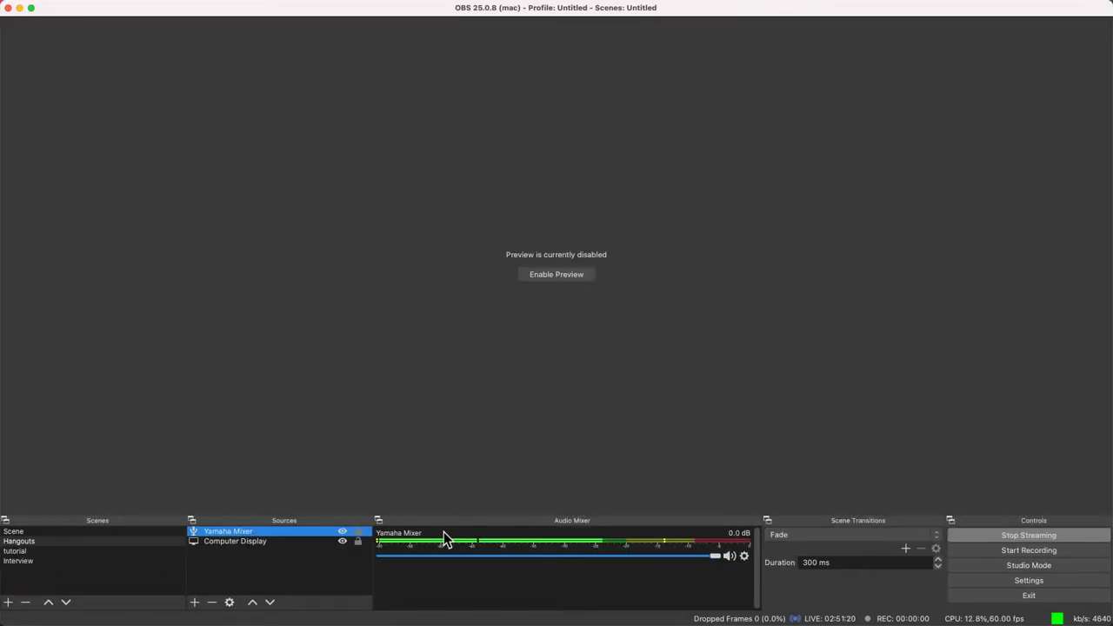
pyautogui.press('super+Tab')
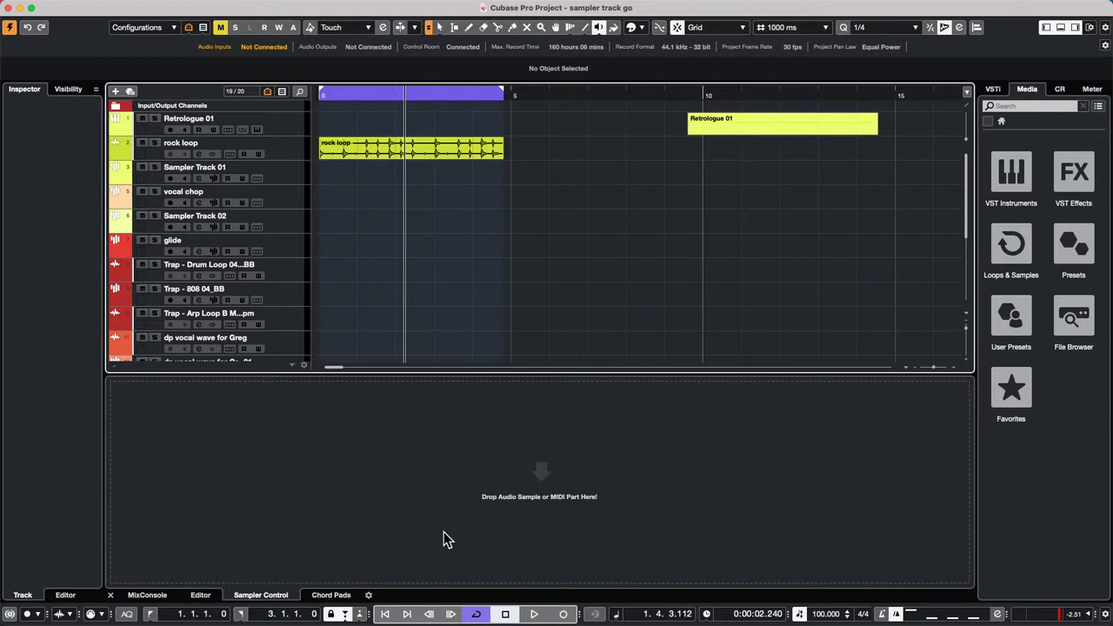
# - Show the MixConsole in the lower zone, and select the rock loop event with the Object Selection tool
pyautogui.click(147, 595)
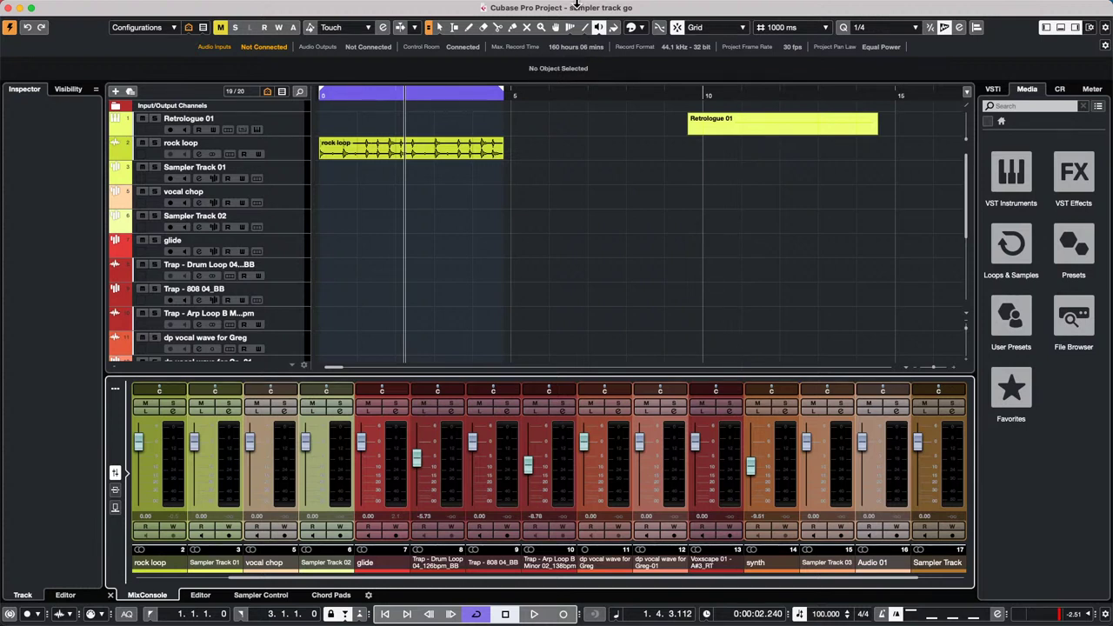
pyautogui.moveTo(708, 4)
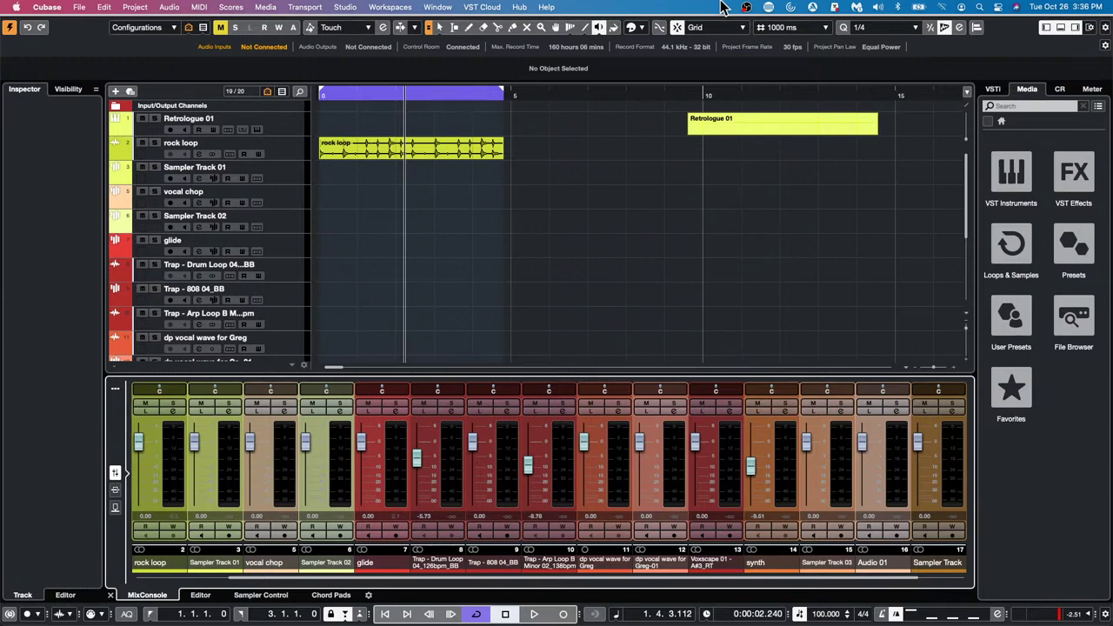
pyautogui.rightClick(487, 165)
pyautogui.click(502, 162)
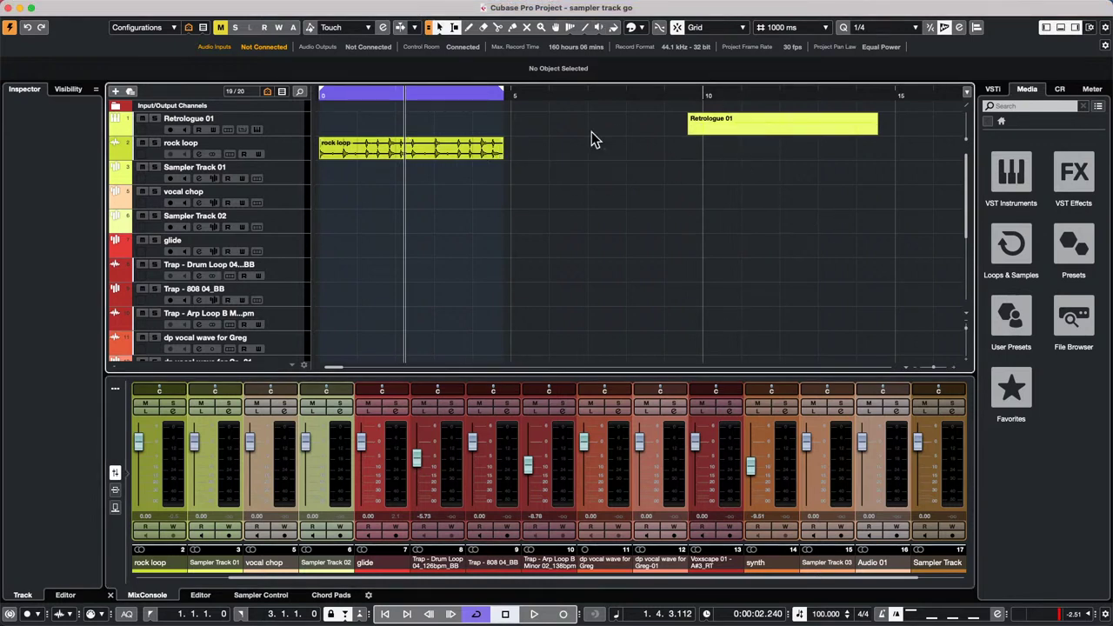
pyautogui.click(451, 153)
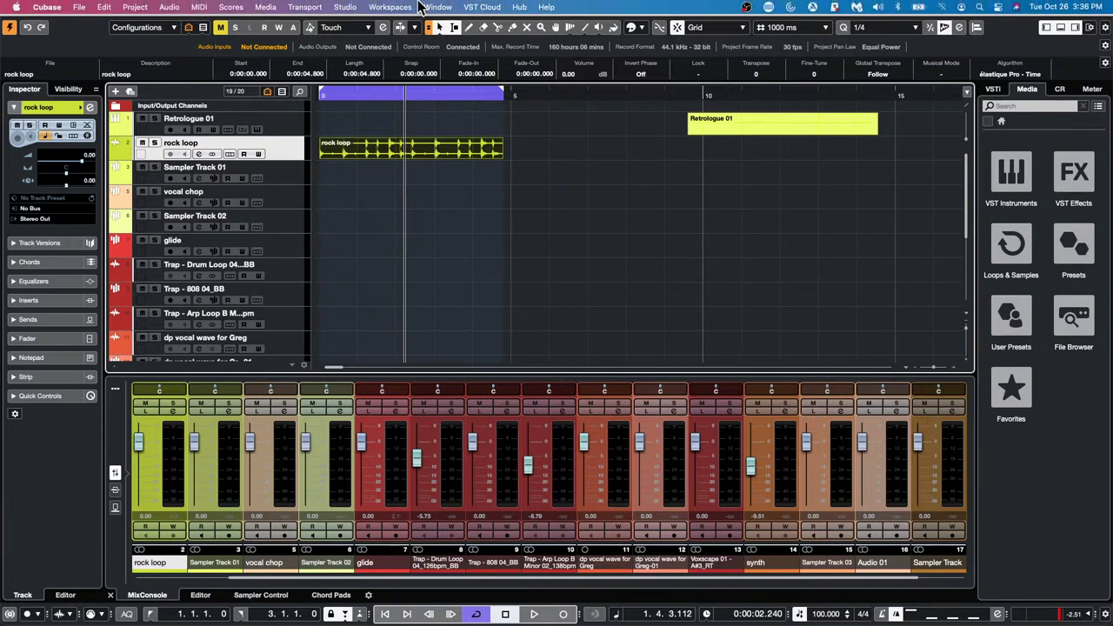
# - Open the Pool window, examine the project's audio files and their attributes, and close it
pyautogui.click(300, 8)
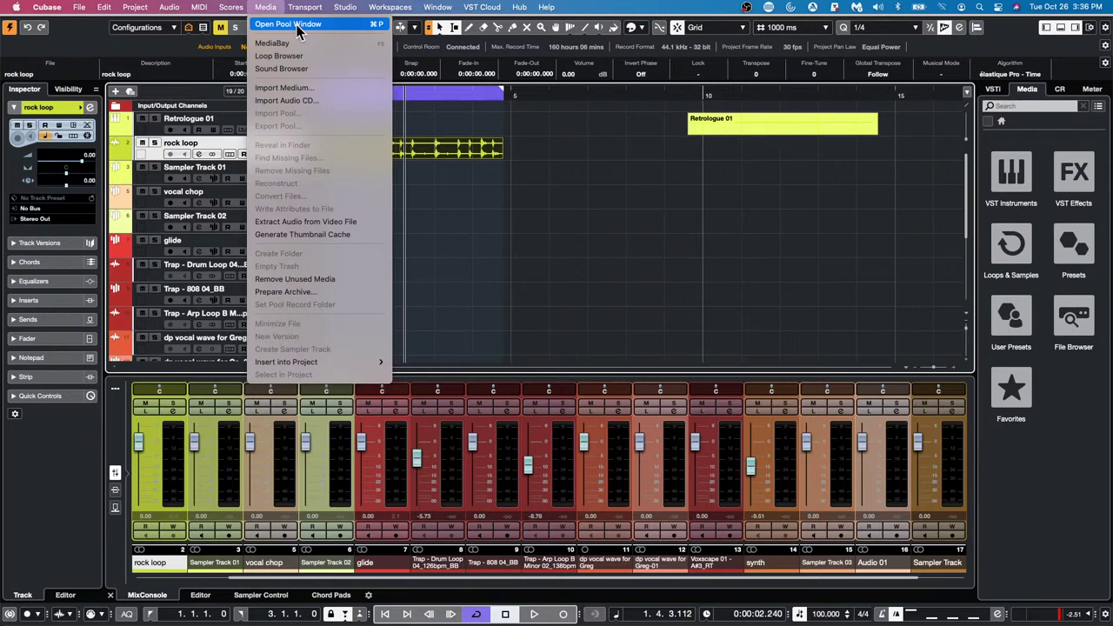
pyautogui.click(298, 24)
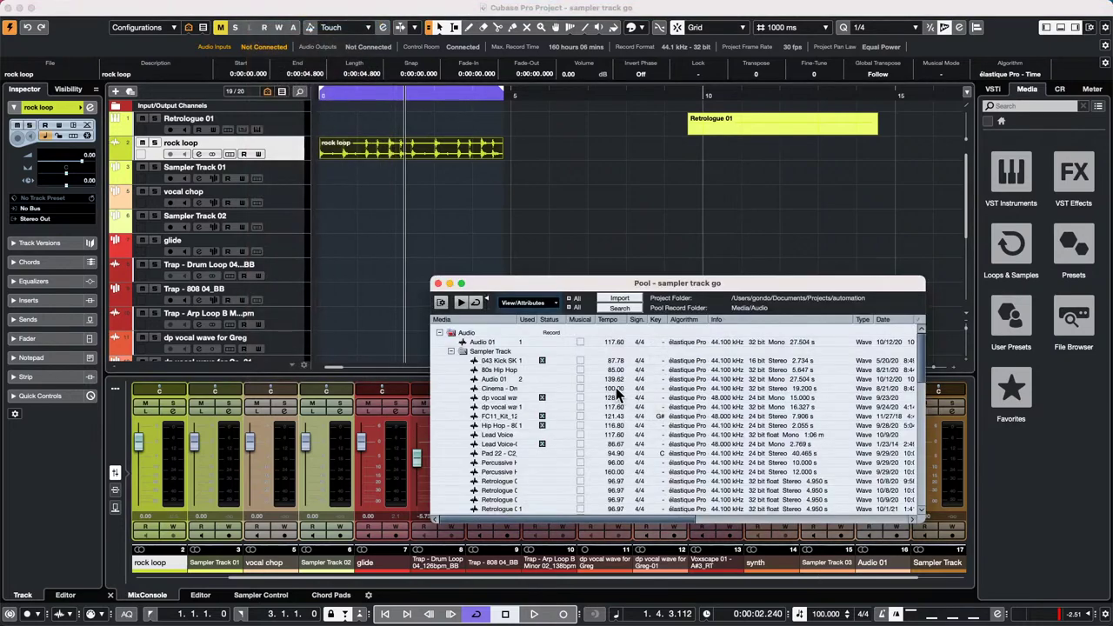
pyautogui.moveTo(667, 289); pyautogui.dragTo(508, 140)
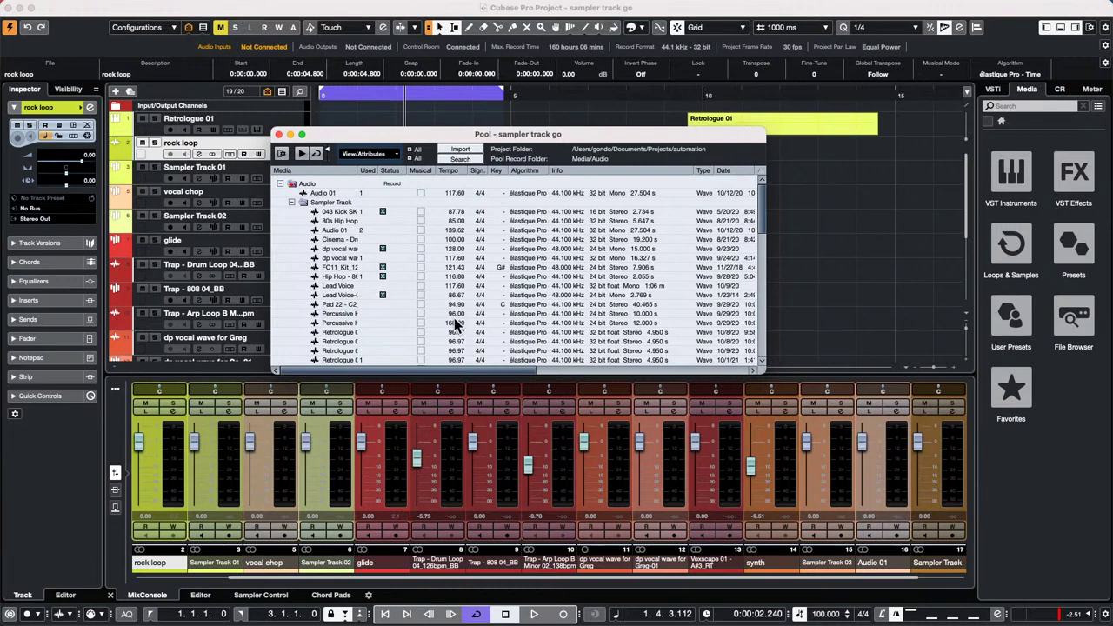
pyautogui.scroll(-1, 454, 319)
pyautogui.scroll(1, 454, 317)
pyautogui.click(278, 135)
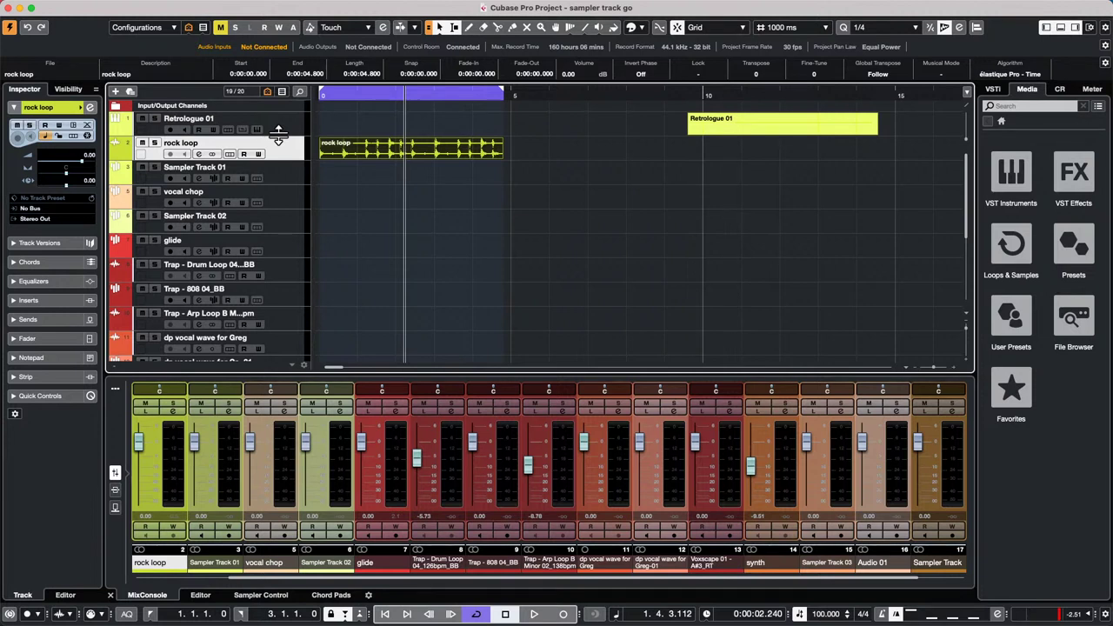
# - Check the driver, latency and ASIO-Guard options in Studio Setup and close the dialog
pyautogui.moveTo(139, 7)
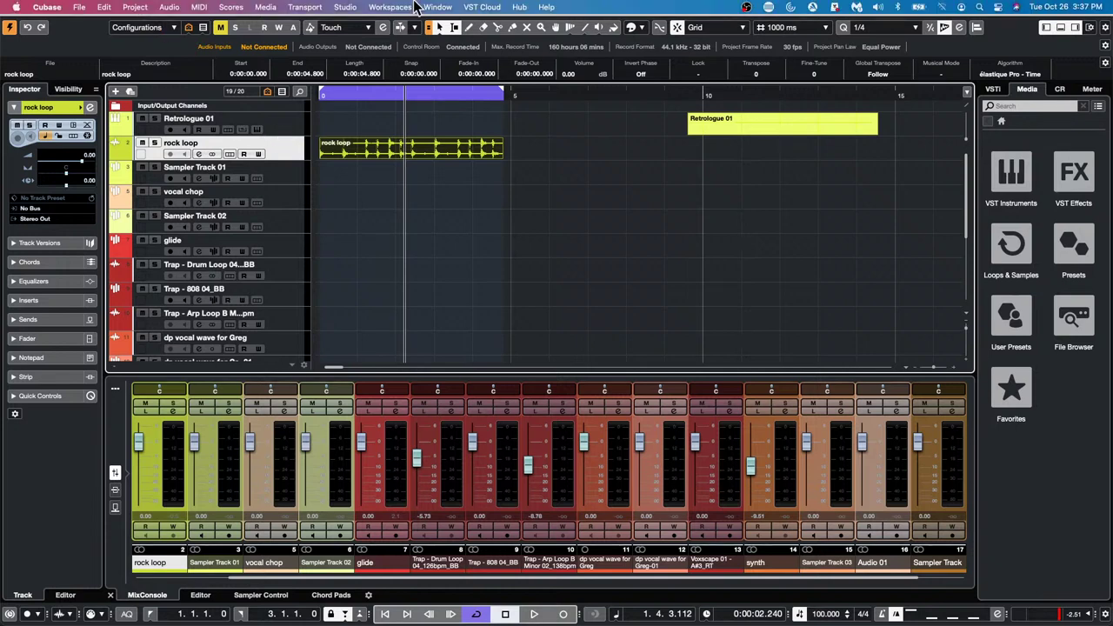
pyautogui.click(342, 7)
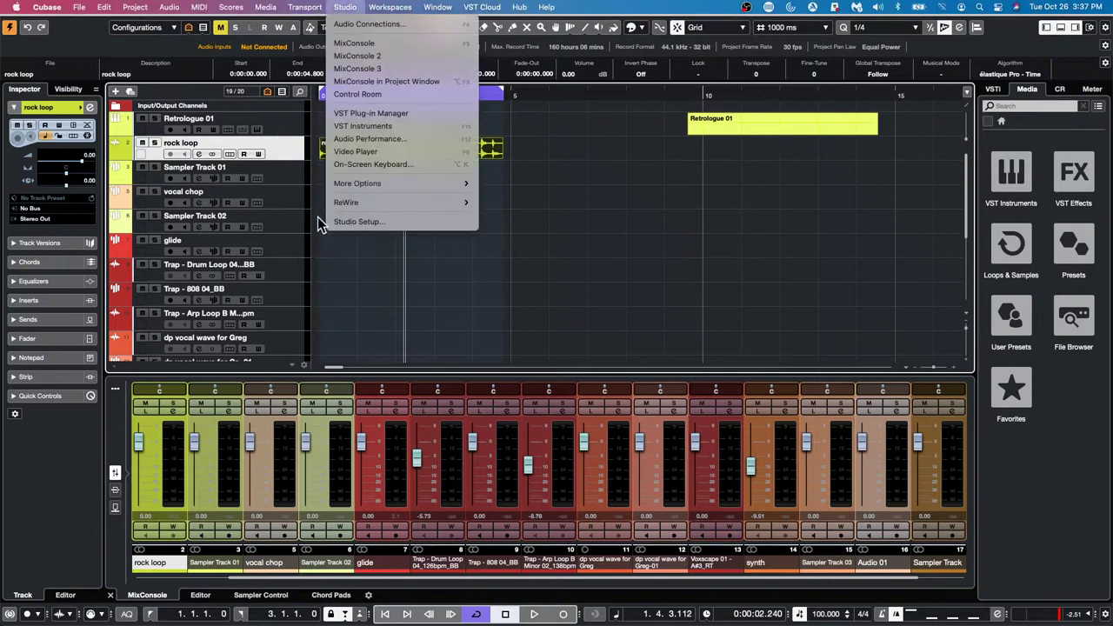
pyautogui.click(349, 224)
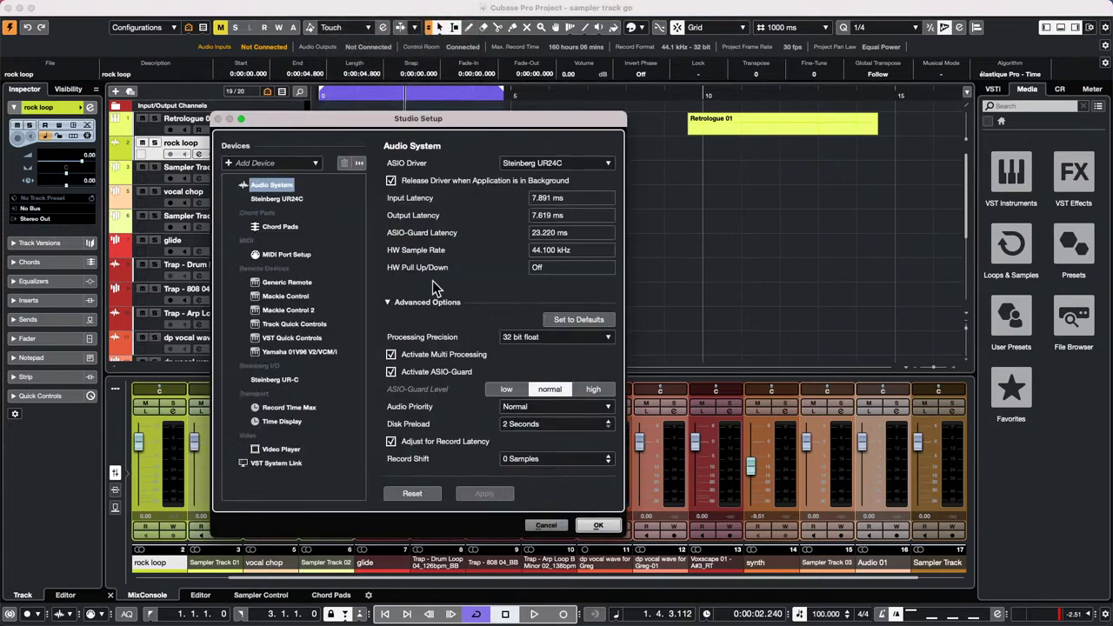
pyautogui.click(598, 525)
# - Open the VST Plug-in Manager, examine the VST effects list and the VST 2 plug-in path settings, and close it
pyautogui.click(385, 5)
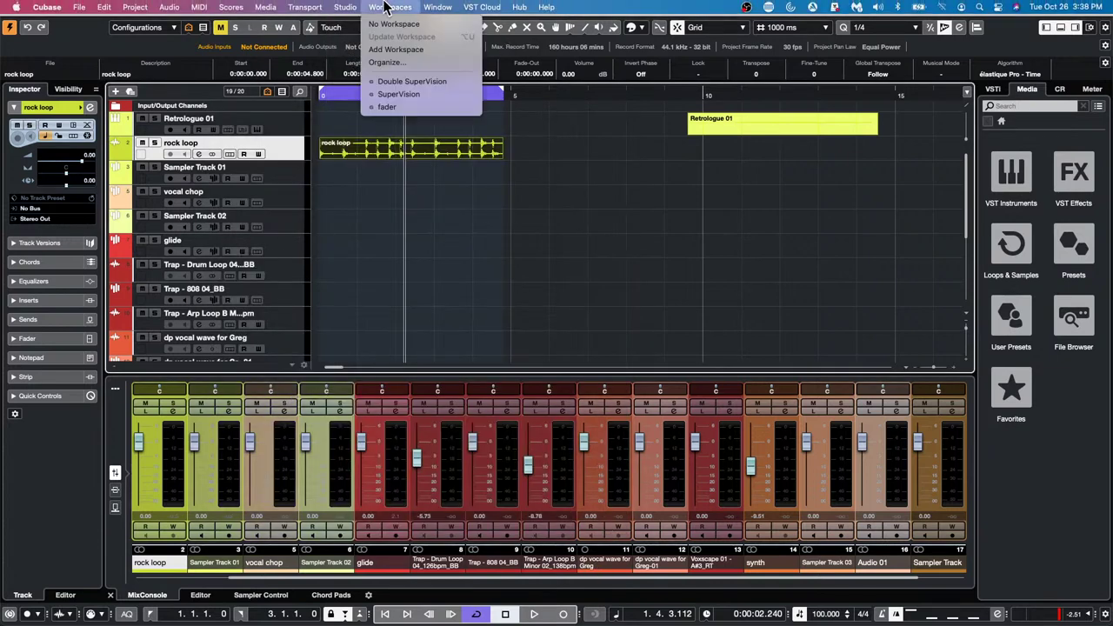
pyautogui.moveTo(355, 9)
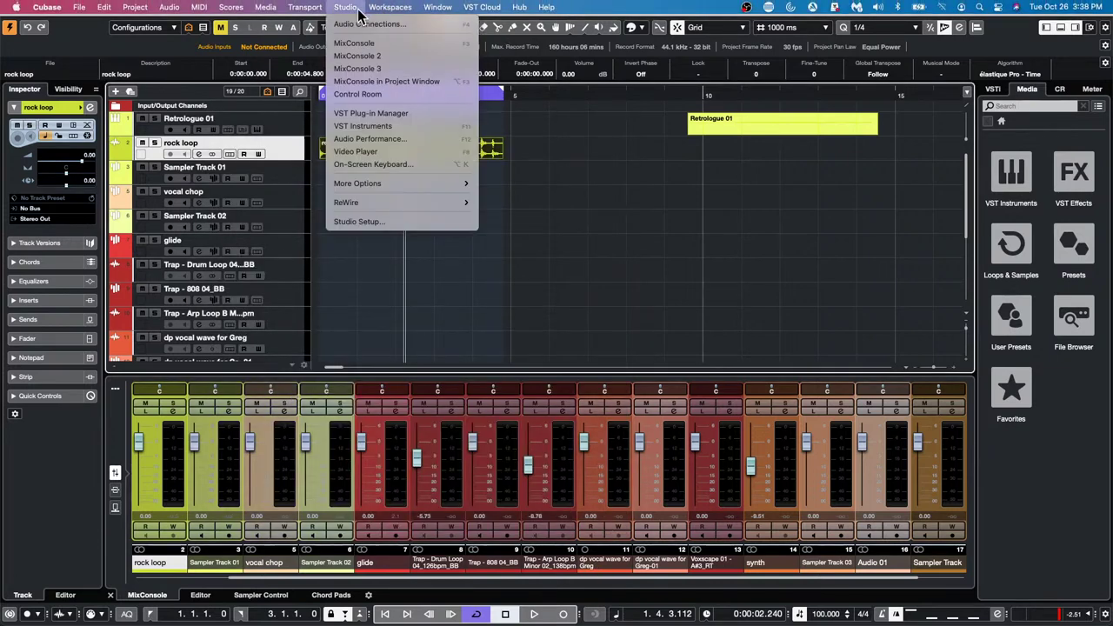
pyautogui.click(378, 113)
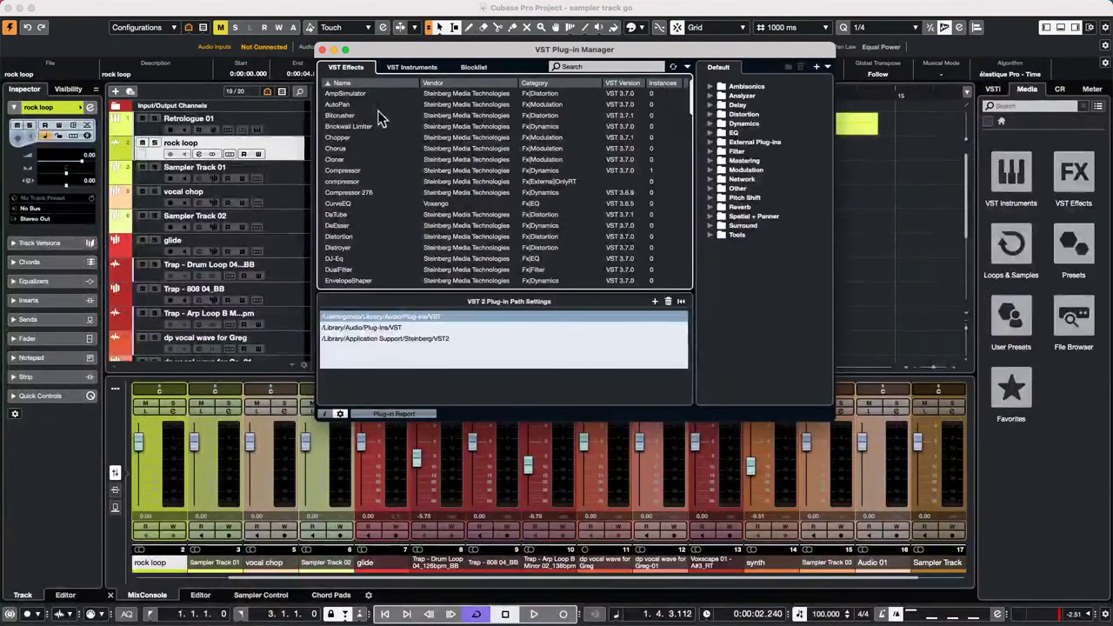
pyautogui.click(340, 414)
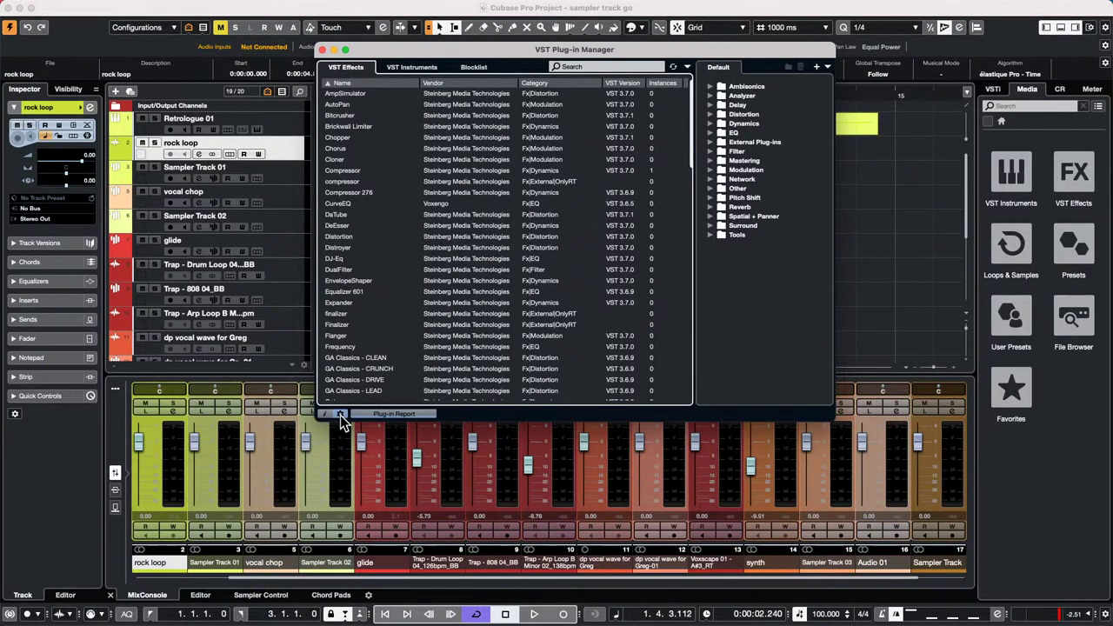
pyautogui.click(340, 415)
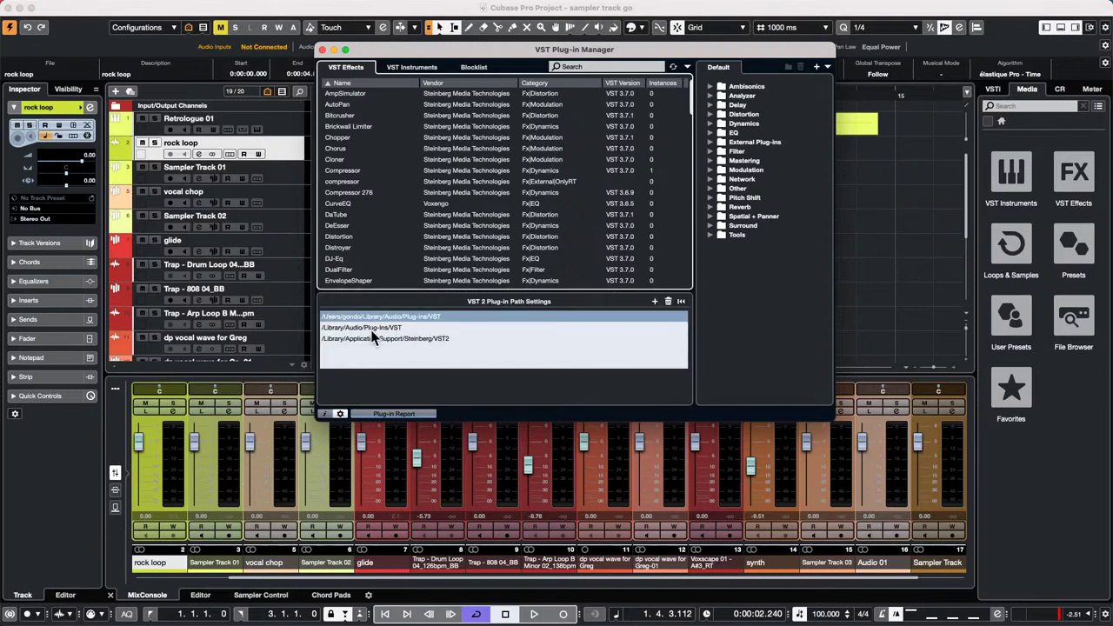
pyautogui.click(340, 415)
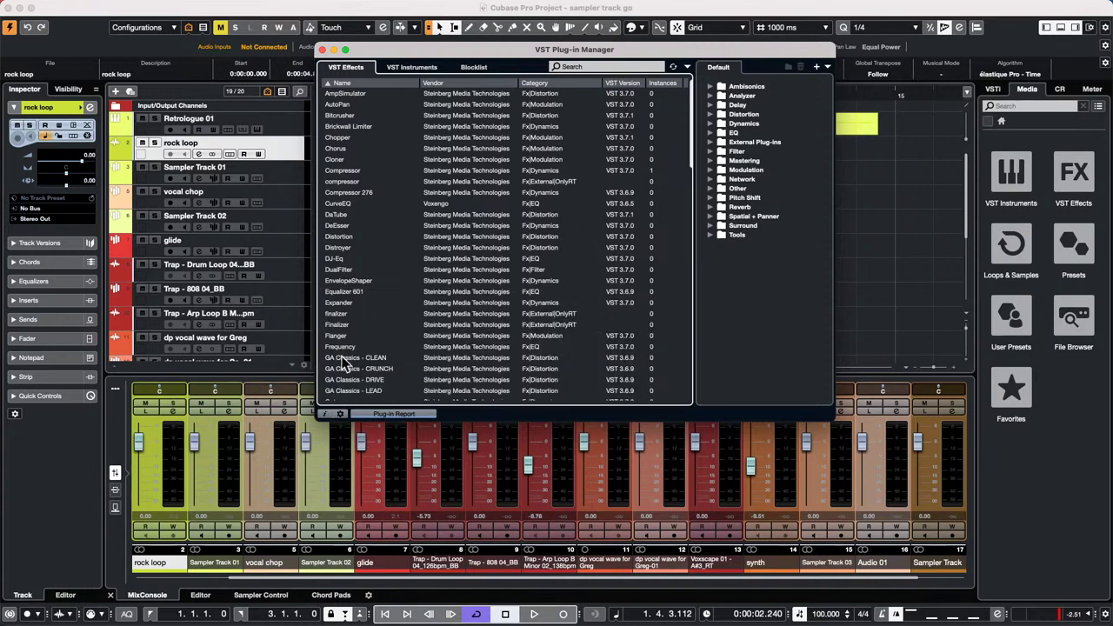
pyautogui.click(322, 49)
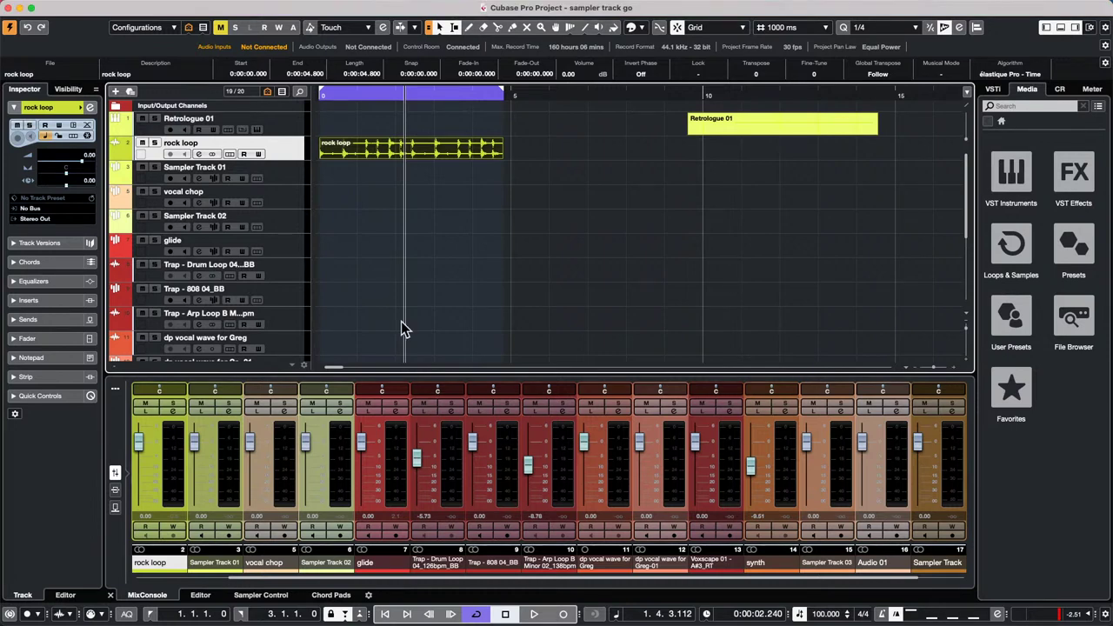
# - Launch Nuendo 10.3 with the Steinberg UR24C audio driver and create an empty project in the Documents folder
pyautogui.moveTo(350, 617)
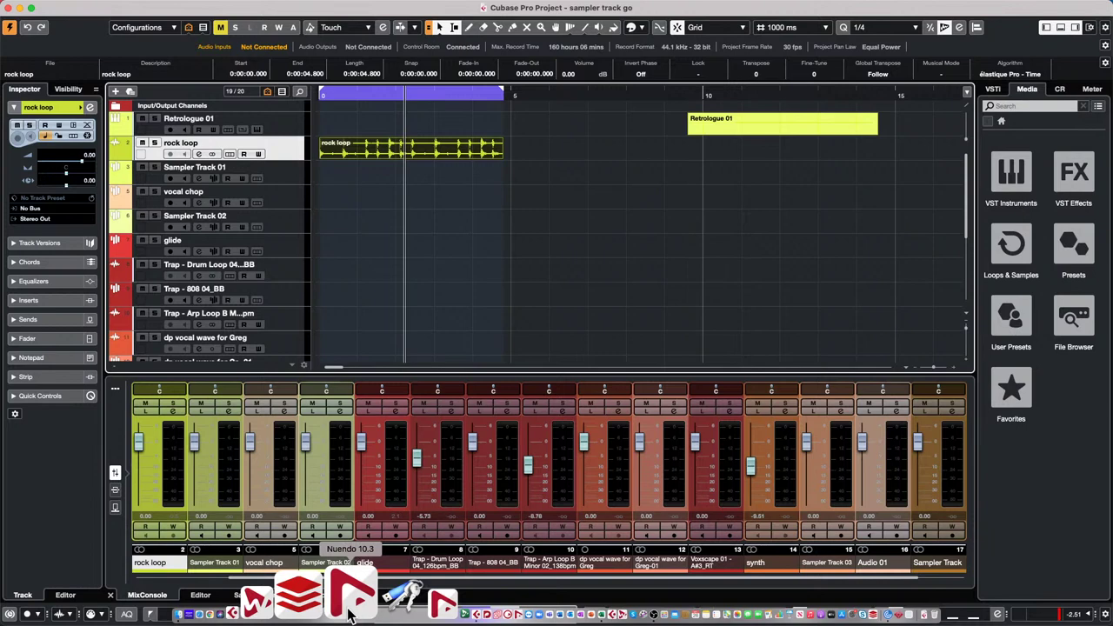
pyautogui.click(351, 615)
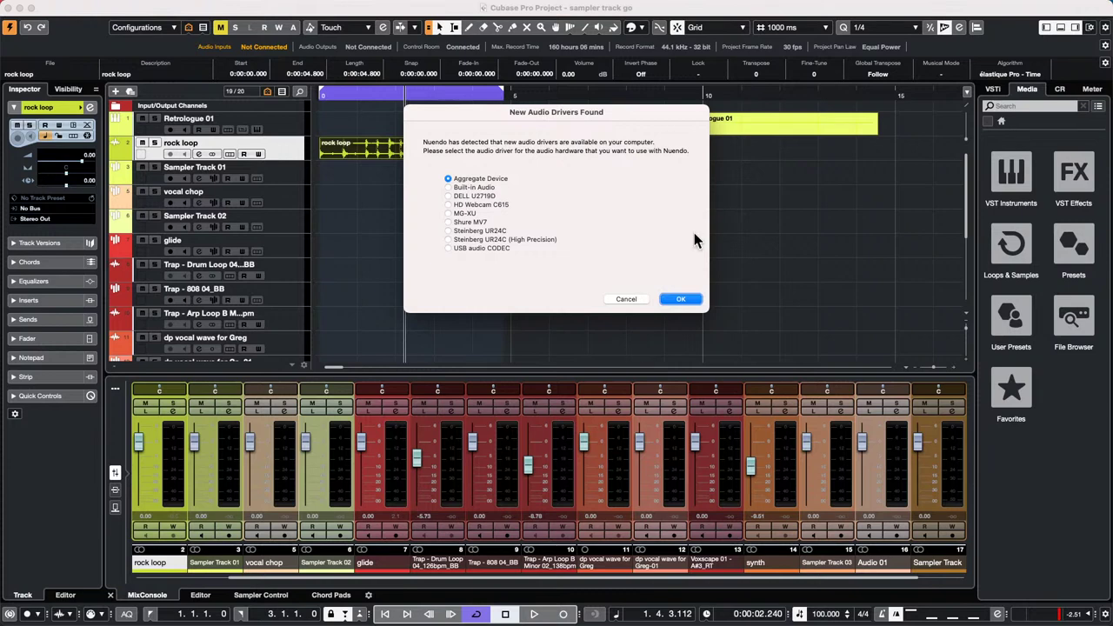
pyautogui.click(449, 231)
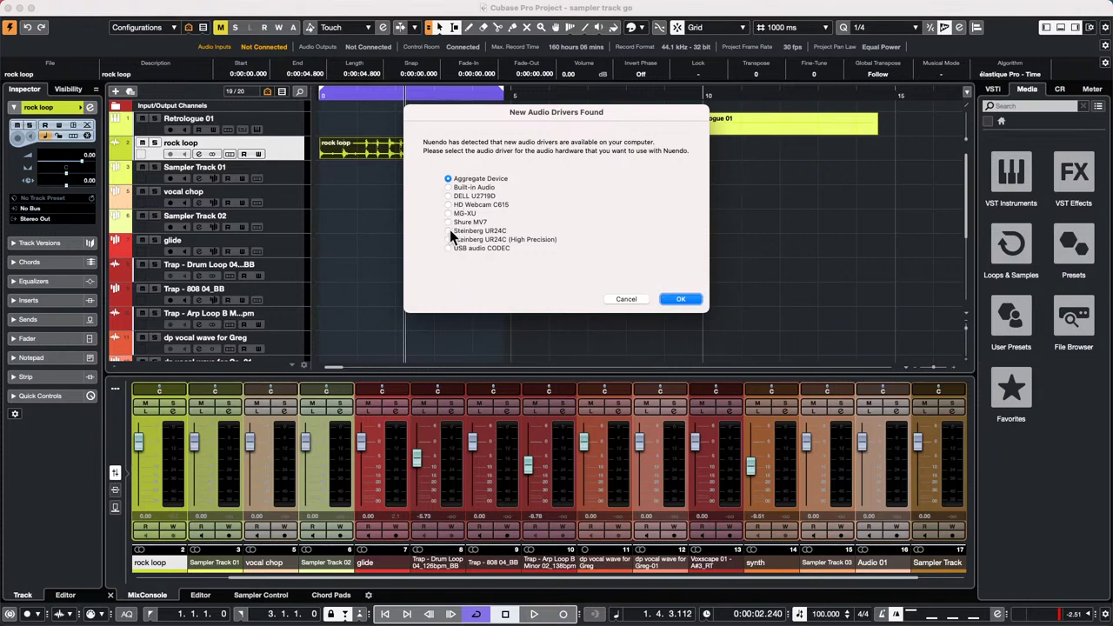
pyautogui.click(683, 299)
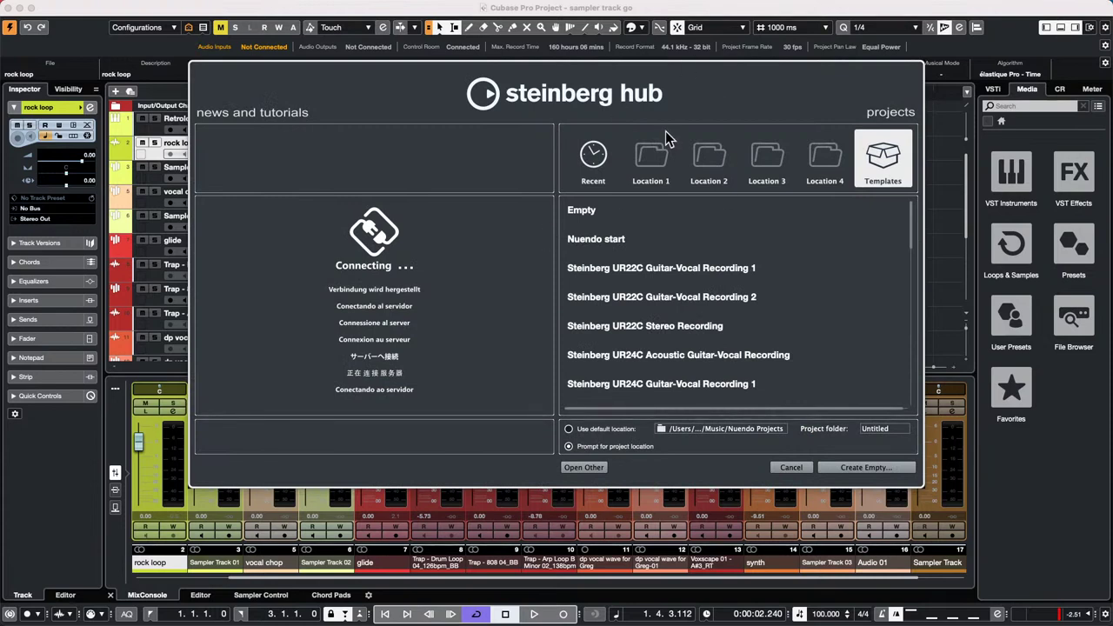
pyautogui.click(840, 470)
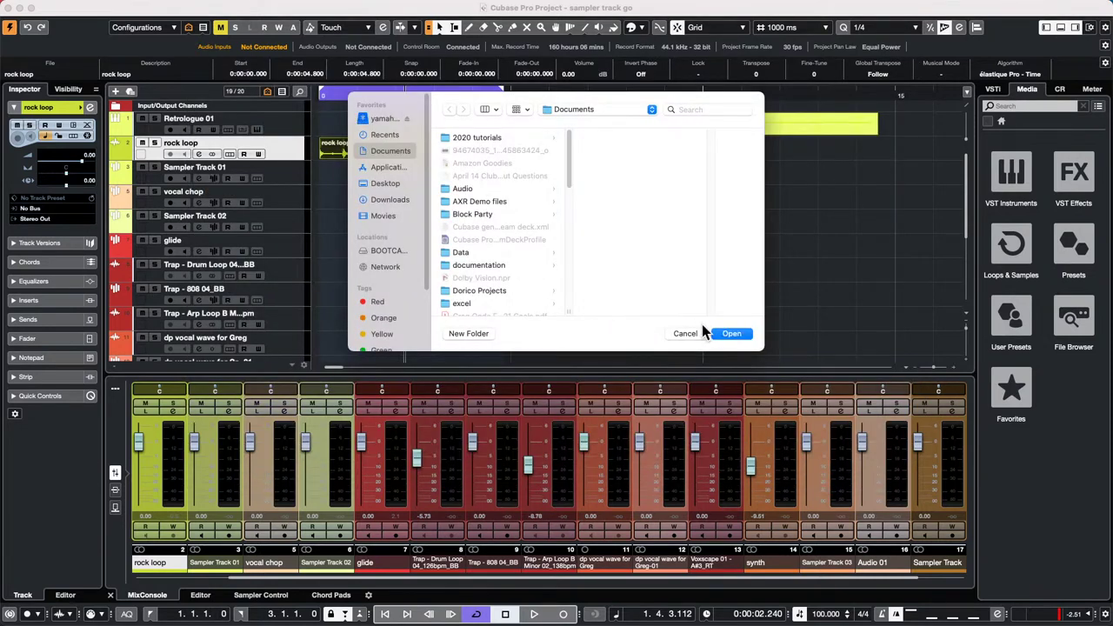
pyautogui.click(729, 334)
# - Add one instrument track that uses LoopMash, routed to Stereo Out
pyautogui.rightClick(253, 176)
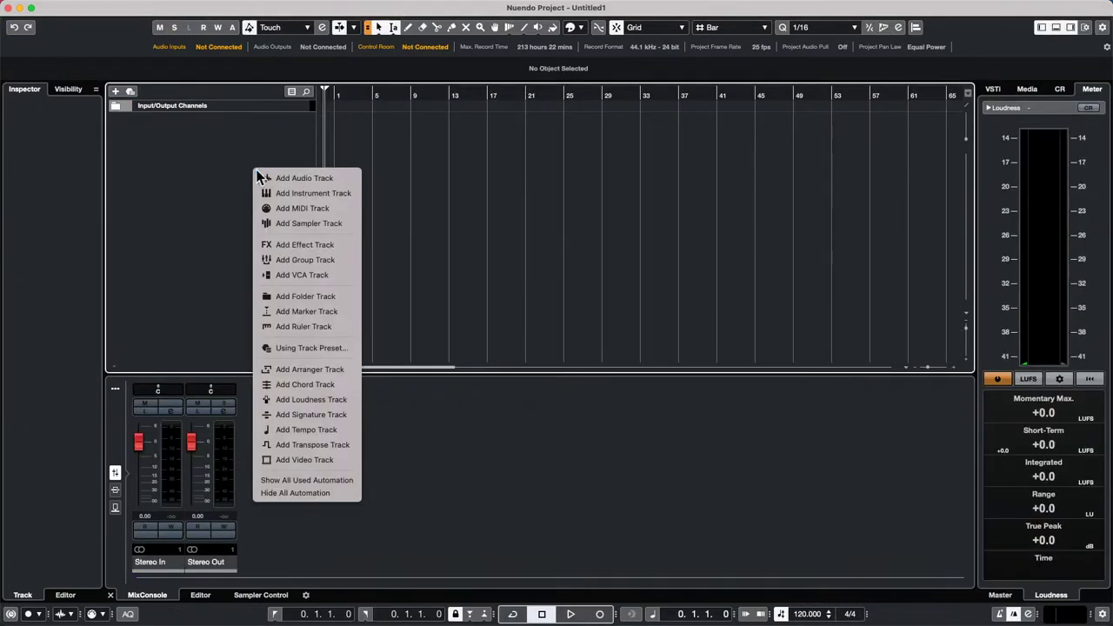
pyautogui.click(285, 199)
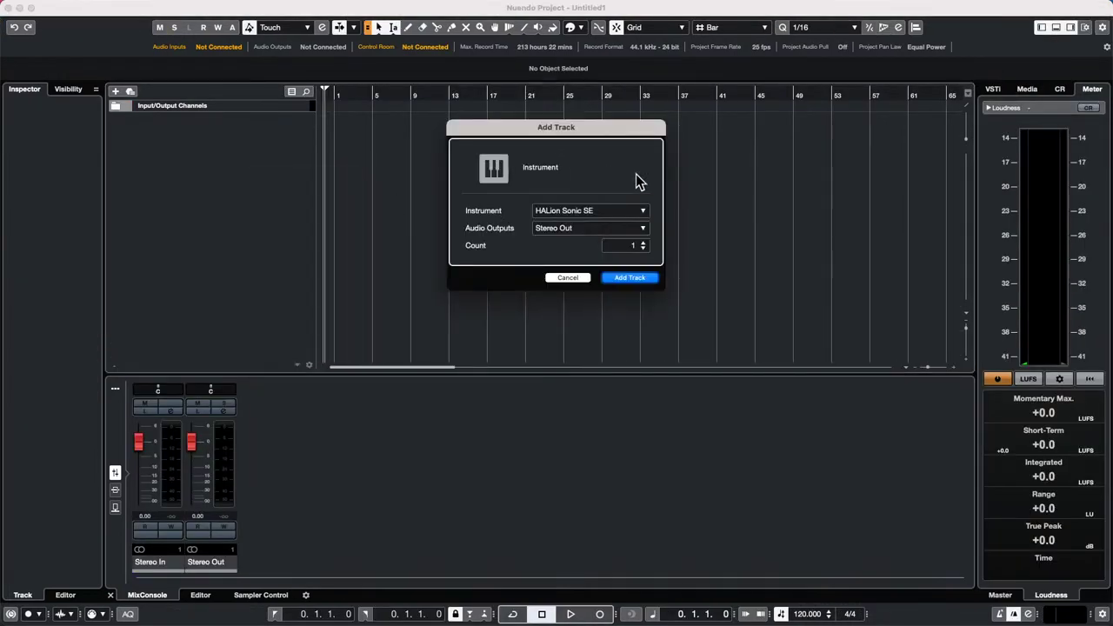
pyautogui.click(619, 211)
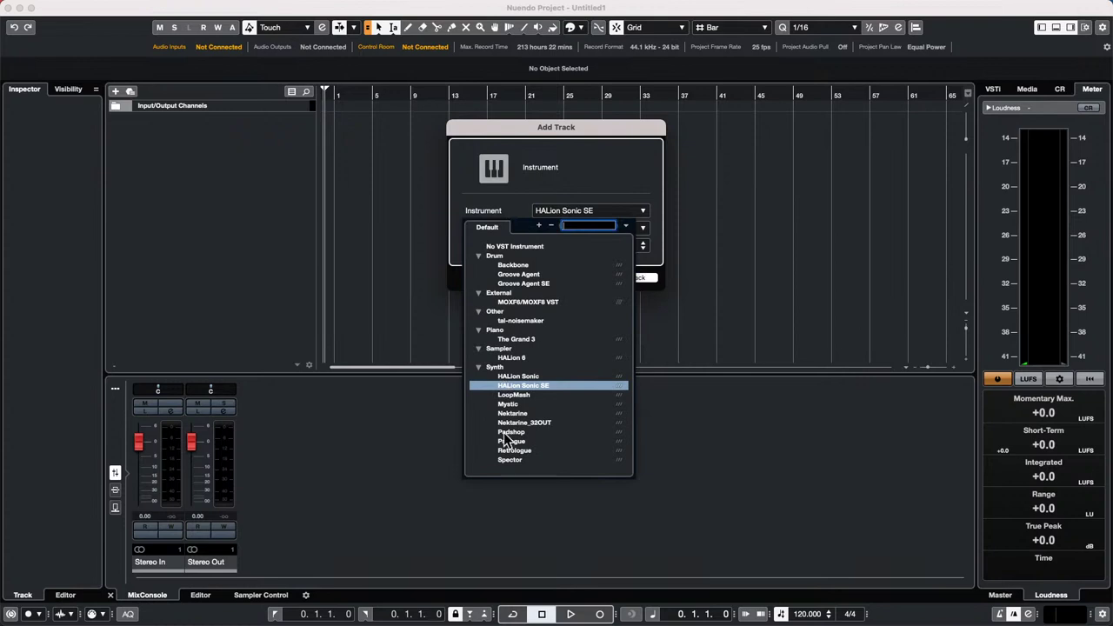
pyautogui.click(527, 396)
pyautogui.click(615, 277)
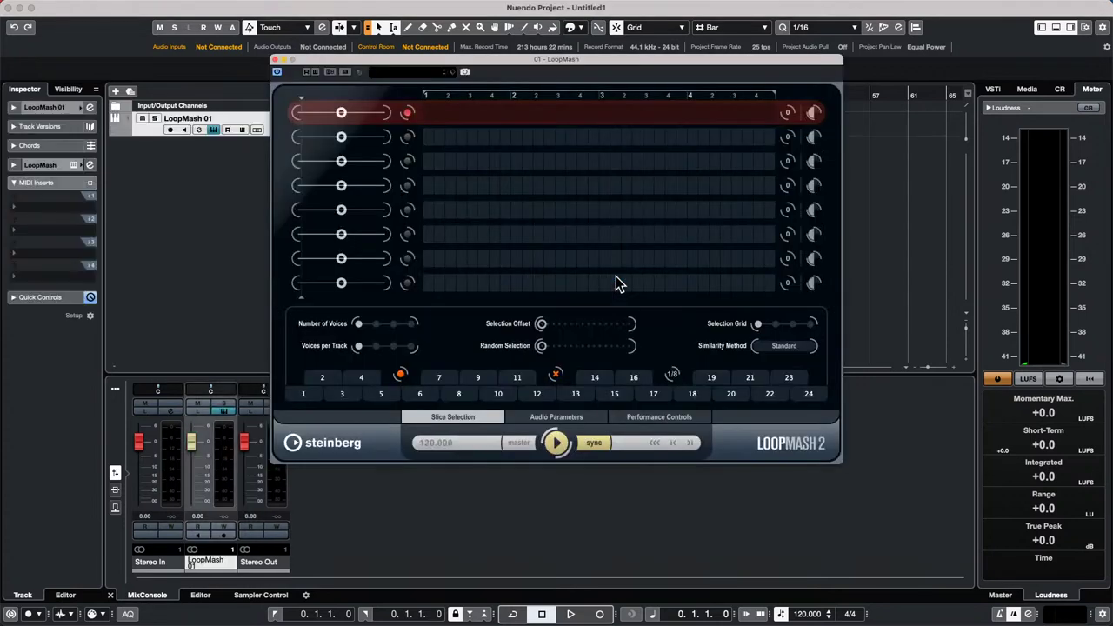
# - Load the Afrojane 126 preset in LoopMash and try to play it, then stop the playback
pyautogui.click(379, 71)
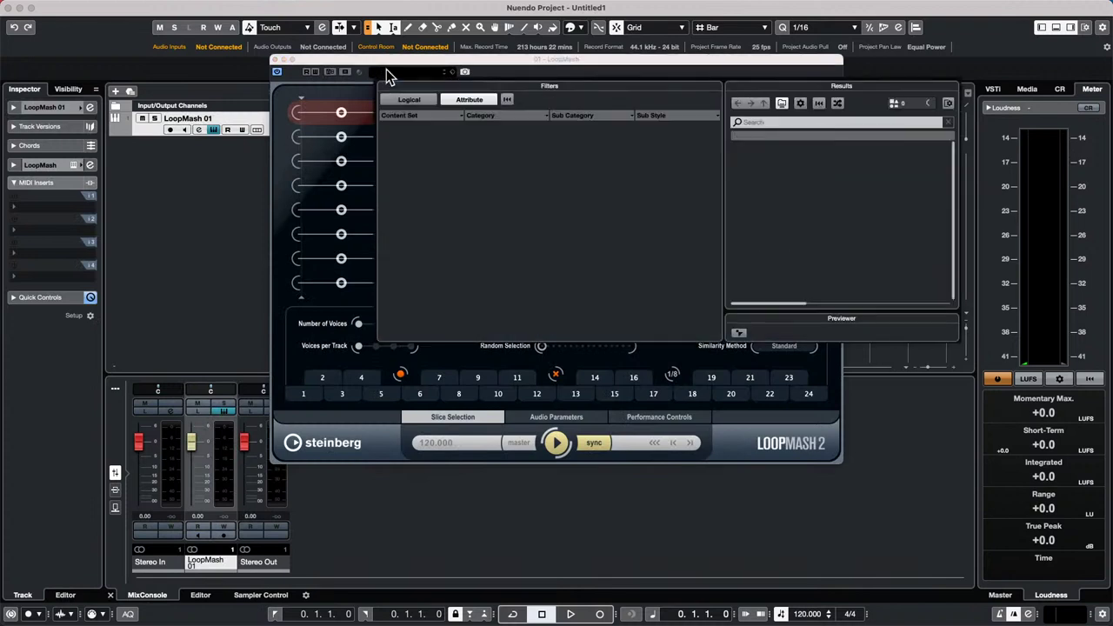
pyautogui.doubleClick(763, 214)
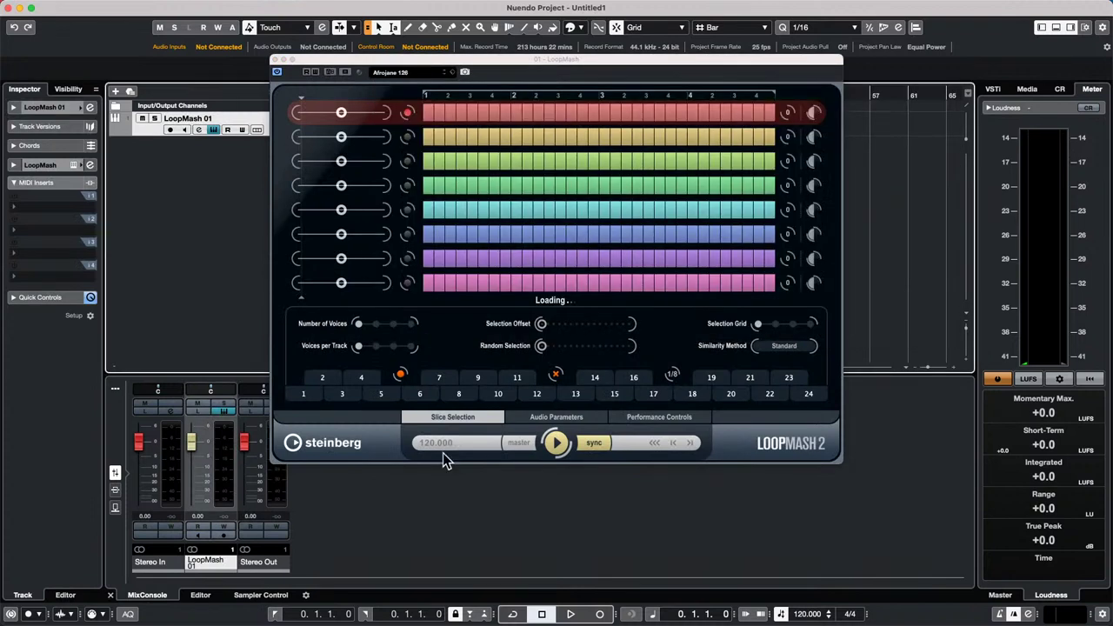
pyautogui.click(557, 445)
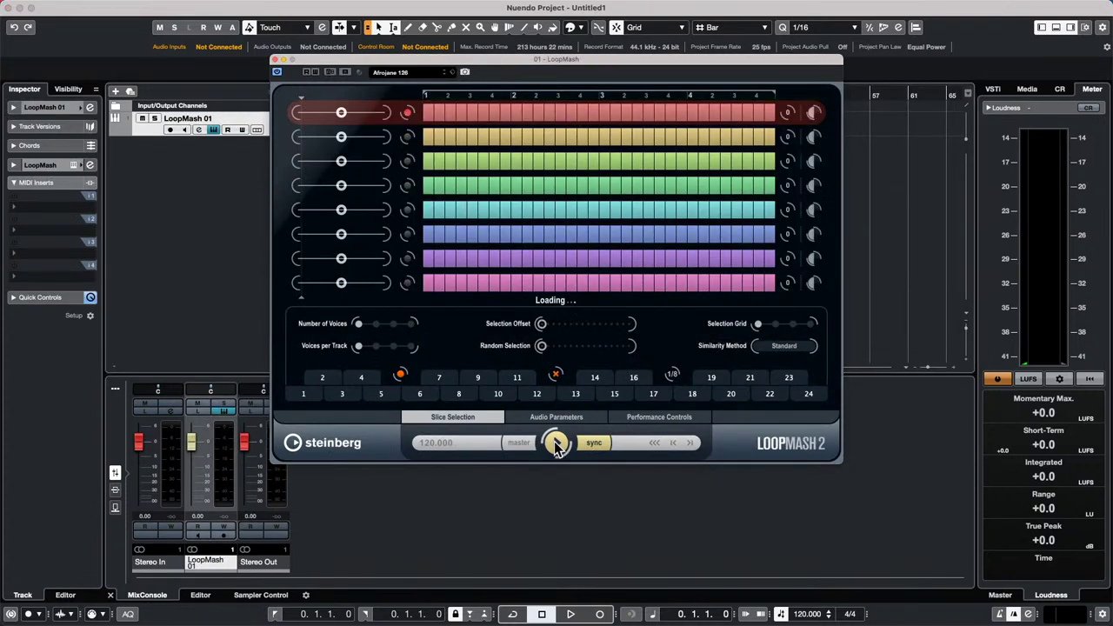
pyautogui.press('space')
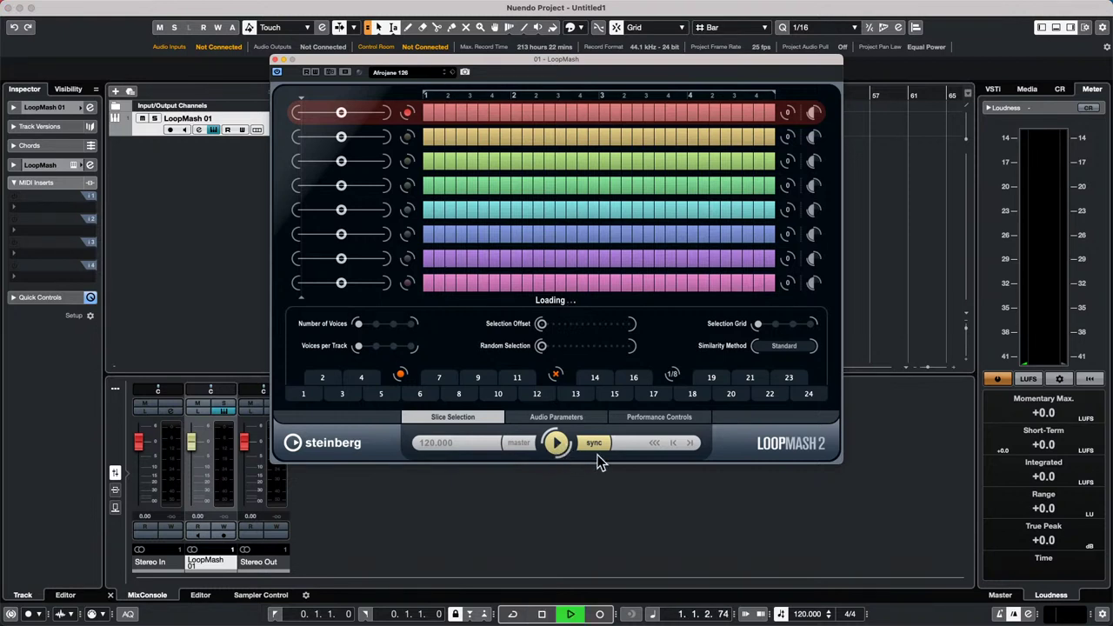
pyautogui.press('space')
# - Quit Nuendo without saving the project and return to the Cubase project
pyautogui.click(80, 7)
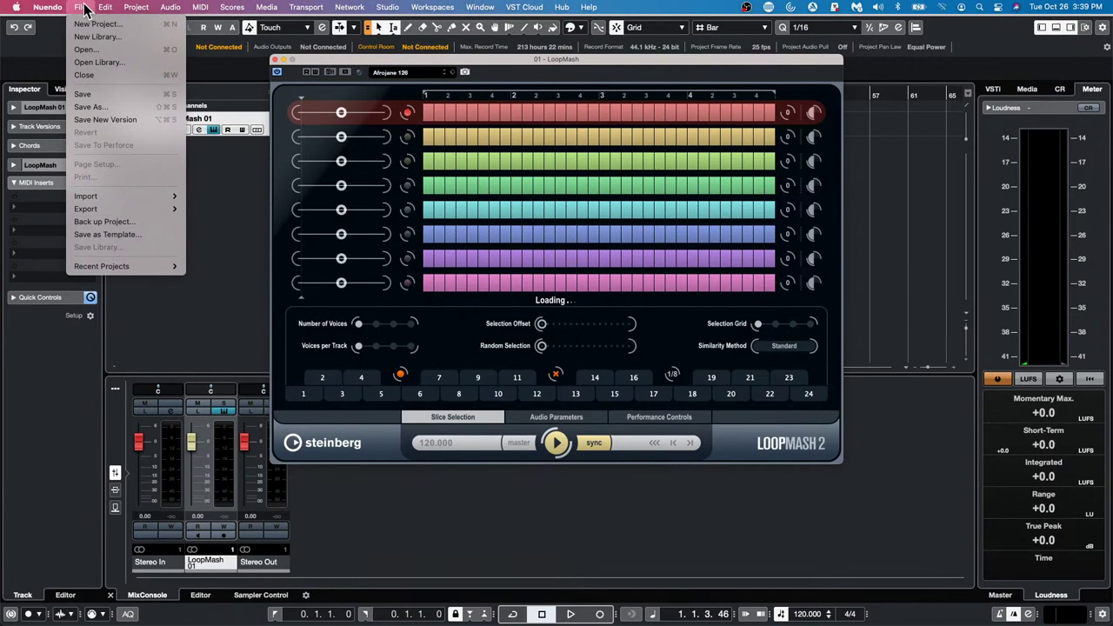
pyautogui.moveTo(47, 7)
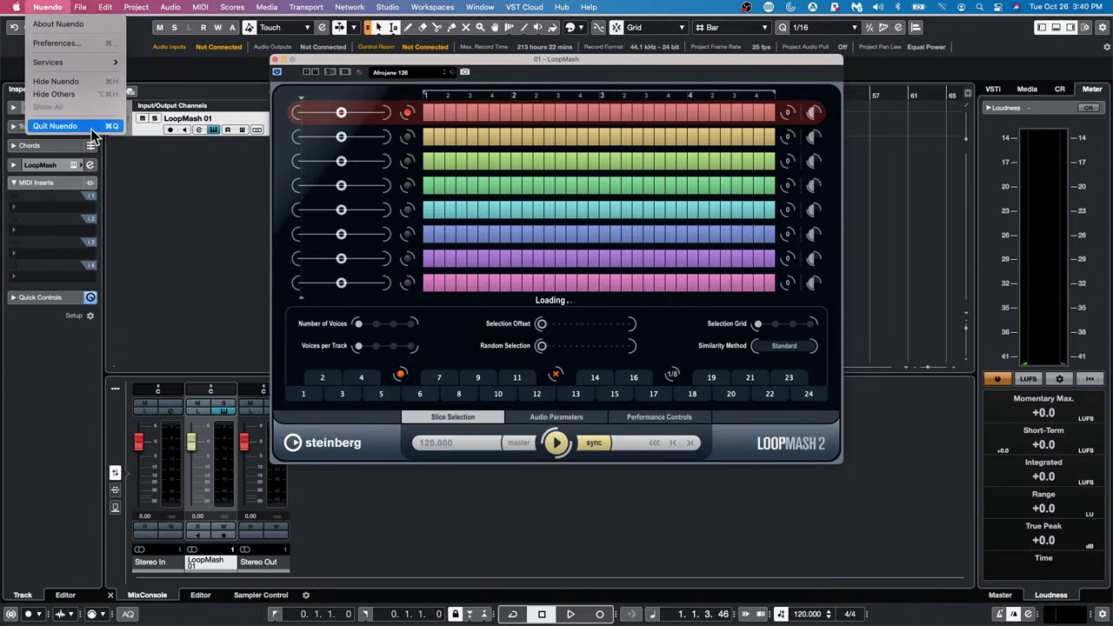
pyautogui.click(91, 128)
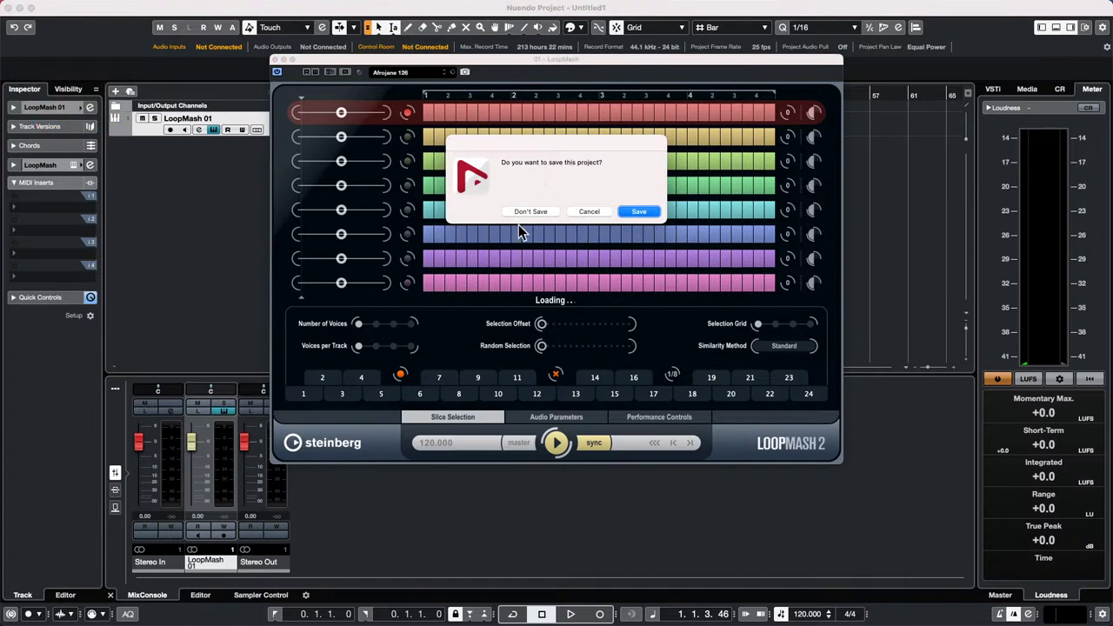
pyautogui.click(526, 211)
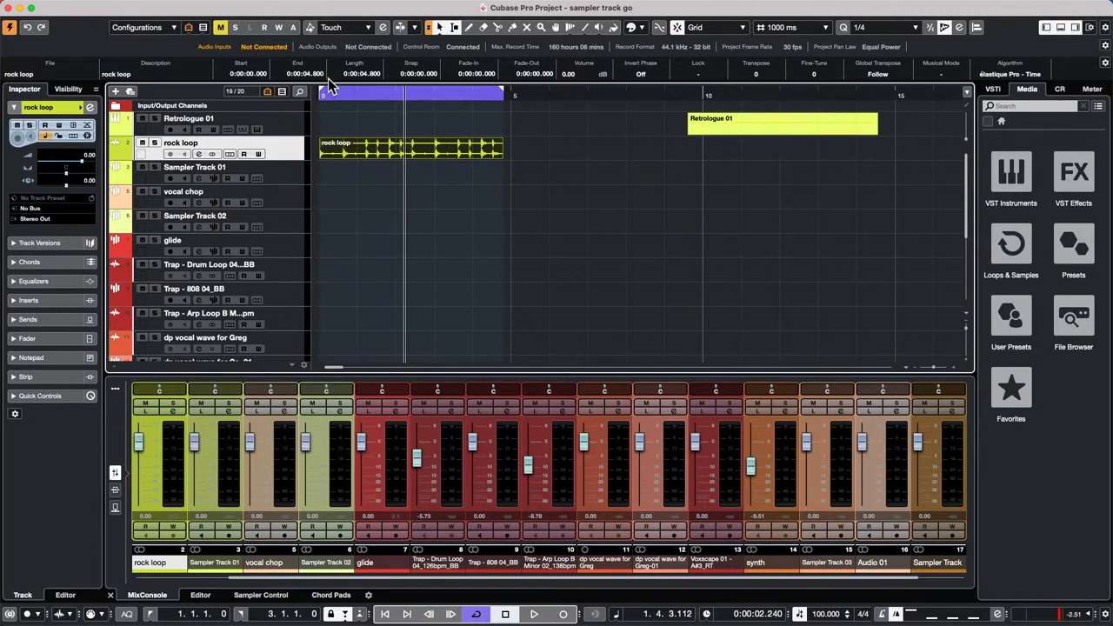
pyautogui.click(382, 257)
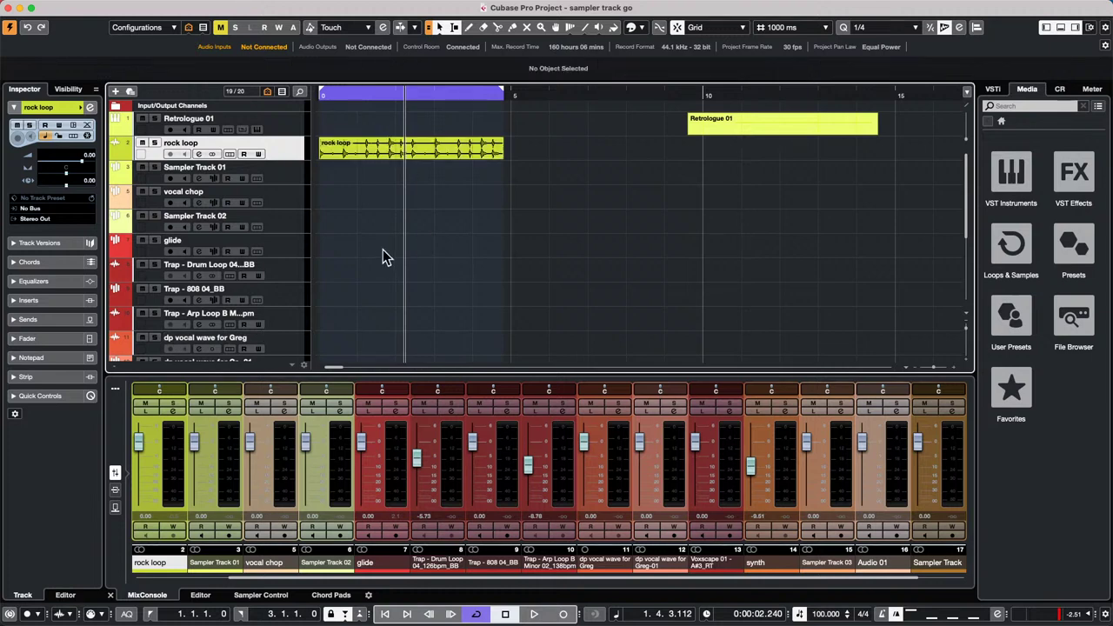
pyautogui.click(345, 8)
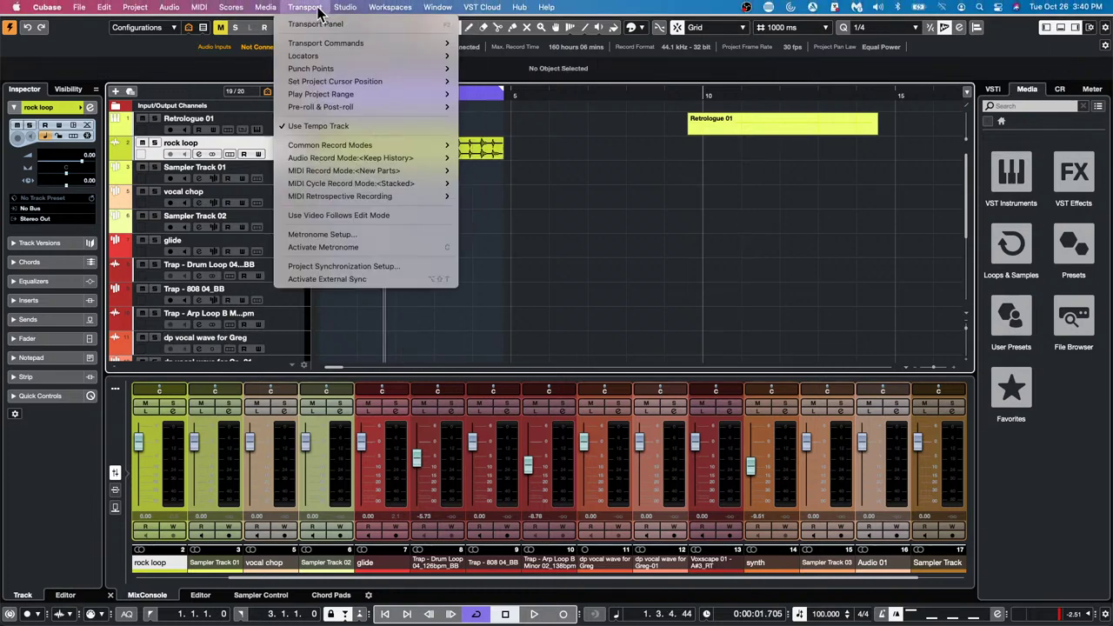
pyautogui.moveTo(266, 7)
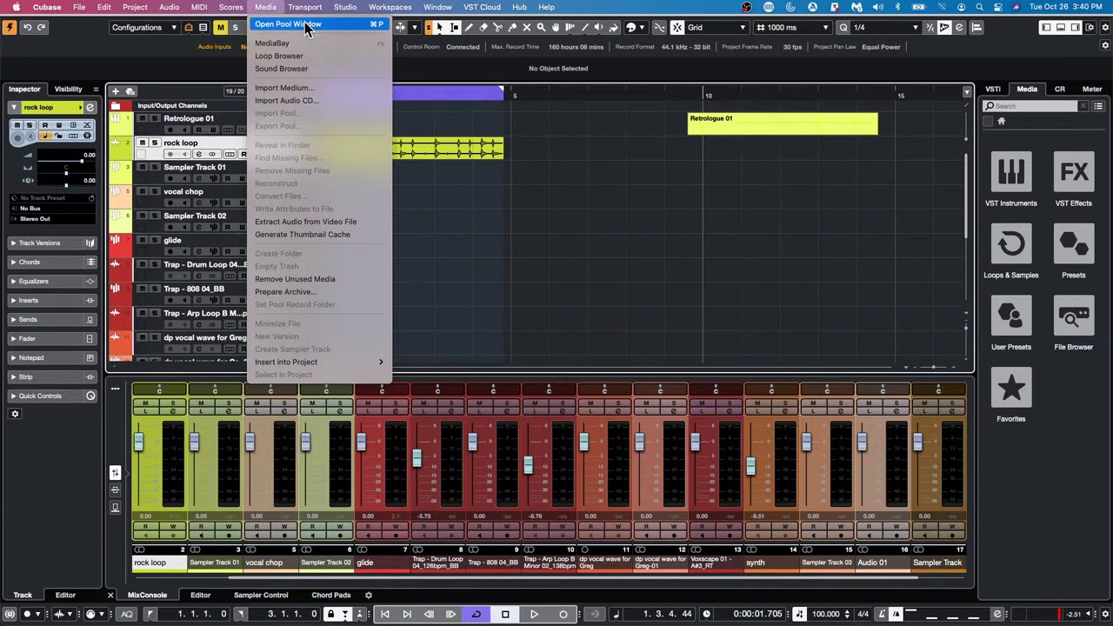
pyautogui.click(498, 174)
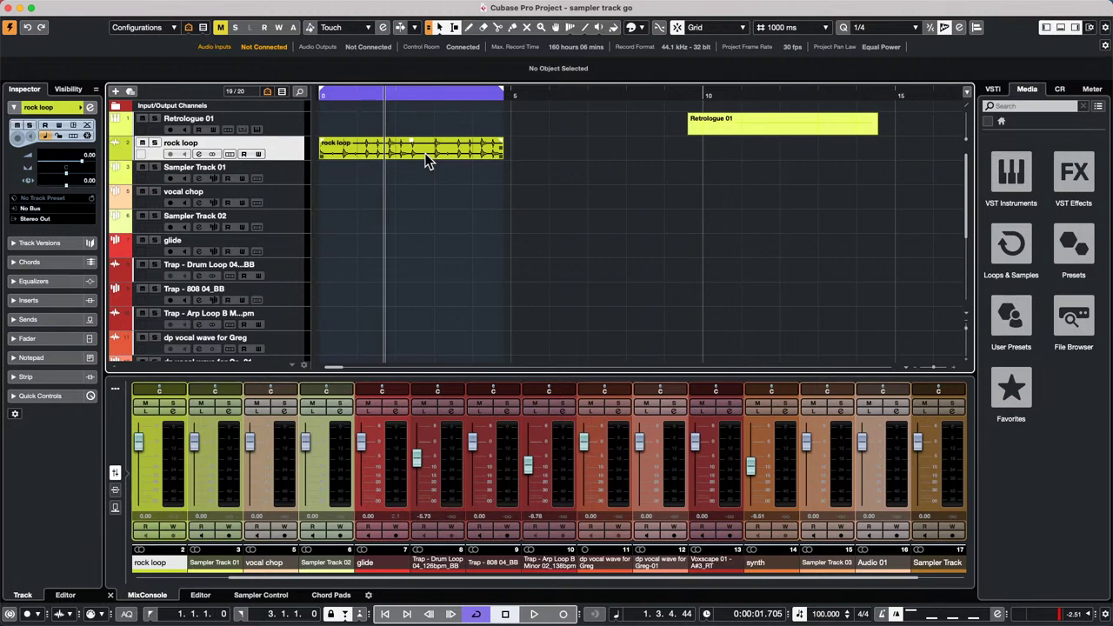
pyautogui.click(259, 8)
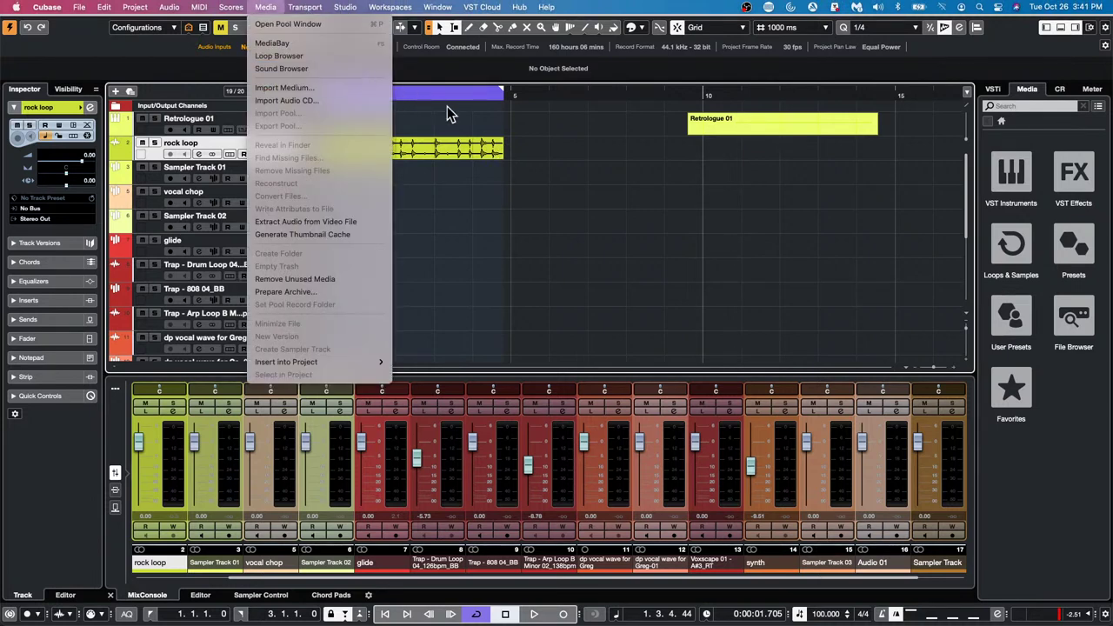
pyautogui.click(500, 179)
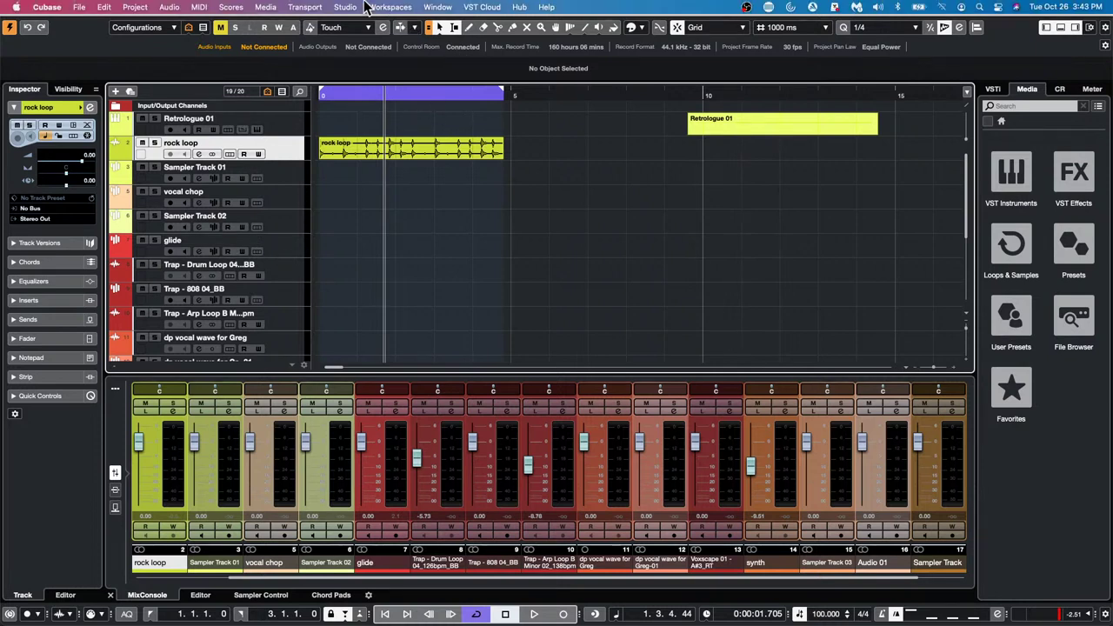
# - Open the Control Room settings in Audio Connections and disable the Control Room
pyautogui.click(347, 7)
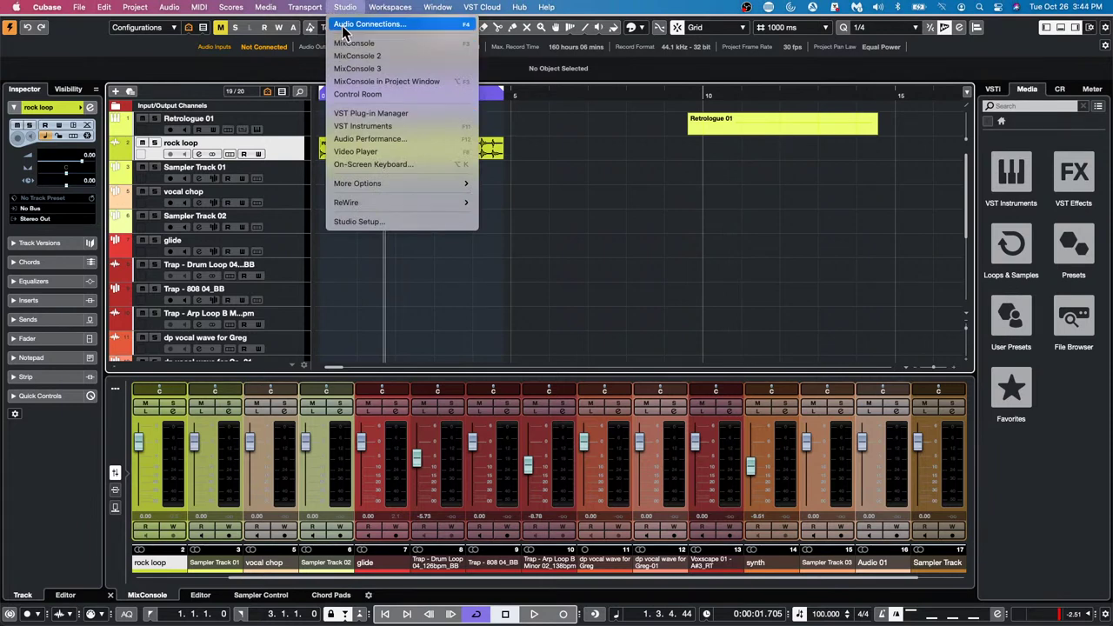
pyautogui.click(344, 26)
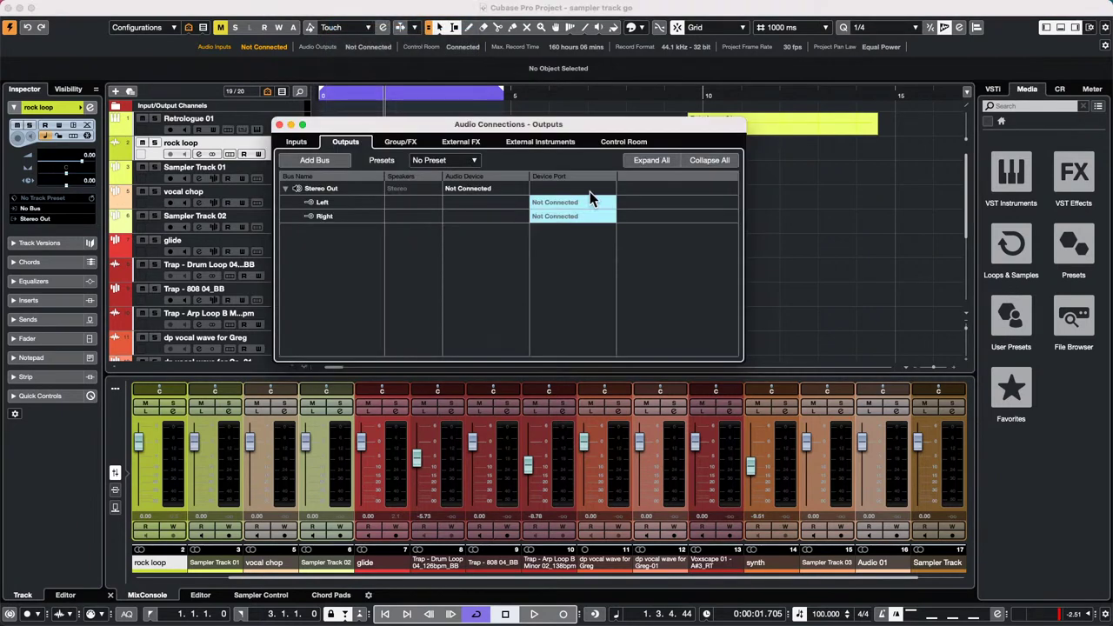
pyautogui.click(620, 144)
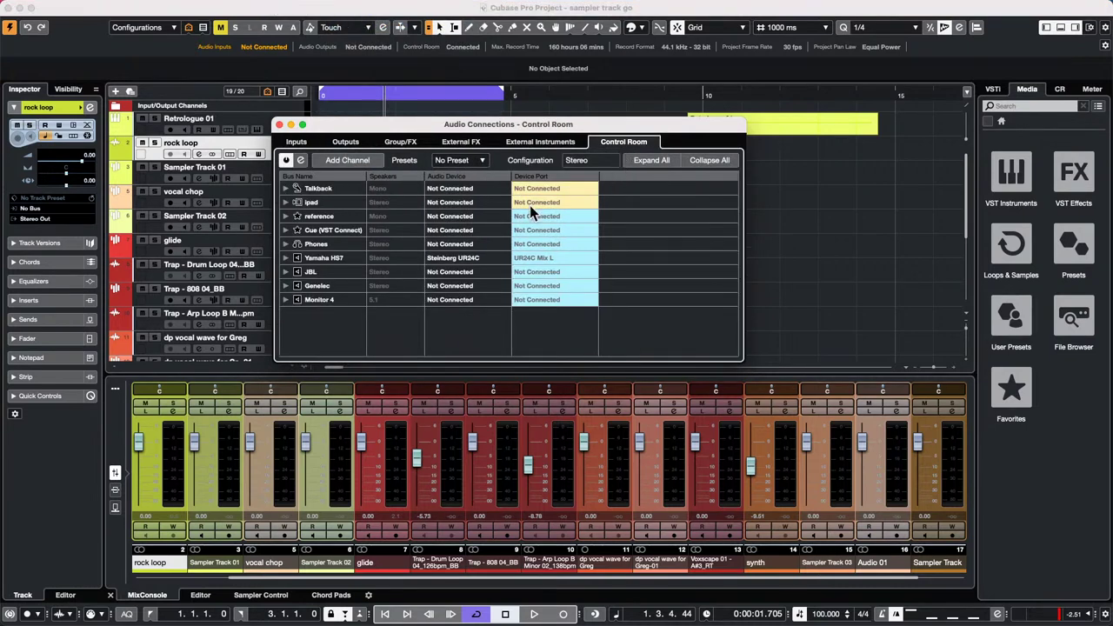
pyautogui.click(287, 160)
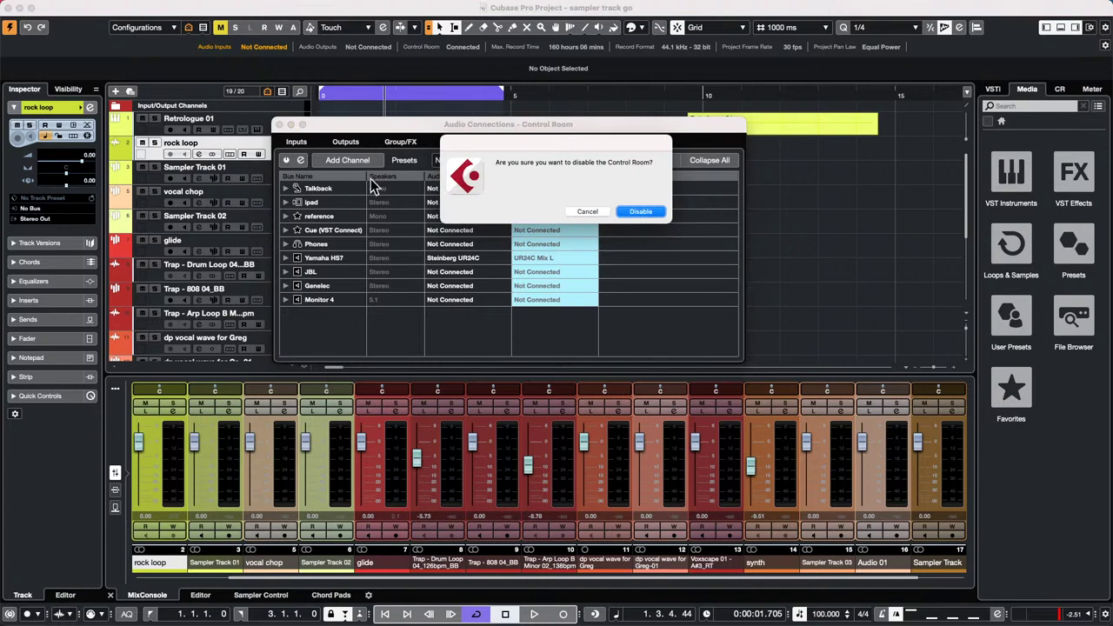
pyautogui.click(643, 211)
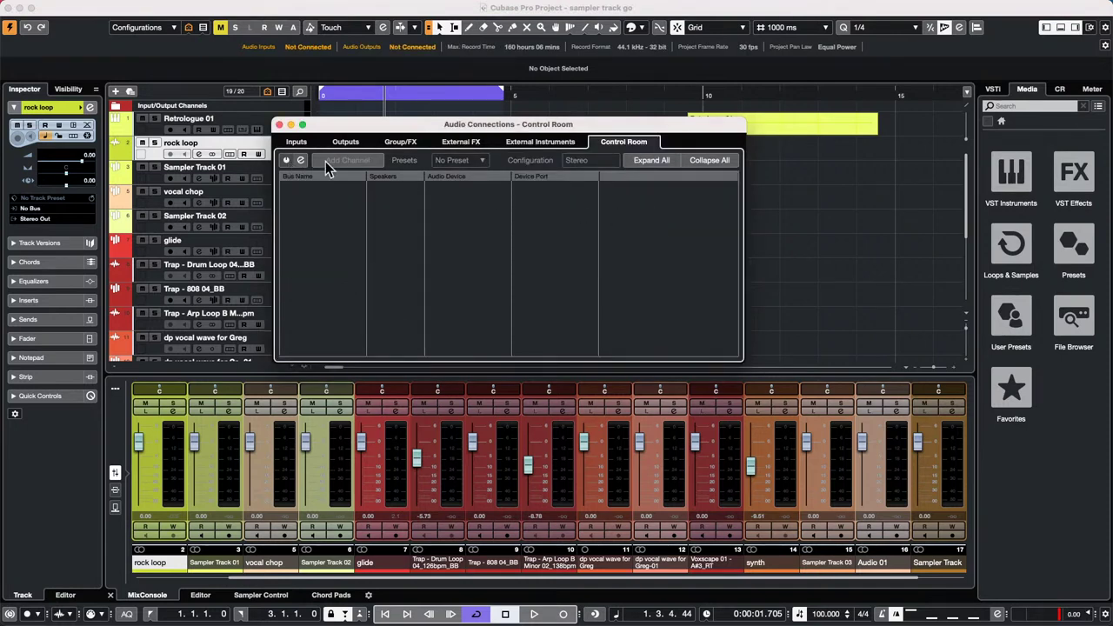
# - Re-enable the Control Room and review the device and port connections of the Yamaha HS7 monitor and the output bus
pyautogui.click(286, 160)
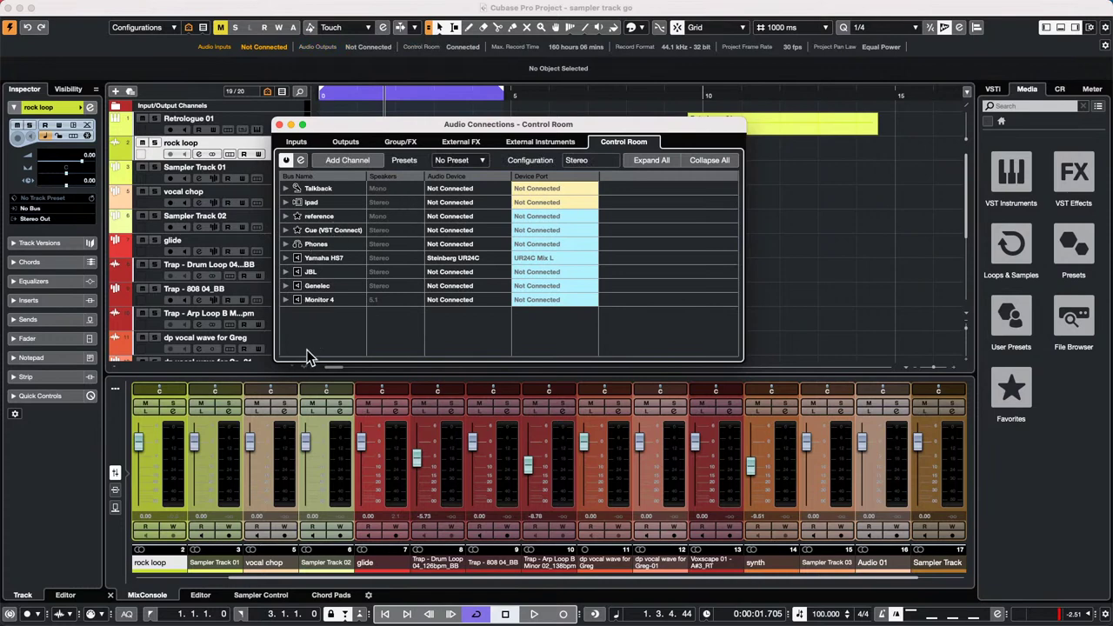
pyautogui.rightClick(319, 310)
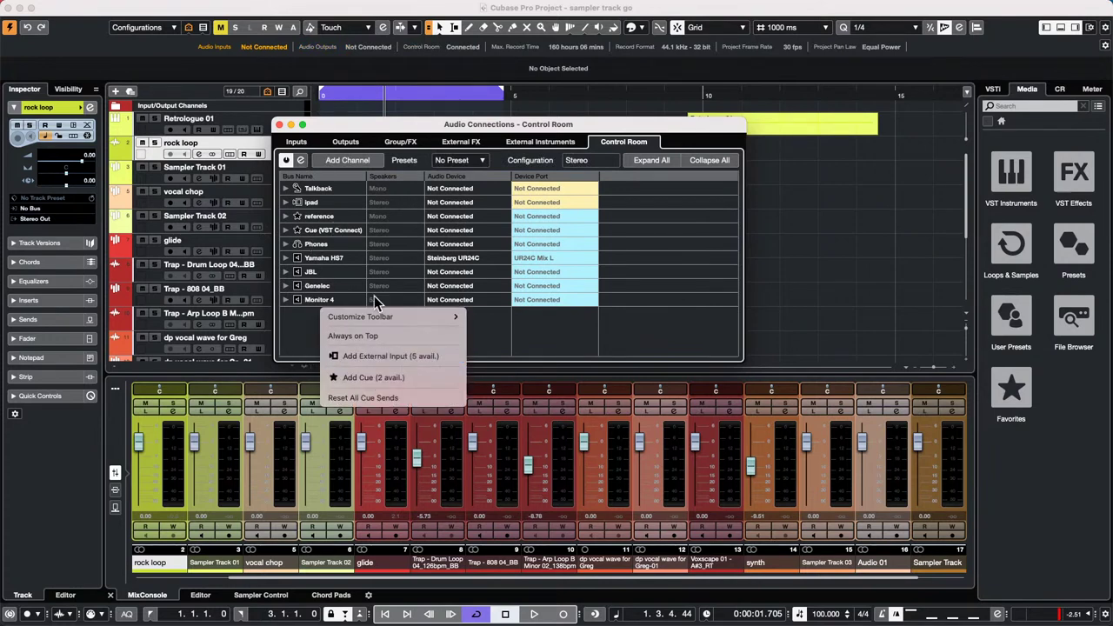
pyautogui.click(286, 258)
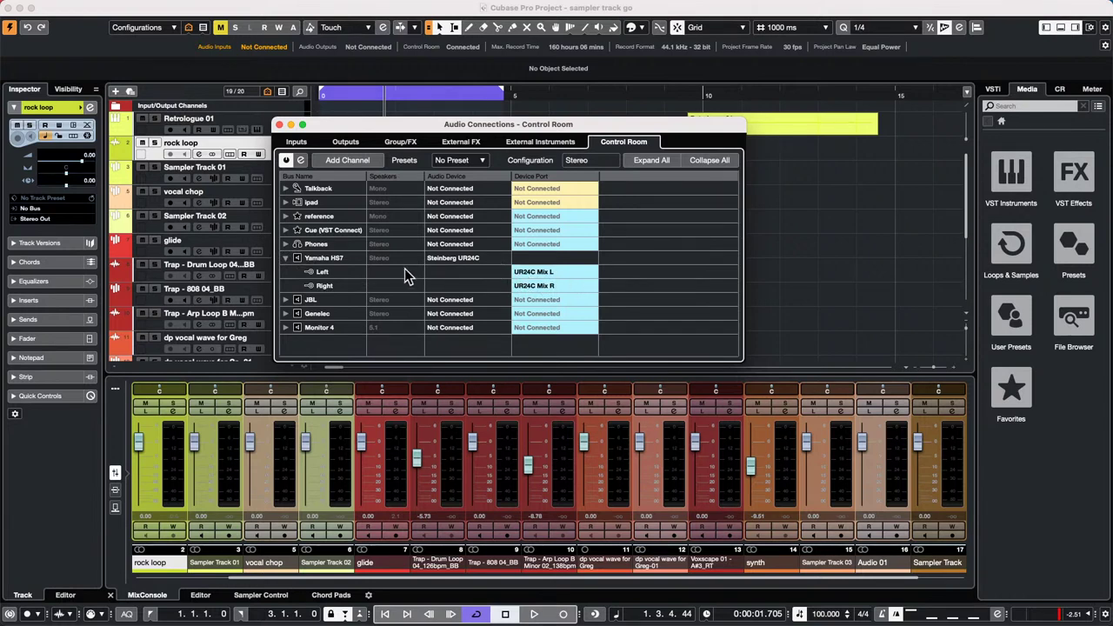
pyautogui.click(474, 261)
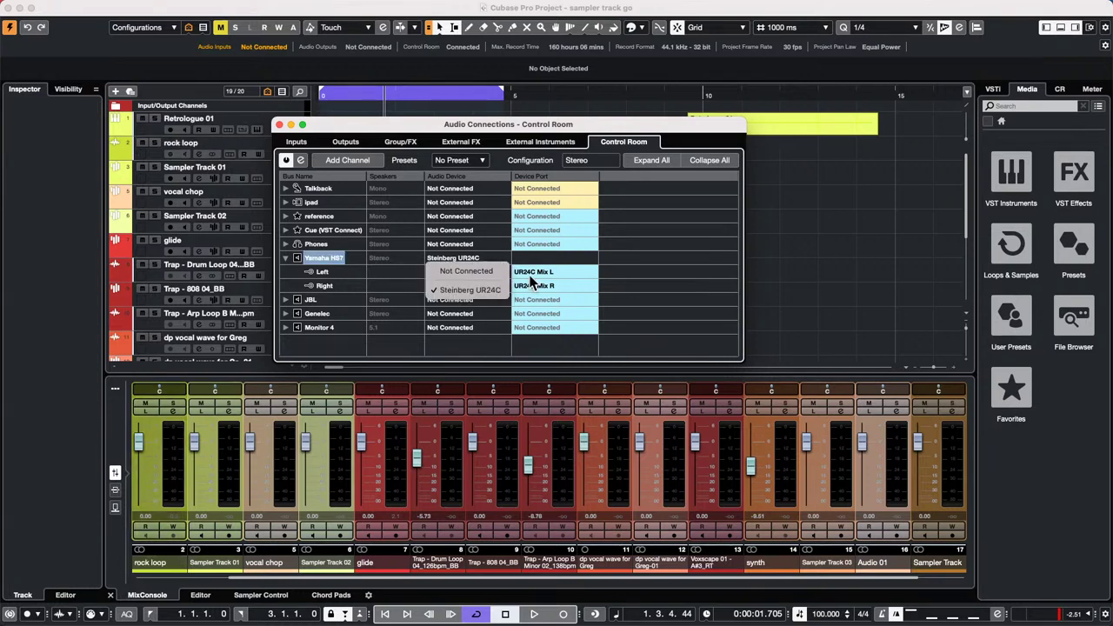
pyautogui.click(721, 275)
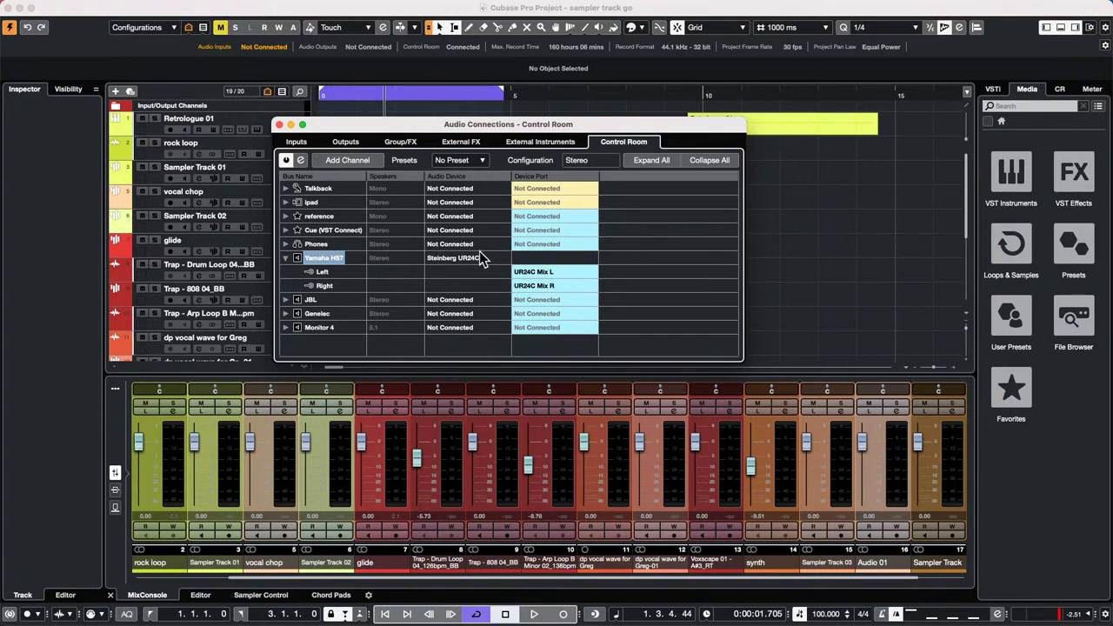
pyautogui.click(347, 146)
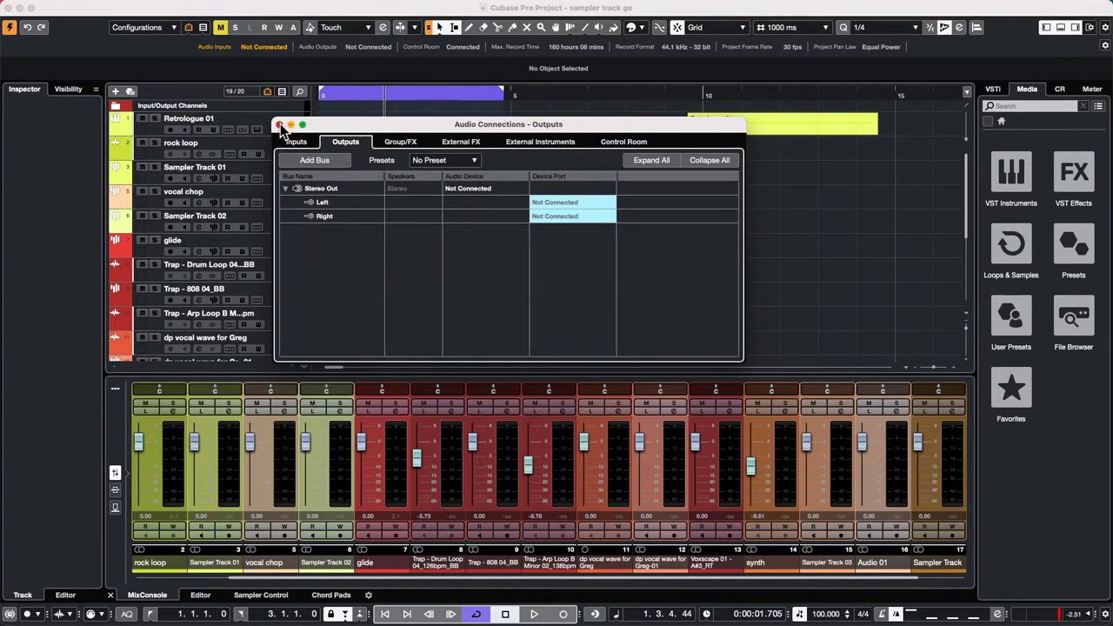
pyautogui.click(279, 124)
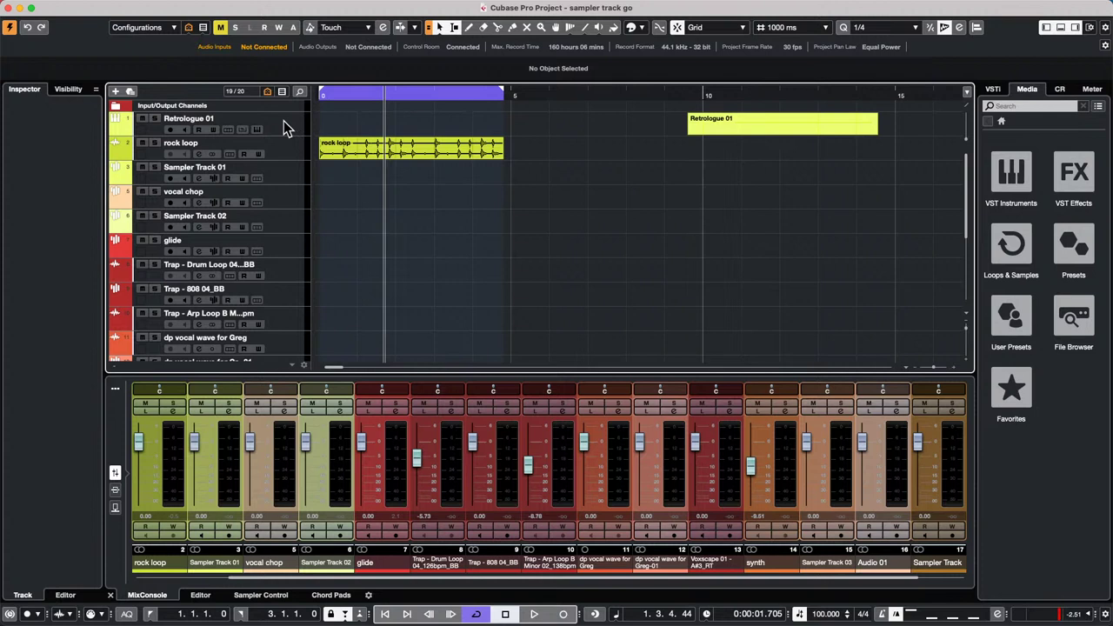
pyautogui.moveTo(199, 7)
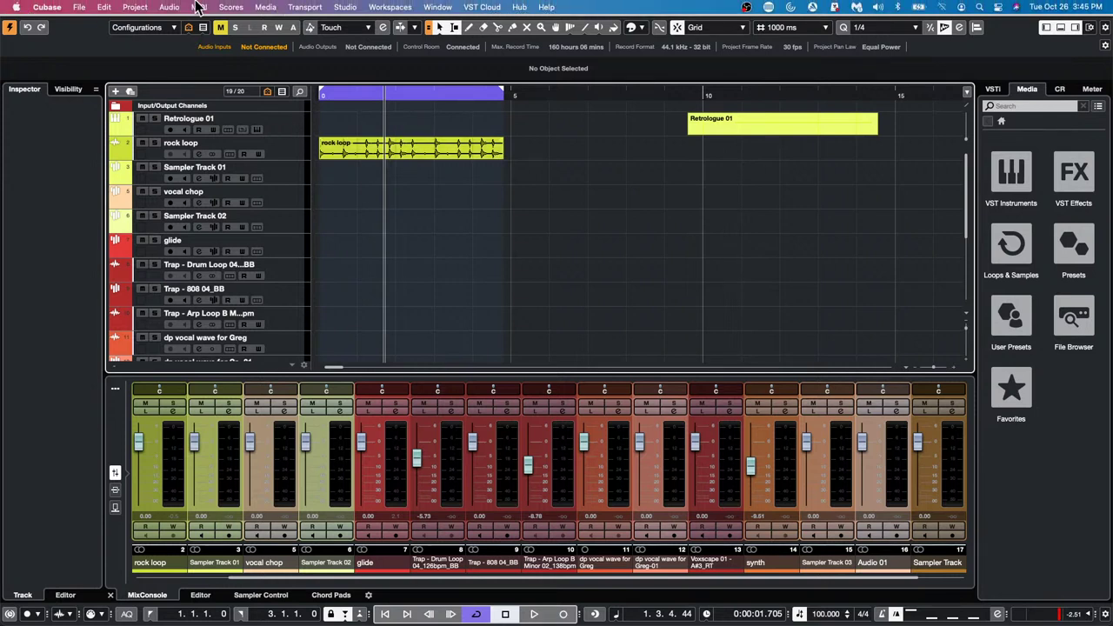
pyautogui.click(80, 8)
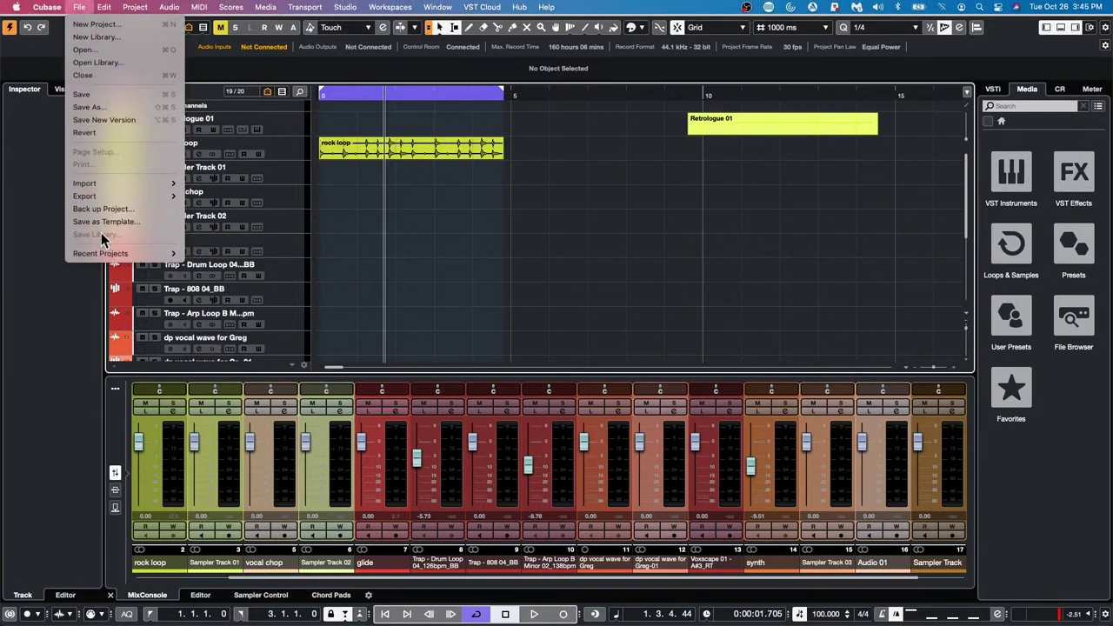
pyautogui.moveTo(126, 185)
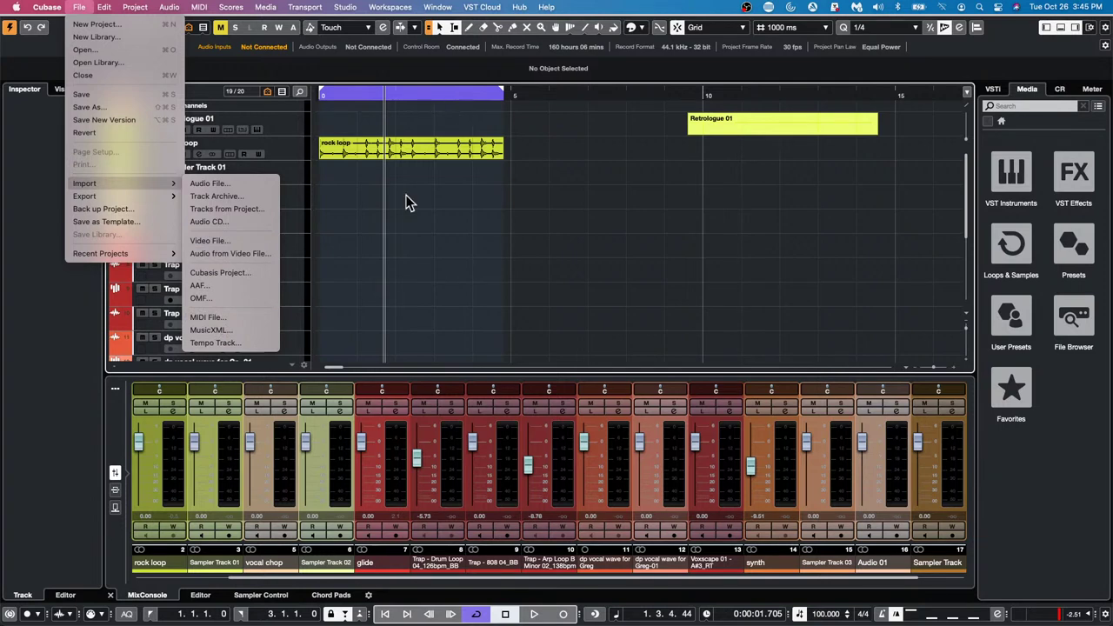
pyautogui.moveTo(83, 197)
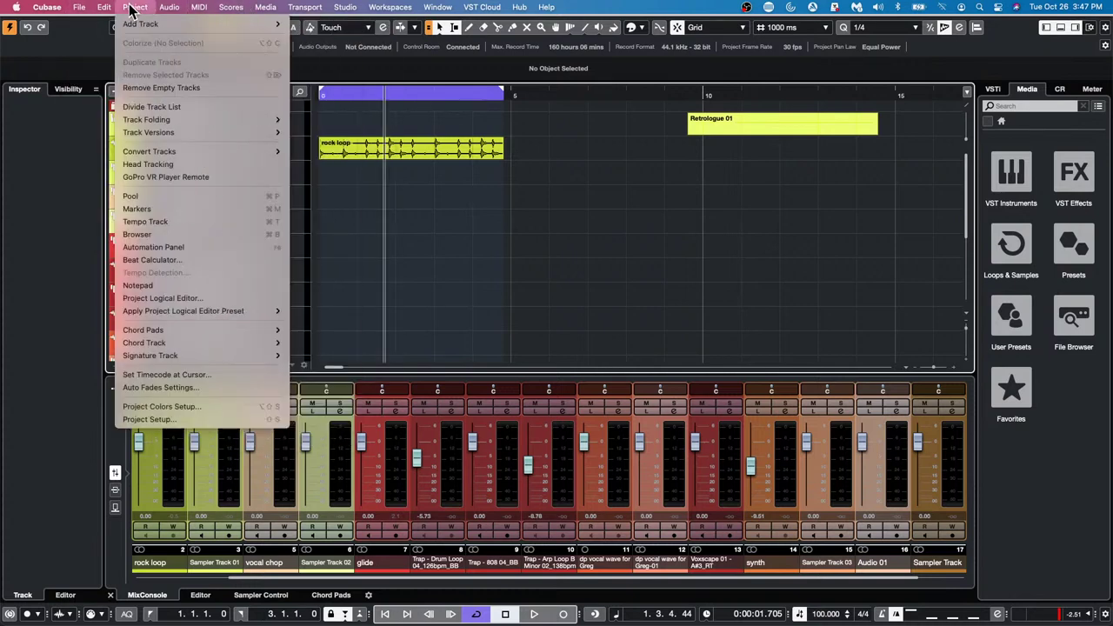
# - Open the recent project tempo detect jazz.cpr, accept the Projects folder and activate the project
pyautogui.moveTo(46, 10)
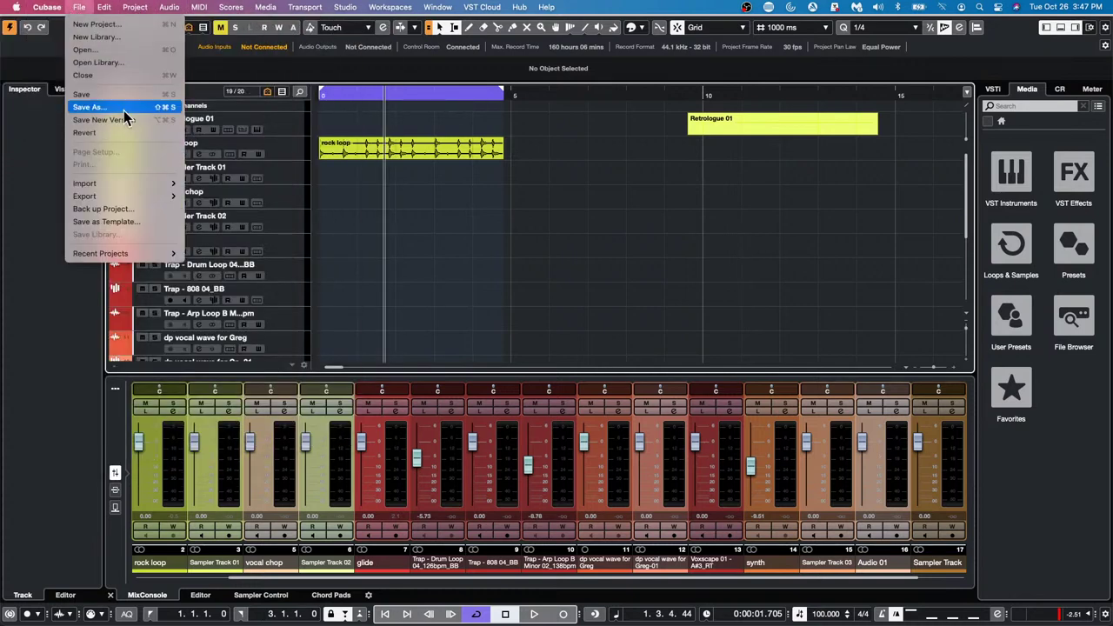
pyautogui.moveTo(166, 254)
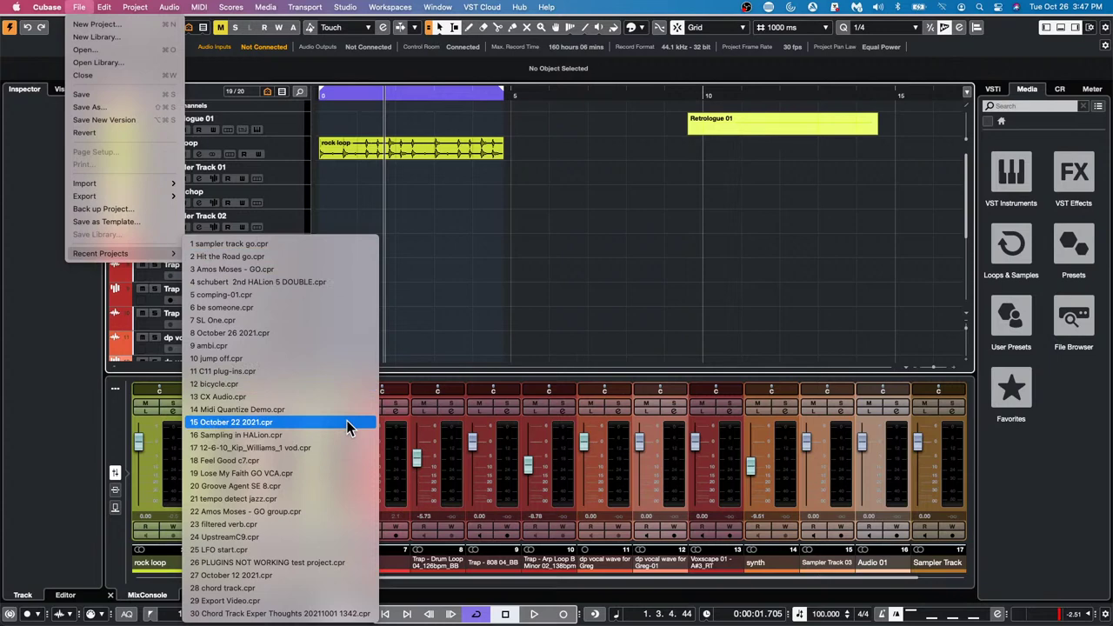
pyautogui.click(298, 499)
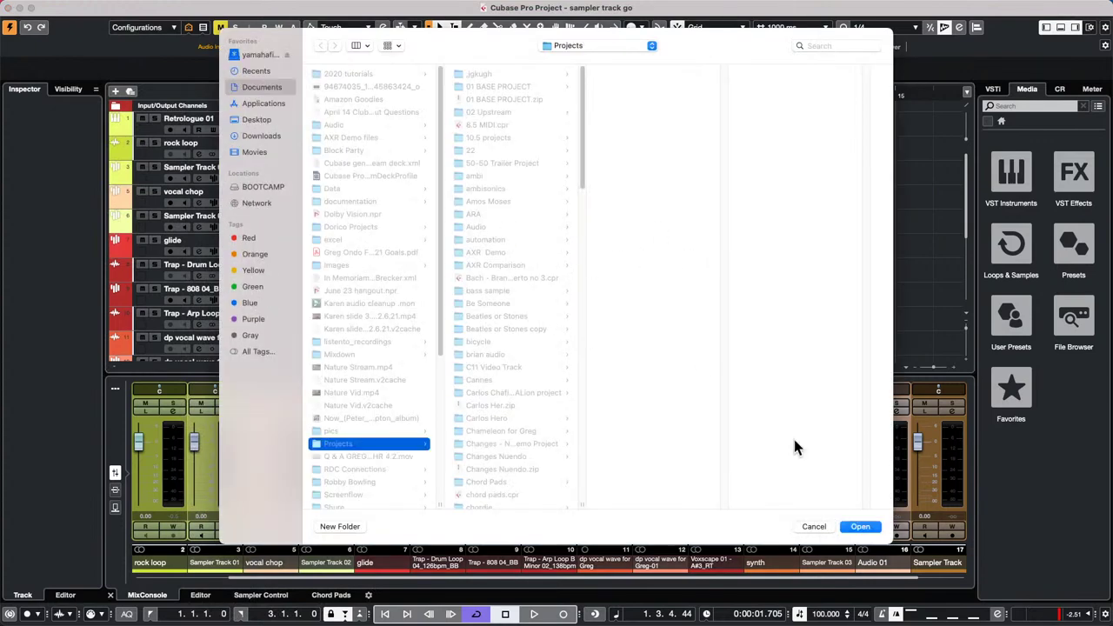
pyautogui.click(865, 527)
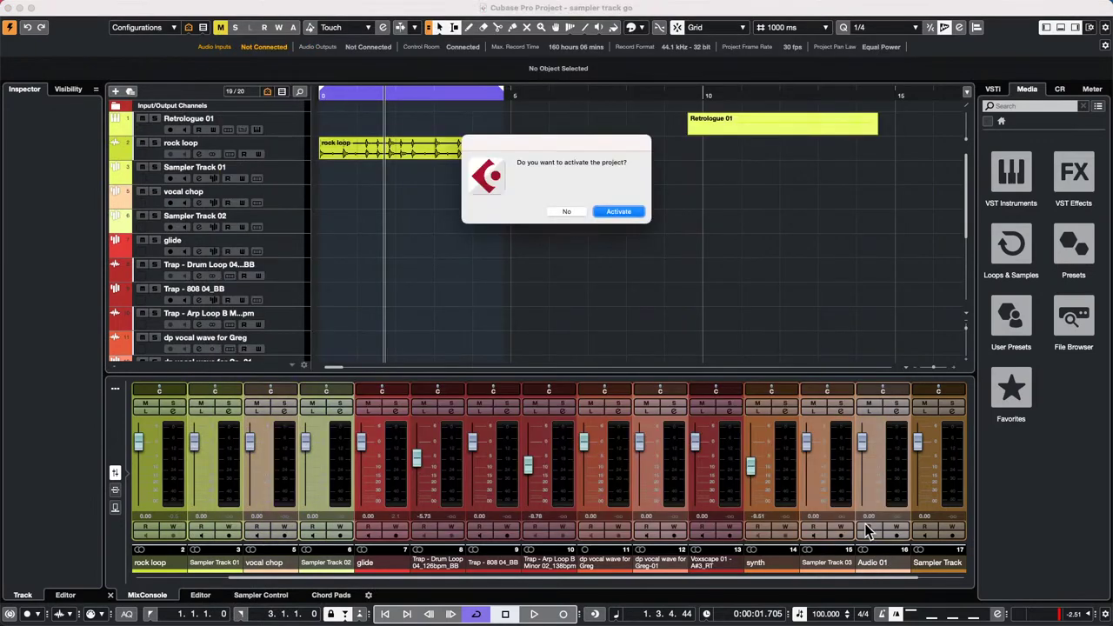
pyautogui.click(630, 211)
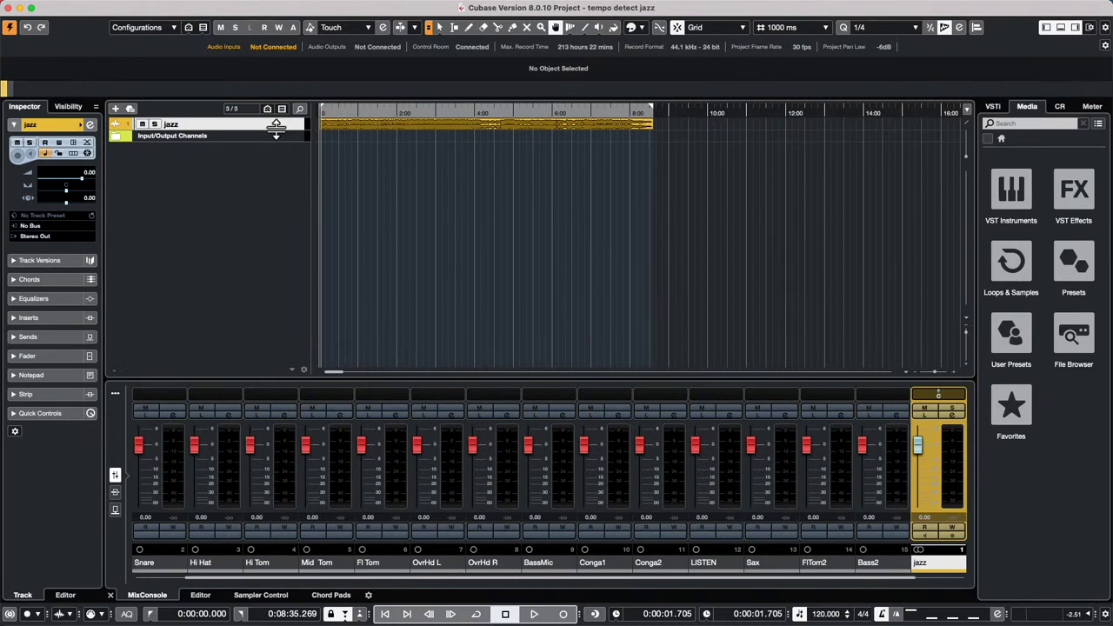
# - Increase the height of the jazz track and switch to the Object Selection tool
pyautogui.moveTo(276, 131); pyautogui.dragTo(273, 174)
pyautogui.moveTo(383, 110); pyautogui.dragTo(253, 136)
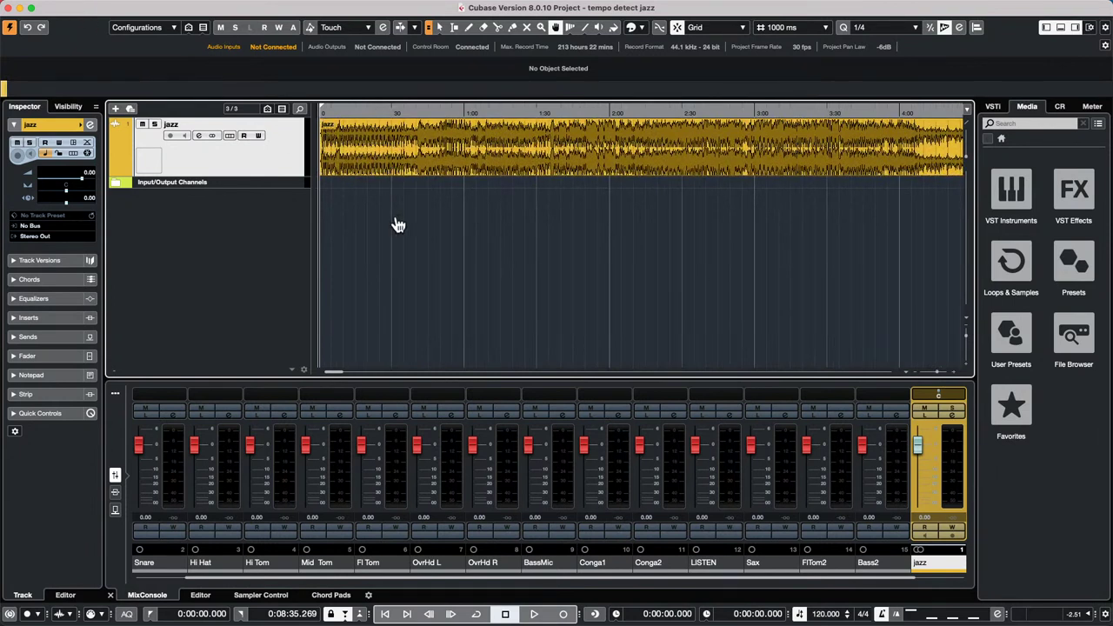
pyautogui.press('1')
# - Analyze the jazz audio event with Tempo Detection and apply Offbeat Correction
pyautogui.click(394, 152)
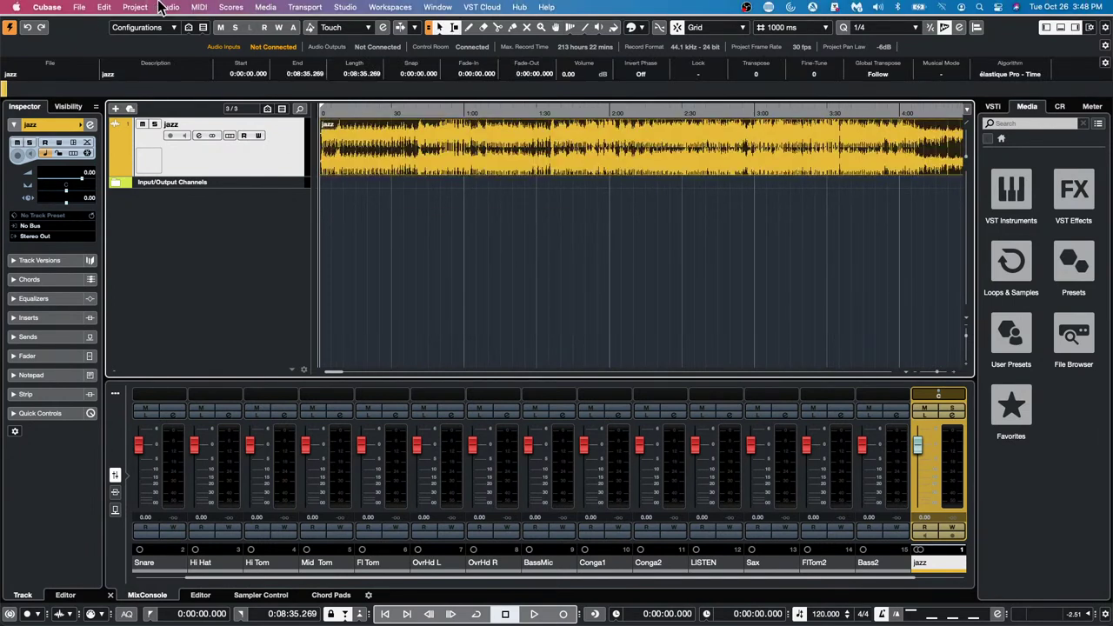
pyautogui.click(167, 7)
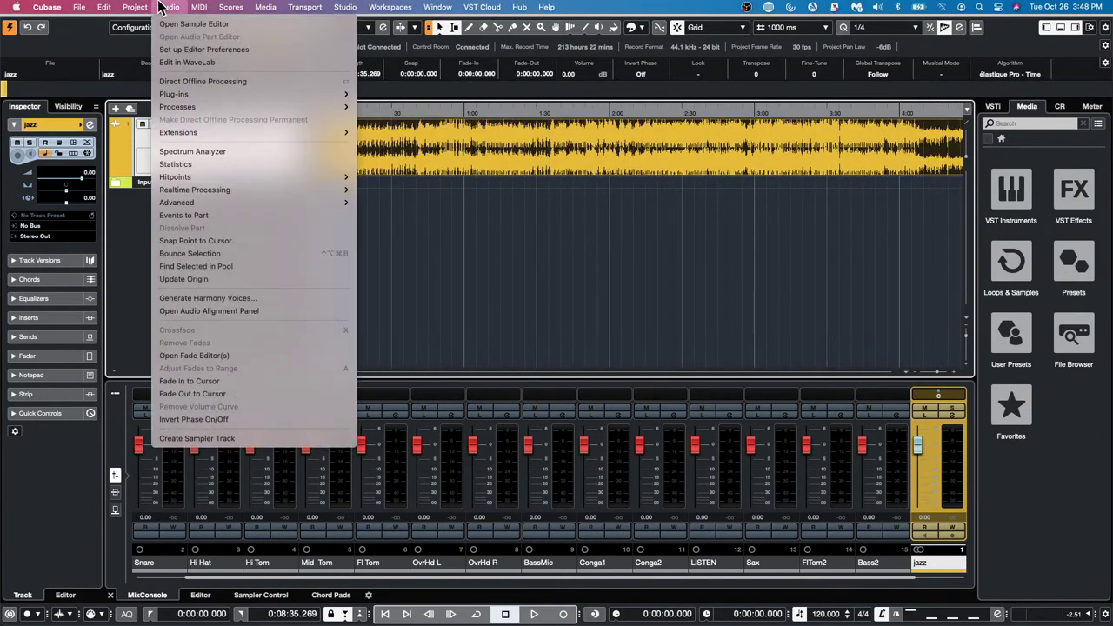
pyautogui.click(474, 167)
pyautogui.click(179, 8)
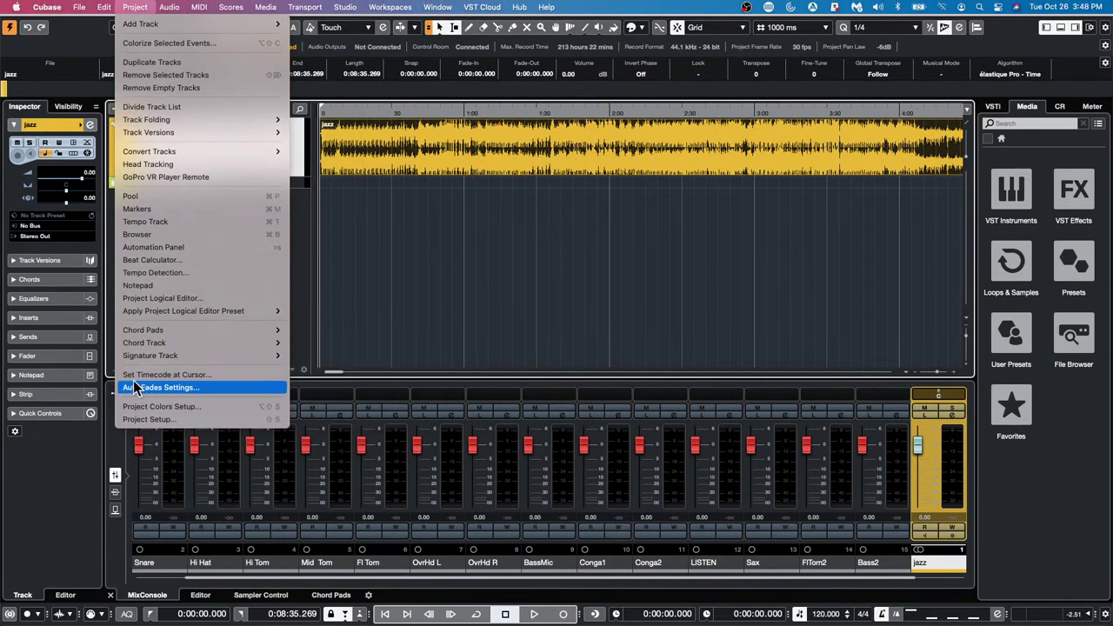
pyautogui.click(189, 273)
pyautogui.click(528, 271)
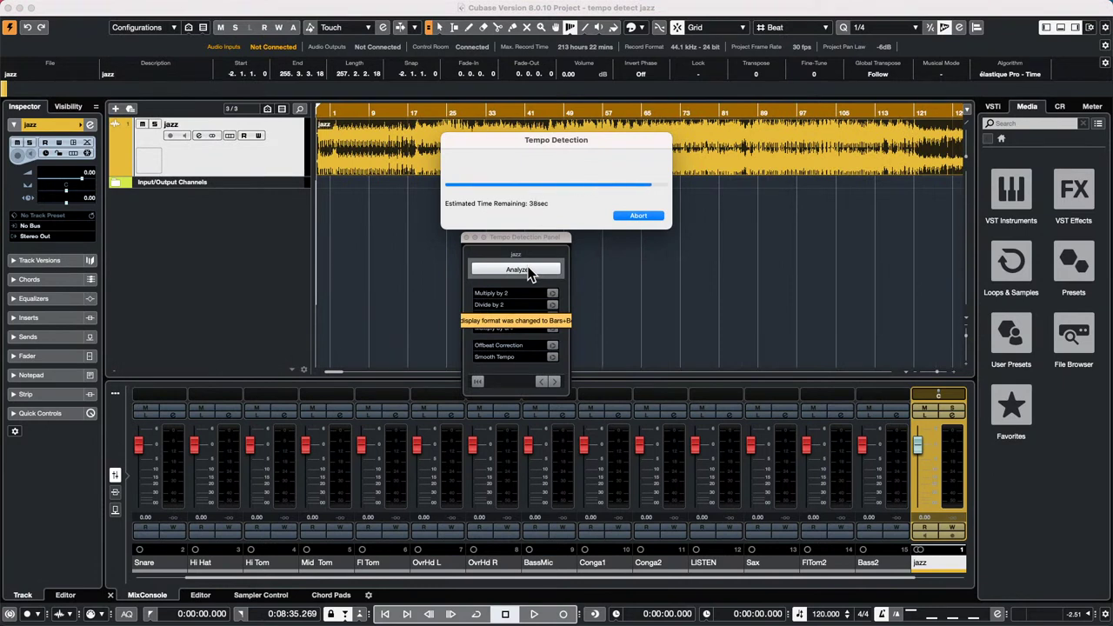
pyautogui.click(552, 346)
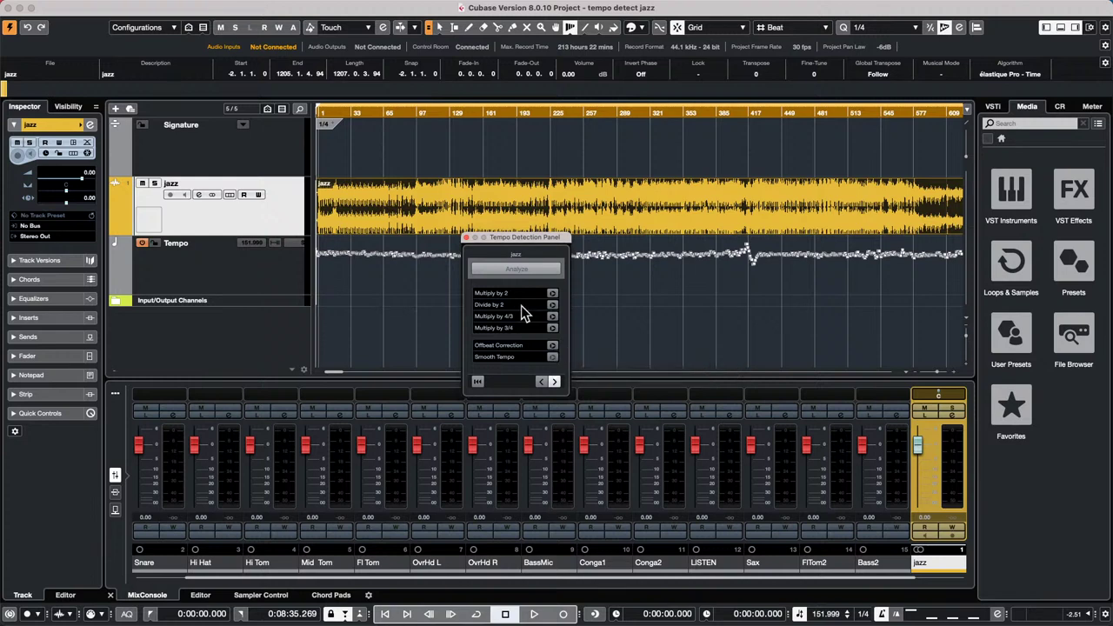
pyautogui.click(466, 238)
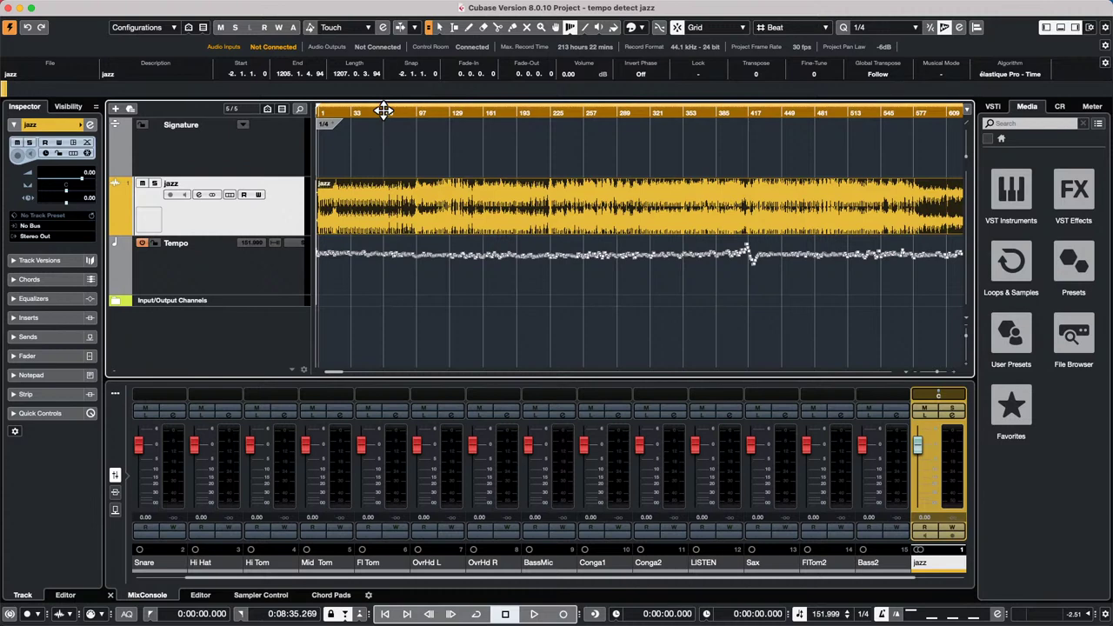
# - Place the cursor near bar 41 and warp the tempo grid there against the jazz waveform with Time Warp
pyautogui.moveTo(383, 112); pyautogui.dragTo(325, 165)
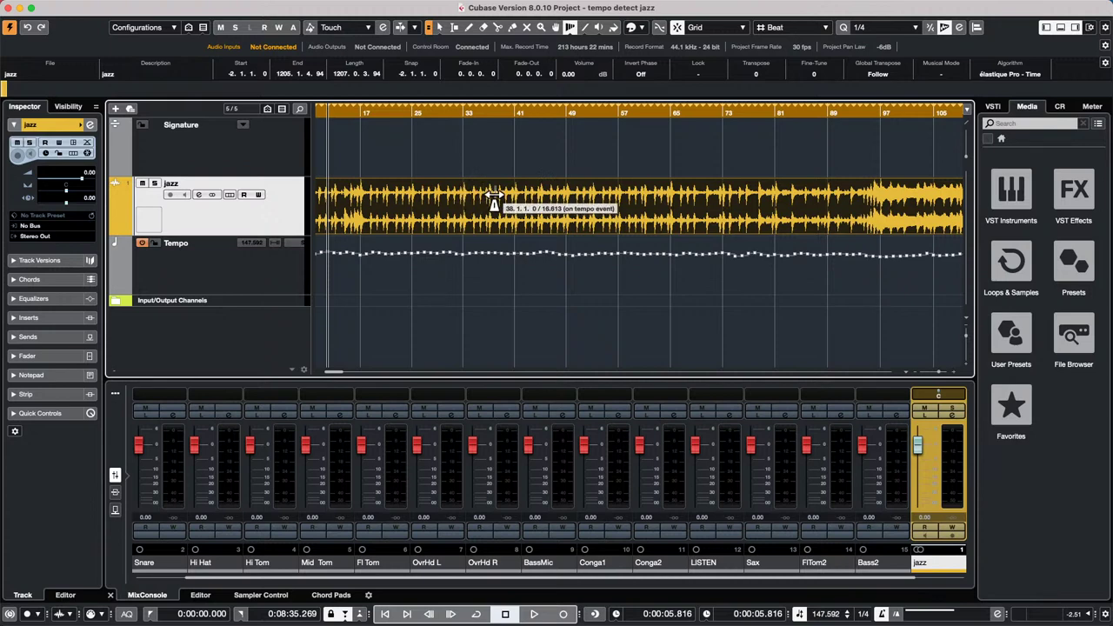
pyautogui.click(511, 111)
pyautogui.moveTo(512, 117)
pyautogui.mouseDown()
pyautogui.moveTo(513, 149)
pyautogui.moveTo(523, 139)
pyautogui.moveTo(505, 137)
pyautogui.mouseUp()
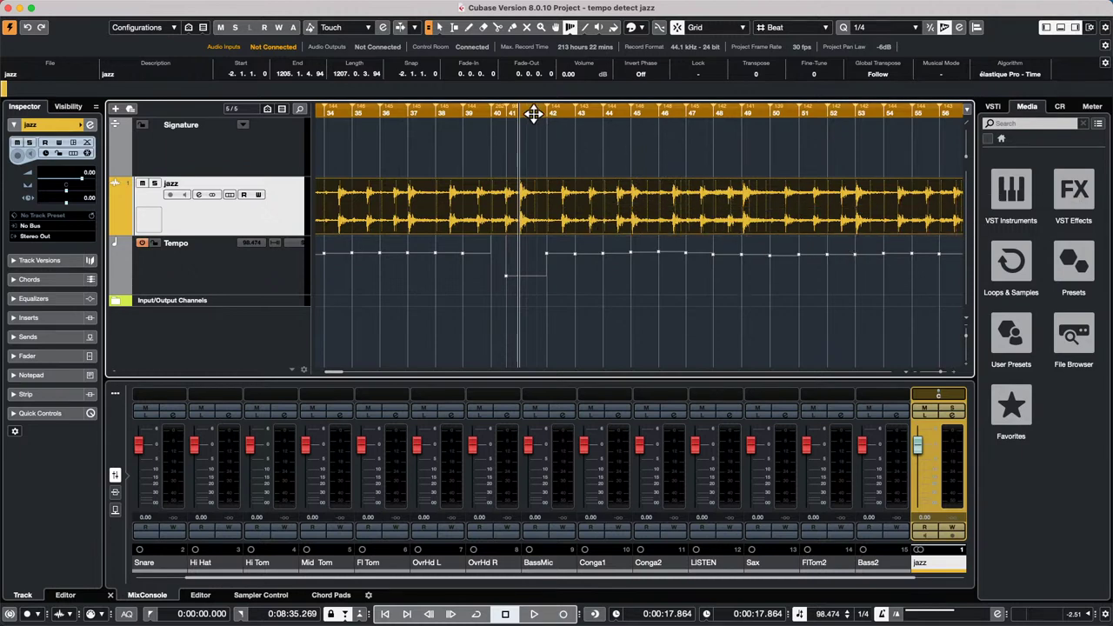
pyautogui.moveTo(533, 112); pyautogui.dragTo(547, 87)
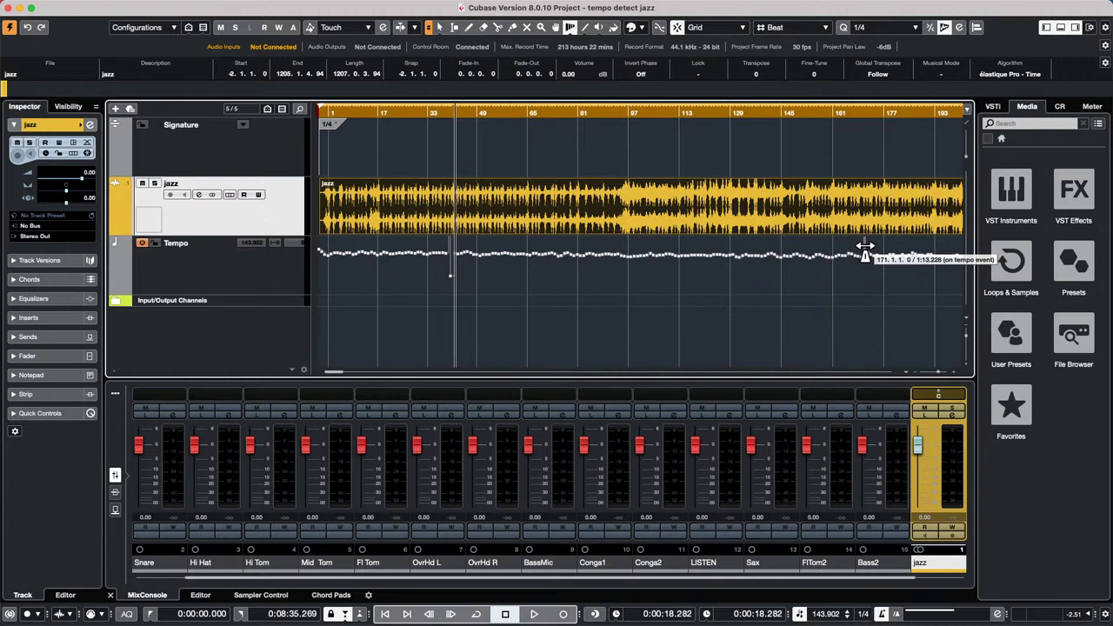
# - Add one instrument track that uses HALion Sonic SE, routed to Stereo Out, and close the instrument's window
pyautogui.rightClick(248, 221)
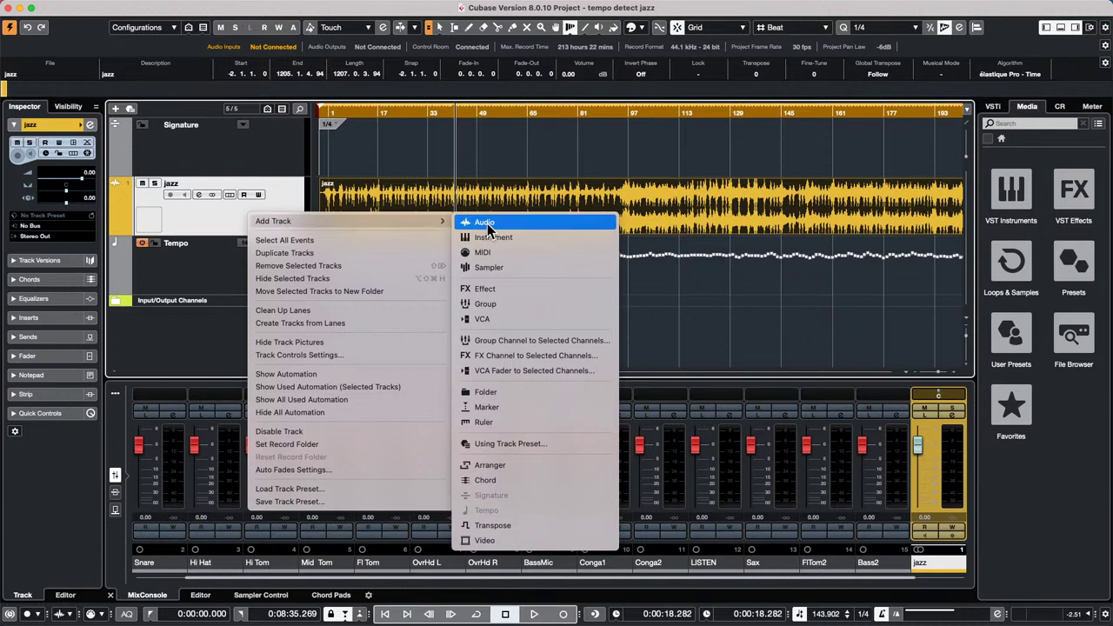
pyautogui.click(557, 238)
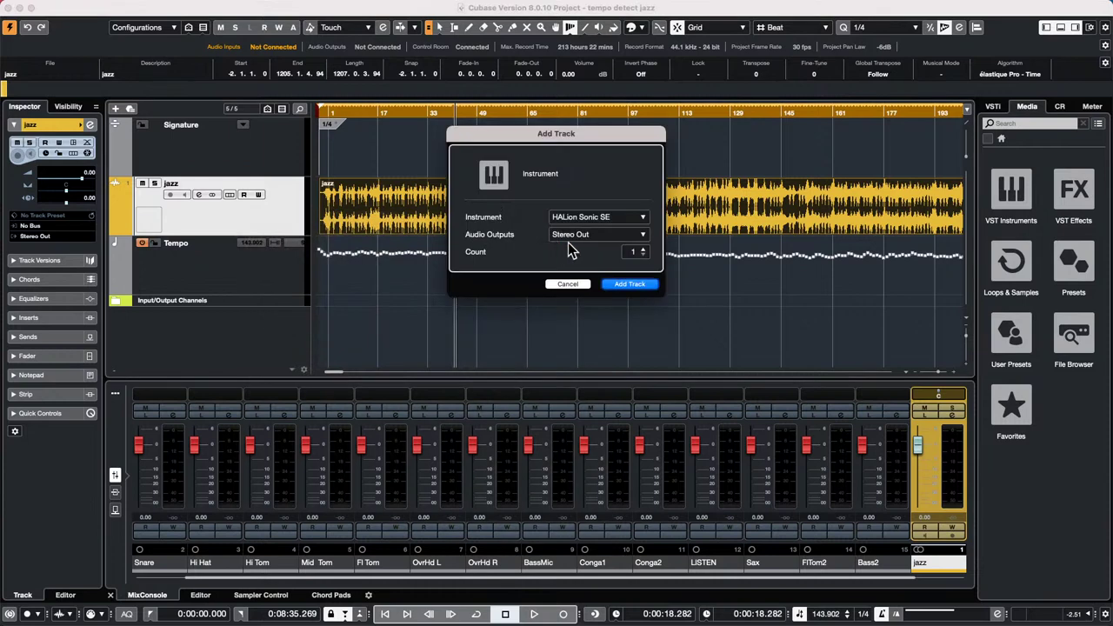
pyautogui.click(607, 222)
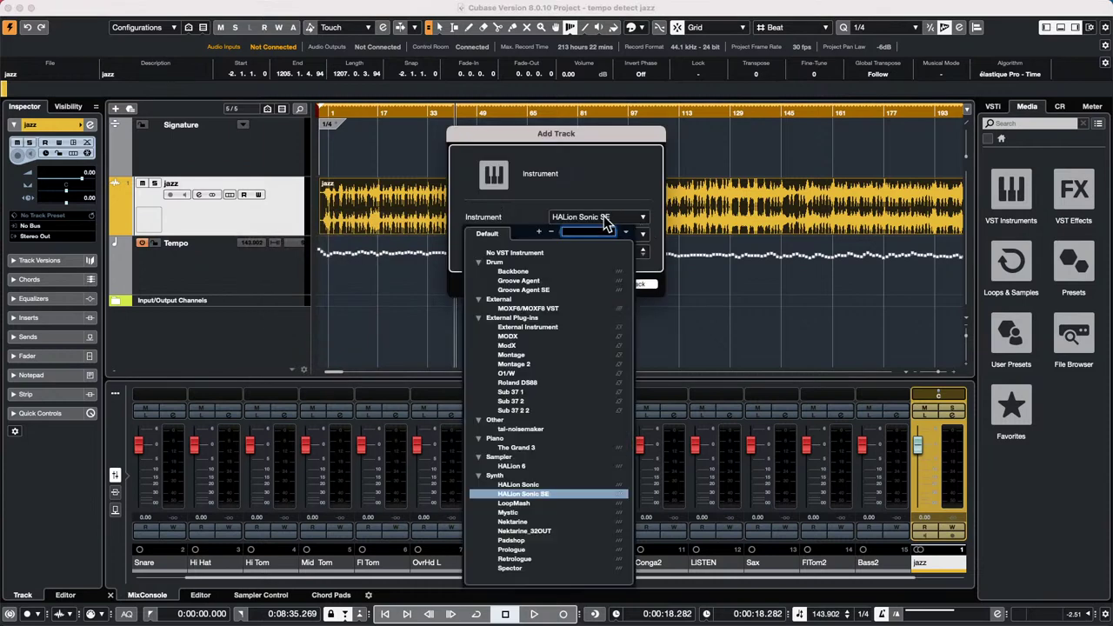
pyautogui.click(539, 495)
pyautogui.click(628, 286)
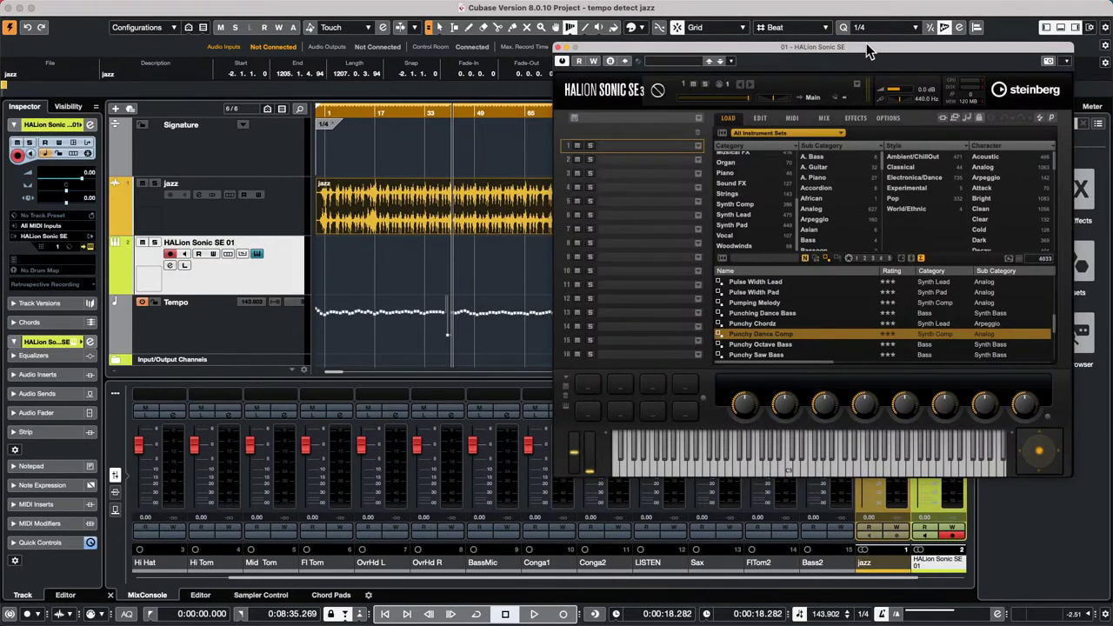
pyautogui.moveTo(870, 46); pyautogui.dragTo(558, 57)
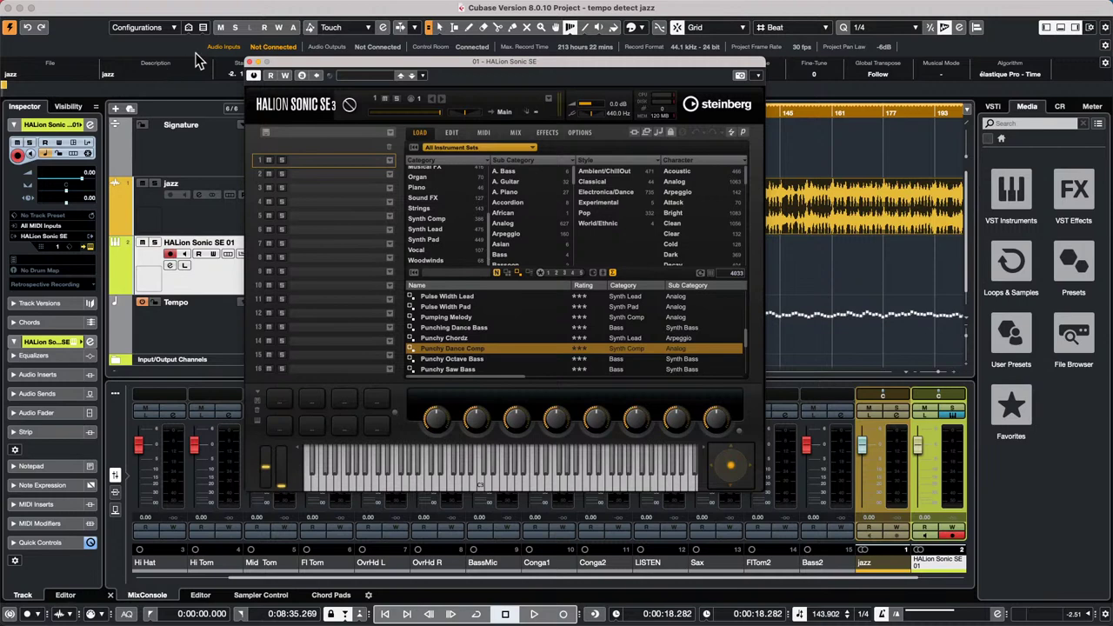
pyautogui.click(249, 62)
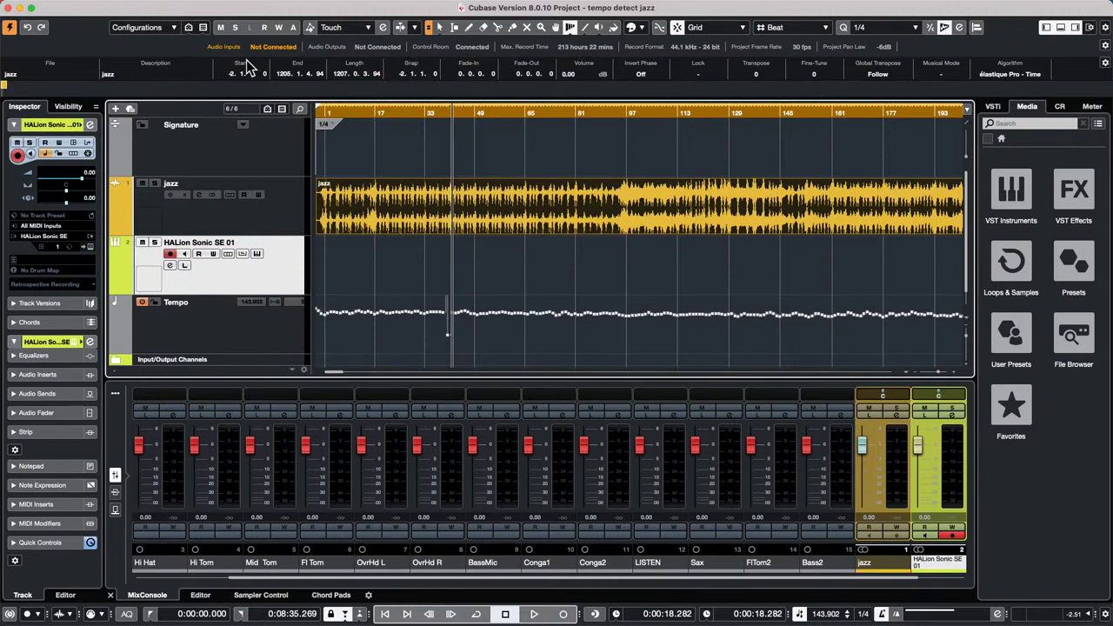
# - Disable the jazz audio track and enable it again
pyautogui.click(278, 211)
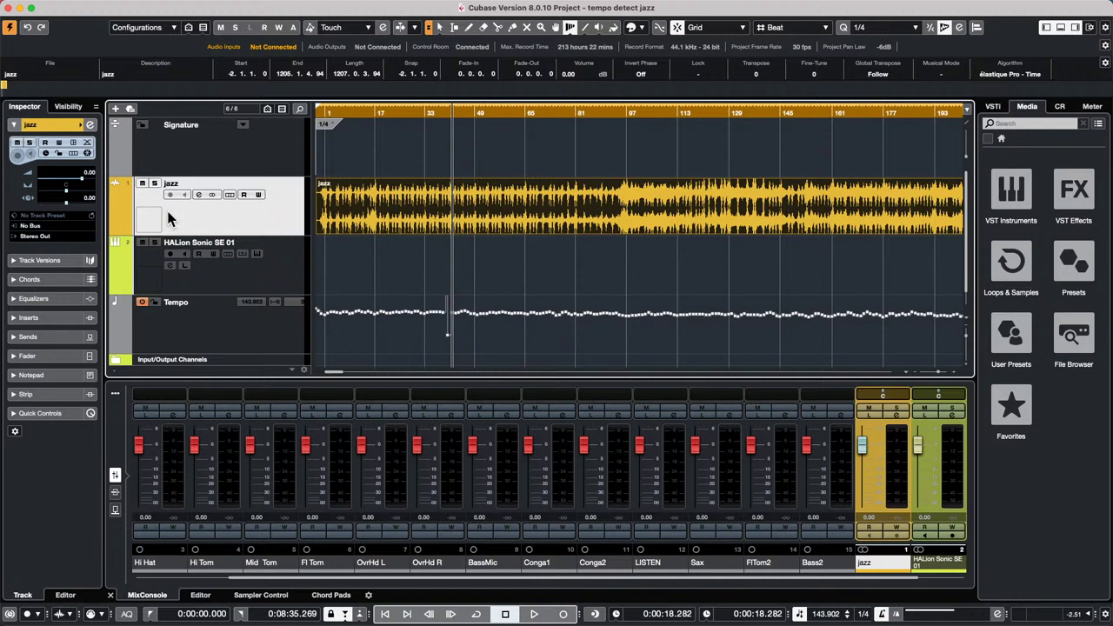
pyautogui.rightClick(238, 222)
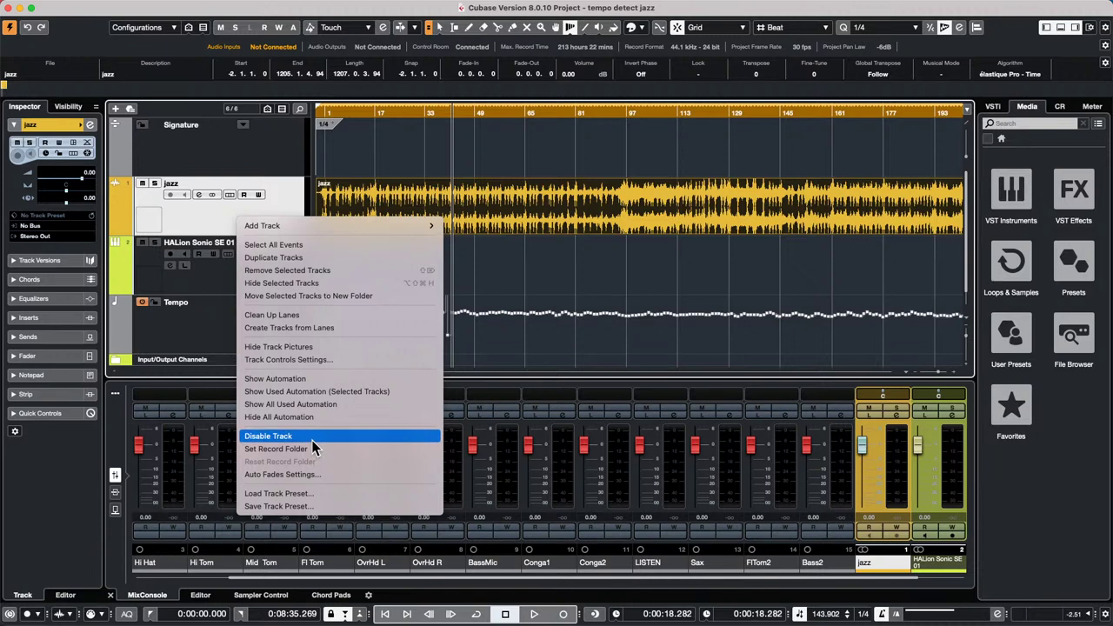
pyautogui.click(279, 435)
pyautogui.rightClick(236, 219)
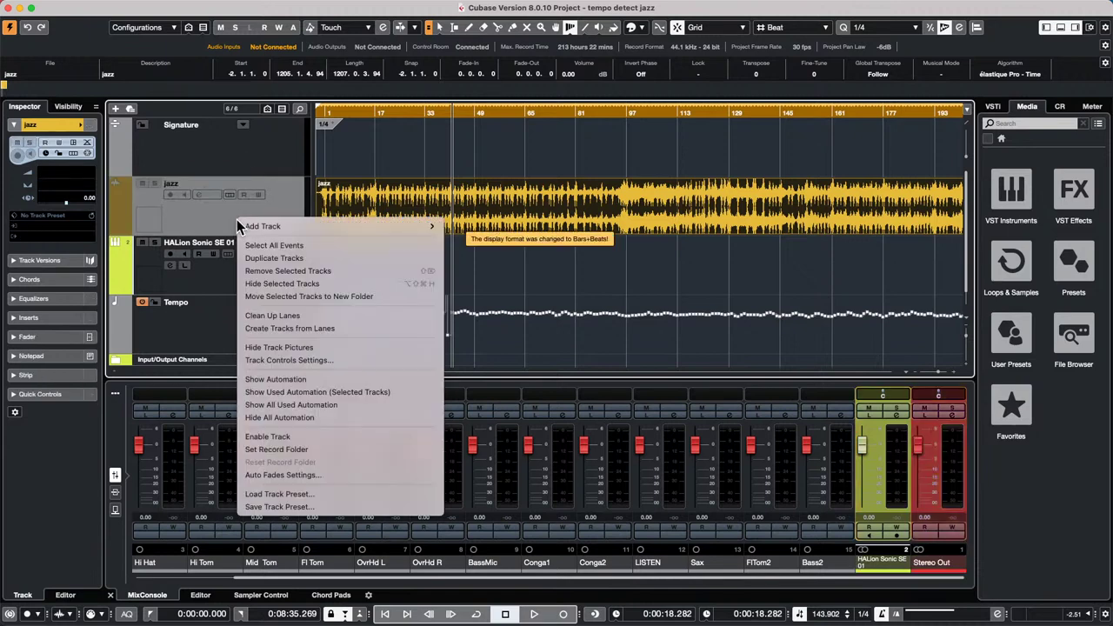
pyautogui.click(314, 437)
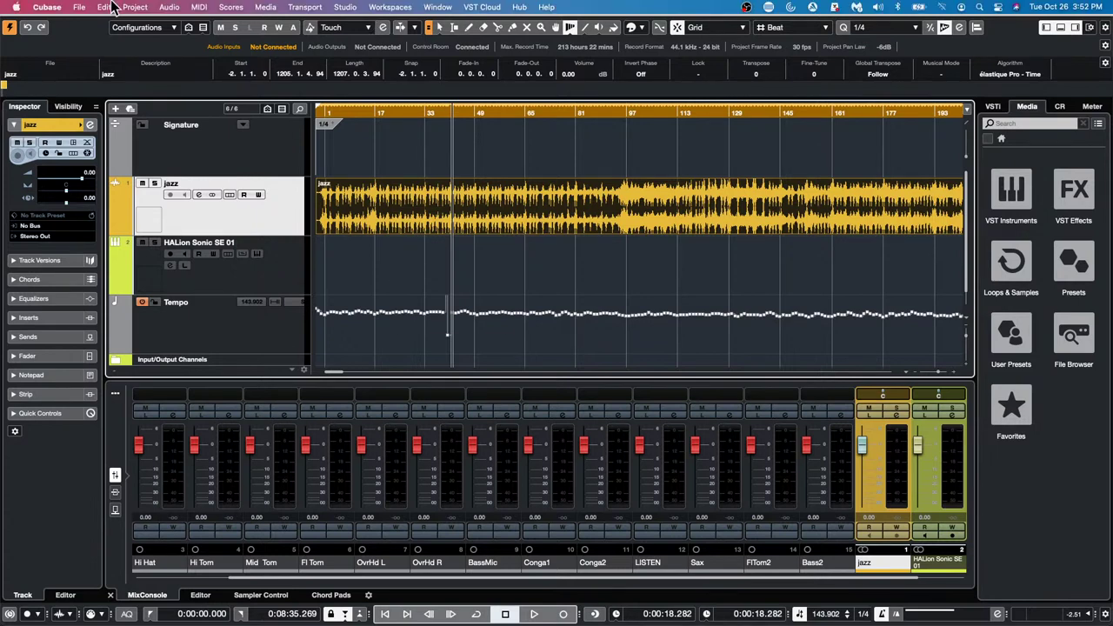
# - Open the recent project jump off.cpr, activate it and close the Beat Calculator
pyautogui.click(128, 6)
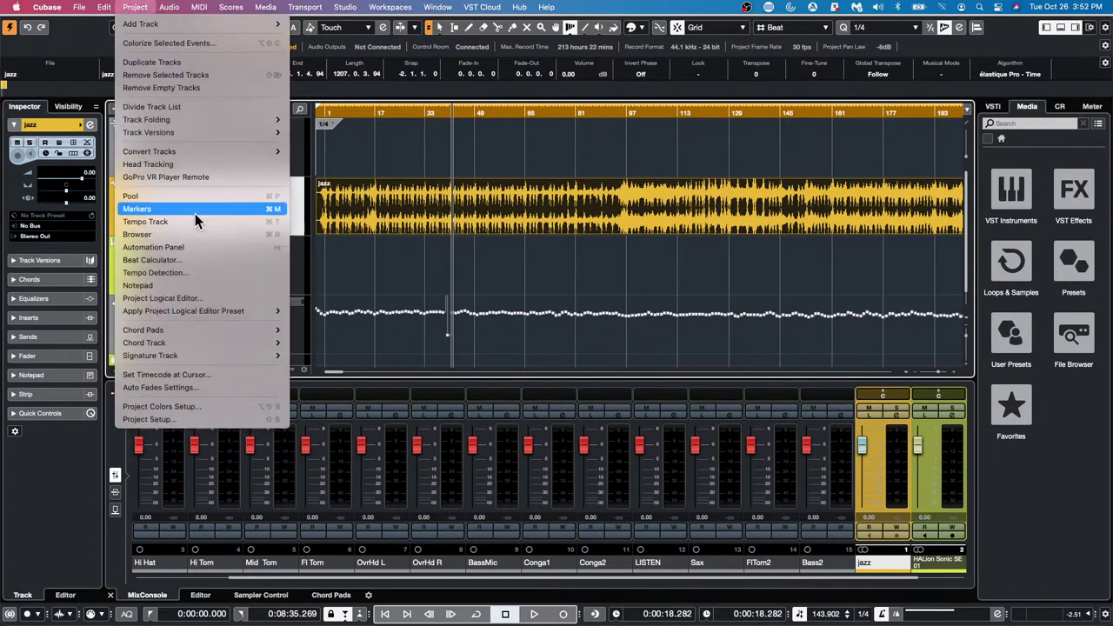
pyautogui.click(196, 263)
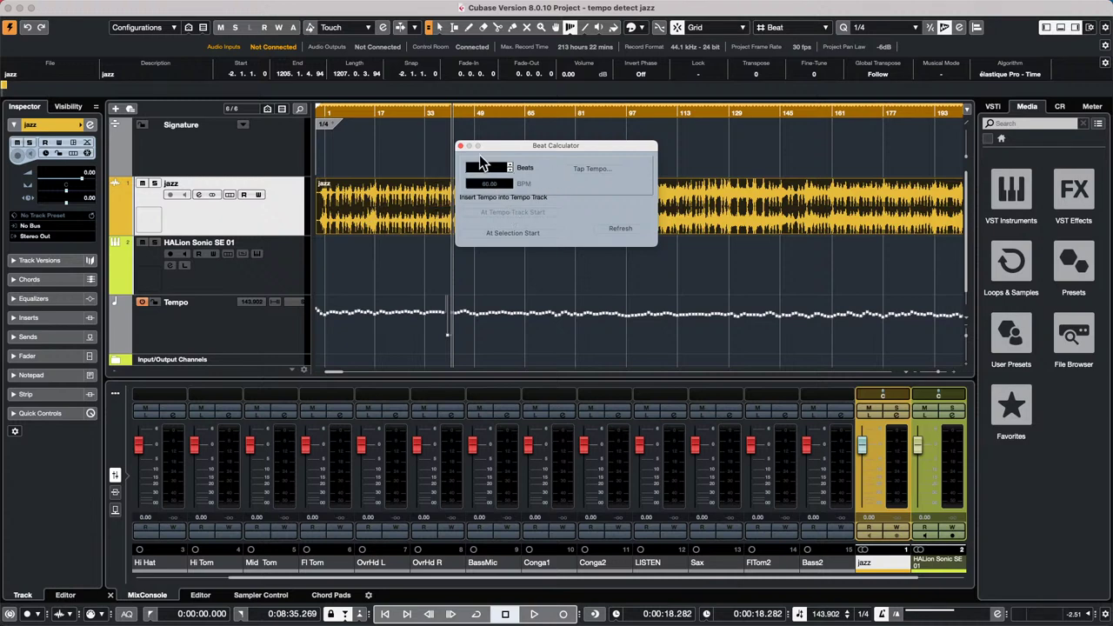
pyautogui.moveTo(17, 3)
pyautogui.mouseDown()
pyautogui.moveTo(86, 3)
pyautogui.moveTo(10, 4)
pyautogui.mouseUp()
pyautogui.click(79, 7)
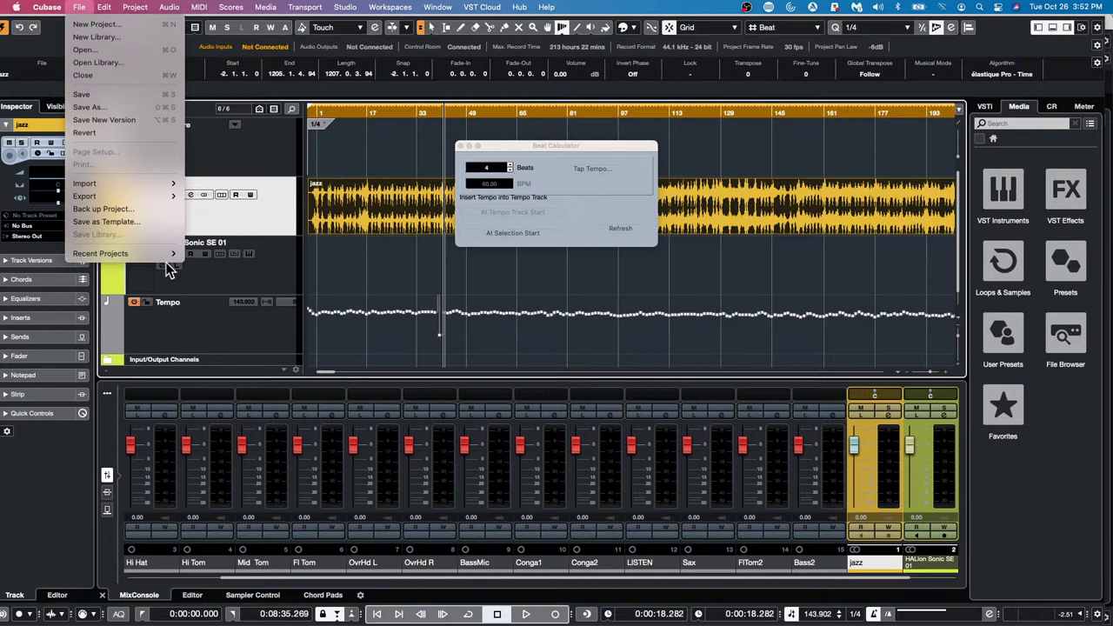
pyautogui.moveTo(168, 253)
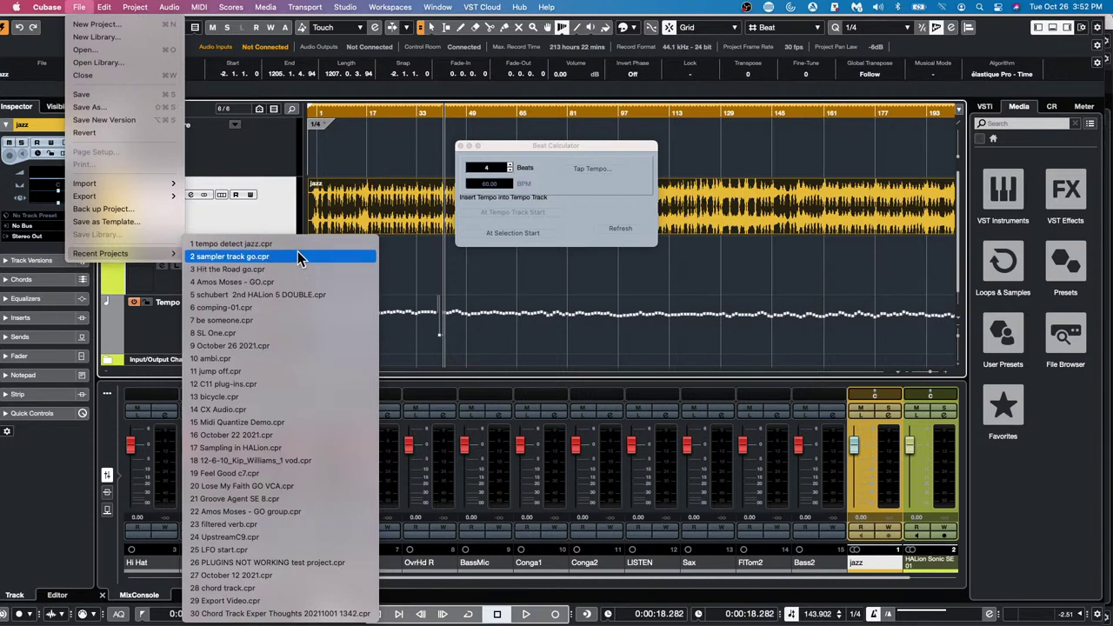
pyautogui.click(311, 372)
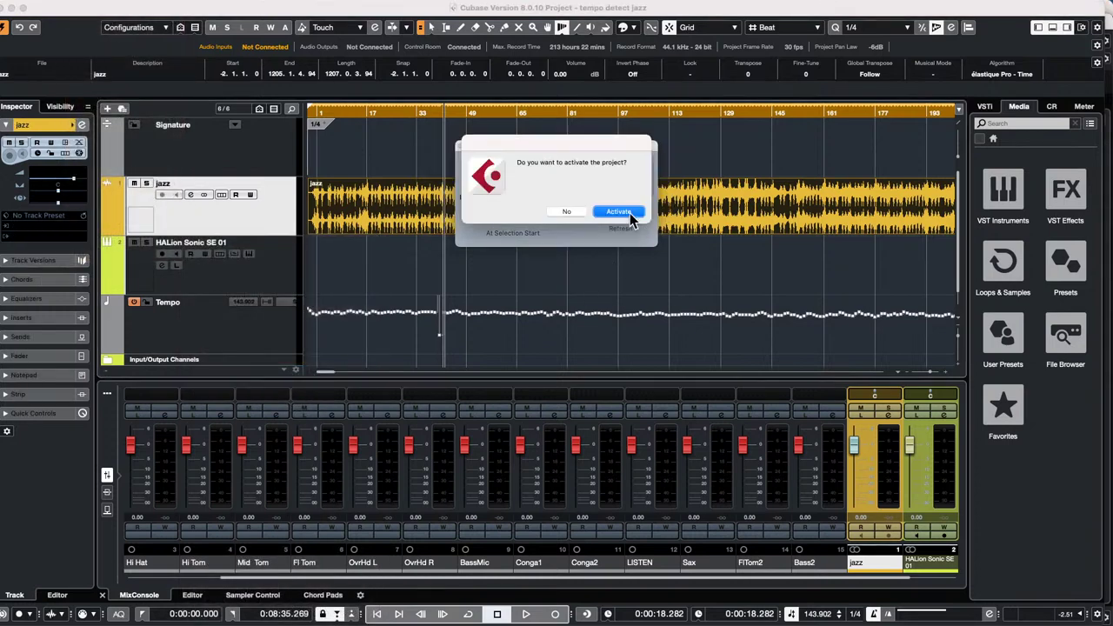
pyautogui.click(627, 212)
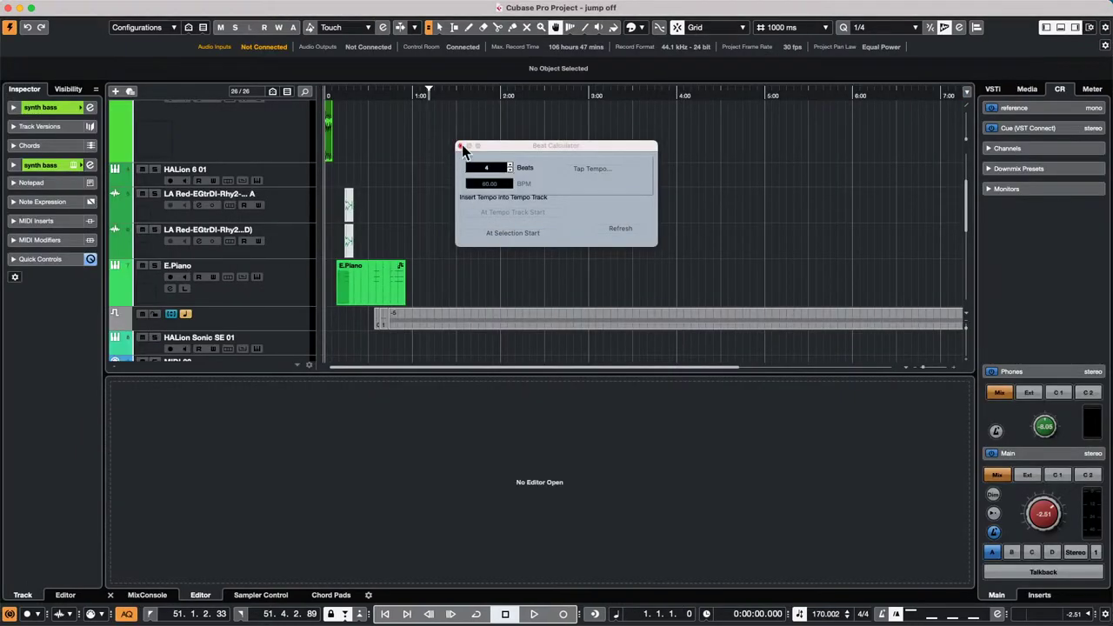
pyautogui.click(461, 145)
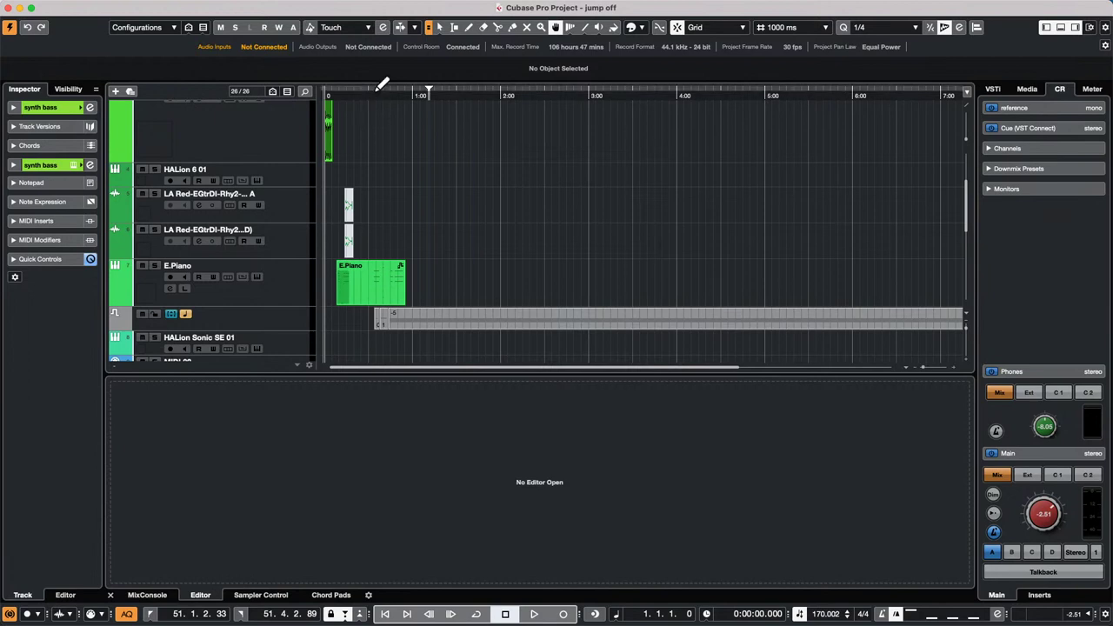
# - Solo the Futurechill audio track and play its loop from the project start
pyautogui.moveTo(373, 95); pyautogui.dragTo(226, 157)
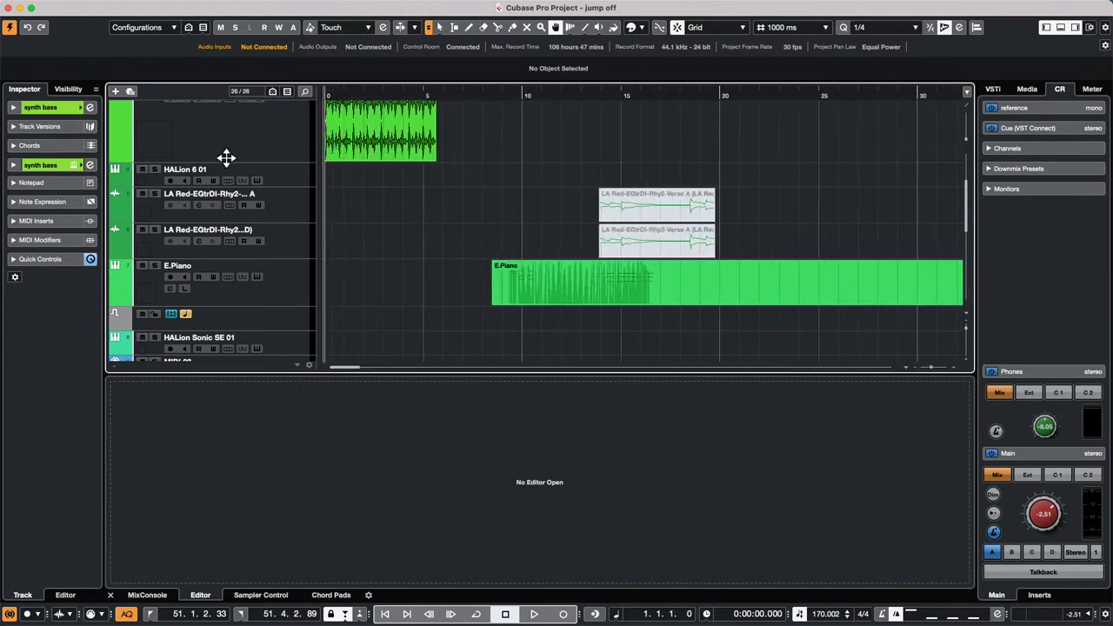
pyautogui.scroll(3, 336, 209)
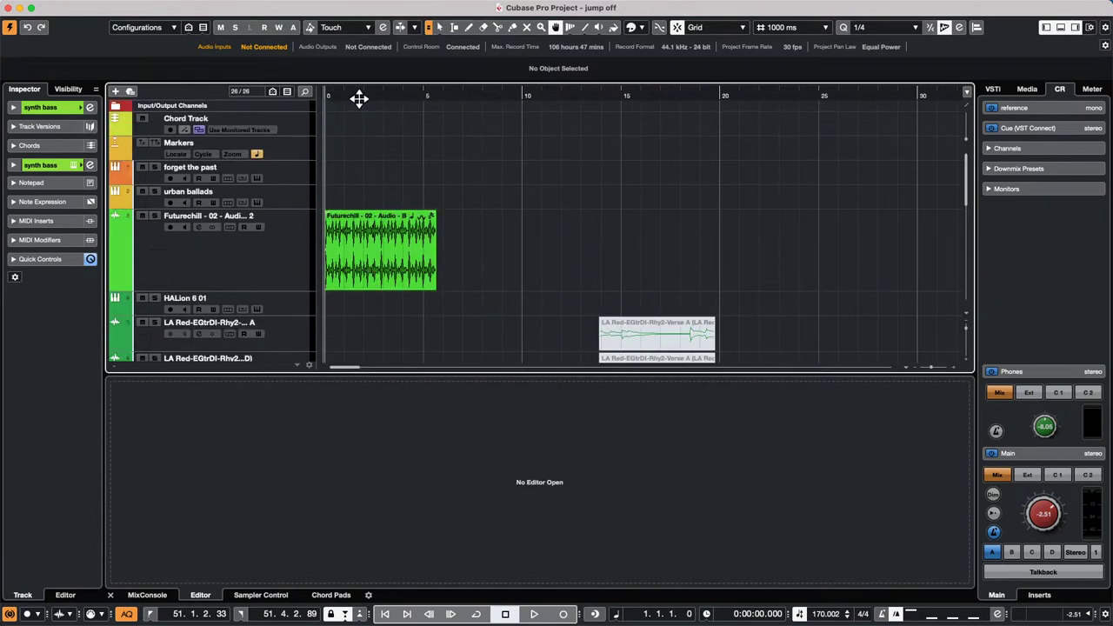
pyautogui.moveTo(369, 99); pyautogui.dragTo(293, 134)
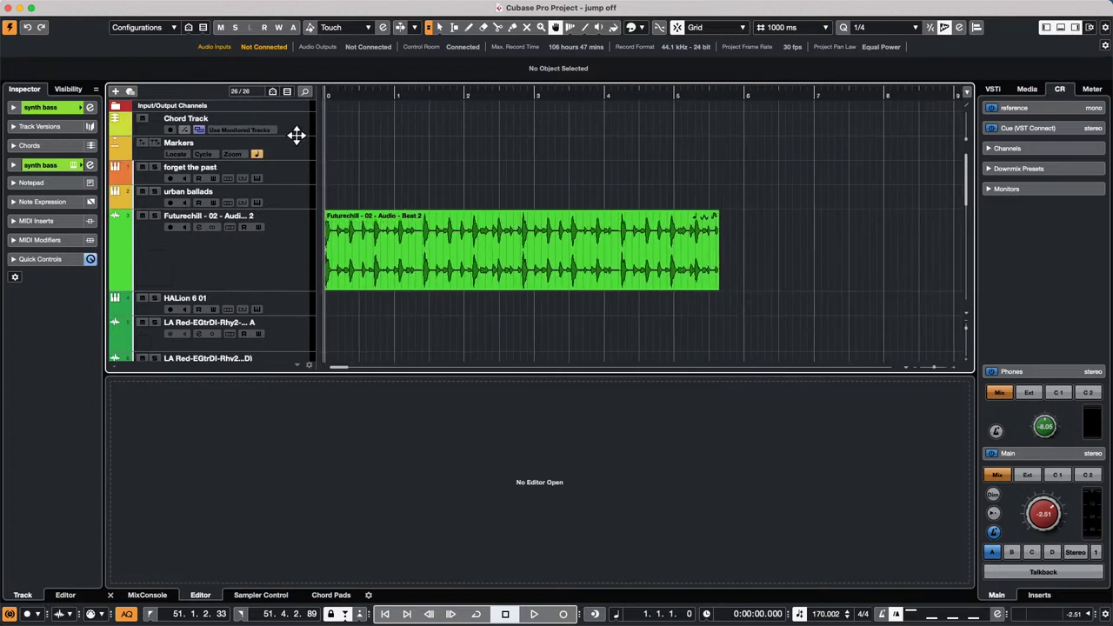
pyautogui.click(156, 216)
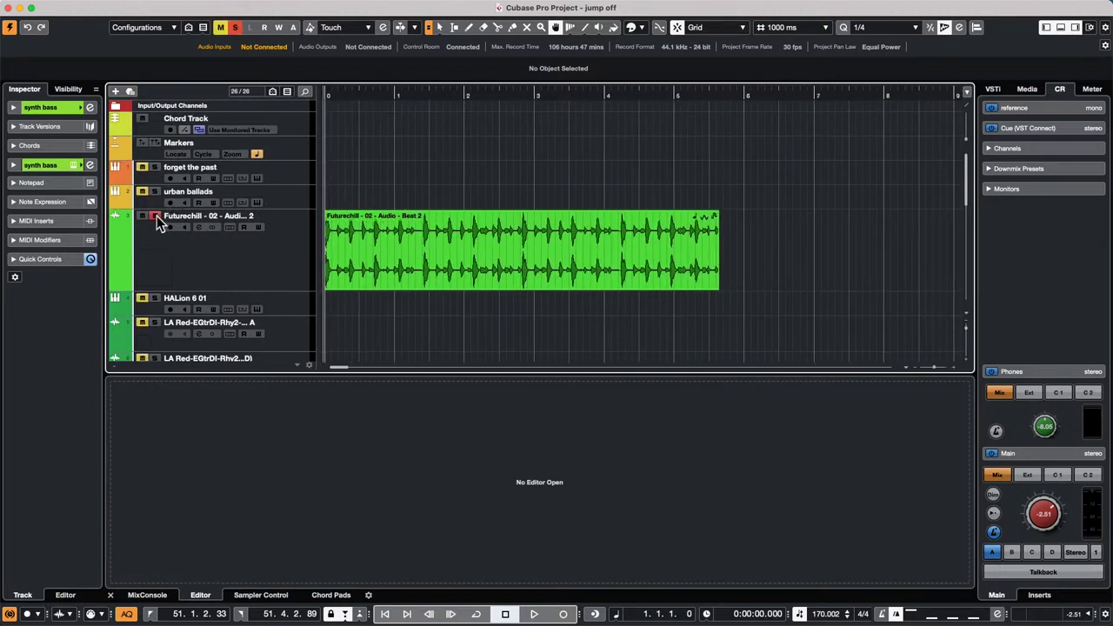
pyautogui.press('space')
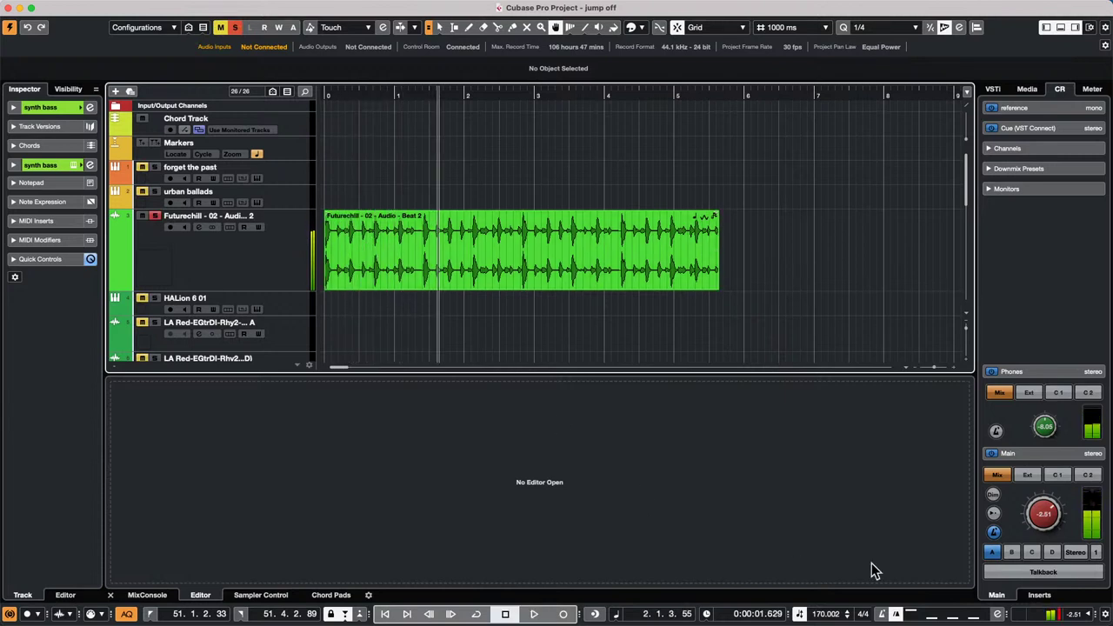
# - Set the project tempo to 100 BPM and play the Futurechill loop to its end
pyautogui.click(819, 614)
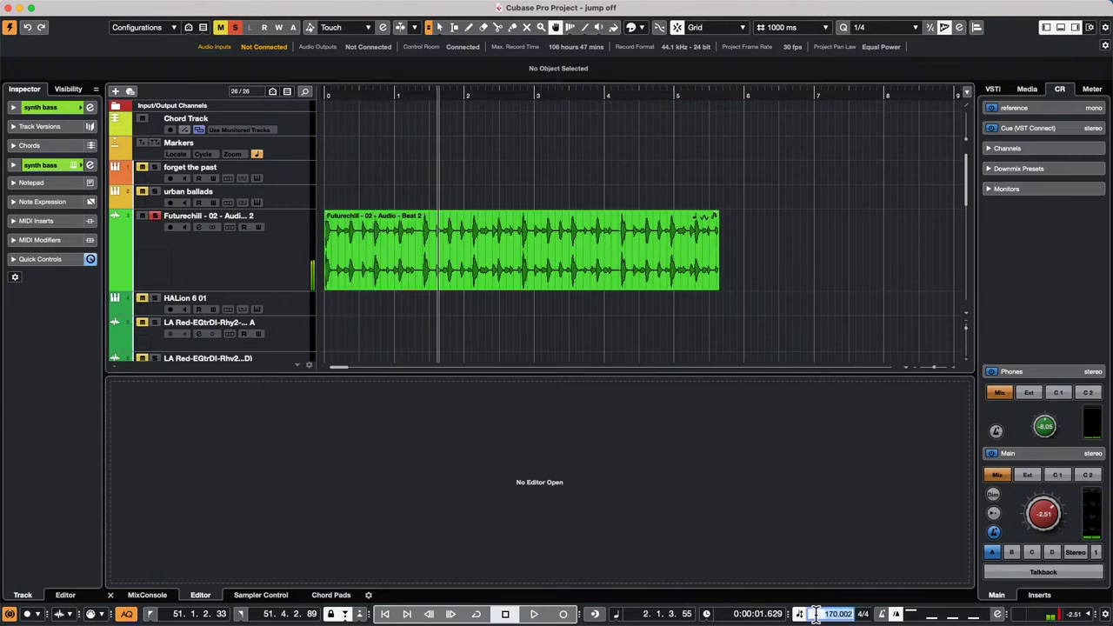
pyautogui.write('100')
pyautogui.press('Return')
pyautogui.press('space')
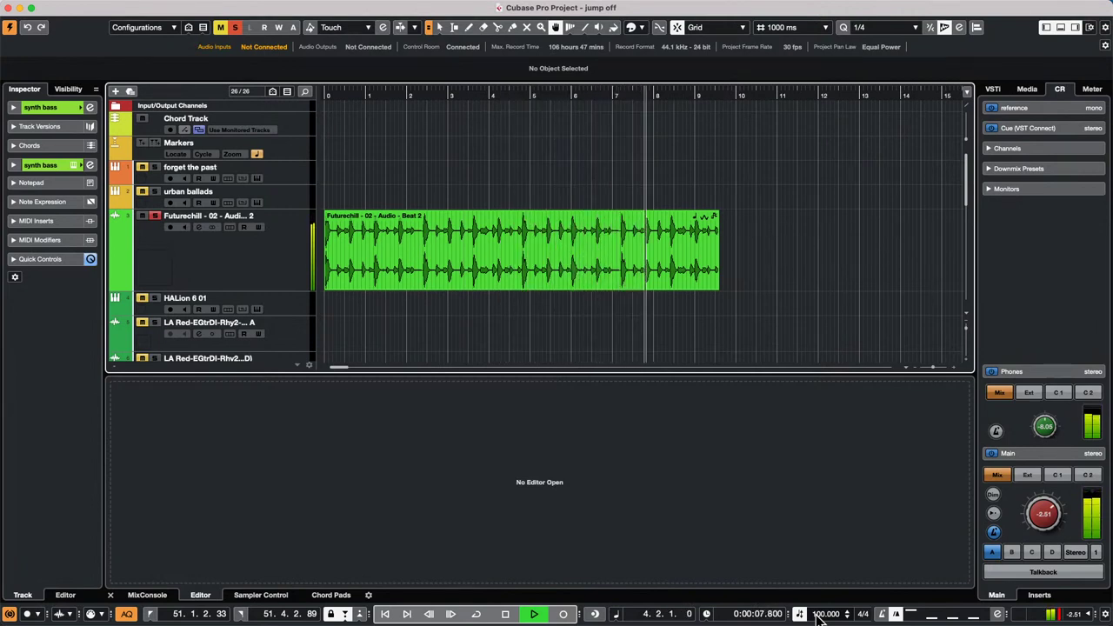
pyautogui.press('space')
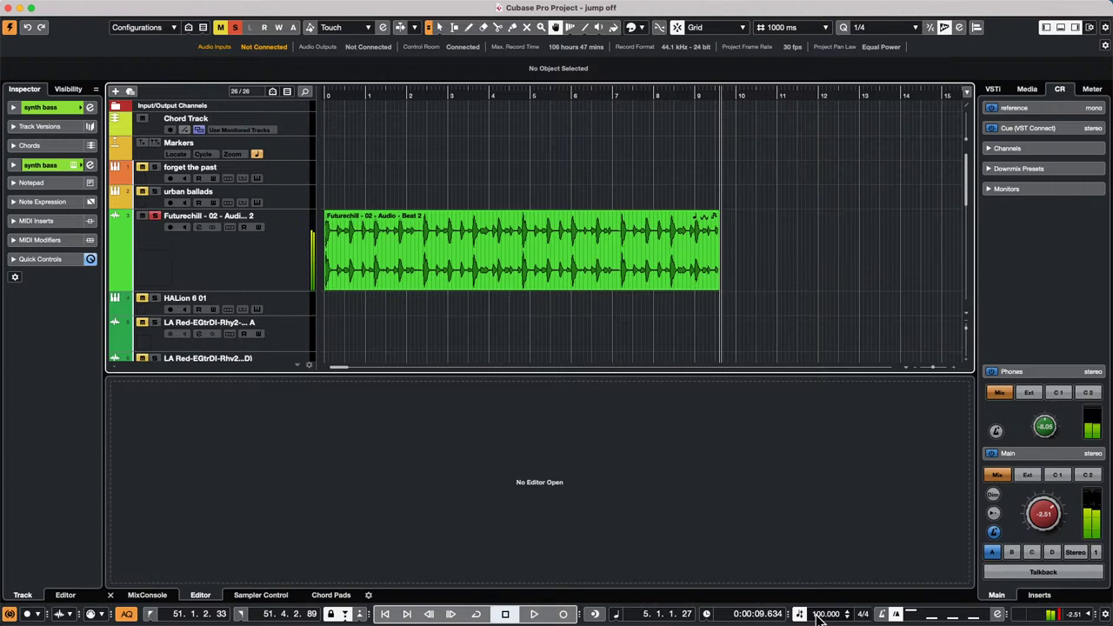
# - Select the Futurechill audio event, calculate its tempo over 16 beats with the Beat Calculator, and insert it at the tempo track start
pyautogui.click(396, 222)
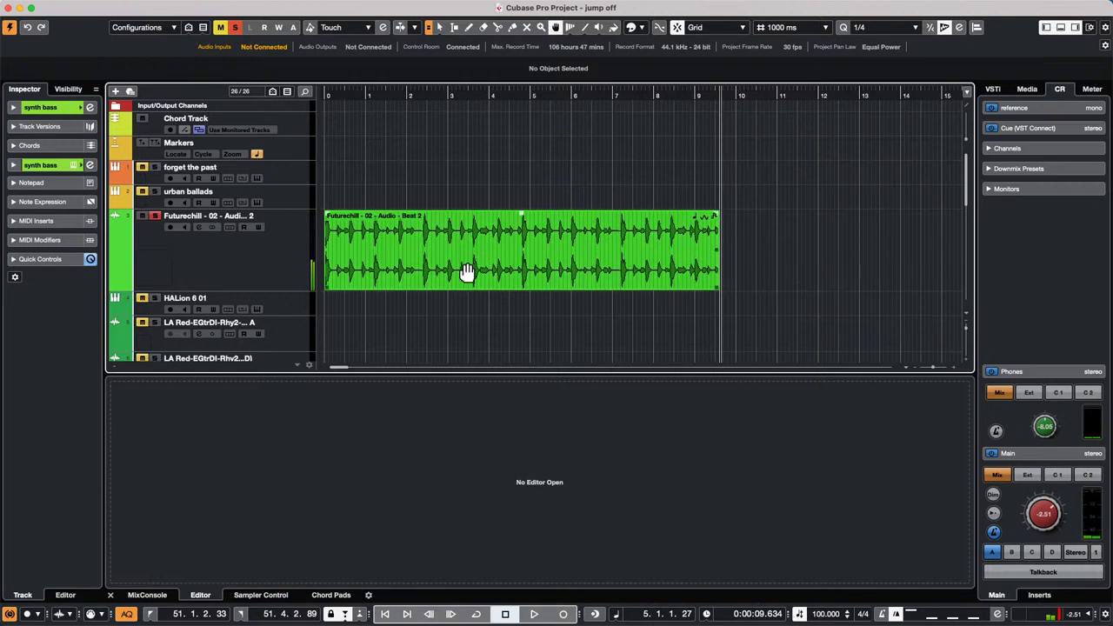
pyautogui.click(518, 315)
pyautogui.press('2')
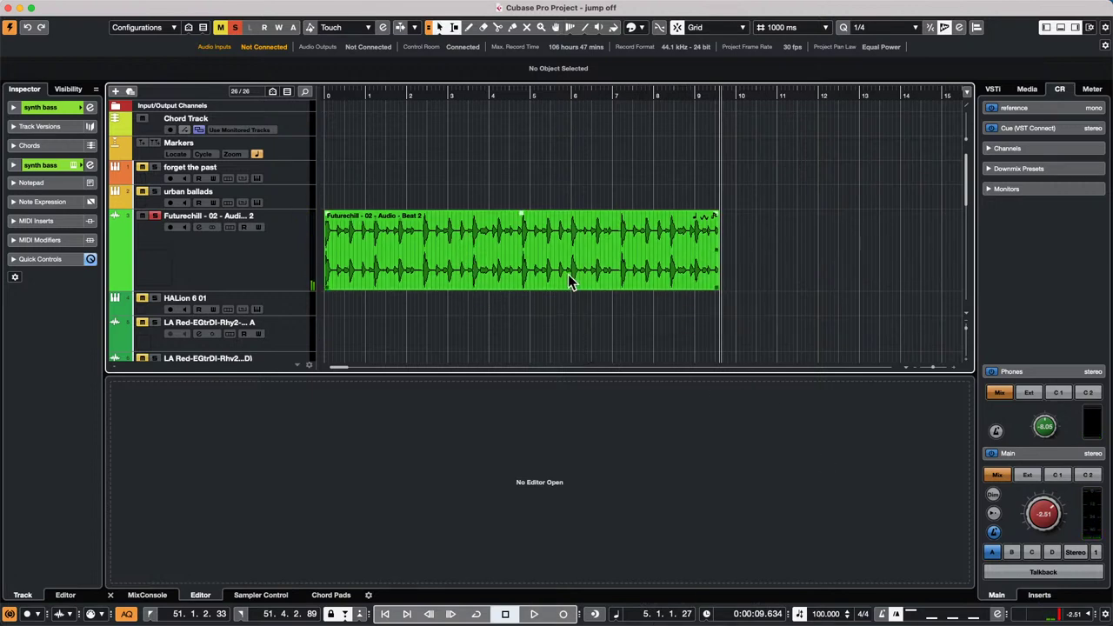
pyautogui.click(569, 275)
pyautogui.click(139, 7)
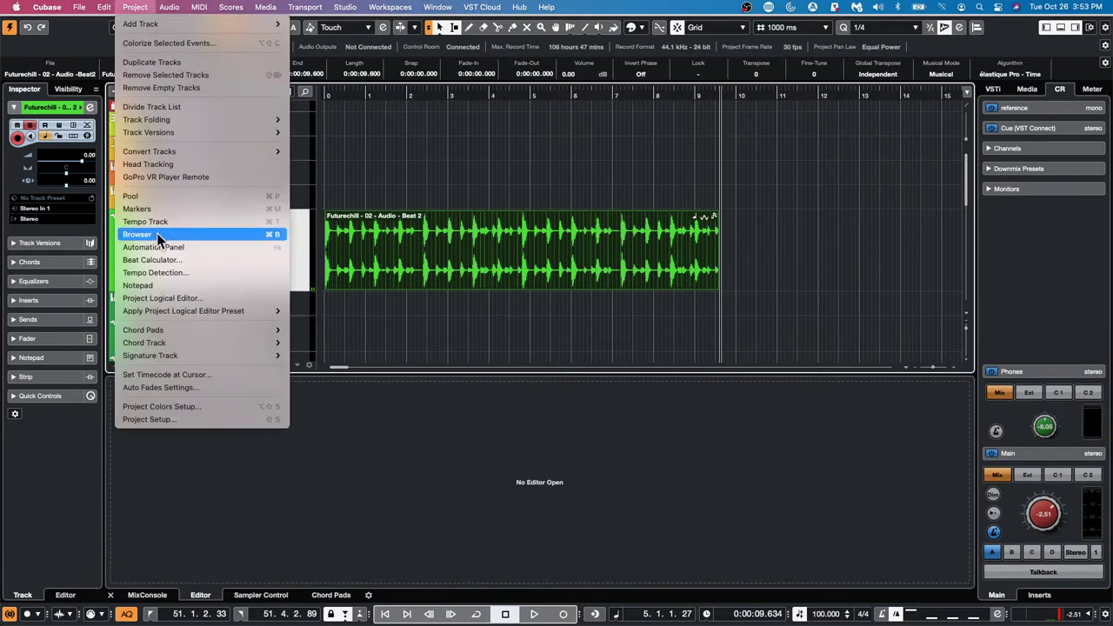
pyautogui.click(178, 259)
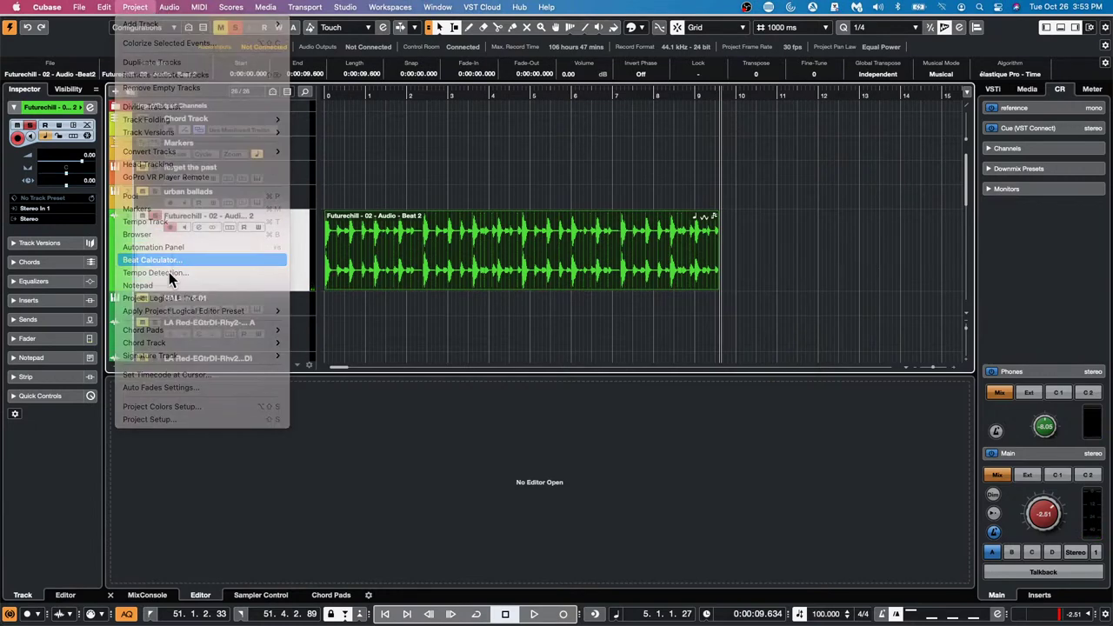
pyautogui.click(493, 171)
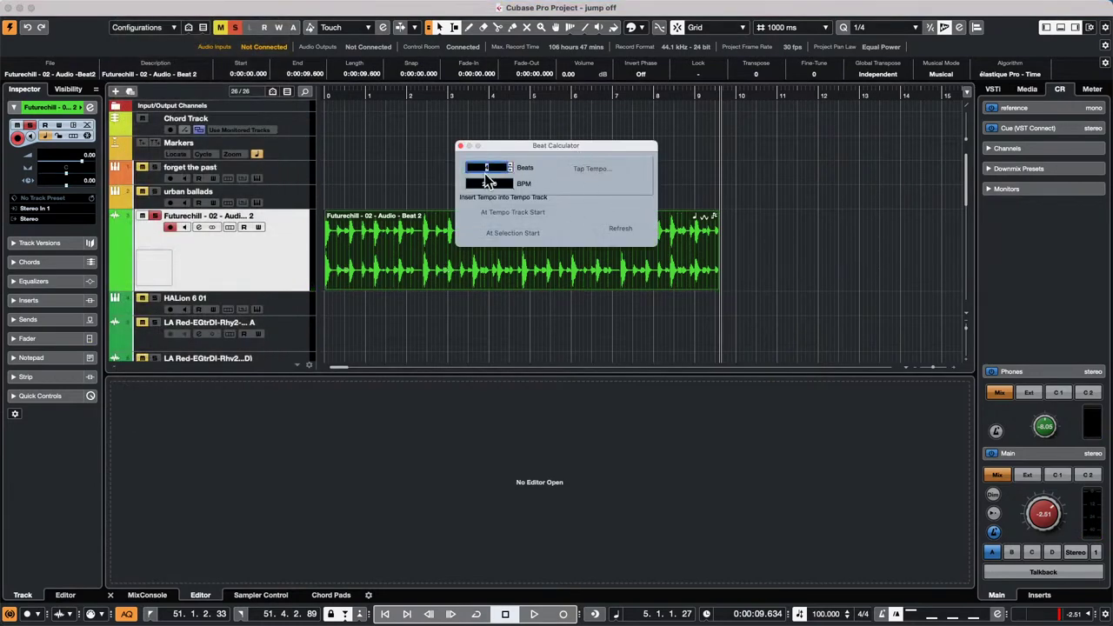
pyautogui.write('16')
pyautogui.press('Return')
pyautogui.click(534, 215)
pyautogui.click(460, 145)
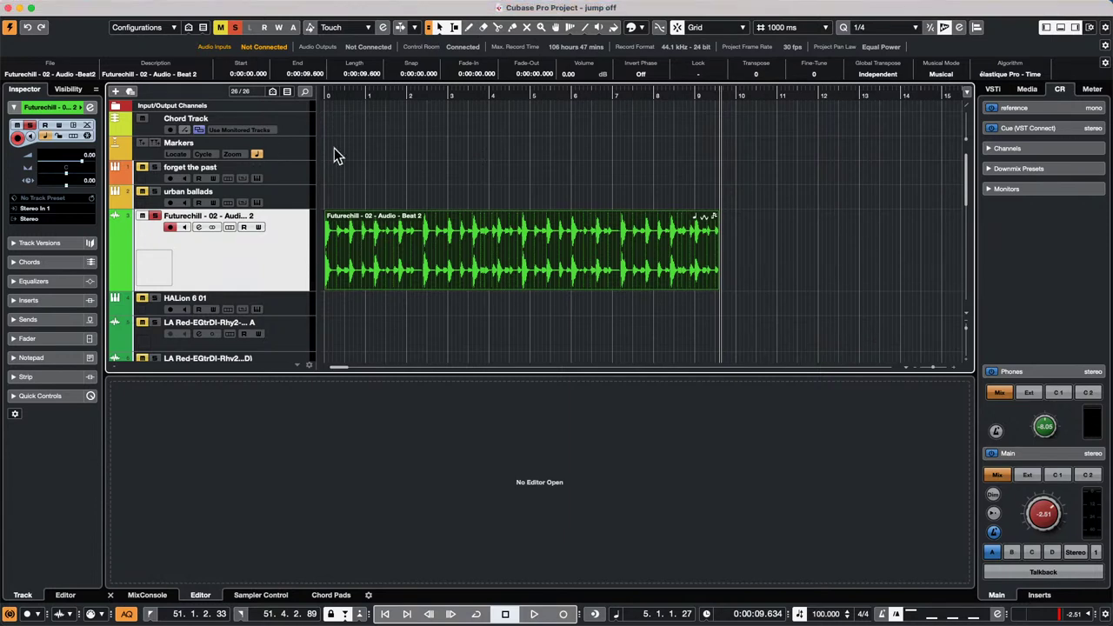
# - Save the HALion 6 01 instrument track as a track preset named "HALIOn 6 live stream"
pyautogui.click(306, 313)
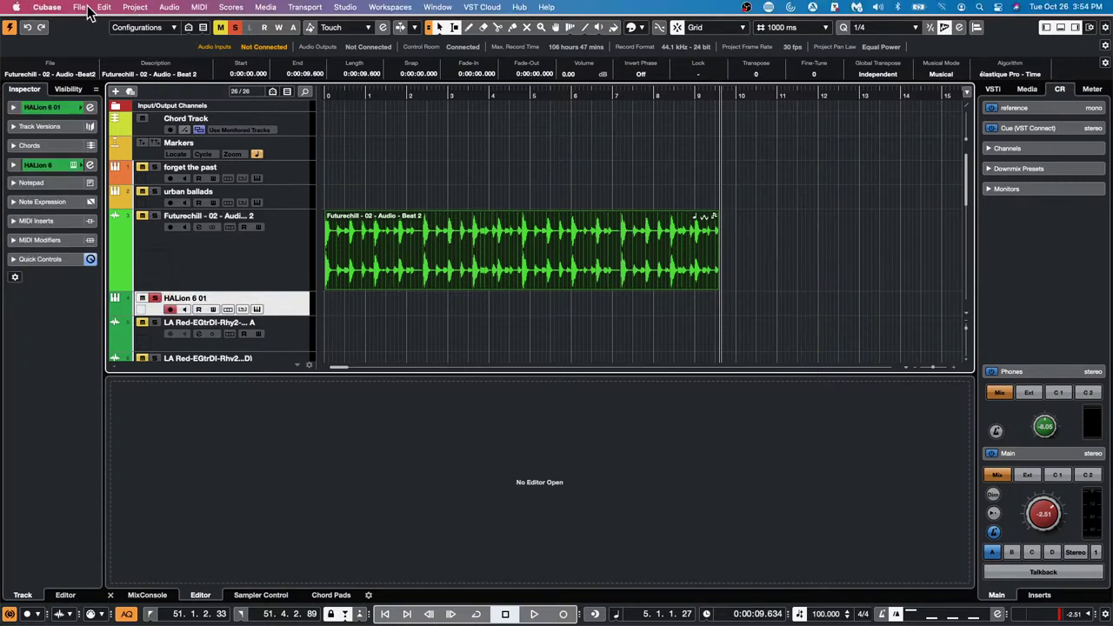
pyautogui.click(103, 7)
pyautogui.click(305, 281)
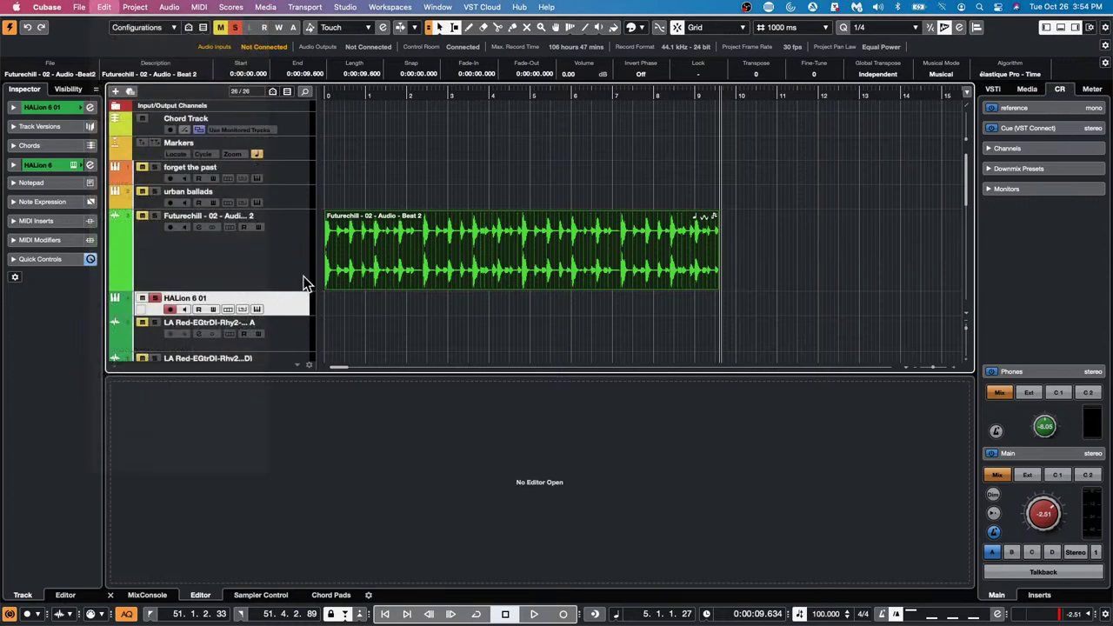
pyautogui.rightClick(287, 311)
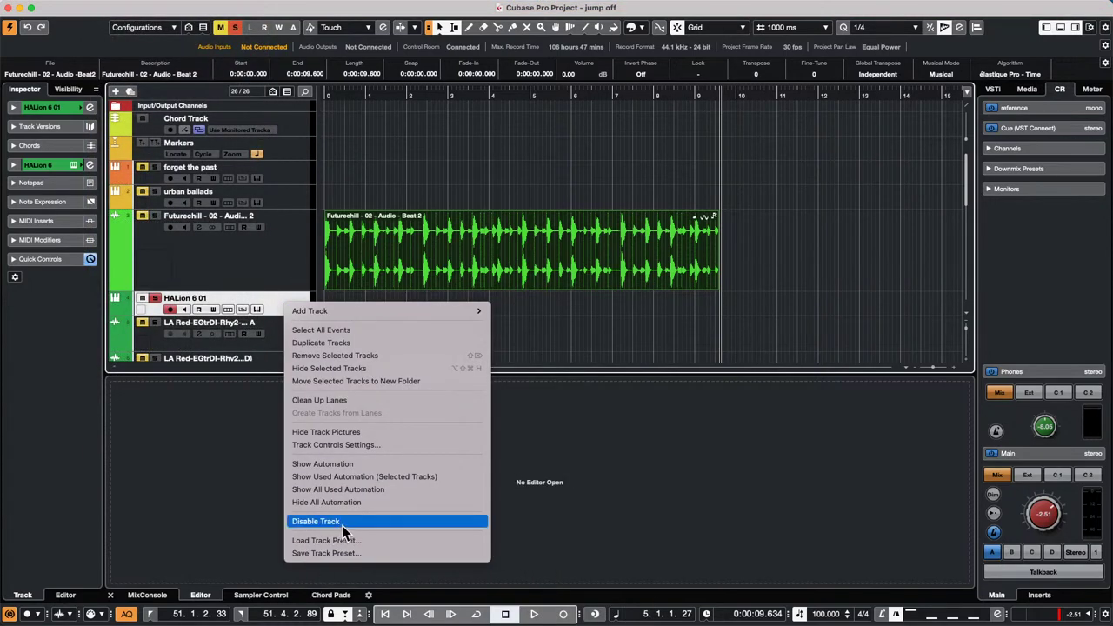
pyautogui.click(343, 553)
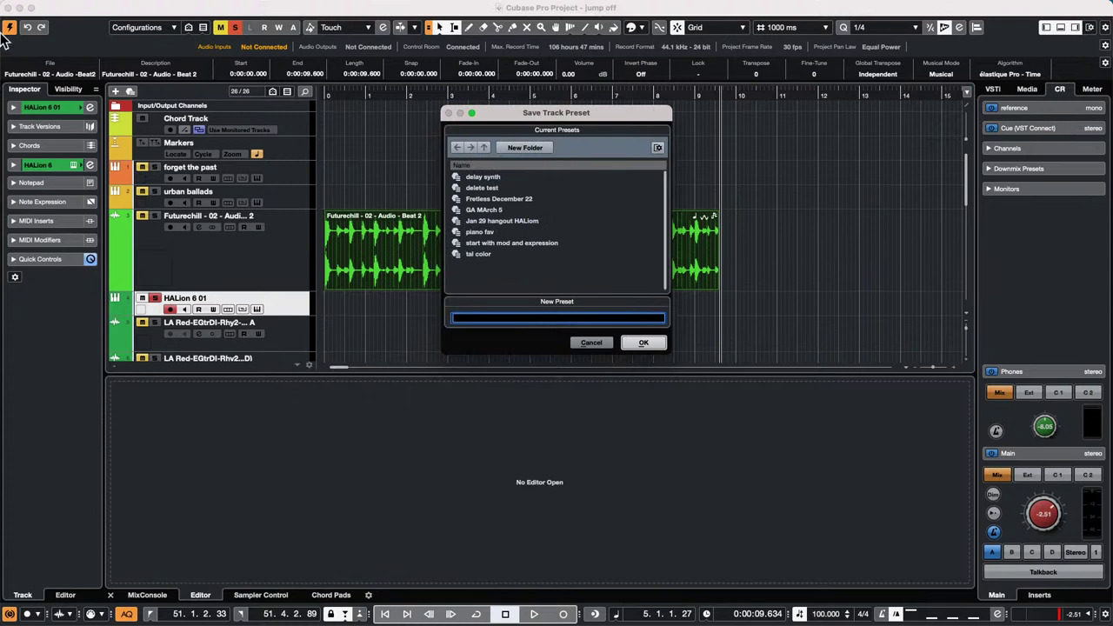
pyautogui.write('HAL')
pyautogui.write('ion')
pyautogui.write(' 6')
pyautogui.write(' live stra')
pyautogui.write('am')
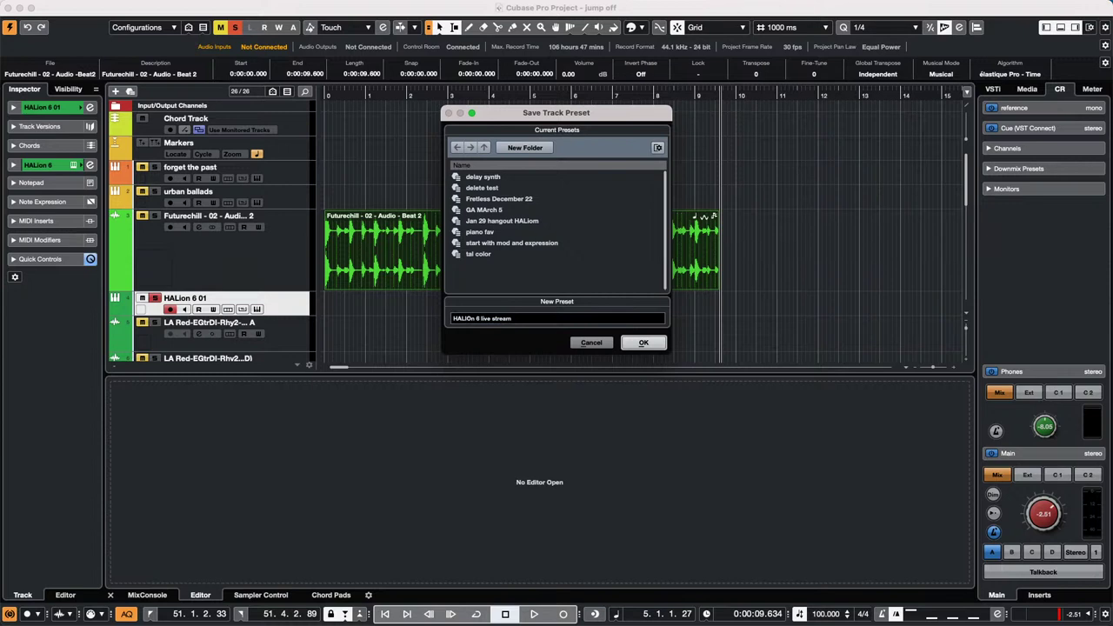
pyautogui.click(644, 343)
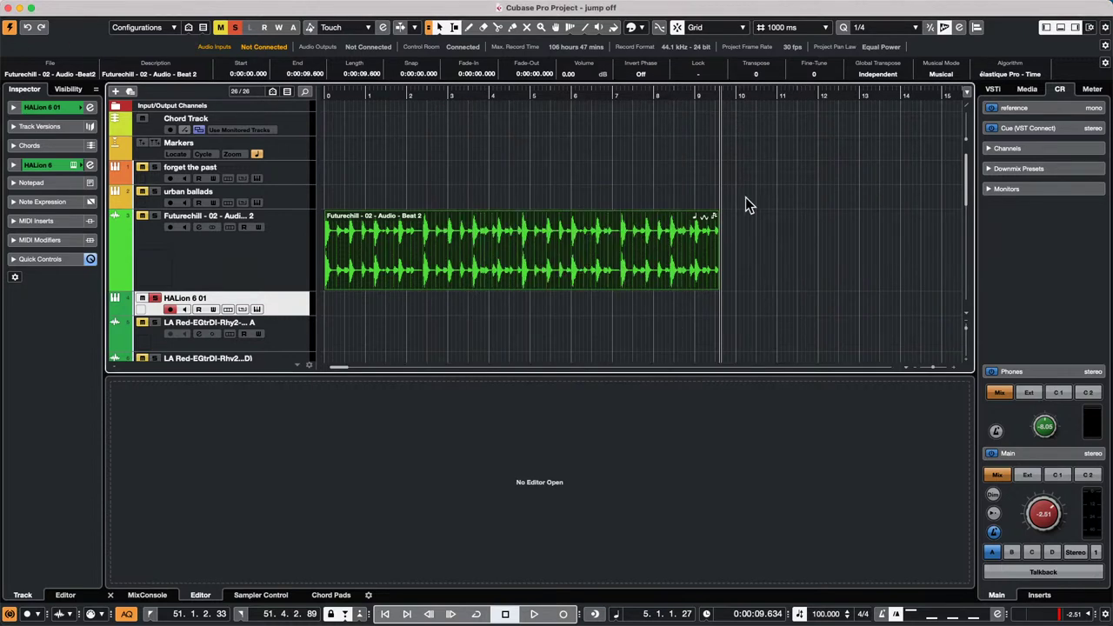
# - Find the "HALIOn 6 live stream" preset among the user's VST instrument track presets and create a track from it below the LA Red tracks
pyautogui.click(1026, 91)
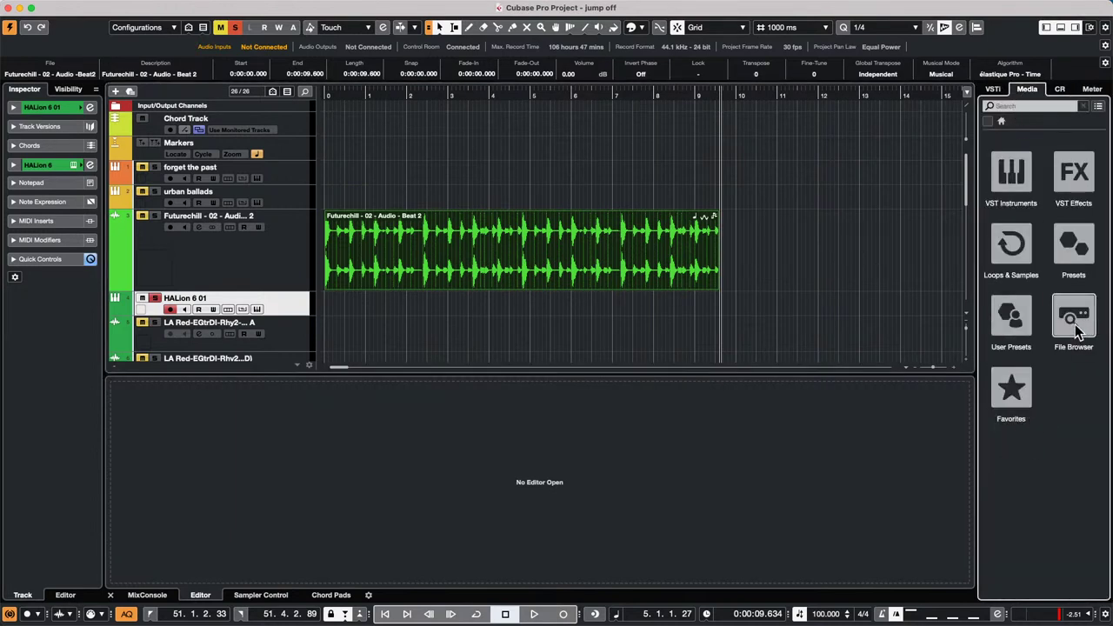
pyautogui.click(1008, 341)
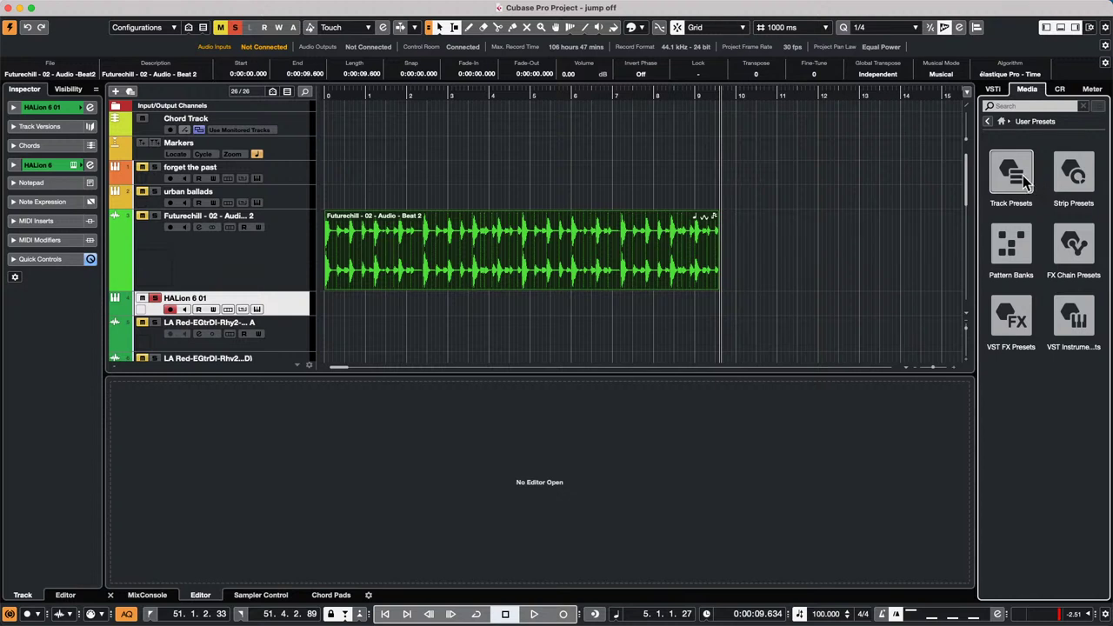
pyautogui.click(1062, 330)
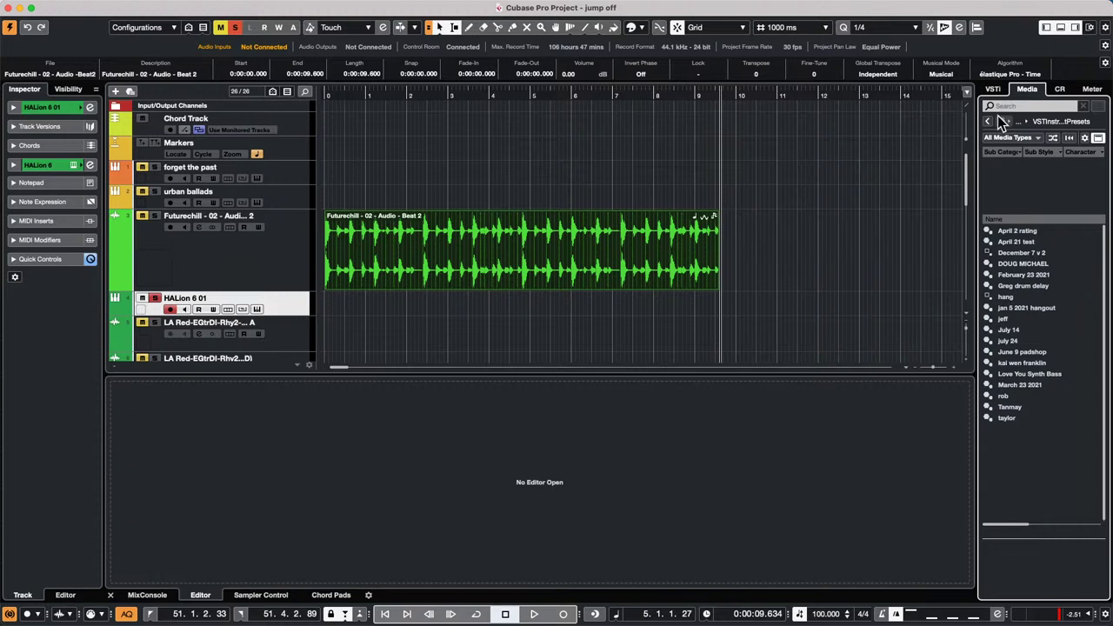
pyautogui.click(986, 121)
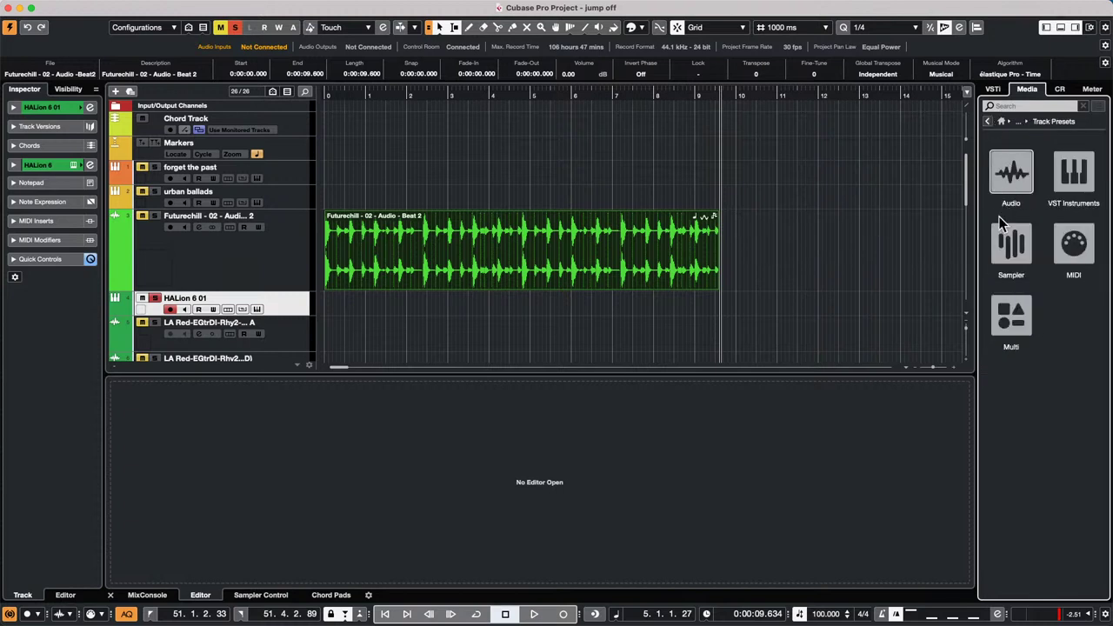
pyautogui.click(1071, 171)
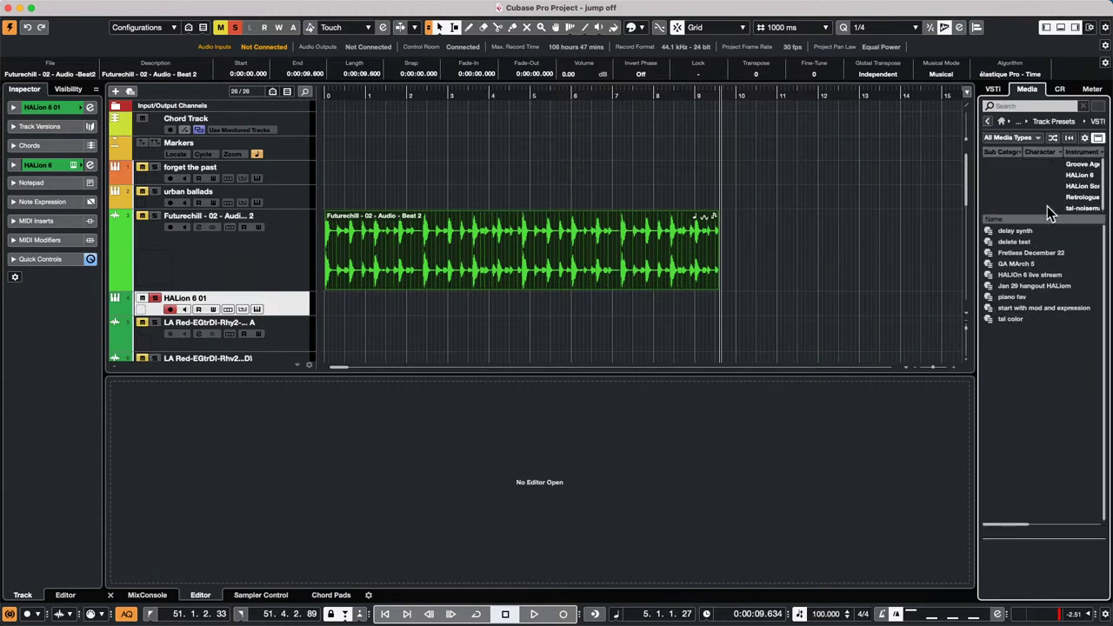
pyautogui.moveTo(1028, 276); pyautogui.dragTo(249, 329)
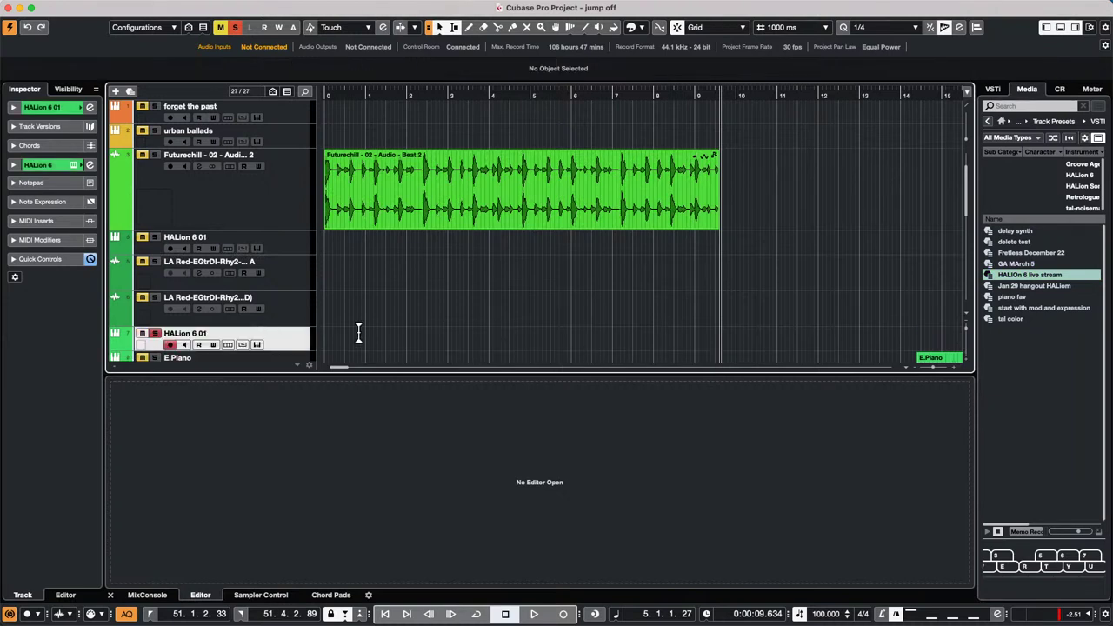
pyautogui.rightClick(291, 335)
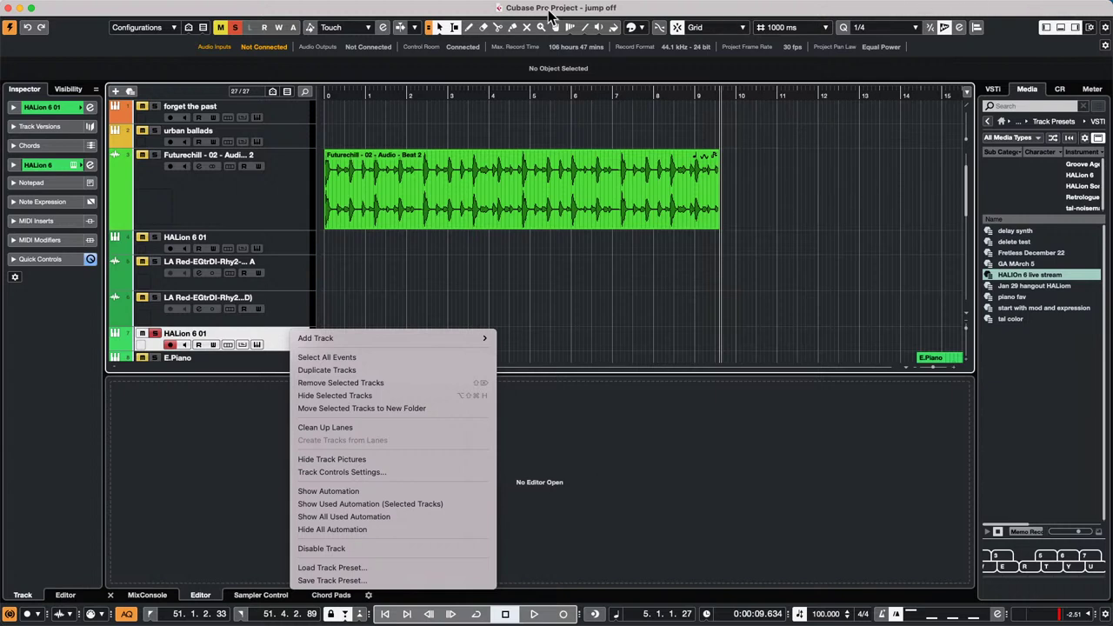
# - Open Groove Agent SE from the forget the past track and place its Main 1 pattern on that track at the project start
pyautogui.click(301, 113)
pyautogui.click(300, 113)
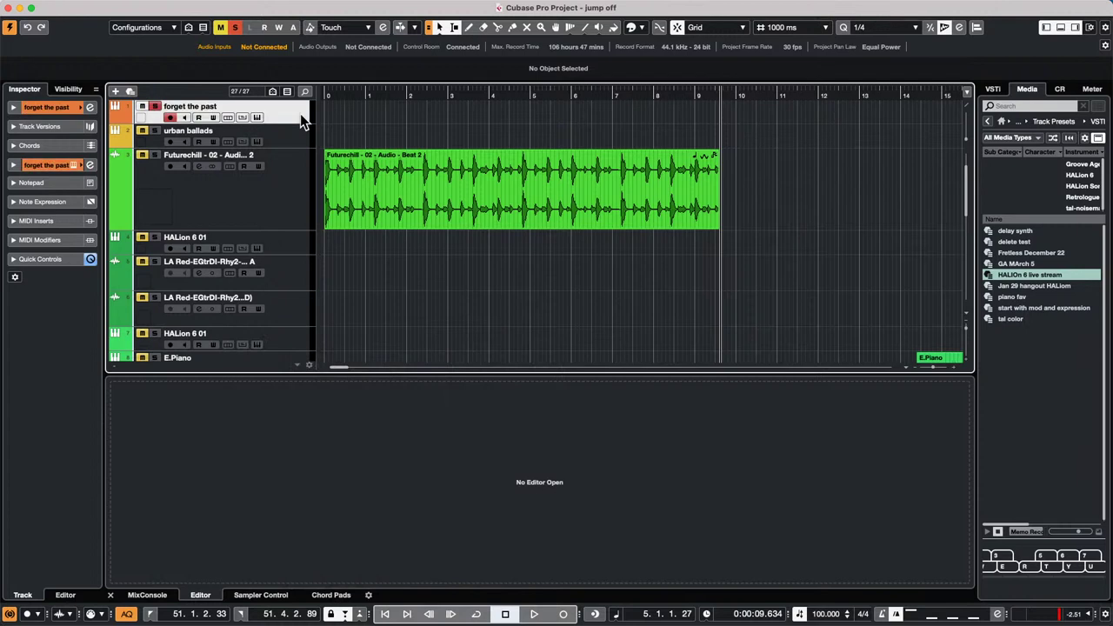
pyautogui.click(48, 107)
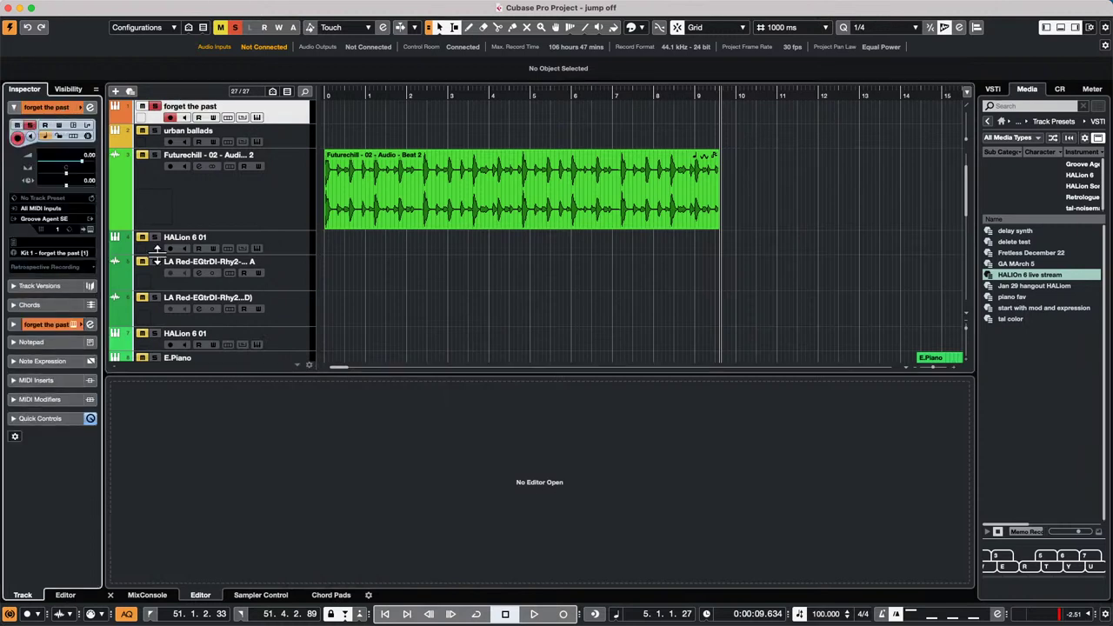
pyautogui.click(88, 230)
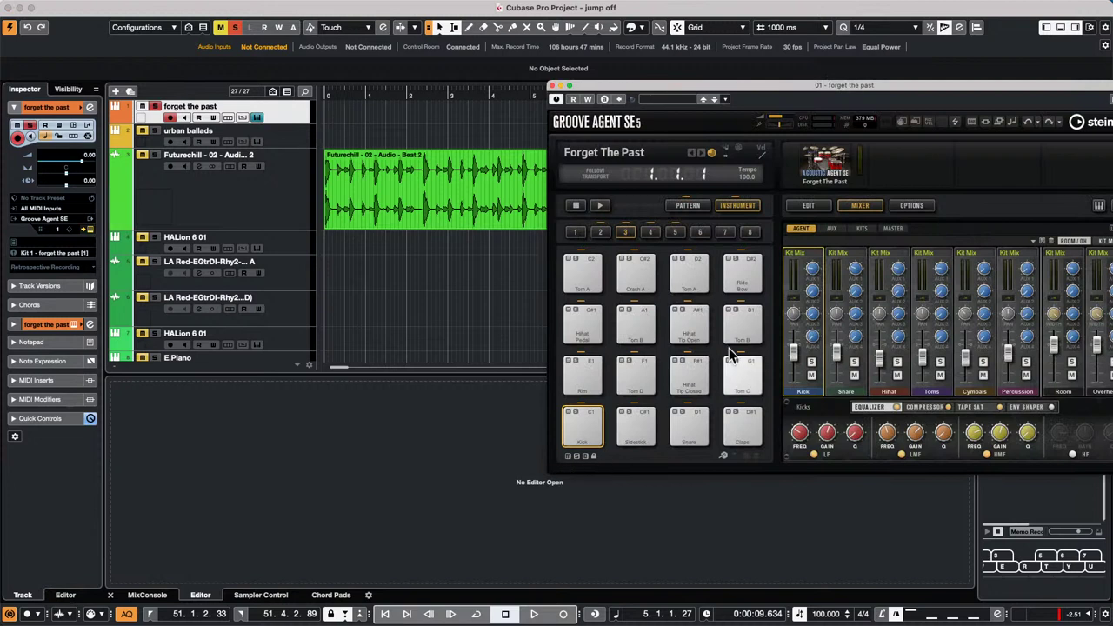
pyautogui.click(688, 206)
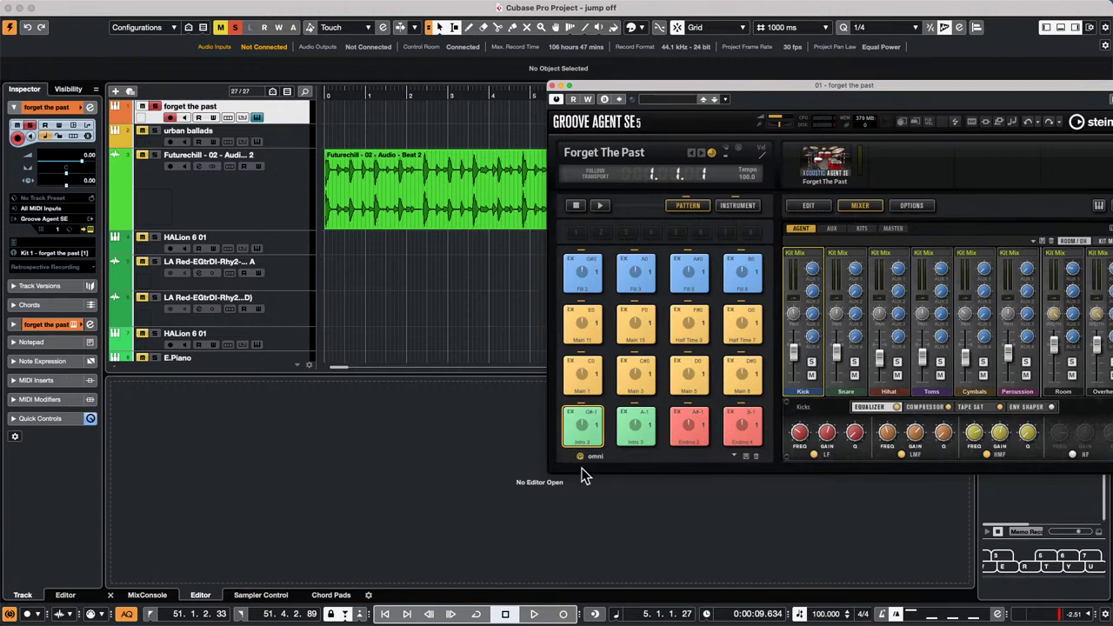
pyautogui.moveTo(582, 375); pyautogui.dragTo(341, 109)
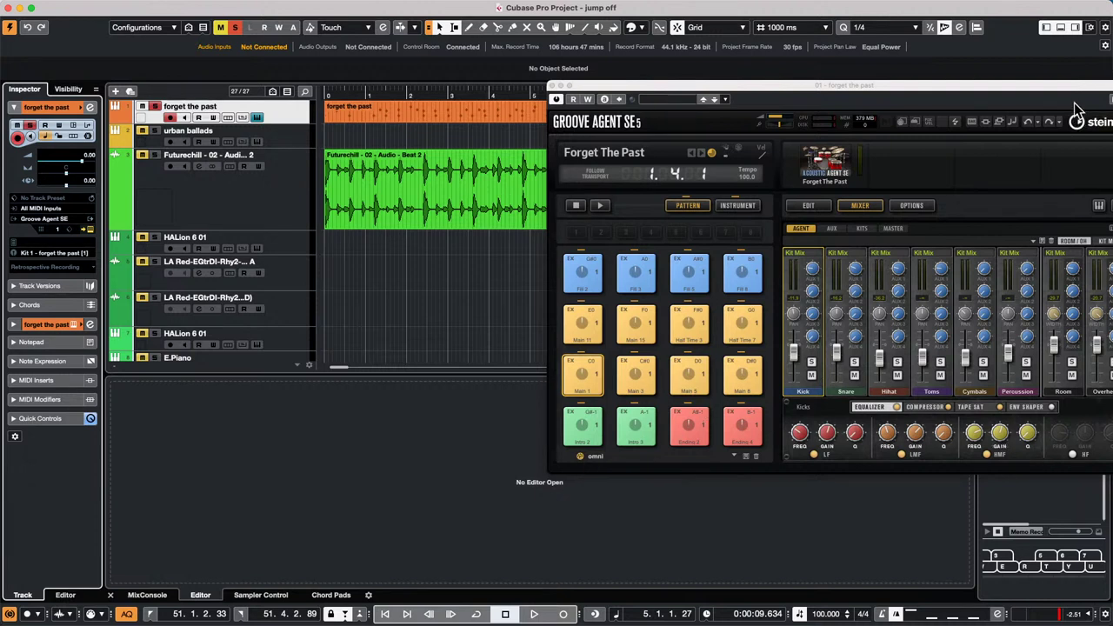
# - Show the Always on Top option in the Groove Agent SE editor's window options, then close the editor
pyautogui.click(925, 88)
pyautogui.moveTo(964, 80); pyautogui.dragTo(847, 100)
pyautogui.rightClick(847, 99)
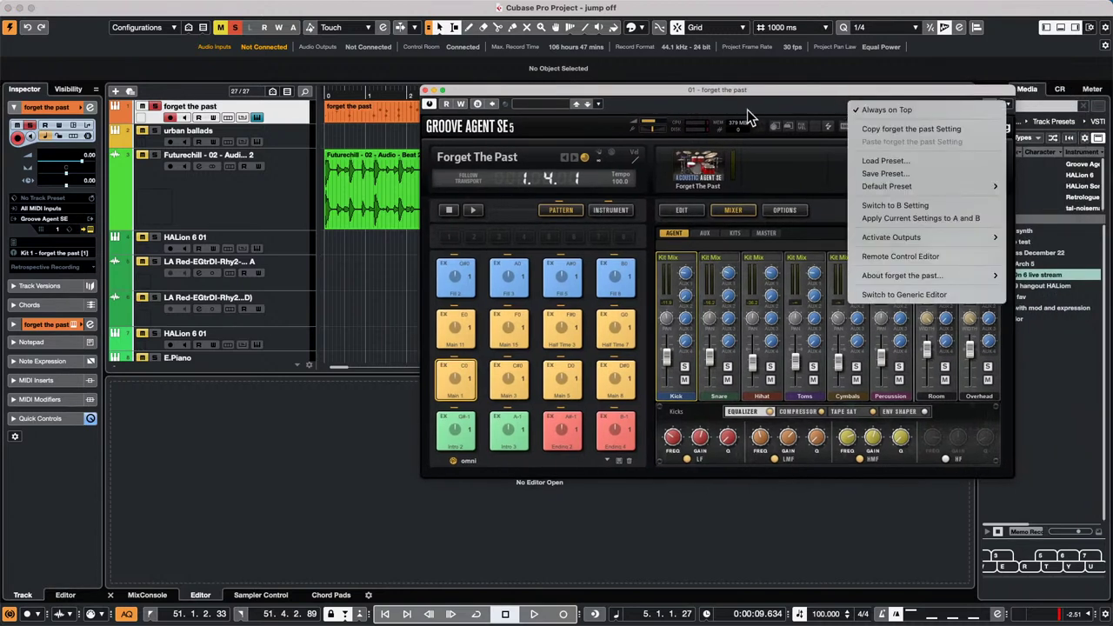
pyautogui.click(425, 90)
# - Add one stereo Padshop instrument track directly below the Futurechill audio track
pyautogui.click(233, 195)
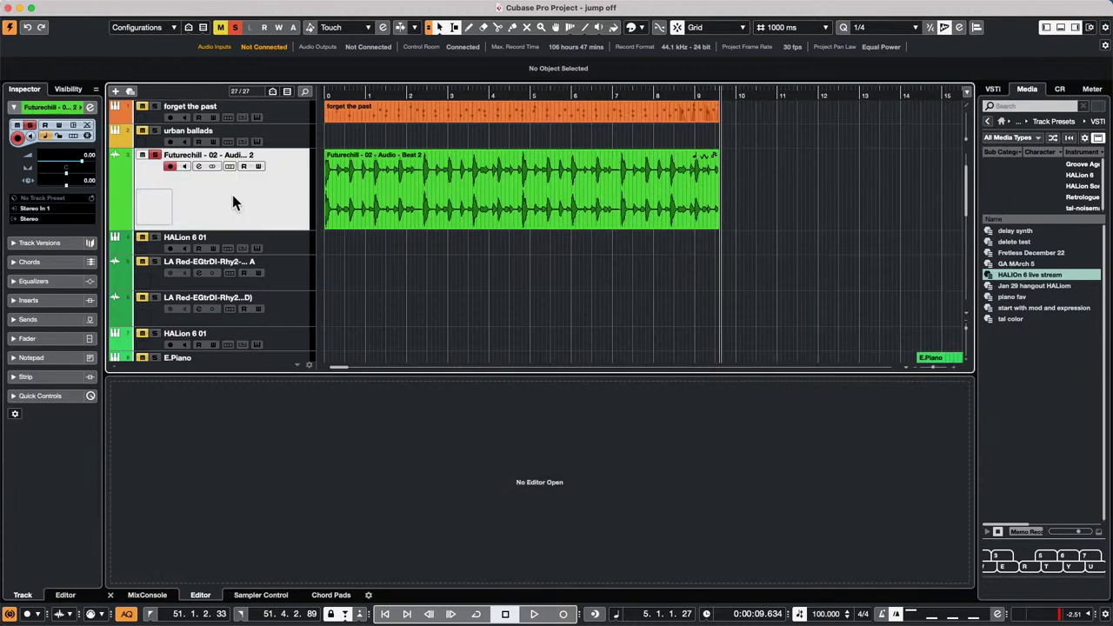
pyautogui.rightClick(231, 196)
pyautogui.moveTo(252, 203)
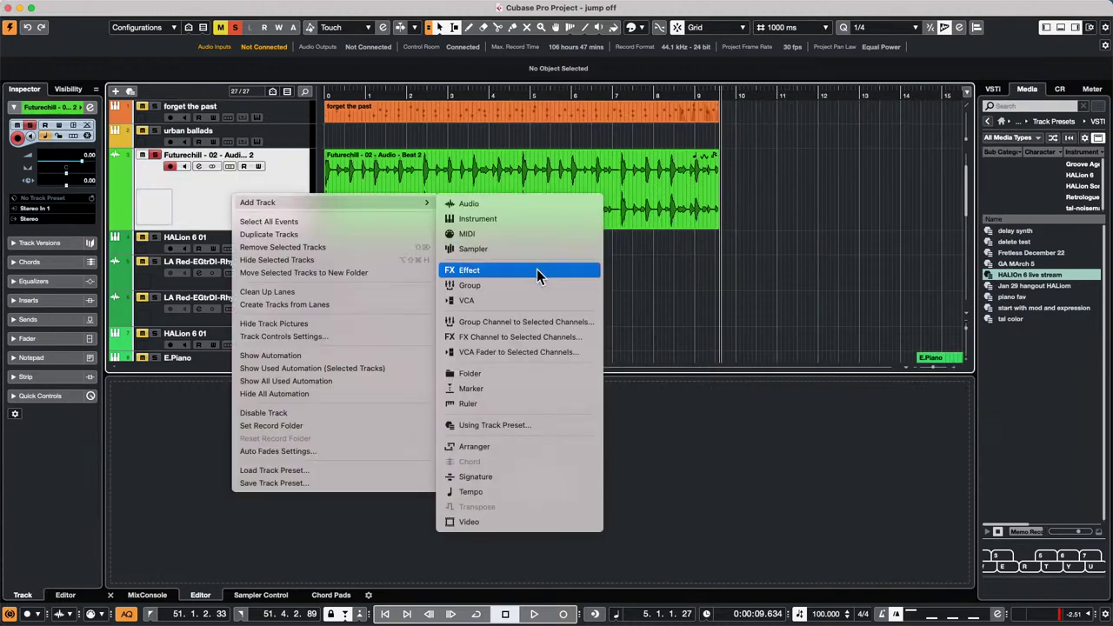
pyautogui.click(544, 221)
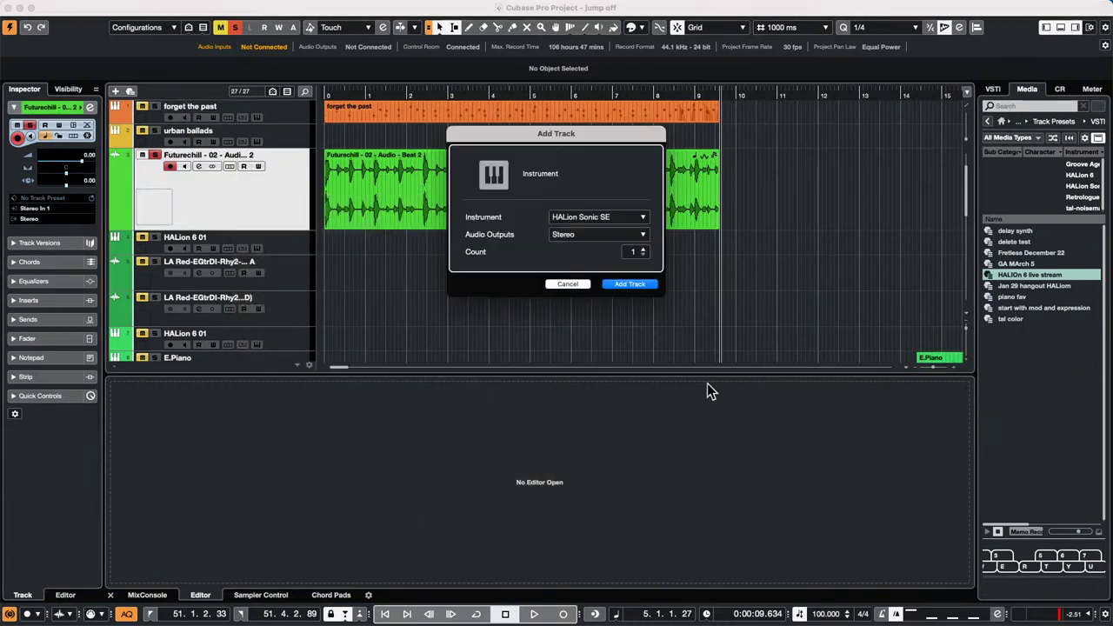
pyautogui.click(599, 218)
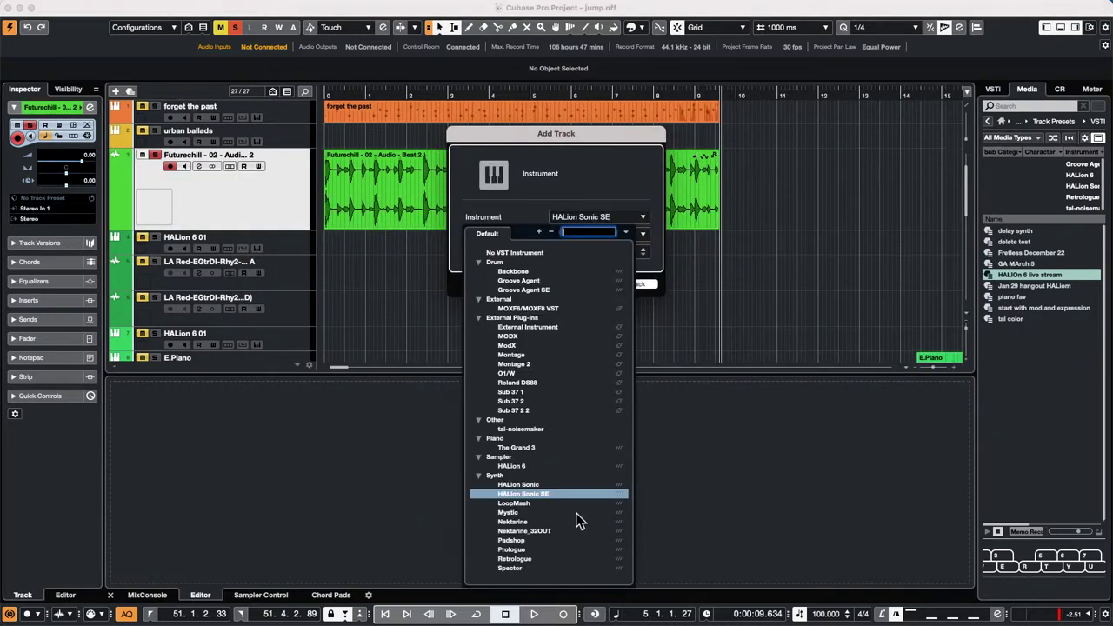
pyautogui.click(528, 541)
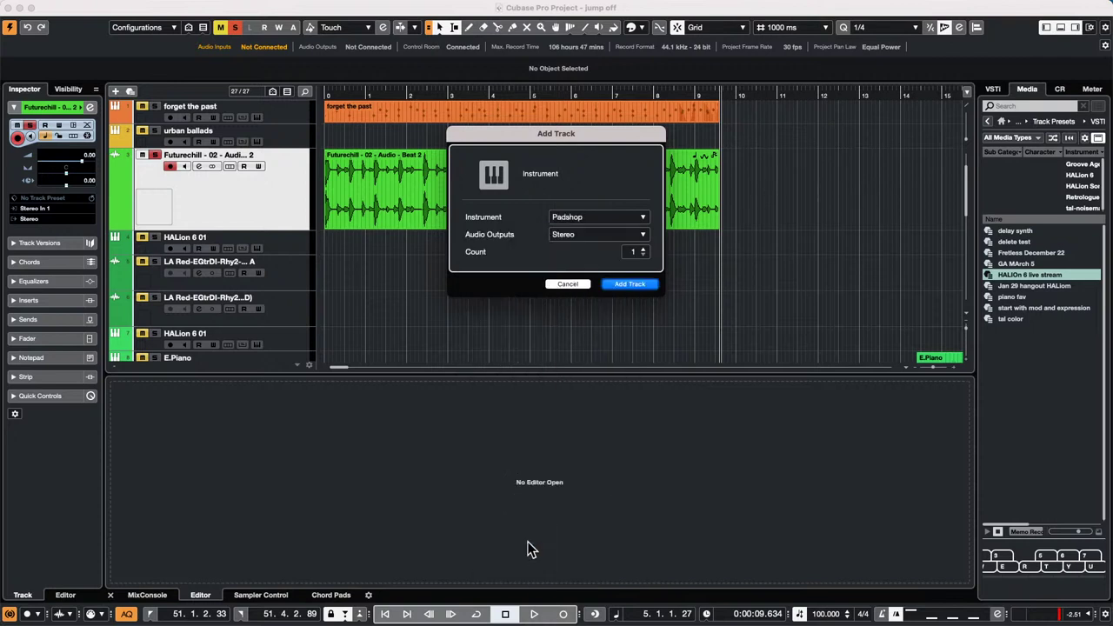
pyautogui.click(629, 285)
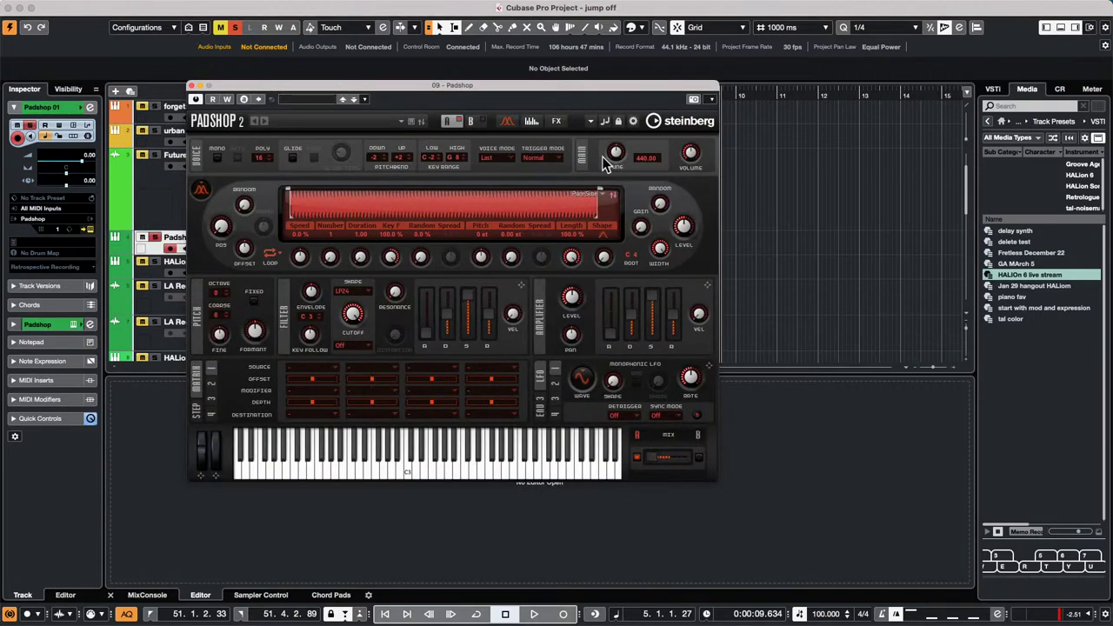
# - Turn off Always on Top for the Padshop editor and close its window
pyautogui.click(621, 114)
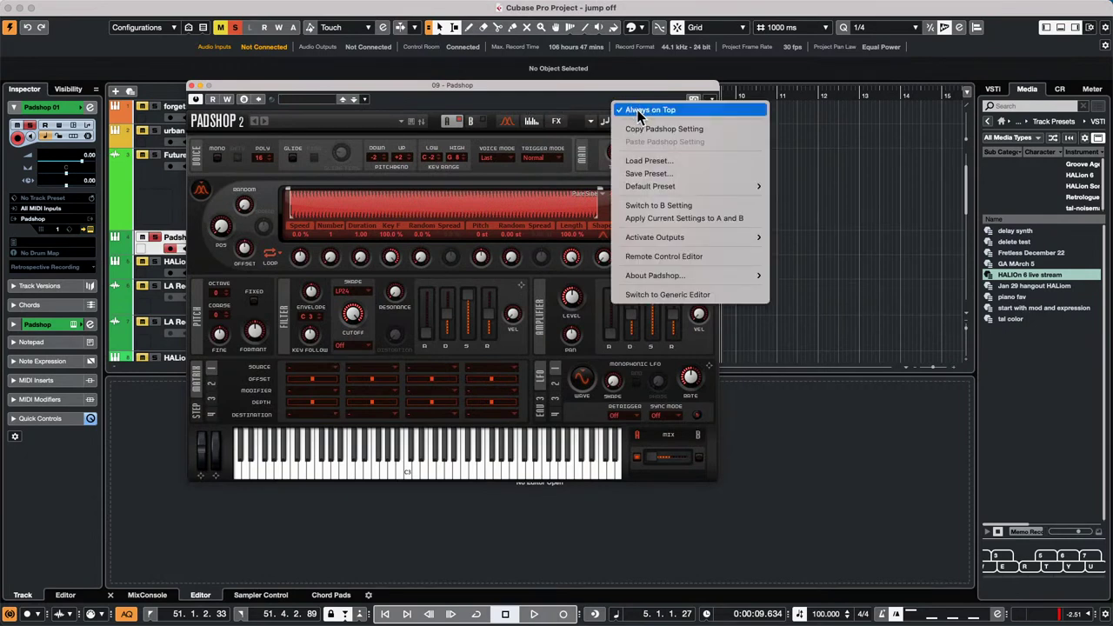
pyautogui.click(639, 110)
pyautogui.moveTo(620, 88); pyautogui.dragTo(841, 146)
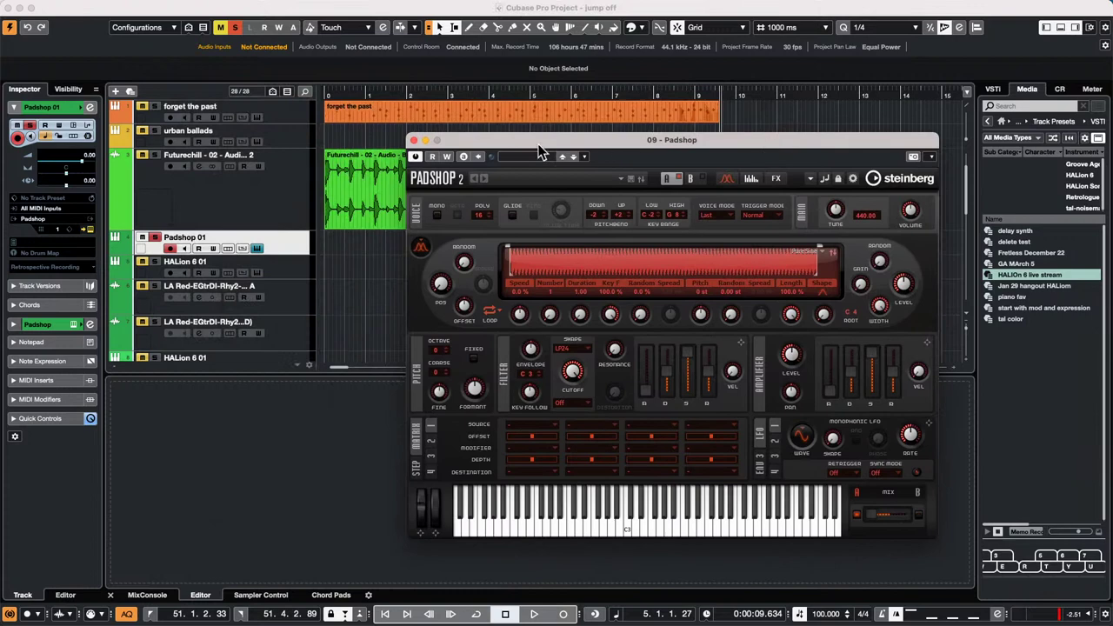
pyautogui.click(414, 141)
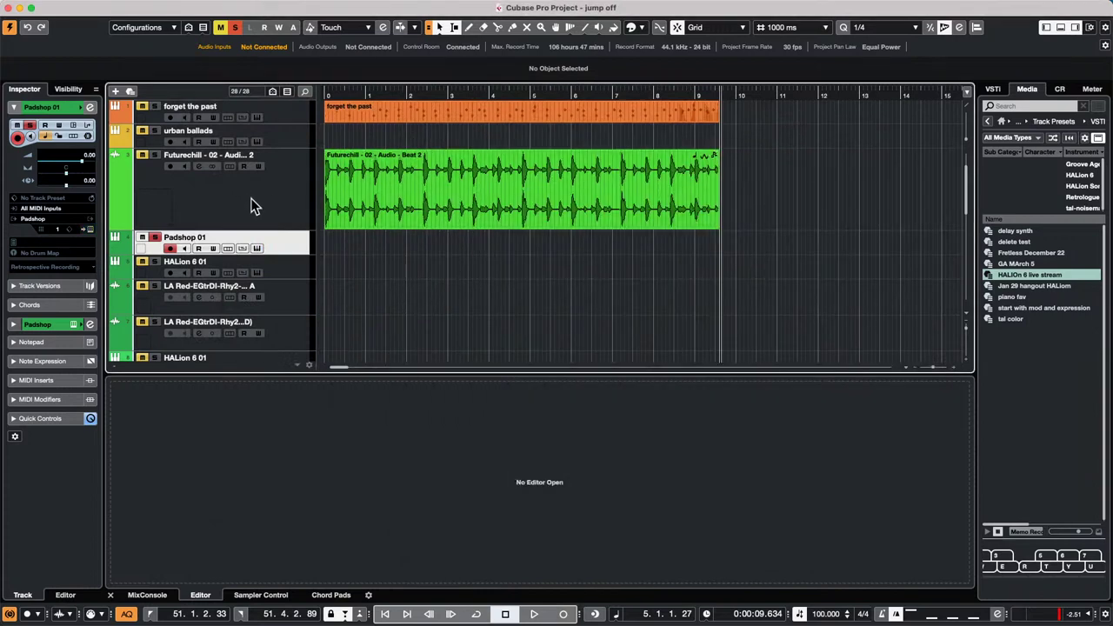
# - Add one stereo Retrologue instrument track directly below the Futurechill audio track
pyautogui.click(261, 200)
pyautogui.rightClick(261, 197)
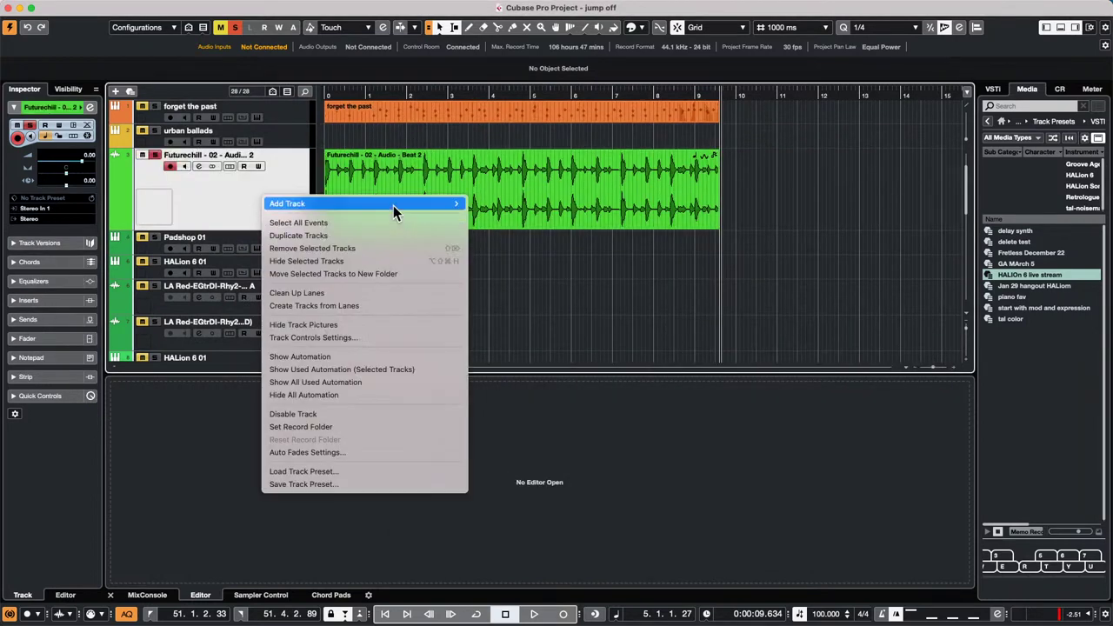
pyautogui.moveTo(393, 205)
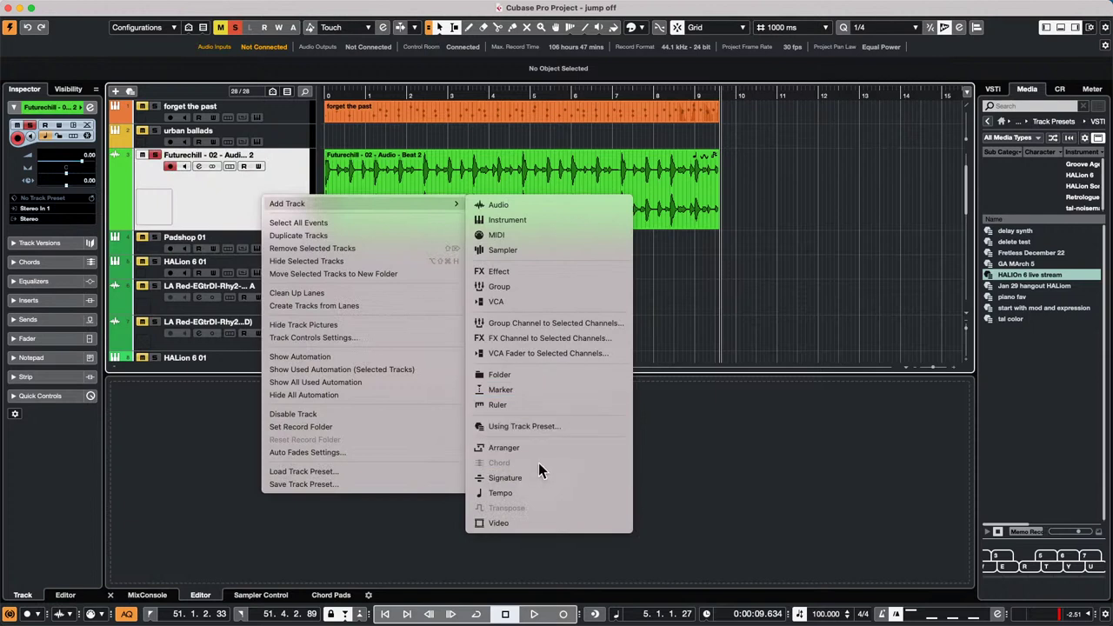
pyautogui.click(528, 220)
pyautogui.click(593, 219)
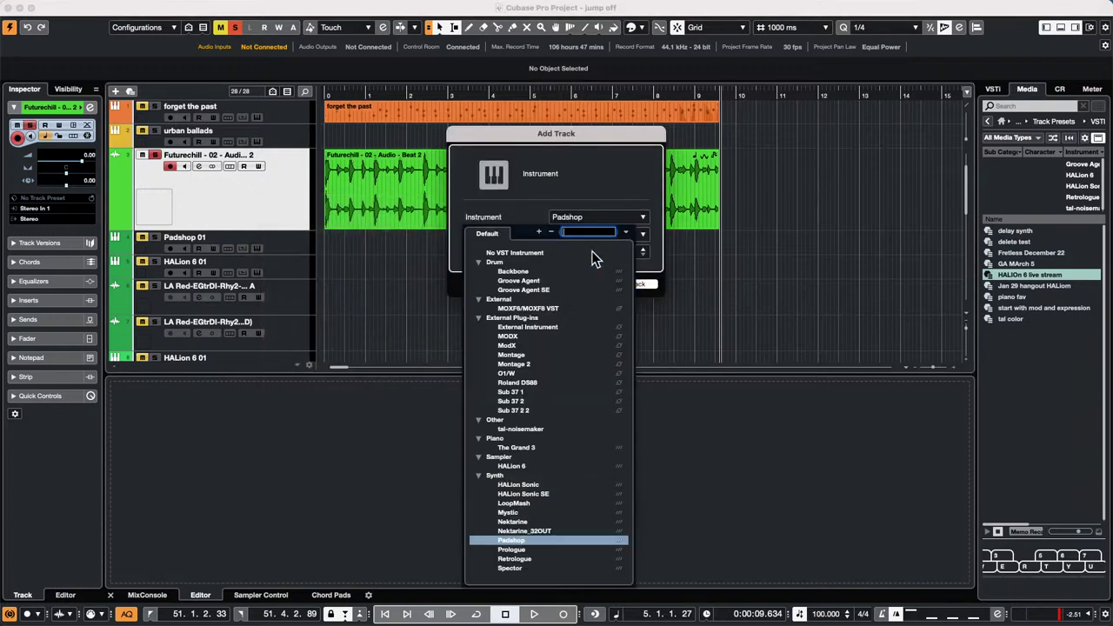
pyautogui.click(526, 558)
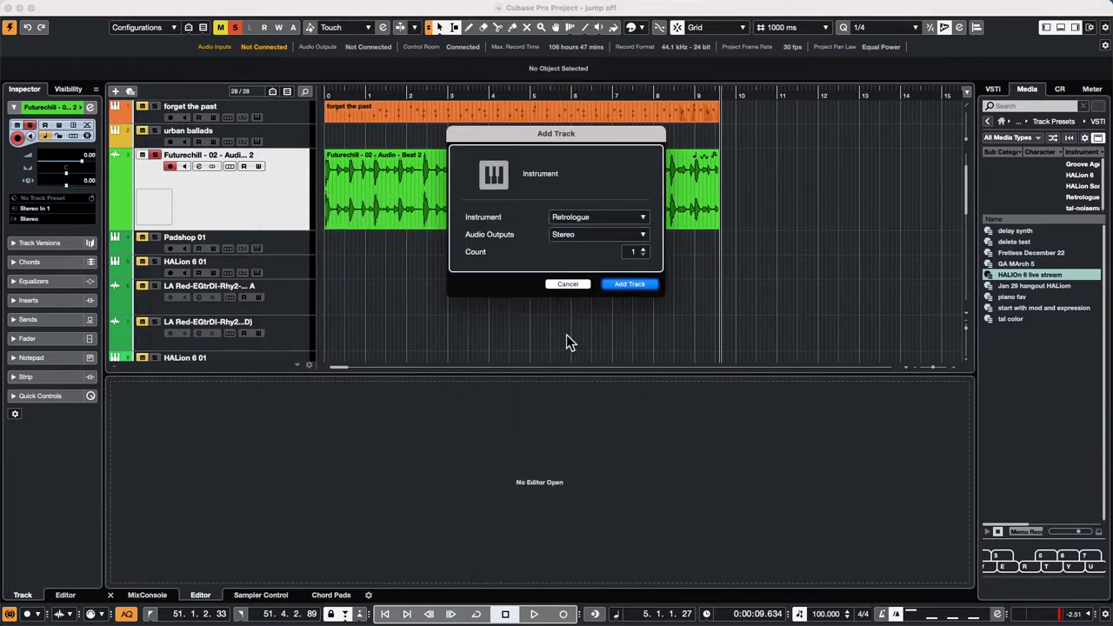
pyautogui.click(629, 284)
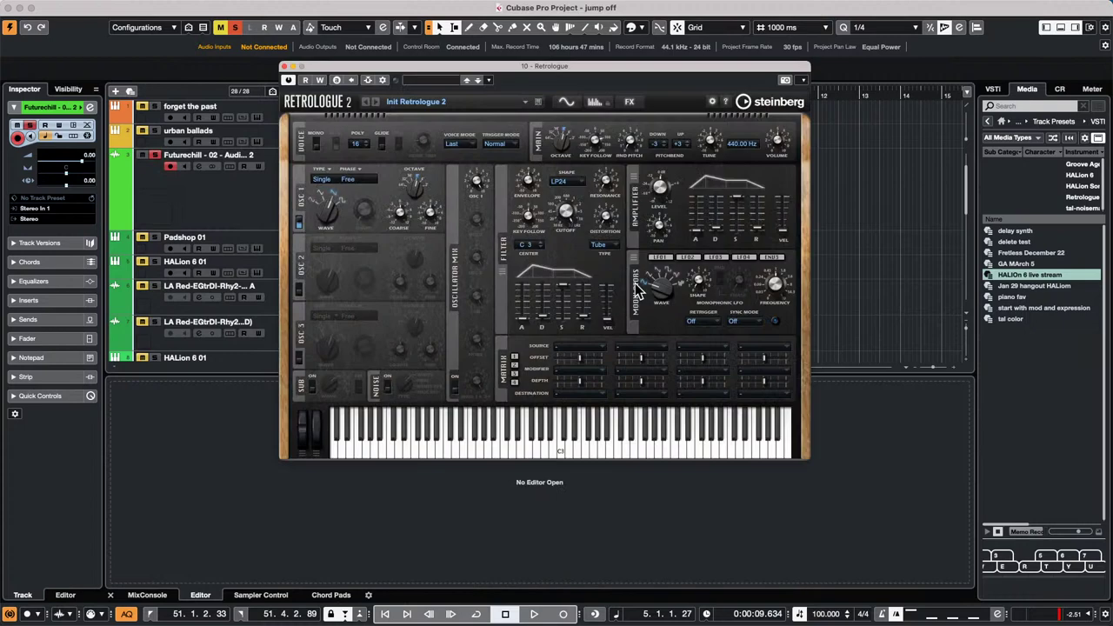
pyautogui.rightClick(717, 80)
pyautogui.click(702, 76)
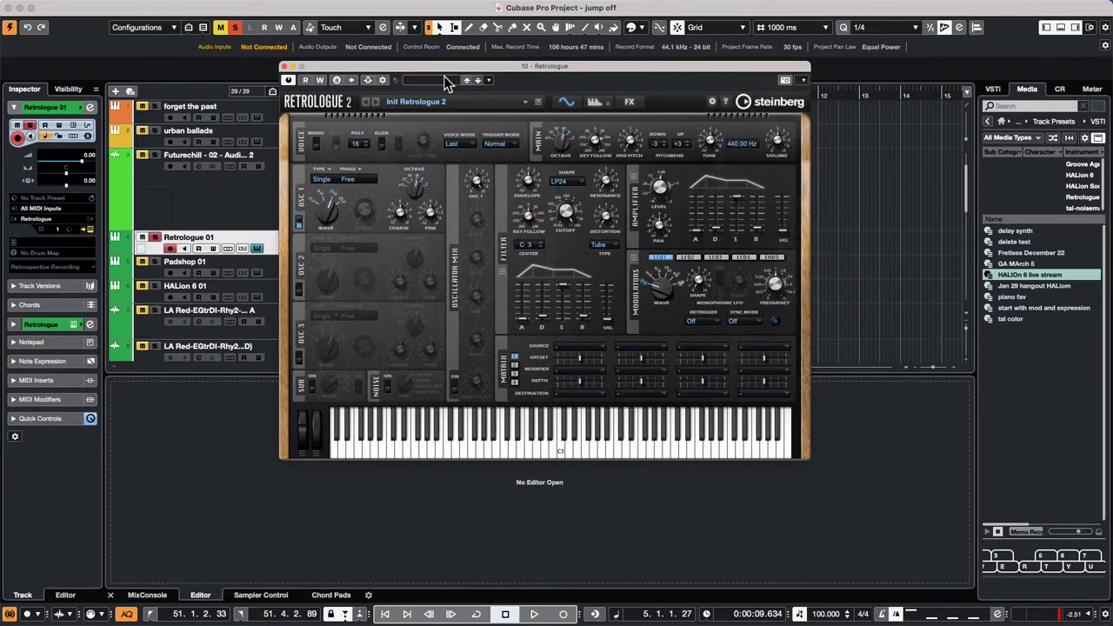
# - Disable Open Effect Editor after Loading It in the VST plug-in preferences and move the Retrologue editor clear of the track list
pyautogui.click(49, 7)
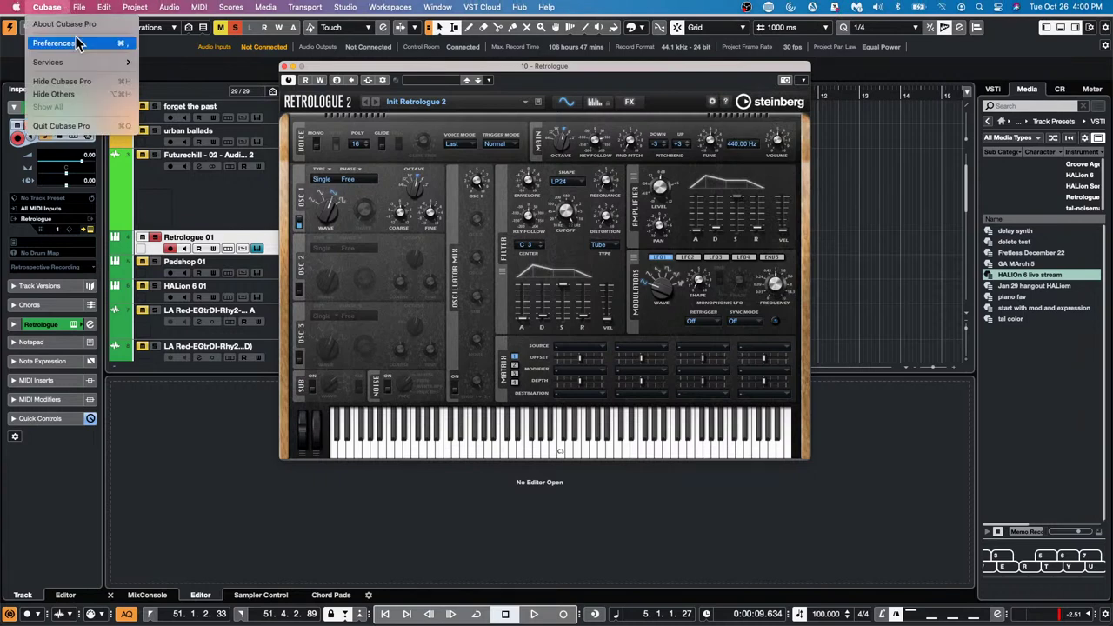
pyautogui.click(54, 43)
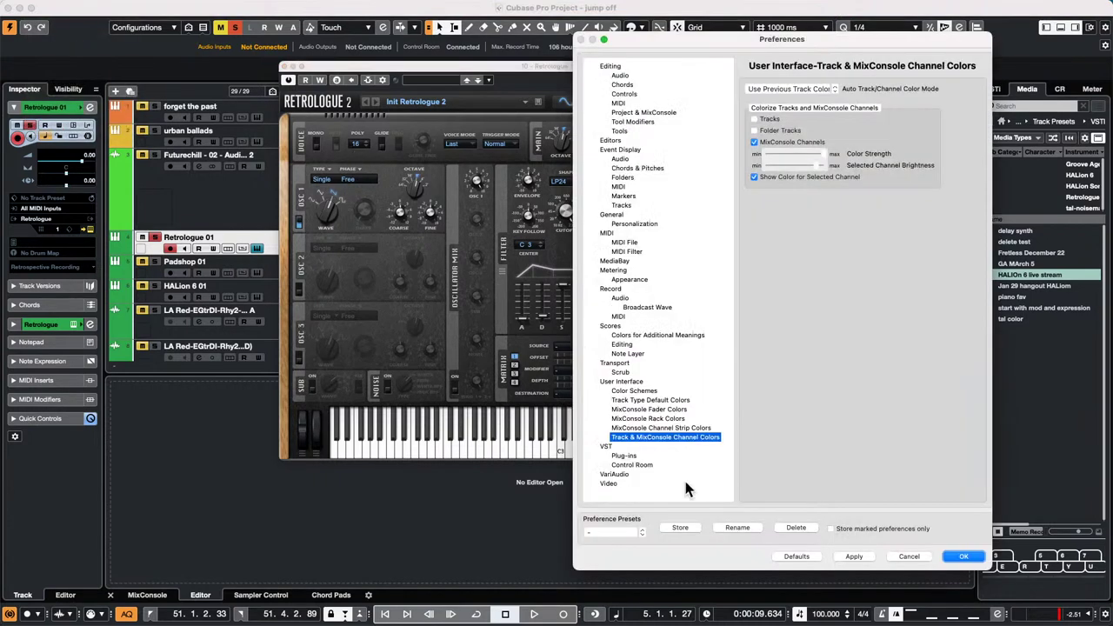
pyautogui.click(621, 456)
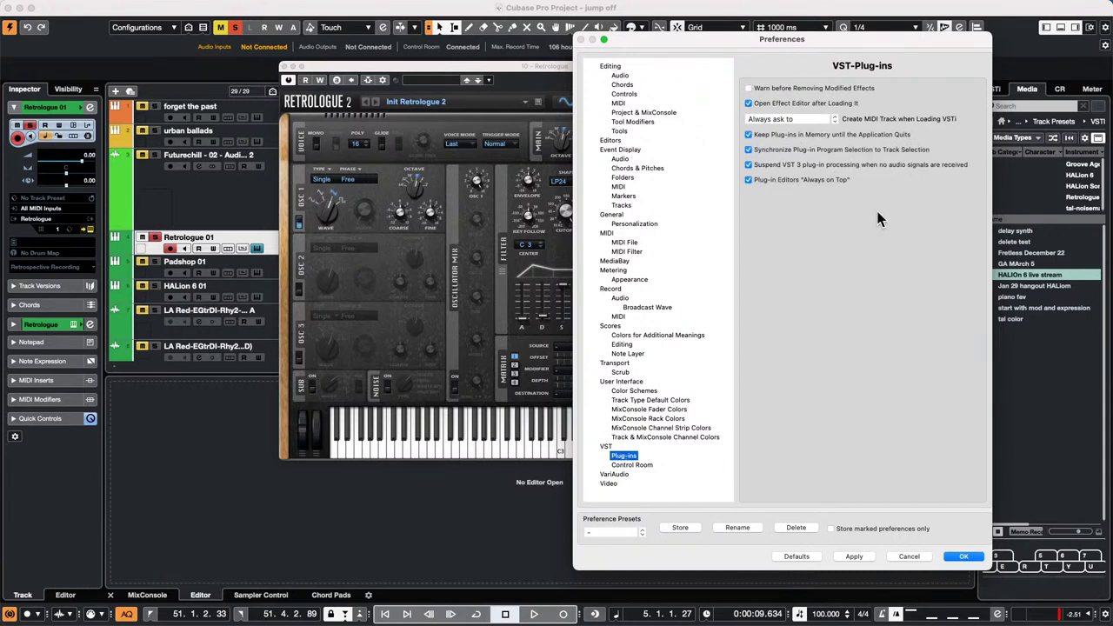
pyautogui.moveTo(837, 41); pyautogui.dragTo(525, 45)
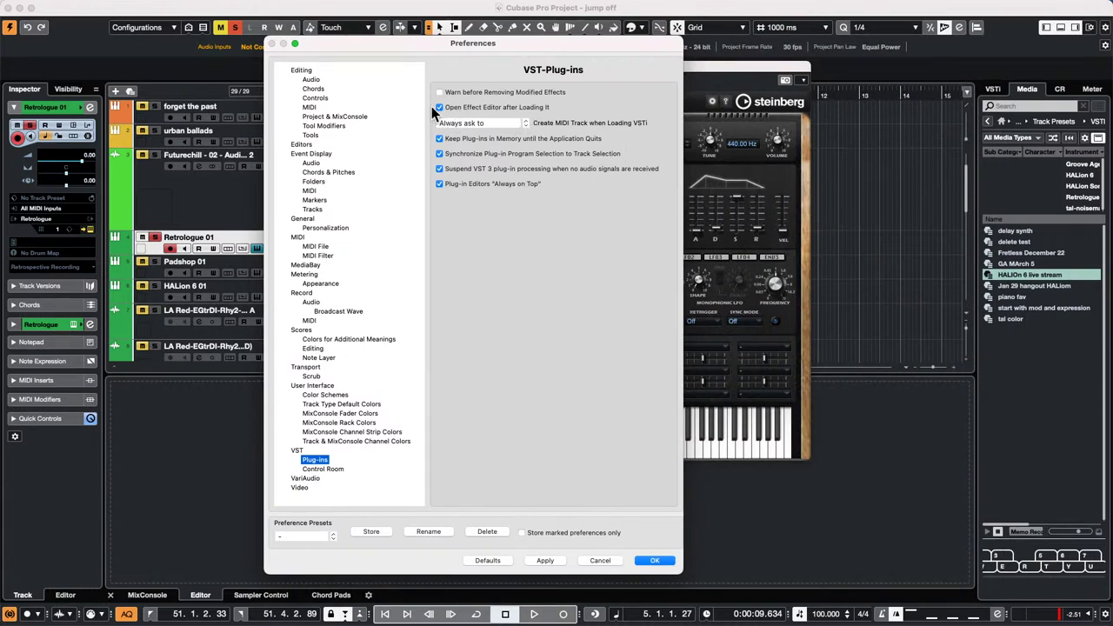
pyautogui.click(439, 107)
pyautogui.click(545, 560)
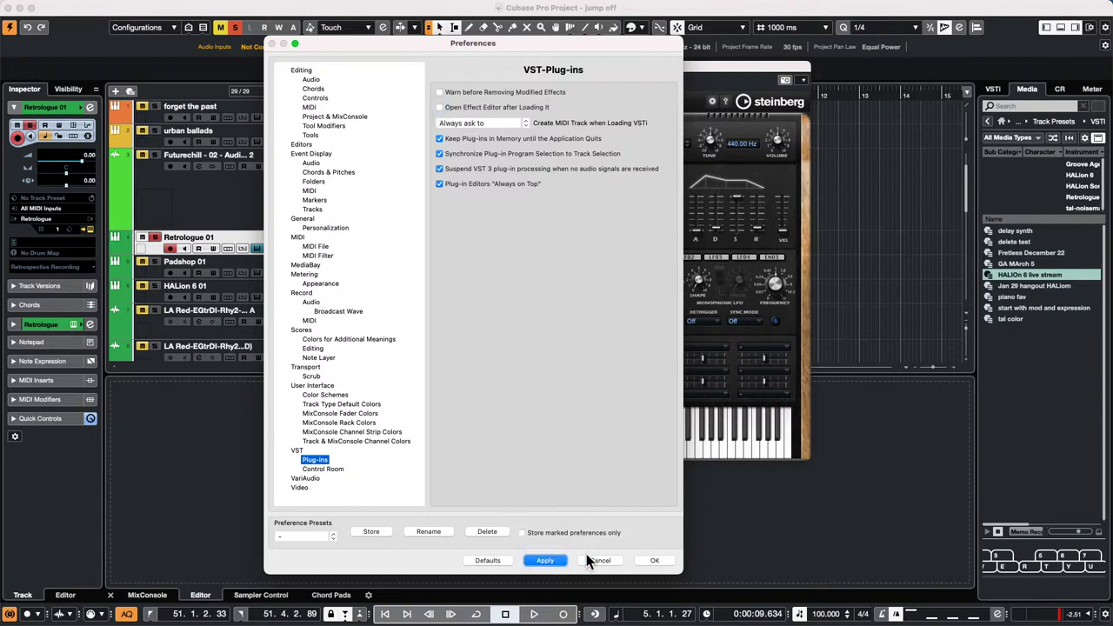
pyautogui.click(655, 560)
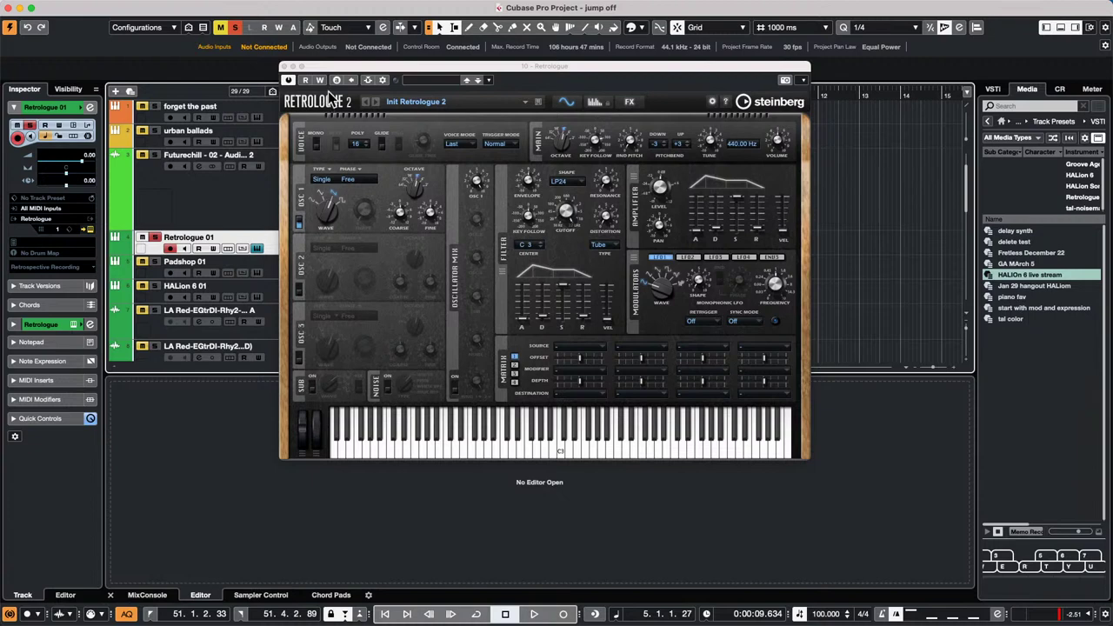
pyautogui.moveTo(333, 102); pyautogui.dragTo(567, 148)
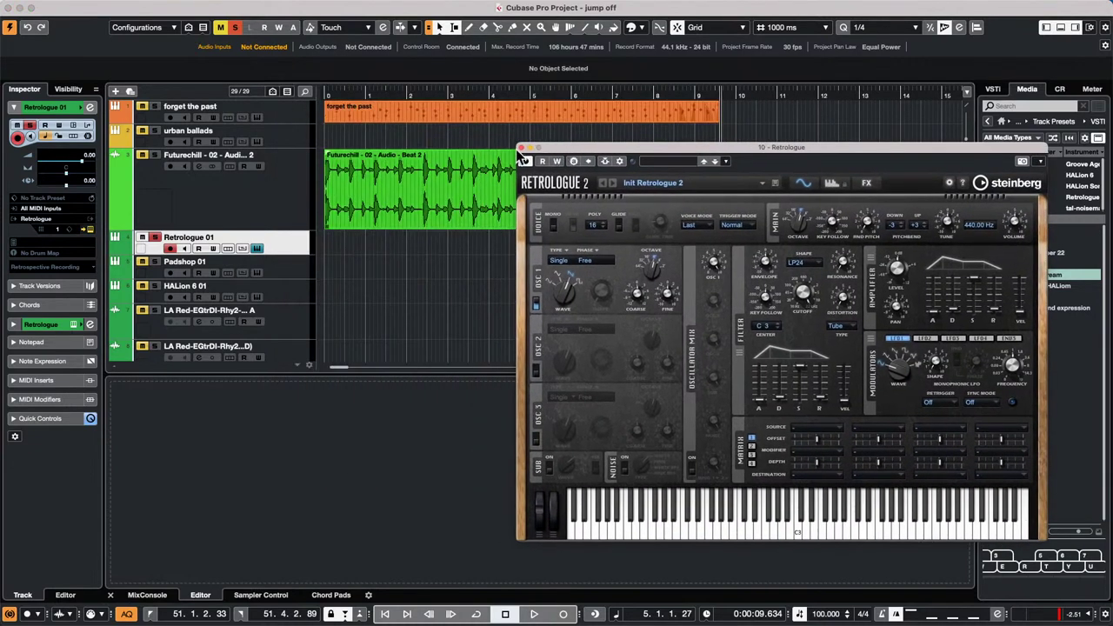
# - Close the Retrologue editor and add one stereo Spector instrument track directly below the Futurechill audio track
pyautogui.click(522, 149)
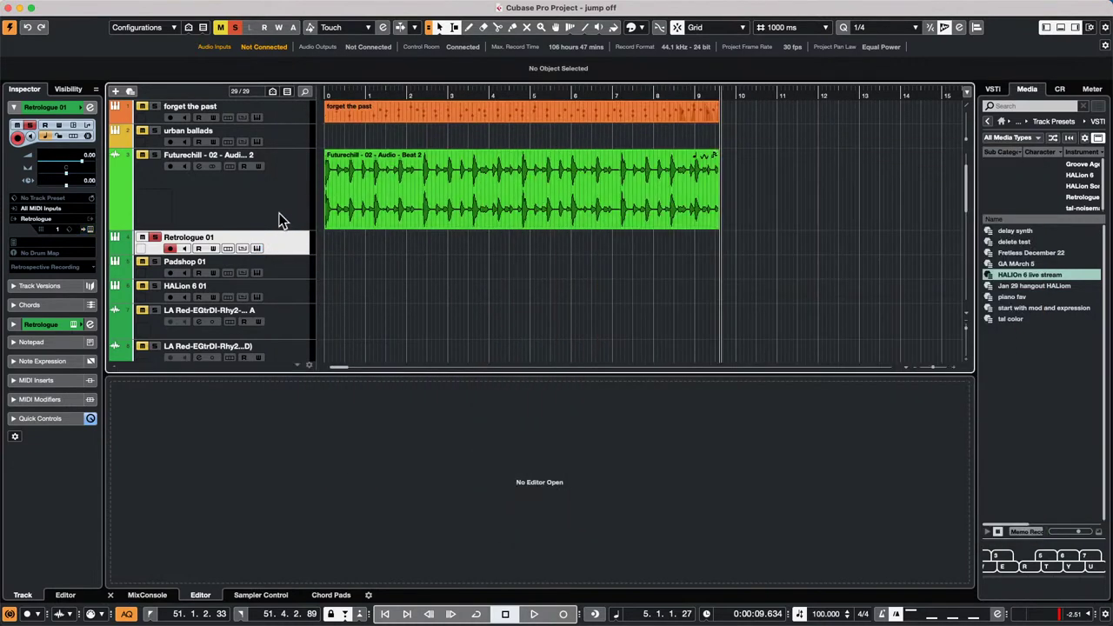
pyautogui.rightClick(279, 214)
pyautogui.moveTo(312, 218)
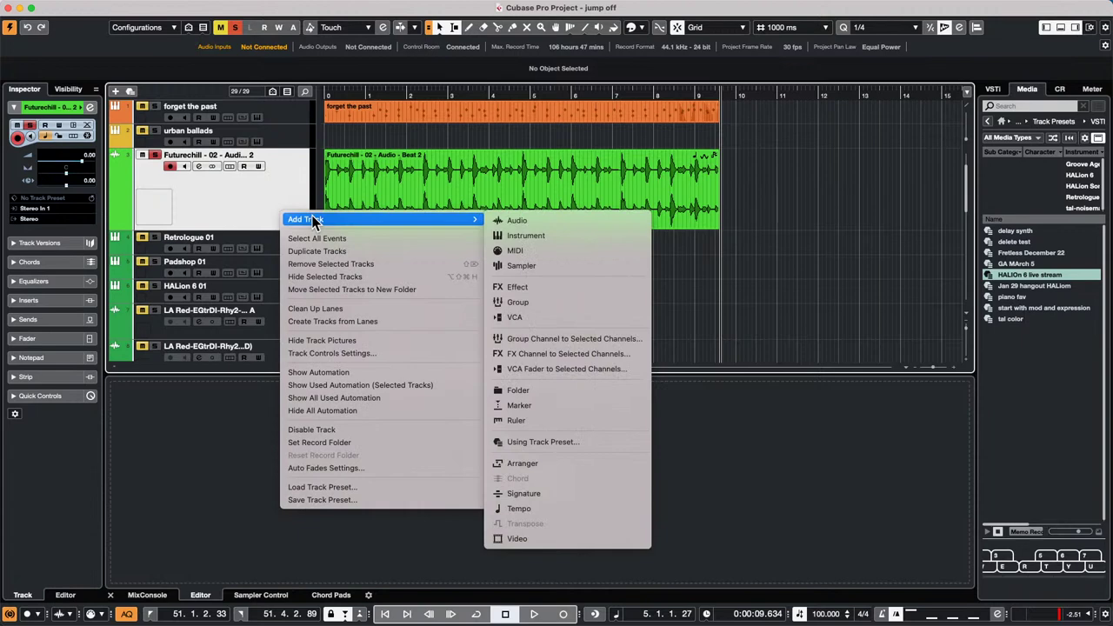
pyautogui.click(573, 235)
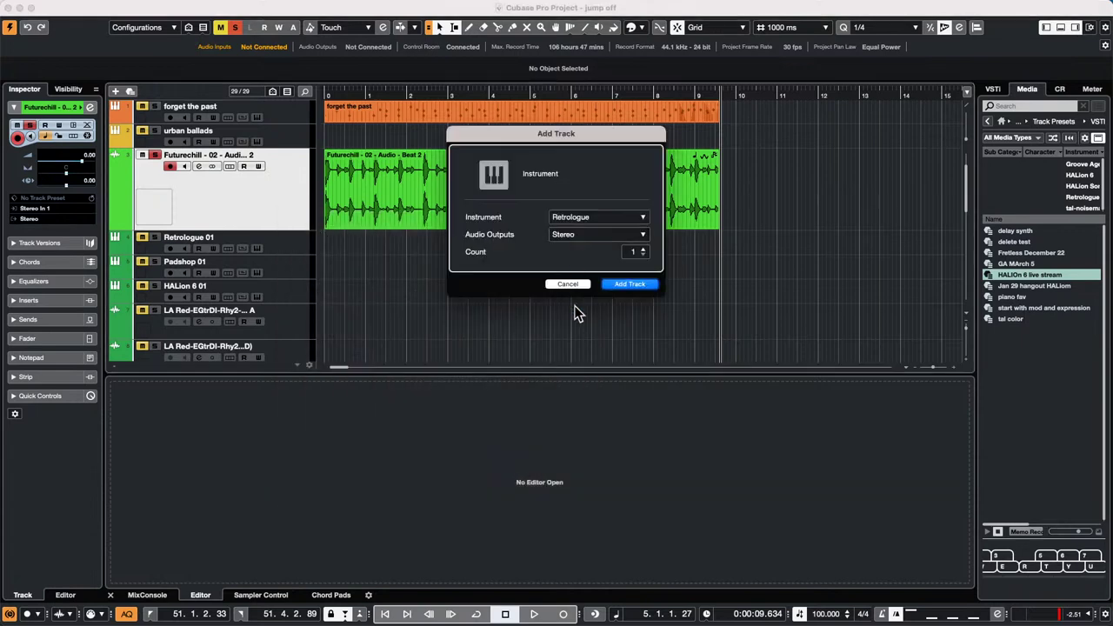
pyautogui.click(593, 215)
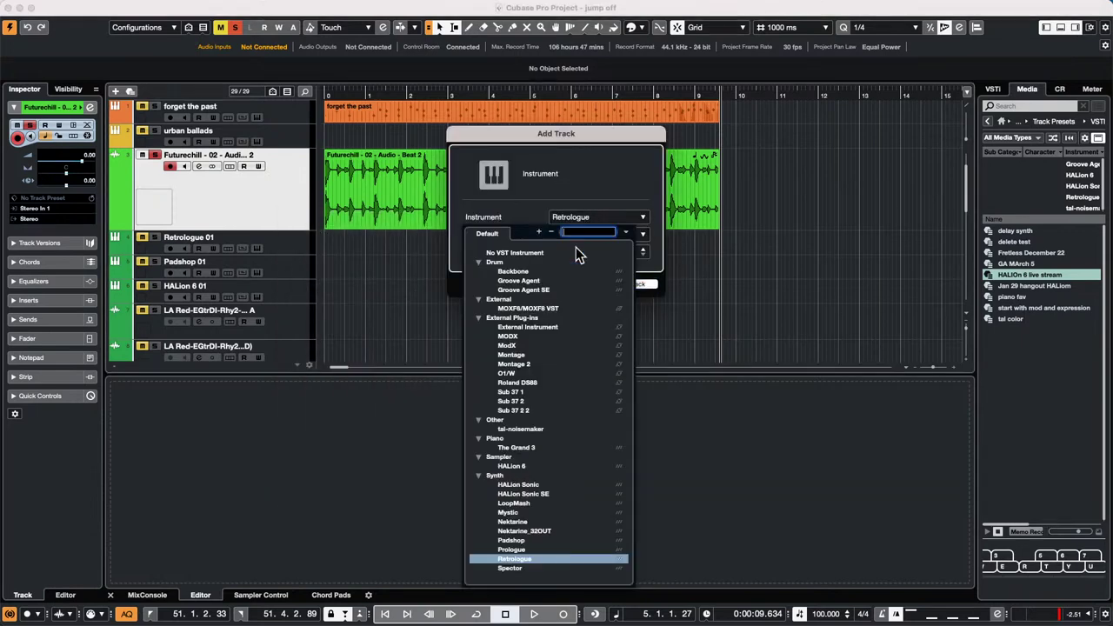
pyautogui.click(507, 568)
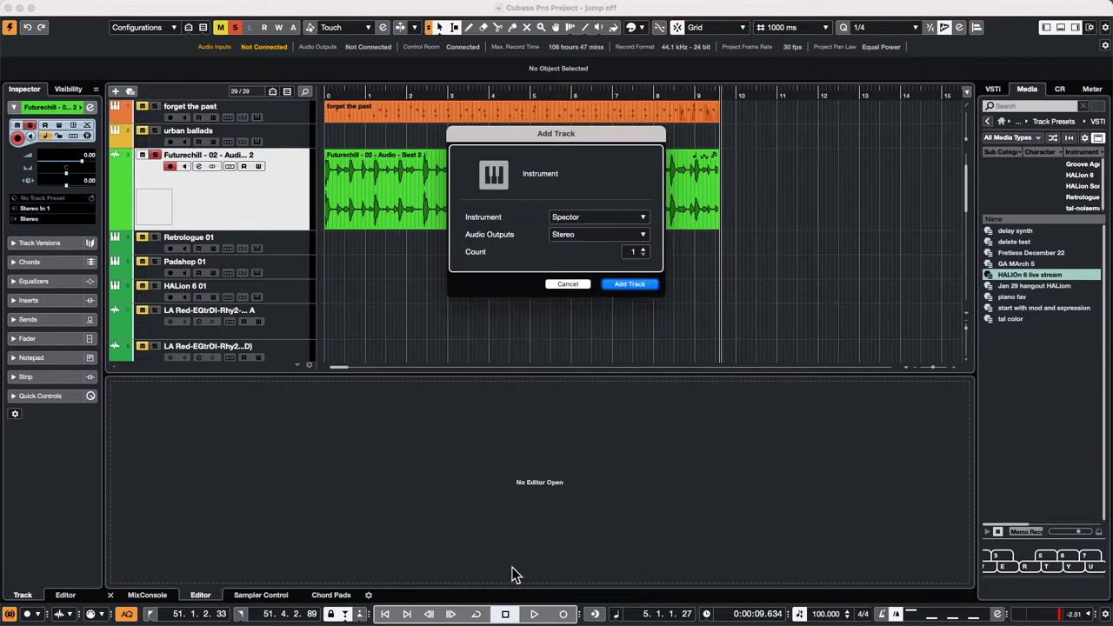
pyautogui.click(629, 284)
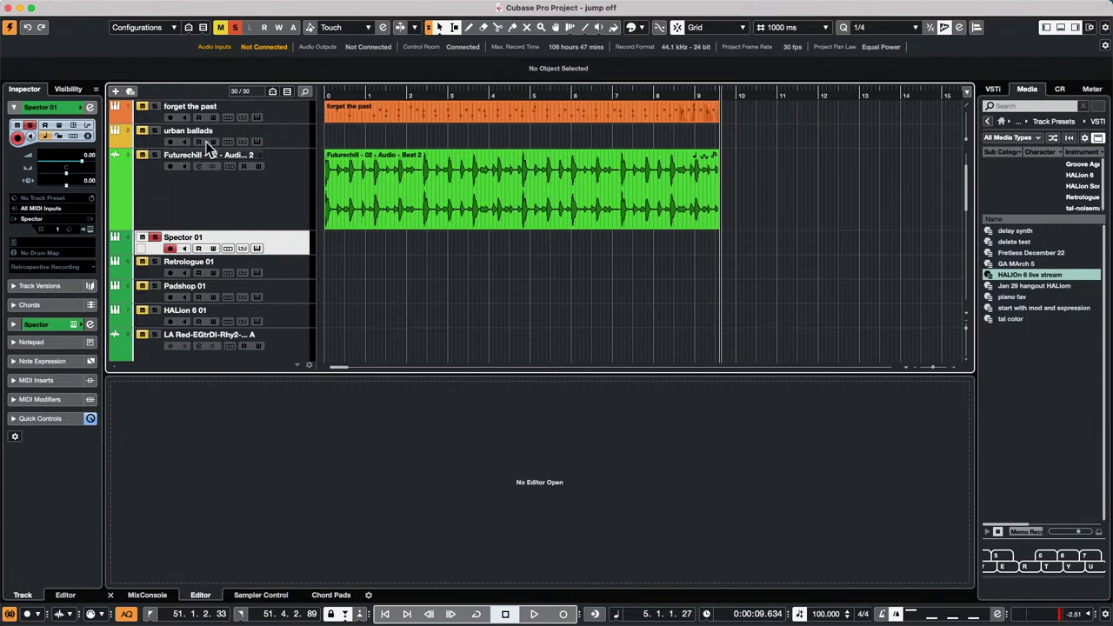
# - Open the Spector 01 instrument editor, turn off its Always on Top setting and close it
pyautogui.click(258, 248)
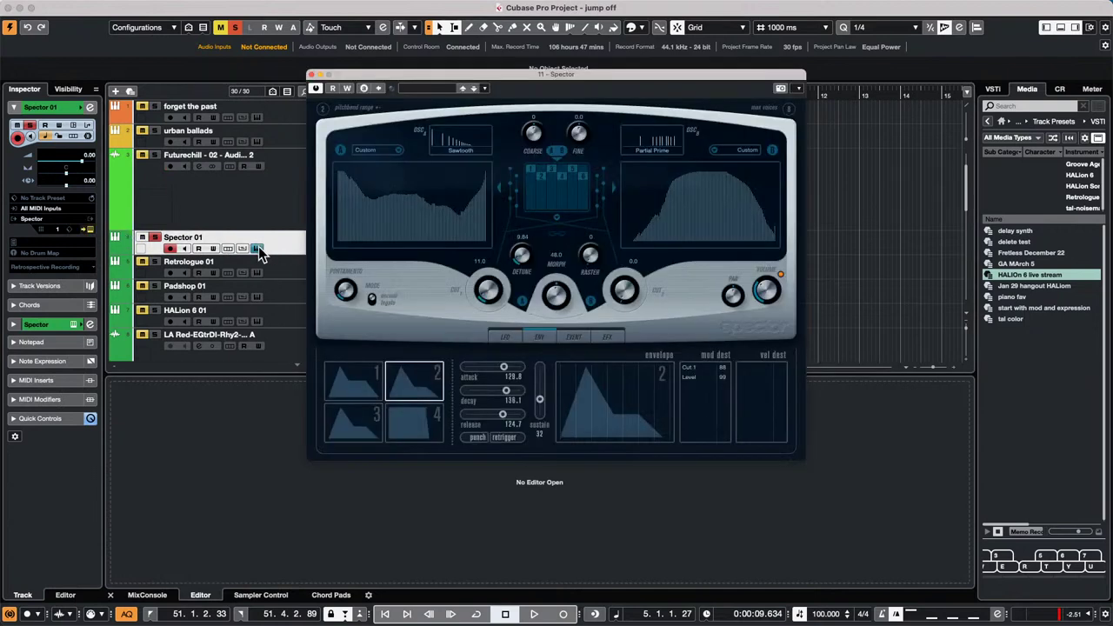
pyautogui.rightClick(700, 87)
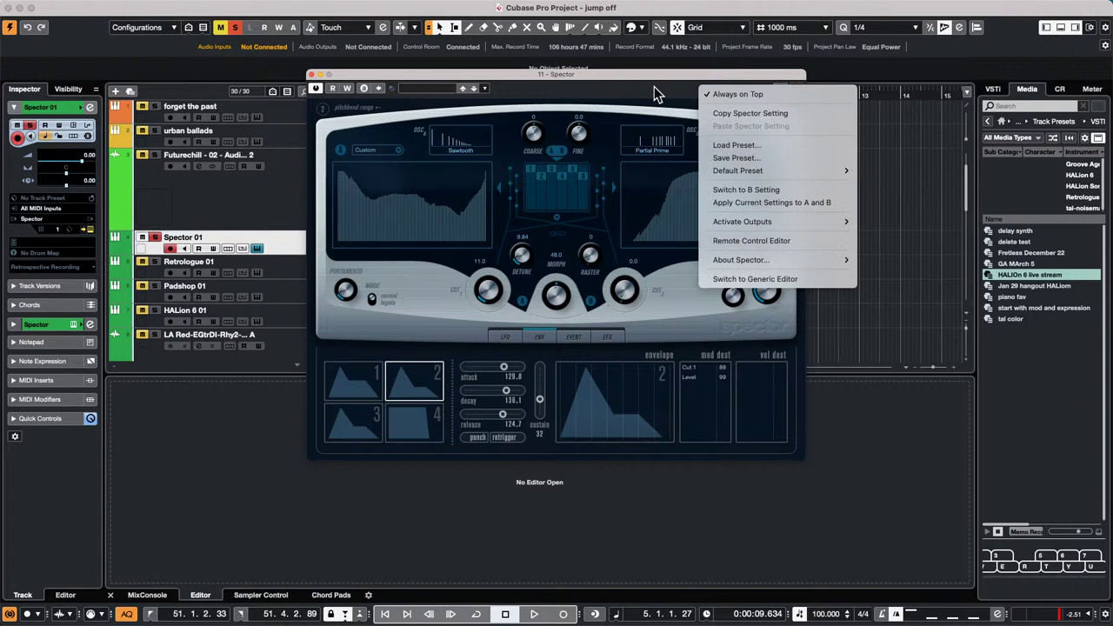
pyautogui.click(742, 95)
pyautogui.moveTo(66, 7)
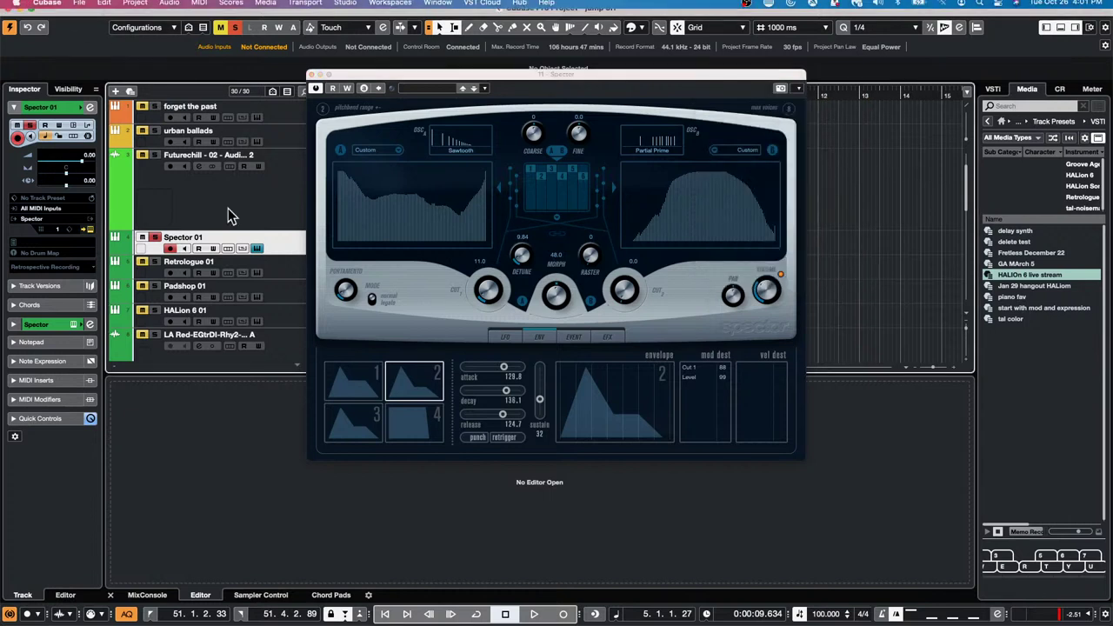
pyautogui.click(314, 75)
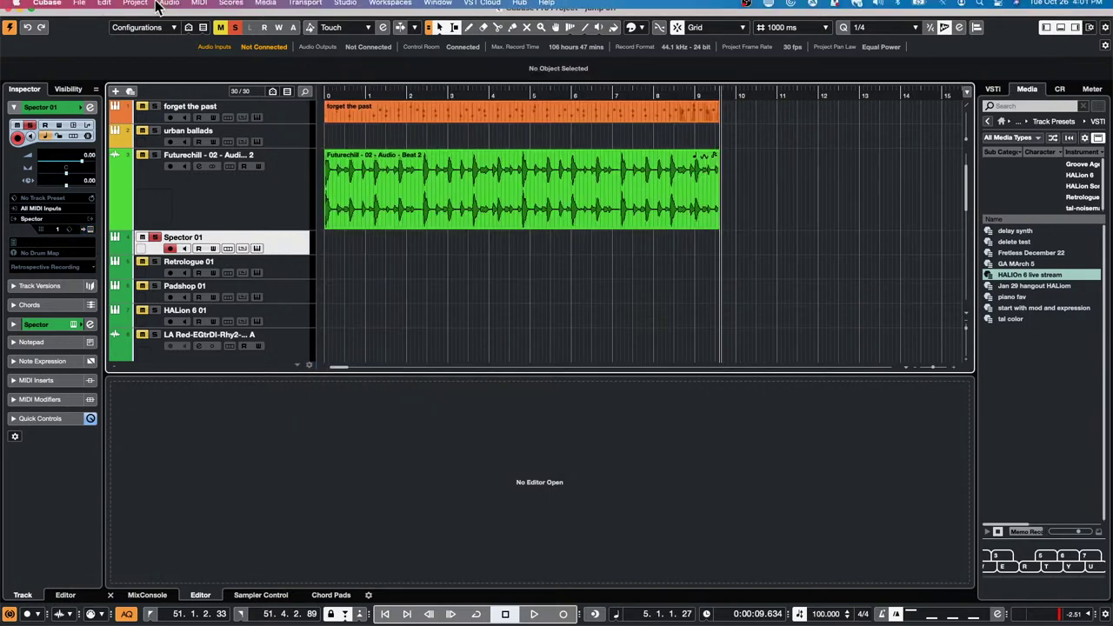
# - Toggle Open Effect Editor after Loading It and Plug-in Editors "Always on Top" in the VST plug-in preferences and accept the settings
pyautogui.click(51, 8)
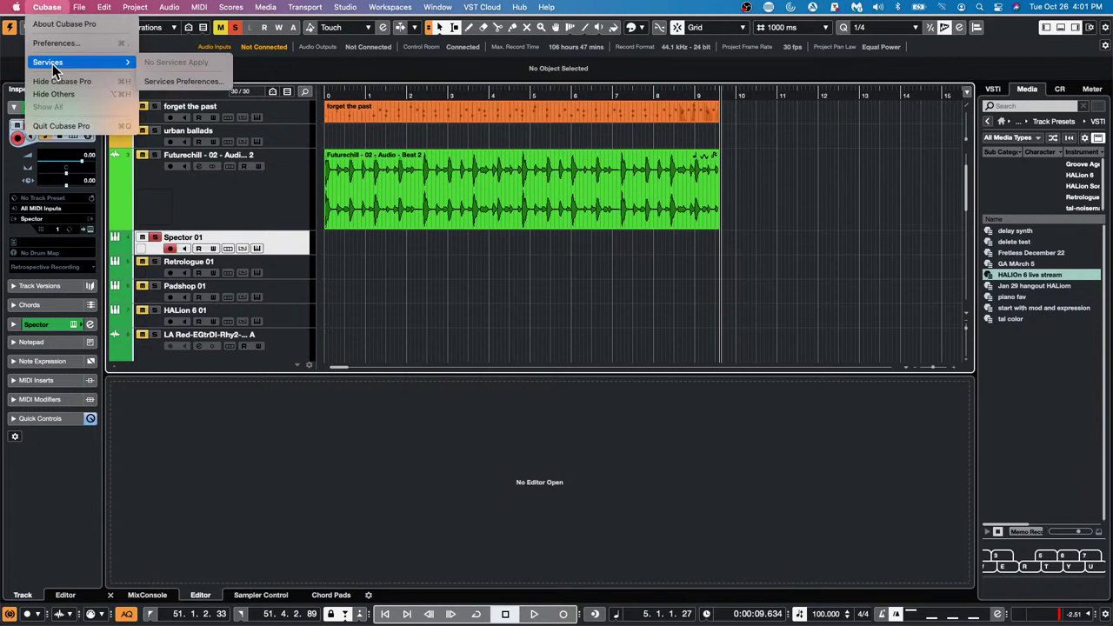
pyautogui.click(58, 44)
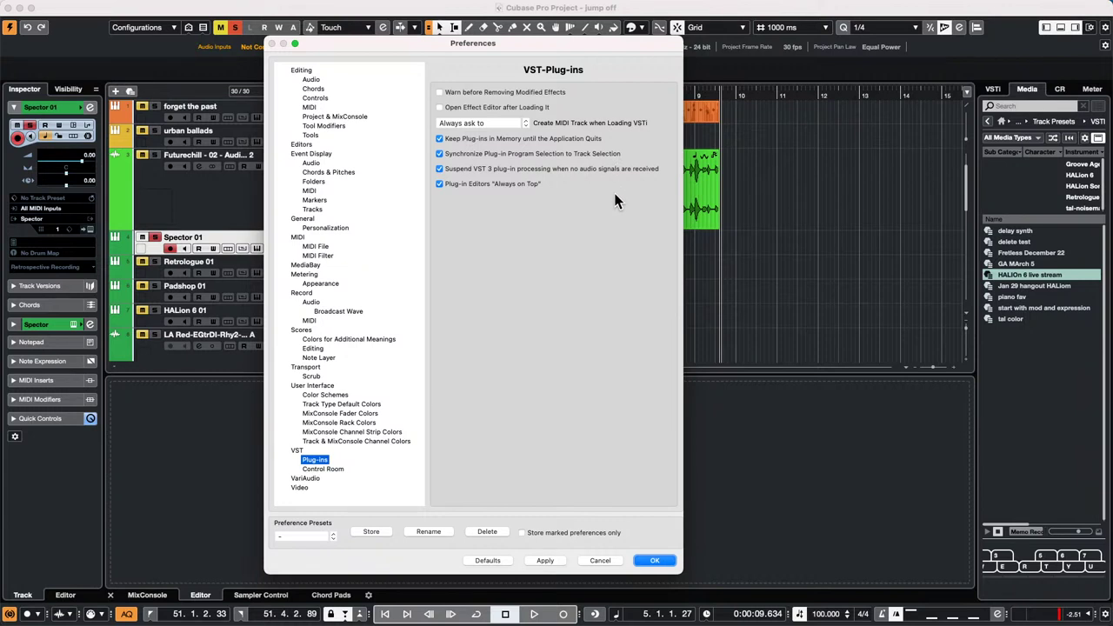
pyautogui.click(439, 183)
pyautogui.click(440, 107)
pyautogui.click(439, 183)
pyautogui.click(654, 561)
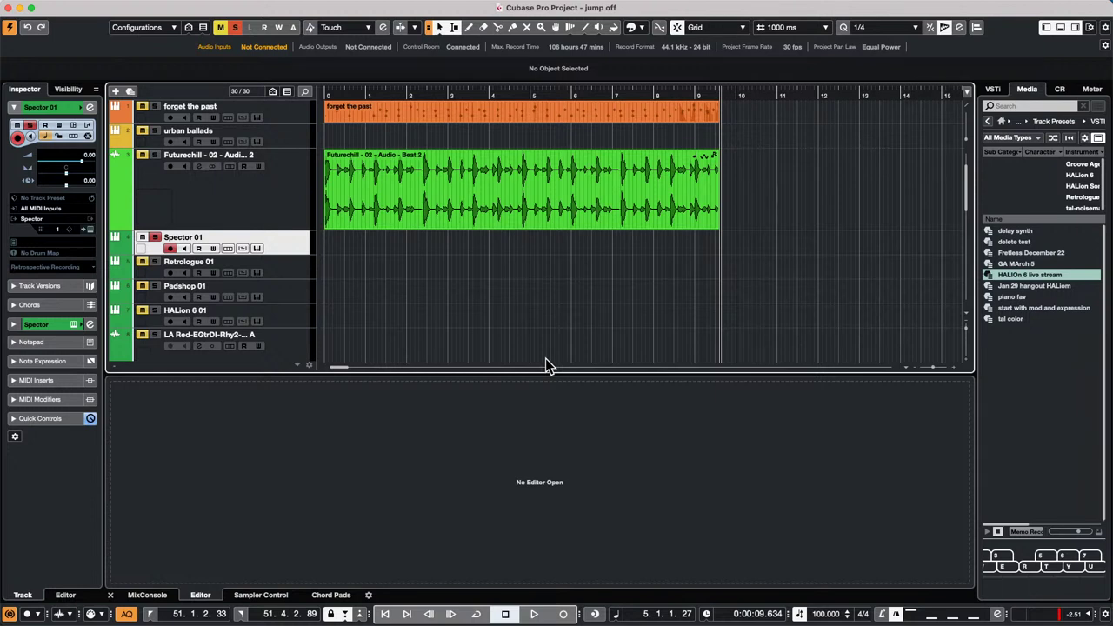
# - Open the Futurechill audio track's channel settings and load Noise Gate and Standard Compressor in its channel strip
pyautogui.moveTo(950, 6)
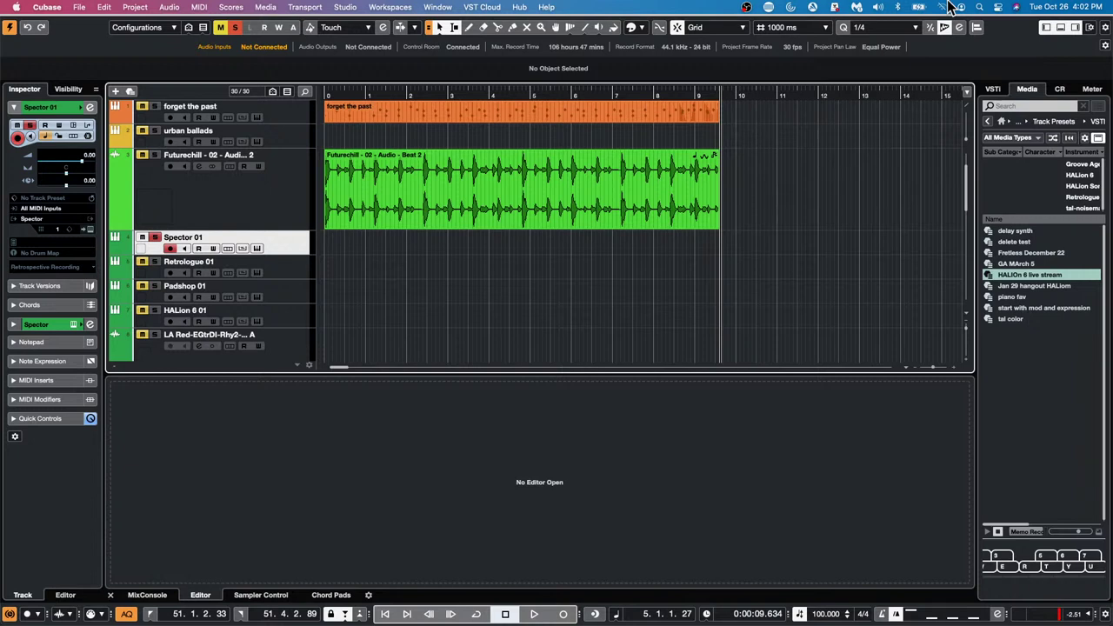
pyautogui.click(278, 187)
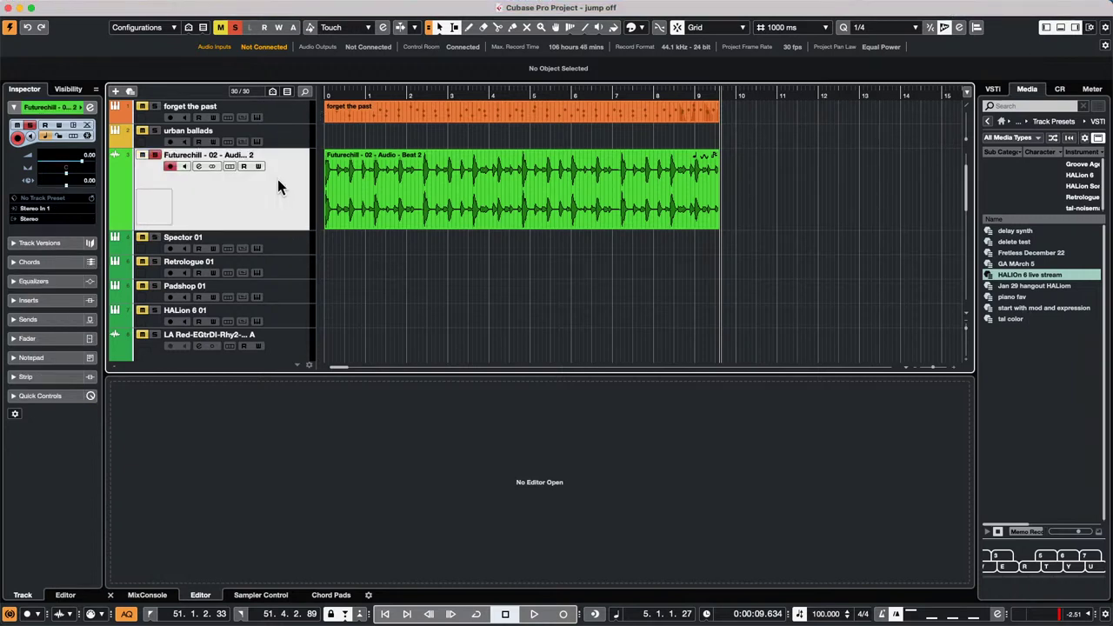
pyautogui.click(89, 107)
pyautogui.click(451, 144)
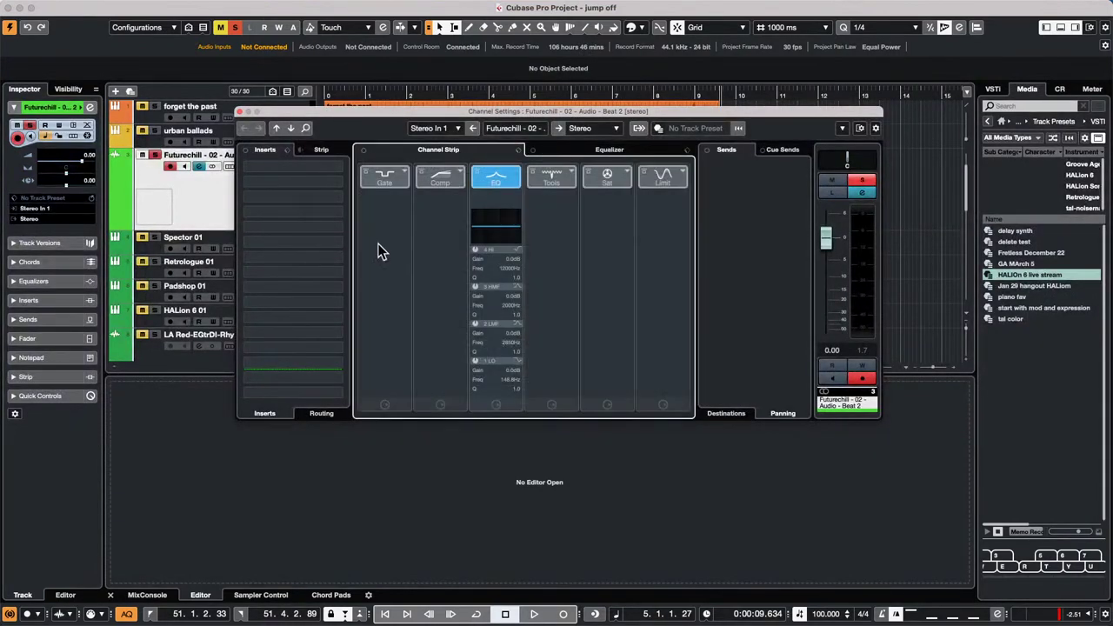
pyautogui.click(401, 173)
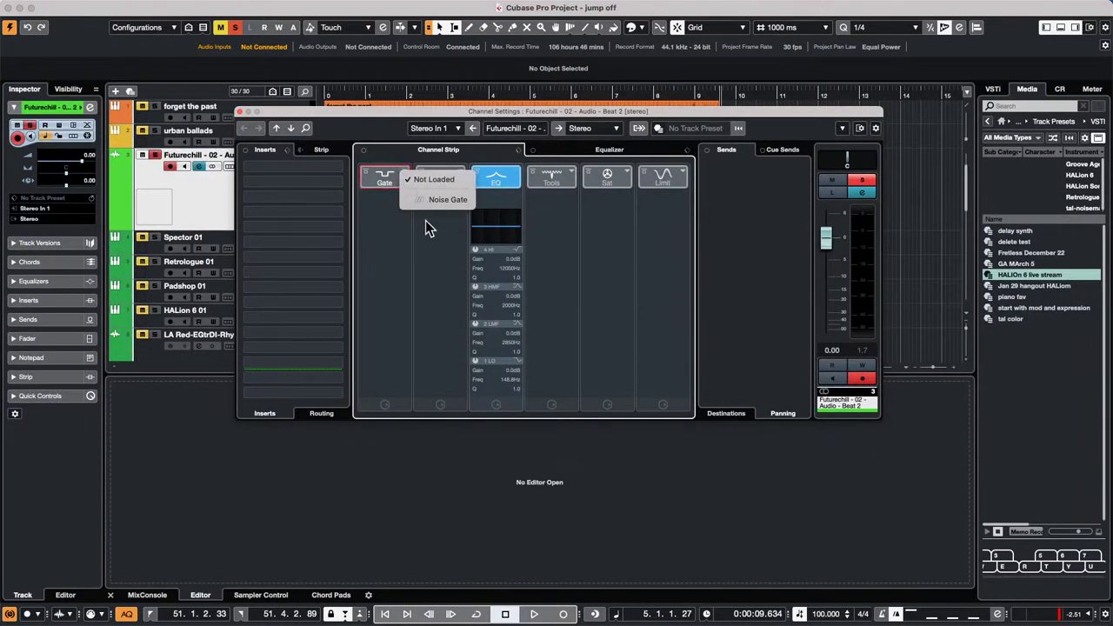
pyautogui.click(457, 174)
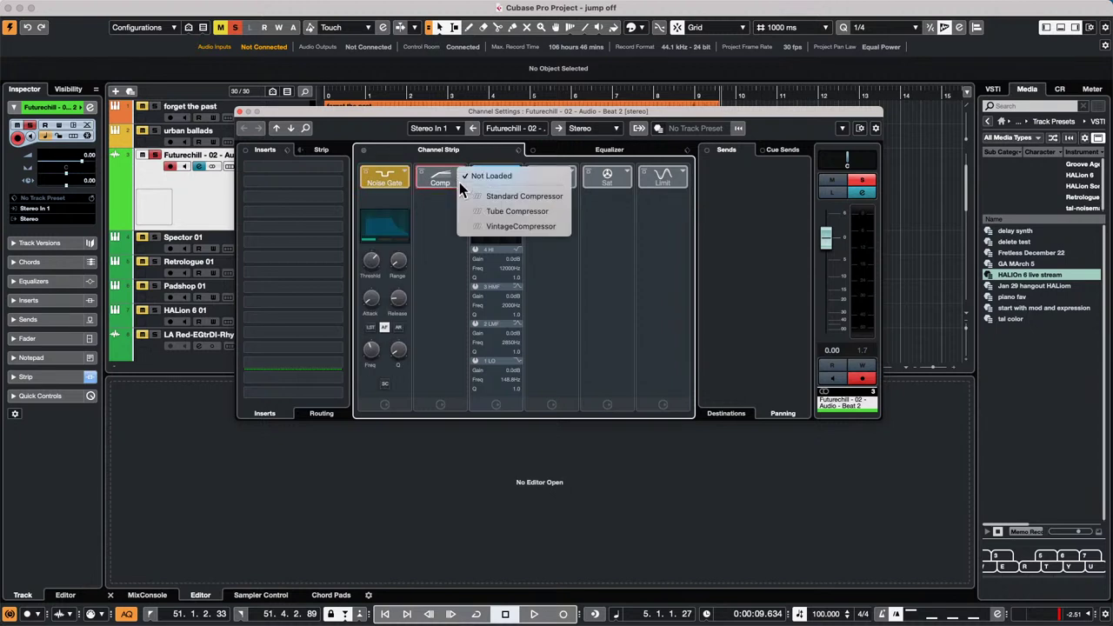
# - Load DeEsser, Tape Sat and Maximizer in the Tools, Sat and Limit slots of the Futurechill channel strip
pyautogui.click(568, 173)
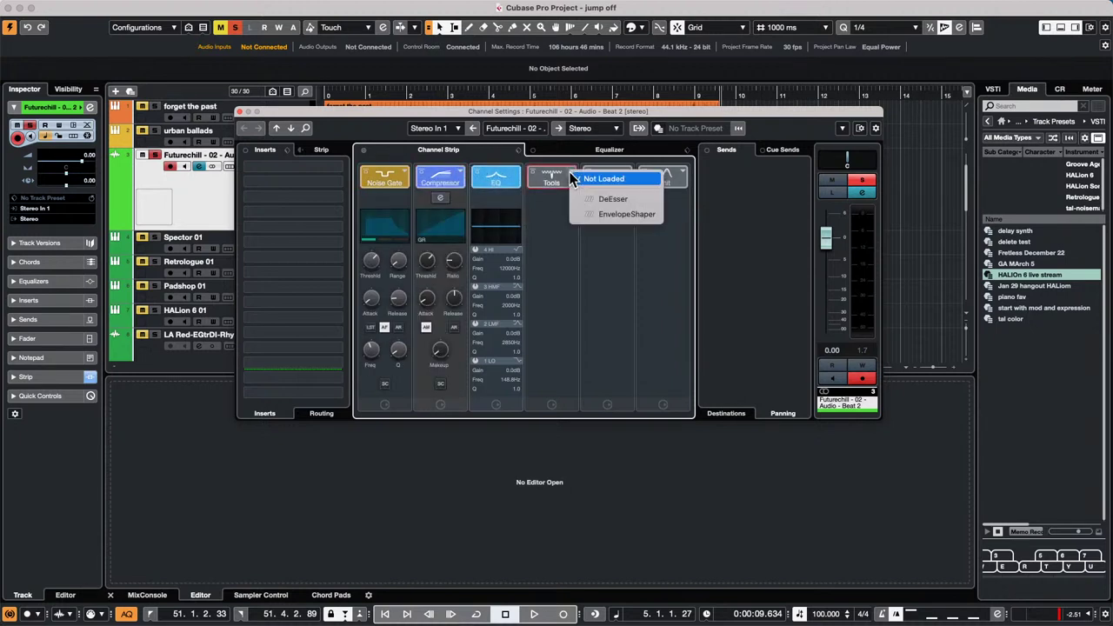
pyautogui.click(613, 199)
pyautogui.click(625, 173)
pyautogui.click(617, 198)
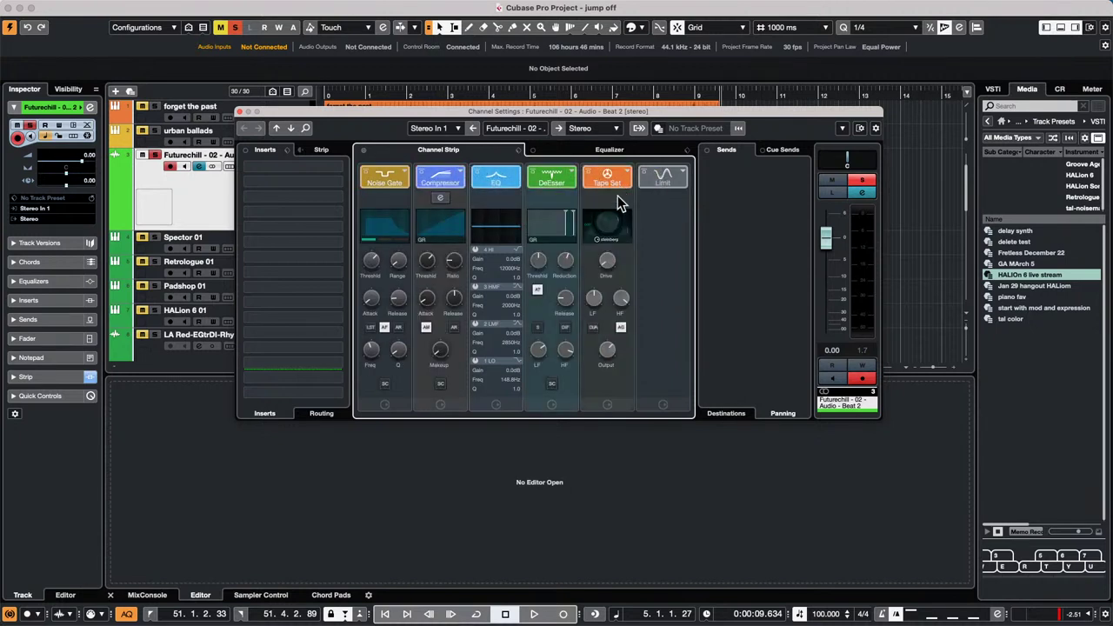
pyautogui.click(687, 172)
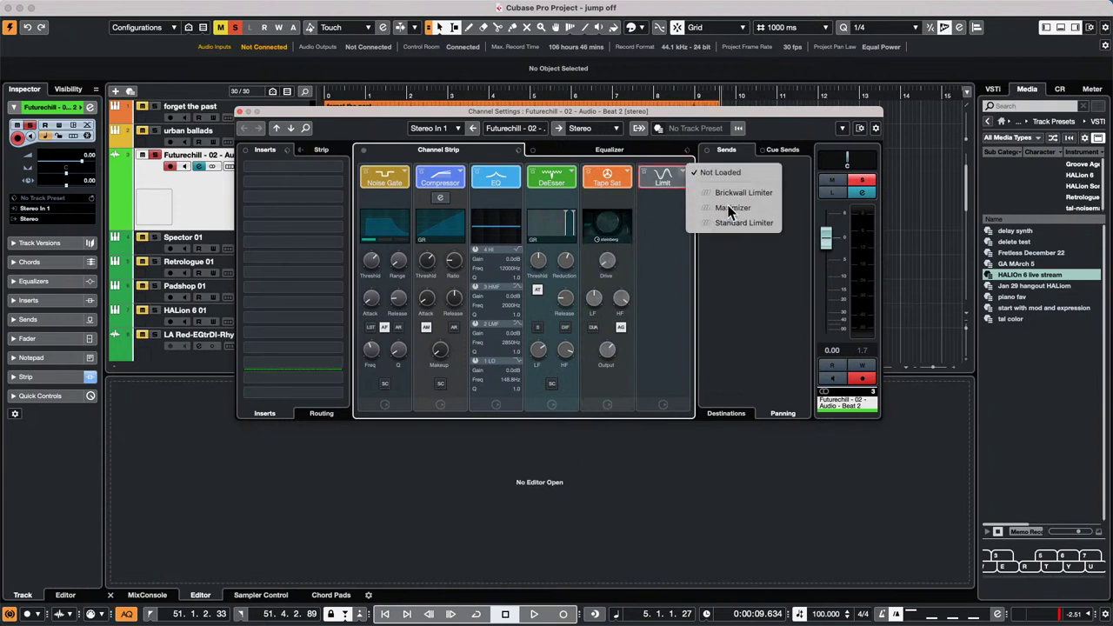
pyautogui.click(733, 207)
# - Reorder the channel strip modules to Noise Gate, DeEsser, Maximizer, Tape Sat, Compressor, EQ and close the channel settings
pyautogui.moveTo(572, 178); pyautogui.dragTo(663, 177)
pyautogui.moveTo(513, 185)
pyautogui.mouseDown()
pyautogui.moveTo(607, 178)
pyautogui.moveTo(496, 178)
pyautogui.mouseUp()
pyautogui.moveTo(388, 175); pyautogui.dragTo(421, 174)
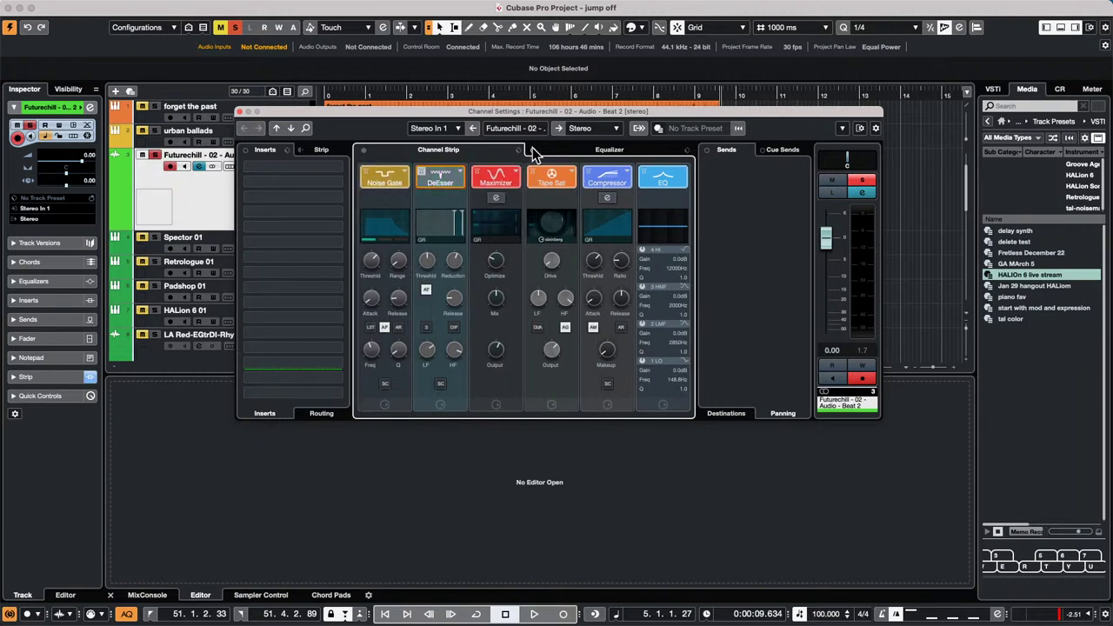
pyautogui.moveTo(204, 3)
pyautogui.click(239, 111)
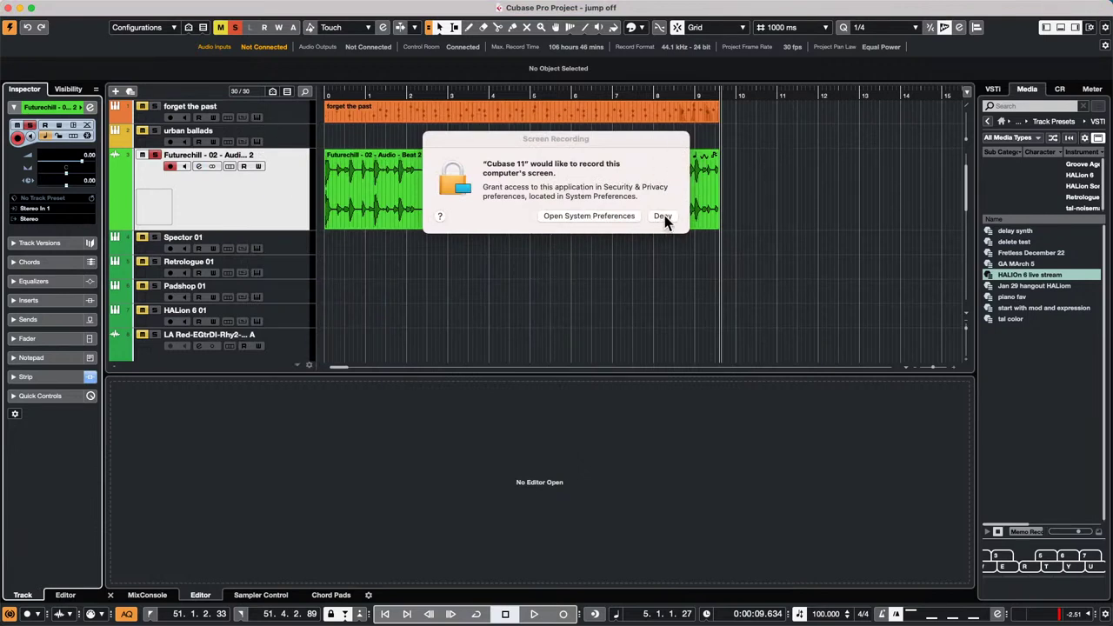
# - Answer the screen recording permission request and place the project cursor shortly after the start of bar 2
pyautogui.click(587, 216)
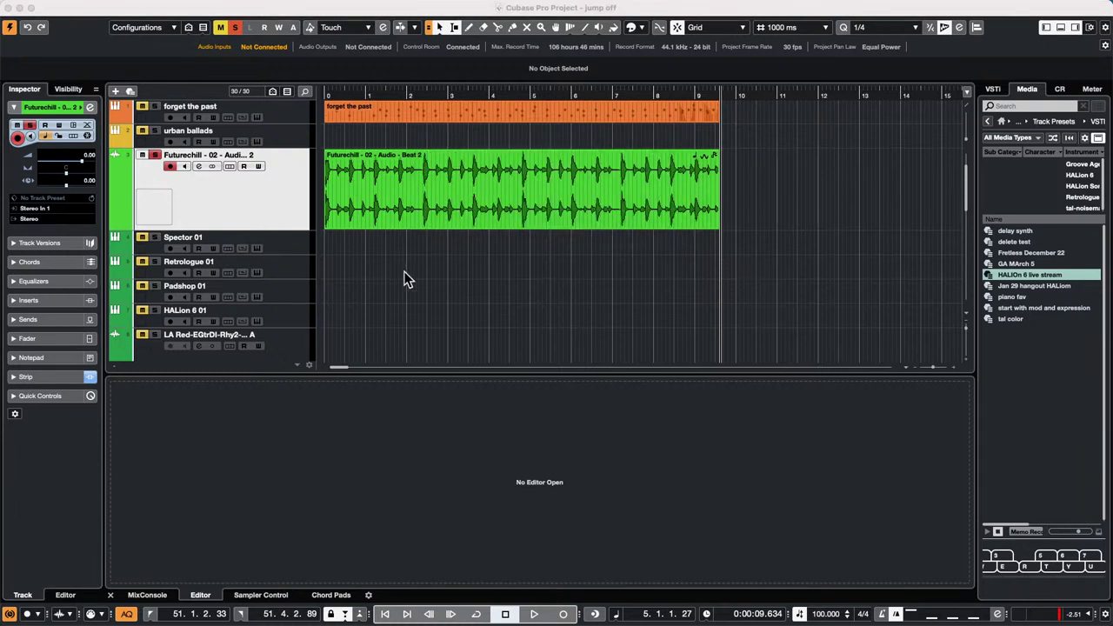
pyautogui.click(425, 301)
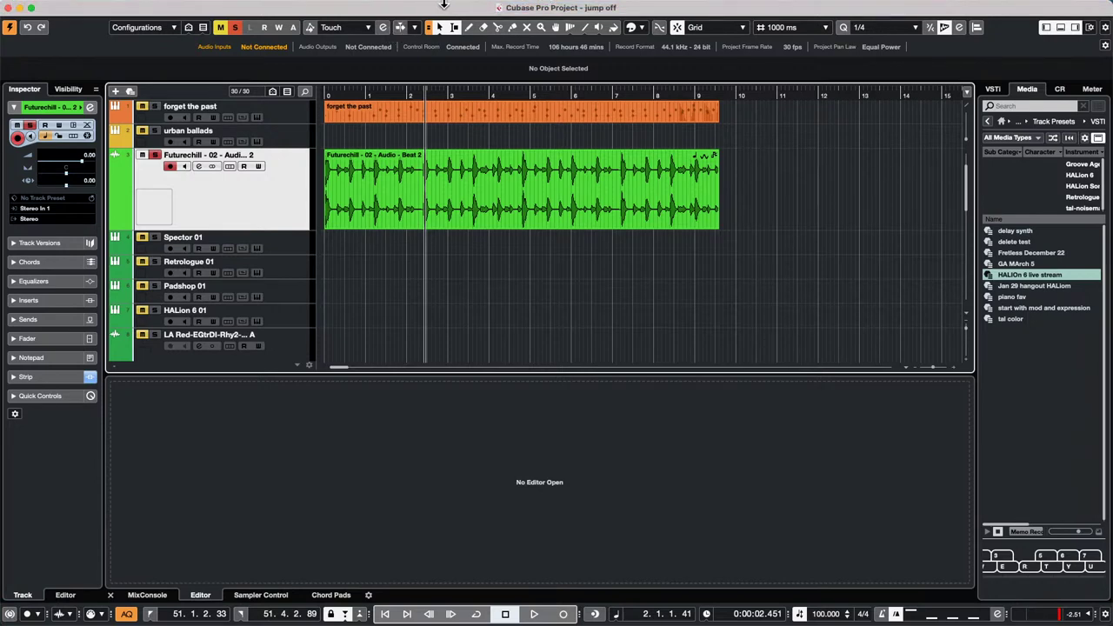
# - Review the Steinberg UR24C buffer size options through Studio Setup, keep 256 samples and close the setup
pyautogui.moveTo(420, 7)
pyautogui.click(351, 8)
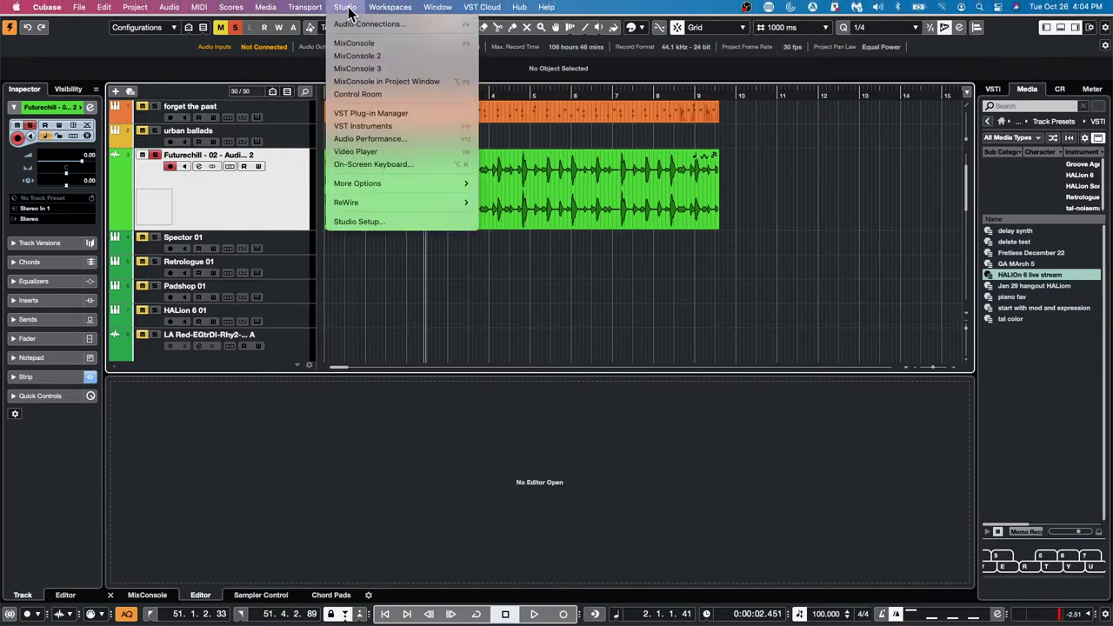
pyautogui.click(369, 220)
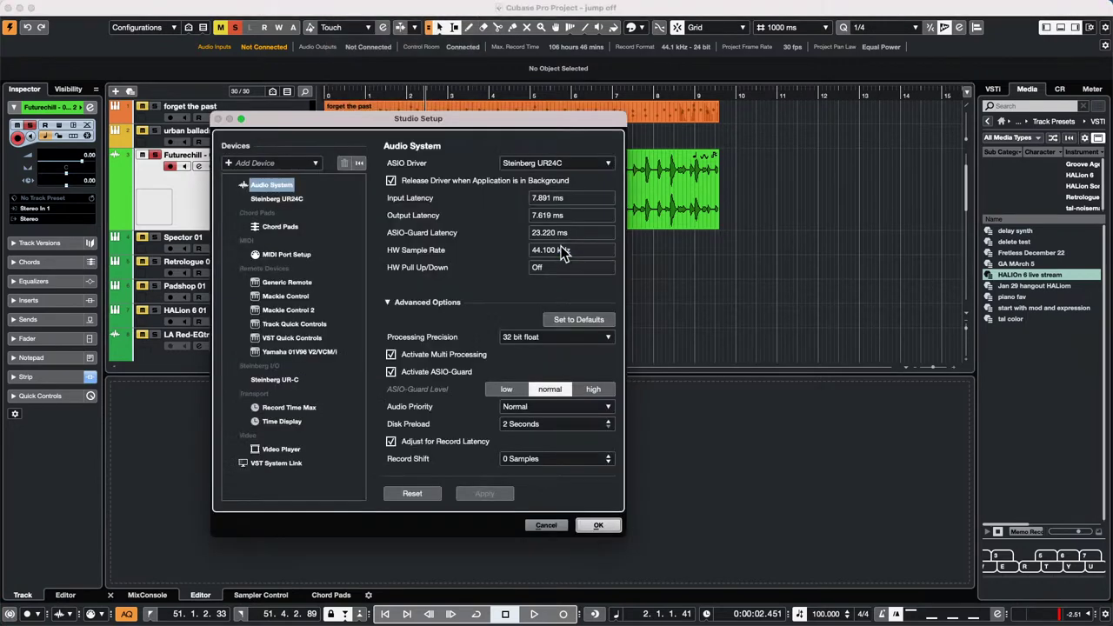
pyautogui.click(276, 198)
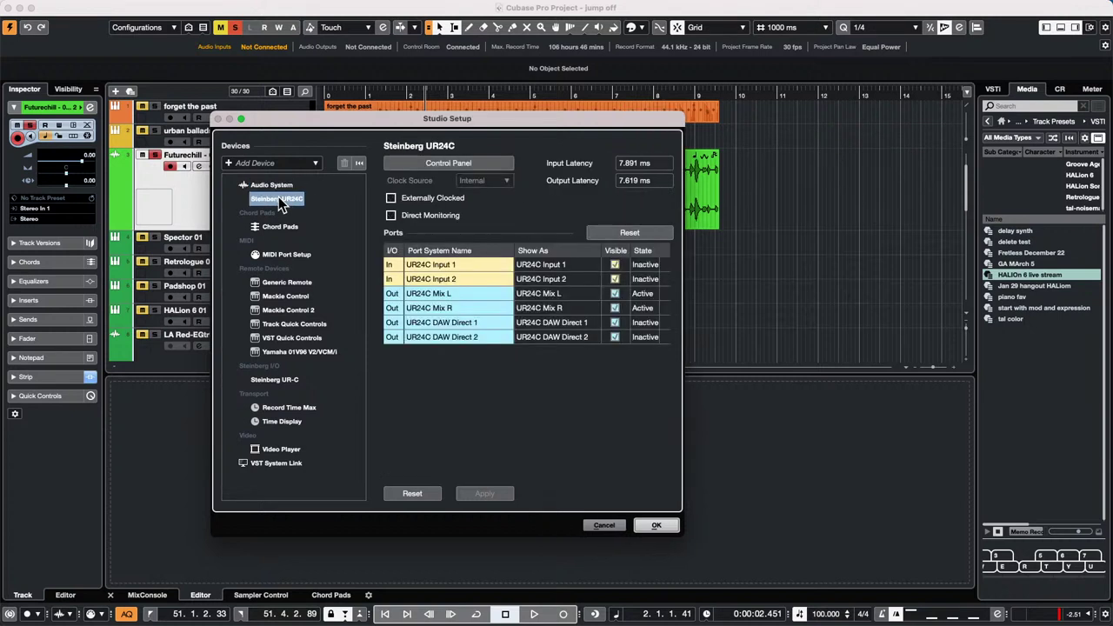
pyautogui.click(463, 164)
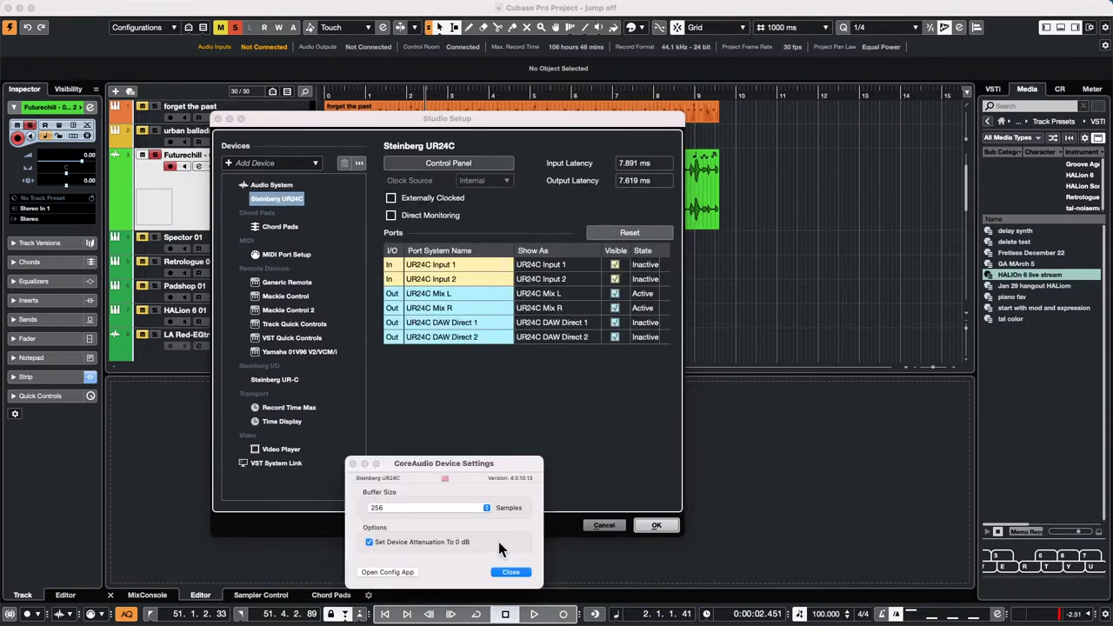
pyautogui.click(446, 513)
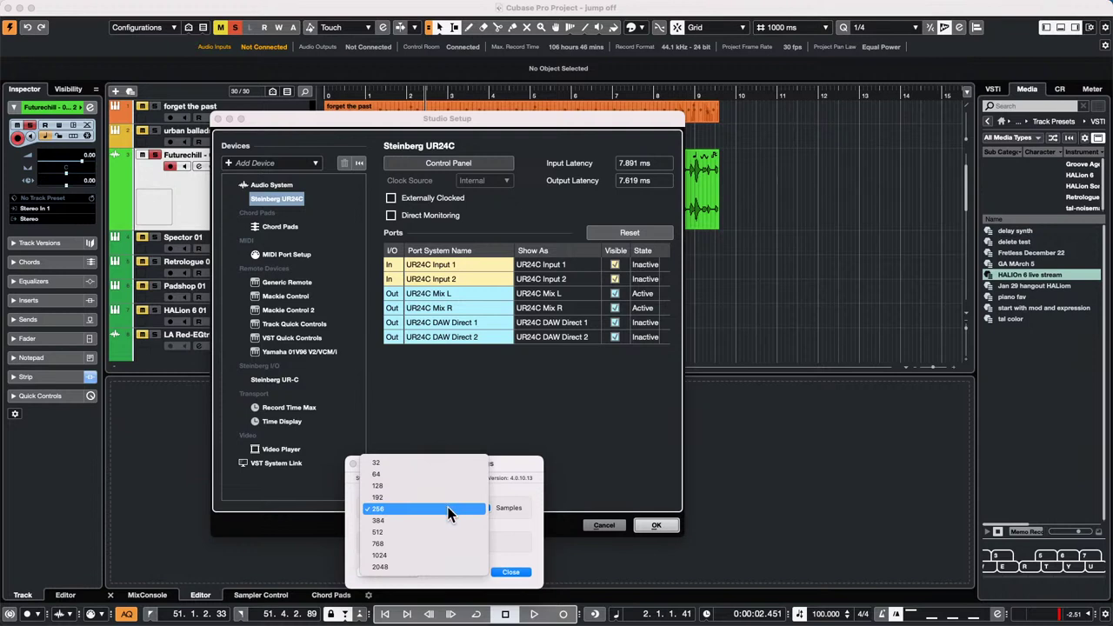
pyautogui.click(448, 513)
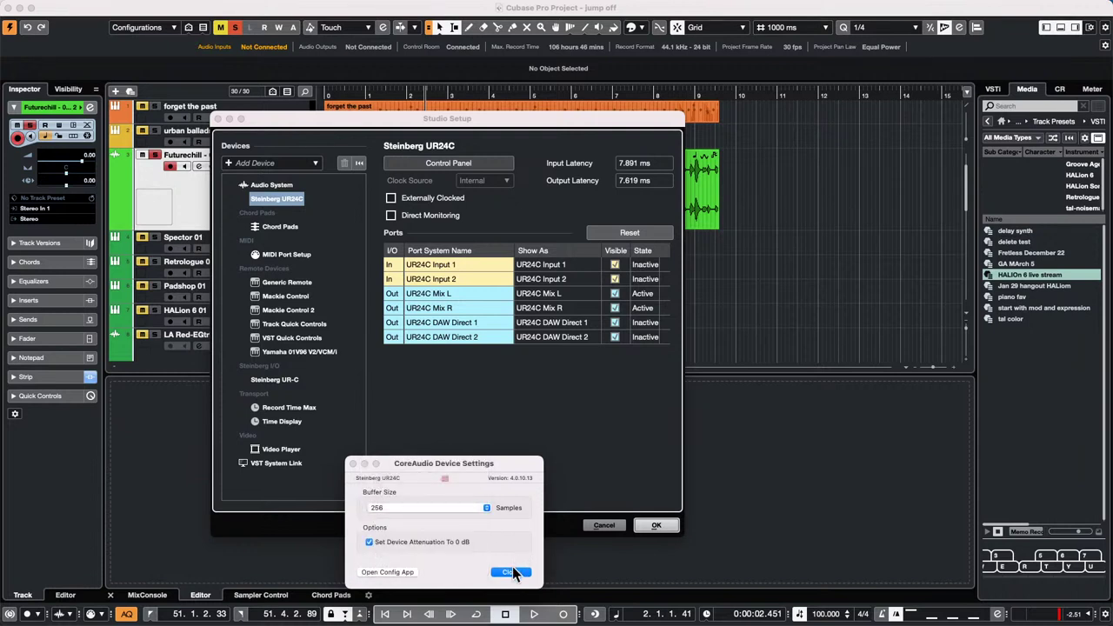
pyautogui.click(511, 572)
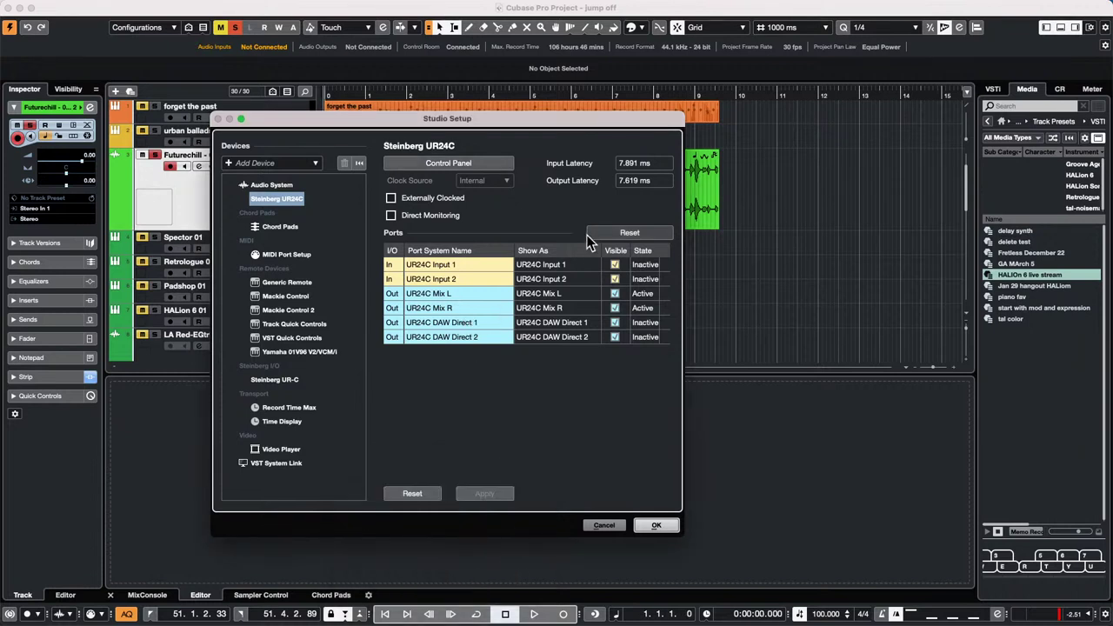
pyautogui.click(647, 525)
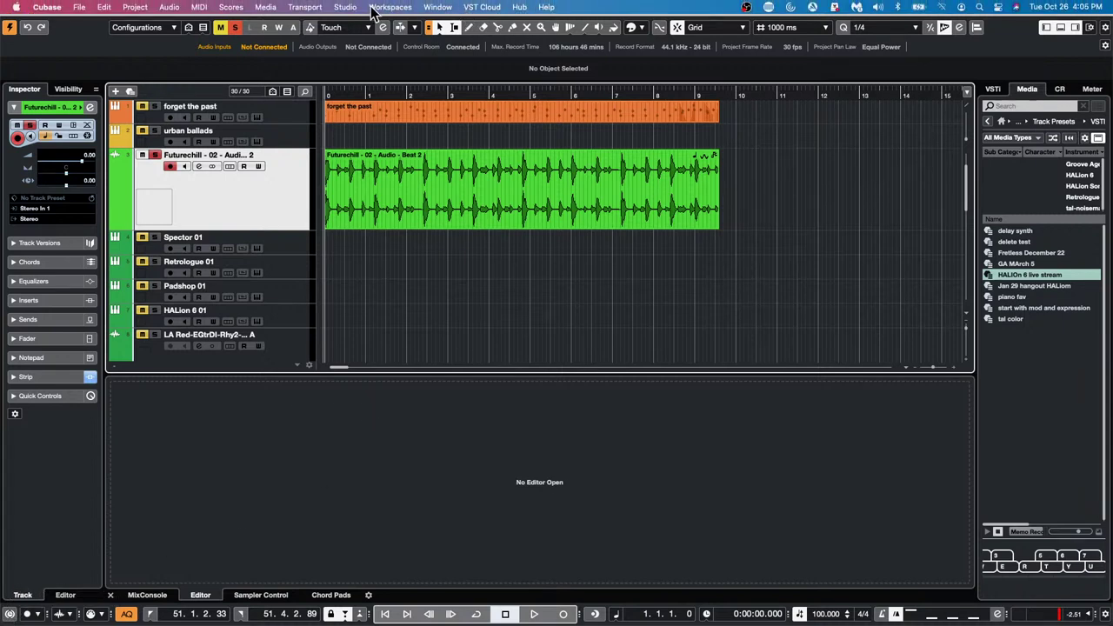
# - Show the MixConsole in the lower zone, inspect the Stereo output's channel settings and close them
pyautogui.click(376, 9)
pyautogui.click(147, 595)
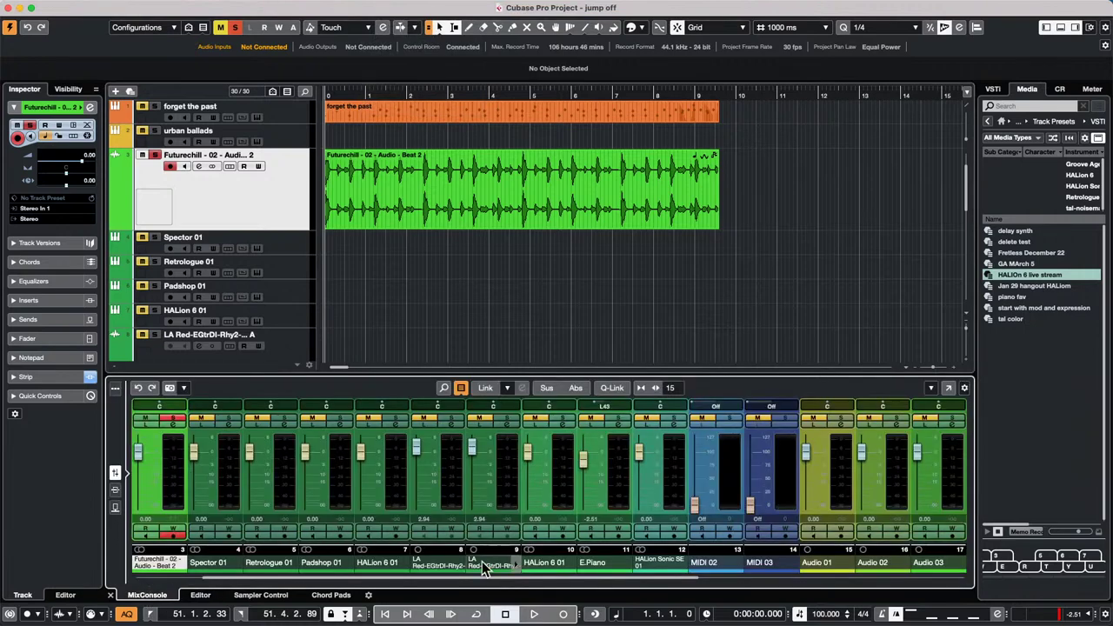
pyautogui.moveTo(414, 579); pyautogui.dragTo(846, 567)
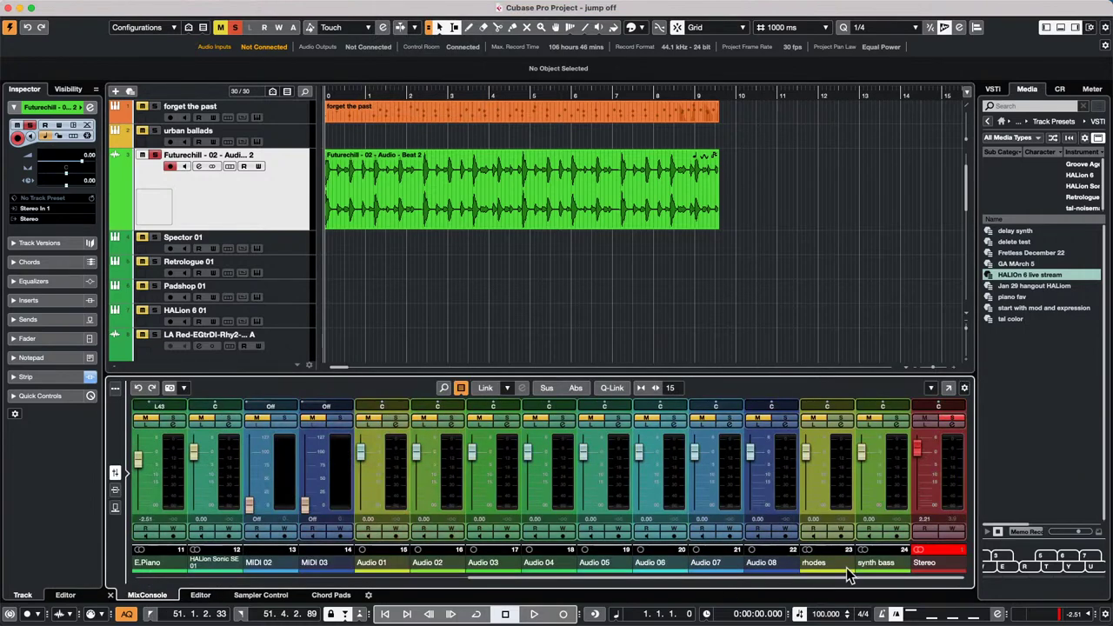
pyautogui.click(950, 424)
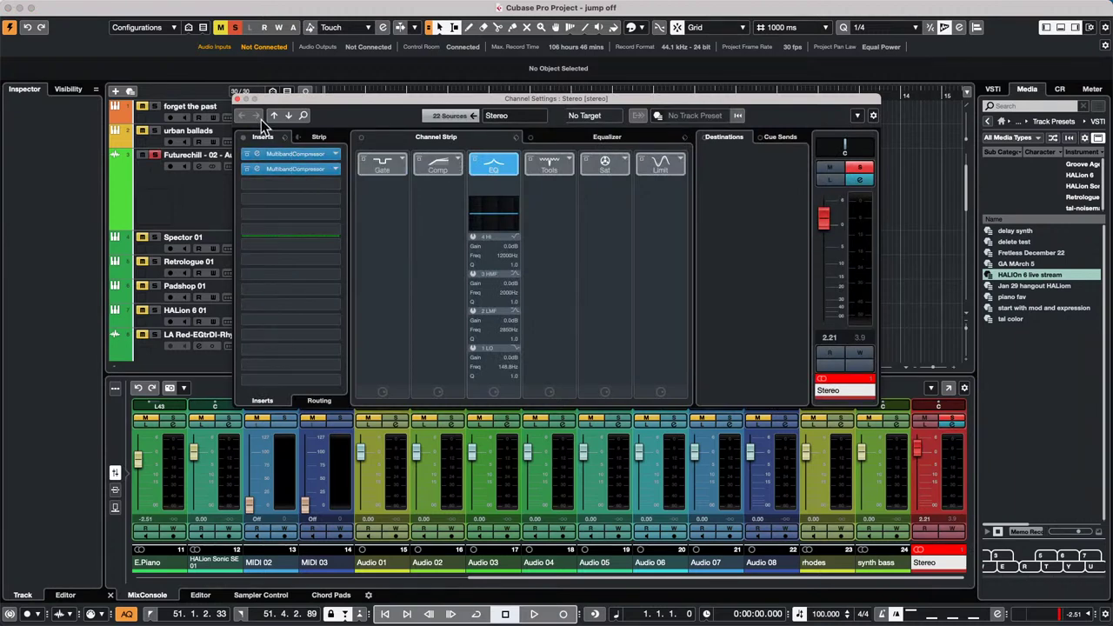
pyautogui.click(236, 98)
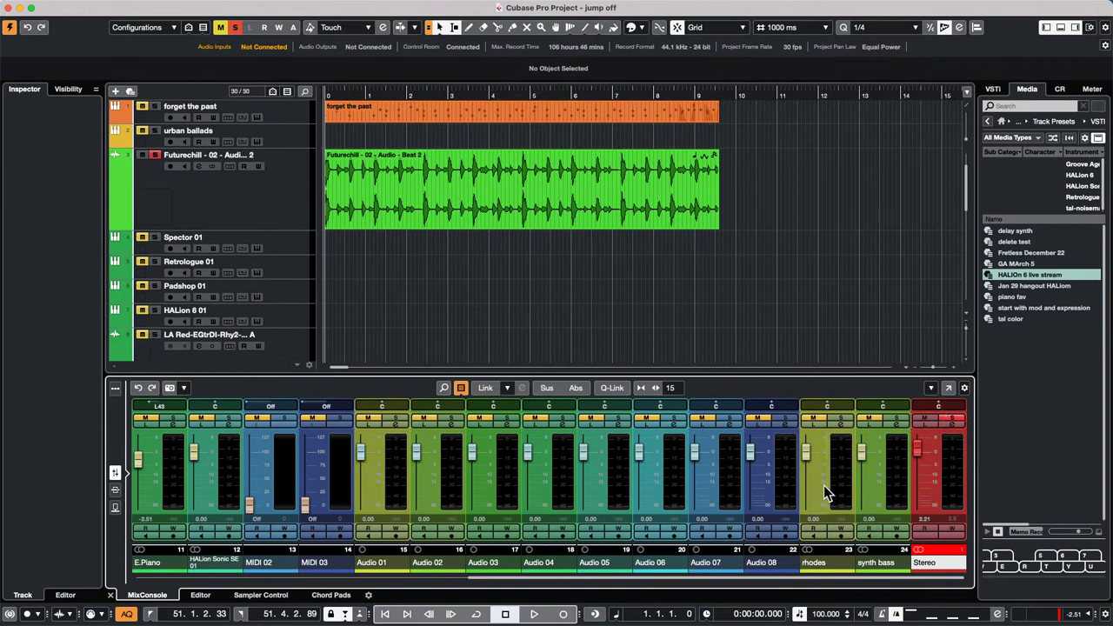
# - Examine the Channel Latency Overview of the Stereo output in the full MixConsole and close the mixer window
pyautogui.press('F3')
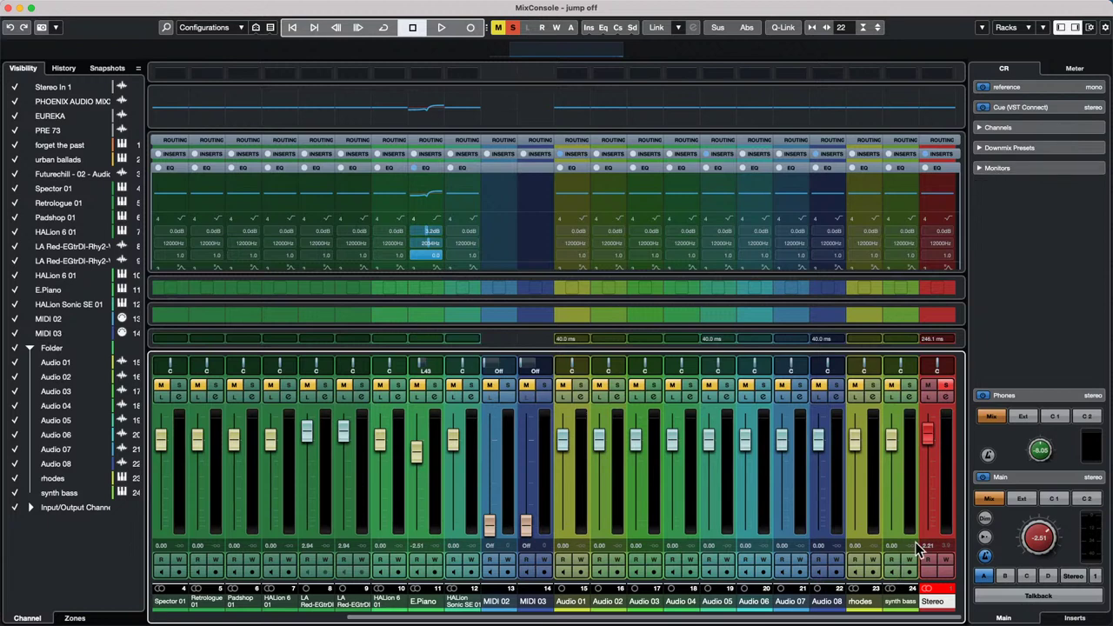
pyautogui.click(1097, 23)
pyautogui.click(951, 340)
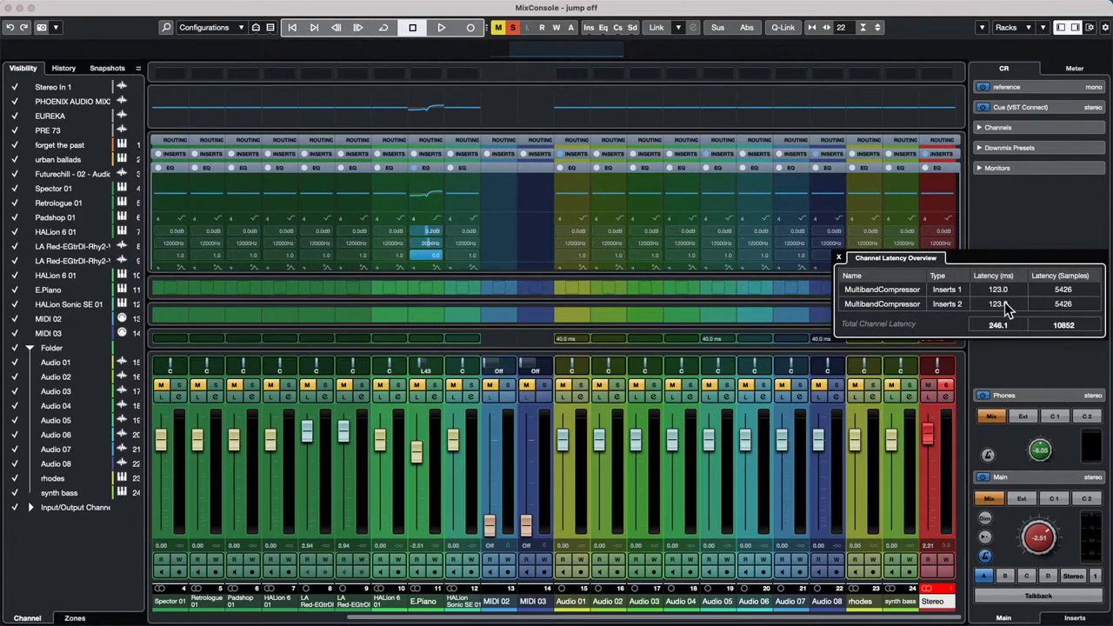
pyautogui.click(840, 258)
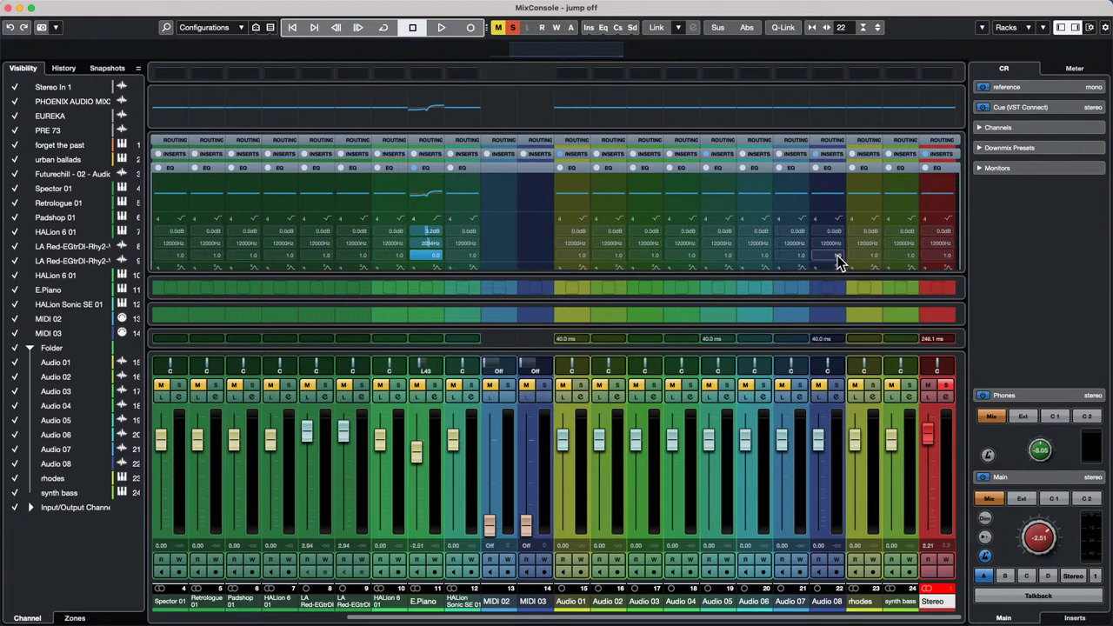
pyautogui.click(10, 8)
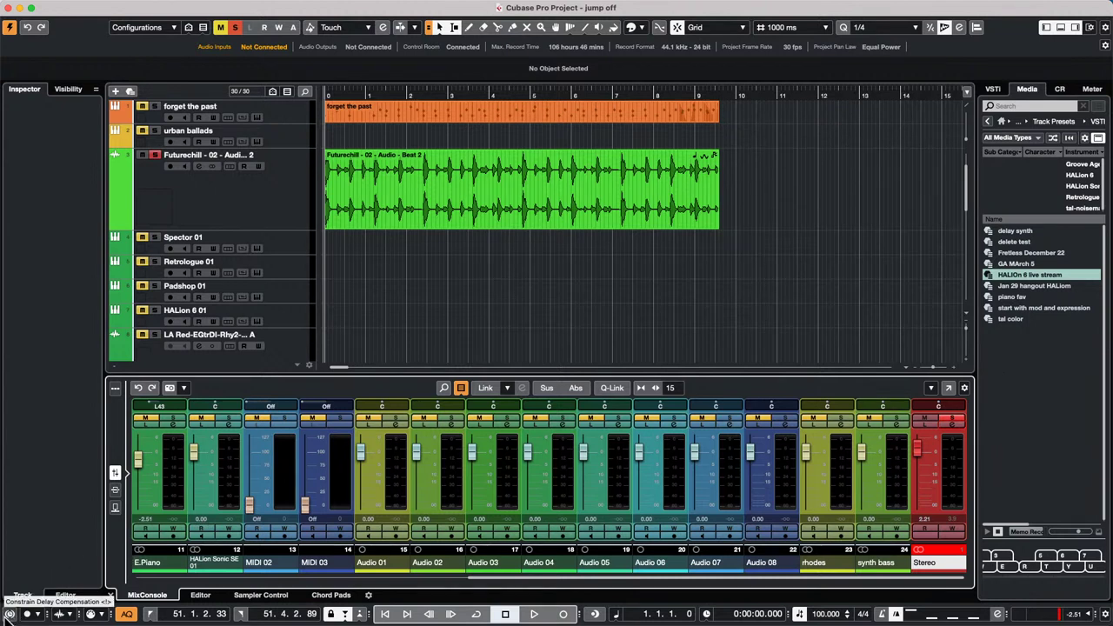
# - Activate Constrain Delay Compensation and display the inserts of the channels up to the Stereo output in the lower-zone MixConsole
pyautogui.click(10, 613)
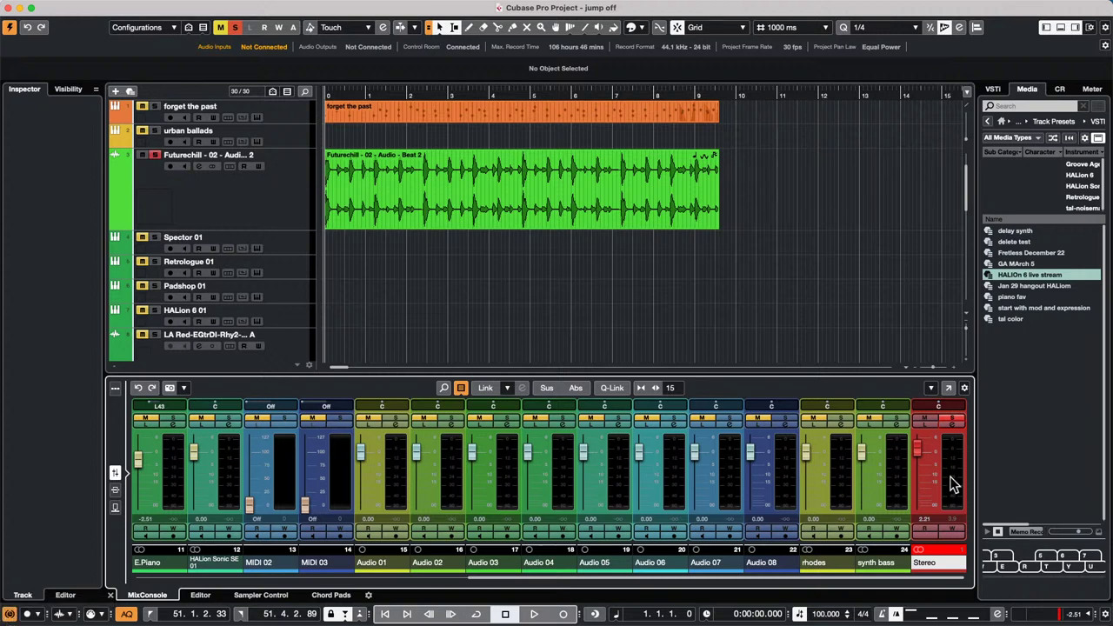
pyautogui.click(115, 490)
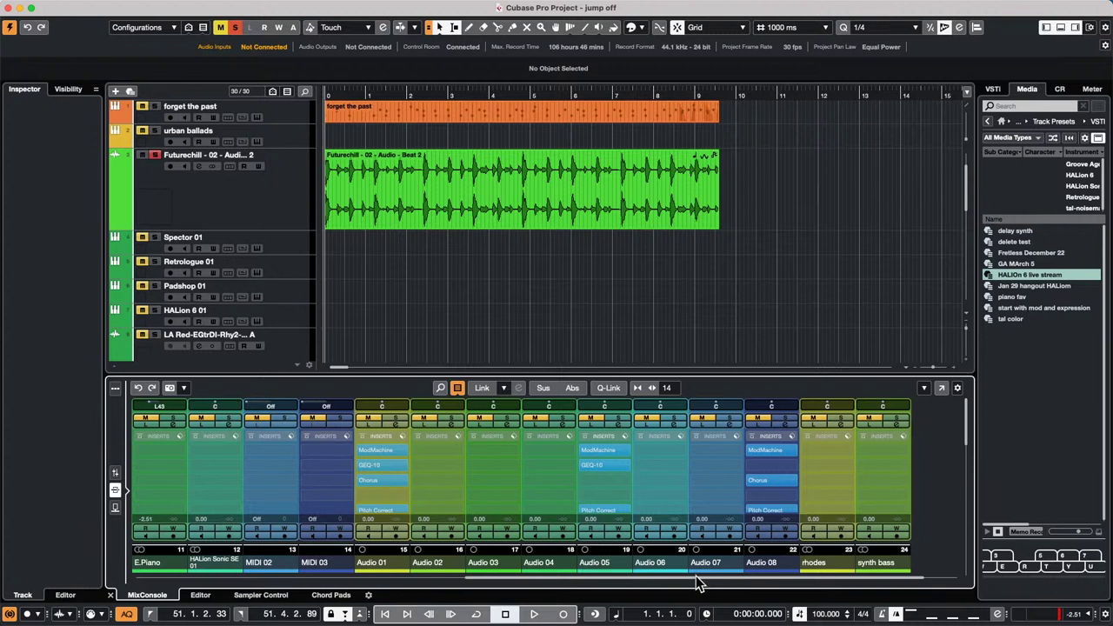
pyautogui.moveTo(701, 578); pyautogui.dragTo(956, 576)
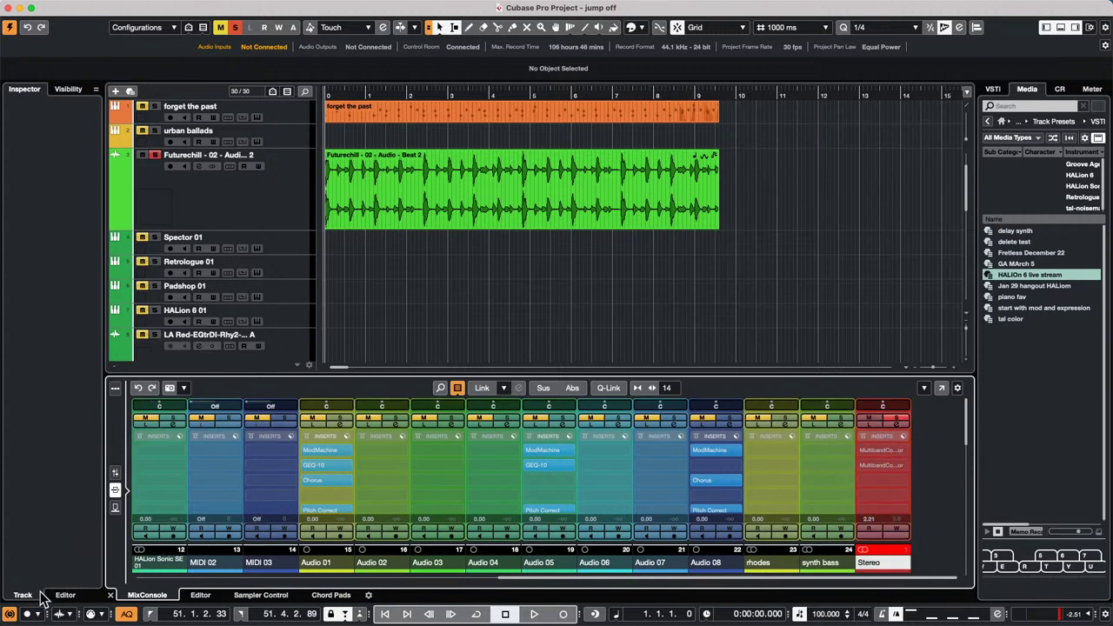
pyautogui.click(11, 614)
pyautogui.click(10, 613)
pyautogui.click(865, 438)
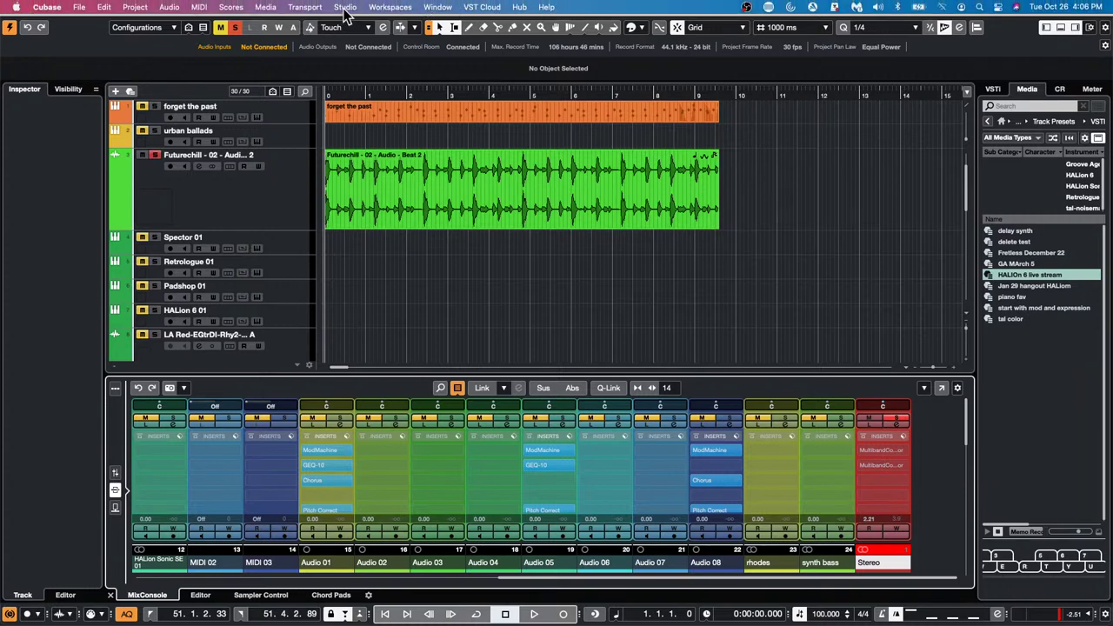
# - Check the Stereo output bus's device ports in Audio Connections and close the window
pyautogui.click(347, 7)
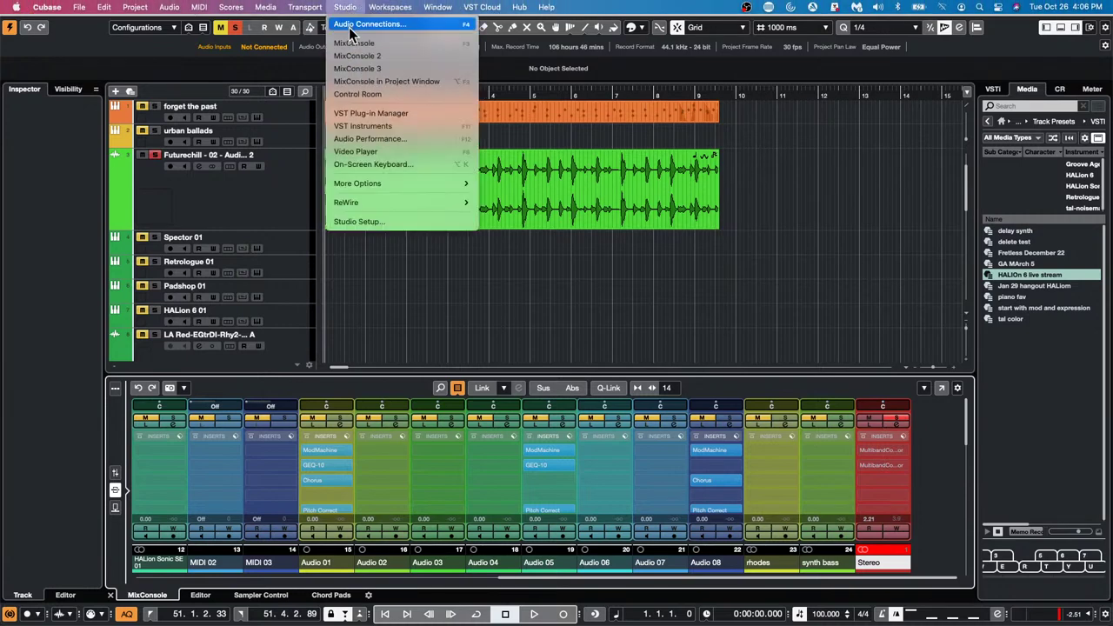
pyautogui.click(350, 27)
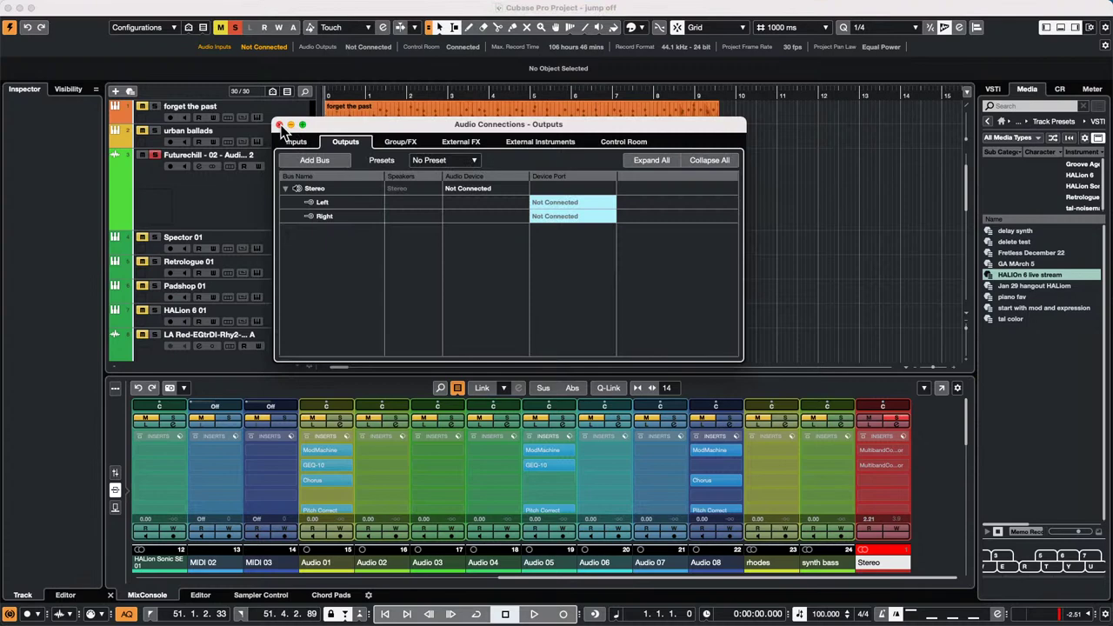
pyautogui.click(279, 124)
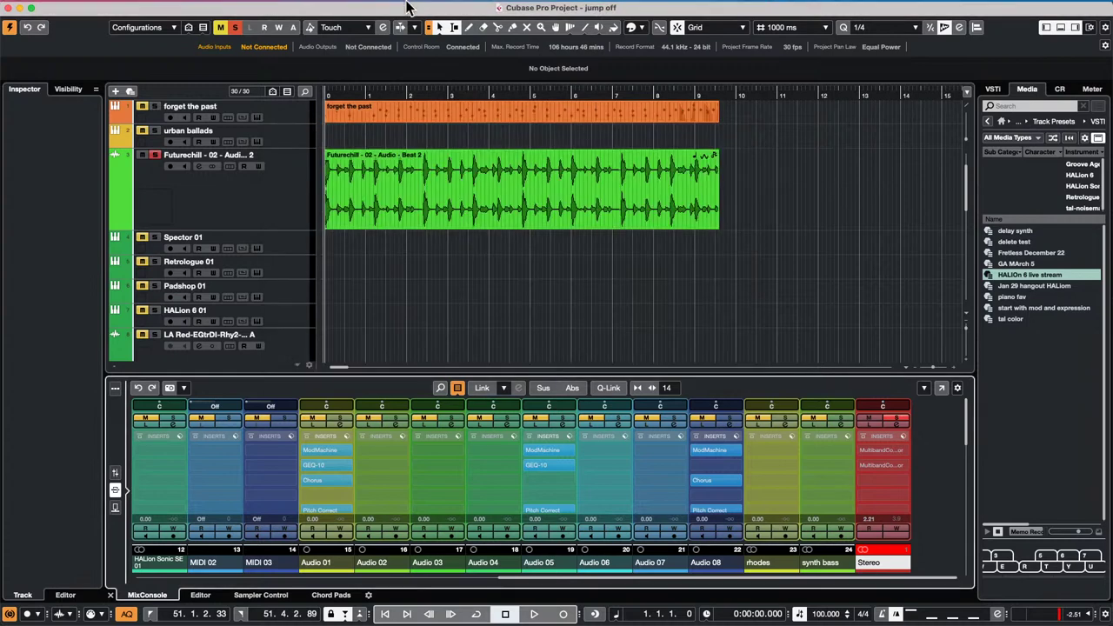
# - Review the Steinberg UR24C latency and port settings in Studio Setup and close the setup
pyautogui.click(409, 7)
pyautogui.moveTo(345, 7)
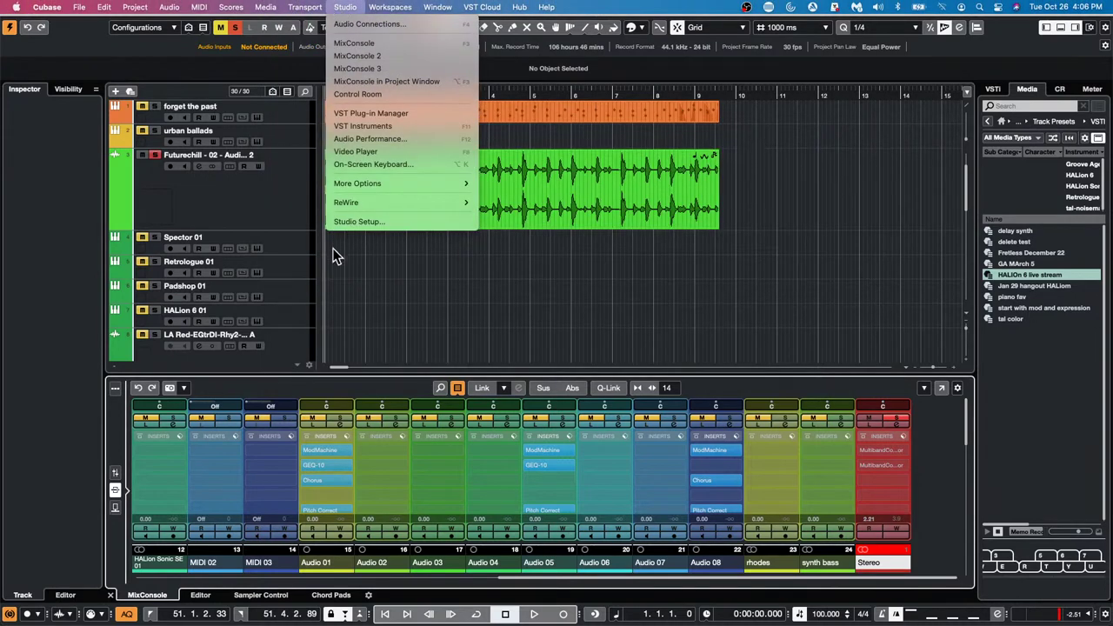
pyautogui.click(360, 222)
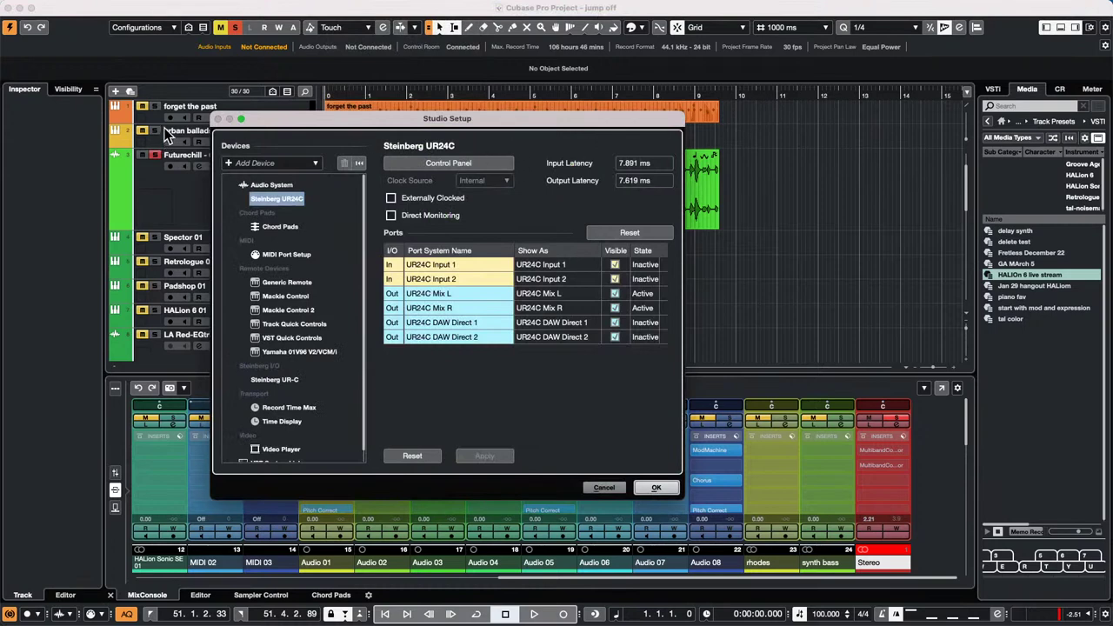
pyautogui.click(656, 487)
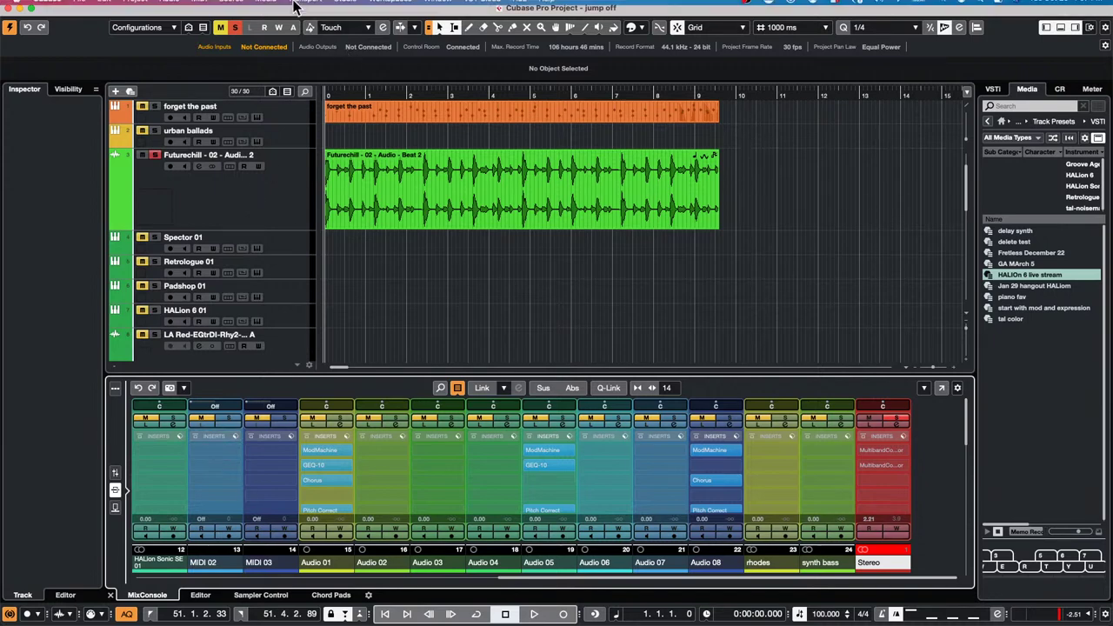
# - Add a new expression map with a sound slot in Expression Map Setup and close the window
pyautogui.click(303, 7)
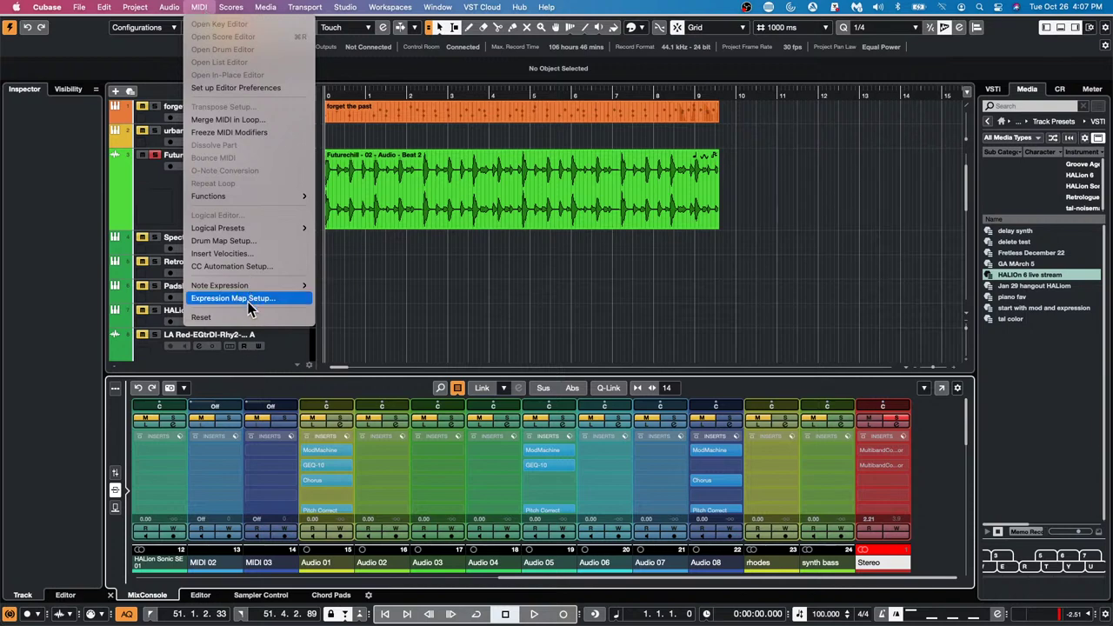
pyautogui.click(248, 300)
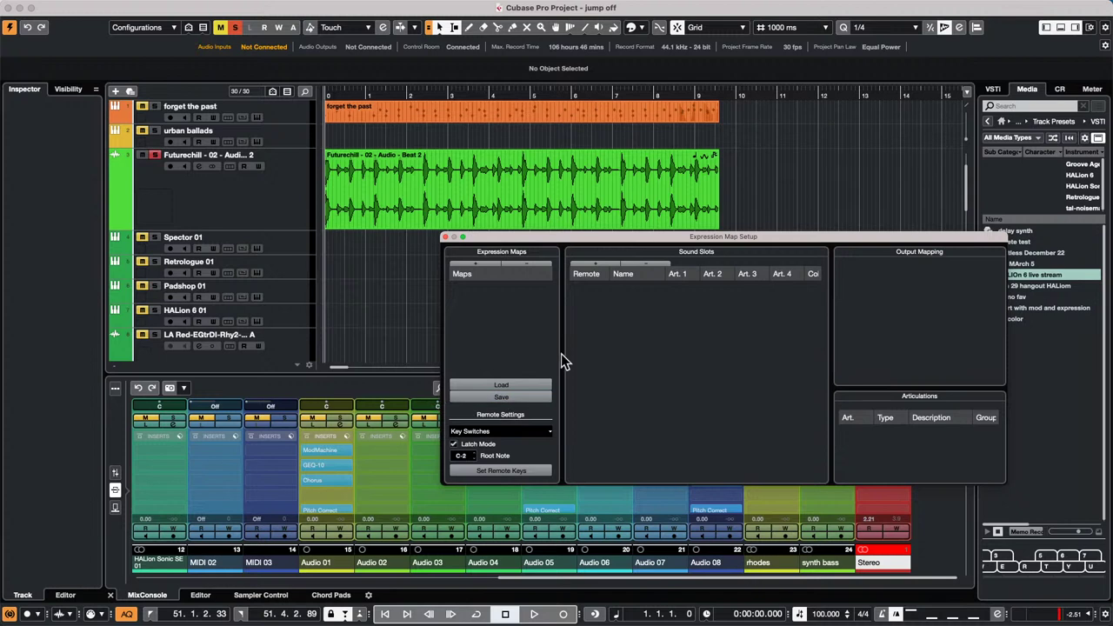
pyautogui.click(513, 402)
pyautogui.click(476, 262)
pyautogui.click(595, 263)
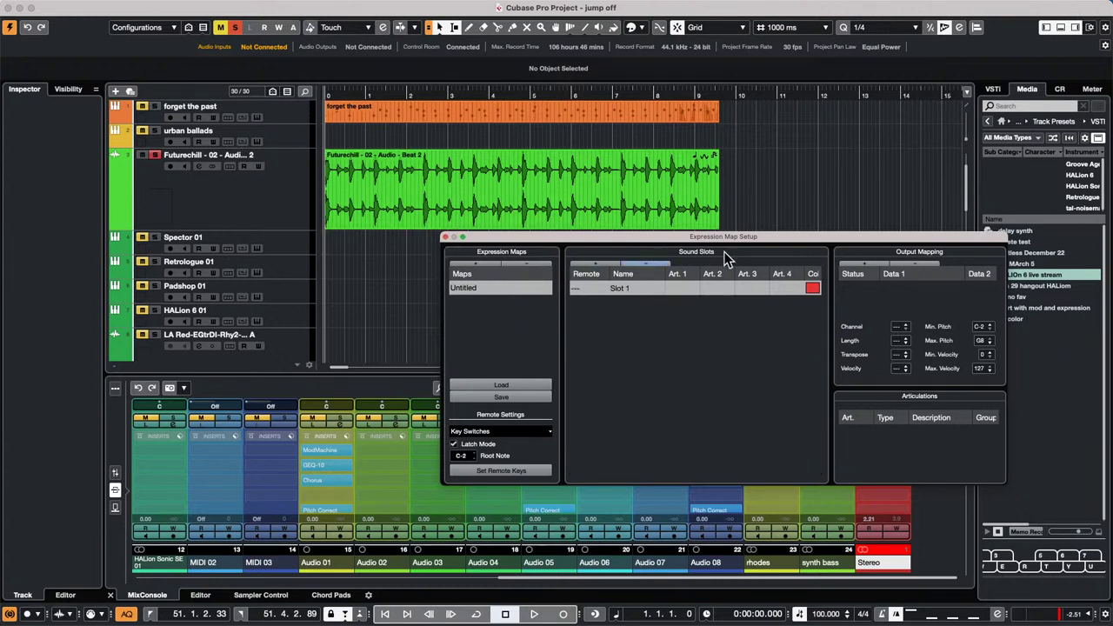
pyautogui.click(444, 237)
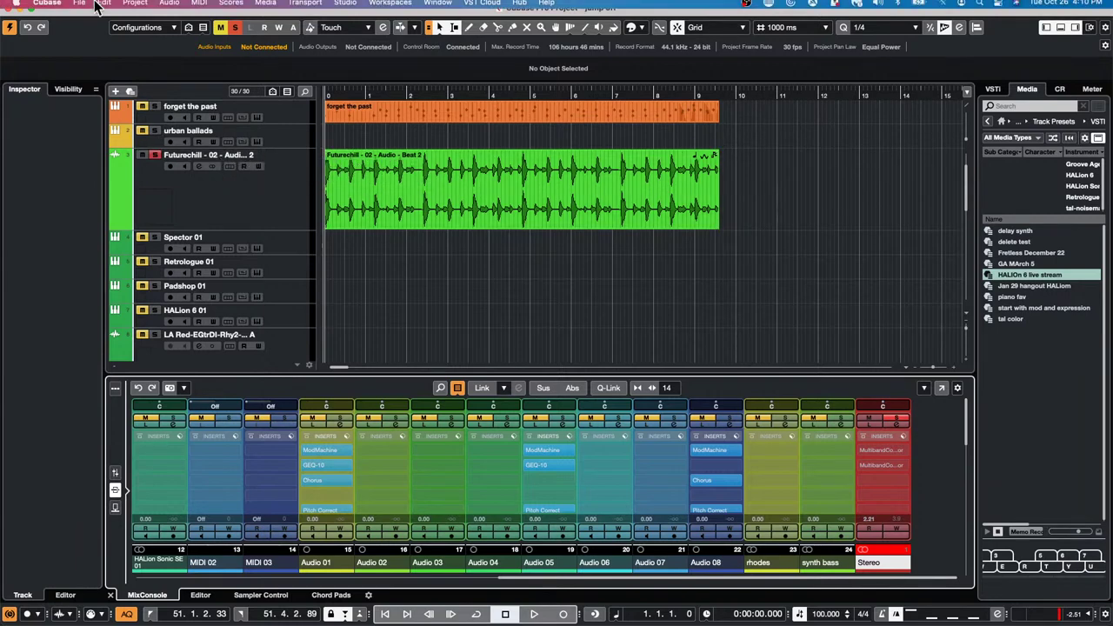
pyautogui.click(101, 7)
pyautogui.moveTo(79, 7)
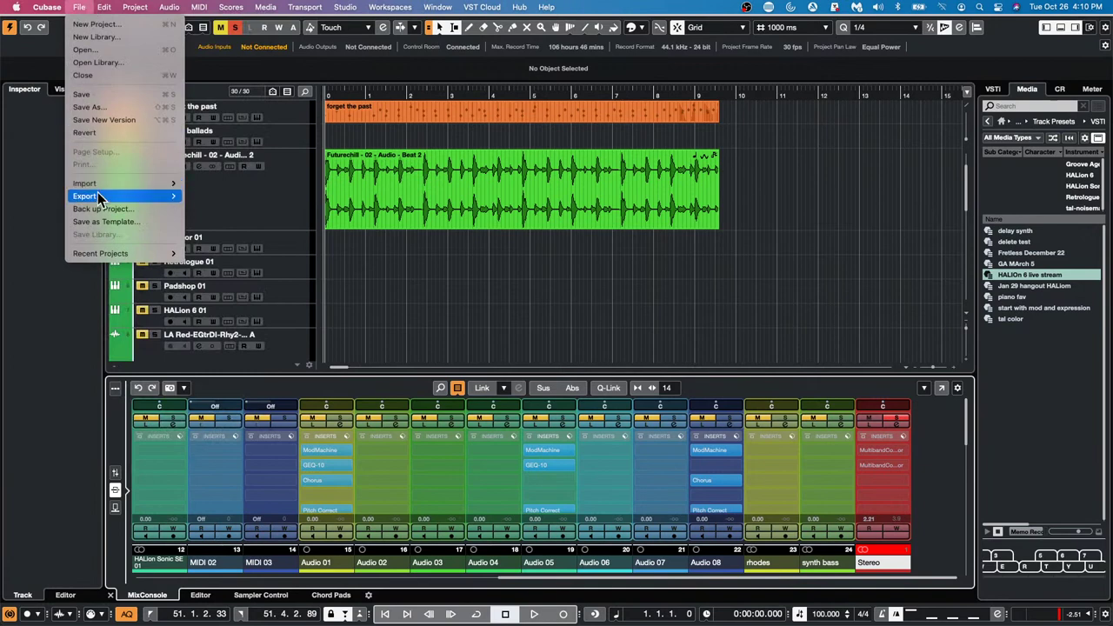
pyautogui.moveTo(104, 197)
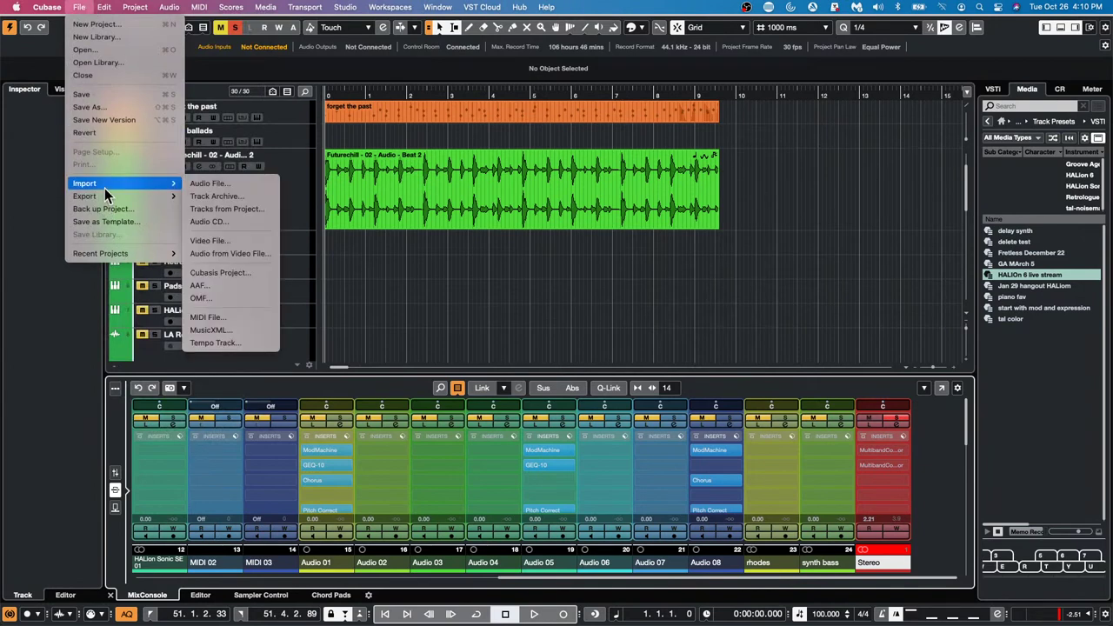
pyautogui.click(494, 300)
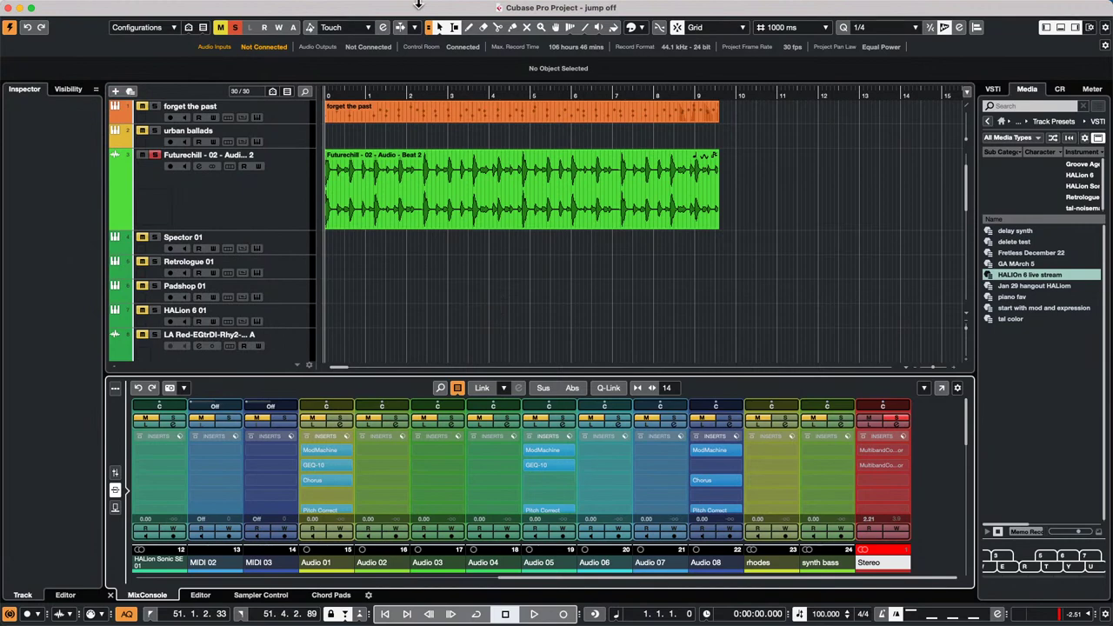
# - Review the timecode sources and the MIDI clock and timecode destinations in Project Synchronization Setup and close it
pyautogui.click(352, 8)
pyautogui.moveTo(308, 8)
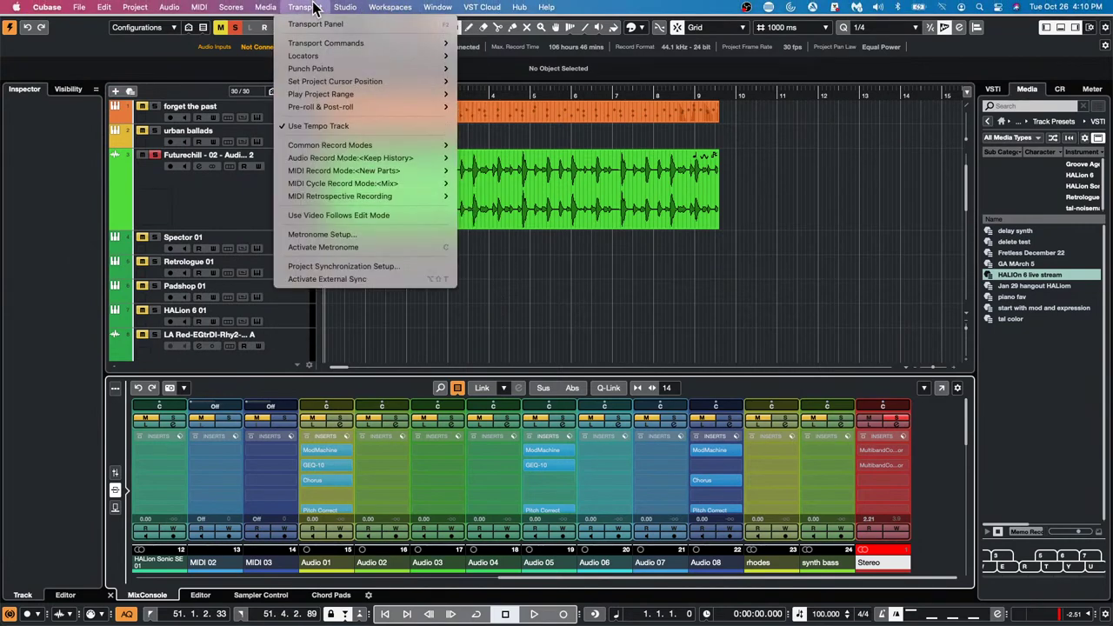
pyautogui.click(347, 266)
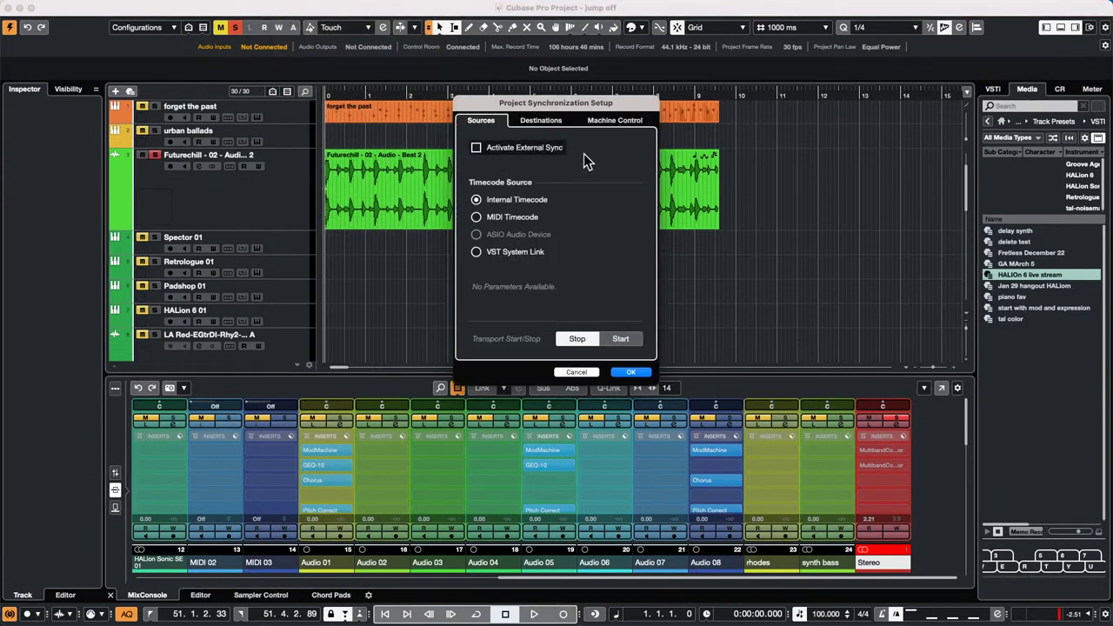
pyautogui.click(545, 123)
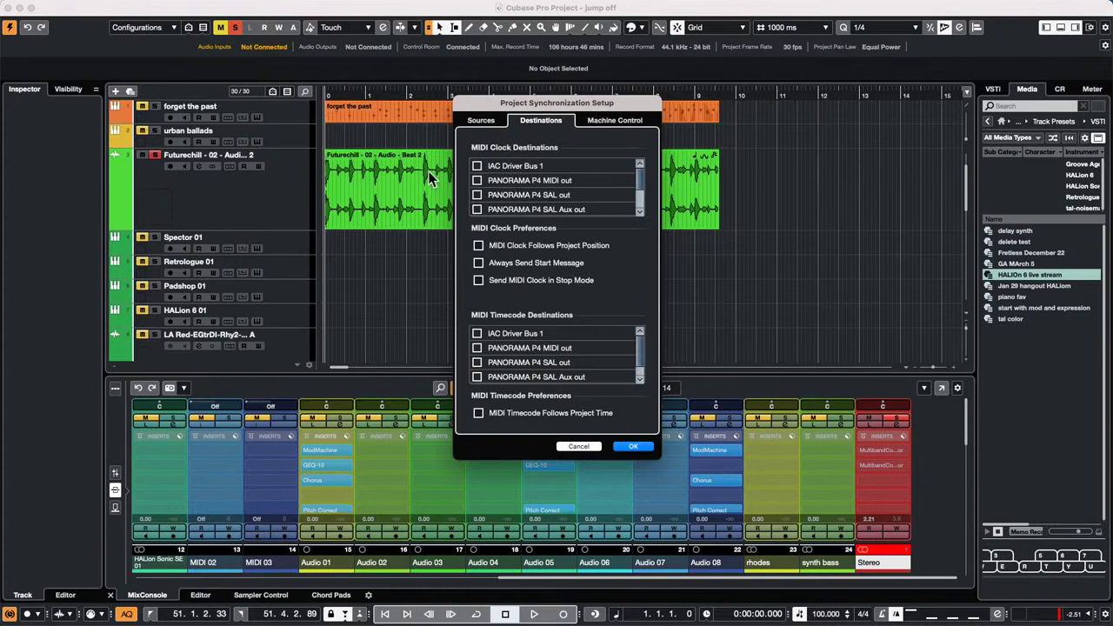
pyautogui.click(633, 446)
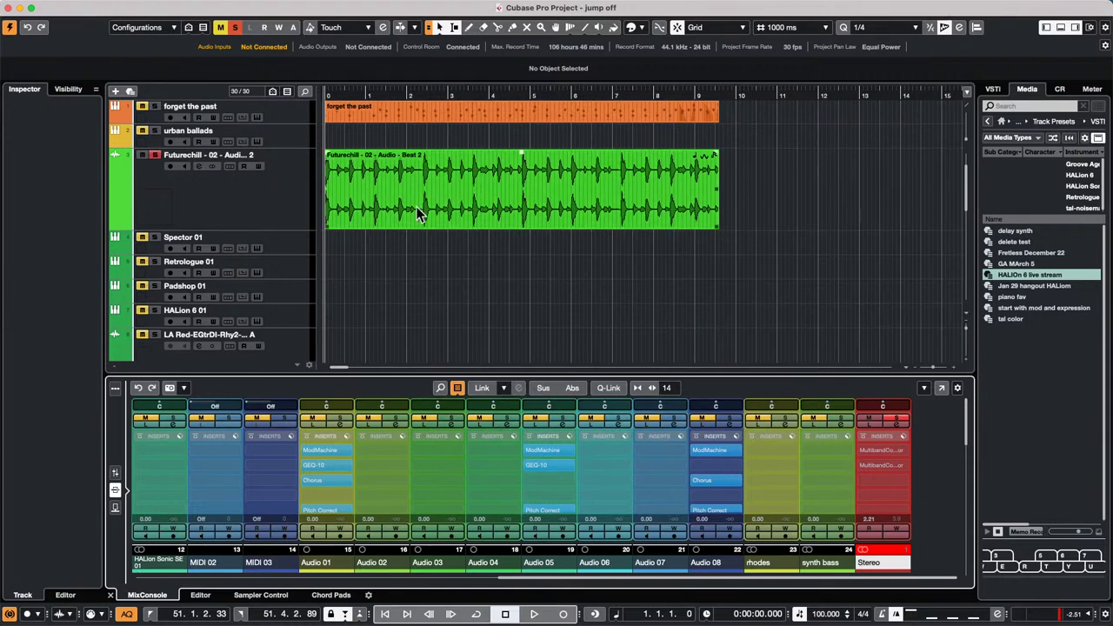
# - Increase the height of the "forget the past" track so its MIDI notes are easier to see
pyautogui.scroll(3, 426, 167)
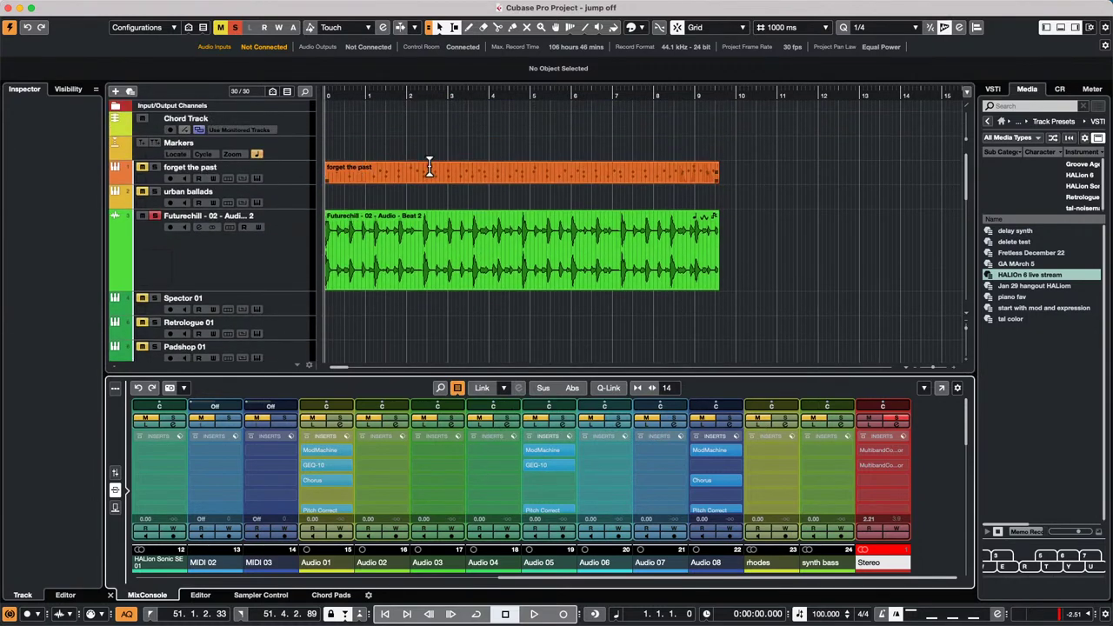
pyautogui.moveTo(278, 186); pyautogui.dragTo(275, 230)
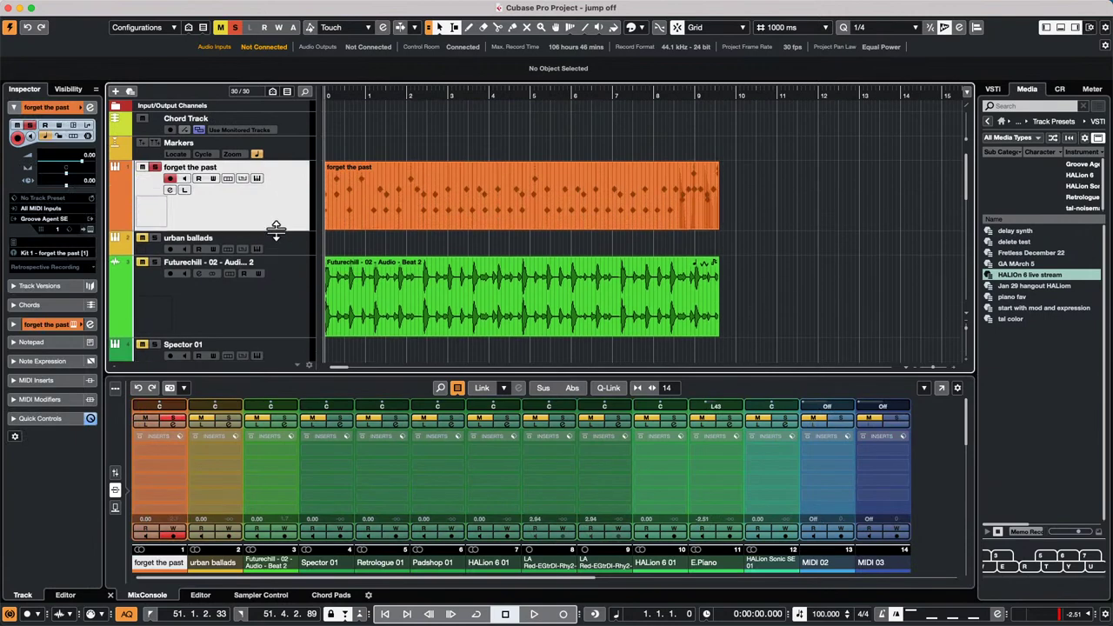
pyautogui.moveTo(375, 92); pyautogui.dragTo(296, 66)
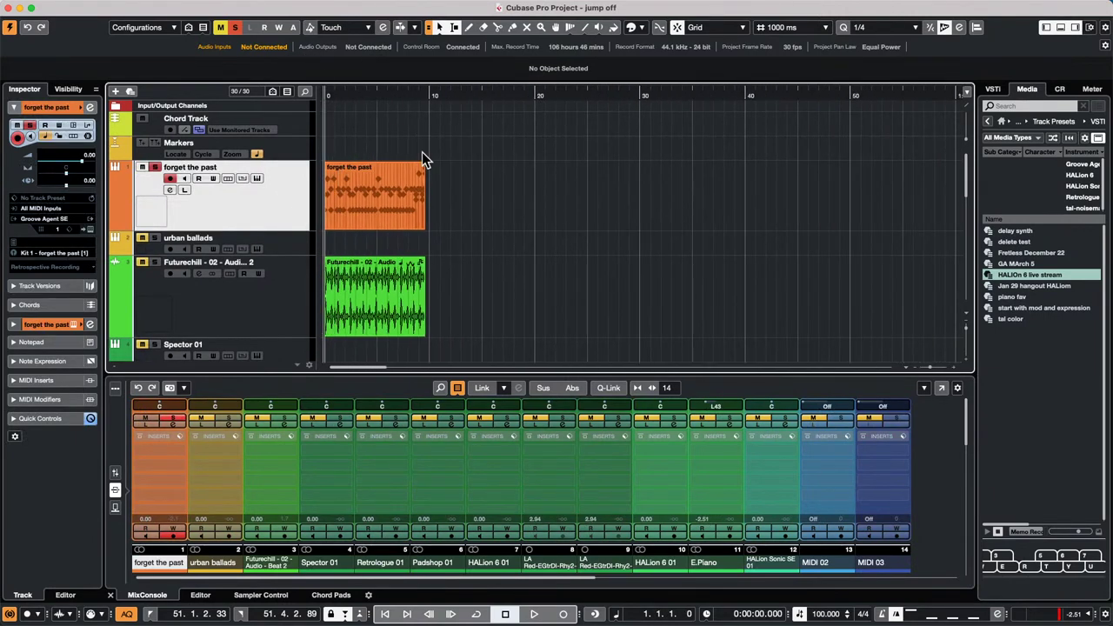
pyautogui.click(384, 213)
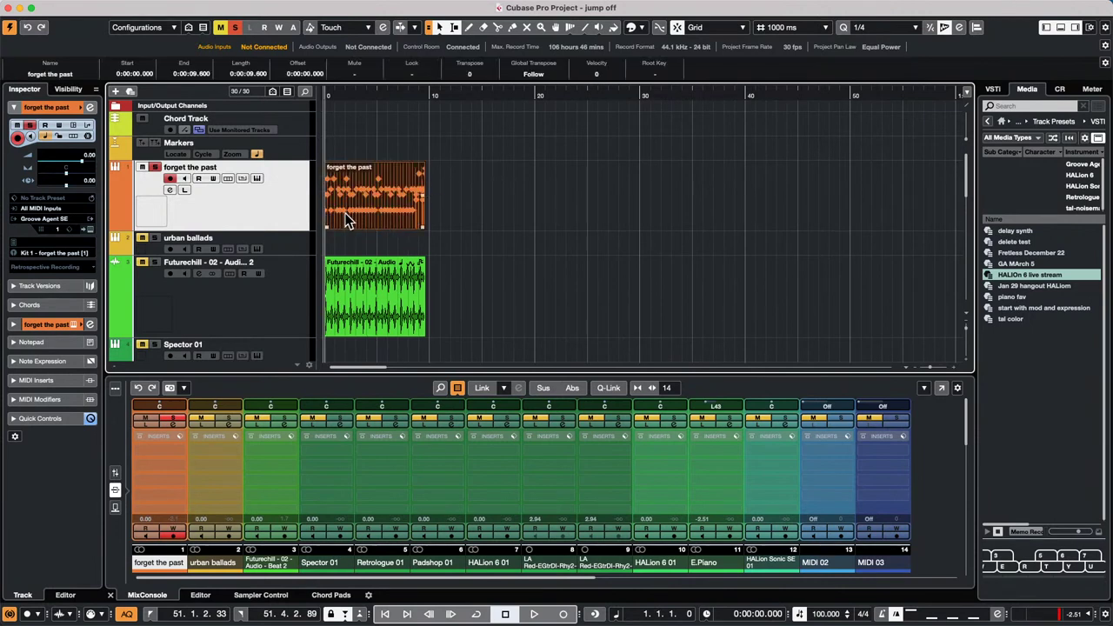
pyautogui.moveTo(360, 92); pyautogui.dragTo(265, 147)
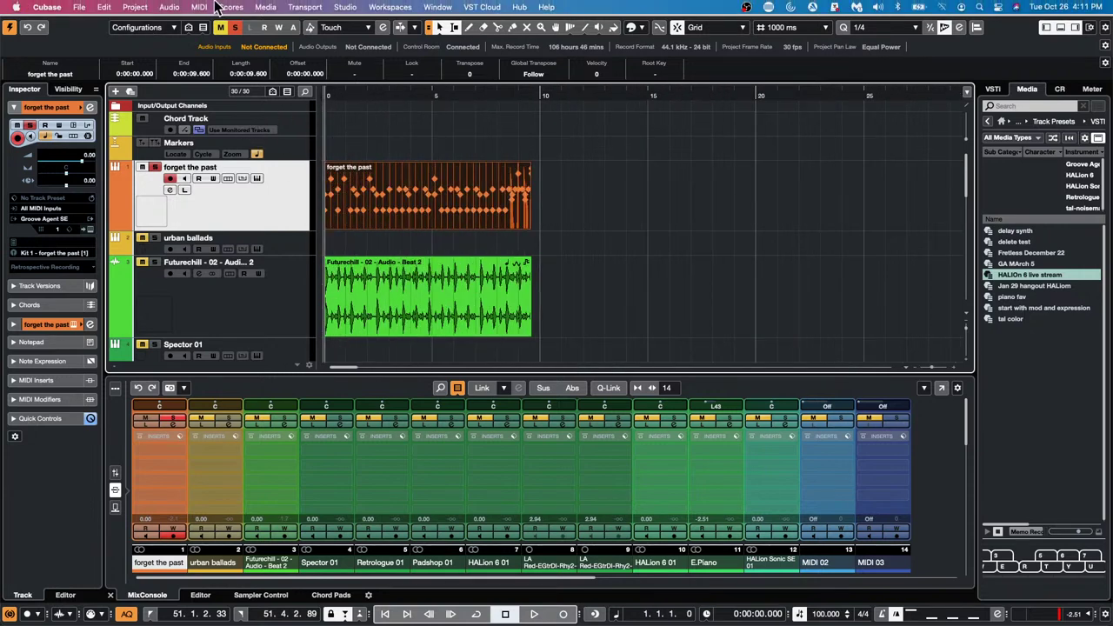
pyautogui.click(198, 7)
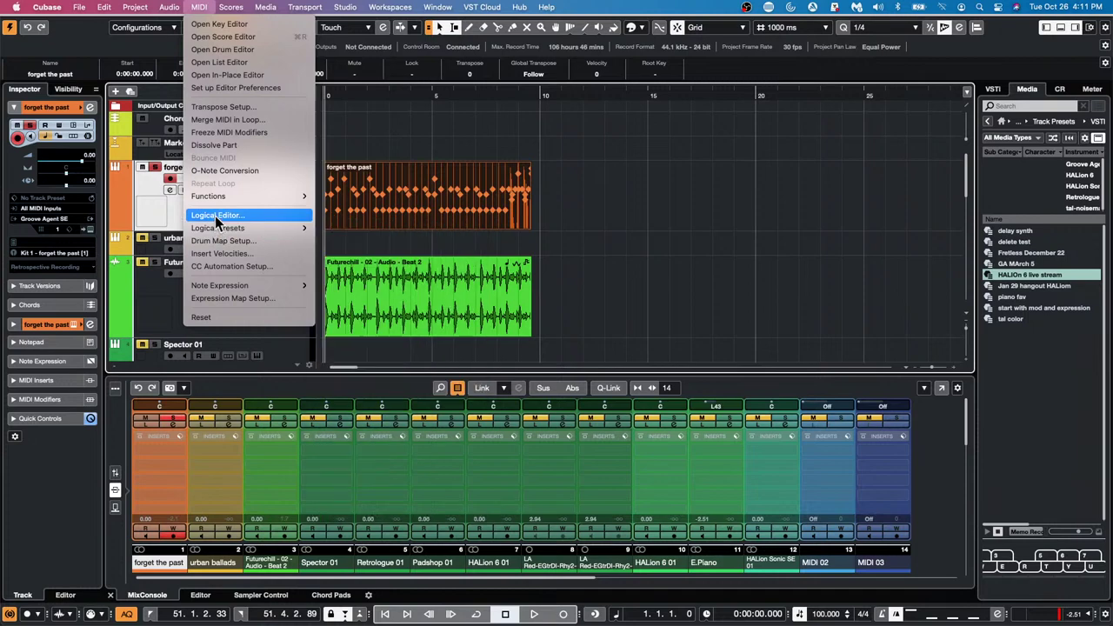
pyautogui.moveTo(218, 199)
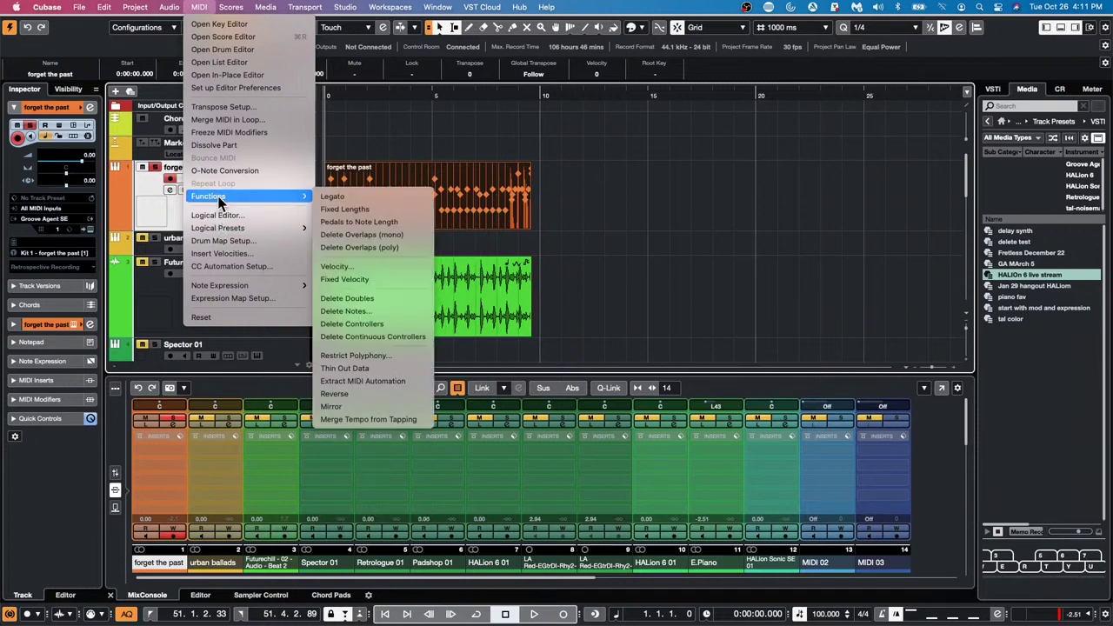
pyautogui.click(227, 145)
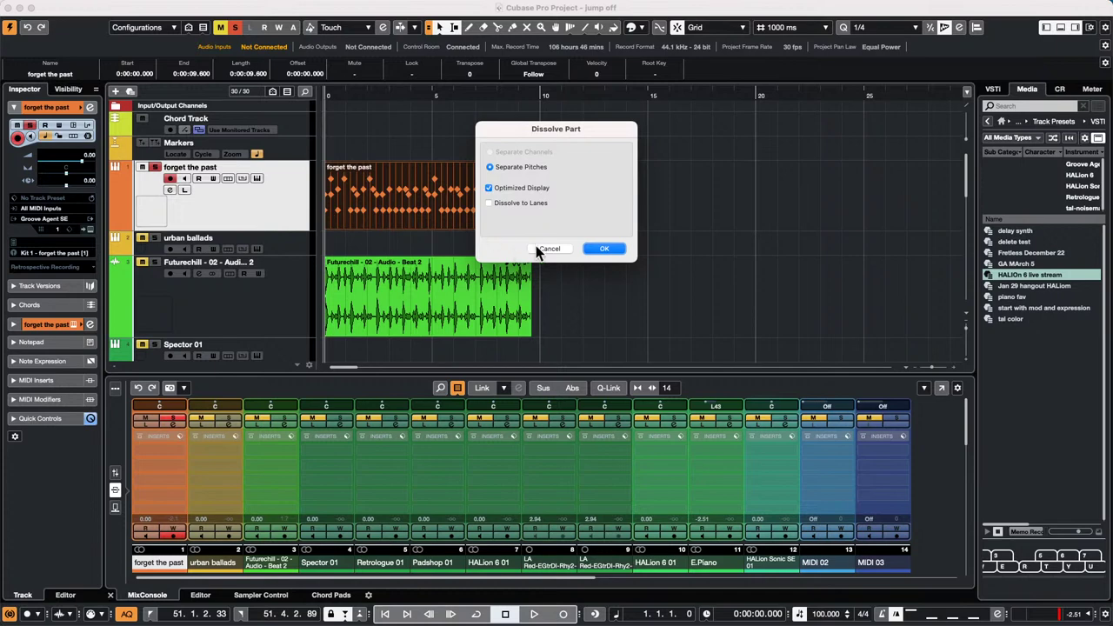
pyautogui.click(556, 251)
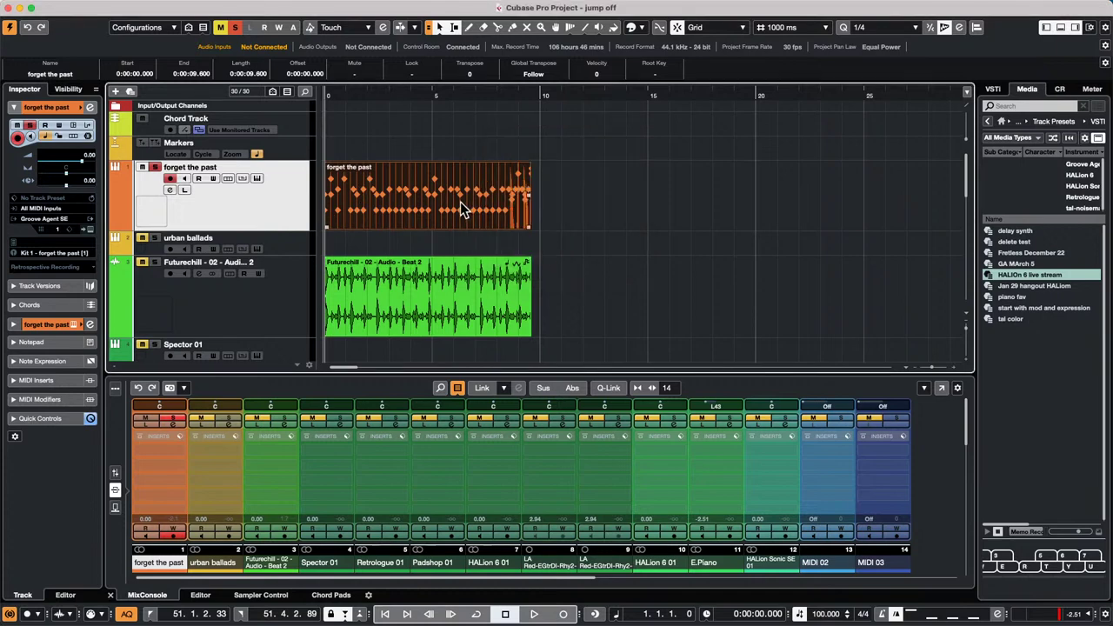
# - Examine the notes of the "forget the past" part in a separate Drum Editor window and close that window
pyautogui.doubleClick(460, 205)
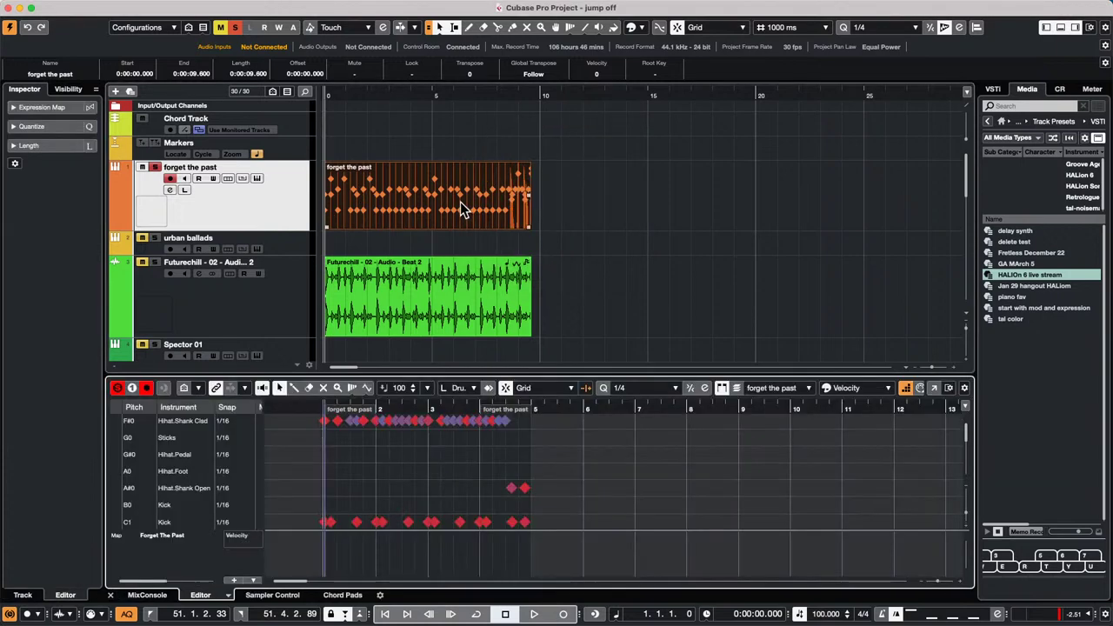
pyautogui.click(948, 389)
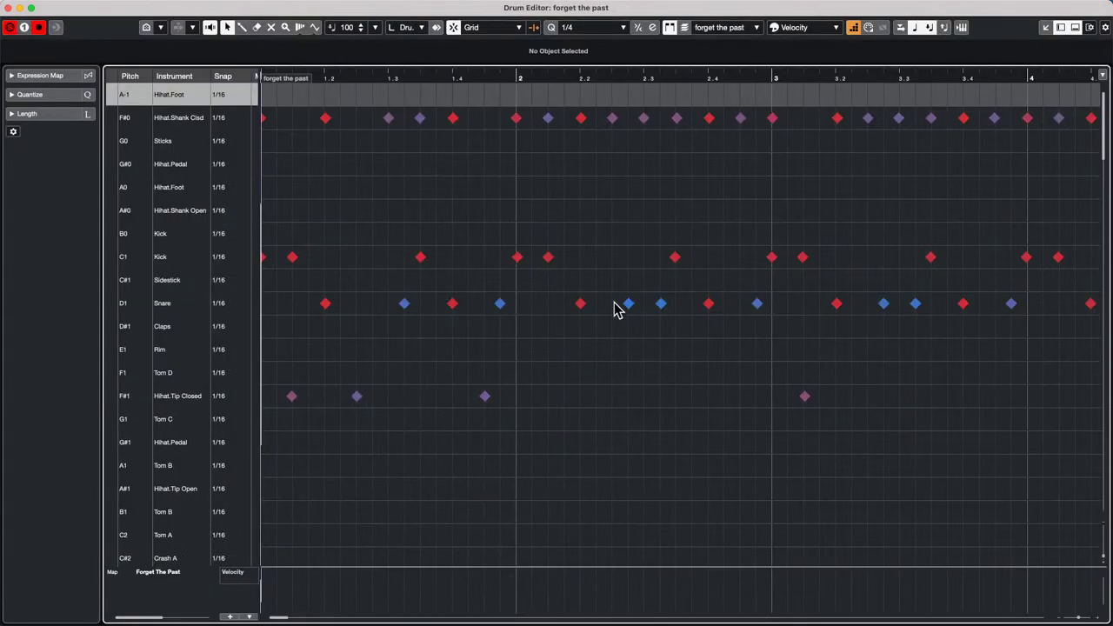
pyautogui.moveTo(422, 77); pyautogui.dragTo(422, 20)
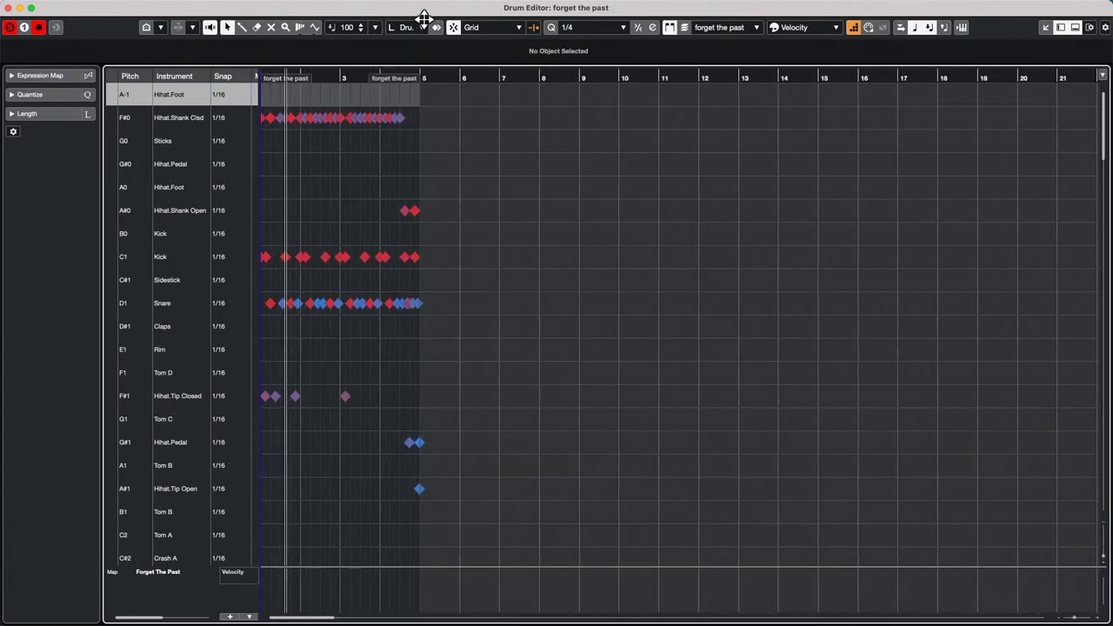
pyautogui.click(9, 28)
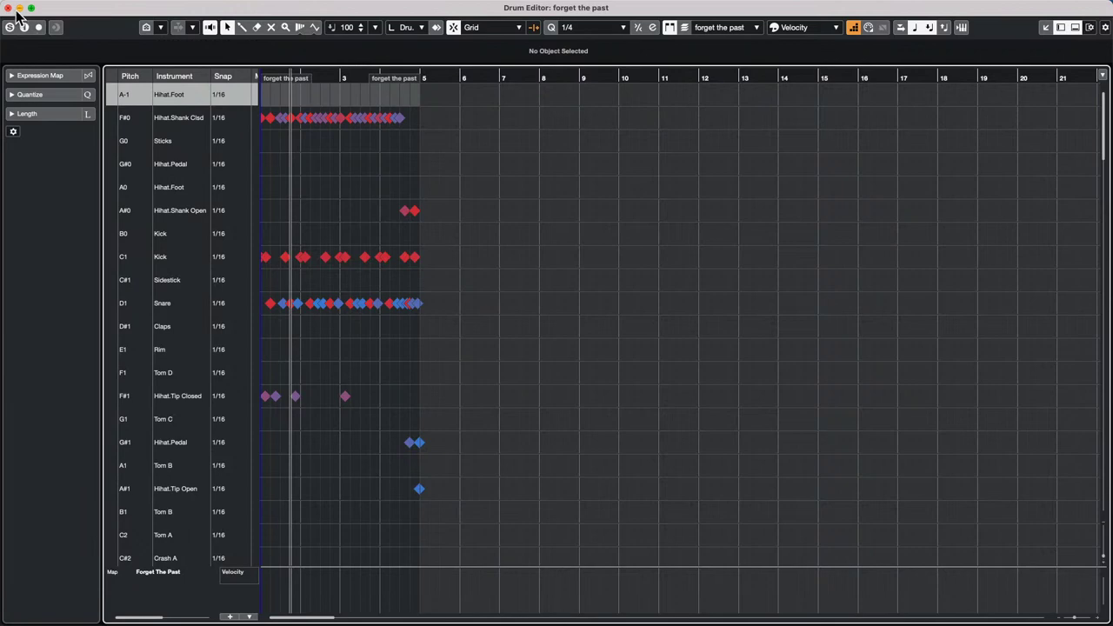
pyautogui.click(7, 8)
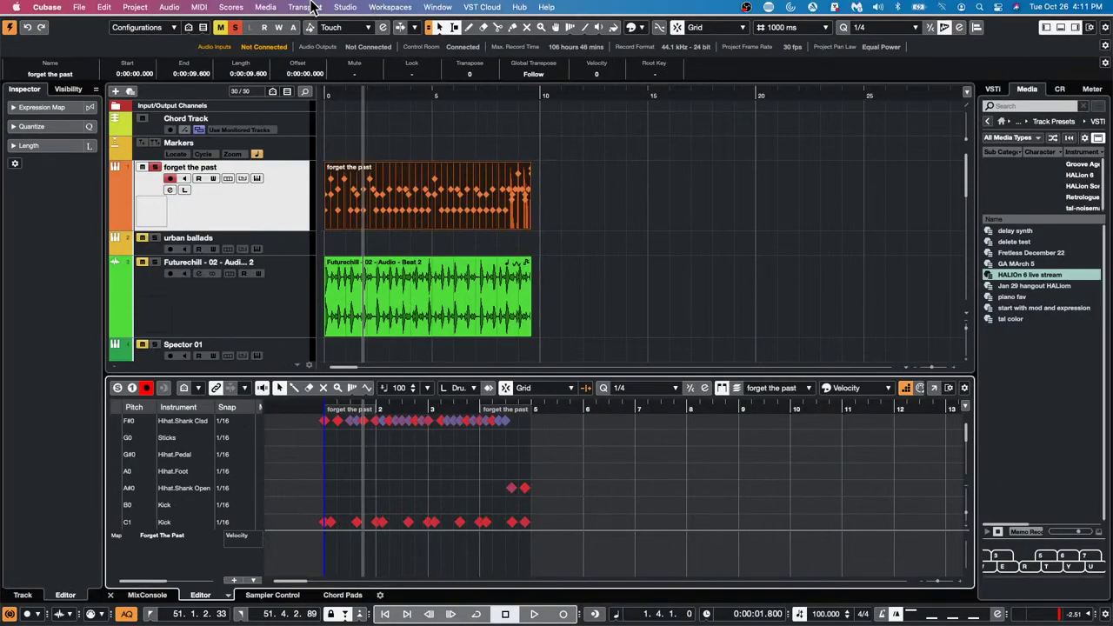
# - Dissolve the "forget the past" MIDI part into separate pitches with Optimized Display enabled
pyautogui.click(304, 7)
pyautogui.moveTo(248, 13)
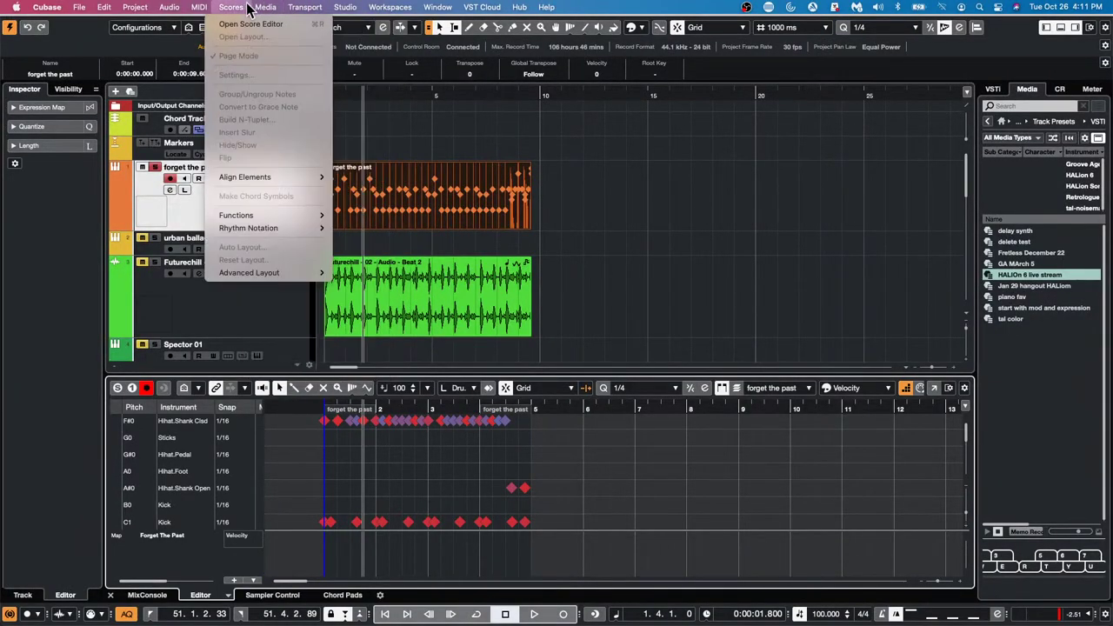
pyautogui.moveTo(199, 10)
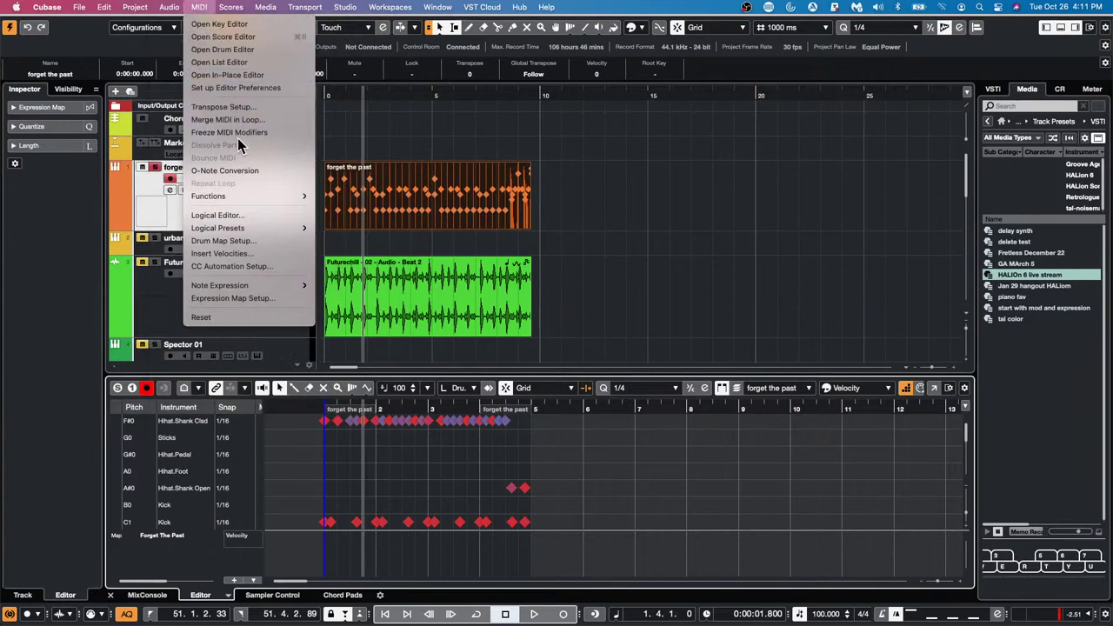
pyautogui.click(389, 165)
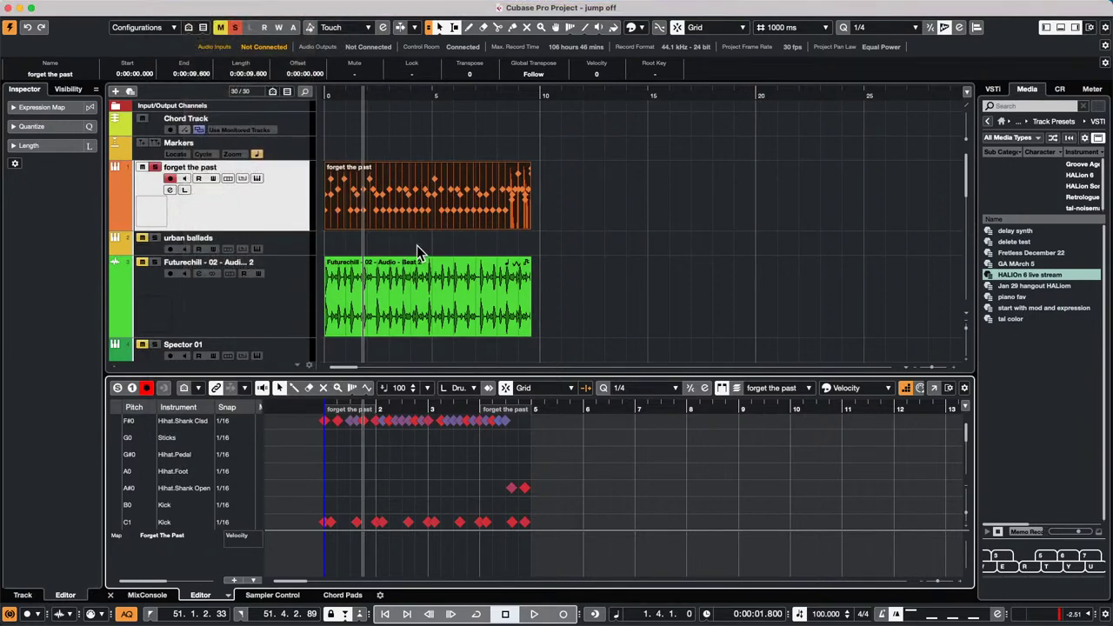
pyautogui.click(423, 236)
pyautogui.click(420, 219)
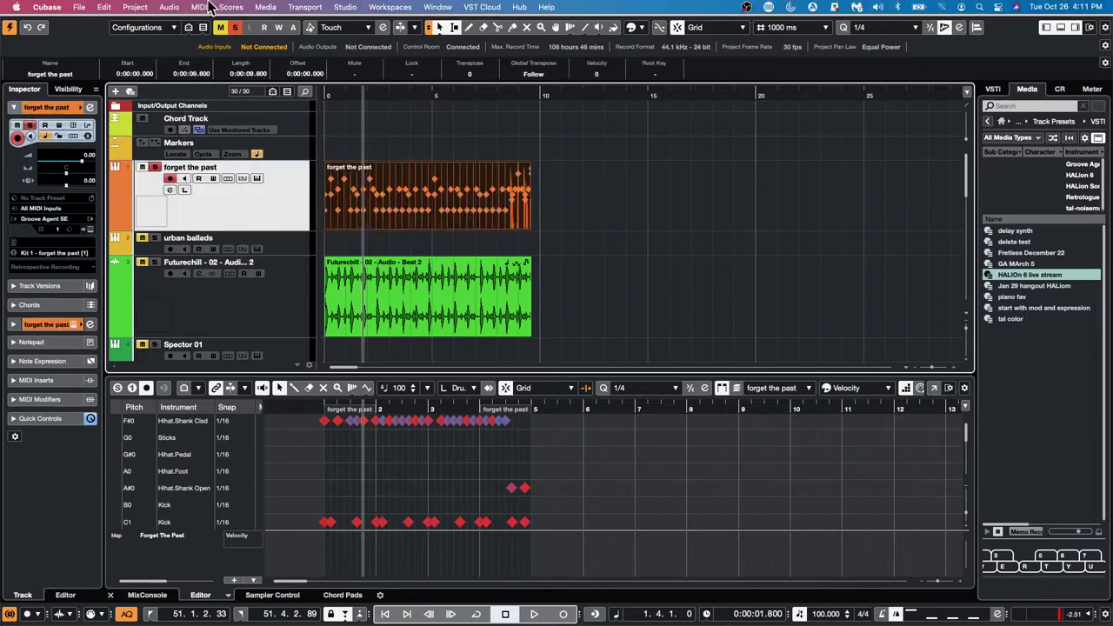
pyautogui.click(199, 8)
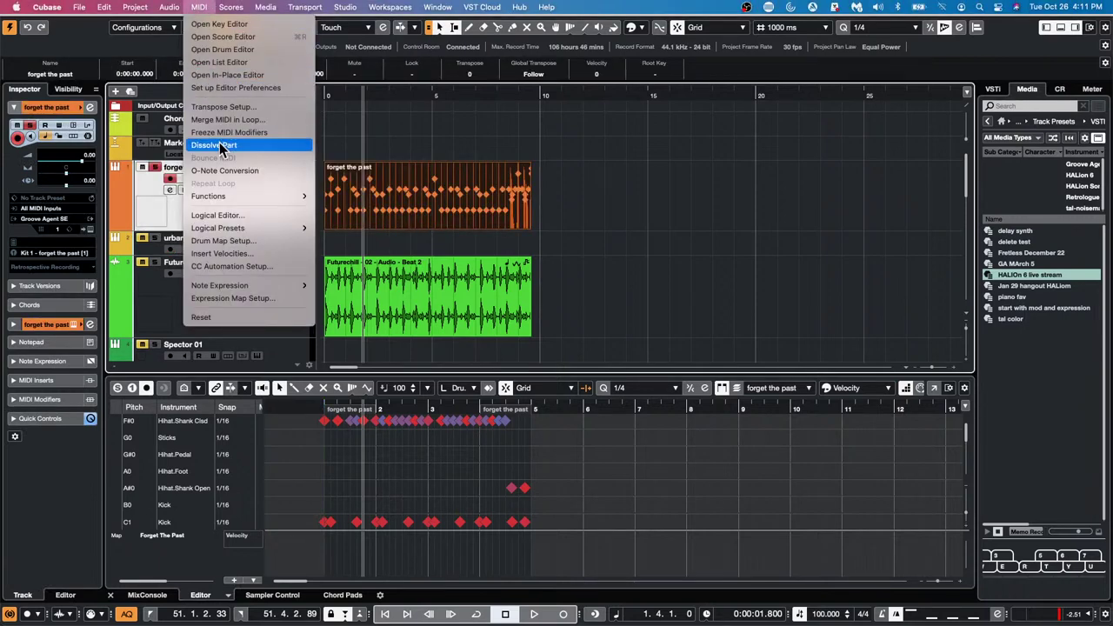
pyautogui.click(217, 144)
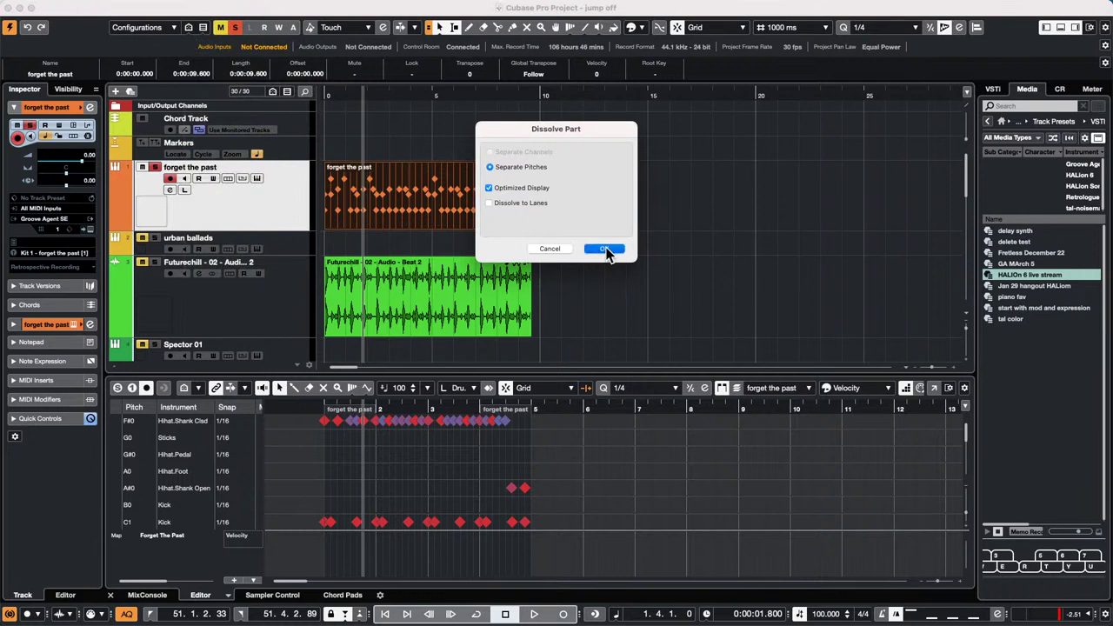
pyautogui.click(605, 249)
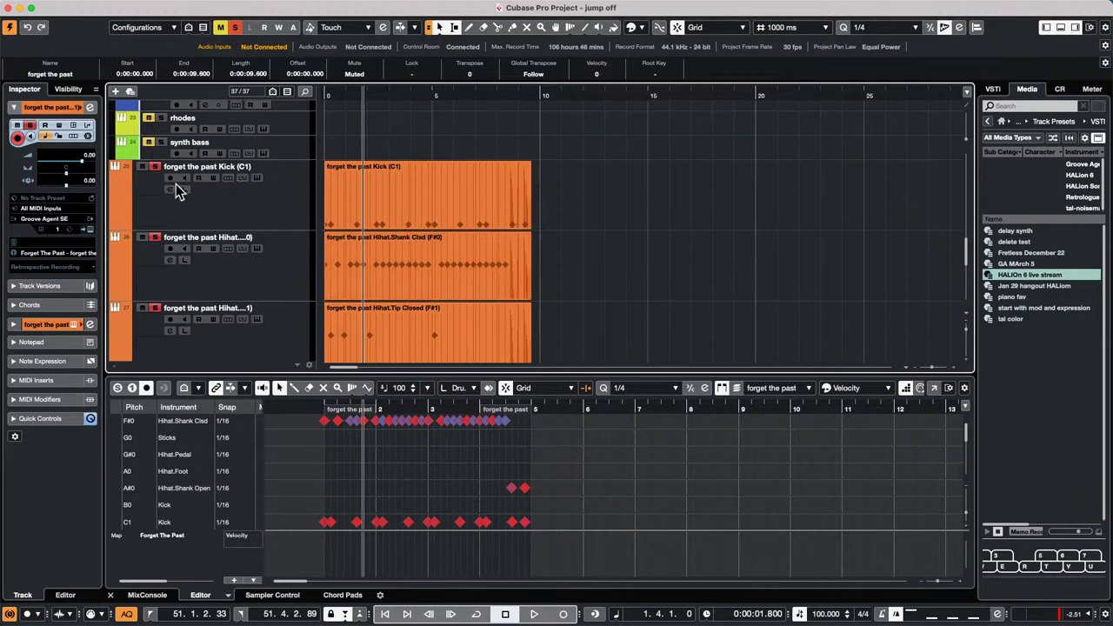
# - Clear all mute and solo states, solo the "forget the past Kick (C1)" track and play back a few bars
pyautogui.click(221, 28)
pyautogui.click(235, 28)
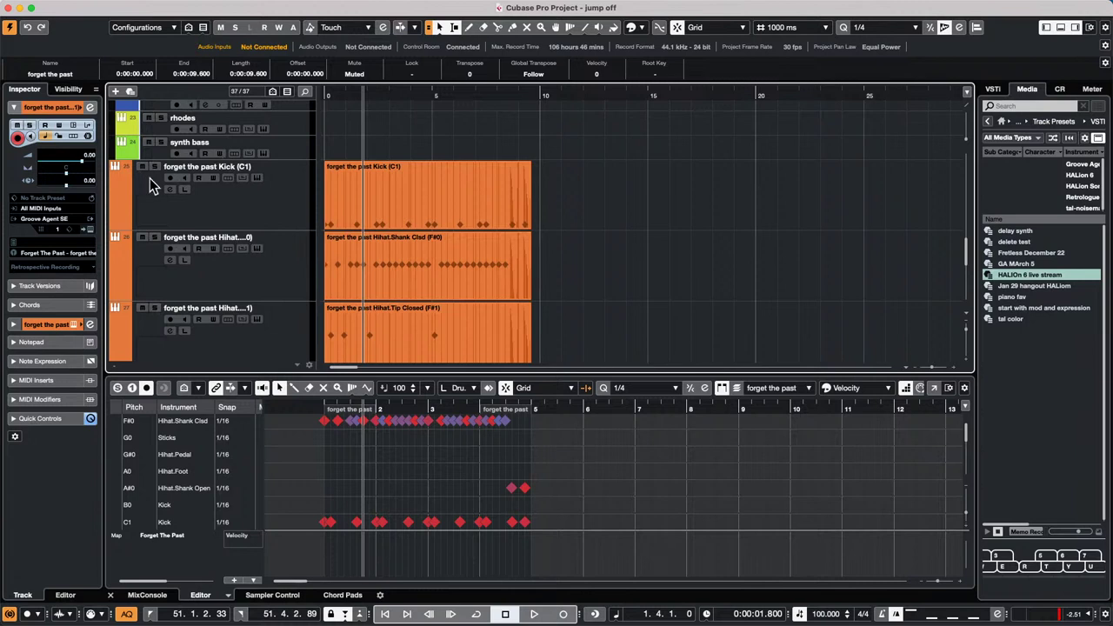
pyautogui.click(155, 166)
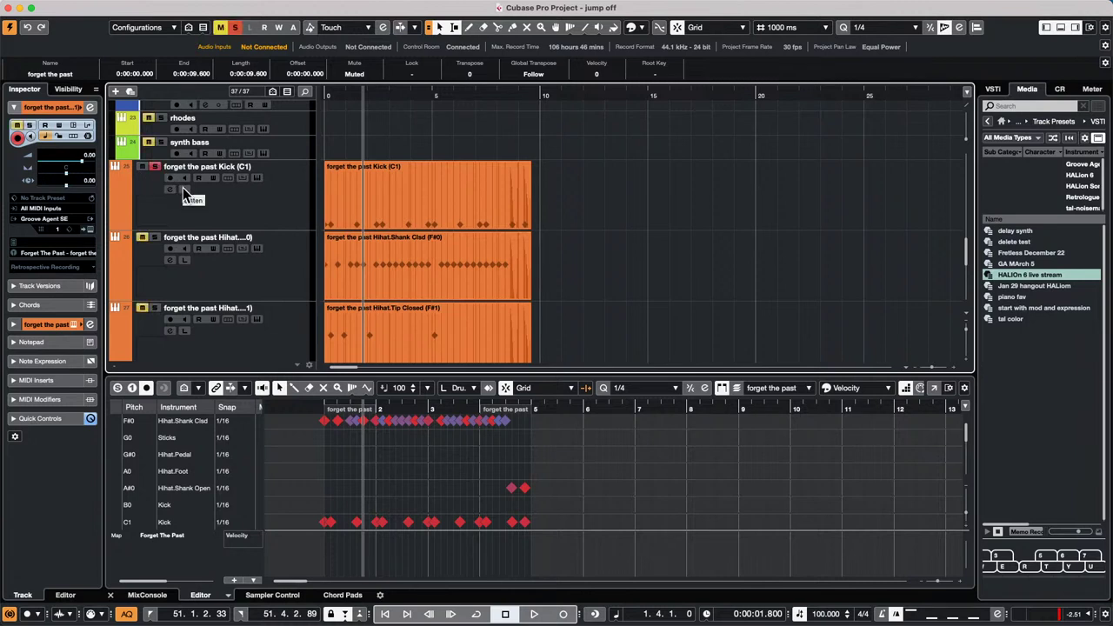
pyautogui.press('space')
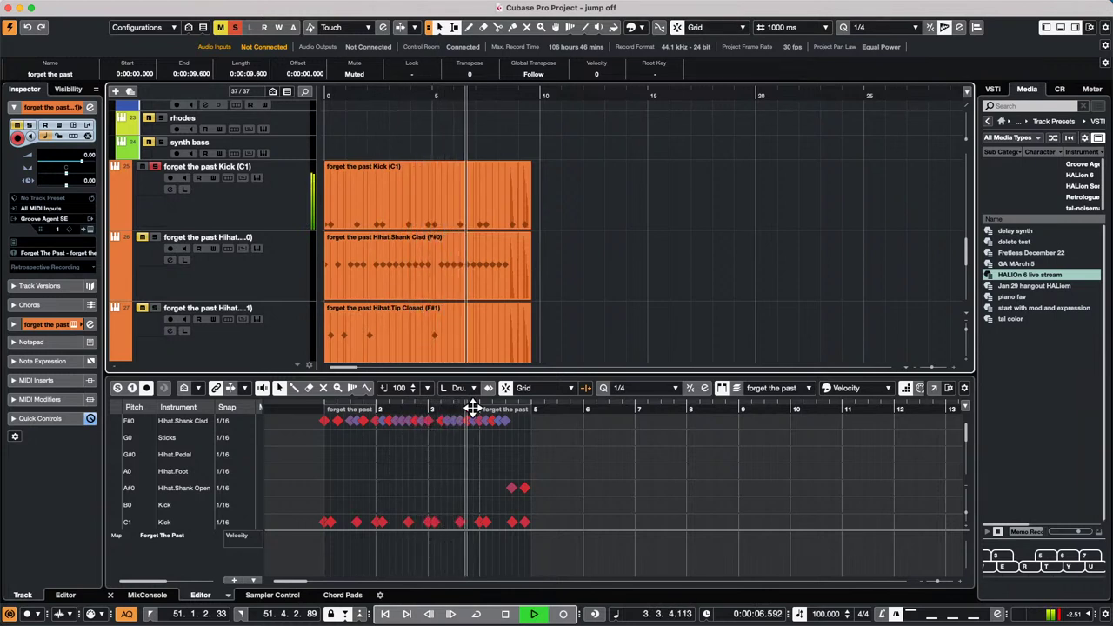
pyautogui.press('space')
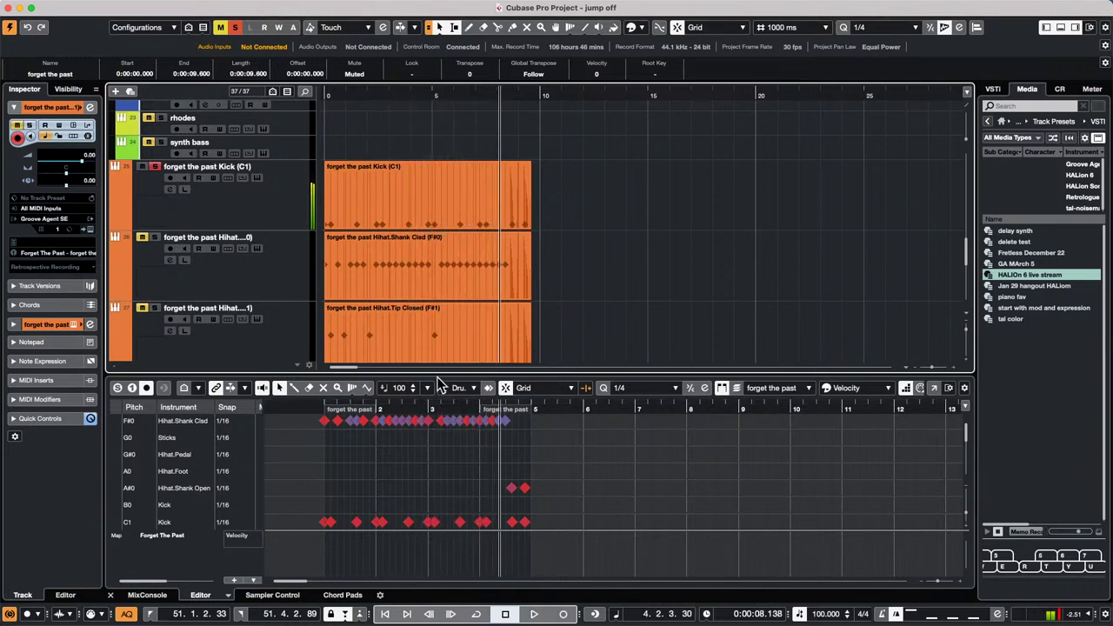
# - Select the dissolved F#0 hi-hat track and play it back from near the start of the project
pyautogui.click(248, 272)
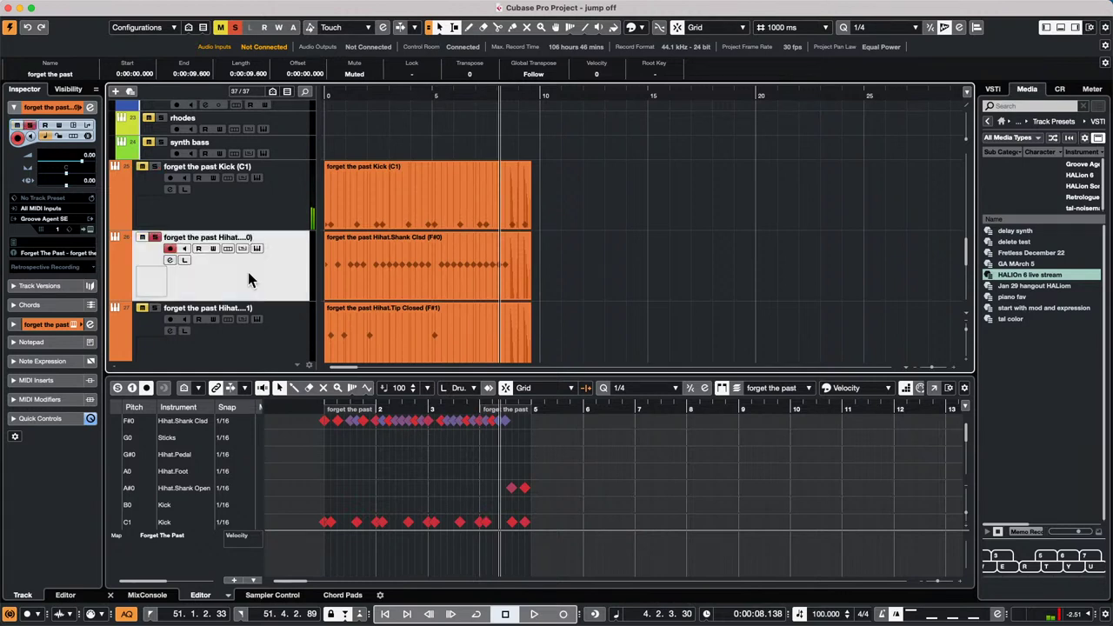
pyautogui.click(348, 92)
pyautogui.press('space')
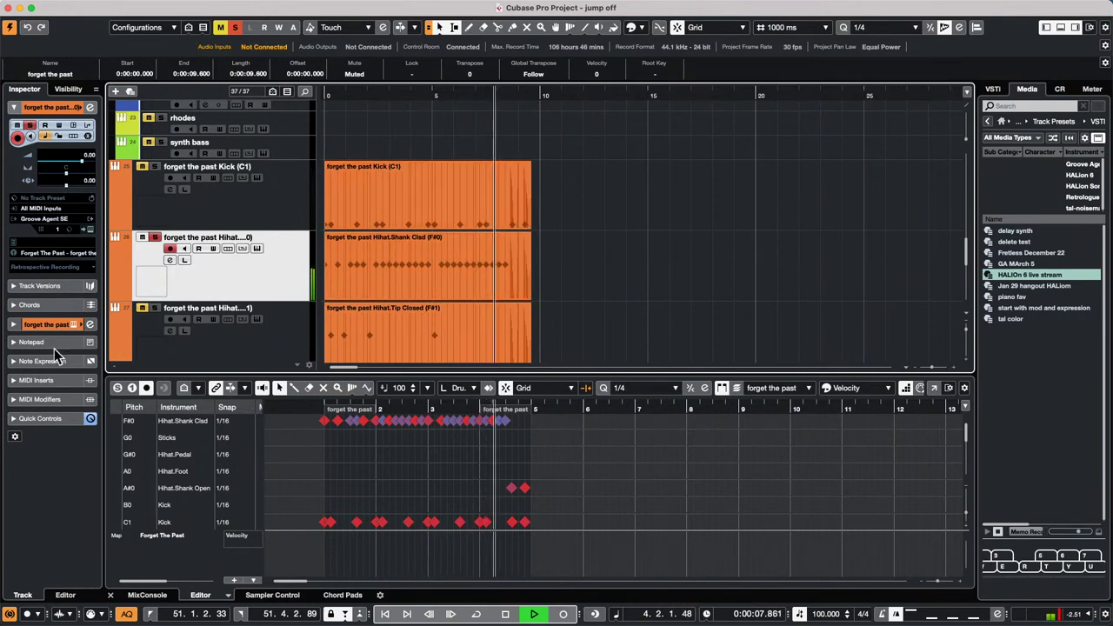
pyautogui.press('space')
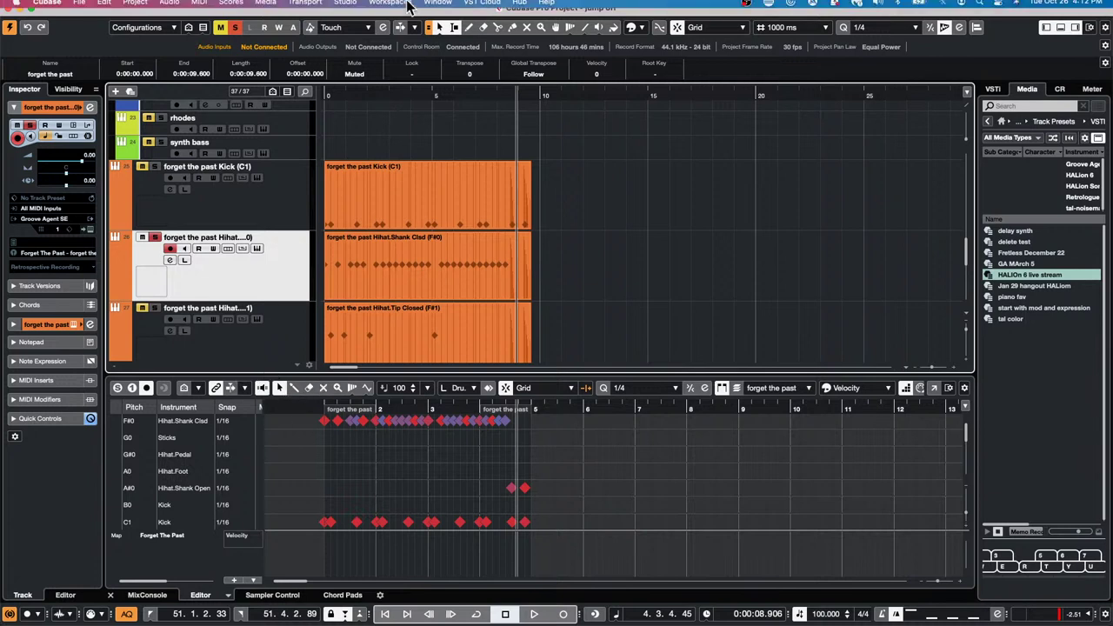
pyautogui.click(352, 7)
pyautogui.moveTo(302, 9)
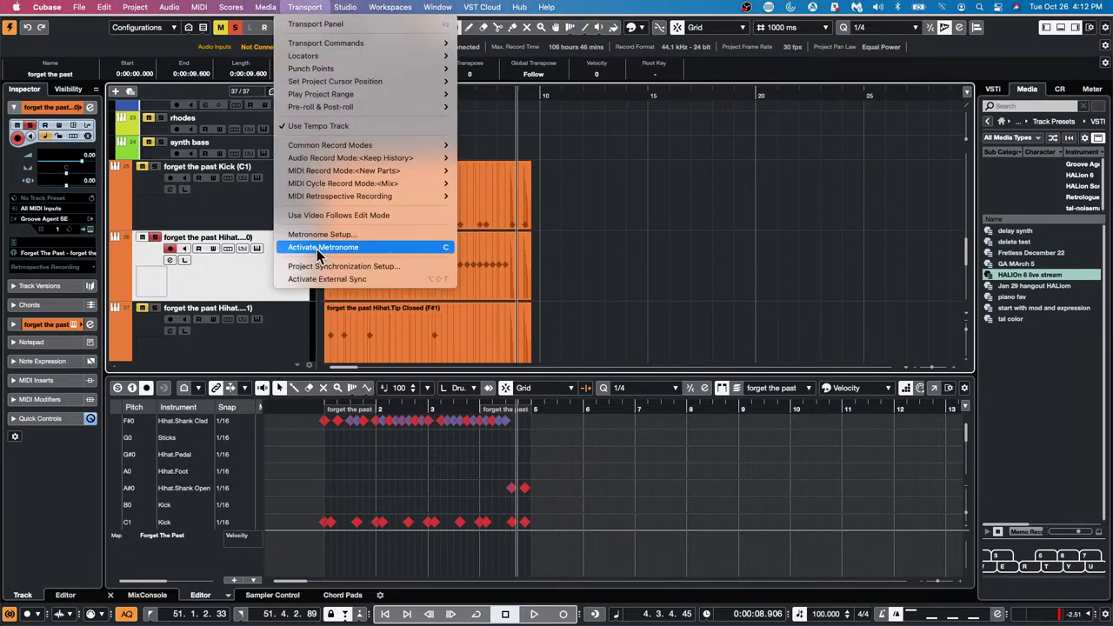
pyautogui.click(329, 280)
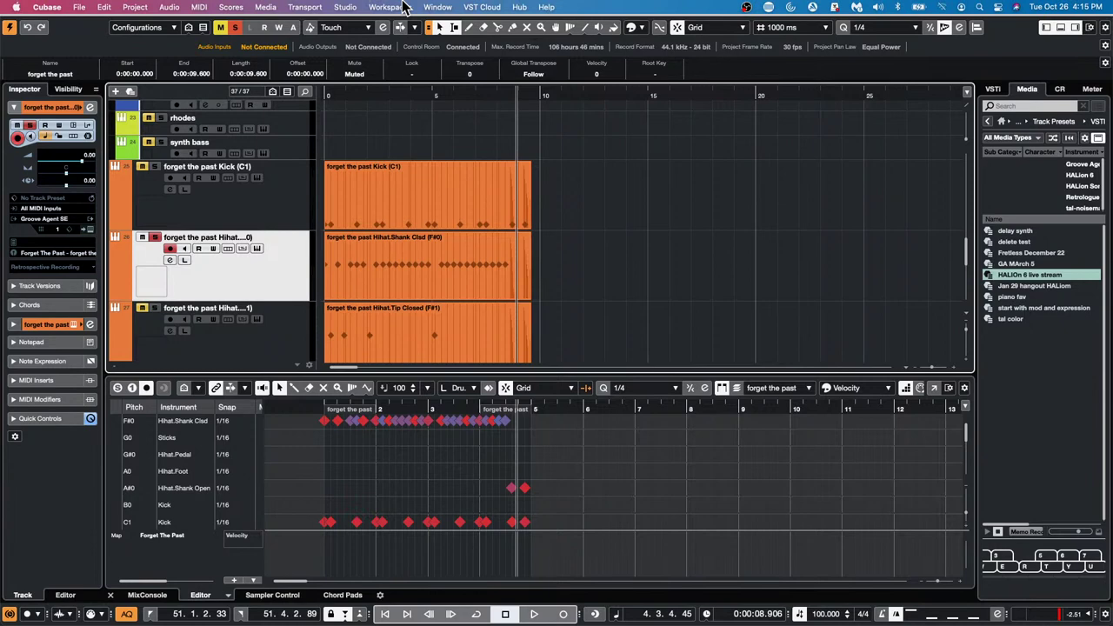
# - Set the MIDI input of Track Quick Controls to Not Connected in Studio Setup
pyautogui.click(352, 7)
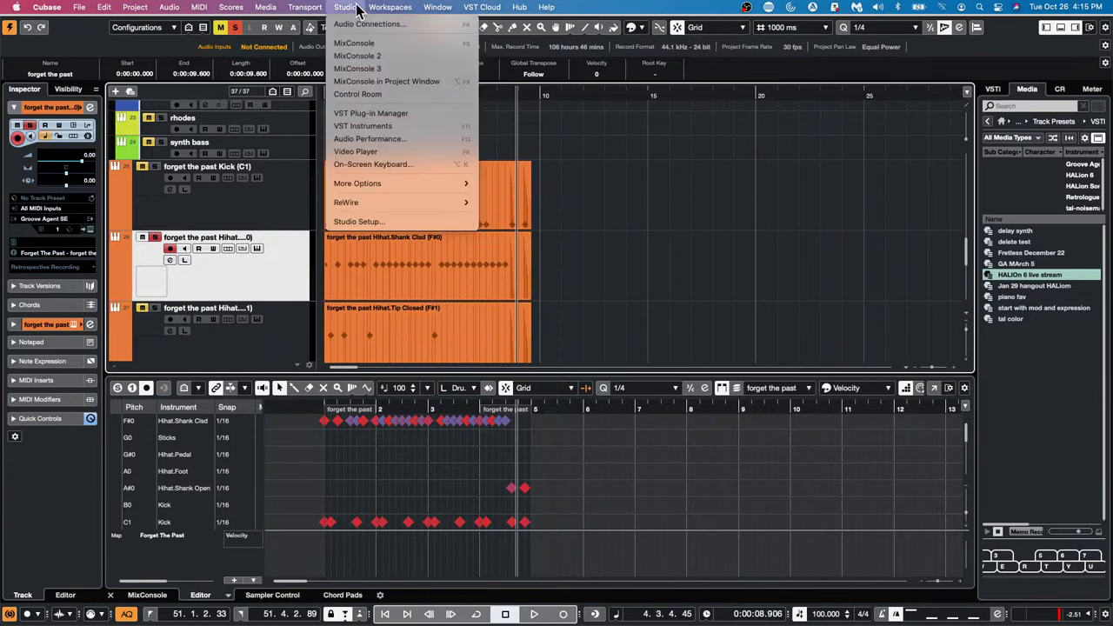
pyautogui.click(372, 223)
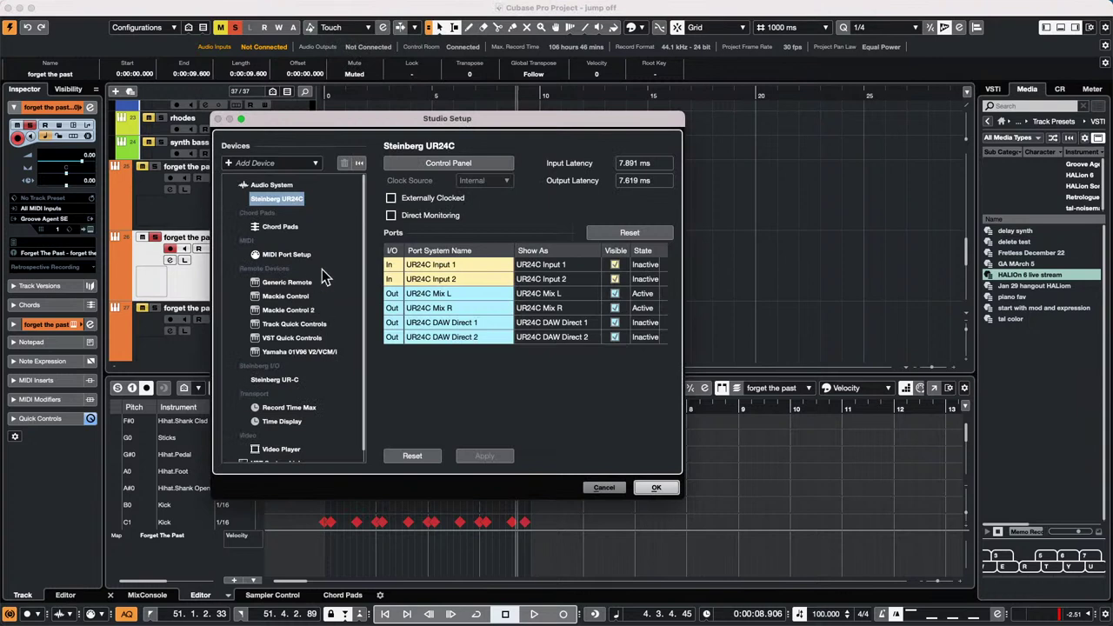
pyautogui.click(294, 323)
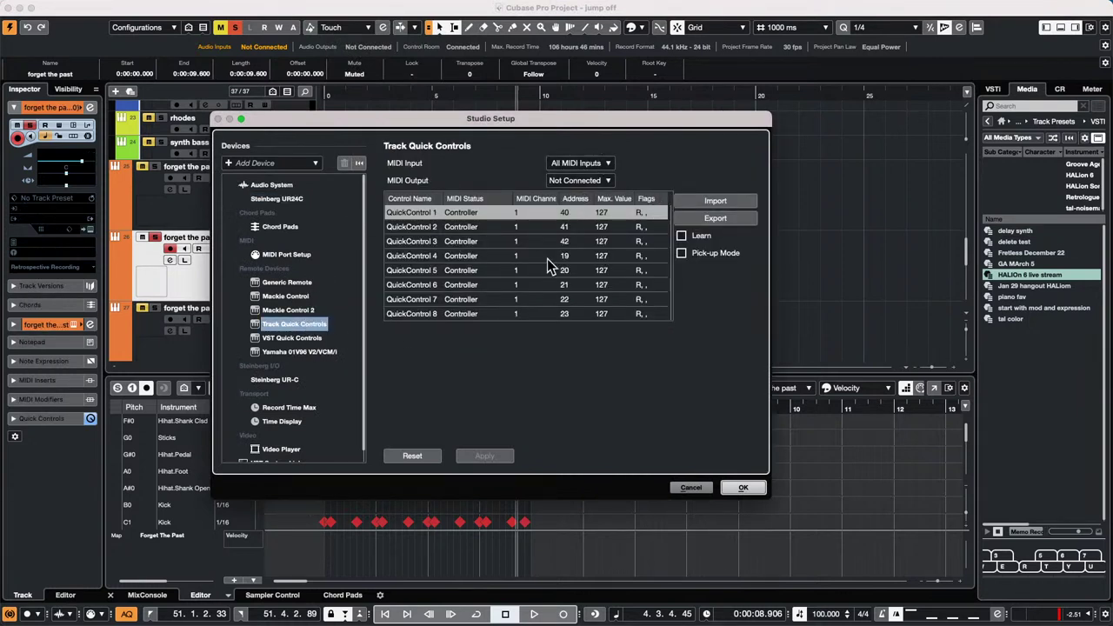
pyautogui.click(300, 338)
pyautogui.click(295, 324)
pyautogui.click(298, 337)
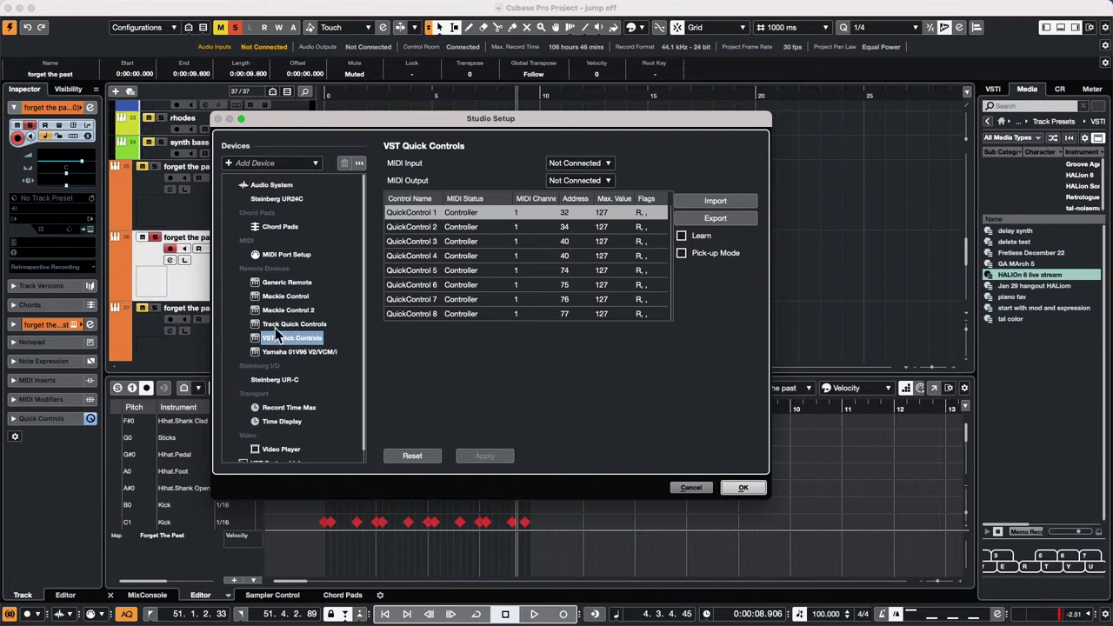
pyautogui.click(280, 324)
pyautogui.click(596, 165)
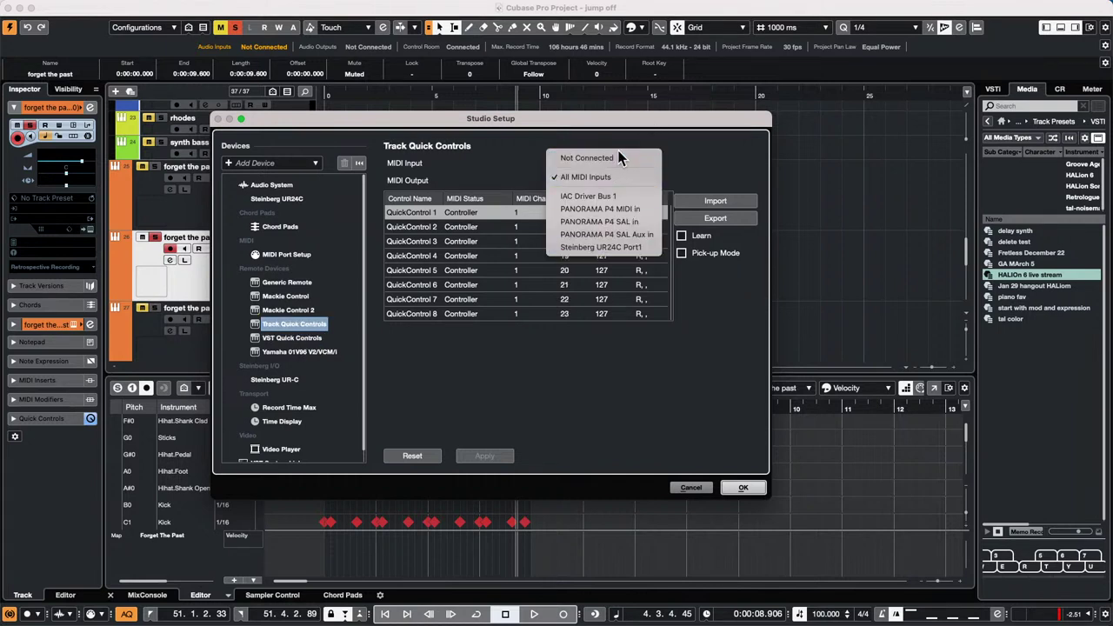
pyautogui.click(619, 156)
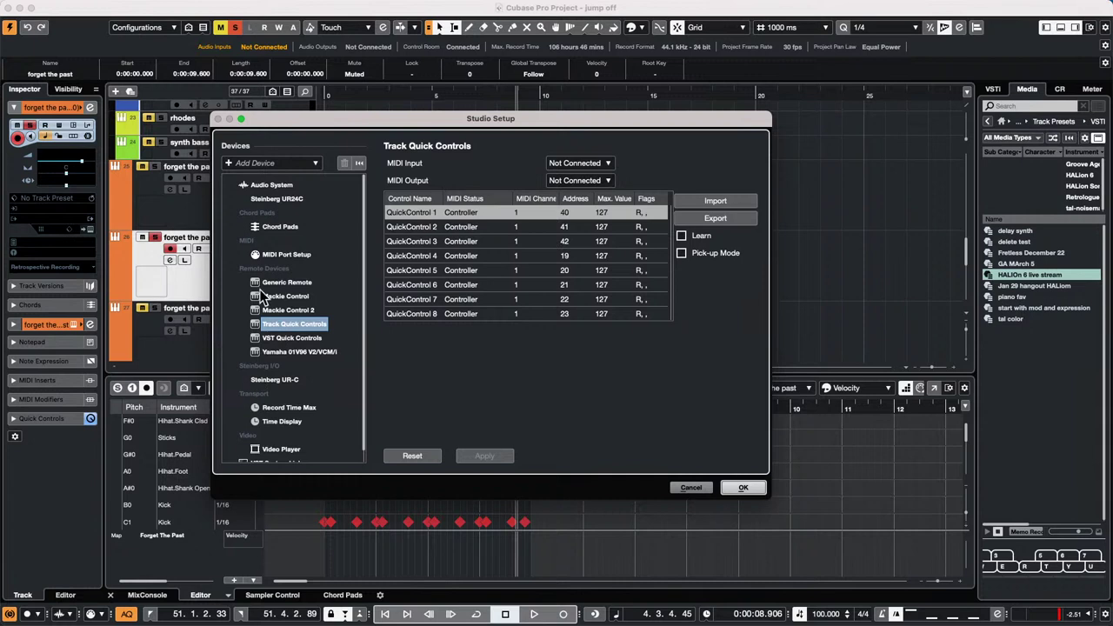
# - Review the Generic Remote, Mackie Control 2, Track Quick Controls and VST Quick Controls settings among the remote devices
pyautogui.click(297, 283)
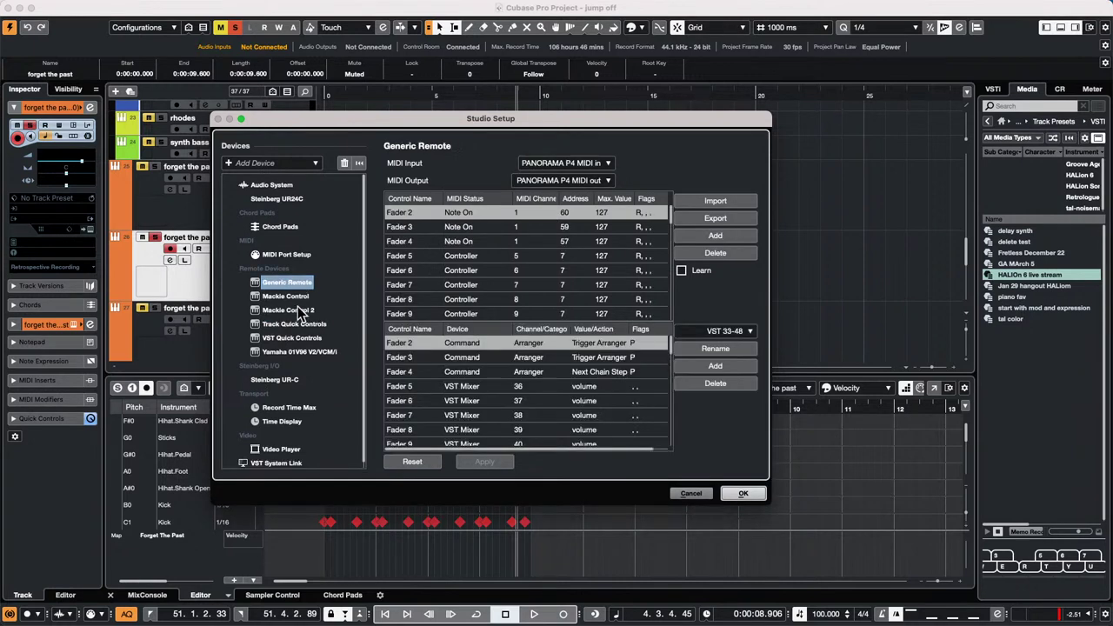
pyautogui.click(297, 309)
pyautogui.click(297, 324)
pyautogui.click(296, 334)
pyautogui.click(296, 326)
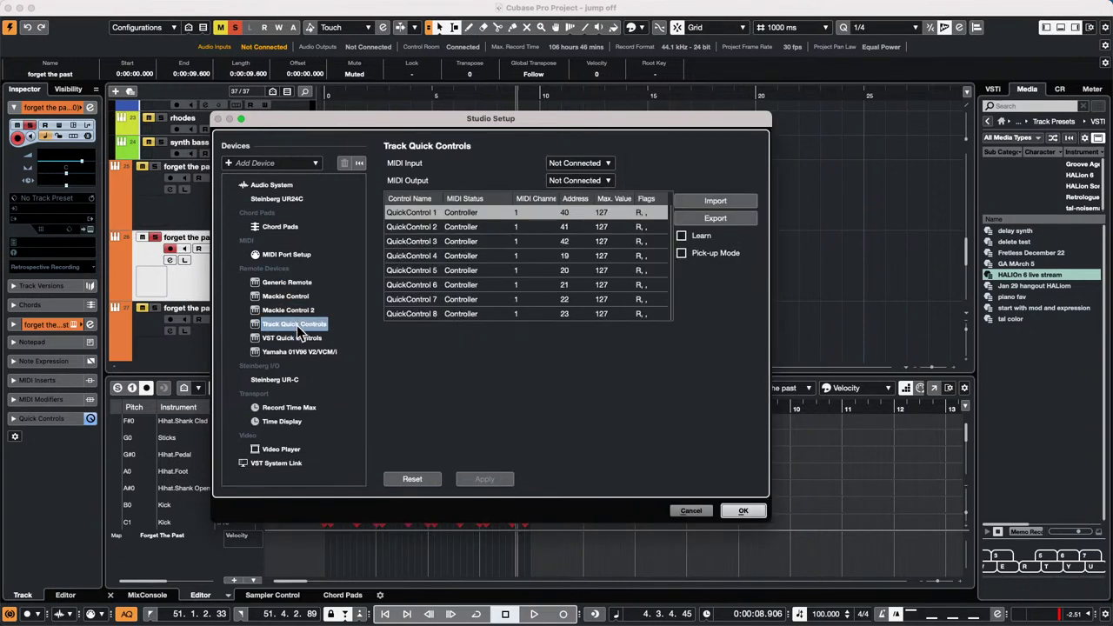
# - Close Studio Setup without applying changes and look through the list of recent projects
pyautogui.click(692, 511)
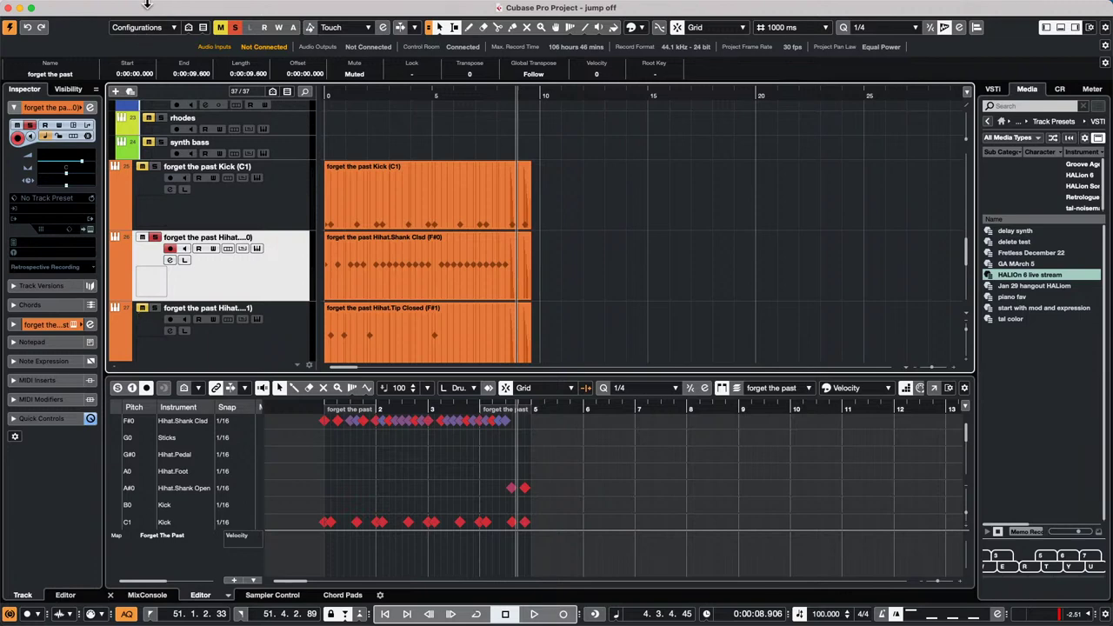
pyautogui.click(102, 7)
pyautogui.moveTo(78, 7)
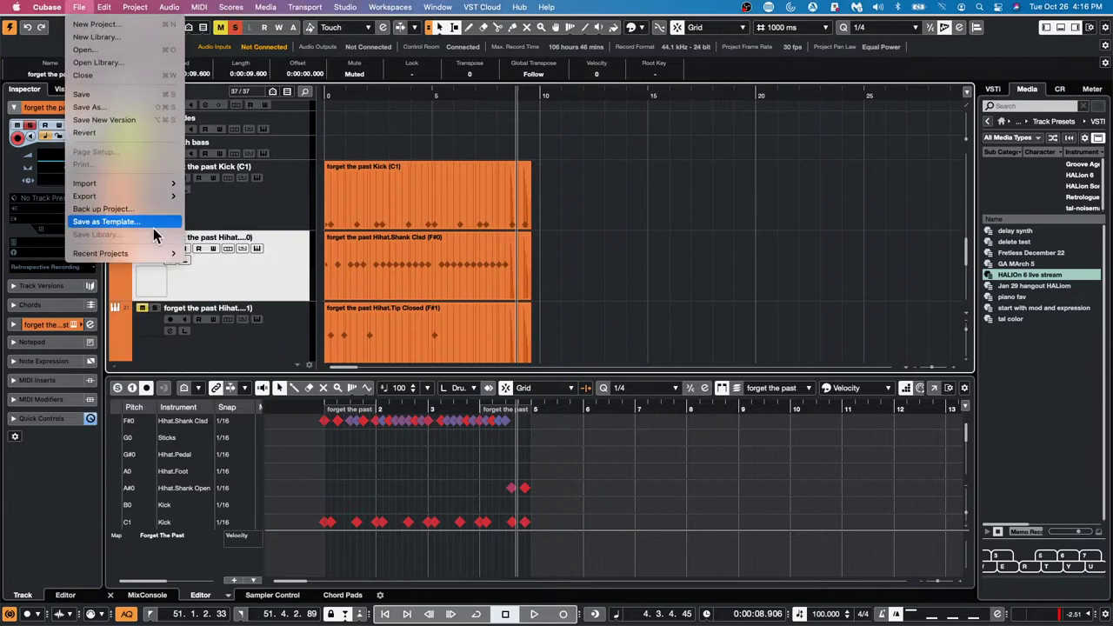
pyautogui.moveTo(139, 257)
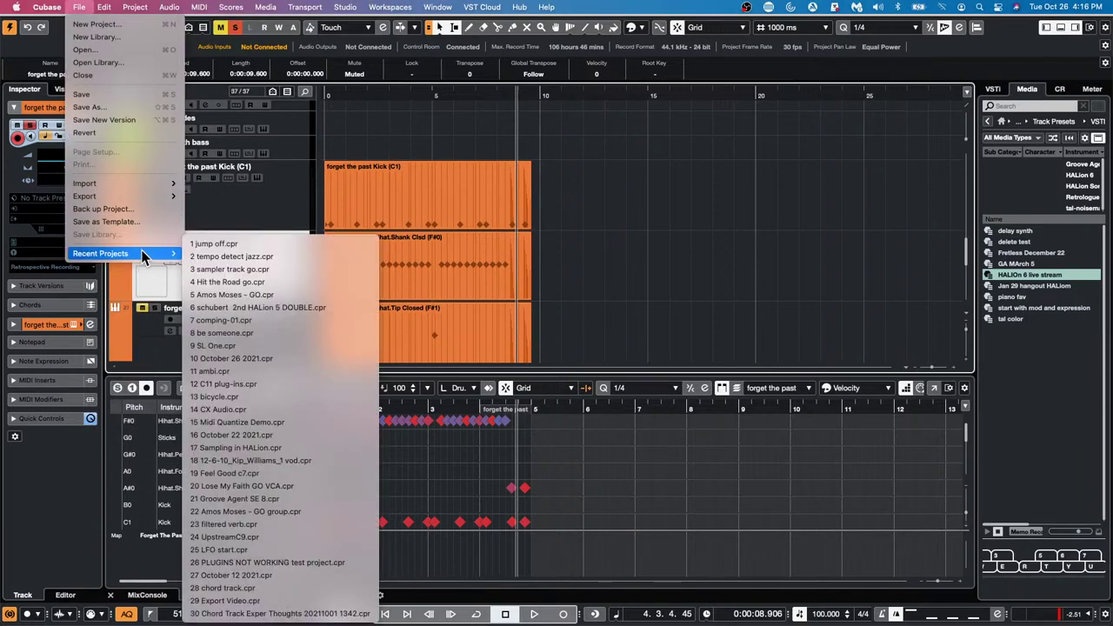
pyautogui.click(283, 244)
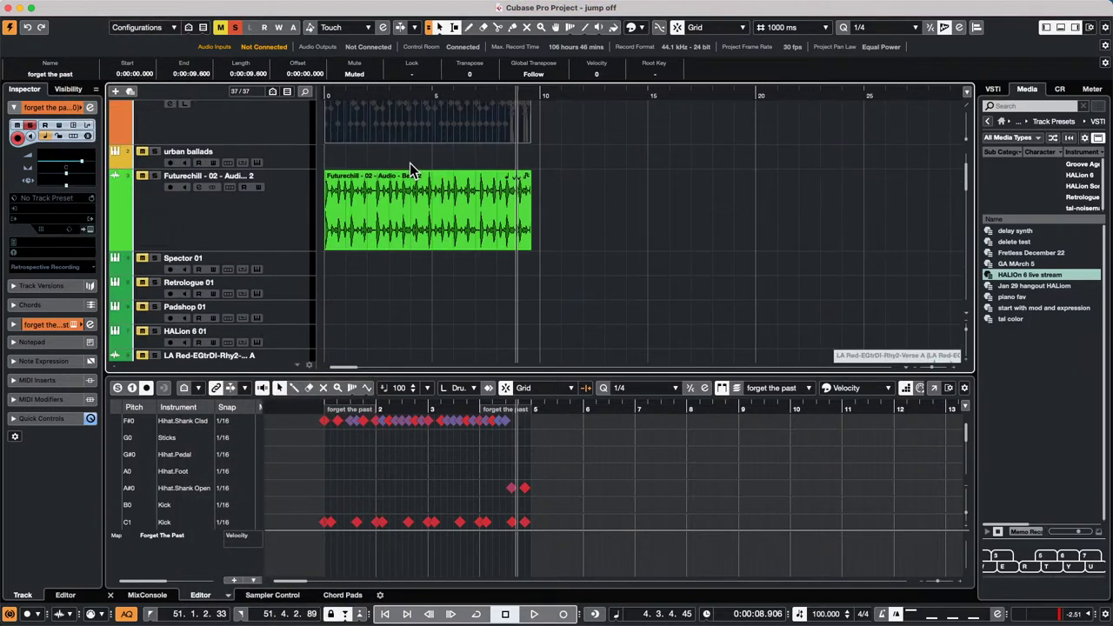
# - Select the Futurechill audio track, clear all mute and solo states, return to the project start and solo that track
pyautogui.click(221, 216)
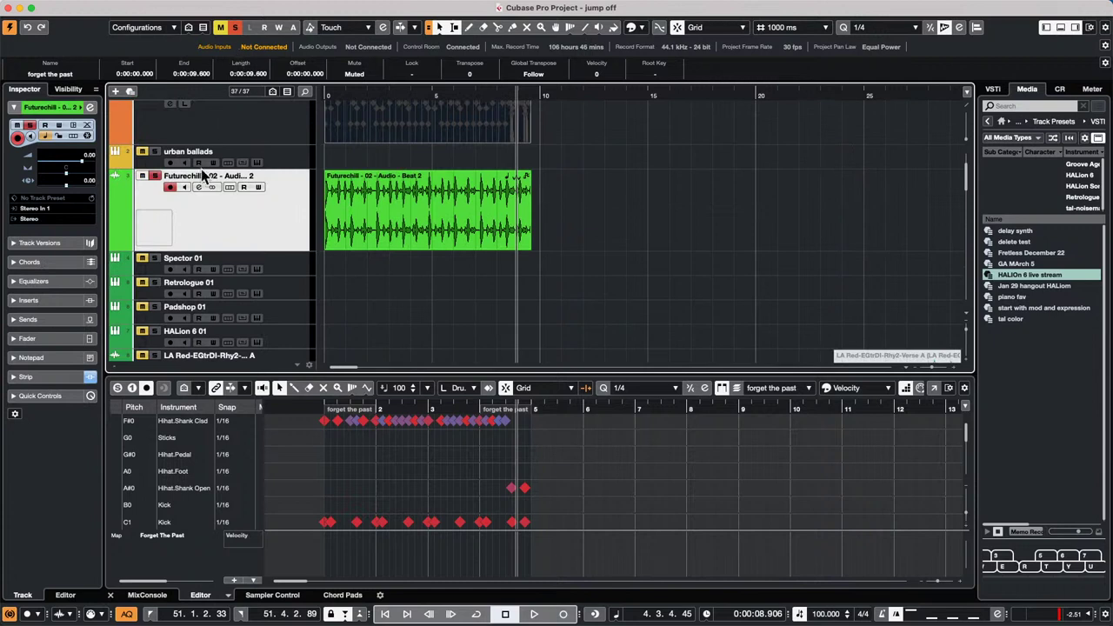
pyautogui.click(232, 28)
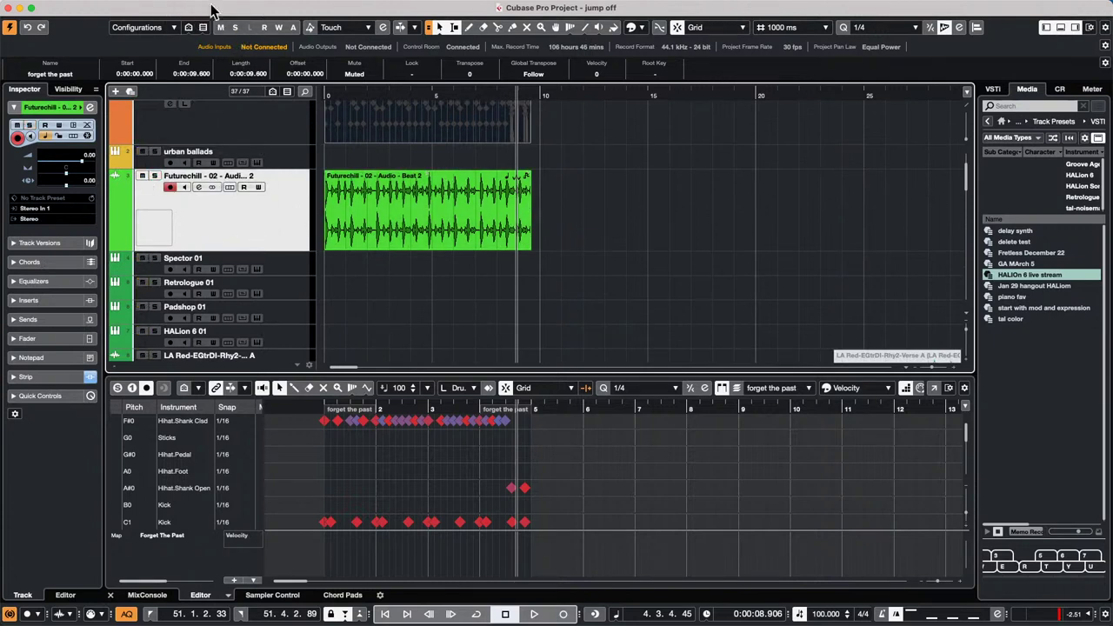
pyautogui.moveTo(368, 96); pyautogui.dragTo(222, 87)
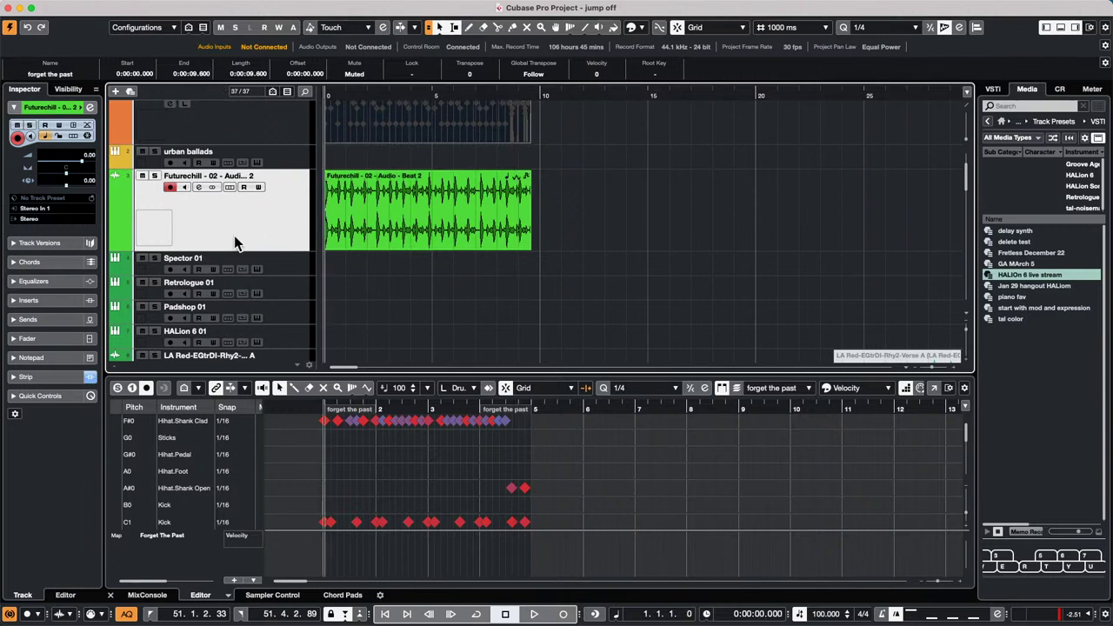
pyautogui.click(154, 177)
# - Set the locators to the selected four-bar part, record briefly over the Futurechill audio track and disarm it during the pass
pyautogui.press('p')
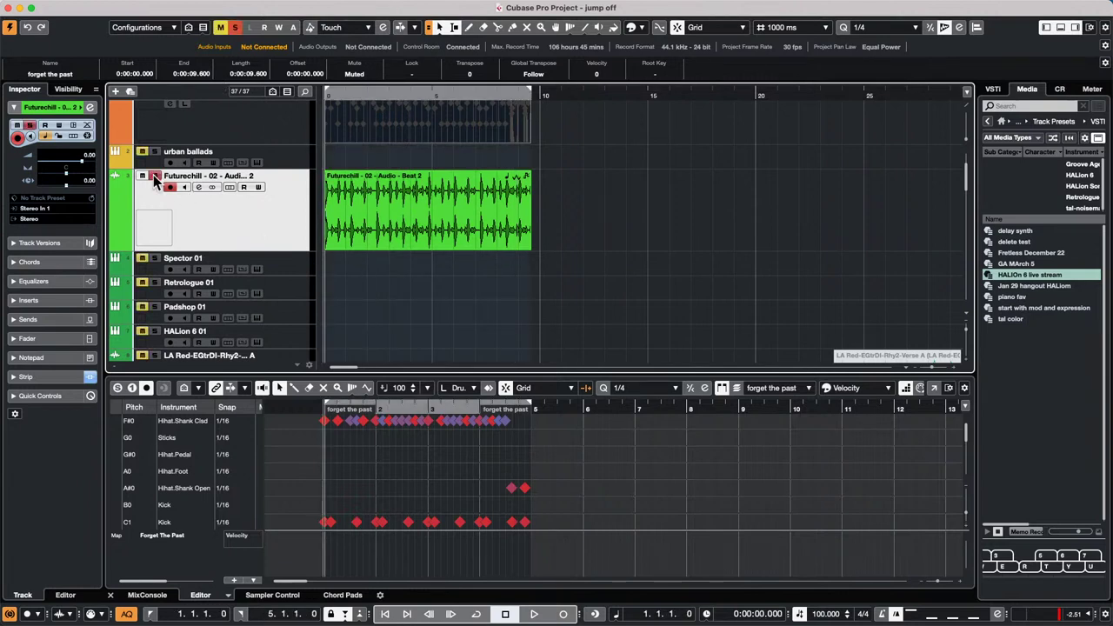
pyautogui.press('KP_Multiply')
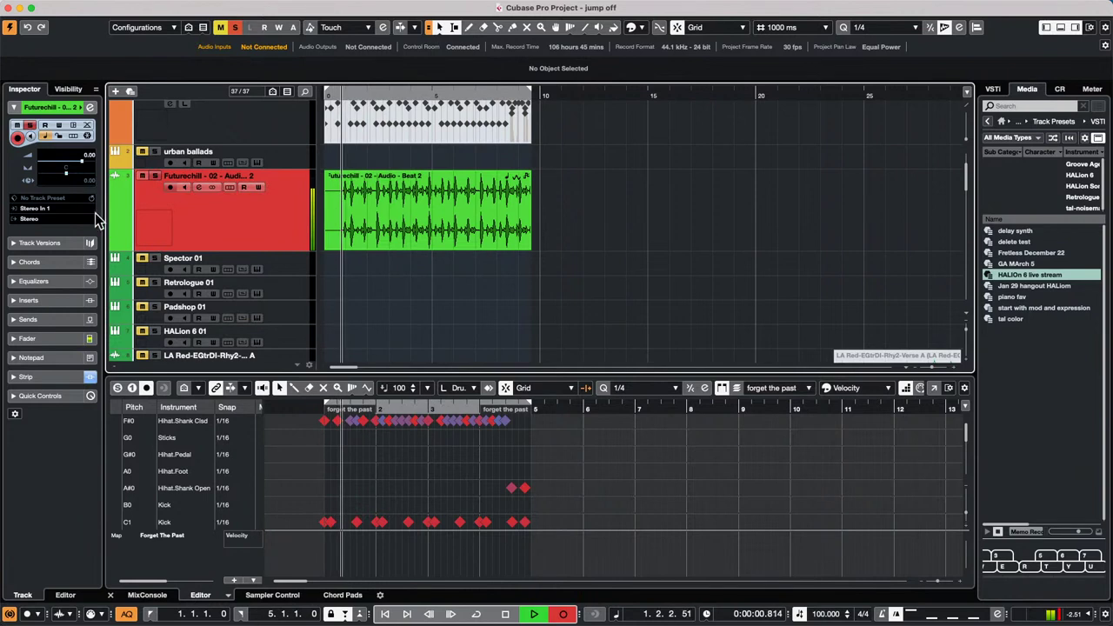
pyautogui.click(172, 188)
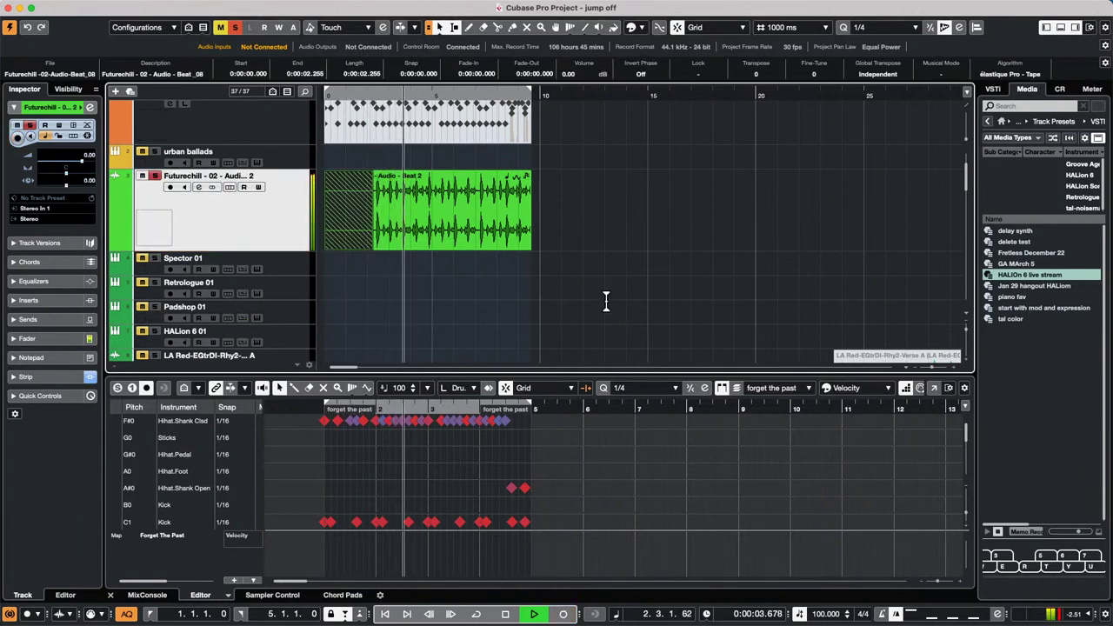
# - Show the Control Room and loop playback of the drum beat from the project start with cycle on
pyautogui.press('space')
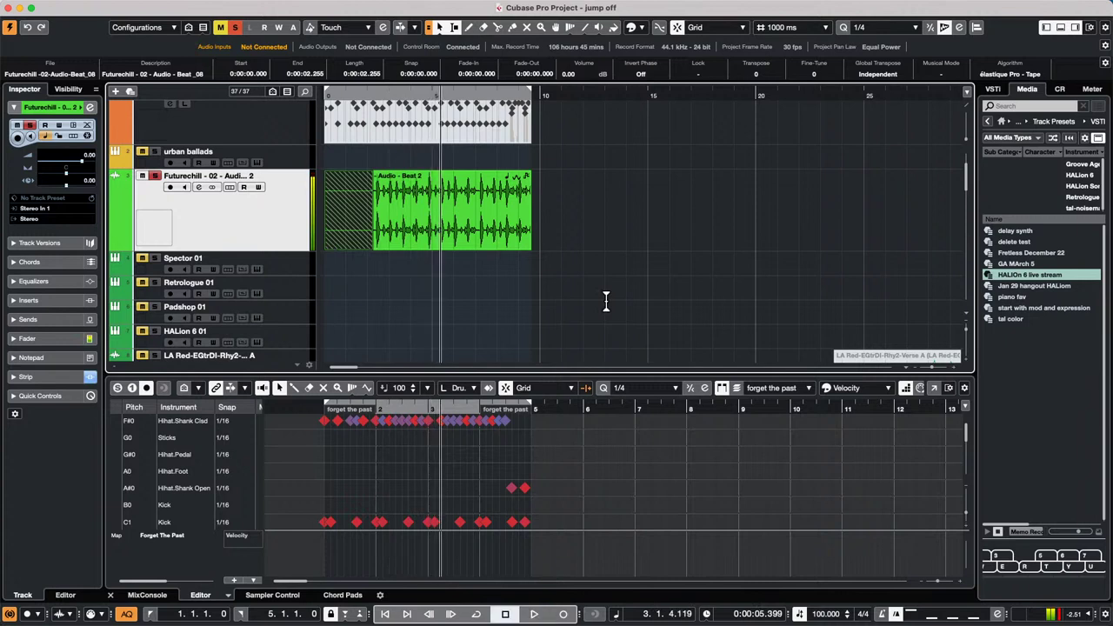
pyautogui.press('space')
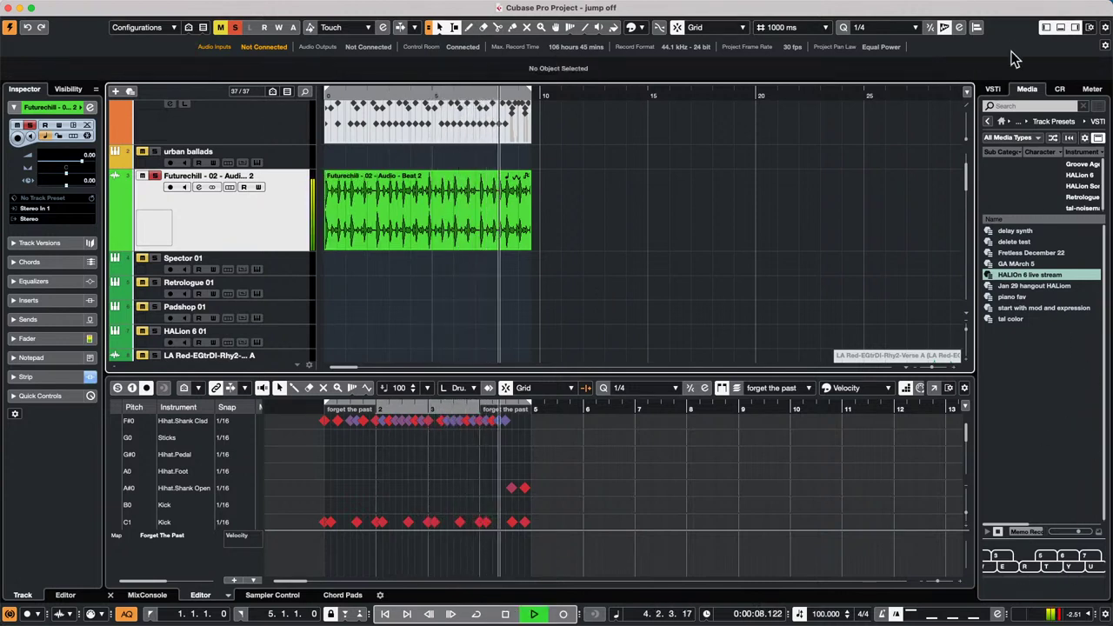
pyautogui.click(1058, 90)
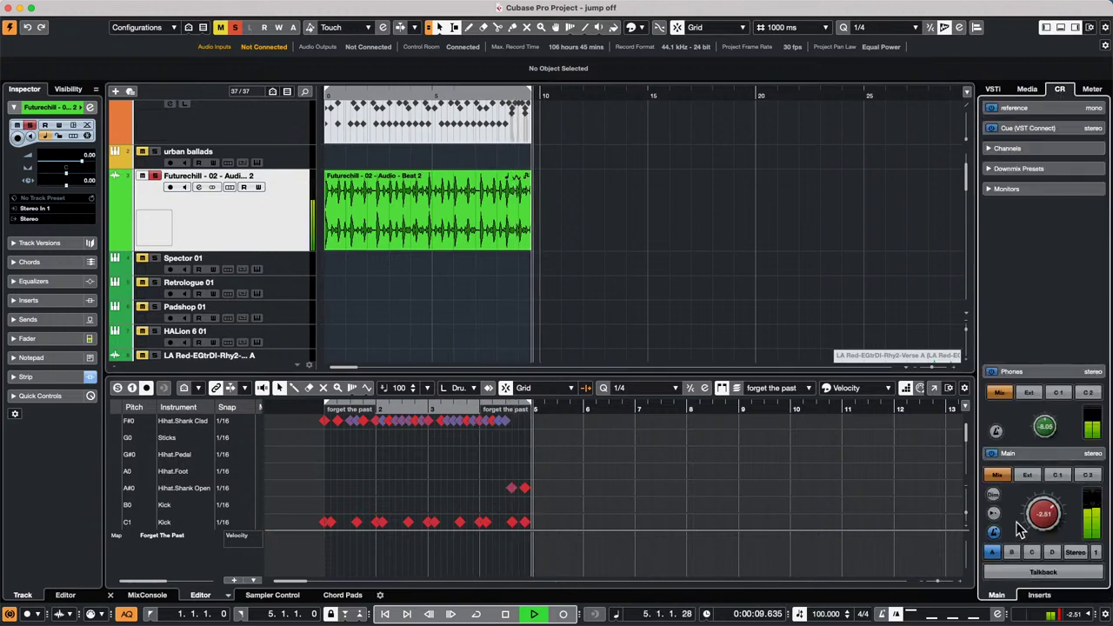
pyautogui.press('.')
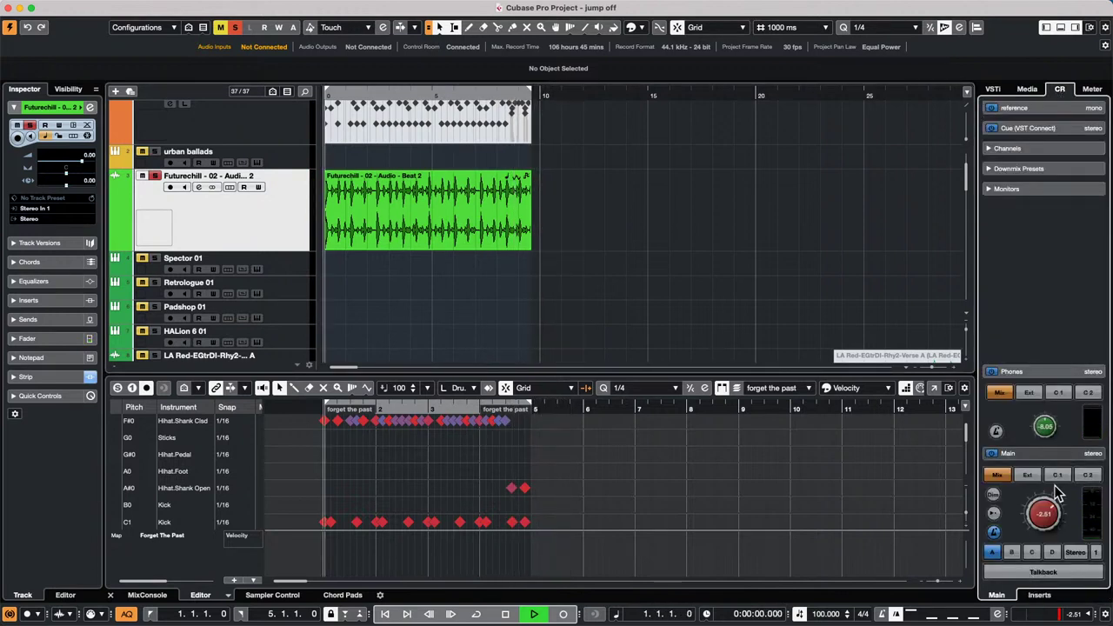
pyautogui.press('/')
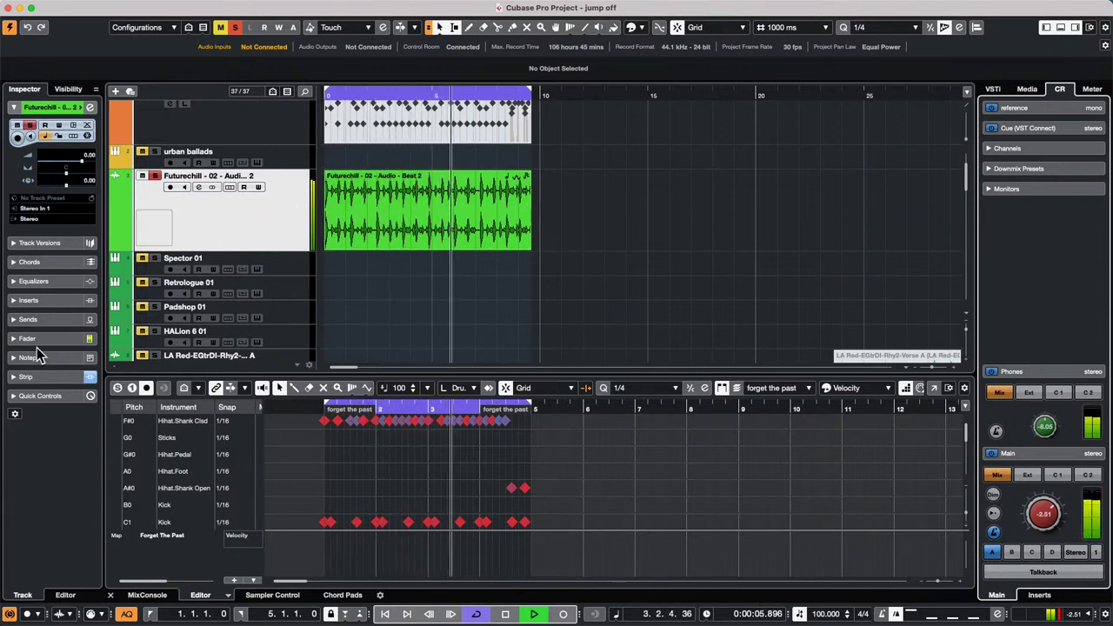
# - Insert the Dynamics Compressor in the first insert slot of the Futurechill audio track
pyautogui.click(53, 302)
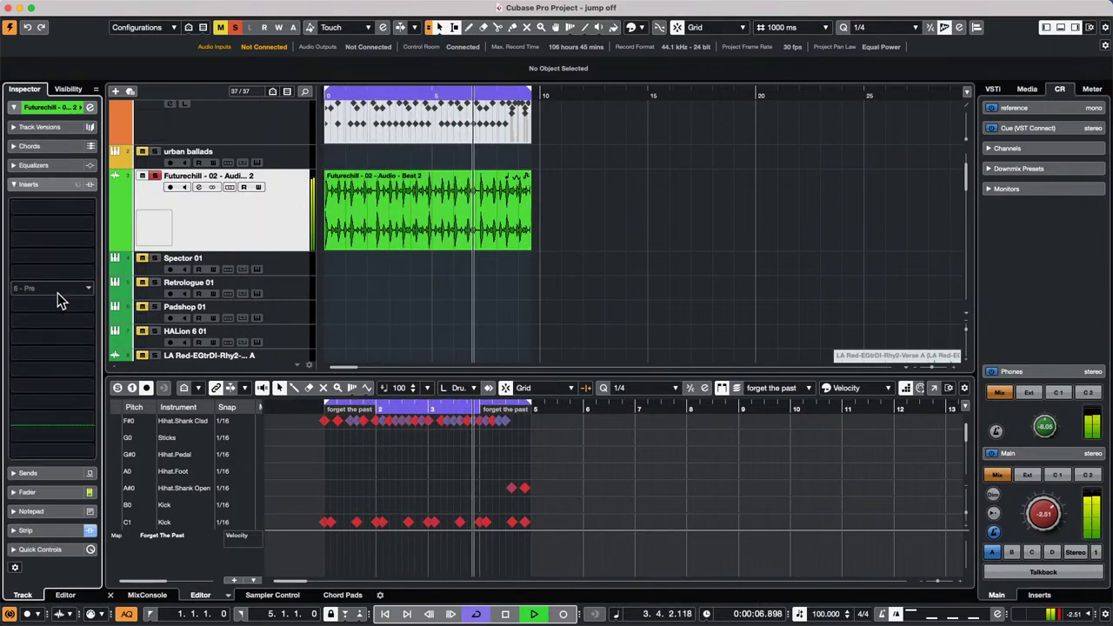
pyautogui.click(75, 206)
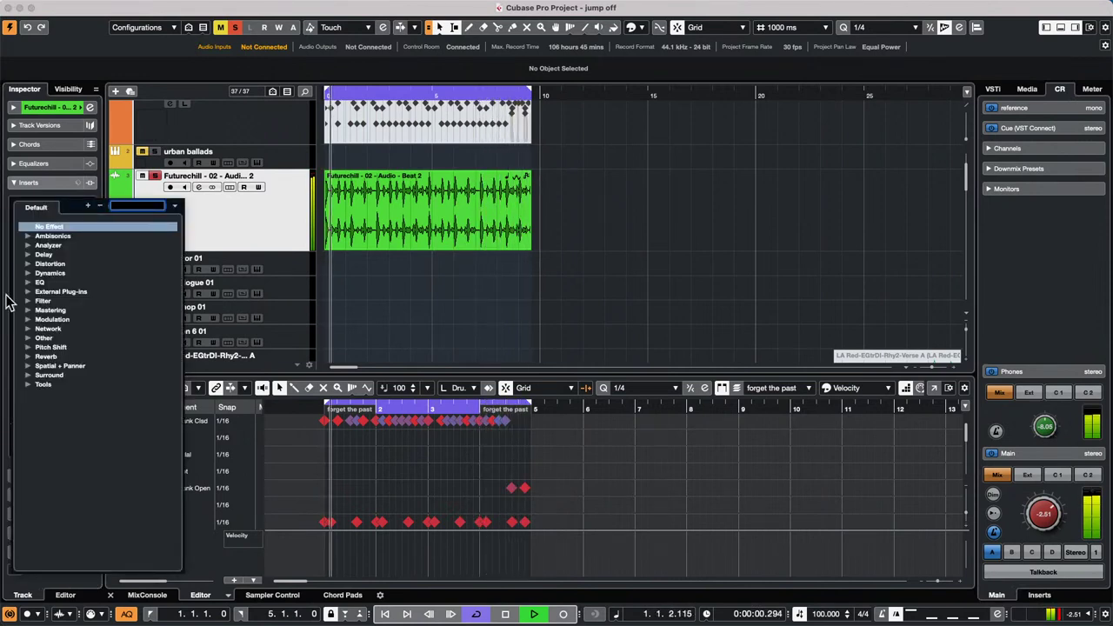
pyautogui.click(29, 273)
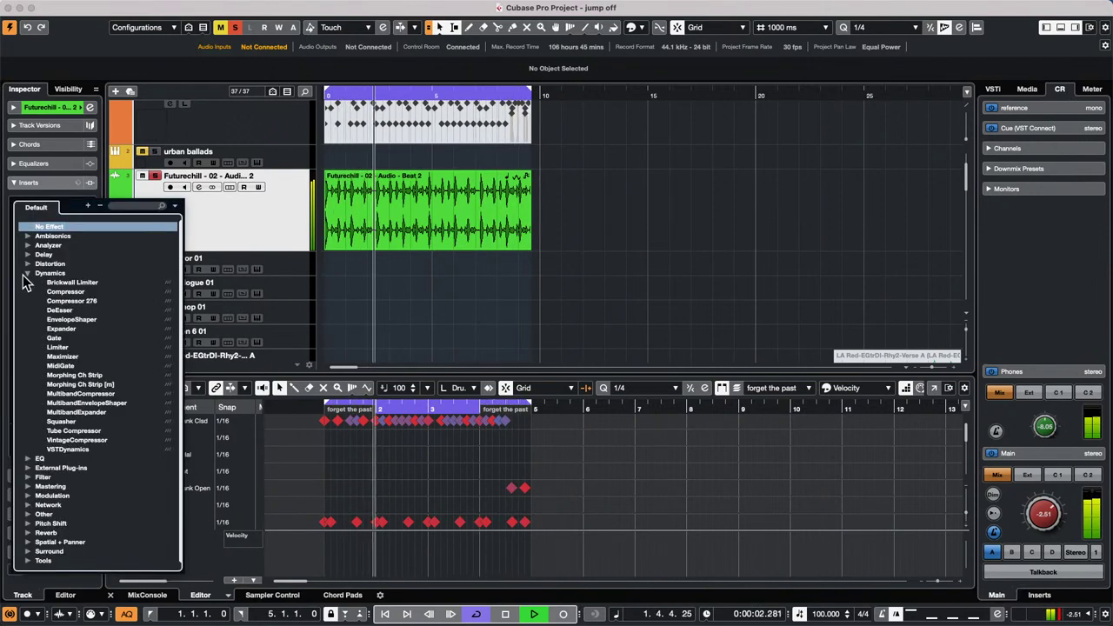
pyautogui.click(90, 300)
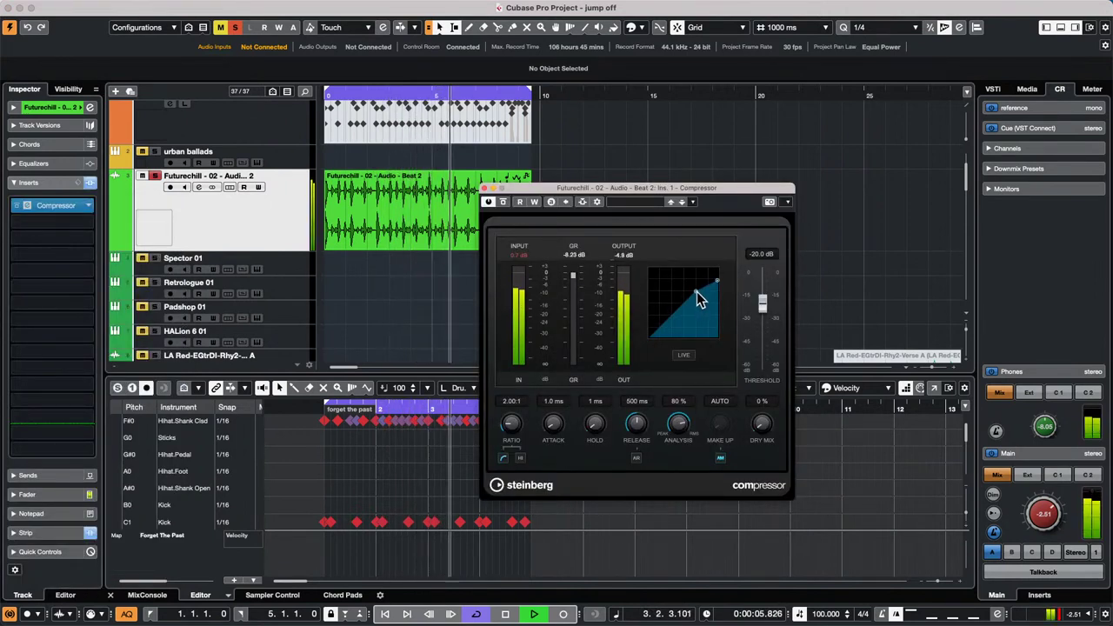
# - Set the Compressor to an 8:1 ratio, -28.5 dB threshold and 15 dB manual make-up gain while listening, and stop playback
pyautogui.moveTo(718, 290); pyautogui.dragTo(694, 304)
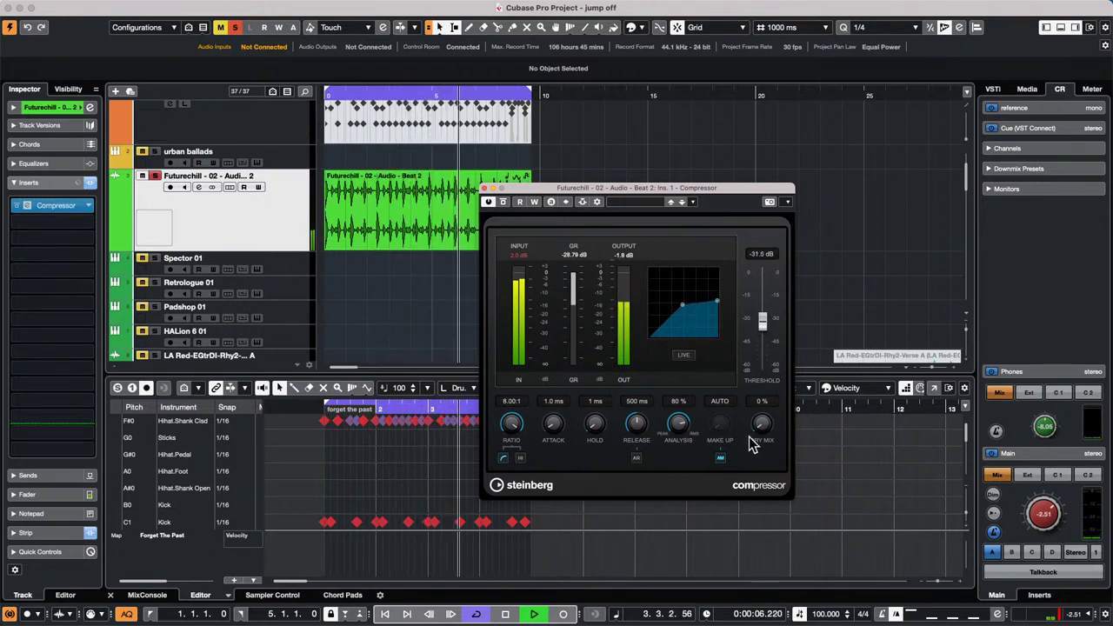
pyautogui.click(720, 458)
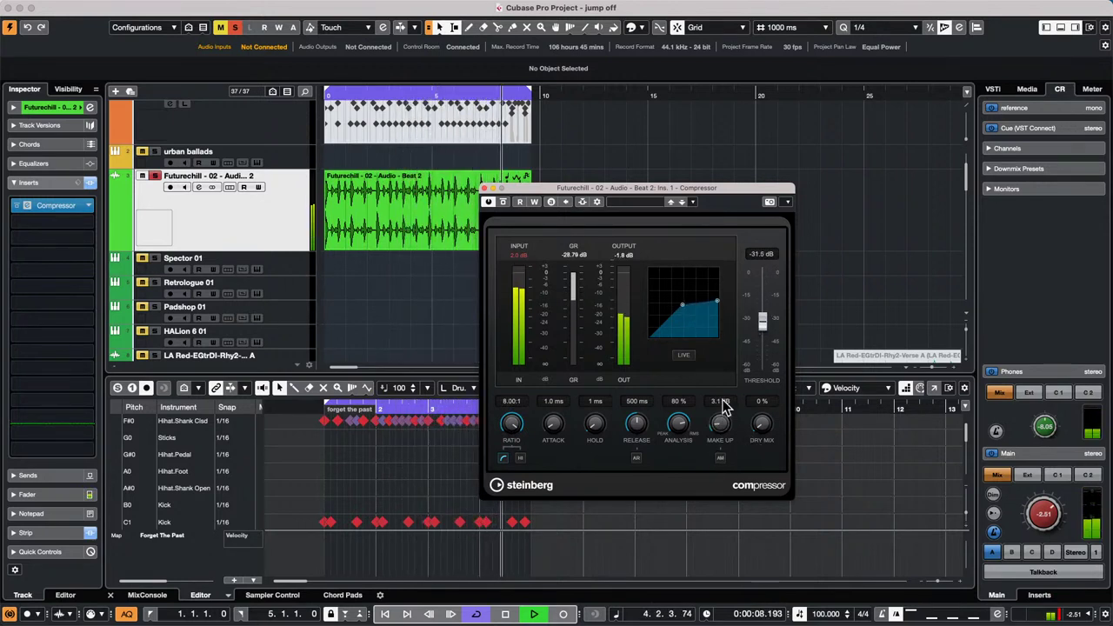
pyautogui.moveTo(722, 357); pyautogui.dragTo(722, 350)
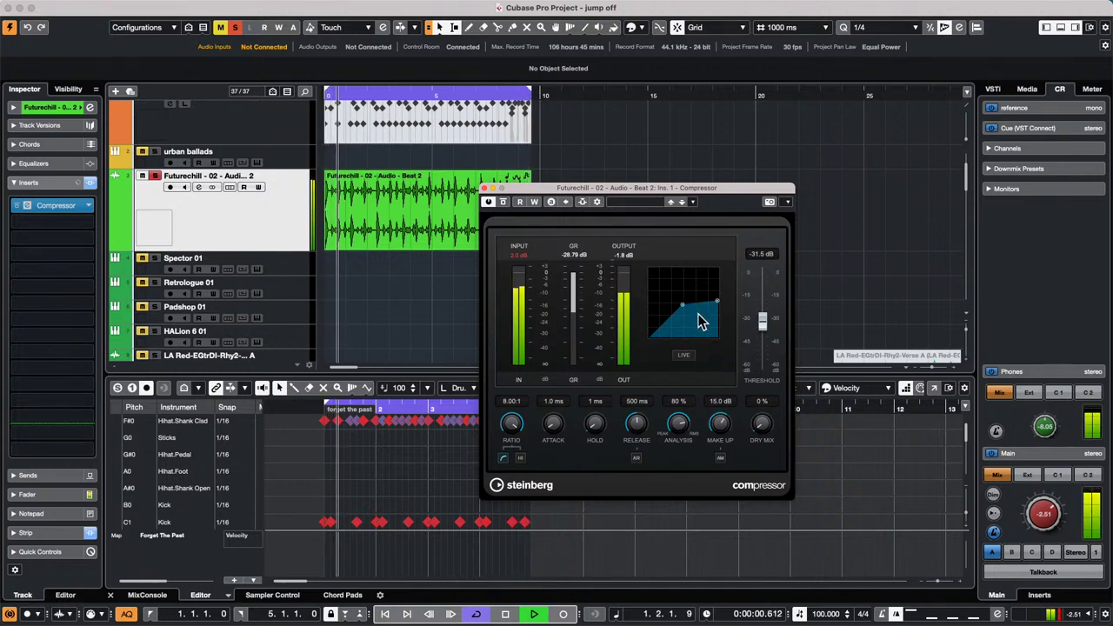
pyautogui.moveTo(687, 315)
pyautogui.mouseDown()
pyautogui.moveTo(681, 323)
pyautogui.moveTo(688, 315)
pyautogui.mouseUp()
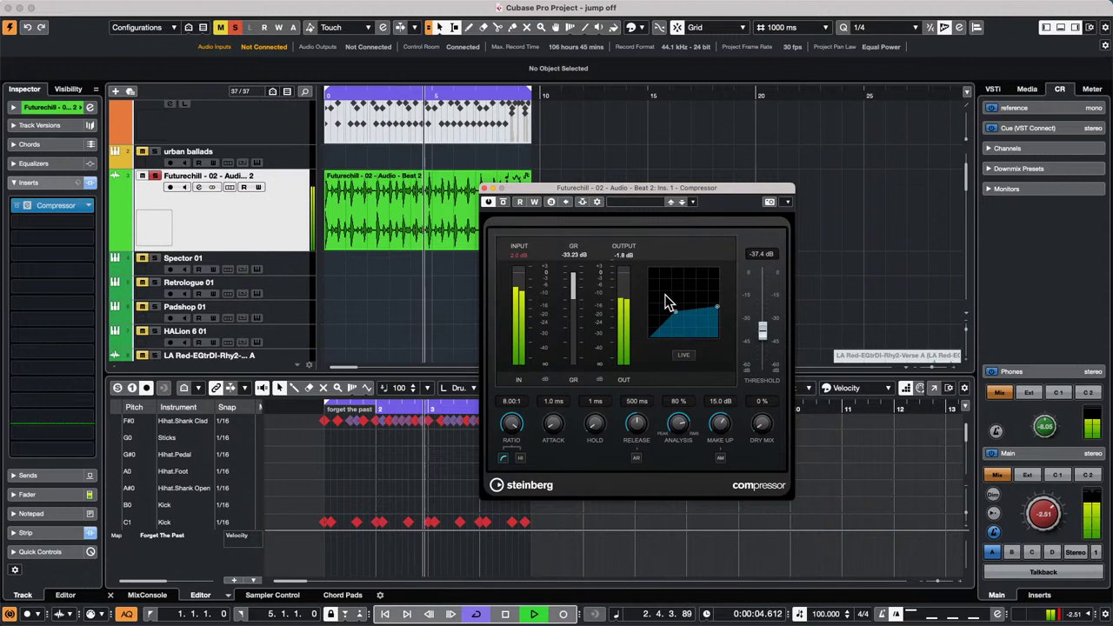
pyautogui.moveTo(678, 315)
pyautogui.mouseDown()
pyautogui.moveTo(691, 297)
pyautogui.moveTo(687, 309)
pyautogui.moveTo(721, 308)
pyautogui.moveTo(720, 272)
pyautogui.moveTo(724, 328)
pyautogui.moveTo(680, 308)
pyautogui.moveTo(687, 303)
pyautogui.mouseUp()
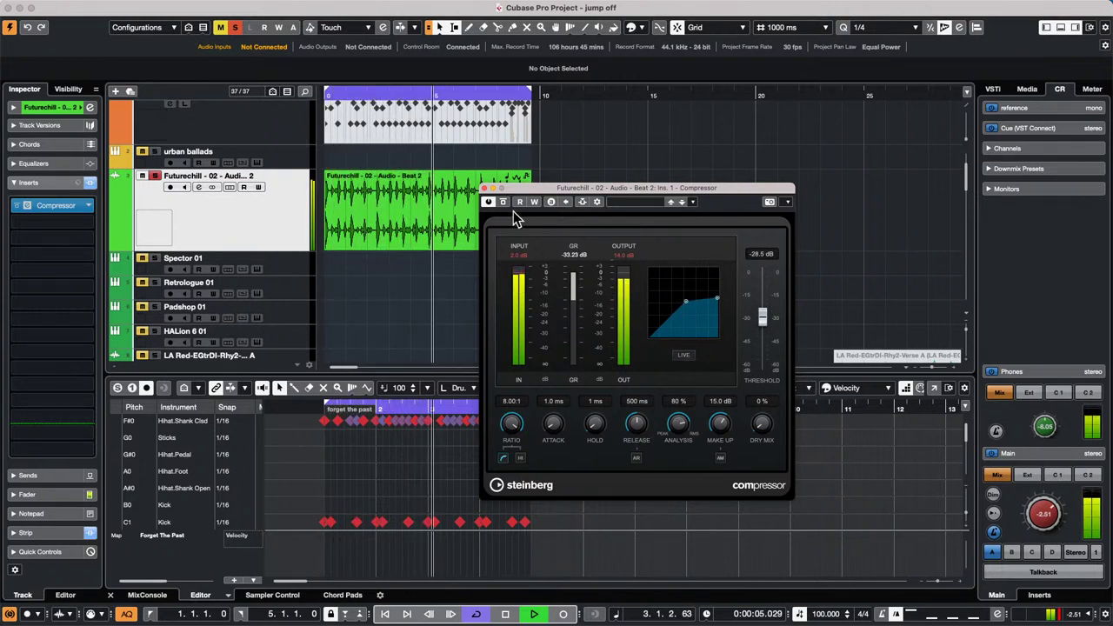
pyautogui.click(505, 614)
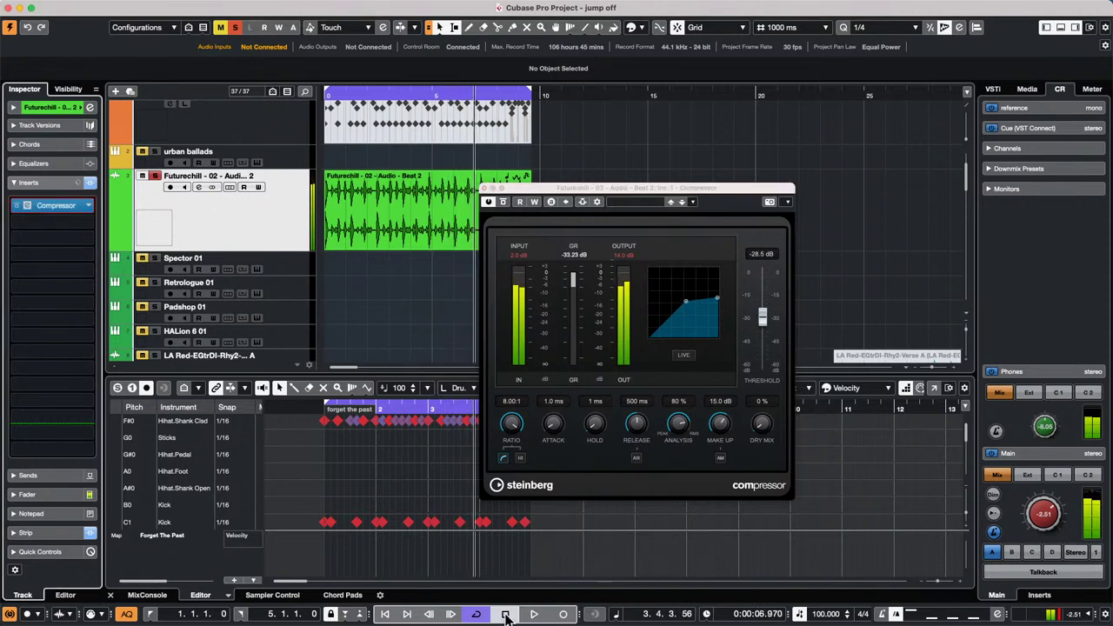
# - Add the VintageCompressor and the Tube Compressor to the next two insert slots of the Futurechill track
pyautogui.click(87, 225)
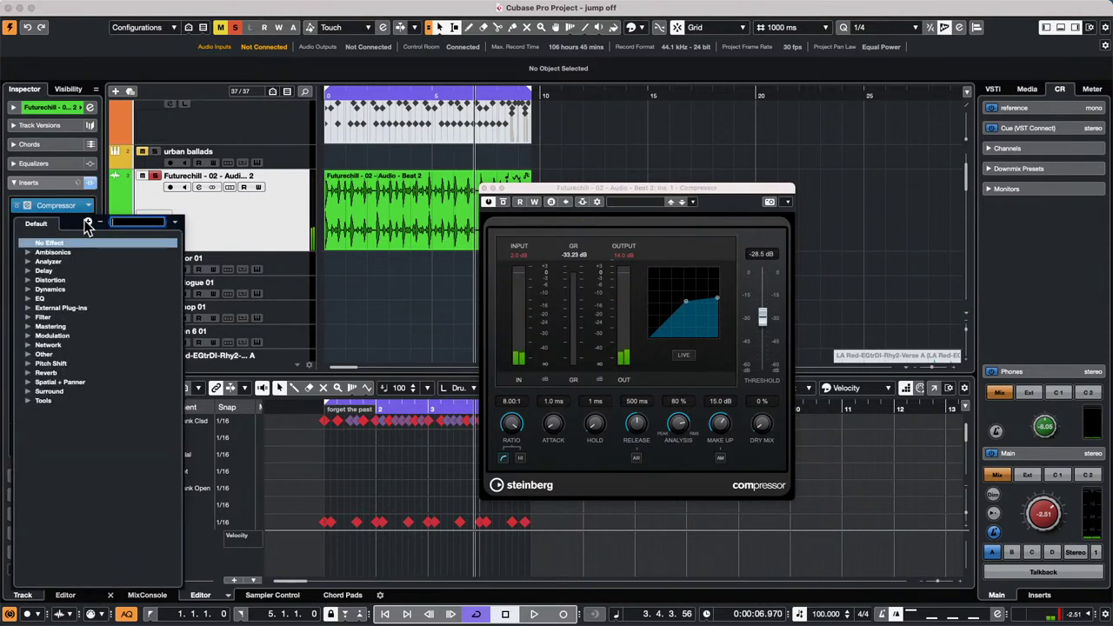
pyautogui.click(29, 288)
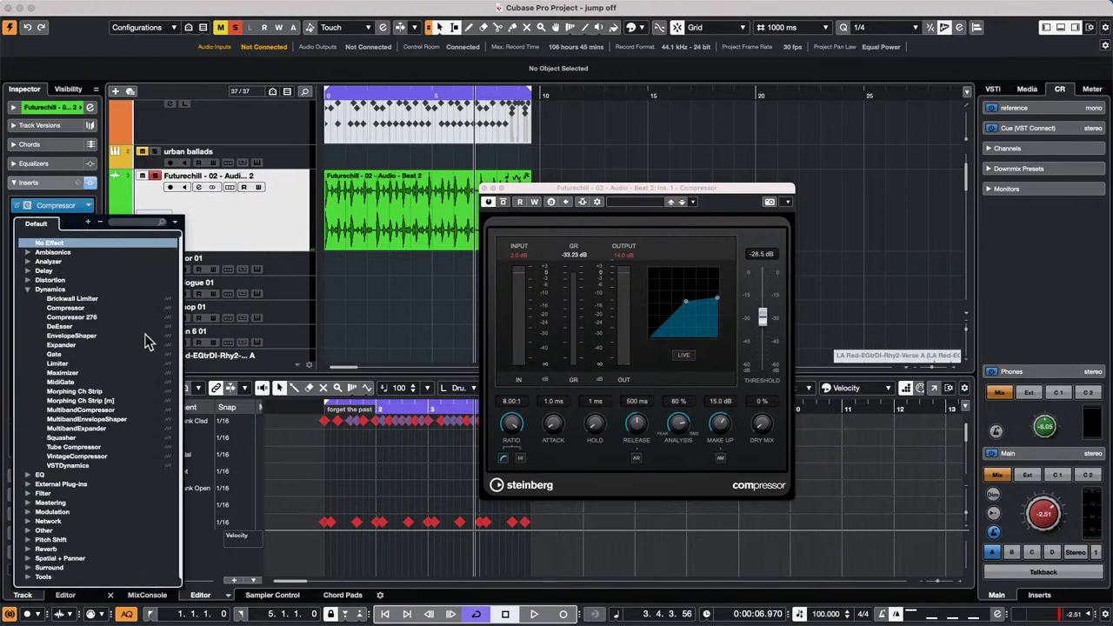
pyautogui.click(92, 455)
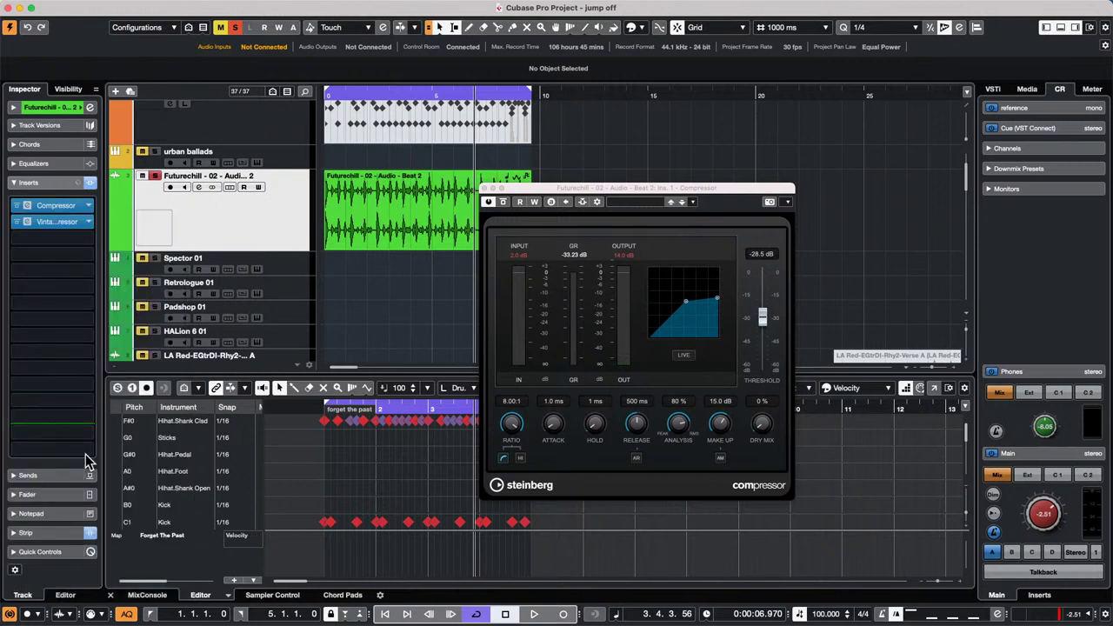
pyautogui.click(78, 237)
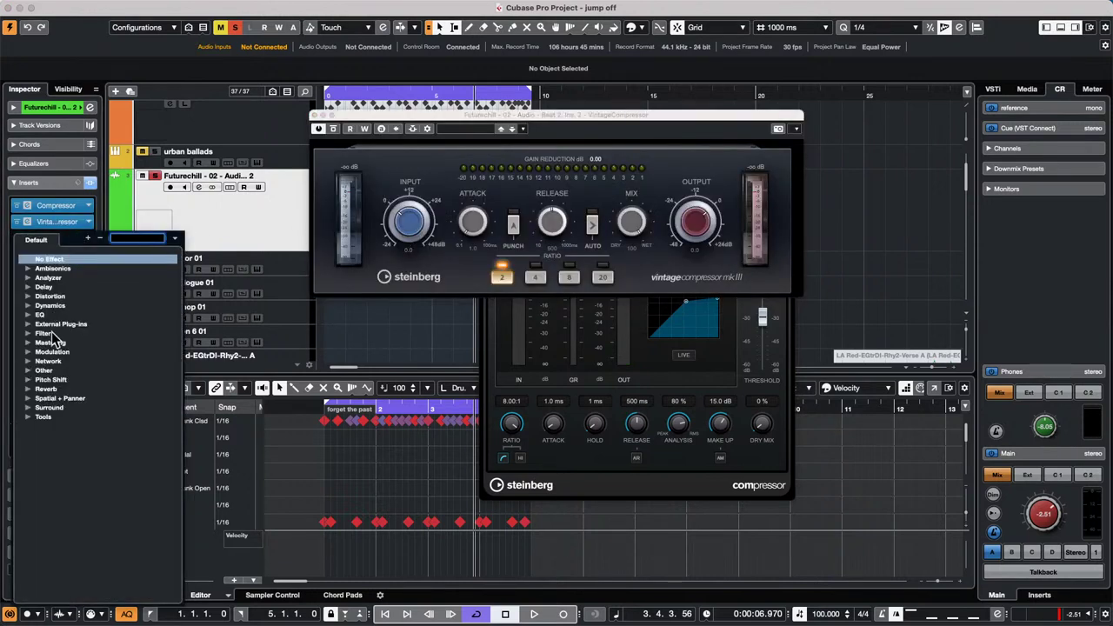
pyautogui.click(29, 306)
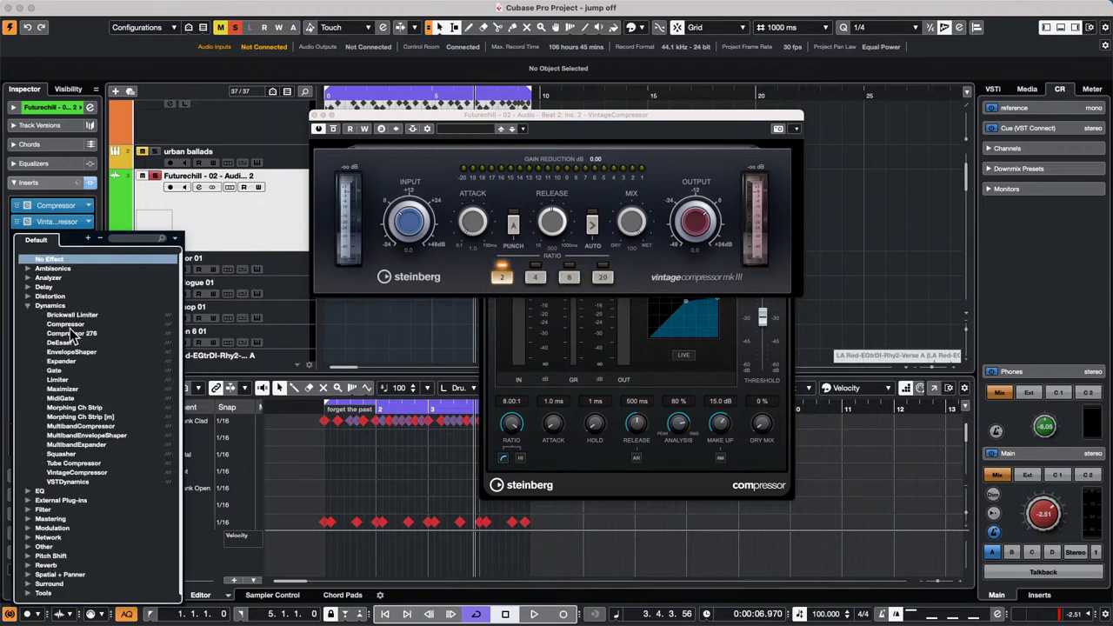
pyautogui.click(75, 463)
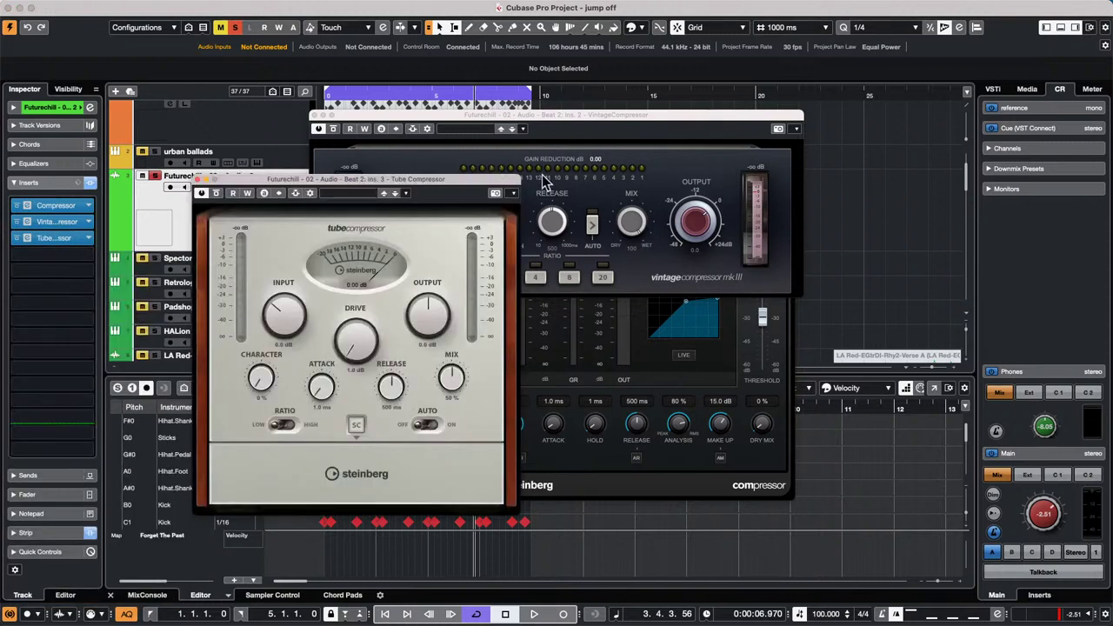
# - View the Tube Compressor's preset list, close it and bring the standard Compressor's window to the front
pyautogui.click(363, 191)
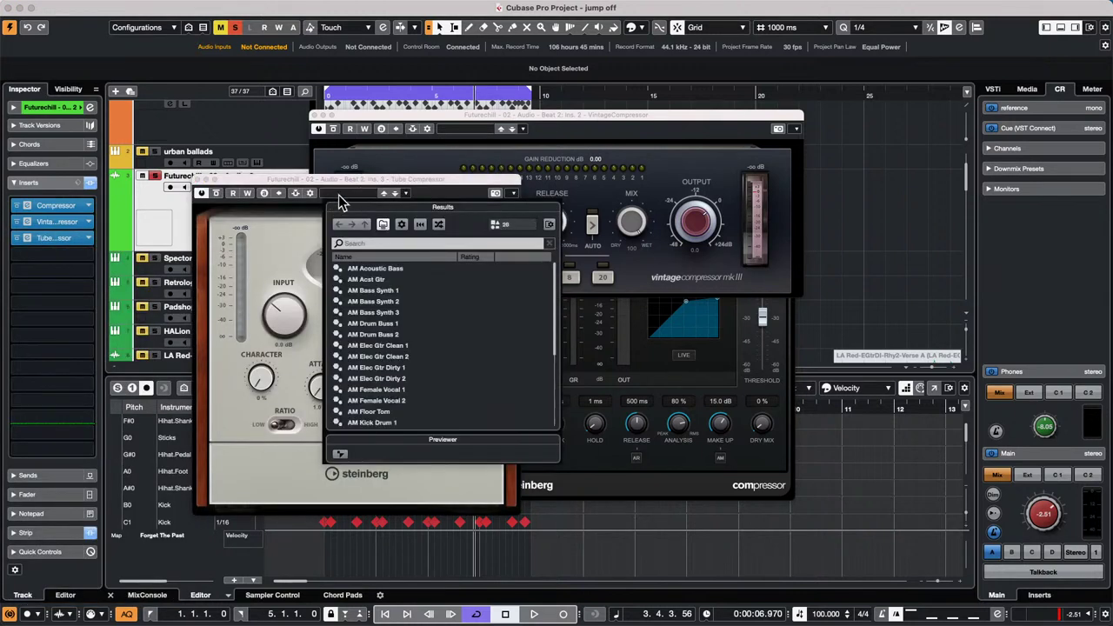
pyautogui.click(350, 191)
pyautogui.click(663, 323)
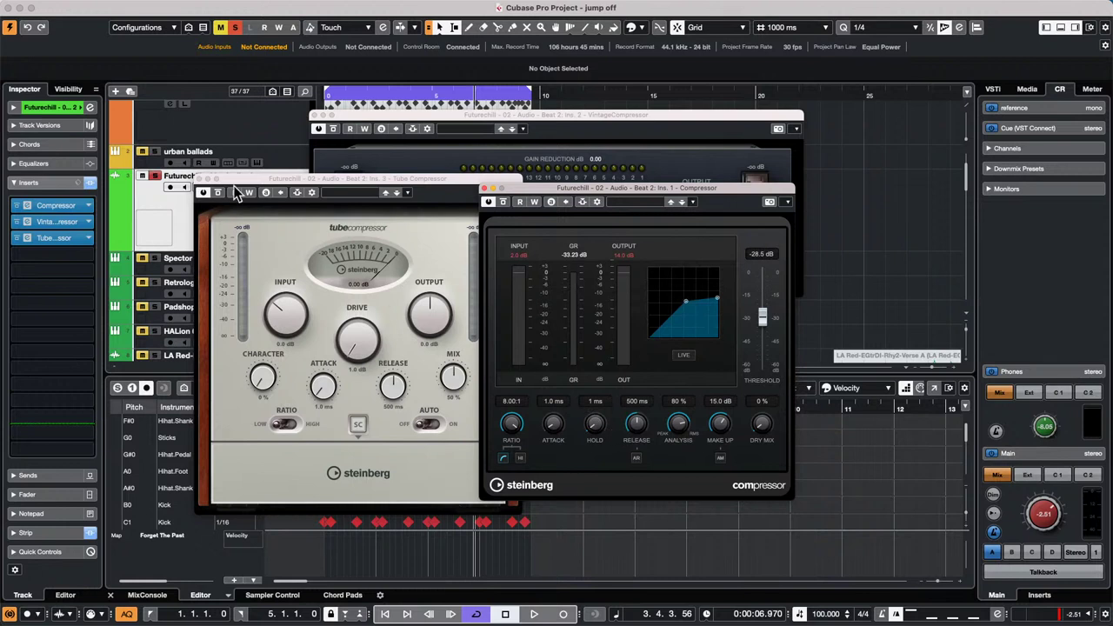
# - Remove the Tube Compressor, VintageCompressor and Compressor from the Futurechill track's inserts
pyautogui.moveTo(38, 242); pyautogui.dragTo(280, 239)
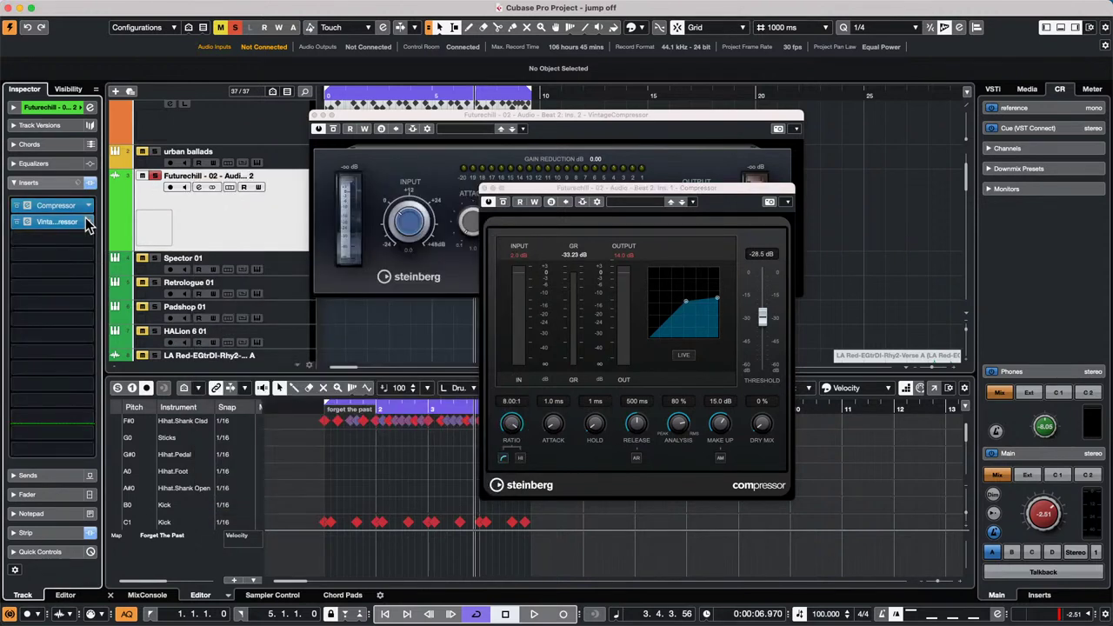
pyautogui.moveTo(84, 222); pyautogui.dragTo(243, 228)
pyautogui.moveTo(57, 205); pyautogui.dragTo(348, 196)
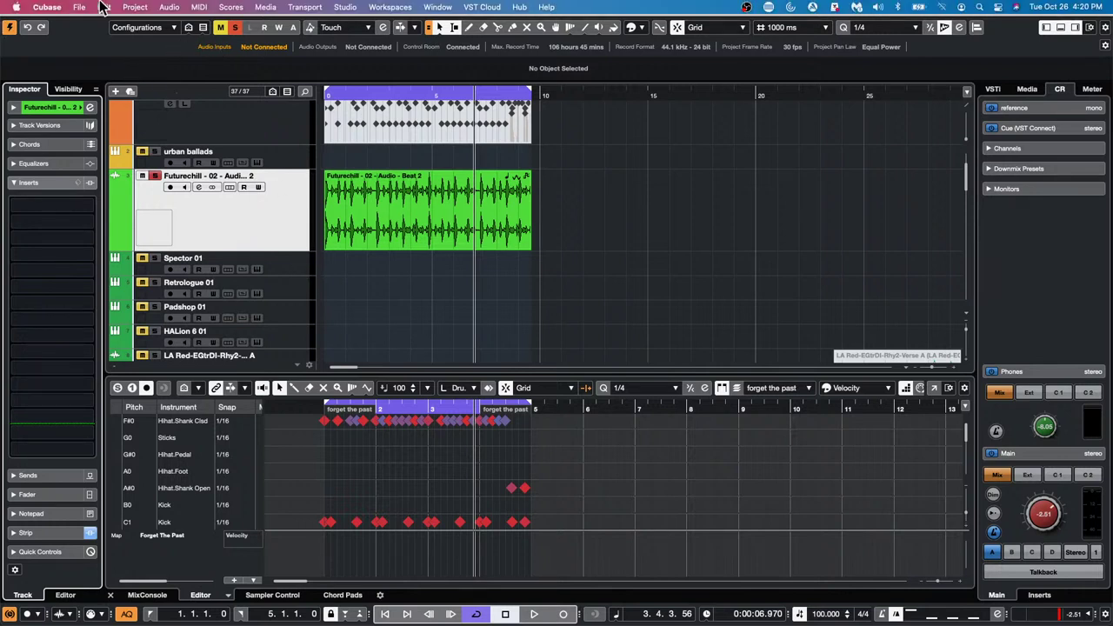
# - Open the recent project Hit the Road go.cpr
pyautogui.click(78, 6)
pyautogui.moveTo(174, 254)
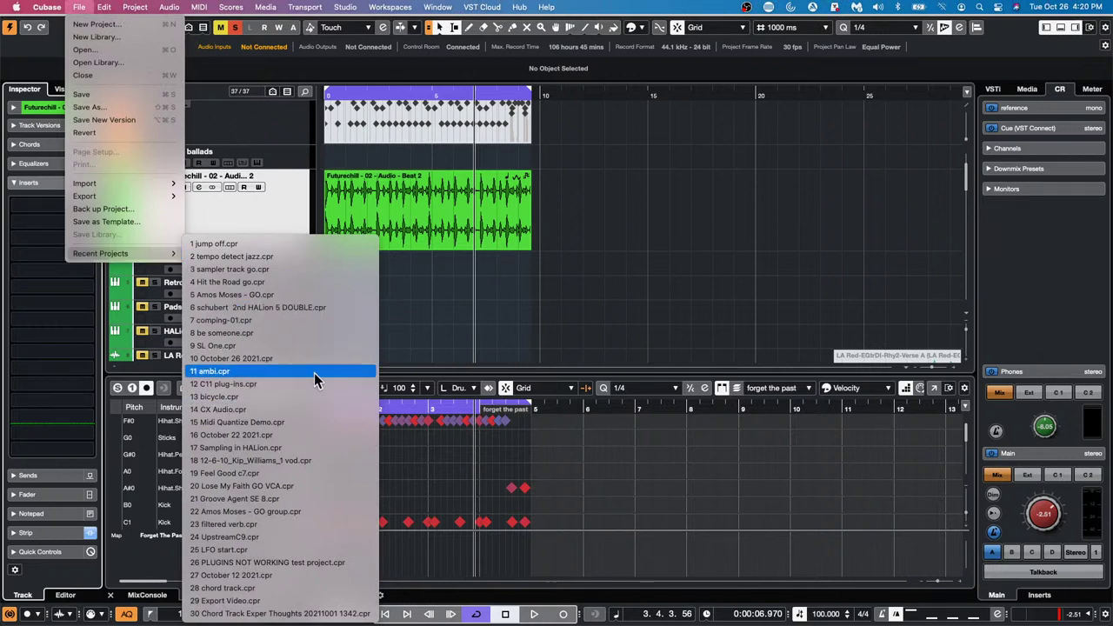
pyautogui.click(313, 281)
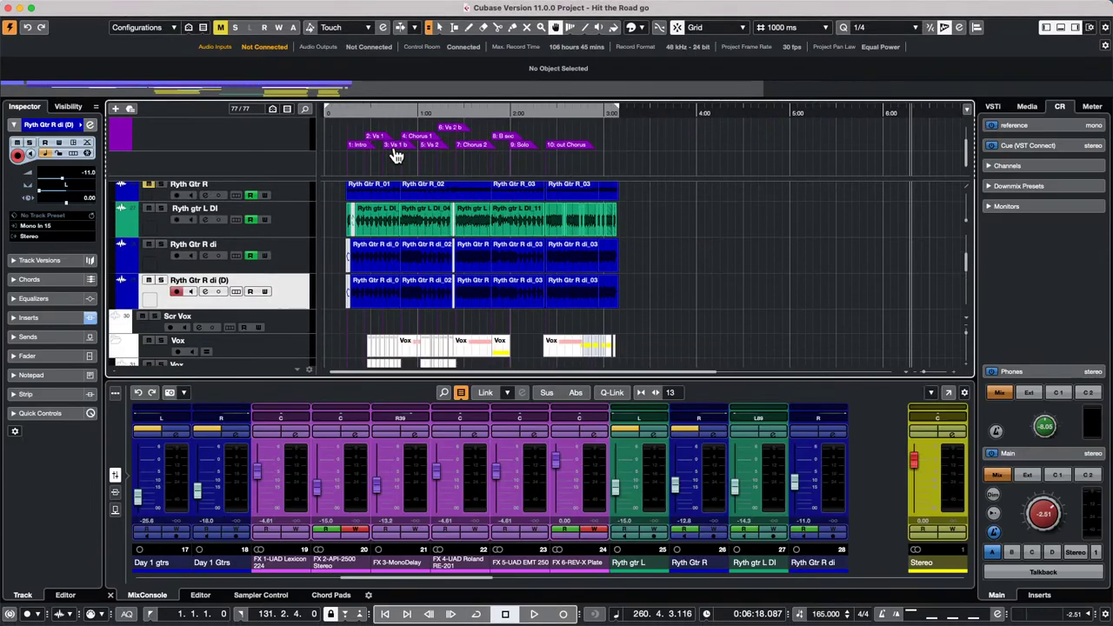
# - Play the song from its start and from verse 1, lower the Control Room main level to -6.21, and stop
pyautogui.doubleClick(336, 126)
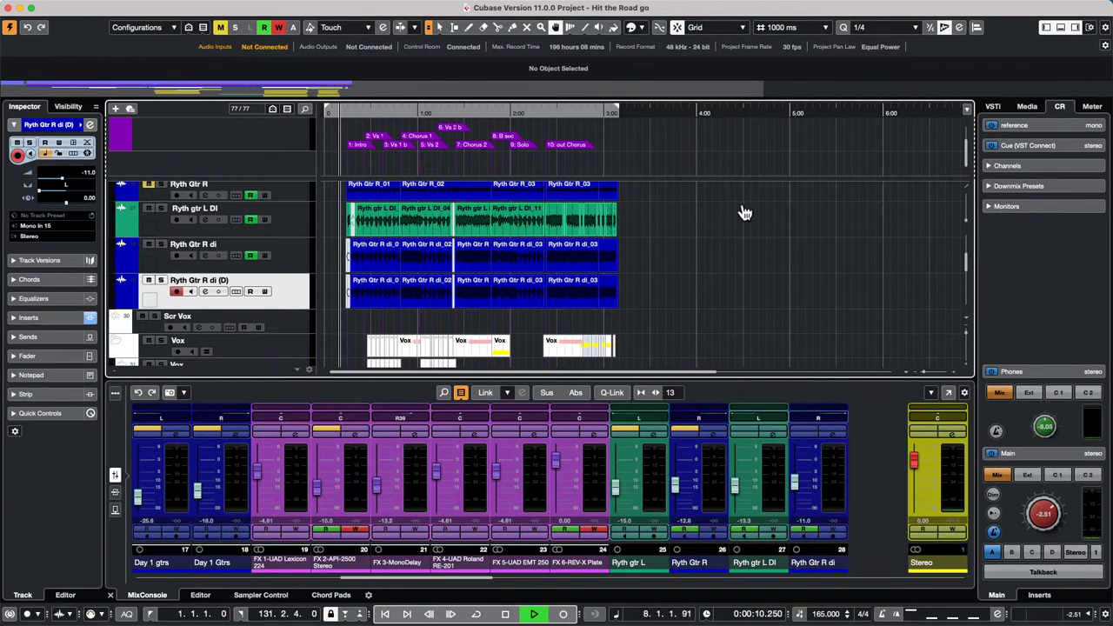
pyautogui.click(379, 110)
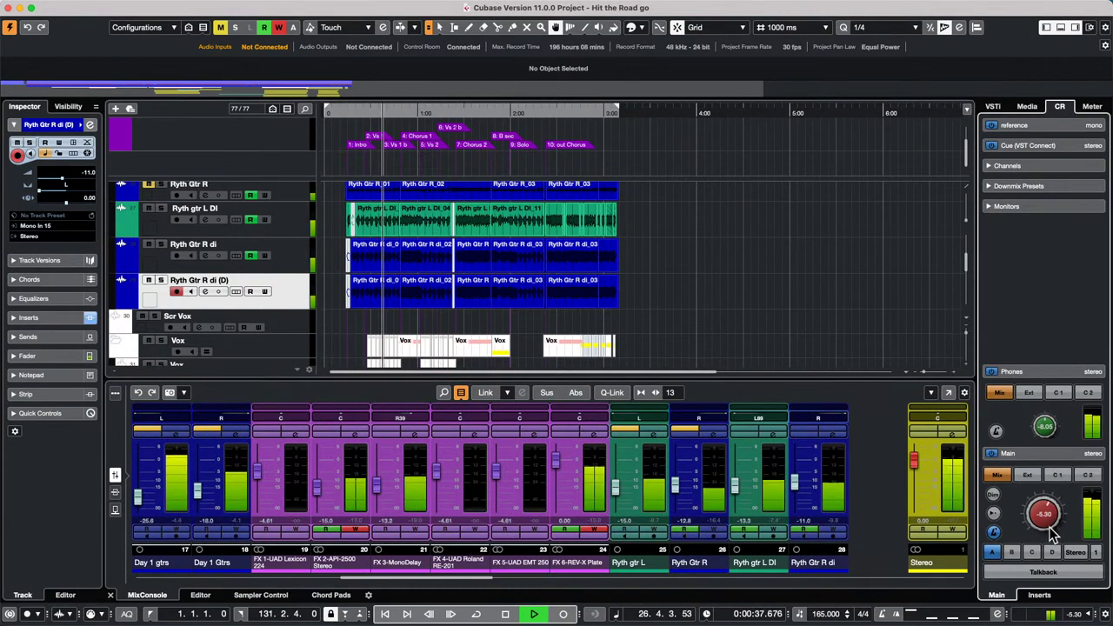
pyautogui.press('space')
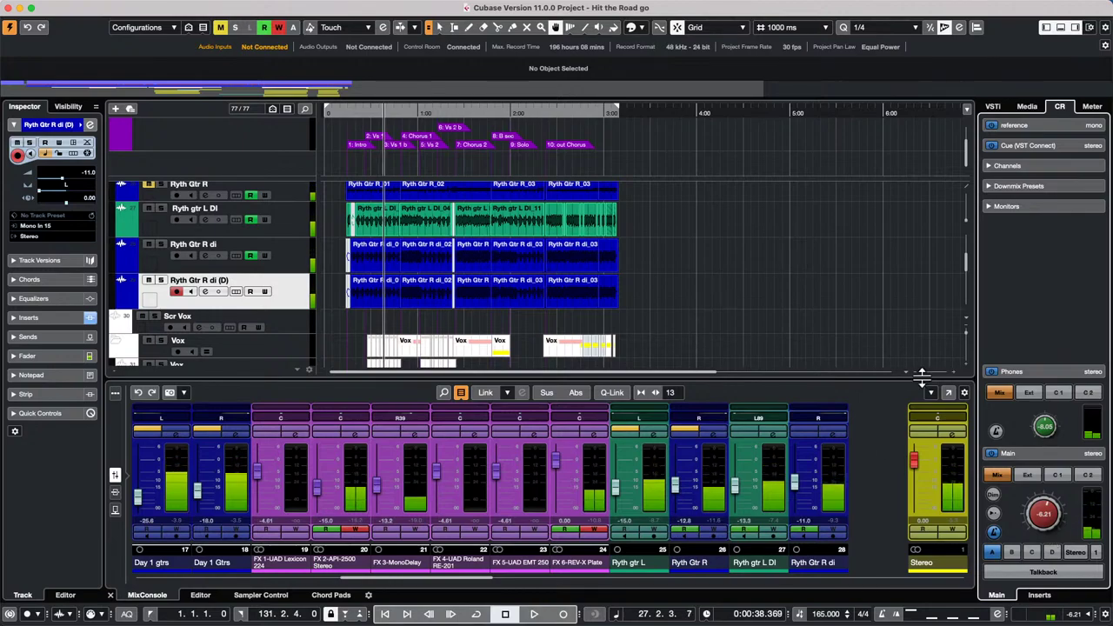
# - Open the MixConsole in its own window and show the Control Room section of the Audio Connections
pyautogui.click(948, 392)
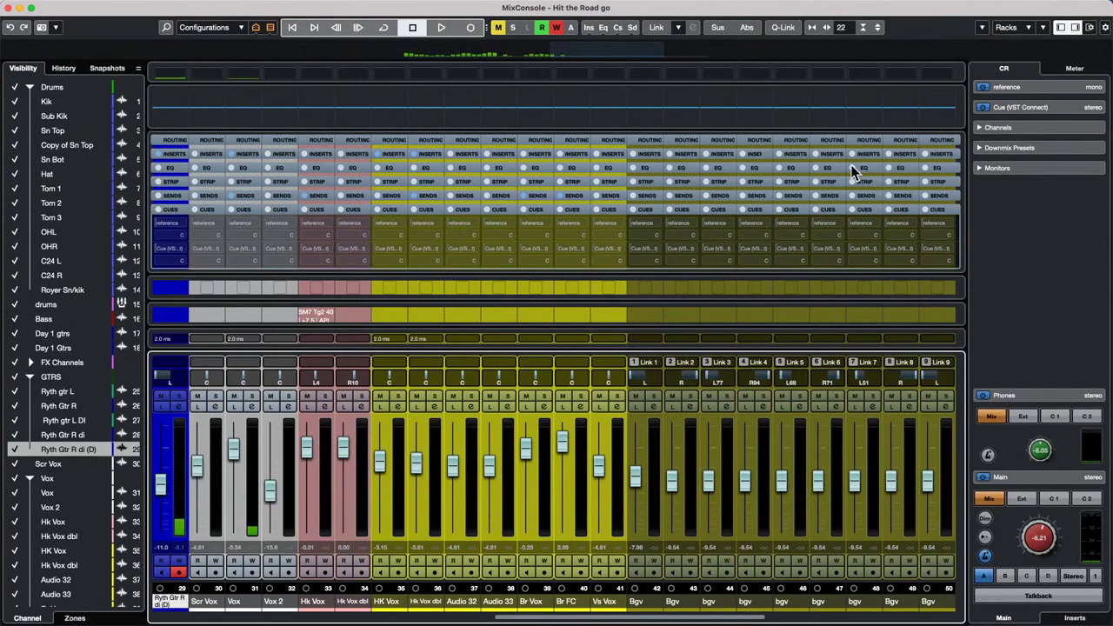
pyautogui.click(438, 6)
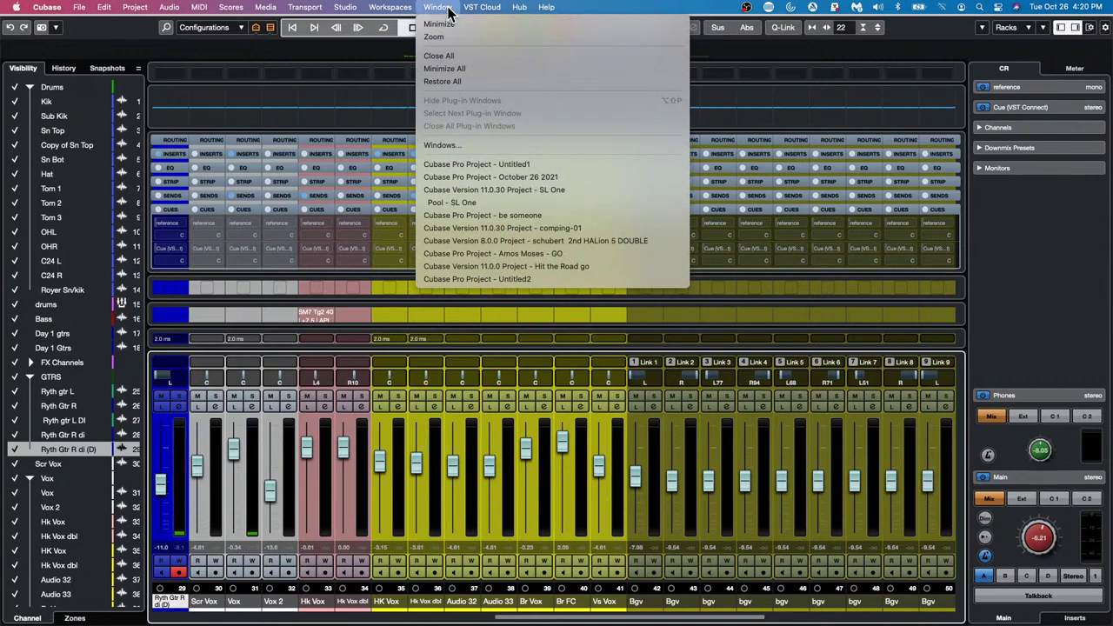
pyautogui.moveTo(342, 19)
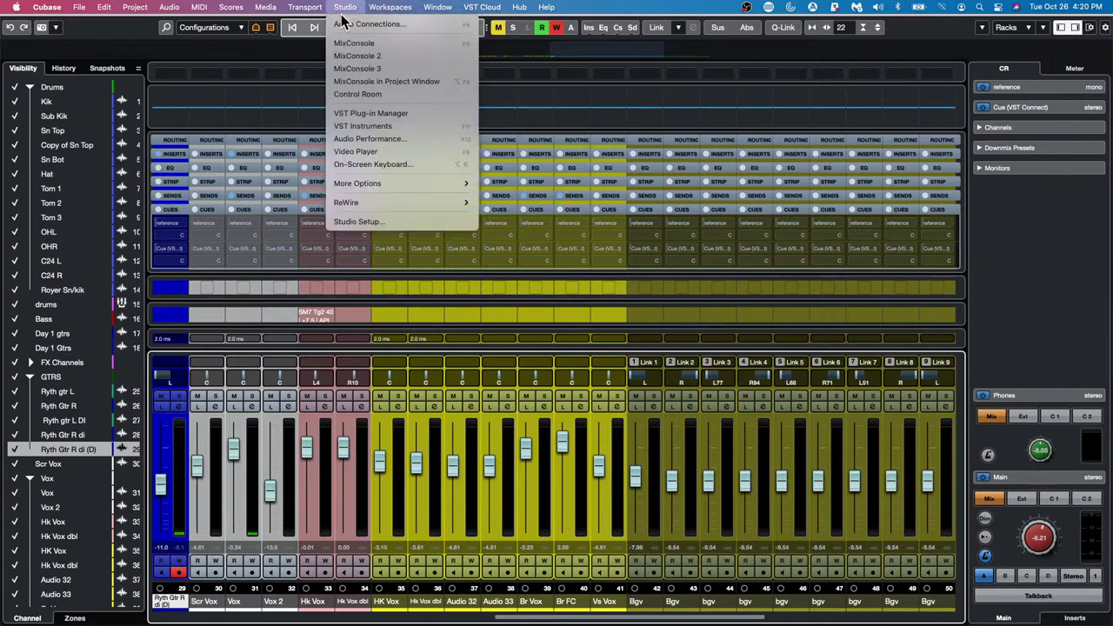
pyautogui.click(391, 26)
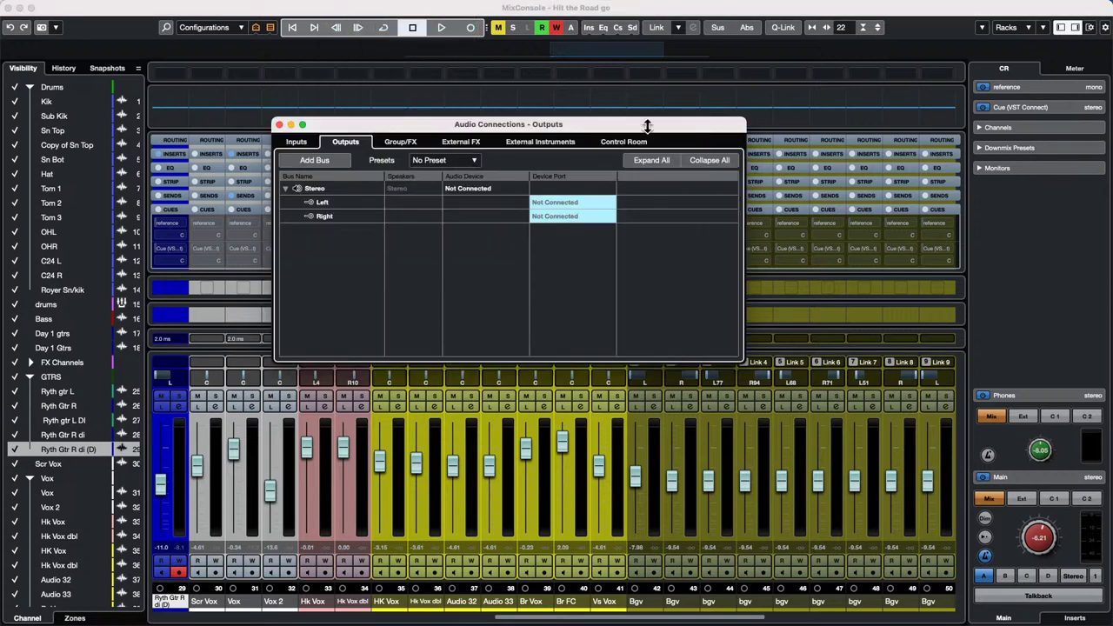
pyautogui.click(643, 142)
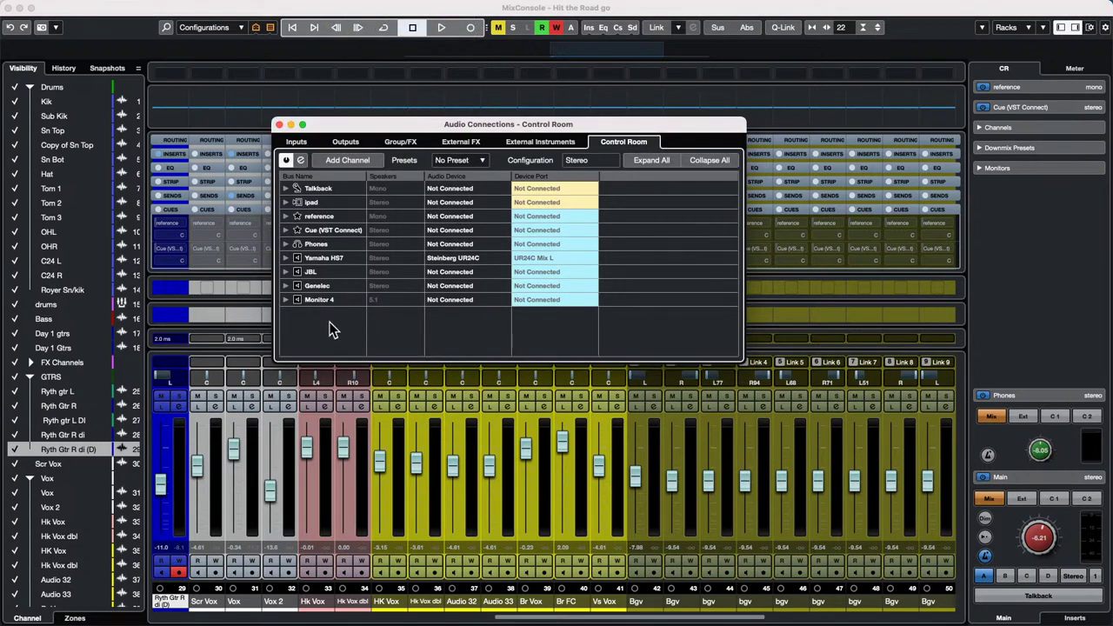
# - Add a stereo cue channel named Bass to the Control Room and close the Audio Connections window
pyautogui.rightClick(328, 336)
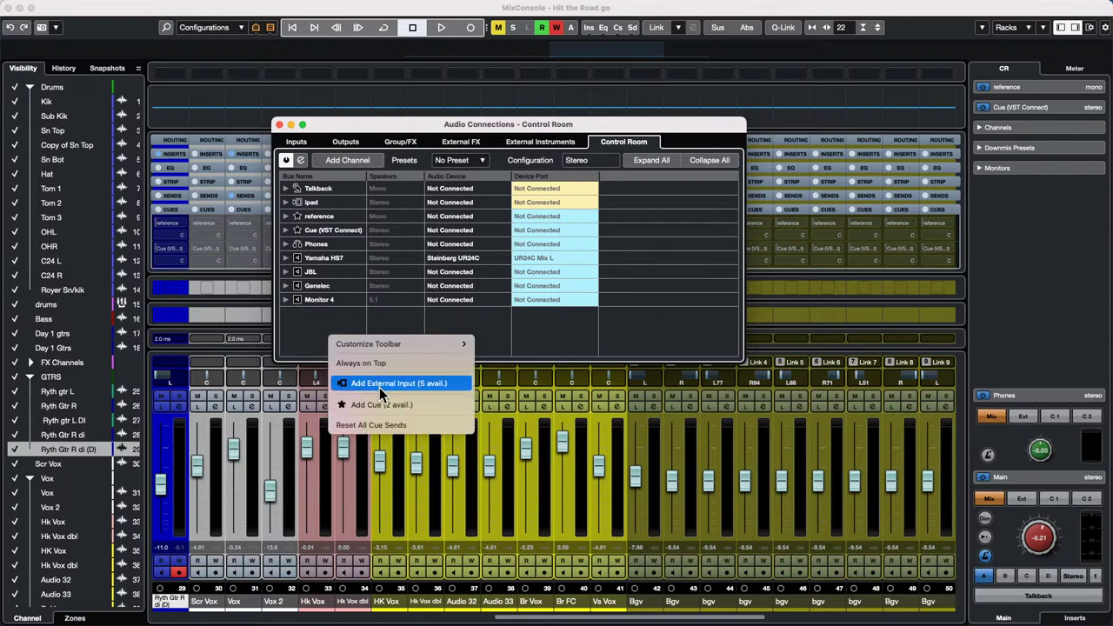
pyautogui.click(402, 404)
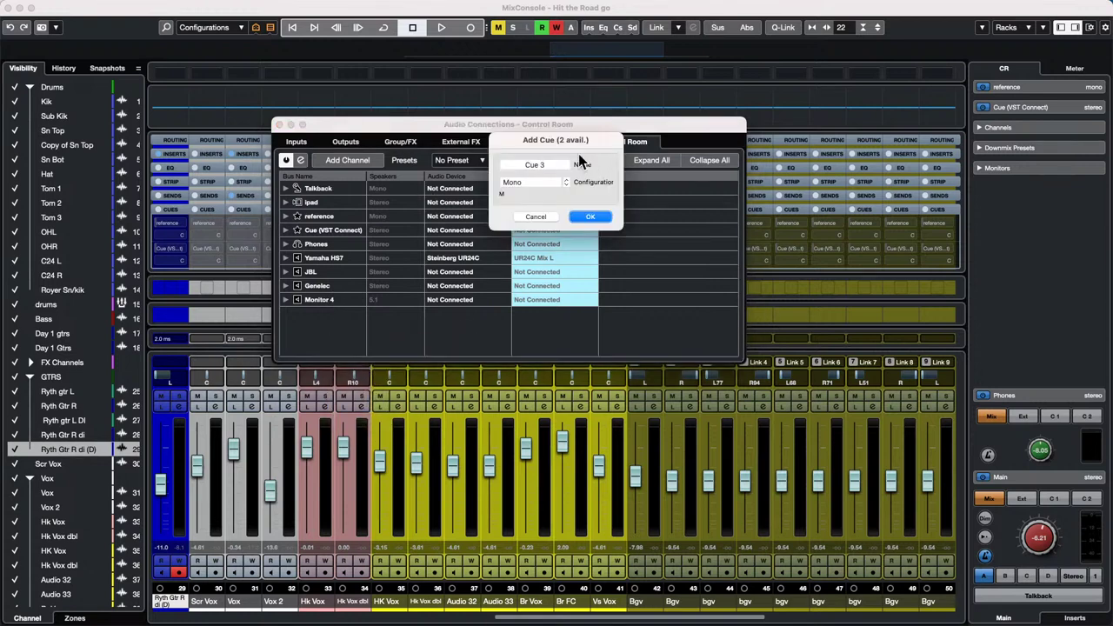
pyautogui.click(543, 166)
pyautogui.click(537, 183)
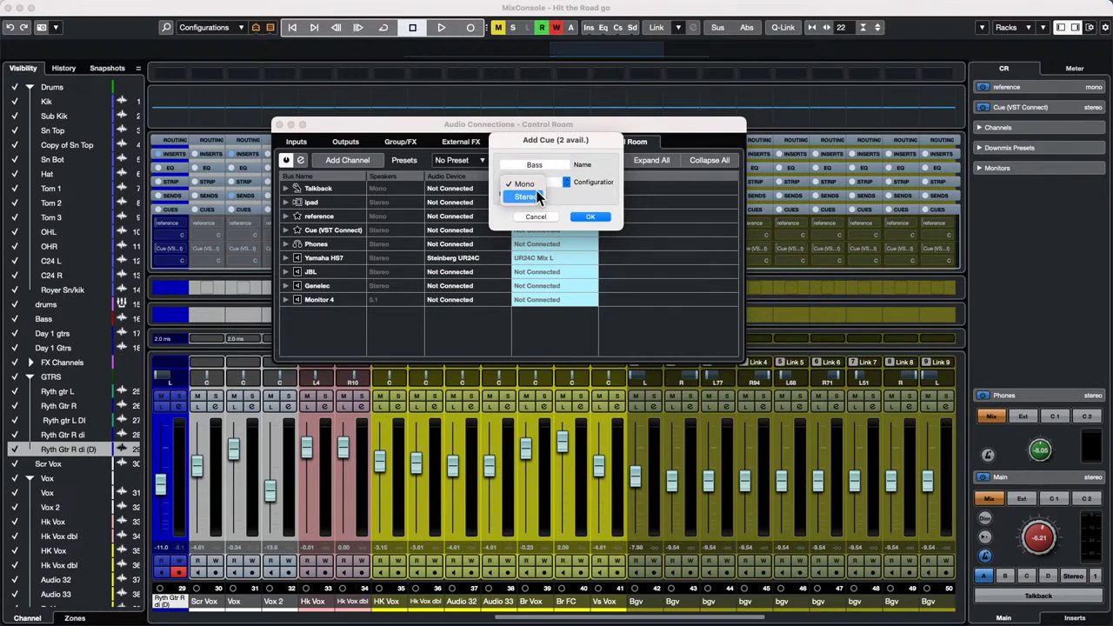
pyautogui.click(527, 195)
pyautogui.click(590, 216)
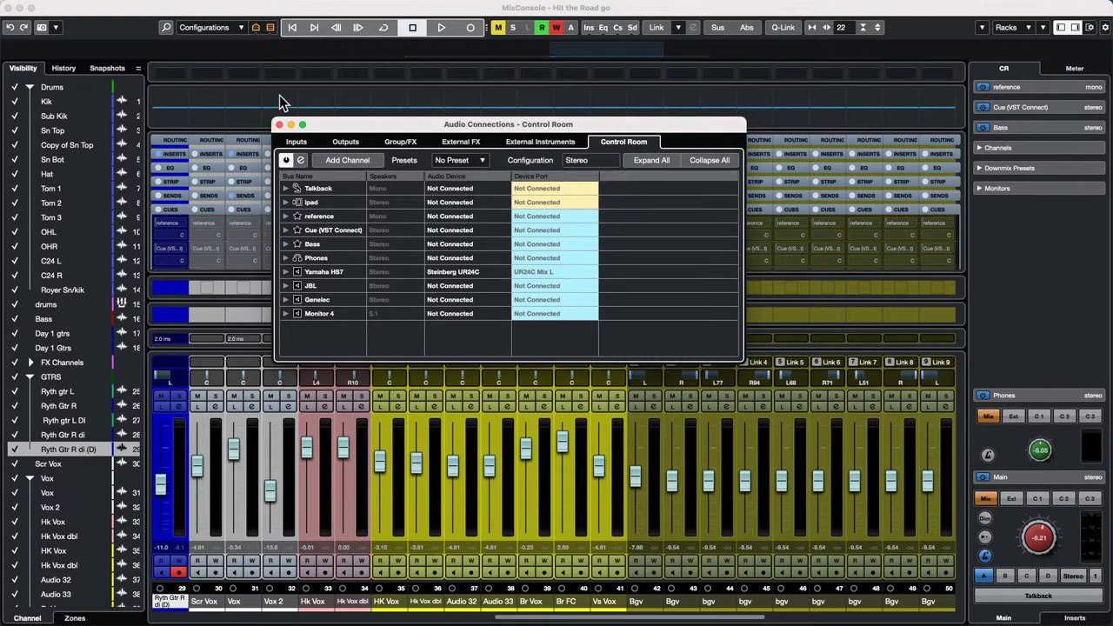
pyautogui.click(278, 125)
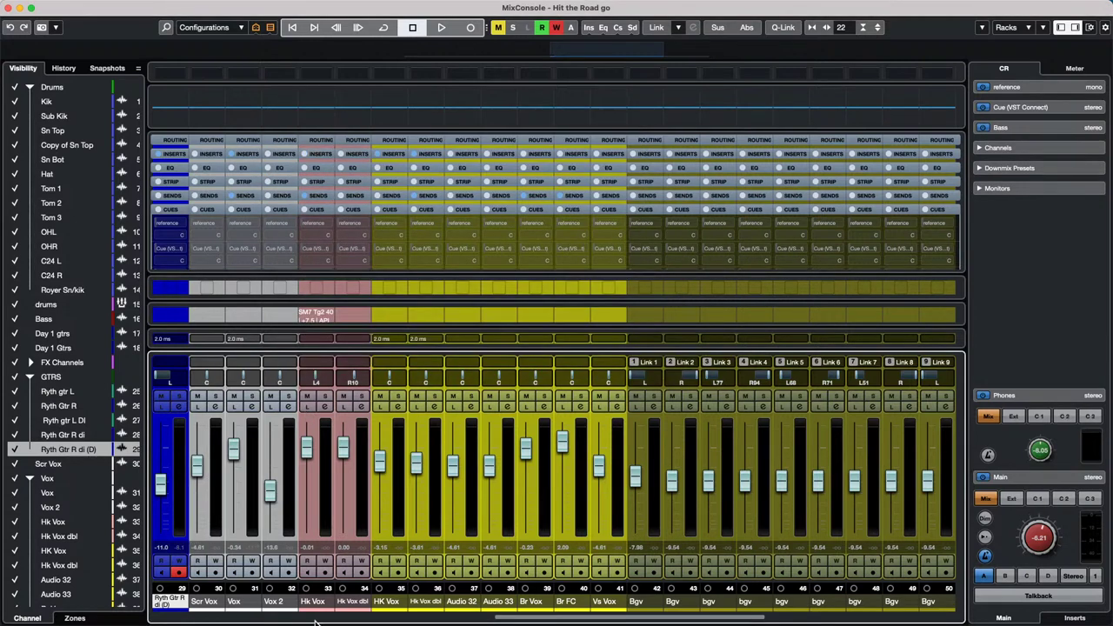
# - Select all mixer channels from Kik through the last bgv channel, number 65
pyautogui.moveTo(522, 619); pyautogui.dragTo(95, 614)
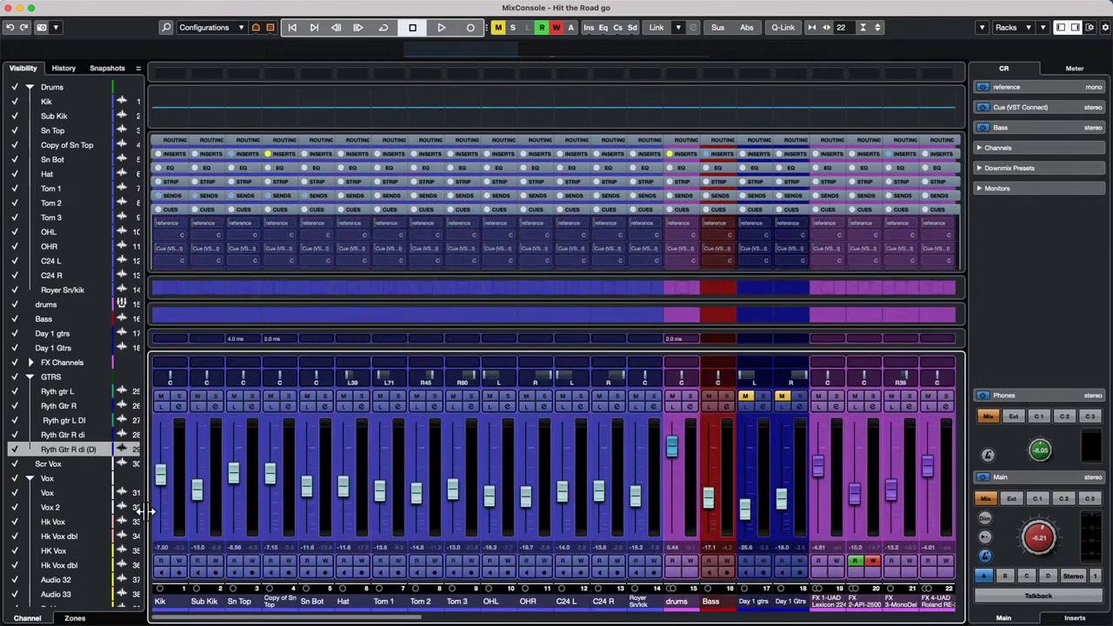
pyautogui.click(182, 519)
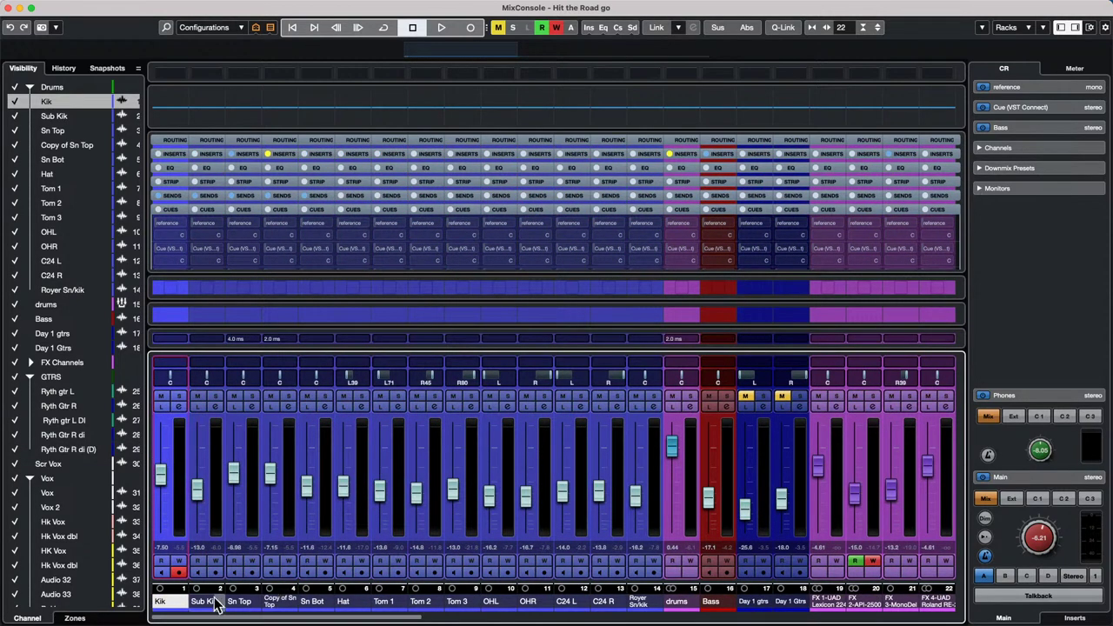
pyautogui.moveTo(218, 619); pyautogui.dragTo(1069, 619)
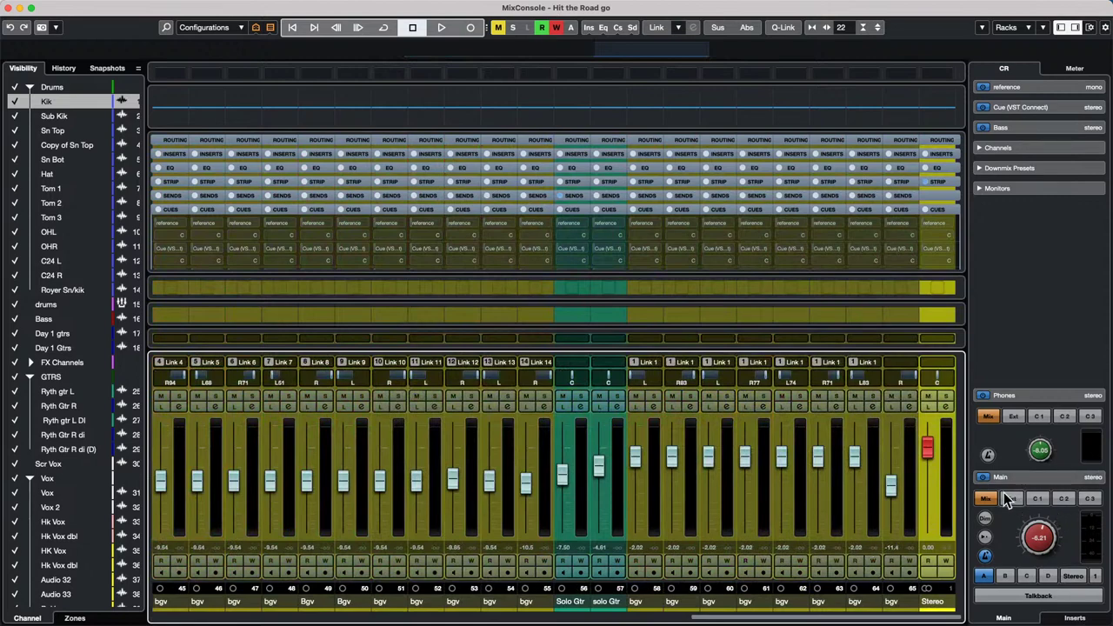
pyautogui.click(908, 456)
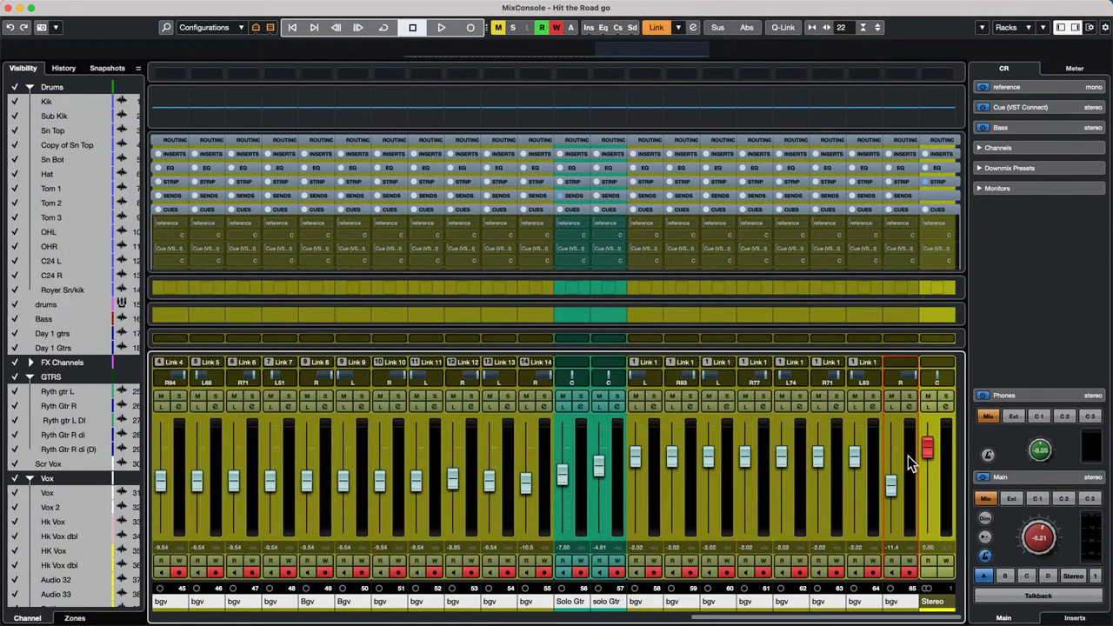
# - Hide the Cue Sends rack in the mixer and show it again
pyautogui.click(1030, 28)
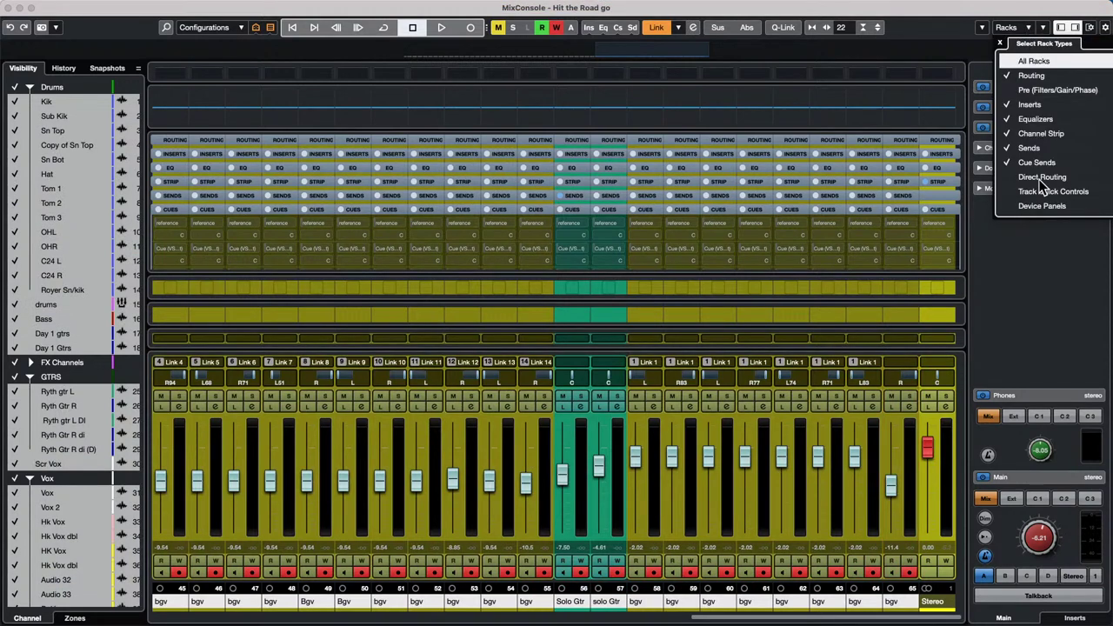
pyautogui.click(1009, 165)
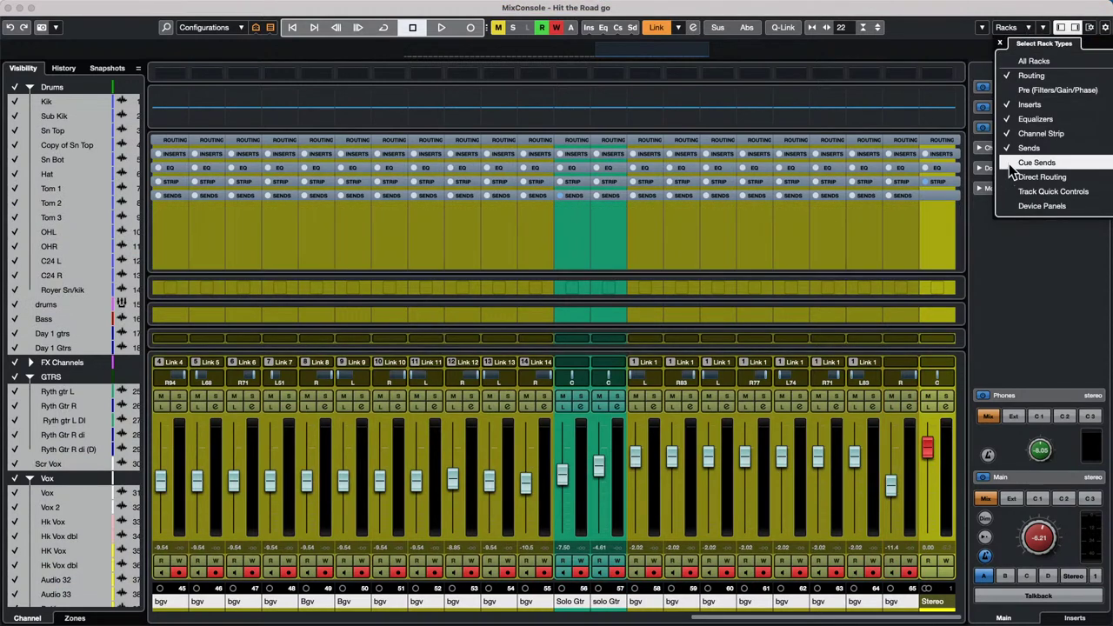
pyautogui.click(957, 35)
pyautogui.click(1105, 28)
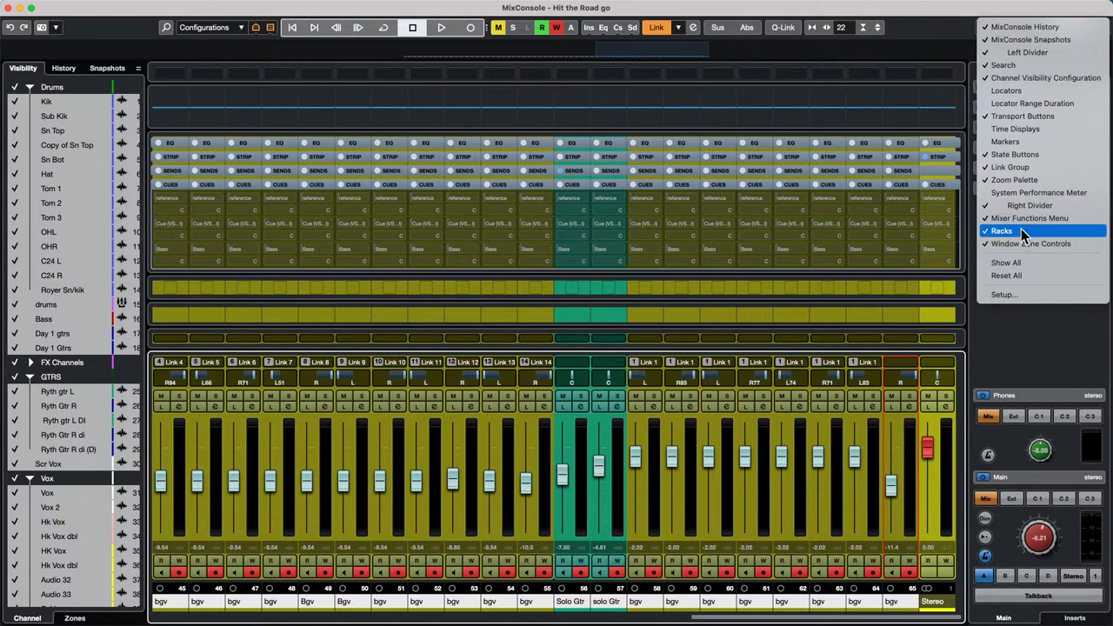
pyautogui.click(1043, 344)
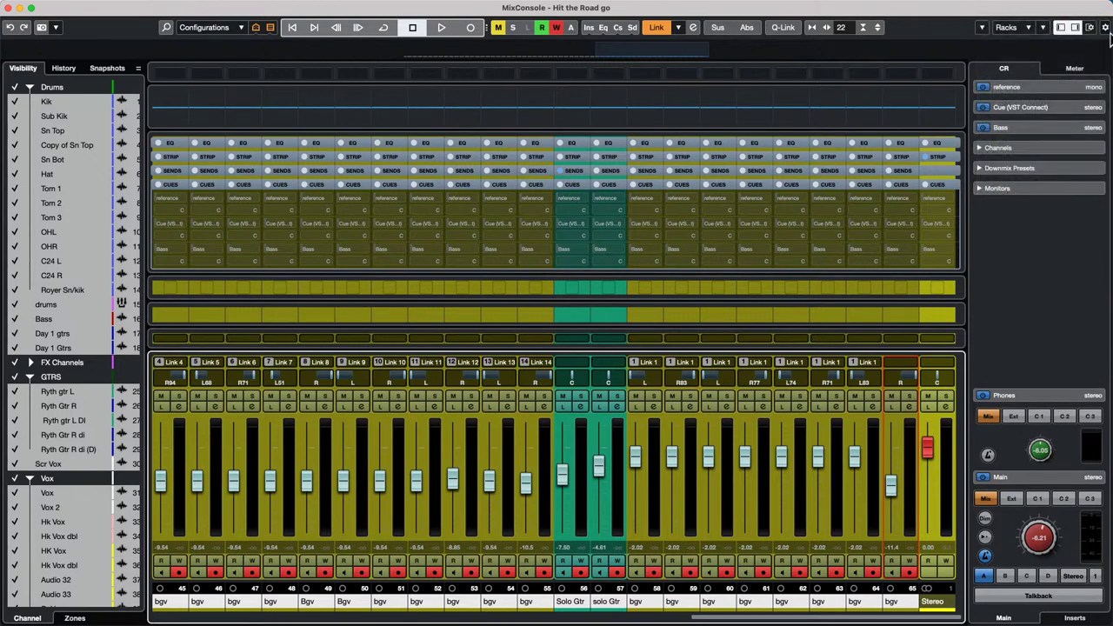
pyautogui.click(1010, 29)
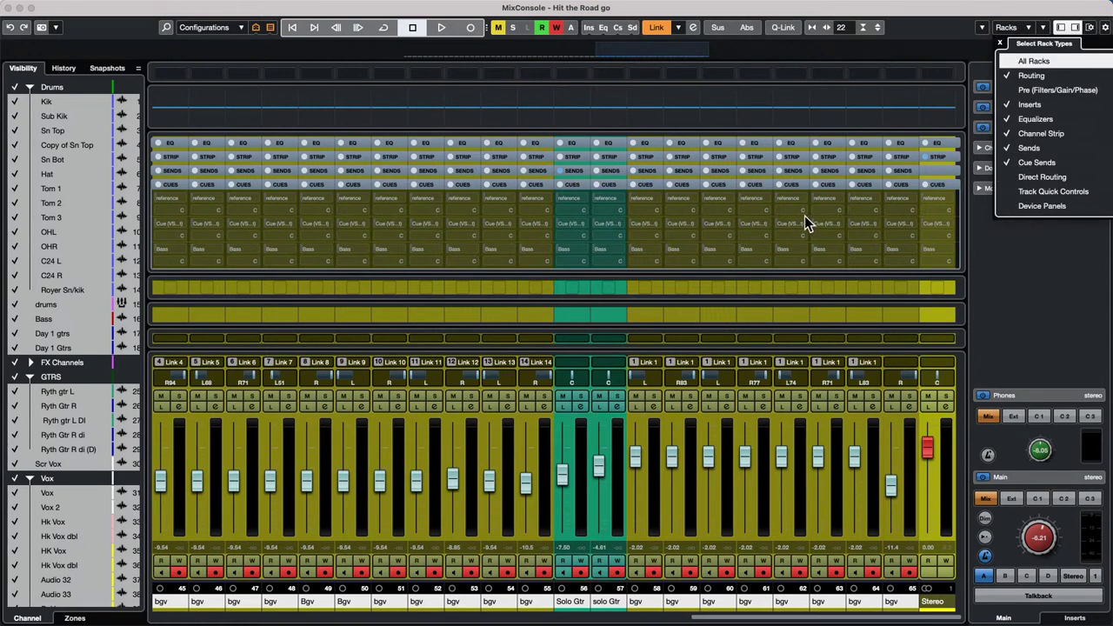
pyautogui.click(574, 184)
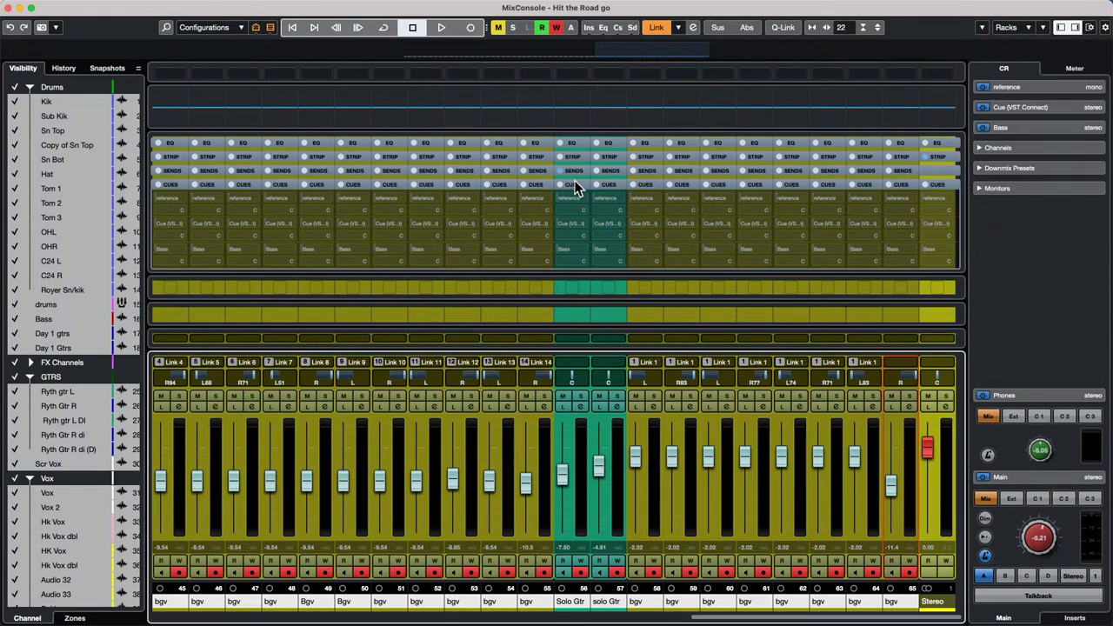
pyautogui.click(572, 211)
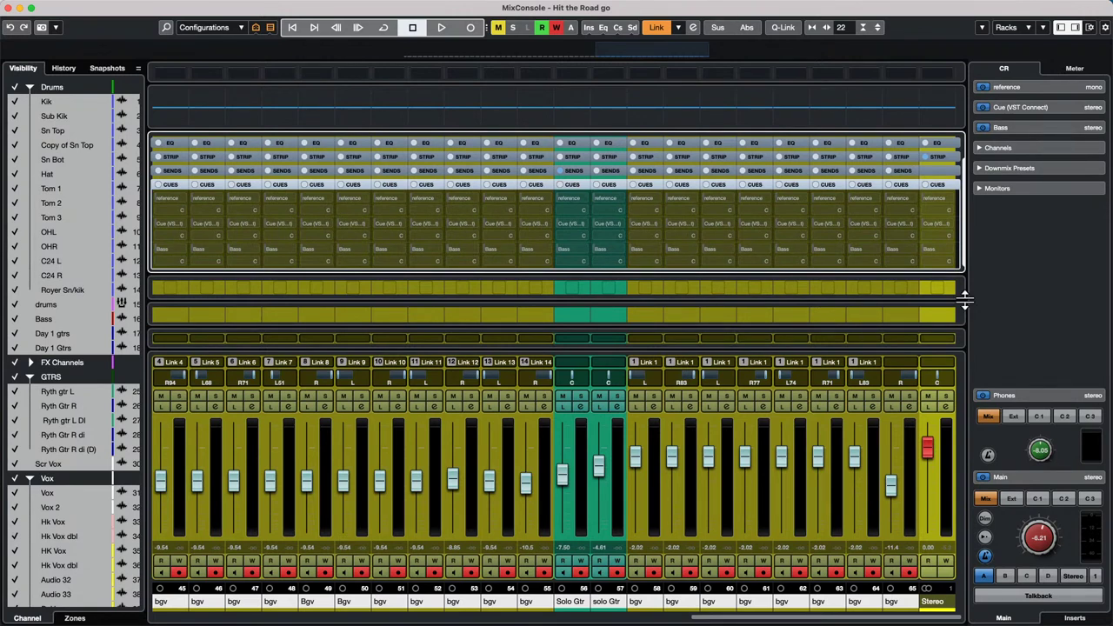
# - Activate the sends to all cues from the selected mixer channels
pyautogui.rightClick(1030, 133)
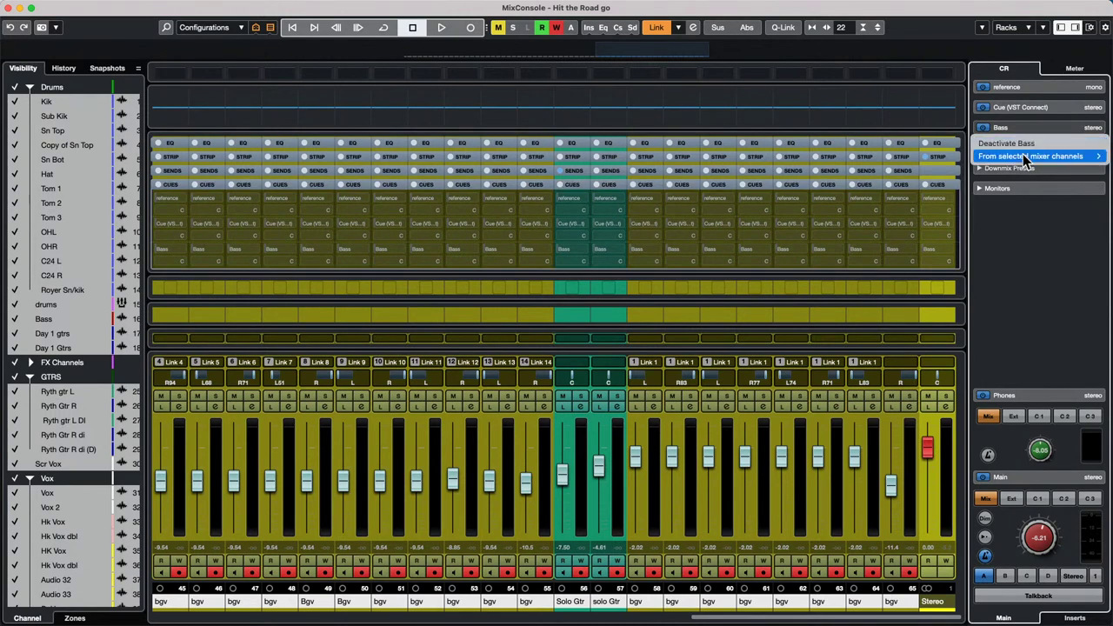
pyautogui.click(1015, 200)
pyautogui.rightClick(1012, 204)
pyautogui.moveTo(1012, 205)
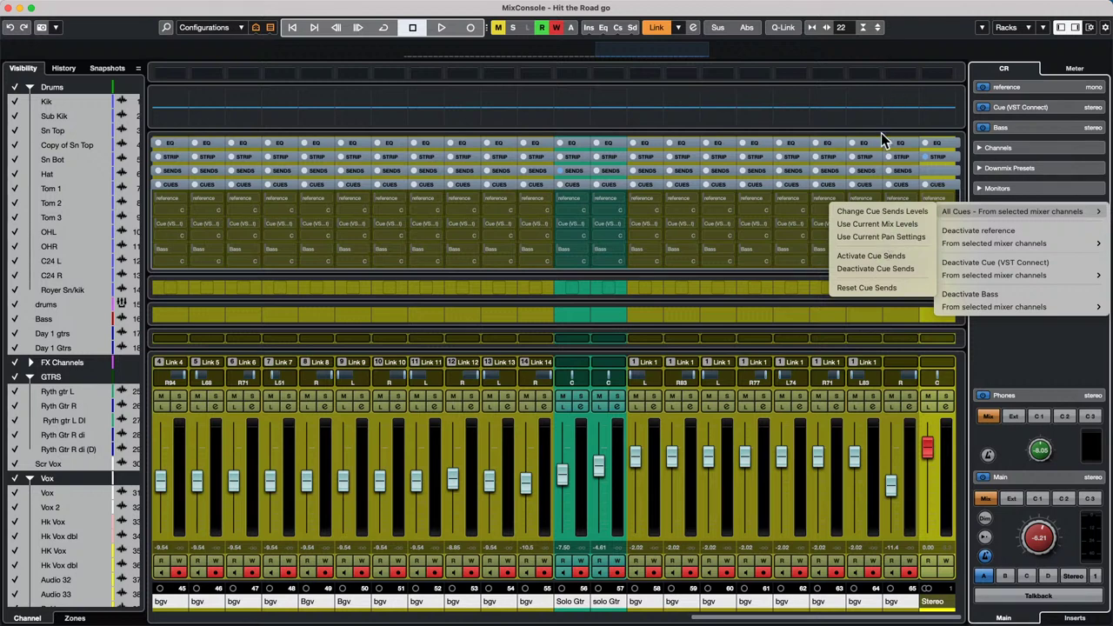
pyautogui.click(891, 257)
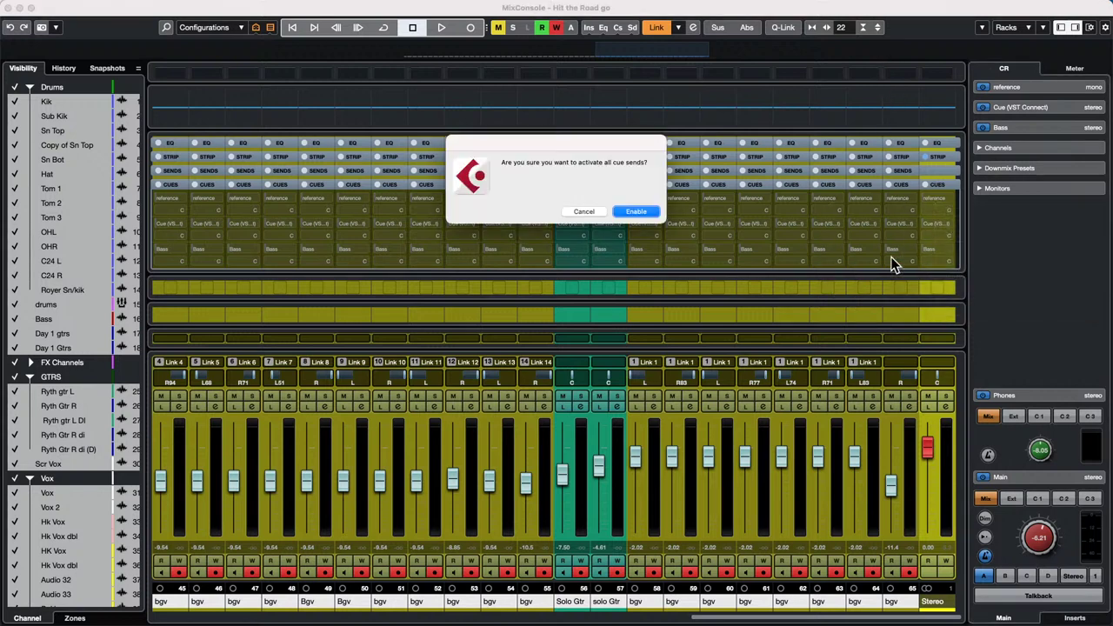
pyautogui.click(635, 212)
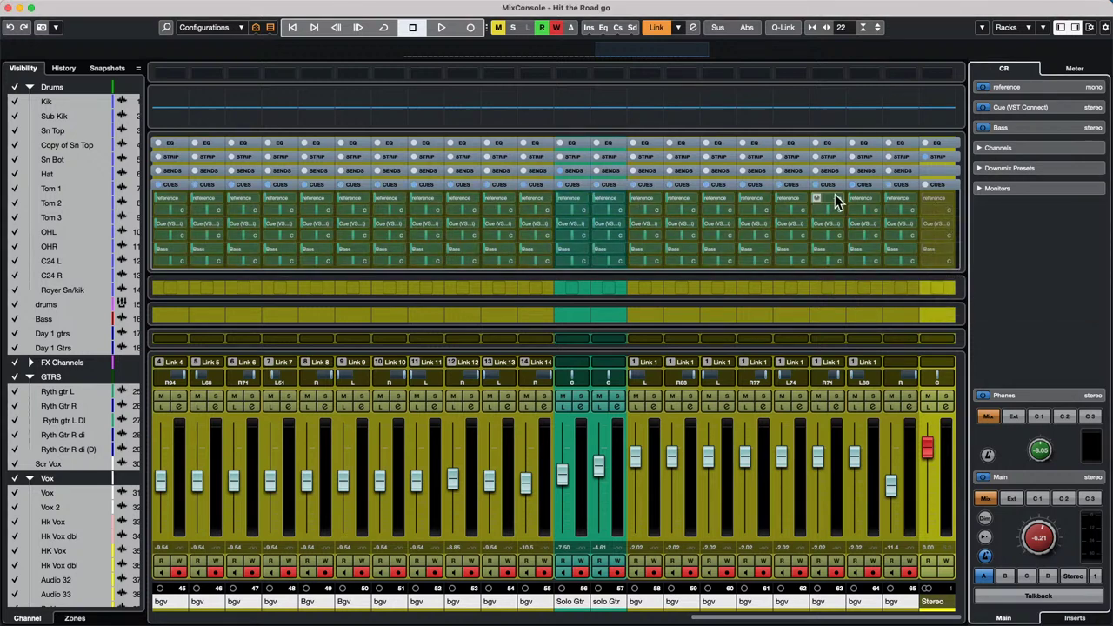
# - Apply the current mix levels of the selected channels to all their cue sends
pyautogui.click(1022, 213)
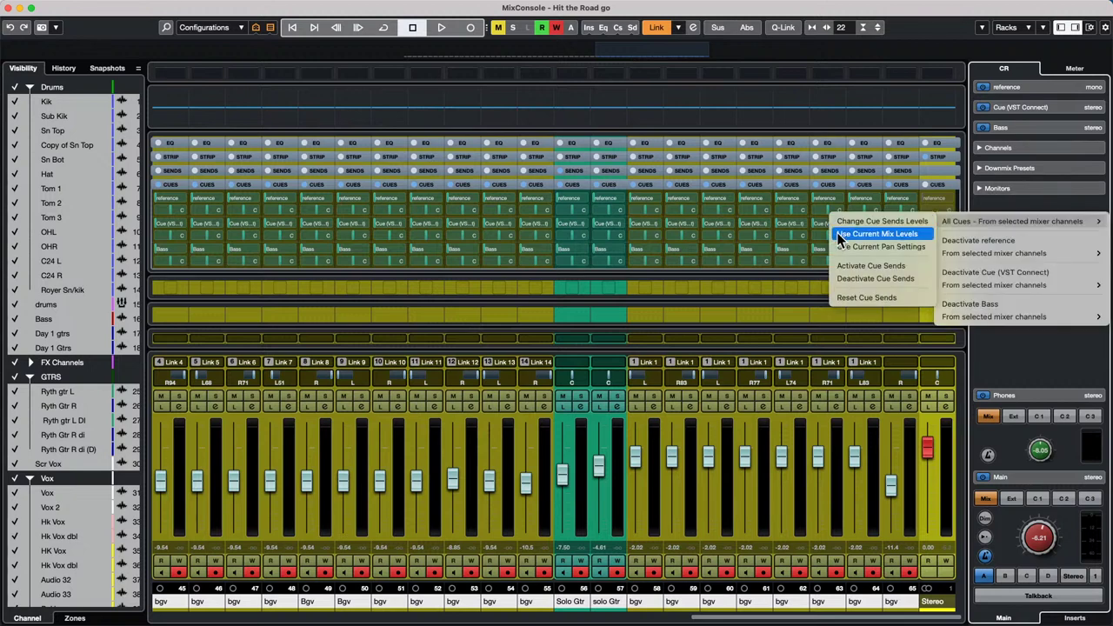
pyautogui.click(840, 236)
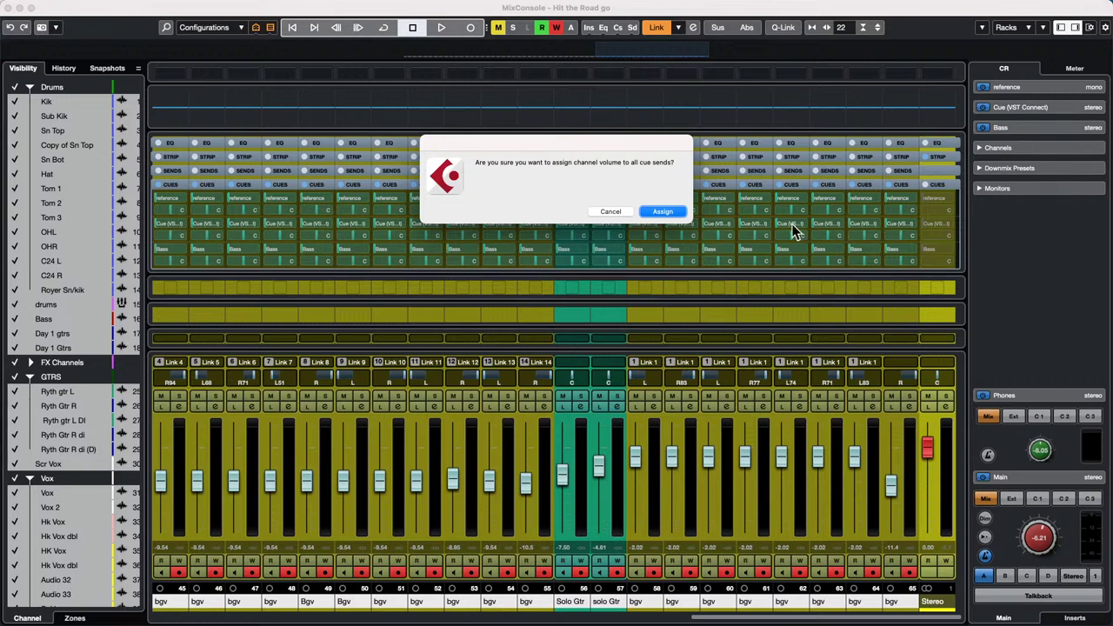
pyautogui.click(666, 214)
# - Apply the current pan settings of the selected channels to all their cue sends
pyautogui.rightClick(1008, 220)
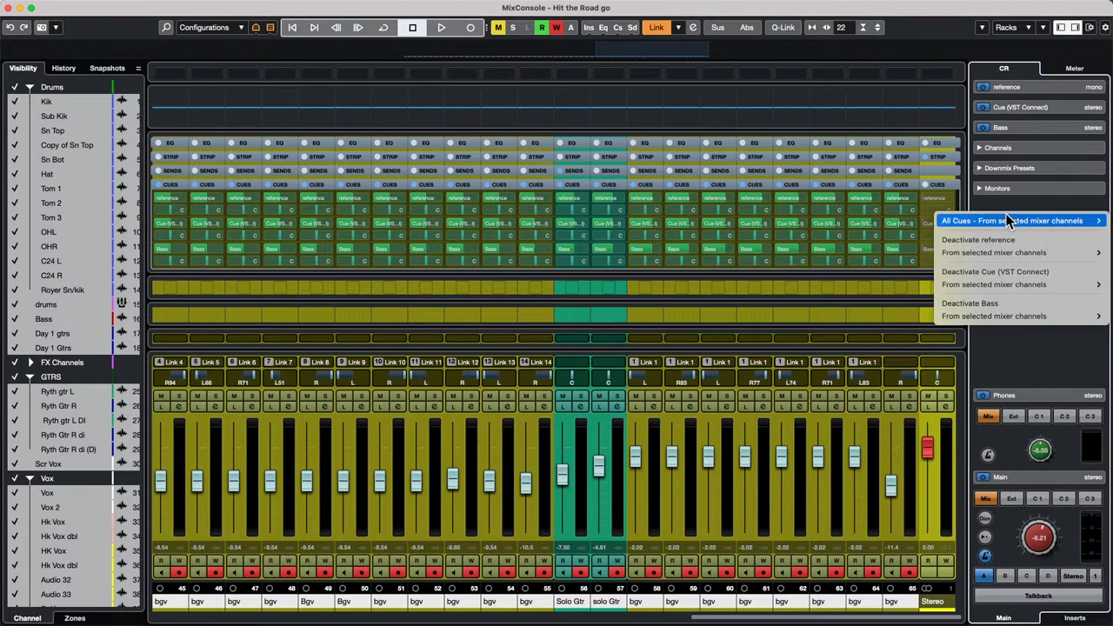
pyautogui.moveTo(1000, 221)
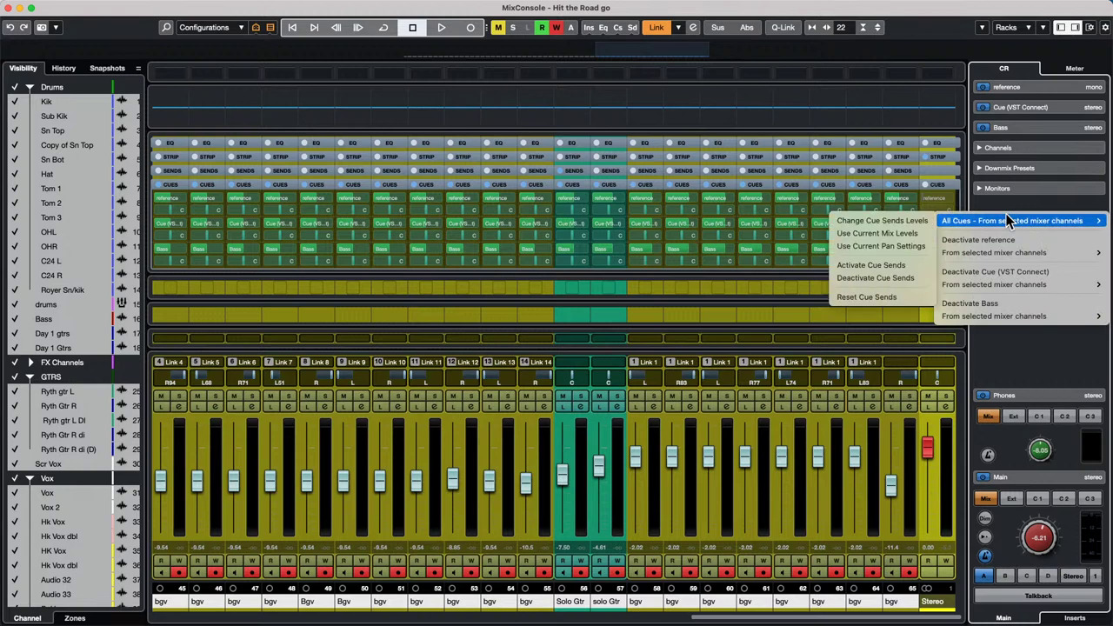
pyautogui.click(909, 246)
pyautogui.click(657, 211)
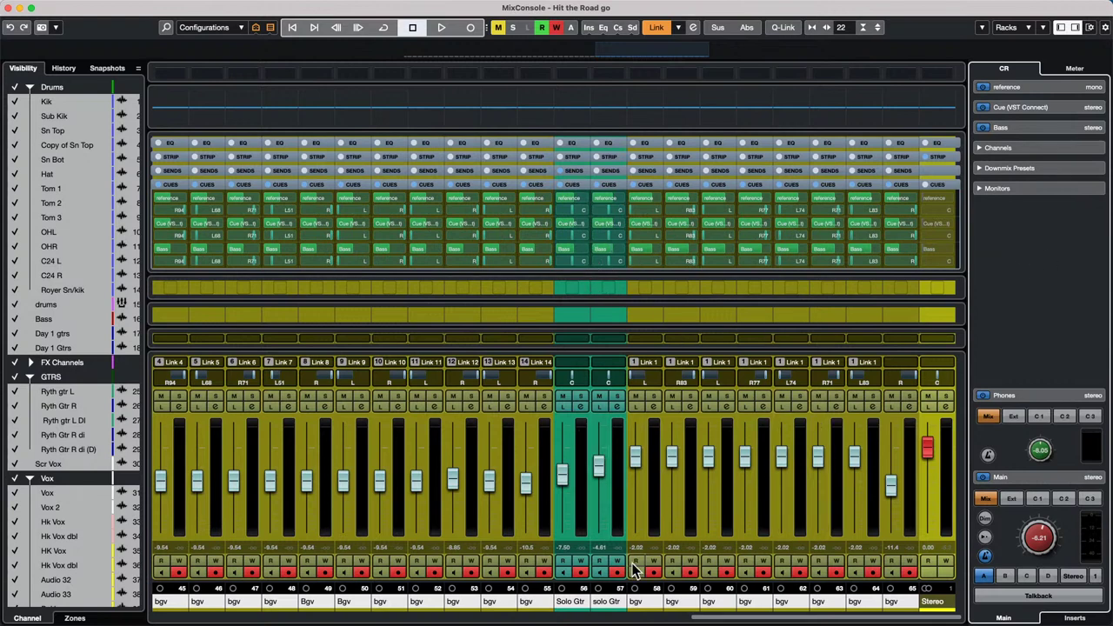
# - Start playback and raise the Bass channel's send level to the Bass cue
pyautogui.press('space')
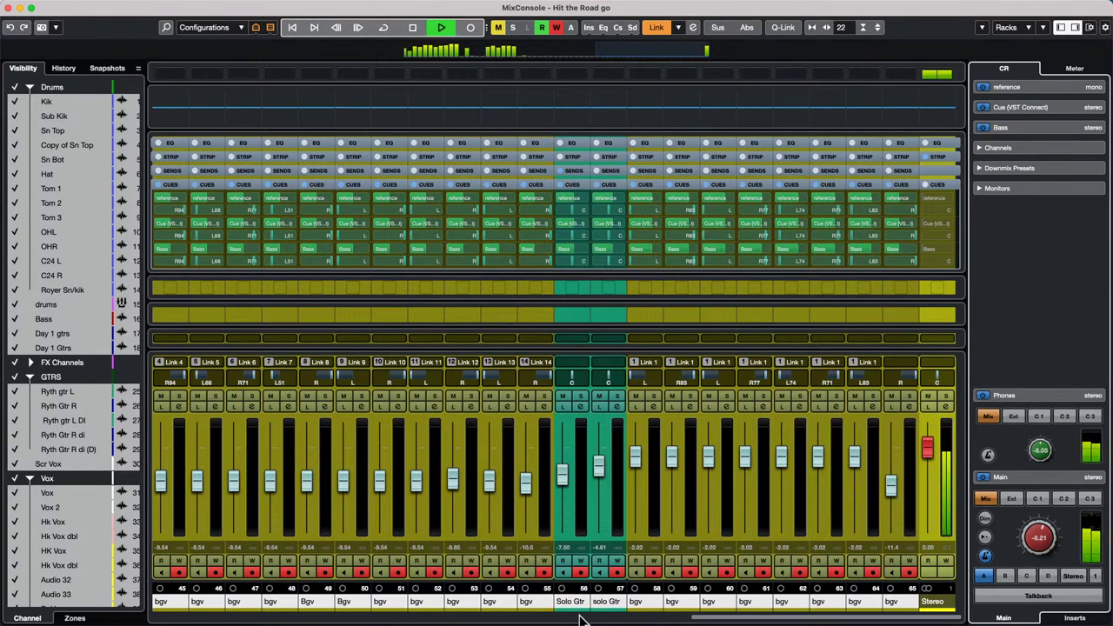
pyautogui.moveTo(741, 619); pyautogui.dragTo(295, 623)
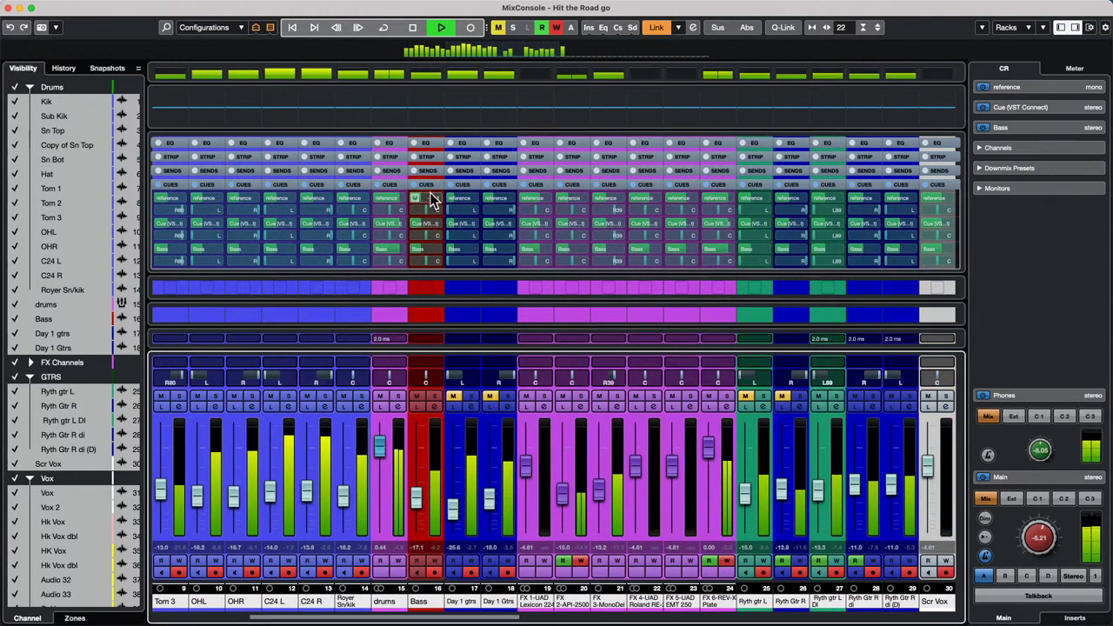
pyautogui.click(427, 249)
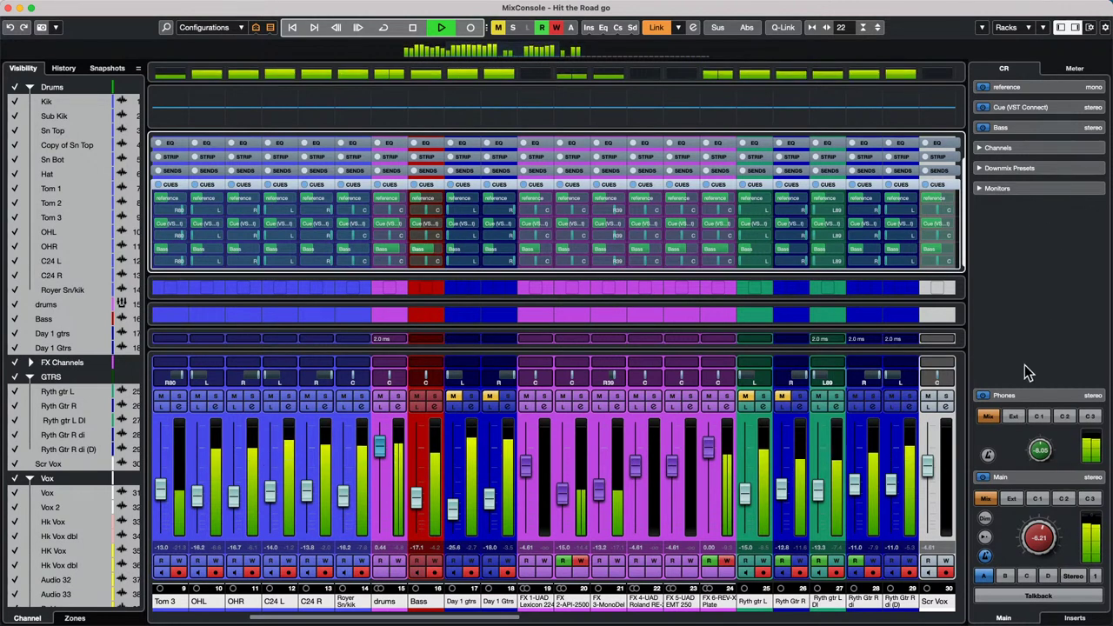
# - Listen to Cue 3 on the Phones channel, stop playback, and set the Phones source to Cue 1
pyautogui.click(1090, 416)
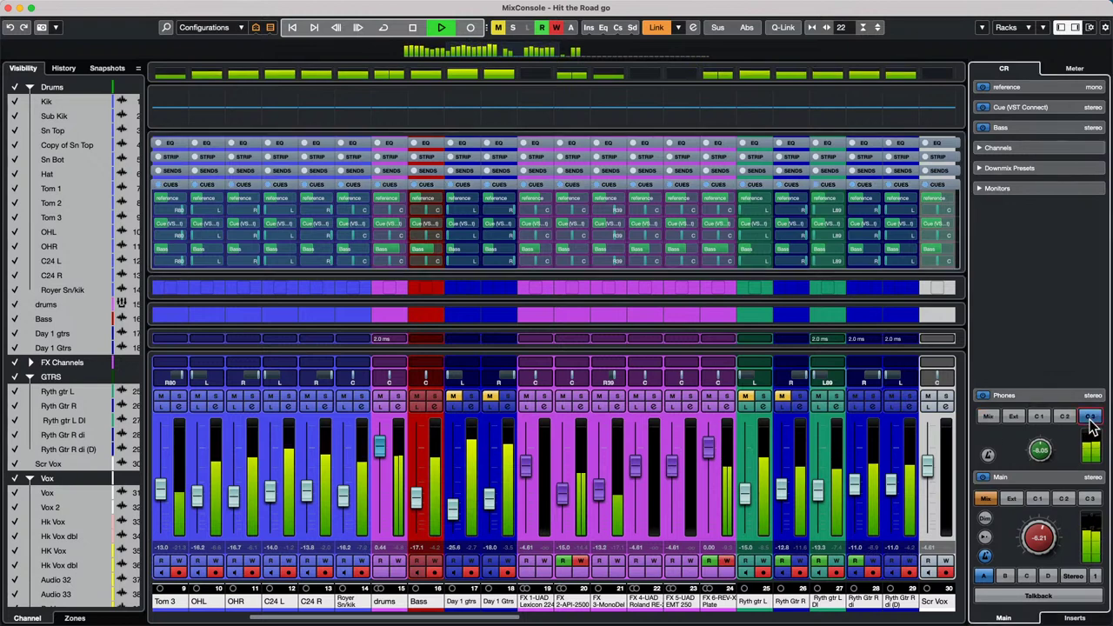
pyautogui.press('space')
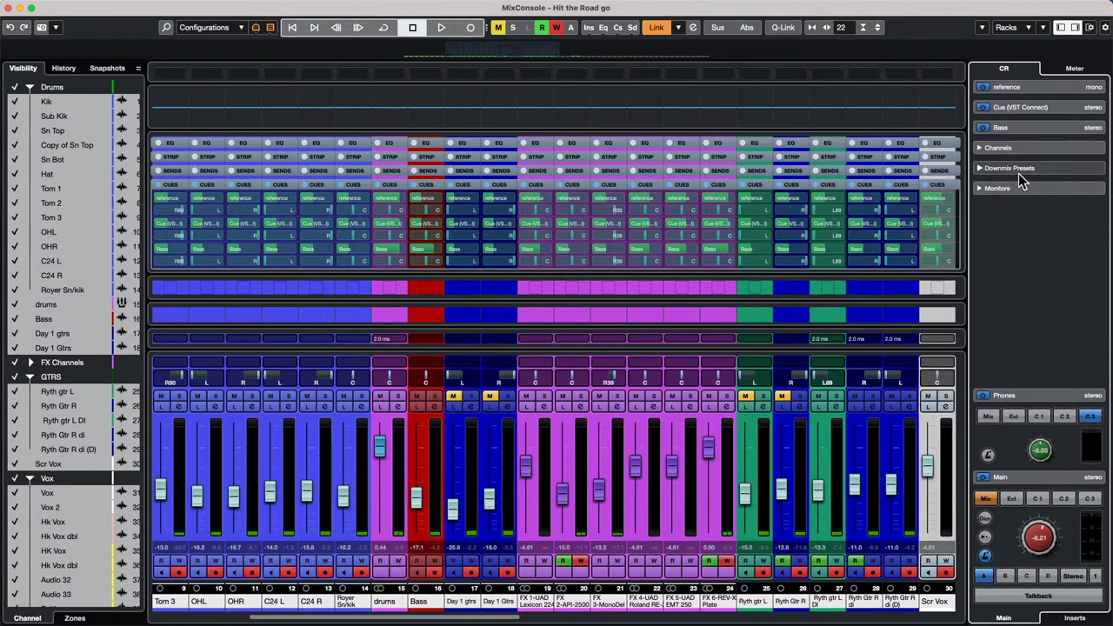
pyautogui.click(1064, 416)
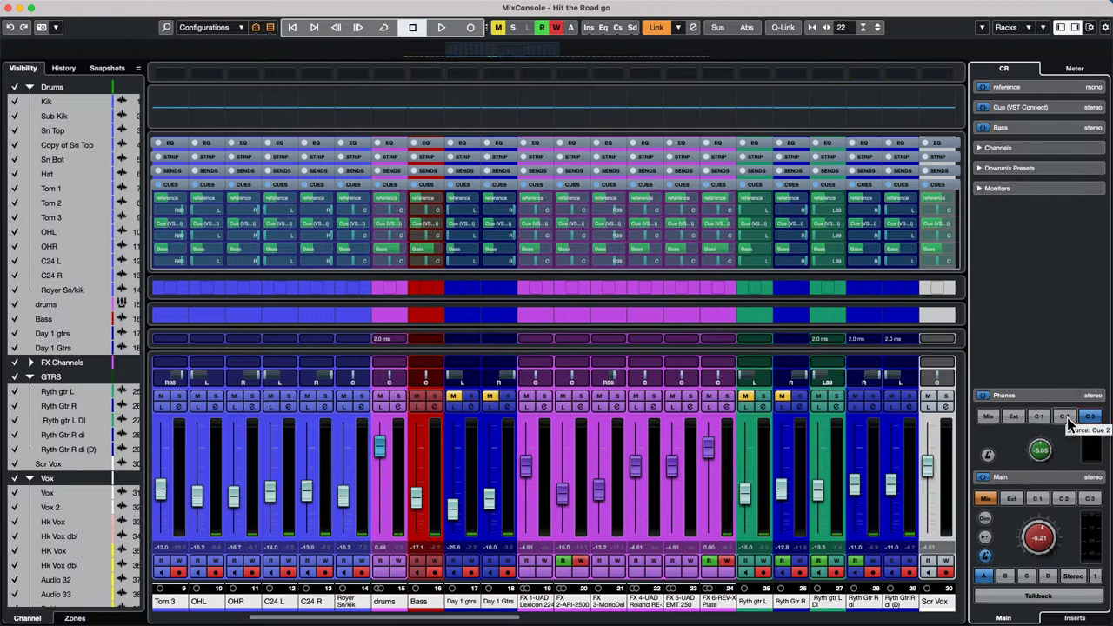
pyautogui.click(1039, 416)
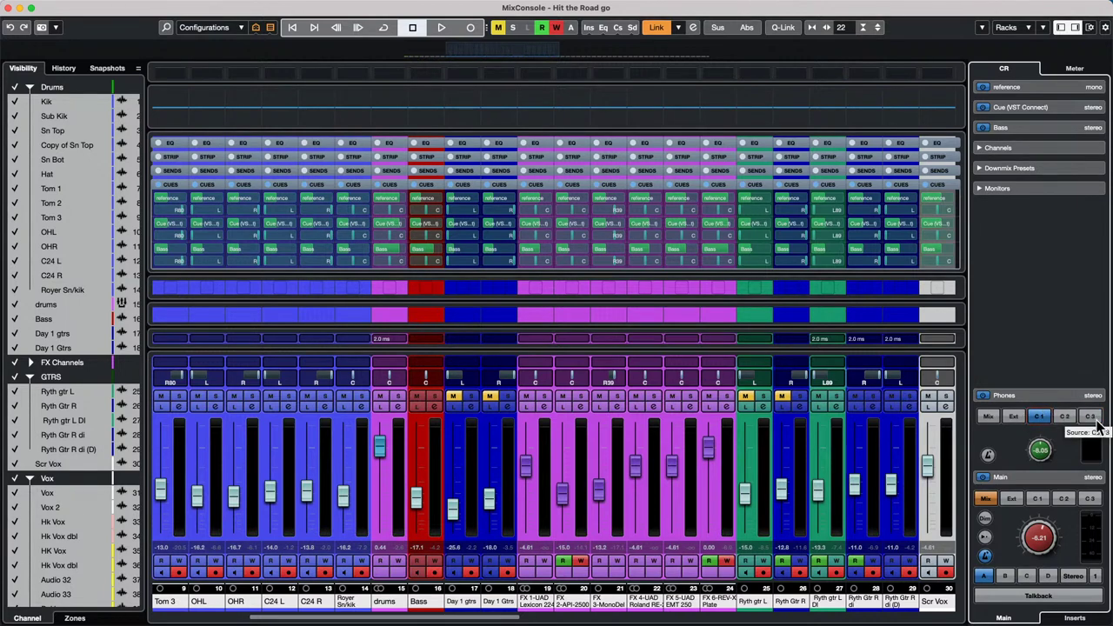
# - Resume playback with Cue 3 as the Main source and adjust the Bass channel's send to the Bass cue
pyautogui.press('space')
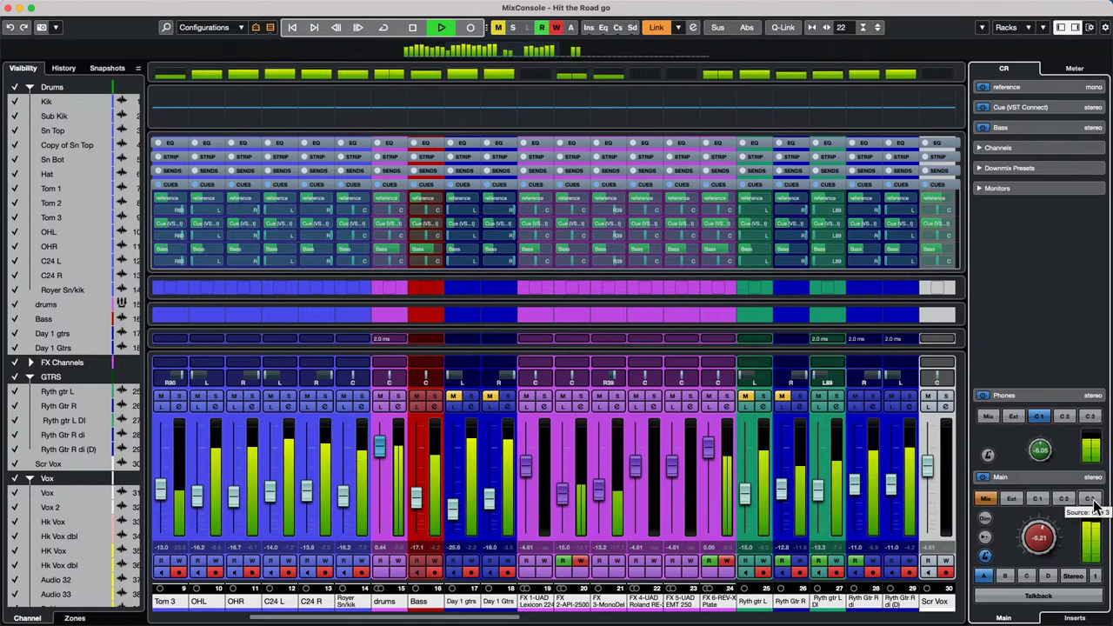
pyautogui.click(1091, 499)
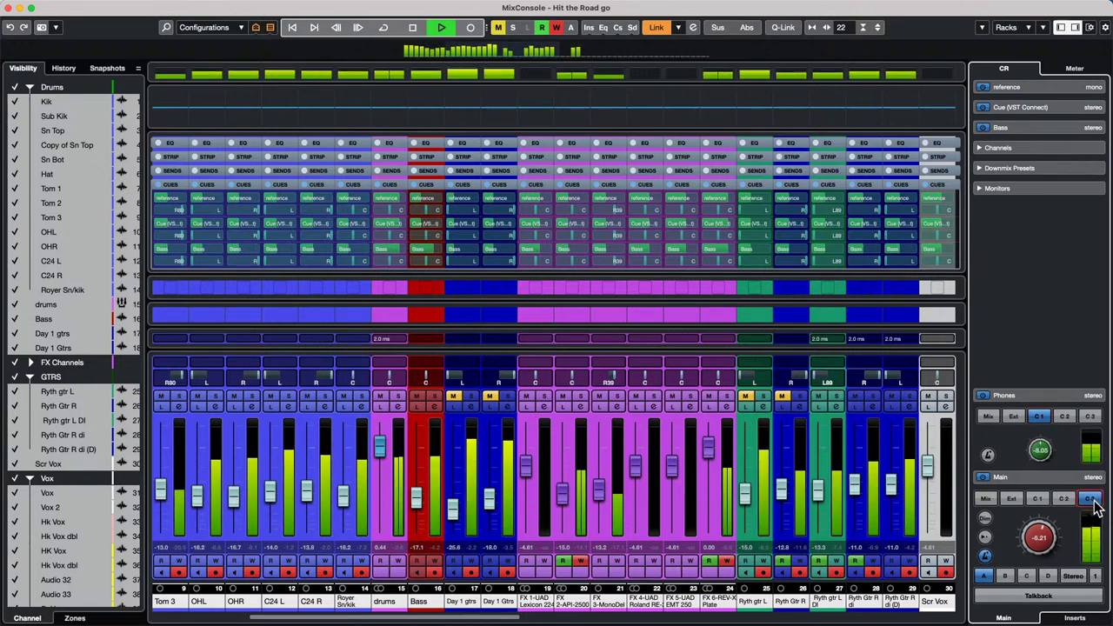
pyautogui.click(429, 250)
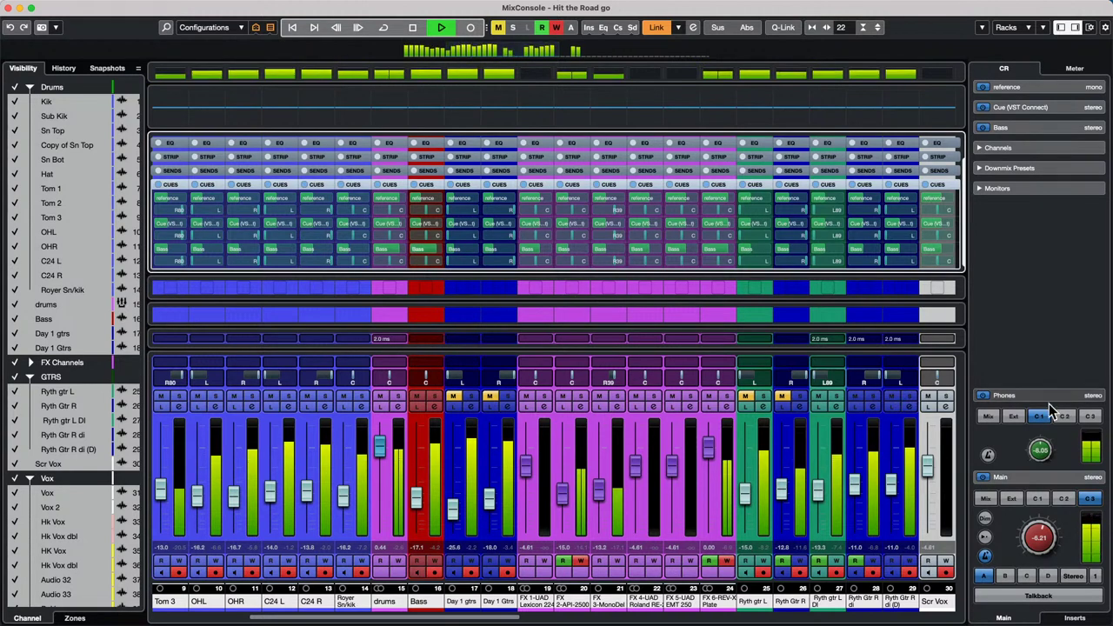
# - Expand the Phones section and compare Cue 3 with Cue 1 as the Main source, leaving it on Cue 1
pyautogui.click(1048, 414)
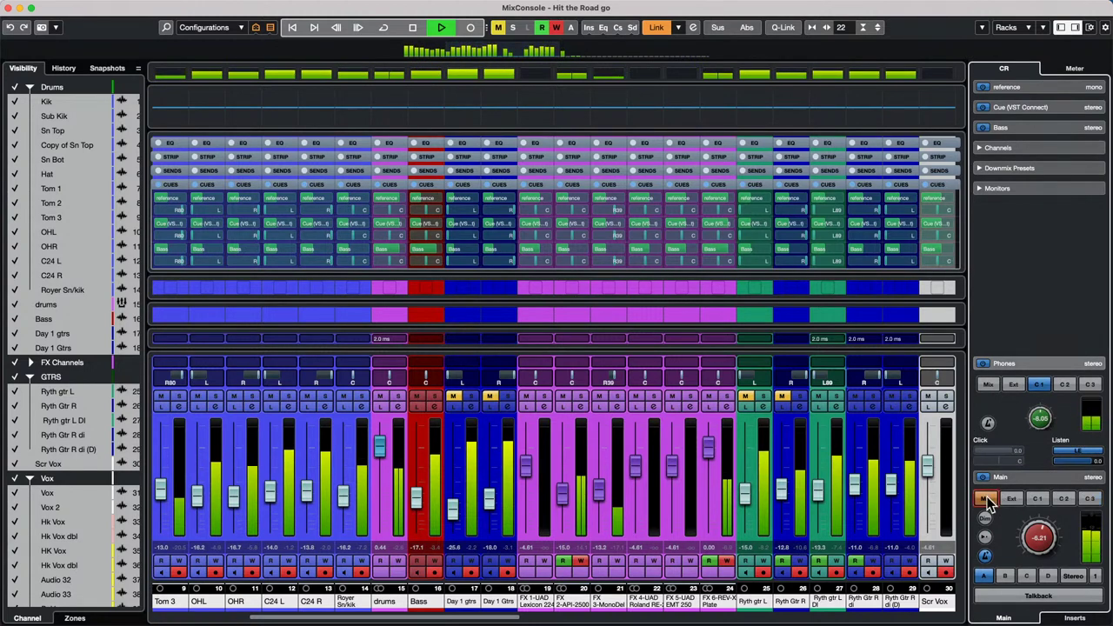
pyautogui.click(1091, 499)
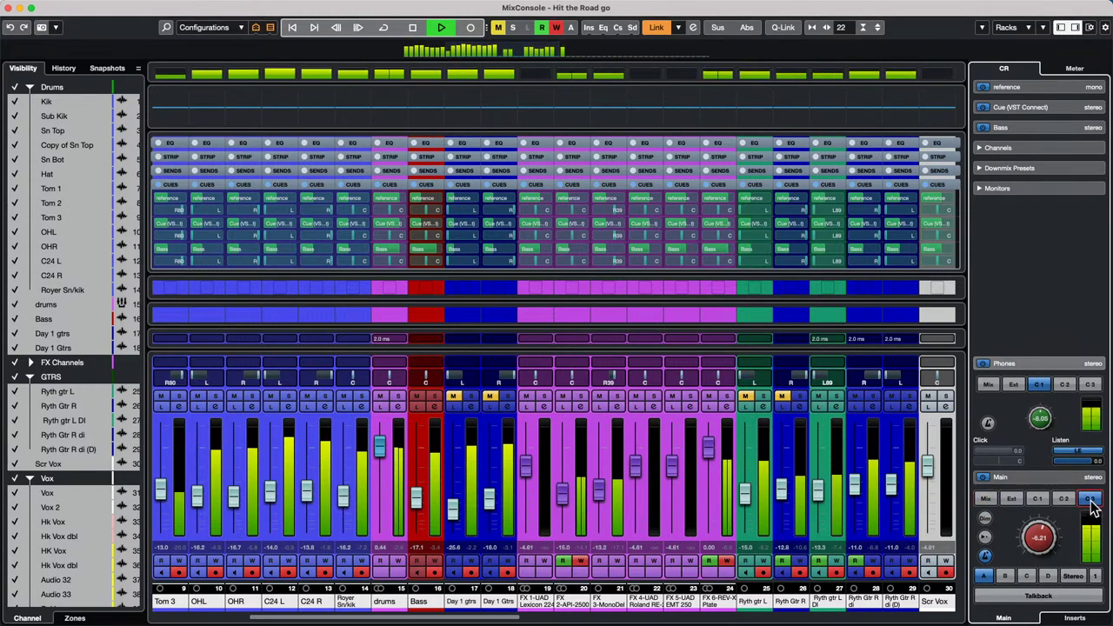
pyautogui.click(1036, 511)
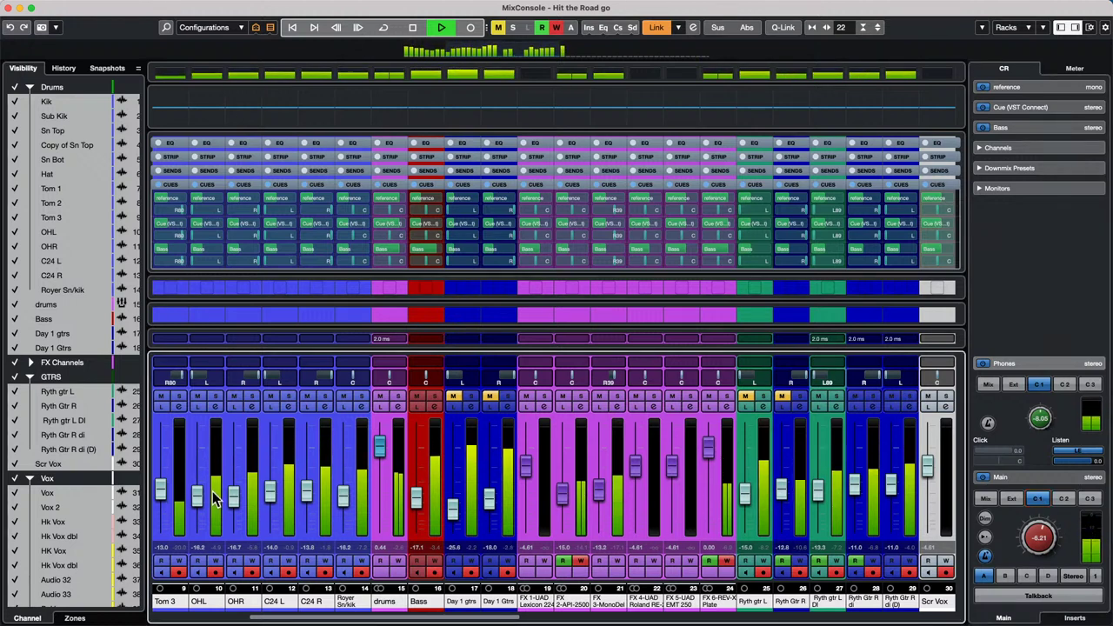
# - Select the channels from Kik through drums, activate Q-Link and adjust their send levels to the reference cue together
pyautogui.moveTo(257, 619); pyautogui.dragTo(154, 619)
pyautogui.click(175, 519)
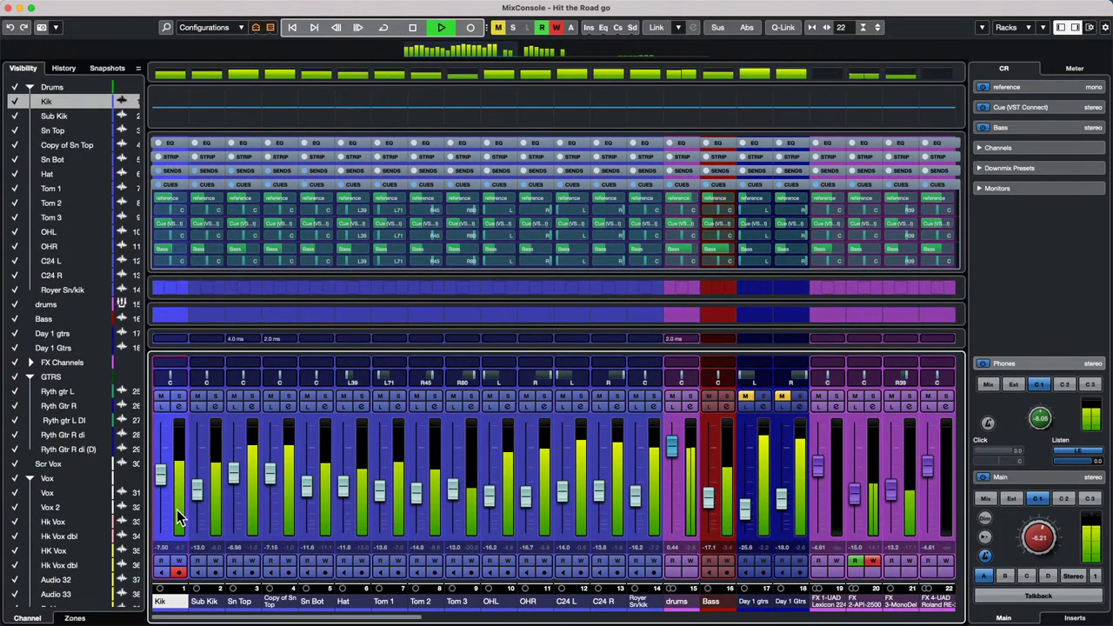
pyautogui.keyDown('shift'); pyautogui.click(693, 482); pyautogui.keyUp('shift')
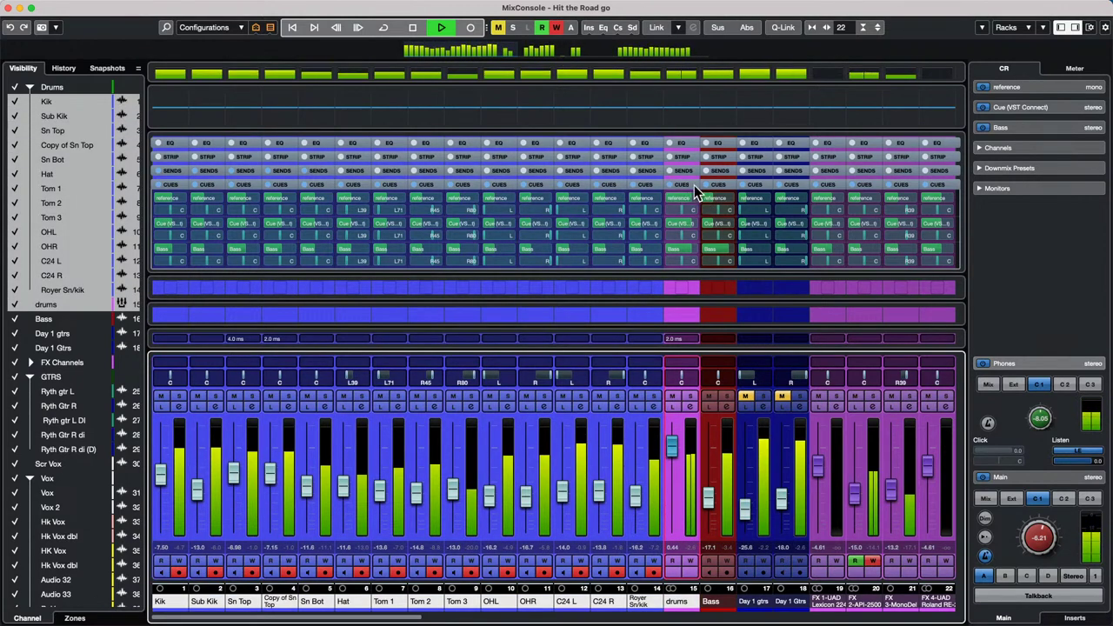
pyautogui.click(782, 27)
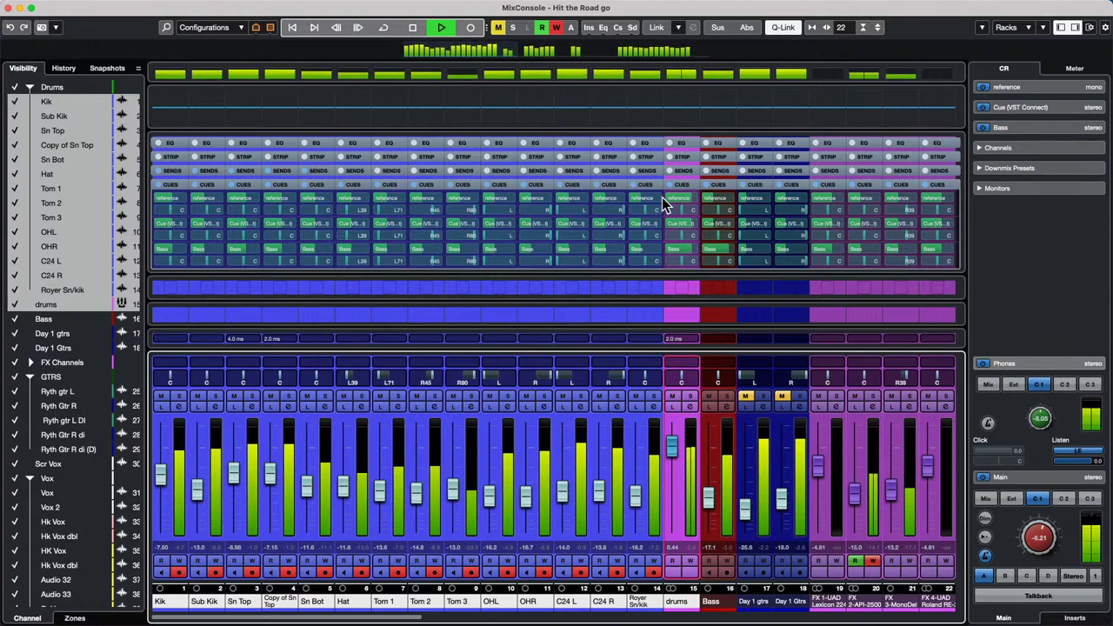
pyautogui.moveTo(647, 199); pyautogui.dragTo(681, 197)
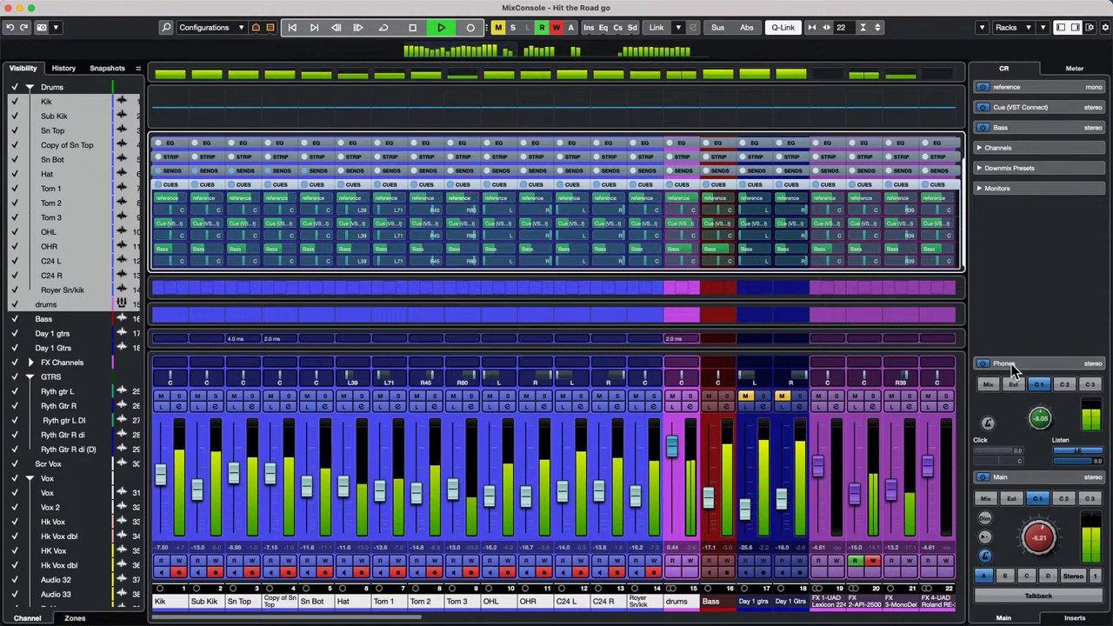
# - Use Mix as the Phones source and Cue 1 as the Main source, and adjust the Bass channel's send to the reference cue
pyautogui.click(985, 385)
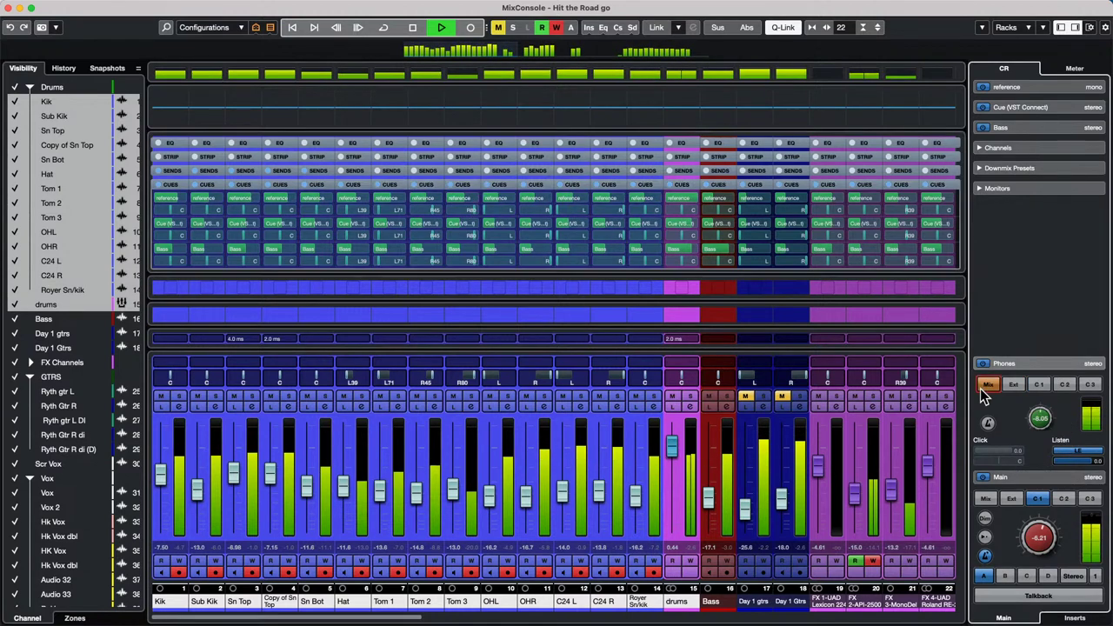
pyautogui.click(985, 498)
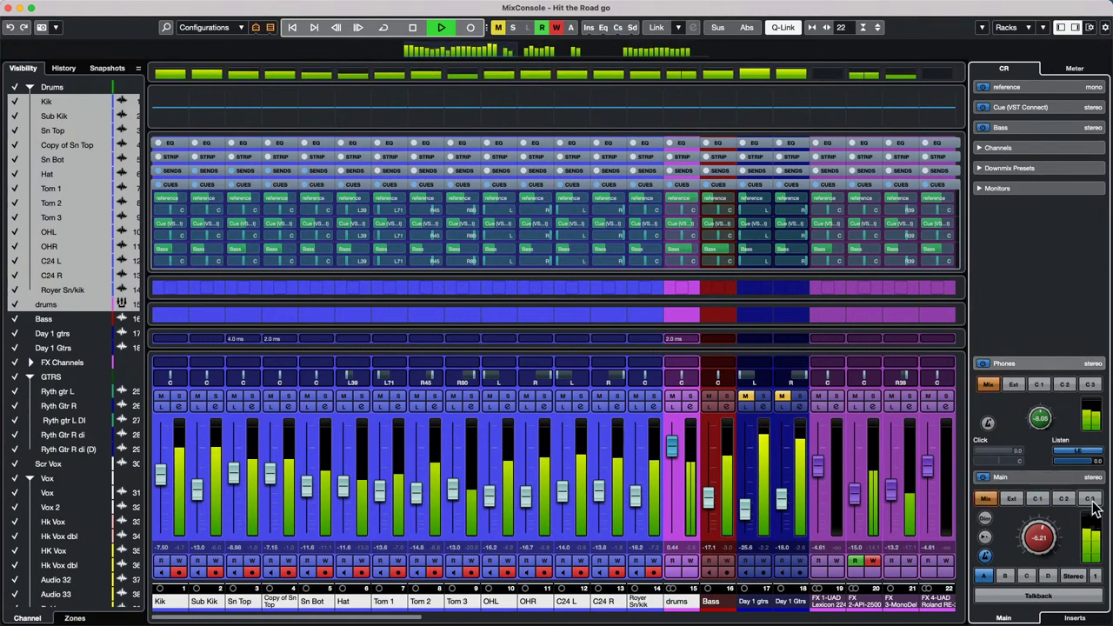
pyautogui.click(1043, 499)
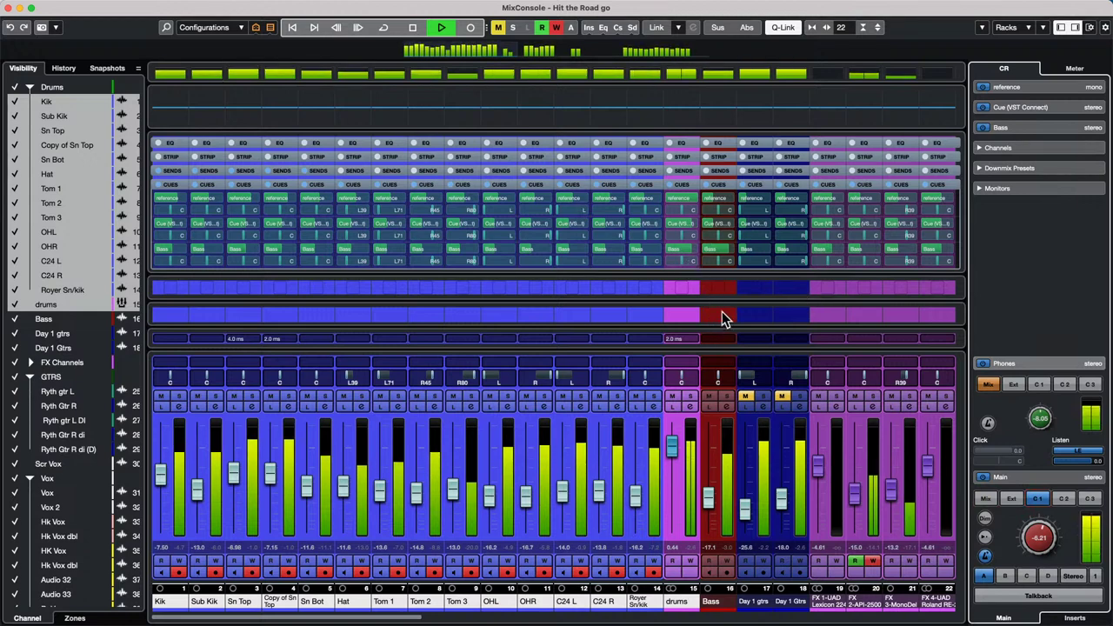
pyautogui.moveTo(715, 196); pyautogui.dragTo(731, 197)
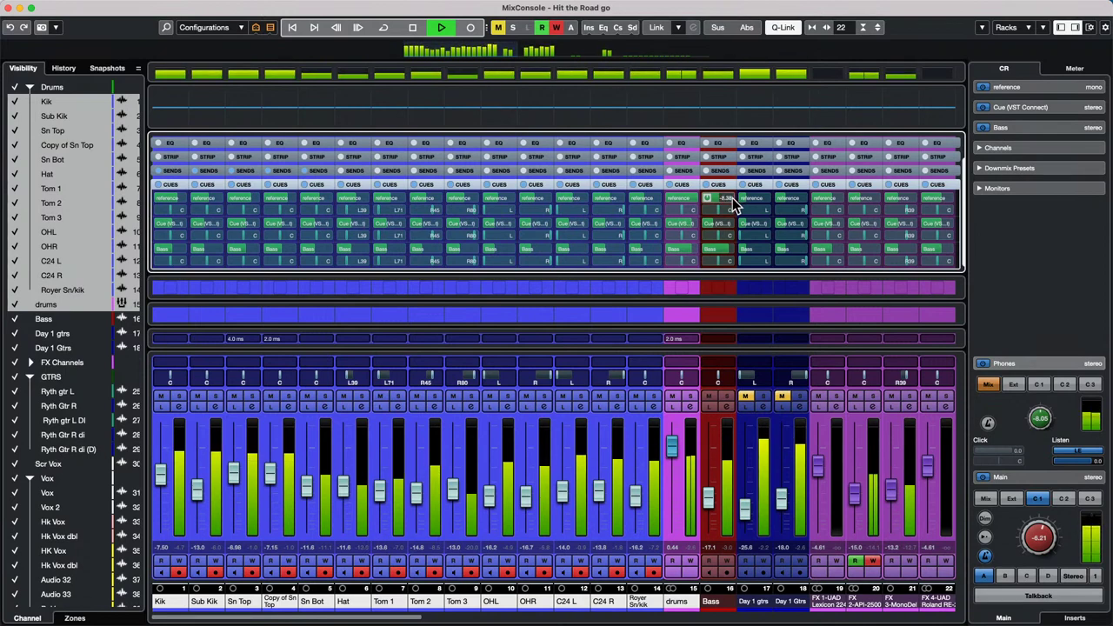
# - Set the Main source to Cue 3 and adjust the linked drum channels' send levels to the Bass cue
pyautogui.click(1090, 499)
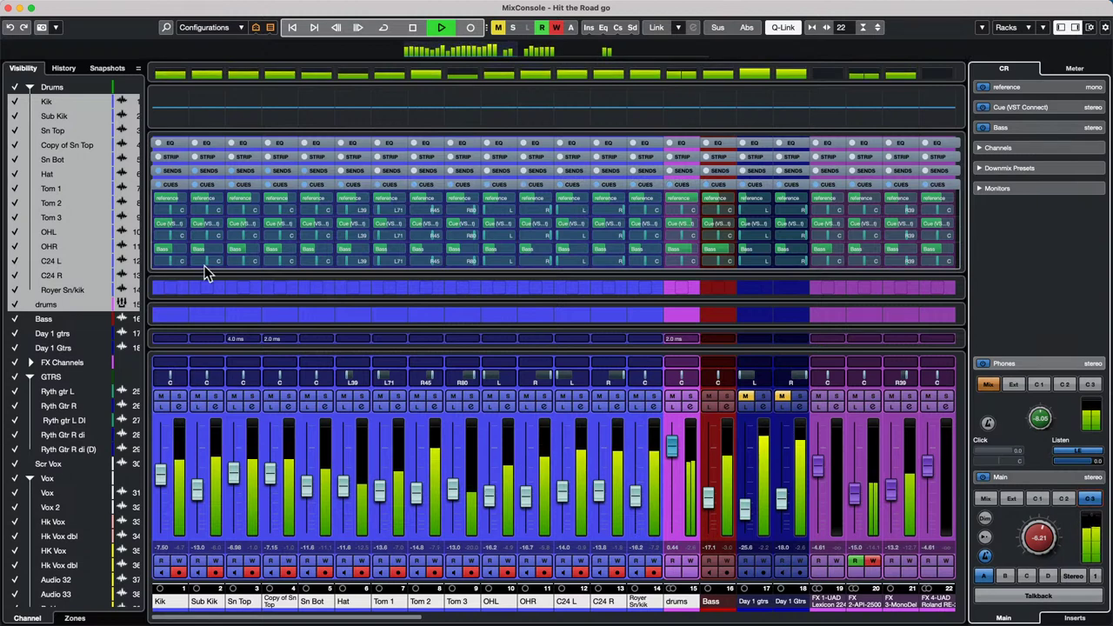
pyautogui.moveTo(173, 249); pyautogui.dragTo(190, 249)
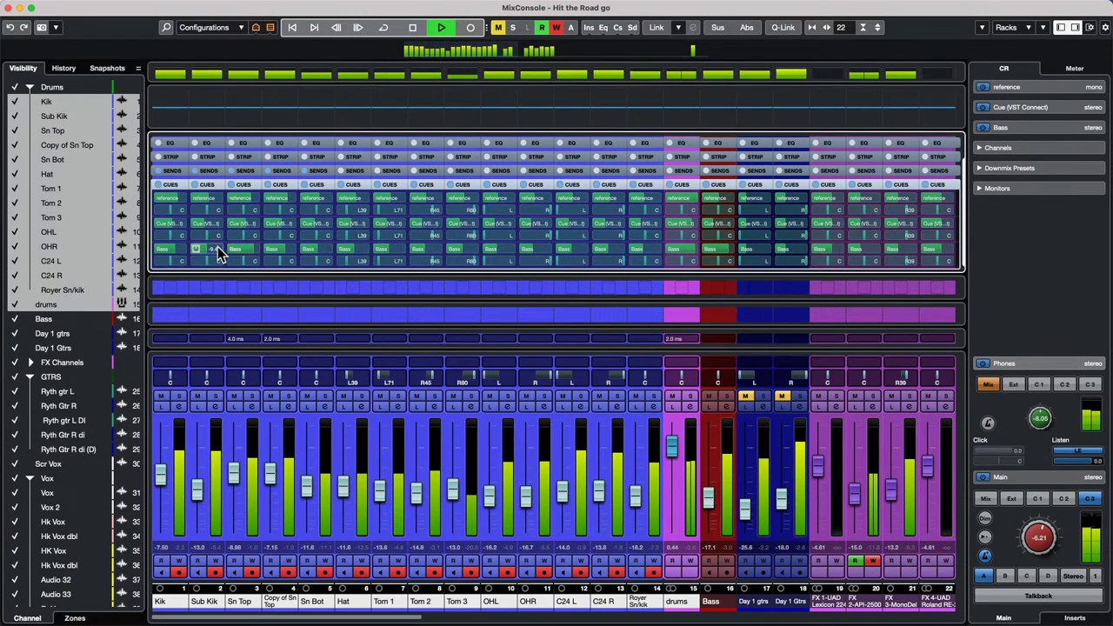
pyautogui.click(214, 249)
pyautogui.moveTo(223, 248); pyautogui.dragTo(187, 249)
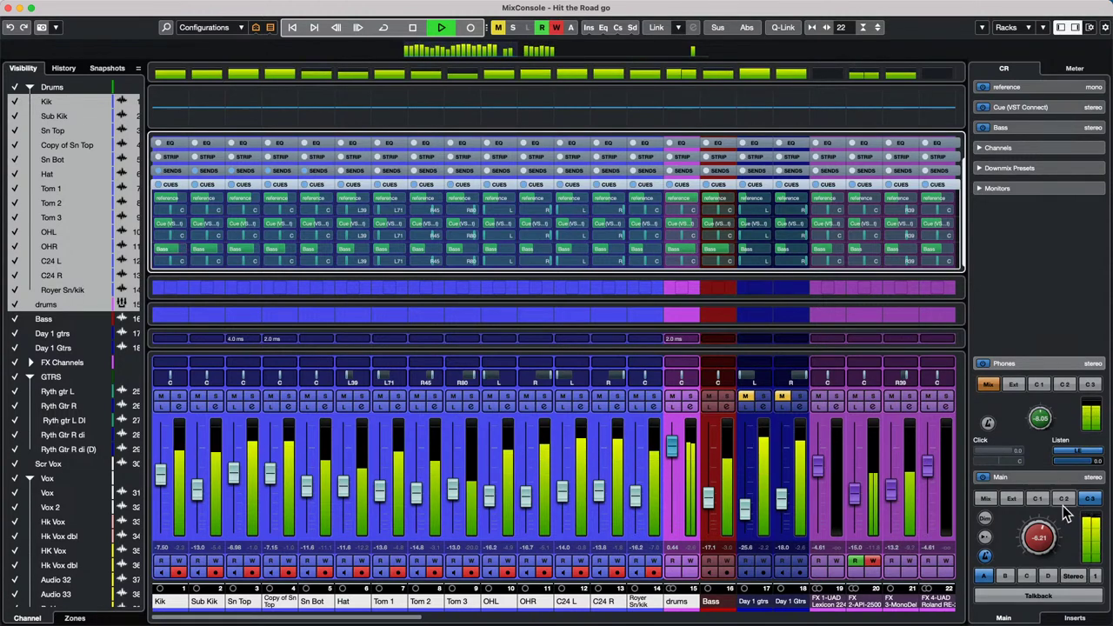
# - Listen to Cue 1 on the Main channel, return the Main source to Mix and stop playback
pyautogui.click(1038, 498)
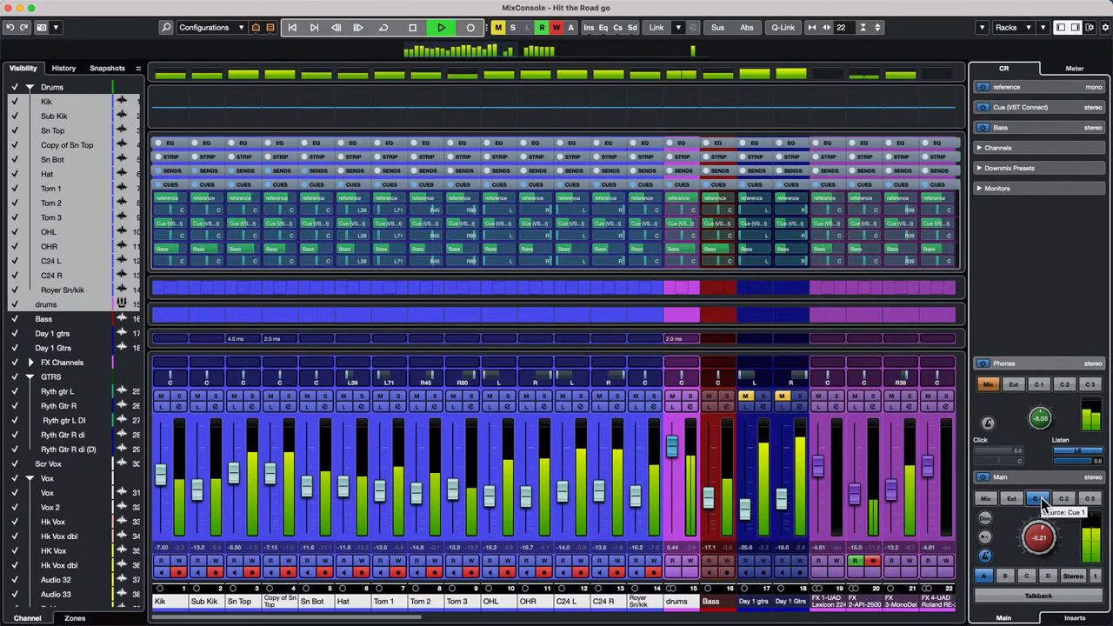
pyautogui.click(985, 498)
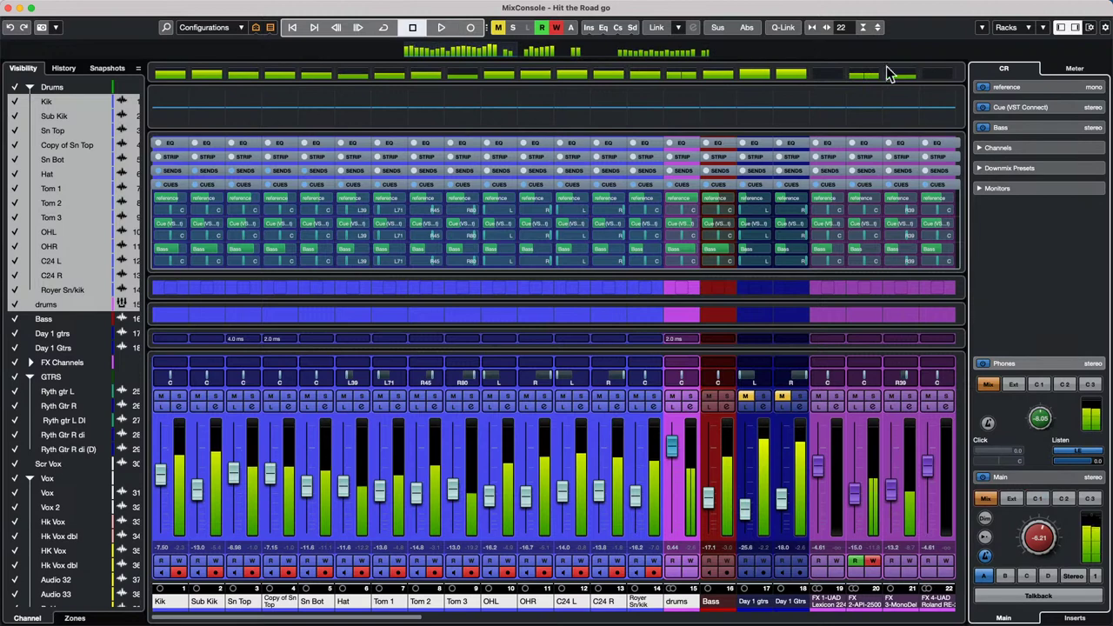
pyautogui.press('space')
# - Examine the left and right output assignments of the Bass cue in the Control Room audio connections, and close the window
pyautogui.moveTo(501, 4)
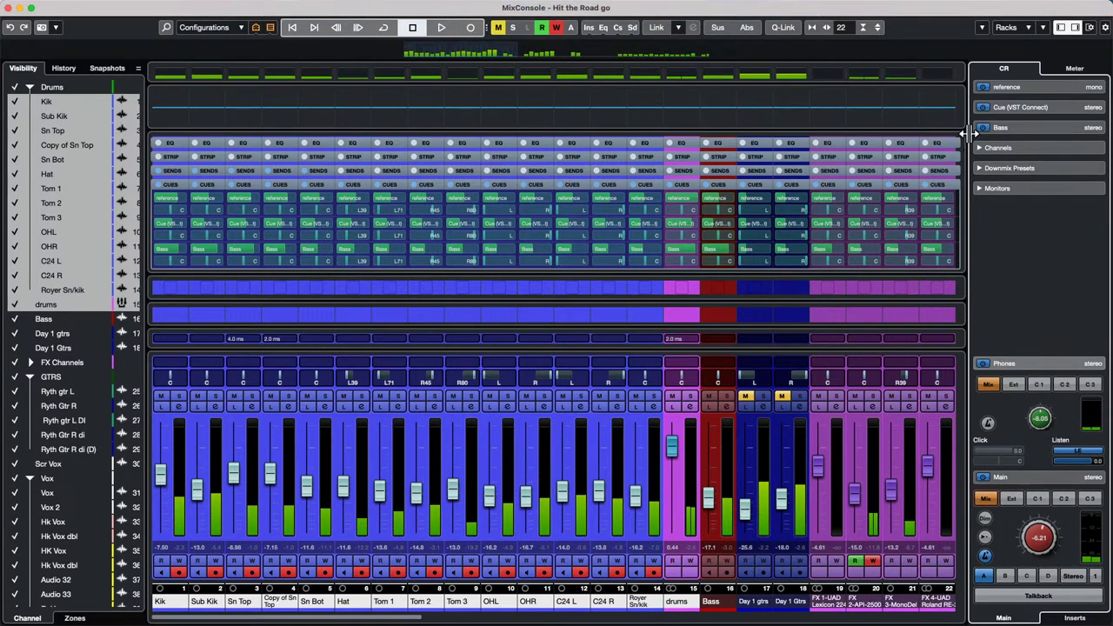
pyautogui.click(391, 7)
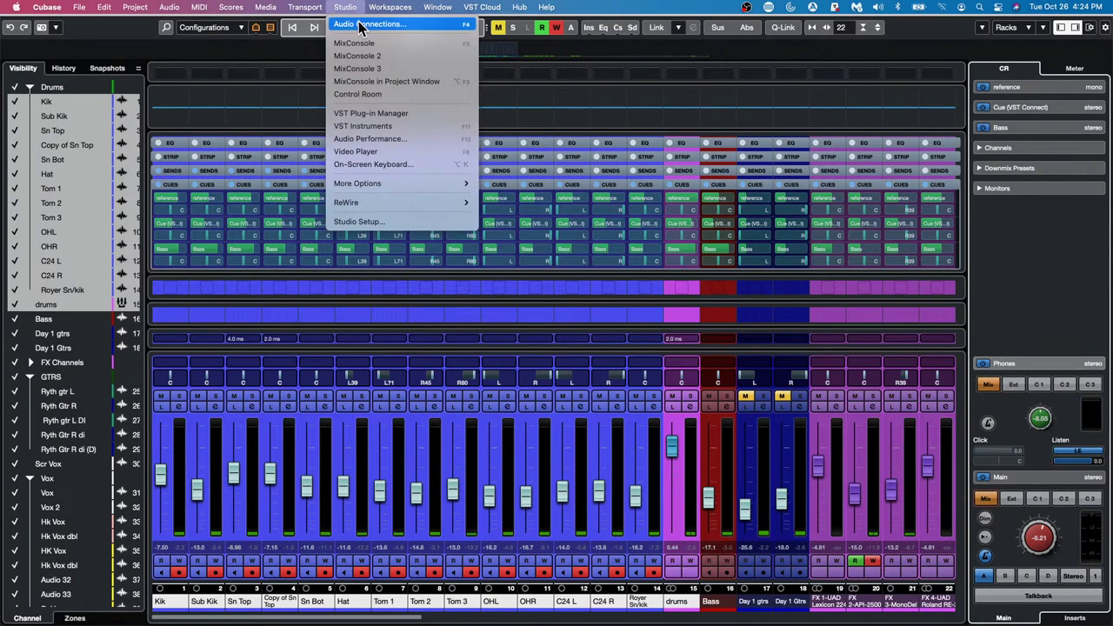
pyautogui.click(361, 24)
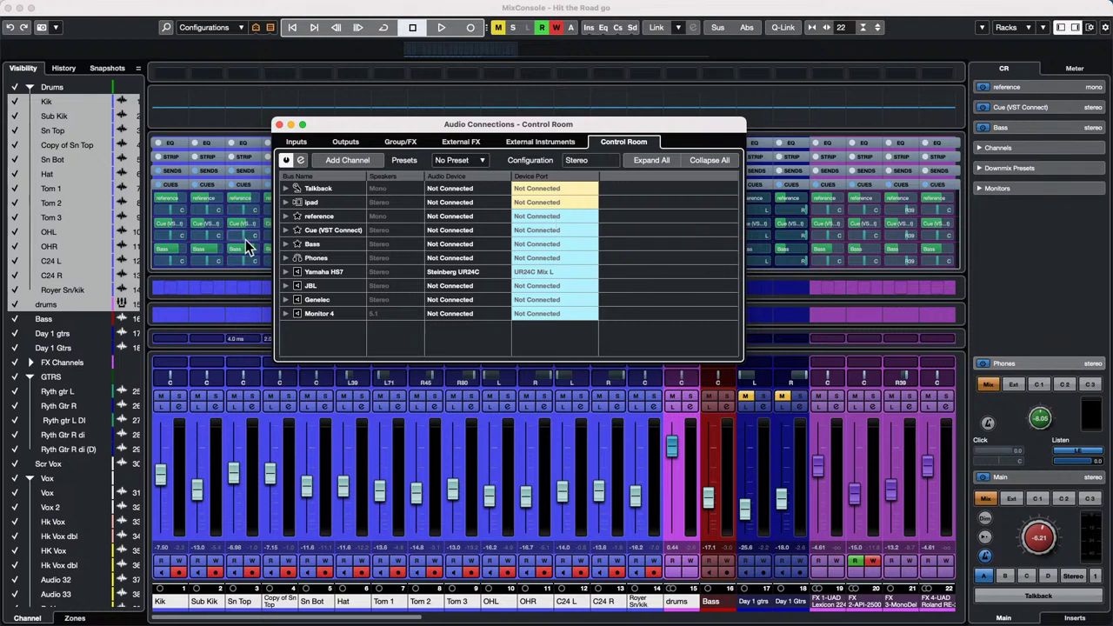
pyautogui.click(287, 246)
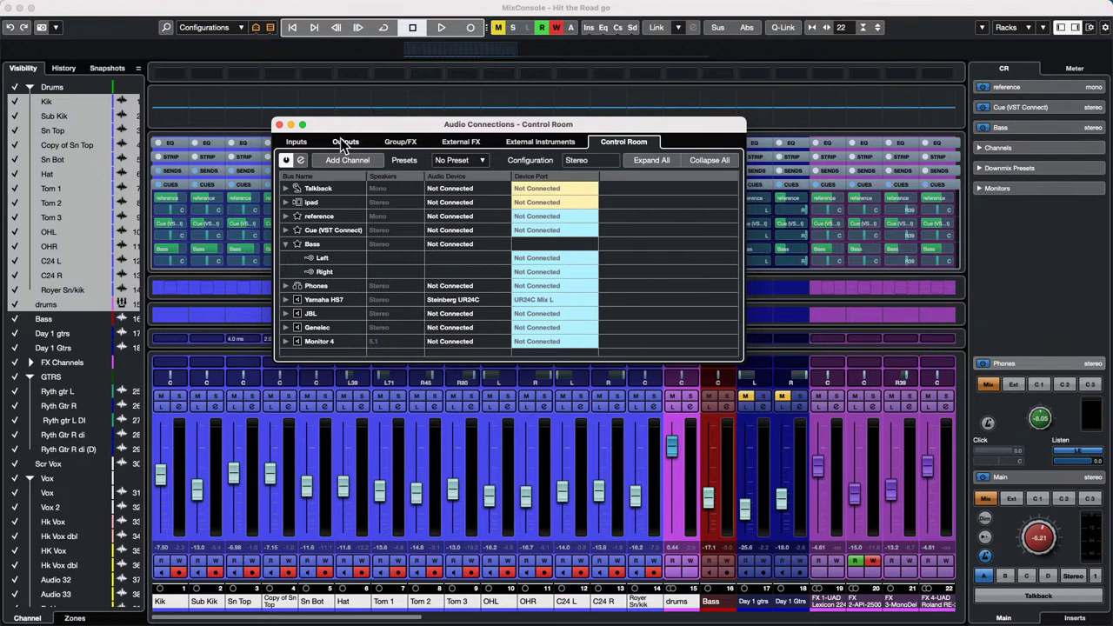
pyautogui.click(279, 124)
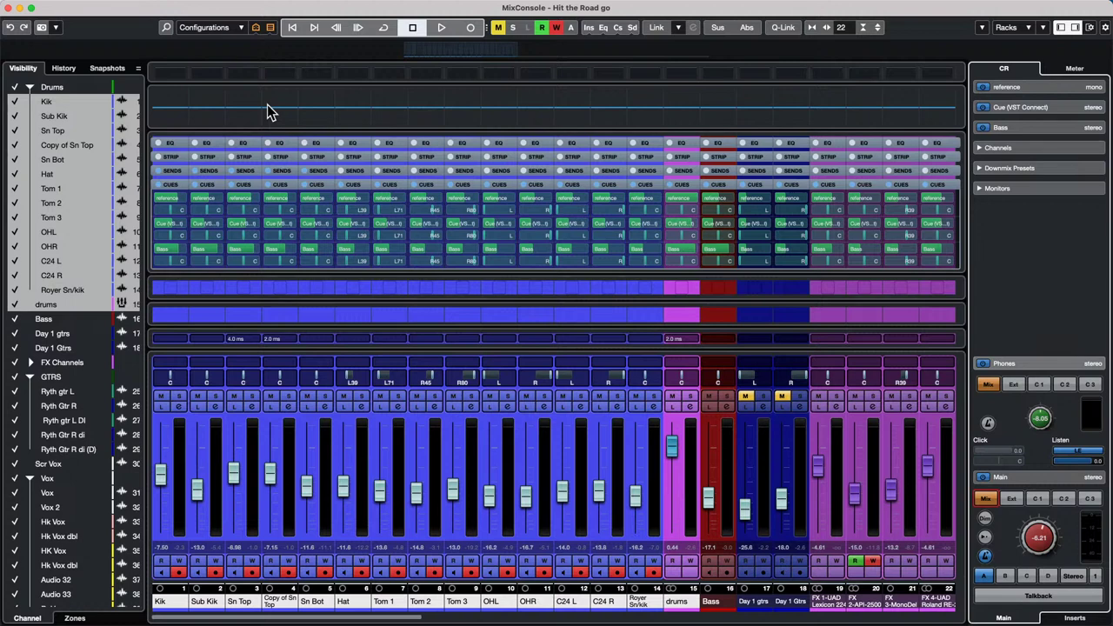
# - Return to the project window, bring the background vocal tracks into view and start playback from 1:30 at Chorus 2
pyautogui.moveTo(66, 624)
pyautogui.click(9, 8)
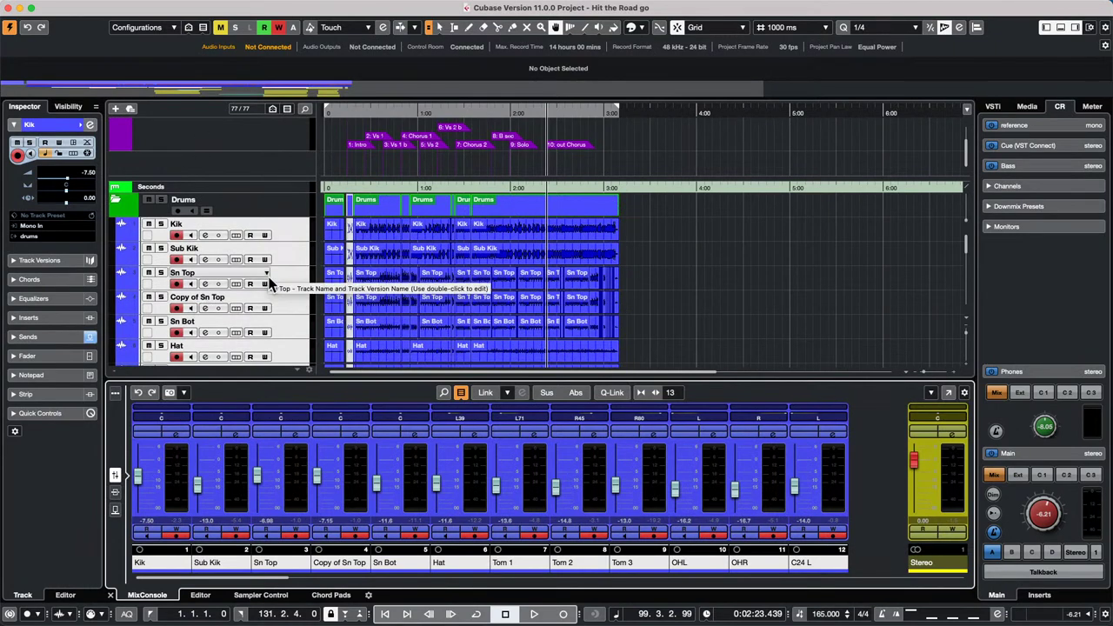
pyautogui.scroll(-3, 273, 280)
pyautogui.scroll(-10, 273, 278)
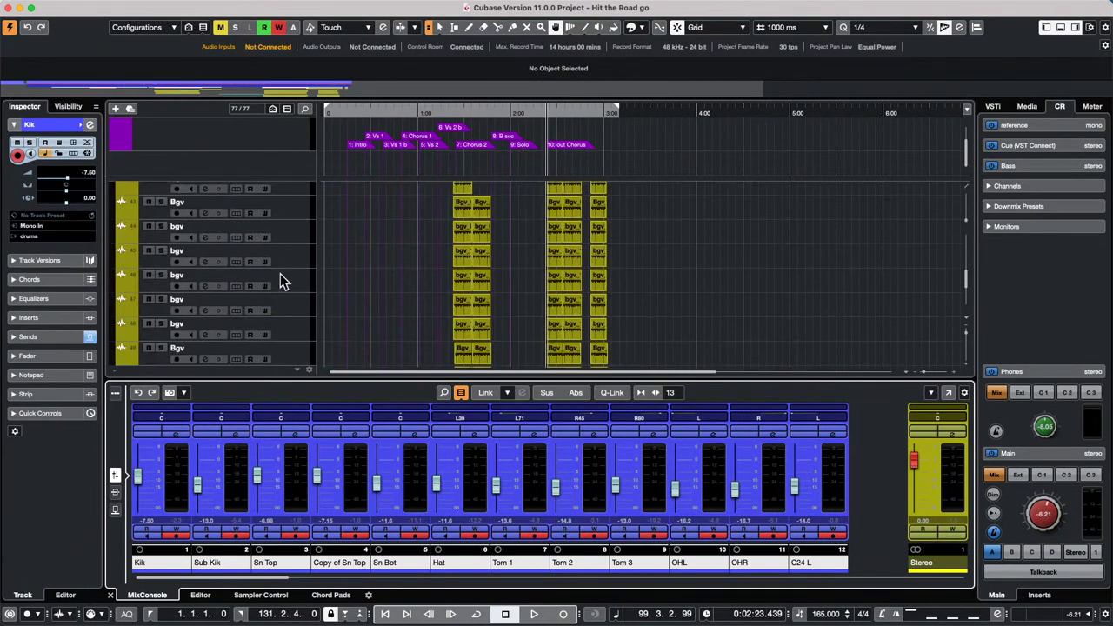
pyautogui.click(465, 112)
pyautogui.moveTo(465, 129); pyautogui.dragTo(464, 146)
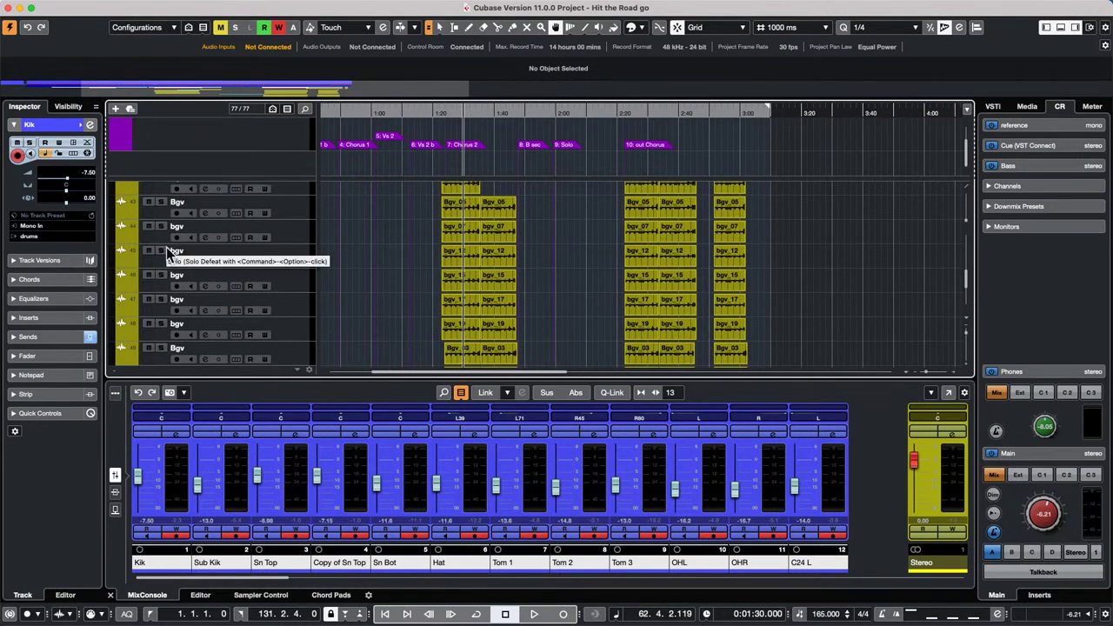
pyautogui.press('space')
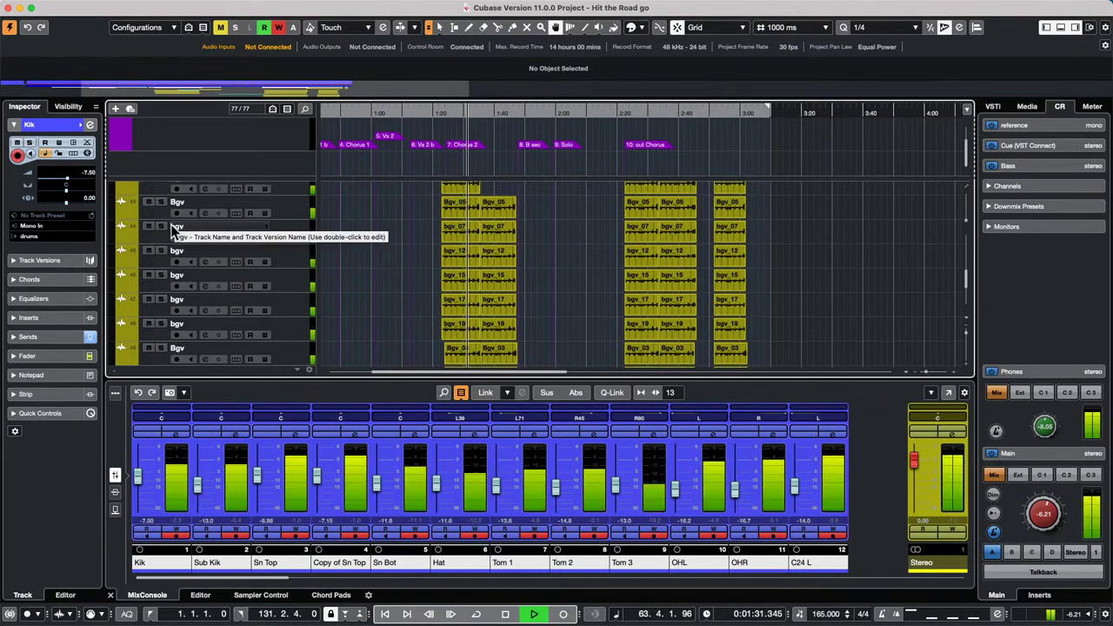
# - Look through the track list from the drums to the background vocals for the soloed track during playback
pyautogui.scroll(5, 278, 320)
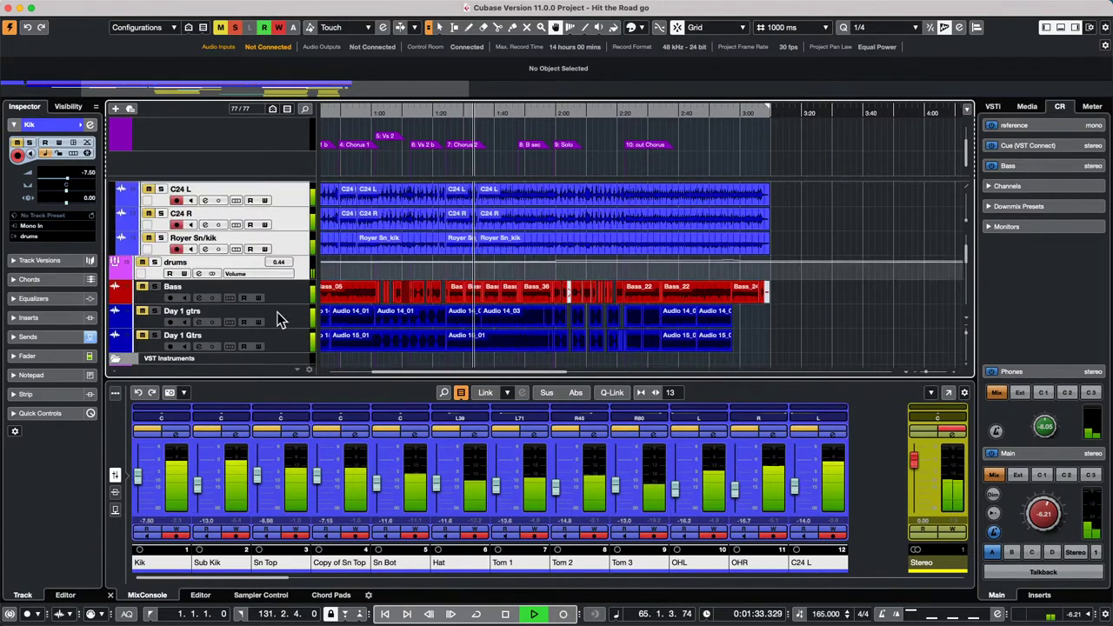
pyautogui.scroll(5, 279, 314)
pyautogui.scroll(-15, 283, 319)
pyautogui.scroll(15, 284, 318)
pyautogui.scroll(-1, 280, 321)
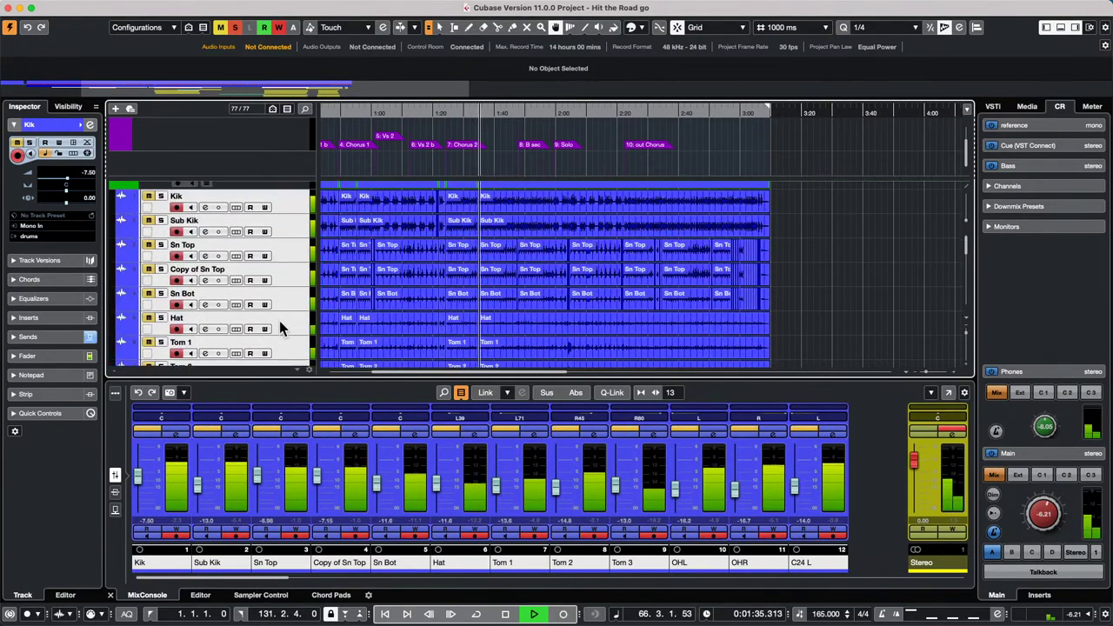
pyautogui.scroll(-10, 274, 318)
pyautogui.scroll(12, 275, 316)
pyautogui.scroll(-12, 274, 315)
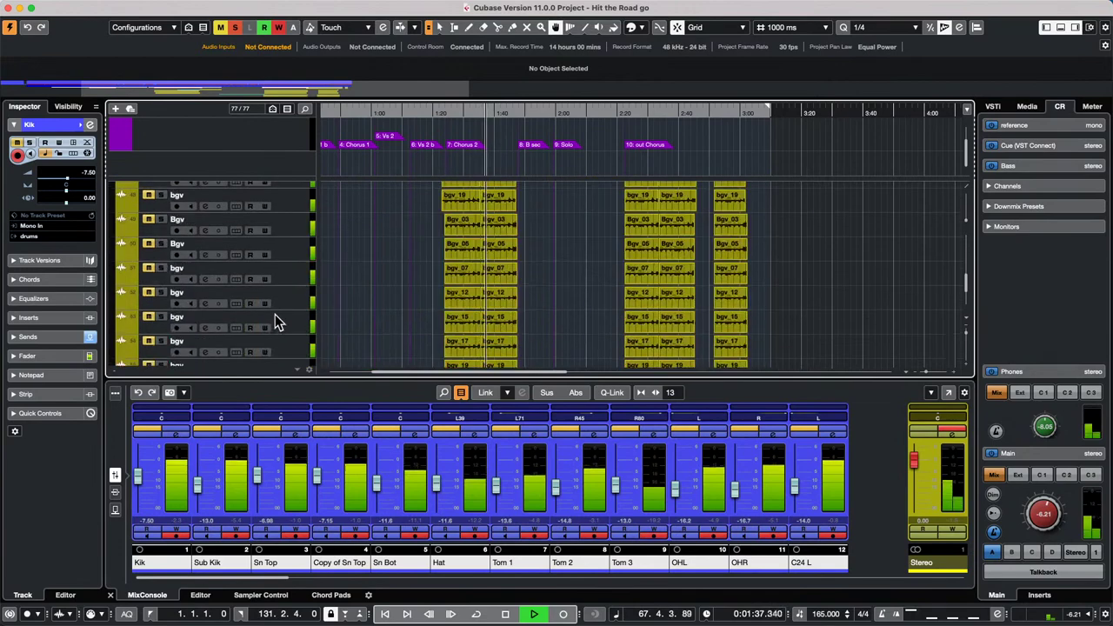
pyautogui.scroll(5, 275, 315)
pyautogui.scroll(-5, 275, 313)
pyautogui.scroll(10, 270, 314)
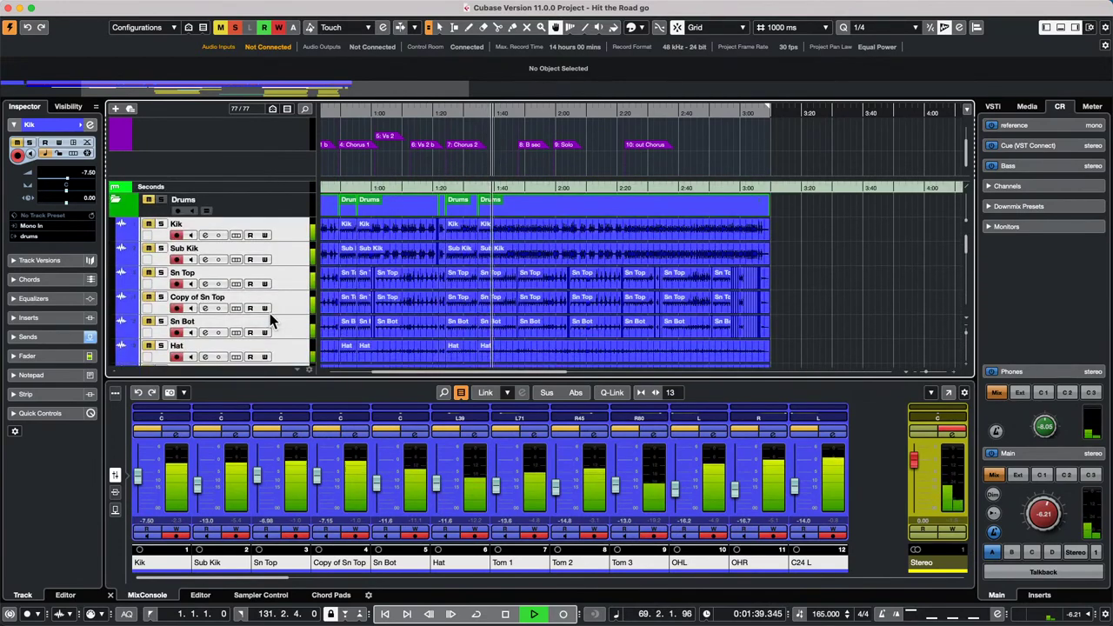
pyautogui.scroll(-8, 269, 315)
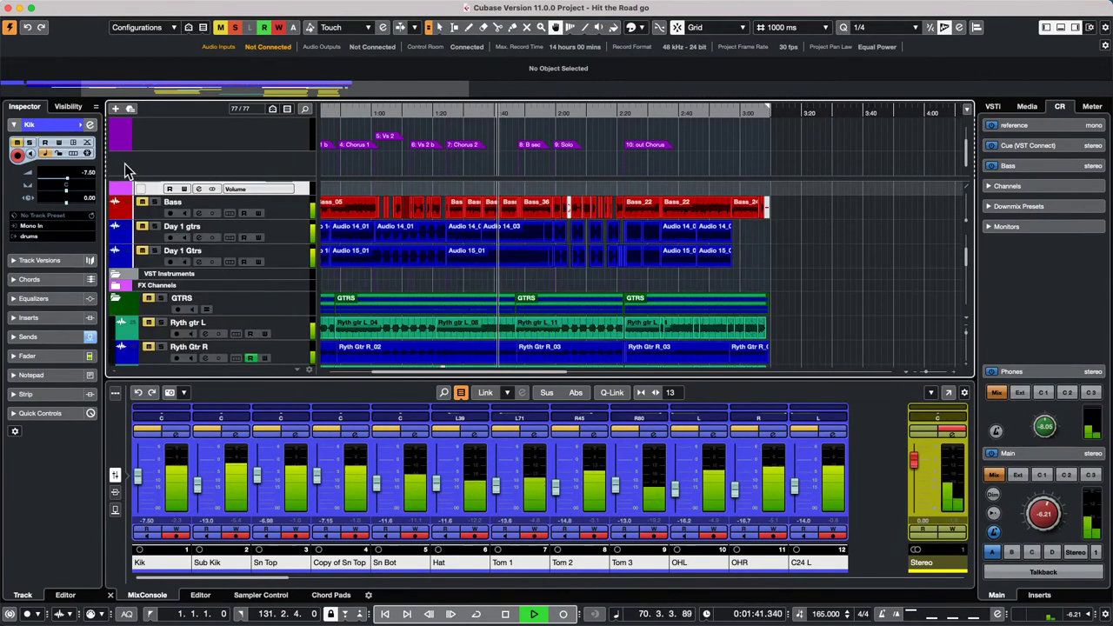
# - Deactivate all solo states and all mute states in the project
pyautogui.click(236, 29)
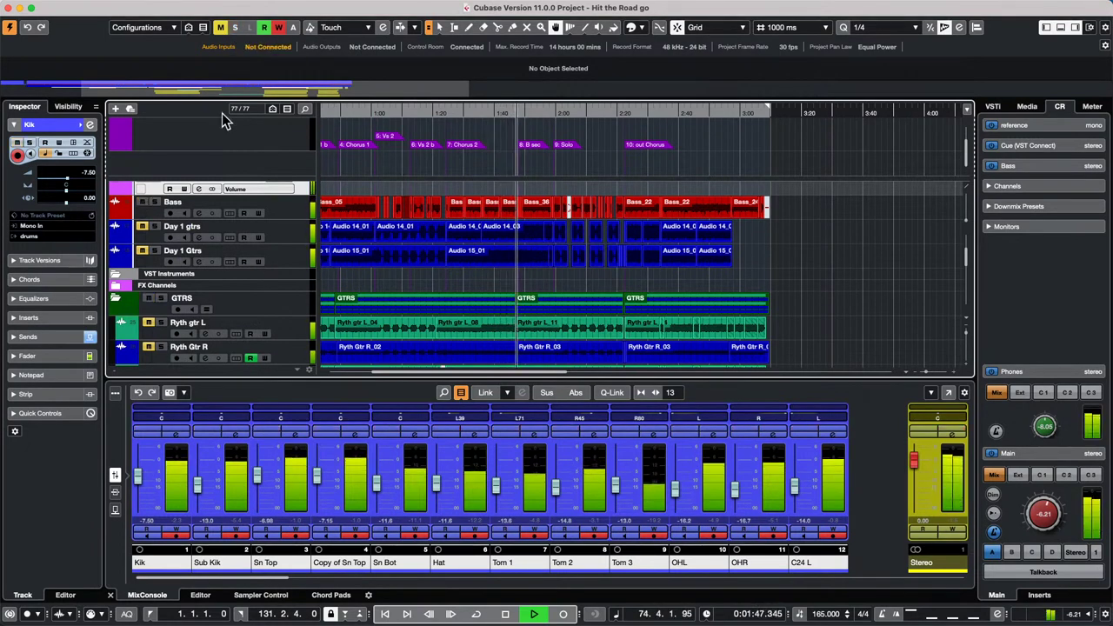
pyautogui.click(221, 31)
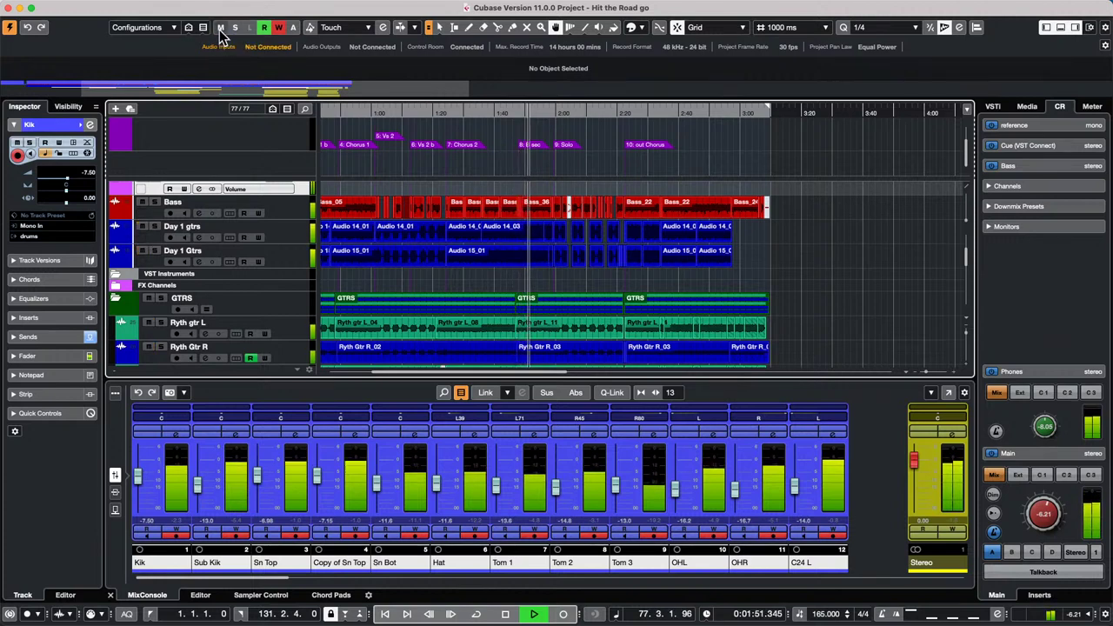
# - Mute both Day 1 guitar tracks, stop playback and select the second one
pyautogui.click(142, 226)
pyautogui.click(142, 250)
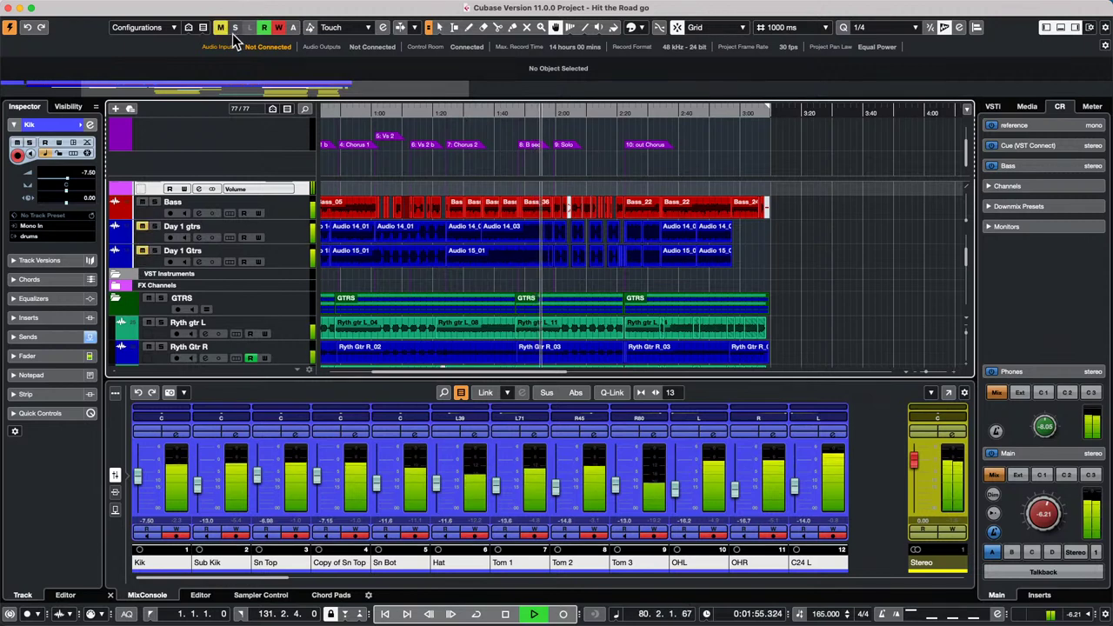
pyautogui.press('space')
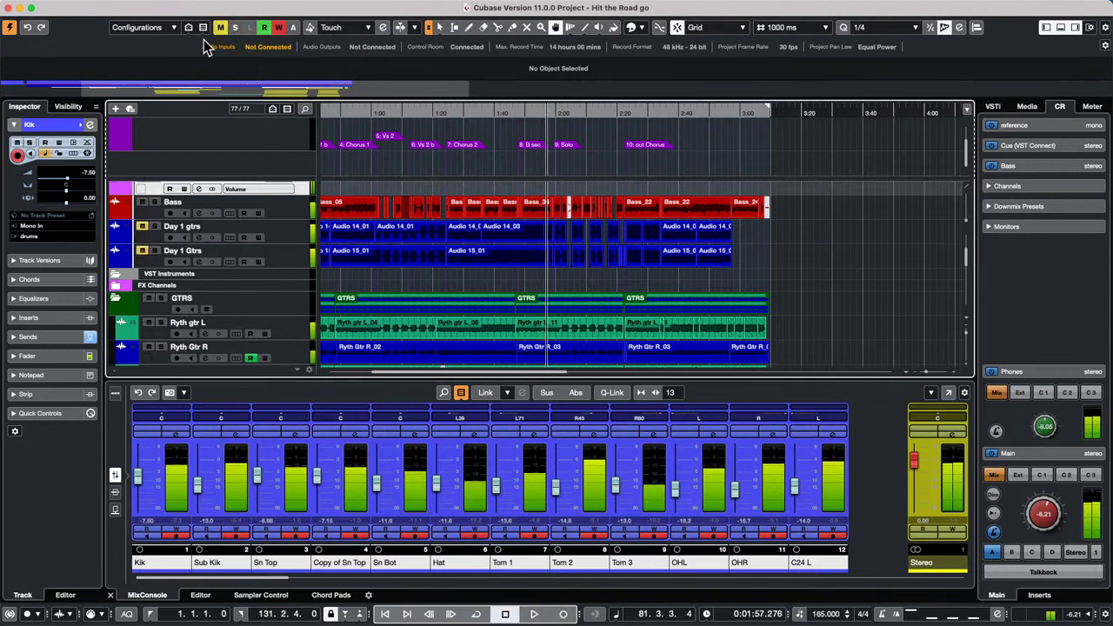
pyautogui.click(279, 253)
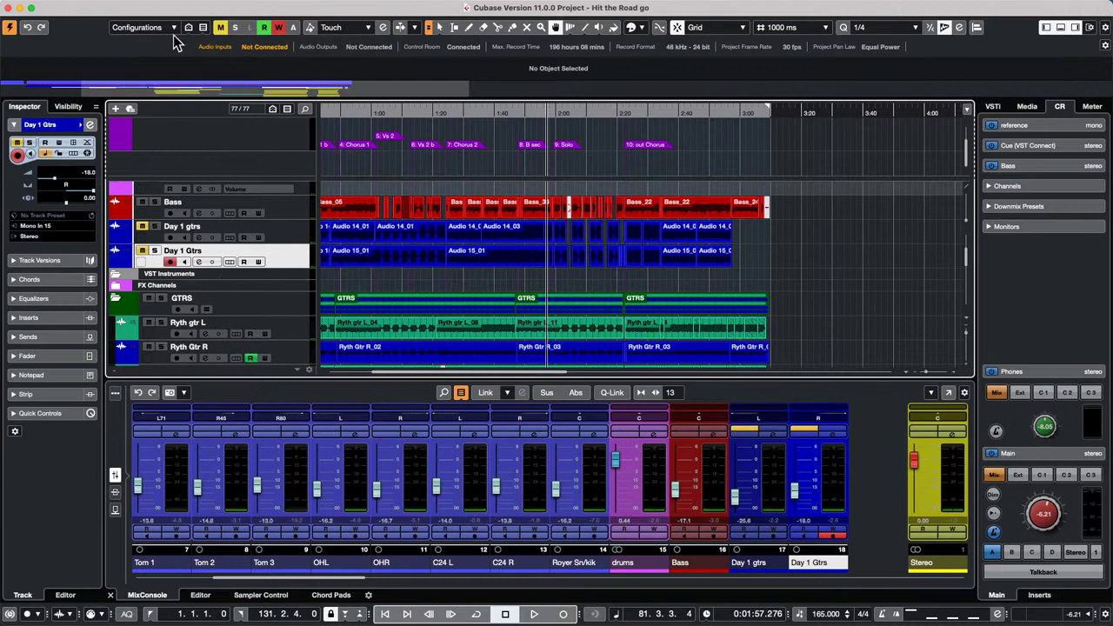
# - Activate automation Read and Write for all tracks in the project
pyautogui.scroll(-15, 229, 339)
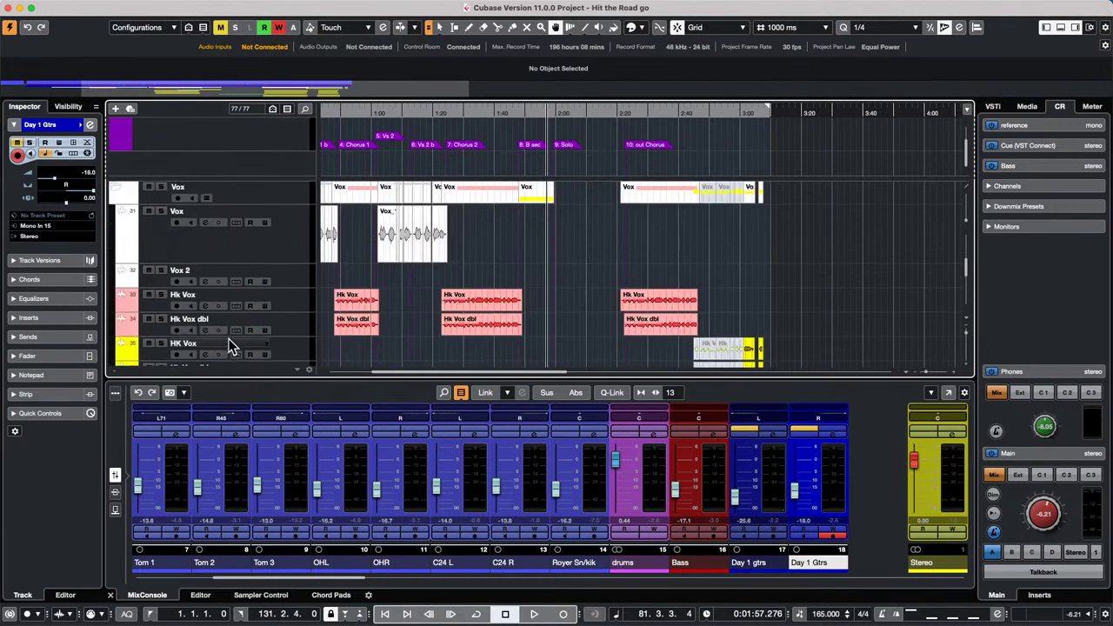
pyautogui.scroll(20, 232, 345)
pyautogui.scroll(-10, 232, 345)
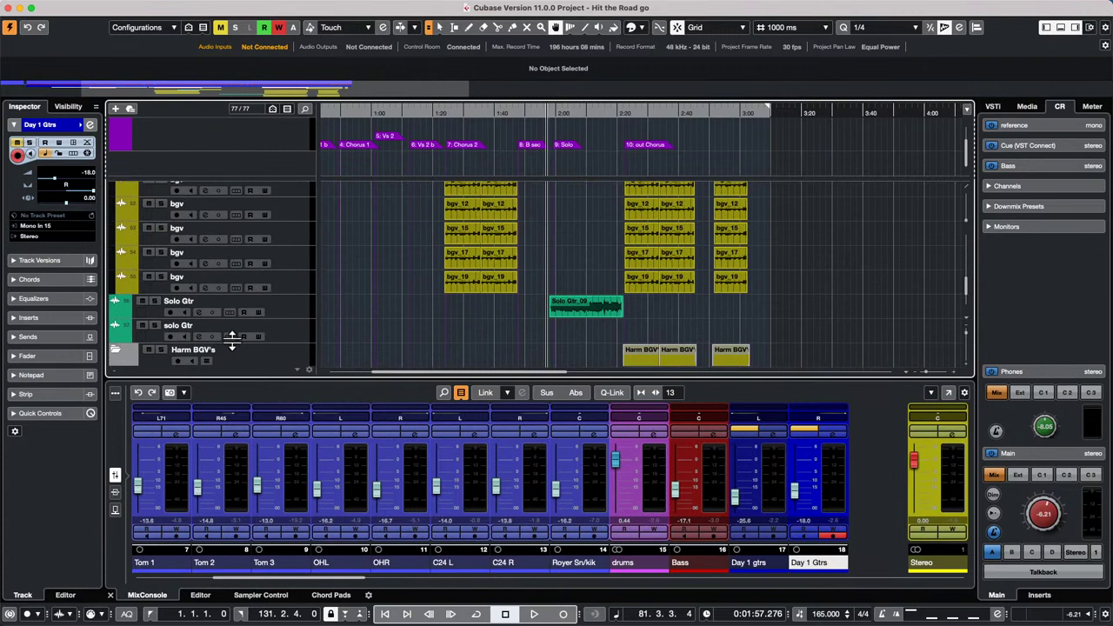
pyautogui.scroll(10, 233, 346)
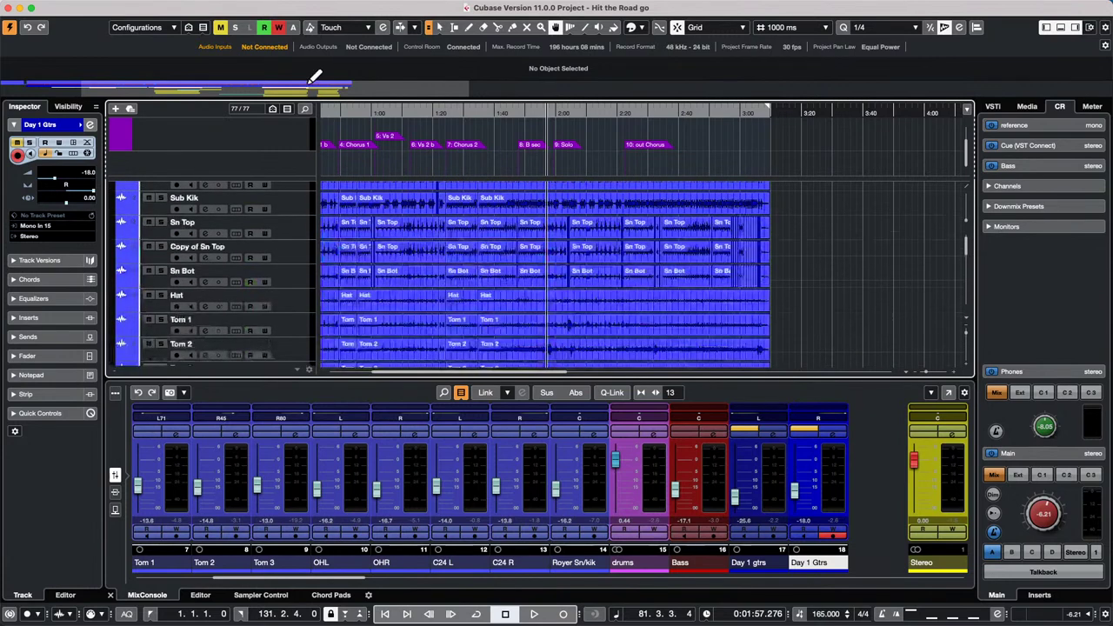
pyautogui.click(264, 29)
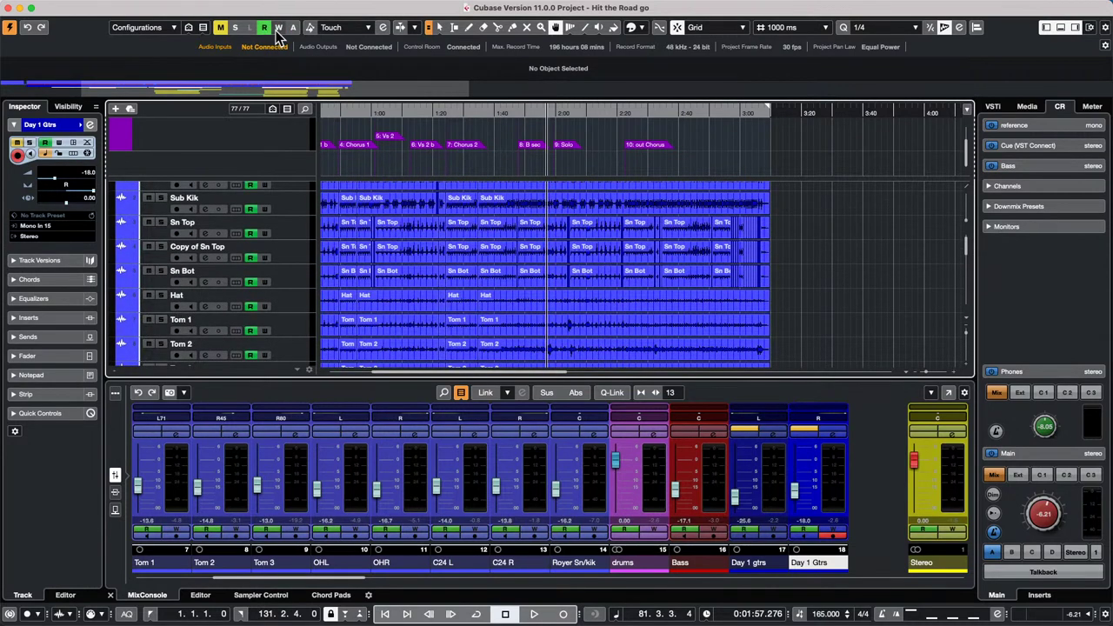
pyautogui.click(278, 29)
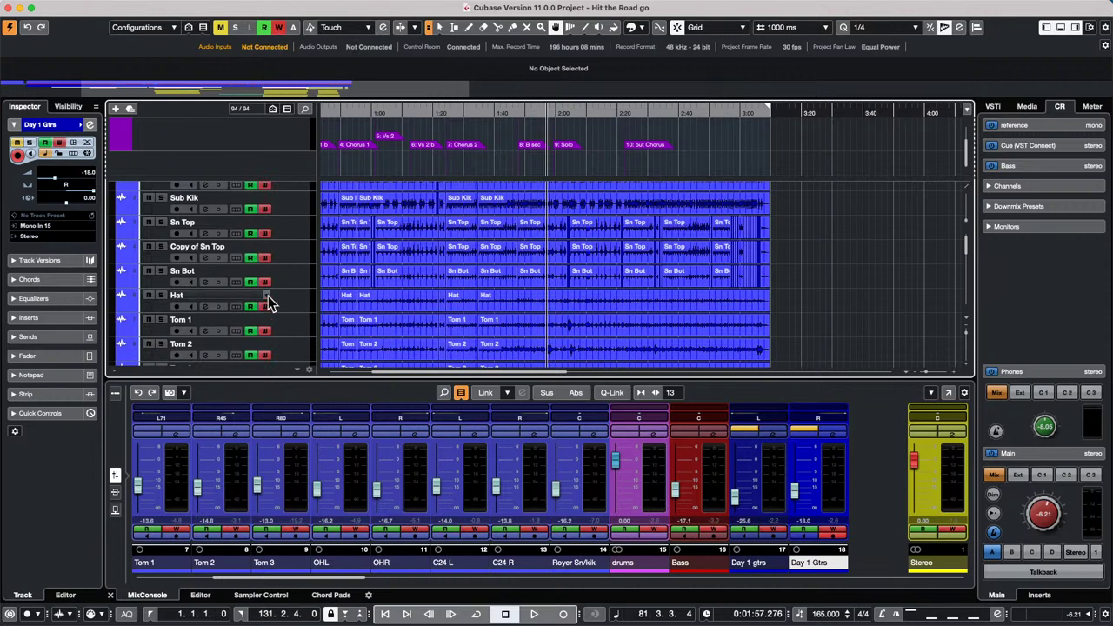
pyautogui.click(278, 28)
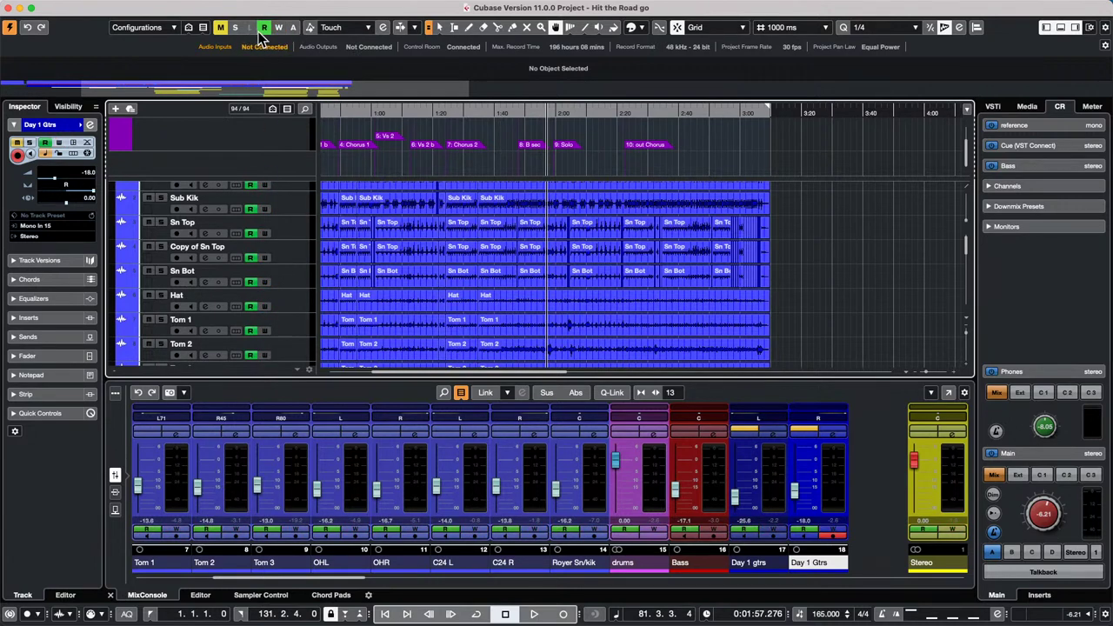
pyautogui.click(279, 30)
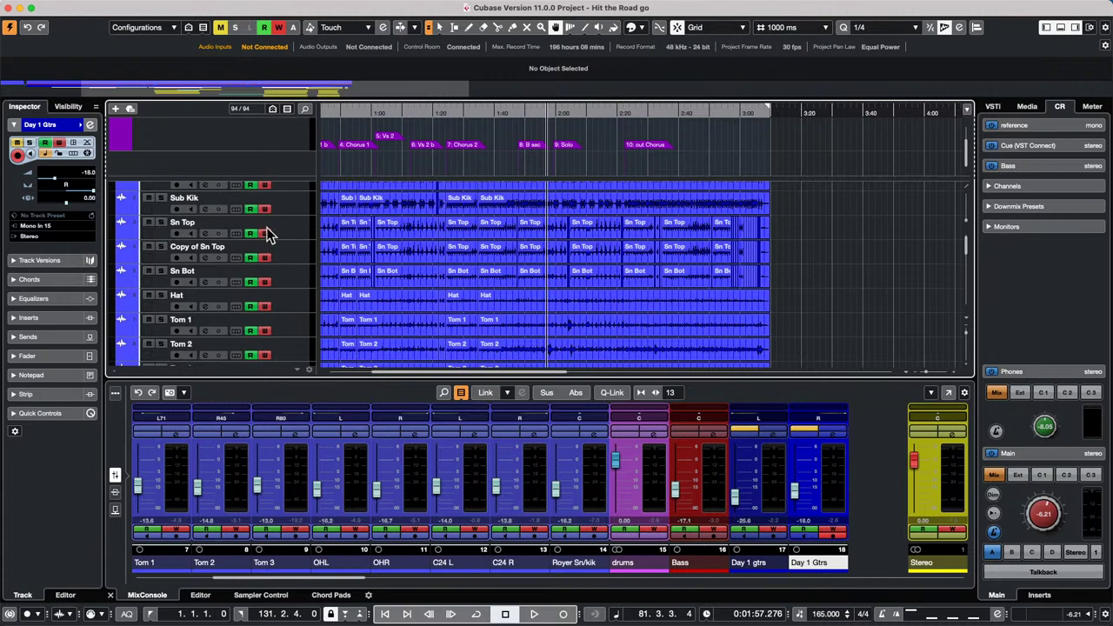
# - Load the Double SuperVision workspace and switch from it to the fader workspace
pyautogui.moveTo(418, 7)
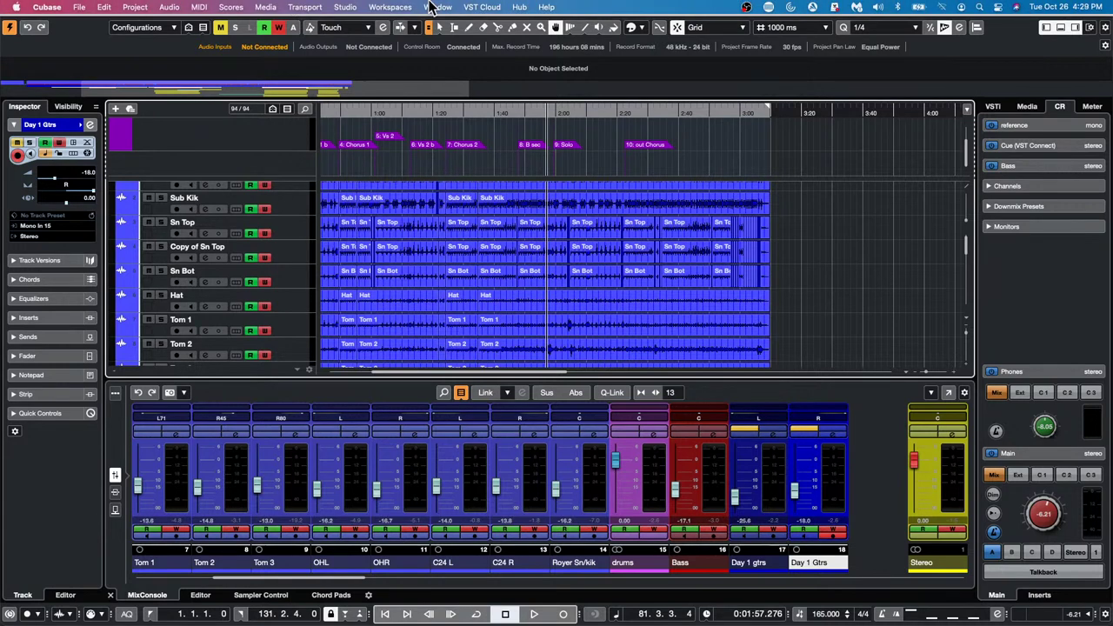
pyautogui.click(393, 9)
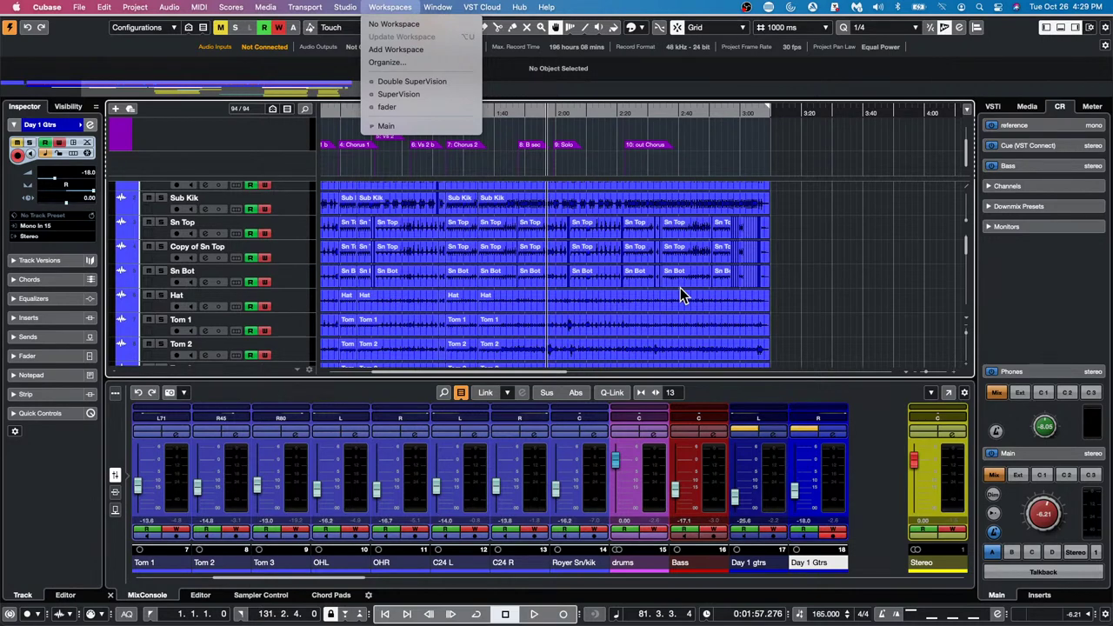
pyautogui.click(411, 81)
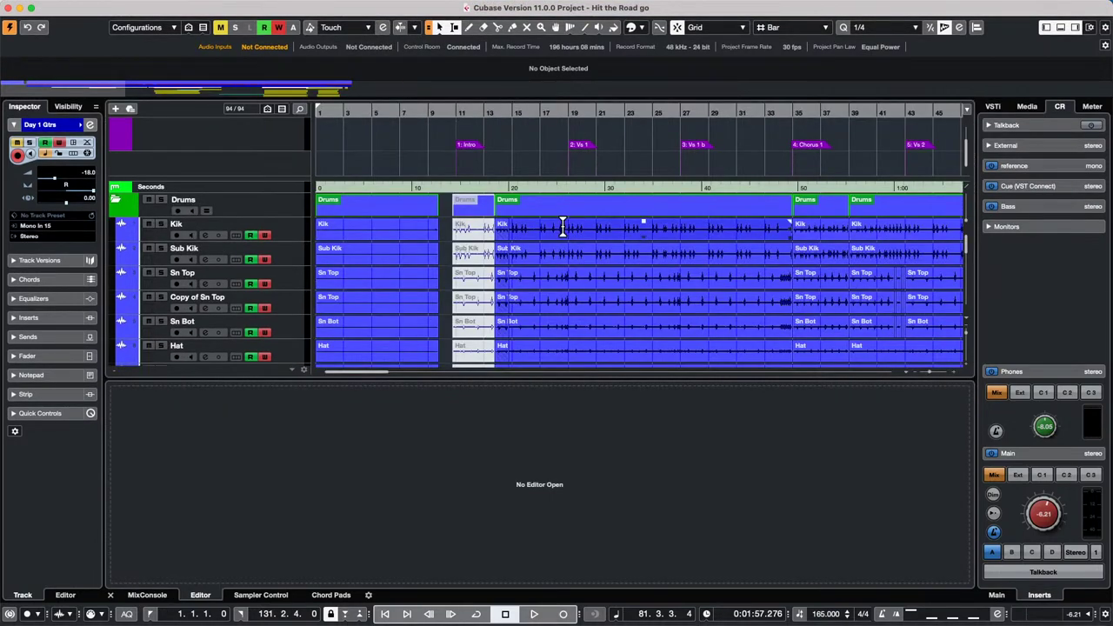
pyautogui.click(382, 7)
pyautogui.moveTo(434, 8)
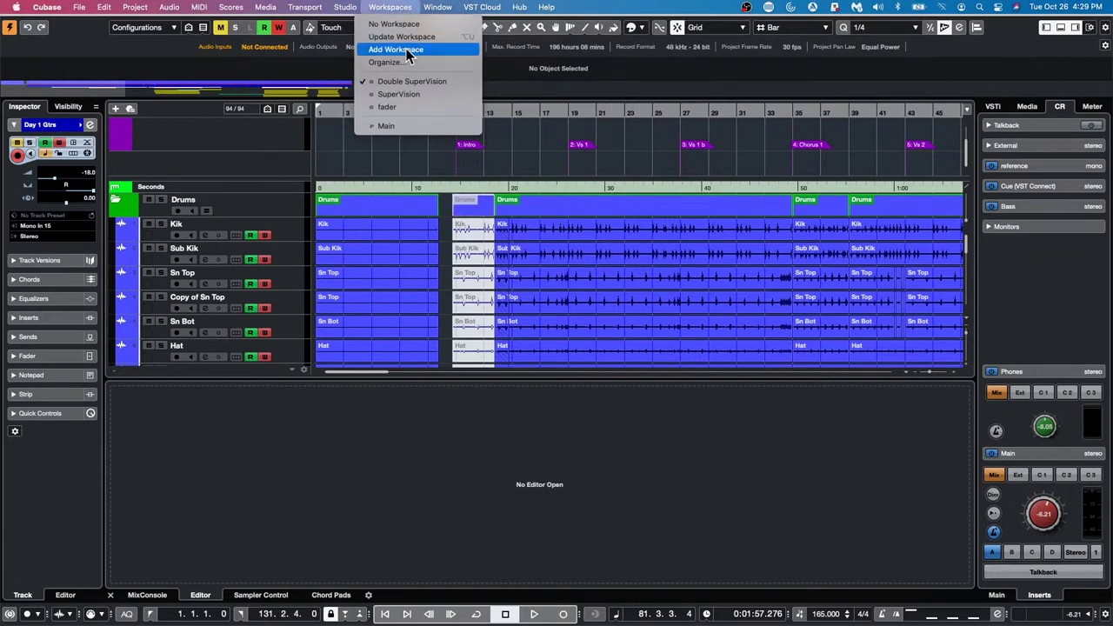
pyautogui.click(415, 107)
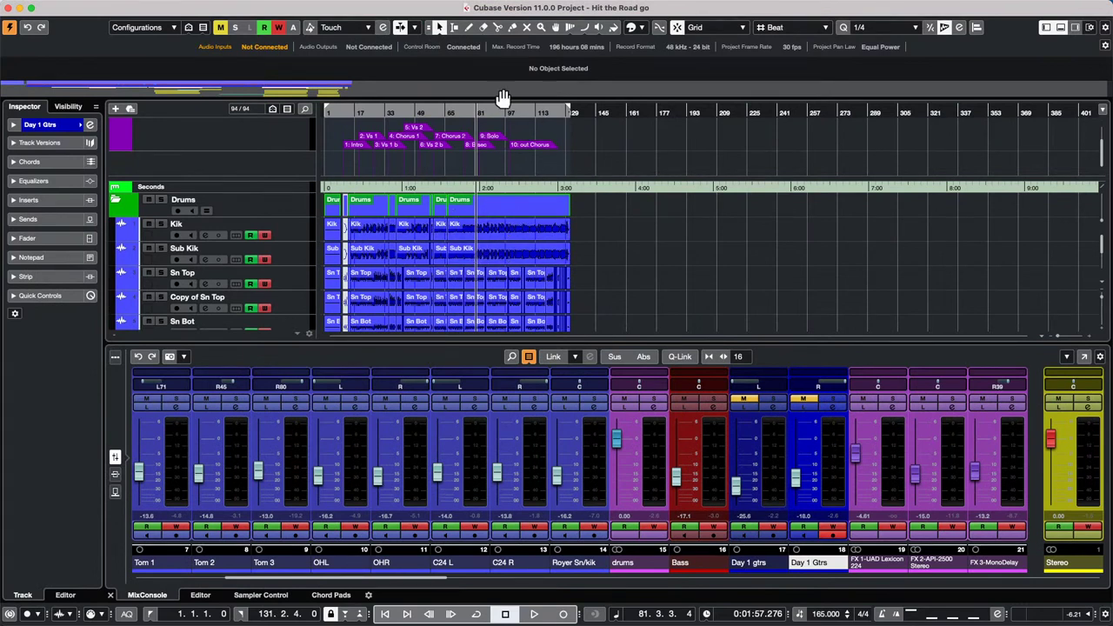
# - Open the MixConsole in its own window and arrange it side by side with the project window
pyautogui.moveTo(421, 7)
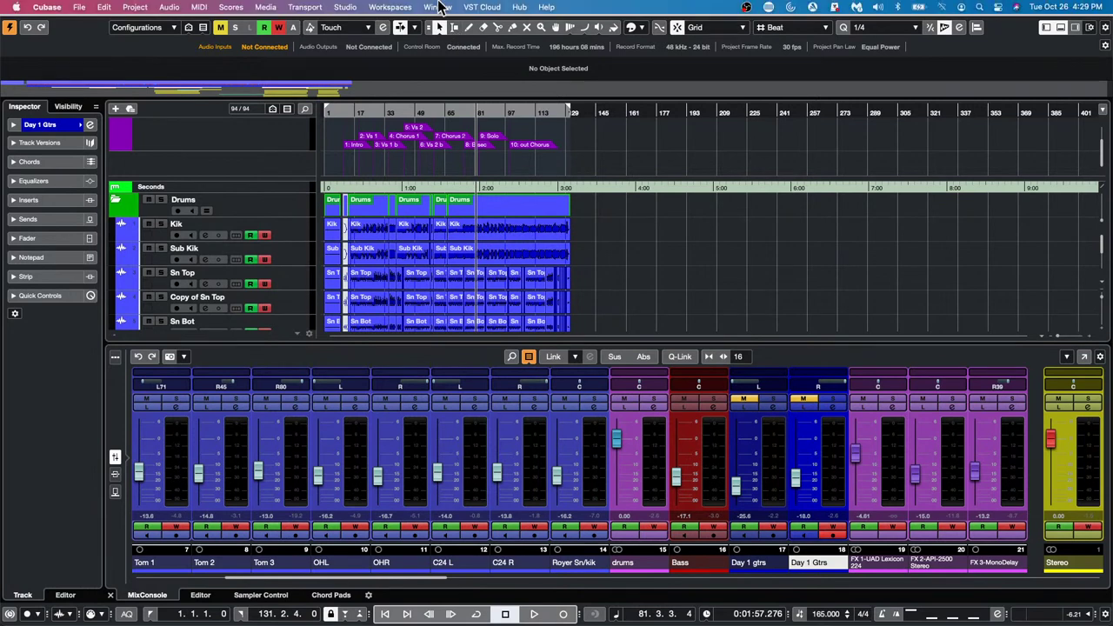
pyautogui.click(390, 7)
pyautogui.moveTo(347, 7)
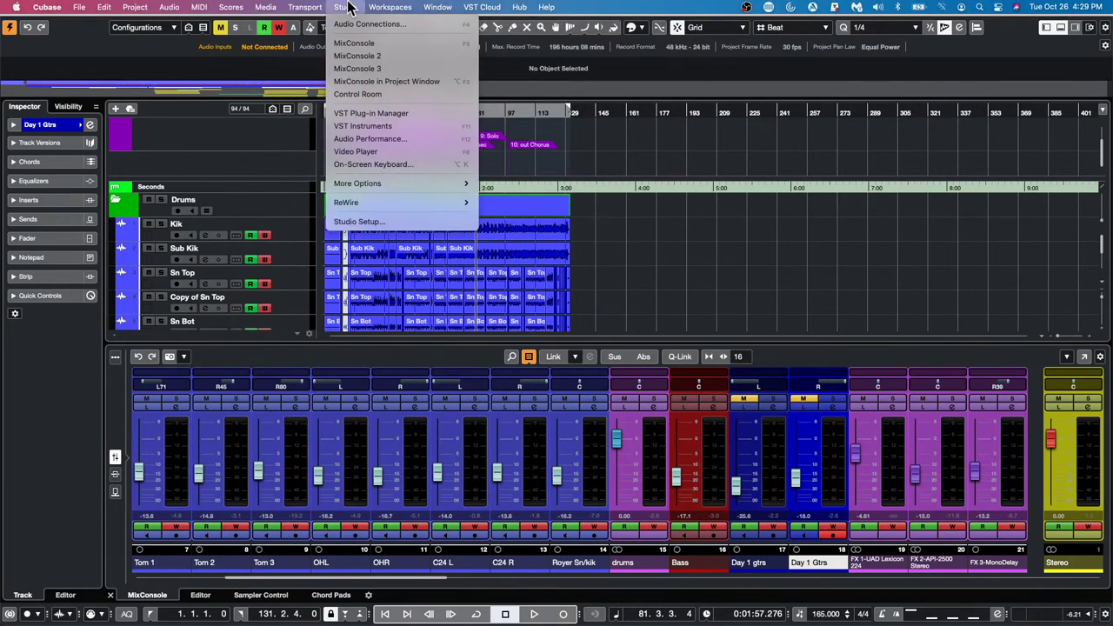
pyautogui.click(361, 44)
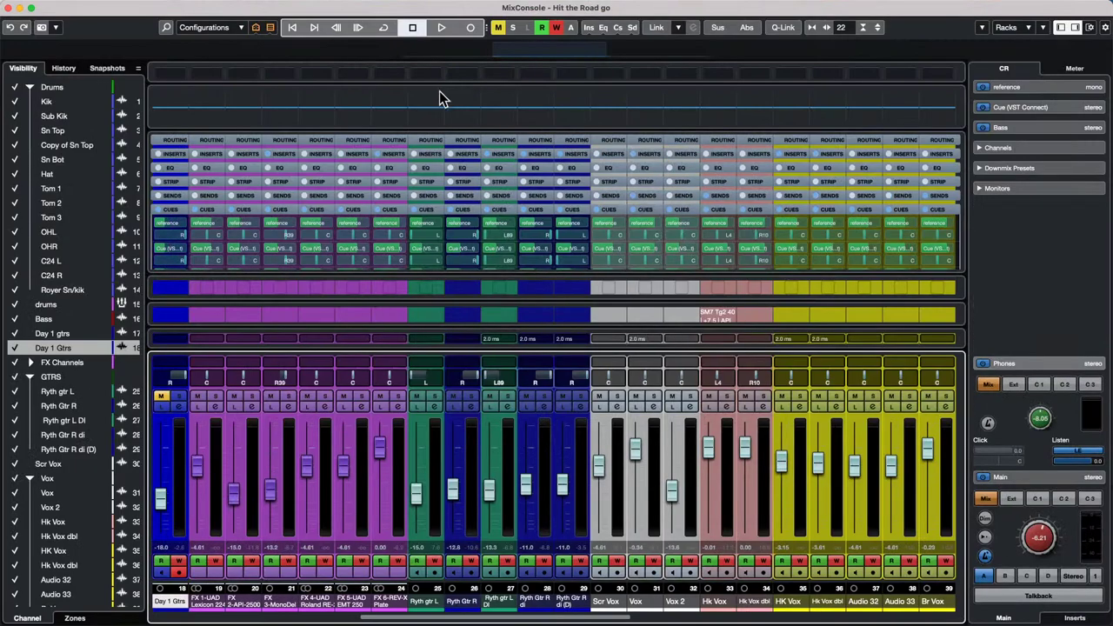
pyautogui.moveTo(172, 16); pyautogui.dragTo(283, 16)
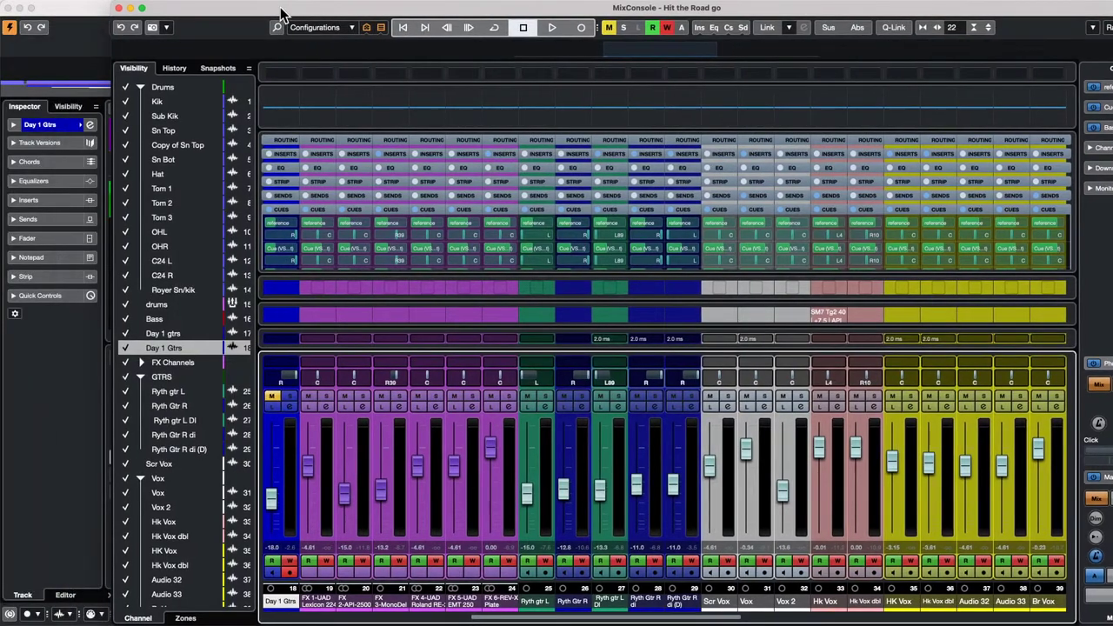
pyautogui.moveTo(180, 11); pyautogui.dragTo(527, 7)
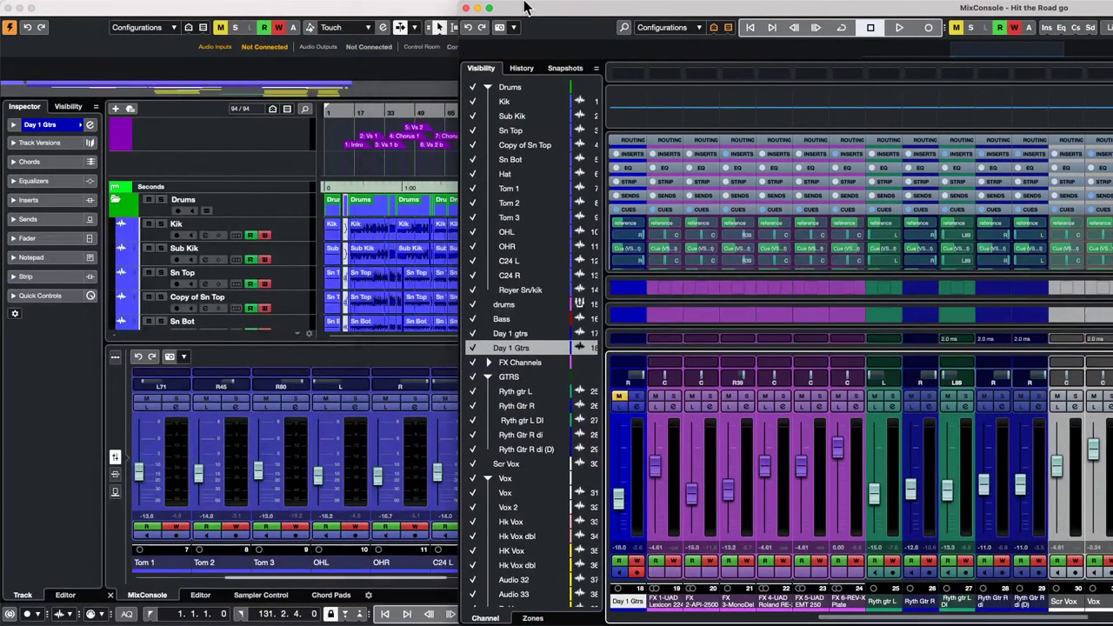
pyautogui.moveTo(412, 7); pyautogui.dragTo(6, 7)
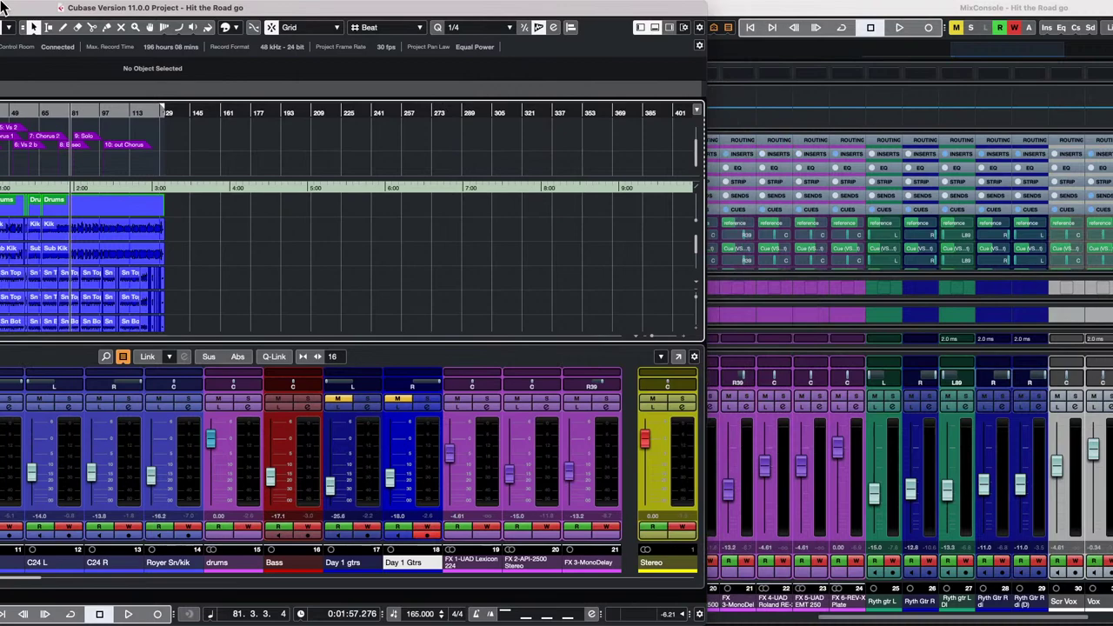
pyautogui.moveTo(610, 5)
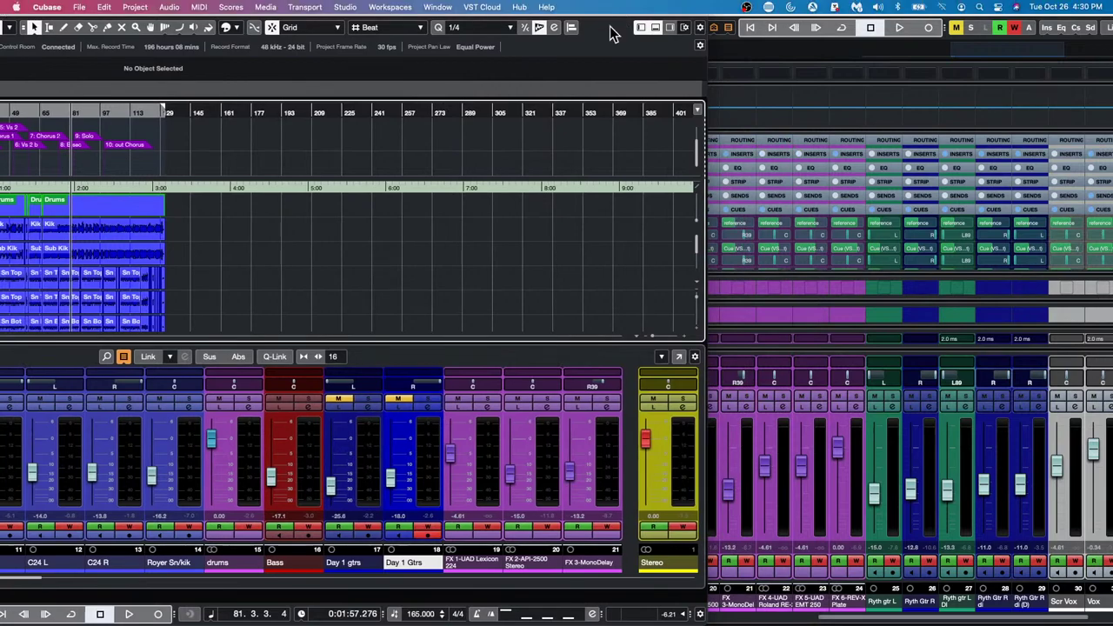
pyautogui.moveTo(619, 22); pyautogui.dragTo(511, 30)
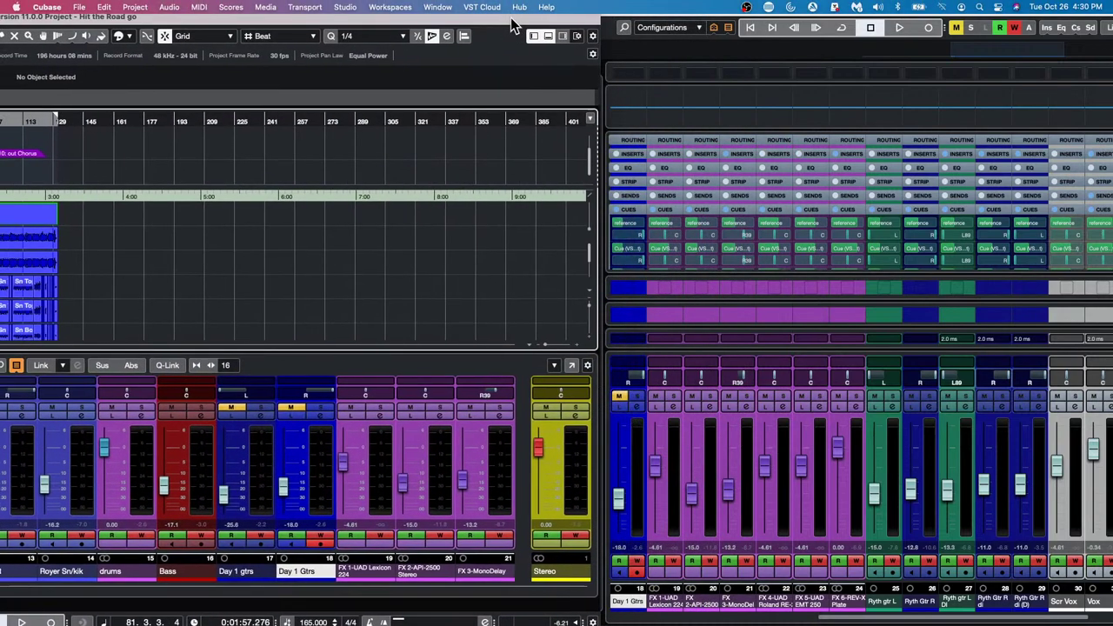
# - Save the current window layout as a new project workspace named OCTOBER 26 2021
pyautogui.moveTo(339, 6)
pyautogui.click(390, 8)
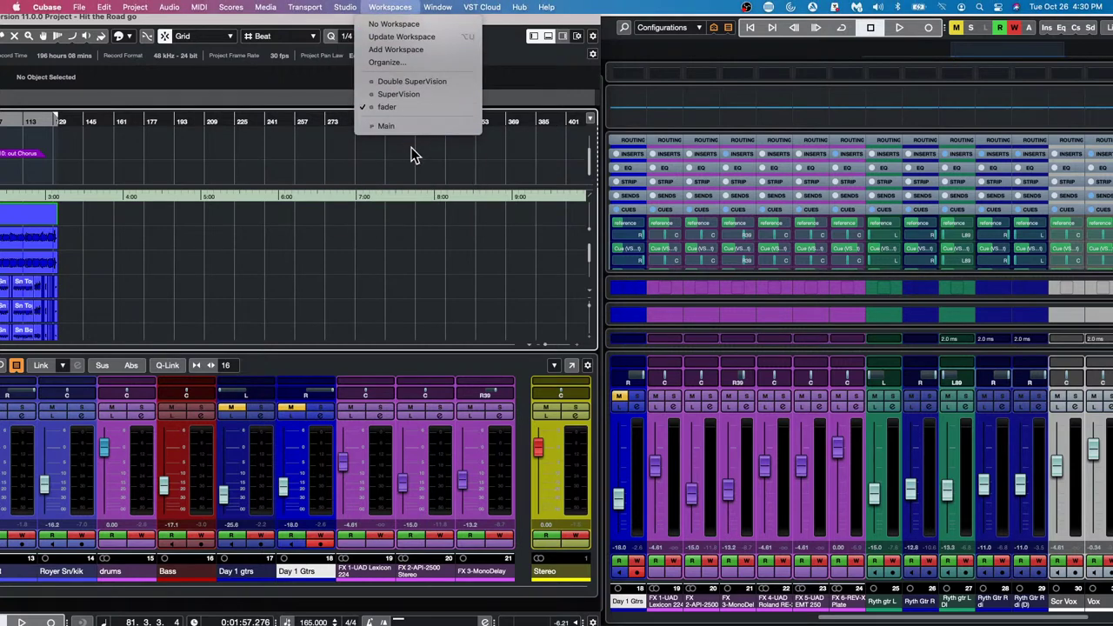
pyautogui.click(416, 48)
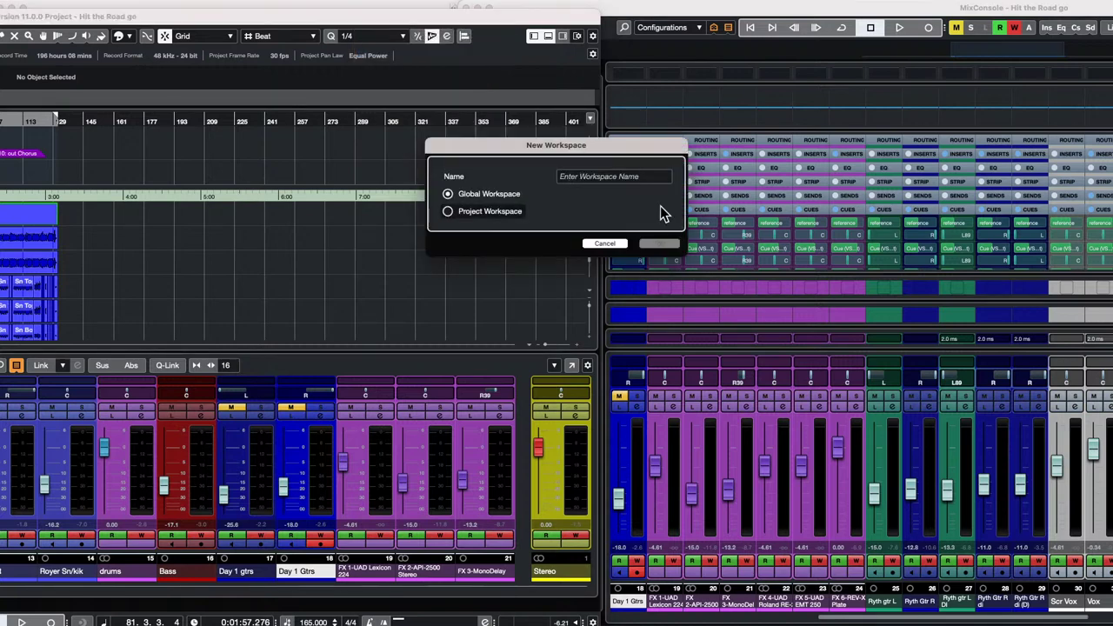
pyautogui.click(620, 176)
pyautogui.write('OCTOBER')
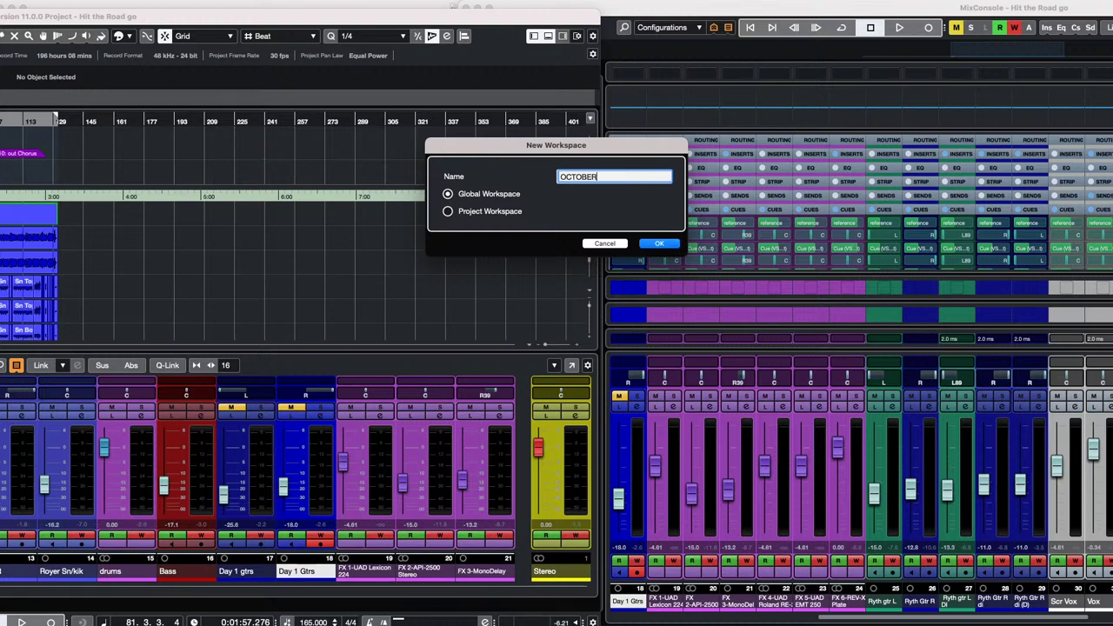
pyautogui.press('BackSpace')
pyautogui.press('BackSpace')
pyautogui.press('BackSpace')
pyautogui.press('BackSpace')
pyautogui.press('BackSpace')
pyautogui.write('CTOBER 26 2021')
pyautogui.click(450, 213)
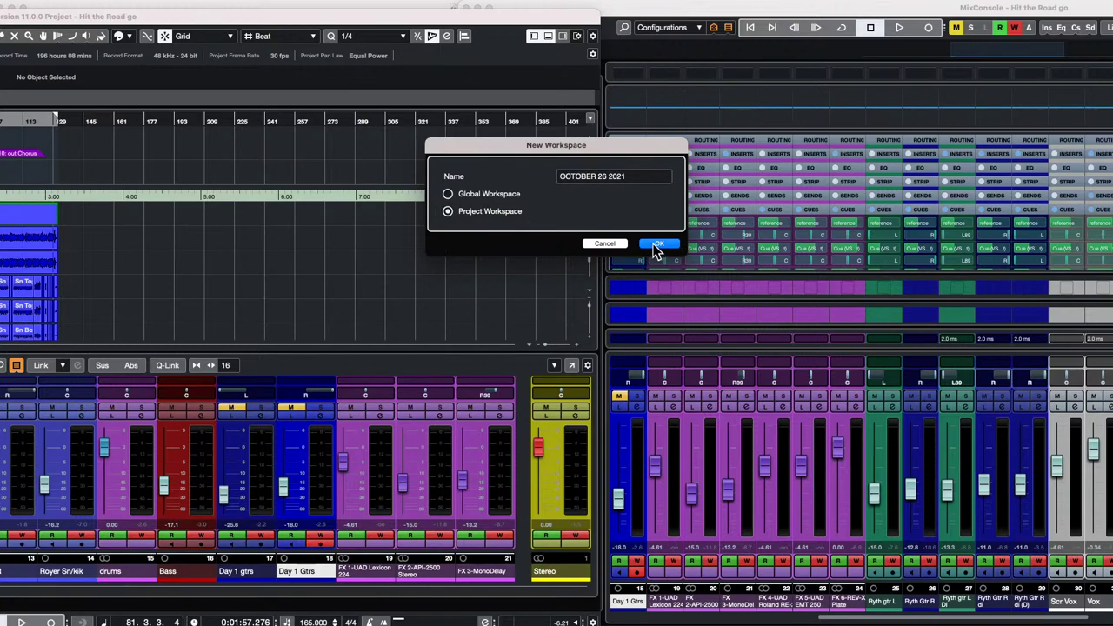
pyautogui.click(658, 245)
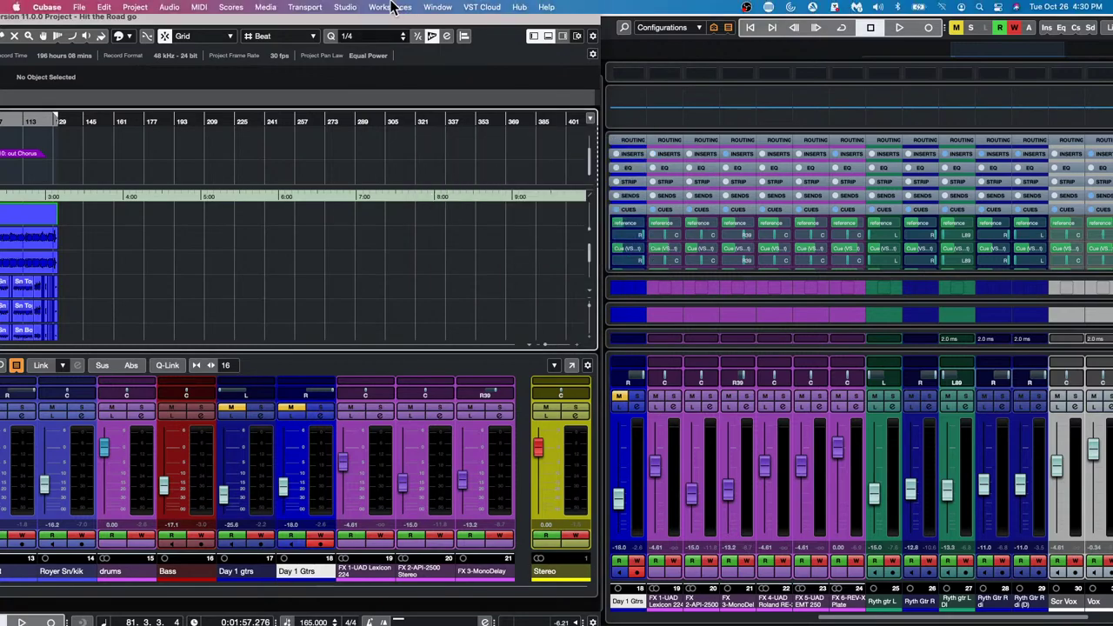
# - Move the Hit the Road go project window back over the MixConsole and maximize it
pyautogui.click(390, 7)
pyautogui.click(213, 107)
pyautogui.moveTo(186, 20); pyautogui.dragTo(717, 30)
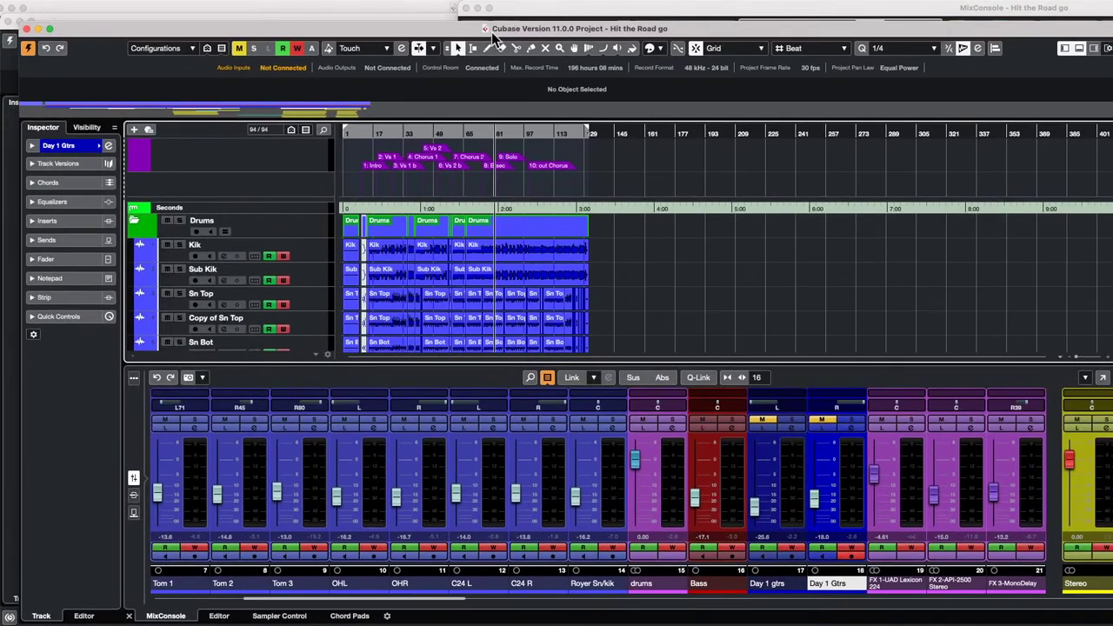
pyautogui.click(50, 29)
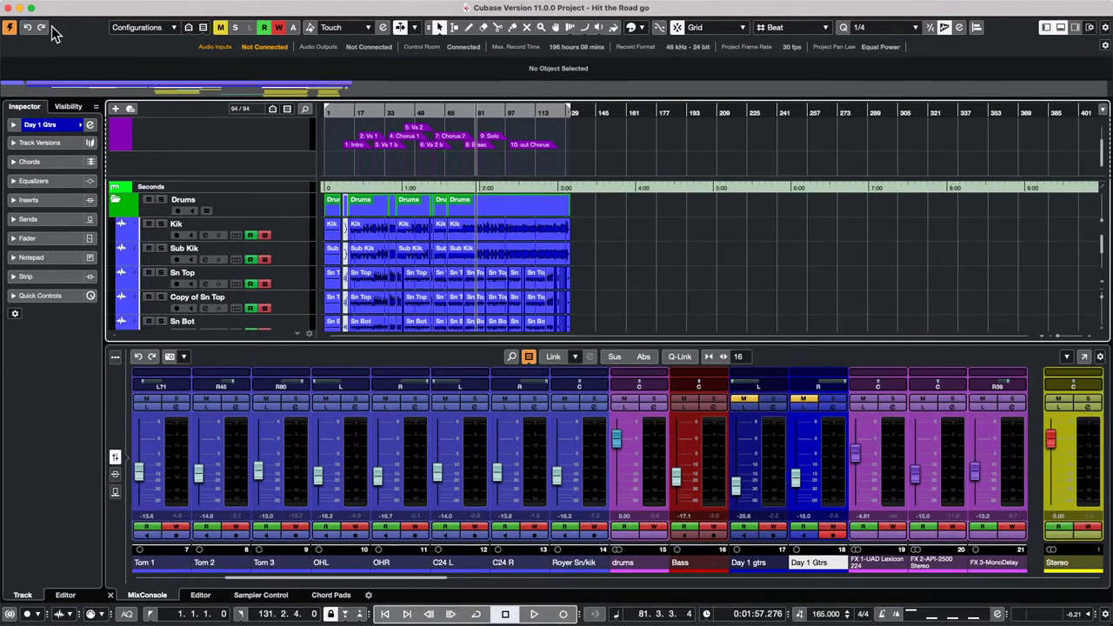
# - Recall the OCTOBER 26 2021 workspace and shift the project window aside to uncover the MixConsole
pyautogui.moveTo(507, 2)
pyautogui.click(437, 7)
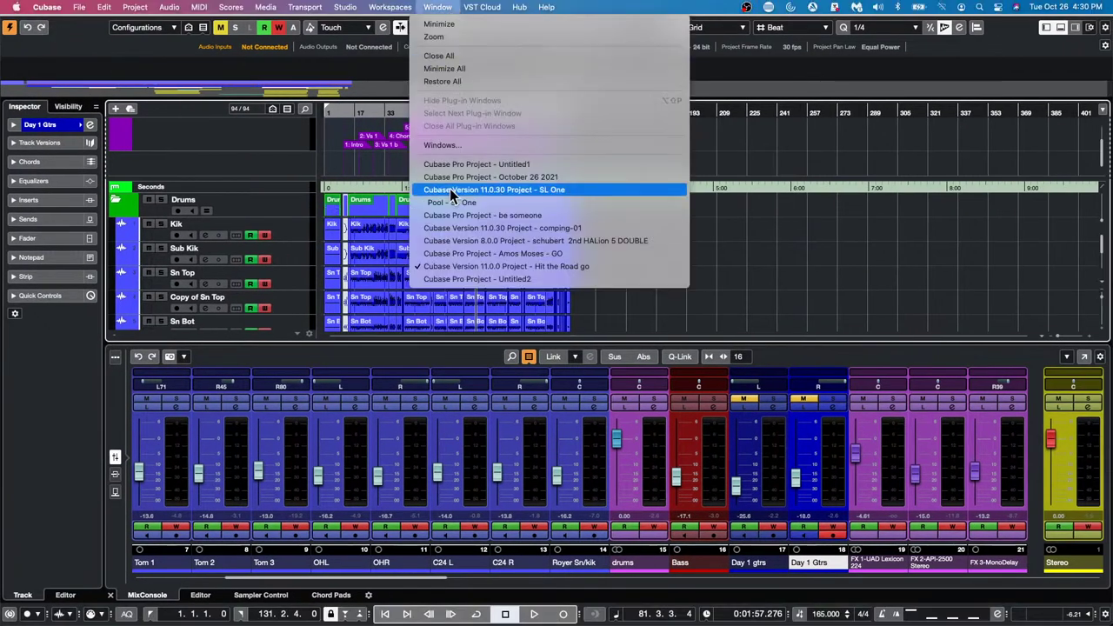
pyautogui.moveTo(389, 10)
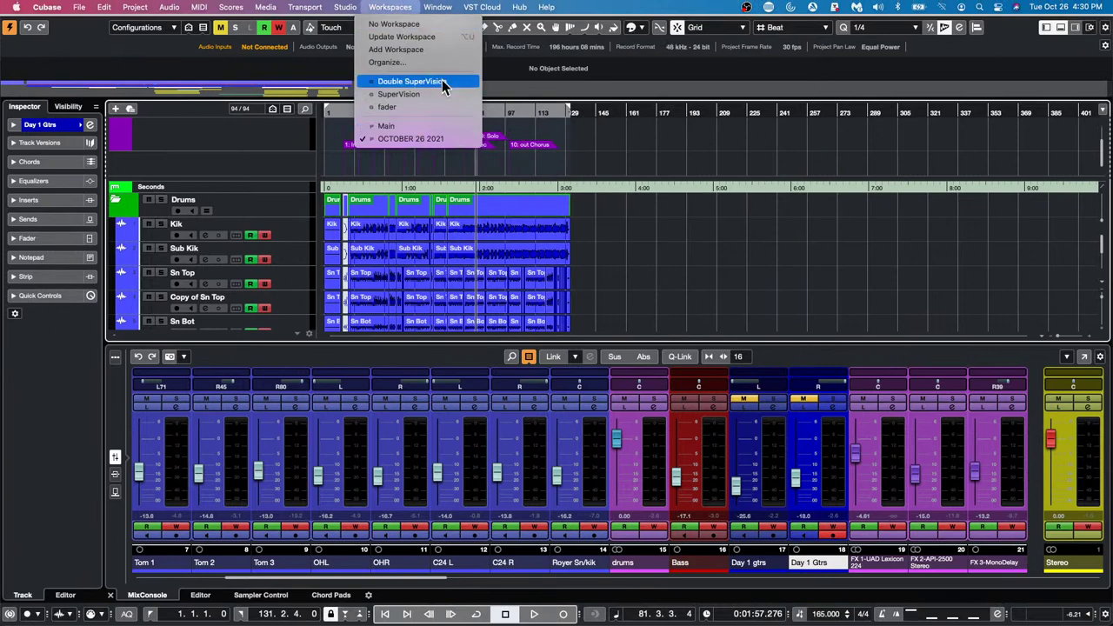
pyautogui.click(443, 138)
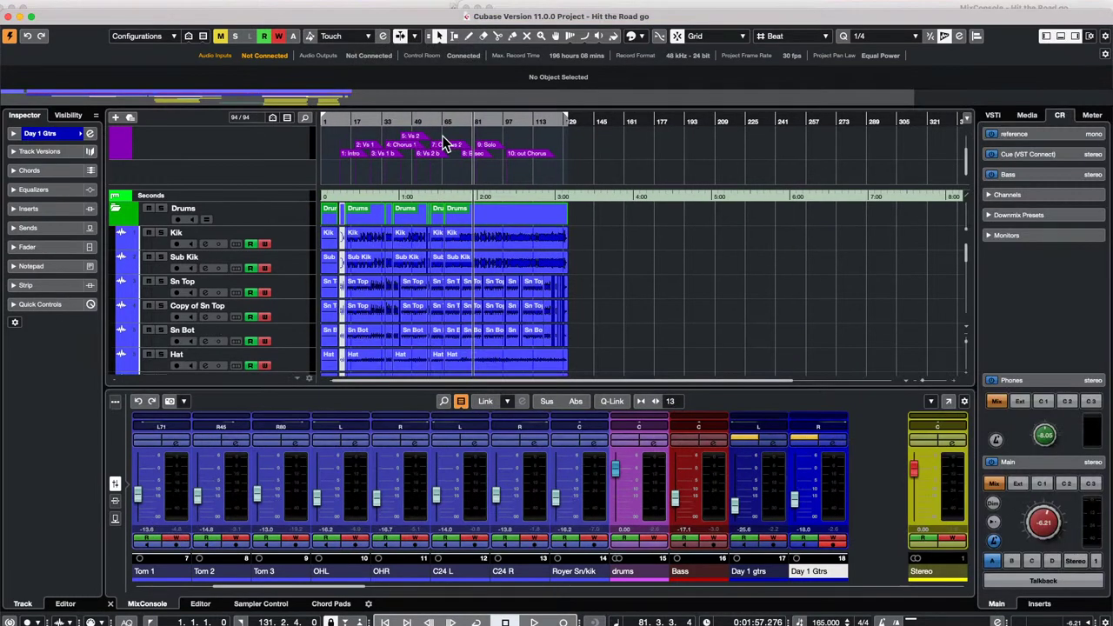
pyautogui.moveTo(454, 19); pyautogui.dragTo(4, 14)
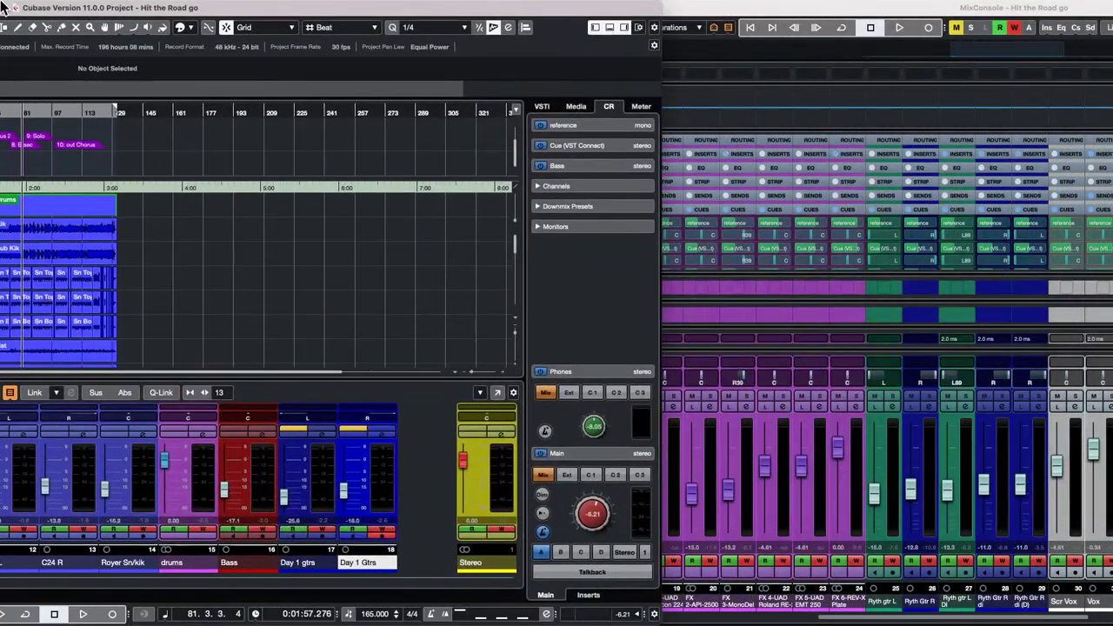
# - Close the separate MixConsole window, bring the project window fully back into view and maximize it
pyautogui.moveTo(837, 14); pyautogui.dragTo(957, 42)
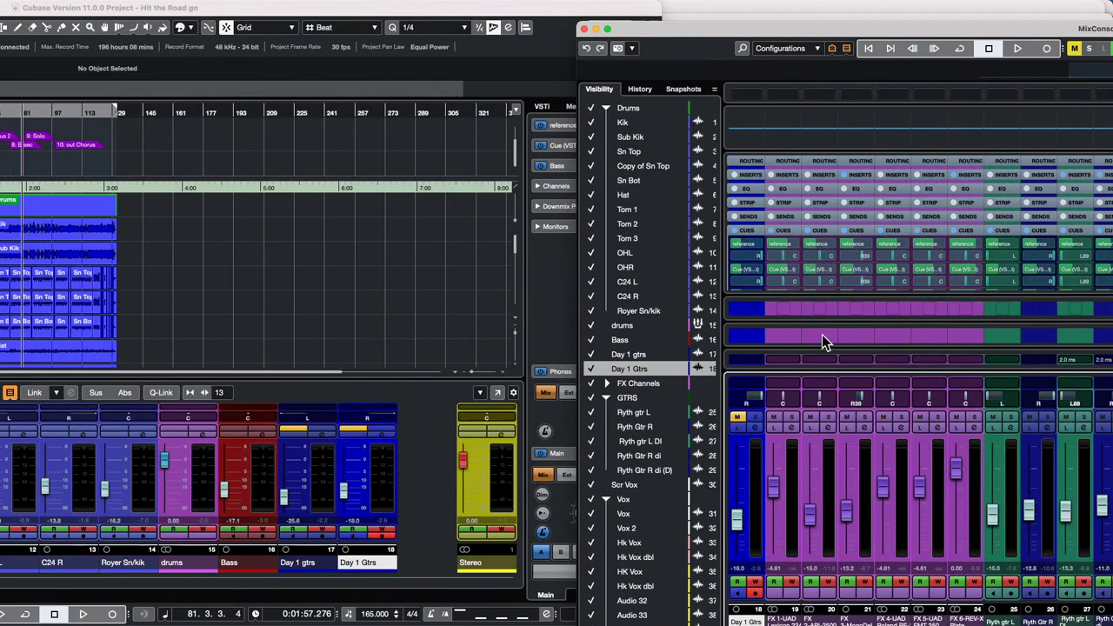
pyautogui.click(583, 29)
pyautogui.moveTo(379, 11); pyautogui.dragTo(856, 26)
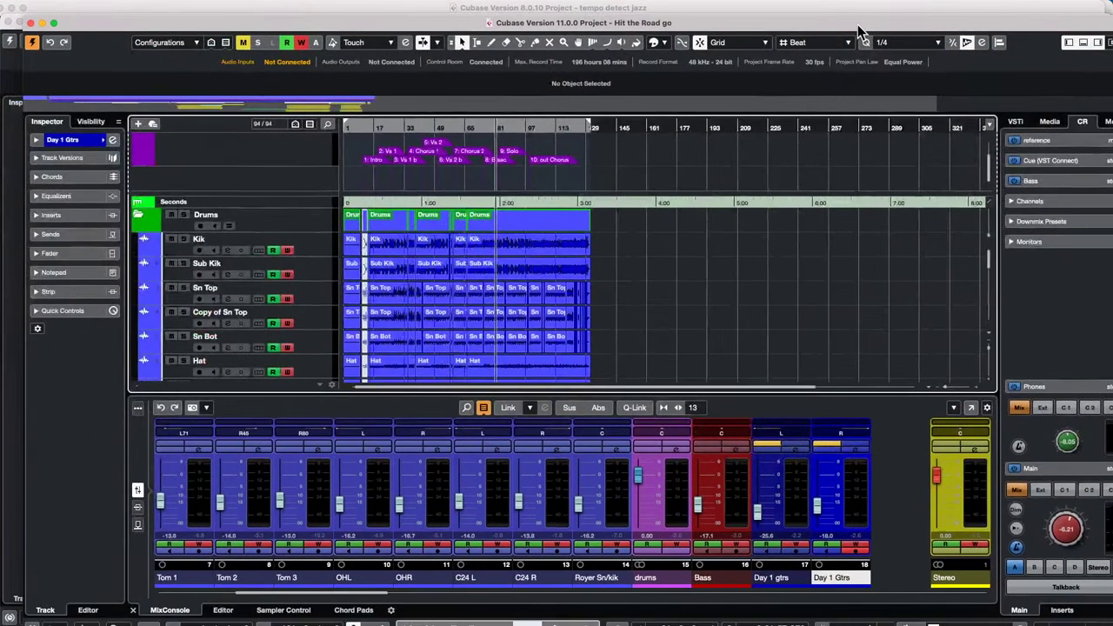
pyautogui.click(53, 23)
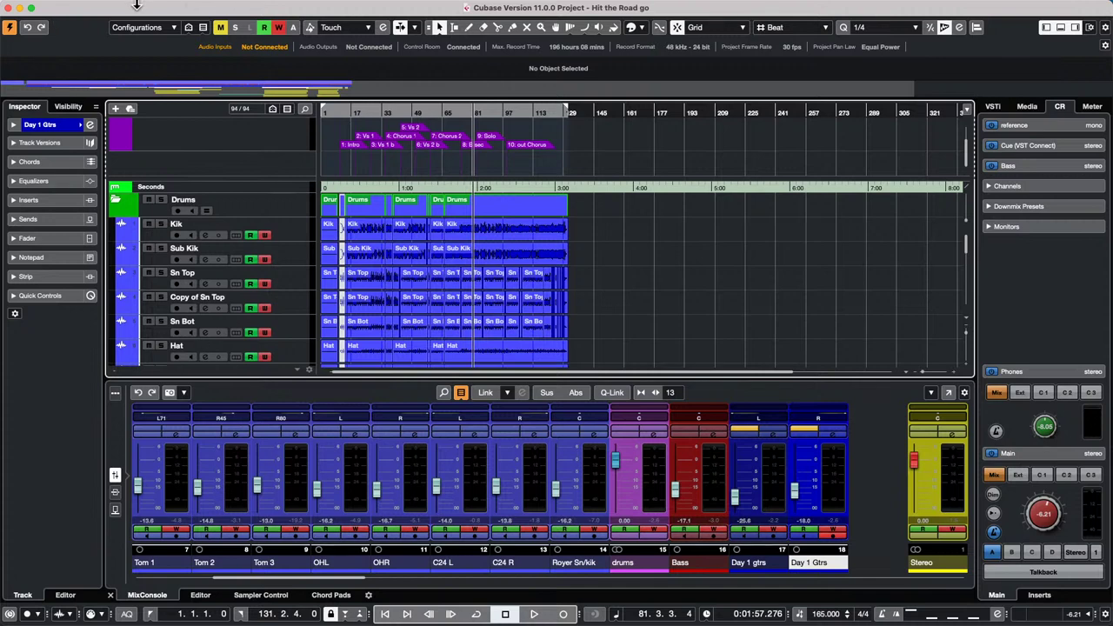
# - Open the recent project jump off.cpr
pyautogui.click(78, 7)
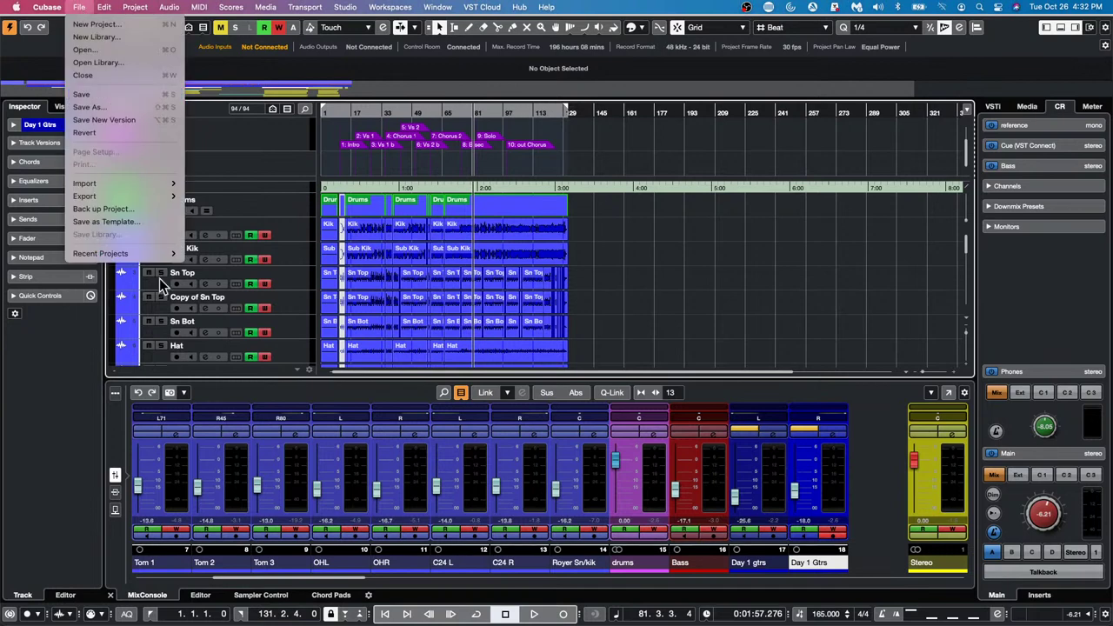
pyautogui.moveTo(165, 253)
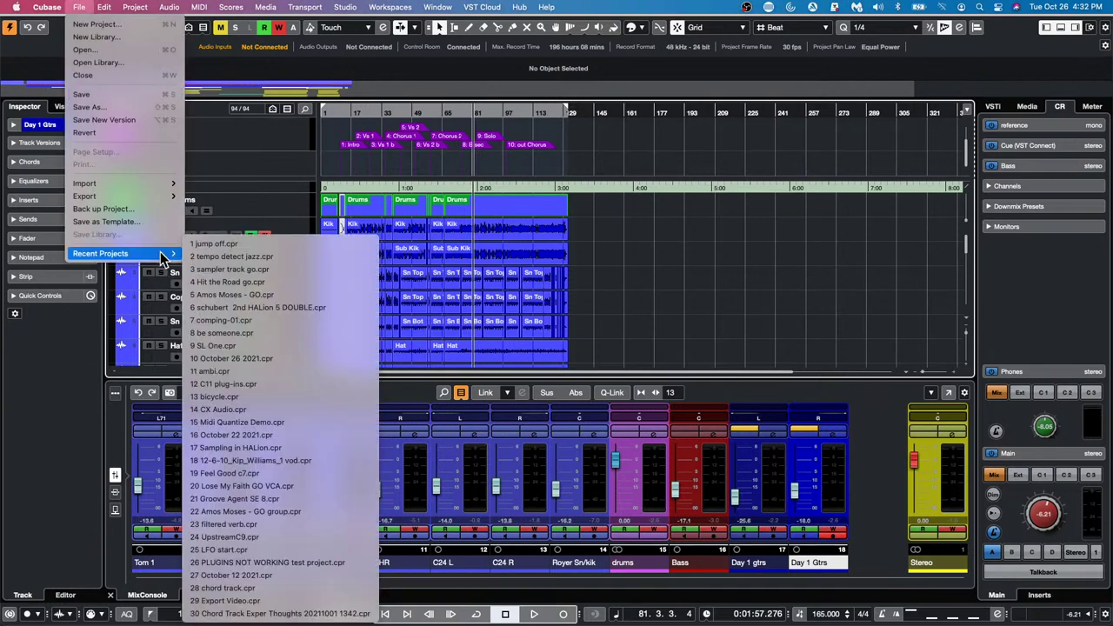
pyautogui.click(294, 243)
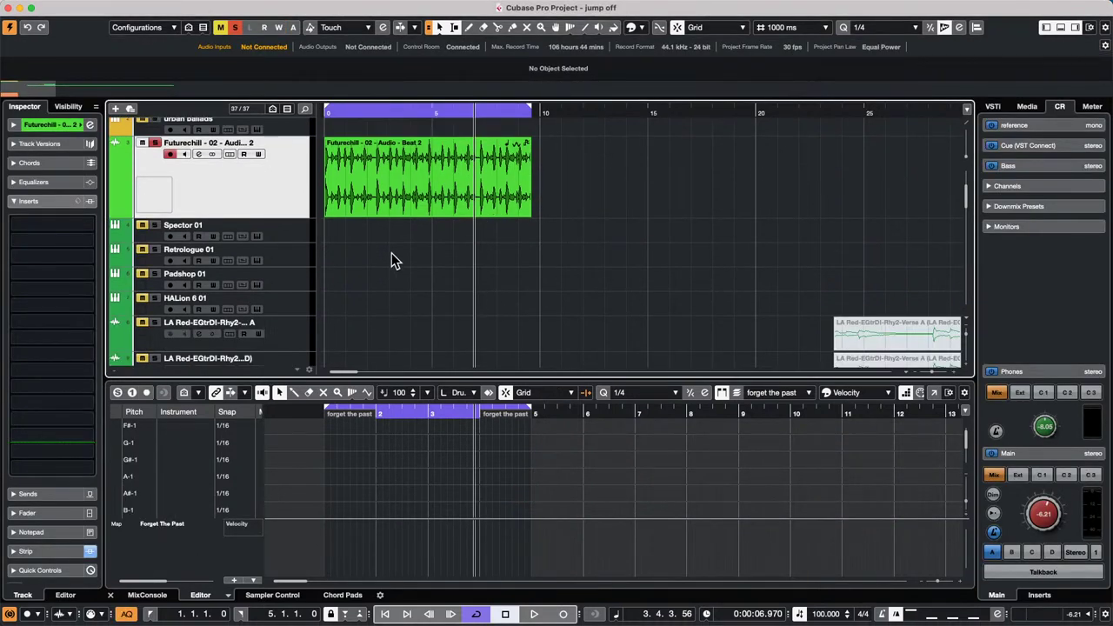
# - Draw an empty MIDI part on the urban ballads track from about 9 to 21 seconds and open it in the drum editor
pyautogui.scroll(3, 391, 253)
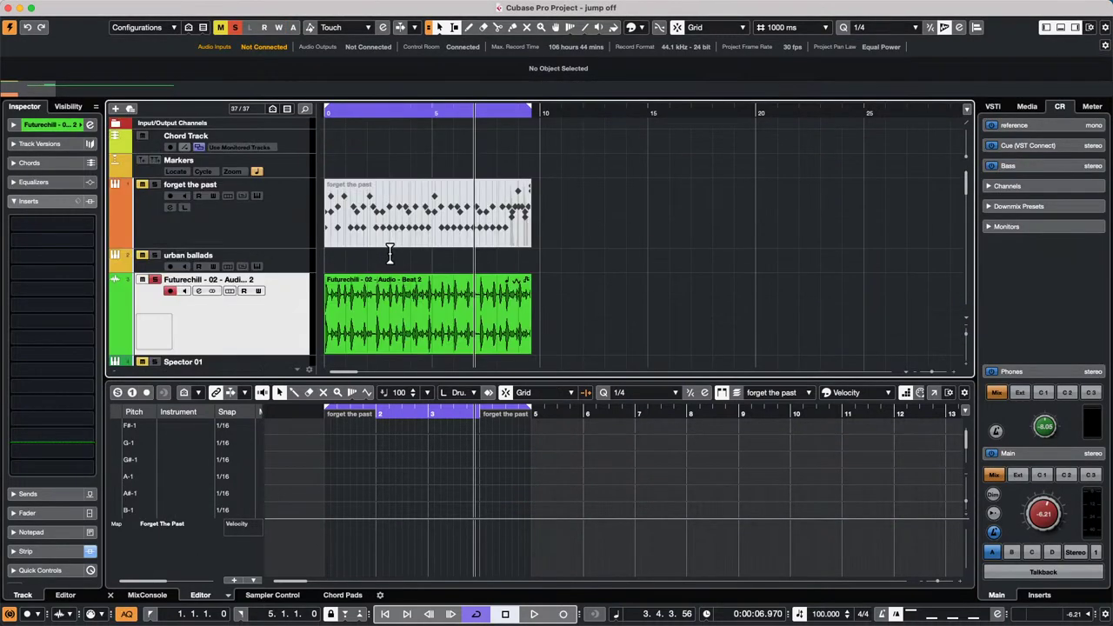
pyautogui.click(274, 268)
pyautogui.rightClick(503, 270)
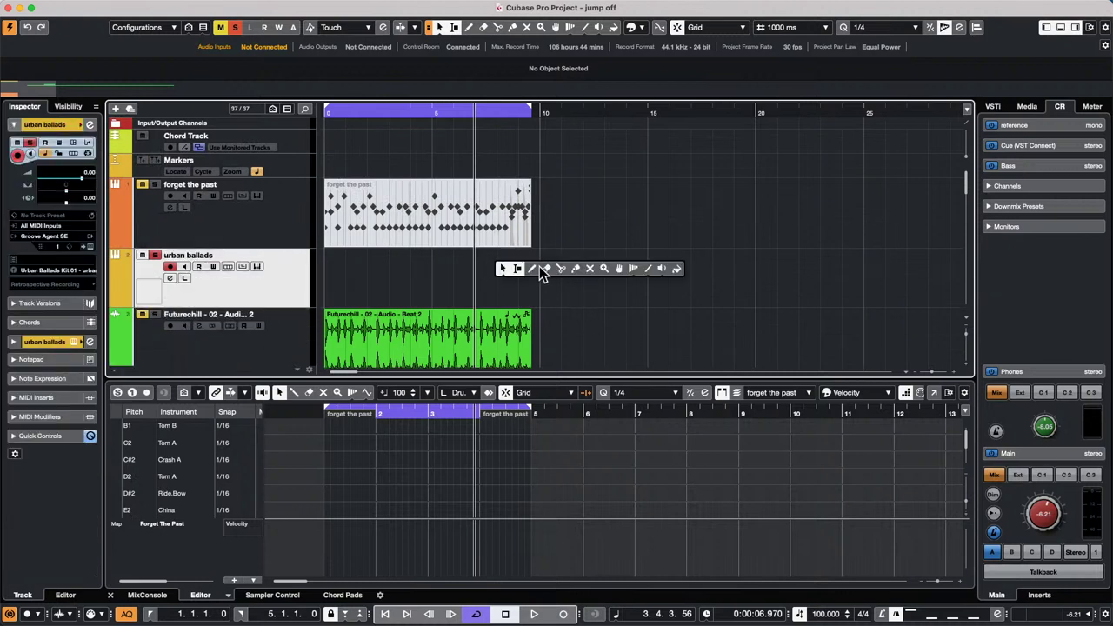
pyautogui.click(533, 268)
pyautogui.moveTo(536, 266); pyautogui.dragTo(777, 277)
pyautogui.rightClick(630, 269)
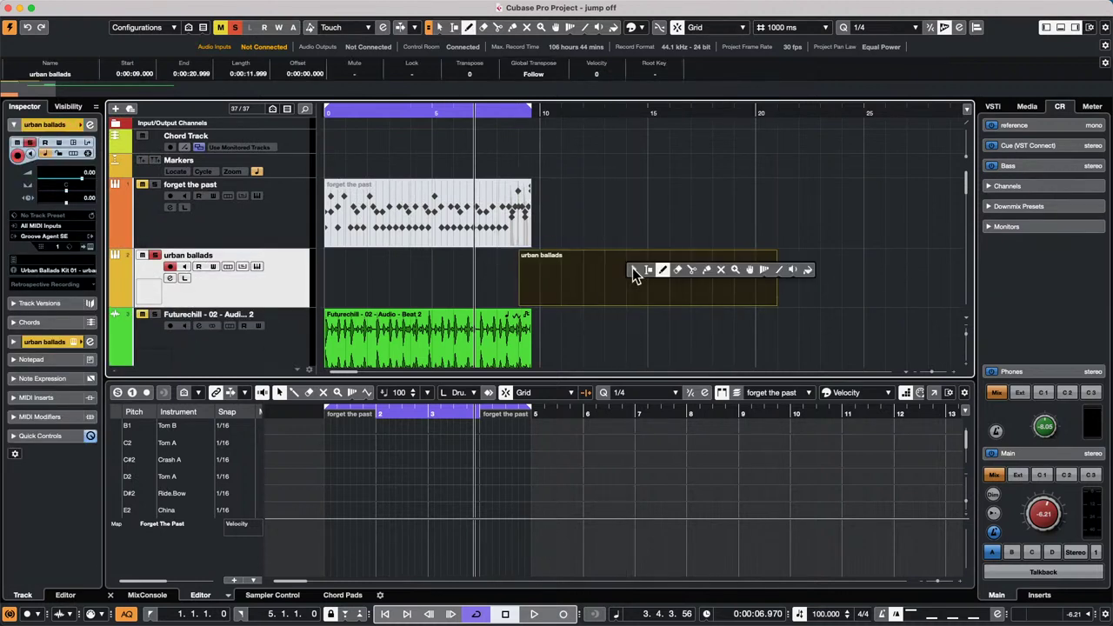
pyautogui.click(629, 269)
pyautogui.click(632, 293)
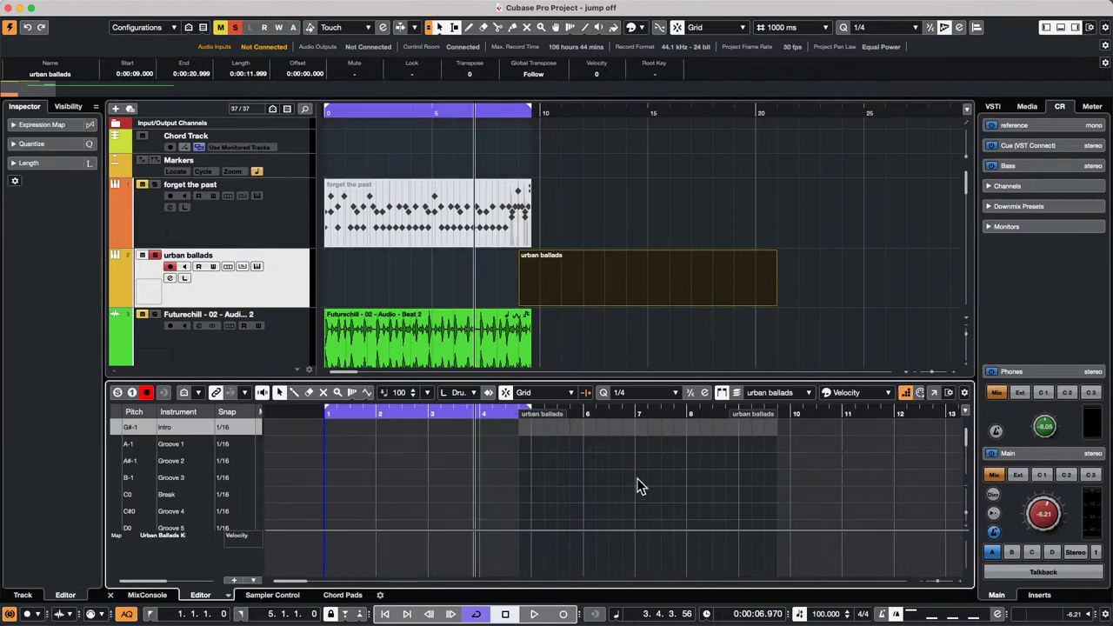
# - Draw a run of Triangle notes plus scattered Snare 1, Kick 1 and Kick 2 hits in the urban ballads part
pyautogui.scroll(-3, 583, 482)
pyautogui.scroll(-10, 582, 480)
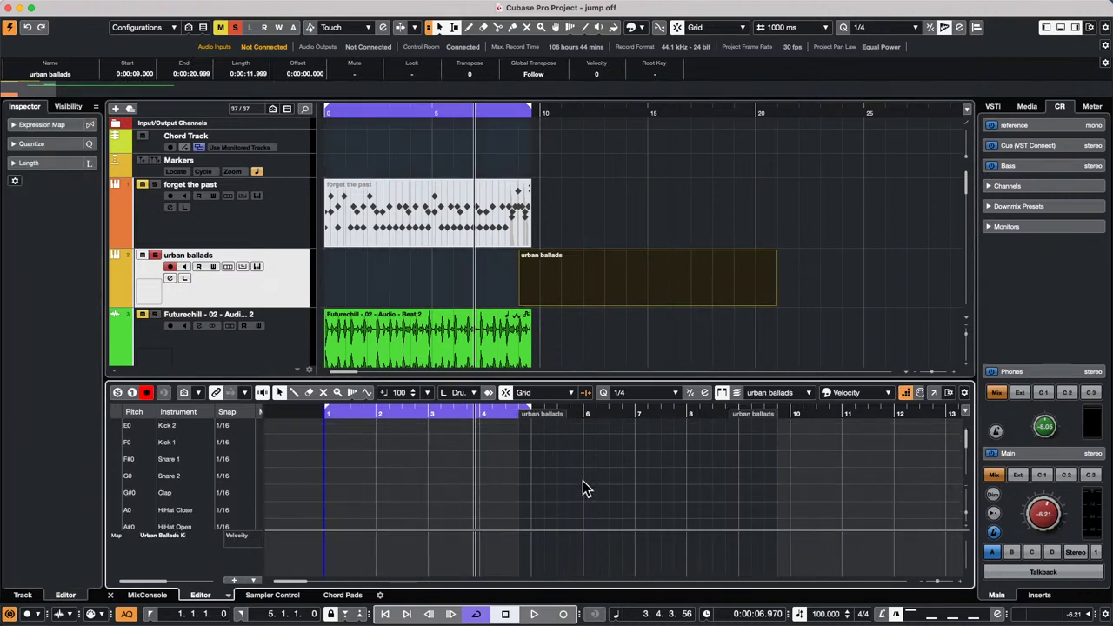
pyautogui.rightClick(577, 481)
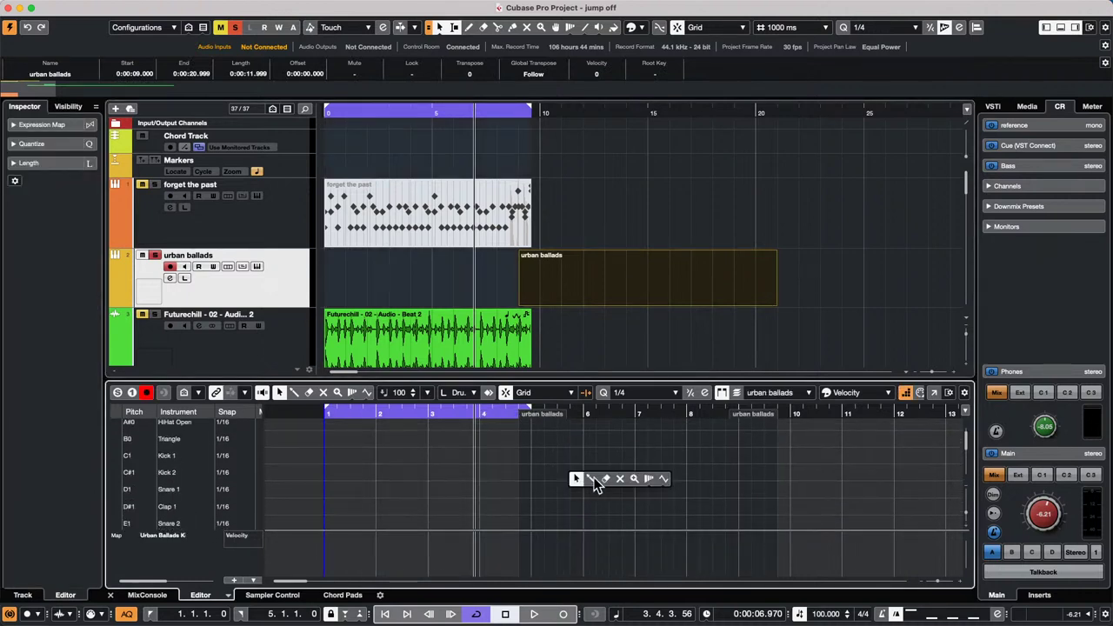
pyautogui.click(593, 479)
pyautogui.moveTo(532, 441); pyautogui.dragTo(676, 442)
pyautogui.moveTo(584, 488)
pyautogui.mouseDown()
pyautogui.moveTo(610, 489)
pyautogui.moveTo(647, 461)
pyautogui.moveTo(686, 489)
pyautogui.mouseUp()
pyautogui.moveTo(518, 455); pyautogui.dragTo(530, 456)
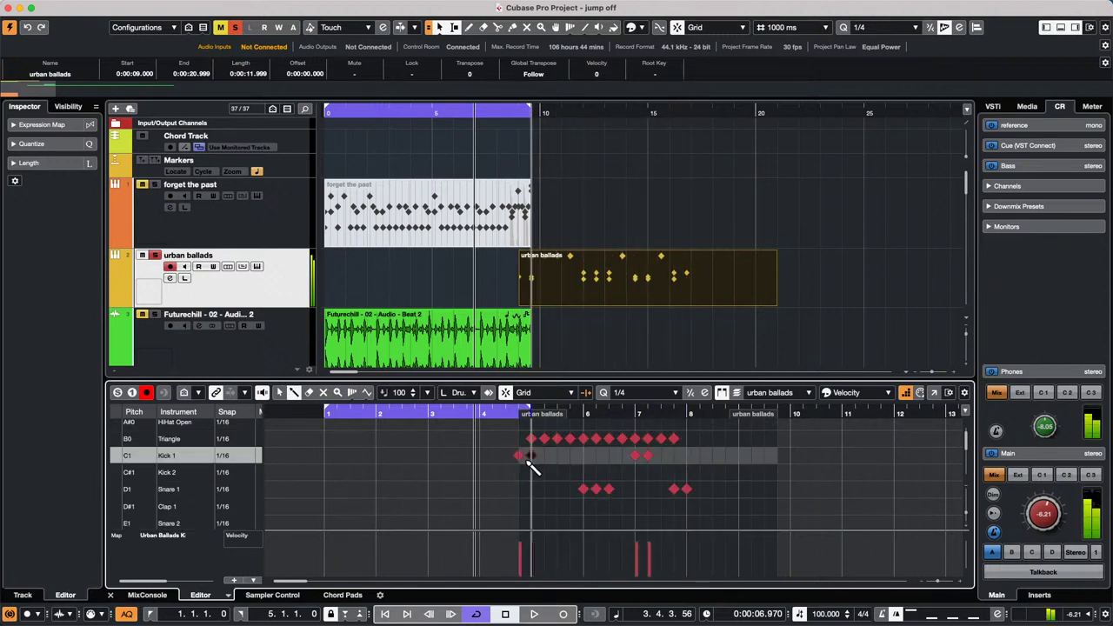
pyautogui.click(752, 472)
pyautogui.click(753, 457)
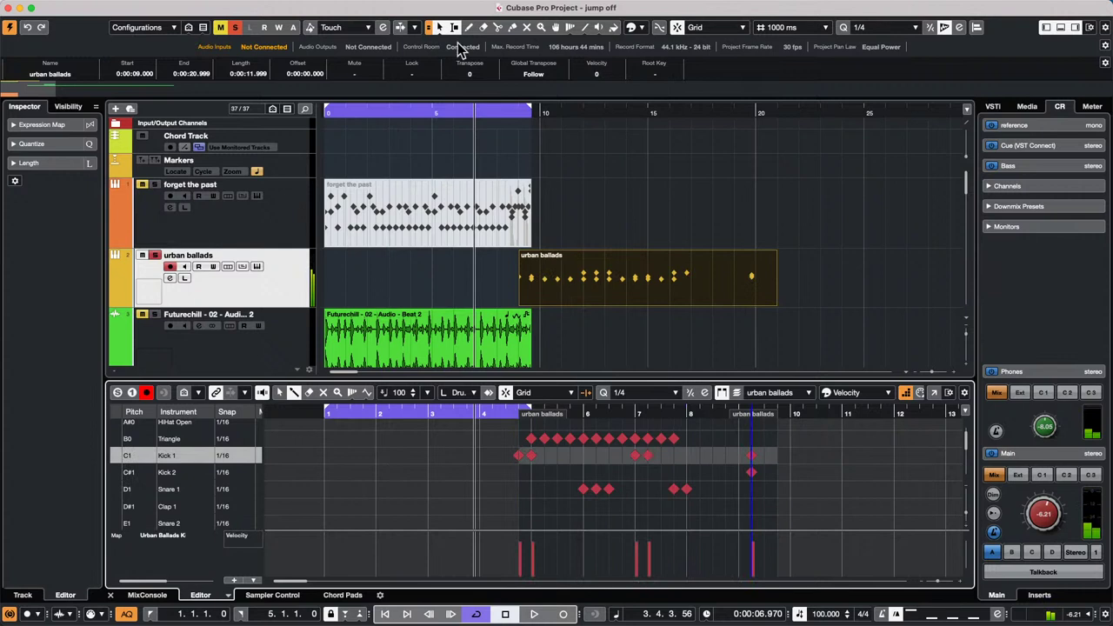
pyautogui.click(177, 7)
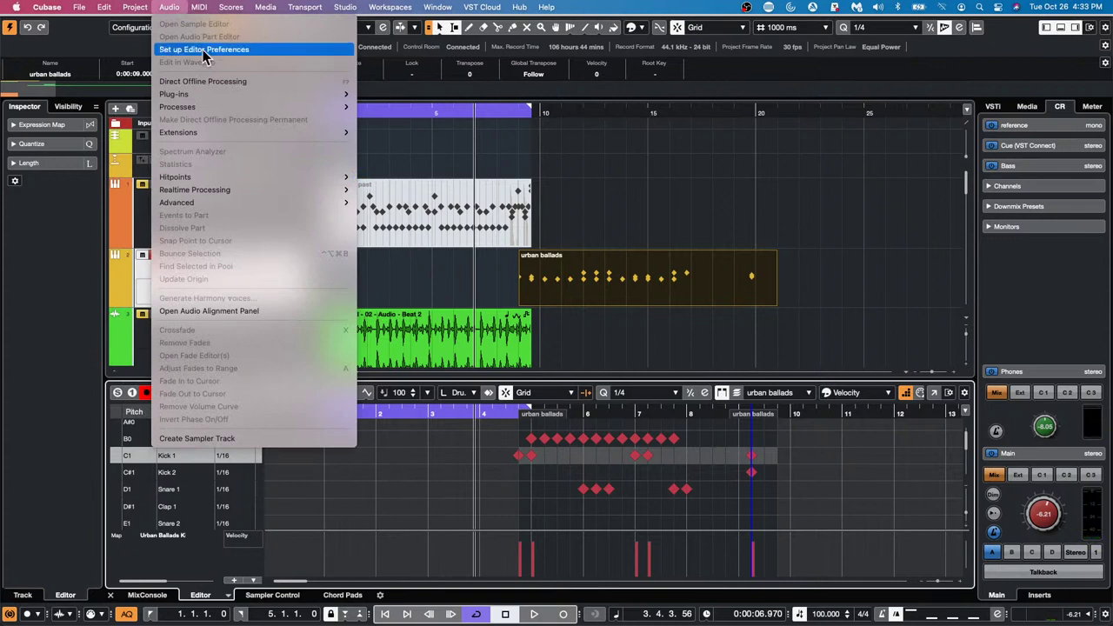
pyautogui.moveTo(135, 7)
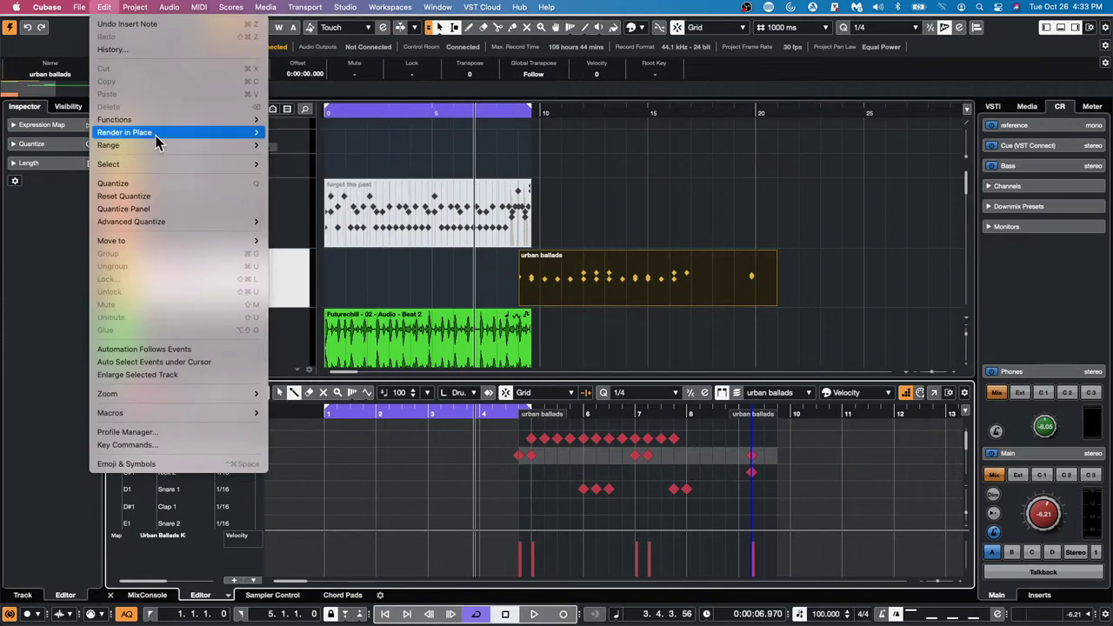
pyautogui.moveTo(155, 133)
pyautogui.click(354, 148)
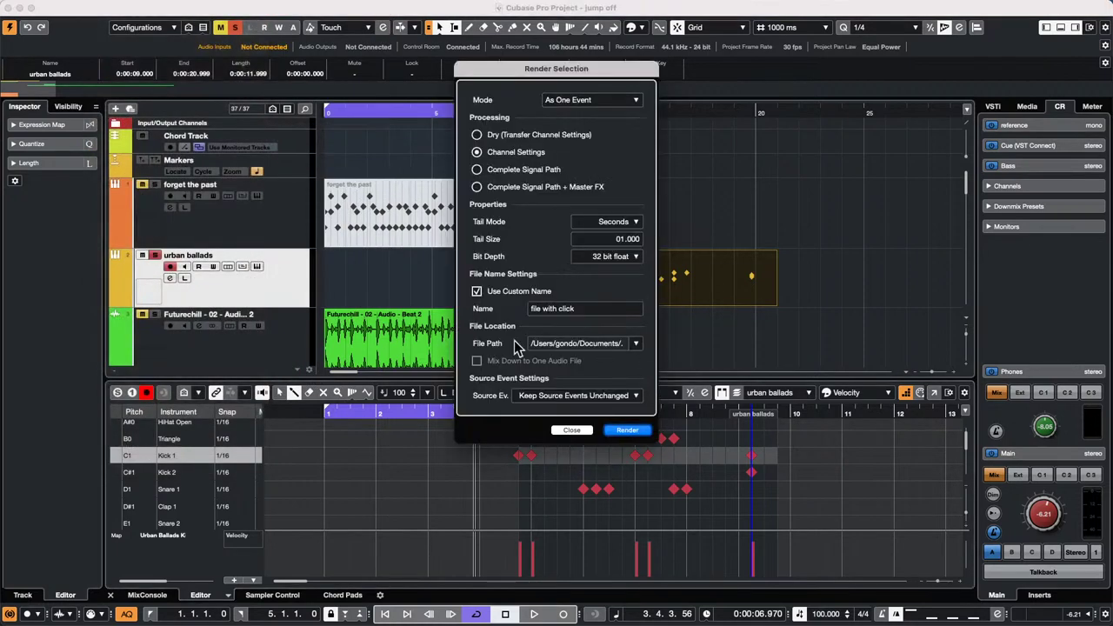
pyautogui.click(575, 431)
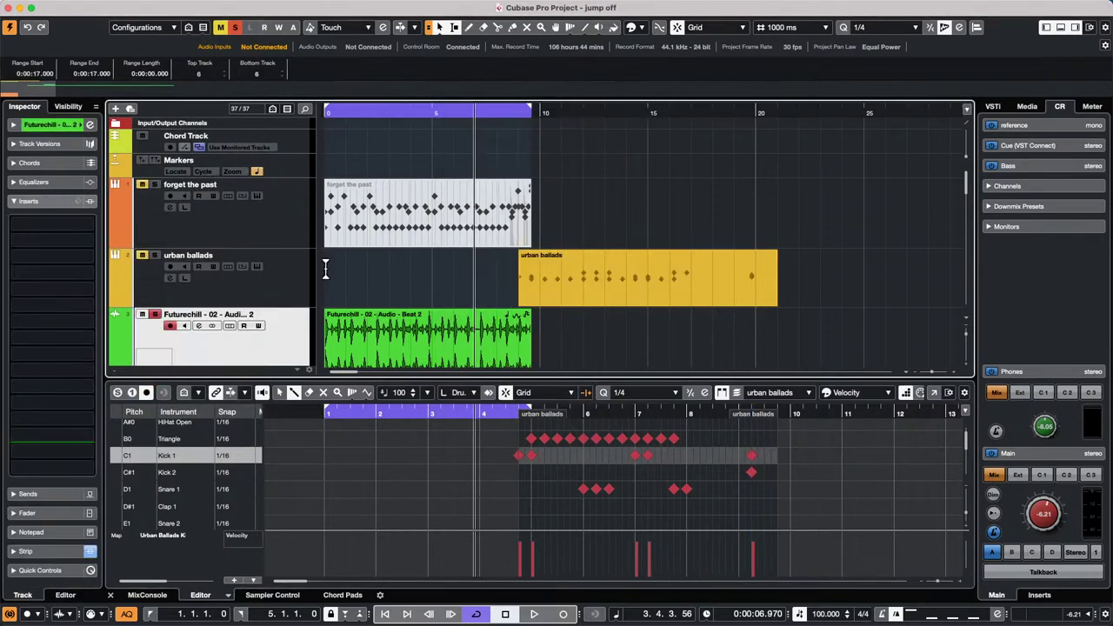
# - Review the source event options in the Render in Place settings with the urban ballads track selected, and leave without rendering
pyautogui.click(273, 290)
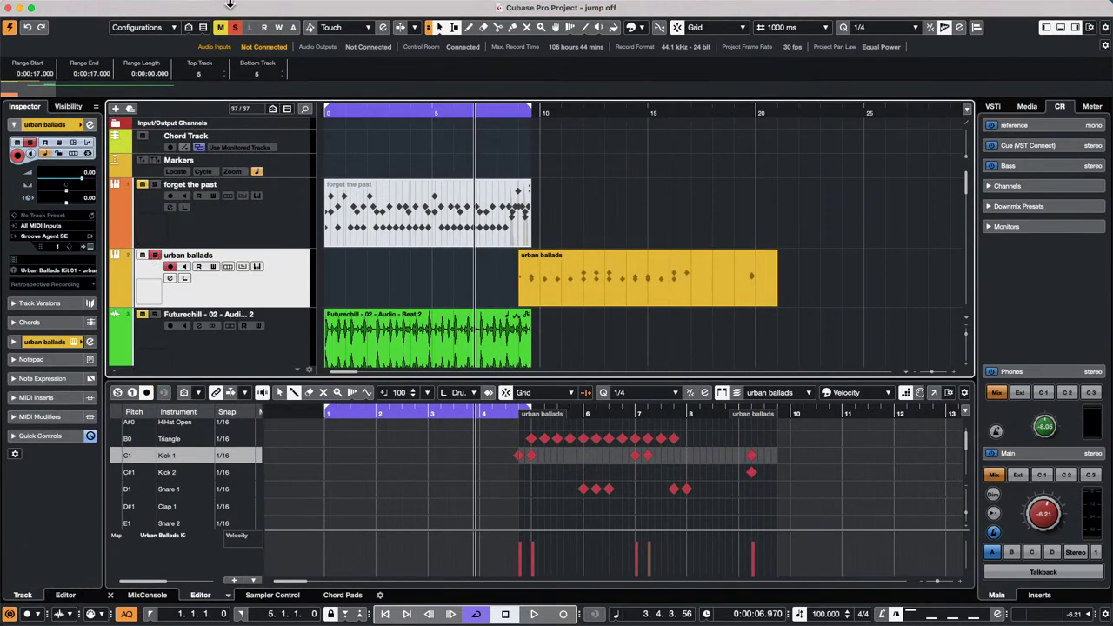
pyautogui.click(191, 8)
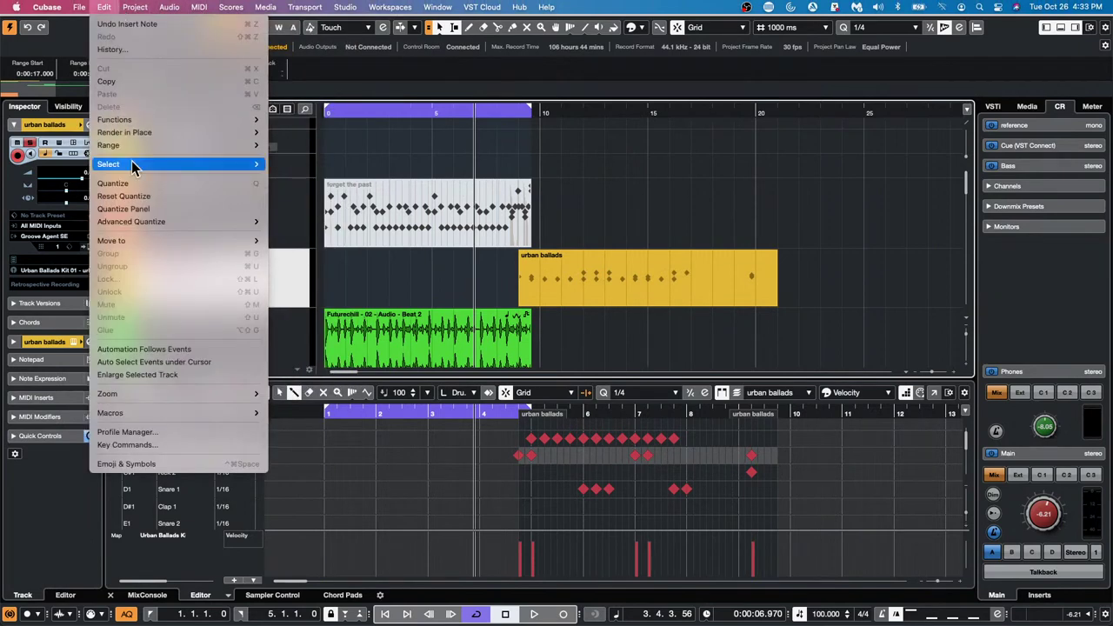
pyautogui.moveTo(183, 136)
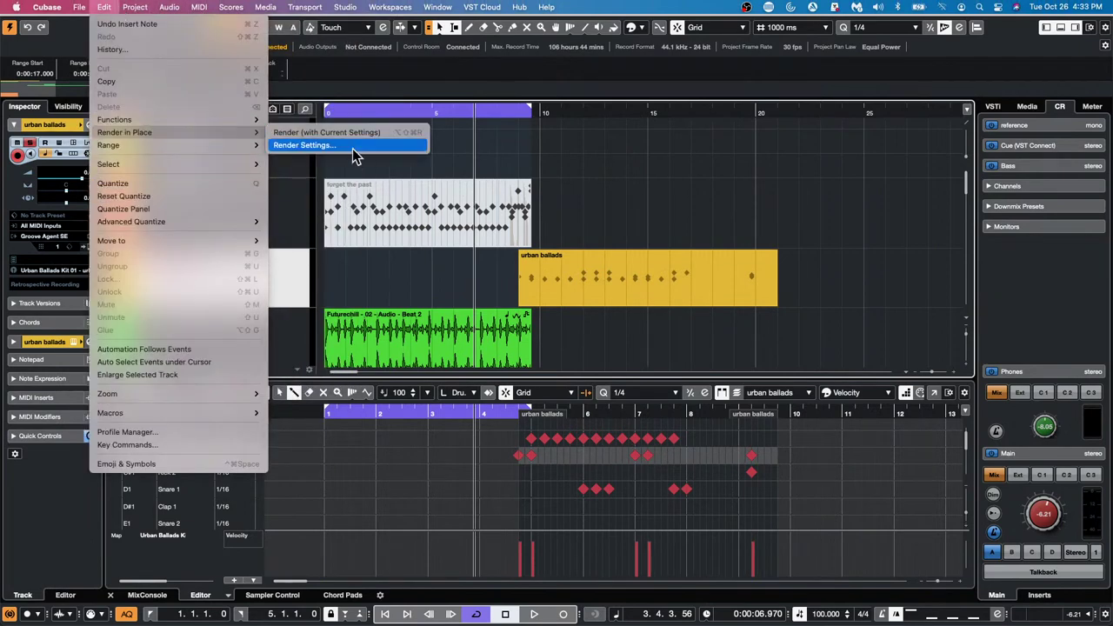
pyautogui.click(473, 174)
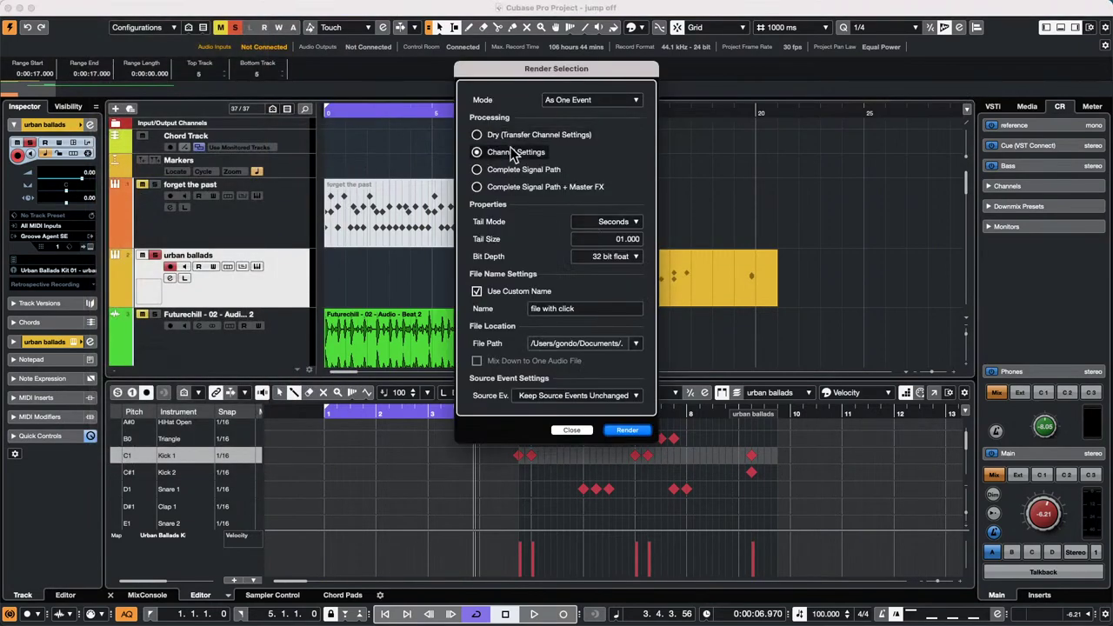
pyautogui.click(571, 395)
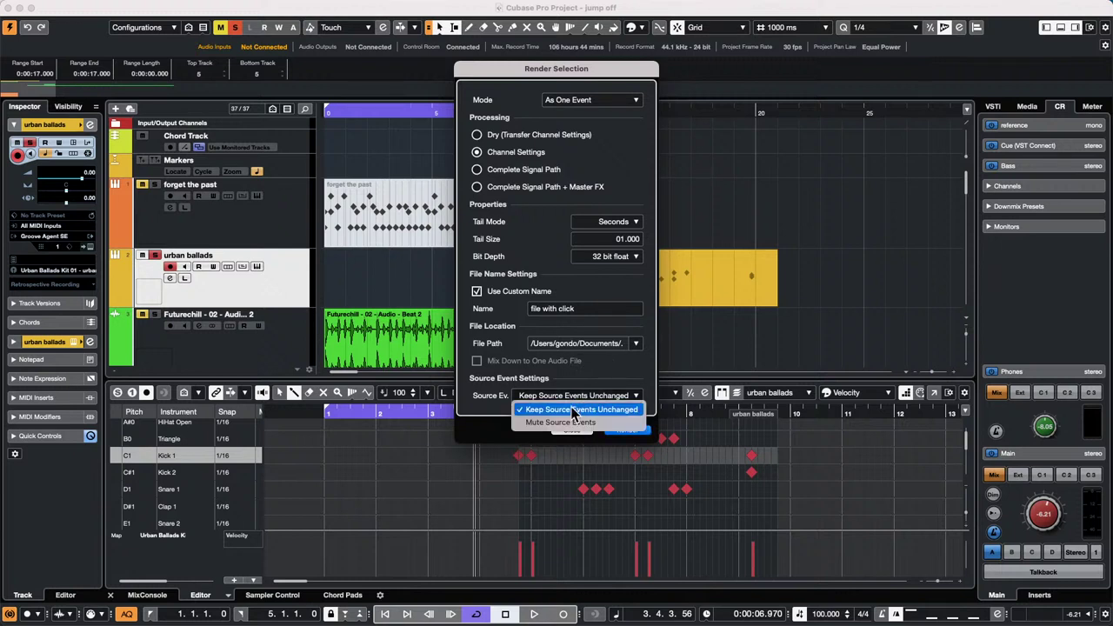
pyautogui.click(752, 360)
pyautogui.click(571, 430)
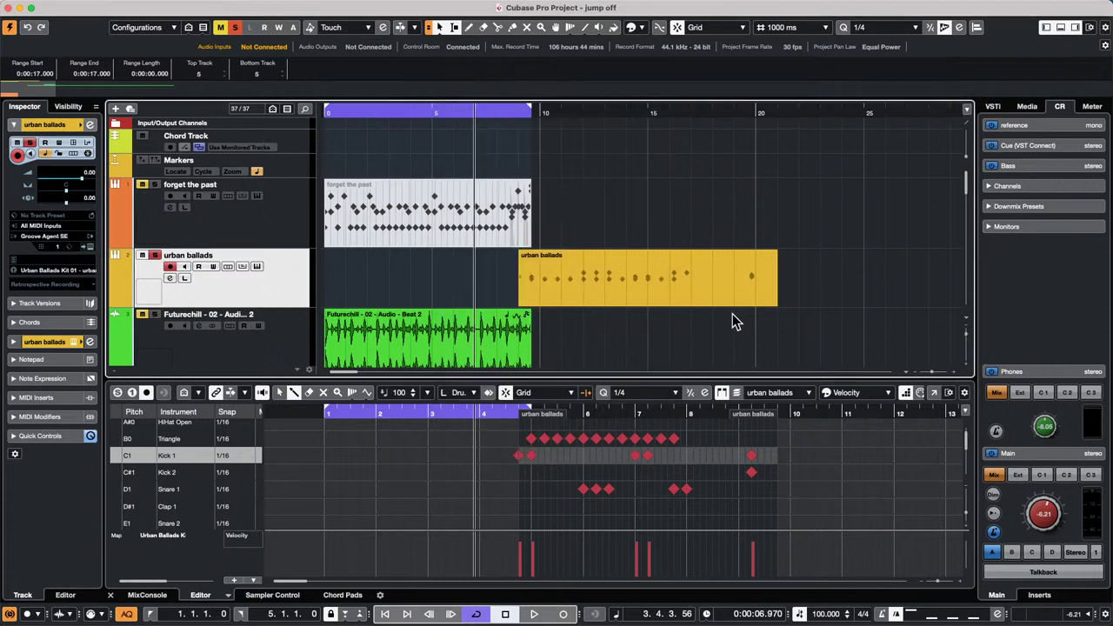
# - Clear the range selection and render the urban ballads track in place as one event with Channel Settings and Remove Source Tracks
pyautogui.click(485, 300)
pyautogui.moveTo(315, 7)
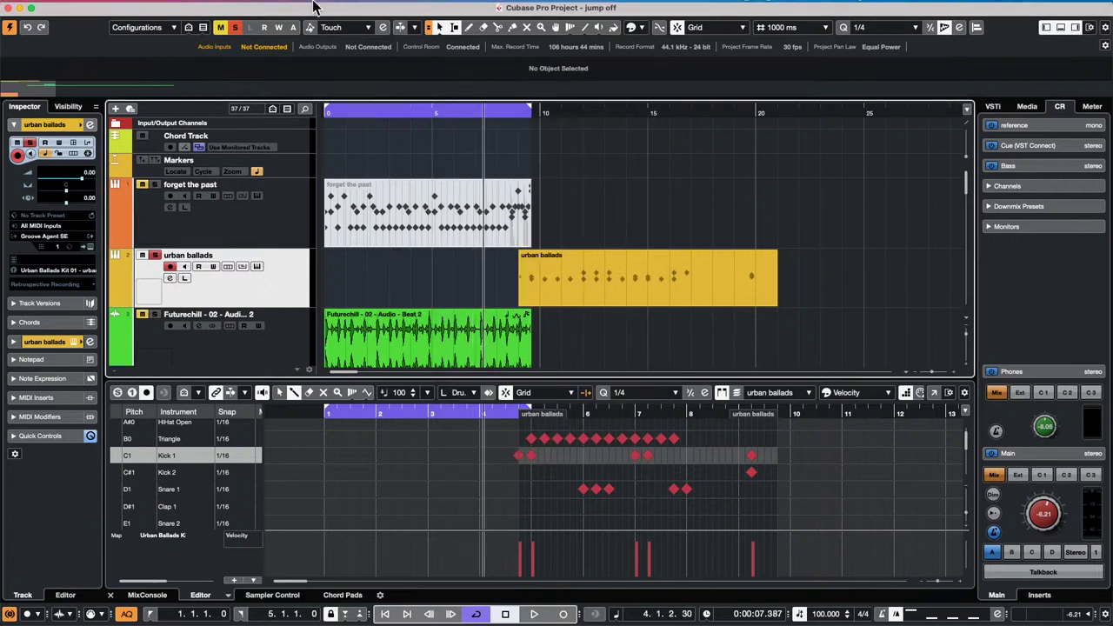
pyautogui.click(59, 4)
pyautogui.moveTo(103, 6)
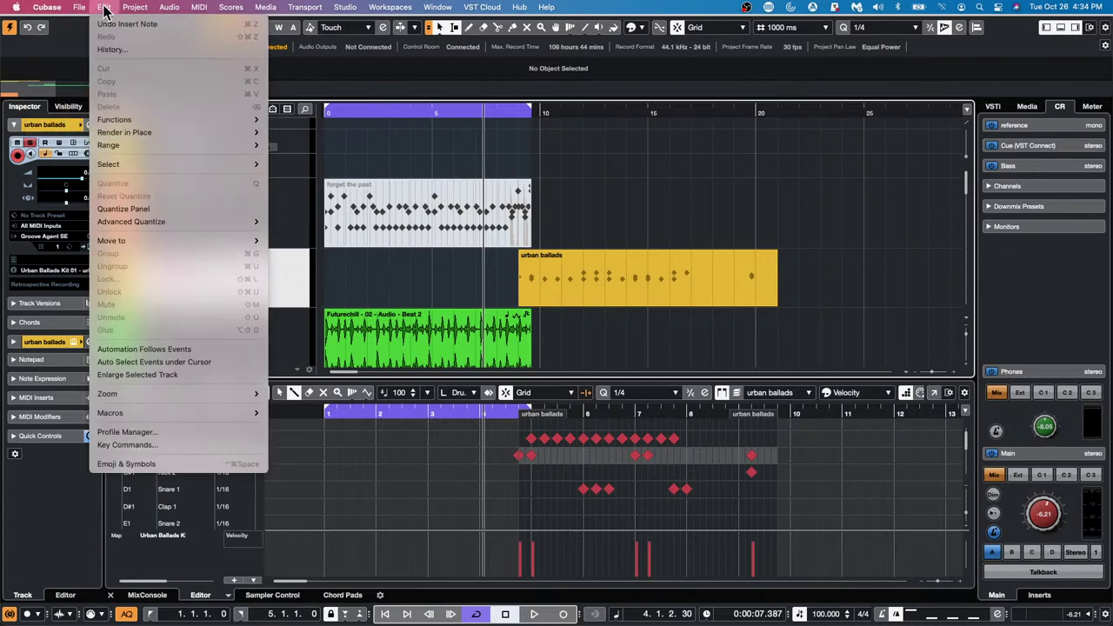
pyautogui.moveTo(180, 133)
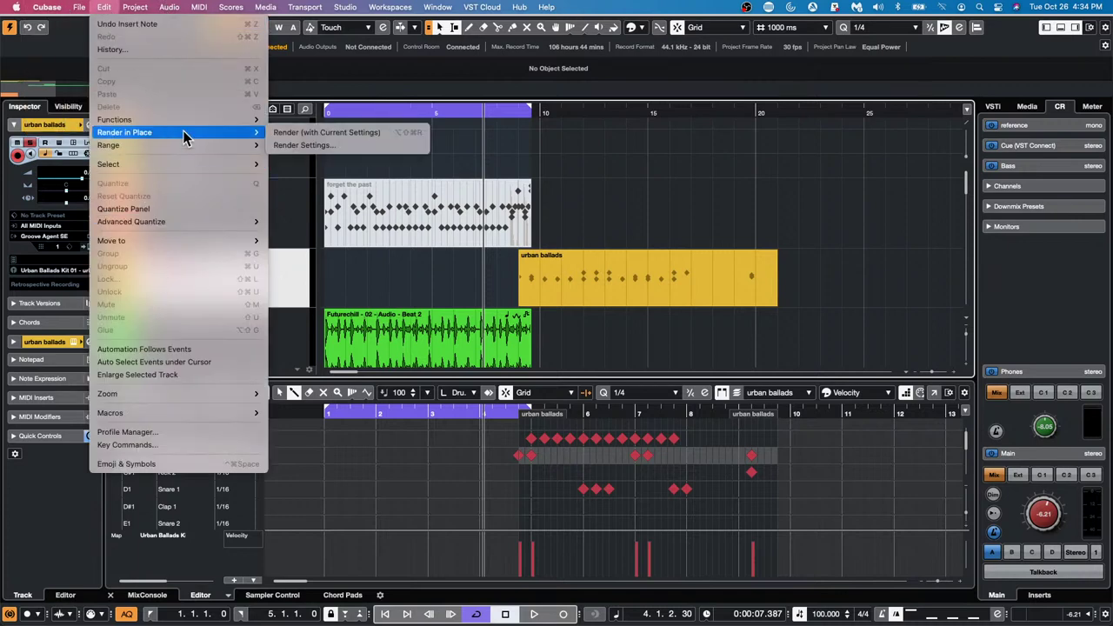
pyautogui.click(289, 146)
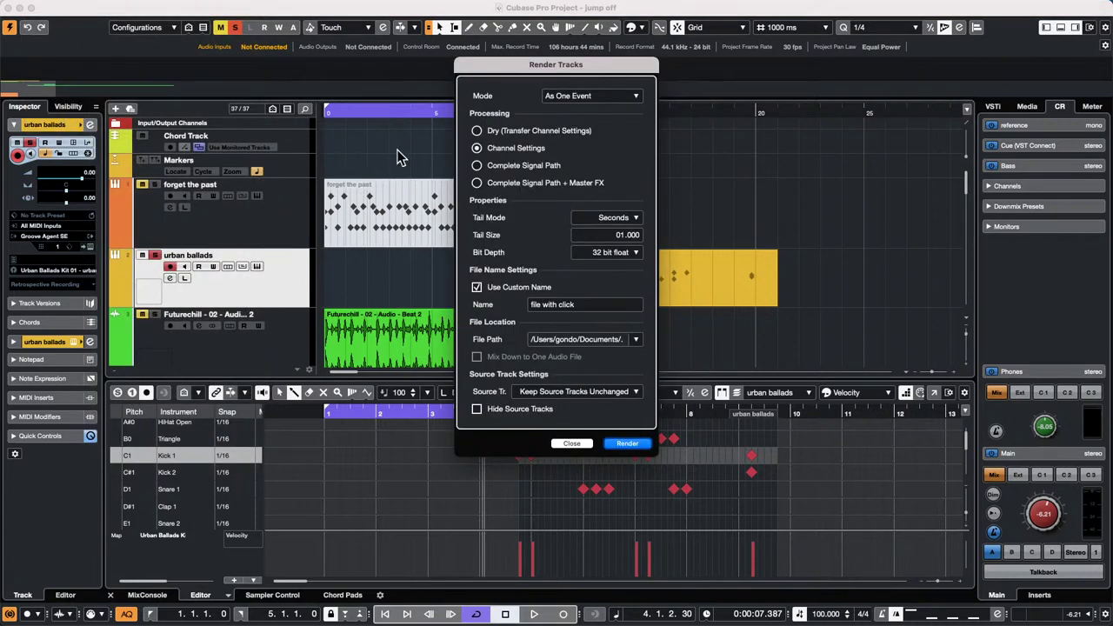
pyautogui.click(550, 393)
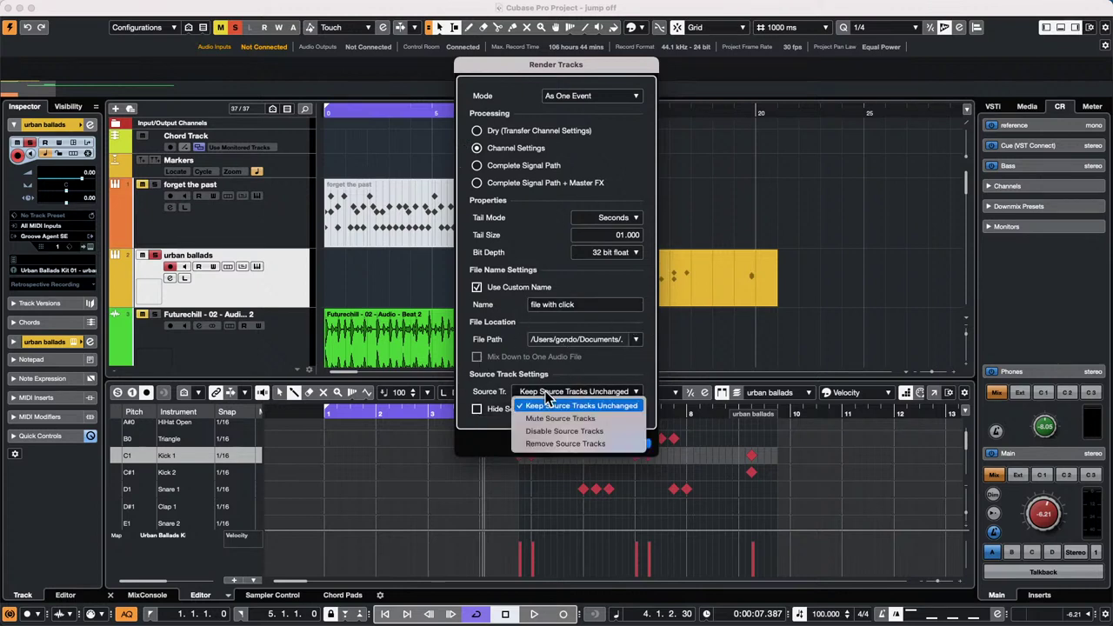
pyautogui.click(562, 443)
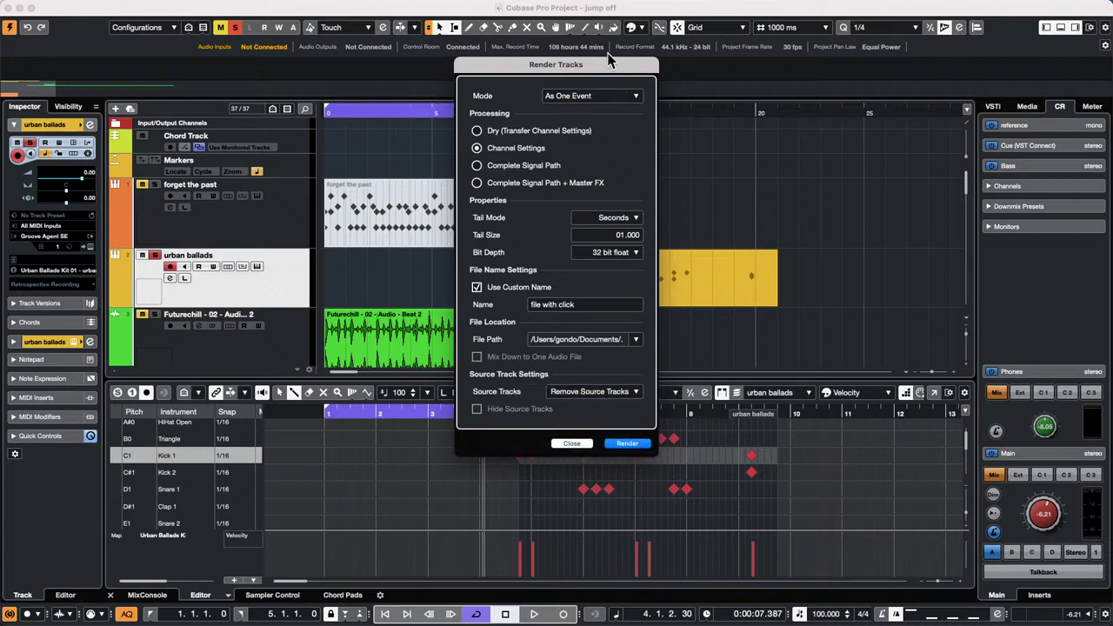
pyautogui.moveTo(612, 67); pyautogui.dragTo(961, 93)
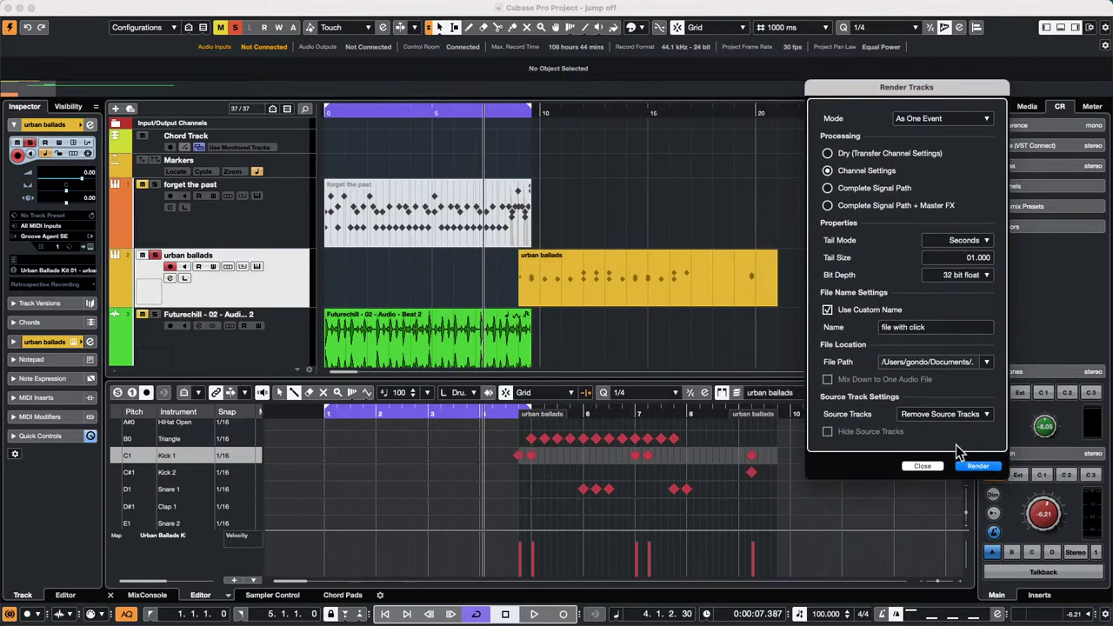
pyautogui.click(977, 467)
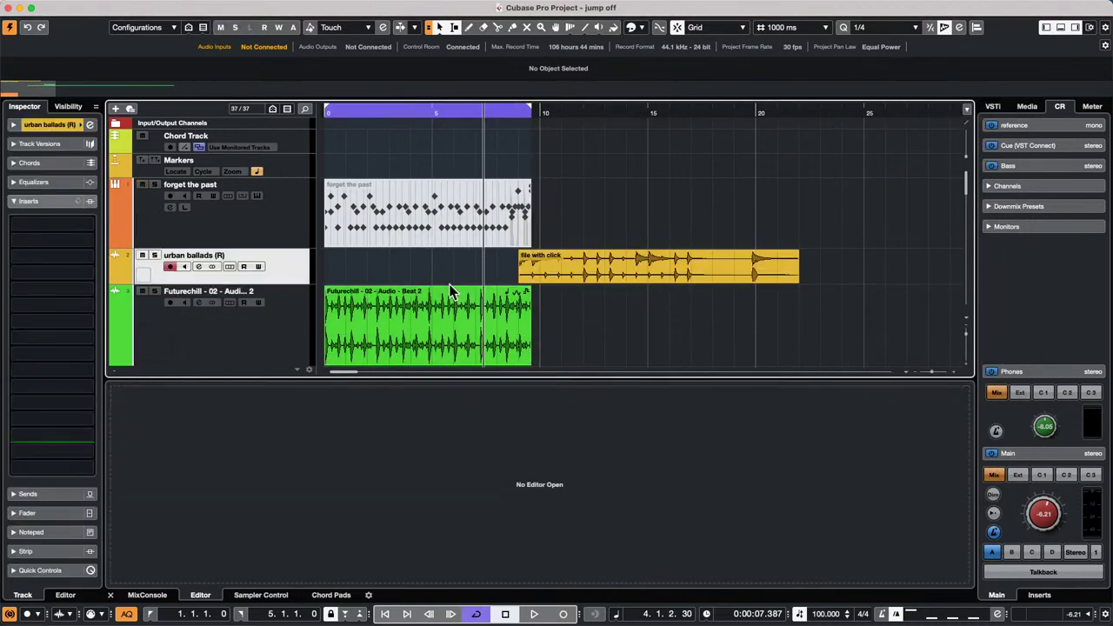
# - Open the recent project October 26 2021.cpr and activate it
pyautogui.click(710, 278)
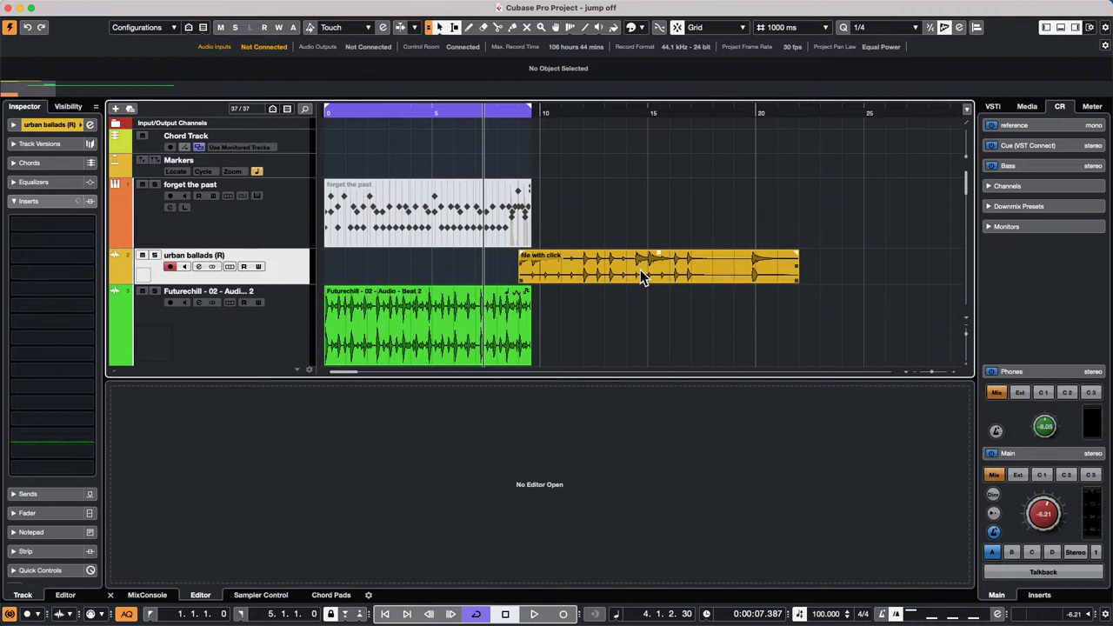
pyautogui.moveTo(349, 2)
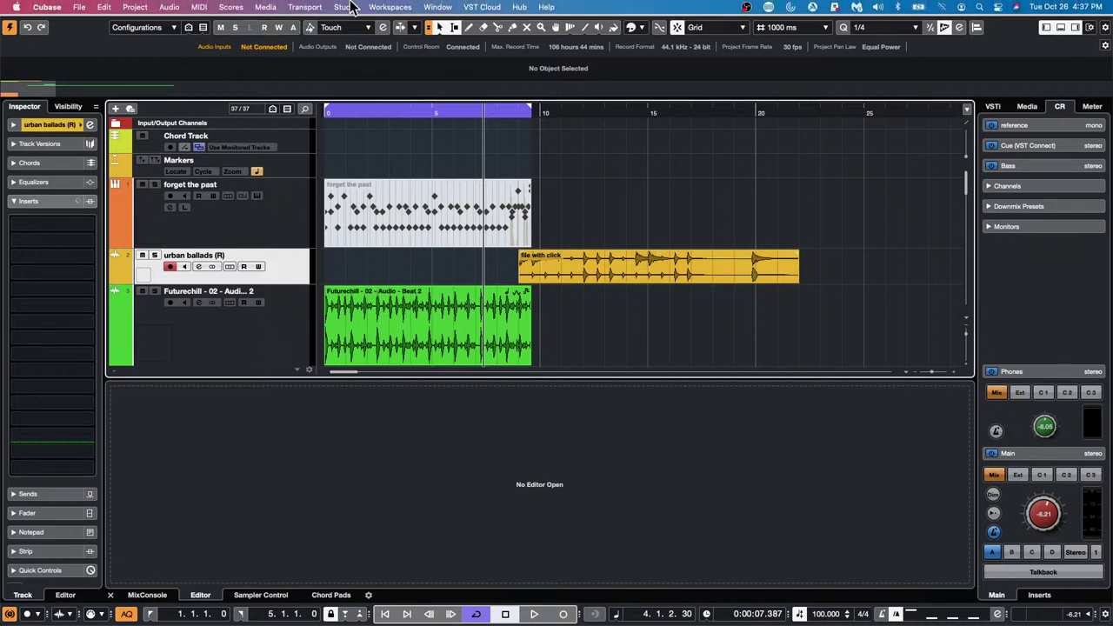
pyautogui.click(79, 7)
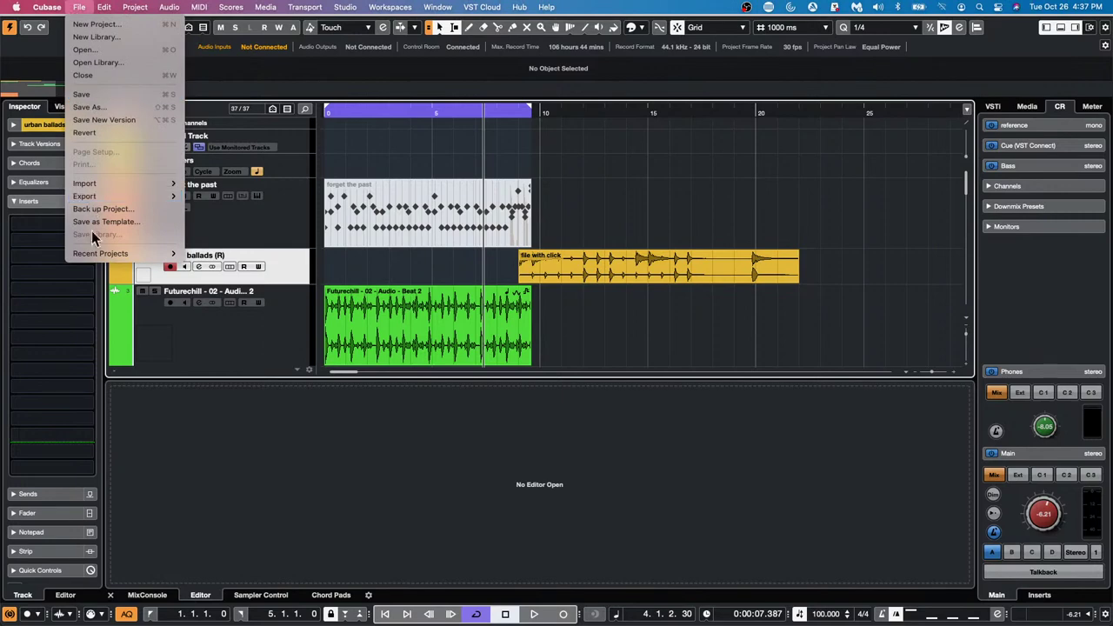
pyautogui.moveTo(102, 255)
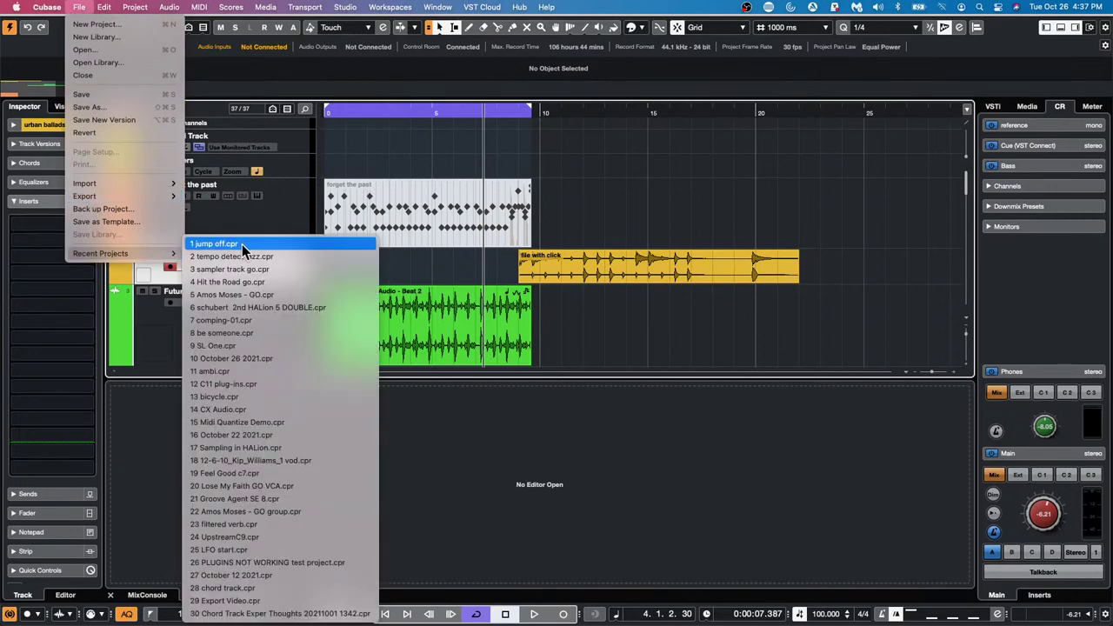
pyautogui.click(276, 359)
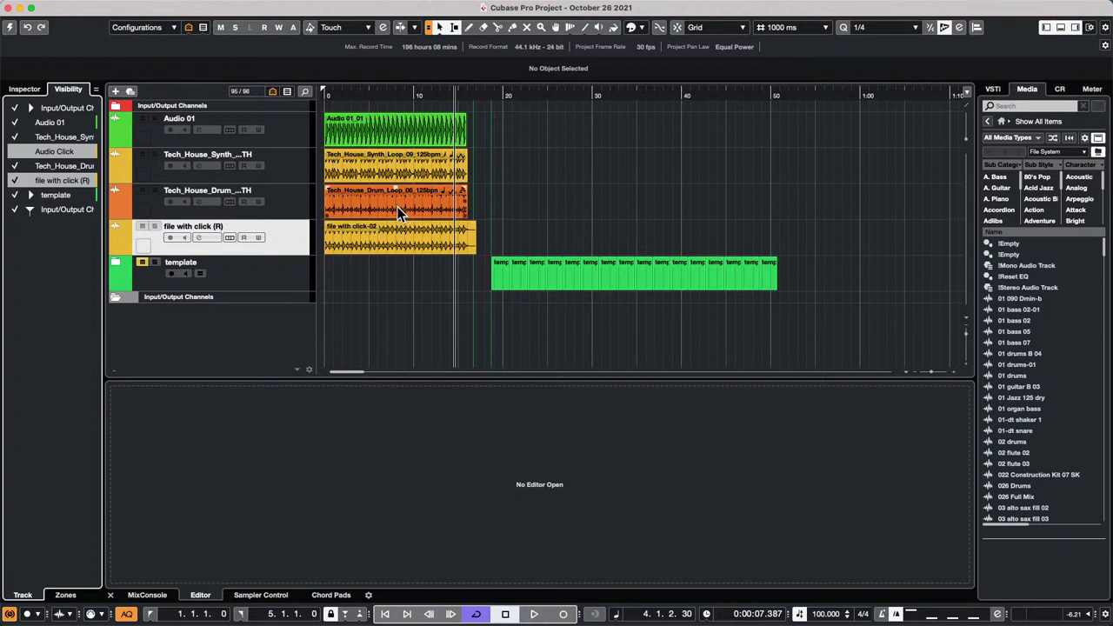
pyautogui.click(9, 30)
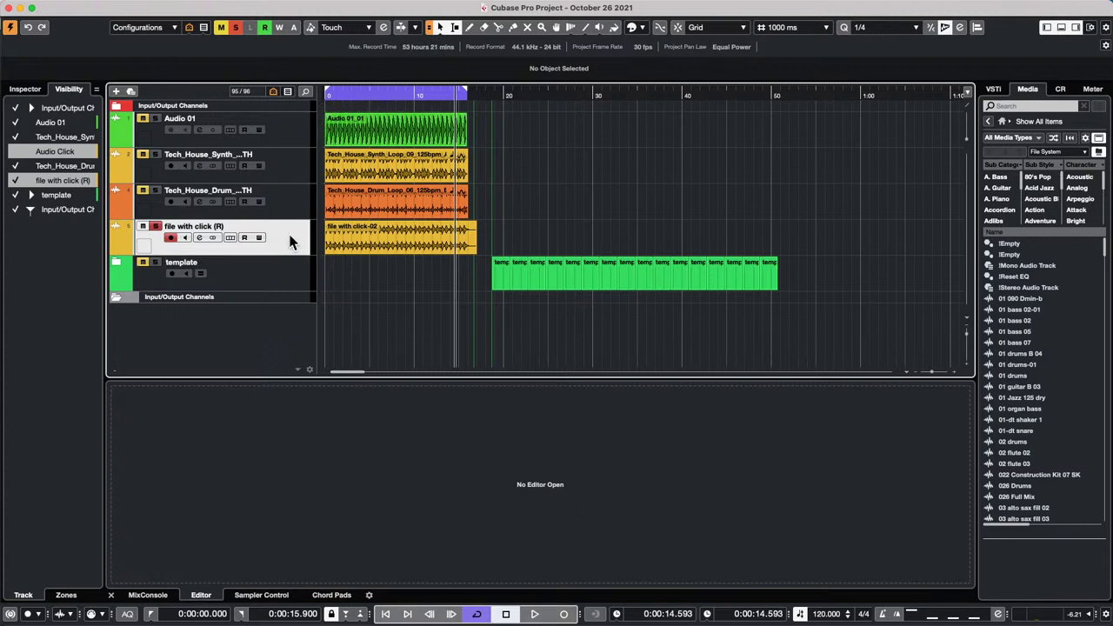
# - Move the file with click-02 event later on its track to start at 0:01:01.852
pyautogui.moveTo(374, 243); pyautogui.dragTo(926, 252)
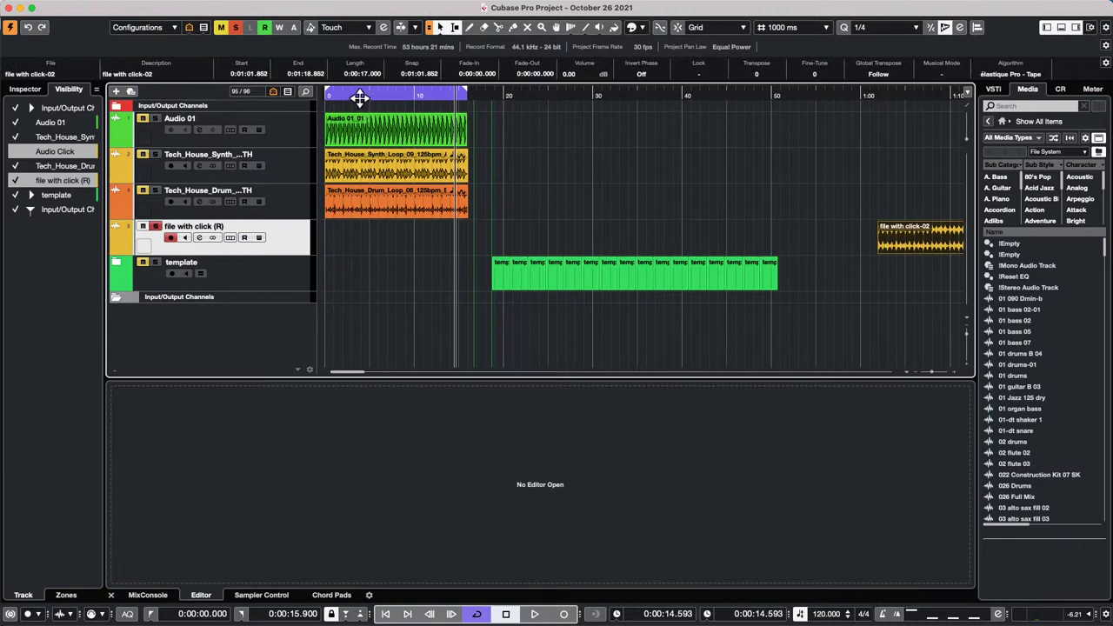
pyautogui.moveTo(359, 98); pyautogui.dragTo(221, 144)
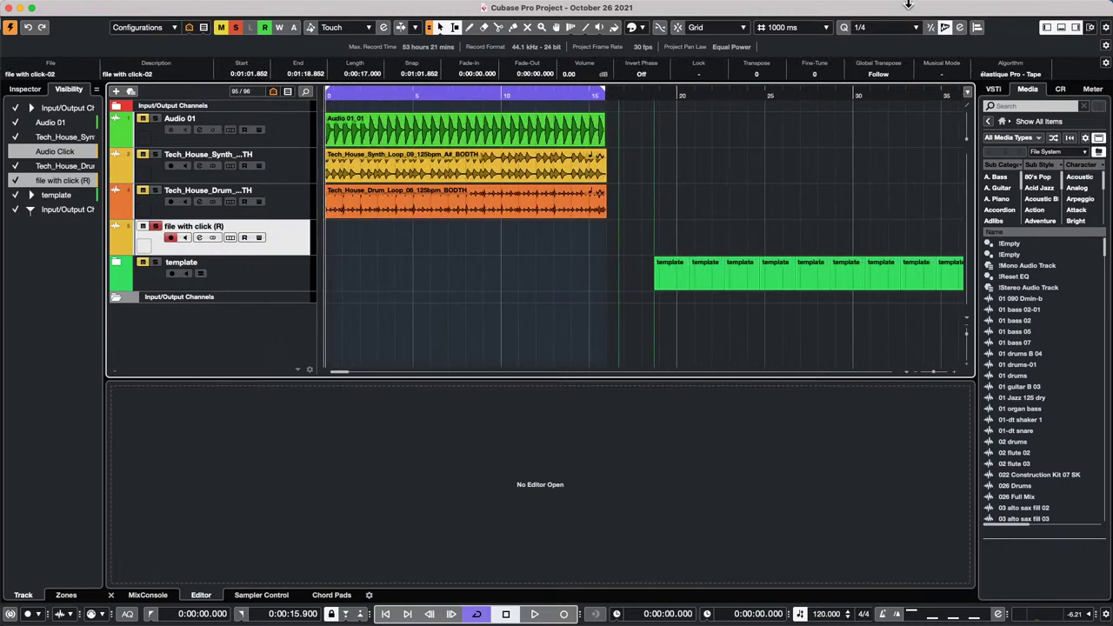
# - Play the project from the start, clear all solo states, and set the Control Room Main level to -5.48
pyautogui.click(1061, 89)
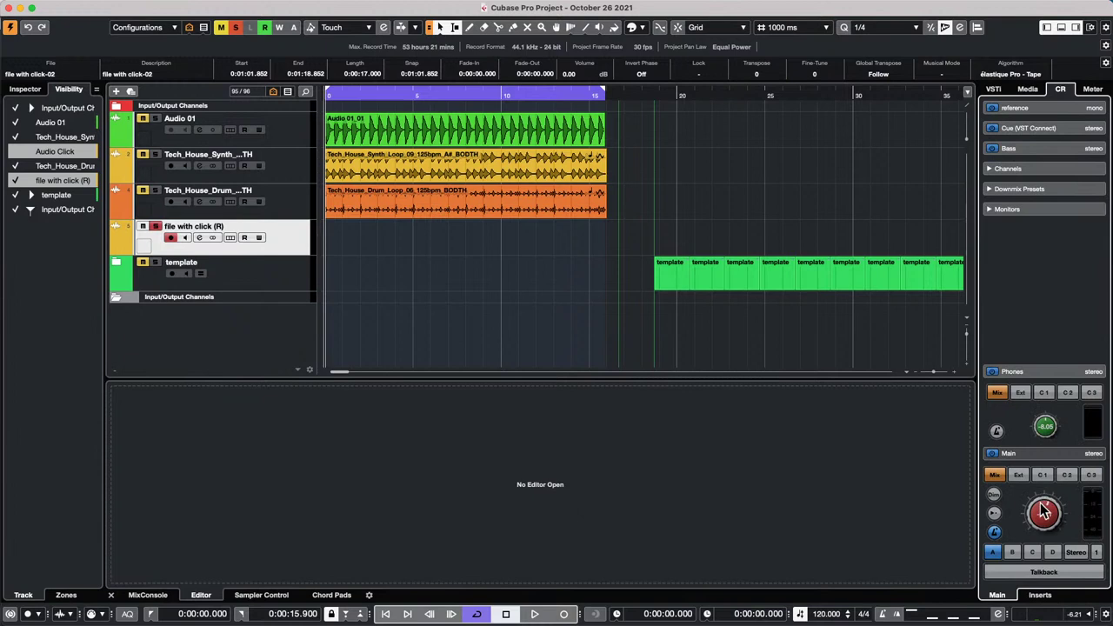
pyautogui.scroll(-1, 1040, 526)
pyautogui.press('space')
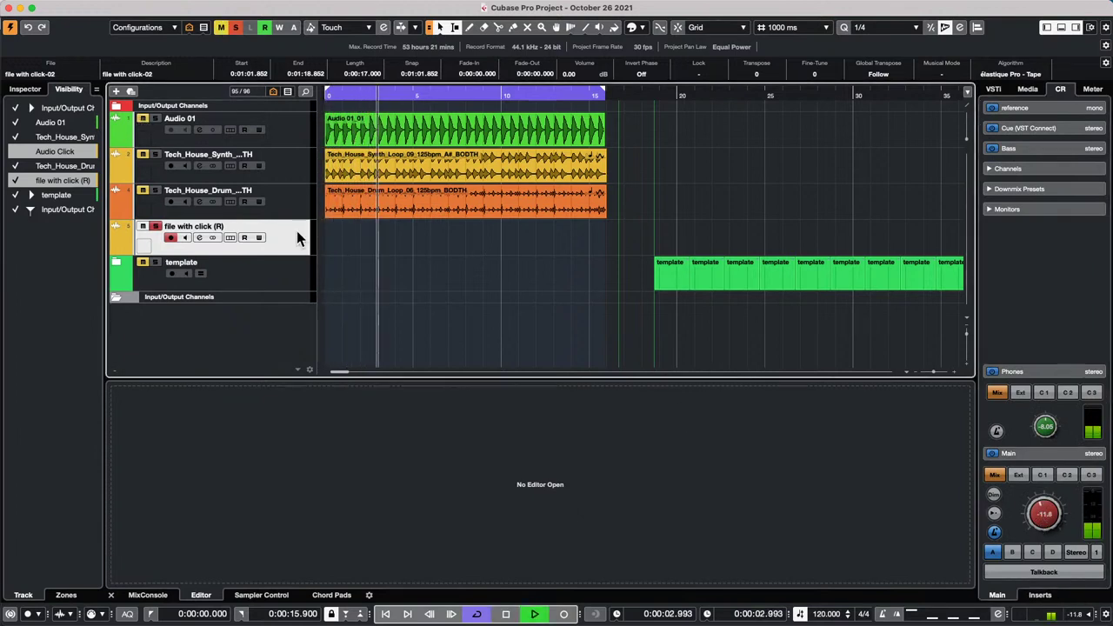
pyautogui.click(235, 27)
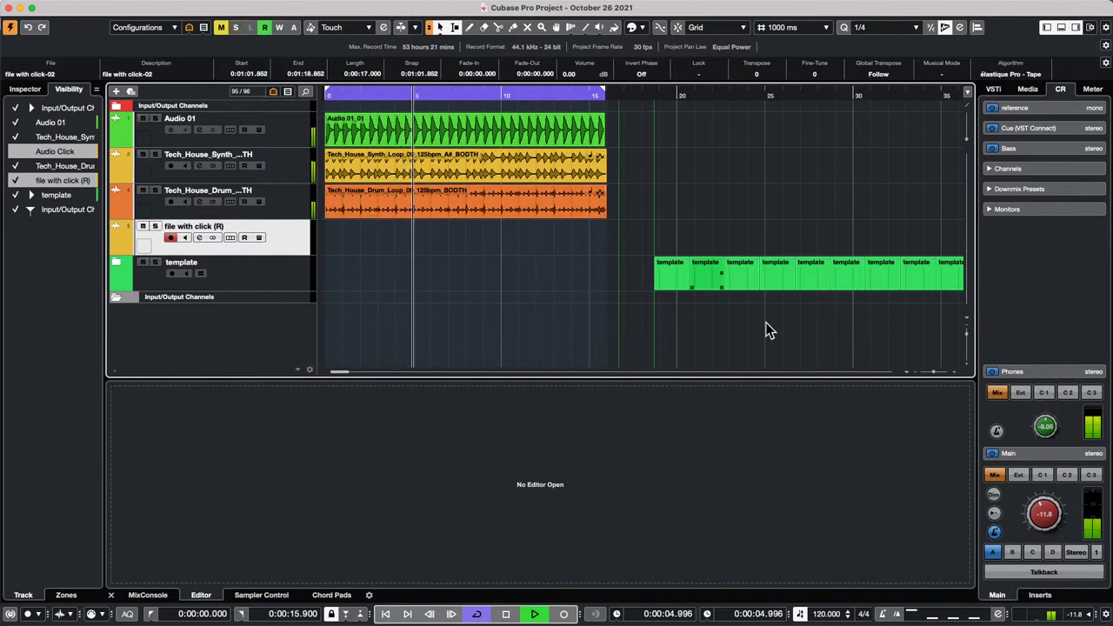
pyautogui.moveTo(1034, 508); pyautogui.dragTo(1047, 493)
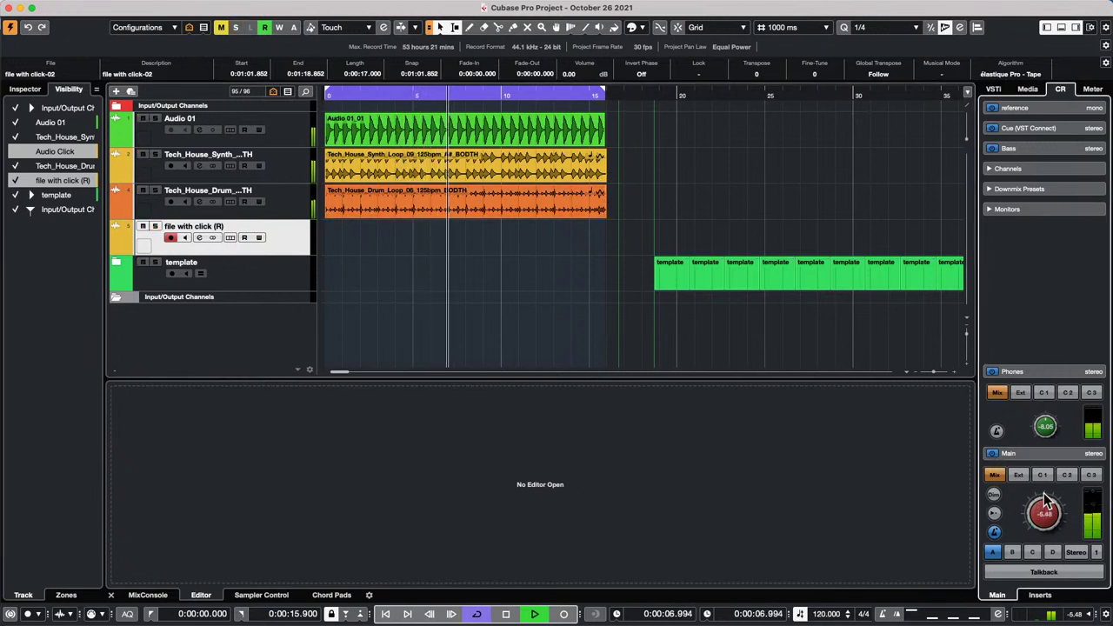
pyautogui.press('space')
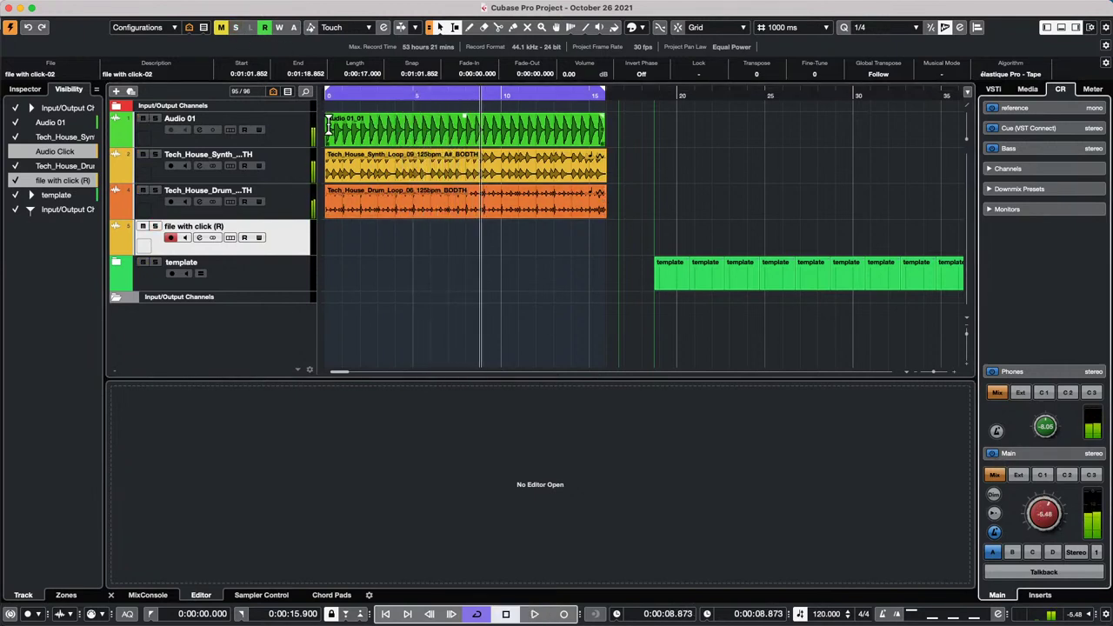
# - Play with the Audio 01, Tech_House_Synth and Tech_House_Drum tracks soloed, and raise the Control Room Main level to 0.98
pyautogui.click(155, 119)
pyautogui.press('space')
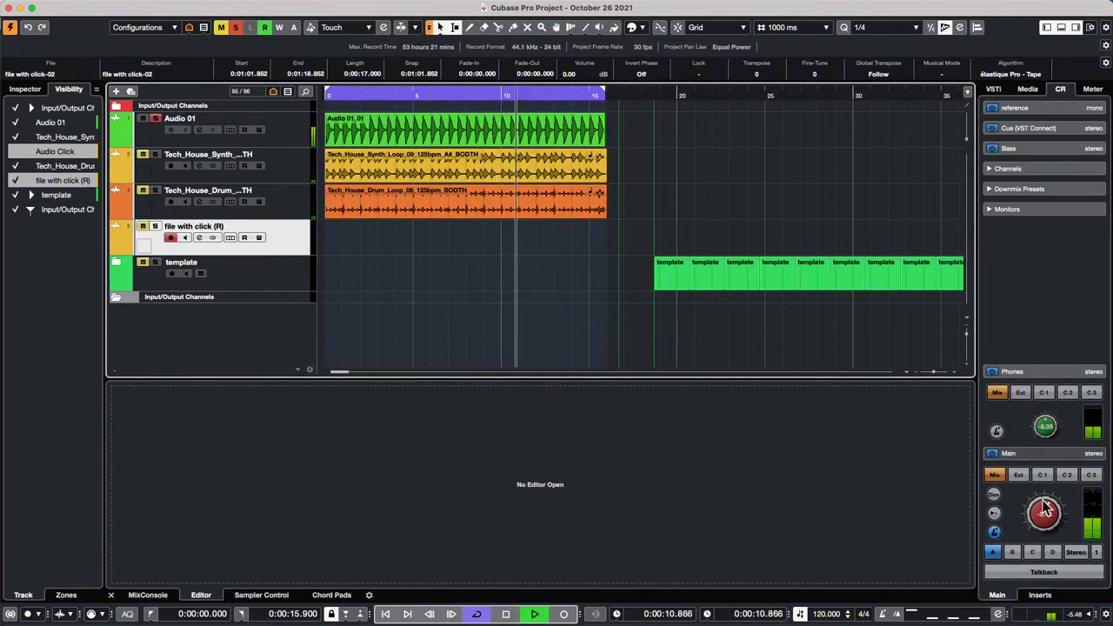
pyautogui.moveTo(1044, 511); pyautogui.dragTo(1046, 490)
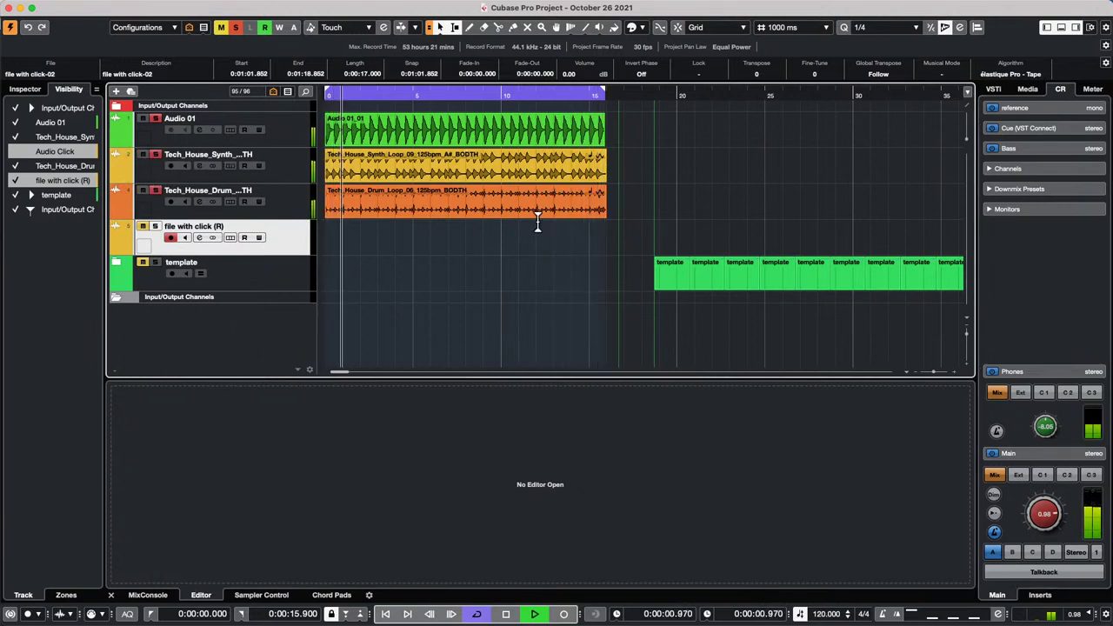
pyautogui.press('space')
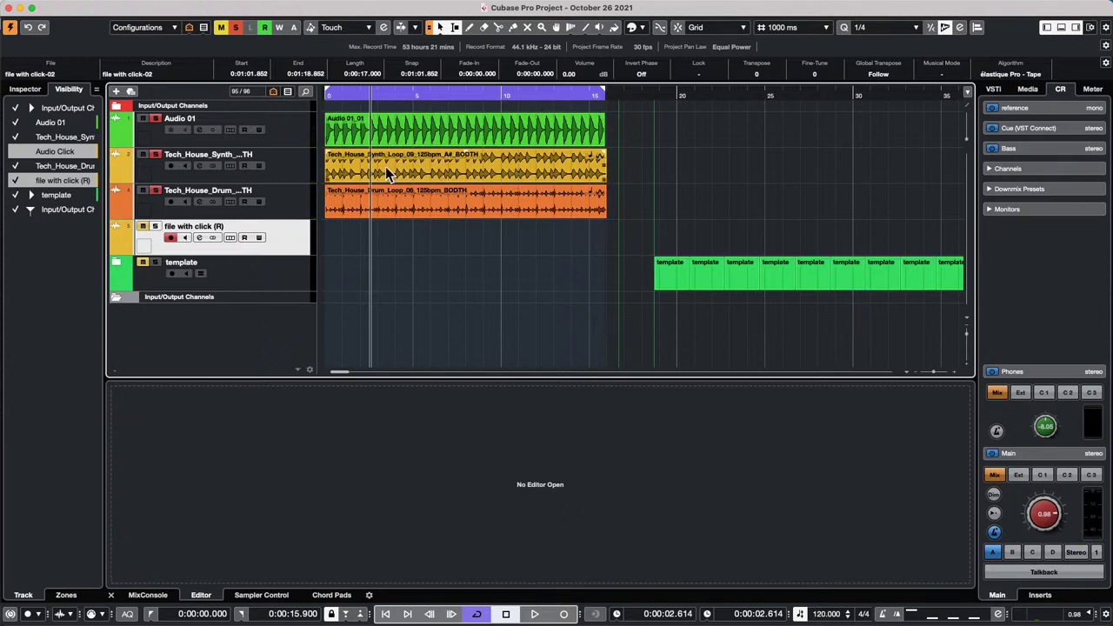
# - Open the Export Audio Mixdown settings and switch the channel selection to Multiple
pyautogui.moveTo(165, 7)
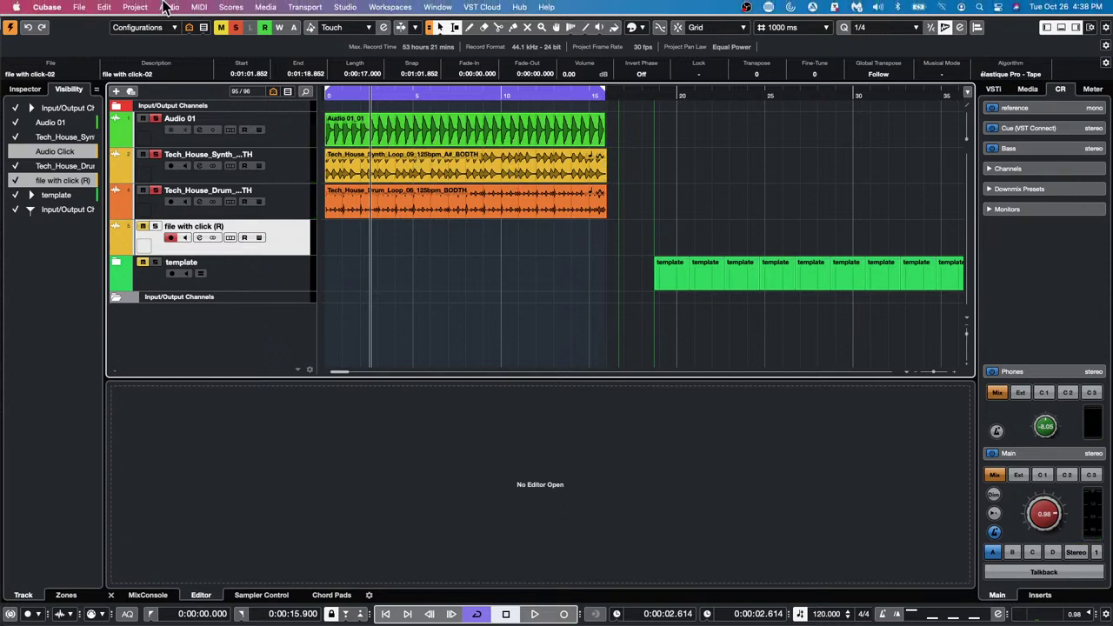
pyautogui.click(104, 7)
pyautogui.moveTo(79, 7)
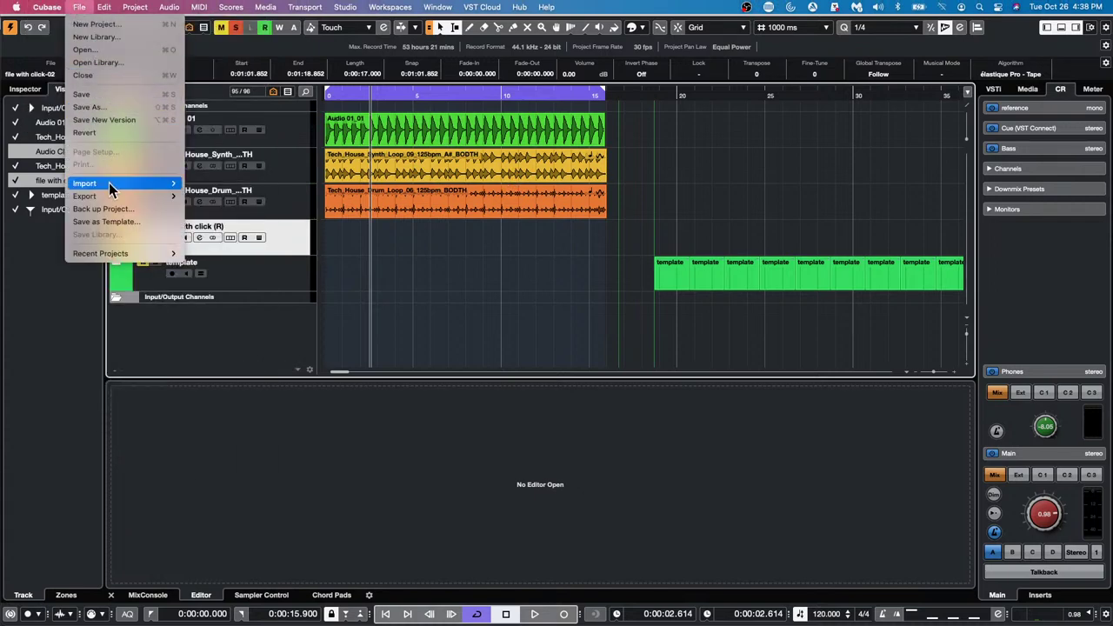
pyautogui.moveTo(108, 197)
pyautogui.click(217, 196)
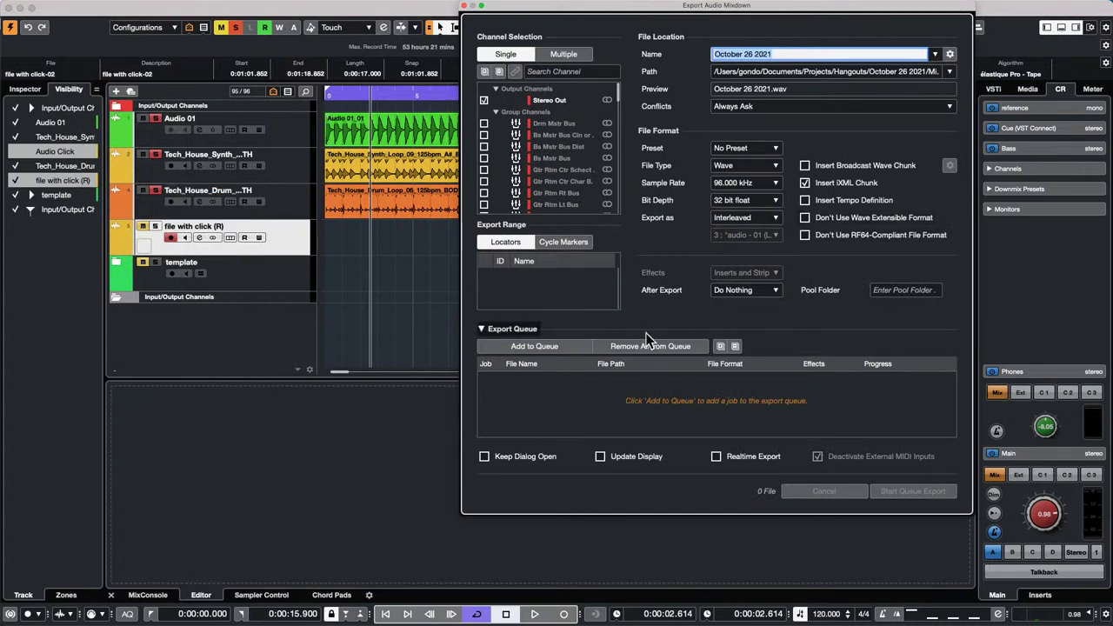
pyautogui.click(571, 60)
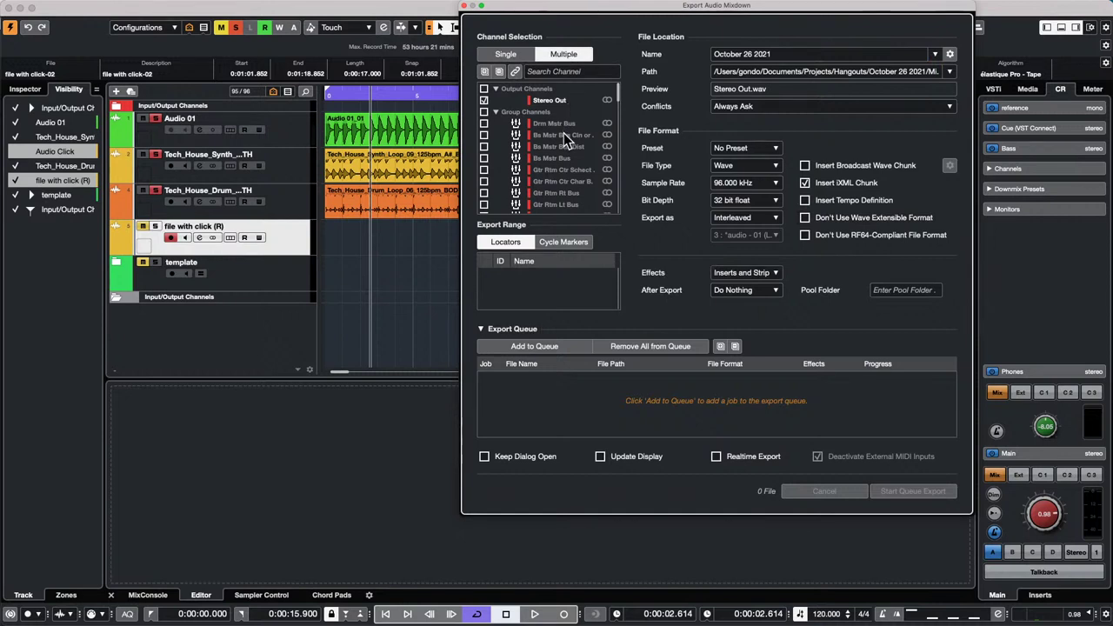
# - Exclude Stereo Out from the export channels and link the channel selection to the tracks selected in the project
pyautogui.scroll(-5, 513, 165)
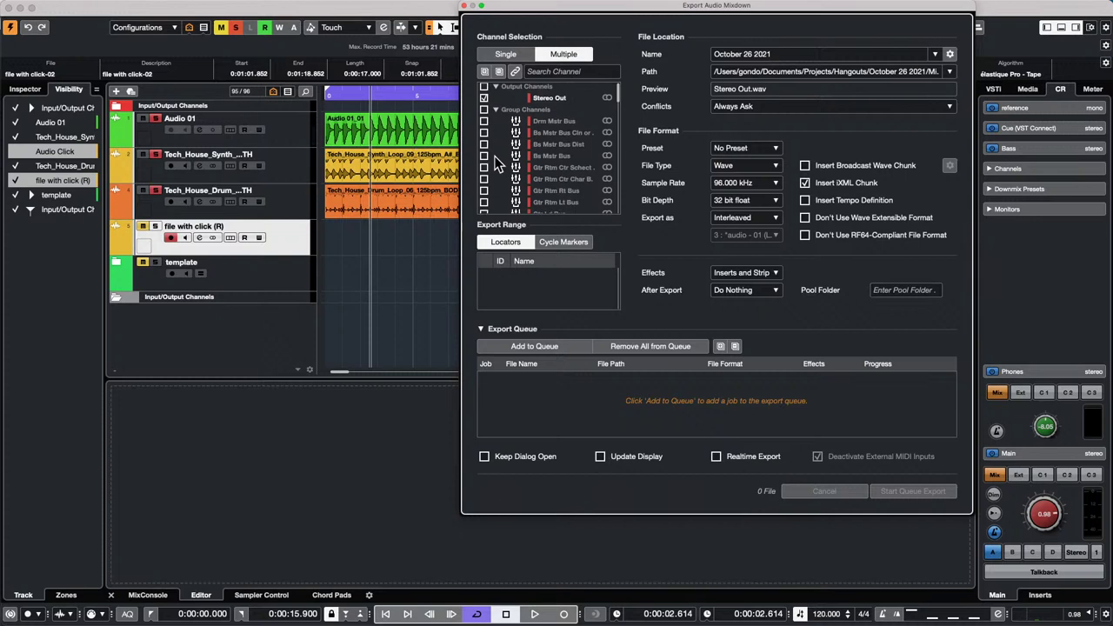
pyautogui.scroll(5, 501, 157)
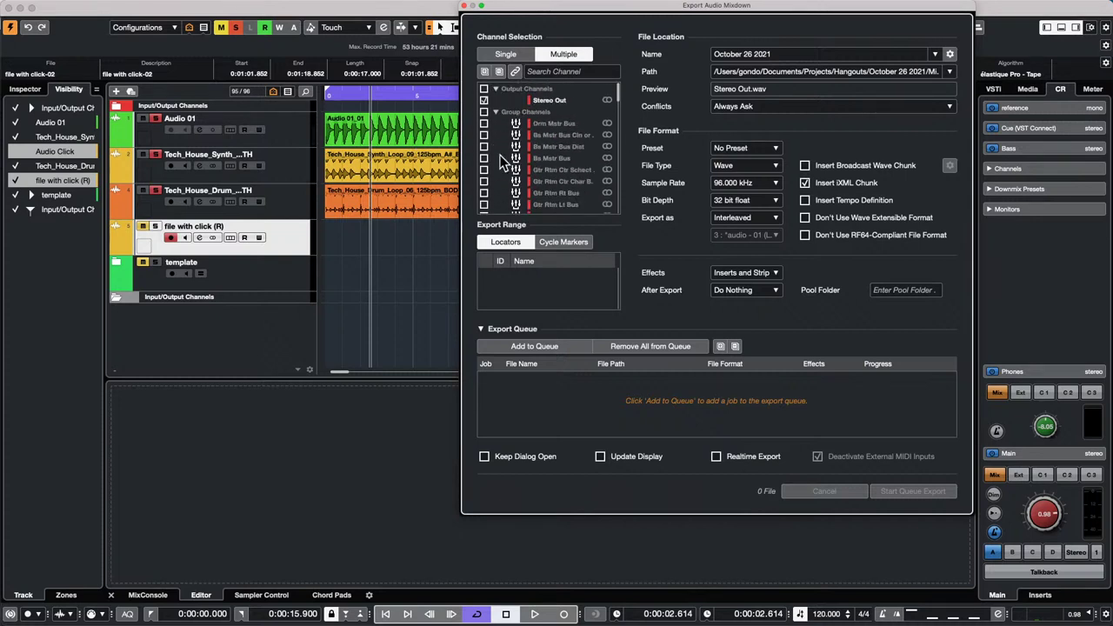
pyautogui.click(483, 100)
pyautogui.moveTo(618, 88)
pyautogui.mouseDown()
pyautogui.moveTo(613, 218)
pyautogui.moveTo(632, 121)
pyautogui.moveTo(600, 91)
pyautogui.mouseUp()
pyautogui.click(515, 71)
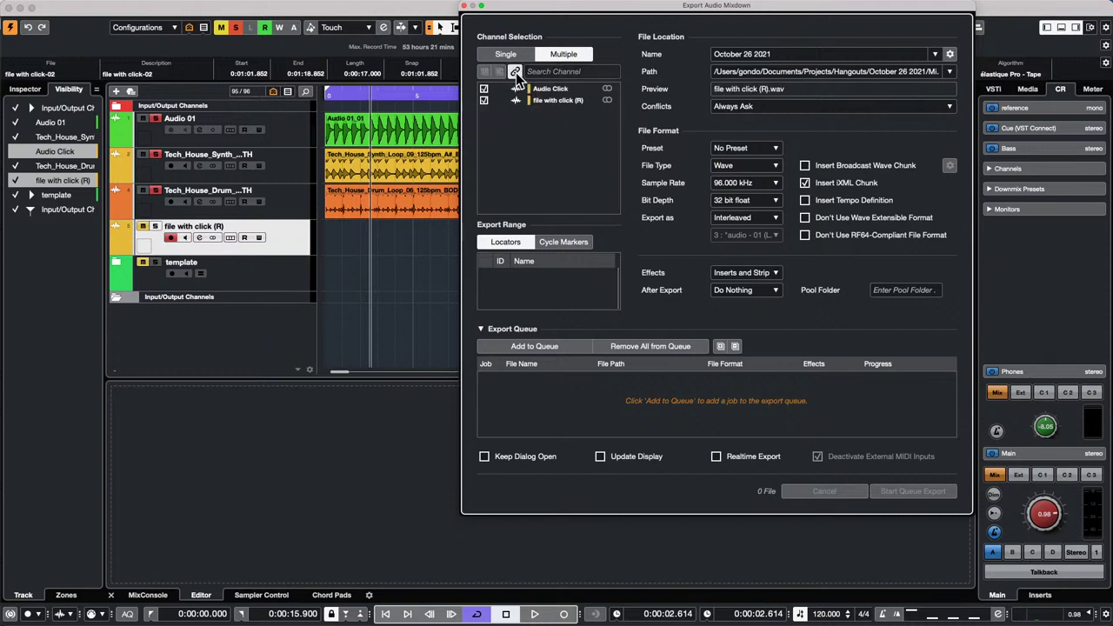
# - Select the Audio 01, Tech_House_Synth and Tech_House_Drum tracks as the channels for the mixdown export
pyautogui.click(253, 127)
pyautogui.click(266, 129)
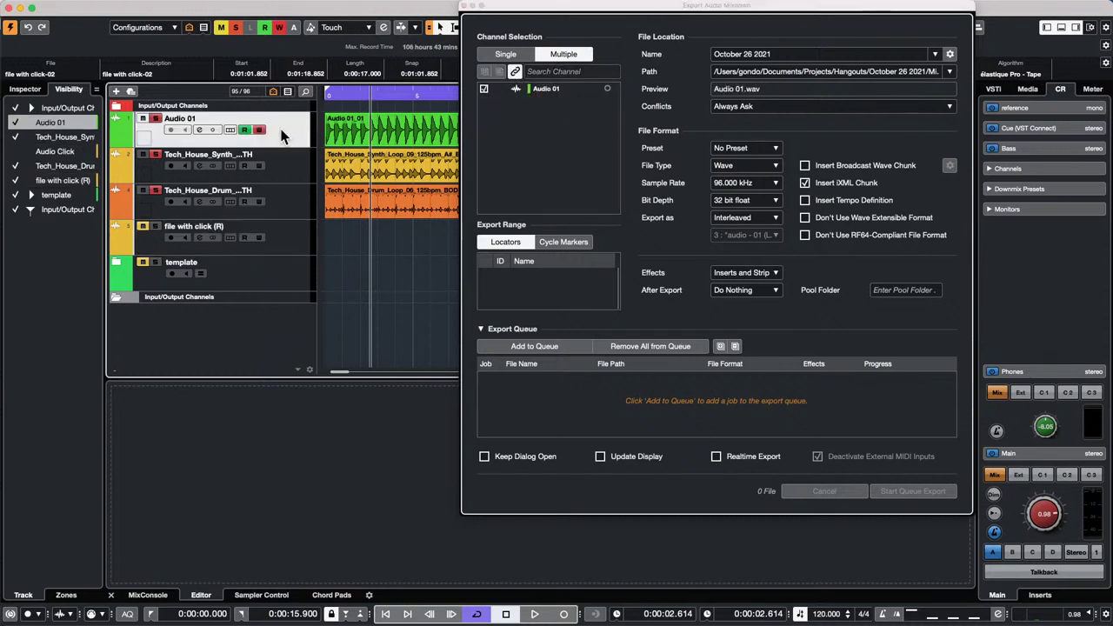
pyautogui.click(304, 209)
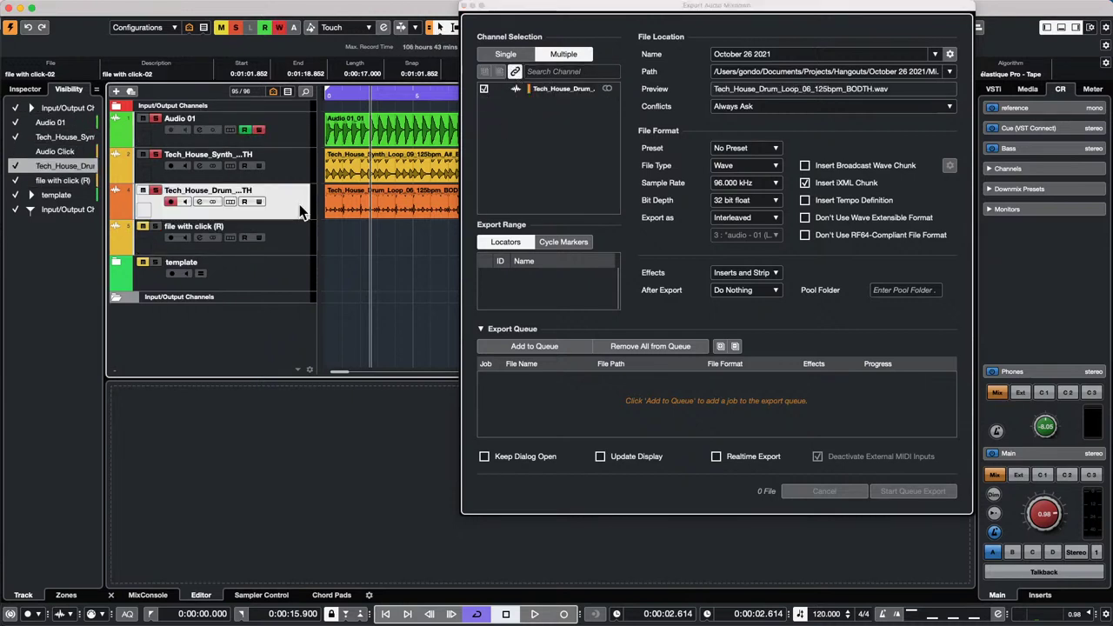
pyautogui.keyDown('shift'); pyautogui.click(297, 130); pyautogui.keyUp('shift')
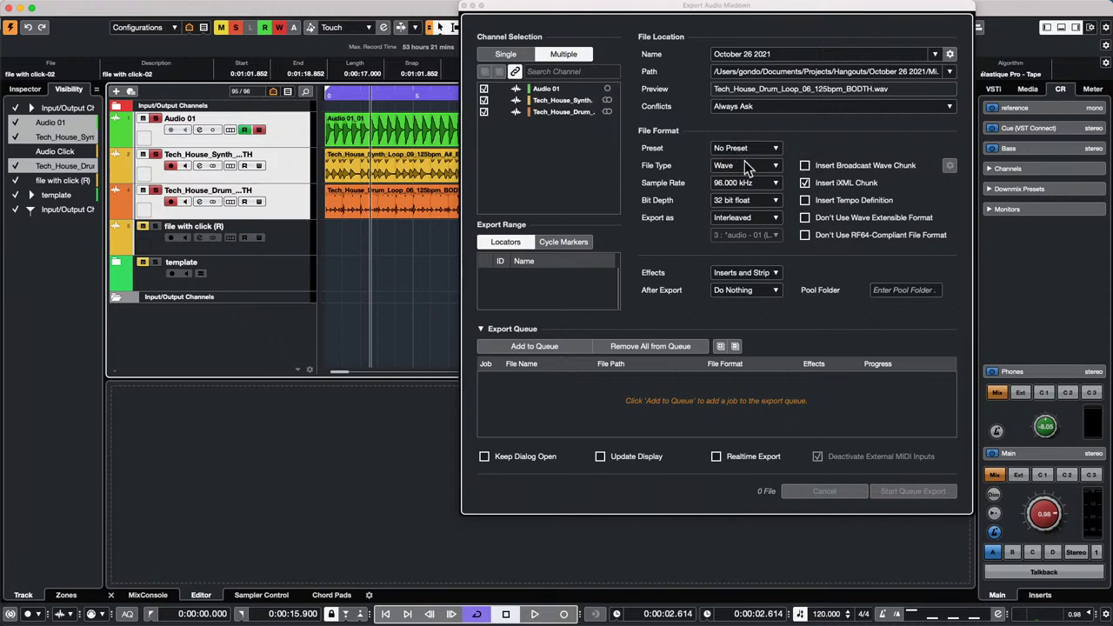
# - Set the export's Effects to Disabled (DRY) and its After Export action to Create Audio Track
pyautogui.click(756, 272)
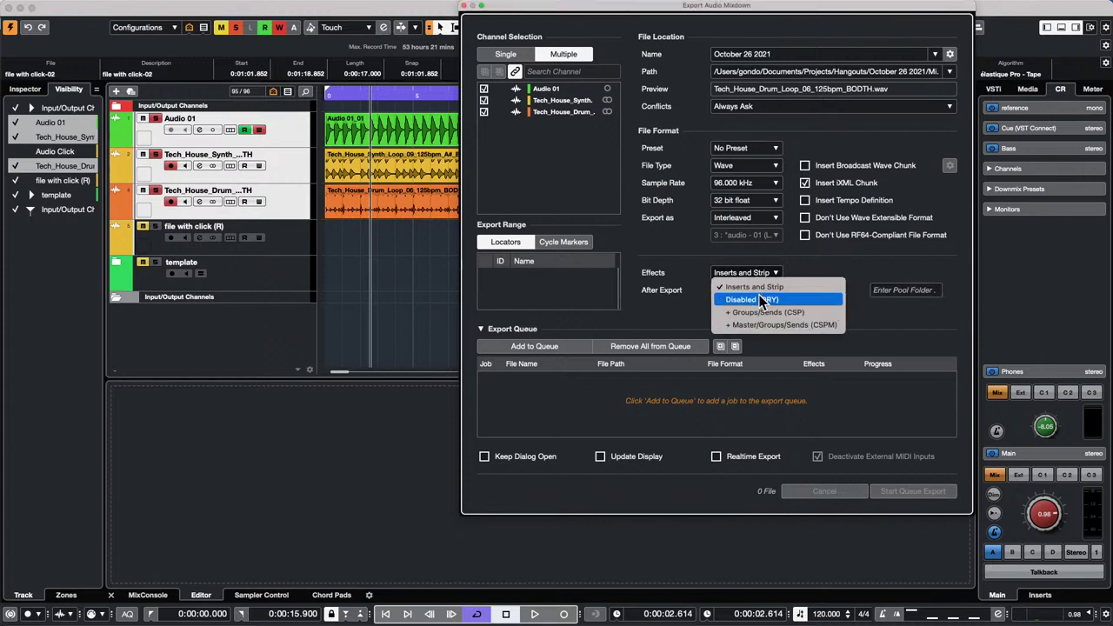
pyautogui.click(762, 299)
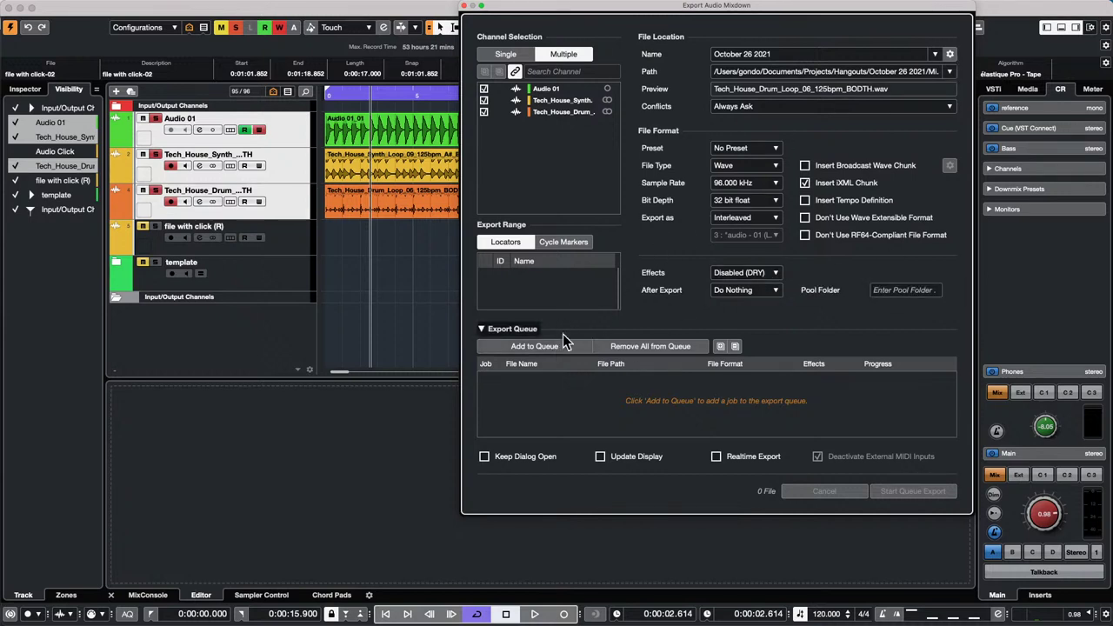
pyautogui.click(763, 291)
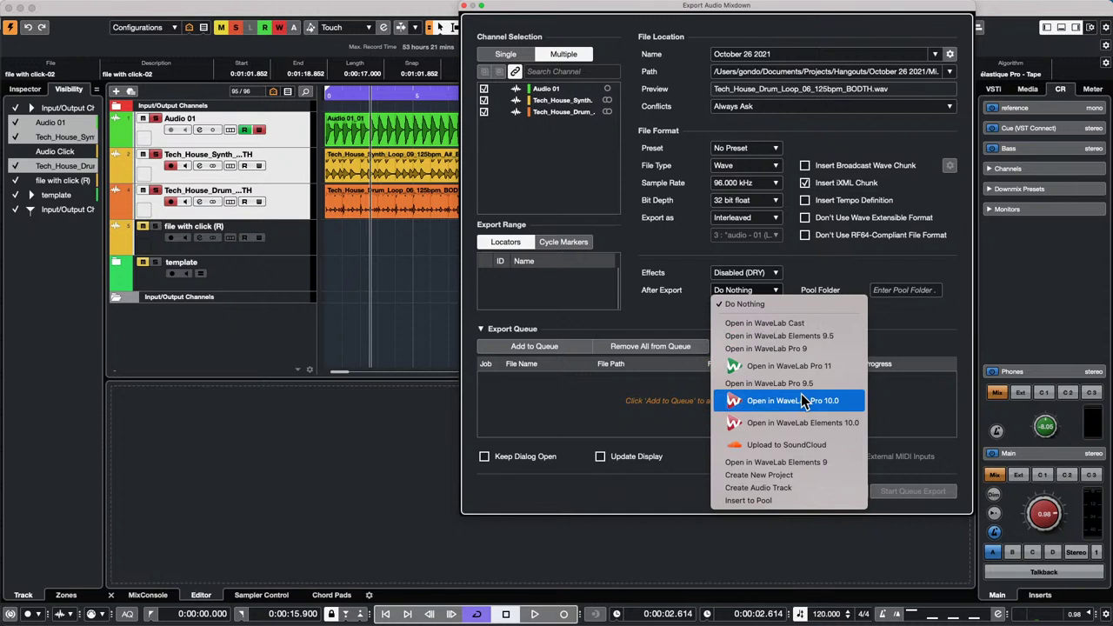
pyautogui.click(787, 487)
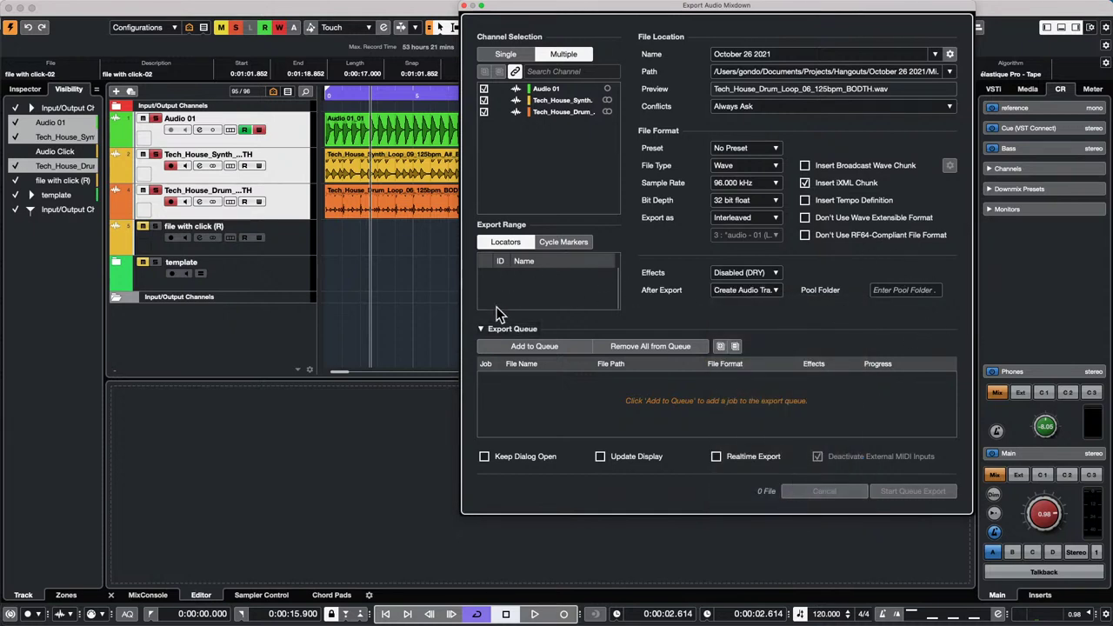
# - Add the three channels to the export queue, run the queue export, and check the new audio tracks
pyautogui.click(534, 347)
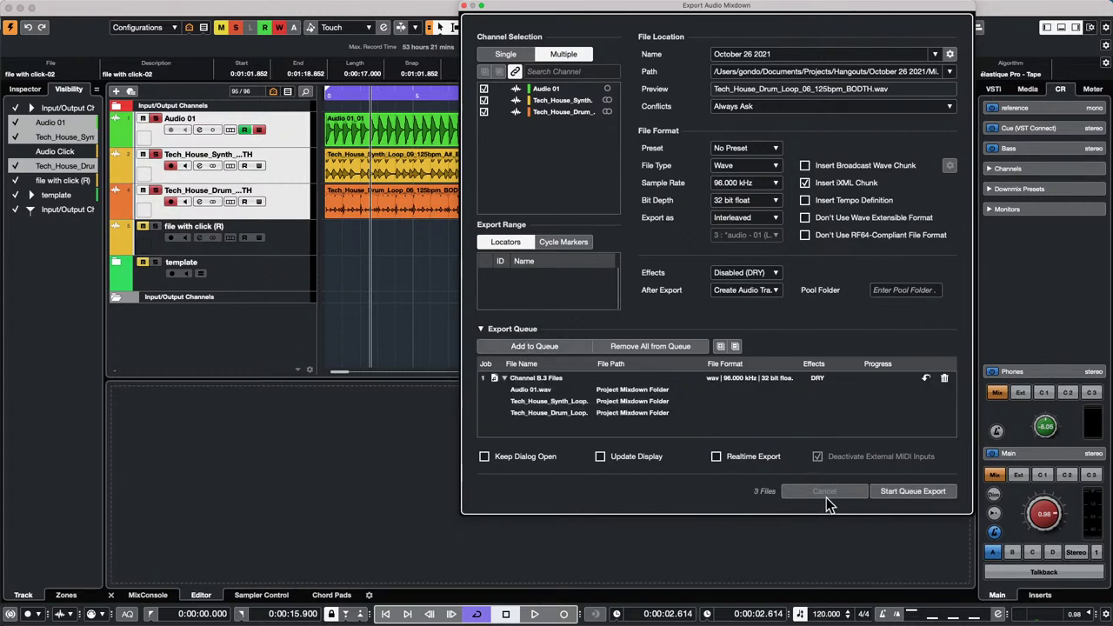
pyautogui.click(937, 493)
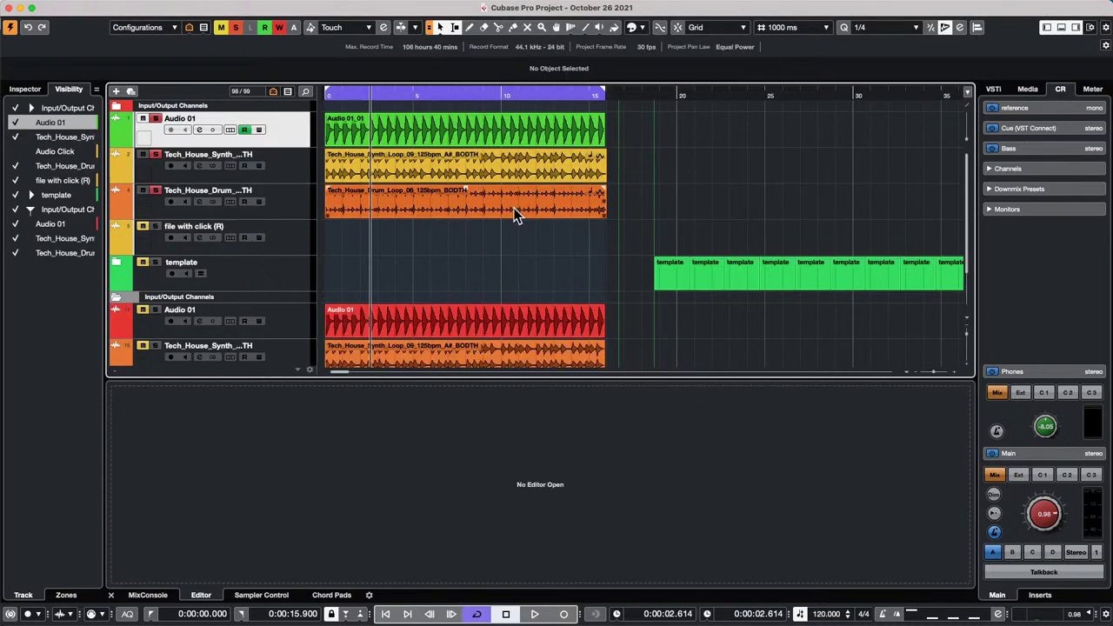
pyautogui.scroll(-2, 513, 215)
pyautogui.scroll(2, 458, 159)
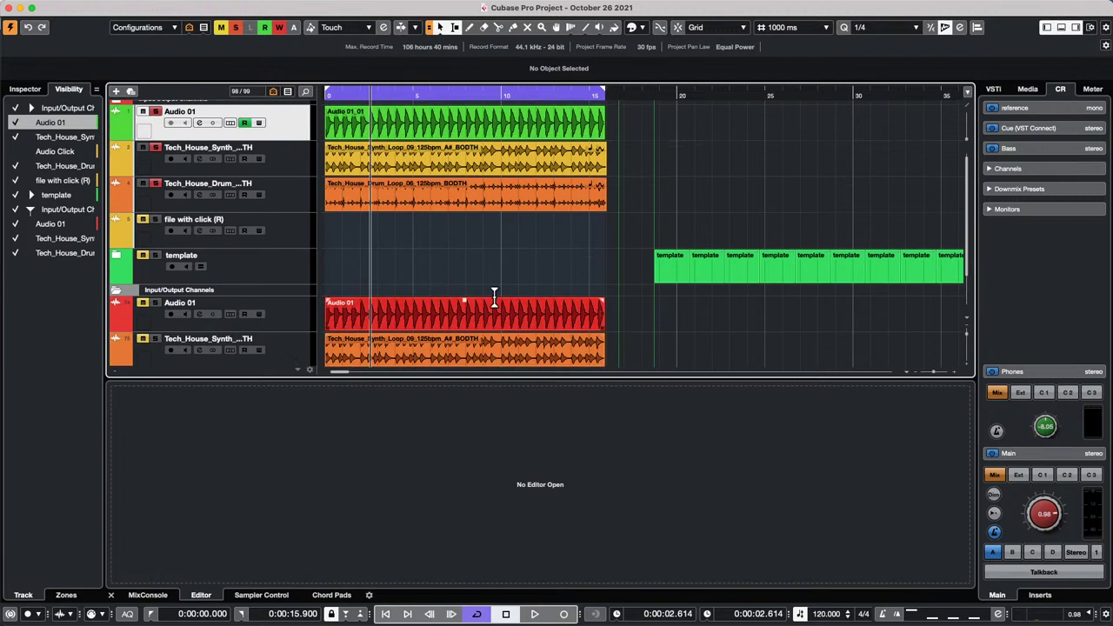
pyautogui.scroll(-2, 495, 299)
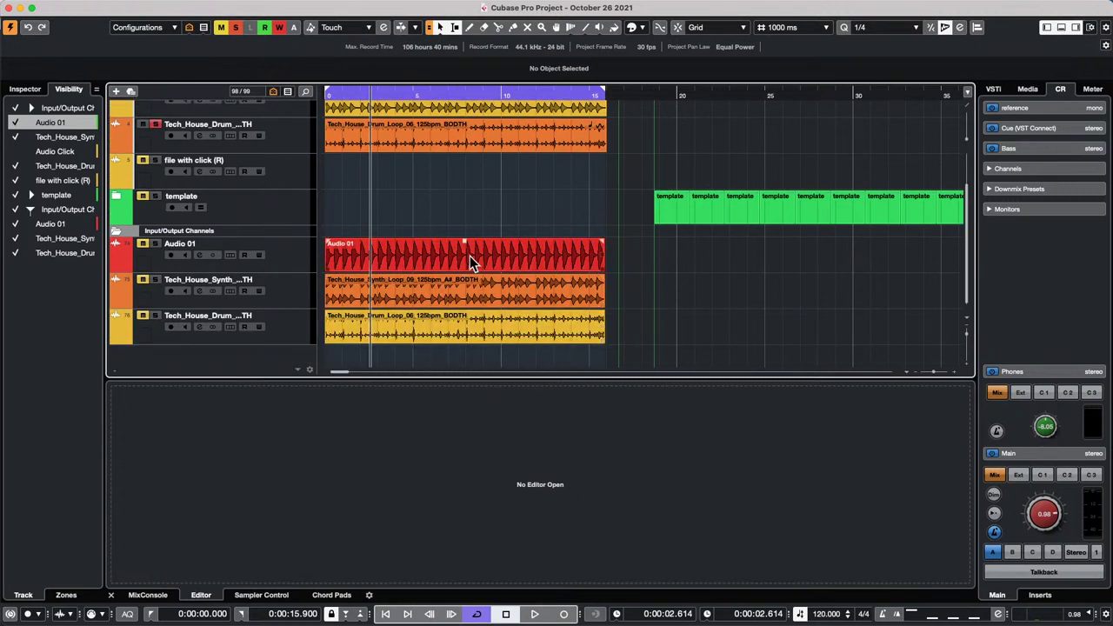
pyautogui.scroll(2, 485, 148)
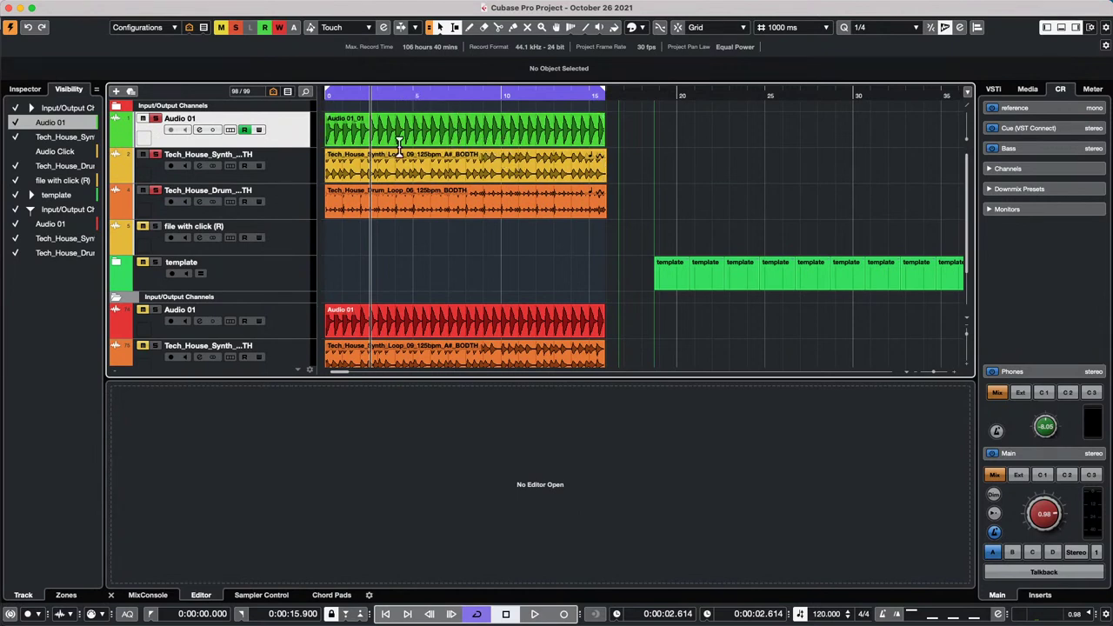
# - Open the audio mixdown export and review the choices for its Effects setting, keeping Disabled (DRY), and close the export window
pyautogui.moveTo(157, 7)
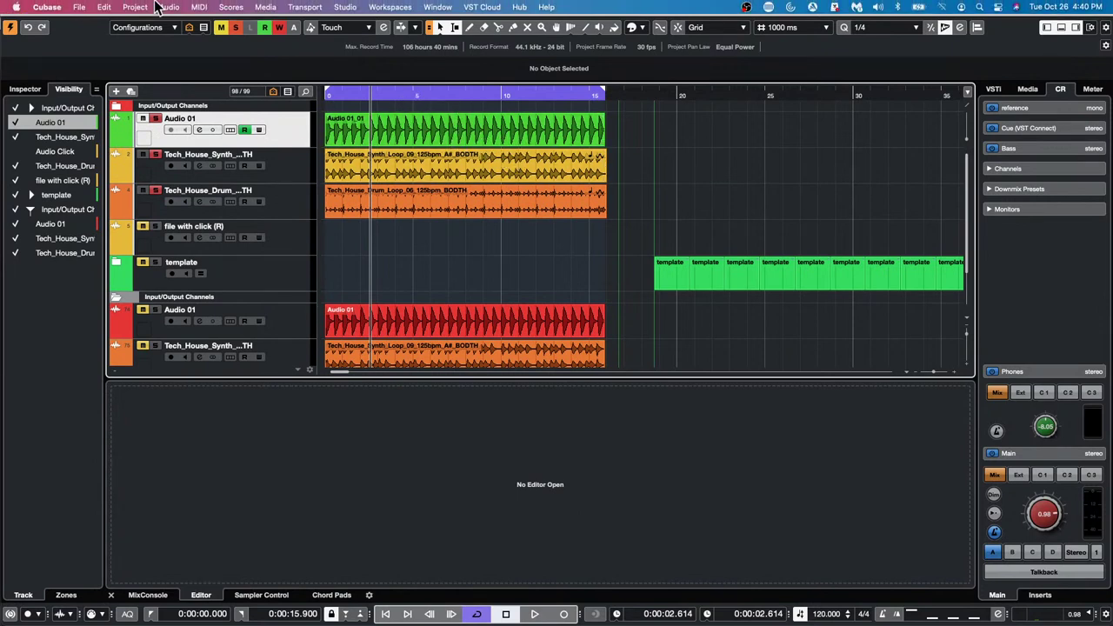
pyautogui.click(103, 7)
pyautogui.moveTo(79, 7)
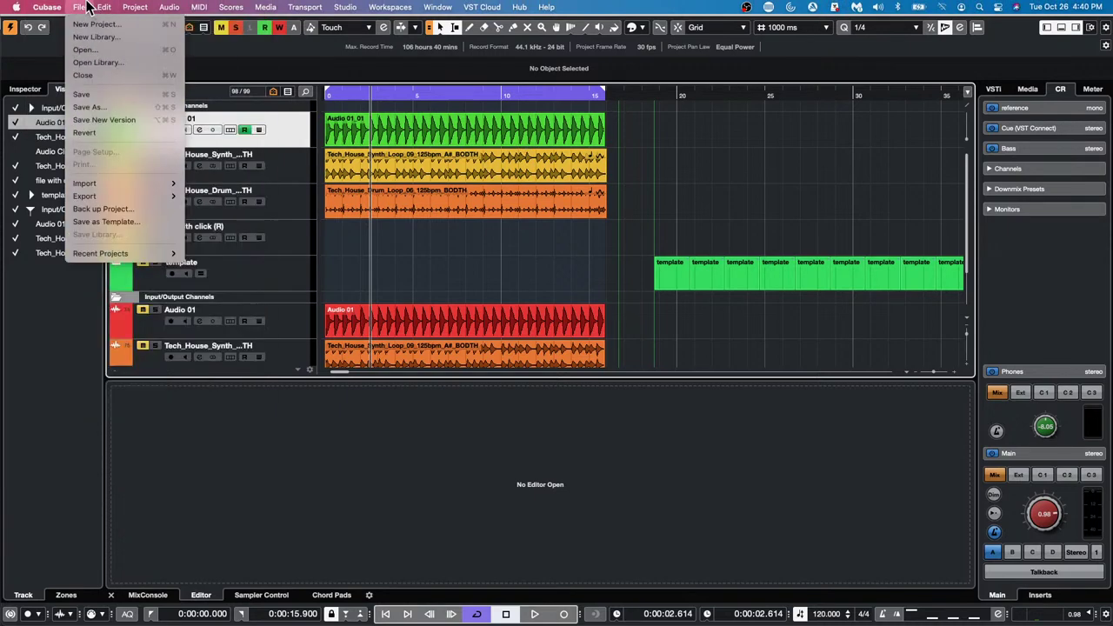
pyautogui.moveTo(131, 193)
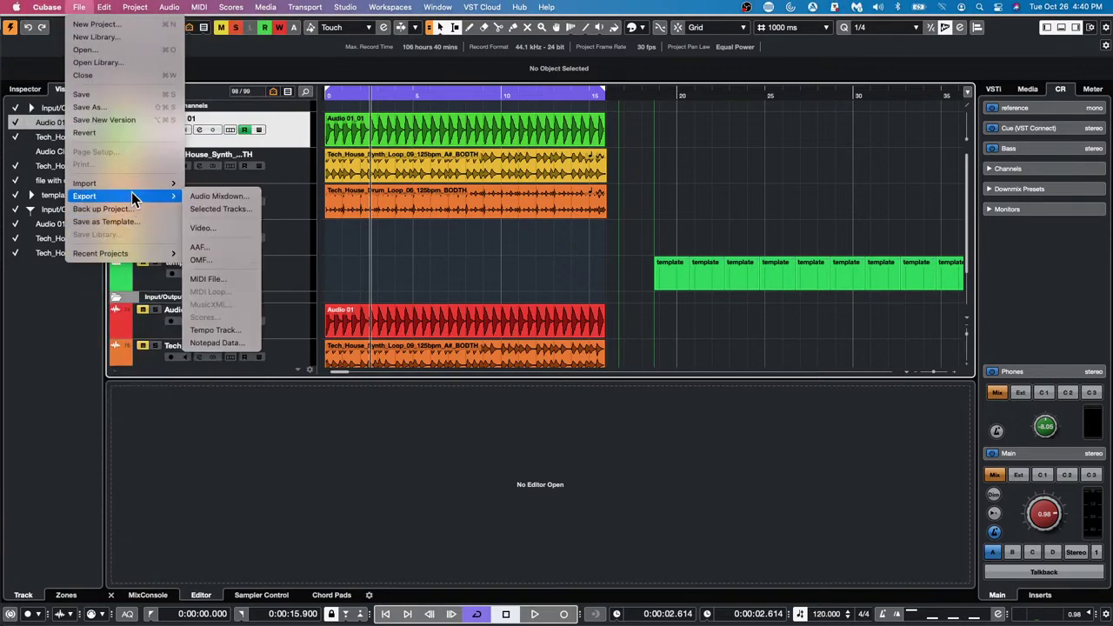
pyautogui.click(209, 196)
pyautogui.click(752, 272)
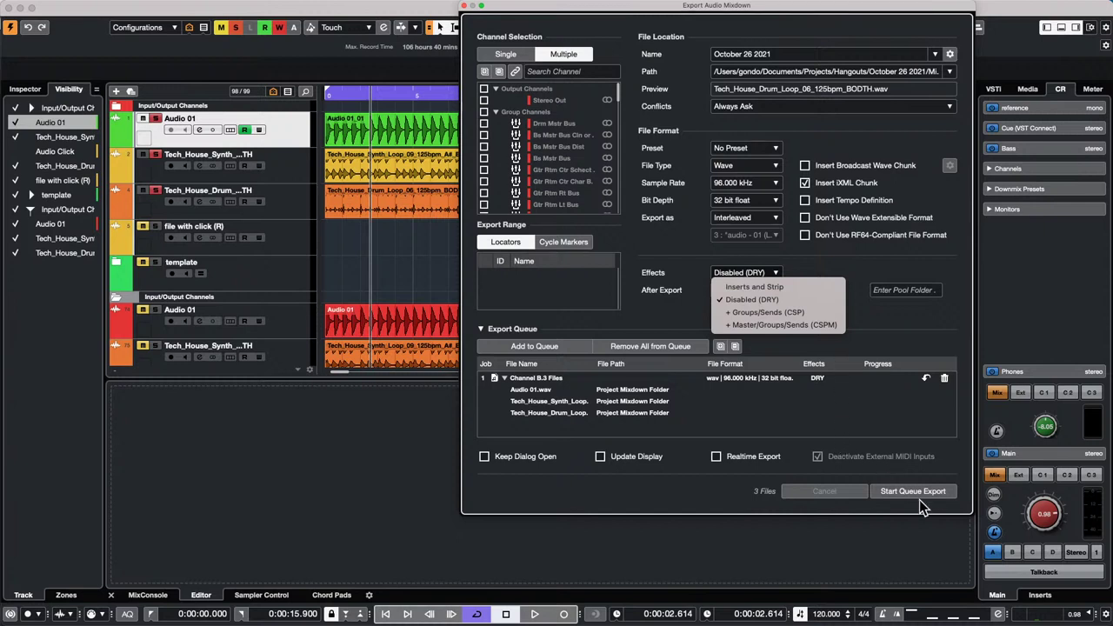
pyautogui.click(464, 7)
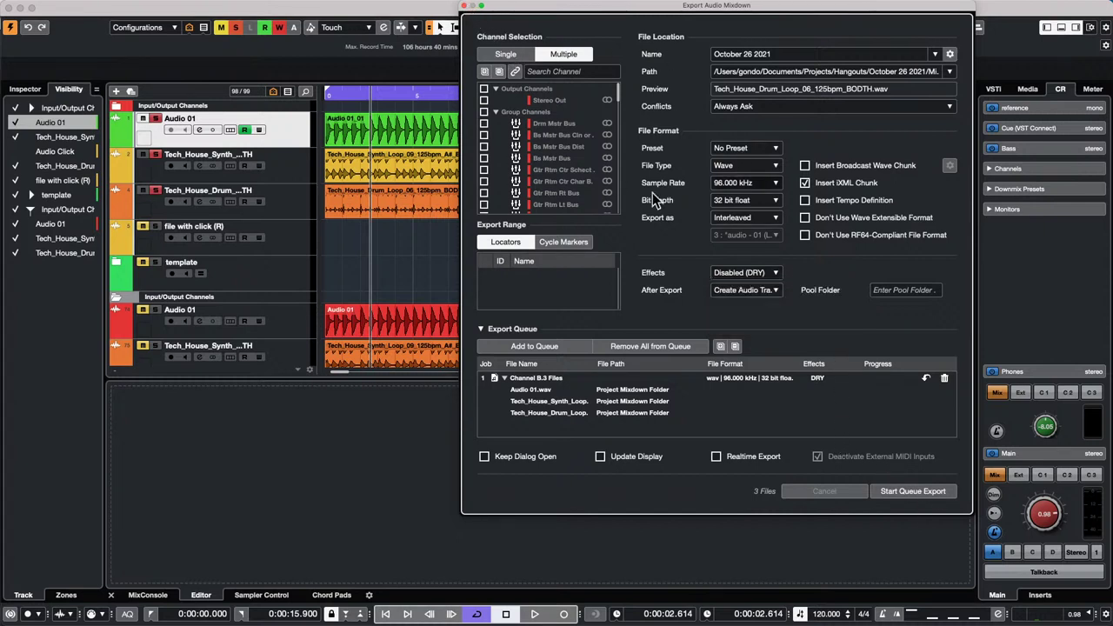
pyautogui.click(765, 275)
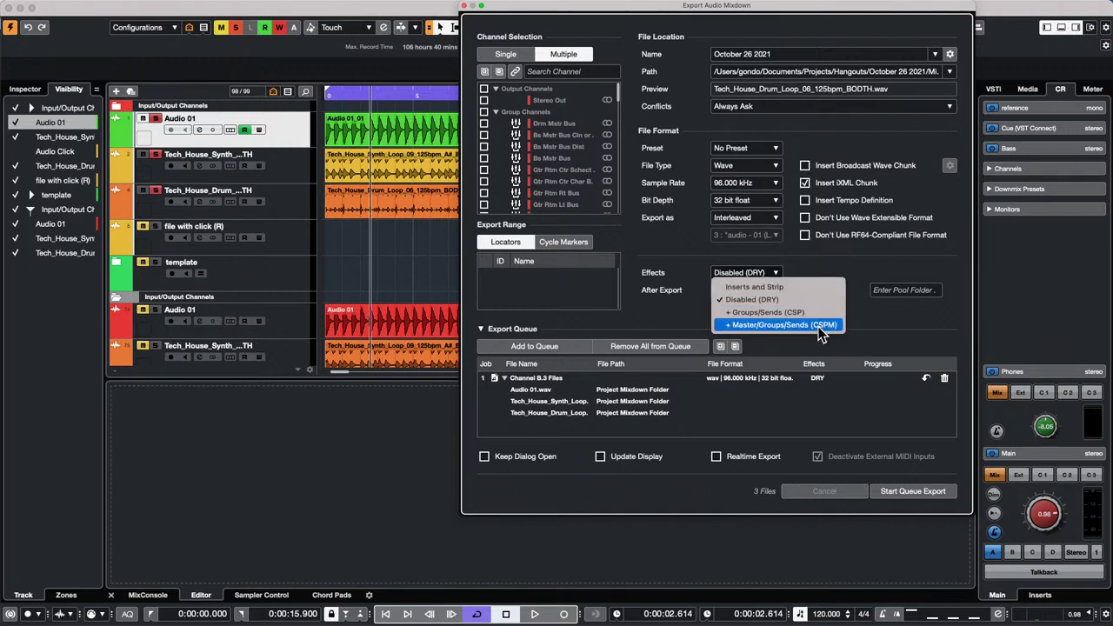
pyautogui.click(655, 322)
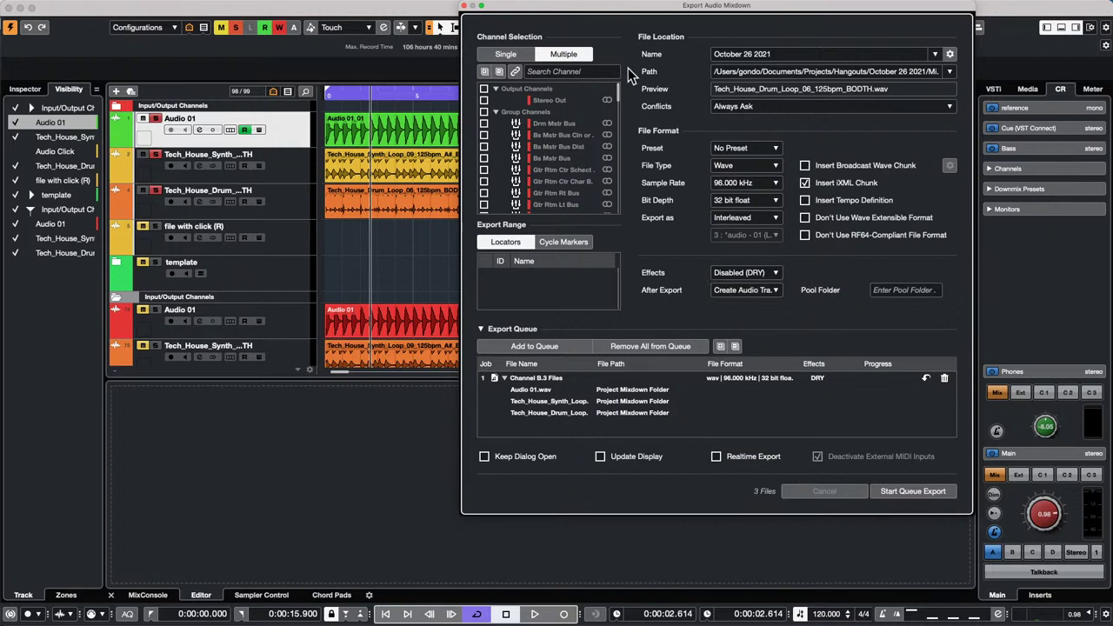
pyautogui.click(470, 7)
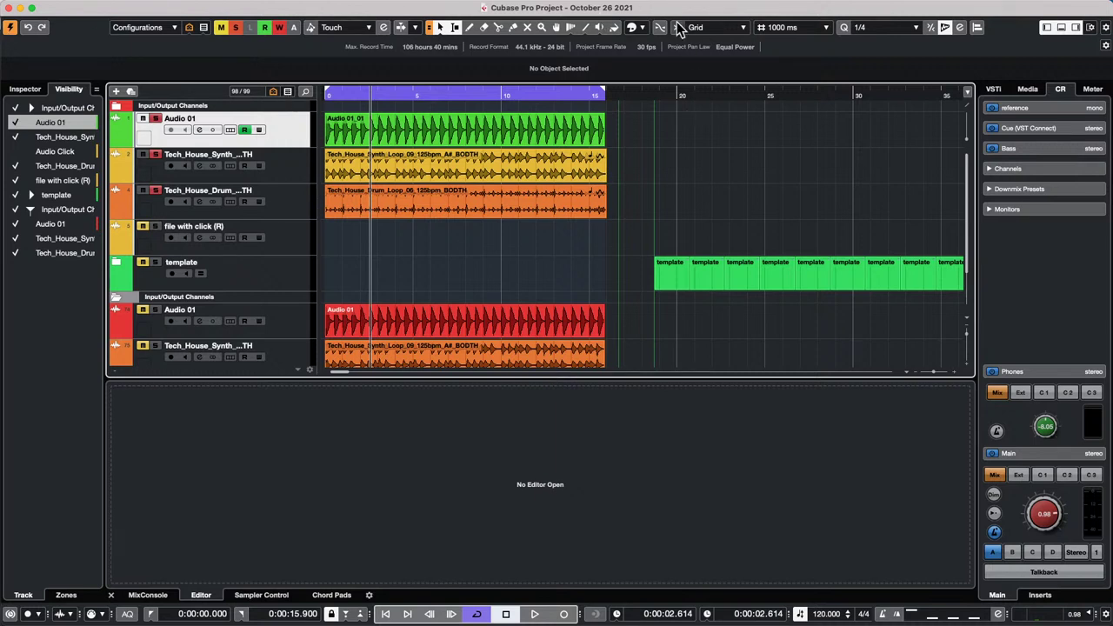
# - Choose the Split tool and inspect a possible cut position on the Audio 01 event
pyautogui.click(498, 32)
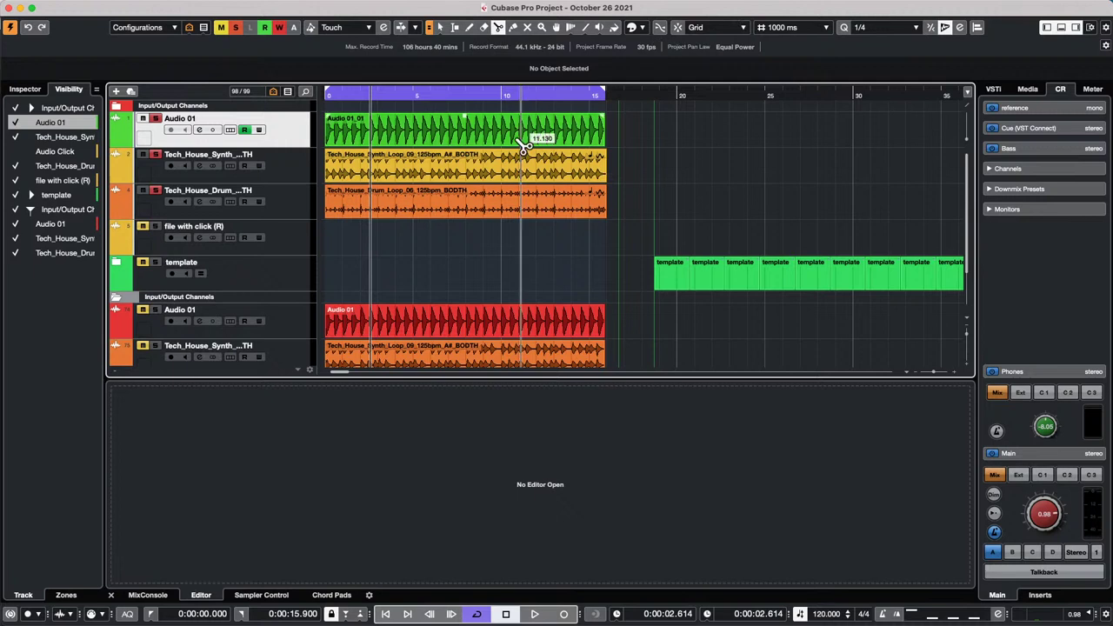
pyautogui.click(498, 27)
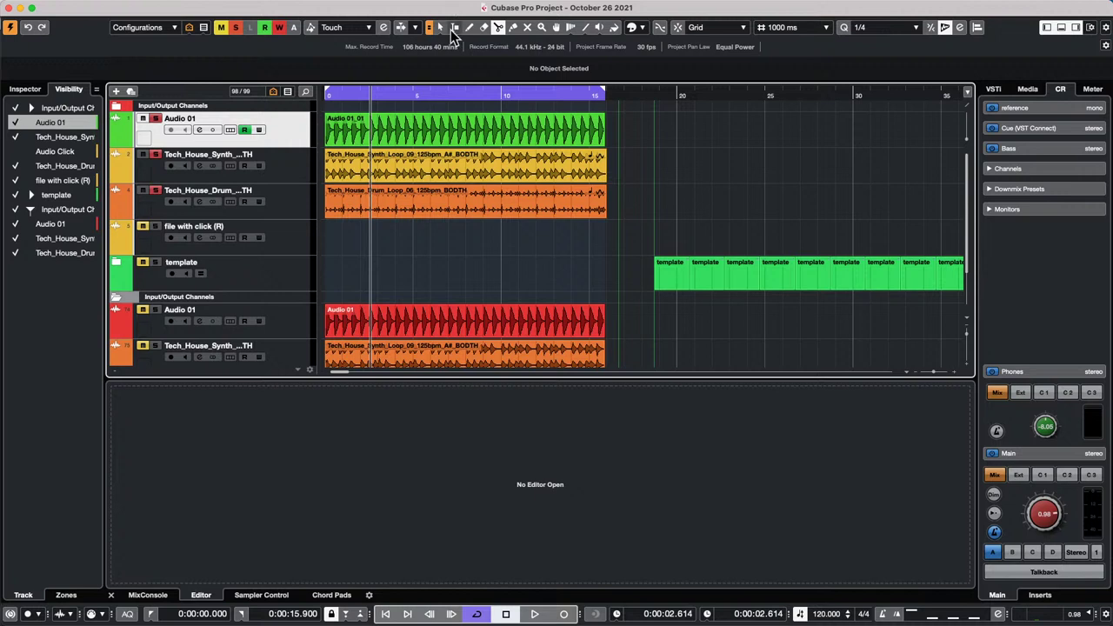
pyautogui.rightClick(300, 175)
pyautogui.moveTo(327, 175)
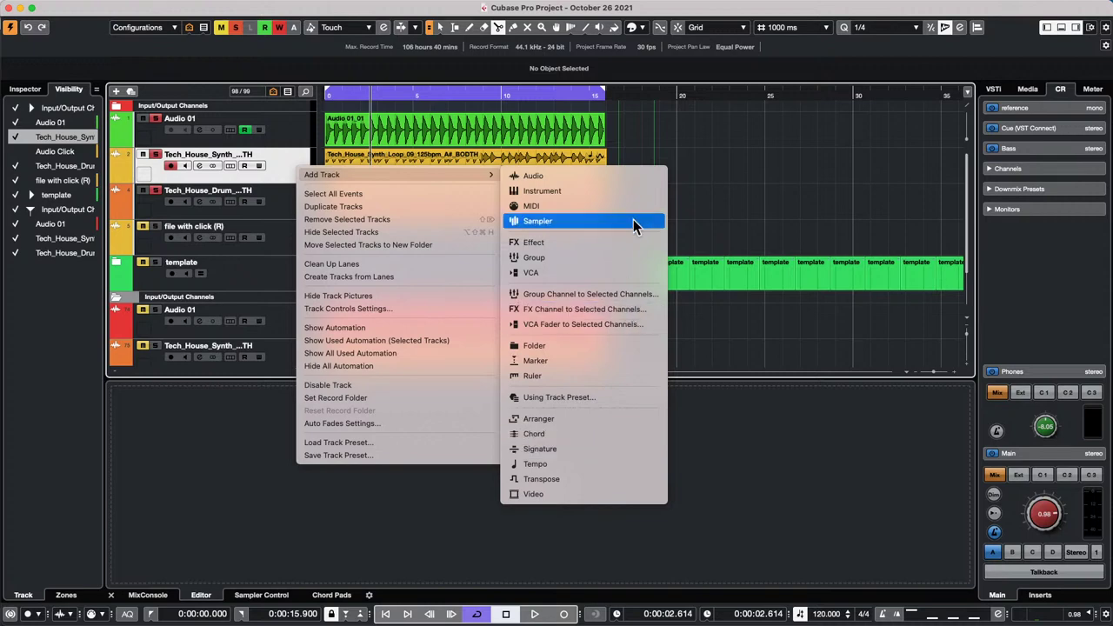
pyautogui.click(61, 13)
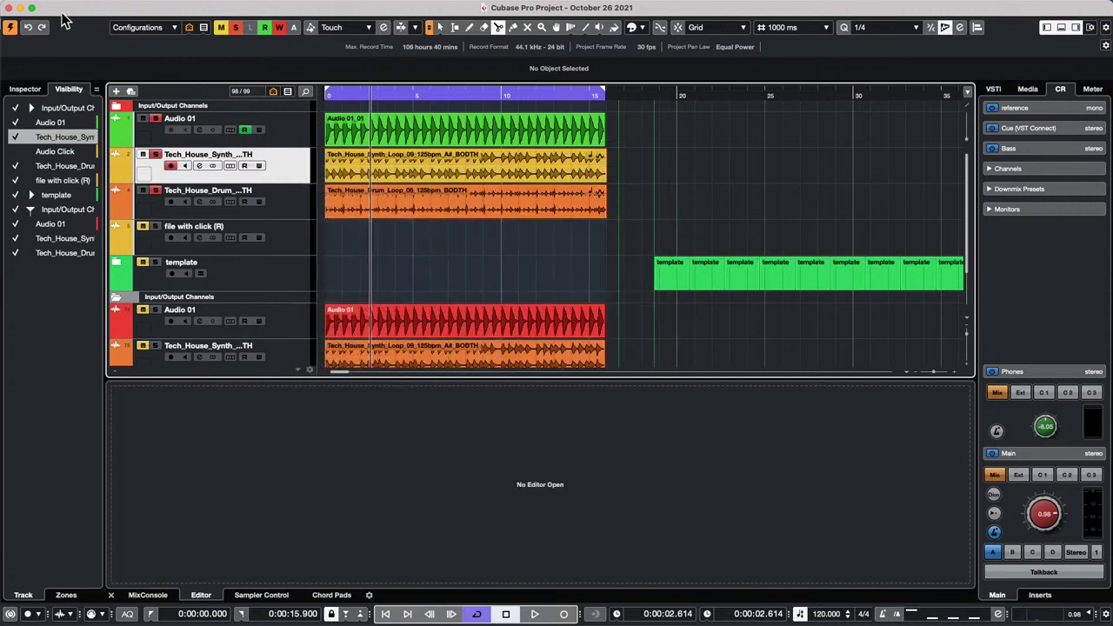
# - Import the video file Defect_Demo_Video.mp4 from the Export Video folder and check its new video track
pyautogui.click(79, 7)
pyautogui.moveTo(132, 185)
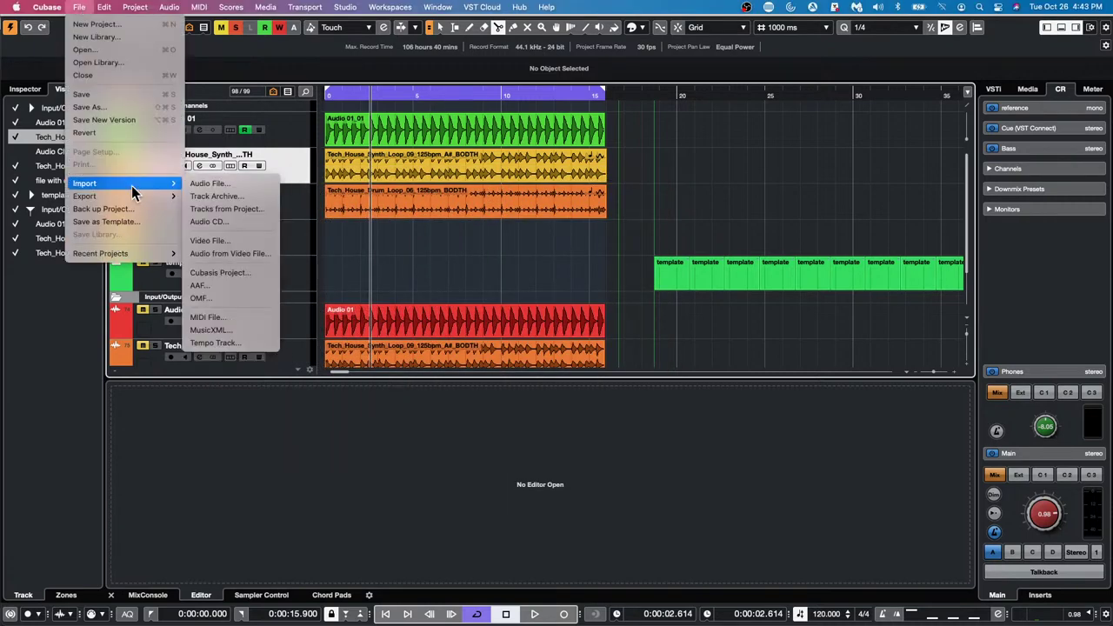
pyautogui.click(271, 242)
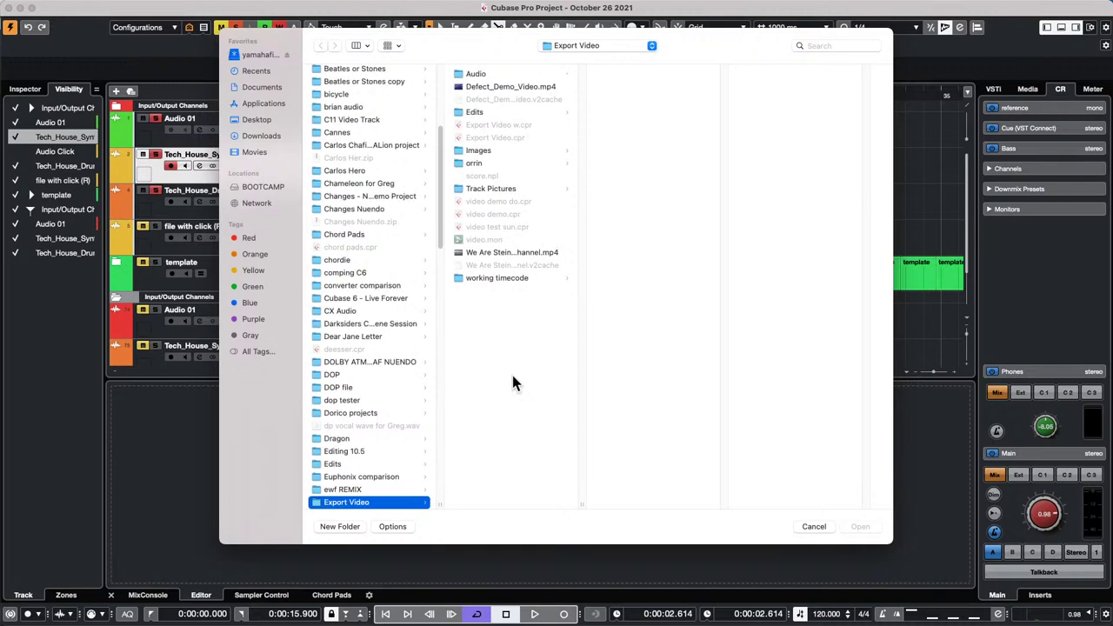
pyautogui.click(525, 90)
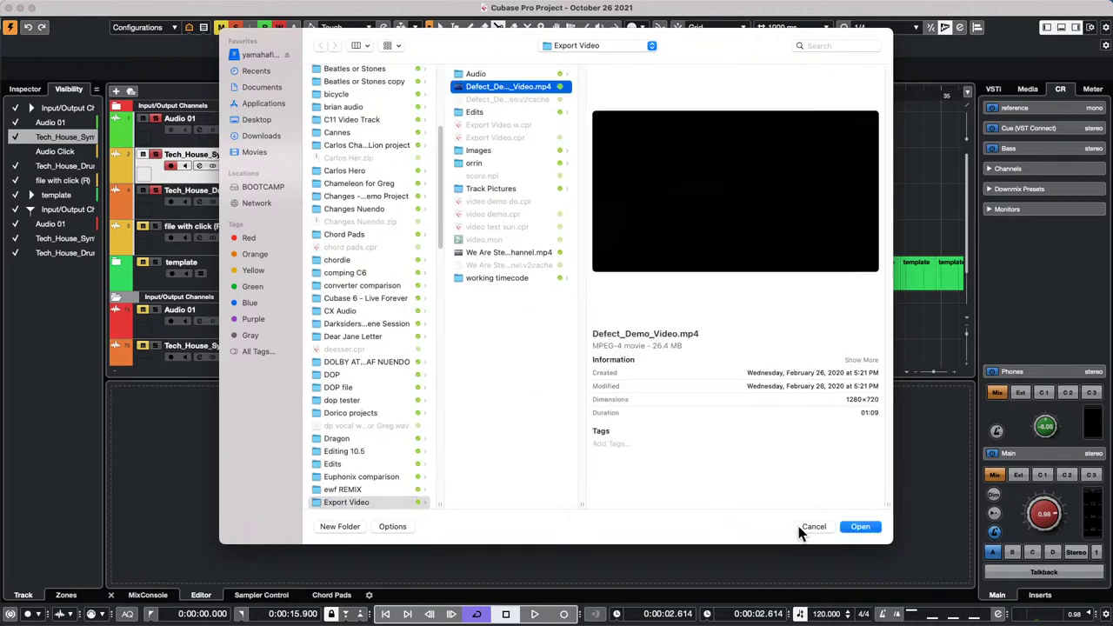
pyautogui.click(861, 527)
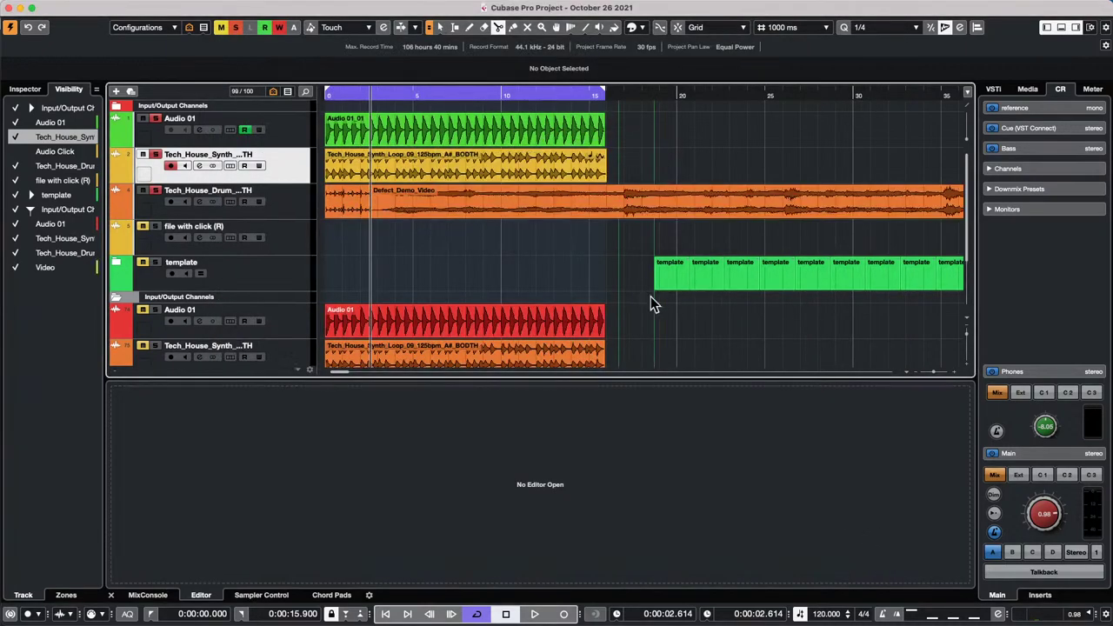
pyautogui.scroll(-3, 494, 275)
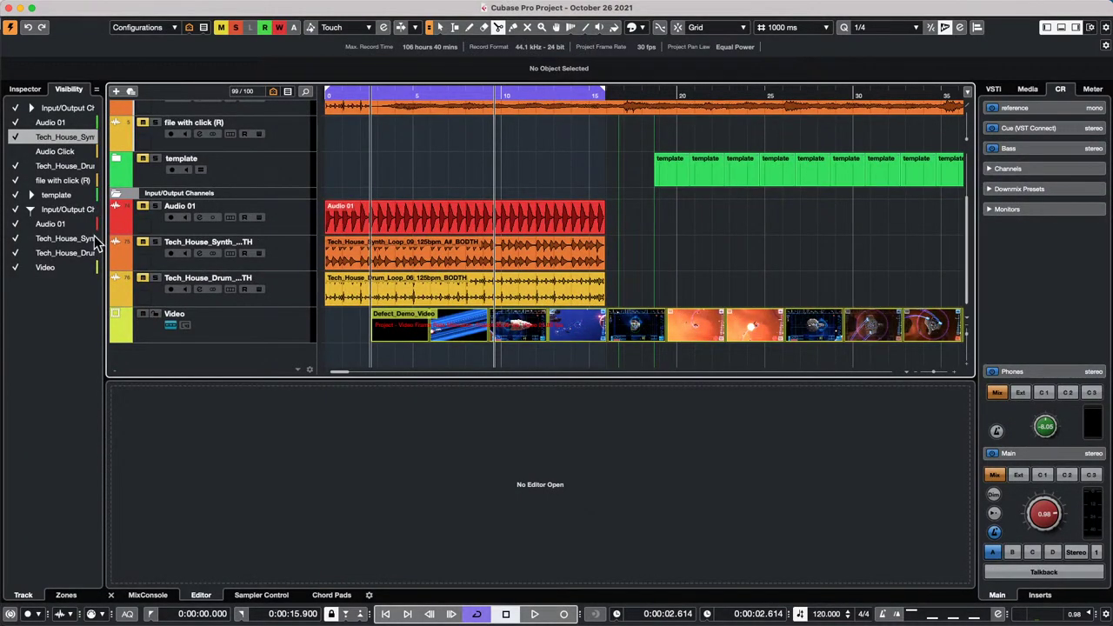
# - Show the imported video in the Video Player, switch it to fullscreen mode and back, and close the player
pyautogui.press('F9')
pyautogui.press('F8')
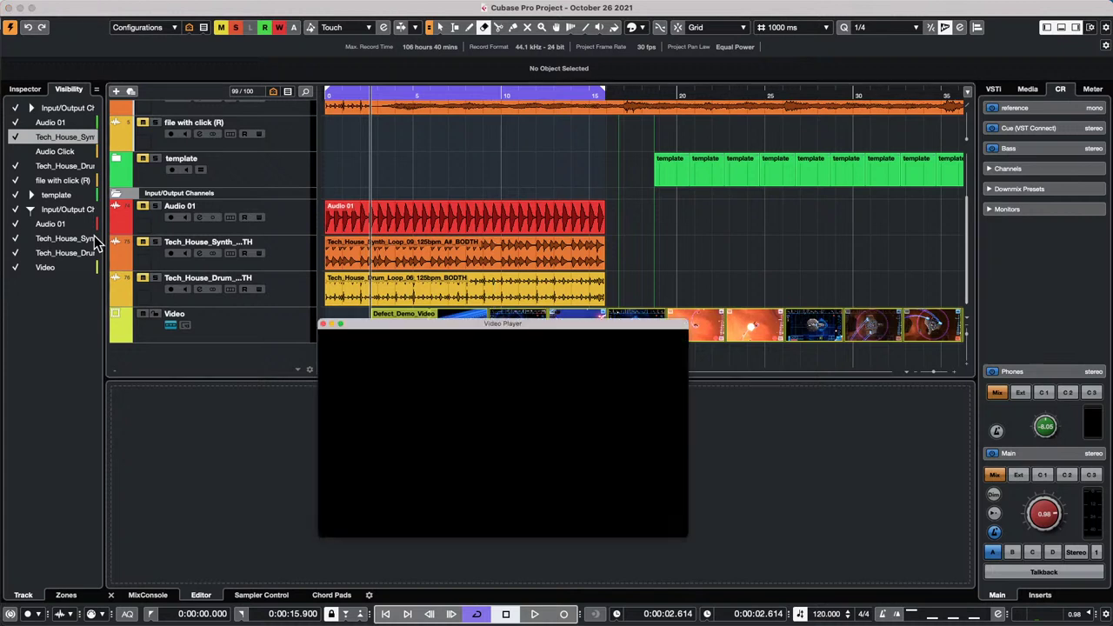
pyautogui.rightClick(512, 439)
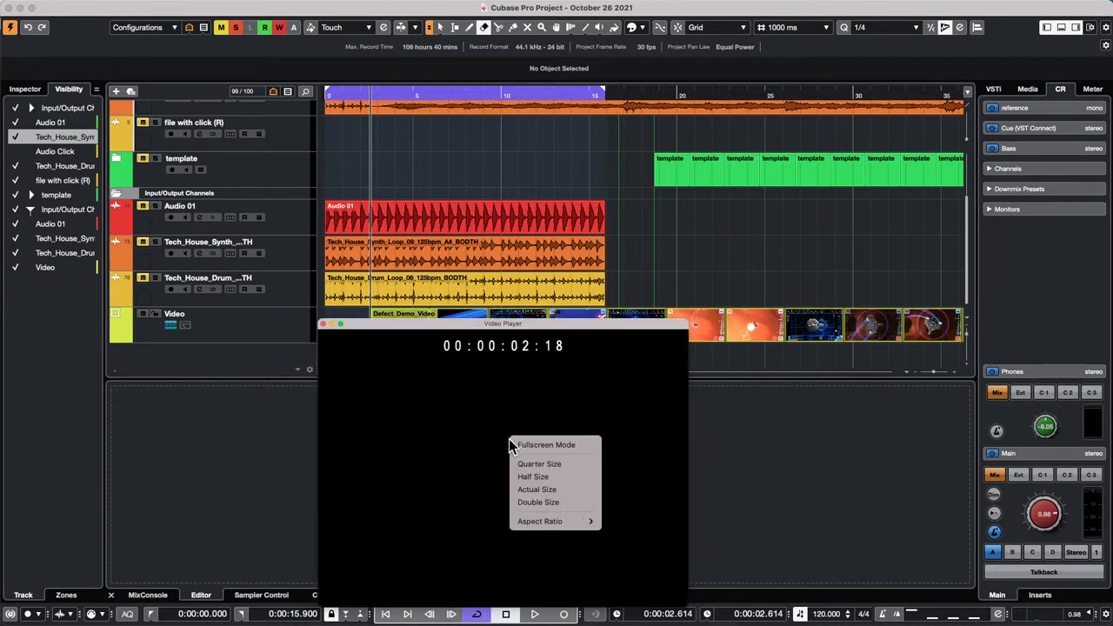
pyautogui.click(566, 447)
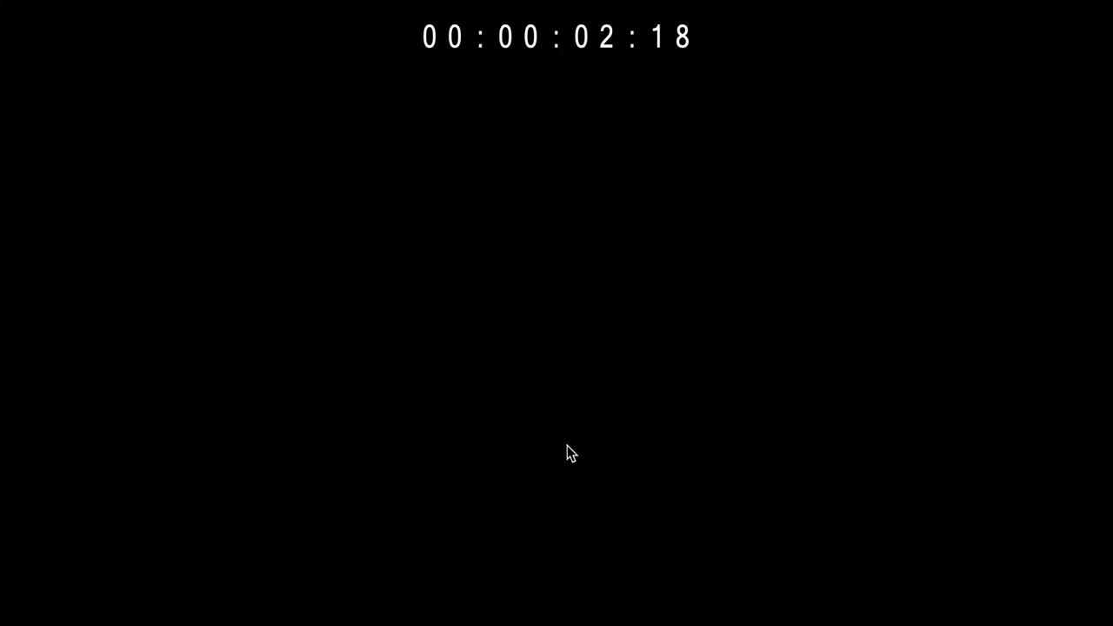
pyautogui.rightClick(496, 183)
pyautogui.click(537, 186)
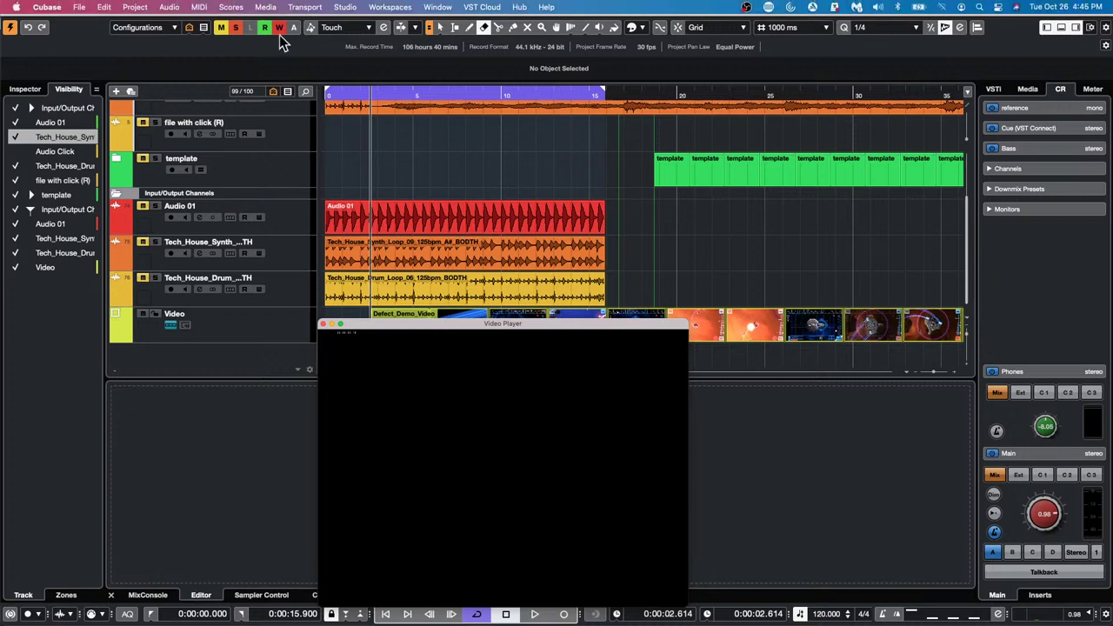
pyautogui.click(323, 324)
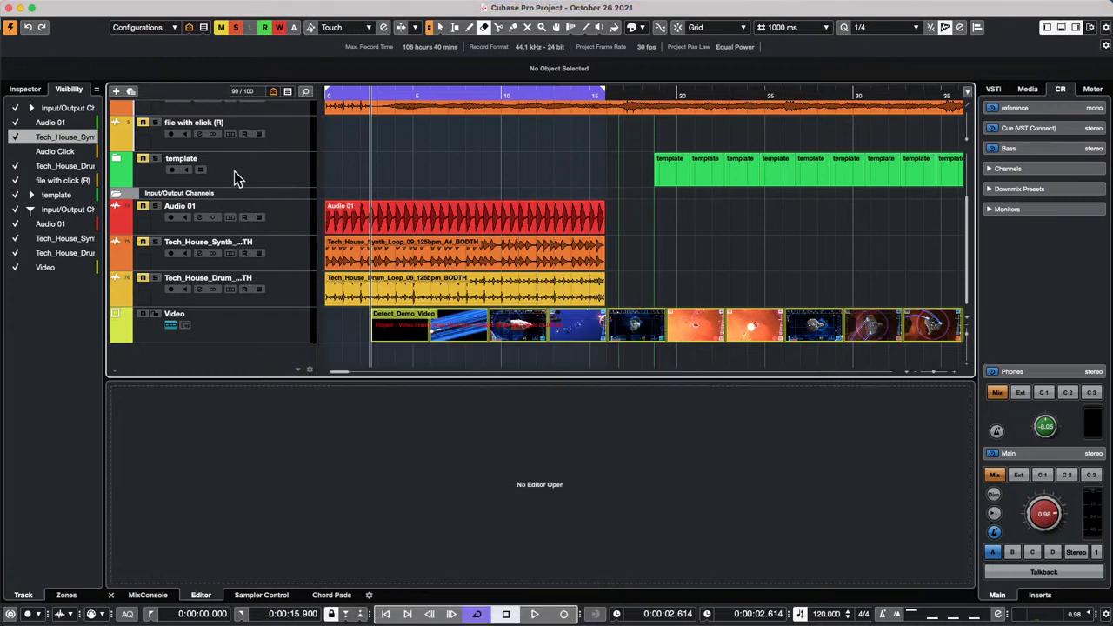
# - Expand the template folder track to reach the Bs Cln or Slap tracks inside it
pyautogui.click(242, 172)
pyautogui.click(118, 158)
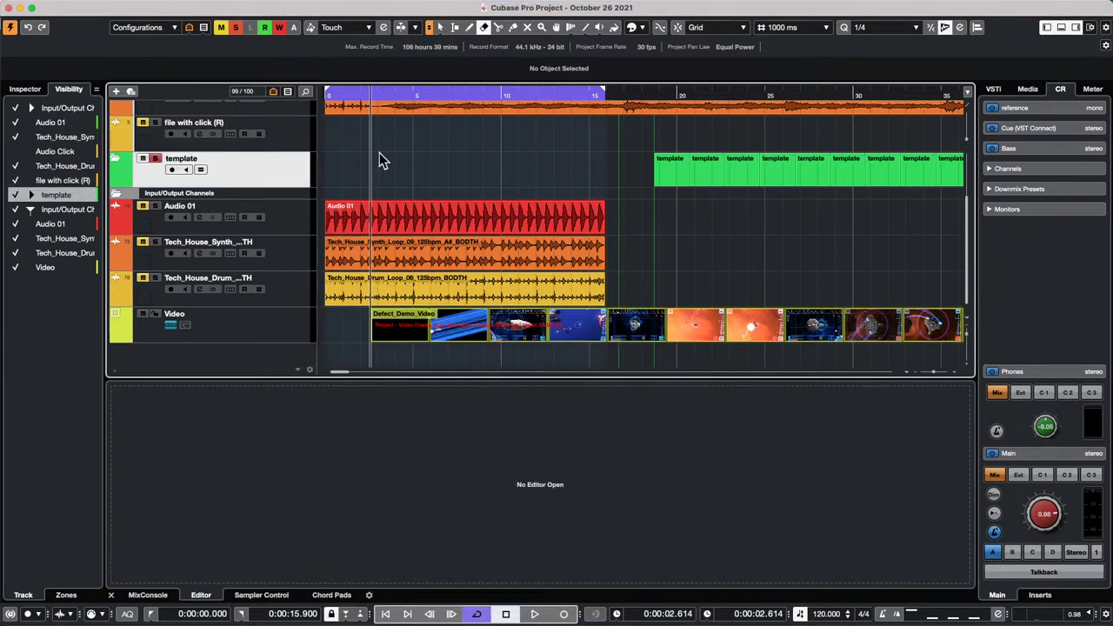
pyautogui.scroll(-5, 537, 235)
pyautogui.scroll(-4, 537, 234)
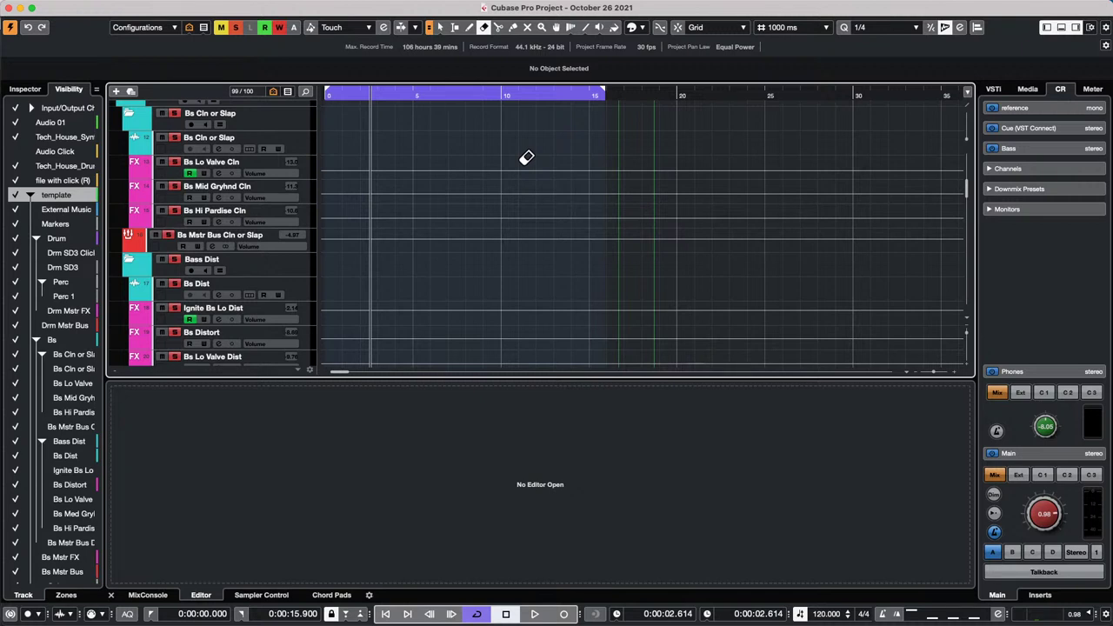
# - Select the Bs Cln or Slap audio track together with its three FX tracks and disable the selection
pyautogui.click(304, 166)
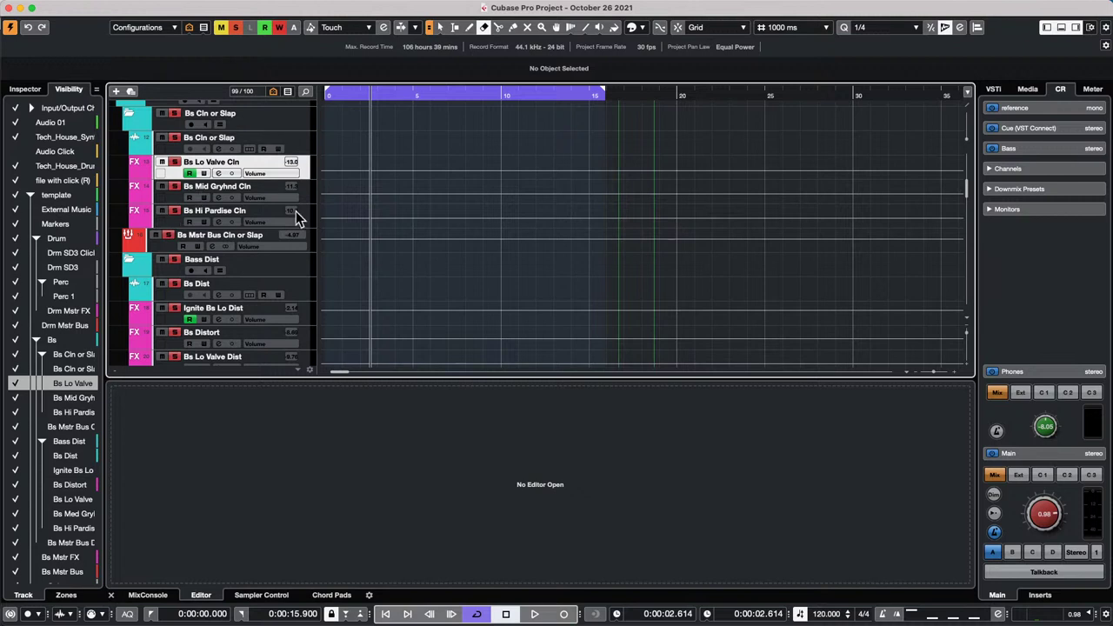
pyautogui.keyDown('shift'); pyautogui.click(305, 216); pyautogui.keyUp('shift')
pyautogui.rightClick(304, 216)
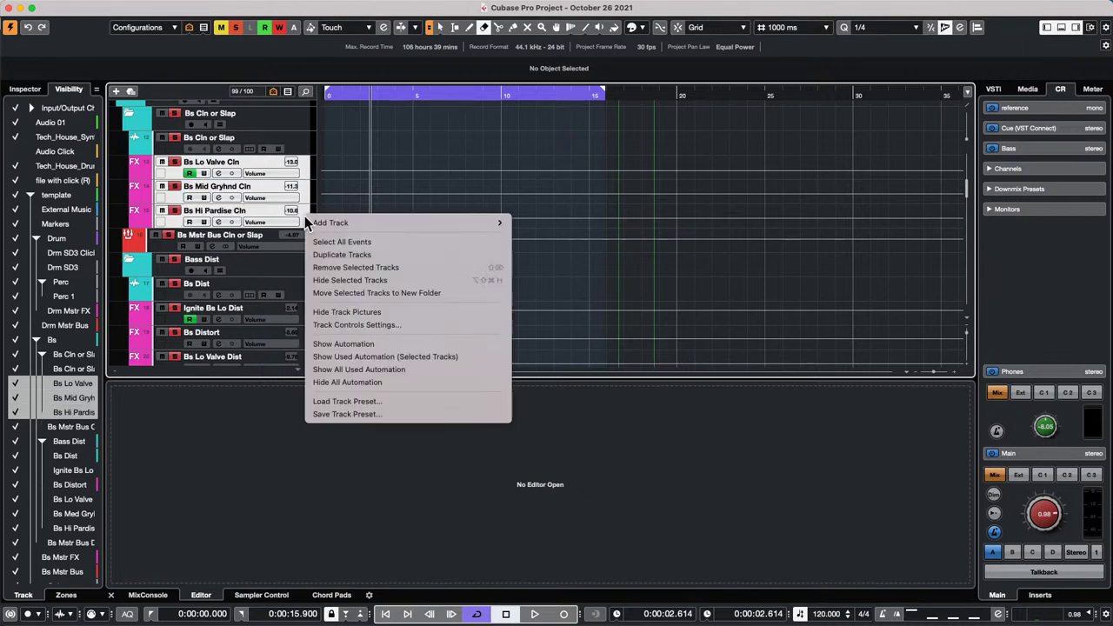
pyautogui.click(304, 149)
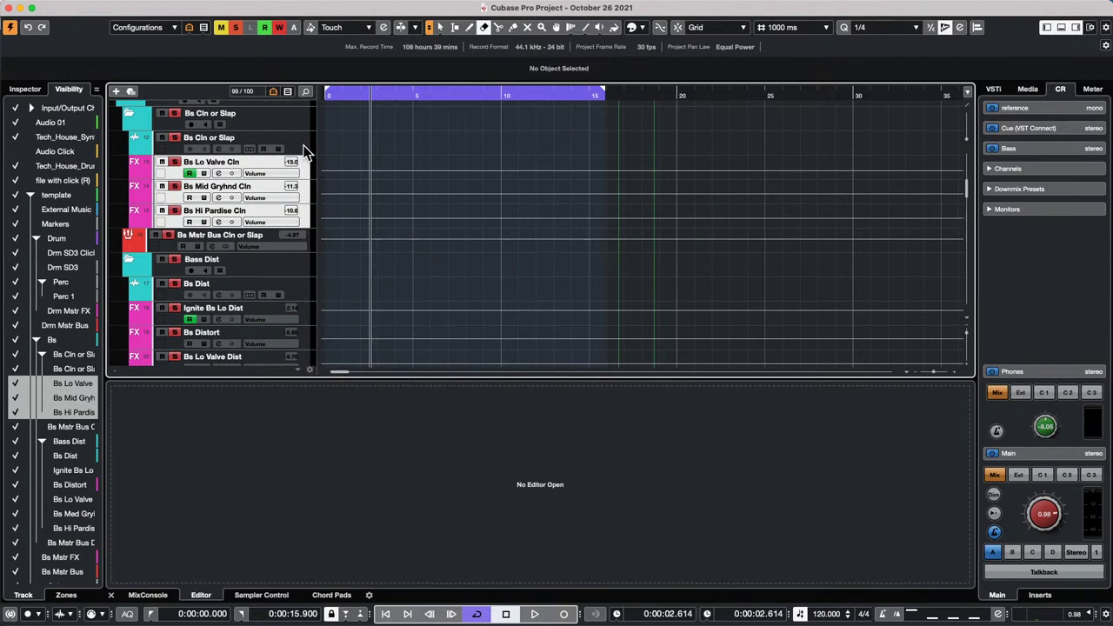
pyautogui.keyDown('shift'); pyautogui.click(304, 144); pyautogui.keyUp('shift')
pyautogui.rightClick(305, 145)
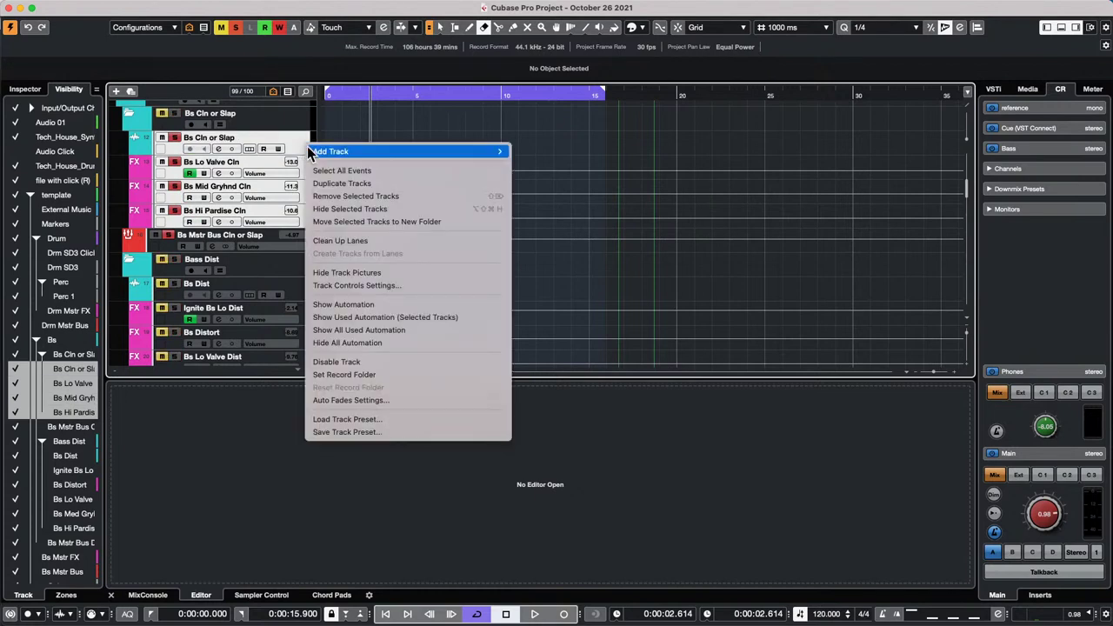
pyautogui.click(352, 362)
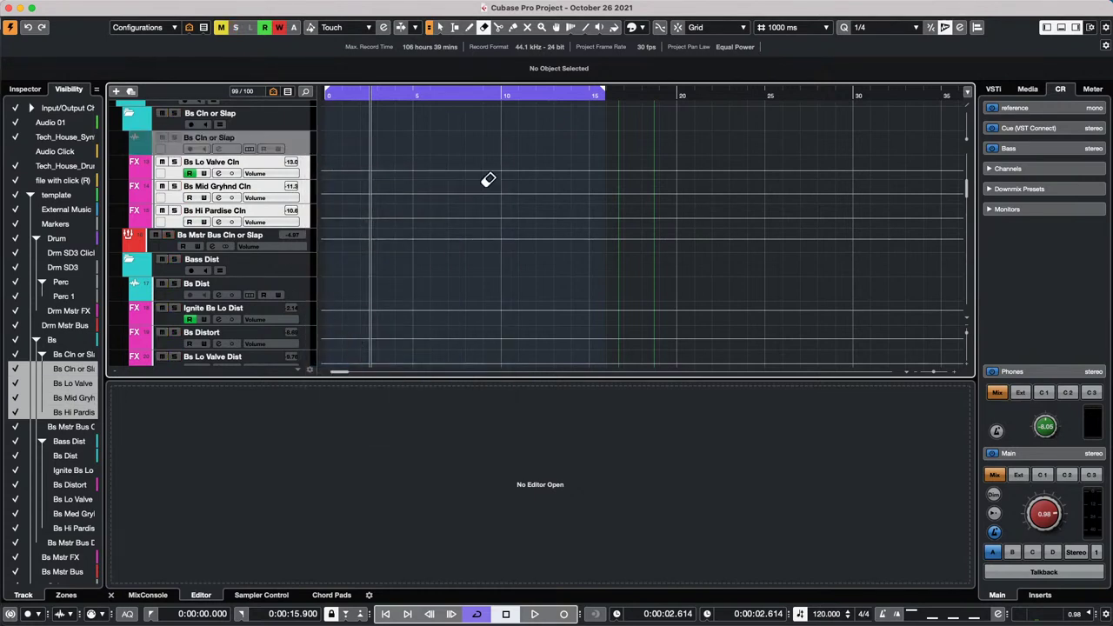
# - Re-enable the disabled Bs Cln or Slap audio track
pyautogui.click(300, 148)
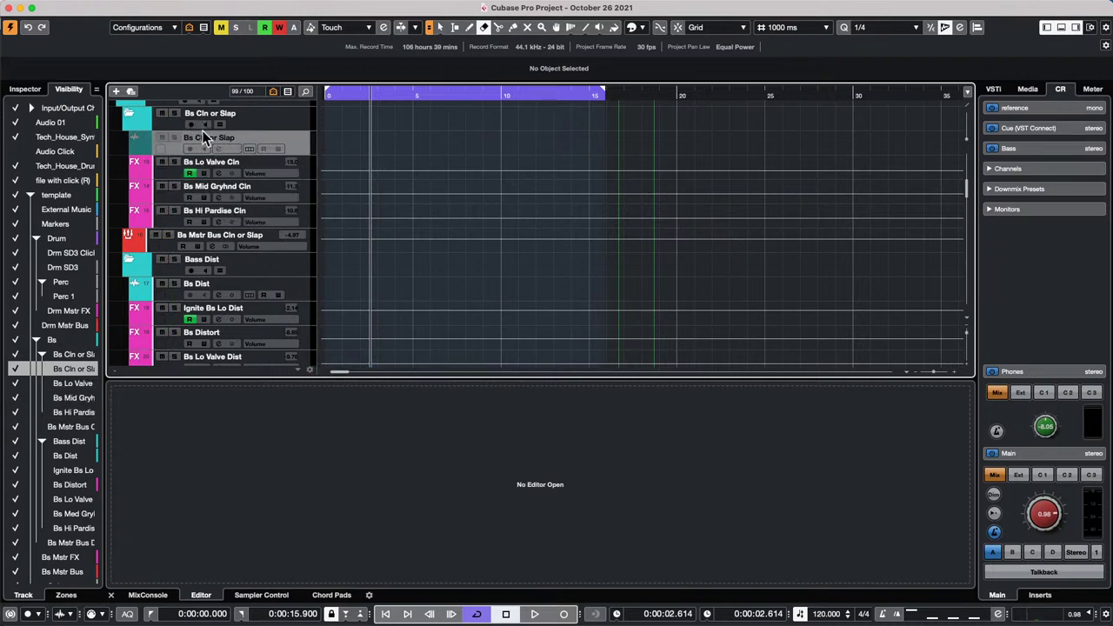
pyautogui.rightClick(309, 148)
pyautogui.click(335, 139)
pyautogui.rightClick(297, 147)
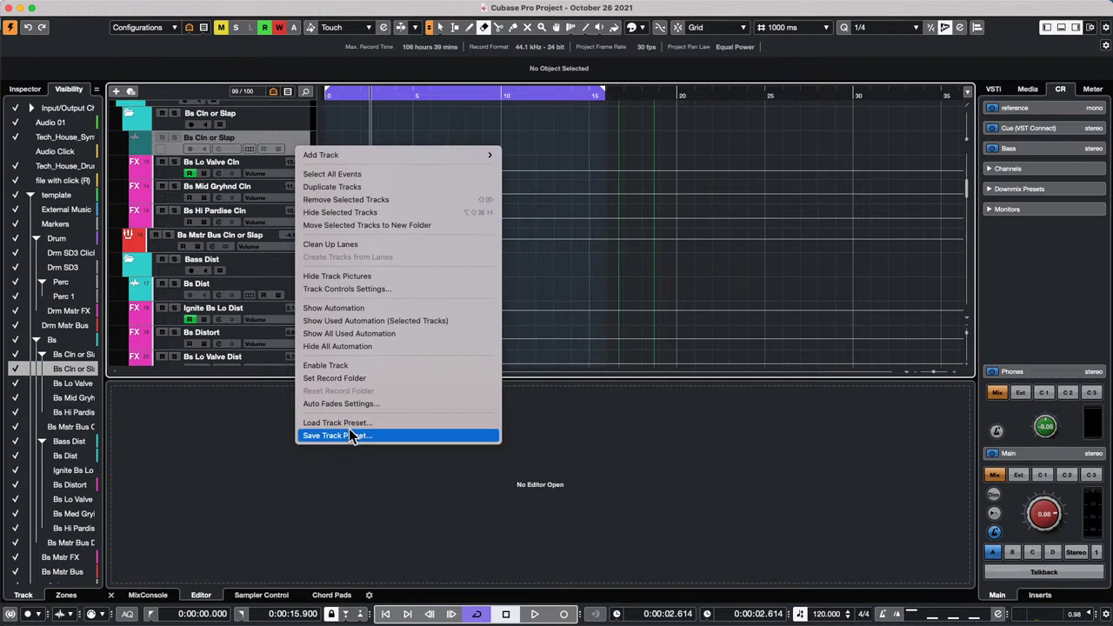
pyautogui.click(359, 365)
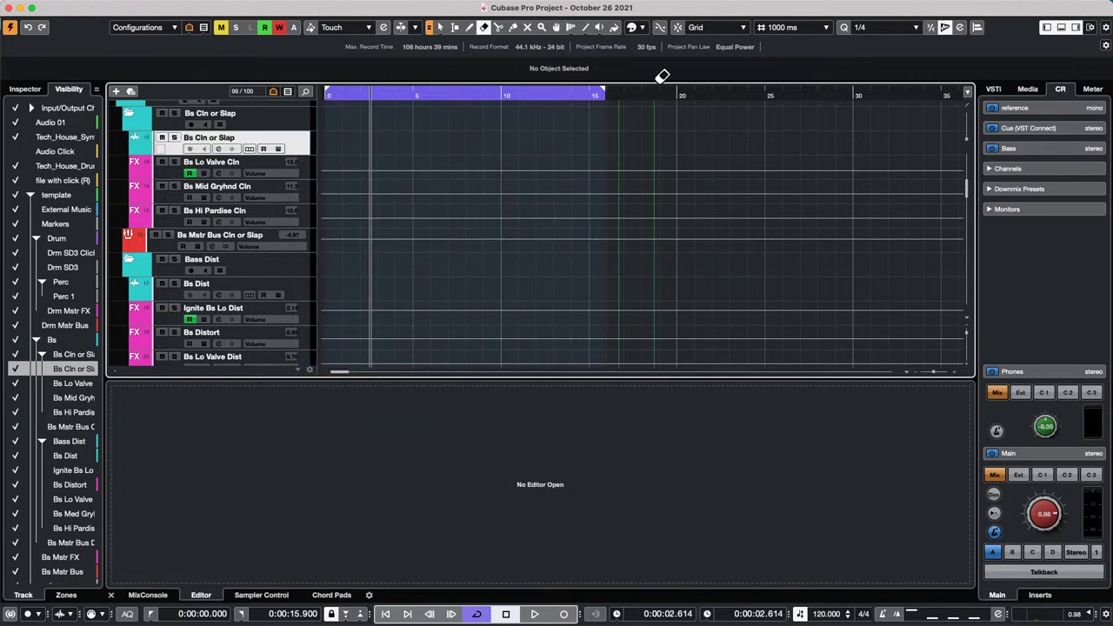
# - Open the program preferences at the VST Plug-ins page to examine the plug-in processing options
pyautogui.moveTo(78, 7)
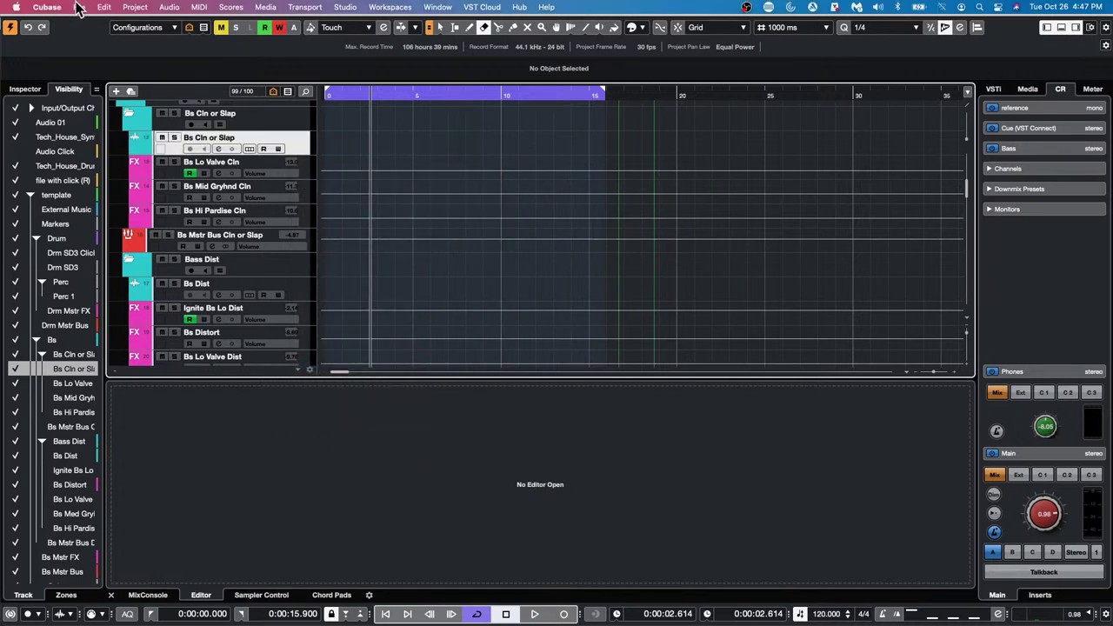
pyautogui.click(77, 7)
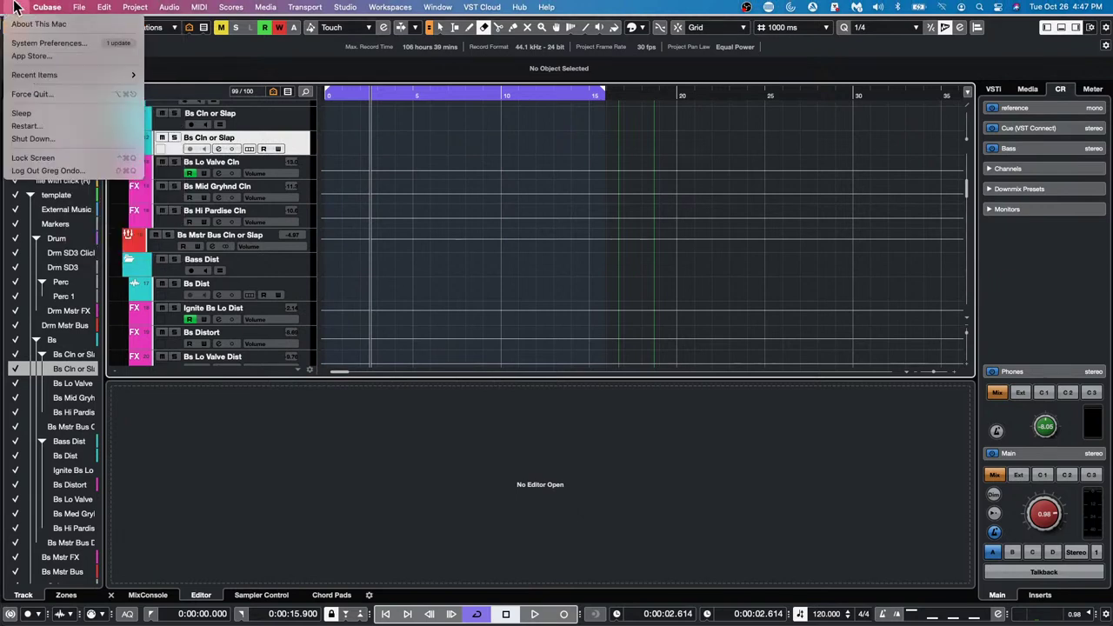
pyautogui.moveTo(43, 7)
pyautogui.click(55, 42)
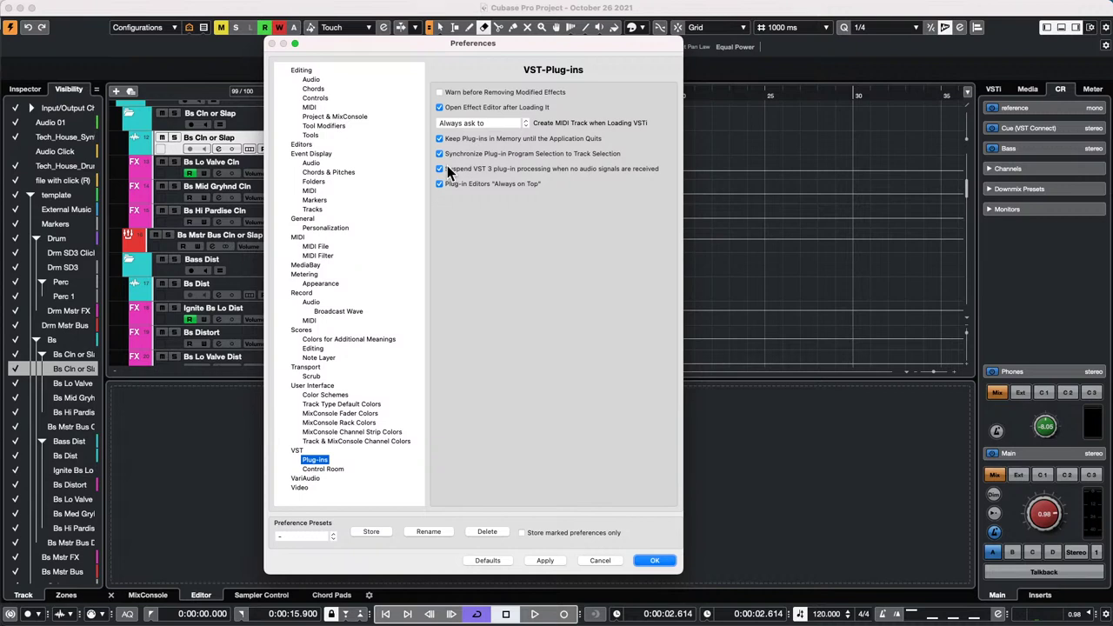
# - Close the preferences and select the Bs Cln or Slap audio track together with its three FX tracks
pyautogui.click(655, 560)
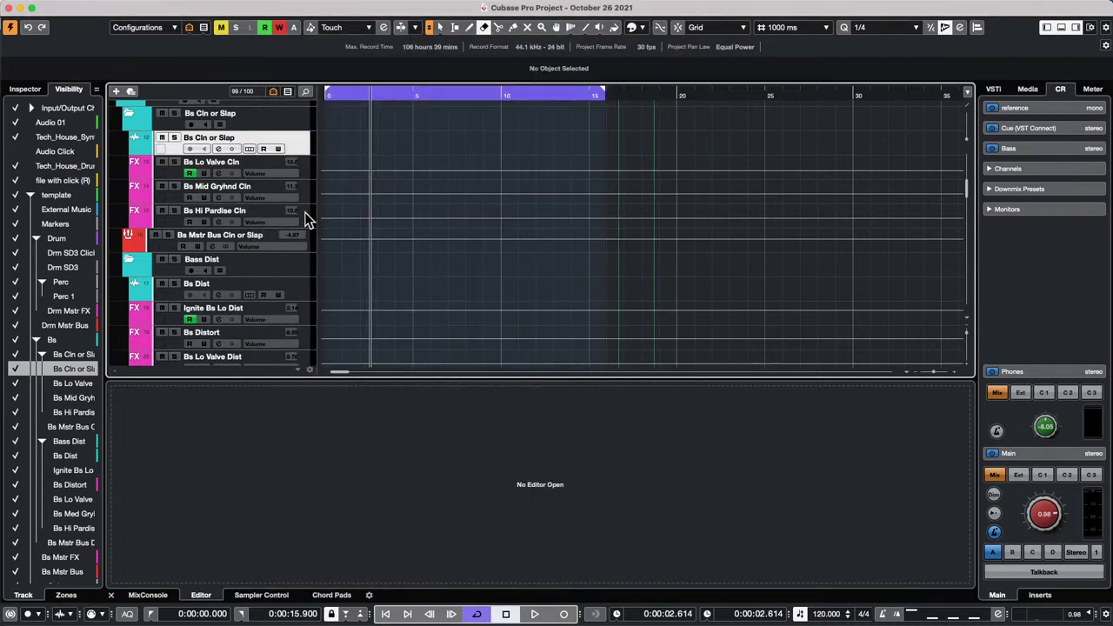
pyautogui.keyDown('shift'); pyautogui.click(306, 219); pyautogui.keyUp('shift')
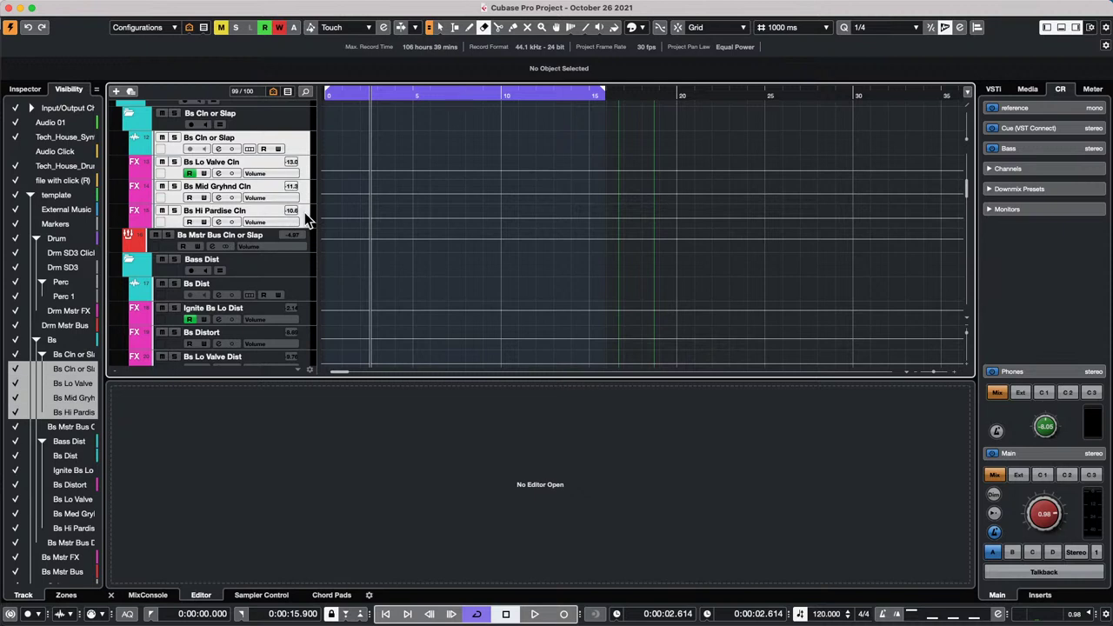
pyautogui.rightClick(305, 212)
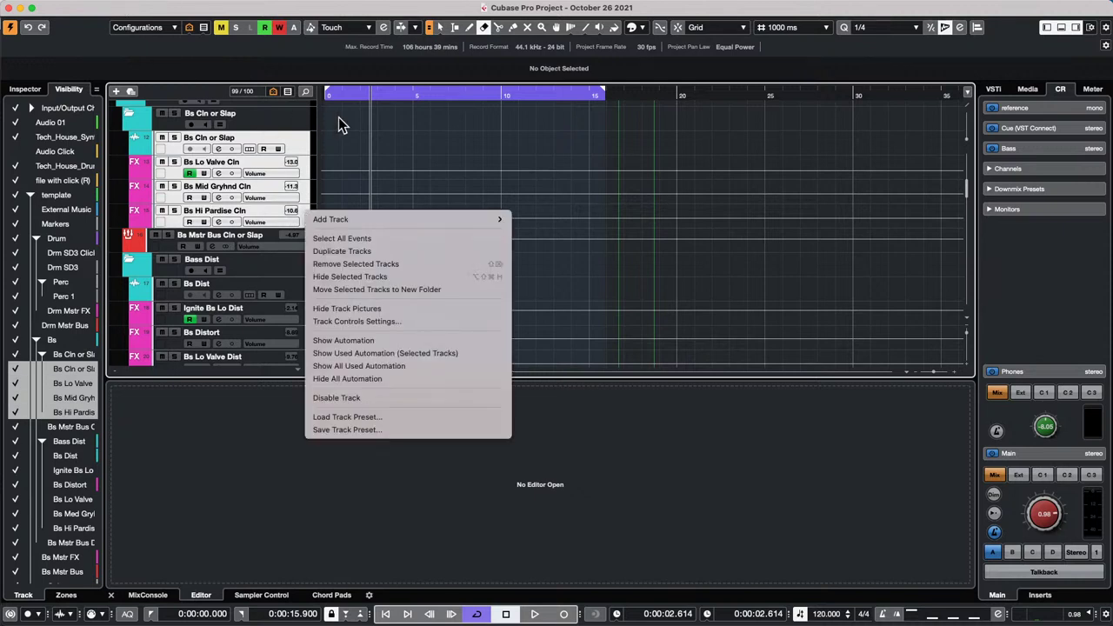
pyautogui.click(468, 181)
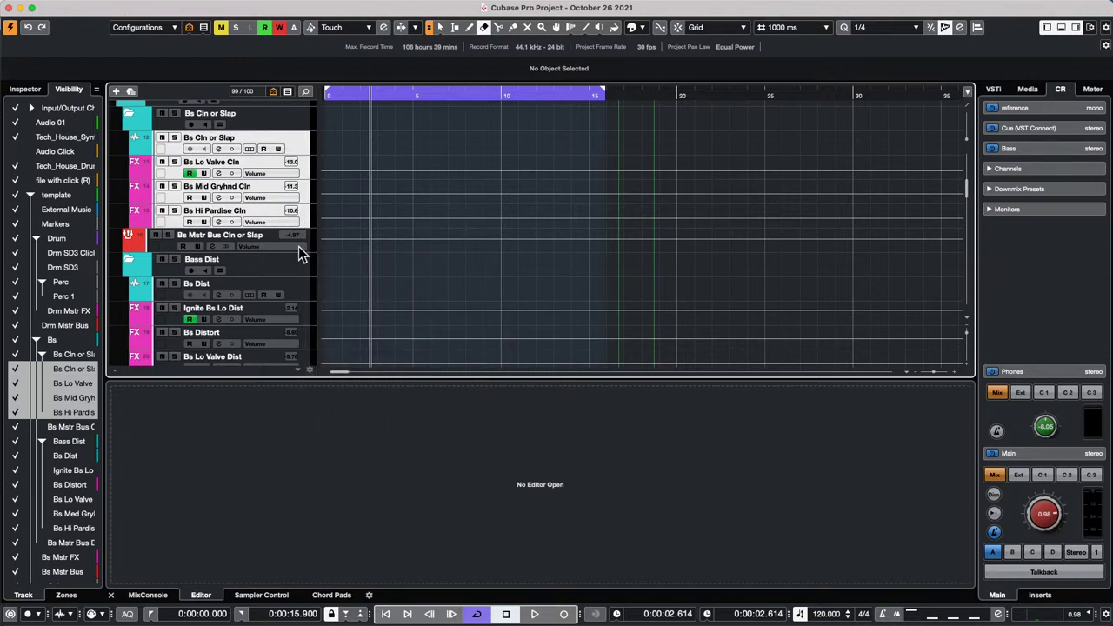
# - Examine the project's options for exporting selected tracks and importing track archives
pyautogui.click(134, 7)
pyautogui.moveTo(84, 8)
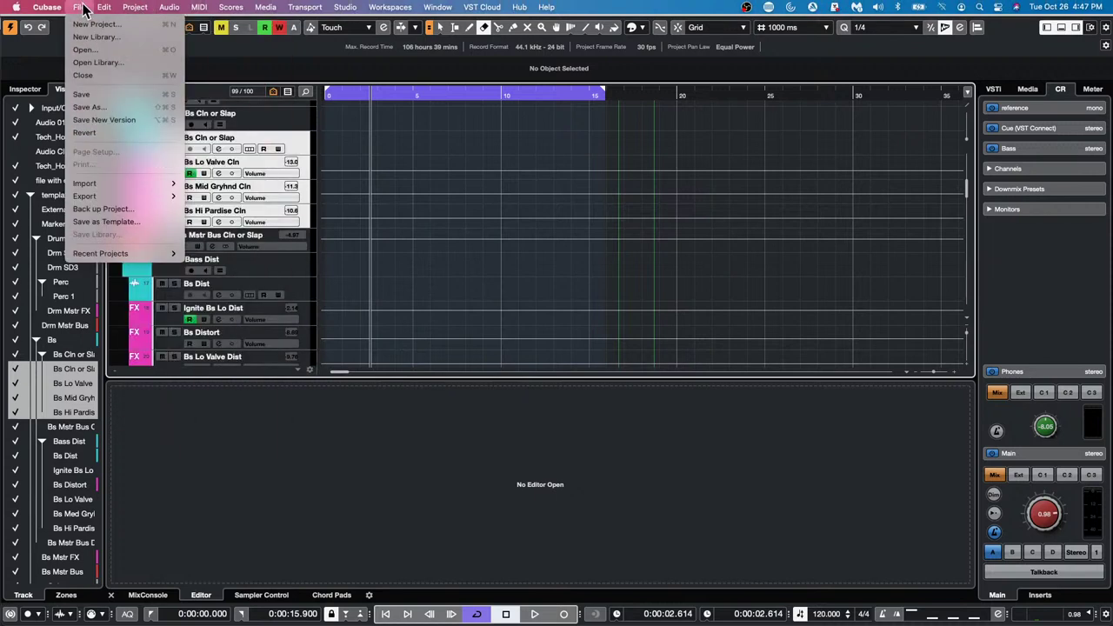
pyautogui.moveTo(95, 195)
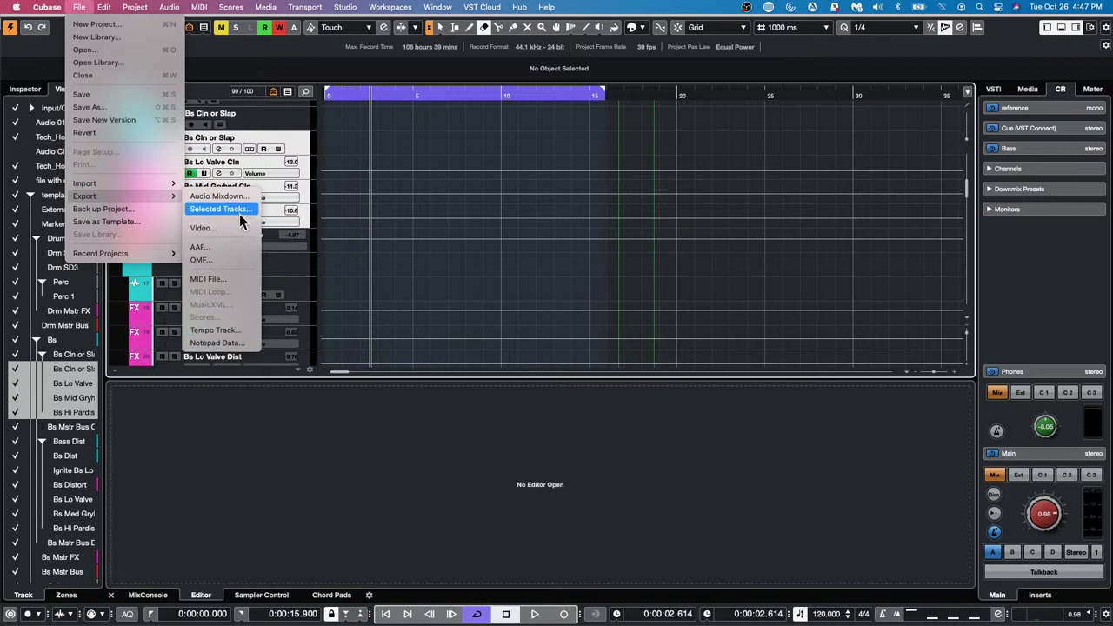
pyautogui.moveTo(162, 183)
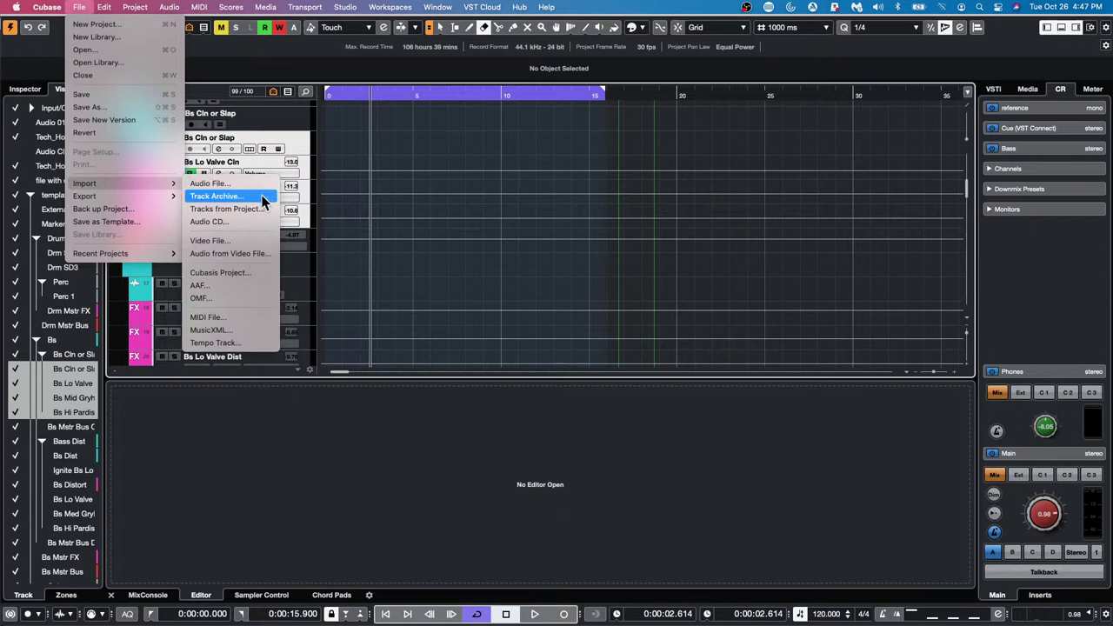
pyautogui.click(596, 255)
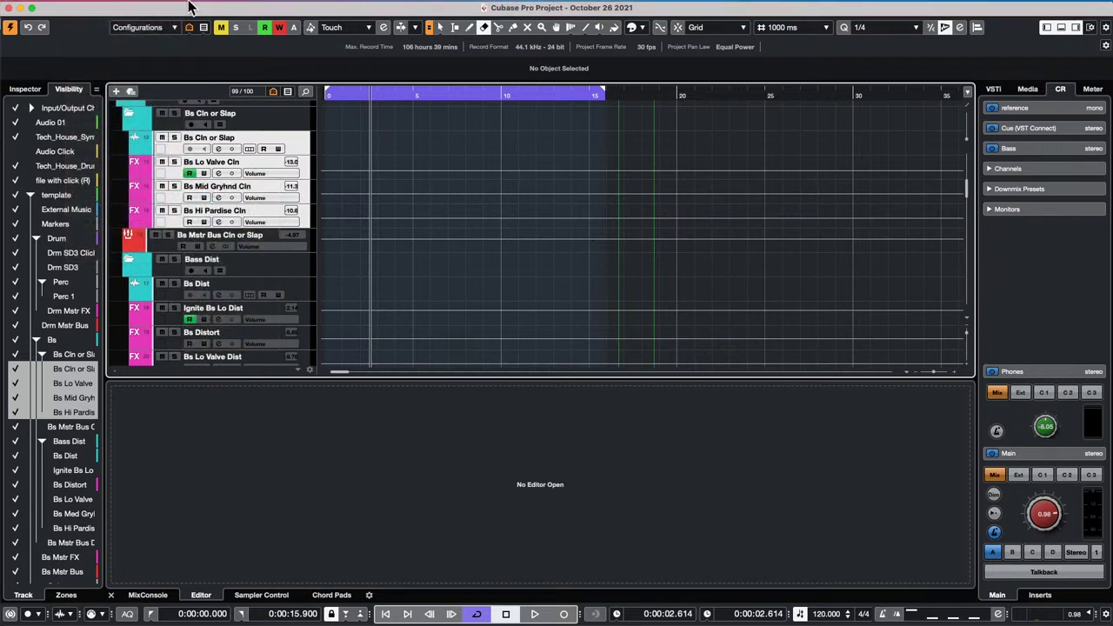
# - Move the Defect_Demo_Video event along its track to start at about 0:01:59.423
pyautogui.moveTo(189, 3)
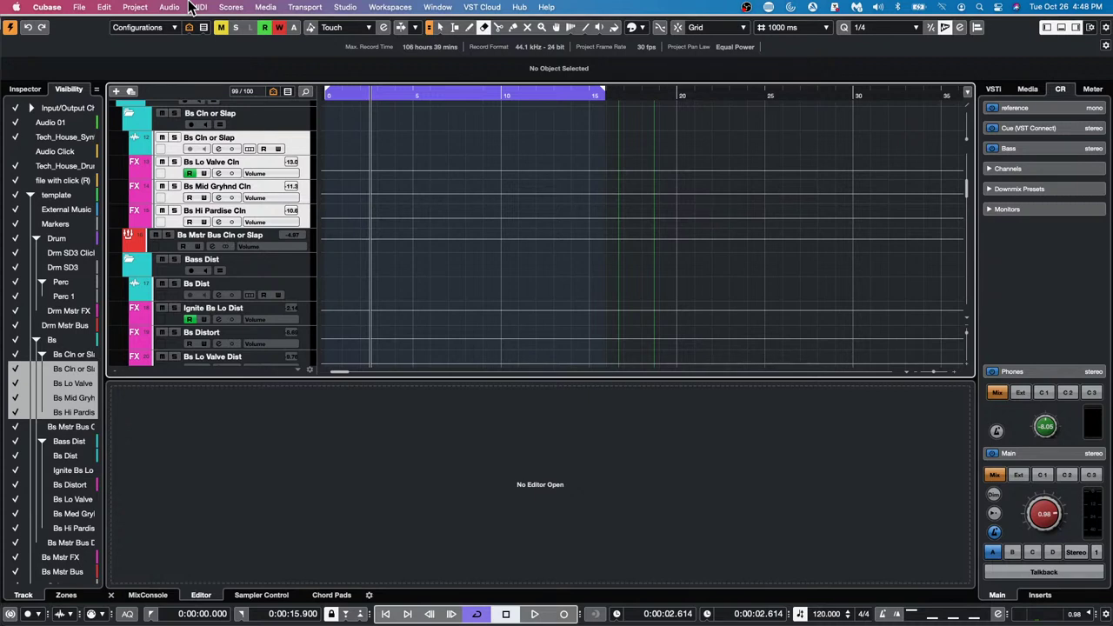
pyautogui.scroll(5, 360, 181)
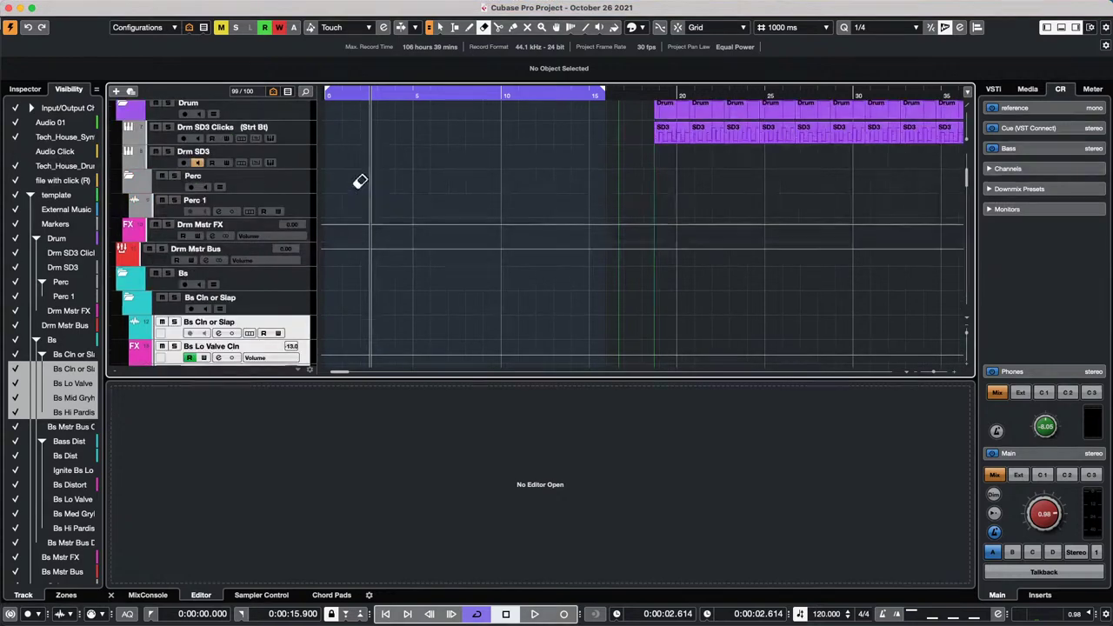
pyautogui.scroll(5, 359, 181)
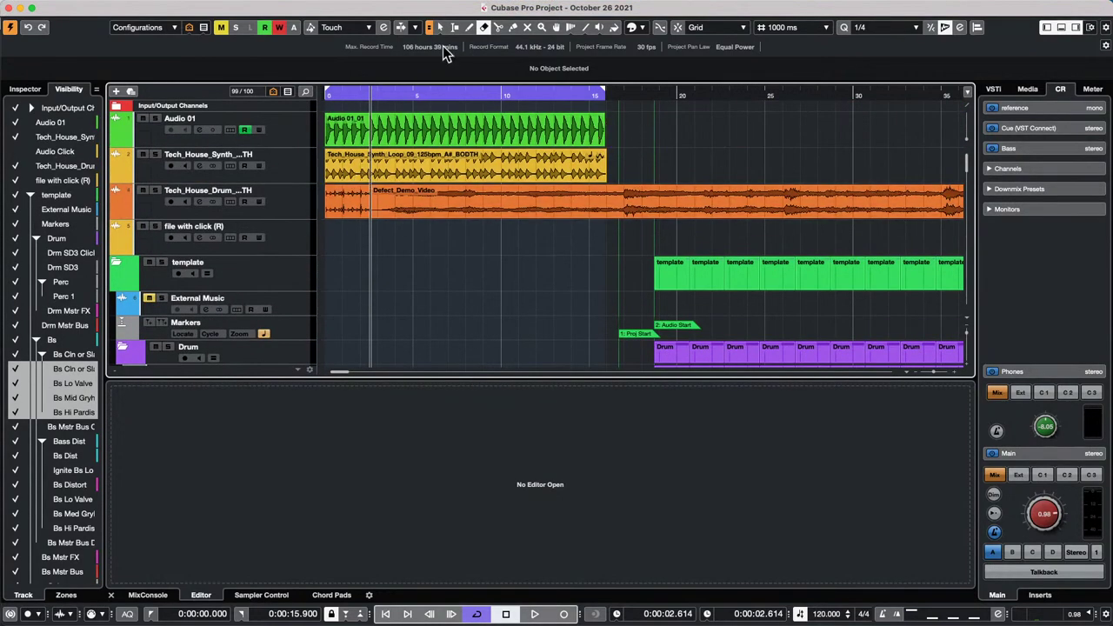
pyautogui.moveTo(346, 90); pyautogui.dragTo(357, 42)
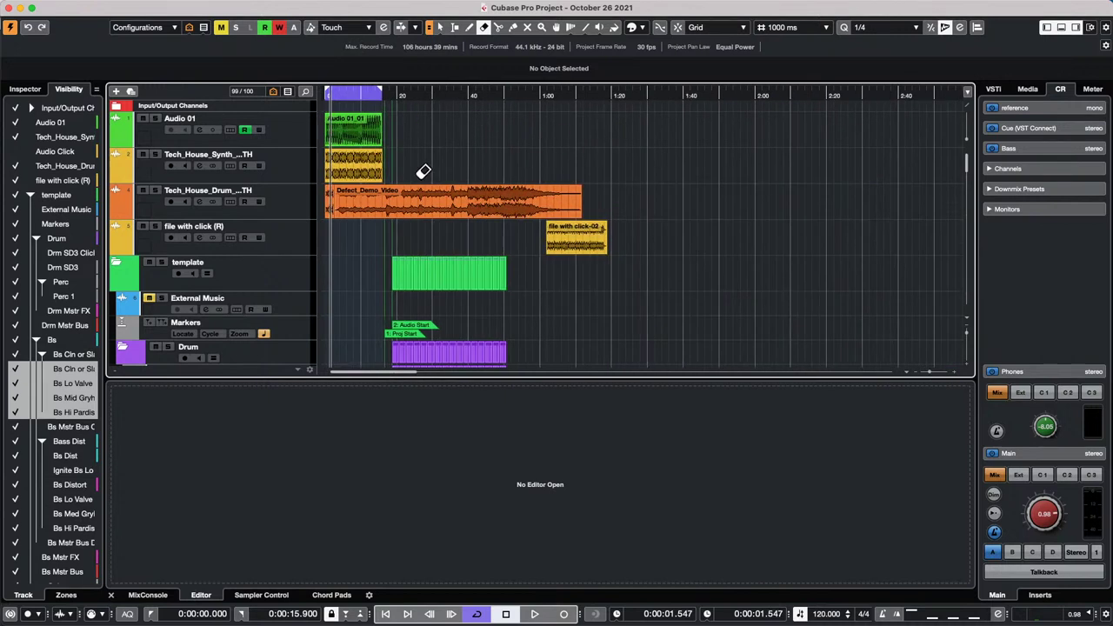
pyautogui.moveTo(461, 209); pyautogui.dragTo(879, 207)
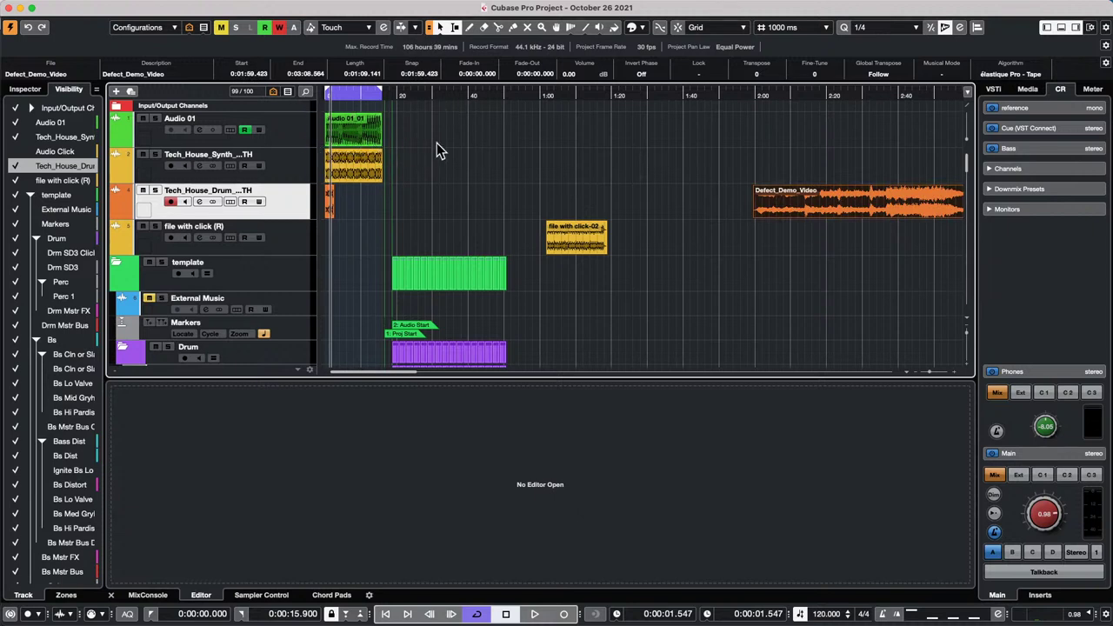
# - Revert the project to its last saved version, dismiss the missing plug-in warnings, and delete the newly created files
pyautogui.scroll(-1, 438, 149)
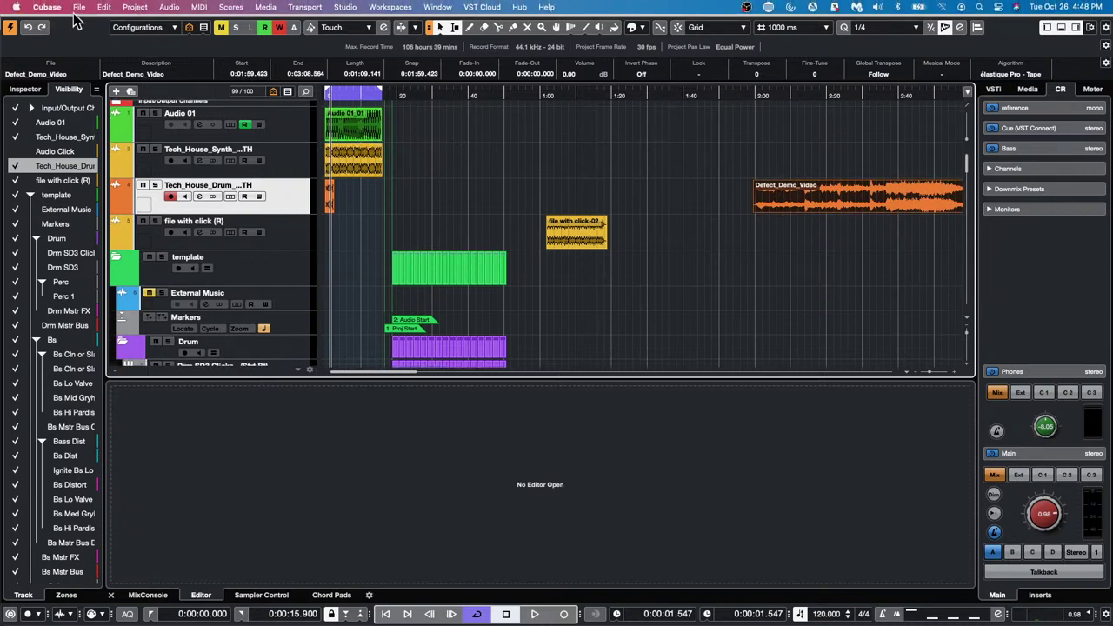
pyautogui.click(79, 7)
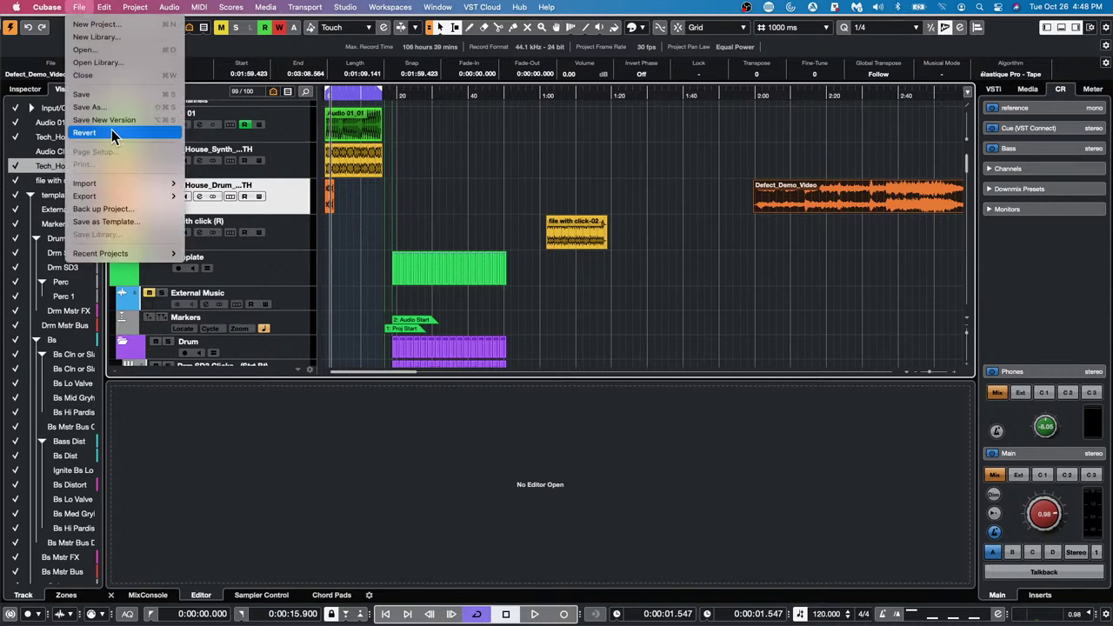
pyautogui.click(111, 132)
pyautogui.click(633, 212)
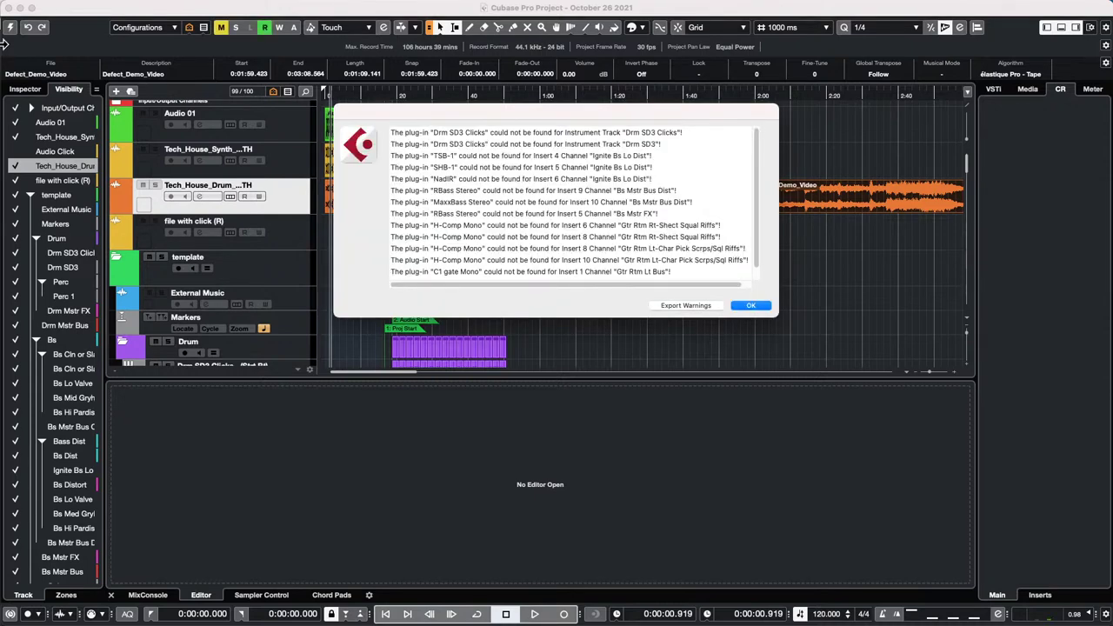
pyautogui.press('Return')
pyautogui.press('Return')
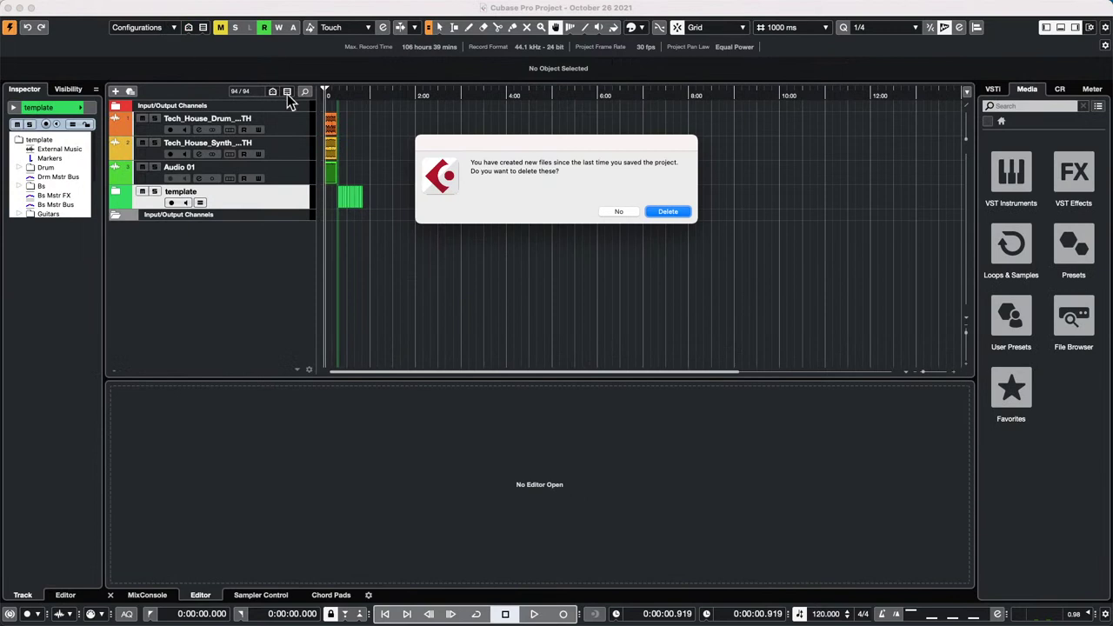
pyautogui.click(676, 213)
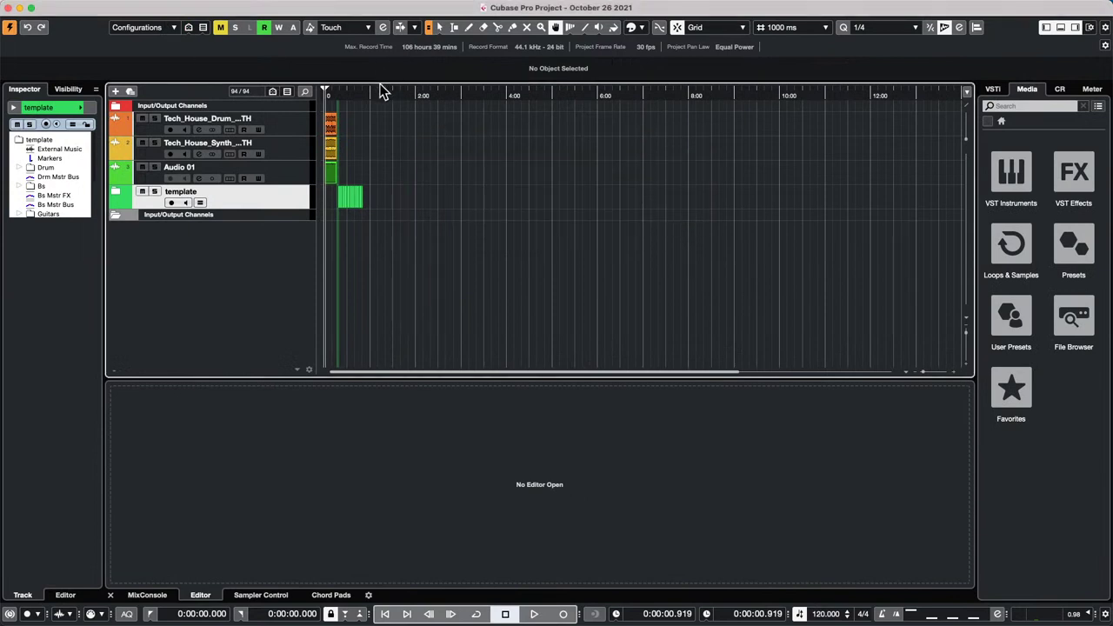
# - Activate the Object Selection tool and select the drum, synth and Audio 01 events
pyautogui.moveTo(390, 92); pyautogui.dragTo(279, 147)
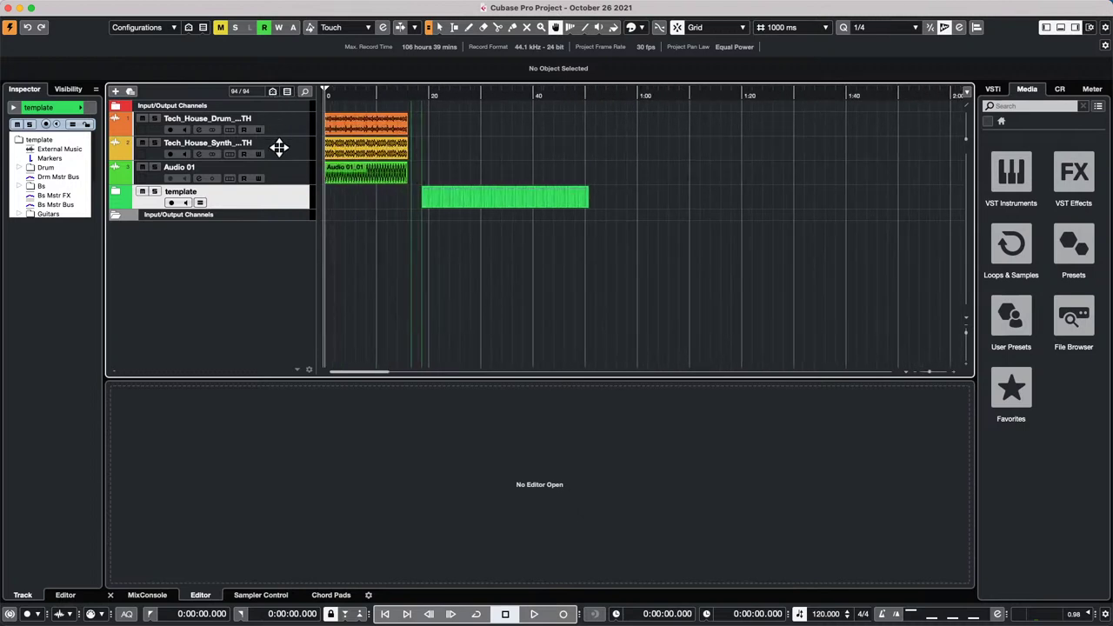
pyautogui.rightClick(485, 122)
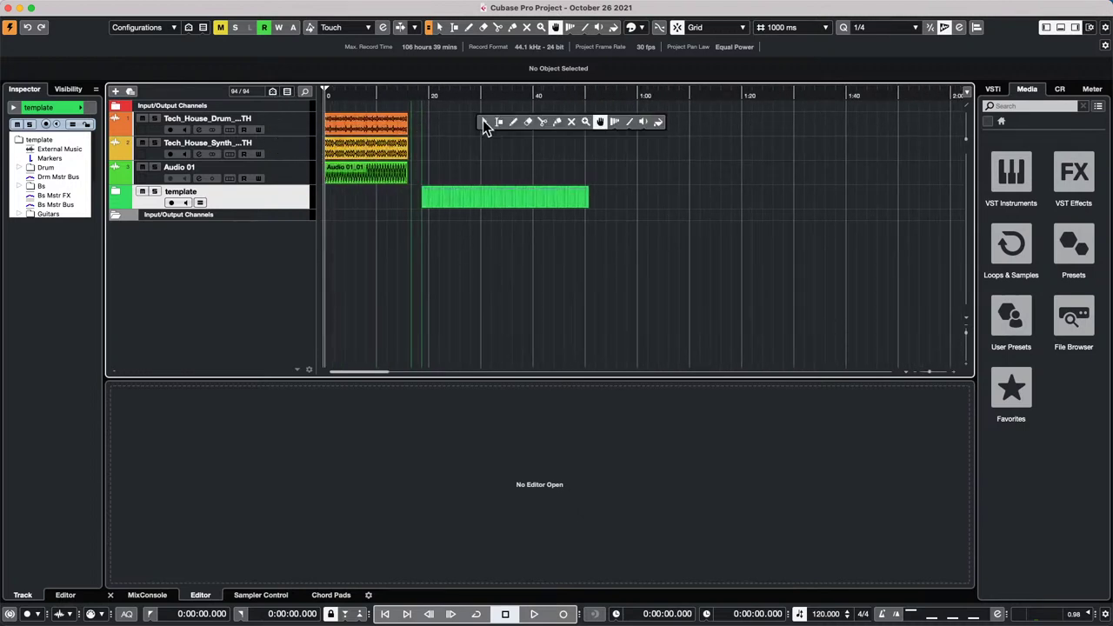
pyautogui.click(482, 120)
pyautogui.moveTo(442, 113); pyautogui.dragTo(430, 121)
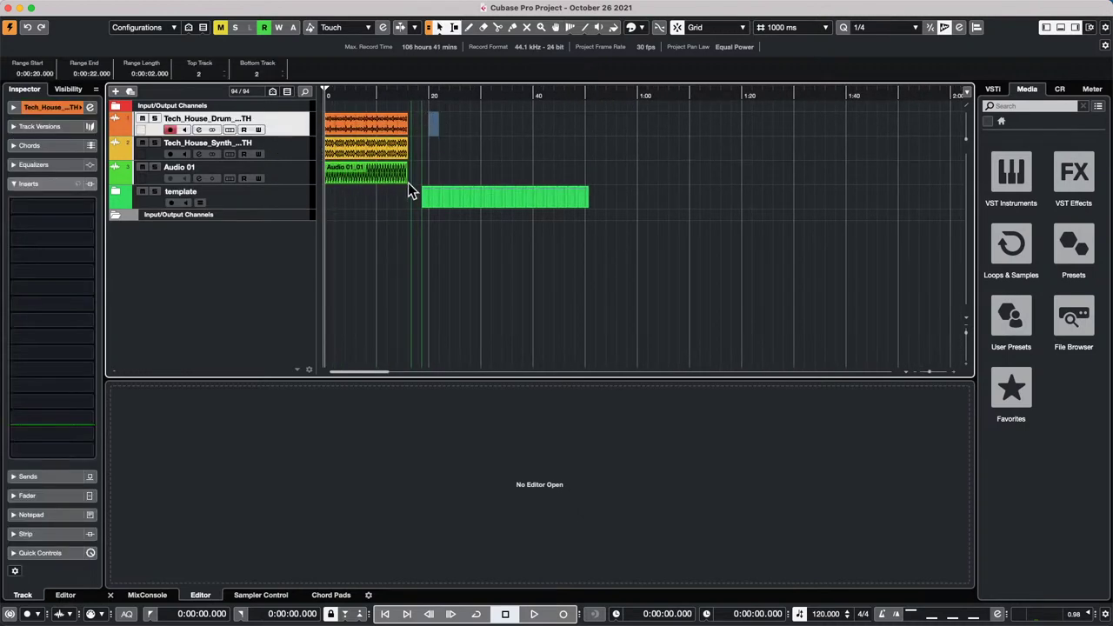
pyautogui.moveTo(413, 179); pyautogui.dragTo(325, 80)
# - Open the Pool and examine the Origin Time of the project's audio files
pyautogui.moveTo(395, 5)
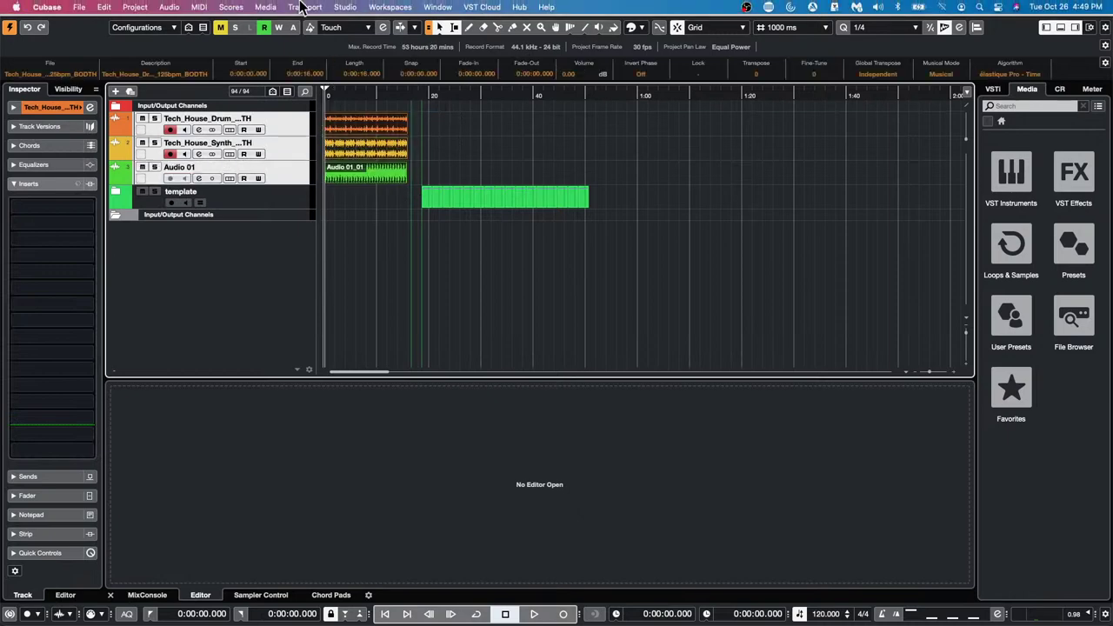
pyautogui.click(271, 9)
pyautogui.click(307, 31)
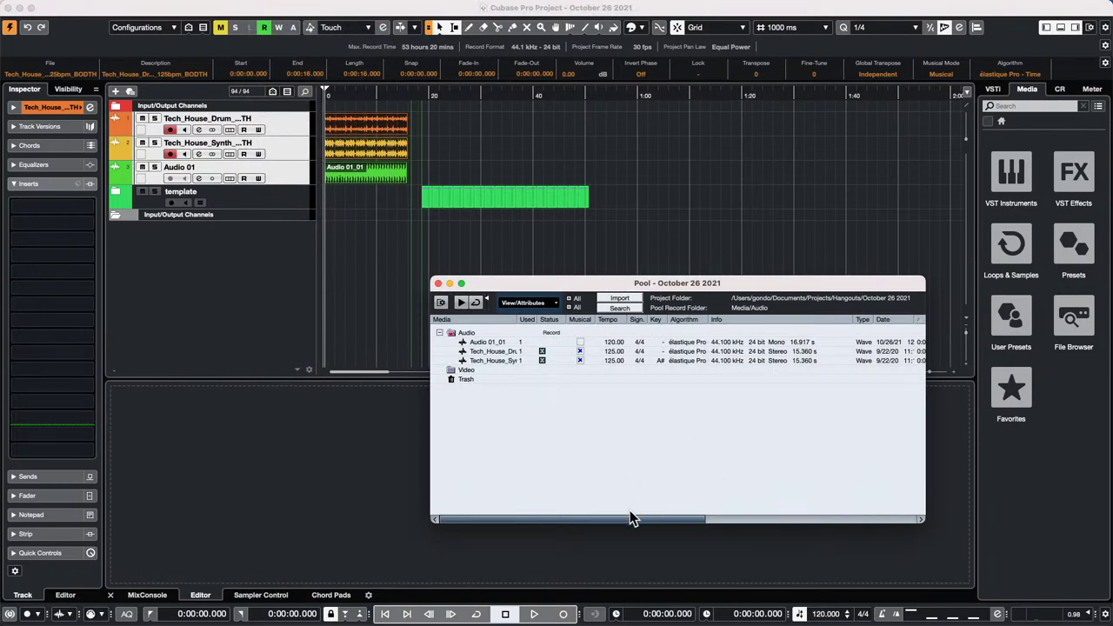
pyautogui.moveTo(630, 519); pyautogui.dragTo(726, 519)
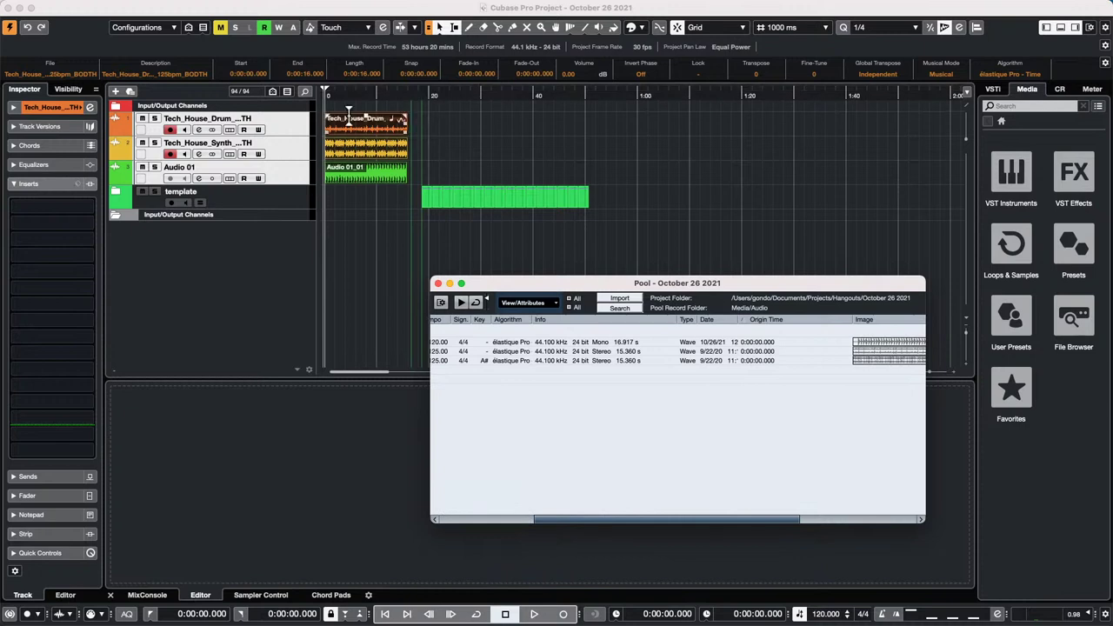
# - Move the three selected audio events together to start at 0:01:04.000
pyautogui.moveTo(350, 132); pyautogui.dragTo(626, 146)
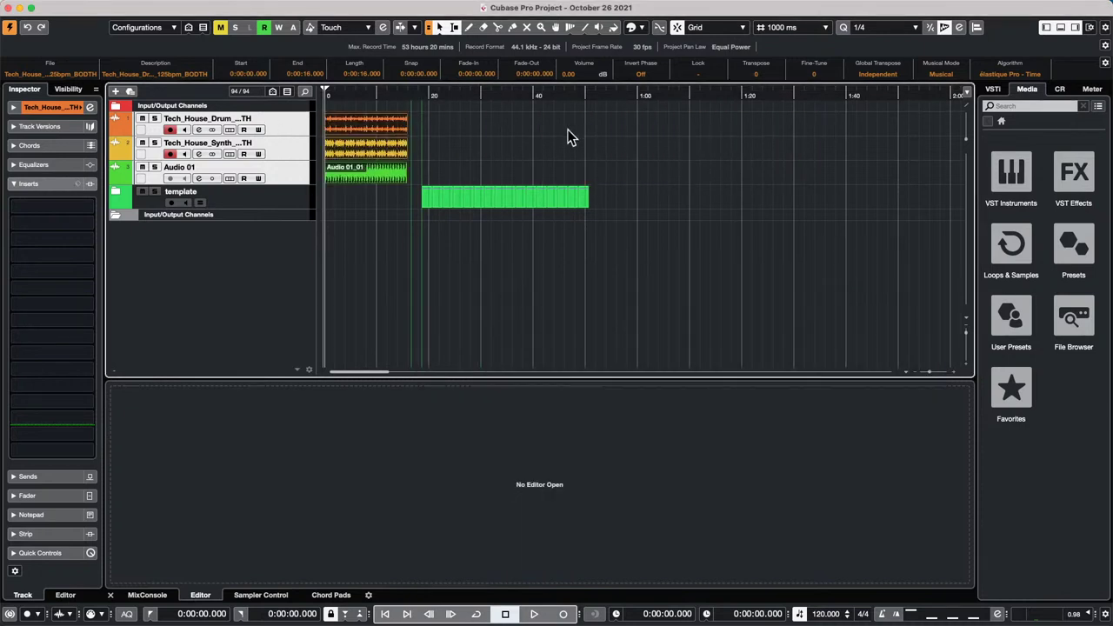
pyautogui.moveTo(394, 131); pyautogui.dragTo(726, 129)
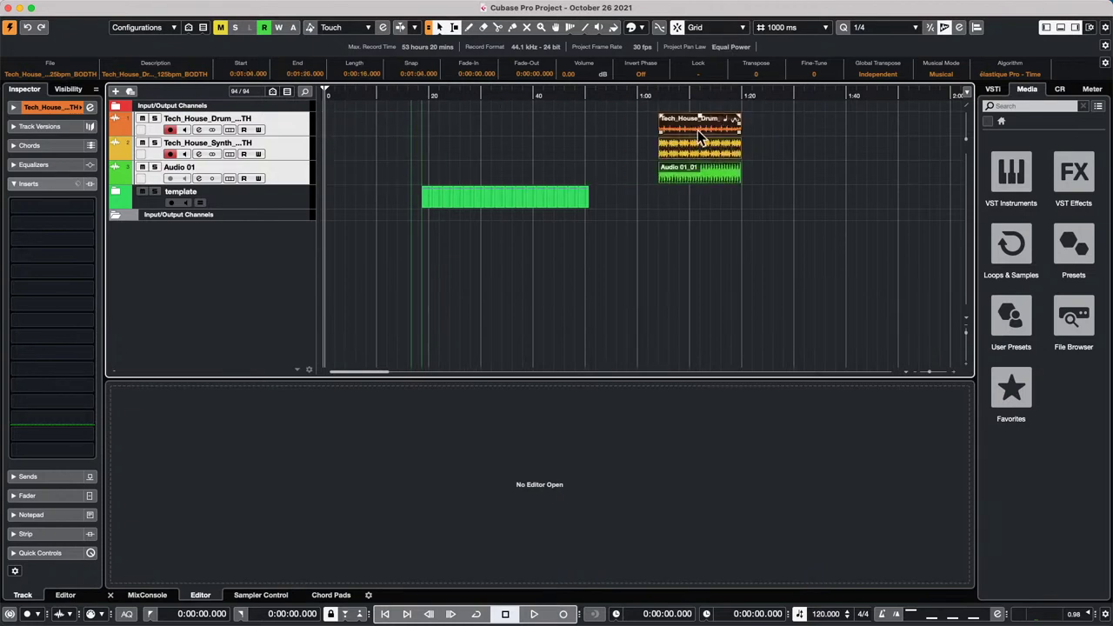
# - Check the availability of Update Origin for the three audio events, reselecting them for a second check
pyautogui.click(211, 7)
pyautogui.moveTo(170, 7)
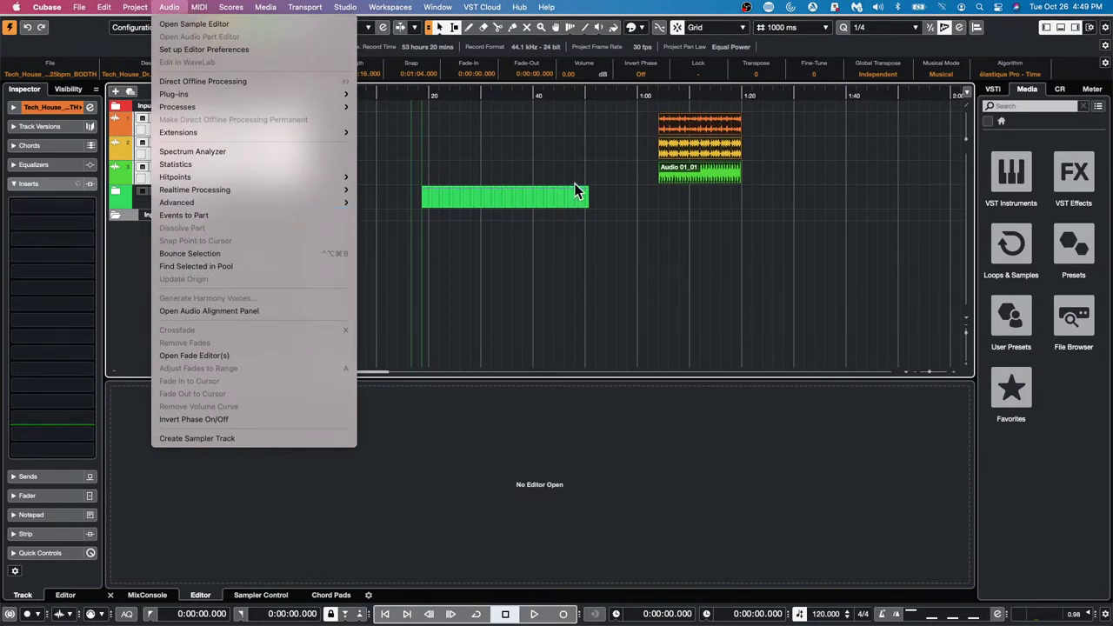
pyautogui.click(681, 186)
pyautogui.click(742, 226)
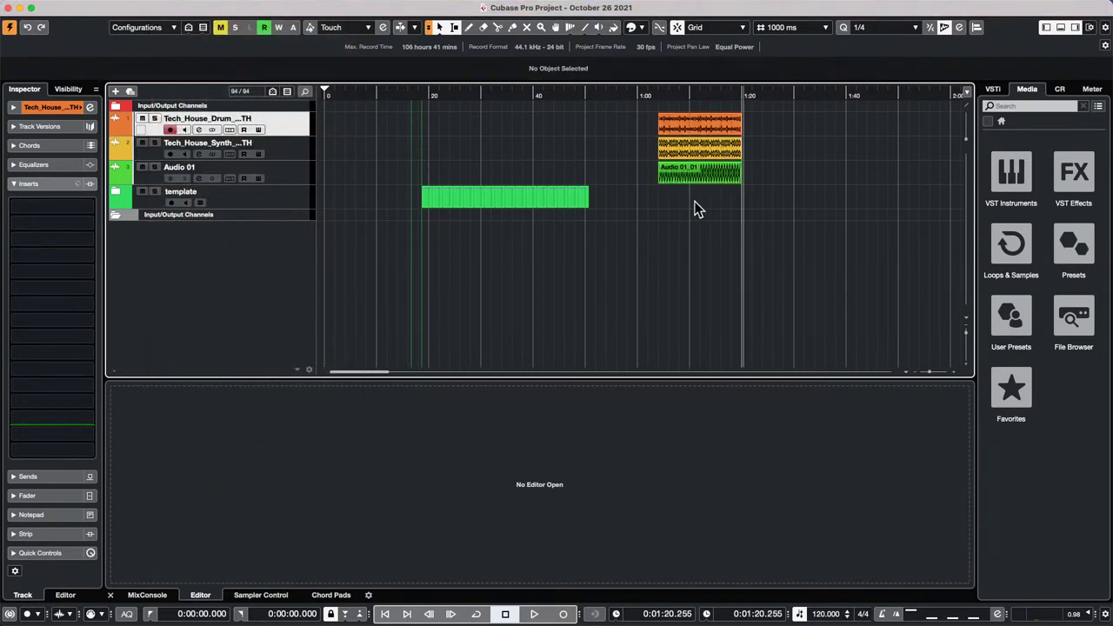
pyautogui.moveTo(695, 209); pyautogui.dragTo(740, 130)
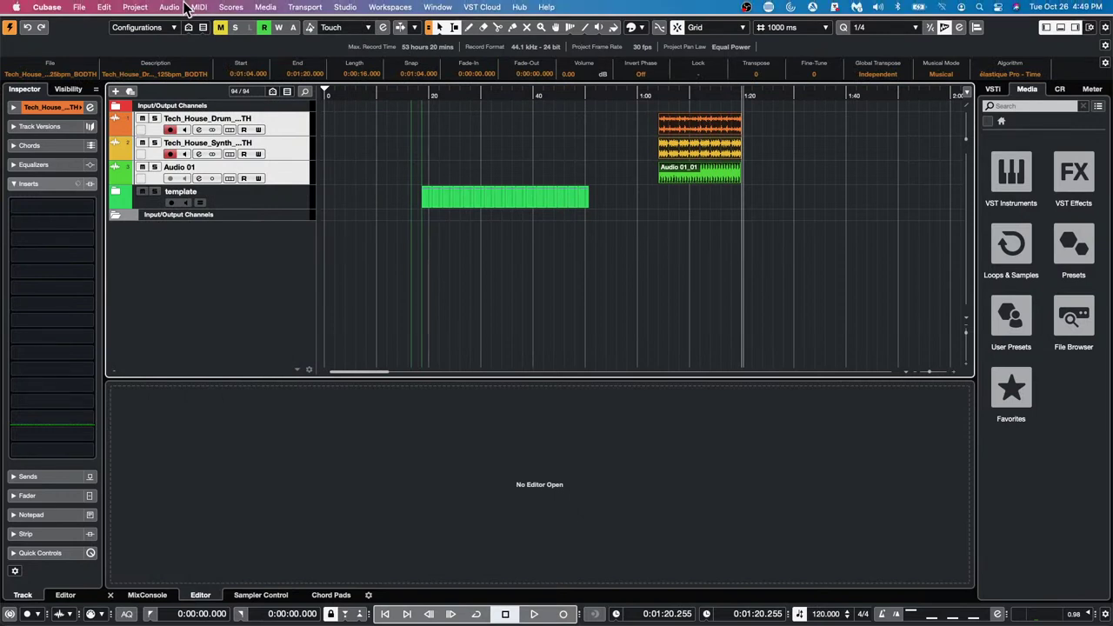
pyautogui.click(179, 7)
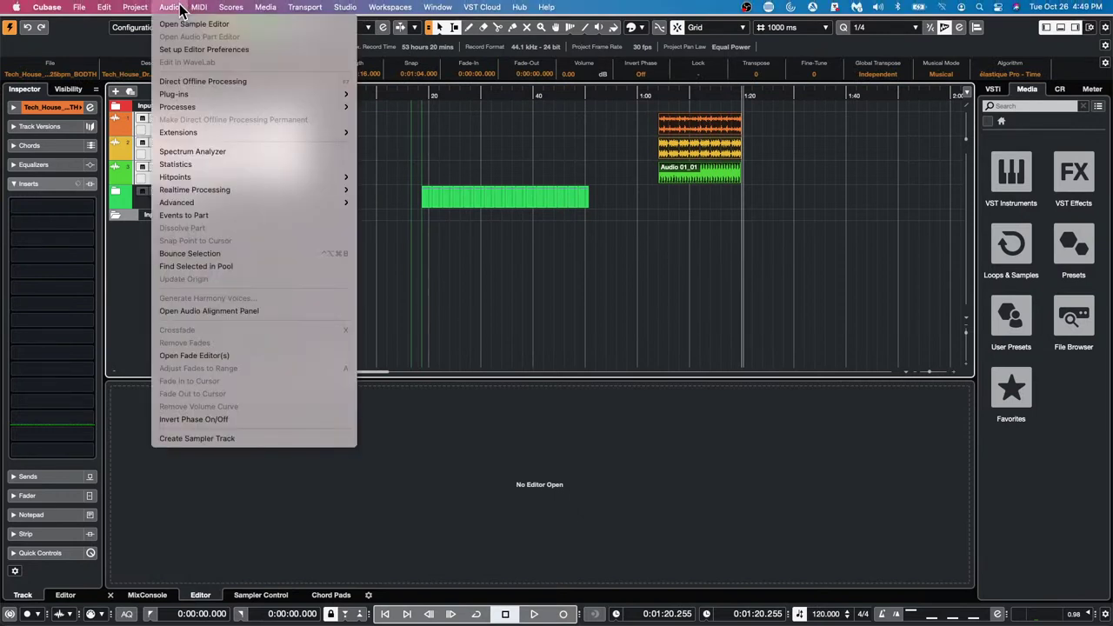
pyautogui.click(554, 185)
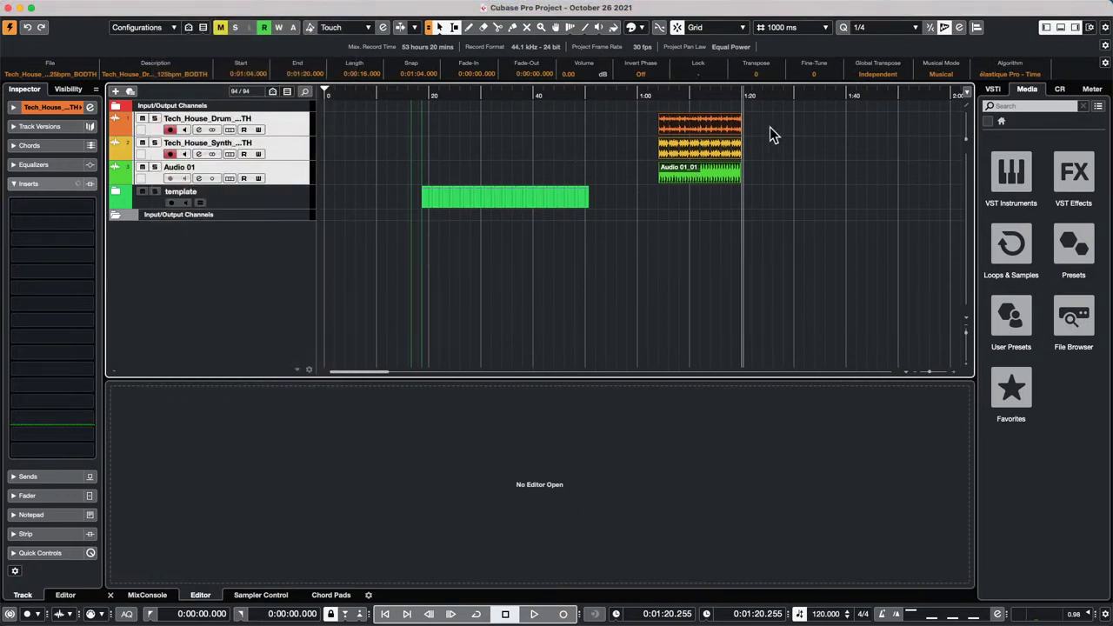
# - Try to select the three audio events one after another, and clear the resulting range selection
pyautogui.click(796, 139)
pyautogui.click(719, 127)
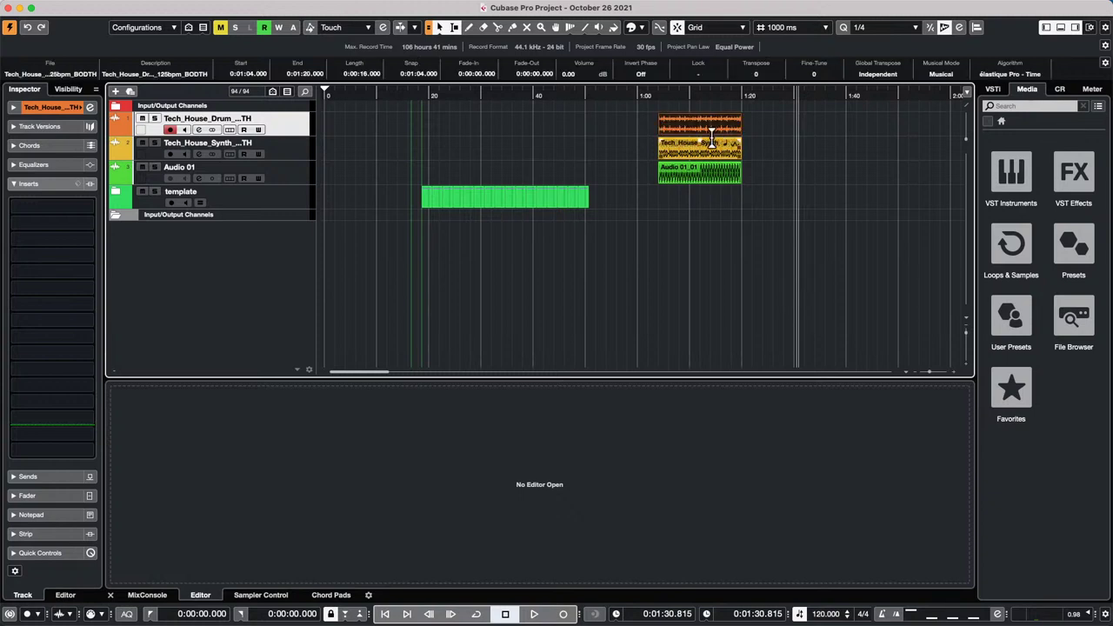
pyautogui.click(705, 158)
pyautogui.keyDown('shift'); pyautogui.click(701, 170); pyautogui.keyUp('shift')
pyautogui.keyDown('shift'); pyautogui.click(700, 174); pyautogui.keyUp('shift')
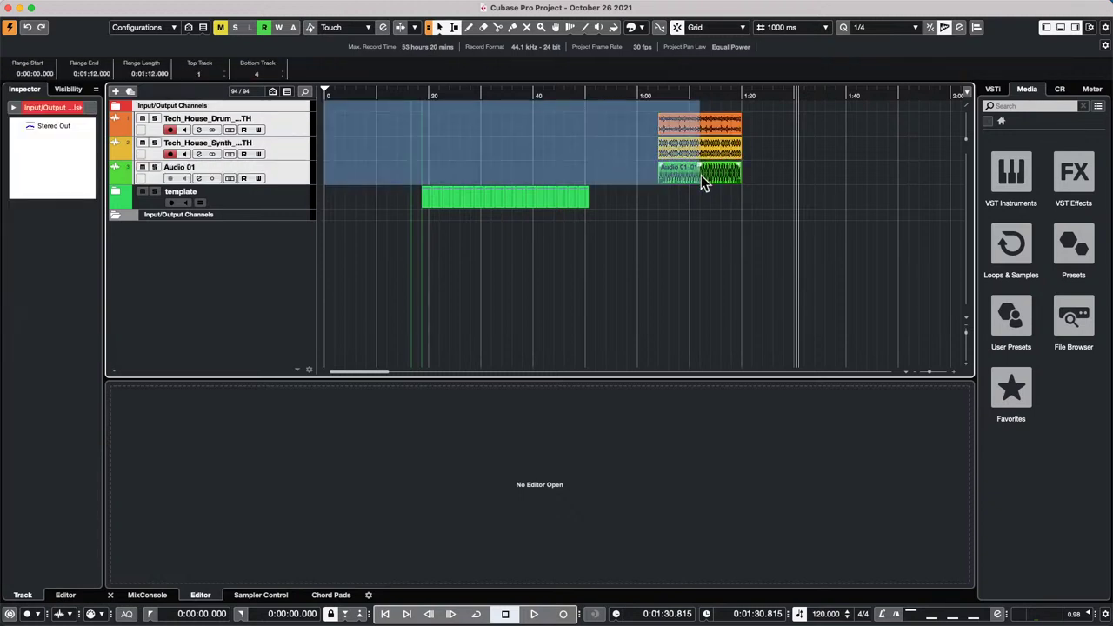
pyautogui.click(754, 181)
# - Turn off the combined selection tools, leaving only the Object Selection tool active
pyautogui.rightClick(621, 157)
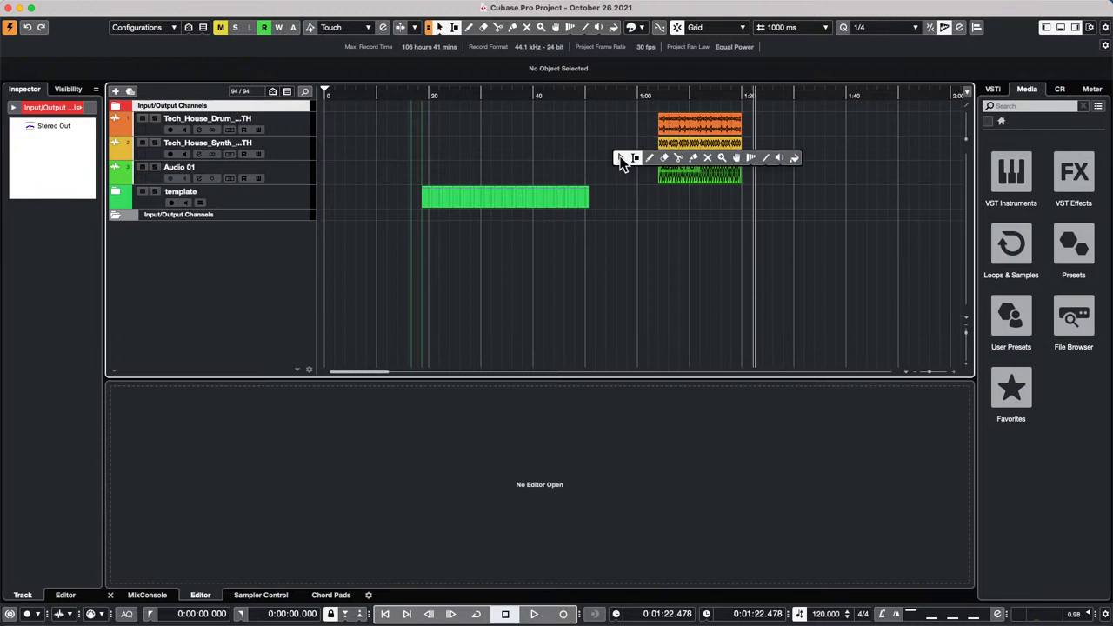
pyautogui.click(620, 156)
pyautogui.click(438, 27)
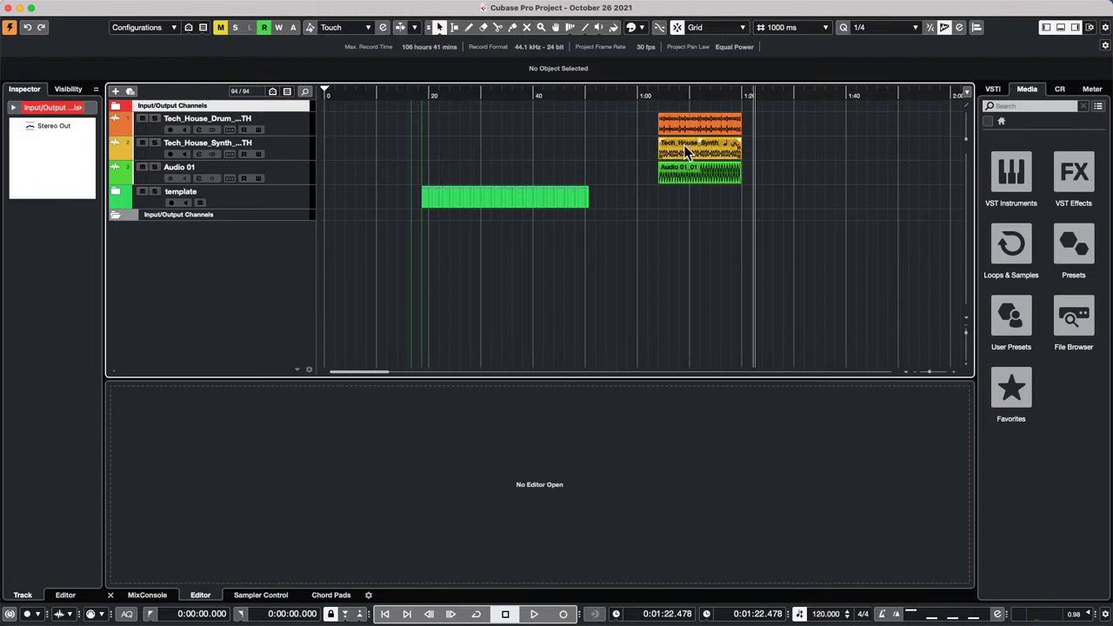
# - Check the availability of Update Origin for all three audio events, and separately for the drum loop event
pyautogui.moveTo(718, 232); pyautogui.dragTo(744, 93)
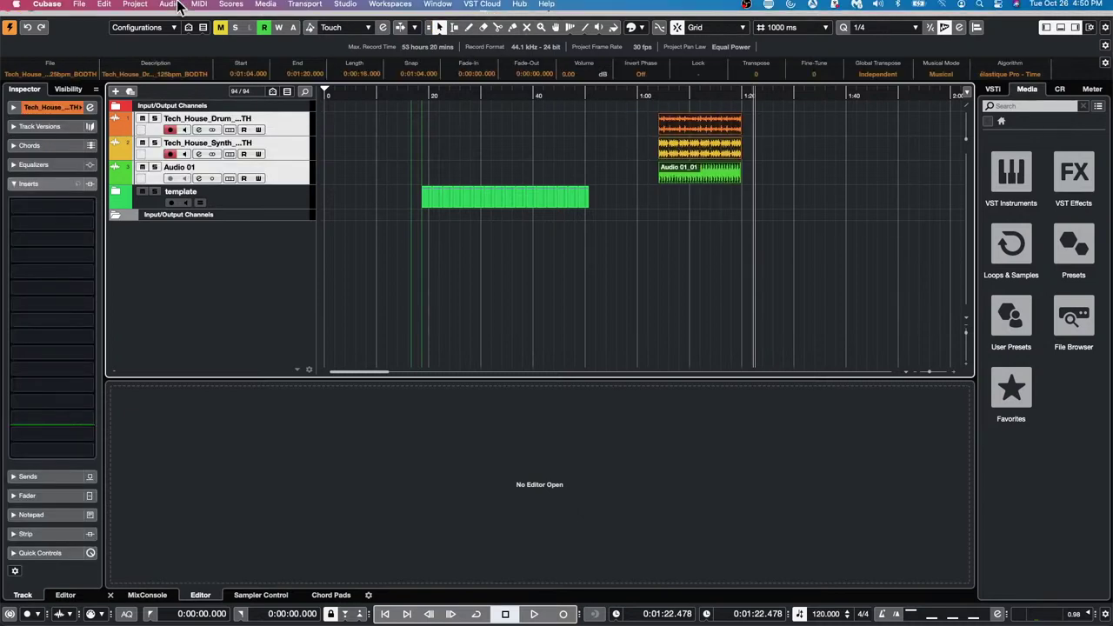
pyautogui.click(165, 8)
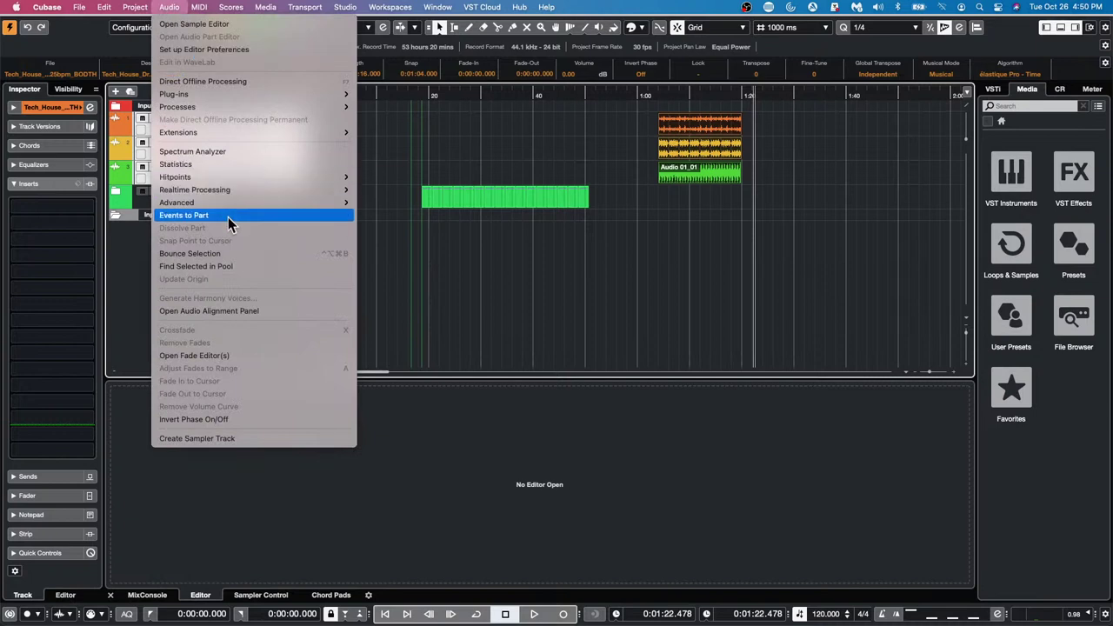
pyautogui.click(602, 175)
pyautogui.click(732, 146)
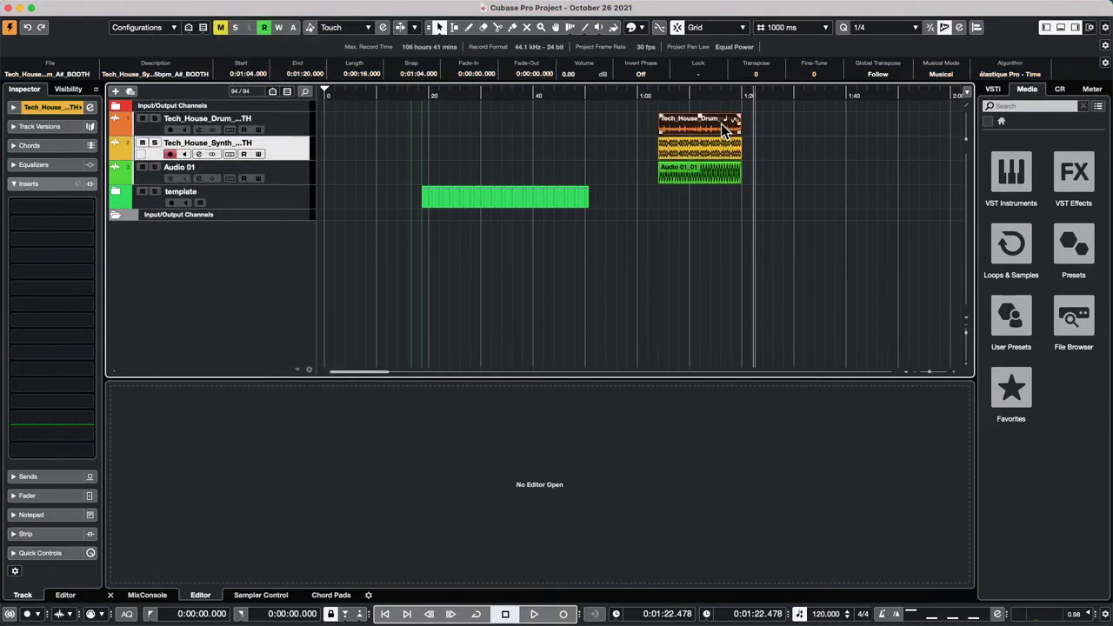
pyautogui.click(720, 123)
pyautogui.click(167, 7)
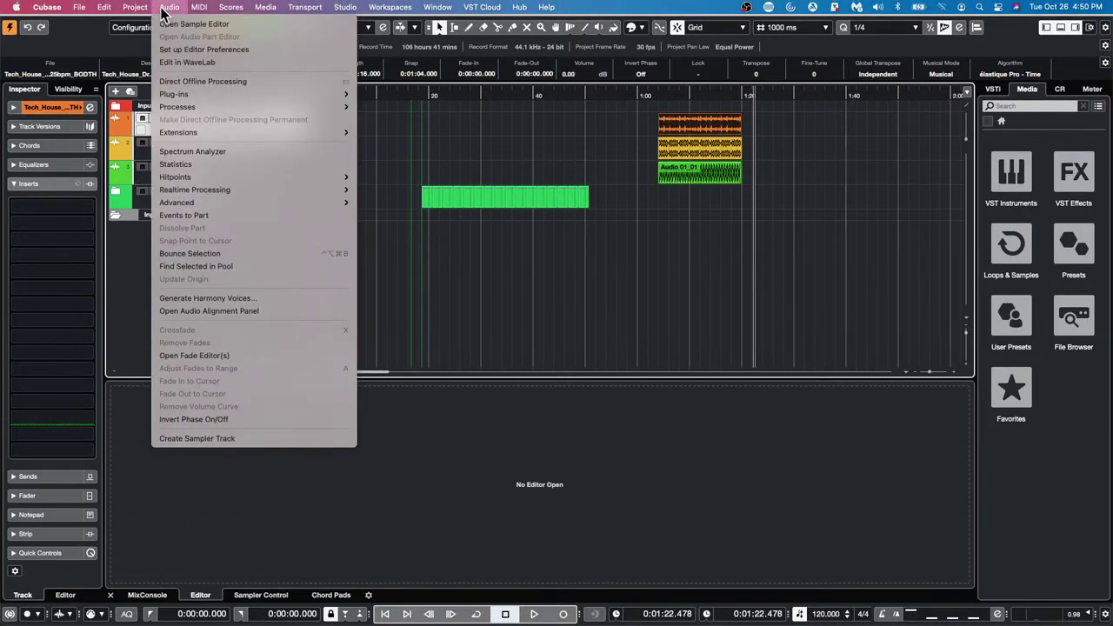
pyautogui.click(511, 162)
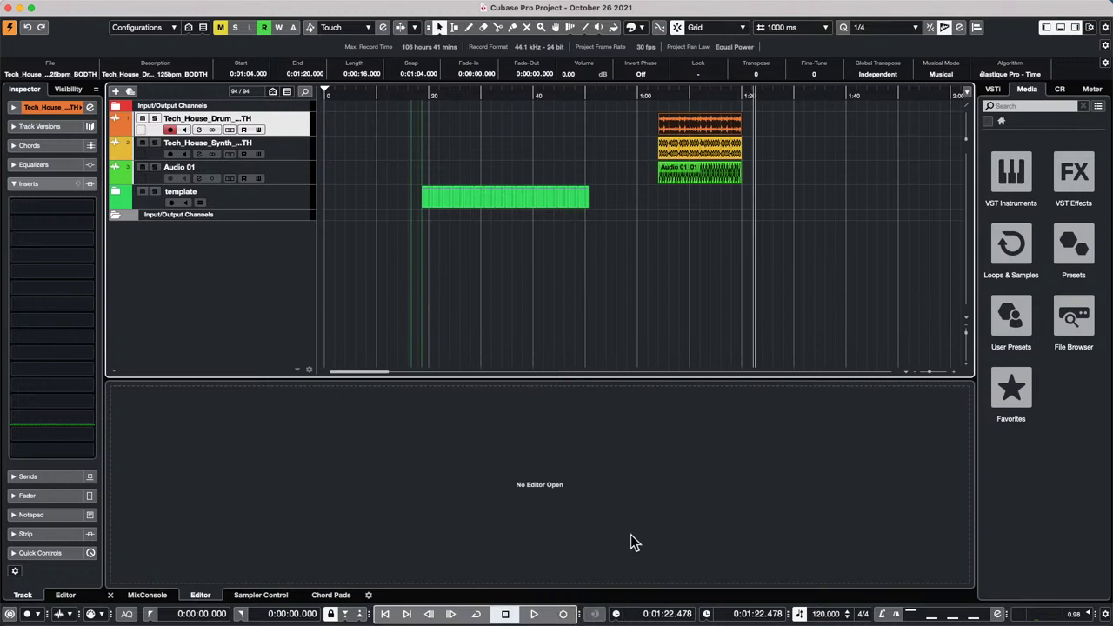
# - Start playback from about 0:01:30 and punch in staggered recordings on the Tech House synth track and the drum track
pyautogui.doubleClick(672, 615)
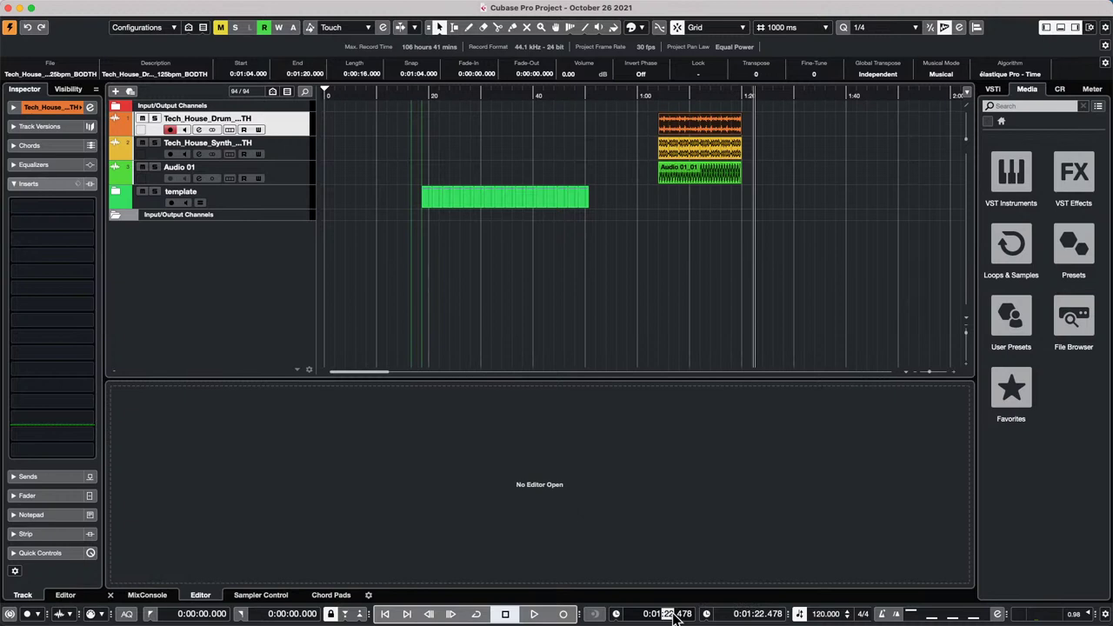
pyautogui.write('30')
pyautogui.press('Return')
pyautogui.press('space')
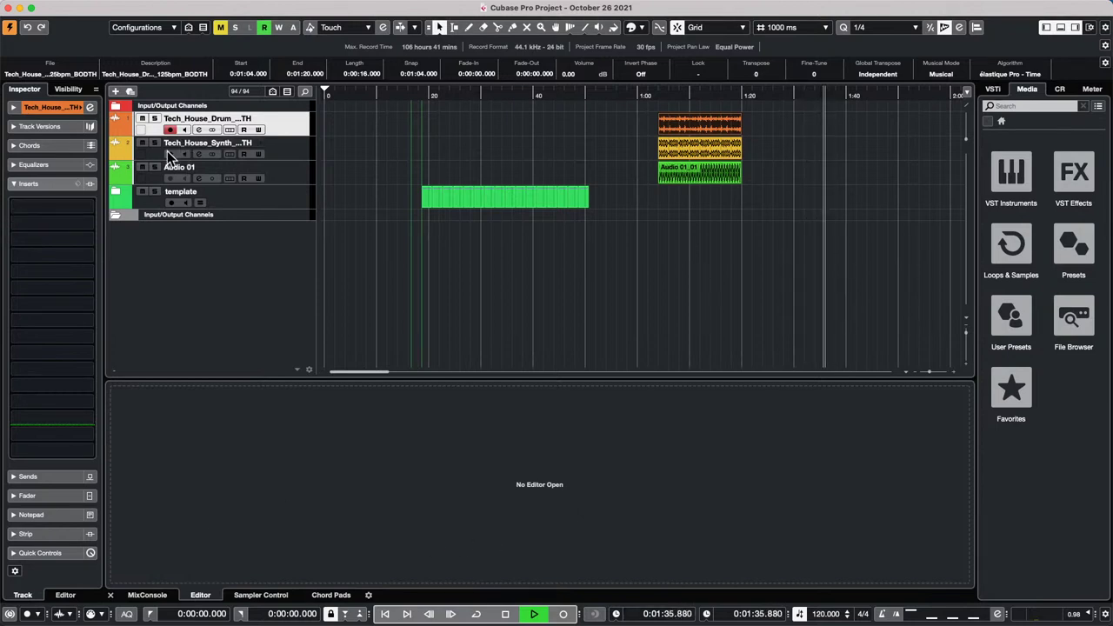
pyautogui.click(171, 178)
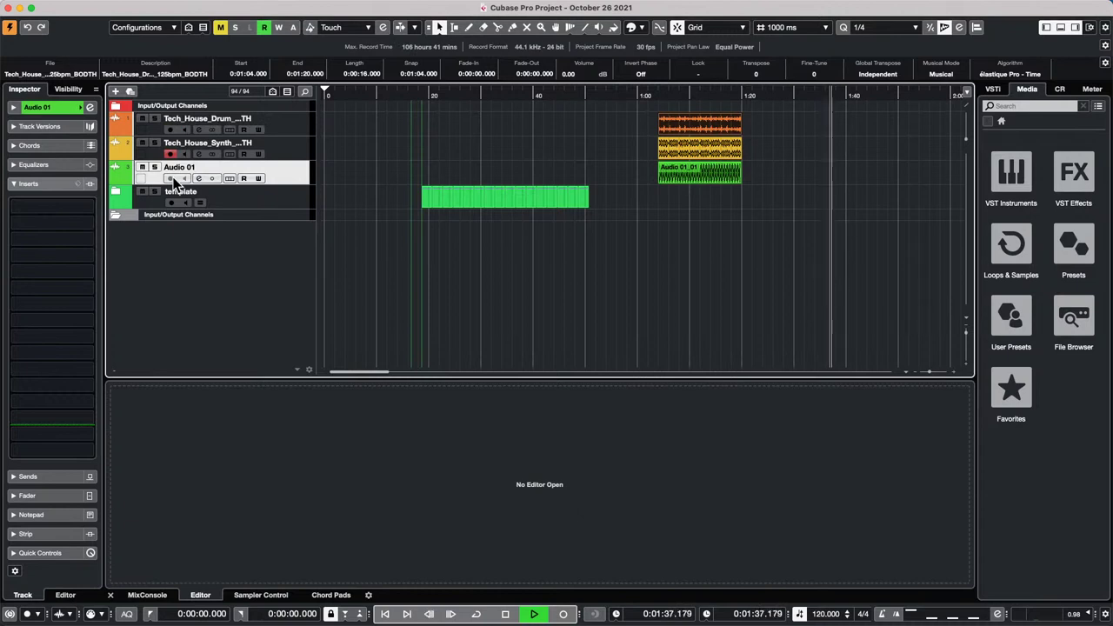
pyautogui.press('KP_Multiply')
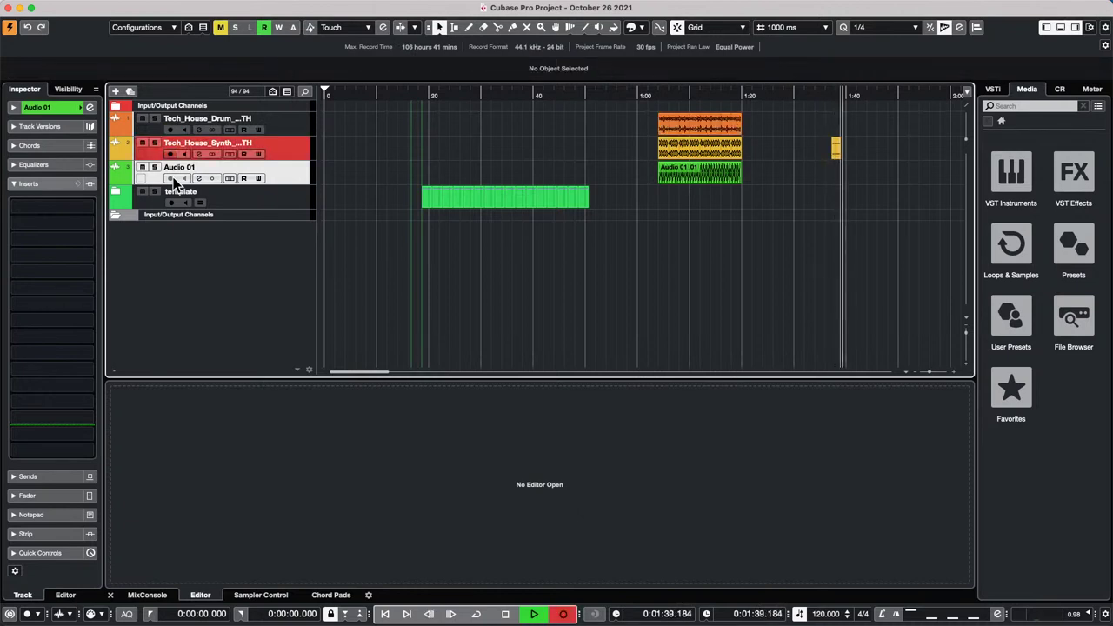
pyautogui.click(171, 130)
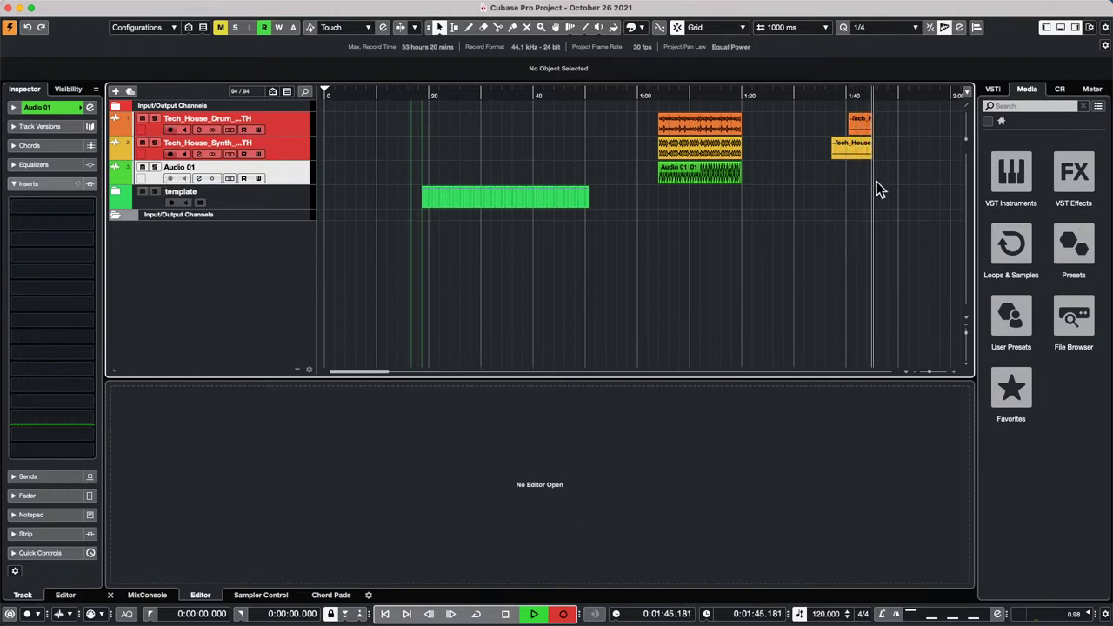
pyautogui.press('space')
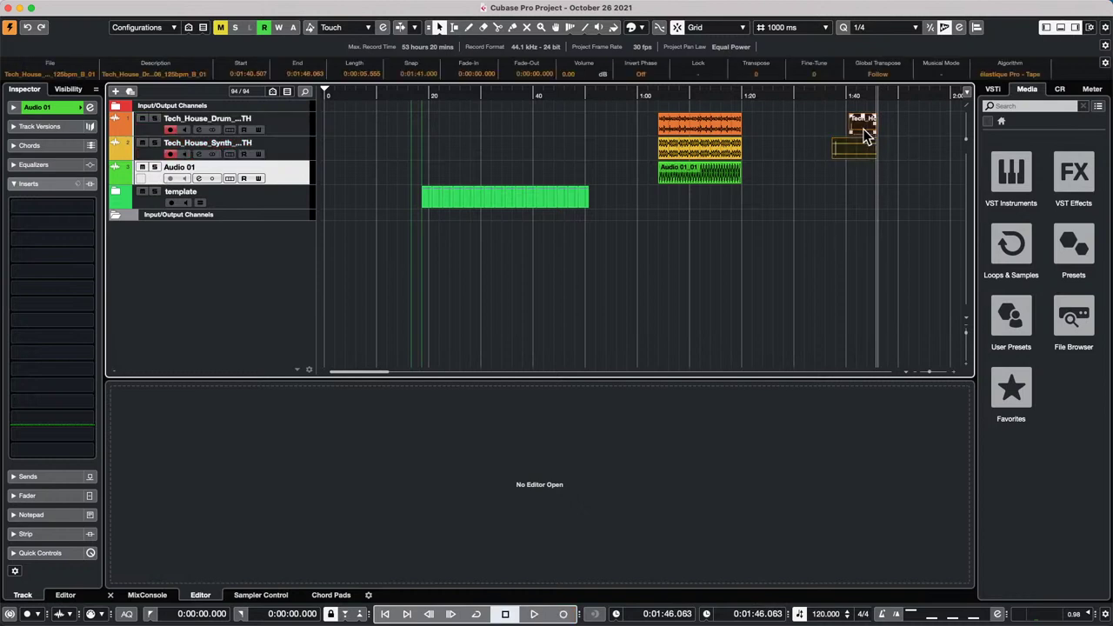
# - Open the Pool and examine the Origin Time of the newly recorded audio files
pyautogui.click(345, 7)
pyautogui.moveTo(304, 8)
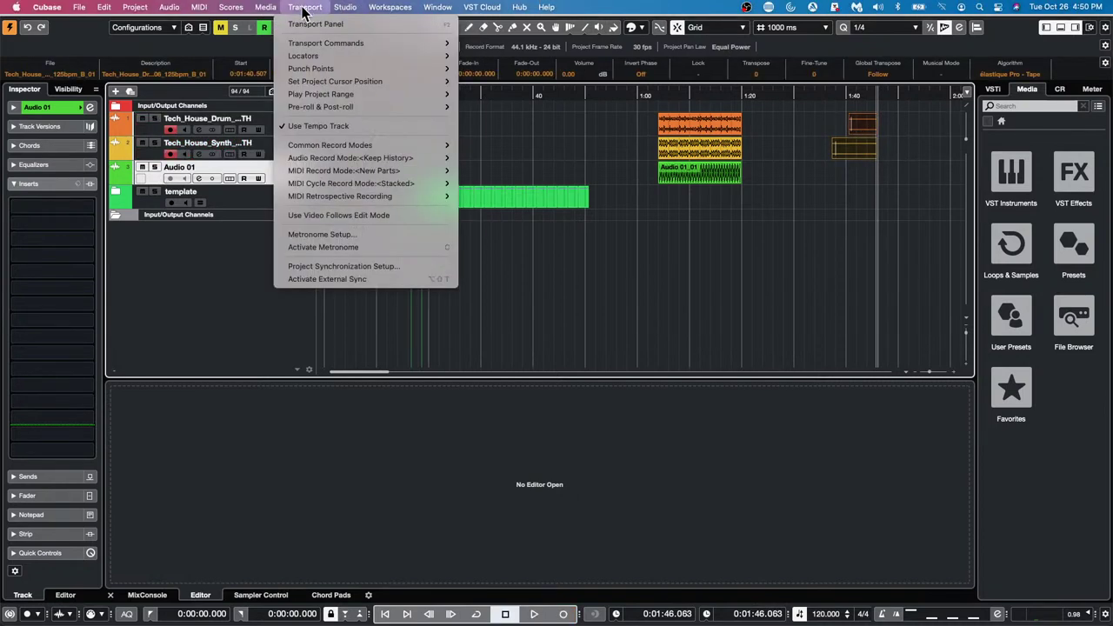
pyautogui.moveTo(266, 16)
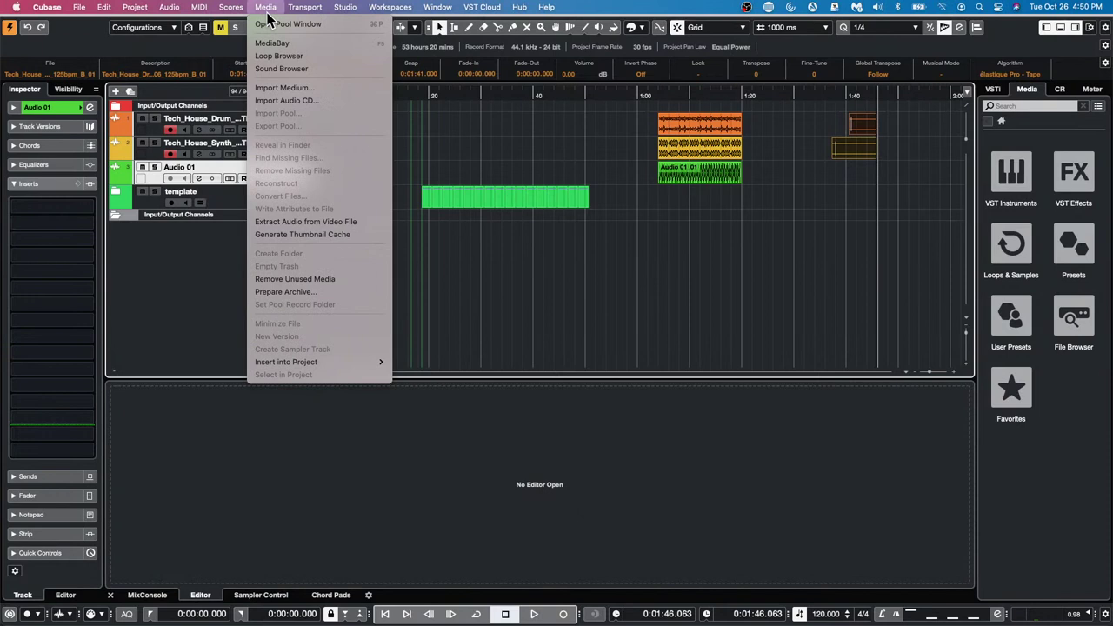
pyautogui.moveTo(230, 12)
pyautogui.click(283, 25)
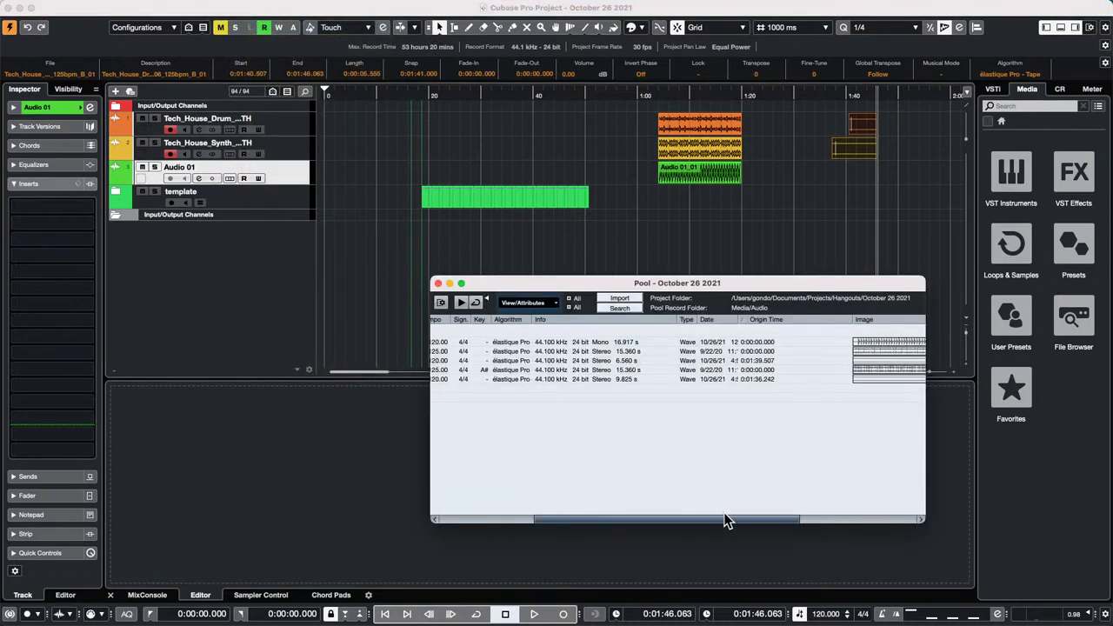
pyautogui.moveTo(725, 509); pyautogui.dragTo(816, 519)
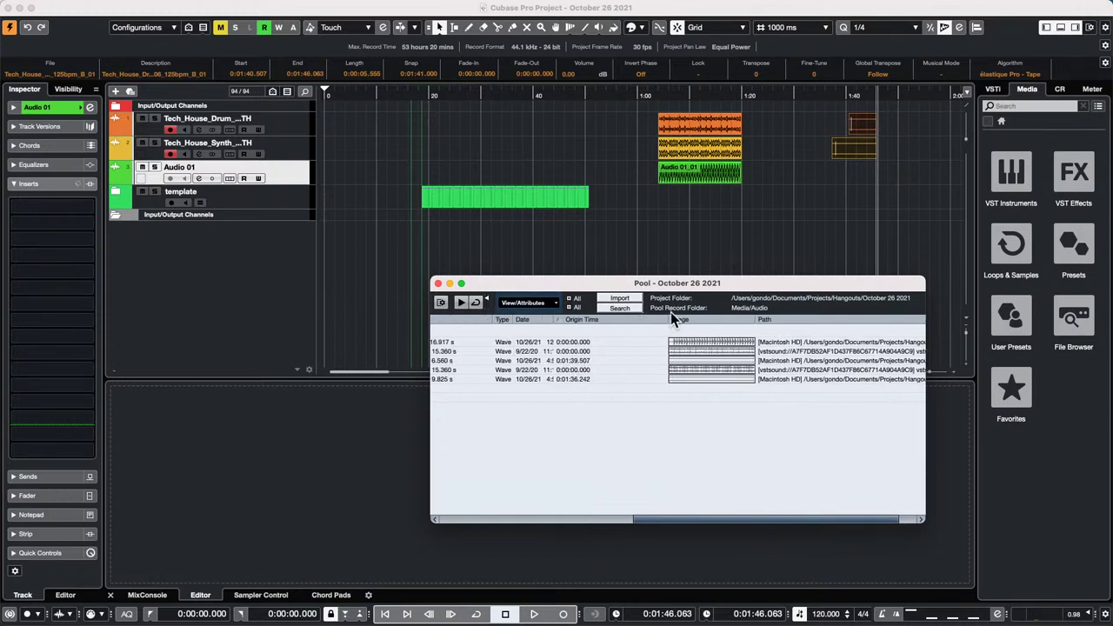
# - Move the two new recordings together about 13 seconds later and update their origin
pyautogui.moveTo(828, 120); pyautogui.dragTo(928, 152)
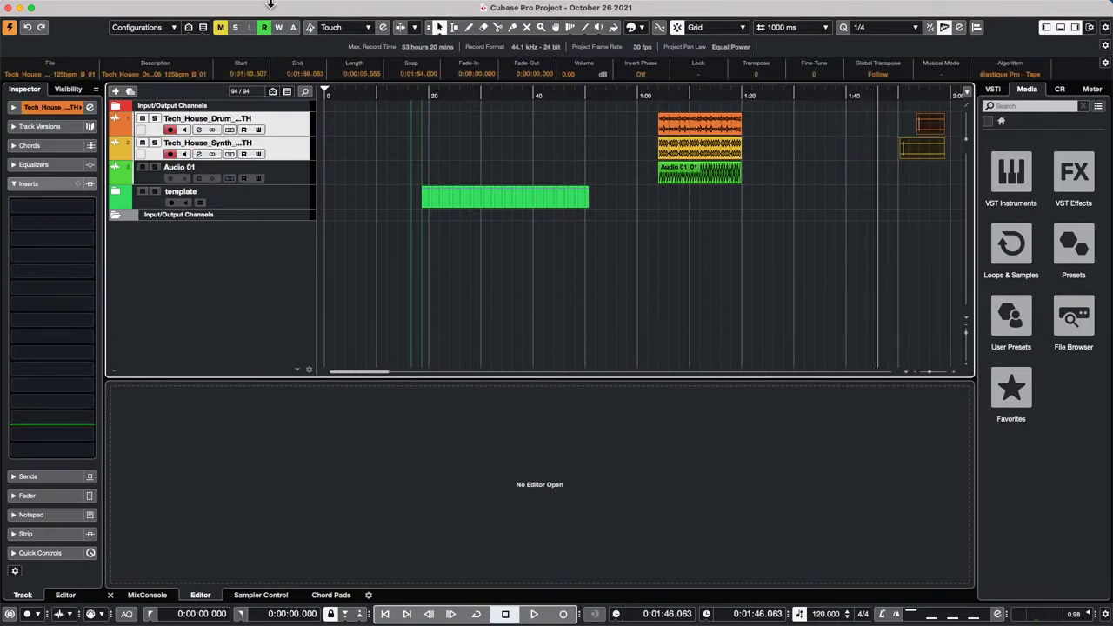
pyautogui.click(169, 7)
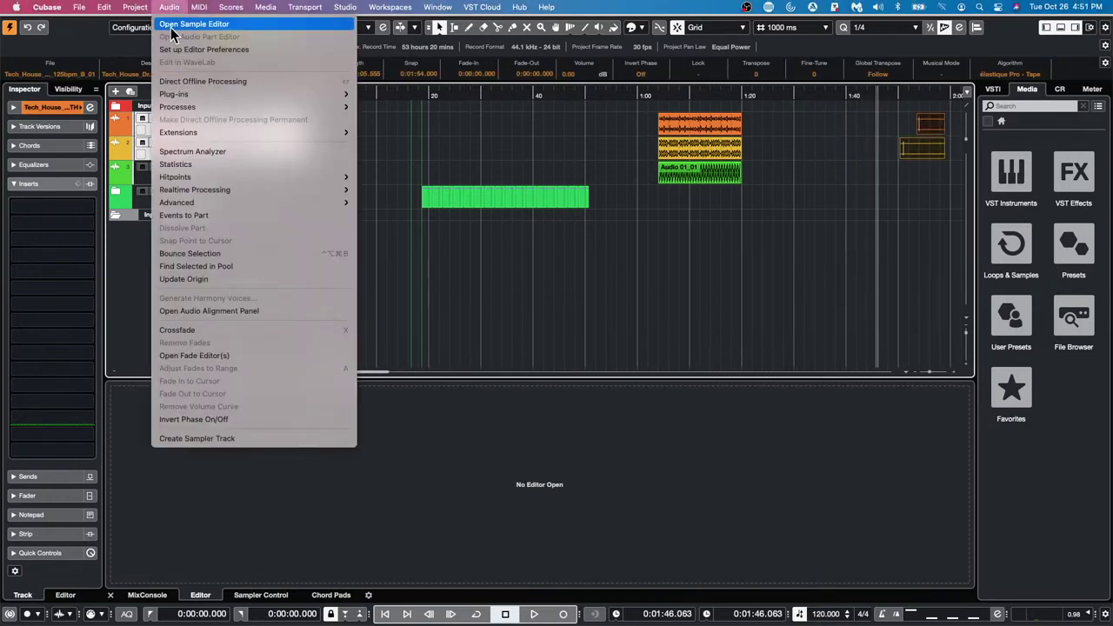
pyautogui.click(202, 279)
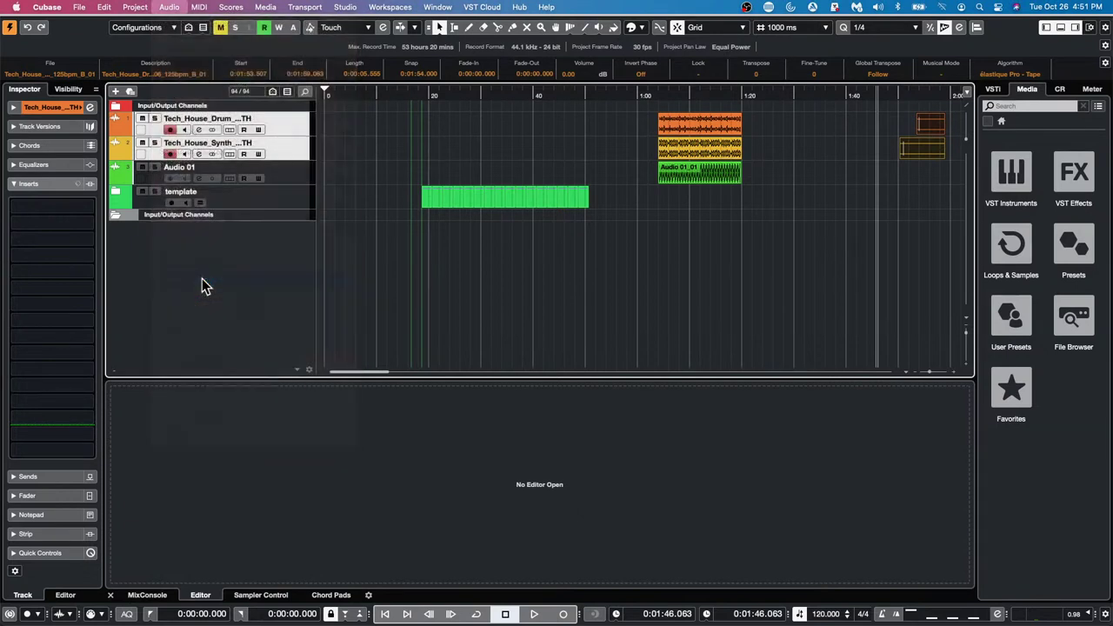
# - Reopen the Pool, check the Origin Time of the two moved recordings, and close it
pyautogui.moveTo(420, 4)
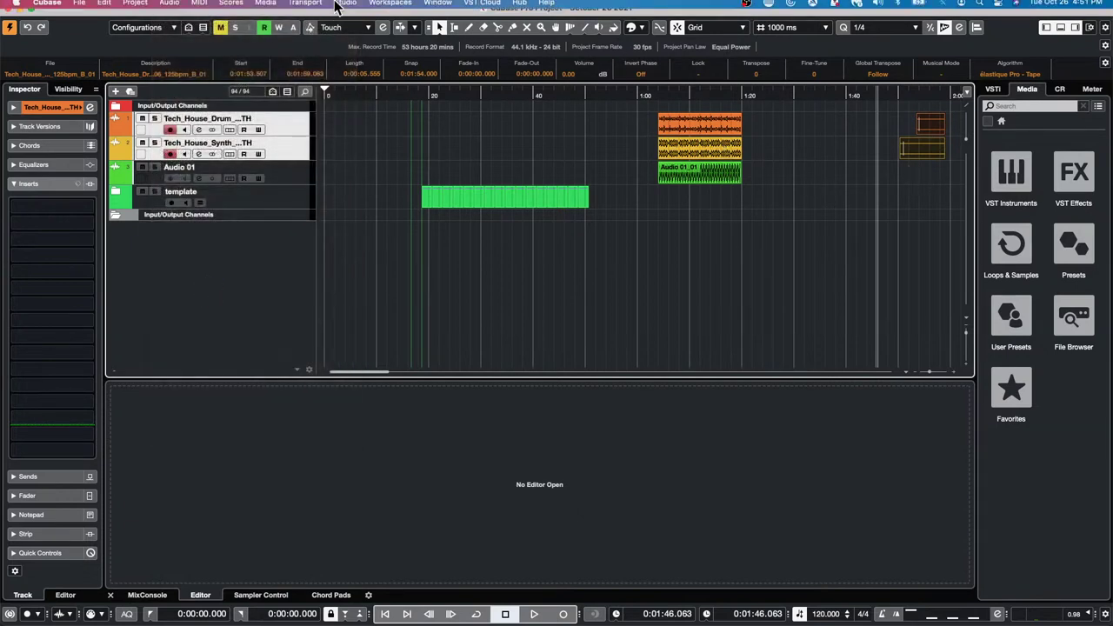
pyautogui.click(265, 7)
pyautogui.moveTo(224, 7)
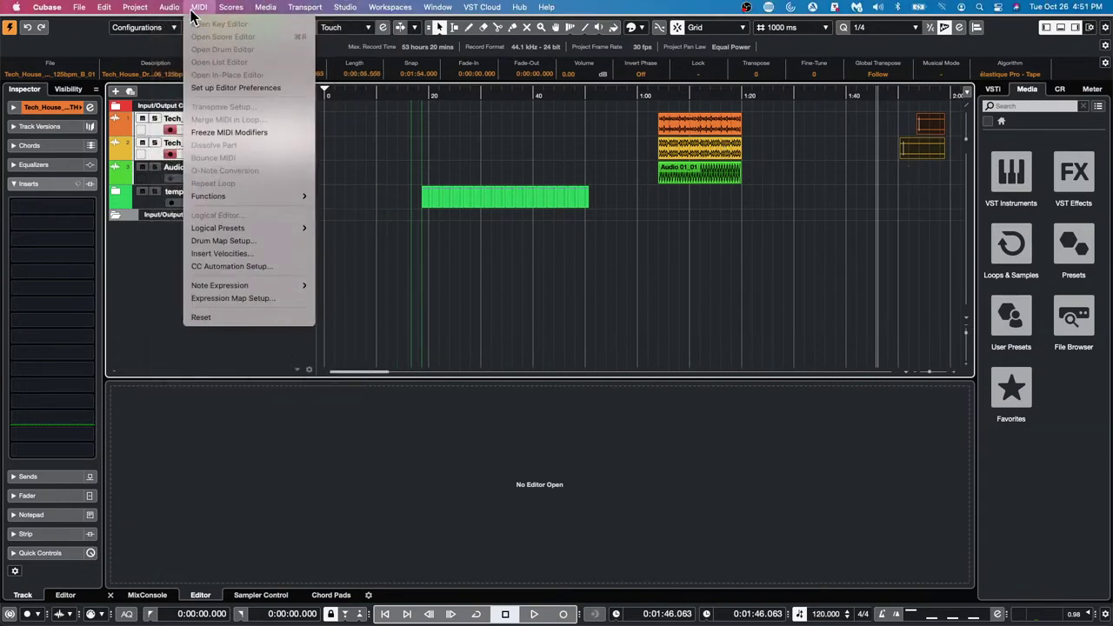
pyautogui.moveTo(265, 7)
pyautogui.click(287, 24)
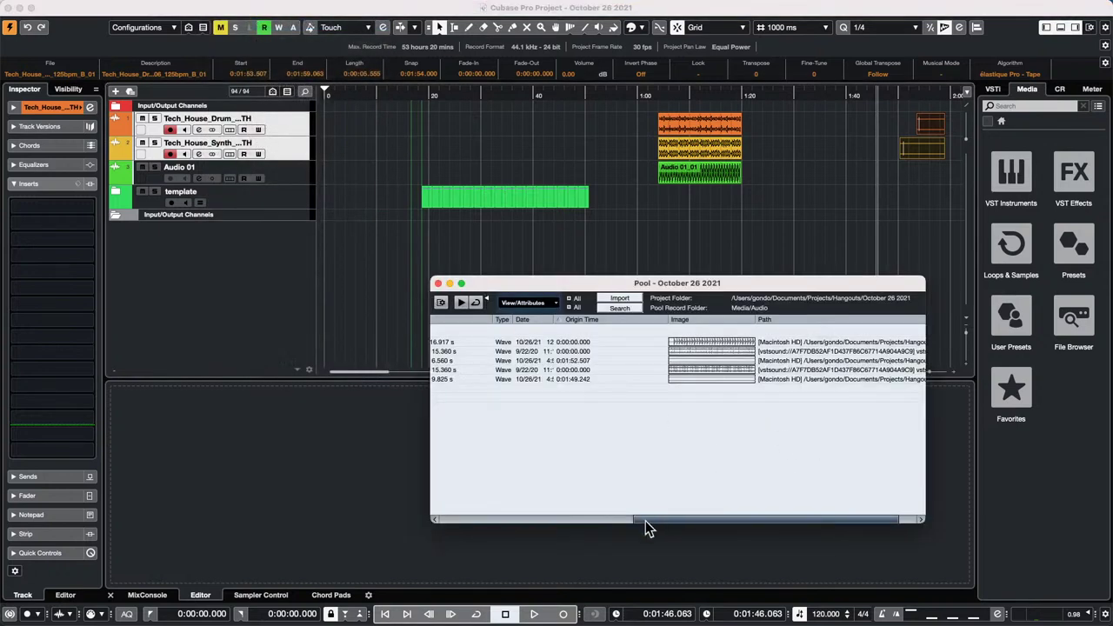
pyautogui.moveTo(645, 519); pyautogui.dragTo(646, 521)
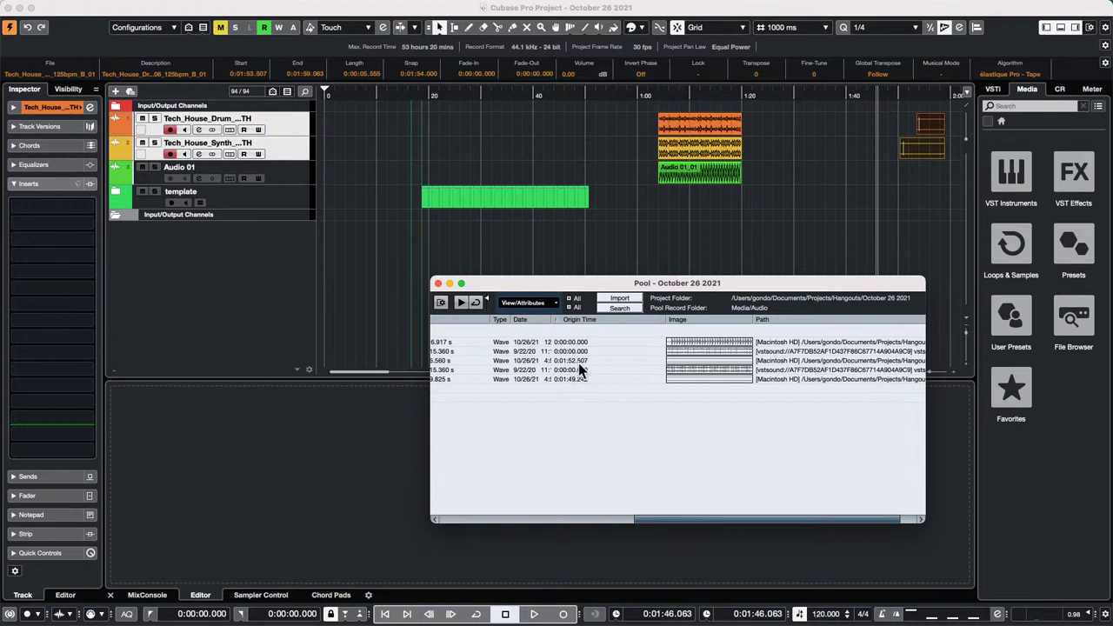
pyautogui.click(167, 7)
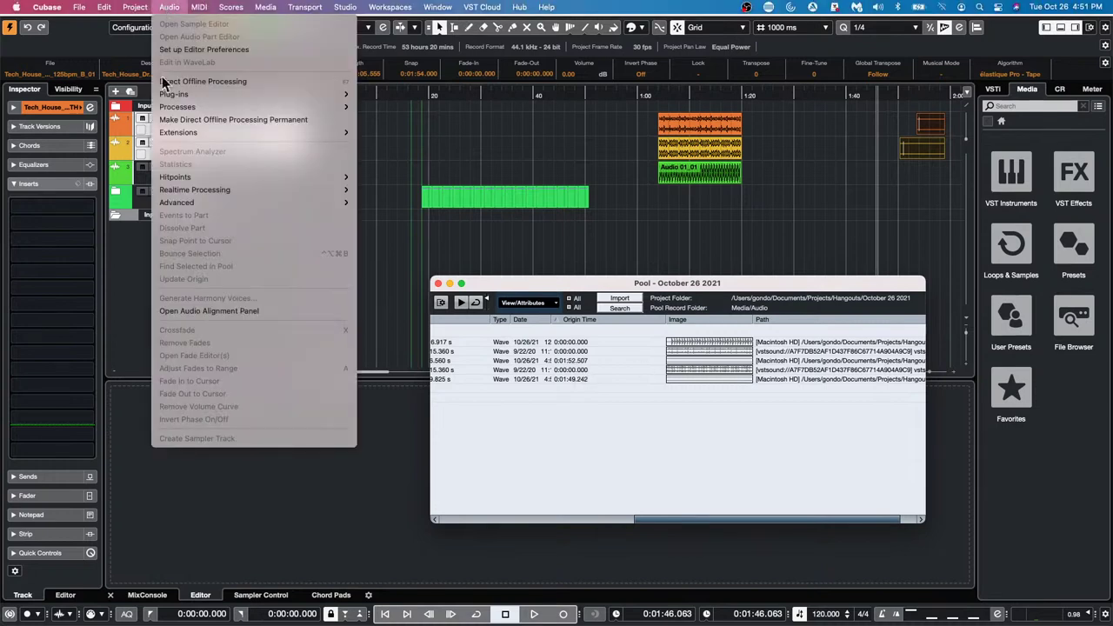
pyautogui.click(437, 283)
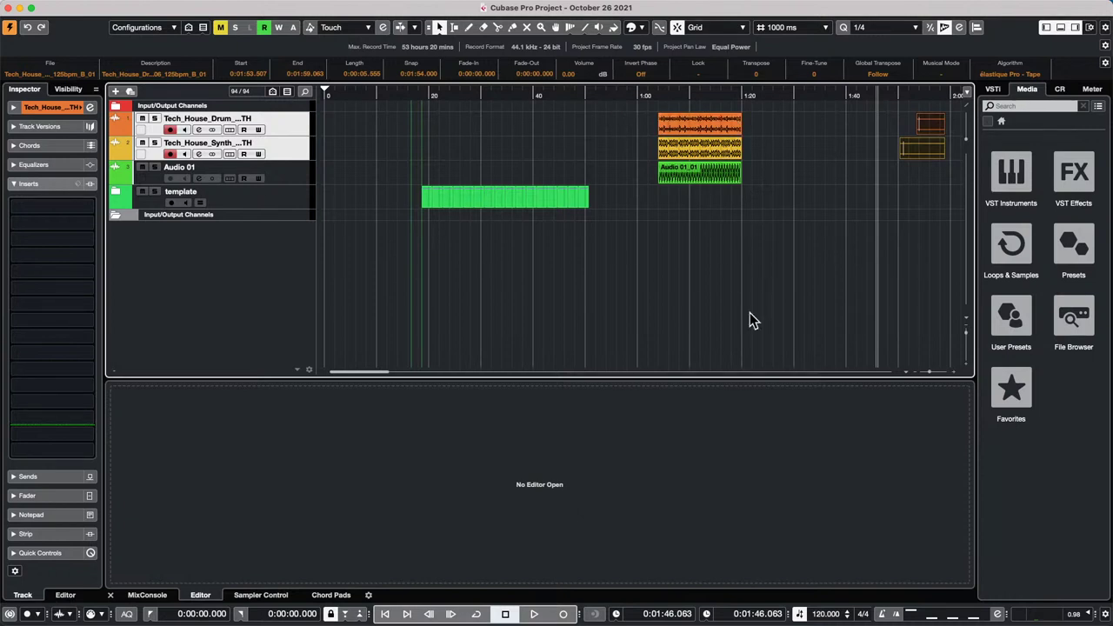
# - Show the MixConsole with its toolbar in the lower zone and activate Q-Link
pyautogui.click(147, 595)
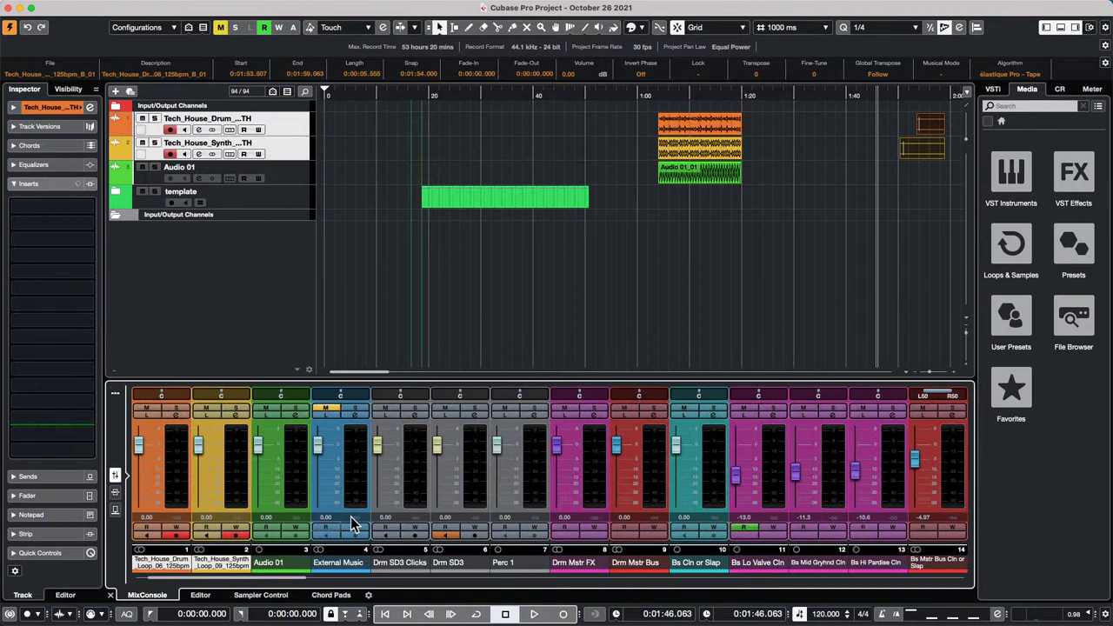
pyautogui.click(116, 394)
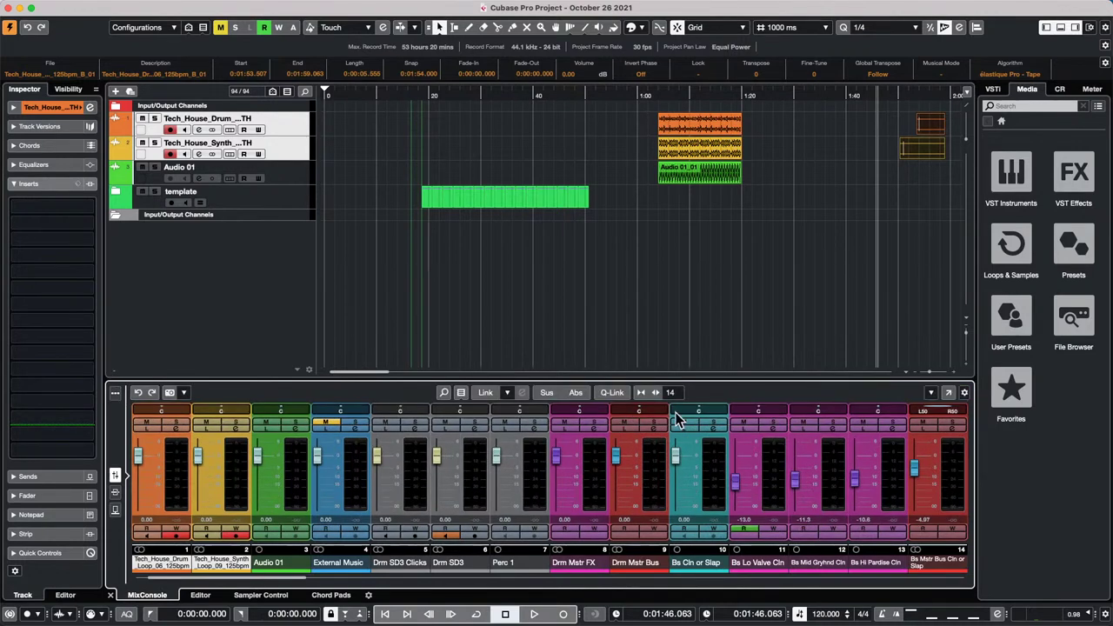
pyautogui.click(628, 395)
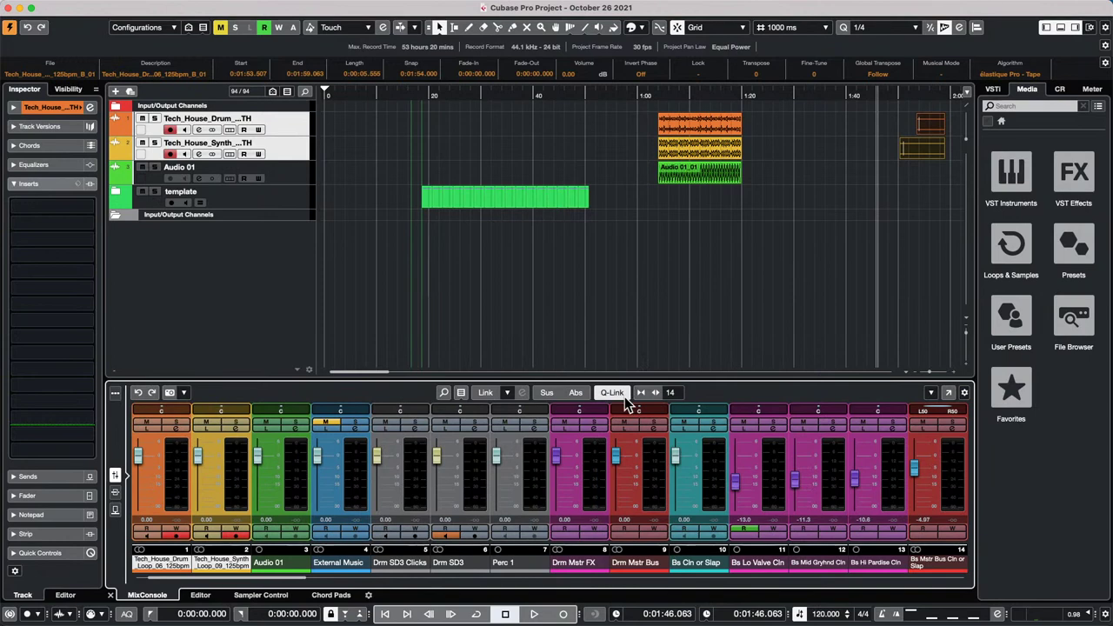
# - Select the drum, synth and Audio 01 tracks together and set their shared input routing to ipad
pyautogui.rightClick(294, 169)
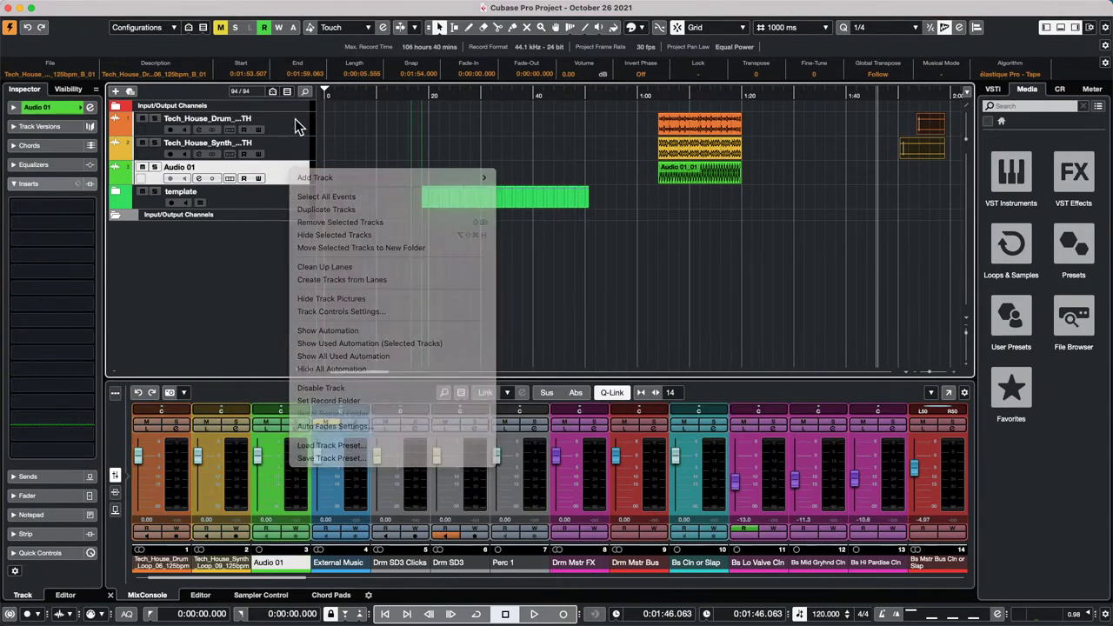
pyautogui.click(295, 120)
pyautogui.click(292, 127)
pyautogui.keyDown('shift'); pyautogui.click(290, 181); pyautogui.keyUp('shift')
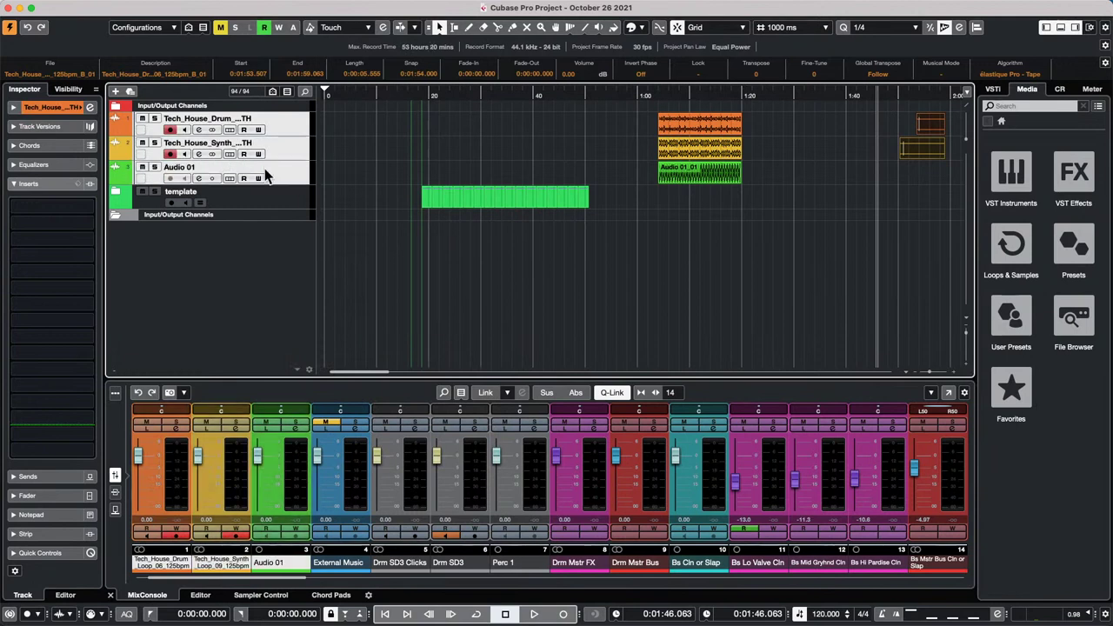
pyautogui.click(52, 107)
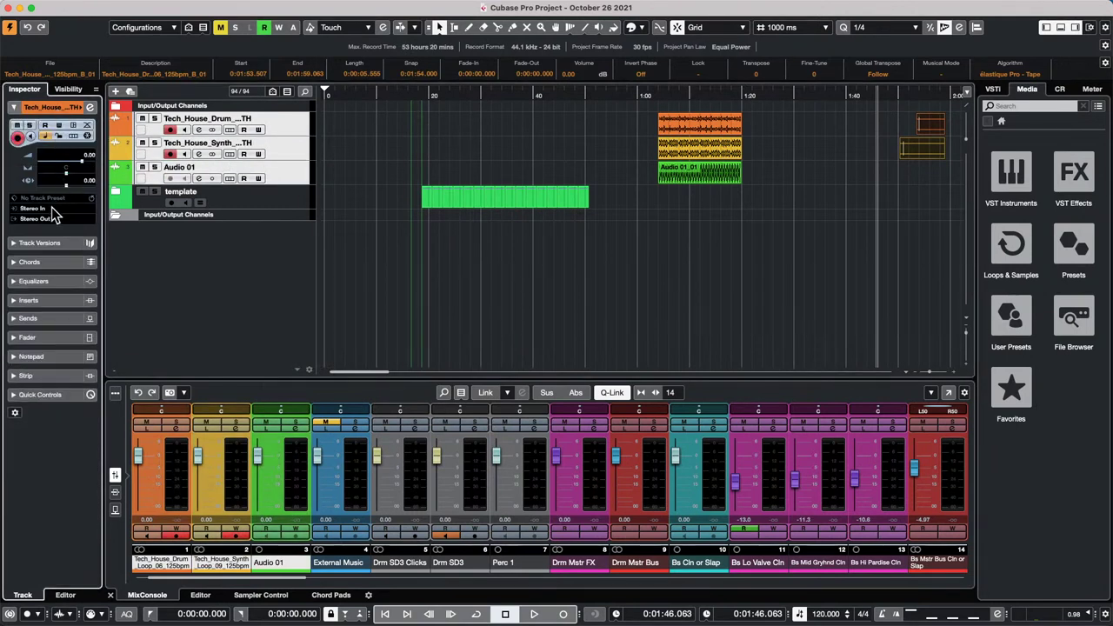
pyautogui.click(48, 217)
pyautogui.click(47, 209)
pyautogui.click(47, 209)
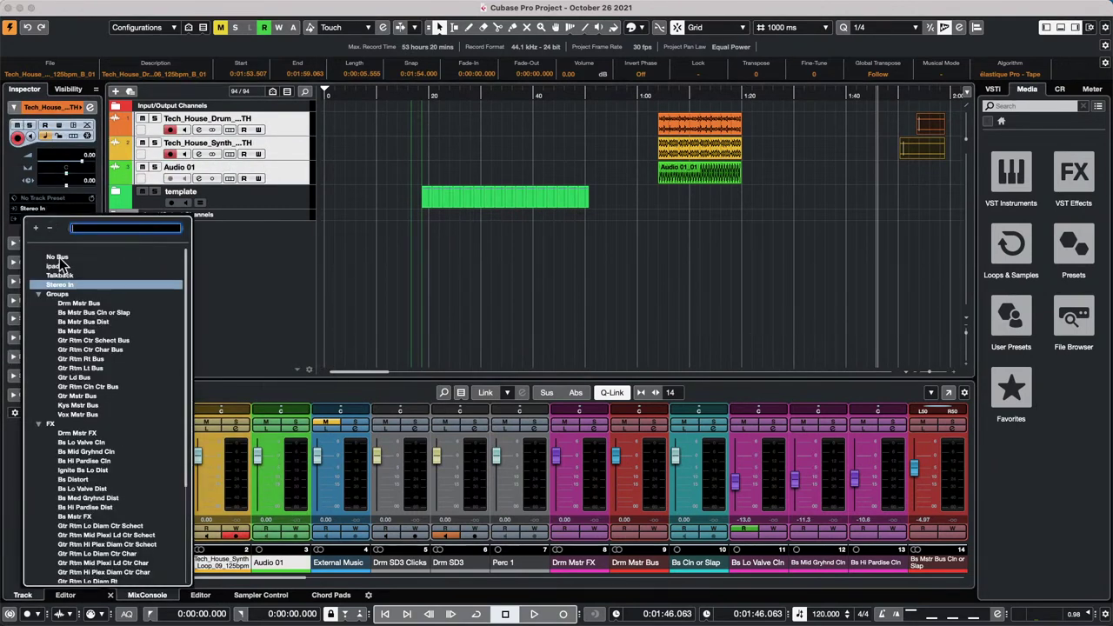
pyautogui.click(56, 267)
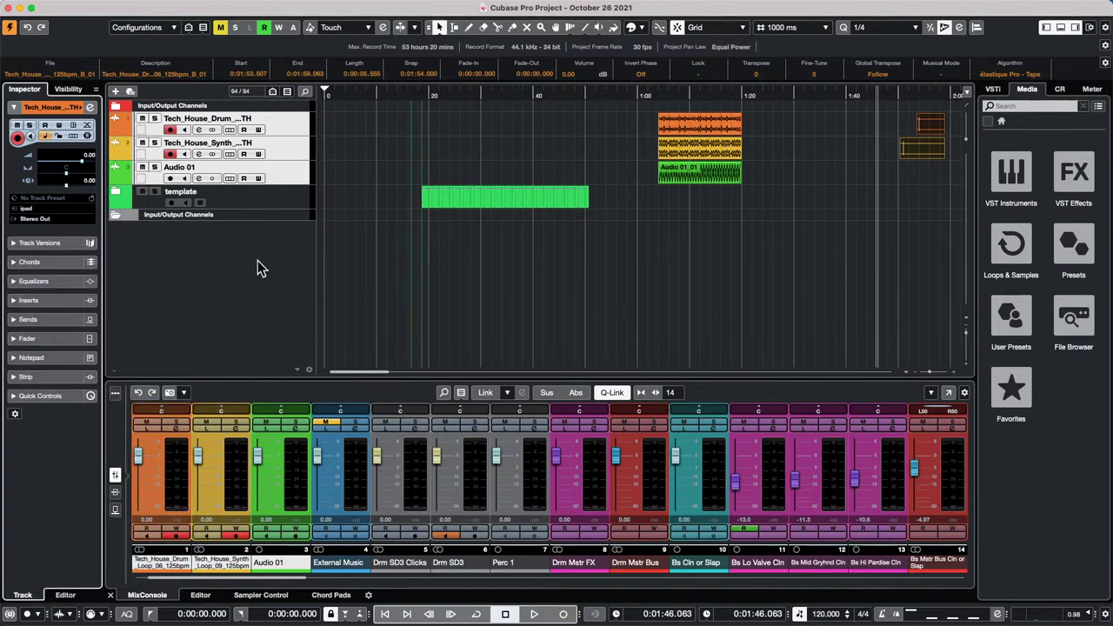
# - Check the input routing of the drum and synth tracks individually, and reselect all three audio tracks
pyautogui.click(295, 131)
pyautogui.click(297, 145)
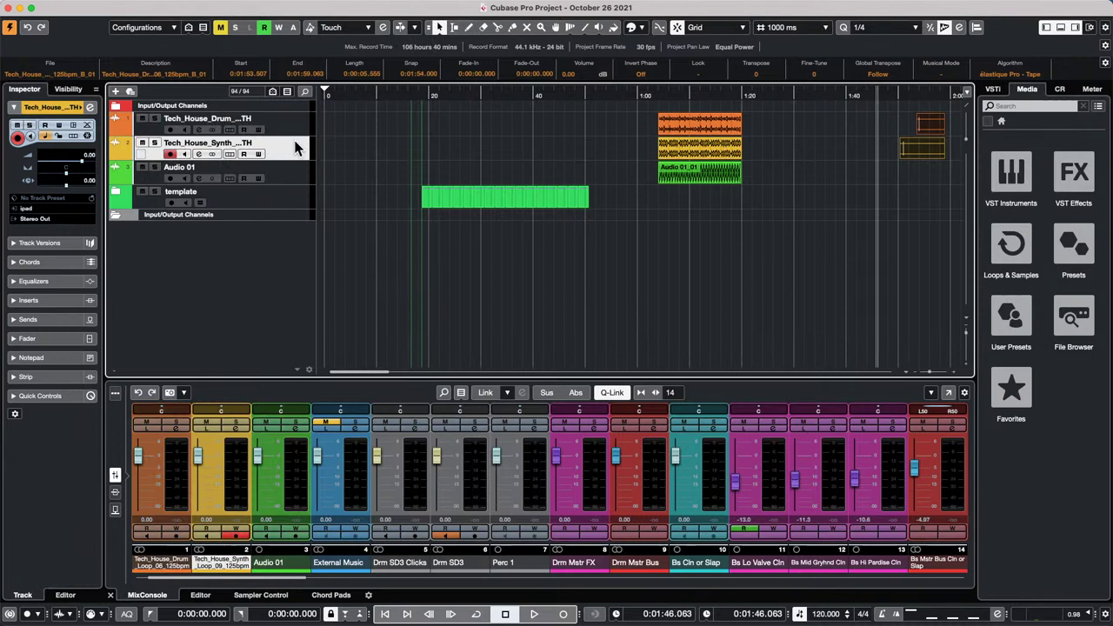
pyautogui.click(304, 128)
pyautogui.keyDown('shift'); pyautogui.click(289, 178); pyautogui.keyUp('shift')
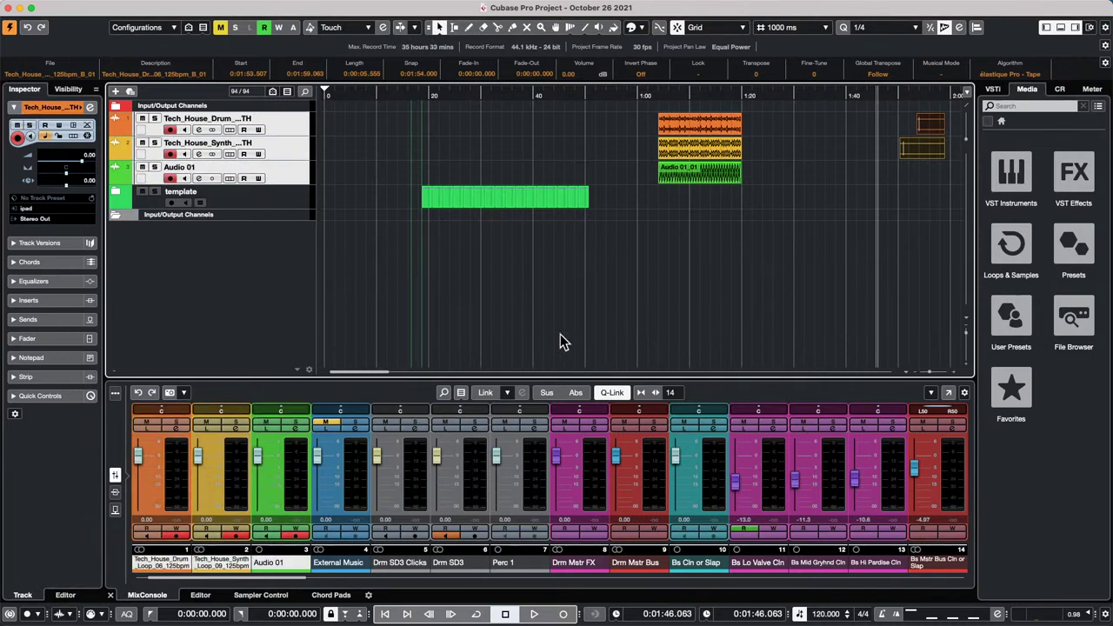
# - Open the Perc 1 channel settings, move the window clear of the track list, and select the drum, synth and Audio 01 tracks
pyautogui.click(530, 428)
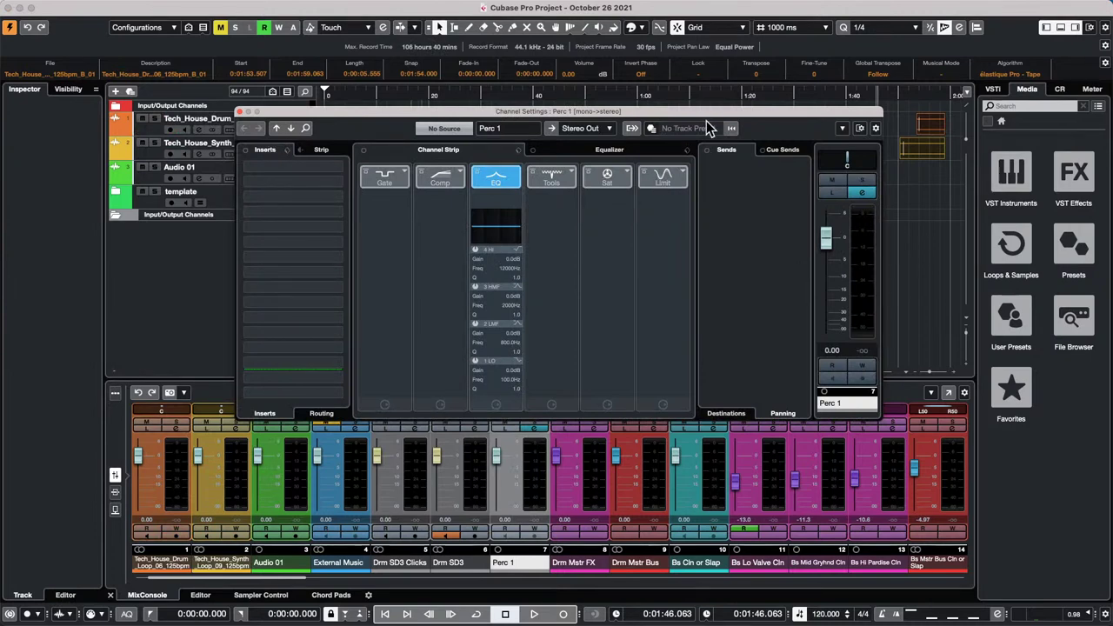
pyautogui.moveTo(344, 106); pyautogui.dragTo(564, 153)
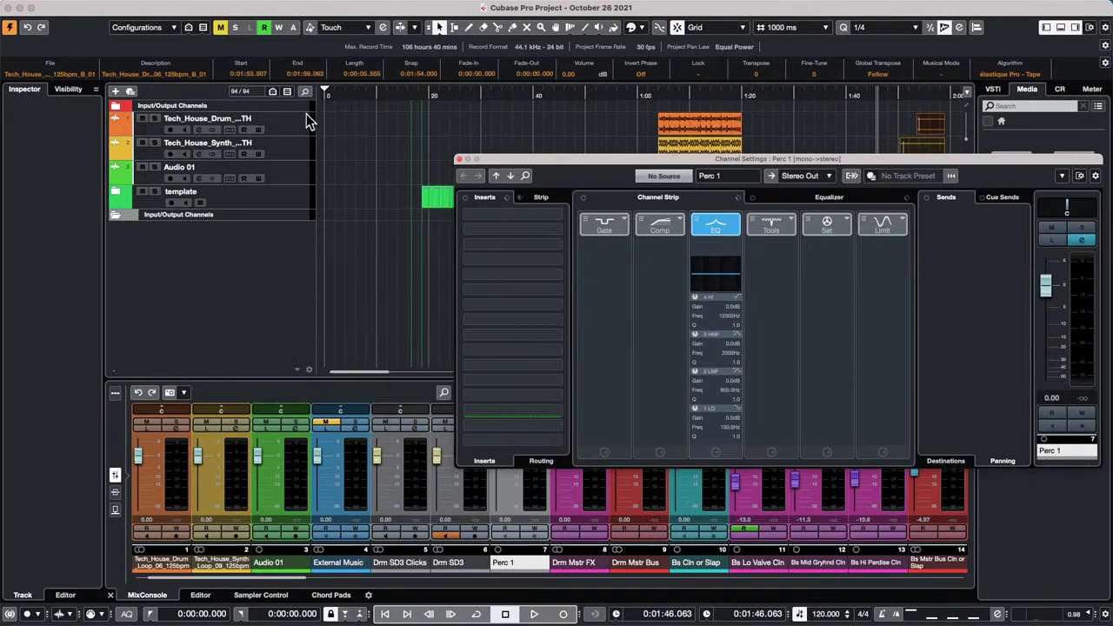
pyautogui.click(278, 129)
pyautogui.keyDown('shift'); pyautogui.click(284, 169); pyautogui.keyUp('shift')
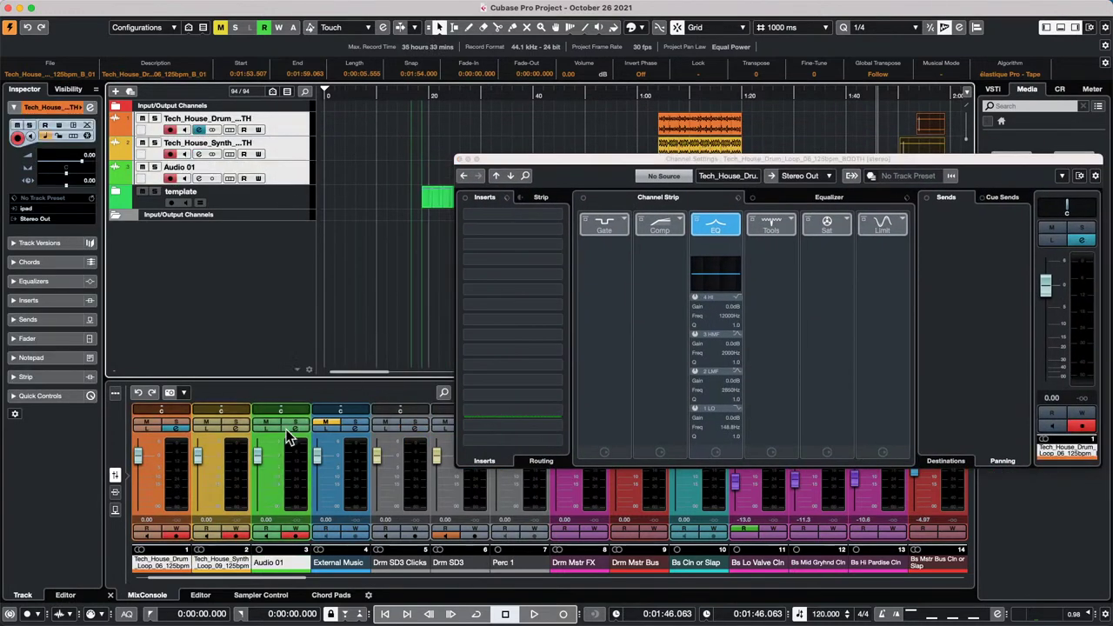
# - Show the synth loop's channel settings and cut its 3 HMF EQ band by about 17.4 dB near 778.7 Hz
pyautogui.click(233, 427)
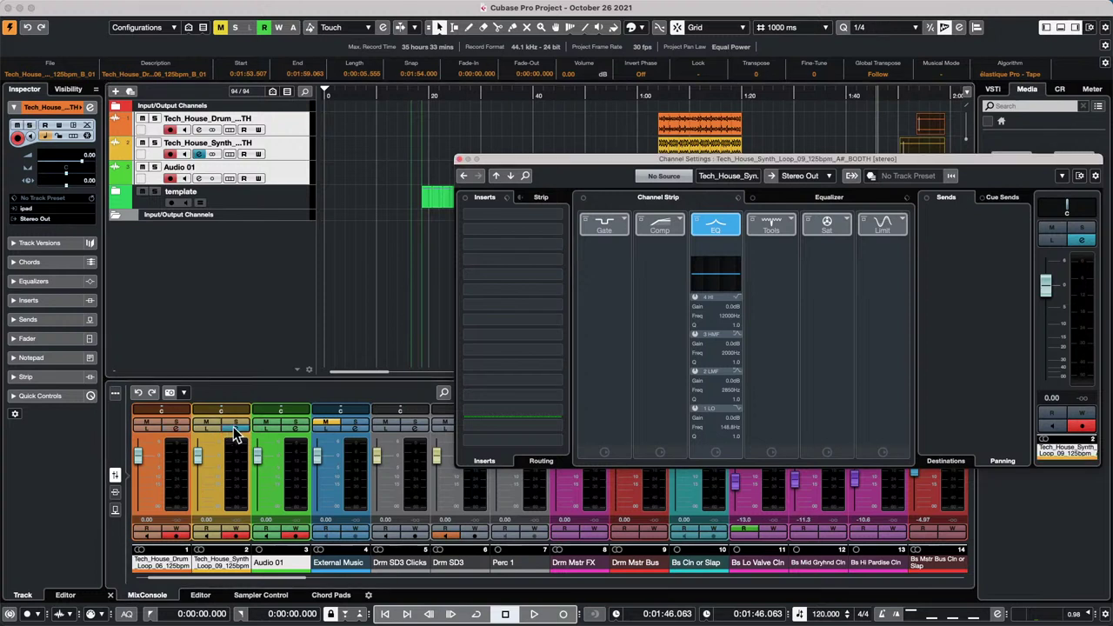
pyautogui.click(233, 427)
pyautogui.click(233, 427)
pyautogui.moveTo(725, 274); pyautogui.dragTo(721, 296)
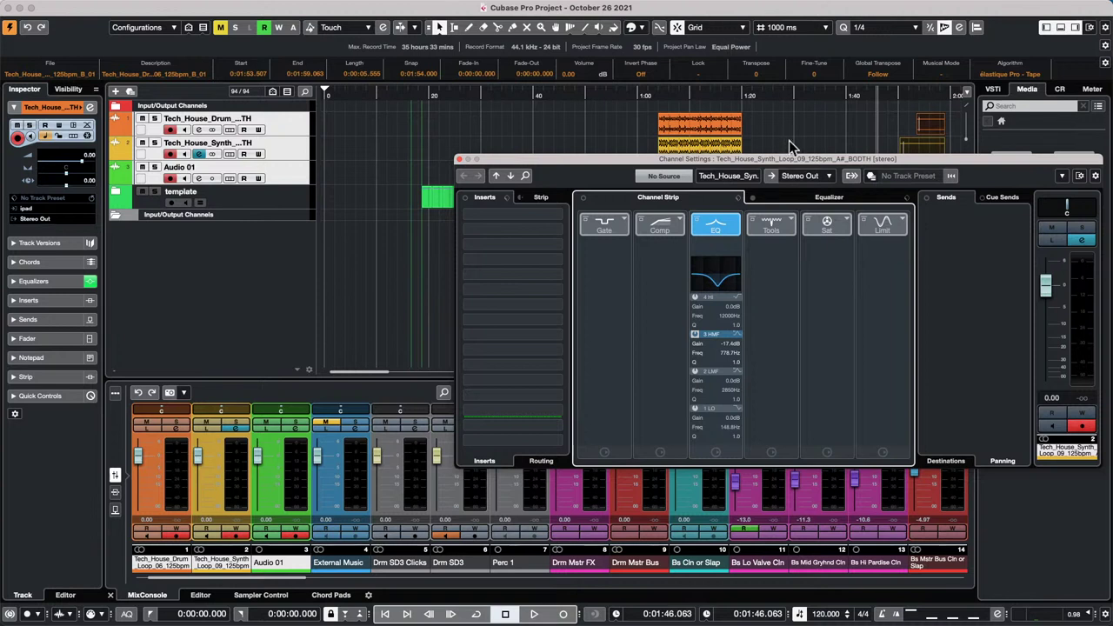
# - Step through the channel settings to Stereo In, close the settings window and deactivate Q-Link
pyautogui.moveTo(792, 161); pyautogui.dragTo(844, 184)
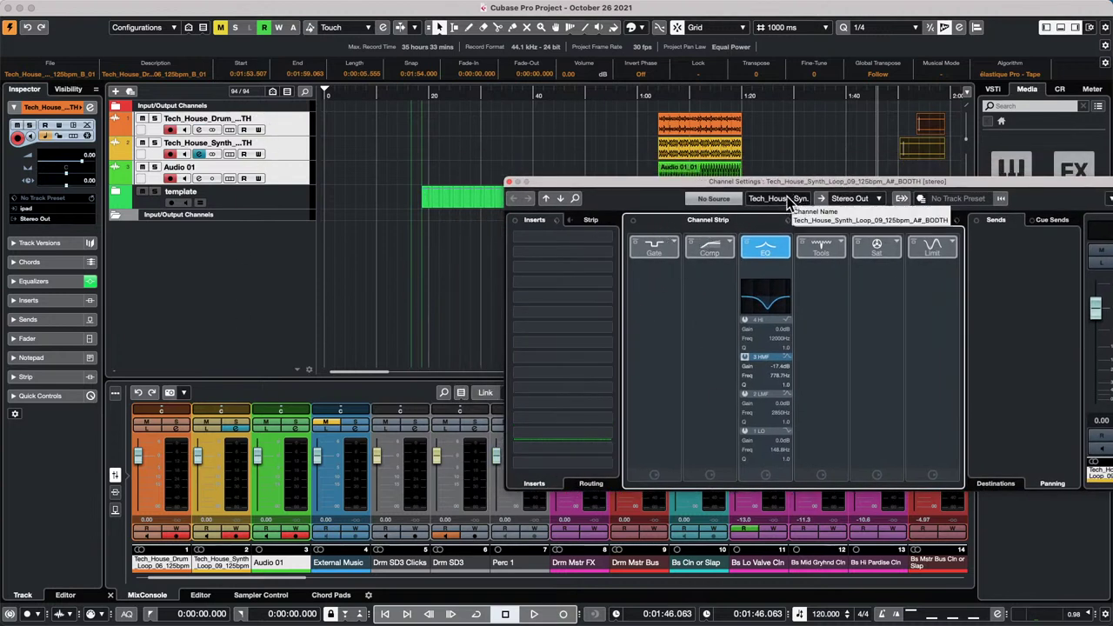
pyautogui.click(546, 198)
pyautogui.click(546, 198)
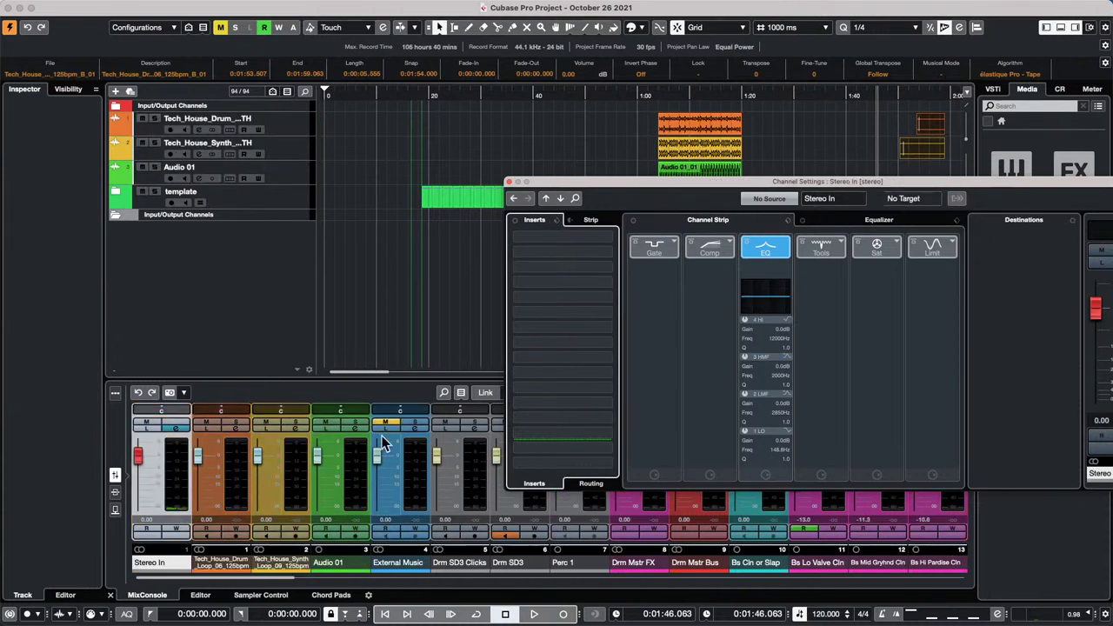
pyautogui.moveTo(508, 188); pyautogui.dragTo(509, 191)
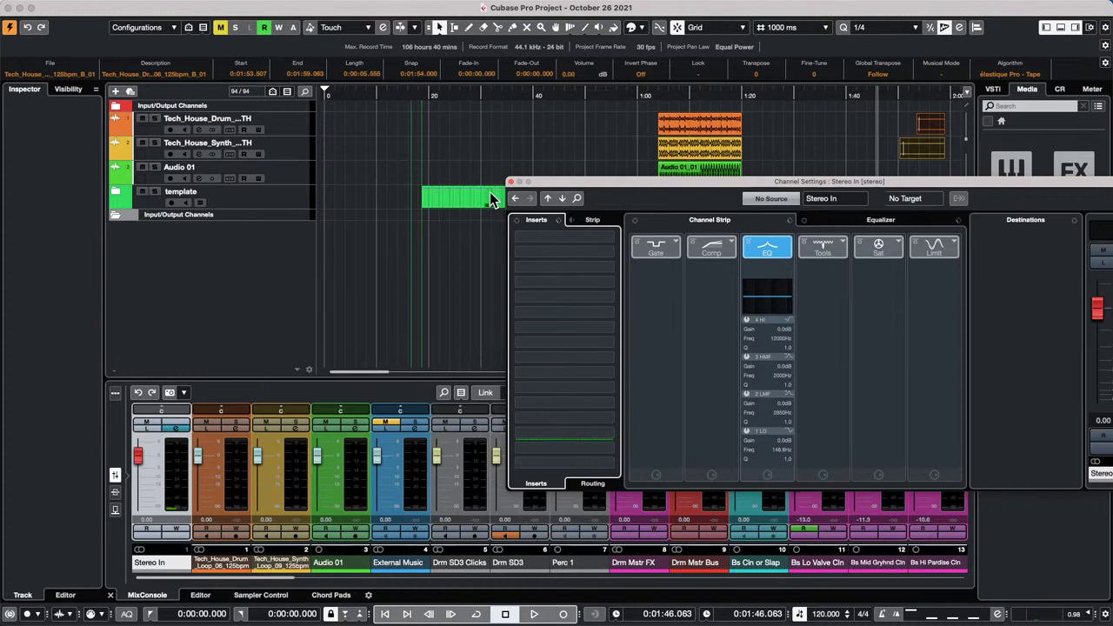
pyautogui.click(511, 182)
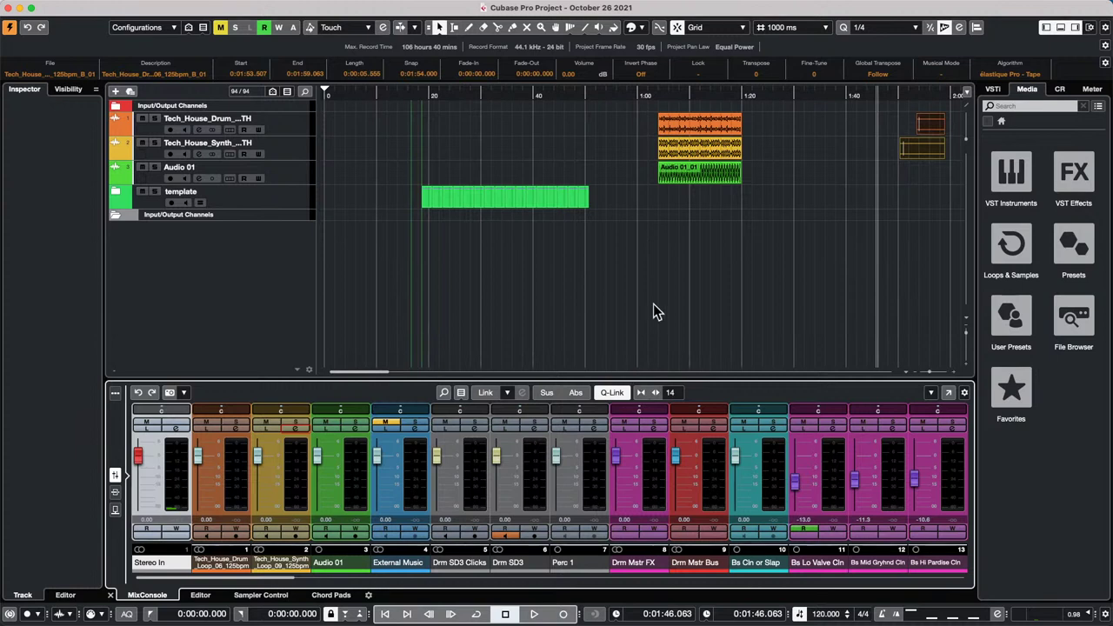
pyautogui.click(604, 393)
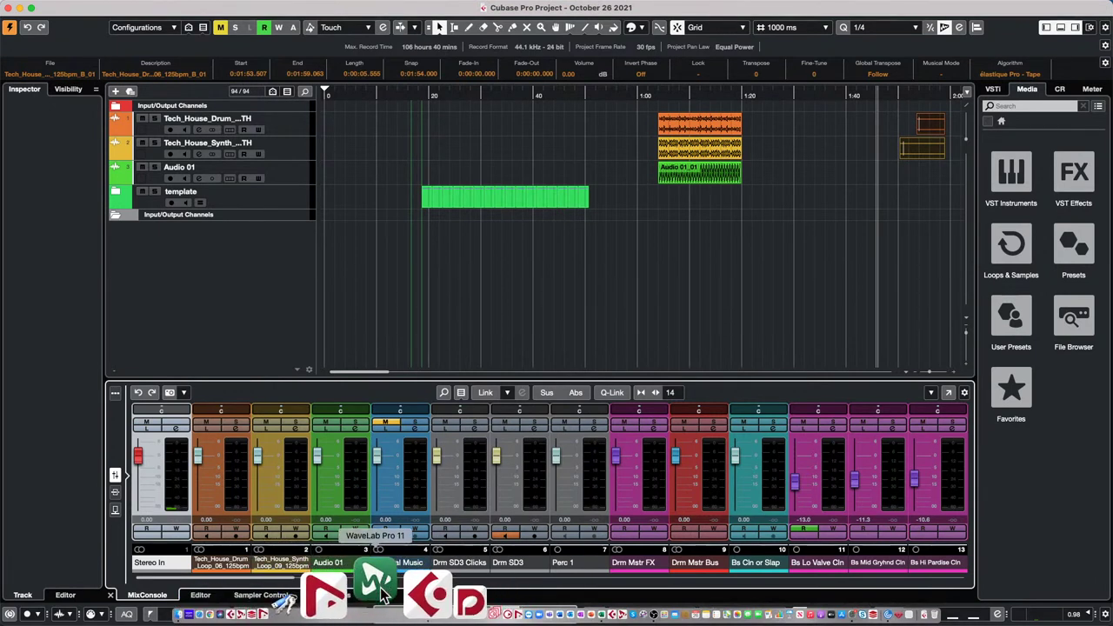
# - Switch to WaveLab Pro 11, open the recent October 26 2021 audio montage and show its editing commands
pyautogui.click(382, 593)
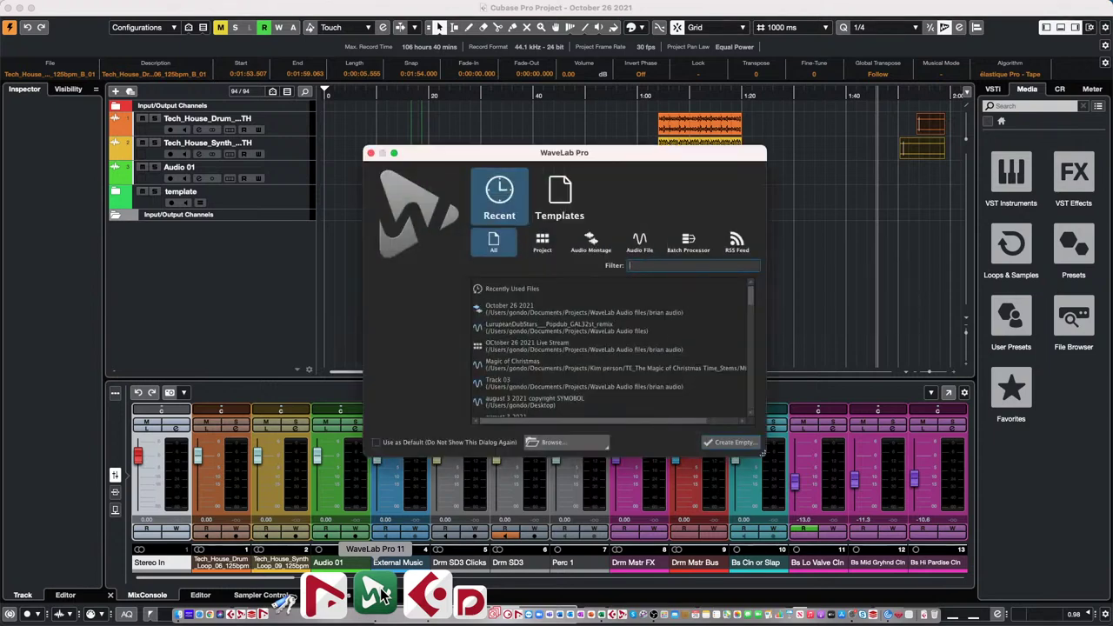
pyautogui.doubleClick(512, 310)
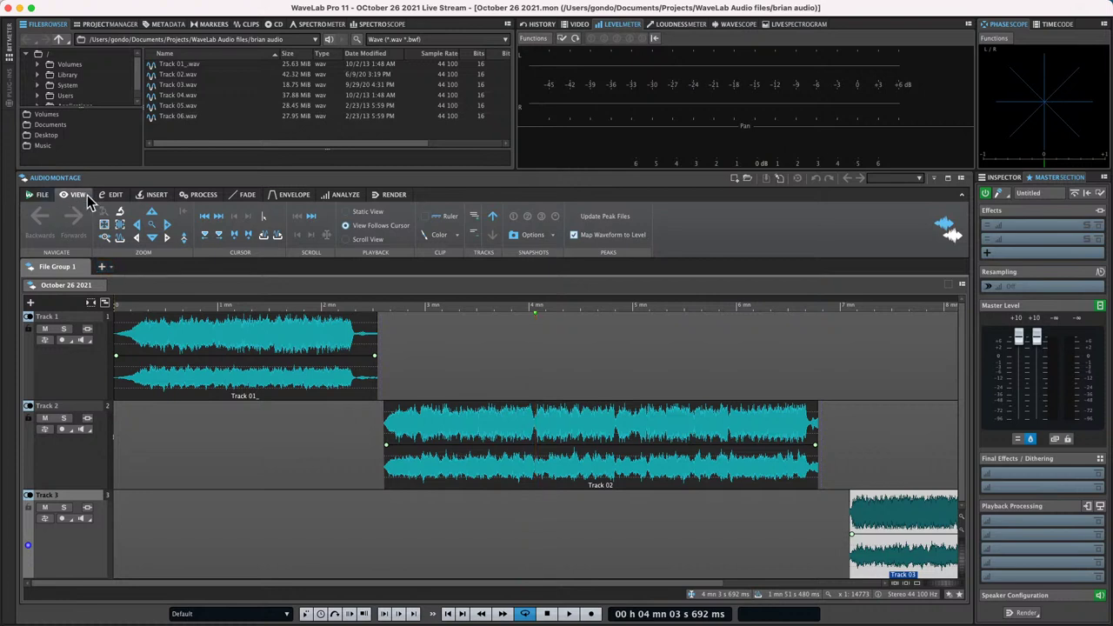
pyautogui.click(115, 195)
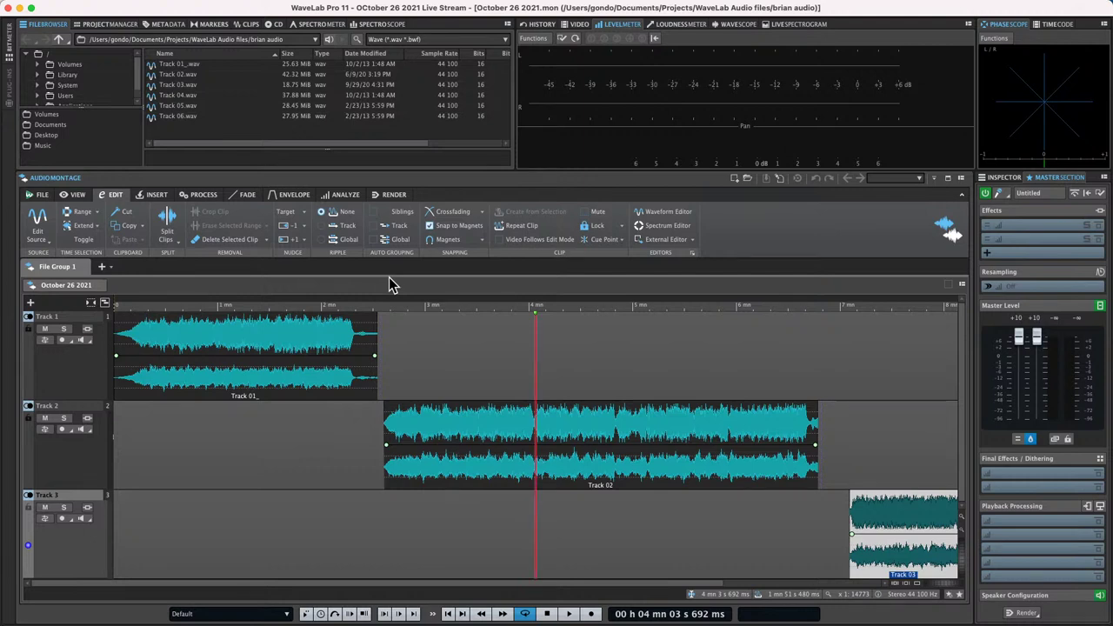
# - Browse the audio files to open and load Track 01_.wav in the Audio Editor
pyautogui.click(40, 194)
pyautogui.click(71, 304)
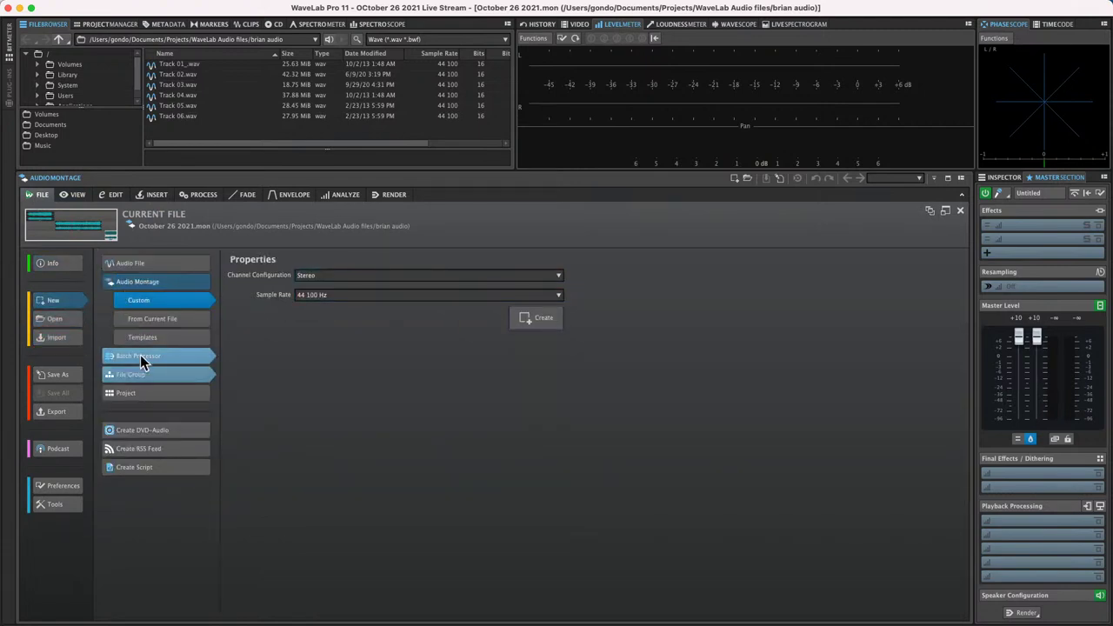
pyautogui.click(52, 318)
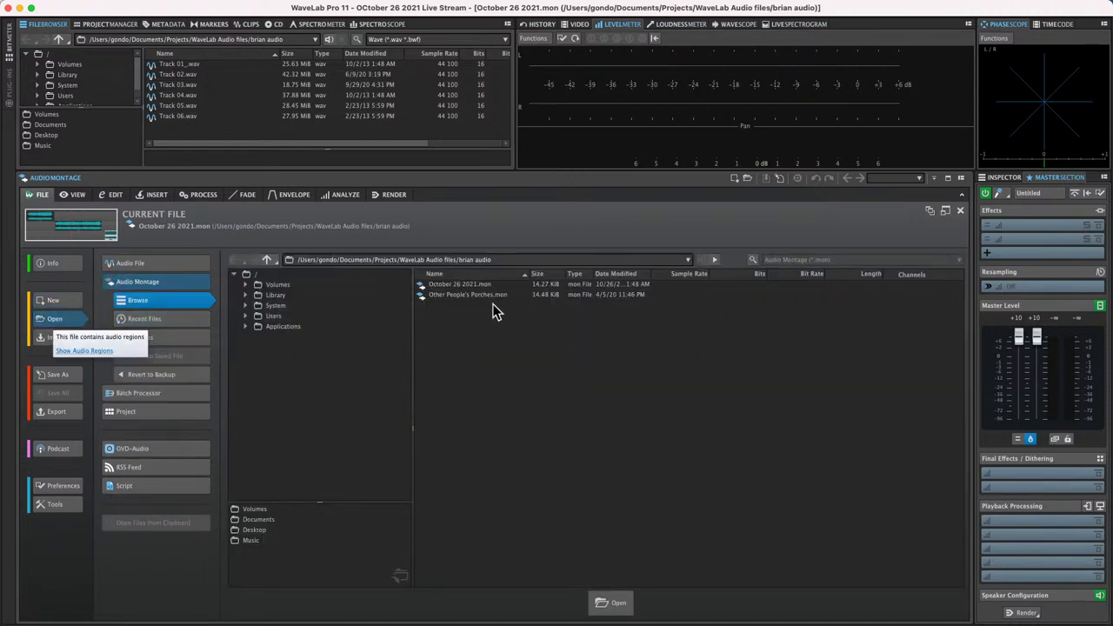
pyautogui.click(188, 264)
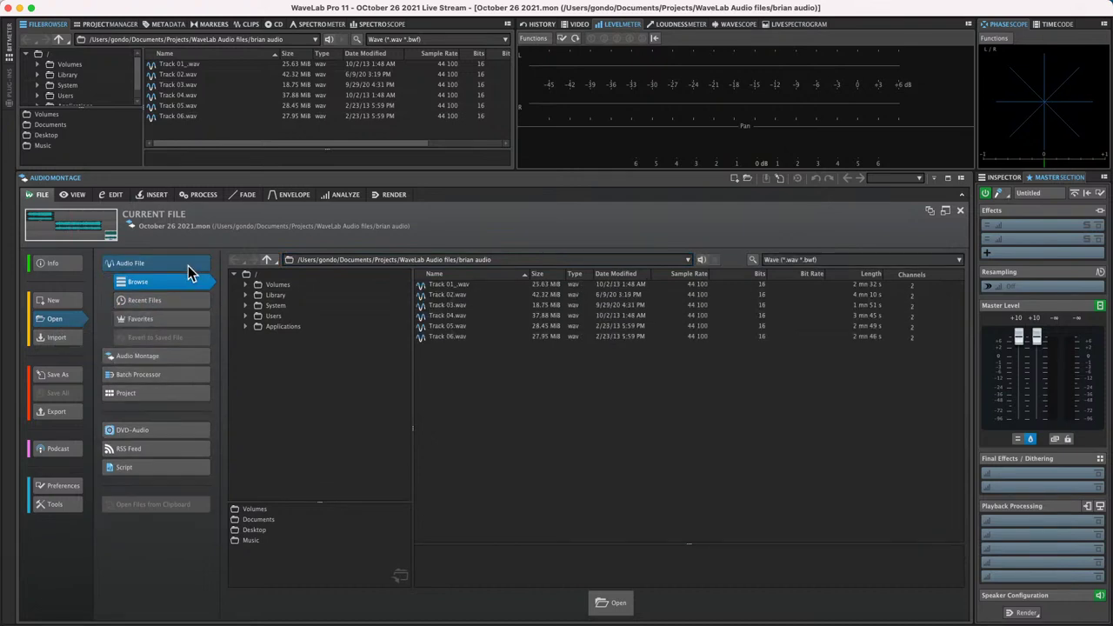
pyautogui.doubleClick(469, 284)
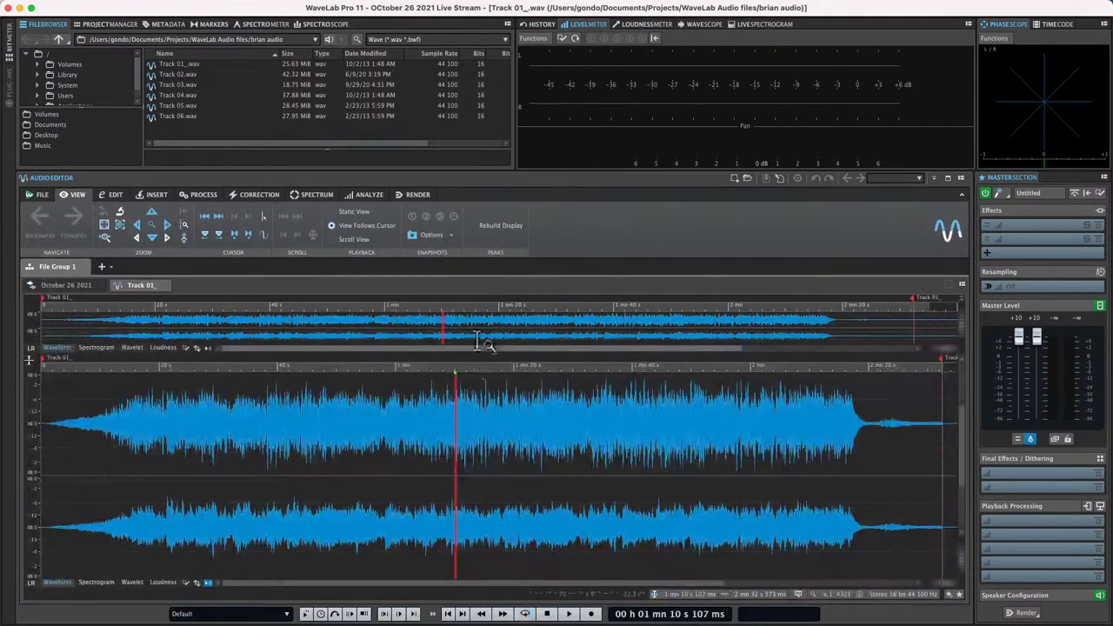
# - Play Track 01_ briefly, lower the master level to -0.1 dB, and place the playback cursor at about 31 seconds
pyautogui.press('space')
pyautogui.press('space')
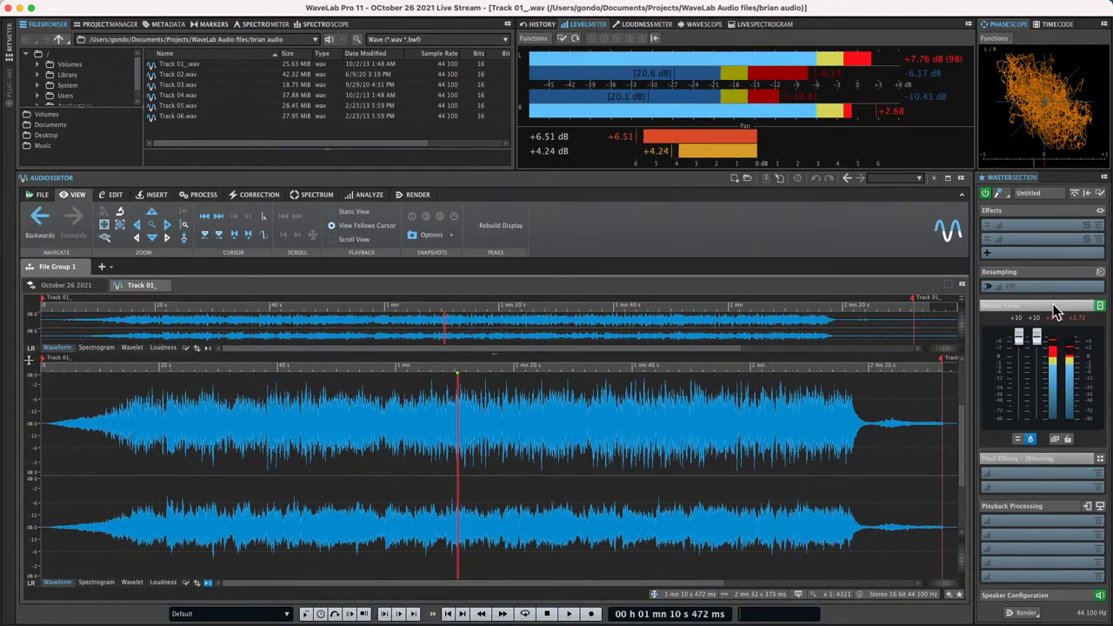
pyautogui.moveTo(1017, 337); pyautogui.dragTo(1015, 358)
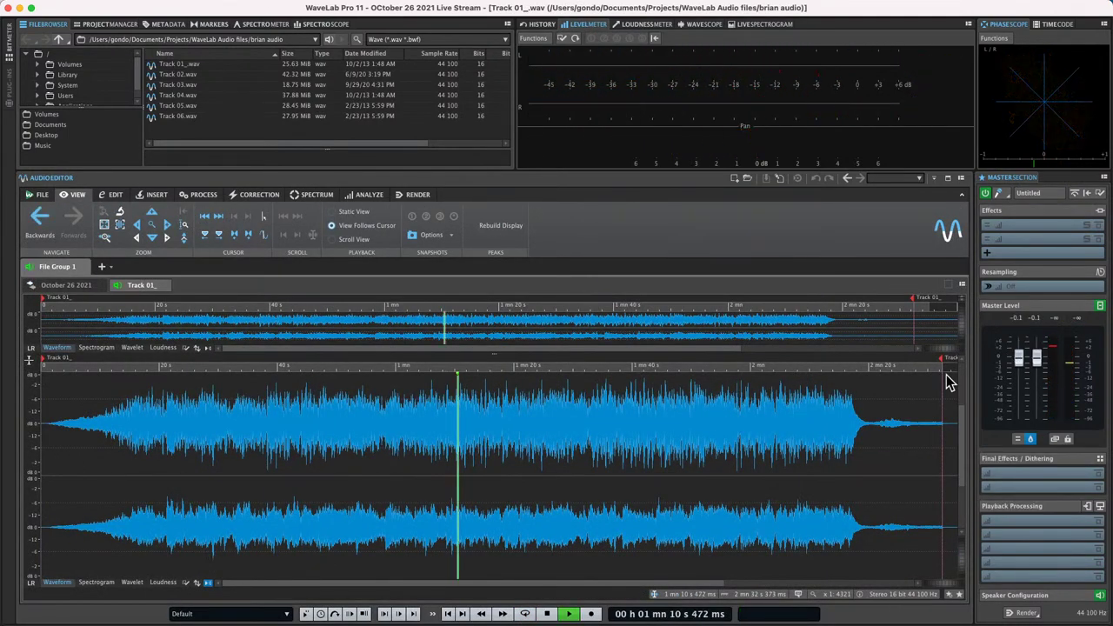
pyautogui.press('space')
pyautogui.click(219, 372)
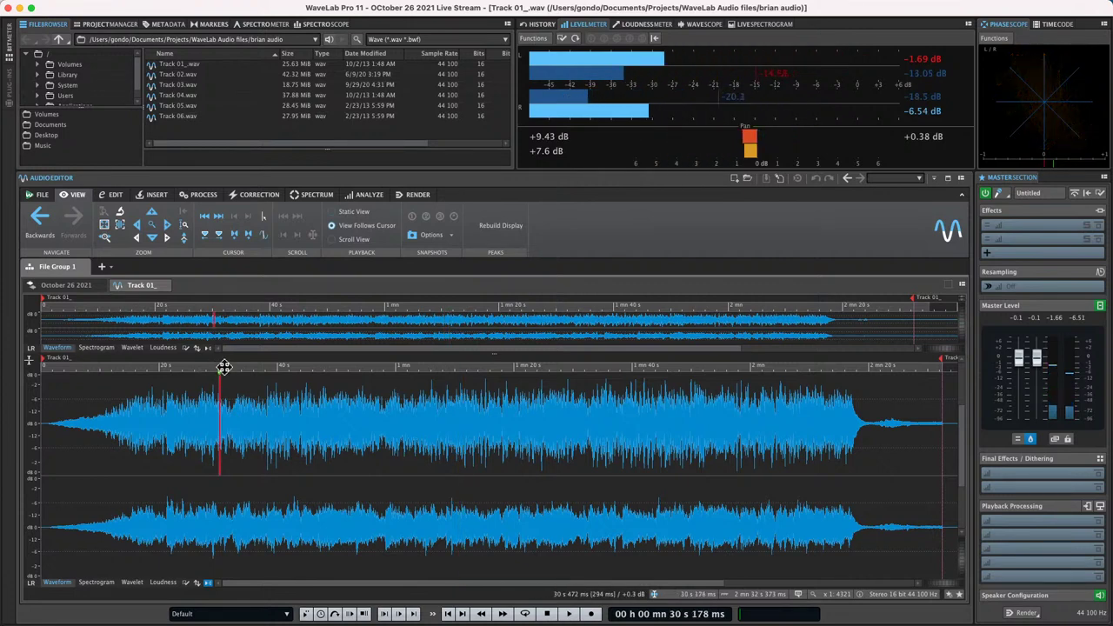
pyautogui.click(225, 369)
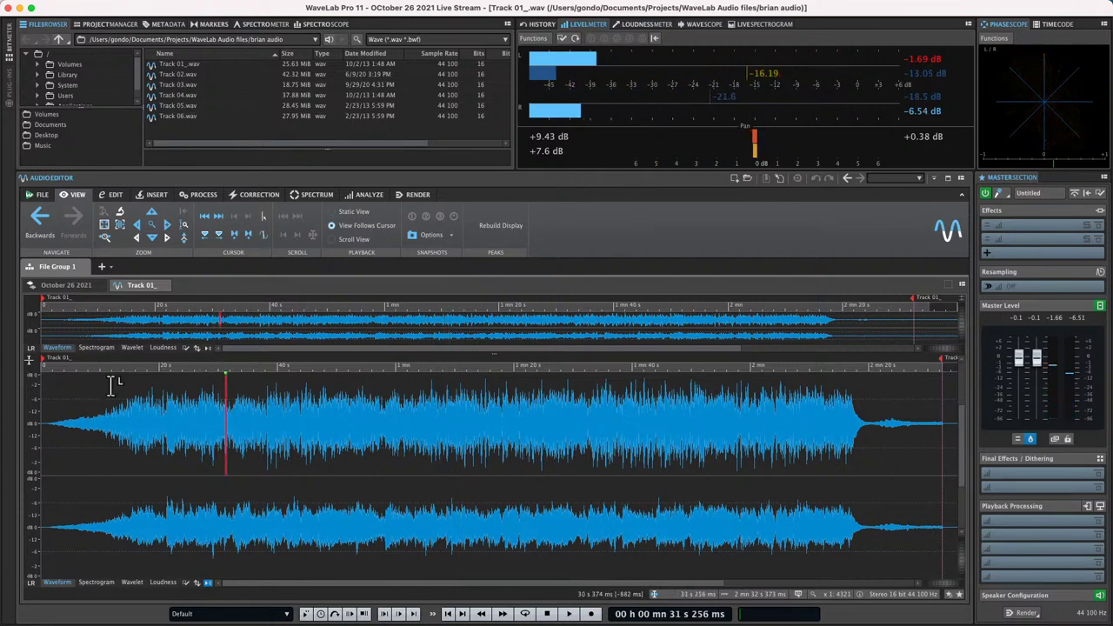
# - Open the Remote Devices preferences, view the settings for MIDI Control Device #1, and return to MIDI Shortcuts
pyautogui.click(38, 194)
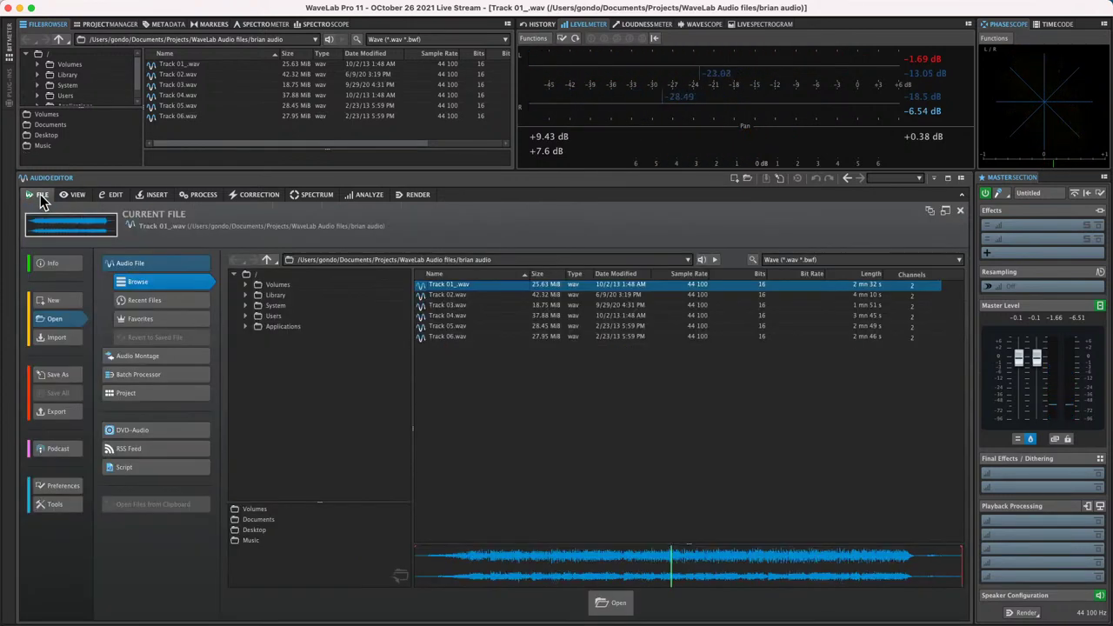
pyautogui.click(58, 484)
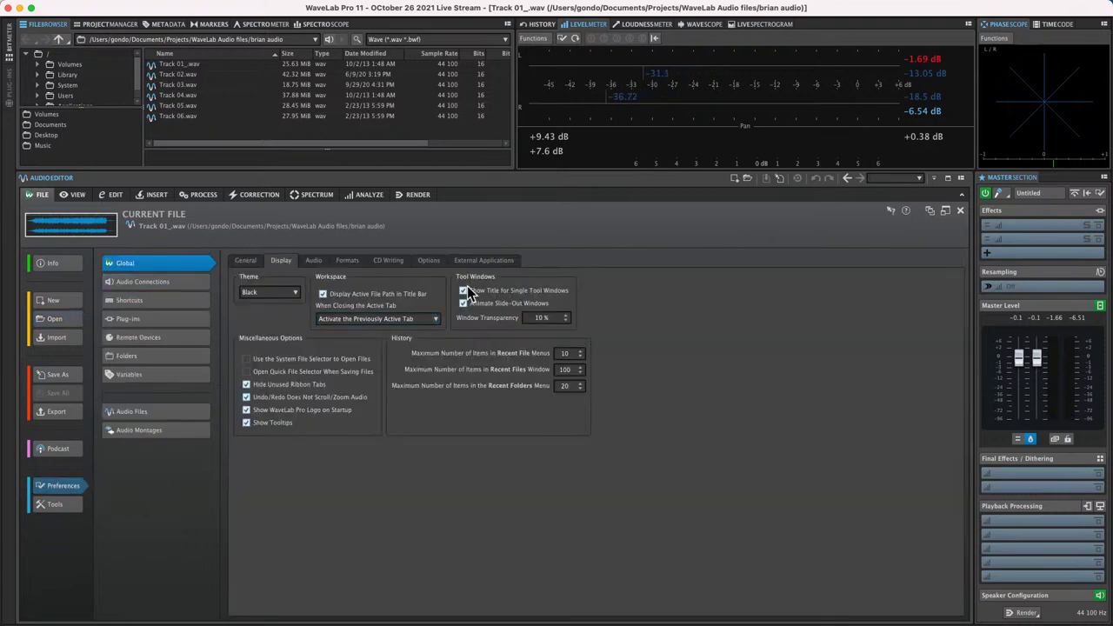
pyautogui.click(161, 337)
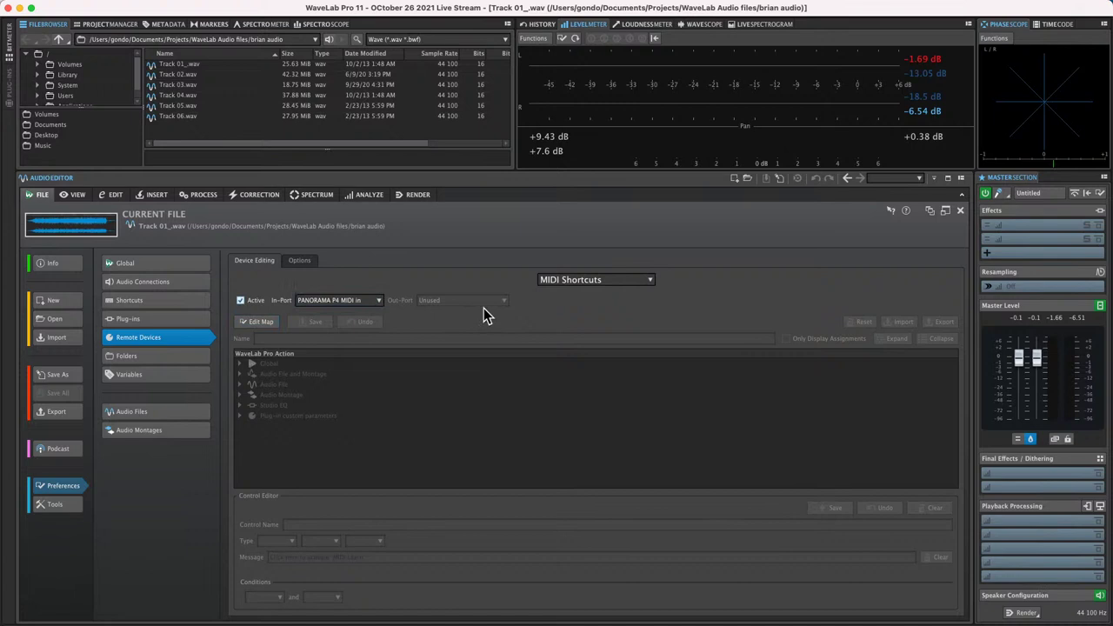
pyautogui.click(591, 280)
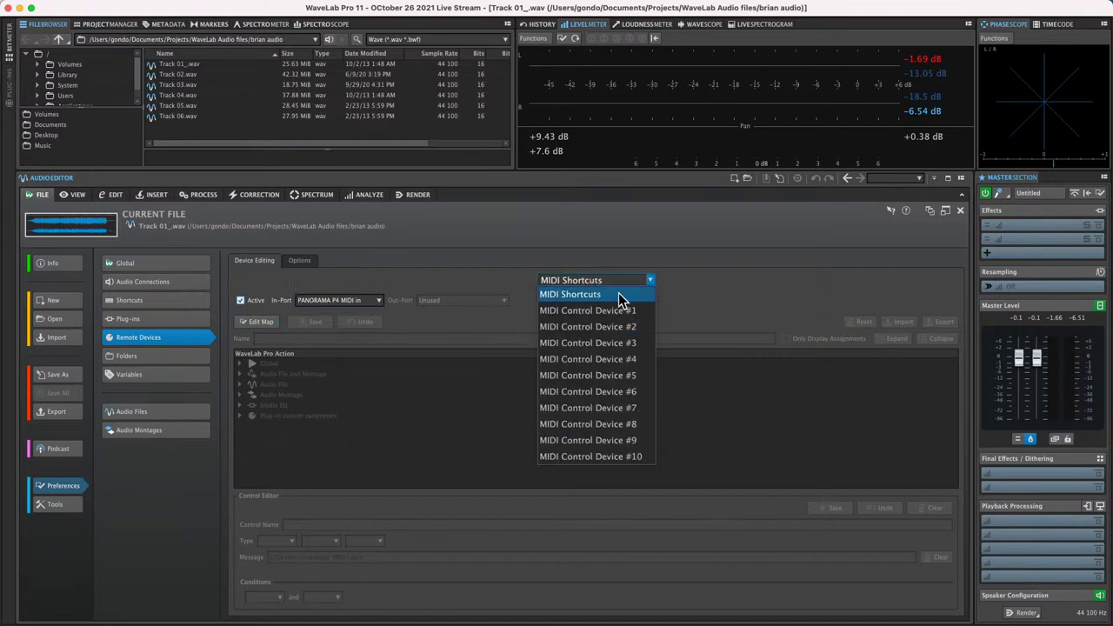
pyautogui.click(553, 294)
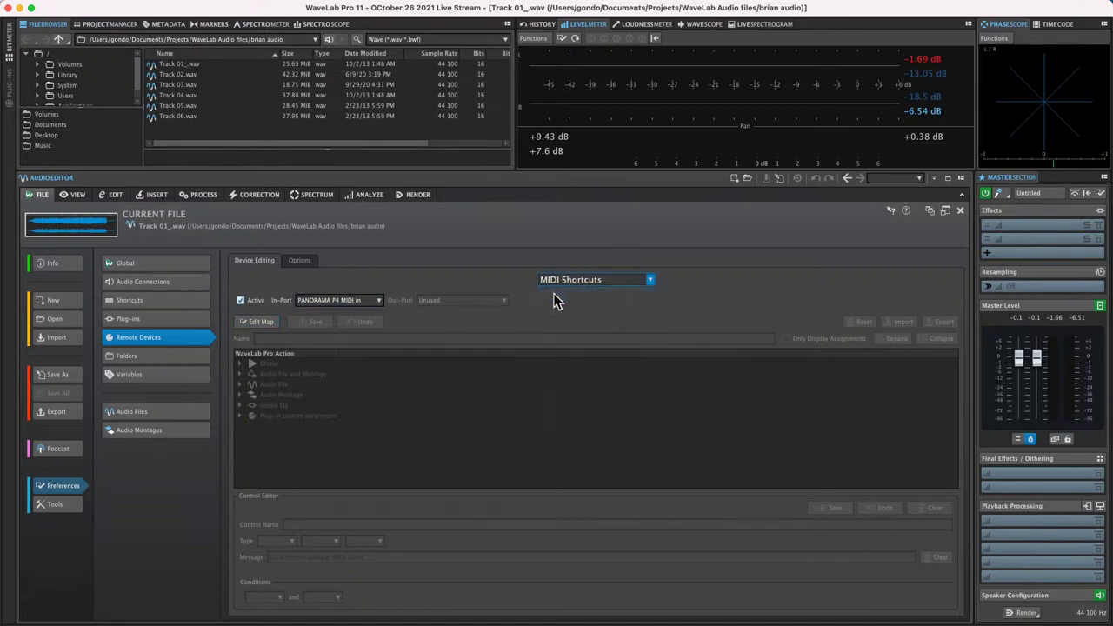
pyautogui.click(594, 280)
pyautogui.click(606, 308)
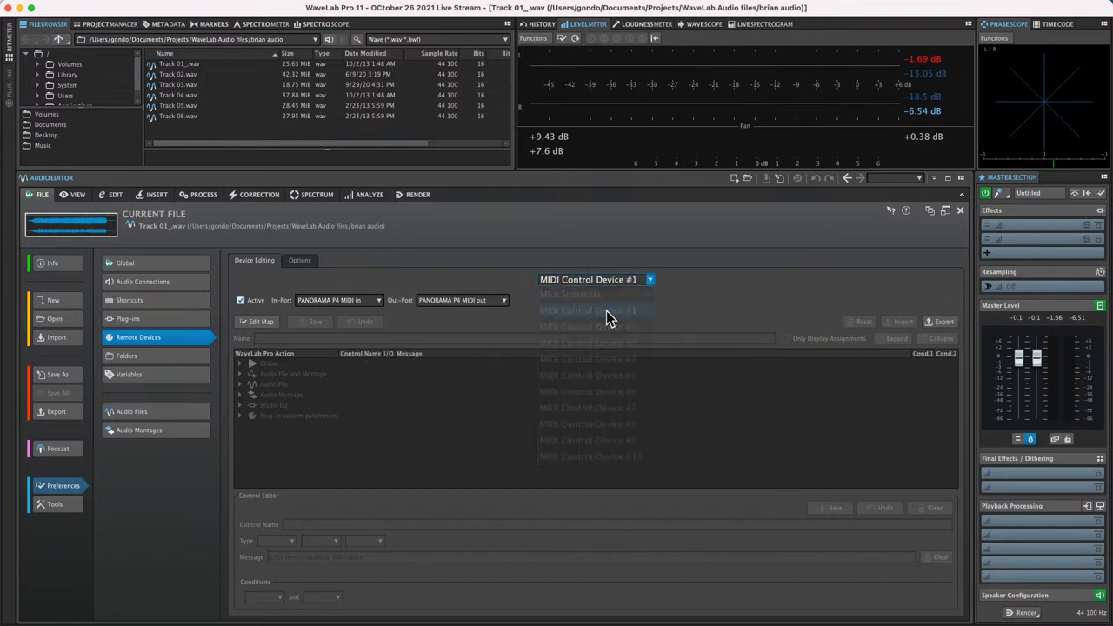
pyautogui.click(612, 279)
pyautogui.click(553, 295)
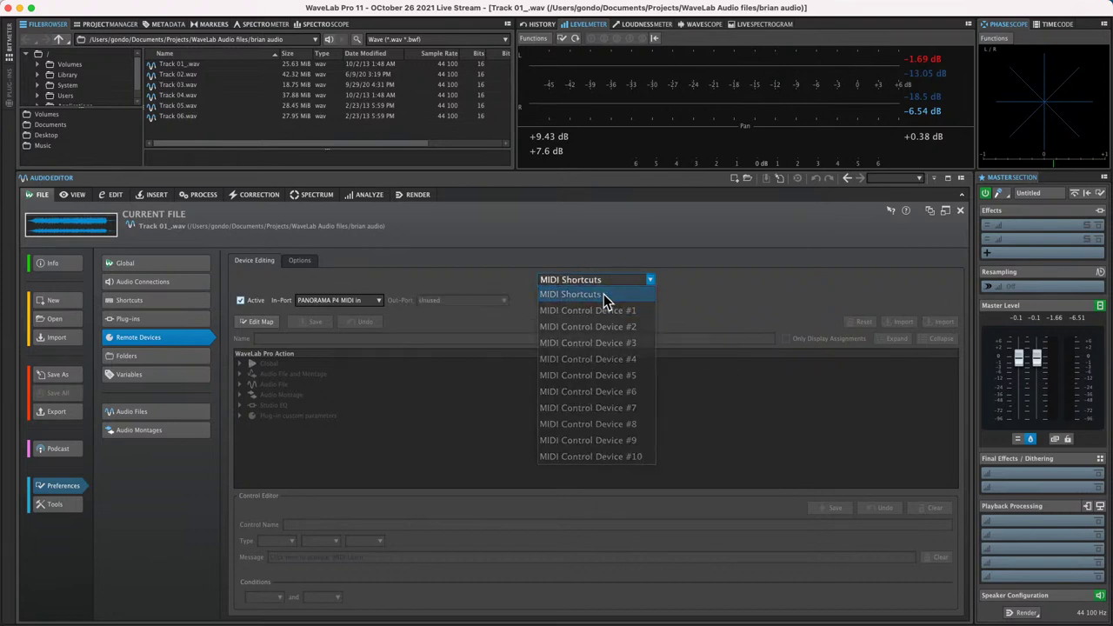
# - Open the Shortcuts preferences and search the command names for "generic"
pyautogui.click(144, 298)
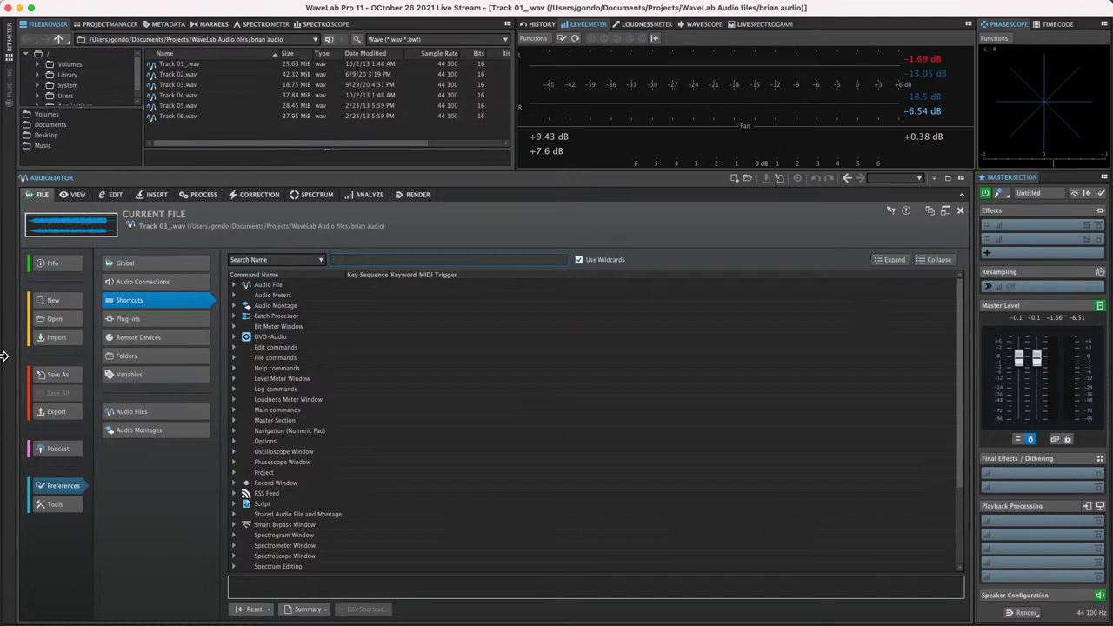
pyautogui.write('gener')
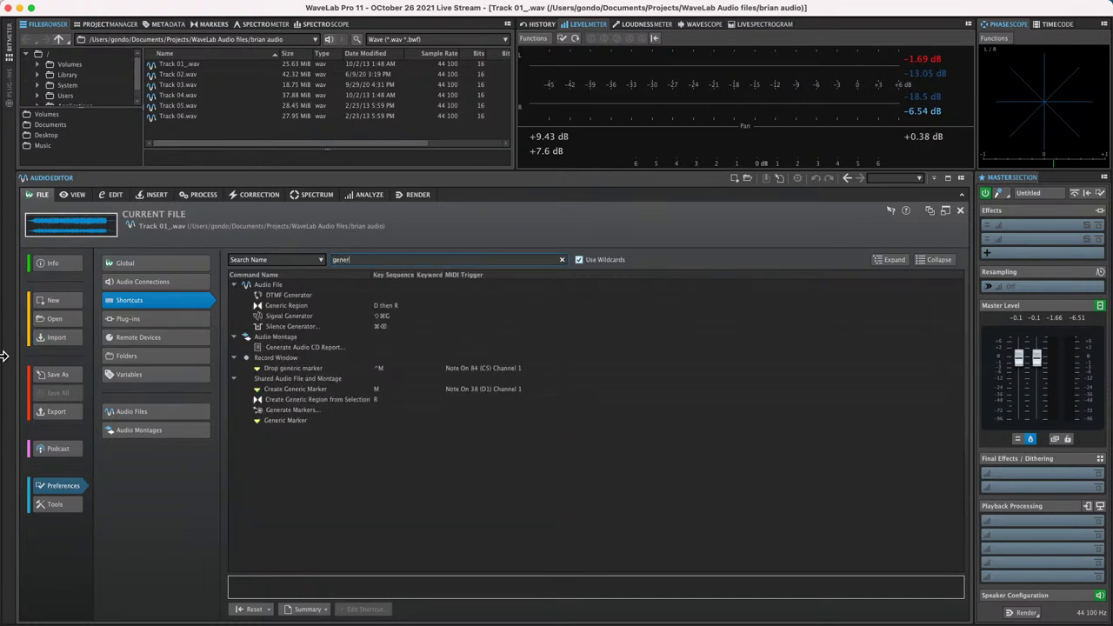
pyautogui.write('ic')
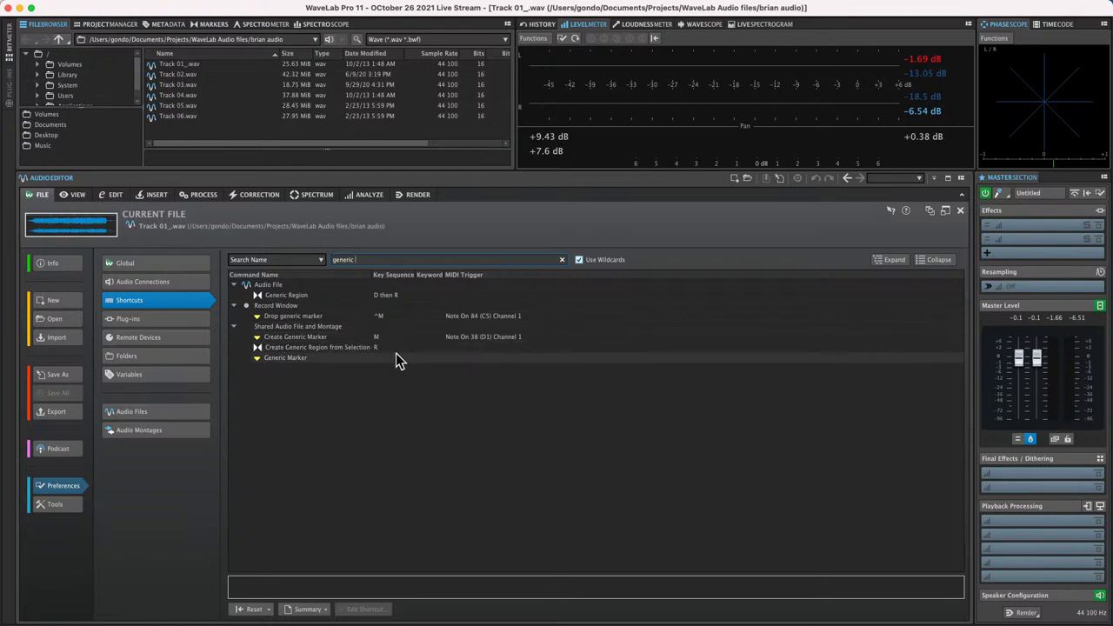
# - Set the first MIDI event of the Create Generic Marker shortcut to Note On 38 (D1) Channel 1 and accept the definition
pyautogui.click(319, 340)
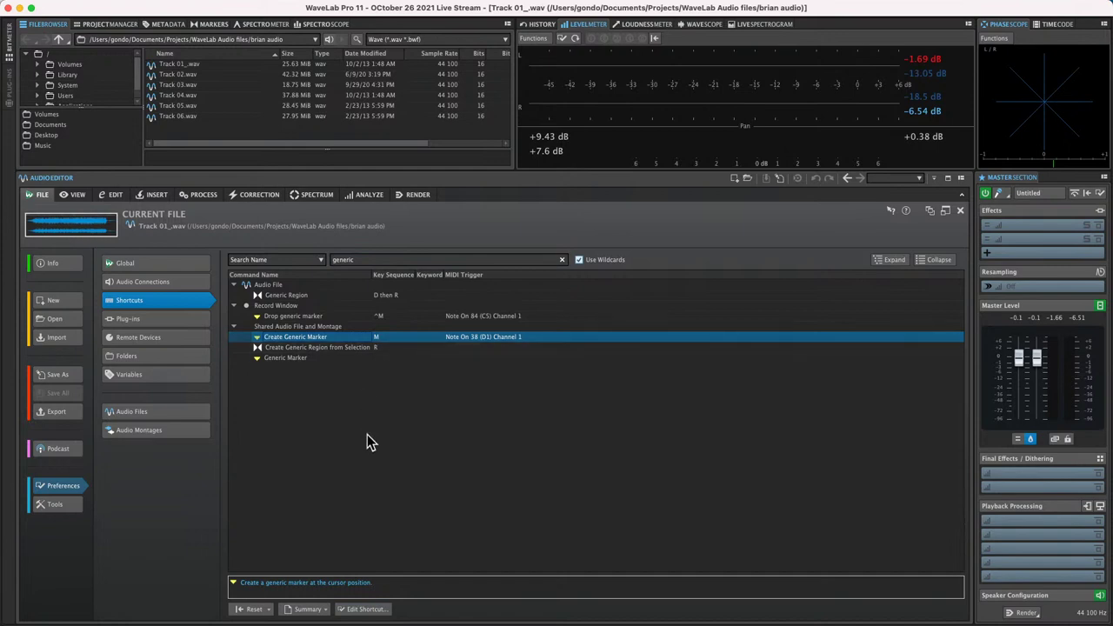
pyautogui.click(367, 609)
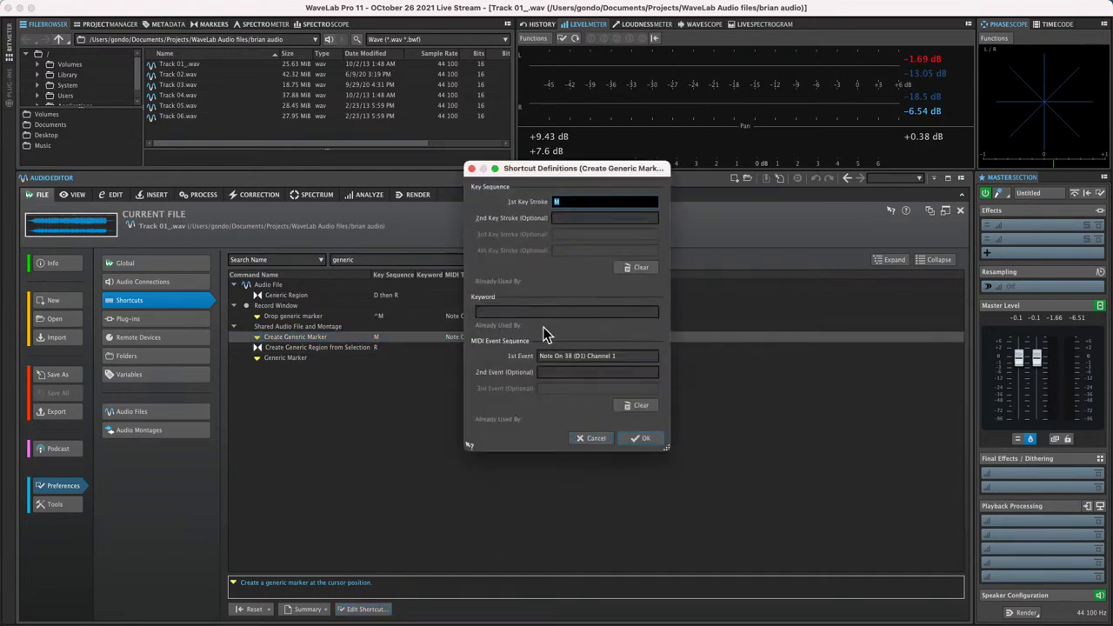
pyautogui.click(615, 357)
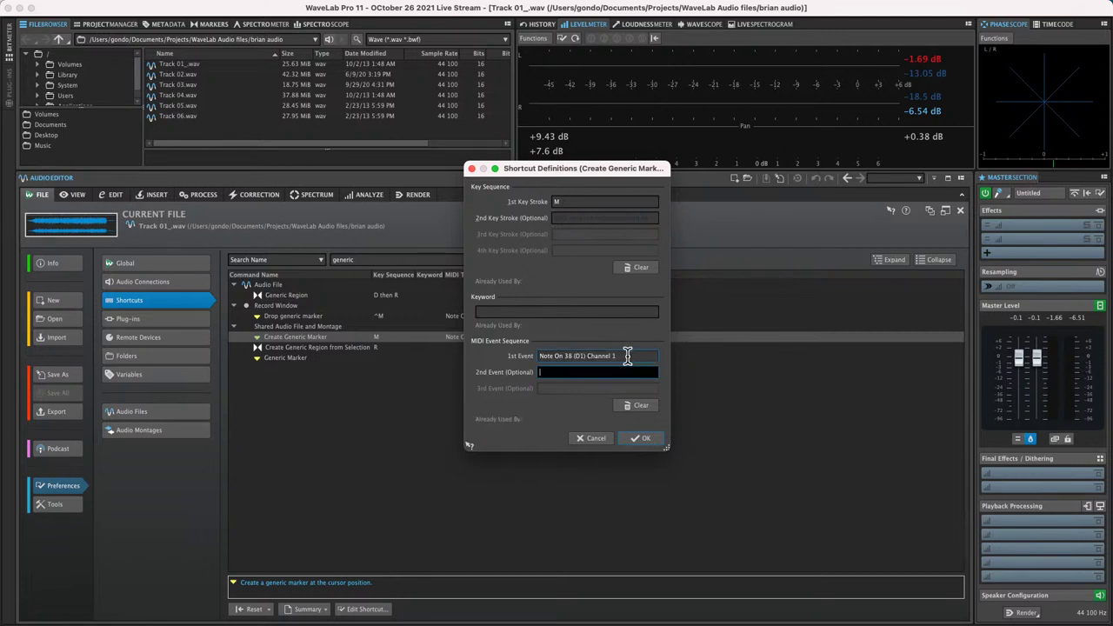
pyautogui.click(638, 440)
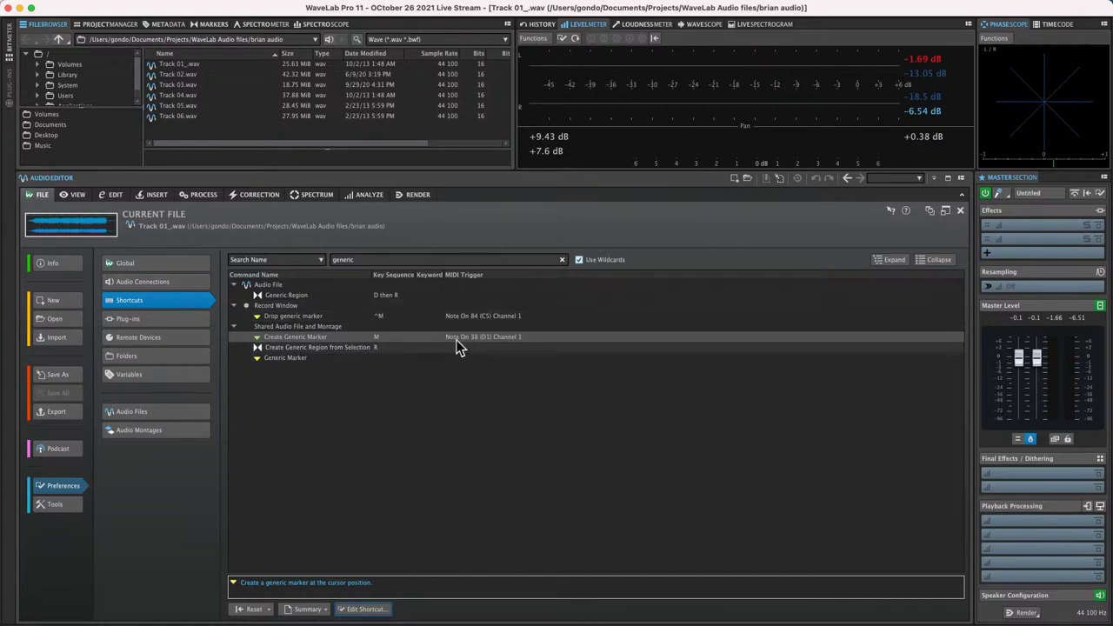
# - Replace the shortcut search with "start of" to list the matching commands
pyautogui.moveTo(360, 259); pyautogui.dragTo(268, 259)
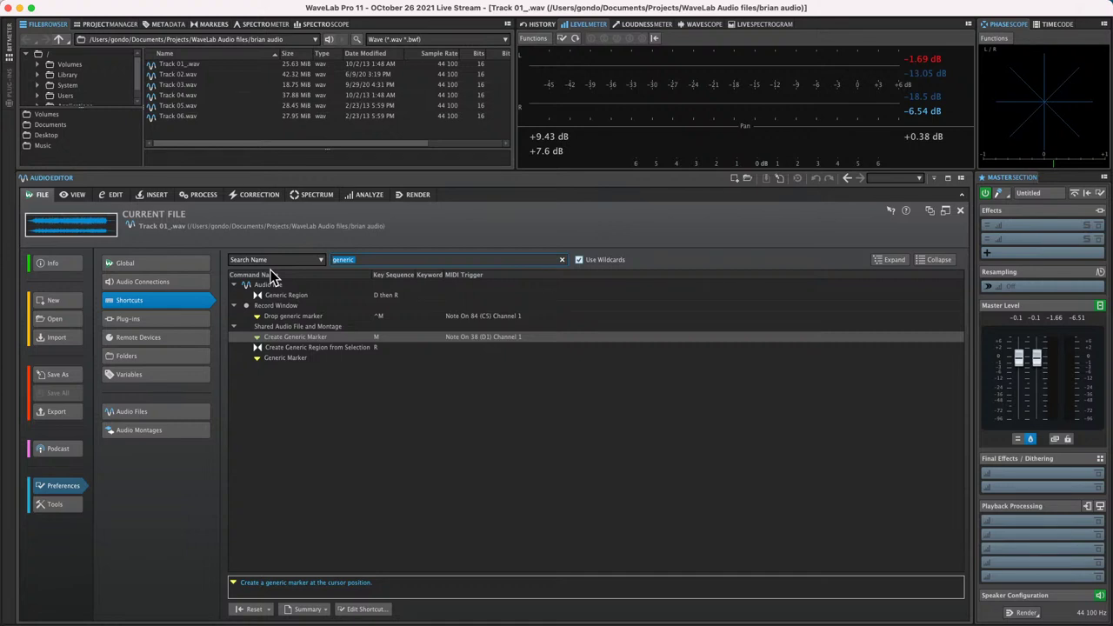
pyautogui.write('\\')
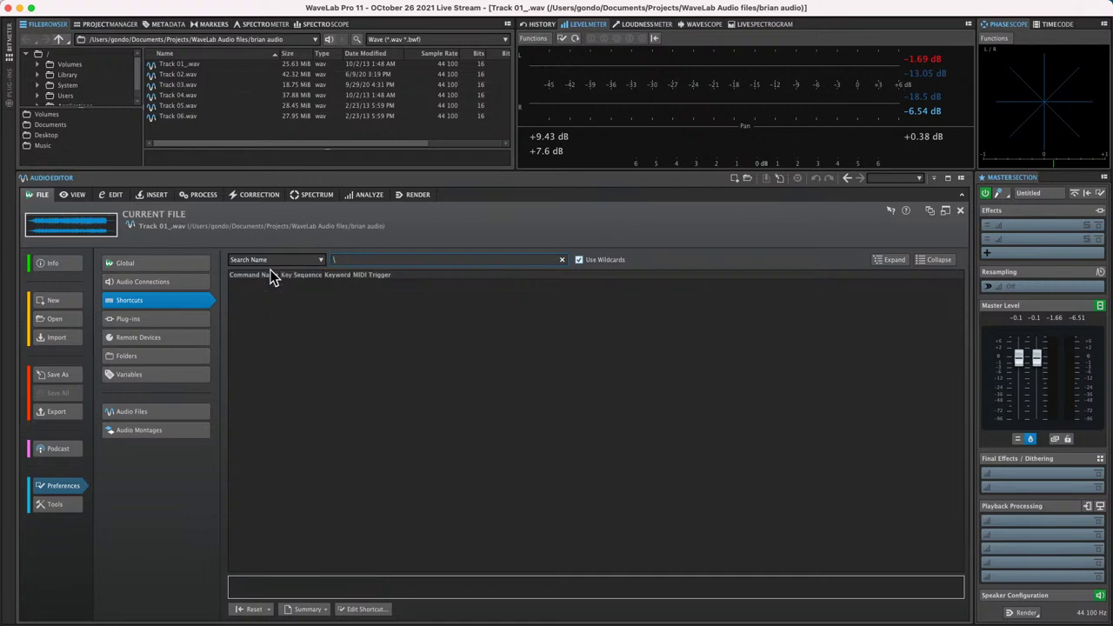
pyautogui.press('BackSpace')
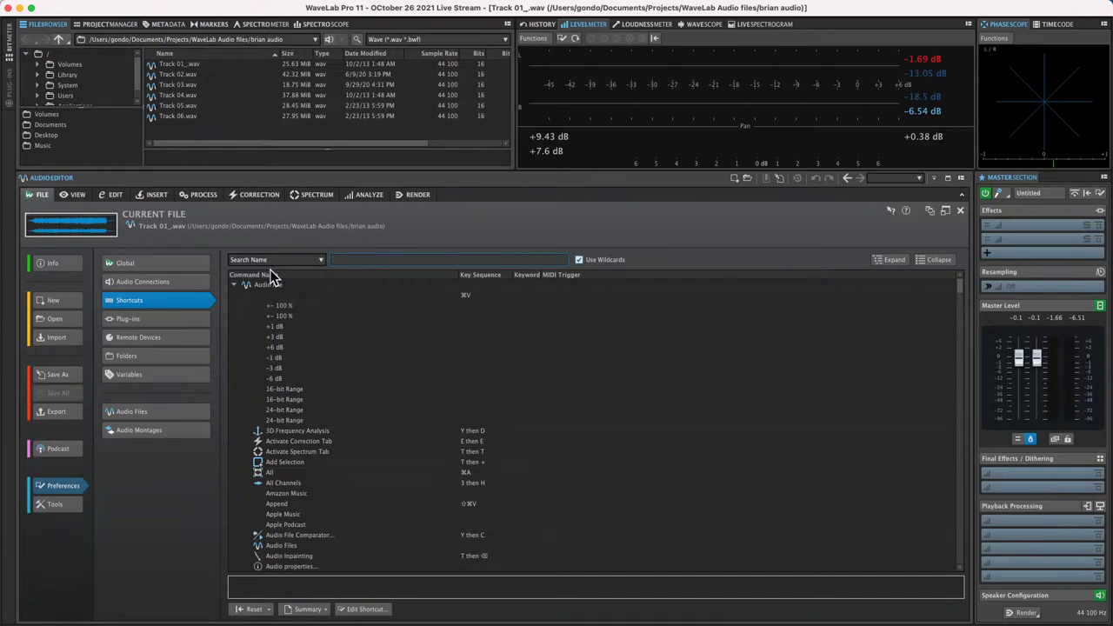
pyautogui.write('s')
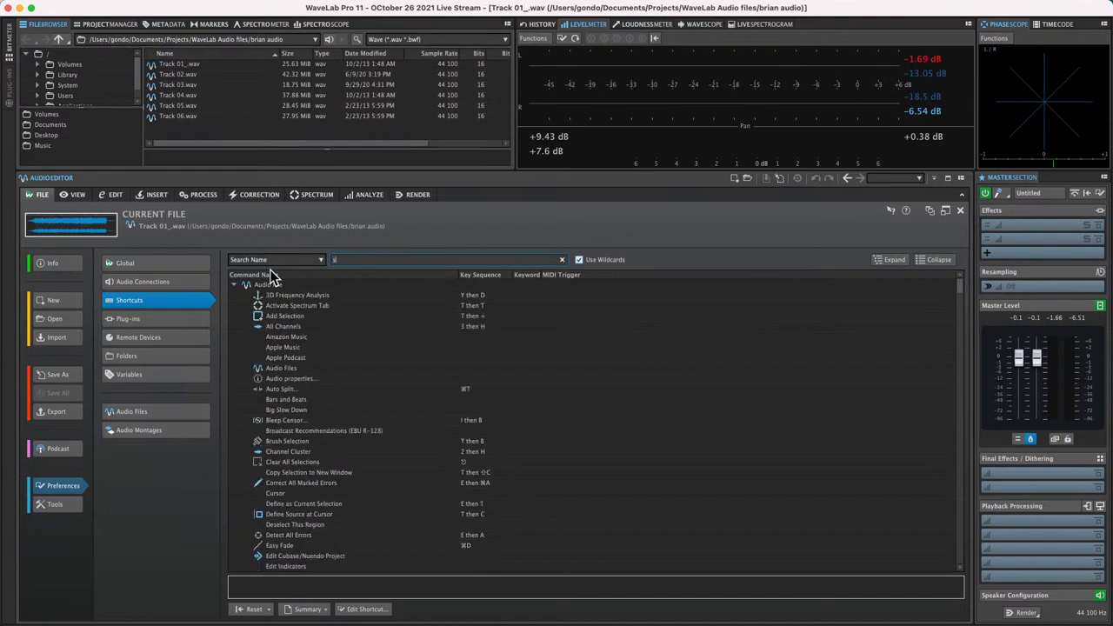
pyautogui.write('tart of')
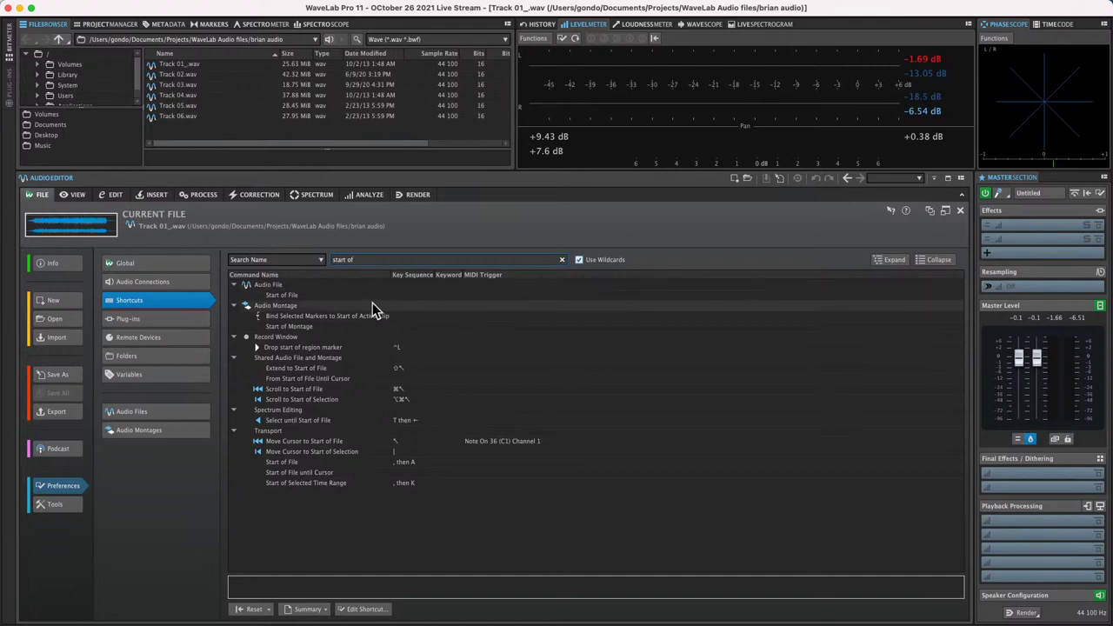
# - Open the shortcut definition of the Transport command Move Cursor to Start of File, check its first MIDI event, and accept it
pyautogui.click(315, 442)
pyautogui.click(368, 607)
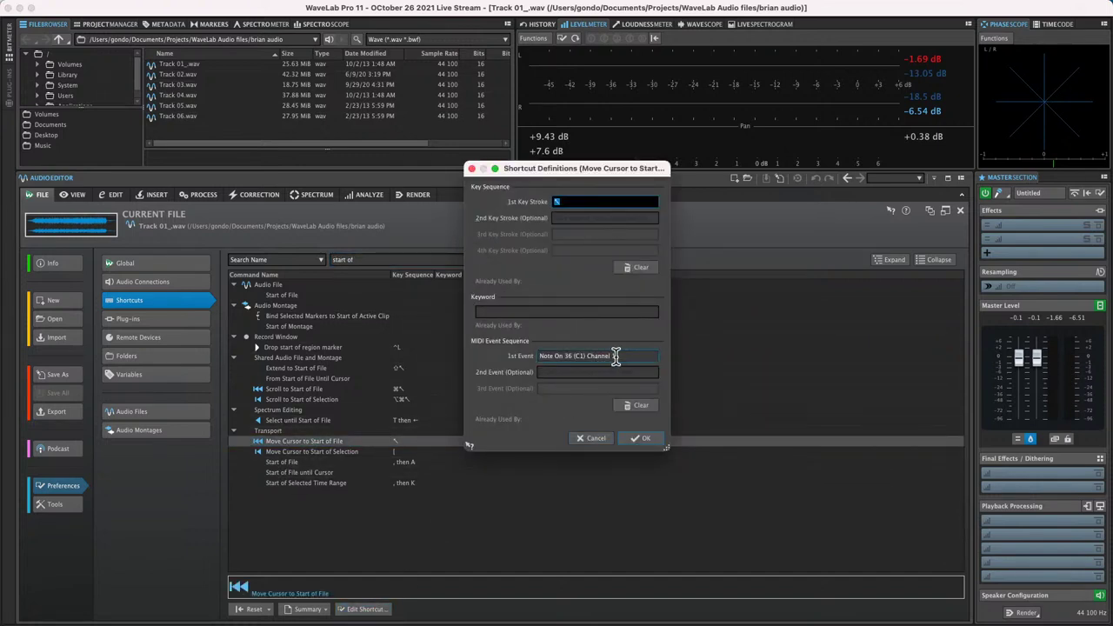
pyautogui.click(641, 440)
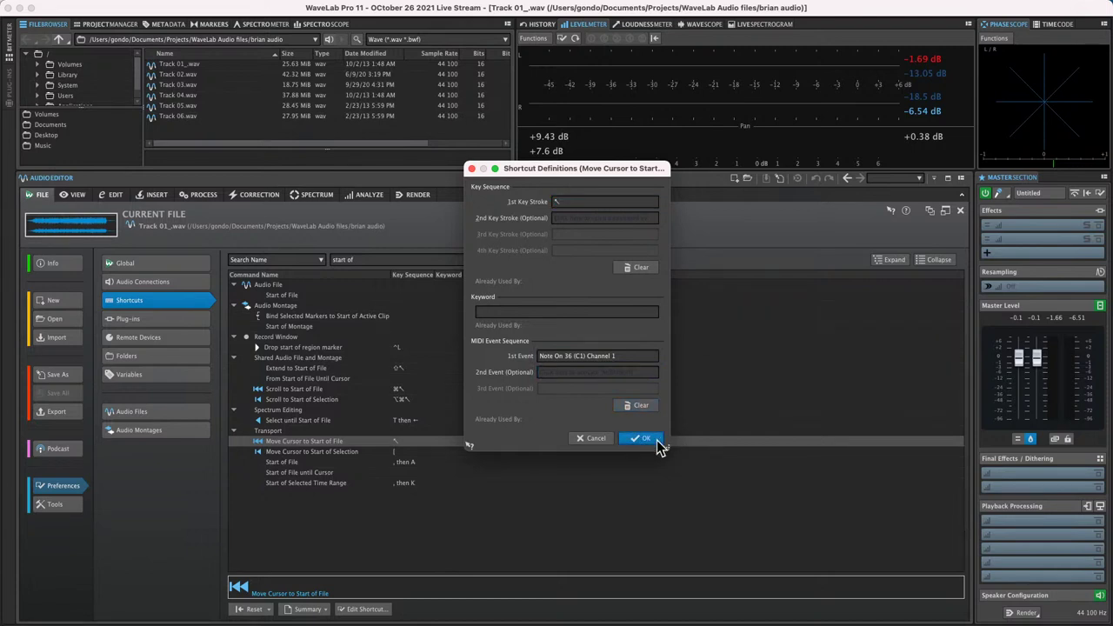
pyautogui.click(645, 439)
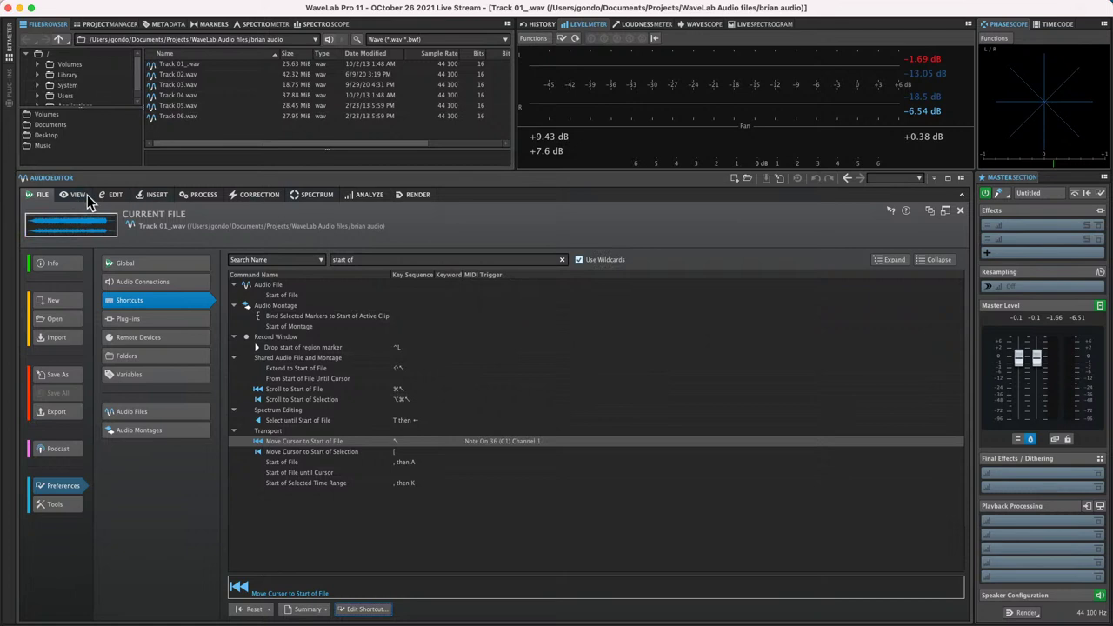
# - Play Track 01_ from its start, jump playback to about 45 seconds, and drop three generic markers over the following seconds
pyautogui.click(120, 195)
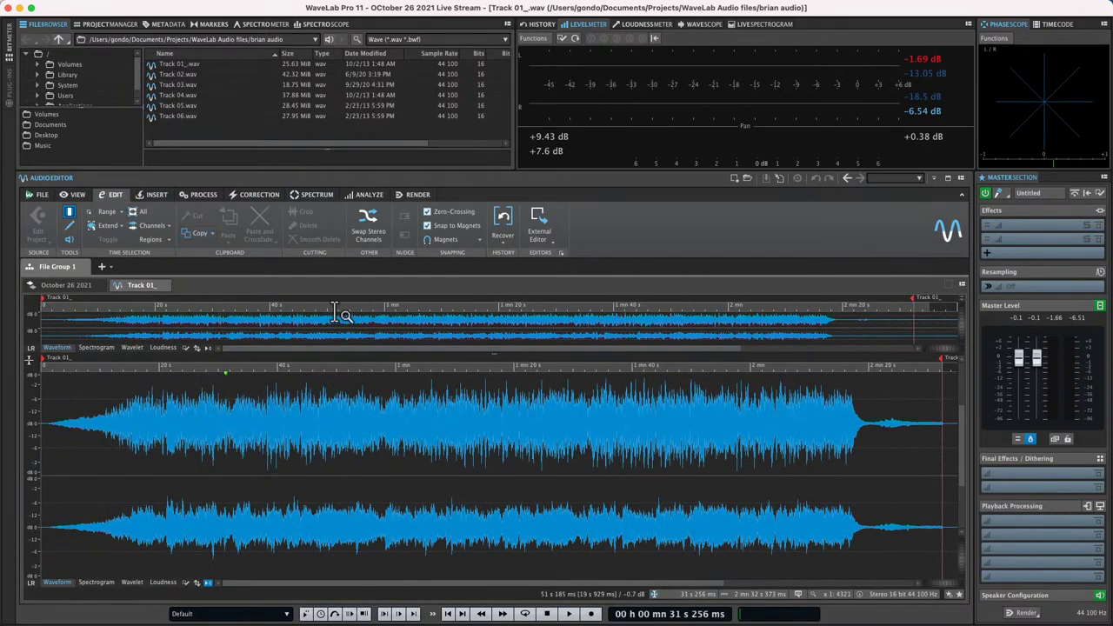
pyautogui.press('Home')
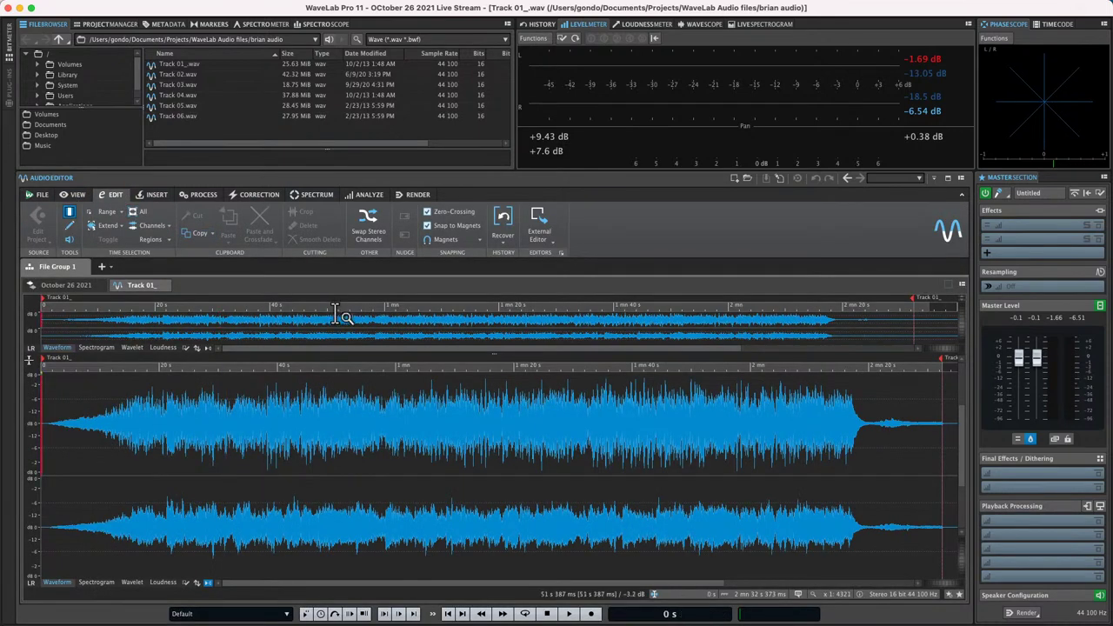
pyautogui.press('space')
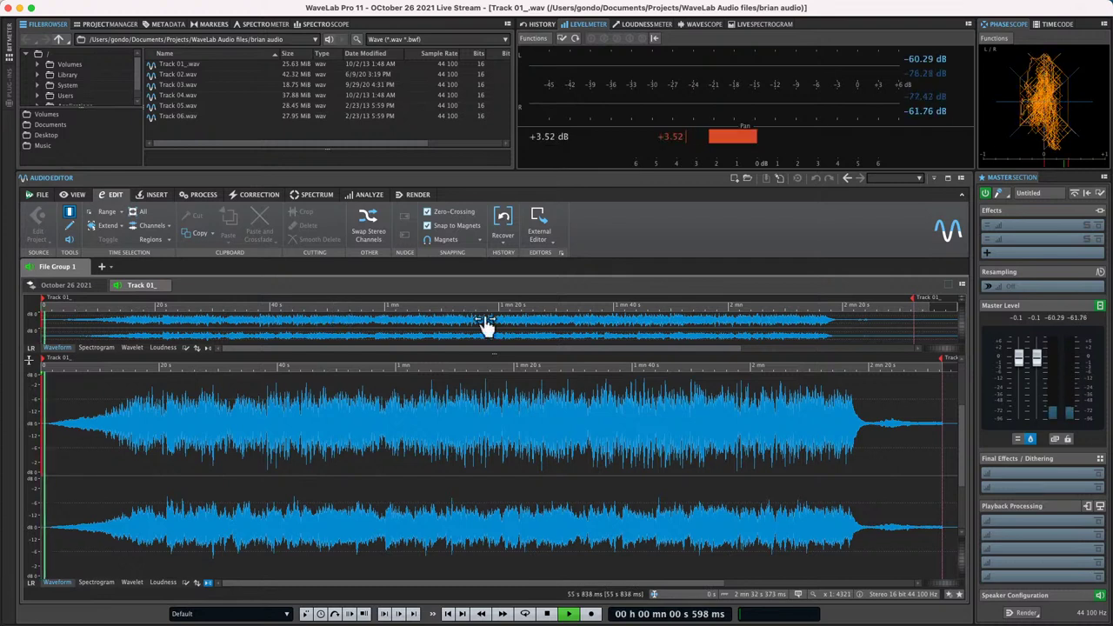
pyautogui.click(306, 365)
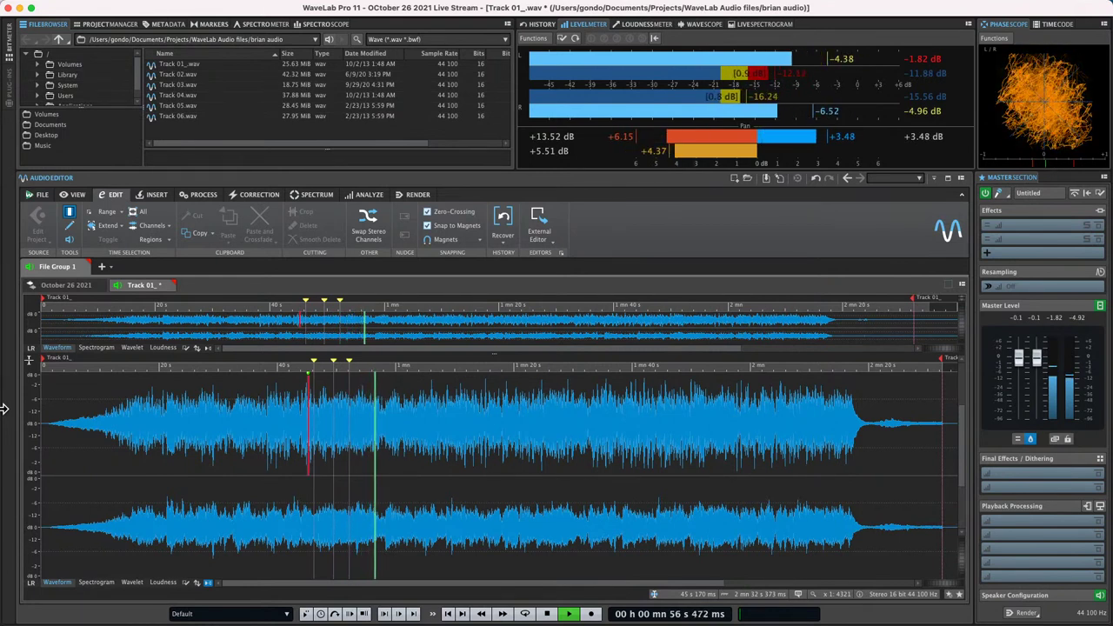
# - Return playback to the start of the file, jump to about 29 seconds, and stop
pyautogui.press('Home')
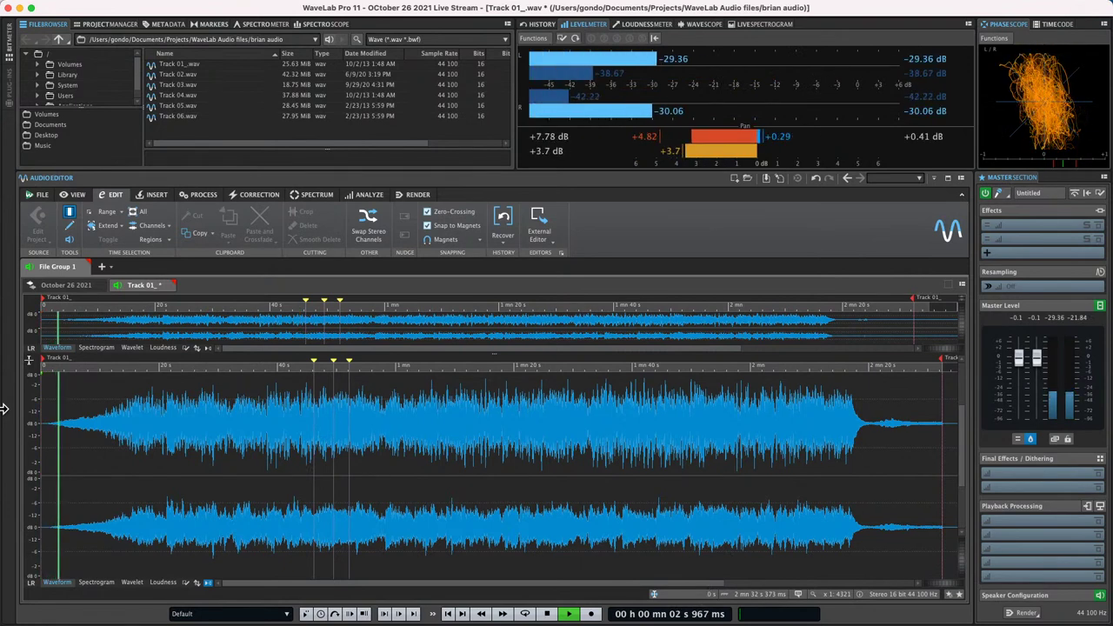
pyautogui.click(213, 369)
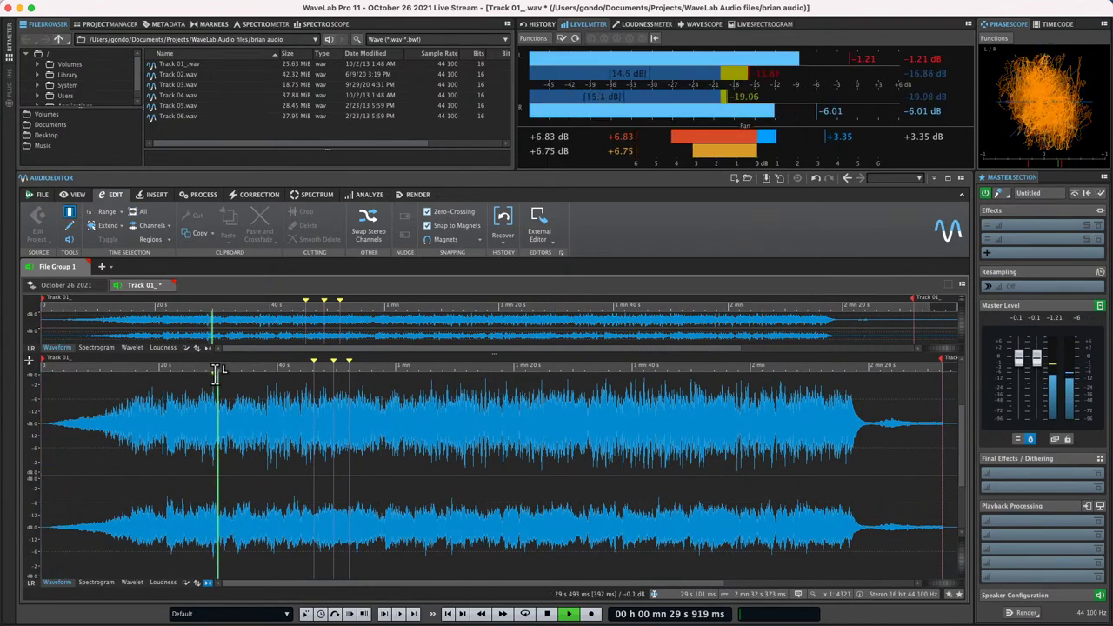
pyautogui.press('space')
# - Review the available control devices and the MIDI Shortcuts input in the Remote Devices preferences, and return to the Shortcuts preferences
pyautogui.click(39, 195)
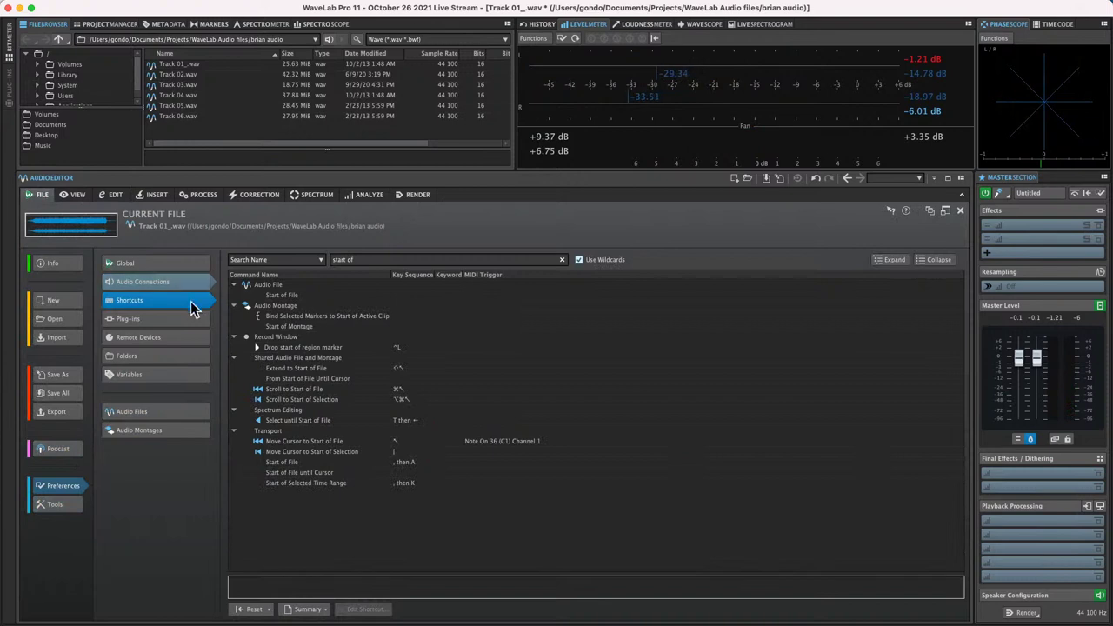
pyautogui.click(174, 336)
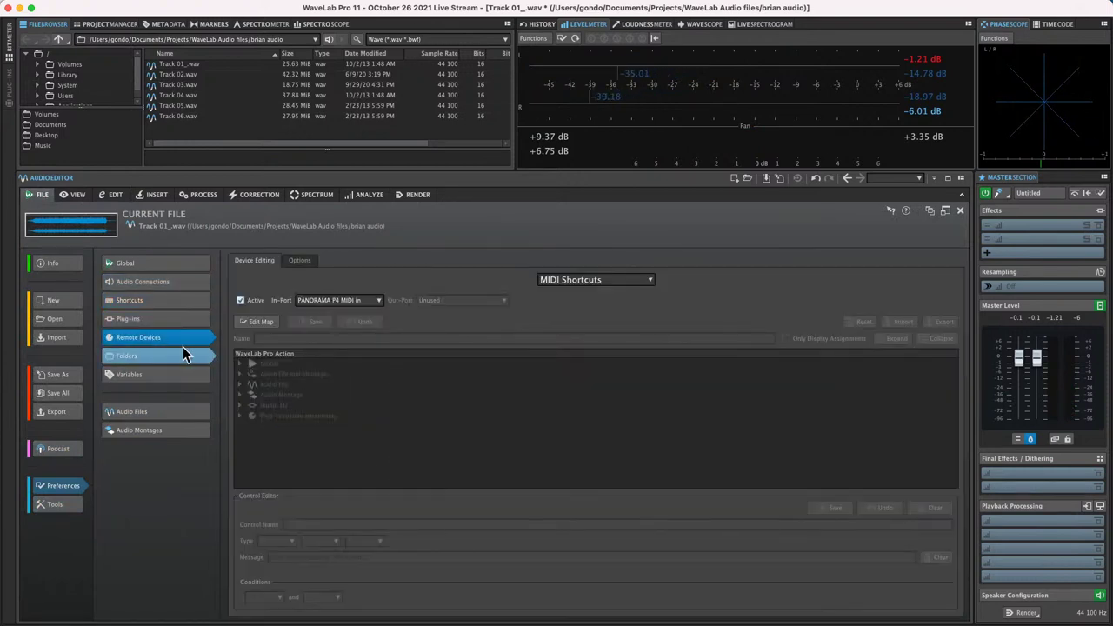
pyautogui.click(593, 283)
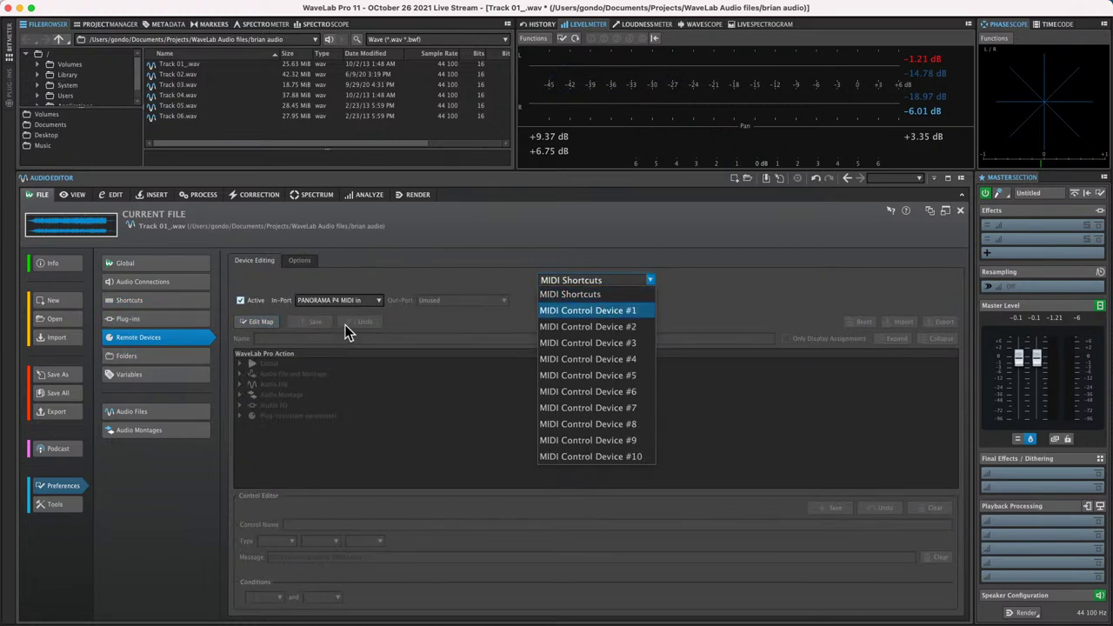
pyautogui.click(388, 331)
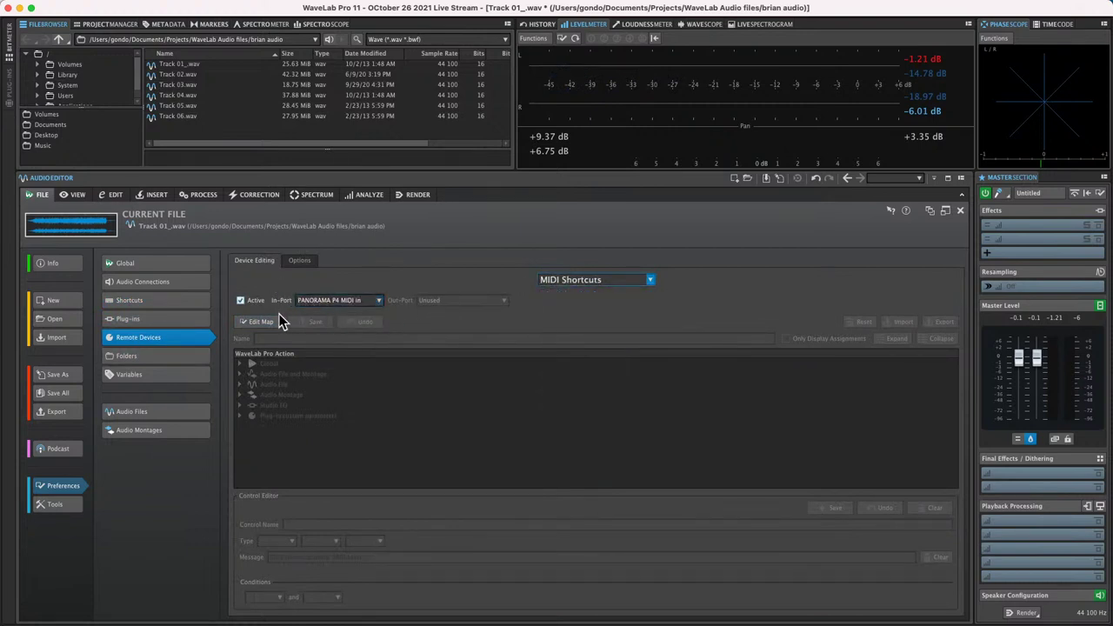
pyautogui.click(193, 305)
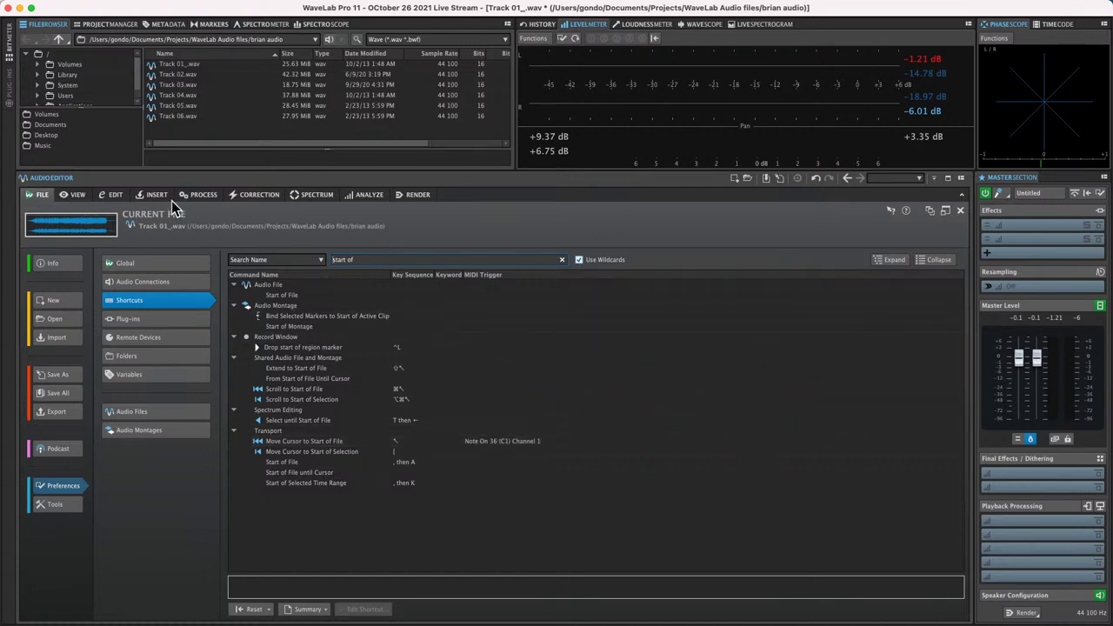
# - Go to the October 26 2021 montage and switch shuttle playback on and off at the edit cursor
pyautogui.click(158, 195)
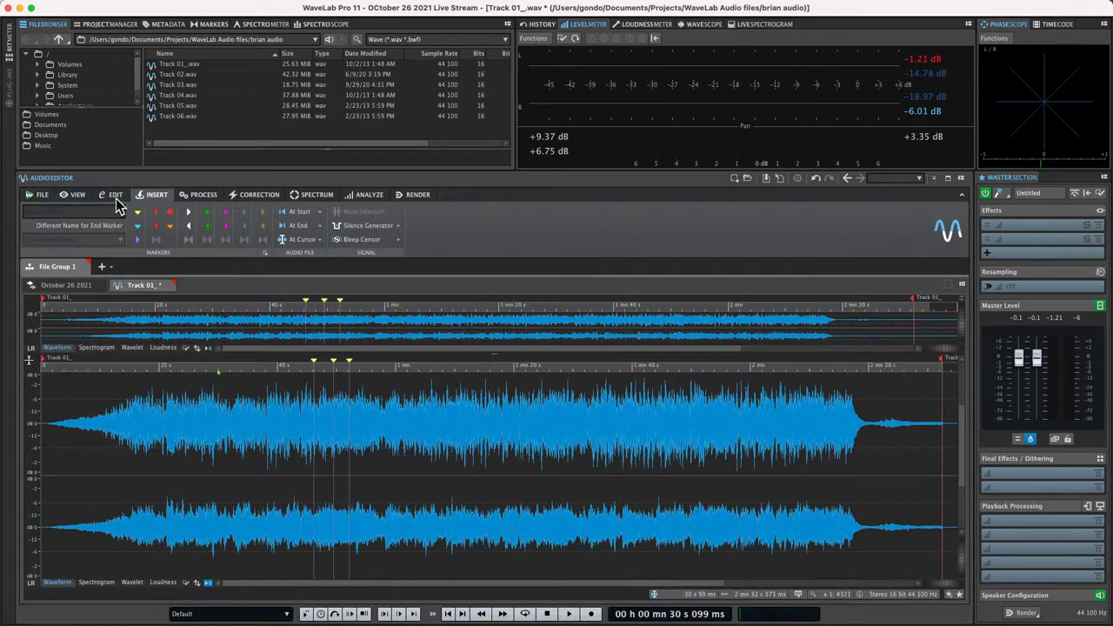
pyautogui.click(66, 285)
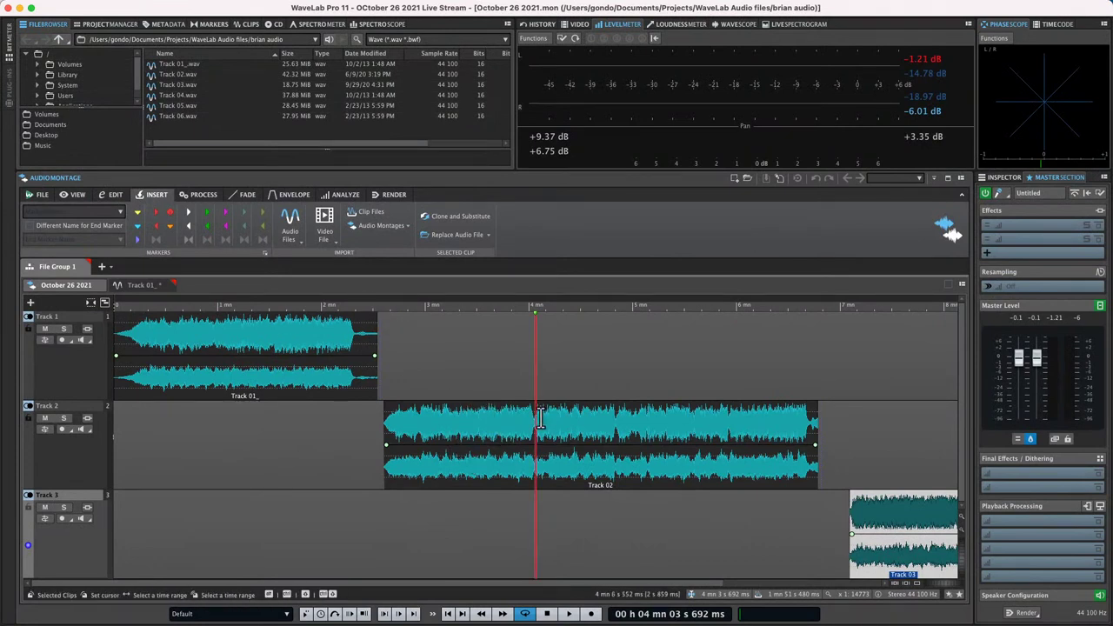
pyautogui.press('j')
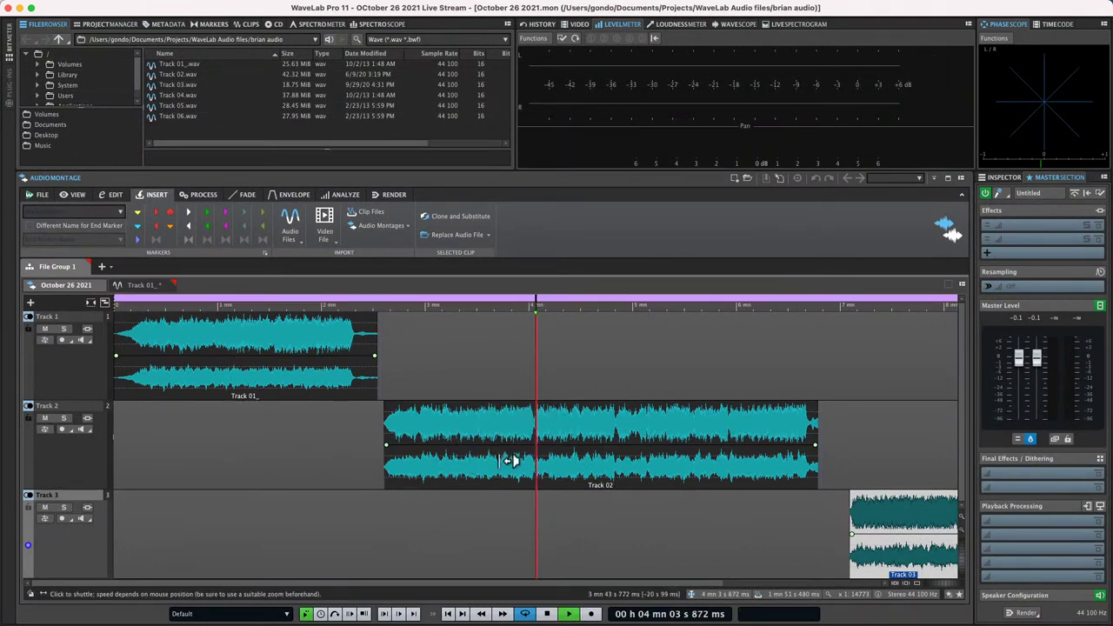
pyautogui.click(309, 615)
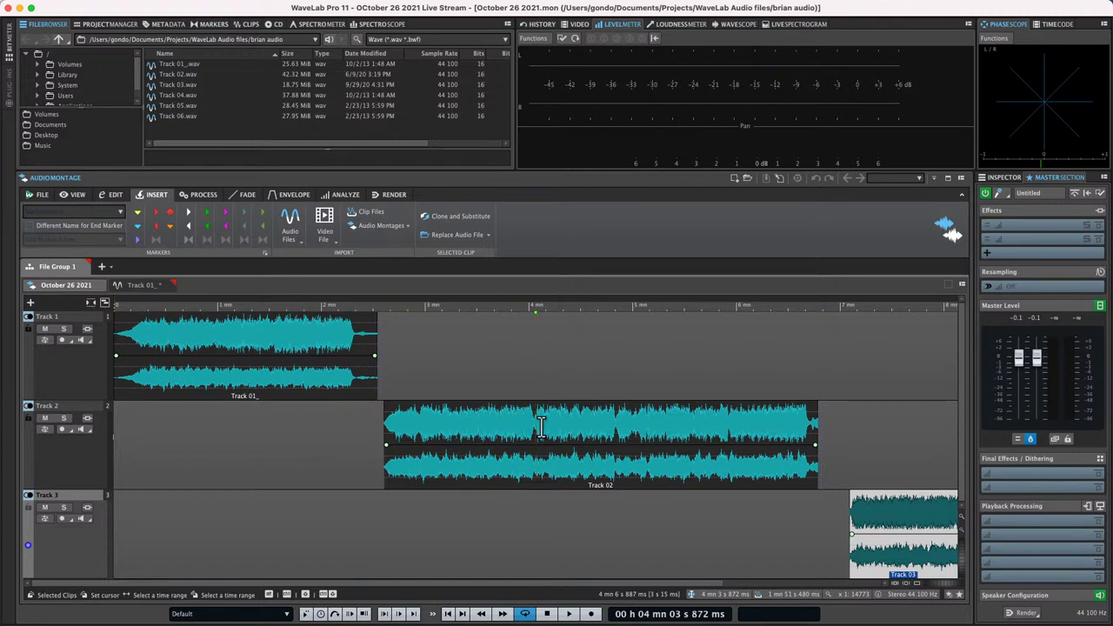
# - Shuttle through the Track 02 clip from about 4 mn 3 s to 4 mn 11 s, and play it briefly at normal speed
pyautogui.press('space')
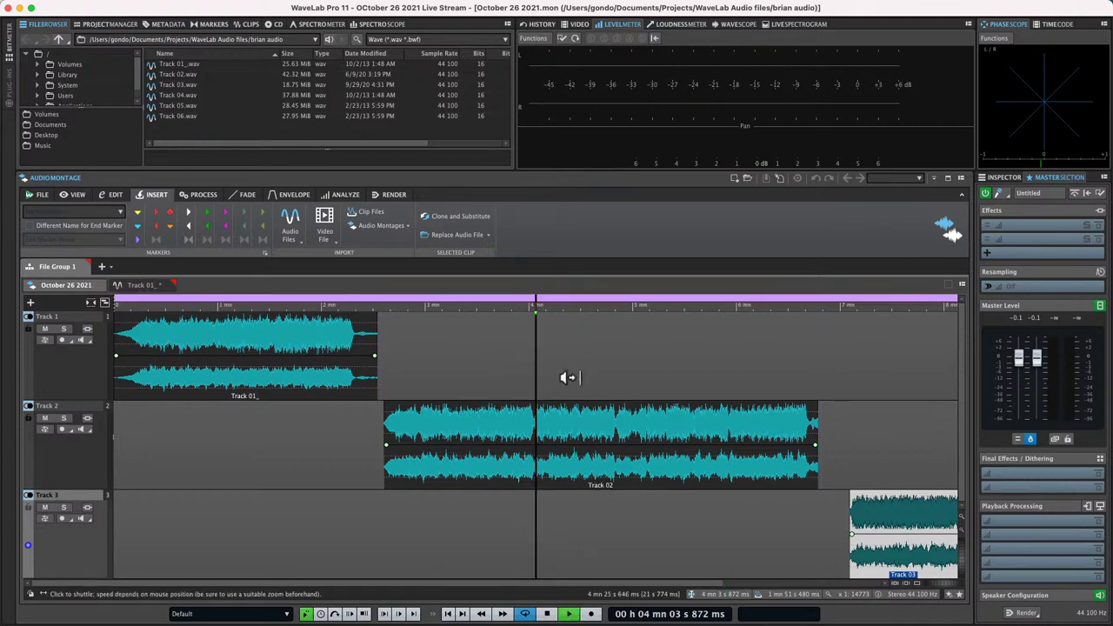
pyautogui.moveTo(583, 429); pyautogui.dragTo(446, 414)
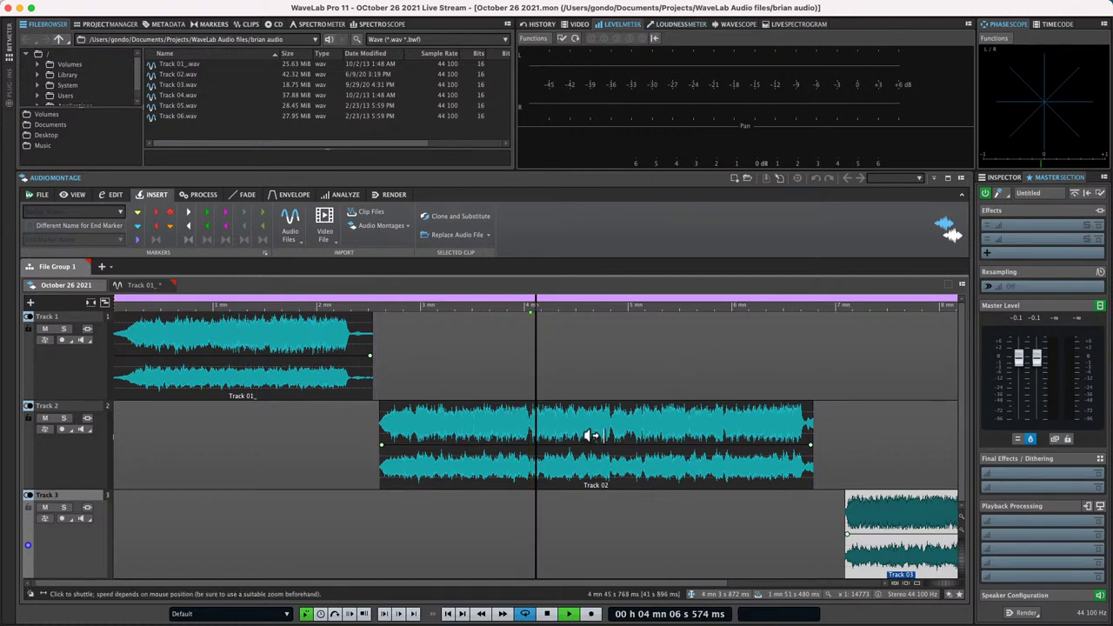
pyautogui.moveTo(591, 435); pyautogui.dragTo(619, 411)
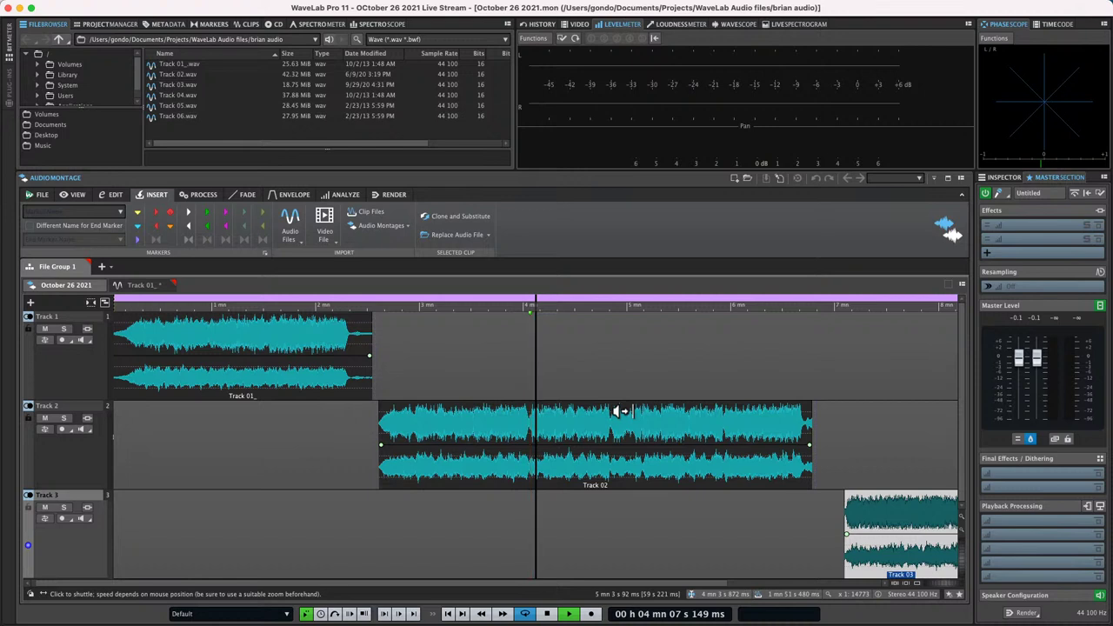
pyautogui.moveTo(617, 415); pyautogui.dragTo(52, 353)
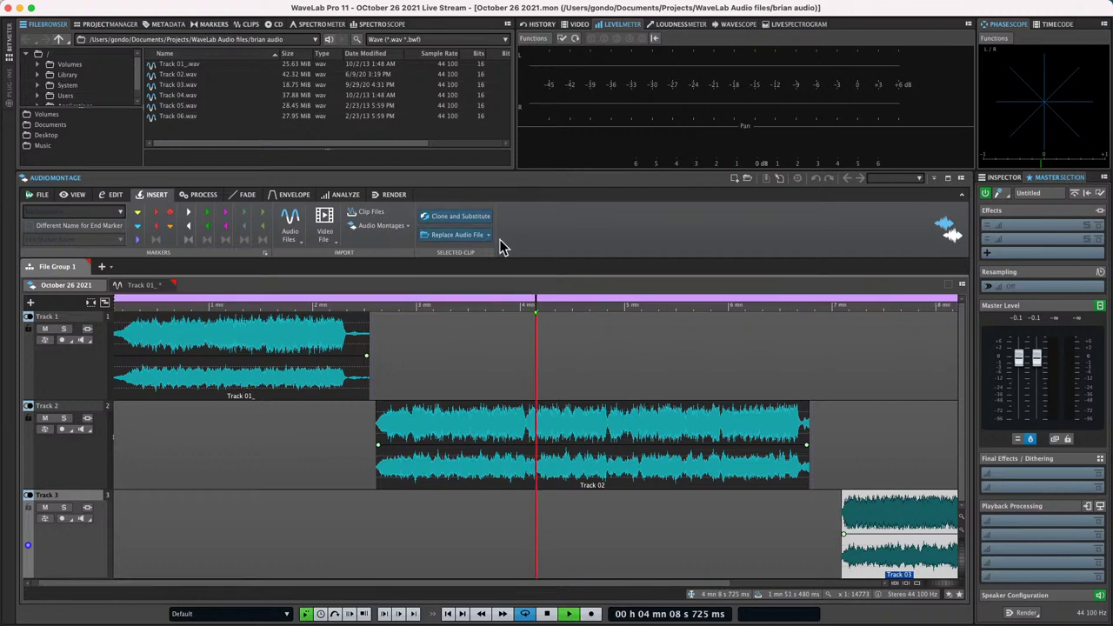
pyautogui.press('j')
pyautogui.moveTo(588, 425); pyautogui.dragTo(611, 421)
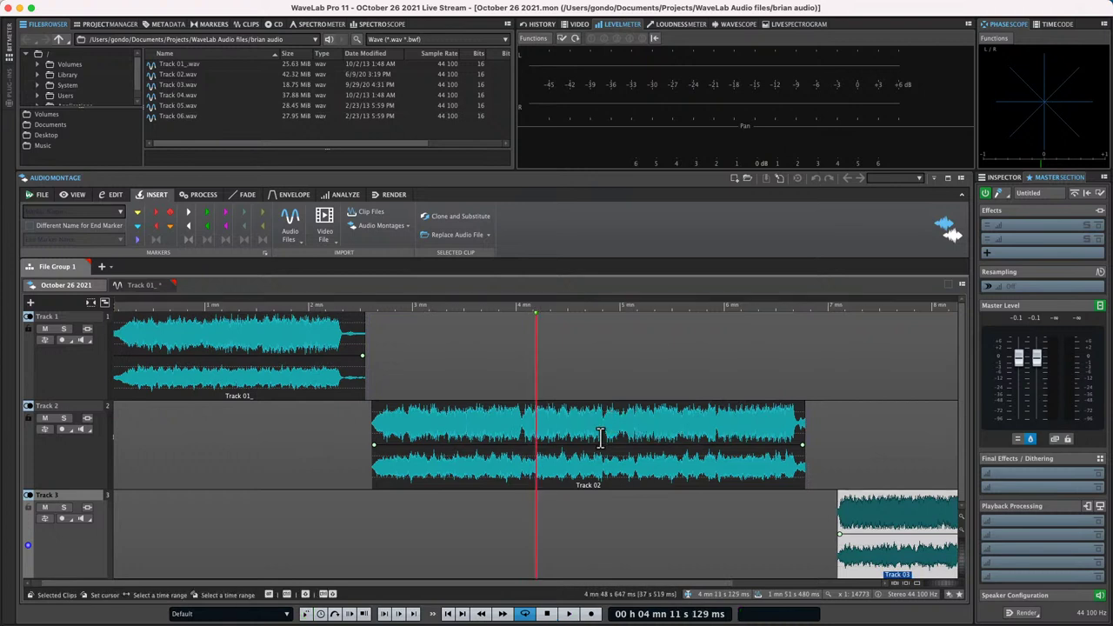
pyautogui.press('space')
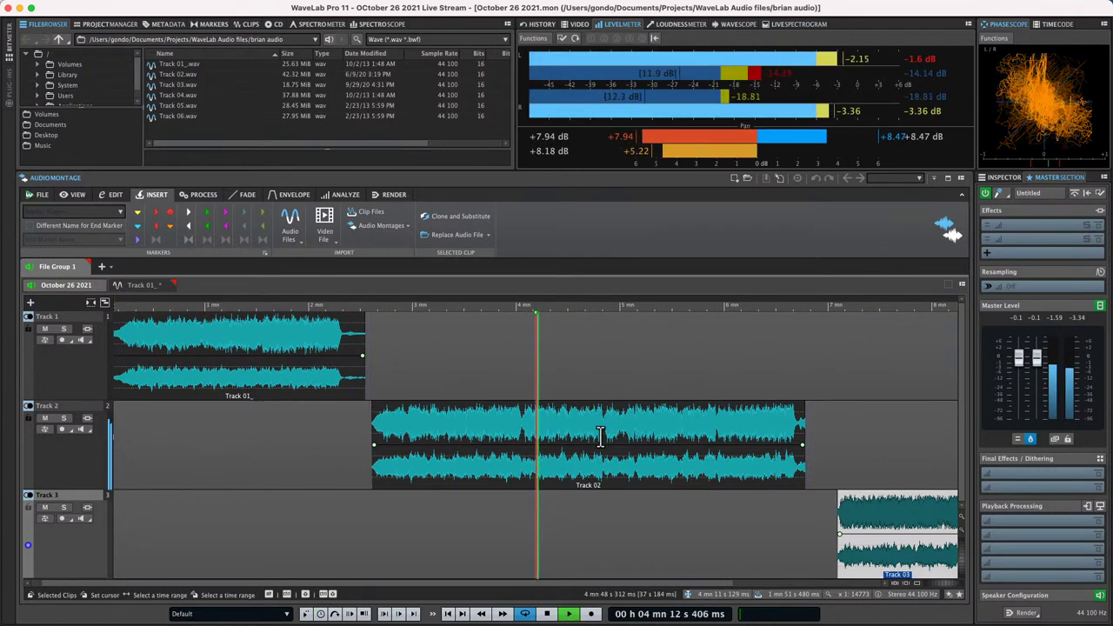
pyautogui.press('space')
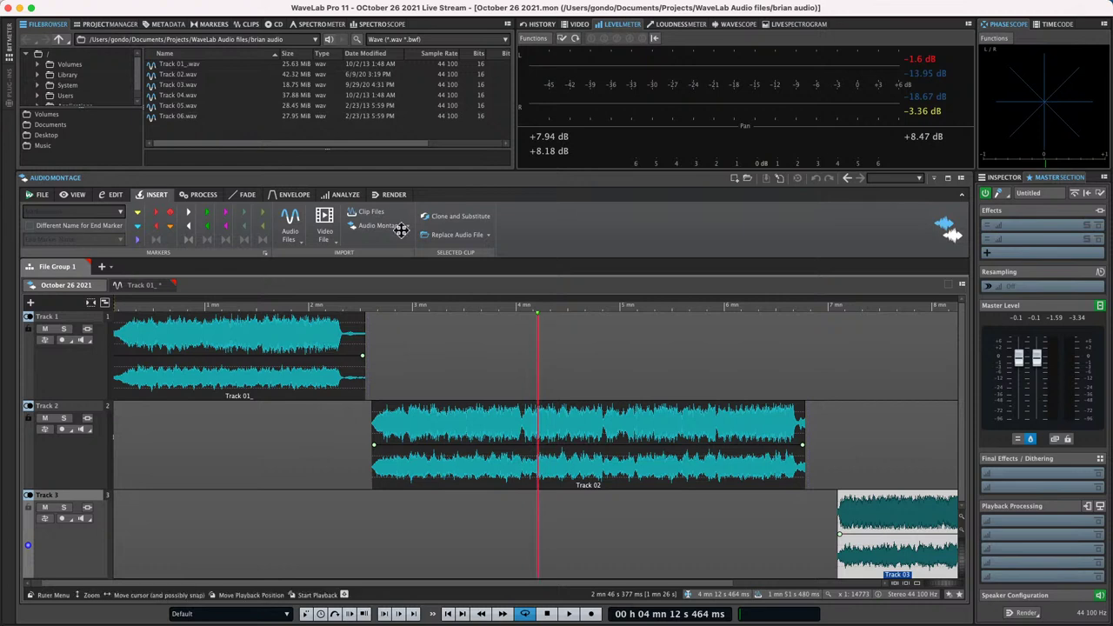
# - Switch to Cubase, select the Audio 01 track, and open the effect selector of an empty insert slot
pyautogui.moveTo(402, 7)
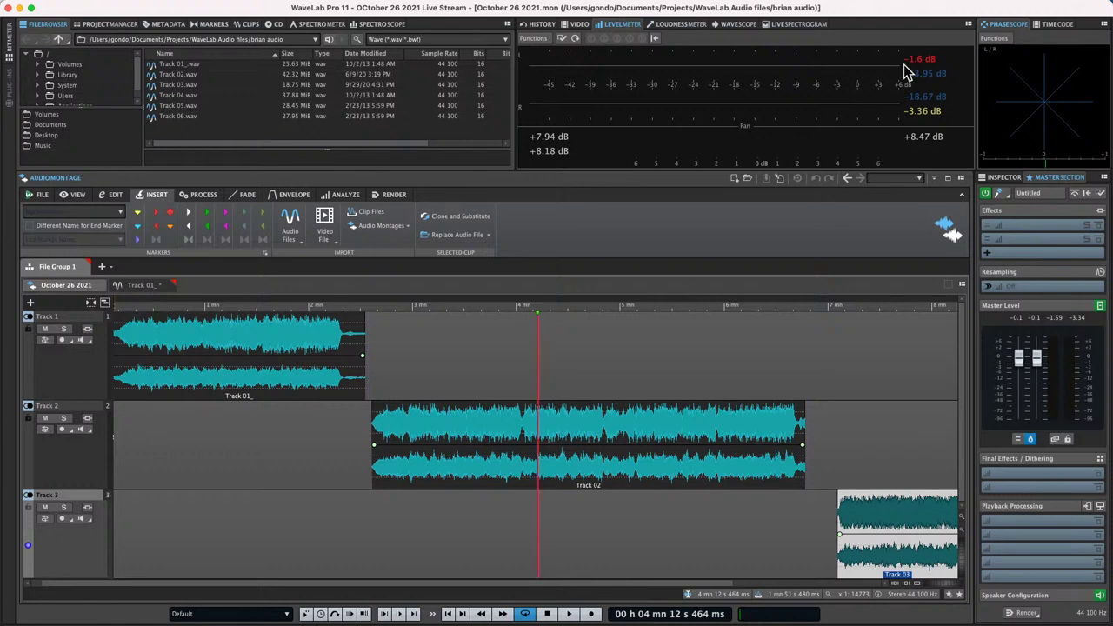
pyautogui.press('super+Tab')
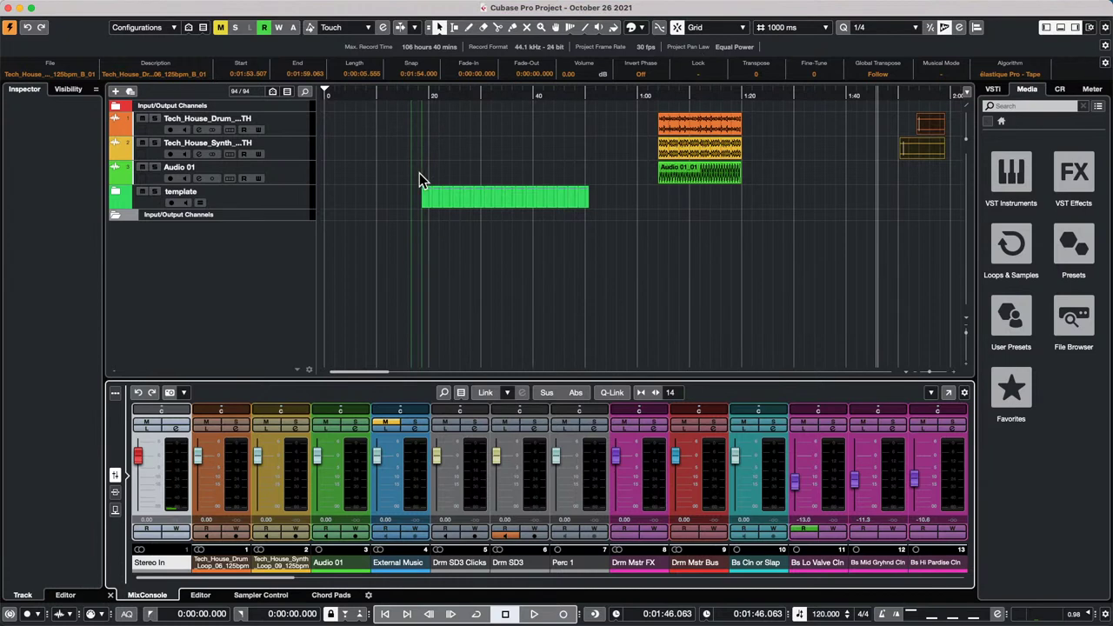
pyautogui.click(304, 170)
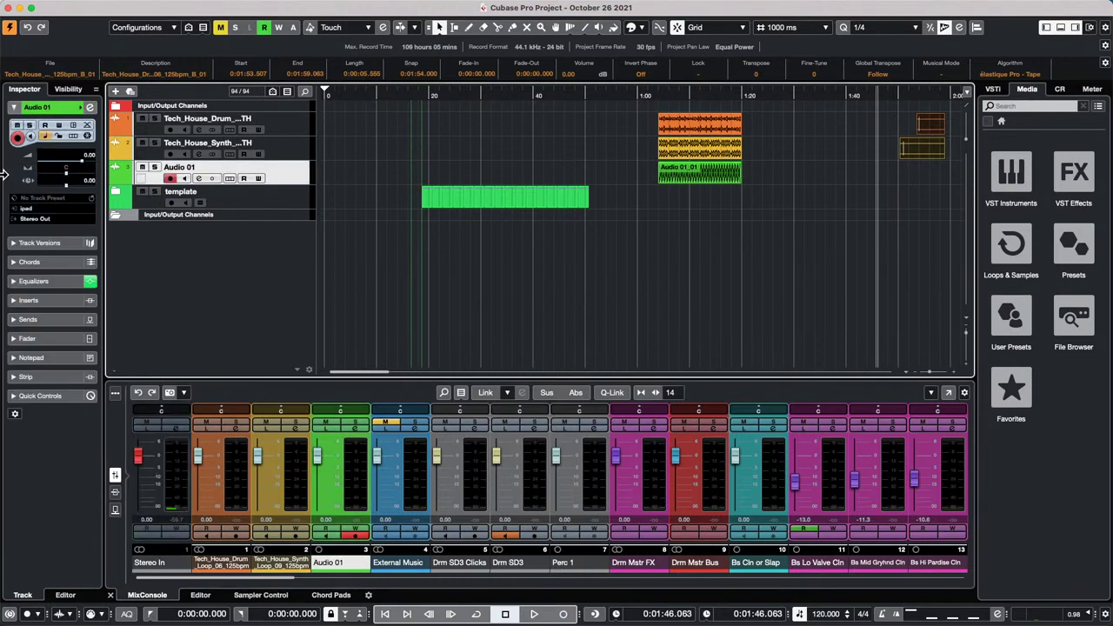
pyautogui.click(40, 300)
pyautogui.click(61, 205)
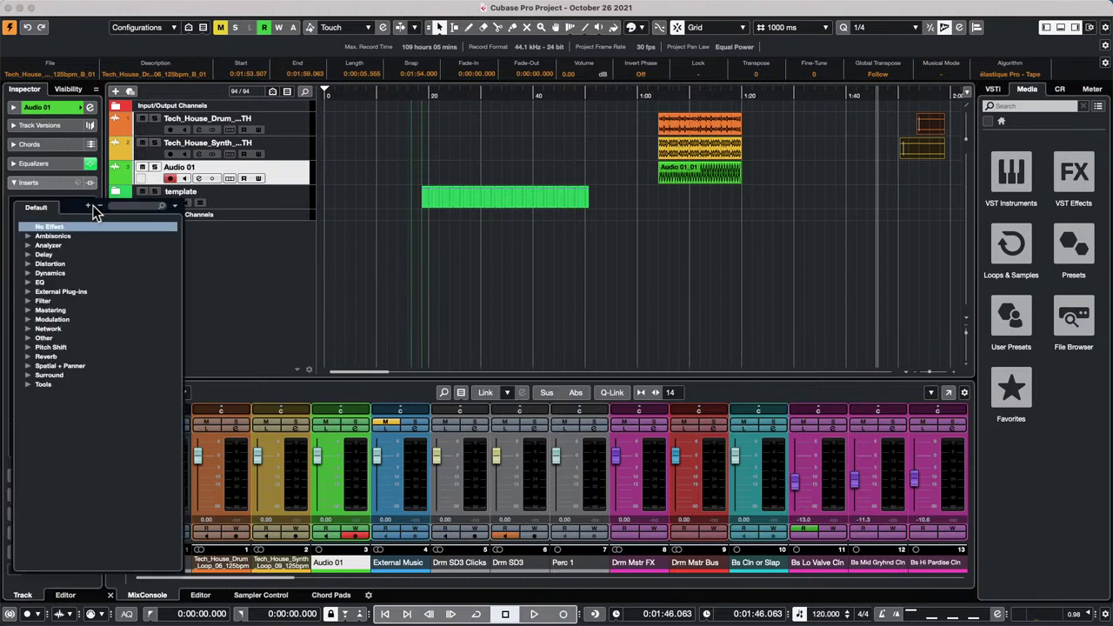
# - Expand and collapse all effect categories in the plug-in selector several times, leaving them collapsed
pyautogui.click(87, 206)
pyautogui.click(100, 206)
pyautogui.click(88, 206)
pyautogui.click(100, 206)
pyautogui.click(88, 206)
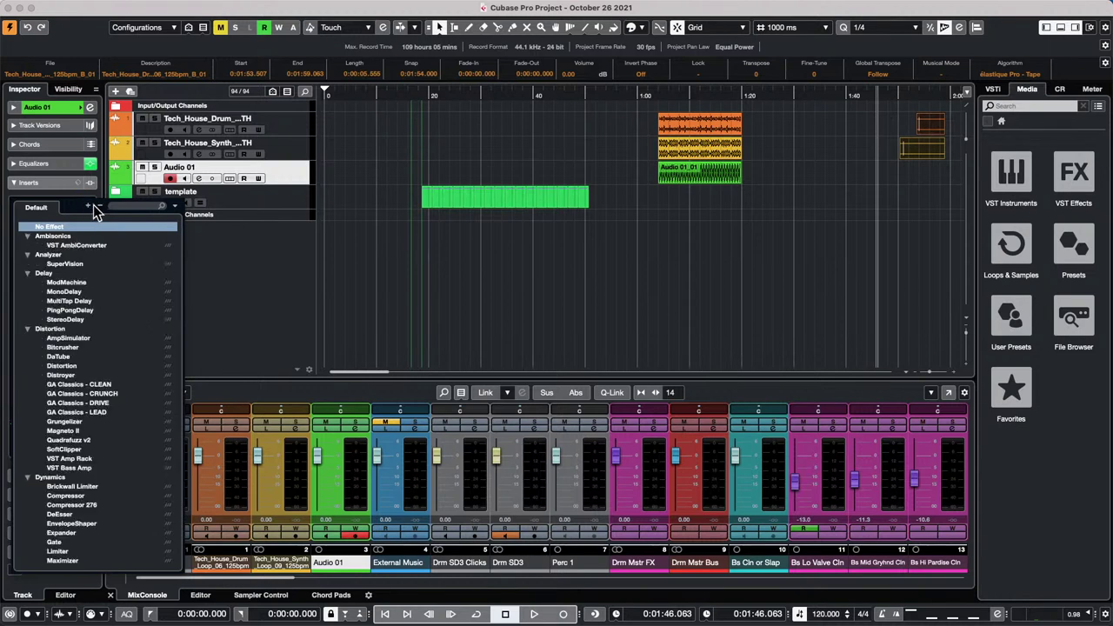
pyautogui.click(100, 206)
pyautogui.click(88, 206)
pyautogui.click(100, 206)
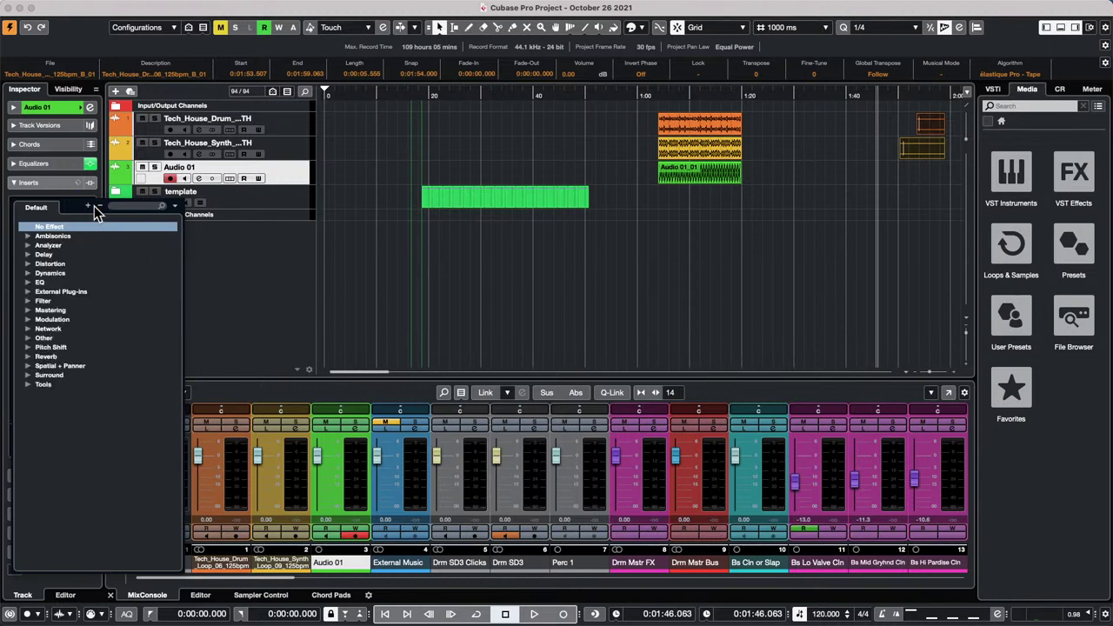
pyautogui.click(87, 206)
pyautogui.click(100, 206)
pyautogui.click(87, 206)
pyautogui.click(100, 206)
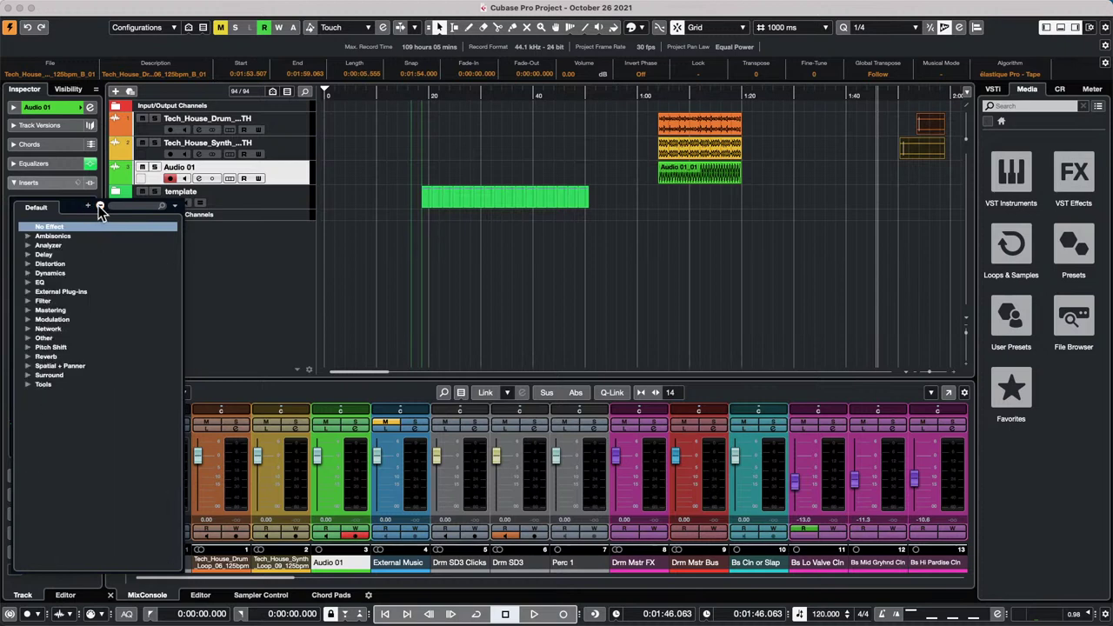